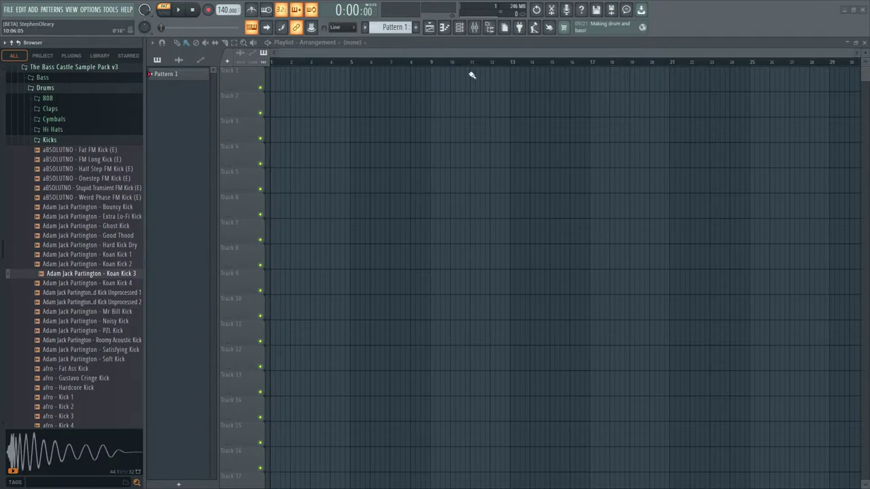
- Load ZGameEditor Visualizer into an effect slot on mixer track Insert 80
click(473, 27)
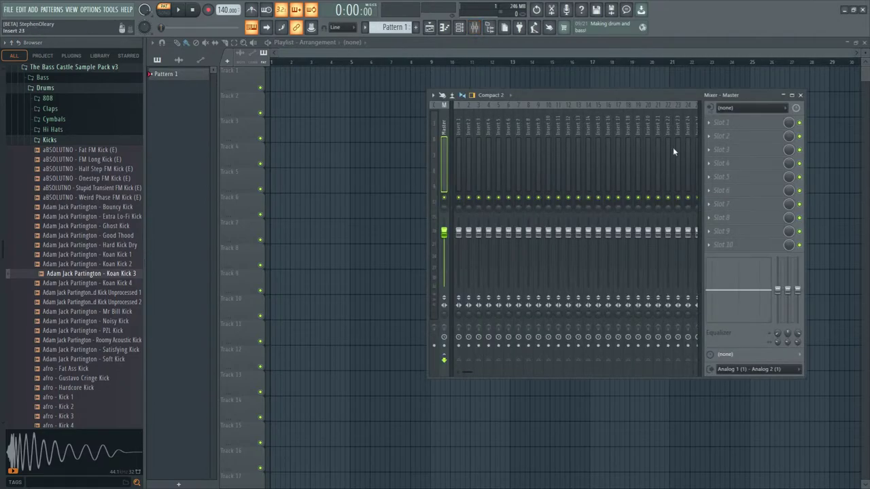
click(461, 128)
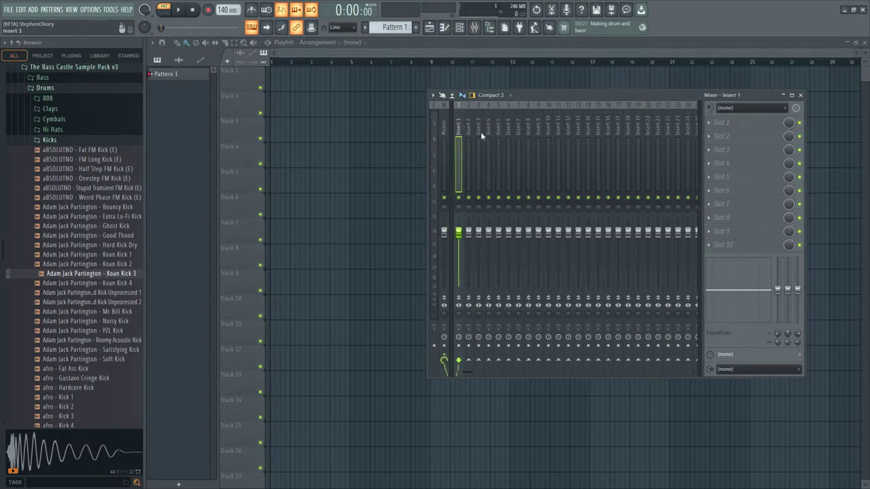
scroll(480, 132, down, 10)
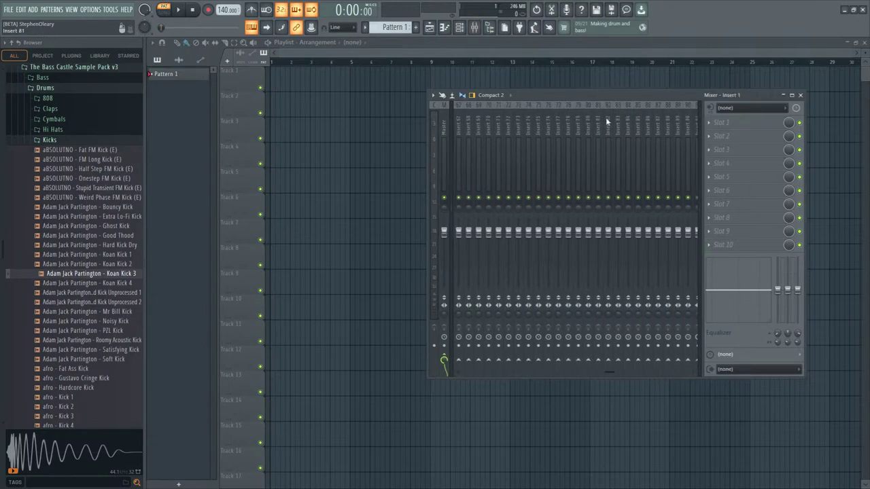
click(588, 133)
click(726, 123)
click(752, 98)
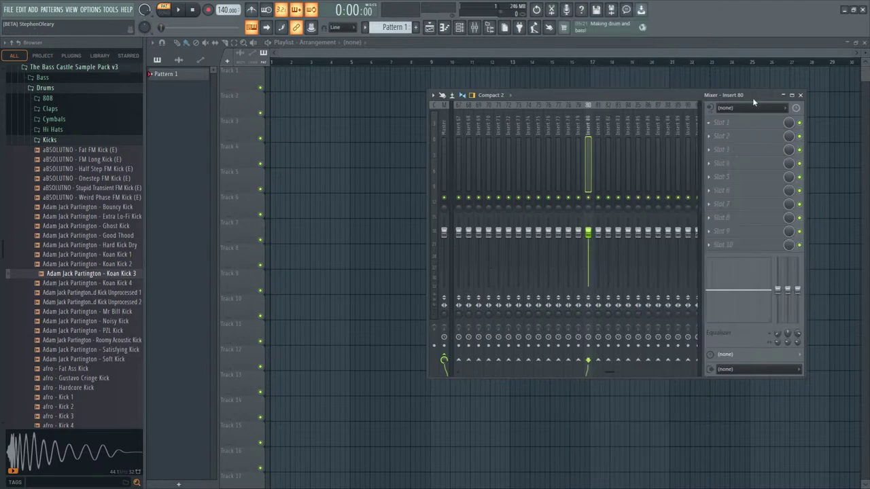
click(726, 245)
click(684, 291)
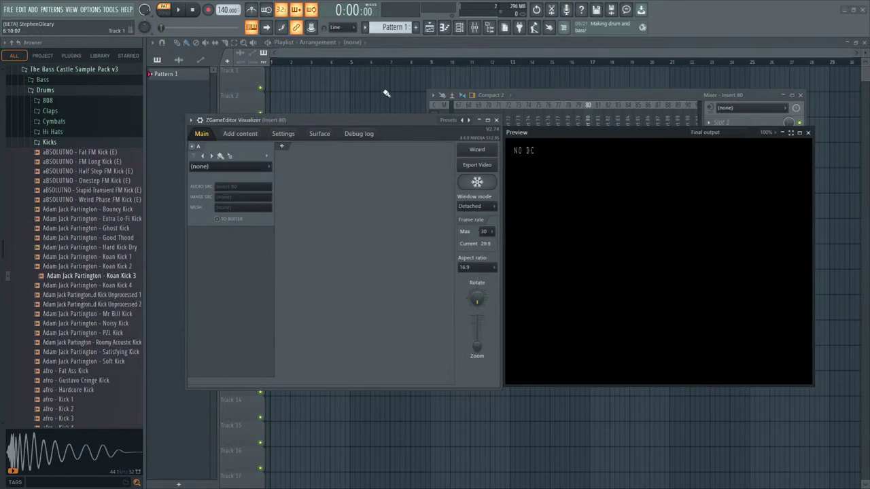
- Arrange the ZGameEditor Visualizer window and its Preview window side by side
drag(386, 121, 360, 116)
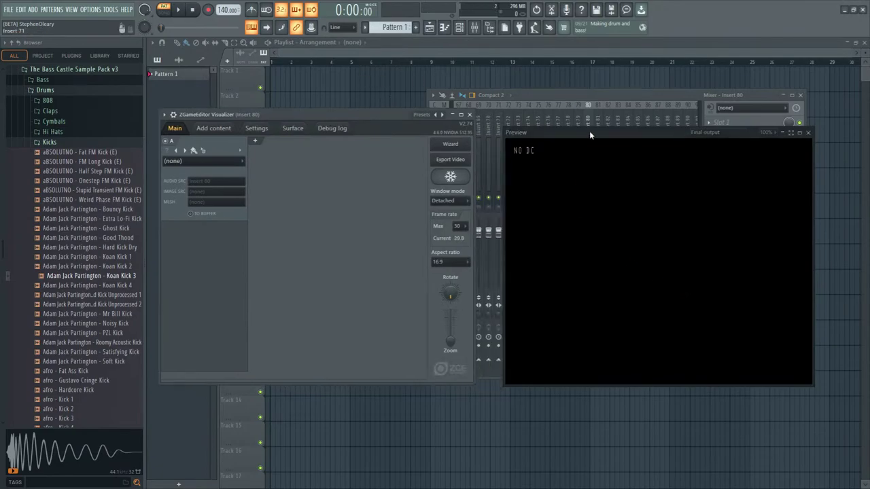
drag(589, 130, 598, 124)
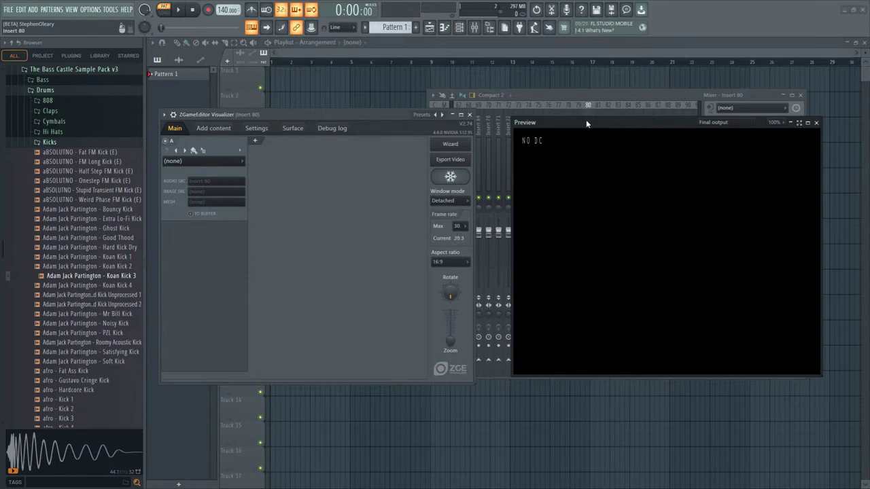
drag(586, 119, 561, 114)
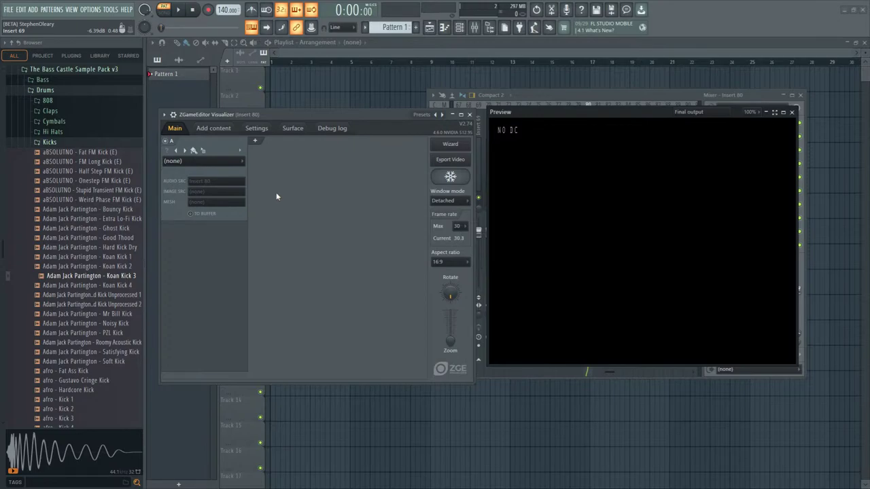
- Open the visualizer's online media search and search its videos for "space"
click(208, 132)
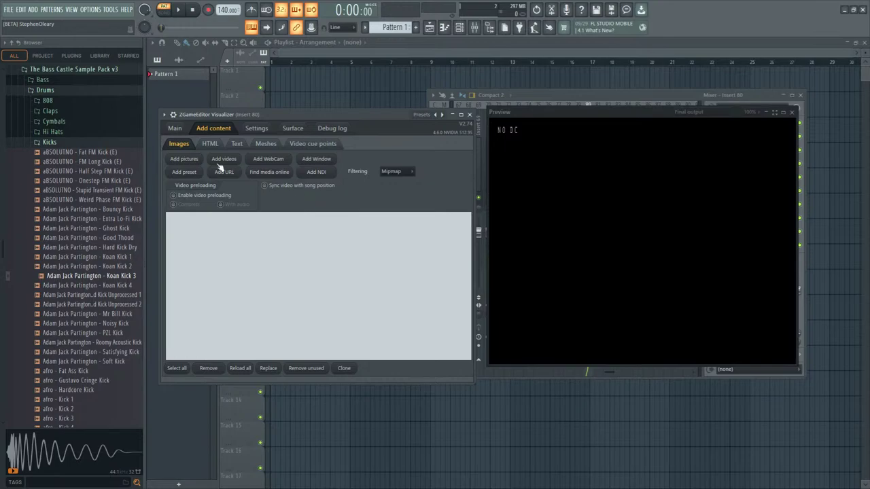
click(281, 174)
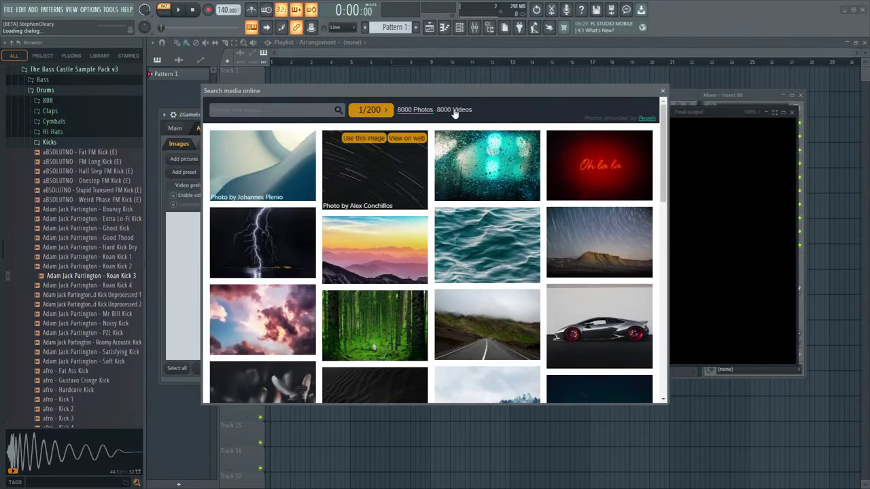
click(454, 110)
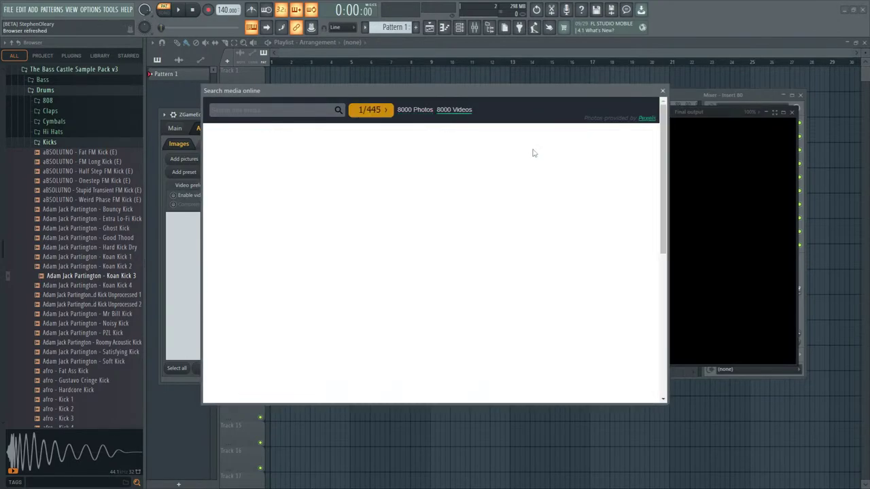
click(294, 109)
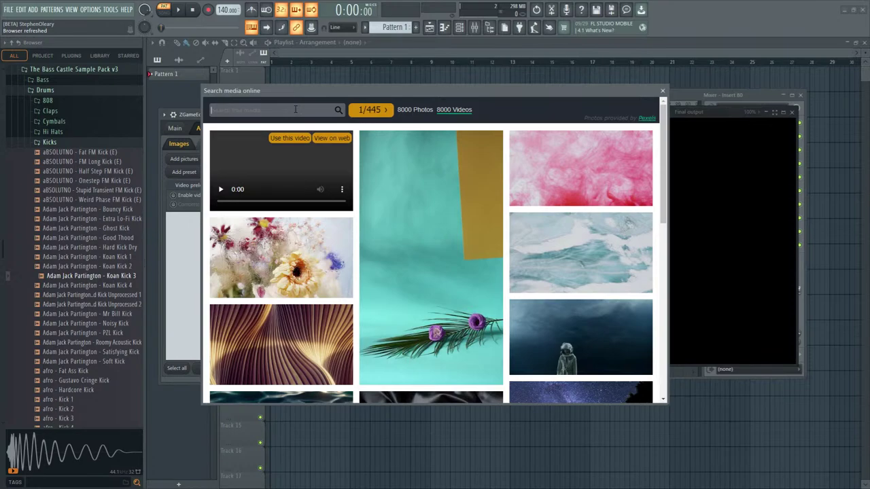
text(space)
key(Return)
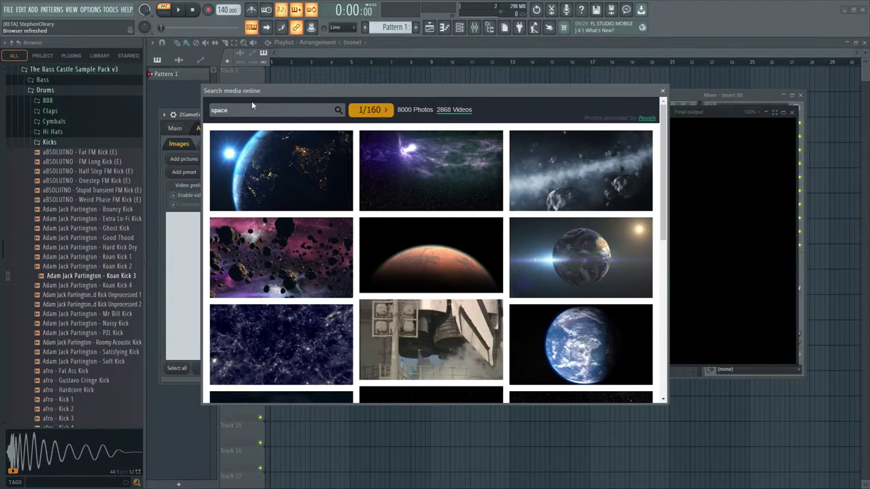
- Preview the spiral galaxy video and the purple particle video among the space results
mouse_move(342, 148)
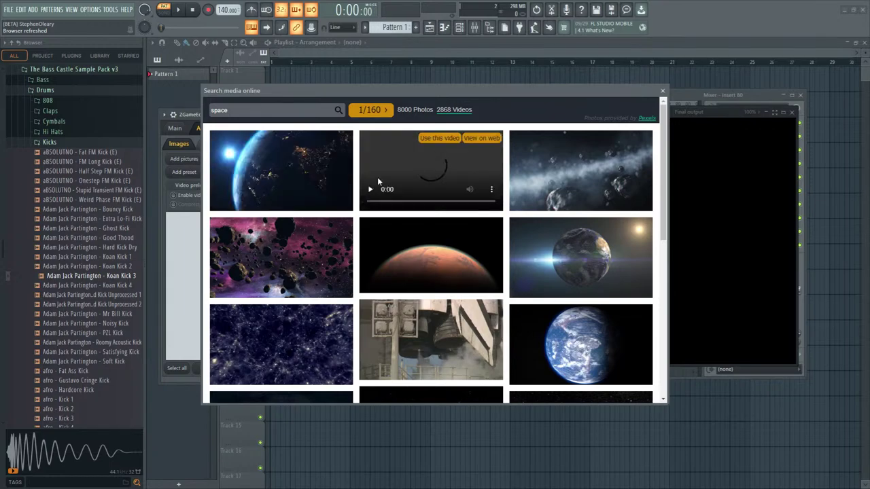
scroll(367, 178, down, 3)
mouse_move(325, 213)
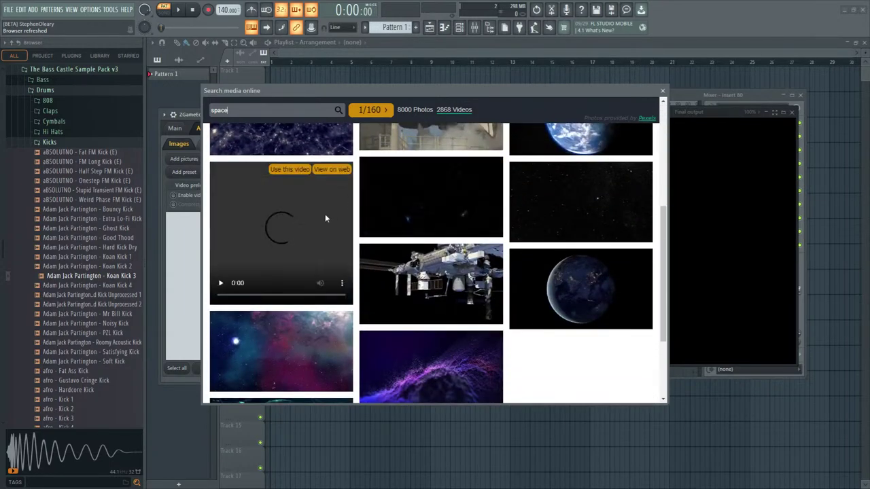
click(220, 283)
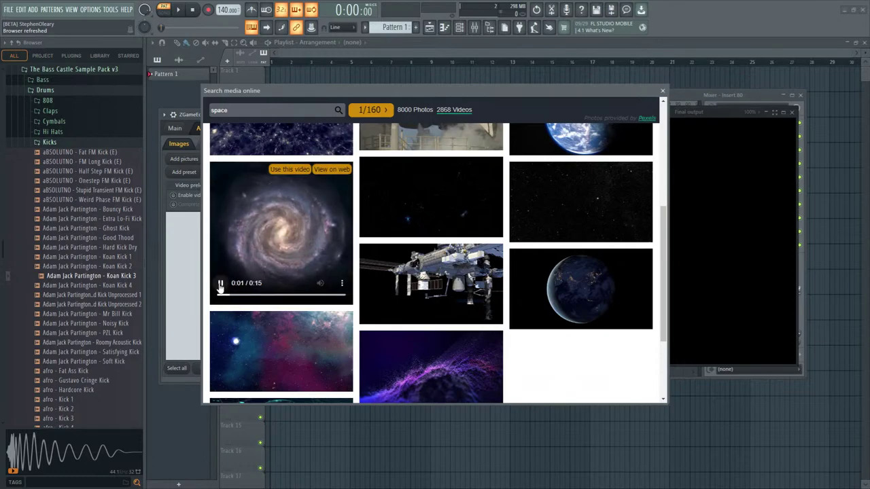
mouse_move(430, 191)
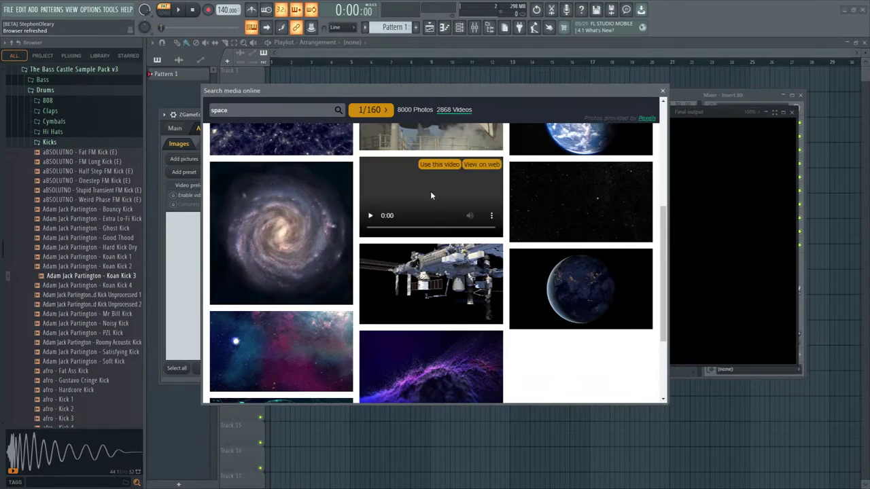
scroll(449, 204, down, 1)
scroll(447, 206, down, 1)
mouse_move(448, 275)
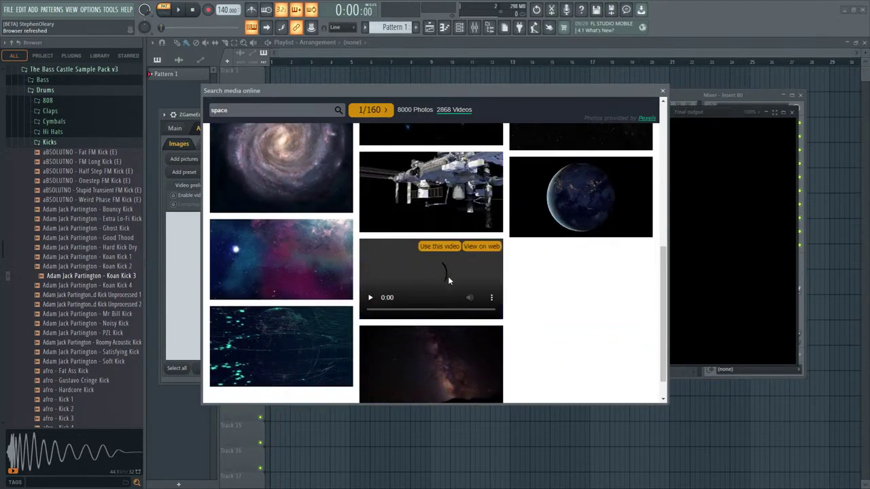
click(370, 299)
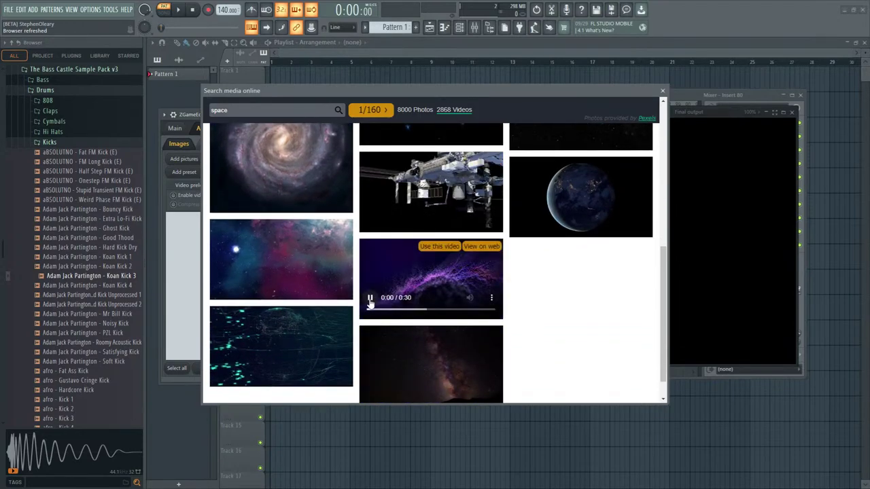
click(370, 299)
- Add the Milky Way night-sky video at the end of the space results to the visualizer's content
scroll(418, 251, down, 1)
mouse_move(419, 322)
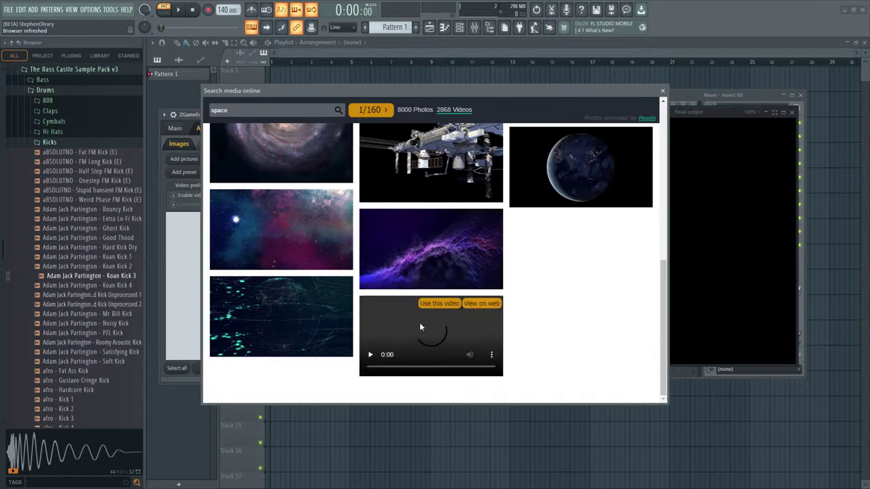
click(430, 305)
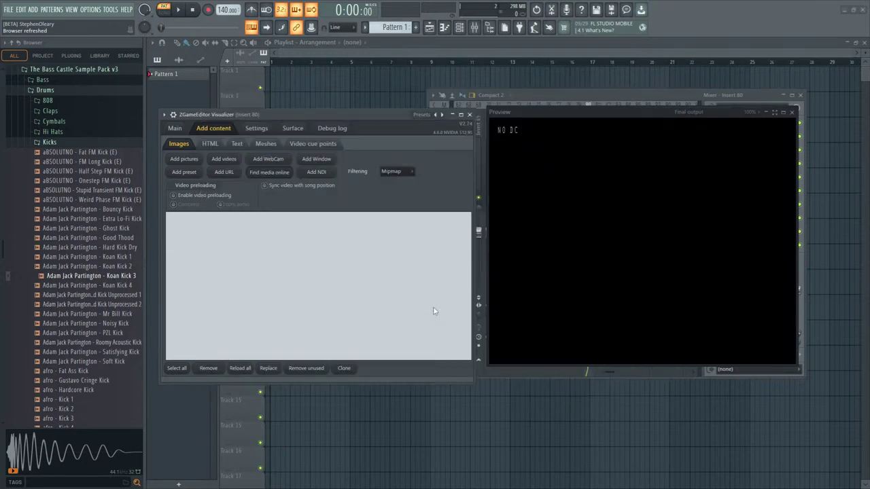
- Search the online videos for "lightning" and add the clip of a horizontal bolt above dark treetops
click(275, 174)
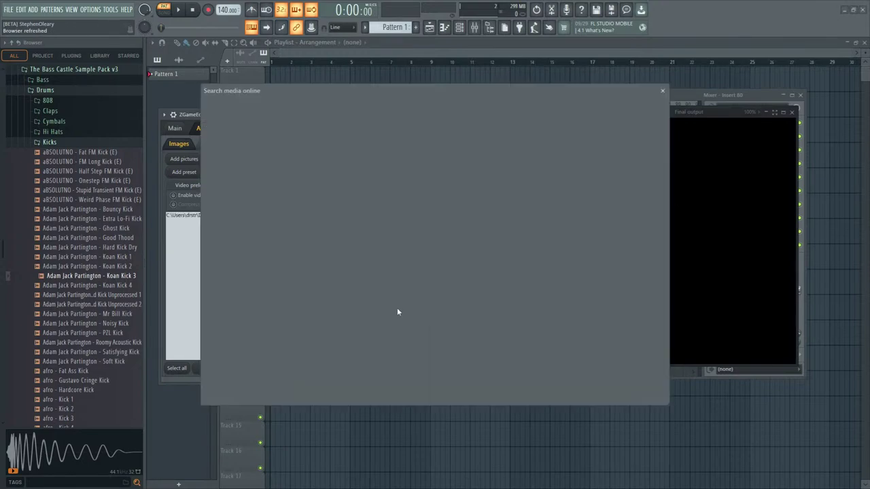
mouse_move(301, 248)
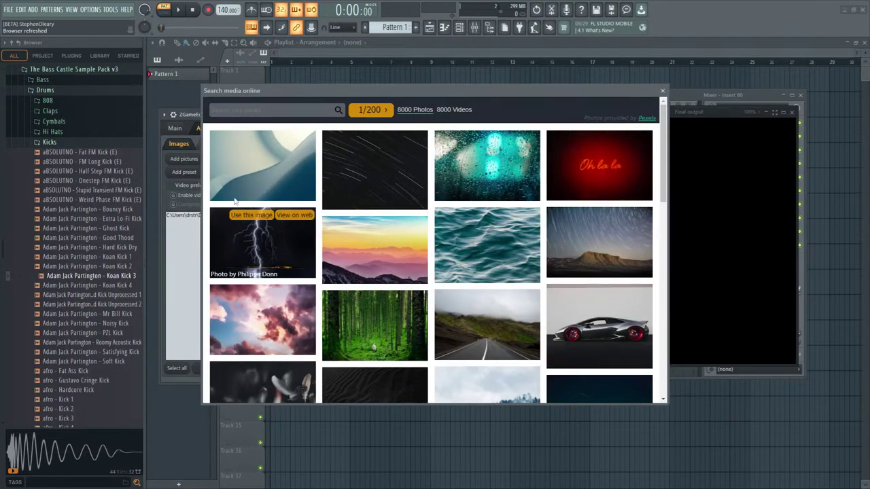
click(454, 109)
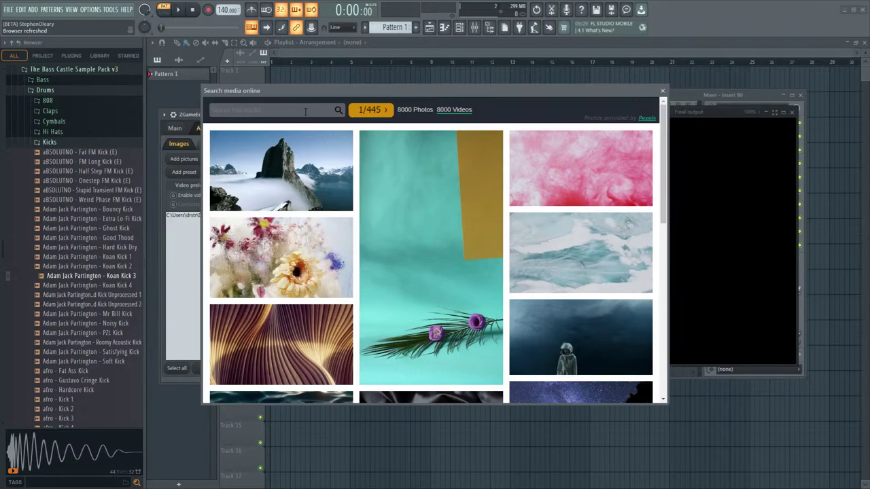
click(305, 111)
text(lightning)
key(Return)
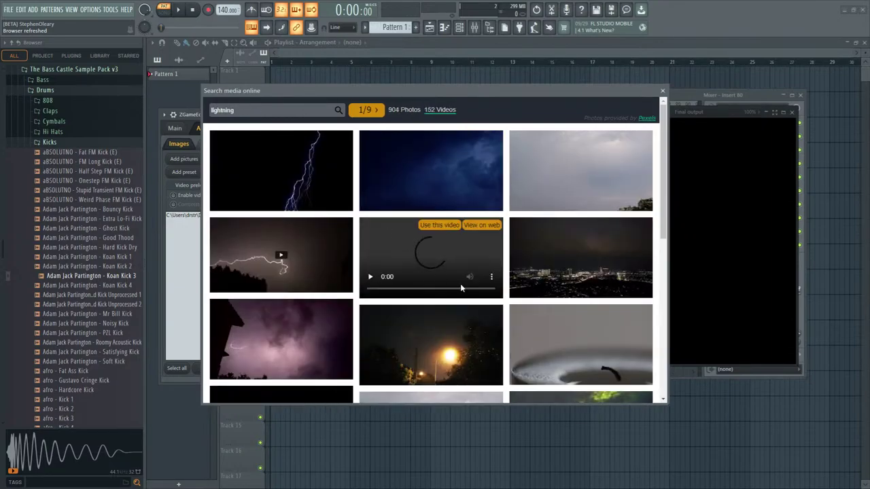
mouse_move(284, 262)
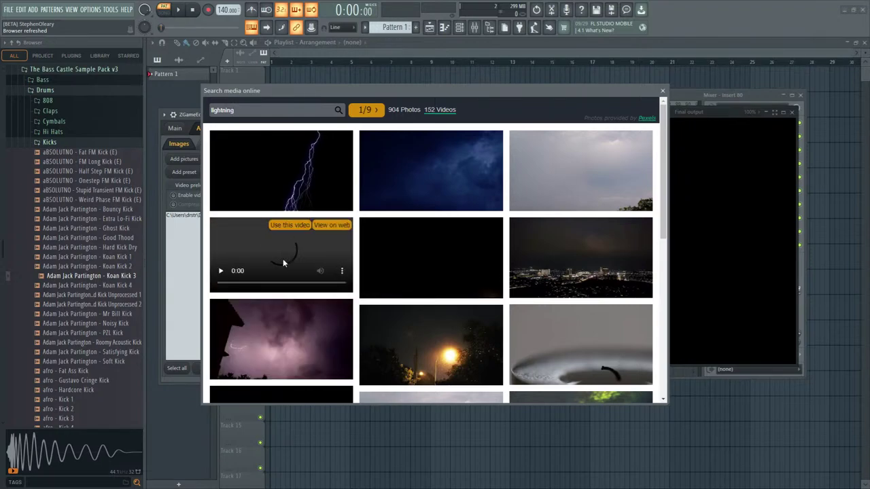
click(290, 225)
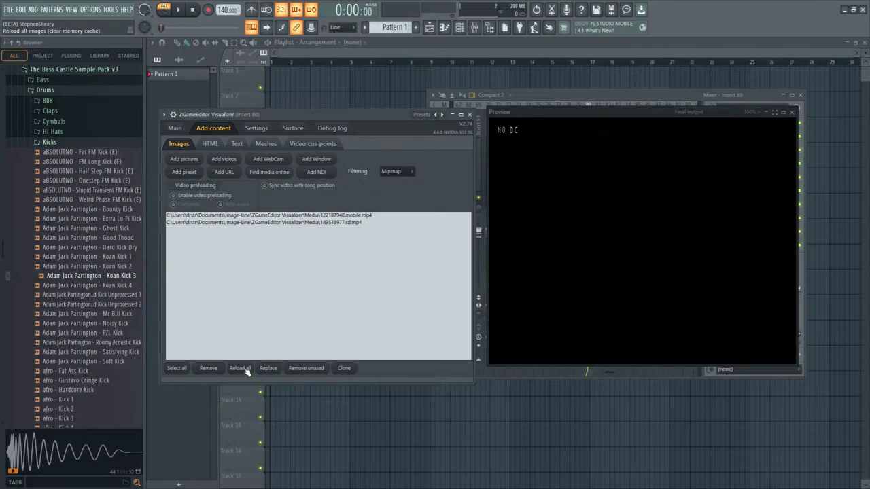
- Reopen the online media search and search its videos for "forrest"
click(279, 175)
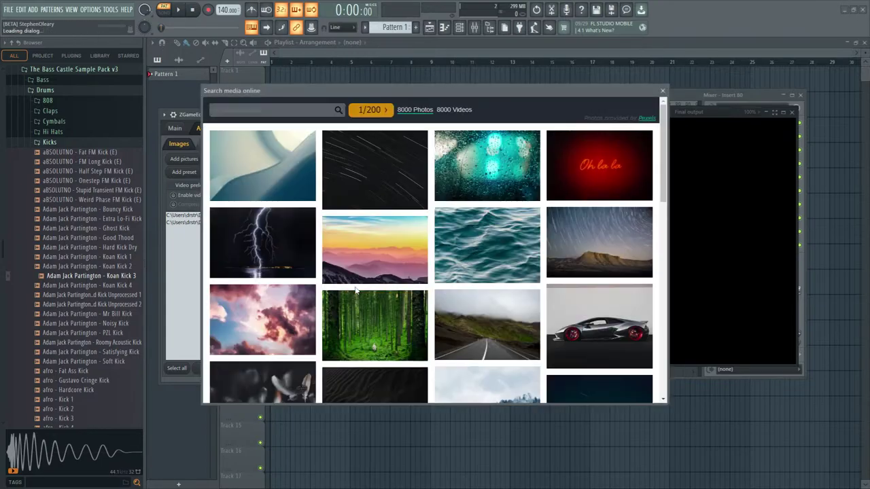
click(286, 110)
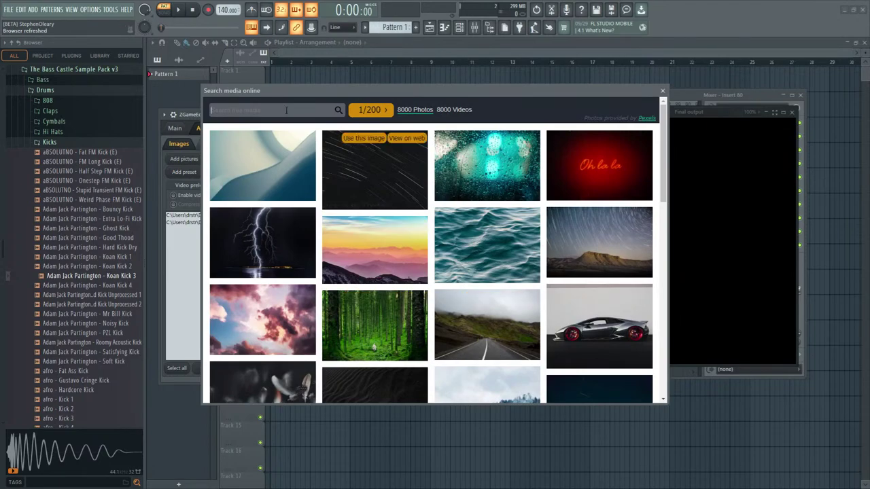
click(465, 109)
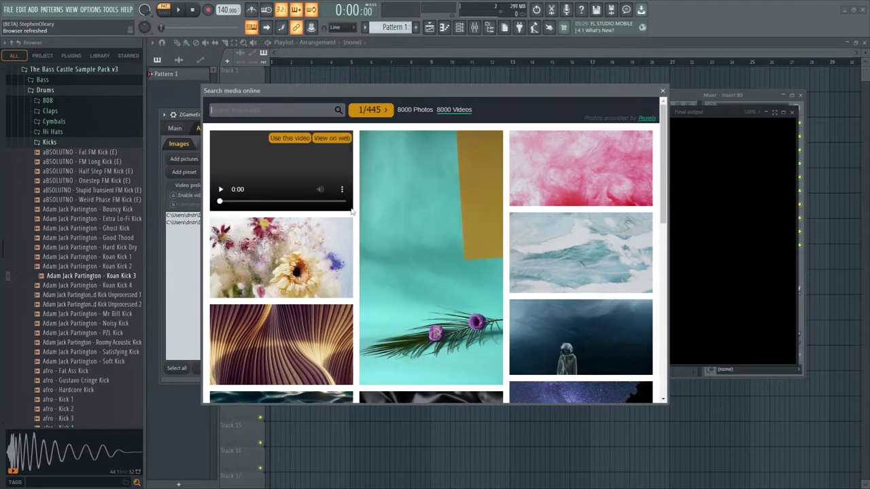
mouse_move(300, 189)
text(forrest)
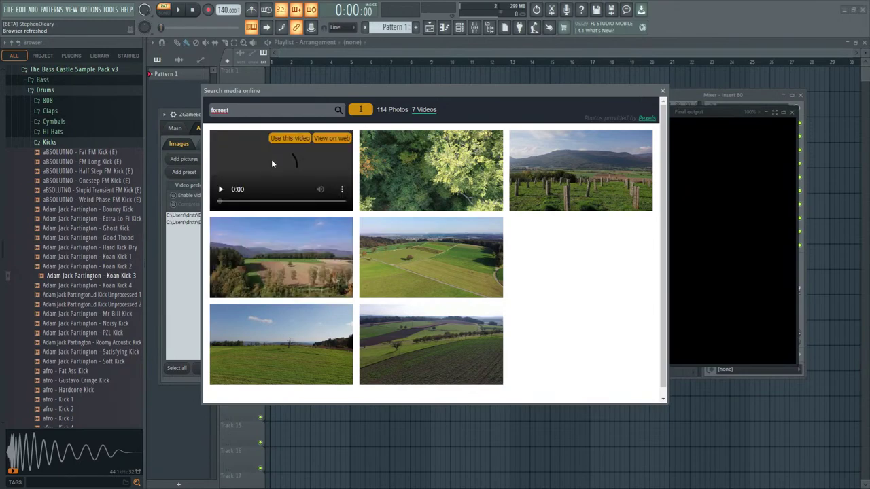
- Preview the first aerial forest video, add it to the visualizer's content, and return to the main layer view
click(220, 191)
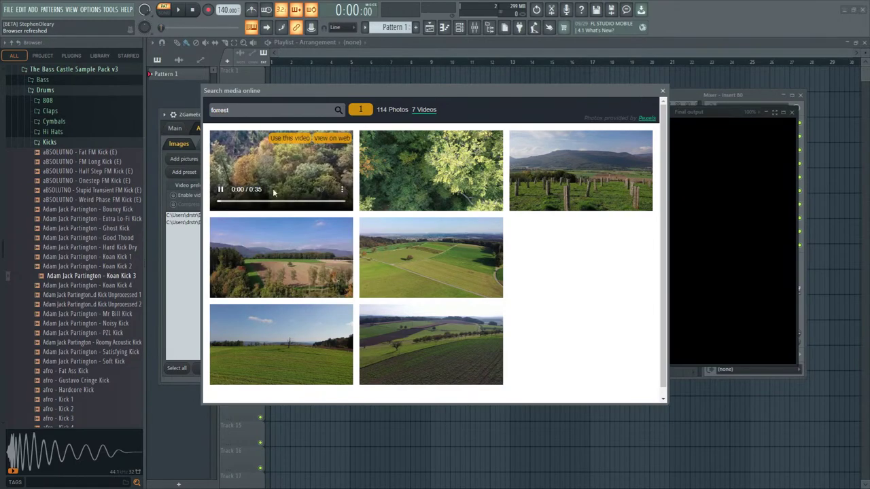
click(221, 191)
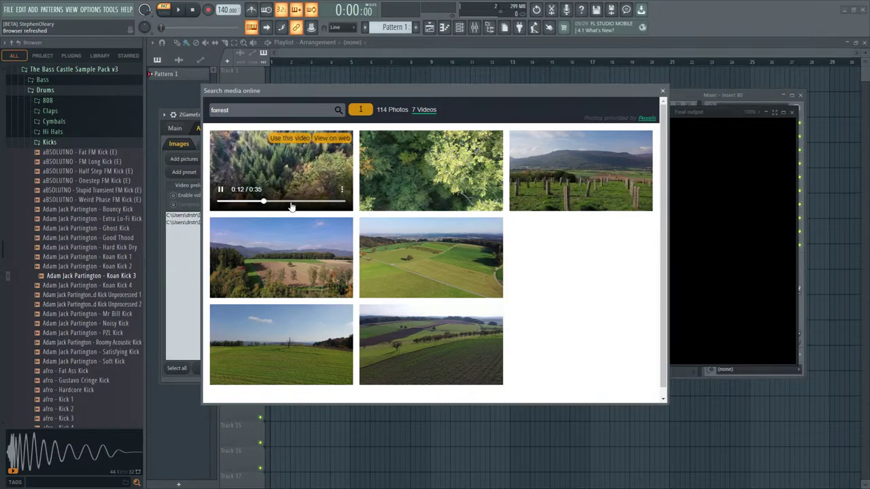
click(290, 138)
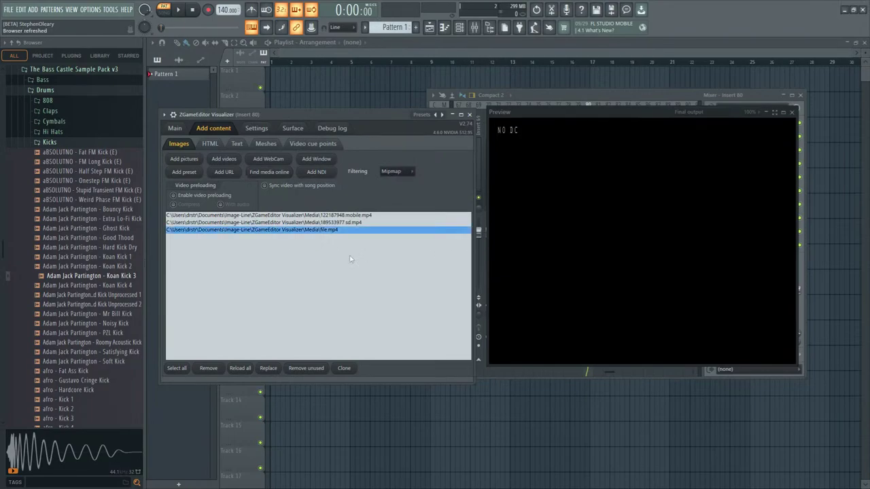
click(176, 129)
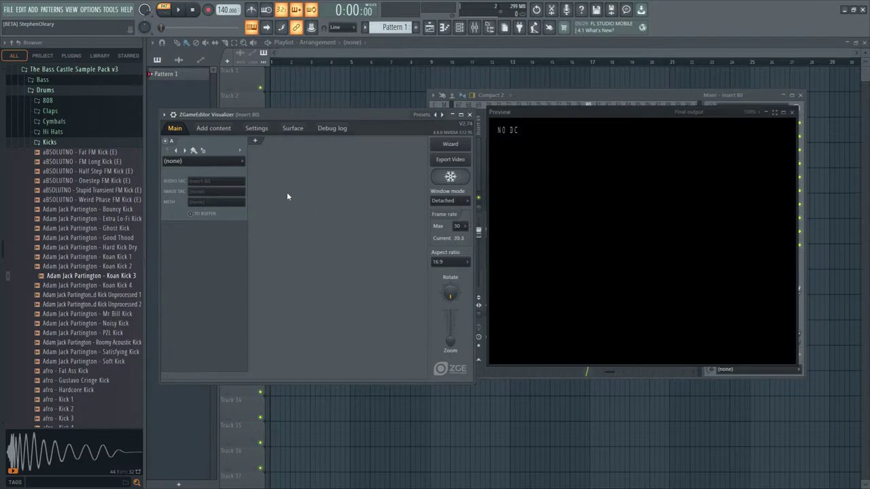
- Load the Image effect into the empty layer A and use 189533977.sd.mp4 as its image source
click(216, 164)
mouse_move(219, 233)
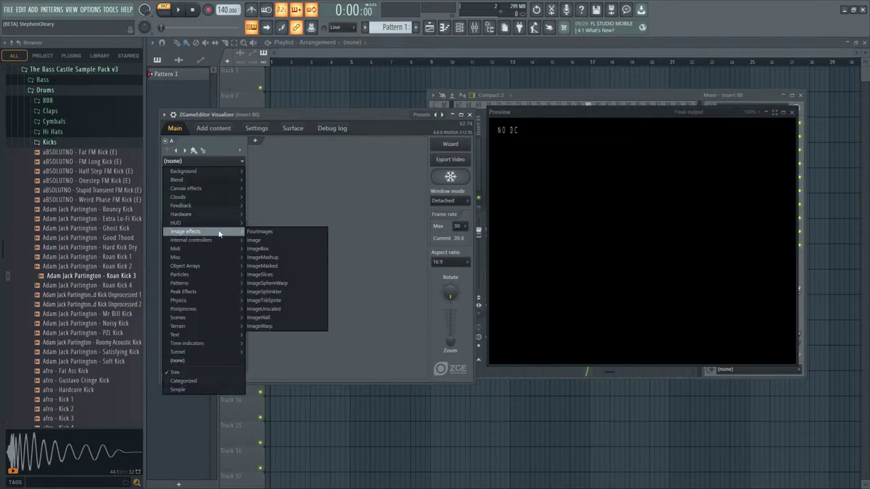
click(269, 241)
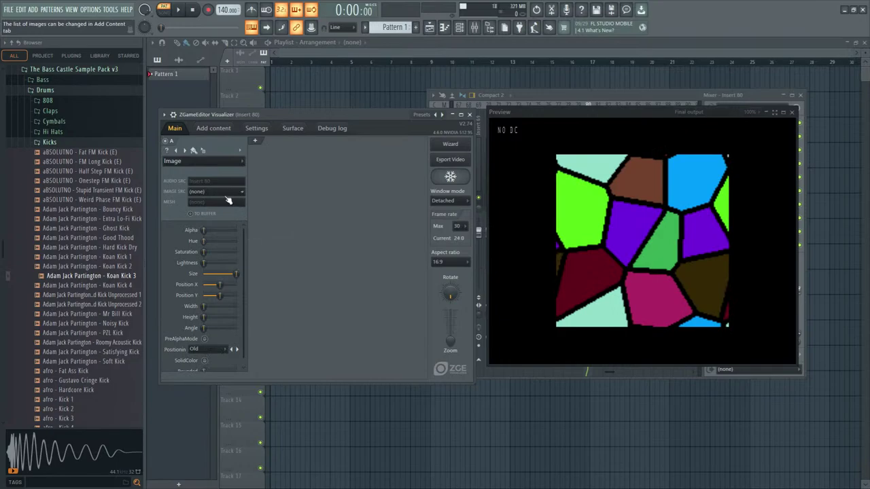
click(227, 197)
click(216, 212)
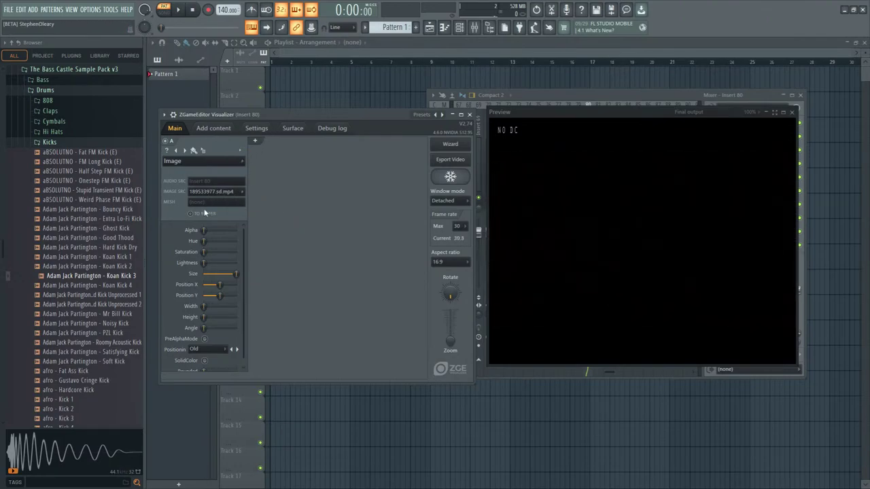
click(220, 195)
click(220, 194)
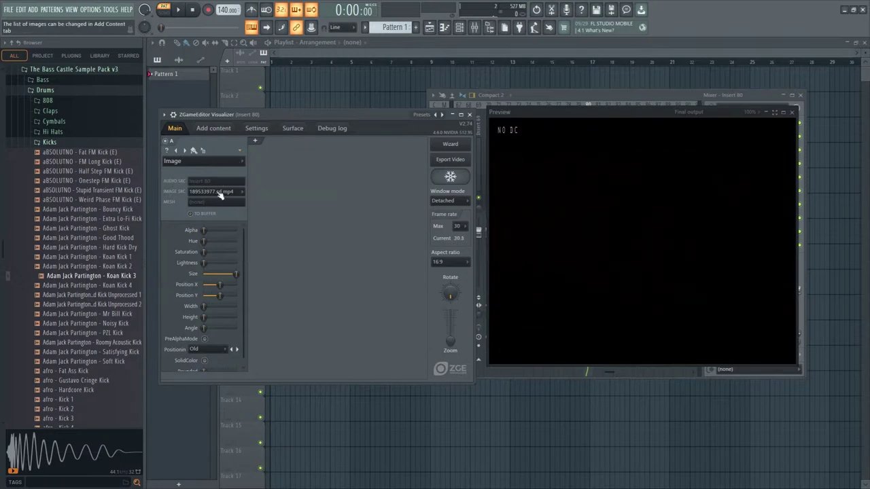
- Enable video preloading for the added video clips, going through each file in the visualizer's image content
click(215, 131)
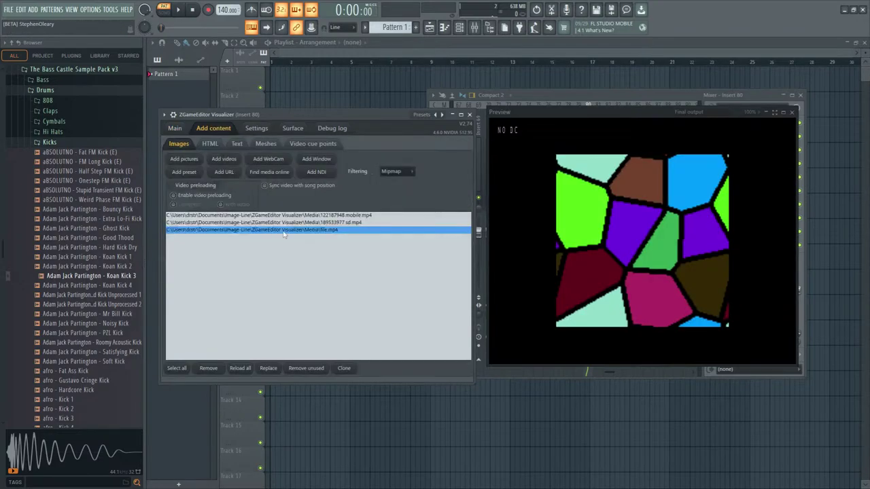
click(207, 197)
click(247, 222)
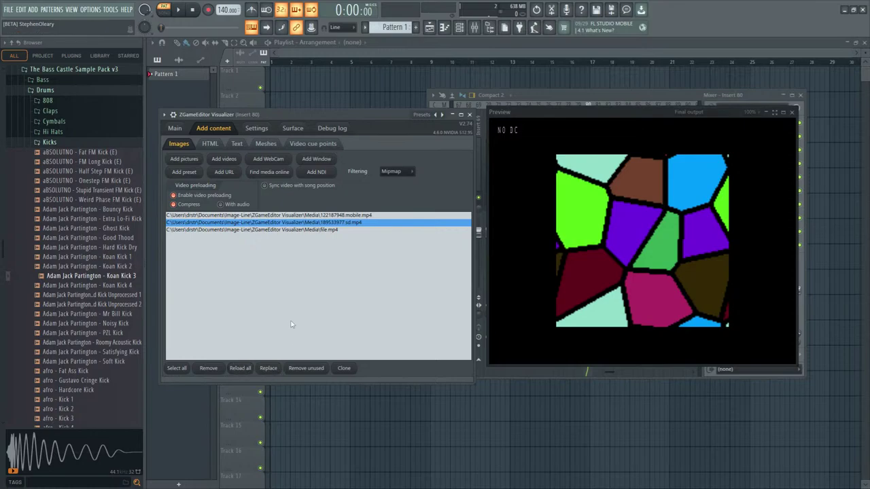
click(236, 216)
click(248, 229)
- Return to the main layer view and reassign 189533977.sd.mp4 as the Image layer's source
click(175, 127)
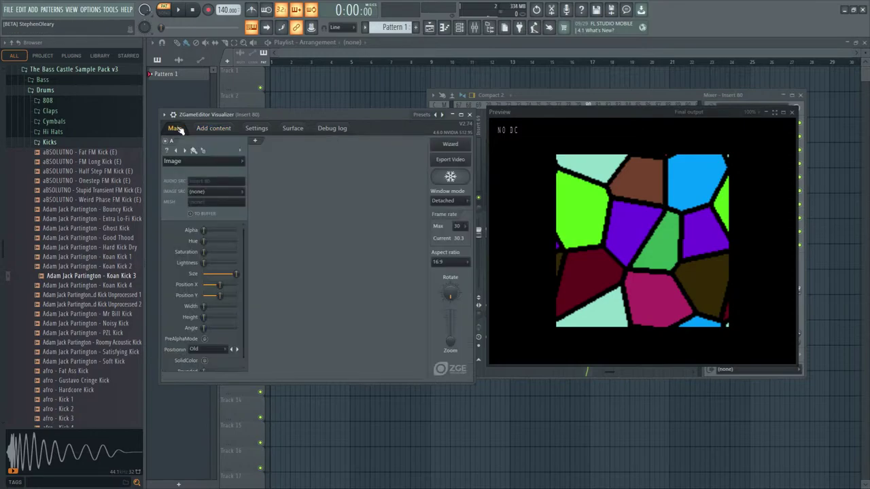
click(216, 191)
click(217, 209)
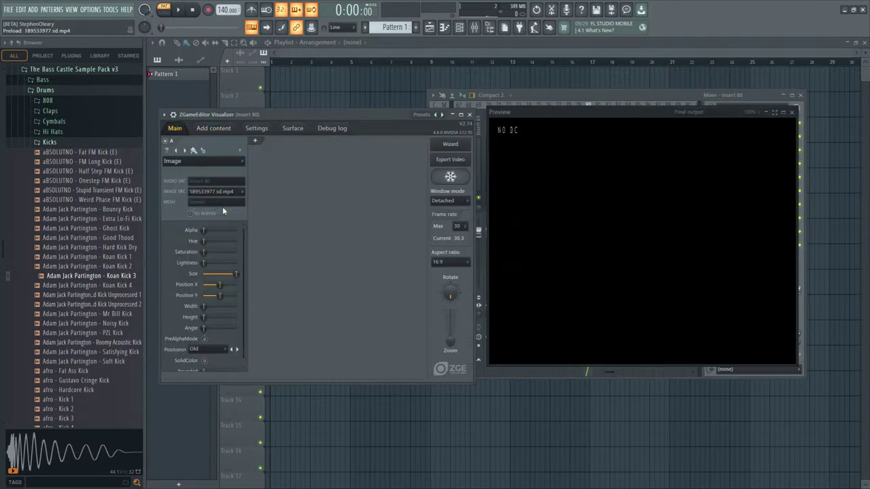
- Add a Video Controller layer with 189533977.sd.mp4 as its image source and nudge its Position slider slightly back
click(254, 141)
click(258, 160)
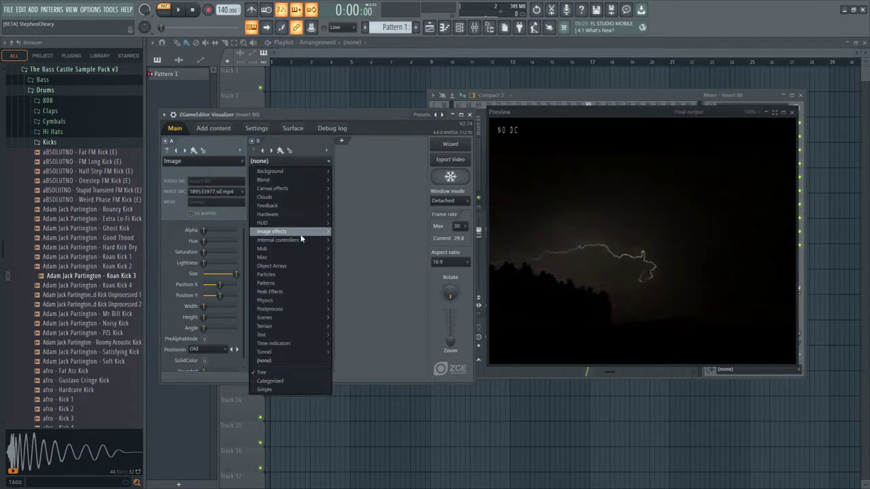
mouse_move(302, 237)
click(350, 249)
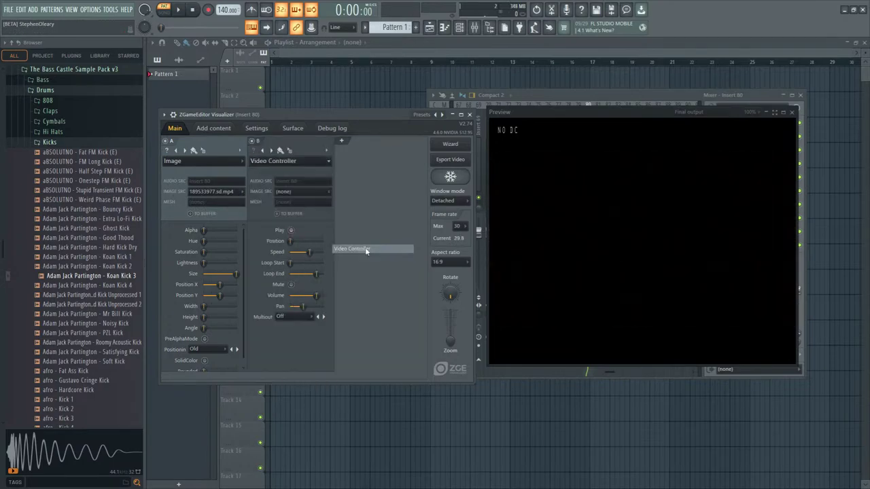
click(303, 191)
click(305, 210)
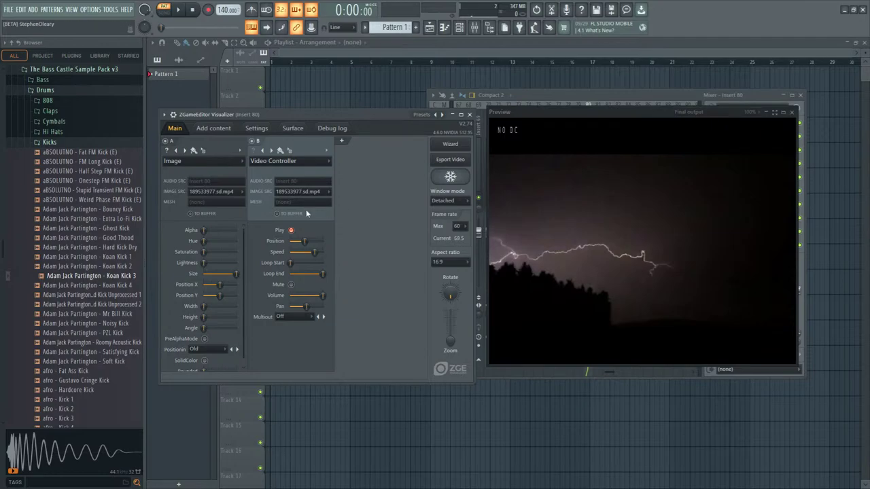
drag(305, 241, 303, 242)
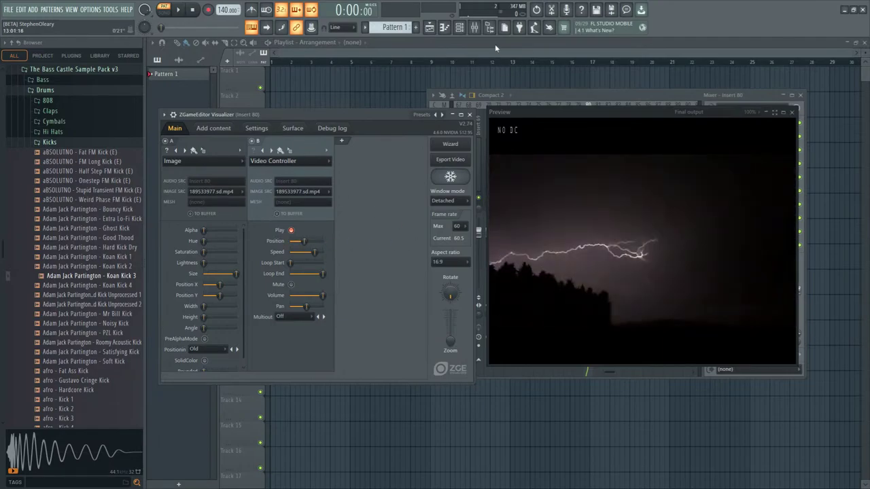
- Move the preview off the mixer and load Wave Candy on Insert 80 in the slot below ZGameEditor Visualizer
click(474, 27)
drag(562, 113, 407, 120)
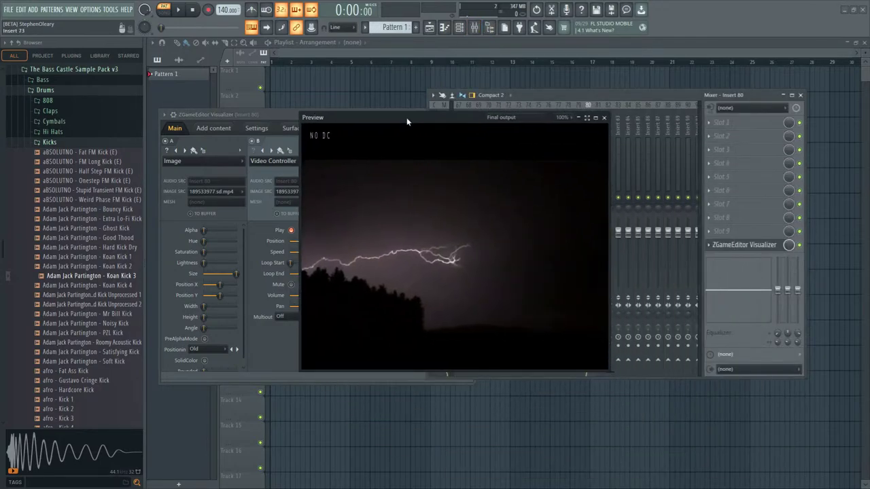
click(726, 245)
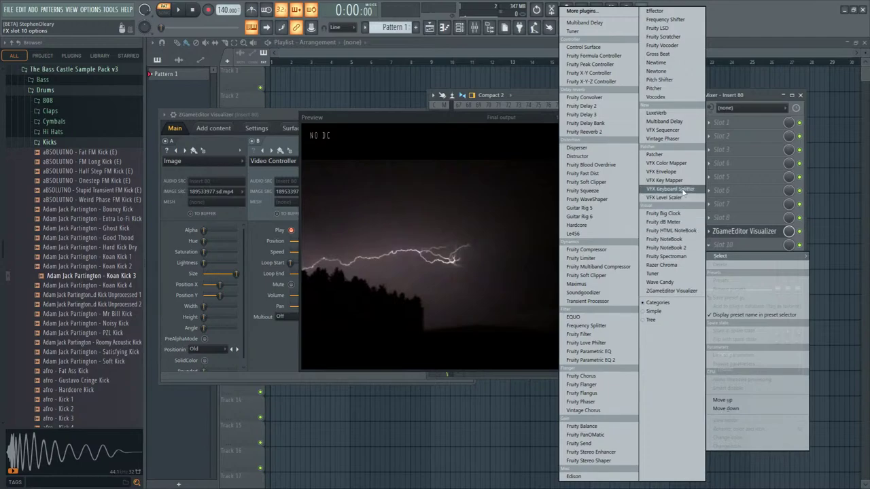
click(672, 281)
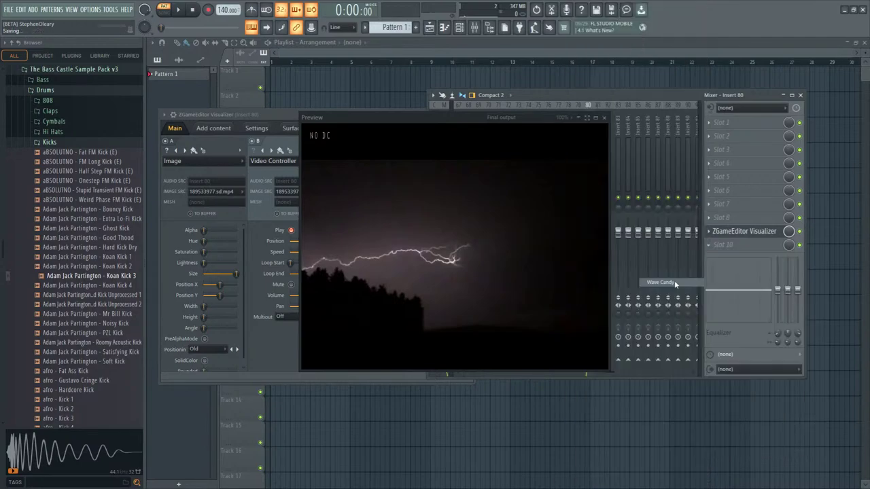
- Bring up Wave Candy's settings and arrange its windows so that the settings and the oscilloscope display do not overlap
drag(378, 62, 696, 208)
drag(657, 258, 547, 355)
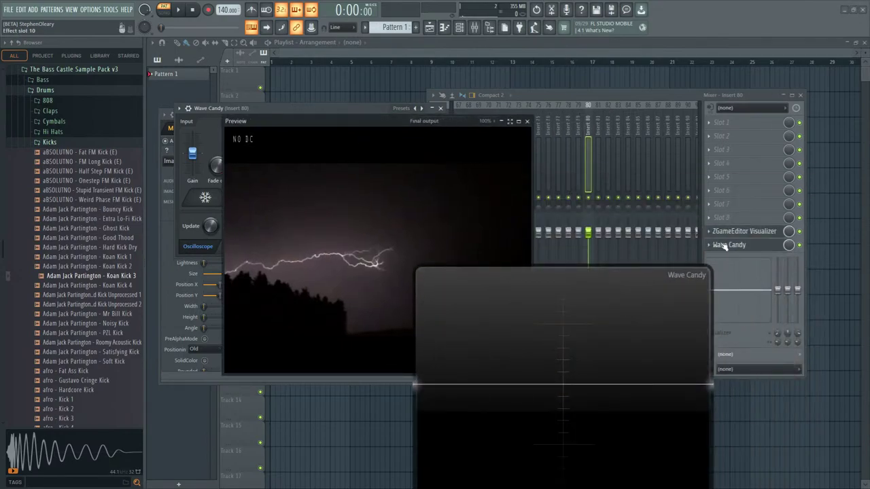
click(730, 244)
click(742, 246)
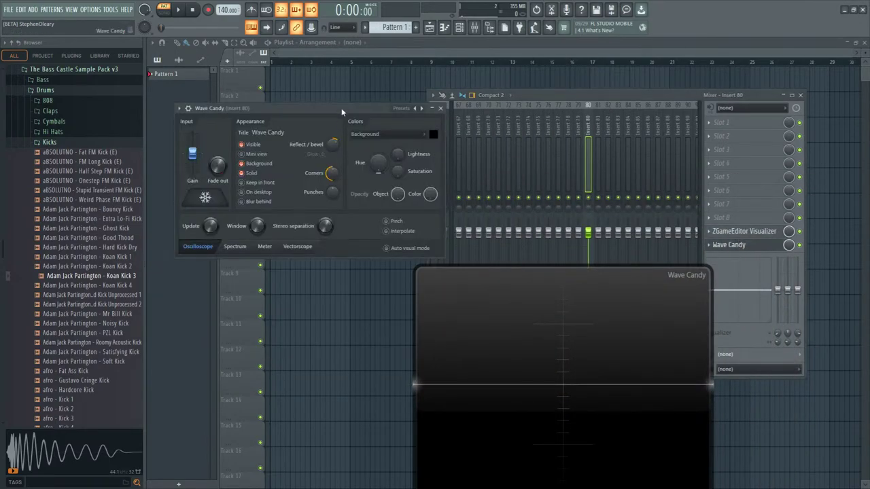
drag(361, 111, 306, 303)
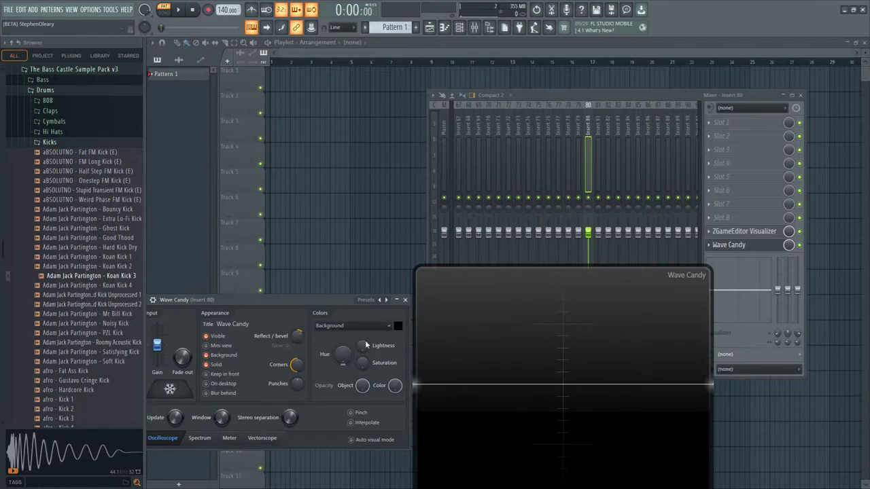
- Try out Wave Candy's color and object opacity, and set its rounded corners size to 0
drag(394, 386, 389, 394)
mouse_move(362, 385)
mouse_down()
mouse_move(366, 391)
mouse_move(347, 386)
mouse_up()
drag(328, 303, 344, 265)
drag(306, 332, 306, 353)
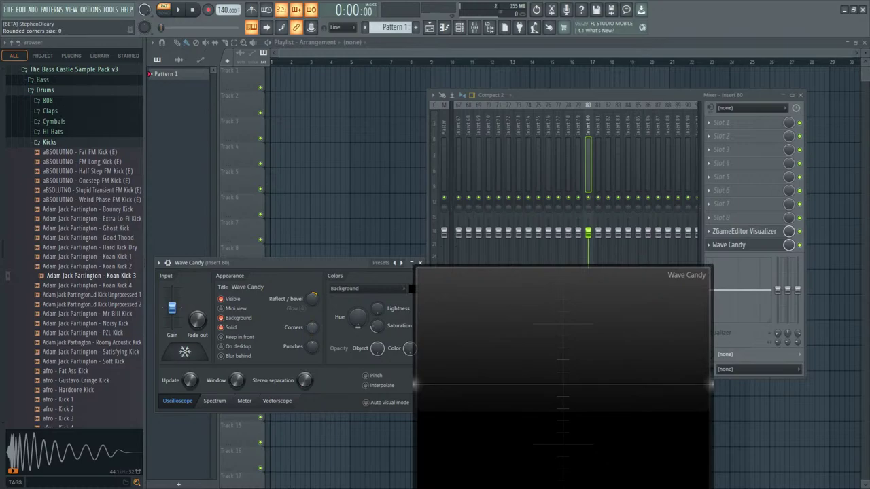
click(371, 378)
drag(352, 258, 335, 263)
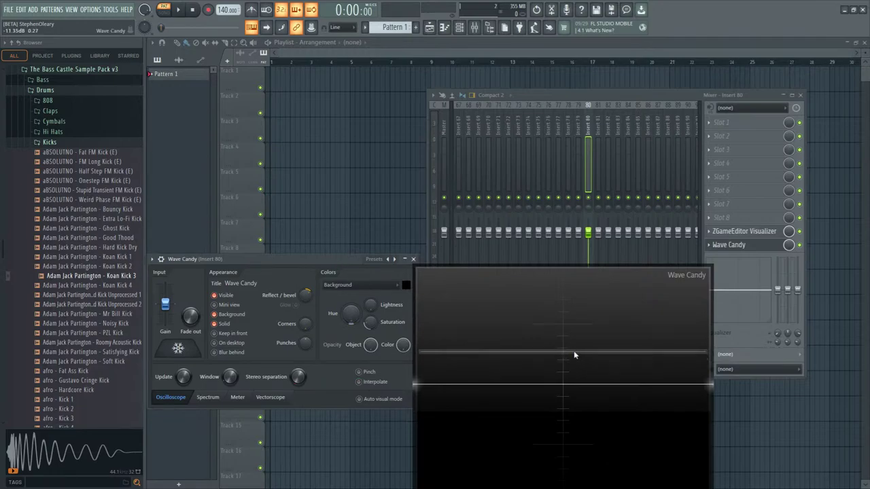
- Set the oscilloscope's Update control to the C1 note and reposition the Wave Candy display beside its settings
drag(582, 356, 653, 321)
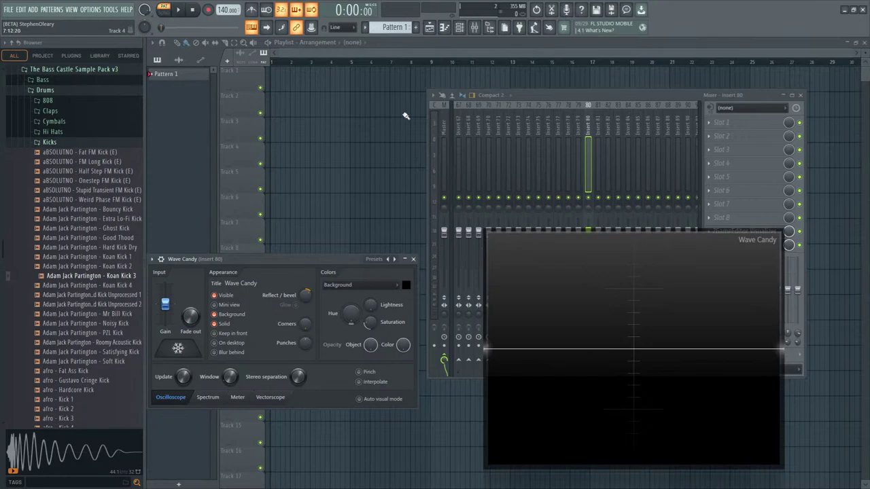
right_click(184, 385)
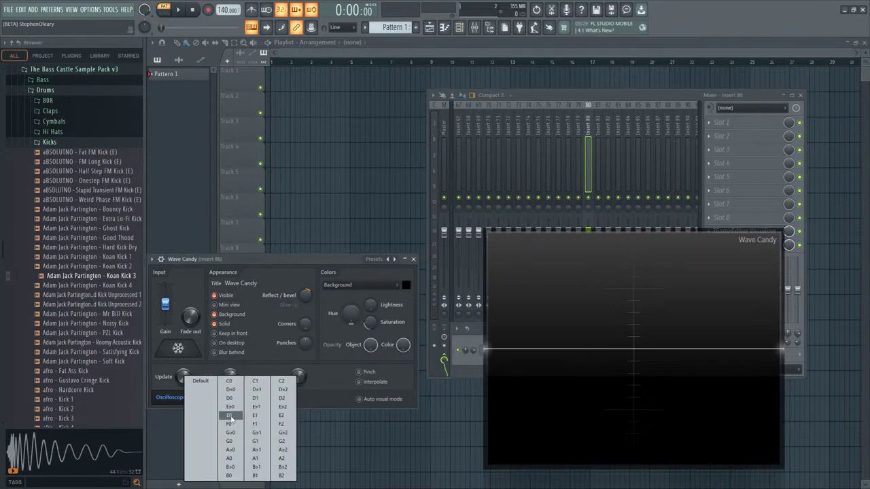
click(260, 381)
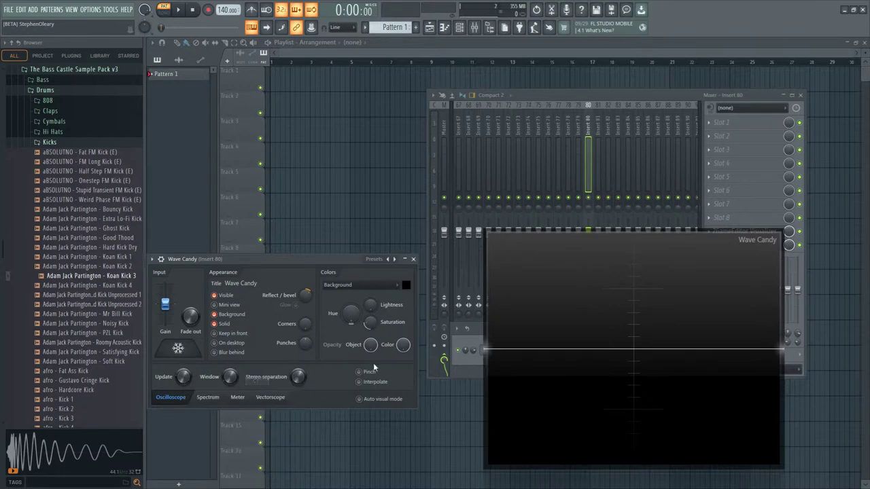
drag(659, 285, 585, 220)
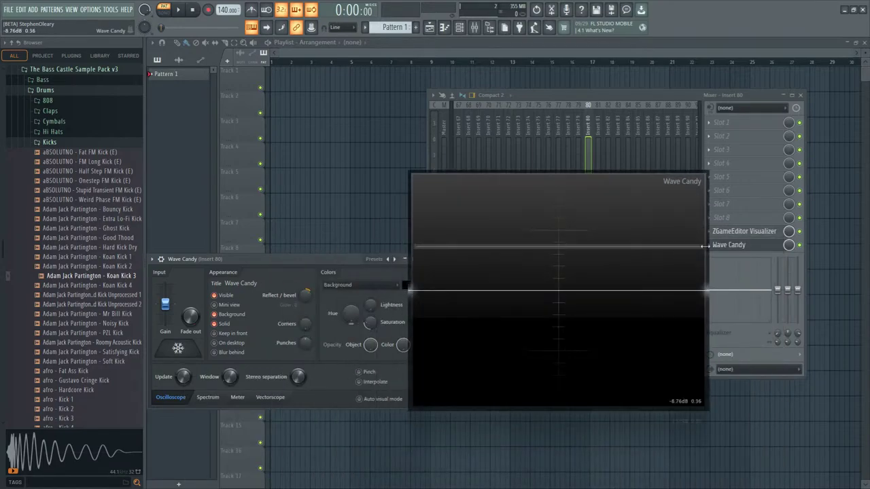
- Reopen the ZGameEditor Visualizer from the mixer and move the Video Controller layer ahead of the Image layer
click(744, 231)
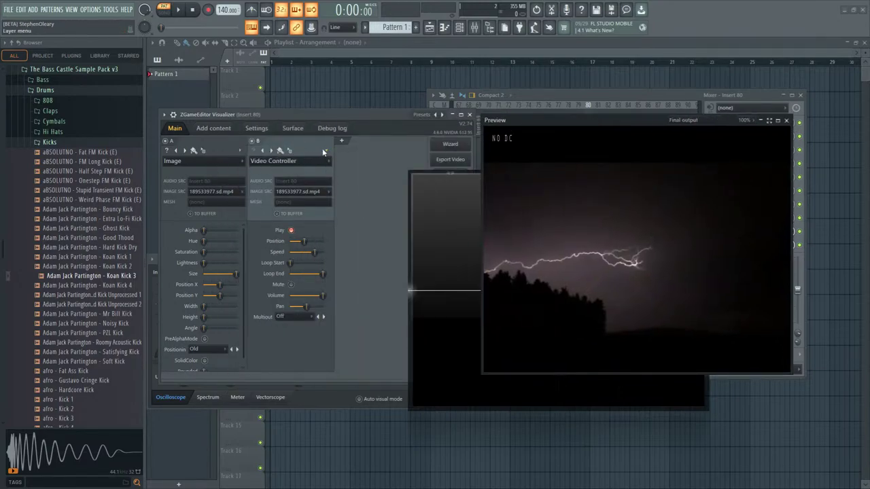
click(325, 150)
click(349, 181)
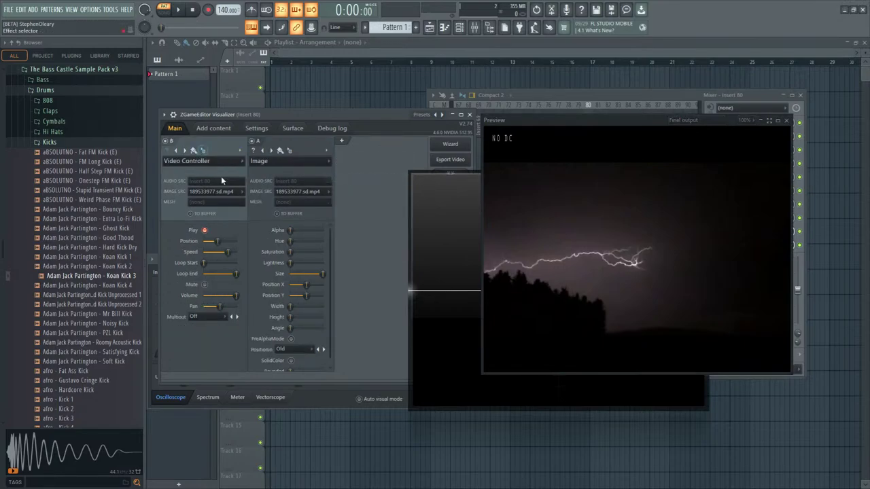
- Add the Youlean Color Correction postprocess effect as layer C and shift the visualizer window slightly aside
click(341, 141)
click(334, 161)
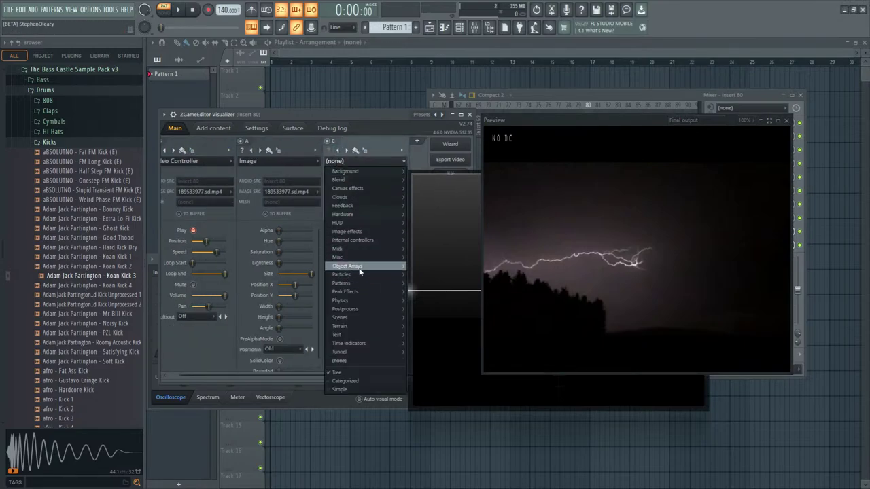
mouse_move(363, 310)
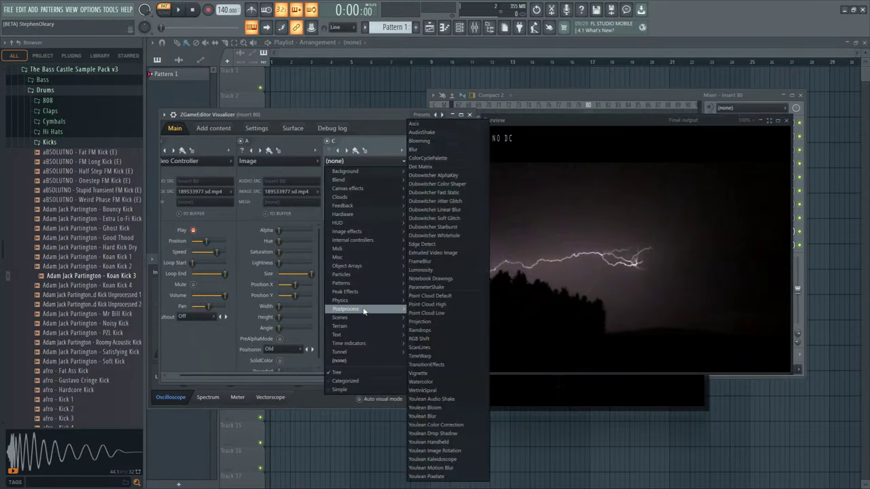
click(450, 426)
drag(361, 114, 346, 110)
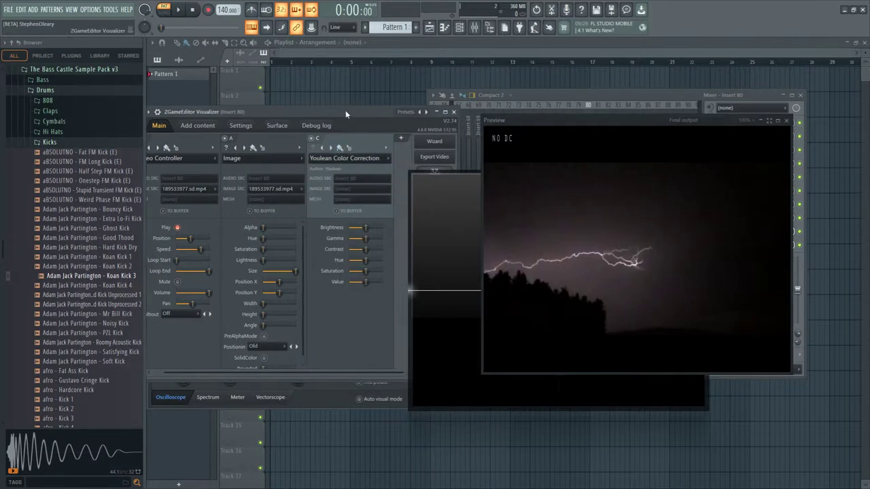
- Send the Youlean Color Correction layer to a buffer and add an AudioGenerator effect as layer D
click(400, 138)
click(354, 158)
mouse_move(354, 229)
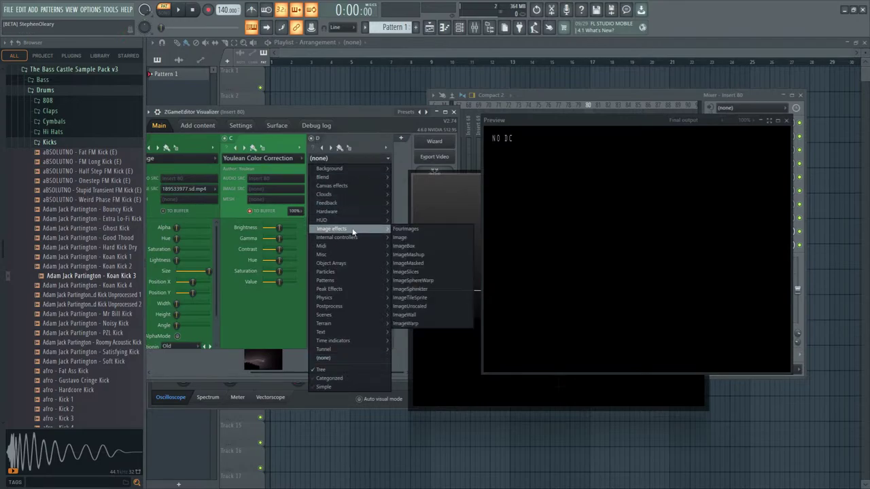
mouse_move(347, 257)
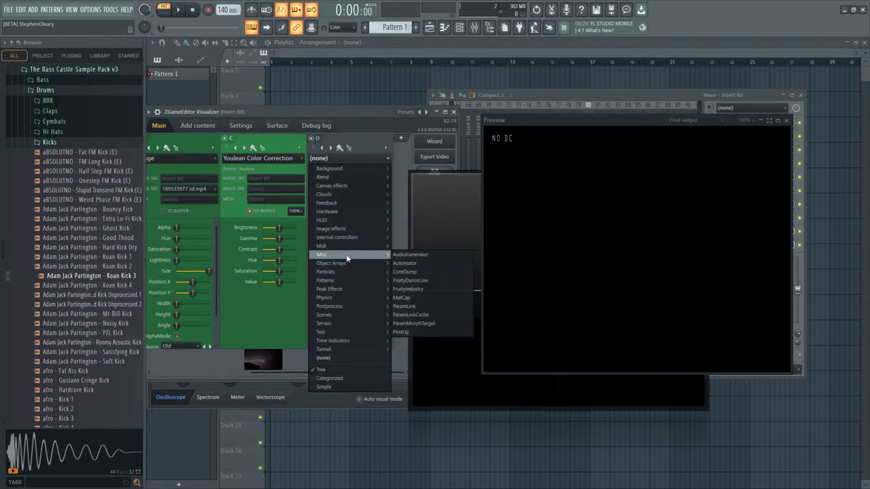
click(418, 255)
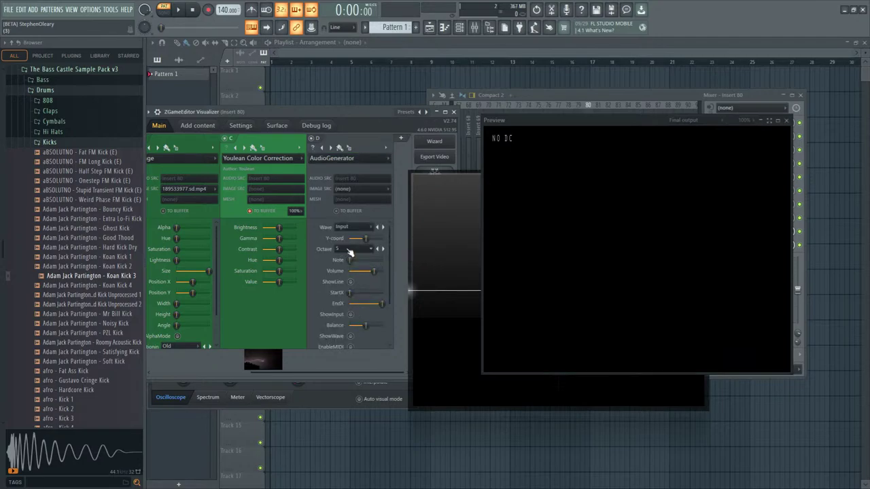
- Set the AudioGenerator's octave to 2 and its image source to Output from layer C
scroll(350, 253, up, 2)
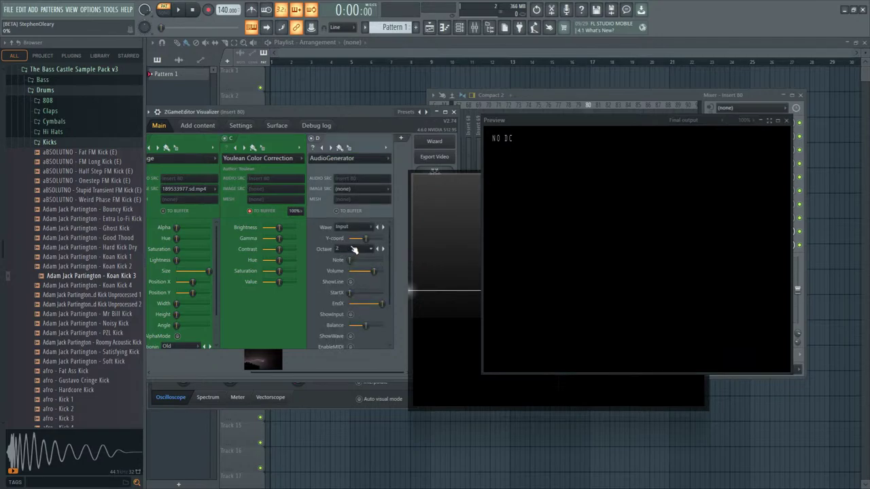
click(352, 190)
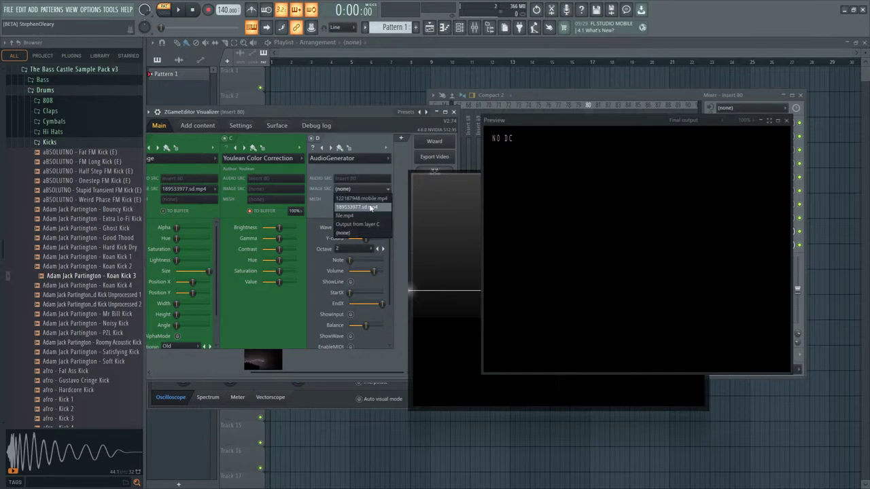
click(368, 224)
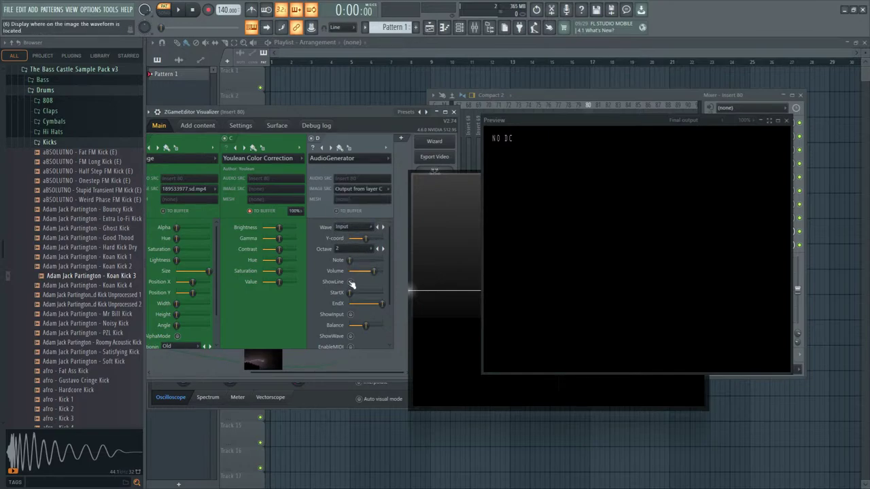
- Enable ShowInput, ShowWave and ShowLine on the AudioGenerator and slightly lower its Y-coord
click(351, 314)
click(351, 336)
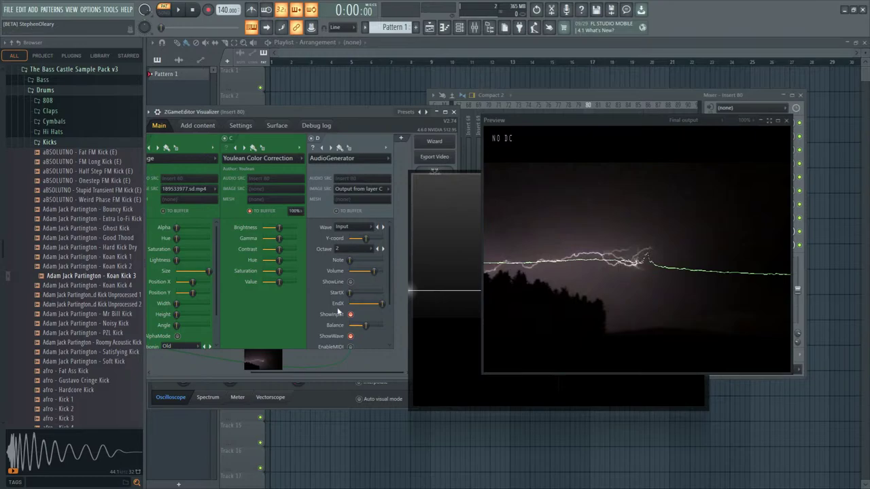
click(350, 282)
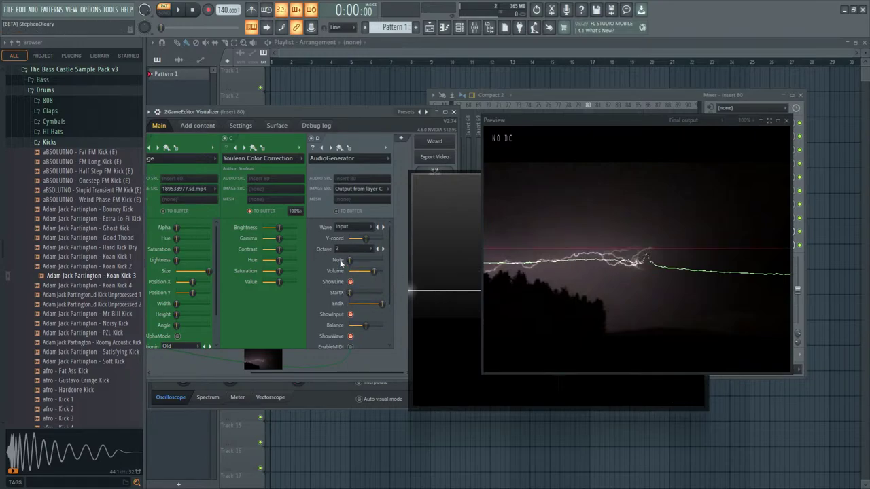
drag(366, 239, 365, 238)
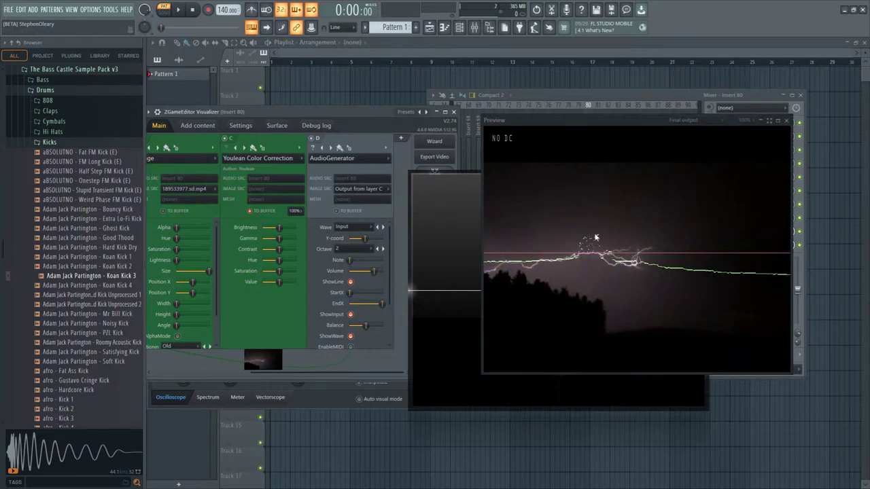
- Play the pattern and move the Wave Candy oscilloscope below the upper AudioGenerator controls before stopping playback
key(space)
drag(434, 195, 503, 220)
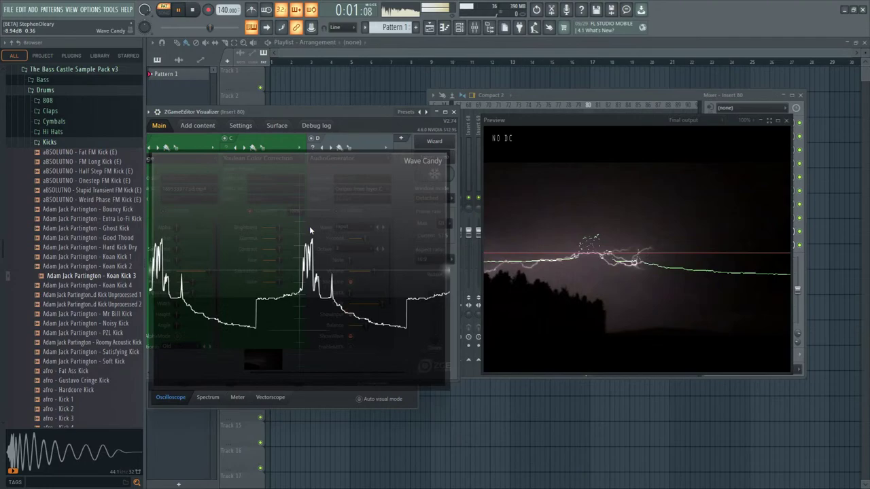
drag(622, 279, 309, 225)
drag(357, 205, 357, 299)
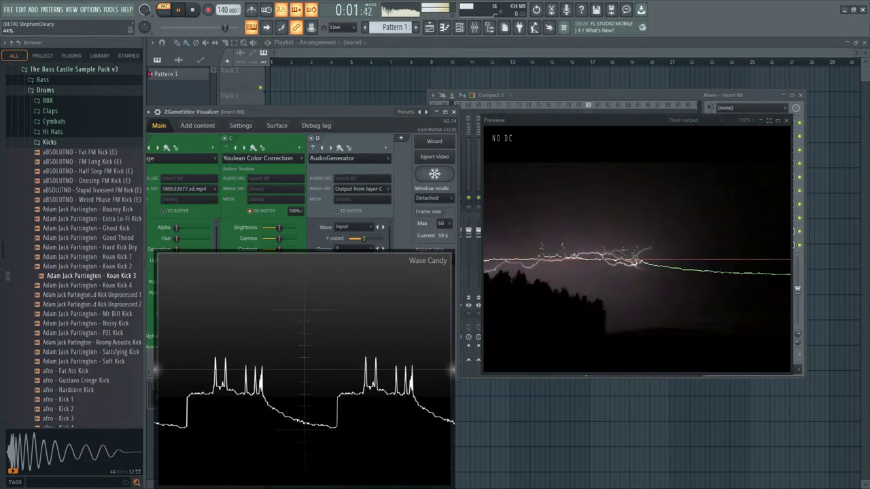
drag(306, 301, 314, 348)
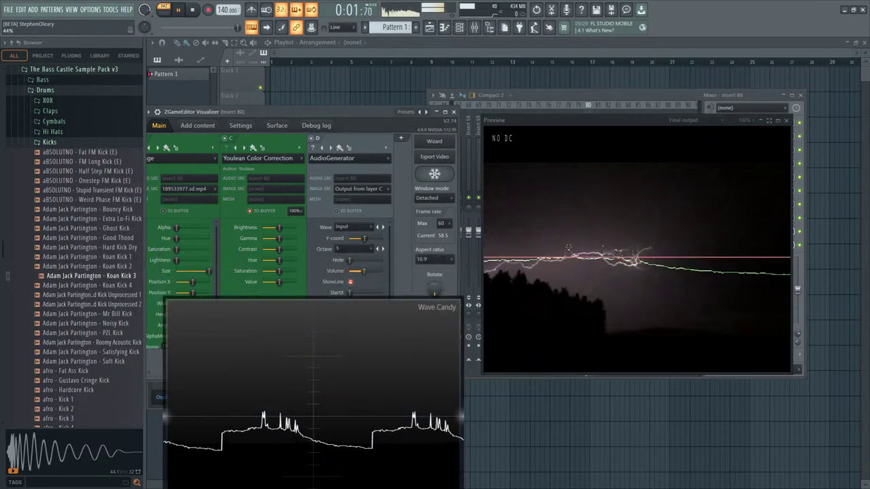
click(192, 10)
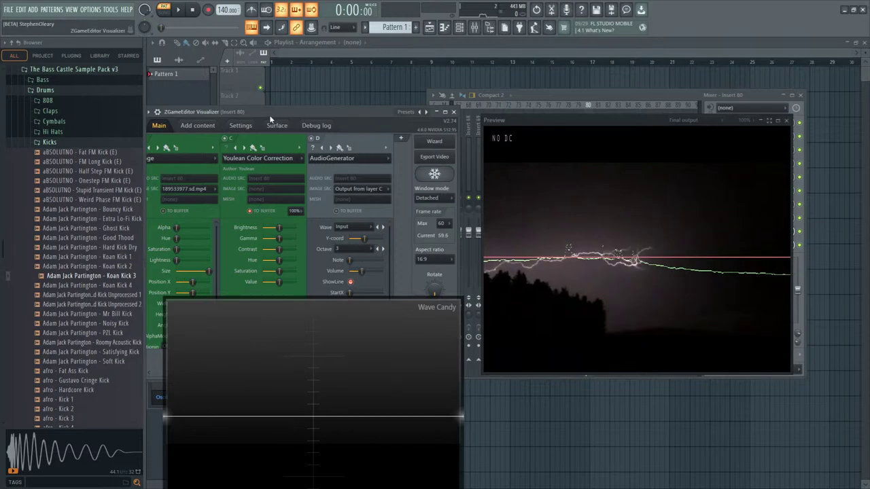
- Rearrange the visualizer, preview and Wave Candy windows so they no longer overlap, testing playback briefly
mouse_move(269, 115)
mouse_down()
mouse_move(325, 113)
mouse_move(291, 91)
mouse_move(277, 46)
mouse_up()
key(space)
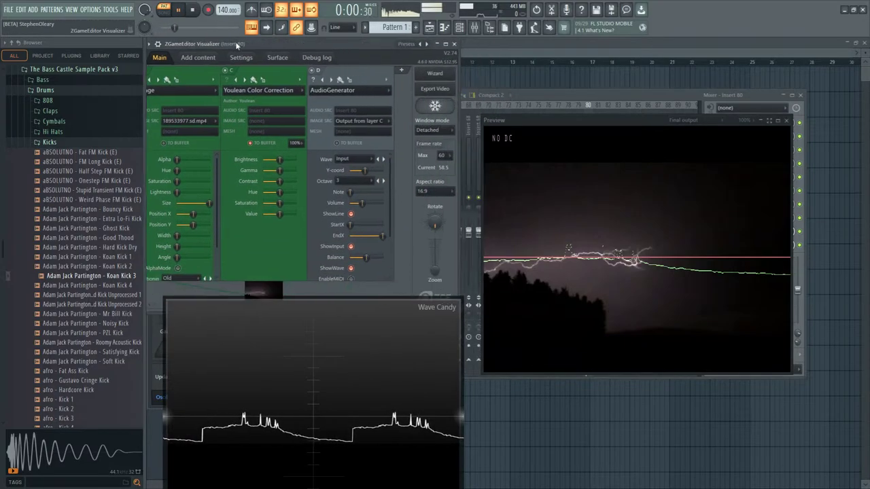
drag(446, 314, 822, 367)
key(space)
drag(640, 120, 611, 62)
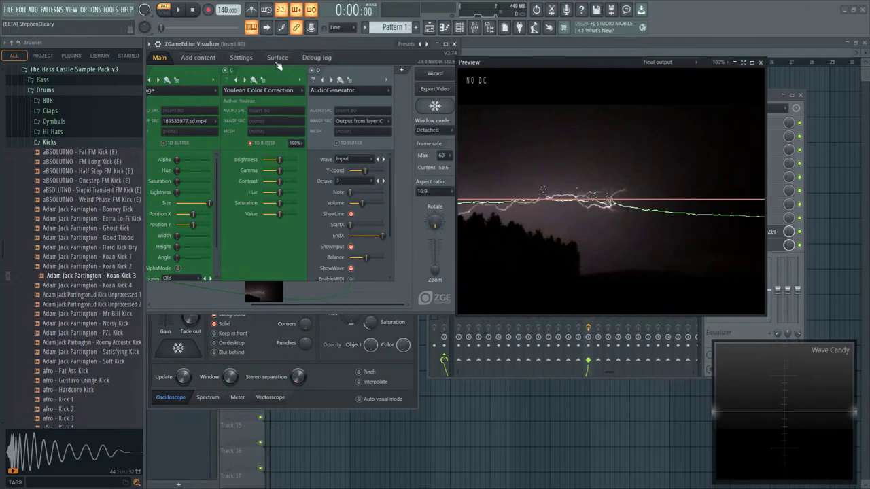
drag(292, 43, 328, 68)
- Play the lightning clip and slightly reduce the Video Controller's speed before stopping playback
drag(304, 329, 210, 330)
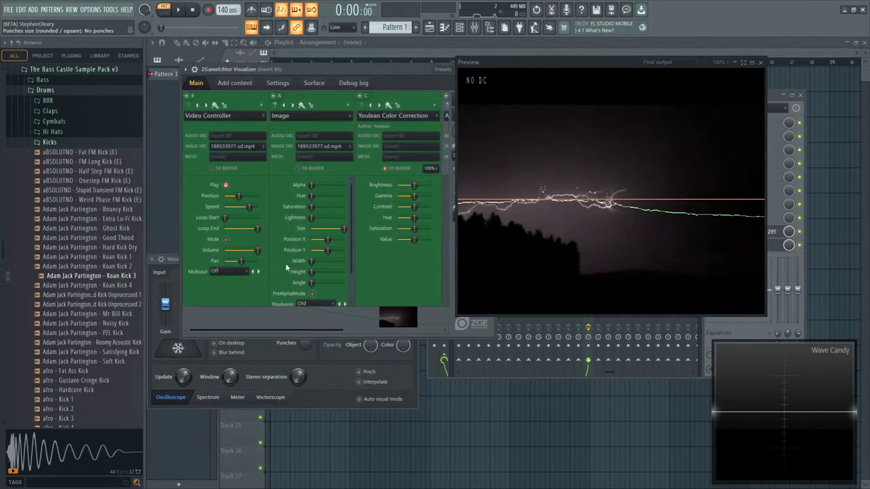
click(180, 10)
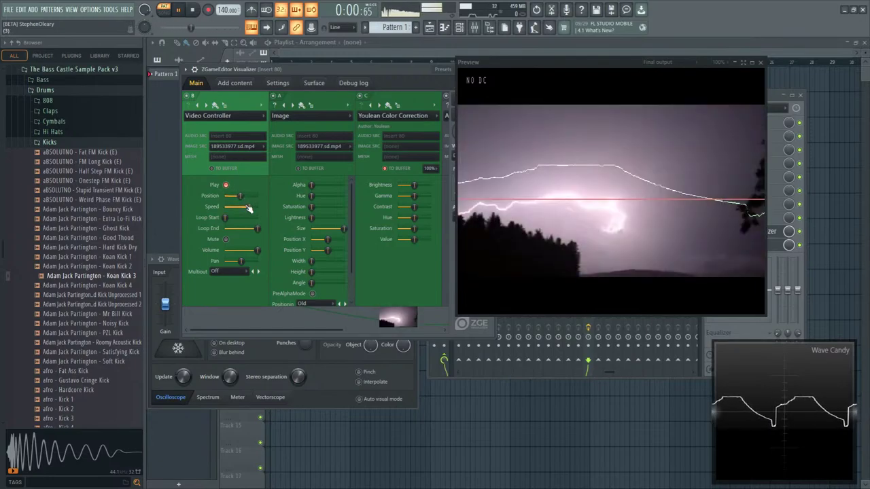
drag(249, 207, 246, 206)
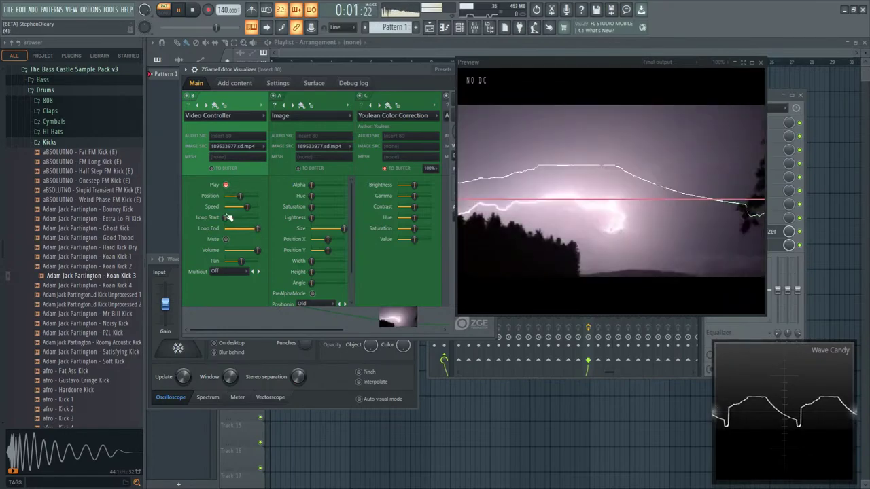
key(space)
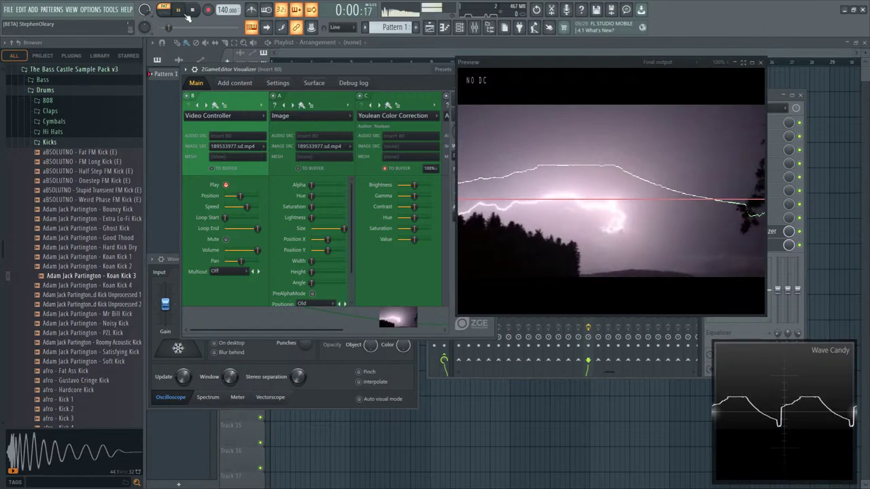
- Check the visualizer's loaded media list and play the lightning clip again while watching its waveform
click(235, 84)
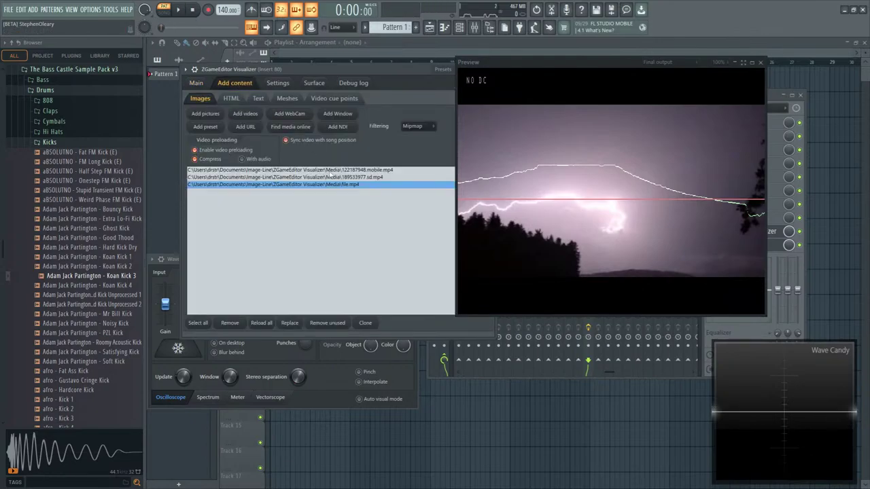
click(180, 9)
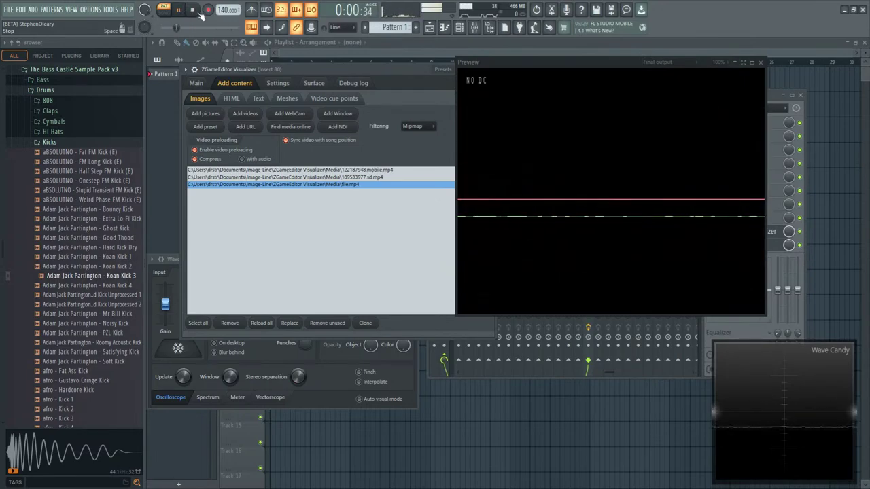
click(197, 83)
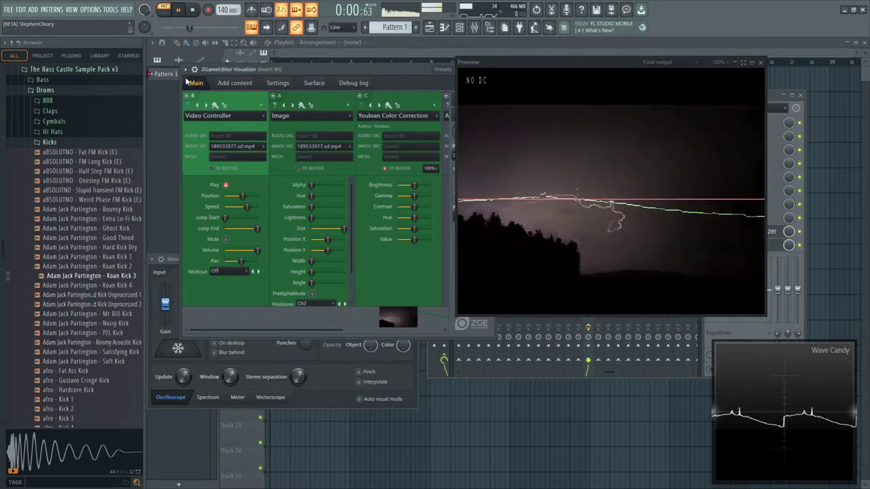
key(space)
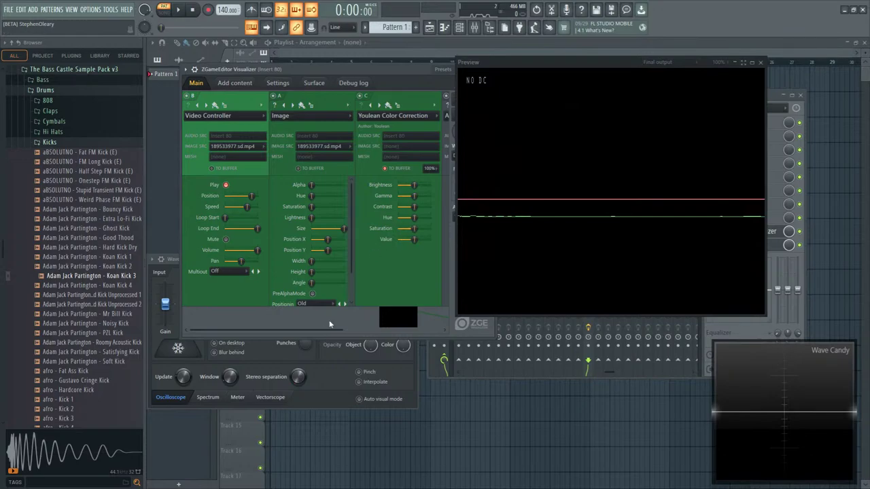
- Set the AudioGenerator's Y-coord to 50% and the image source of the Video Controller and Image layers to file.mp4
drag(330, 325, 420, 331)
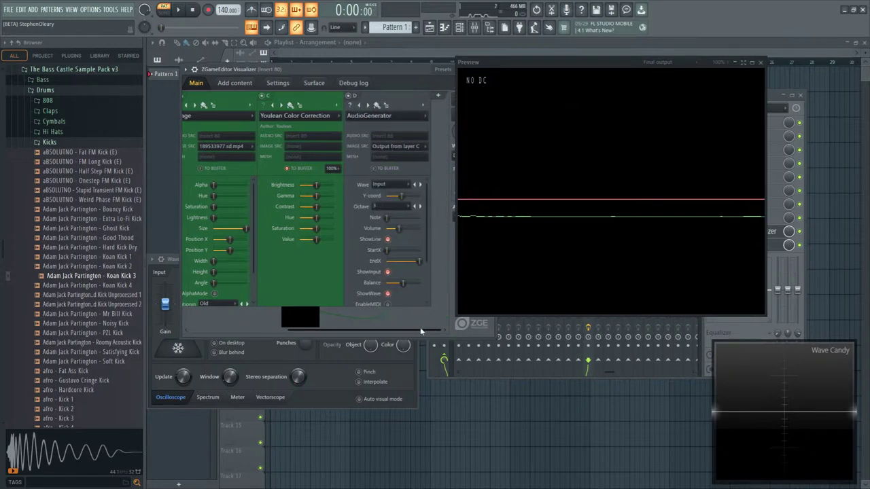
drag(401, 196, 402, 197)
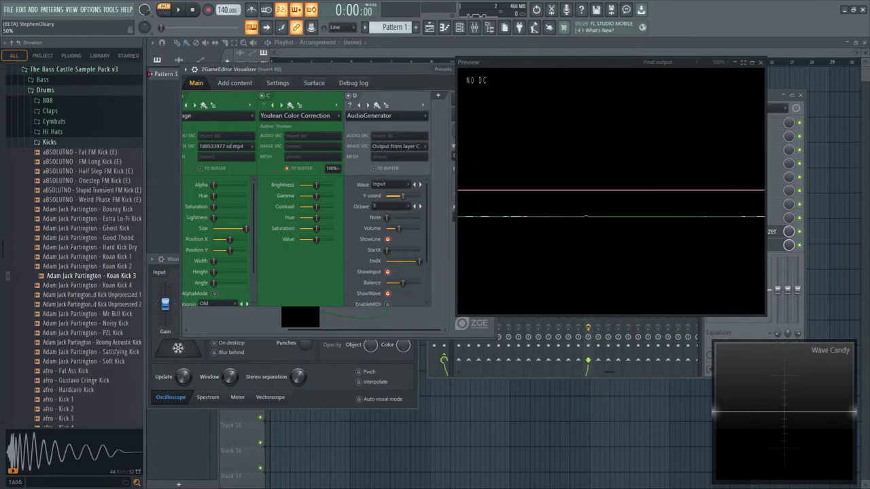
drag(376, 332, 330, 331)
click(244, 148)
click(297, 211)
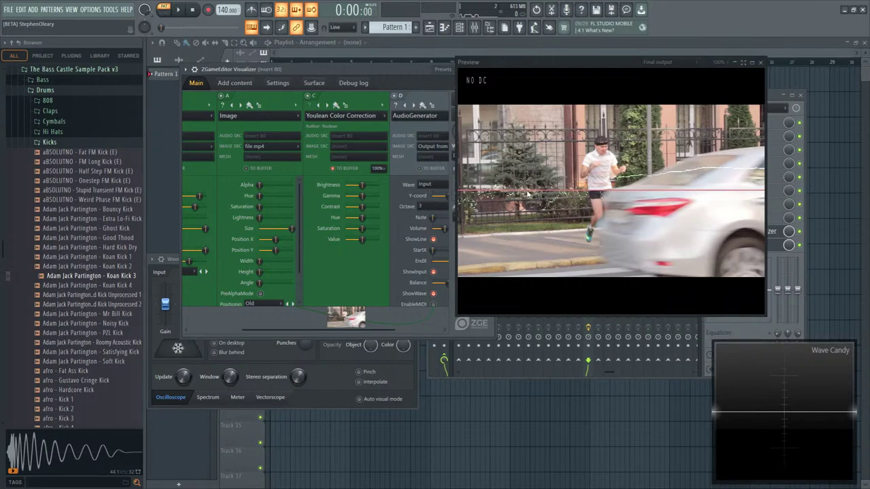
drag(375, 330, 282, 331)
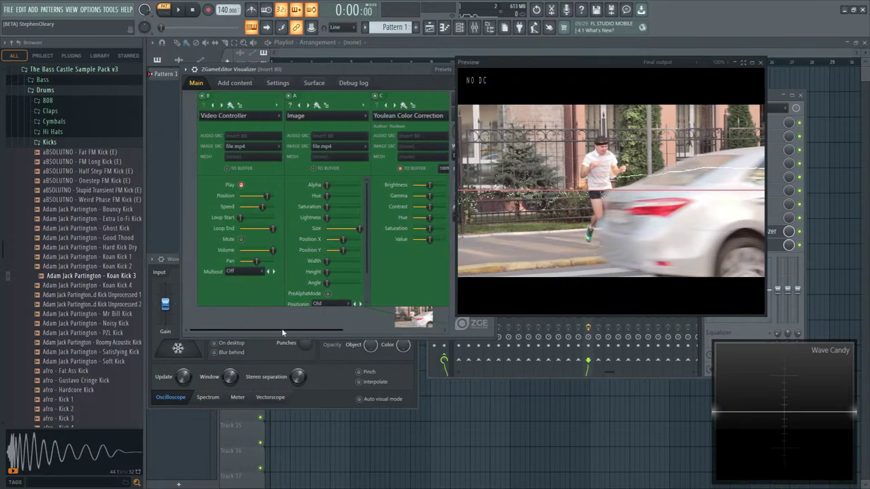
- Check the loaded media list, return to the layers and play file.mp4 to monitor its waveform
click(234, 83)
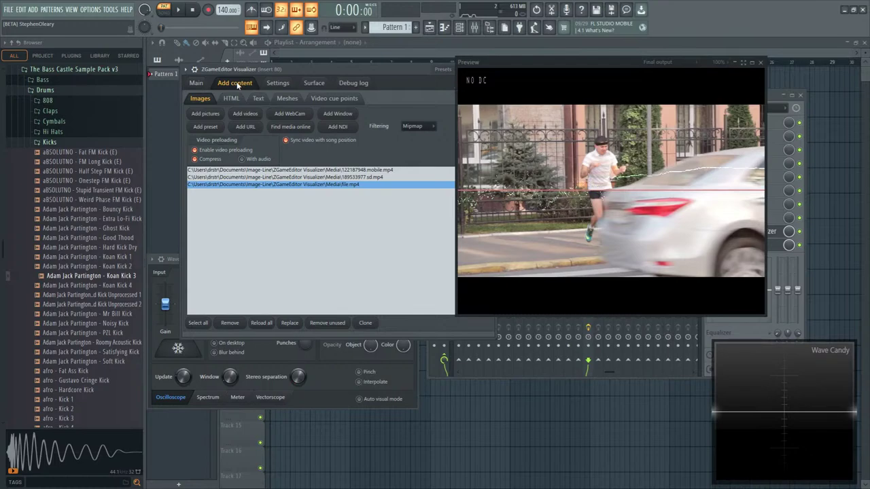
click(205, 83)
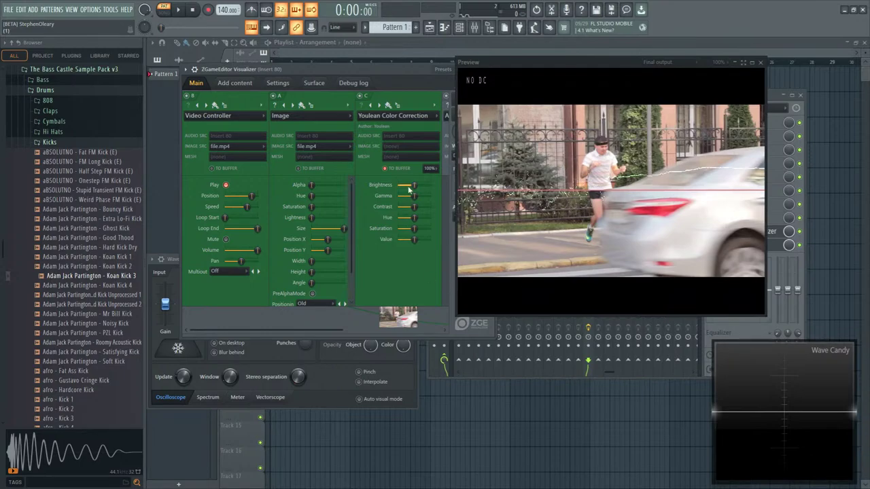
key(space)
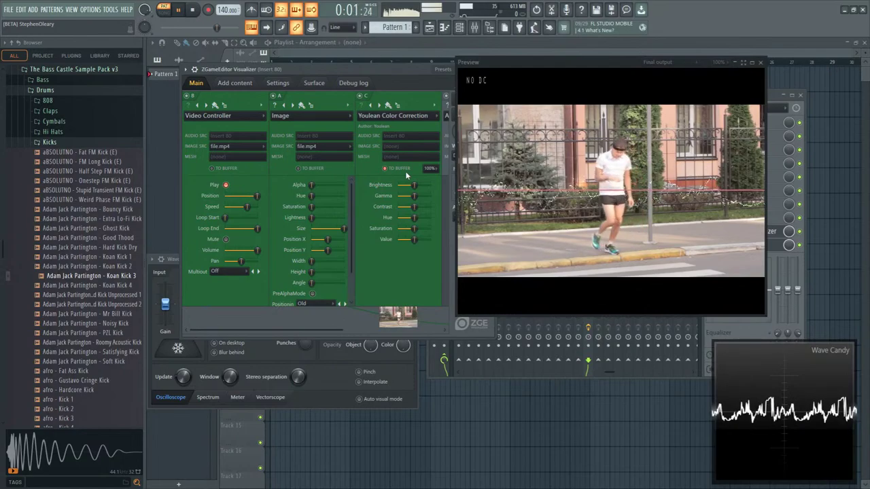
key(space)
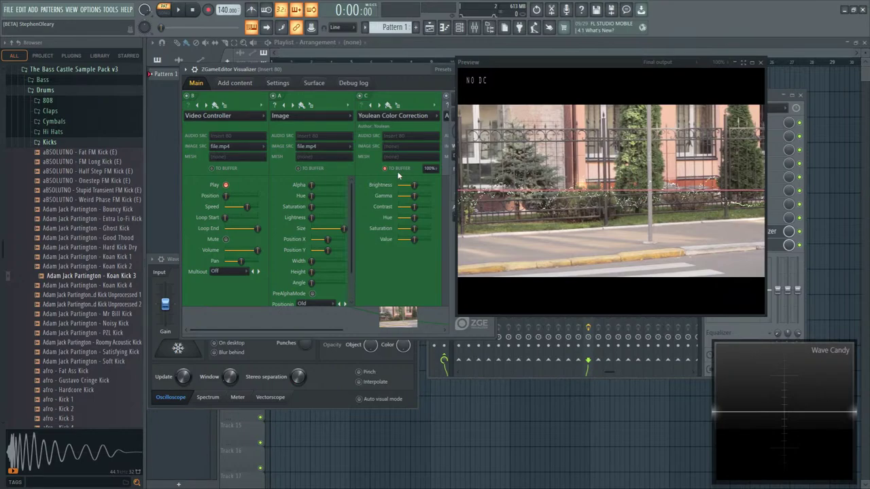
- Look through the videos in the online media search, close it without choosing one and return to the layers
click(231, 83)
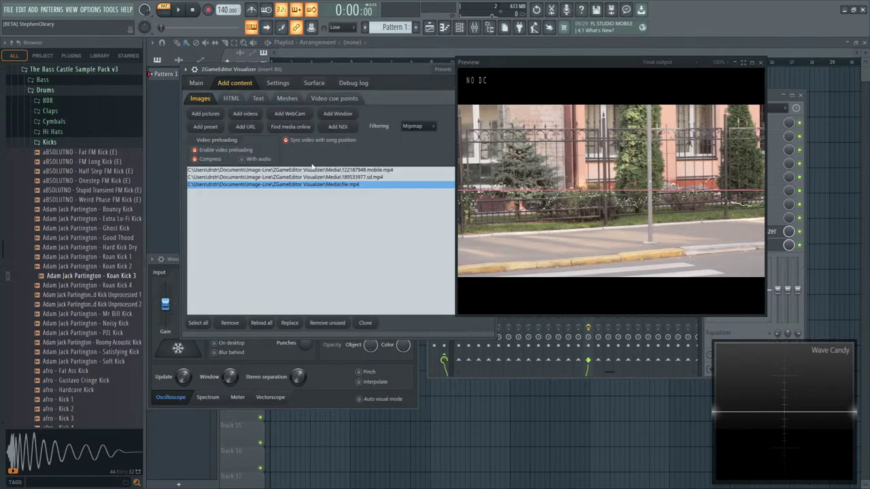
click(294, 129)
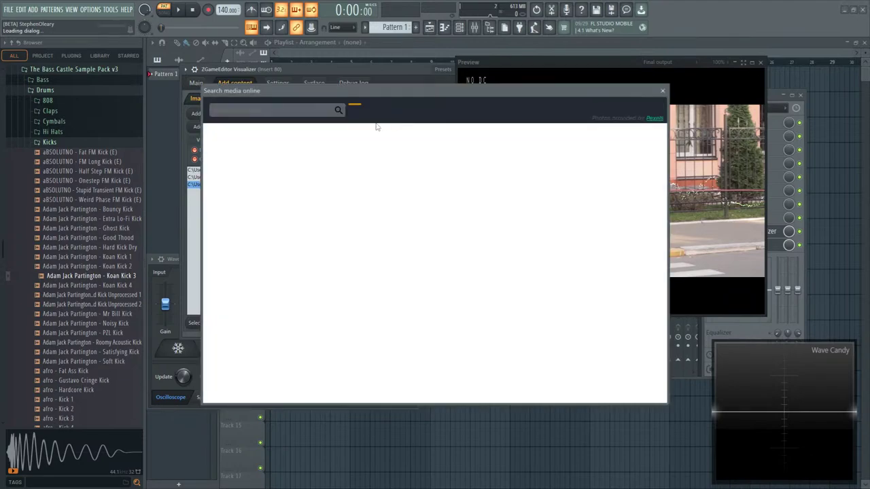
click(453, 110)
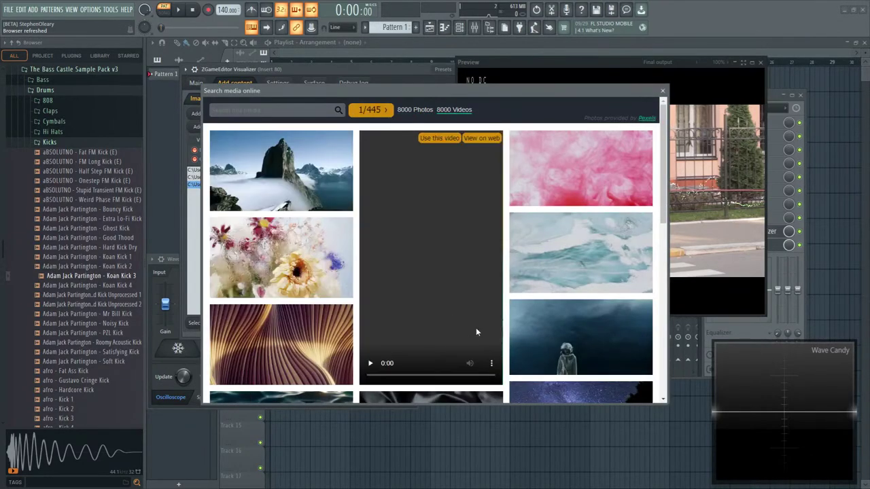
click(663, 91)
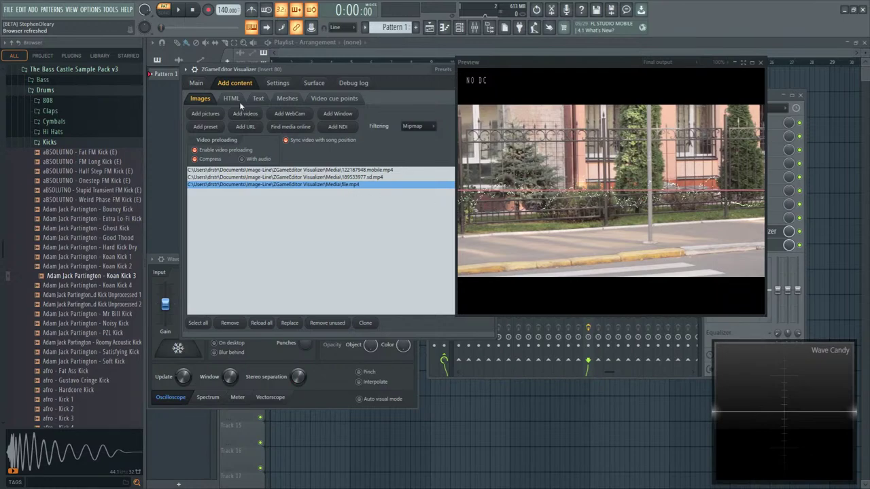
click(197, 83)
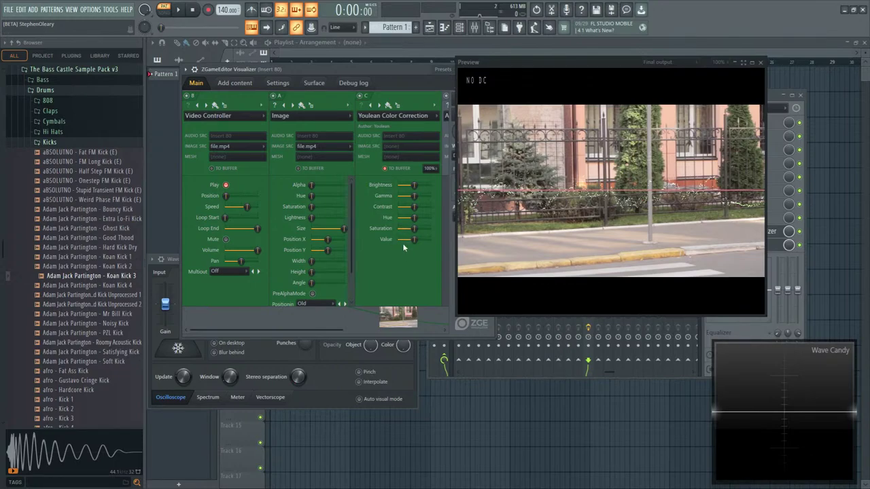
- Play the runner clip once more to hear and watch the generated audio before stopping playback
key(space)
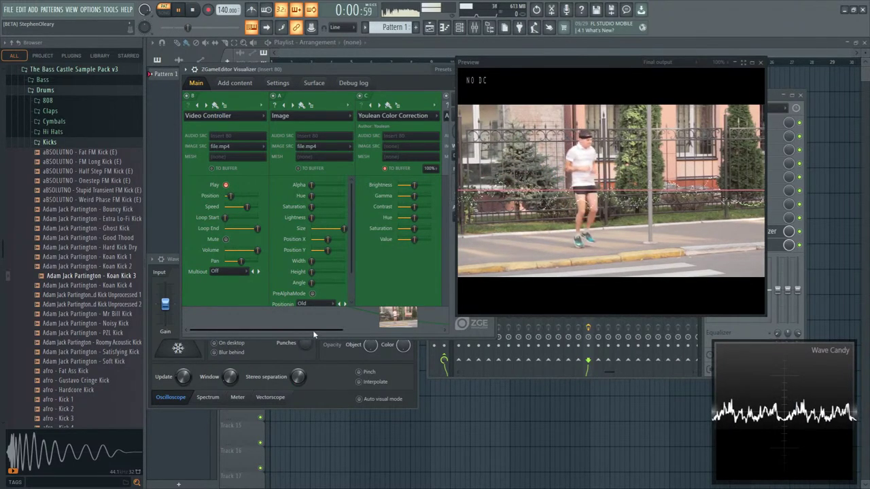
drag(282, 331, 236, 330)
key(space)
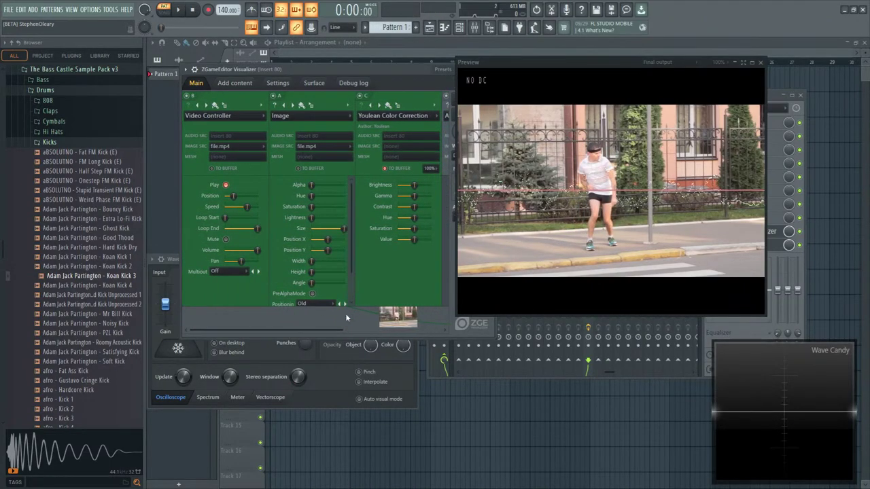
- Delete the AudioGenerator layer and the Youlean Color Correction layer from the layer chain
drag(322, 334, 328, 331)
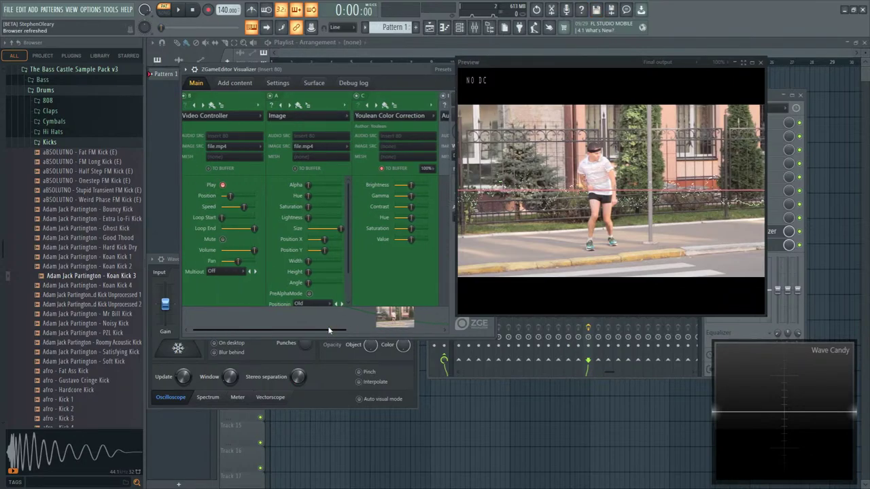
drag(328, 330, 418, 331)
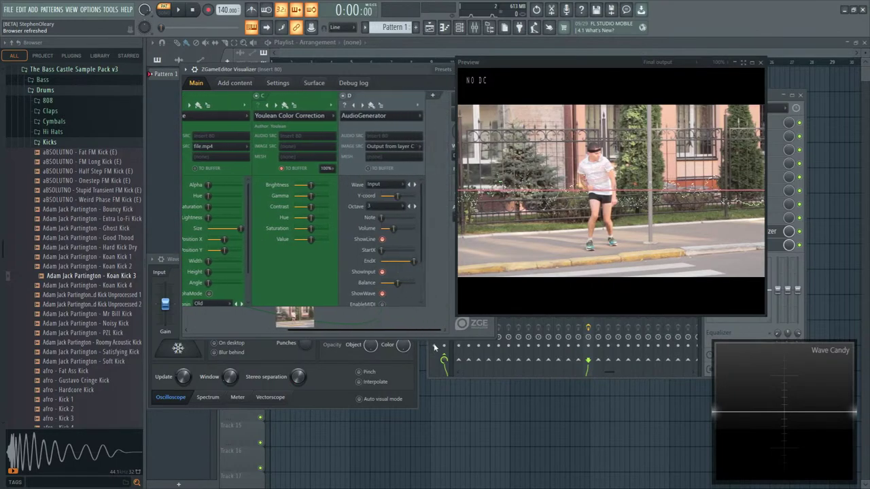
click(425, 106)
click(443, 150)
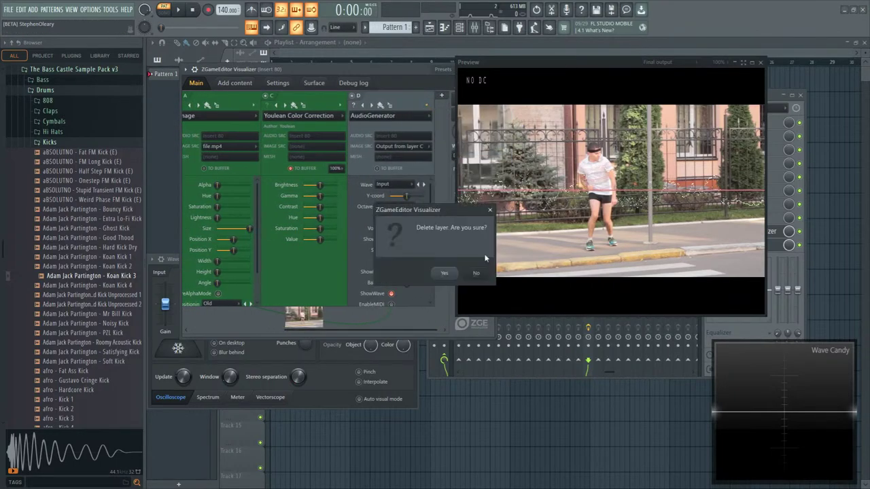
click(447, 275)
click(374, 168)
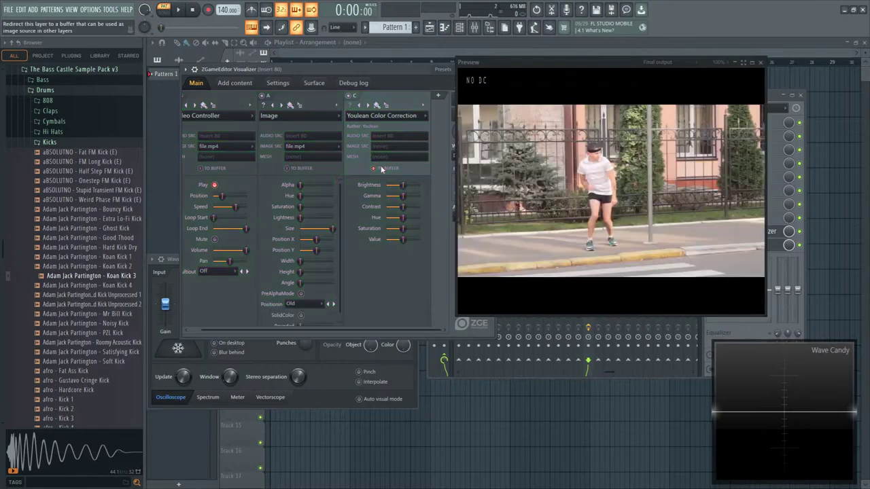
click(422, 107)
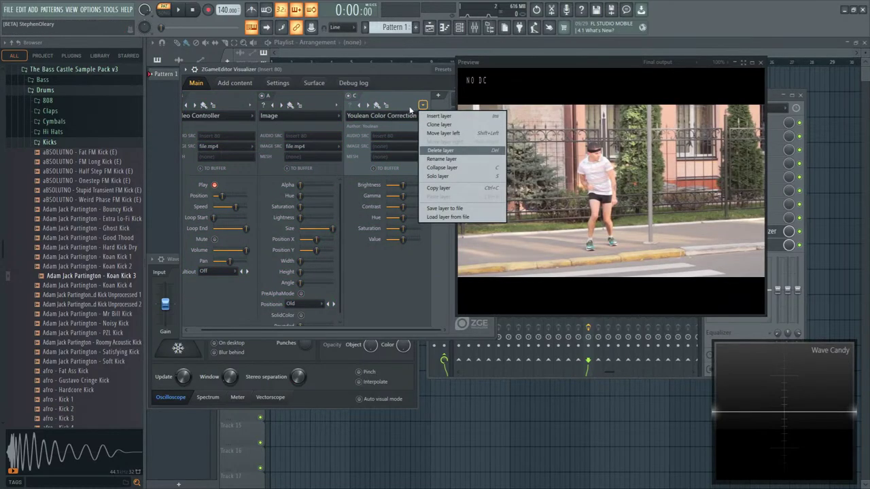
click(446, 156)
click(445, 280)
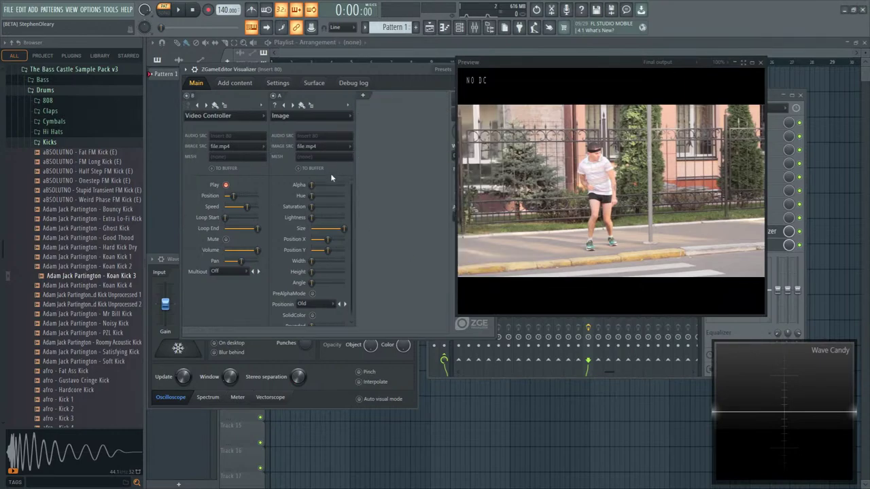
- Send layer A to a buffer and add a new Image layer that uses Output from layer A as its image source
click(364, 95)
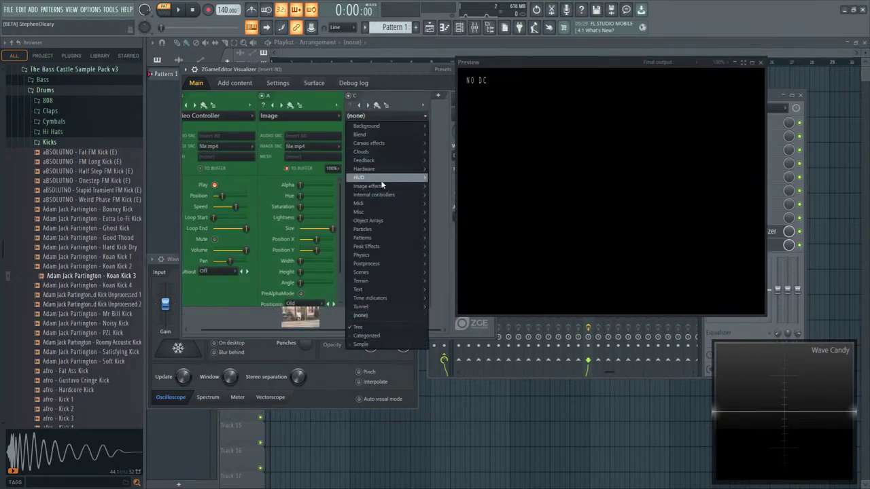
mouse_move(382, 186)
click(452, 194)
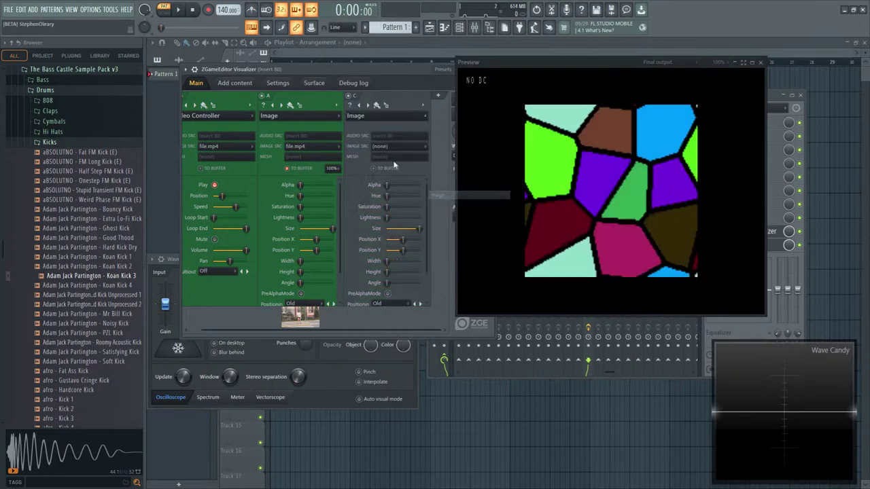
click(400, 146)
click(391, 170)
click(401, 146)
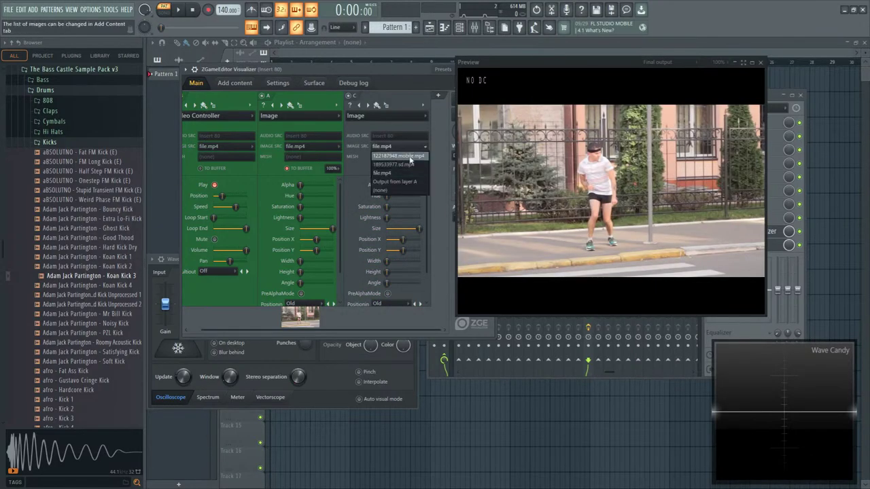
click(410, 183)
- Add a FrameBlur postprocess layer after the second Image layer
click(445, 98)
click(390, 117)
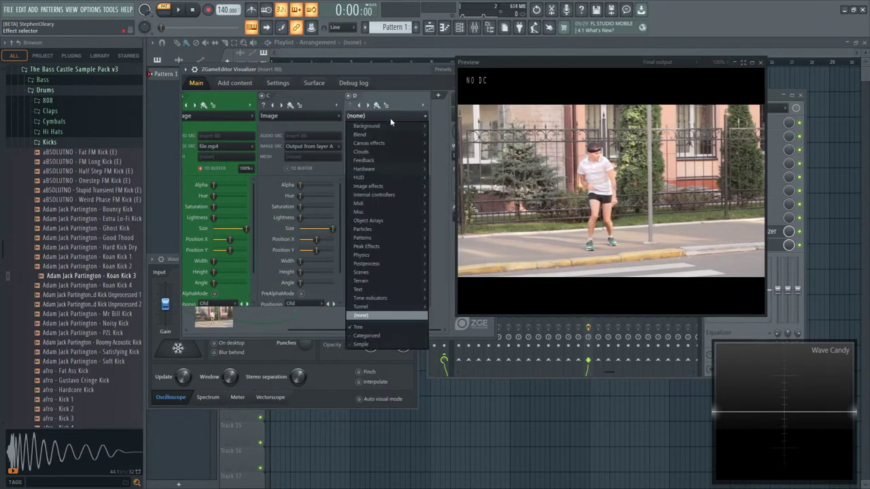
mouse_move(399, 266)
click(454, 265)
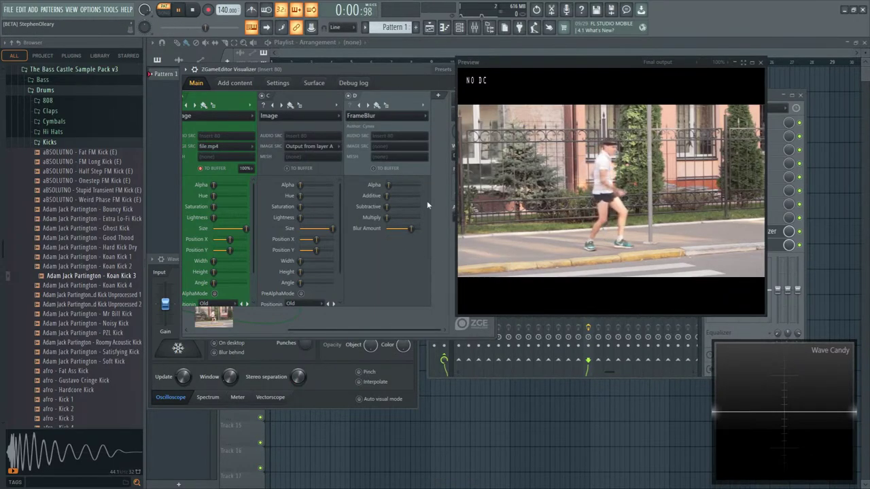
- Add a BufferBlender layer after FrameBlur with Output from layer A as its image source
click(438, 95)
click(386, 116)
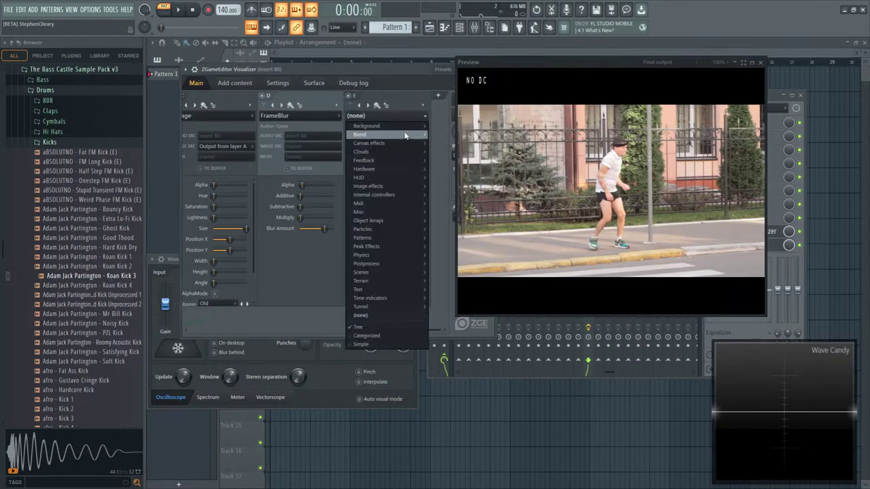
mouse_move(401, 134)
click(449, 134)
click(411, 195)
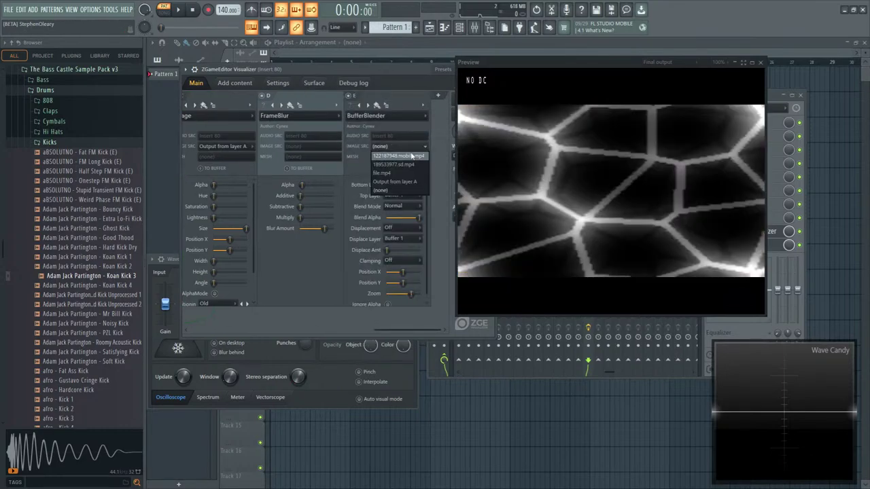
click(414, 192)
- Set the BufferBlender's Bottom Layer to Pass Through, enable Ignore Alpha and lower Blend Alpha to its minimum
click(410, 185)
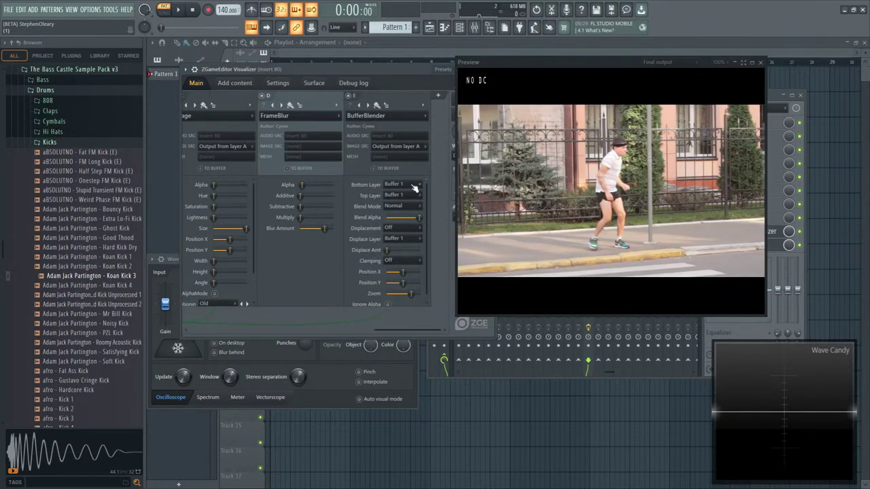
click(412, 234)
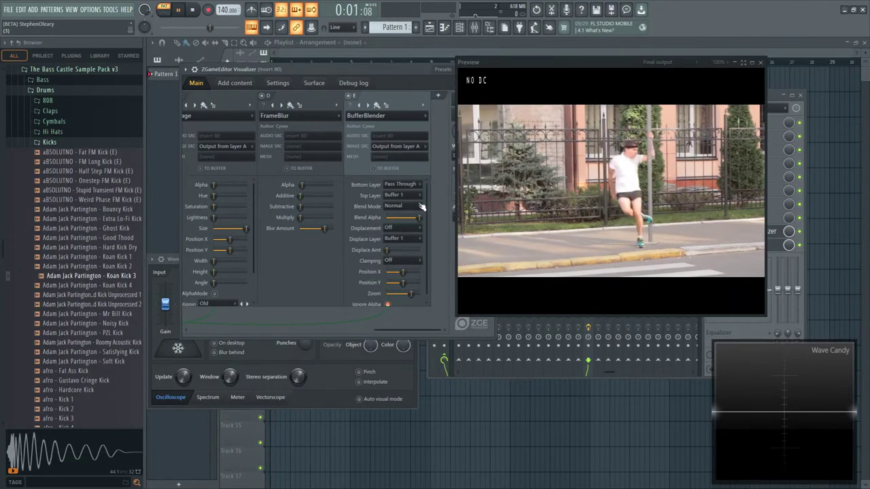
drag(422, 217, 387, 218)
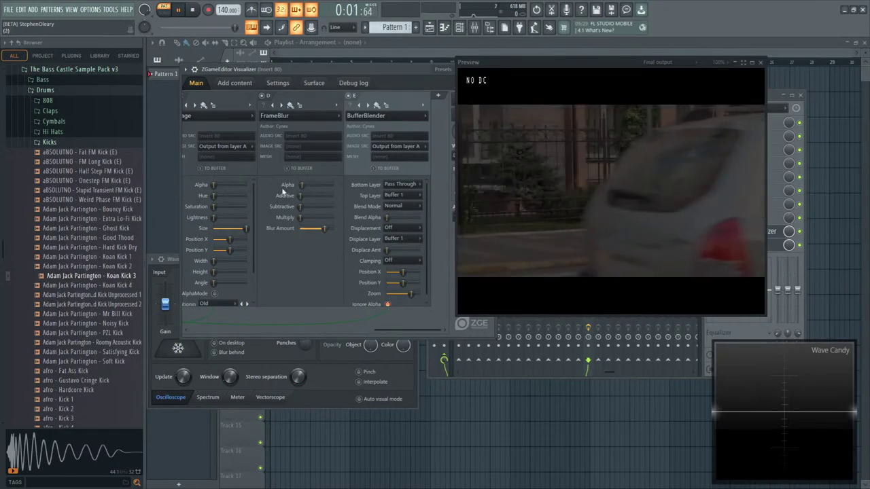
- Raise FrameBlur's Alpha to 11% and disable the BufferBlender layer to compare the picture
scroll(212, 286, left, 2)
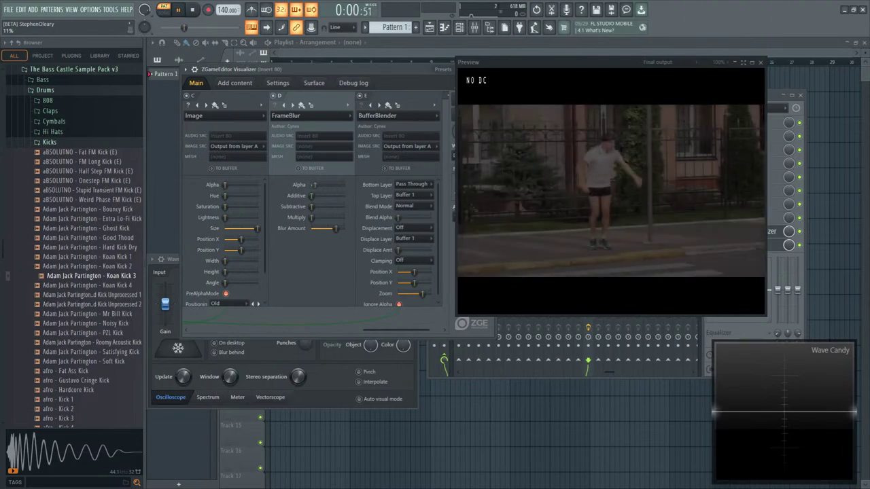
drag(226, 188, 251, 185)
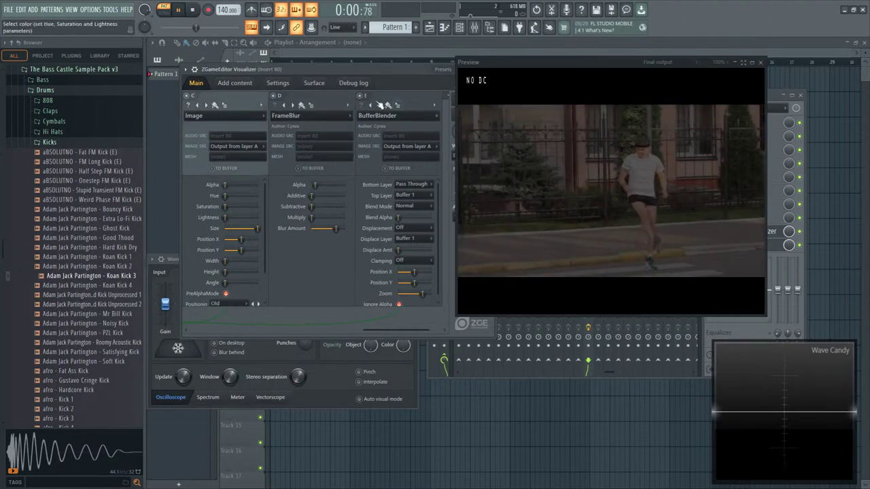
click(361, 96)
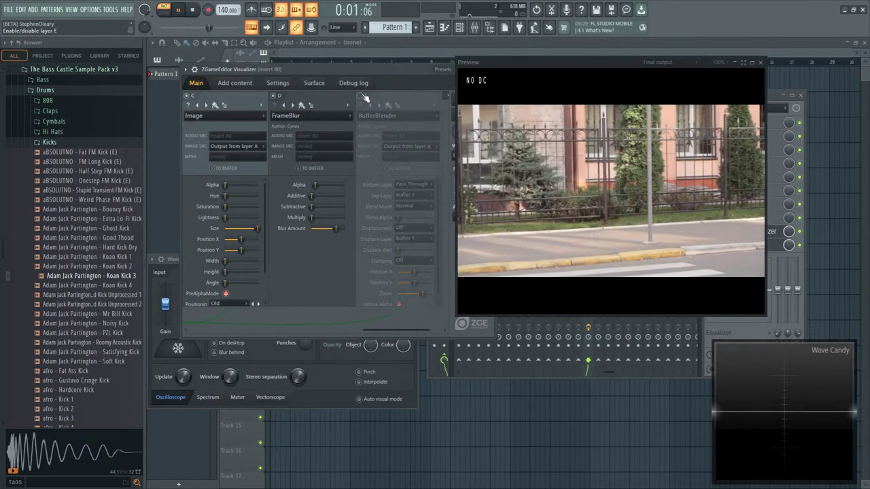
- Send FrameBlur to a buffer and insert an Image layer before BufferBlender with Output from layer A as its source
click(320, 165)
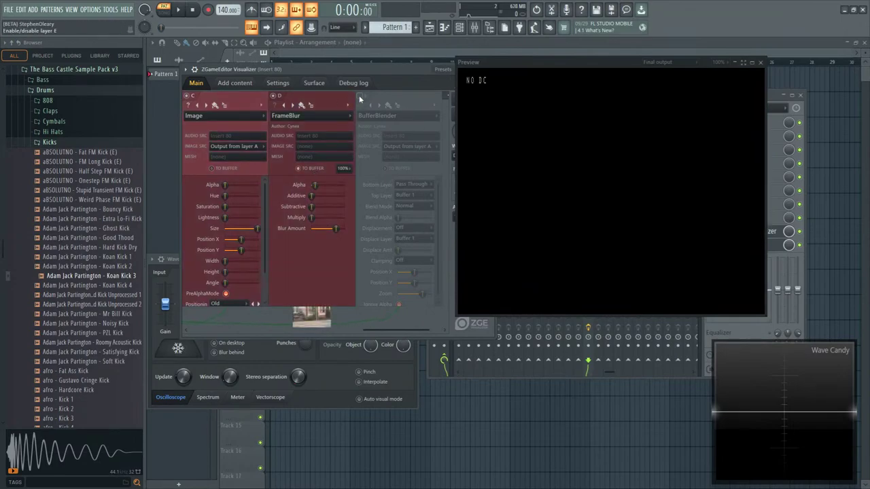
click(433, 105)
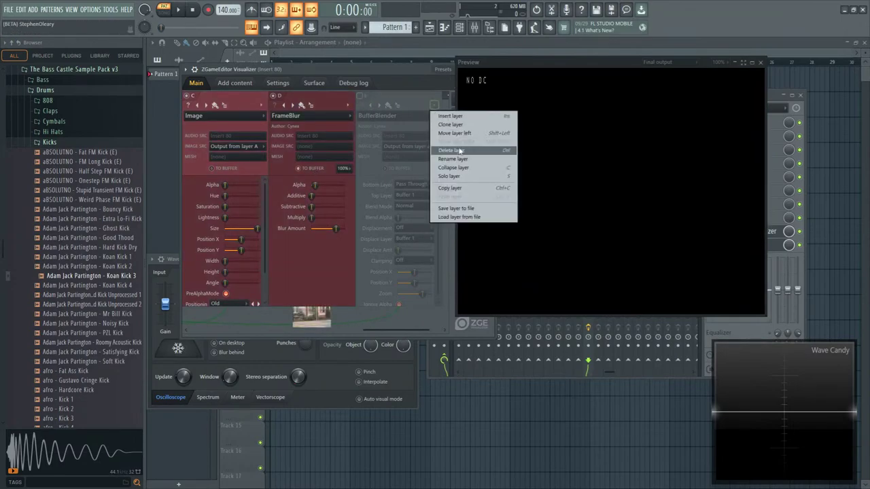
click(450, 116)
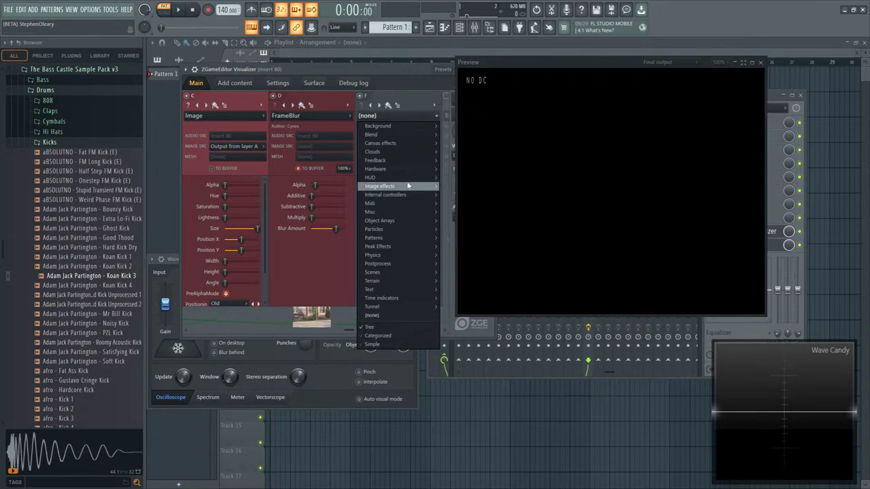
mouse_move(407, 191)
click(475, 193)
click(401, 147)
click(411, 181)
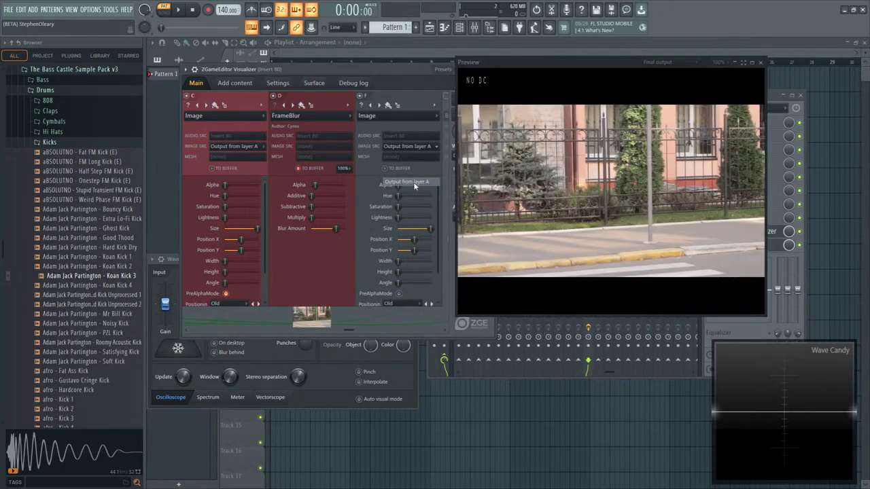
- Set the BufferBlender's image source to Output from layer D, Blend Alpha to maximum and Blend Mode to Subtract
drag(351, 334, 438, 333)
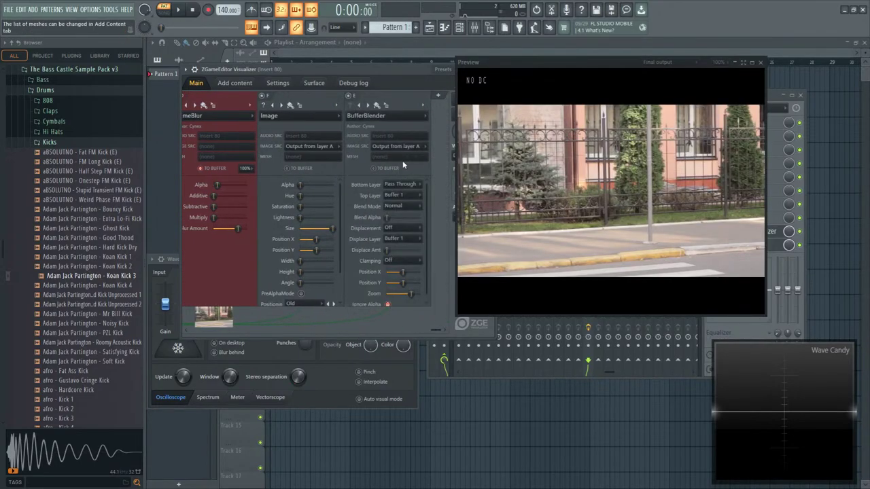
click(407, 147)
click(404, 191)
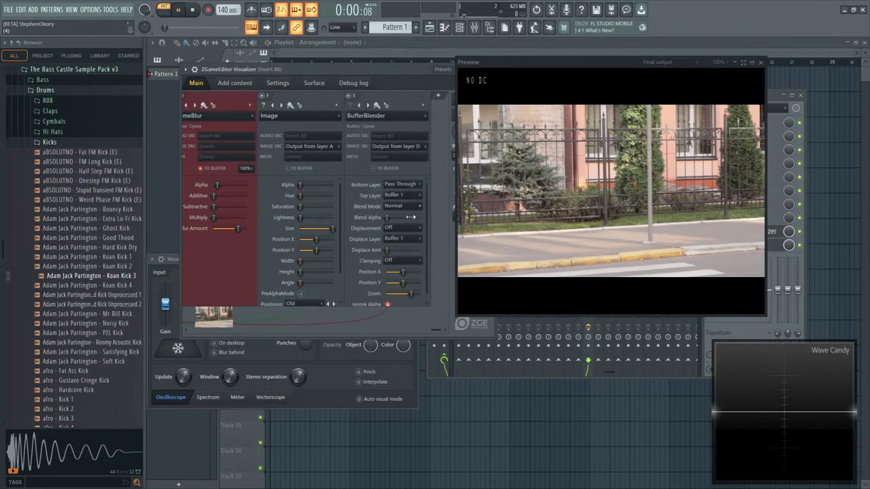
drag(394, 218, 418, 217)
click(420, 206)
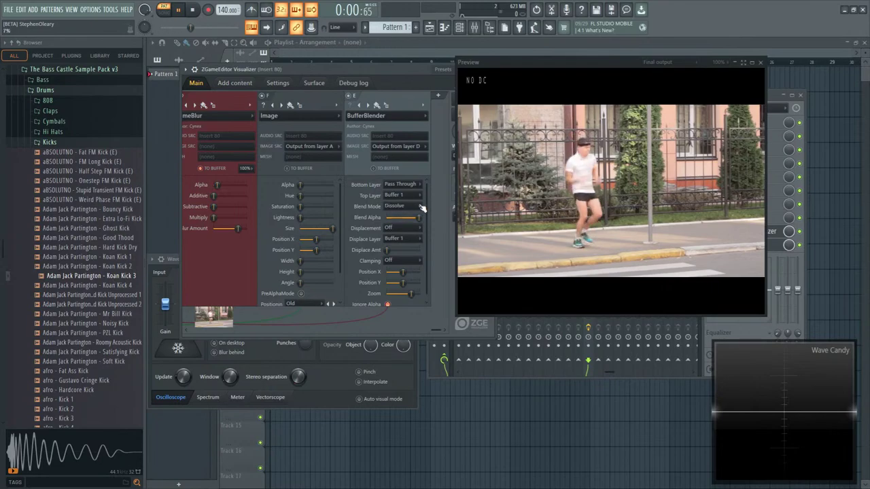
scroll(420, 206, down, 2)
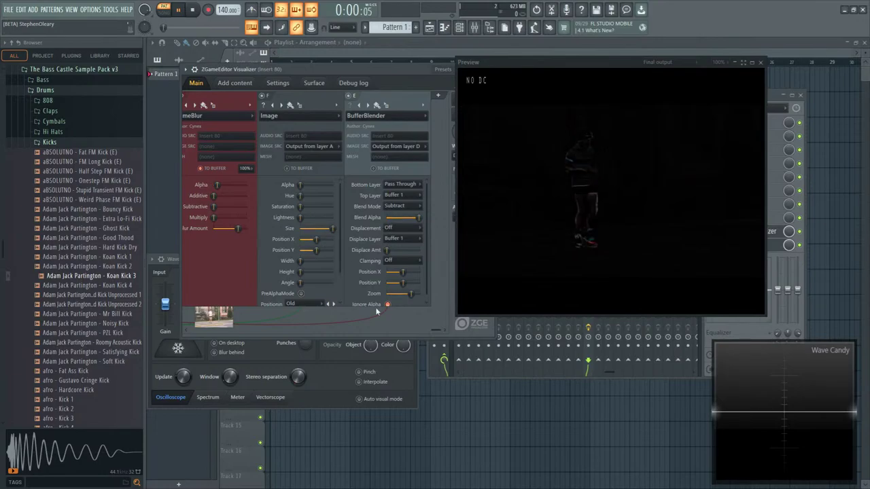
- Set FrameBlur's Blur Amount to 100% and try layer C's Image Alpha at 13% before returning it to zero
drag(435, 330, 347, 333)
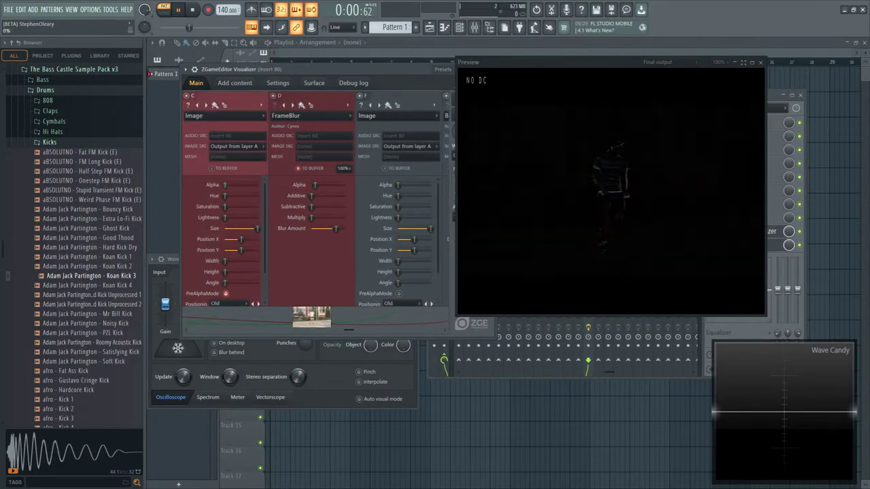
drag(314, 184, 322, 184)
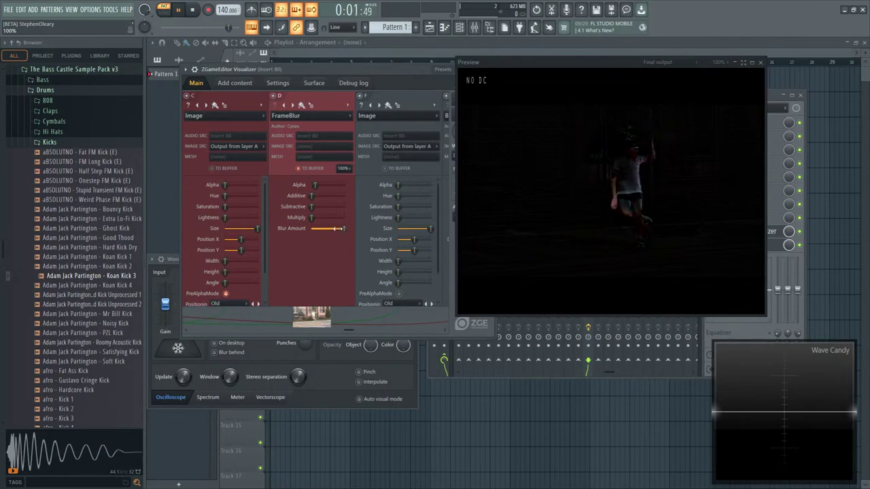
scroll(306, 218, right, 2)
scroll(258, 175, left, 3)
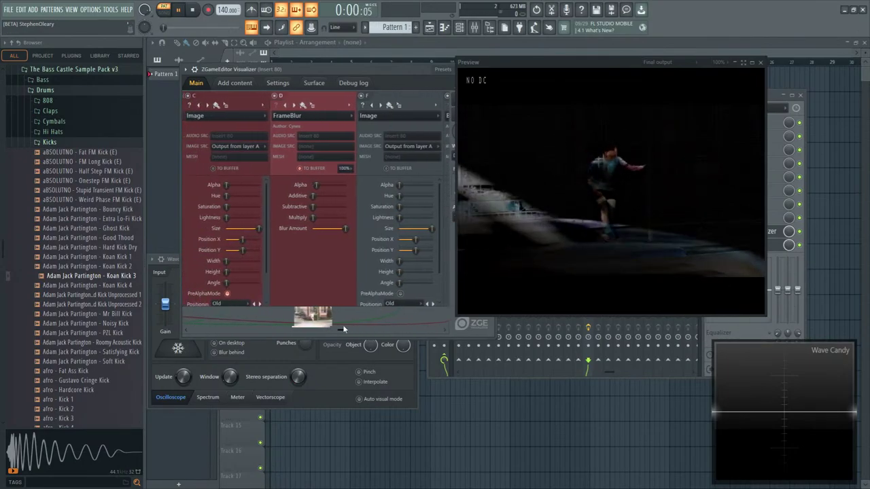
drag(250, 185, 253, 185)
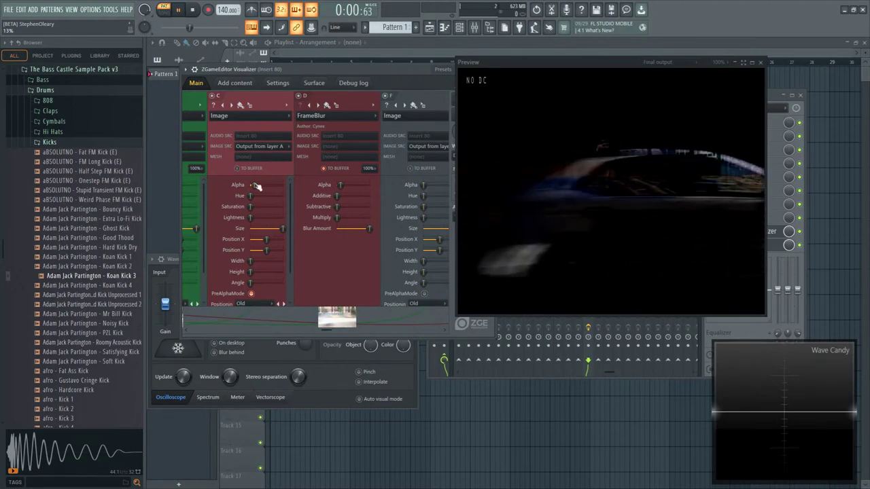
drag(254, 185, 251, 184)
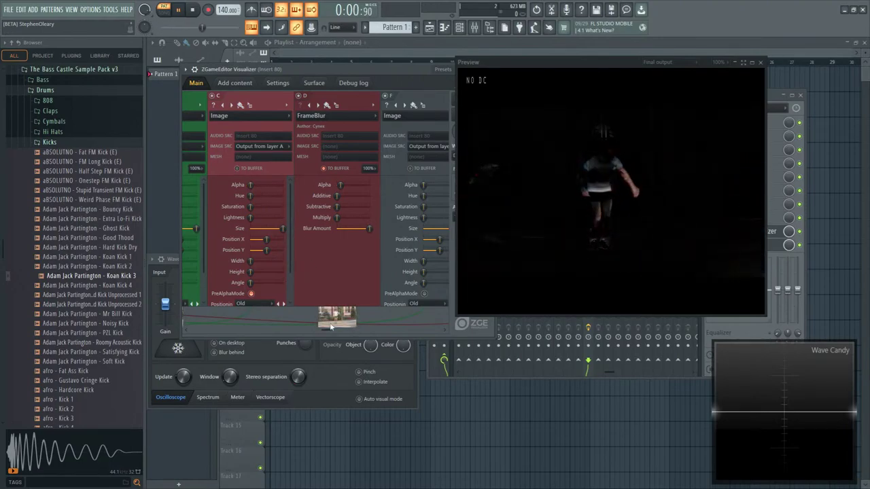
- Add a Youlean Color Correction layer after the BufferBlender
drag(326, 331, 421, 327)
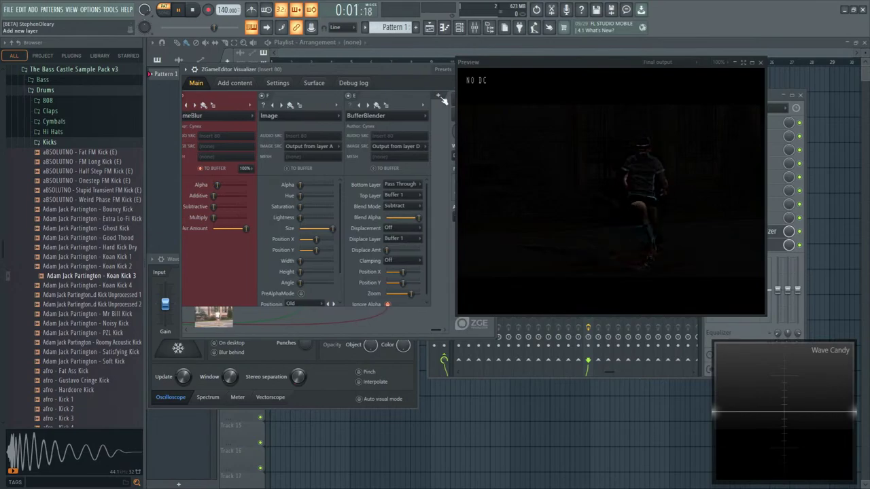
click(387, 116)
mouse_move(407, 263)
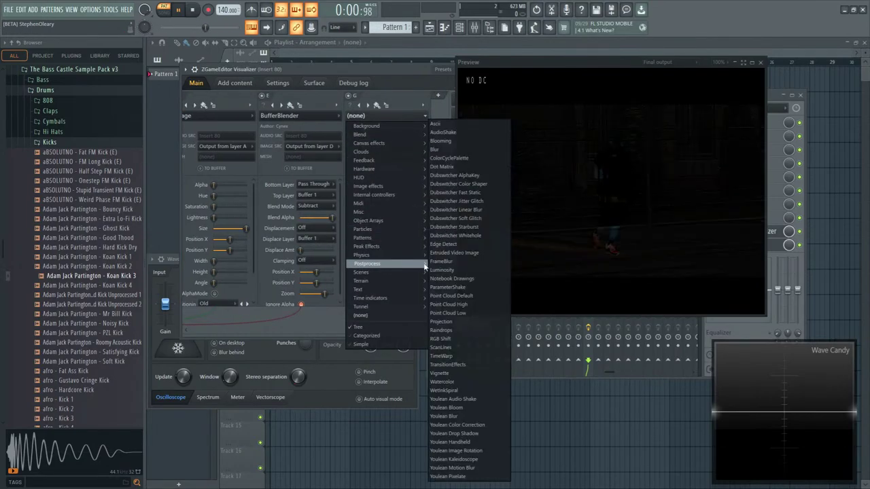
click(469, 423)
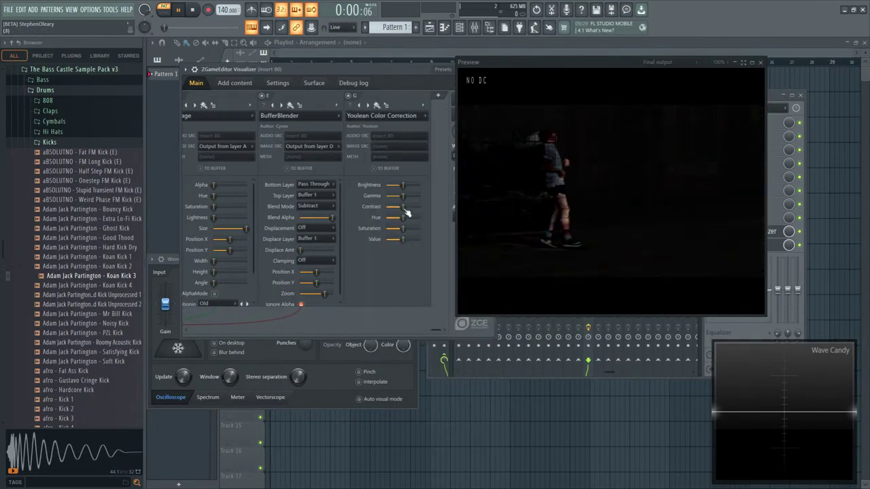
- Raise Youlean Color Correction's Contrast slightly and set its Gamma and Value to maximum
drag(403, 206, 405, 206)
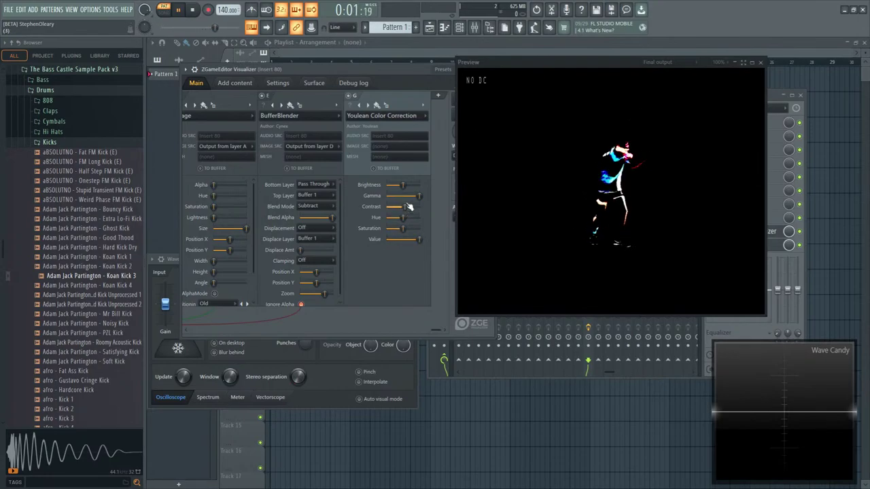
- Add a Youlean Bloom layer after the color correction and raise its Radius to about three quarters
click(440, 100)
click(393, 117)
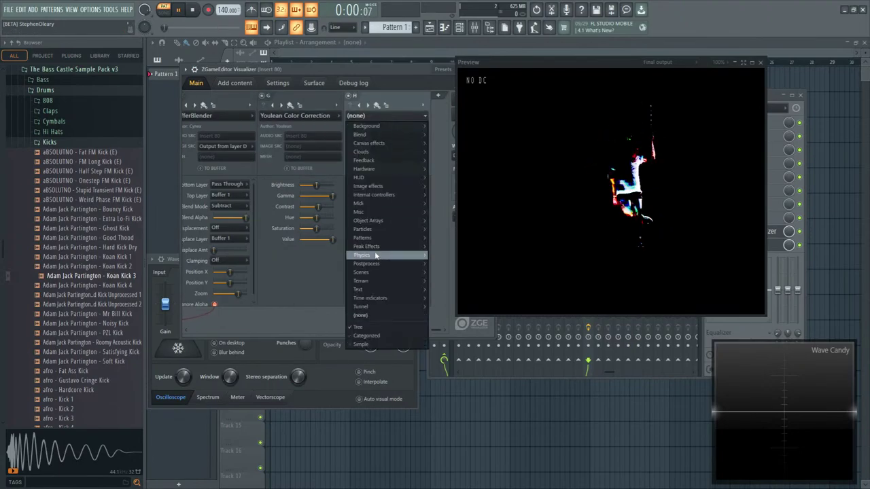
mouse_move(384, 267)
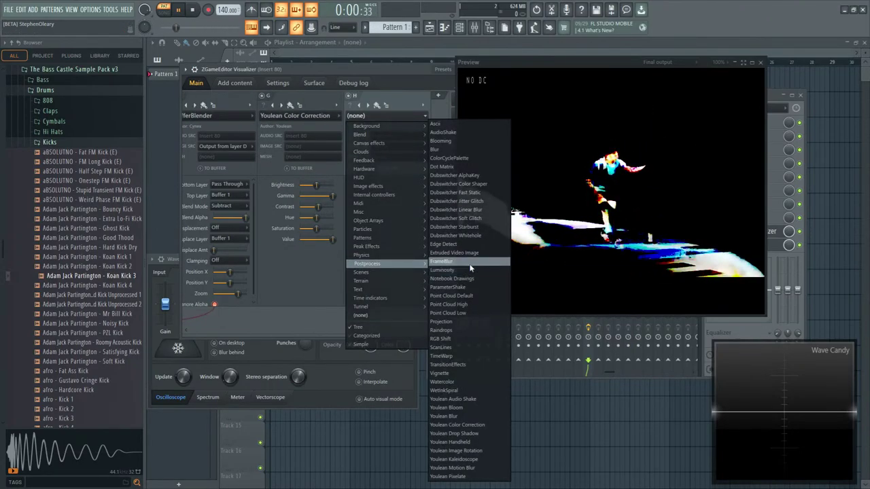
click(448, 407)
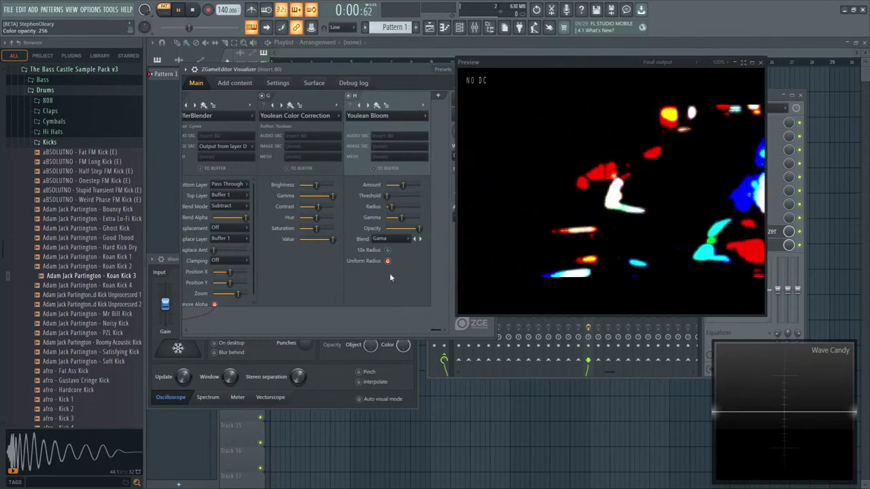
drag(391, 207, 412, 207)
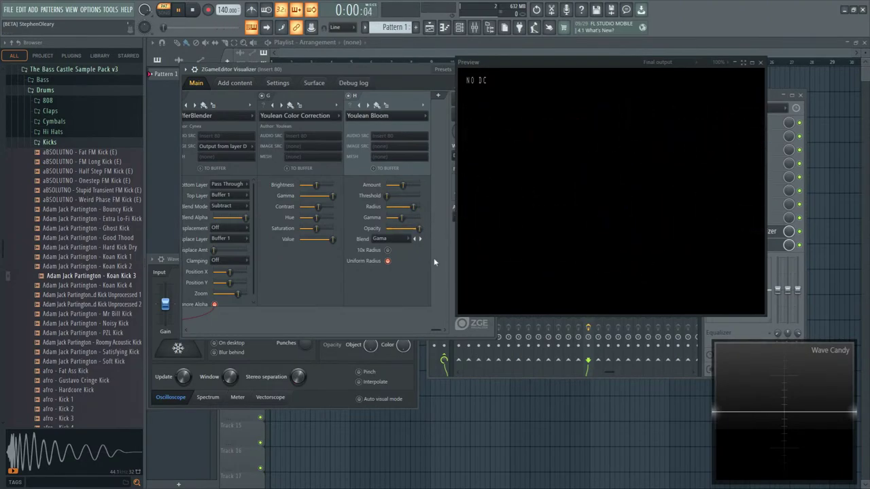
- Send Youlean Bloom to a buffer and add an AudioGenerator layer after it
click(439, 95)
click(404, 117)
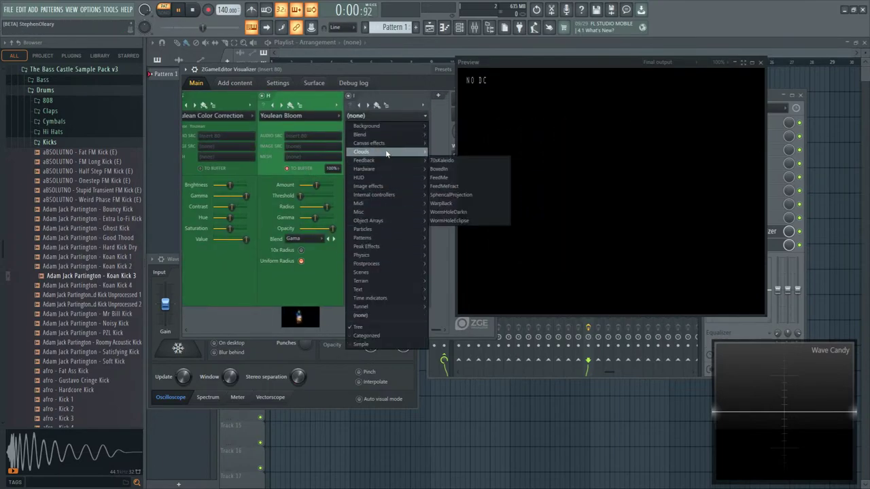
mouse_move(392, 204)
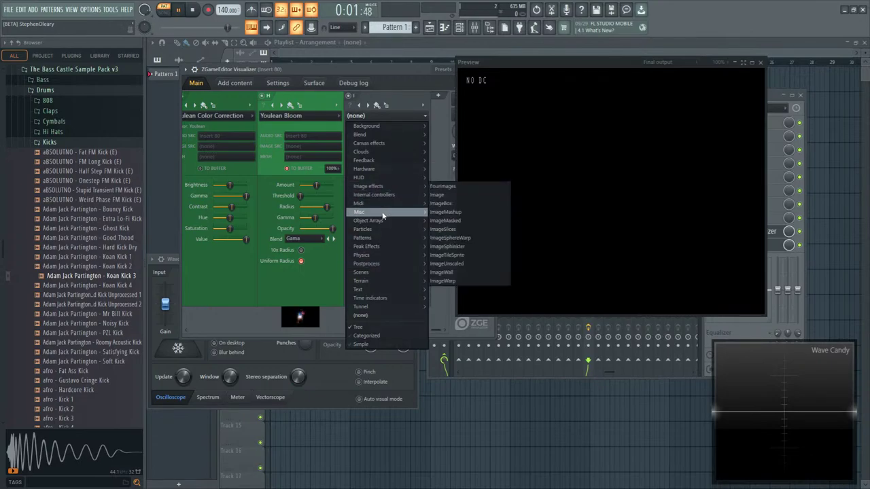
click(449, 213)
key(space)
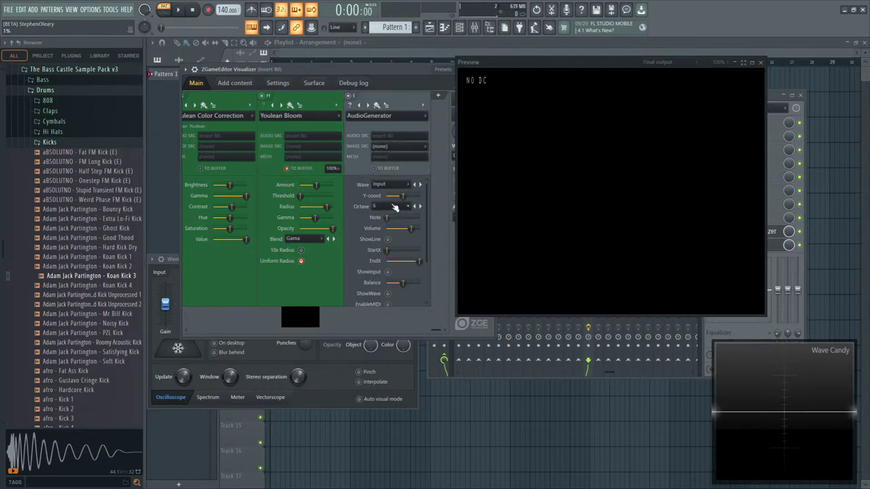
- Set the AudioGenerator's Octave to 3 and lower its Volume to about half while testing playback
key(space)
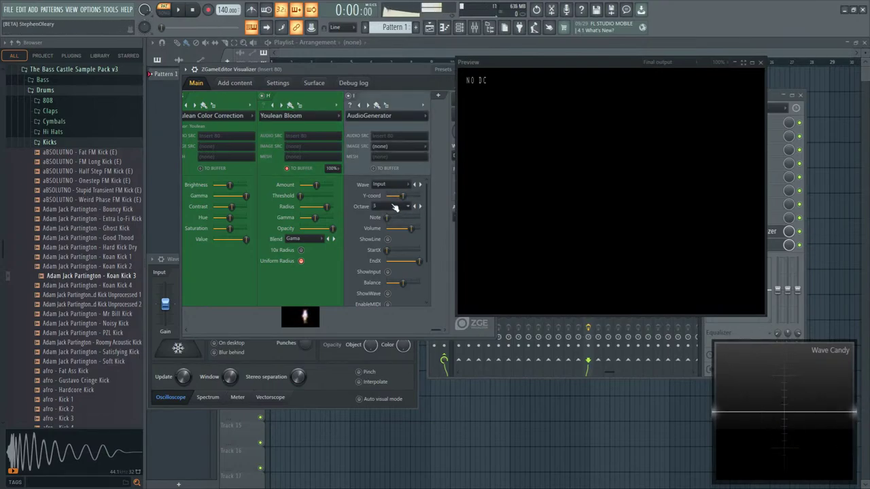
scroll(394, 207, up, 1)
key(space)
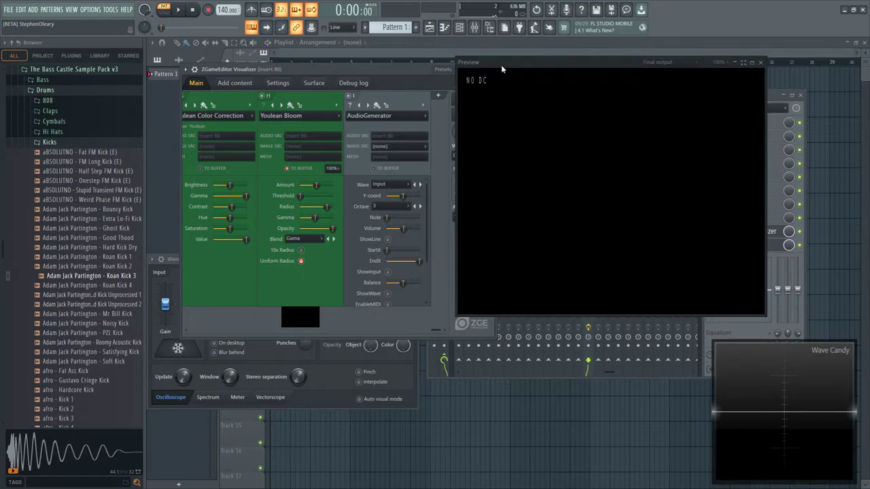
- Set the AudioGenerator's image source to Output from layer H and enable ShowLine, ShowInput and ShowWave
drag(501, 64, 552, 69)
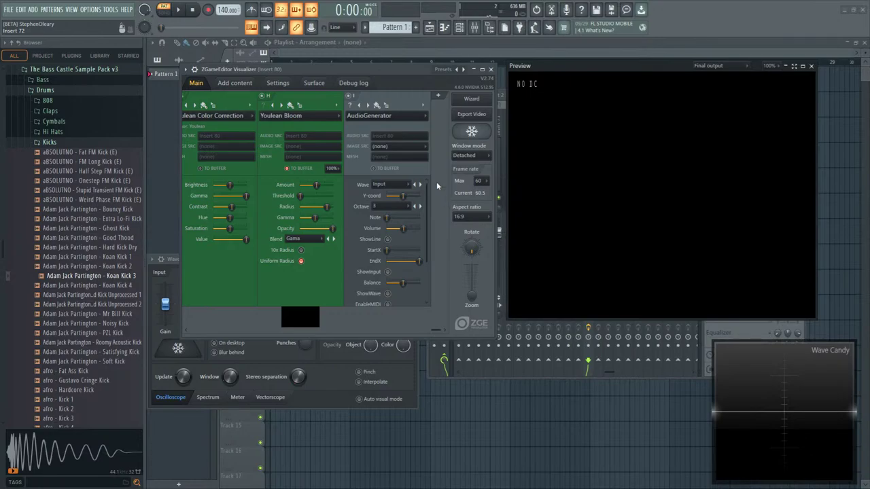
click(415, 146)
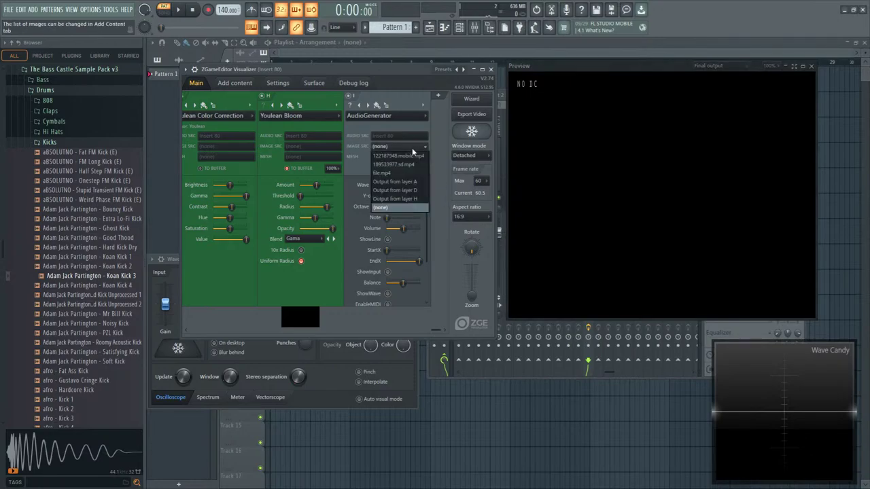
click(420, 199)
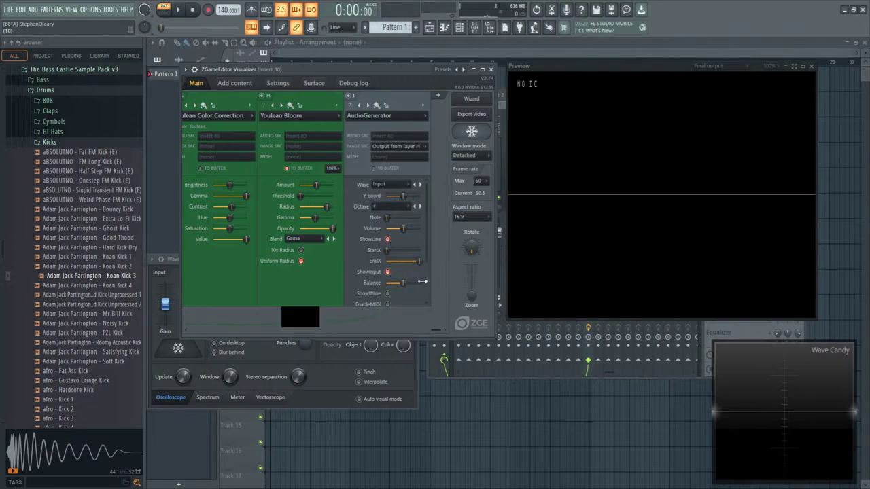
click(388, 294)
- Play the pattern while raising the AudioGenerator's Y-coord slightly and setting its Octave to 2
key(space)
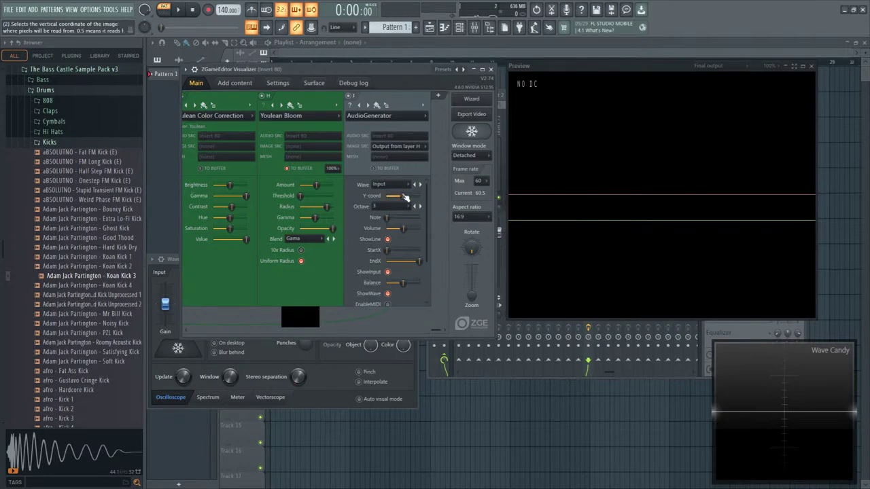
key(space)
drag(404, 196, 409, 217)
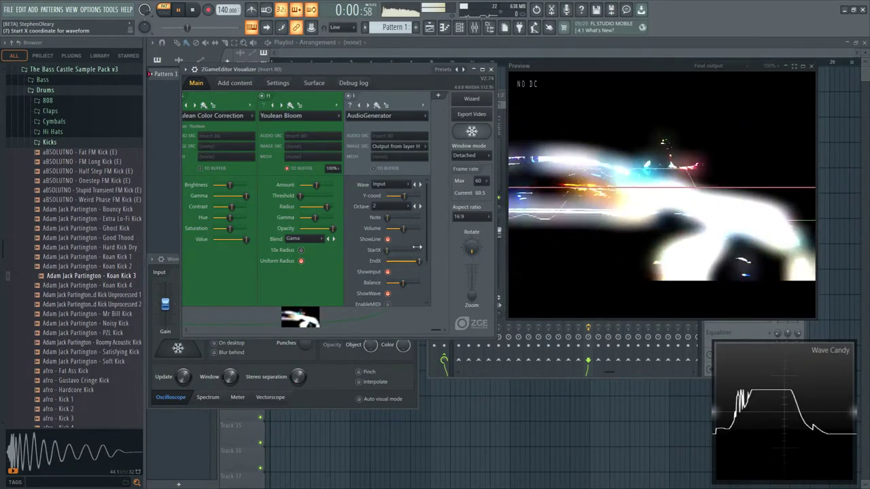
key(space)
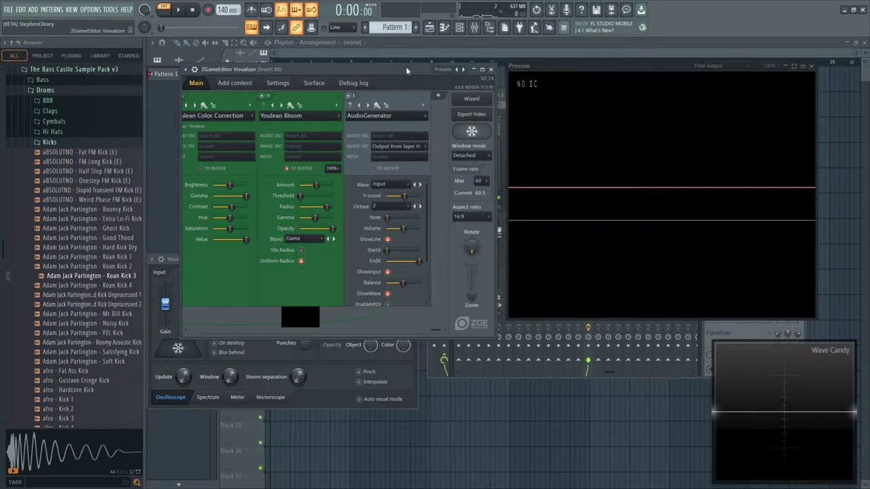
drag(403, 66, 407, 81)
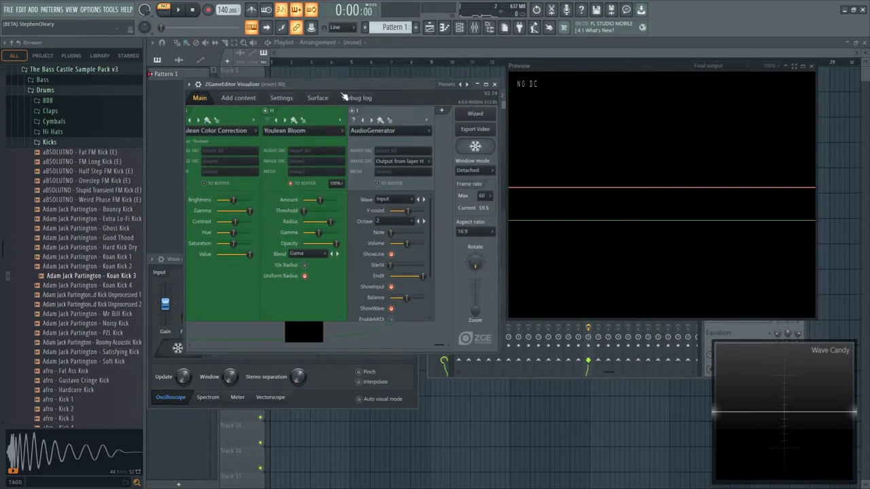
drag(341, 84, 336, 75)
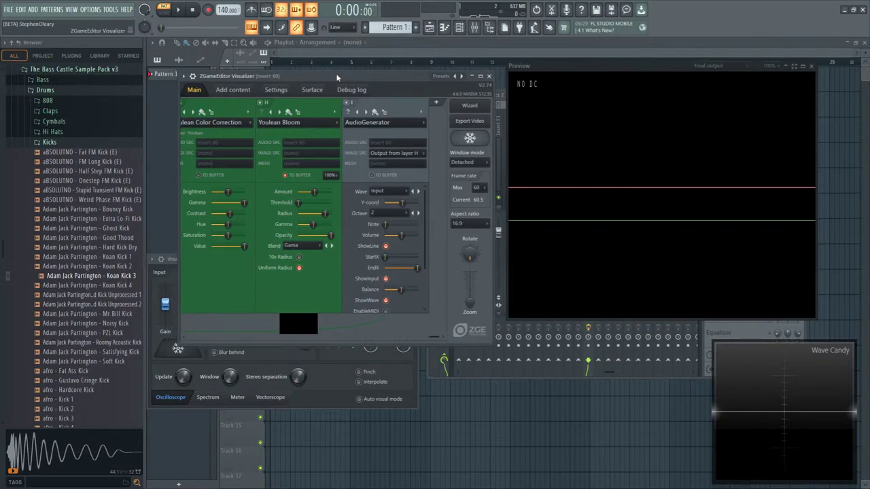
mouse_move(336, 74)
mouse_down()
mouse_move(344, 164)
mouse_move(324, 131)
mouse_move(325, 83)
mouse_up()
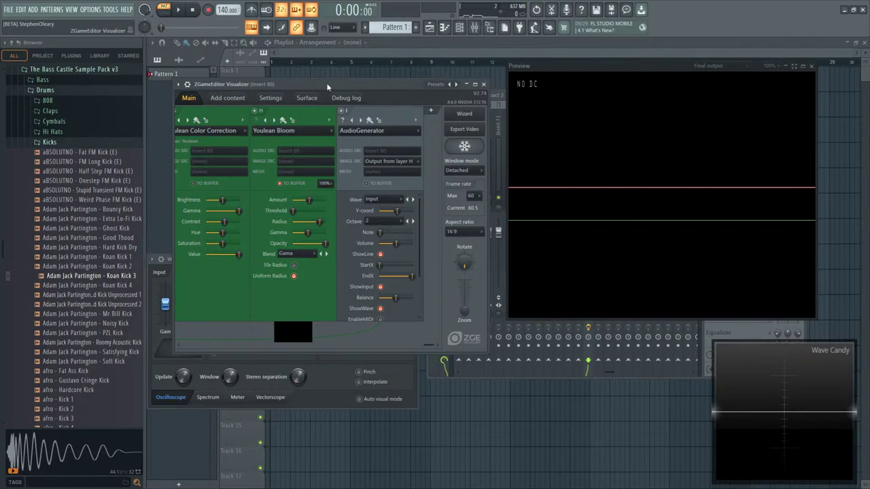
drag(326, 83, 330, 80)
- Play the pattern briefly to check the sound generated from the moving figure
key(space)
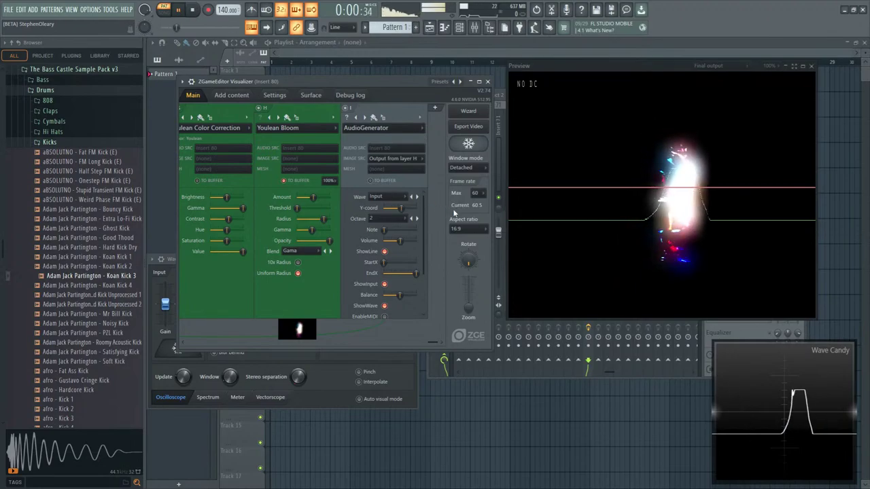
key(space)
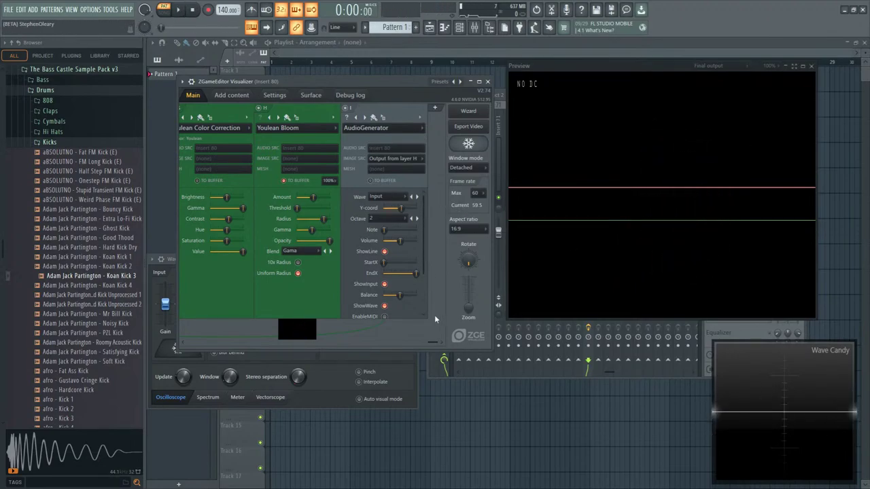
- Insert a Lava layer before the Video Controller and send it to a buffer
drag(430, 344, 189, 342)
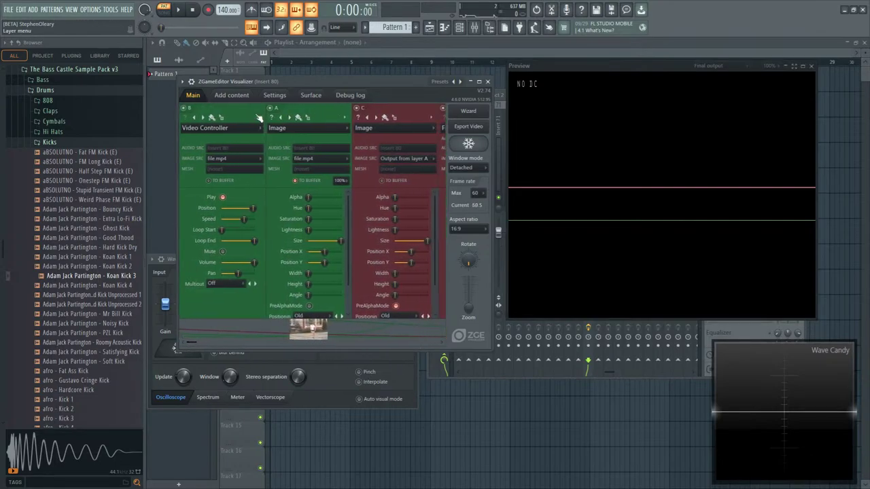
click(259, 119)
click(269, 123)
click(235, 129)
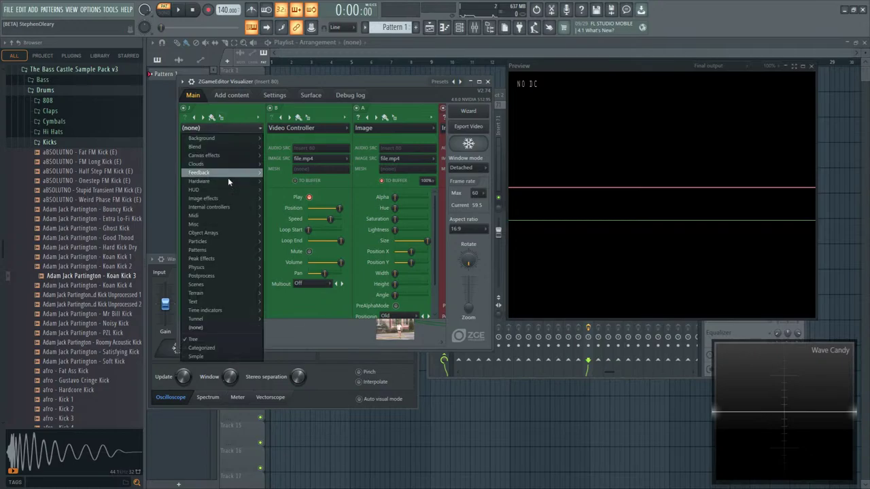
mouse_move(213, 175)
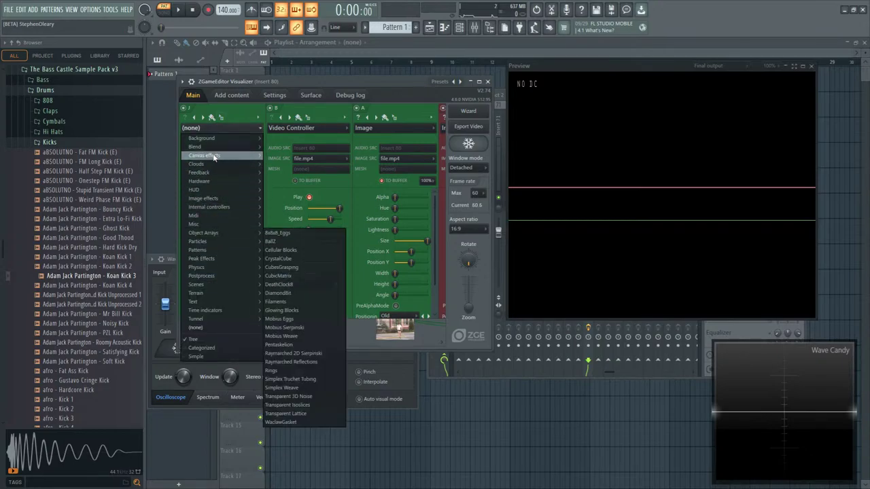
mouse_move(214, 156)
click(292, 312)
click(225, 181)
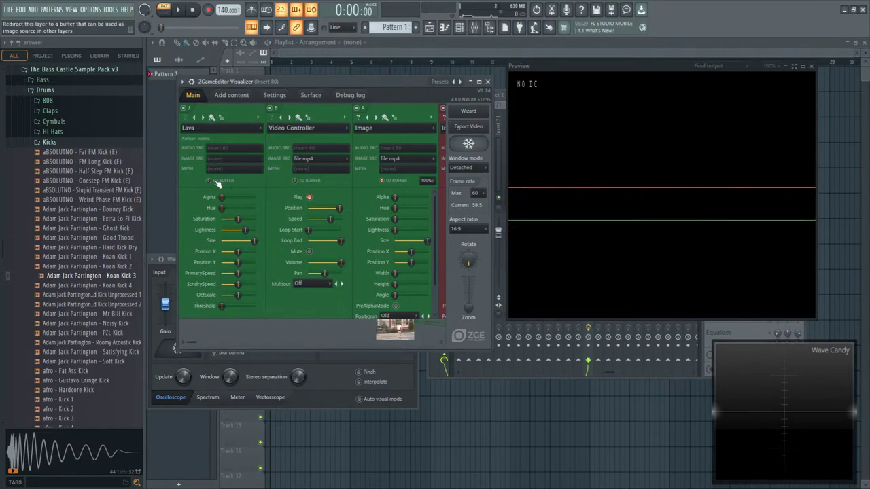
- Set the BufferBlender's Displacement to Full and its Displace Amt to 100%
drag(192, 341, 364, 336)
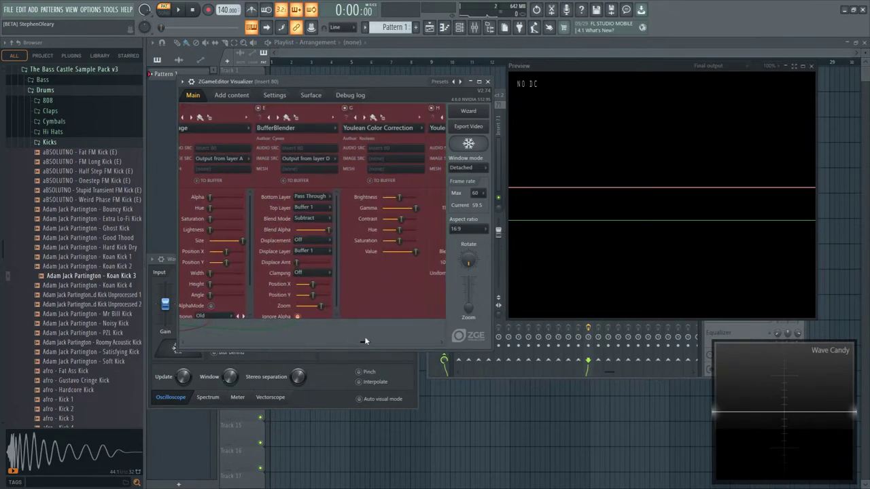
click(326, 241)
click(290, 266)
key(space)
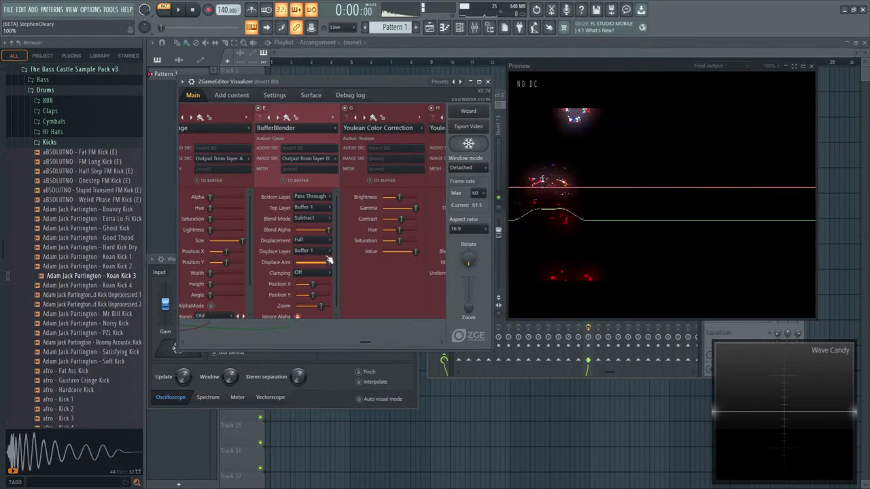
- Try different Displace Layer buffers on the BufferBlender during playback and settle on Buffer 3
scroll(331, 253, down, 1)
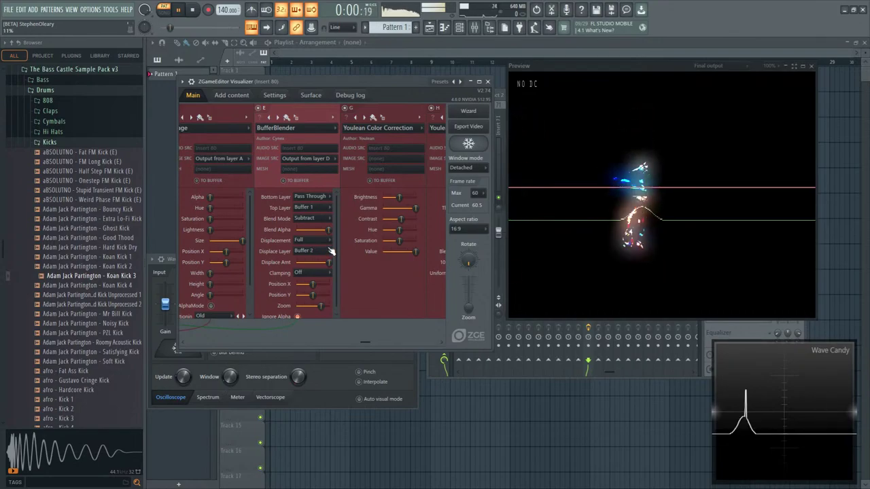
scroll(331, 251, down, 2)
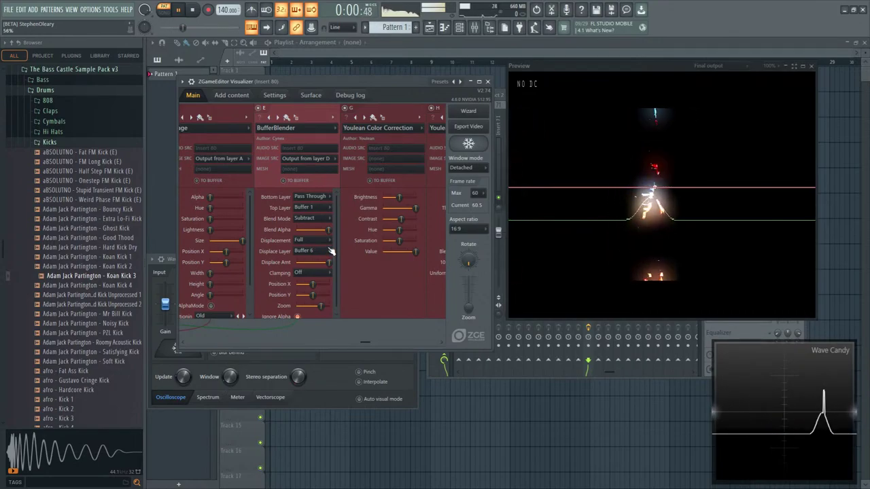
scroll(331, 251, down, 3)
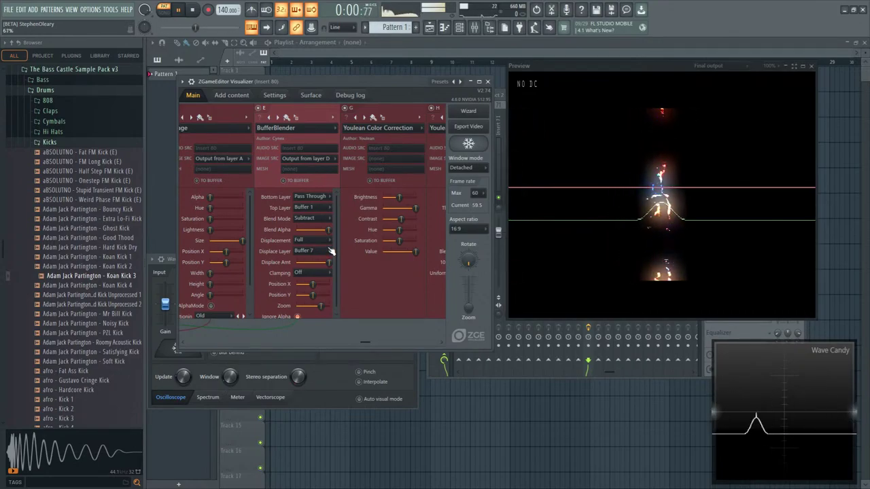
scroll(330, 252, up, 7)
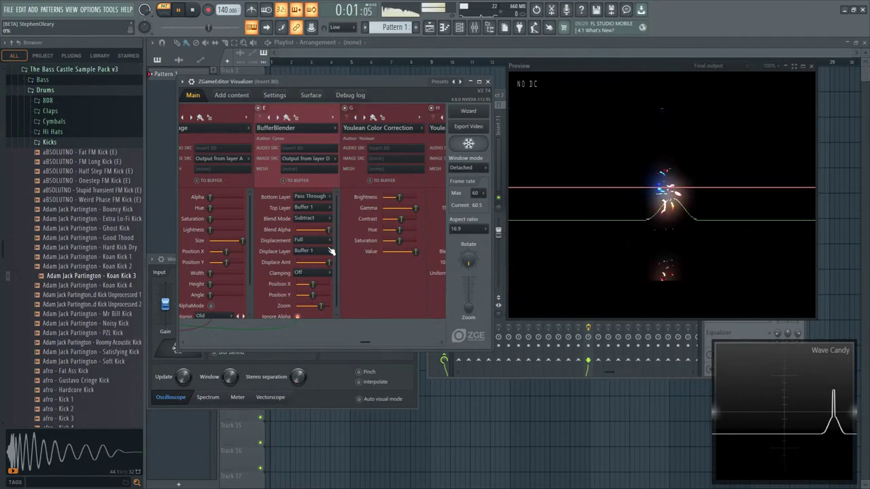
scroll(331, 251, down, 2)
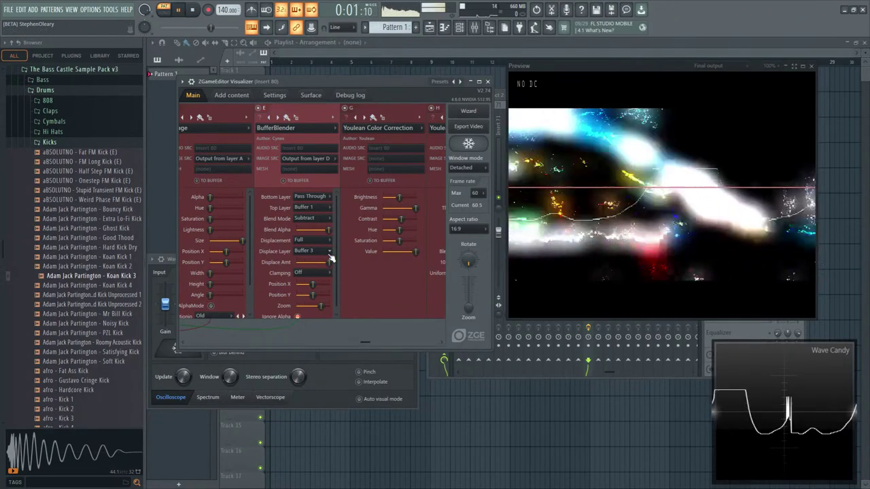
key(space)
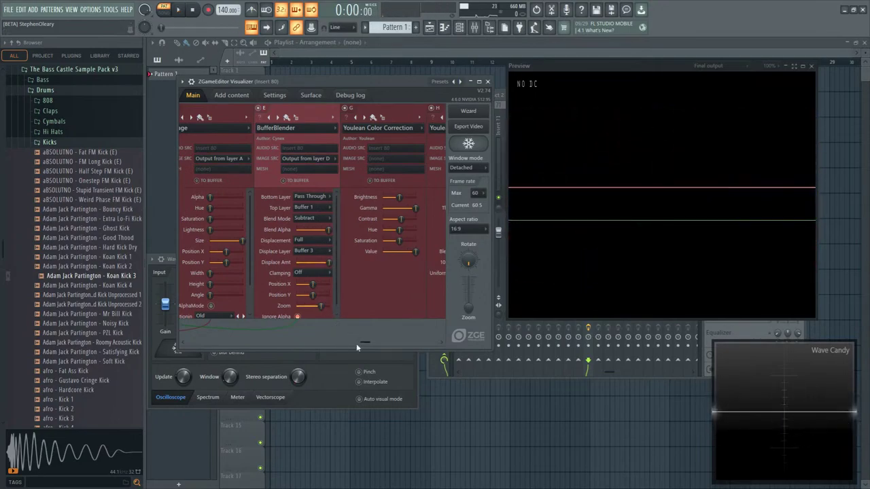
- Lower the Lava layer's Size to minimum and set its primary and secondary speeds to 100%
drag(357, 347, 194, 343)
key(space)
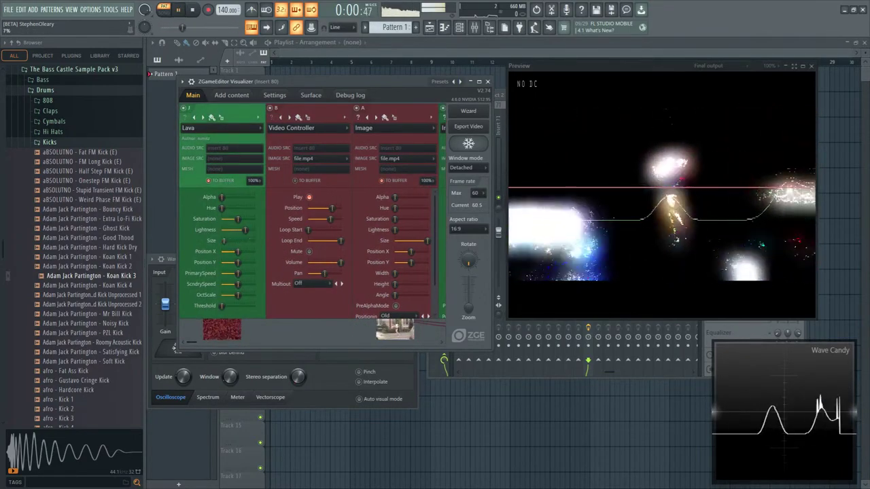
drag(239, 272, 255, 284)
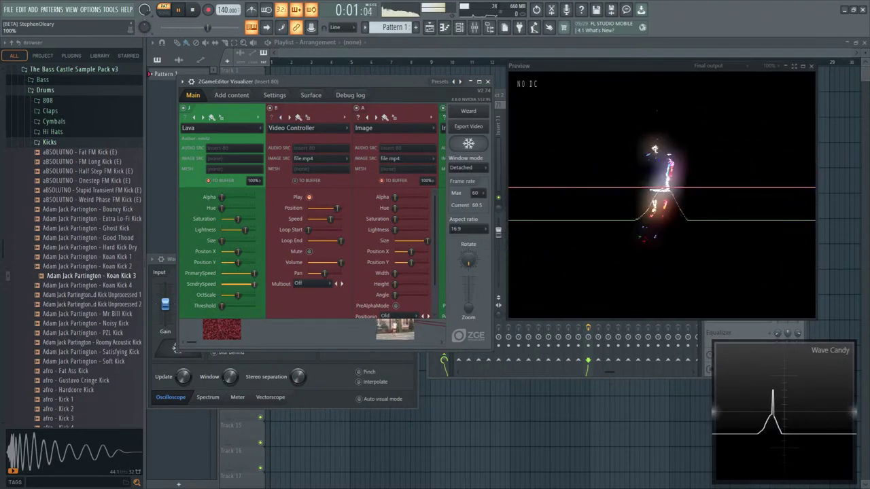
- Insert a TimeWarp layer between the Youlean Color Correction and Youlean Bloom layers and start playback
key(space)
drag(186, 340, 410, 353)
click(381, 131)
click(407, 151)
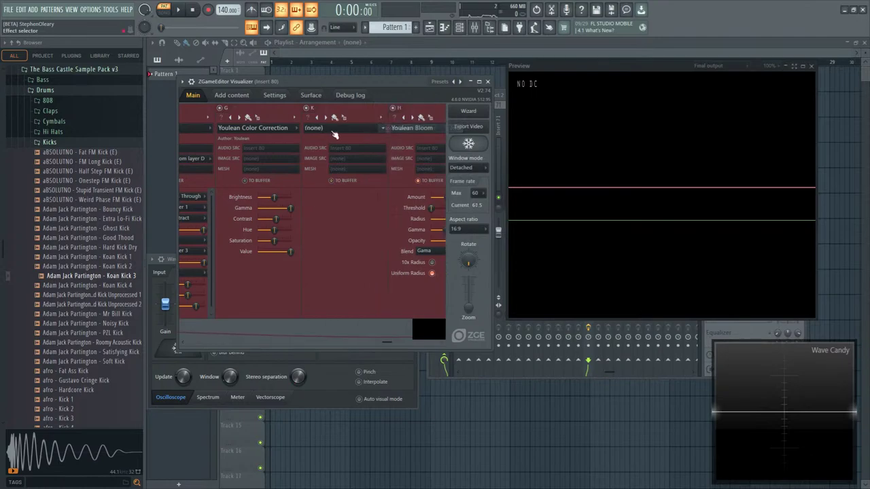
click(343, 128)
mouse_move(346, 275)
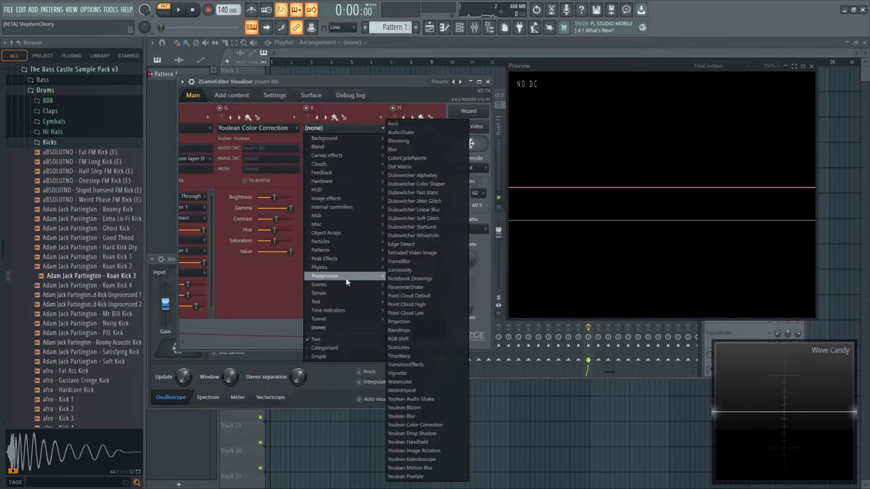
click(415, 355)
key(space)
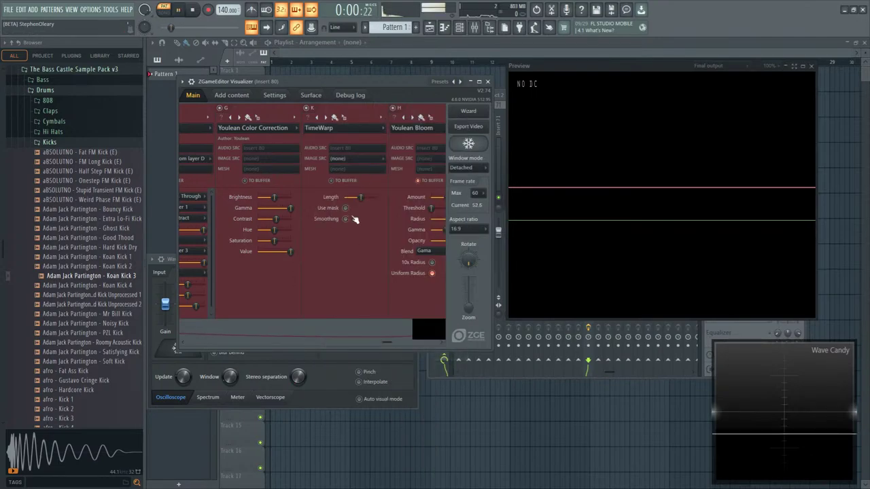
- Set TimeWarp's image source to Output from layer J, enable Use mask, and lower its Length to minimum
click(354, 159)
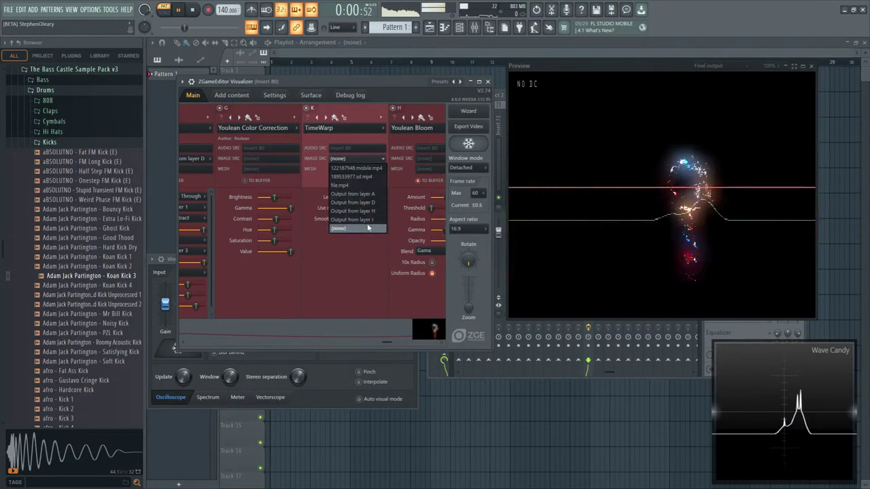
click(357, 180)
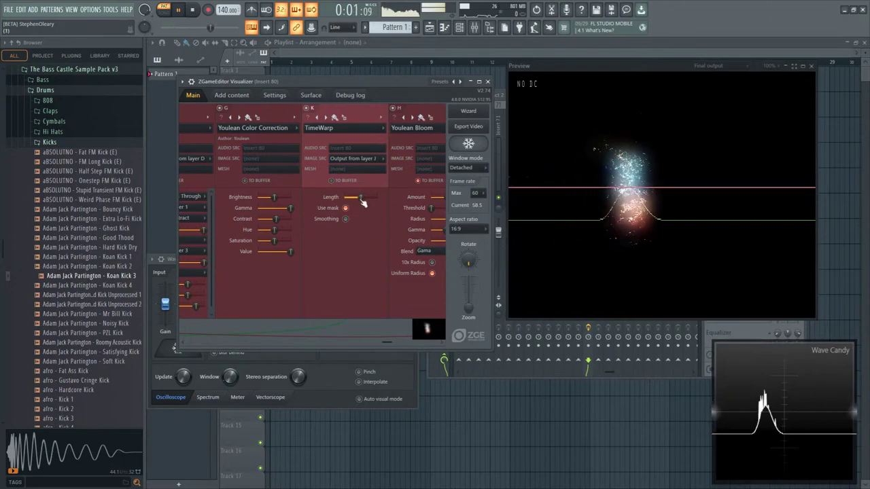
drag(360, 198, 353, 197)
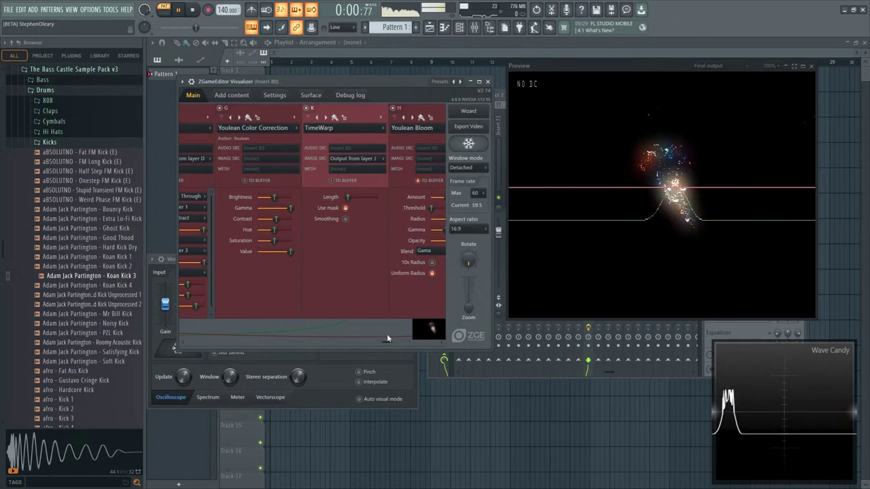
- Raise the Lava layer's Size to 100% and stop playback
scroll(386, 334, up, 5)
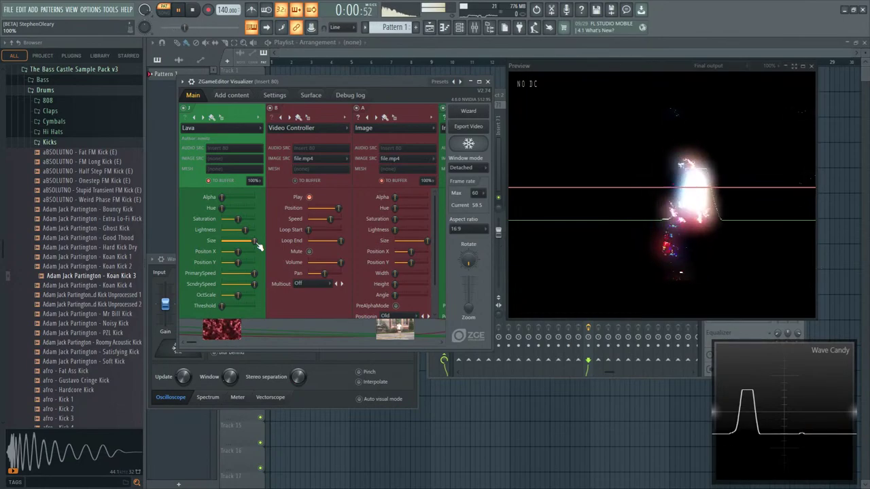
key(space)
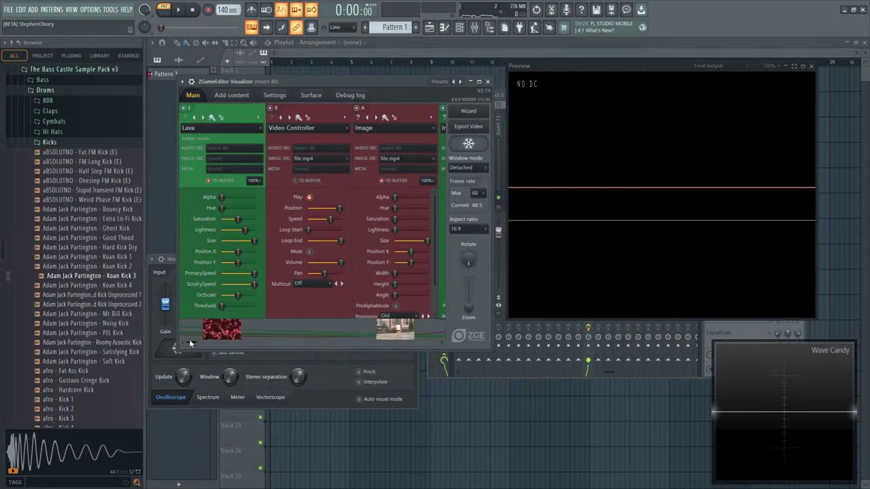
drag(190, 343, 437, 343)
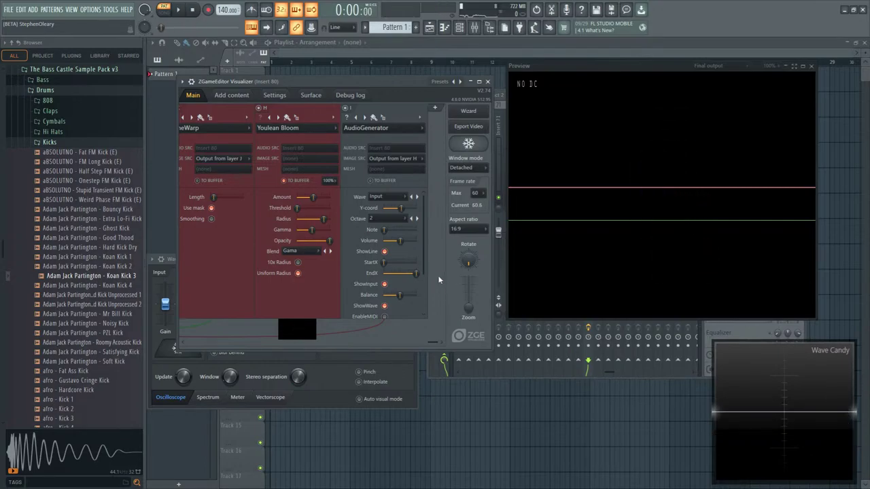
- Try 189533977.sd.mp4 as the image source of the Video Controller and the Image layer beside it
click(231, 344)
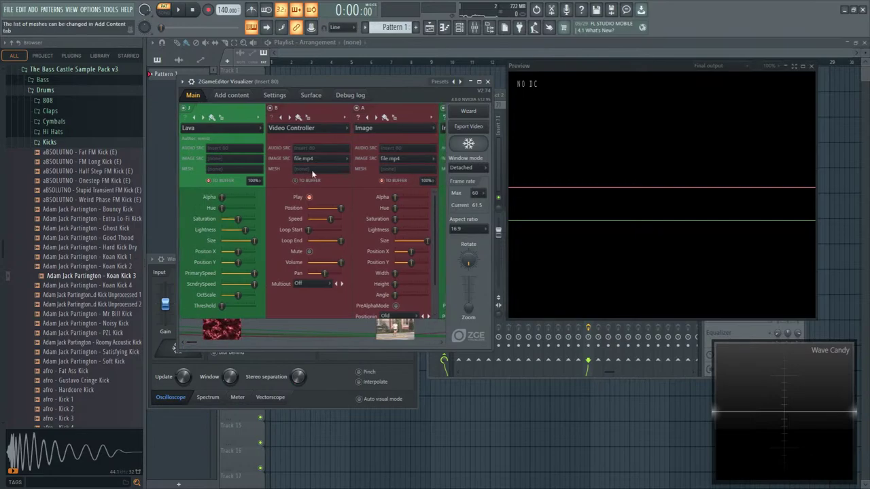
click(324, 159)
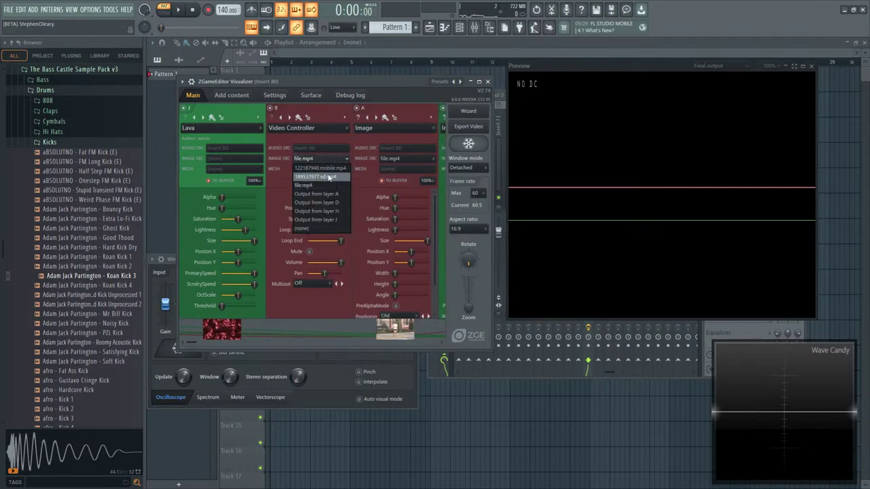
click(315, 176)
click(401, 160)
click(403, 176)
- Set the Video Controller and its neighbouring Image layer to use 122187948.mobile.mp4, and start playback
click(317, 158)
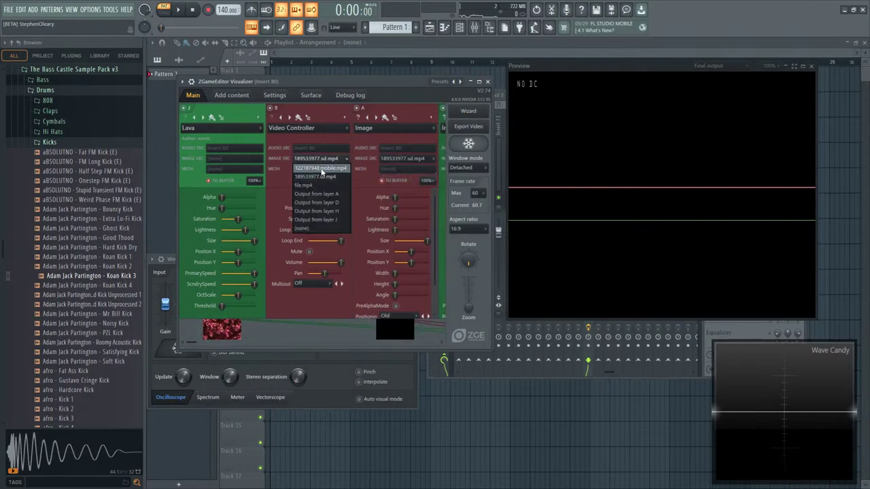
click(315, 168)
click(400, 159)
click(399, 176)
click(398, 158)
click(397, 170)
key(space)
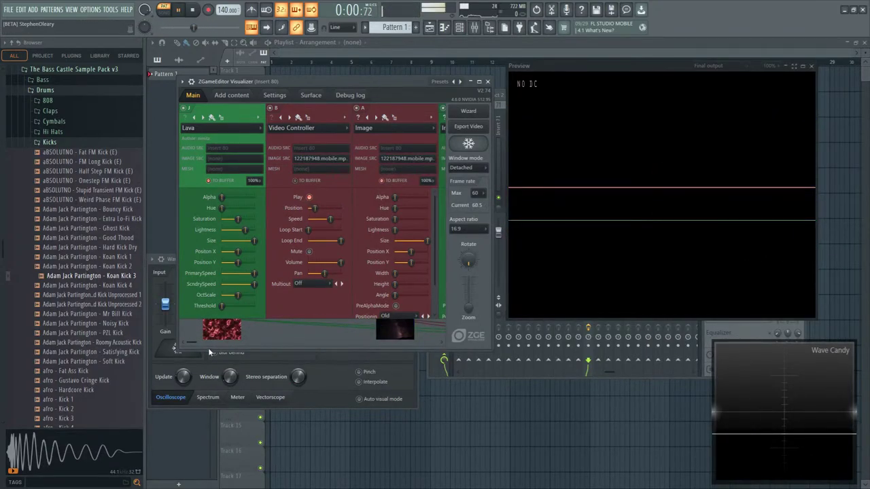
- Lower the Youlean Color Correction layer's Value to the middle and play the result
drag(192, 345, 220, 341)
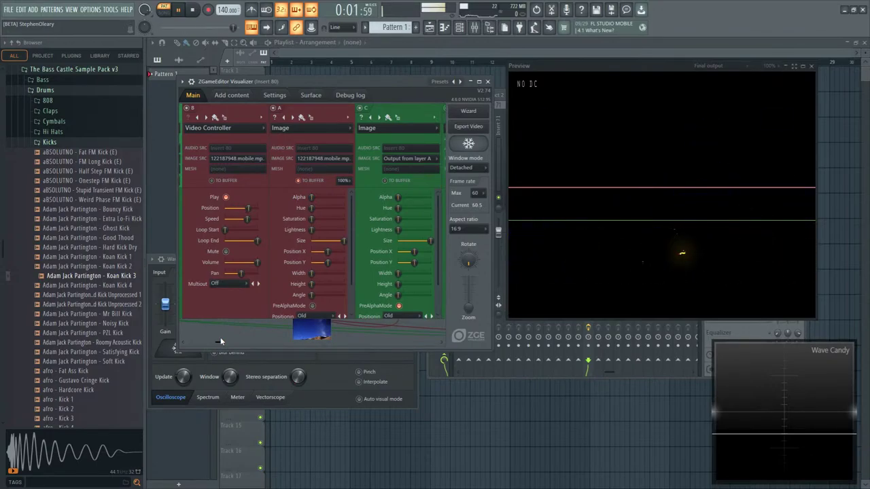
drag(220, 340, 368, 341)
key(space)
click(332, 210)
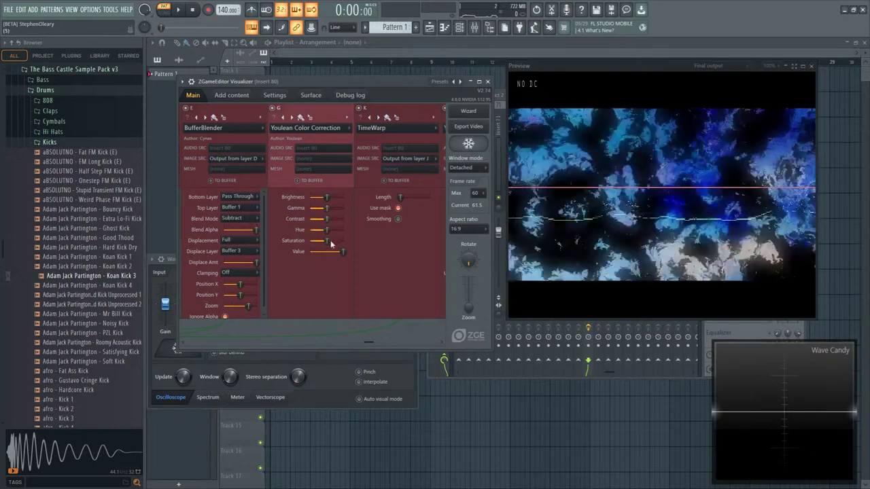
click(332, 249)
key(space)
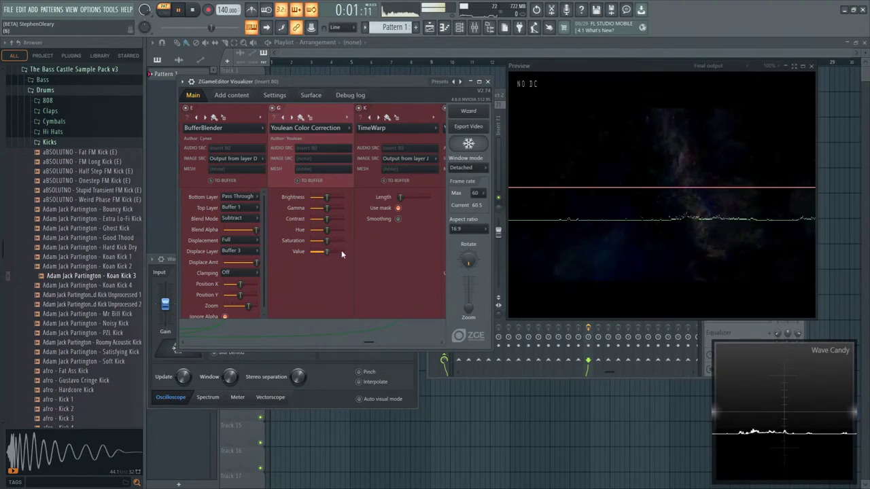
key(space)
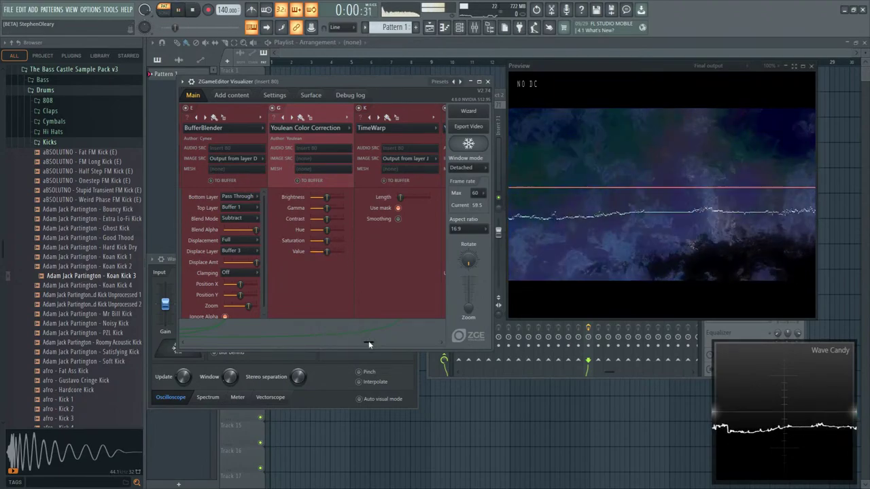
- Try the Video Controller's Speed at 0%, raise it to maximum, and stop playback
scroll(356, 336, up, 2)
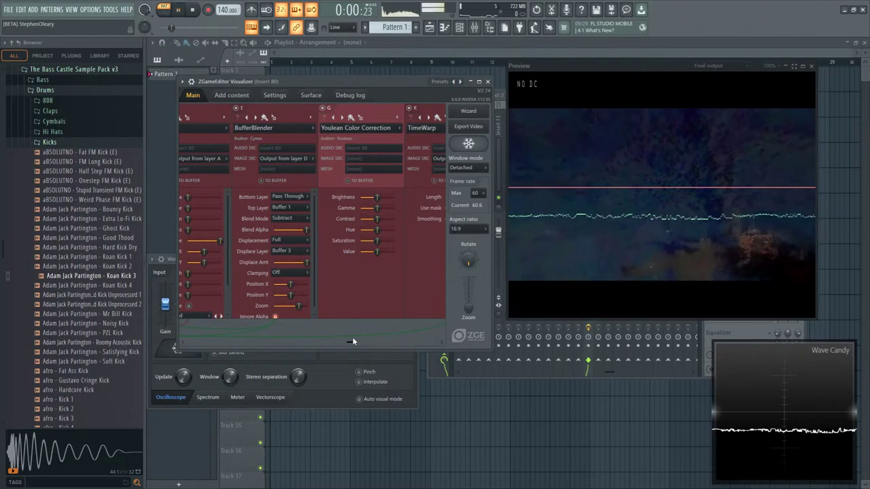
drag(352, 341, 206, 337)
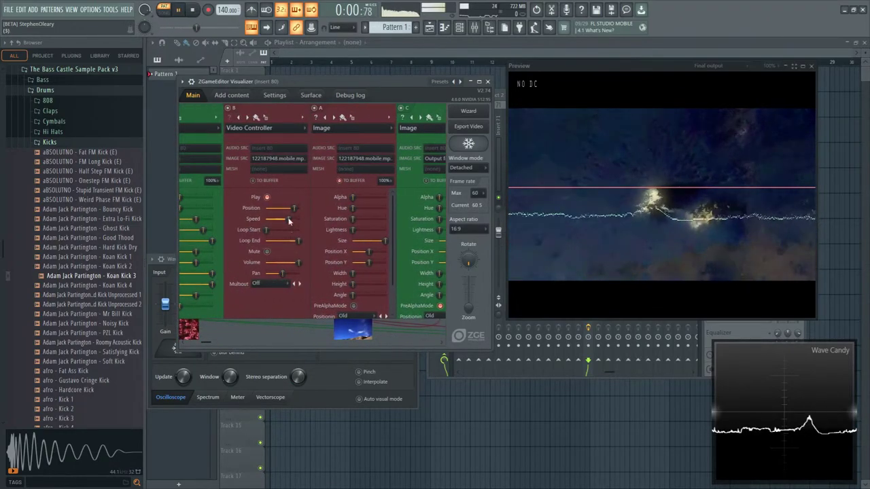
drag(288, 221, 265, 219)
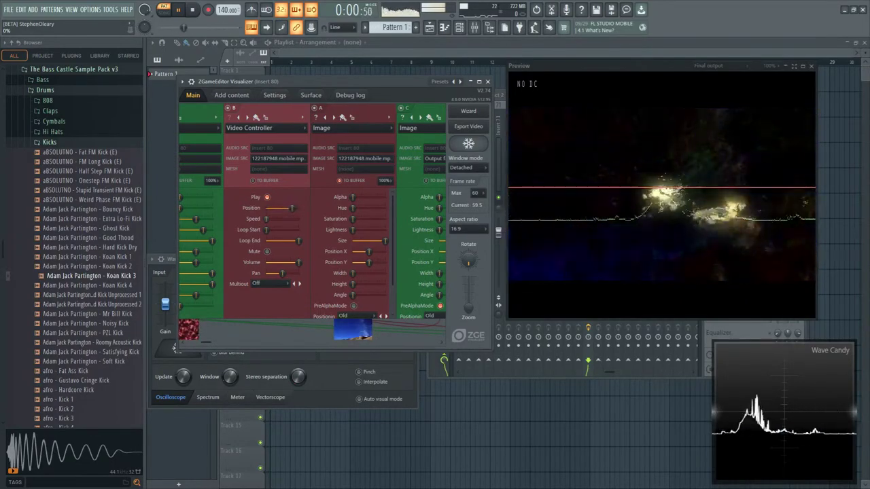
drag(265, 219, 299, 221)
key(space)
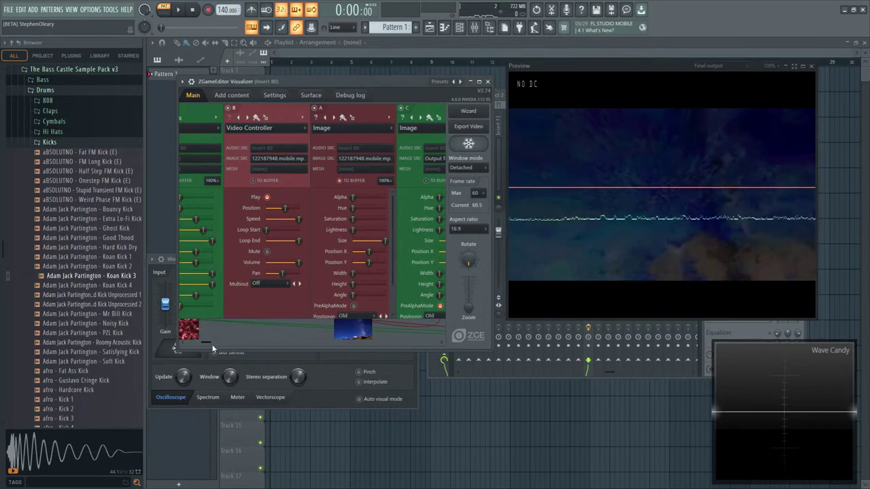
- Insert a Youlean Gradient Maker layer before the Lava layer and send it to a buffer
drag(212, 348, 201, 348)
click(258, 127)
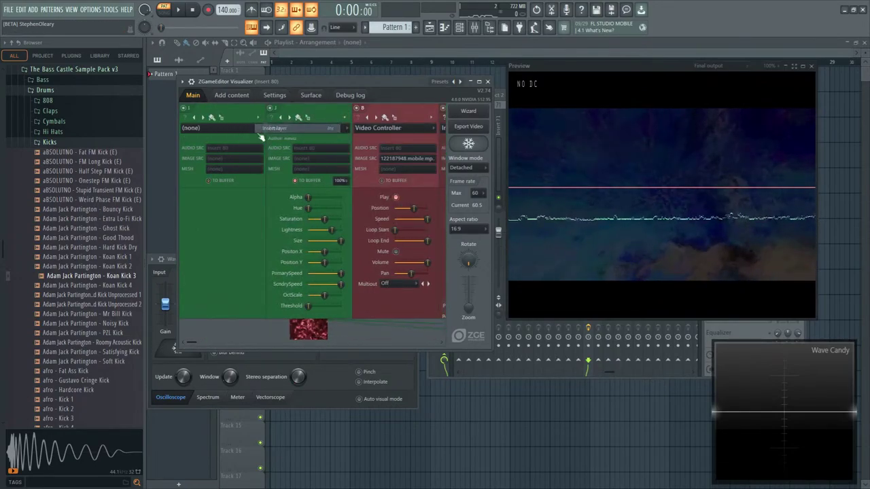
click(258, 129)
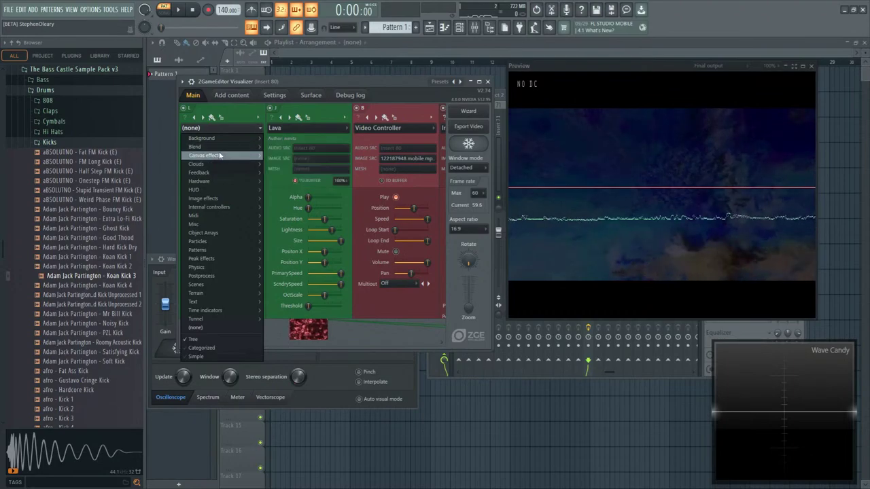
mouse_move(203, 138)
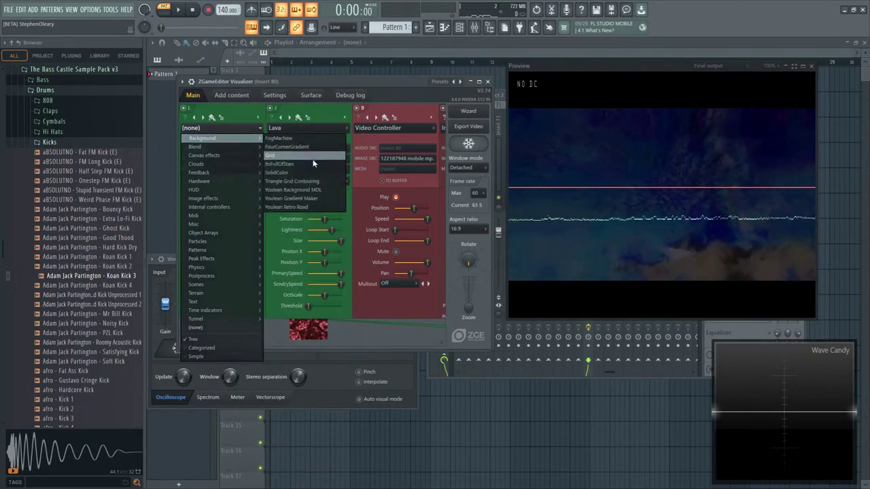
click(309, 199)
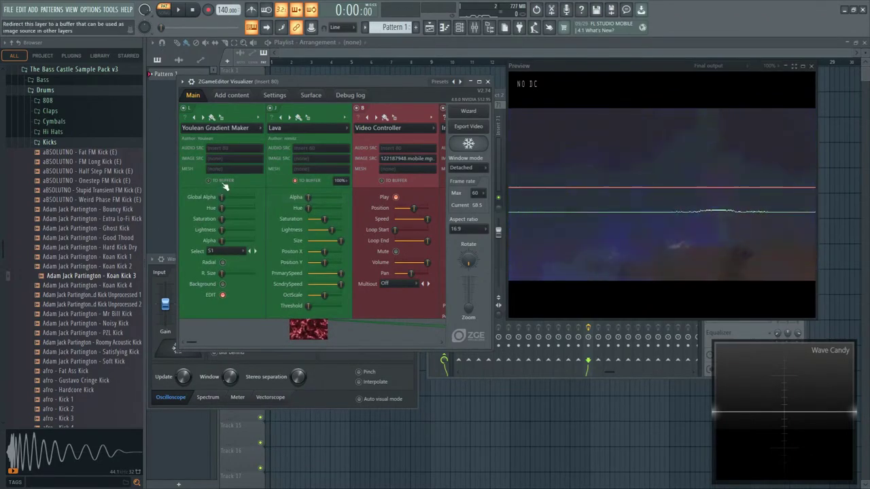
- Delete the AudioGenerator layer at the end of the layer chain
scroll(326, 258, down, 5)
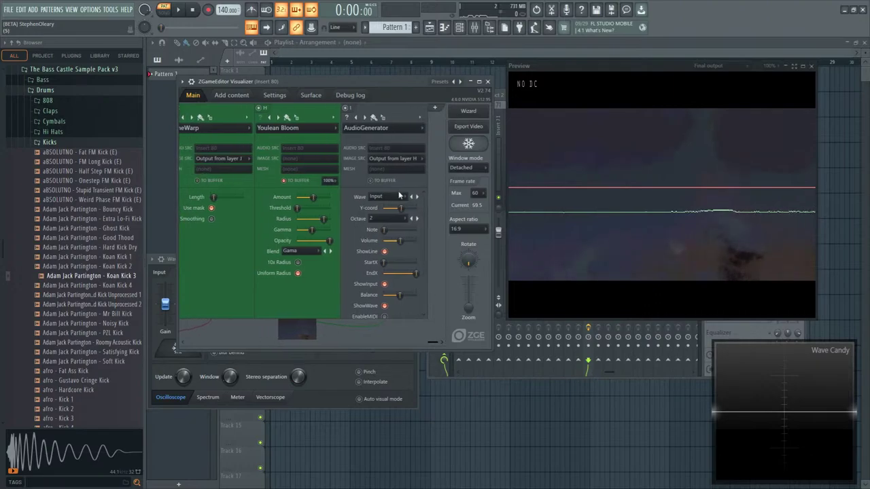
click(420, 119)
click(436, 163)
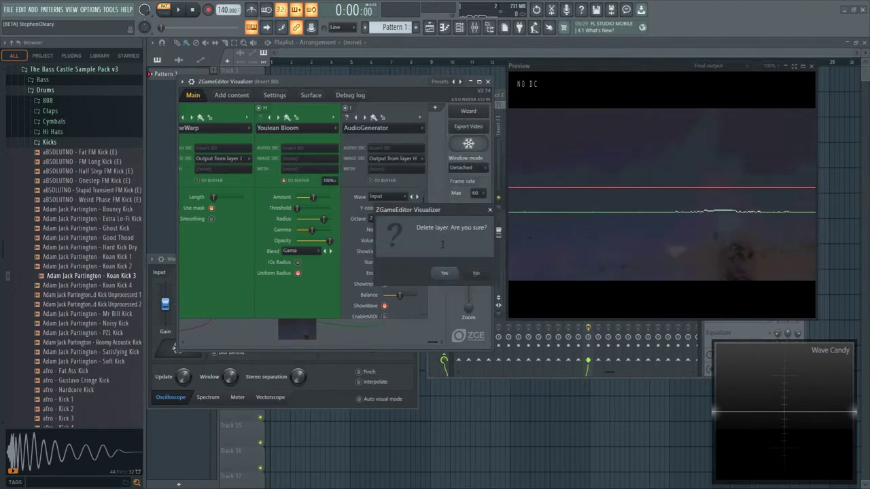
click(444, 273)
- Load the Image effect into the empty last layer and set its image source to Output from layer L
click(407, 128)
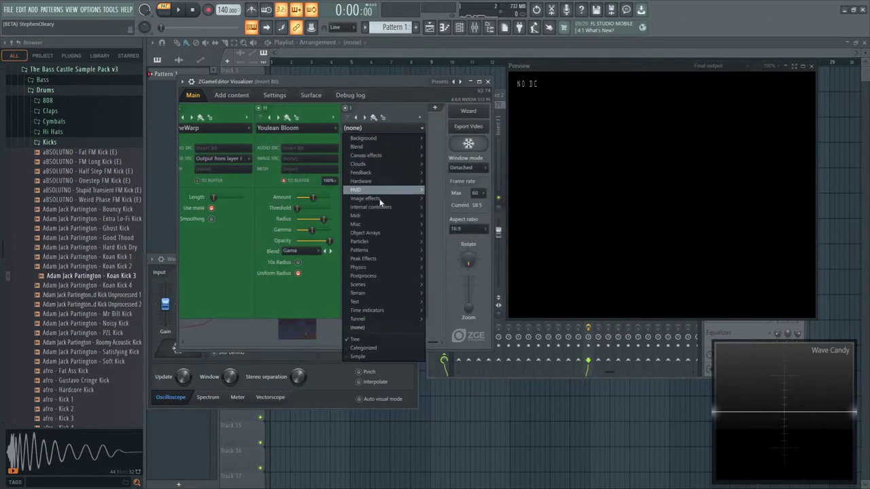
mouse_move(382, 199)
click(445, 207)
click(394, 158)
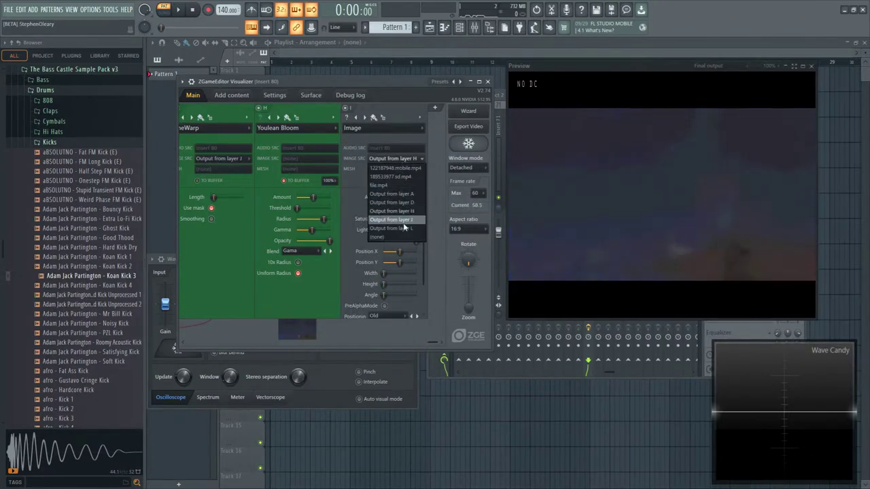
click(404, 227)
- Raise the gradient's E1 Alpha to maximum, and stretch it horizontally with S1 at the preview's left edge and E1 at its right edge
drag(416, 336, 202, 338)
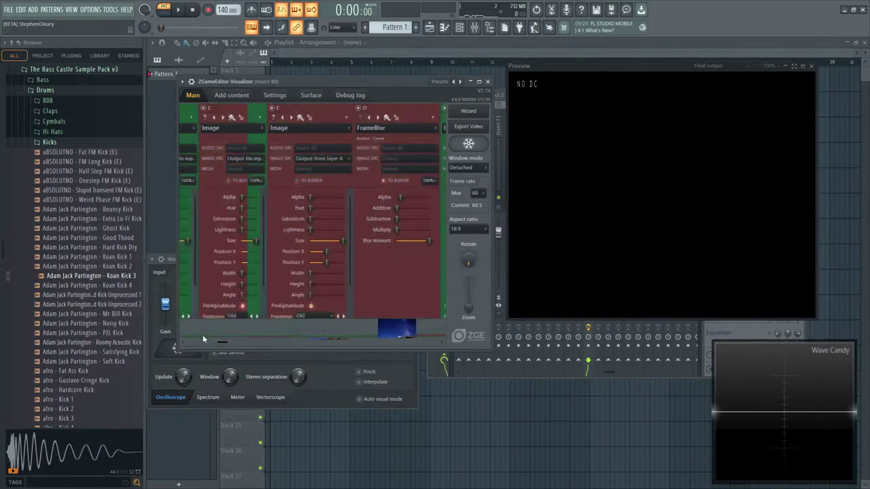
click(648, 195)
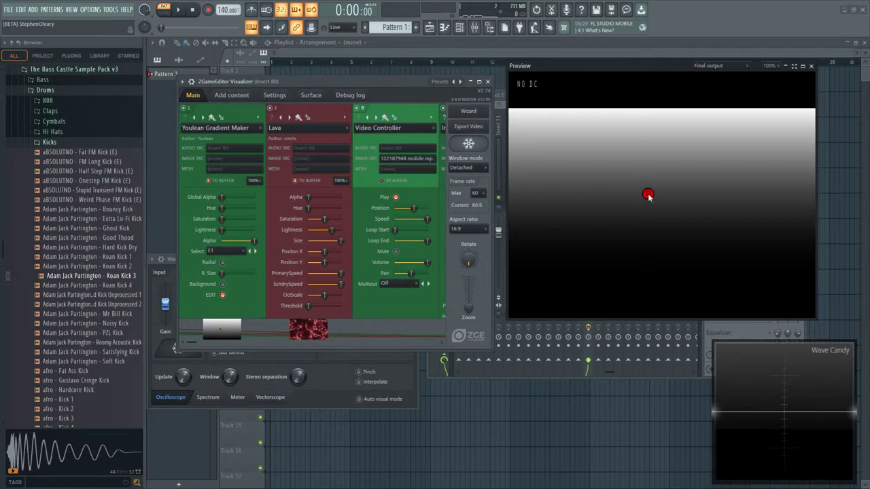
drag(648, 195, 844, 200)
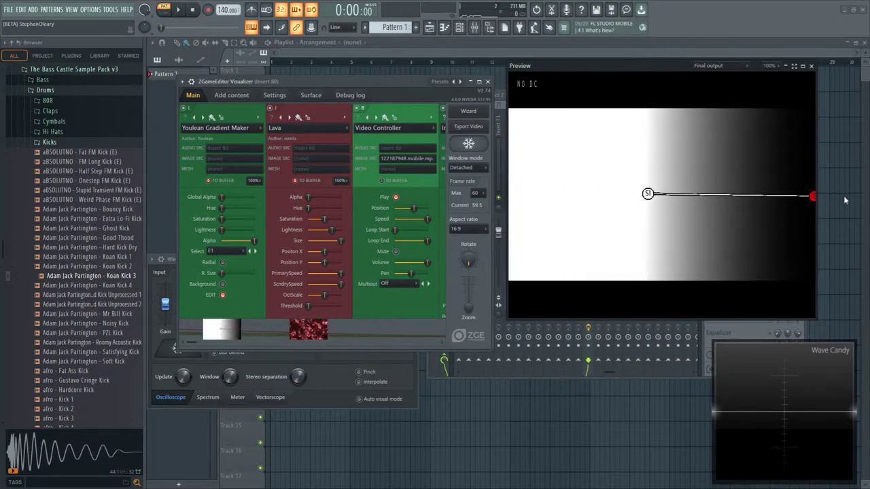
drag(647, 195, 461, 203)
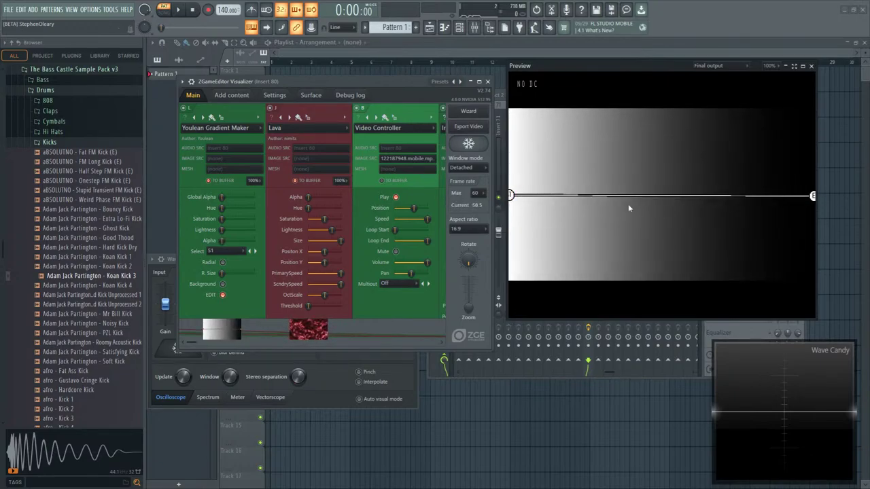
- Add a new layer at the end of the chain and load the BufferBlender effect into it
drag(201, 346, 437, 346)
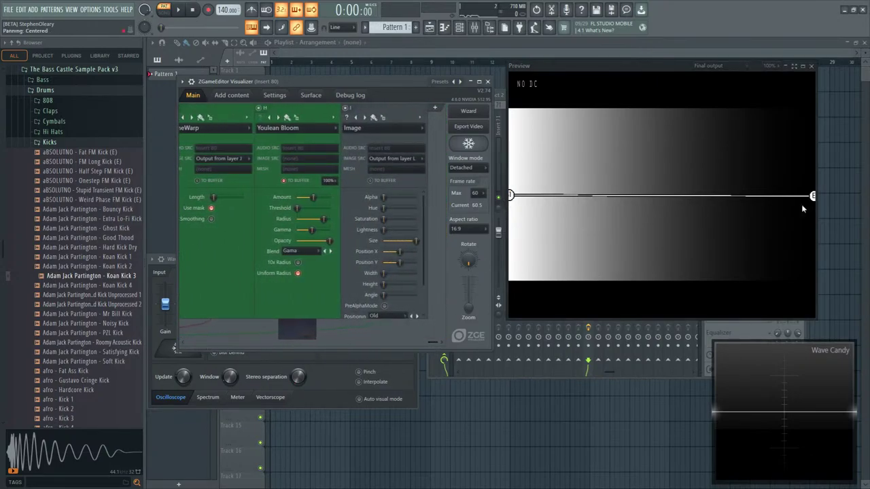
click(436, 111)
click(367, 128)
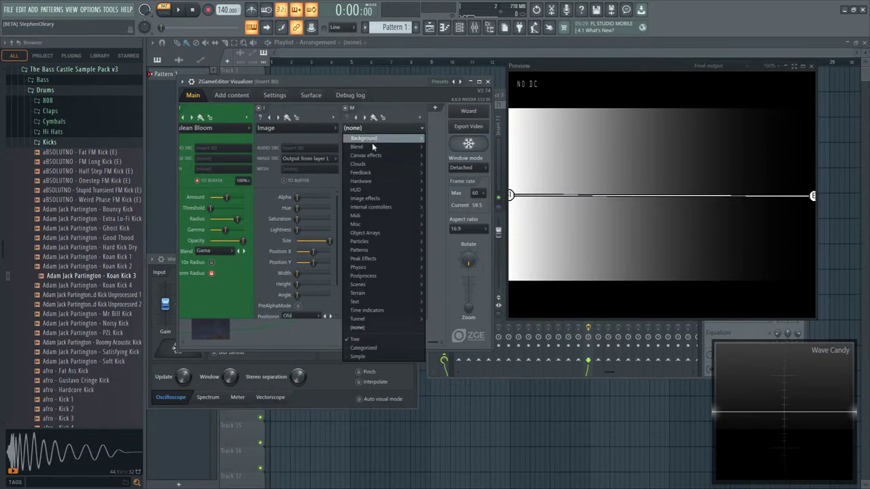
mouse_move(373, 146)
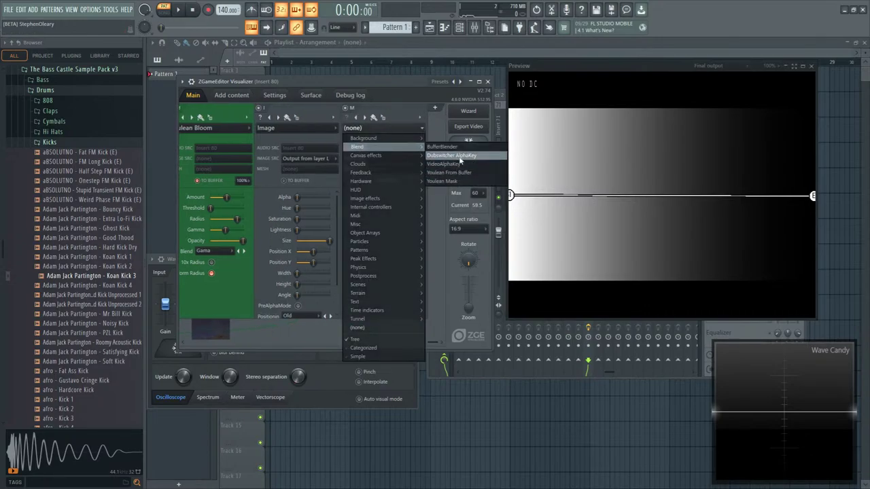
click(462, 148)
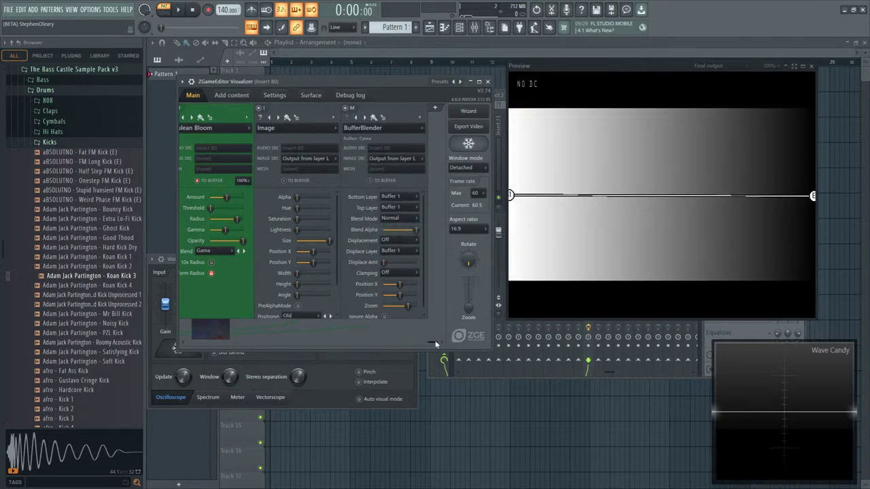
- Set the BufferBlender's image source to Output from layer H, its bottom layer to Pass Through and its top layer to Buffer 1
mouse_move(435, 345)
mouse_down()
mouse_move(193, 343)
mouse_move(433, 343)
mouse_up()
scroll(405, 212, down, 1)
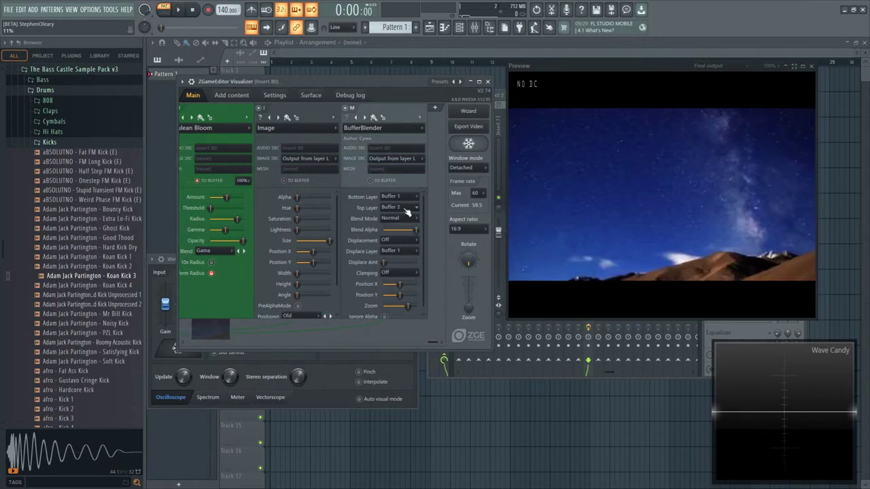
scroll(426, 337, left, 1)
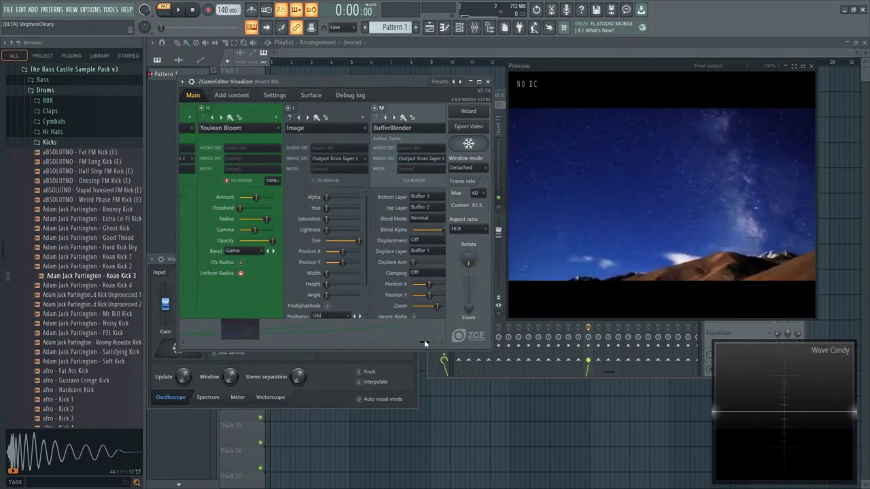
scroll(424, 340, right, 1)
click(402, 158)
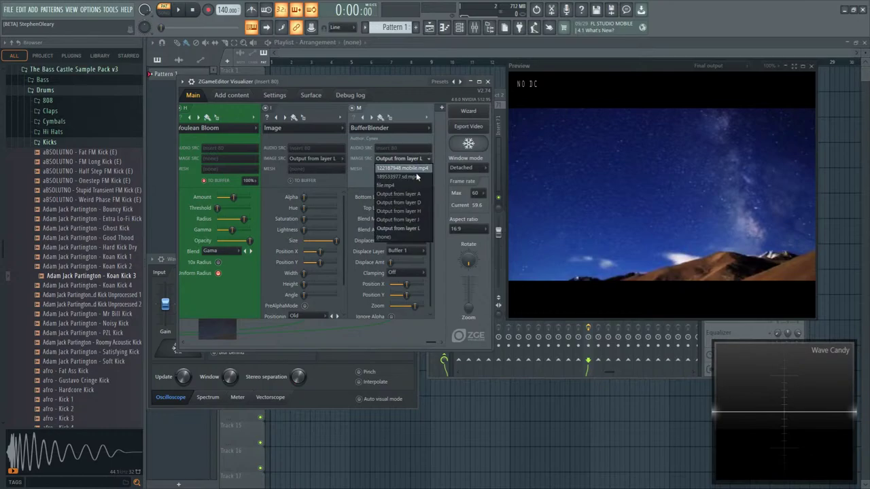
click(421, 219)
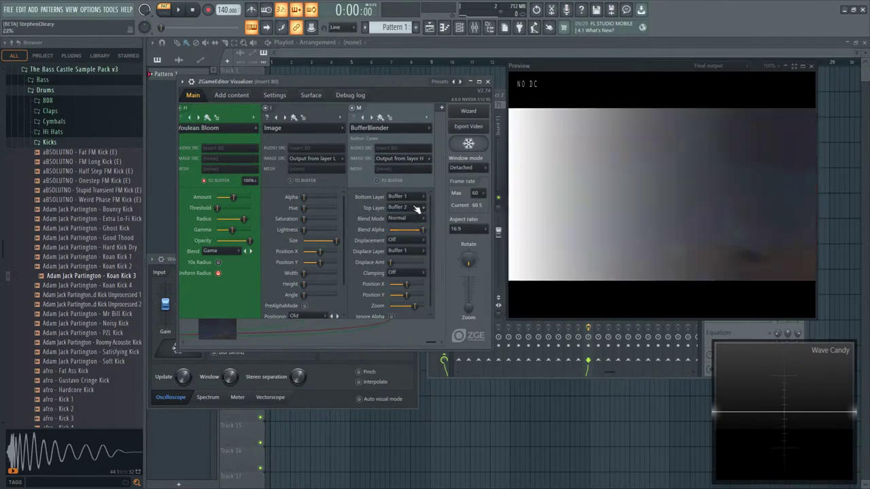
scroll(416, 208, up, 1)
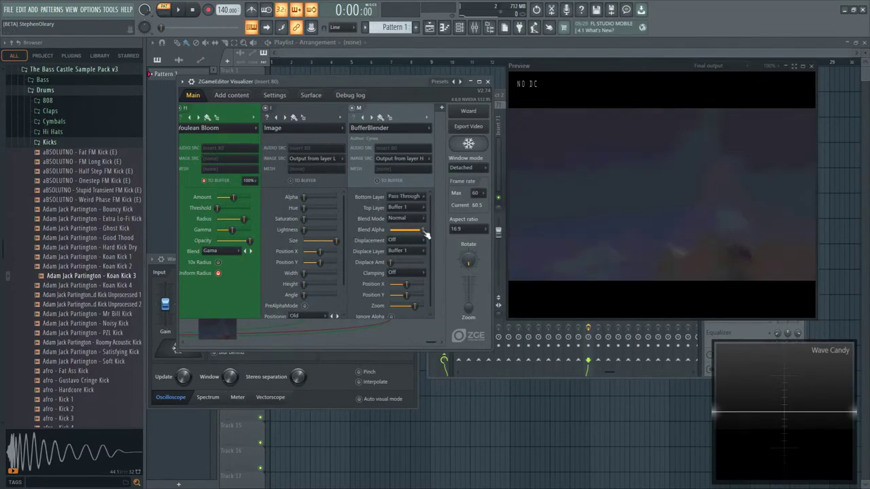
- Try BufferBlender blend modes such as Dissolve and Saturation, and settle on Darken
scroll(423, 224, down, 1)
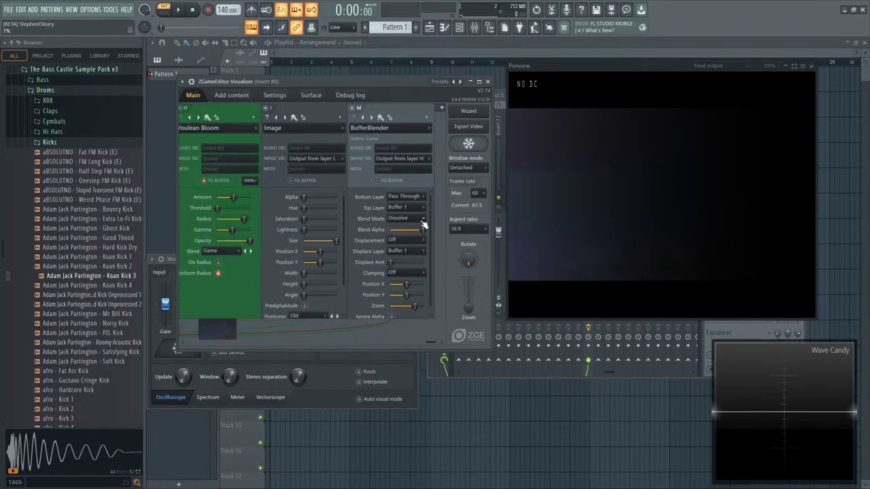
scroll(423, 224, down, 1)
scroll(422, 224, down, 2)
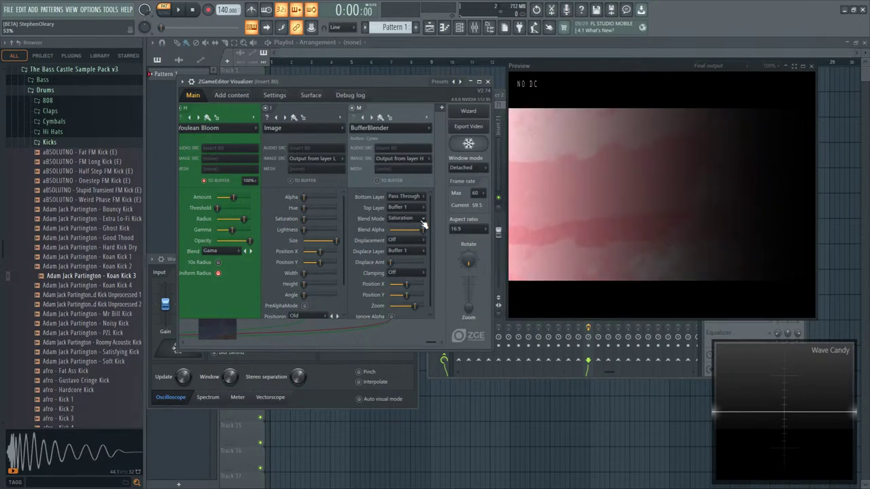
scroll(422, 224, down, 2)
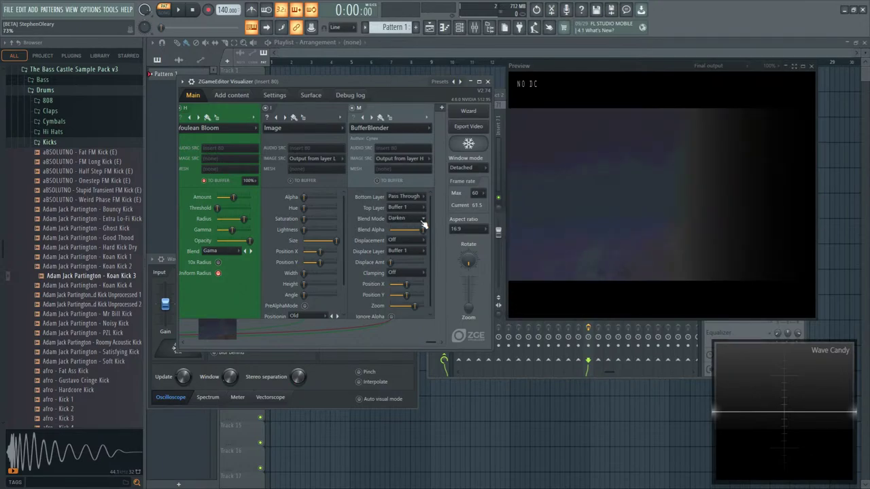
scroll(422, 225, down, 1)
scroll(423, 224, up, 1)
scroll(423, 224, up, 1)
scroll(422, 224, down, 1)
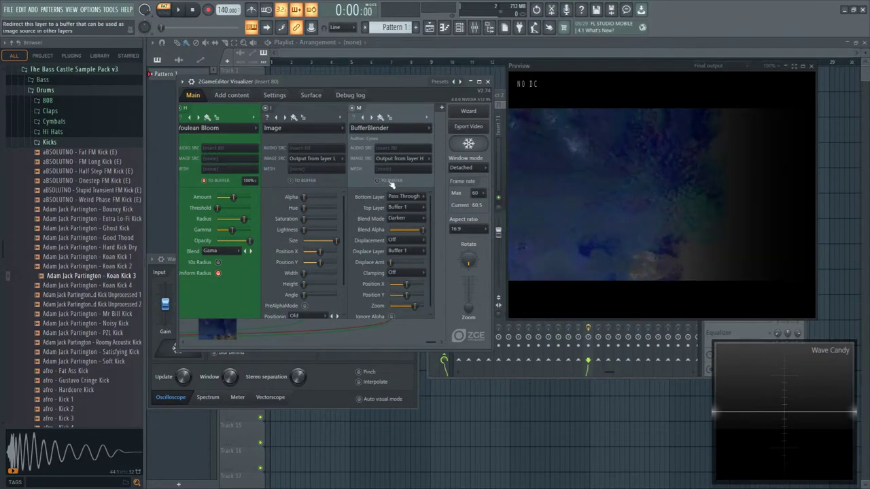
- Send the BufferBlender to a buffer and load AudioGenerator into a new layer after it
click(441, 107)
click(385, 127)
mouse_move(391, 264)
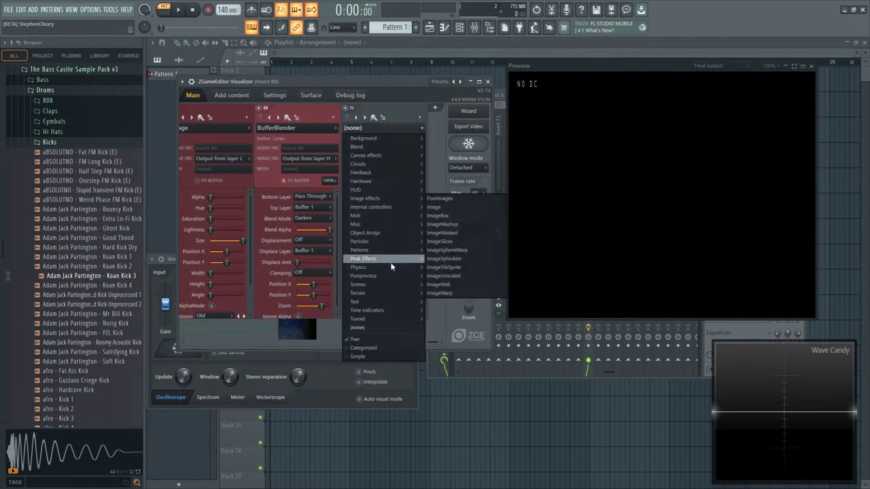
mouse_move(375, 216)
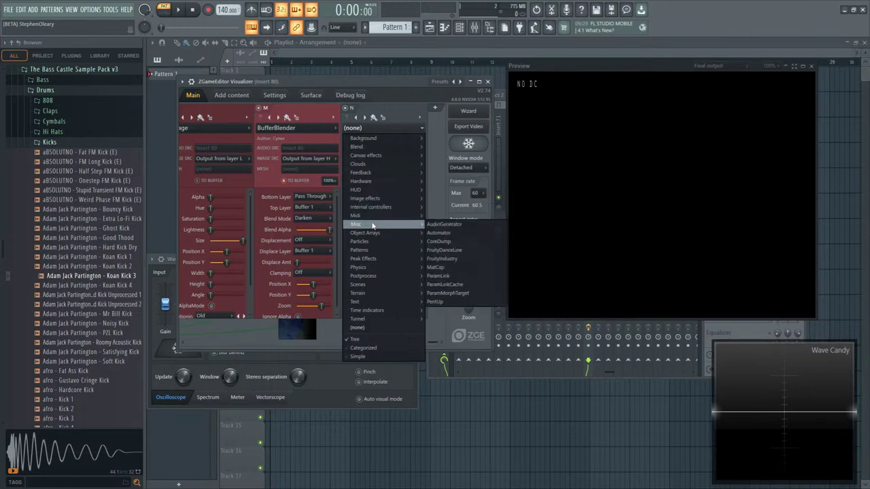
click(452, 225)
- Set the AudioGenerator to Output from layer M, wave Input and octave 2, enable its line, input and wave displays, and audition it
click(392, 158)
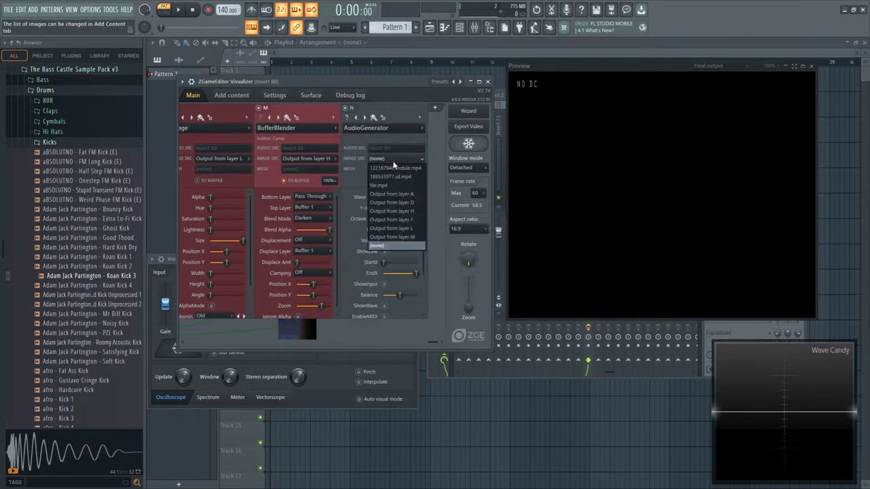
click(408, 238)
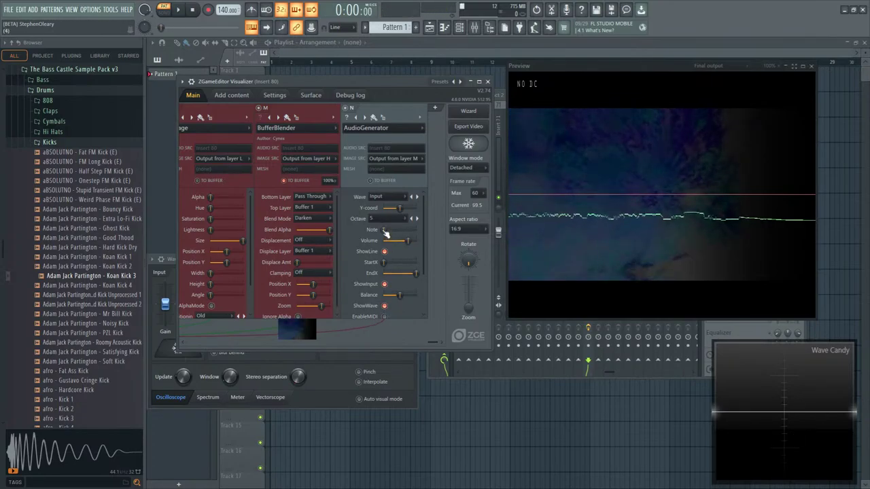
key(space)
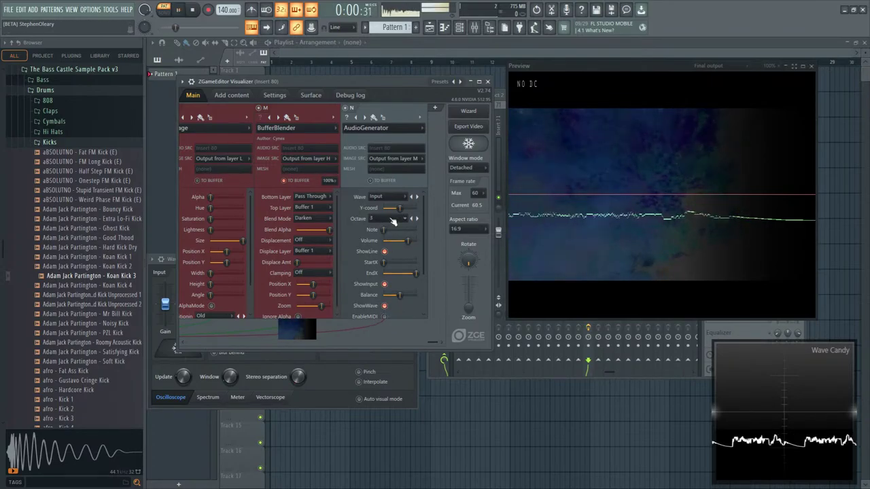
scroll(394, 221, down, 1)
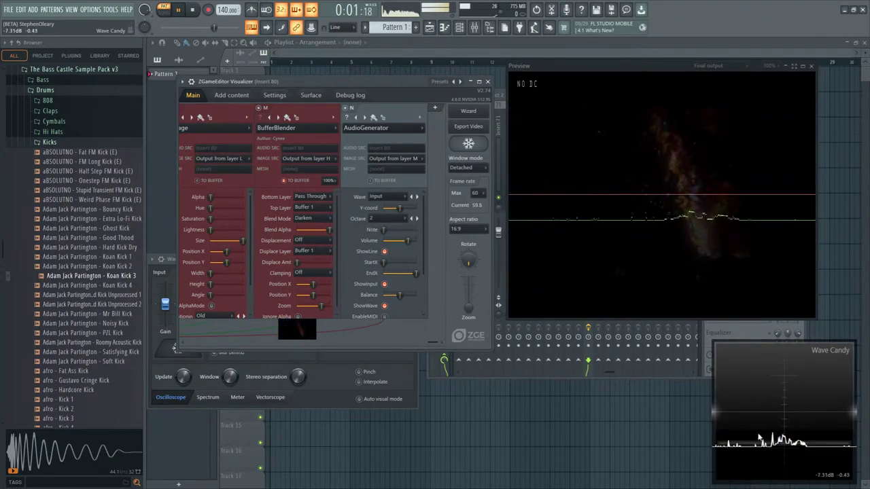
key(space)
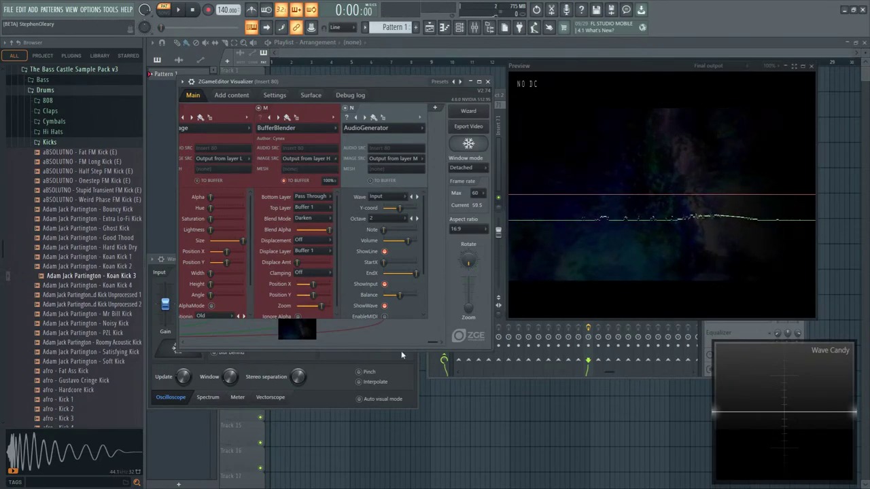
- Audition the BufferBlender's Lighten, Saturation, Overlay, Normal, Additive and Subtract blend modes during playback, ending on Subtract
scroll(324, 224, down, 1)
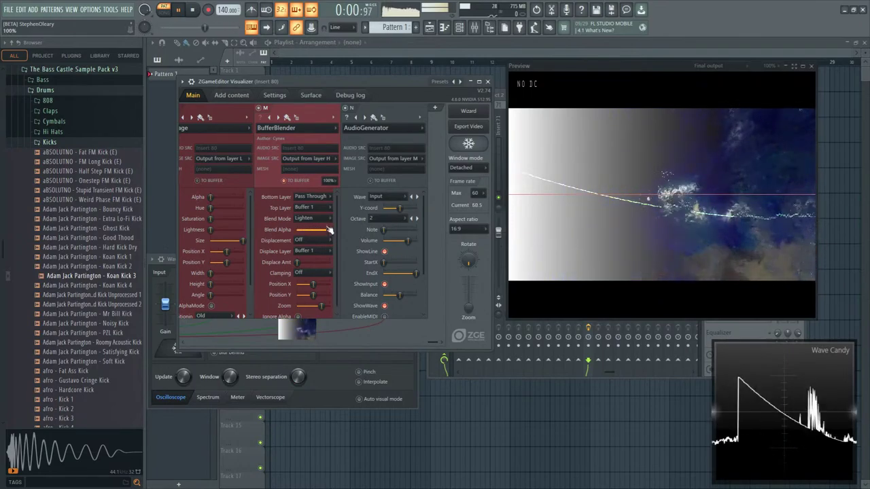
scroll(325, 220, down, 5)
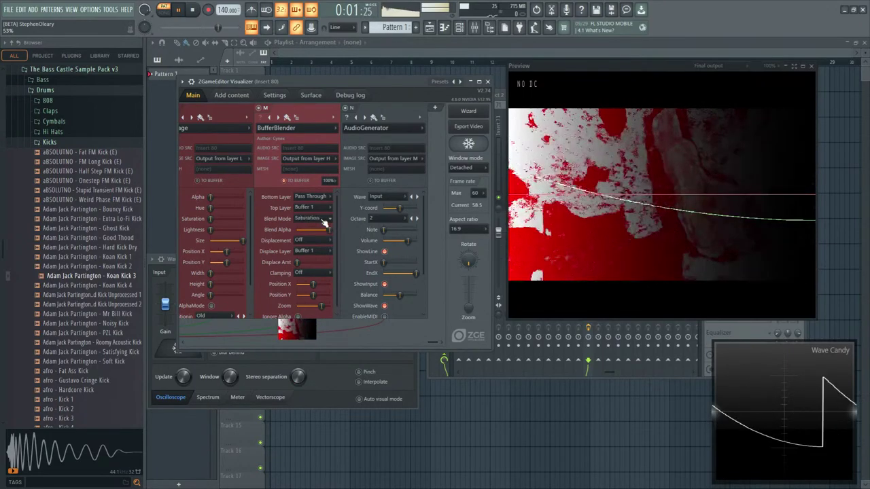
scroll(325, 220, down, 3)
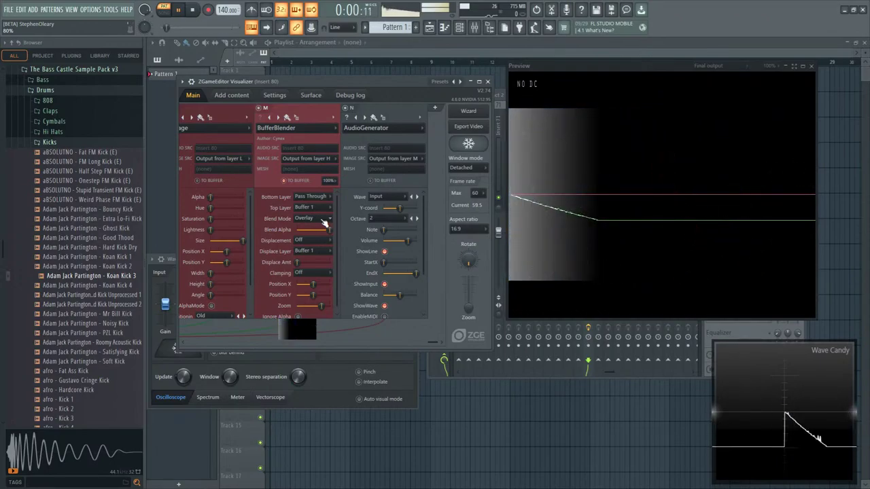
scroll(325, 220, up, 10)
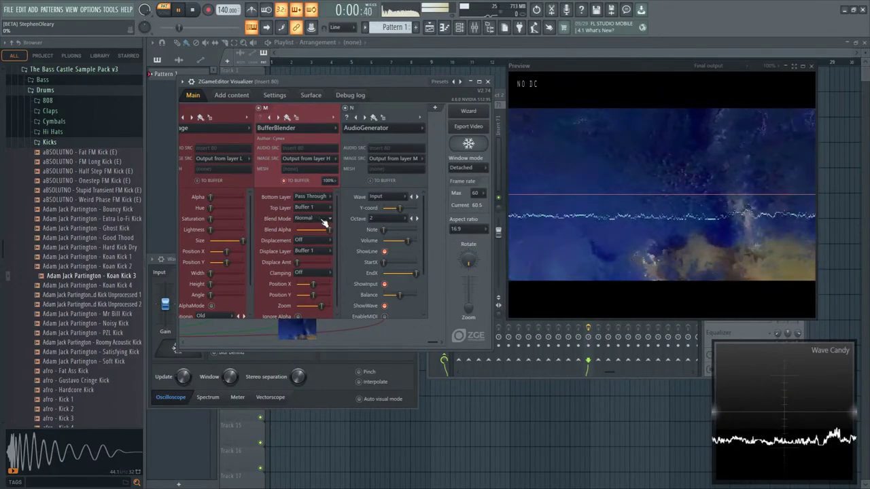
scroll(325, 220, down, 1)
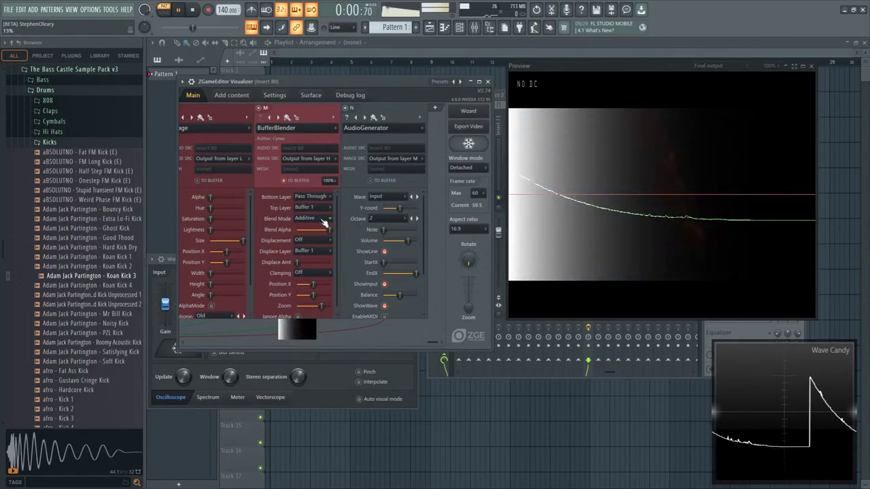
scroll(325, 223, down, 1)
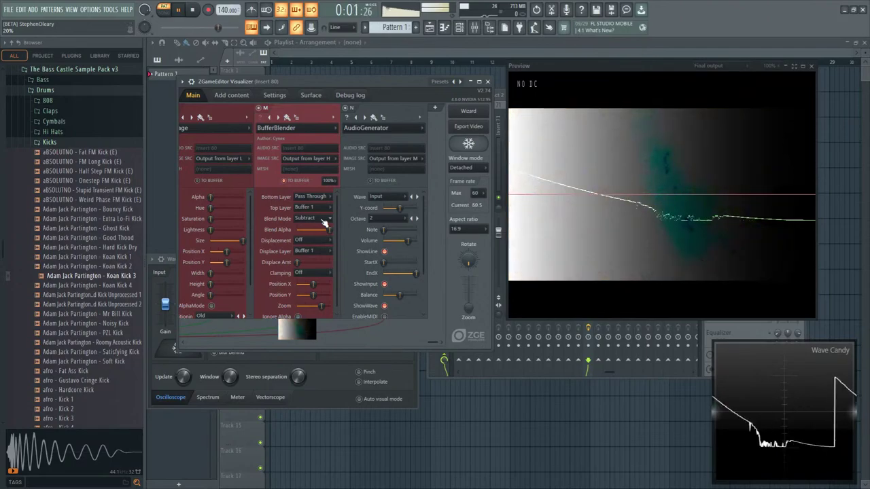
key(space)
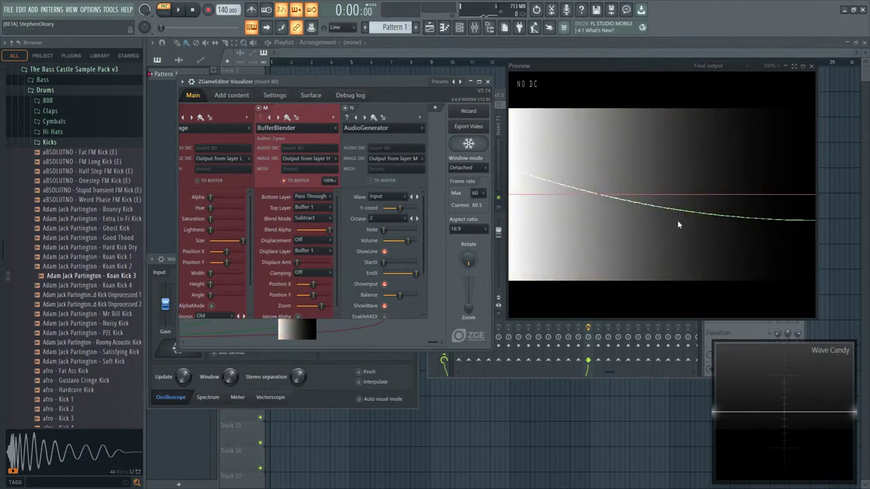
- Lower the AudioGenerator's volume and raise its Y-coord slightly while trying the BufferBlender's Multiply mode
drag(411, 245, 398, 246)
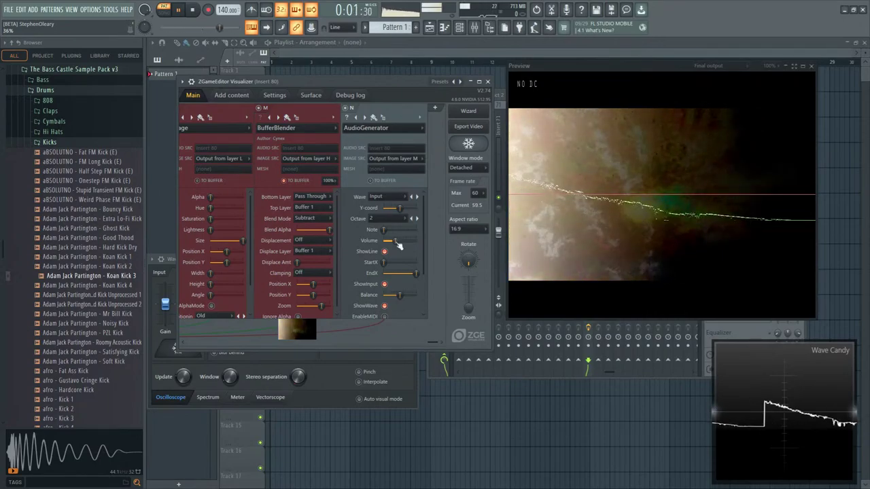
drag(399, 208, 403, 208)
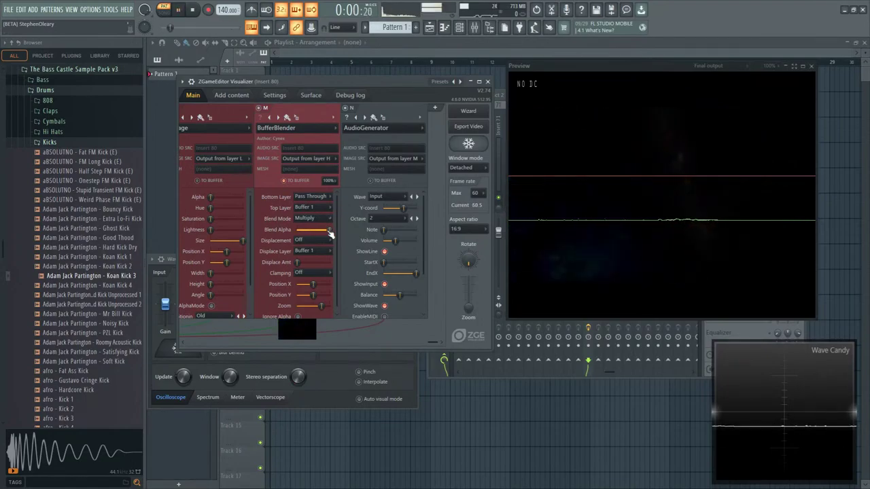
drag(329, 232, 318, 231)
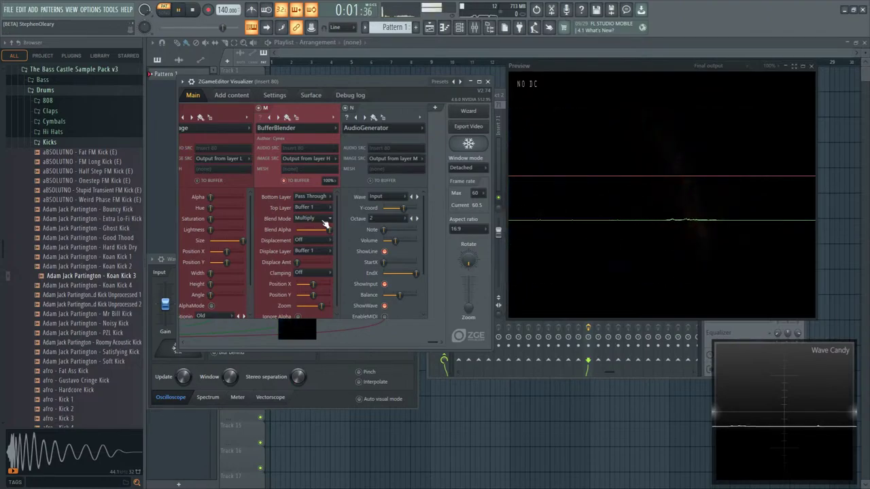
mouse_move(384, 237)
mouse_down()
mouse_move(402, 242)
mouse_move(391, 241)
mouse_up()
key(space)
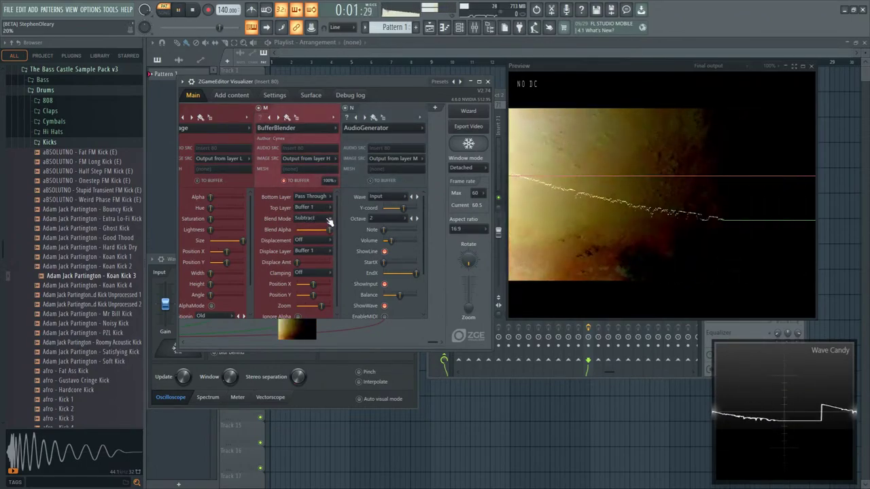
- Audition more BufferBlender blend modes during playback, including Color and Saturation, and settle on Lighten
scroll(329, 219, down, 1)
scroll(329, 219, down, 5)
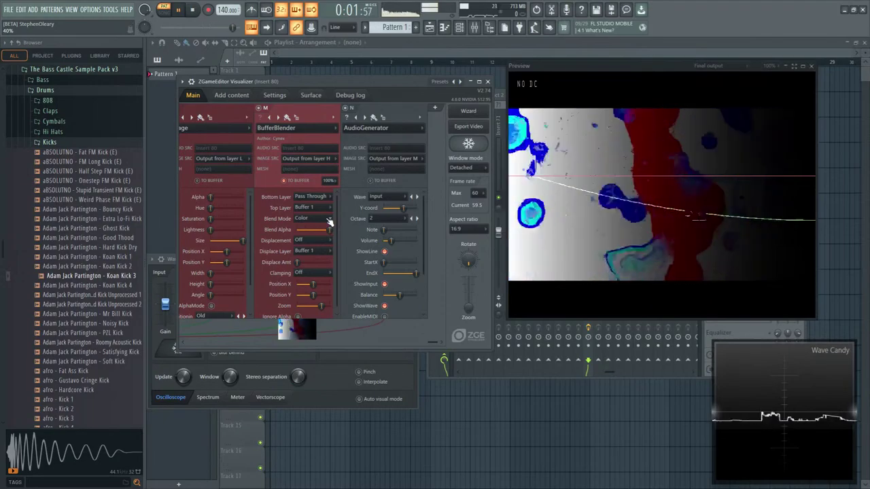
scroll(329, 221, down, 1)
scroll(329, 221, down, 3)
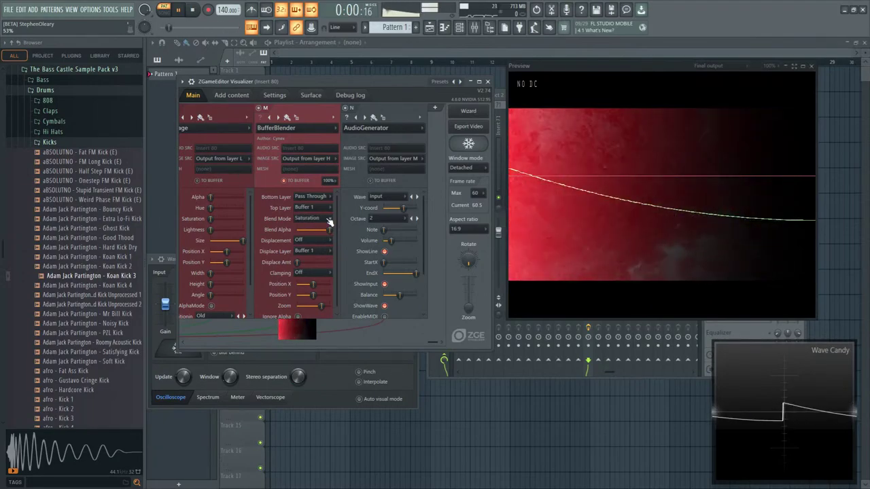
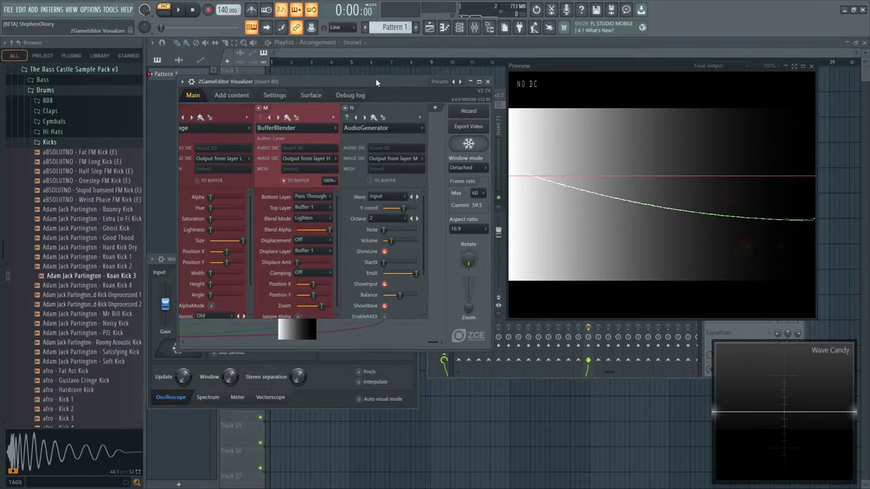
mouse_move(375, 78)
mouse_down()
mouse_move(387, 81)
mouse_move(376, 62)
mouse_up()
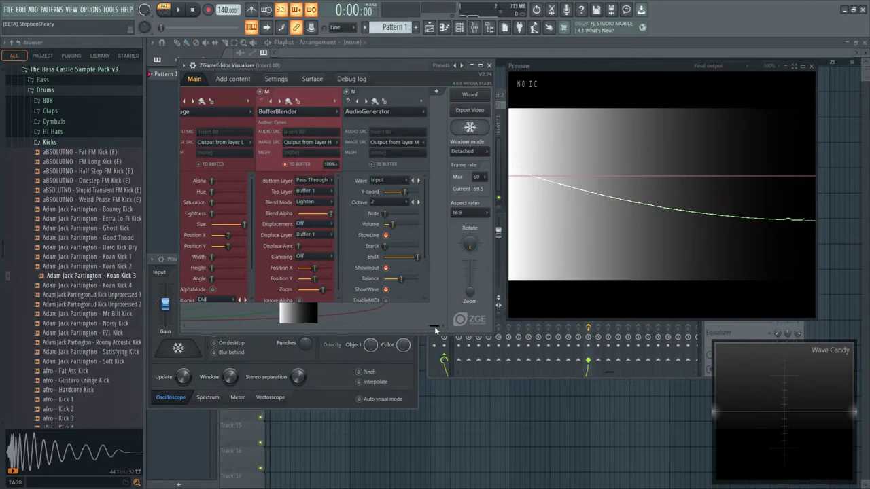
- Lower the AudioGenerator's Y-coord during playback, then try a reduced Blend Alpha and the Darken blend mode in the BufferBlender
key(space)
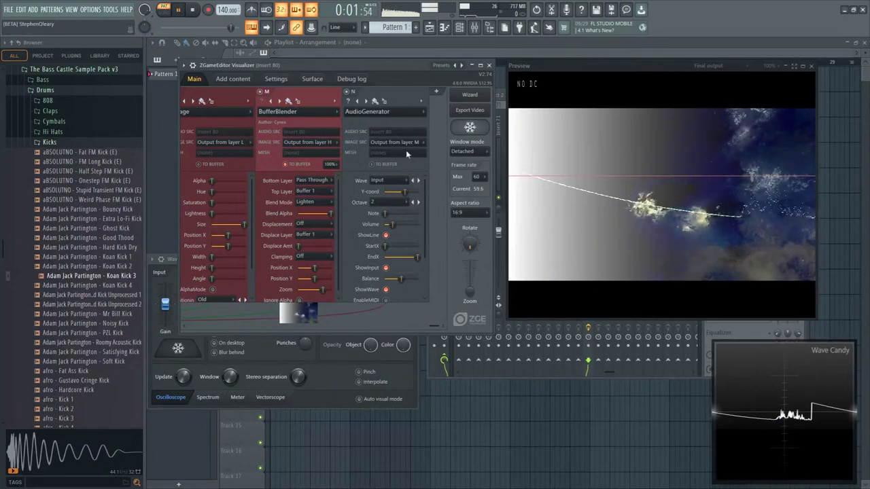
drag(405, 191, 389, 191)
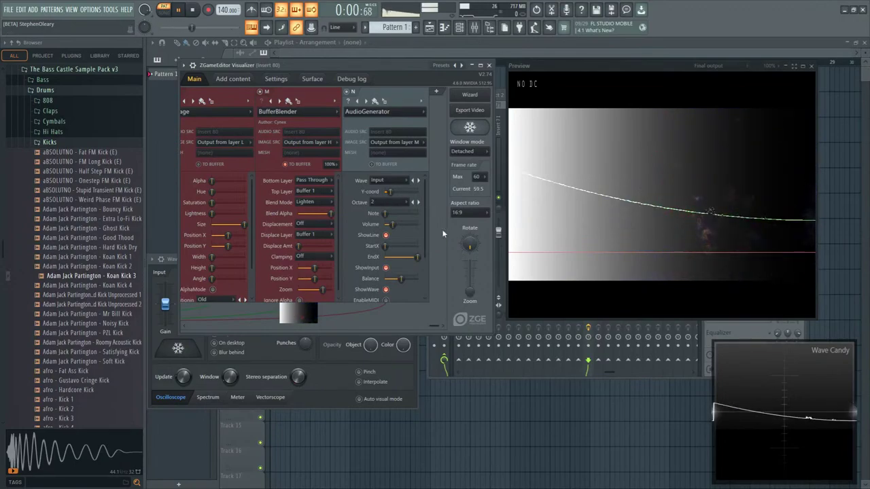
drag(215, 27, 228, 27)
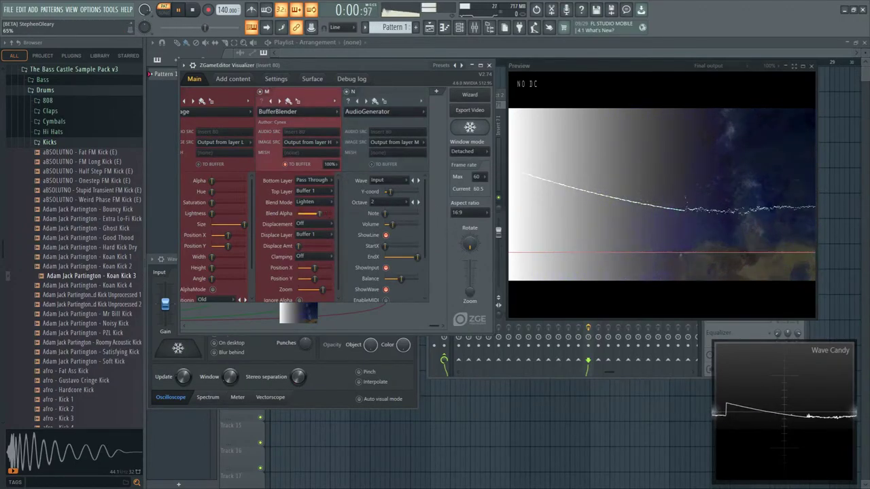
scroll(326, 202, up, 1)
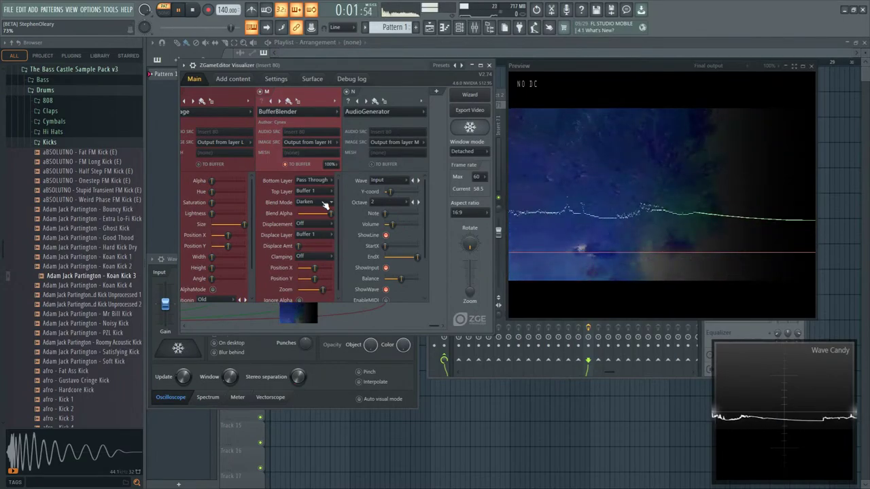
scroll(325, 202, up, 1)
key(space)
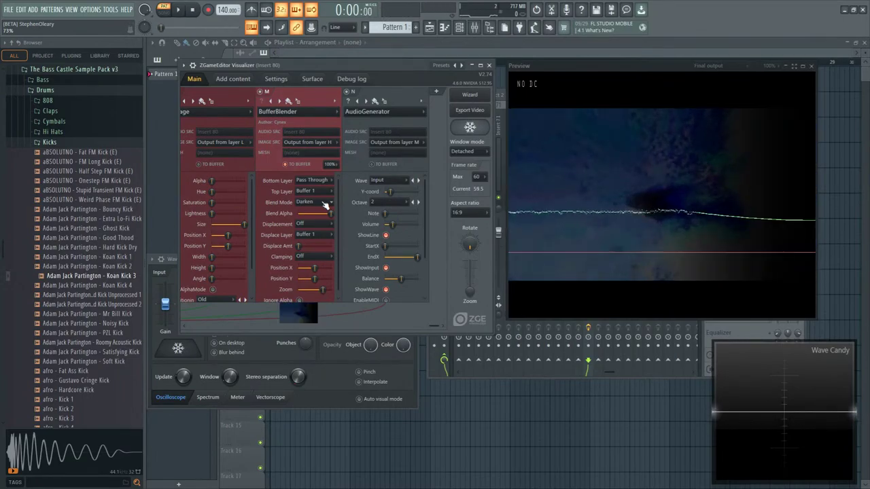
- Set the BufferBlender to Overlay and sweep the AudioGenerator's Y-coord during playback, ending at 20%
key(space)
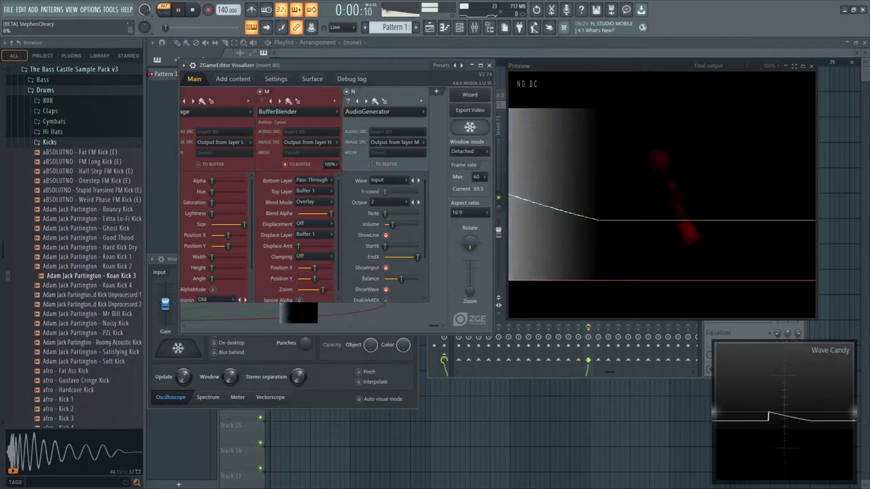
mouse_move(390, 192)
mouse_down()
mouse_move(400, 192)
mouse_move(391, 191)
mouse_up()
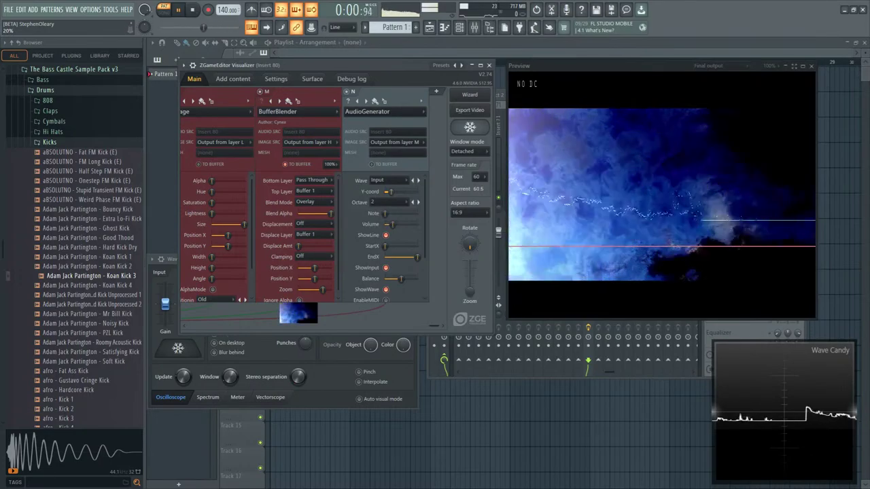
key(space)
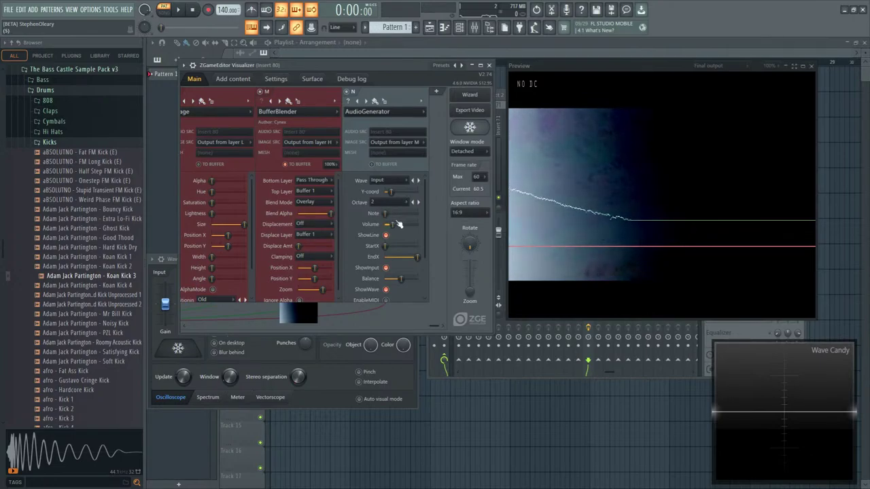
- Raise the AudioGenerator's Note slightly and increase its Volume while auditioning other octaves, including 3, during playback
key(space)
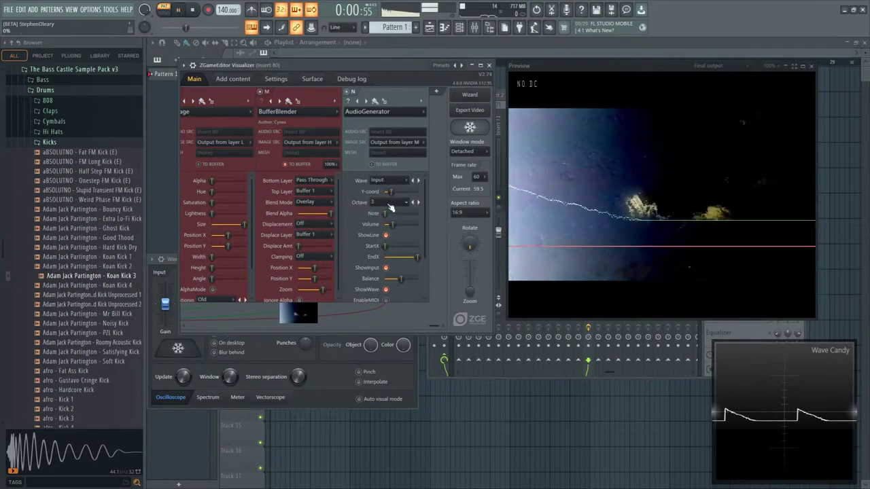
mouse_move(389, 212)
mouse_down()
mouse_move(416, 213)
mouse_move(395, 213)
mouse_move(382, 195)
mouse_move(409, 214)
mouse_move(392, 213)
mouse_up()
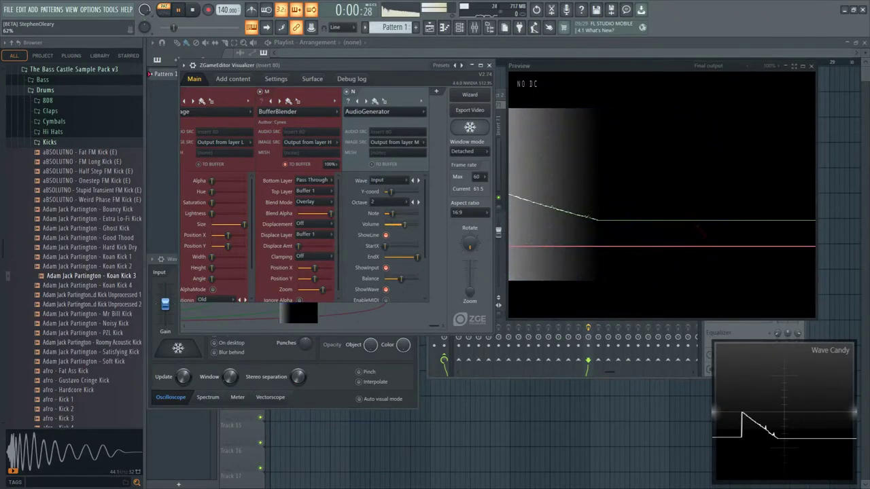
key(space)
drag(395, 222, 403, 223)
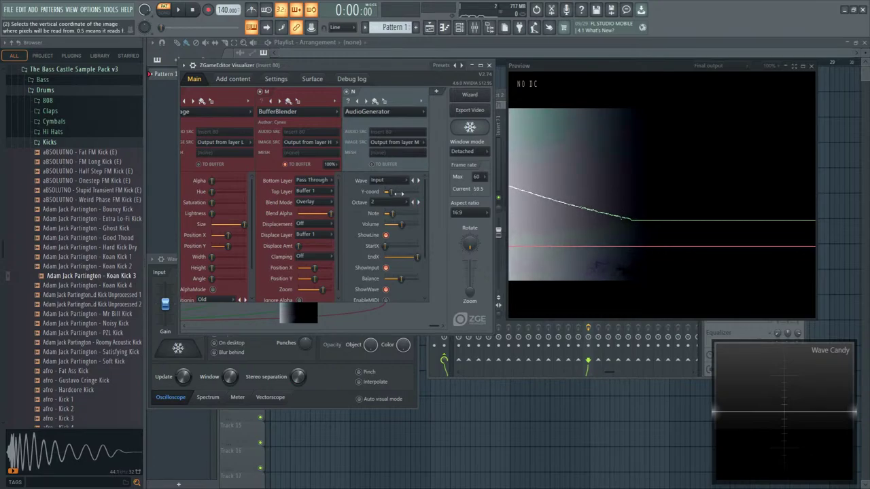
key(space)
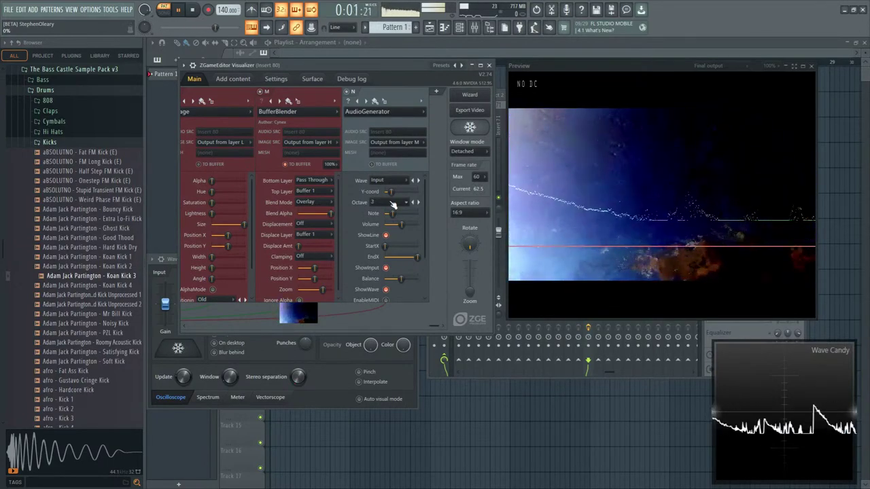
key(space)
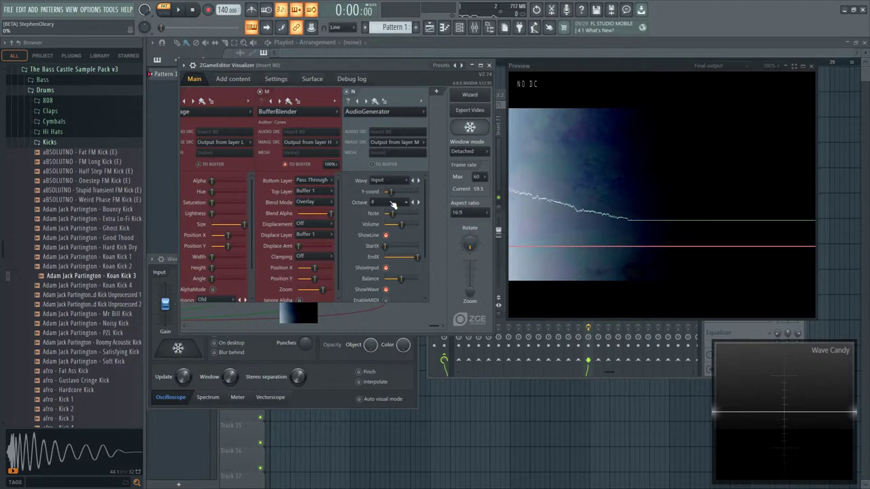
- Lower the AudioGenerator's Y-coord to minimum and audition different Note positions at octave 2, ending slightly above minimum
key(space)
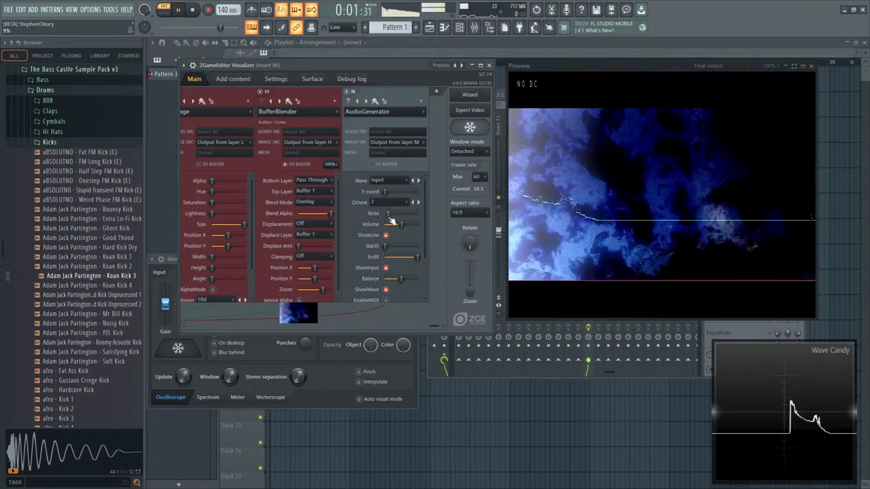
key(space)
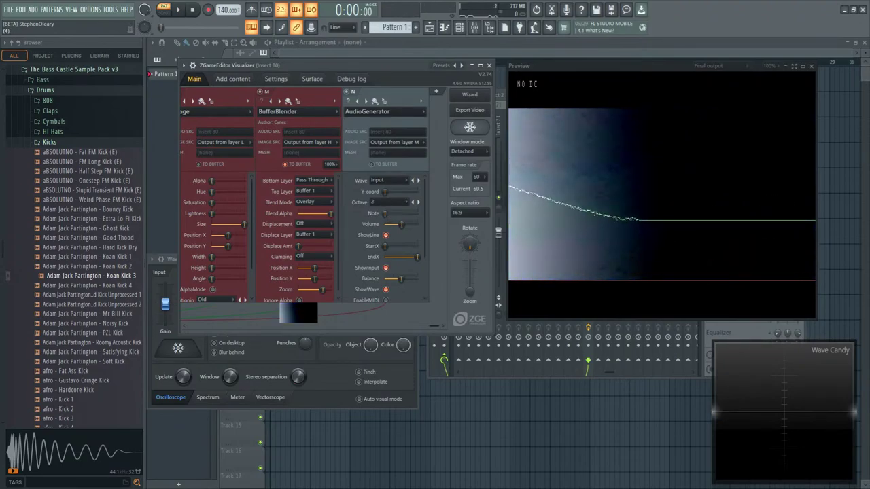
drag(408, 213, 384, 212)
key(space)
key(space)
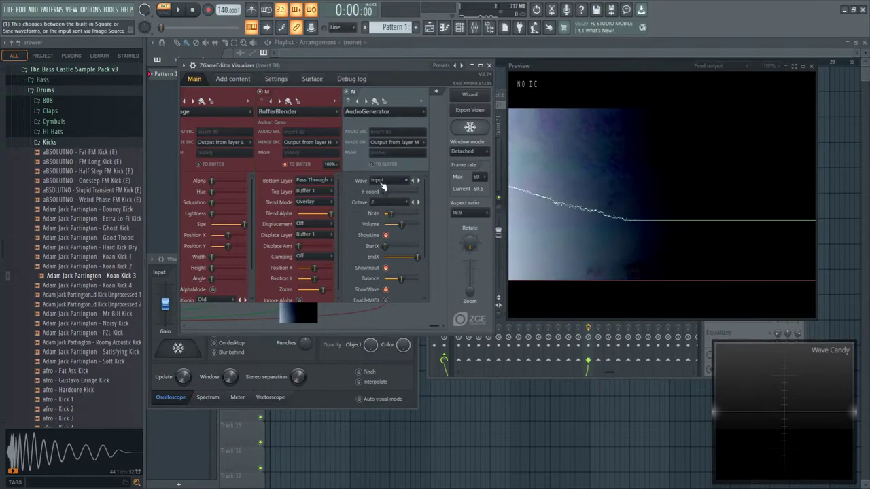
- Keep the AudioGenerator's wave on Input and move its Y-coord up, ending on a low position near the image's lower edge
click(401, 182)
click(403, 188)
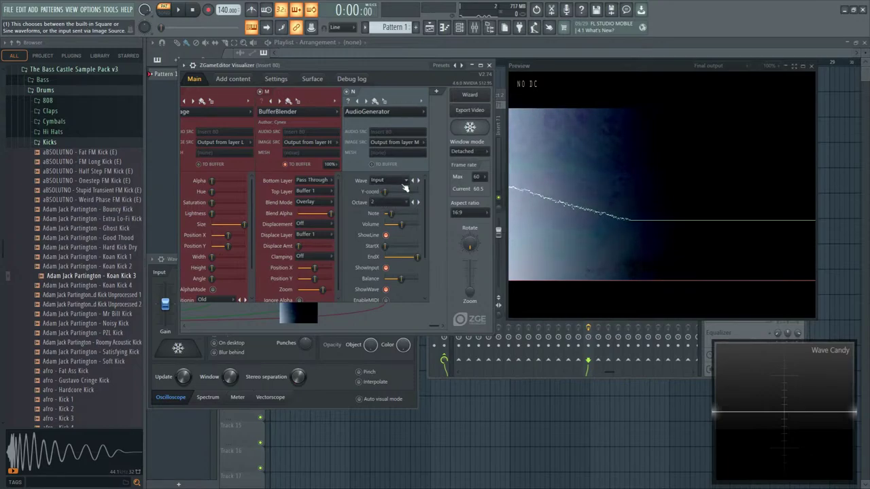
mouse_move(384, 191)
mouse_down()
mouse_move(406, 191)
mouse_move(394, 191)
mouse_up()
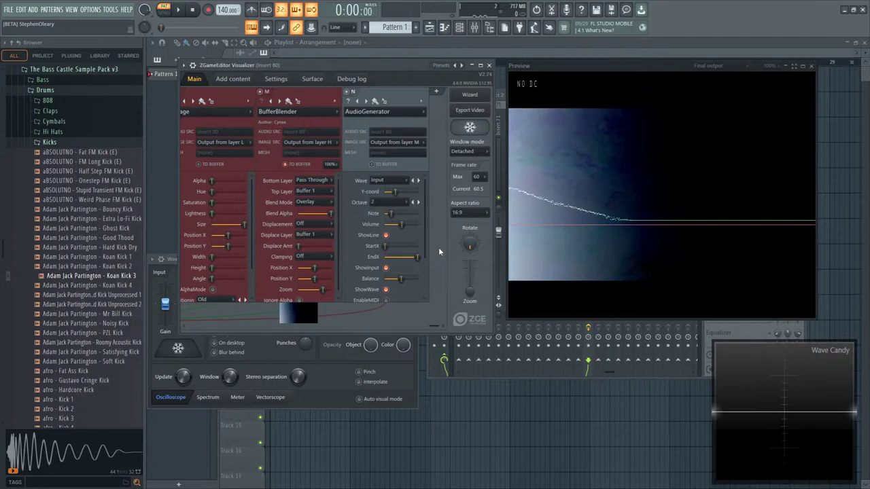
drag(395, 192, 390, 195)
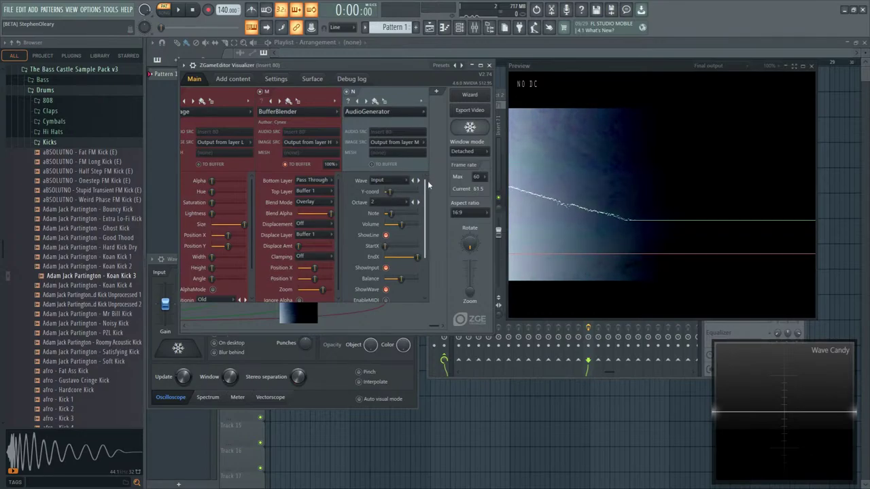
- Examine the AudioGenerator's remaining parameters and its Animate bar-length options, leaving Animate off
drag(424, 186, 411, 246)
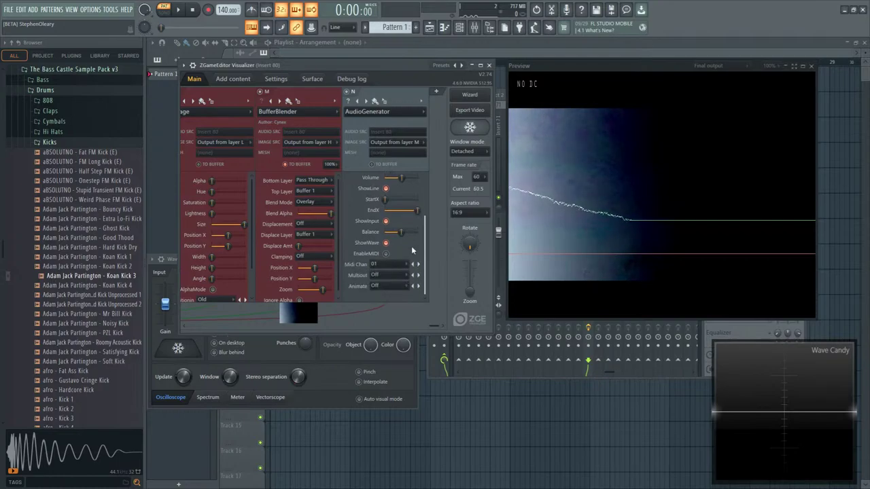
scroll(411, 246, up, 1)
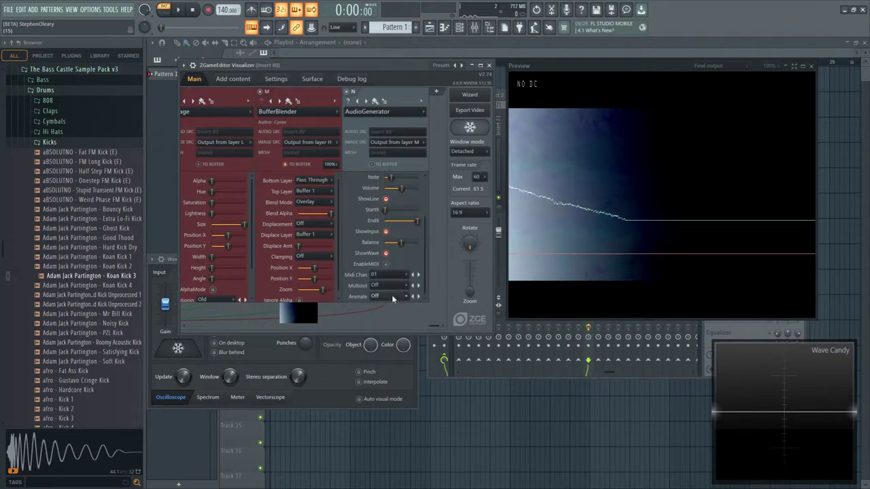
click(392, 296)
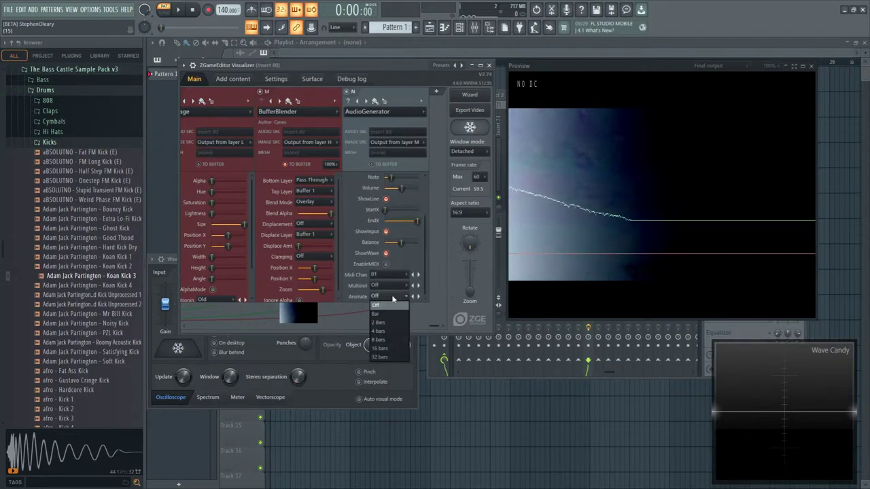
click(383, 305)
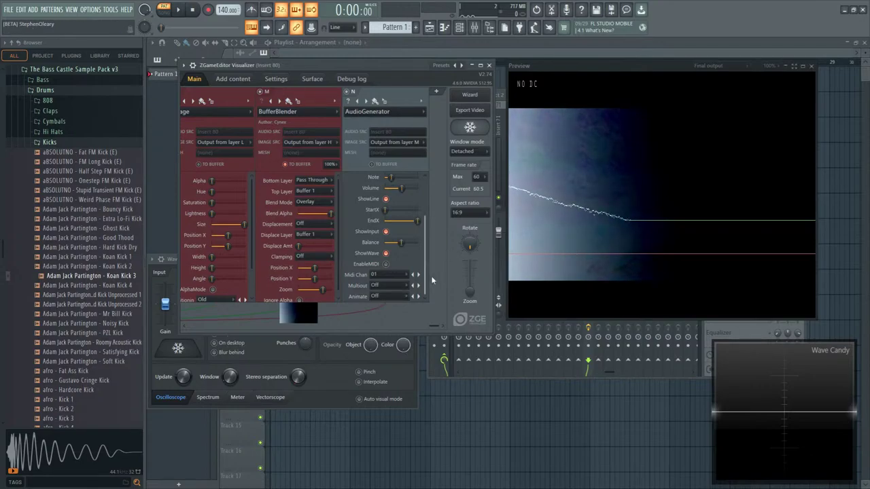
drag(425, 278, 429, 232)
drag(429, 232, 433, 274)
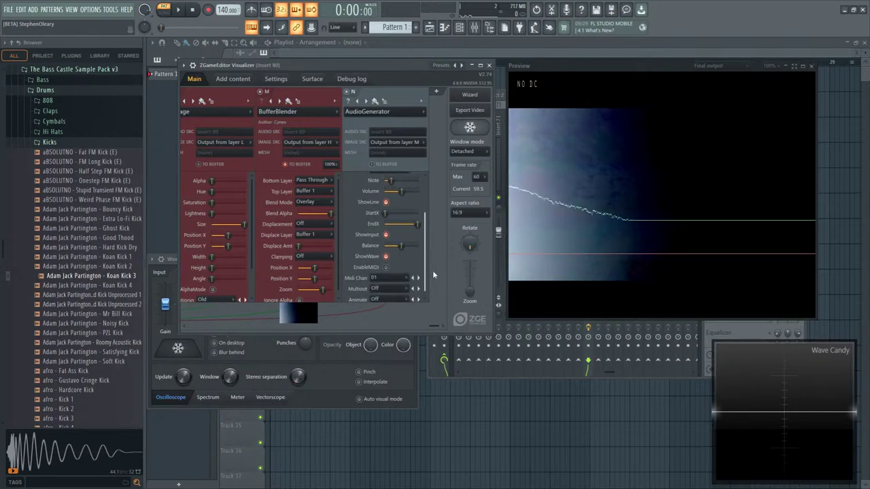
drag(433, 274, 426, 219)
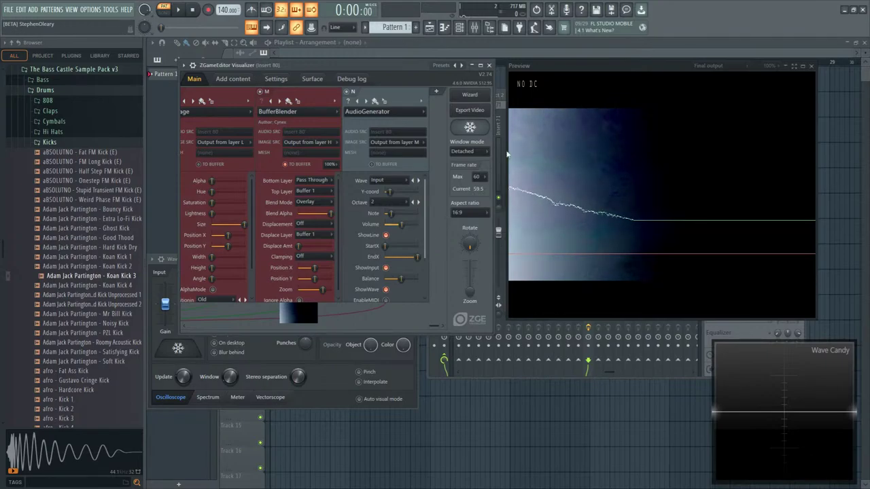
- Move the Preview window clear of the mixer and load Edison between ZGameEditor Visualizer and Wave Candy on Insert 80
drag(582, 66, 561, 300)
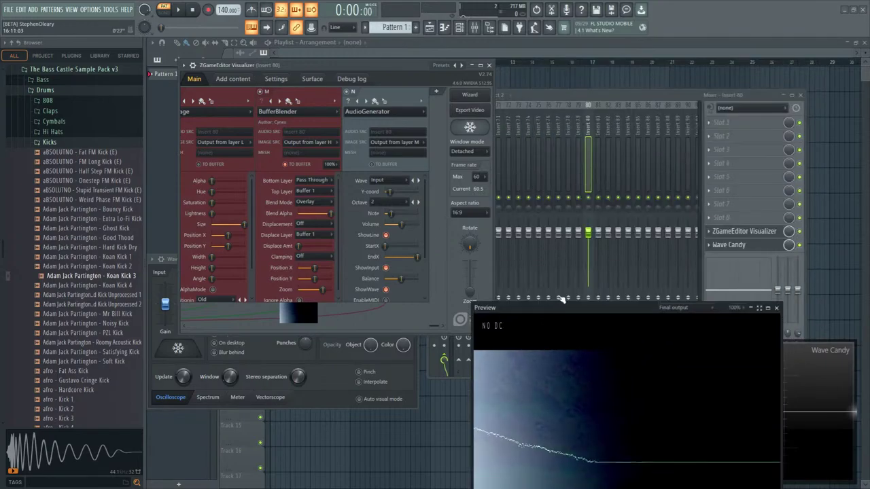
drag(756, 233, 754, 219)
click(751, 232)
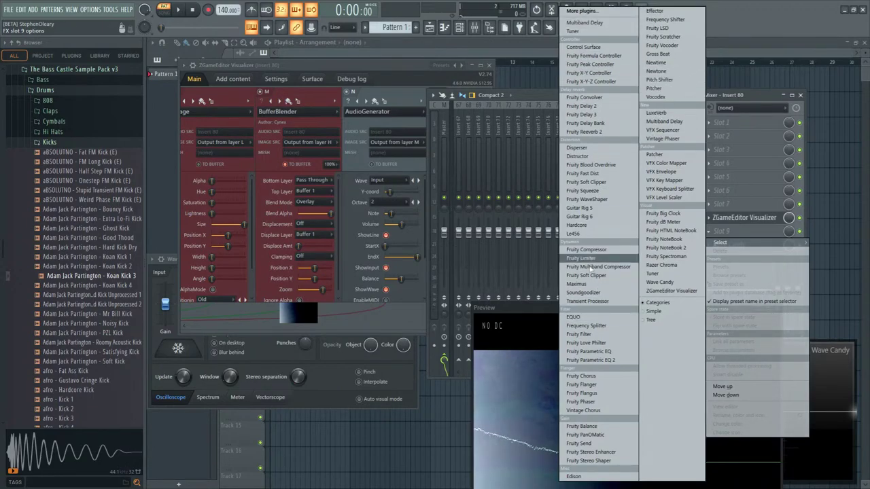
click(597, 475)
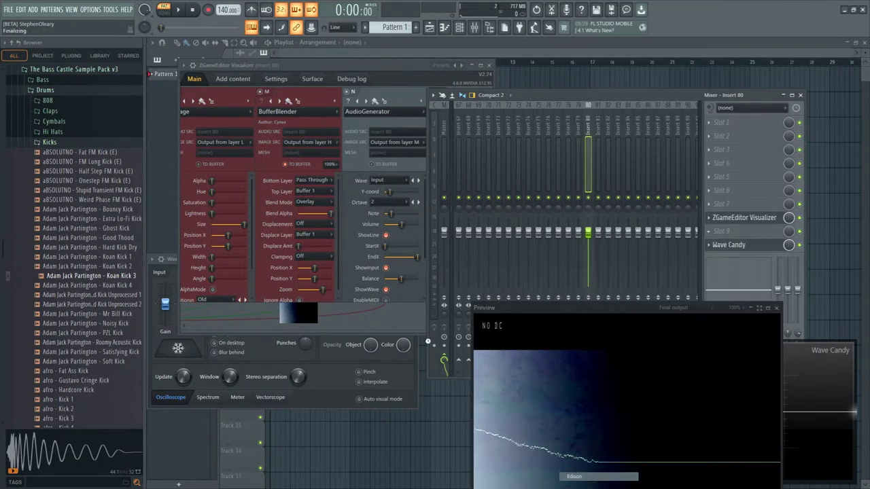
drag(417, 98, 649, 80)
drag(386, 63, 373, 64)
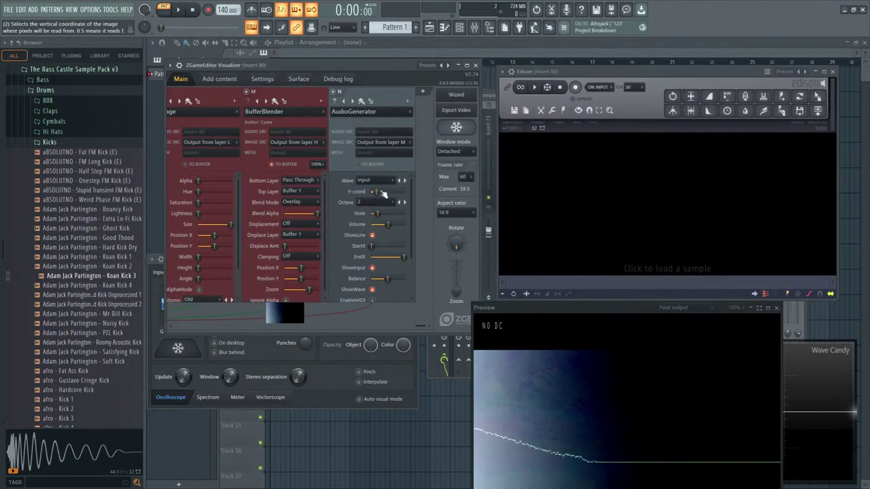
- Audition different AudioGenerator Y-coord and Note positions during playback, raising the Y-coord and keeping the Note low
key(space)
drag(373, 193, 385, 194)
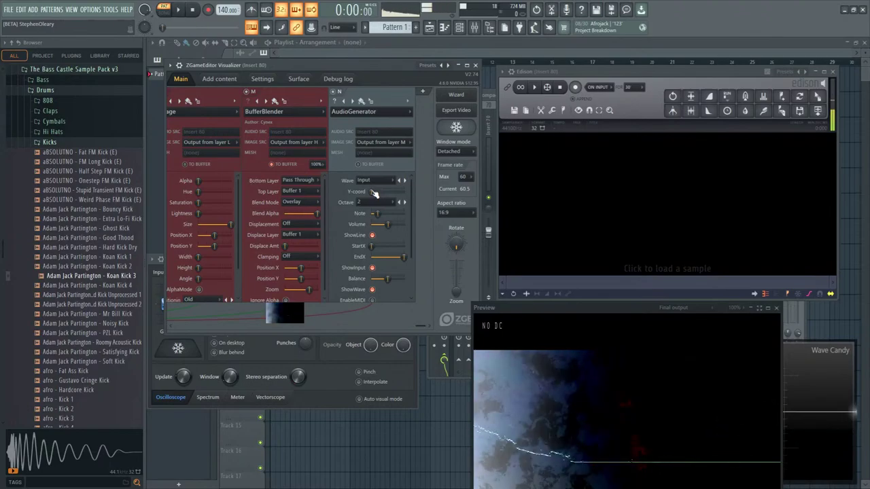
key(space)
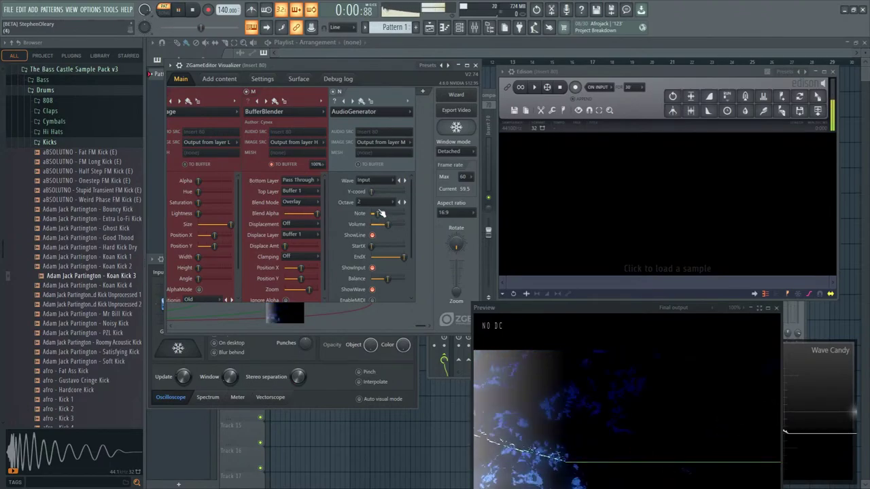
drag(385, 194, 392, 194)
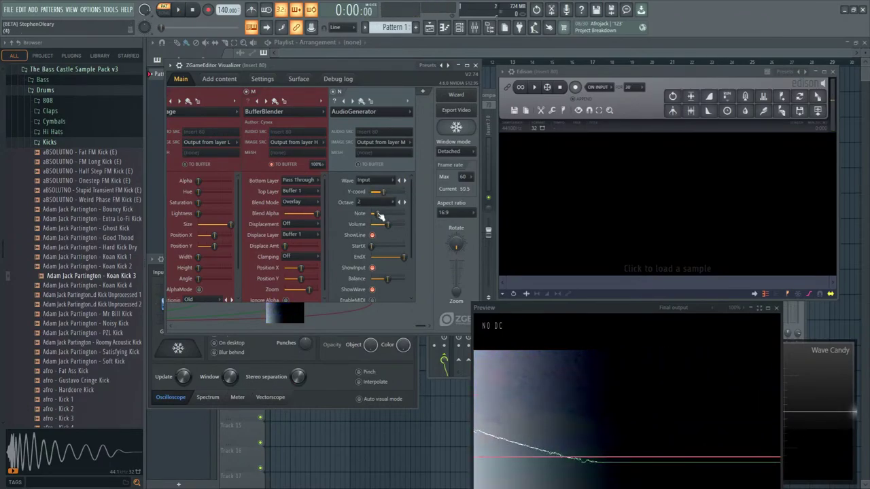
key(space)
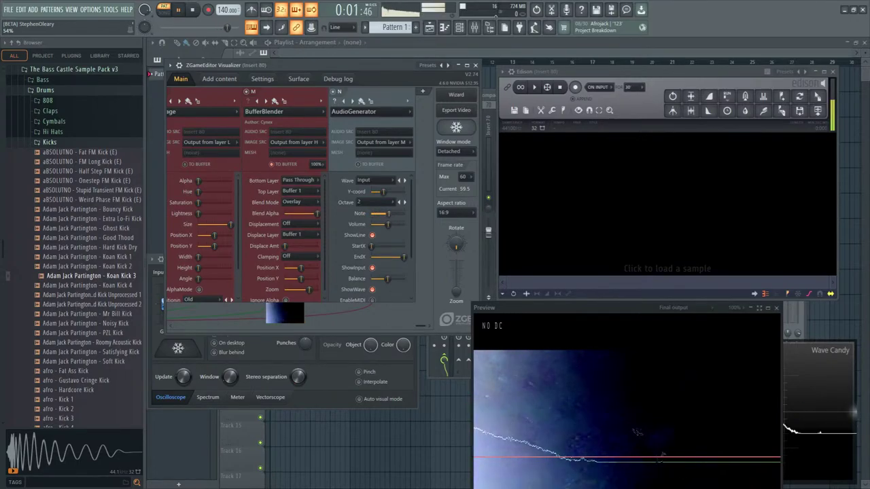
drag(379, 215, 374, 213)
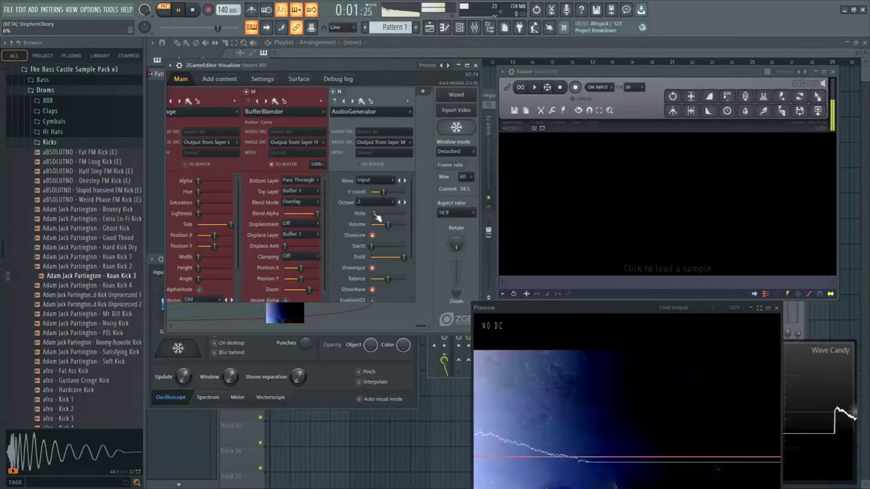
drag(378, 215, 381, 216)
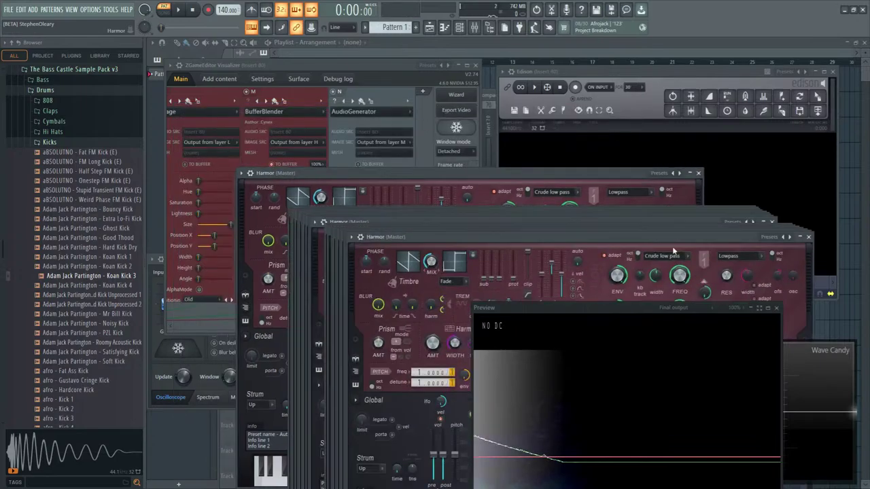
- Tune the AudioGenerator's Note by ear against Harmor's E2, alternating between the reference note and song playback
drag(374, 216, 378, 217)
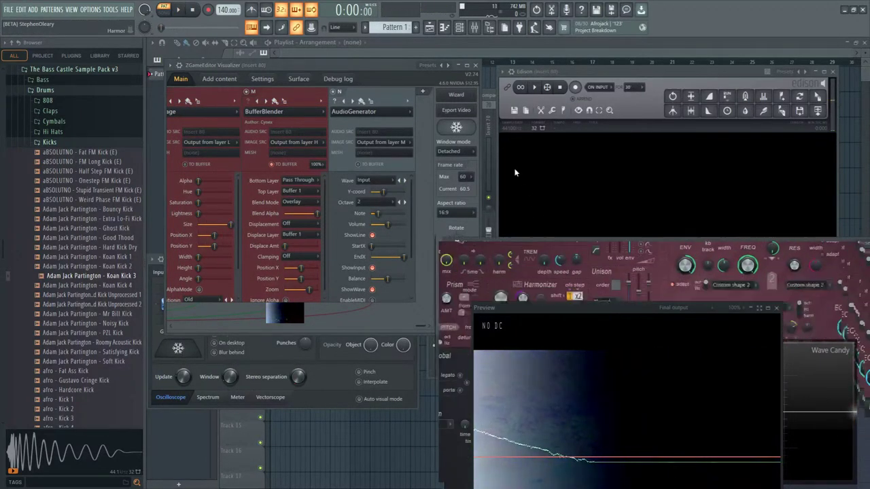
click(379, 214)
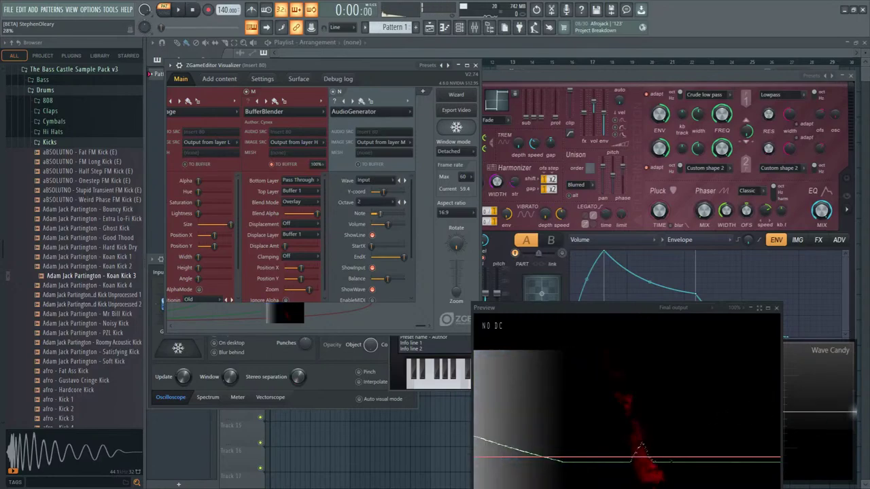
click(427, 385)
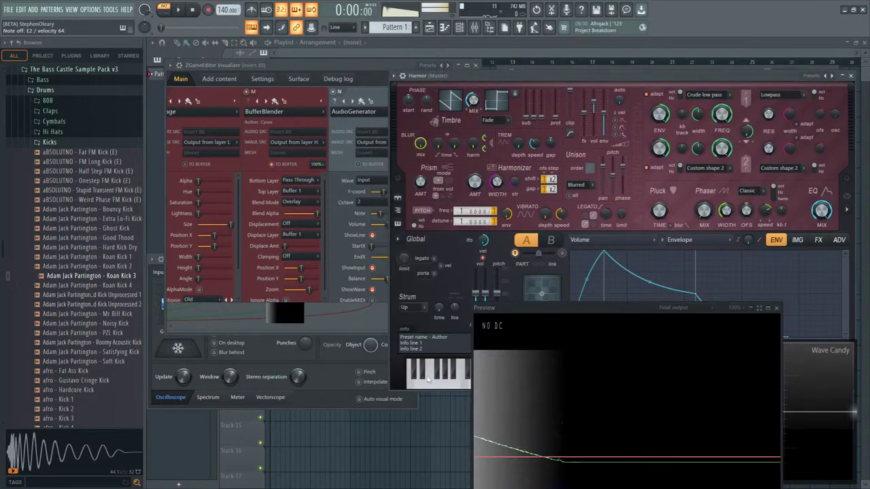
key(space)
click(382, 219)
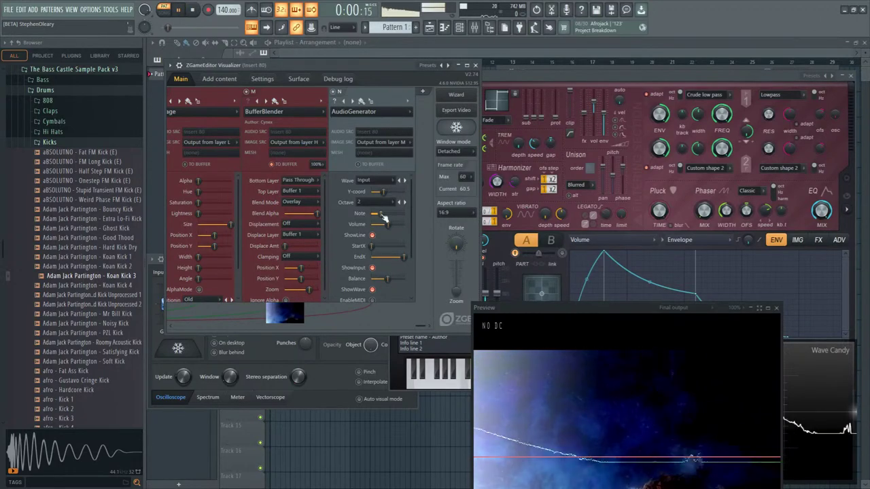
key(space)
click(427, 385)
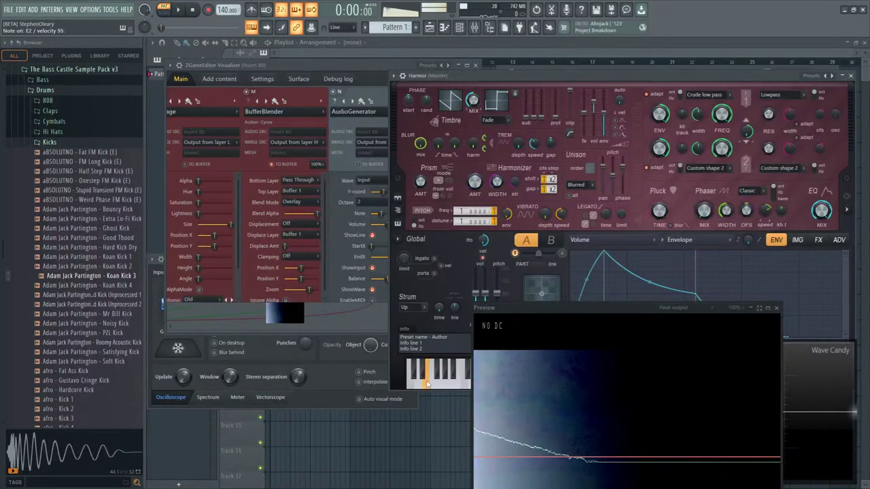
click(385, 217)
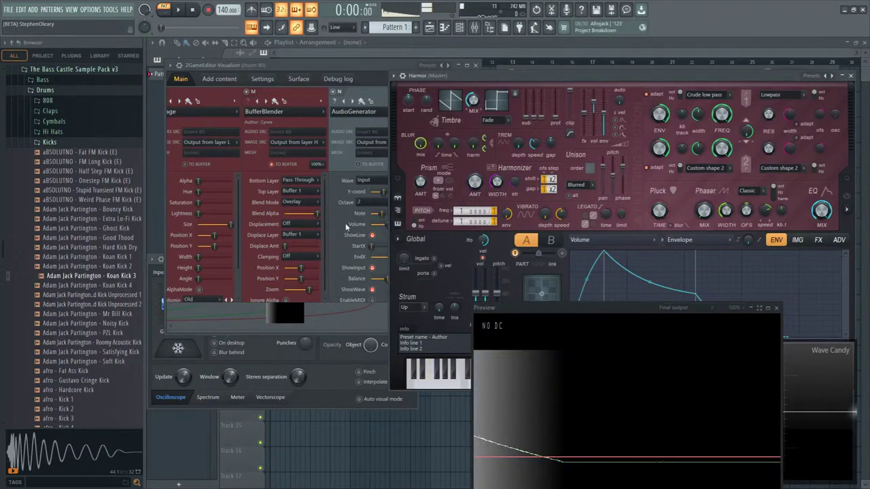
- Compare the AudioGenerator's Octave 1 and 2 during playback, keeping Octave 2
click(376, 74)
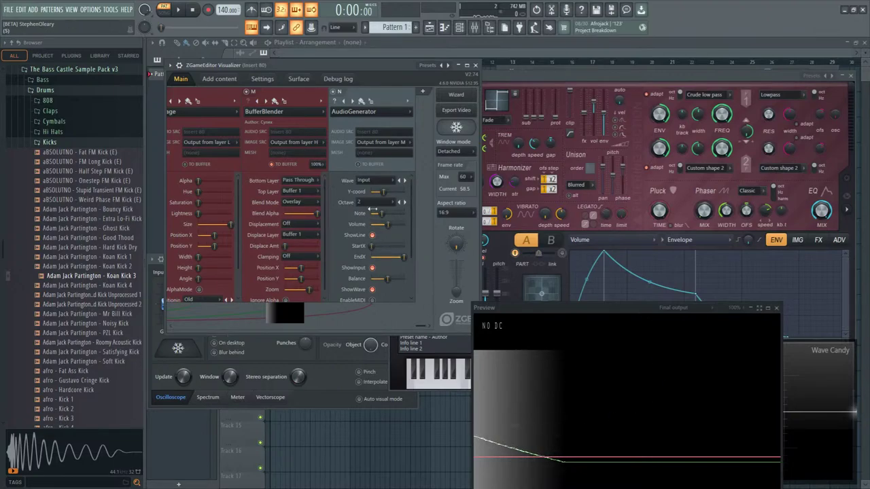
key(space)
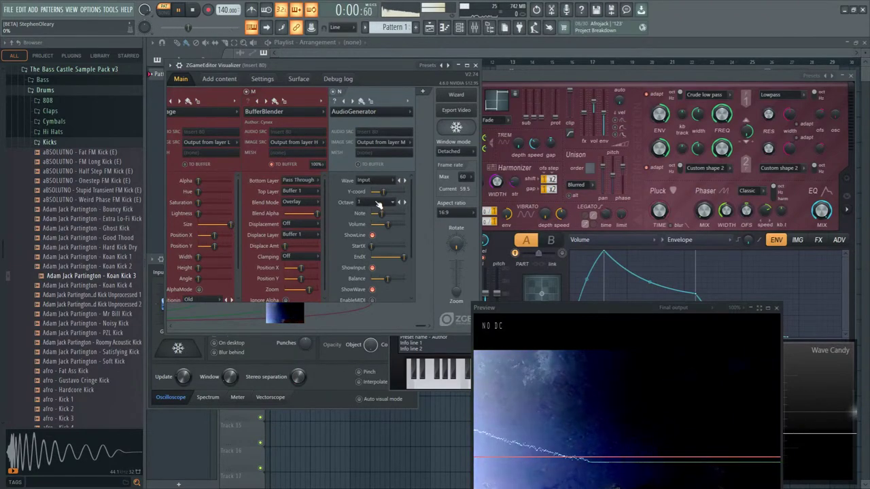
key(space)
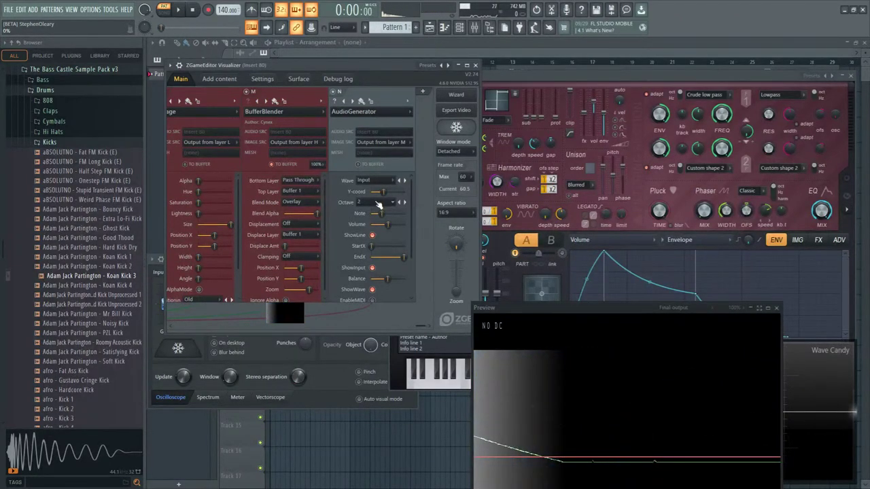
- Place Pattern 1 on Track 1, extend the clip across bars 1 to 8 and select that range in song mode
click(422, 52)
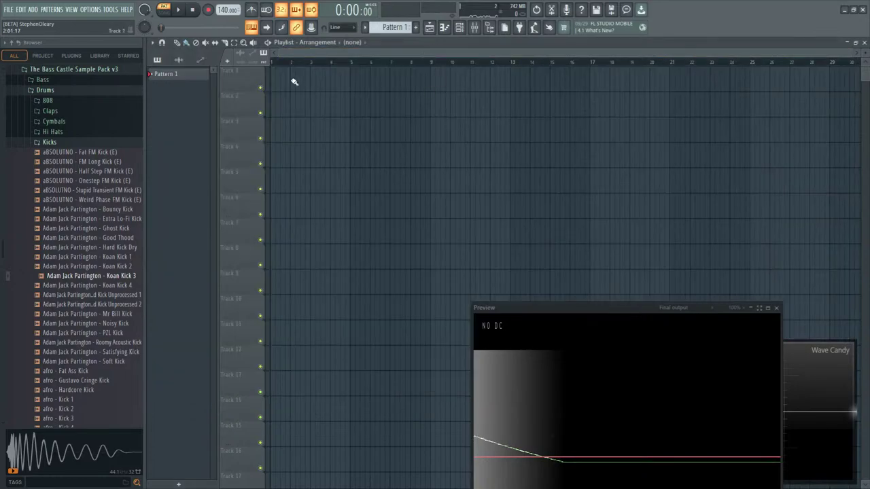
click(299, 81)
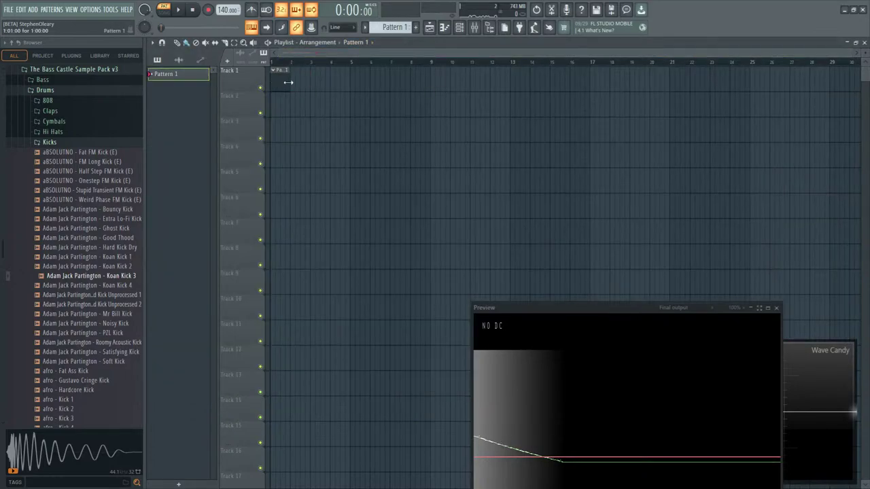
drag(288, 82, 271, 63)
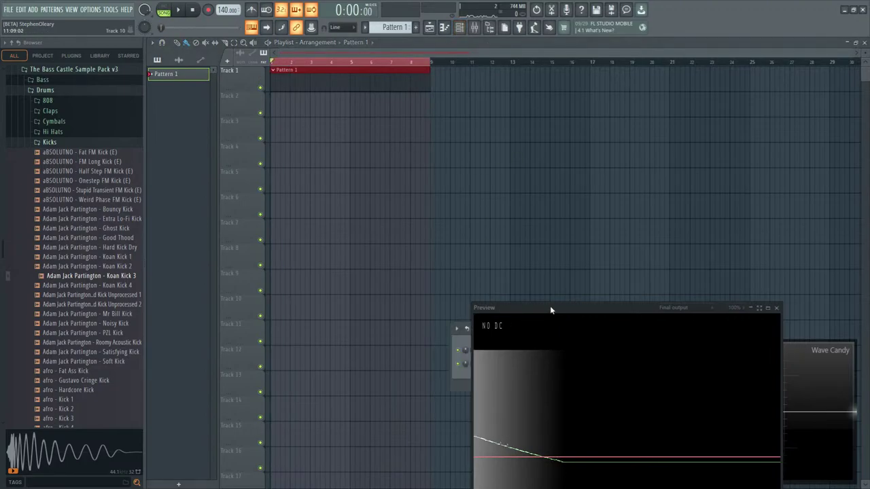
- Audition the song while moving the Preview window clear of the mixer and opening Edison on Insert 80, and stop playback
drag(550, 310, 626, 38)
right_click(534, 359)
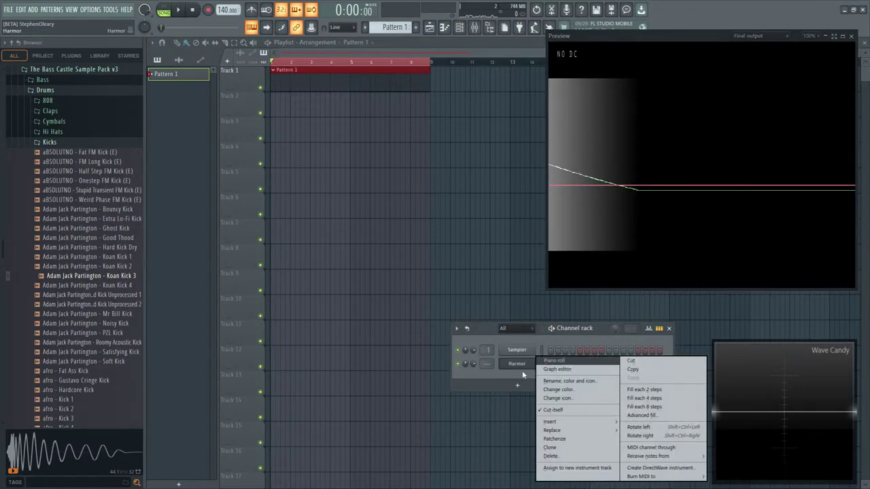
click(522, 371)
key(space)
key(F9)
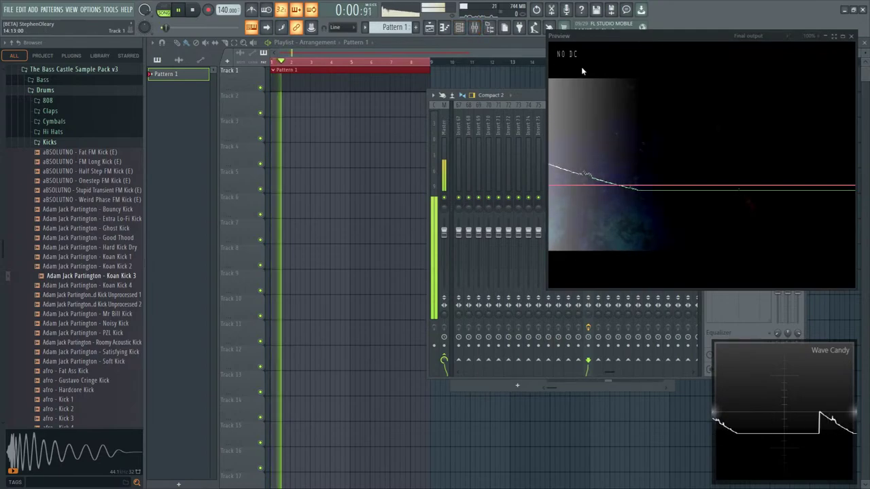
drag(637, 35, 646, 282)
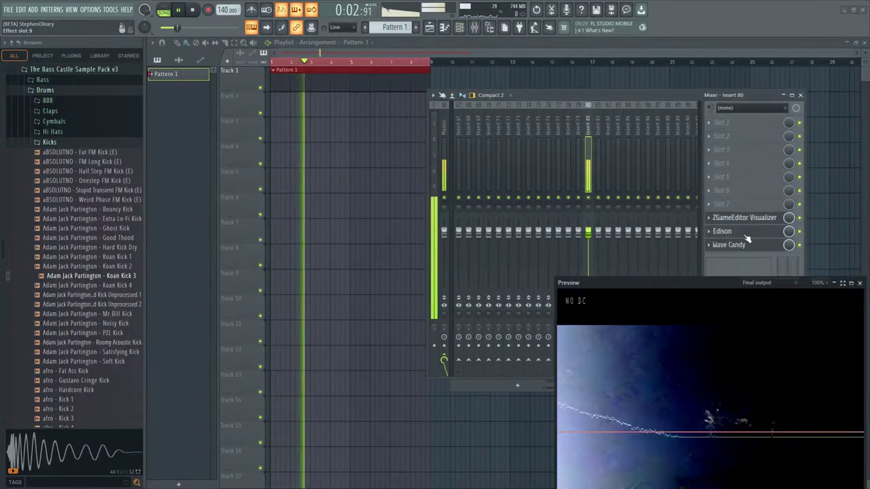
click(721, 231)
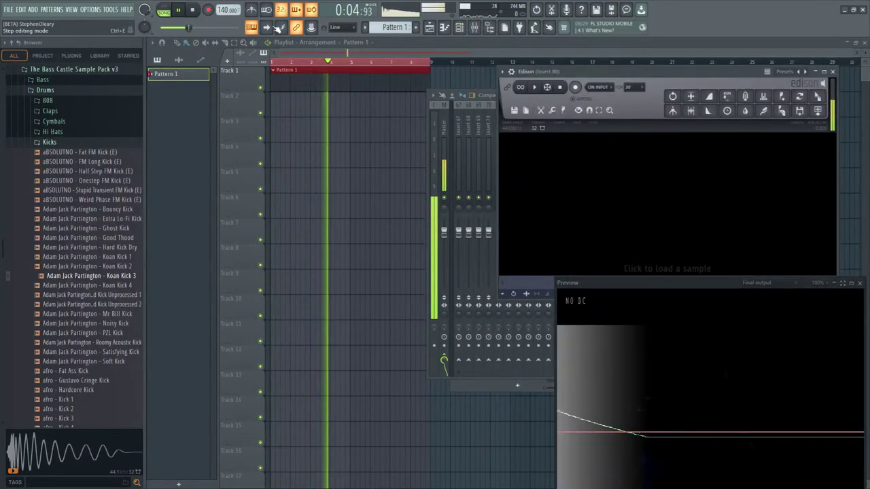
click(194, 11)
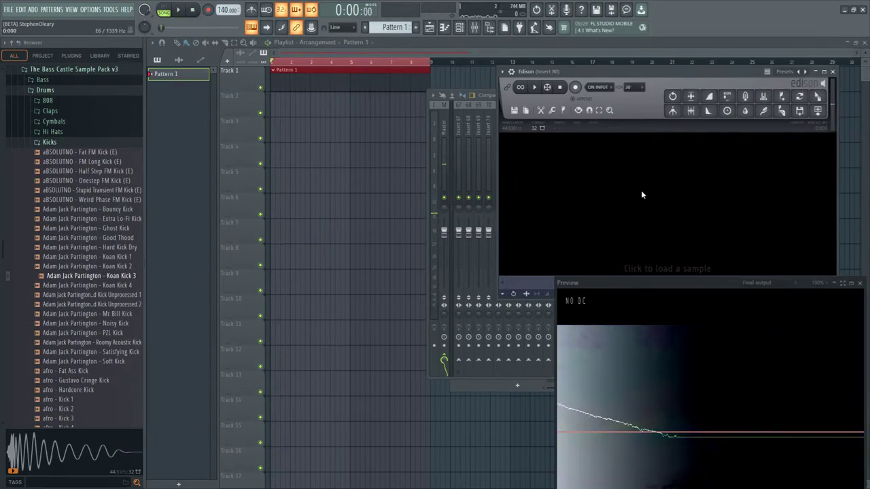
- Set Edison to record On Play for Ever and arm its recording
drag(647, 284, 631, 231)
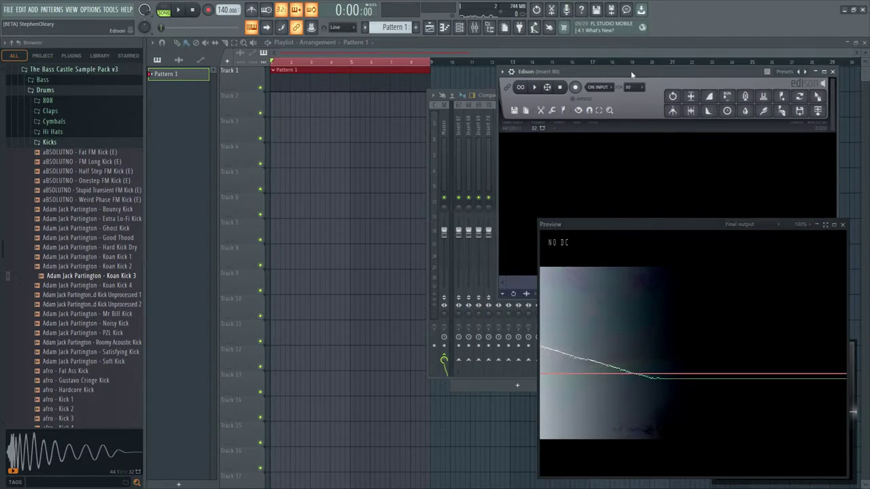
click(623, 87)
click(623, 98)
click(605, 89)
click(598, 123)
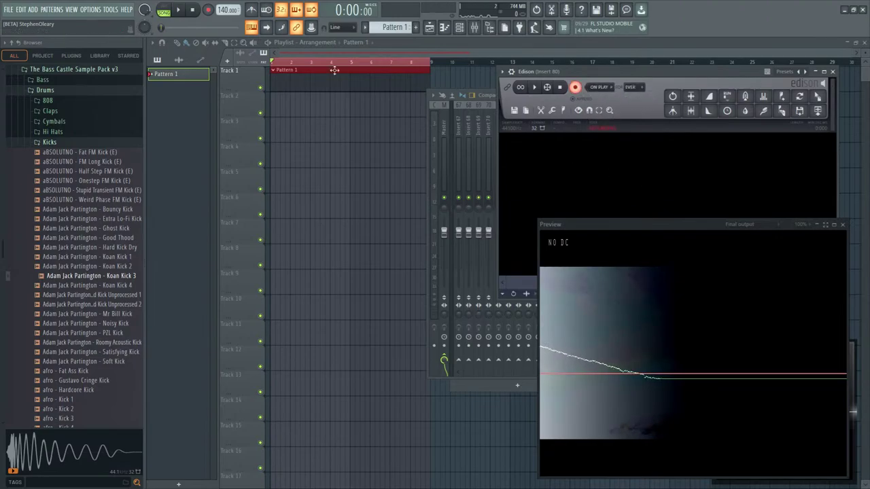
- Record a pass of the eight-bar range in Edison and place the take on Track 2 at bar 1
key(space)
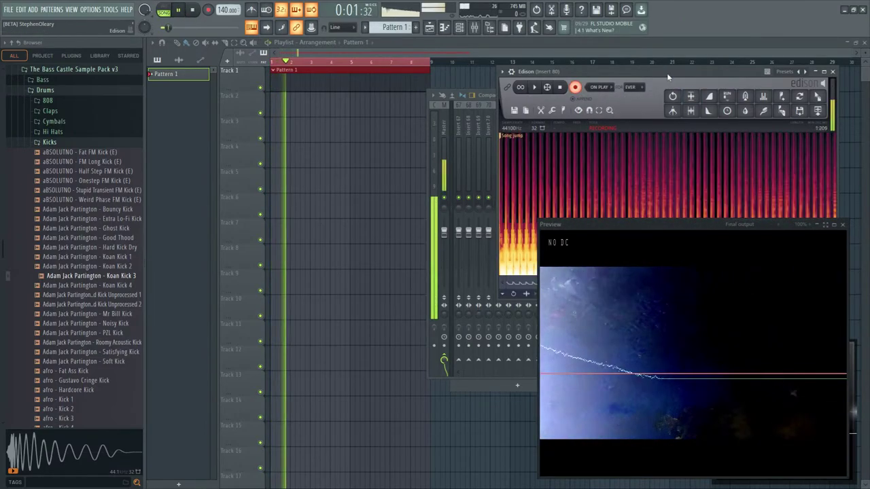
drag(635, 219, 624, 298)
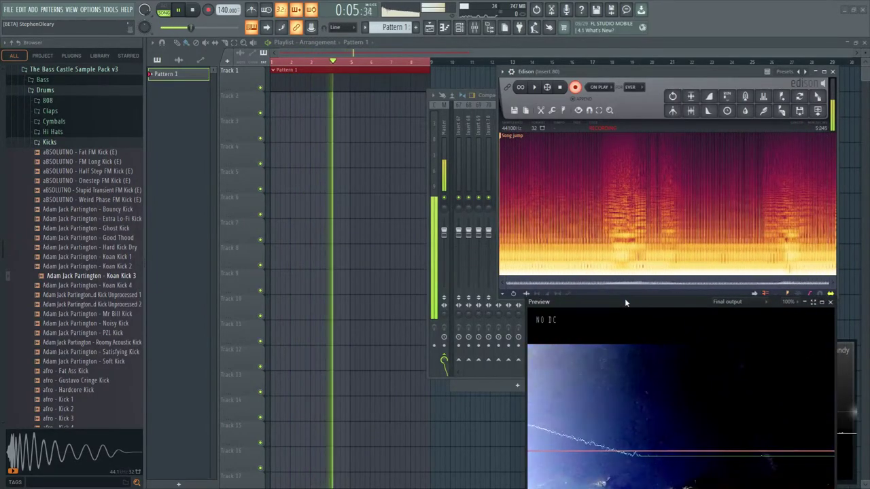
drag(624, 298, 625, 296)
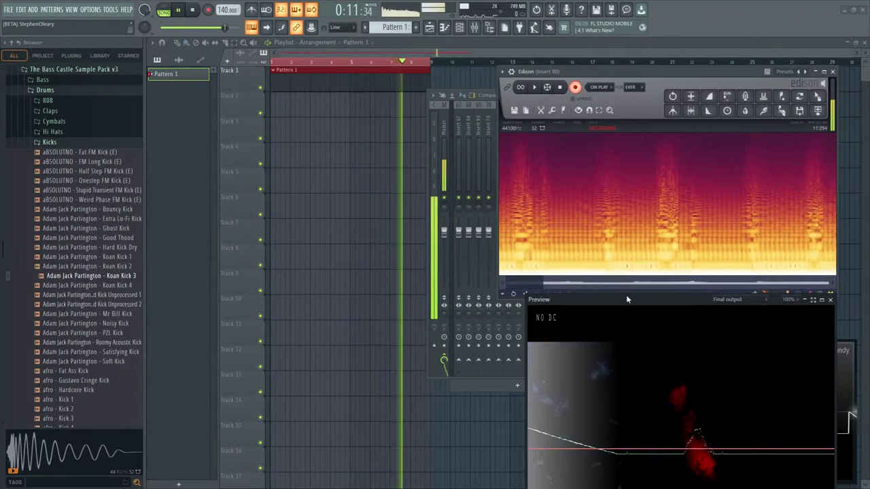
click(195, 10)
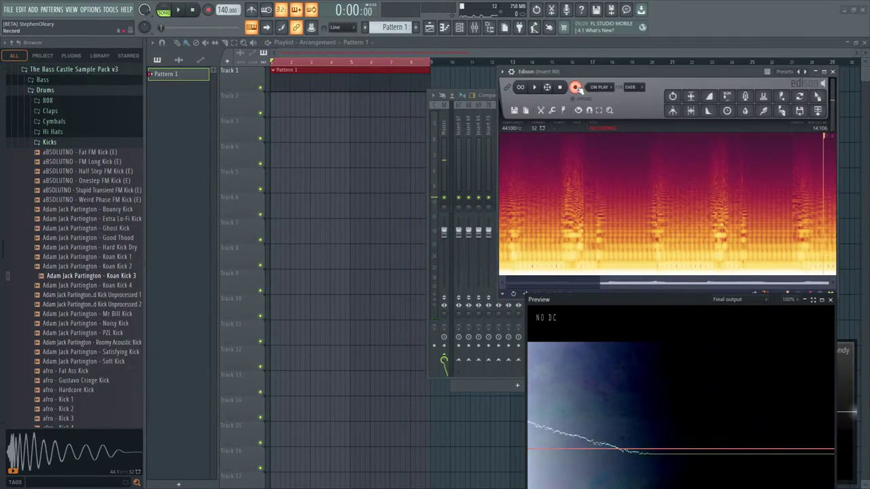
drag(578, 111, 344, 101)
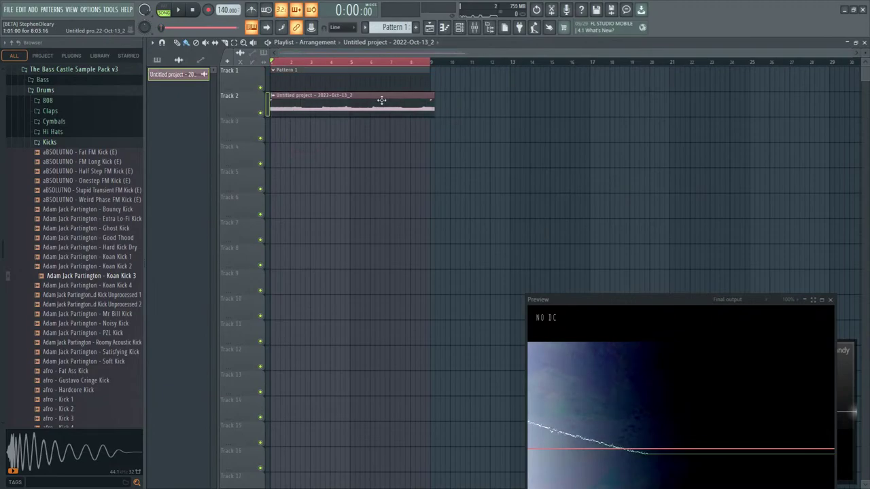
- Clear the captured audio from Edison and mute Track 2 in the playlist
click(474, 28)
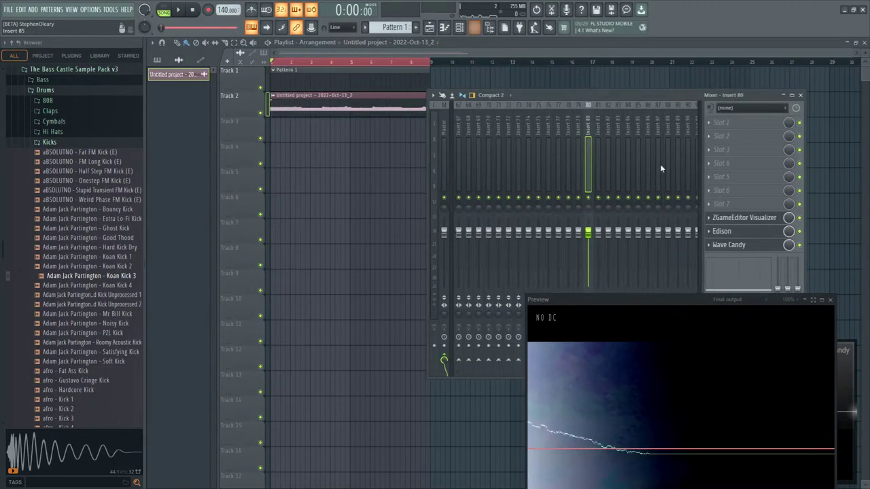
click(748, 232)
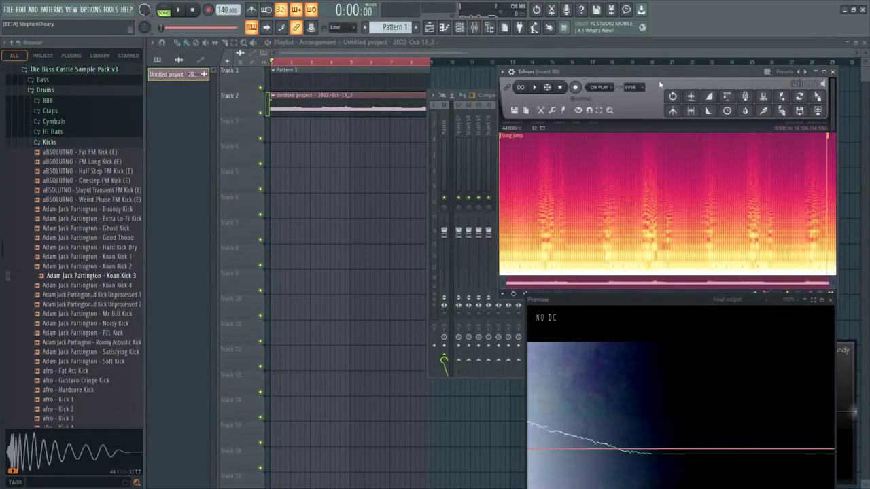
key(Delete)
click(266, 112)
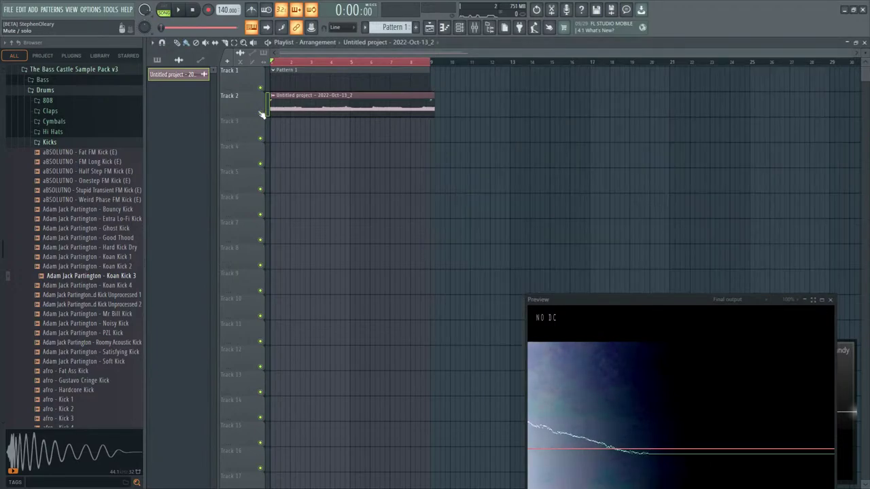
- Move the Edison window aside, raise the AudioGenerator's Volume and set its Octave to 1, checking the sound in playback
click(474, 28)
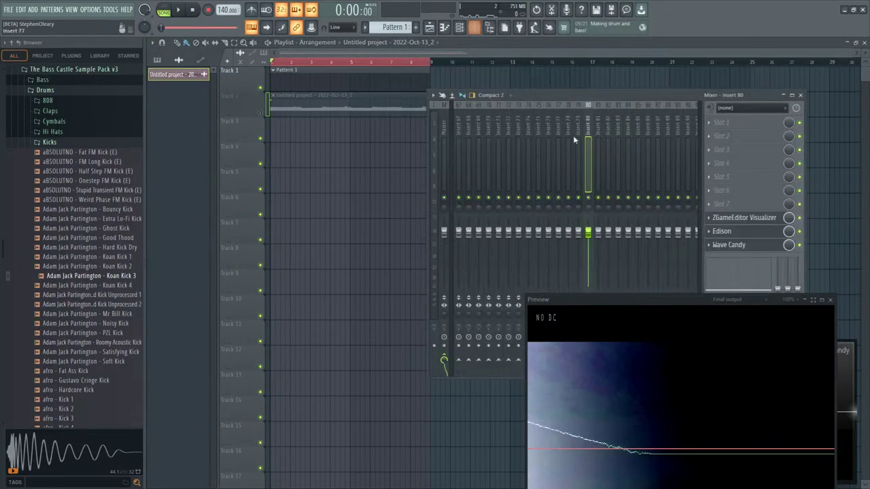
click(746, 233)
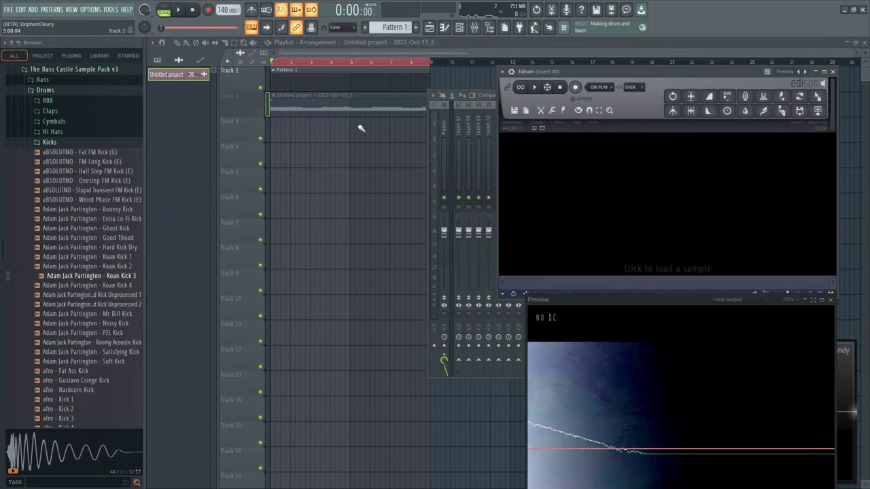
drag(604, 89, 481, 110)
click(769, 219)
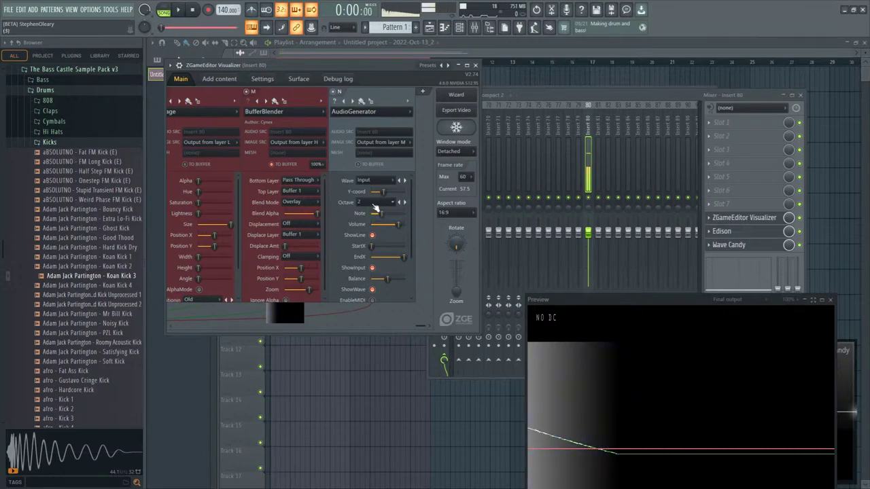
key(space)
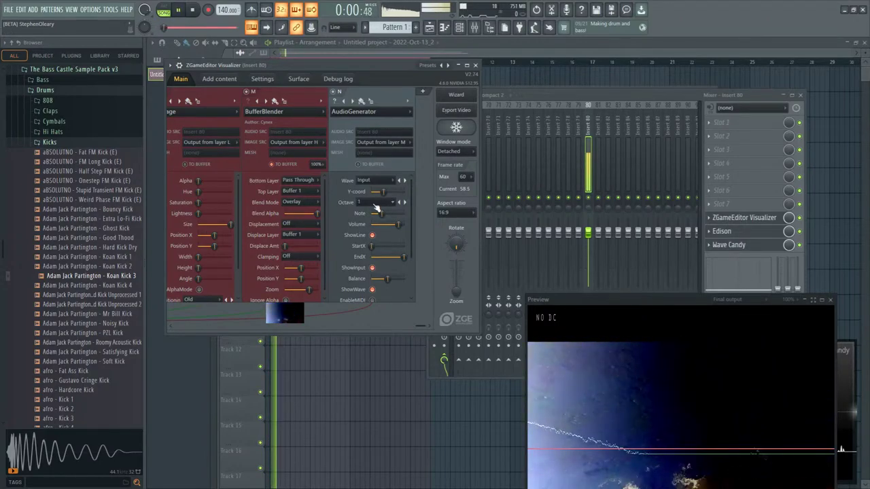
key(space)
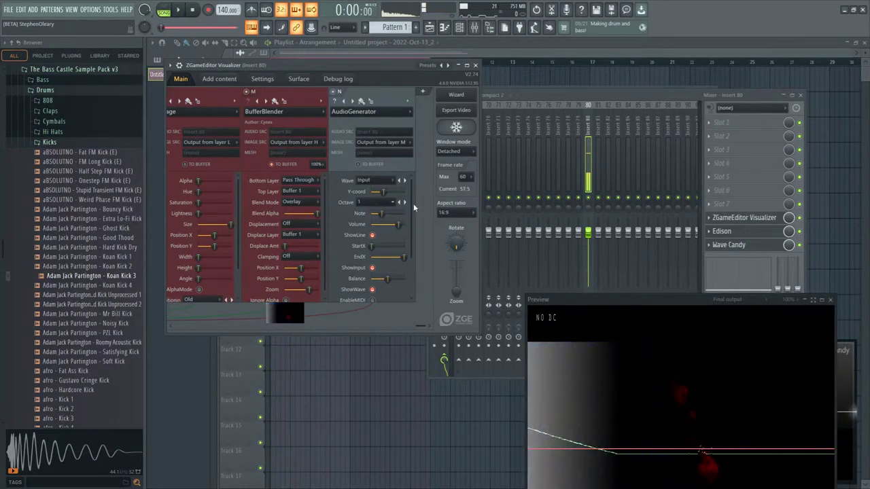
- Record the song's eight-bar range in Edison with the AudioGenerator on Octave 1
click(752, 232)
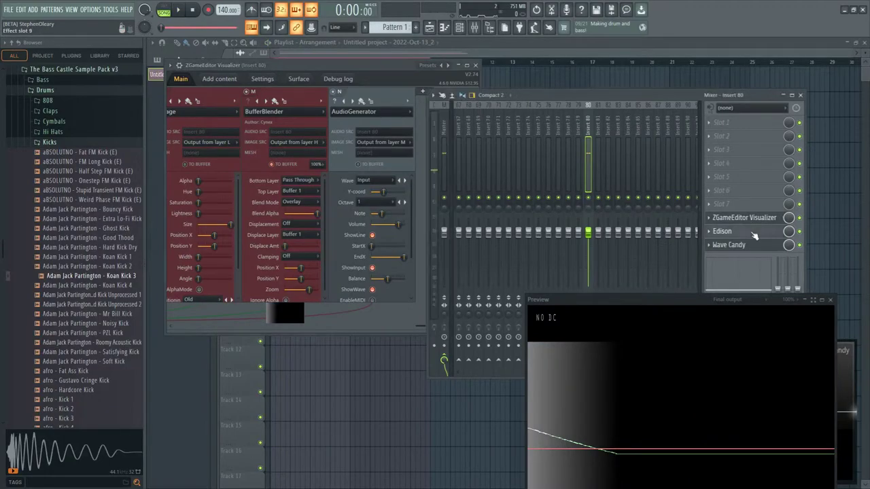
click(179, 10)
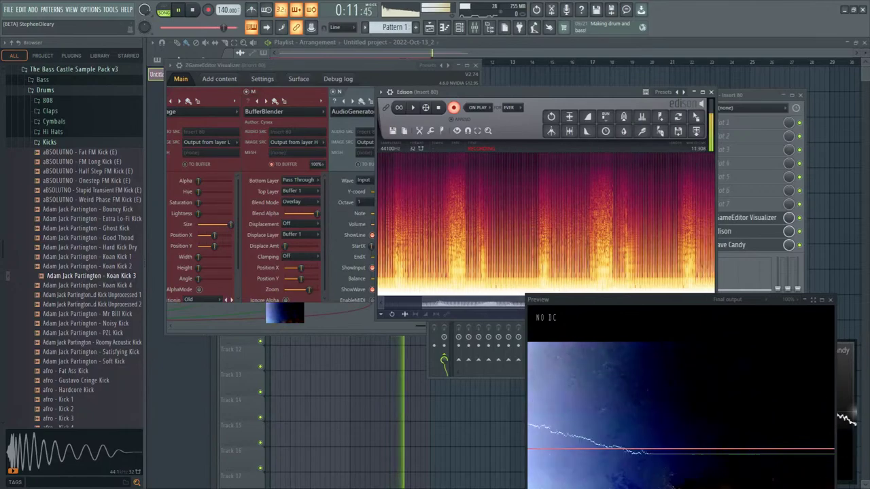
click(194, 11)
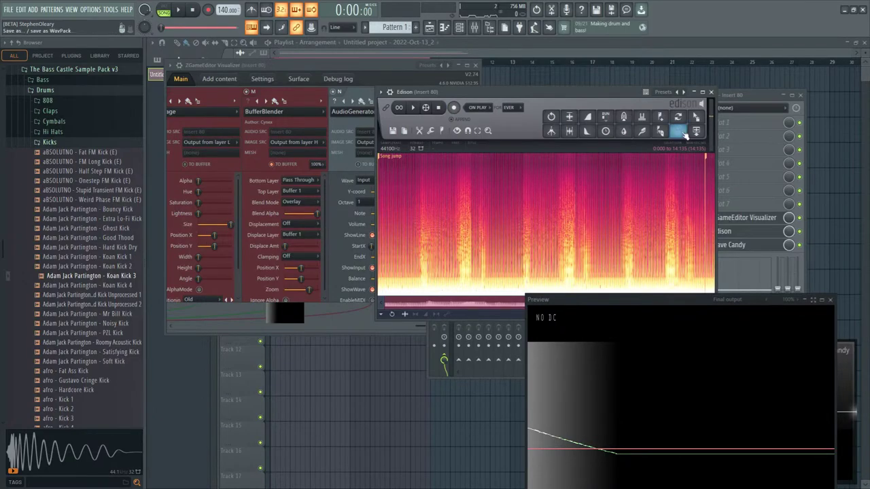
- Place the recorded Edison take on Track 3 at bar 1, mute that track, and reopen the visualizer from its mixer slot
drag(695, 117, 286, 132)
click(262, 139)
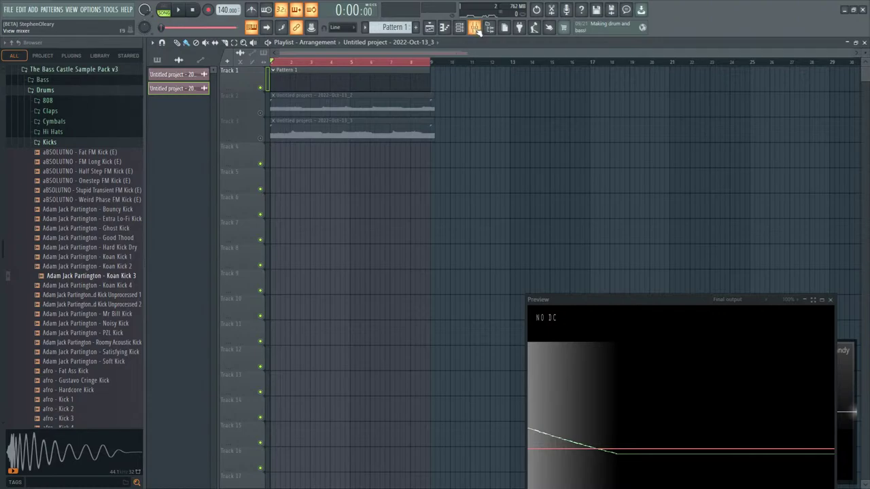
click(475, 27)
click(726, 231)
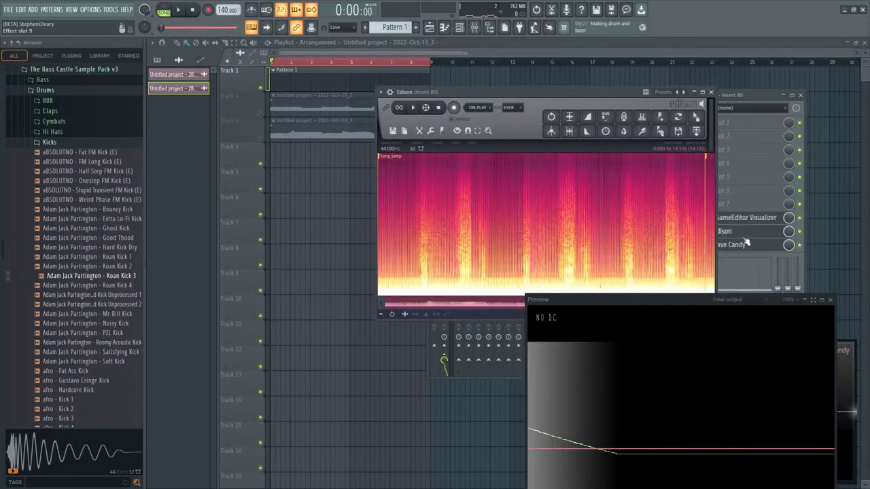
click(745, 218)
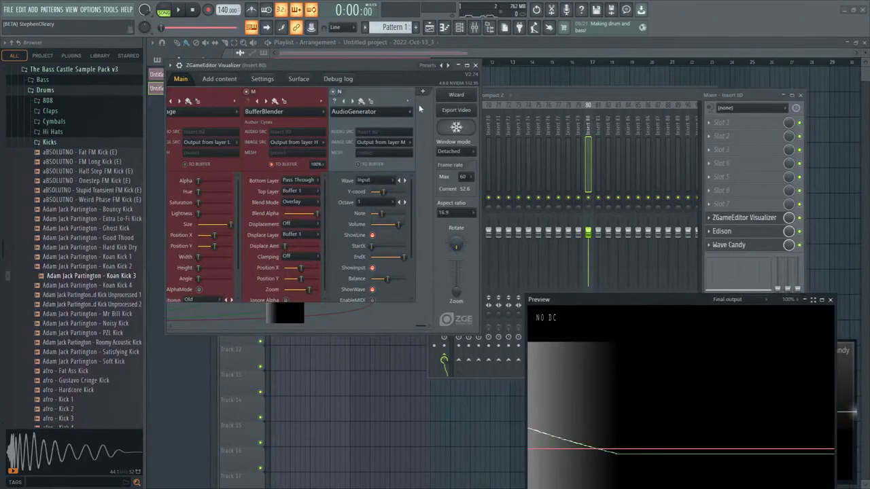
- Insert an empty layer before the AudioGenerator and browse the effects available for it
click(408, 102)
click(418, 120)
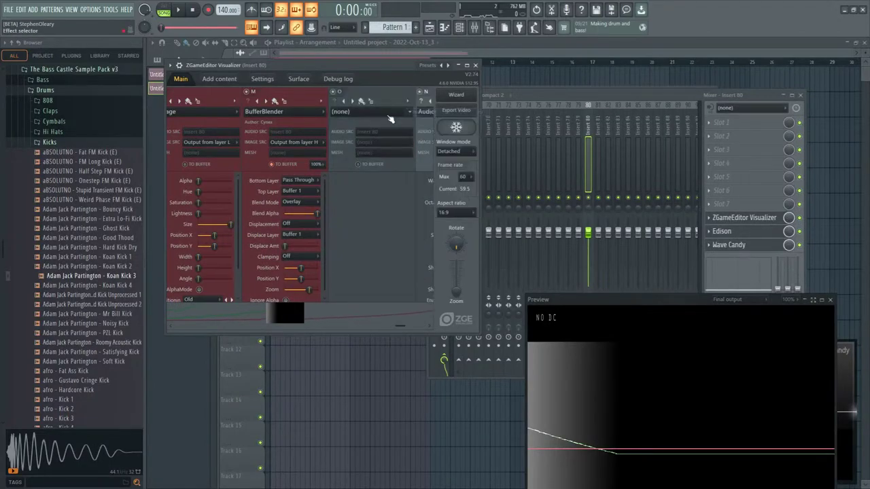
click(370, 110)
mouse_move(384, 190)
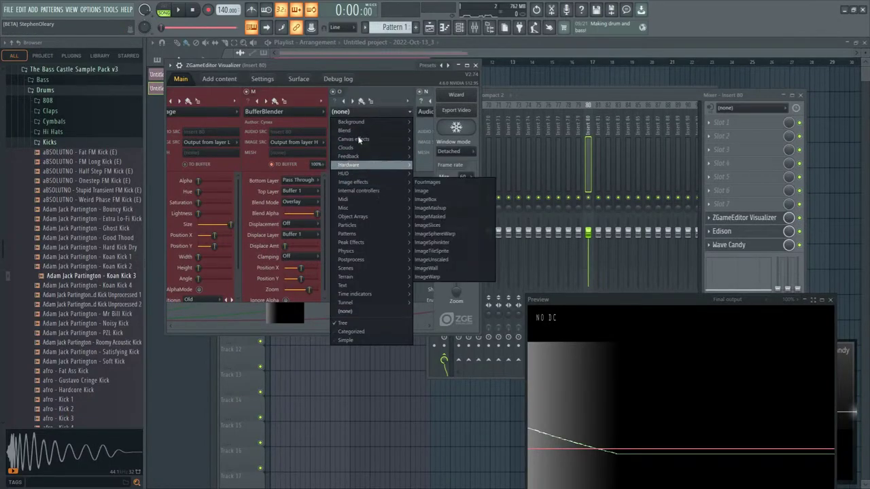
click(307, 83)
- Add the Edison window to the visualizer's image content, with the Edison window open and moved below the mixer
click(212, 80)
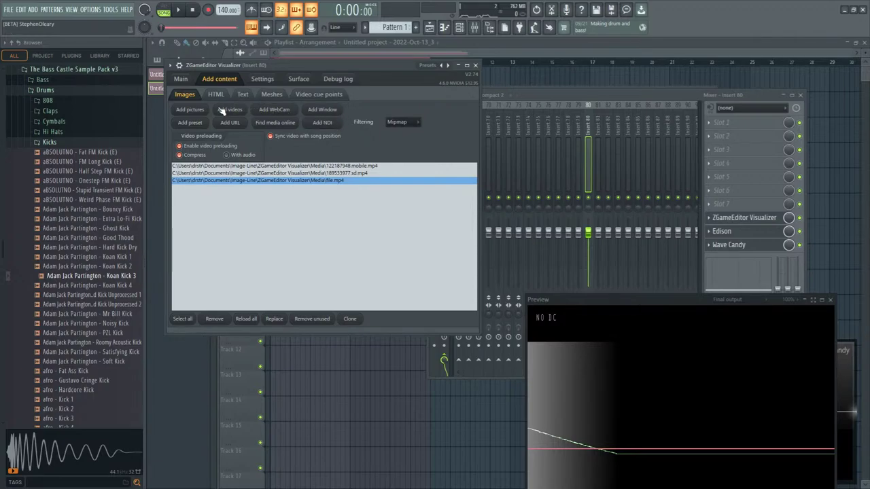
click(324, 110)
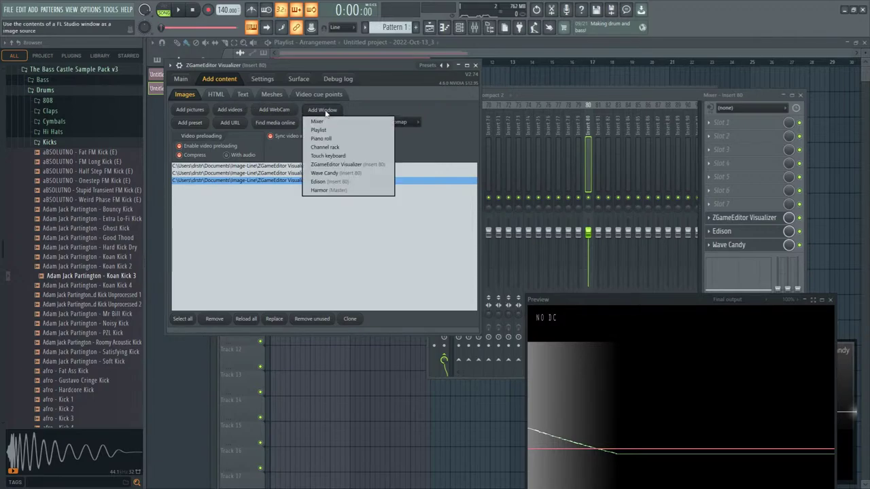
click(335, 185)
click(508, 306)
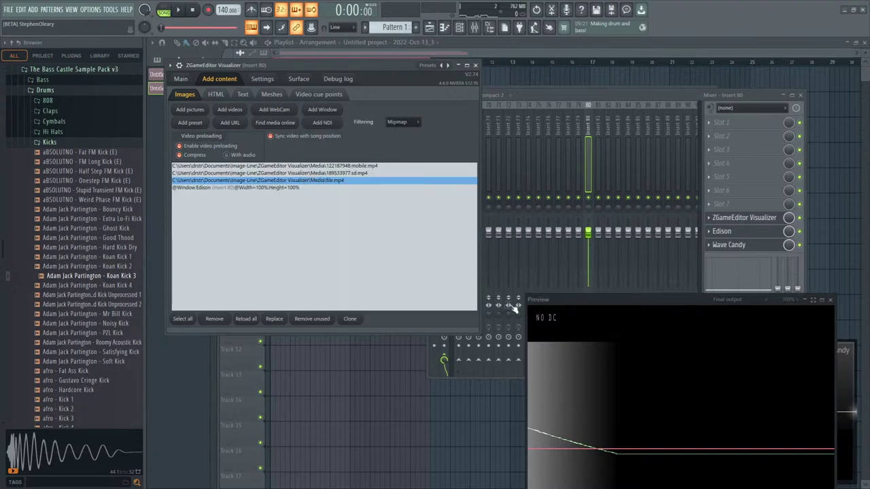
click(723, 231)
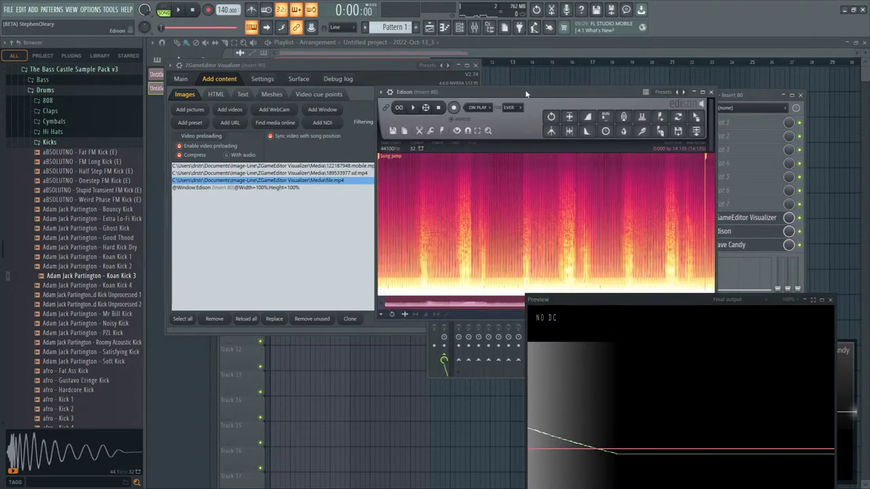
drag(525, 94, 327, 261)
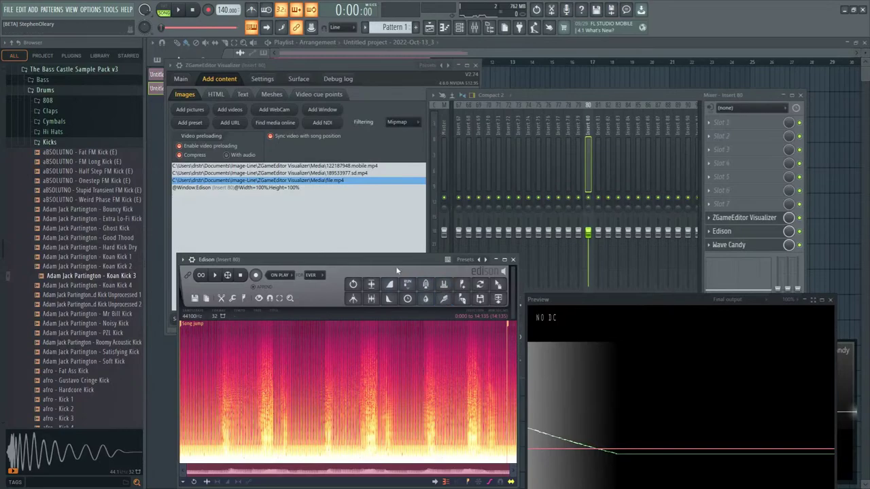
- Assign the Image effect to the new layer O and set its image source to the Edison window
click(181, 79)
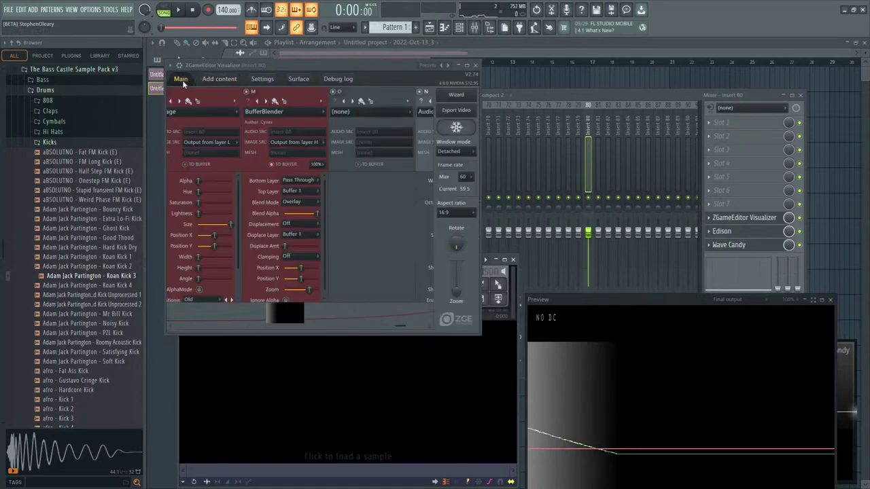
click(375, 111)
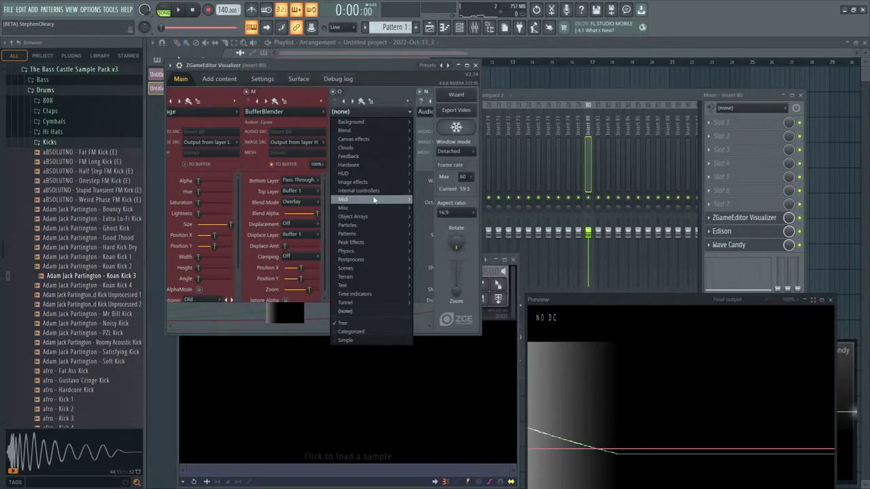
click(421, 190)
click(378, 141)
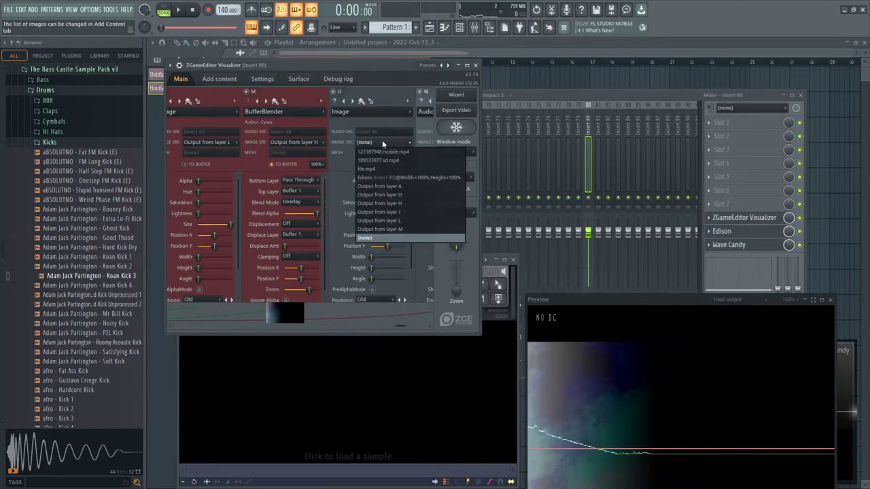
click(380, 177)
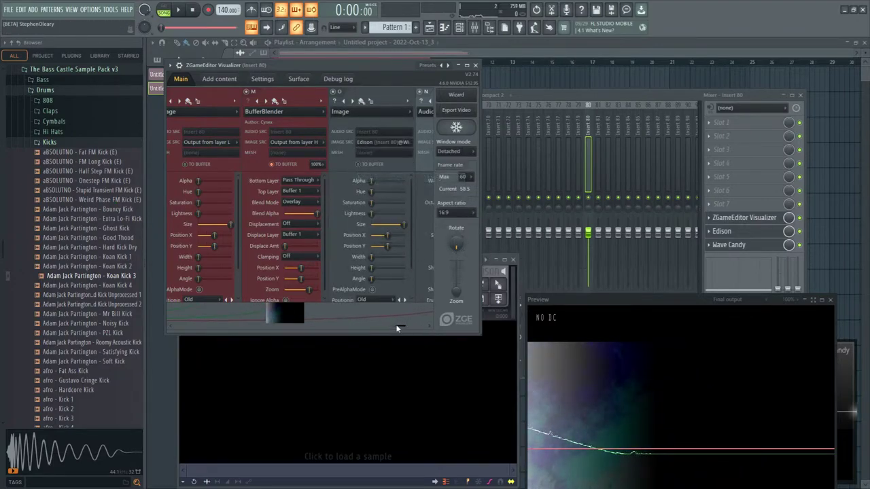
drag(397, 324, 434, 327)
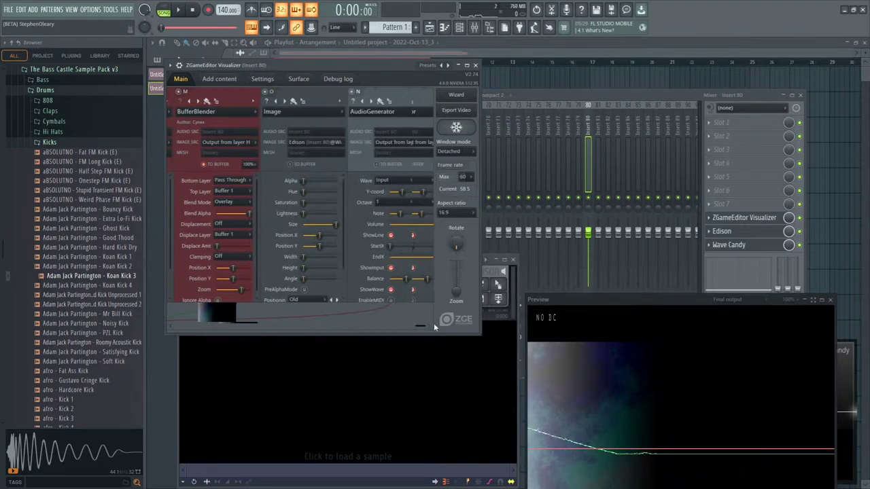
- Set the AudioGenerator's image source to the Edison window and delete the Image layer O
click(382, 142)
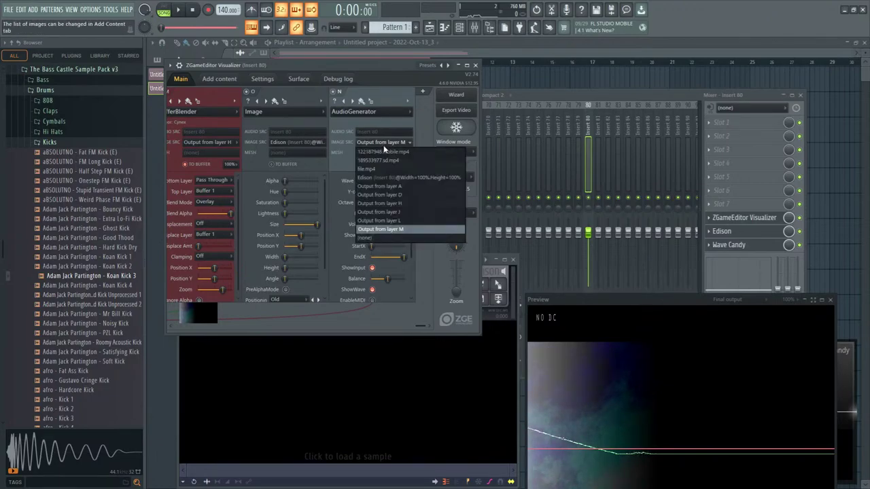
click(380, 179)
click(334, 115)
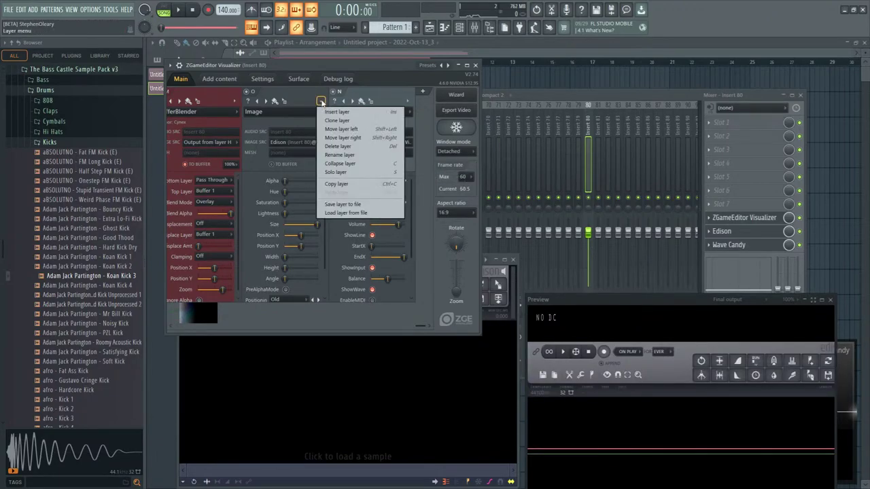
click(358, 158)
- Move the Preview window up beside the visualizer and play the song briefly to test the Edison-driven sound
click(537, 284)
drag(564, 303, 576, 88)
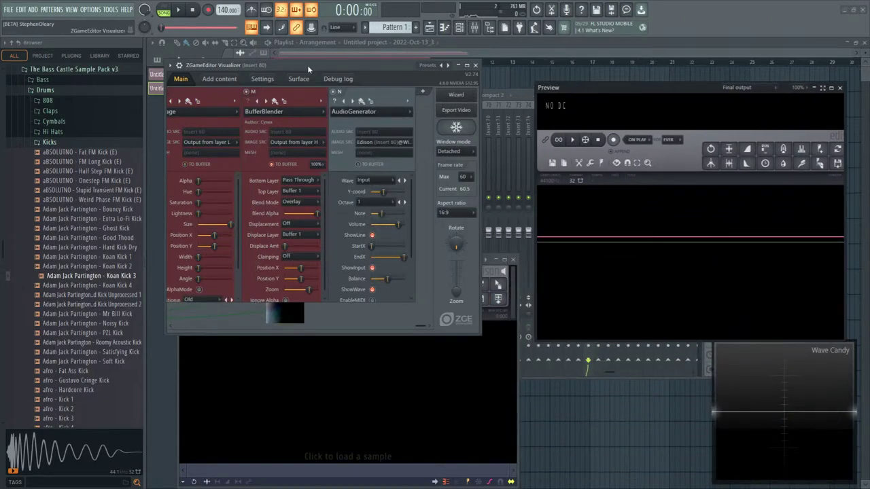
click(178, 9)
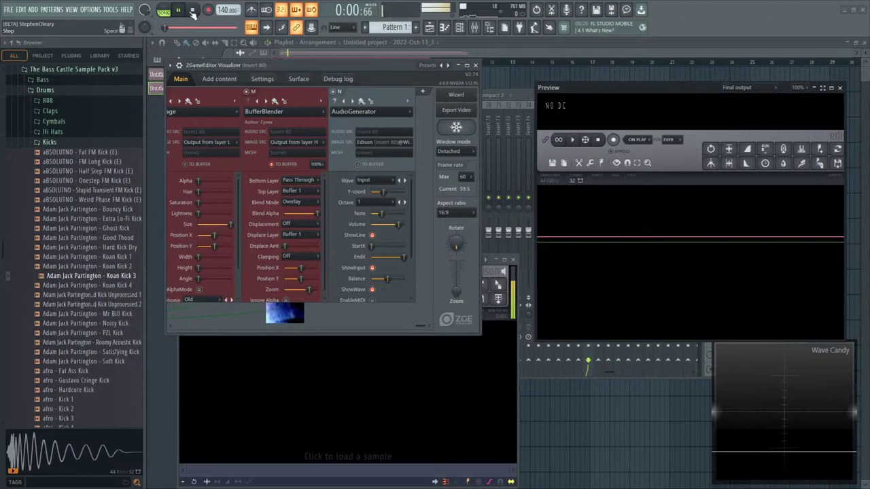
click(178, 9)
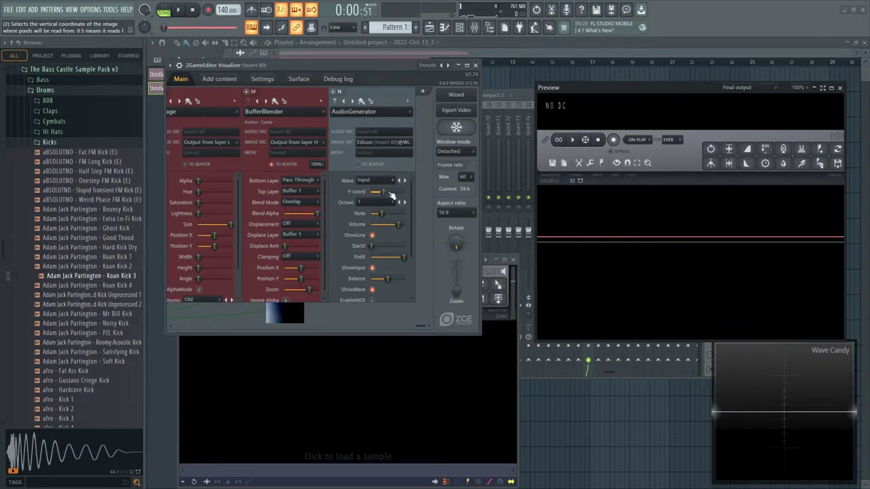
- Raise the AudioGenerator's Y-coord and set its Octave to 2, checking the sound in playback
drag(384, 194, 394, 193)
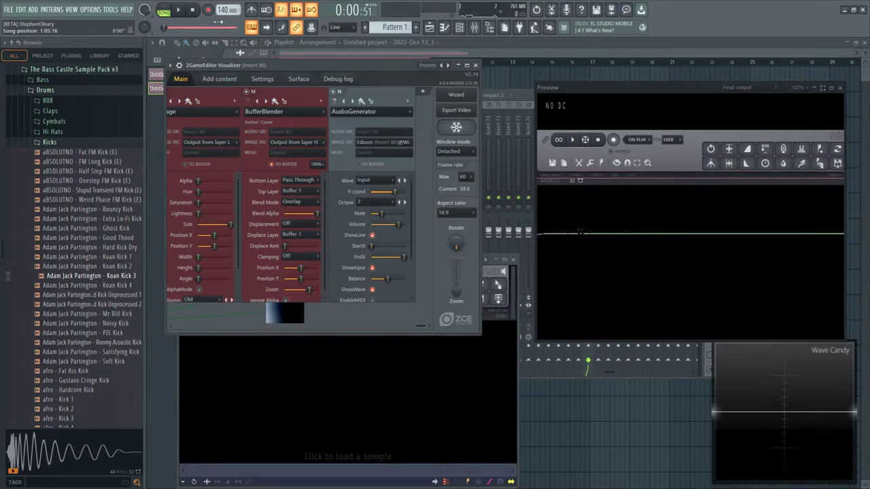
key(space)
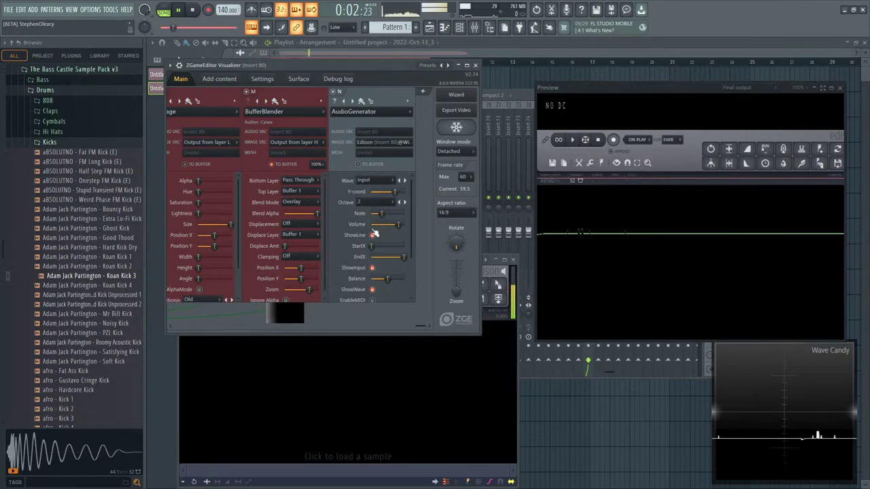
key(space)
- Arm Edison for recording, bring the visualizer window back over it, and start song playback
drag(311, 66, 421, 293)
click(255, 275)
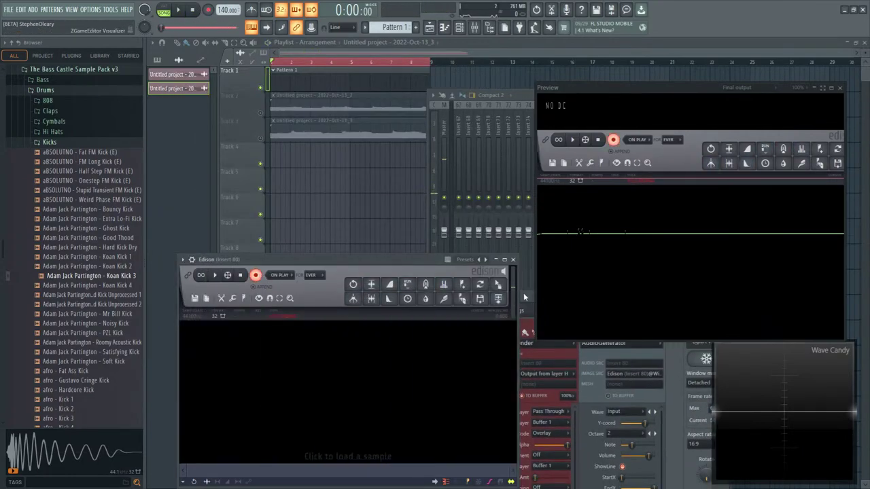
drag(524, 297, 290, 126)
click(180, 10)
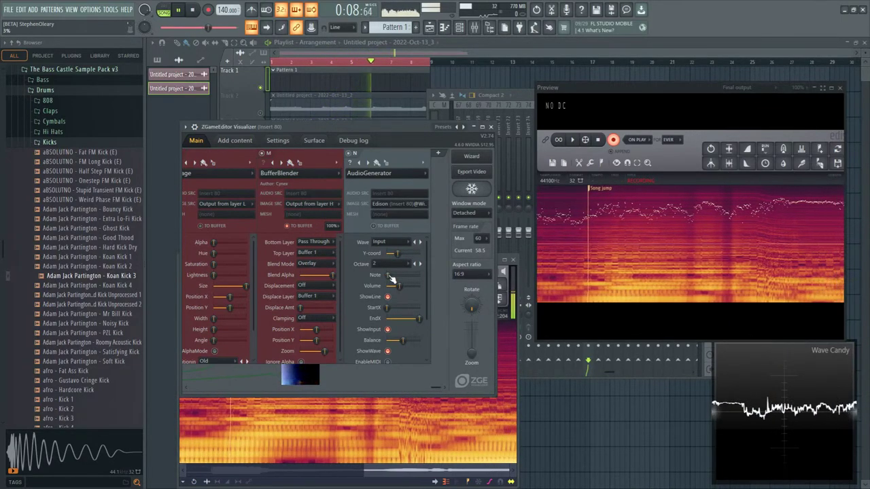
- Vary the AudioGenerator's Note, Volume and Y-coord while Edison records the looping range, and stop playback
drag(392, 279, 416, 279)
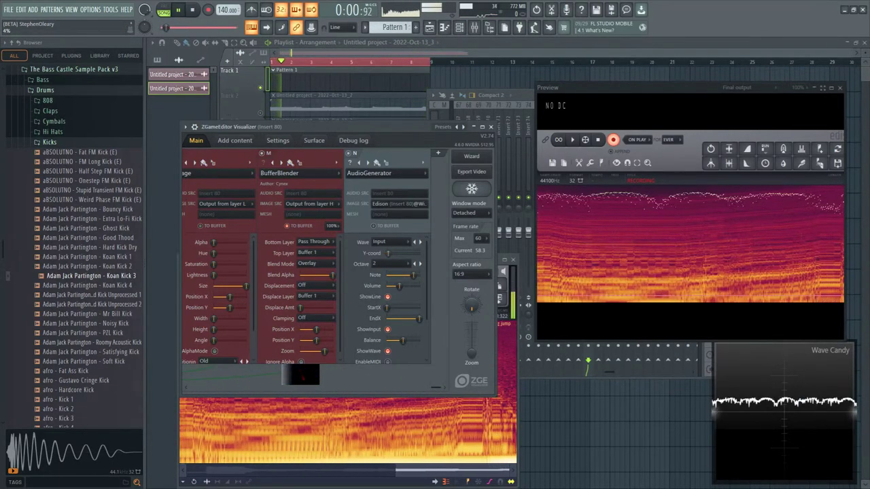
mouse_move(399, 285)
mouse_down()
mouse_move(389, 285)
mouse_move(398, 275)
mouse_up()
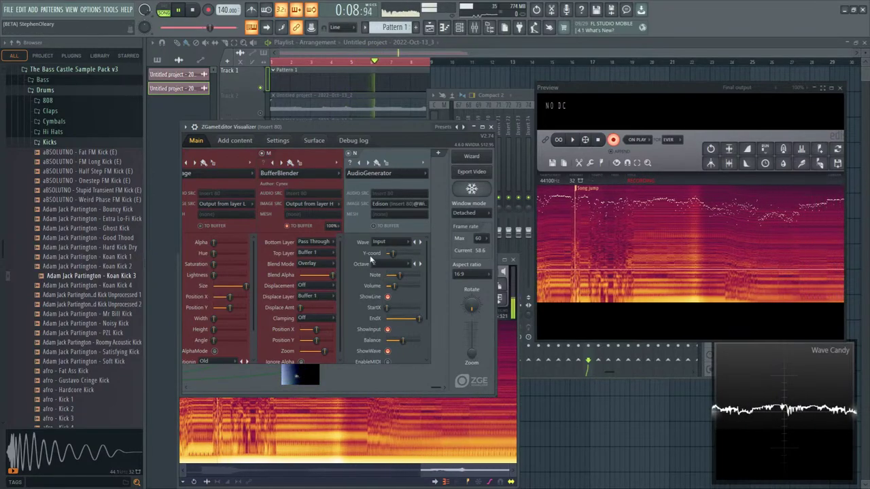
drag(392, 253, 401, 253)
key(space)
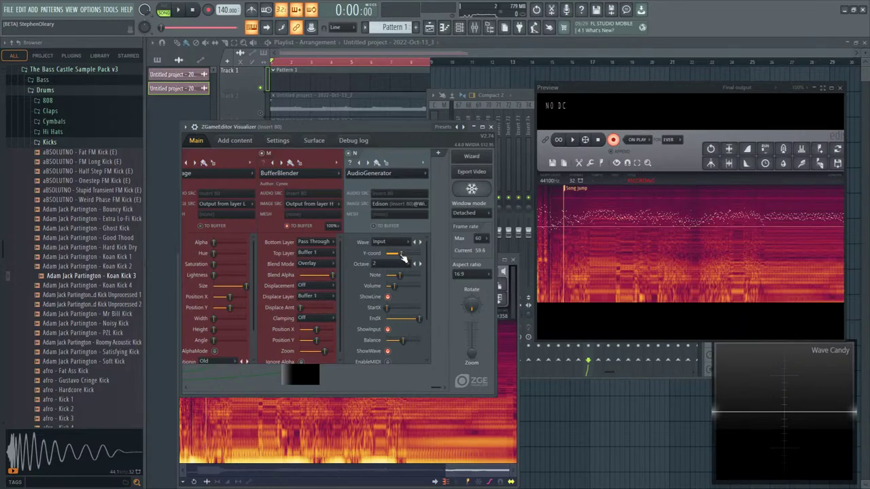
- Bring the Edison window in front of the visualizer and end its recording
click(394, 478)
drag(405, 272, 409, 233)
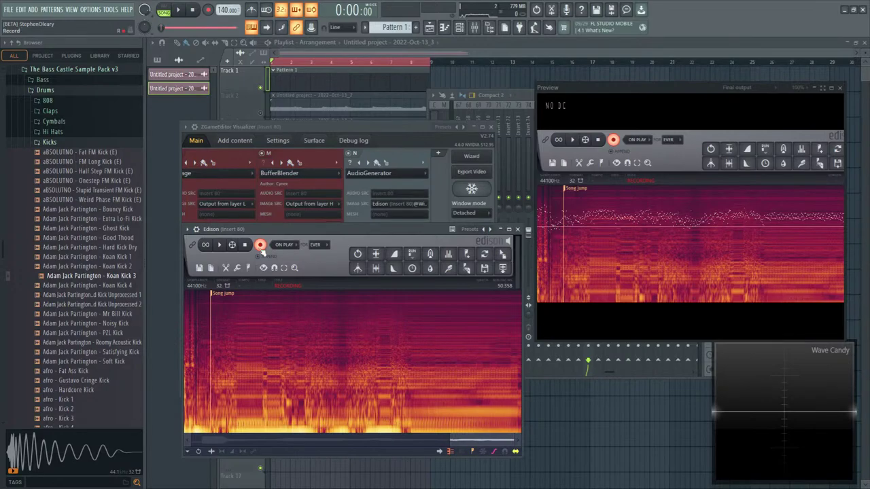
click(260, 245)
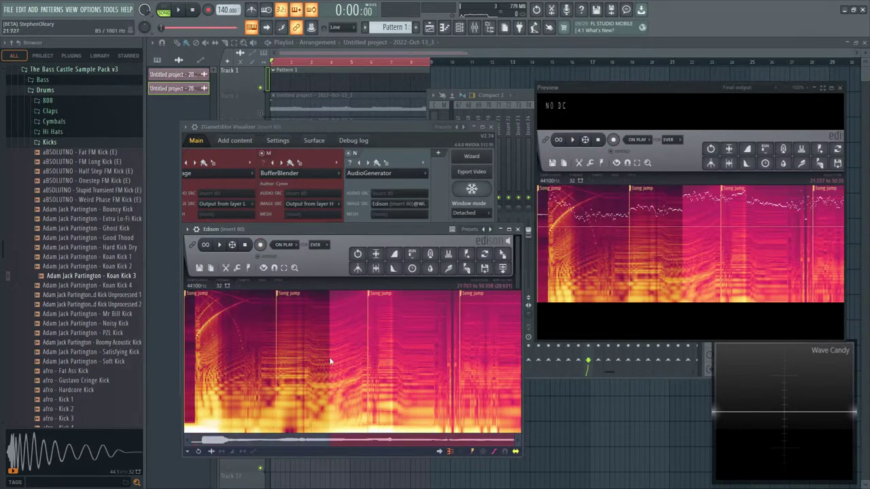
- Examine the recorded spectrogram up close in Edison and listen back to the take
scroll(241, 442, up, 3)
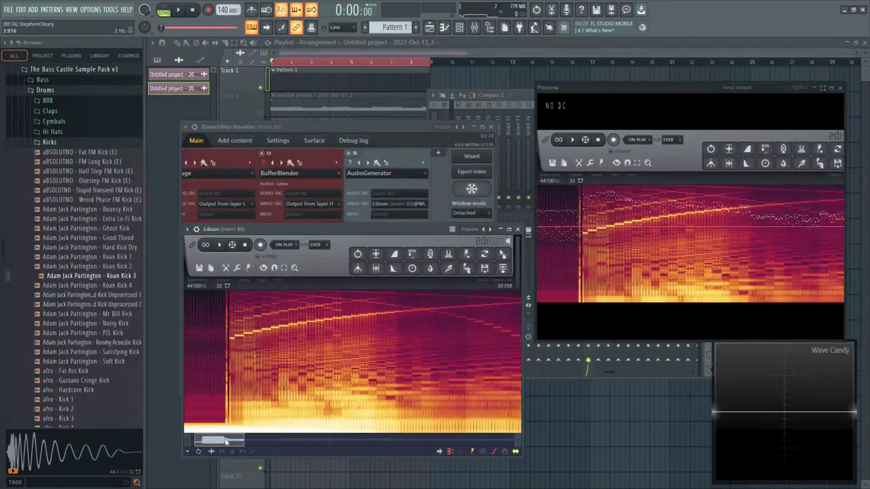
scroll(262, 350, up, 3)
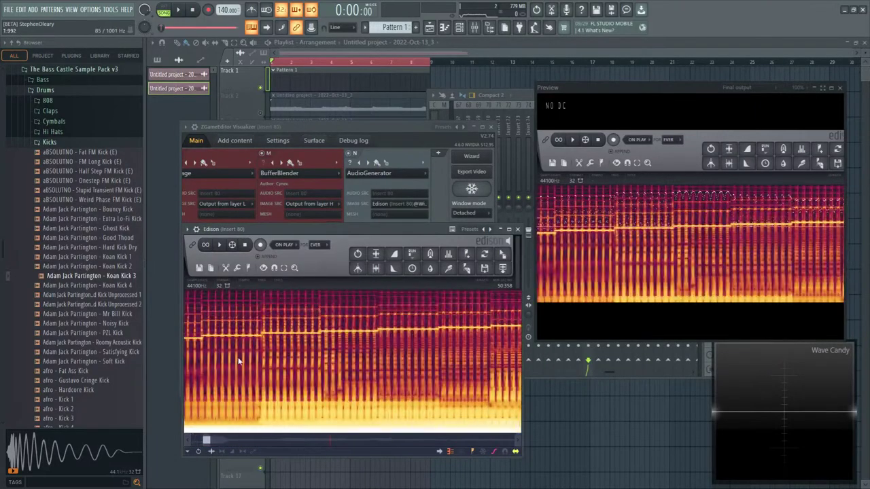
scroll(239, 349, down, 5)
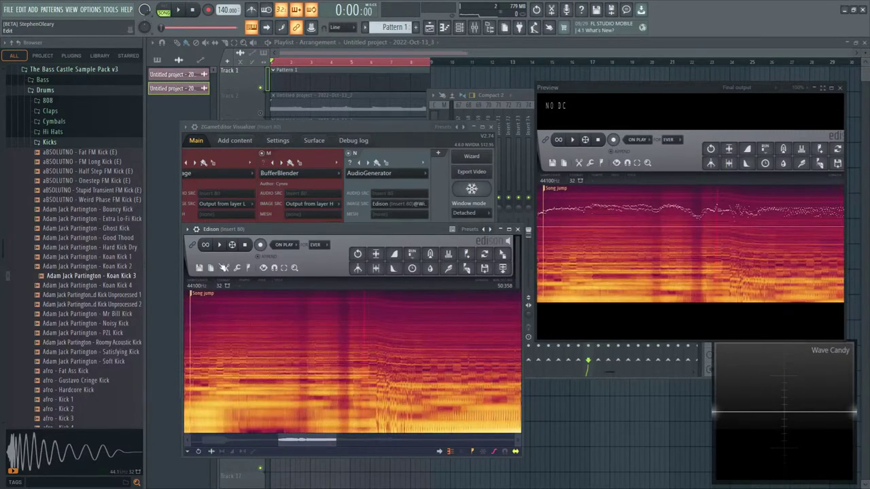
click(219, 245)
key(space)
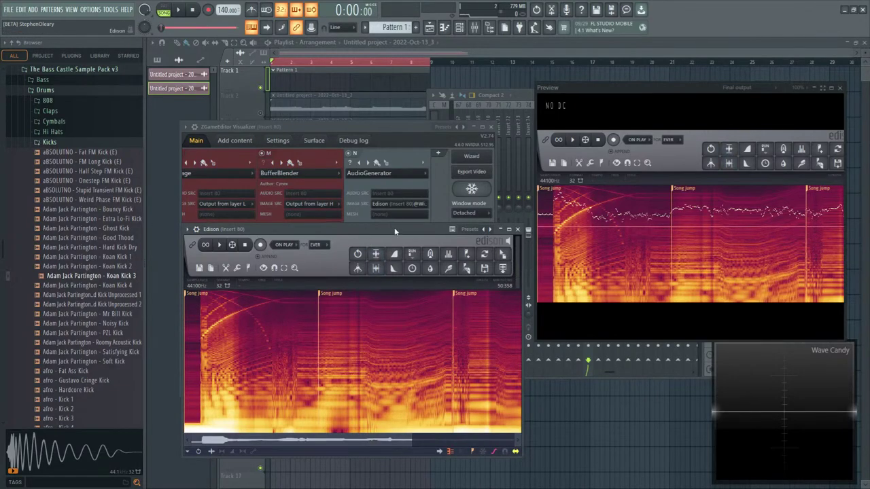
- Place the new Edison take on Track 4 at bar 1 with the track muted, and reopen the mixer with the Preview moved lower
drag(398, 229, 368, 231)
click(472, 256)
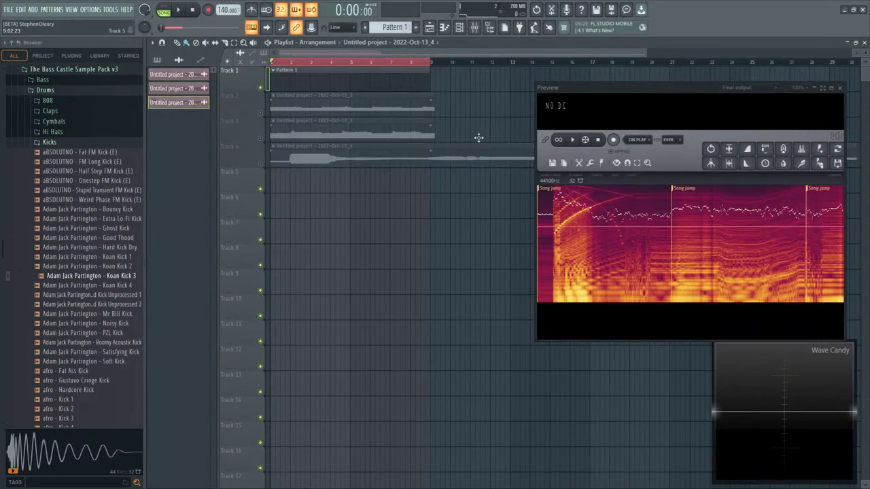
click(474, 28)
drag(588, 90, 557, 254)
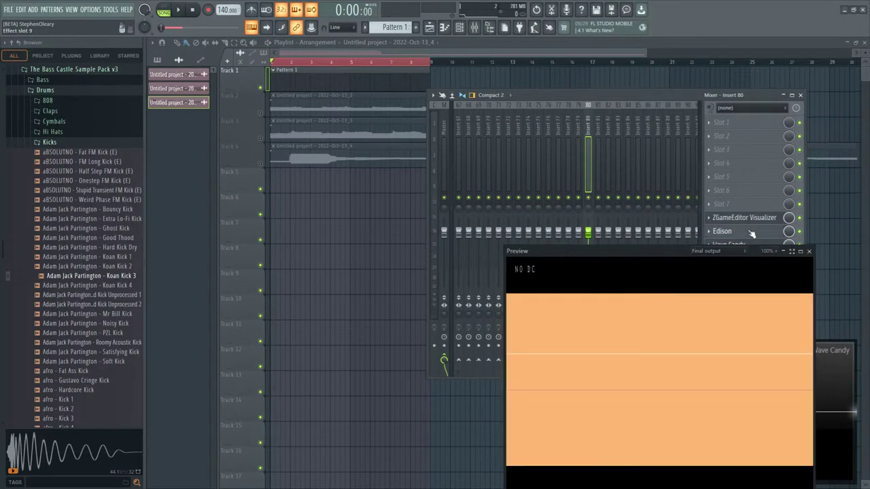
- Bring up Edison and the visualizer from the mixer, and remove the Edison window capture from the visualizer's image content
click(747, 232)
drag(643, 253, 690, 254)
click(742, 218)
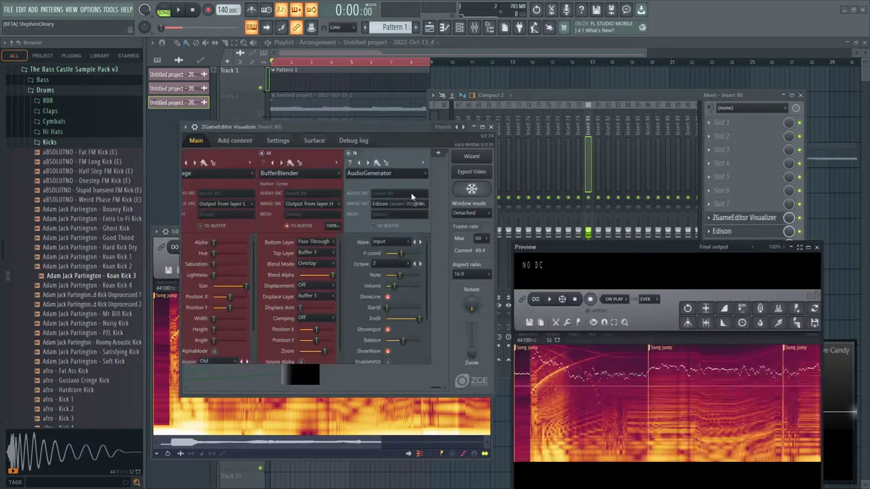
click(218, 141)
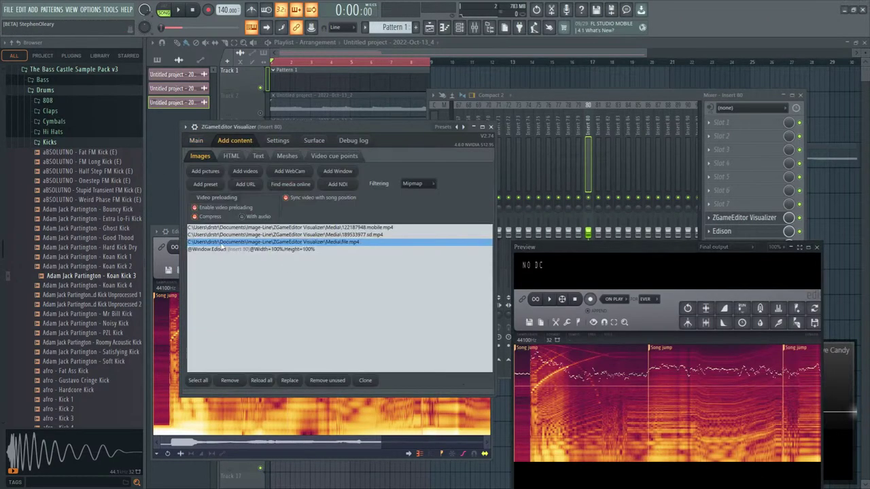
click(218, 250)
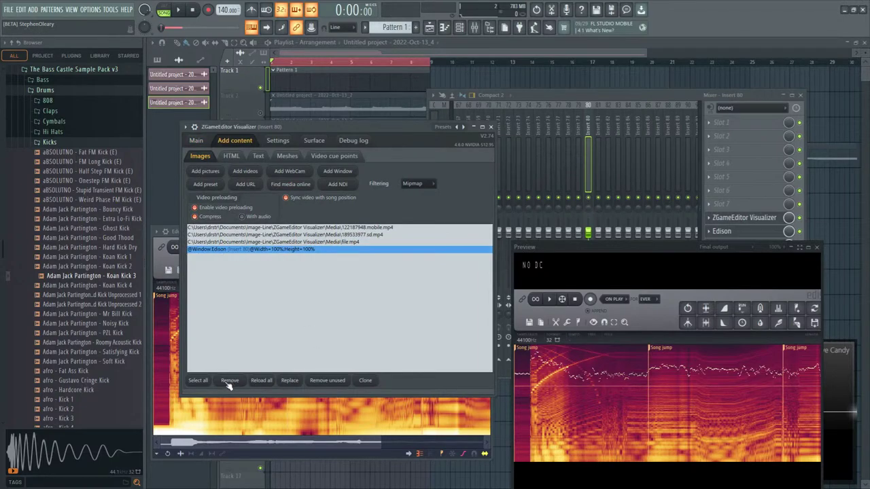
click(229, 381)
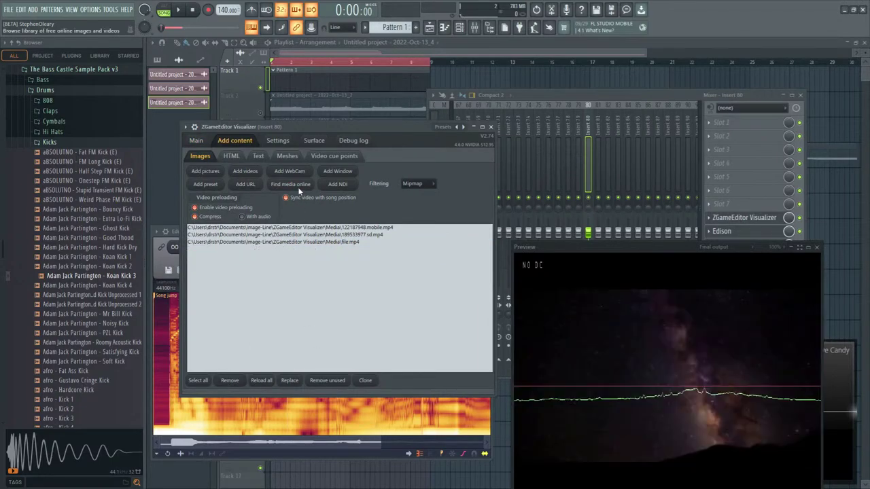
- Add the Wave Candy window as captured content at 100% width and height, and set it as the AudioGenerator's image source
click(333, 173)
click(372, 235)
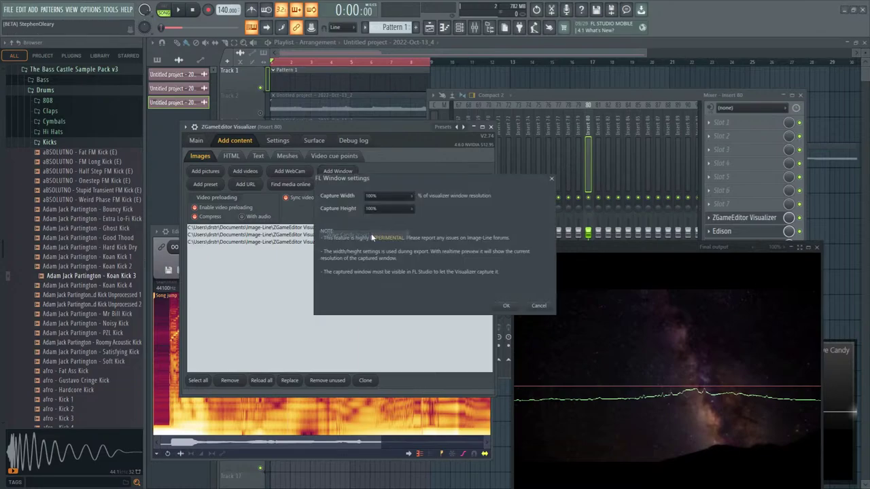
click(506, 305)
click(196, 140)
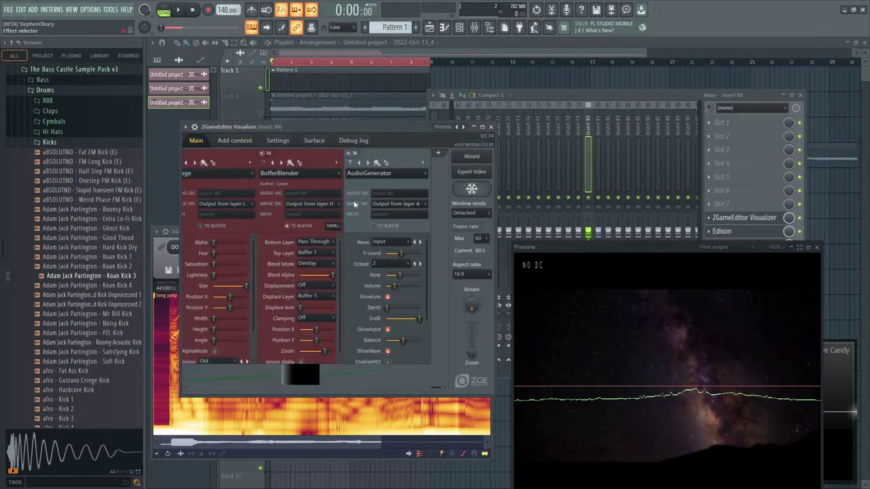
click(398, 204)
click(397, 245)
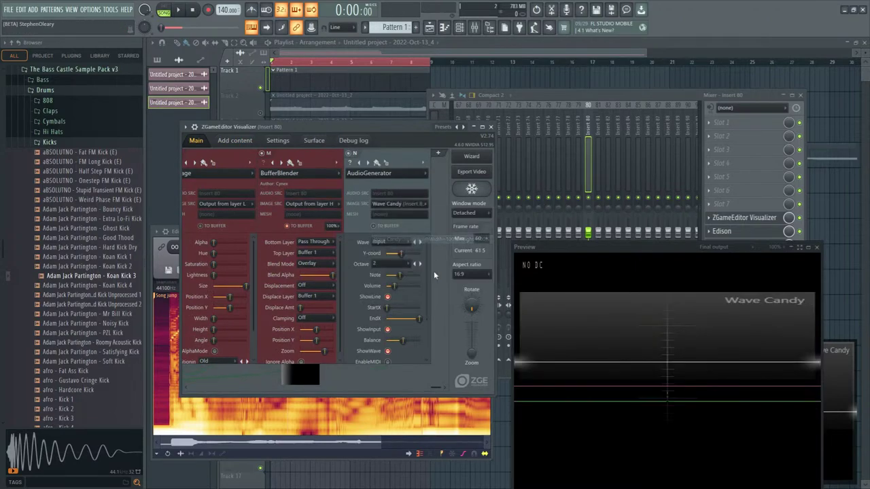
- Vary the AudioGenerator's Y-coord during playback, and move the Wave Candy window above the Preview and enlarge it
key(space)
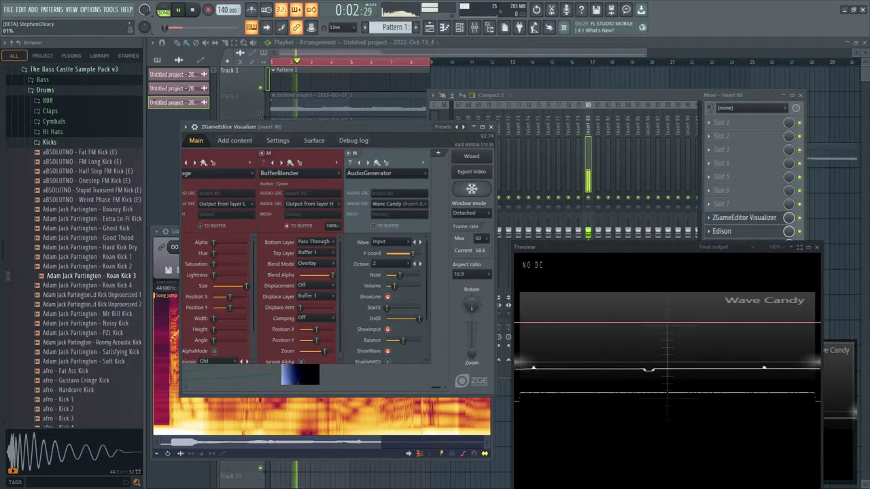
drag(389, 253, 404, 253)
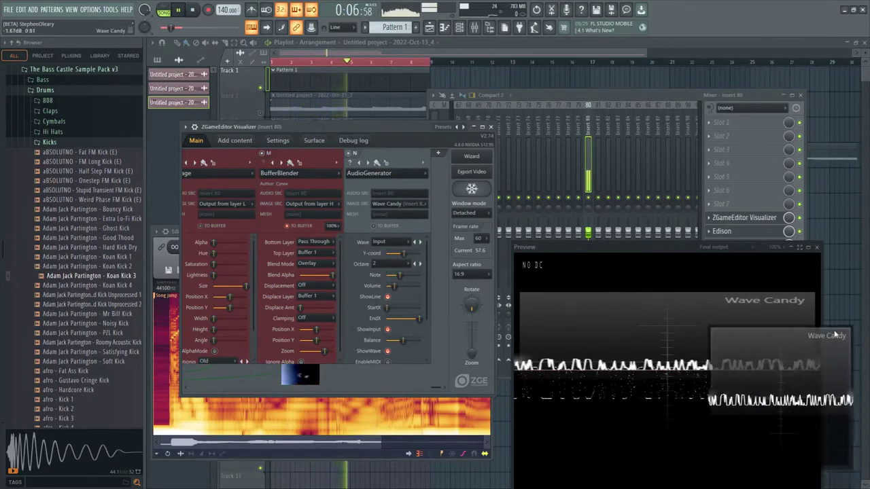
drag(840, 380, 672, 168)
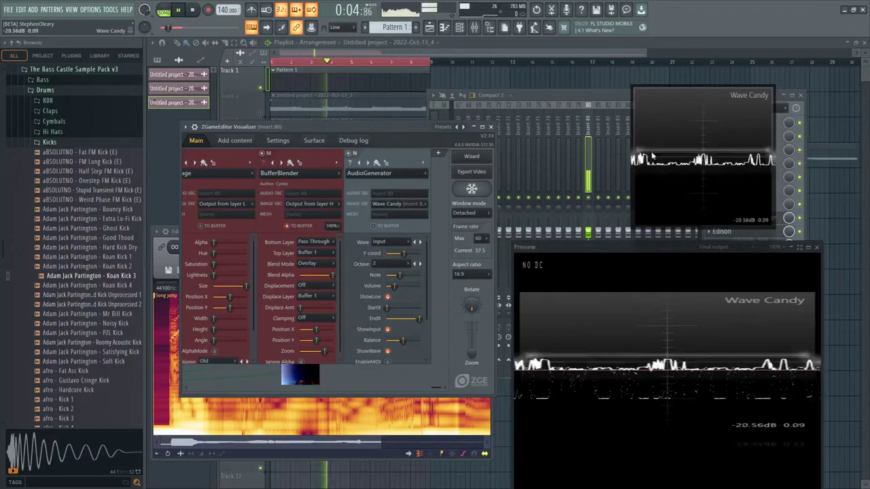
drag(632, 225, 561, 231)
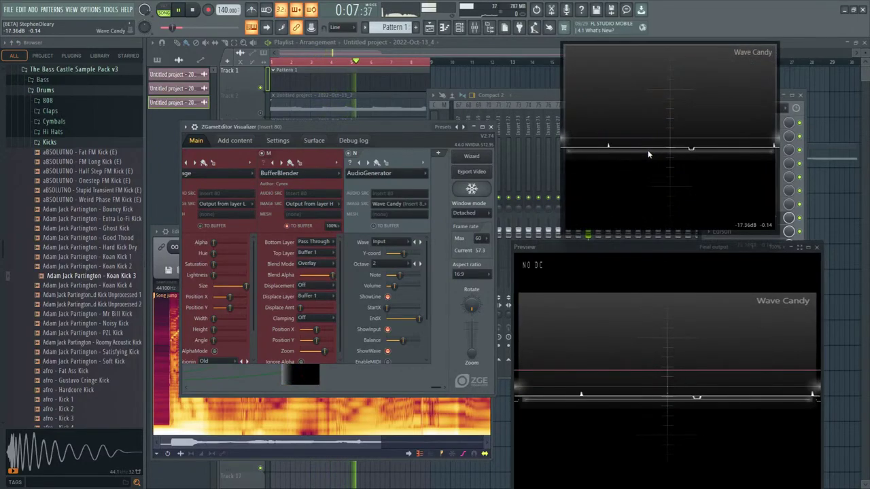
- Bring the Edison window in front of the visualizer and start recording the Wave Candy-driven sound
click(158, 260)
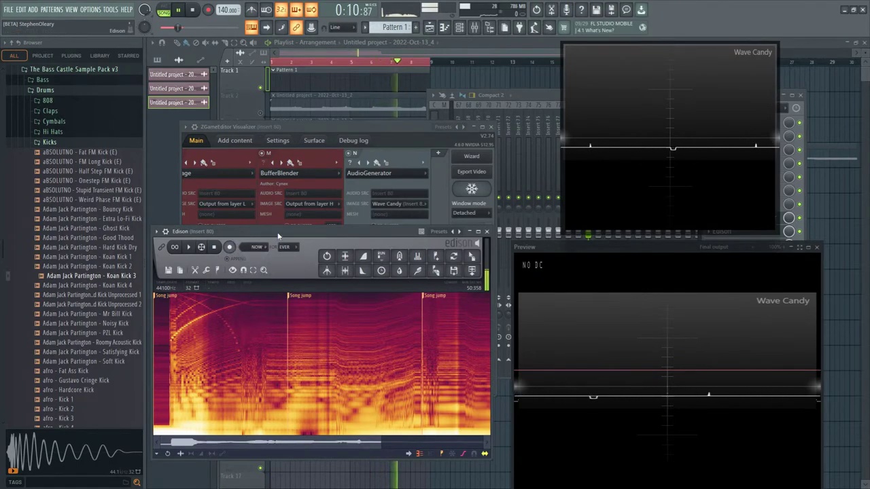
click(229, 247)
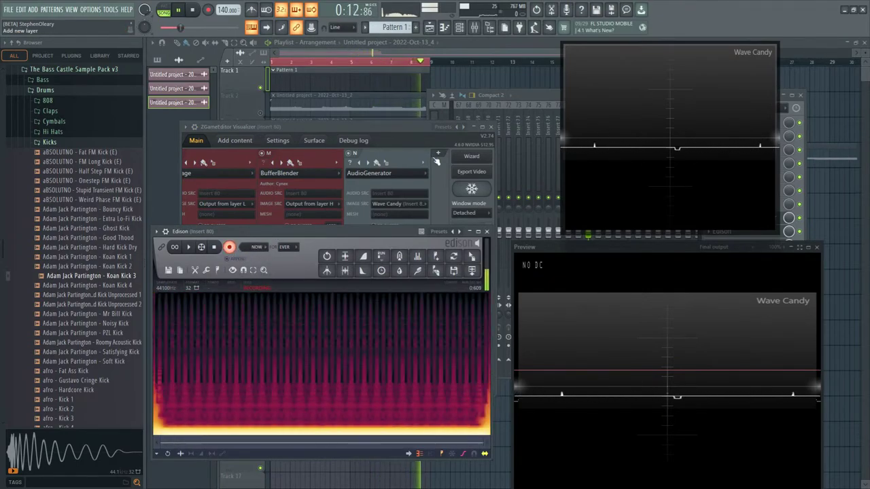
- Adjust the AudioGenerator layer's Y-coord so its scan line crosses the Wave Candy waveform
click(393, 134)
drag(404, 256, 402, 252)
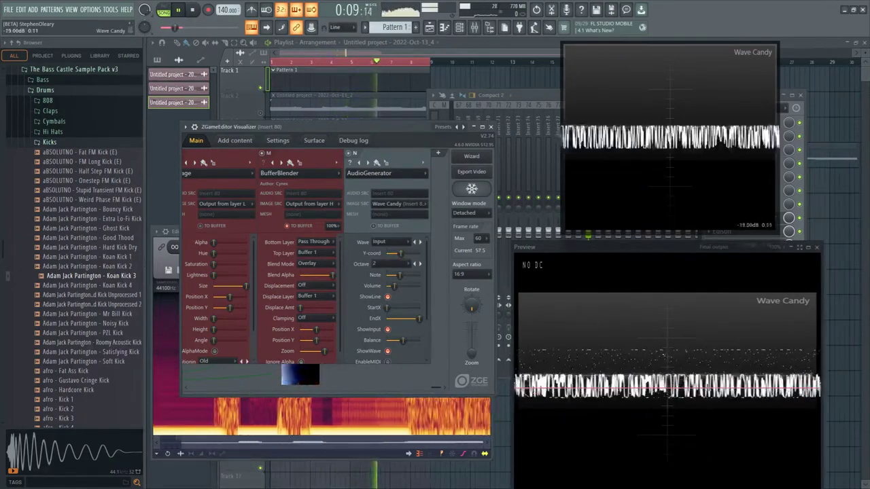
- Rearrange the Wave Candy display and Preview windows, and open the Wave Candy settings from the Insert 80 effect slot
drag(568, 231, 611, 199)
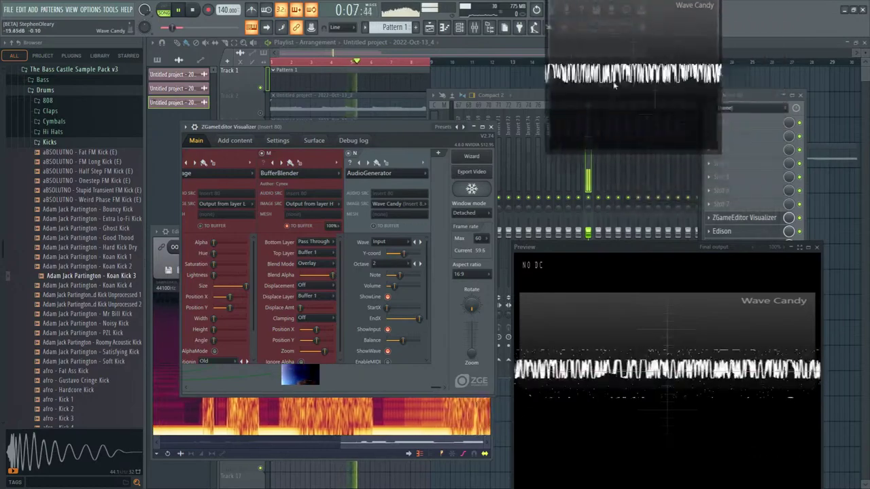
click(740, 248)
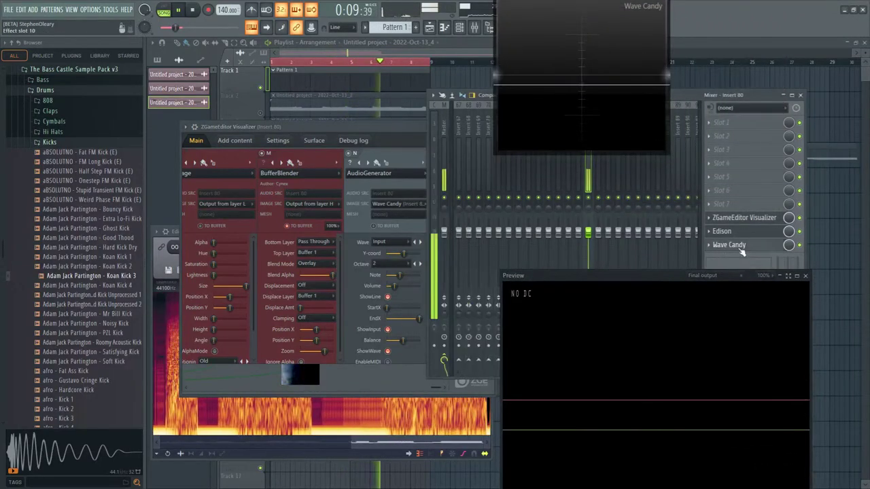
drag(597, 271, 651, 216)
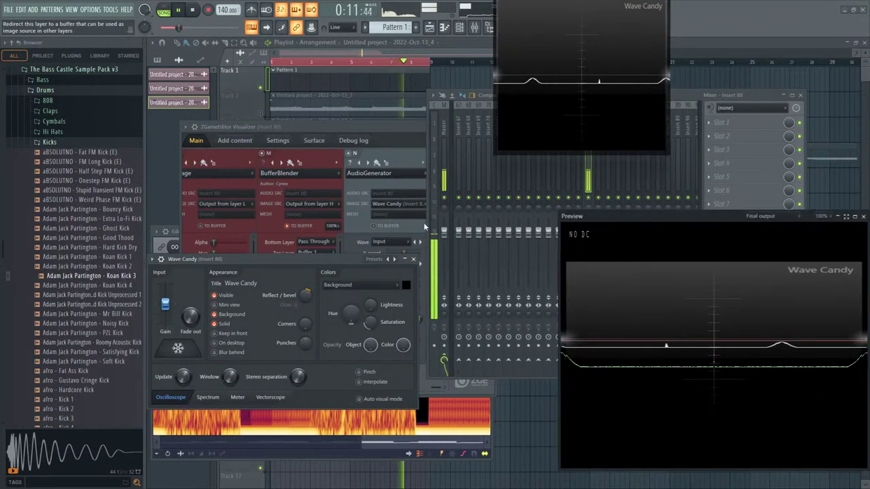
drag(331, 258, 309, 280)
- Set the AudioGenerator layer's Y-coord to 56%
click(401, 252)
drag(401, 252, 402, 253)
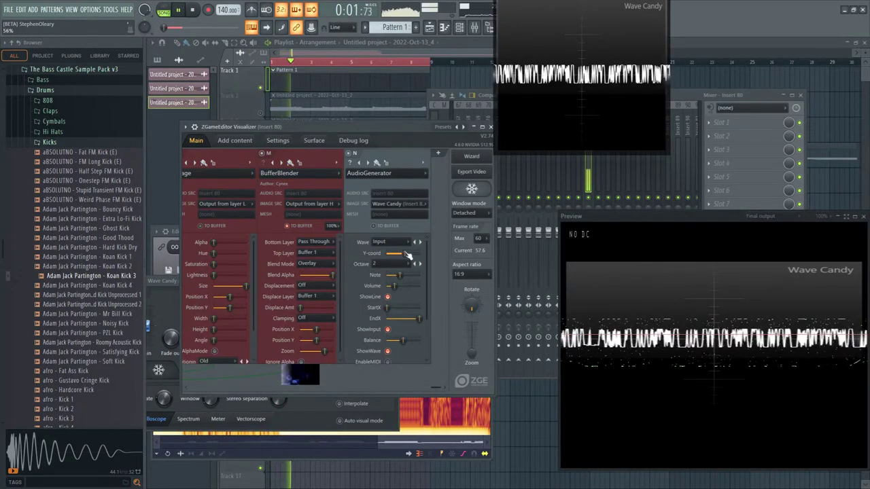
- Turn on Pinch in Wave Candy and lower its object opacity, keeping the AudioGenerator scan line on the waveform
drag(167, 281, 229, 284)
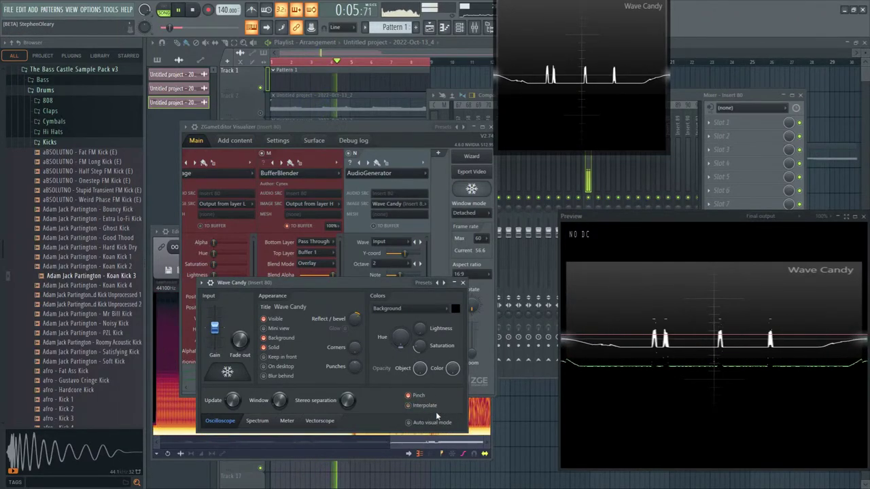
drag(420, 368, 420, 382)
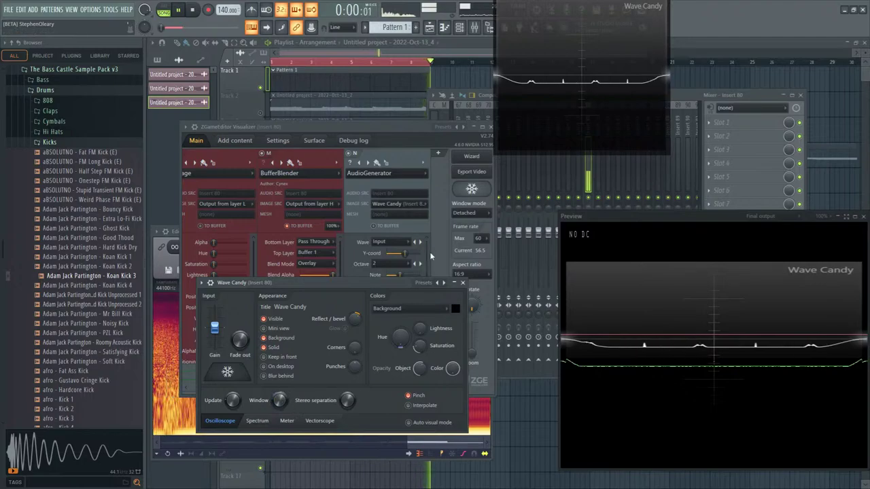
click(406, 254)
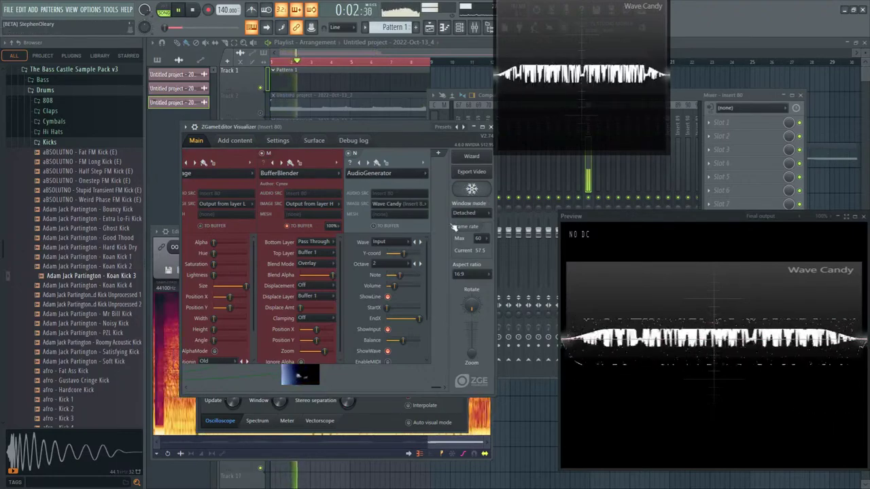
- Adjust Wave Candy's oscilloscope window timing and set the AudioGenerator's Y-coord to 50%
click(381, 410)
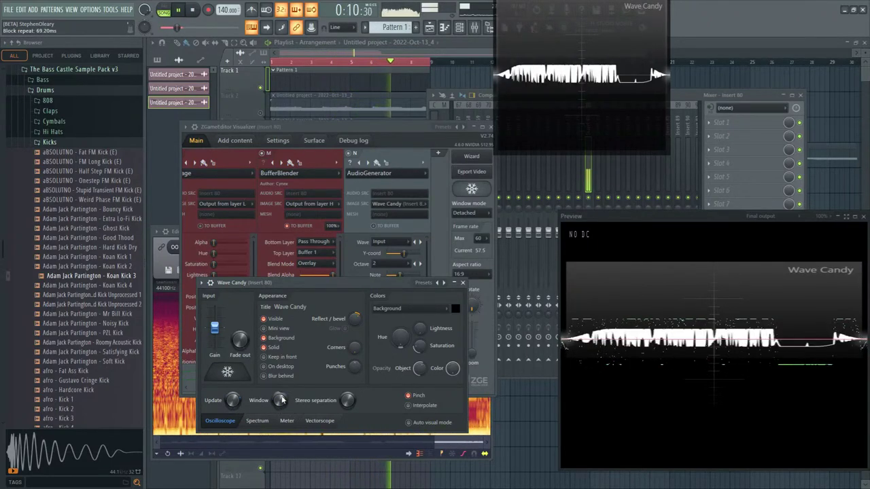
scroll(280, 399, up, 3)
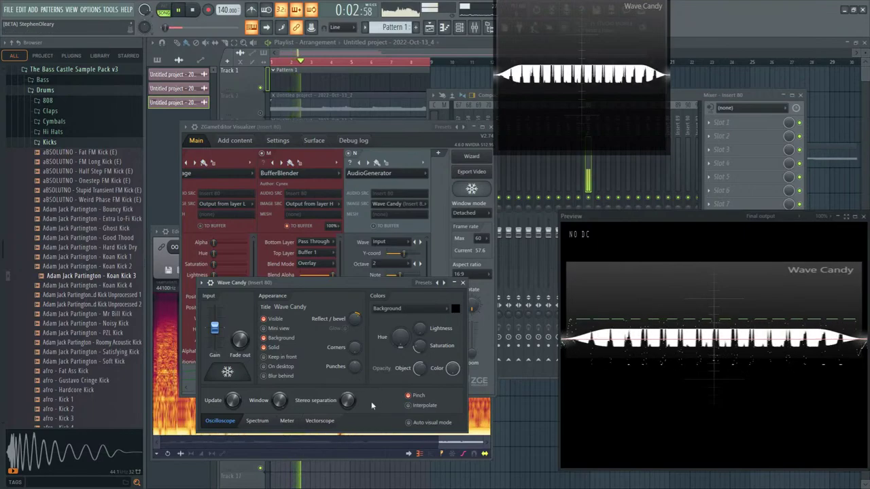
click(394, 250)
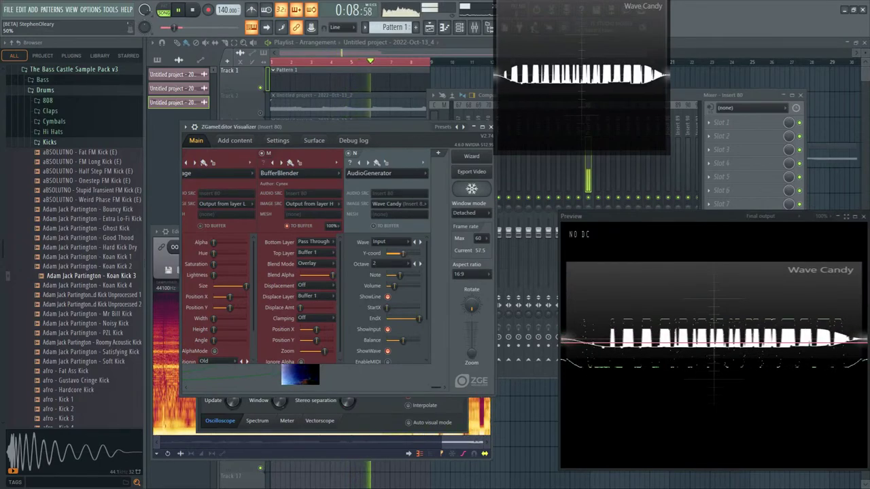
- Raise Wave Candy's input gain for a taller waveform and set the AudioGenerator's volume to 20%
click(343, 426)
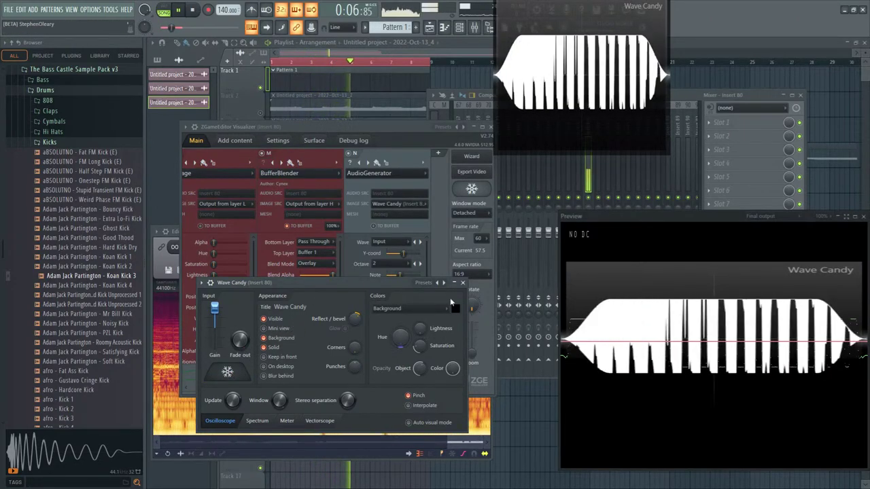
drag(394, 282, 394, 310)
click(406, 260)
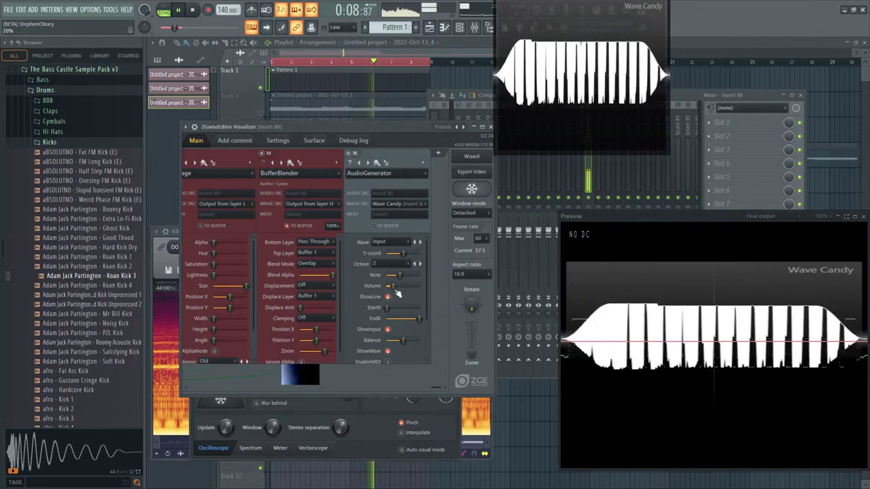
- Sweep the AudioGenerator's Y-coord up to 68% and back to 52% across the enlarged waveform
drag(405, 256, 413, 254)
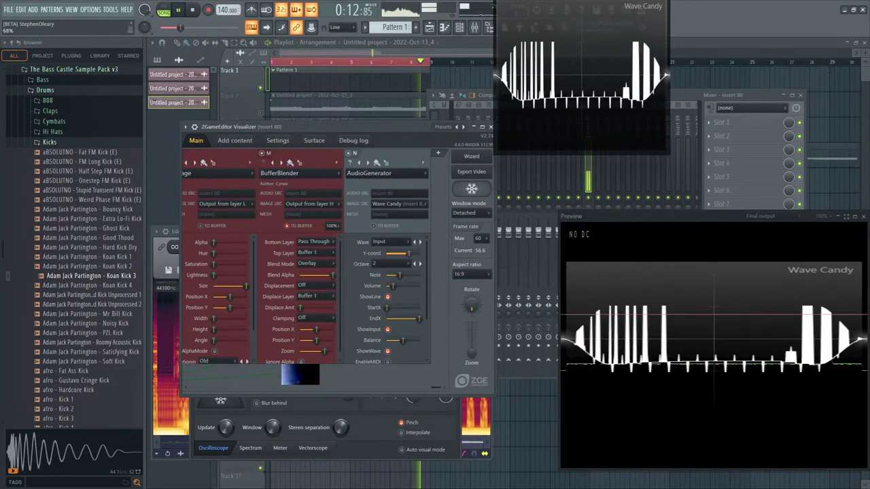
drag(413, 253, 402, 253)
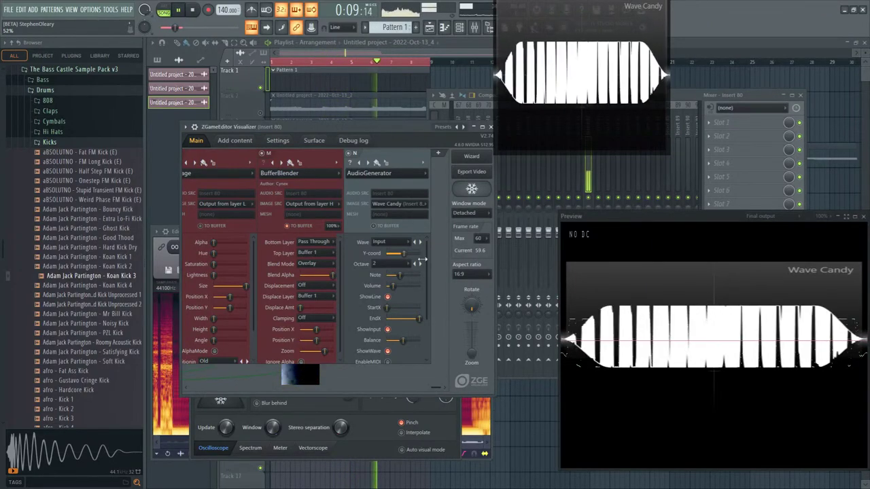
- Widen the Wave Candy display on both sides while readjusting the AudioGenerator's Y-coord
drag(669, 155, 827, 158)
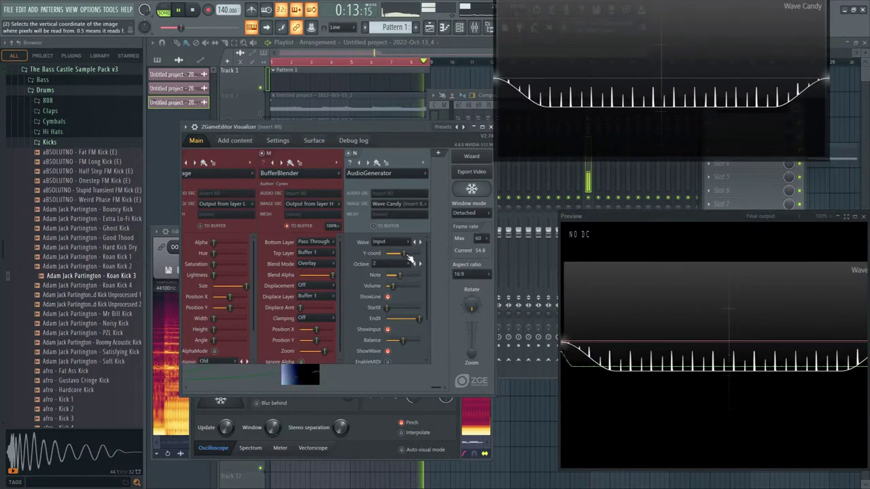
mouse_move(403, 254)
mouse_down()
mouse_move(394, 254)
mouse_move(407, 253)
mouse_up()
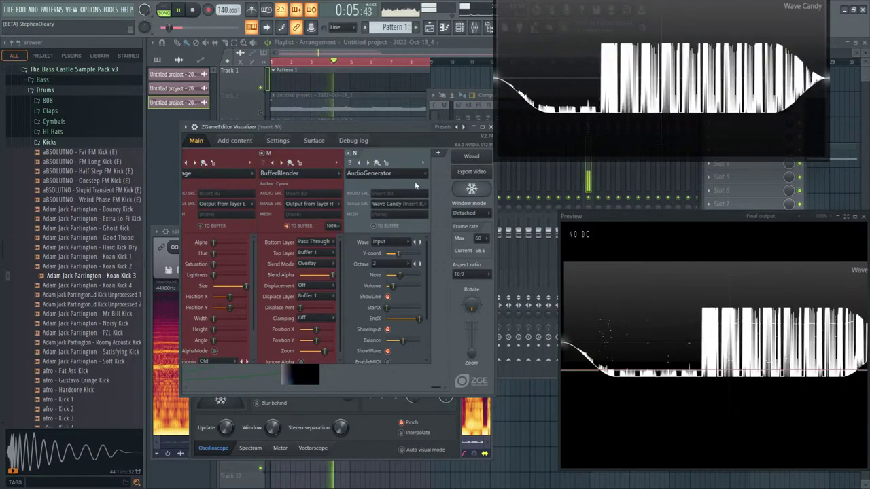
drag(494, 82, 466, 82)
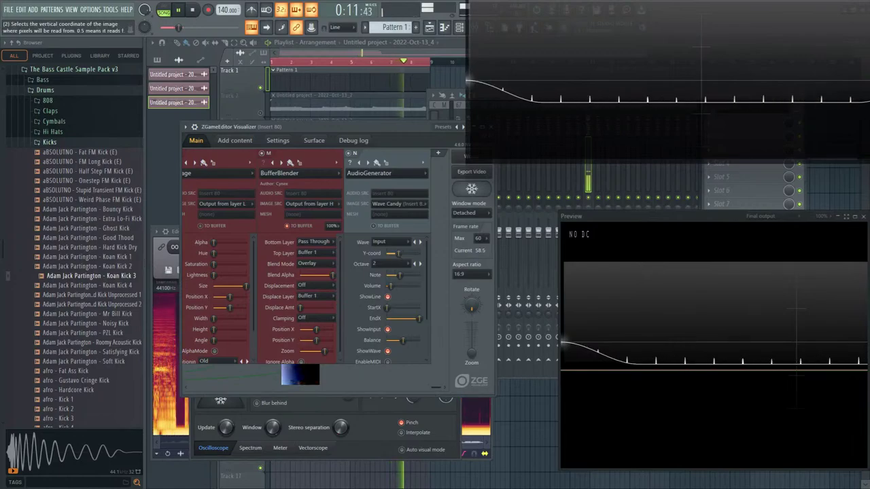
- Restart the song playback and narrow the AudioGenerator's scan range by raising StartX and lowering EndX
drag(180, 27, 161, 27)
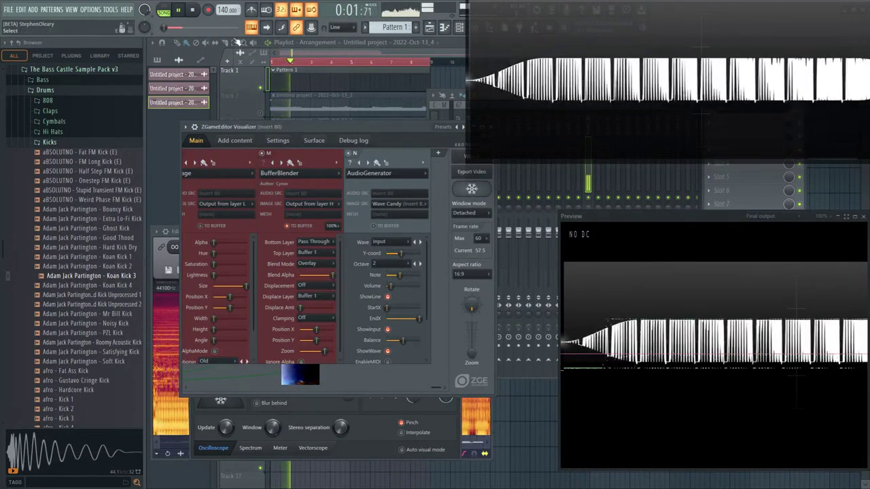
key(space)
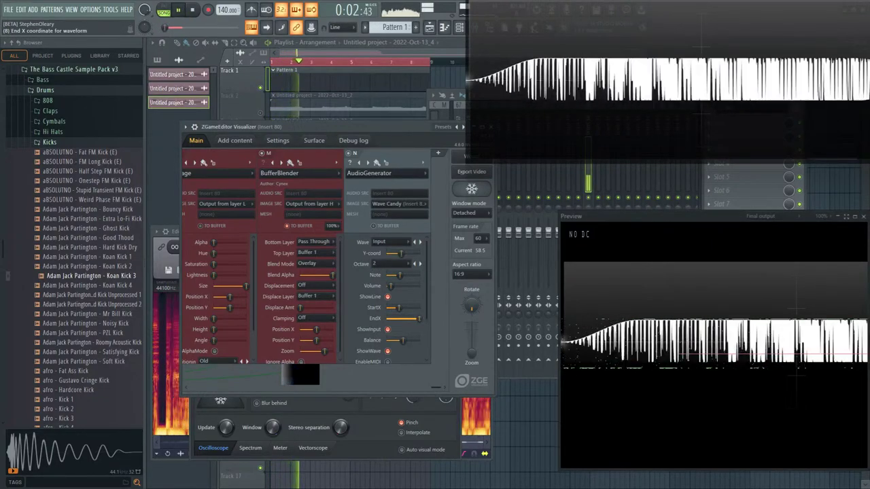
drag(417, 318, 406, 318)
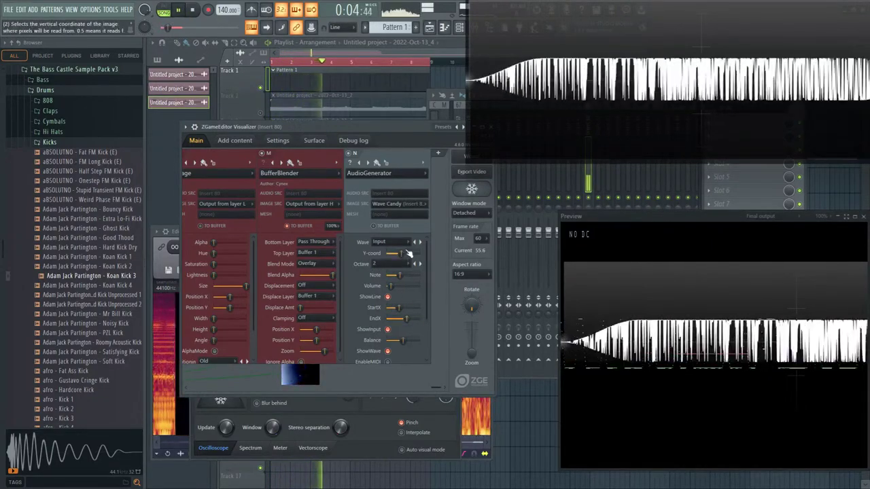
- Raise the AudioGenerator's Y-coord slightly and lower StartX to extend the scan range
drag(408, 252, 412, 252)
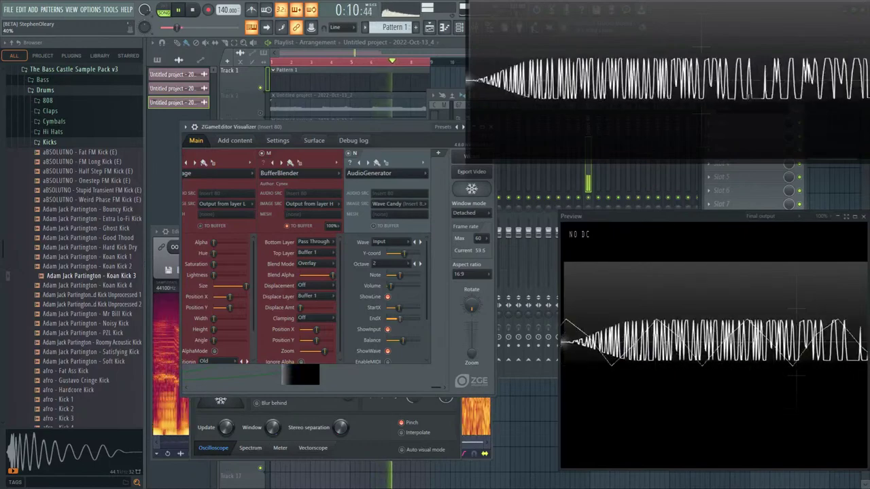
drag(398, 307, 393, 308)
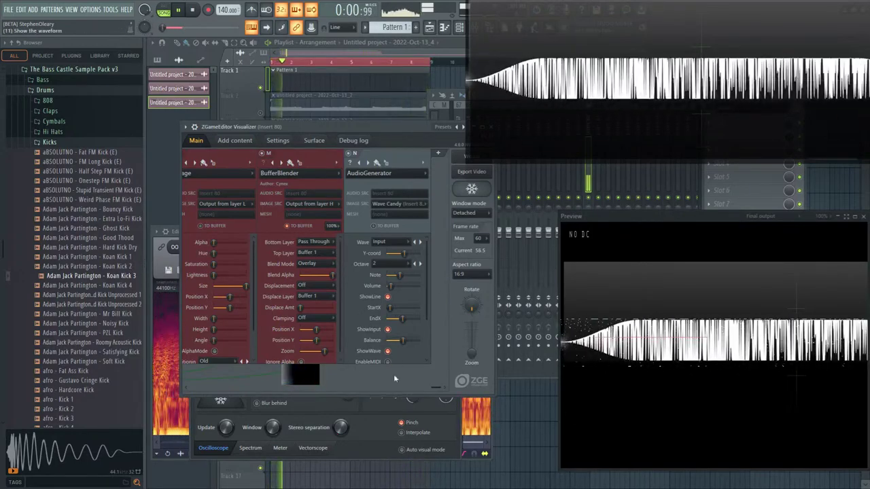
- Lower the AudioGenerator's Y-coord and adjust the Wave Candy oscilloscope's update timing
click(370, 445)
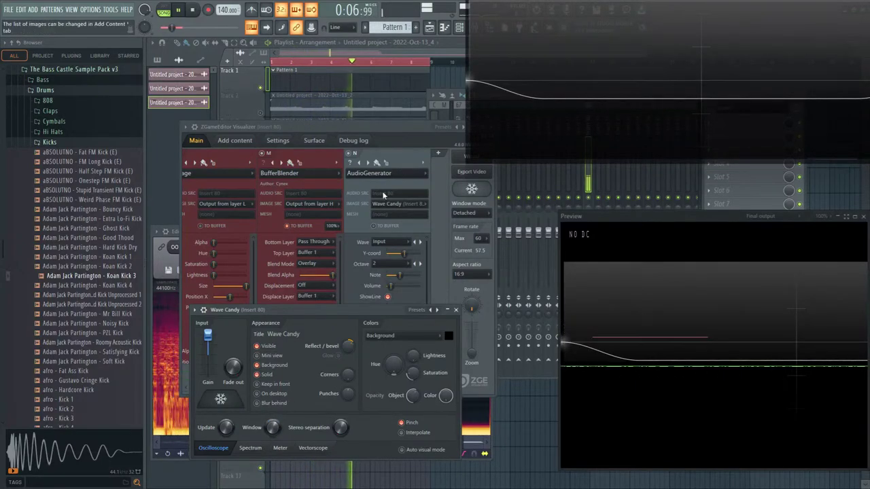
drag(406, 253, 406, 262)
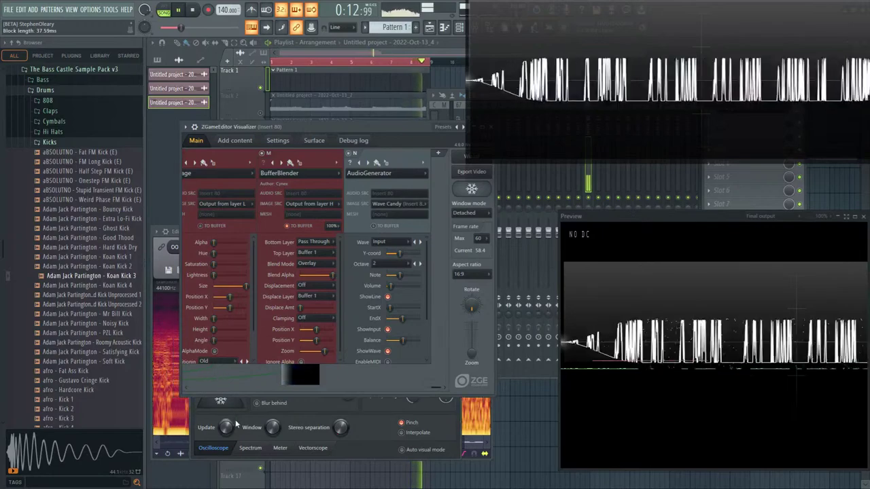
click(215, 408)
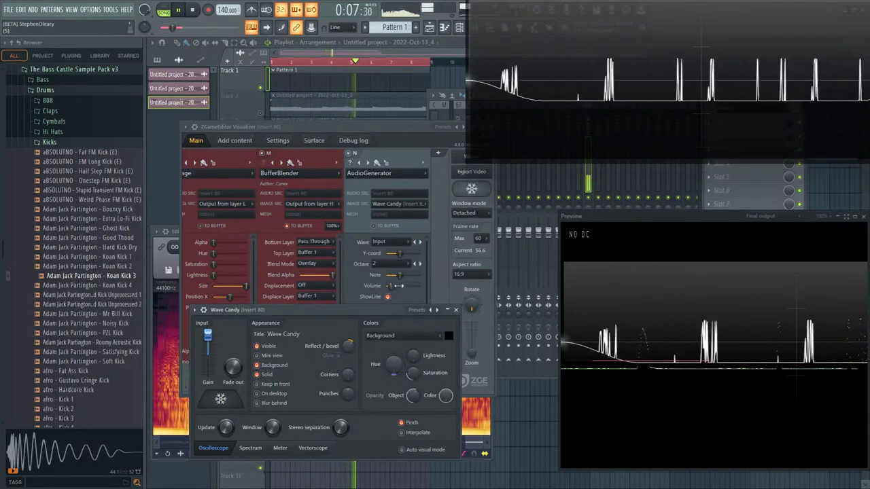
- Raise the AudioGenerator's EndX to lengthen the scan line, and stop the song playback
click(362, 279)
mouse_move(402, 318)
mouse_down()
mouse_move(418, 318)
mouse_move(410, 321)
mouse_up()
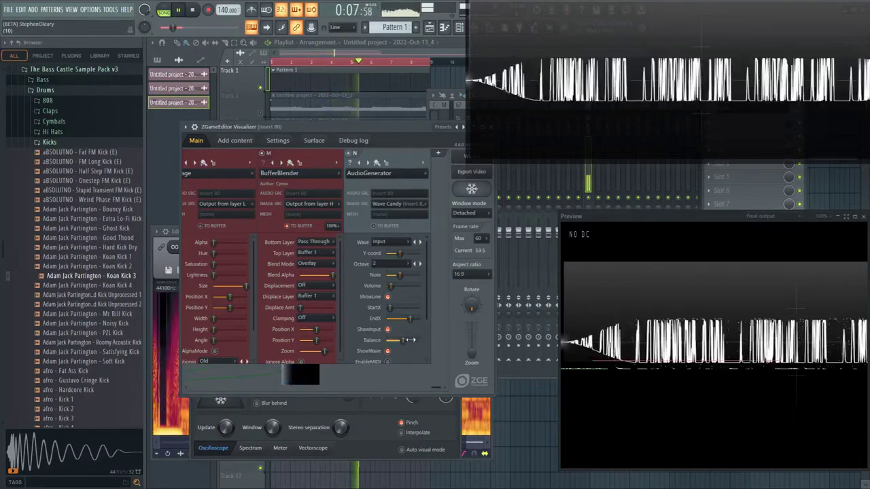
click(194, 11)
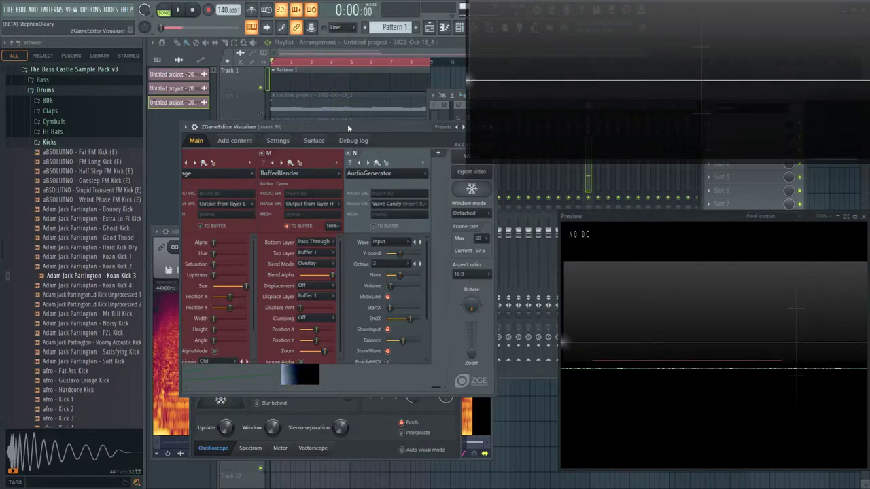
- Move the visualizer aside, bring up the Edison recording and examine different sections of its spectrogram in detail
drag(347, 127, 396, 130)
click(224, 232)
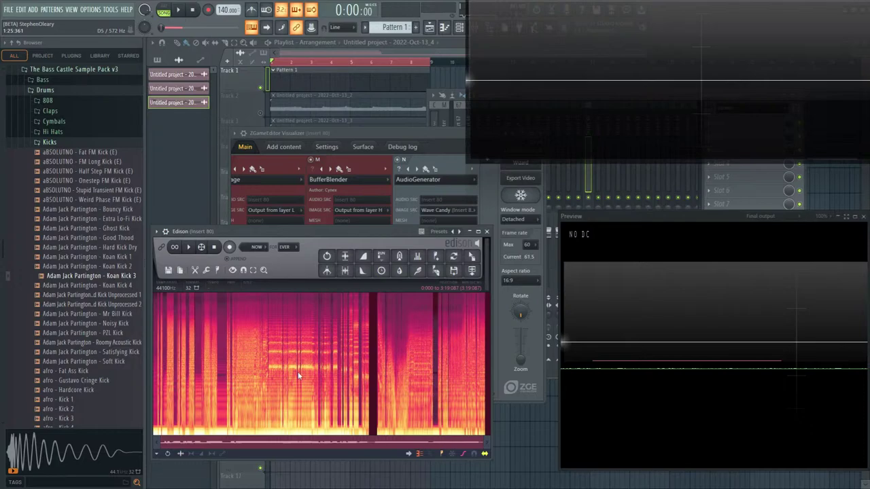
scroll(313, 377, up, 3)
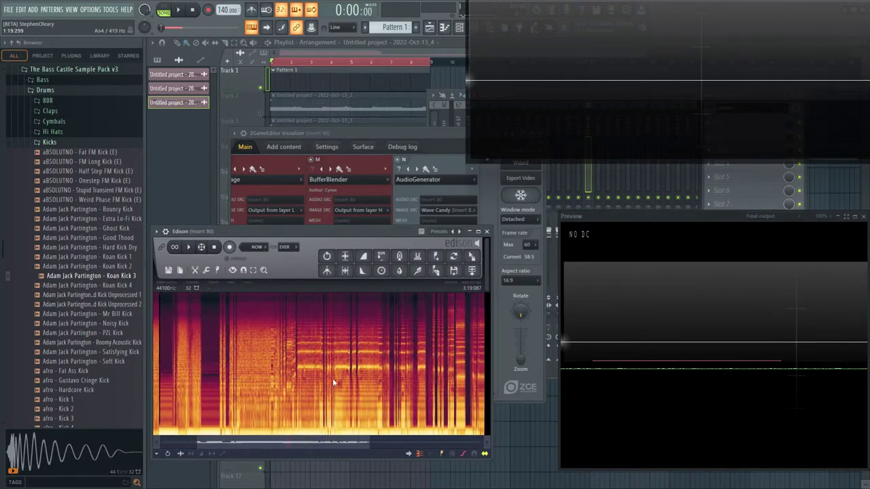
scroll(318, 397, down, 3)
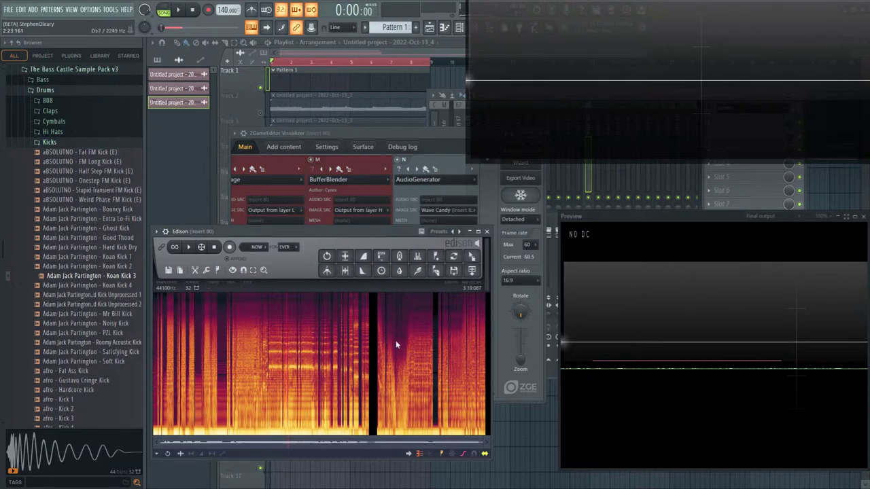
scroll(428, 345, up, 8)
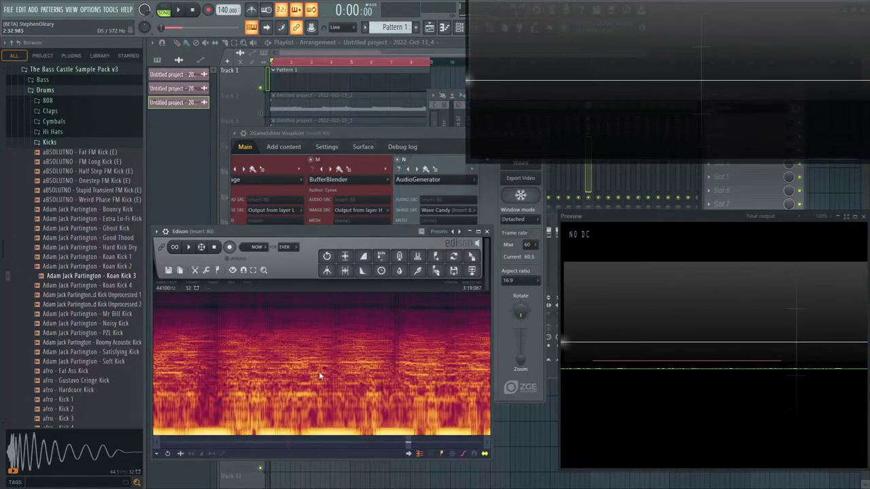
scroll(326, 365, up, 5)
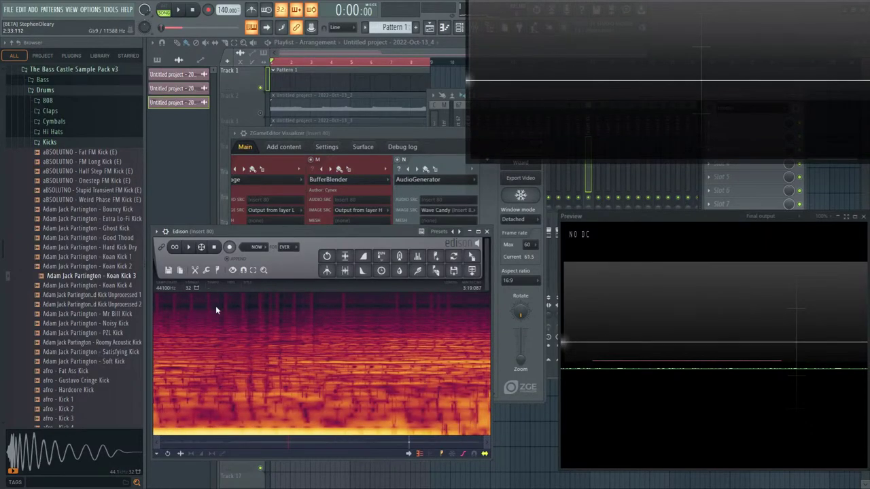
scroll(272, 441, up, 5)
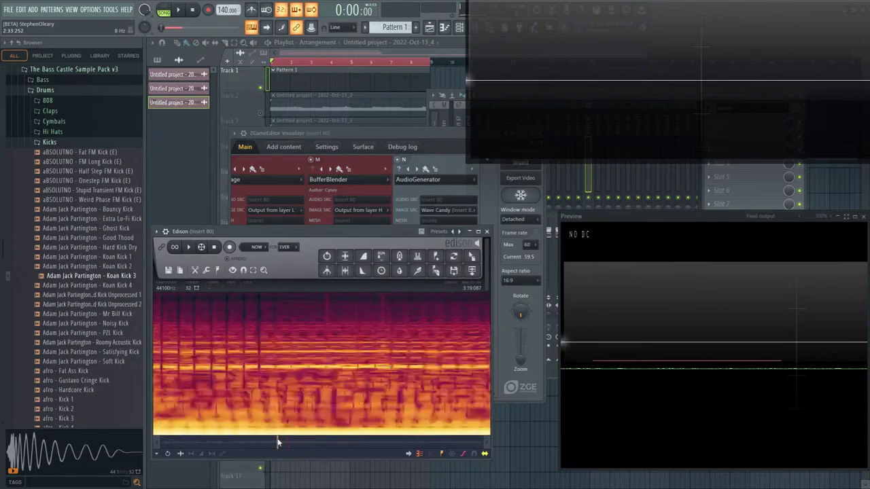
scroll(271, 443, up, 2)
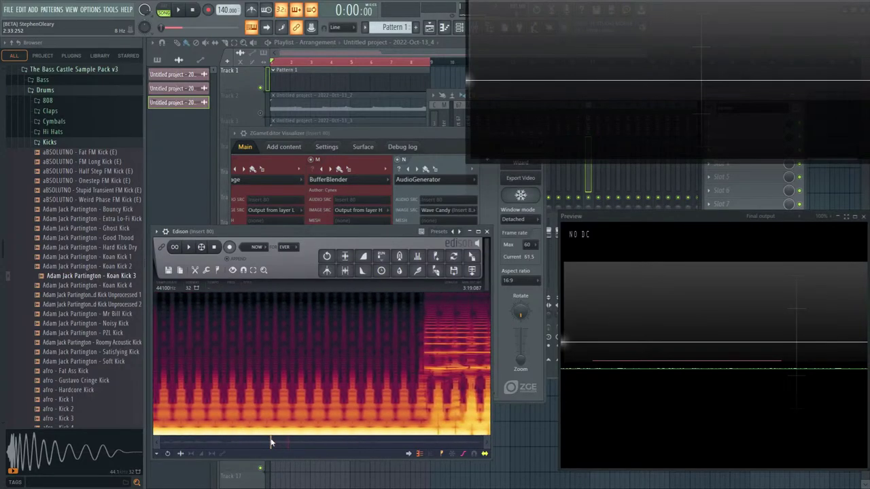
- Examine the spectrogram of the Edison recording in detail around 1:07, including the quiet dark band and its neighbouring sections
scroll(369, 401, up, 4)
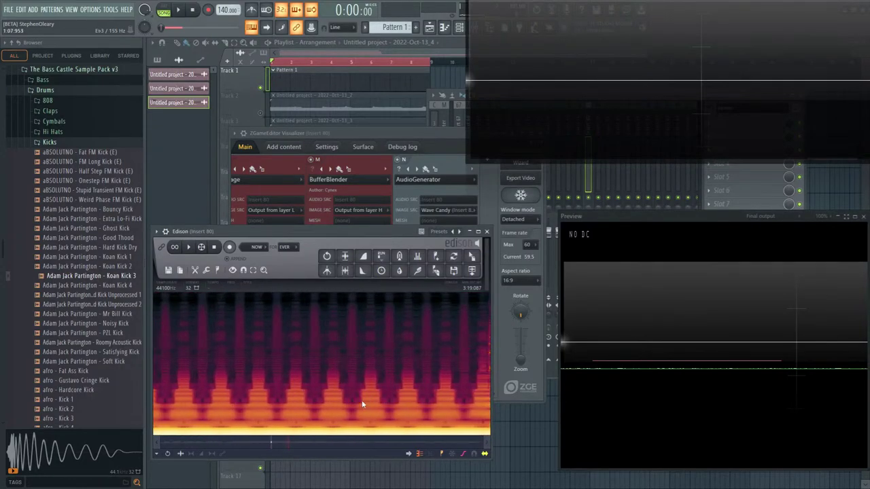
scroll(362, 404, up, 2)
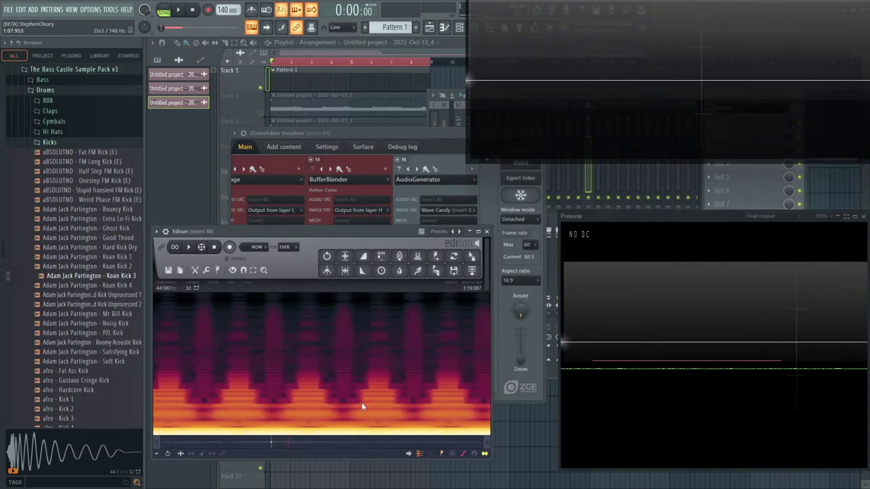
scroll(363, 404, down, 5)
scroll(362, 404, down, 3)
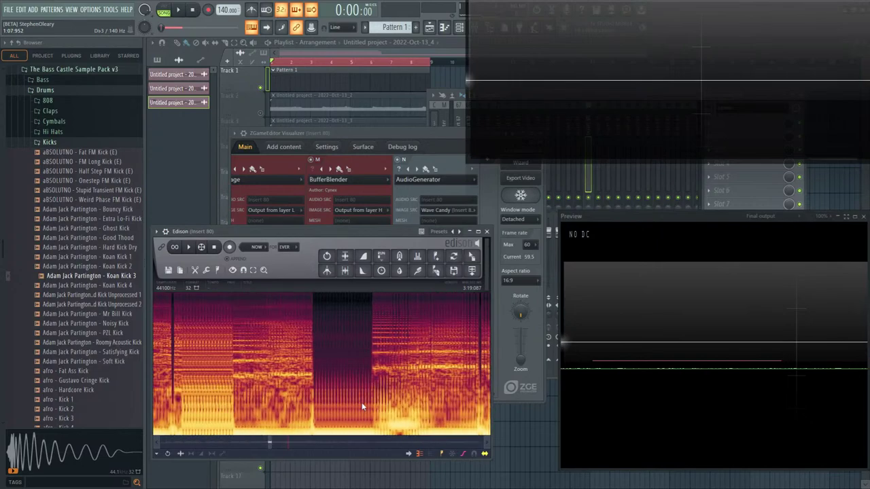
scroll(361, 403, down, 3)
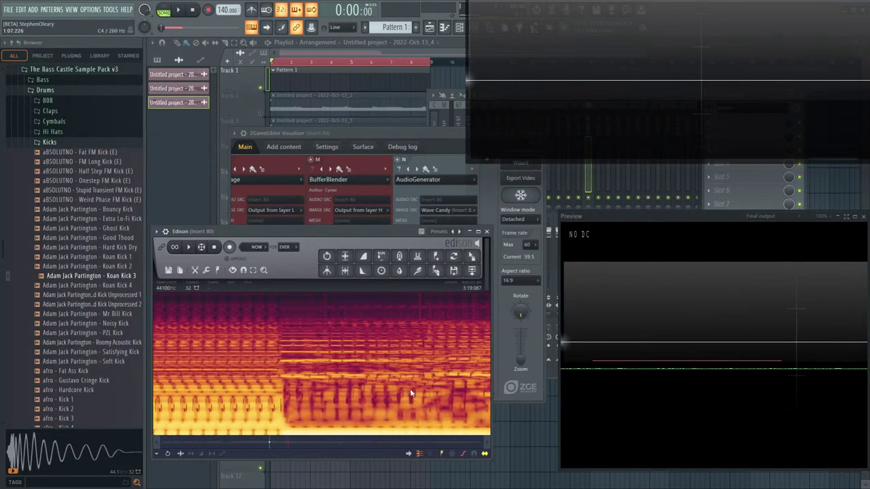
scroll(410, 389, up, 3)
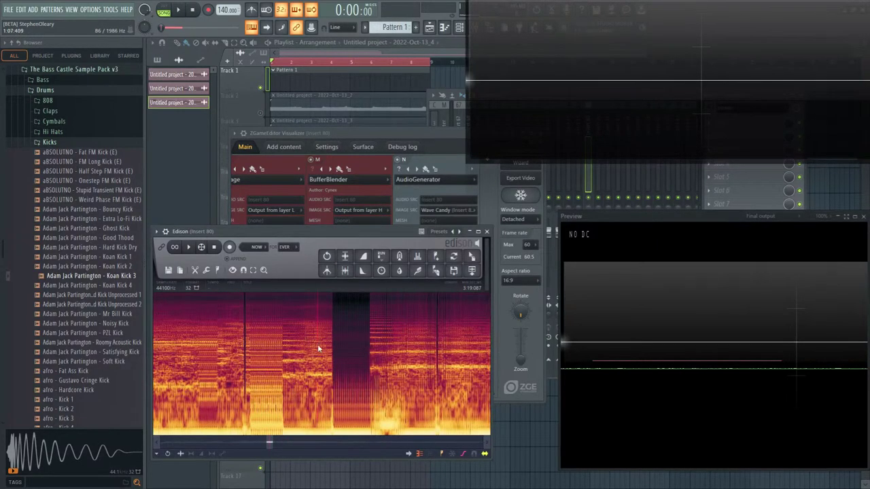
scroll(317, 344, right, 4)
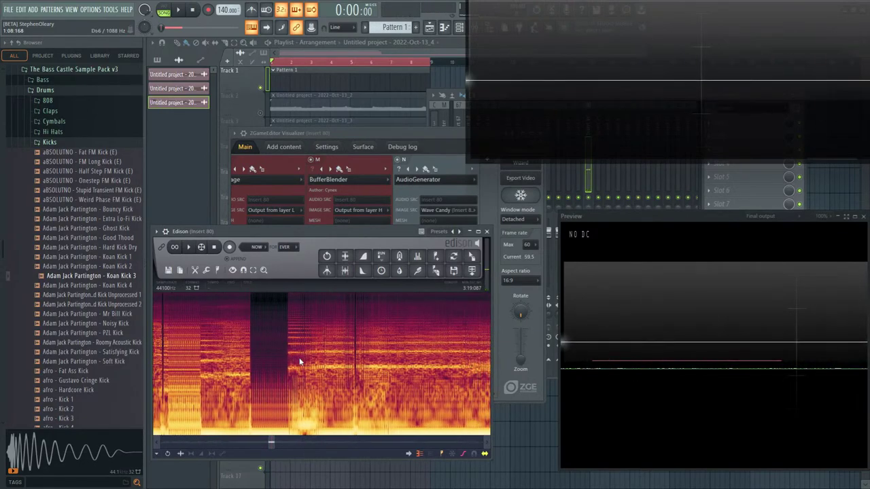
- Audition the beginning of the Edison recording and the dense section around 0:56
key(space)
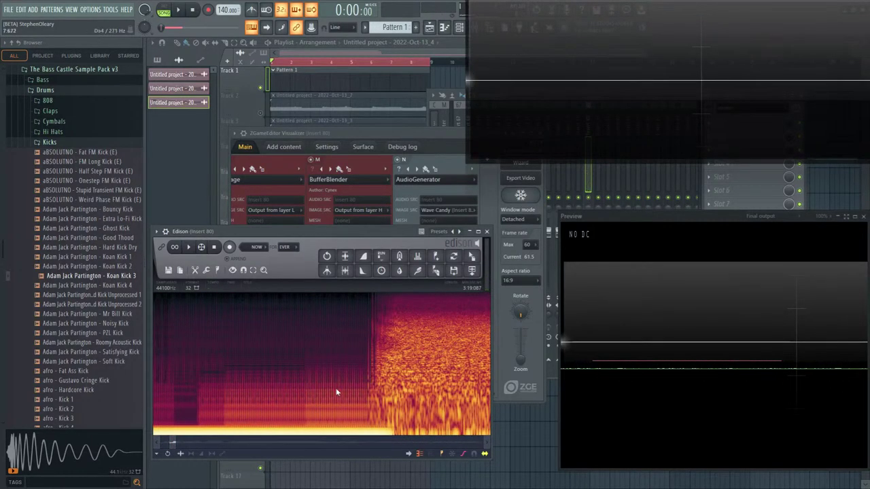
key(space)
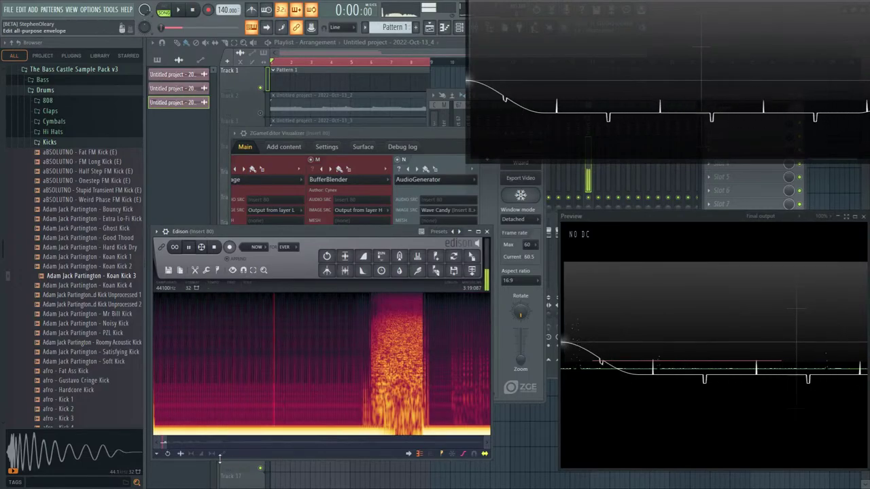
drag(165, 447, 376, 454)
key(space)
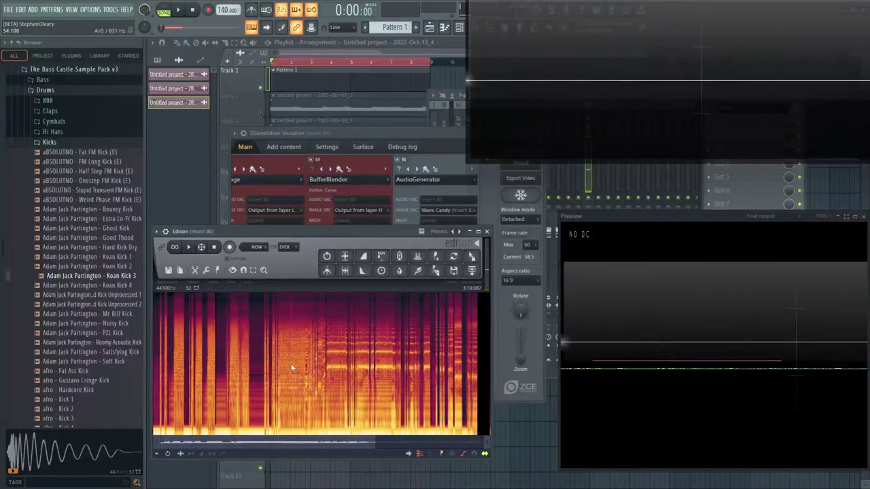
key(space)
scroll(300, 358, up, 2)
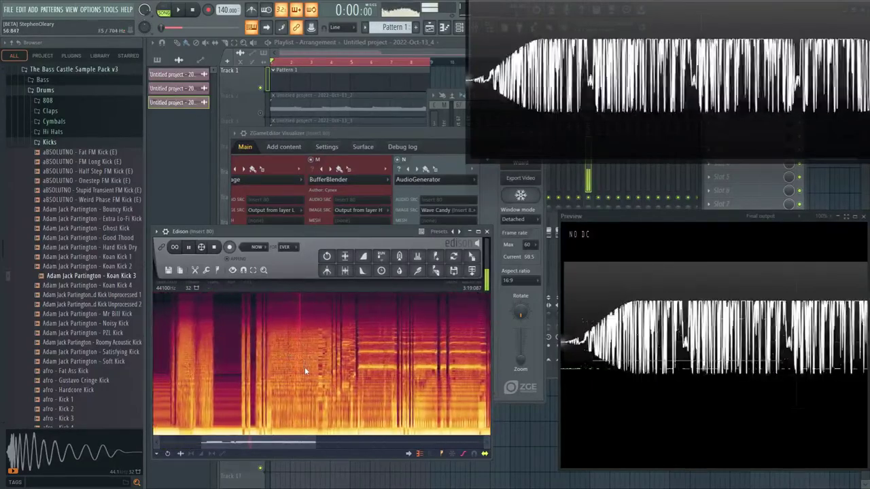
scroll(304, 367, down, 3)
key(space)
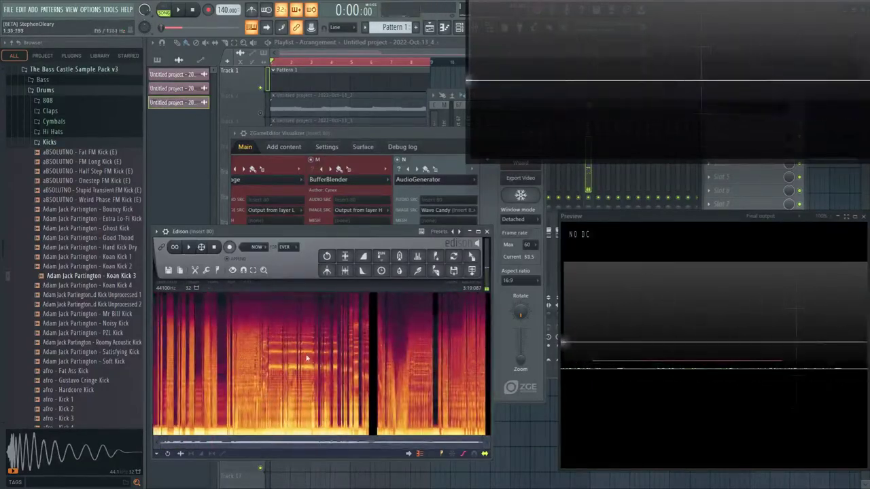
- Audition the recording around 1:35 and examine its spectrogram near 1:42 in close detail
scroll(273, 357, up, 2)
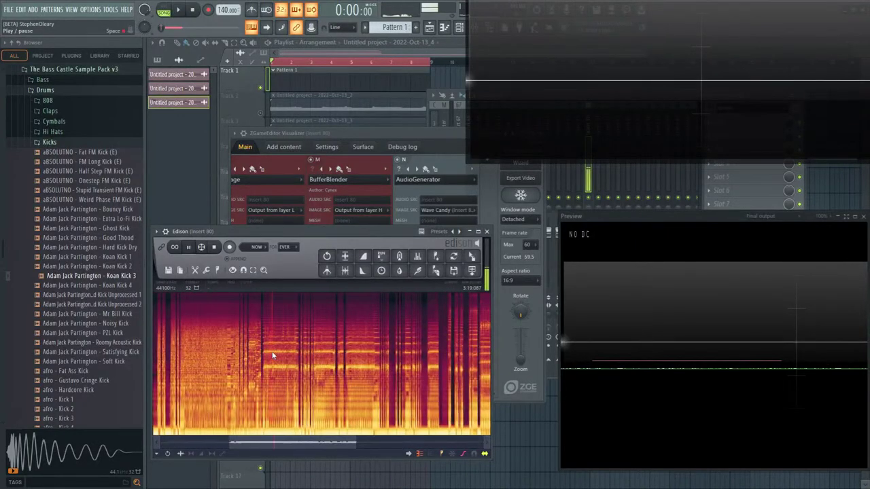
key(space)
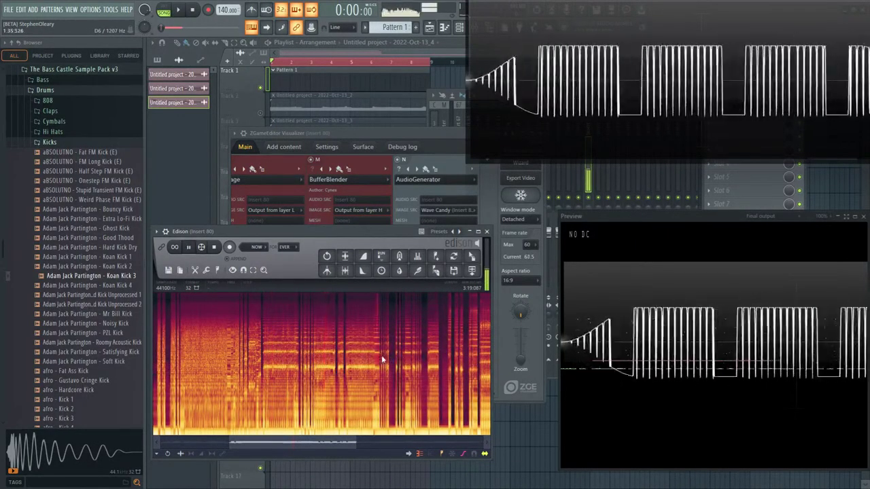
scroll(389, 383, up, 2)
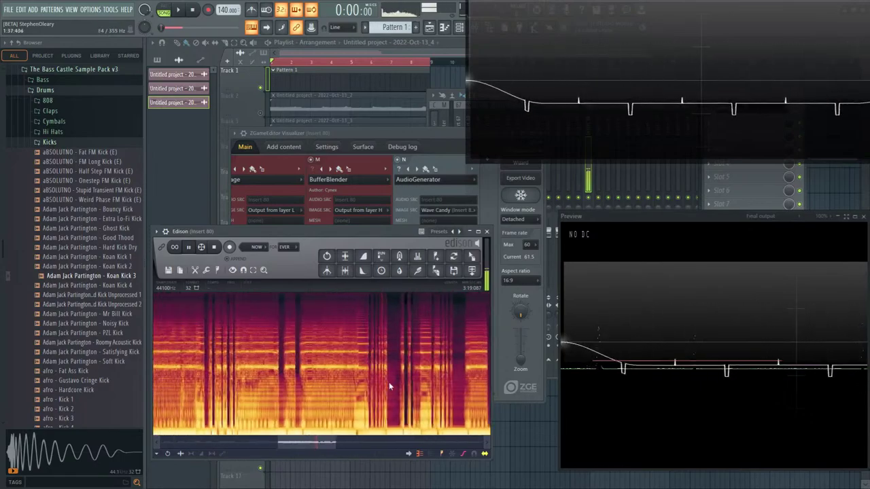
scroll(389, 386, up, 5)
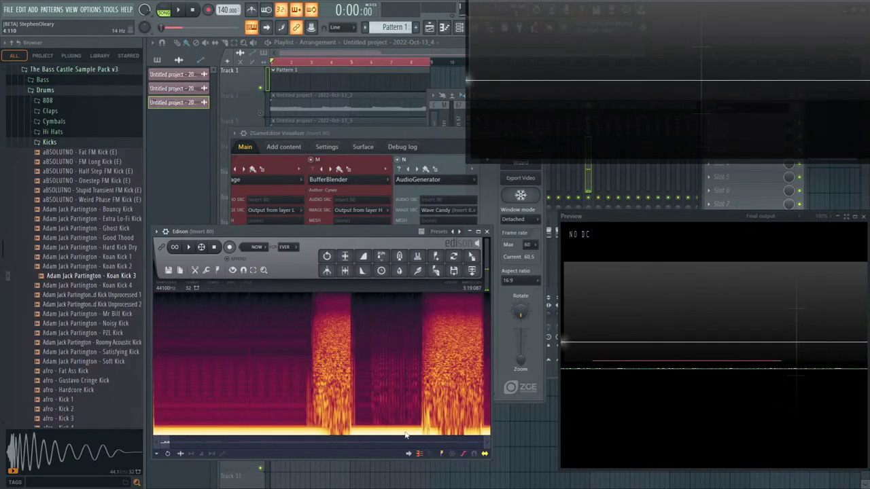
drag(160, 447, 426, 435)
scroll(387, 343, up, 6)
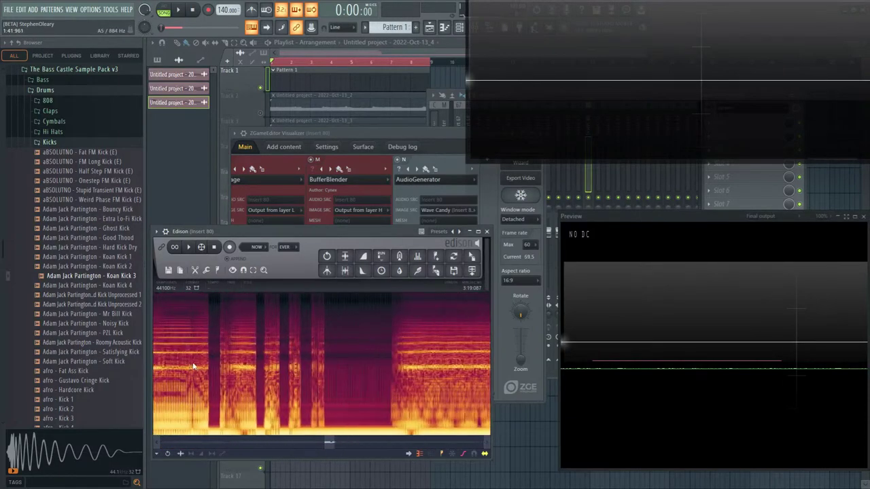
- Place the whole Edison recording in the playlist as an audio clip on Track 14
scroll(291, 342, down, 3)
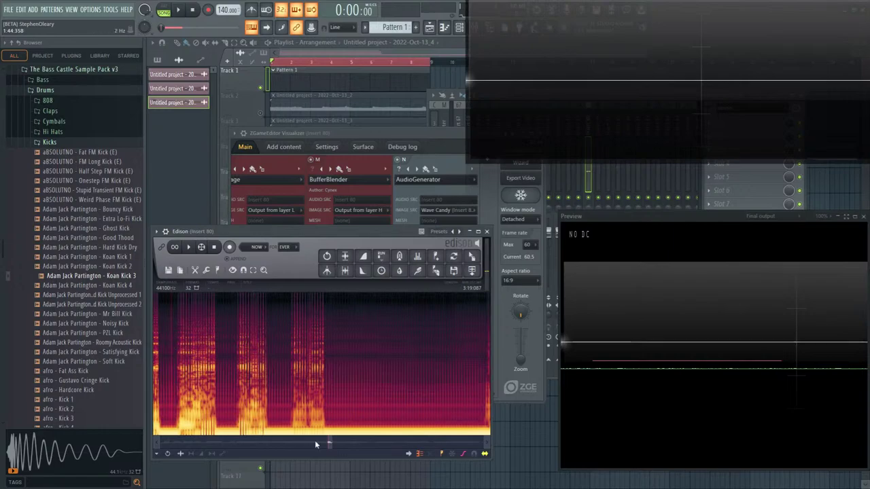
scroll(407, 380, down, 6)
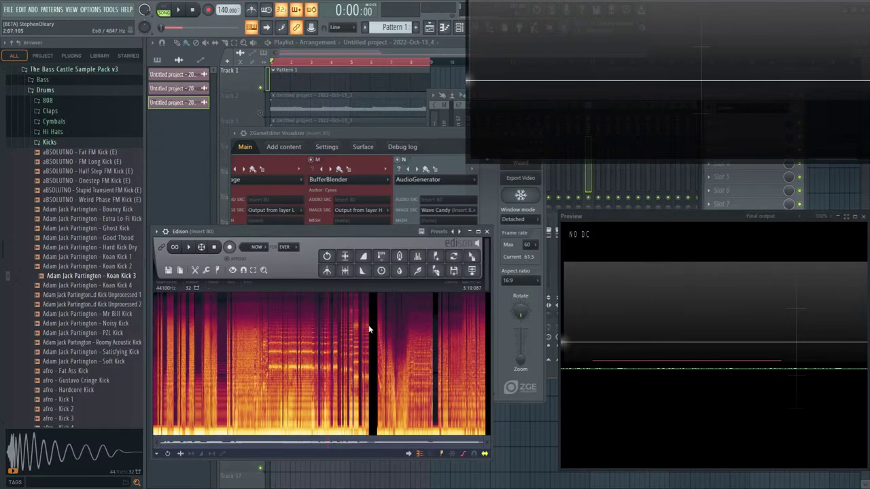
drag(369, 329, 509, 411)
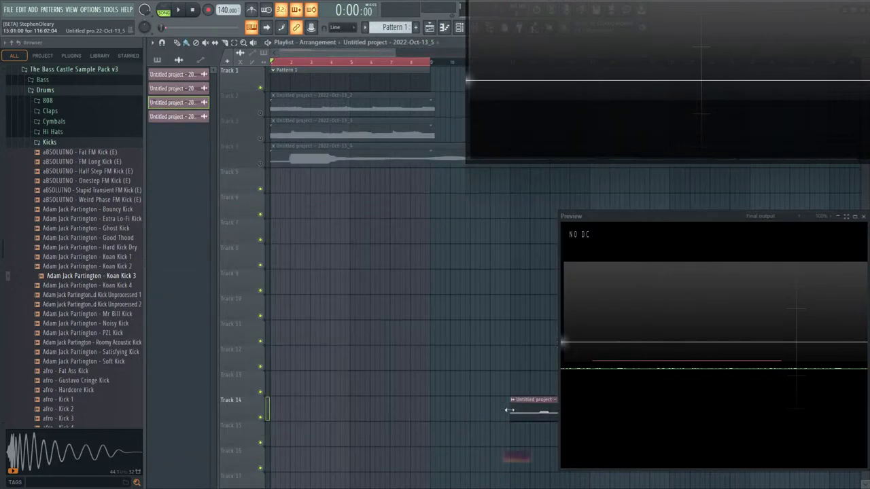
- Open the Track 4 audio clip in the audio editor and position the Edison window over the playlist
double_click(334, 157)
right_click(343, 306)
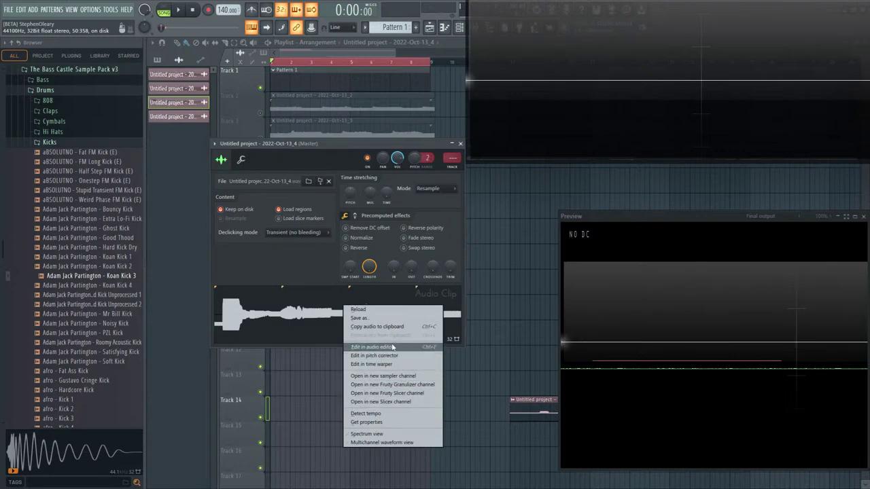
click(371, 346)
drag(358, 285, 436, 202)
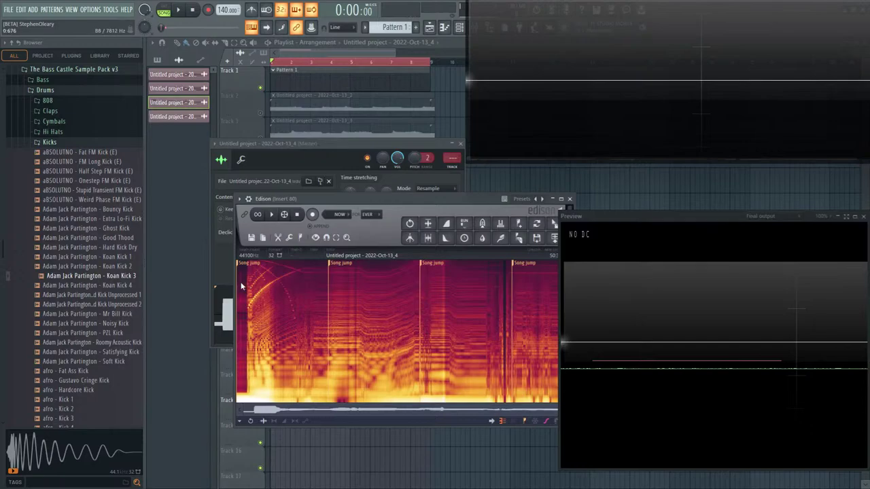
drag(319, 199, 252, 189)
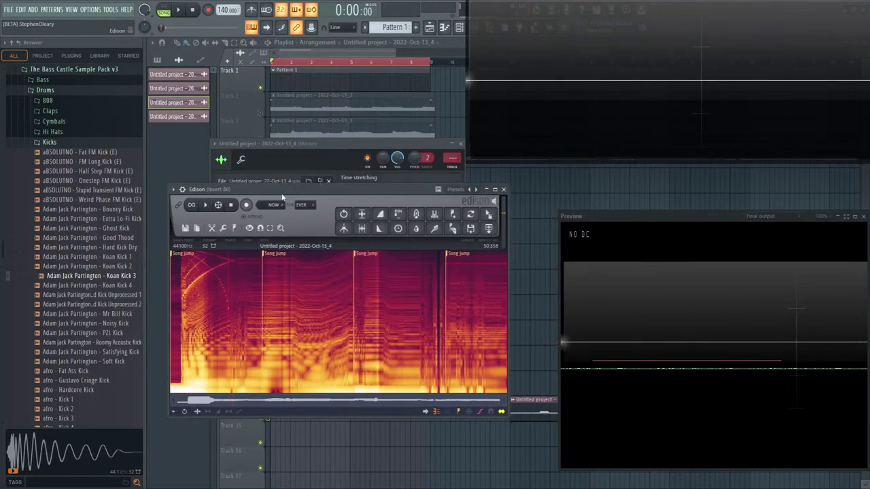
- Audition sections of the loaded clip and examine its spectrogram closely around the last Song jump marker
key(space)
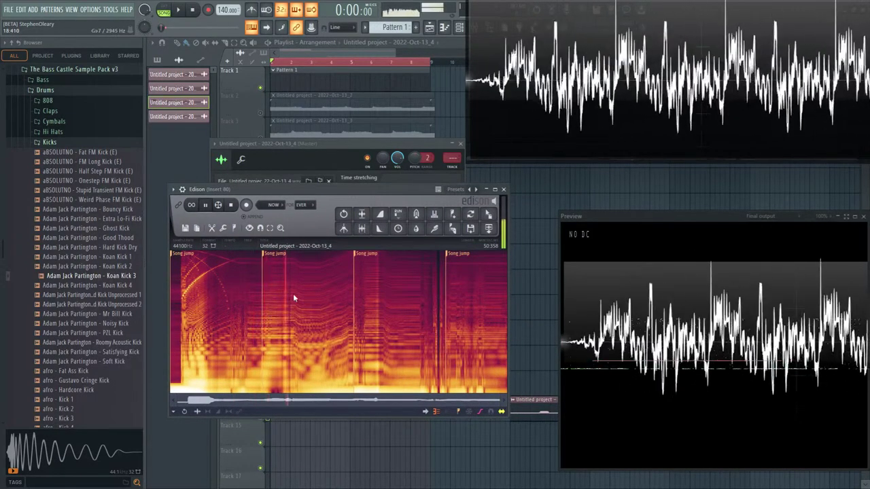
click(293, 294)
click(289, 290)
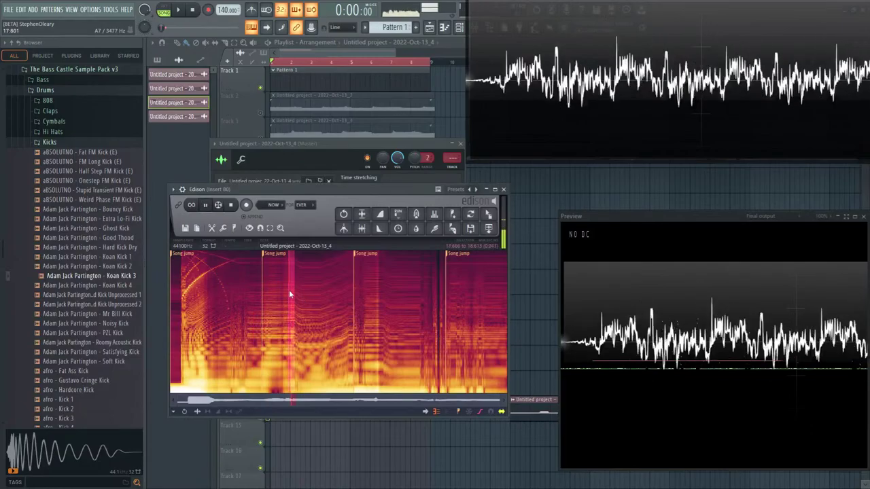
click(344, 318)
click(345, 310)
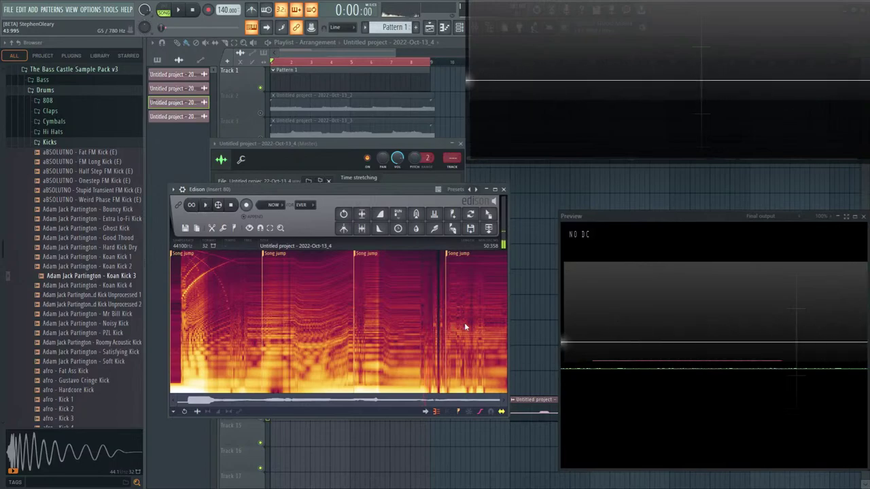
scroll(464, 322, up, 6)
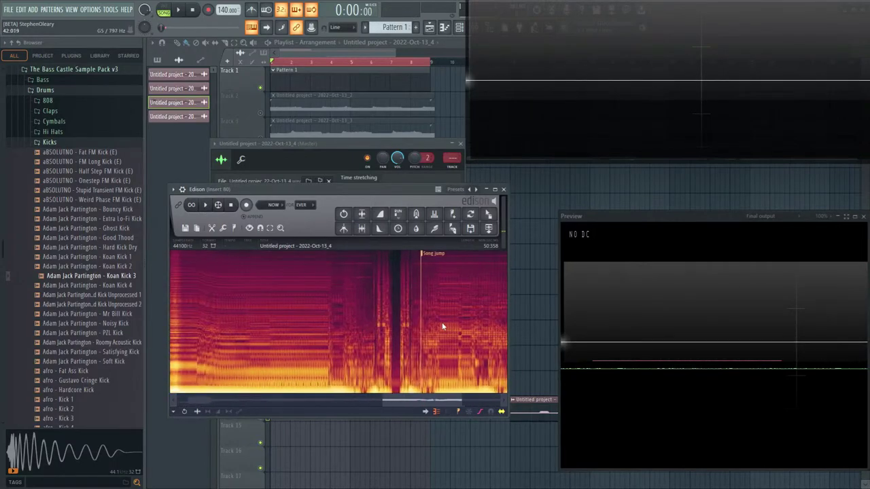
scroll(441, 322, up, 3)
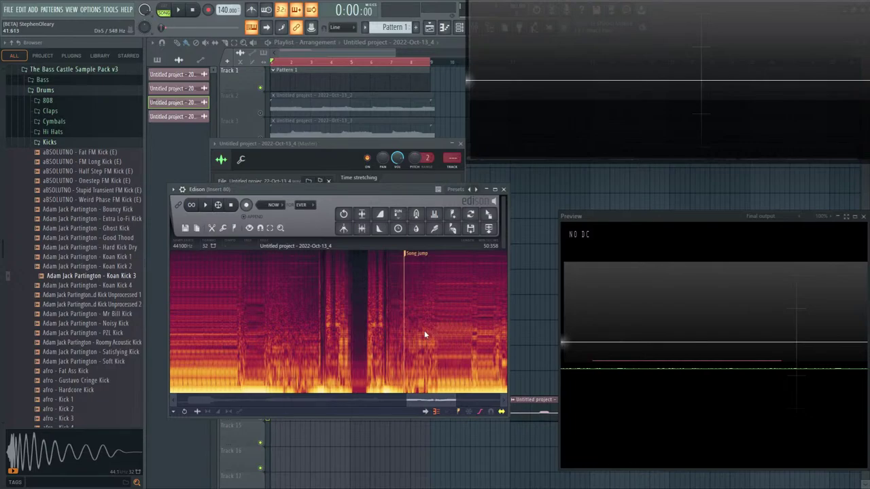
scroll(424, 330, up, 4)
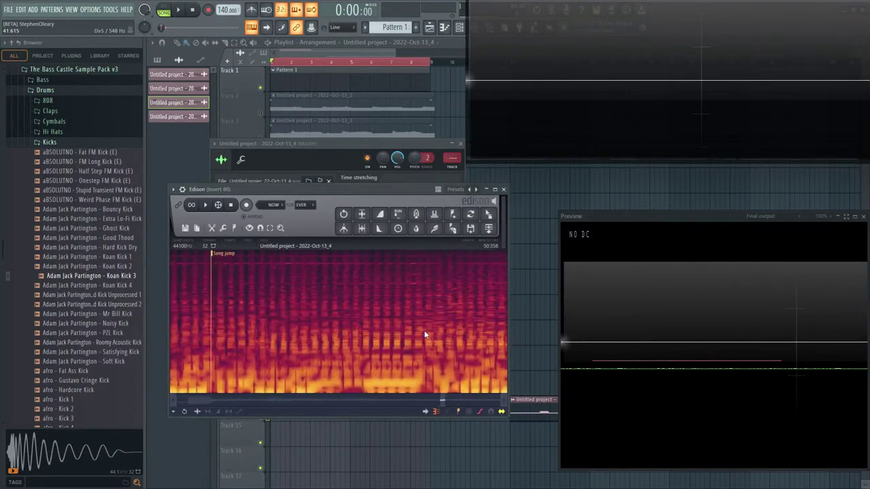
scroll(421, 330, up, 4)
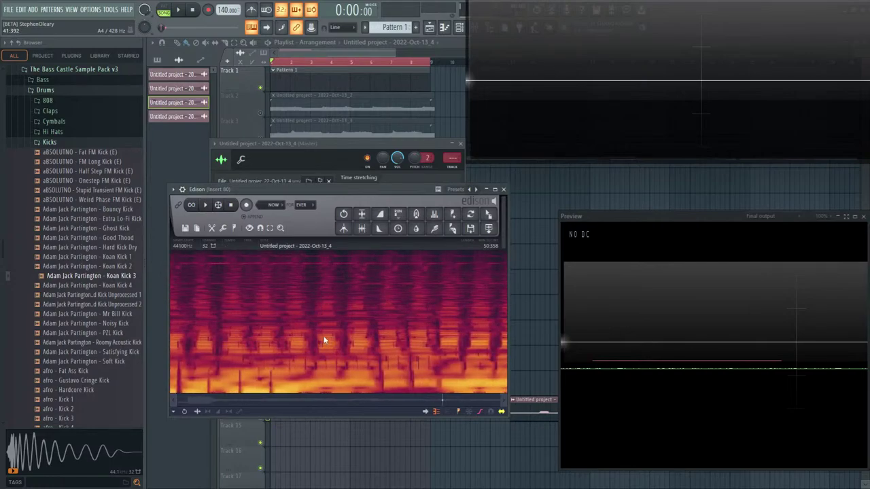
- Return to the playlist and move the newly placed recording from Track 14 to the start of Track 5
click(367, 128)
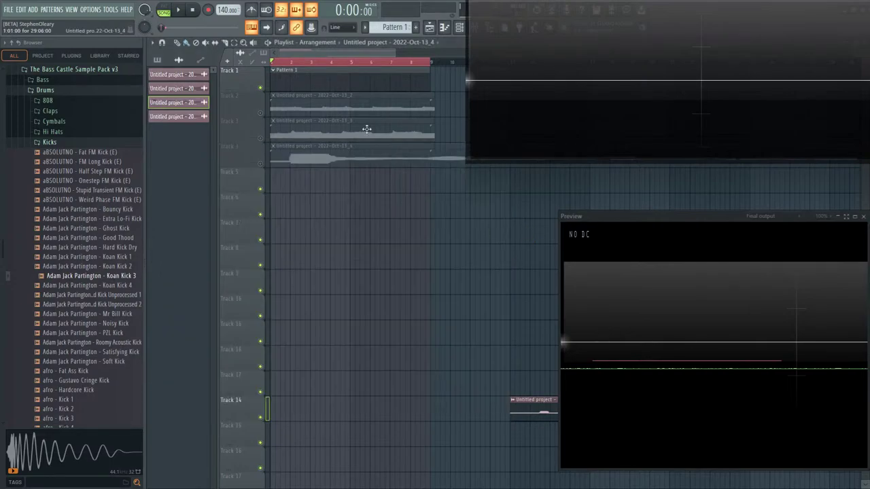
drag(521, 400, 280, 180)
- Solo Track 3 and play the song briefly to hear its audio clip
click(252, 139)
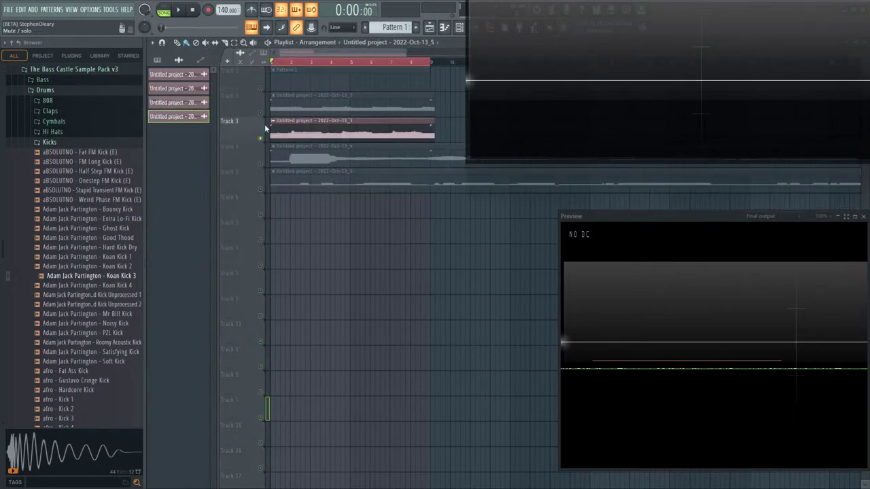
key(space)
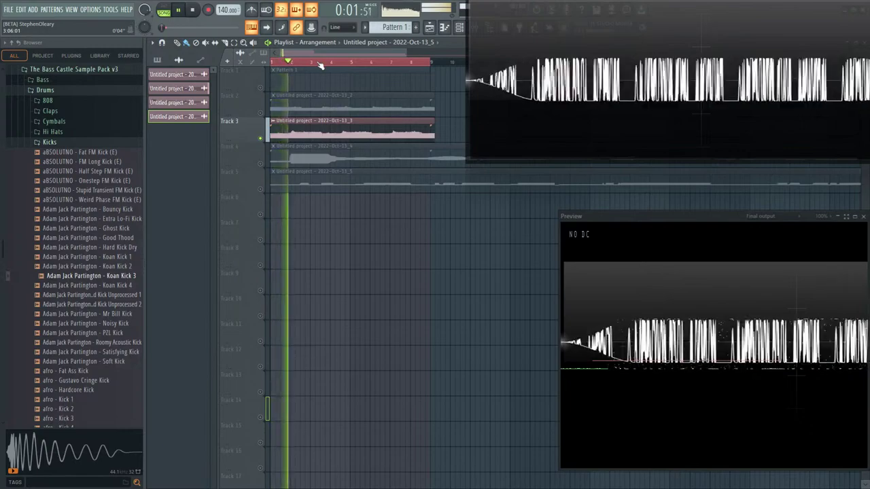
key(space)
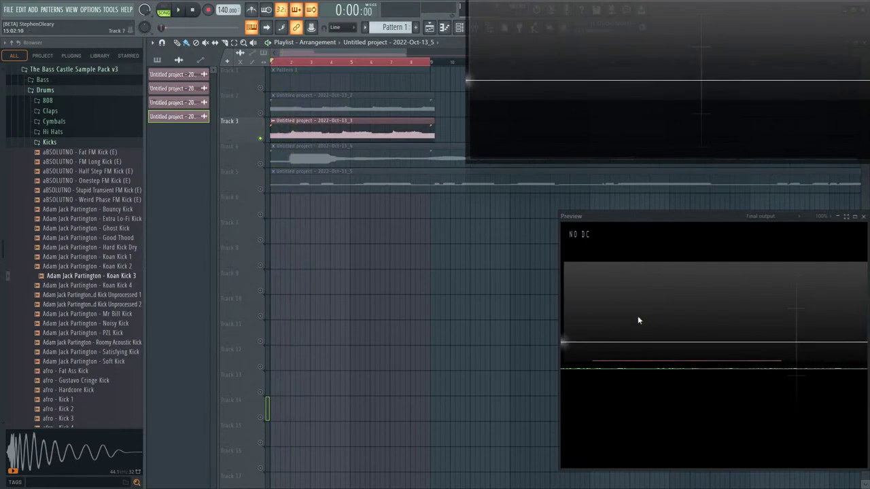
- Bring back the mixer and ZGameEditor Visualizer, and rearrange the Wave Candy and preview windows around them
drag(583, 87, 480, 293)
key(F9)
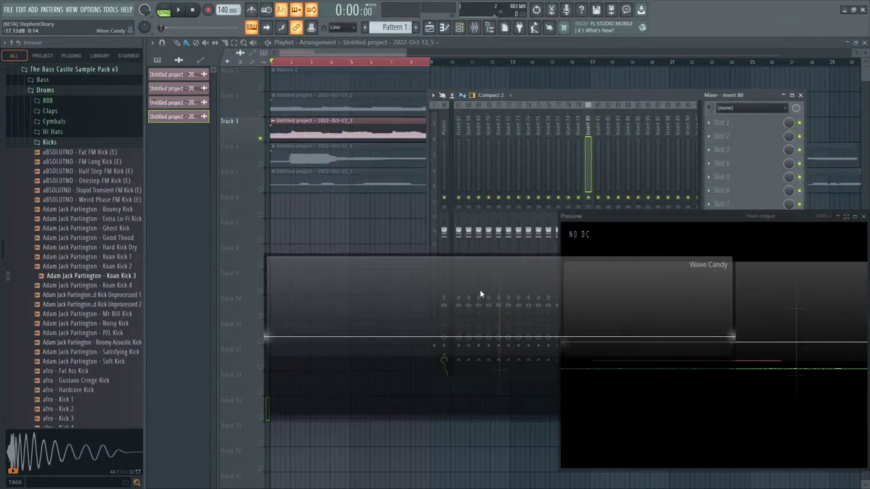
mouse_move(655, 216)
mouse_down()
mouse_move(587, 326)
mouse_move(474, 168)
mouse_move(652, 231)
mouse_up()
click(760, 218)
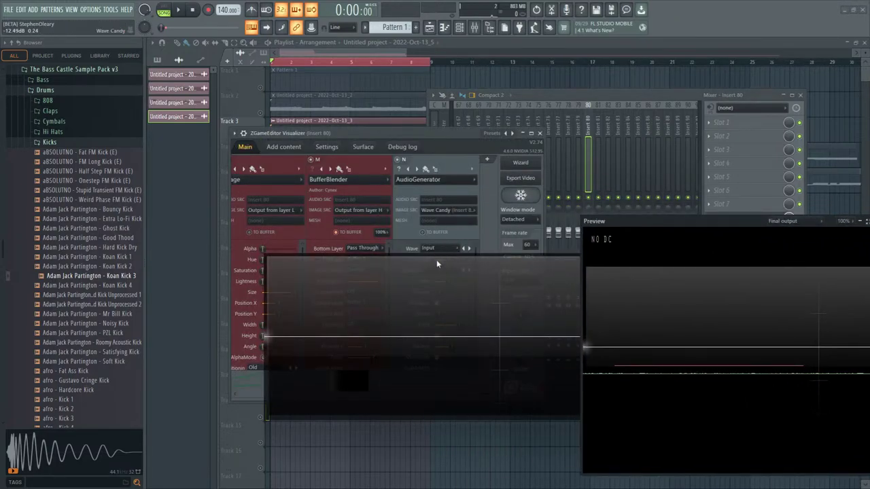
- Move the Wave Candy window clear of the visualizer's controls and delete the AudioGenerator layer, confirming the deletion
drag(437, 264, 488, 378)
click(472, 169)
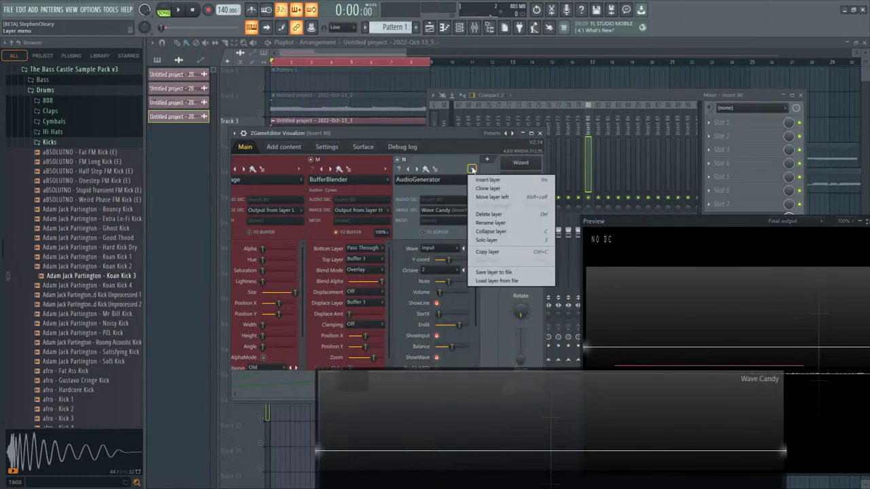
click(512, 215)
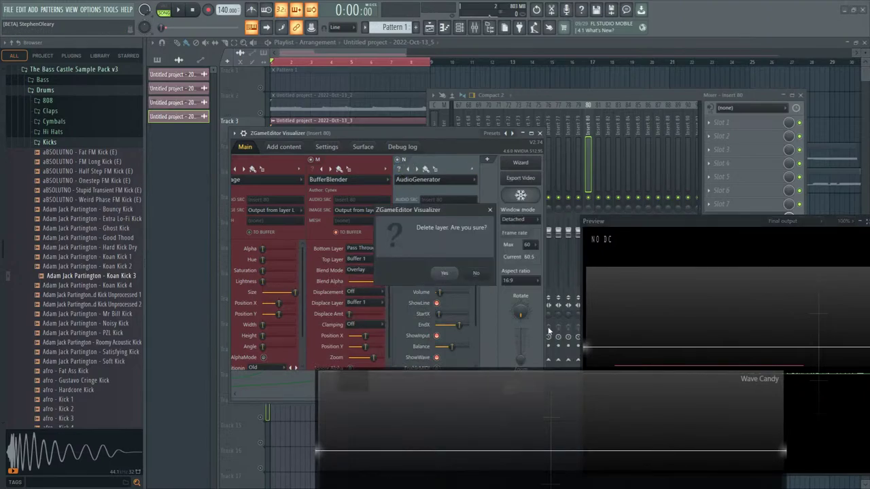
click(441, 274)
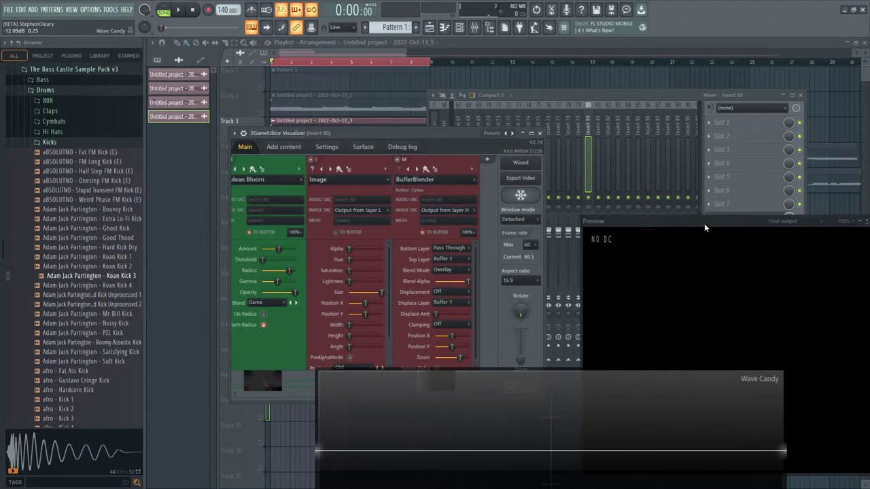
- Disable ZGameEditor Visualizer on Insert 80 and park the Wave Candy display in the unused space beside the toolbars
drag(704, 223, 377, 264)
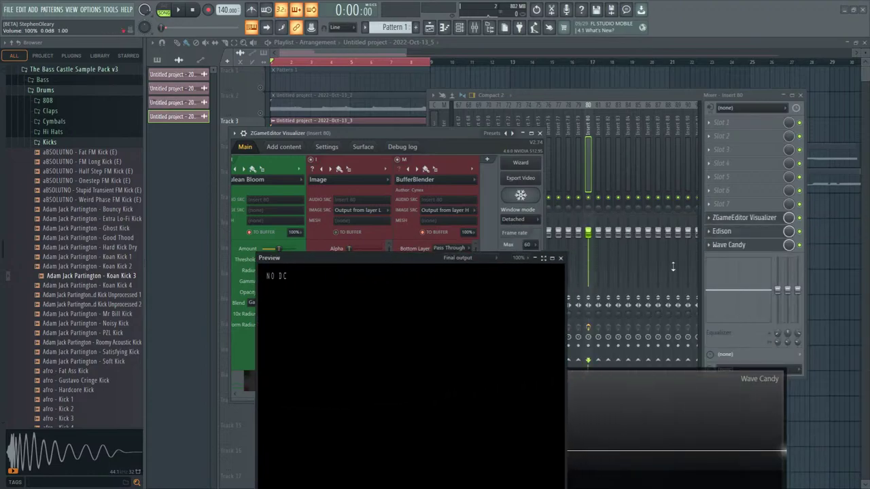
click(787, 231)
drag(772, 369, 561, 409)
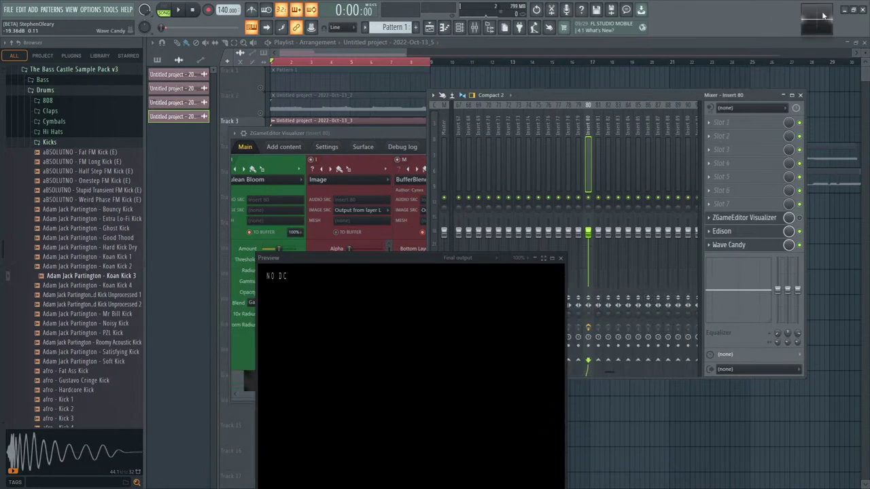
- Close the preview, ZGameEditor Visualizer and mixer windows to clear the playlist
click(560, 259)
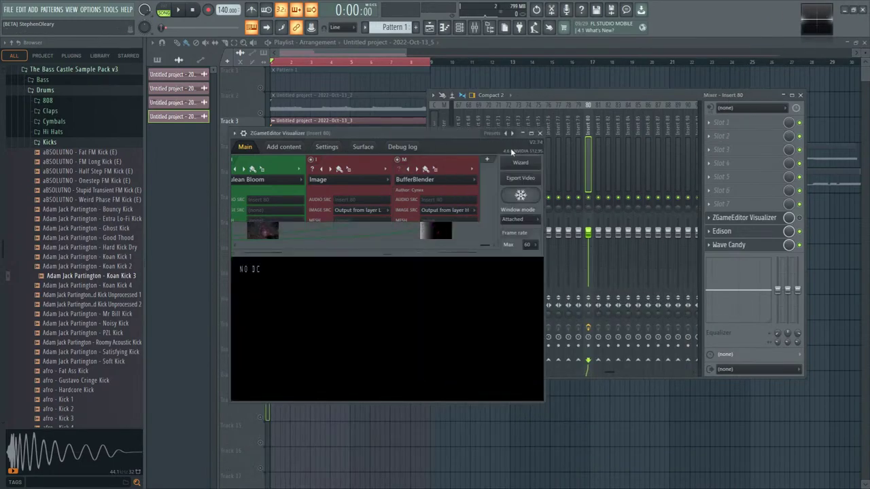
click(543, 133)
drag(583, 99, 584, 216)
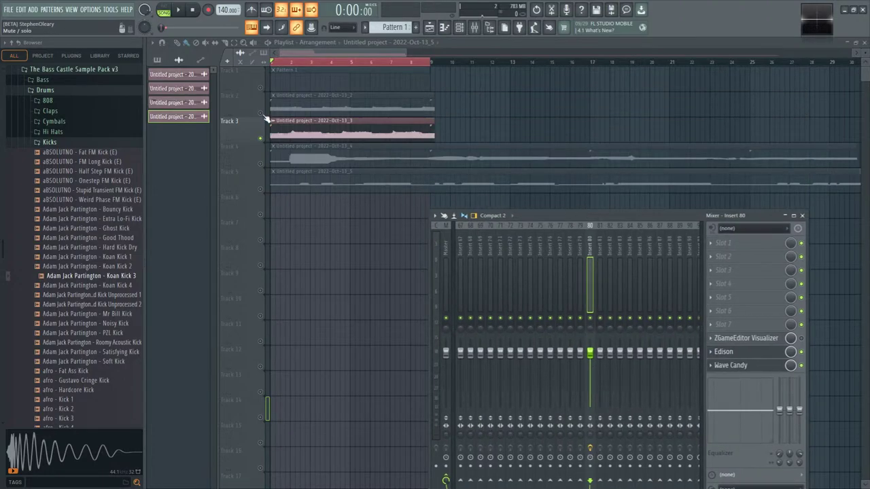
key(F9)
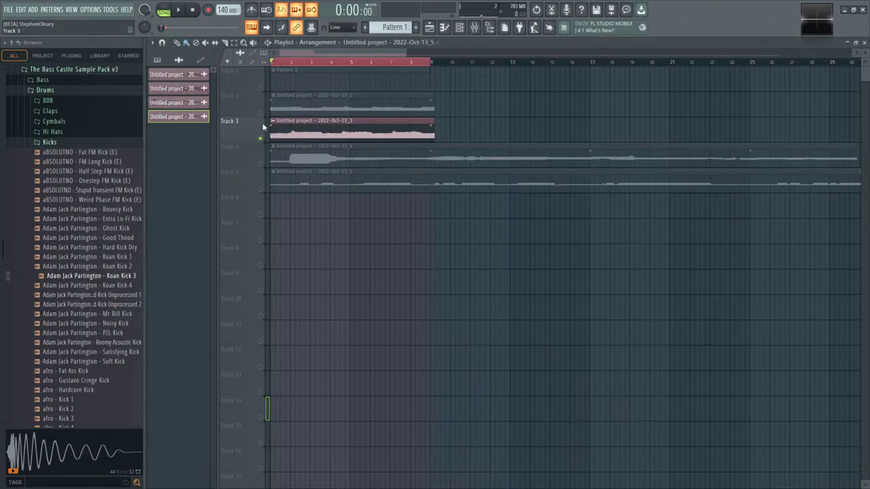
- Play the song to hear the Track 3 clip, scrubbing between about bars 2 and 7
key(space)
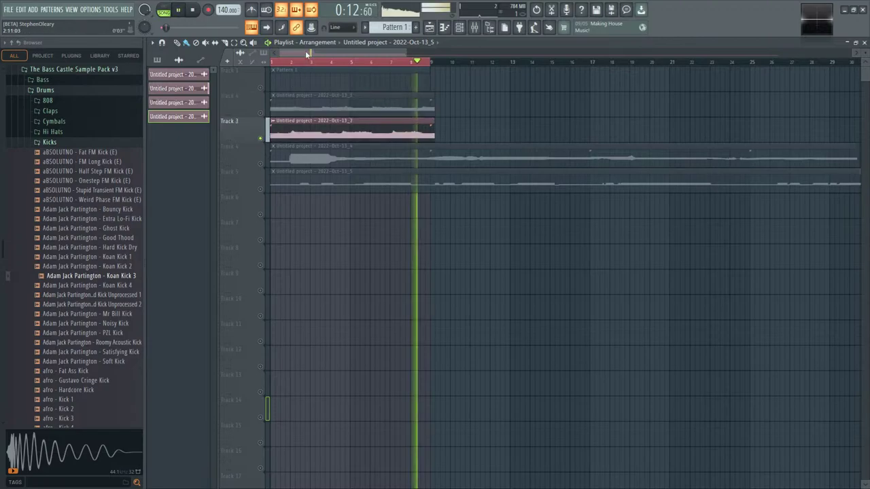
drag(305, 60, 399, 65)
key(space)
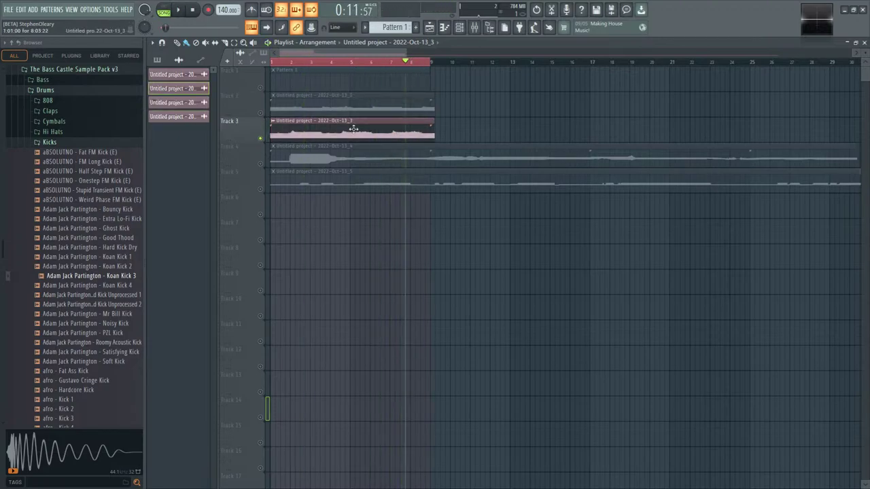
- Play the Track 3 clip from about bar 2 while adjusting its pitch range and pitch in its channel settings, and mute the track
double_click(349, 130)
click(304, 63)
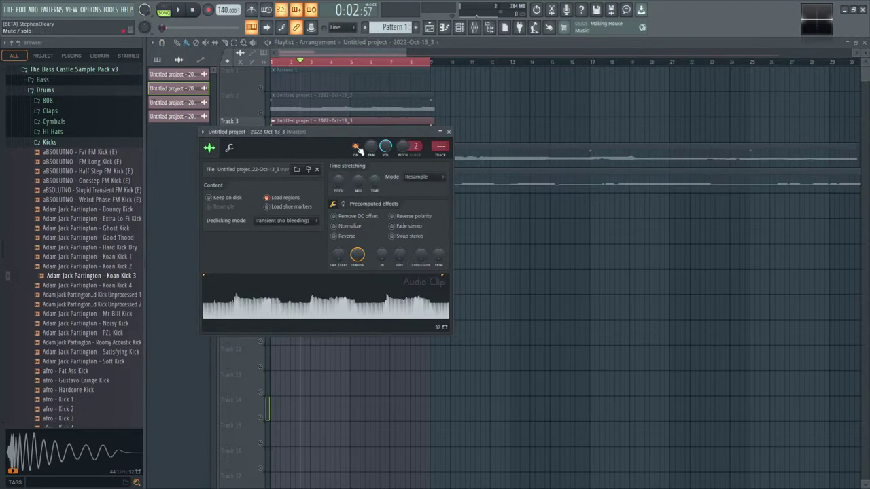
key(space)
drag(416, 147, 415, 237)
drag(402, 204, 401, 152)
key(space)
click(449, 132)
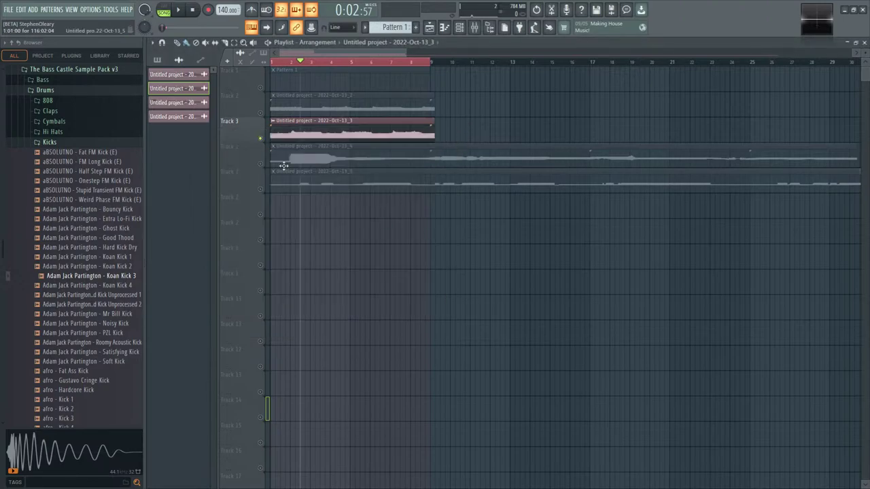
click(260, 139)
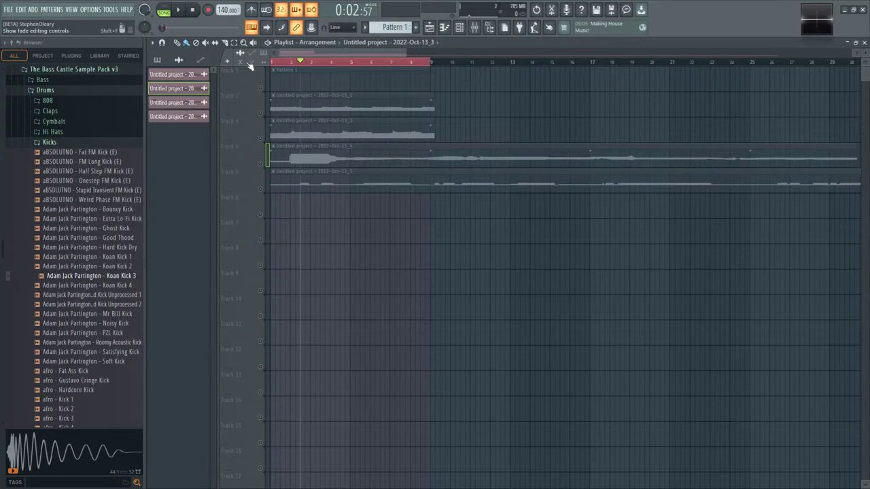
- Show the Unsorted channels in the channel rack and delete the Harmor channel
click(466, 29)
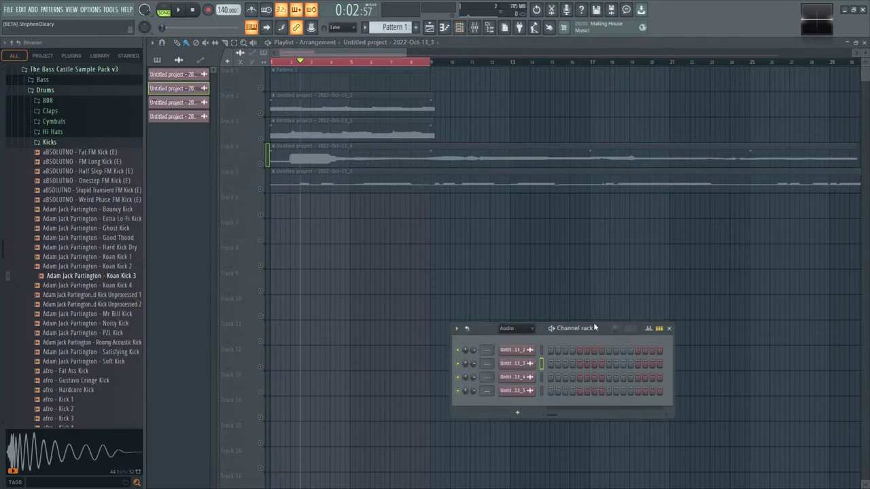
drag(594, 328, 537, 213)
click(459, 212)
click(458, 242)
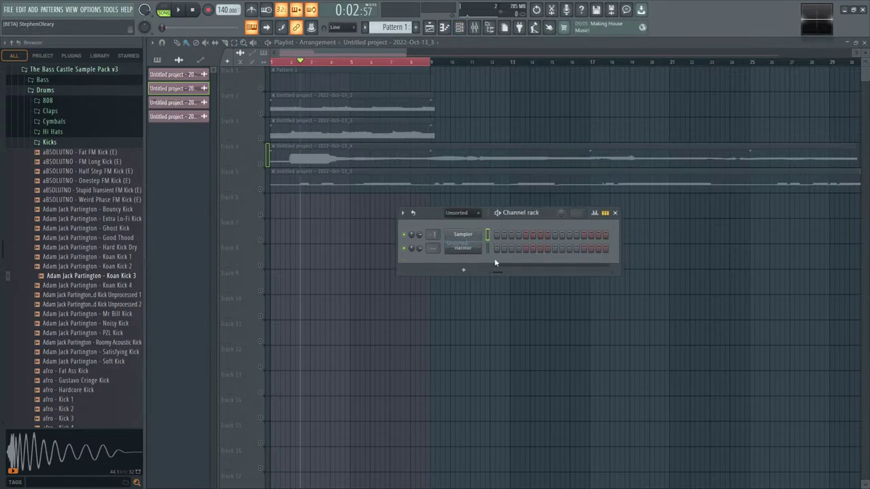
click(472, 247)
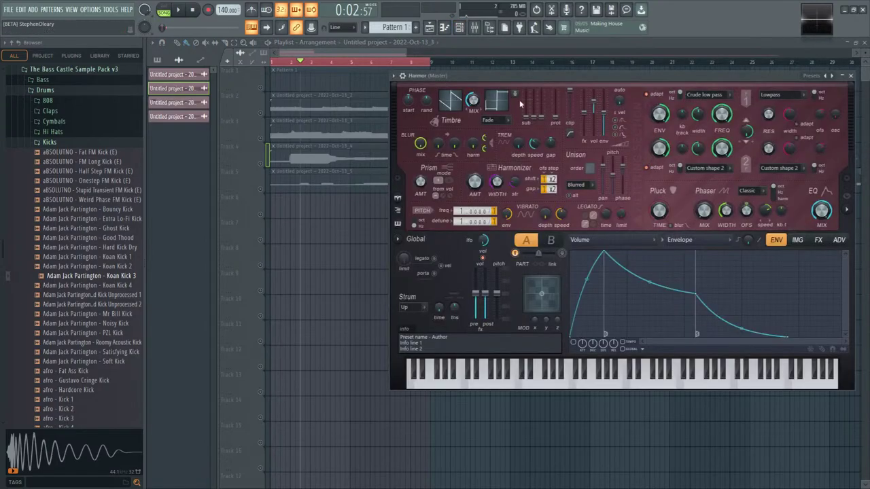
drag(519, 75, 214, 331)
right_click(479, 246)
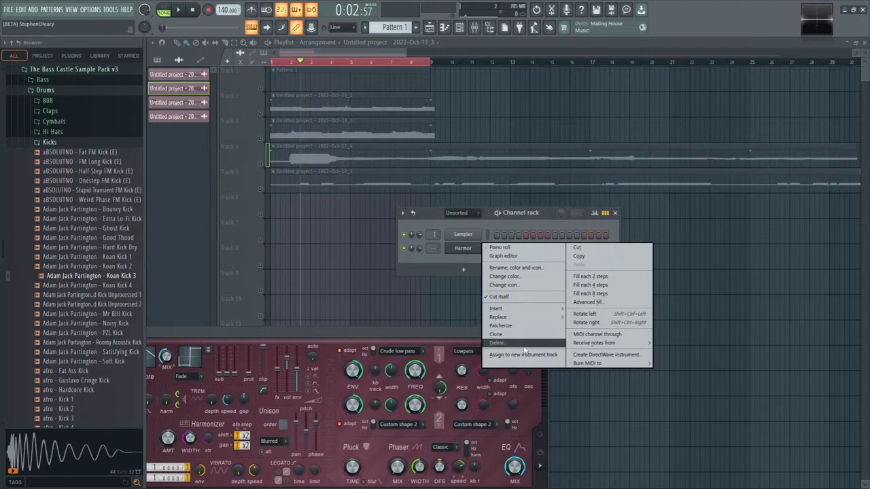
click(524, 344)
click(467, 276)
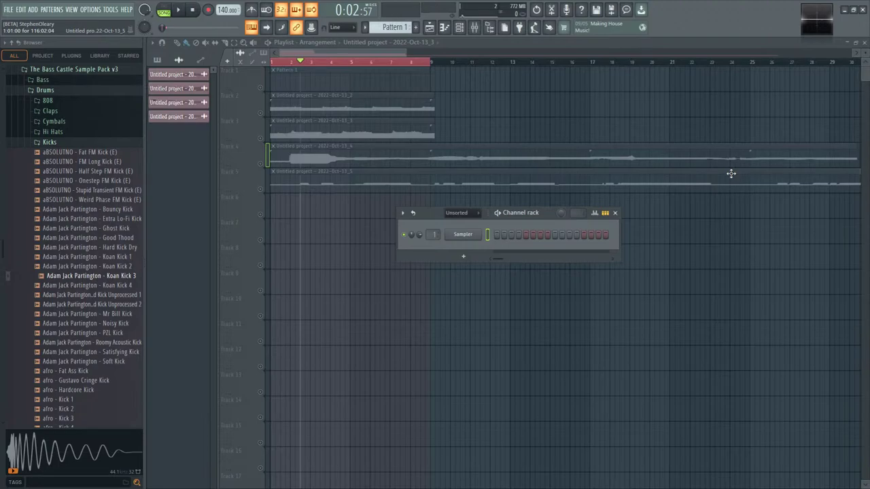
drag(548, 213, 547, 222)
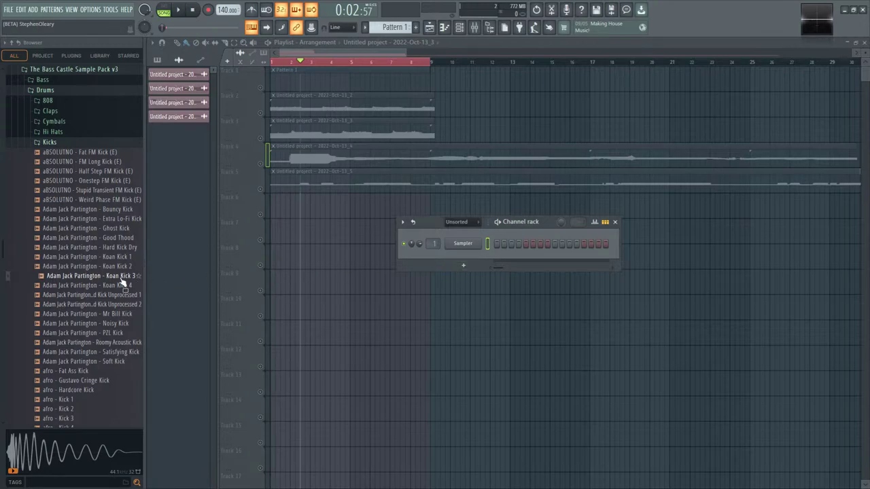
- Audition kick samples in the Kicks folder, working upward from Koan Kick 1 to Fat FM Kick
click(99, 256)
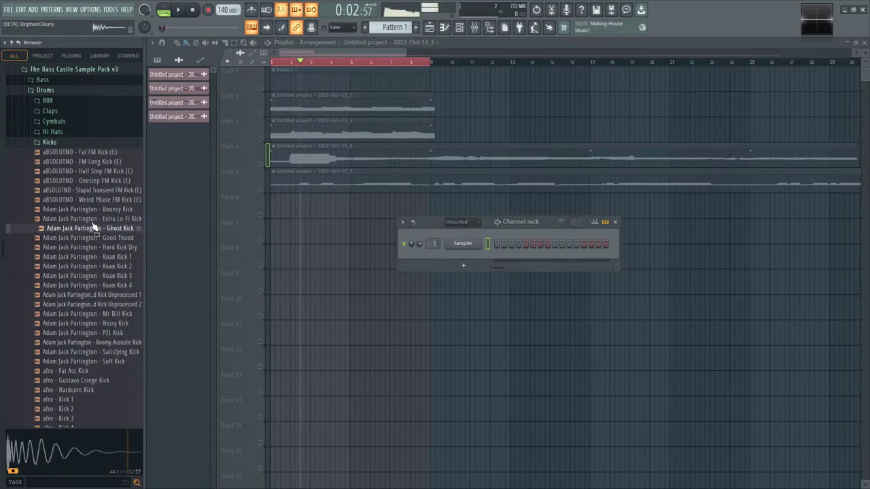
click(93, 209)
click(95, 228)
click(88, 199)
click(87, 171)
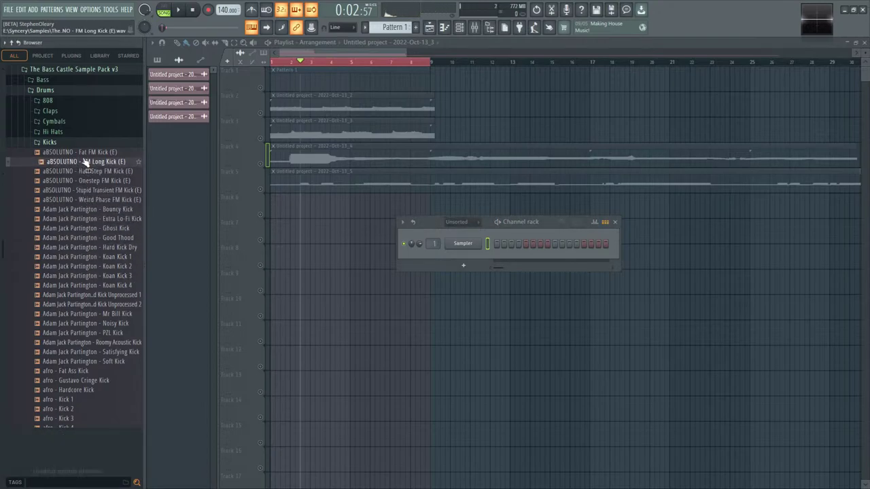
click(85, 152)
- Audition and compare the PZL, Roomy Acoustic, Satisfying, Noisy and Mr Bill kick samples
click(99, 333)
click(97, 342)
click(95, 352)
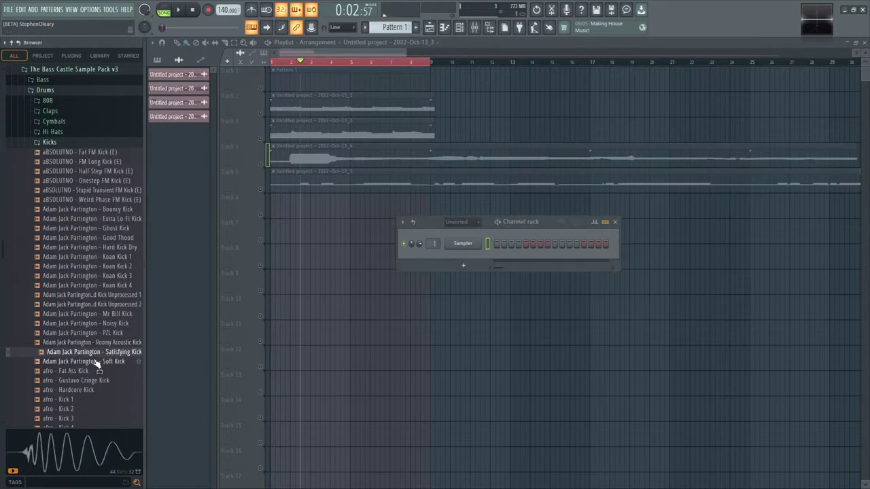
click(95, 342)
click(97, 333)
click(97, 324)
click(95, 314)
click(96, 333)
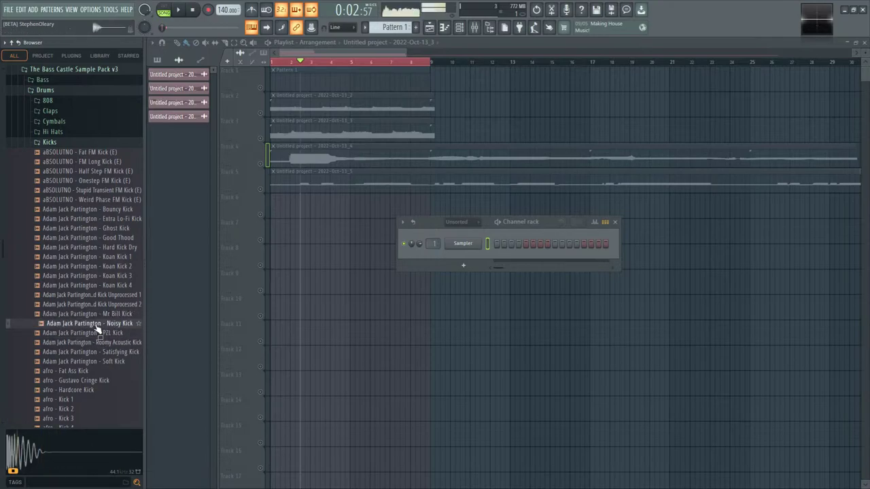
- Audition the kick samples from Satisfying Kick down through the first afro kicks to afro - Kick 1
click(95, 352)
click(92, 371)
click(89, 381)
click(88, 390)
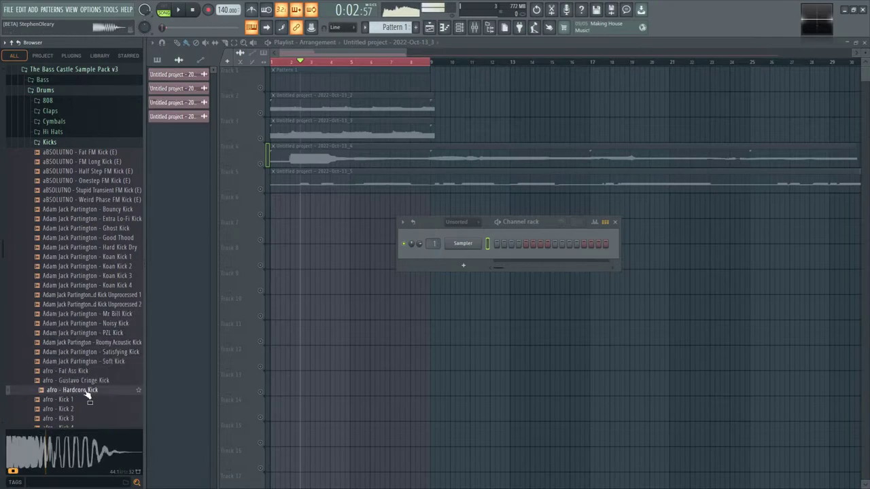
click(87, 400)
- Audition afro - Kick 3, afro - Kick 4 and the Ardura kicks further down the Kicks folder
scroll(87, 306, down, 5)
click(80, 248)
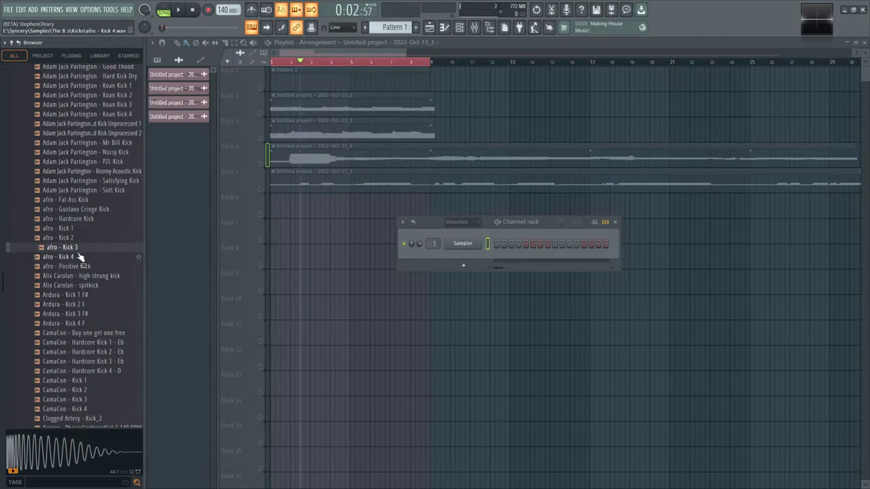
click(81, 257)
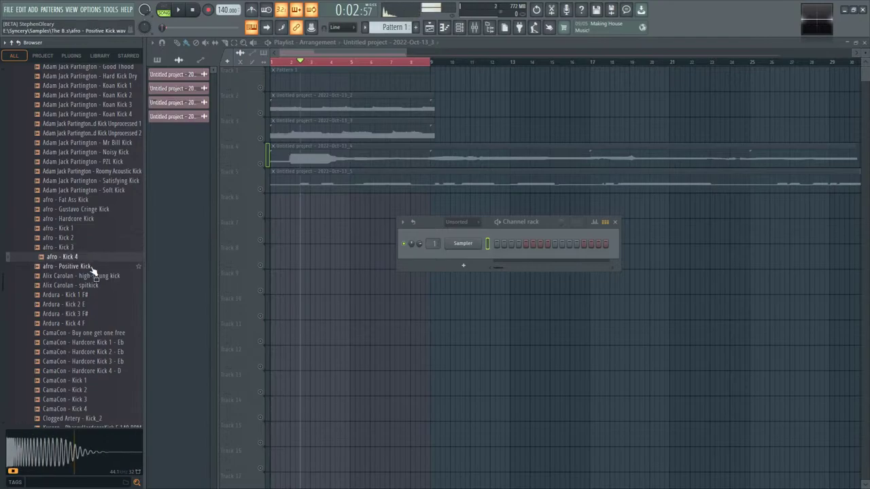
click(105, 304)
click(102, 324)
click(102, 314)
- Compare the numbered afro kicks 1 to 4 with the afro Hardcore and Gustavo Cringe kicks
click(90, 238)
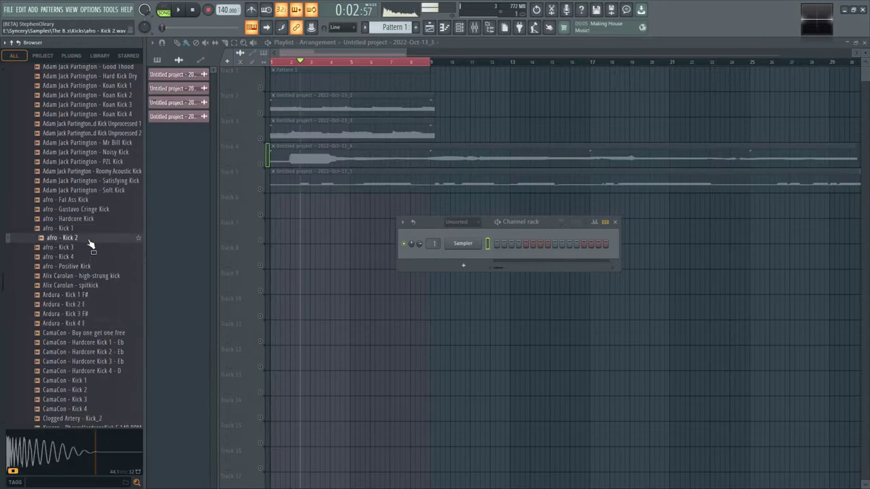
click(87, 248)
click(86, 229)
click(86, 257)
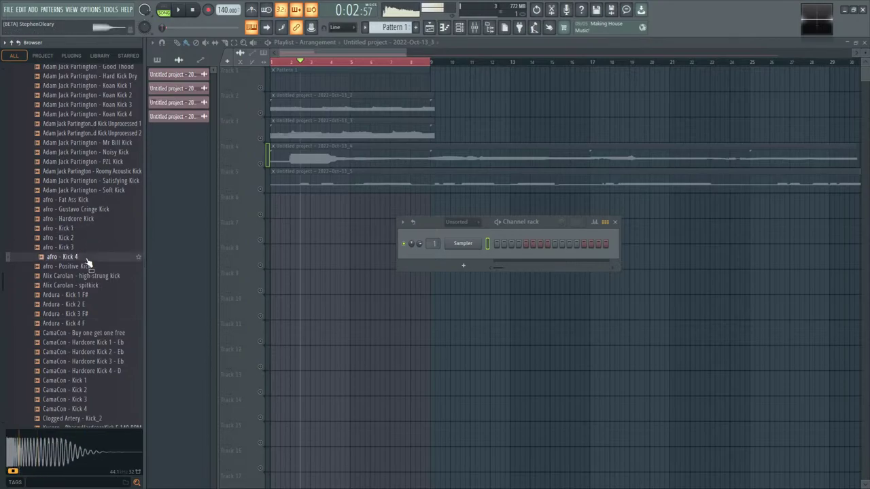
click(86, 248)
click(85, 201)
click(87, 238)
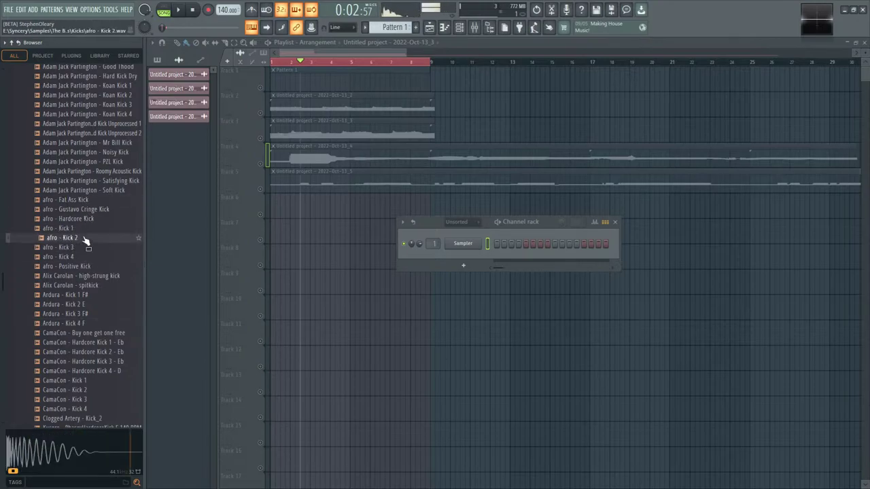
click(87, 229)
click(87, 218)
click(87, 210)
click(87, 247)
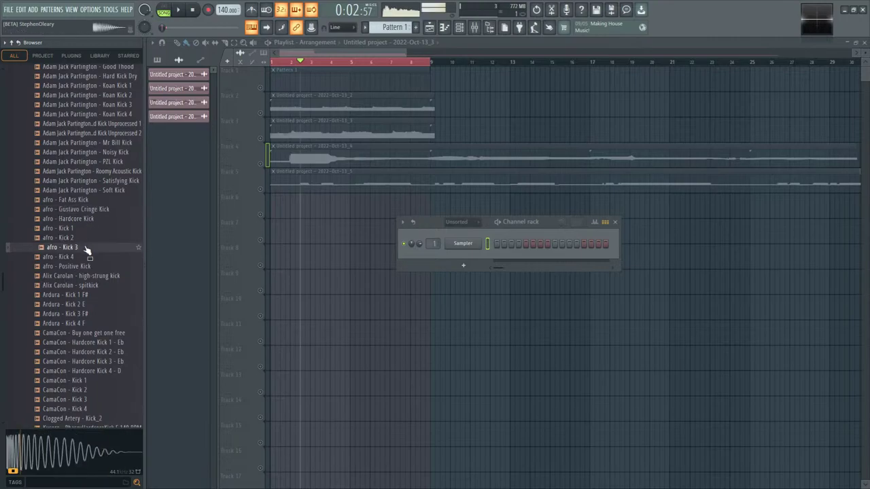
- Replay afro kicks 2 to 4 and load afro - Kick 3 into a new Sampler channel
click(84, 238)
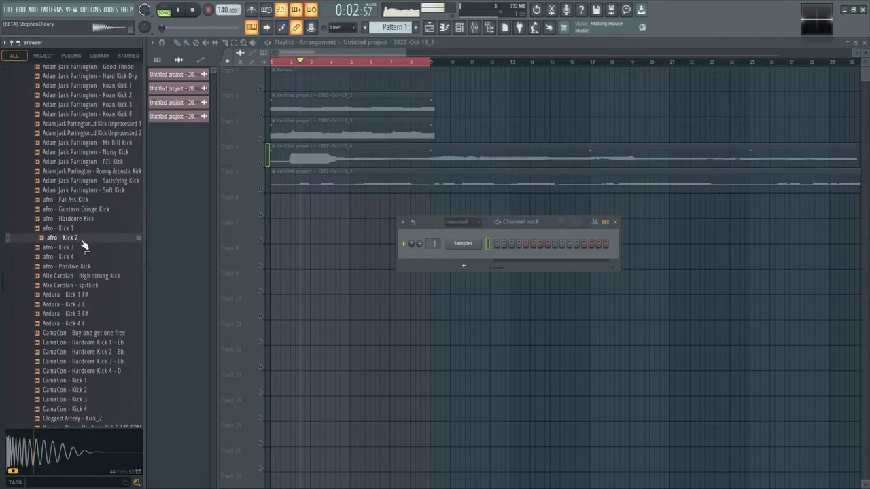
click(84, 248)
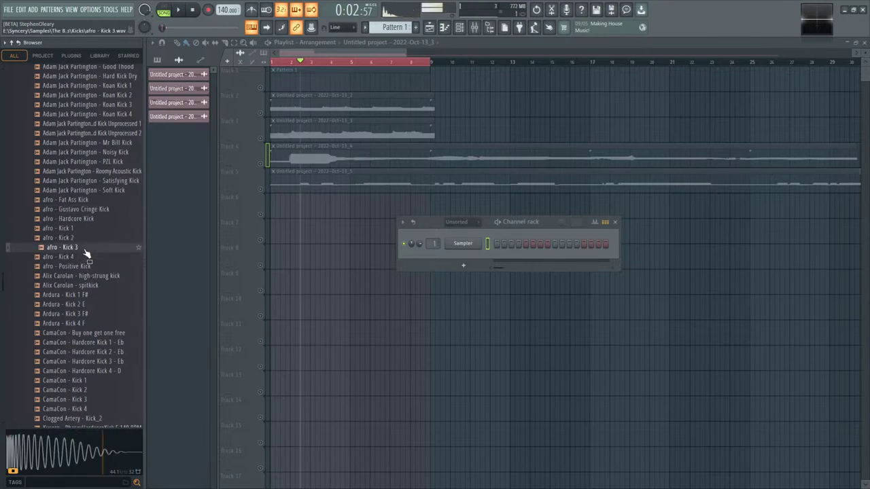
click(85, 257)
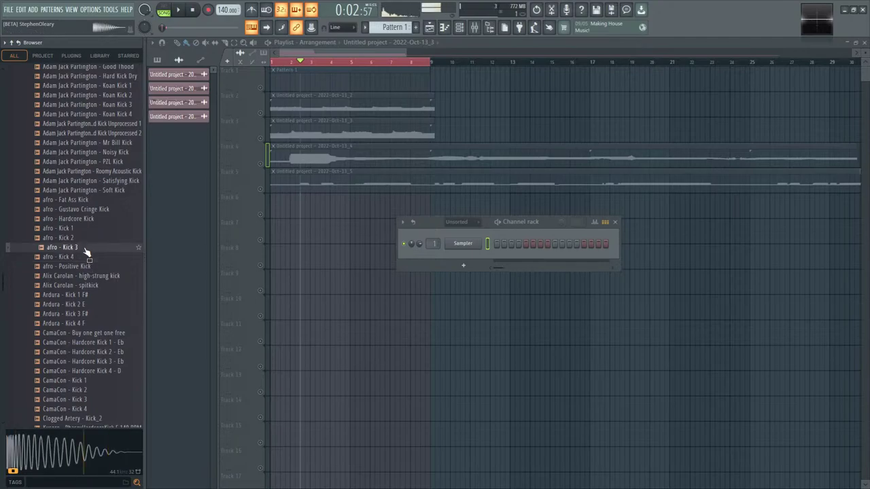
right_click(87, 259)
click(103, 264)
- Audition the kick samples that follow, from afro - Positive Kick down to the Ardura kicks
click(94, 268)
click(92, 276)
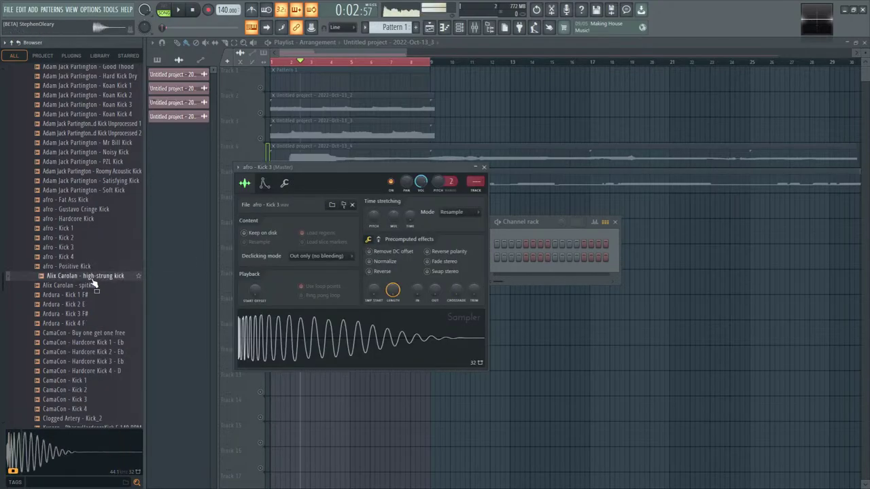
click(90, 285)
click(90, 295)
click(91, 304)
click(95, 313)
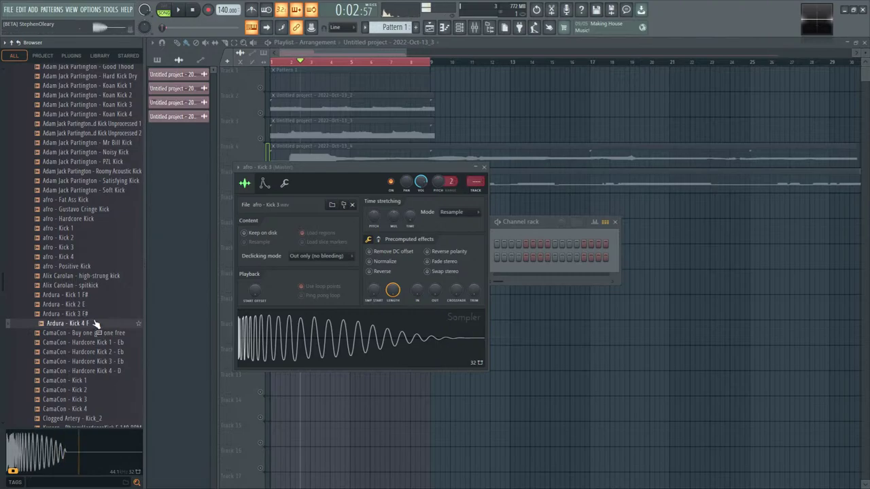
- Audition Ardura - Kick 3 F# and load it into a new Sampler channel
click(95, 316)
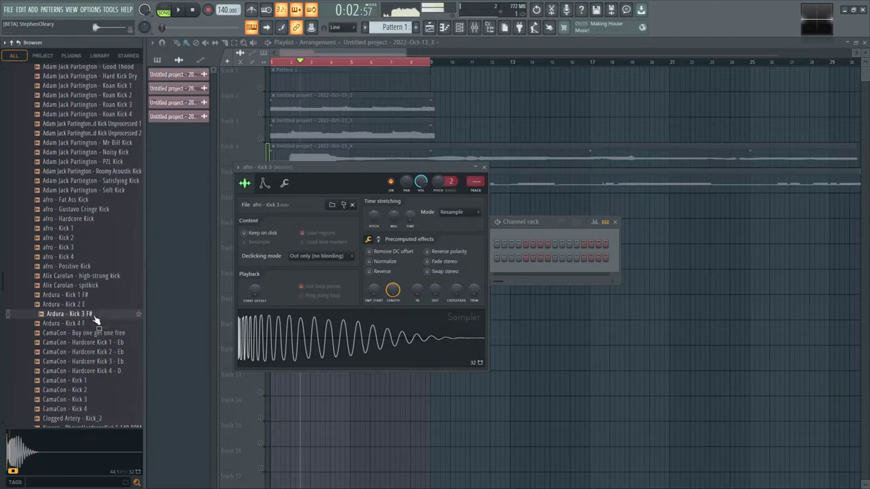
right_click(95, 319)
click(109, 329)
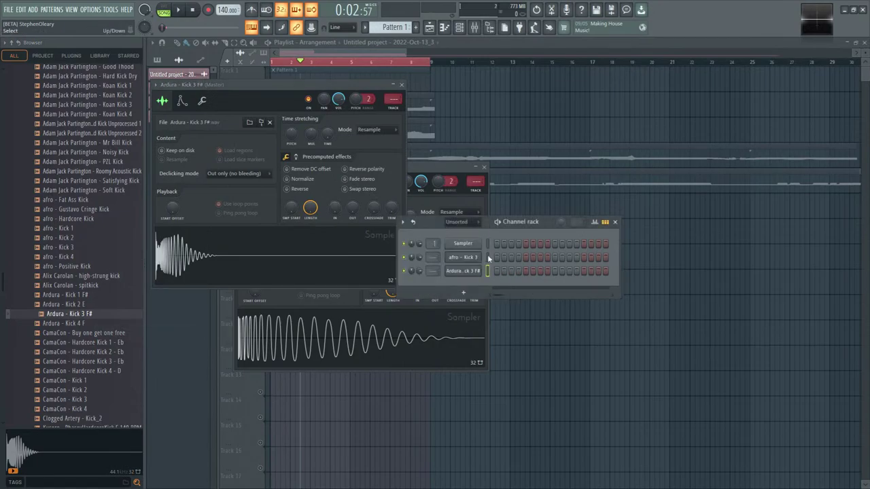
- Shorten the afro - Kick 3 sample's length to about 5% and raise its fade-out and trim, keeping only the kick's attack
click(474, 332)
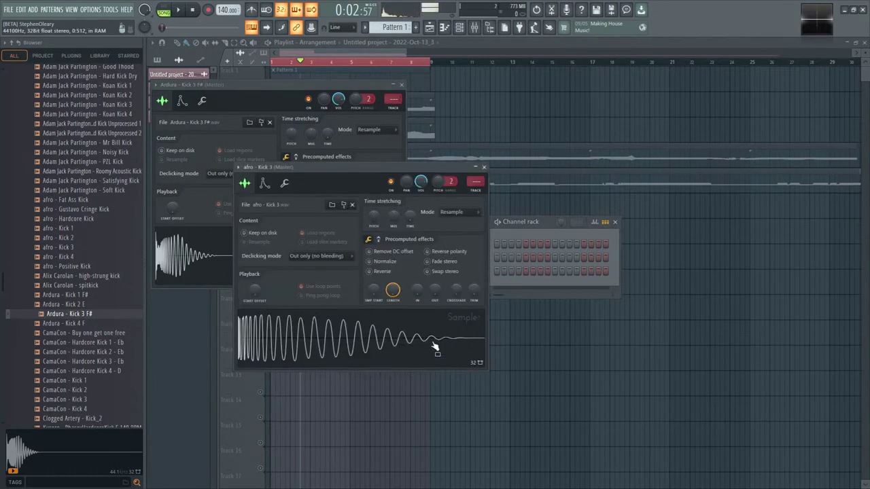
drag(433, 292, 403, 346)
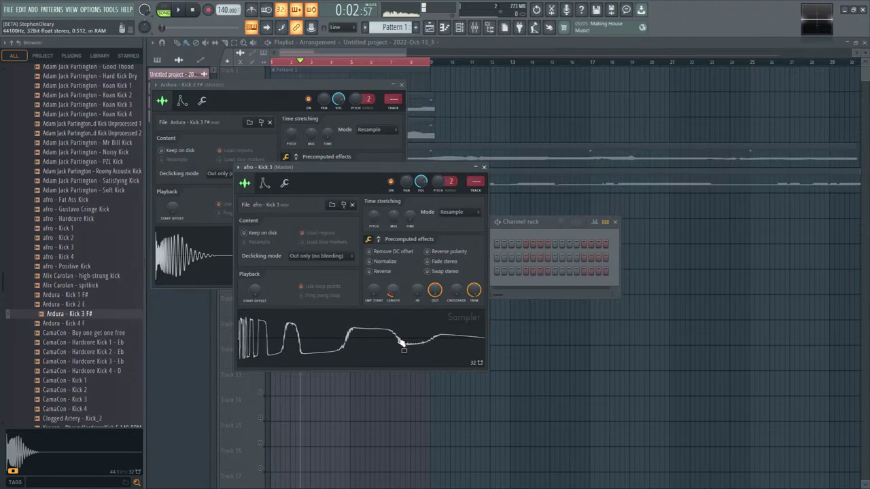
scroll(392, 294, down, 3)
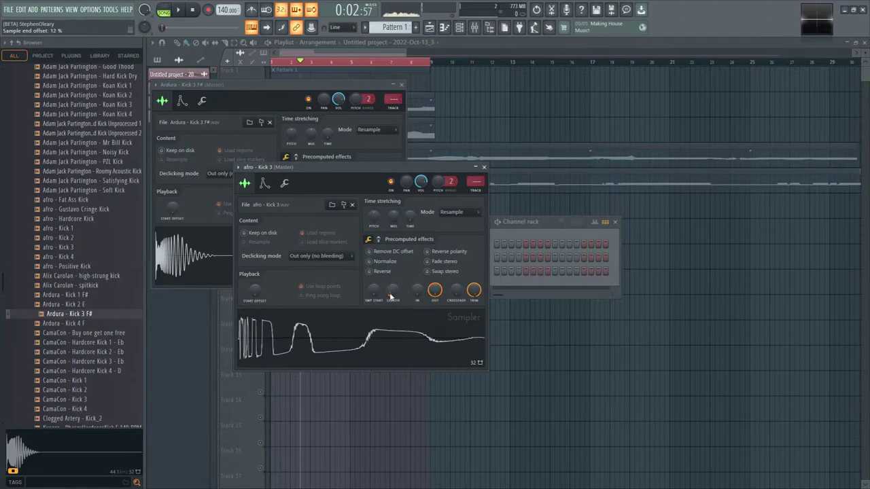
drag(392, 296, 398, 331)
drag(396, 292, 399, 330)
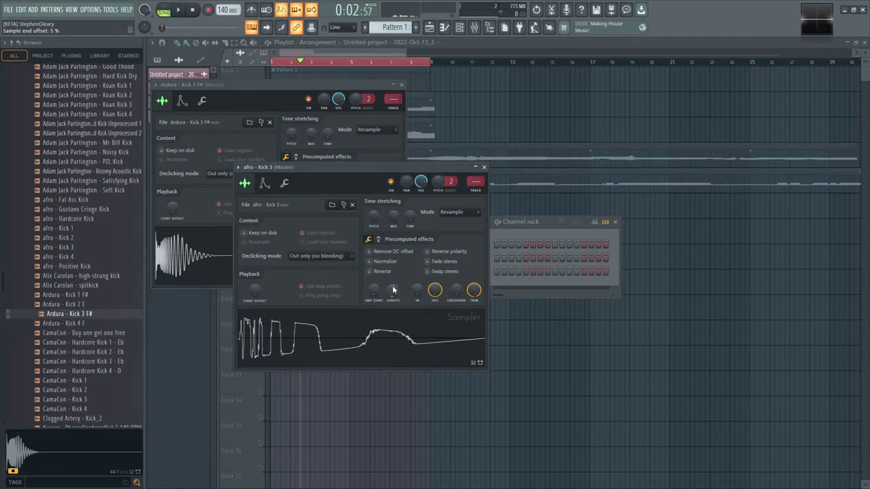
drag(393, 290, 394, 330)
- Raise the trim on the Ardura - Kick 3 F# sample to cut off its silent tail
click(549, 227)
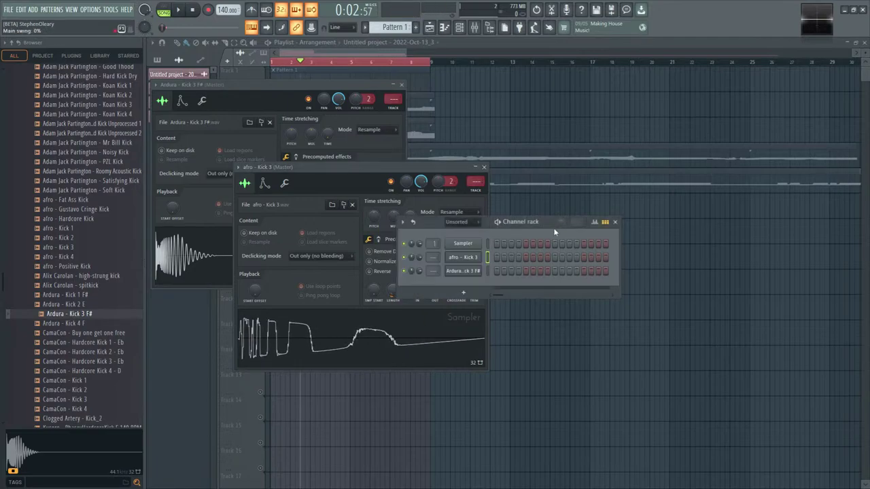
click(463, 270)
drag(391, 208, 392, 225)
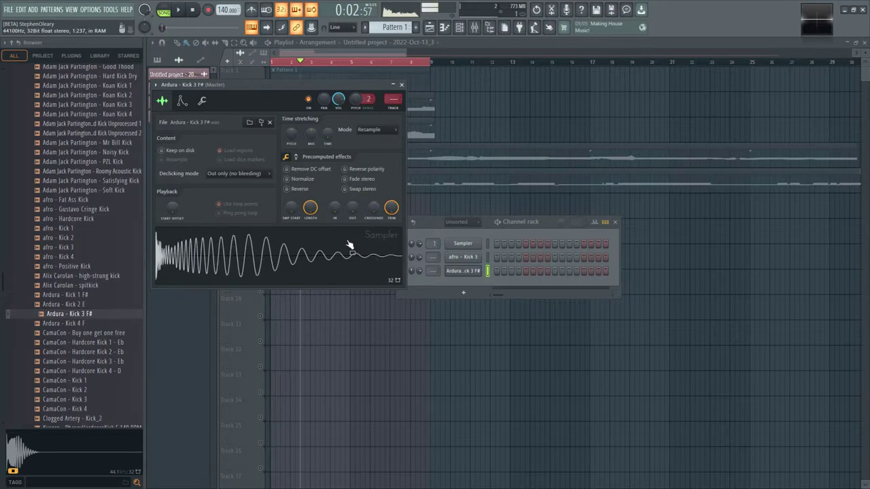
- Extend the step grid to 32 steps, program both kicks on steps 1, 7, 21 and 27, and route them to mixer tracks 1 and 2
click(503, 257)
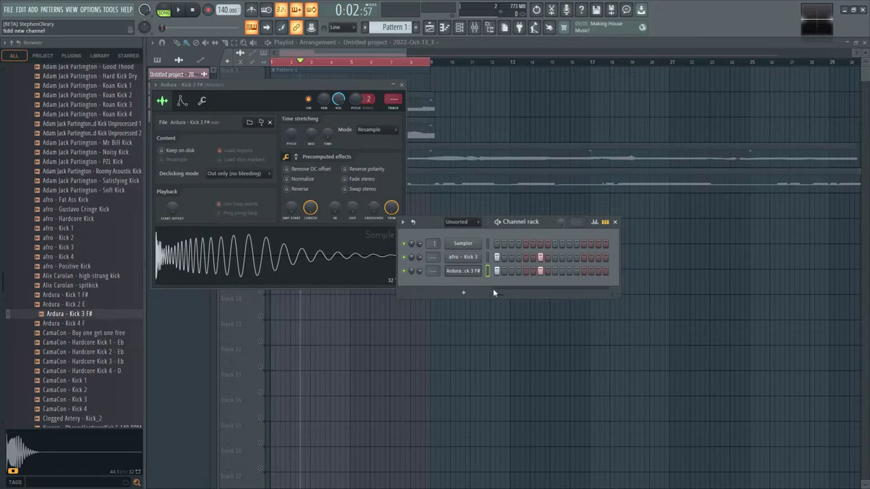
drag(625, 272, 750, 261)
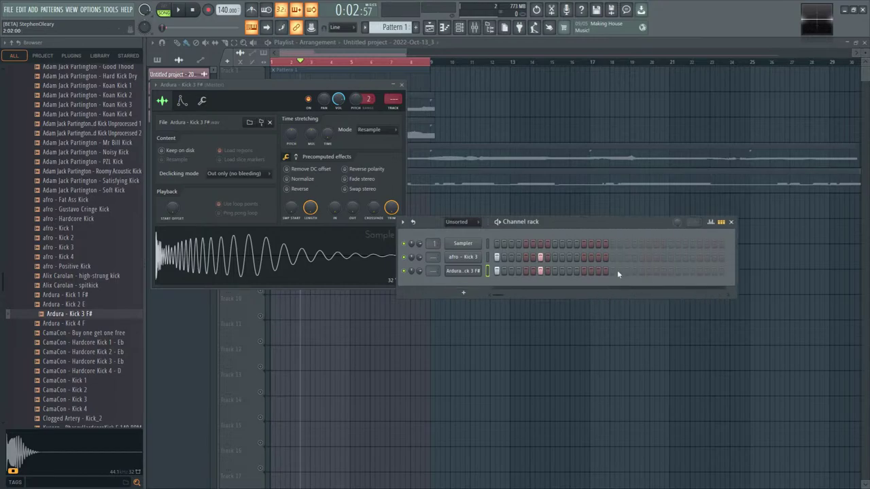
click(640, 258)
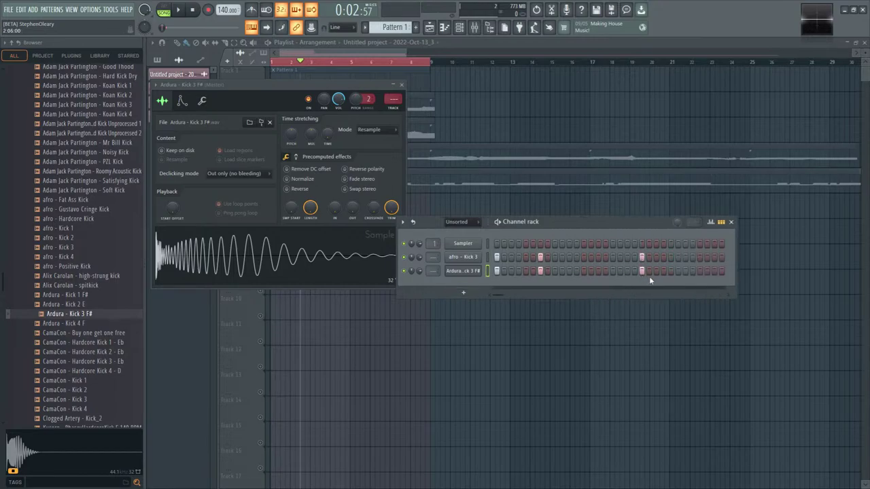
click(700, 270)
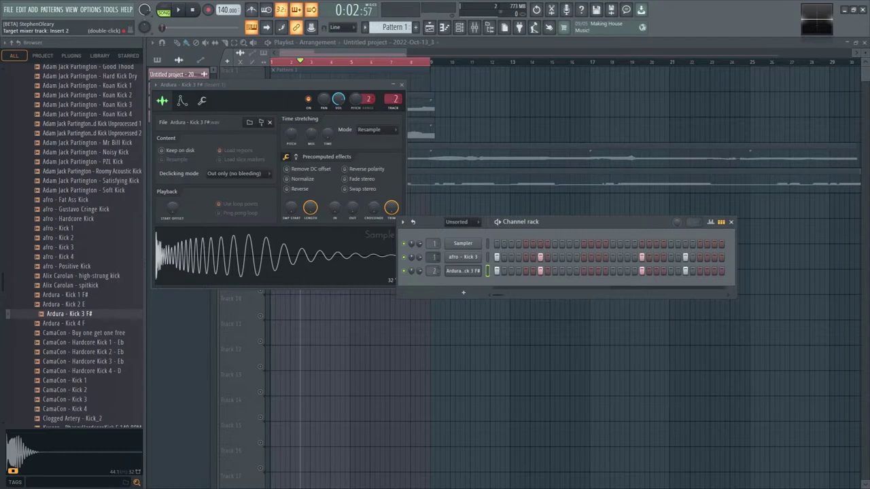
- Show the mixer, switch playback to pattern mode and play the pattern to hear both layered kicks
double_click(433, 259)
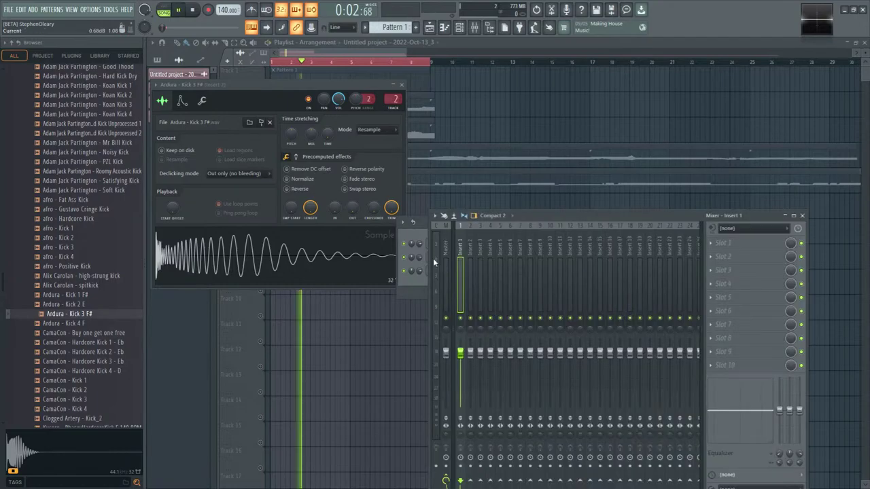
click(165, 9)
key(space)
key(F6)
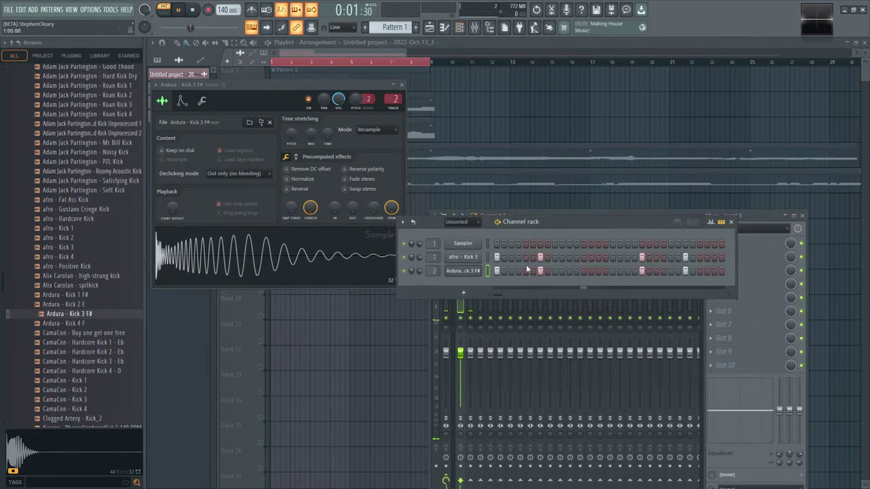
click(765, 222)
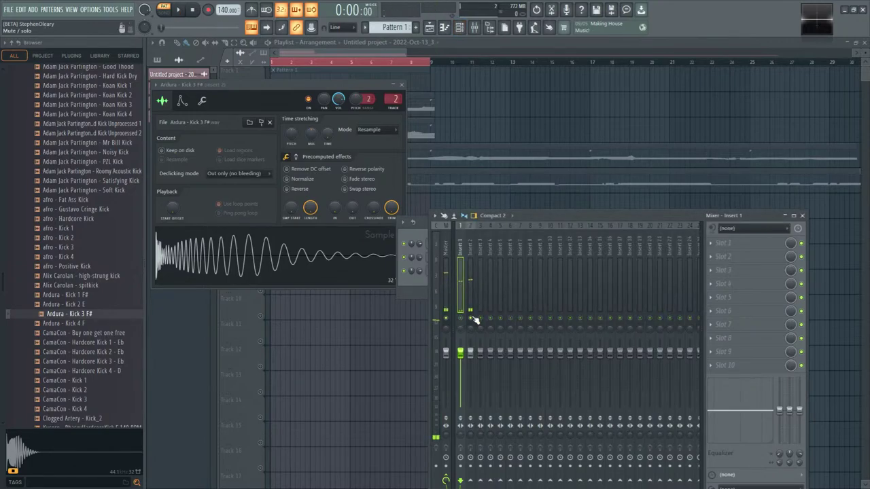
key(space)
- Add Fruity Parametric EQ 2 to Insert 1 and change its band 1 to a high-pass filter
click(731, 242)
click(608, 361)
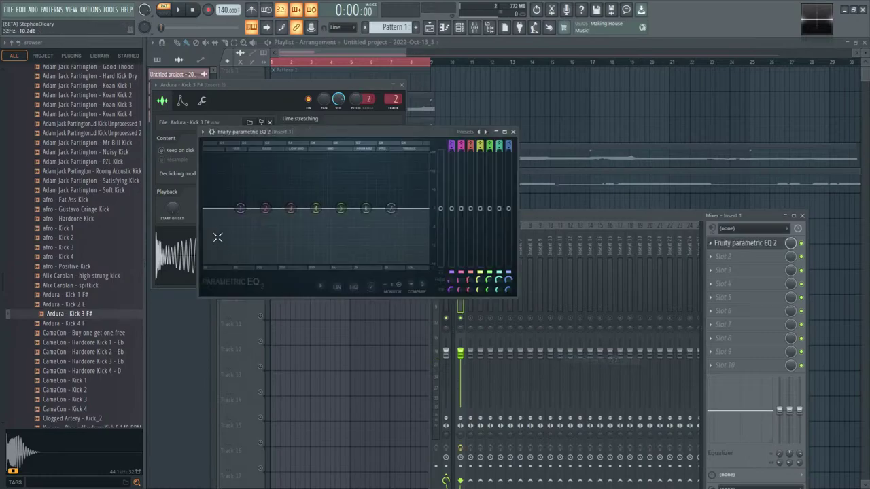
right_click(240, 208)
mouse_move(254, 232)
click(287, 257)
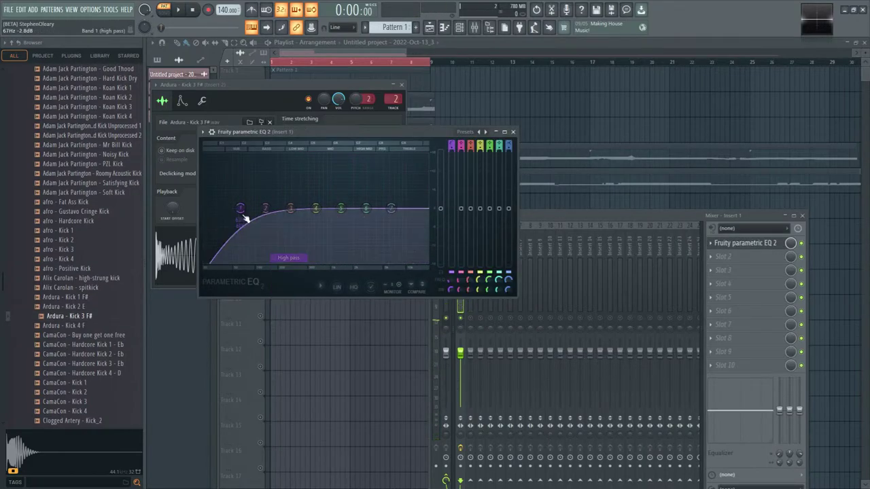
- Give the Insert 1 EQ's high-pass band a steeper slope and raise its cutoff into the bass range
right_click(241, 208)
click(289, 269)
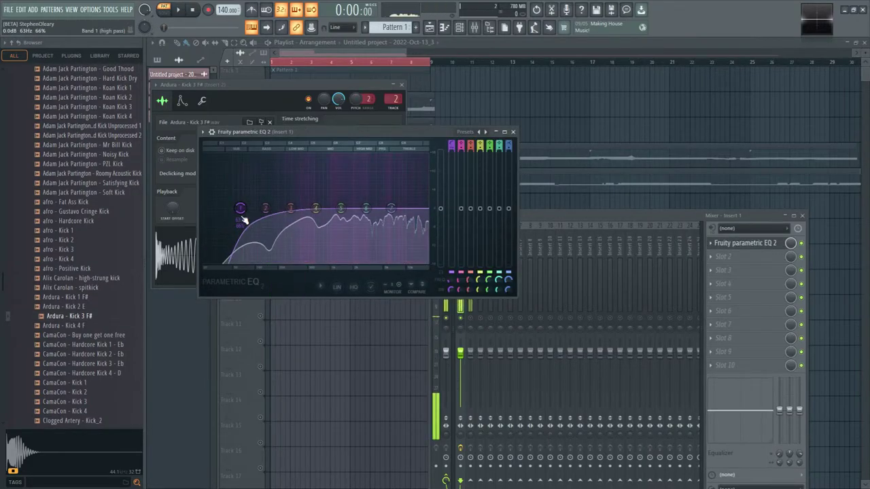
drag(243, 220, 285, 215)
- Add Fruity Parametric EQ 2 to Insert 2 and change its band 7 to a low-pass filter
click(558, 214)
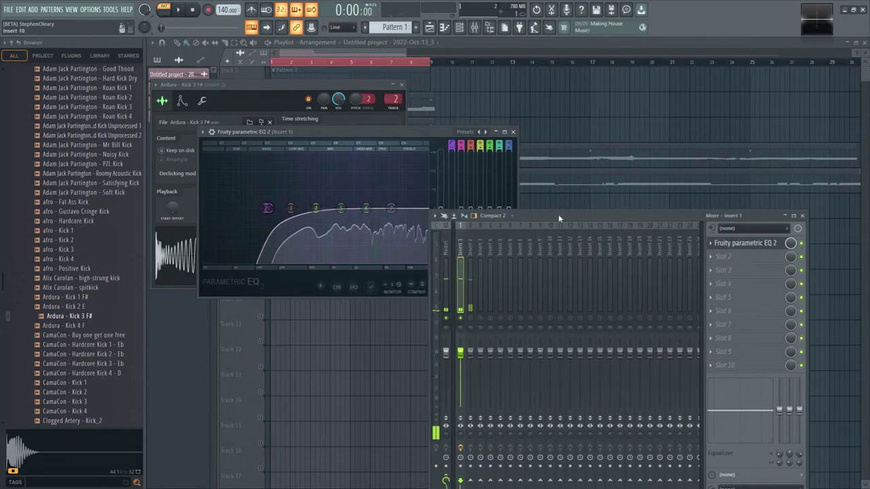
click(472, 285)
click(723, 255)
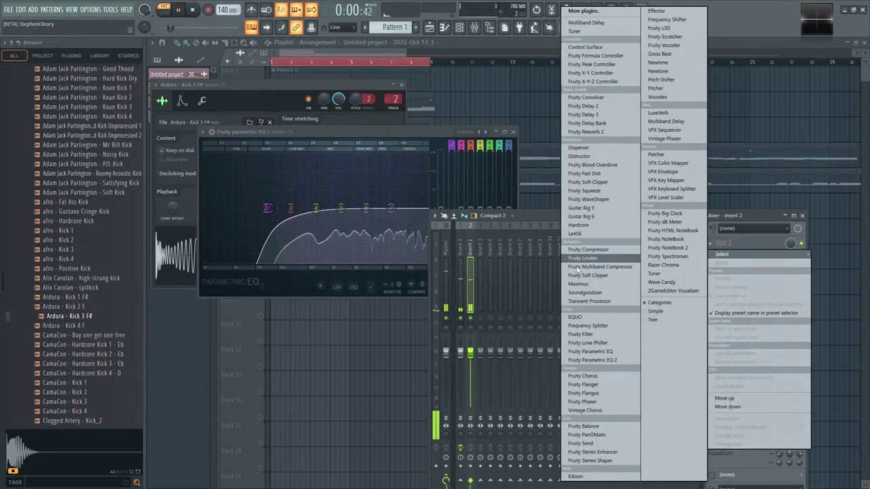
click(602, 416)
right_click(414, 233)
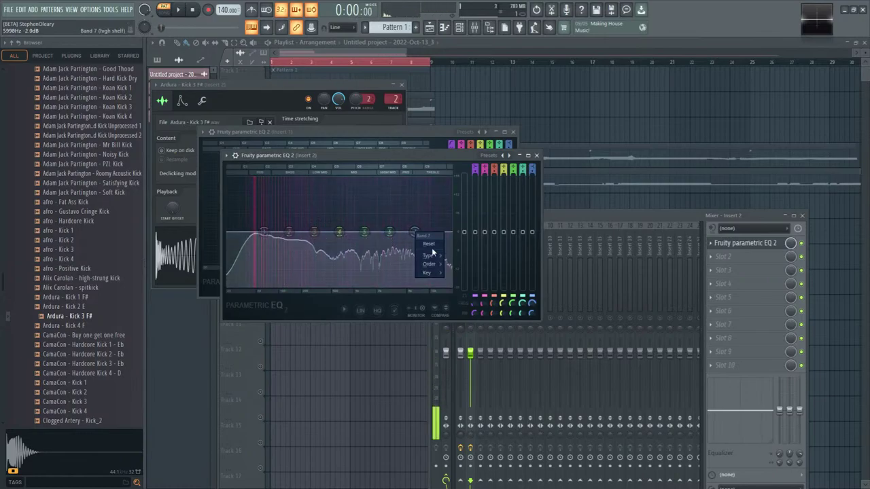
mouse_move(429, 256)
click(461, 257)
- Set the Insert 2 EQ's low-pass band to Steep 4 with a cutoff of about 925 Hz, placing its window below the first EQ
right_click(414, 232)
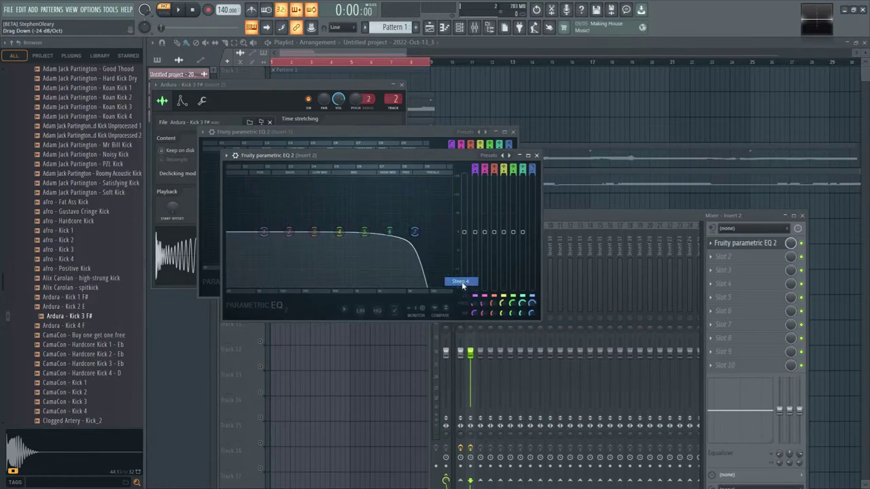
click(459, 280)
key(space)
drag(415, 233, 331, 231)
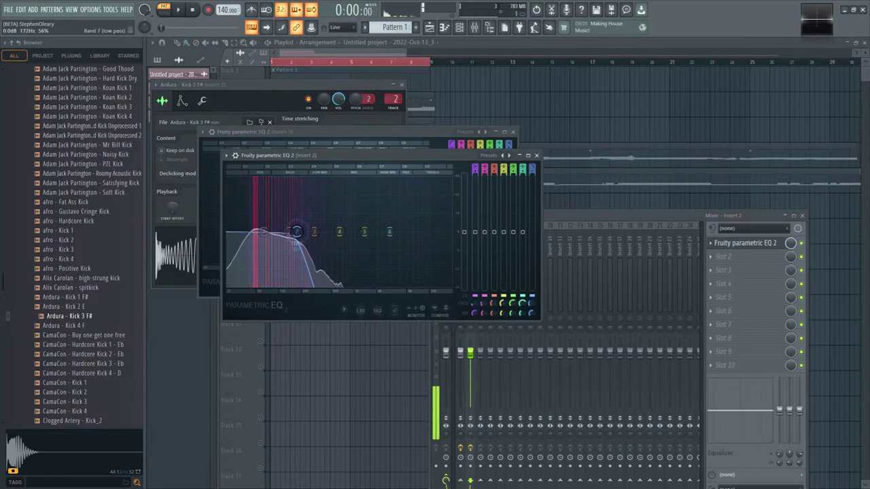
drag(367, 155, 350, 293)
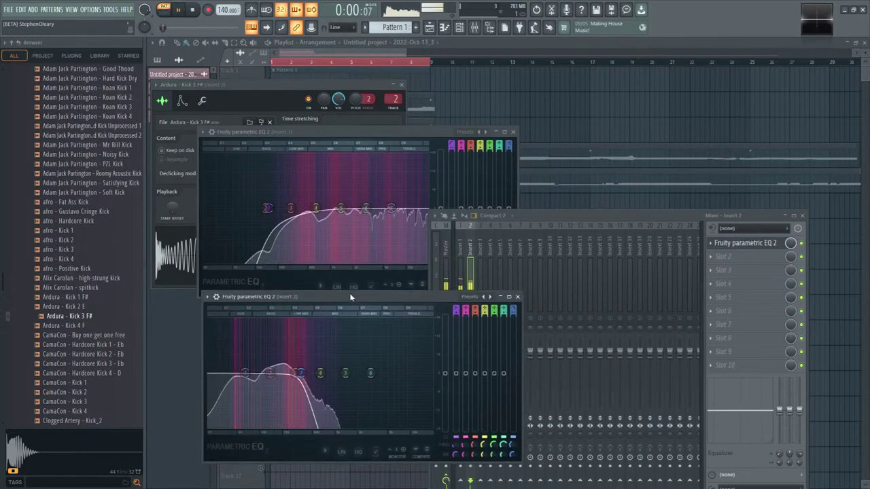
drag(301, 372, 335, 377)
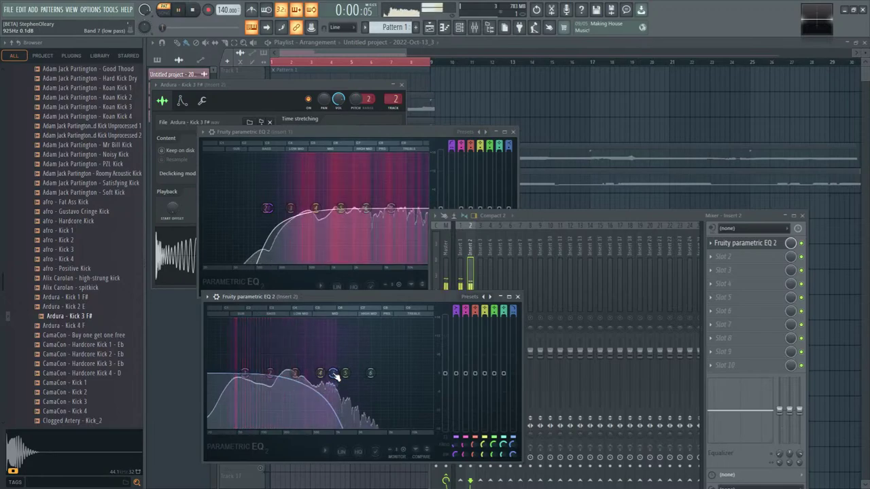
- Lower the Ardura - Kick 3 F# channel pitch to -200 cents and tighten the low-pass curve on its EQ
click(460, 27)
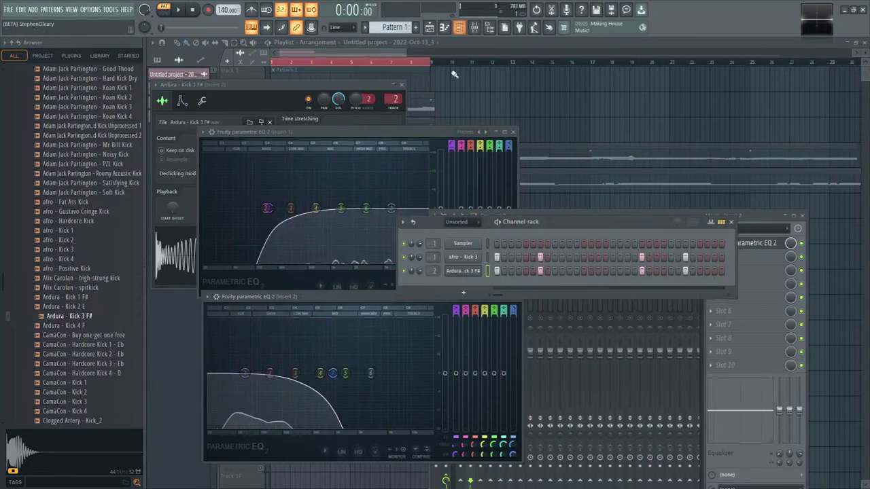
click(465, 271)
click(465, 271)
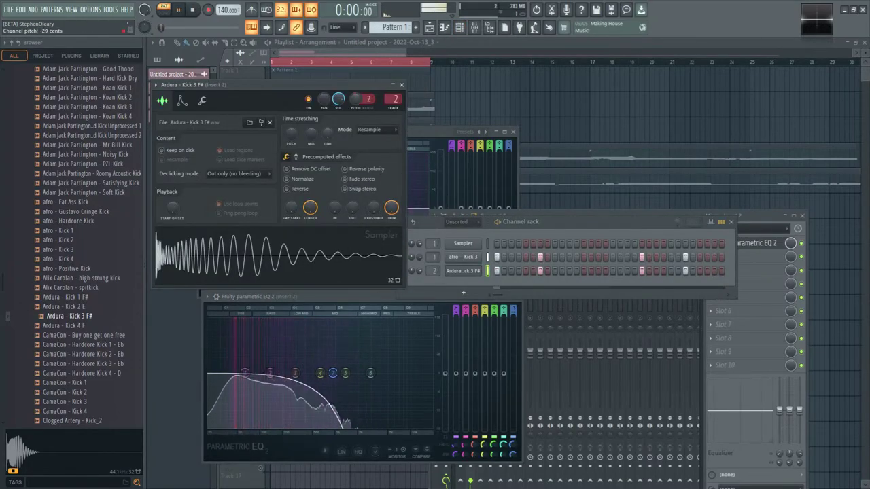
drag(355, 102, 356, 106)
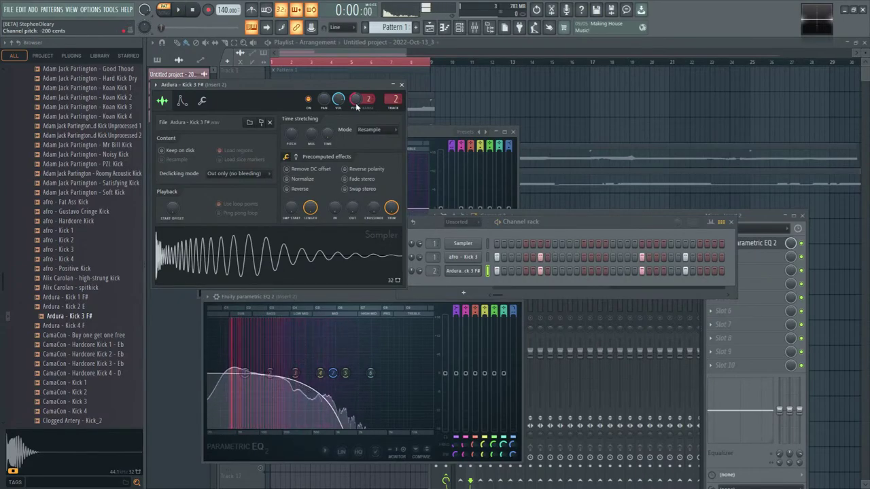
mouse_move(333, 373)
mouse_down()
mouse_move(313, 375)
mouse_move(341, 373)
mouse_move(334, 373)
mouse_up()
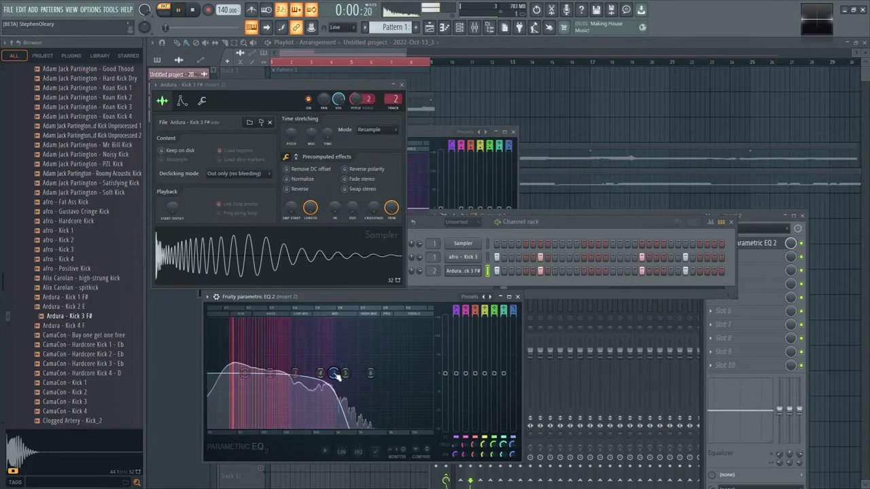
- Swap the two kicks' mixer tracks, raising the Insert 1 fader and lowering Insert 2 to 95% volume
click(733, 223)
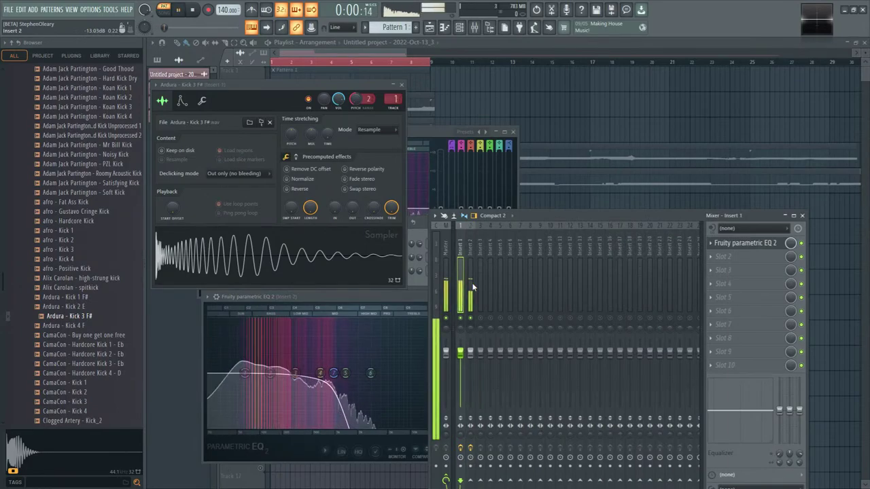
key(space)
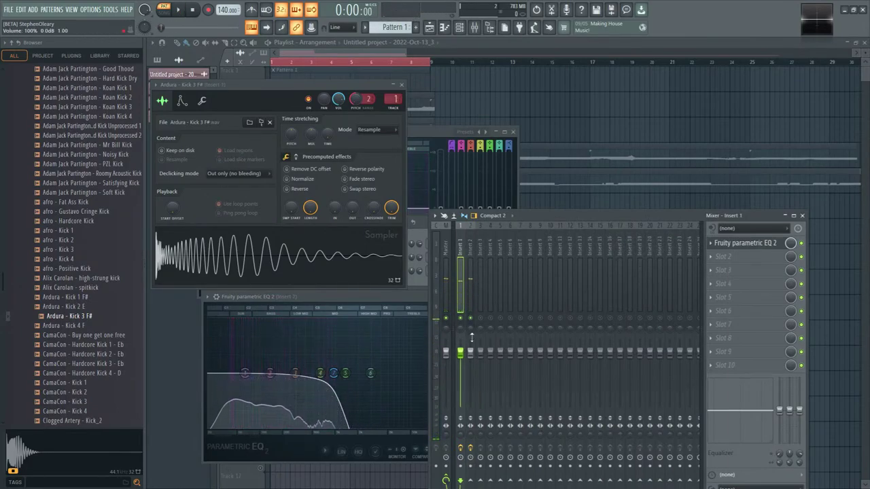
drag(461, 351, 470, 356)
key(space)
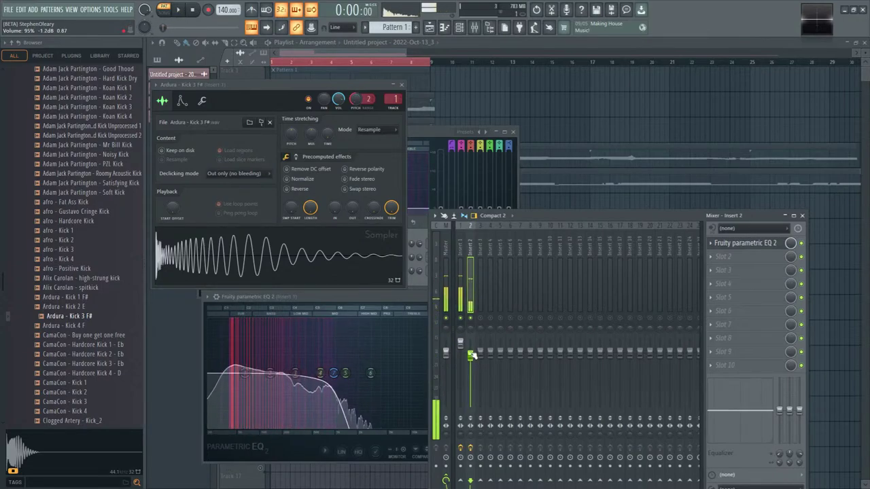
- Close the Ardura kick's Sampler and both EQ windows, and move the mixer higher over the playlist
click(401, 84)
click(395, 220)
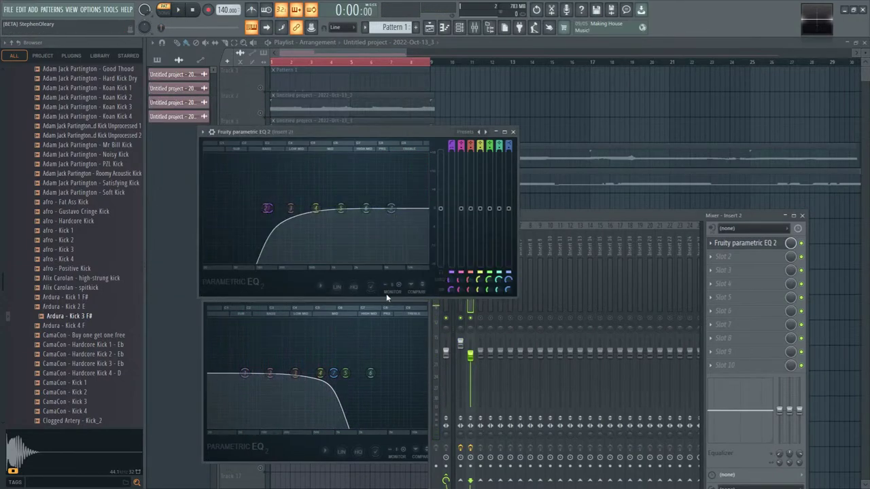
click(512, 131)
click(512, 249)
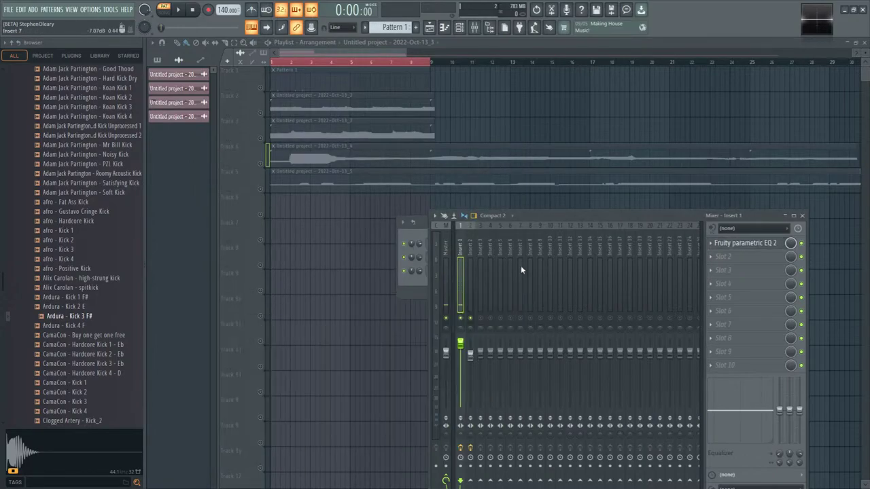
drag(539, 216, 560, 142)
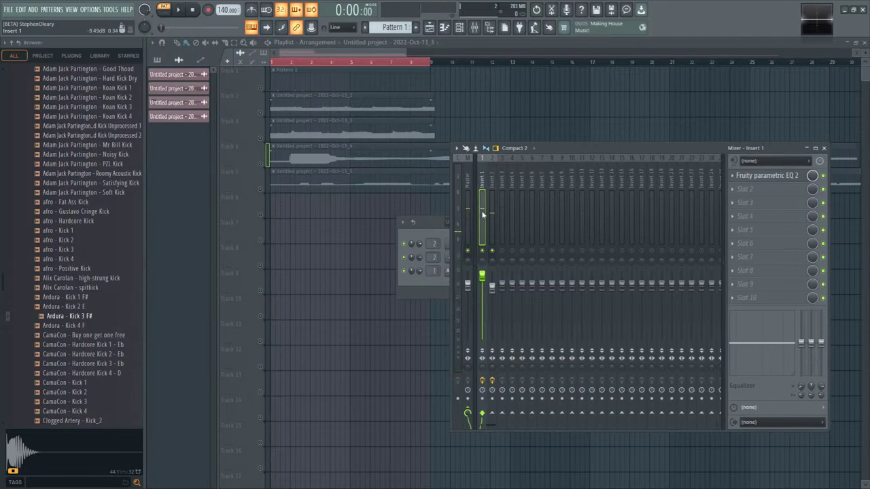
- Select the Insert 2 mixer track and hide the mixer, leaving the channel rack over the playlist
click(491, 233)
click(427, 279)
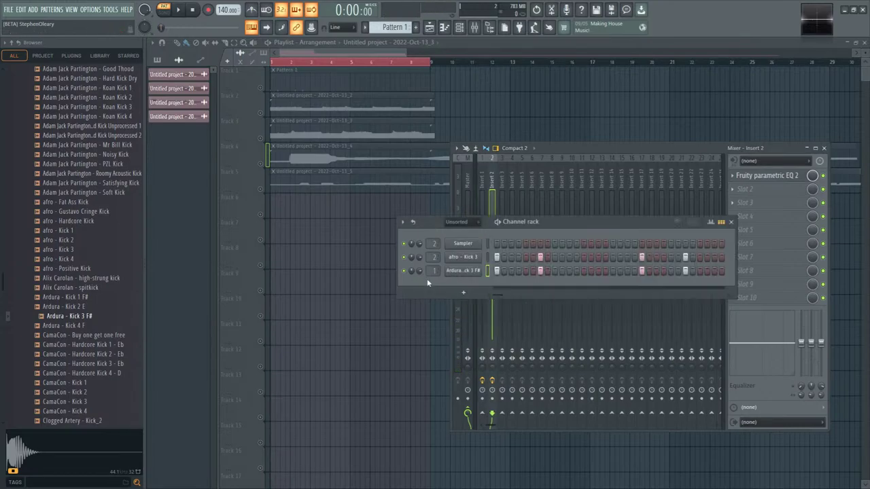
click(490, 28)
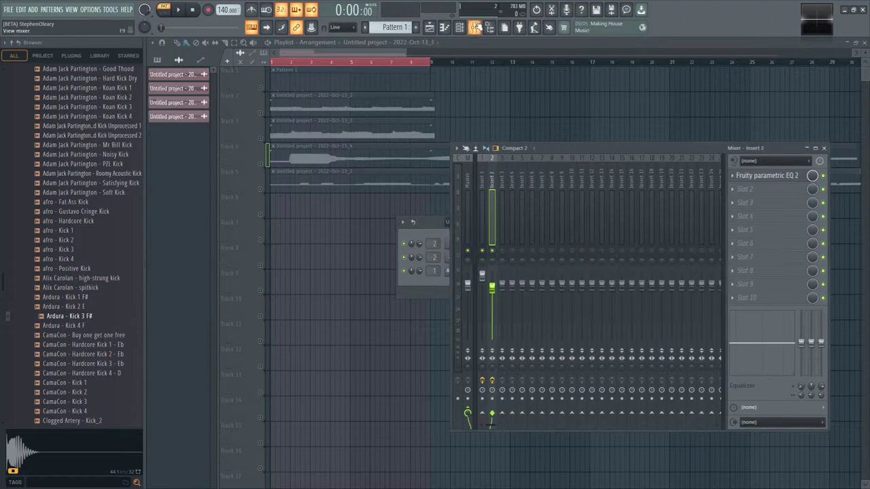
click(490, 28)
- Open the Hi Hats folder under Drums in the sample pack and preview a couple of afro hi-hats
scroll(124, 229, up, 10)
scroll(88, 252, down, 6)
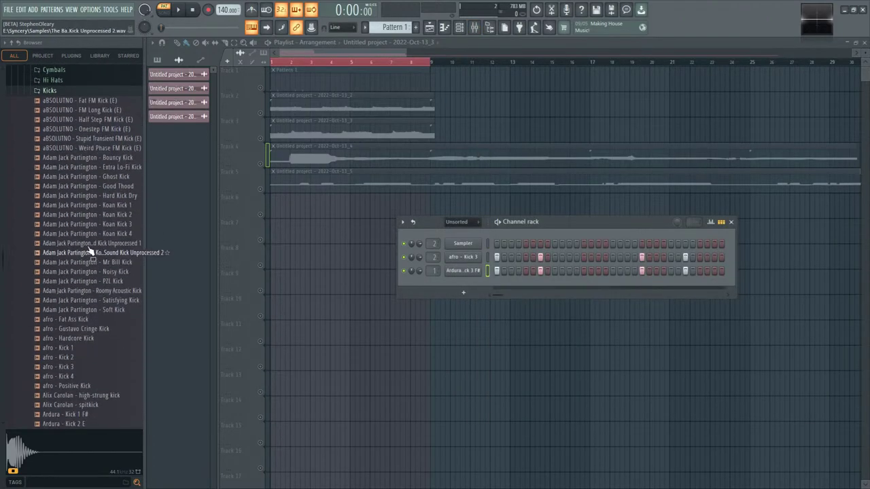
scroll(81, 148, up, 2)
click(52, 148)
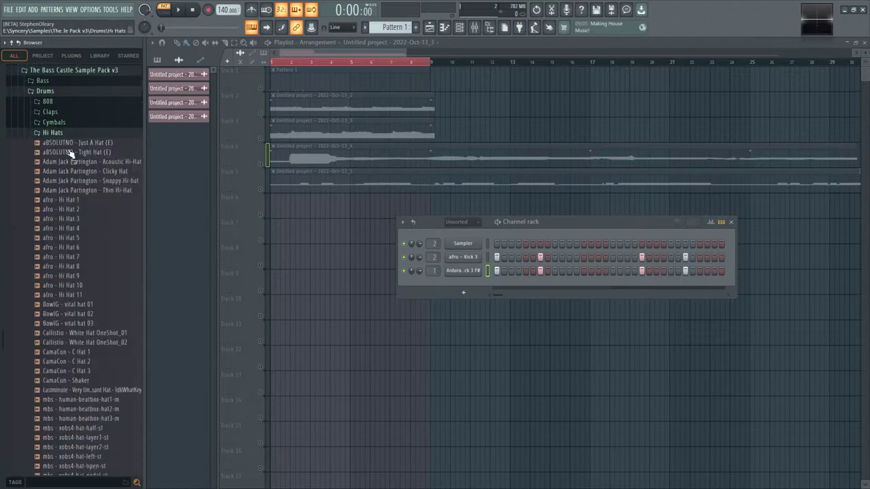
click(76, 264)
click(68, 280)
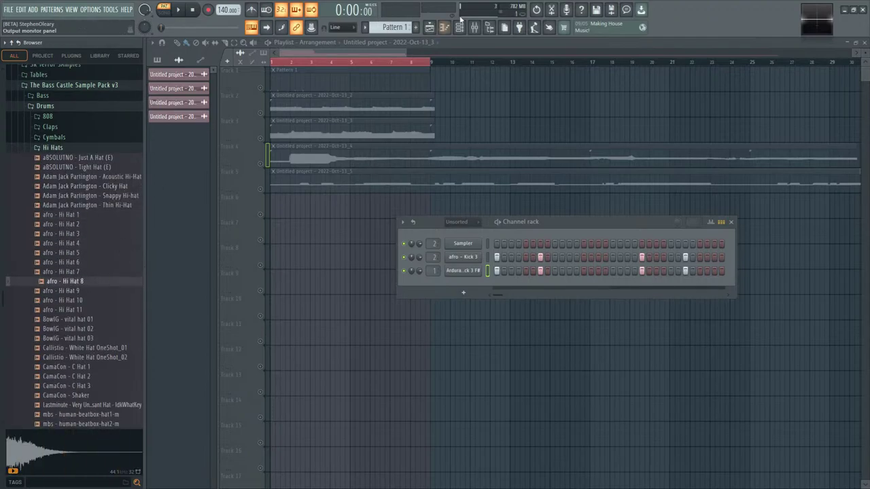
- Show the mixer and preview several afro hi-hats and the Snappy Hi-hat against its meters
click(474, 27)
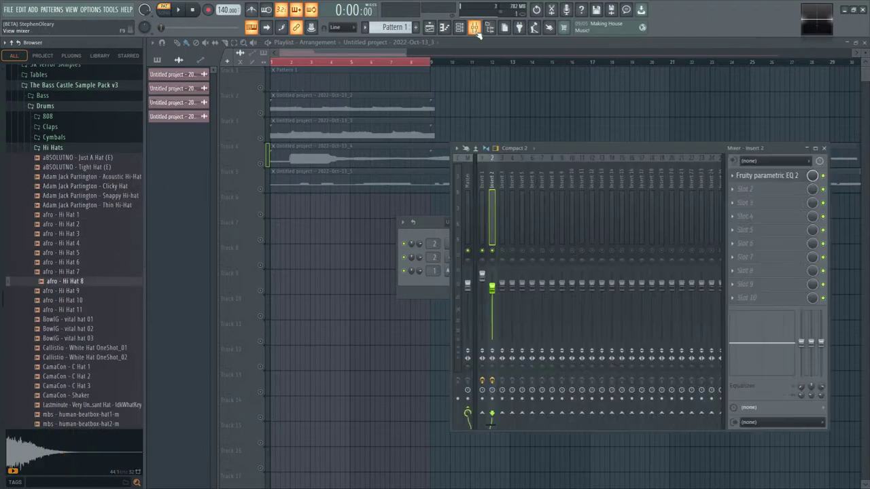
click(99, 262)
click(86, 244)
click(88, 223)
click(96, 197)
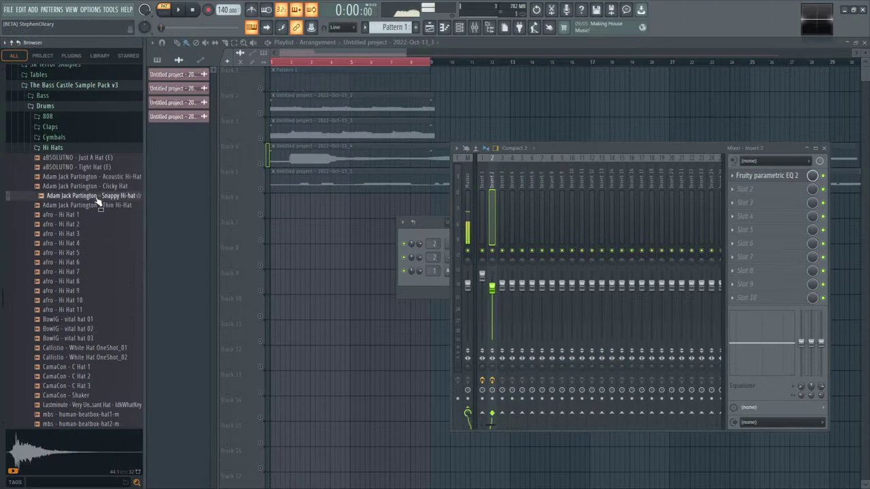
- Check the browser preview track setting in the Audio settings, closing the settings window when done
click(95, 9)
click(99, 30)
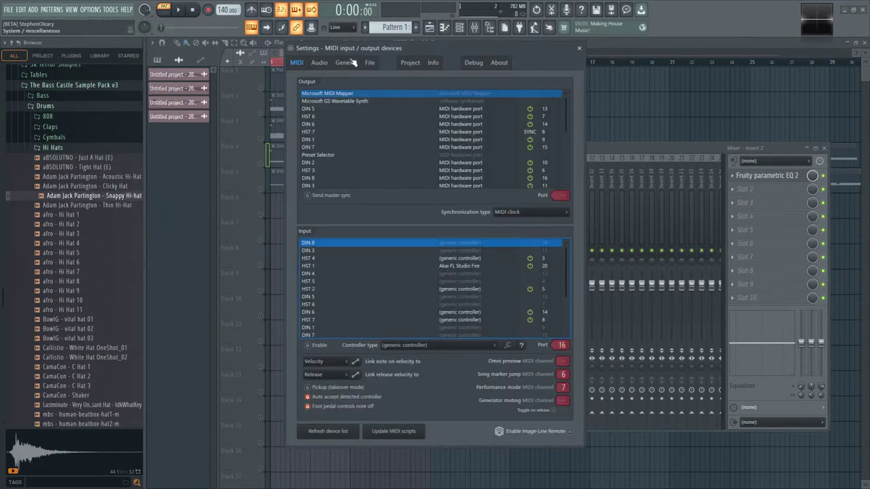
click(317, 63)
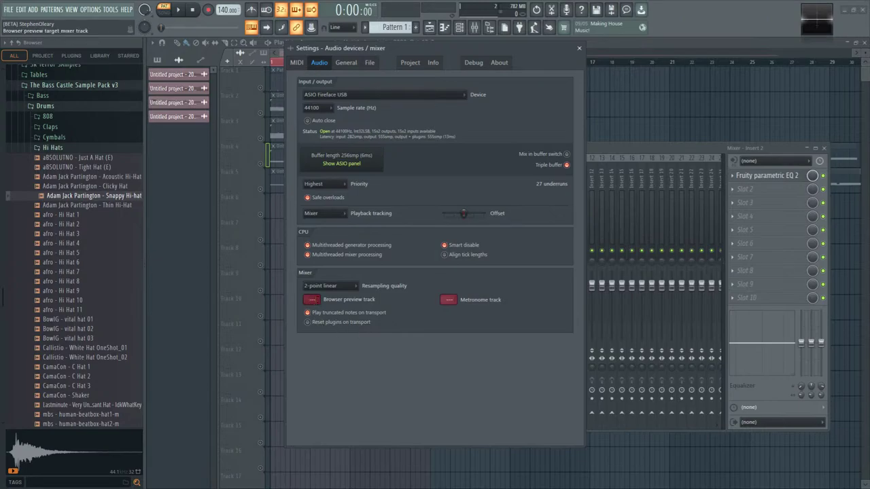
click(579, 49)
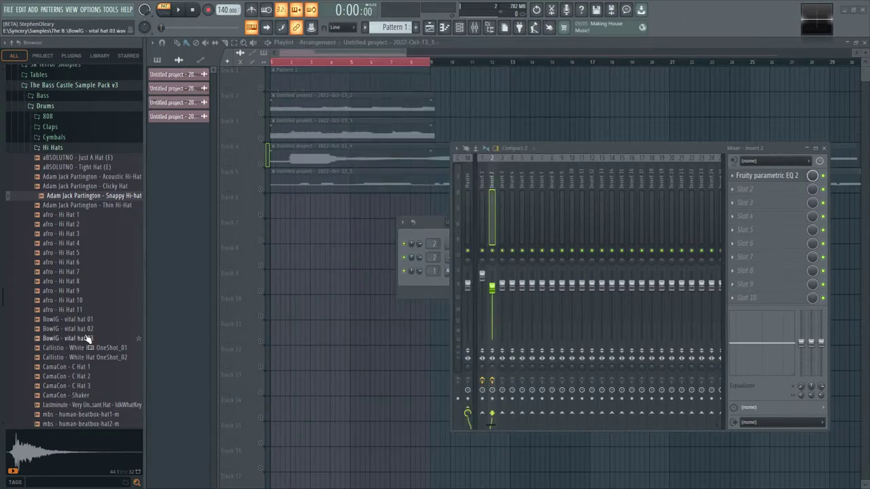
- Preview the BowlG vital hat 01 and compare the CamaCon C Hat 1, 2 and 3 samples, with the channel rack brought forward
click(75, 319)
click(88, 405)
click(89, 366)
click(92, 376)
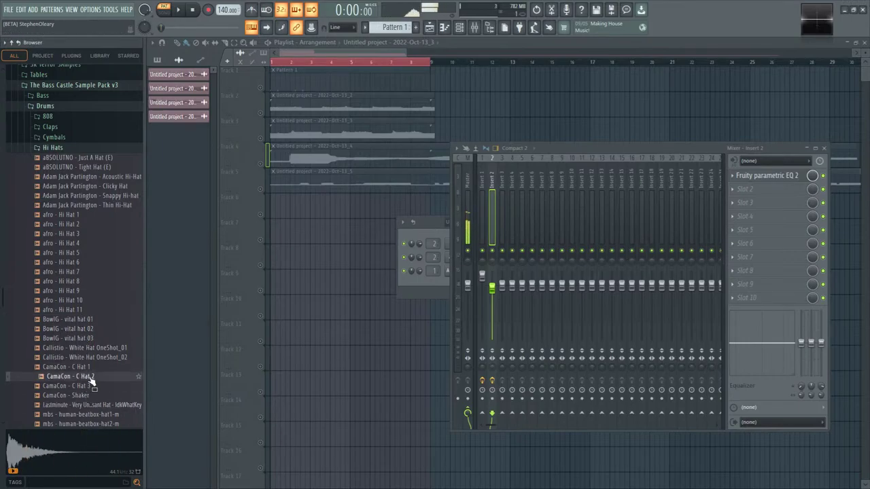
click(435, 280)
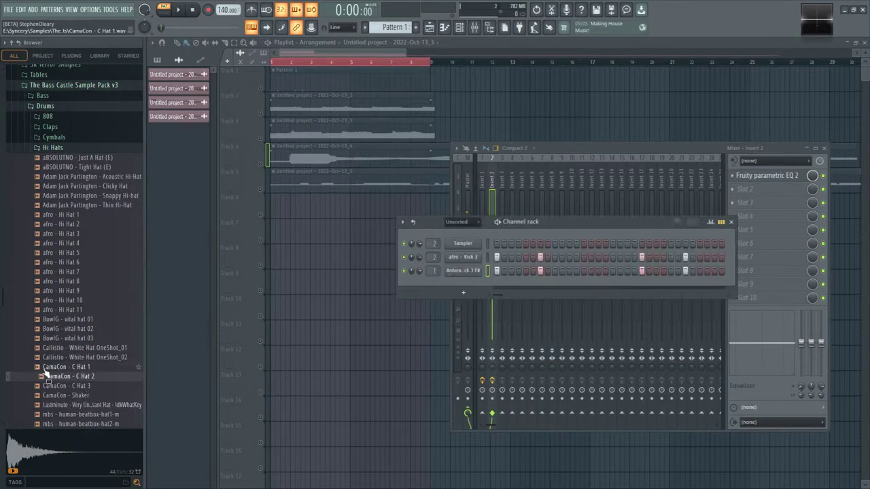
click(96, 386)
click(98, 367)
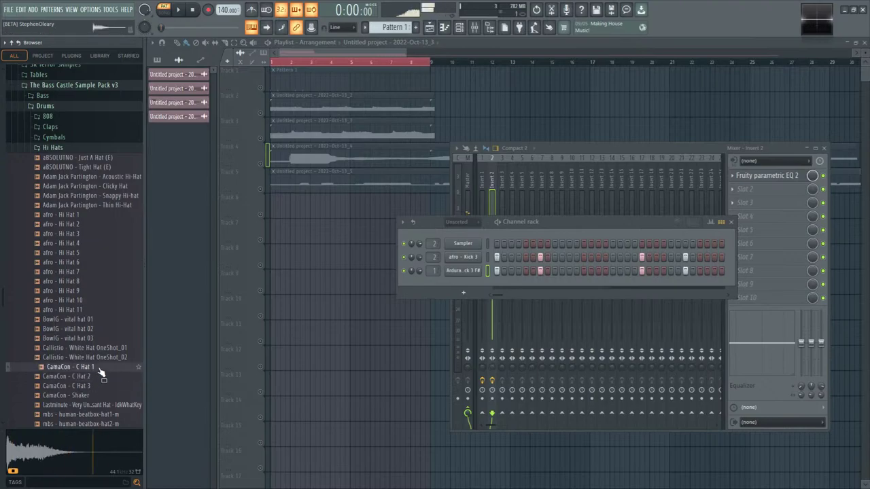
click(100, 375)
click(102, 385)
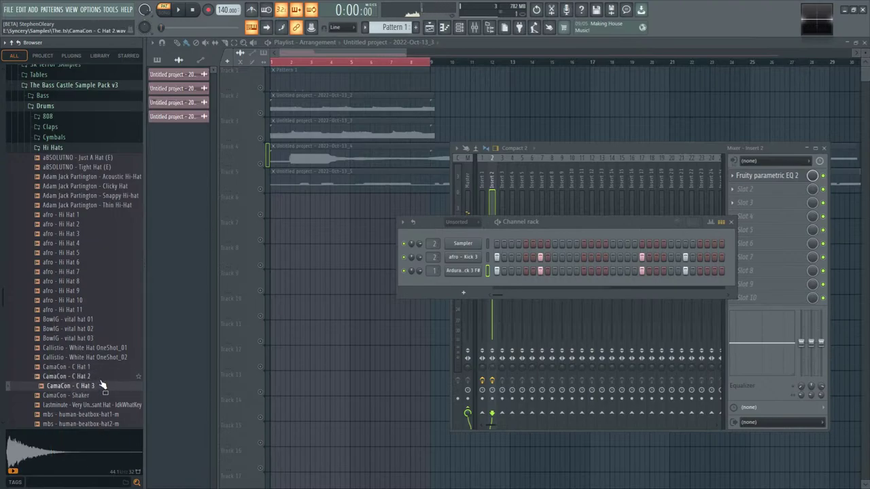
click(102, 375)
- Load CamaCon - C Hat 2 into two new channels and CamaCon - Shaker into another new channel
right_click(105, 377)
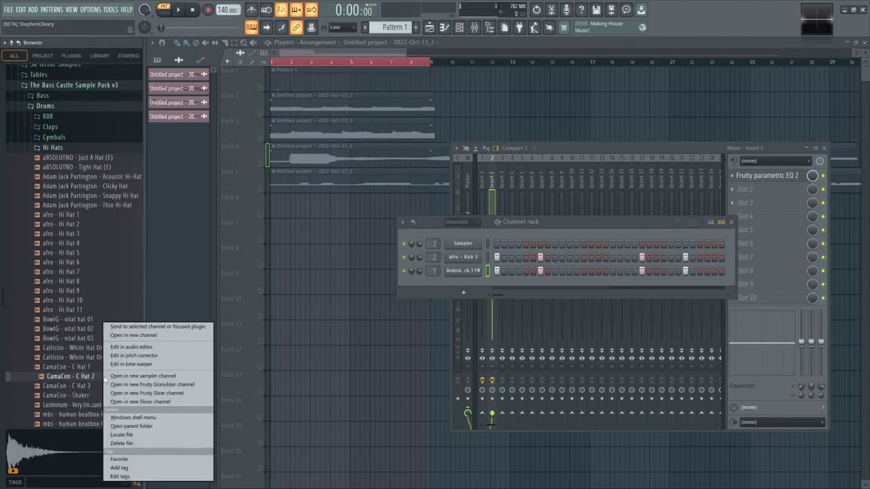
click(122, 335)
right_click(93, 386)
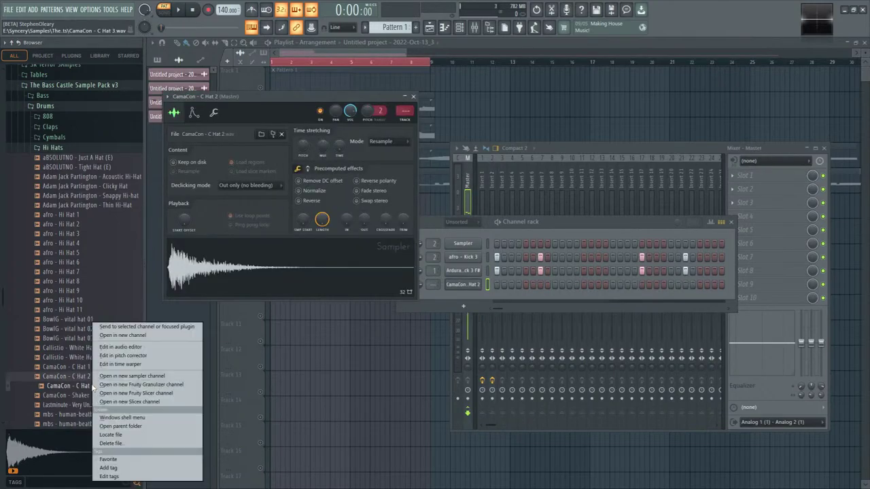
click(122, 334)
right_click(92, 395)
click(113, 335)
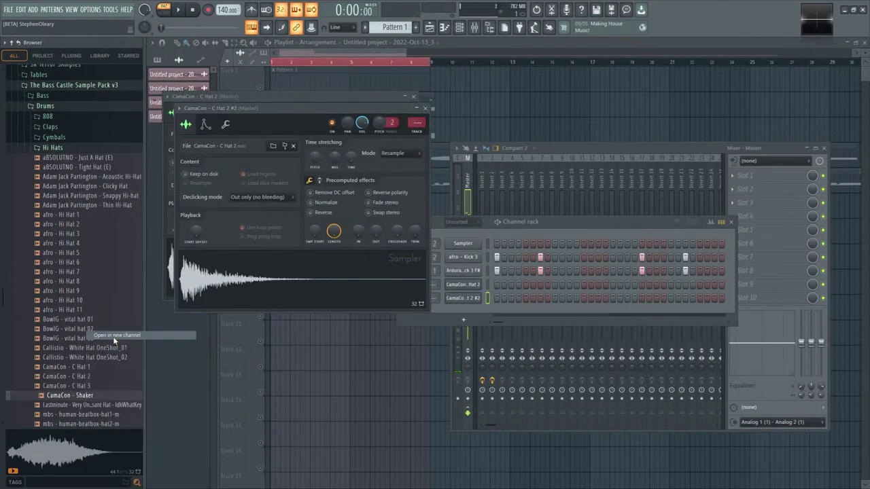
- Preview afro - Hi Hat 7 and load the Clicky Hat sample into a new channel
click(84, 271)
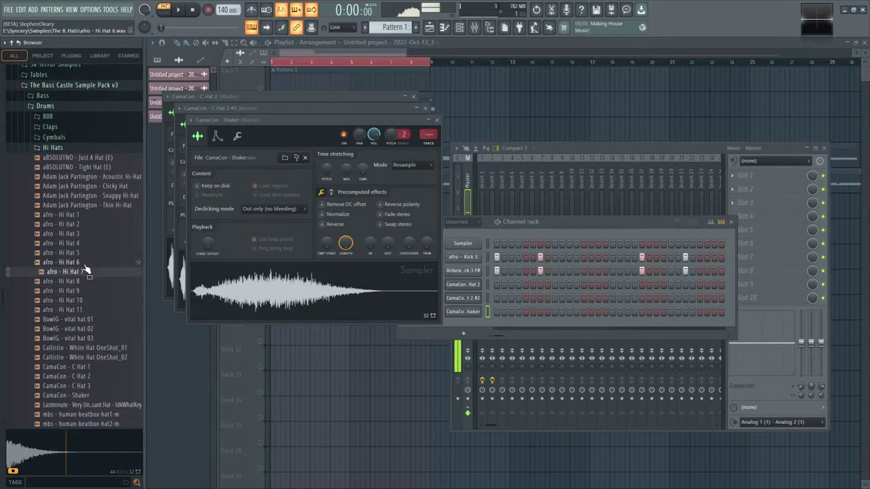
right_click(91, 186)
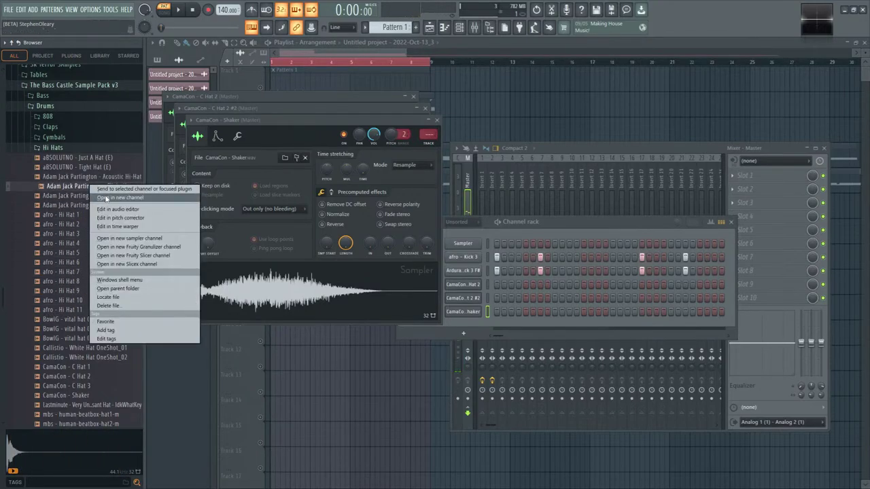
click(105, 198)
- Preview the human-beatbox, xobs4 and Spray Hi-hat samples in the rest of the Hi Hats folder
click(91, 413)
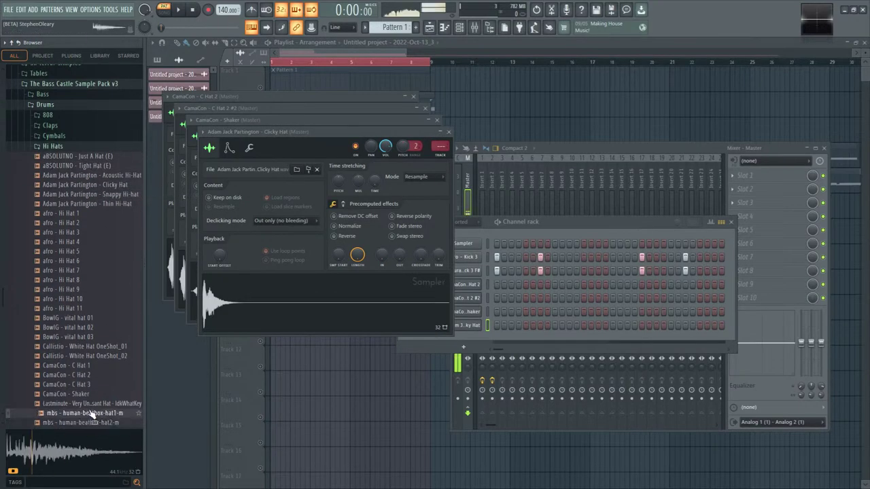
scroll(90, 407, down, 6)
click(91, 356)
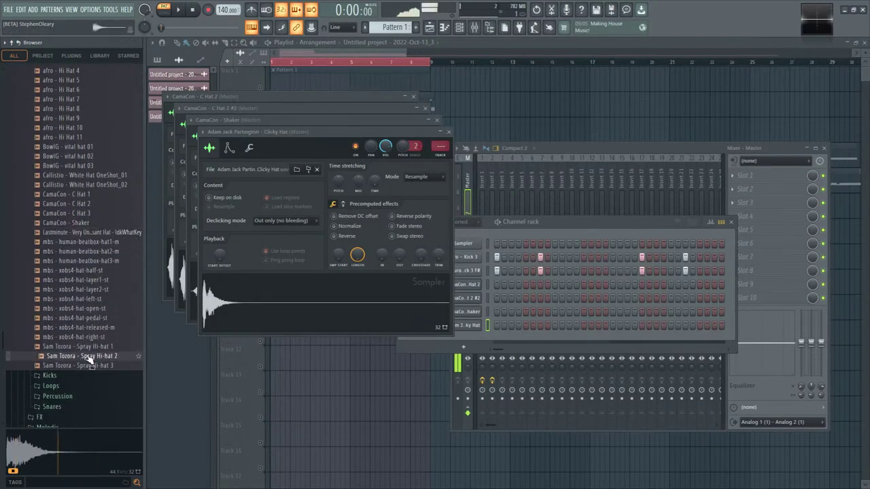
click(92, 327)
click(98, 317)
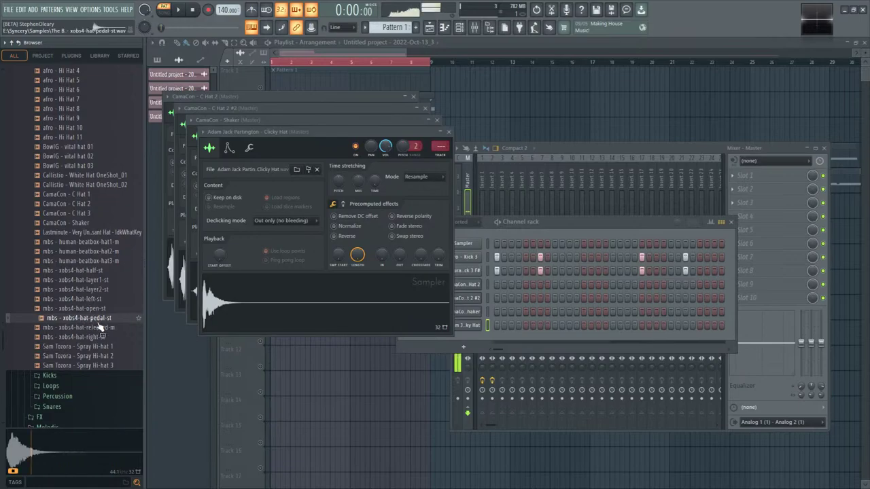
click(98, 308)
click(98, 337)
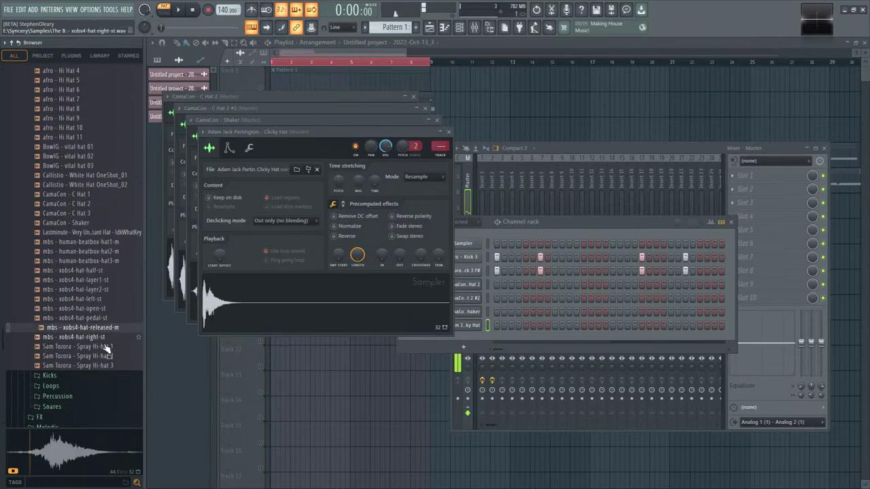
click(92, 289)
click(95, 299)
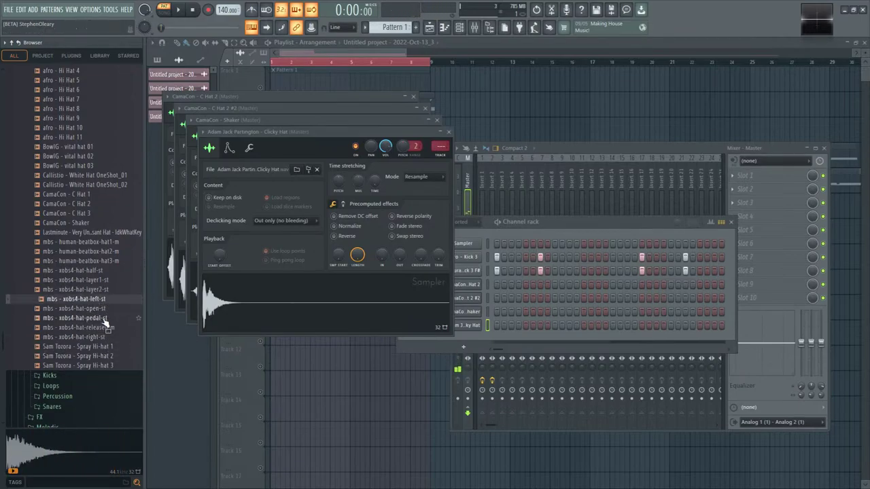
click(101, 329)
click(95, 290)
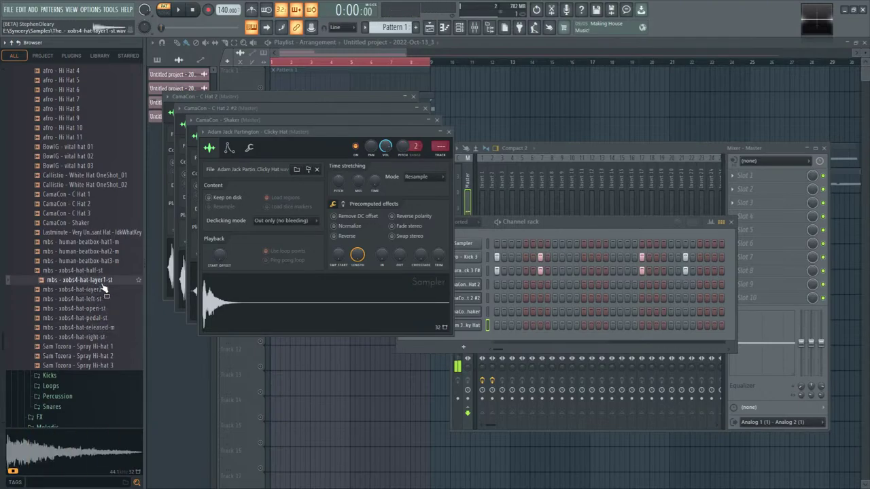
click(95, 271)
click(103, 261)
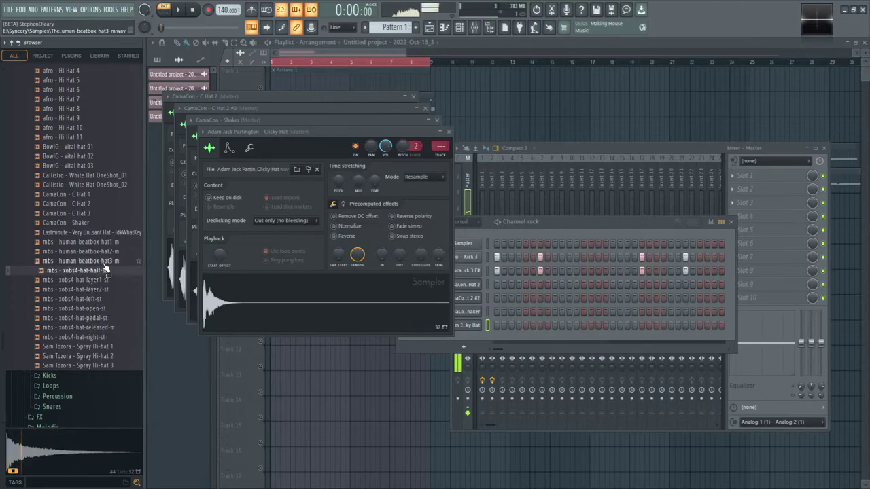
click(106, 251)
- Load the mbs - xobs4-hat-half-st sample into a new channel
click(106, 271)
right_click(106, 272)
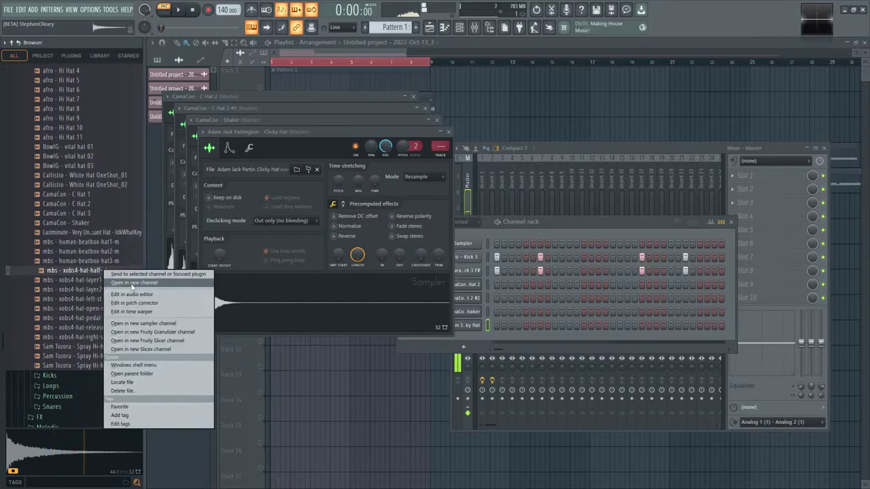
click(134, 282)
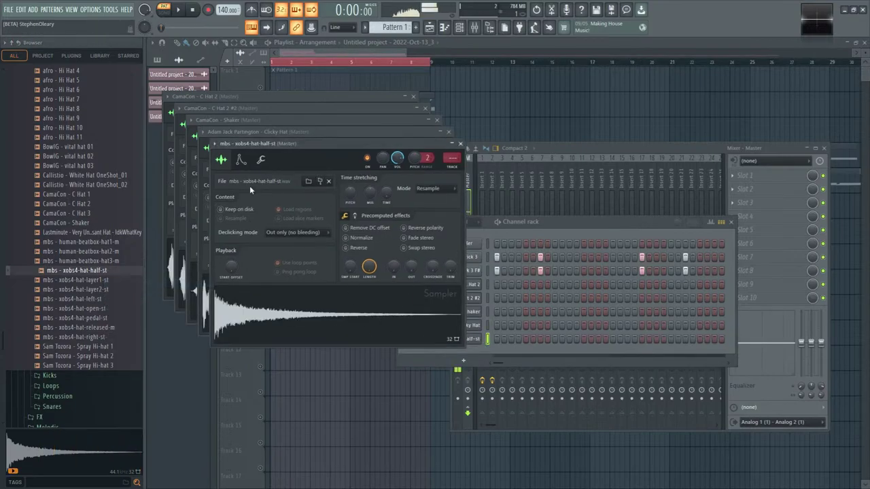
- Enable and shape the half-open hat's volume envelope with a 72% release time, test it at C5, and close its Sampler
click(240, 159)
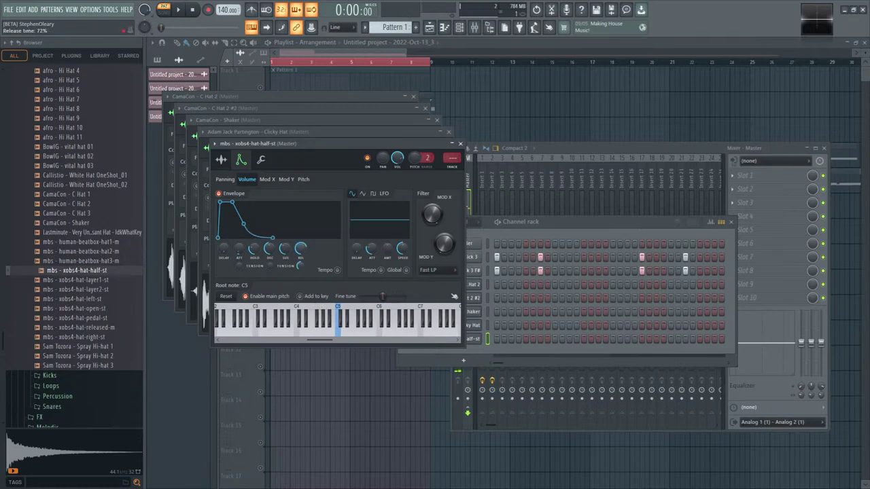
click(341, 336)
click(221, 159)
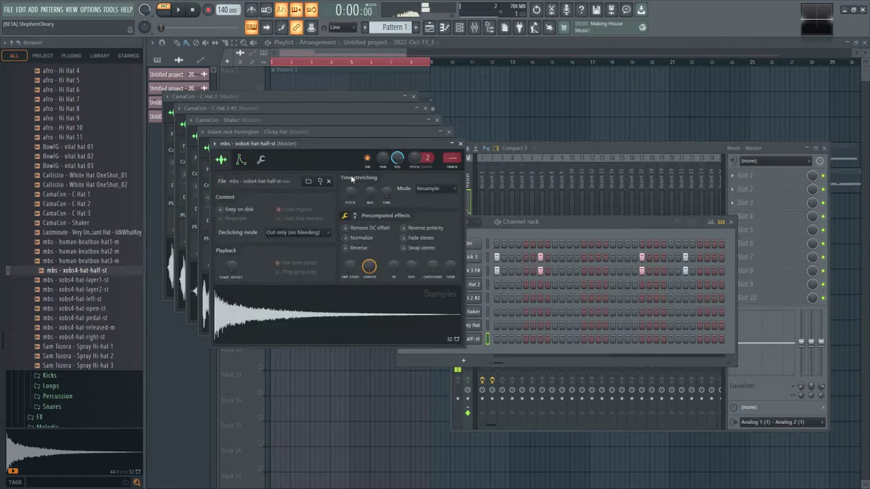
click(460, 144)
- Route the five new hat and shaker channels to their own mixer tracks, starting from Insert 10
click(492, 341)
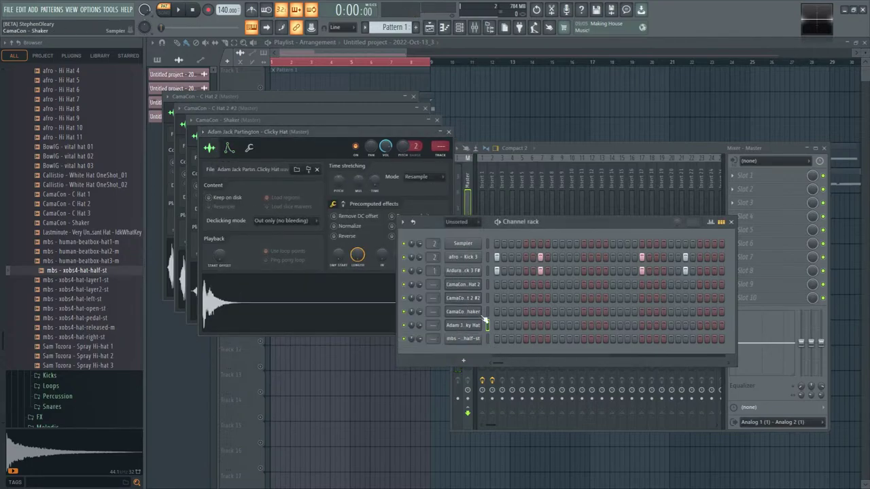
click(557, 146)
click(501, 180)
click(562, 186)
click(572, 185)
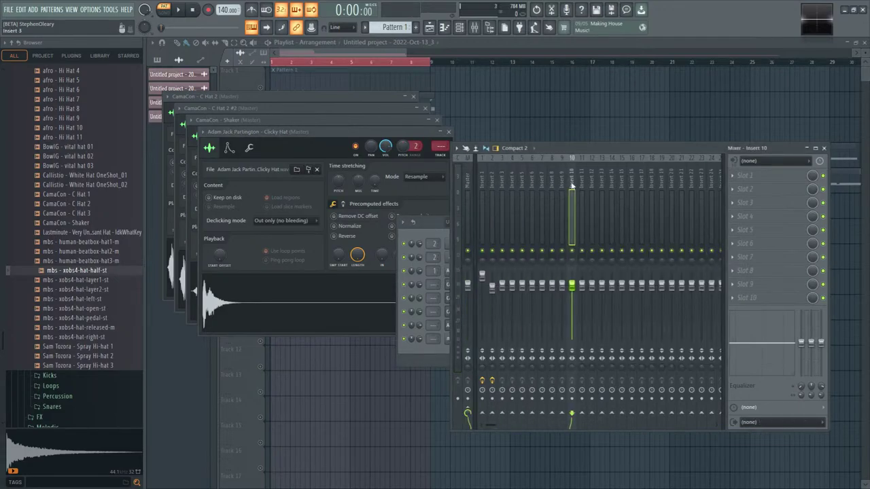
key(ctrl+shift+l)
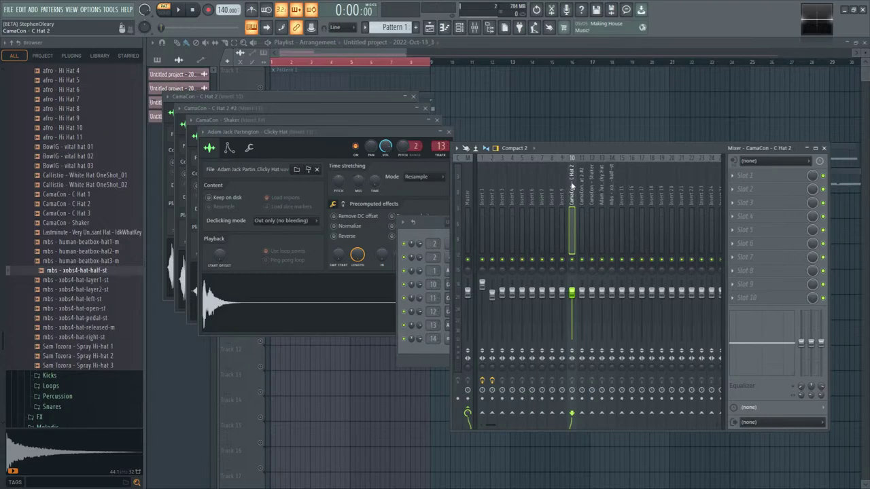
- Bring the channel rack in front of the mixer and collapse the Hi Hats folder in the browser
click(446, 349)
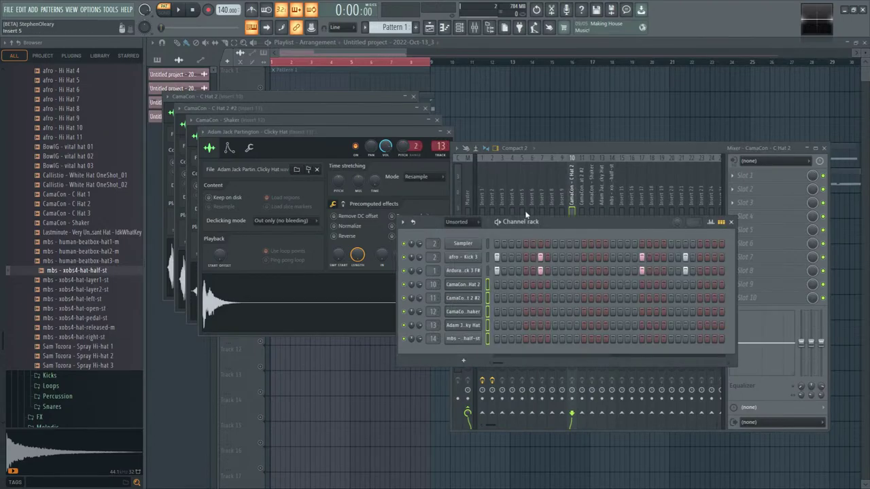
scroll(68, 170, up, 5)
click(68, 147)
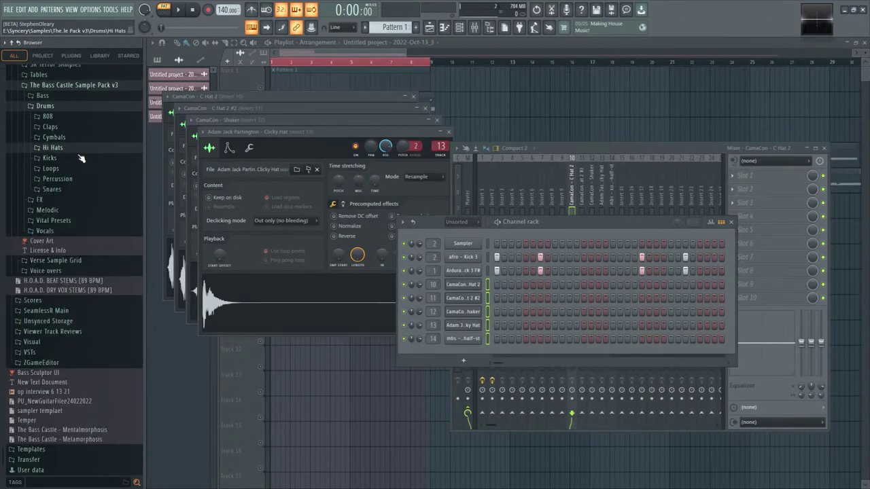
- Open the Snares folder, audition several Koan snares, and load Koan Snare 6 into a new channel
click(52, 189)
click(88, 285)
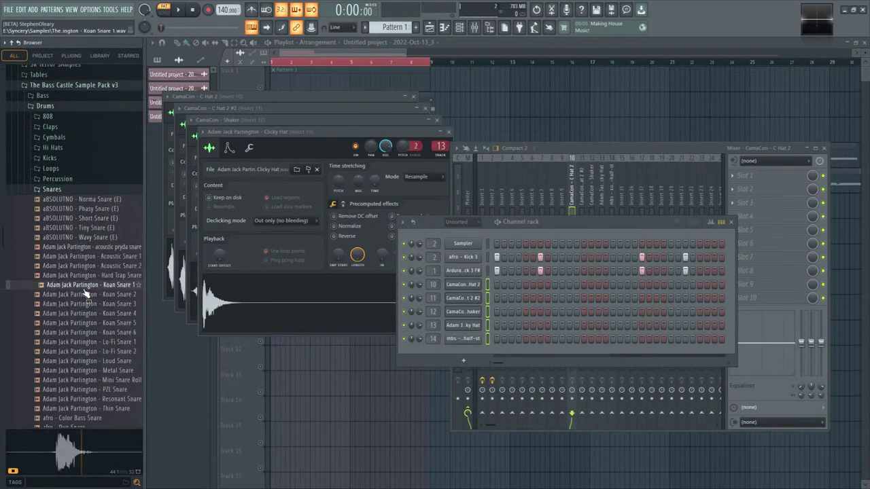
click(89, 332)
click(89, 333)
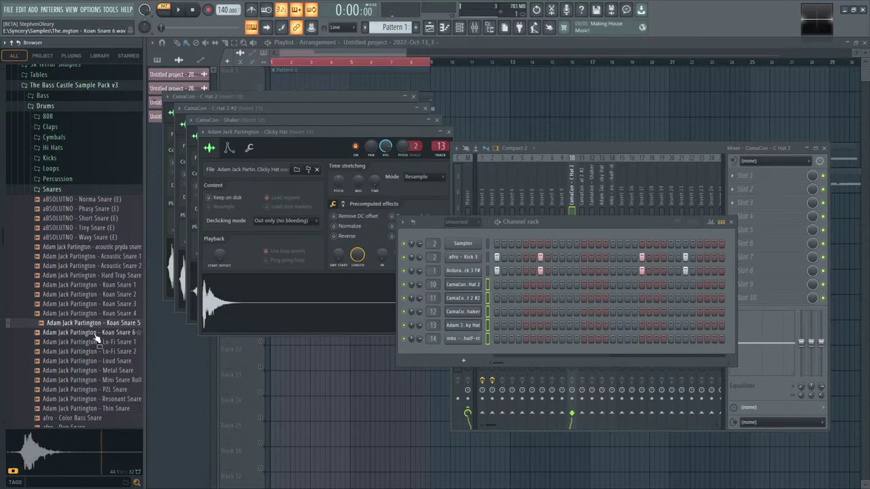
click(99, 333)
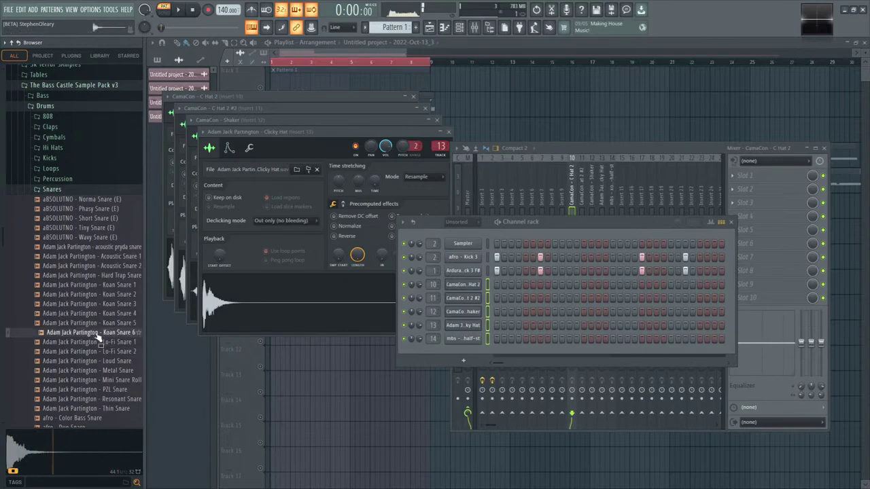
right_click(98, 338)
click(108, 335)
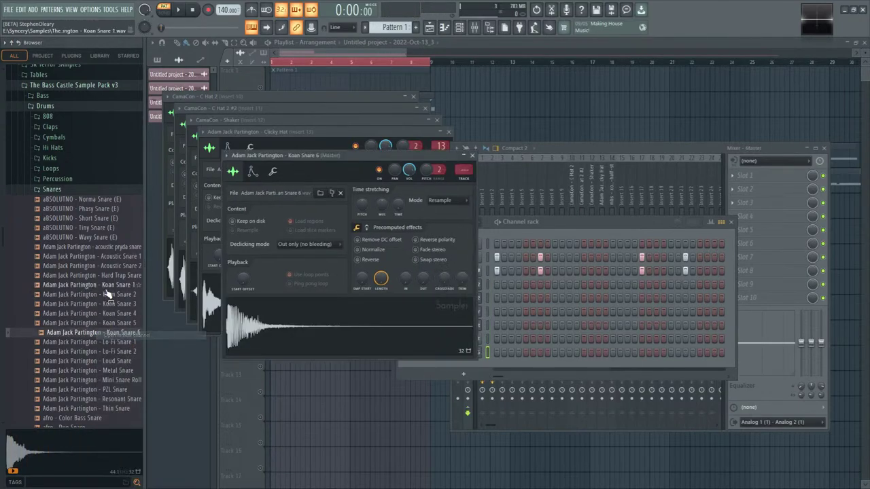
- Audition the snare samples from Koan Snare 1 back up to aBSOLUTNO - Short Snare (E)
click(88, 285)
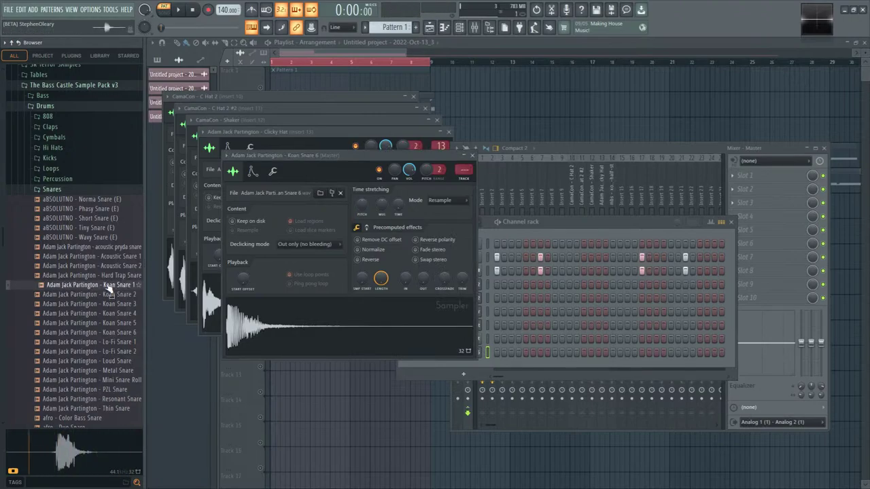
key(Up)
key(Up)
key(Up)
key(Up)
key(Up)
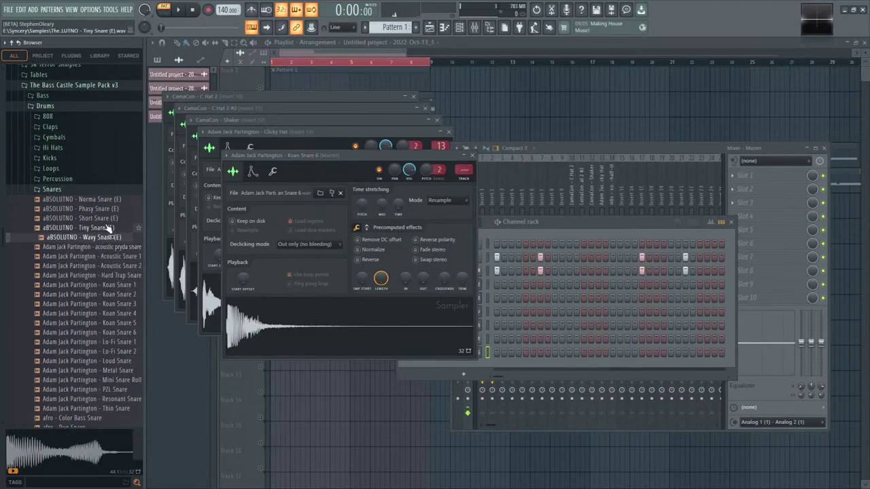
key(Up)
key(Up)
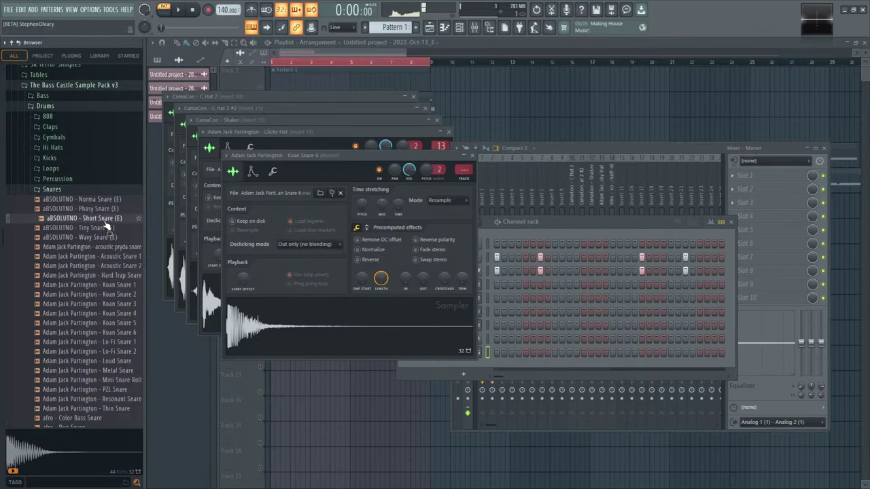
- Compare Koan Snare 6 with the Metal Snare sample and load Metal Snare into a new channel
click(113, 331)
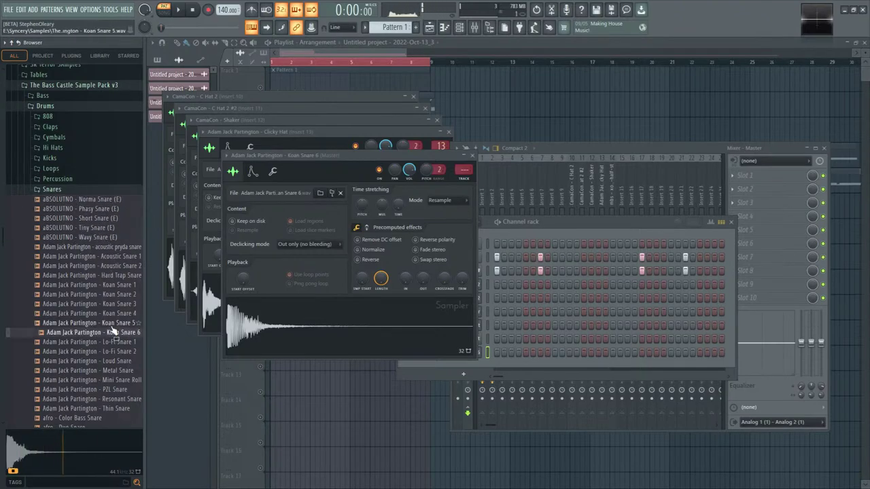
scroll(113, 331, down, 6)
click(99, 202)
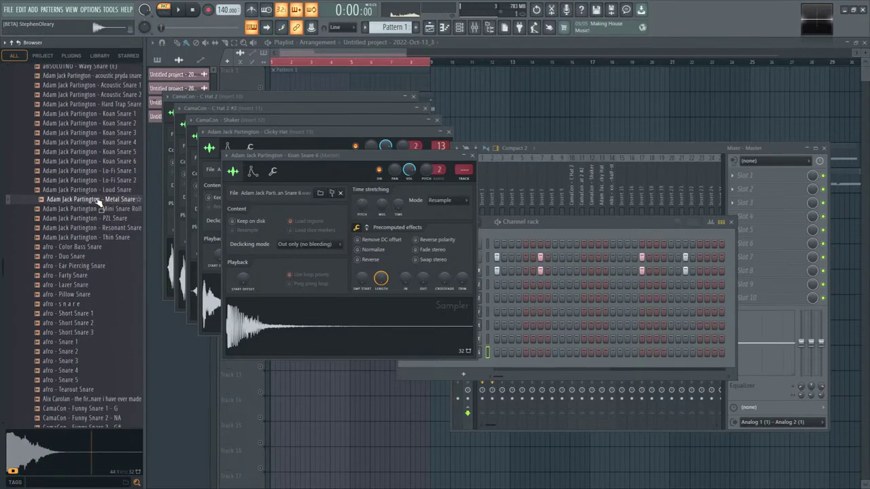
right_click(99, 202)
click(101, 213)
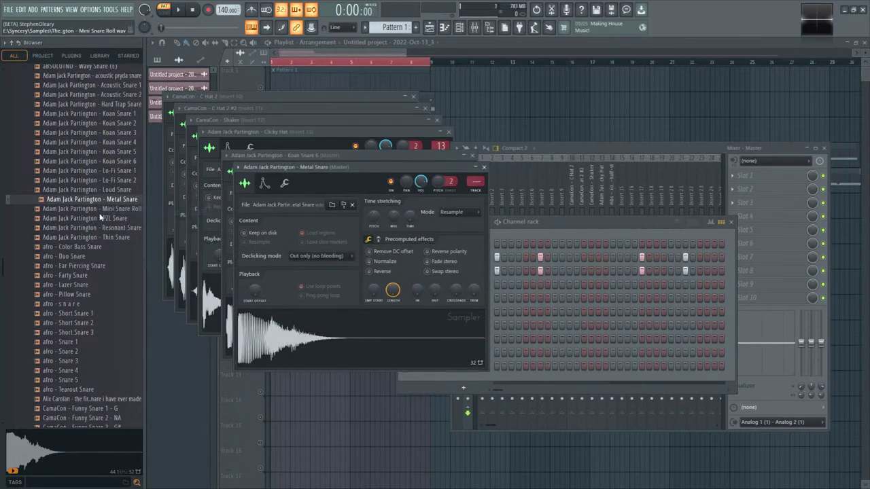
- Audition the Mini Snare Roll, PZL and Resonant snares, and load Thin Snare into a new channel
click(100, 210)
click(107, 218)
click(108, 226)
drag(107, 218, 109, 220)
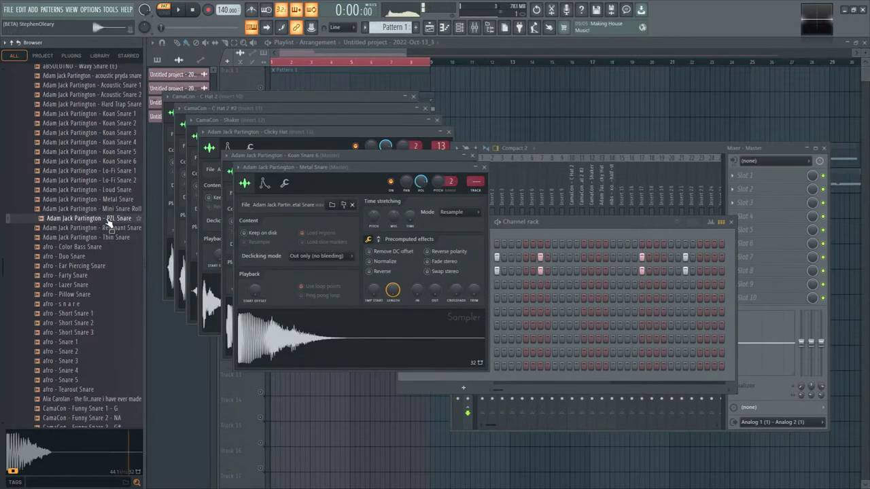
click(108, 228)
click(108, 237)
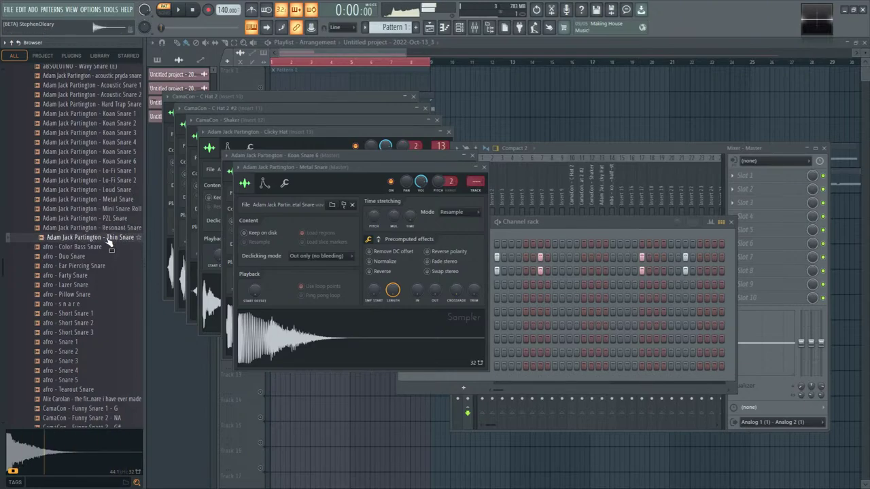
right_click(107, 238)
click(111, 249)
- Audition Resonant Snare and the afro snares from Color Bass Snare through Short Snare 2
click(105, 228)
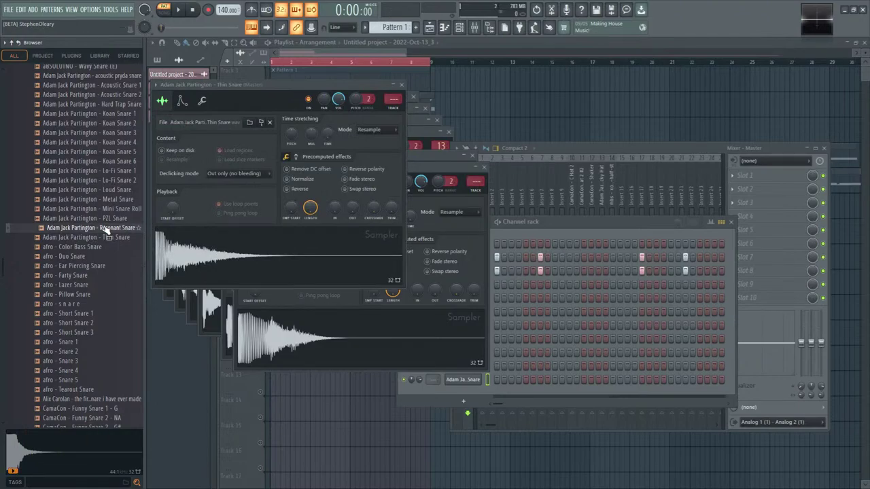
click(105, 247)
click(106, 256)
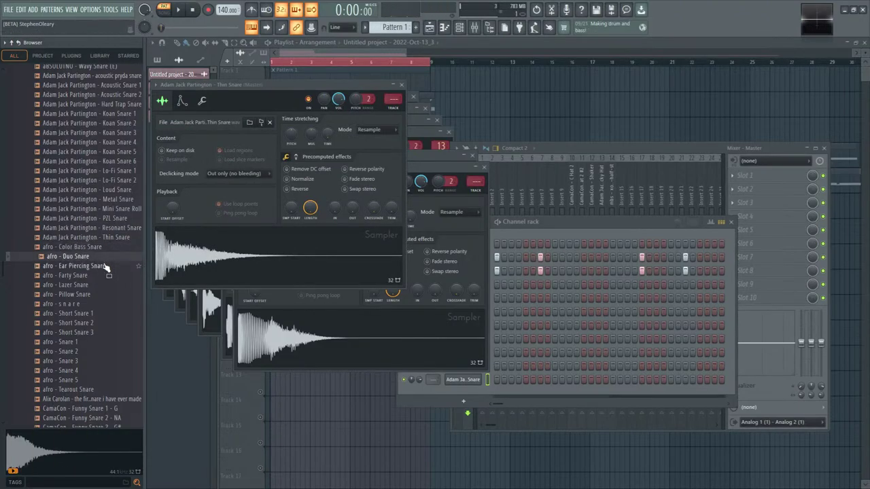
click(105, 266)
click(104, 275)
click(105, 285)
click(104, 295)
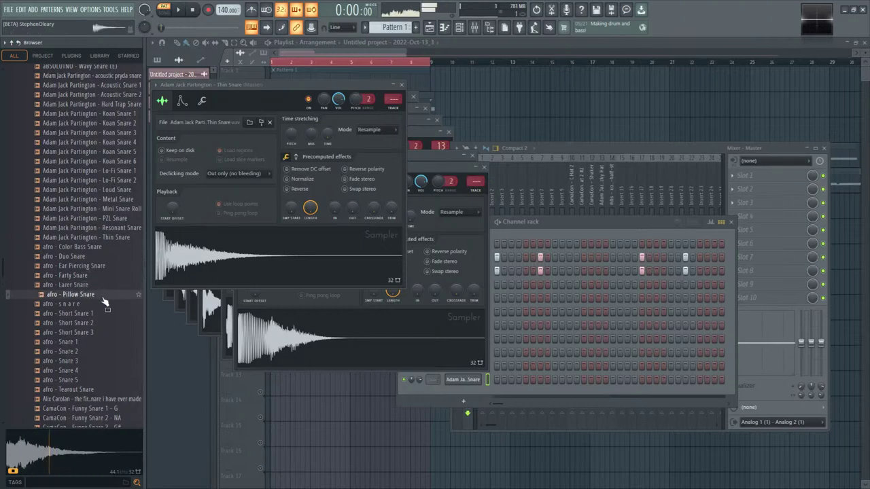
click(105, 305)
click(105, 314)
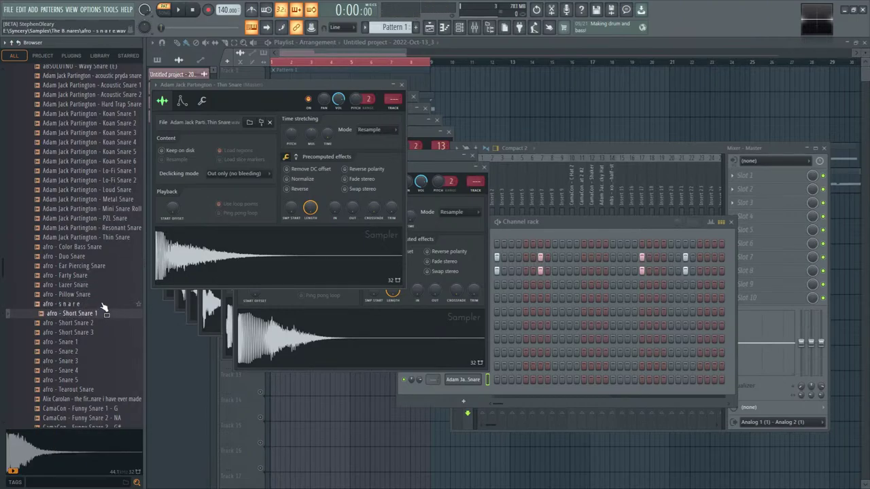
click(100, 305)
key(Down)
key(Down)
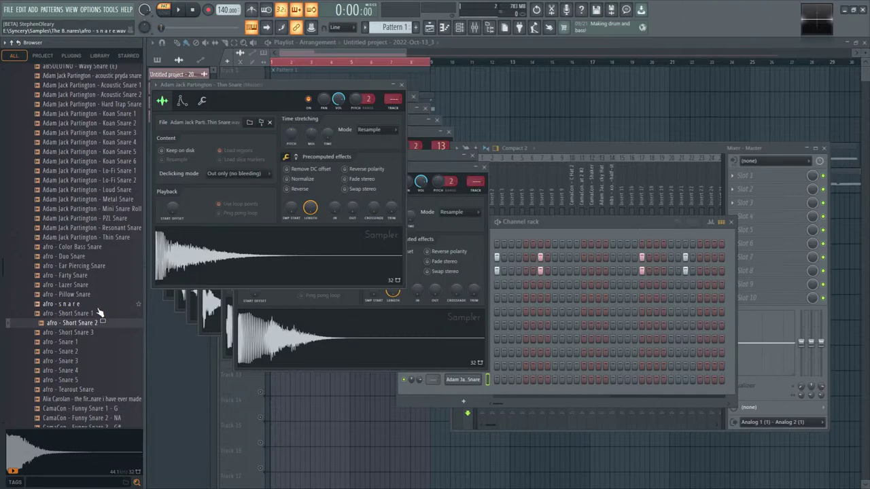
click(99, 305)
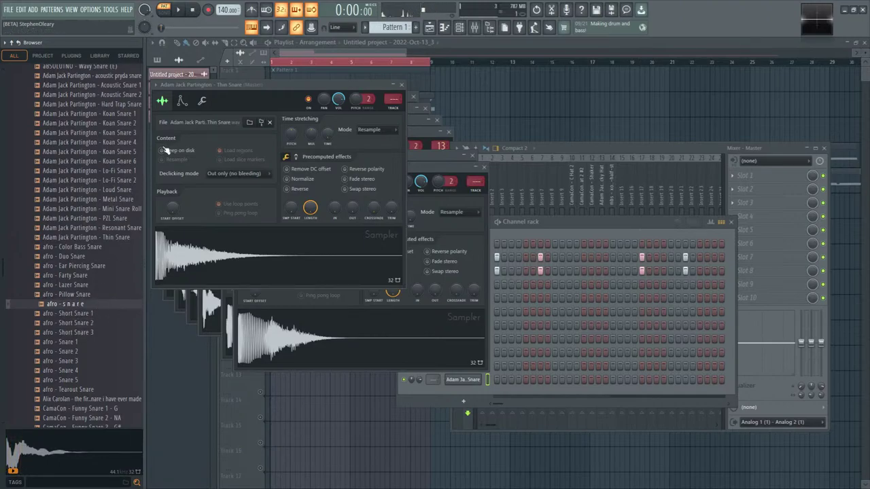
- Audition afro - Short Snare 3 and load it into a new channel
click(110, 332)
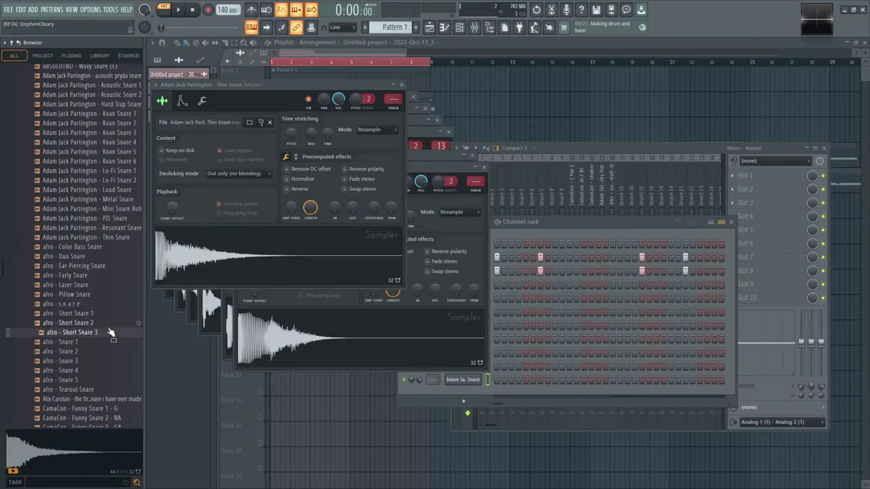
key(Up)
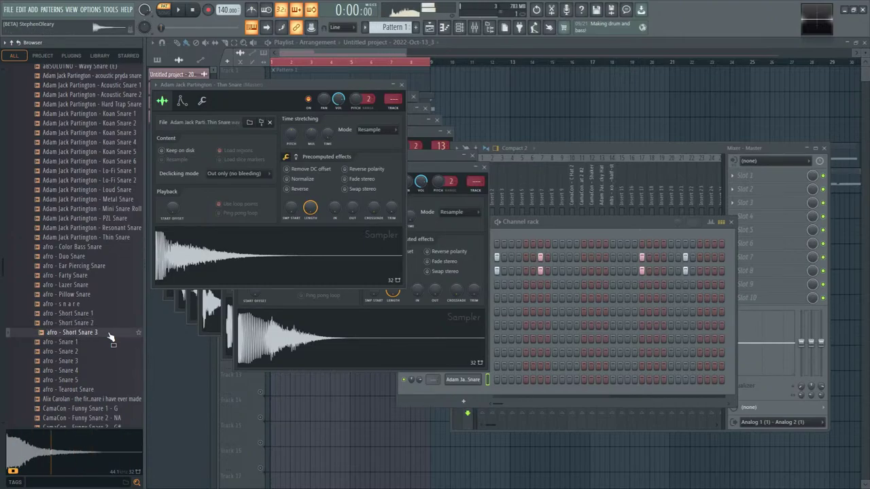
right_click(110, 330)
click(119, 327)
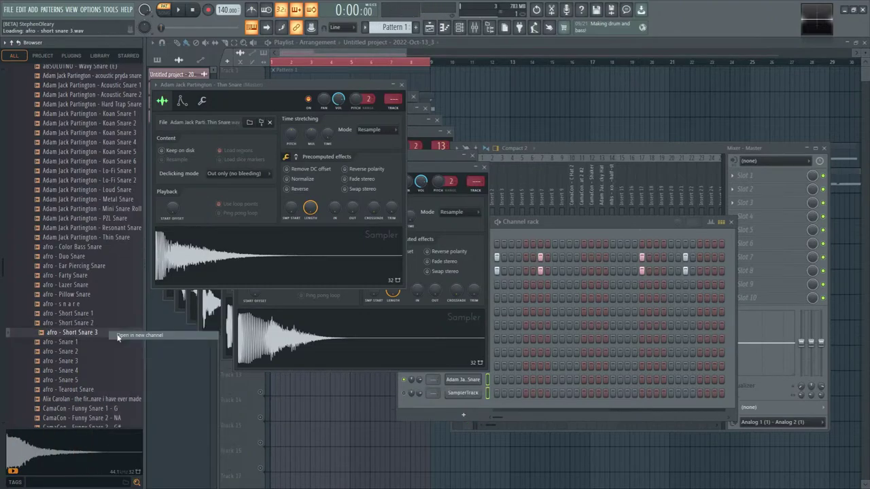
- Select the four new snare channels and move them up directly below the two kick channels
click(506, 403)
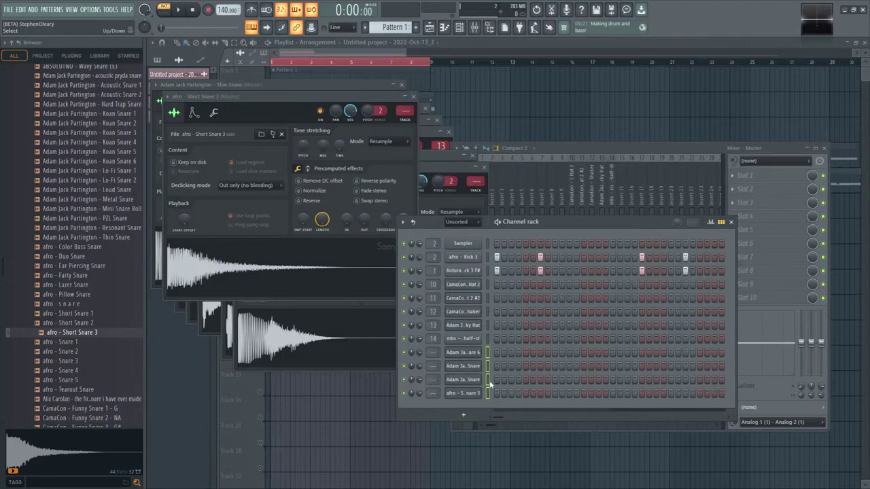
key(alt+Up)
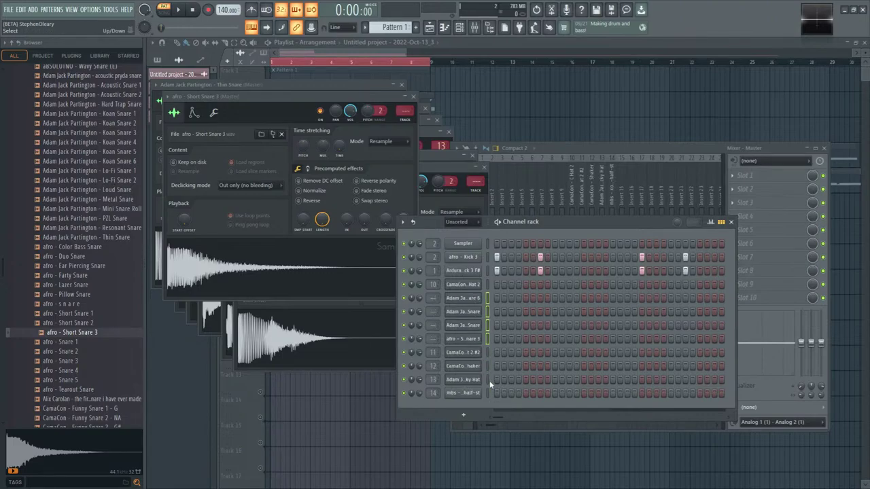
key(alt+Up)
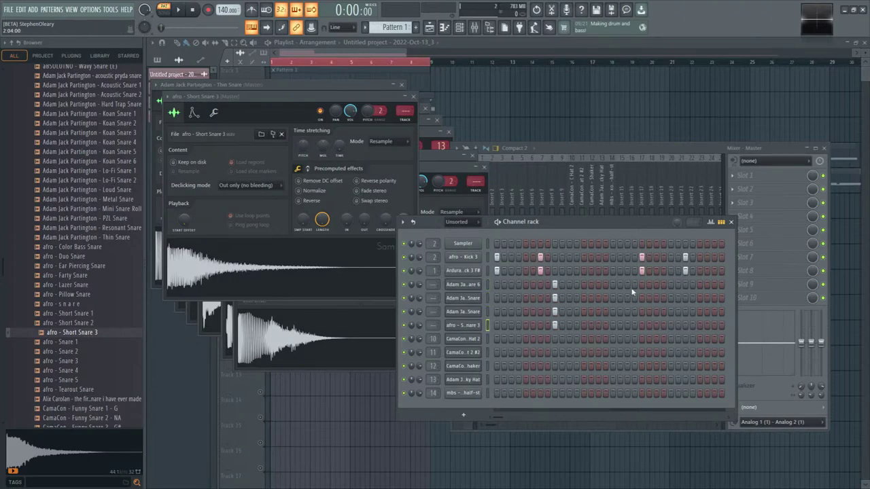
- Place all four snares on steps 9 and 25, add step 15 to both kick channels, and play the pattern
click(669, 326)
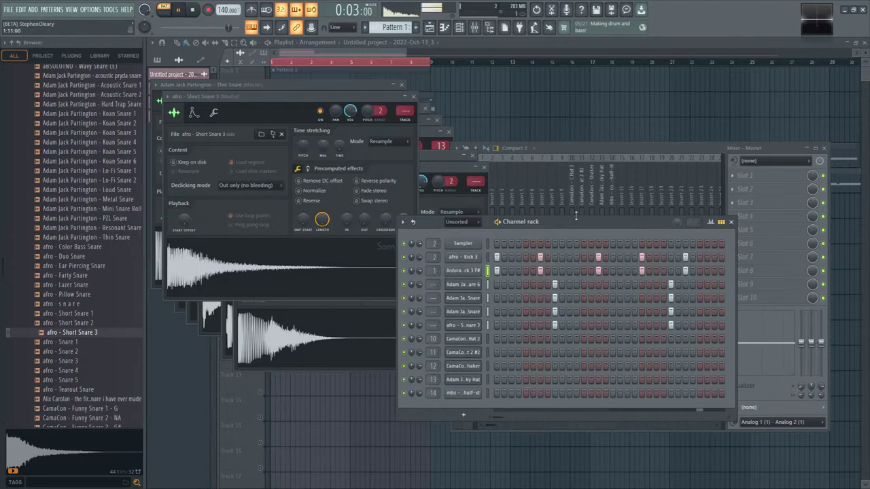
key(space)
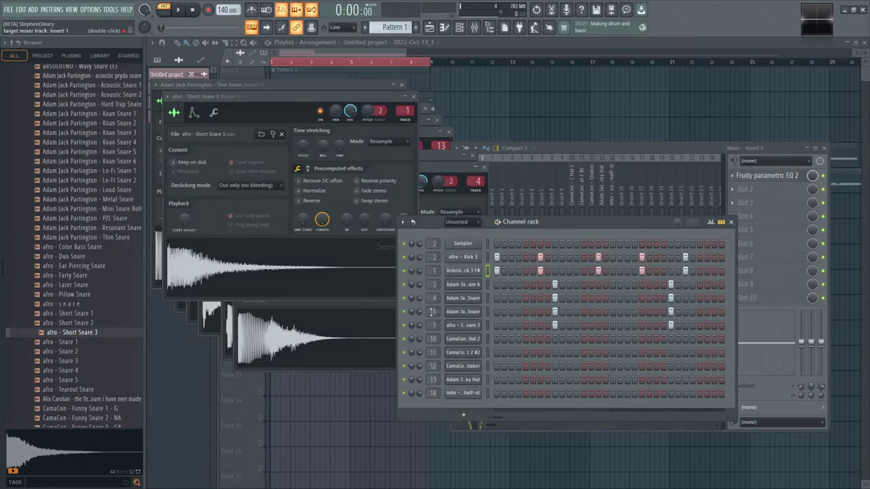
- Route the four snare channels to mixer Inserts 3 through 6 and select Insert 3 in the mixer
scroll(430, 324, down, 3)
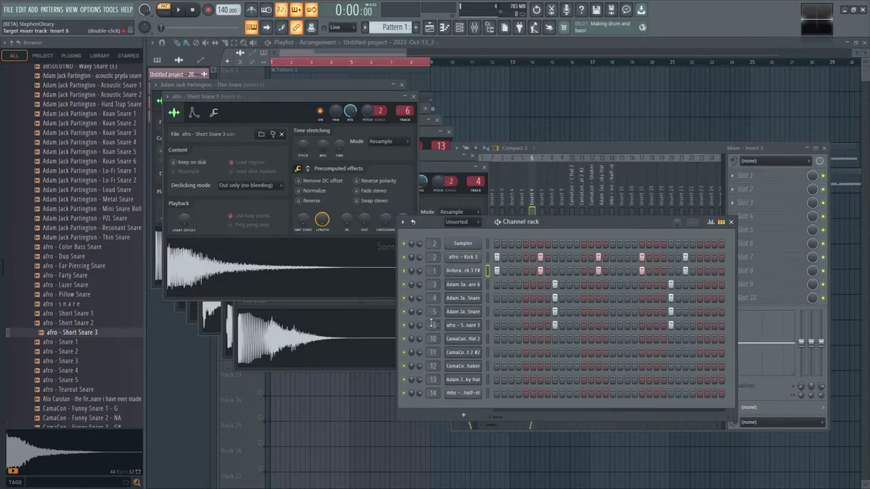
click(559, 145)
click(492, 234)
click(502, 238)
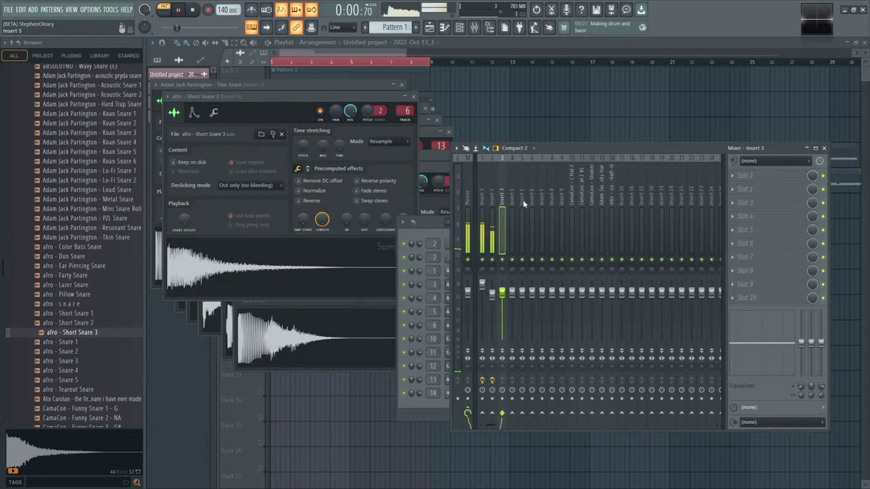
- Open Koan Snare 6's Sampler and add Fruity Parametric EQ 2 to the first effect slot of Insert 3
click(437, 225)
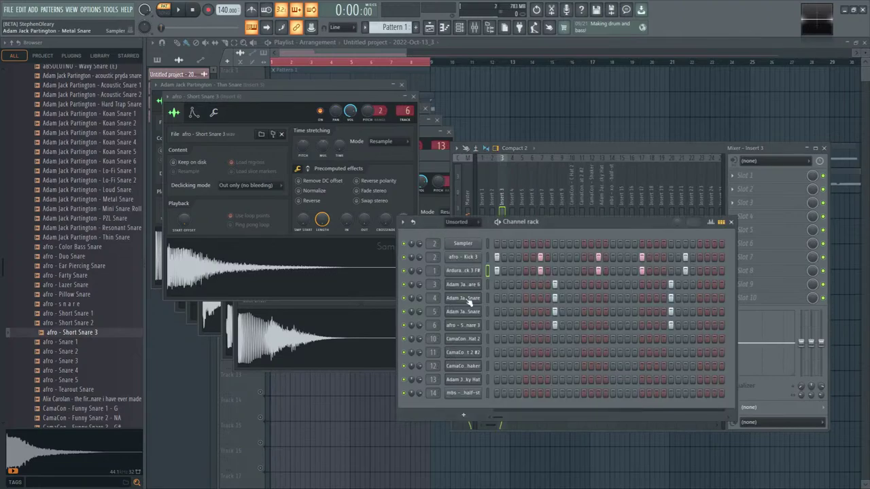
click(469, 305)
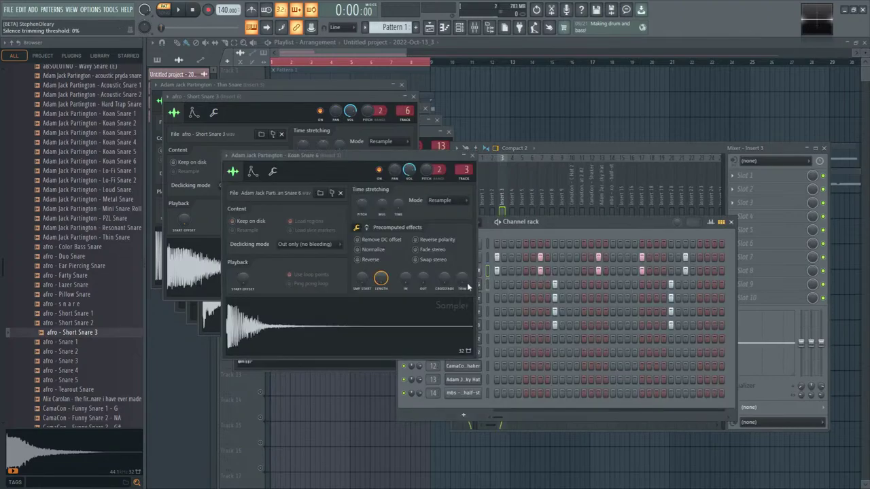
click(587, 151)
click(746, 176)
click(612, 362)
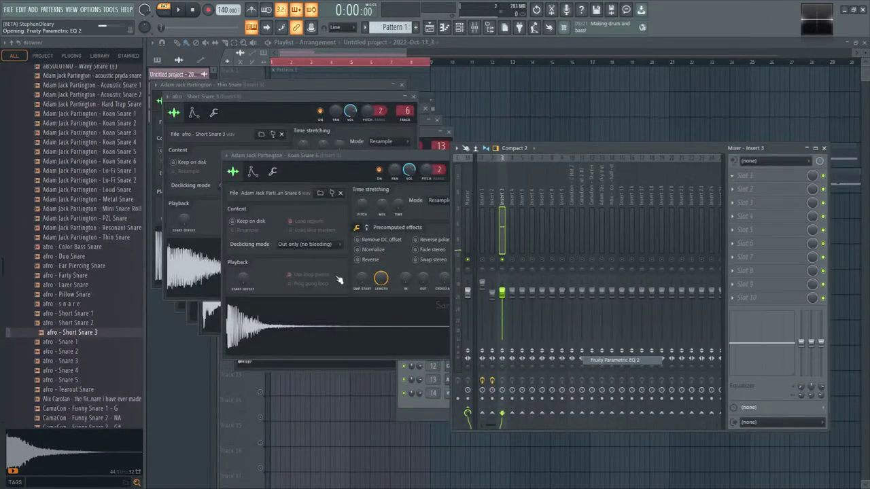
- Set band 7 of Insert 3's EQ to low pass and give it a steeper slope
right_click(344, 163)
key(space)
click(391, 241)
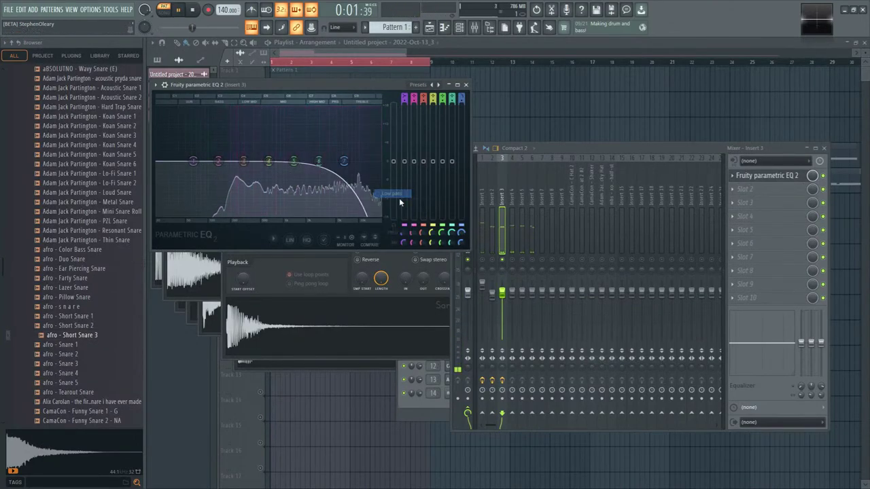
key(space)
right_click(344, 161)
click(388, 227)
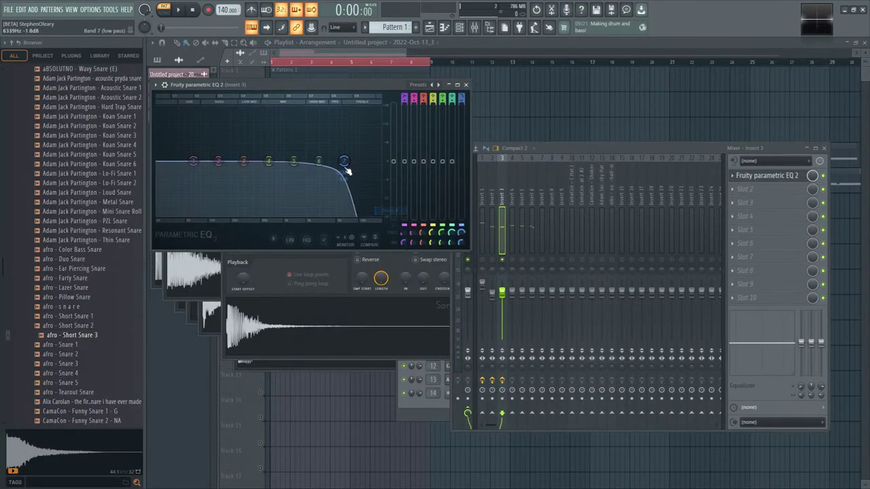
- Play the pattern, adjust band 7's bandwidth, and lower its low-pass cutoff to about 3000 Hz
key(space)
scroll(347, 170, down, 3)
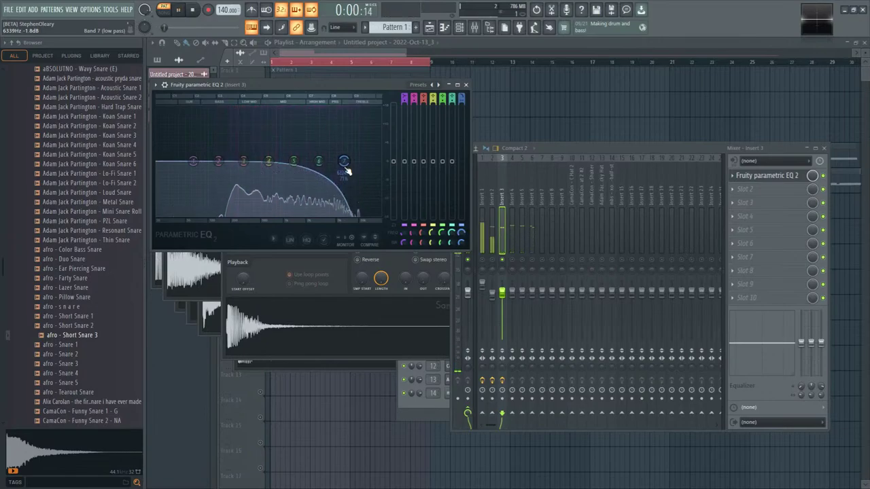
drag(345, 163, 319, 161)
scroll(319, 161, up, 3)
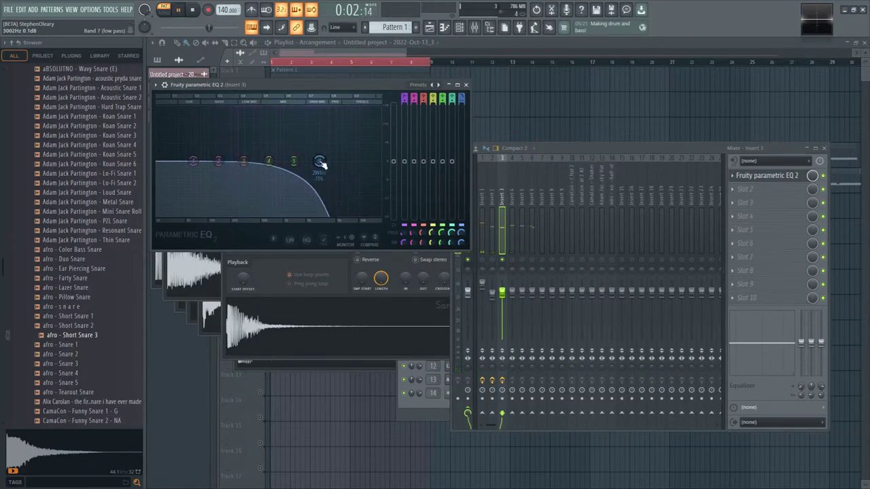
- Solo Insert 4 in the mixer, add Fruity Parametric EQ 2 to its first effect slot, and play the pattern
key(space)
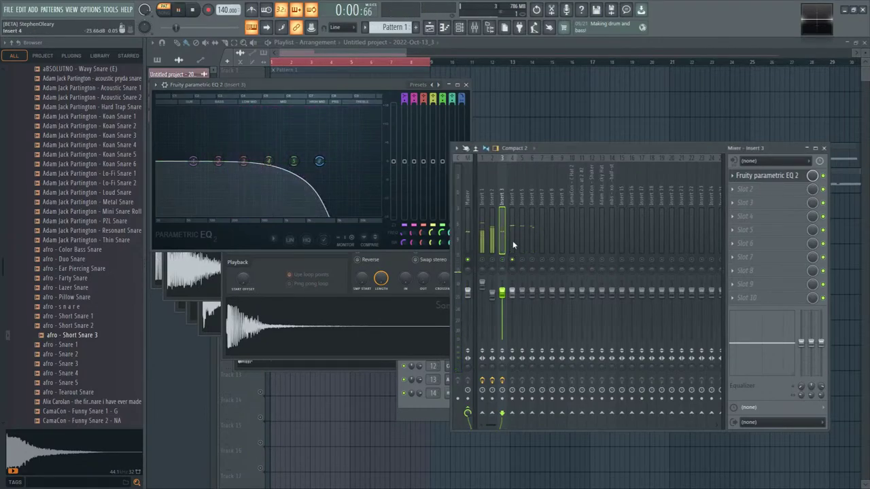
click(513, 240)
click(746, 175)
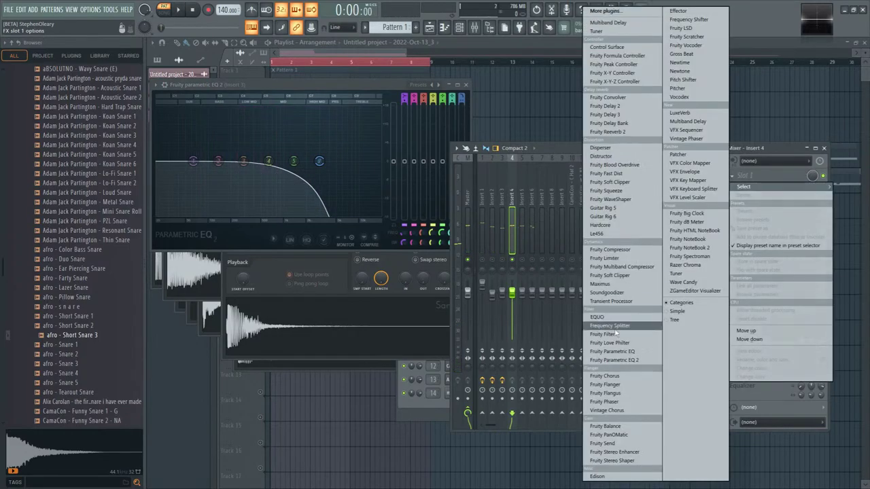
click(619, 360)
key(space)
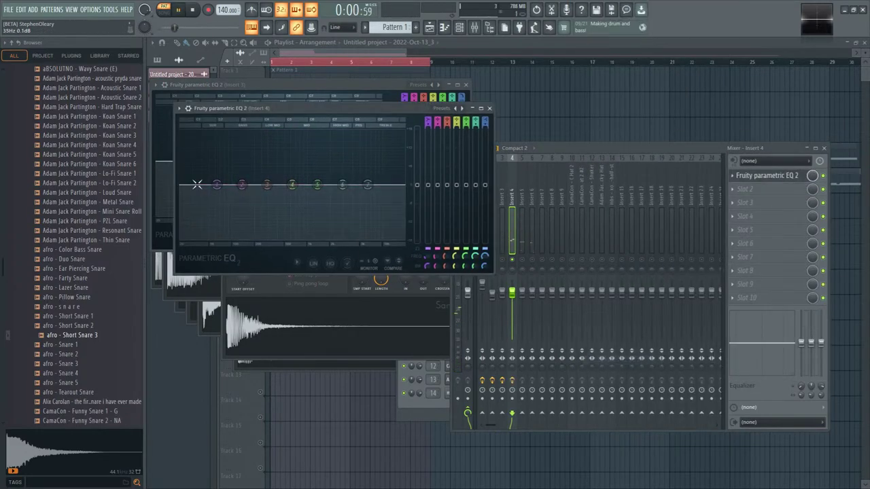
key(space)
- Set band 1 of Insert 4's EQ to high pass and raise its cutoff to between bands 4 and 5
right_click(216, 185)
mouse_move(231, 208)
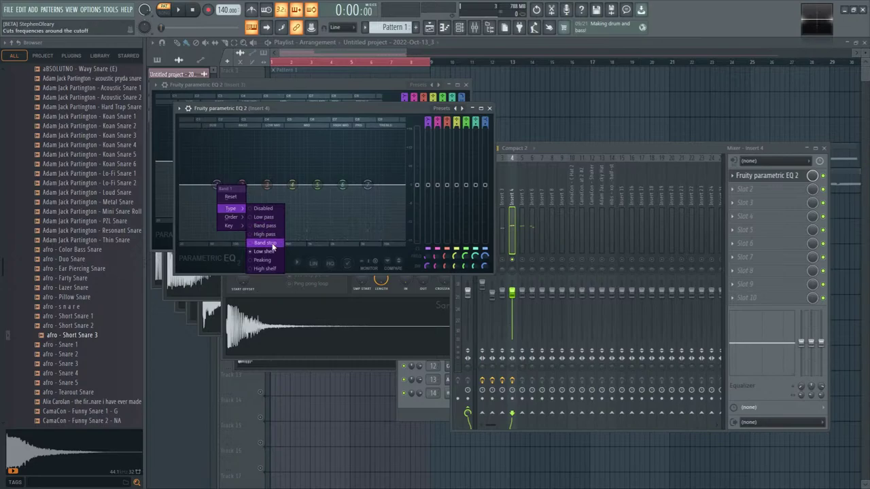
click(272, 246)
right_click(216, 185)
click(264, 234)
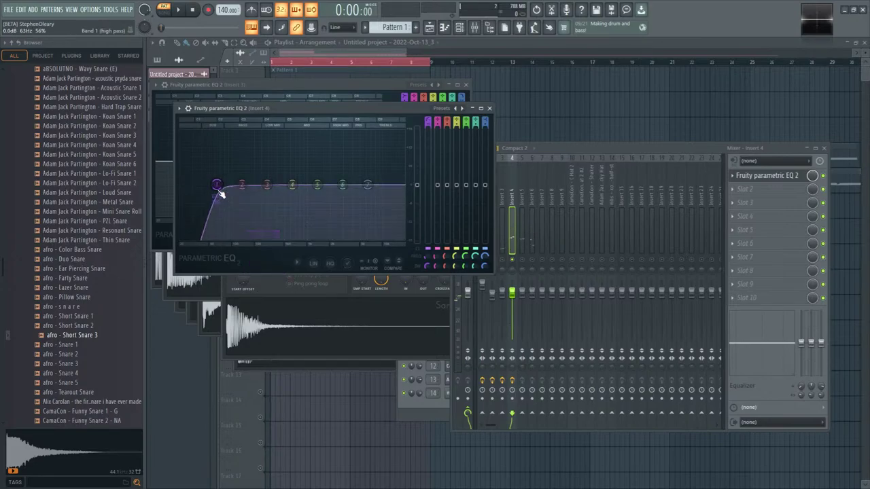
drag(218, 186, 303, 187)
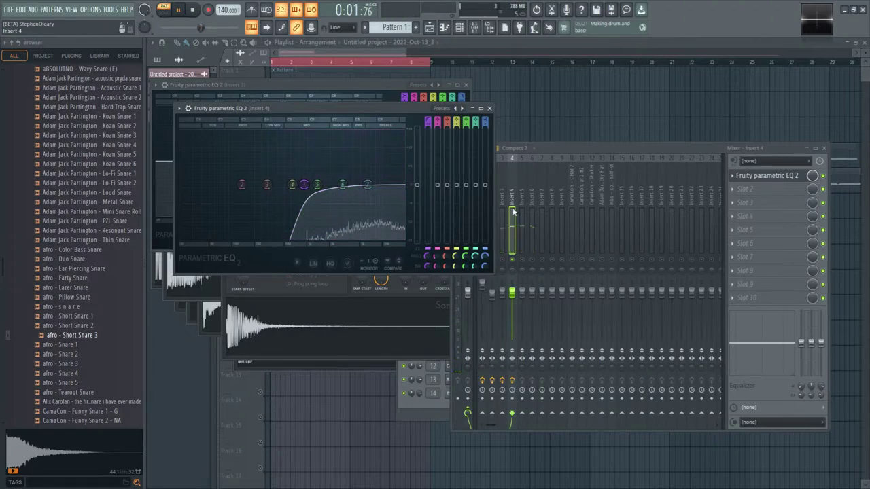
- Solo Insert 5 in the mixer and add Fruity Parametric EQ 2 to its first effect slot
click(520, 258)
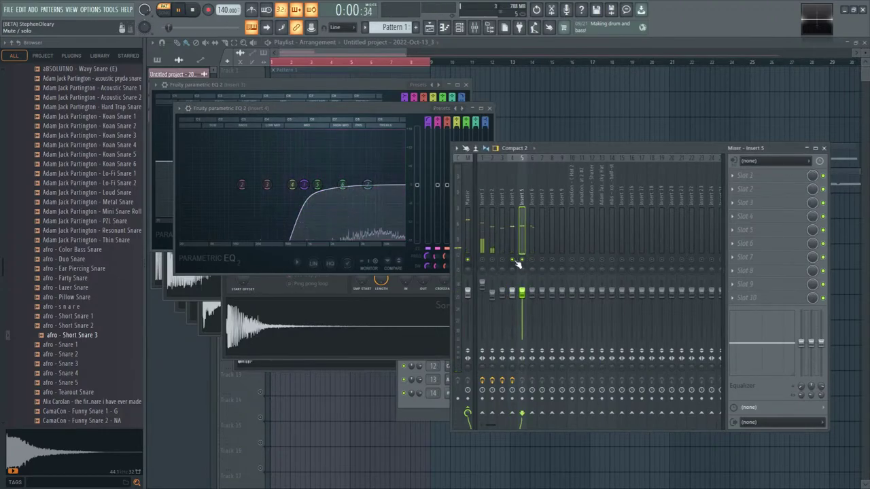
click(744, 175)
click(637, 359)
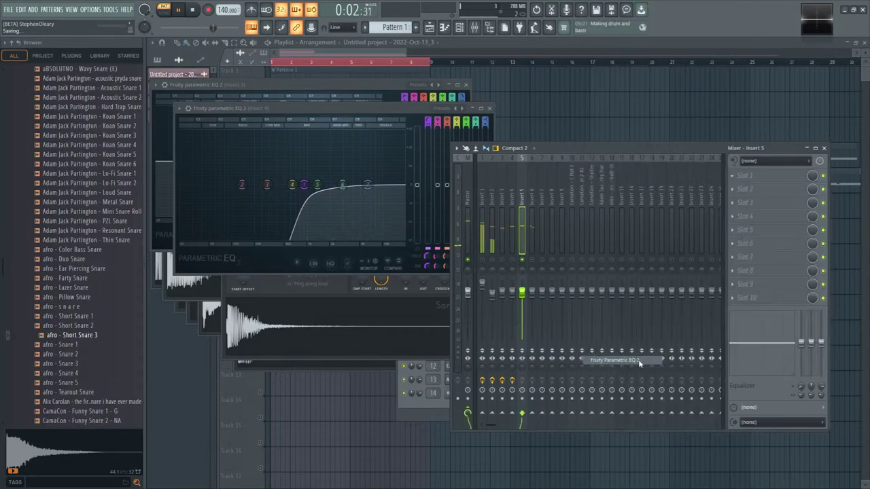
key(space)
- Set band 1 of Insert 5's EQ to a steeper high pass and raise its cutoff to about 3450 Hz during playback
right_click(239, 208)
mouse_move(253, 231)
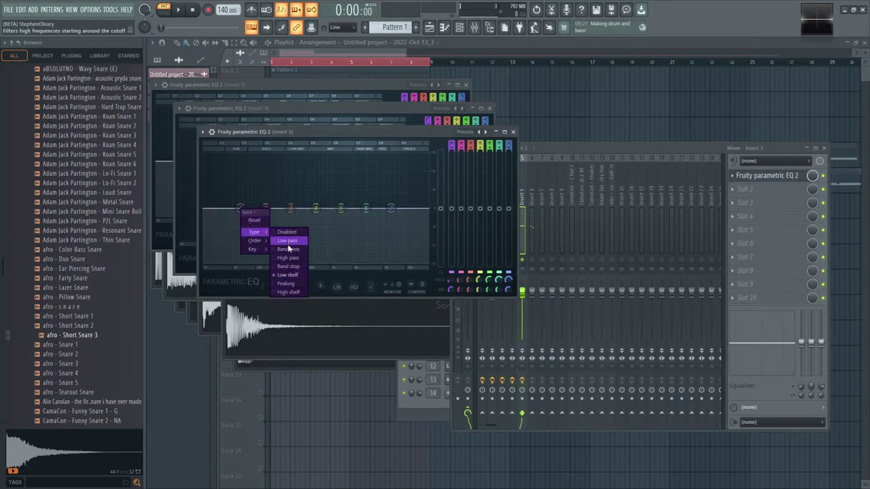
click(293, 259)
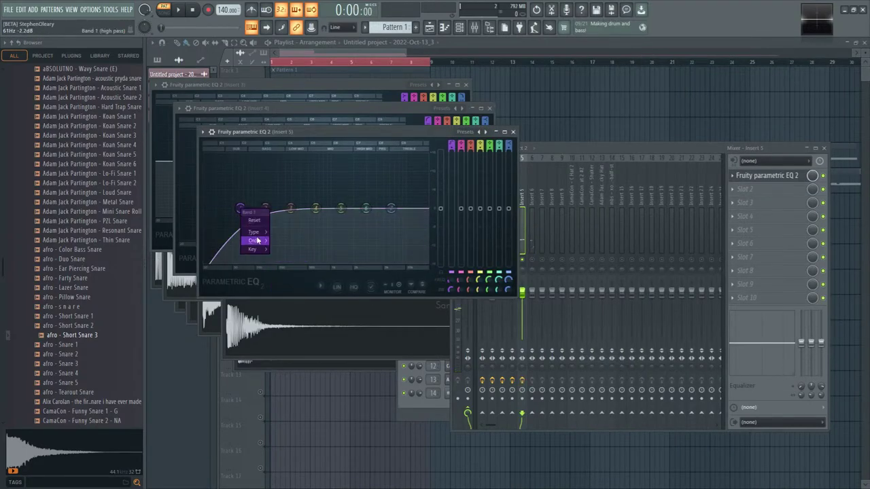
click(285, 251)
drag(237, 208, 373, 214)
key(space)
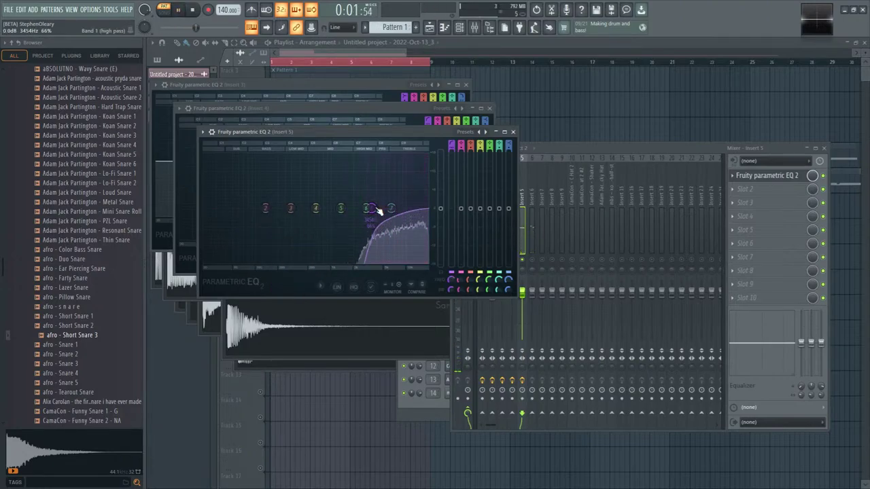
- Solo Insert 6 in the mixer and add Fruity Parametric EQ 2 to its first effect slot
click(533, 261)
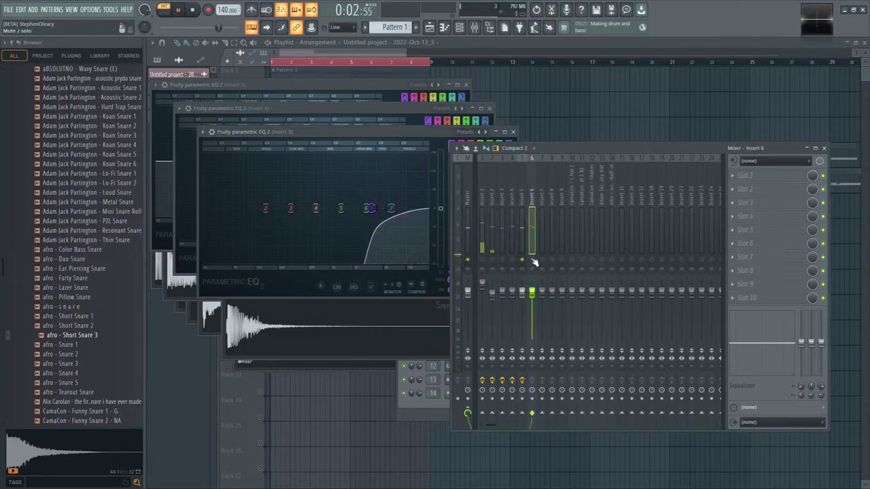
click(737, 177)
click(621, 370)
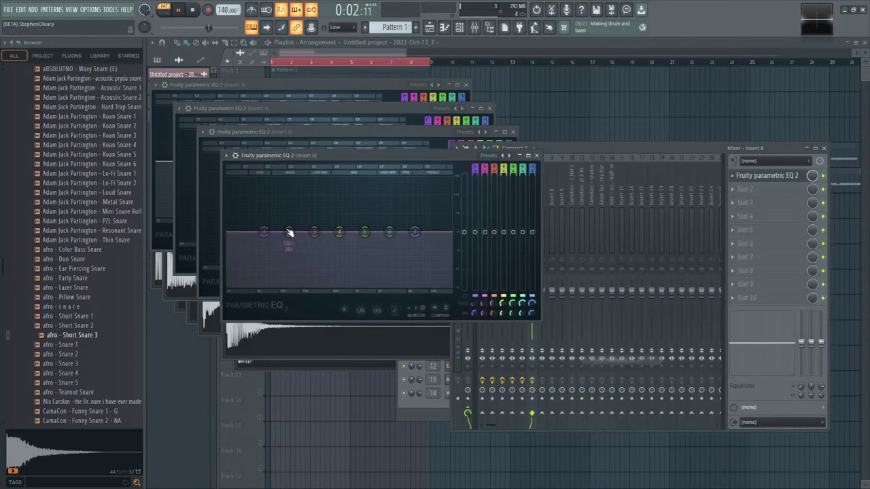
key(space)
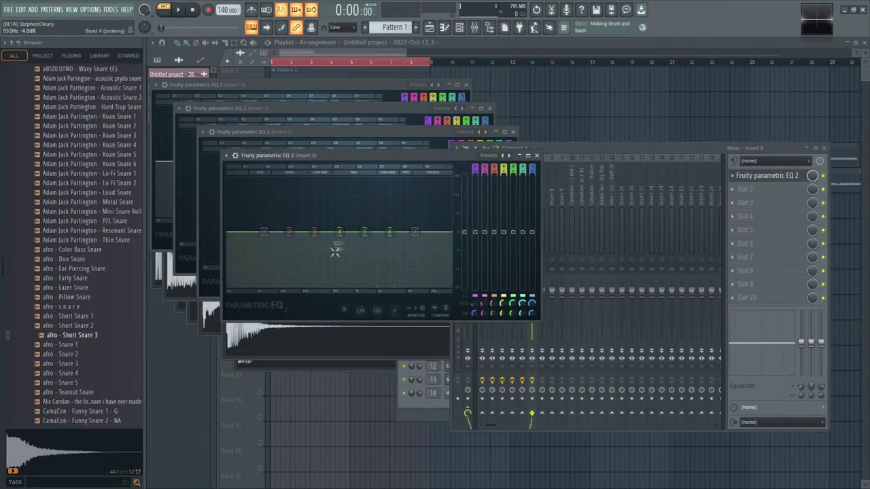
- Set band 7 of Insert 6's EQ to low pass with a steeper slope and move its cutoff slightly higher
mouse_move(428, 255)
click(462, 264)
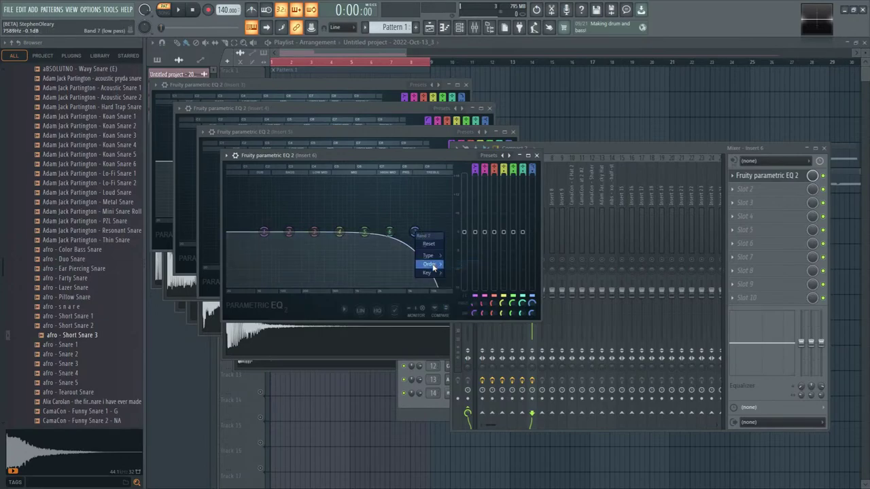
click(465, 282)
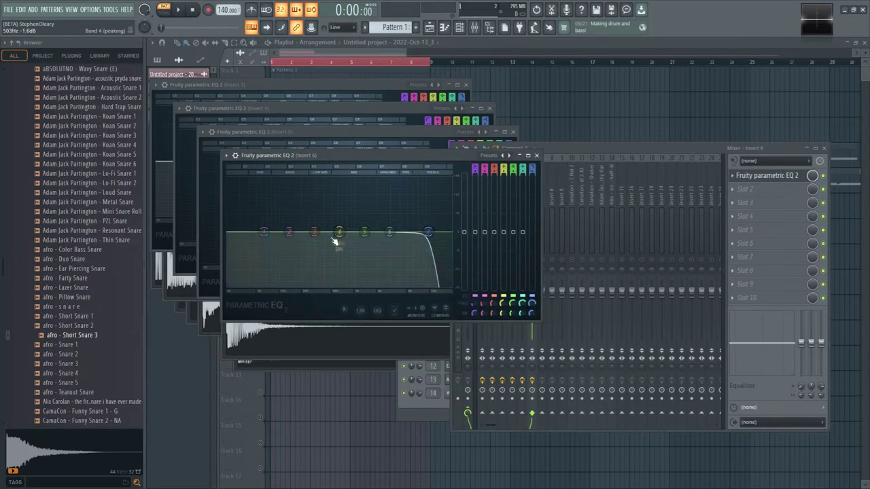
- Set band 1 of Insert 6's EQ to a steeper high pass and raise its cutoff to about 950 Hz during playback
right_click(263, 231)
mouse_move(281, 255)
click(307, 277)
right_click(264, 232)
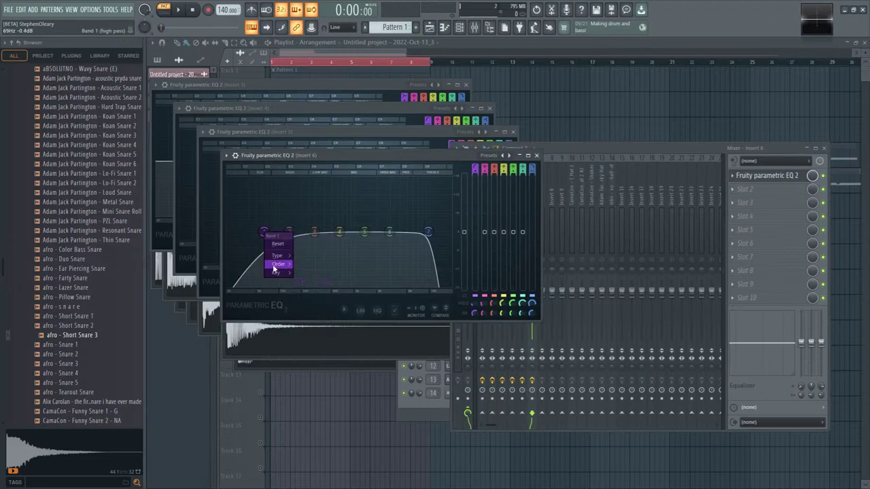
click(304, 281)
key(space)
drag(265, 233, 355, 236)
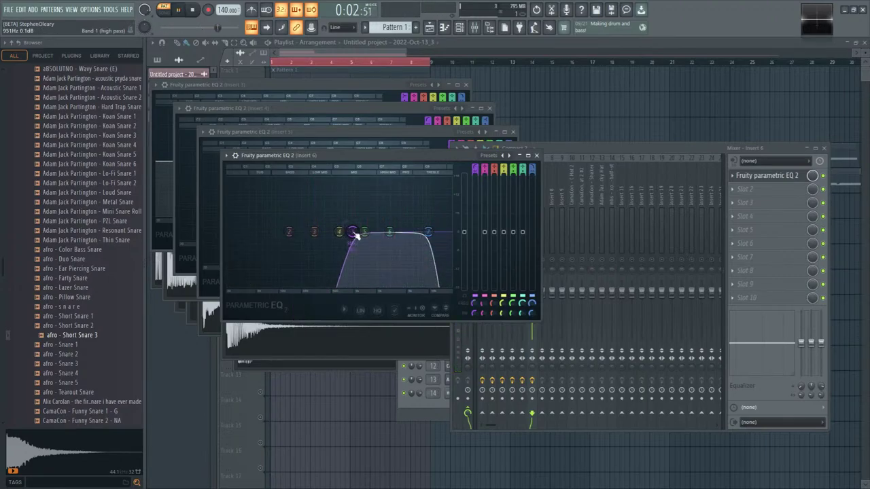
- Lower Insert 6's volume and move that track to the Insert 4 position in the mixer
click(534, 299)
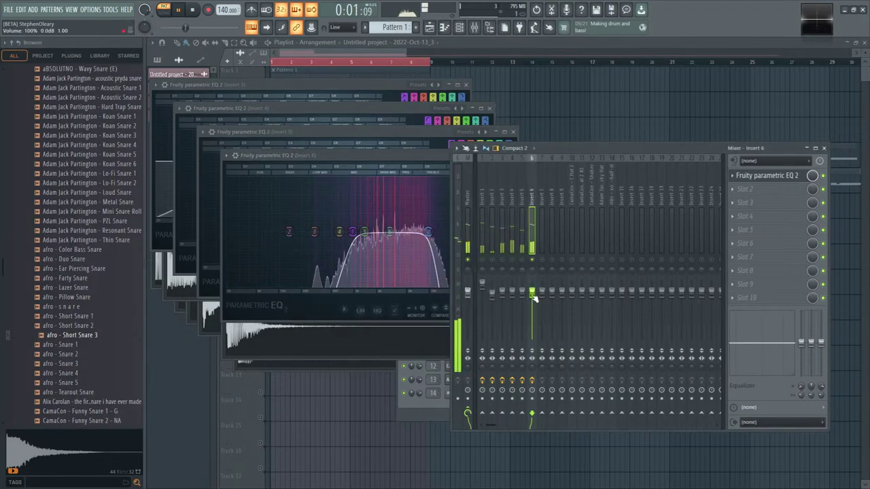
drag(534, 299, 534, 304)
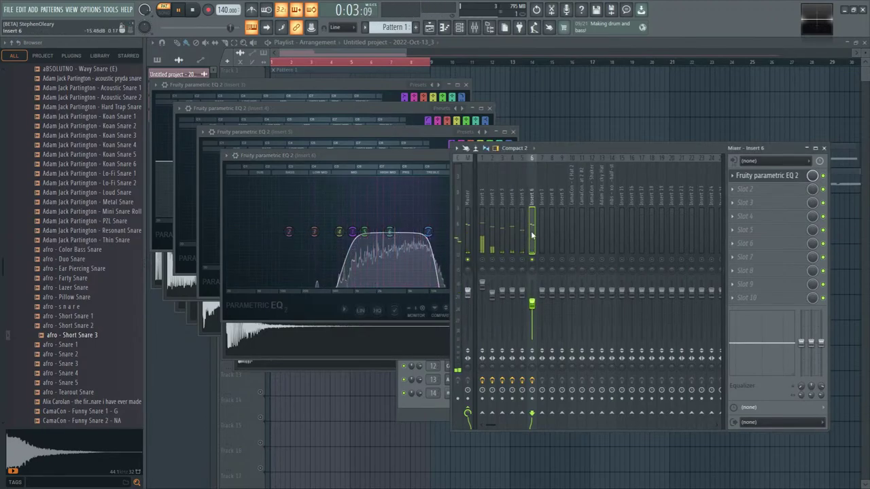
click(511, 238)
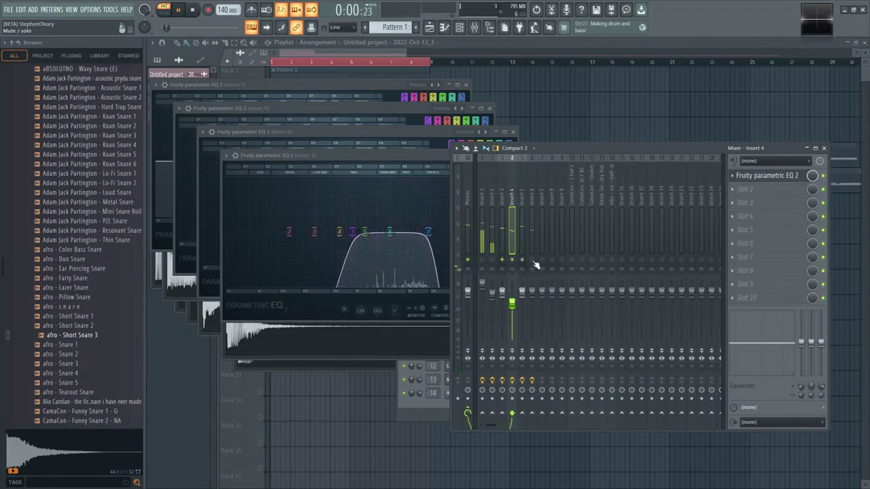
- Balance the soloed snare tracks during playback, raising Insert 6 to about 117% and lowering Insert 4 to about 58%
click(523, 313)
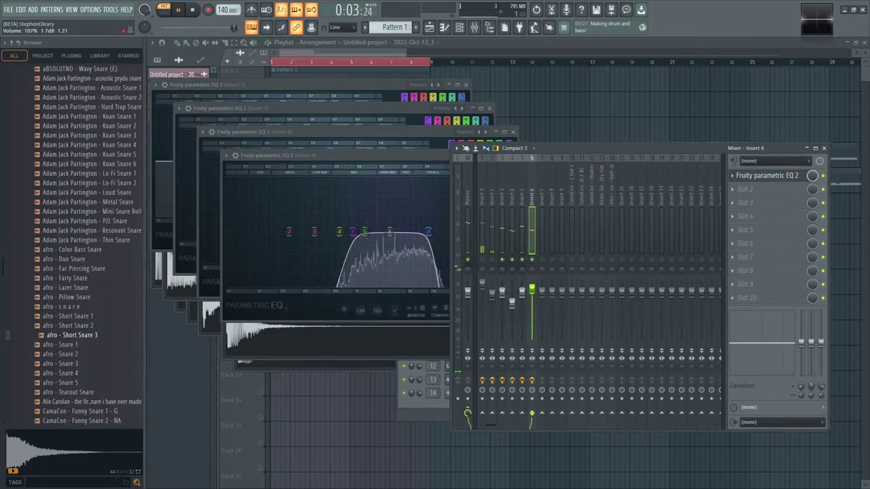
click(533, 293)
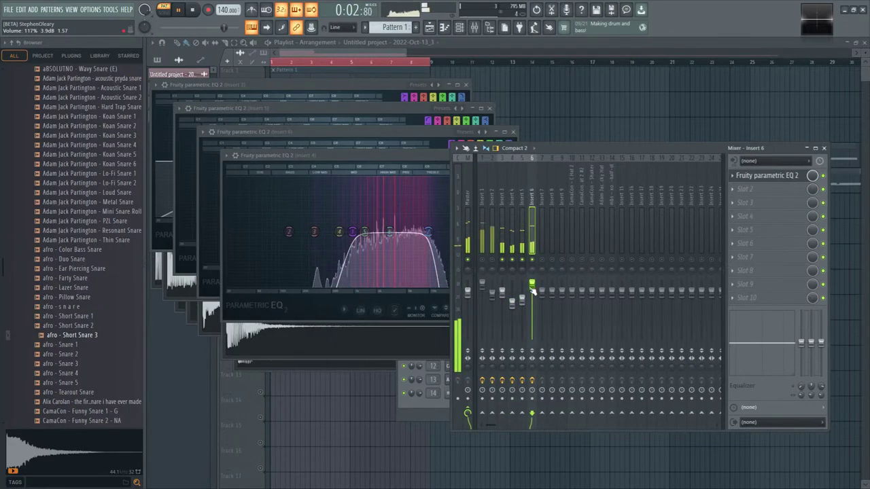
drag(502, 292, 512, 307)
drag(522, 299, 513, 311)
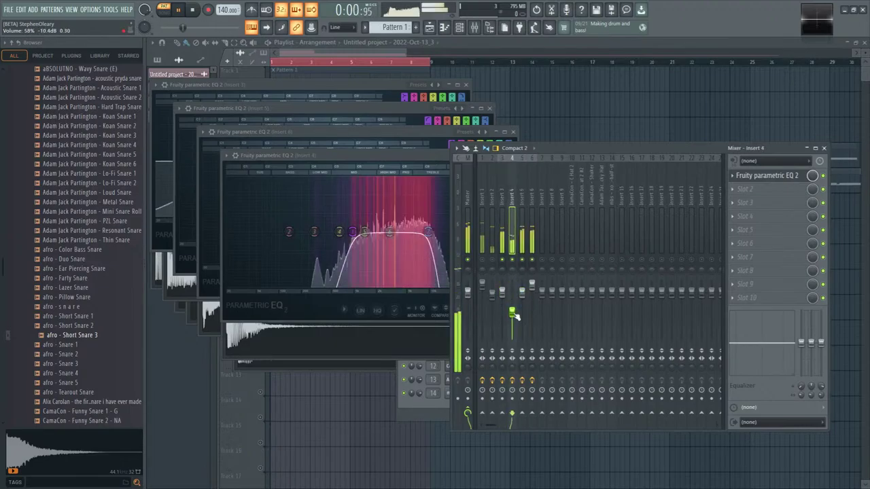
click(502, 224)
key(space)
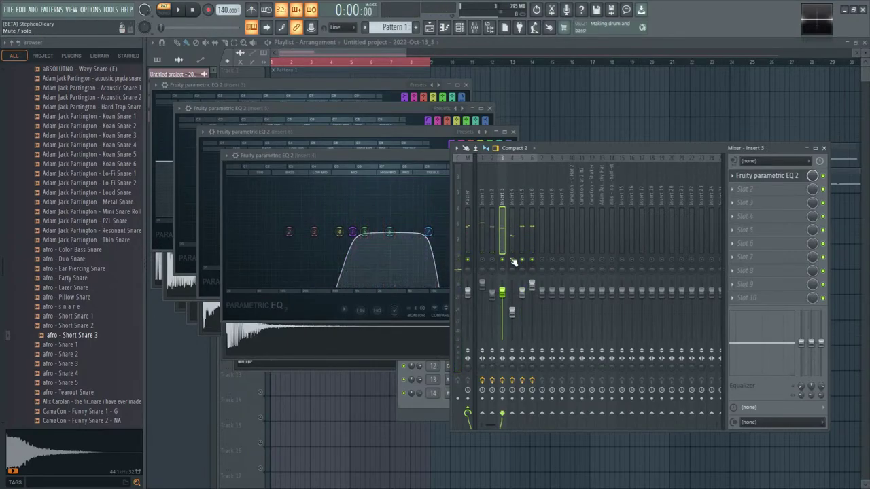
- Add LuxeVerb to Insert 4's second effect slot, play the pattern, and move the reverb window lower
click(762, 195)
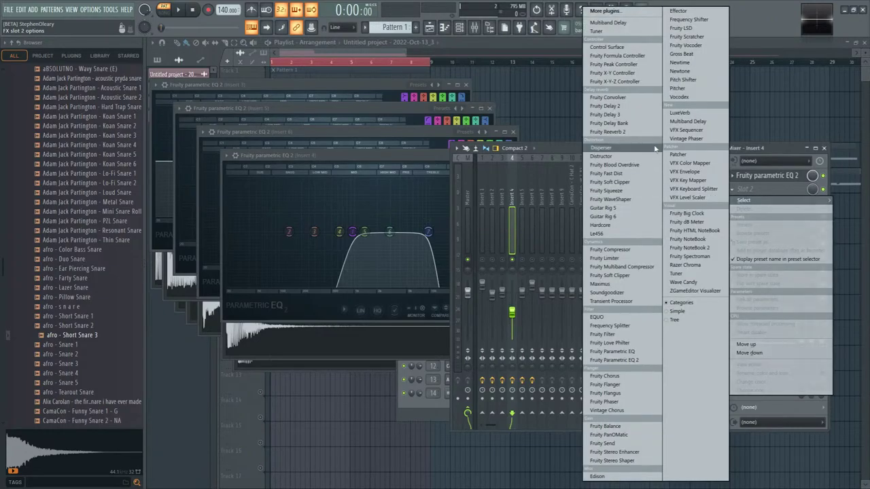
click(677, 113)
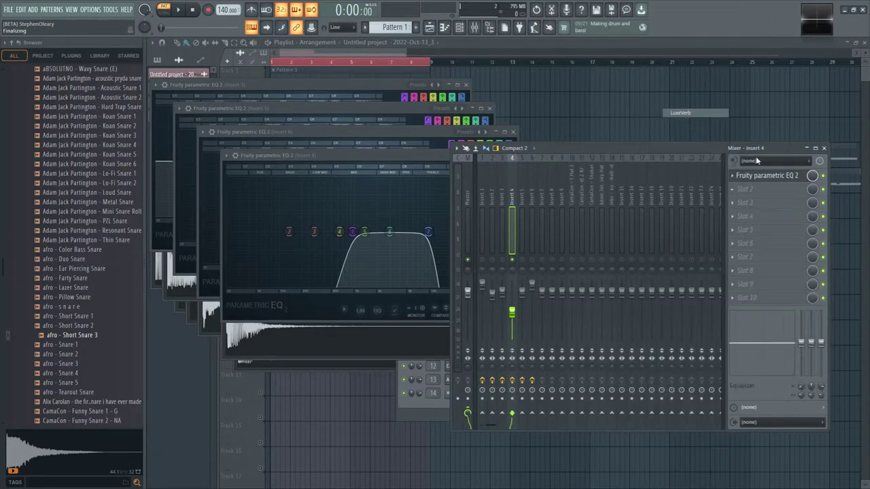
key(space)
drag(471, 164, 489, 241)
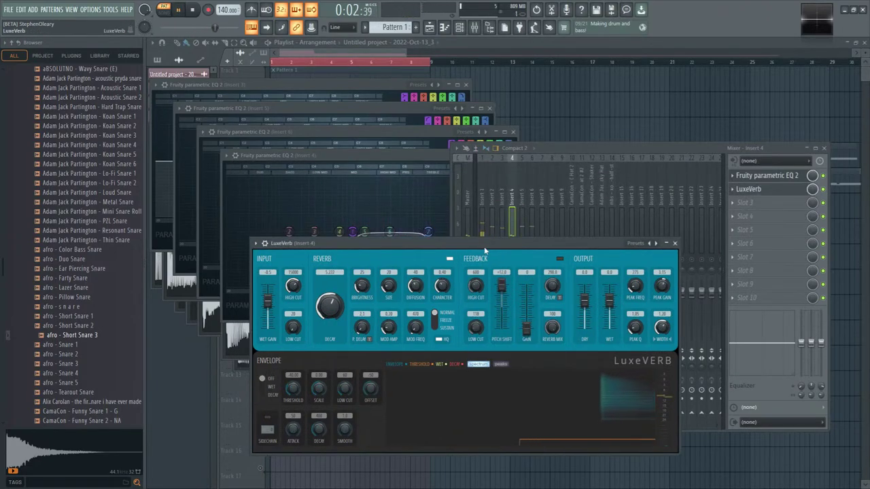
- Enable LuxeVerb's feedback section and set its delay to 31.3, gain to 63 and high cut to 5000
click(559, 259)
drag(552, 285, 525, 302)
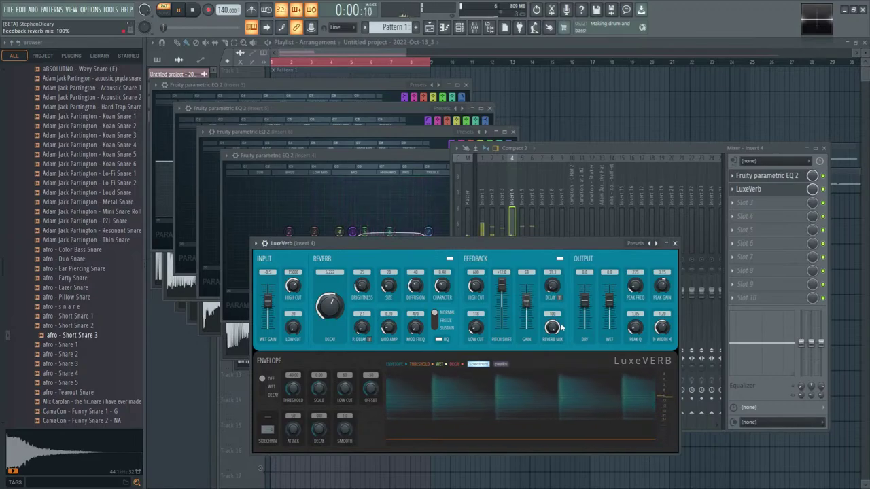
mouse_move(476, 285)
mouse_down()
mouse_move(475, 303)
mouse_move(476, 282)
mouse_up()
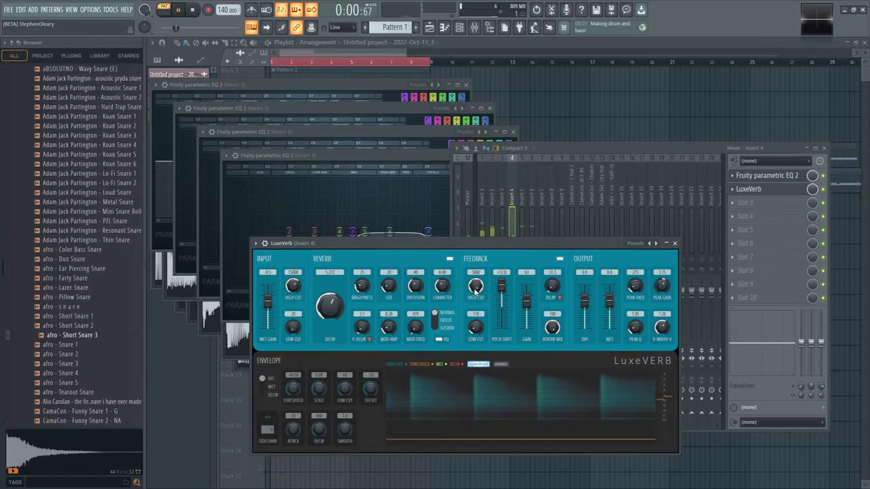
- Set LuxeVerb's decay to 7.371 and output width to about 1.45, then stop playback and reposition the reverb window
drag(332, 310, 332, 292)
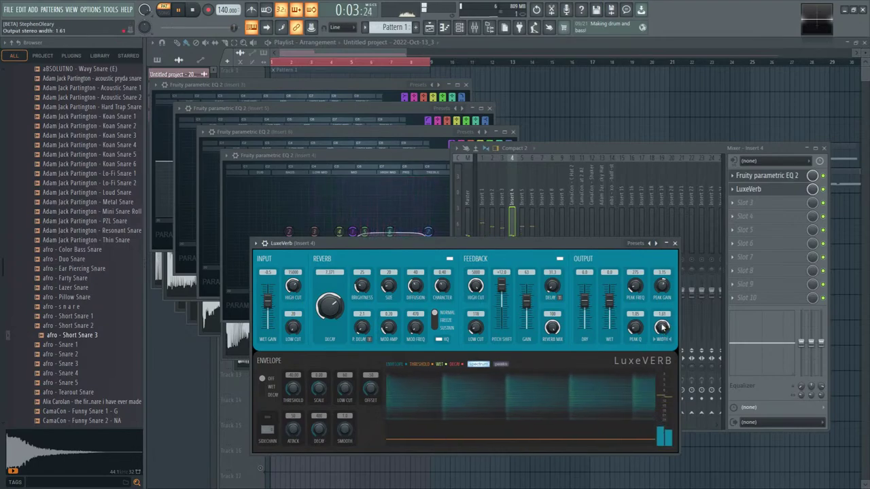
scroll(663, 330, down, 3)
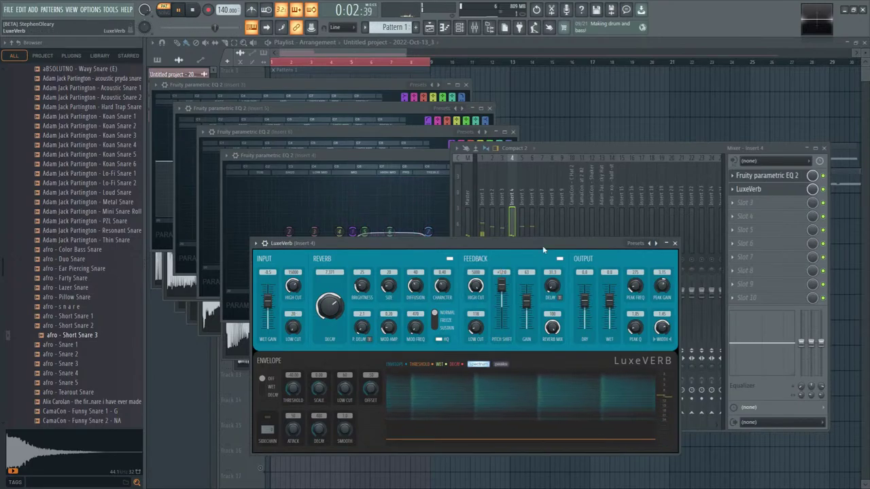
drag(542, 246, 546, 216)
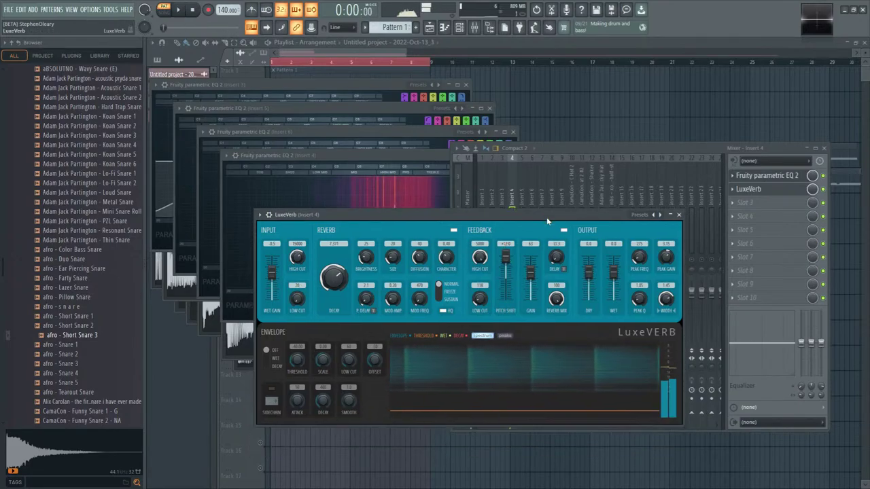
key(space)
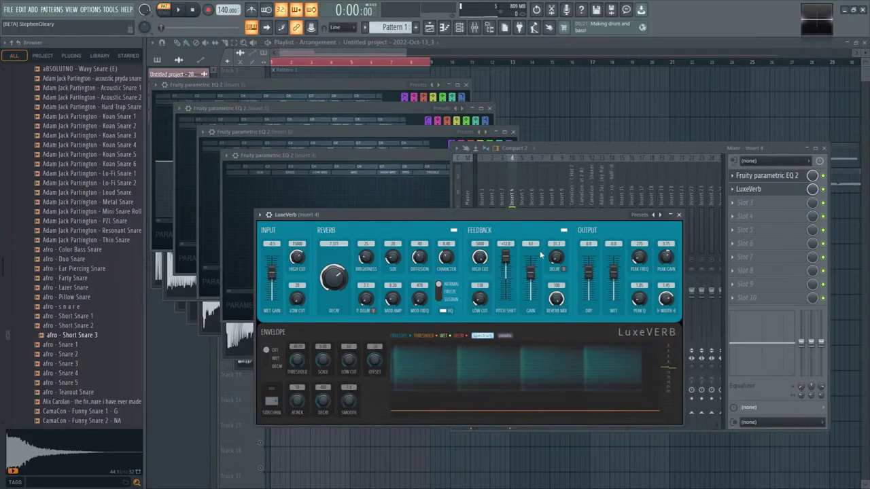
drag(542, 218, 551, 202)
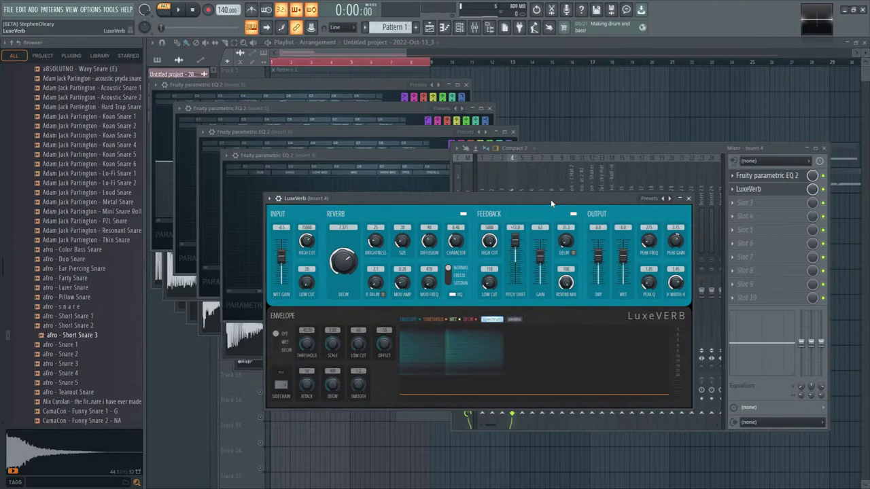
- Set Insert 4's LuxeVerb envelope to Decay mode, lower its threshold, raise its attack, and set scale to +0.24 and offset to 12%
drag(552, 202, 540, 205)
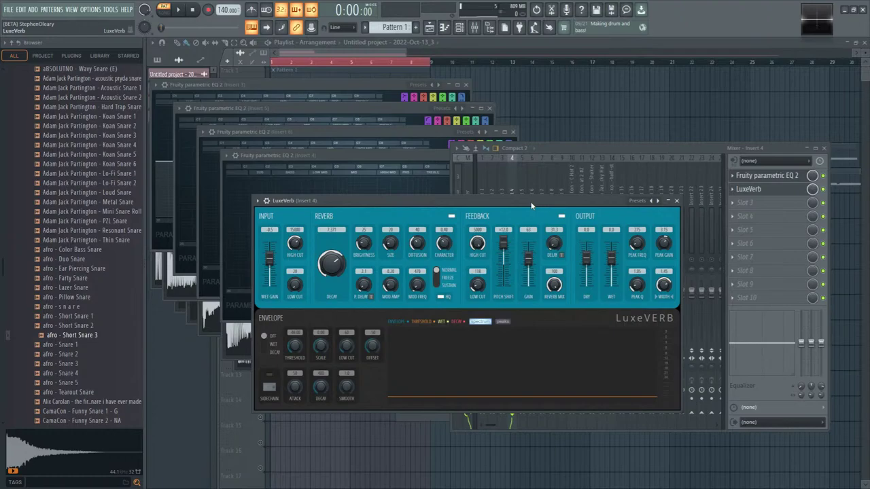
mouse_move(532, 206)
mouse_down()
mouse_move(534, 196)
mouse_move(539, 202)
mouse_up()
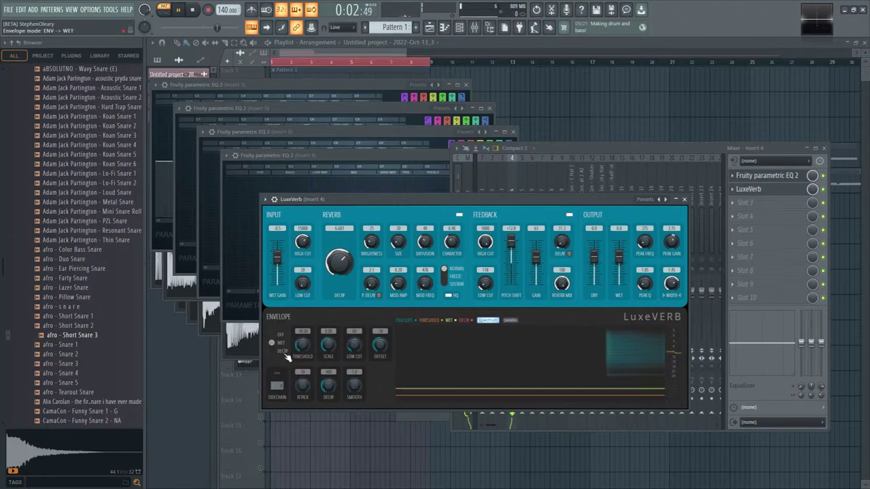
click(281, 349)
drag(302, 344, 302, 367)
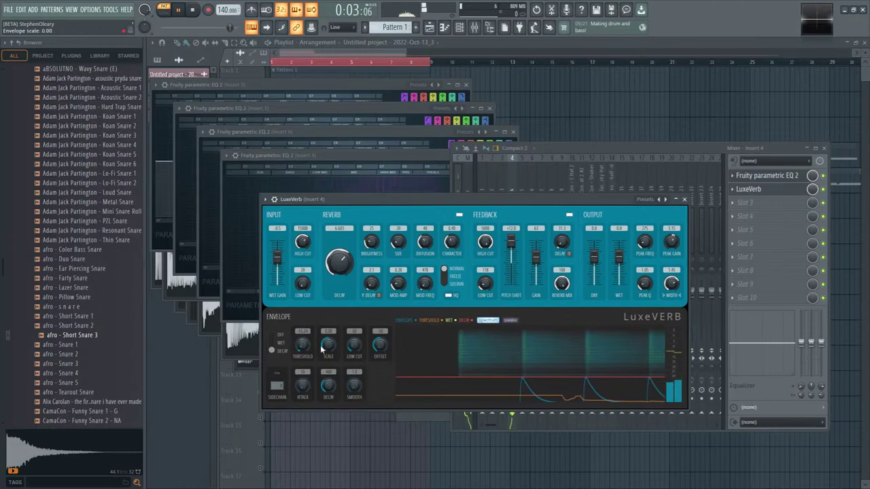
drag(327, 360, 325, 349)
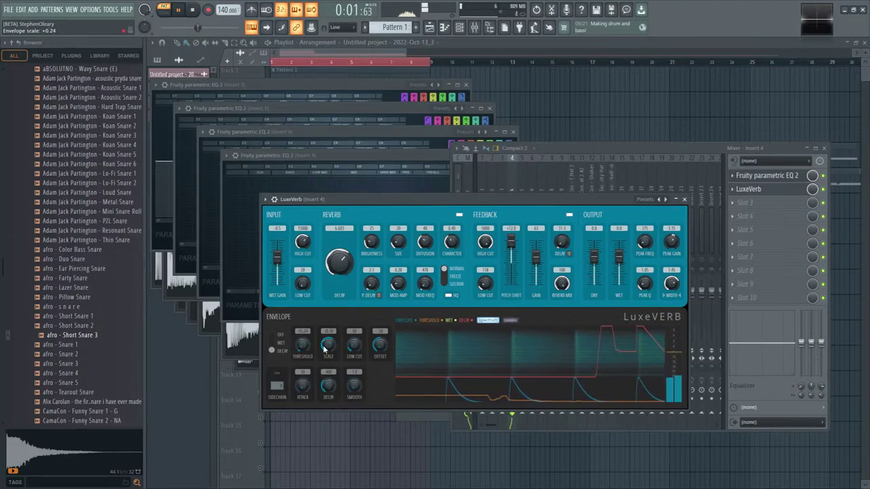
drag(302, 385, 302, 366)
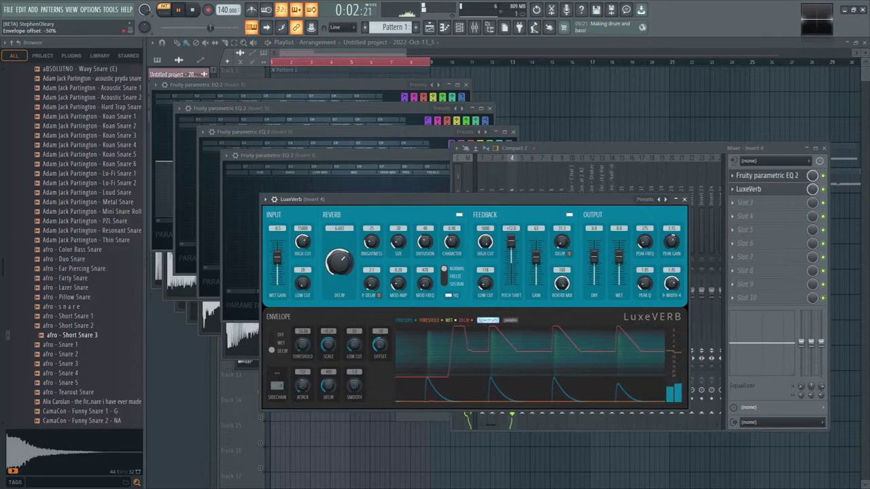
drag(380, 344, 380, 328)
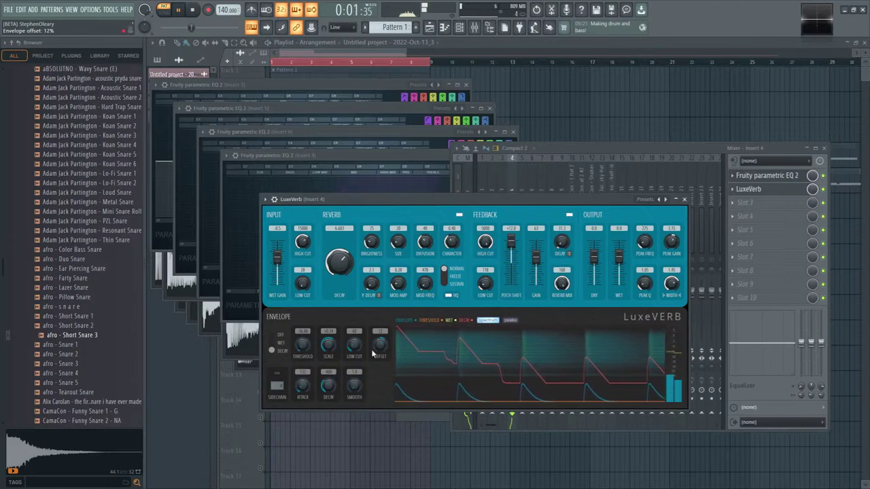
- Stop playback, bring the mixer forward, release the Insert 4 solo so every track sounds, and play the pattern
key(space)
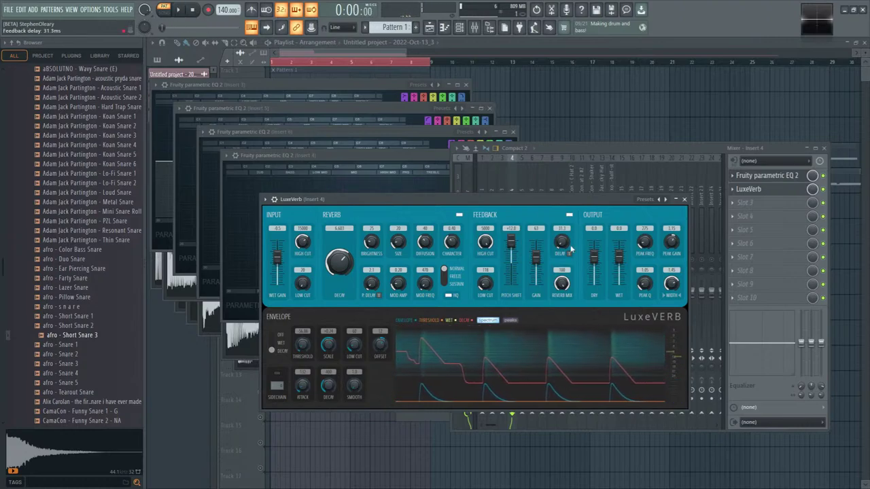
click(638, 152)
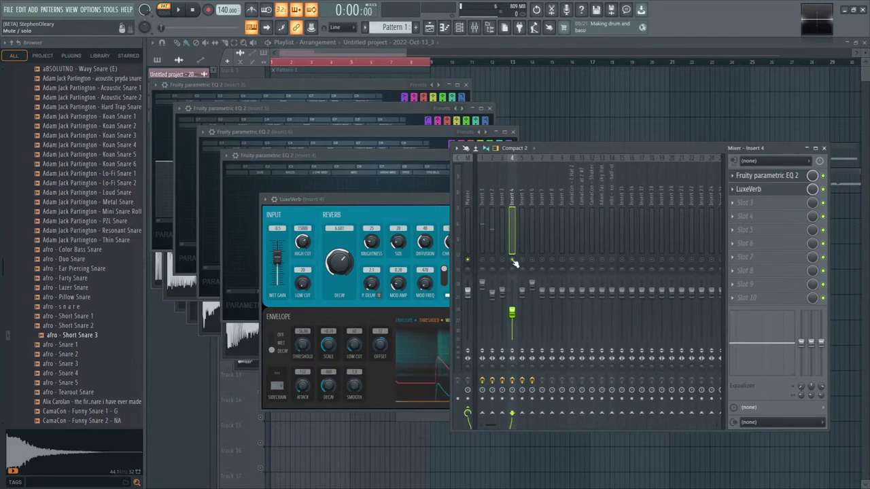
key(space)
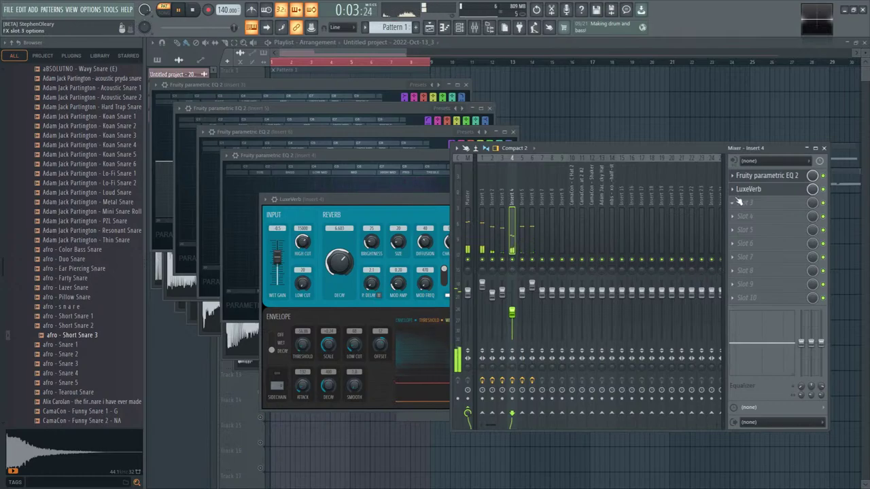
- Copy Insert 4's LuxeVerb to Insert 5's second effect slot, shortening its decay to under 2 s and setting feedback pitch shift to +2.0
click(733, 189)
click(752, 242)
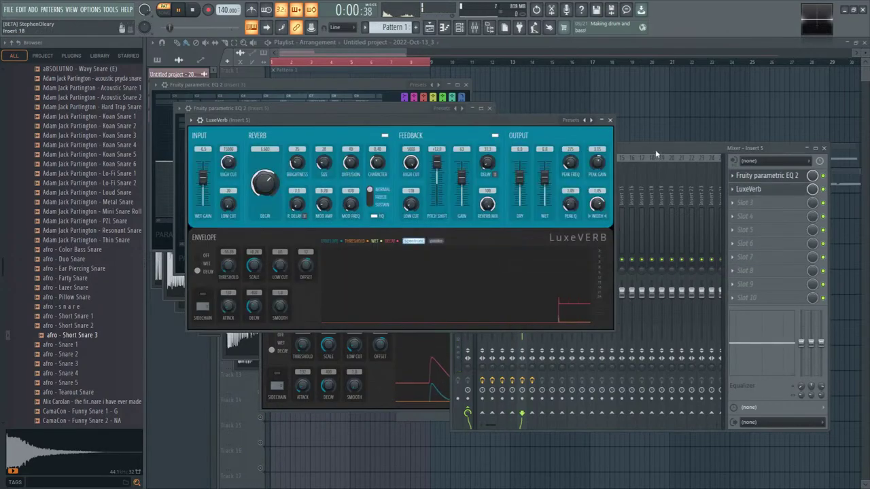
click(655, 149)
click(754, 192)
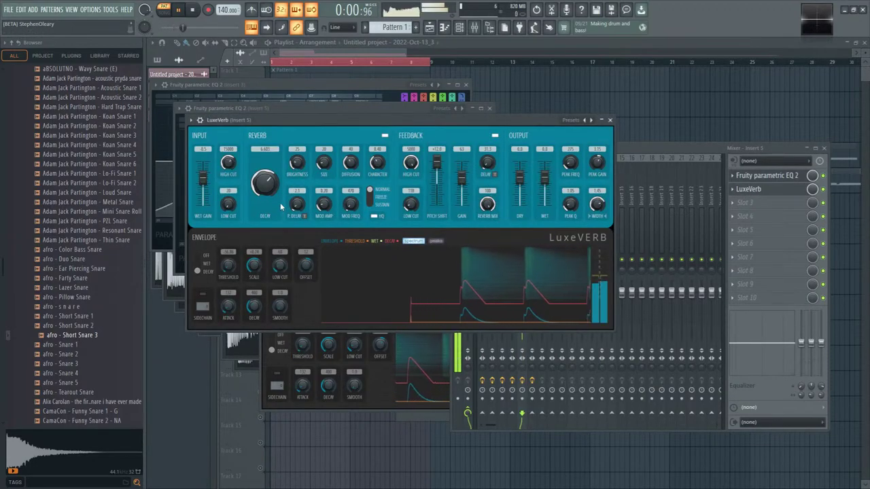
drag(265, 182, 265, 197)
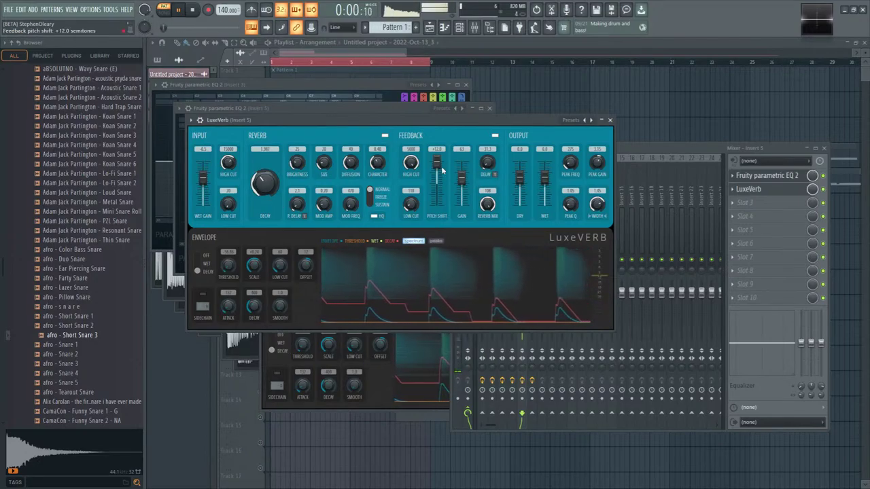
drag(441, 169, 442, 182)
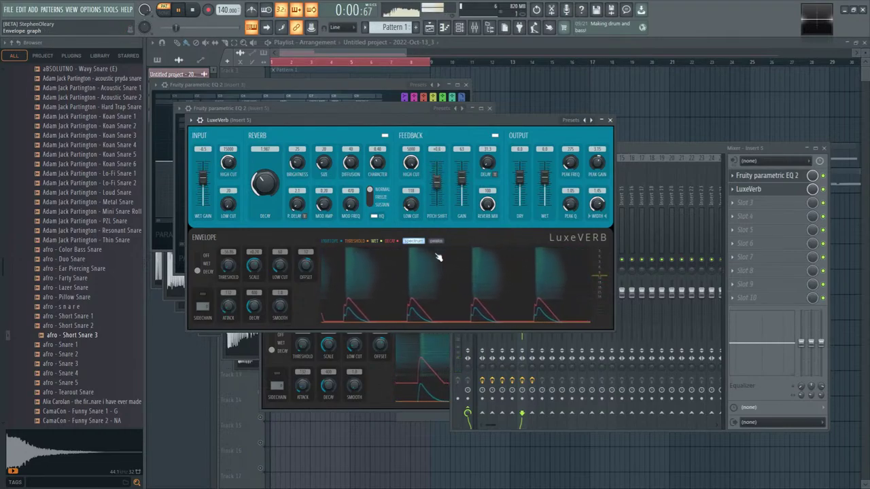
- Set Insert 4's LuxeVerb feedback pitch shift to -4.0 and decay to 4.646 s, then close its window
click(629, 150)
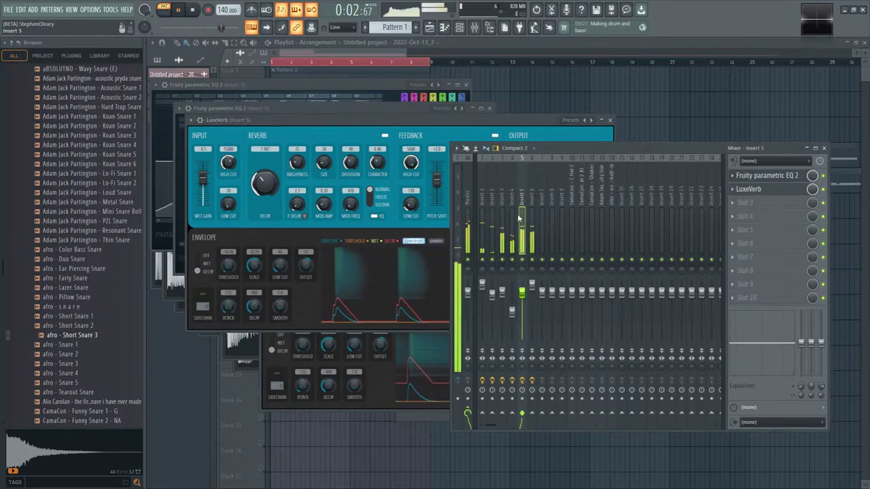
click(511, 197)
click(748, 189)
key(space)
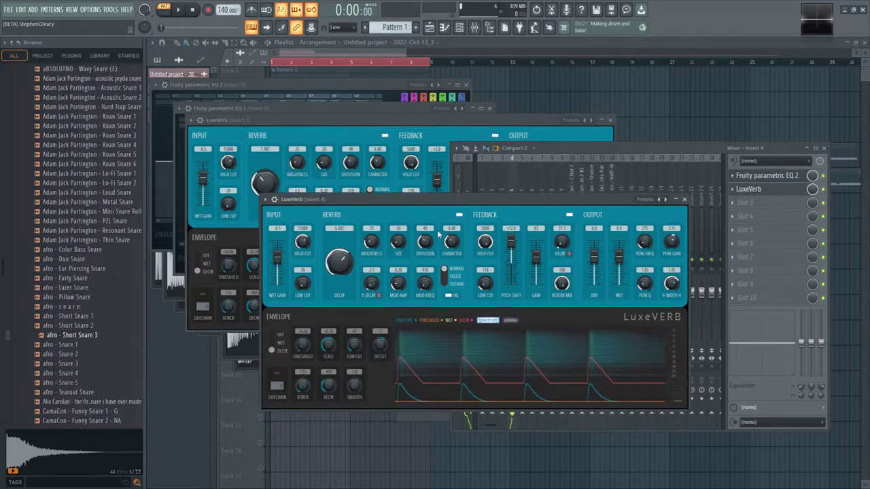
key(space)
drag(511, 241, 513, 274)
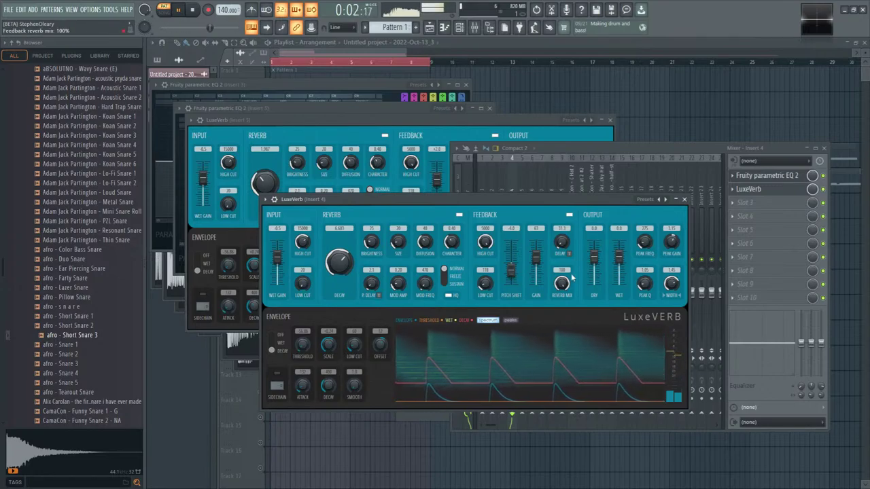
drag(339, 263, 340, 270)
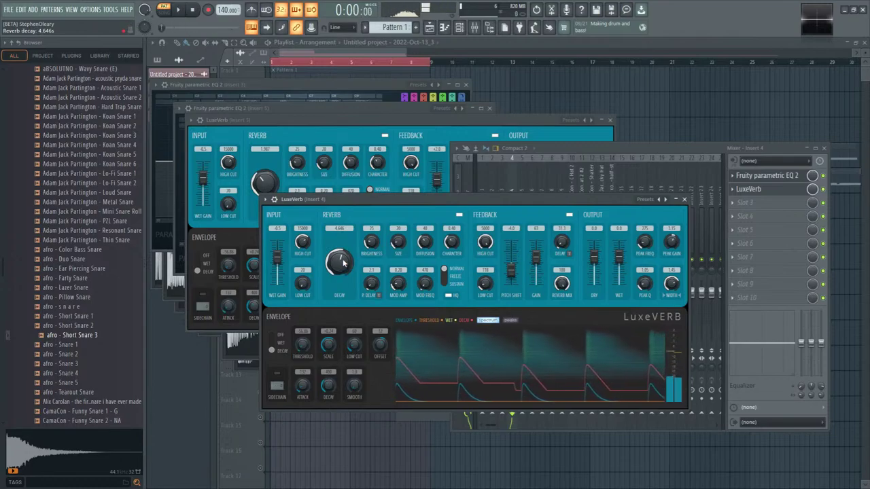
click(684, 199)
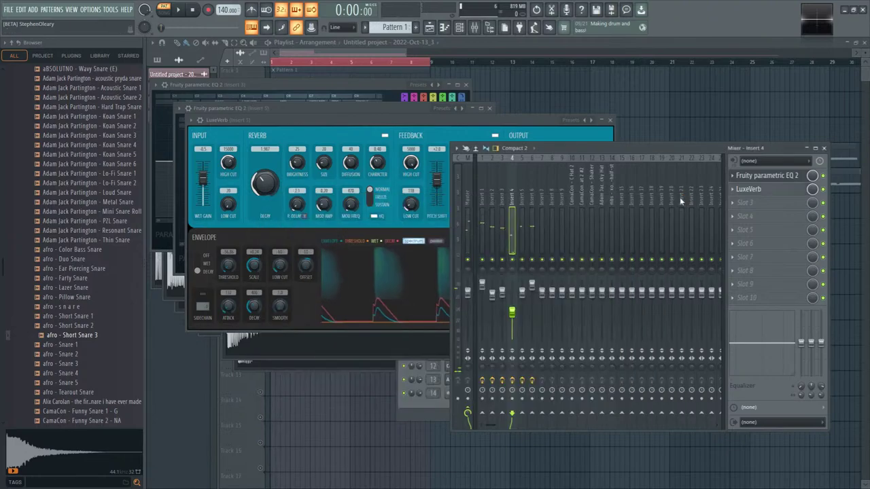
- Select Insert 1 in the mixer and maximize the mixer window
click(521, 231)
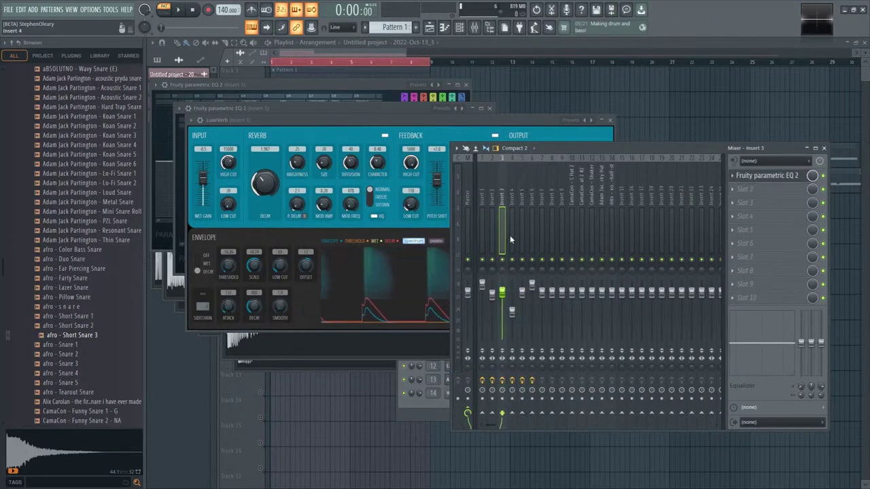
click(487, 229)
click(481, 204)
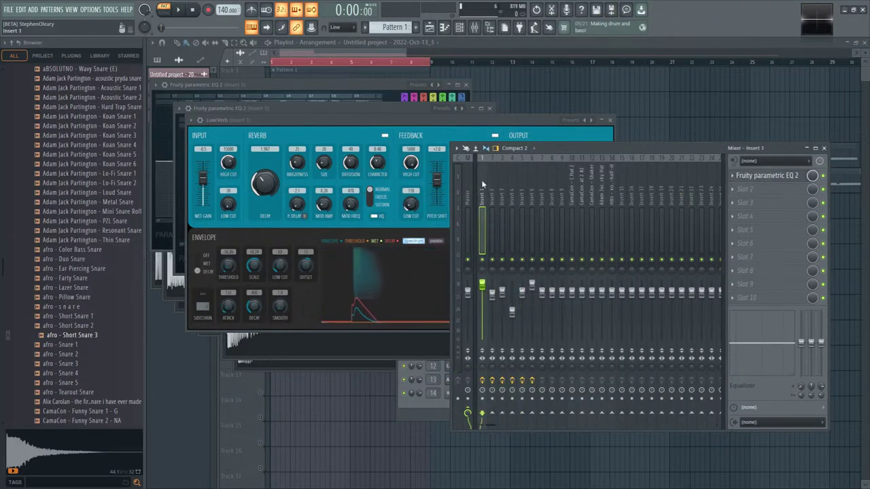
key(XF86AudioRaiseVolume)
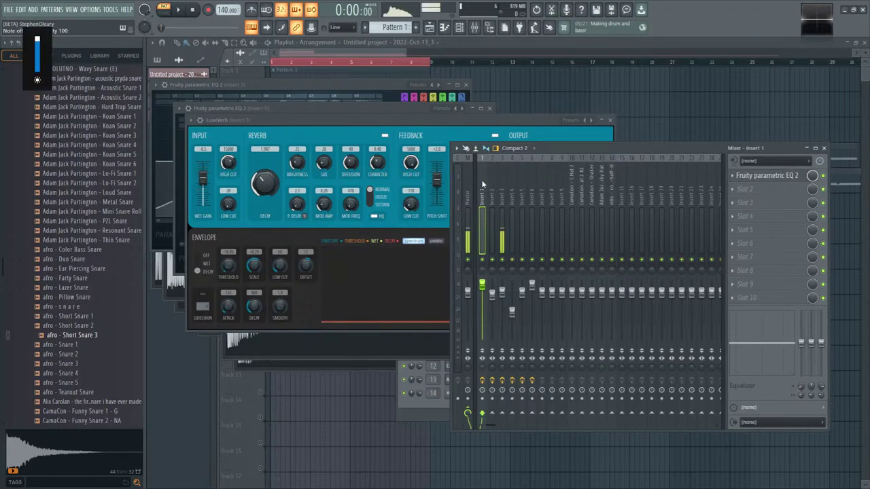
key(super+Up)
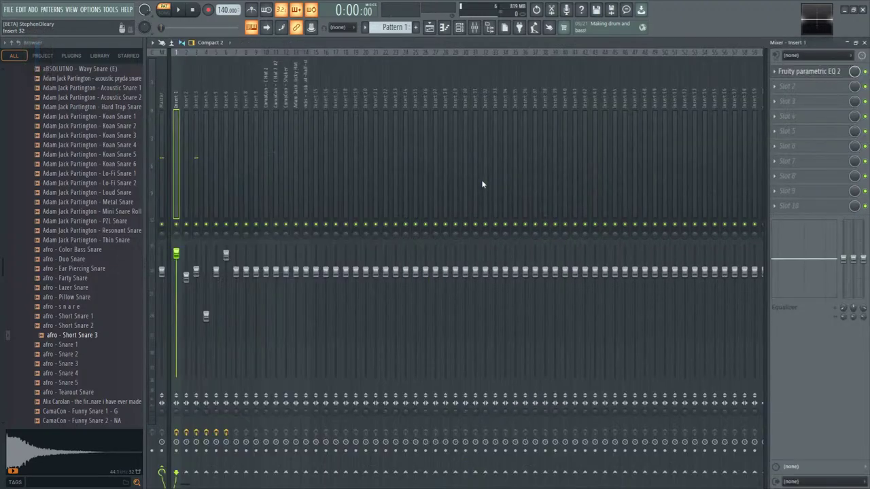
- Rename the Insert 2 mixer track as "kick fund"
click(185, 88)
click(178, 88)
double_click(186, 90)
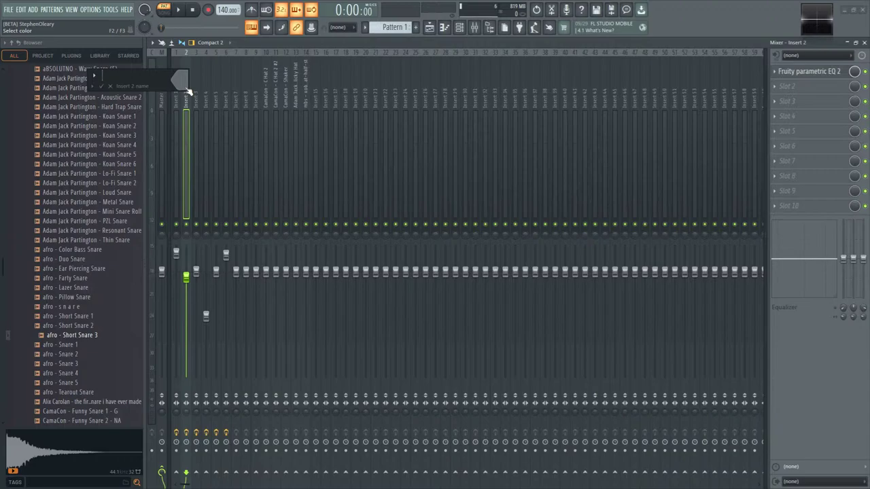
text(kick fund)
key(Return)
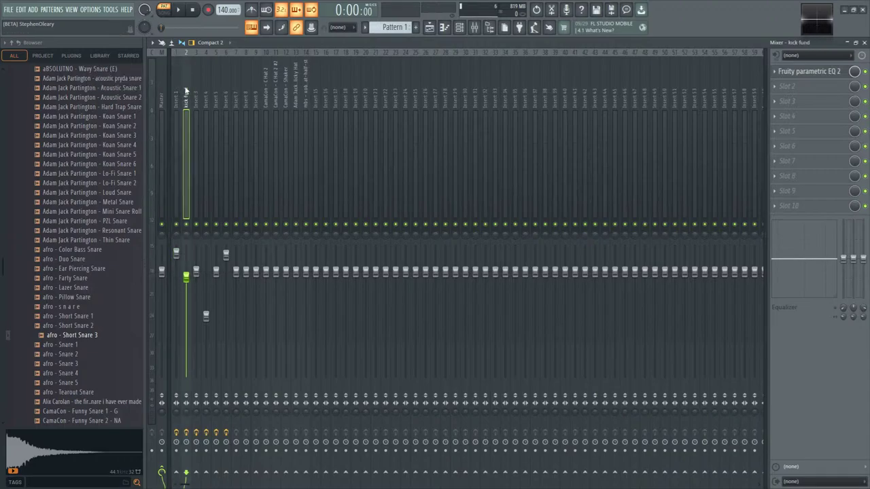
- Change the second mixer track's name to "kick top"
double_click(185, 90)
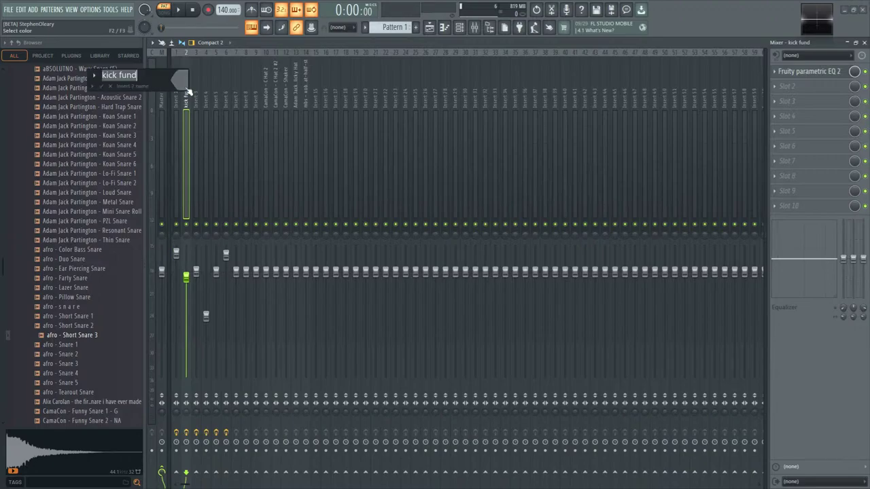
key(Right)
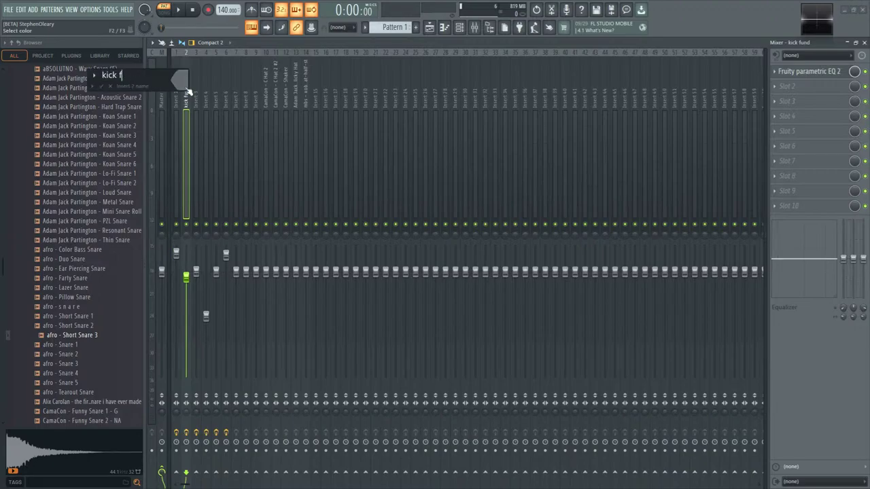
key(Escape)
- Rename the Insert 1 mixer track as "kick fund"
key(Left)
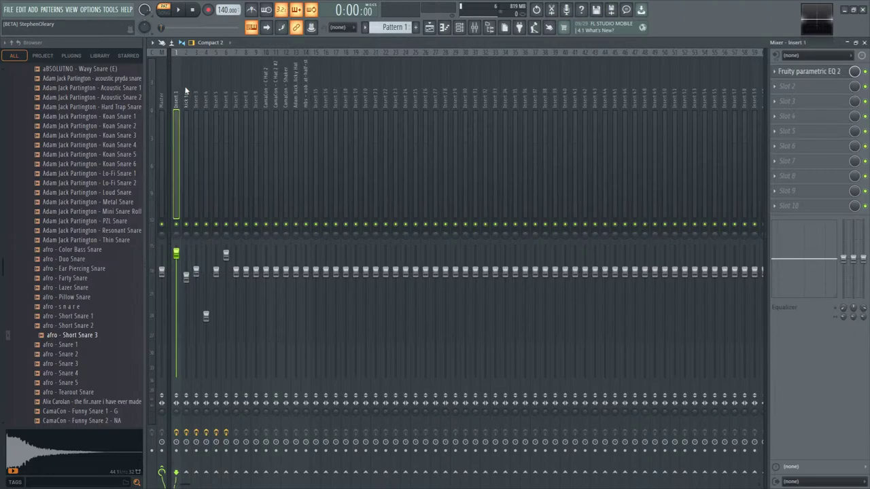
key(F2)
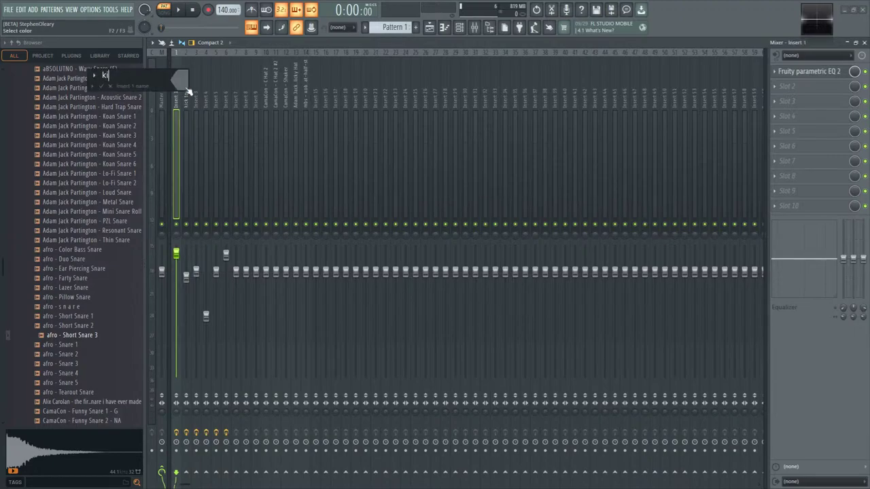
text(kick fund)
key(Return)
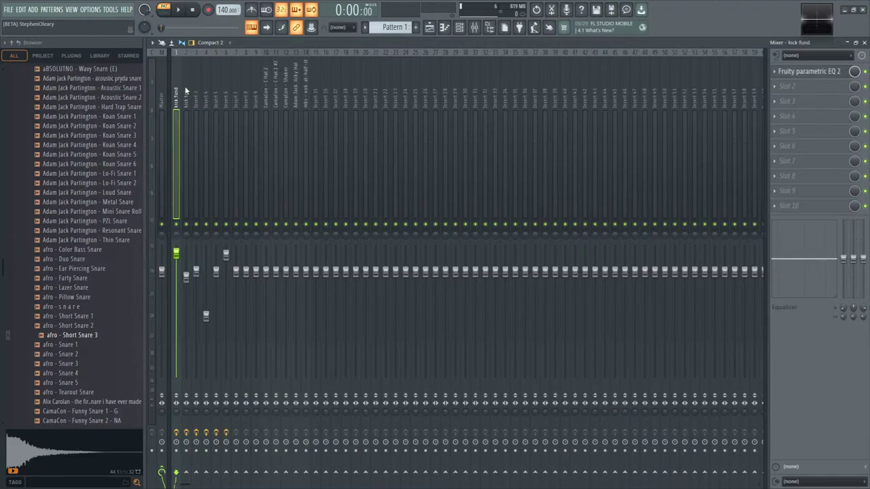
- Rename the Insert 3 mixer track as "snare fund"
key(Right)
key(Right)
key(Right)
key(Left)
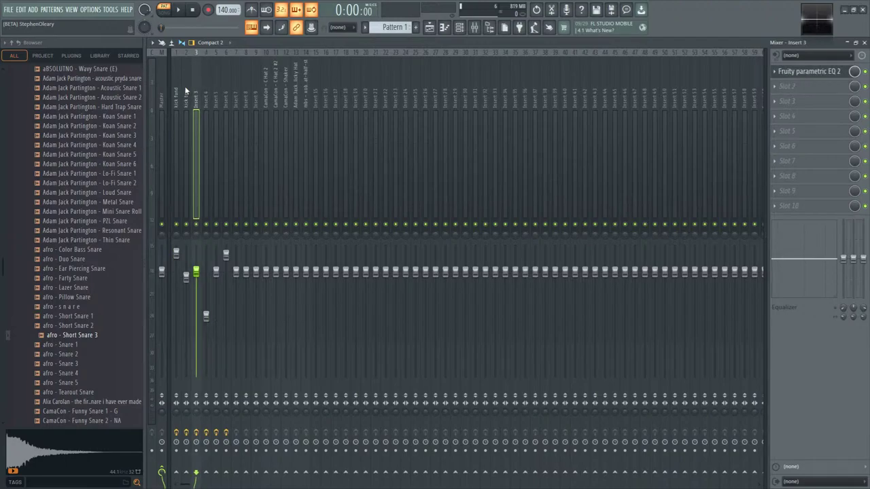
key(F2)
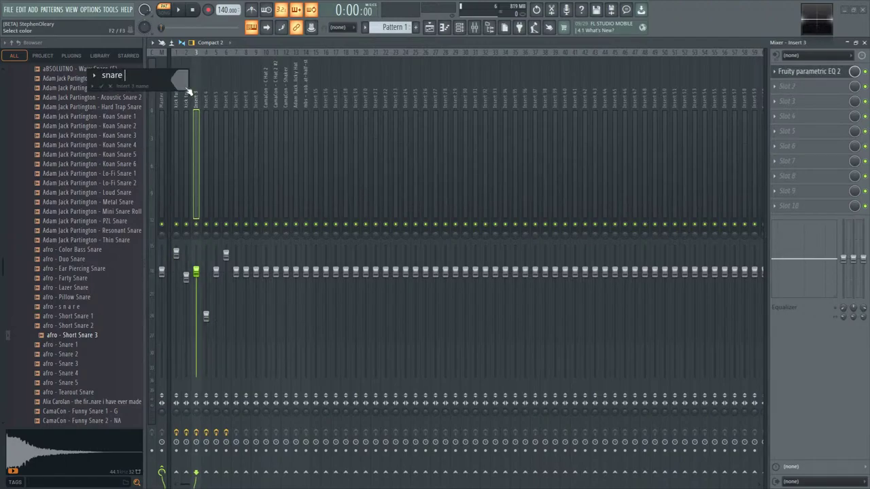
text(snare fund)
key(Return)
- Rename the Insert 4 mixer track as "snare metal"
key(Right)
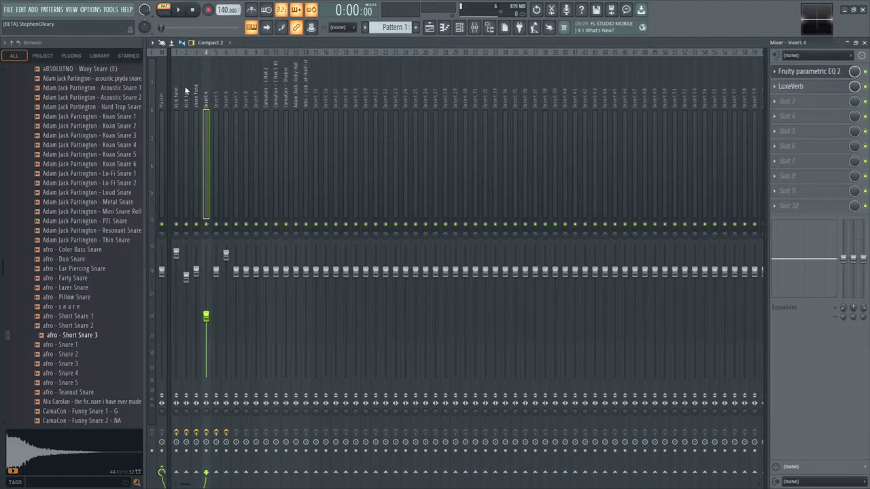
key(F2)
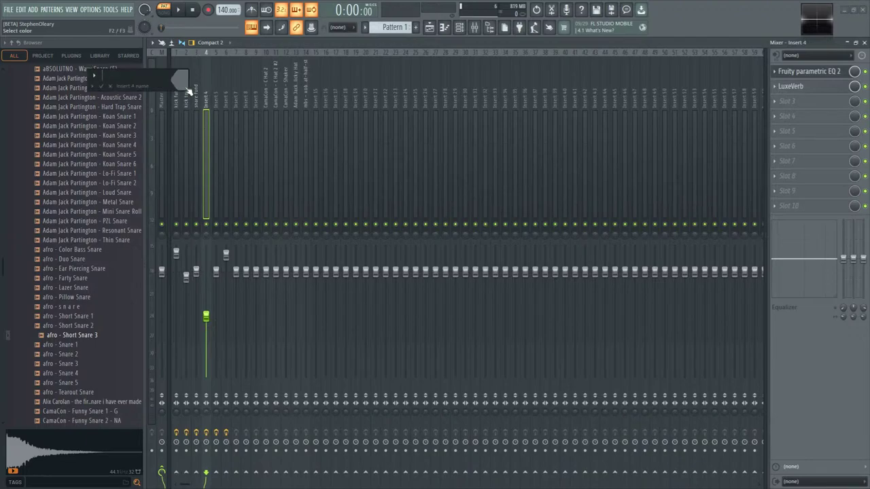
text(snare metal)
key(Return)
- Rename the Insert 5 mixer track as "snare high"
key(Right)
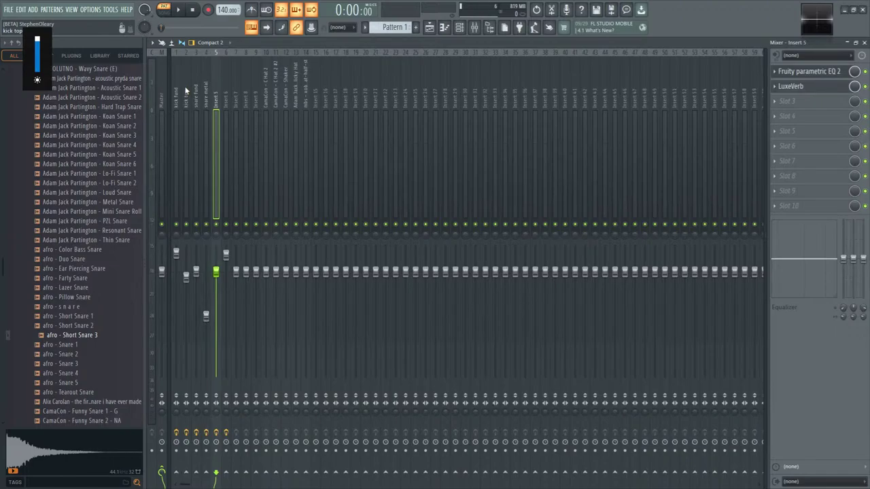
key(F2)
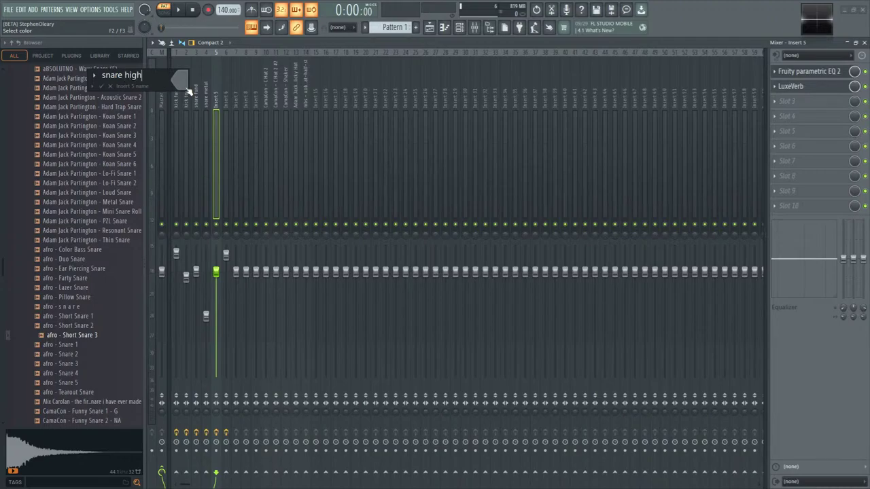
text(snare high)
key(Return)
- Rename the Insert 6 mixer track as "snare higher"
key(Right)
key(F2)
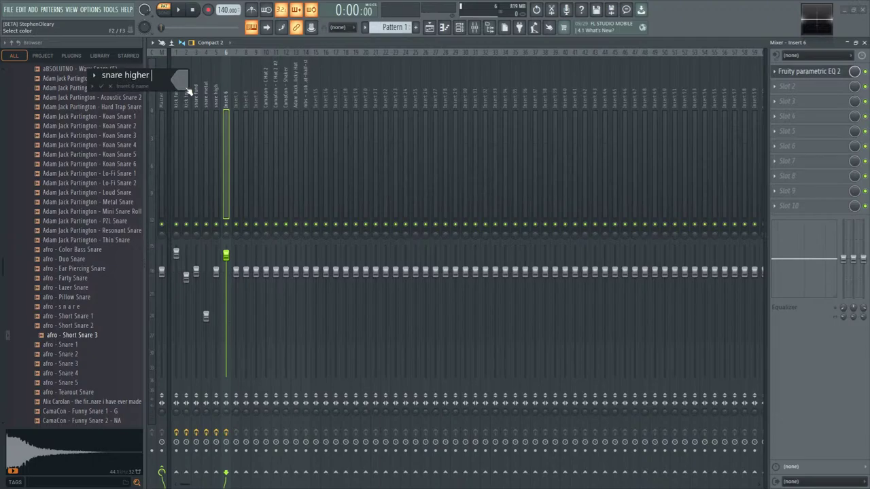
text(snare higher)
key(Return)
key(Right)
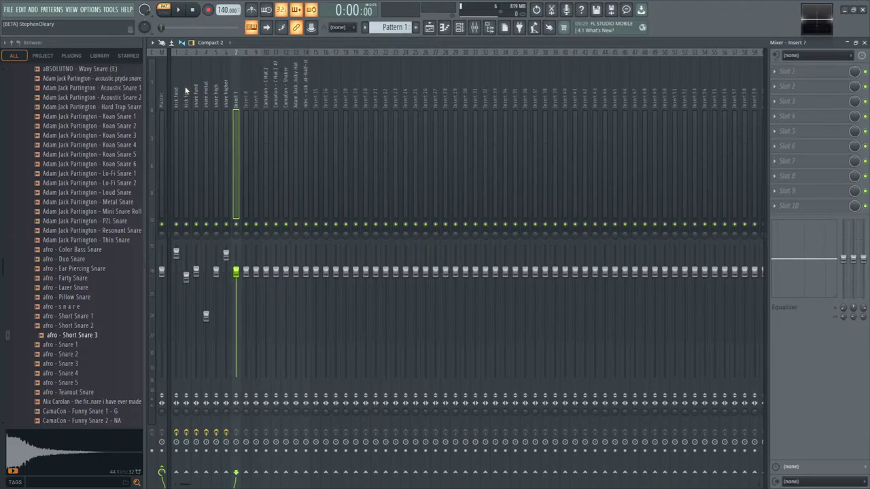
key(Left)
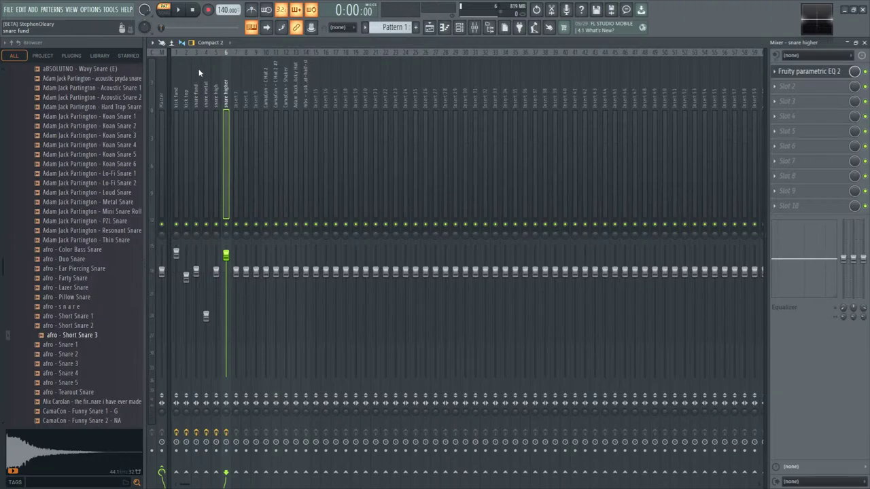
- During playback, raise the snare fund volume to about 109%, set snare high to about 98% and slightly lower snare higher
key(space)
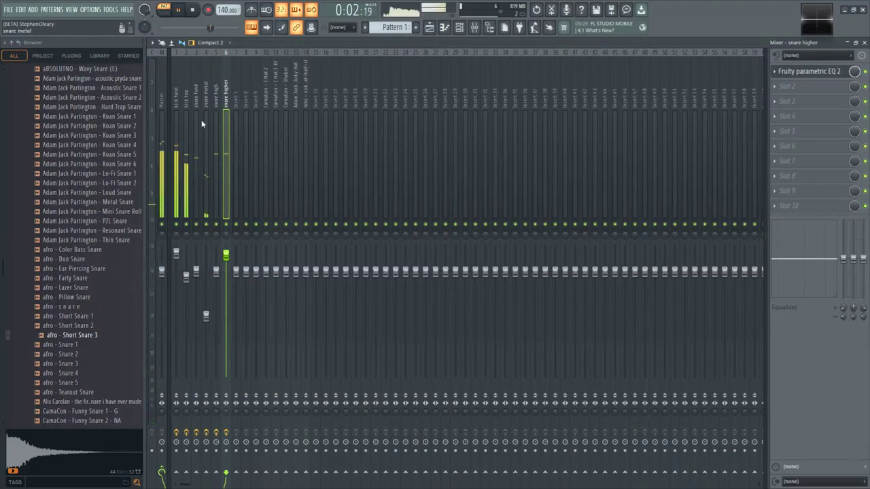
click(197, 272)
scroll(201, 271, up, 2)
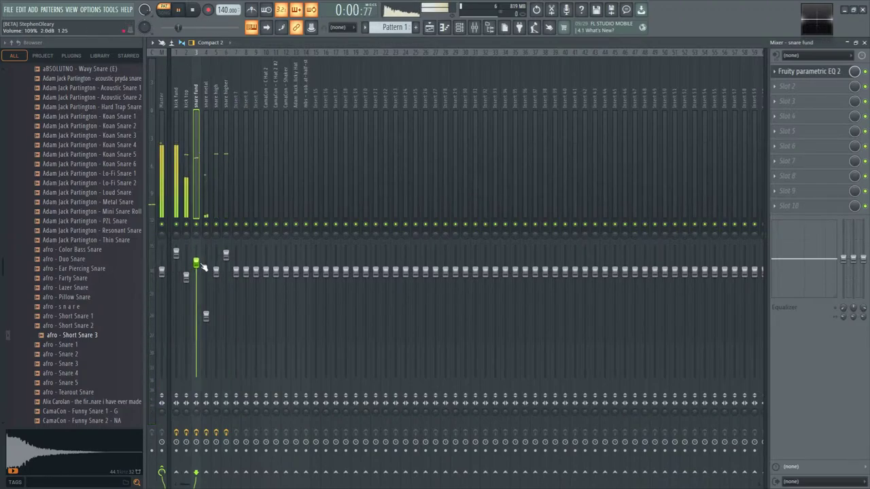
click(216, 272)
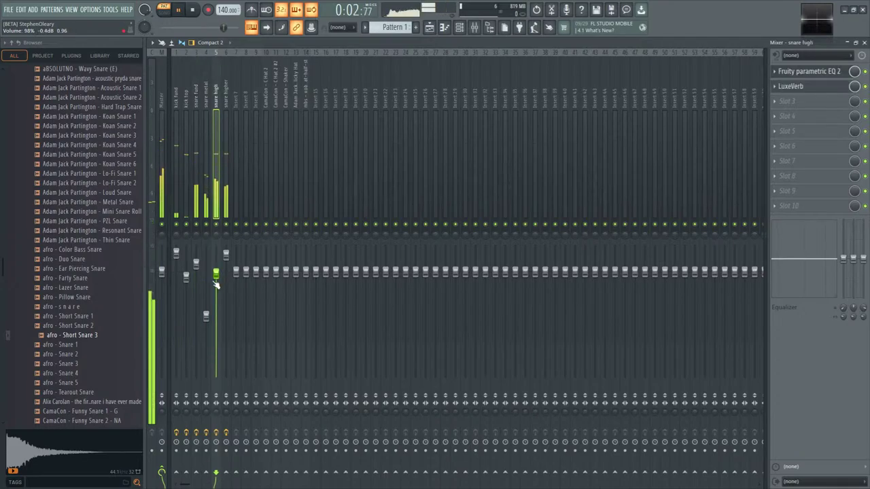
click(227, 256)
key(space)
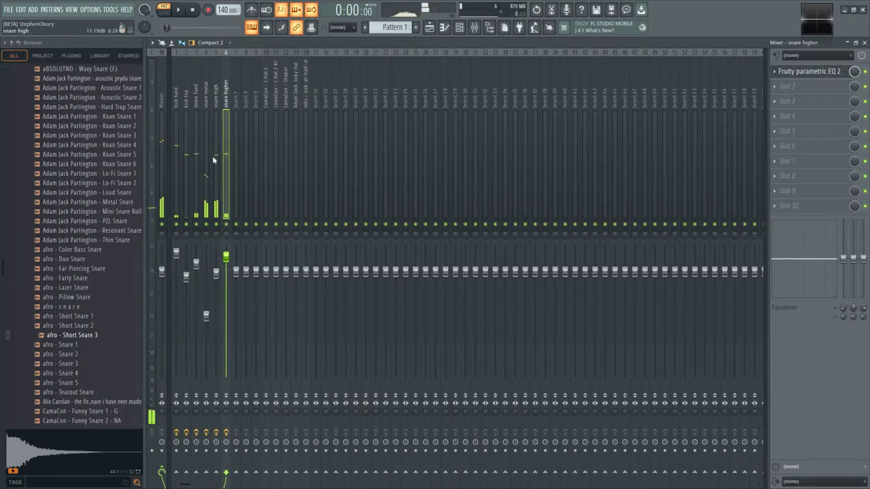
- Program a syncopated hi-hat step pattern across the bar on the first C Hat 2 channel
click(459, 27)
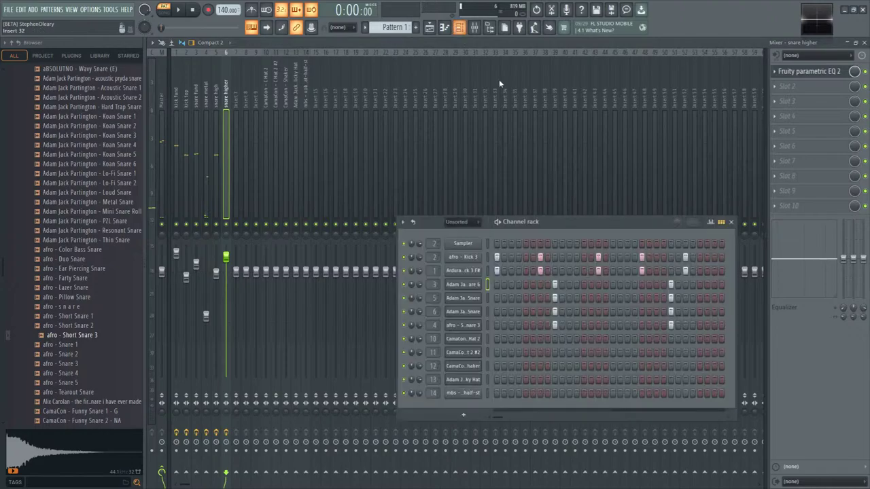
click(475, 341)
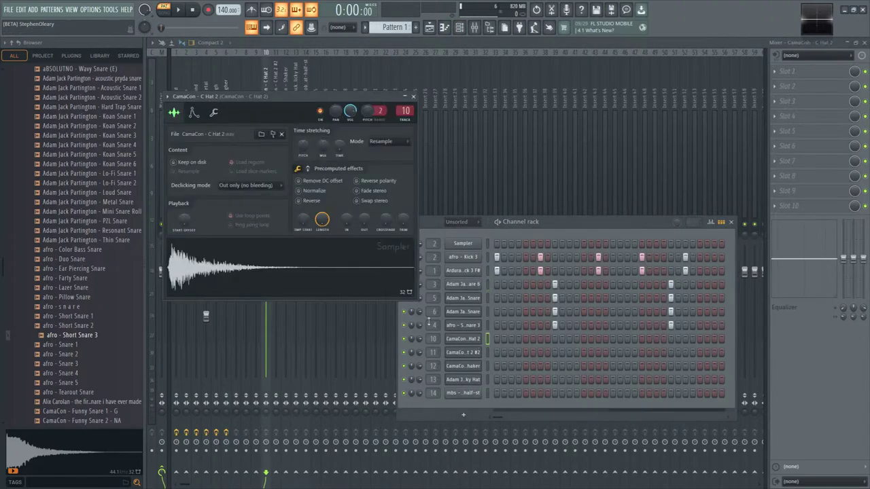
click(496, 339)
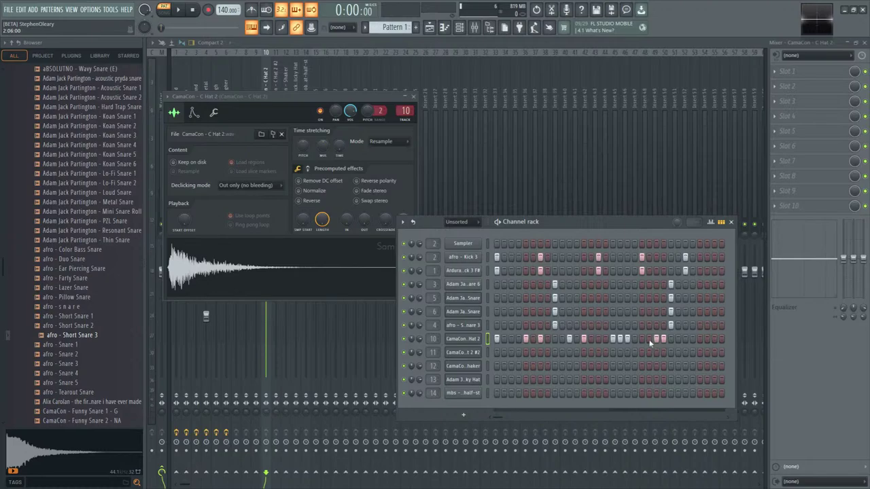
- Fill the C Hat 2 #2 channel every 4 steps and place shaker hits about every eight steps starting from step 3
click(474, 353)
right_click(474, 353)
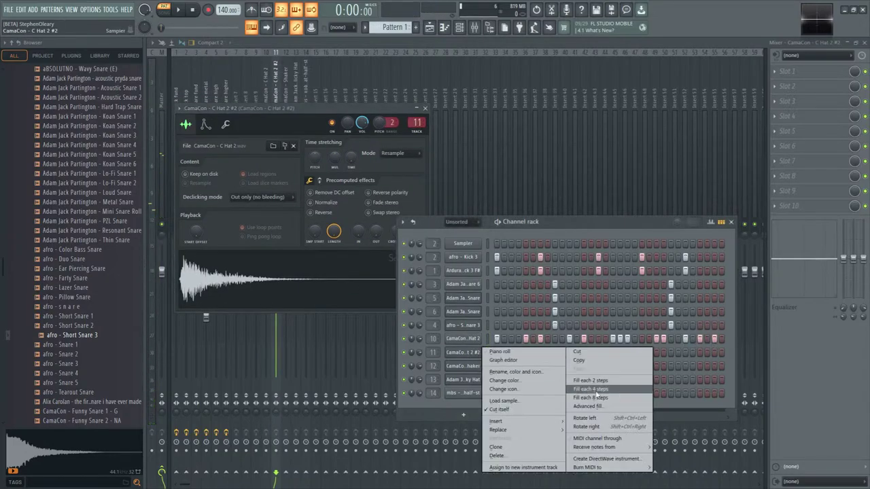
click(594, 391)
click(475, 366)
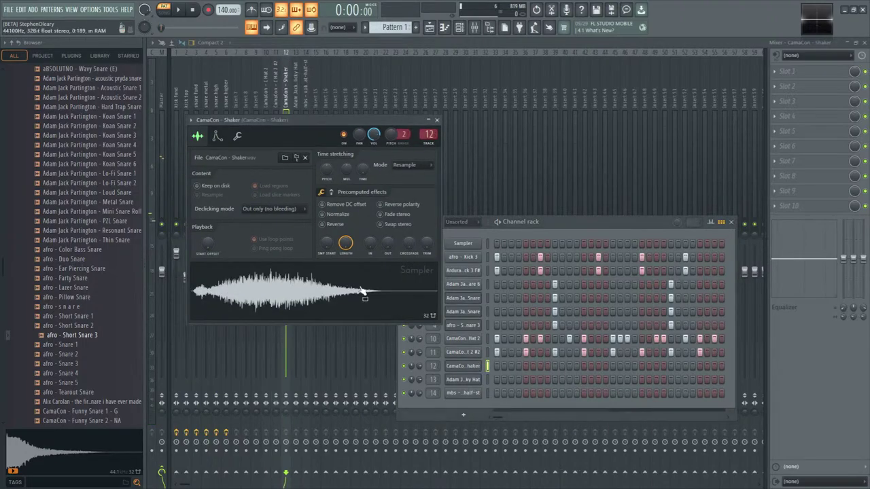
click(511, 365)
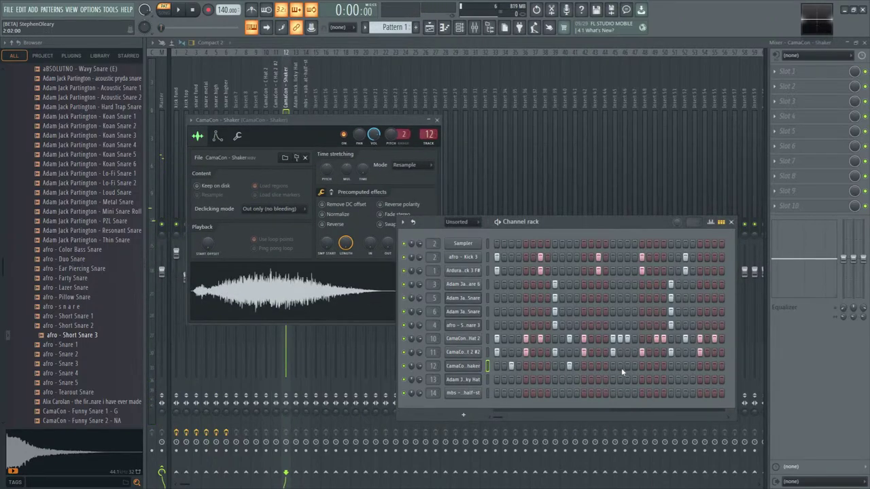
- Fill the Clicky Hat channel with a hit every 2 steps
click(469, 379)
right_click(473, 385)
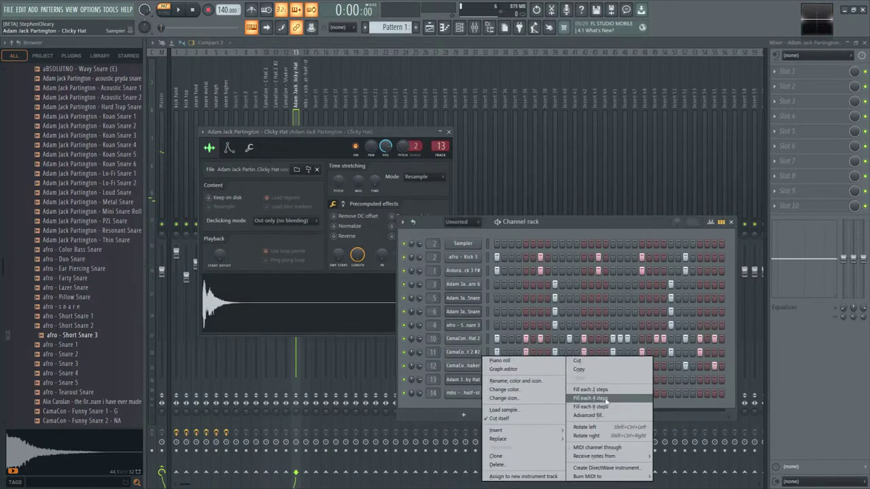
click(589, 390)
- Lower the velocity of every second Clicky Hat hit to about 61%
click(710, 222)
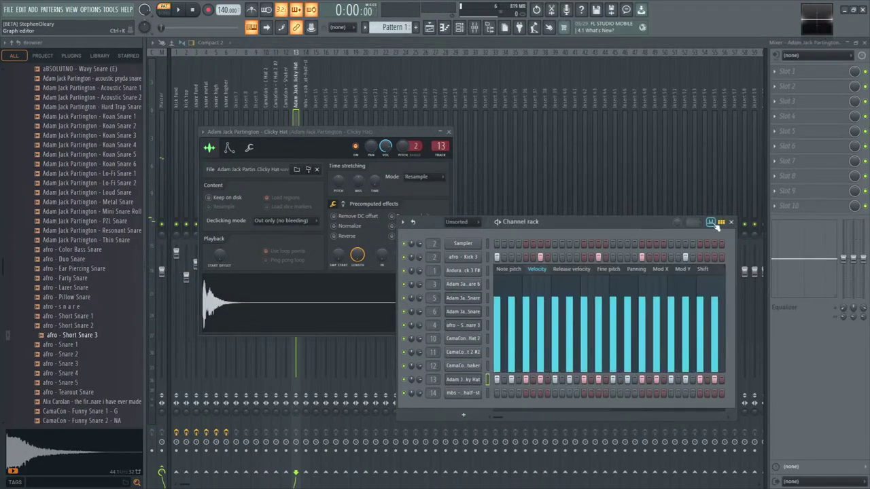
click(511, 317)
click(540, 314)
click(568, 316)
click(598, 316)
click(627, 314)
click(655, 317)
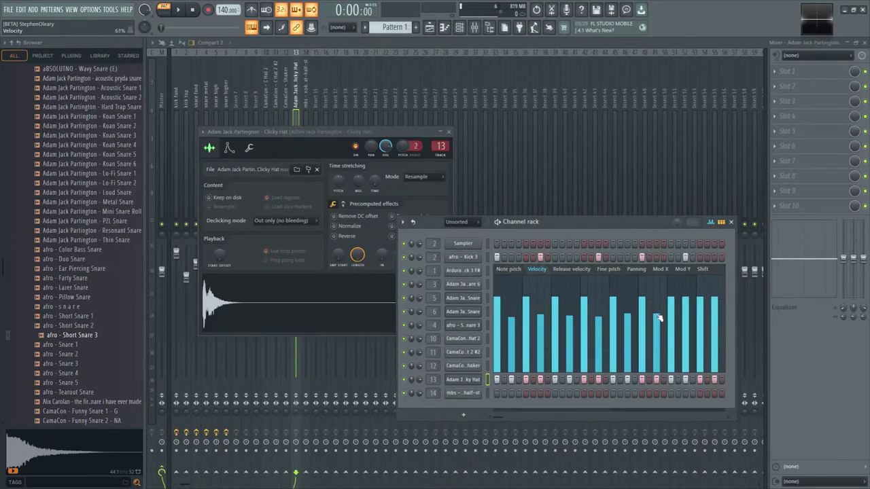
click(685, 316)
click(714, 316)
- Place xobs4-hat-half-st hits on steps 1, 9, 17 and 25, and reduce the velocity of the second and fourth hits
click(463, 393)
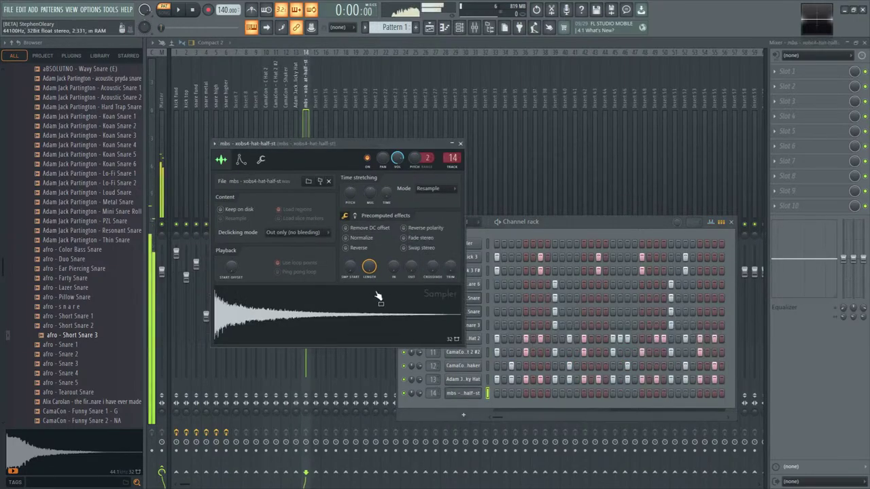
click(554, 394)
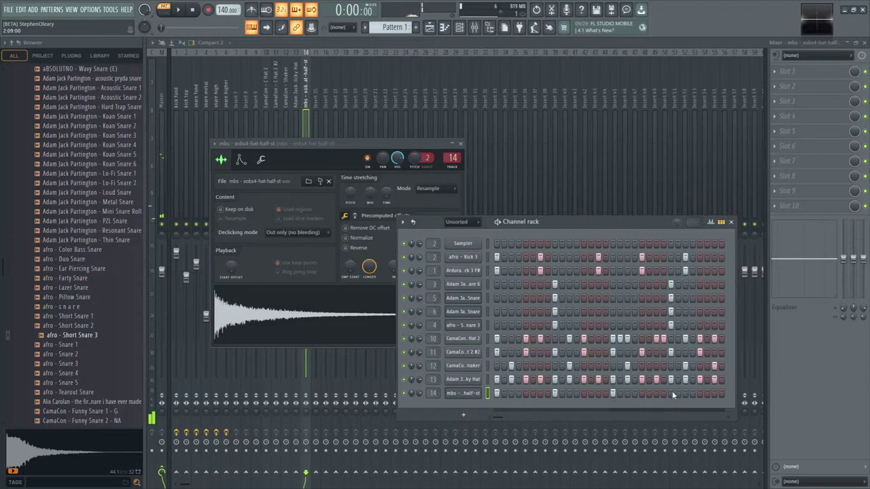
click(710, 223)
click(554, 317)
click(671, 316)
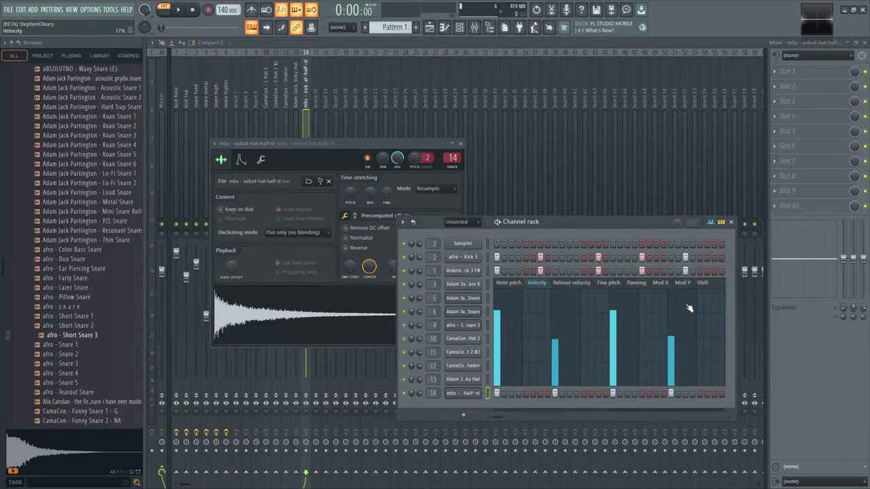
click(710, 222)
- Play the full drum pattern and lower the volume of the xobs4-hat-half-st mixer track
key(space)
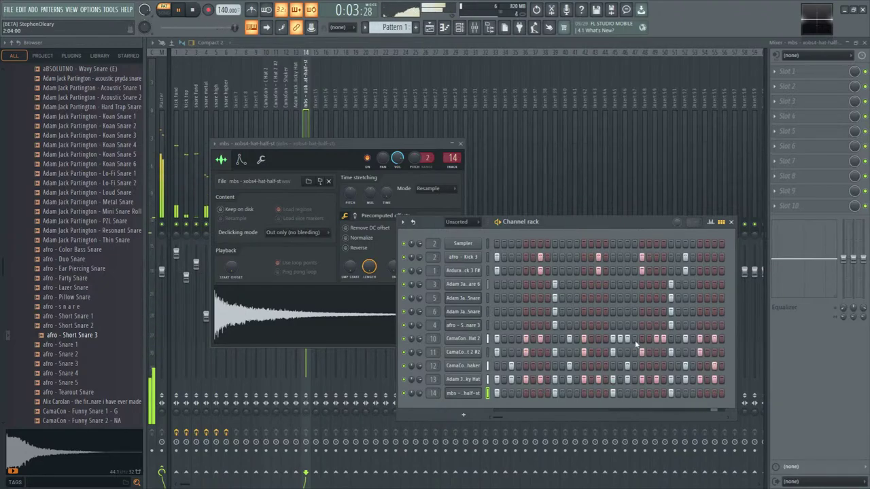
click(612, 393)
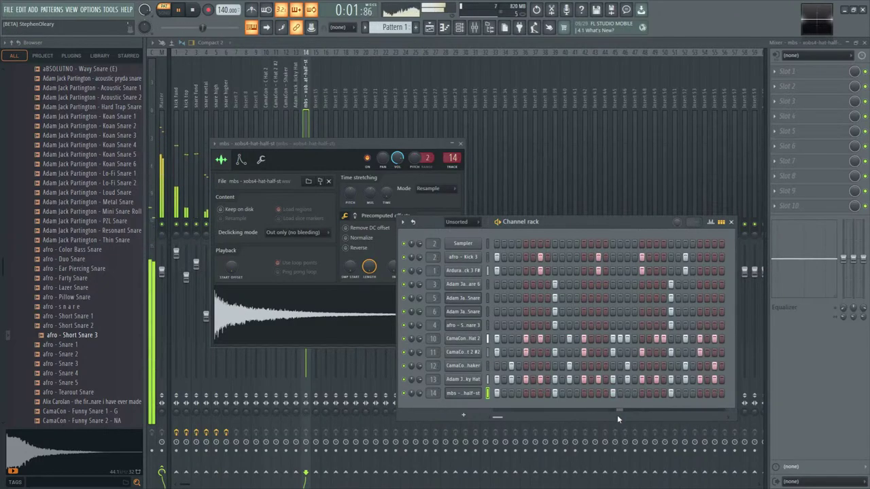
click(478, 52)
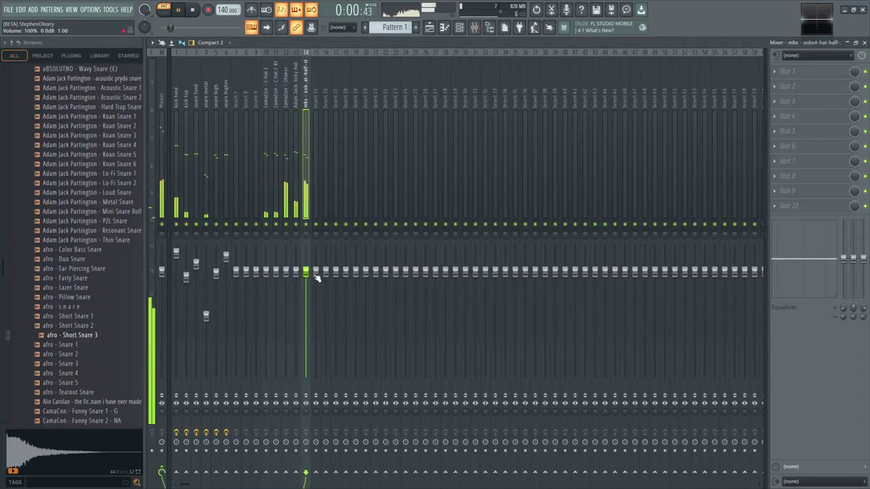
scroll(306, 283, down, 3)
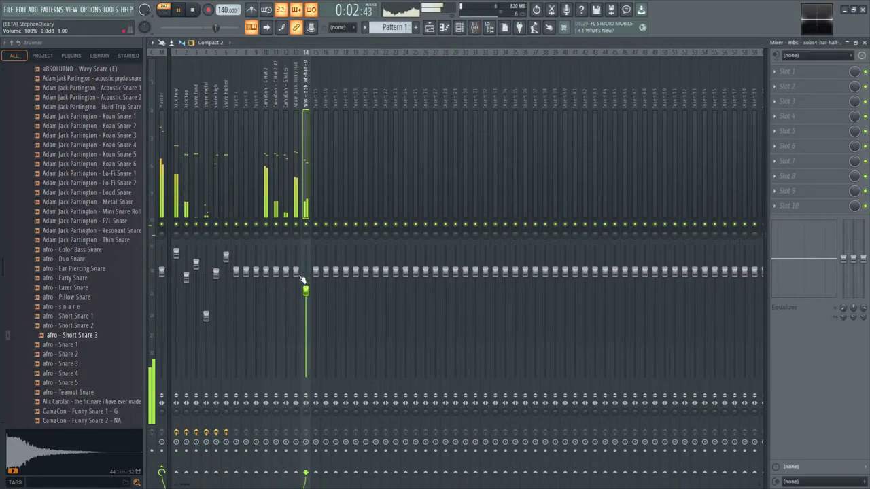
- Rebalance the hat tracks: both C Hat 2 tracks slightly louder, the shaker at about 85% and xobs4-hat-half-st at about 75%
click(293, 273)
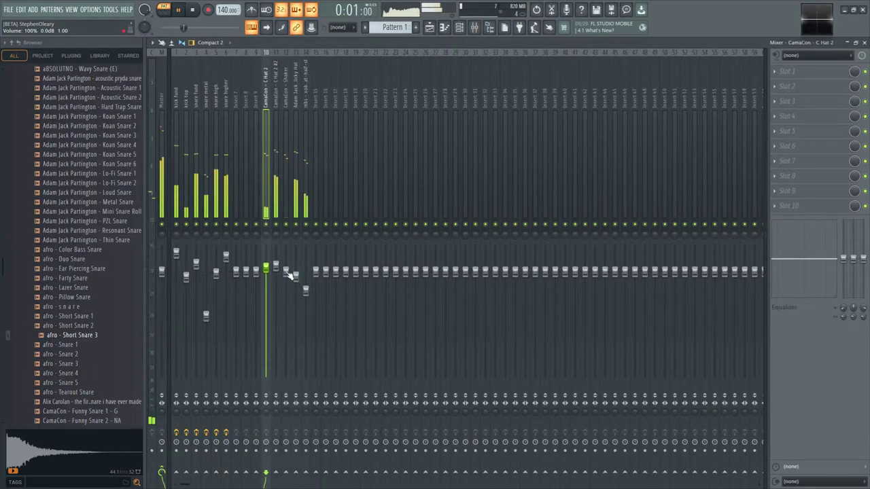
drag(285, 272, 289, 290)
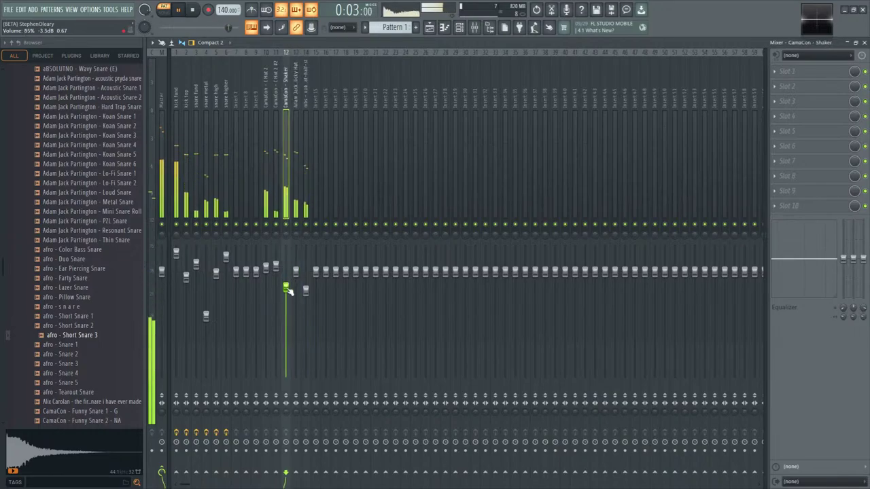
click(462, 29)
click(377, 220)
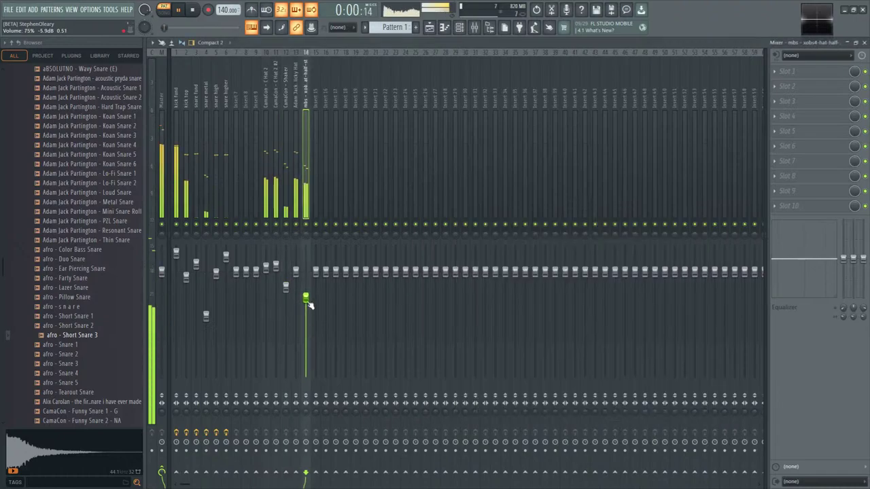
- Stop playback and load Fruity Parametric EQ 2 into the first effect slot of the xobs4-hat-half-st mixer track
key(F9)
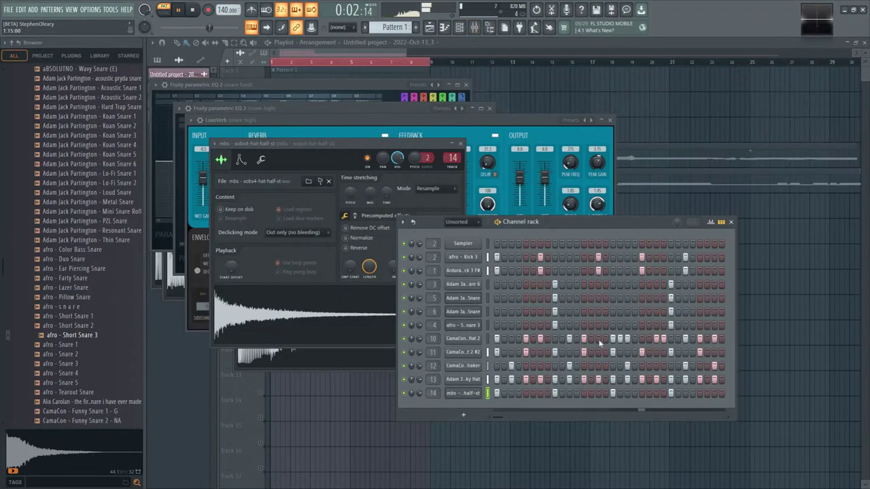
key(space)
click(472, 396)
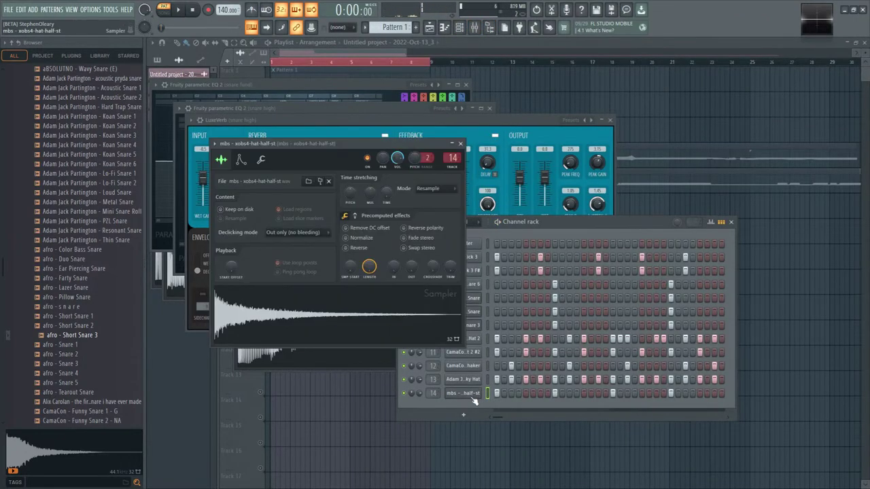
double_click(450, 158)
click(788, 71)
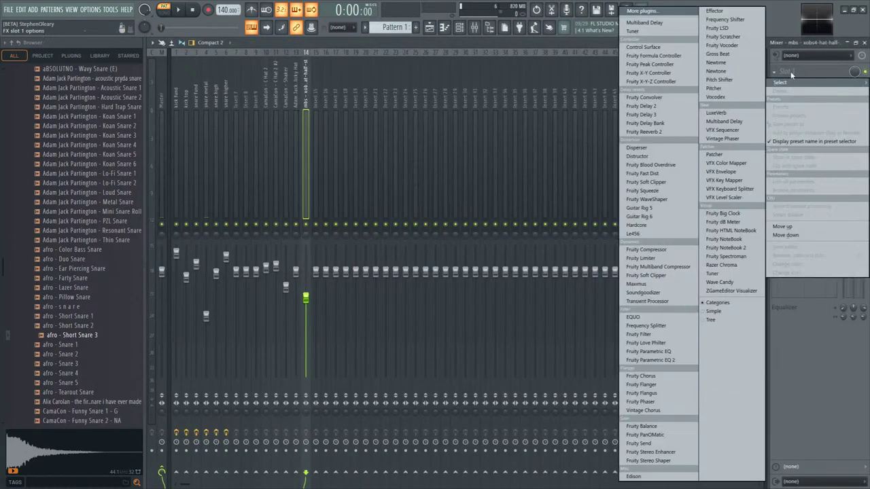
click(657, 362)
- On the hat's EQ, cut band 5 by about 8.6 dB near 1588 Hz and pull band 3 down in the low mids
drag(364, 231, 368, 259)
key(space)
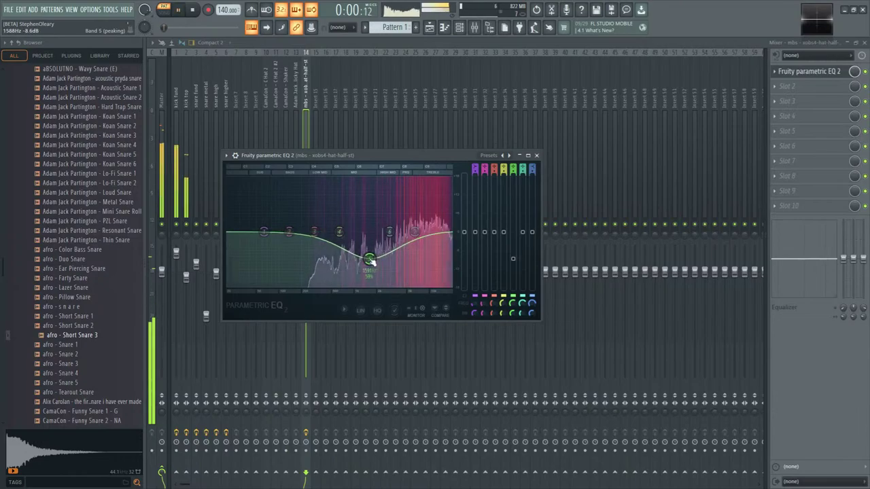
drag(314, 231, 310, 260)
- Change EQ band 3 to a high-pass filter with a Steep 4 slope to remove the hat's low end
right_click(262, 233)
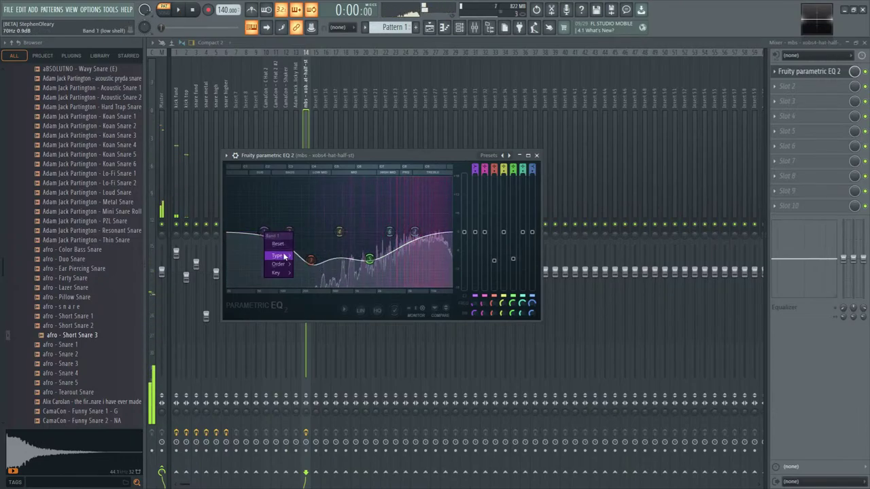
click(330, 297)
right_click(310, 260)
mouse_move(329, 282)
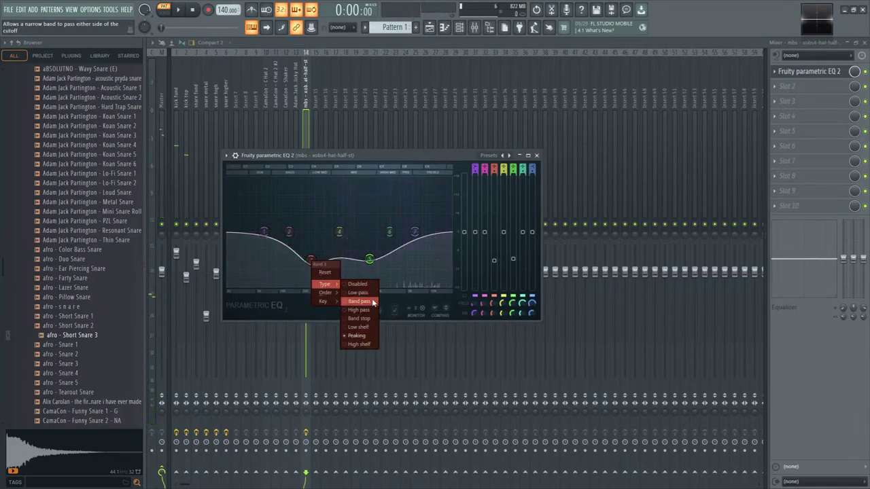
click(358, 301)
right_click(312, 227)
mouse_move(327, 263)
click(356, 281)
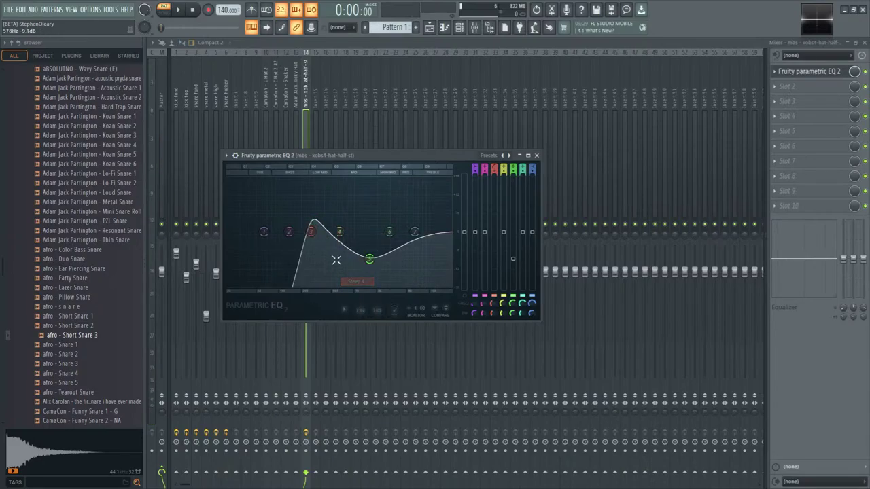
- Widen band 3 on the hat's EQ for a gentler low-end roll-off, audition the beat, and close the EQ
scroll(311, 234, down, 3)
key(space)
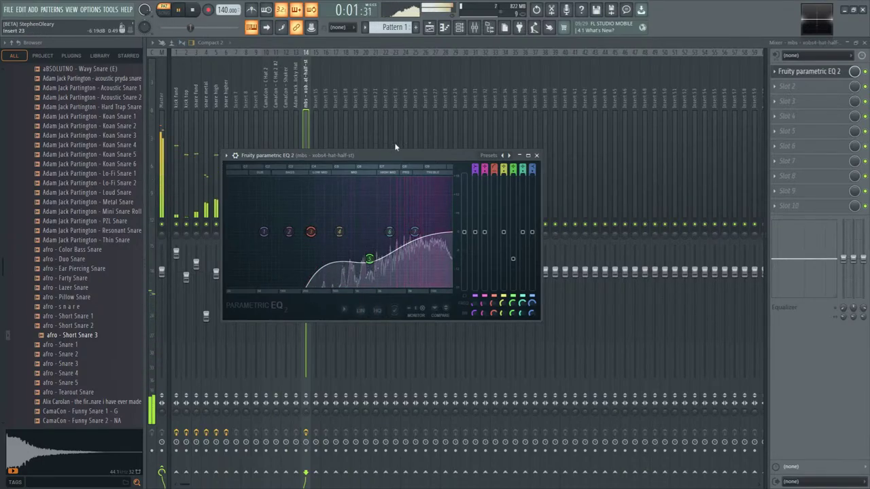
drag(456, 154, 473, 218)
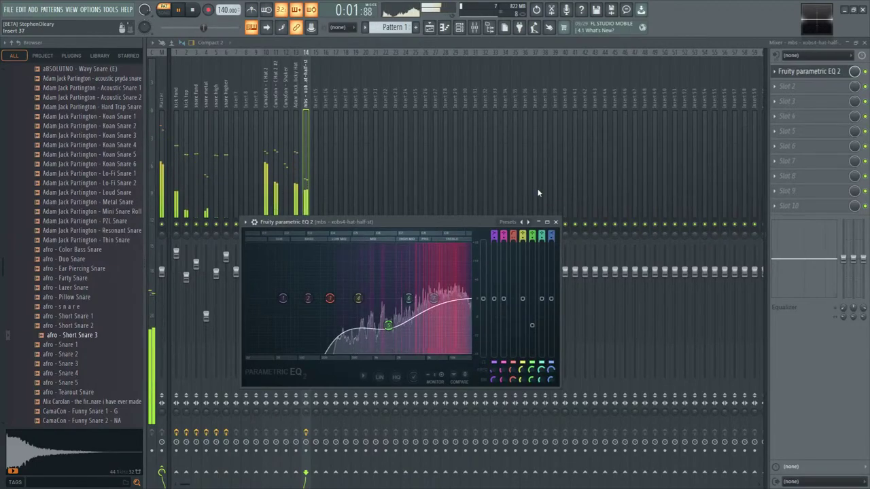
click(556, 222)
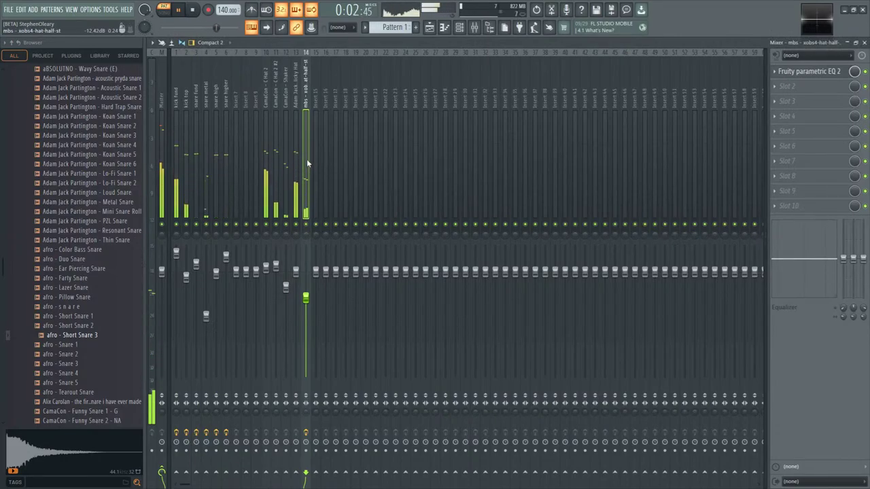
key(space)
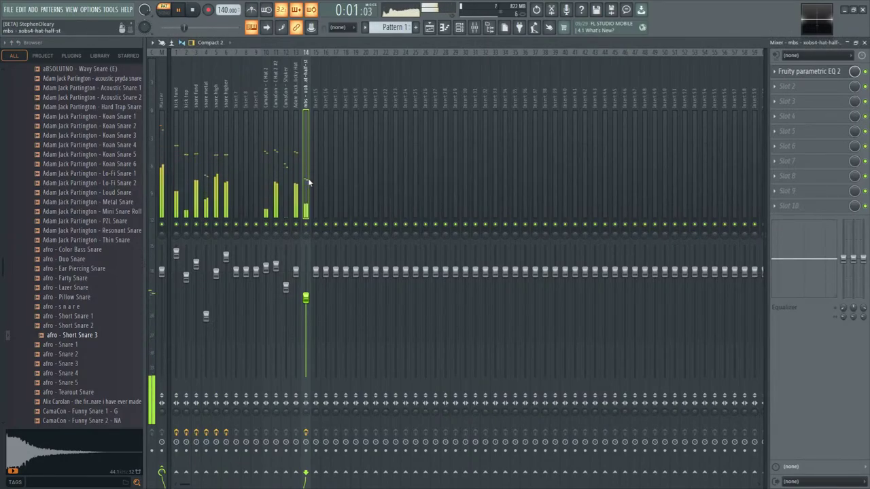
- Route the five hat tracks, mixer tracks 10 to 14, only to Insert 15 and select that track
drag(274, 106, 302, 105)
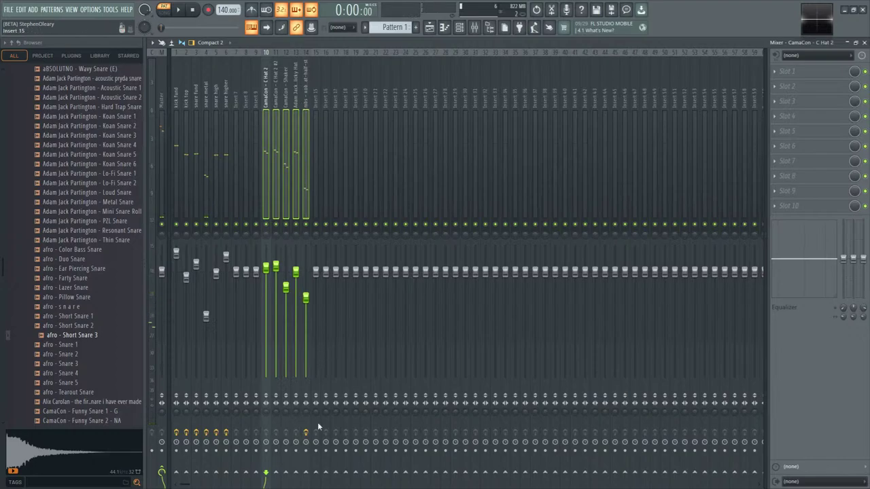
right_click(315, 472)
click(337, 446)
click(315, 121)
- Load LuxeVerb into the first effect slot of Insert 15 and start playback
click(781, 71)
mouse_move(779, 82)
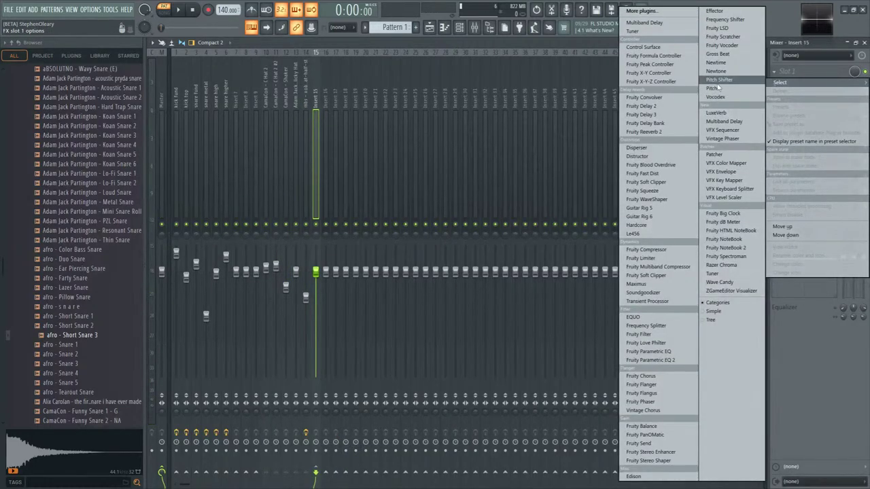
click(715, 112)
key(space)
drag(355, 80, 547, 121)
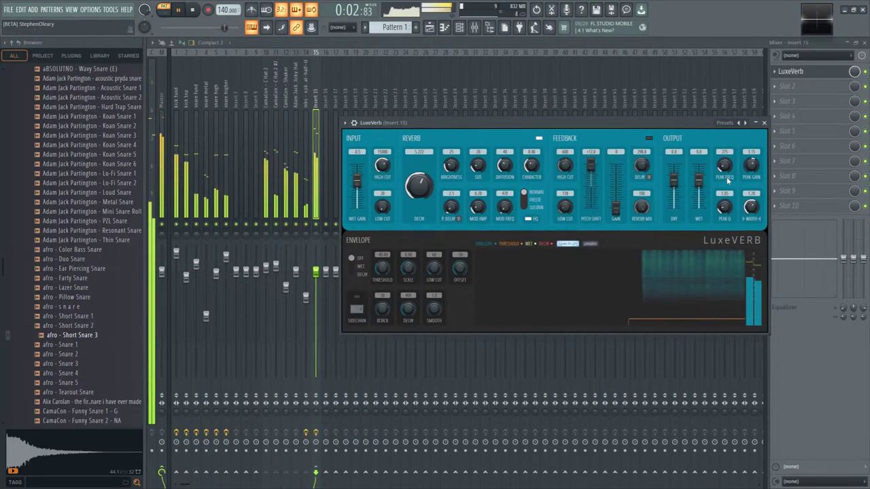
- Turn LuxeVerb fully wet with diffusion 97, pitch shift -2.4 and feedback gain 35, using a Decay envelope with a 309 Hz low cut
drag(673, 182, 673, 207)
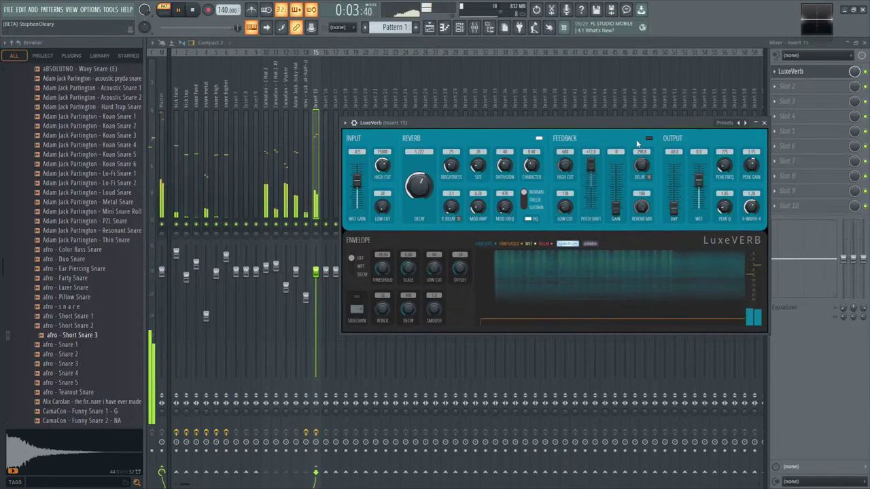
drag(591, 165, 595, 186)
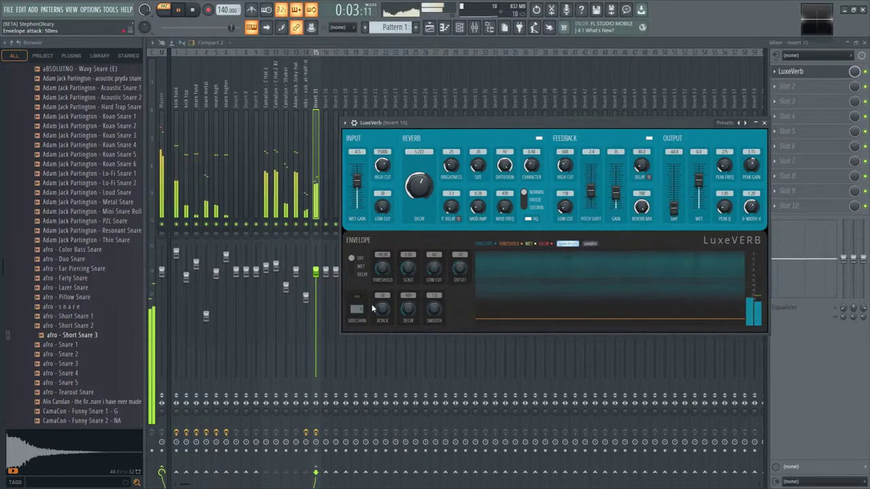
click(356, 273)
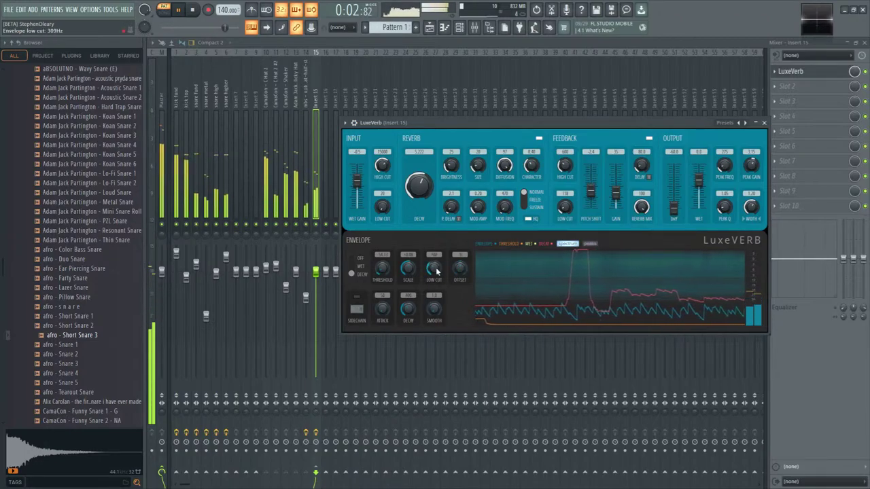
drag(576, 174, 576, 153)
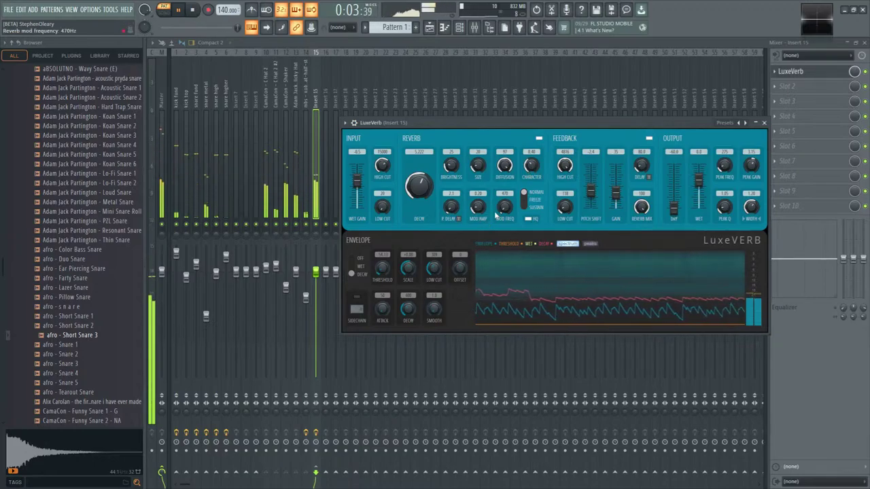
- Set LuxeVerb's pre-delay to 0, mod frequency to 2090 Hz, brightness to 93% and wet level to -5.4 dB, and stop playback
drag(459, 216, 459, 234)
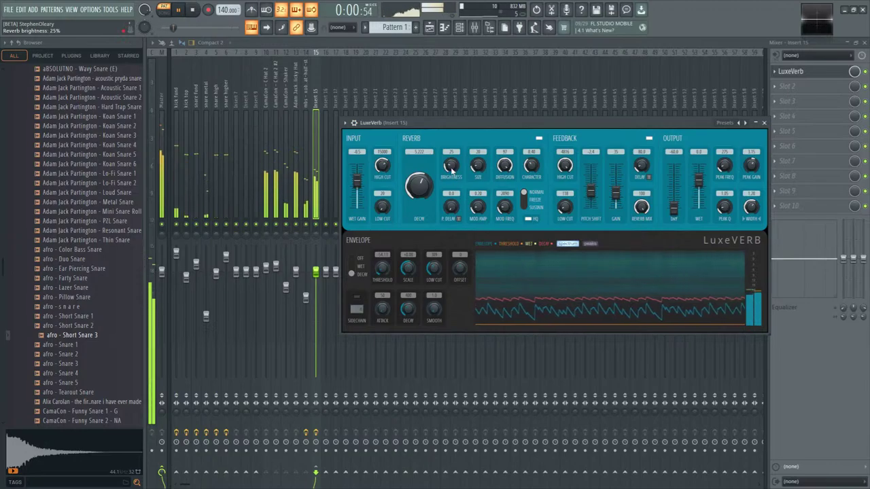
drag(452, 170, 451, 167)
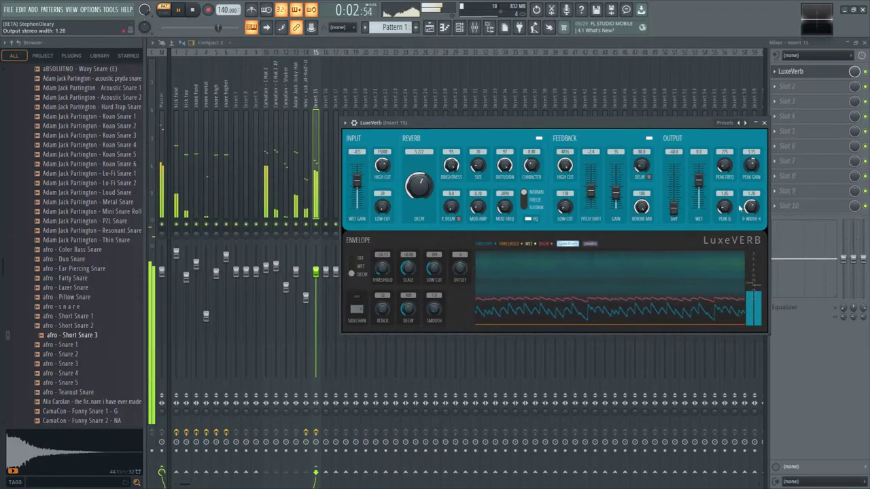
drag(699, 181, 698, 189)
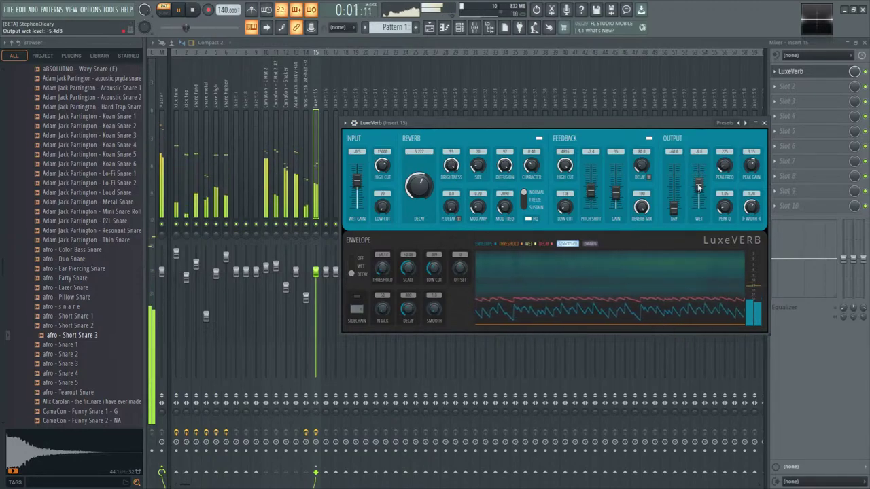
key(space)
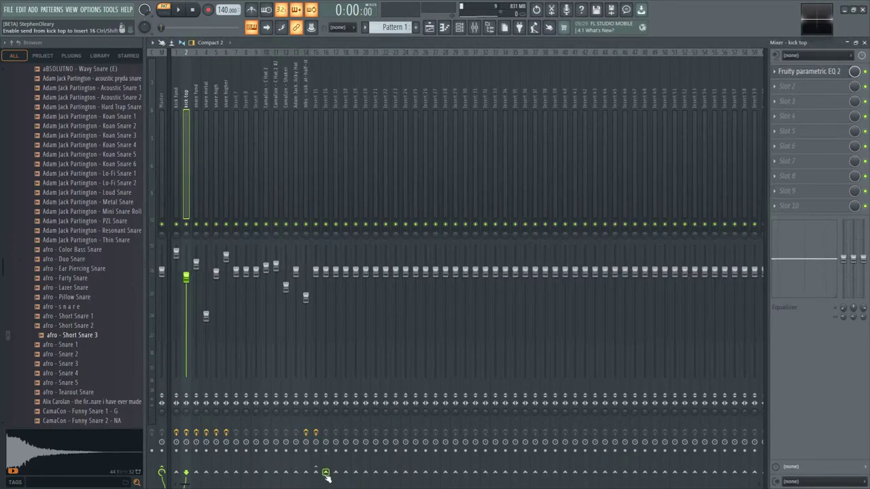
- Set the envelope sidechain input of Insert 15's LuxeVerb to 1
click(315, 101)
click(812, 73)
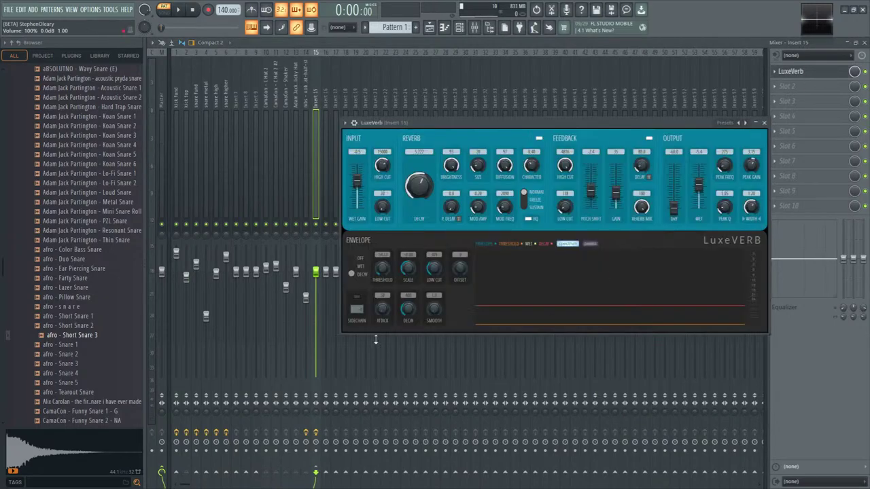
click(356, 309)
click(443, 322)
- Audition the beat to compare LuxeVerb's envelope sidechain monitoring switched on and off
key(space)
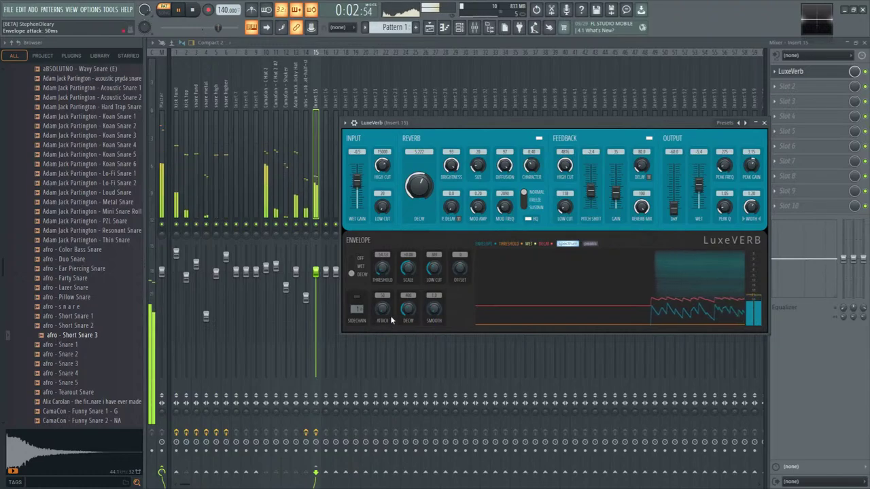
key(space)
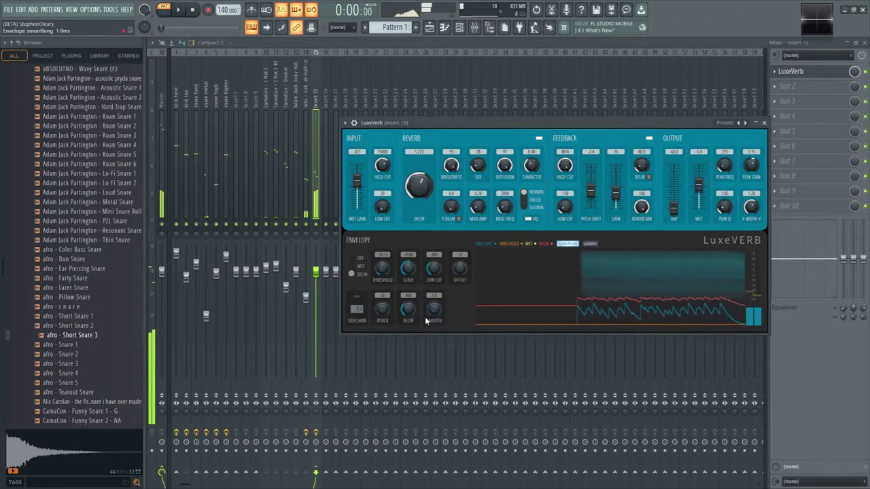
key(space)
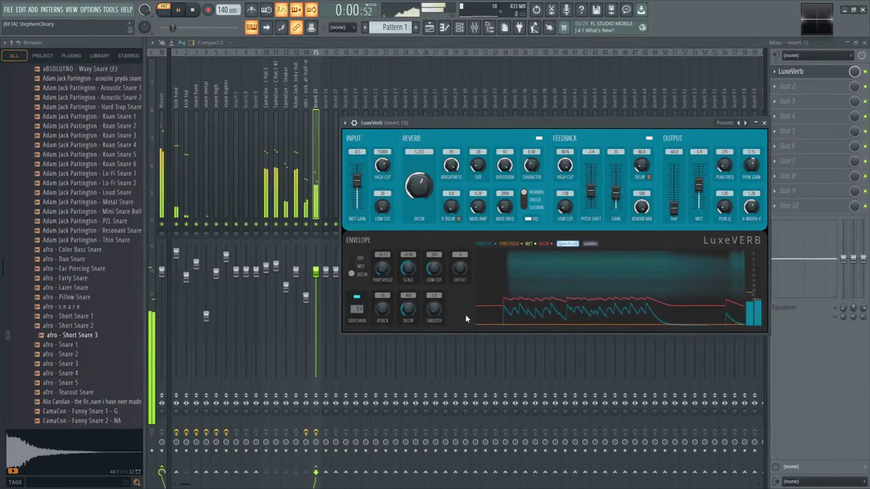
key(space)
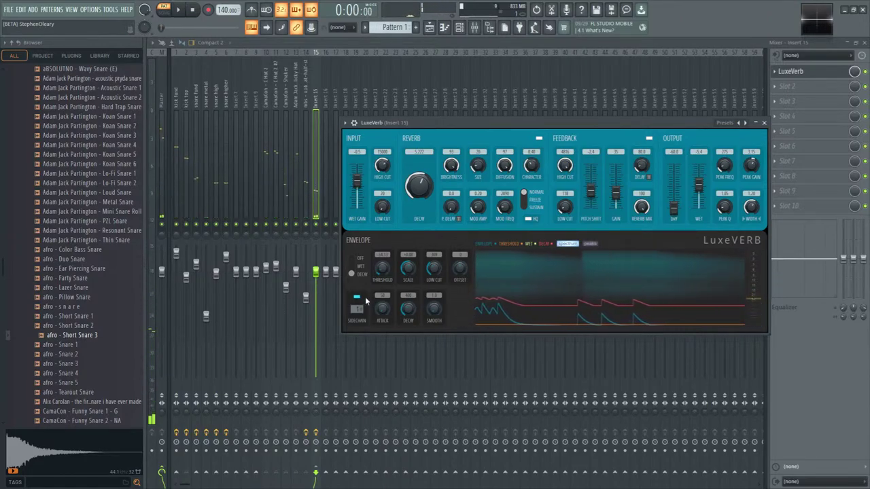
key(space)
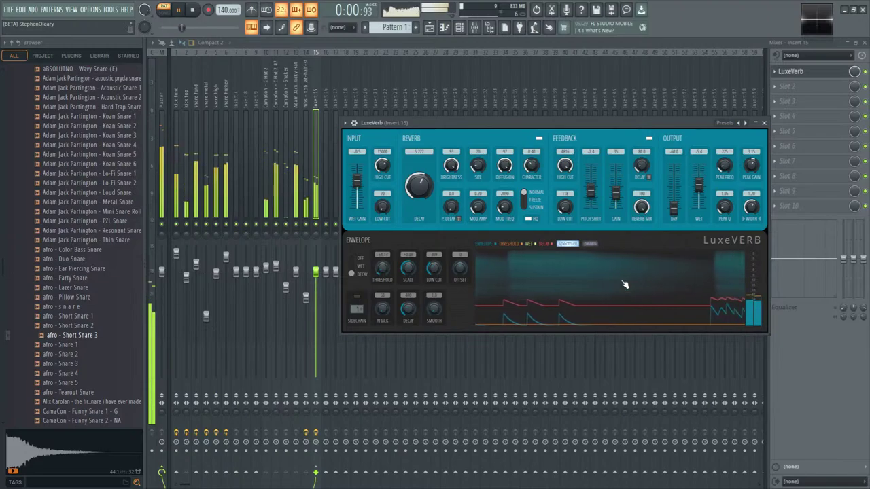
key(space)
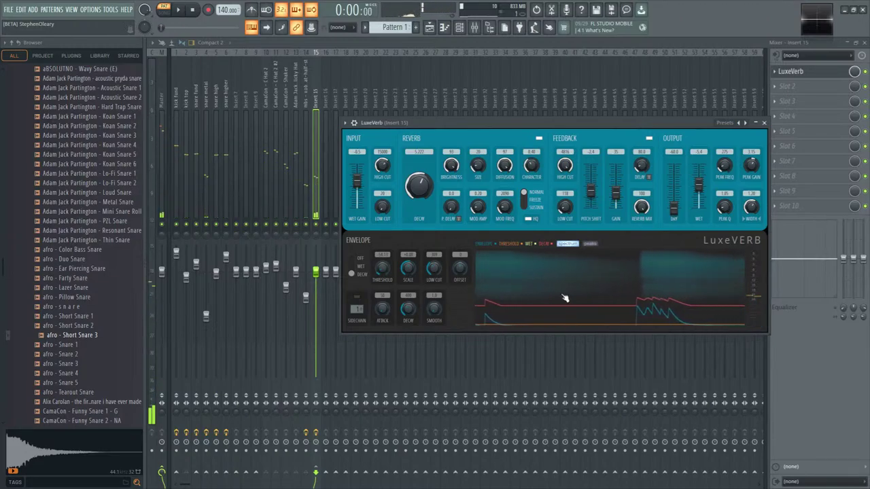
- Load Fruity Limiter into the second effect slot of Insert 15, in compressor mode with sidechain input 1
right_click(808, 76)
click(652, 263)
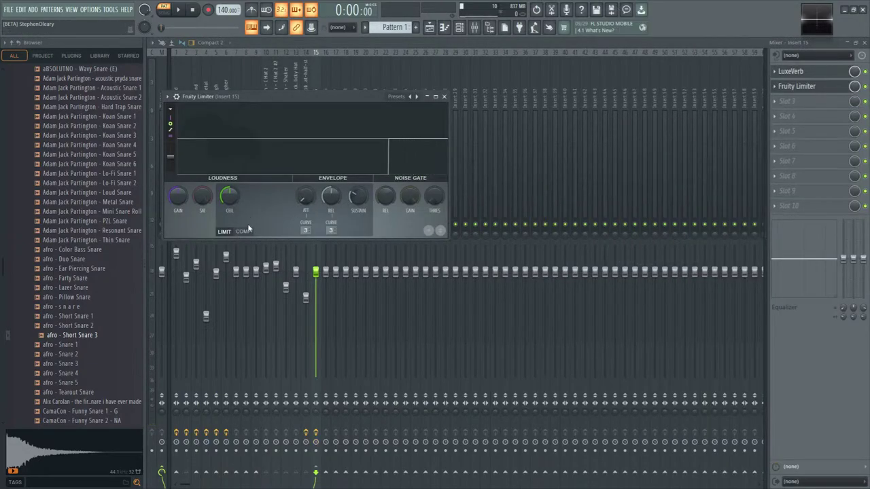
click(332, 230)
click(348, 237)
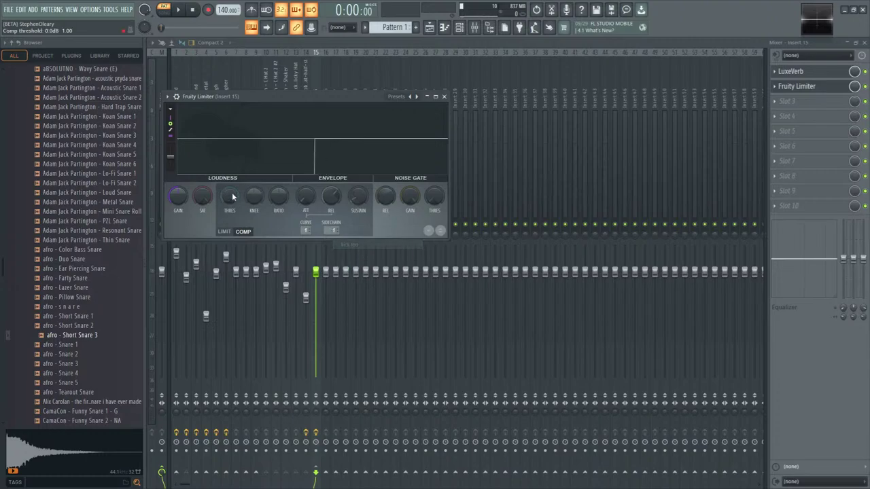
- Lower the compressor's threshold, raise its ratio, set its release to about 734 ms, and reduce the Limiter's mix level to 75%
key(space)
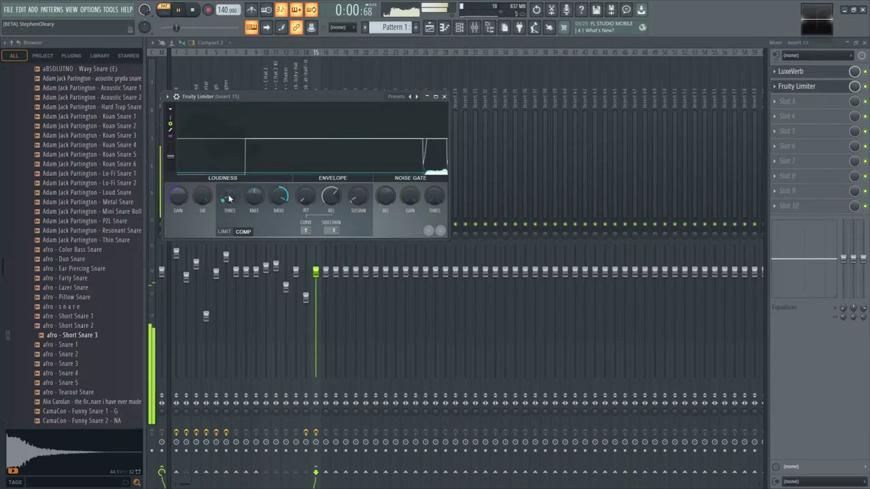
drag(331, 196, 327, 202)
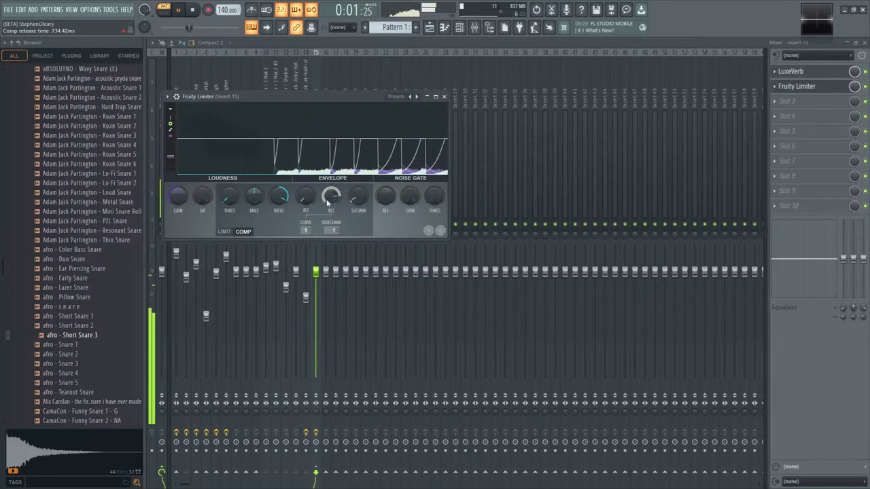
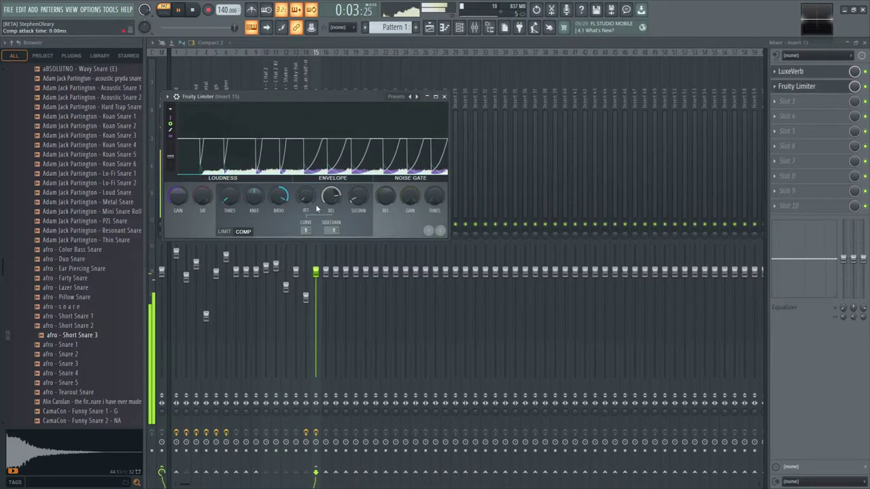
click(849, 94)
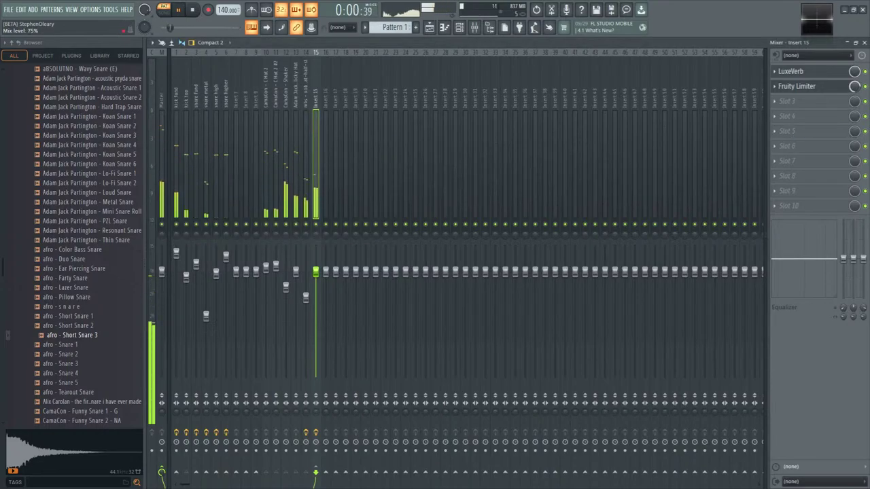
- Shrink the mixer window, stop playback, review the hat routing and Insert 15's LuxeVerb, and close the open windows
double_click(648, 45)
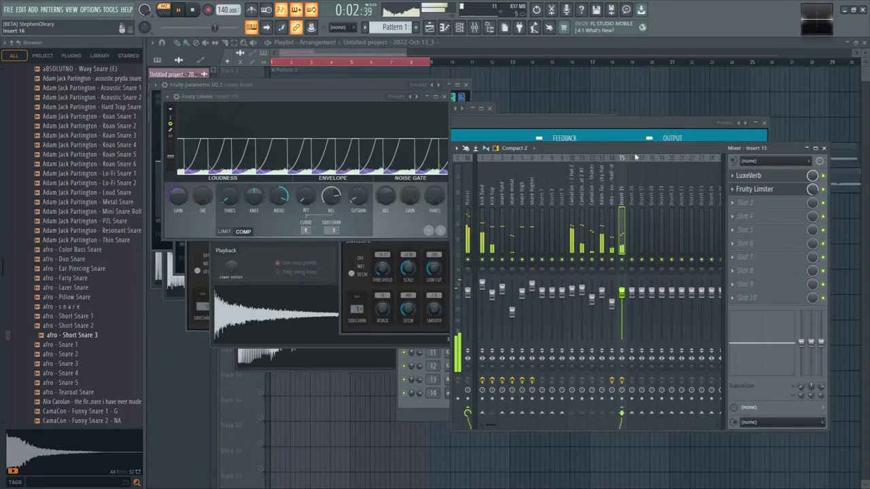
drag(635, 156, 596, 146)
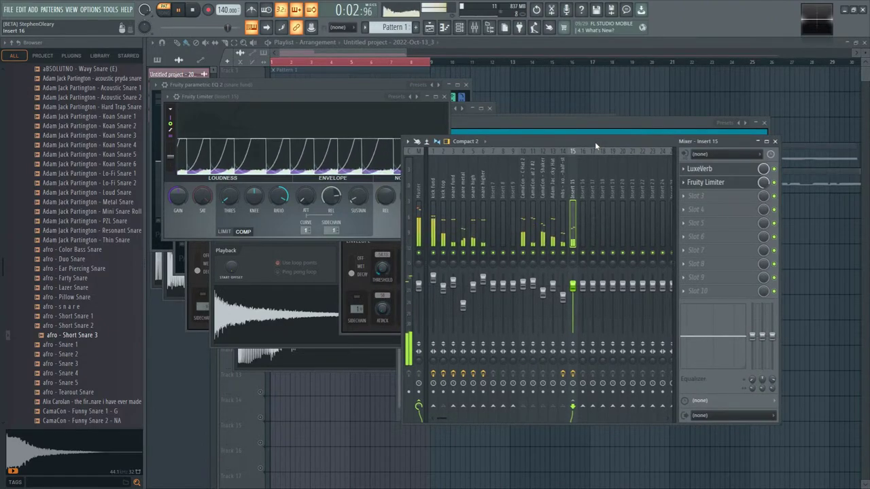
key(space)
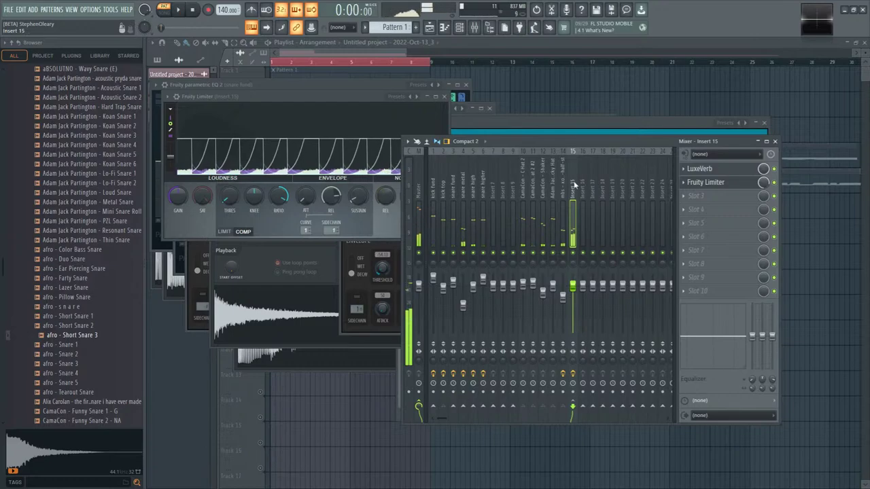
click(524, 189)
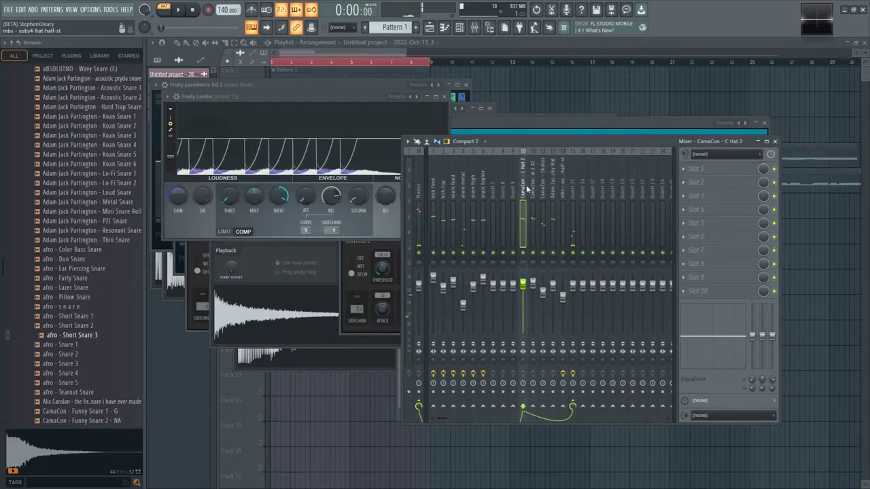
click(572, 189)
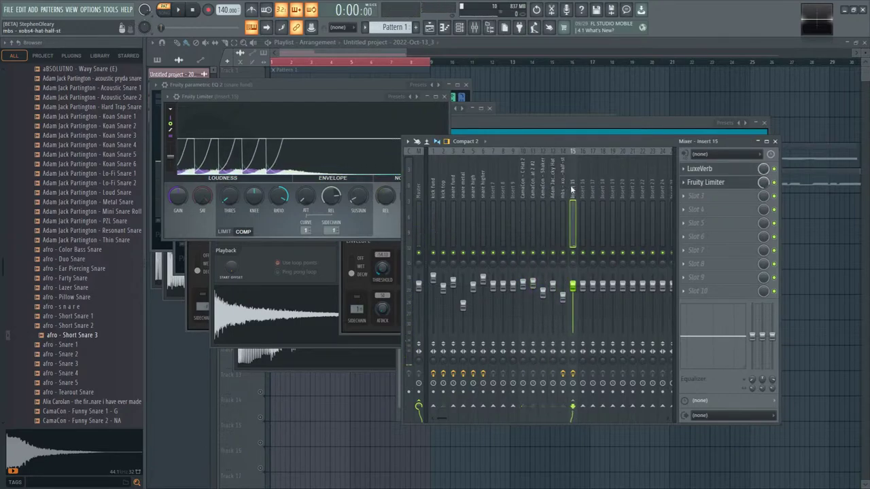
click(719, 170)
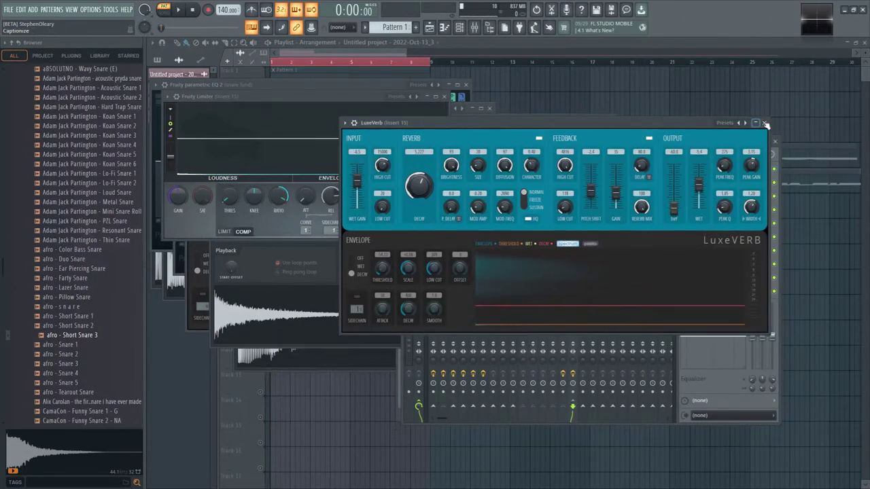
click(764, 123)
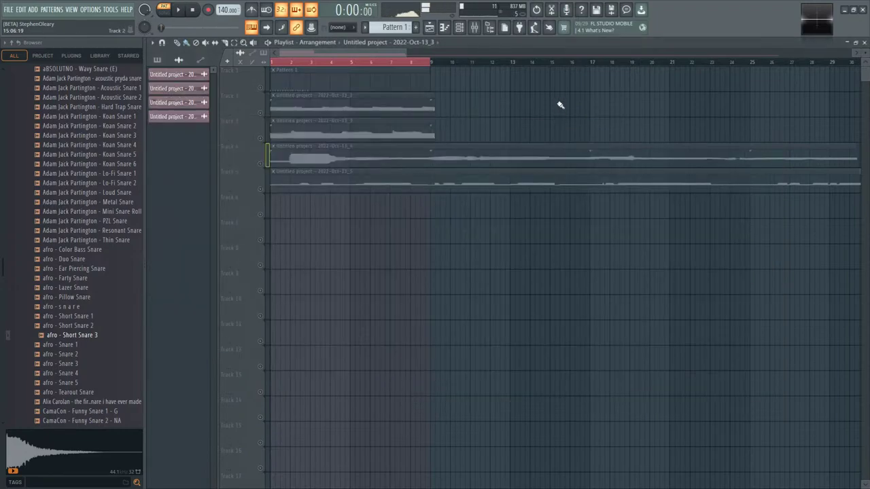
- Add a new empty arrangement to the playlist and switch playback from pattern mode to song mode
scroll(560, 109, down, 6)
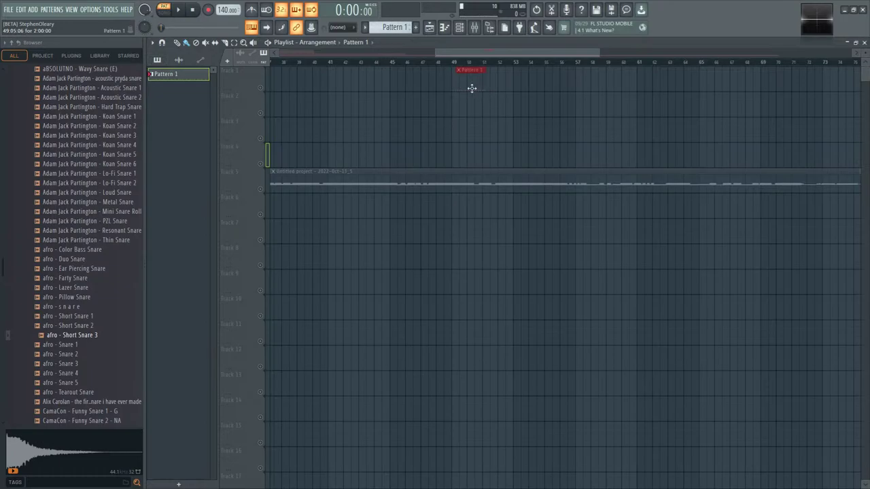
scroll(472, 156, down, 3)
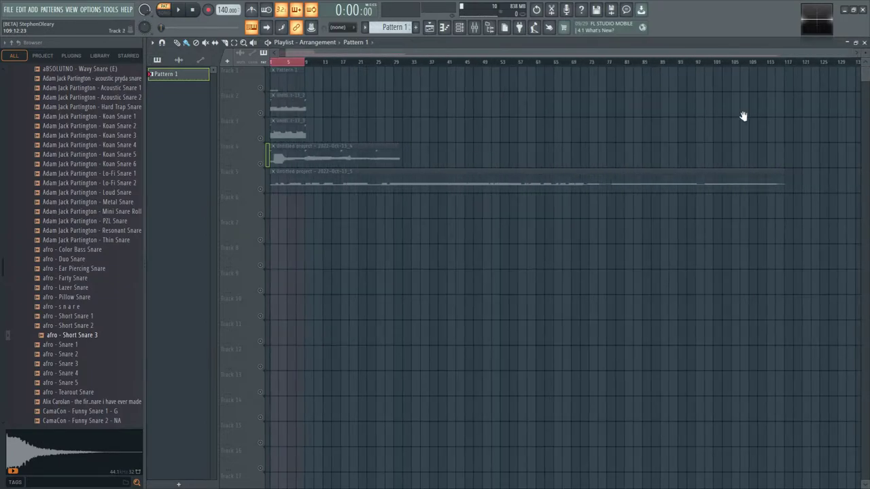
scroll(423, 86, right, 3)
scroll(455, 108, left, 3)
scroll(380, 128, left, 3)
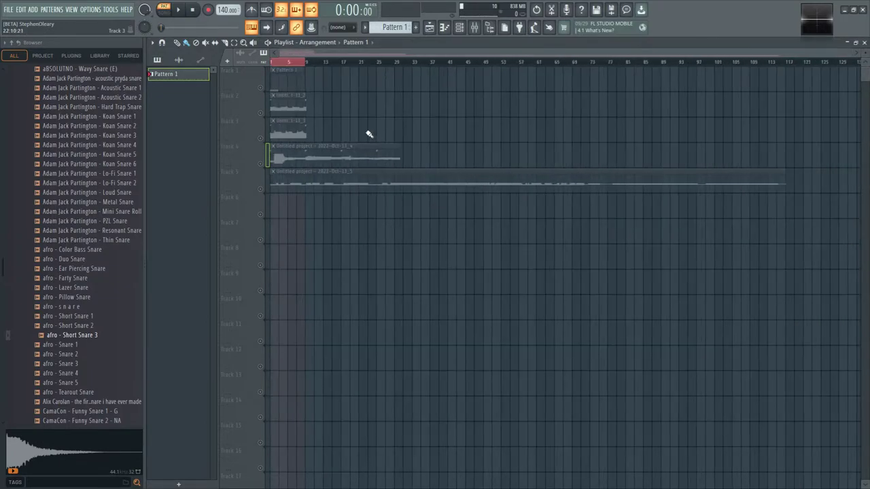
click(335, 44)
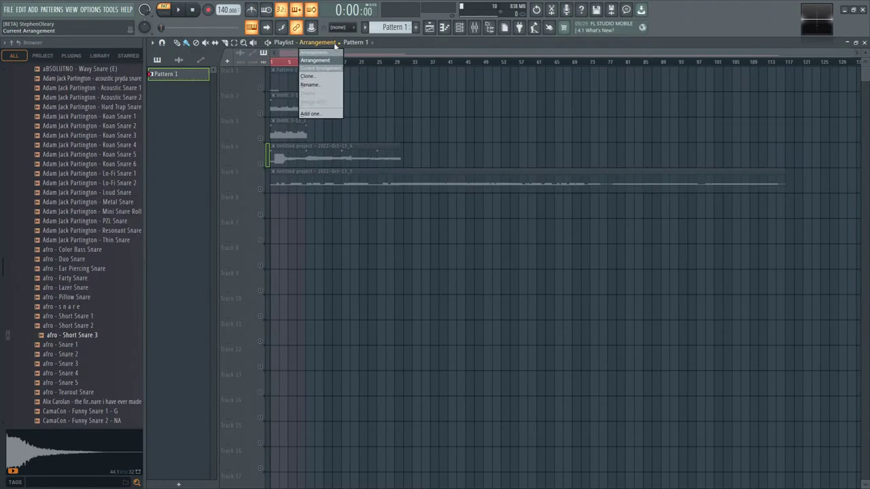
click(326, 77)
click(255, 74)
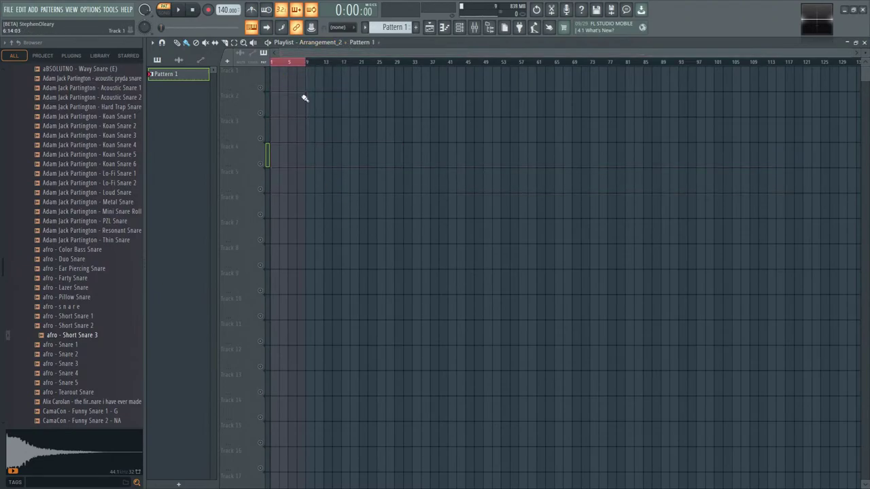
click(260, 89)
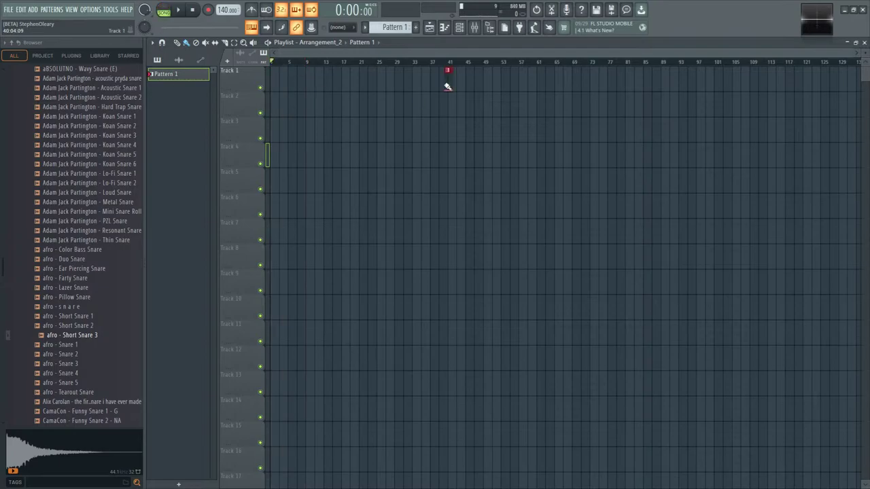
- Place two Pattern 1 clips back to back from bar 1 on Track 1, setting the snap to Line for the second
scroll(437, 130, up, 5)
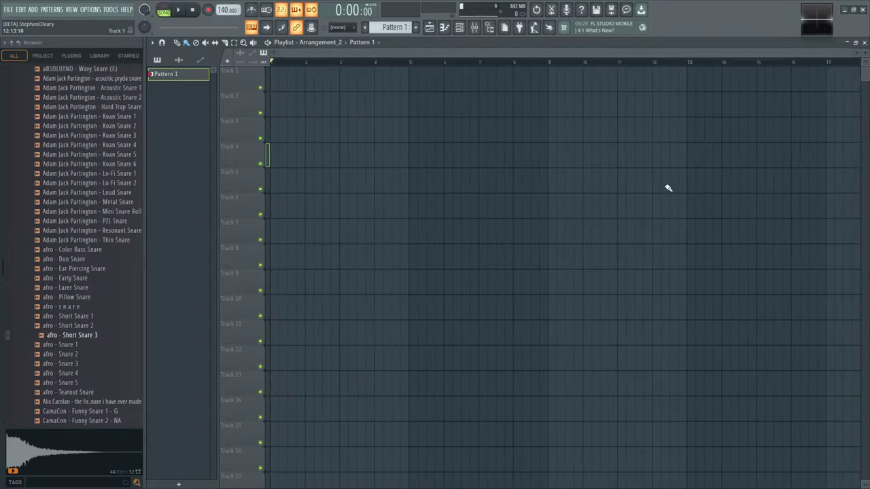
click(279, 84)
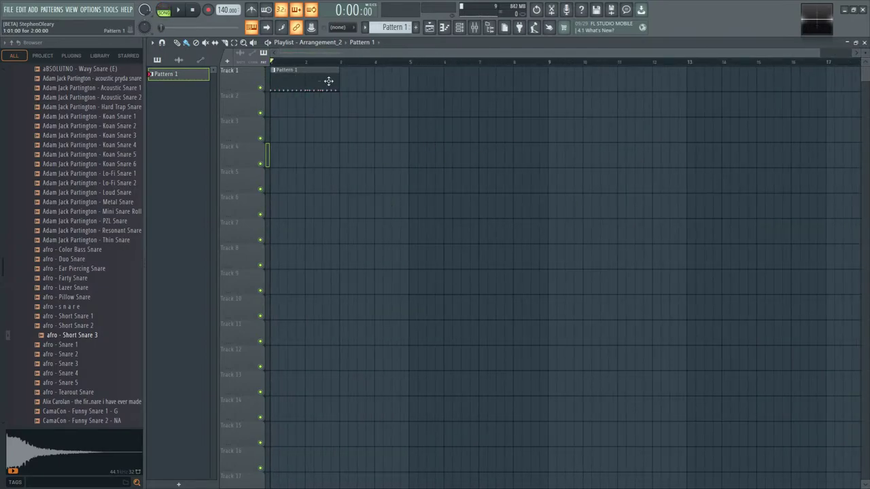
click(371, 84)
right_click(368, 83)
click(338, 27)
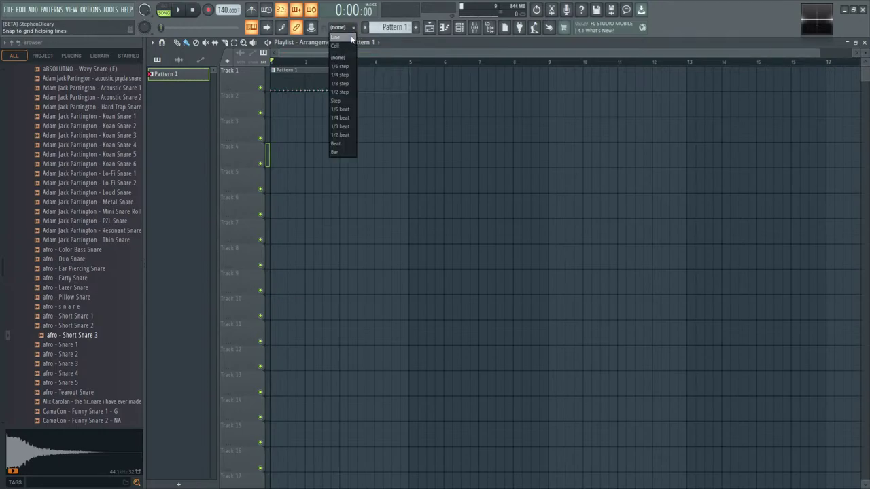
click(340, 41)
click(348, 84)
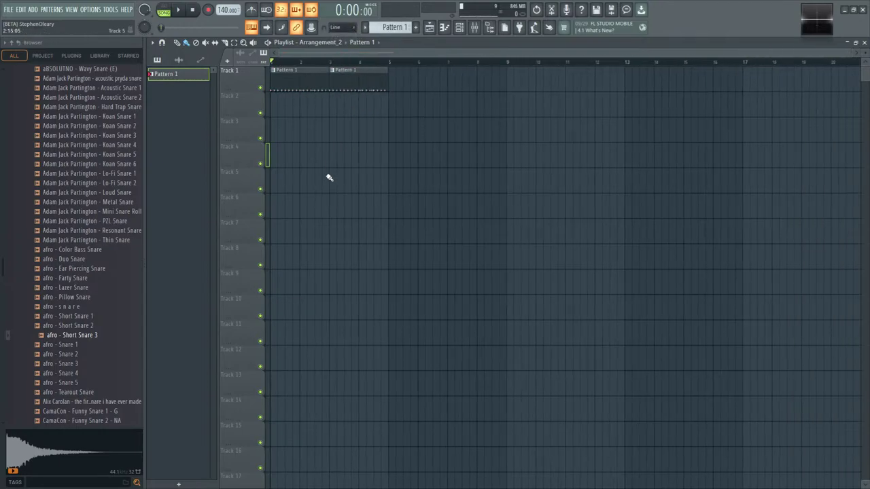
- Duplicate the two Pattern 1 clips along Track 1 until they fill bars 1 to 16
drag(444, 117, 270, 67)
key(ctrl+b)
key(ctrl+b)
key(ctrl+b)
scroll(387, 190, down, 3)
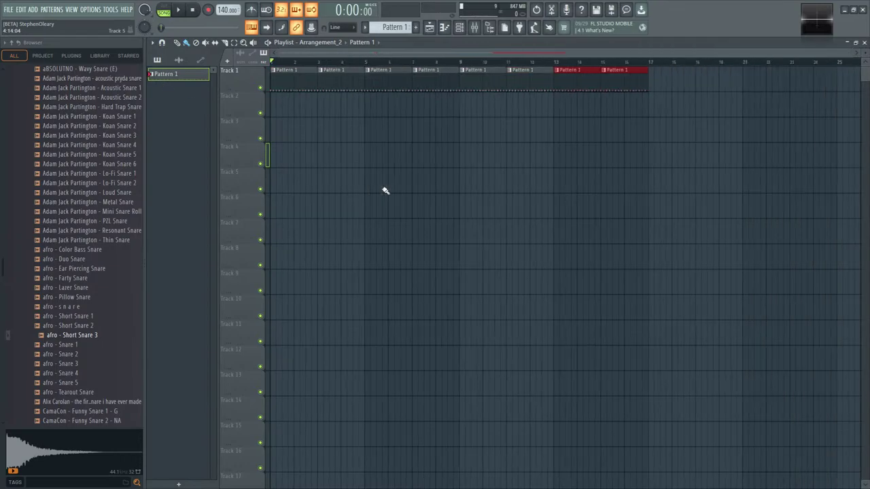
- Duplicate all the Track 1 clips and move the copies starting at bar 17 down to Track 2
key(ctrl+a)
key(ctrl+b)
drag(573, 85, 578, 112)
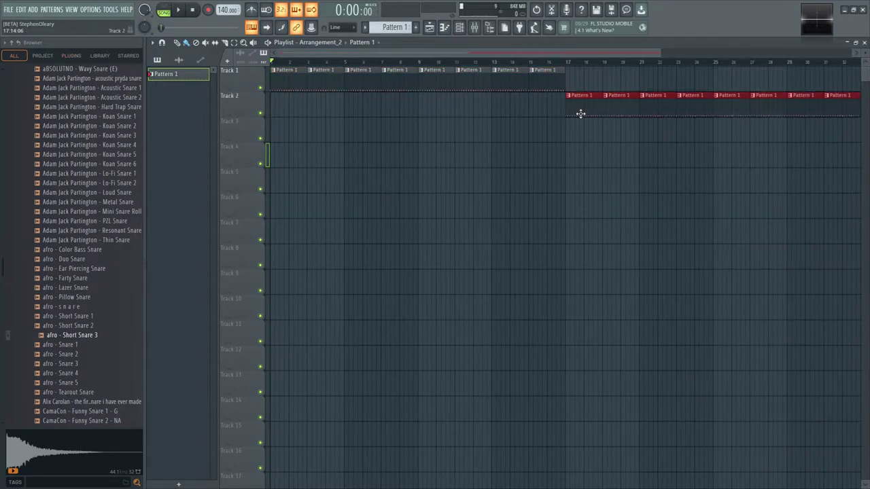
- Duplicate all clips again and move the copies starting at bar 33 down to Tracks 3 and 4
scroll(518, 177, down, 2)
key(ctrl+a)
key(ctrl+b)
scroll(407, 187, down, 2)
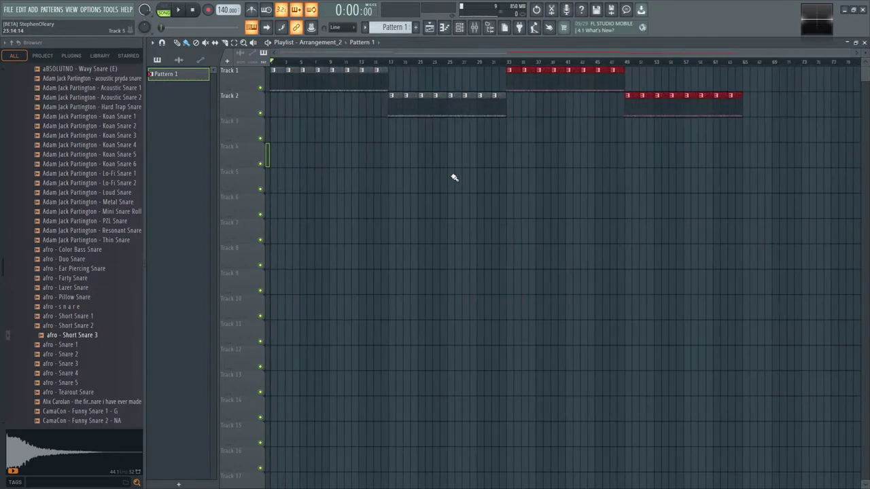
drag(513, 76, 508, 129)
click(514, 137)
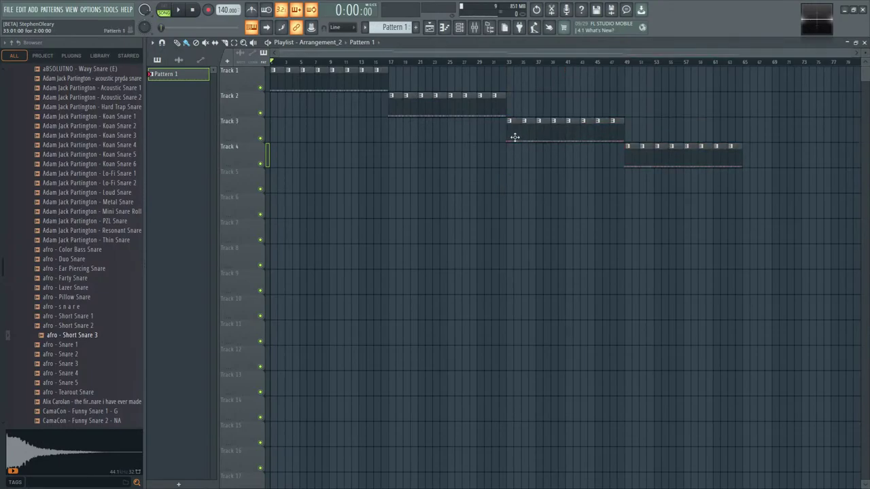
- Delete the clips on Tracks 1 to 3 and select bars 49 to 52 on the timeline for the first two Track 4 clips
right_click(502, 109)
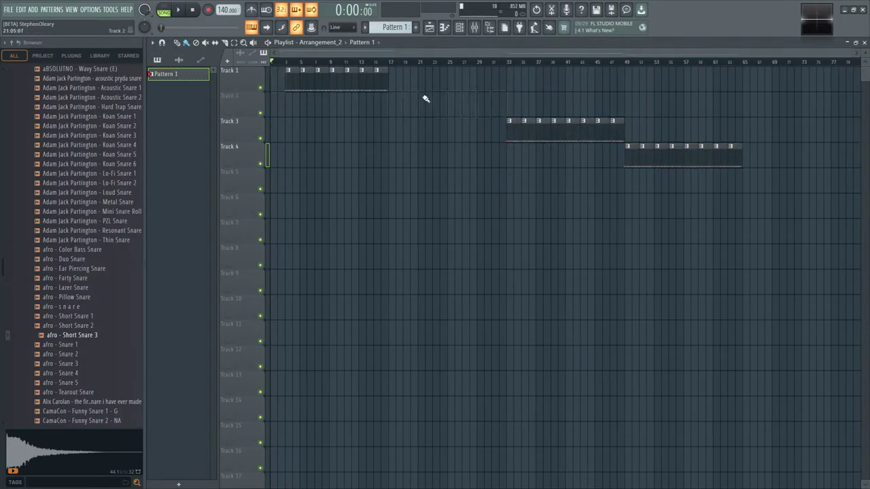
right_click(340, 80)
right_click(598, 129)
scroll(708, 207, up, 3)
scroll(526, 204, up, 1)
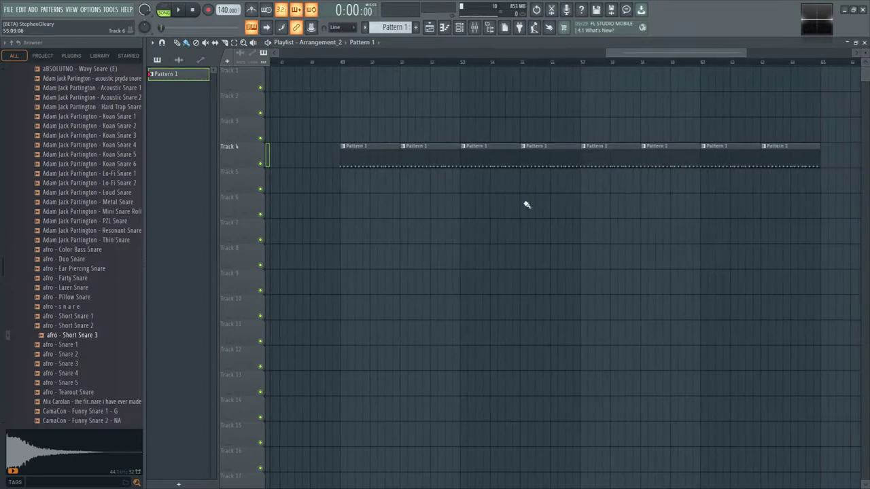
drag(344, 68, 457, 82)
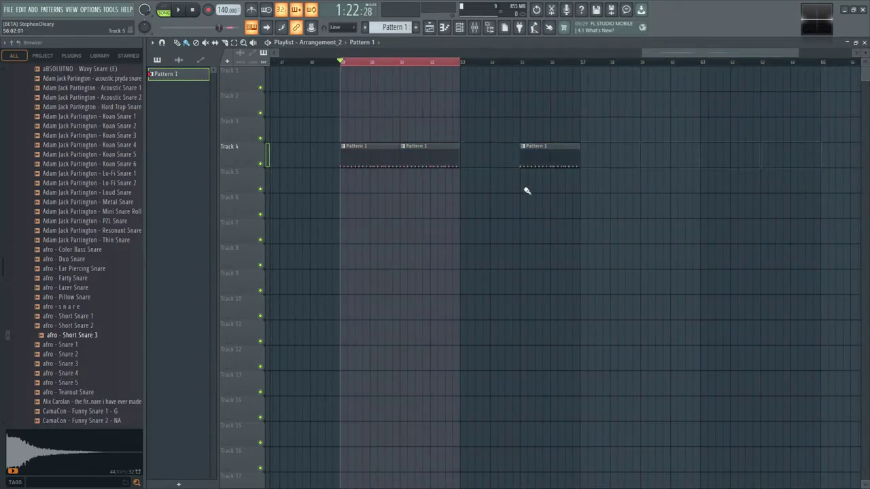
- Make the second Pattern 1 clip on Track 4 unique and show its steps in the channel rack
scroll(524, 191, up, 2)
right_click(456, 148)
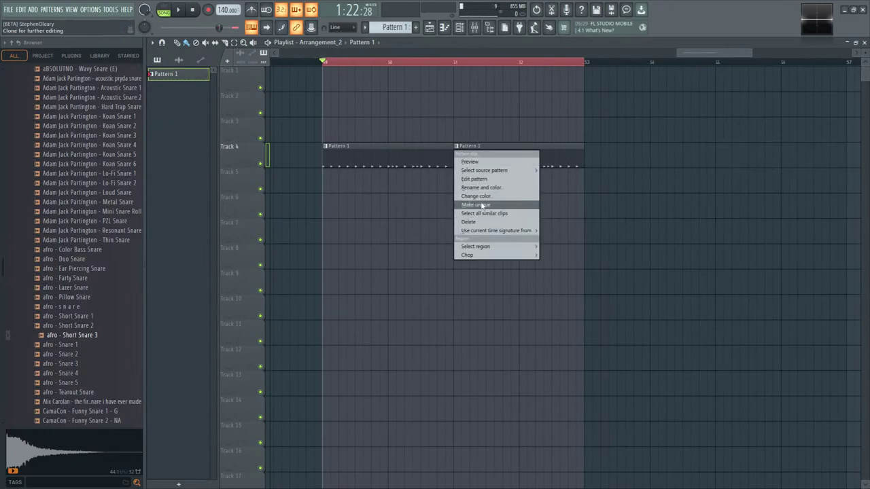
click(476, 205)
double_click(480, 163)
key(F6)
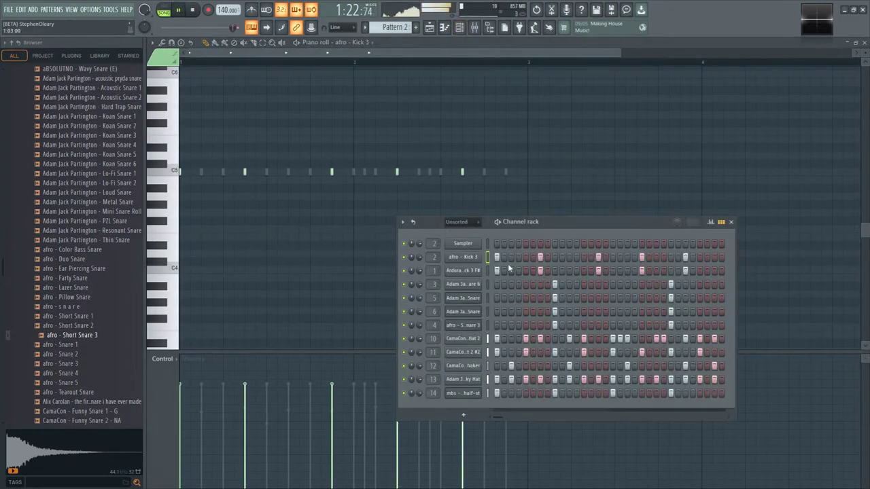
- Move the middle hits of both kick channels in Pattern 2 to steps 13, 19 and 23
click(591, 270)
click(627, 257)
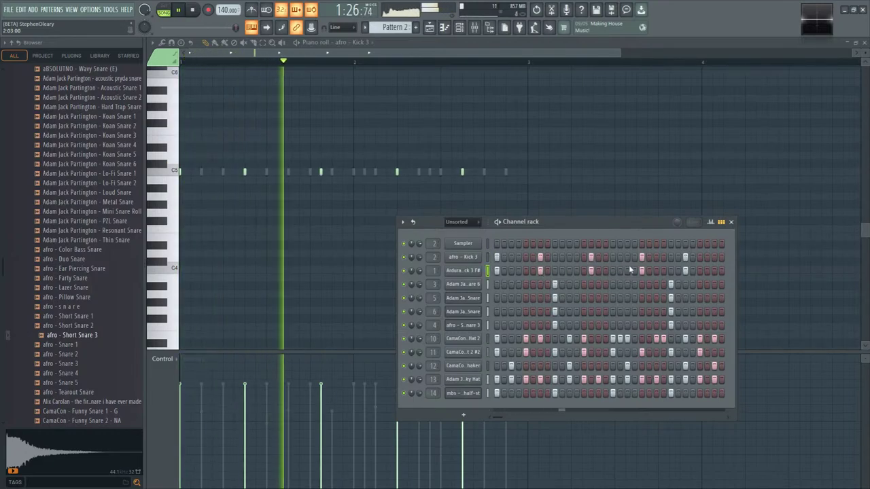
click(627, 271)
click(640, 270)
click(591, 271)
click(583, 270)
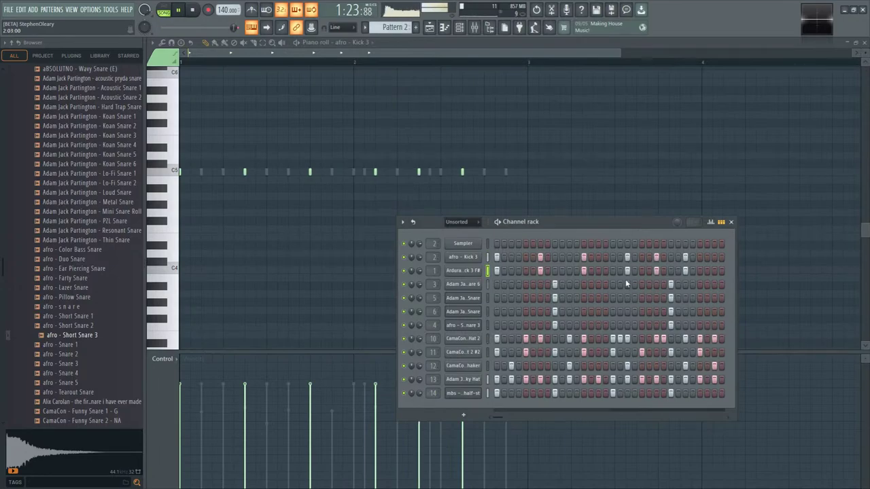
- Move the last hit of both kick channels in Pattern 2 from step 27 to step 29
click(685, 271)
click(699, 271)
click(685, 257)
click(699, 257)
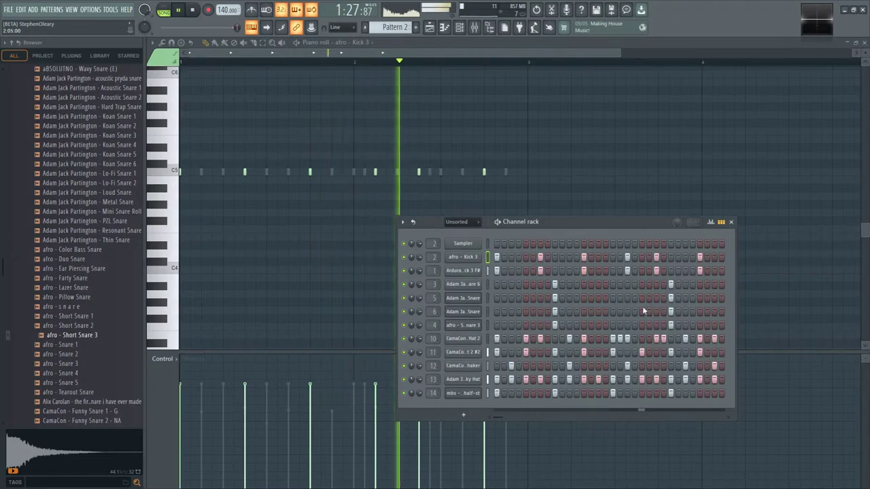
click(495, 63)
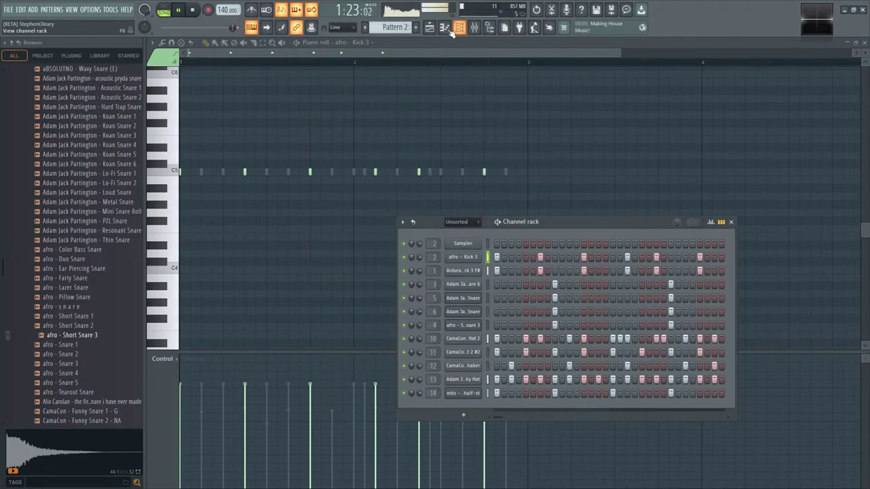
- Return to the playlist, stop playback and move the Pattern 1 and Pattern 2 clips up to Track 1
key(F5)
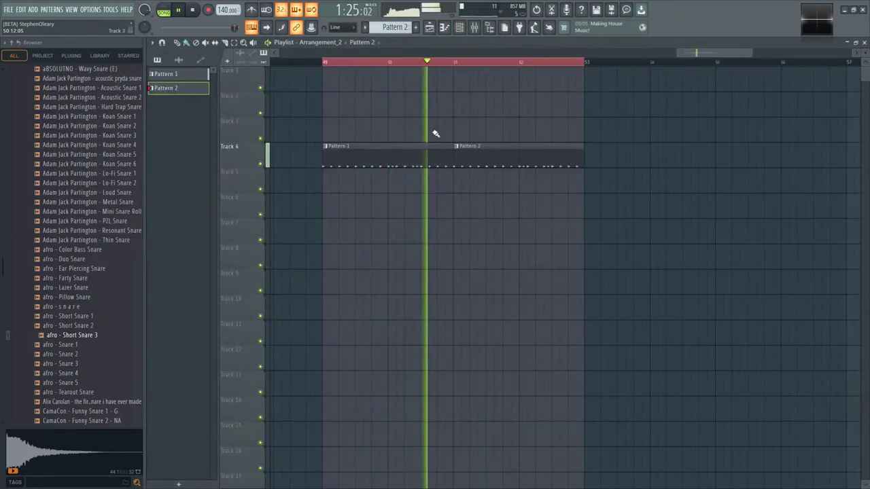
key(space)
drag(341, 120, 388, 167)
key(ctrl+z)
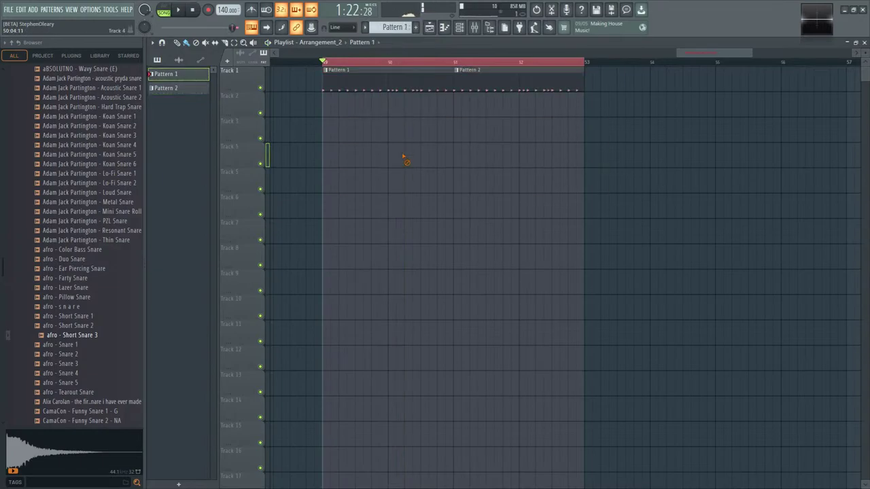
- Add a Patcher instrument as a new channel in the channel rack
click(460, 28)
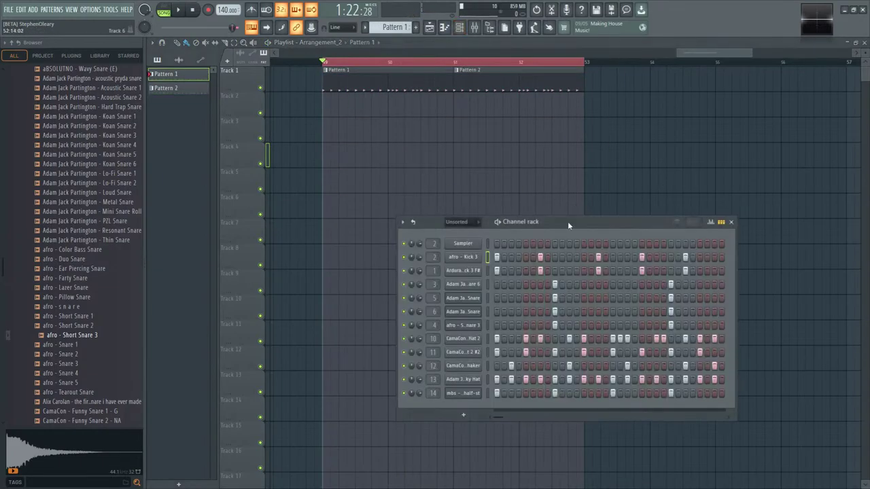
click(681, 18)
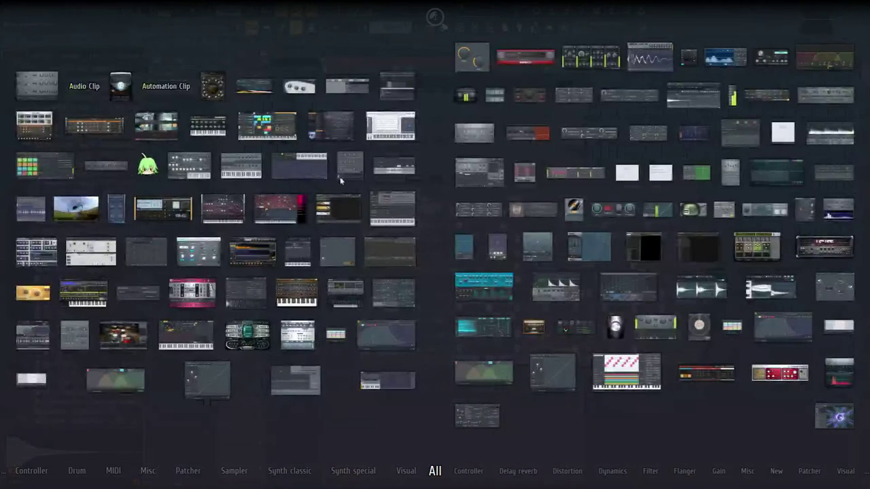
click(360, 248)
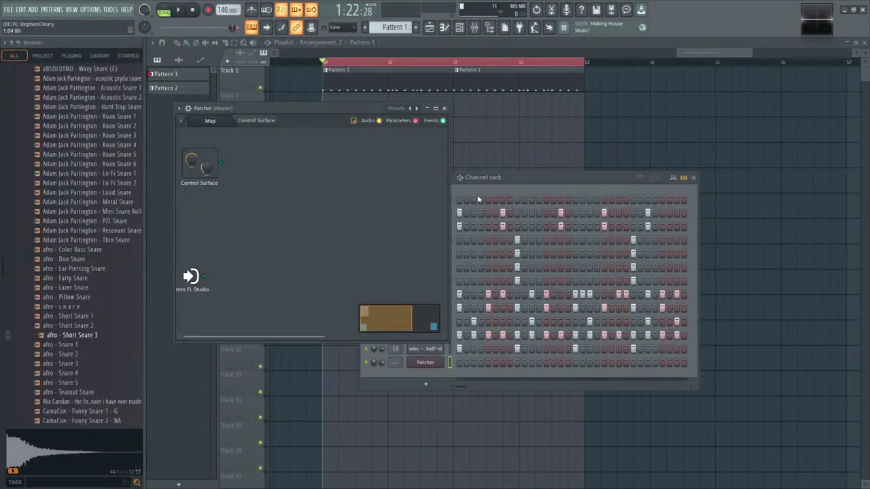
- Route the Patcher channel to mixer Insert 30
double_click(395, 363)
scroll(394, 362, down, 11)
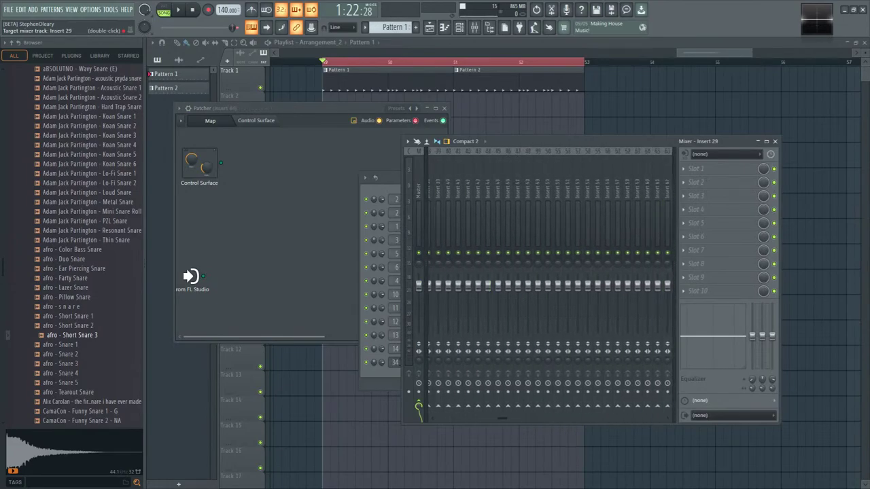
scroll(395, 362, up, 4)
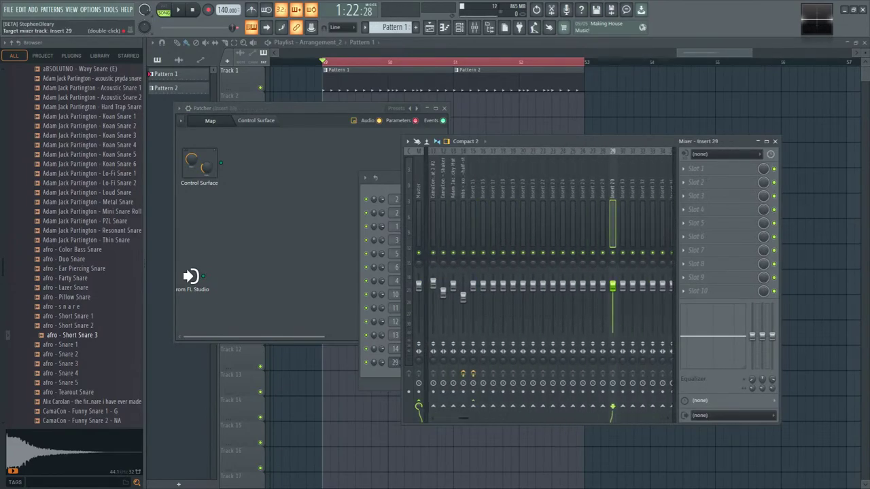
scroll(395, 362, down, 2)
scroll(394, 362, up, 1)
click(453, 30)
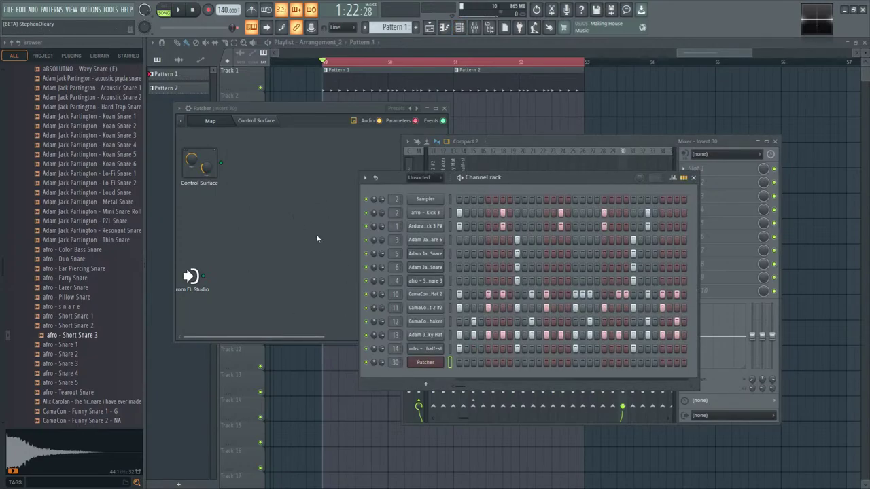
- Add Harmor to the Patcher map and close the channel rack
key(F8)
drag(278, 201, 304, 238)
click(695, 177)
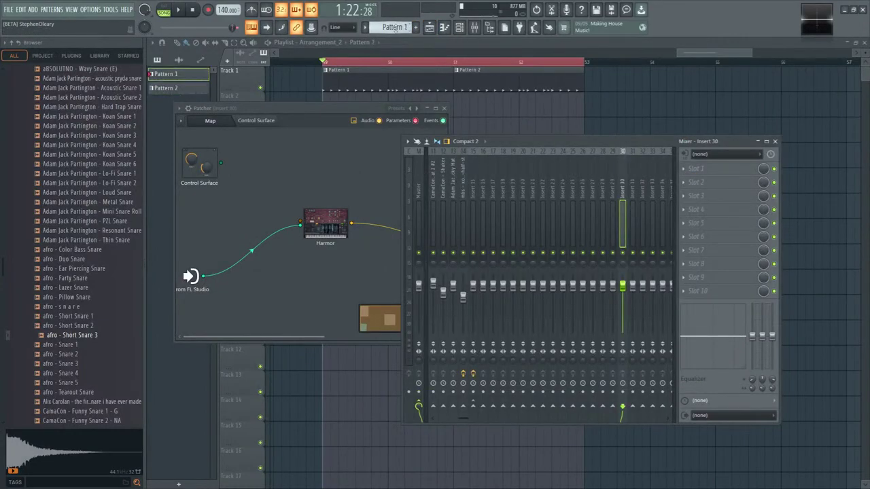
- Switch to an empty Pattern 3 and open the Patcher channel's piano roll
click(469, 27)
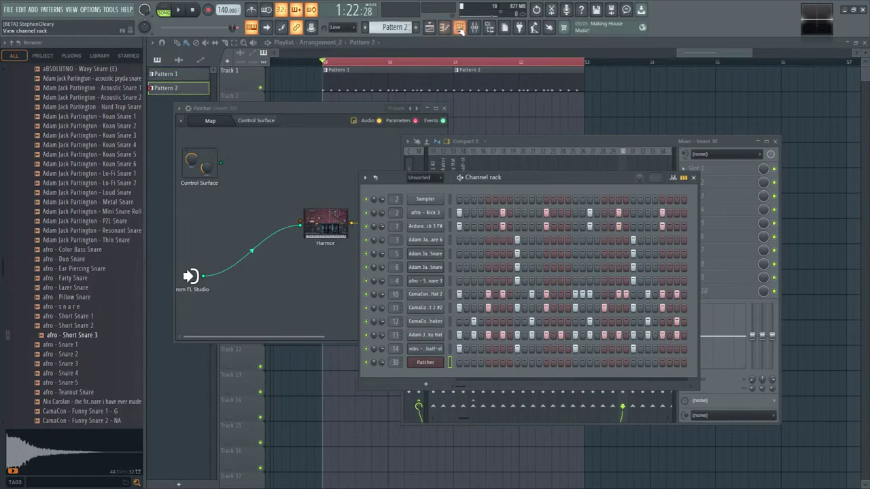
click(405, 26)
click(459, 27)
drag(514, 144, 509, 165)
click(460, 27)
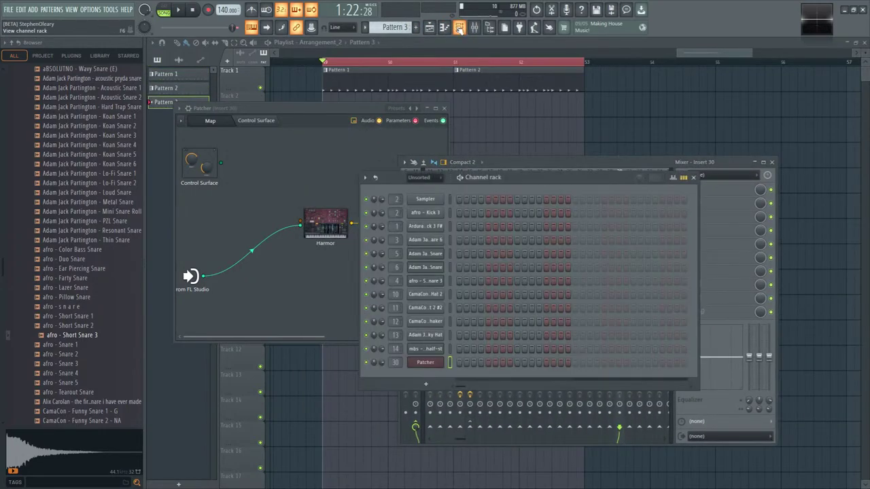
right_click(445, 349)
click(462, 360)
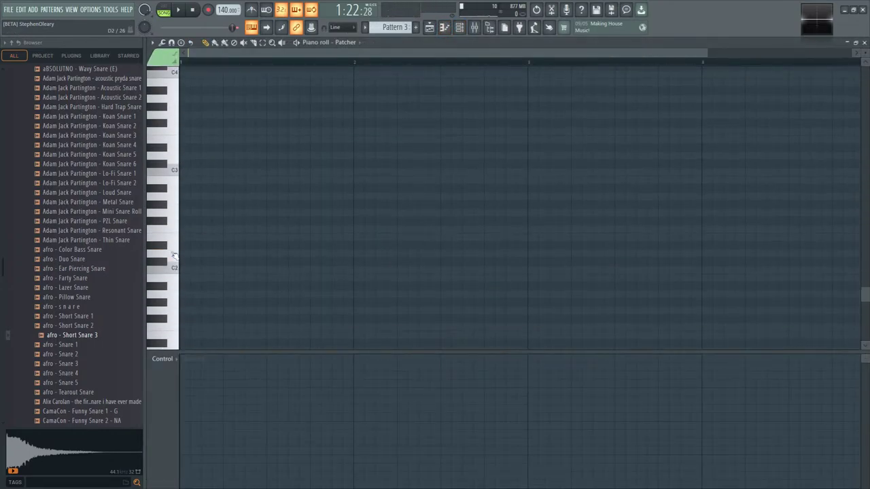
- Draw an E2 note at the start of Pattern 3 and lengthen it to about one bar
right_click(182, 233)
scroll(214, 291, down, 4)
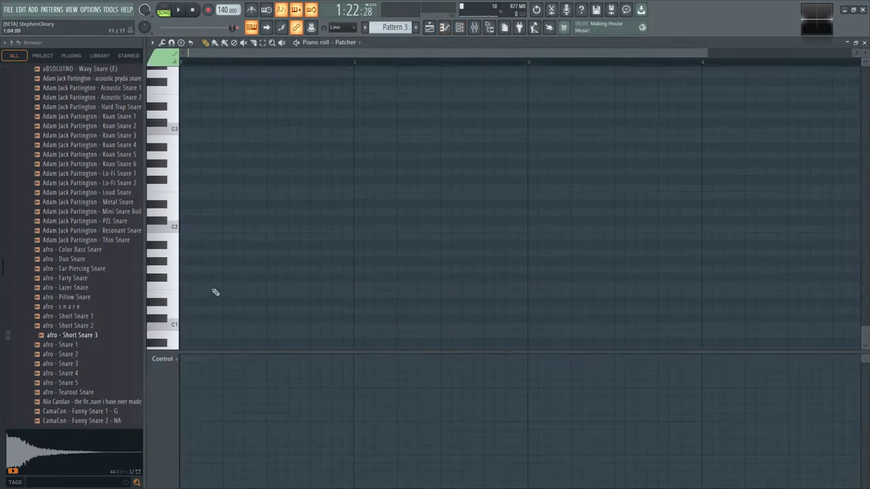
scroll(187, 225, up, 2)
click(190, 167)
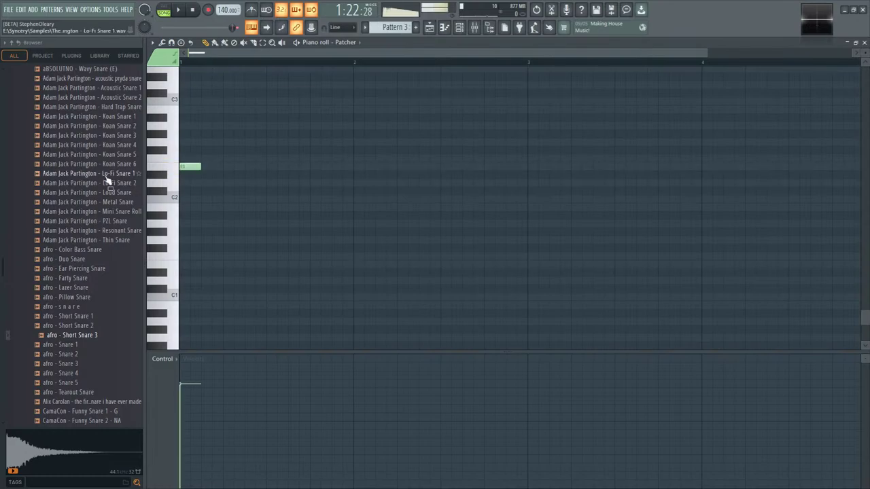
drag(199, 166, 345, 165)
- Place a Pattern 3 clip on Track 2 at bar 49 and shorten the timeline selection to that bar
key(F5)
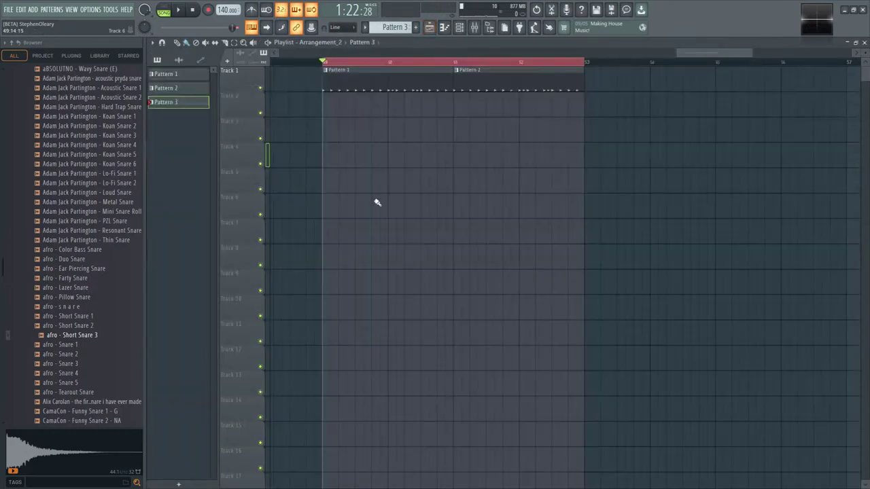
click(372, 120)
click(474, 27)
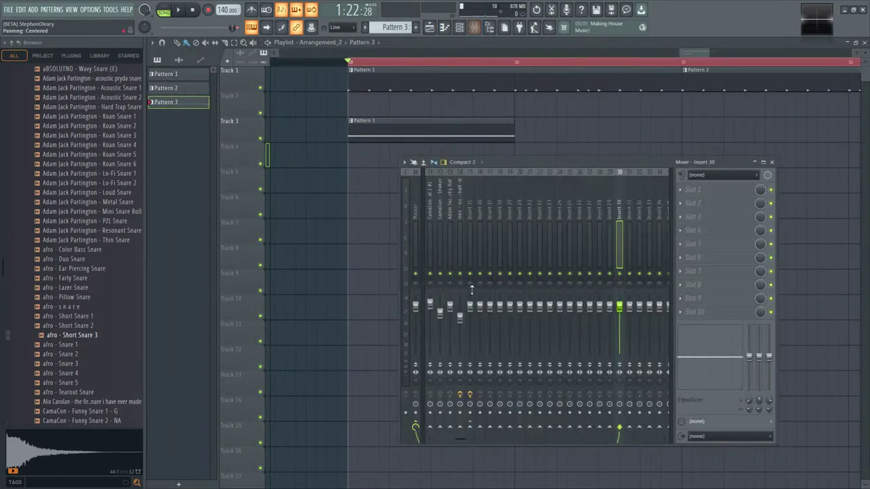
key(F9)
drag(350, 62, 514, 75)
mouse_move(419, 132)
mouse_down()
mouse_move(419, 142)
mouse_move(417, 116)
mouse_up()
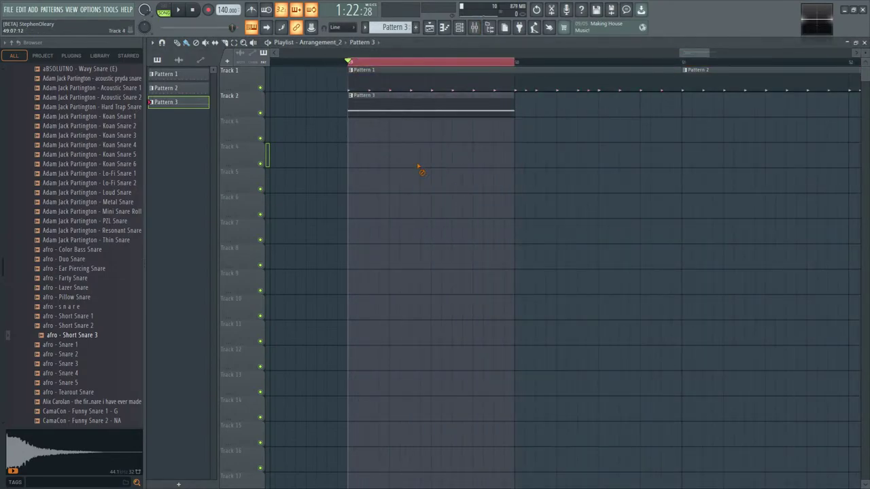
- Play the selected bar briefly and open the Patcher channel's window
key(space)
key(F6)
click(426, 362)
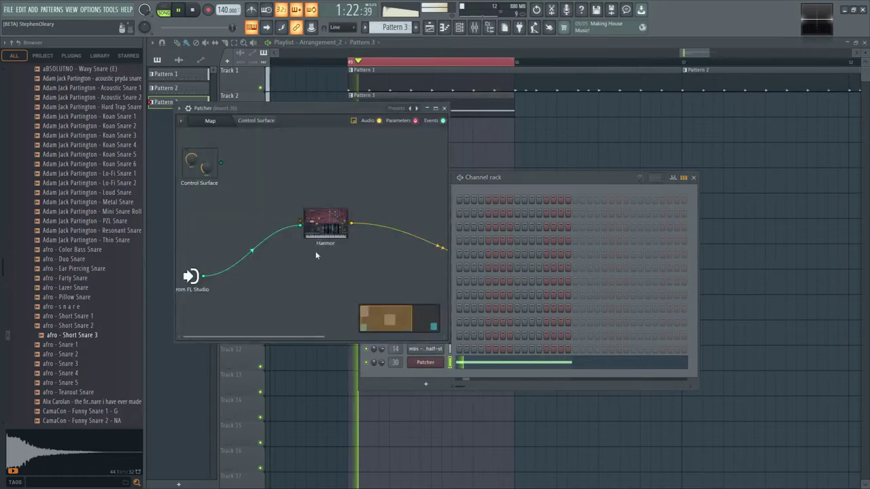
key(space)
- Add a knob to Patcher's control surface
click(265, 122)
click(202, 138)
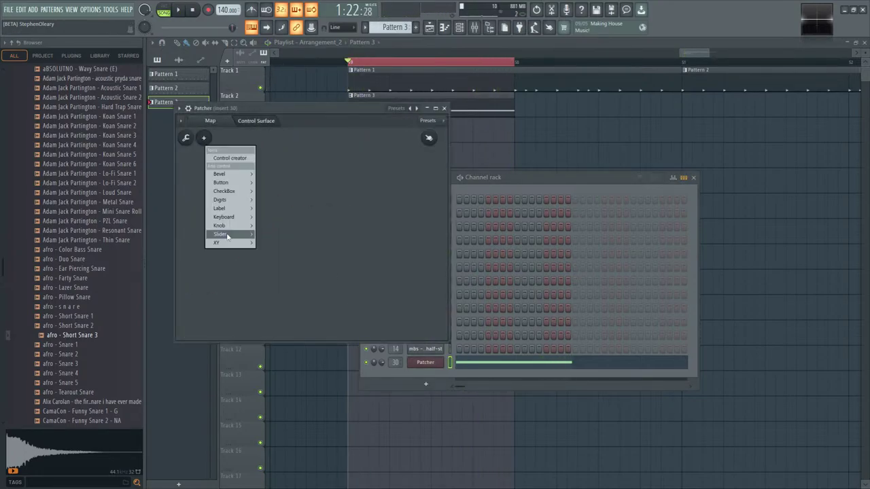
mouse_move(219, 226)
click(271, 240)
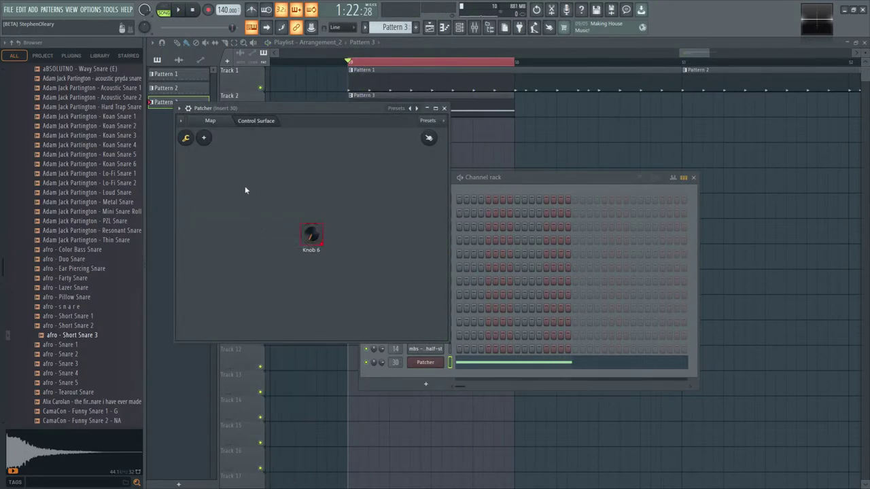
- Go back to the Patcher map and open Harmor for editing
click(210, 121)
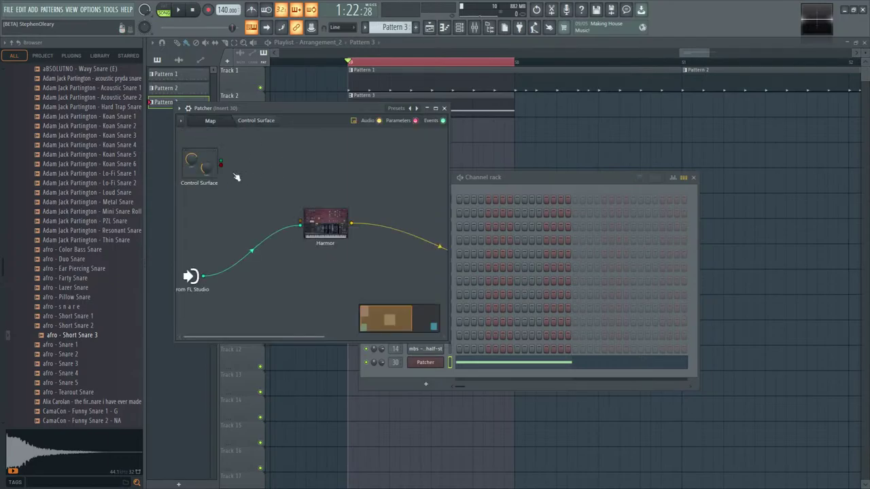
click(321, 216)
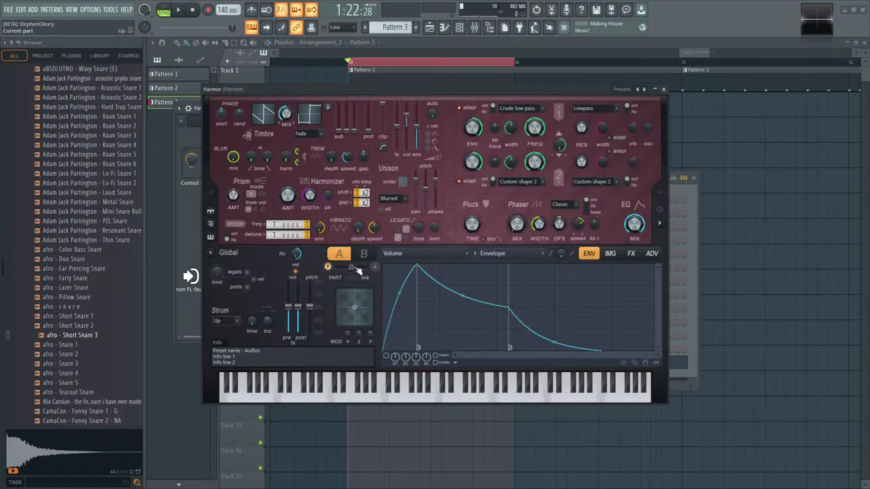
- Expose Harmor's Modulation X as a Patcher parameter input and close the Harmor window
right_click(344, 341)
click(364, 353)
click(663, 90)
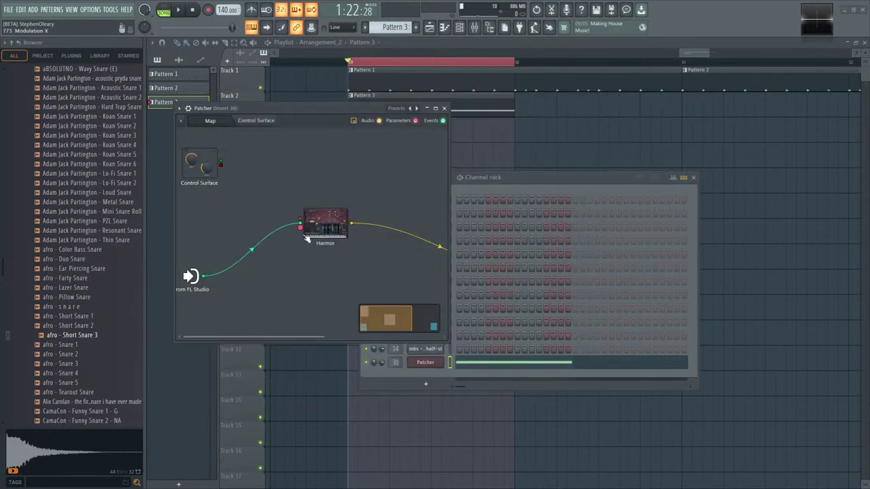
- Create an automation clip for the control surface's Knob 6 and wire the control surface to Harmor's parameter input in the map
click(255, 121)
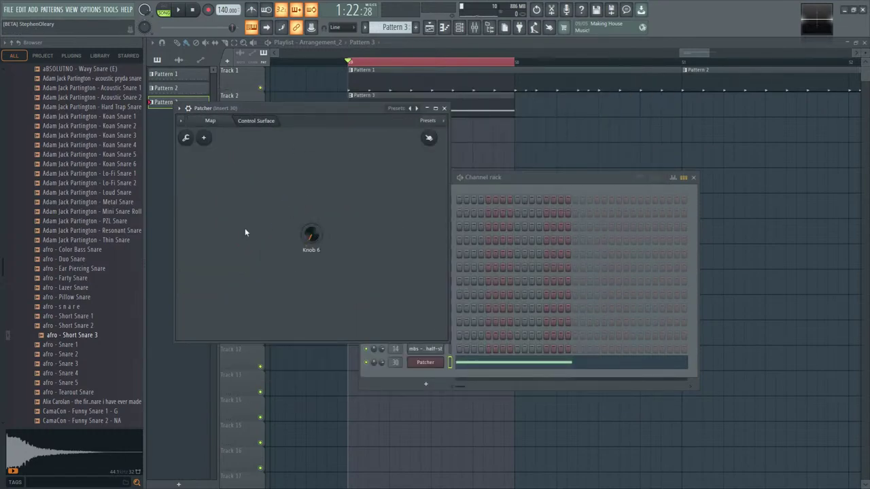
right_click(311, 234)
right_click(311, 235)
click(340, 323)
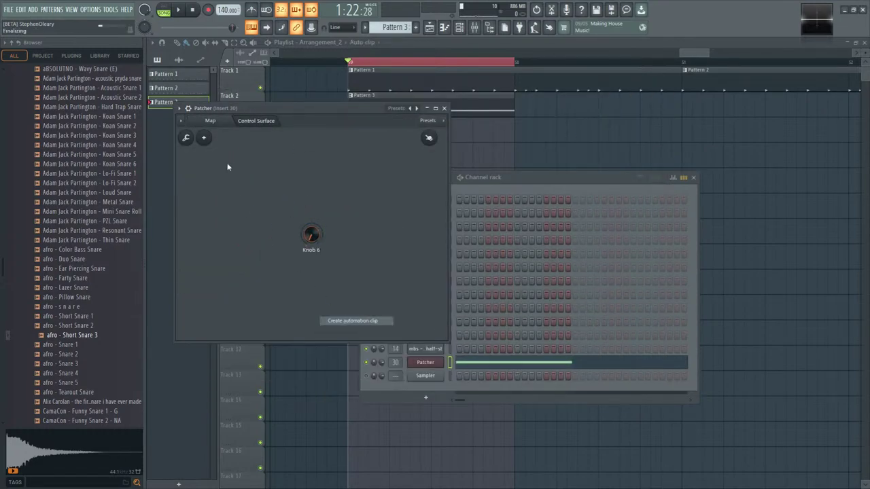
click(210, 120)
- Shape the Knob 6 automation clip into repeated up-and-down peaks across bar 49, using 1/2 step snap for the narrower ones
click(502, 142)
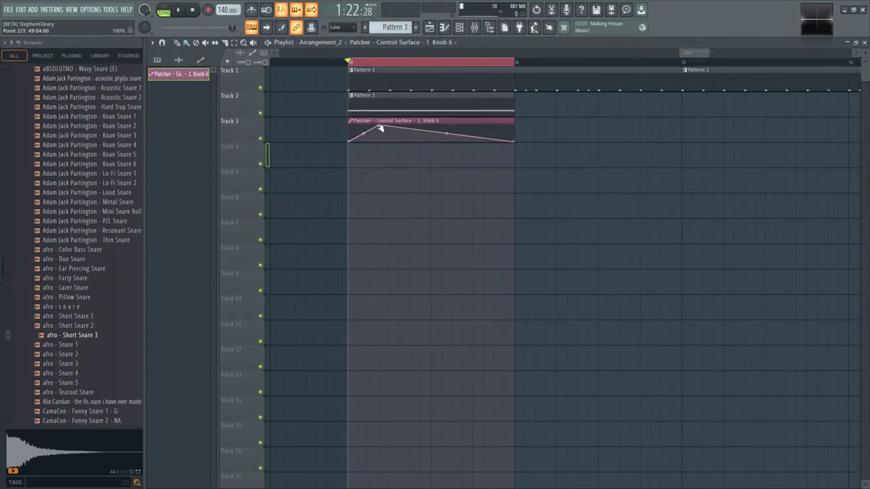
drag(394, 135, 411, 146)
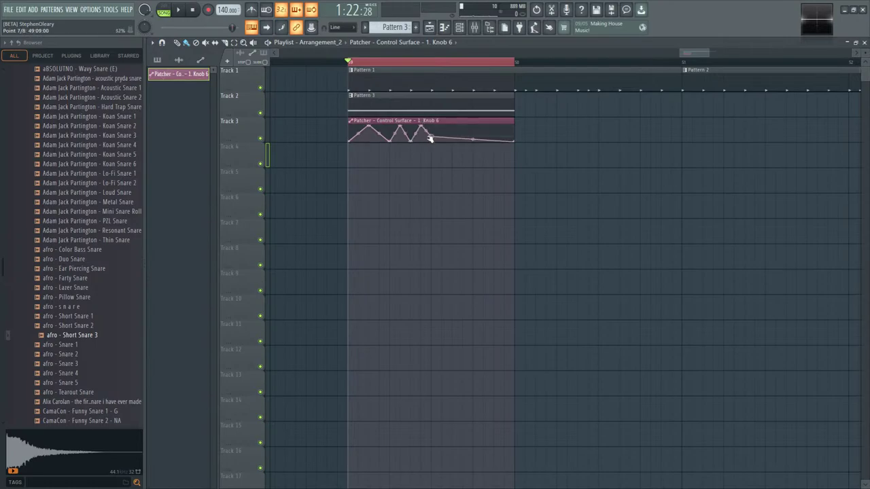
scroll(440, 136, up, 2)
click(344, 27)
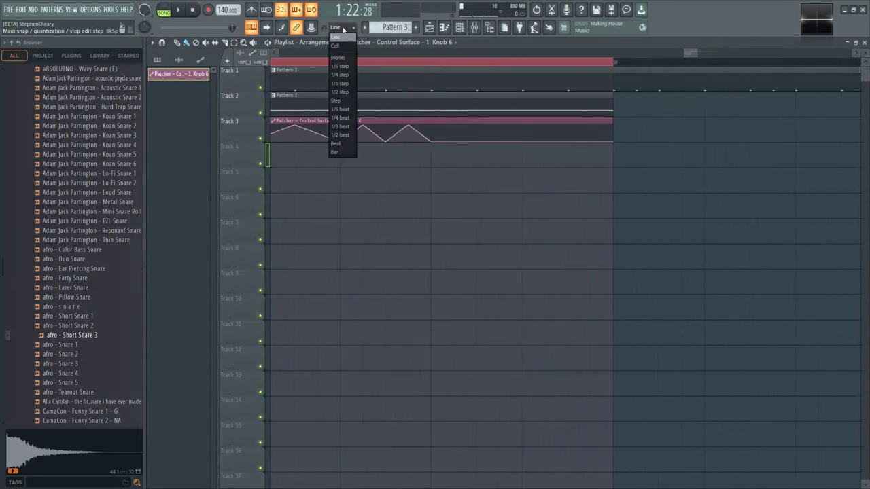
click(341, 92)
click(442, 126)
click(454, 141)
click(465, 126)
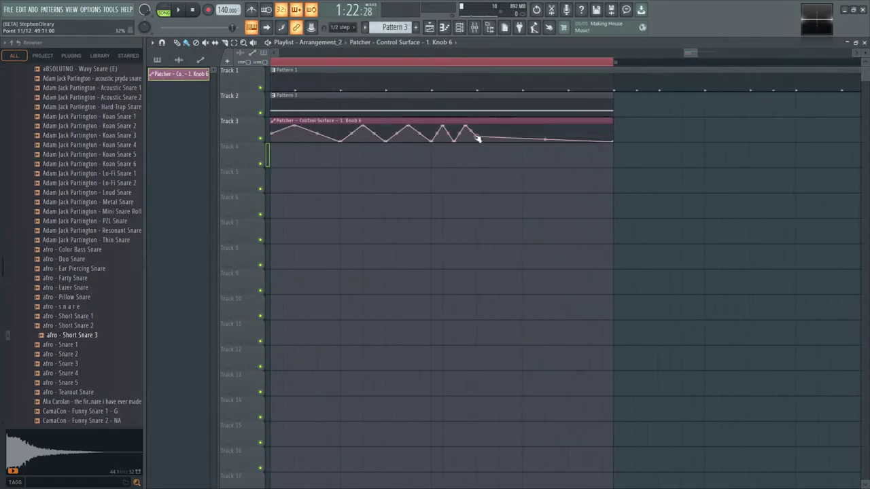
click(500, 125)
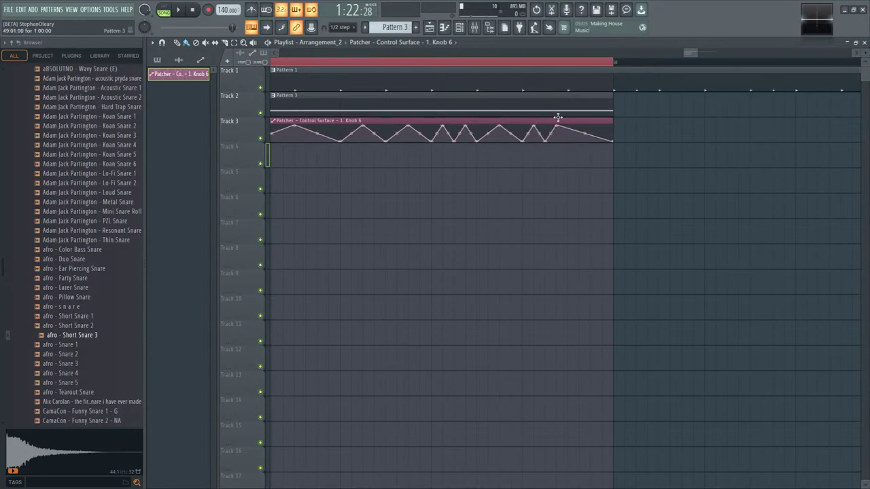
scroll(423, 196, down, 2)
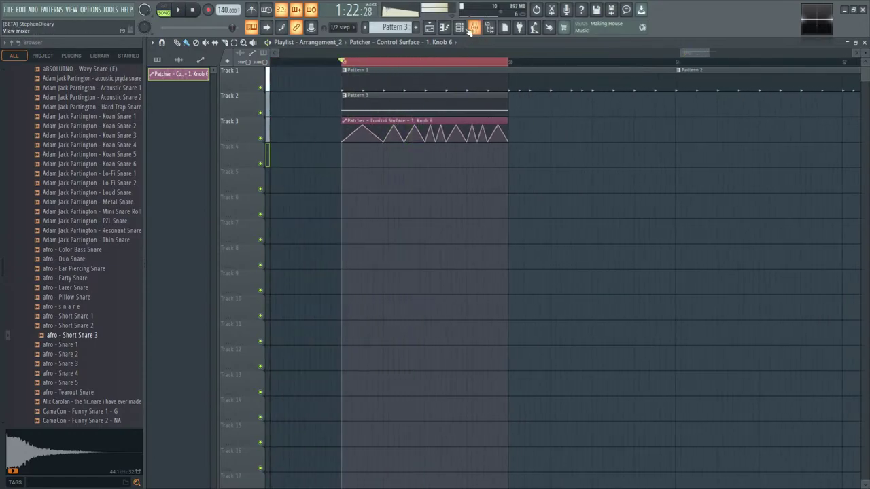
- Show the instrument channels in the channel rack, reopen Patcher and Harmor, and expand Harmor's visual feedback display
key(F6)
click(423, 197)
click(438, 119)
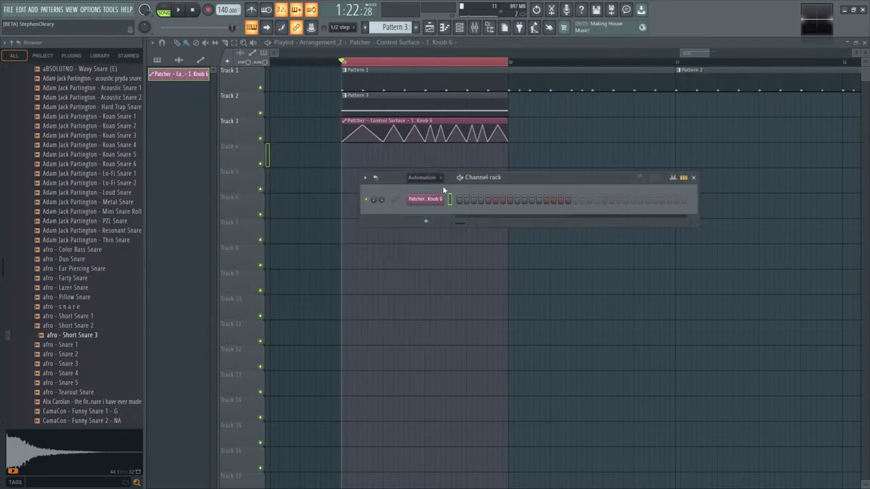
click(435, 218)
click(424, 367)
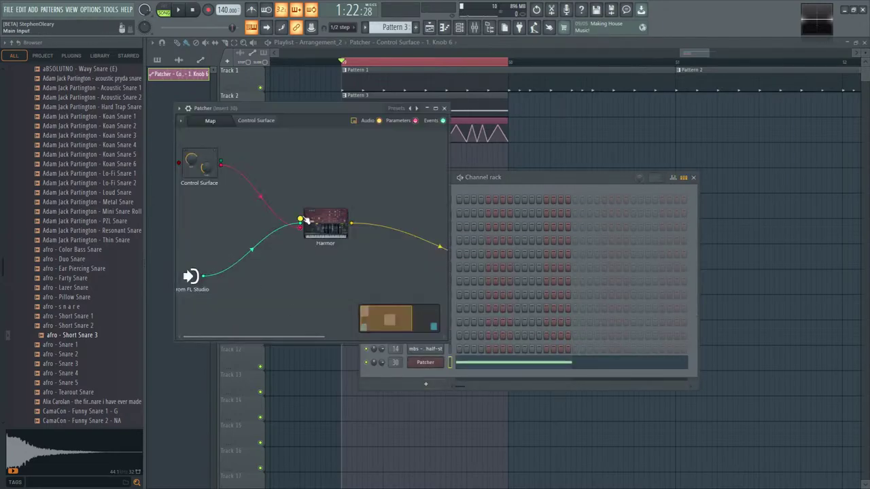
click(384, 311)
click(660, 224)
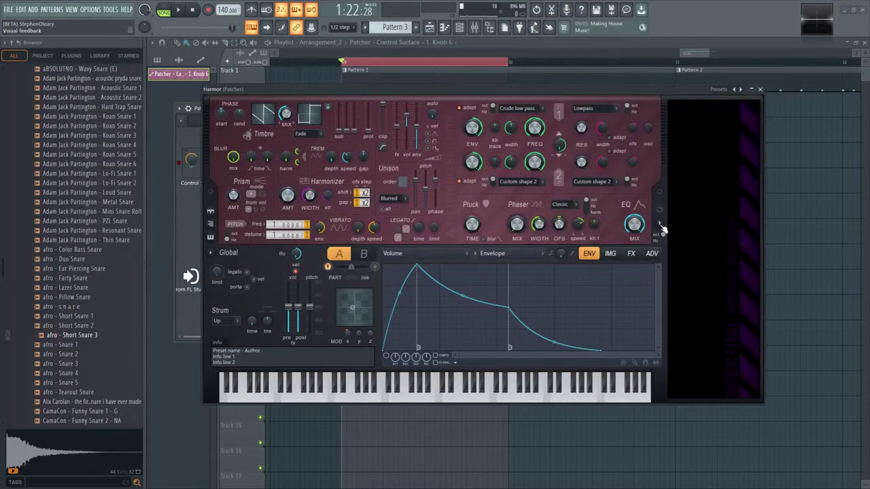
- Set filter 1 to Classic band pass and open the Modulation X mapping of the Filter 1 frequency
click(518, 112)
click(525, 133)
click(462, 252)
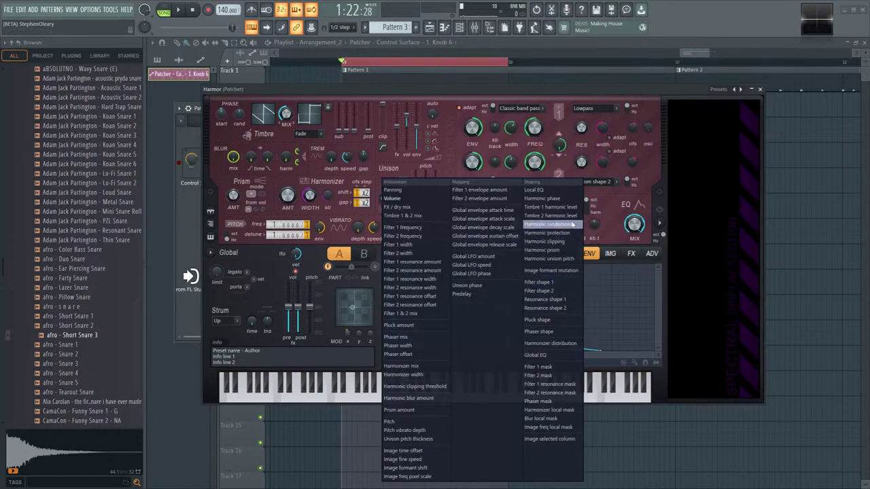
click(563, 169)
right_click(535, 128)
click(560, 157)
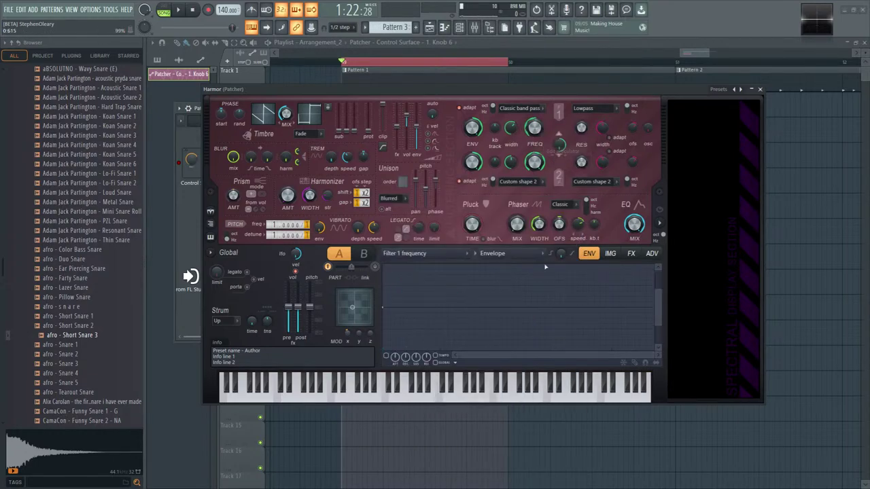
click(503, 253)
click(506, 302)
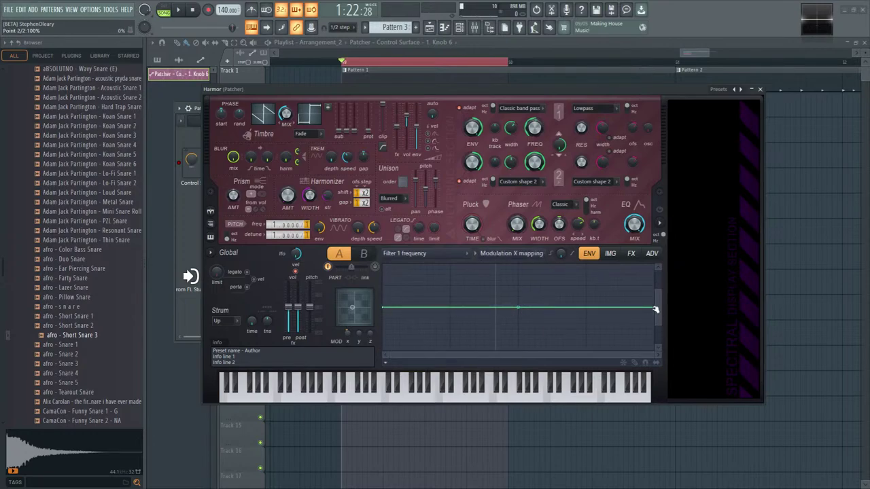
- During playback, raise the end point of the Filter 1 frequency mapping to about 48% and make it a Double curve
key(space)
mouse_move(655, 309)
mouse_down()
mouse_move(655, 281)
mouse_move(653, 293)
mouse_up()
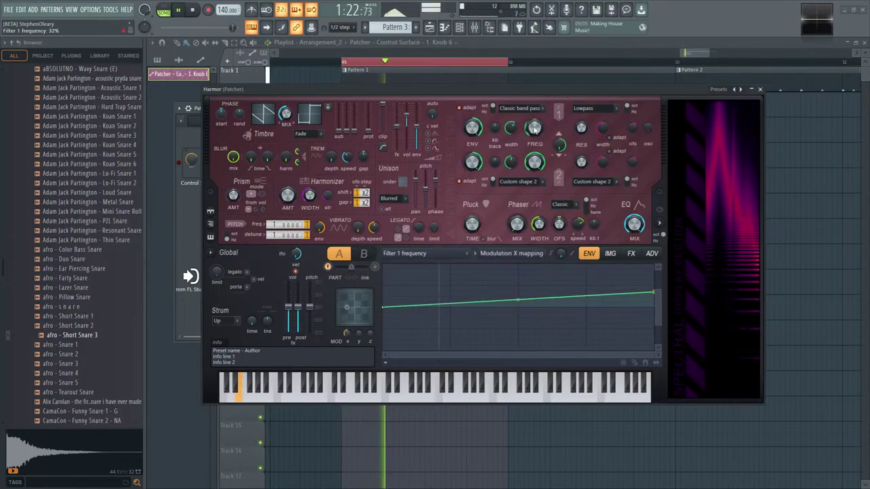
right_click(653, 293)
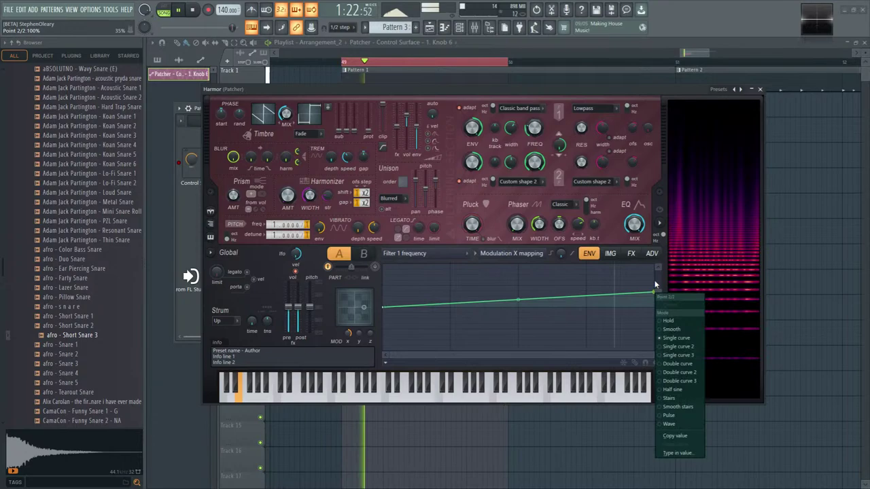
click(686, 365)
drag(654, 294, 655, 287)
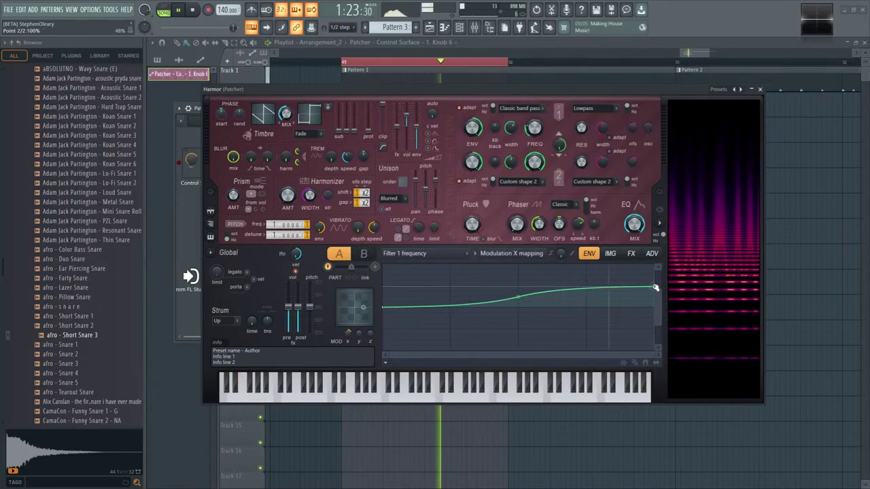
- Map the Filter 1 width to Modulation X, lowering the start point to about 25% and bending the curve upward
right_click(513, 129)
click(527, 140)
click(509, 253)
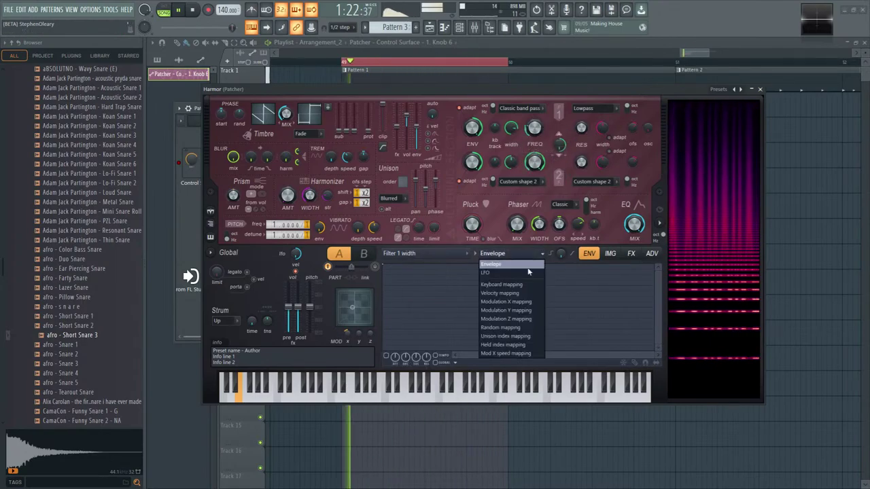
click(524, 304)
drag(385, 266, 383, 328)
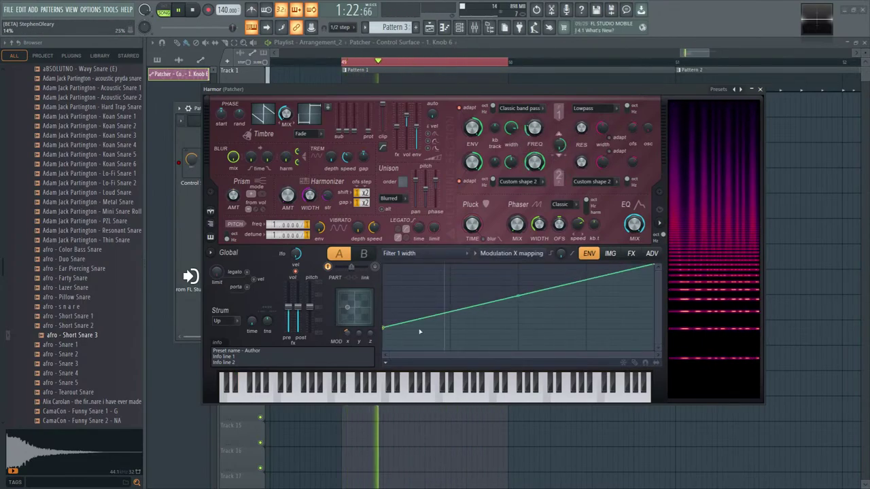
drag(517, 297, 518, 275)
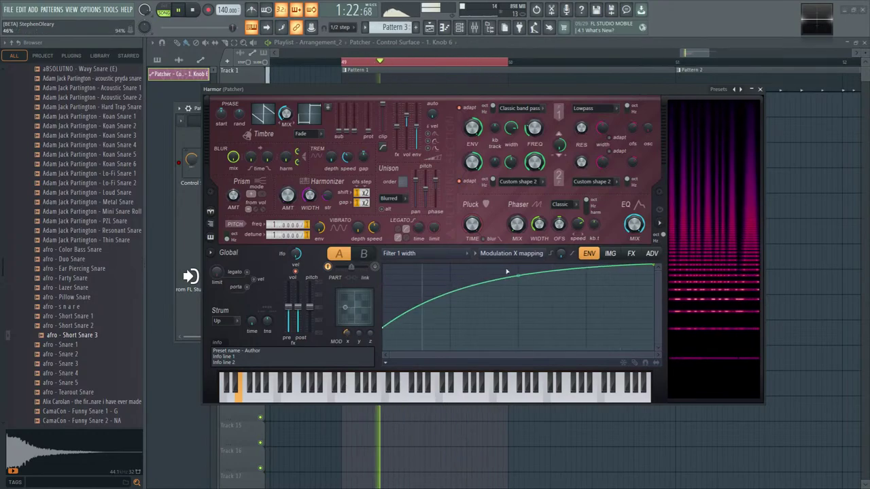
- Move Filter 1 above Prism in Harmor's unit processing order
click(651, 253)
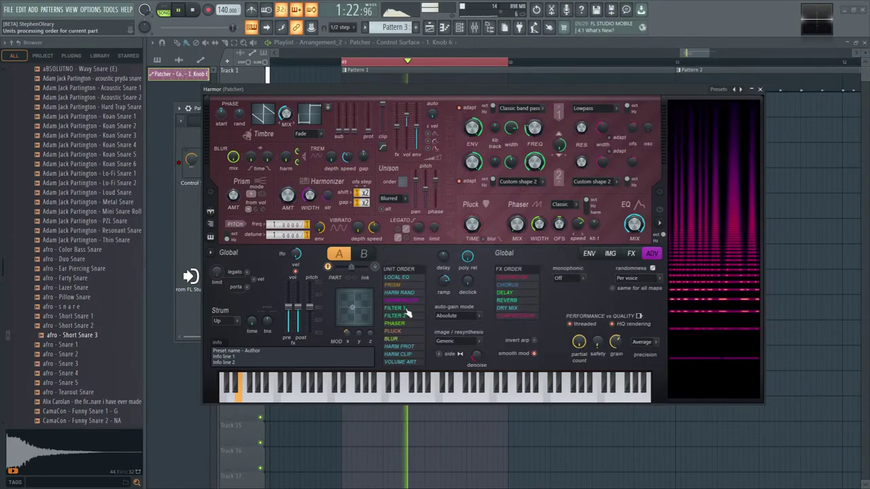
drag(408, 311, 407, 290)
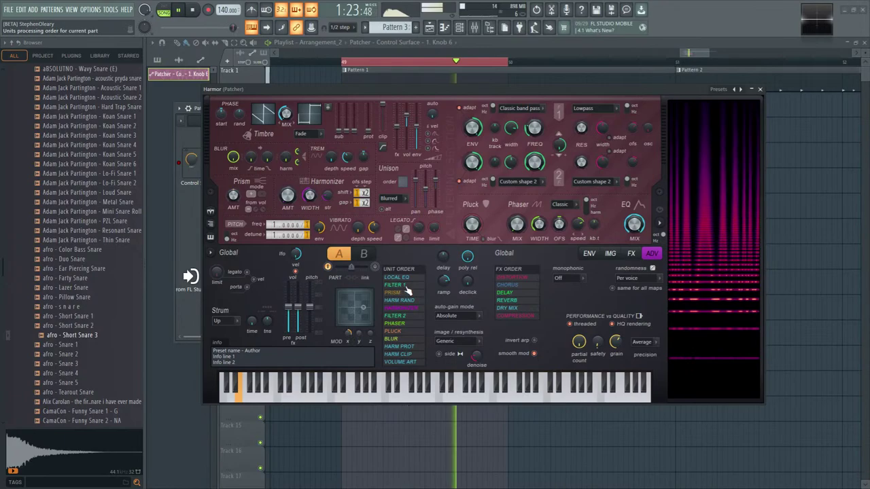
- Draw a Harmonic prism shape with a flat start followed by jagged, rising peaks, and raise the prism amount
click(588, 253)
click(408, 253)
click(564, 254)
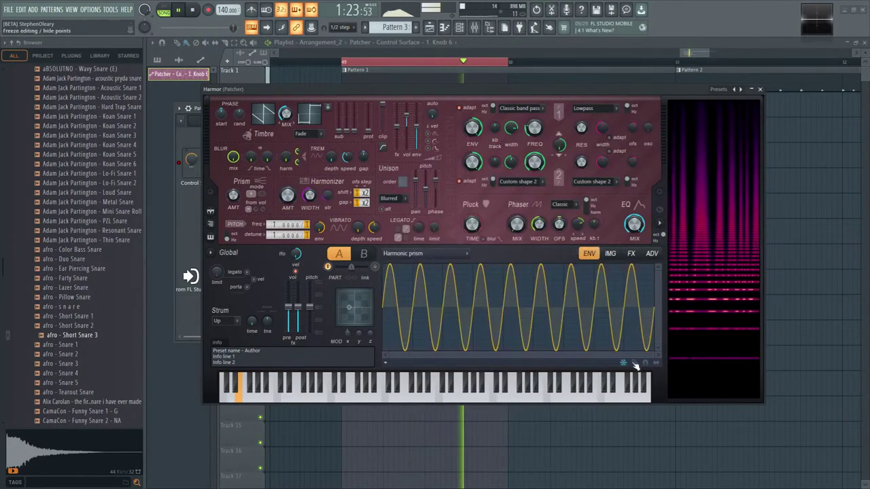
drag(635, 365, 308, 254)
scroll(534, 354, up, 5)
drag(650, 307, 652, 266)
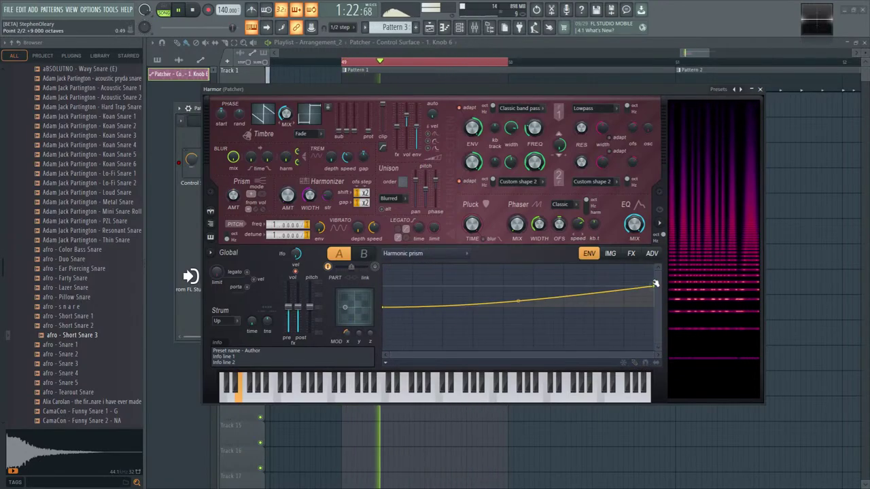
right_click(445, 308)
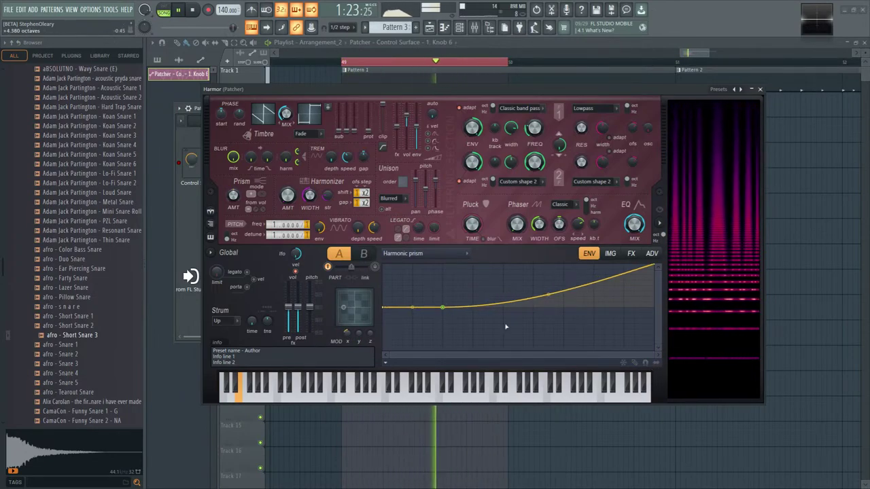
mouse_move(462, 328)
mouse_down()
mouse_move(469, 292)
mouse_move(523, 281)
mouse_move(582, 301)
mouse_move(634, 267)
mouse_up()
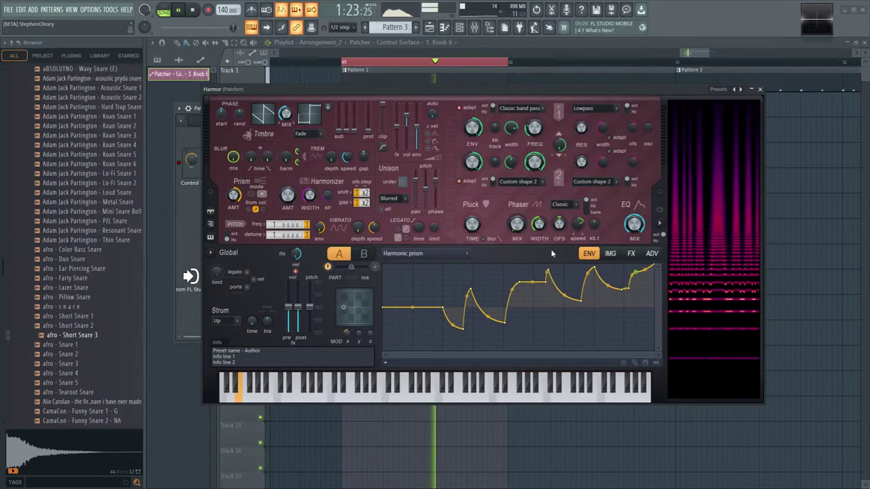
- Set Harmor's precision to Perfect and randomness to Per unison voice, same for all maps, and turn off smooth mod
click(652, 253)
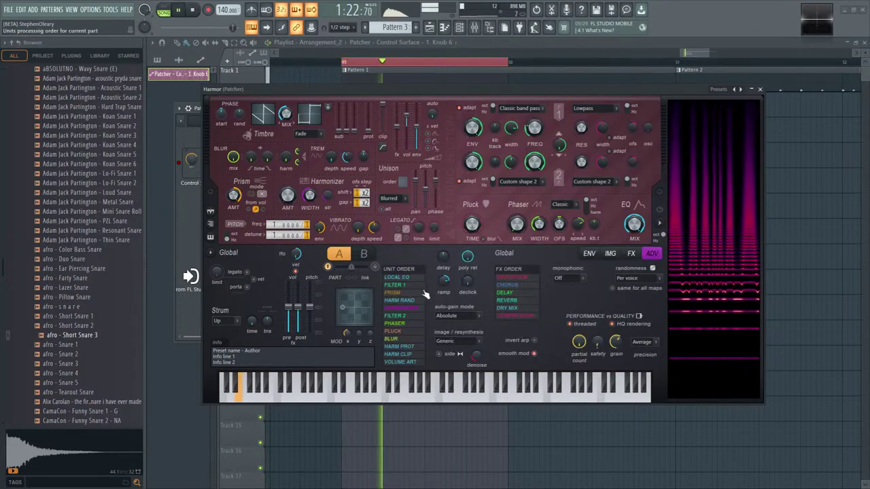
scroll(651, 345, down, 1)
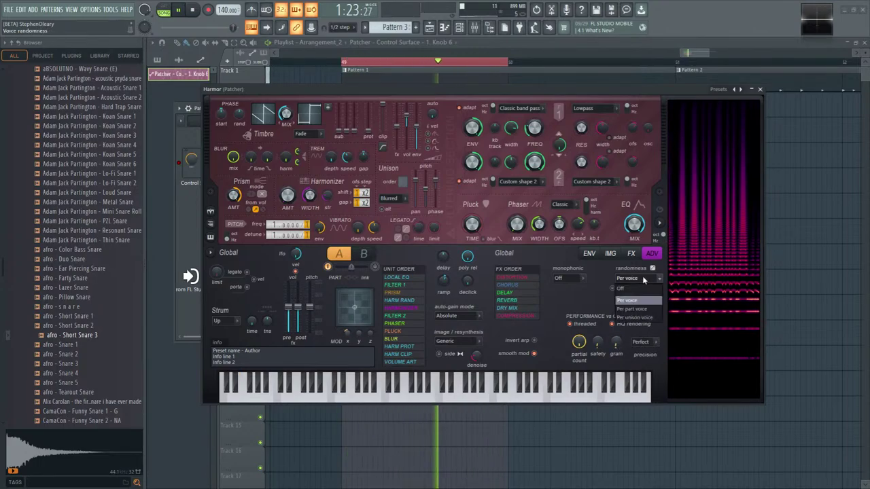
scroll(635, 278, down, 1)
click(612, 287)
click(534, 354)
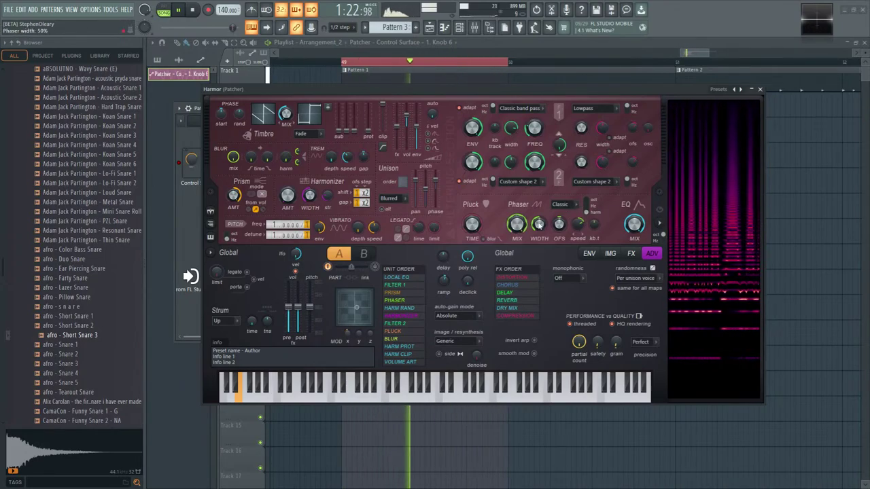
- Adjust the phaser's width, speed and offset, and set the unison to Uniform with order 3
click(577, 231)
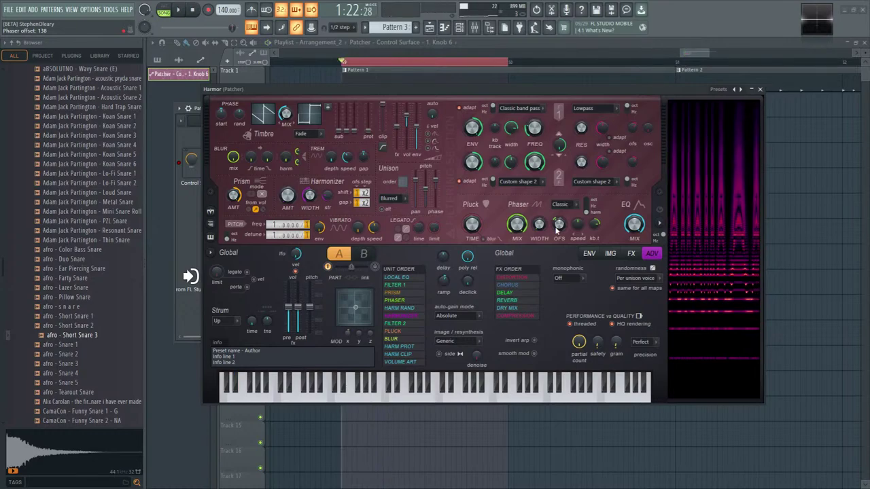
click(393, 197)
click(400, 216)
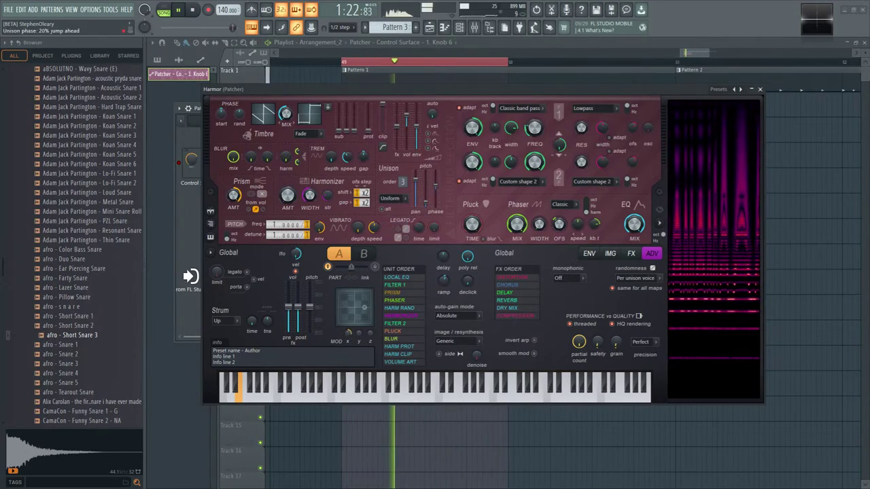
- Map Harmor's phaser offset to the unison index with a raised middle point, and set the unison order to 4
right_click(559, 224)
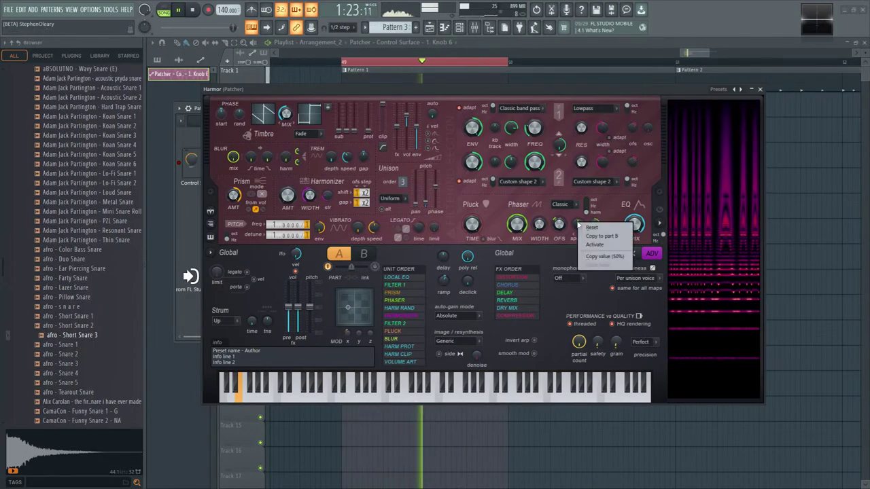
click(581, 226)
click(509, 254)
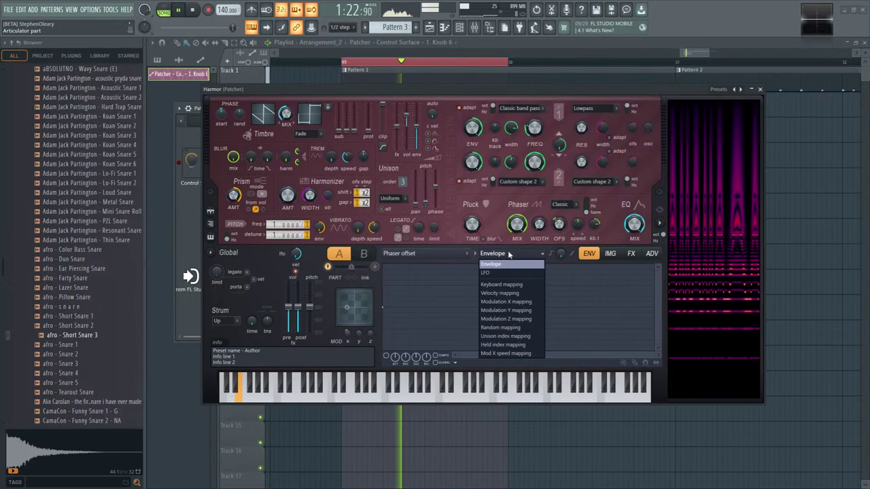
click(505, 335)
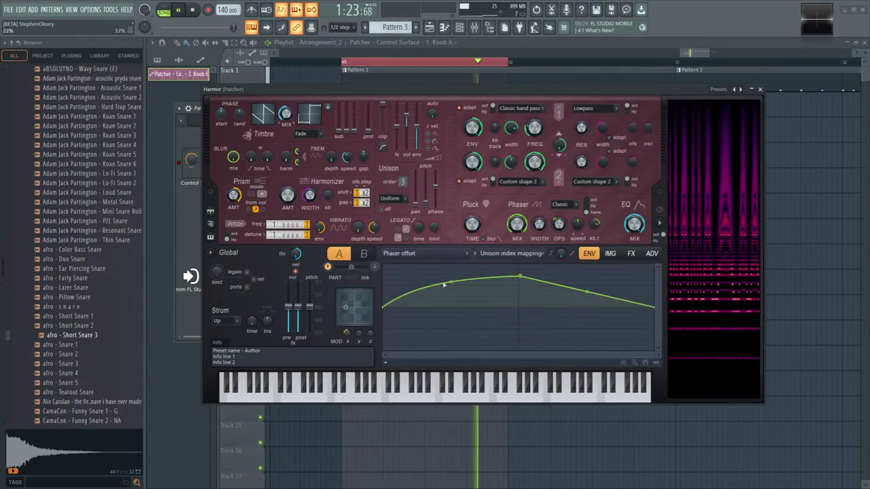
drag(450, 281, 466, 278)
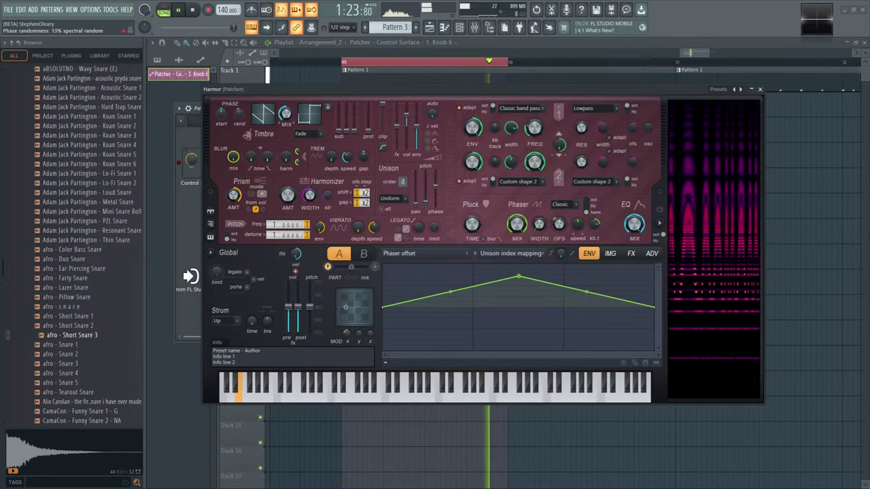
click(631, 253)
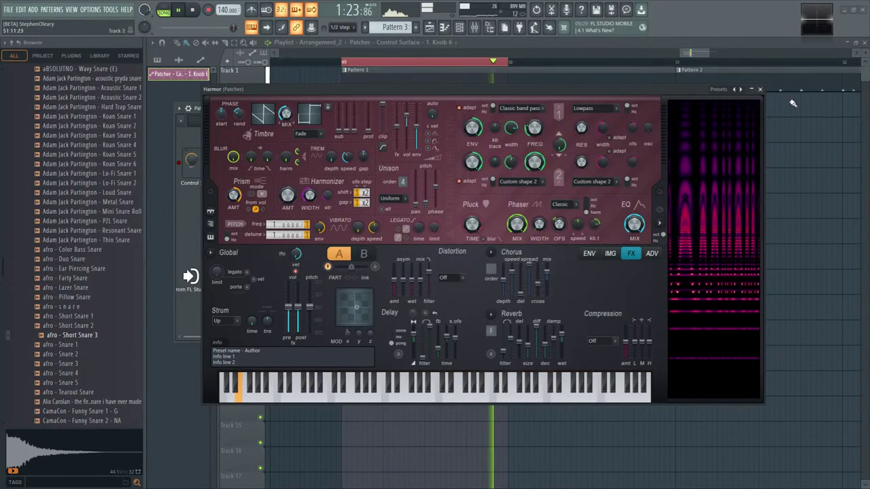
click(760, 89)
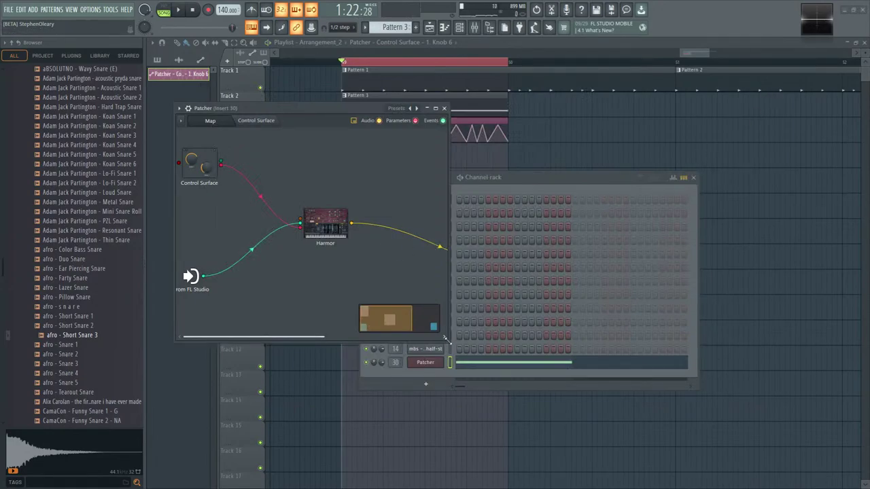
- Enlarge the Patcher window and add Fruity Parametric EQ 2 and Fruity WaveShaper to the map, moving the mixer clear
drag(445, 338, 588, 377)
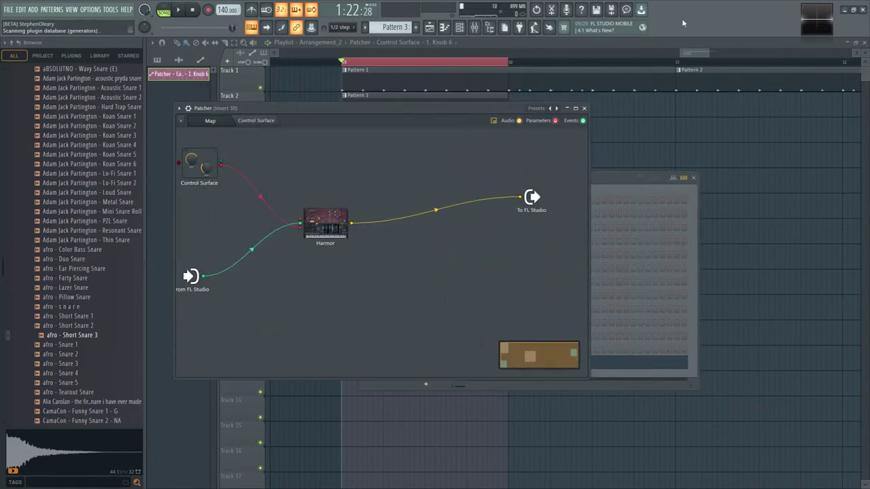
key(F8)
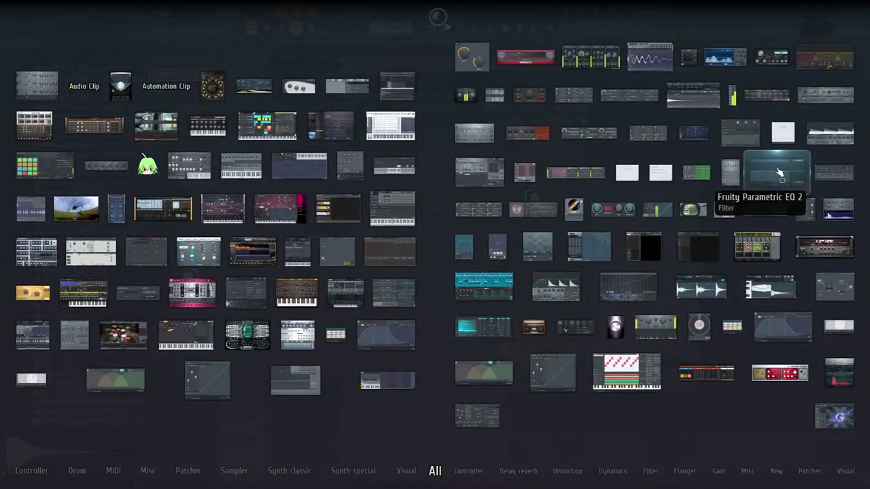
drag(779, 173, 367, 271)
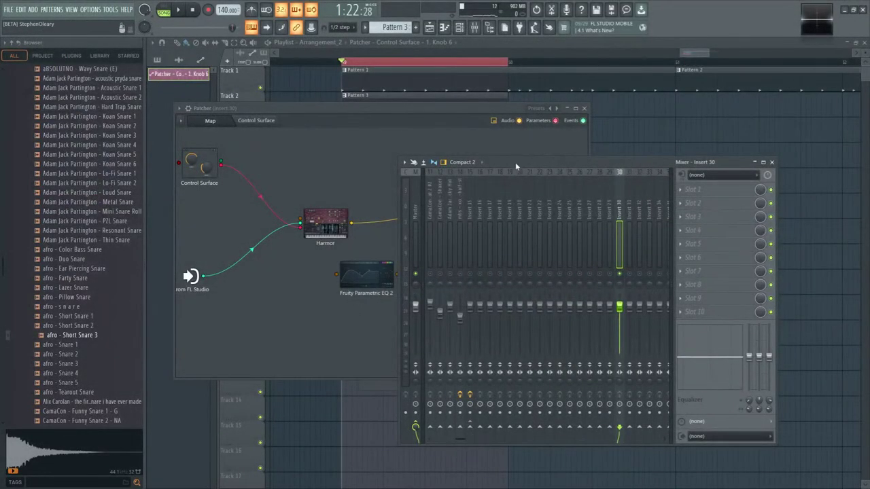
drag(516, 166, 655, 204)
key(F8)
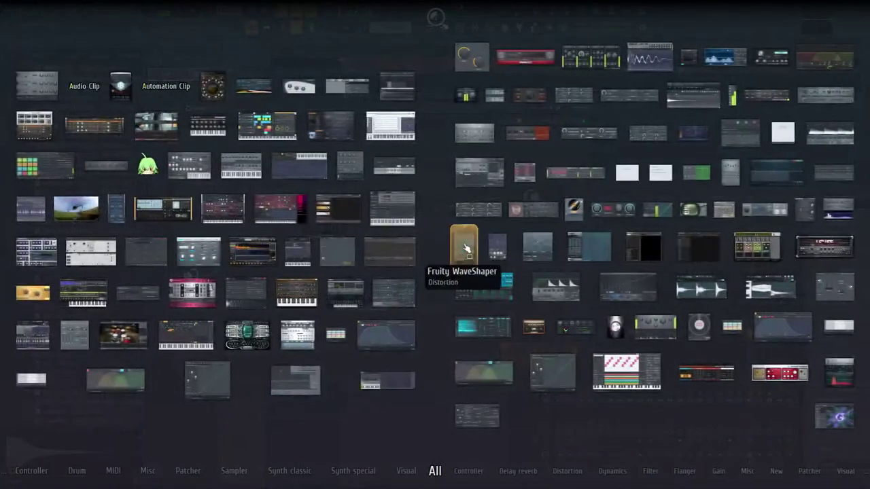
drag(466, 248, 432, 281)
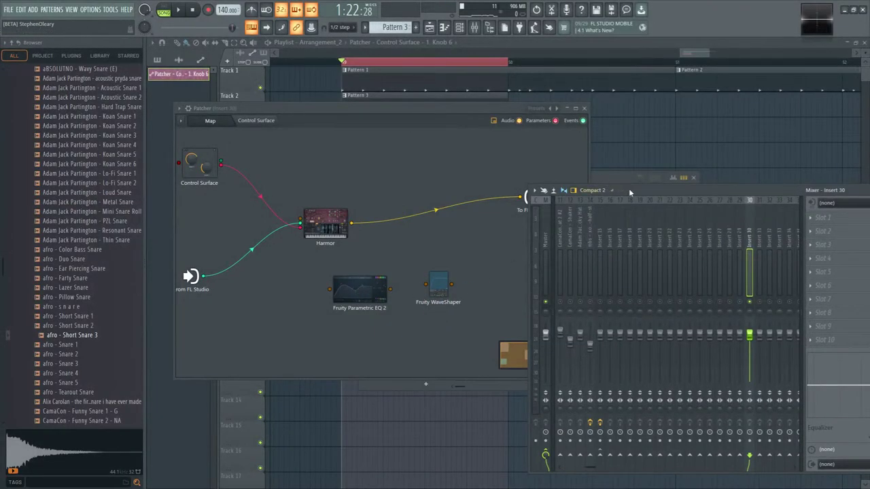
drag(628, 188, 738, 199)
- Add a second Parametric EQ 2 and route Harmor through EQ, WaveShaper and EQ to the output, parallel to the direct link
right_click(341, 289)
click(463, 299)
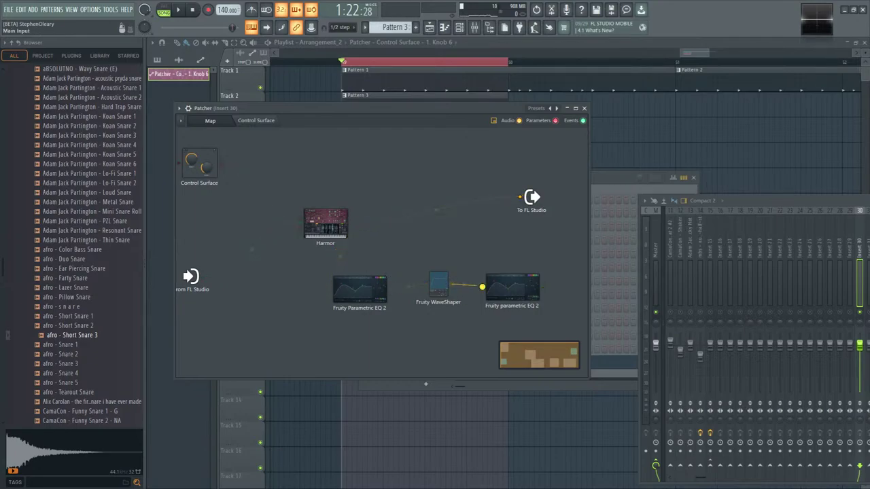
drag(513, 275, 498, 244)
drag(438, 279, 424, 260)
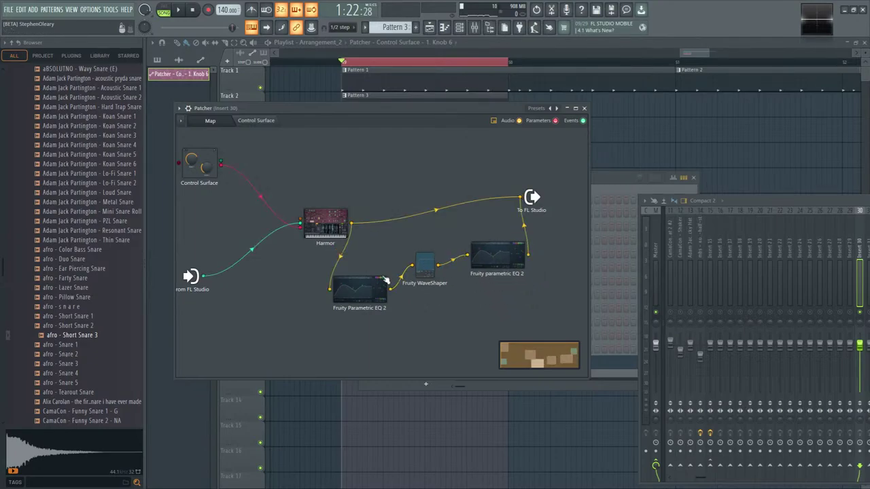
- In the first EQ, make band 1 a Steep 4 high pass, boost band 5 and slightly lower band 7
double_click(372, 300)
right_click(317, 242)
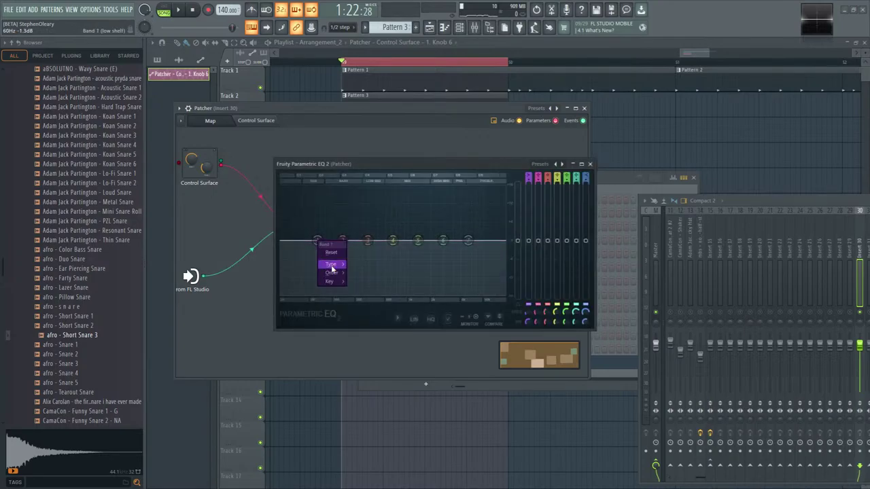
click(363, 290)
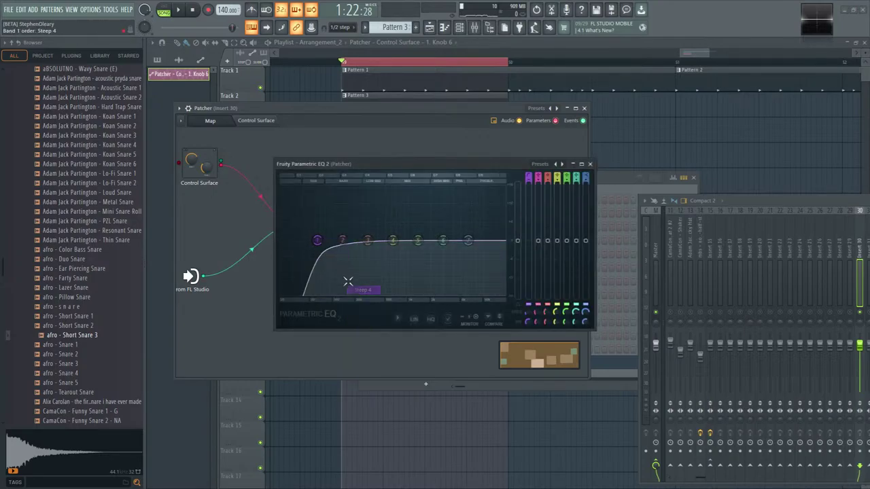
key(space)
drag(417, 240, 443, 210)
drag(467, 240, 468, 252)
click(589, 163)
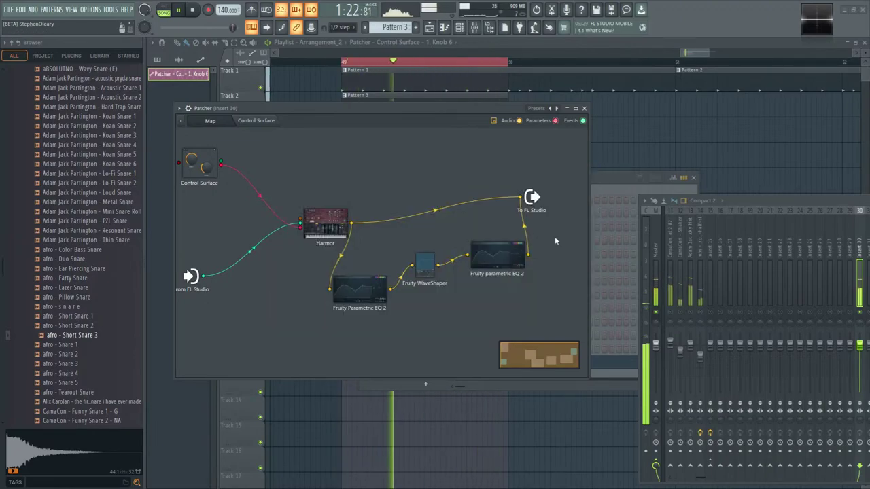
- Enable HQ and 4x oversampling in the WaveShaper and shape its curve with a flat start, small hump and steep rise to maximum
click(424, 262)
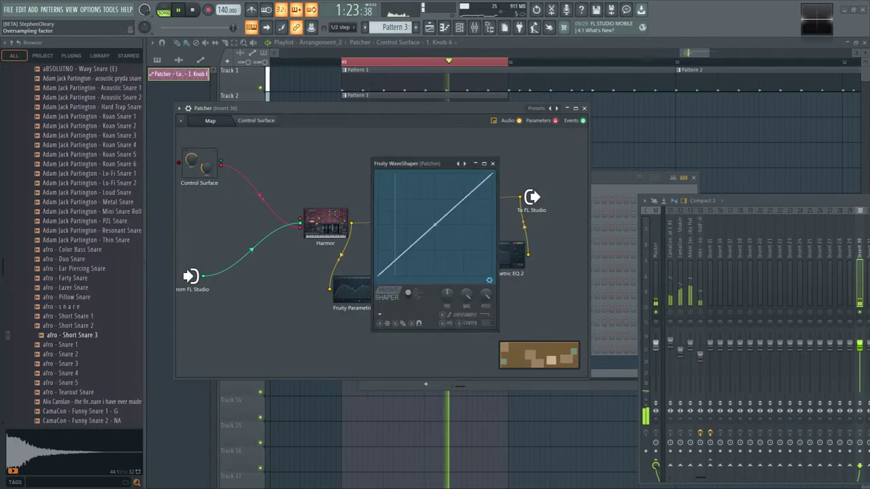
click(451, 324)
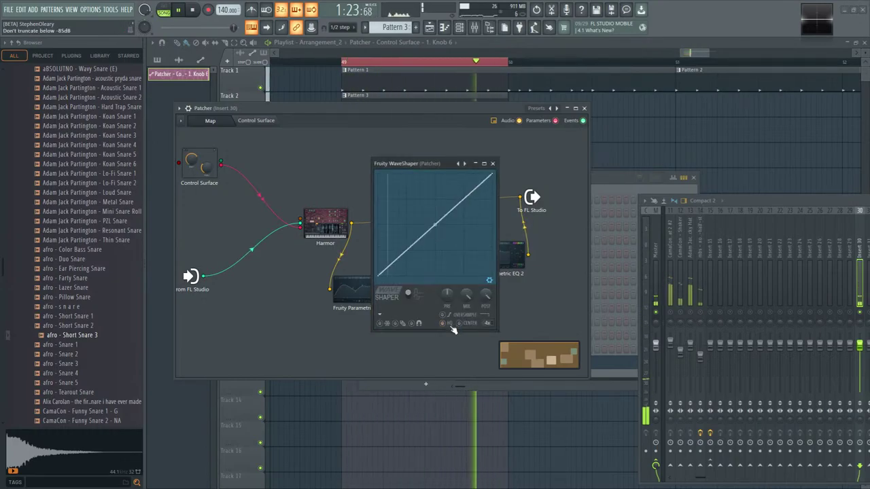
drag(435, 224, 392, 226)
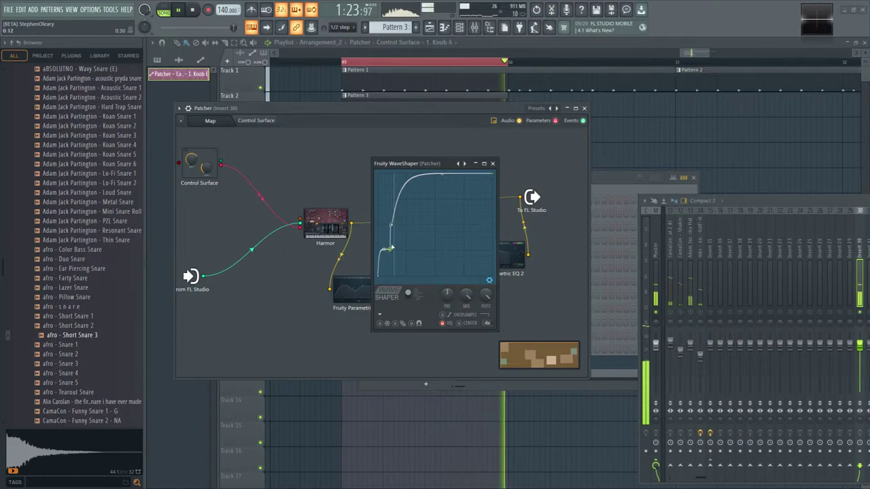
right_click(390, 249)
right_click(394, 201)
right_click(396, 175)
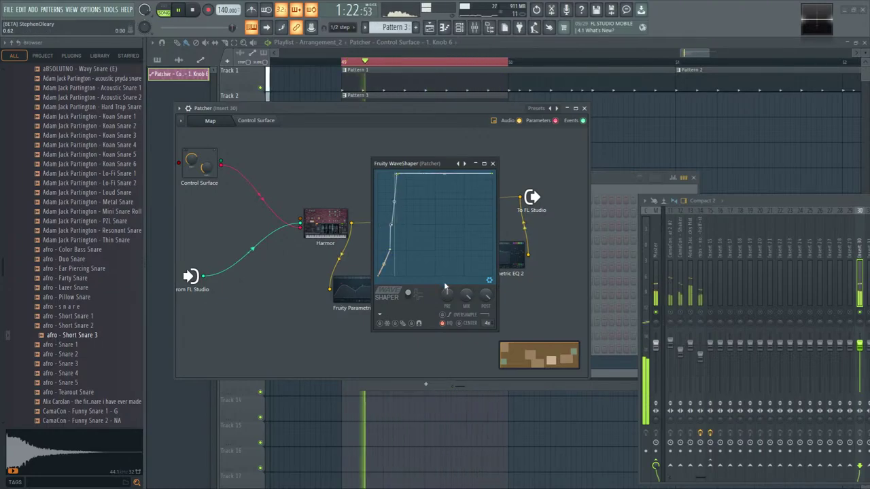
drag(378, 275, 450, 175)
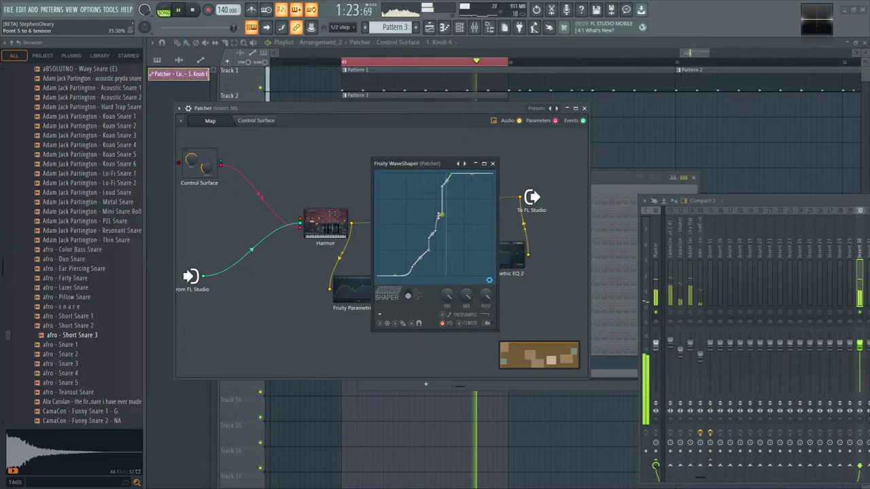
mouse_move(442, 229)
mouse_down()
mouse_move(432, 237)
mouse_move(428, 276)
mouse_move(435, 231)
mouse_up()
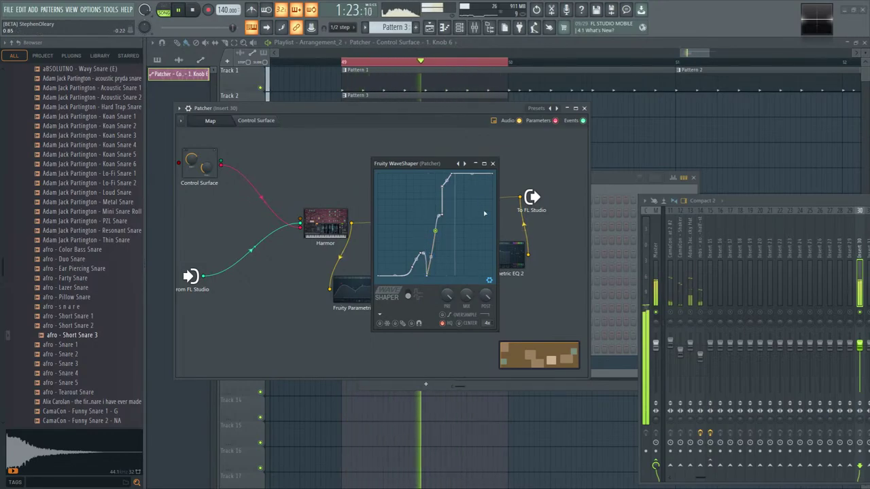
click(493, 164)
- In the second EQ, make band 7 a low pass and cut band 5 by about 5 dB near 1.1 kHz
click(511, 255)
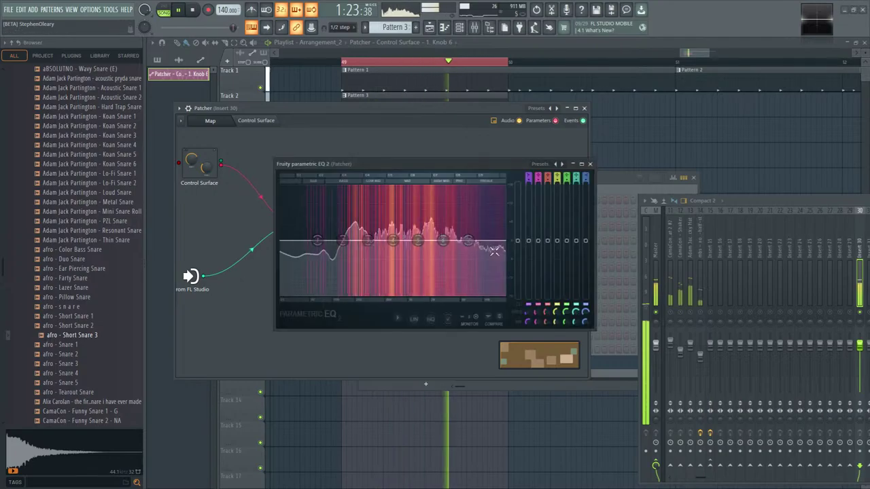
right_click(468, 242)
mouse_move(482, 264)
click(515, 272)
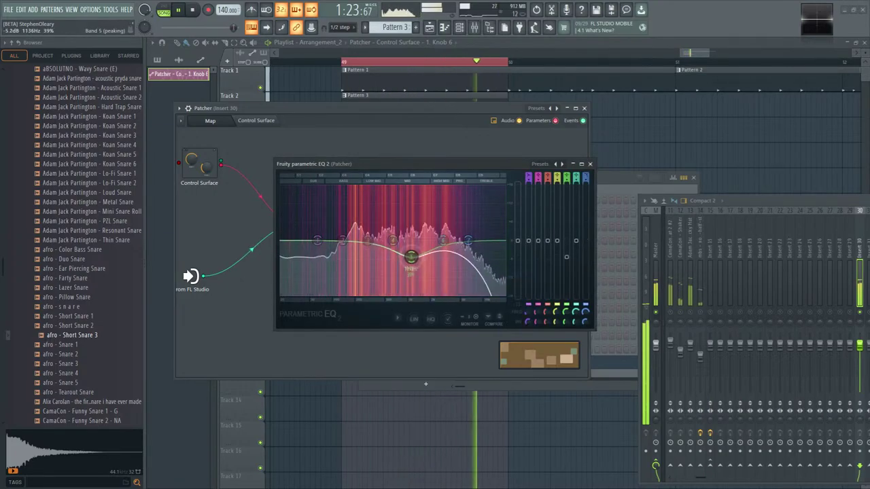
- Make band 1 of the second EQ a steep high pass in the low mids and move the low pass to about 14.5 kHz
right_click(316, 241)
click(363, 281)
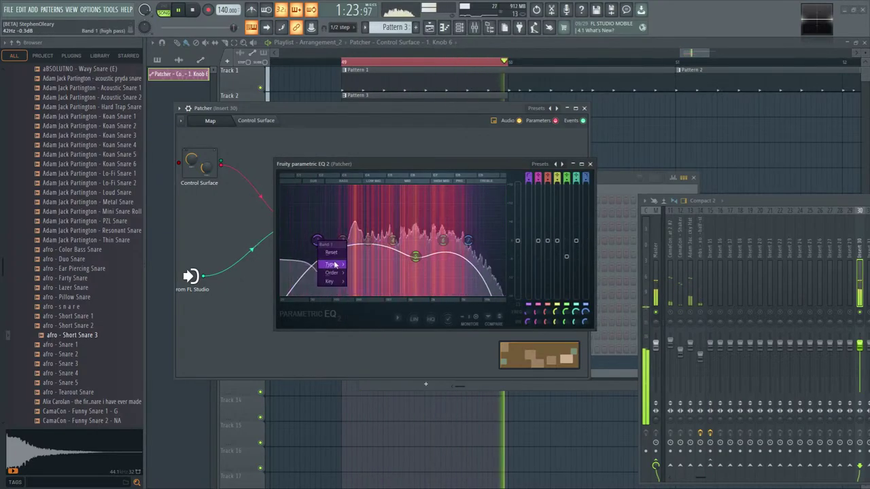
right_click(317, 242)
click(363, 290)
drag(317, 240, 374, 241)
drag(468, 241, 496, 241)
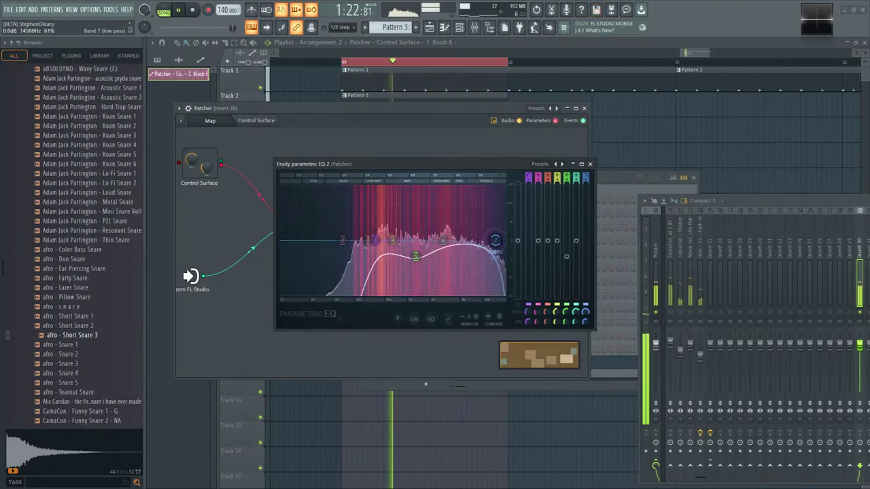
click(589, 164)
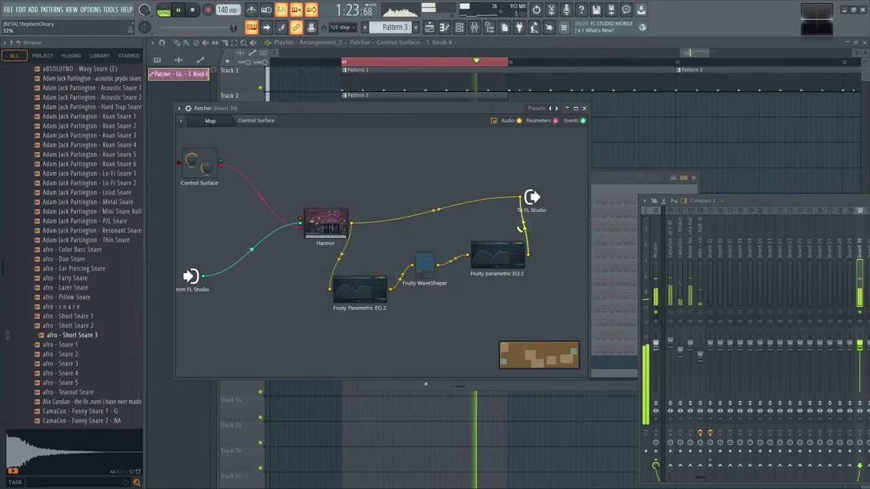
- Stop playback, move Harmor and its effect chain higher in the Patcher map, and add Sytrus below them
key(space)
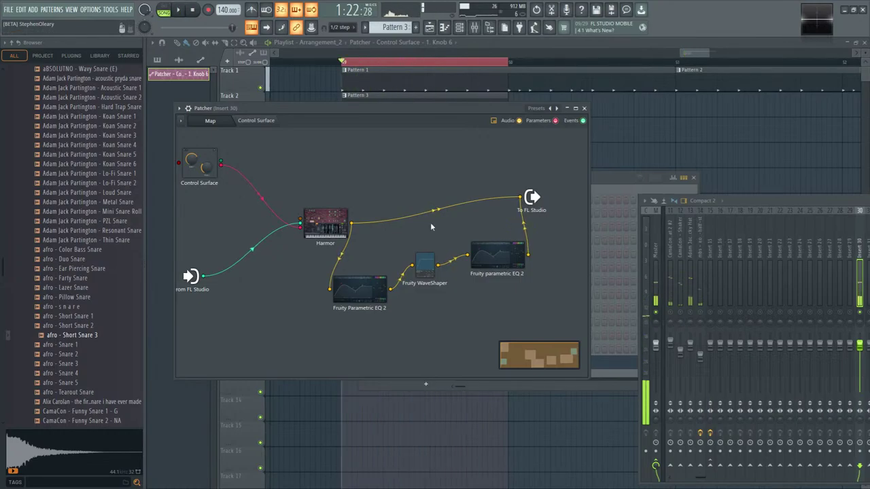
drag(333, 211, 331, 186)
drag(360, 289, 367, 250)
drag(424, 261, 434, 239)
drag(497, 253, 500, 231)
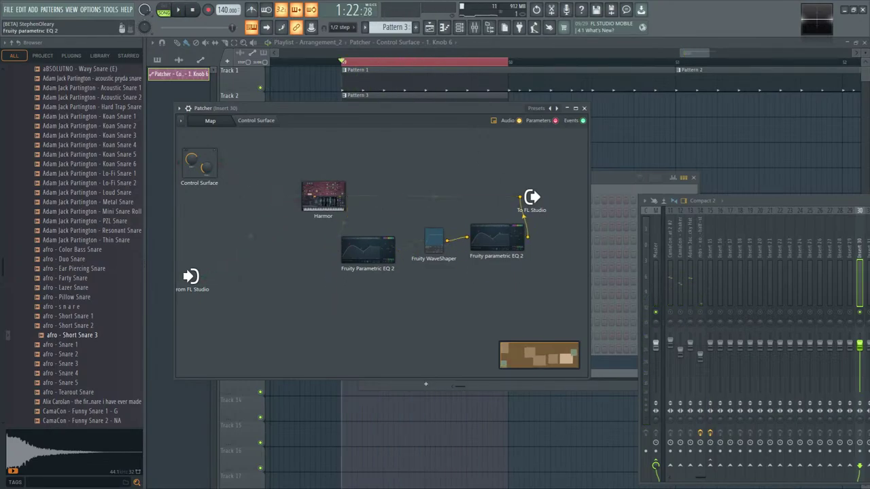
key(F8)
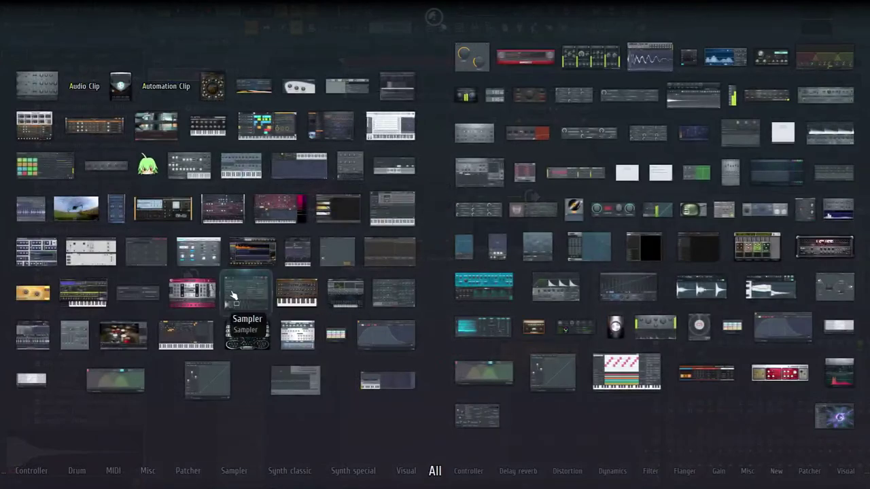
drag(161, 334, 313, 316)
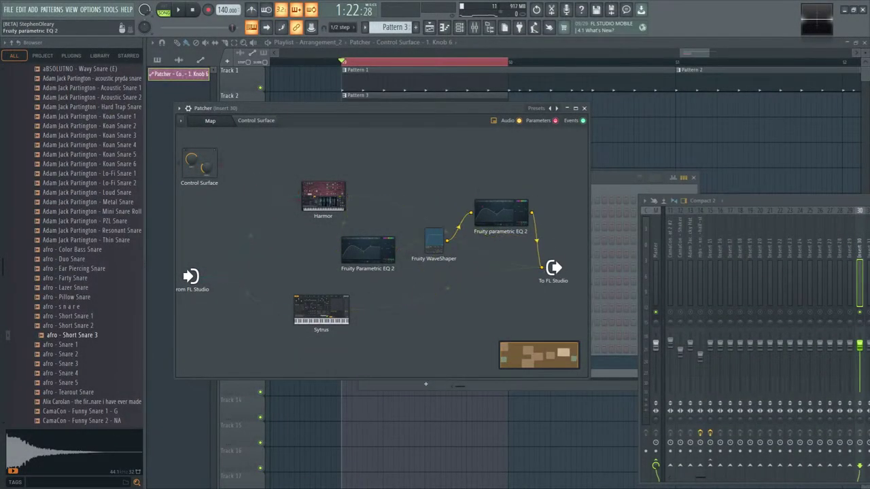
- Place the first EQ above Harmor, shift Harmor lower beside it, and check Sytrus's main settings
drag(358, 237, 371, 147)
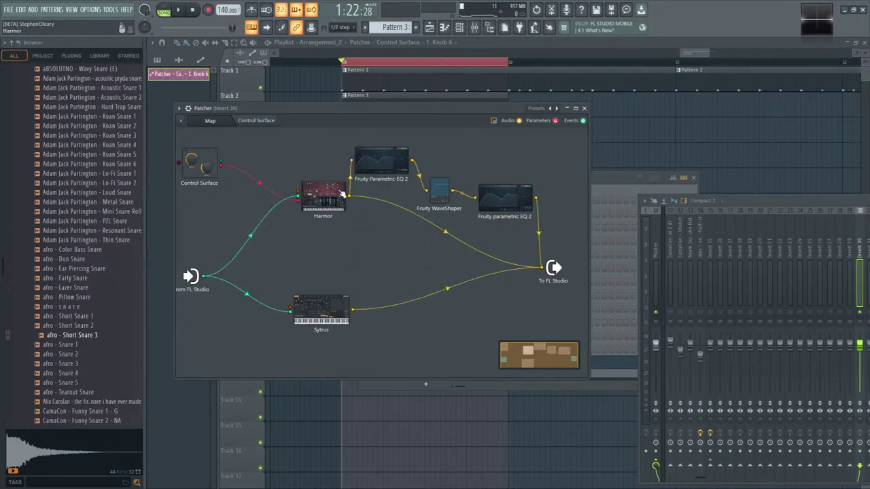
drag(341, 194, 328, 207)
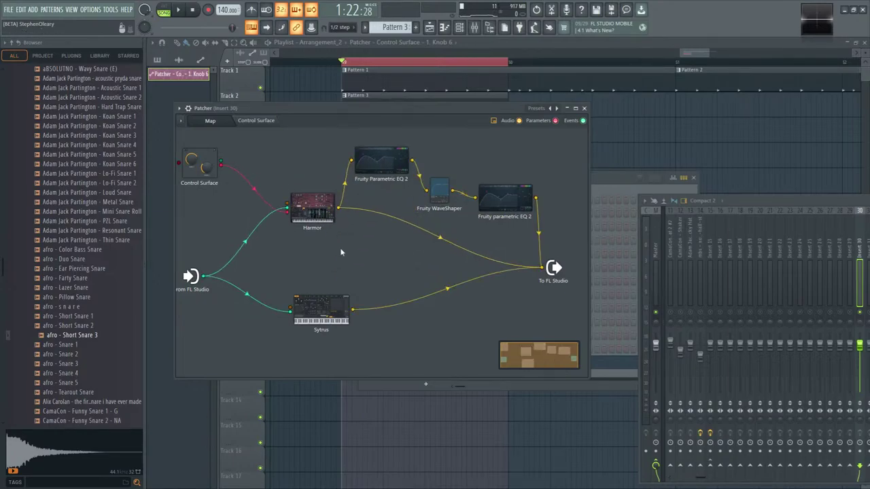
click(336, 314)
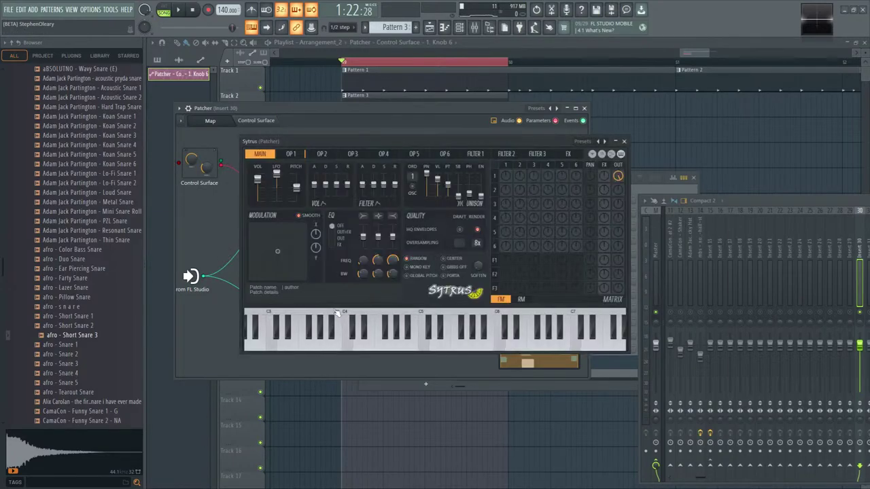
click(624, 141)
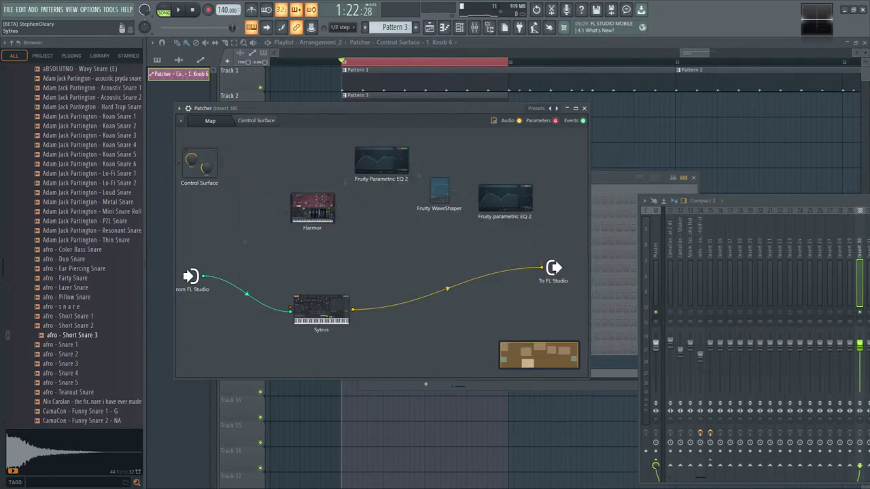
- Open Sytrus, inspect operator 1's oscillator waveform and harmonics, and enlarge the plugin window
click(321, 309)
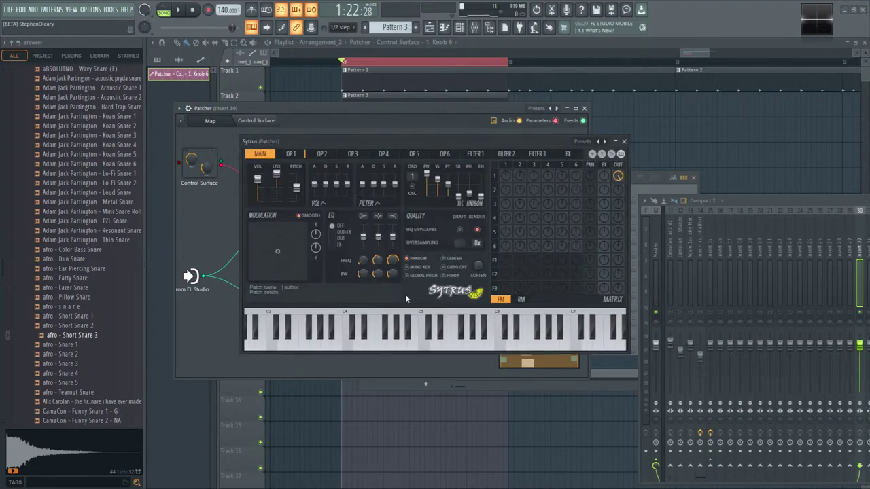
click(519, 178)
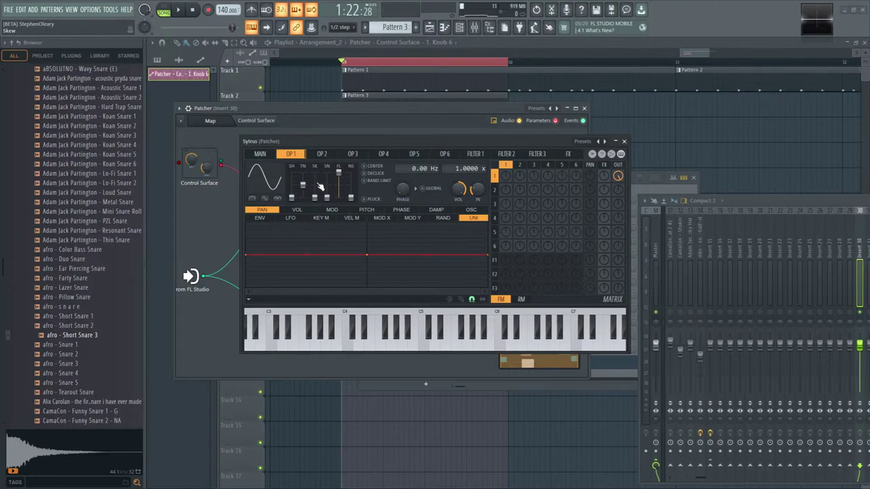
mouse_move(303, 184)
mouse_down()
mouse_move(302, 176)
mouse_move(309, 182)
mouse_up()
click(472, 209)
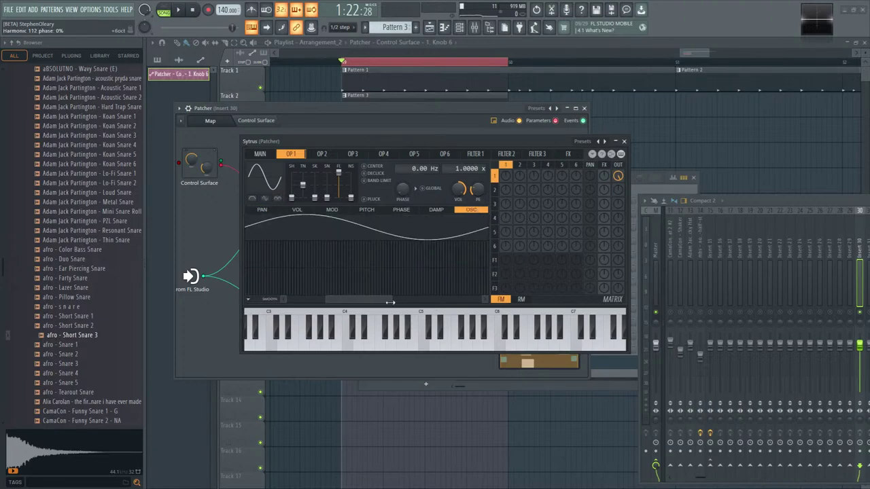
double_click(259, 256)
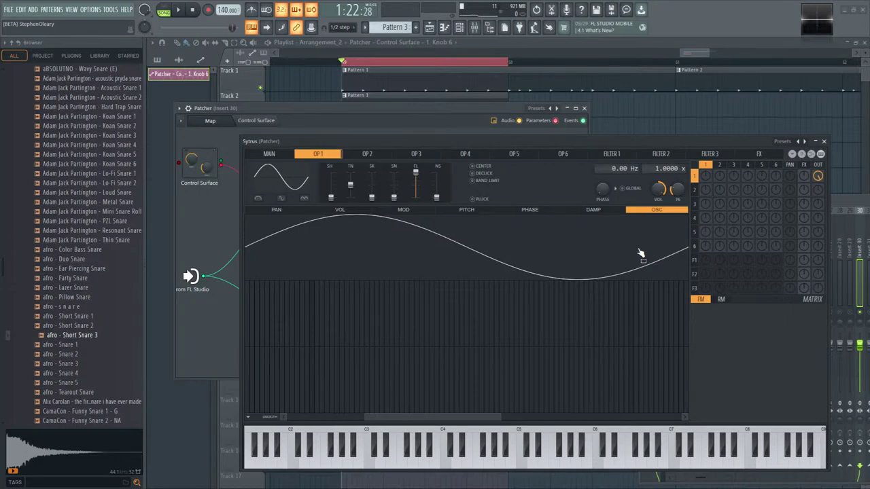
- During playback, add a small amount of frequency modulation from operator 2 to operator 1 in the Sytrus matrix
click(719, 164)
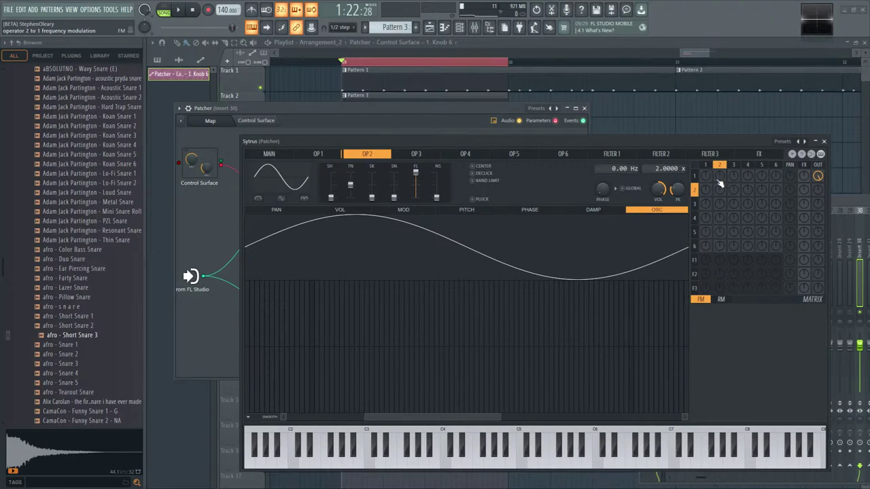
key(space)
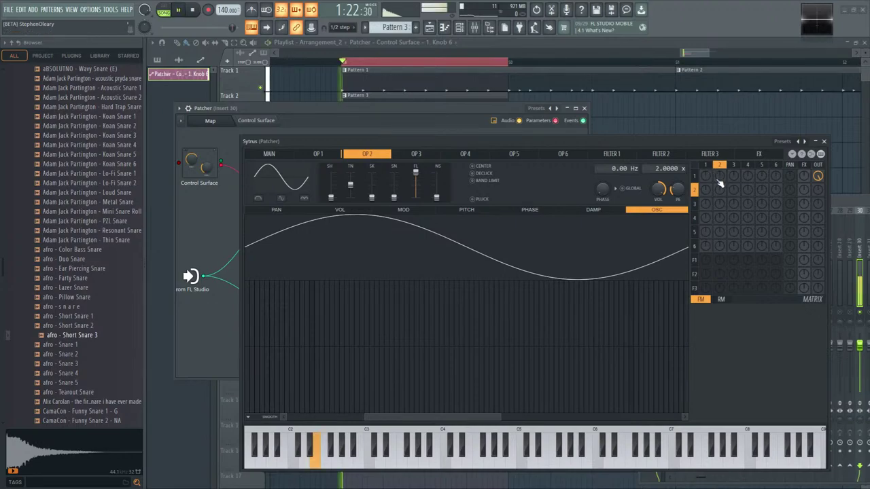
drag(720, 182, 719, 198)
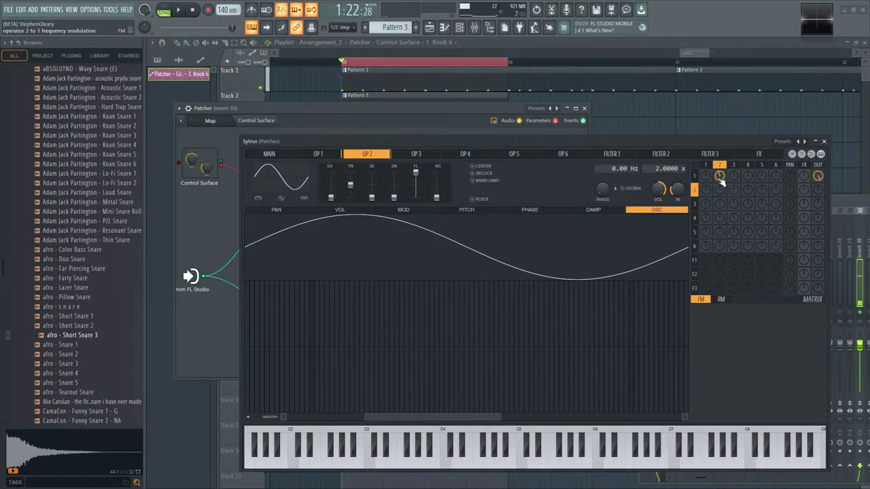
key(space)
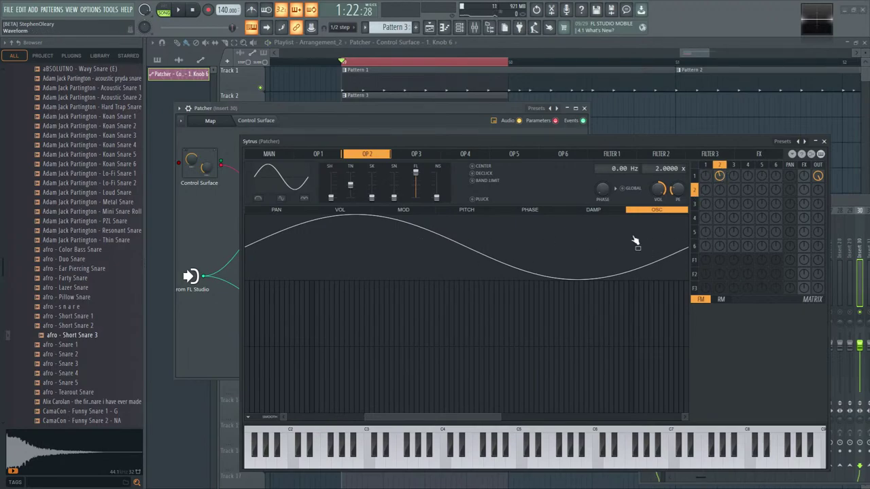
- Set the phase of operator 2's first harmonic to 48% and audition the operator 2 to 1 FM amount
drag(410, 416, 330, 418)
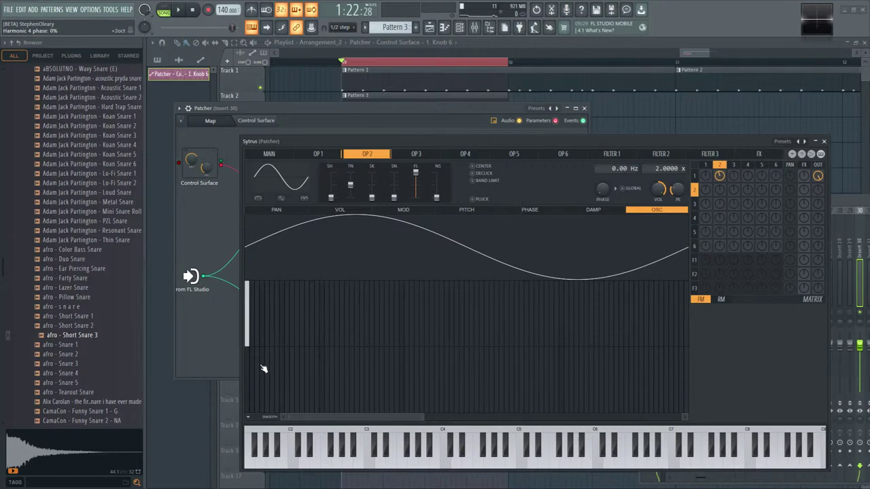
drag(249, 358, 250, 385)
key(space)
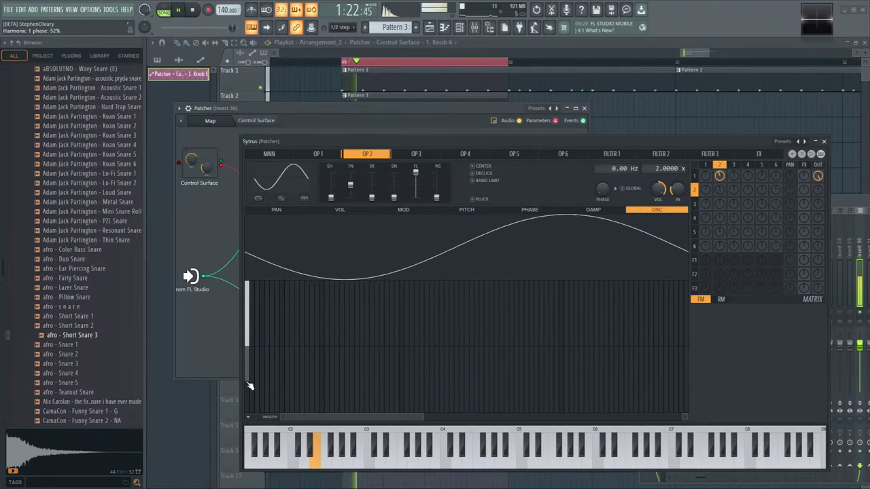
key(space)
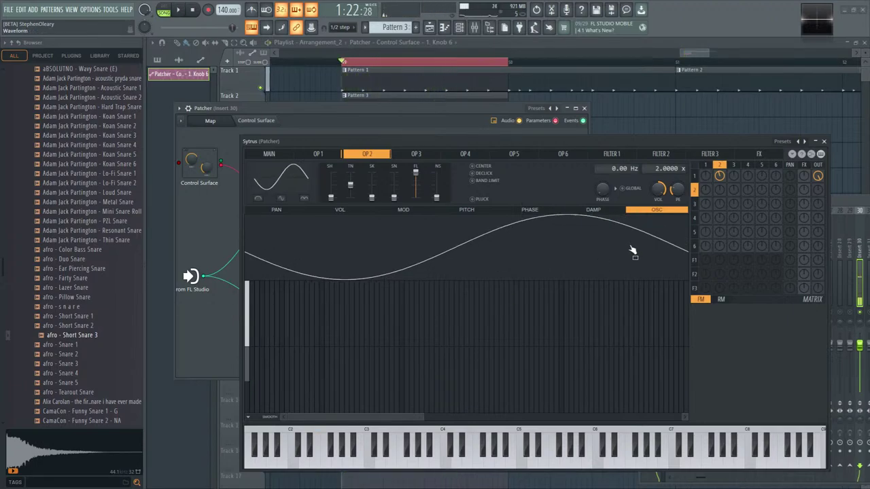
drag(249, 358, 249, 384)
key(space)
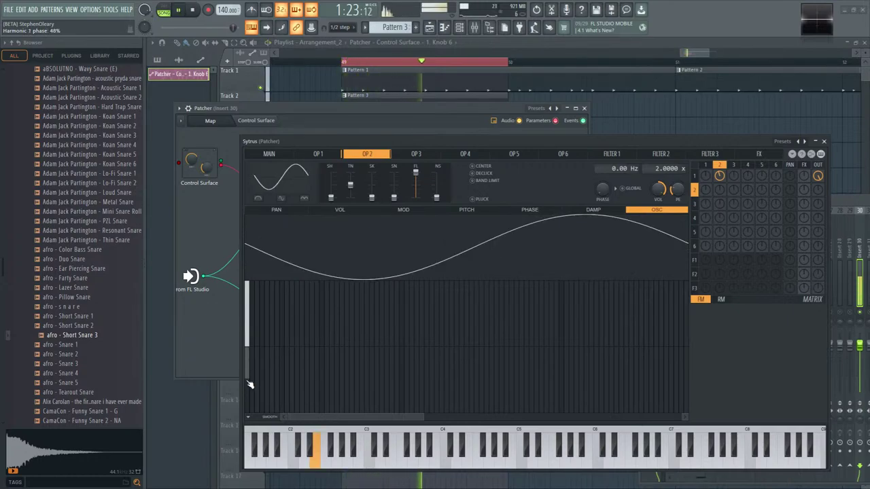
key(space)
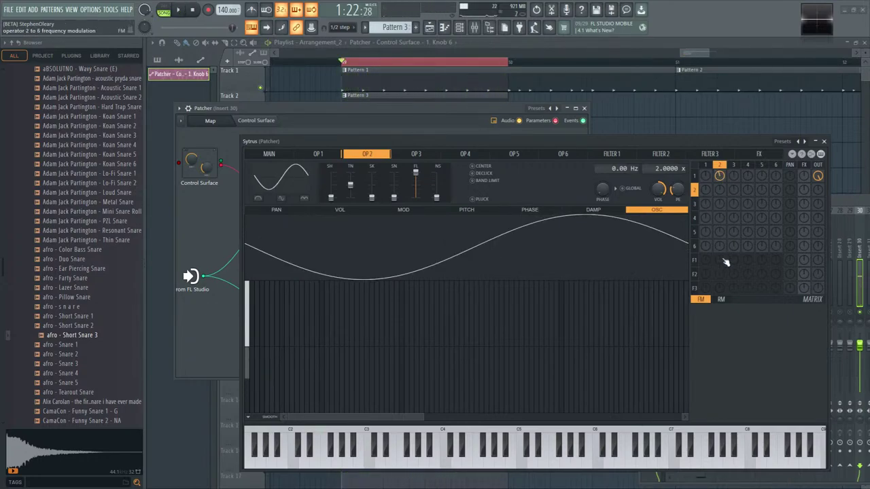
key(space)
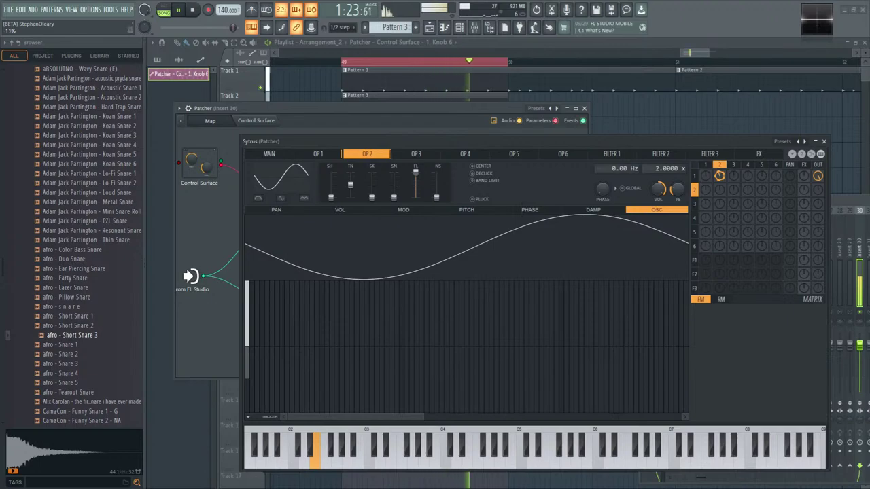
key(space)
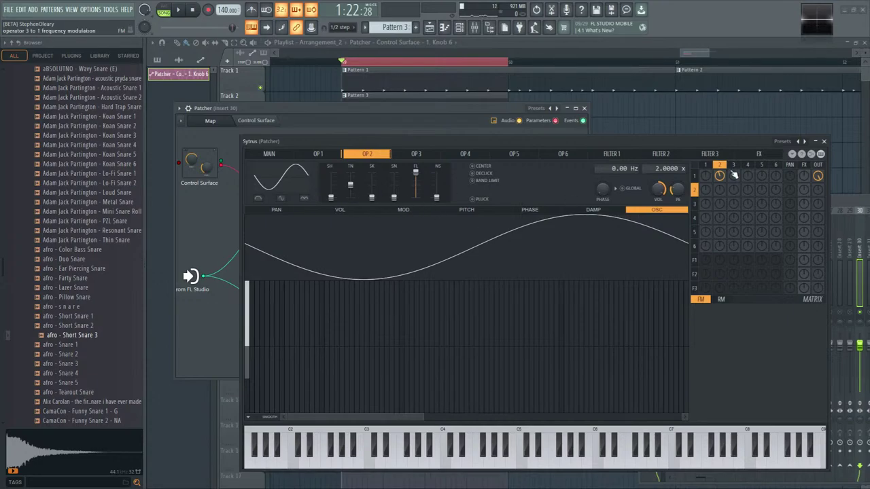
- Give operator 1's modulation input a Mod X mapping that ramps from 0% up to 100%
click(694, 176)
click(402, 210)
click(503, 218)
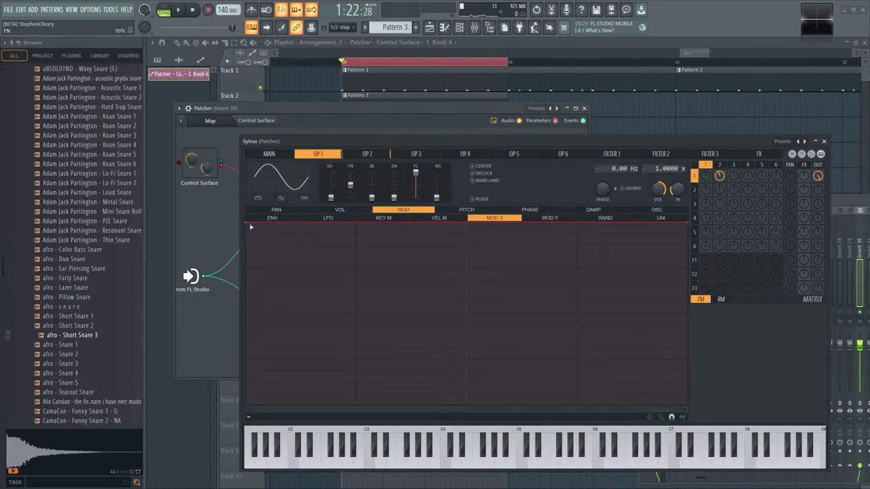
drag(248, 225, 248, 405)
- Audition the FM sweep by moving Modulation X between 0% and 100% in Sytrus's main settings
click(268, 153)
key(space)
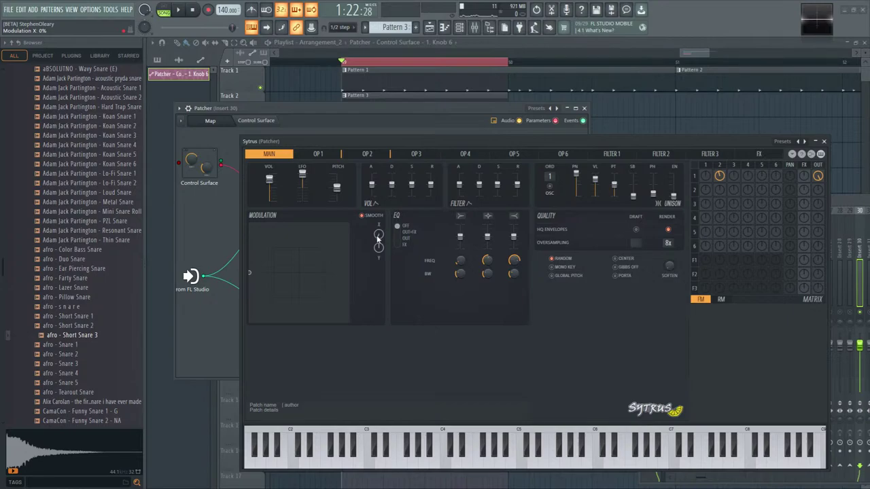
drag(378, 238, 377, 223)
key(space)
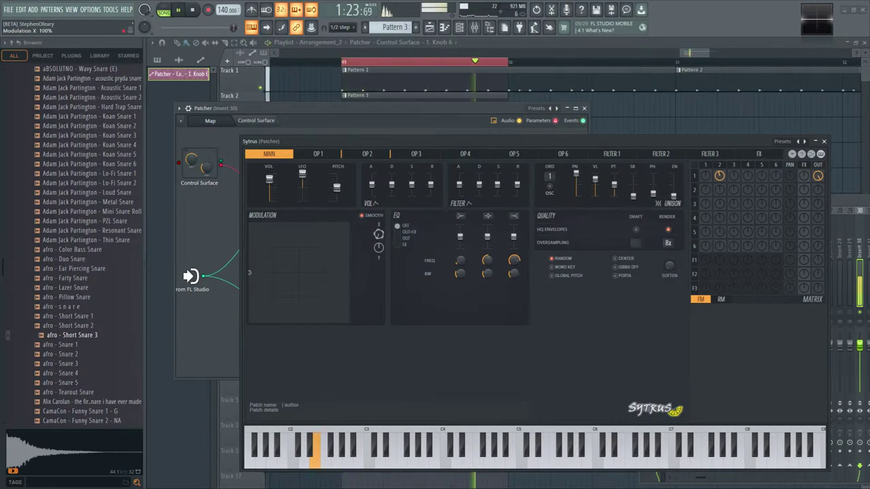
key(space)
- Expose Sytrus's Modulation X as a Patcher parameter and link the Control Surface knob output to it
click(719, 176)
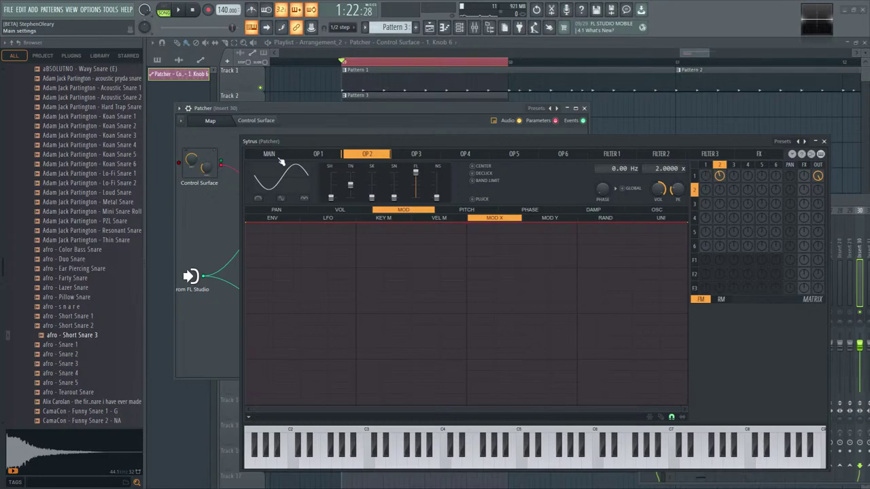
click(704, 171)
click(720, 166)
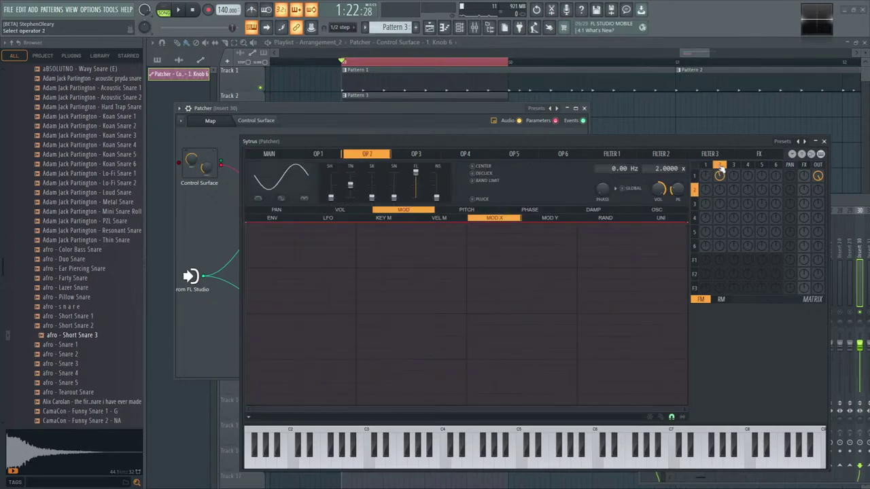
click(271, 154)
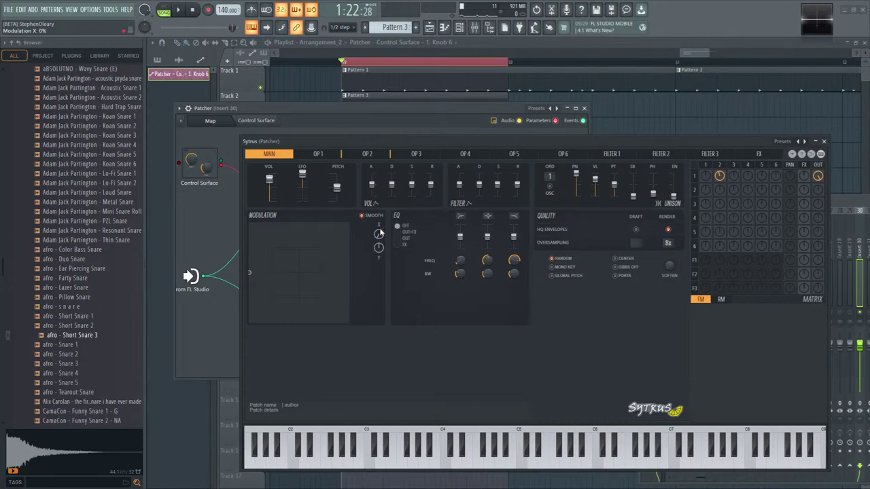
right_click(379, 233)
click(401, 248)
click(823, 142)
drag(297, 316, 221, 164)
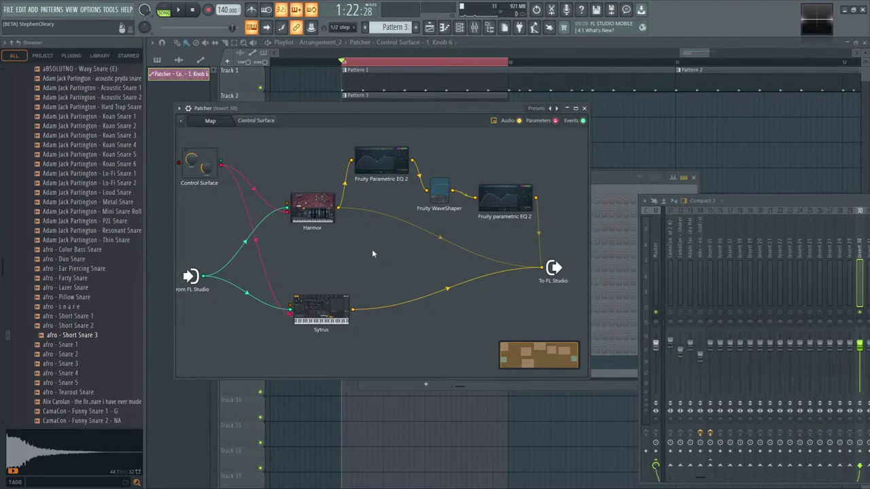
- With playback running, map operator 1's volume to Mod X with an upward-bowed curve rising from about 25% to 100%
key(space)
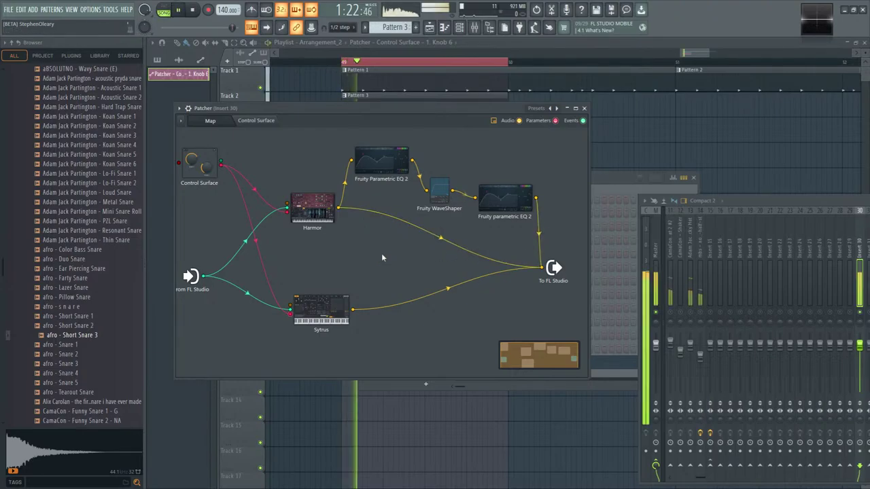
double_click(335, 314)
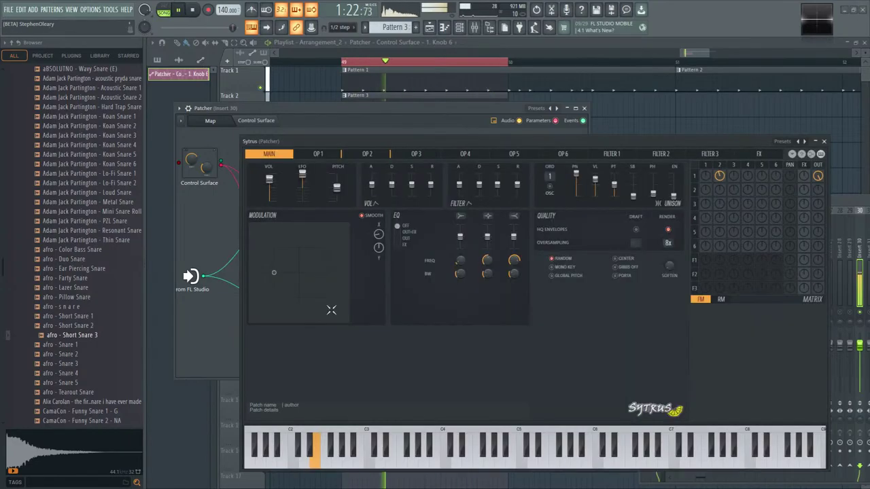
click(318, 153)
click(317, 209)
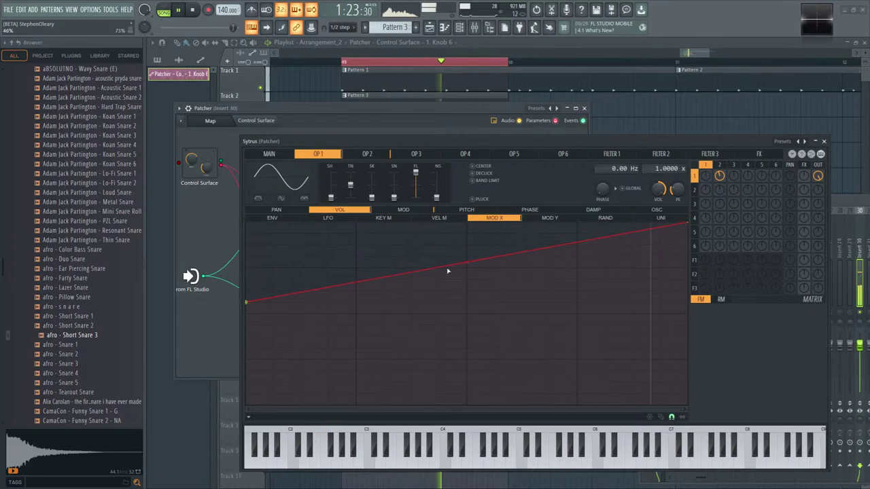
mouse_move(466, 262)
mouse_down()
mouse_move(466, 238)
mouse_move(467, 259)
mouse_up()
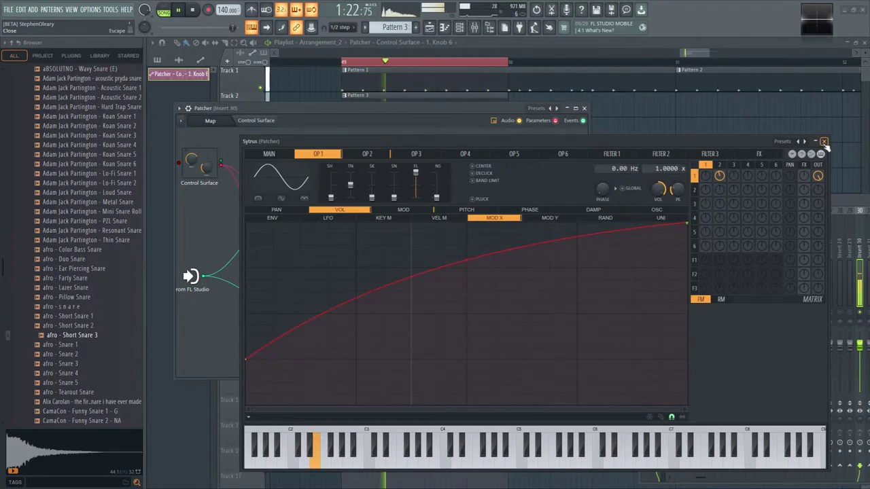
- Change operator 1's modulation Mod X mapping to a double curve and bend it into an S shape
click(401, 210)
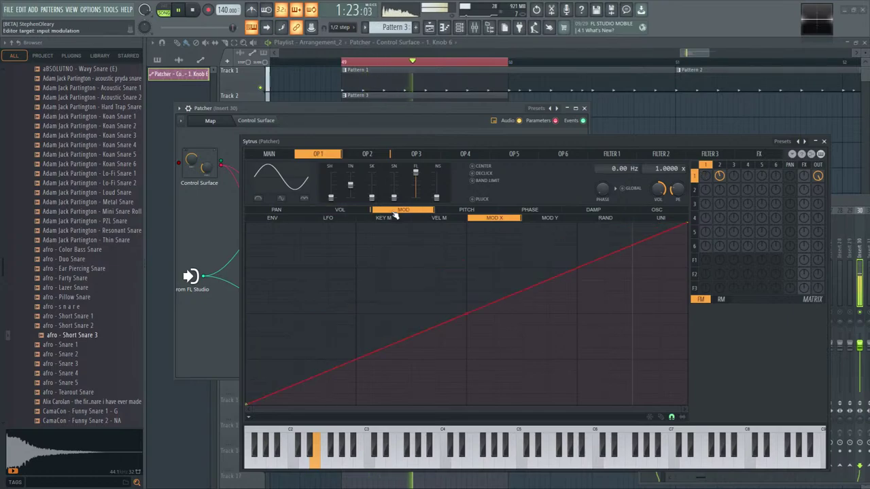
right_click(686, 223)
click(711, 294)
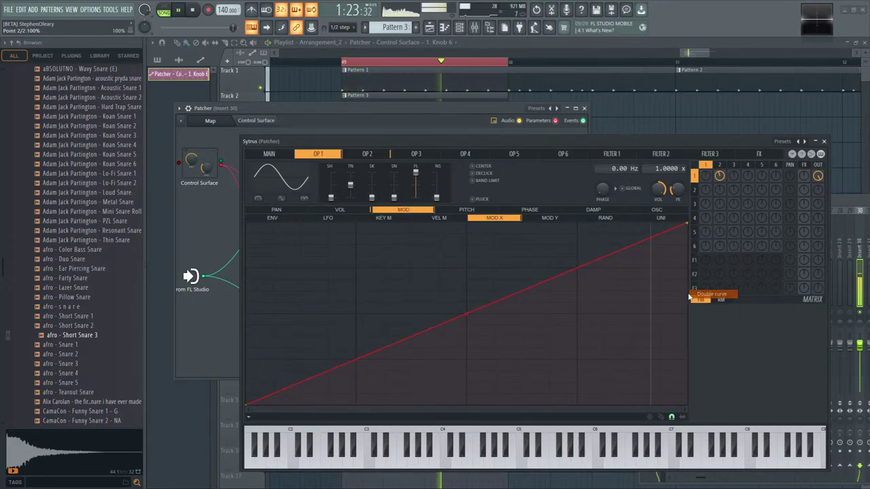
drag(466, 313, 466, 314)
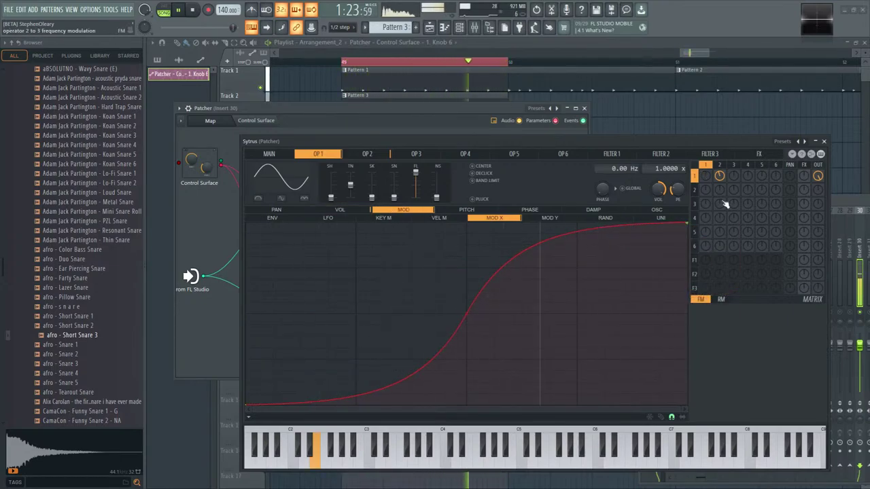
- Change operator 1's volume Mod X mapping to an S-shaped double curve, stop playback and close Sytrus
click(340, 210)
click(662, 218)
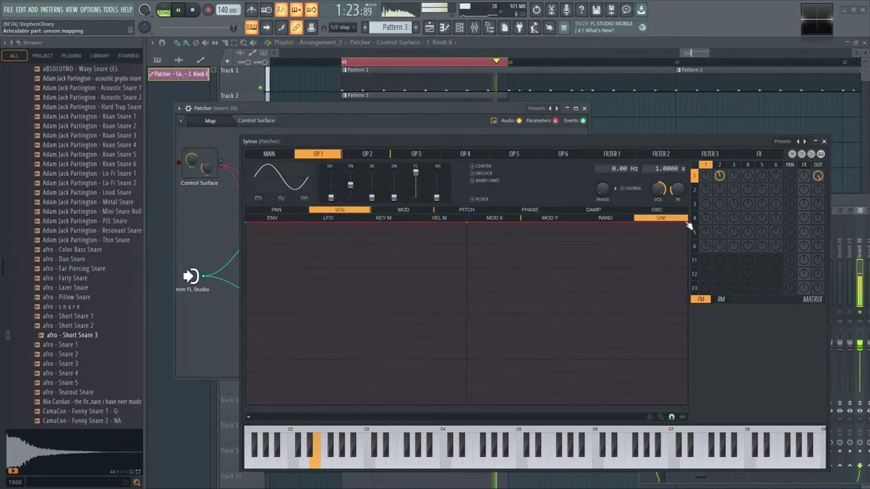
click(403, 210)
click(486, 219)
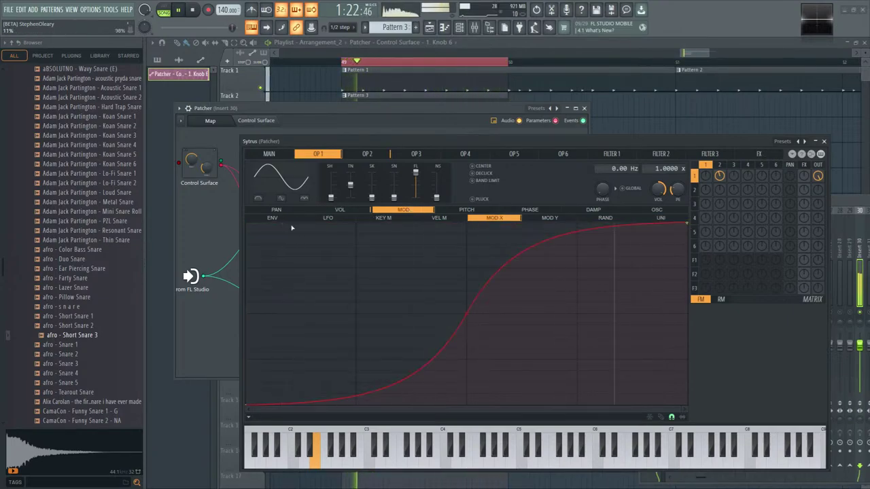
right_click(685, 228)
click(713, 302)
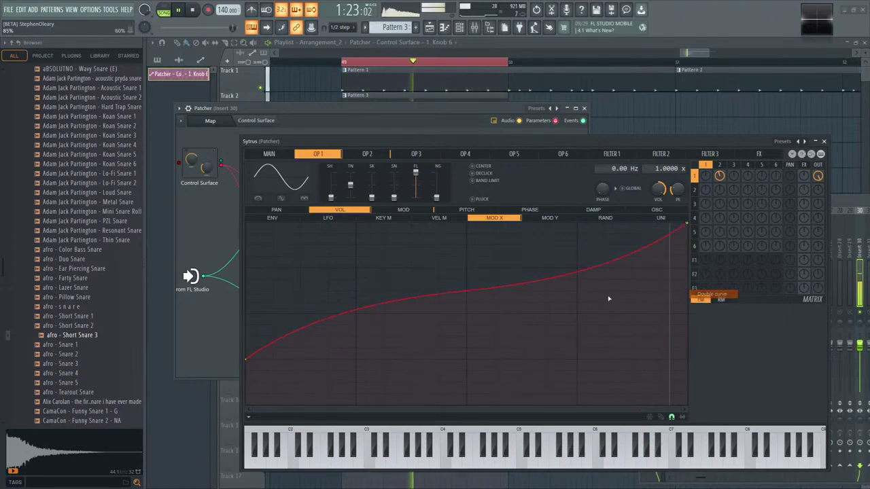
drag(464, 298, 466, 291)
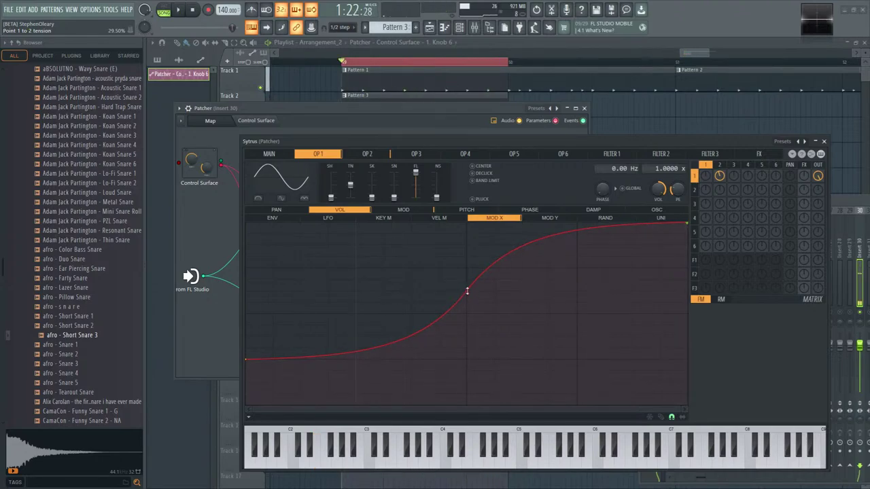
click(824, 141)
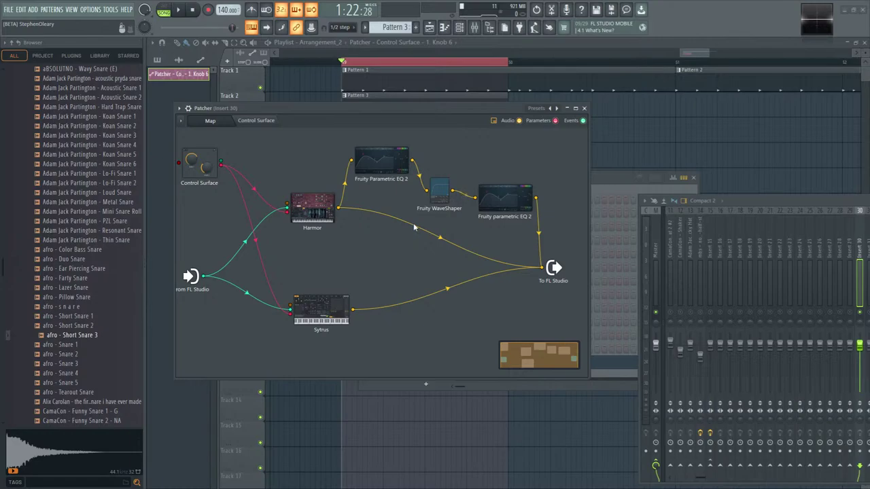
- Add a Multiband Delay to the Patcher map in front of To FL Studio, collecting the Harmor, Sytrus and EQ outputs
key(F8)
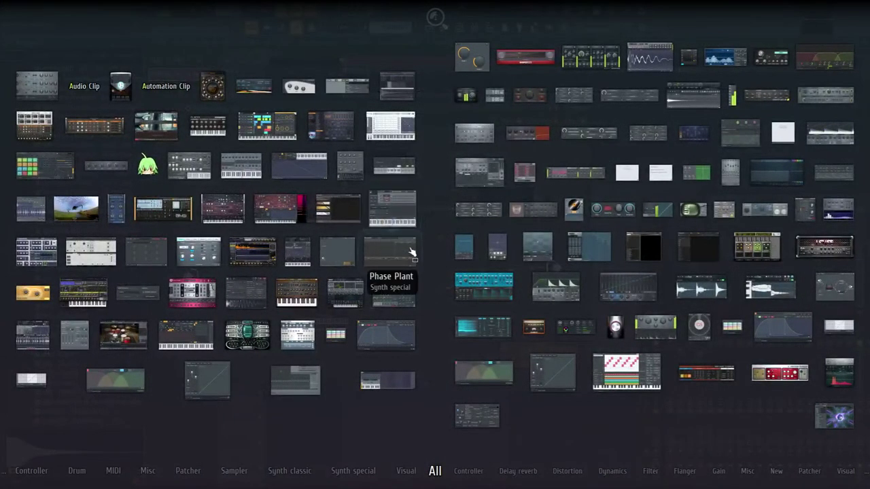
drag(615, 289, 564, 277)
drag(507, 275, 531, 253)
key(space)
click(520, 249)
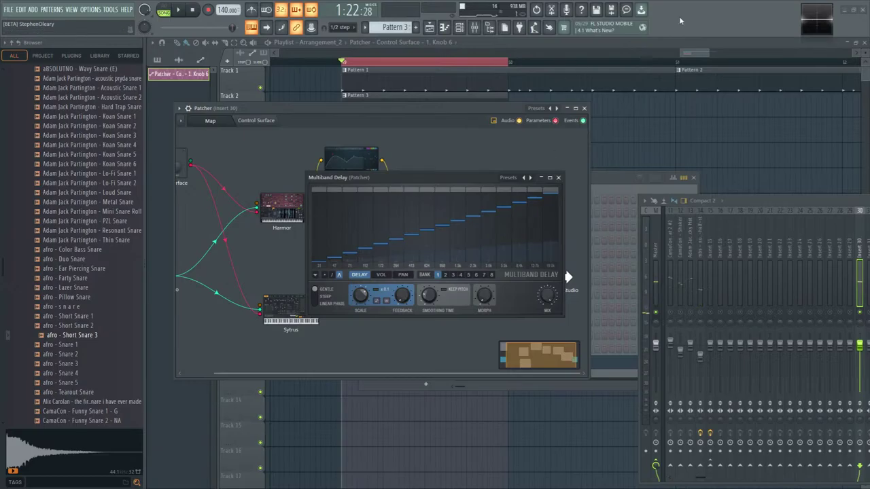
key(F8)
key(F8)
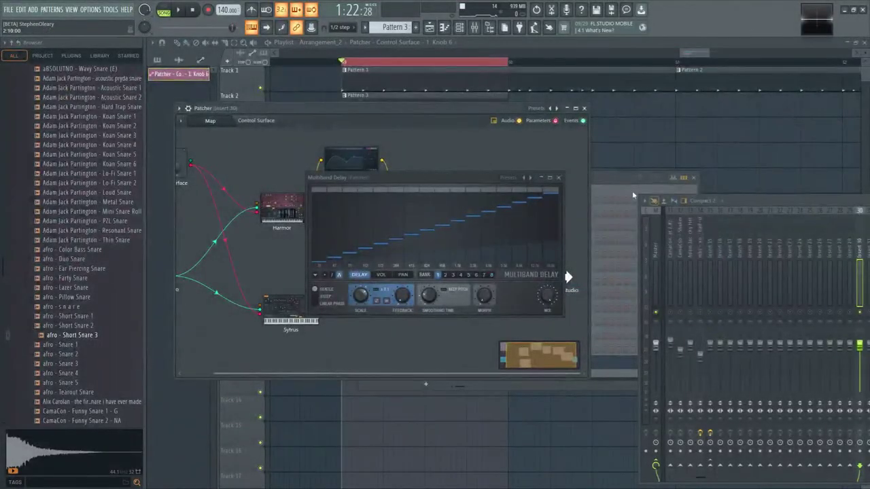
- Shift the mixer window and delete the Multiband Delay module from the Patcher map
drag(752, 203, 551, 199)
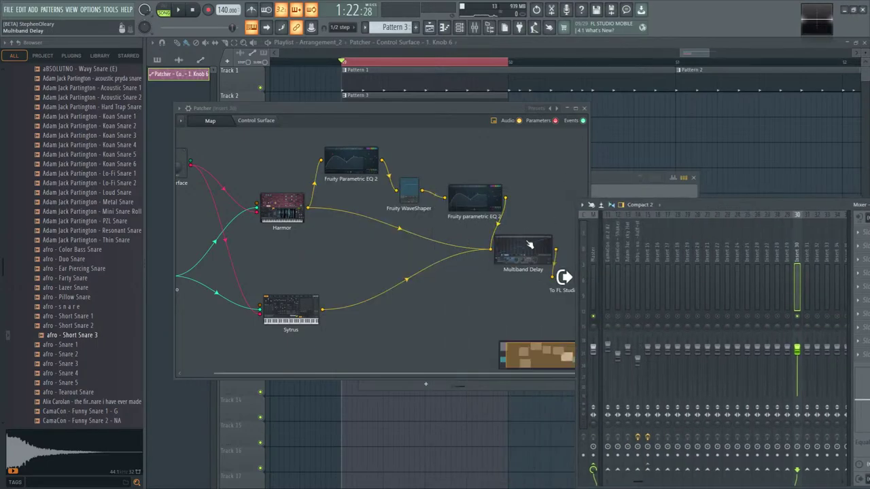
right_click(529, 245)
click(542, 274)
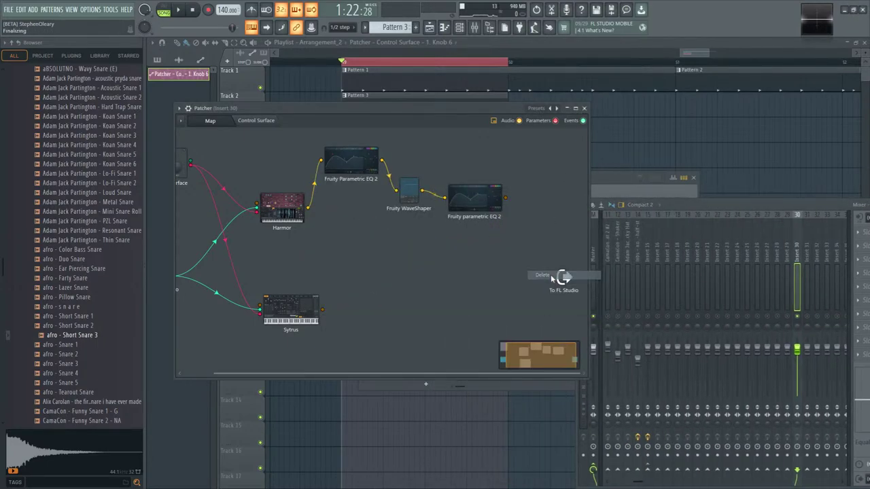
- Add a new Multiband Delay before To FL Studio and route the Sytrus, Harmor and second EQ outputs through it
right_click(526, 268)
mouse_move(547, 280)
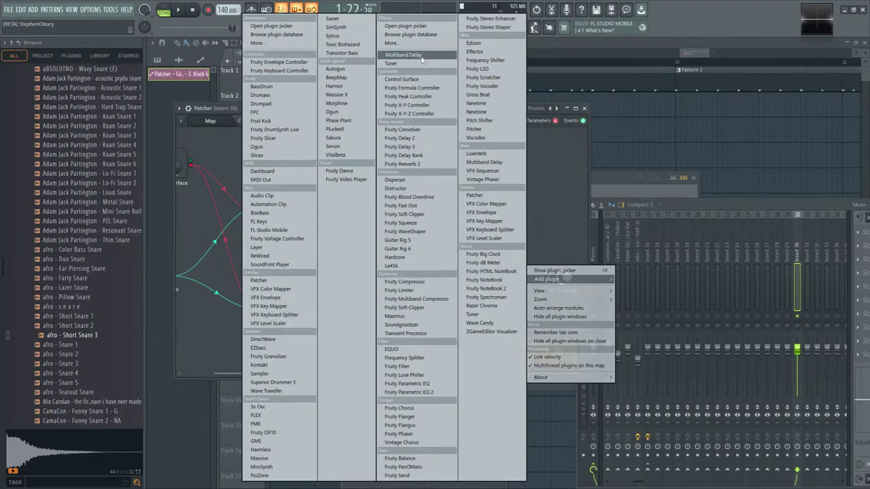
click(497, 163)
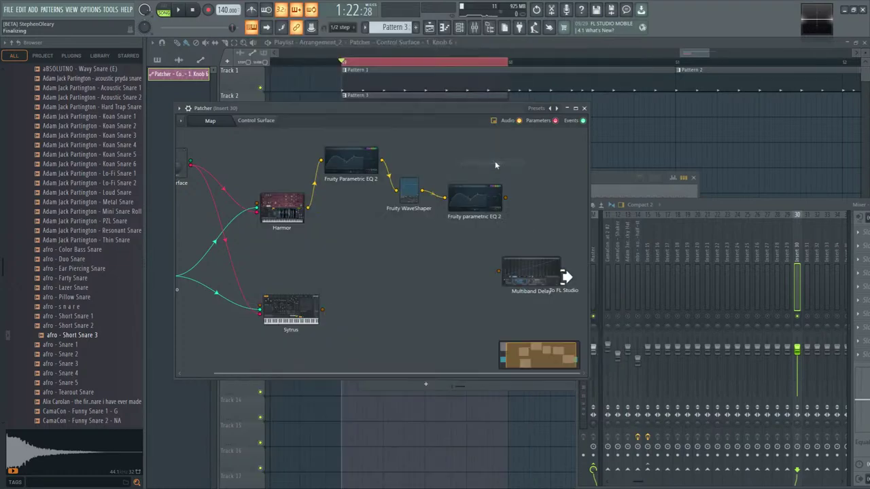
drag(534, 274, 484, 274)
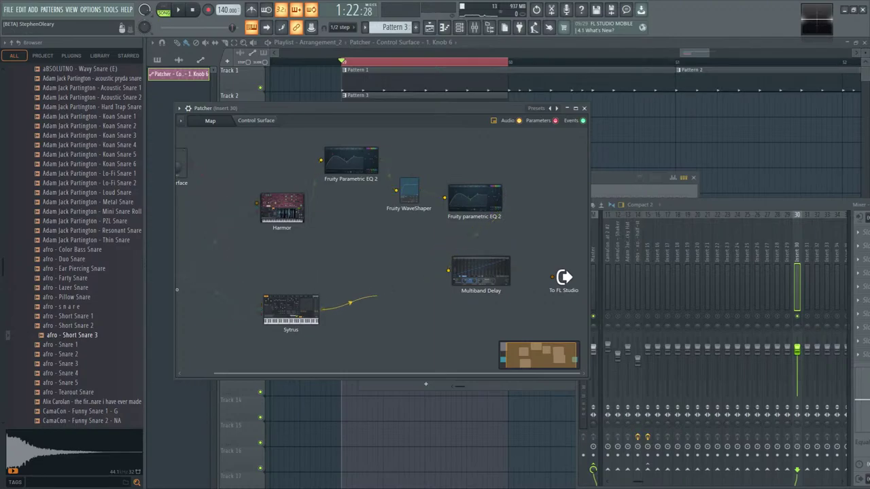
drag(307, 207, 448, 270)
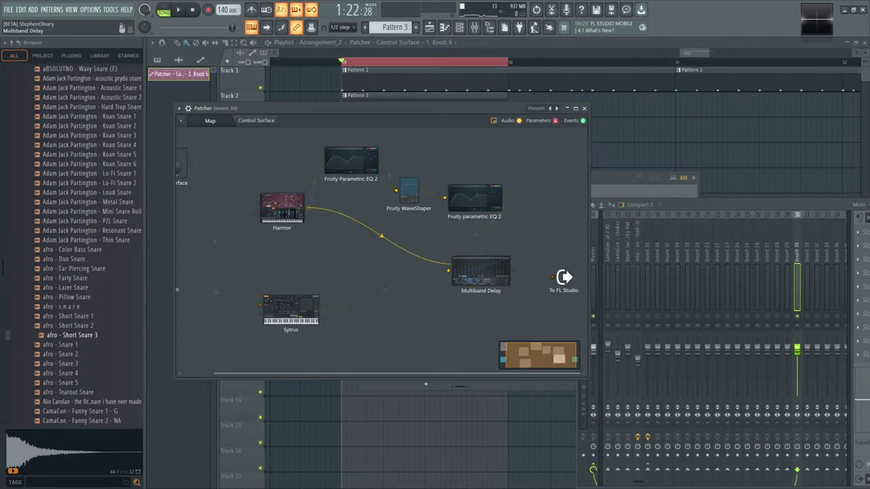
- Start playback, open the Multiband Delay and adjust its delay scale through positive and negative values
key(space)
click(503, 280)
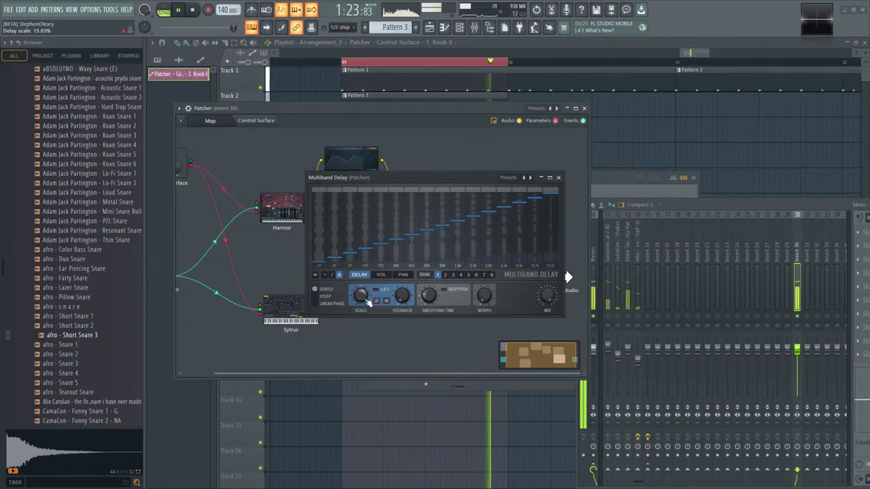
scroll(363, 298, down, 3)
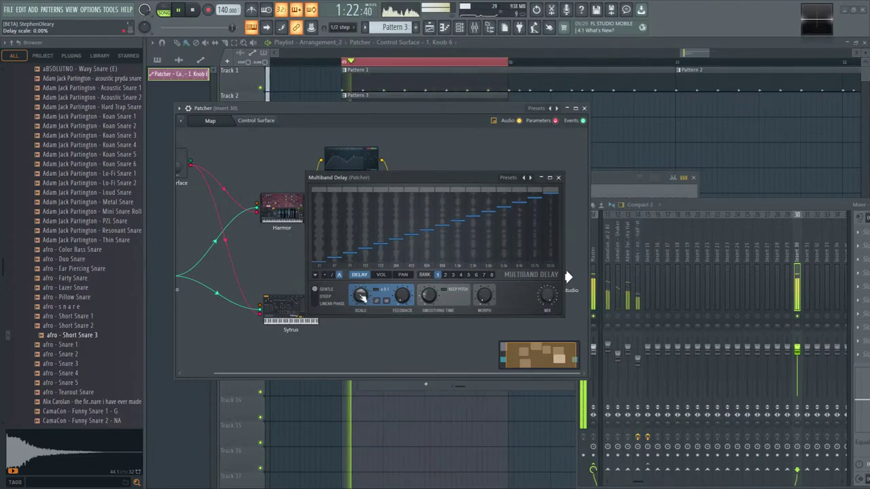
drag(363, 297, 363, 301)
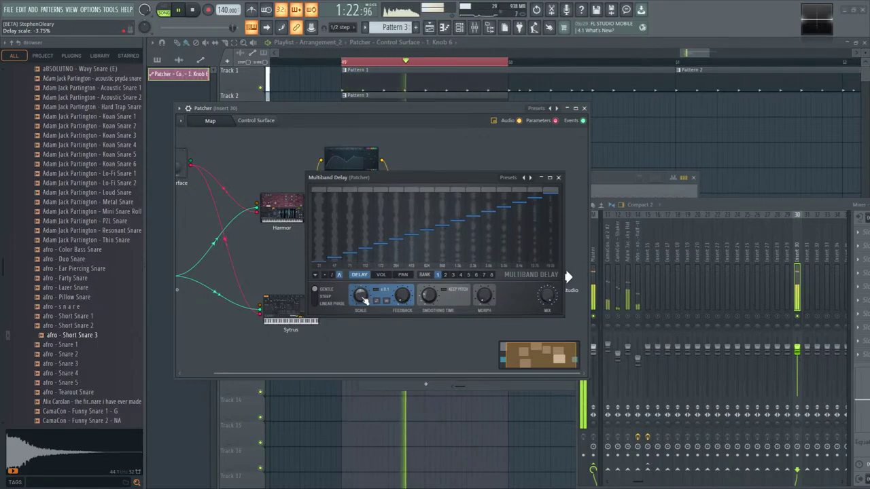
scroll(364, 300, down, 3)
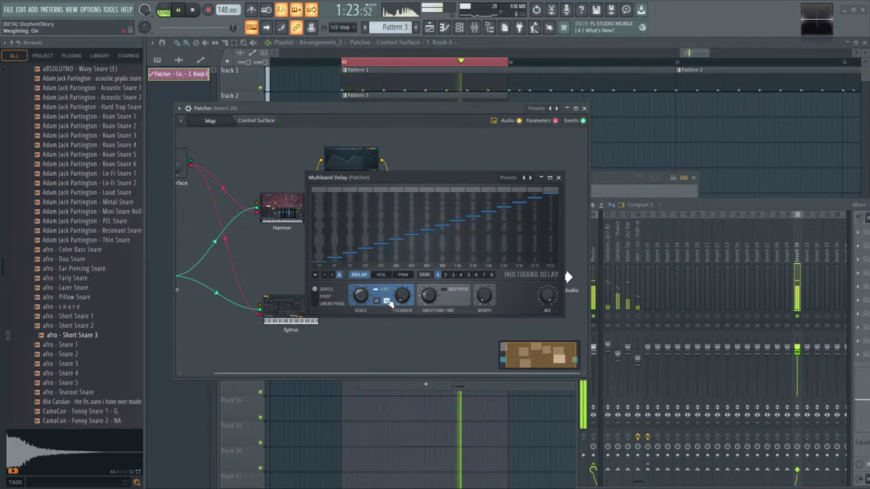
- Try the delay scale with harmonic scaling, switch that option off again, and use the steep filter mode with the x0.1 multiplier
click(376, 300)
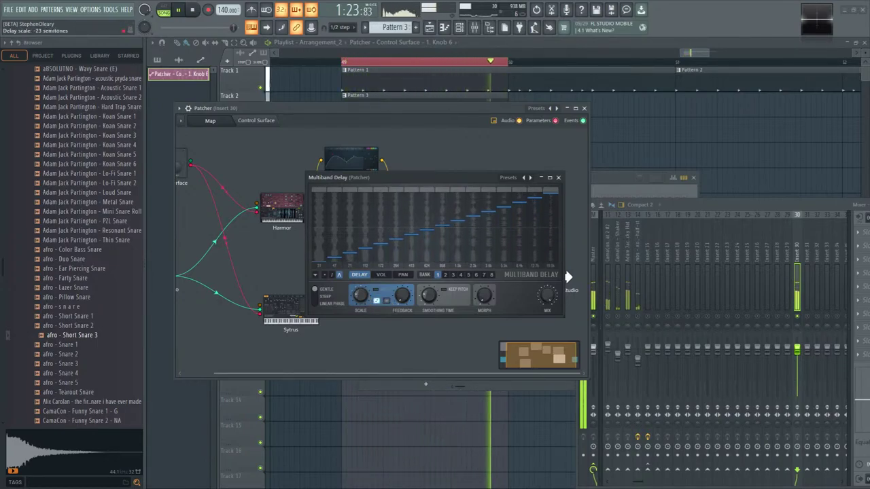
scroll(364, 298, down, 3)
scroll(361, 299, up, 2)
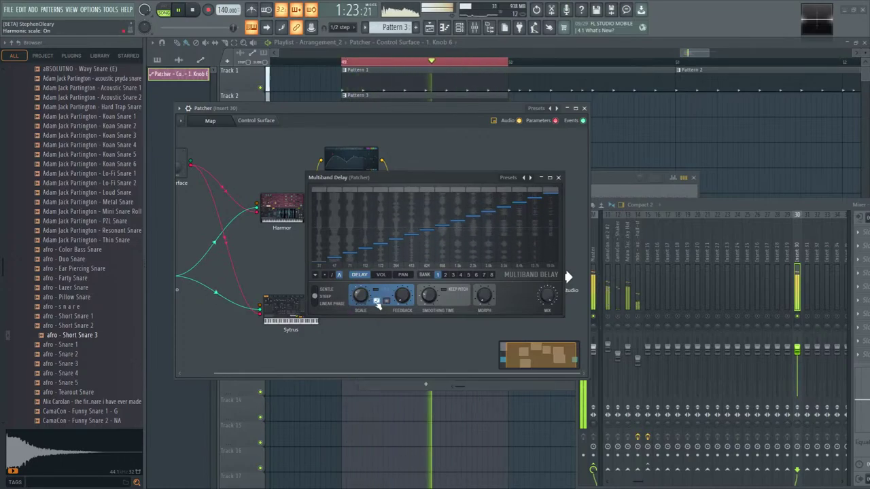
click(377, 300)
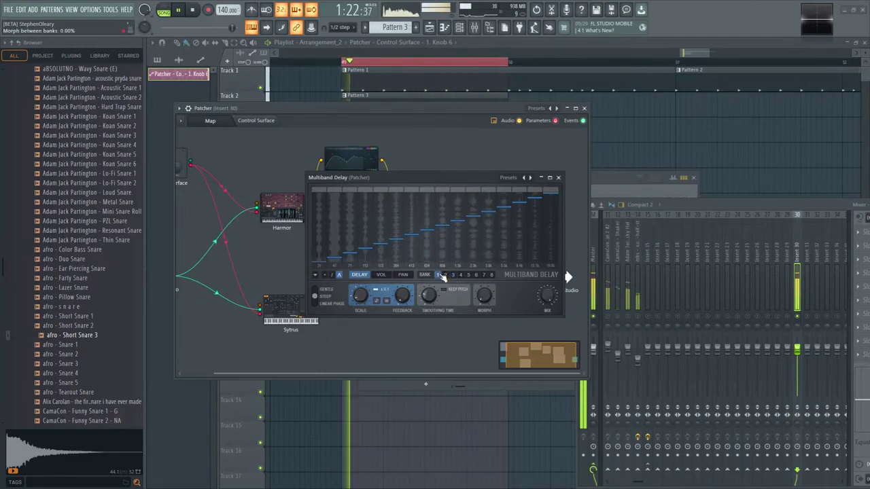
- Step through the Multiband Delay's banks 2 to 8 and draw differing per-band delay curves, including a wave shape in bank 8
click(445, 275)
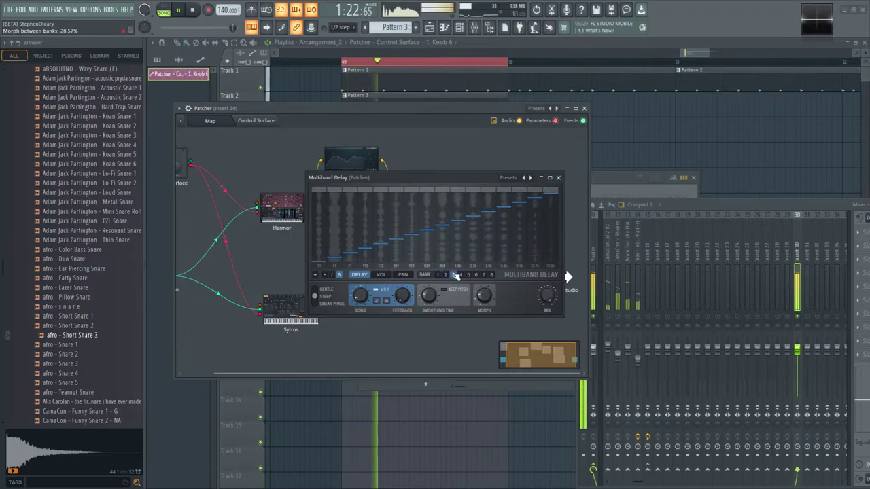
click(452, 274)
click(461, 274)
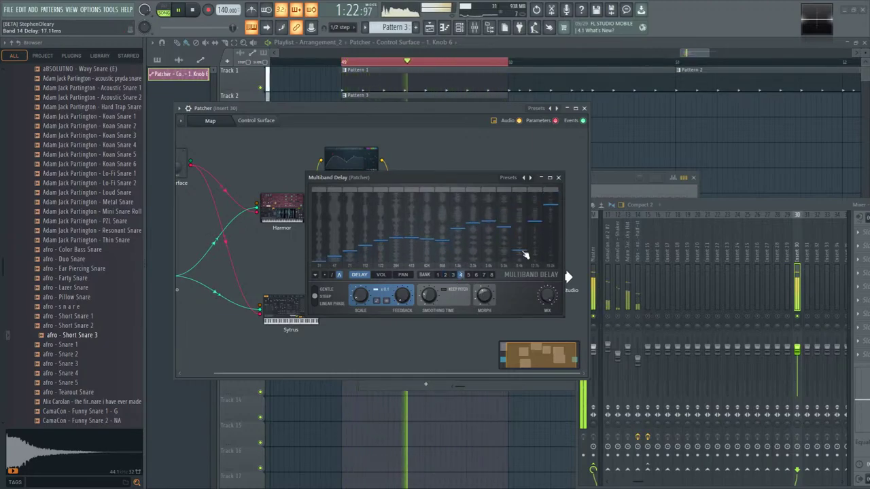
click(468, 275)
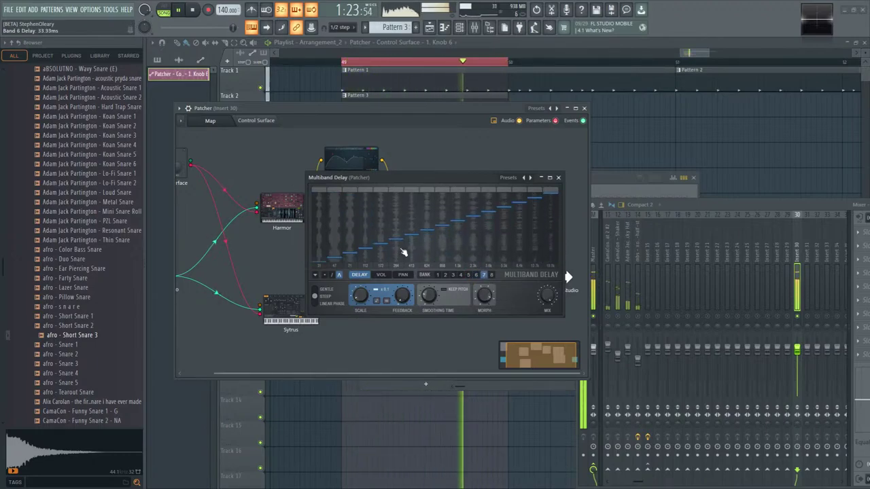
click(483, 275)
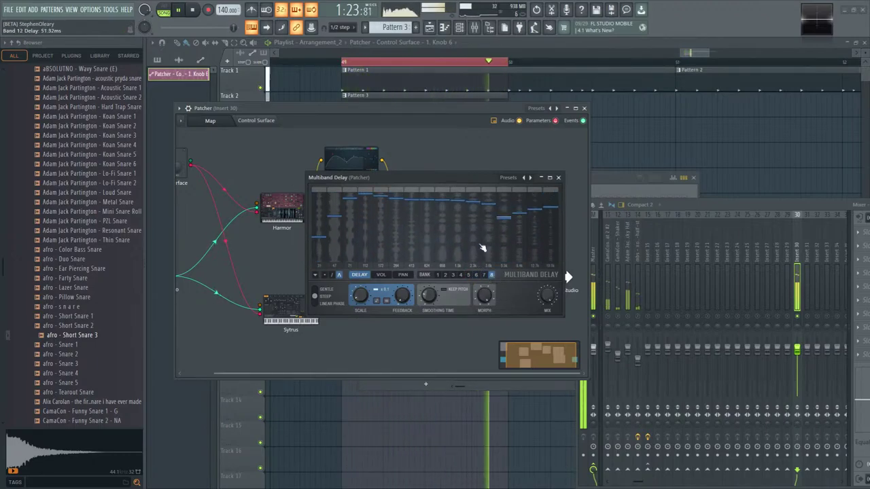
click(491, 274)
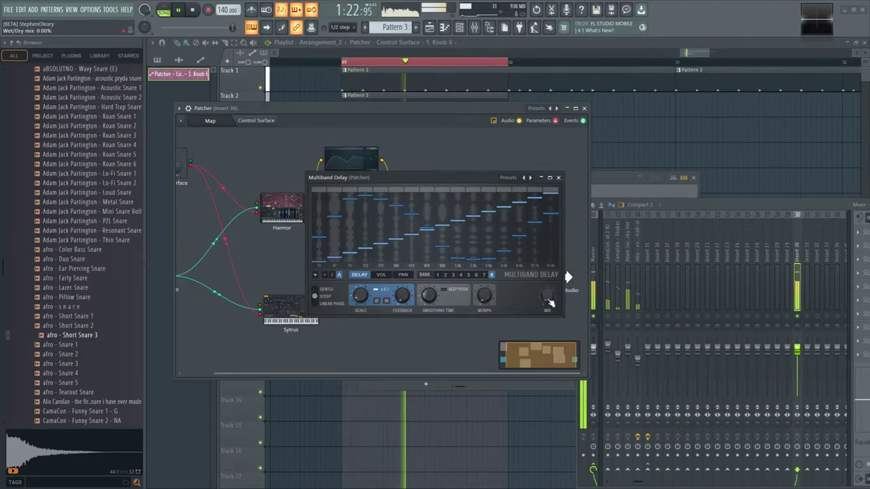
- Set the bank Morph to about 90%, stop playback, activate Morph as a Patcher parameter and close the Multiband Delay
drag(483, 300, 484, 237)
key(space)
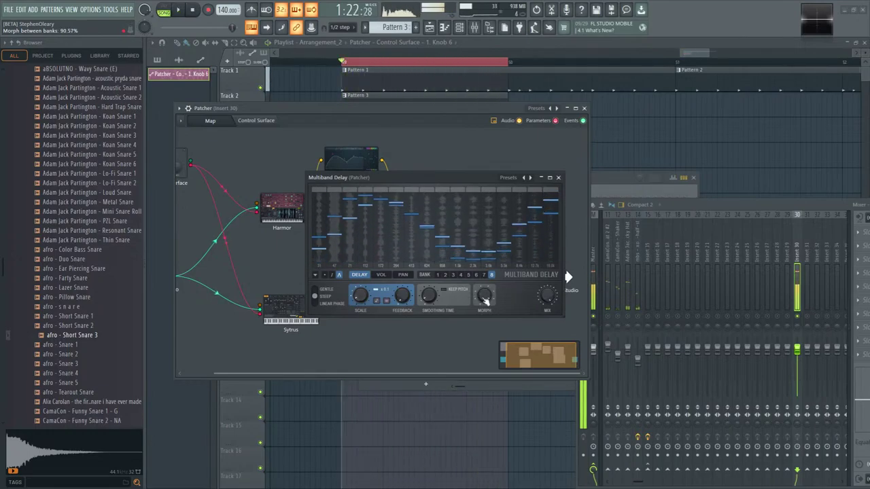
right_click(491, 301)
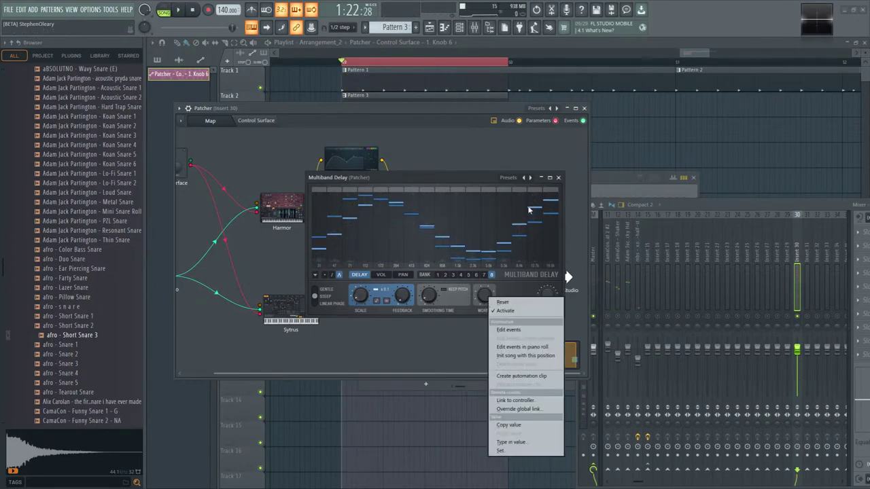
click(558, 179)
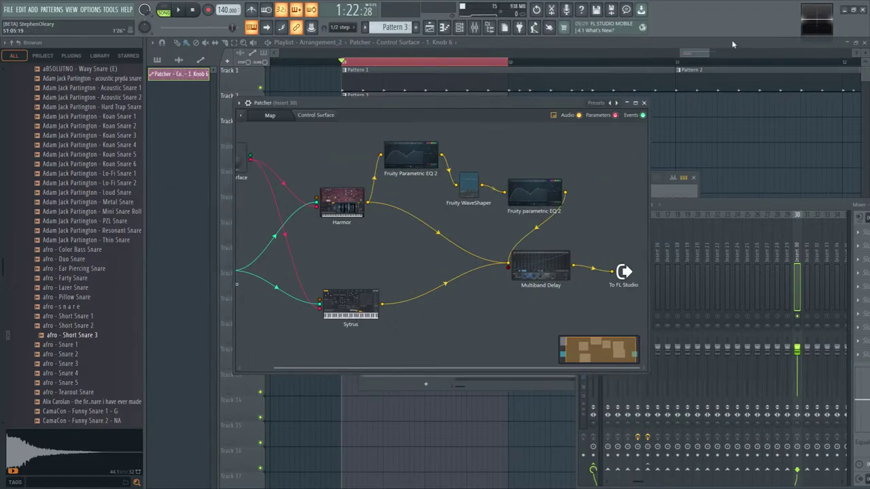
- Add a Fruity X-Y-Z Controller between Harmor and Sytrus and expose its X, Y and Z inputs and controller outputs
key(F8)
drag(530, 253, 384, 271)
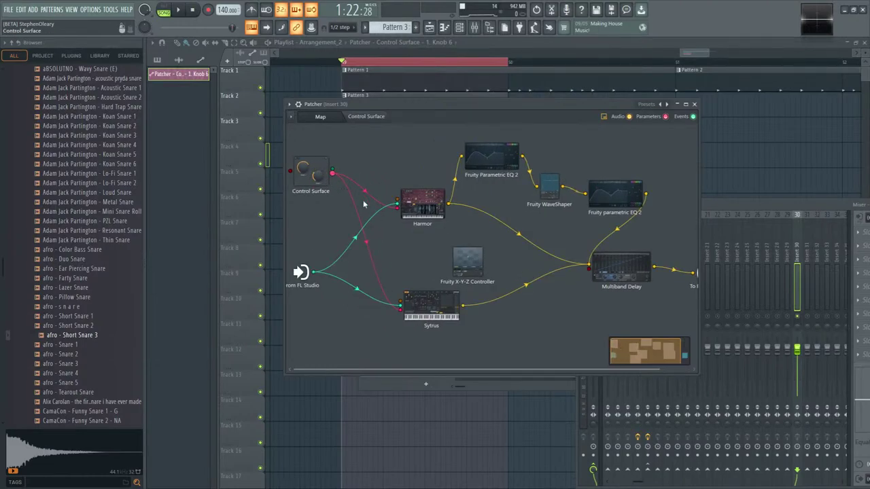
right_click(457, 257)
mouse_move(554, 300)
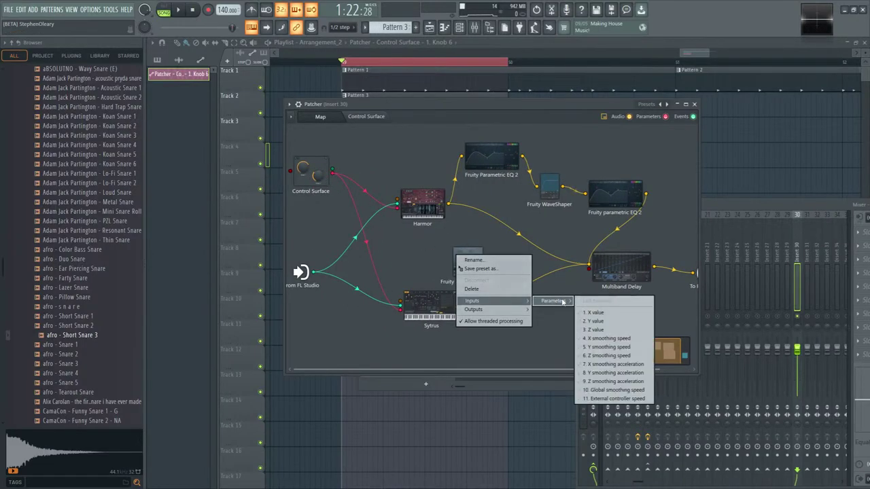
mouse_move(516, 312)
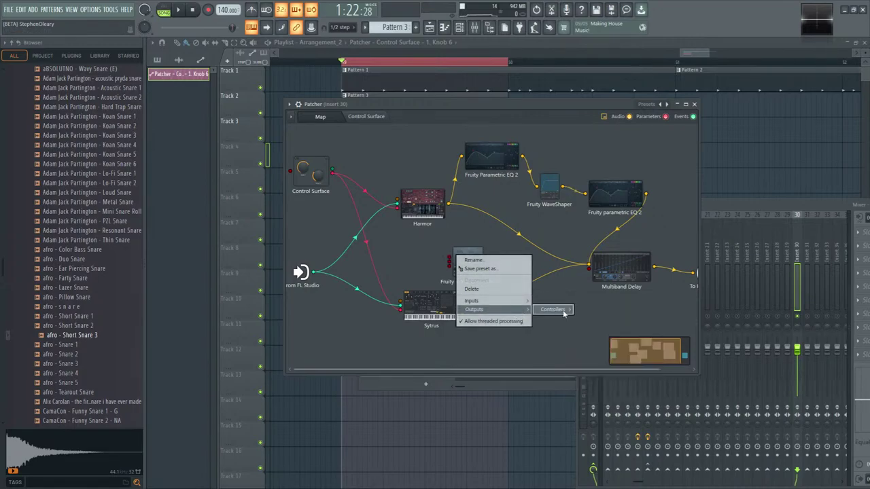
click(538, 351)
- Link the Control Surface knob output to the X-Y-Z Controller's X input and its X output to the Multiband Delay's Morph
click(332, 174)
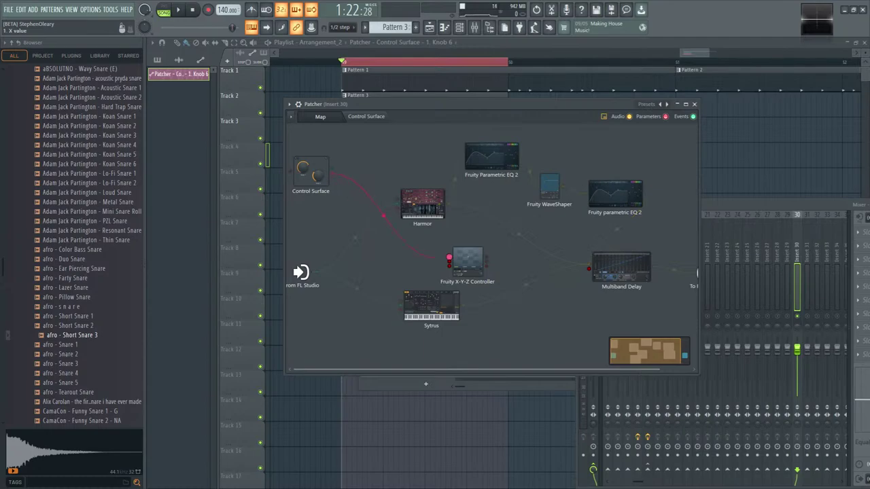
drag(448, 259, 449, 266)
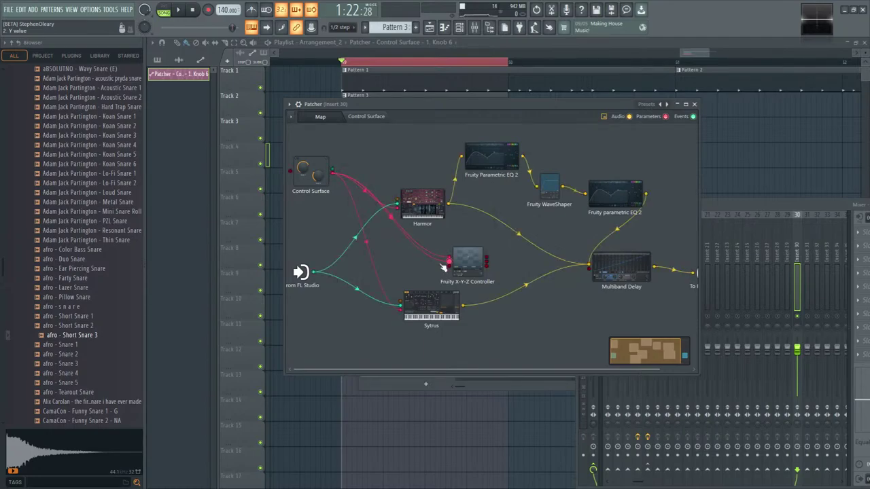
click(465, 244)
drag(487, 257, 535, 264)
- Open the Fruity X-Y-Z Controller, lower the X smoothing speed and show the X axis input mapping
click(467, 259)
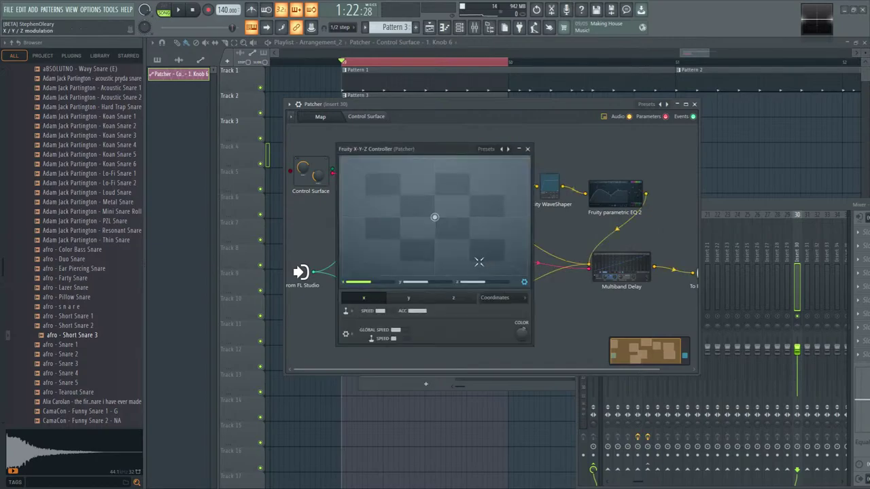
click(503, 298)
click(487, 300)
click(499, 298)
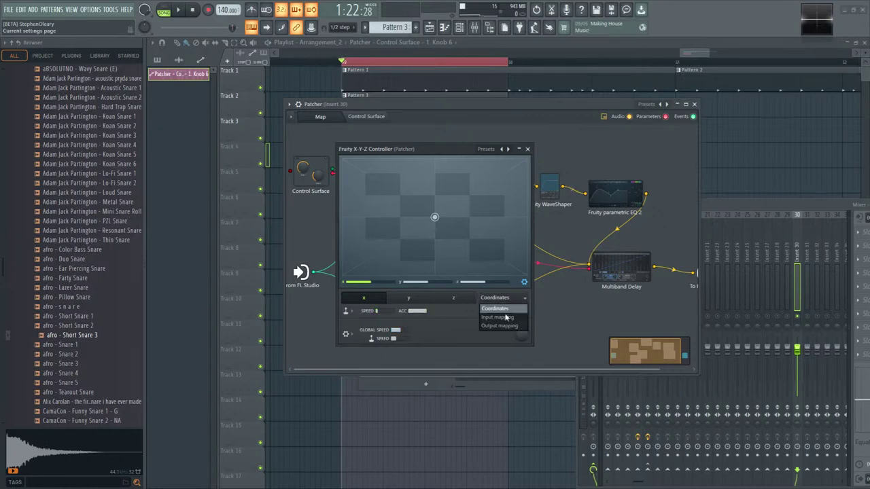
click(503, 318)
- With playback running, reshape the X input mapping into an upward-bowed curve rising from about 17% to about 50%
key(space)
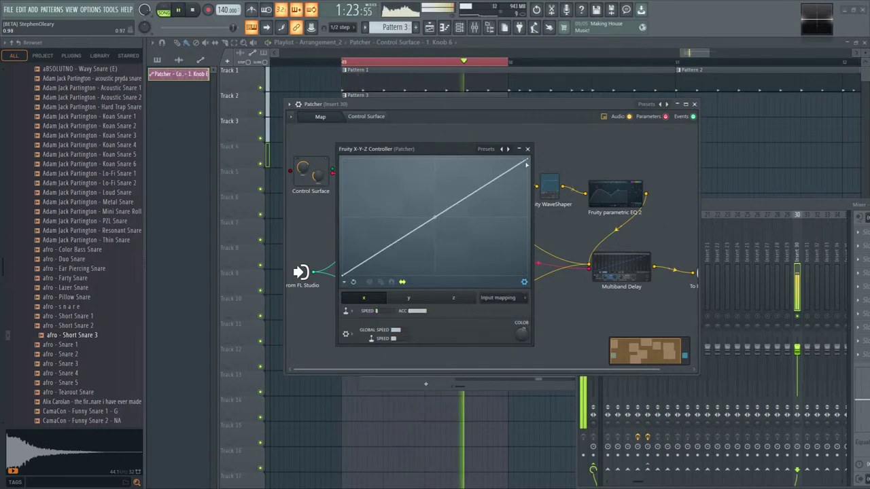
drag(530, 161, 528, 209)
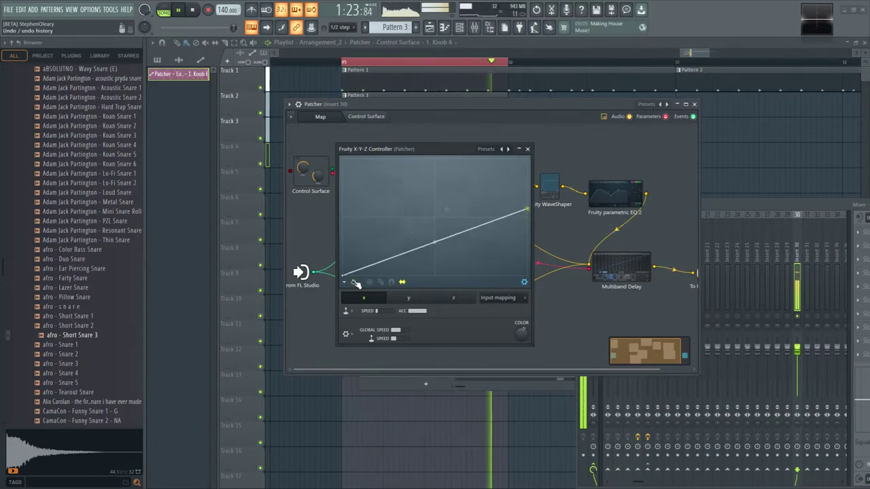
drag(345, 276, 342, 255)
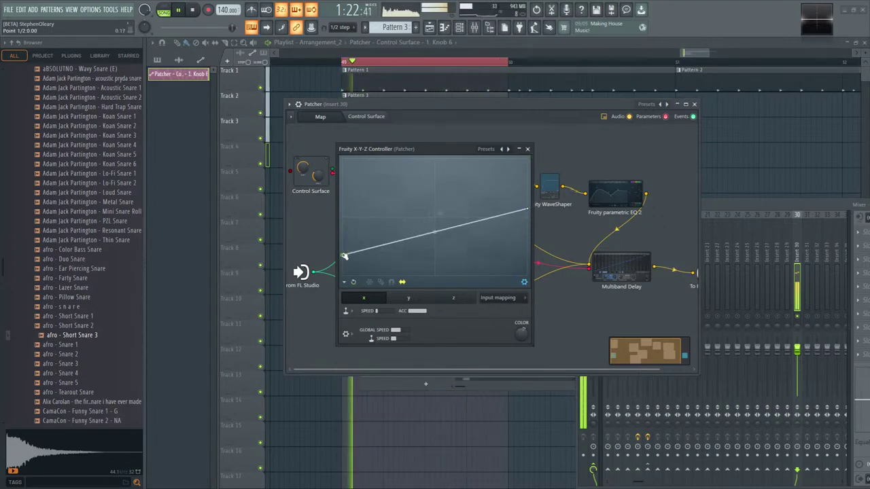
mouse_move(532, 210)
mouse_down()
mouse_move(527, 234)
mouse_move(527, 216)
mouse_up()
drag(438, 236, 435, 253)
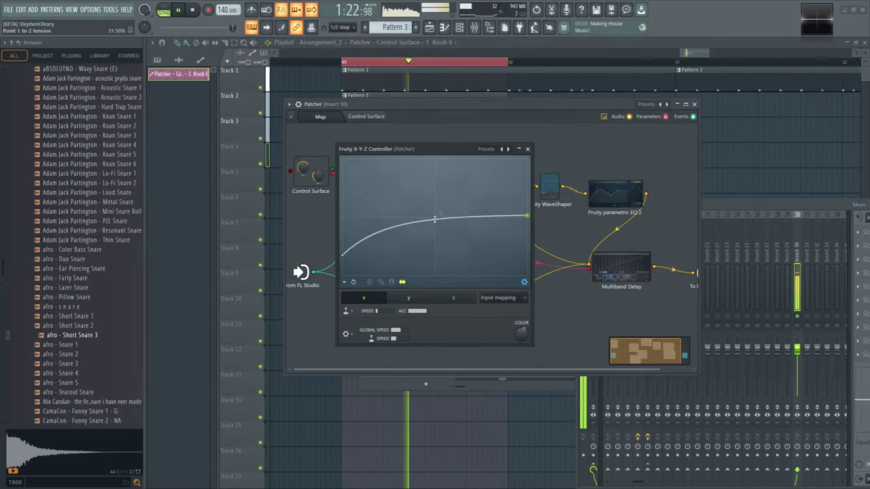
- Close the X-Y-Z Controller, open the Multiband Delay, adjust its delay scale during playback and stop the song
click(527, 149)
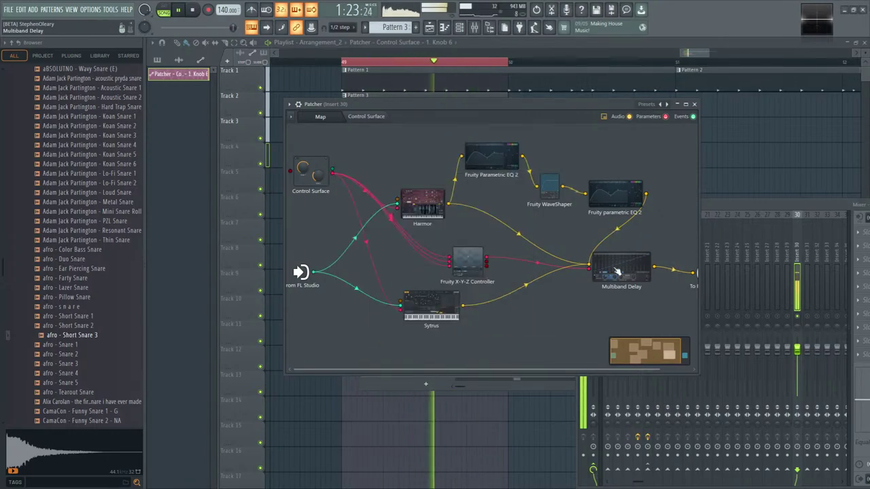
click(616, 272)
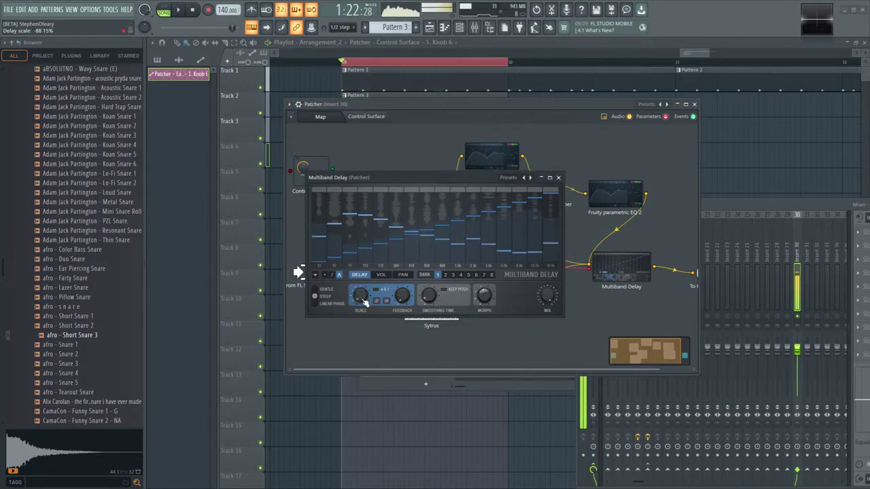
drag(360, 294, 364, 304)
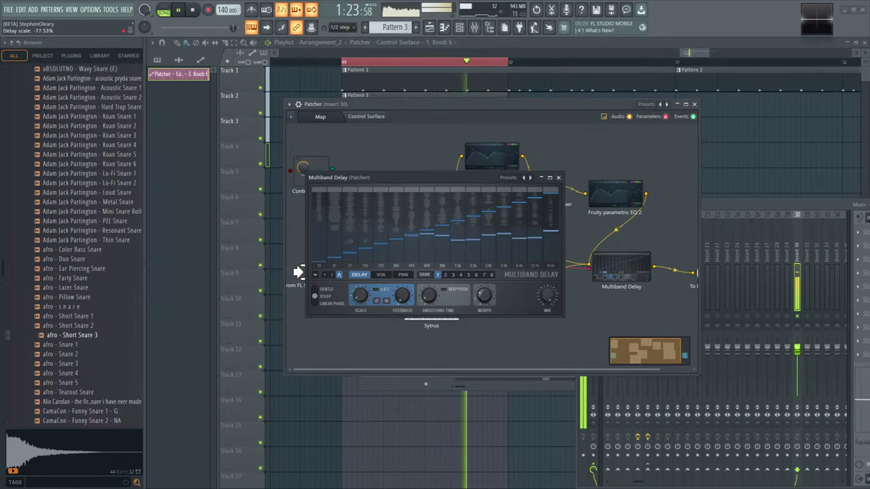
drag(365, 303, 364, 279)
key(space)
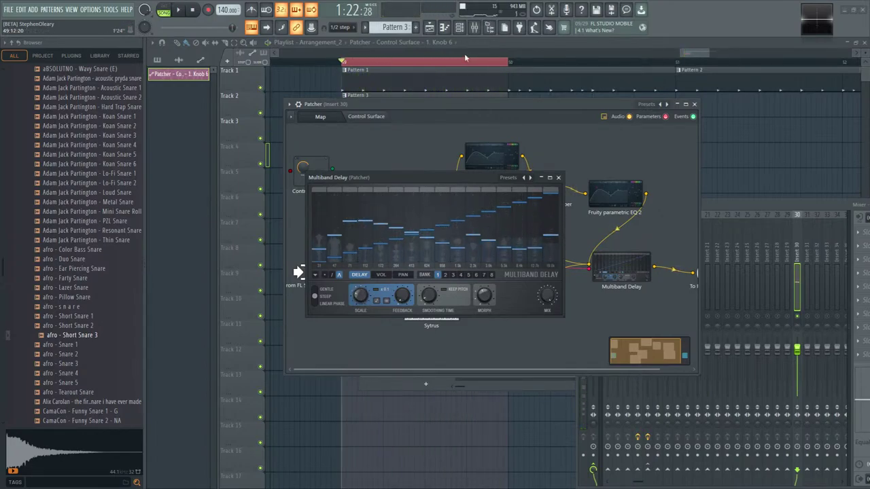
- Open the mixer, select the Master track and load Edison into its first effect slot
click(483, 30)
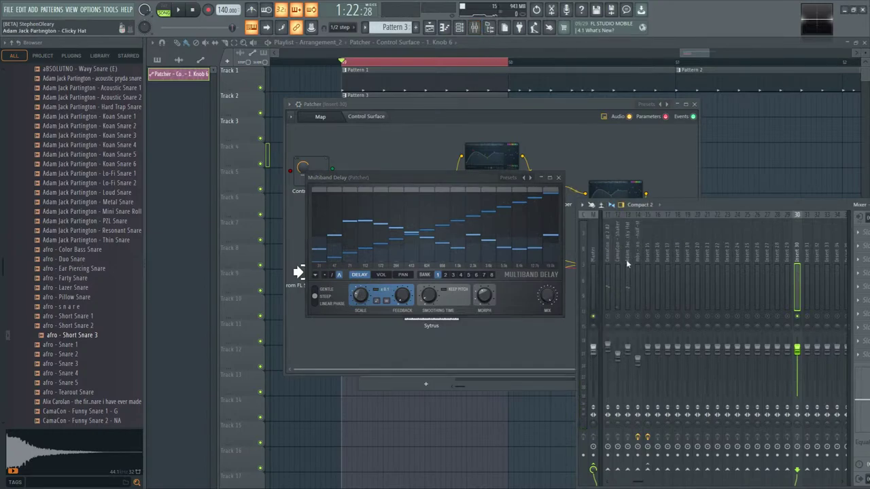
click(596, 244)
drag(710, 206, 602, 221)
click(750, 245)
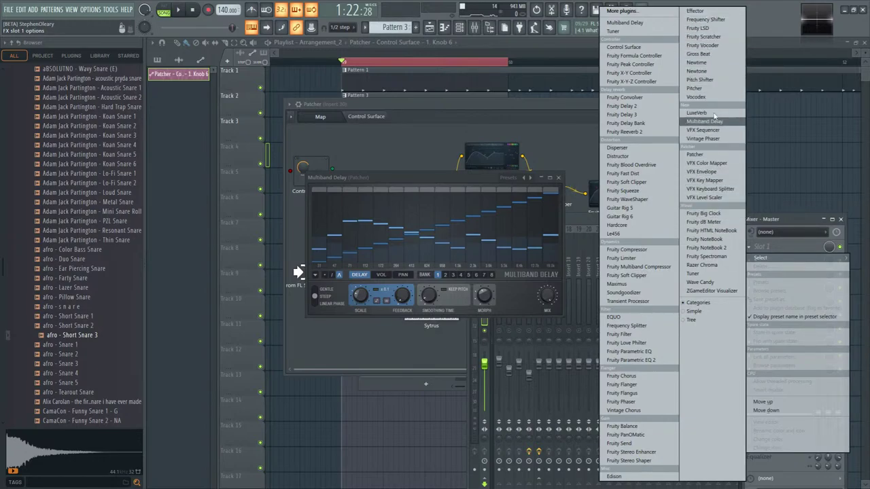
click(625, 476)
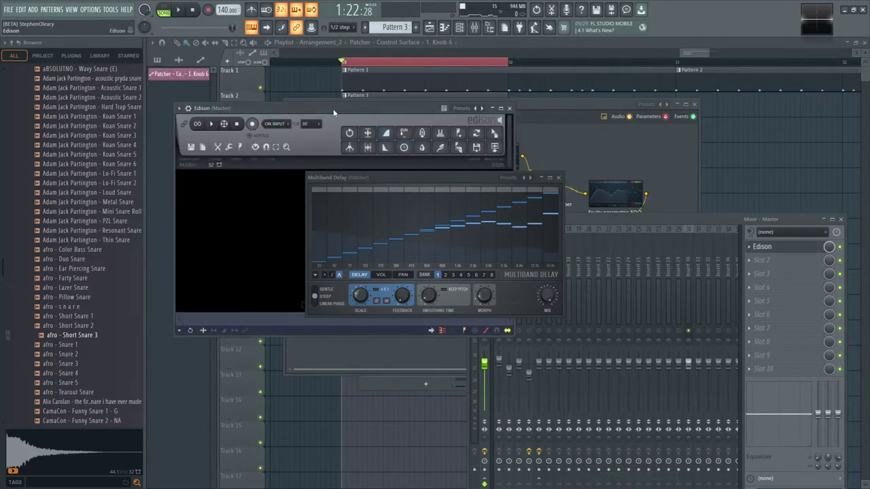
- Move the Multiband Delay clear of Edison and record the looped playback into Edison in Now mode
drag(435, 175, 656, 193)
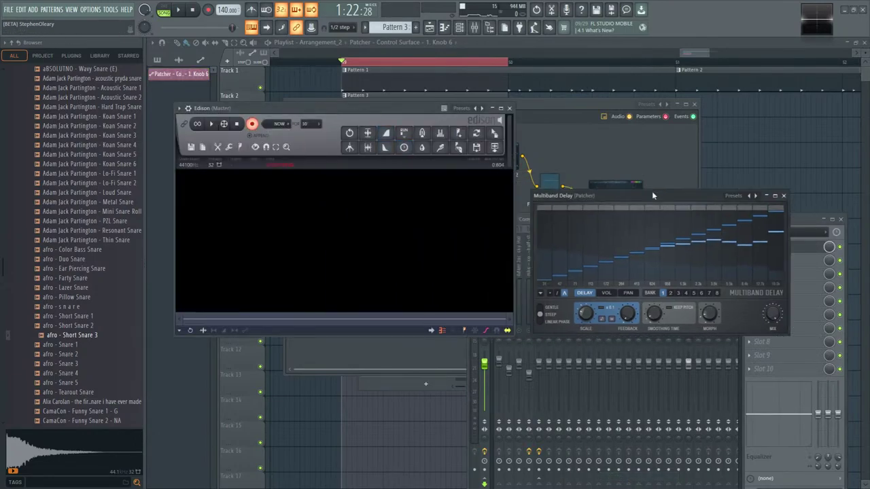
key(space)
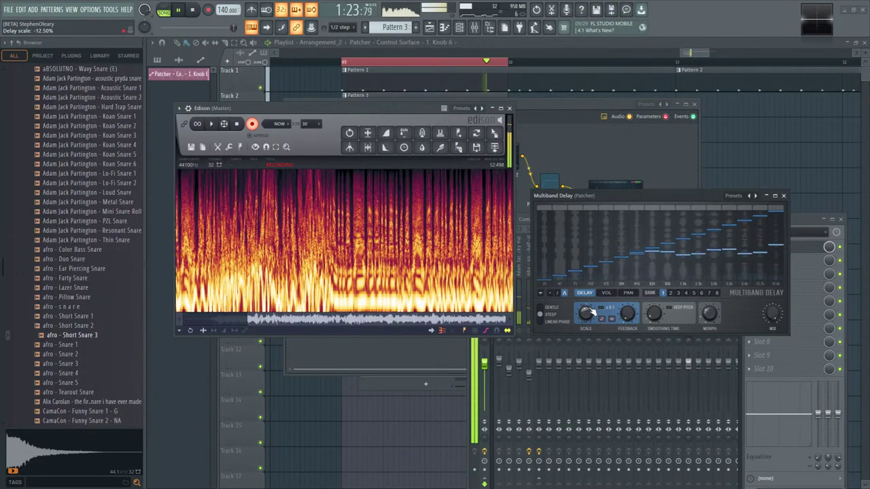
key(space)
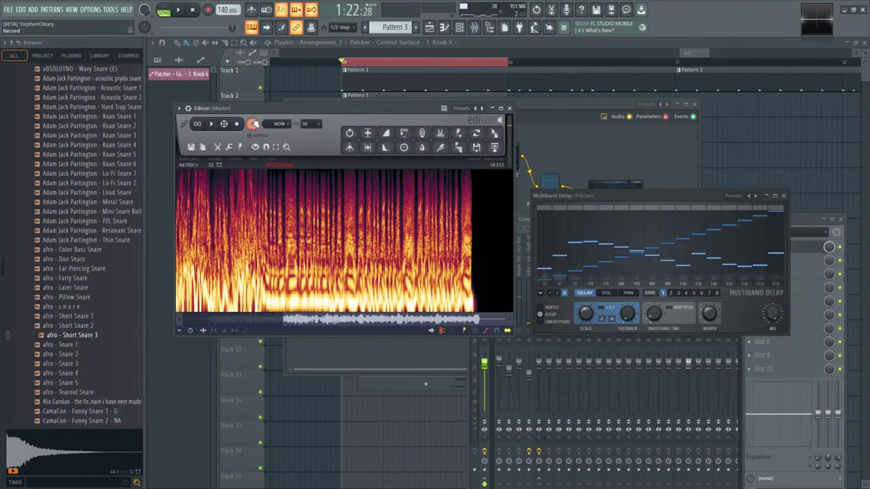
- Examine the recorded bass in Edison's spectrogram, zooming in on several parts of the take
click(281, 213)
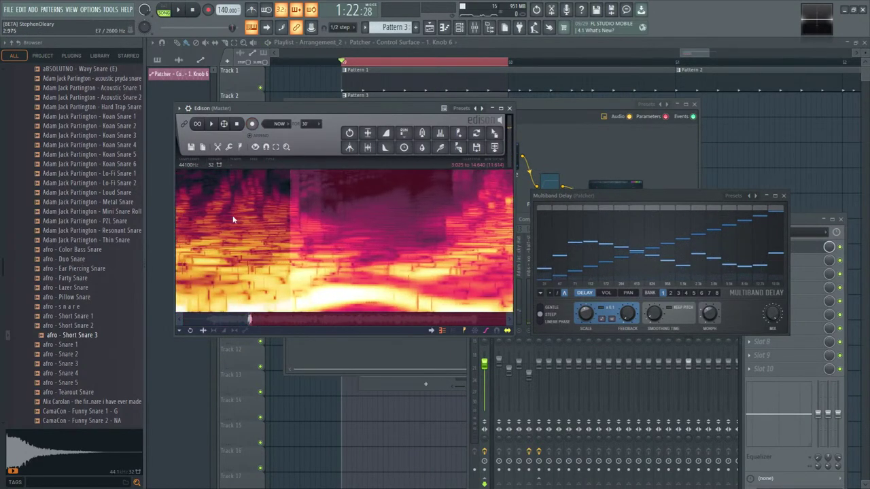
scroll(264, 197, up, 3)
click(330, 207)
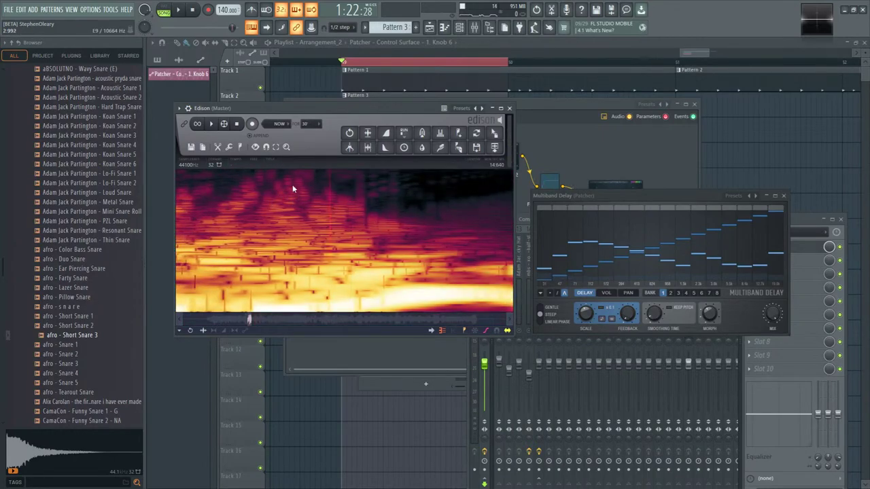
drag(242, 319, 300, 322)
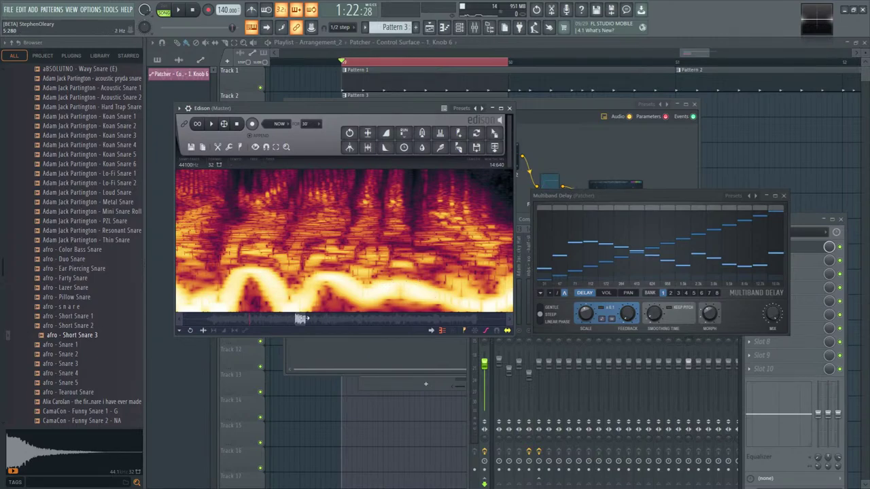
drag(299, 323, 295, 324)
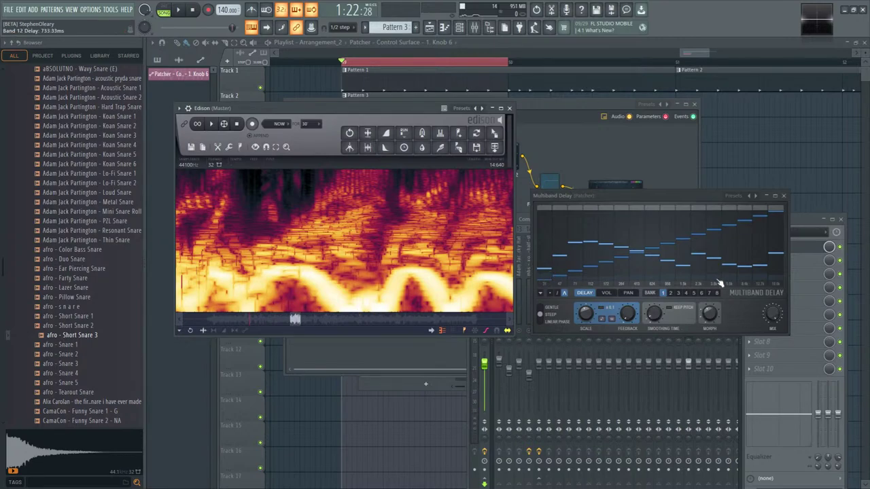
- Examine the Multiband Delay's delay and volume curves across banks 1, 2 and 8, auditioning them with playback
click(677, 293)
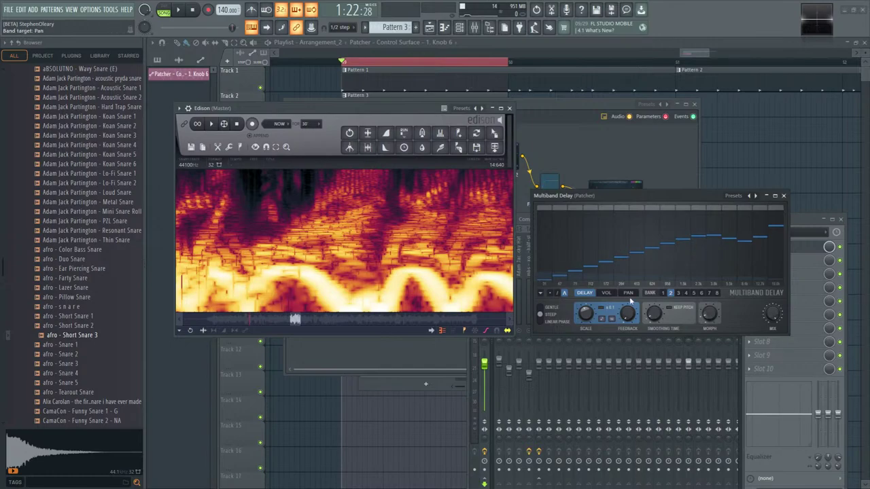
click(610, 293)
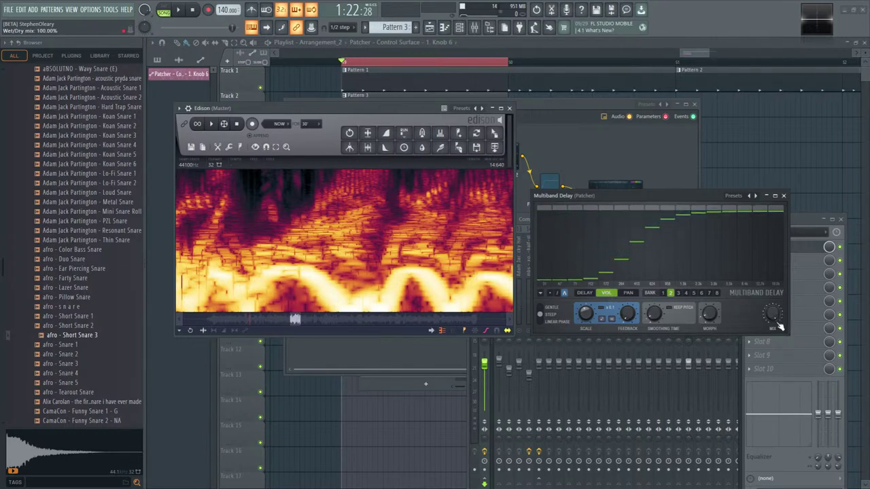
key(space)
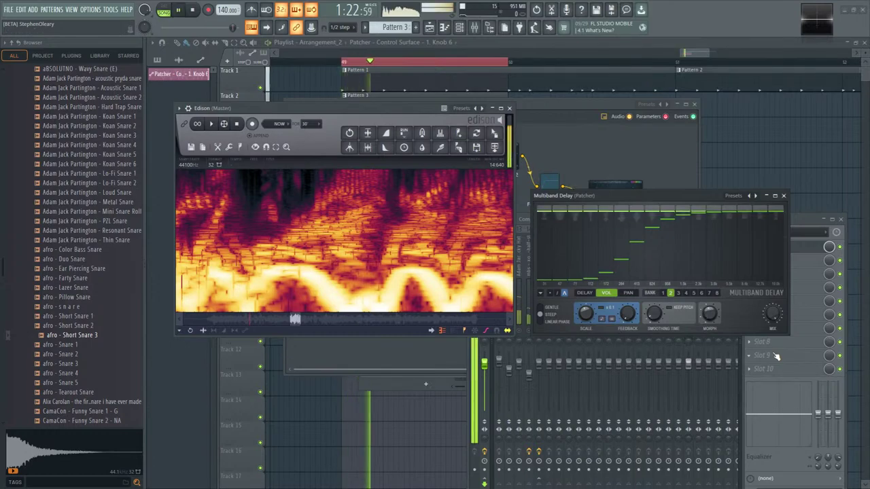
click(663, 293)
click(671, 293)
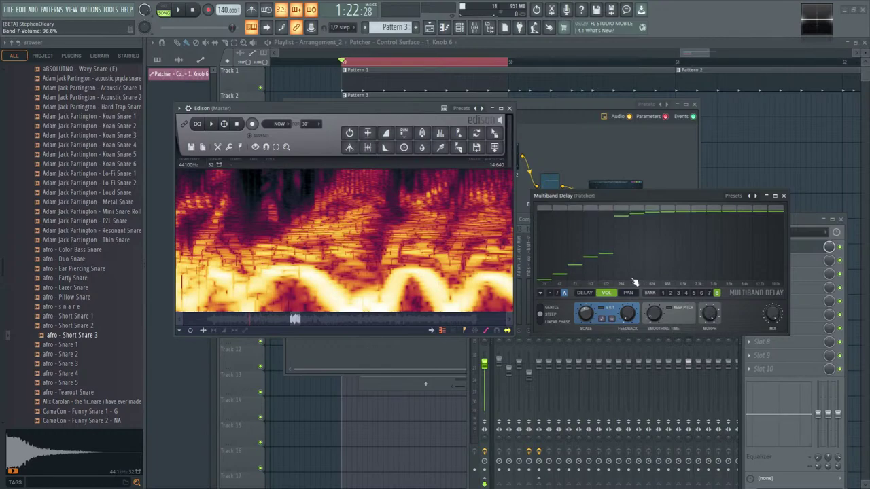
key(space)
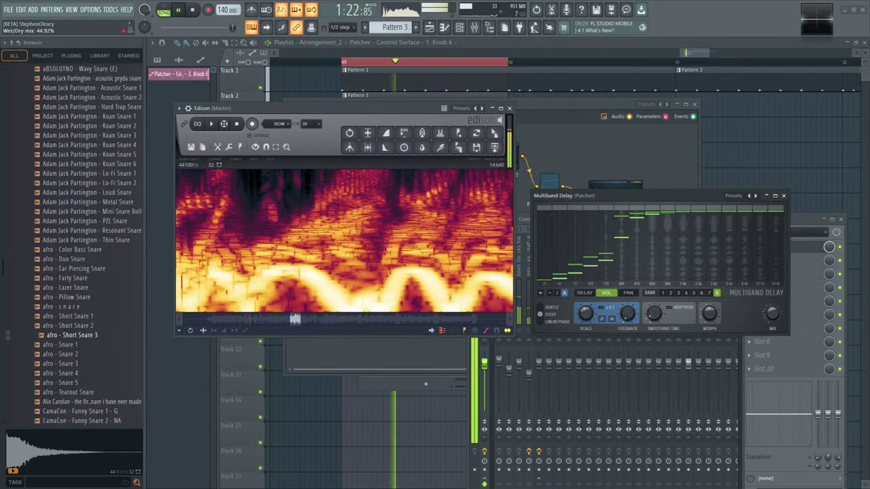
- Stop playback and close the Multiband Delay, Edison and mixer windows
key(Escape)
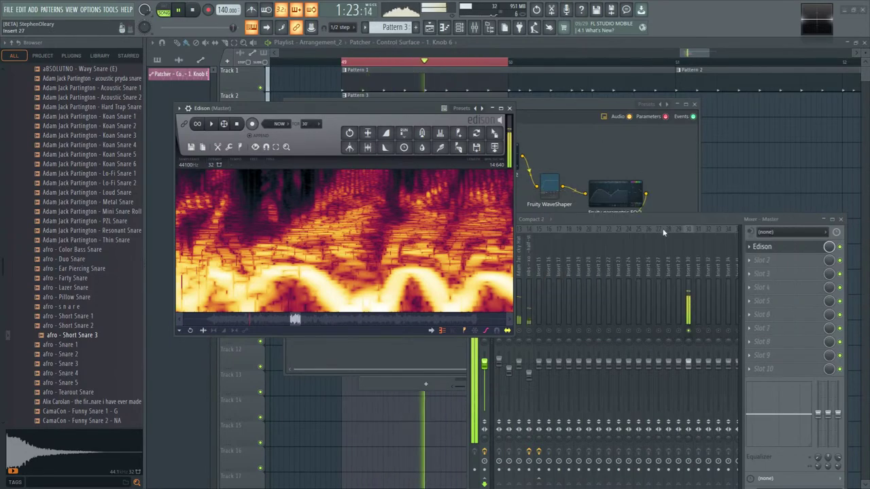
key(space)
click(790, 250)
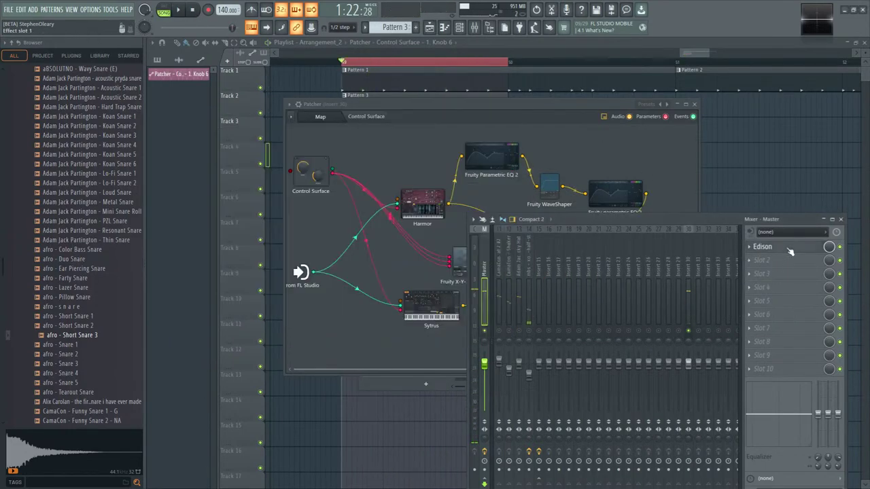
click(839, 221)
- Reopen the Multiband Delay, compare its Gentle and Steep filter modes during playback, return to Steep and close it
click(621, 262)
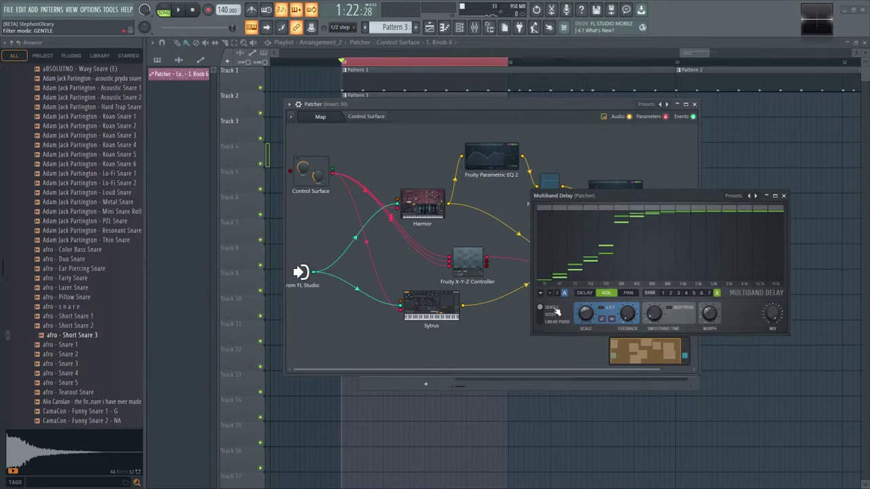
key(space)
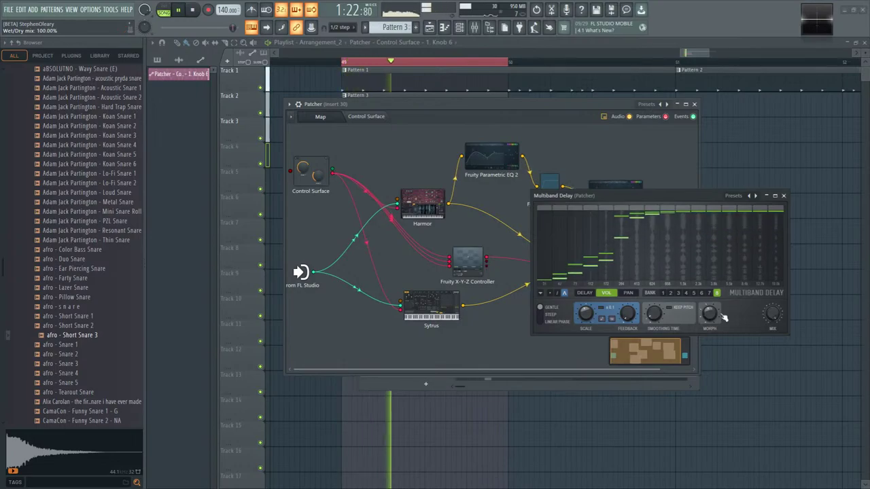
key(space)
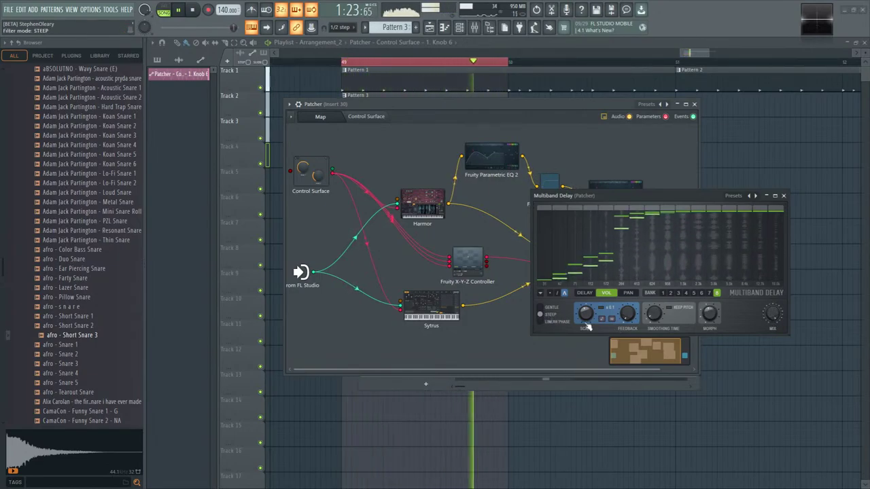
click(783, 197)
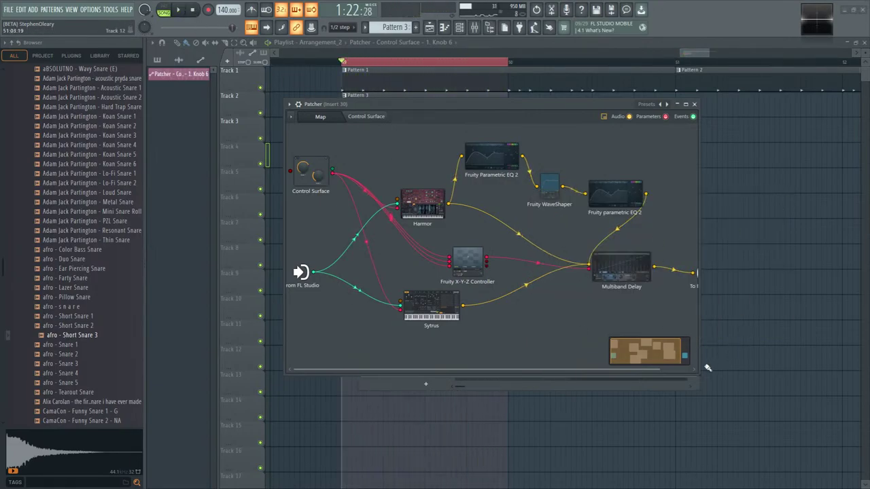
- Enlarge the Patcher window, move the Multiband Delay nearer the output and add a Fruity Parametric EQ 2 below it
drag(699, 374, 837, 422)
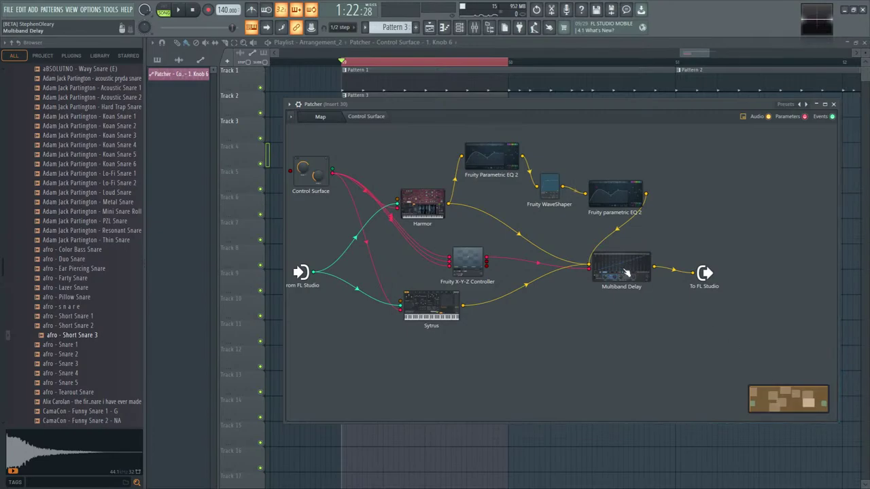
drag(621, 265, 687, 231)
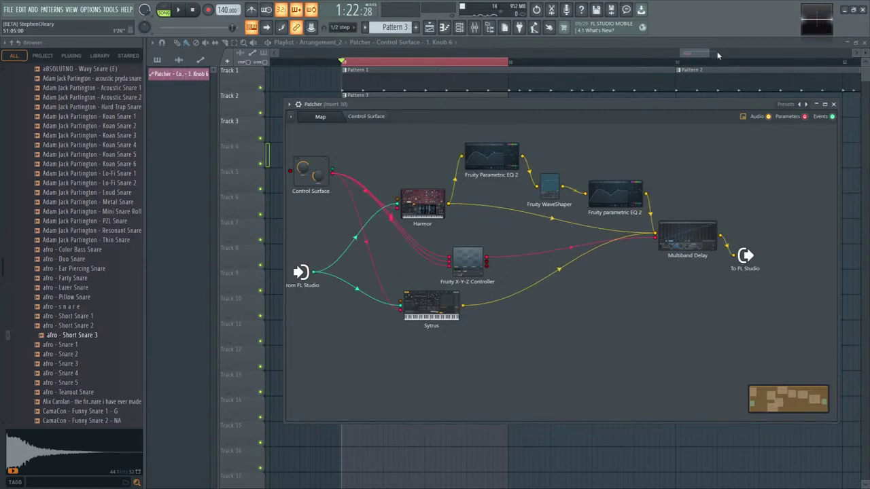
key(F8)
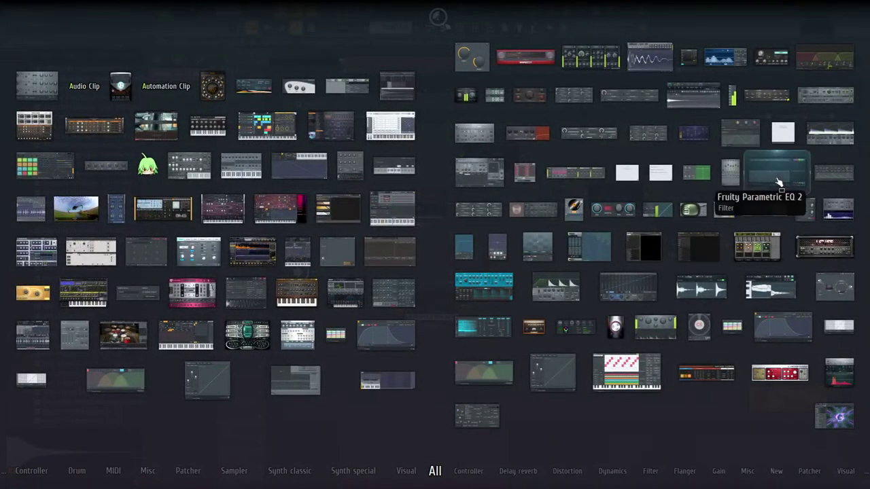
drag(779, 183, 658, 319)
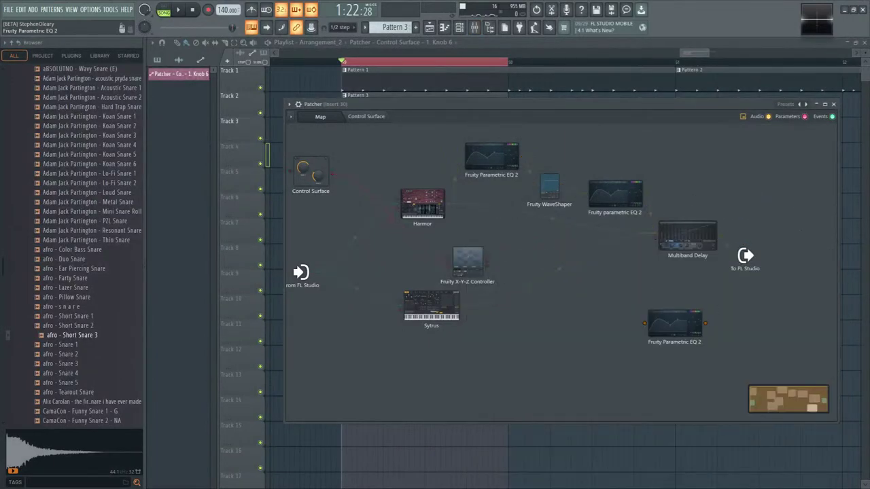
- Route Sytrus, Harmor and the EQ after the WaveShaper into the new EQ, and its output to To FL Studio
drag(464, 306, 633, 312)
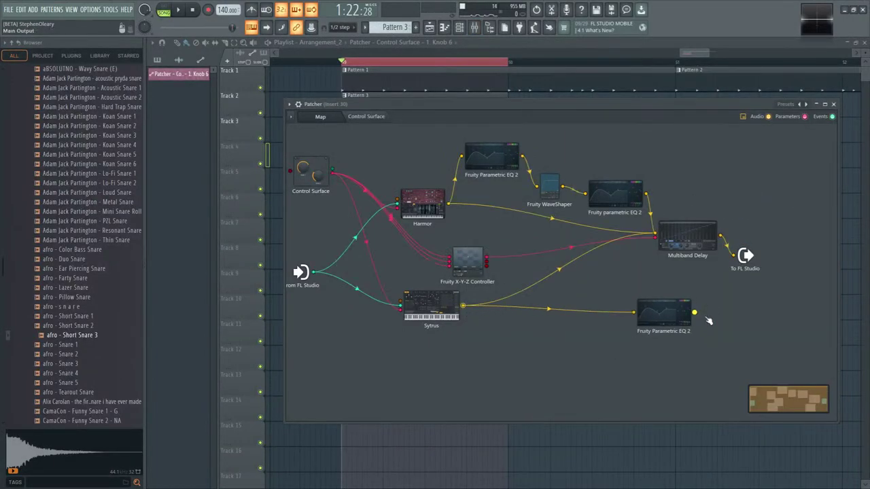
drag(448, 203, 634, 313)
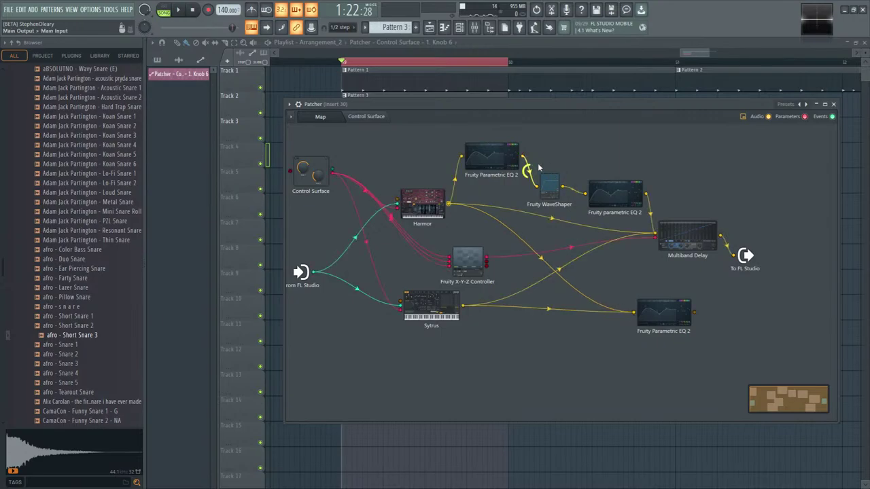
drag(645, 195, 634, 313)
drag(694, 313, 732, 257)
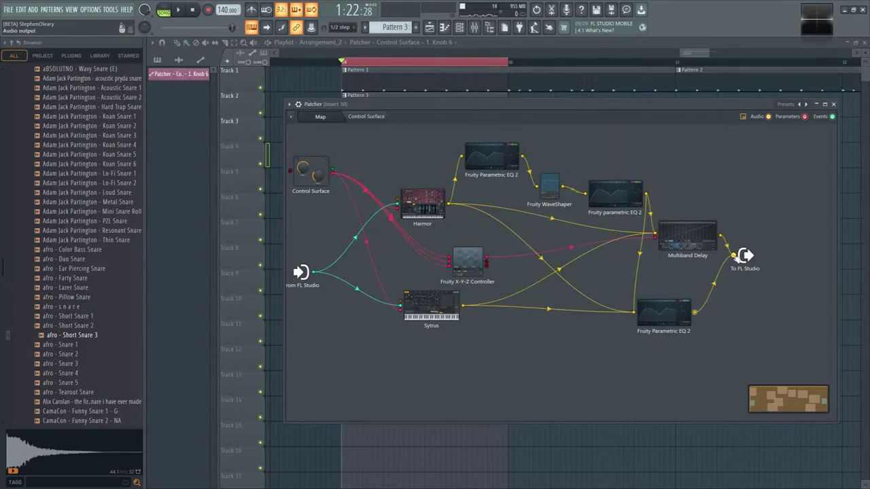
key(space)
key(space)
- In the new EQ, make band 7 a Steep 6 low pass and lower its cutoff to band 3's frequency during playback
double_click(663, 313)
right_click(467, 241)
click(477, 252)
right_click(468, 241)
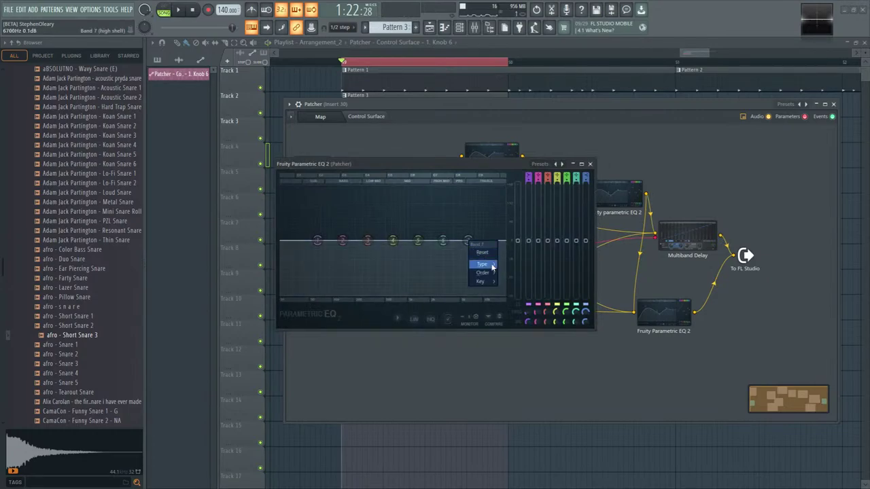
click(512, 272)
right_click(467, 242)
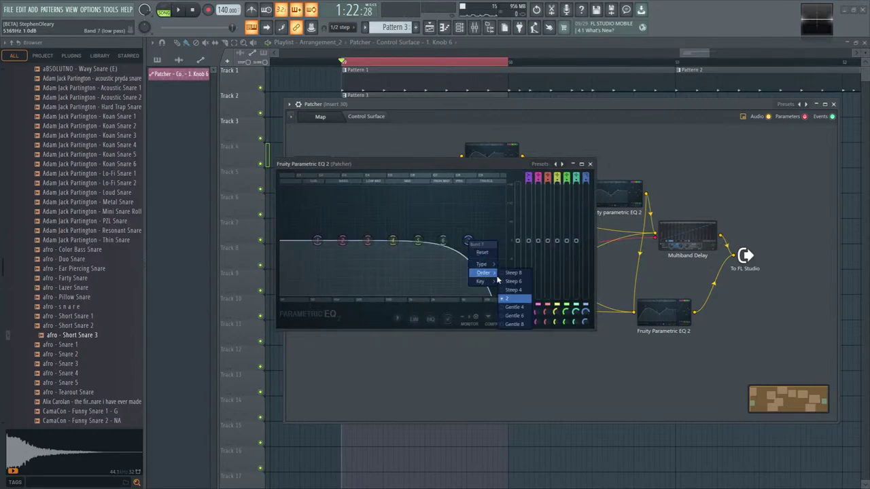
click(513, 281)
key(space)
drag(467, 241, 368, 243)
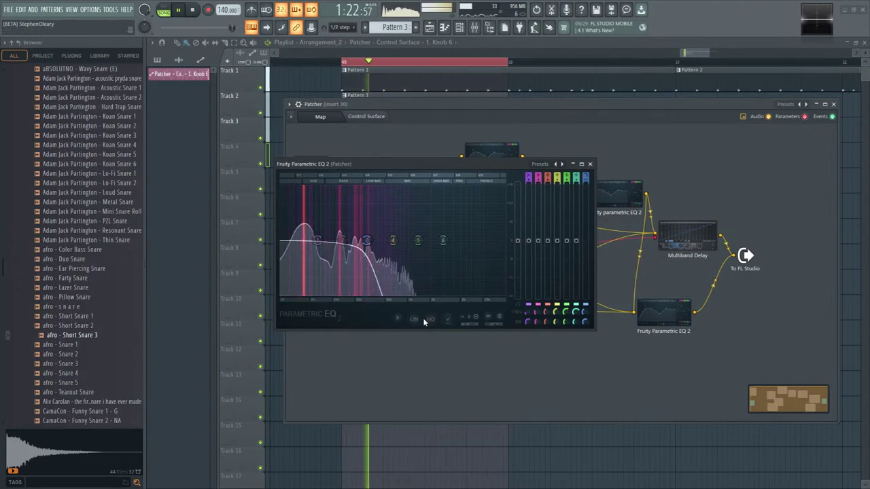
- Set the low-pass band 7 to order 2 with its cutoff at about 380 Hz, and close the EQ and Patcher windows
right_click(368, 242)
mouse_move(381, 272)
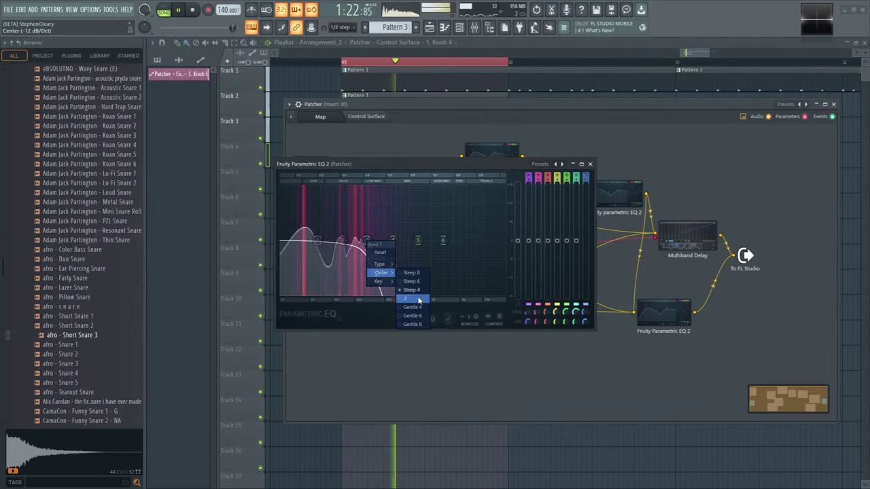
click(419, 300)
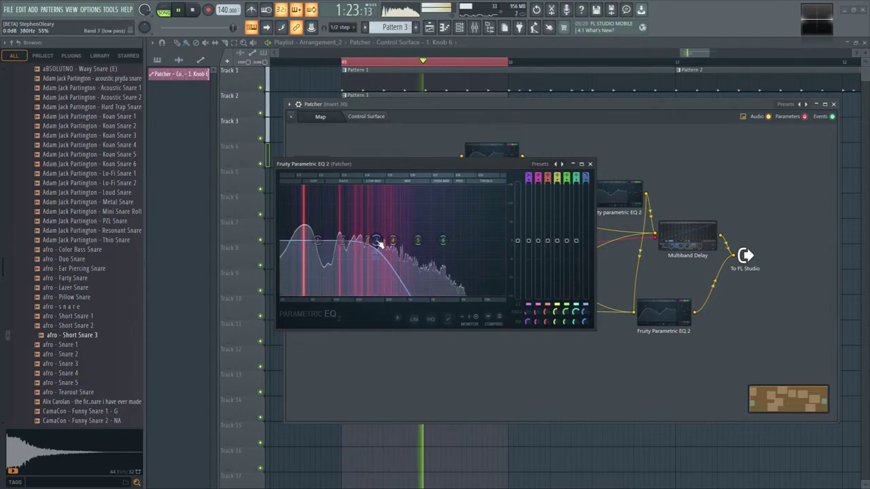
click(674, 318)
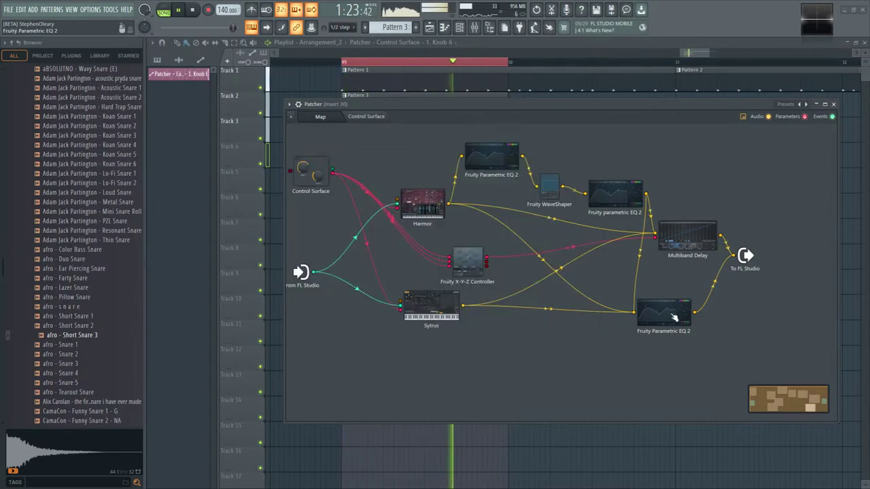
right_click(667, 157)
right_click(608, 151)
key(space)
click(590, 144)
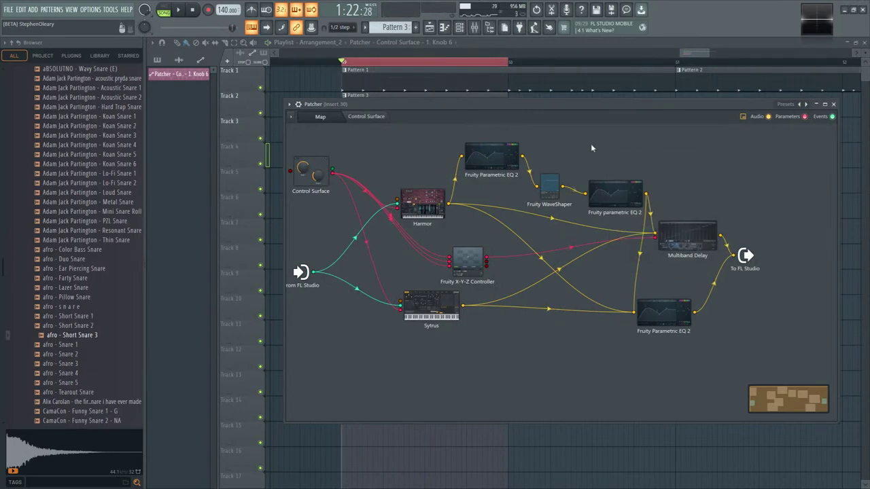
click(315, 85)
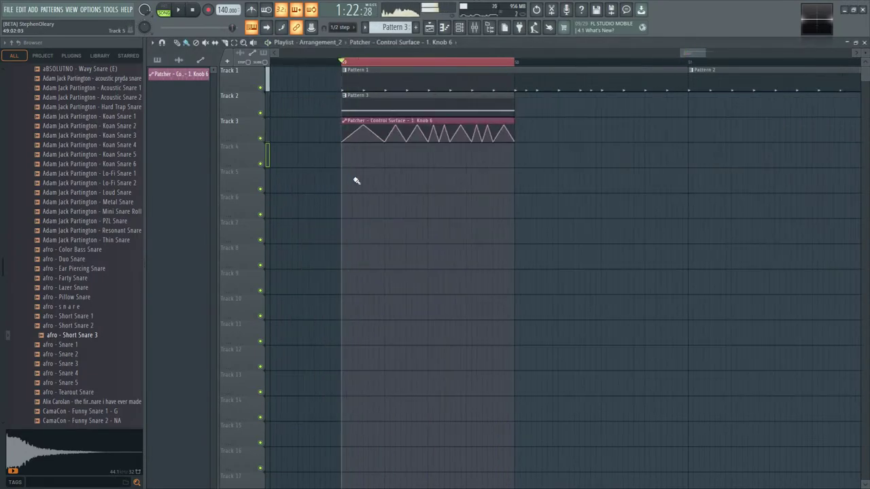
- Open Pattern 3 in the Patcher piano roll and raise its one-bar note to C3
double_click(376, 97)
key(space)
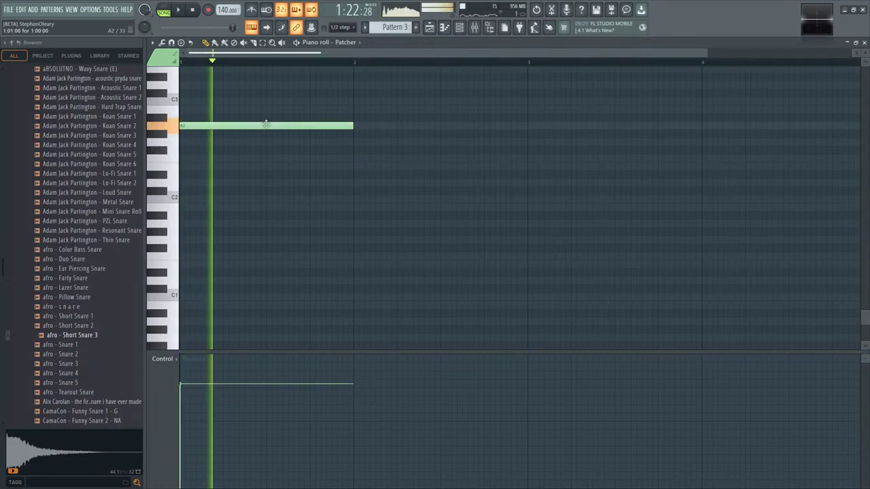
drag(266, 124, 254, 101)
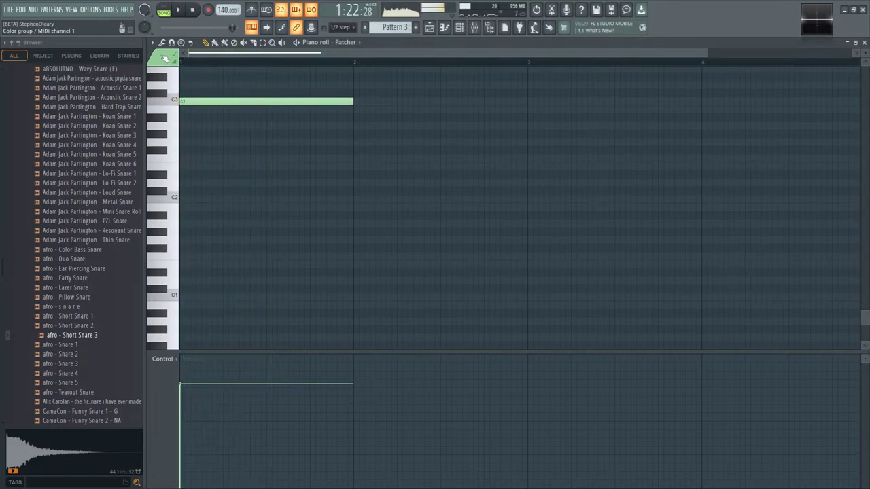
- Add a slide note at G2 under the one-bar note and shorten it to two steps during playback
click(237, 142)
drag(320, 142, 261, 142)
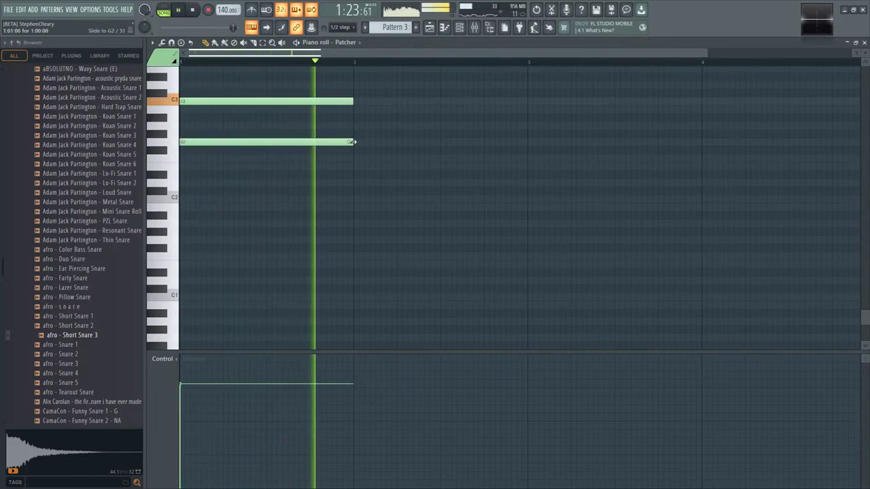
drag(353, 141, 220, 142)
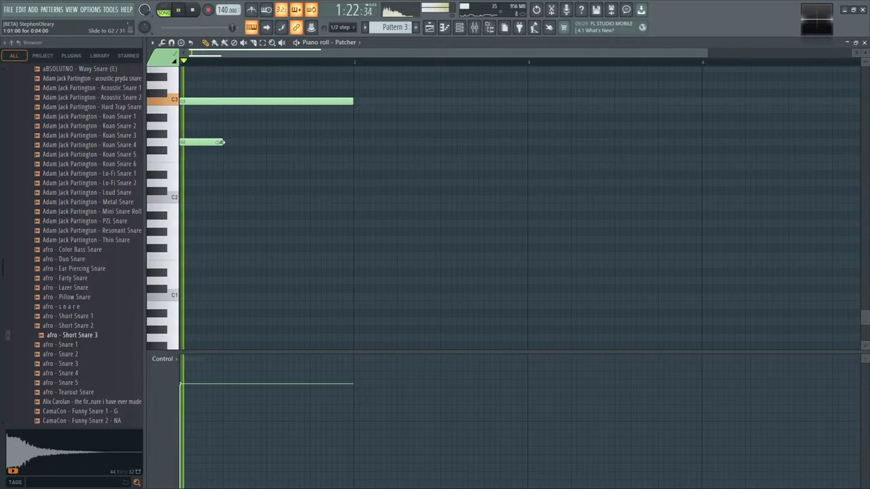
key(space)
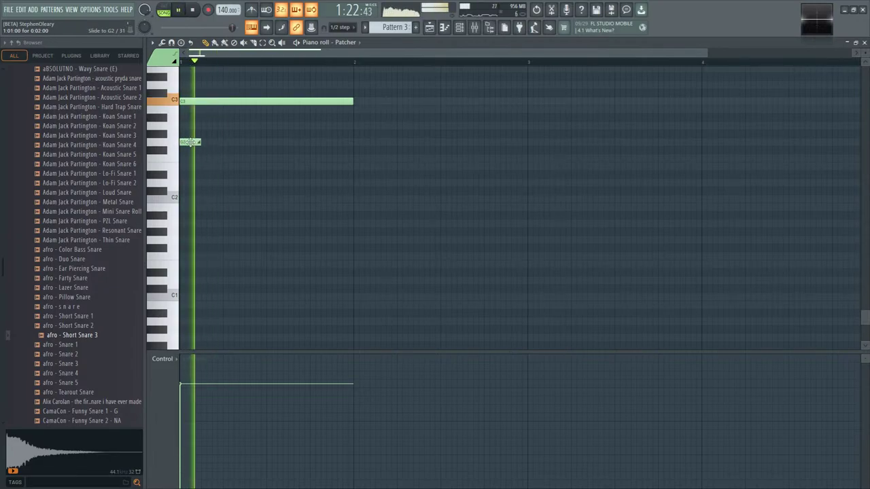
- Move the one-bar note to B3 and the slide note to E2, lengthen the slide to about 3.5 steps and audition it
scroll(208, 186, up, 4)
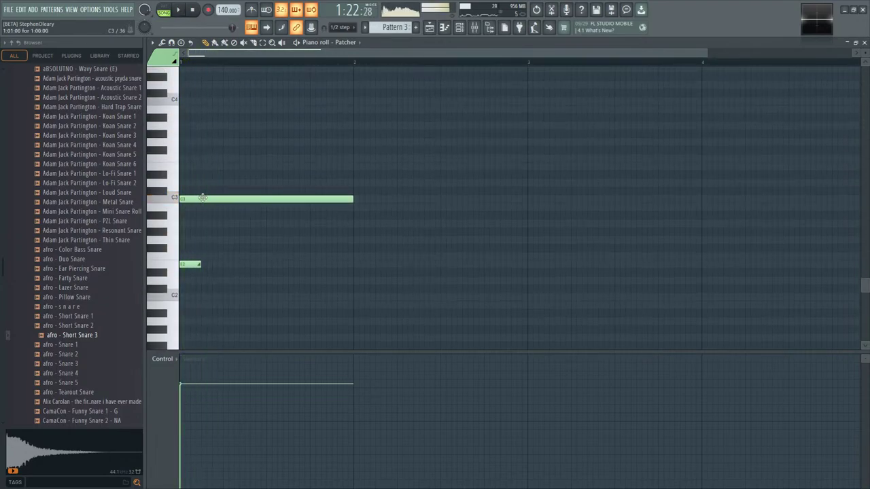
drag(203, 198, 203, 108)
key(space)
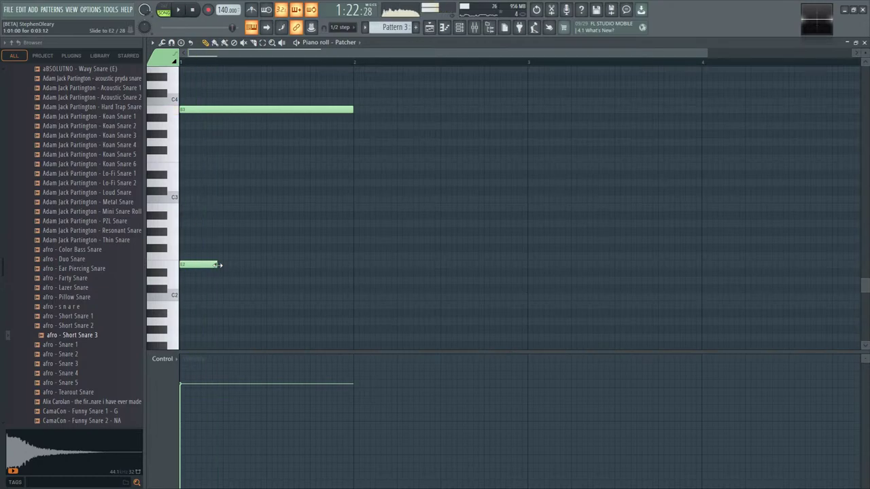
key(space)
key(space)
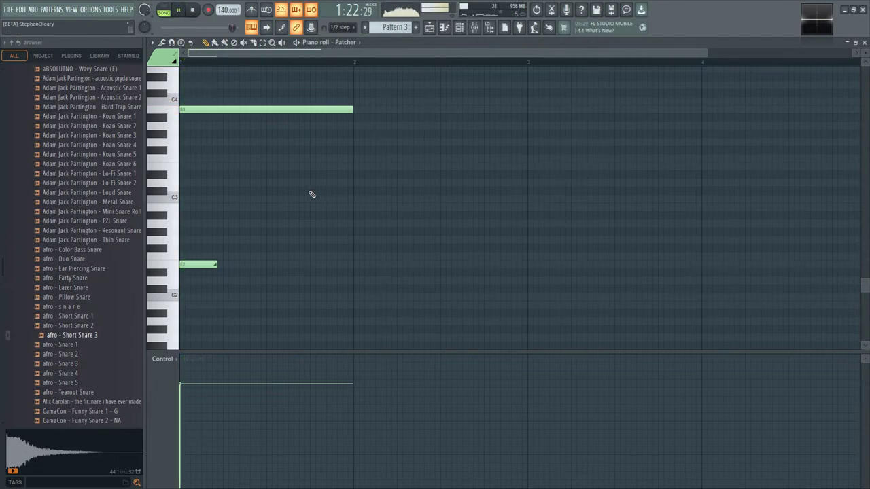
key(space)
- Shorten the E2 slide note to about one step and add a two-step slide note at D3
drag(194, 264, 190, 264)
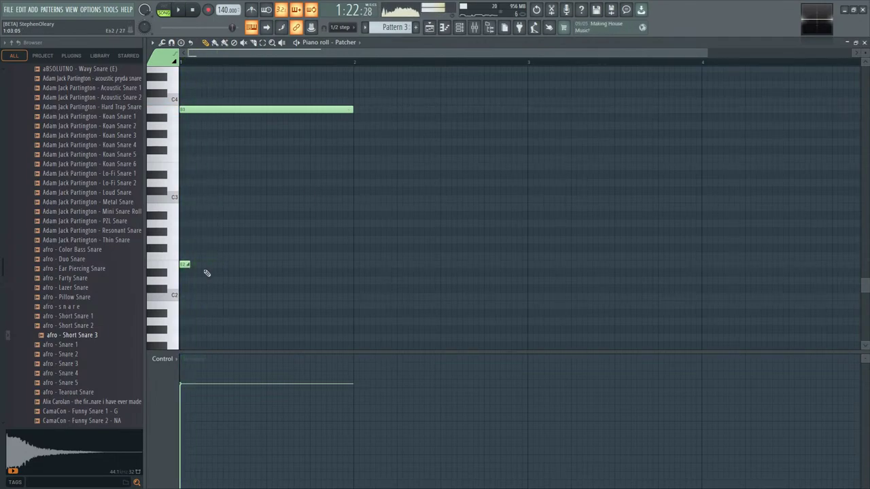
click(204, 182)
drag(212, 182, 221, 182)
key(space)
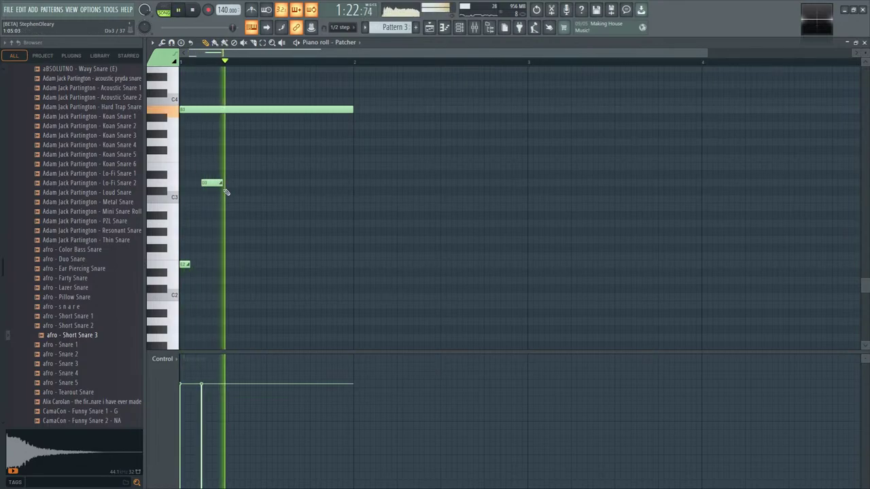
- Delete both slide notes, lower the one-bar note to E2 and play it back
right_click(214, 182)
key(space)
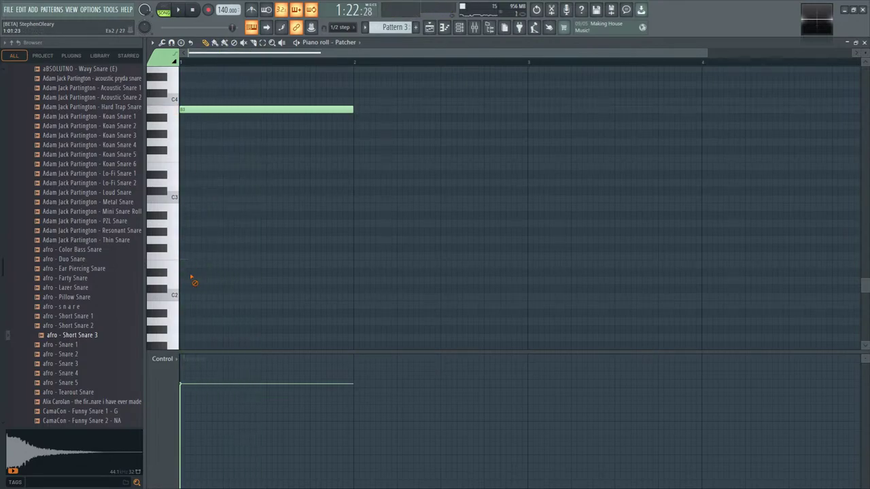
drag(312, 110, 283, 258)
key(space)
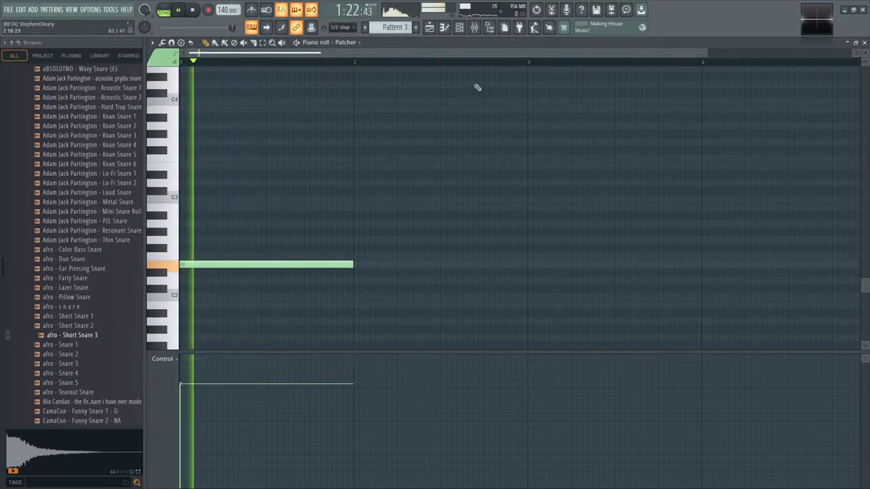
- In the playlist's Knob 6 automation clip, widen the first peak into a plateau and flatten the dip between the second and third peaks
click(429, 27)
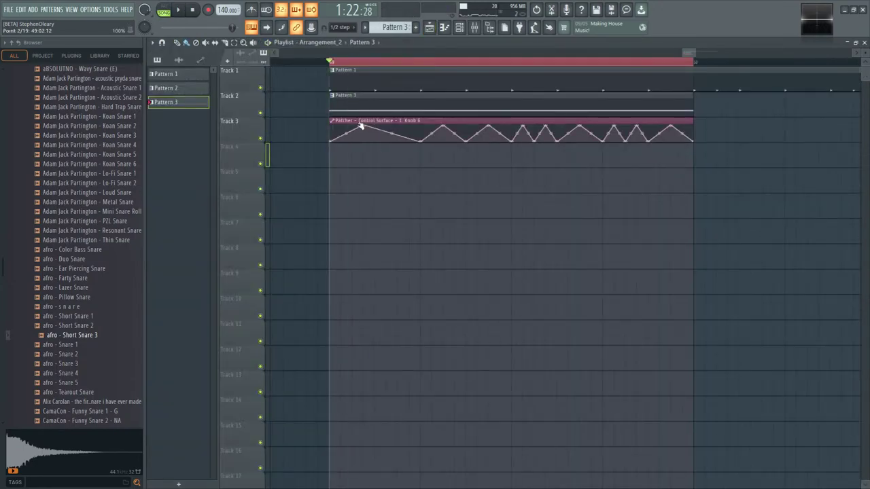
key(space)
key(space)
key(space)
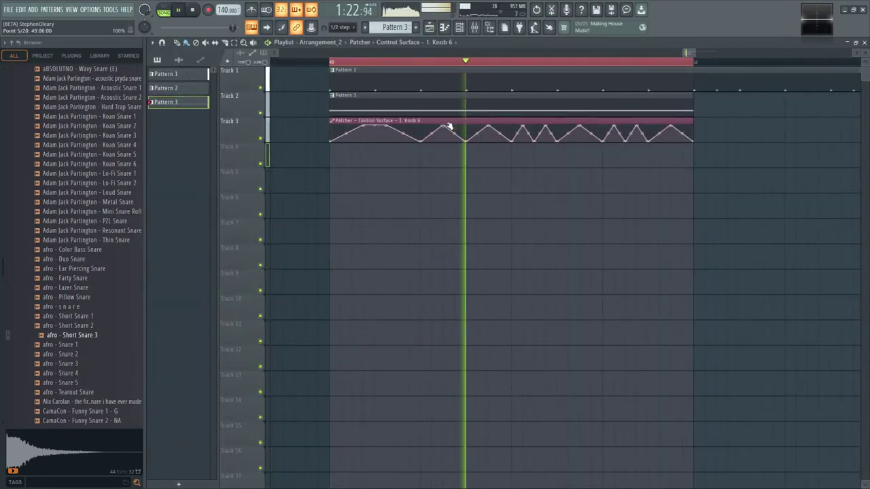
key(space)
key(space)
right_click(469, 140)
key(space)
key(space)
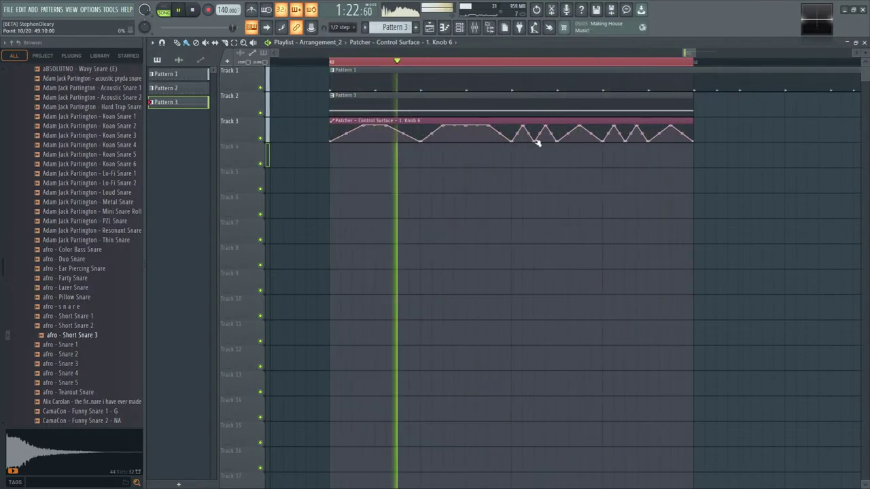
- Turn the remaining Knob 6 automation peaks into instant jumps to maximum followed by falling ramps, and play the result
key(space)
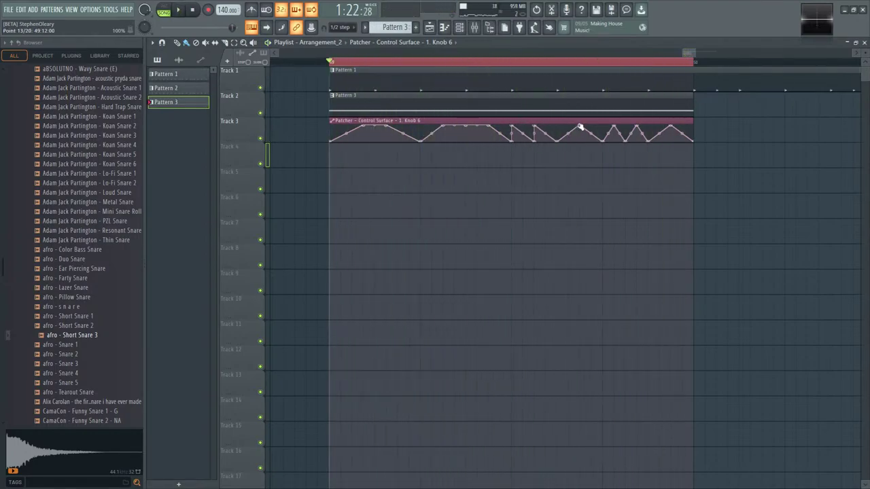
key(space)
drag(580, 127, 557, 127)
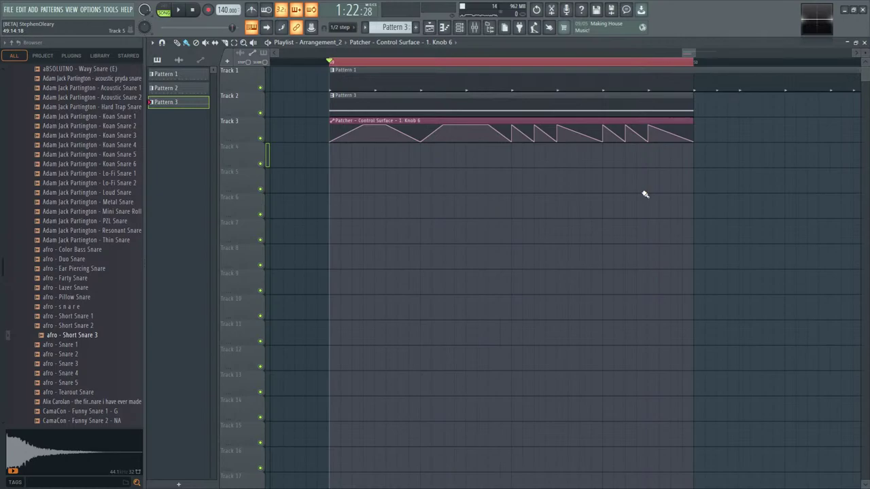
key(space)
- Show the mixer and Channel rack during playback, and reopen the Patcher channel's piano roll
click(474, 27)
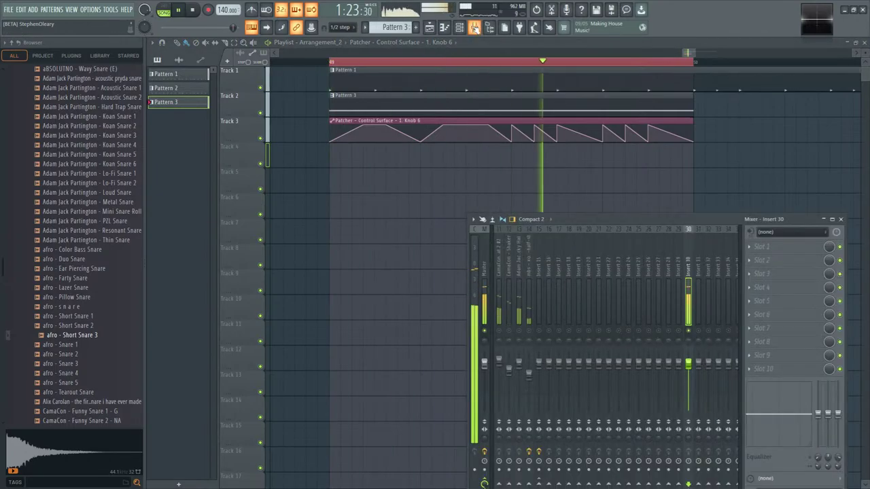
key(F6)
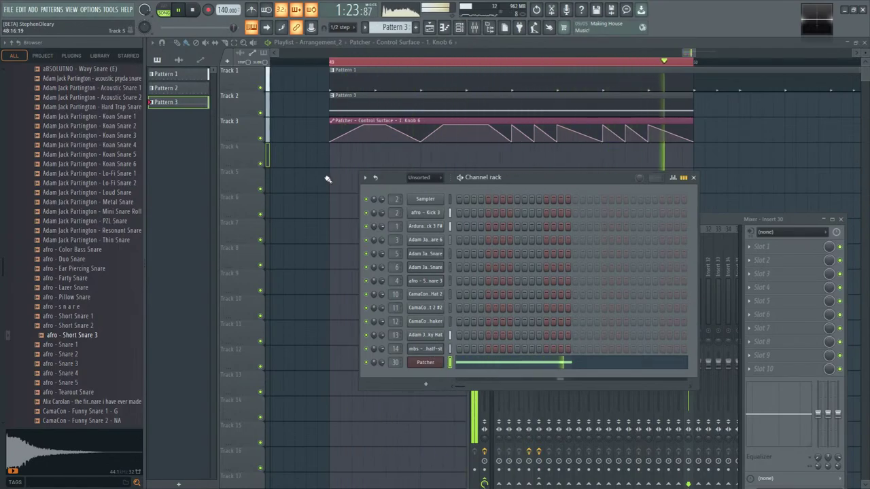
key(space)
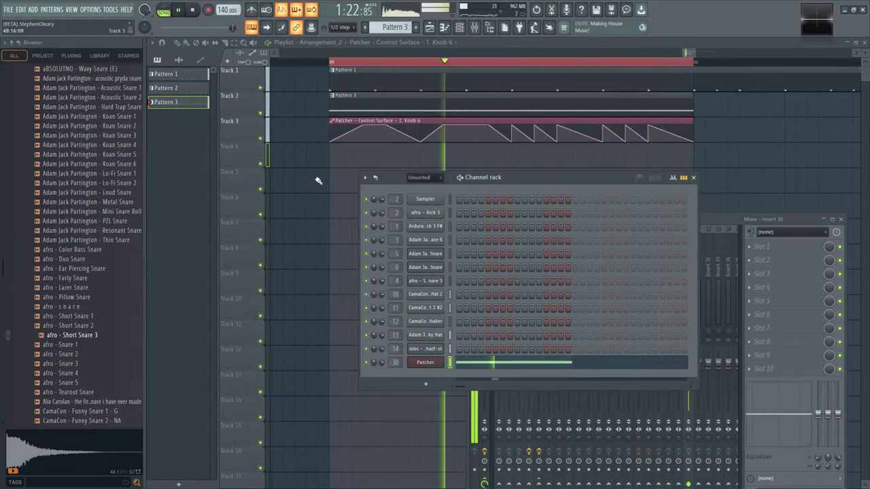
key(F7)
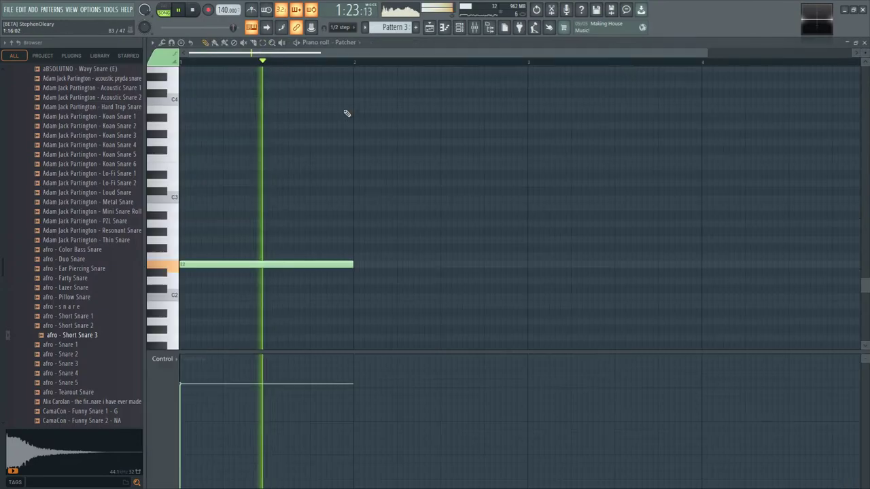
- Try the one-bar bass note at Gb2 and audition it
key(space)
drag(202, 266, 196, 197)
key(space)
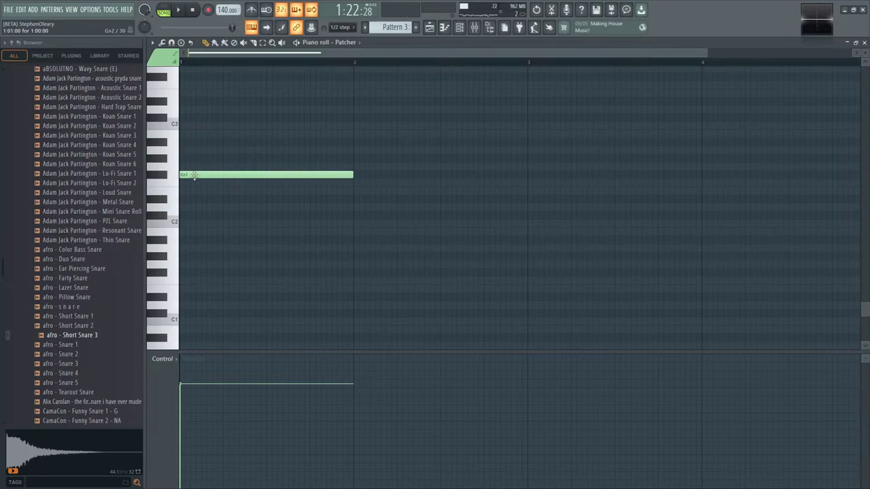
key(space)
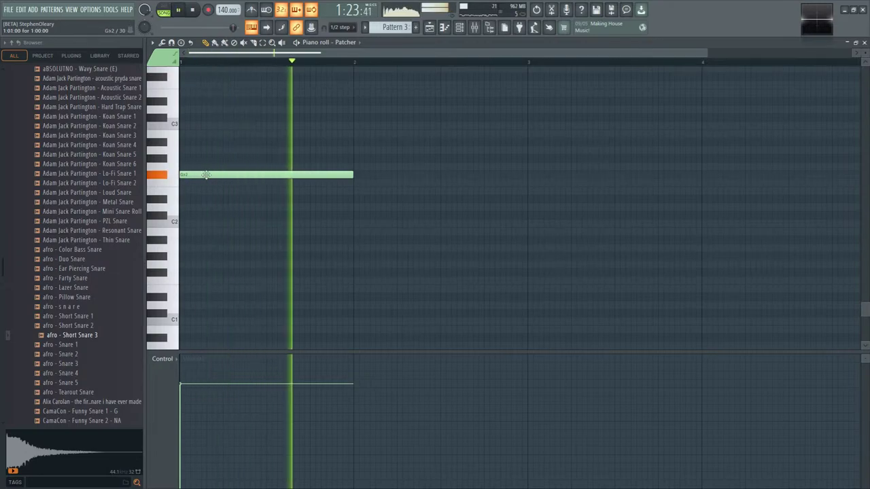
key(space)
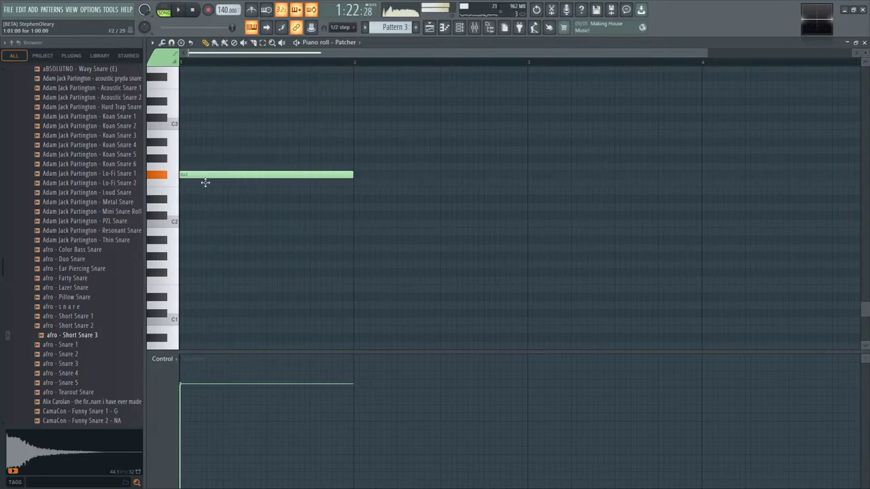
- Lower the bass note to E2, audition it and shorten it to four steps
drag(205, 182, 204, 191)
key(space)
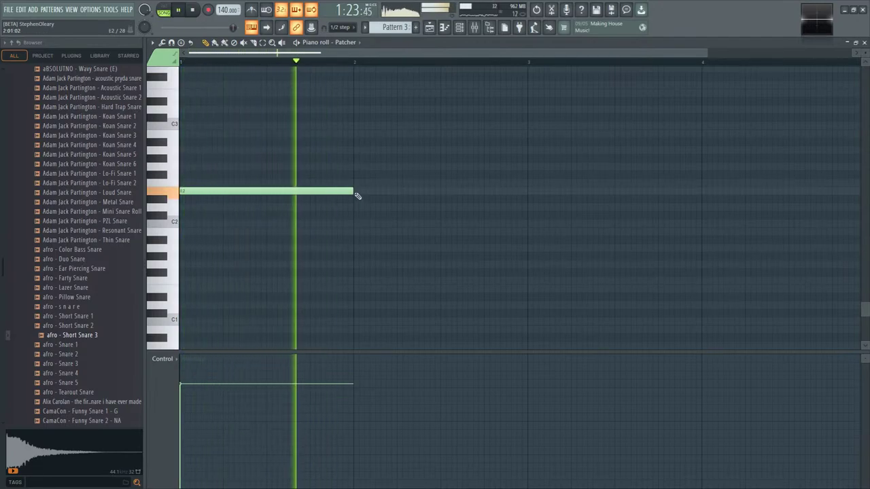
key(space)
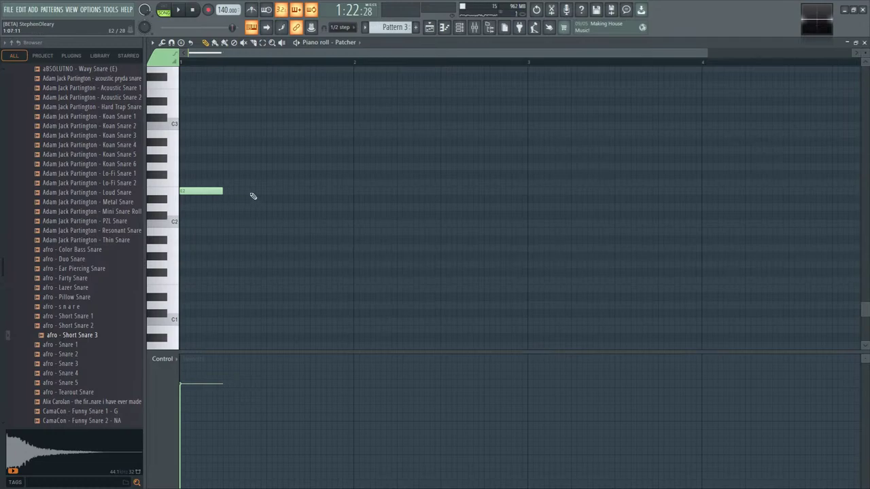
- Follow the first E2 note with a two-step D2, a four-step E2 and a four-step D2
key(space)
key(space)
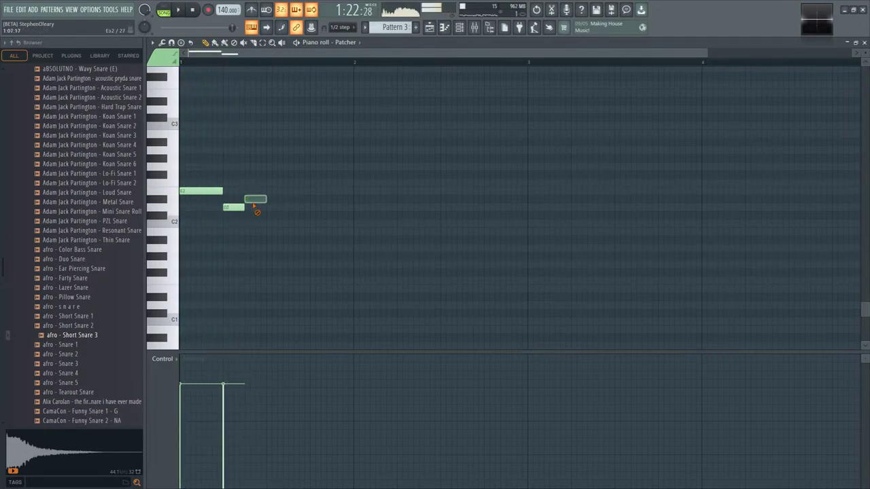
key(space)
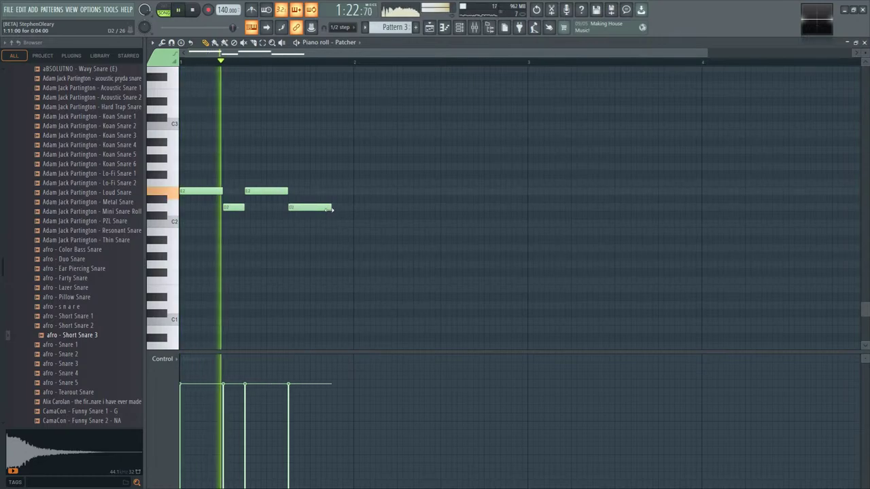
- Replace the last D2 with a two-step E2 at step 13, and raise the remaining D2 note to F2
drag(331, 208, 309, 207)
click(312, 191)
right_click(299, 207)
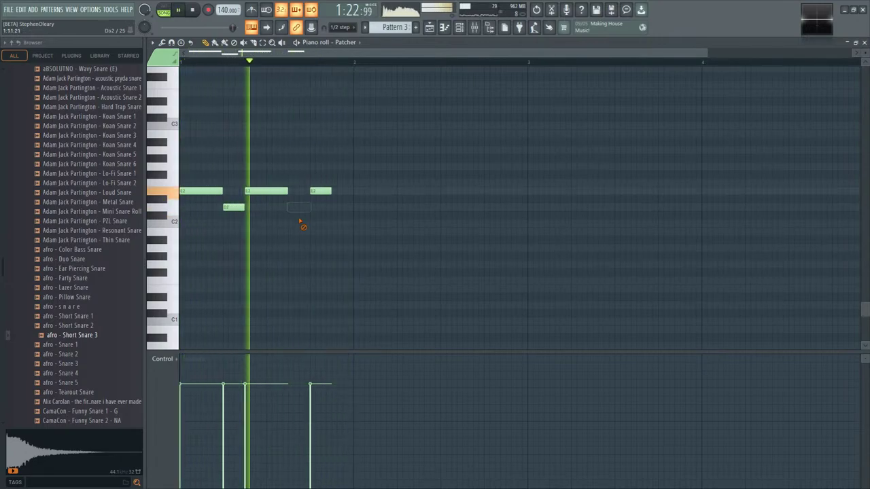
key(space)
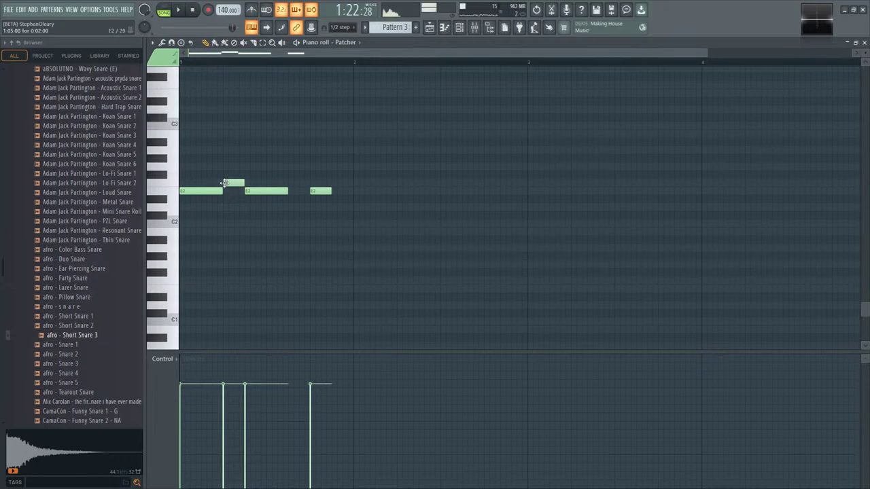
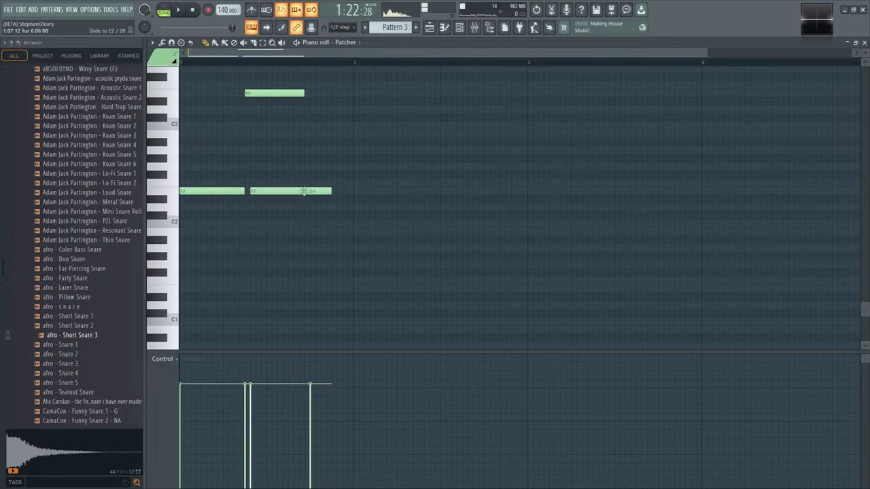
- Lengthen the E3 note to six steps and start the E2 slide note at step 9, auditioning the riff
drag(308, 191, 265, 191)
key(space)
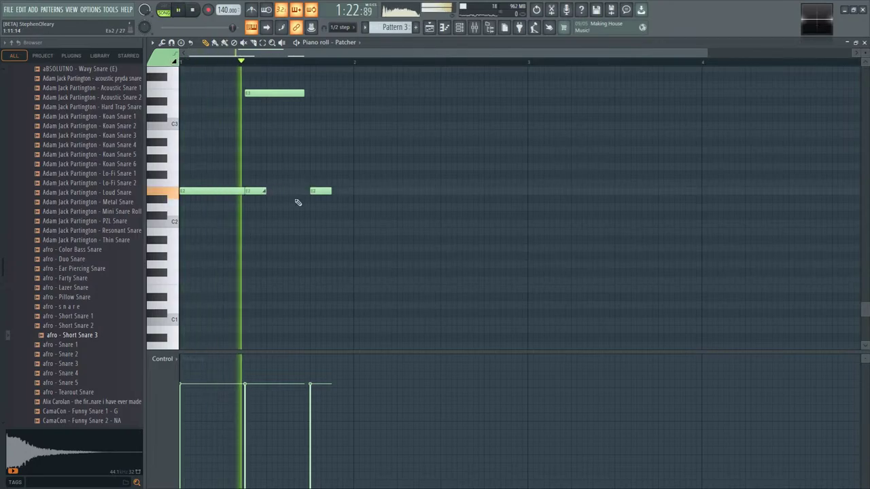
drag(304, 92, 309, 93)
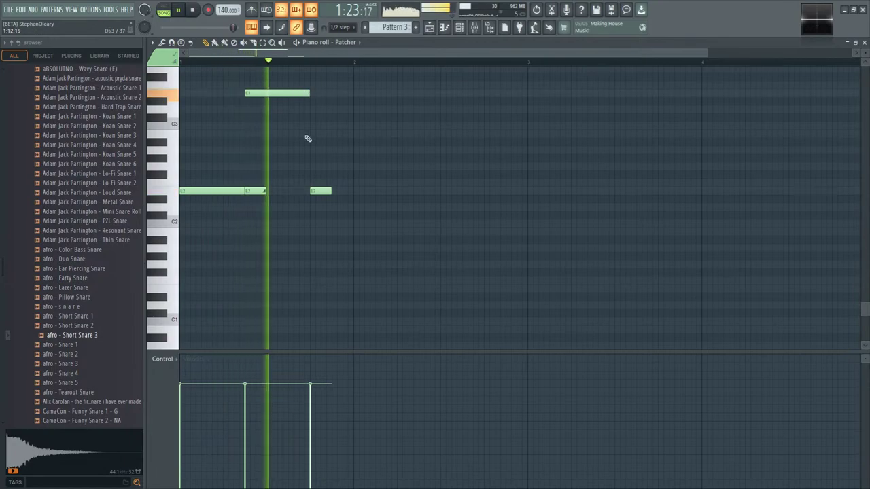
drag(268, 191, 285, 191)
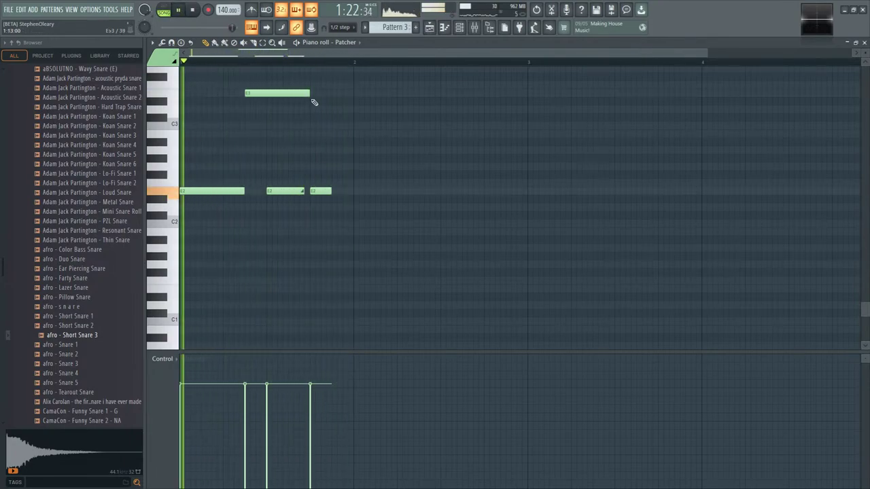
- Fill the last beat of the bar with four one-step E2 notes from step 13 and return to the playlist
drag(331, 191, 322, 191)
key(space)
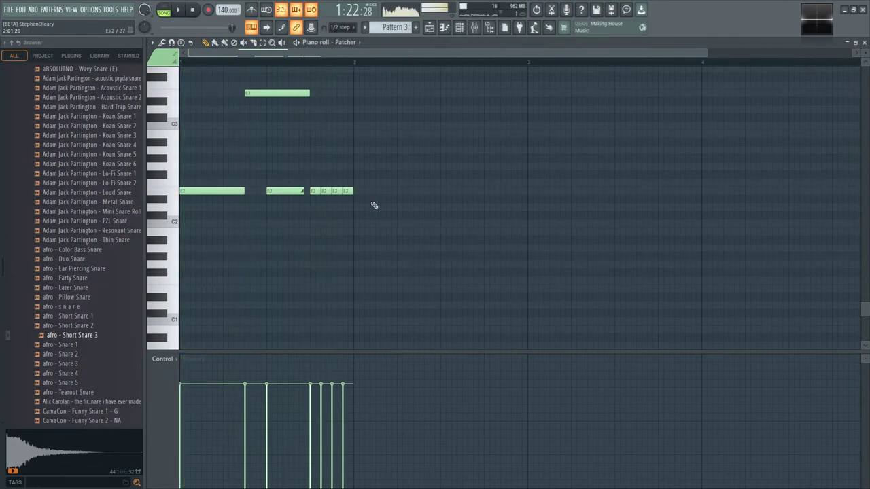
click(444, 32)
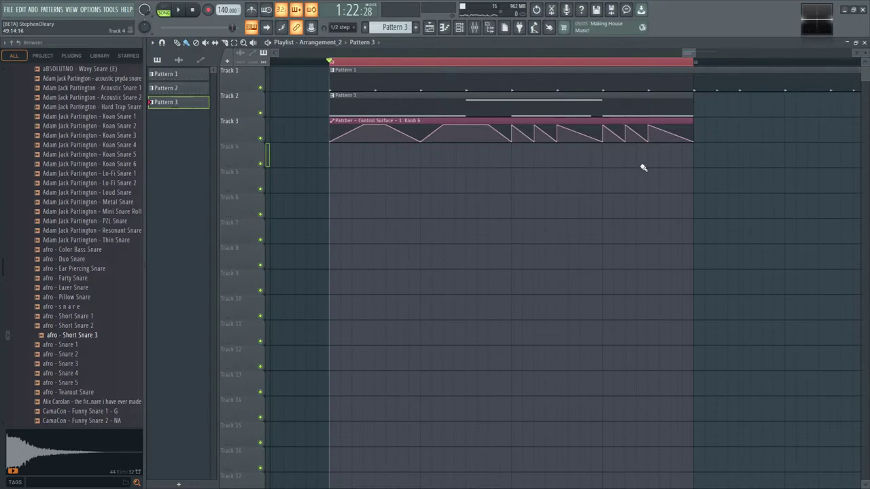
- Split the last beat of the Knob 6 automation into four one-step falling ramps and bend them into concave curves
scroll(642, 167, up, 1)
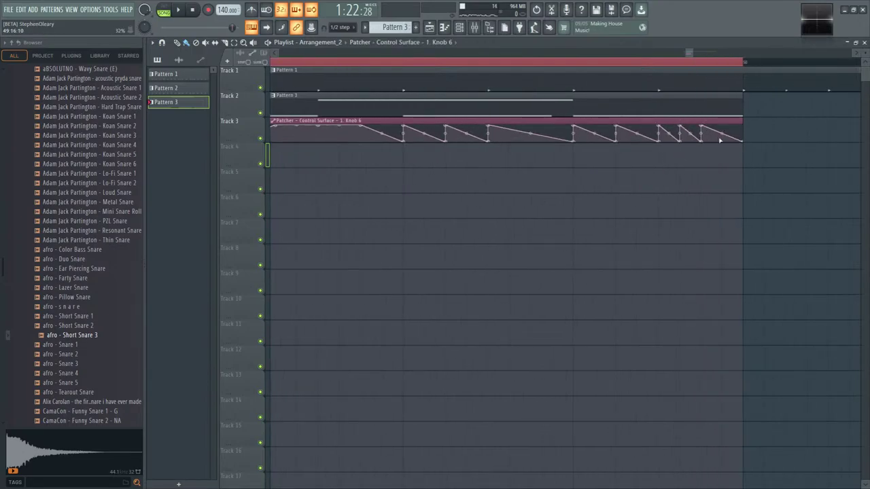
click(657, 62)
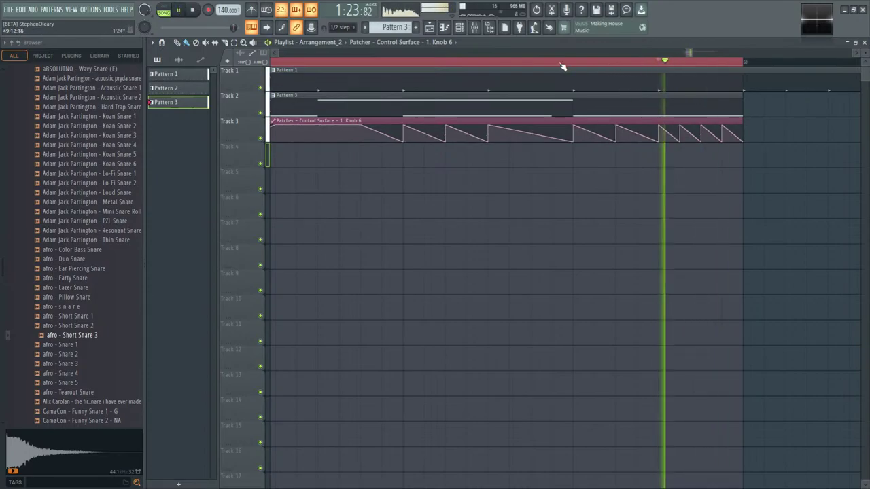
key(space)
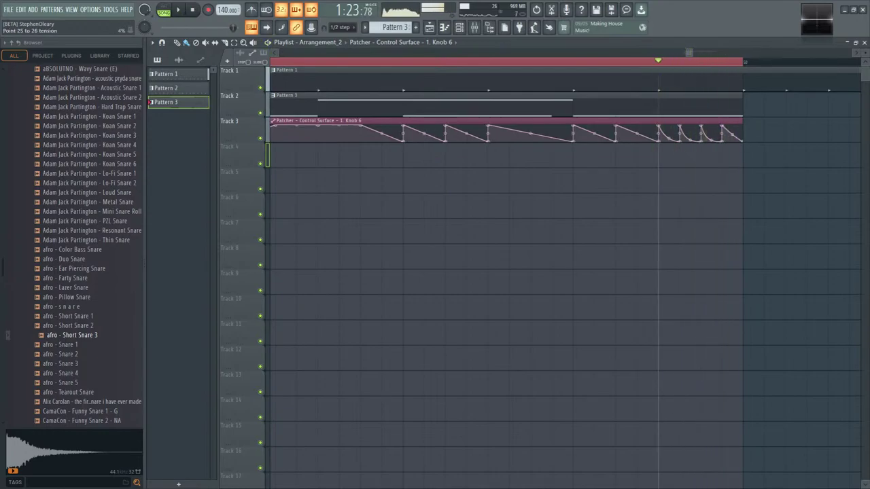
key(space)
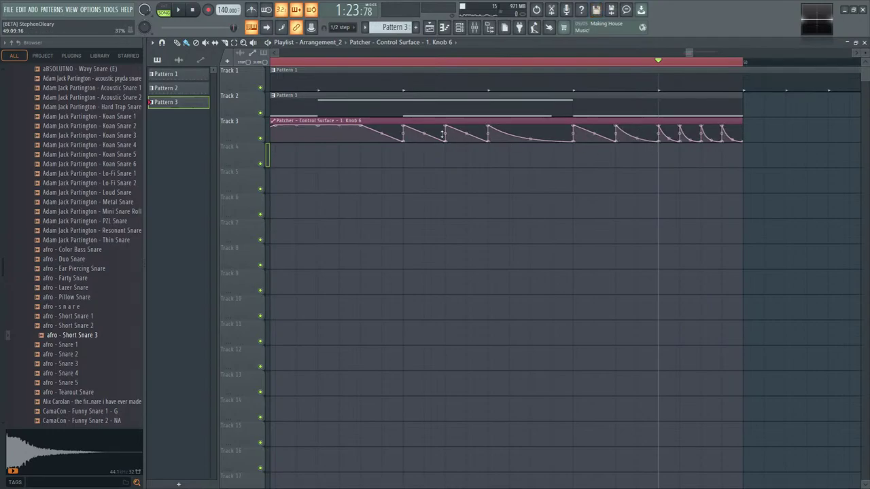
- Audition the second half of the bar and bend the falling automation ramp at step 9.5 into a concave curve
click(405, 61)
key(space)
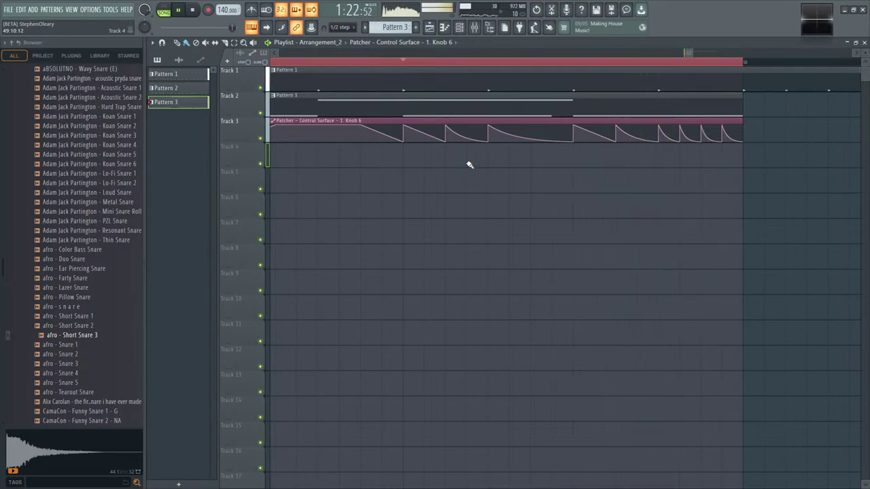
key(space)
scroll(372, 146, down, 3)
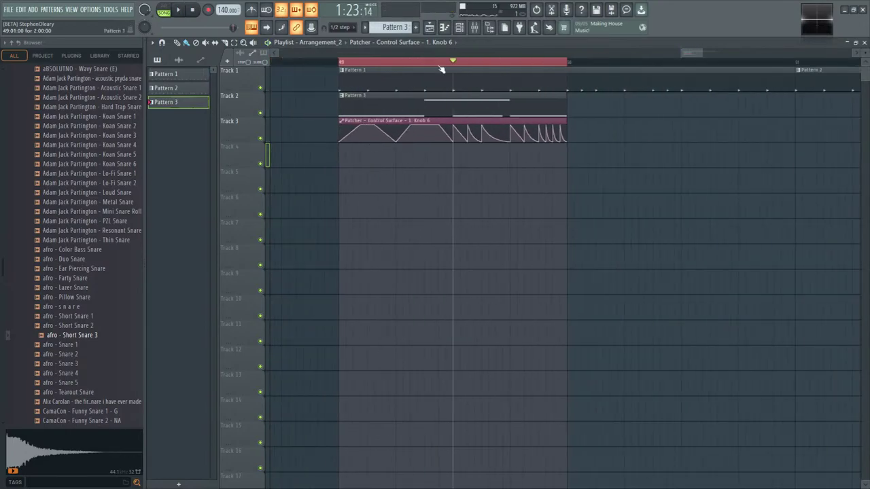
- Audition the riff with the drums from bar 49 and clear the playlist's time selection
click(475, 28)
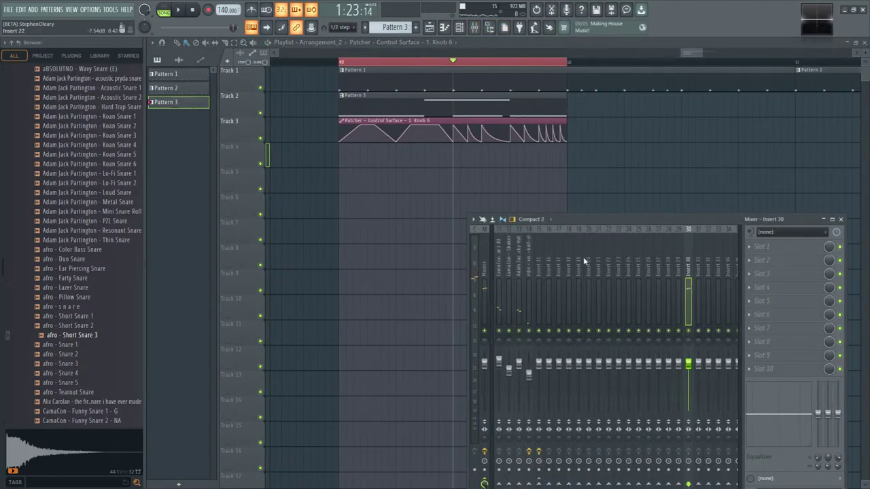
click(339, 62)
key(space)
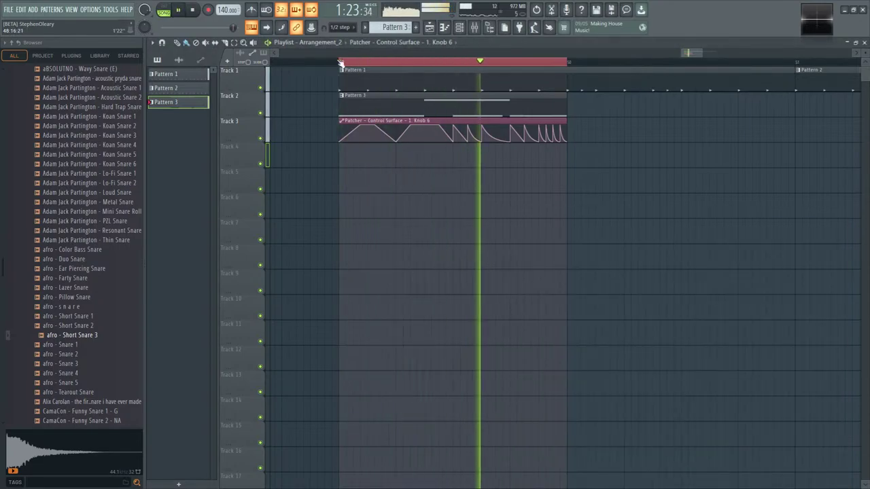
key(space)
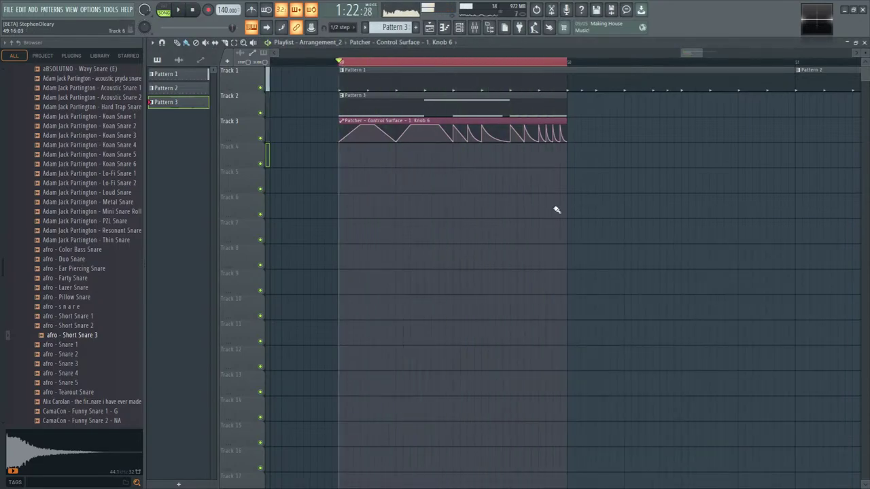
click(464, 68)
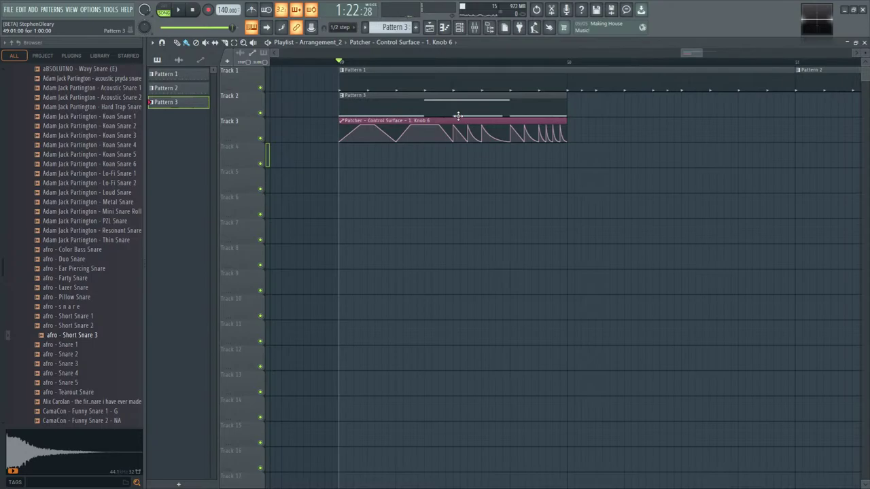
- Select the Pattern 3 and Knob 6 automation clips together and play them with the drums
drag(354, 119, 462, 183)
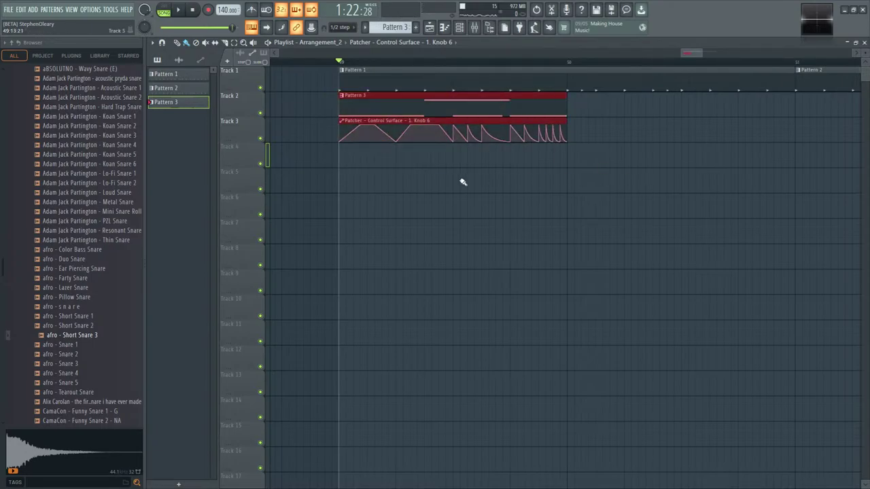
scroll(330, 165, down, 3)
scroll(437, 161, up, 2)
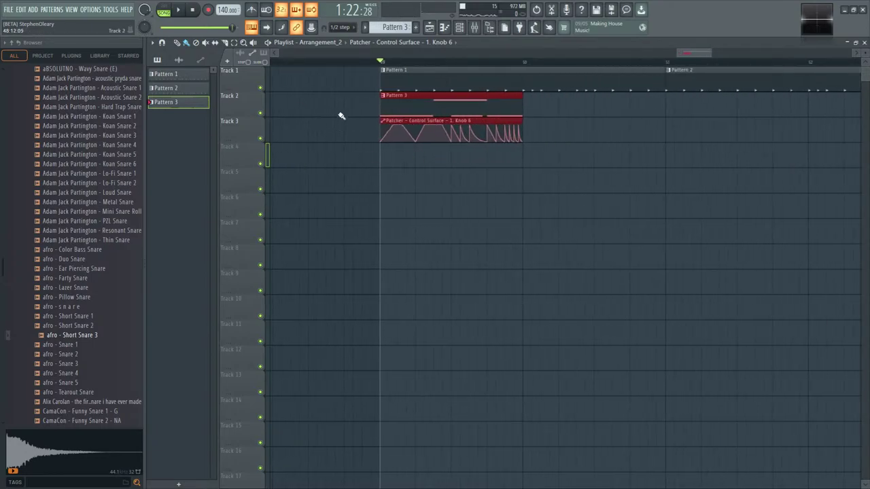
scroll(367, 150, up, 3)
key(space)
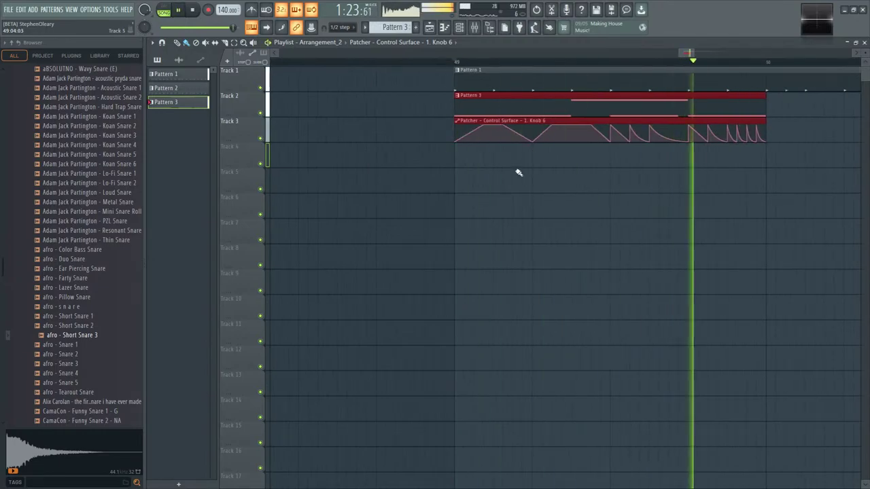
- In Pattern 3, shift all notes after the first E2 two steps later, delete those past bar 1, and audition
double_click(565, 98)
key(space)
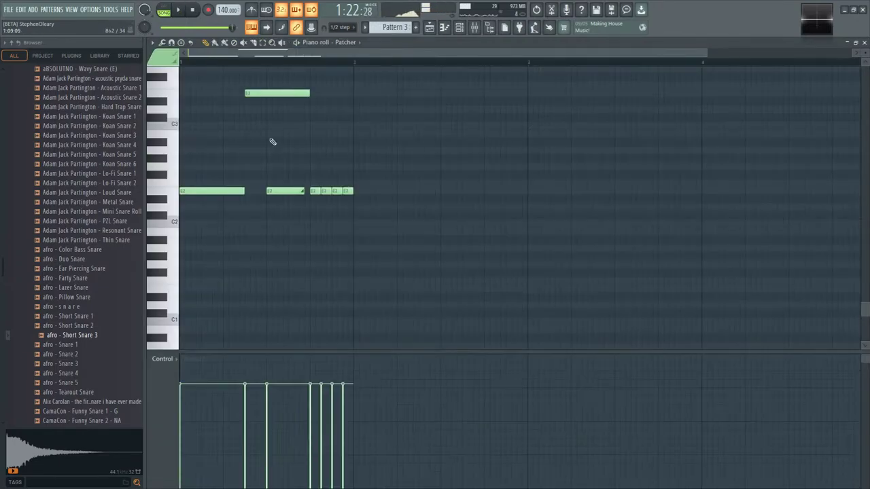
drag(252, 81, 394, 218)
drag(272, 93, 294, 93)
click(379, 169)
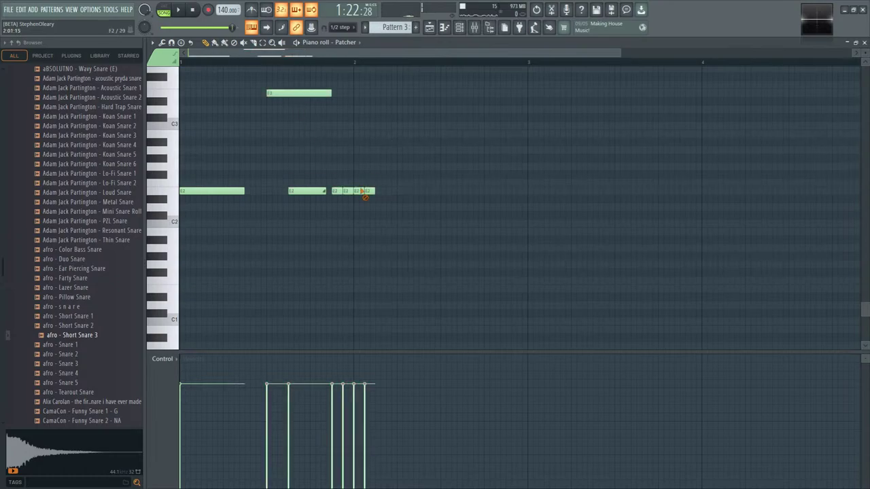
key(space)
key(F5)
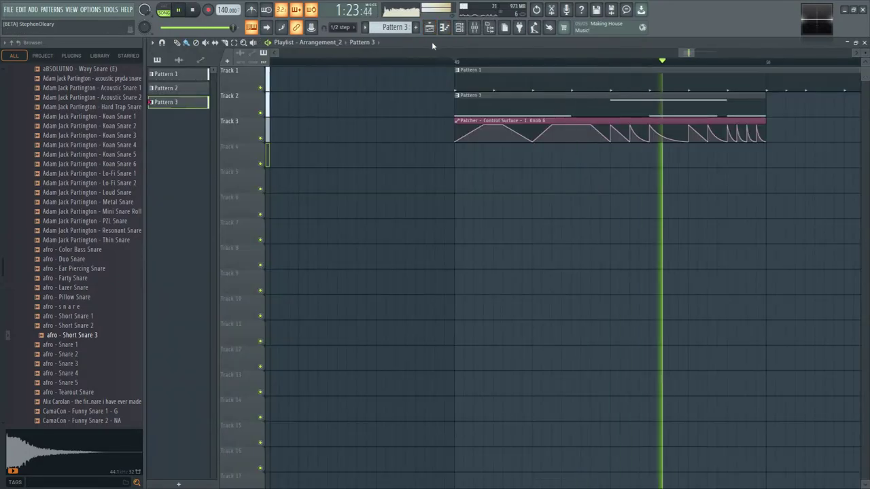
- Lengthen the first E2 note of Pattern 3 to eight steps and return to the playlist
key(F5)
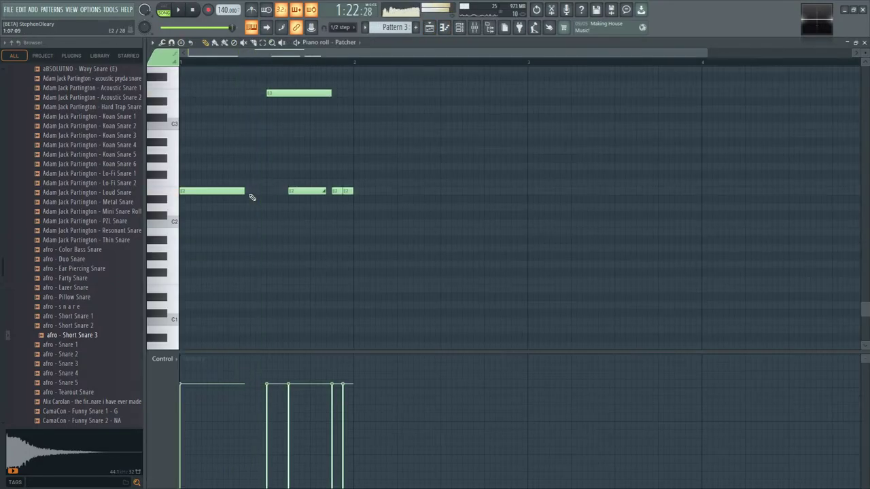
drag(249, 193, 269, 193)
key(F5)
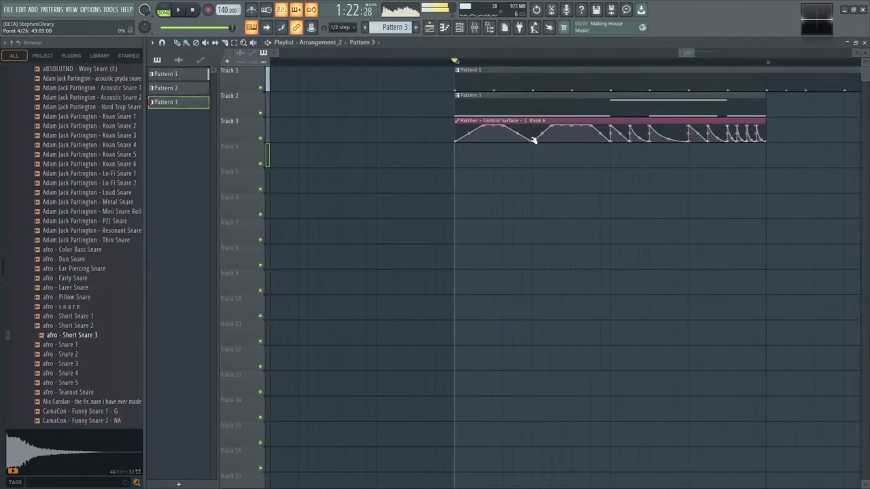
- Replace the Knob 6 automation's dip at step 5 with a rise to the plateau and lower its first peak, auditioning
drag(535, 135, 483, 135)
key(space)
key(space)
key(space)
key(space)
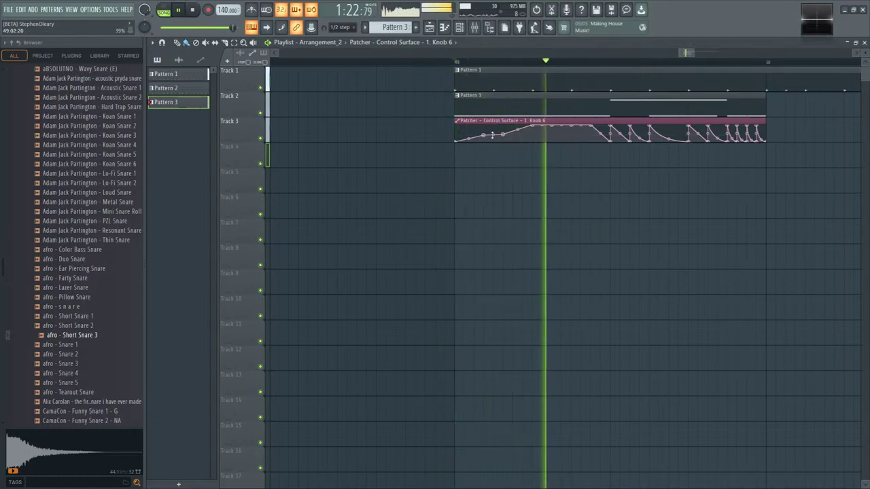
key(space)
key(space)
key(space)
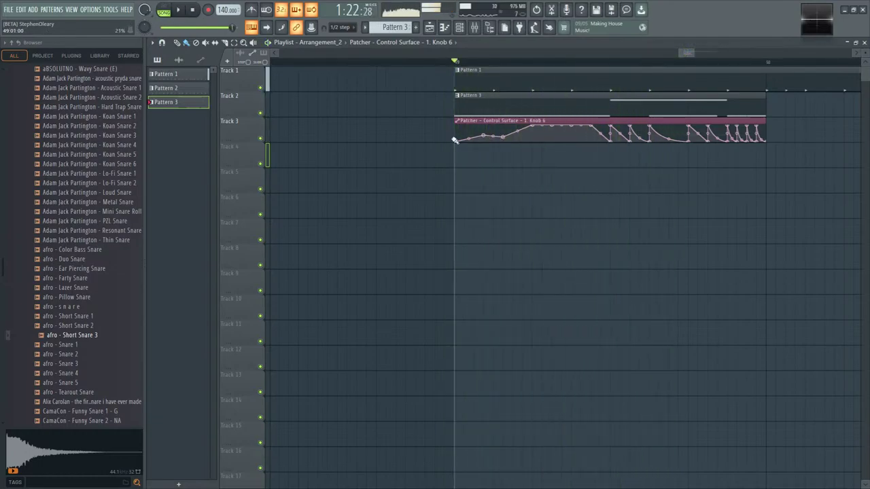
- Raise the Knob 6 automation's starting point to maximum and drop the former first peak to minimum, auditioning the change
key(space)
drag(456, 142, 456, 126)
key(space)
key(space)
key(space)
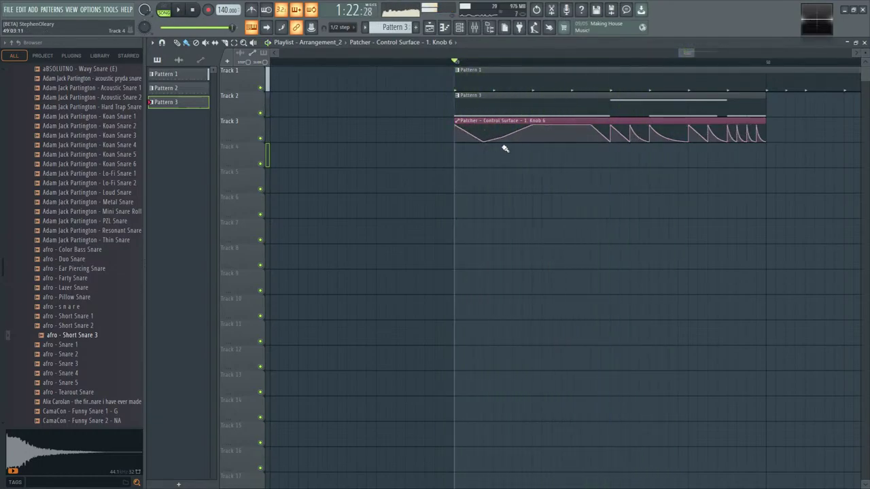
key(space)
key(space)
key(space)
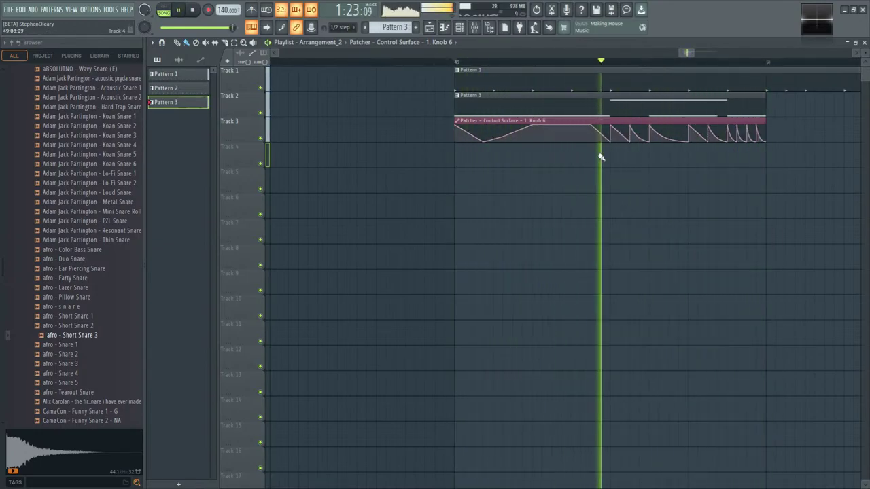
- Audition the riff from the middle and the start of bar 49 and check the levels in the mixer
key(space)
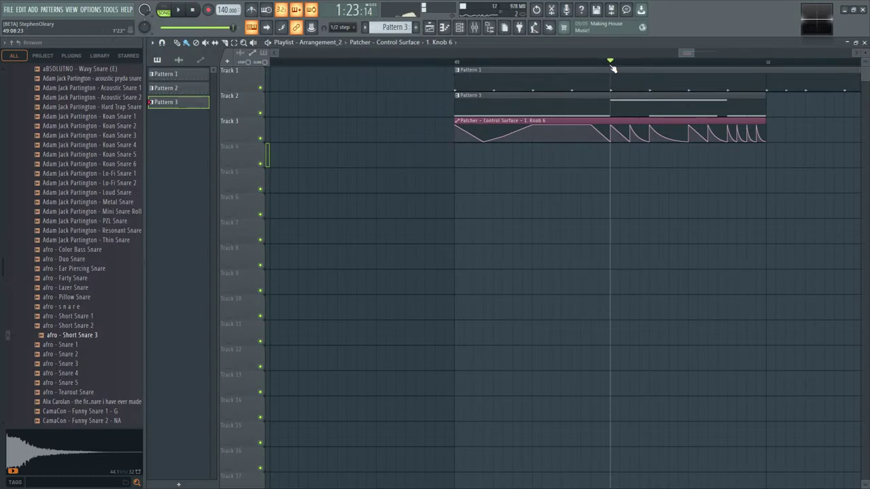
key(space)
key(space)
key(space)
click(457, 62)
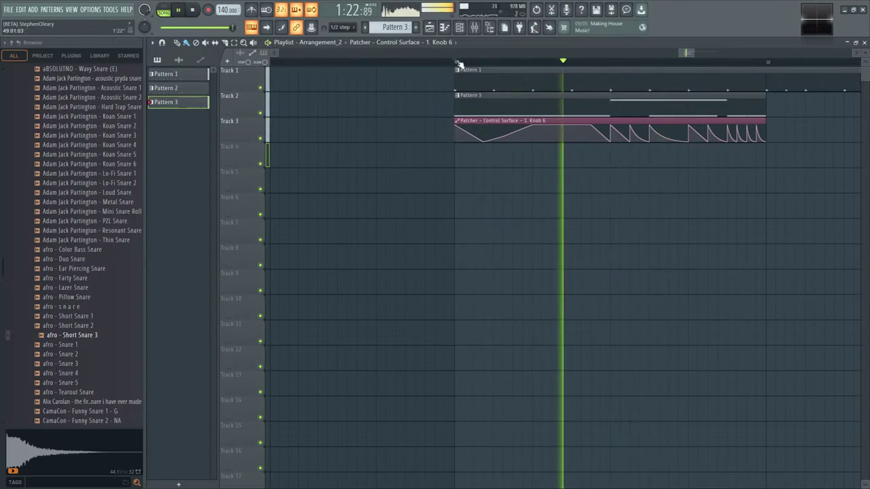
key(space)
click(475, 29)
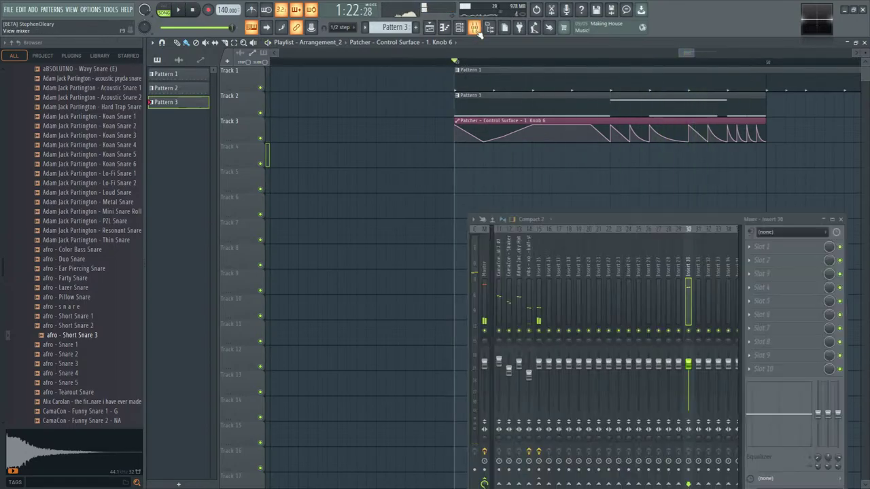
key(F9)
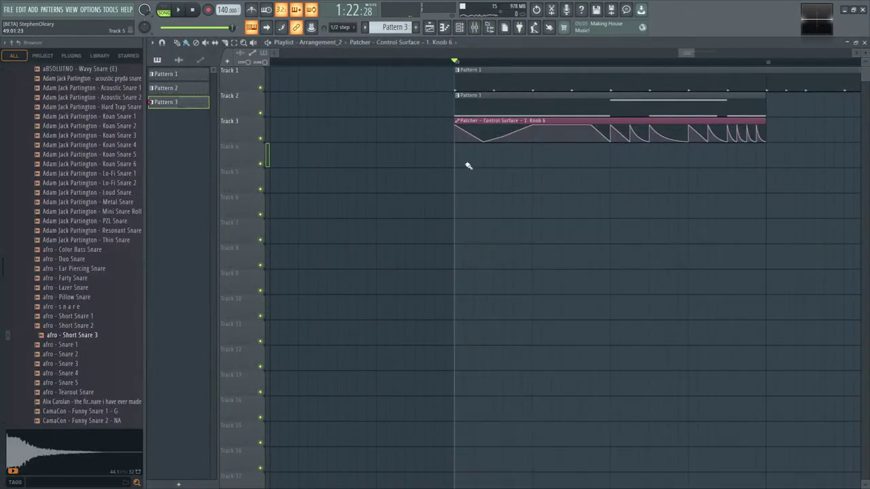
- Move the Pattern 3 and Knob 6 automation clips together half a step before bar 49 and audition them
key(ctrl+a)
drag(477, 102, 455, 88)
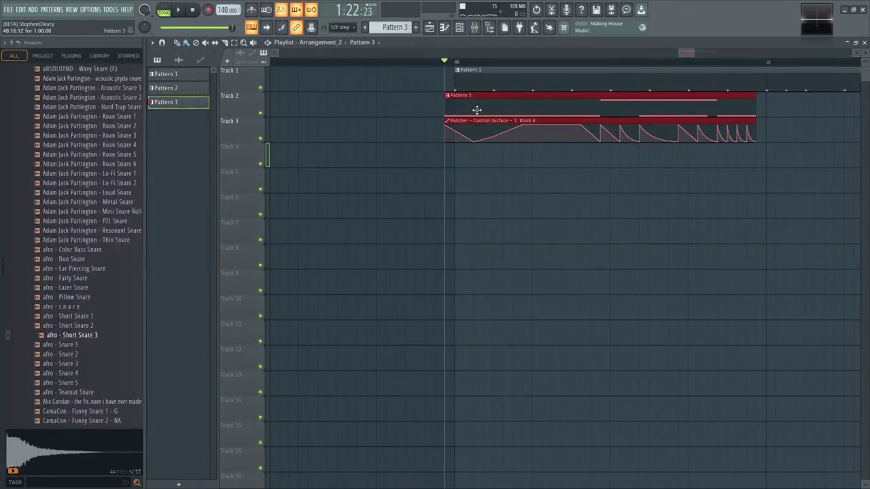
key(space)
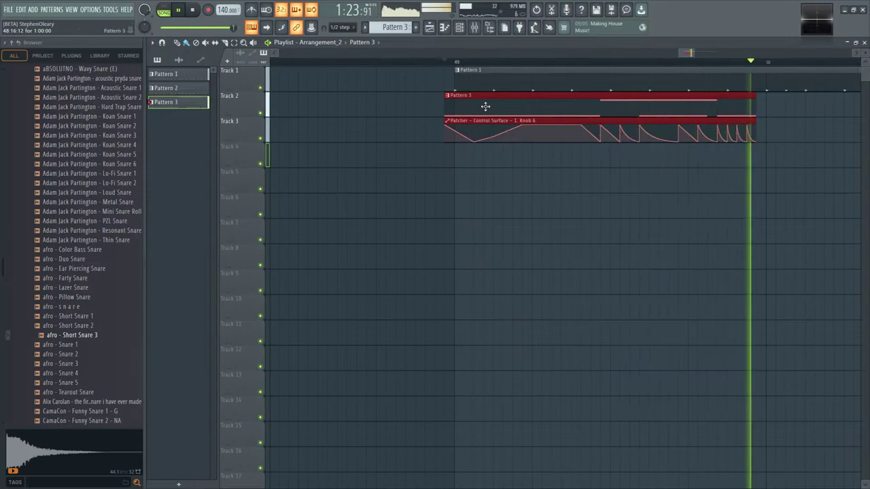
key(space)
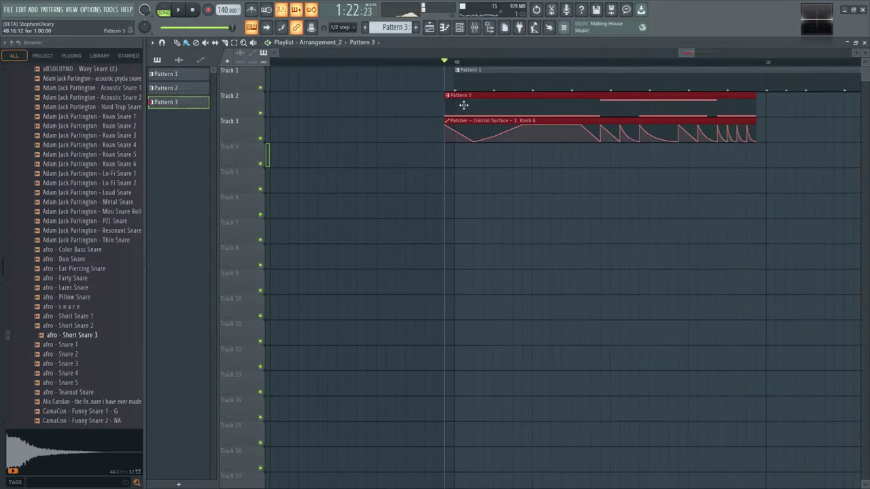
- Nudge the Pattern 3 and Knob 6 automation clips slightly closer to bar 49 while auditioning them
key(space)
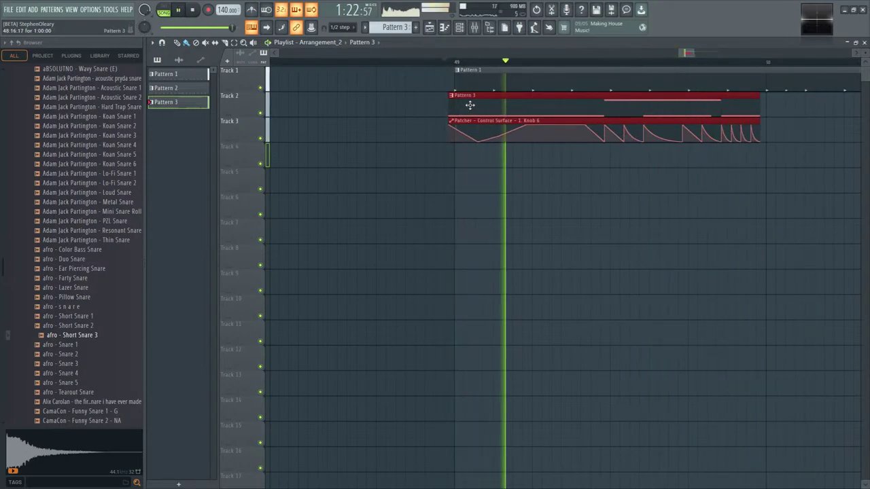
drag(470, 105, 471, 104)
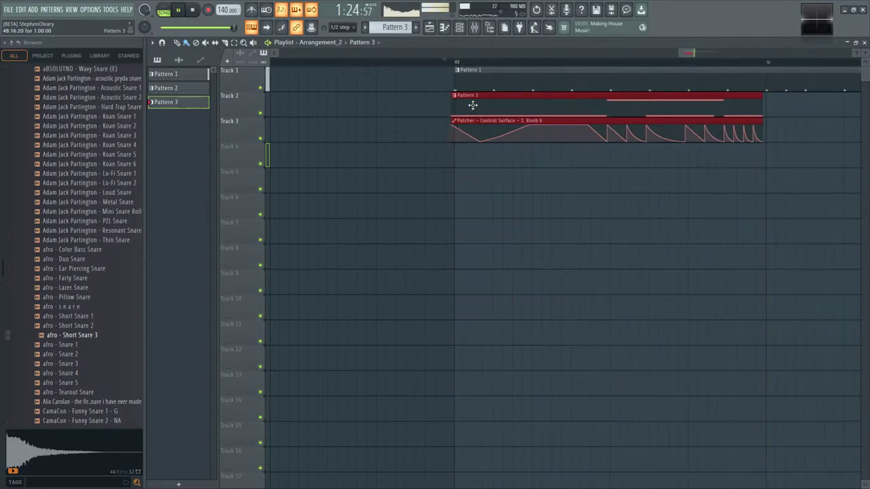
key(space)
click(408, 107)
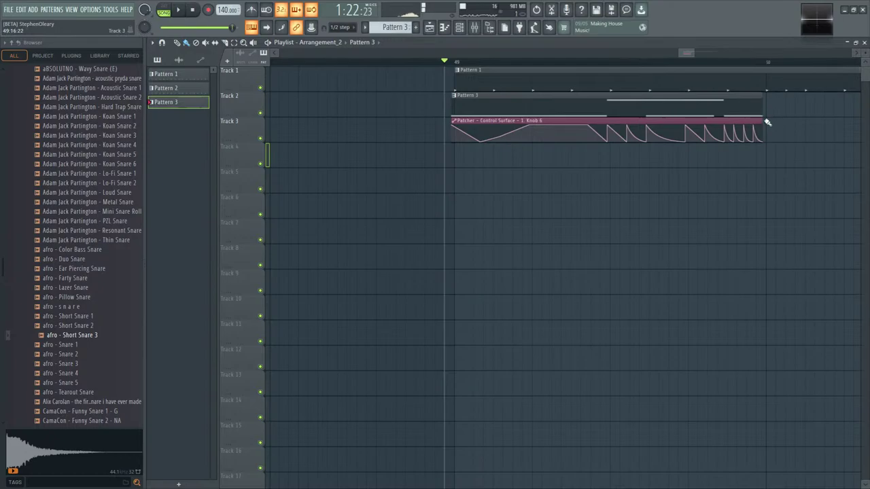
- Shorten the Pattern 3 and Knob 6 automation clips to half a bar and align their start with bar 49
drag(766, 123, 638, 121)
drag(760, 99, 654, 99)
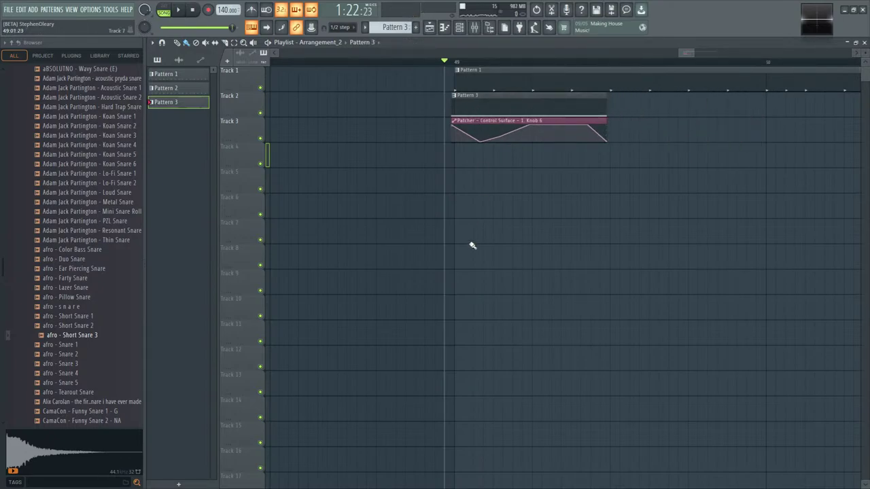
scroll(457, 135, down, 3)
scroll(503, 234, down, 5)
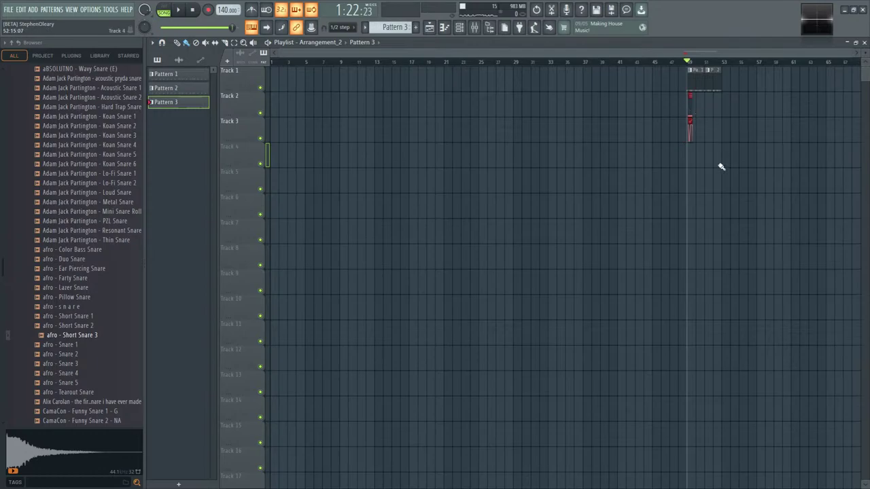
scroll(658, 213, up, 6)
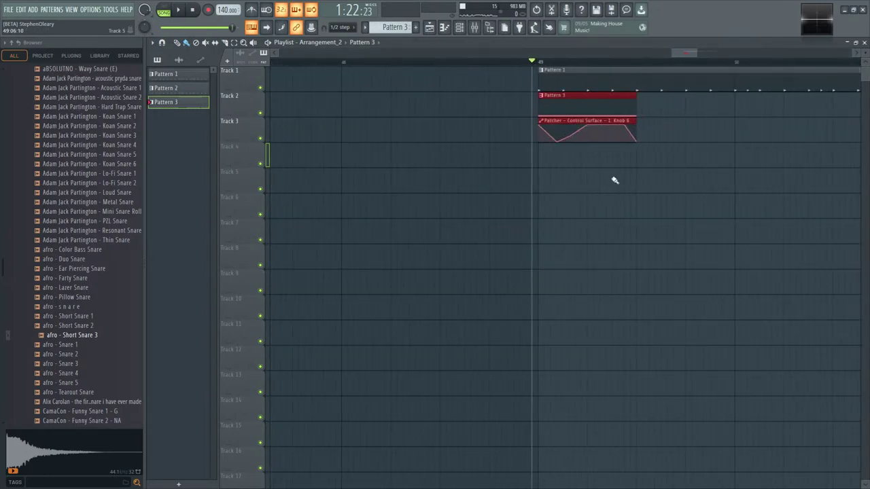
scroll(615, 180, up, 4)
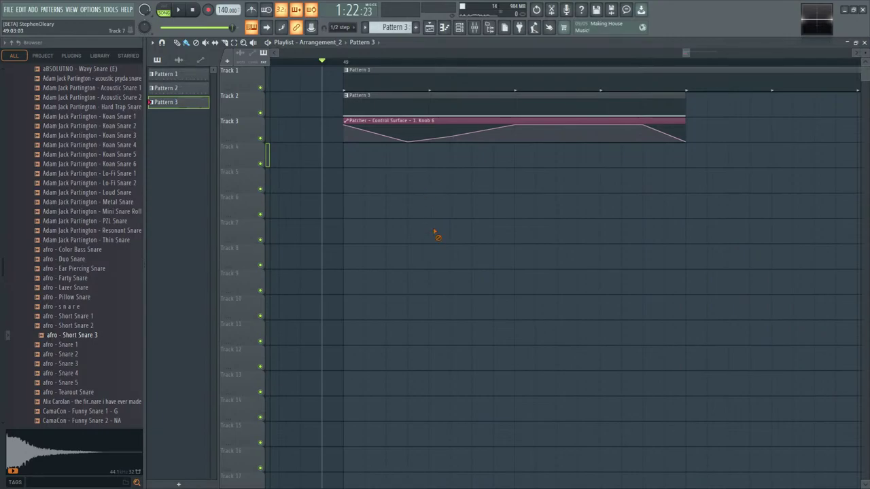
- Start the Knob 6 automation at minimum and replace its first dip with a curved rise, auditioning the change
right_click(343, 132)
click(349, 135)
right_click(407, 143)
click(418, 156)
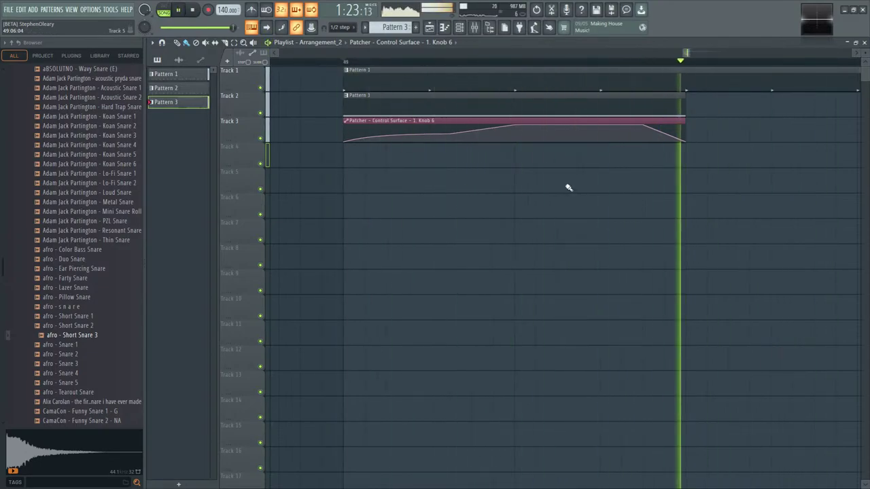
scroll(569, 187, down, 3)
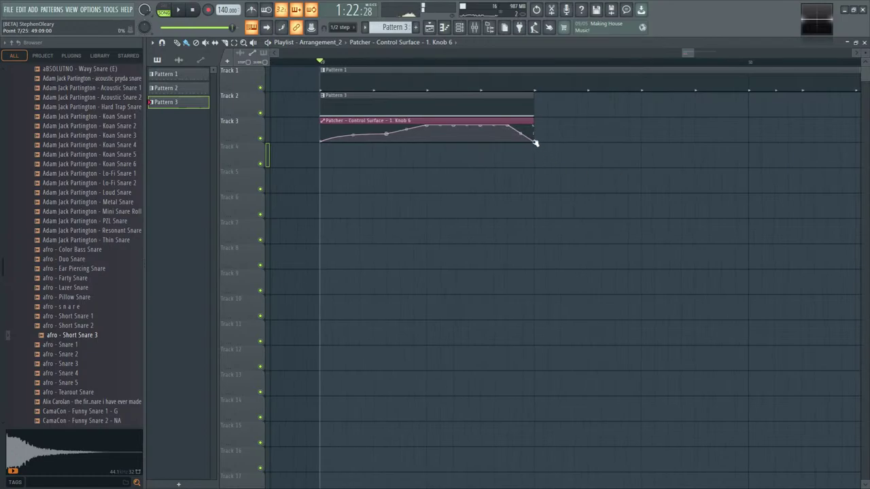
- Raise the Knob 6 automation's end point at 49:09 to maximum and shape a dip at 49:07, auditioning the result
right_click(533, 141)
click(546, 156)
right_click(511, 131)
click(522, 140)
key(space)
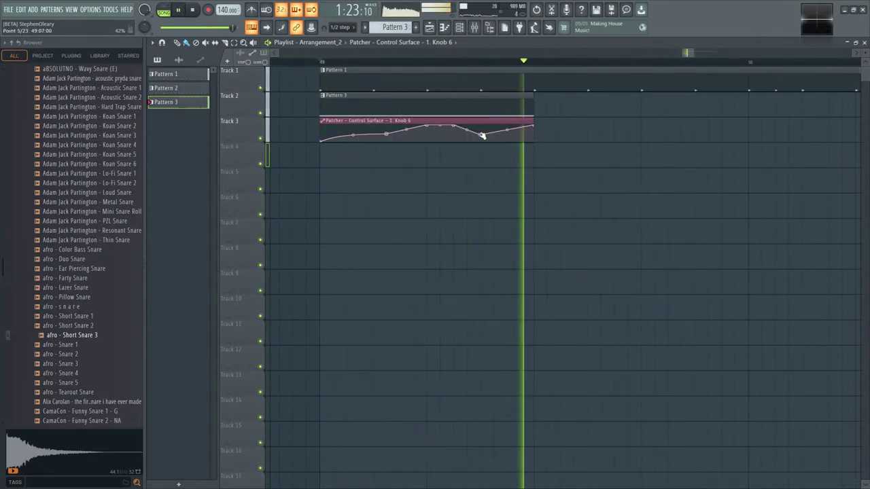
key(space)
key(space)
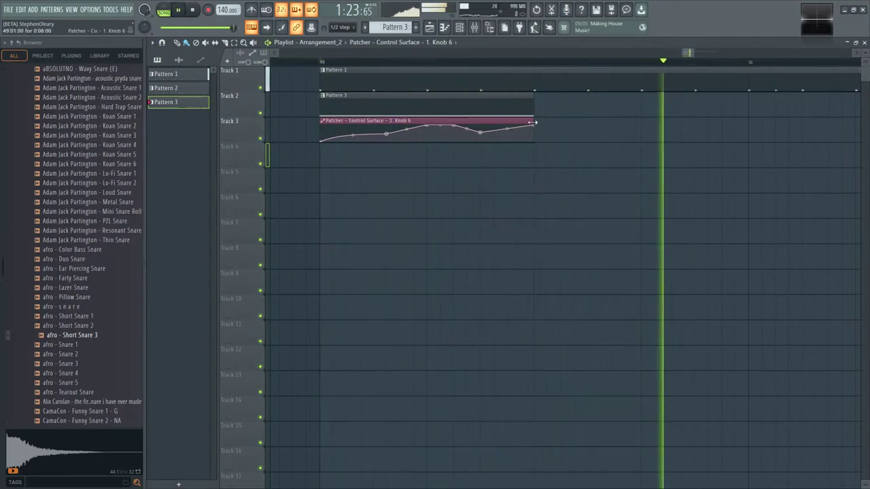
key(space)
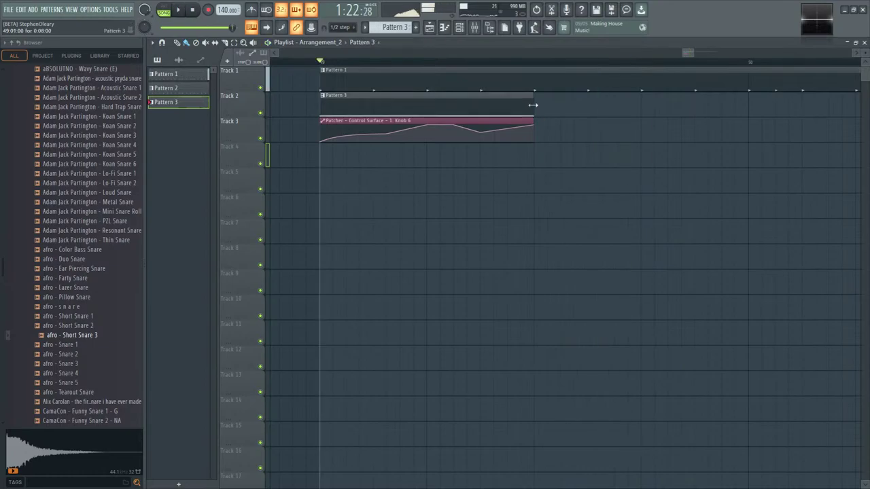
- Extend the Pattern 3 clip to a full bar and replace its notes with one E2 note lasting the whole bar
drag(534, 101, 744, 101)
key(ctrl+z)
double_click(578, 109)
right_click(319, 93)
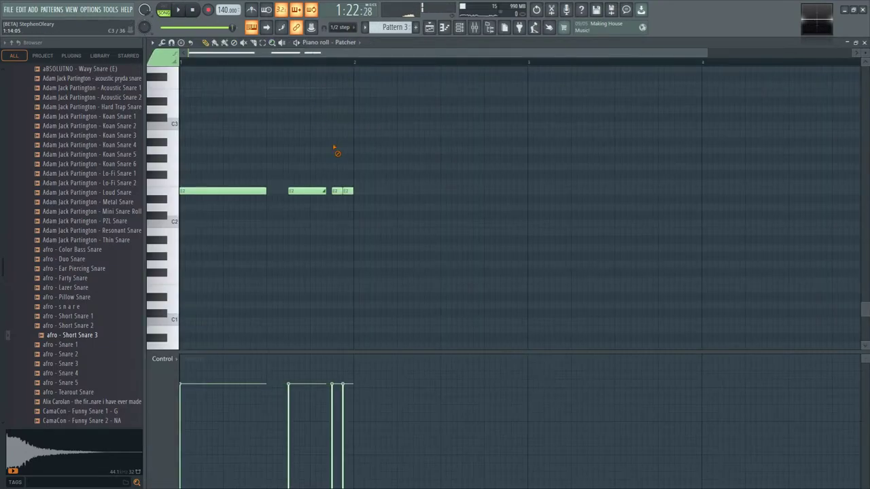
right_click(307, 191)
drag(271, 193, 355, 196)
click(430, 27)
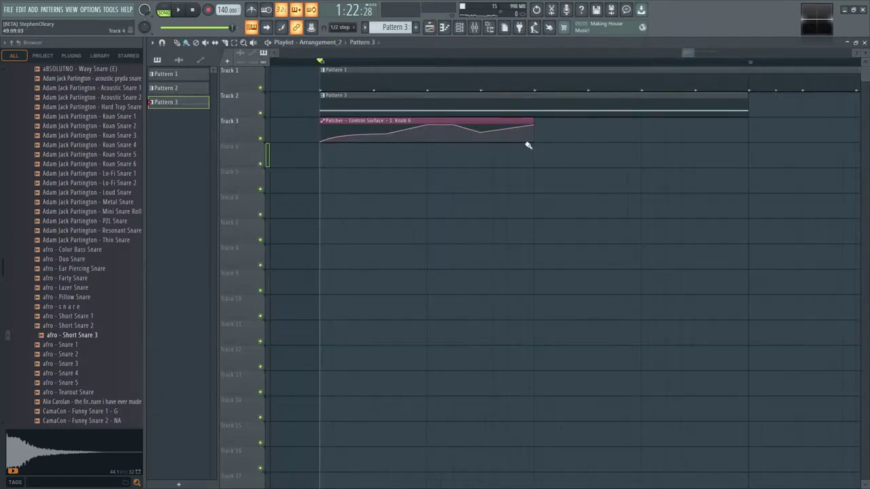
- Extend the Knob 6 automation clip to a full bar and delete the sawtooth points in its second half
key(space)
drag(534, 122, 747, 122)
key(space)
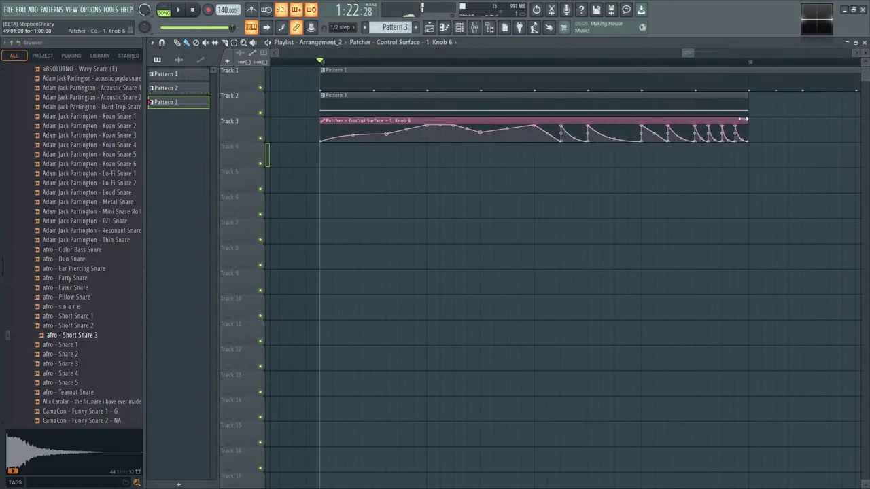
right_click(651, 133)
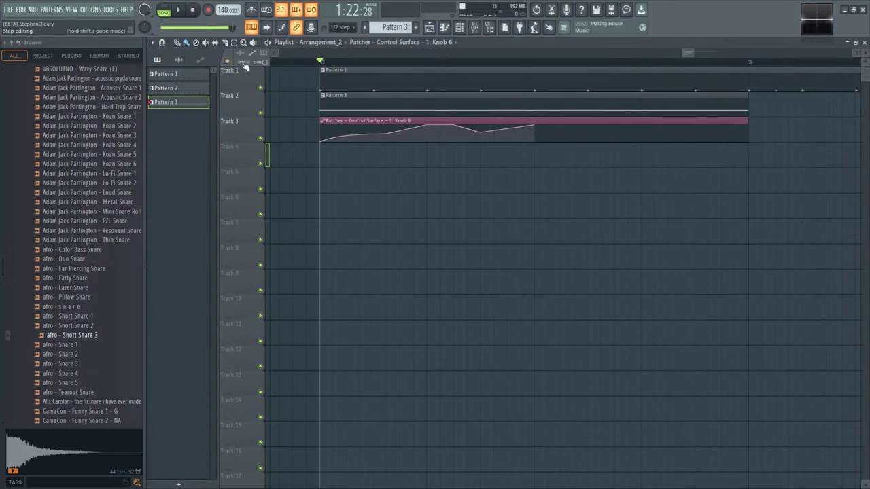
click(645, 140)
- Bow the Knob 6 automation's final segment upward and set its end point at bar 50 to 76%, auditioning the curve
key(space)
drag(731, 132, 749, 143)
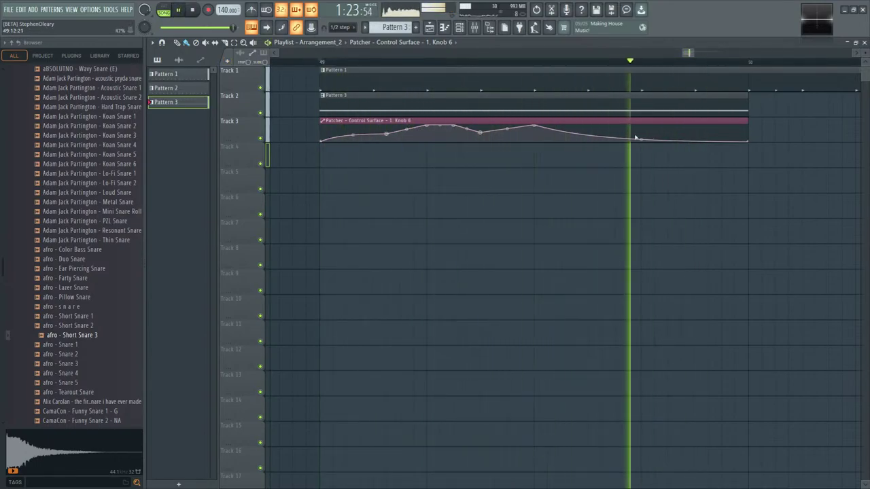
drag(692, 141, 693, 125)
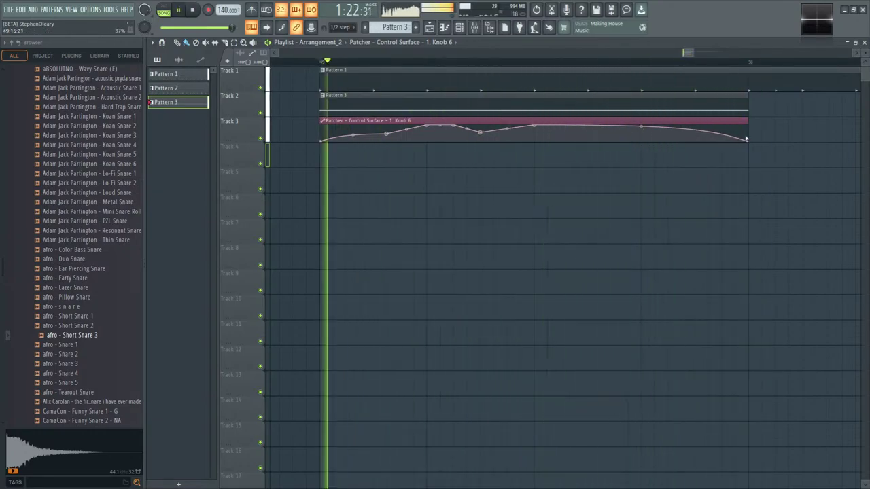
key(space)
key(space)
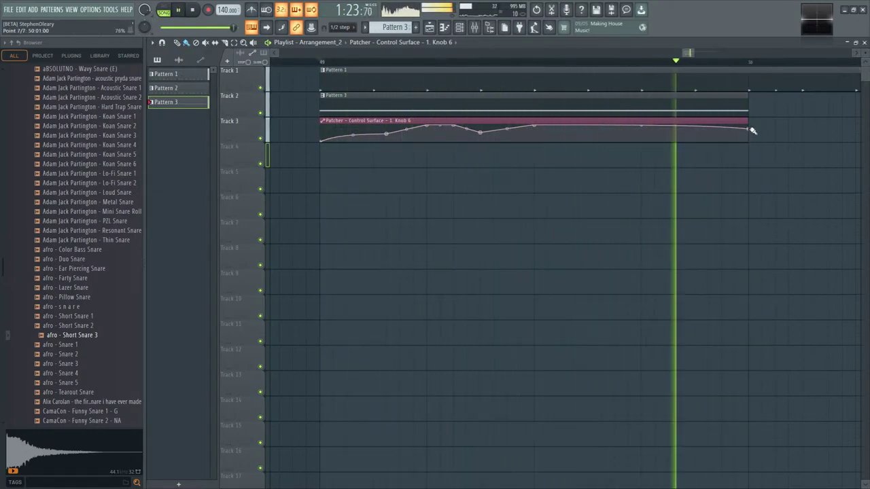
key(space)
- Try shortening Pattern 3's E2 note to 11 steps and adding four short E2 notes from step 13, audition, then undo the note edits
double_click(731, 102)
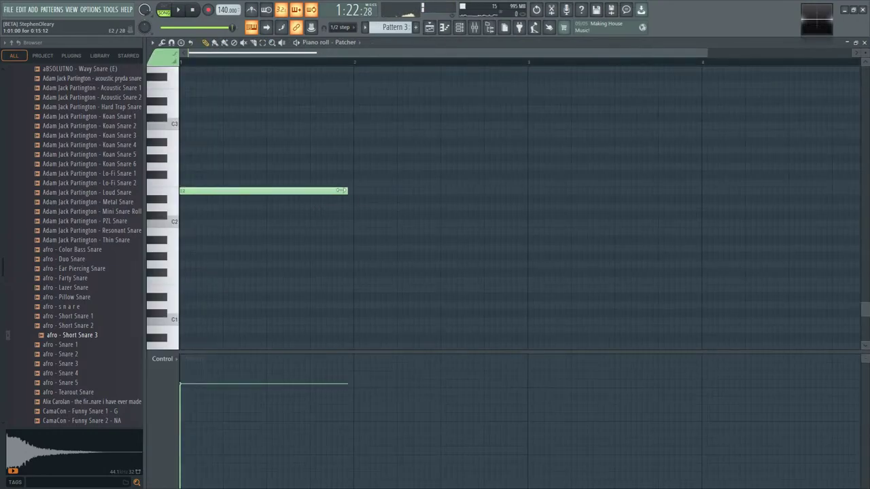
drag(297, 191, 299, 191)
click(311, 192)
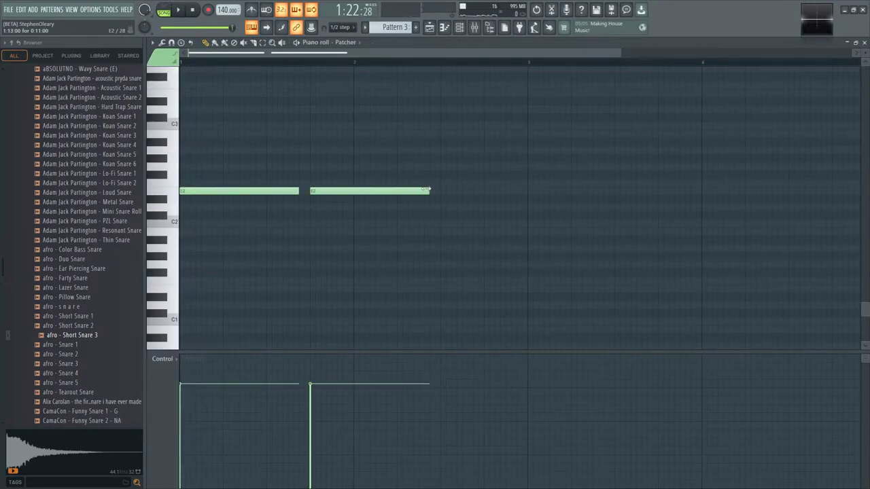
drag(427, 192, 325, 193)
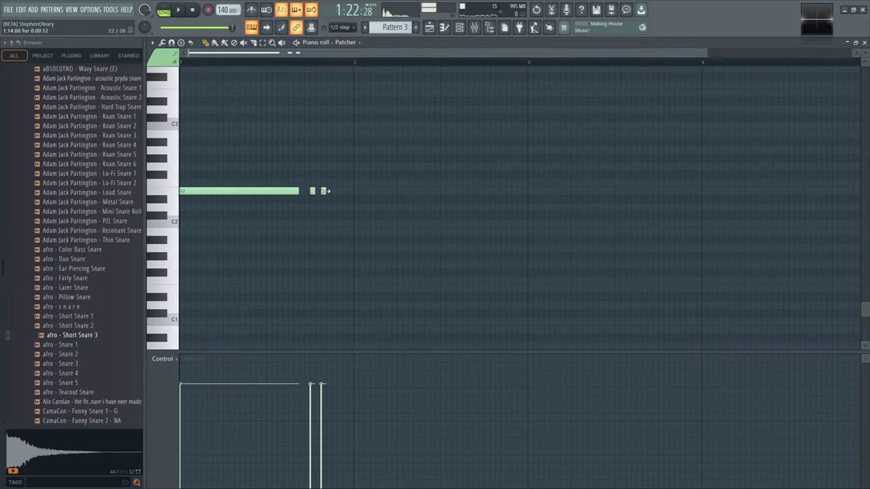
key(space)
key(F5)
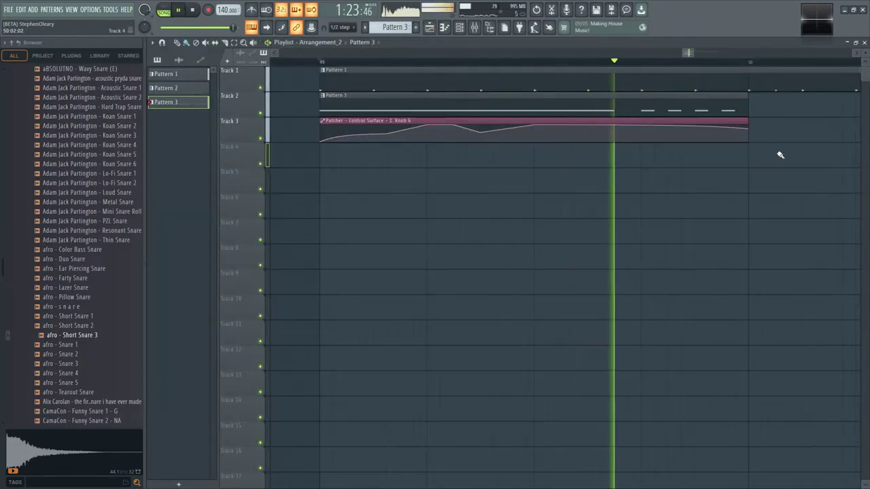
key(space)
double_click(612, 102)
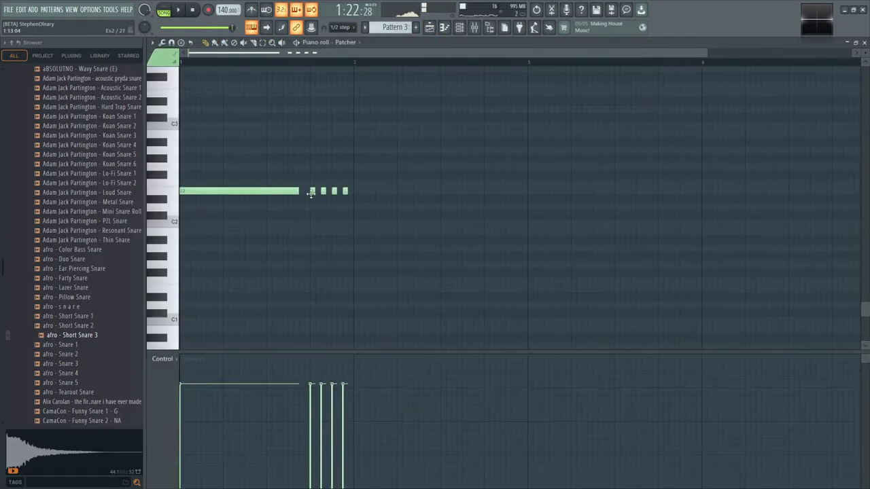
key(ctrl+z)
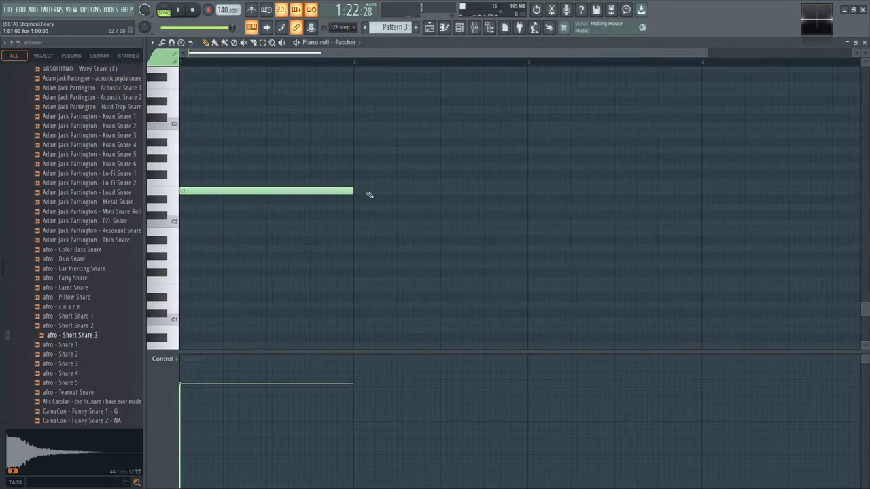
- Add an F2 slide note at step 7 and a slide note one semitone below E2 at step 10 in Pattern 3
click(172, 63)
click(246, 183)
drag(417, 184, 271, 183)
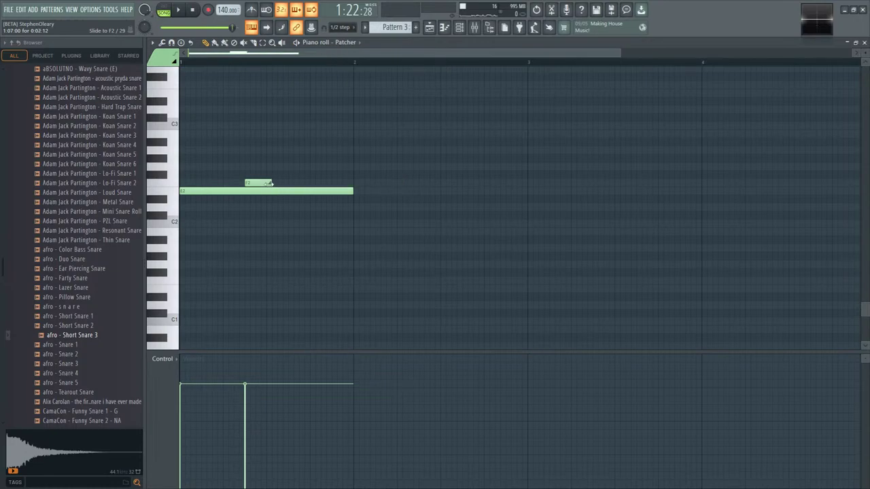
click(279, 198)
click(430, 28)
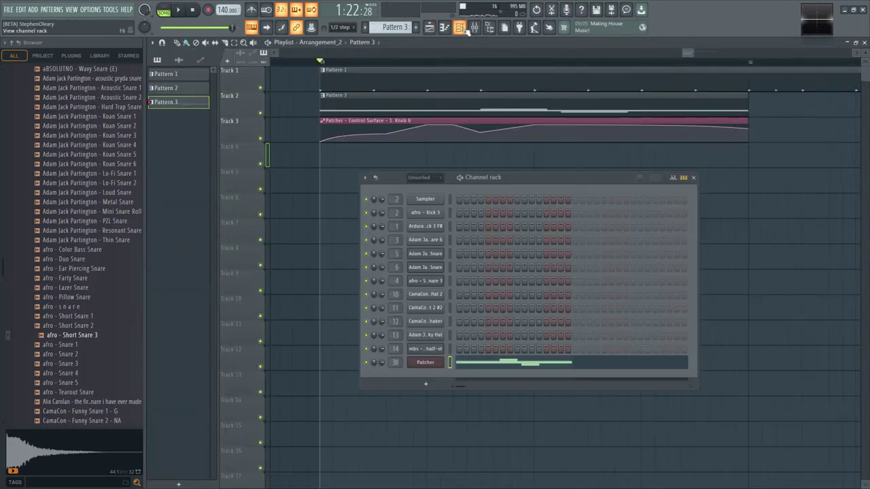
- Create automation clips for the scale and feedback knobs of the Multiband Delay inside Patcher
click(435, 365)
click(685, 238)
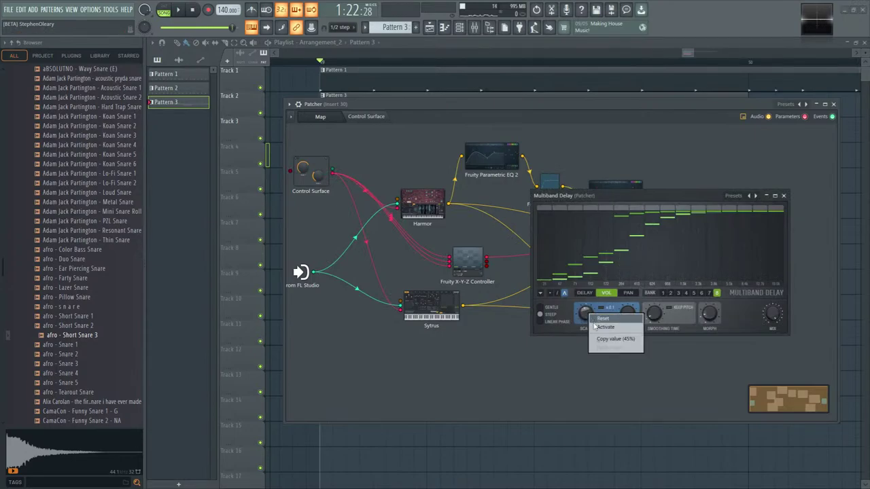
right_click(590, 316)
click(625, 389)
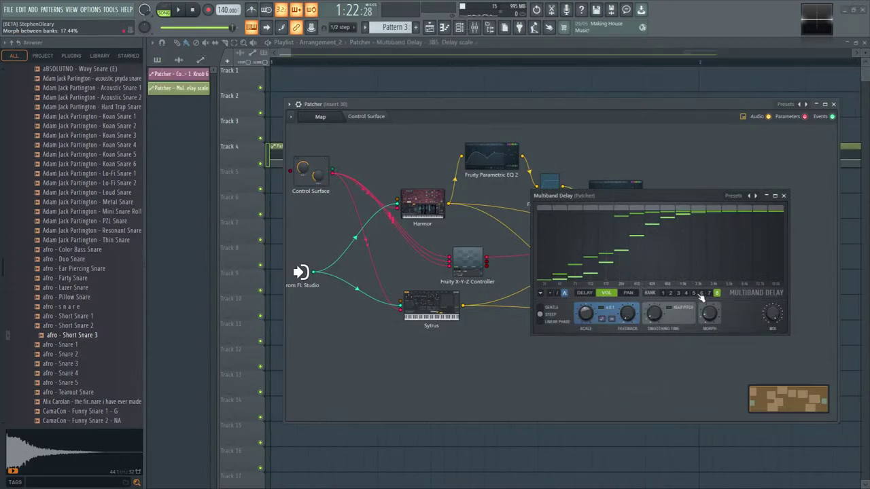
right_click(628, 314)
click(635, 392)
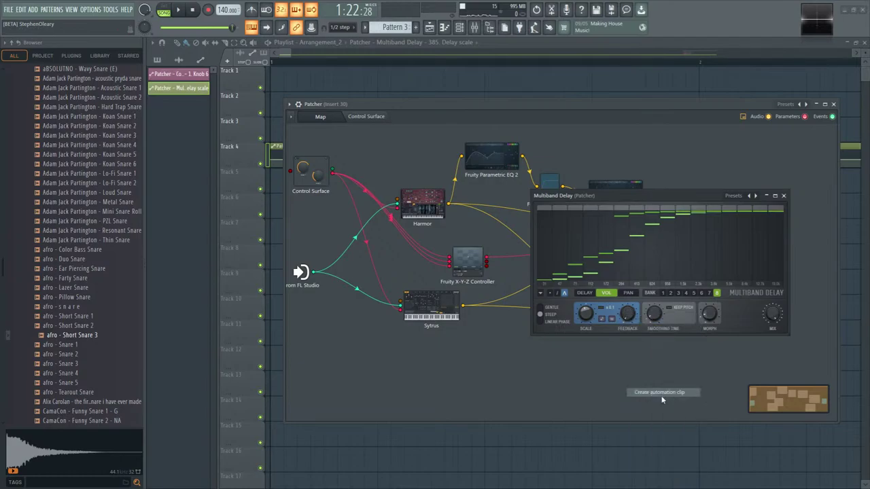
click(851, 235)
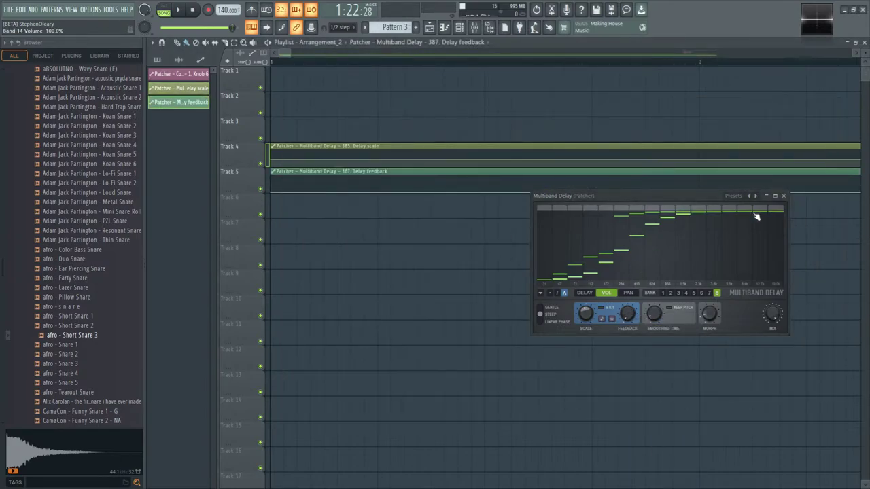
click(782, 197)
- Move the Delay scale and Delay feedback automation clips together to start at bar 49, using Line snap
scroll(429, 265, down, 5)
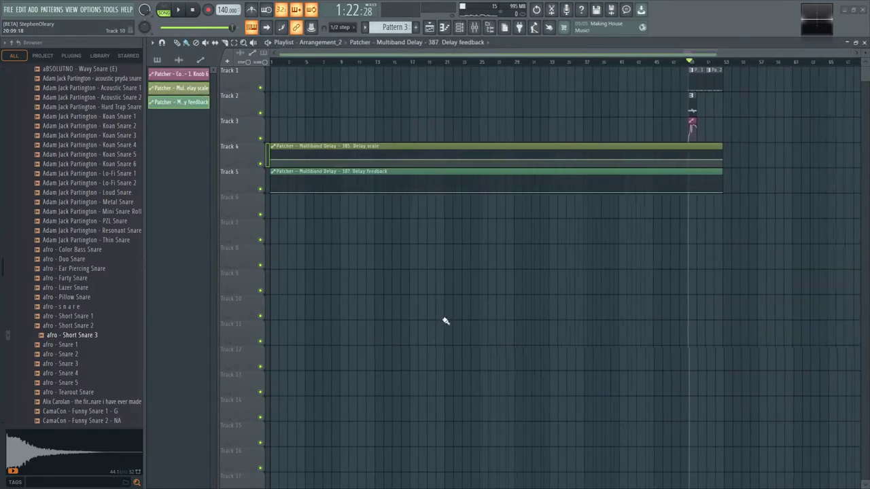
drag(407, 166, 304, 162)
drag(719, 193, 696, 146)
scroll(591, 233, up, 3)
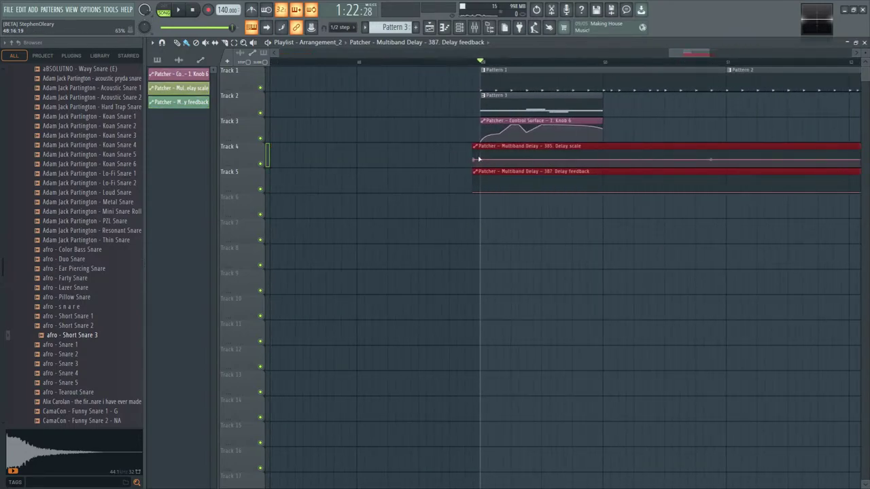
drag(491, 147, 495, 147)
click(343, 27)
click(345, 32)
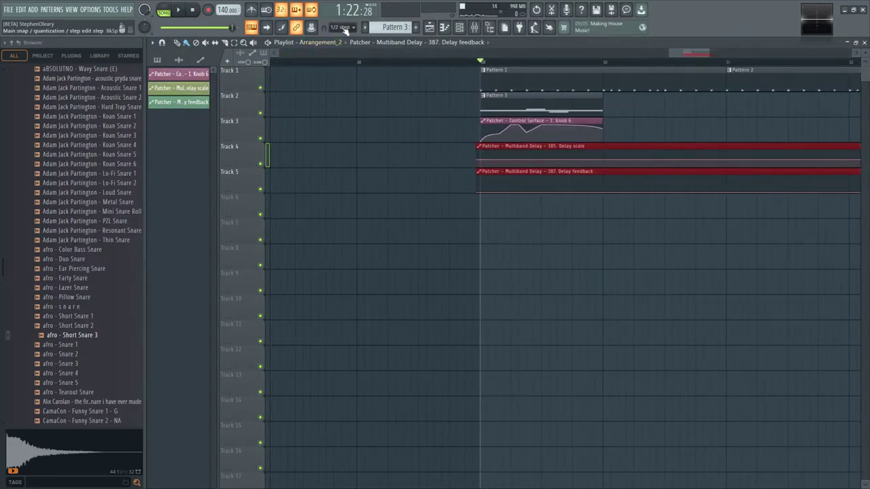
click(343, 27)
click(343, 42)
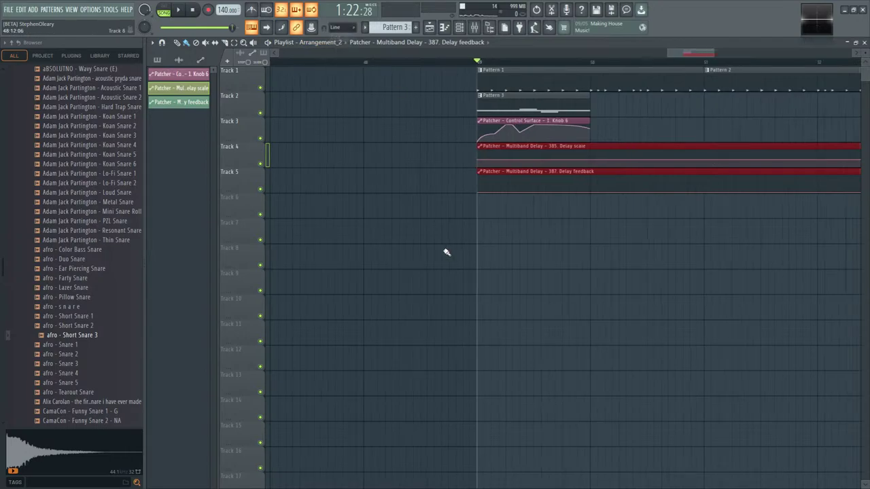
- Shorten the Delay scale and Delay feedback automation clips to one bar each, ending at bar 50
scroll(445, 251, down, 3)
click(588, 202)
drag(590, 159, 496, 158)
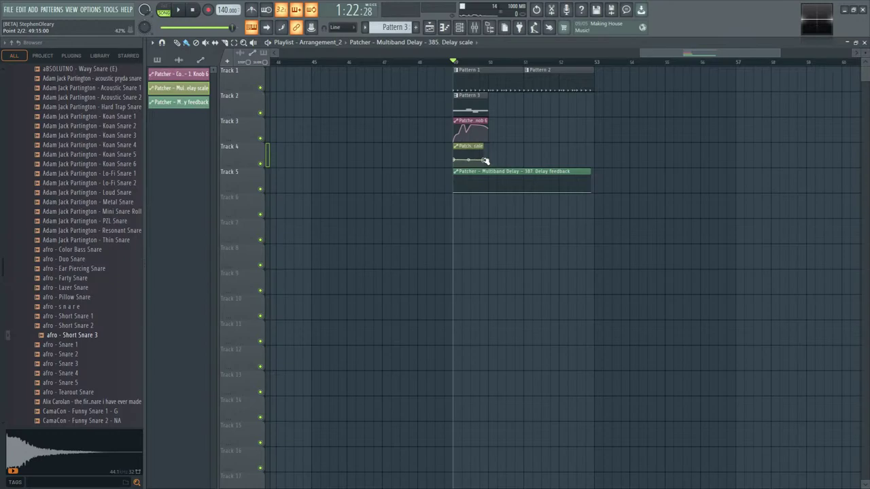
drag(563, 194, 487, 193)
scroll(536, 210, up, 5)
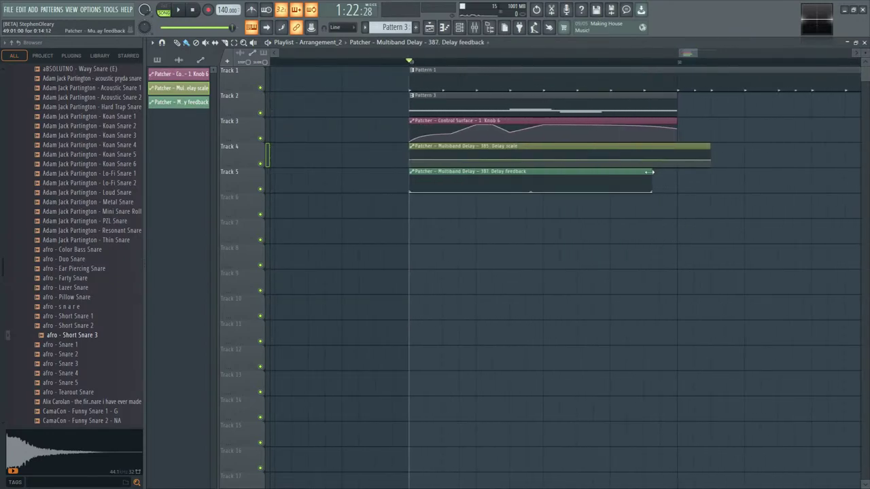
drag(650, 172, 702, 171)
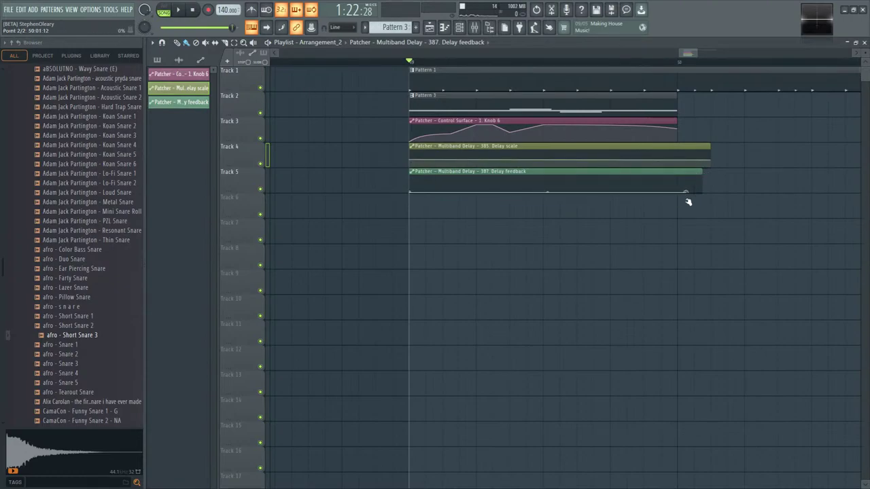
drag(682, 182, 682, 190)
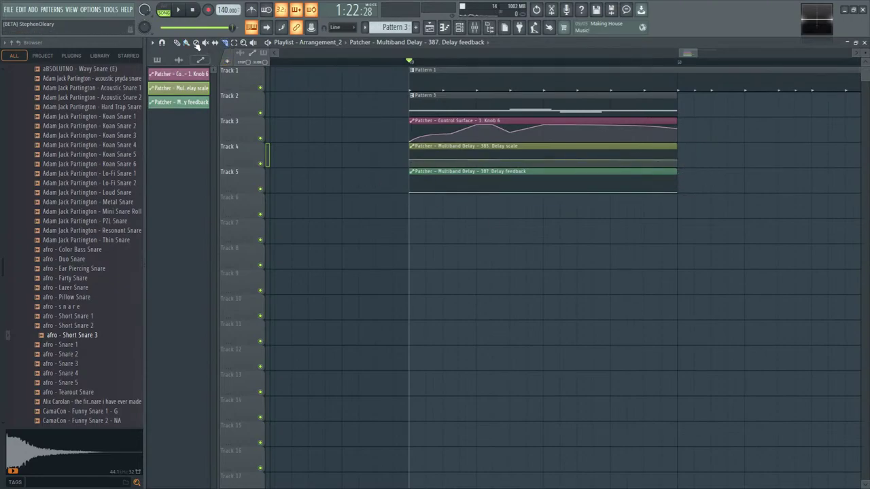
click(678, 160)
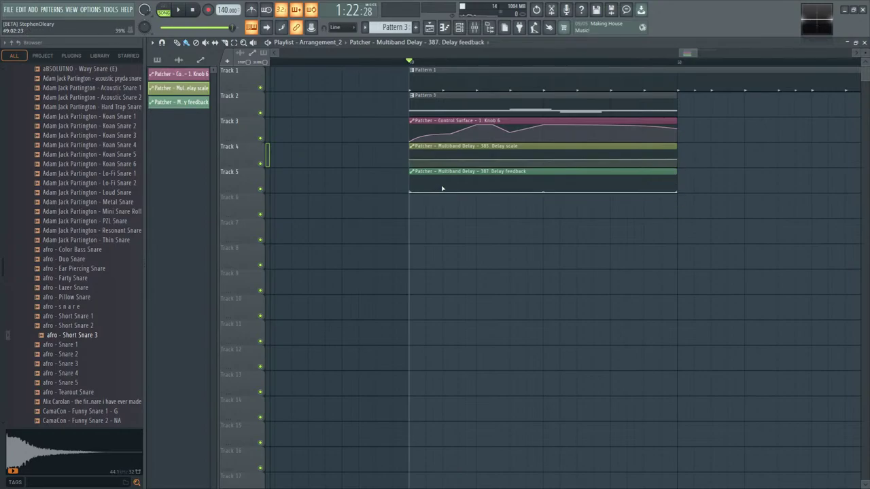
- Shape three curved humps in the Delay feedback clip and an early dip with a midway peak in the Delay scale clip
mouse_move(441, 189)
mouse_down()
mouse_move(482, 173)
mouse_move(498, 201)
mouse_move(529, 180)
mouse_move(562, 196)
mouse_move(607, 182)
mouse_move(640, 194)
mouse_up()
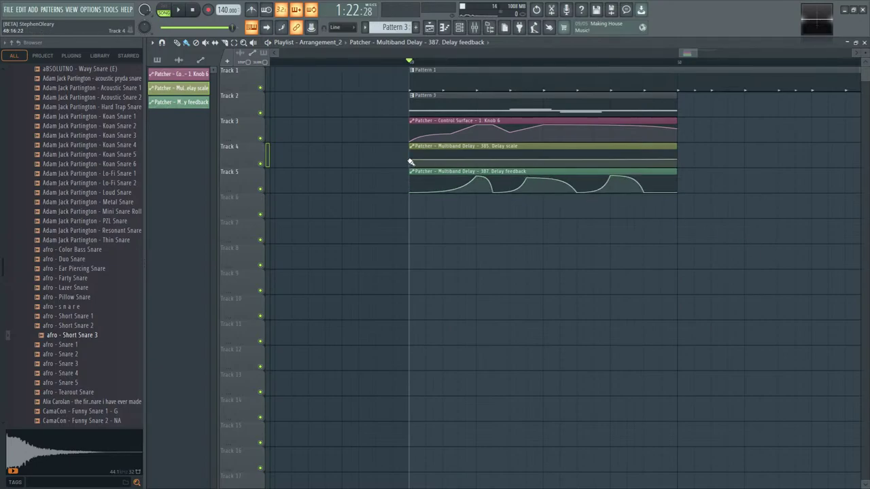
drag(419, 163, 581, 158)
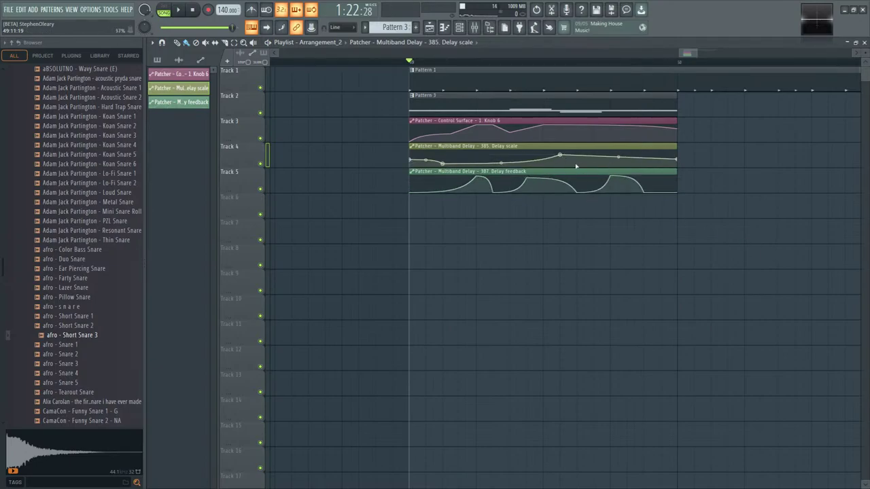
key(space)
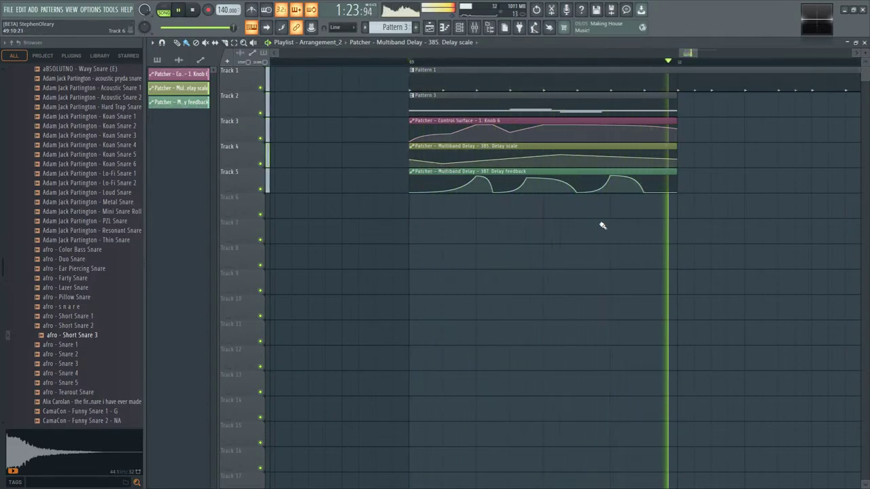
- Replay the bar 49 loop several times to judge the new delay automation
key(space)
key(space)
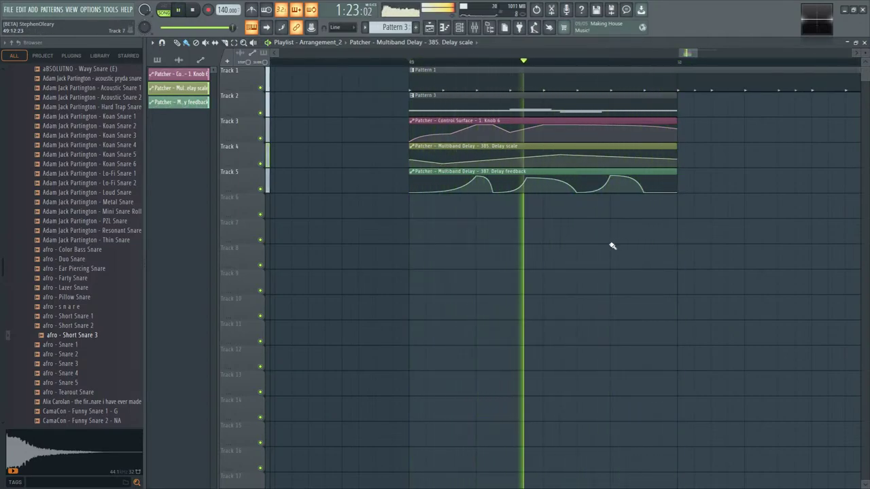
key(space)
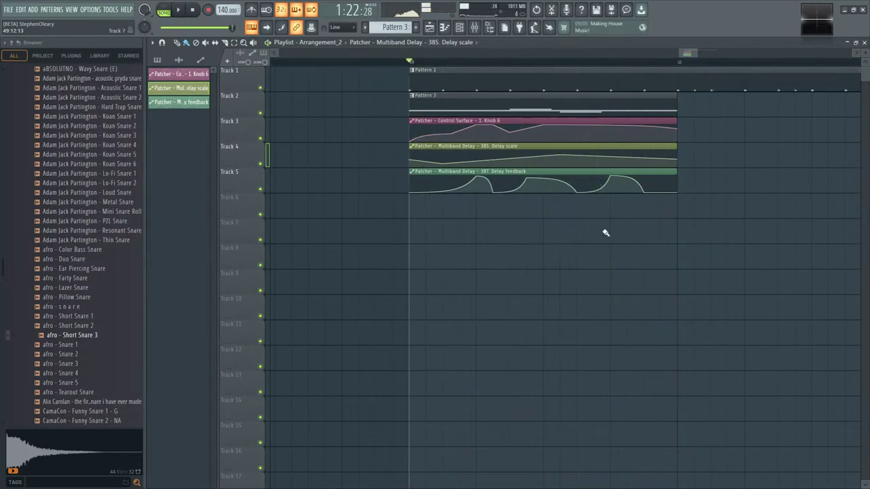
key(space)
key(space)
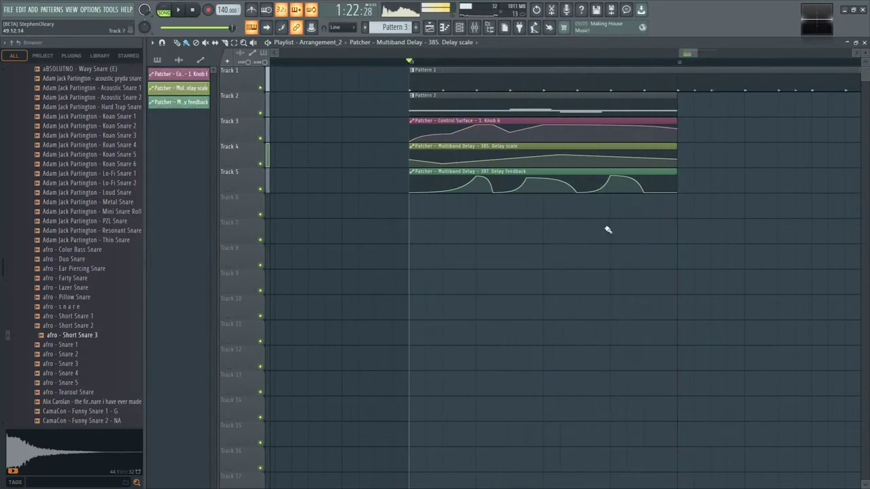
key(space)
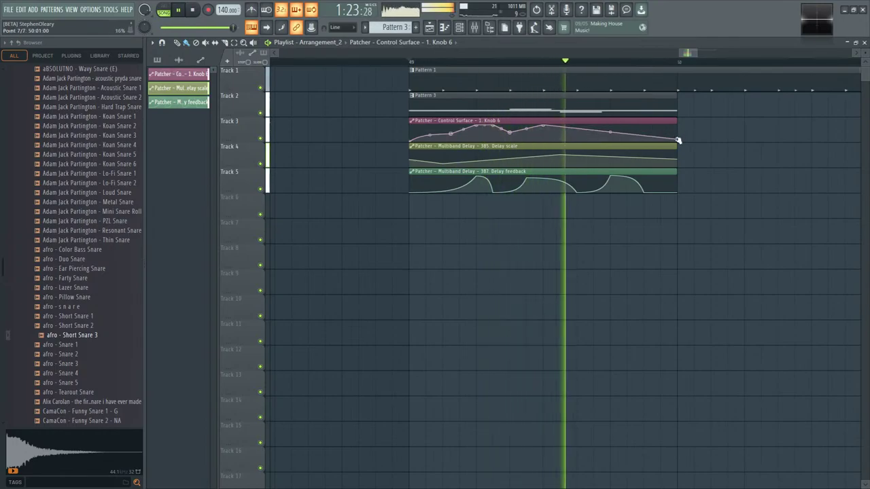
- Add a late point to the Knob 6 curve, and reshape Delay scale with an earlier peak, two added points and a lower end
right_click(576, 133)
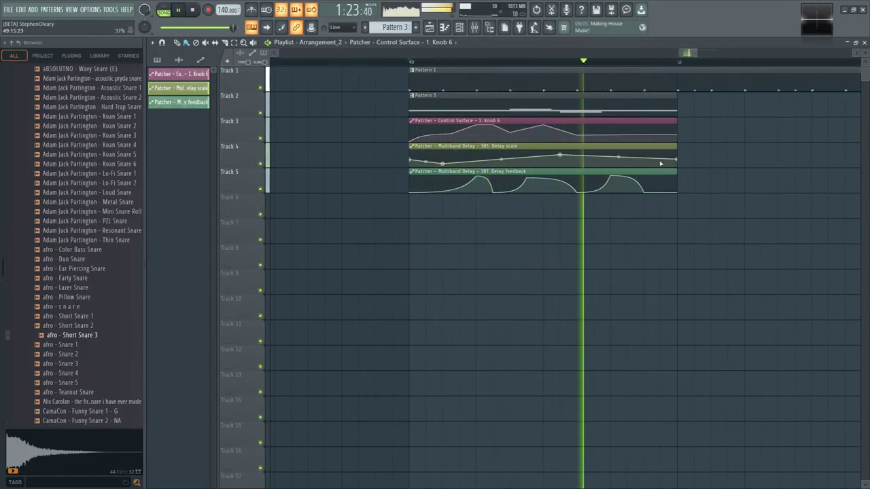
drag(675, 159, 676, 153)
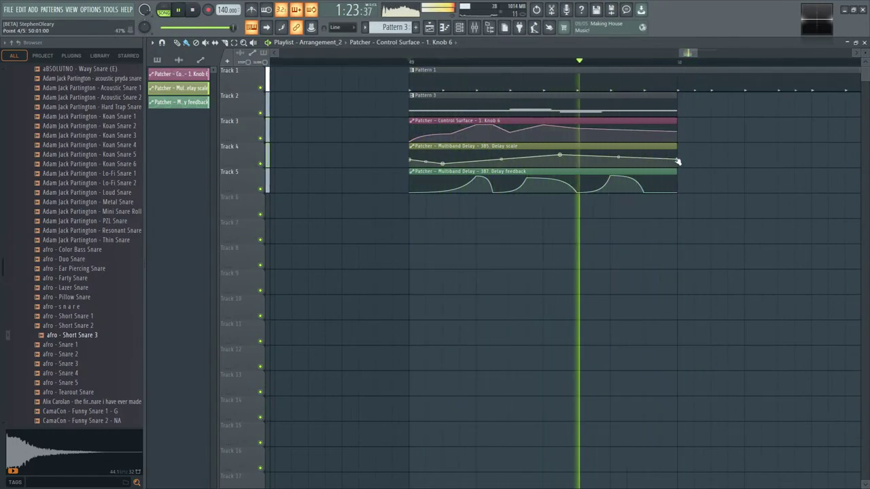
right_click(609, 159)
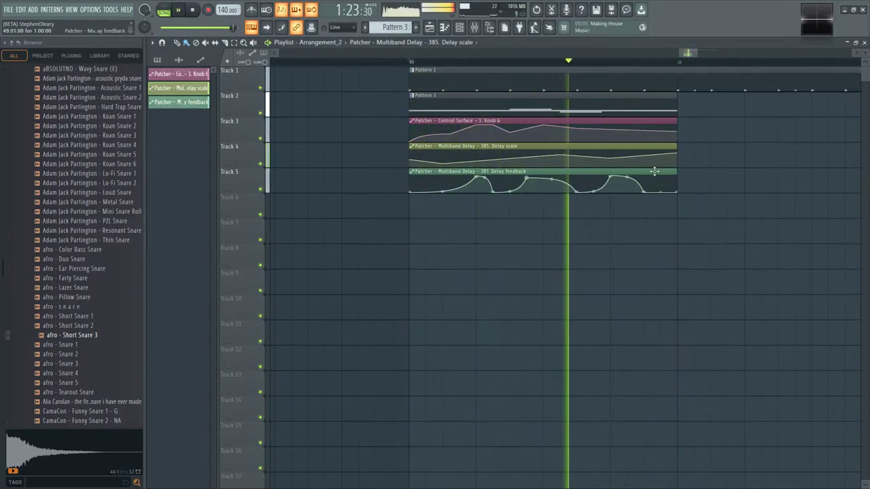
drag(678, 154, 679, 166)
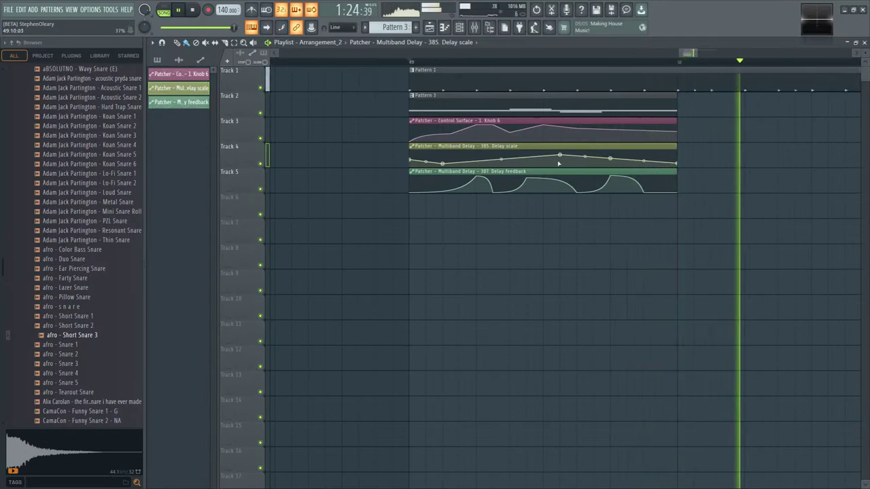
drag(560, 156, 492, 156)
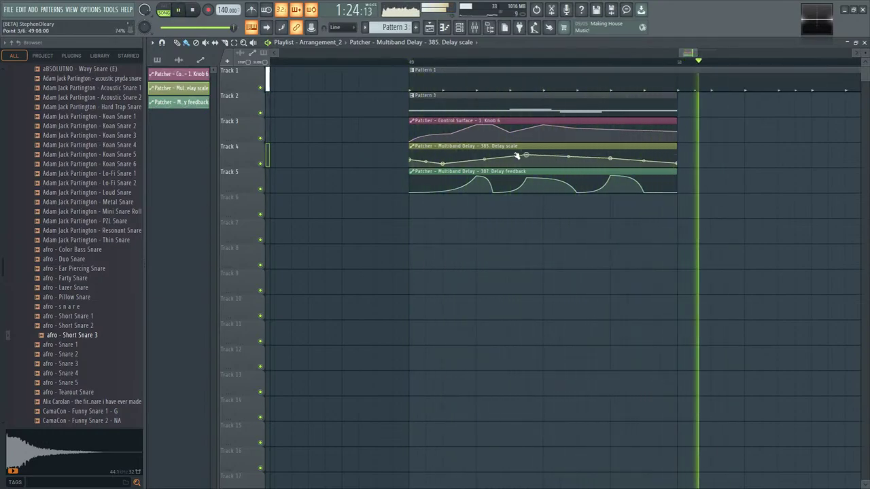
right_click(545, 161)
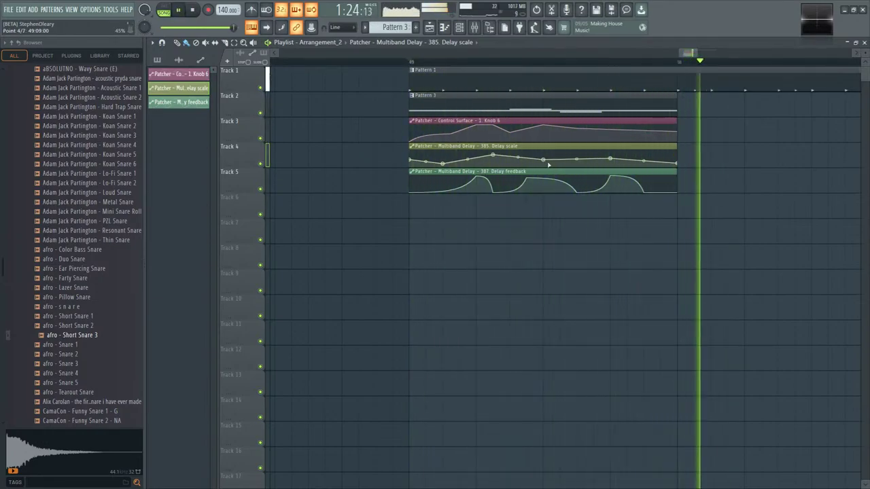
- Extend the last Delay feedback hump so it falls off only at bar 50, and audition the loop
drag(644, 189, 665, 179)
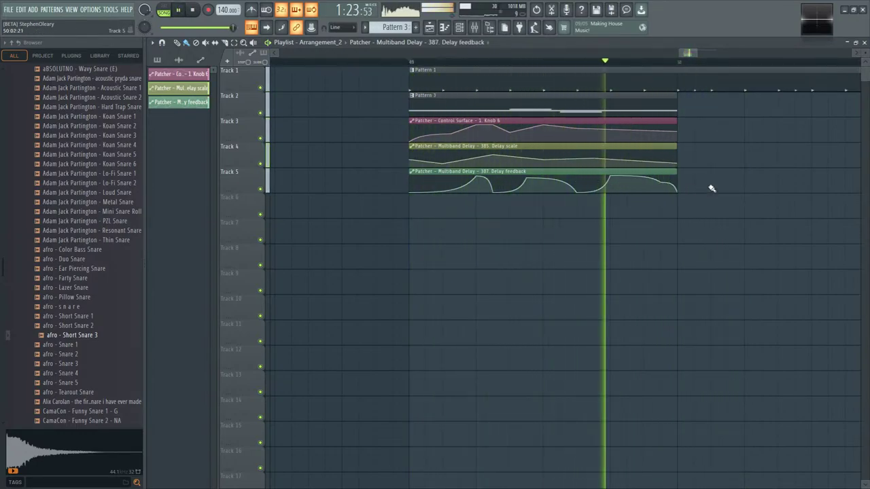
key(space)
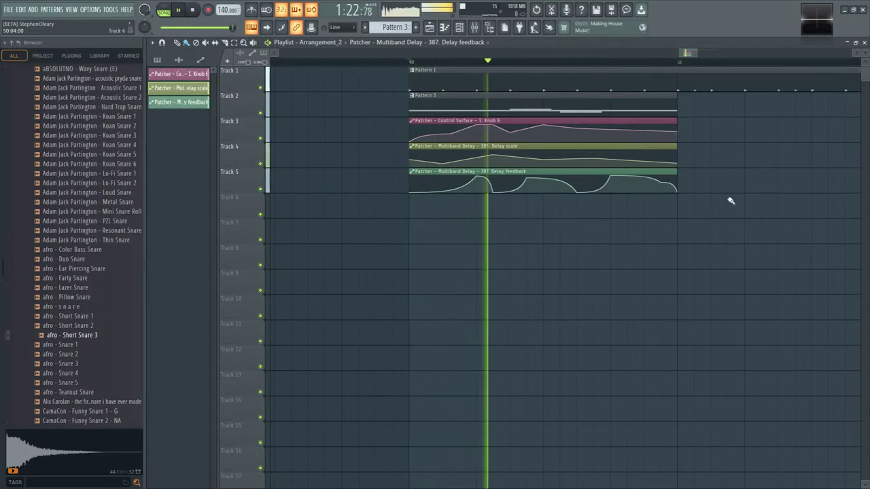
key(space)
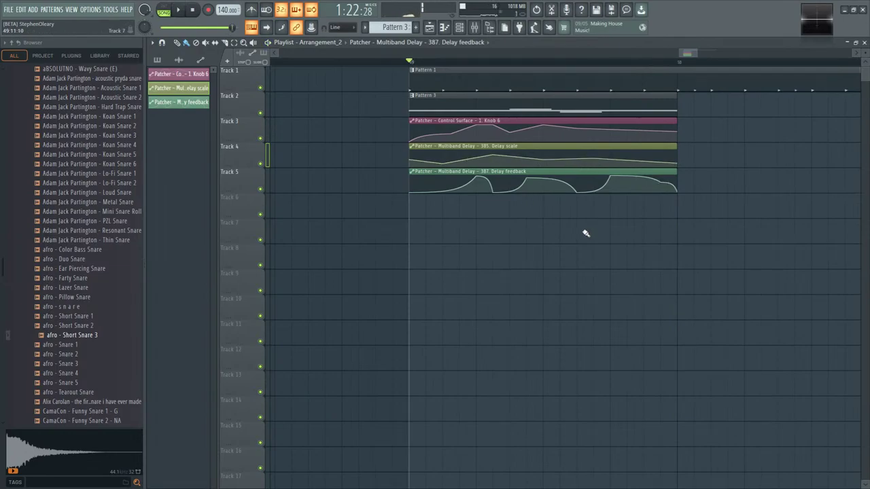
- Show the unsorted channels in an enlarged Channel rack and open the Patcher channel
click(469, 28)
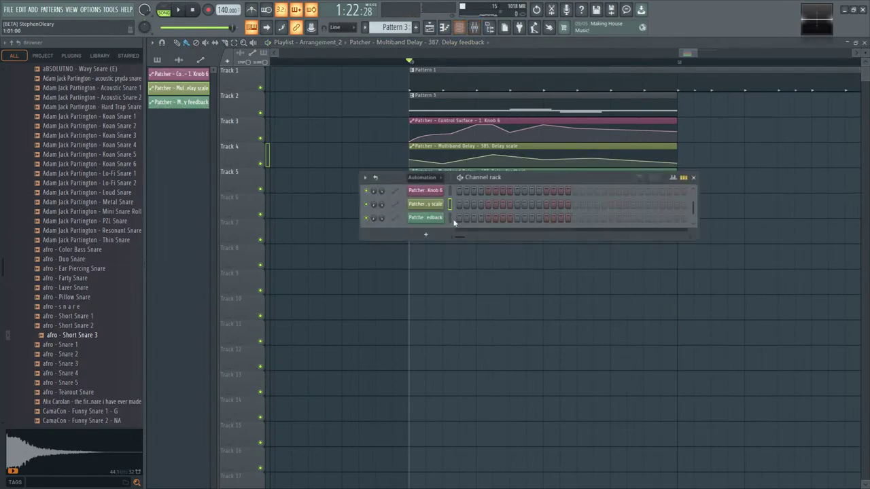
scroll(430, 184, up, 2)
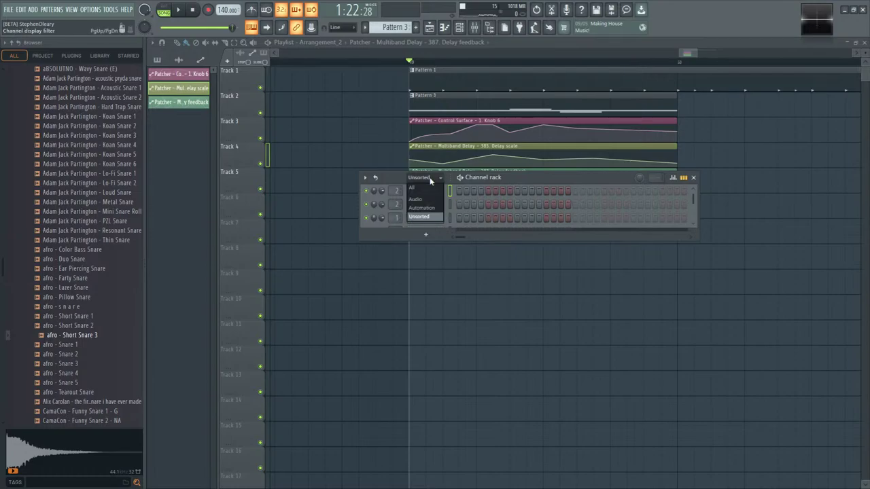
drag(491, 239, 488, 408)
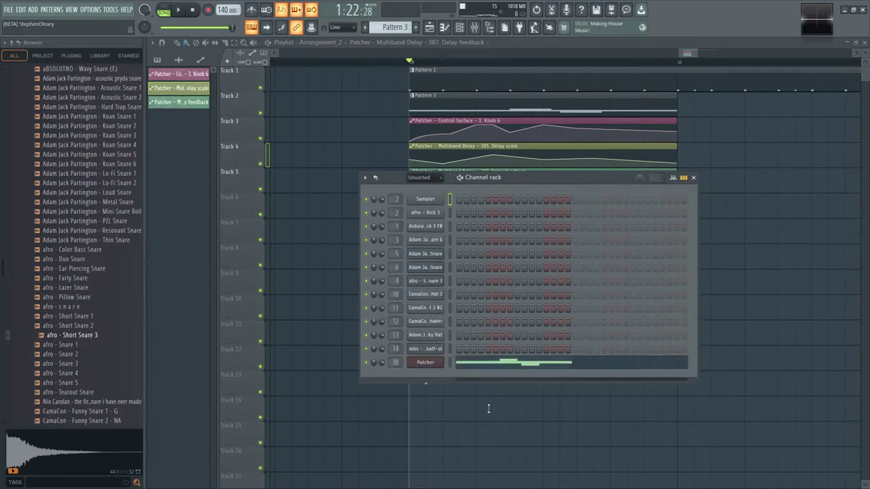
click(425, 362)
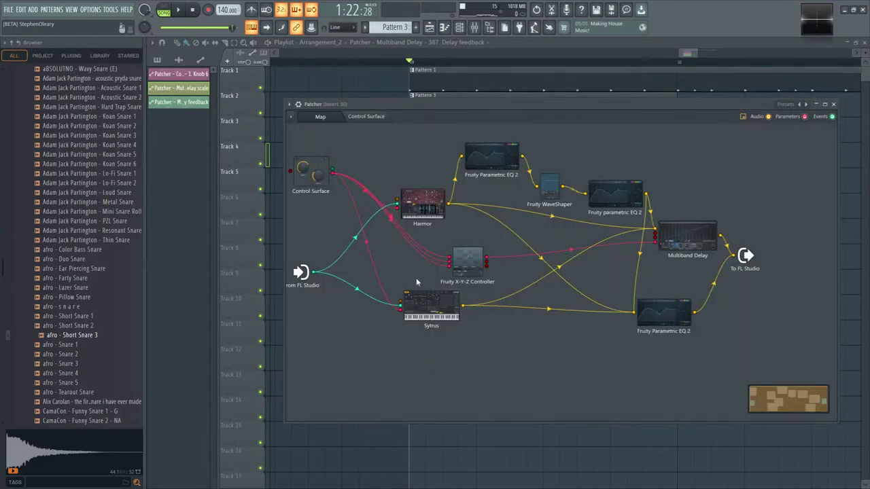
- Disconnect Sytrus from the lower Fruity Parametric EQ 2 and route its audio directly to the To FL Studio output
right_click(702, 172)
click(696, 155)
drag(664, 314, 657, 294)
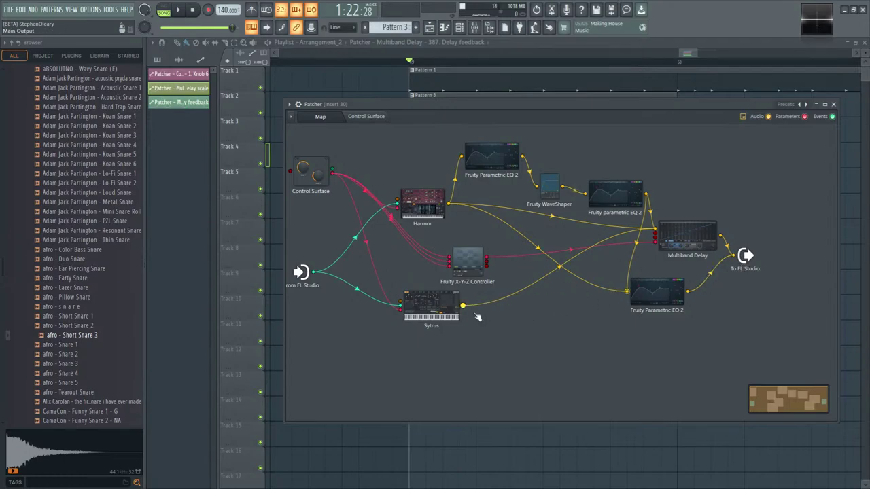
drag(463, 306, 741, 256)
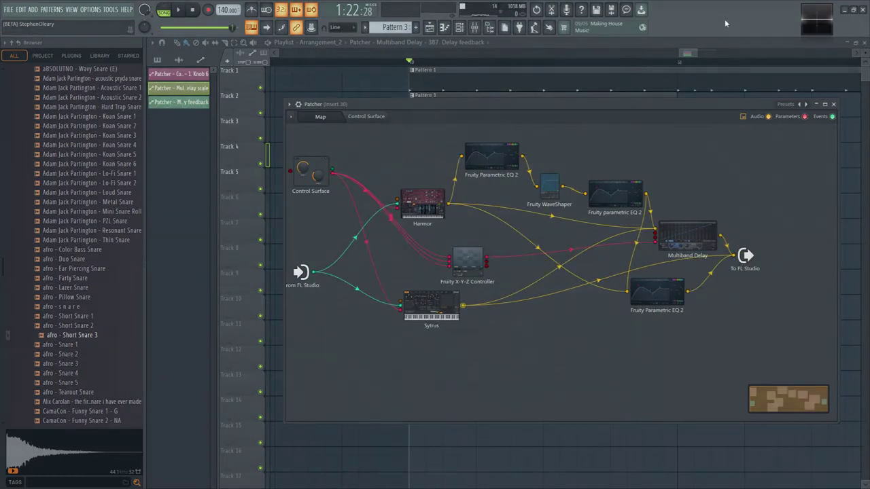
- Add Maximus to the Patcher map and route Multiband Delay, the lower Parametric EQ 2 and Sytrus through it to the FL Studio output
key(F8)
drag(555, 289, 738, 178)
click(842, 219)
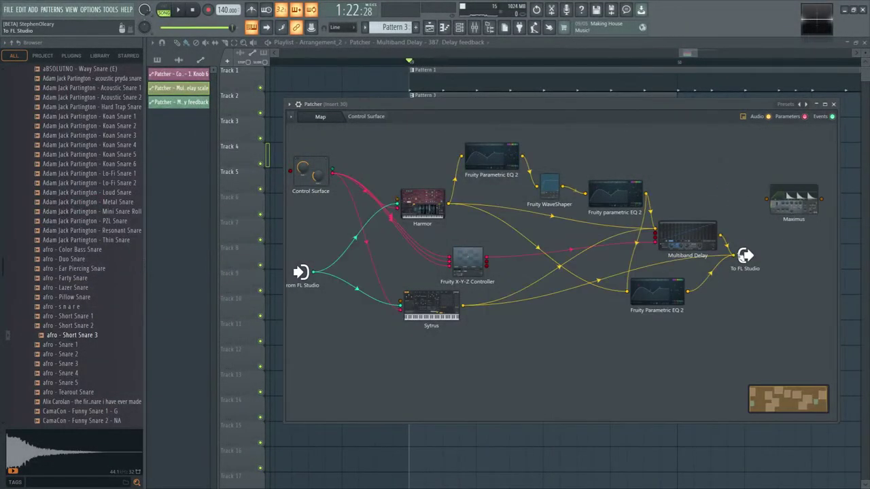
drag(741, 262, 763, 198)
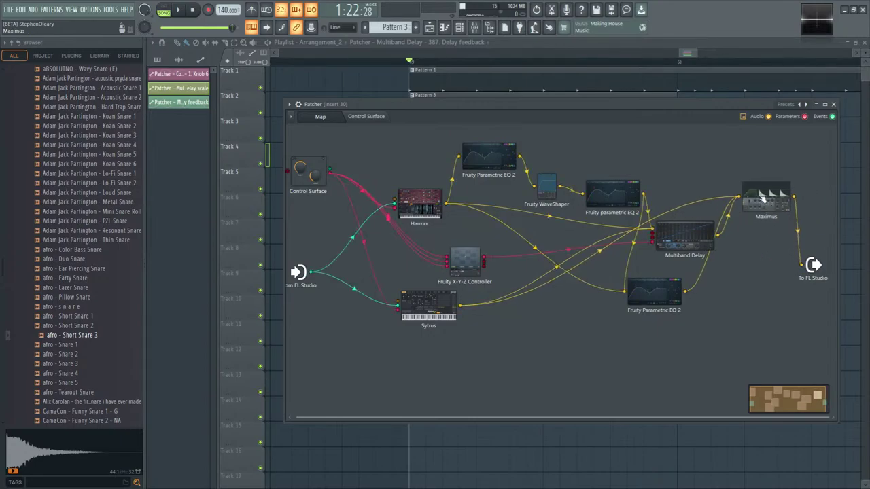
- Look at the mixer's Insert 30 and the Sytrus preset list, and close both
click(474, 28)
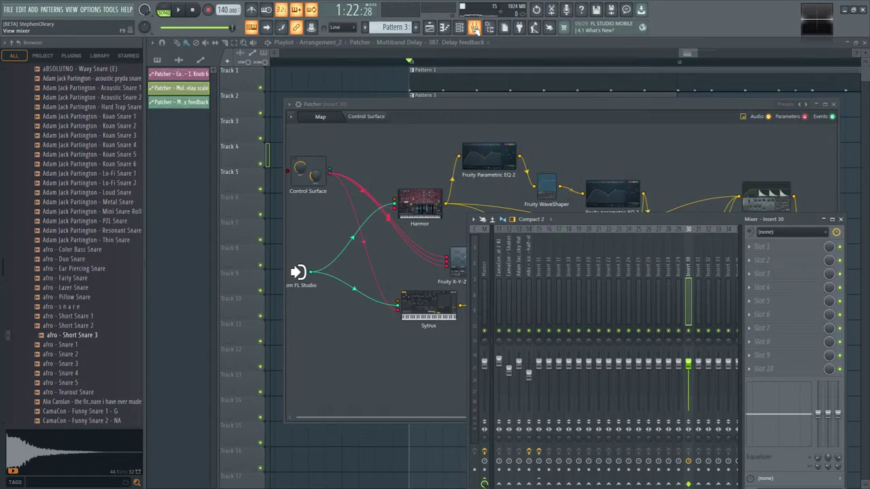
click(474, 28)
click(428, 306)
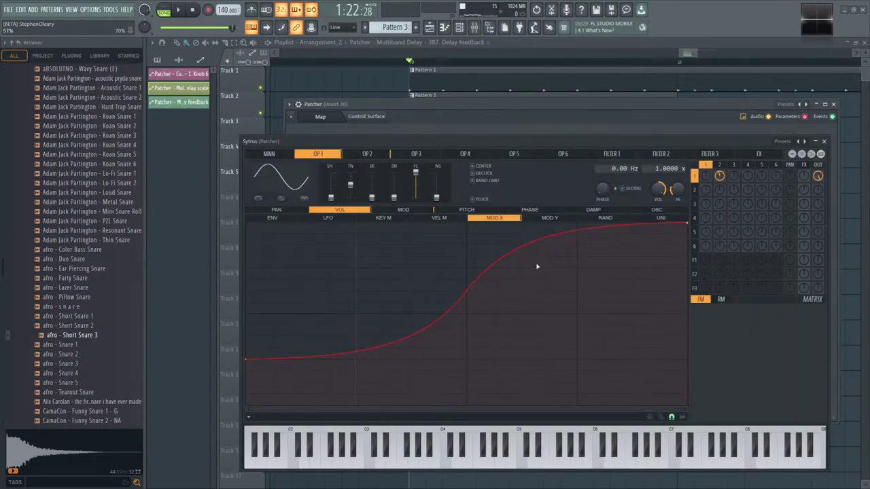
click(799, 142)
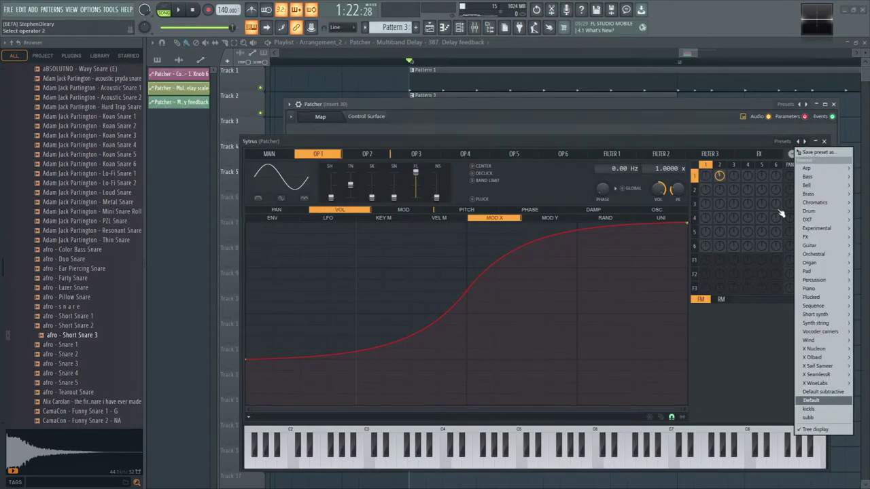
click(638, 136)
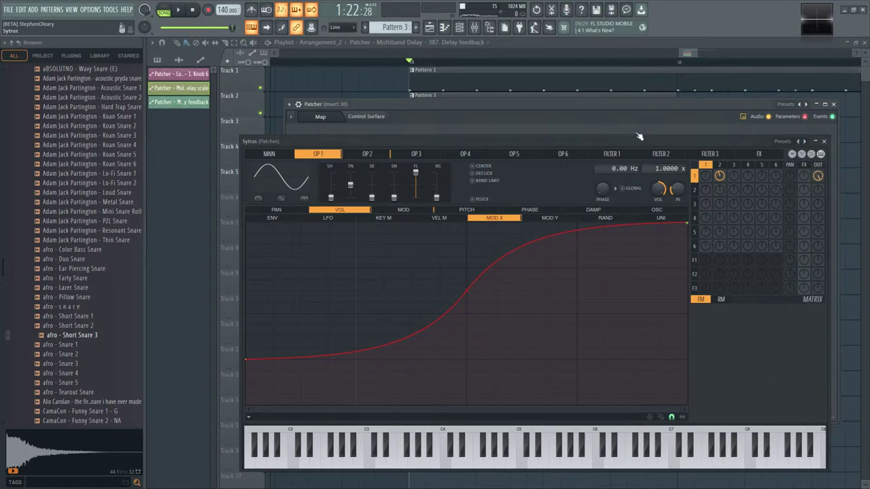
click(826, 144)
- Reposition the Patcher window and the Maximus module, and open the Maximus editor with the loop playing
drag(707, 104, 681, 107)
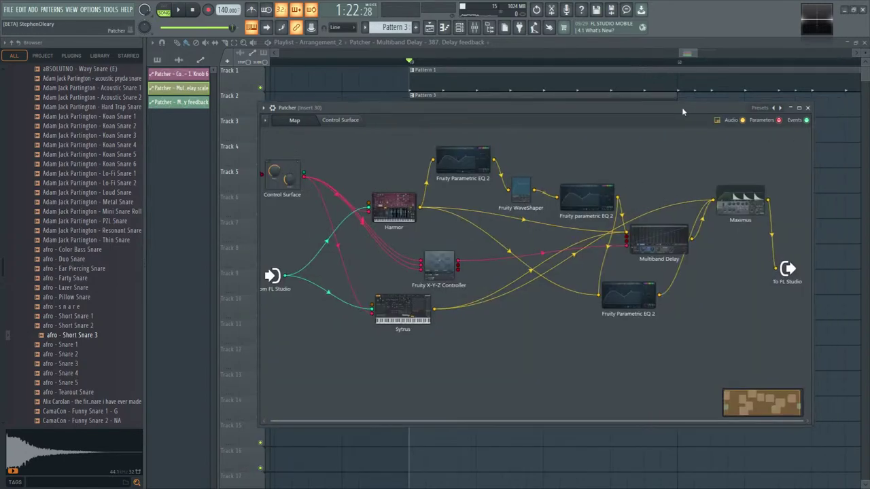
mouse_move(731, 219)
mouse_down()
mouse_move(719, 230)
mouse_move(737, 230)
mouse_up()
key(space)
double_click(737, 230)
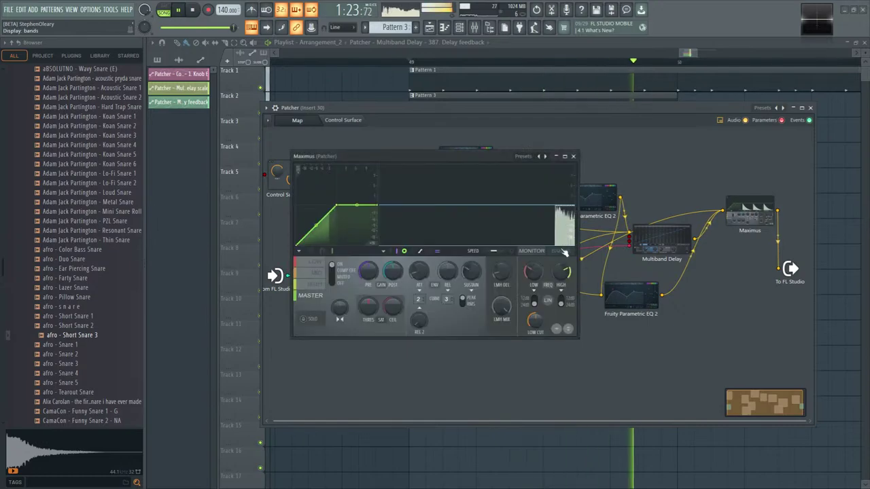
- Display the bands in Maximus, set the low band frequency to 1086 Hz and low cut to 26 Hz, and raise the high band frequency
click(561, 251)
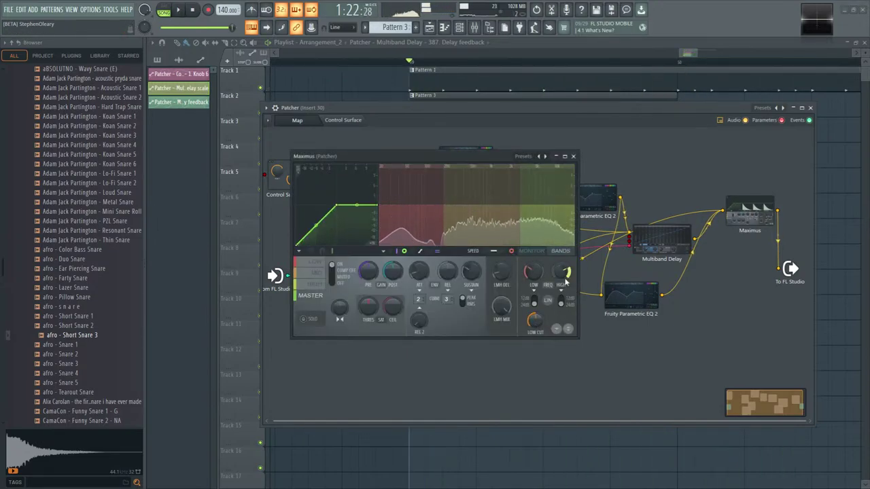
drag(566, 280, 534, 270)
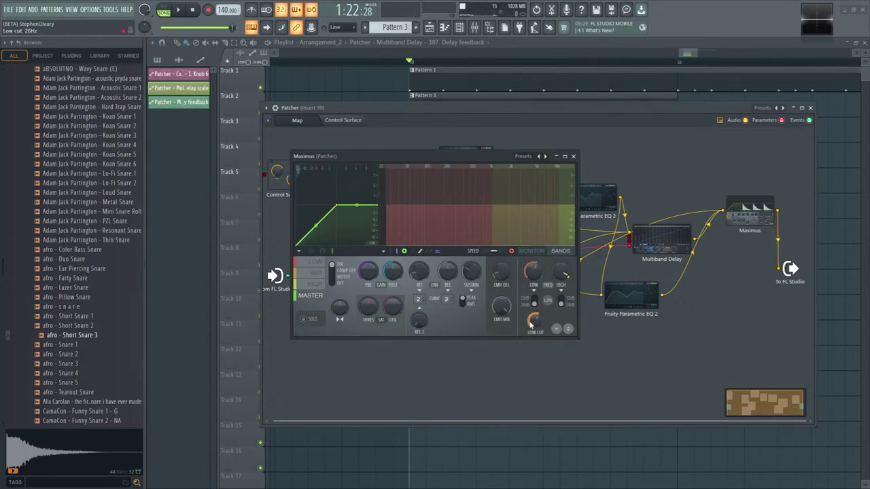
key(space)
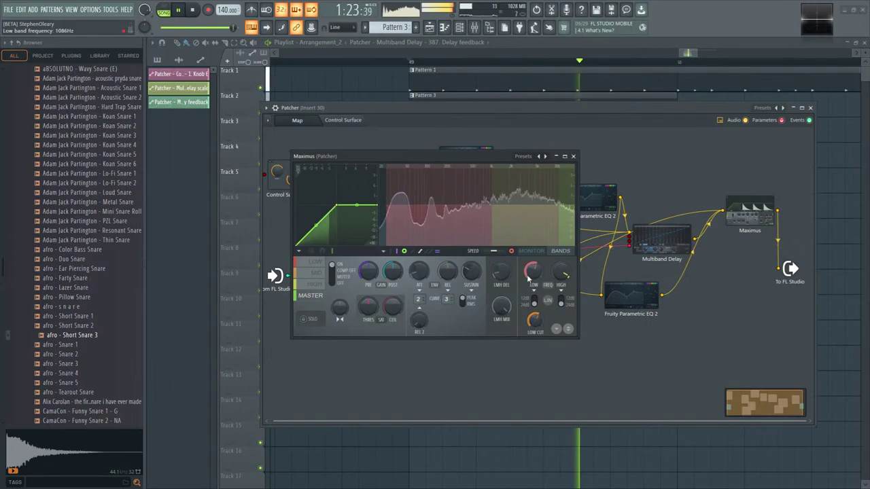
- Return the Maximus display to the monitor view and select the LOW band for editing
click(530, 252)
click(298, 250)
key(Escape)
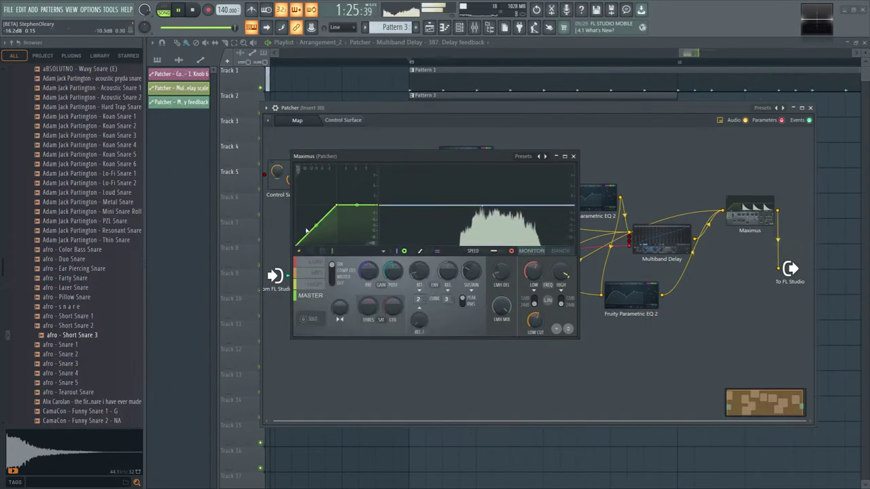
click(314, 262)
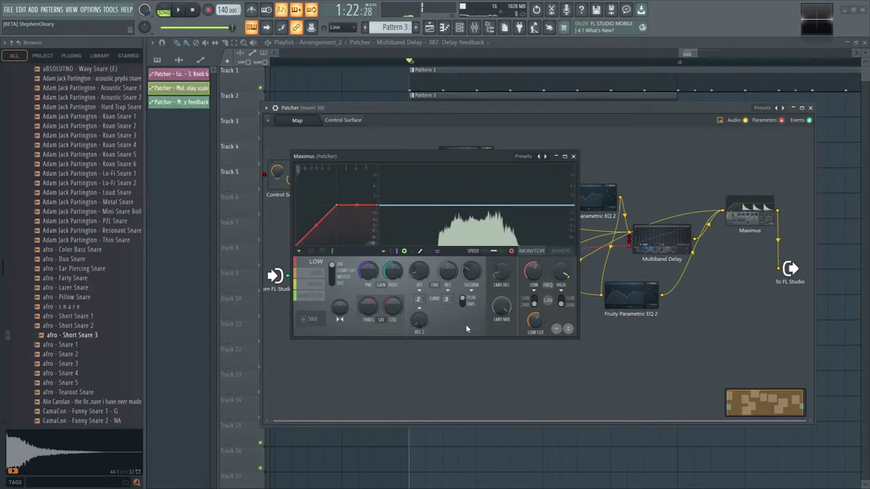
- Move the Maximus window aside, bring up the playlist and select the span of the Pattern 3 clip as the loop range
drag(421, 163, 447, 179)
key(space)
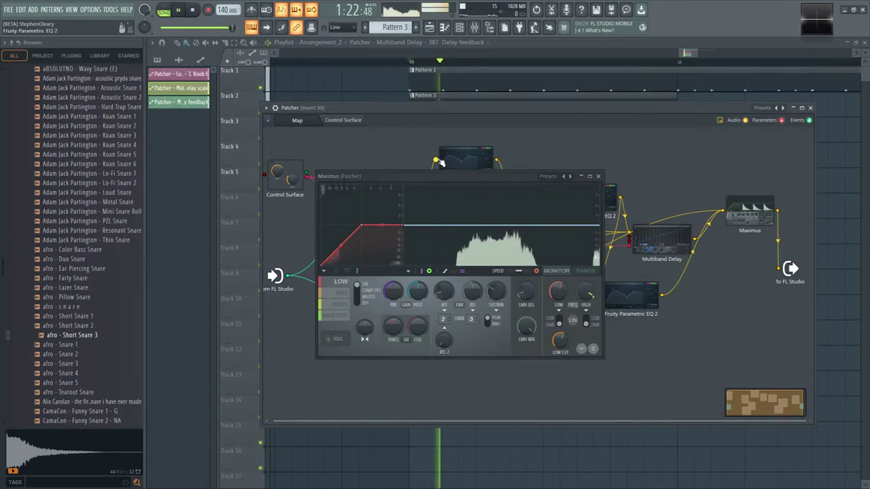
click(408, 68)
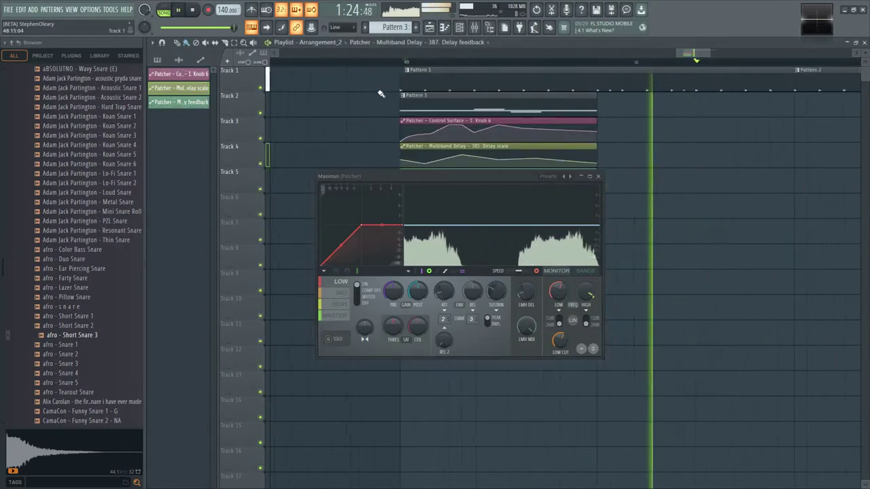
drag(392, 87, 515, 85)
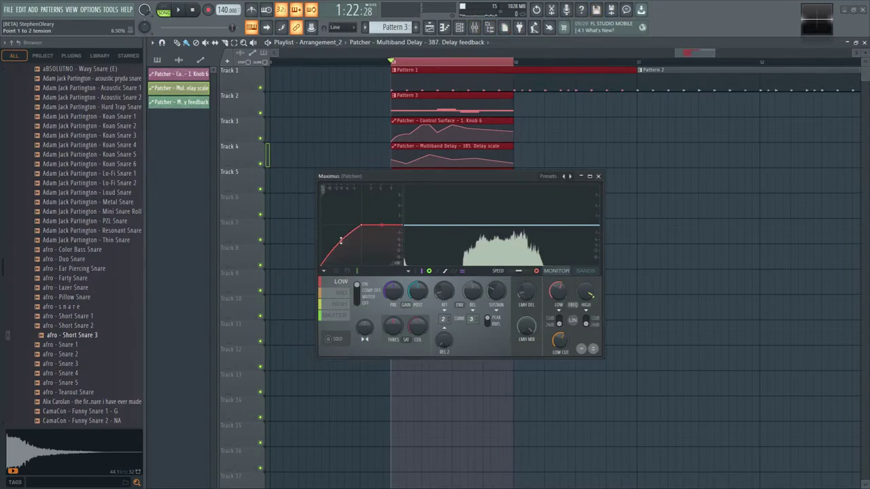
- Reopen Maximus from the Patcher map and bend the LOW band's compression curve strongly upward with the loop playing
click(479, 29)
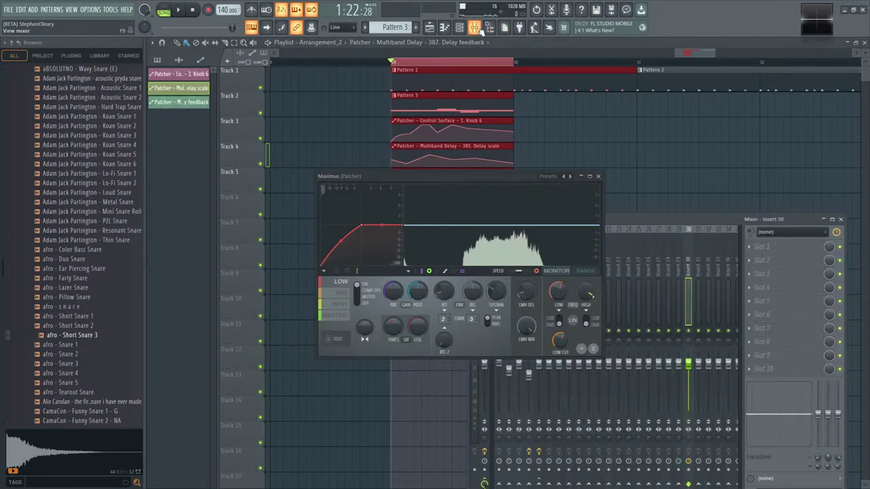
click(597, 177)
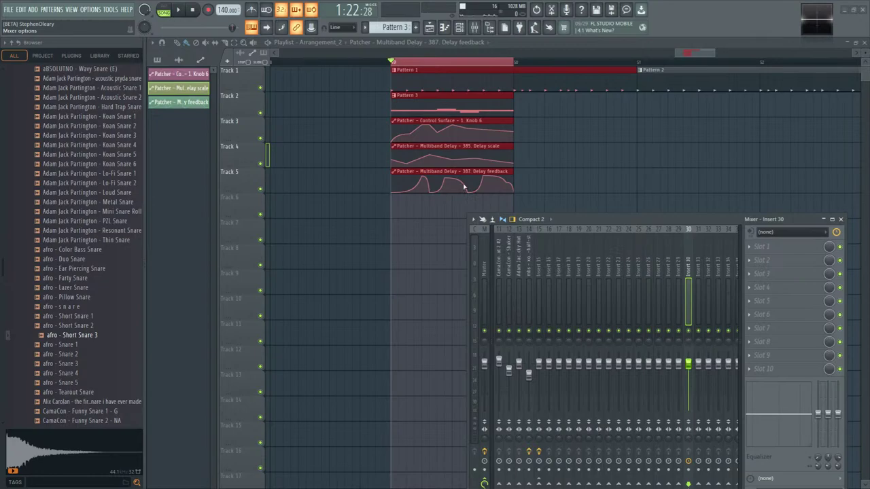
click(459, 29)
click(426, 362)
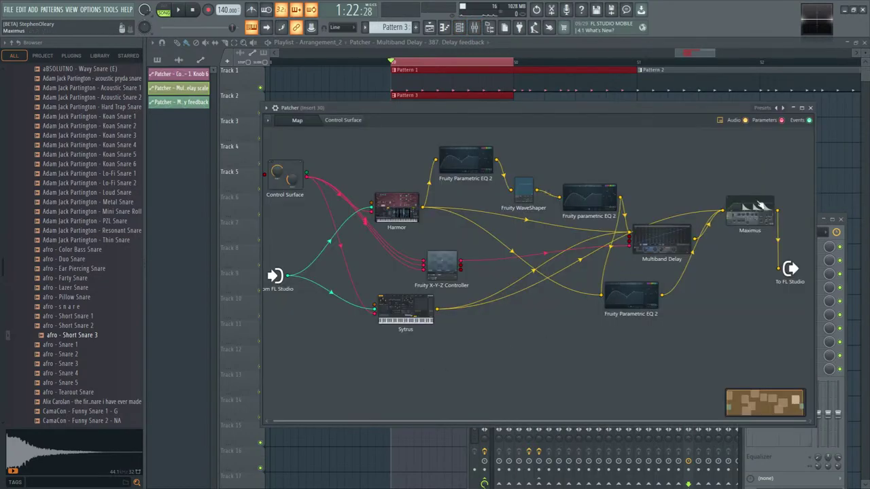
click(760, 205)
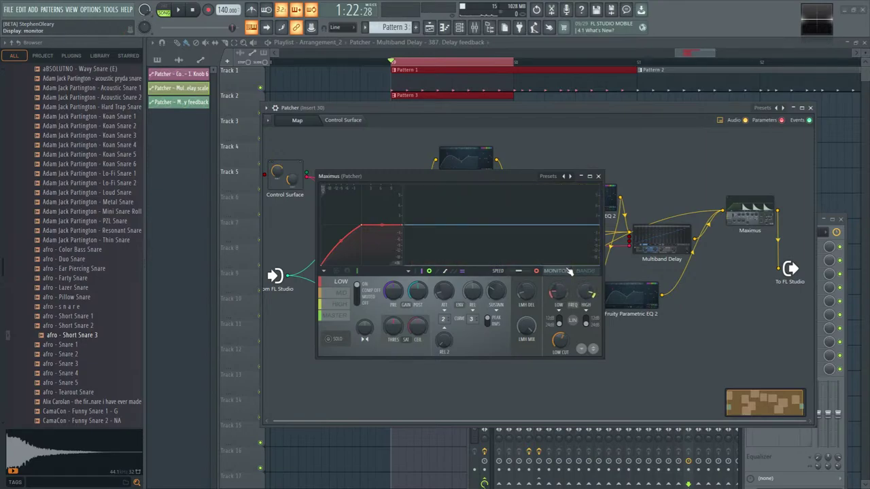
key(space)
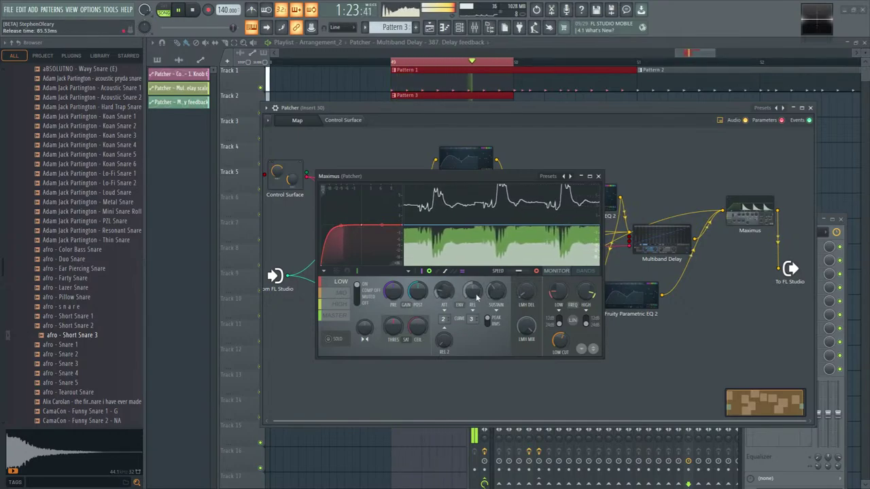
- Reshape the compression curves of the mid and high bands in Maximus to boost quieter levels
click(340, 292)
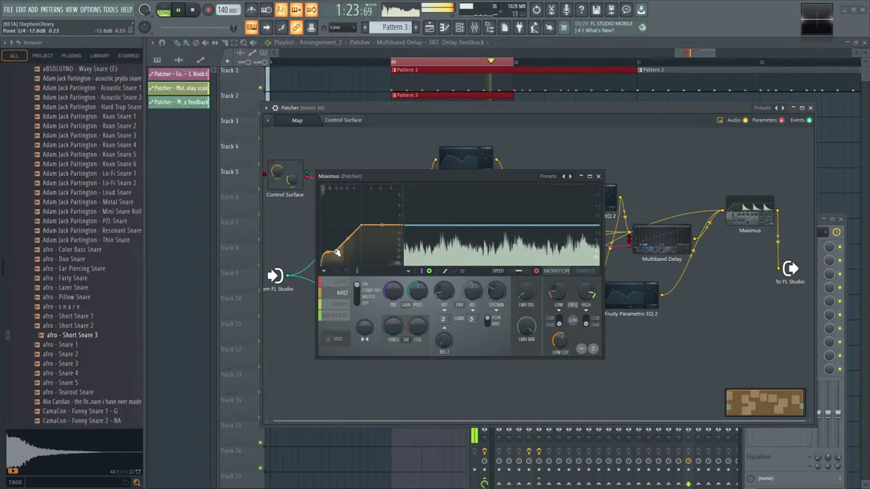
drag(325, 256, 348, 233)
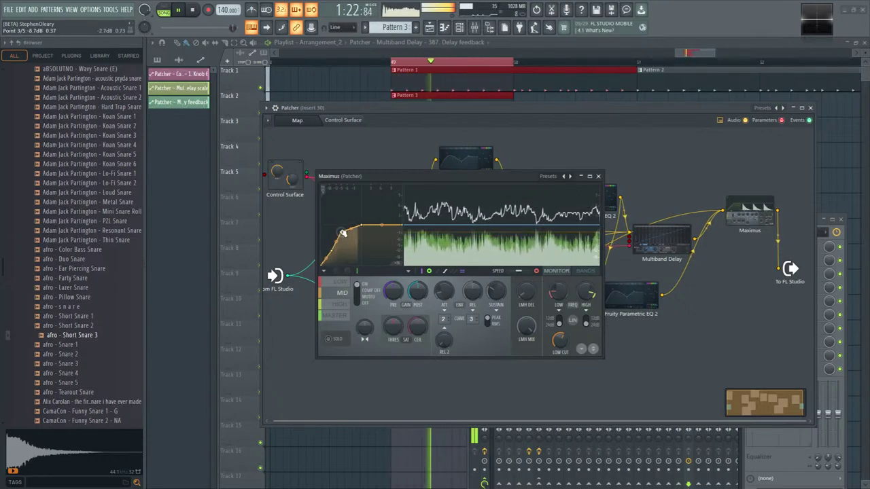
drag(342, 235, 341, 232)
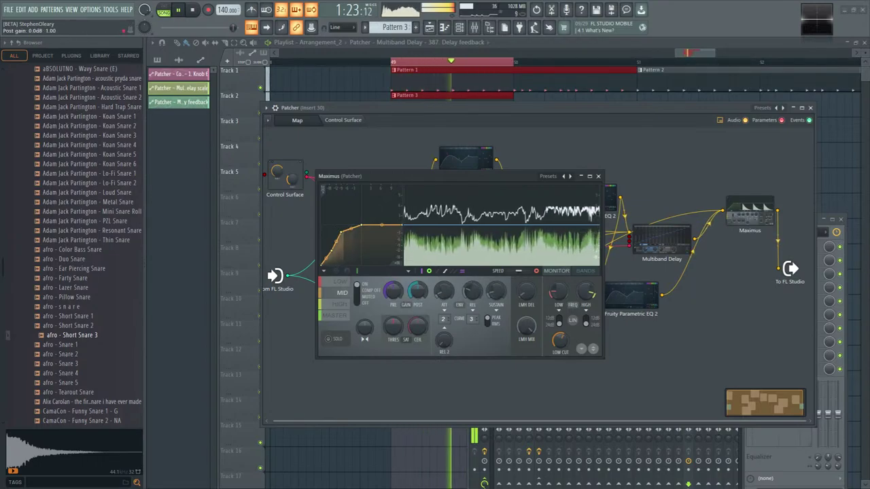
click(347, 303)
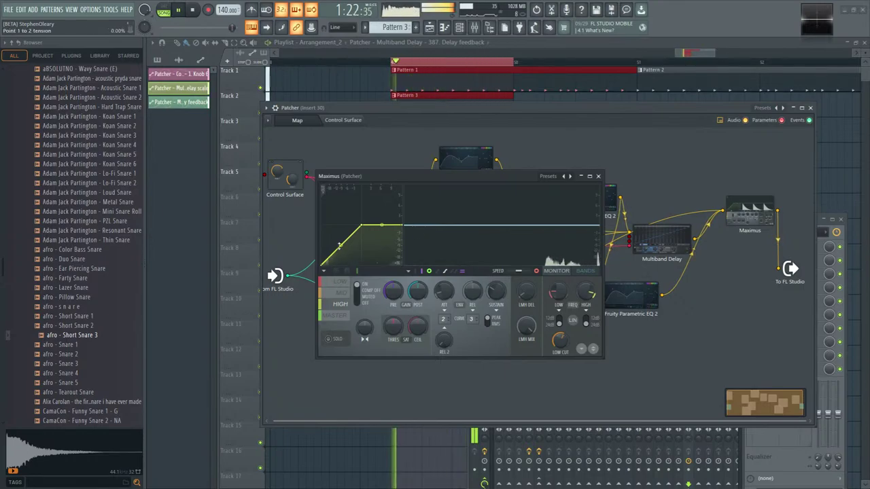
drag(339, 244, 336, 250)
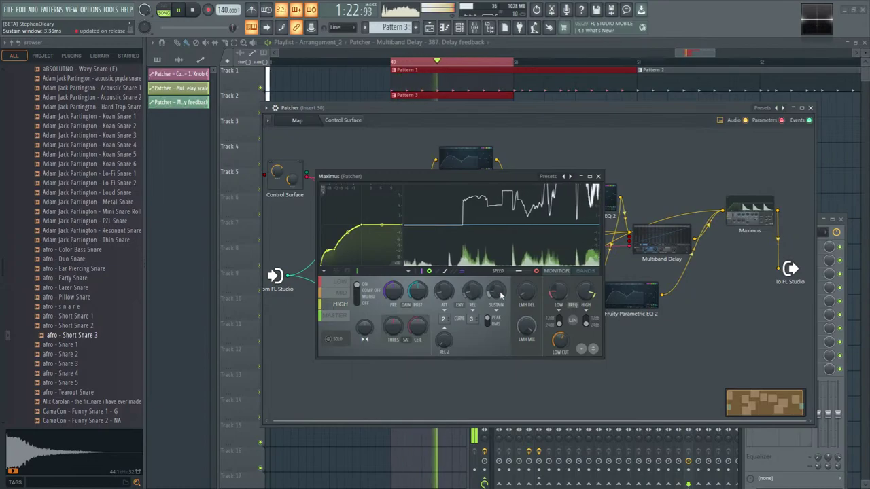
- Adjust the soft saturation ceiling of the master band in Maximus and close the plugin
click(340, 315)
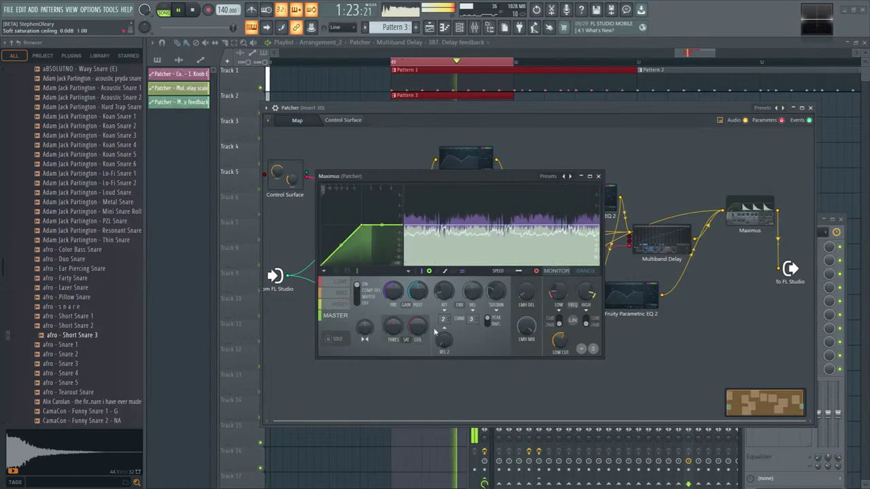
scroll(445, 295, down, 3)
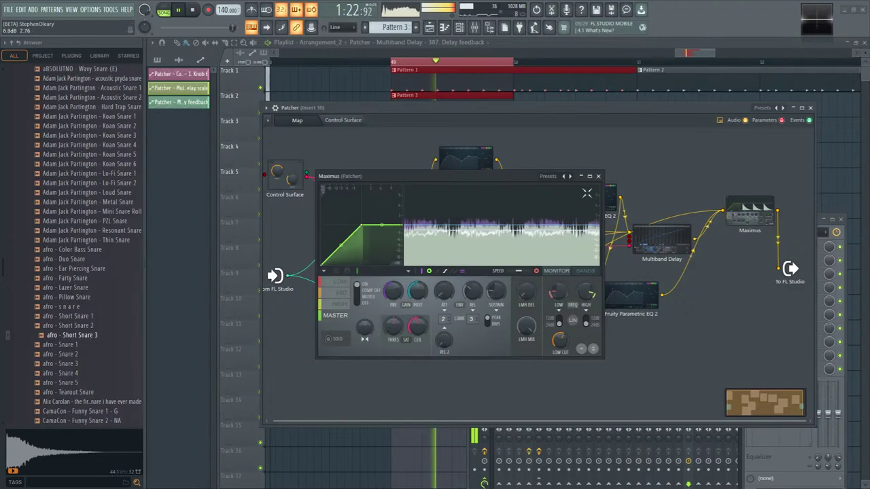
click(598, 176)
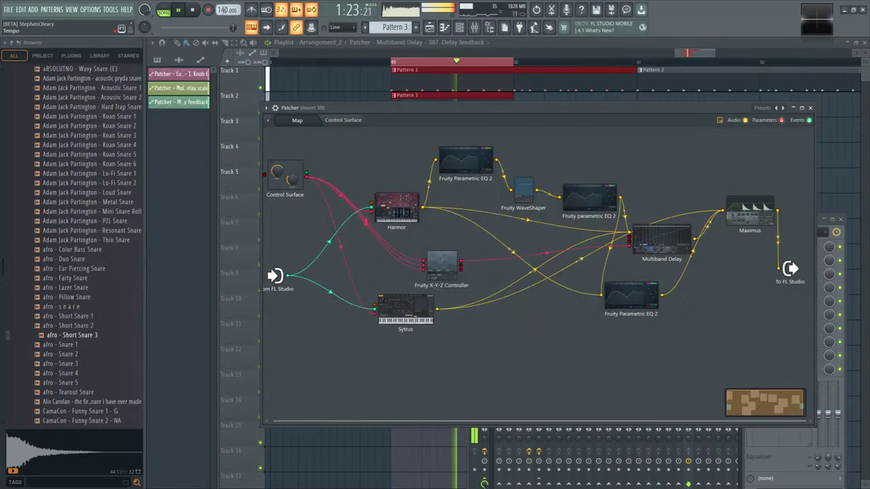
- Stop playback and replace the Patcher window with the mixer, widened to show the first insert tracks
key(space)
click(474, 27)
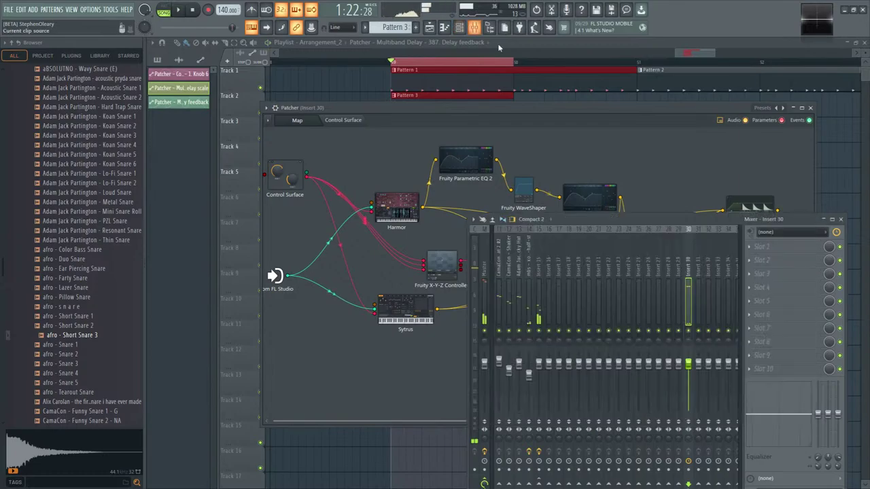
click(809, 108)
drag(678, 213, 550, 134)
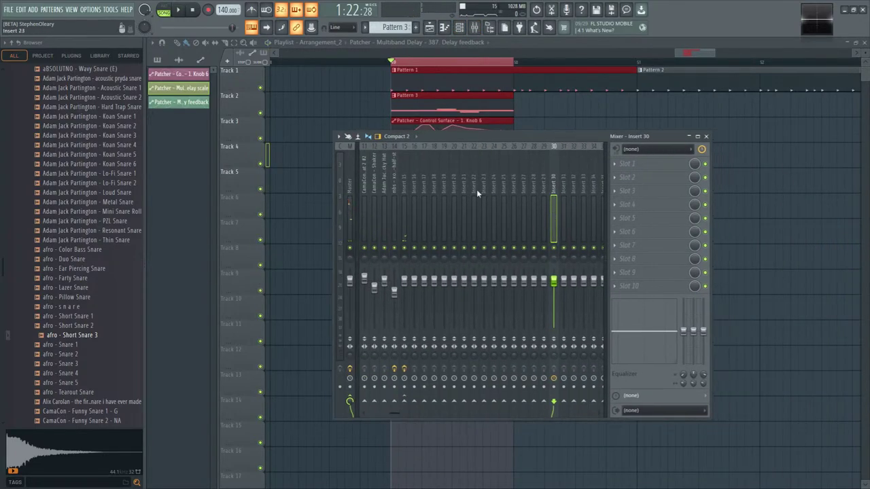
drag(333, 209, 183, 216)
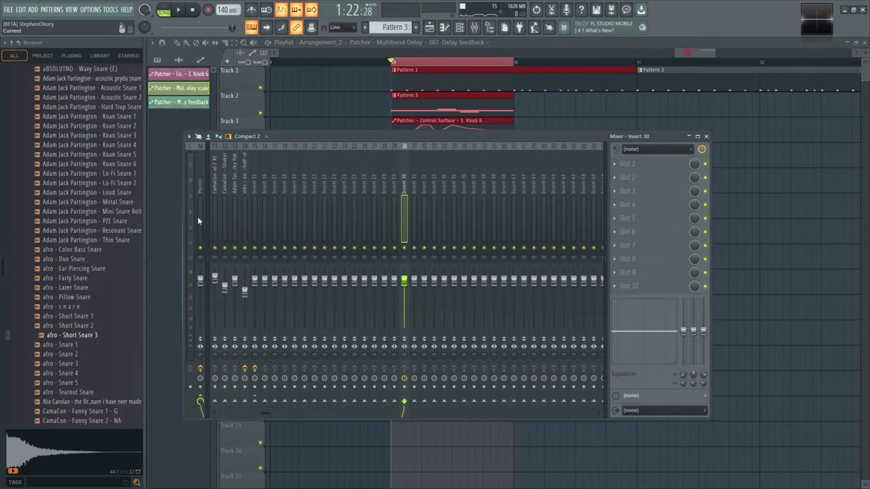
scroll(233, 177, up, 5)
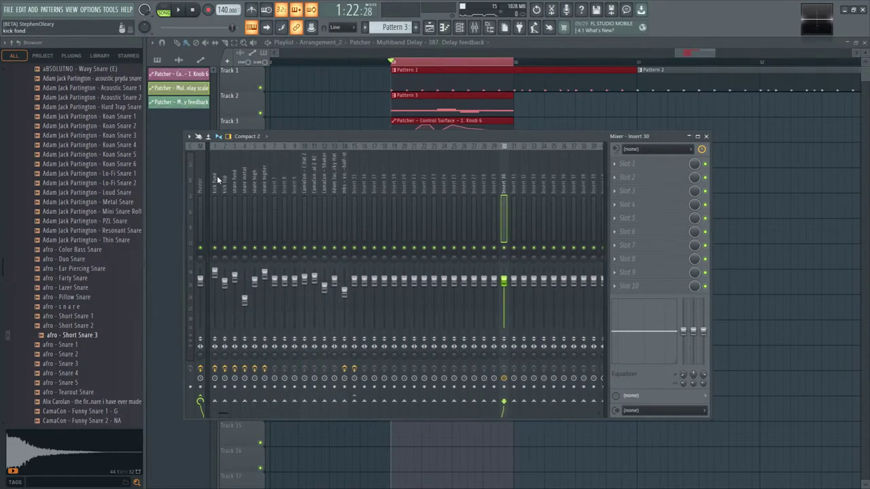
- Sidechain the kick top track to Insert 30 and load Fruity Limiter in Insert 30's first effect slot
click(224, 186)
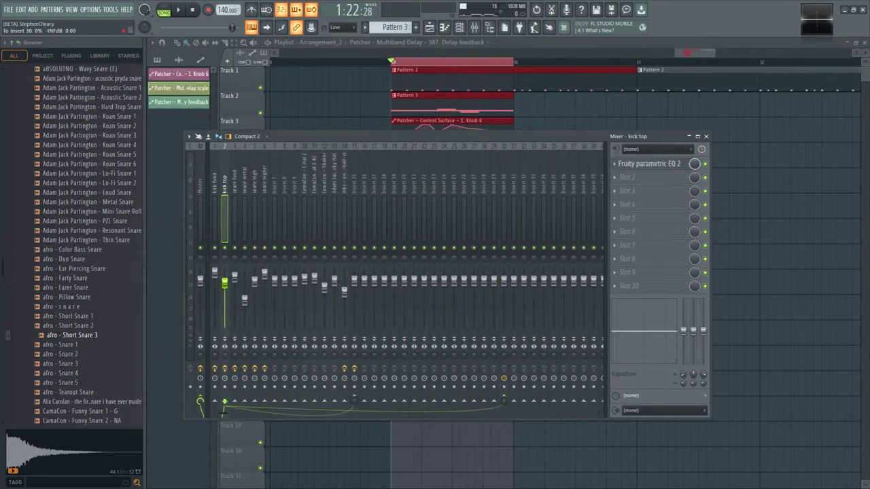
click(513, 187)
click(630, 164)
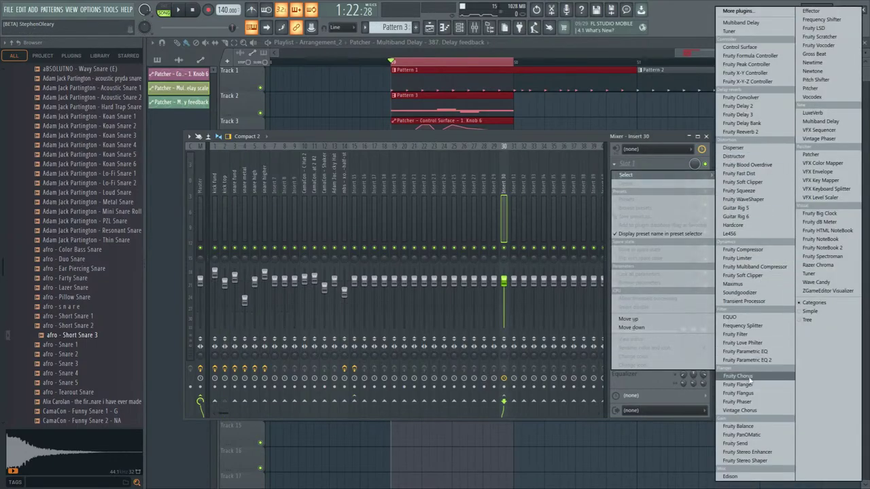
click(737, 259)
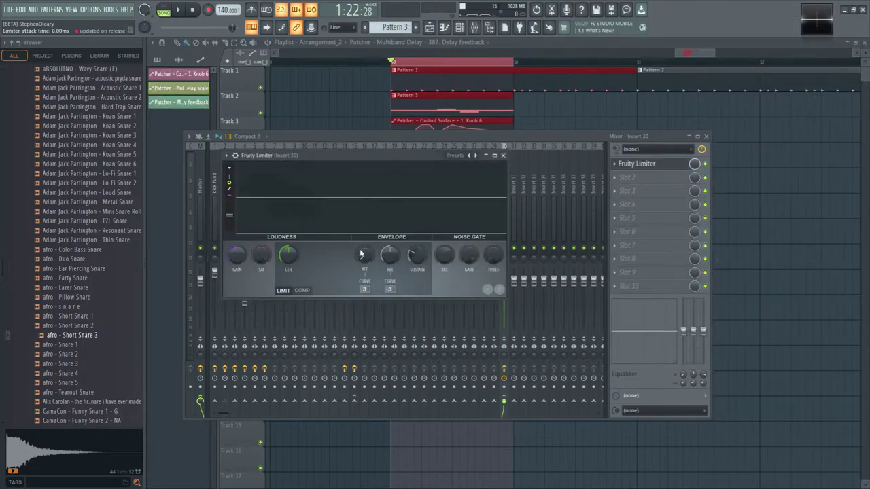
- Set the limiter to compressor mode with sidechain input 1, a very low threshold, a raised ratio and a release of about 326 ms
click(301, 290)
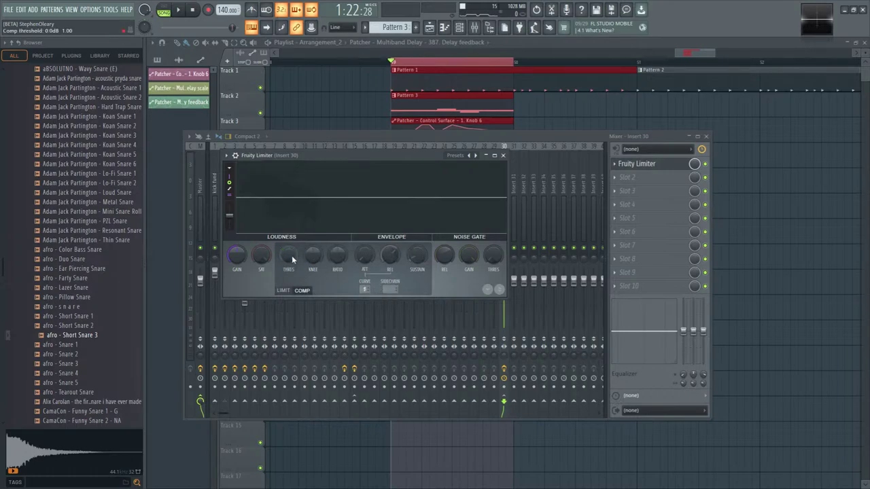
click(393, 301)
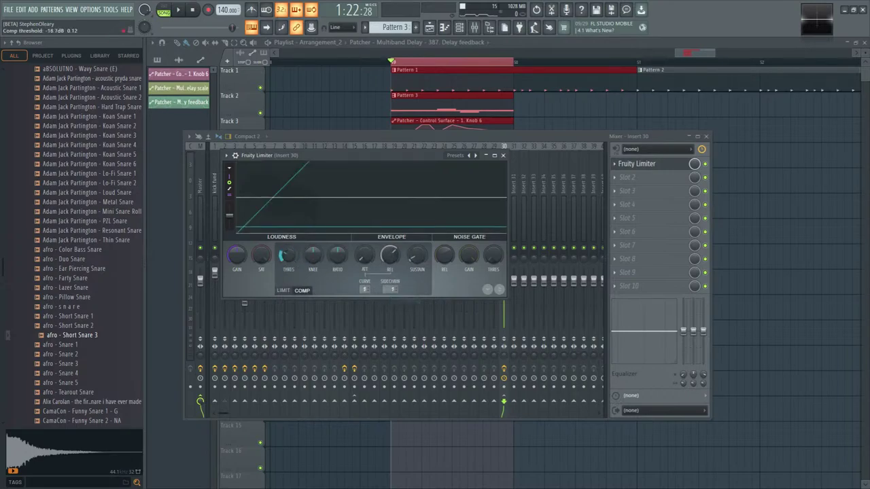
drag(331, 254, 291, 263)
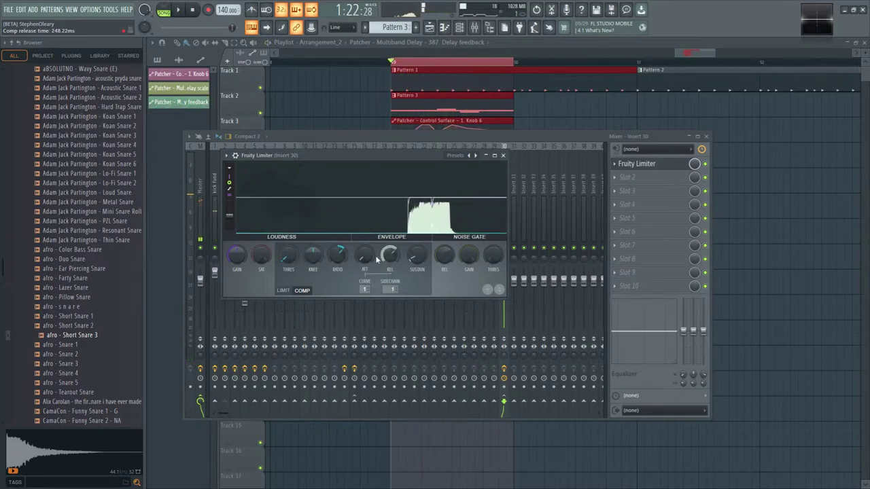
key(space)
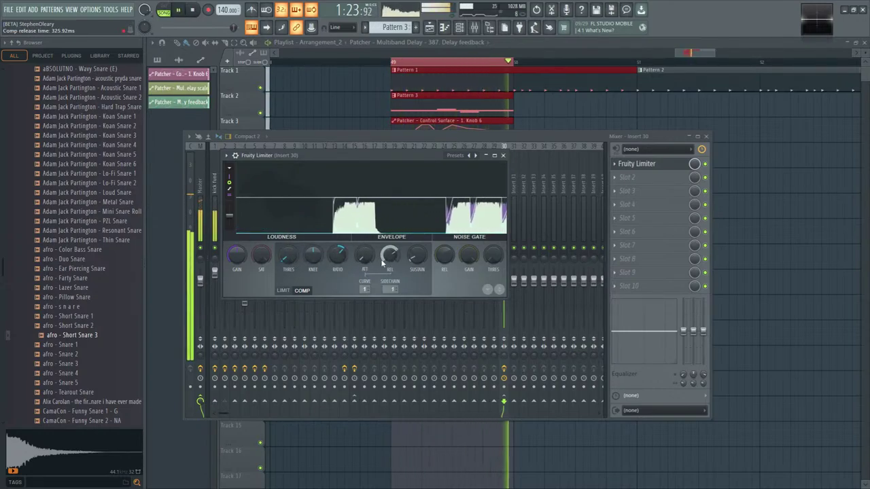
click(502, 155)
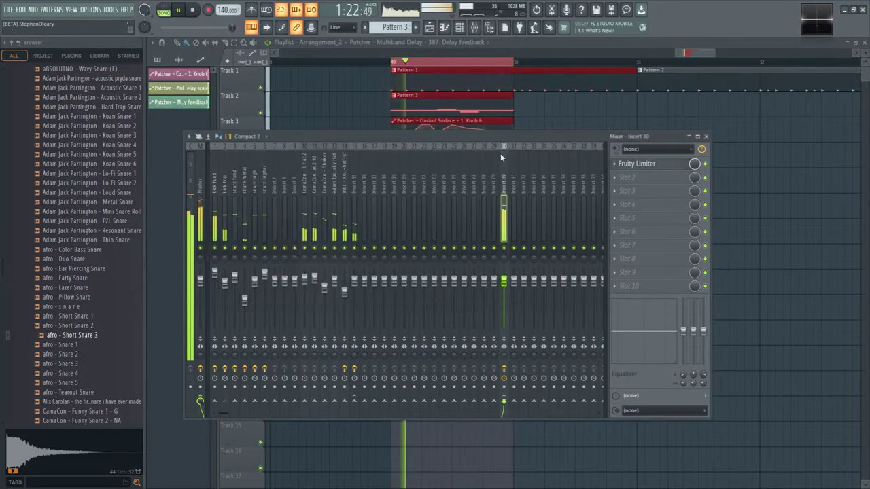
key(space)
- Fill Insert 30's second effect slot with Fruity Compressor and replace it with a second Fruity Limiter
click(626, 177)
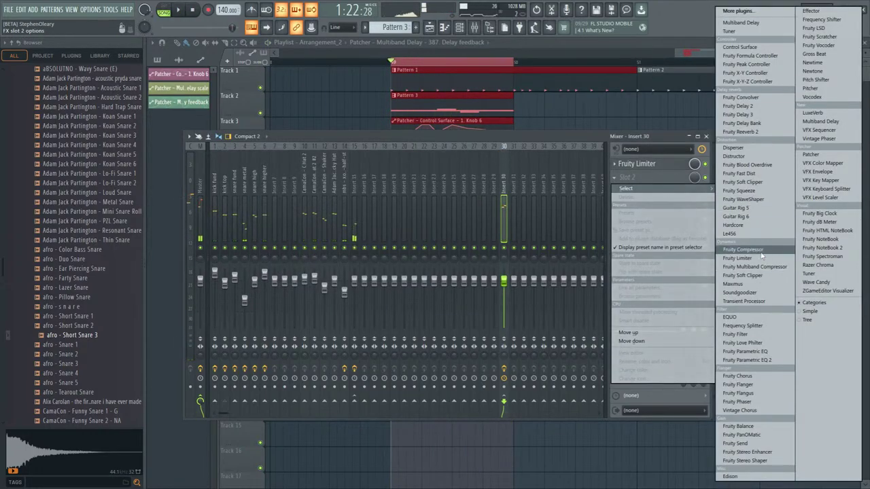
click(744, 249)
click(616, 182)
mouse_move(646, 193)
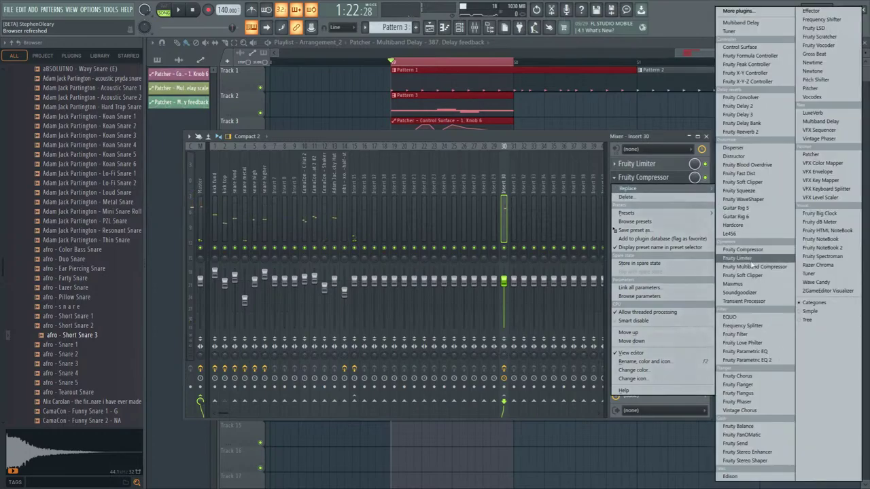
click(747, 258)
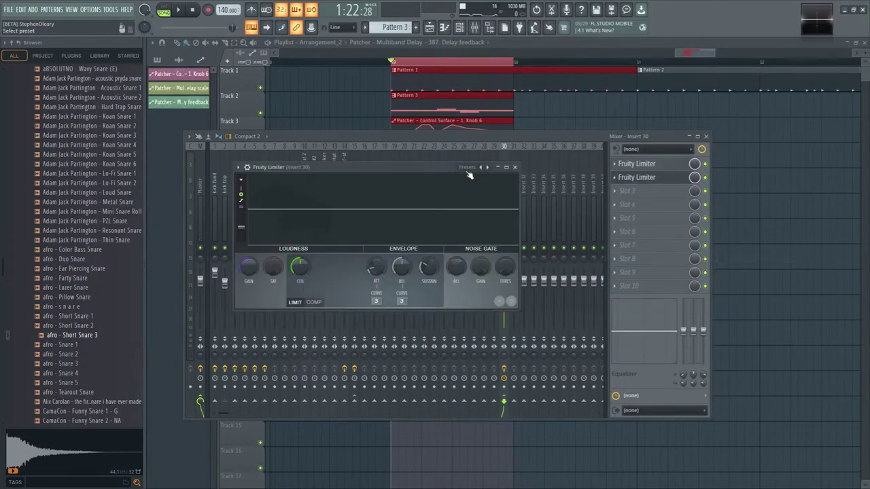
- Sidechain the snare fund track to Insert 30 and reopen Insert 30's second limiter
click(415, 139)
click(235, 188)
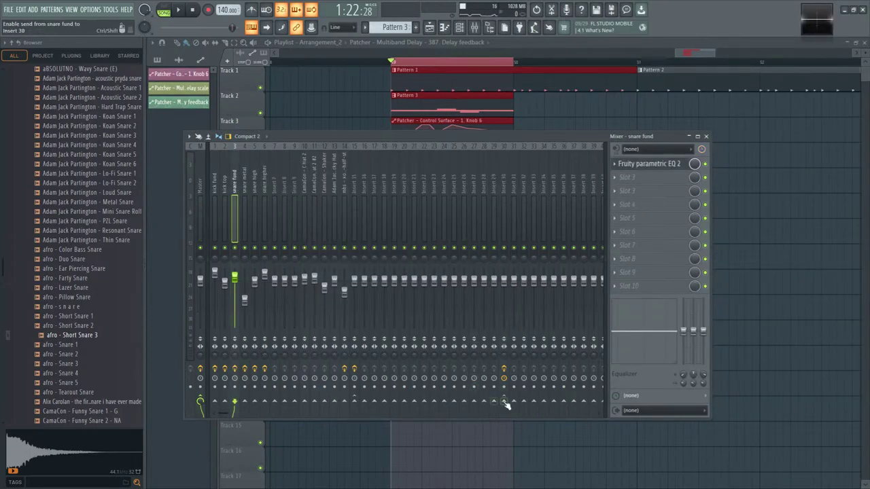
click(508, 185)
click(638, 178)
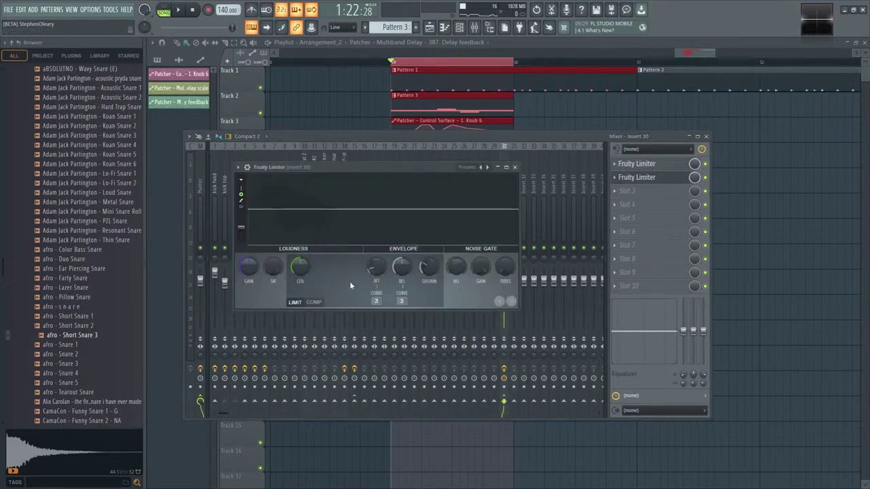
- Set the second limiter to compressor mode sidechained to snare fund, lower its threshold, set the ratio to 3.5:1 and adjust the release
click(318, 301)
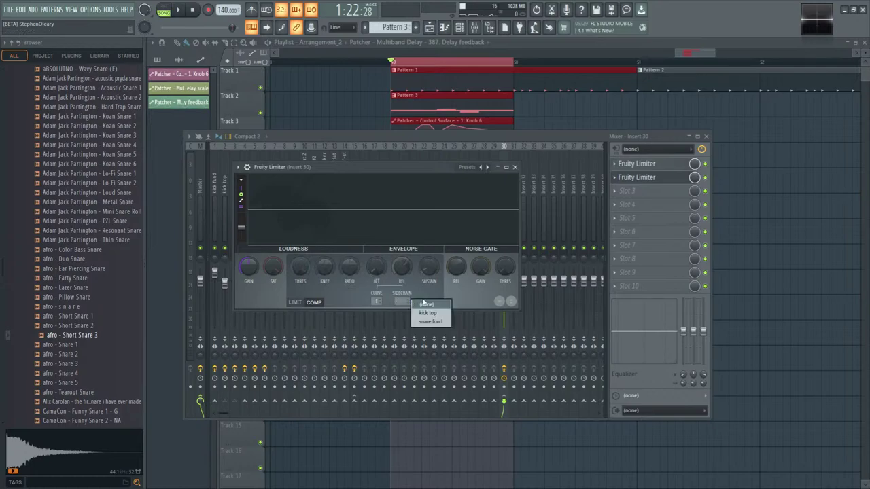
key(space)
drag(297, 270, 297, 279)
drag(349, 268, 349, 255)
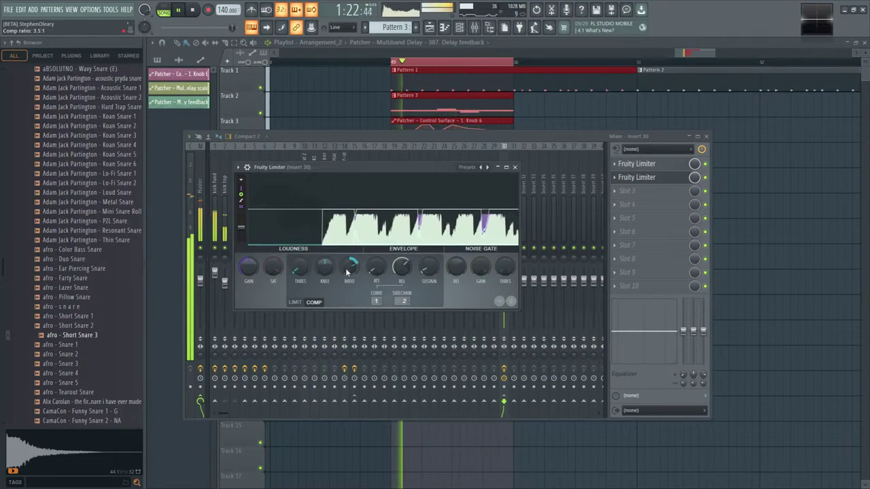
drag(403, 273, 401, 271)
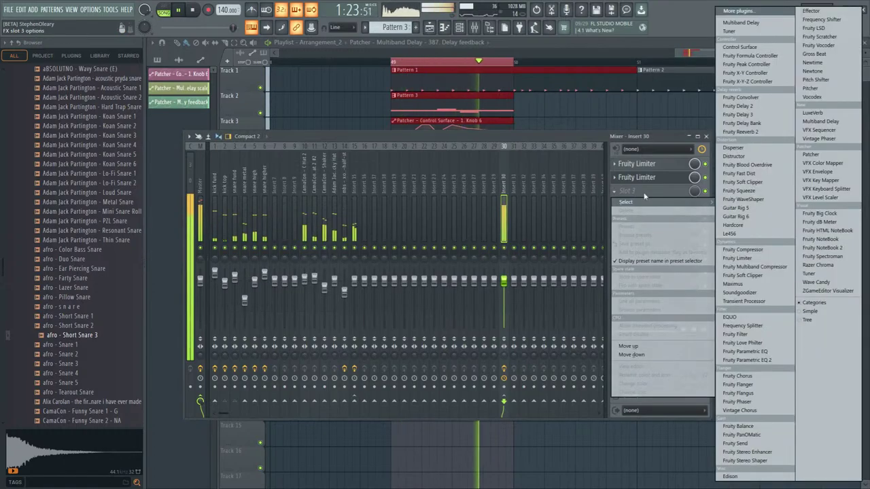
- Add Fruity Parametric EQ 2 in Insert 30's third slot and make band 1 a steep high pass at about 89 Hz
click(625, 191)
mouse_move(625, 202)
click(742, 360)
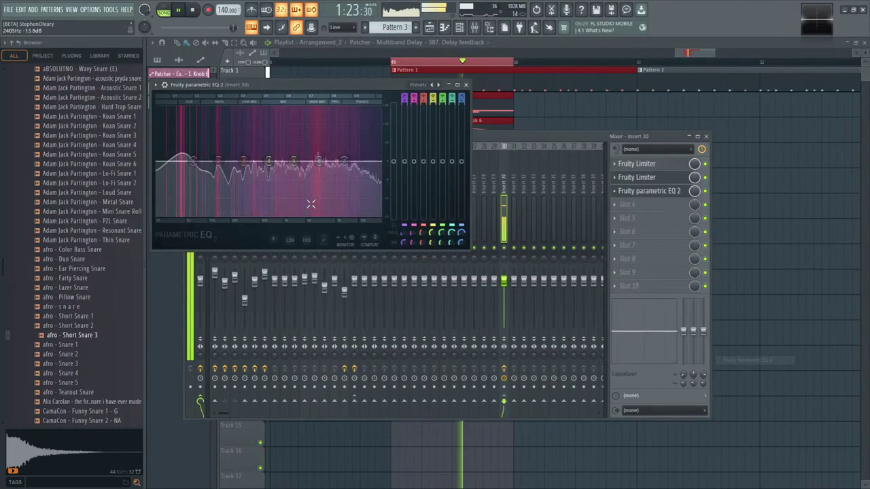
key(space)
right_click(194, 162)
mouse_move(207, 185)
click(240, 211)
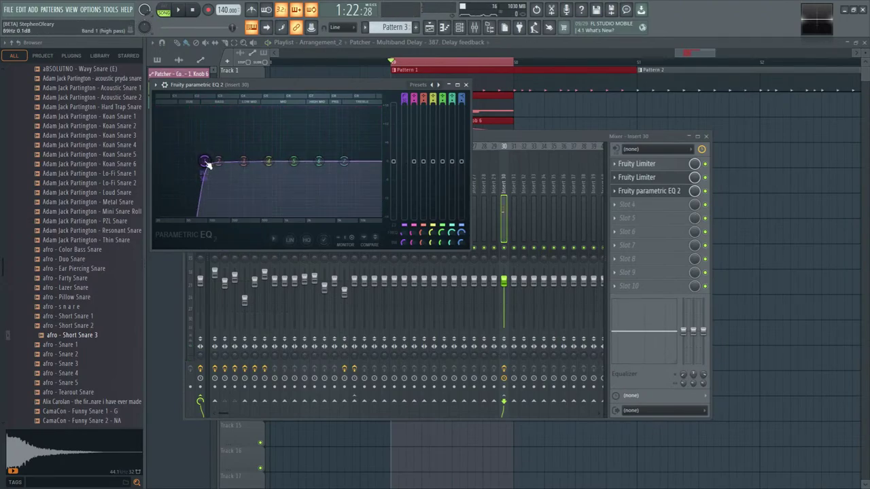
- Rename Insert 125 as "sub" and dock that track beside the master
click(532, 139)
scroll(394, 181, down, 15)
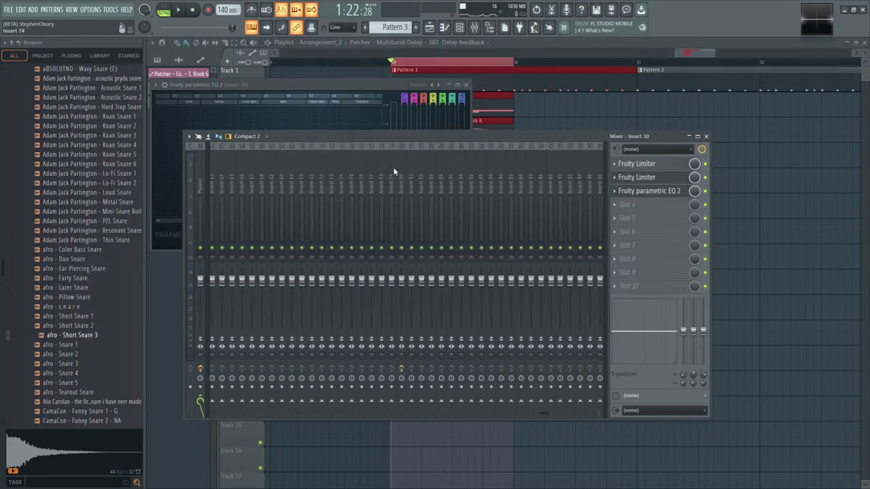
click(597, 173)
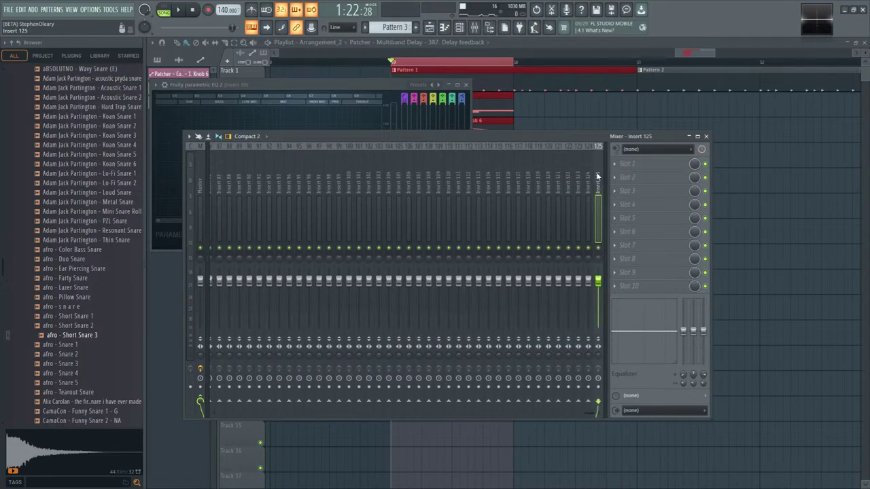
double_click(598, 176)
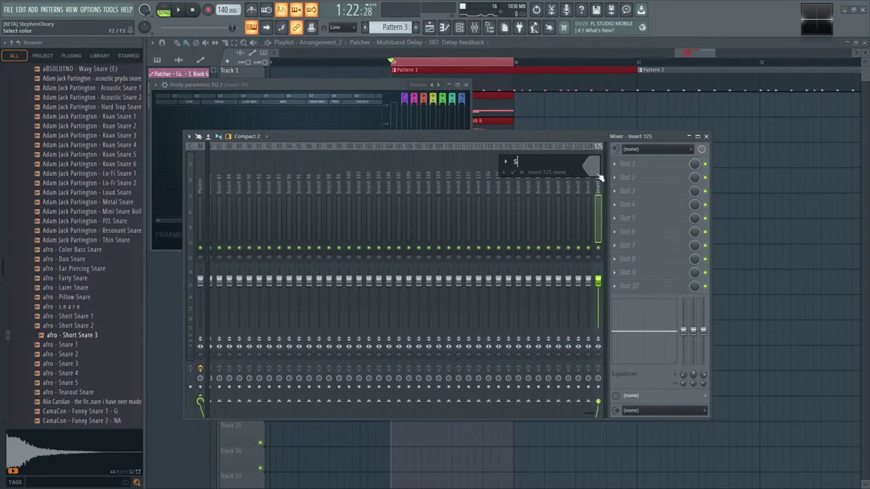
text(sub)
key(Return)
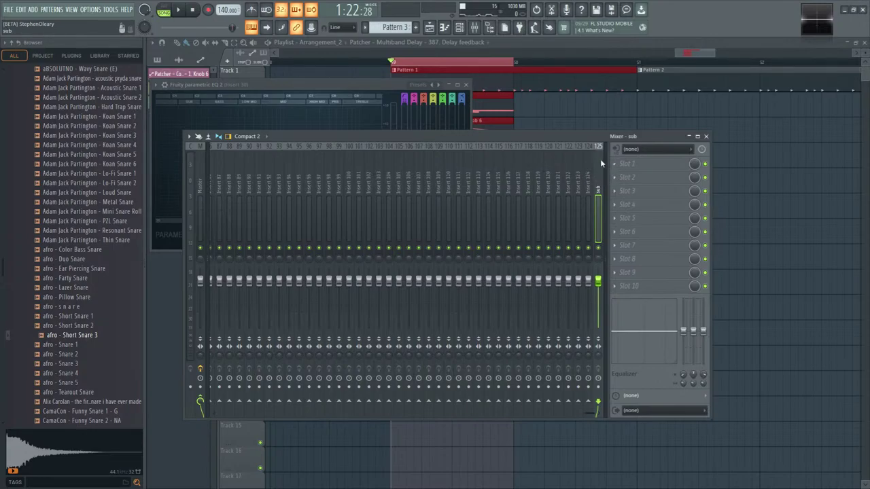
right_click(600, 159)
click(710, 368)
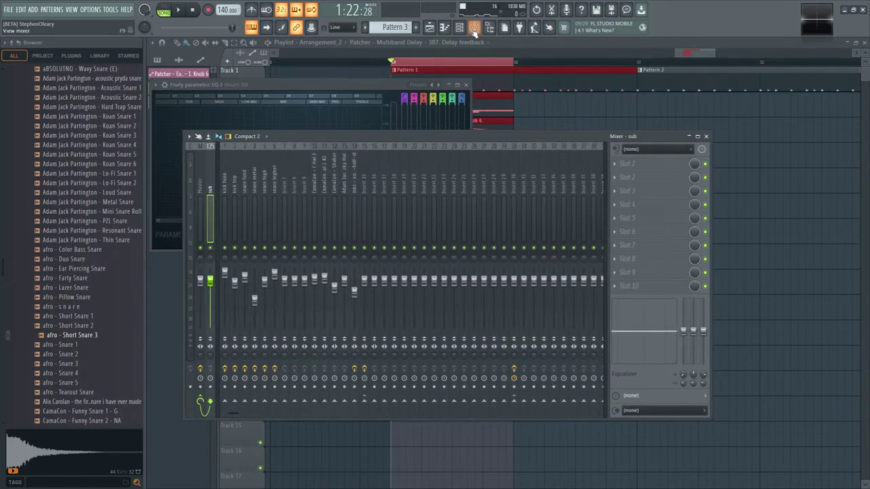
- Open the bass Patcher from the channel rack and enable an extra audio output to the sub mixer track
key(F6)
click(421, 362)
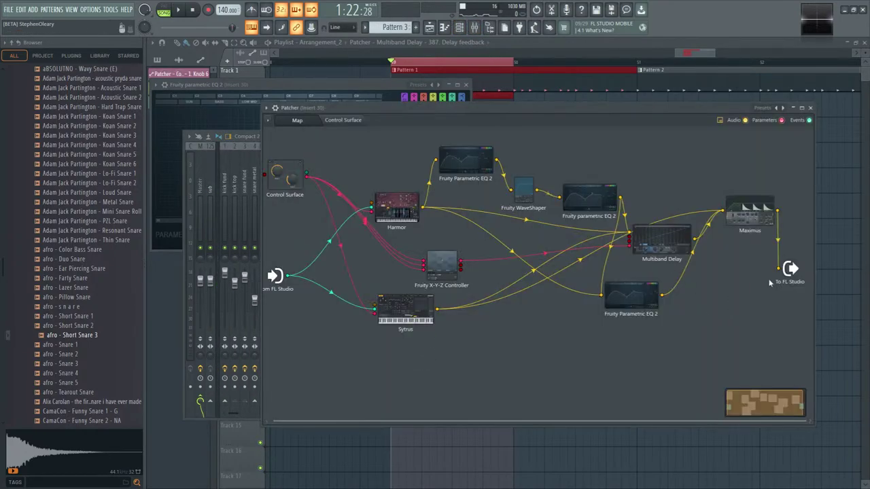
right_click(792, 271)
mouse_move(857, 290)
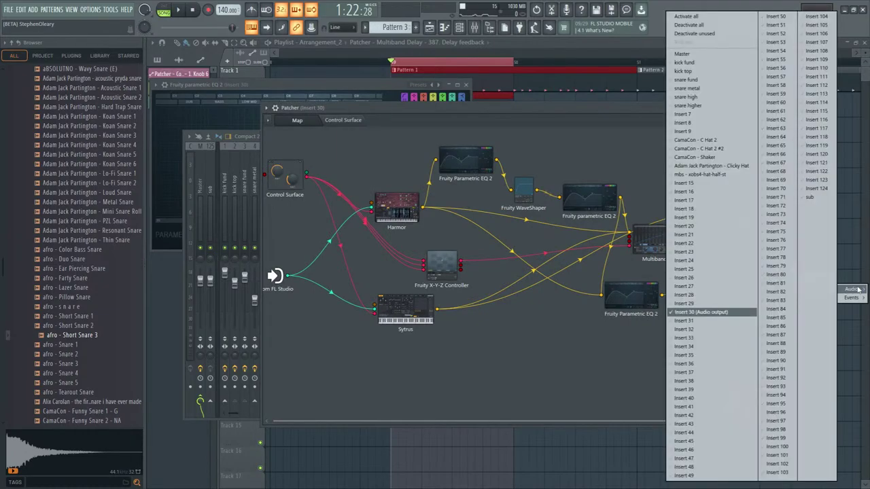
click(808, 198)
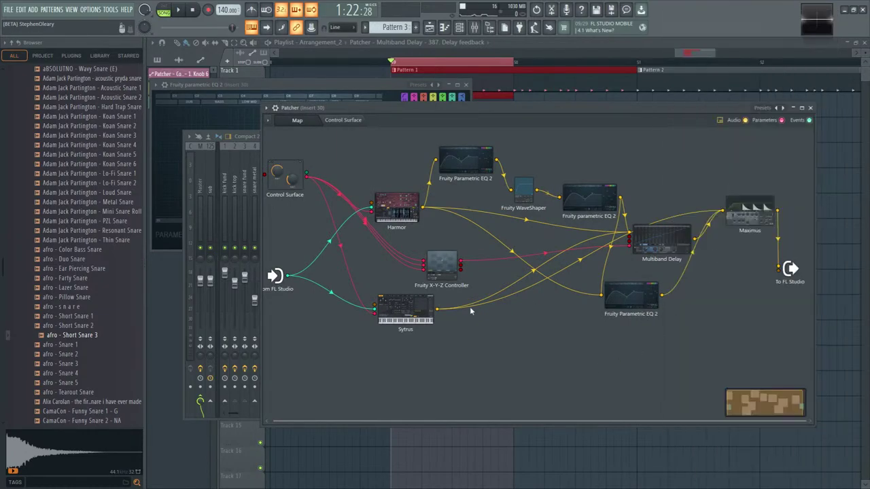
- Connect Sytrus to Patcher's new sub output and lower the sub mixer track to about -2.7 dB during playback
drag(437, 309, 473, 307)
drag(601, 295, 601, 295)
key(space)
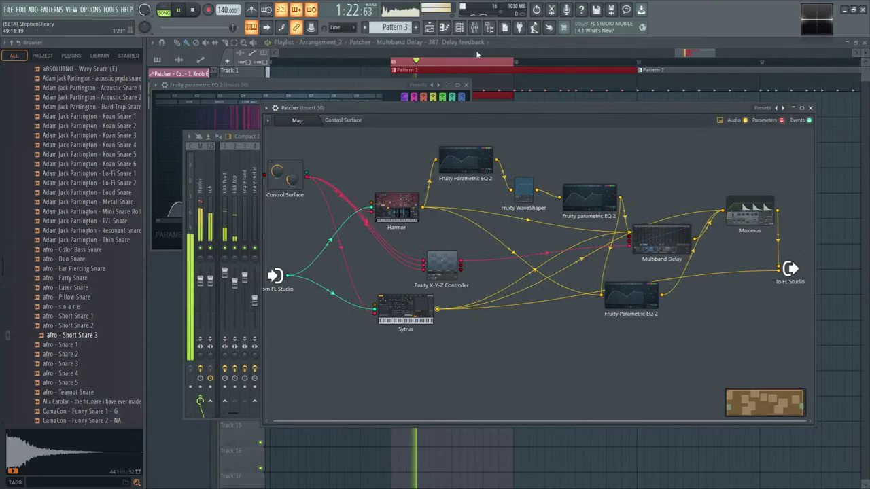
key(F9)
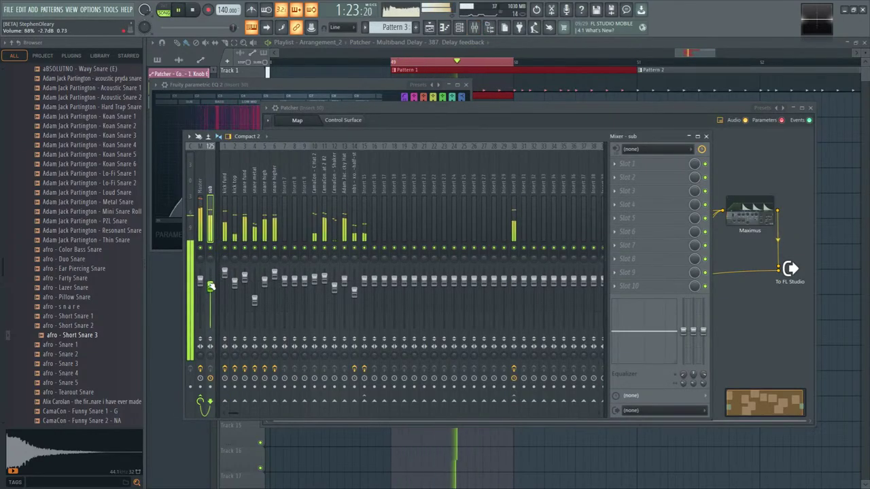
key(space)
- Close Insert 30's equalizer and sidechain the kick fund and snare fund tracks to the sub track
click(514, 204)
click(642, 191)
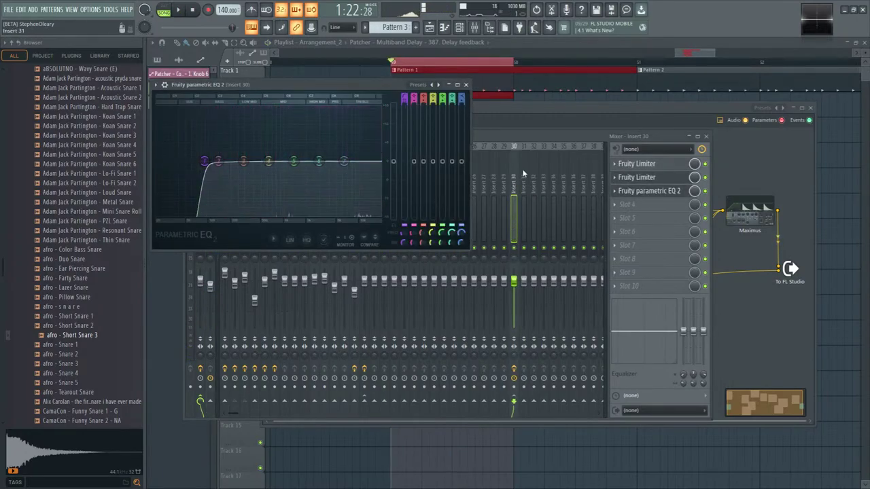
click(466, 85)
click(225, 187)
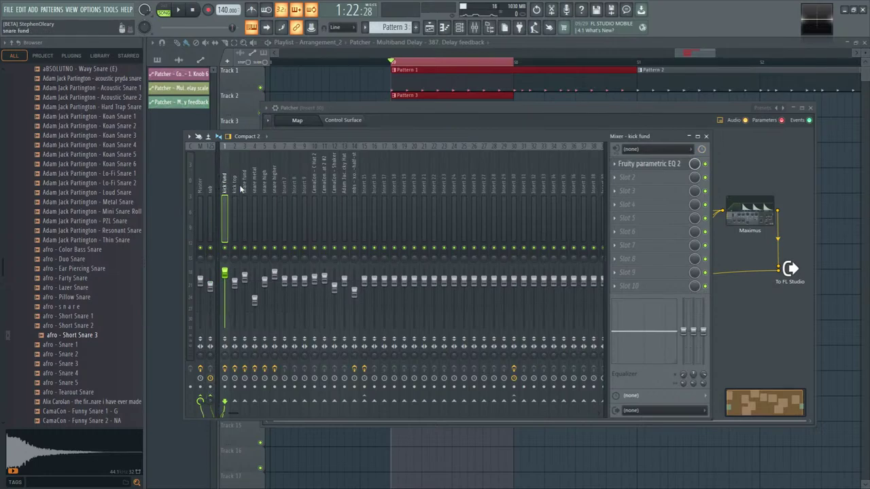
click(243, 194)
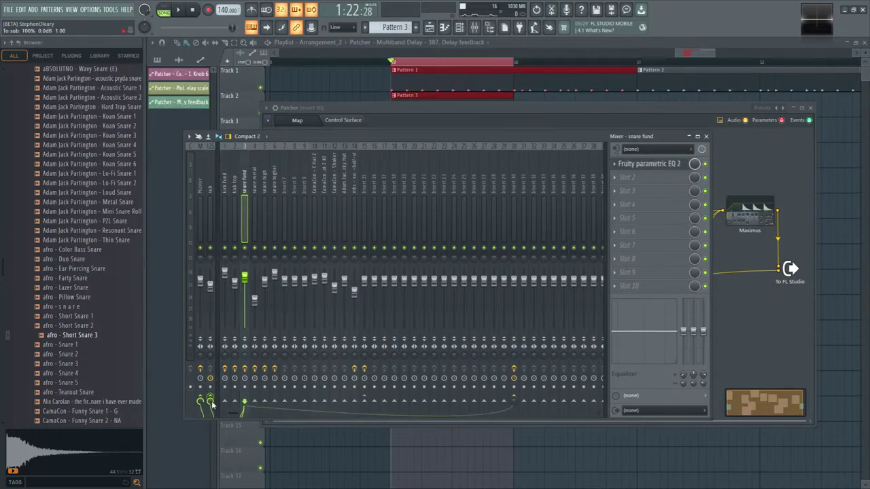
click(211, 217)
- Add Fruity Limiter in the sub's first slot as a compressor sidechained to input 1, with a lowered threshold and 2.5:1 ratio
click(649, 166)
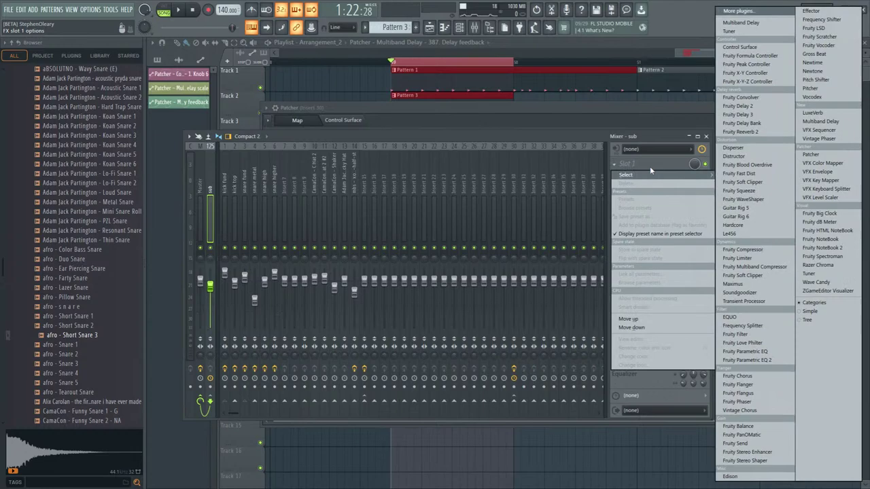
click(766, 260)
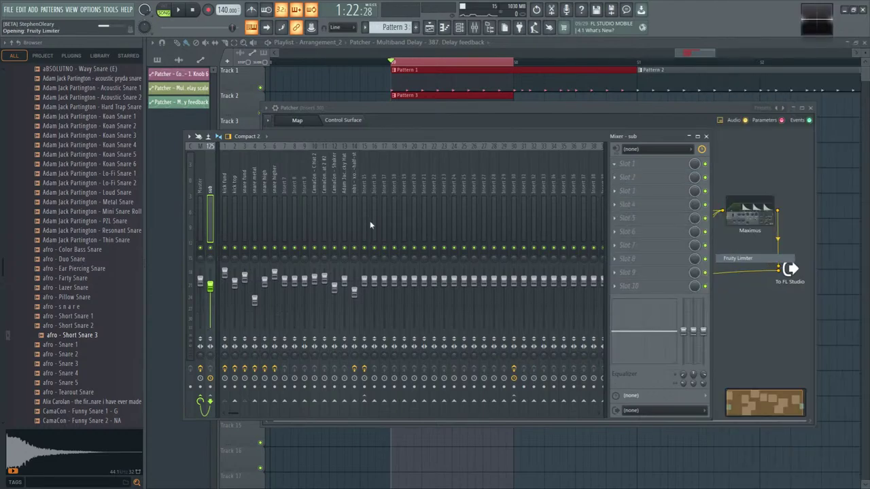
click(283, 267)
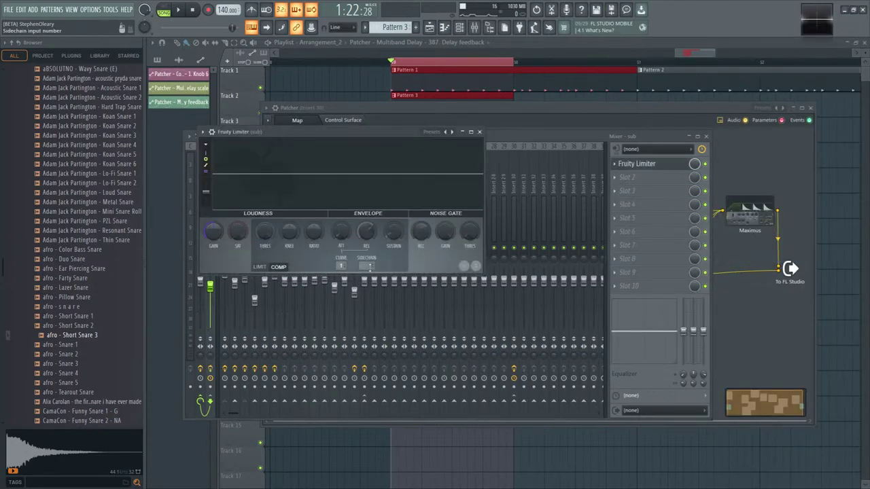
drag(264, 232, 265, 246)
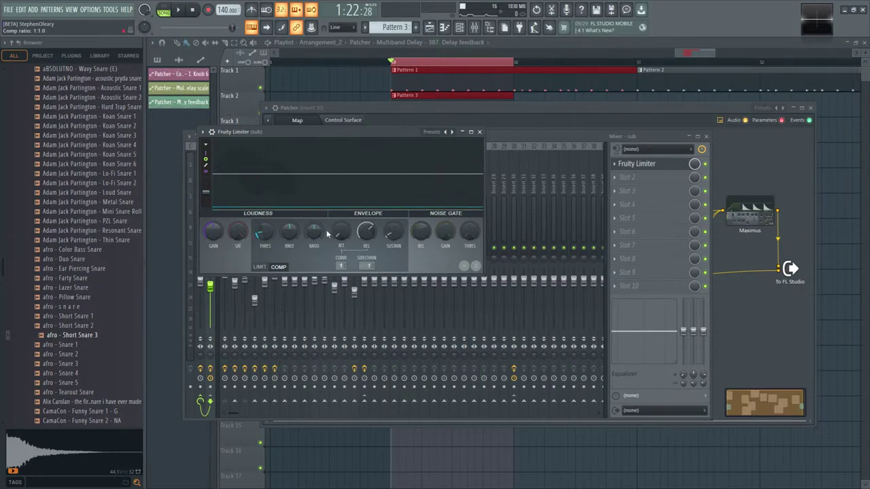
key(space)
drag(314, 238, 265, 245)
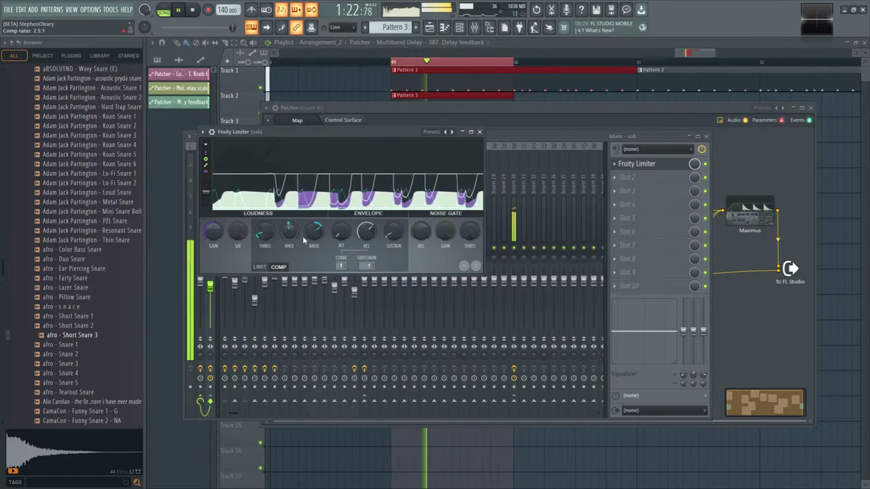
- Add a second Fruity Limiter to the sub in compressor mode with sidechain input 2, a lowered threshold and 3.1:1 ratio
click(619, 170)
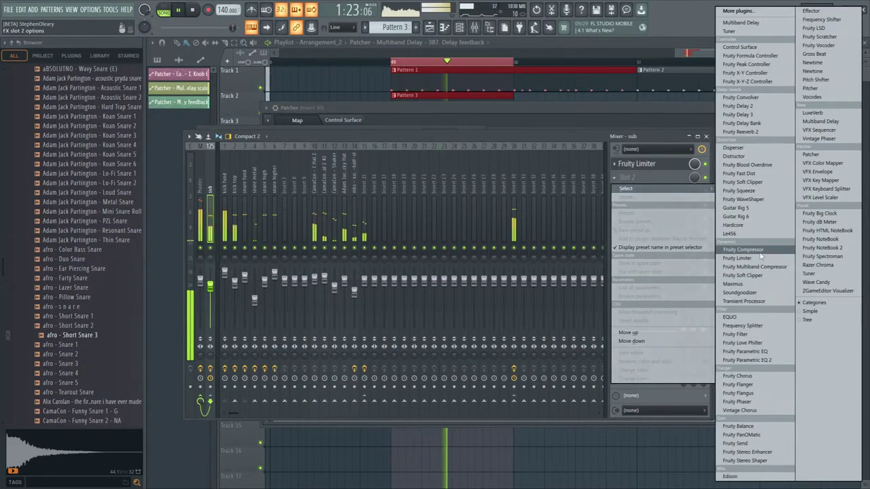
click(472, 231)
key(space)
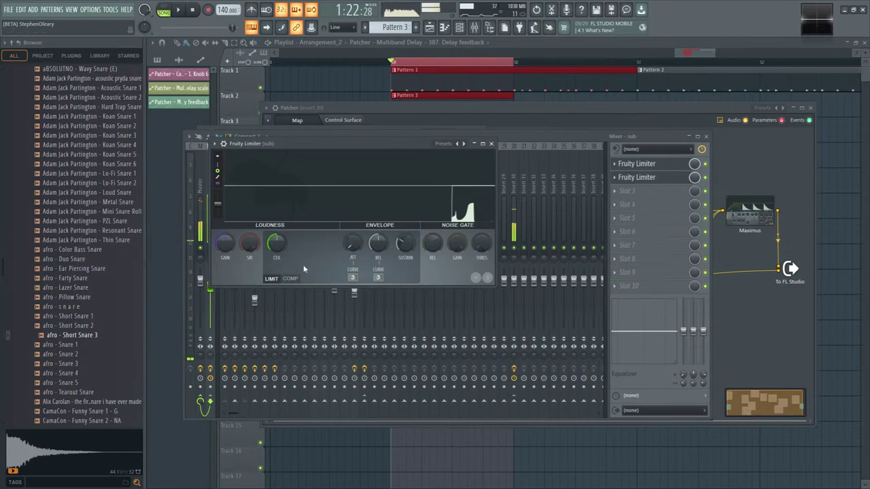
click(382, 276)
click(394, 285)
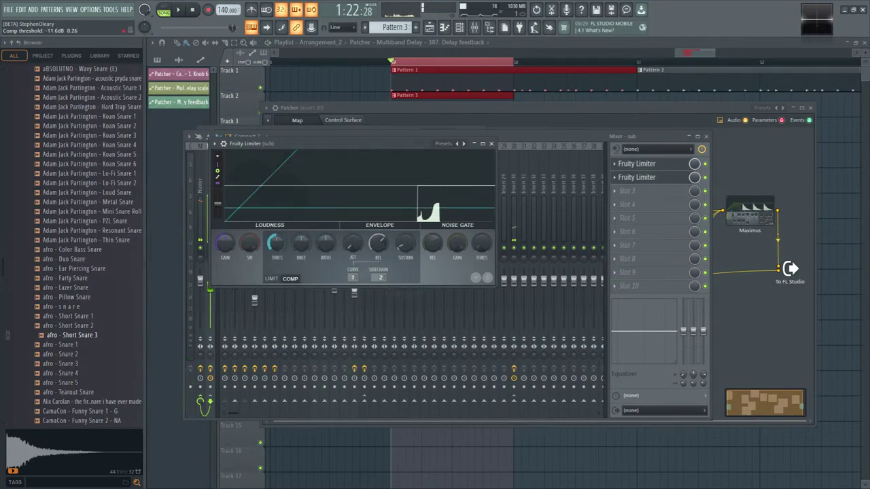
drag(325, 242, 279, 259)
key(space)
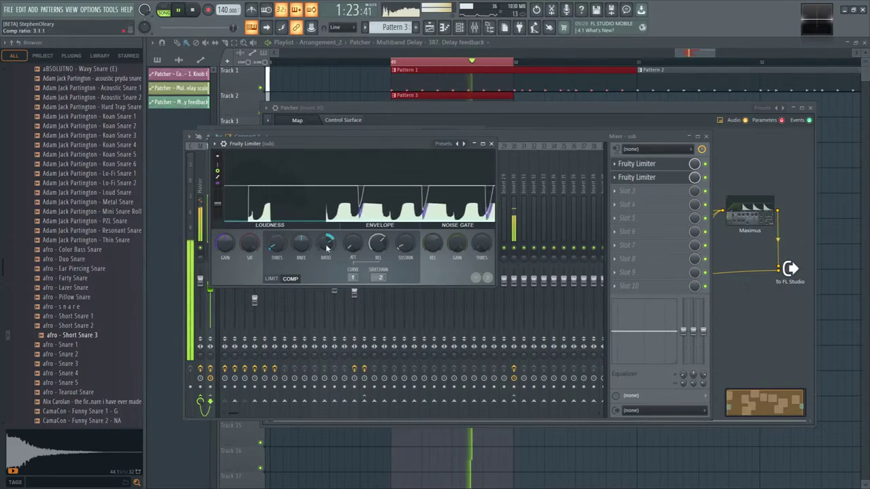
key(space)
- Add Fruity Parametric EQ 2 in the sub's third slot and make band 7 a low pass with Steep 8 order
click(759, 360)
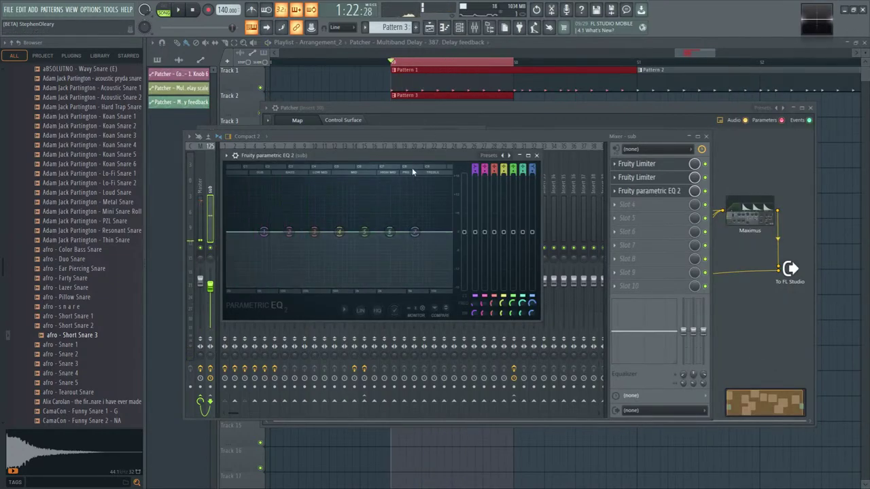
right_click(416, 233)
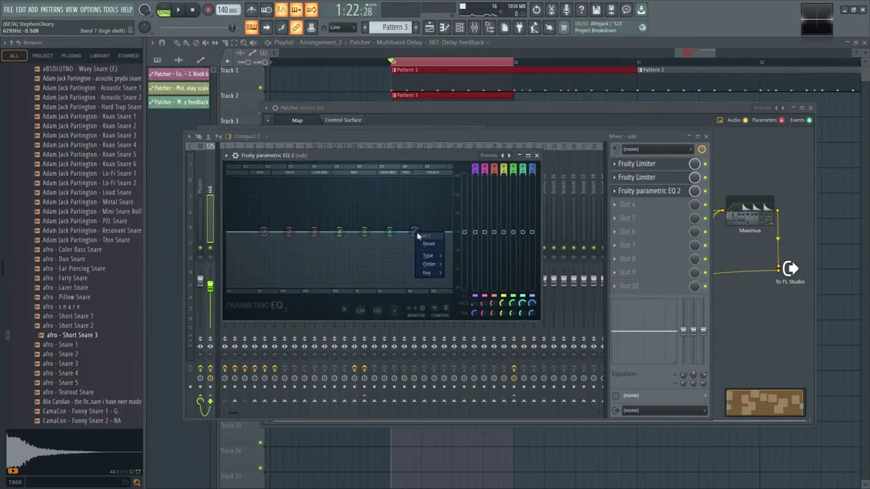
mouse_move(432, 256)
click(462, 264)
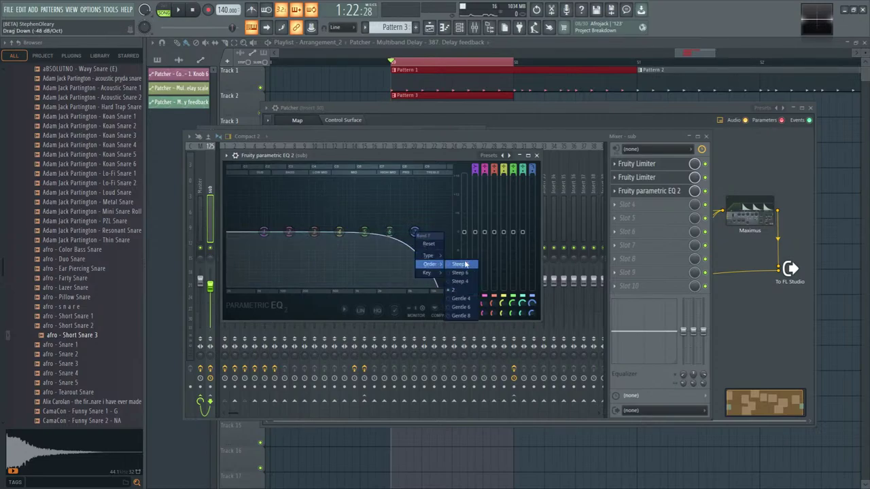
click(344, 309)
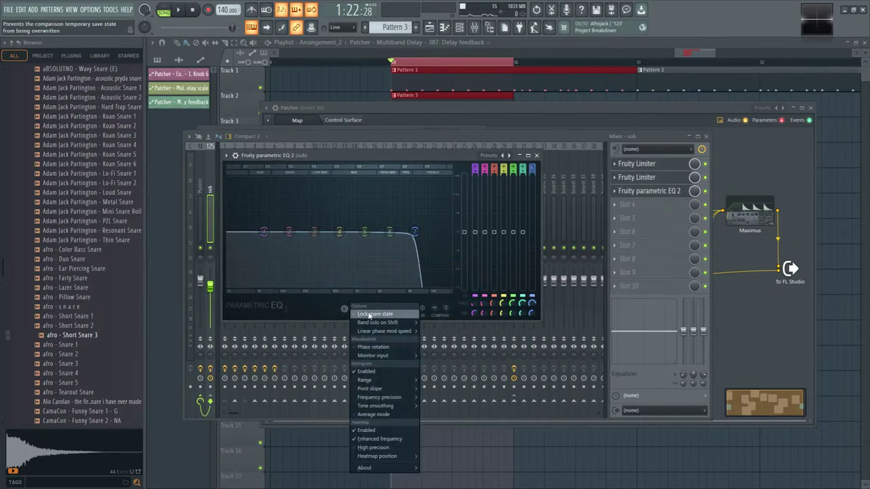
click(415, 249)
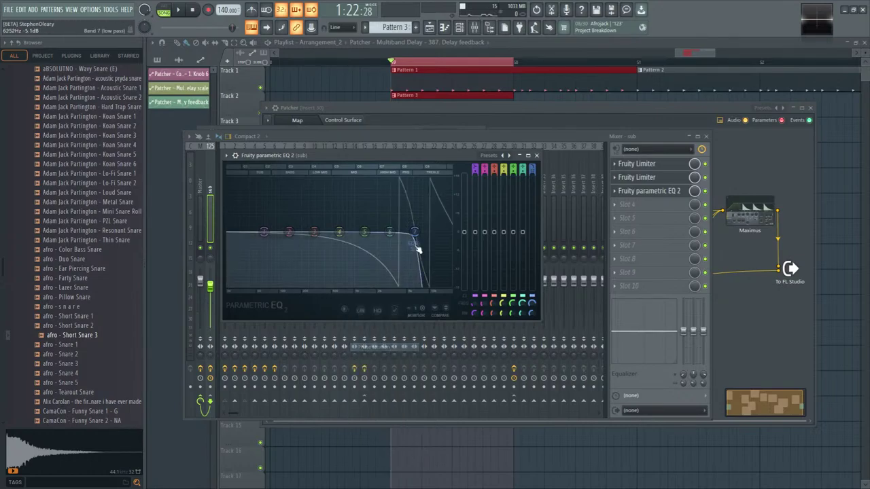
- Give band 7 a less steep order, lower its cutoff to around band 4 during playback and close the equalizer
right_click(416, 233)
mouse_move(429, 264)
click(462, 277)
key(space)
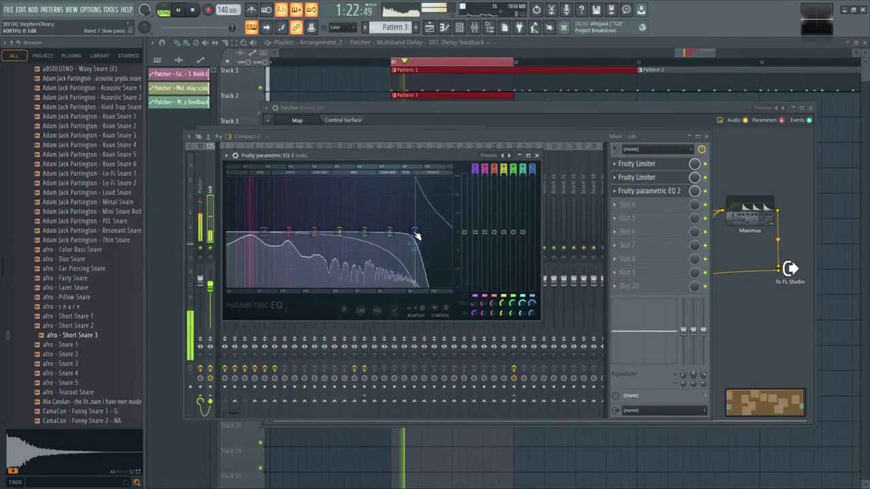
drag(415, 233, 340, 235)
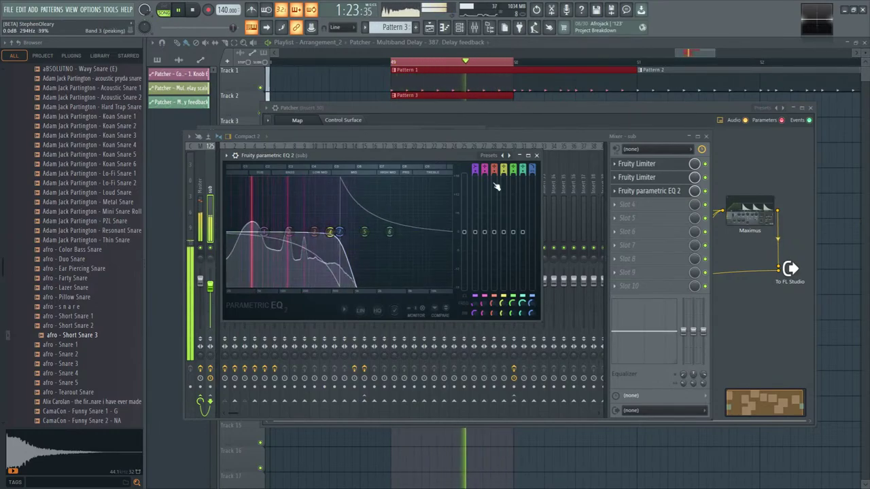
click(536, 155)
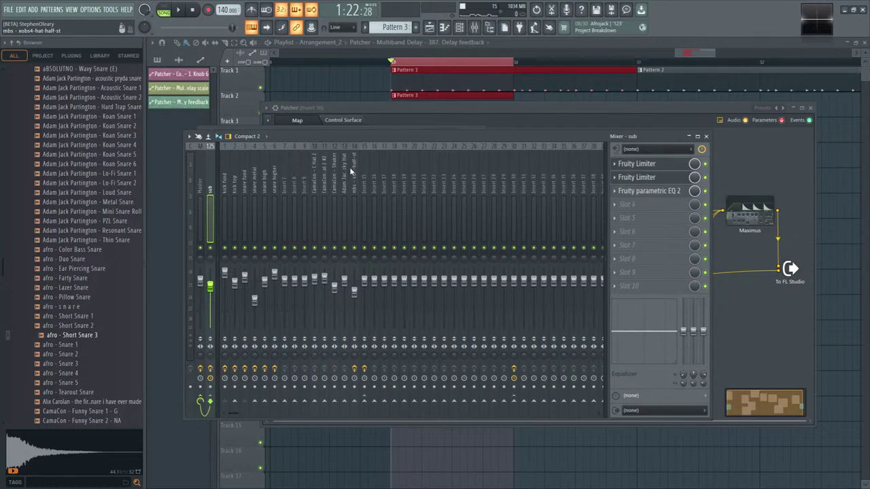
- Select Insert 30 and play the loop to hear the processed bass together with the sub
click(523, 178)
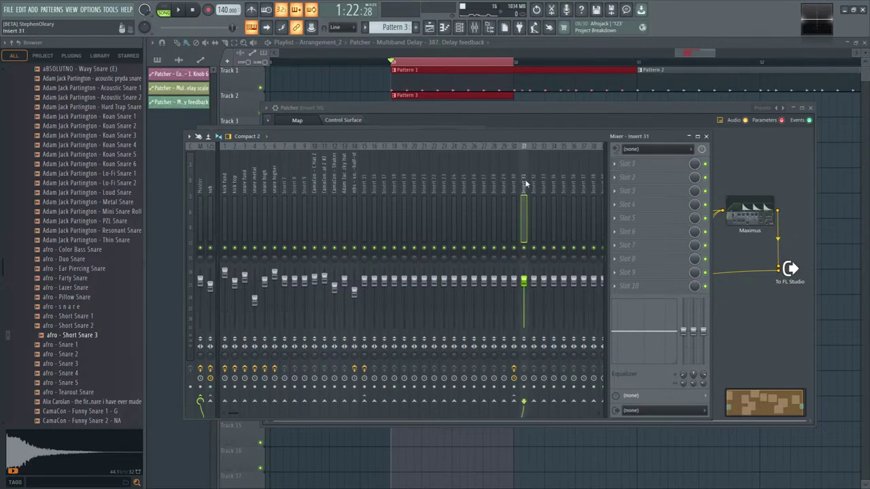
click(513, 184)
click(648, 192)
click(651, 195)
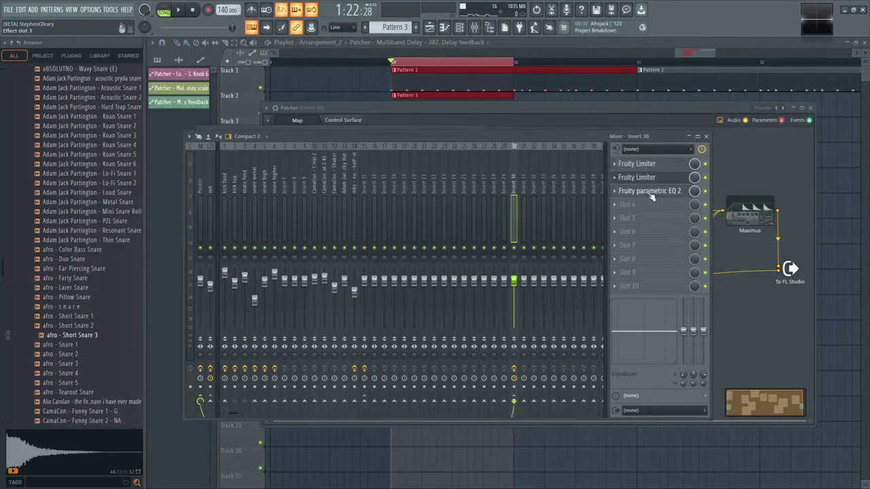
key(space)
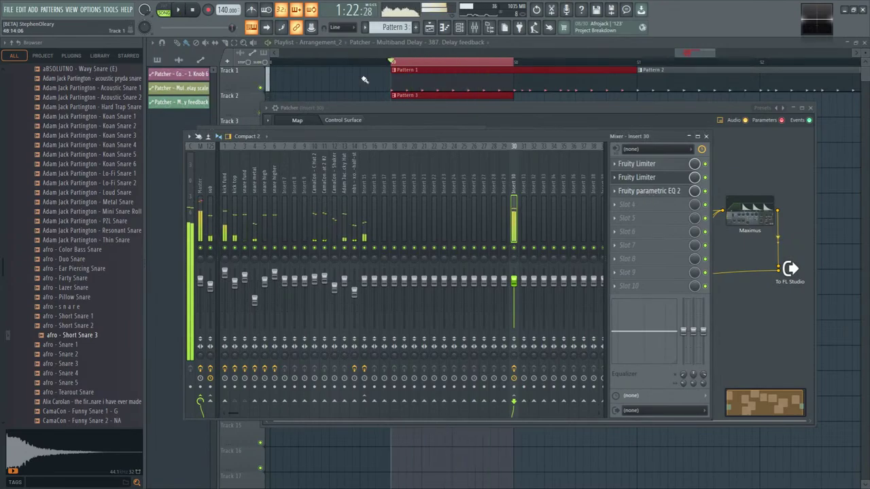
- Return to the playlist, clear the time selection and place Pattern 3 on Track 2 halfway through bar 50
click(365, 80)
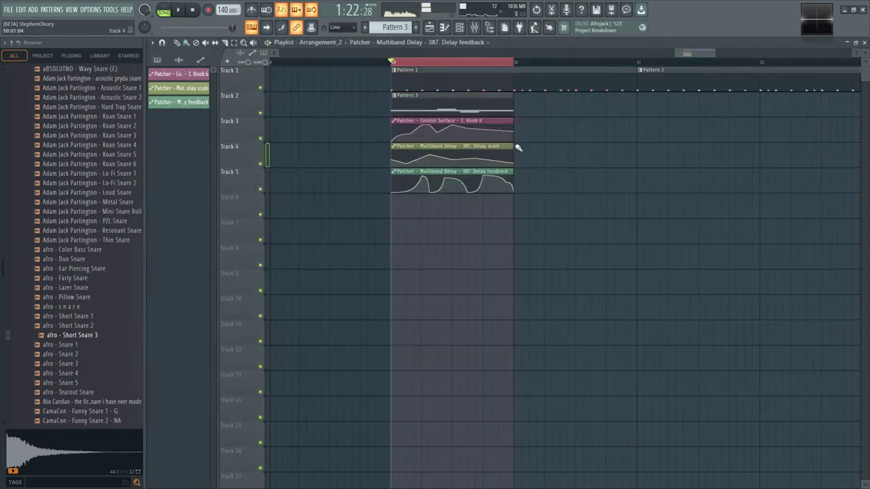
click(496, 68)
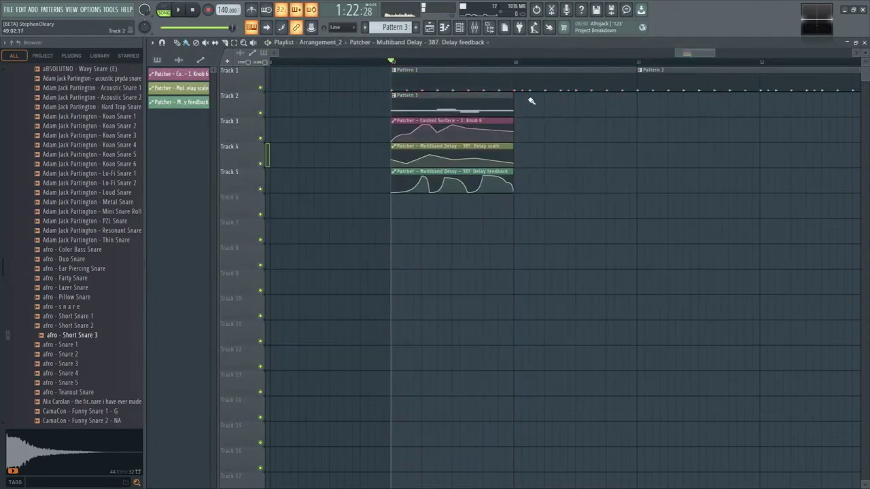
click(576, 103)
- Duplicate the three Patcher automation clips on Tracks 3 to 5 and align the copies beneath the second Pattern 3 clip
drag(469, 133, 557, 229)
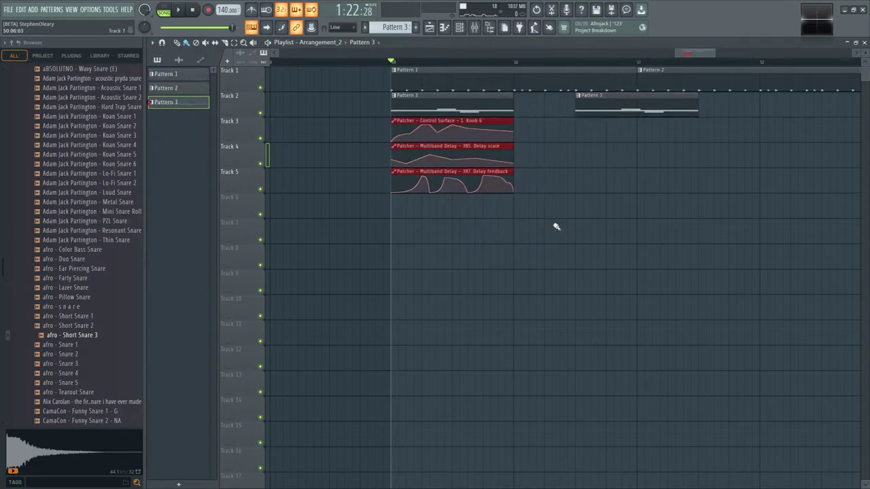
key(ctrl+b)
drag(533, 123, 594, 122)
click(564, 188)
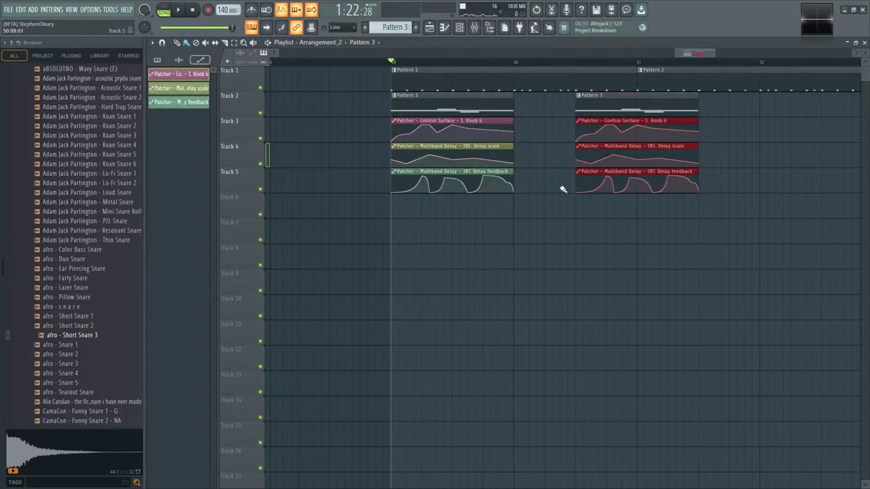
- Make the copied Knob 6 automation clip unique and reshape its curve into sharper dips and peaks with a different start level
click(583, 128)
click(601, 199)
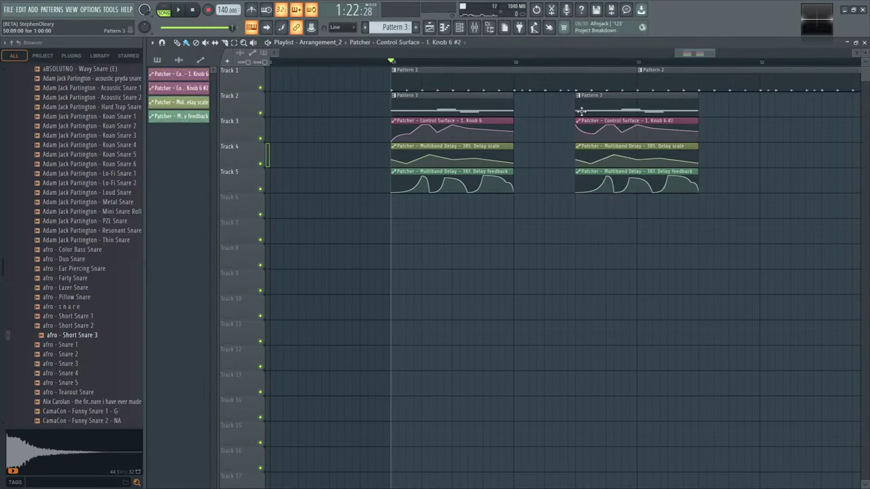
drag(607, 128, 652, 143)
- Make the copied Delay scale automation clip on Track 4 unique and reshape its curve into a gradual rise to a high end level
click(578, 147)
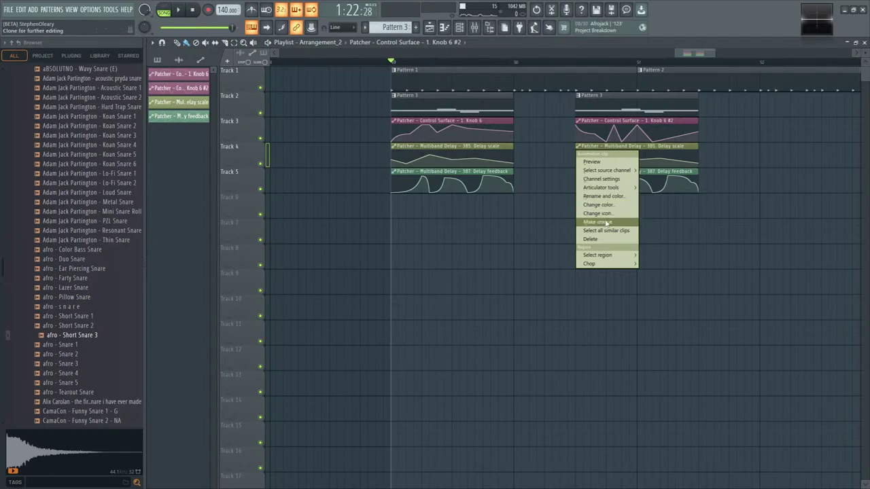
click(597, 223)
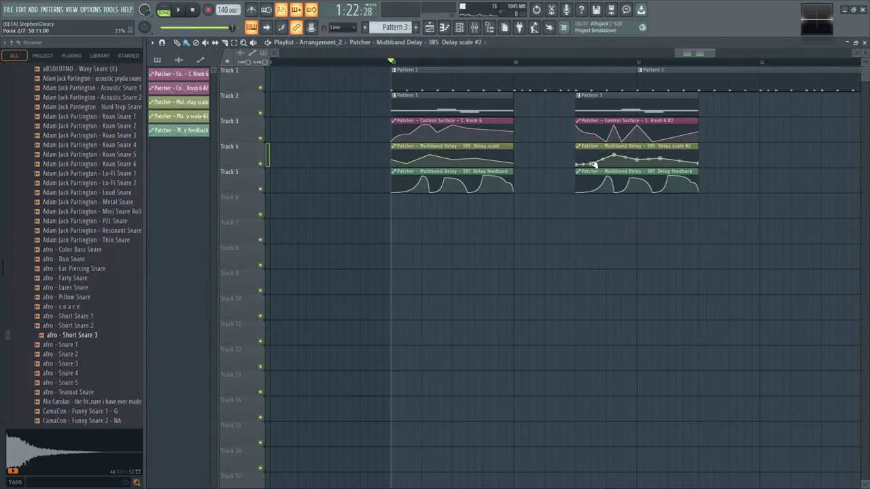
drag(700, 164, 703, 152)
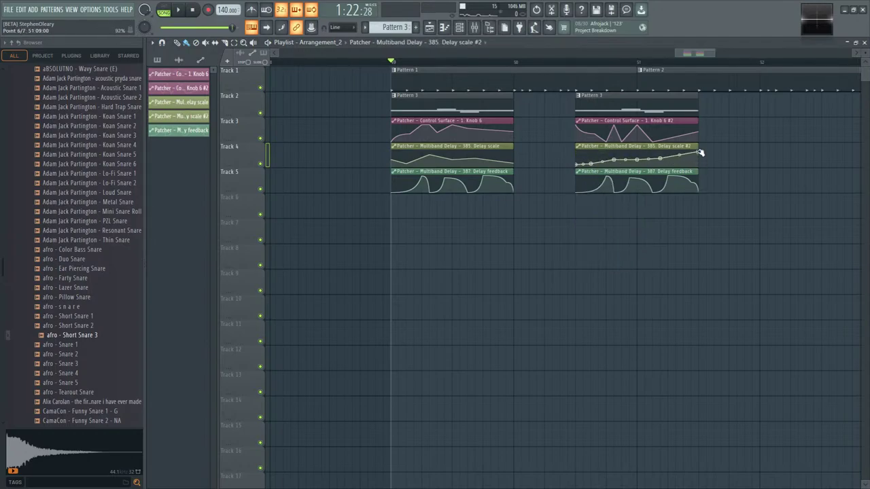
- Make the copied Delay feedback automation clip on Track 5 unique and reshape it to start high with more frequent, narrower peaks
click(578, 171)
click(604, 249)
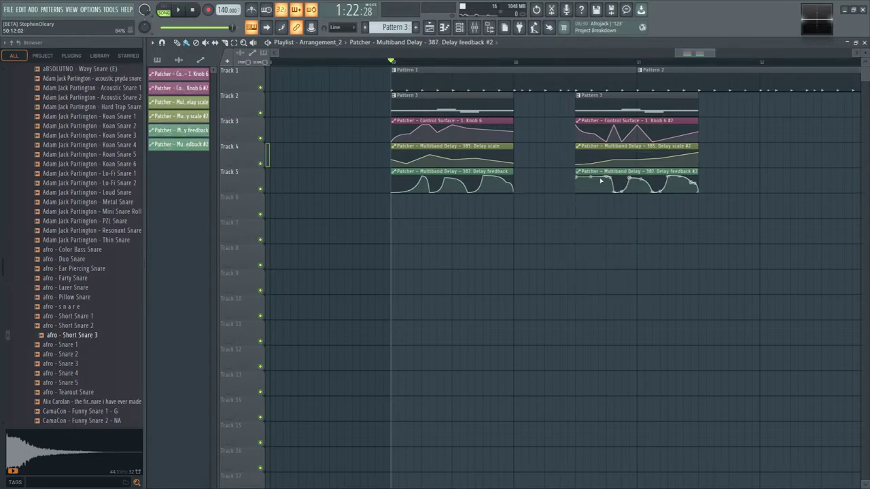
drag(604, 179, 676, 196)
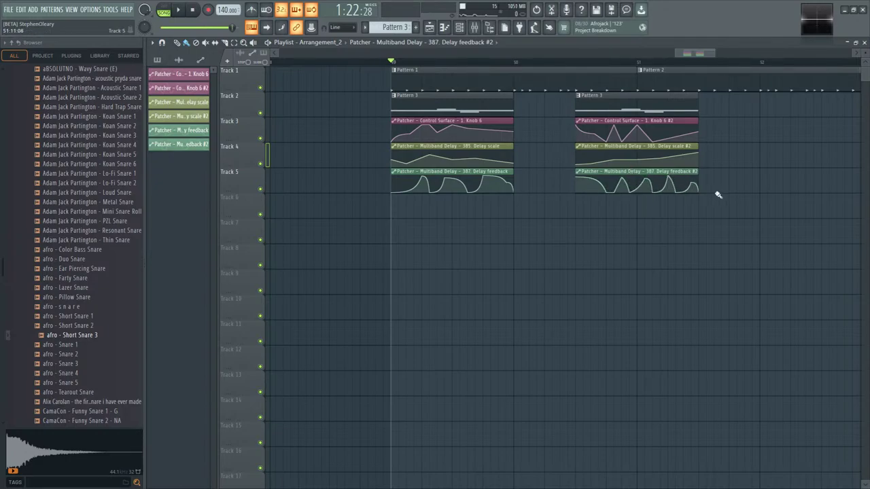
- Play the arrangement, then replay the second bass phrase from halfway through bar 50 to hear its new automation
key(space)
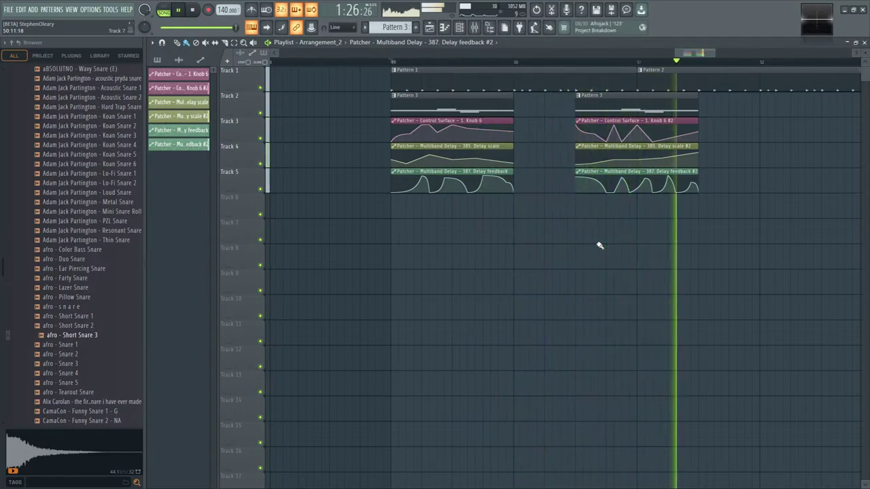
click(575, 62)
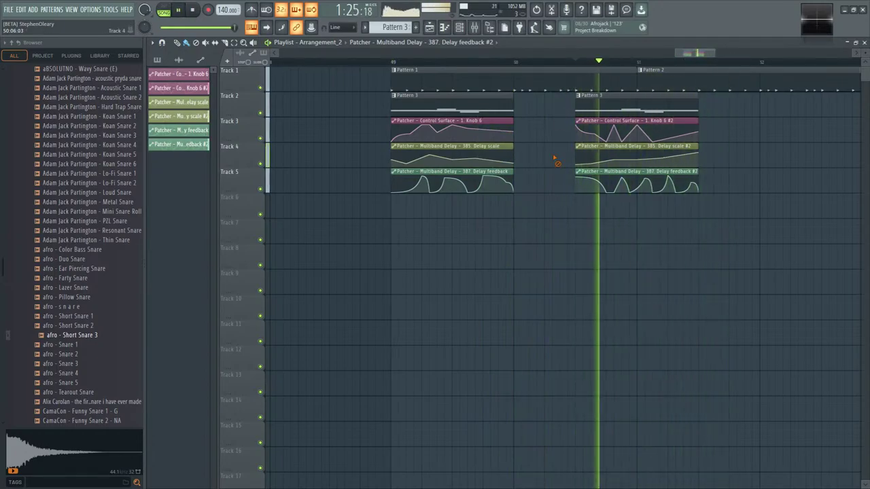
key(space)
- Make the second Pattern 3 clip on Track 2 unique and open its notes in the piano roll while playing
right_click(577, 99)
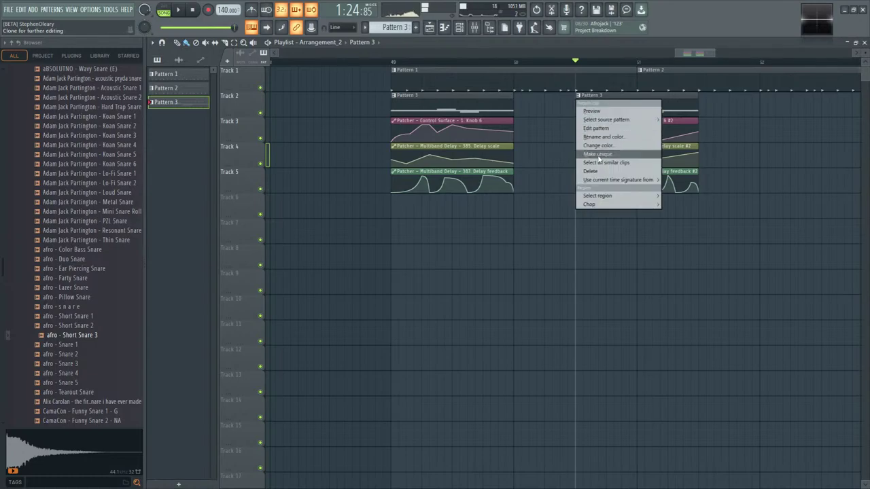
click(597, 154)
double_click(592, 110)
key(space)
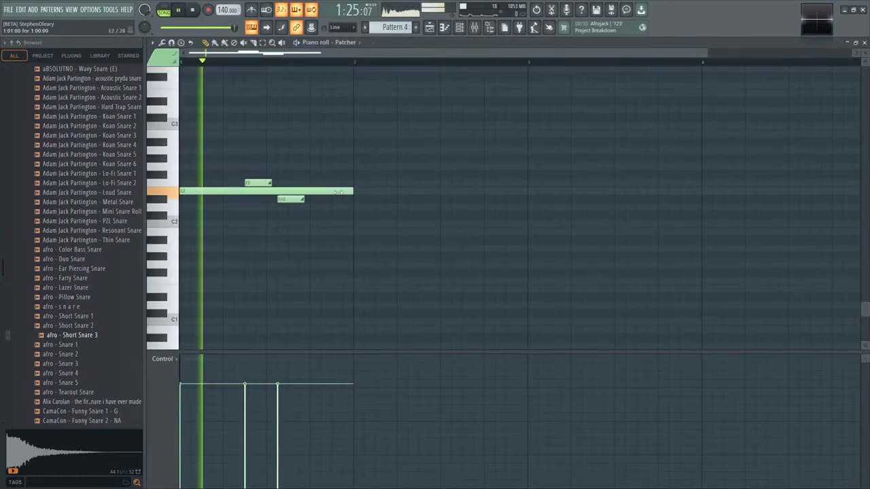
- Shorten the long E2 note to half a bar, raise it an octave to E3 and delete the two short slide notes
drag(338, 193, 209, 86)
right_click(257, 183)
right_click(291, 198)
key(space)
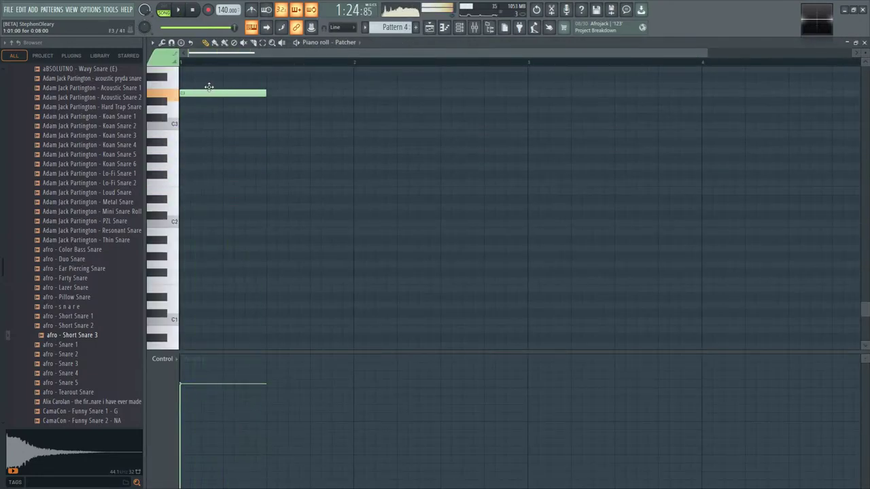
- Add a slide note on E2 at step 4, shorten it to end with the E3 note, and return to the playlist
key(space)
click(214, 191)
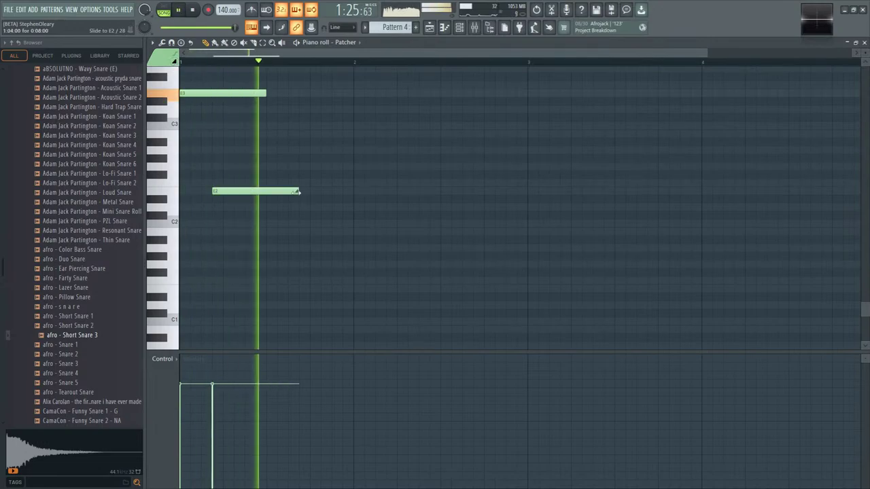
drag(297, 192, 266, 192)
click(429, 27)
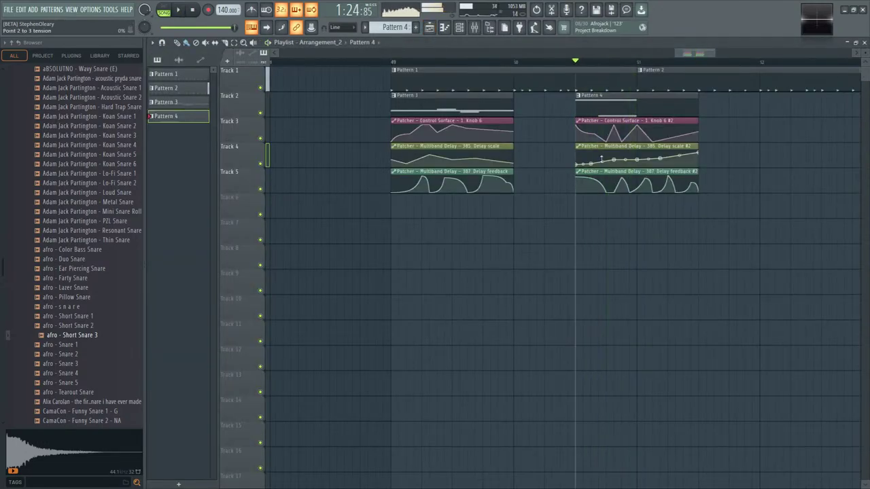
- While playing the second phrase, raise the starting points of its Delay scale automation so the curve begins higher and flattens out
key(space)
mouse_move(582, 164)
mouse_down()
mouse_move(581, 156)
mouse_move(593, 161)
mouse_up()
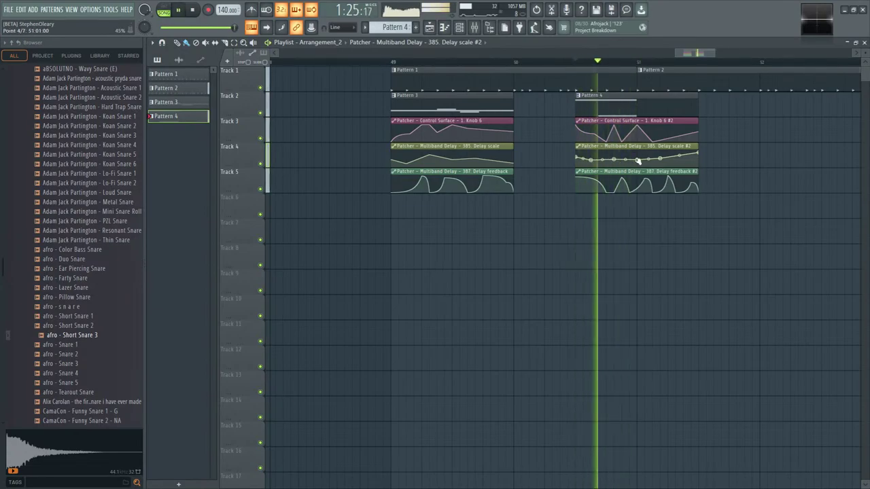
key(space)
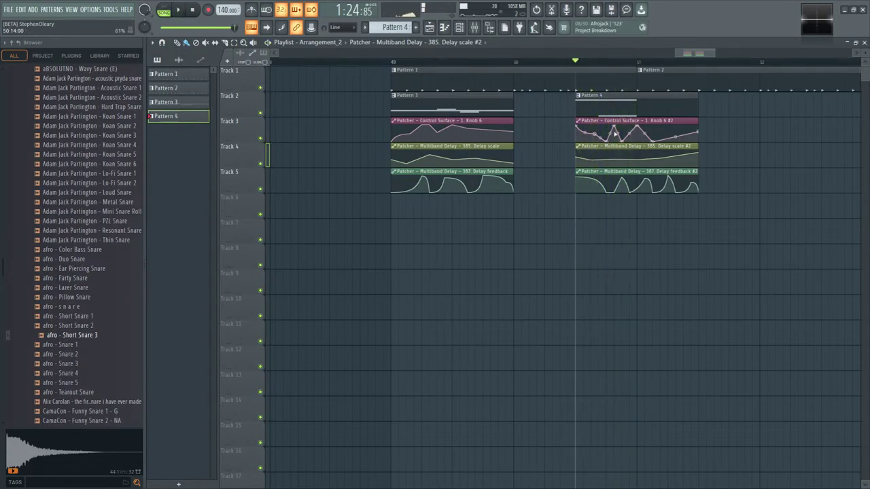
- Play the second phrase and lower the opening of its Delay feedback automation so the curve starts near the bottom
key(space)
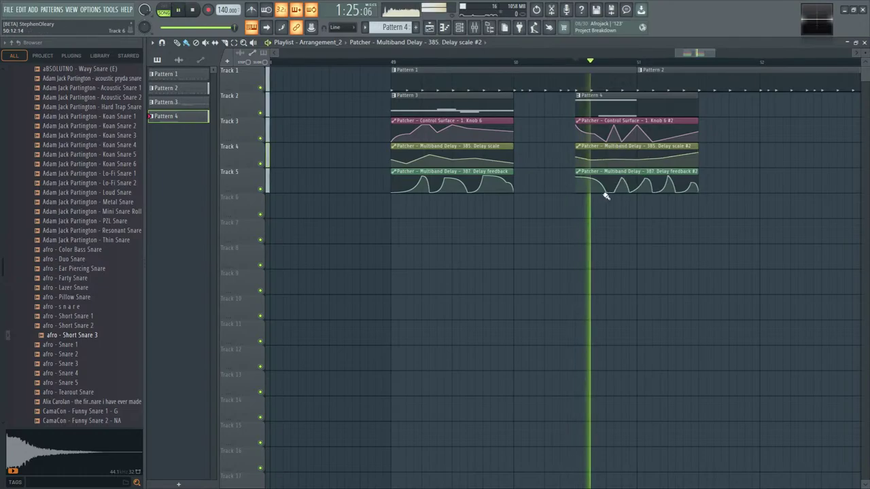
drag(588, 182, 585, 190)
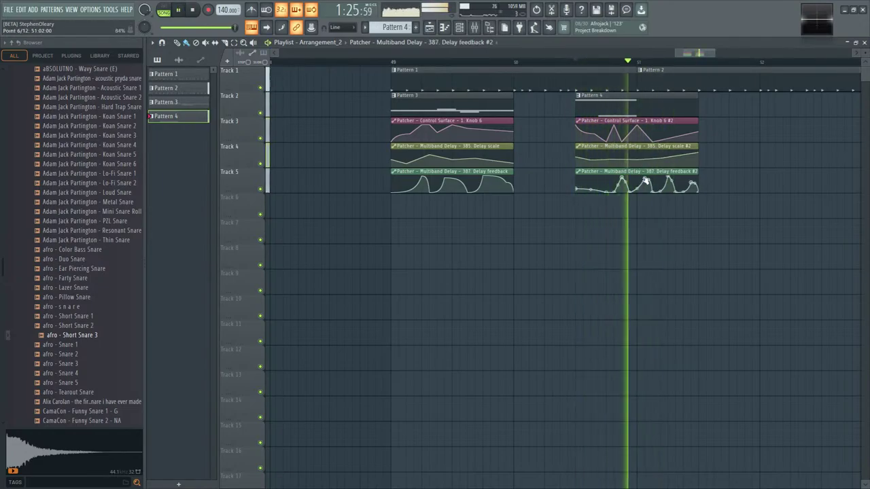
key(space)
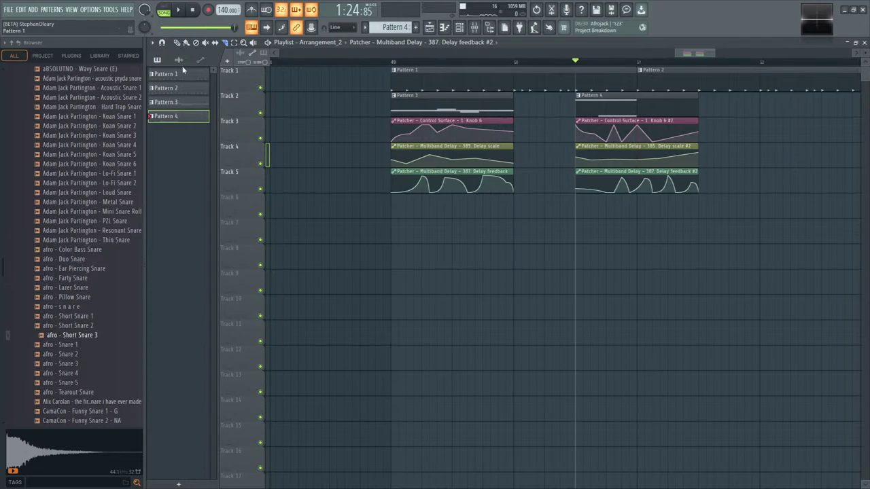
- Slice the Pattern 4 clip and its three automation clips at bar 51 and delete the parts after the cut
drag(642, 108, 635, 195)
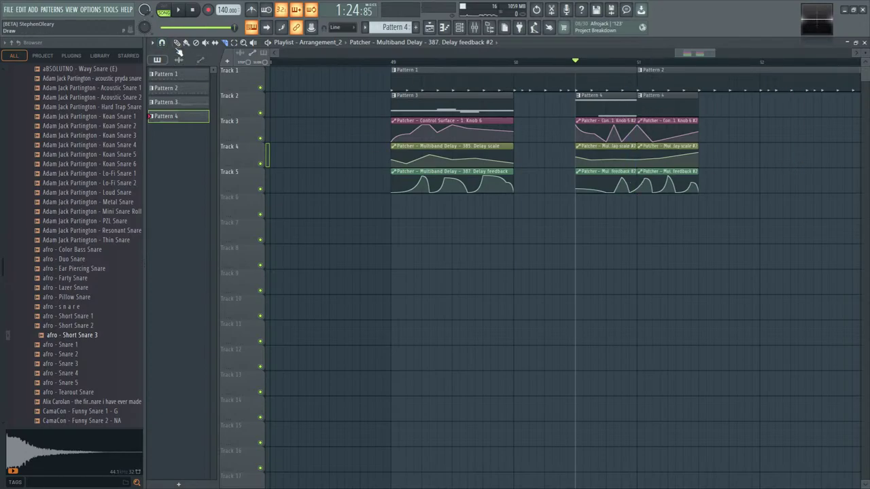
right_click(658, 111)
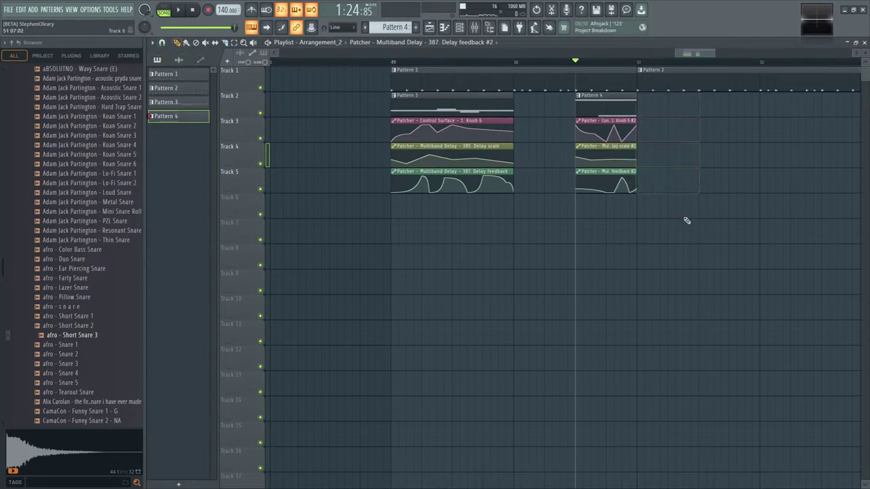
- Play the arrangement from bar 49 to hear the first phrase followed by the shortened second phrase
click(391, 64)
key(space)
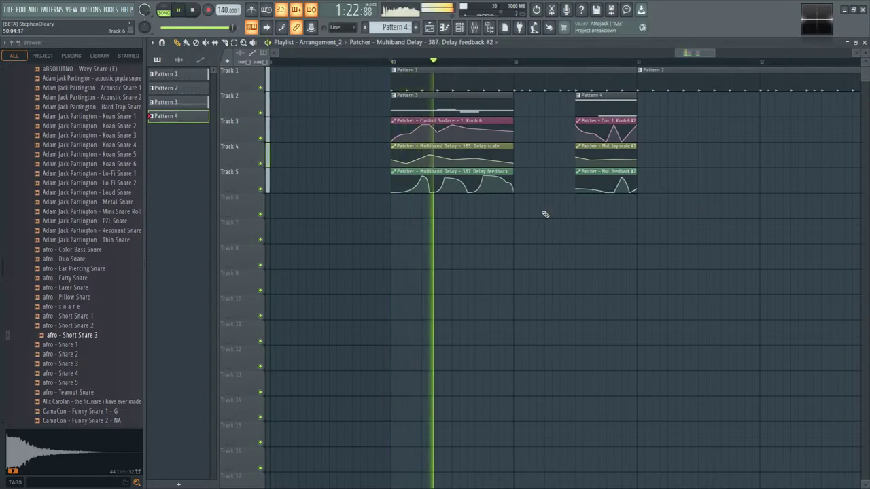
key(space)
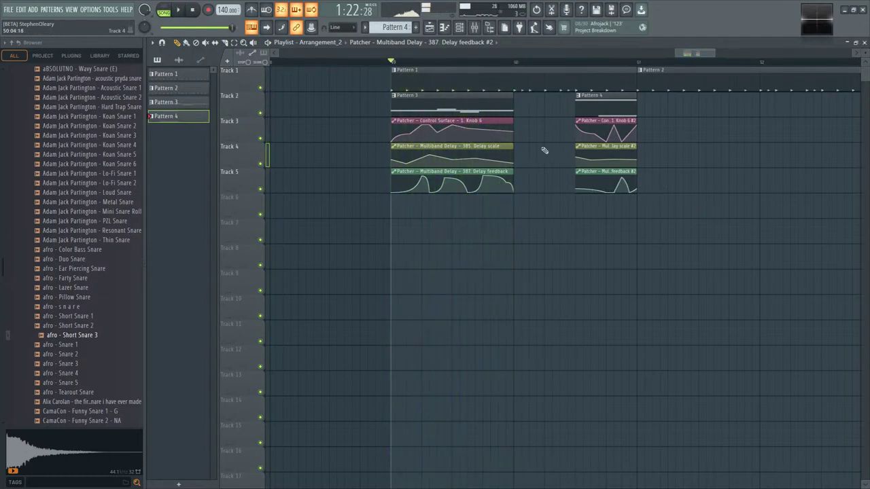
scroll(716, 233, down, 4)
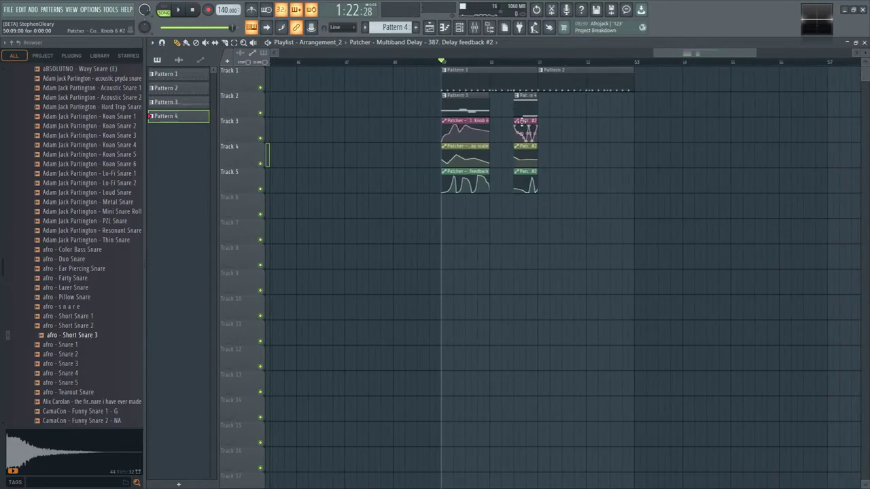
key(space)
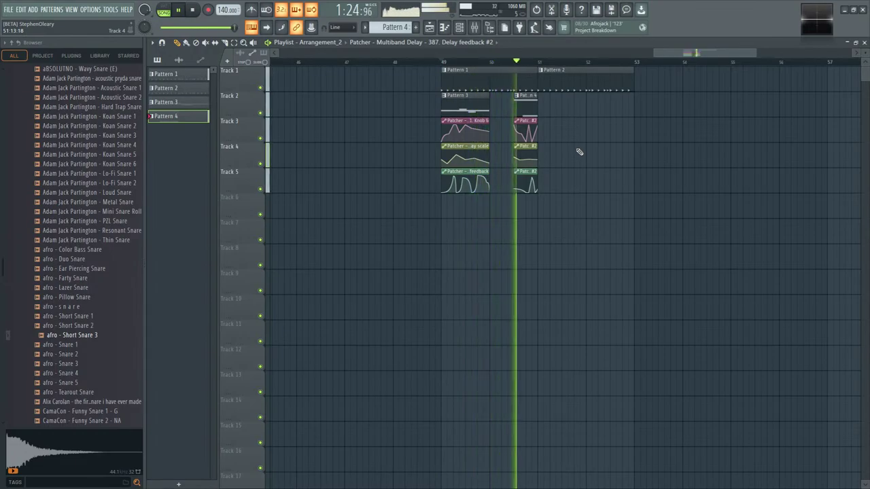
key(space)
- Duplicate the first bass phrase with its automation to bar 51, and duplicate the whole four-bar arrangement to bar 53
drag(437, 123, 497, 196)
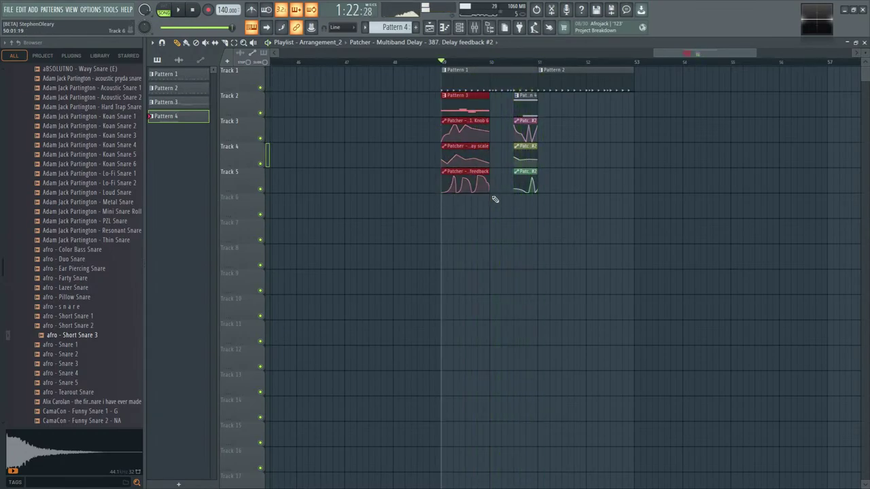
key(ctrl+b)
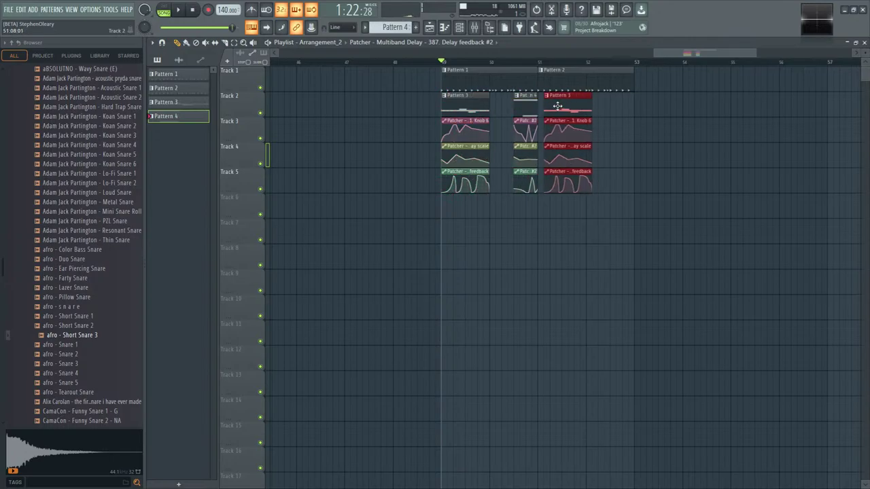
key(ctrl+a)
key(ctrl+b)
scroll(738, 250, down, 3)
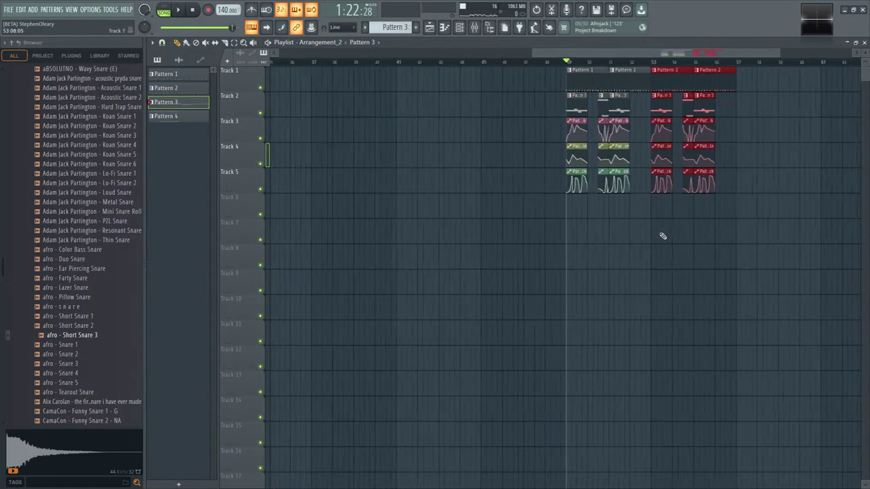
scroll(533, 142, up, 3)
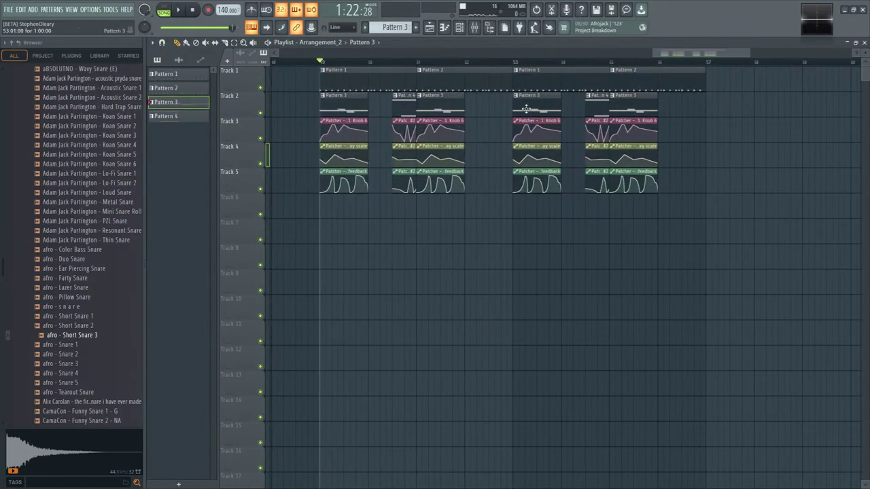
drag(526, 108, 544, 204)
mouse_move(514, 110)
mouse_down()
mouse_move(535, 110)
mouse_move(512, 111)
mouse_up()
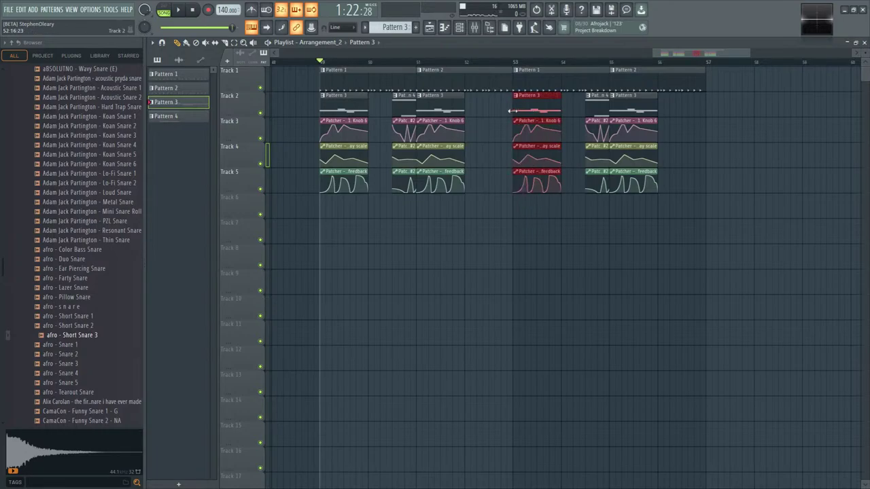
click(513, 111)
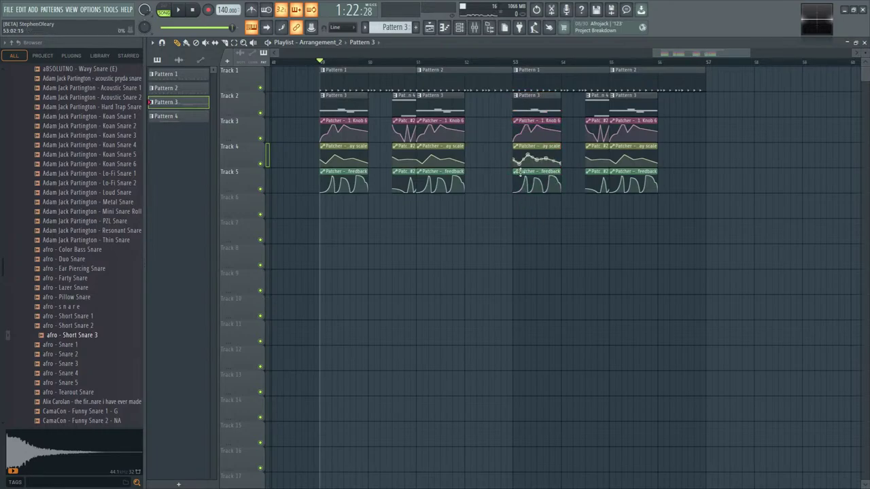
- Delete the repeated Pattern 4 clip halfway through bar 54 together with its three automation clips beneath
right_click(598, 99)
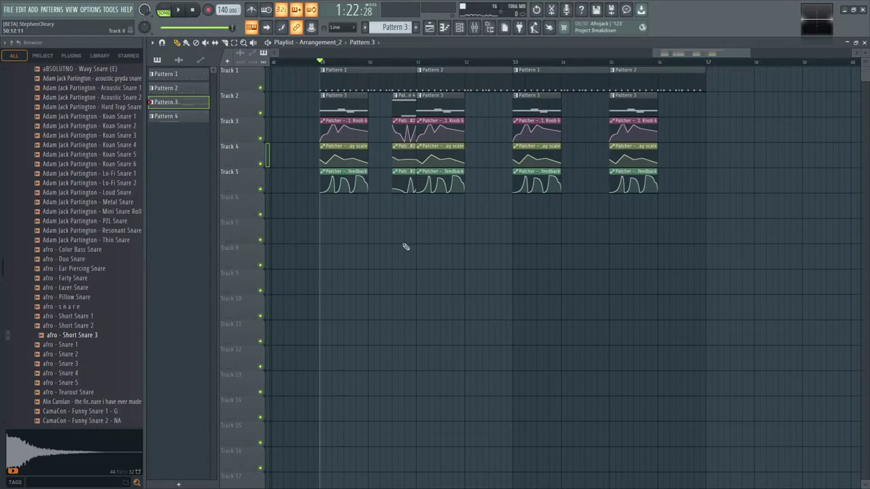
scroll(484, 261, left, 1)
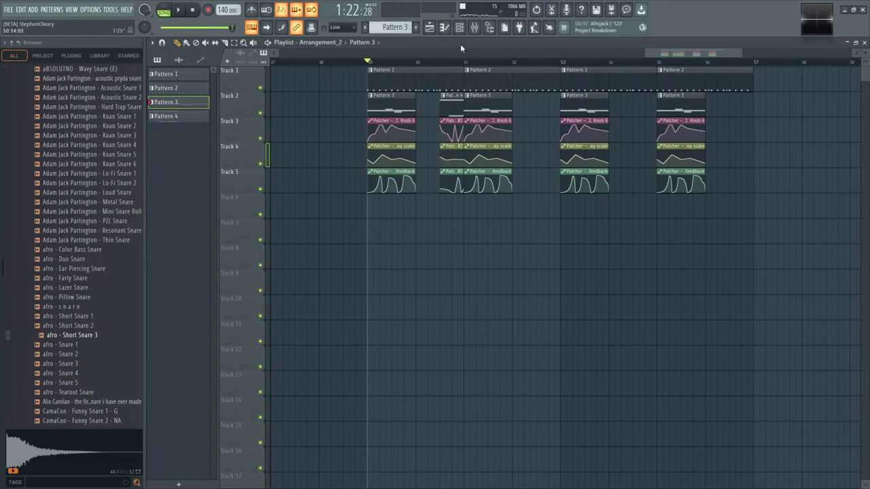
- Add a second Patcher instrument to the project and show the unsorted channels in the channel rack
key(F8)
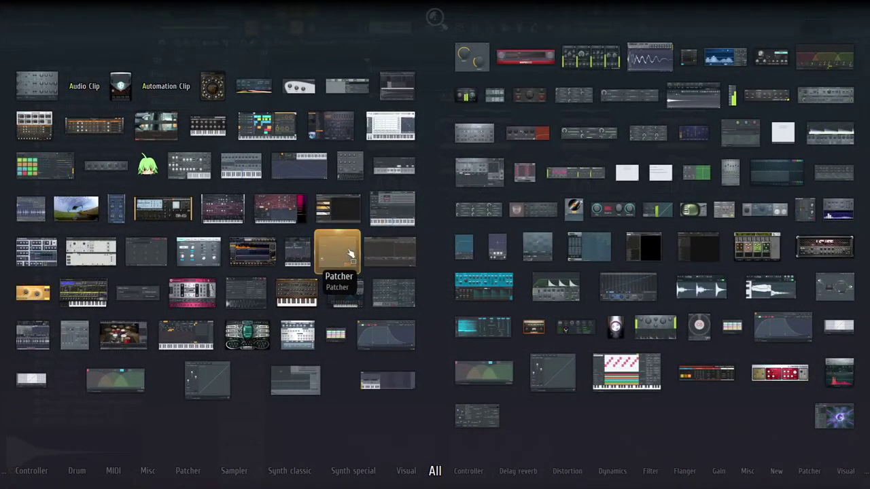
drag(340, 252, 689, 30)
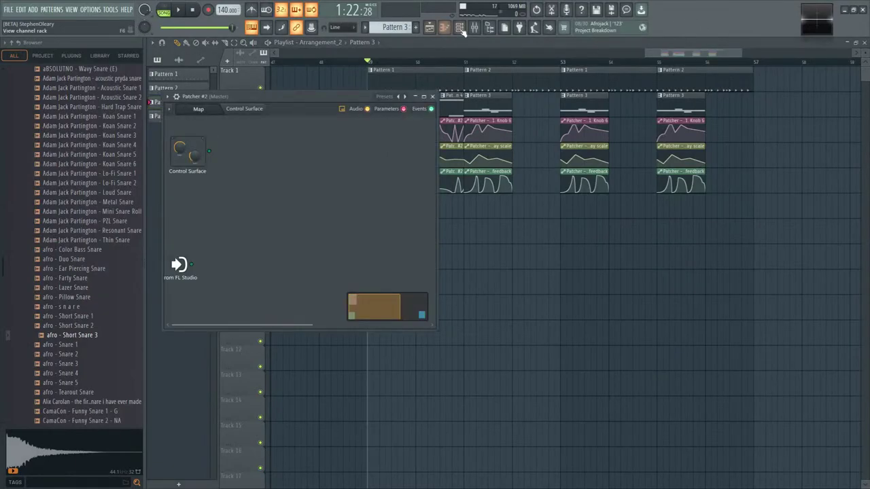
click(459, 28)
scroll(428, 180, down, 1)
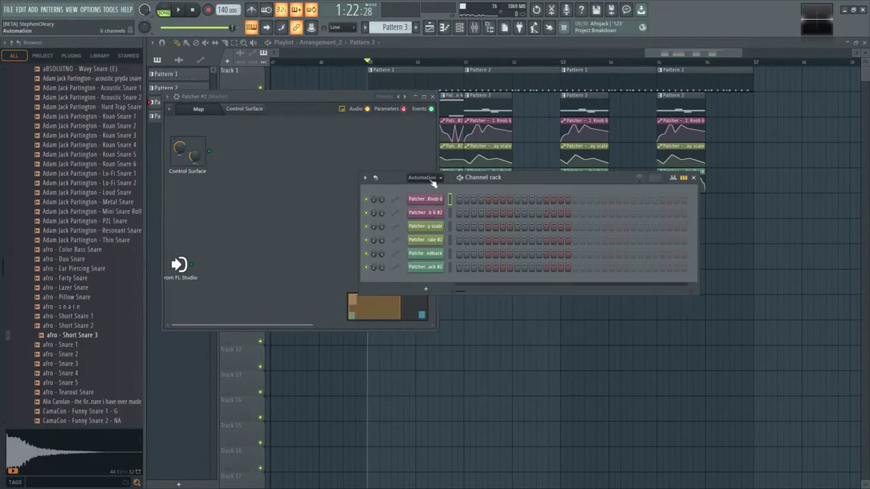
scroll(432, 182, up, 1)
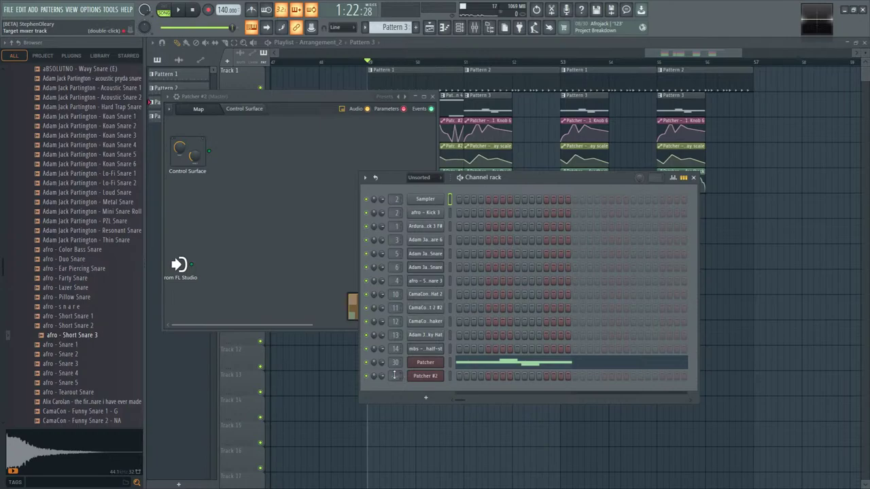
- Switch to the empty Pattern 5 and route the Patcher #2 channel to mixer insert 31
scroll(395, 30, down, 2)
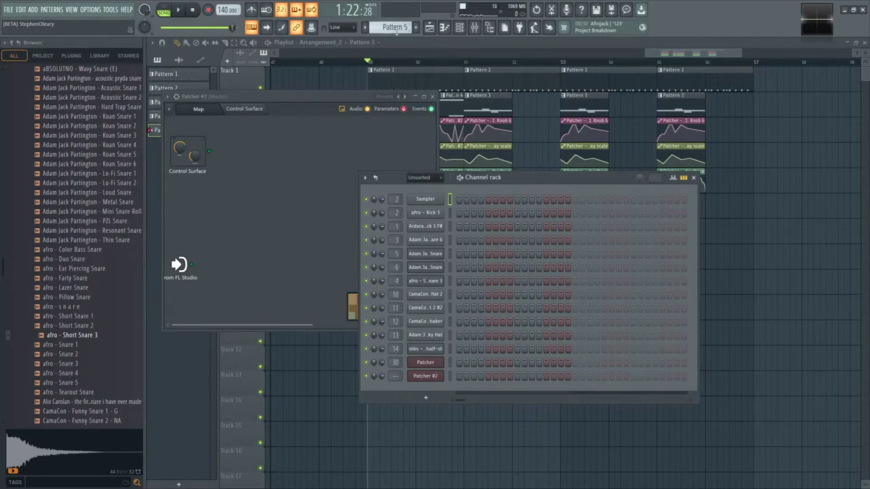
double_click(394, 375)
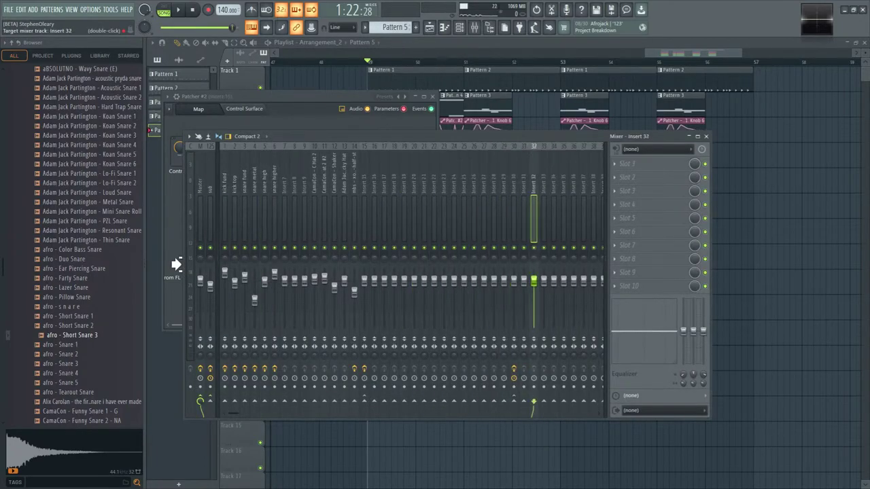
key(F6)
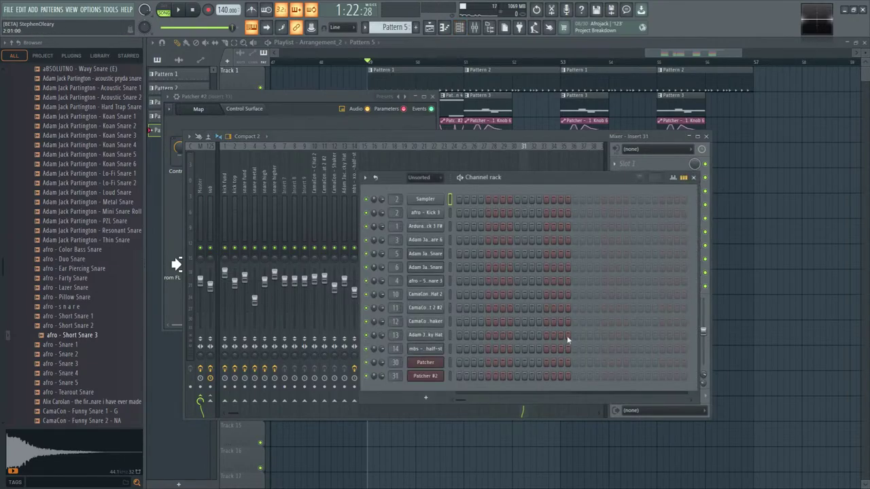
- Reposition and enlarge the Patcher #2 window and add a Harmor synth to its map
click(439, 379)
drag(318, 99, 475, 123)
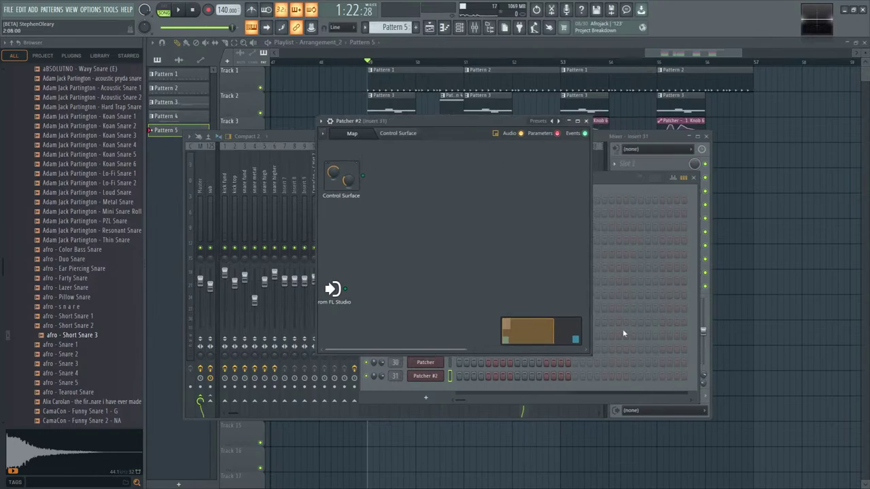
drag(605, 363, 676, 389)
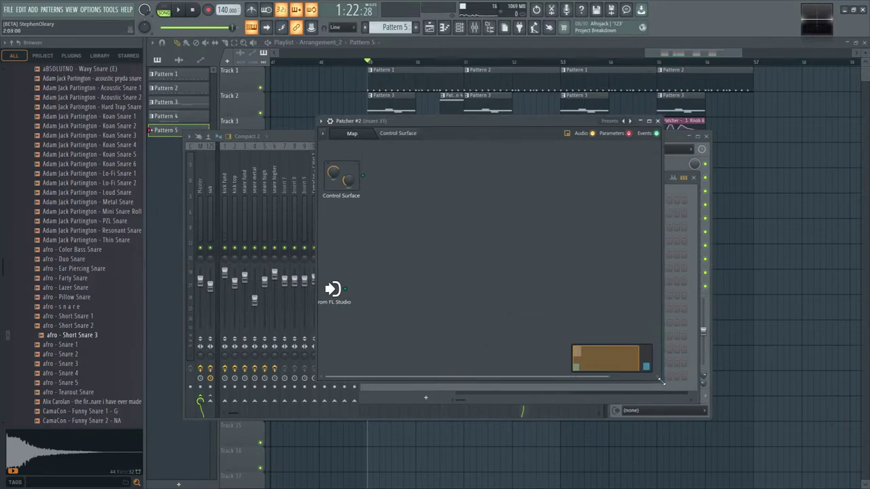
key(F8)
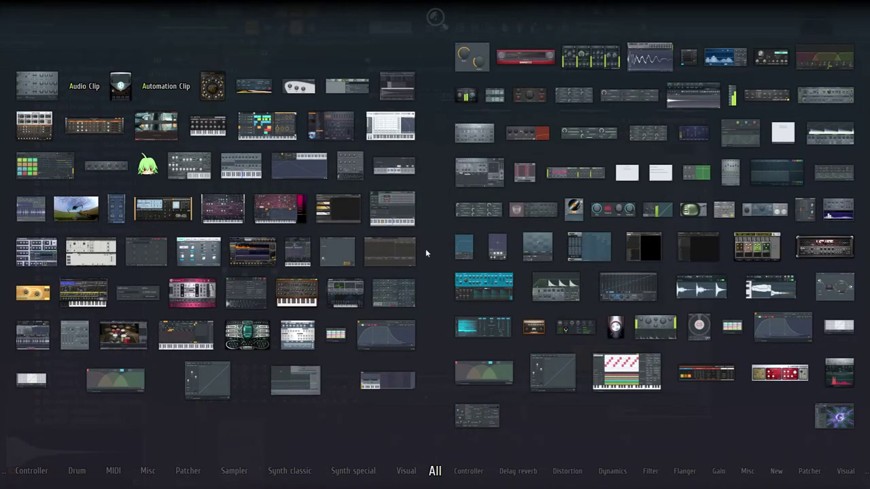
drag(275, 209, 434, 268)
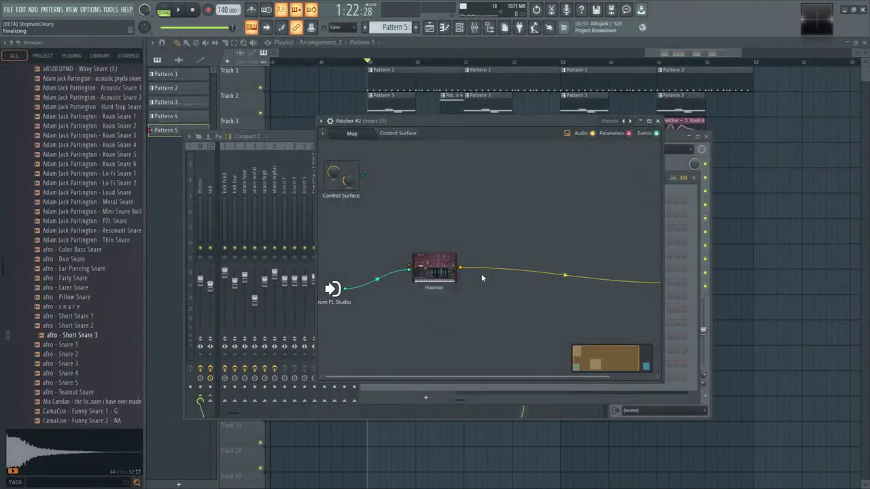
- Draw a one-bar rhythm of repeated E2 notes for Patcher #2 in Pattern 5, mixing eighth and sixteenth lengths
click(466, 30)
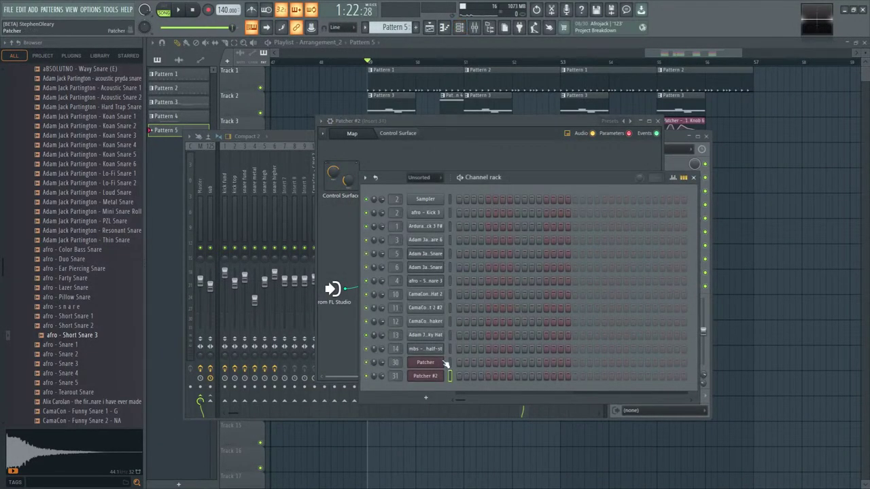
click(501, 125)
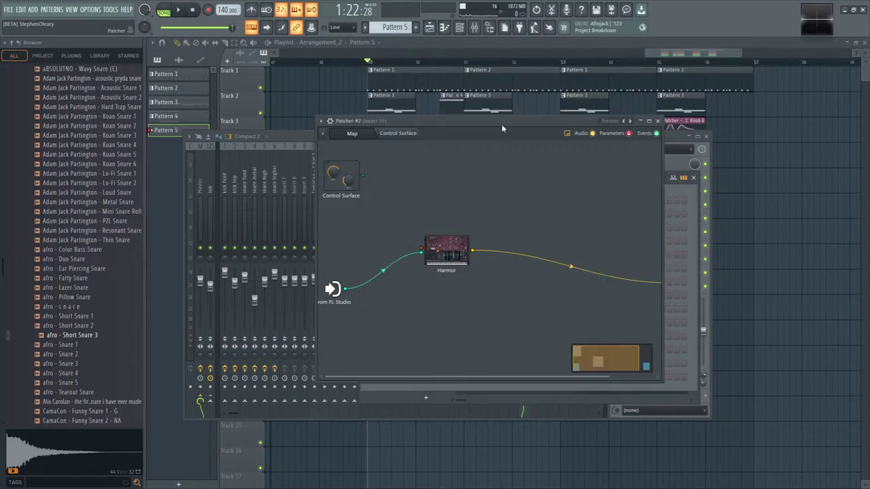
click(460, 27)
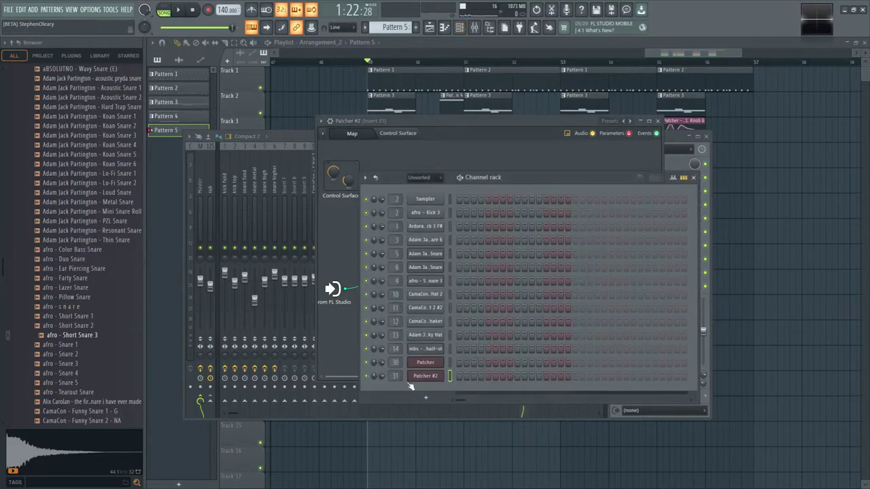
right_click(439, 377)
click(465, 362)
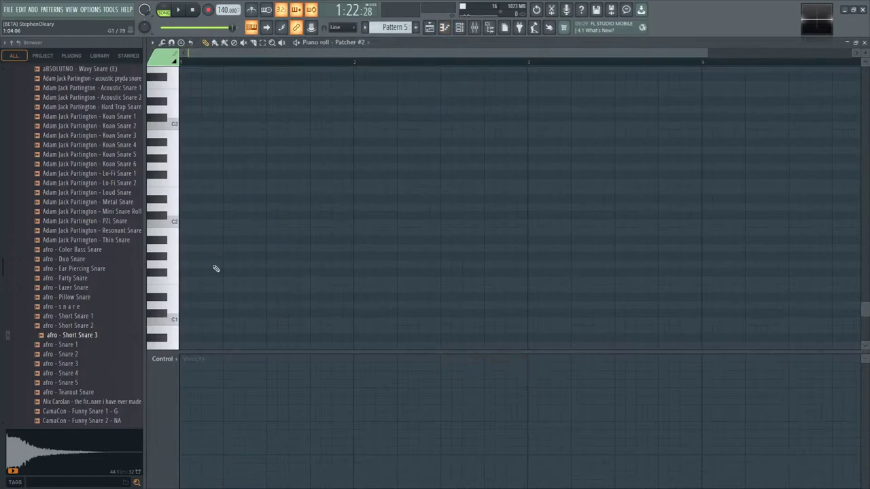
click(191, 192)
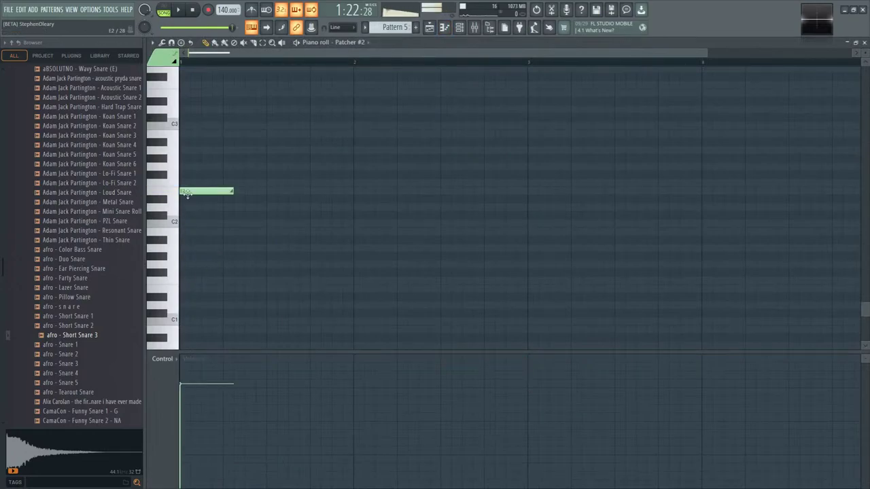
right_click(233, 192)
click(190, 192)
drag(233, 193, 206, 194)
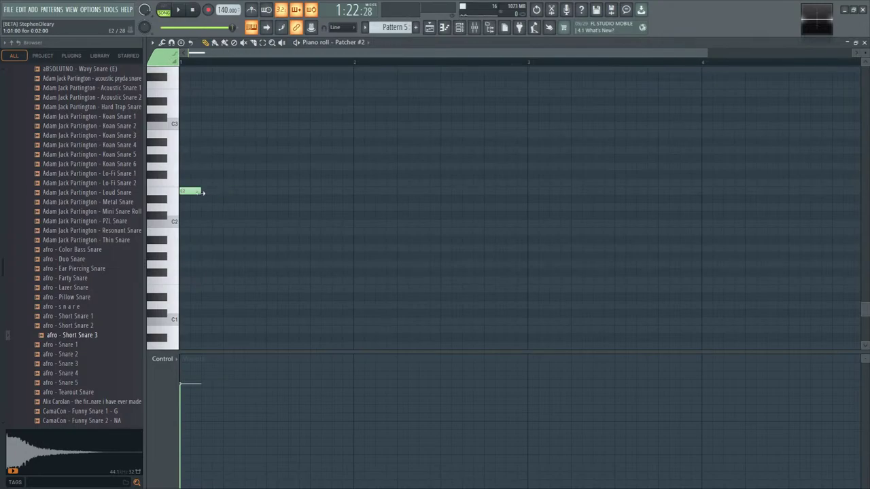
click(212, 193)
click(227, 193)
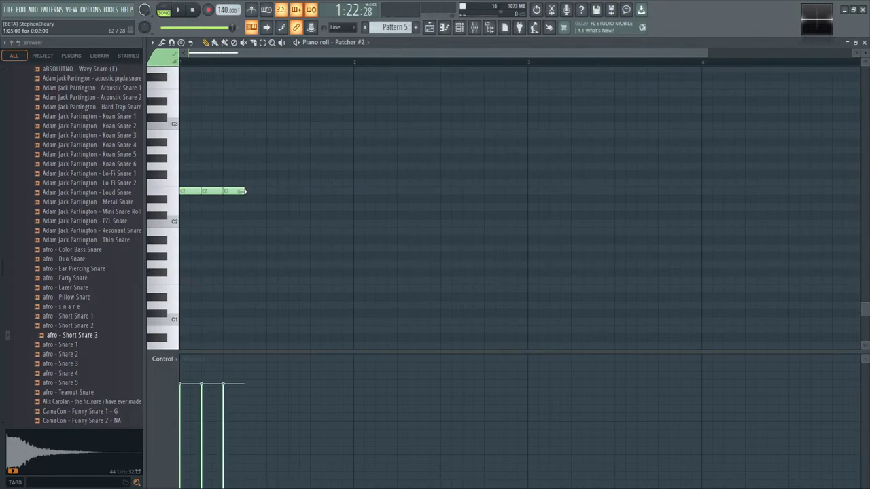
click(240, 193)
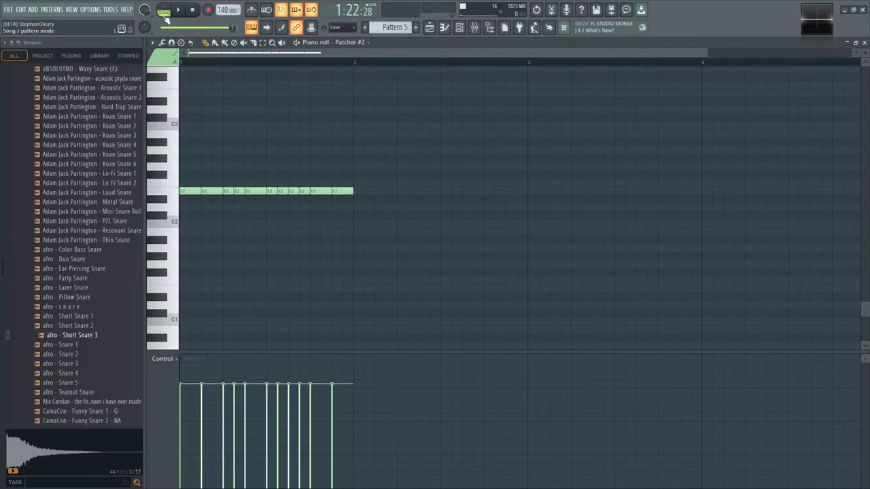
- Switch playback to pattern mode, open Harmor from the Patcher #2 map, and play the pattern to hear its sound
key(F6)
click(437, 378)
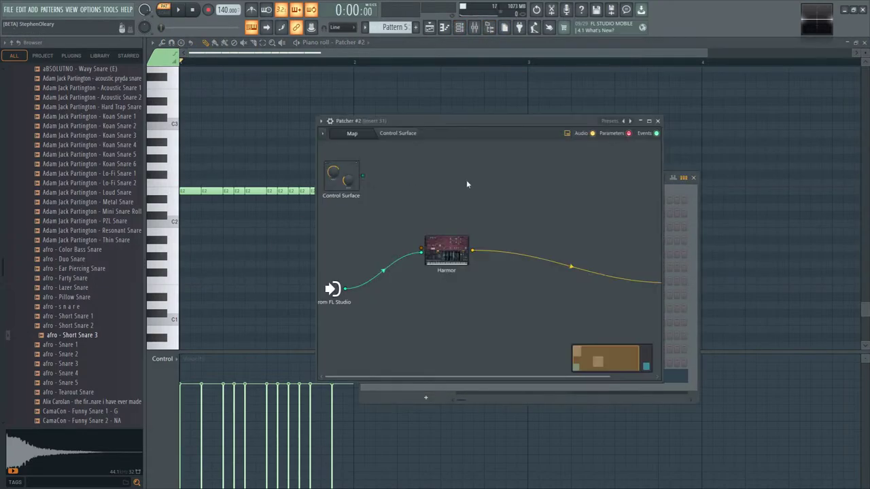
click(452, 258)
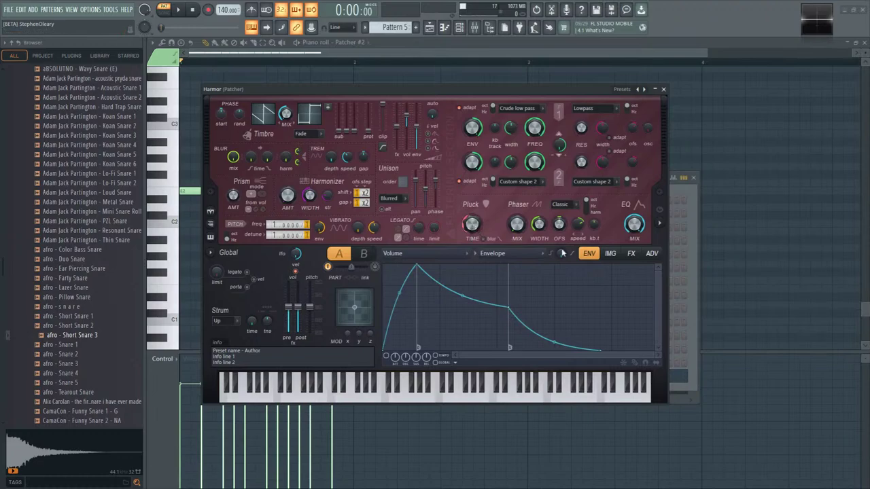
click(651, 254)
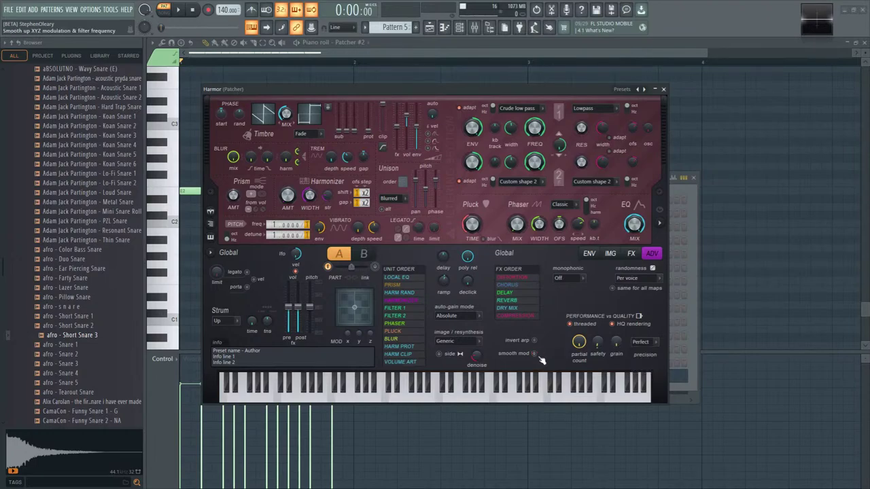
key(space)
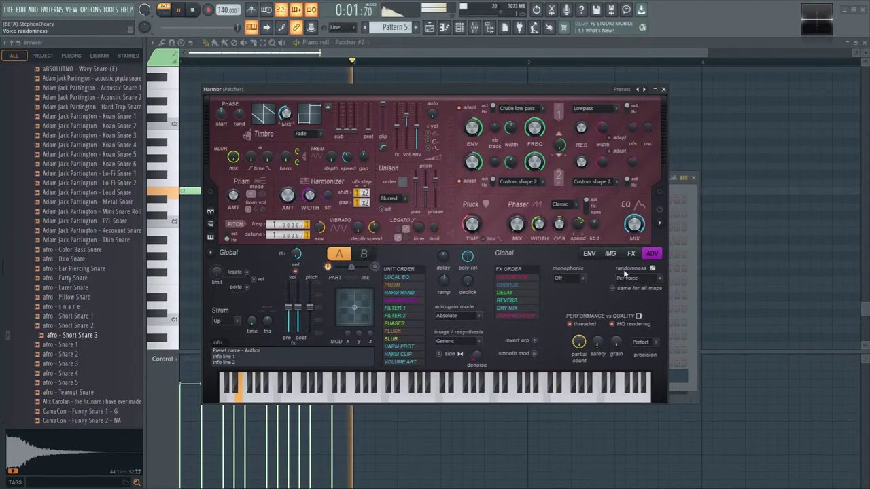
click(589, 253)
key(space)
click(462, 256)
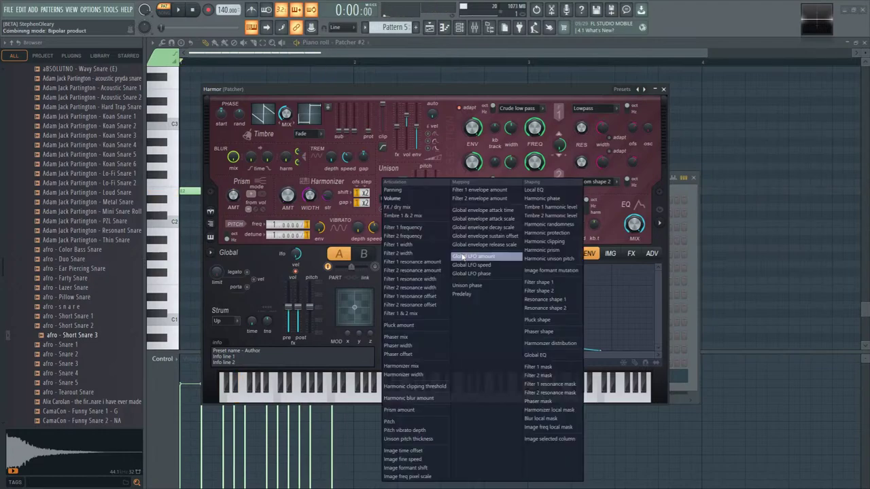
click(611, 253)
click(610, 253)
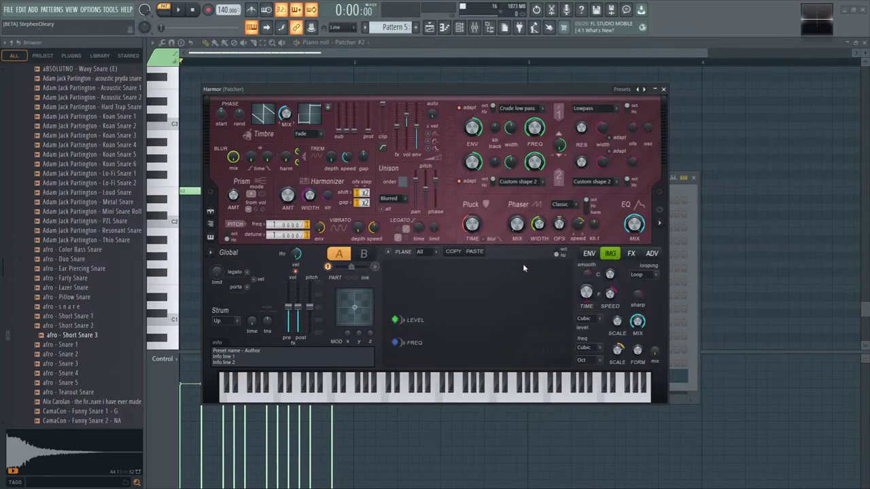
click(589, 254)
click(462, 256)
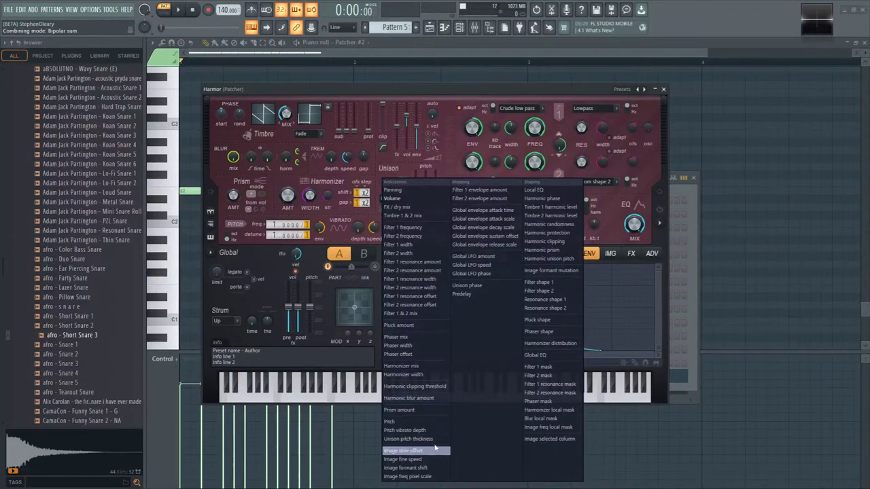
click(609, 239)
- Draw a jagged, generally descending curve with several peaks for Harmor's Pluck shape
click(463, 256)
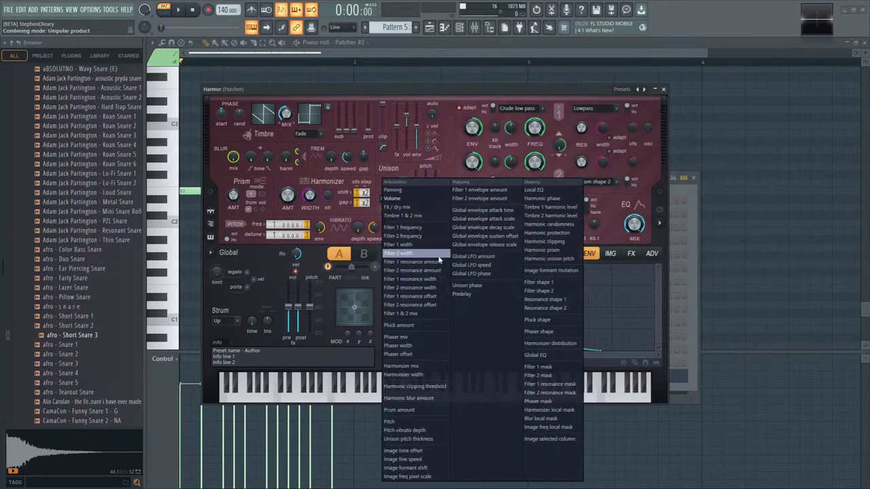
click(577, 321)
mouse_move(432, 288)
mouse_down()
mouse_move(493, 283)
mouse_move(536, 298)
mouse_move(605, 287)
mouse_move(640, 320)
mouse_up()
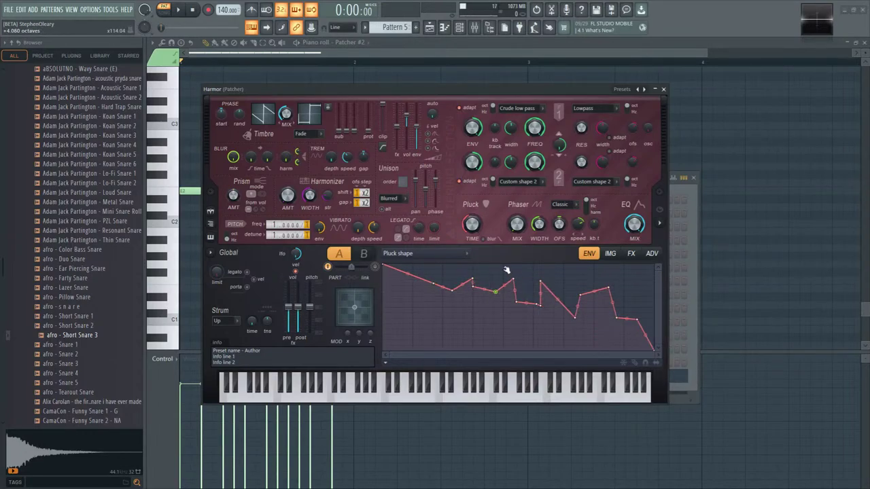
- Place Pluck before Prism and Blur after it in Harmor's unit order, and let the harmonic level drive the prism amount
click(652, 254)
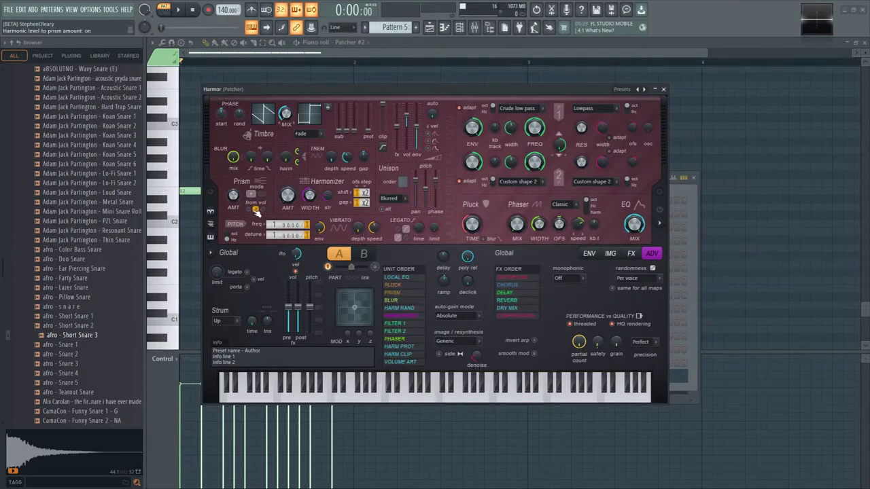
key(space)
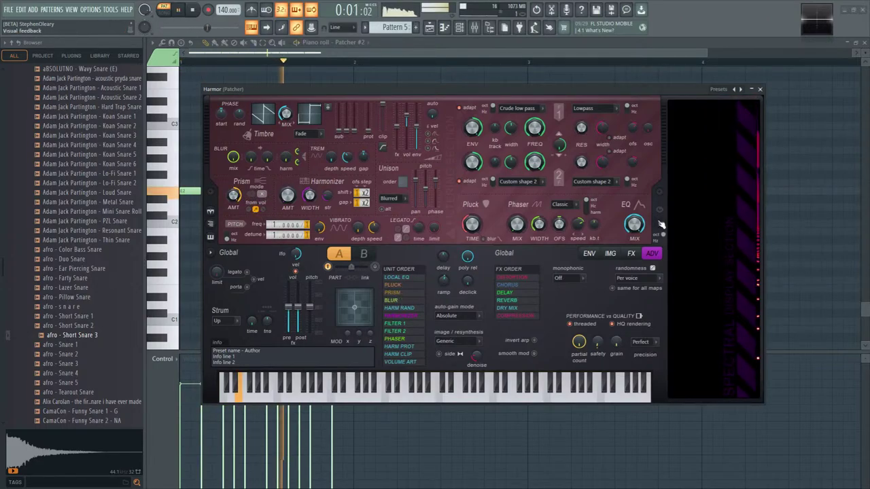
- Bend the end of Harmor's Harmonic prism curve down to the minimum and switch the prism to its third from-volume option
click(589, 253)
click(393, 253)
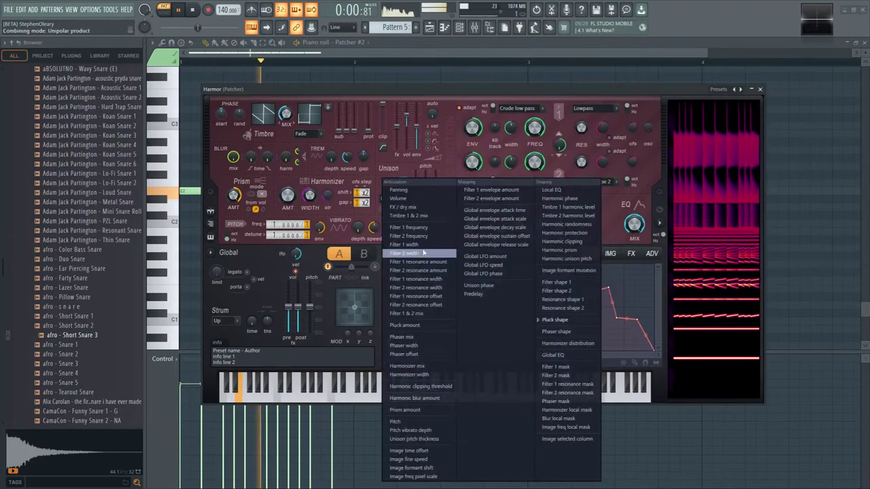
click(564, 250)
click(603, 331)
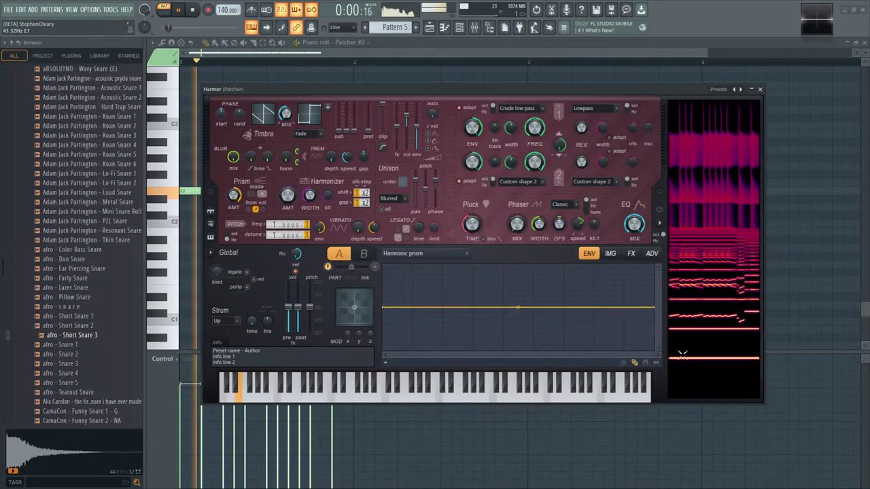
drag(655, 309, 654, 350)
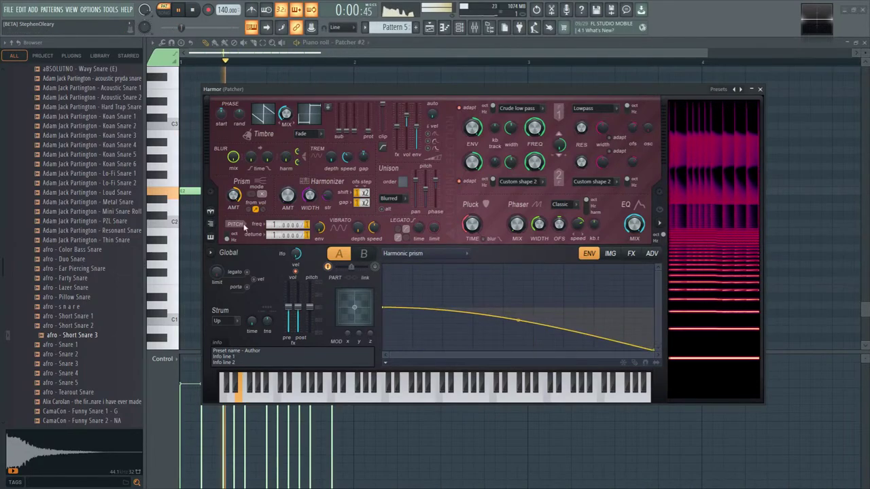
click(261, 209)
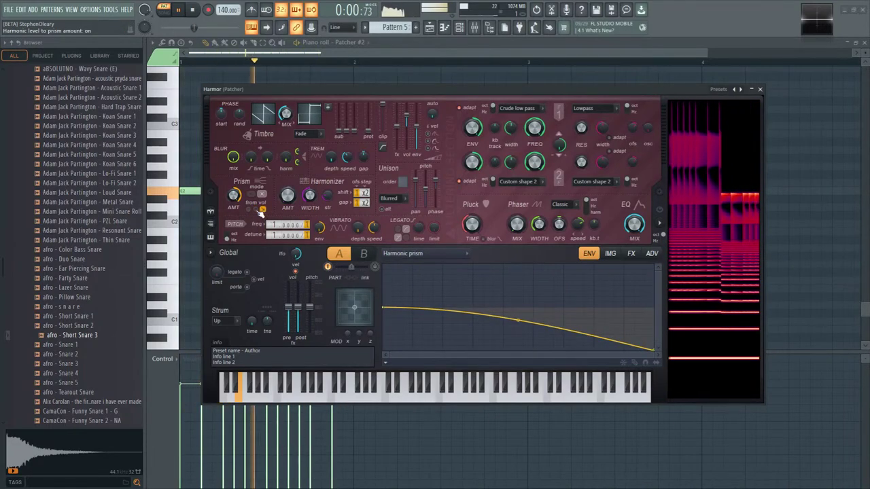
- Add points along the Harmonic prism curve to form an early peak, a deep middle dip and a raised section after it
right_click(509, 318)
drag(509, 318, 544, 293)
right_click(476, 319)
drag(475, 319, 491, 343)
right_click(422, 299)
drag(421, 299, 422, 277)
right_click(598, 305)
drag(598, 306, 610, 281)
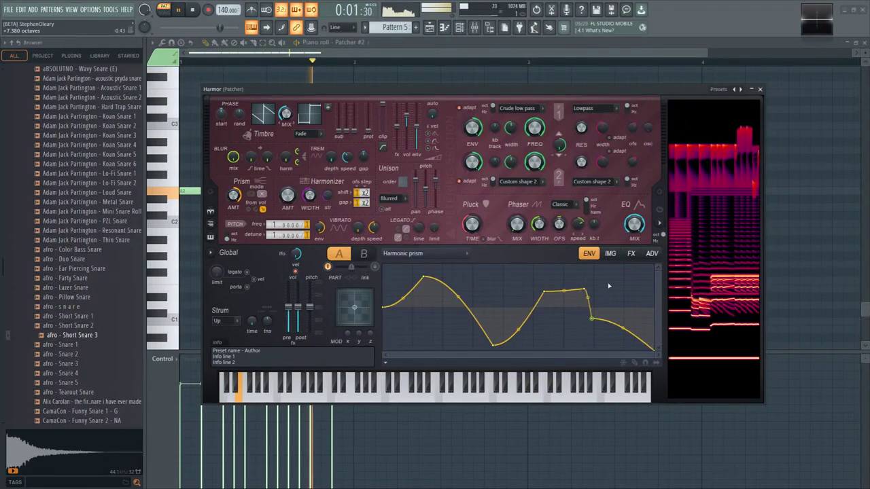
- Add more points to the second half of the Harmonic prism curve to form several sharp, narrow peaks and dips
right_click(502, 319)
drag(502, 319, 494, 282)
right_click(530, 306)
drag(530, 305, 528, 316)
drag(518, 285, 515, 271)
right_click(564, 299)
drag(564, 299, 562, 312)
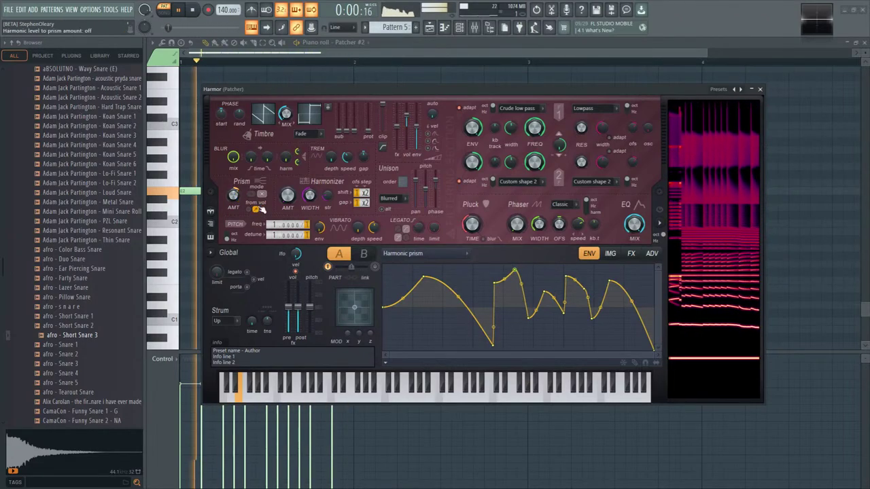
- Adjust Harmor's prism amount and give it an envelope falling from maximum to the centre line, ending in a sustain/loop end point
drag(232, 195, 232, 197)
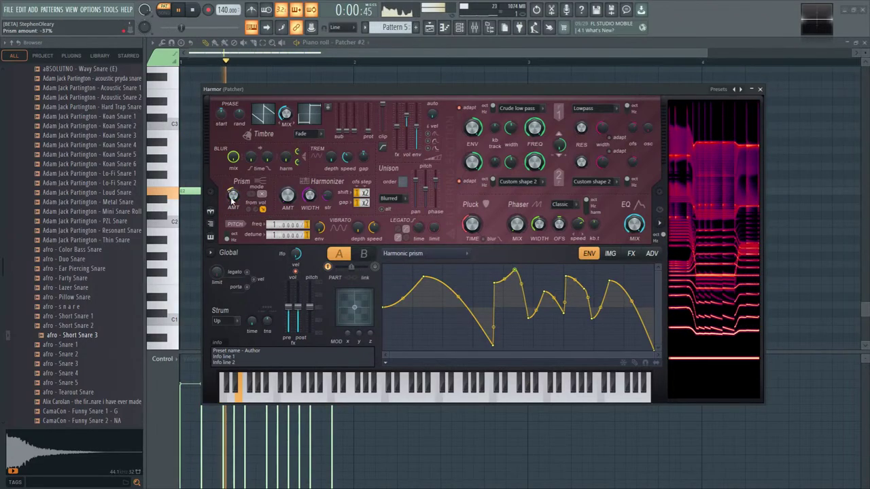
right_click(232, 196)
click(257, 227)
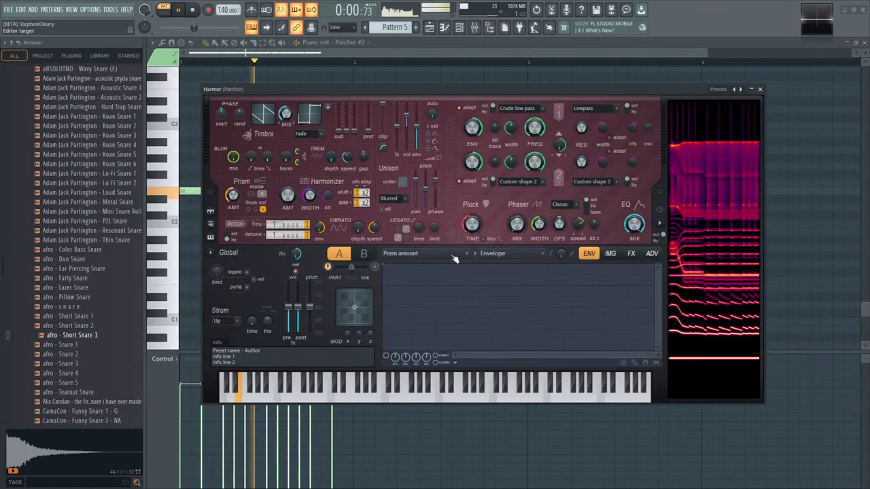
click(423, 311)
drag(425, 309, 450, 307)
right_click(450, 307)
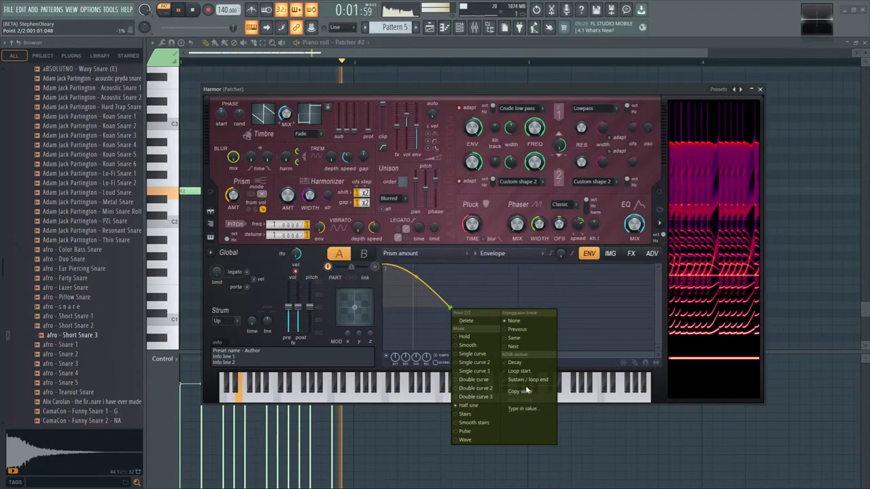
click(511, 364)
- Shape the prism amount envelope as a Single curve with a steep early fall and place its end point at 0%
right_click(450, 307)
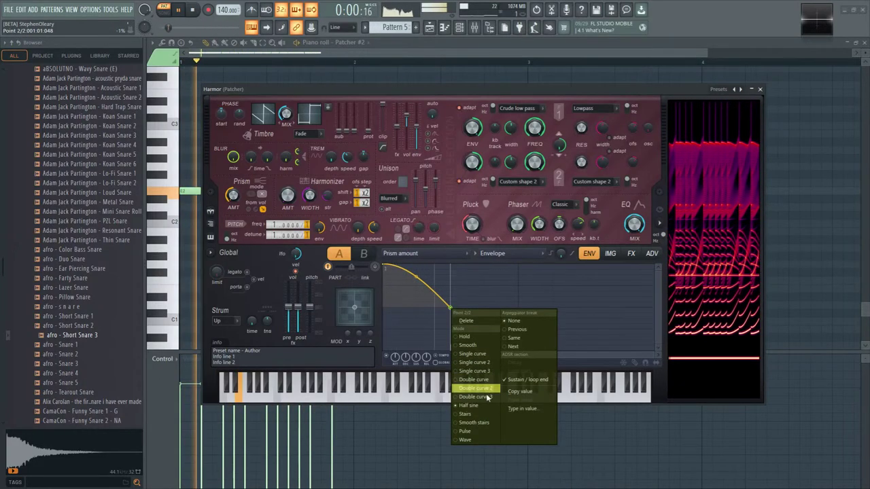
click(479, 363)
right_click(449, 308)
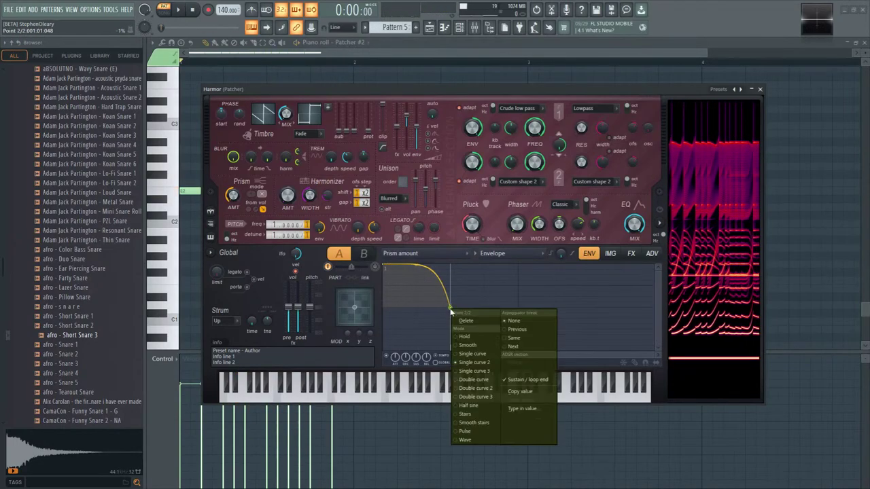
click(473, 354)
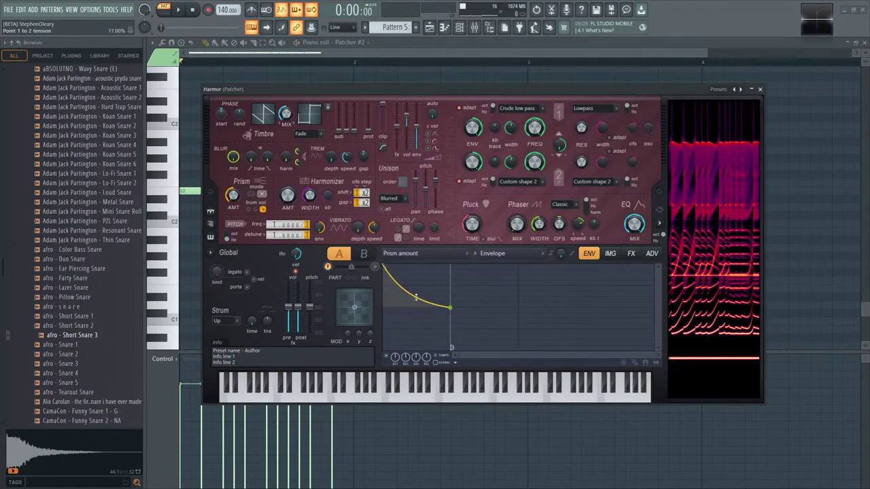
key(space)
drag(449, 307, 450, 308)
key(space)
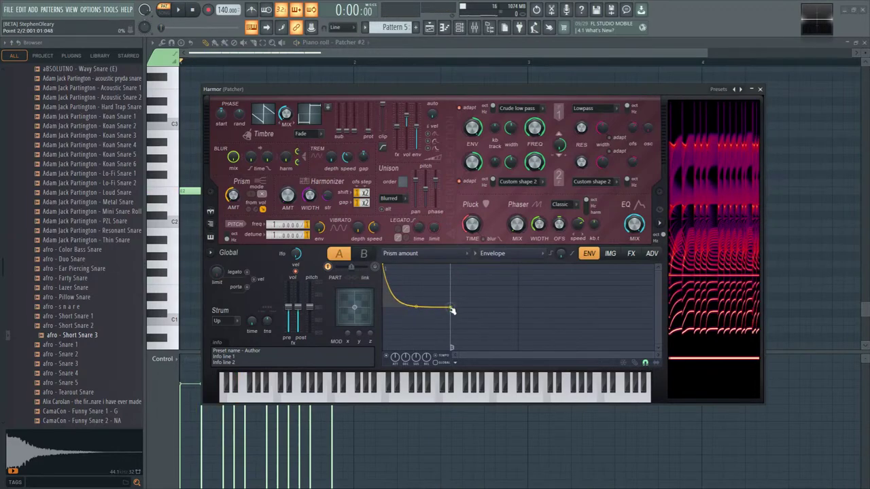
key(space)
drag(416, 306, 402, 291)
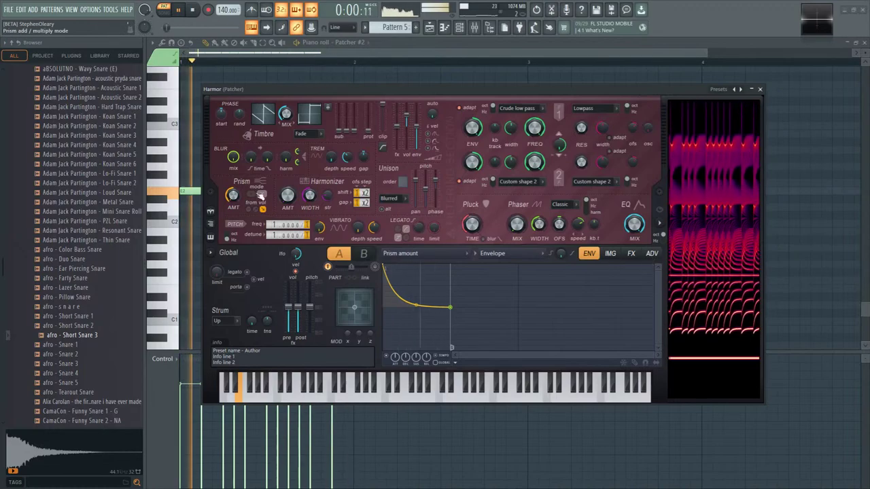
- Make the harmonic blur amount envelope decay to the minimum at its end point, easing the curve tension to 20.50%
right_click(285, 158)
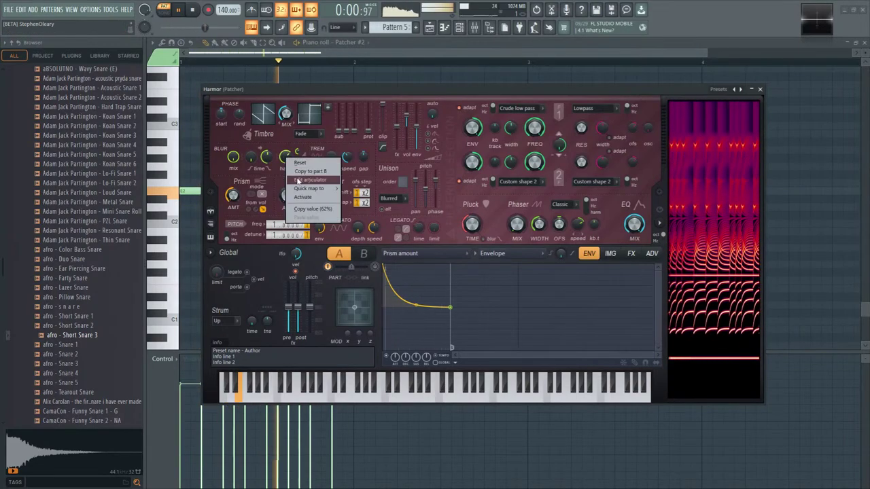
click(309, 175)
click(508, 259)
click(507, 272)
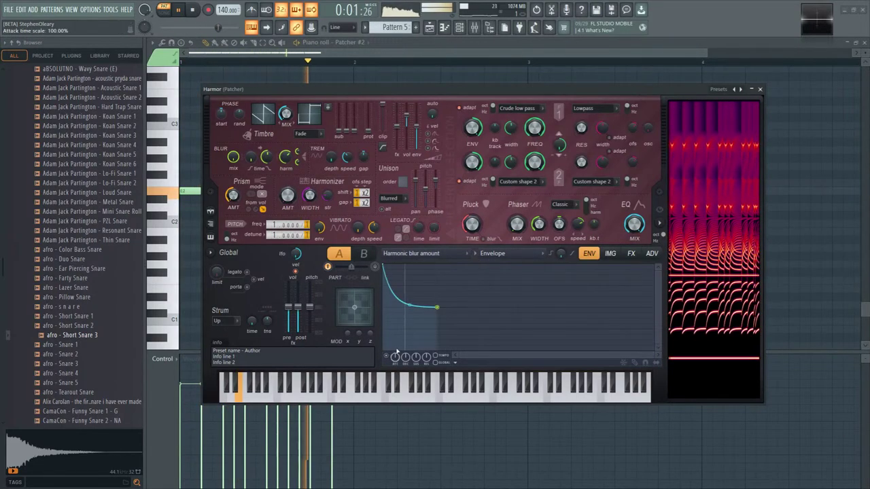
drag(437, 307, 449, 350)
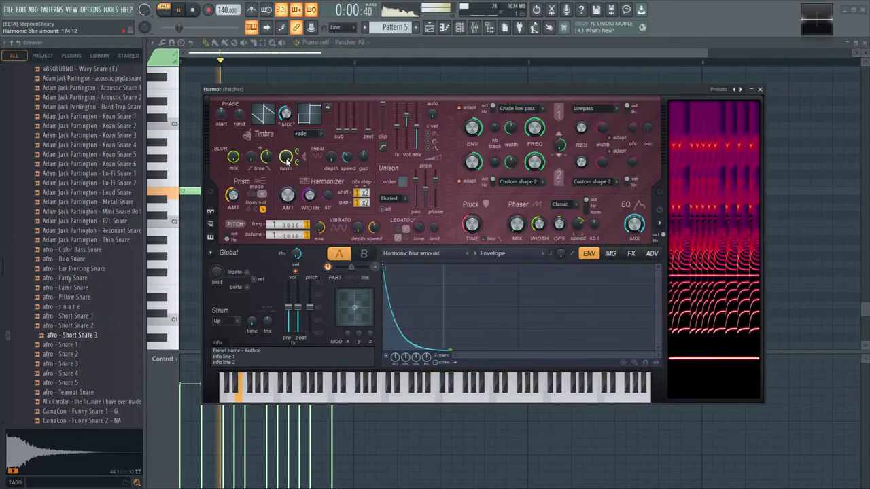
mouse_move(416, 345)
mouse_down()
mouse_move(417, 292)
mouse_move(416, 335)
mouse_up()
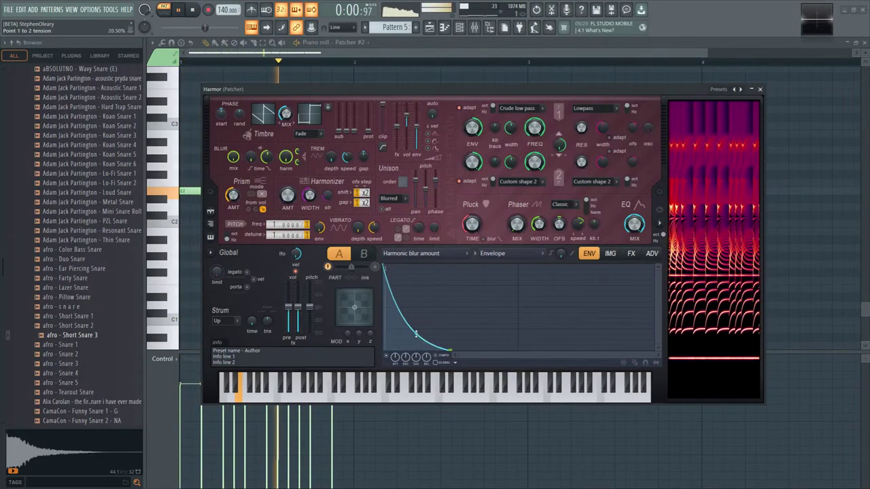
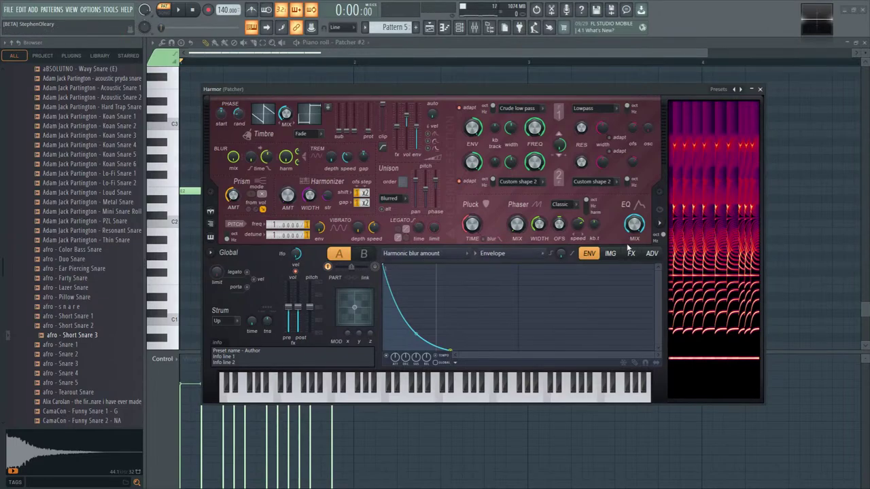
- Set Harmor's unison order to 3, reduce the unison panning, and adjust the unison phase
key(space)
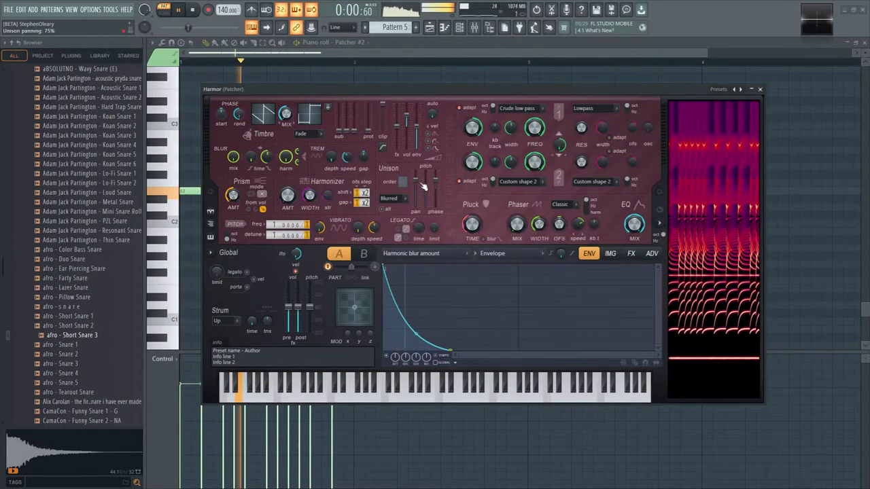
scroll(403, 182, down, 1)
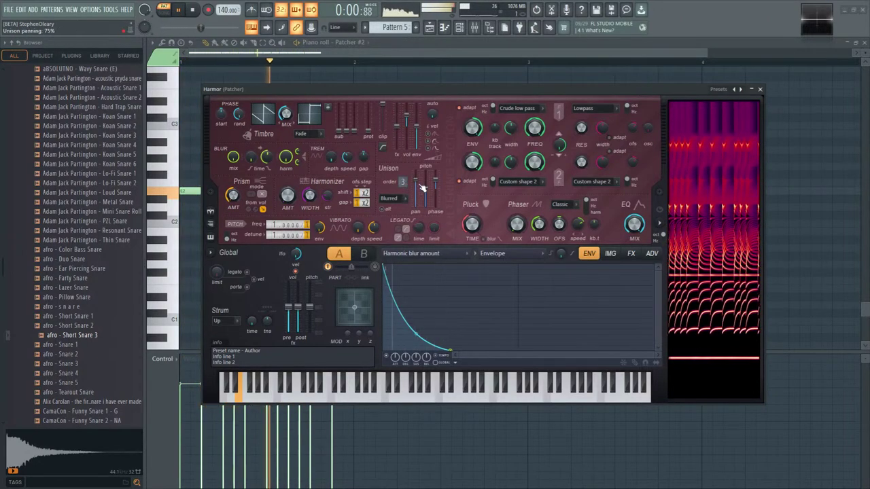
scroll(438, 191, up, 1)
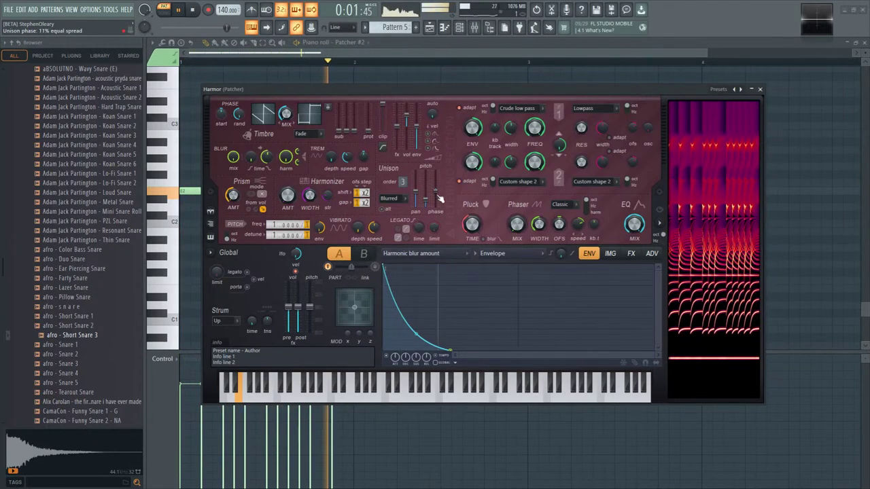
drag(438, 195, 438, 201)
- Try the Uniform unison distribution, switch it to Hz, and raise the unison pitch spread
click(394, 198)
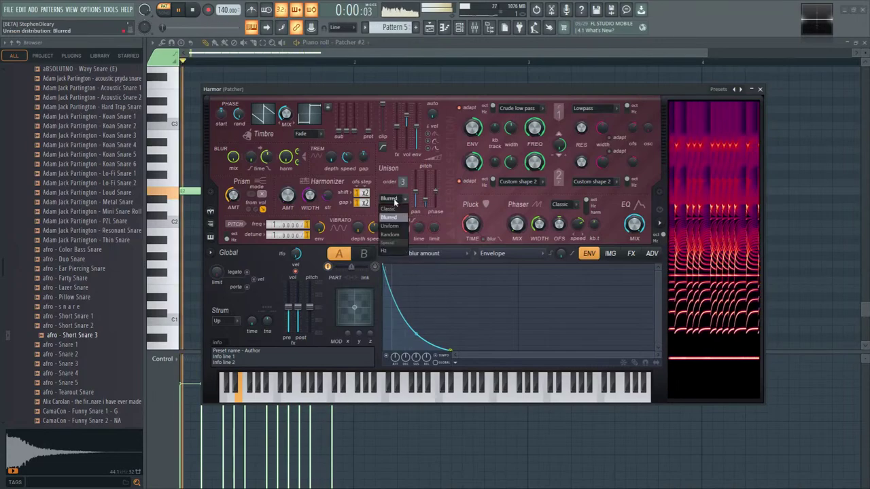
click(401, 200)
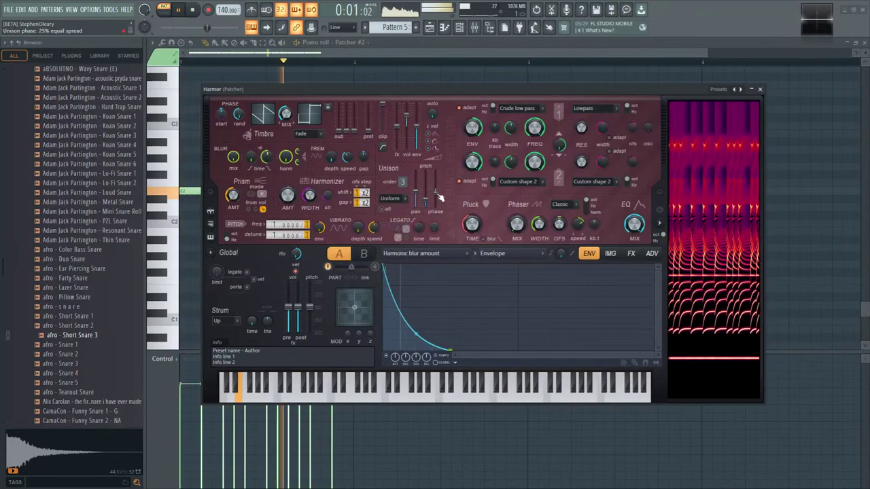
click(396, 198)
click(390, 209)
drag(429, 201, 428, 194)
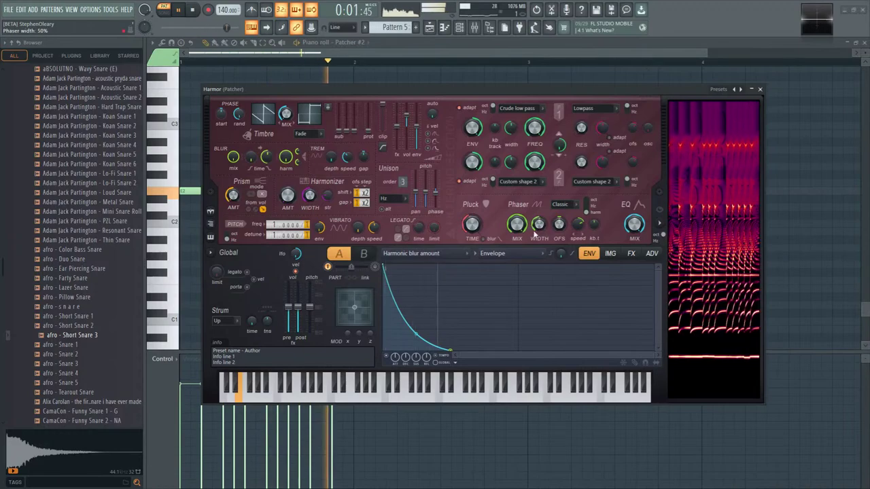
- Reduce the phaser width and speed, raise its keyboard tracking, and display the unit order
drag(535, 233, 564, 234)
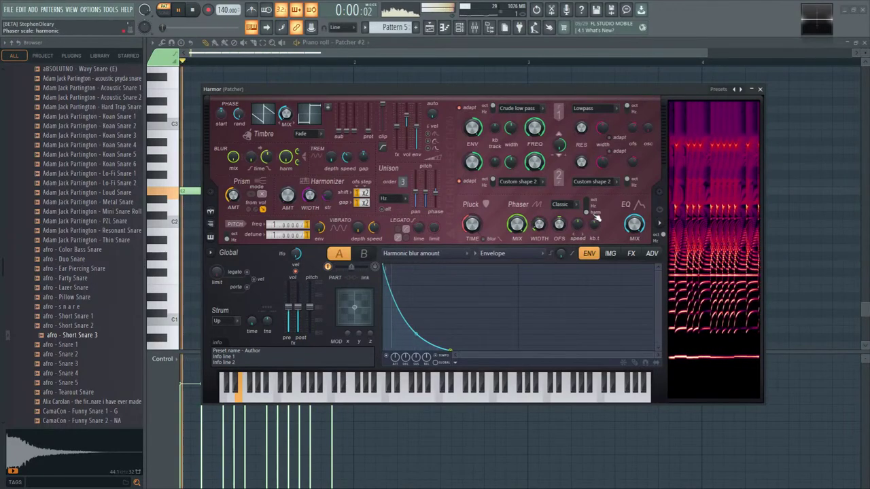
click(629, 253)
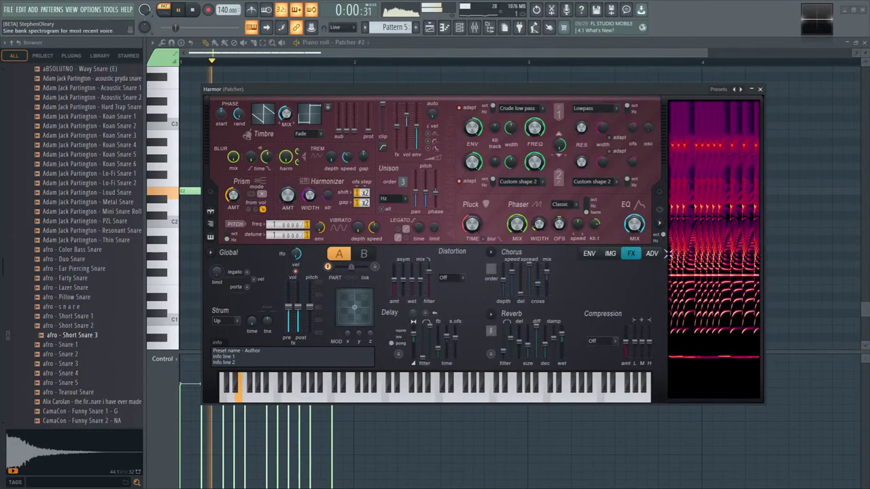
click(651, 253)
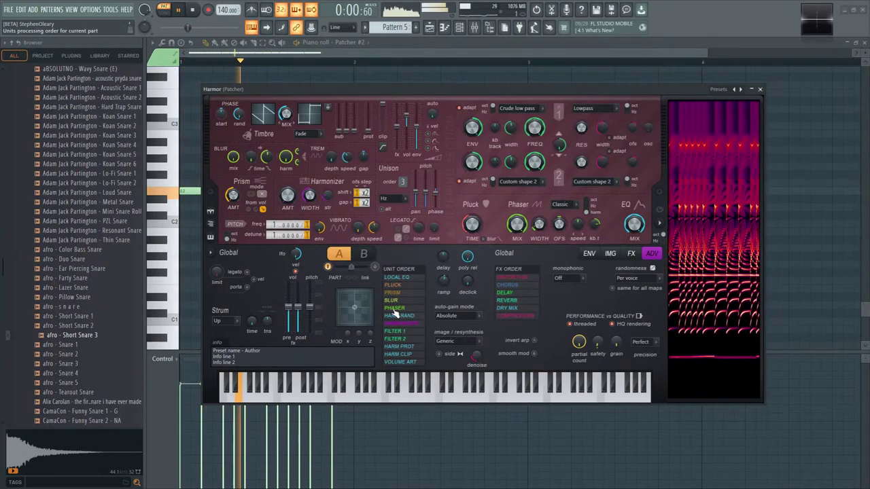
- Fine-tune the prism amount and give it a Random mapping that falls in a straight line from maximum to minimum
drag(233, 198, 234, 195)
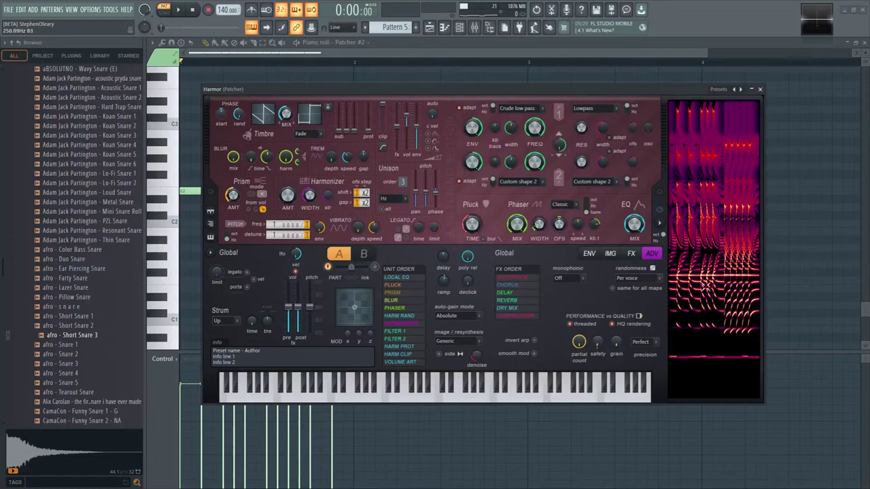
key(space)
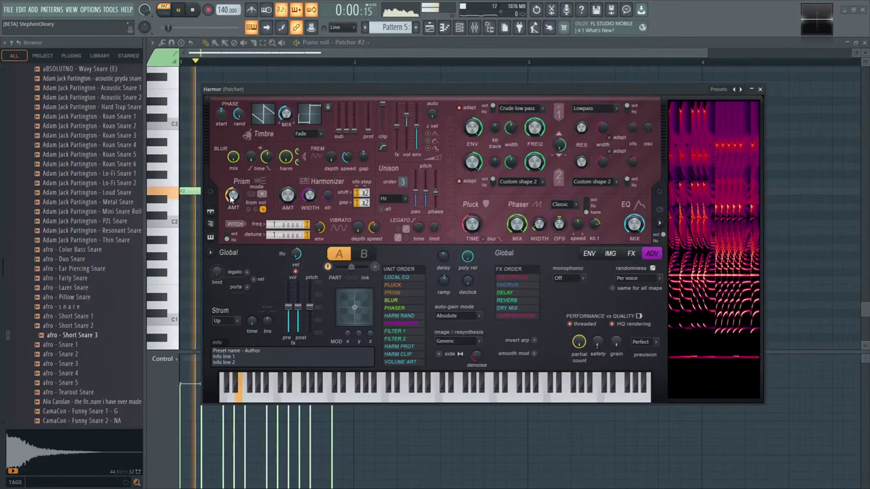
right_click(233, 195)
click(255, 201)
click(525, 253)
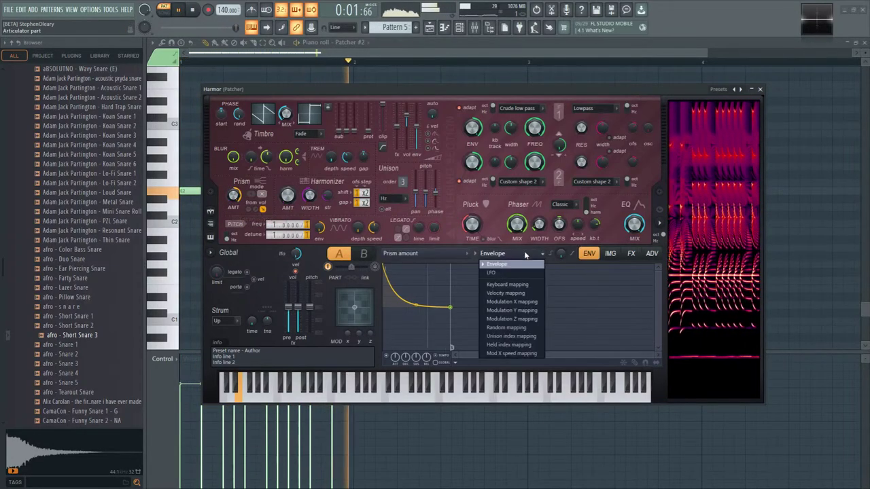
click(508, 328)
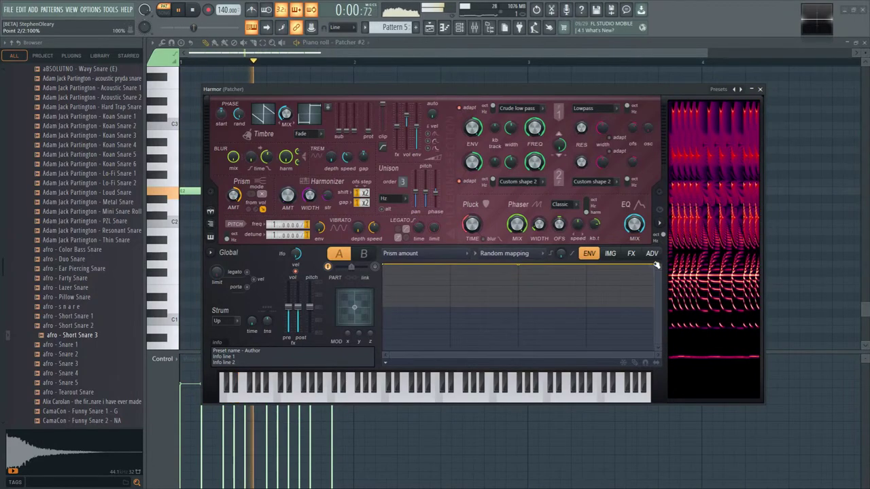
click(518, 306)
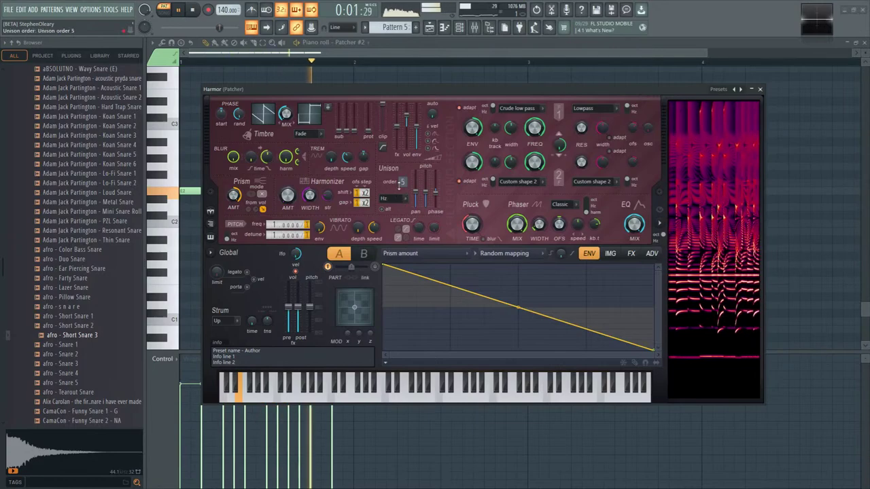
- Raise the unison order to 6 with full panning and set the unison phase to 13% equal spread
scroll(399, 185, up, 2)
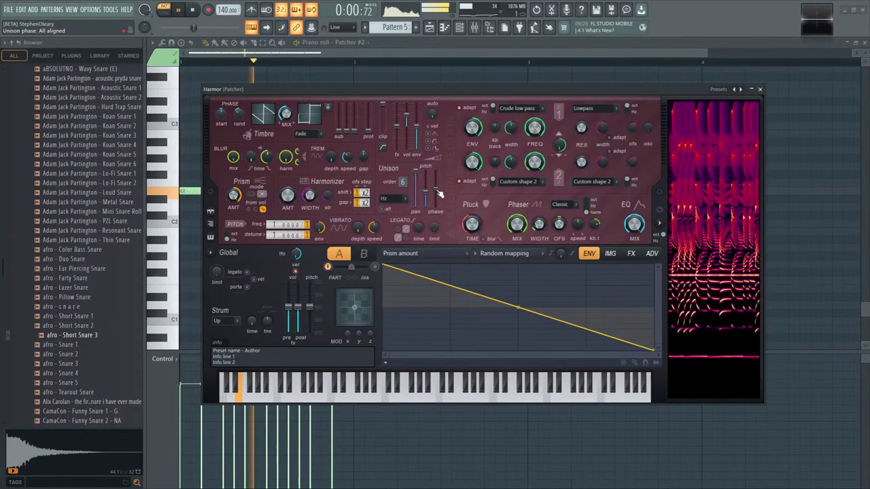
drag(436, 197, 438, 195)
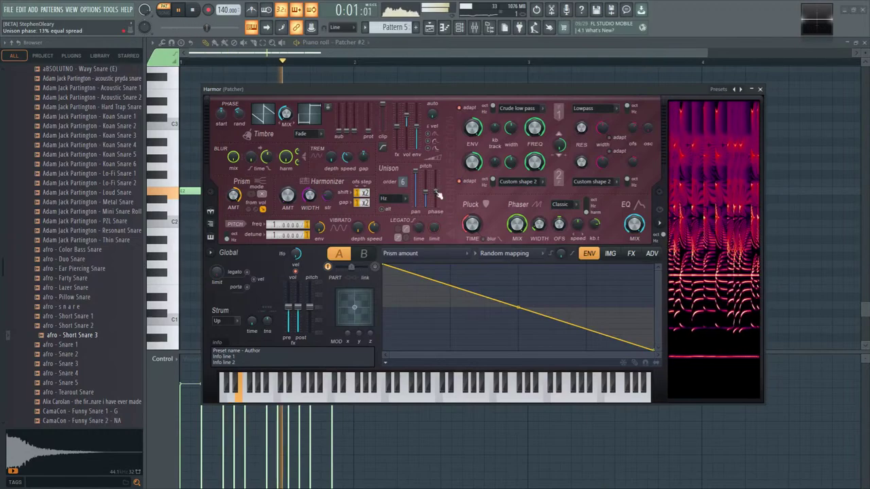
scroll(438, 196, down, 4)
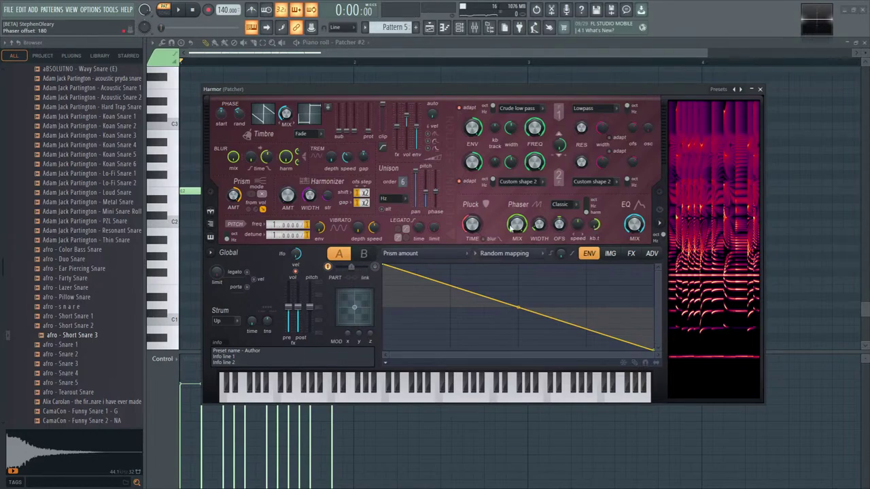
- Try wider phaser width settings and give the phaser offset a Random mapping whose end point rises to maximum
key(space)
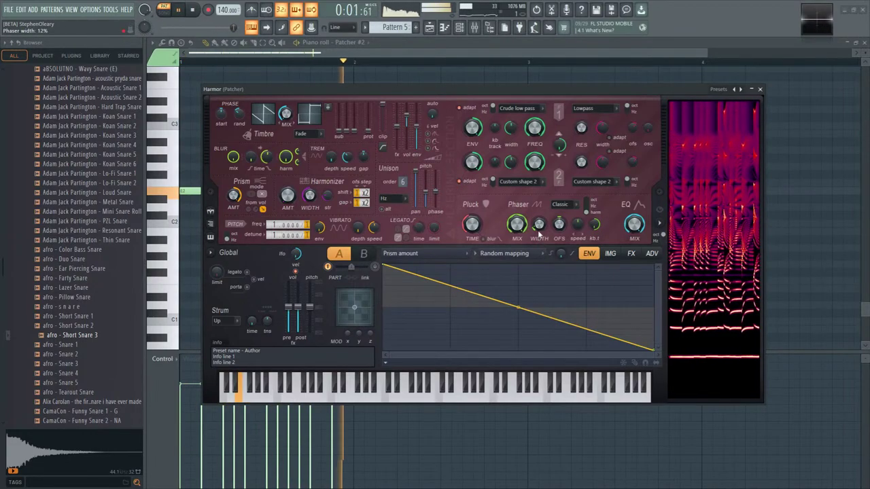
mouse_move(539, 233)
mouse_down()
mouse_move(538, 258)
mouse_move(540, 227)
mouse_up()
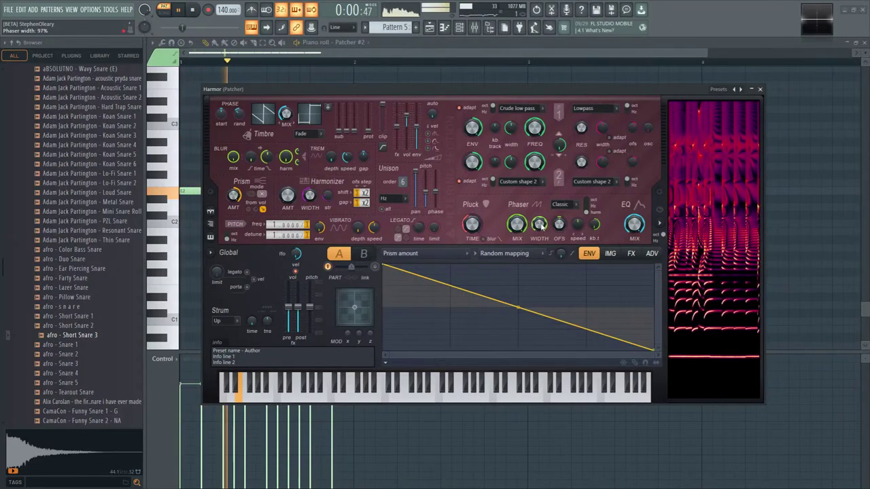
right_click(558, 224)
key(space)
click(587, 248)
click(506, 254)
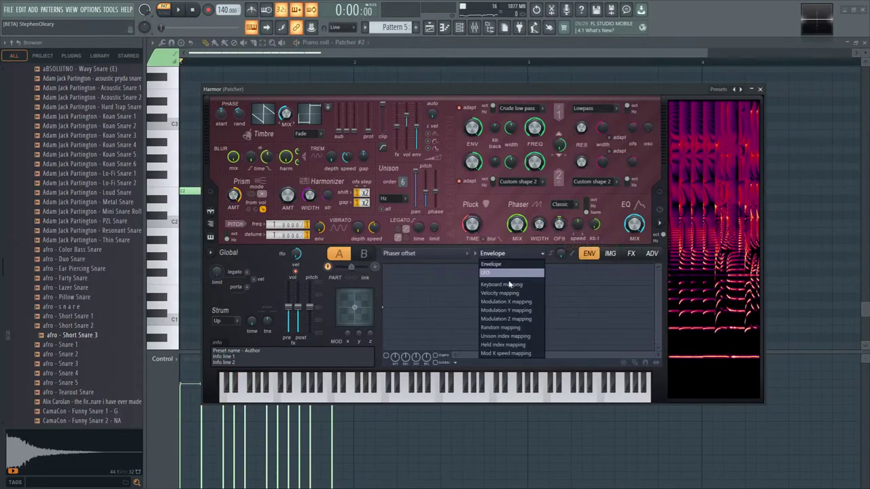
click(503, 328)
drag(656, 309, 655, 266)
- Set Harmor's randomness to Per unison voice, enable the same randomness for all maps, and play back the pattern
click(652, 253)
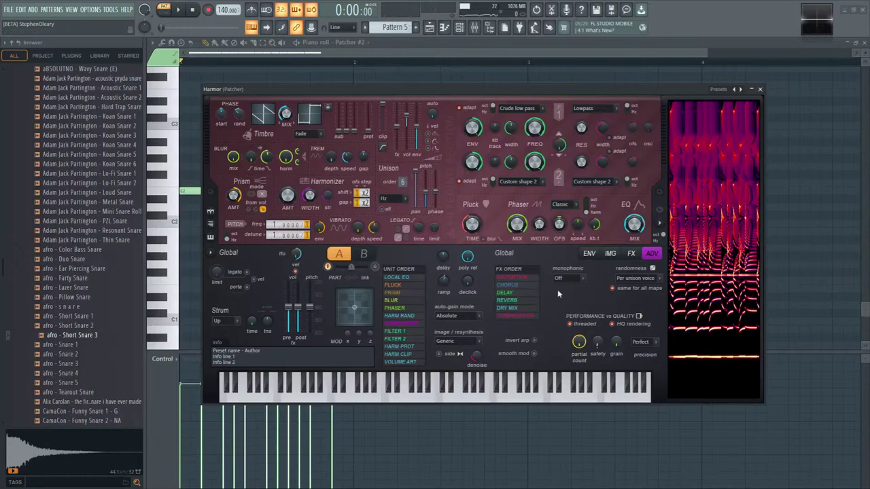
key(space)
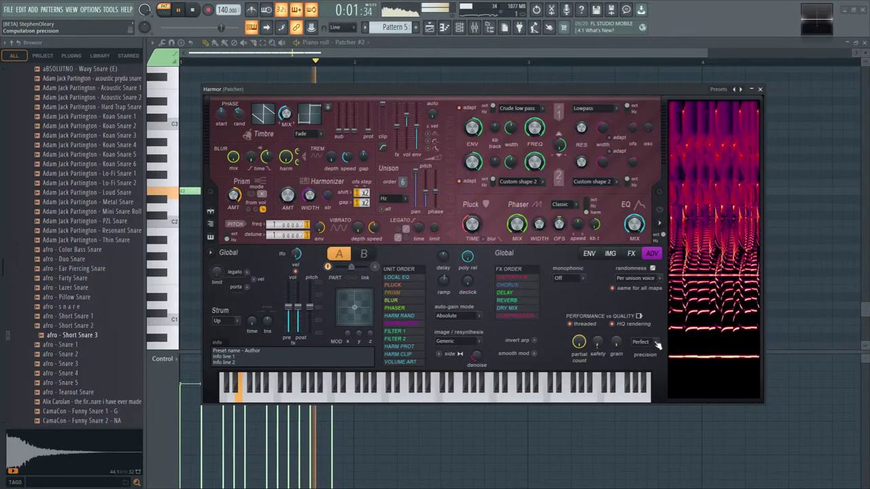
- Return to Harmor's envelope editor and set the pluck decay length to 93%
click(589, 254)
drag(473, 232, 474, 226)
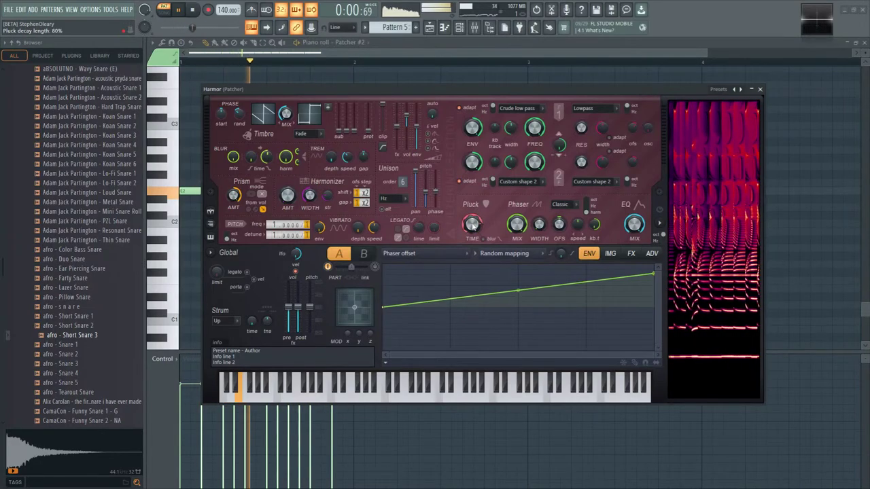
key(space)
drag(473, 226, 474, 251)
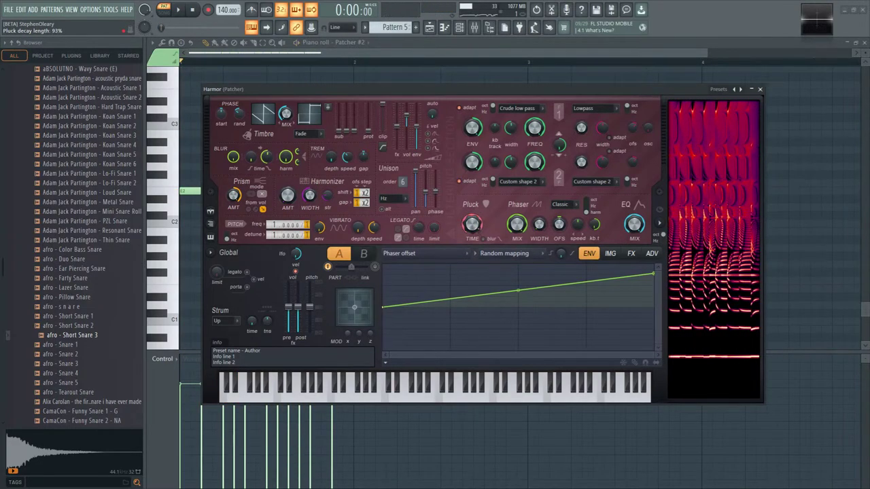
- Give the pluck amount a Velocity mapping that starts at minimum and draw descending velocities across the pattern's notes
right_click(472, 224)
click(536, 270)
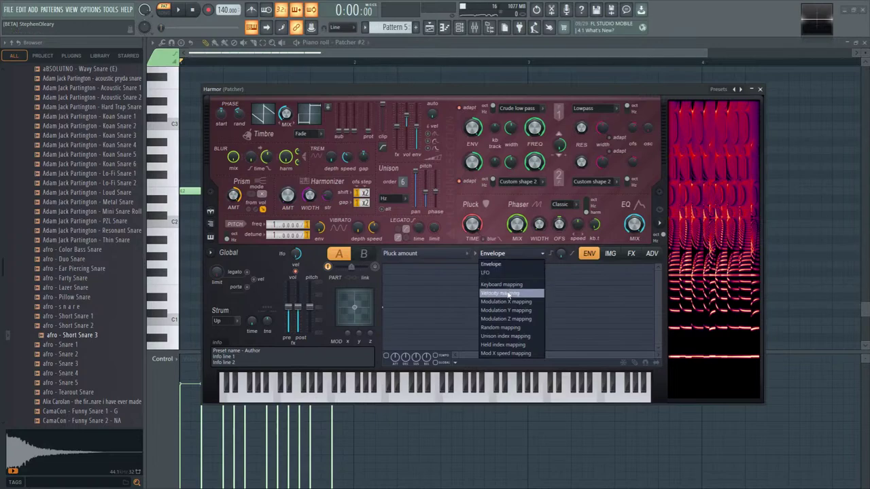
click(509, 293)
drag(384, 308, 383, 350)
key(space)
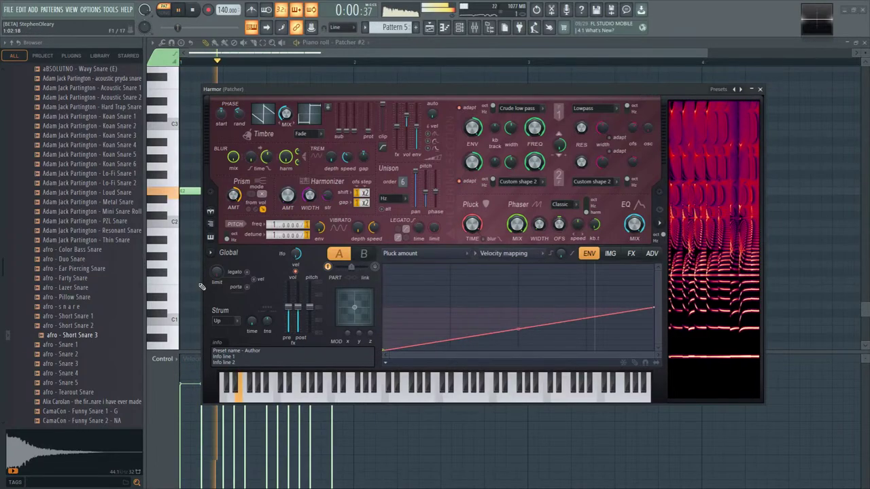
mouse_move(199, 407)
mouse_down()
mouse_move(282, 459)
mouse_move(343, 470)
mouse_up()
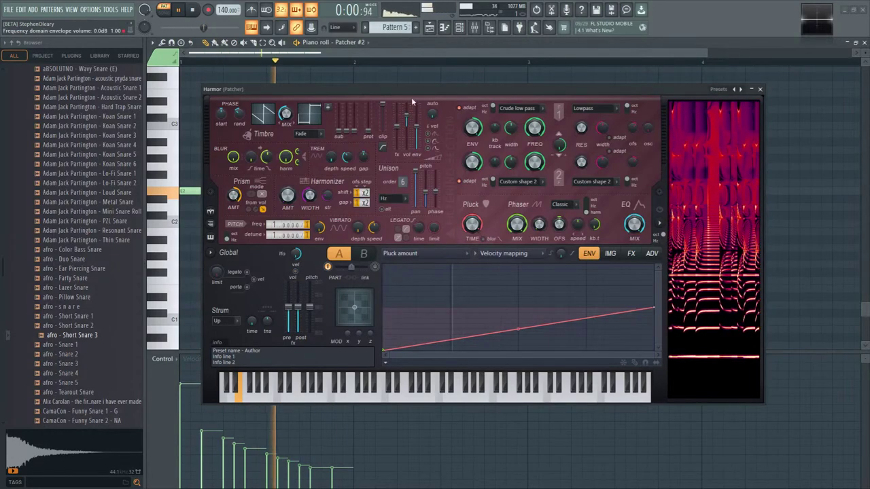
- Reopen Harmor from the Patcher #2 map and raise the end point of the pluck amount's Velocity mapping to maximum
drag(412, 89, 450, 78)
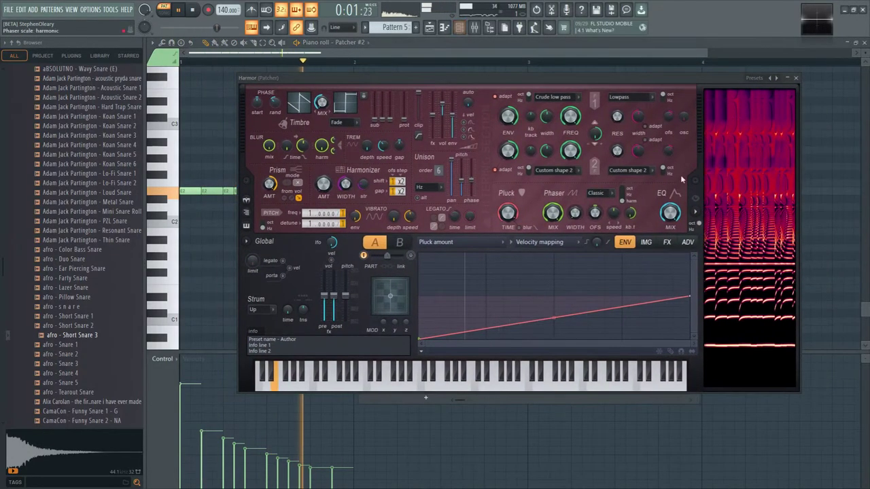
click(796, 78)
click(424, 355)
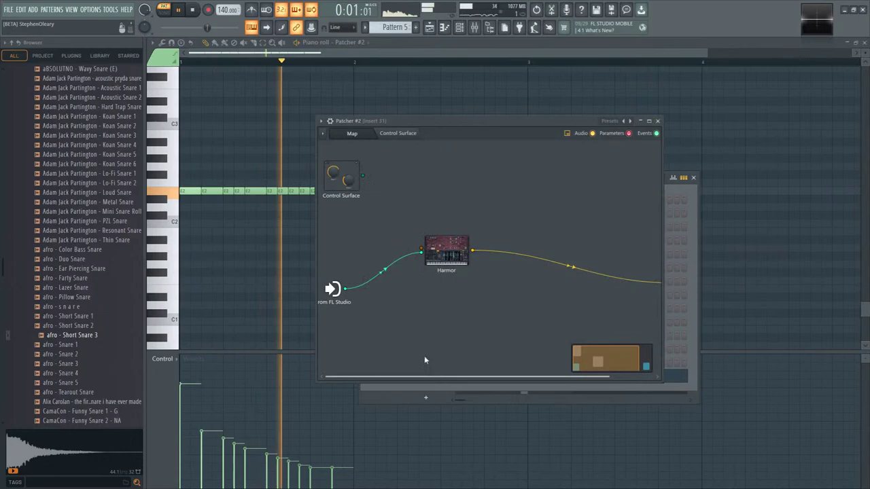
click(322, 133)
click(447, 253)
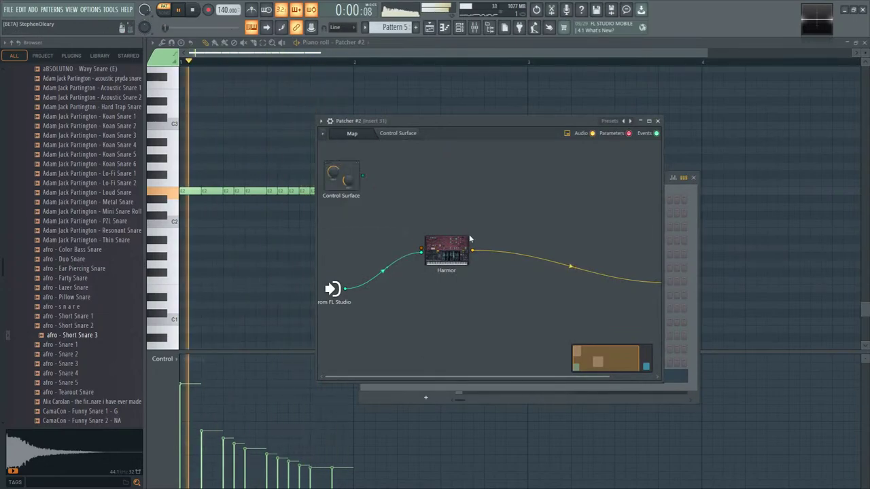
click(446, 252)
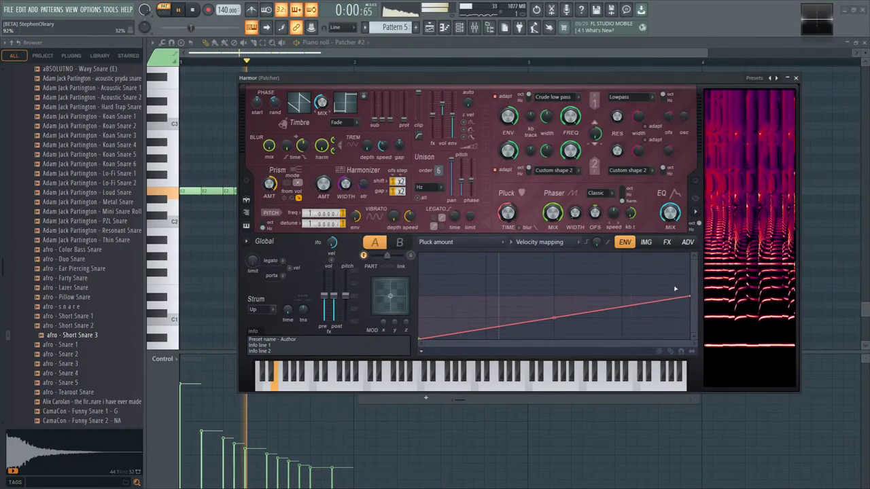
drag(691, 298, 689, 255)
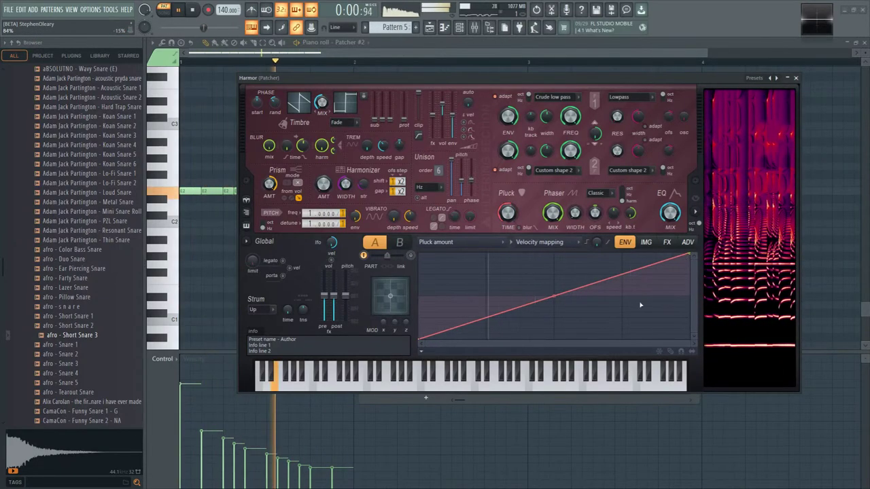
- Redraw the pattern's note velocities as an uneven series of high and low values
mouse_move(205, 371)
mouse_down()
mouse_move(302, 418)
mouse_move(344, 468)
mouse_move(330, 473)
mouse_move(243, 415)
mouse_move(261, 449)
mouse_move(326, 481)
mouse_move(230, 404)
mouse_move(212, 451)
mouse_move(224, 382)
mouse_move(252, 428)
mouse_up()
drag(441, 78, 668, 88)
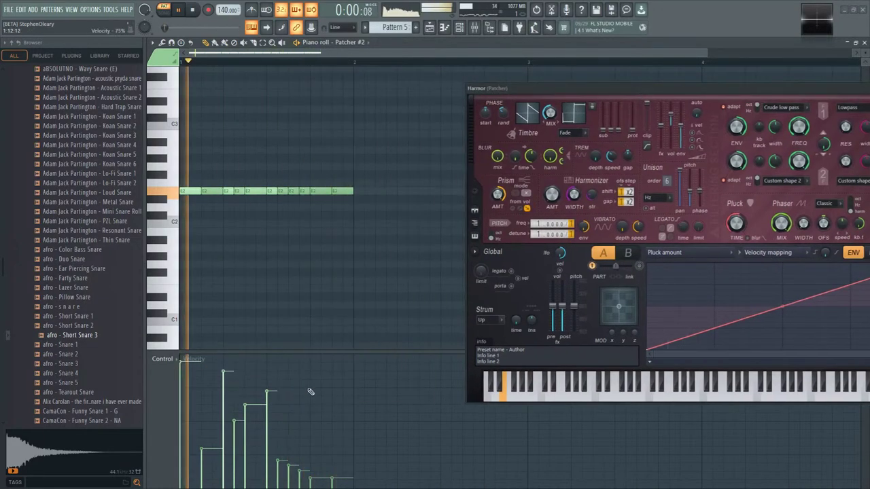
mouse_move(283, 432)
mouse_down()
mouse_move(330, 409)
mouse_move(283, 422)
mouse_move(292, 412)
mouse_move(303, 430)
mouse_move(286, 436)
mouse_move(298, 358)
mouse_up()
- Using 1/2 step snap, split the short note before the last two notes in half and raise the following note's velocity to maximum
scroll(345, 218, up, 2)
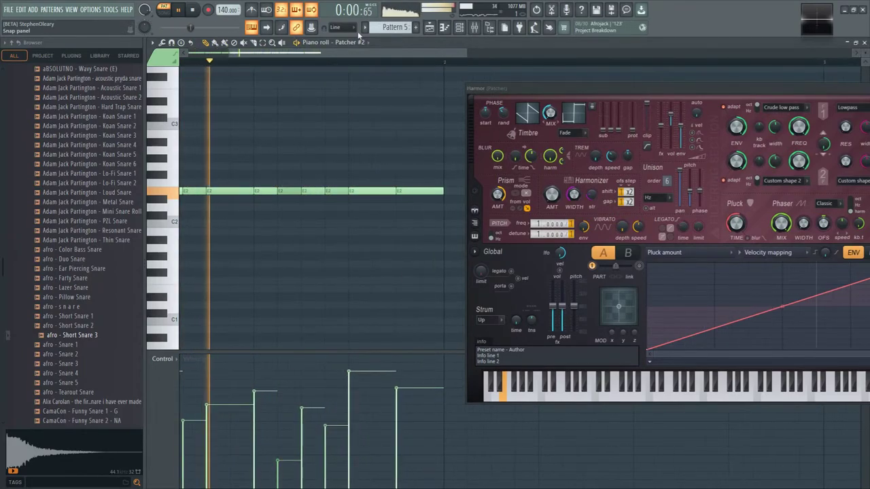
click(352, 28)
click(348, 92)
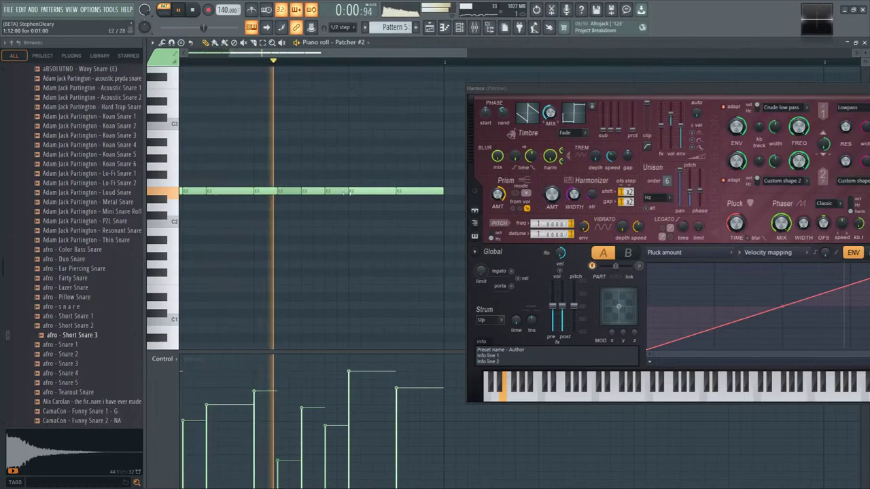
click(327, 191)
click(339, 192)
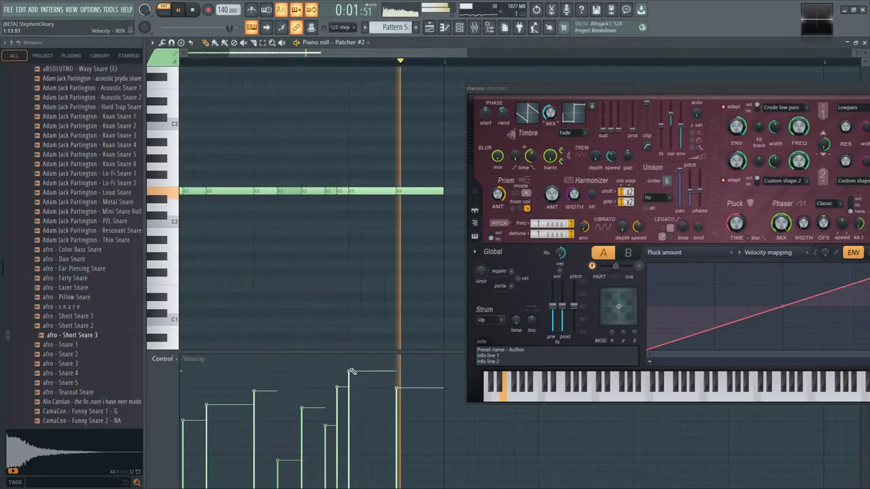
click(337, 386)
click(348, 355)
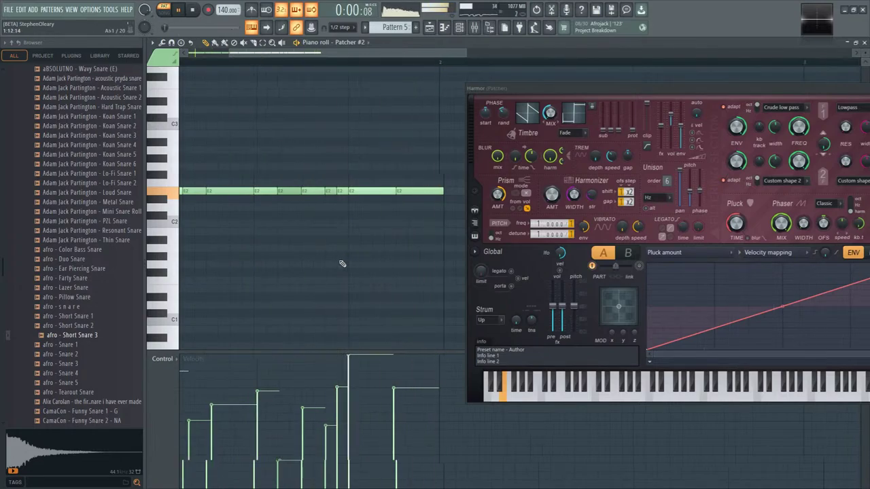
scroll(367, 253, down, 3)
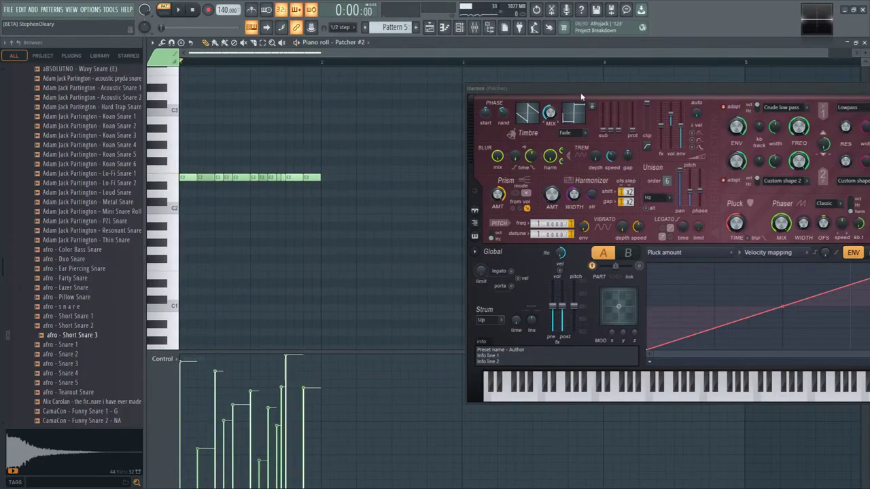
- Fine-tune Harmor's pluck decay length and phase randomness and compare the prism modes while the pattern plays
drag(580, 92, 356, 96)
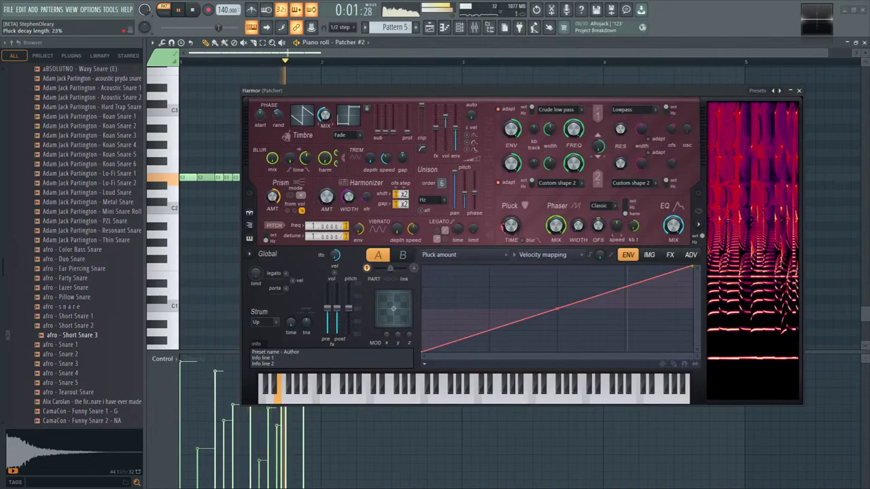
drag(511, 225, 513, 229)
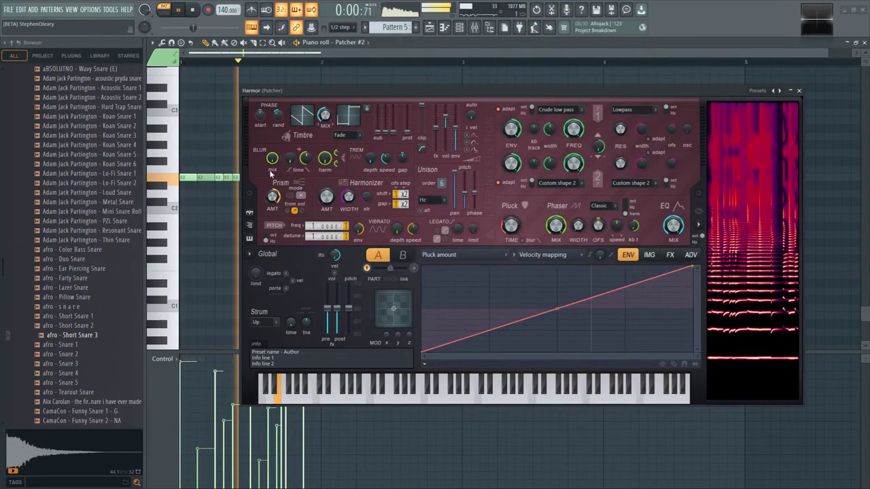
click(303, 211)
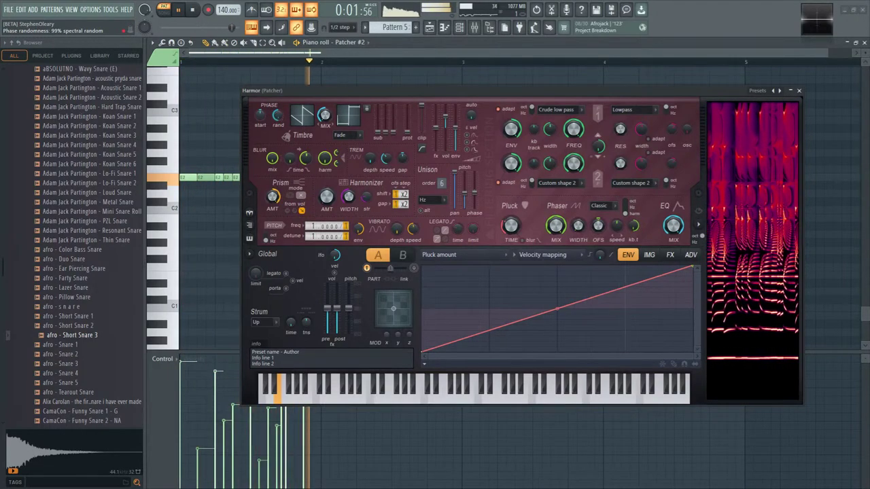
drag(278, 115, 278, 156)
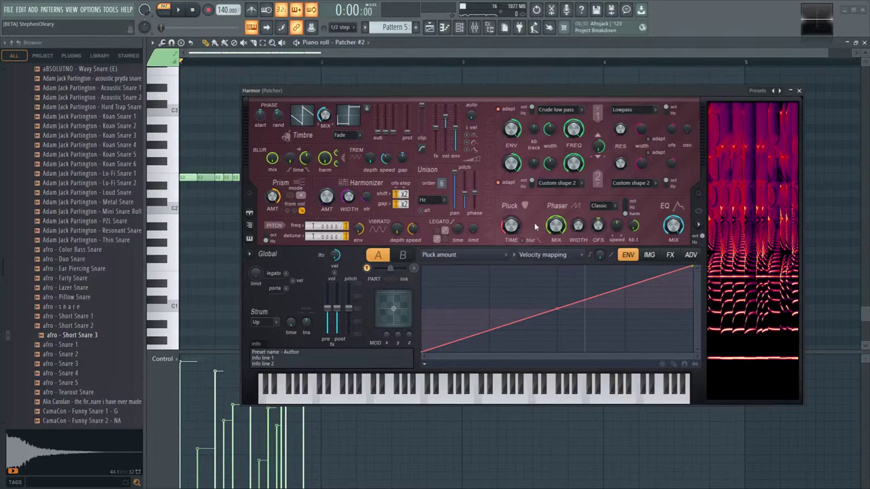
- Place half-bar Pattern 5 clips in the playlist at bars 50 and 52 on Track 6 and at 52:09 on Track 7
click(798, 91)
click(430, 29)
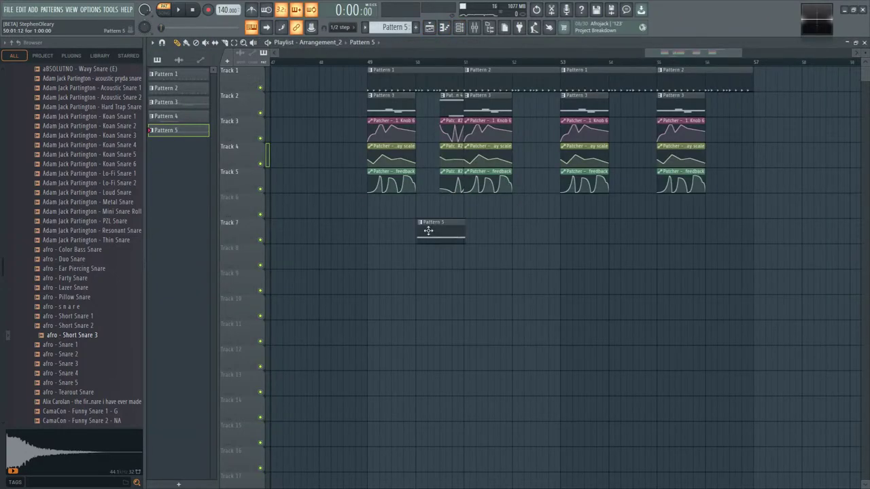
scroll(407, 234, up, 3)
click(340, 27)
click(343, 49)
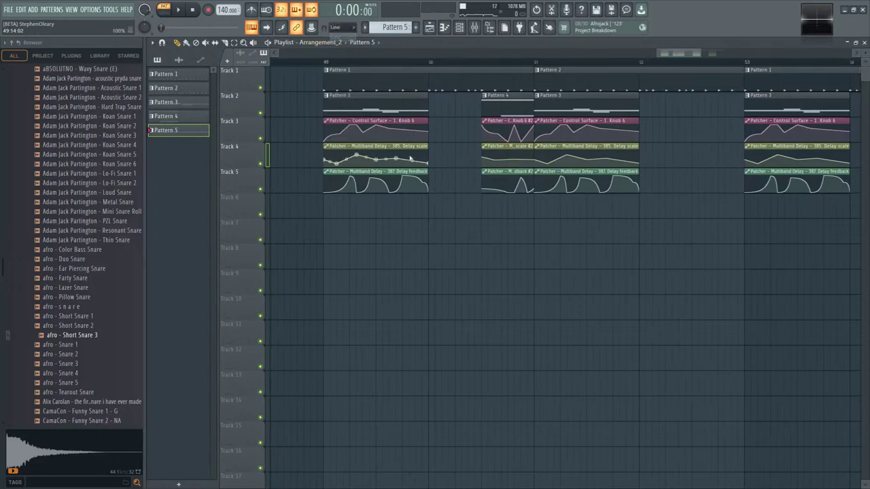
click(475, 211)
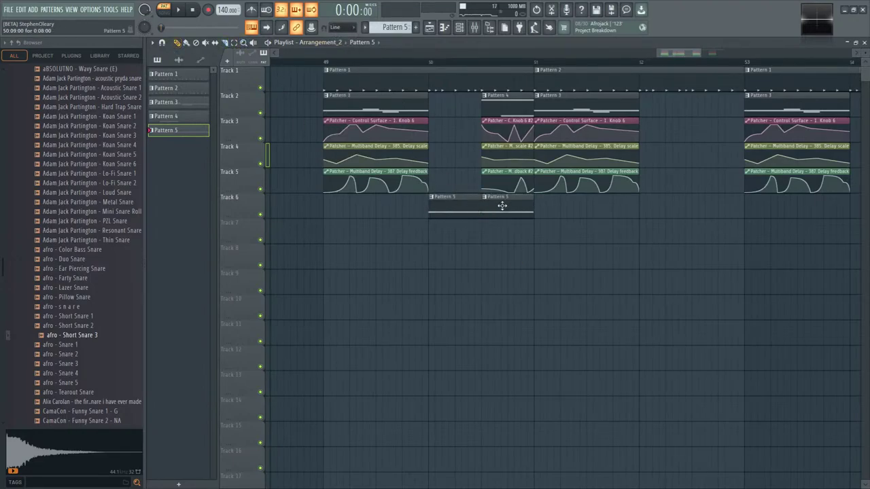
drag(501, 205, 653, 214)
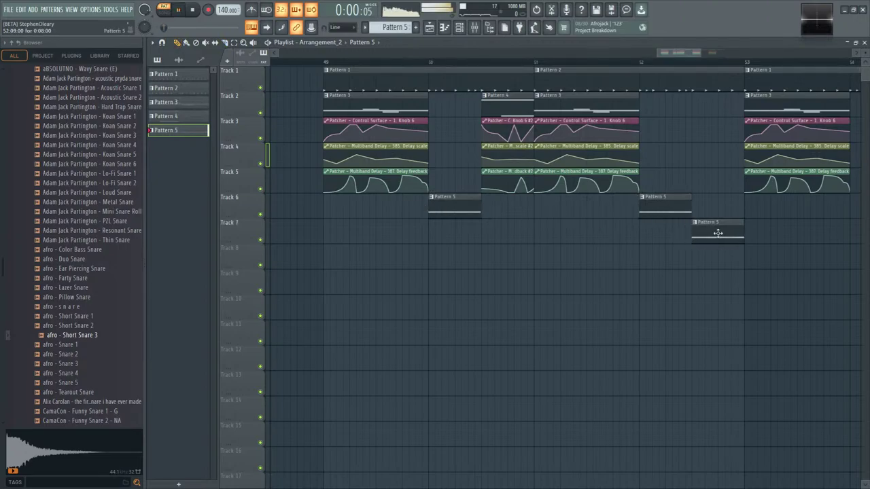
- Play the arrangement repeatedly in song mode from the start of bar 49
click(323, 67)
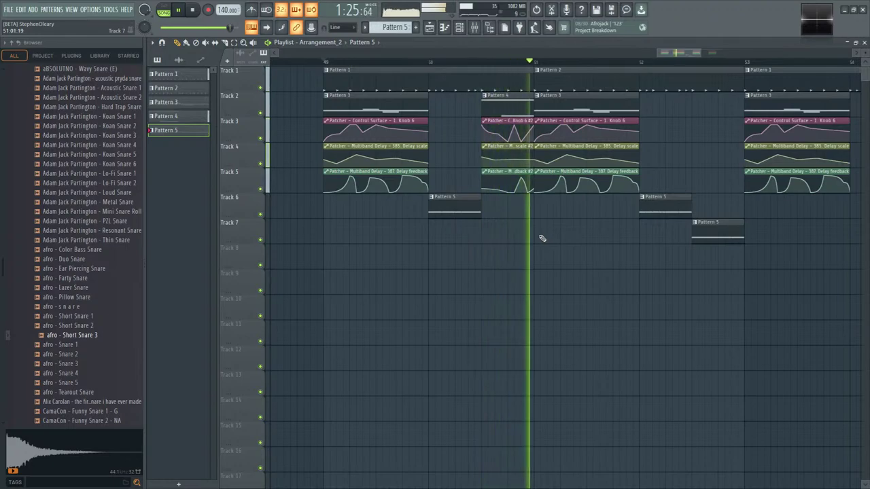
key(space)
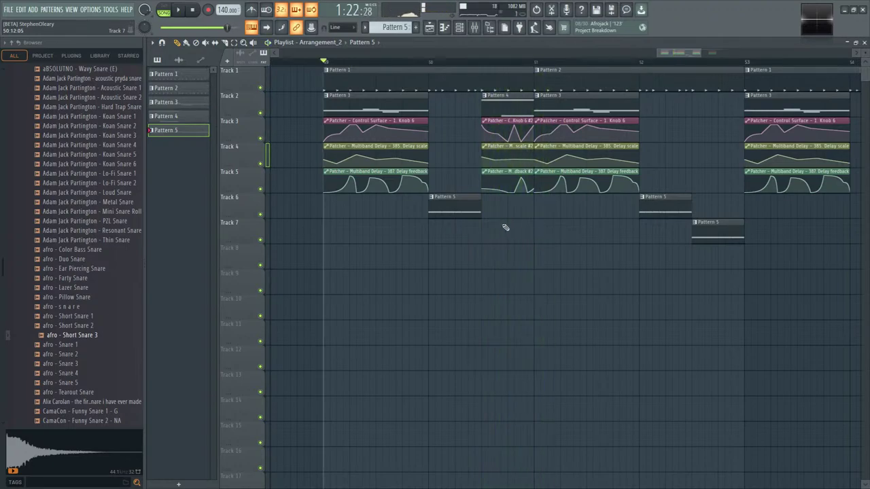
key(space)
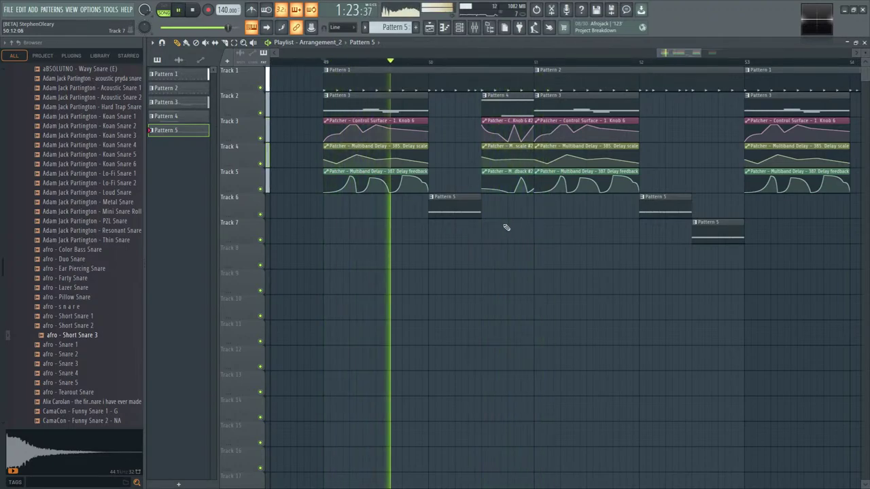
key(space)
scroll(374, 212, up, 2)
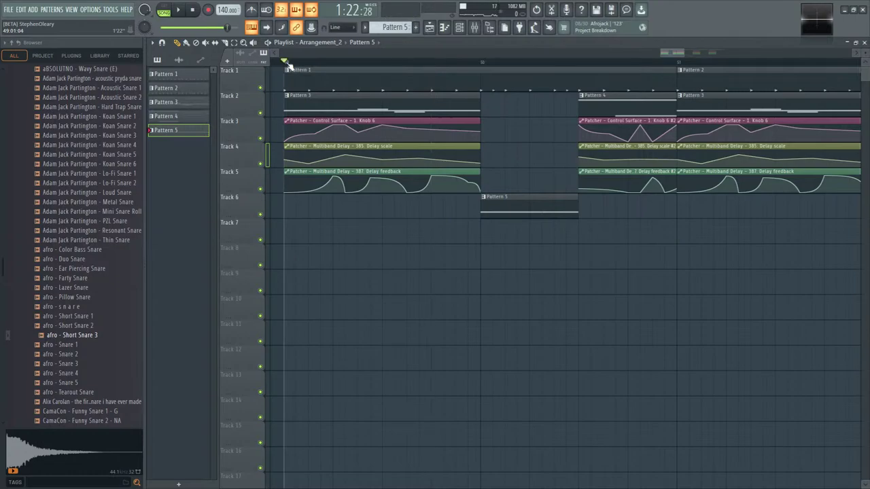
key(space)
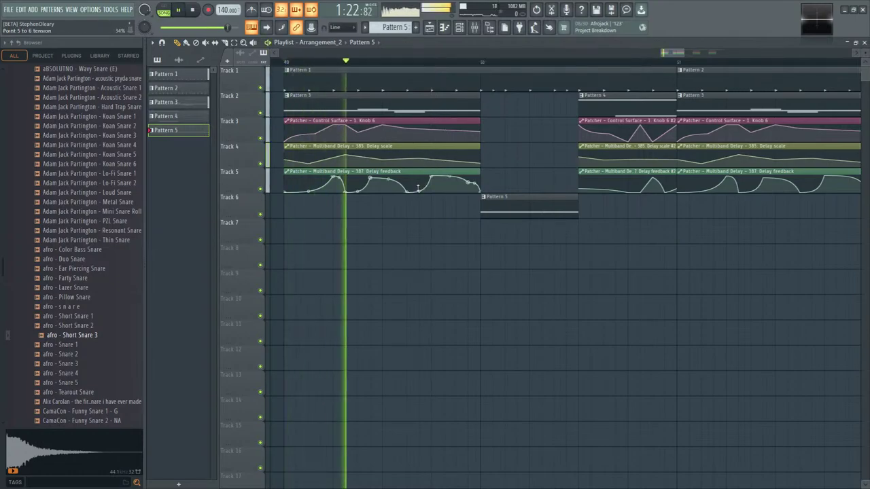
- Cut a short gap into the first Pattern 3 clip at 49:09 and fill it with a trimmed Pattern 5 copy on Track 6
key(space)
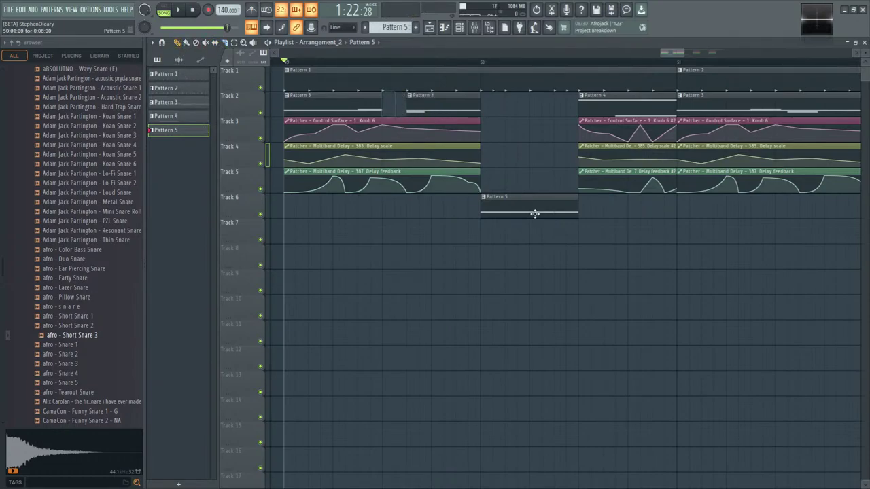
drag(519, 212, 426, 248)
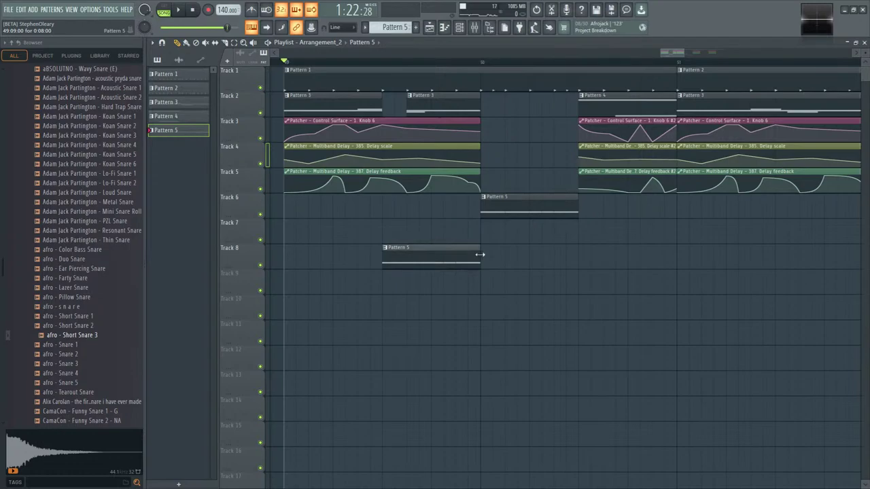
drag(480, 254, 402, 249)
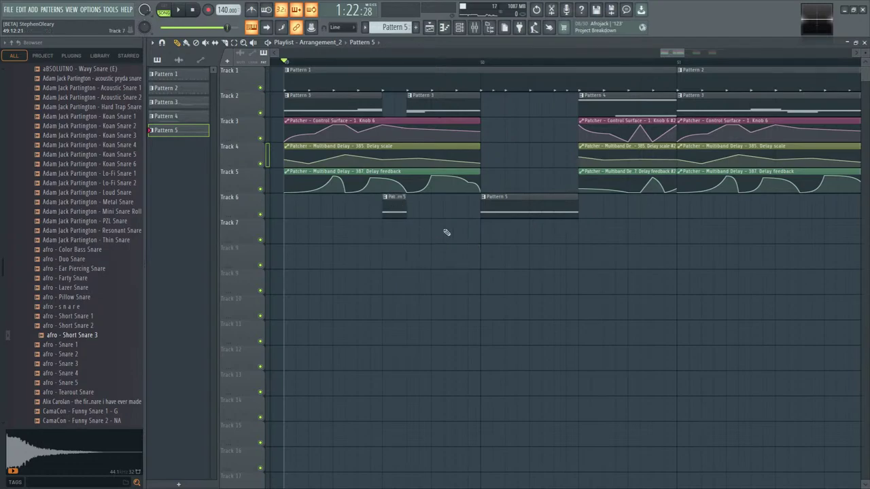
- Open the mixer and play the arrangement from bar 49 to check the track levels
click(460, 28)
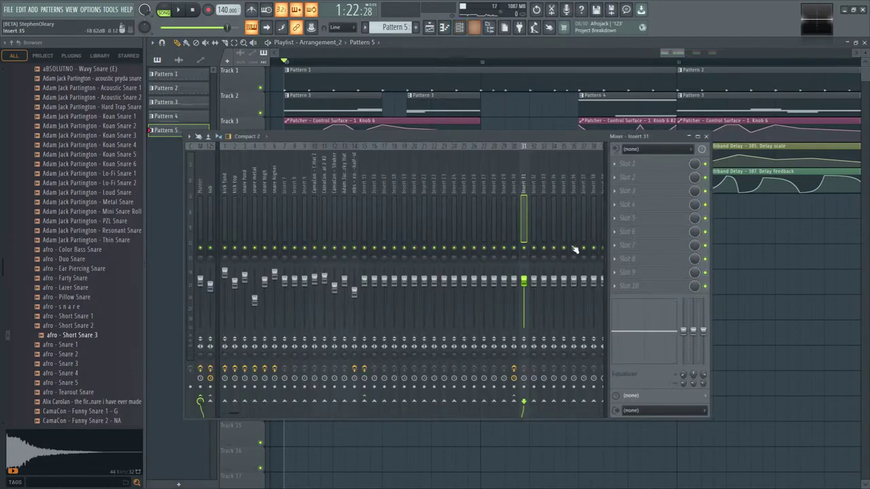
click(459, 27)
double_click(397, 377)
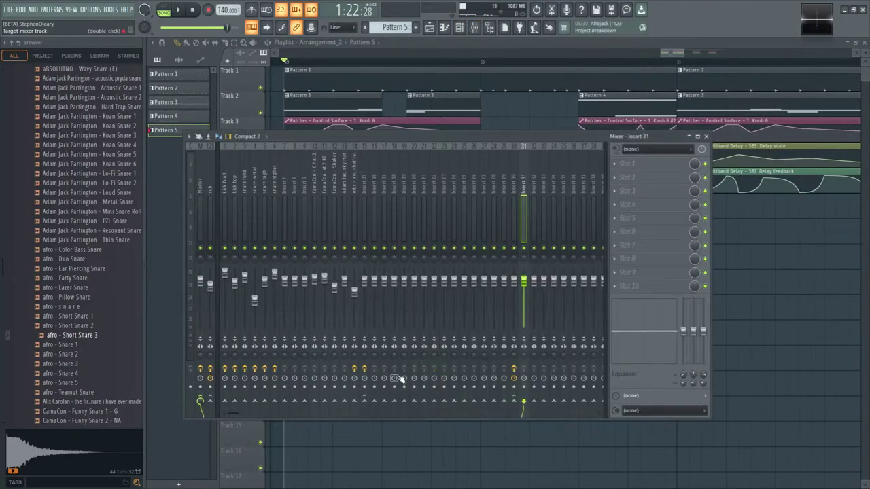
key(space)
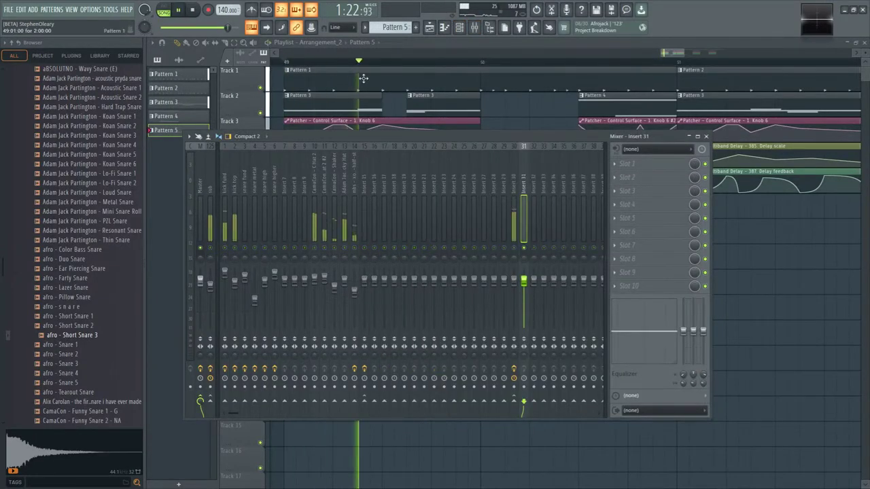
- Load a Fruity Limiter on Insert 31 and route the kick top and snare metal tracks to it as sidechain sources
key(l)
click(644, 170)
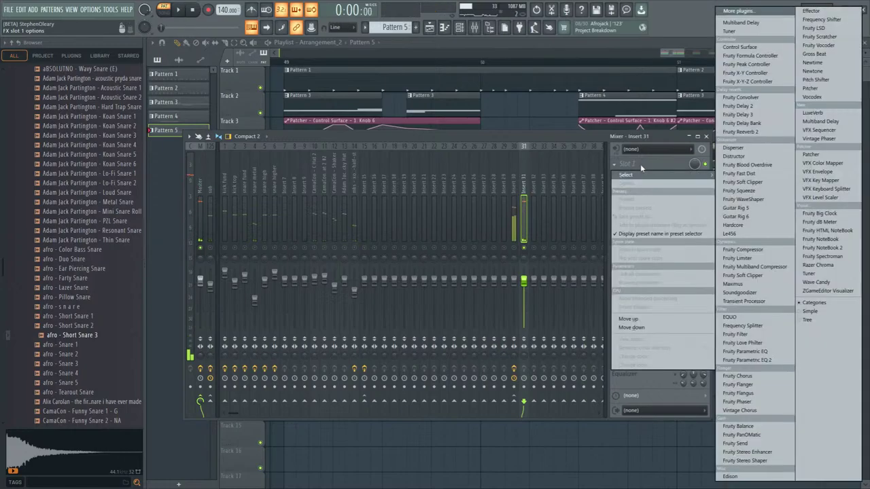
click(772, 275)
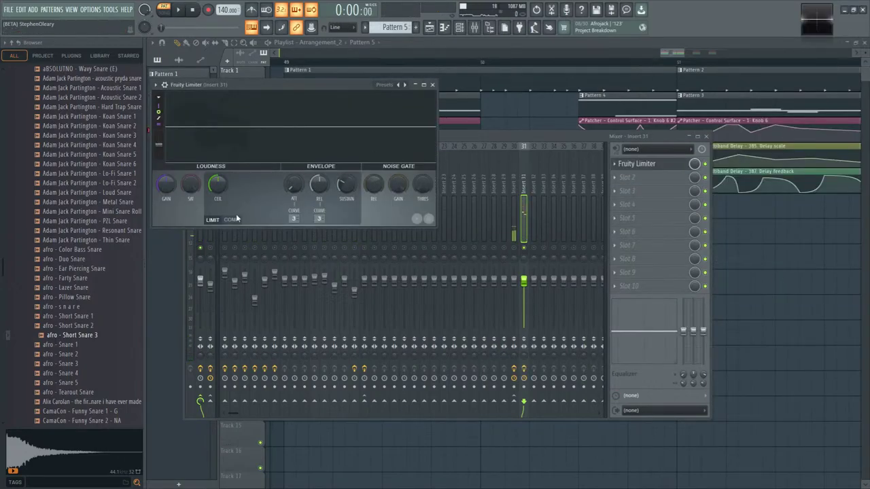
click(489, 152)
click(234, 187)
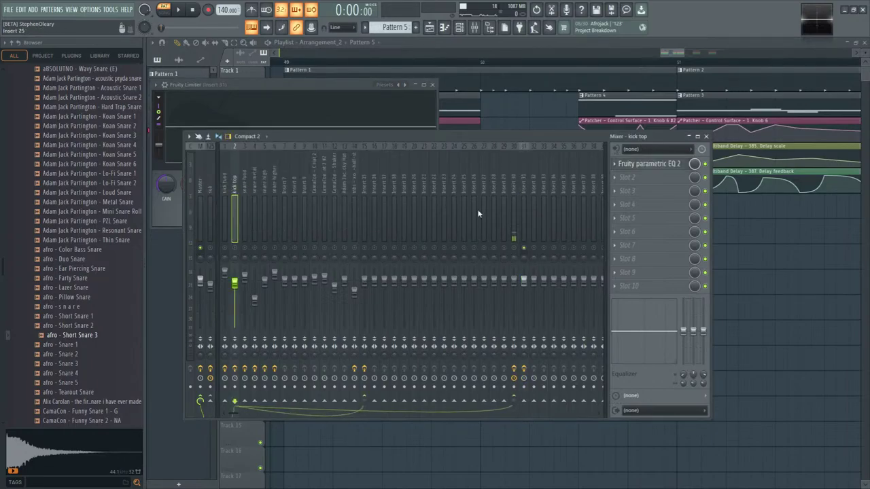
click(253, 187)
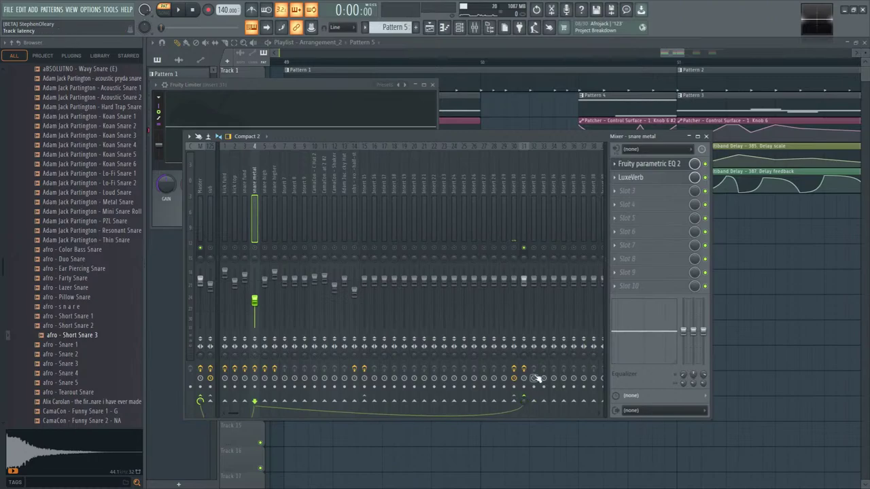
- Add a second Fruity Limiter to Insert 31 and set the first one to compress from the kick top sidechain
click(523, 206)
click(639, 177)
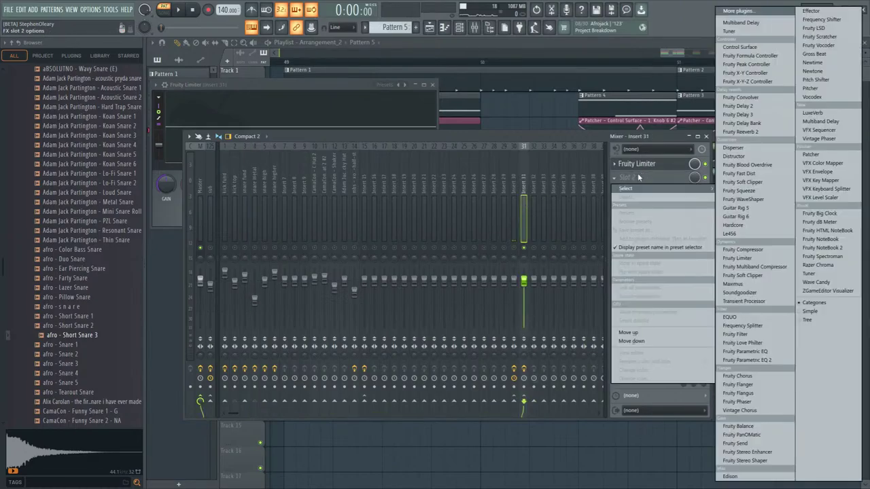
click(760, 259)
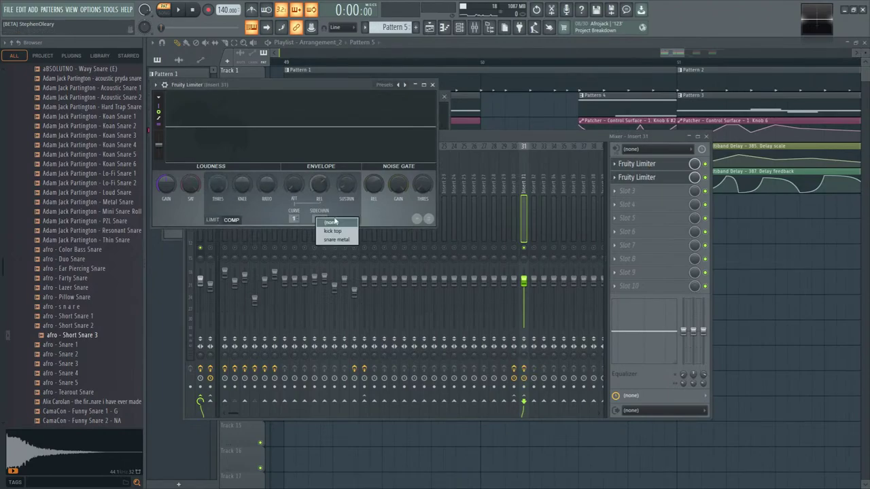
key(space)
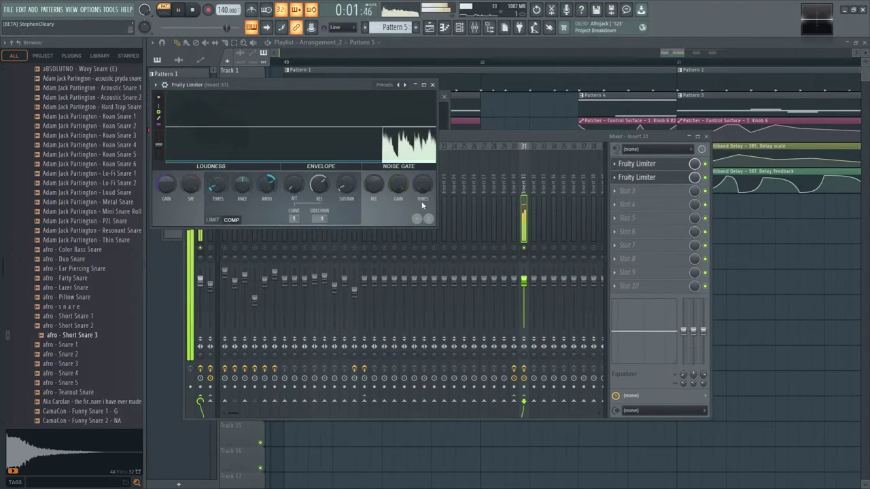
- Play the arrangement from bar 50 in song mode and slightly lower the Insert 31 volume fader
click(495, 189)
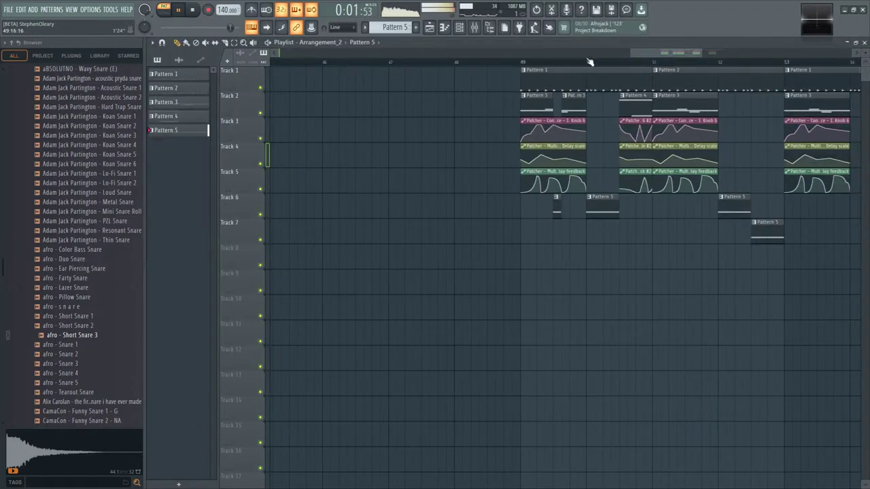
click(589, 62)
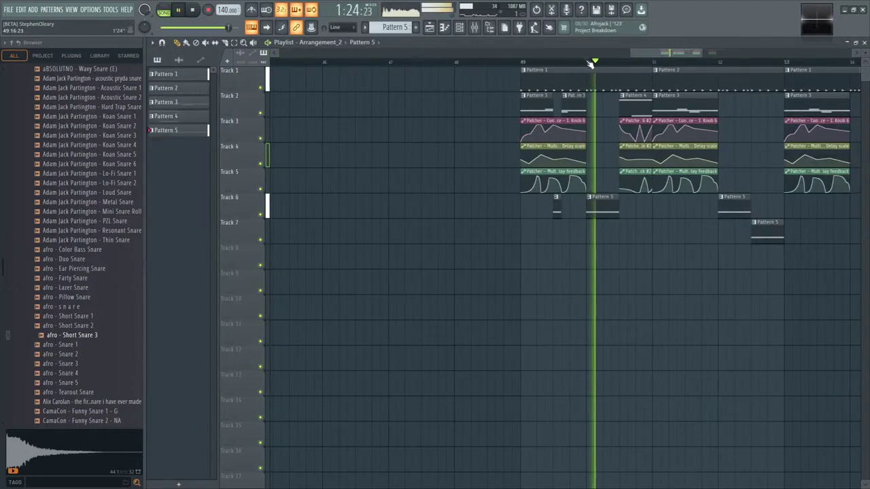
key(F9)
click(641, 176)
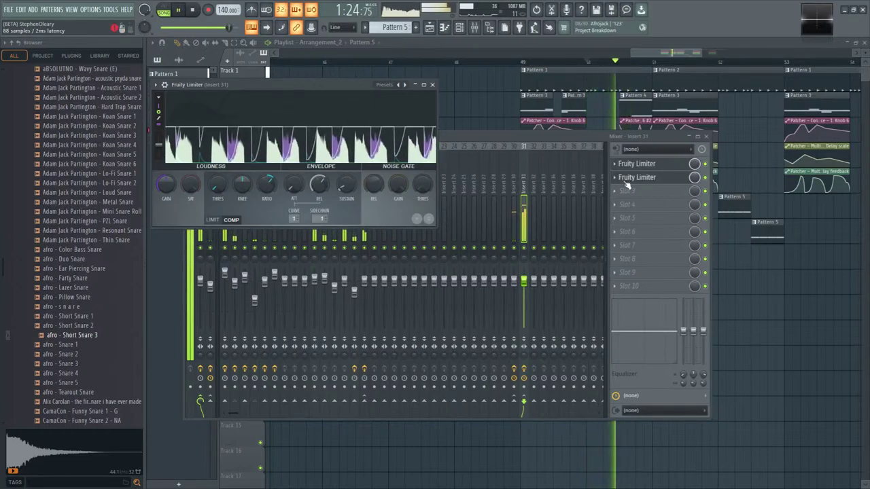
click(524, 288)
key(space)
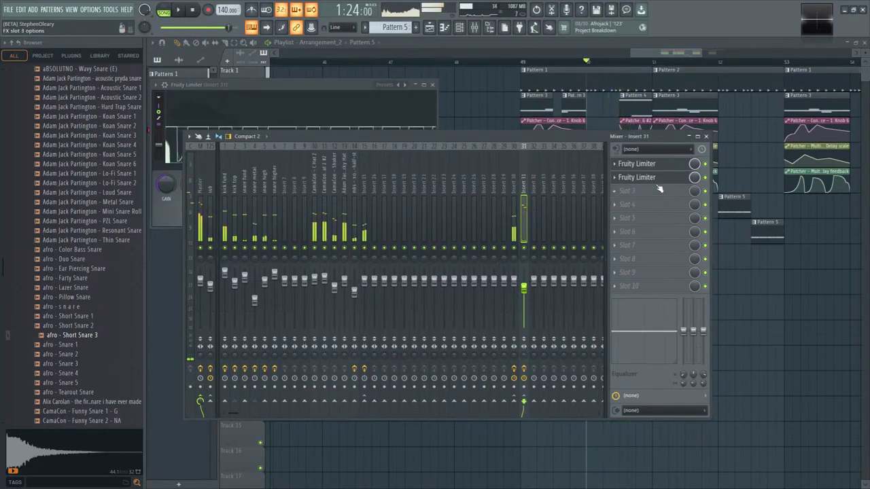
- Set the second Fruity Limiter to compress from the snare metal sidechain, with a lowered threshold and a raised ratio
click(649, 178)
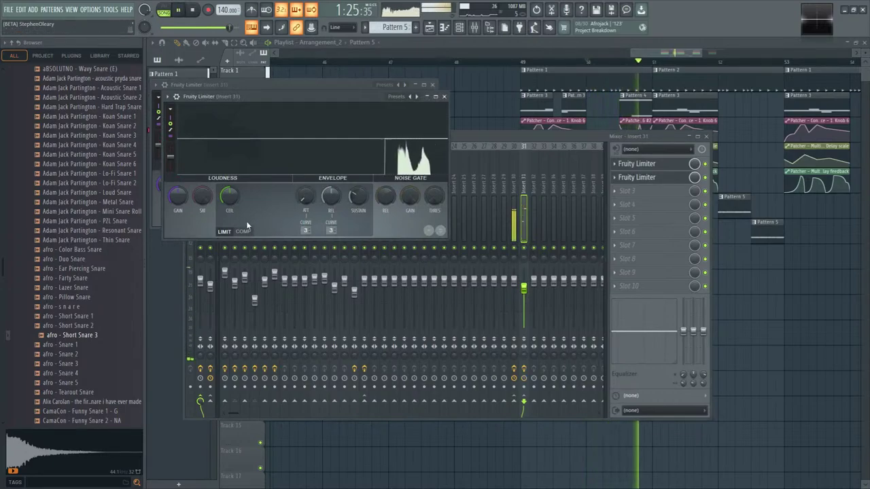
click(331, 230)
click(348, 241)
key(space)
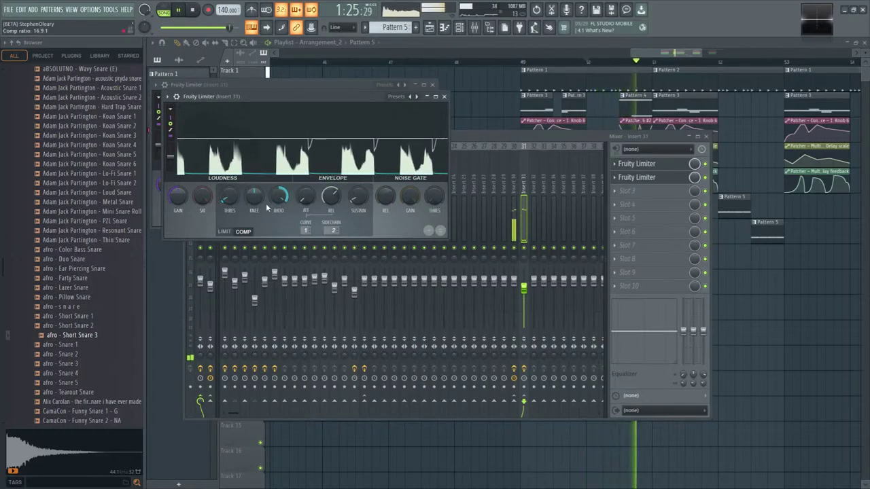
drag(229, 196, 227, 199)
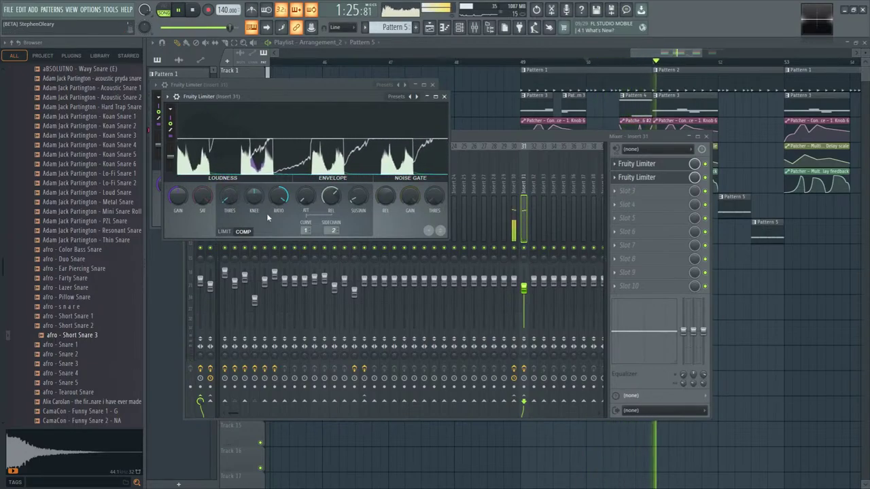
key(space)
- Try an extra Pattern 5 clip at 50:09 on Track 6 alongside playback from bar 50
key(F5)
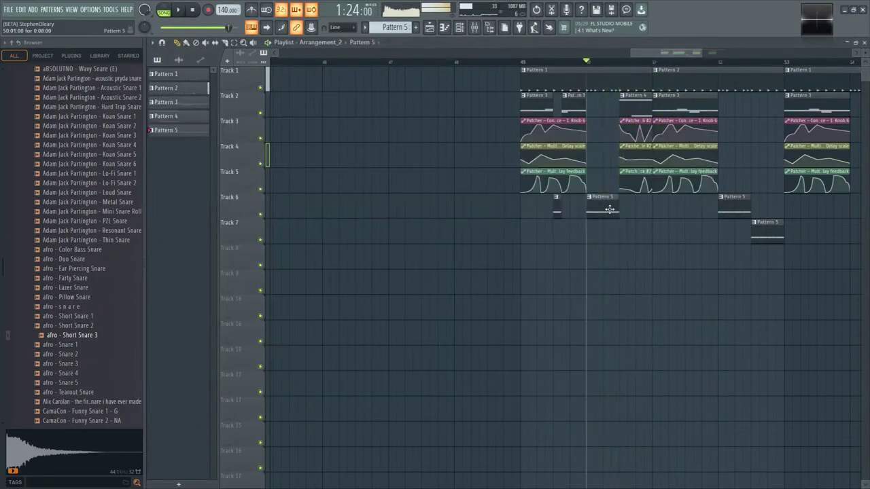
key(space)
key(F9)
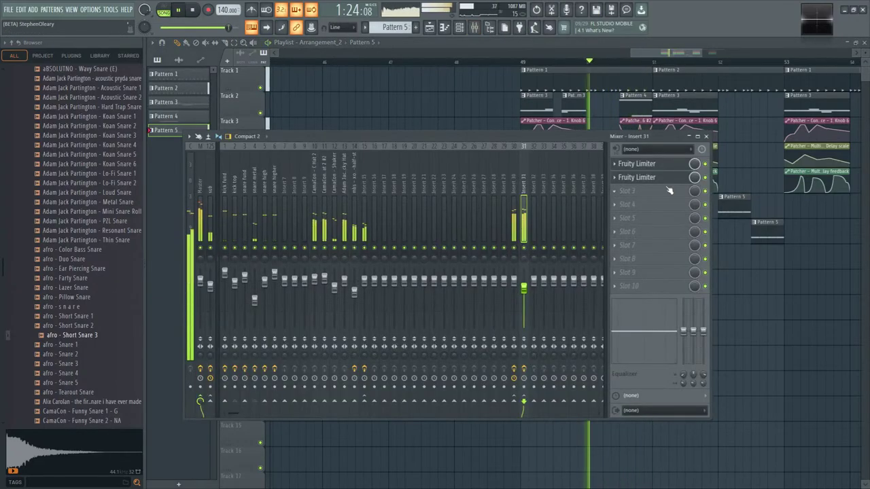
key(space)
key(F9)
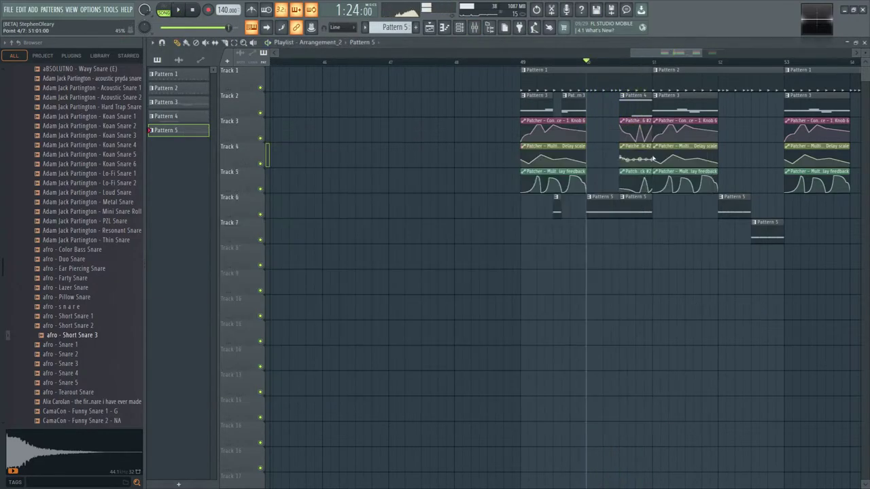
scroll(604, 254, up, 3)
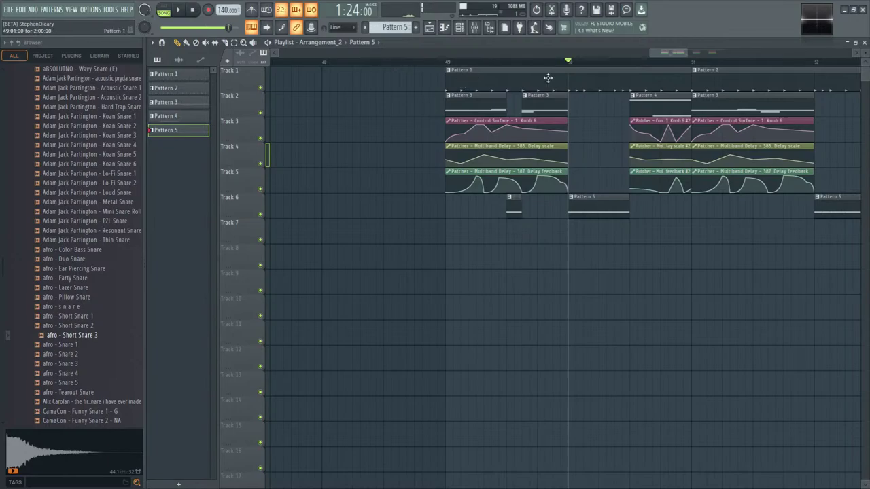
- Open Harmor inside Patcher #2 and listen to the arrangement from bar 50
key(F9)
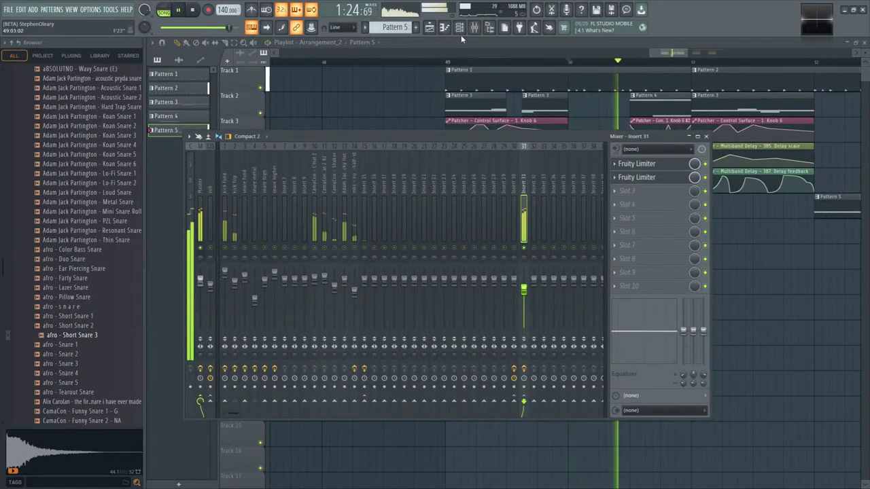
key(F6)
click(438, 375)
double_click(436, 250)
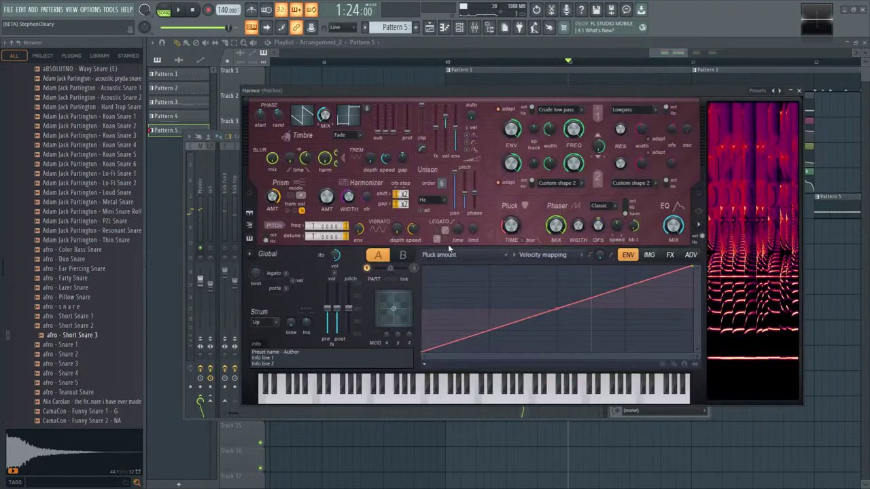
key(space)
key(space)
- Display Harmor's Harmonic prism curve and play the arrangement repeatedly from bar 50 to judge its sound
click(448, 255)
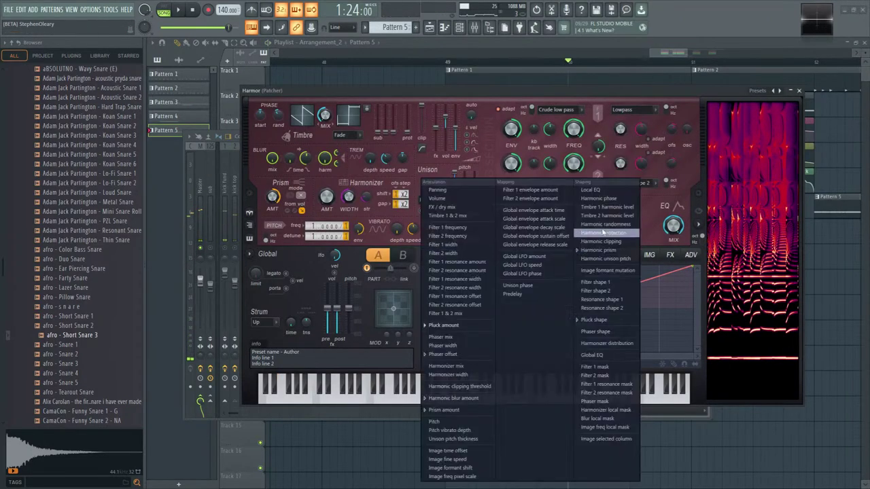
click(604, 233)
click(674, 364)
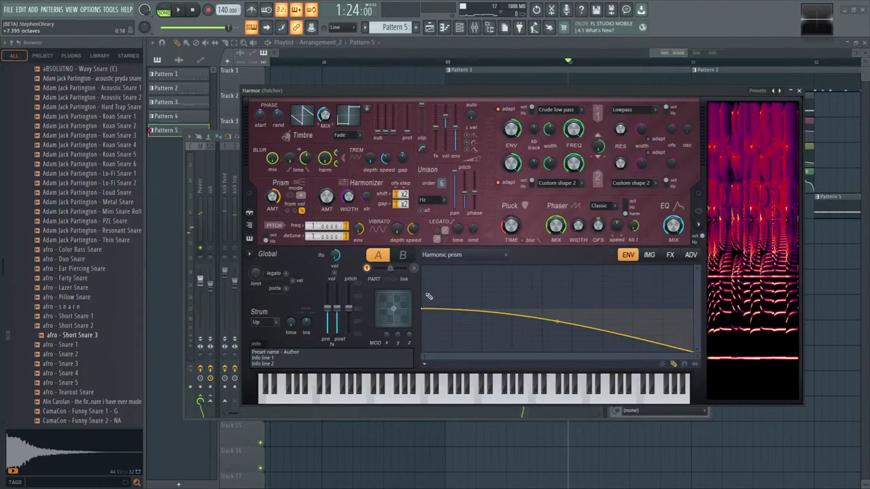
key(space)
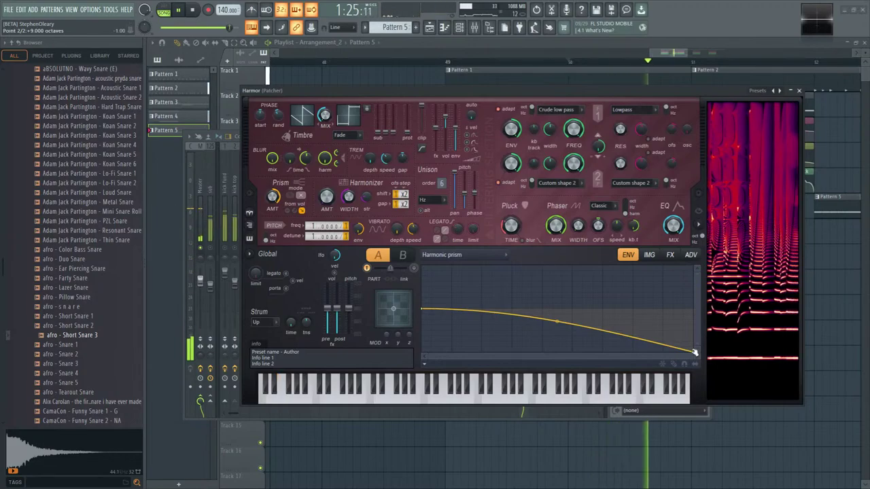
key(space)
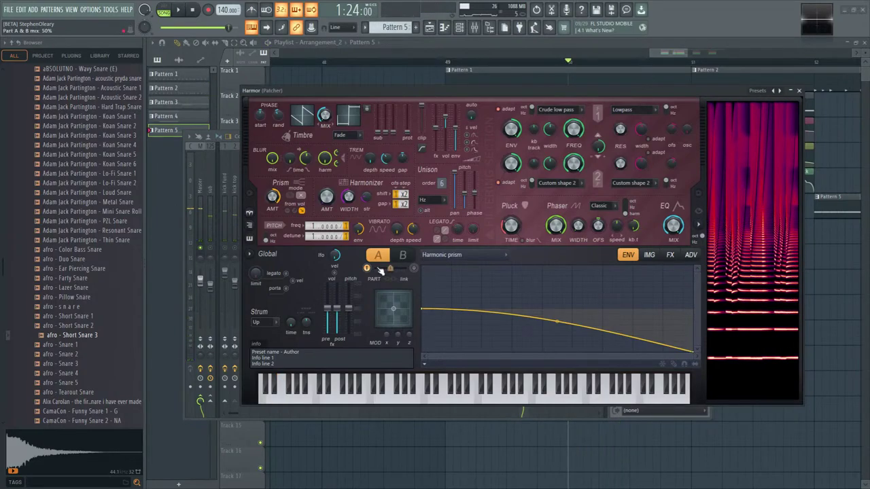
key(space)
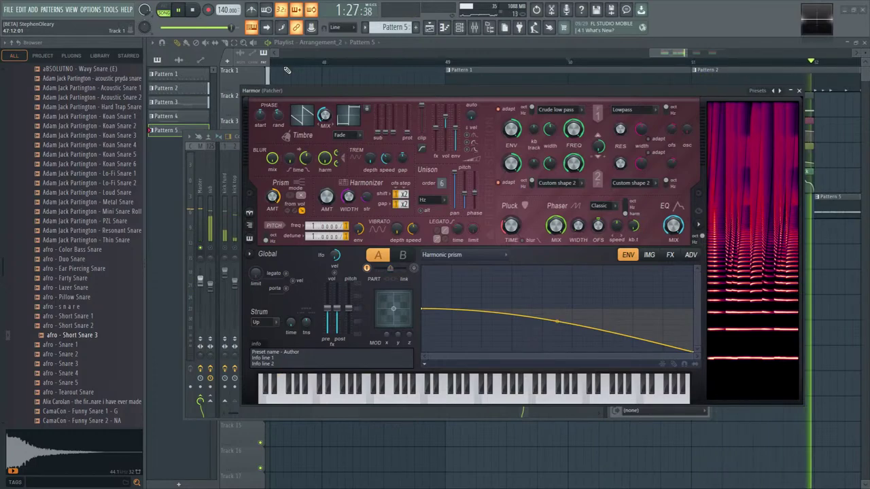
key(space)
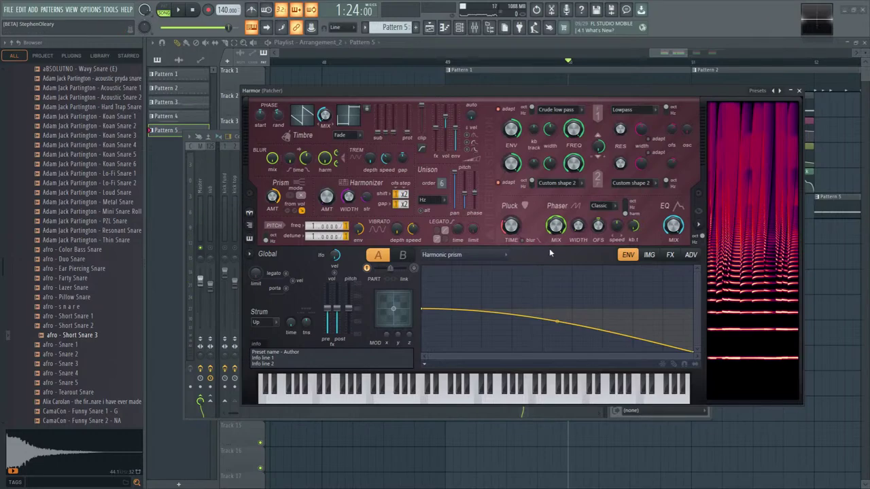
- Switch to pattern playback, reopen Harmor in Patcher #2, and copy its part A settings into part B
click(800, 91)
click(178, 10)
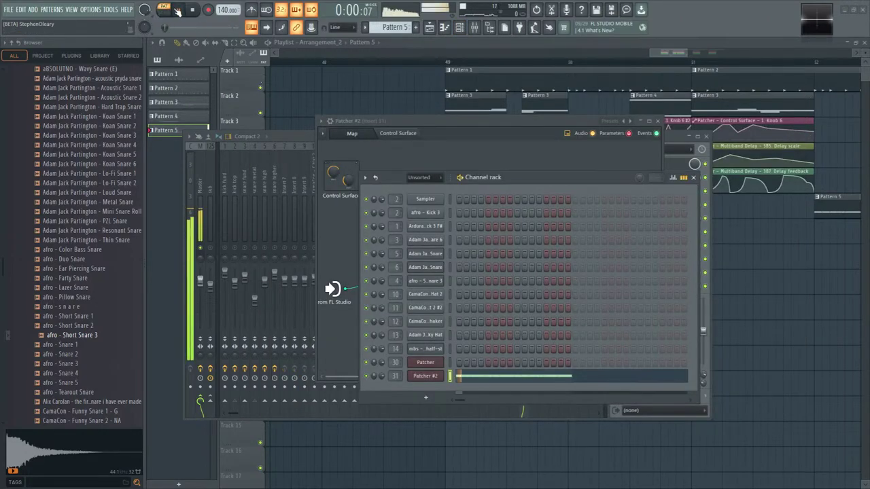
click(426, 375)
double_click(447, 253)
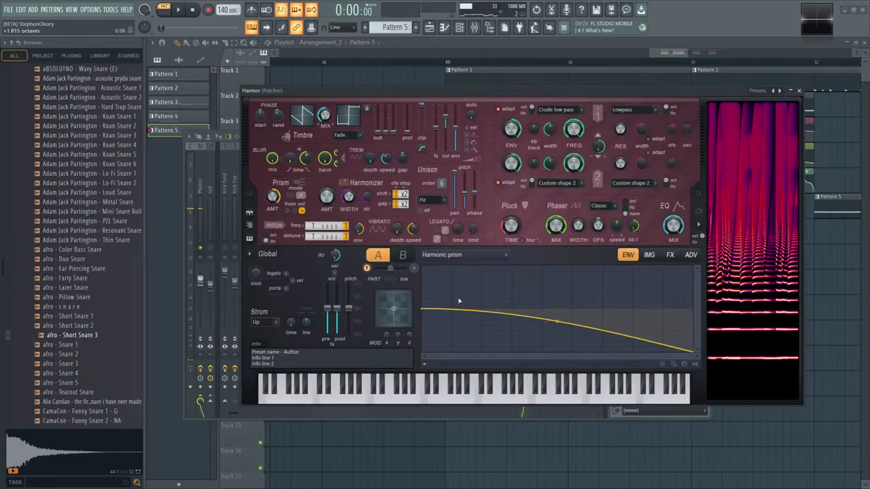
click(265, 254)
click(270, 273)
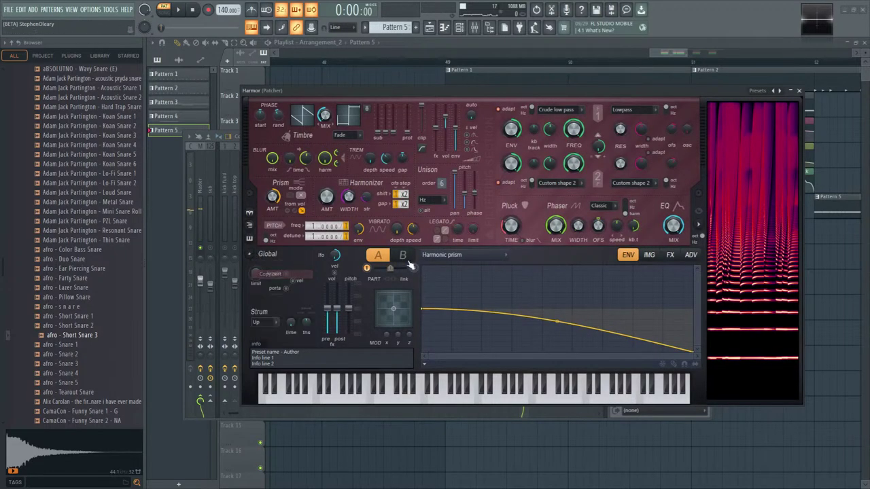
click(403, 255)
click(268, 255)
click(281, 283)
- Play Pattern 5 and set filter 1 of Harmor's part B to Classic band pass
key(space)
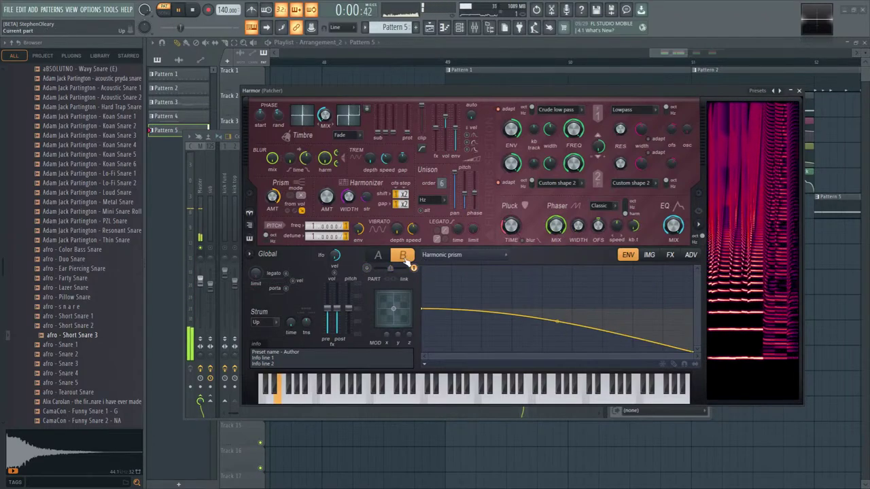
click(557, 110)
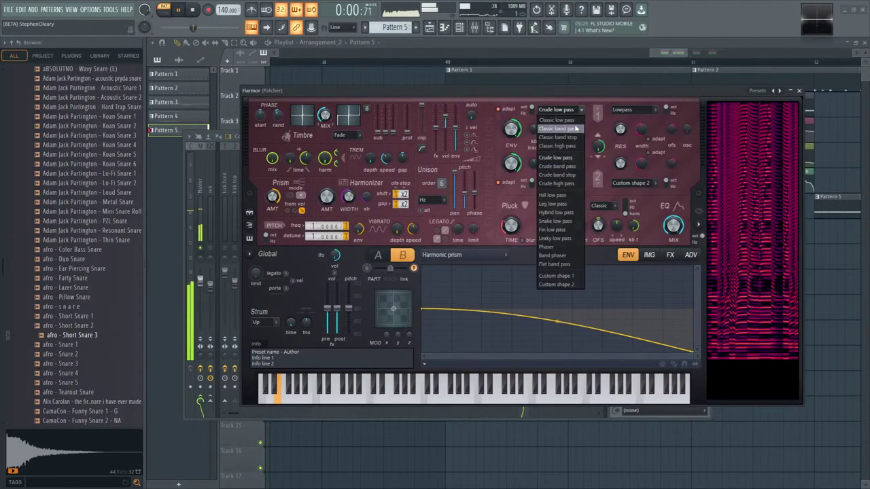
click(574, 113)
click(574, 113)
click(571, 123)
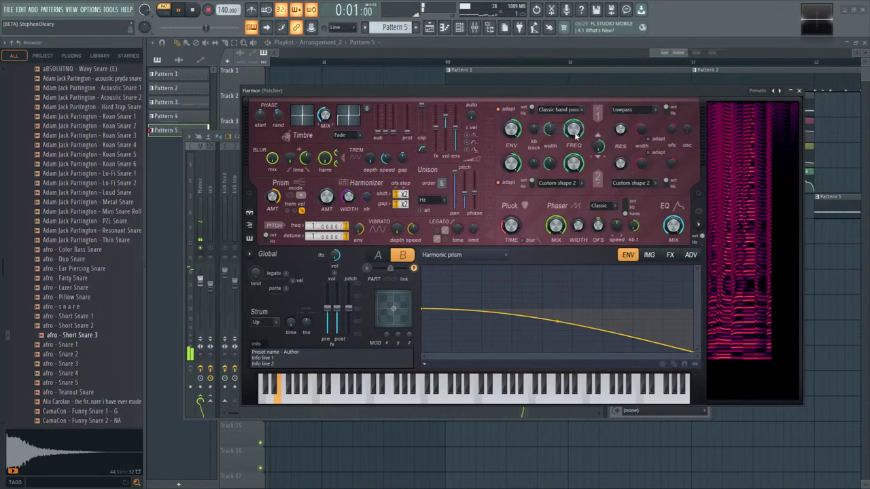
- Draw a short falling envelope for part B's Filter 1 frequency
right_click(570, 129)
click(591, 135)
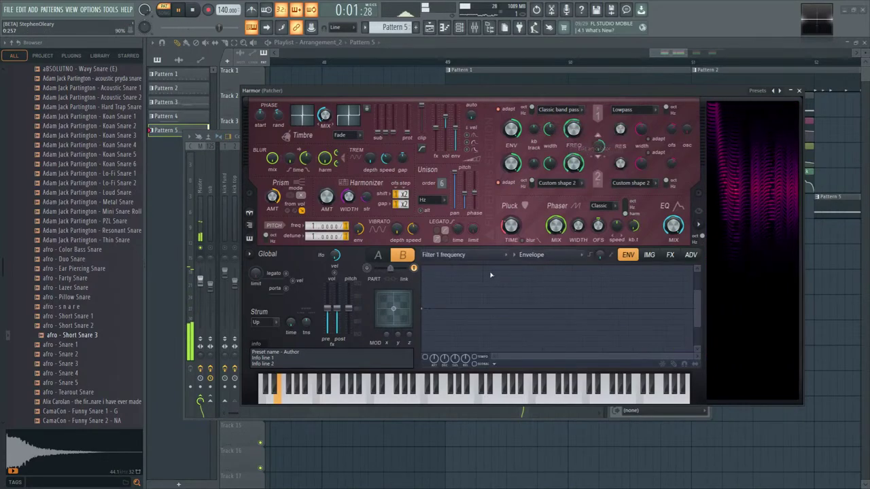
click(531, 255)
click(543, 272)
mouse_move(424, 309)
mouse_down()
mouse_move(421, 268)
mouse_move(421, 292)
mouse_up()
drag(479, 309, 489, 308)
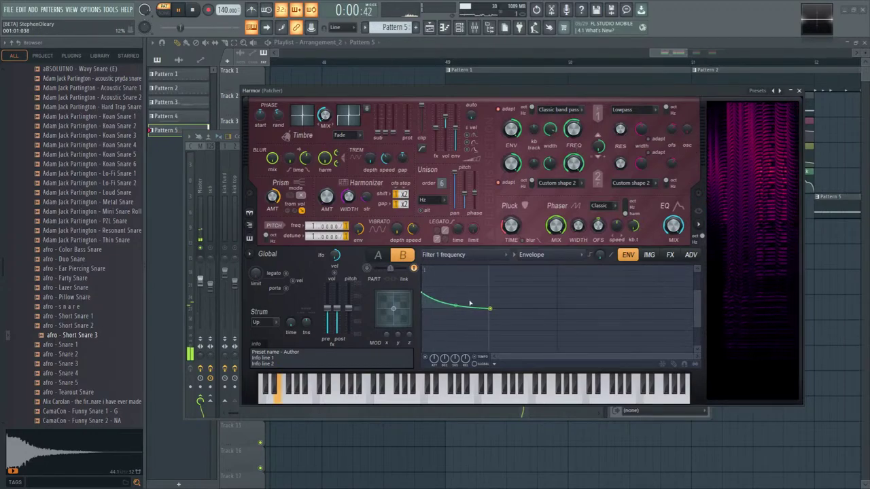
- Lower the start of part B's Filter 1 frequency envelope and straighten it into one short falling line without a middle point
drag(424, 293, 421, 296)
right_click(460, 307)
click(461, 308)
right_click(461, 308)
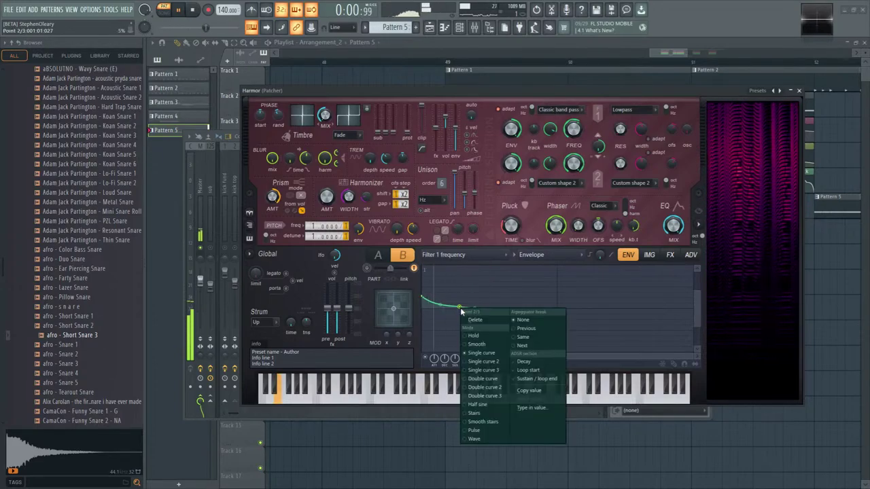
click(516, 321)
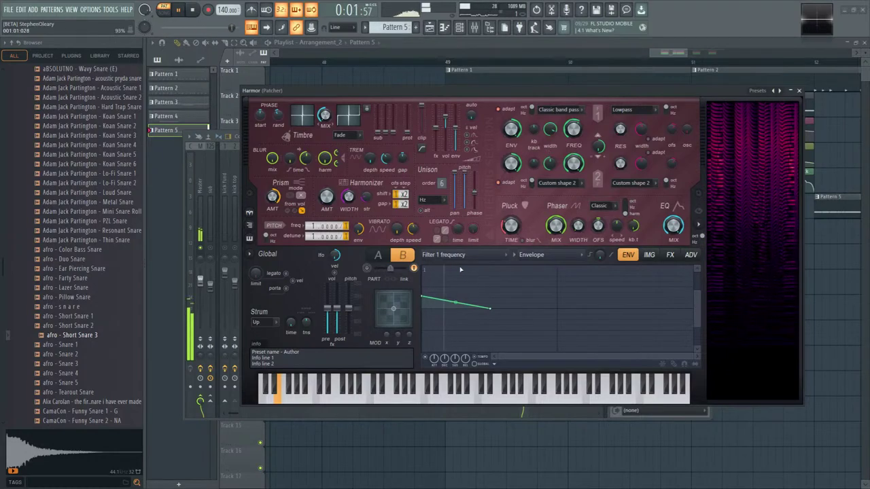
- Draw a short, steeply decaying envelope for part B's unison pitch thickness and blend part A back in alongside part B
right_click(464, 178)
click(486, 197)
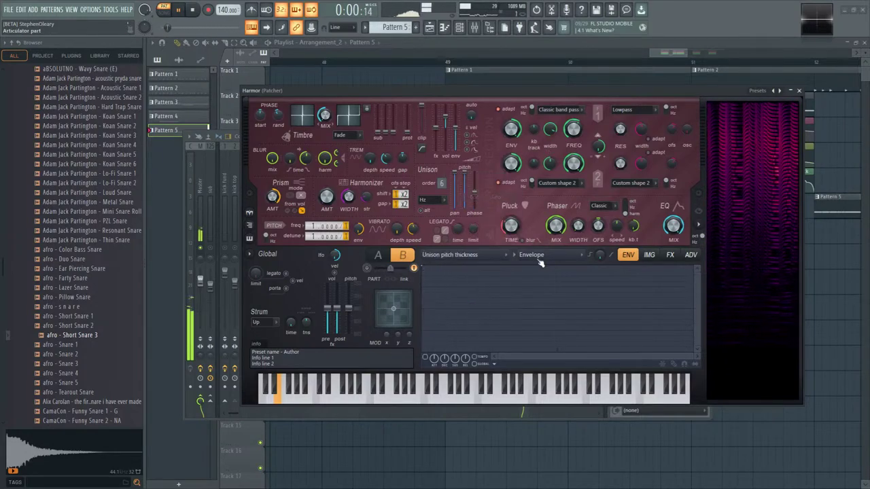
click(532, 255)
click(525, 266)
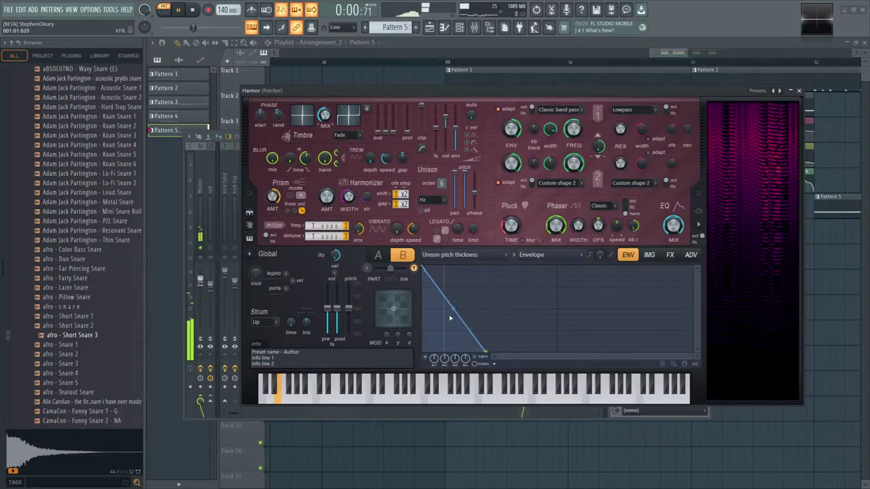
click(481, 358)
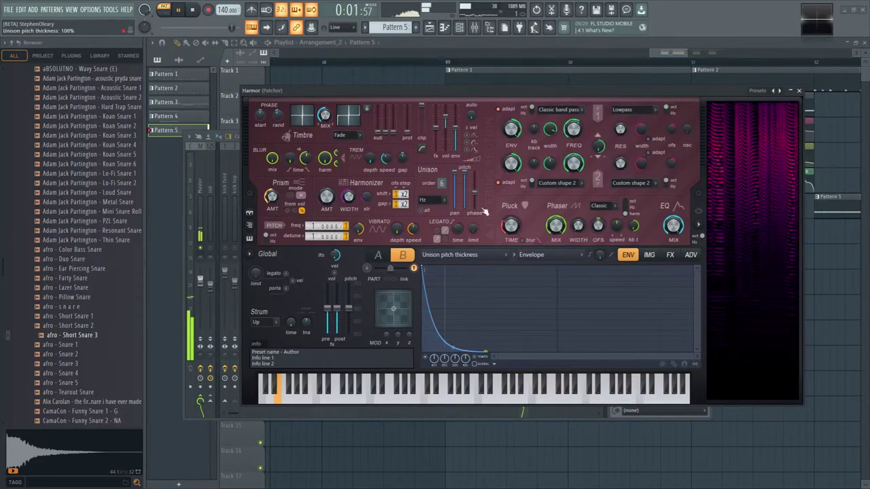
key(space)
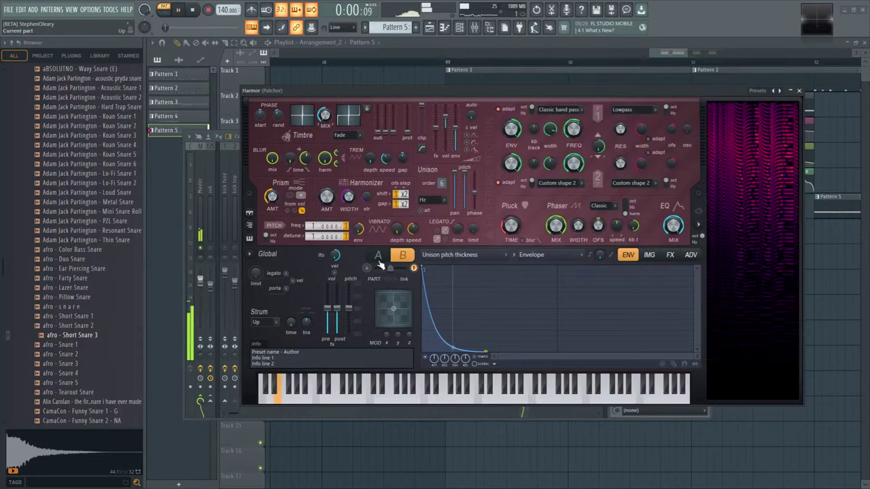
drag(404, 277, 404, 269)
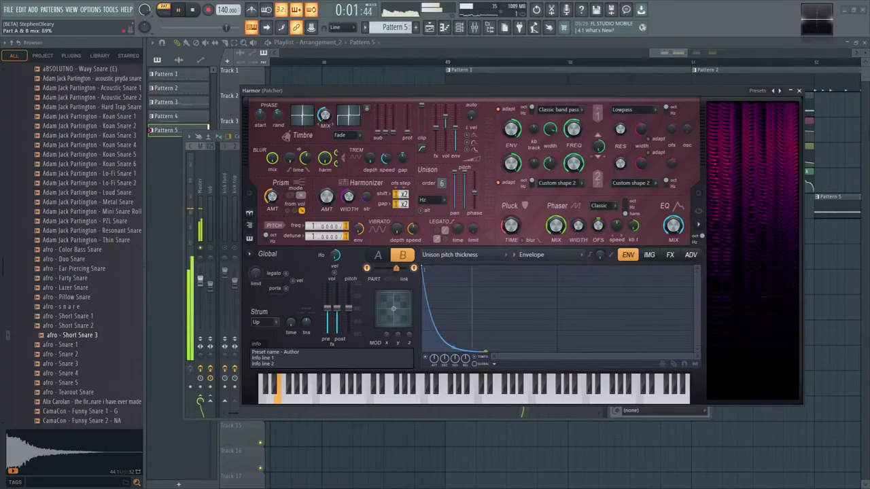
- Draw a very short, nearly straight falling volume envelope for part B and shift the part mix toward B
click(468, 257)
click(455, 201)
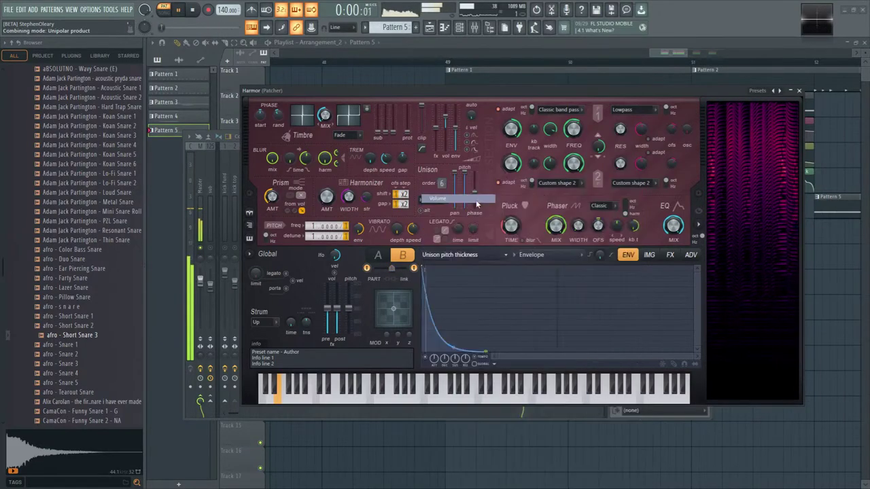
click(670, 367)
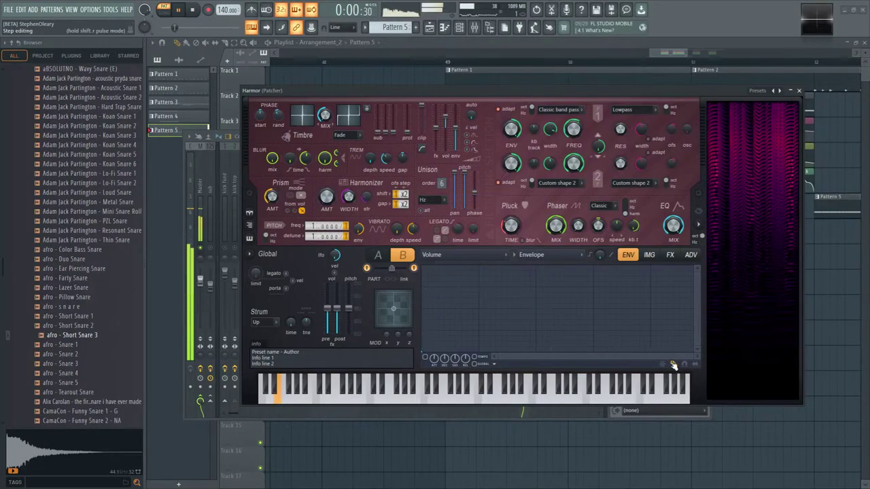
drag(423, 354, 442, 353)
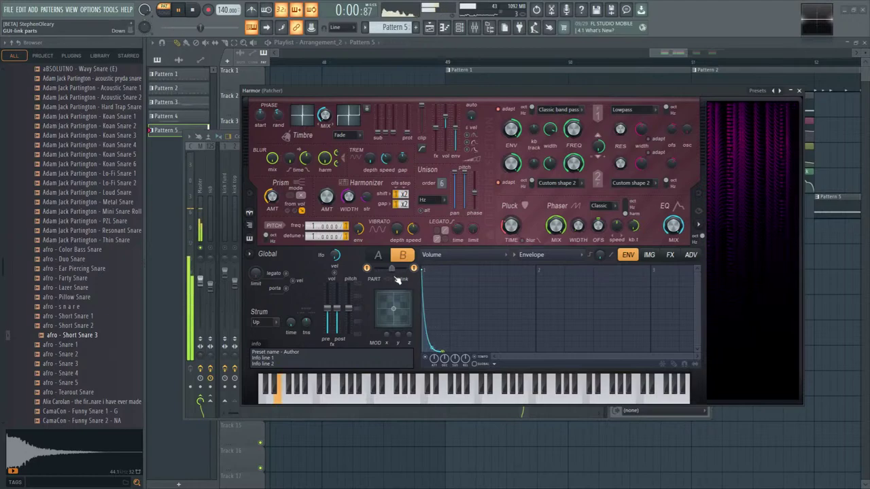
drag(367, 269, 407, 273)
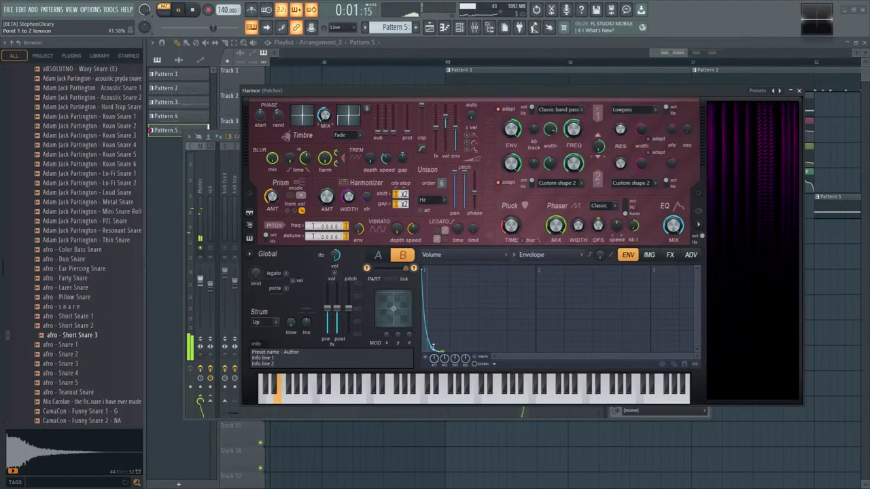
drag(432, 346, 430, 303)
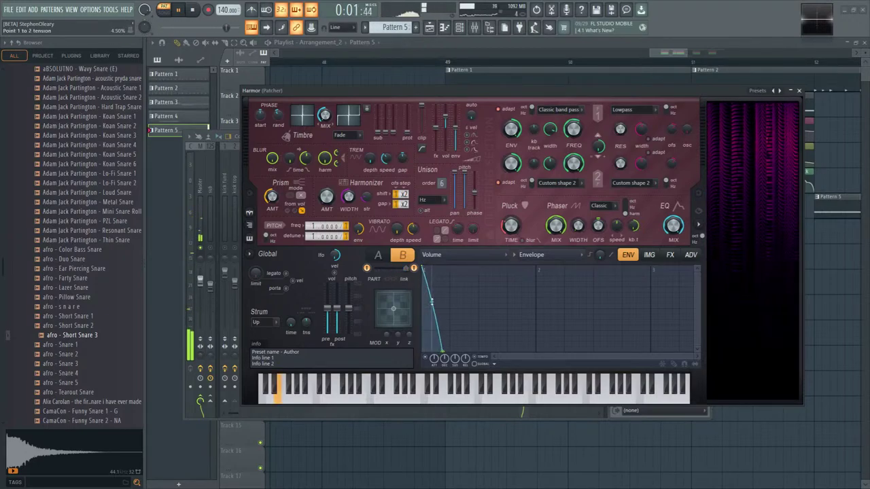
drag(367, 268, 400, 273)
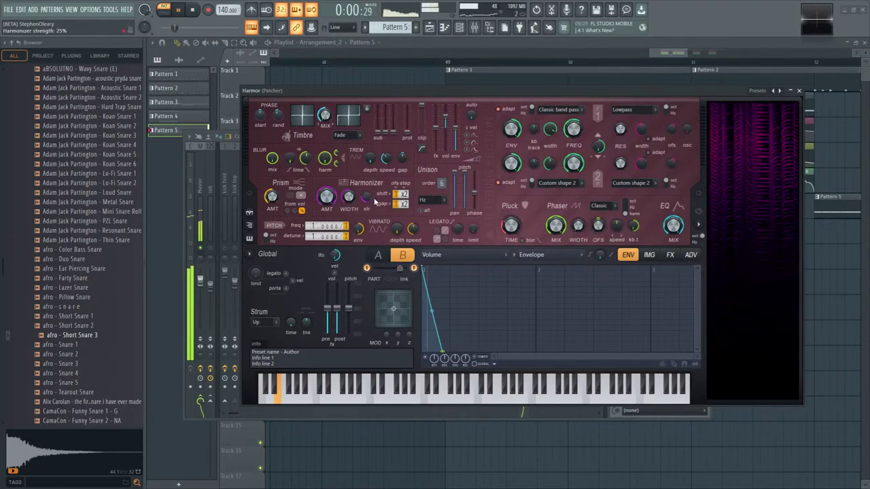
- Reorder part B's processing units so Filter 1 directly follows Blur and Phaser sits just before Harm Rand
click(689, 255)
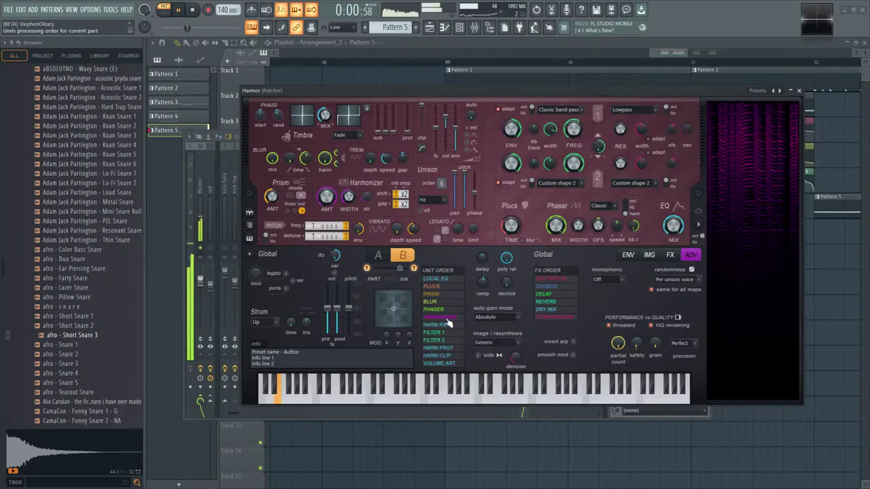
drag(445, 336, 445, 314)
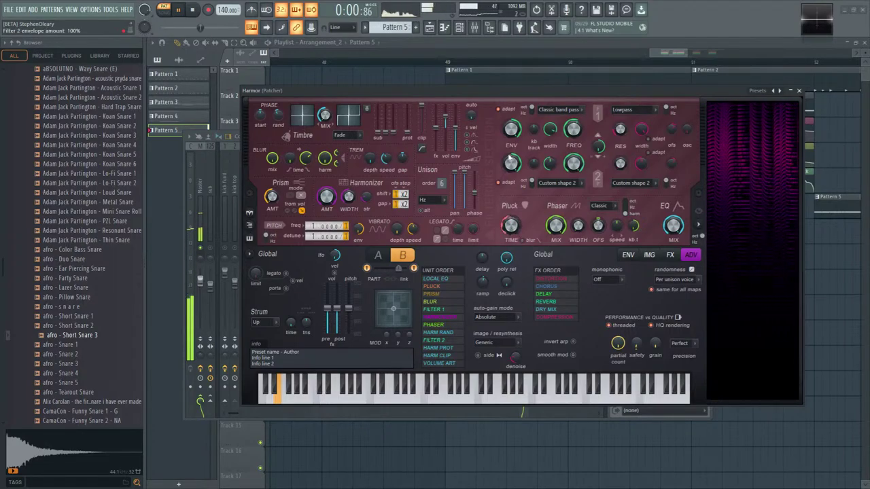
key(space)
- Give part B's Filter 1 frequency a gently rising velocity mapping and set the filter frequency to 50%
right_click(574, 129)
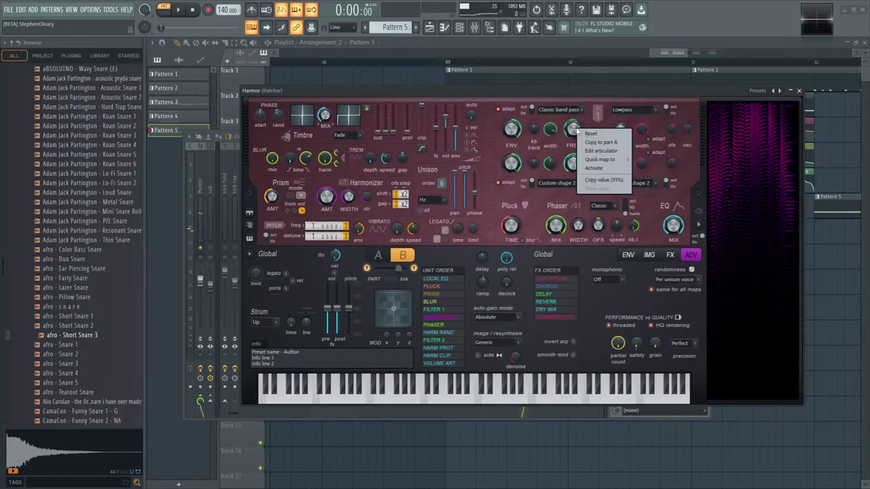
click(598, 155)
click(536, 255)
click(544, 294)
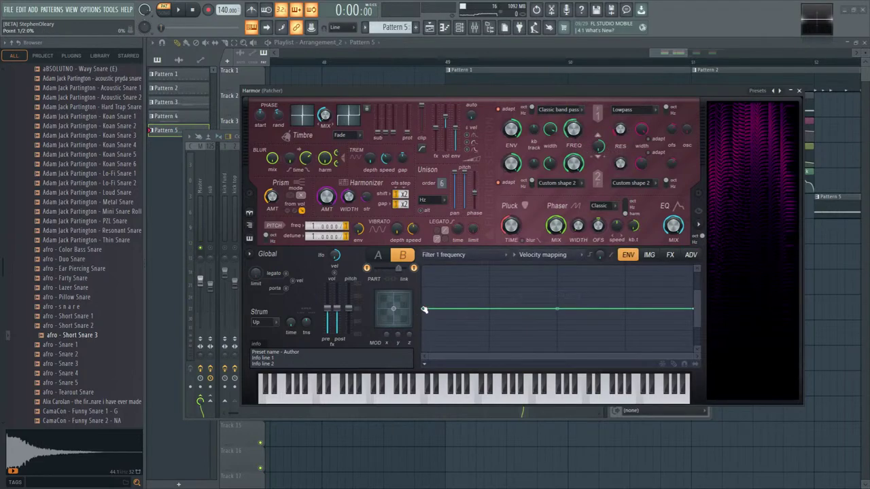
drag(424, 310, 660, 334)
drag(689, 307, 691, 290)
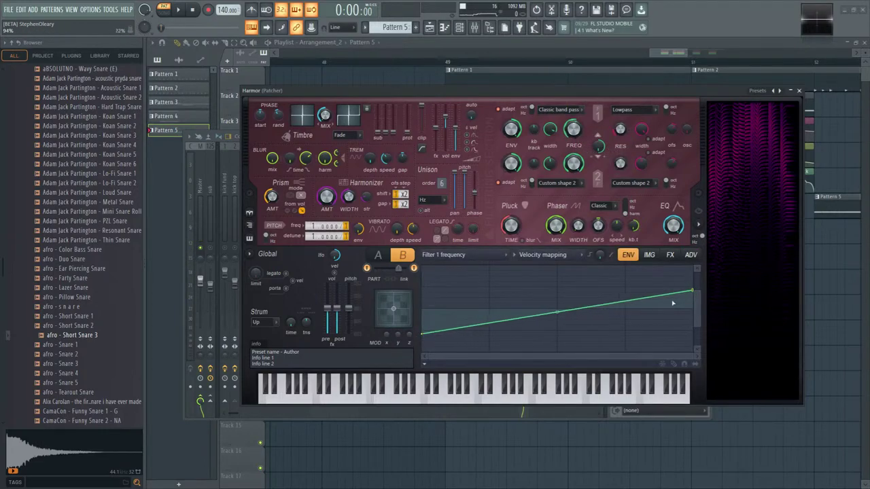
key(space)
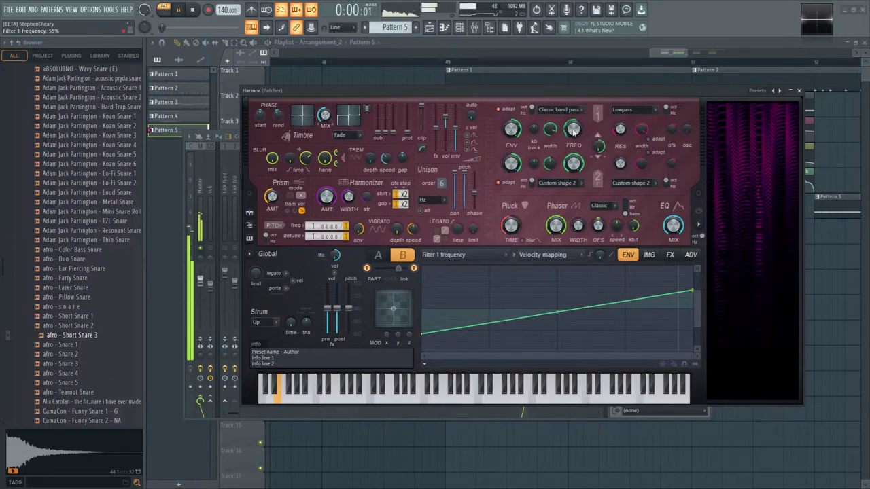
drag(422, 336, 422, 315)
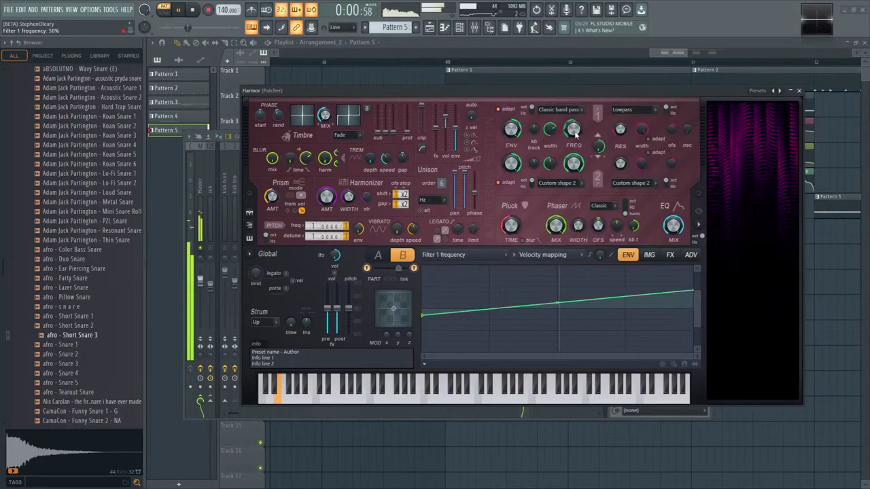
drag(693, 289, 692, 300)
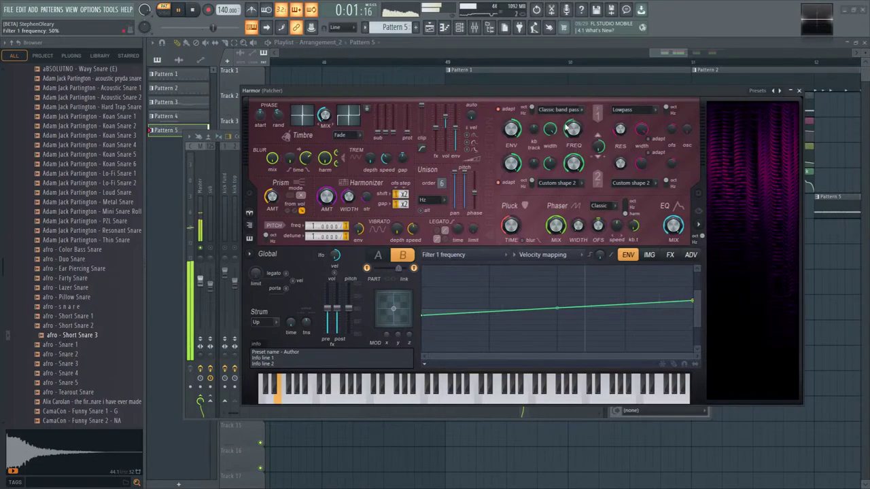
- Reshape part B's Filter 1 frequency envelope into a higher-starting, quicker curved drop with an earlier end point
right_click(573, 129)
click(553, 253)
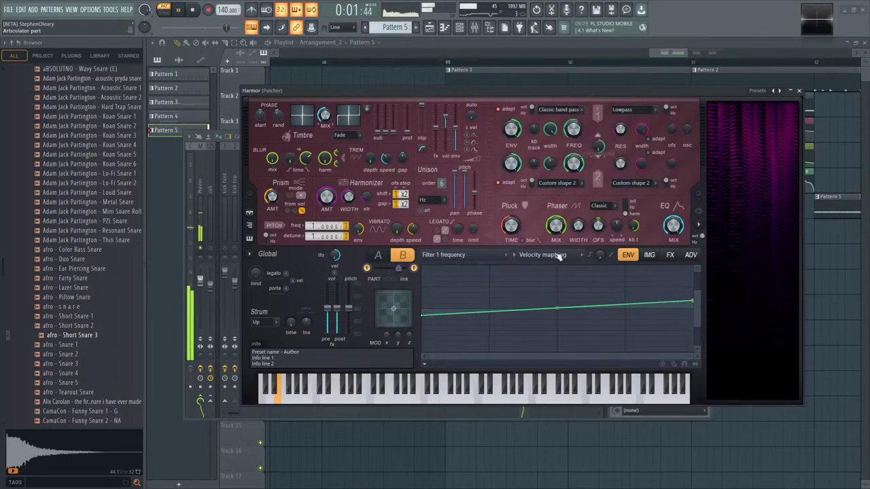
click(543, 254)
click(543, 278)
drag(426, 297, 457, 317)
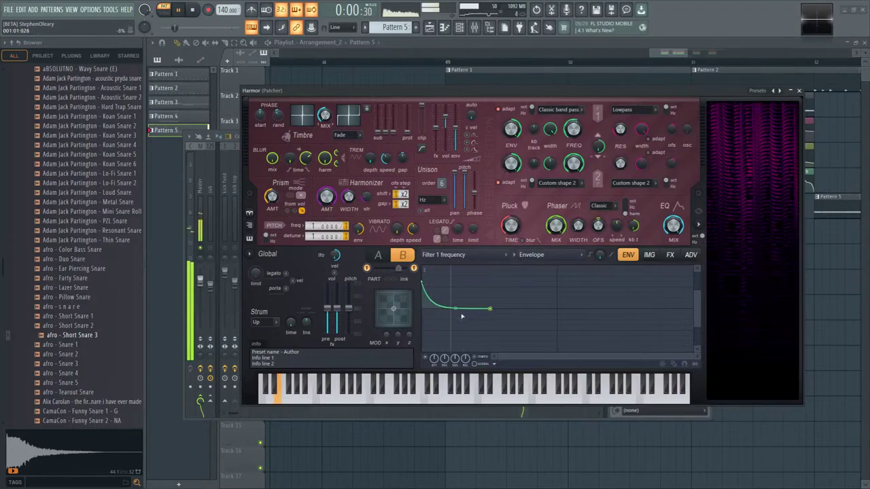
drag(491, 308, 454, 310)
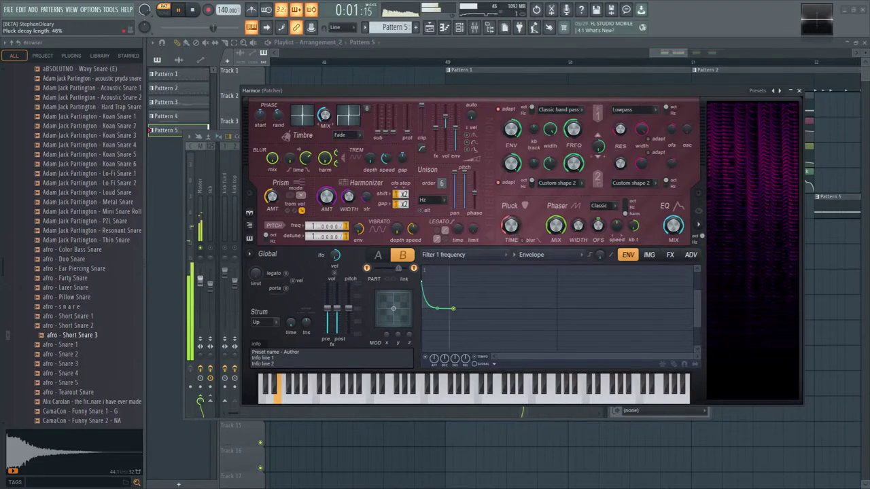
- Display part B's pluck amount velocity mapping, then set Harmor's compression effect to Burning
click(510, 230)
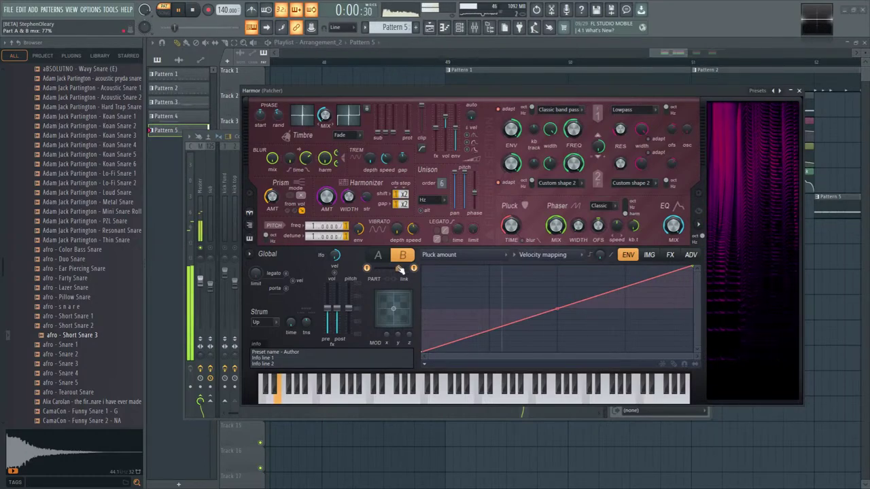
click(690, 254)
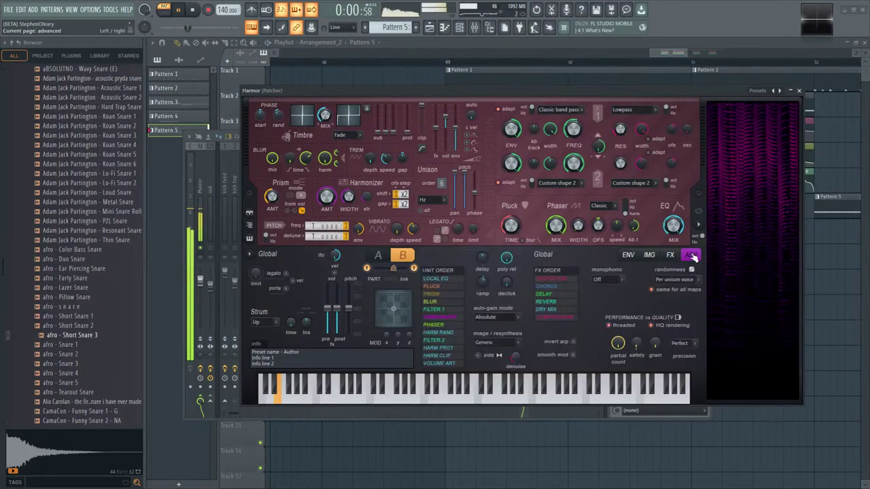
click(670, 254)
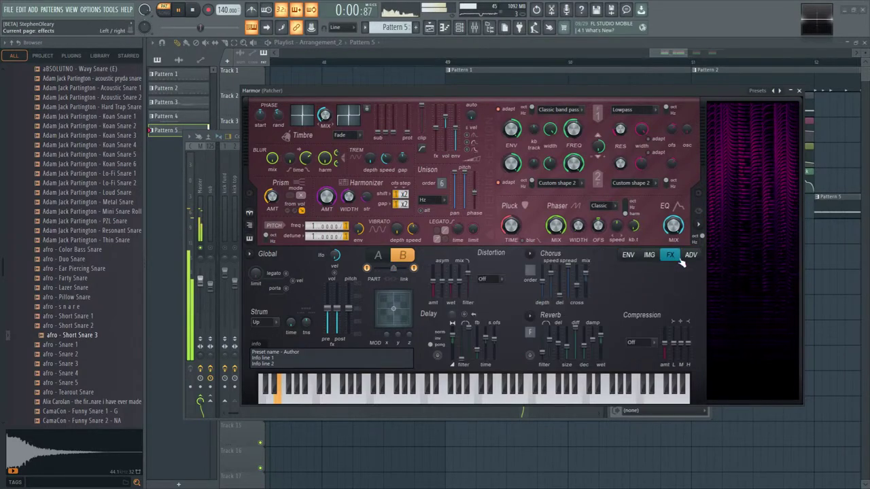
click(645, 343)
click(636, 391)
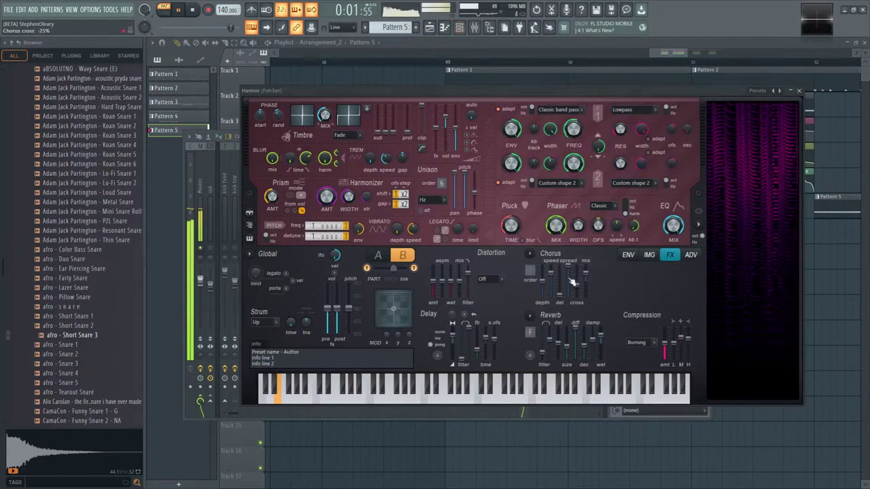
- Close Harmor and, in Patcher #2's piano roll, delete two short E2 notes after beat 3 and the final E2 note of bar 1
click(799, 91)
key(space)
click(489, 378)
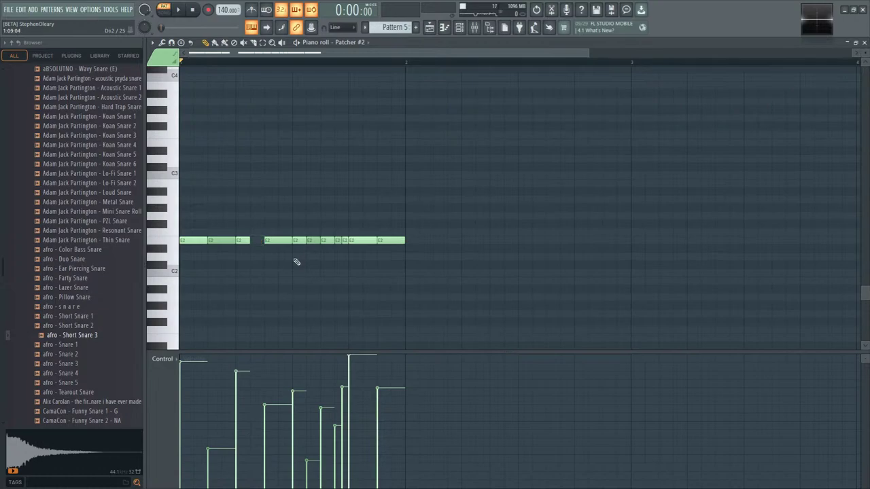
right_click(310, 249)
right_click(326, 247)
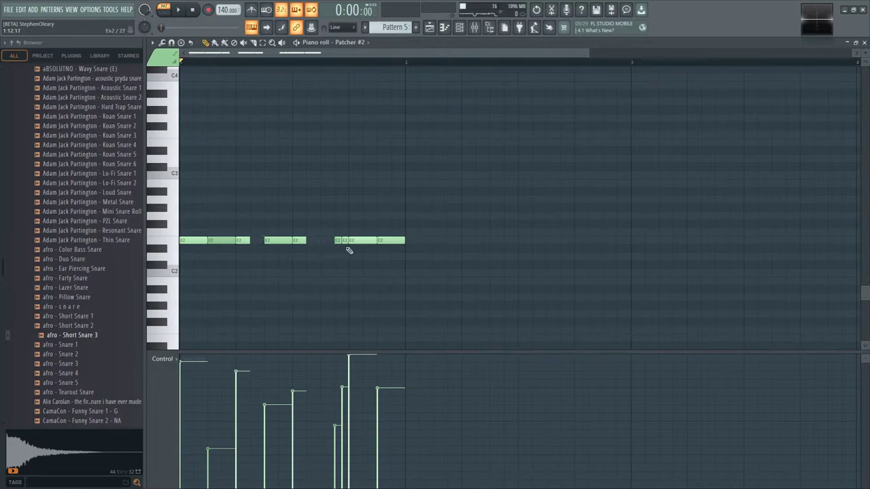
right_click(392, 243)
key(space)
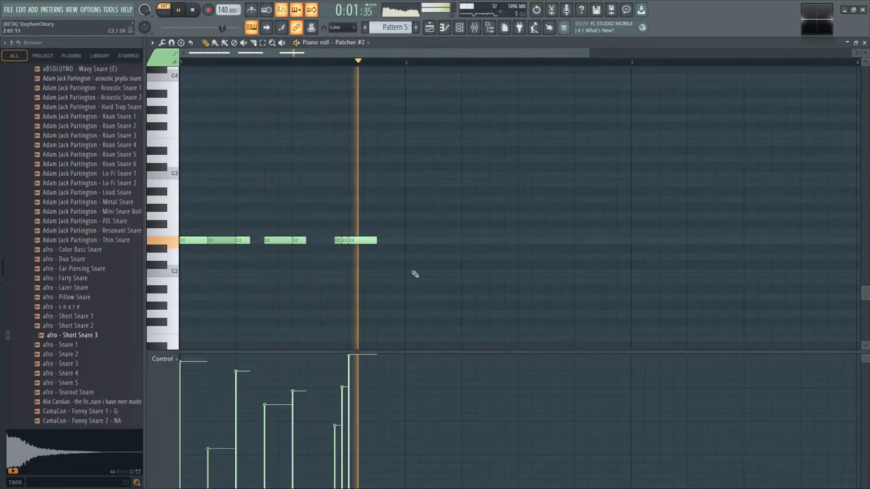
- Move the last three E2 notes later so the longest starts at bar 2, and delete the pattern's second E2 note
key(space)
drag(380, 241, 436, 241)
right_click(220, 243)
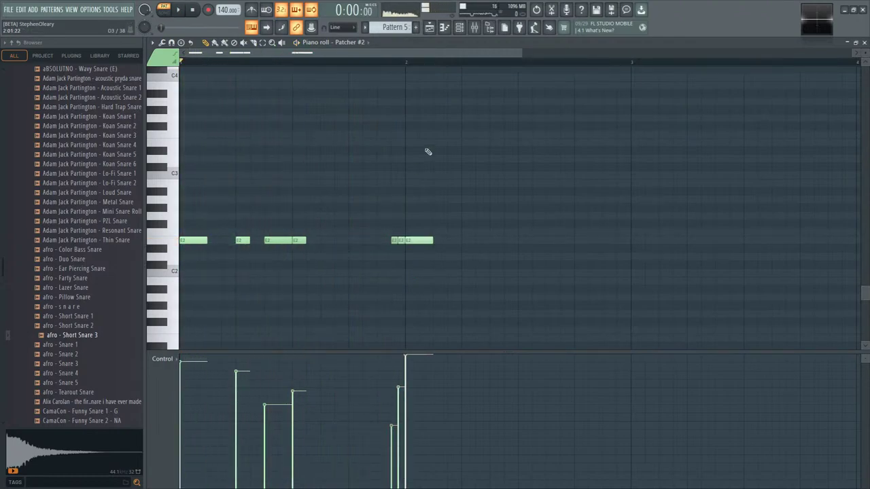
key(space)
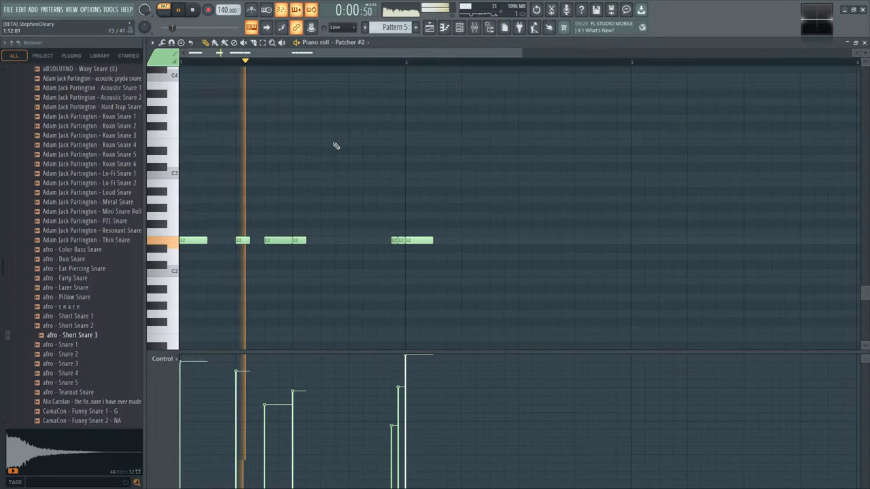
- Lengthen the E2 note at 1:09:00 to three steps, delete the note before it, and add a two-step E2 note at 2:05:00
drag(305, 241, 334, 241)
right_click(288, 242)
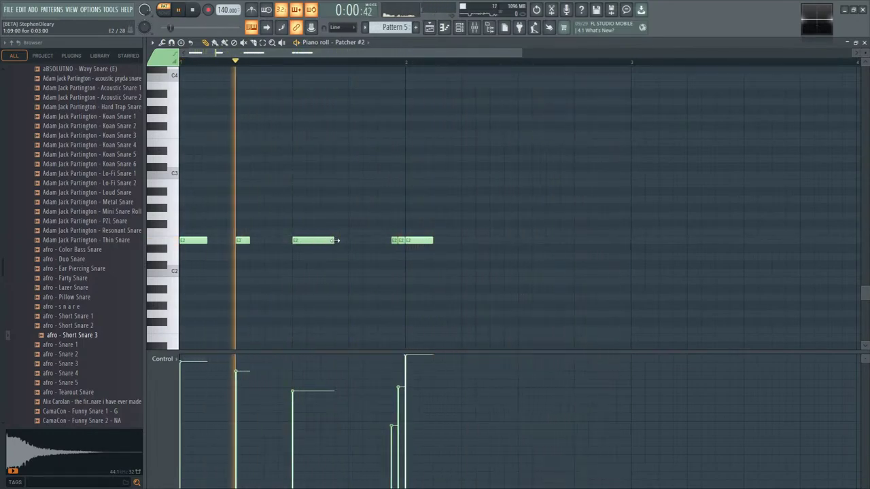
click(462, 241)
drag(504, 240, 490, 240)
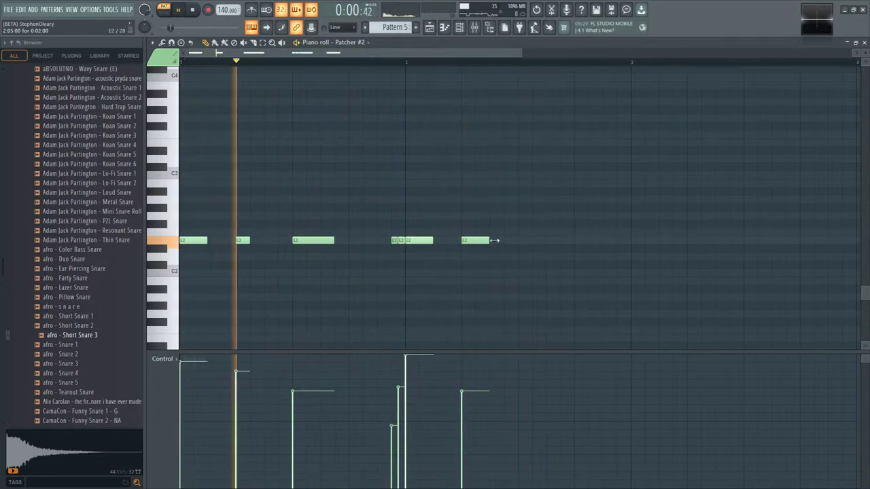
- Move the E2 note at 2:05:00 to 2:04:00 and add two-step E2 notes at 2:07:00, 2:11:00 and 2:15:00
click(509, 241)
click(551, 241)
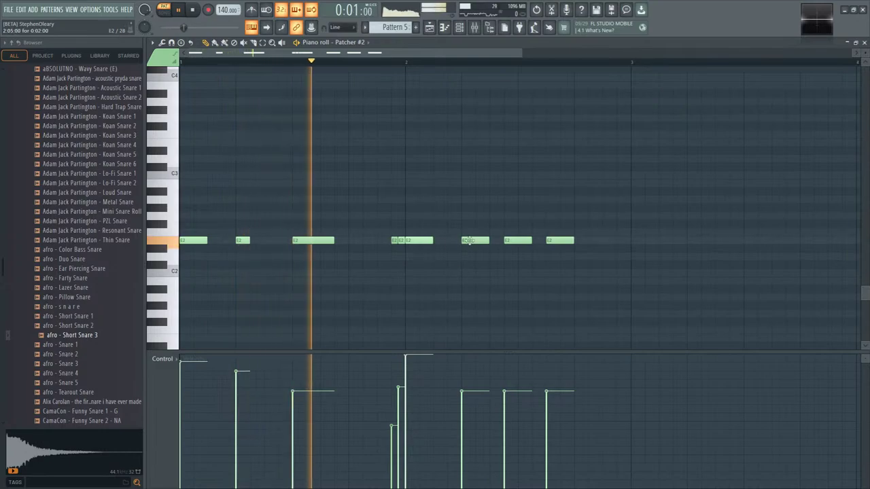
drag(469, 241, 454, 241)
drag(511, 241, 497, 241)
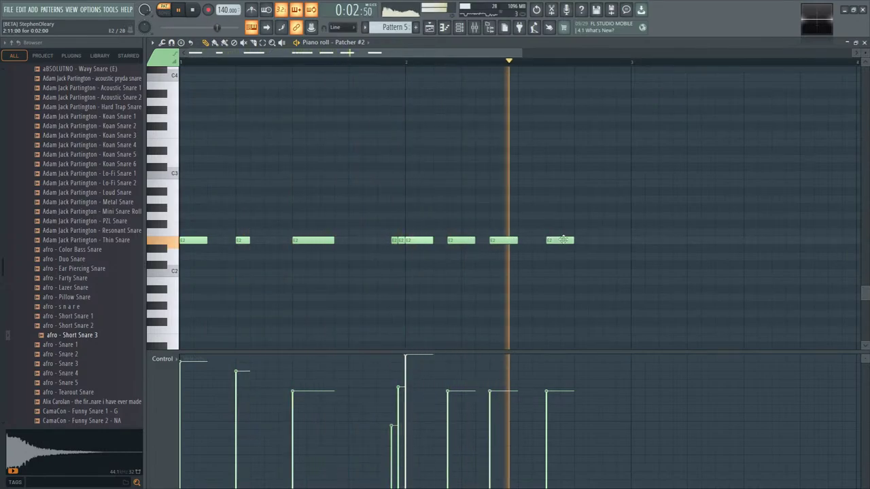
click(605, 241)
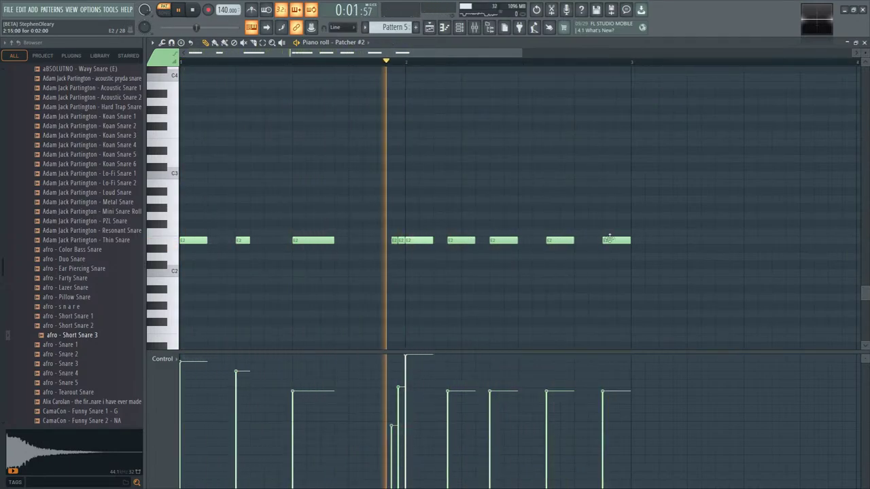
key(space)
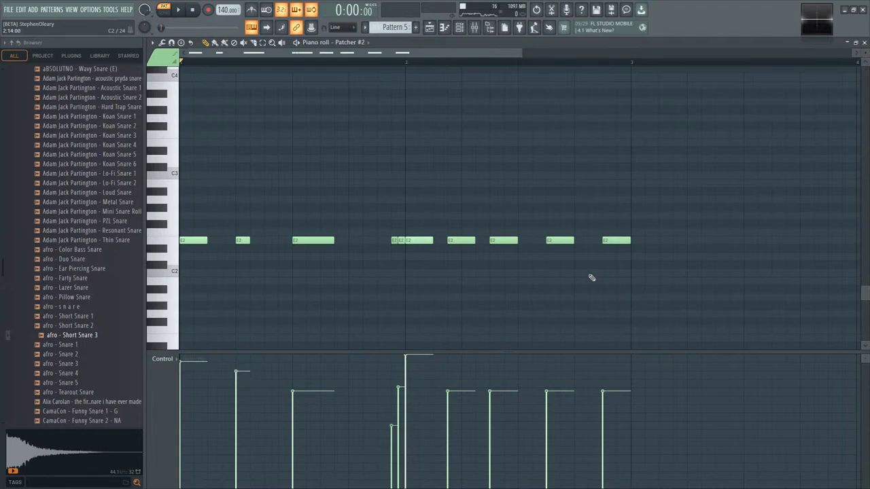
- Open Patcher #2 from the channel rack, start playback and open its Harmor synth
click(474, 28)
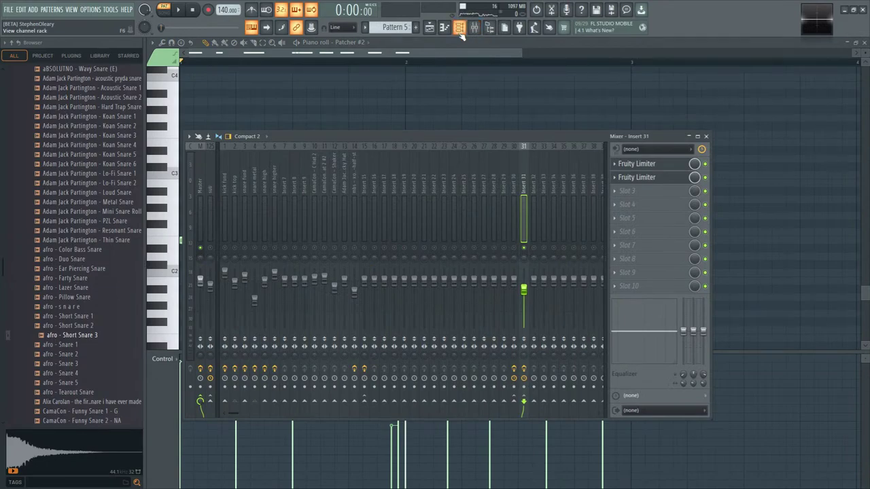
click(459, 27)
click(455, 107)
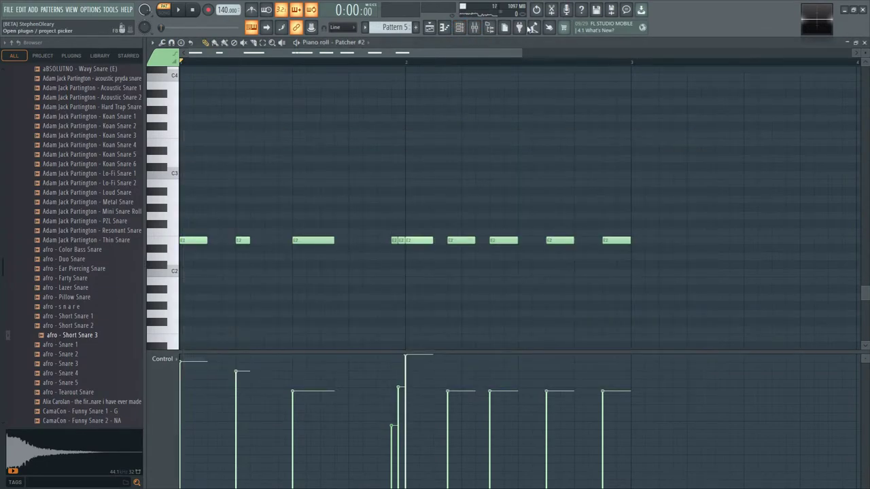
click(460, 27)
click(432, 376)
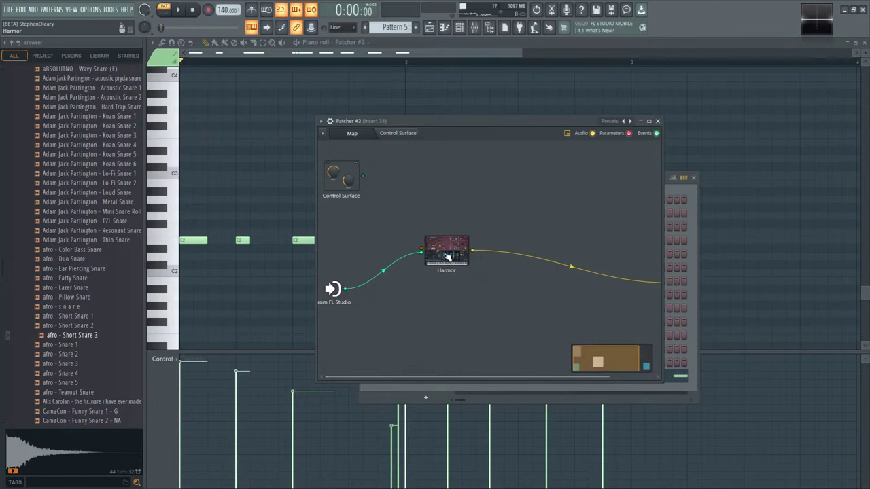
key(space)
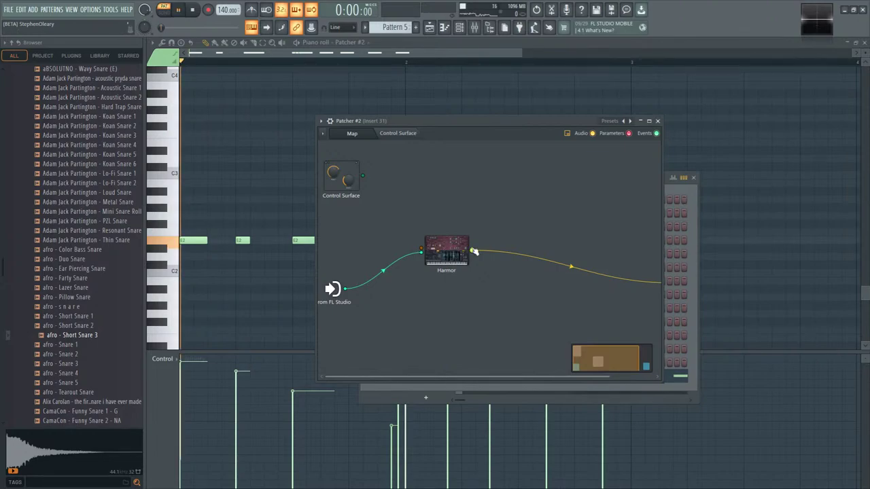
click(447, 253)
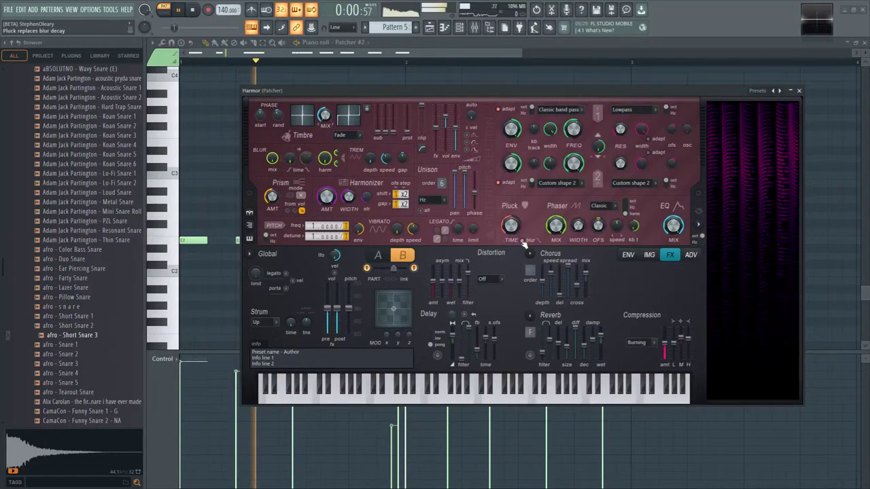
- Shape part B's volume envelope so it starts at full level and falls in a concave curve to zero
click(627, 255)
click(439, 255)
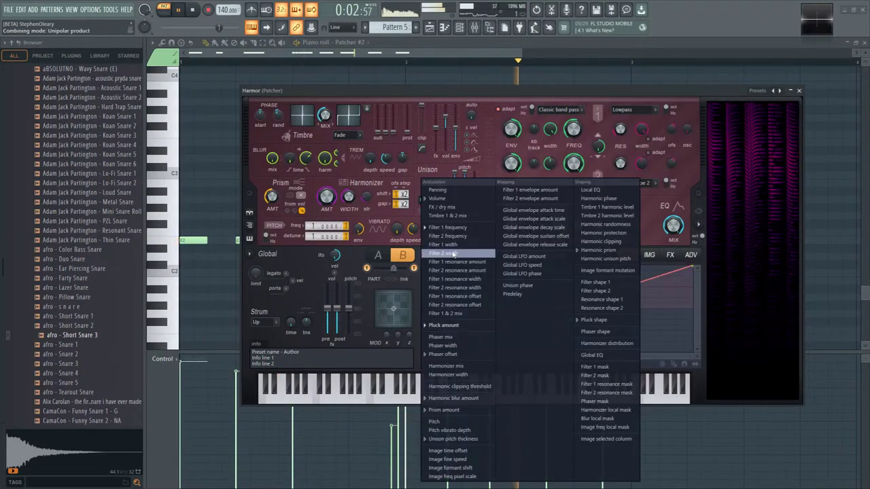
click(452, 201)
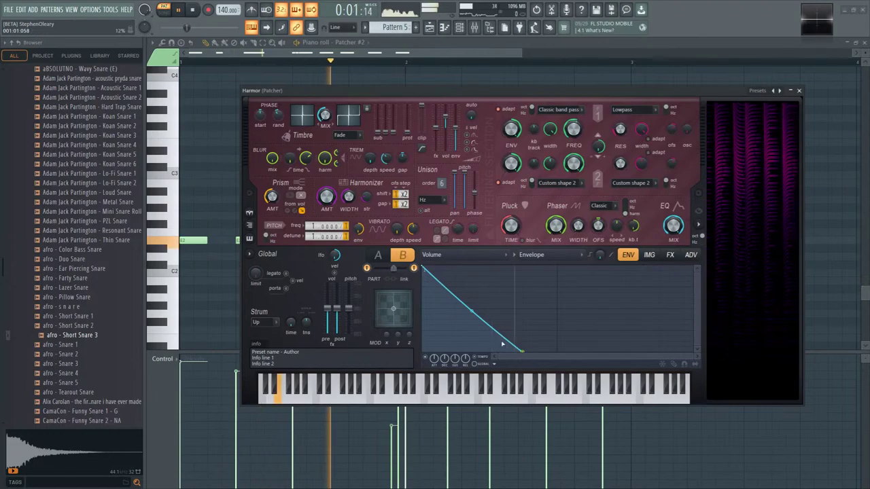
right_click(423, 267)
click(492, 330)
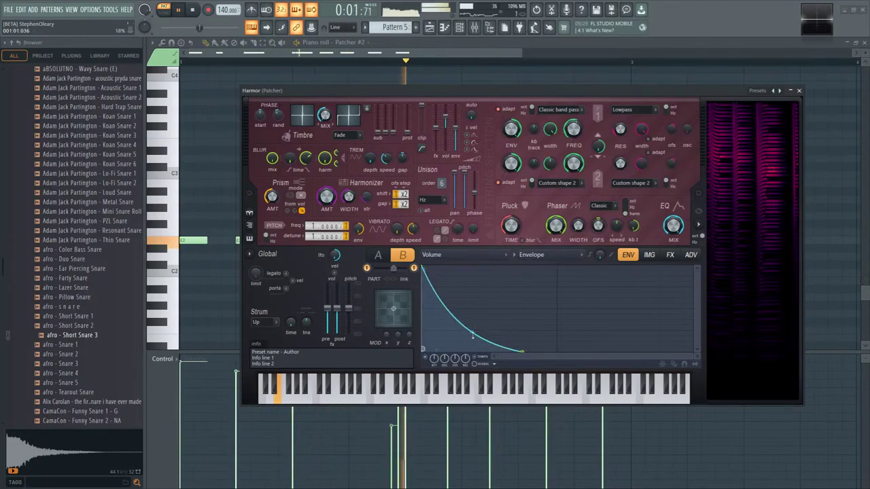
- Enable part A's volume envelope with a near-instant attack, full-level sustain and a short curved release
click(378, 255)
click(431, 359)
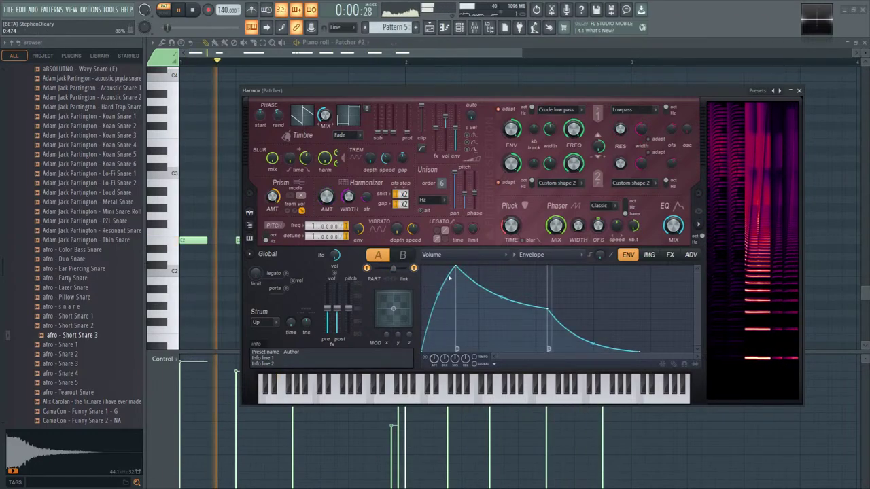
drag(455, 268, 422, 268)
drag(547, 309, 641, 354)
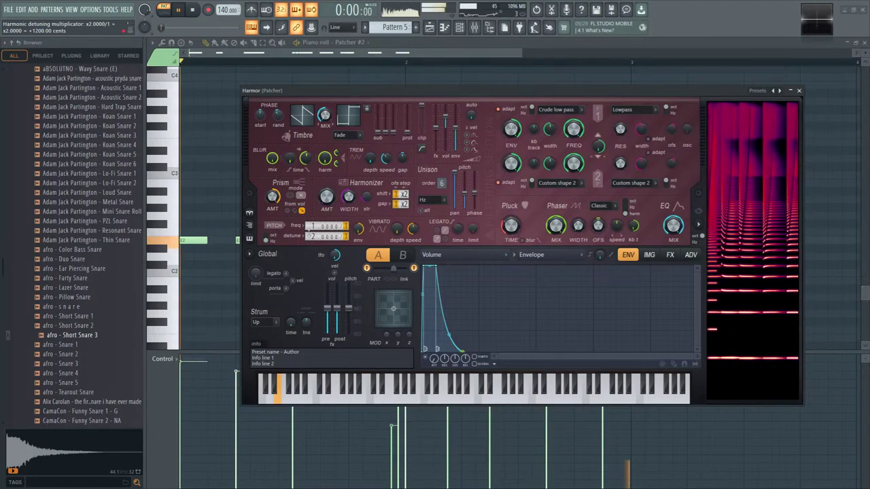
- Try lower harmonic detuning ratios on part B, shift Harmor's part mix slightly toward part A, and close Harmor
click(402, 254)
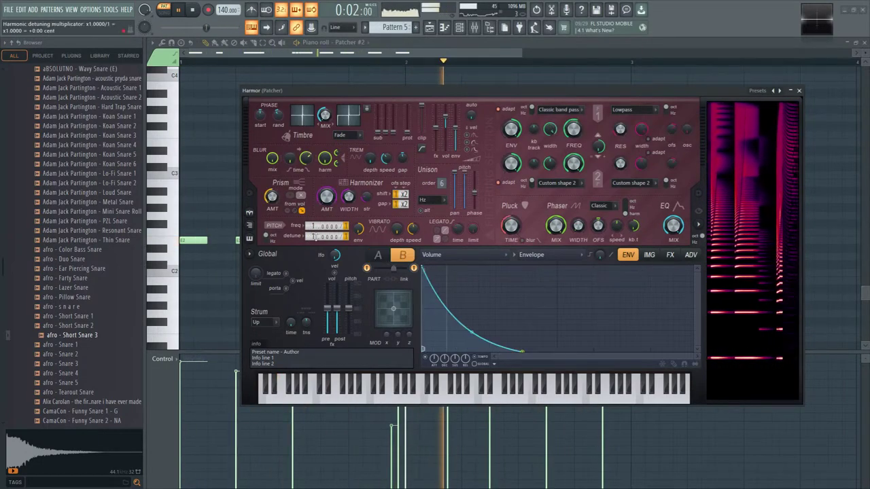
scroll(310, 235, down, 2)
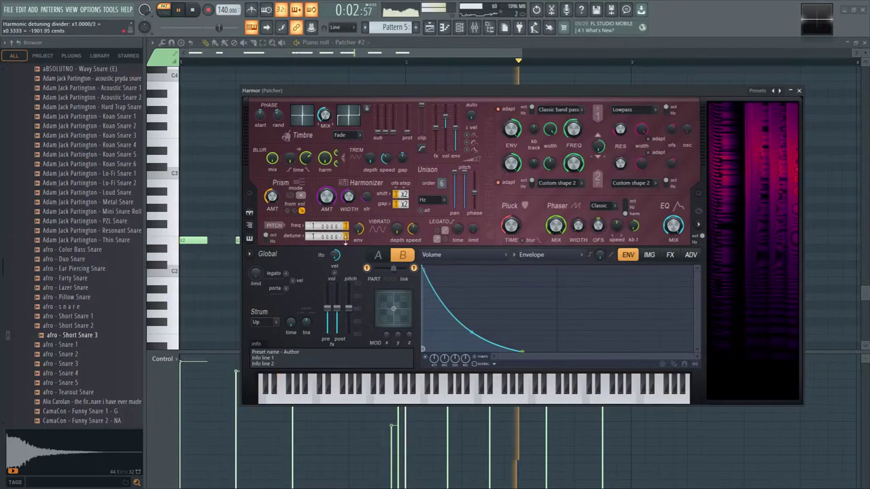
click(382, 255)
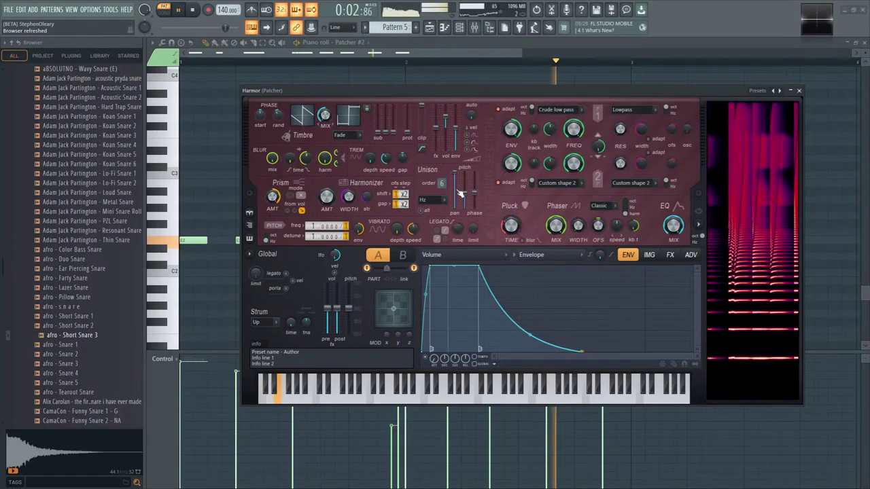
key(space)
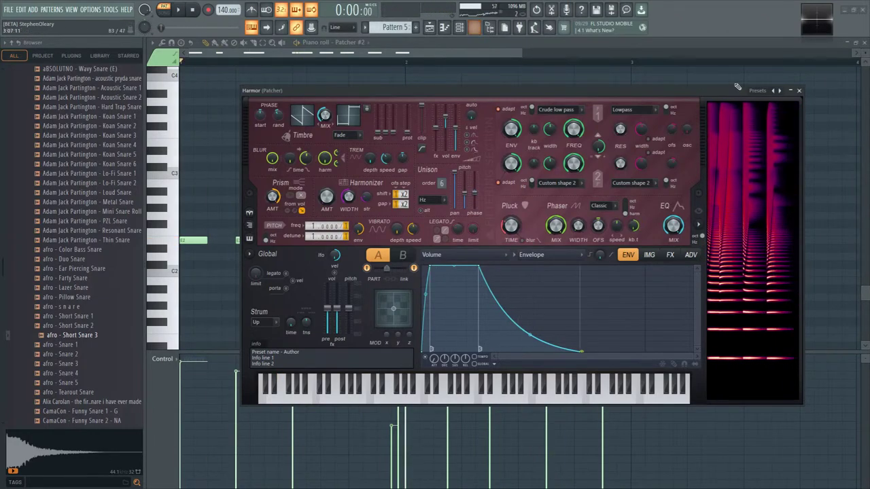
click(797, 91)
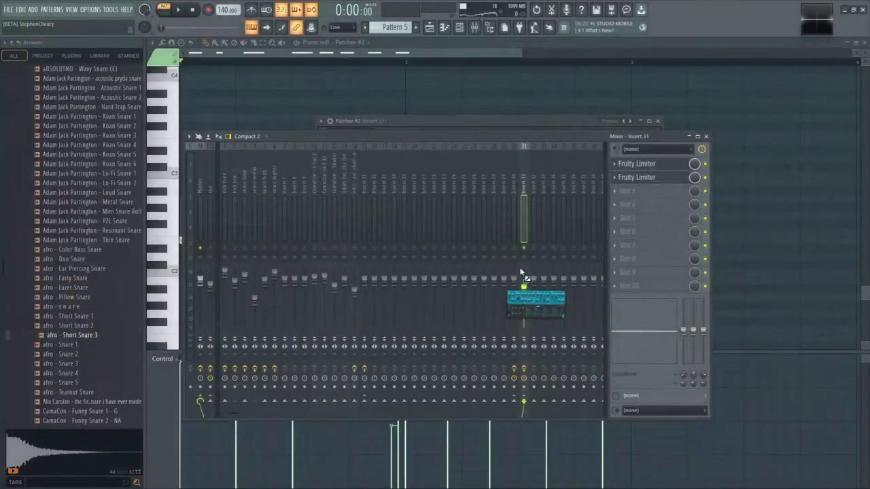
drag(521, 271, 553, 129)
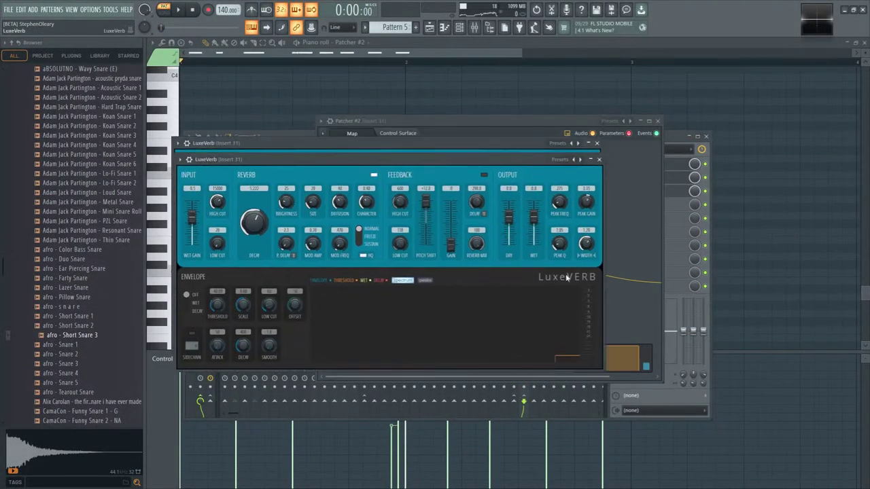
drag(542, 160, 588, 258)
click(669, 154)
click(614, 191)
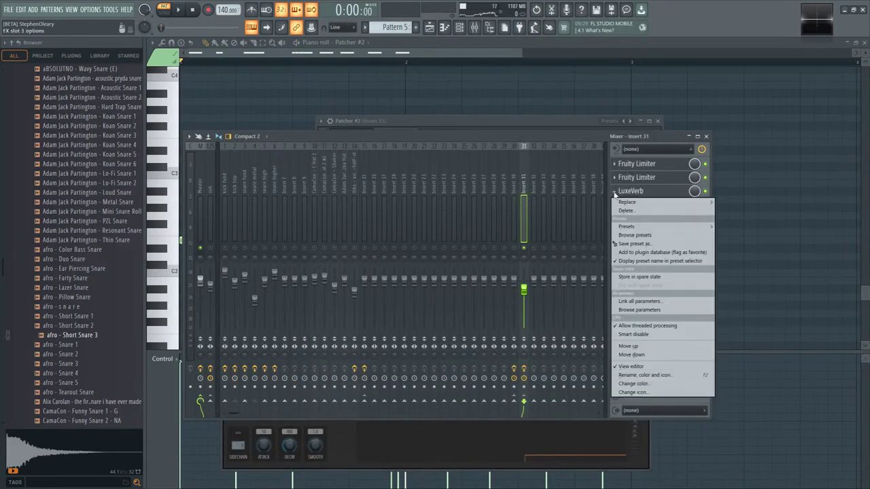
click(625, 209)
key(Return)
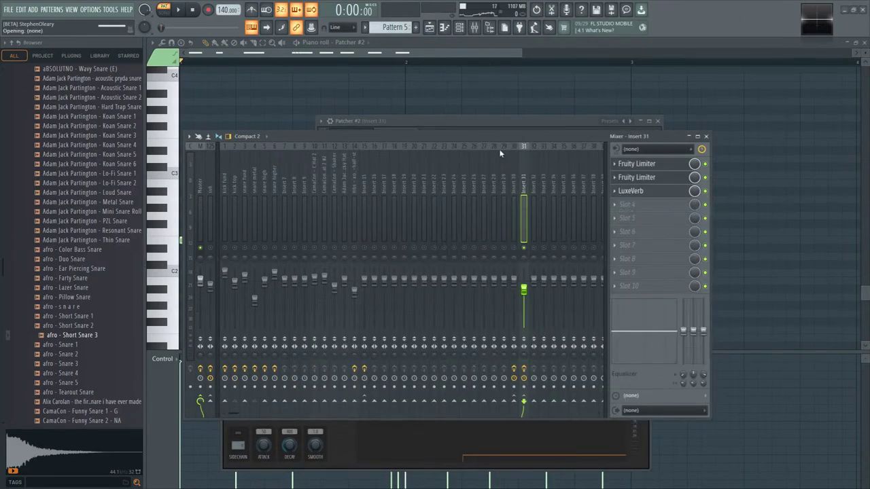
- Add LuxeVerb to Patcher #2's map, route Harmor's audio through it and open the reverb's editor
drag(499, 149, 618, 296)
key(alt+p)
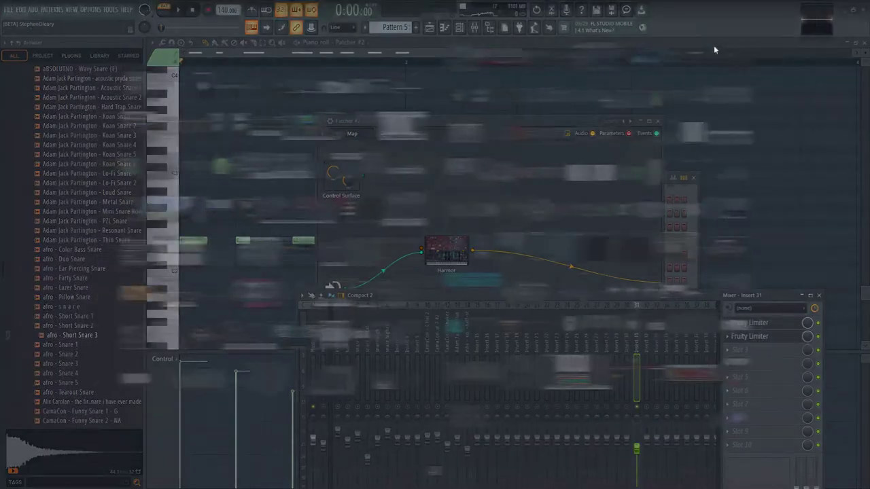
drag(478, 289, 591, 242)
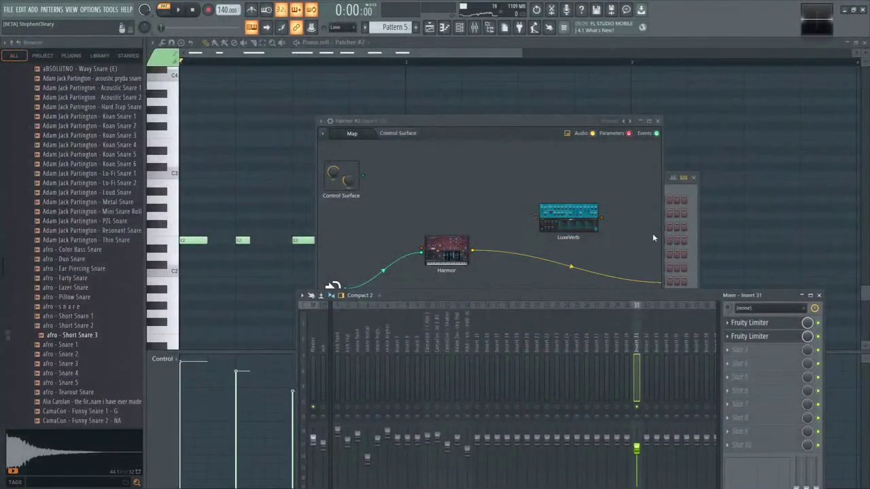
drag(554, 123, 442, 89)
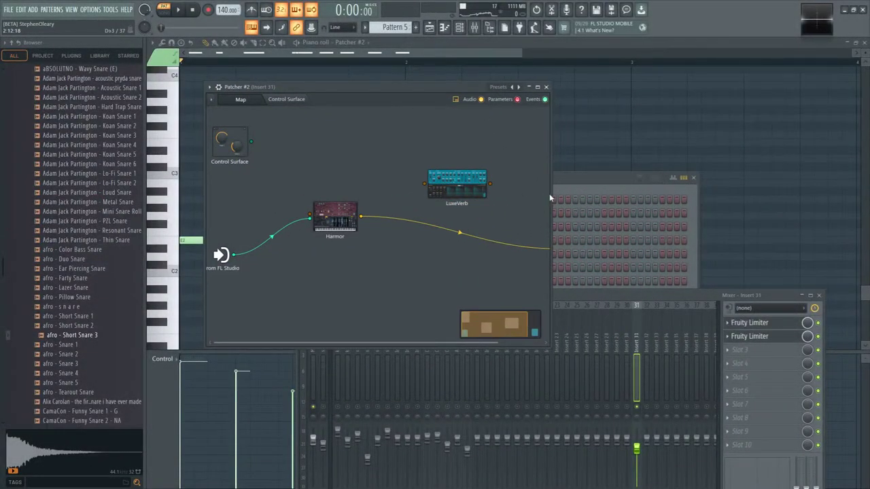
drag(549, 193, 617, 193)
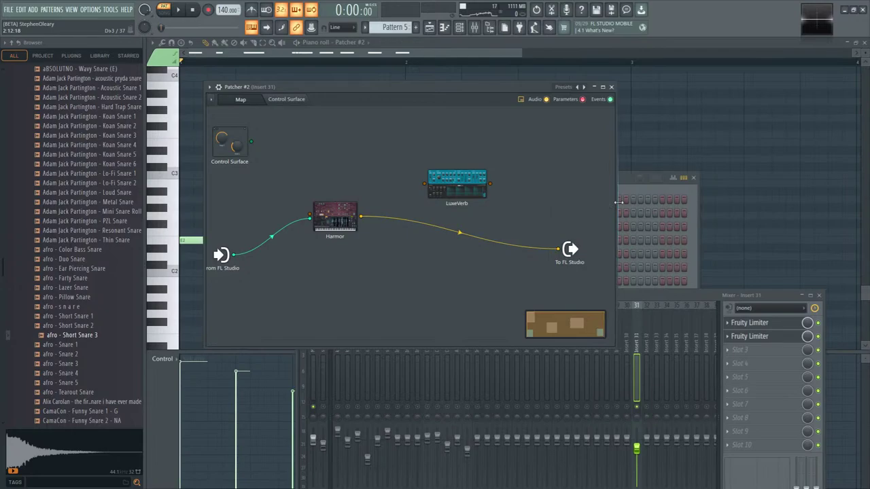
double_click(483, 193)
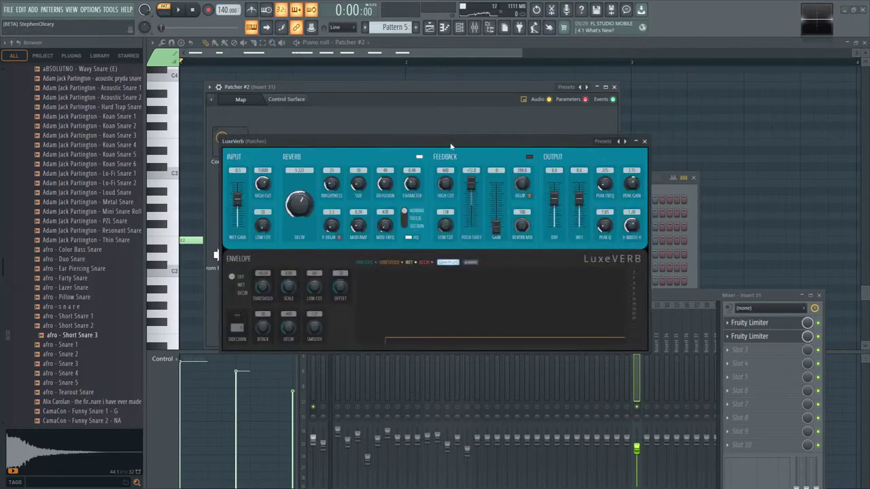
drag(450, 146, 531, 137)
- Set LuxeVerb's envelope mode to Decay with scale -0.06, adjust its threshold, offset and low cut, and shorten the reverb decay
key(space)
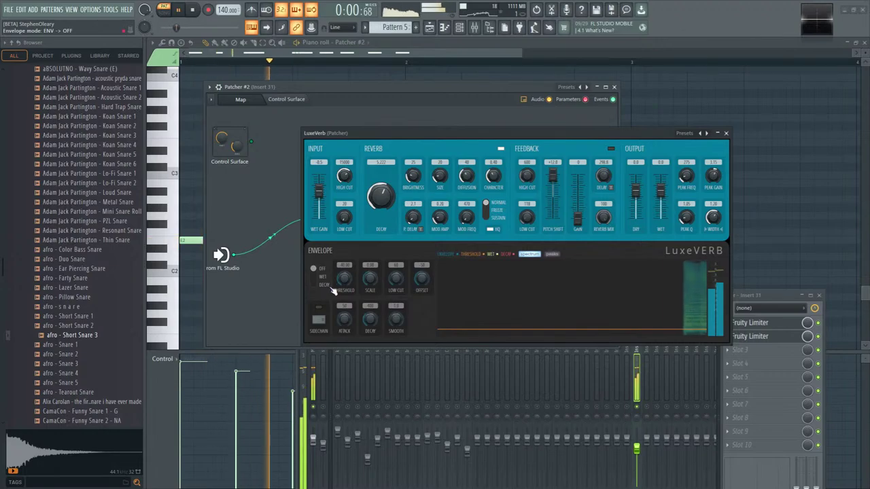
click(322, 279)
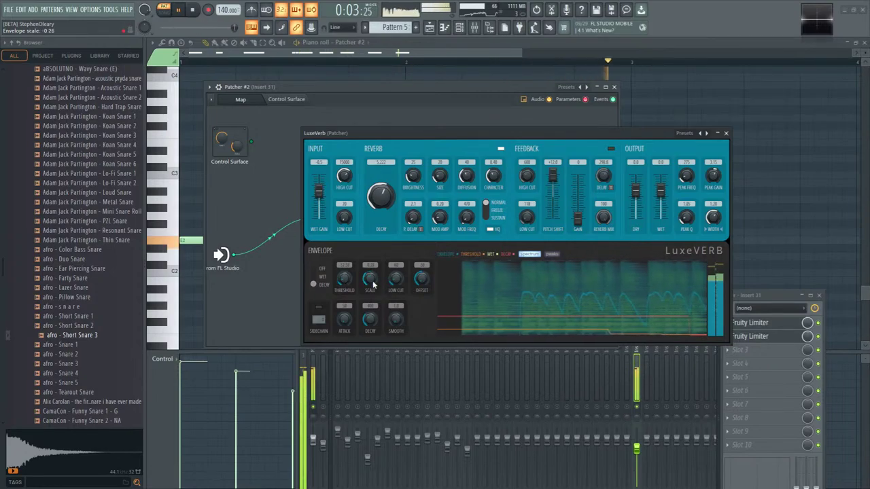
drag(421, 276, 421, 281)
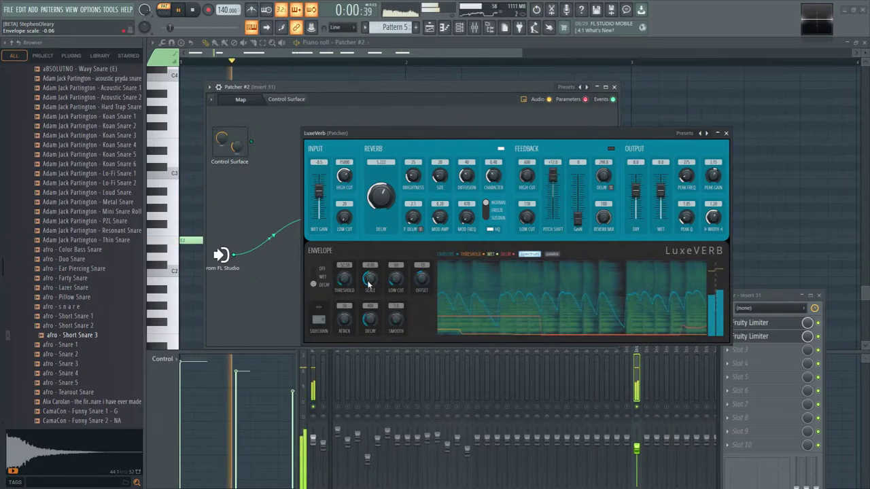
drag(398, 282, 400, 286)
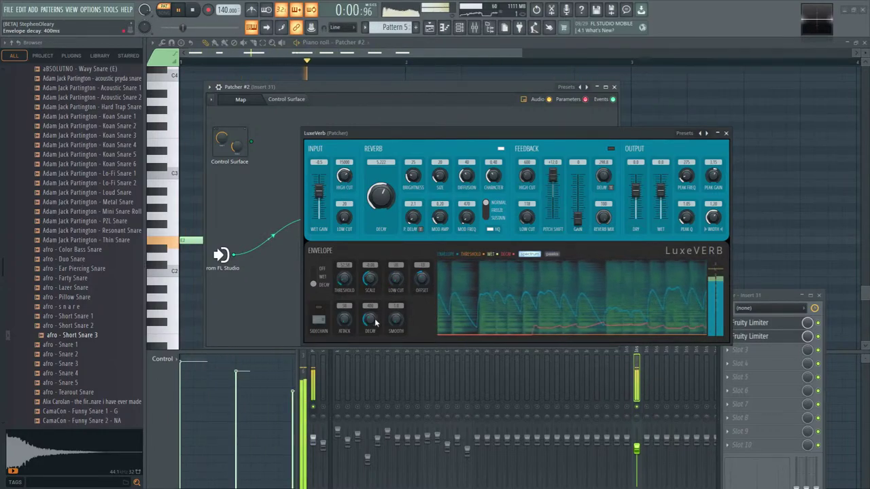
drag(381, 203, 379, 212)
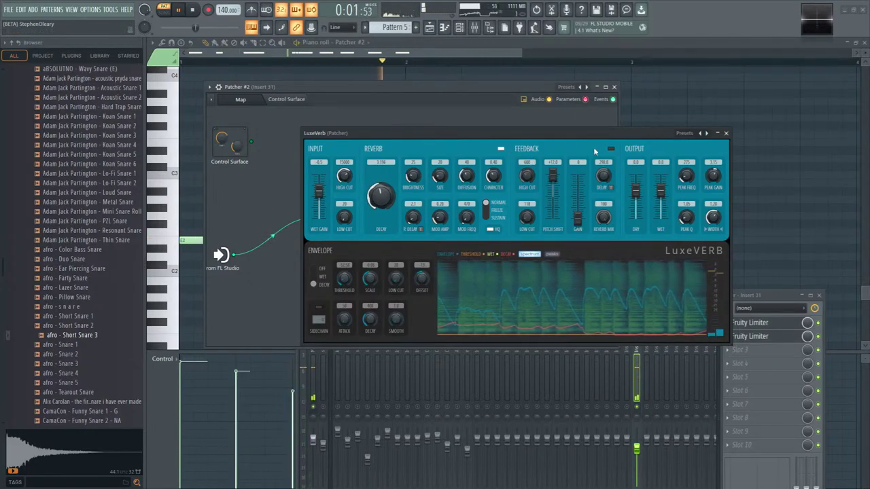
- Enable LuxeVerb's feedback with a -12 semitone pitch shift, raise its high cut, and set the feedback gain to 55
drag(552, 212, 553, 218)
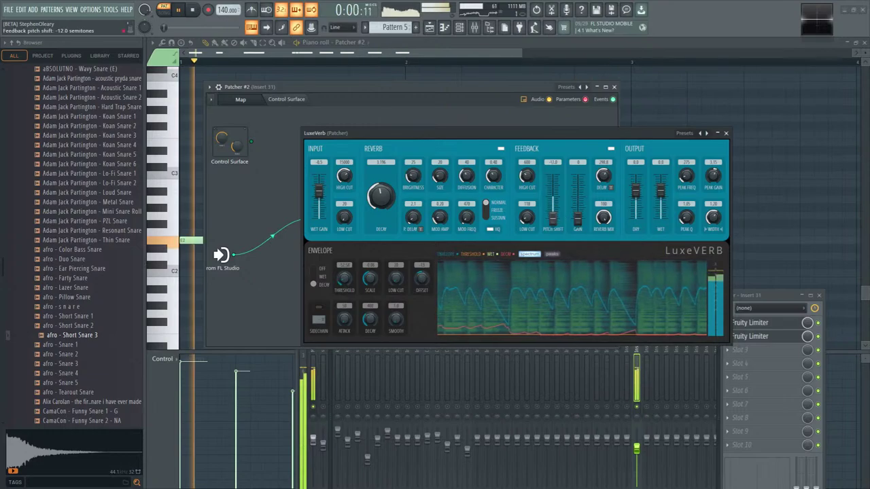
drag(525, 178, 528, 173)
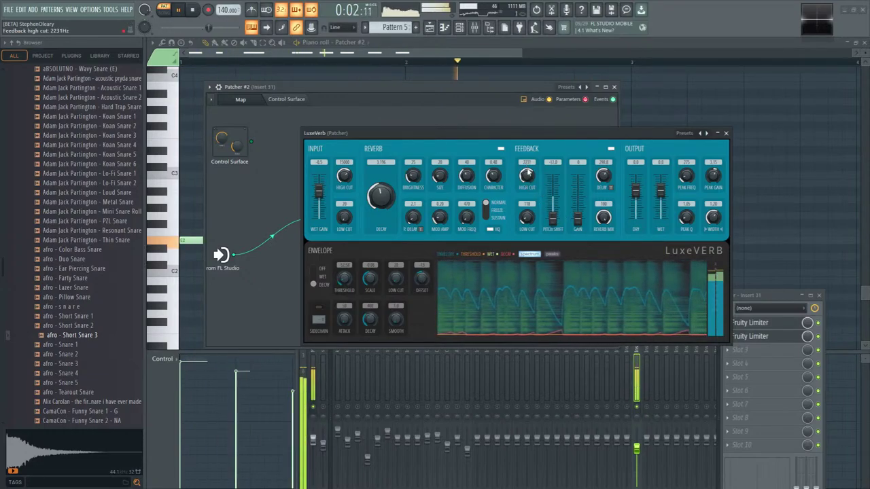
drag(577, 212, 578, 193)
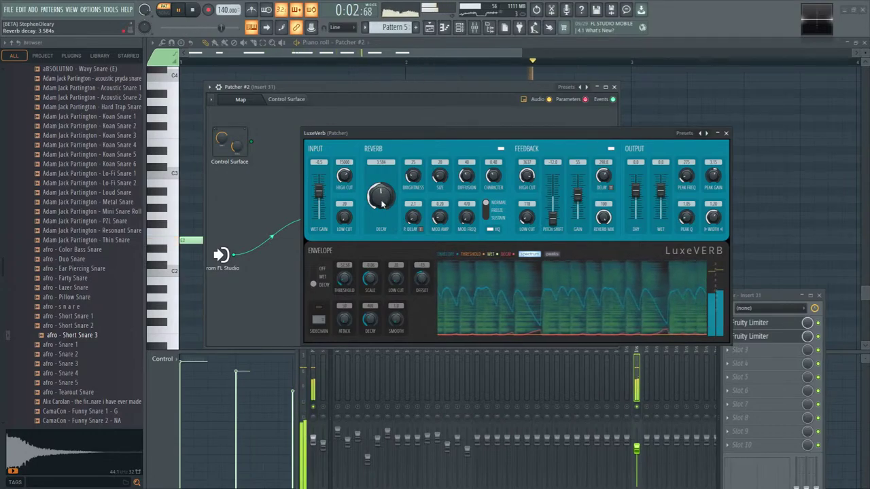
- Raise LuxeVerb's diffusion to 58 and character to 0.80, widen the output to 2.00, and increase the reverb's brightness and size
key(space)
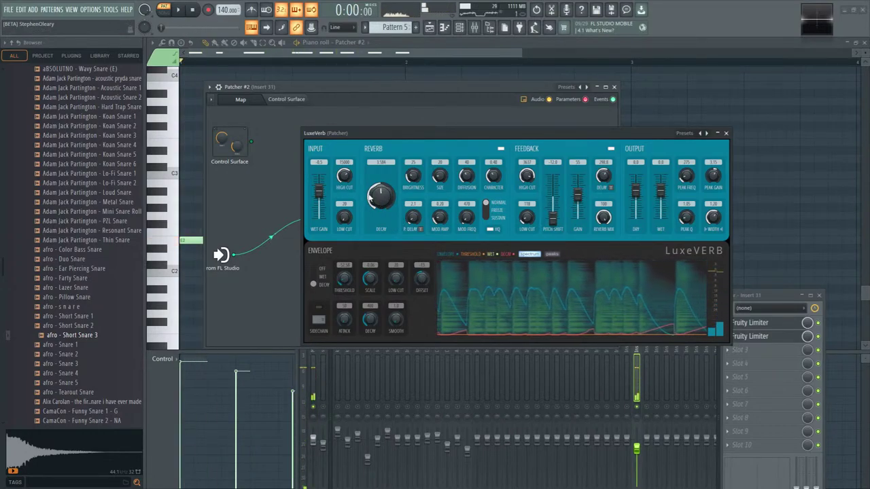
click(700, 133)
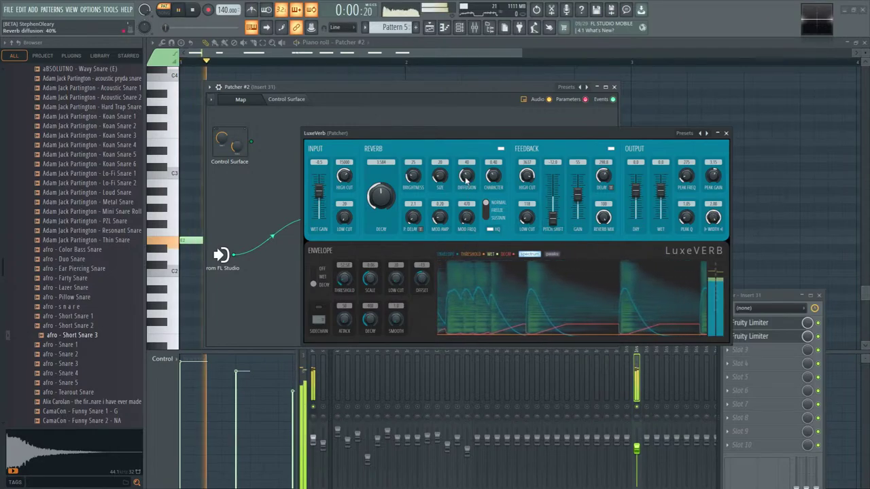
drag(497, 188, 498, 170)
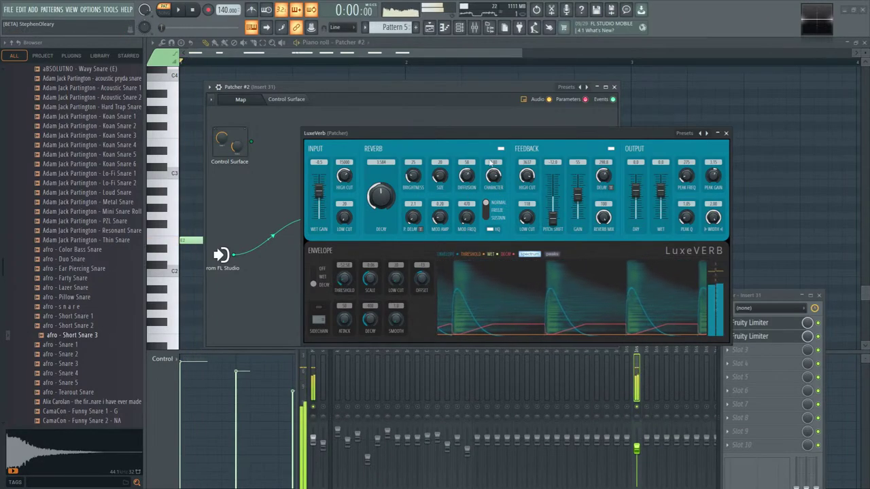
drag(438, 178, 438, 166)
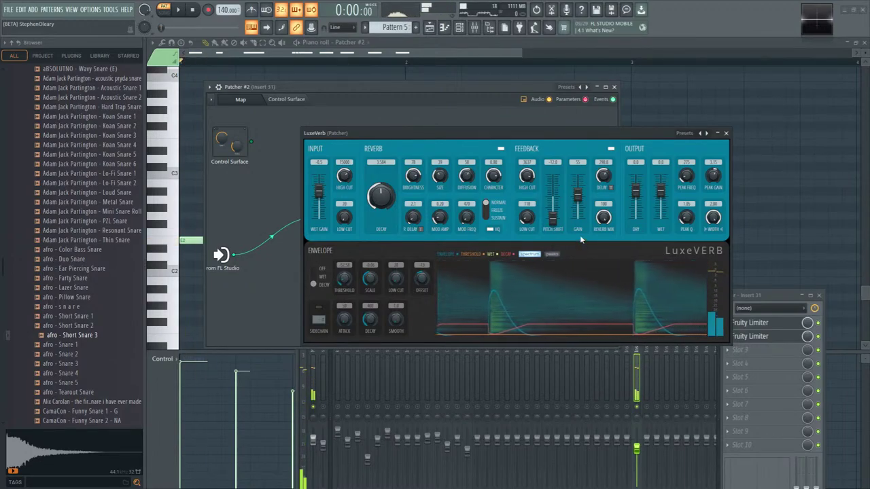
key(space)
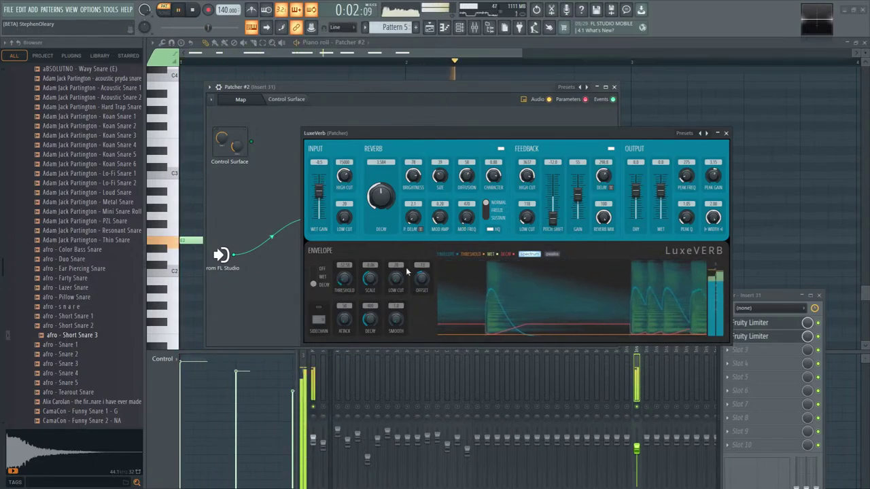
- Shorten LuxeVerb's reverb decay to 1.875 s, raise its output wet level to 15.0 dB, and close the reverb's editor
scroll(379, 197, down, 5)
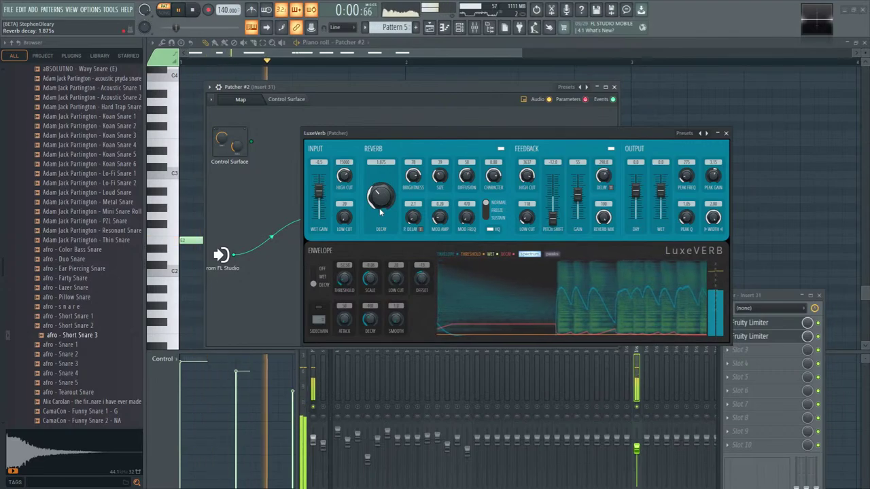
drag(660, 193, 657, 184)
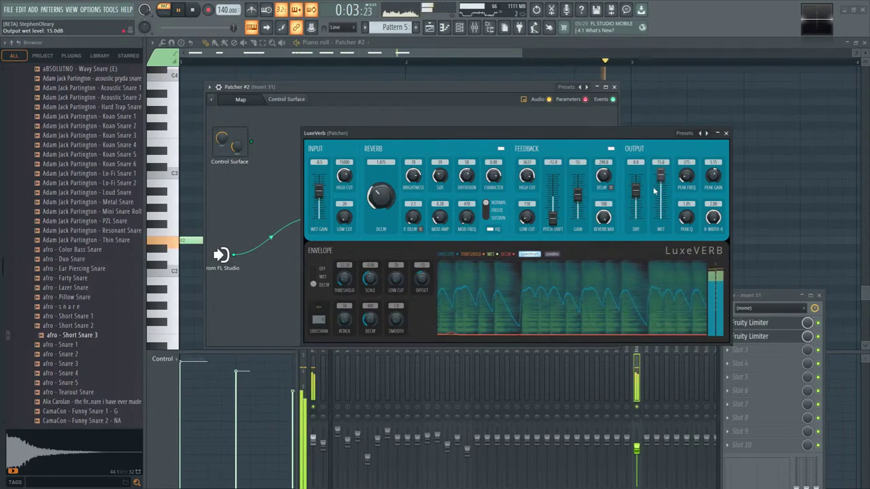
click(725, 133)
drag(496, 198, 440, 216)
- In the playlist, delete the short Pattern 5 clip in bar 49 and move bar 50's Pattern 5 clip one beat later
click(437, 30)
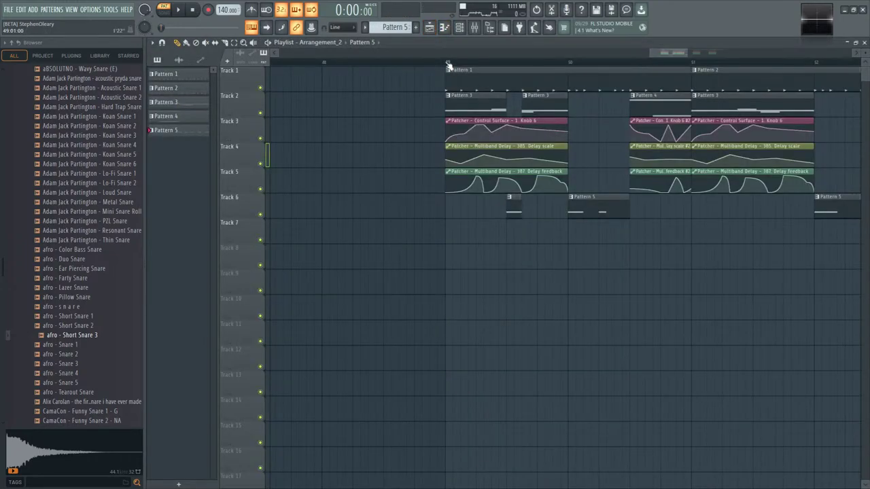
key(space)
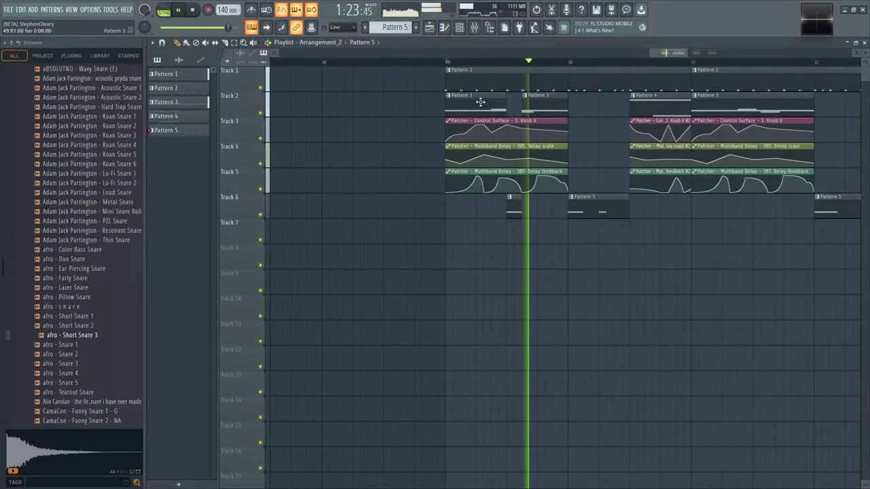
key(space)
click(475, 33)
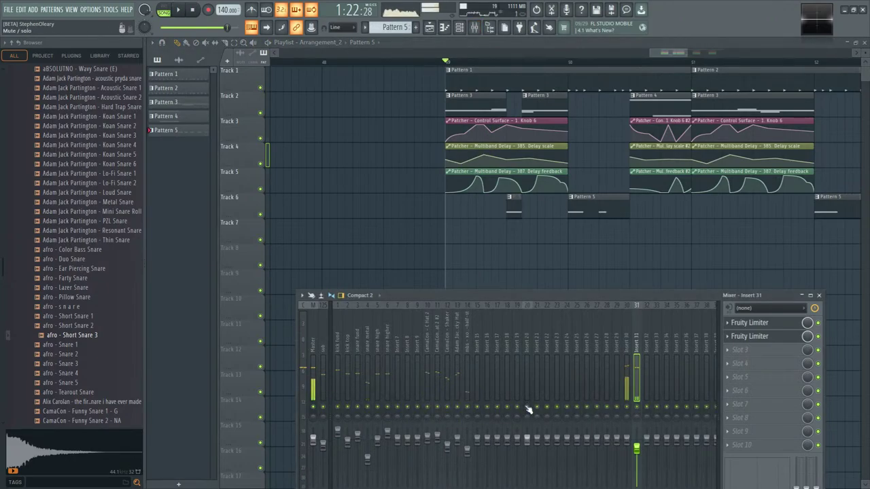
key(F9)
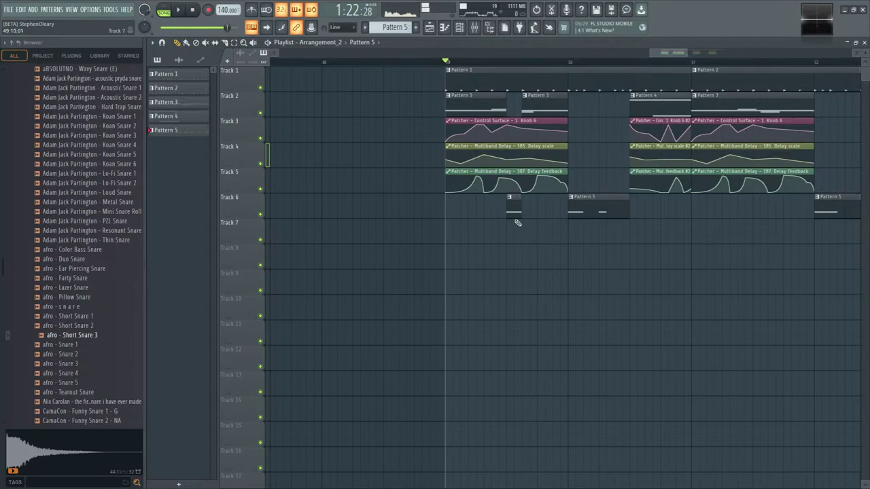
key(space)
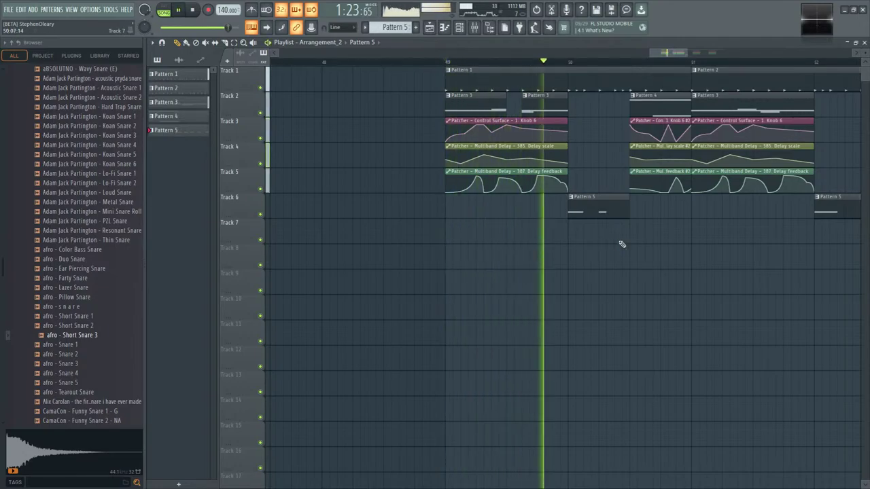
key(space)
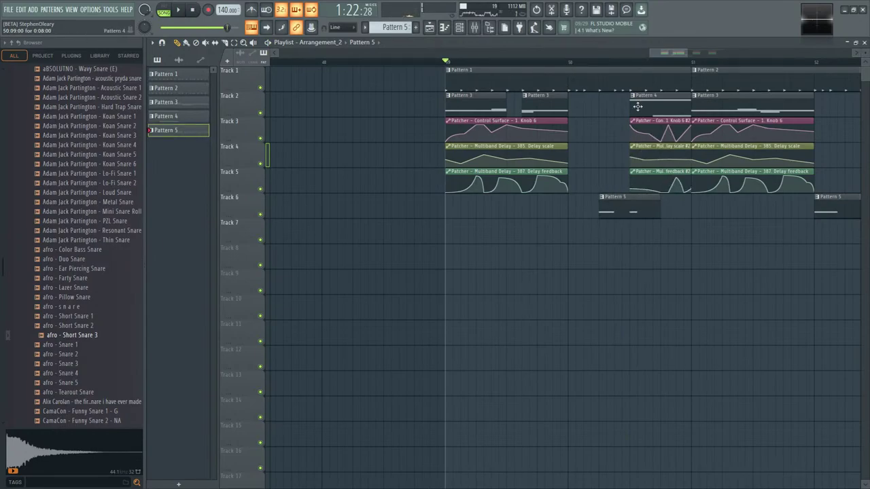
- Move bar 50's Pattern 4 clip and its automation down to tracks 9–12, and add a shortened Pattern 5 copy behind the clip on track 6
drag(638, 107, 799, 286)
key(space)
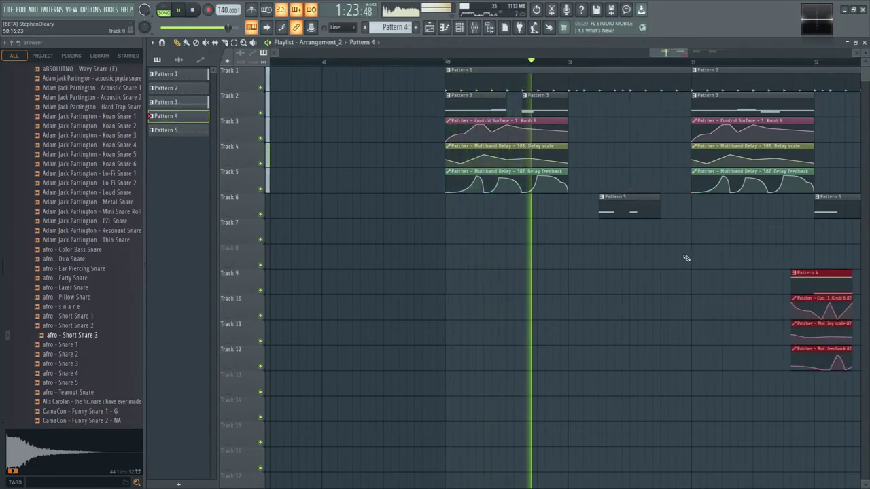
click(685, 256)
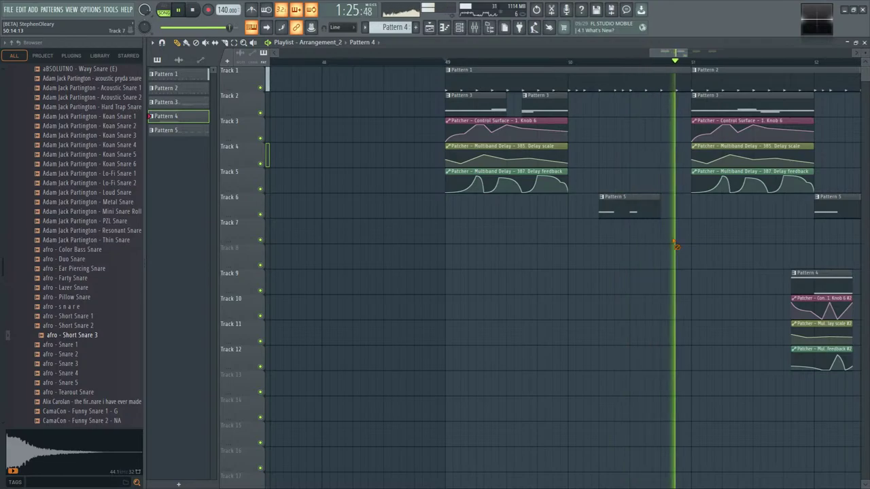
key(space)
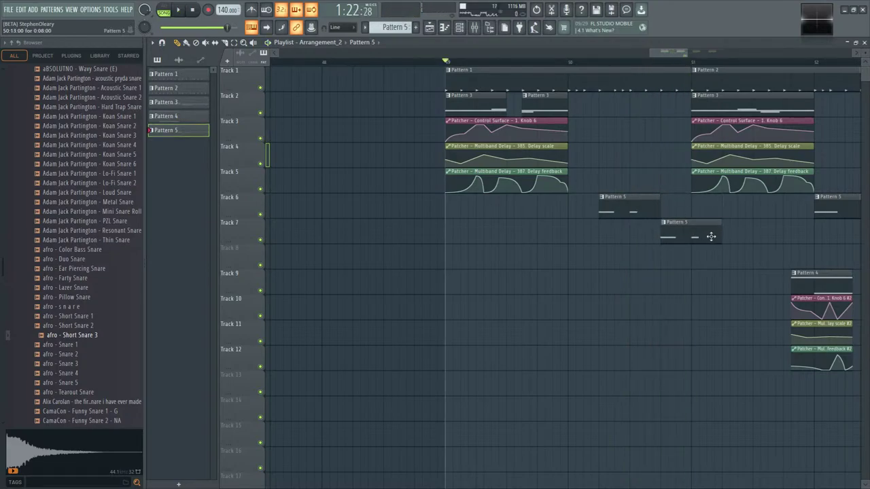
drag(711, 236, 710, 212)
key(space)
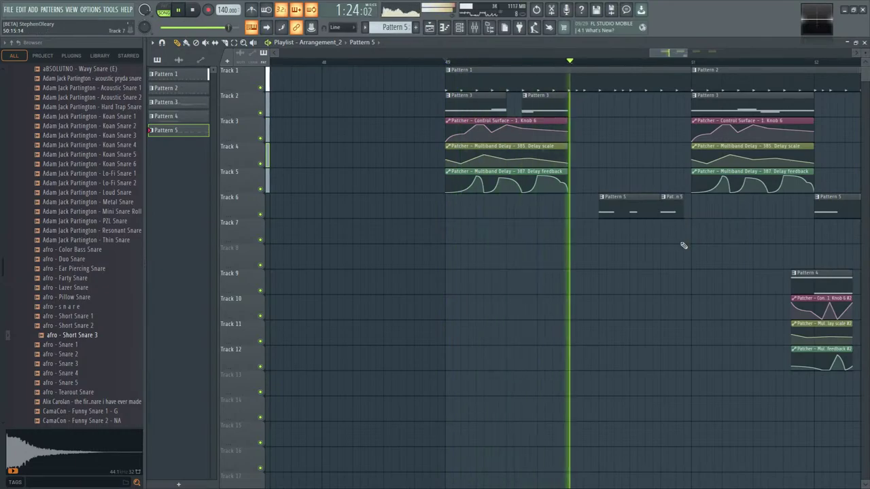
- Start playback from bar 50's Pattern 5 clip and raise the pattern's beat-2 note one octave to E3
click(596, 67)
key(F7)
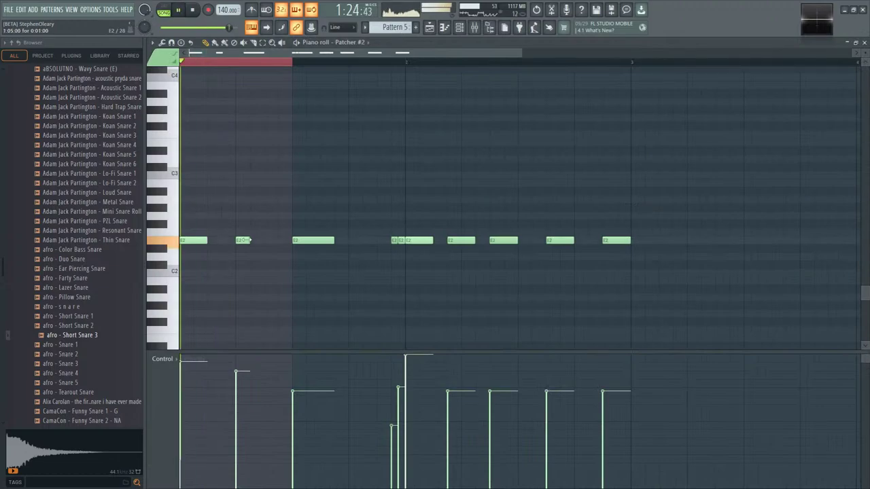
key(space)
drag(250, 240, 241, 189)
key(space)
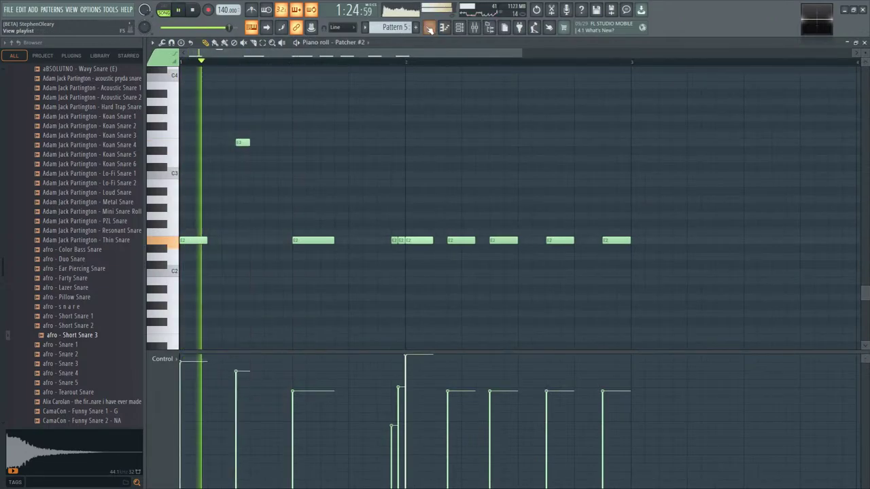
- Replace the short Pattern 5 copy by extending bar 50's clip to bar 51, and raise the pattern's beat-3 note to F2
key(F7)
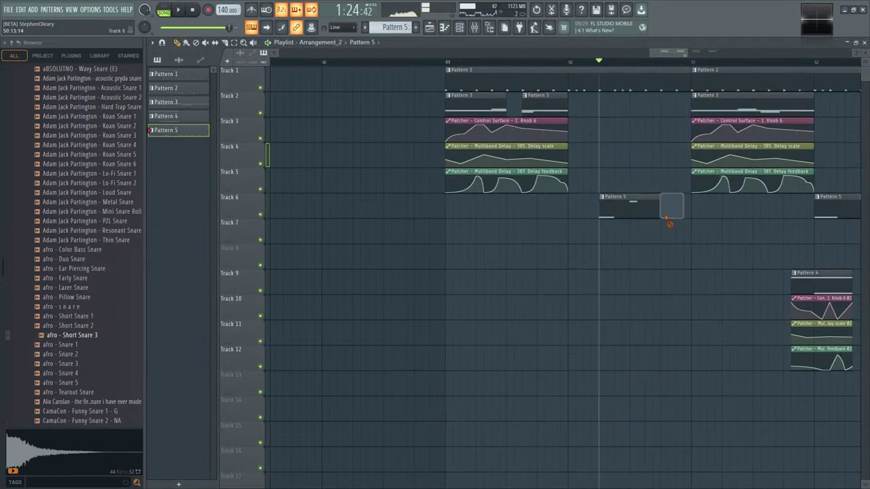
key(F7)
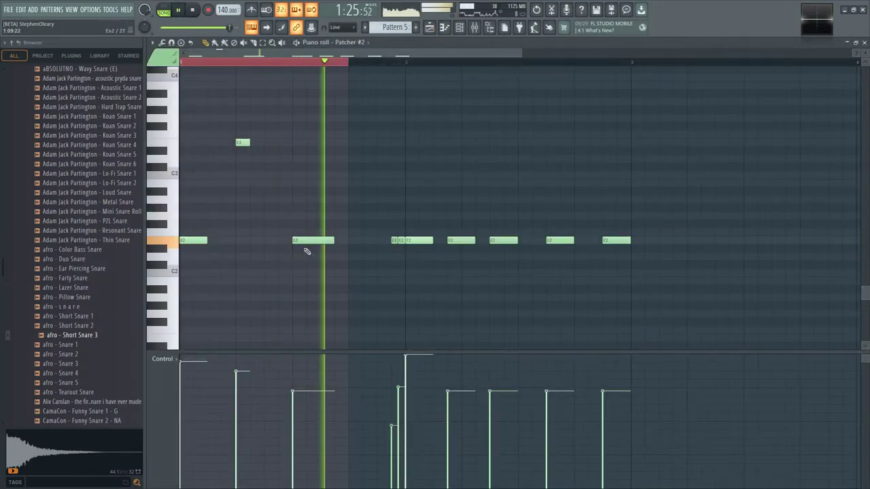
mouse_move(302, 242)
mouse_down()
mouse_move(304, 228)
mouse_move(311, 233)
mouse_up()
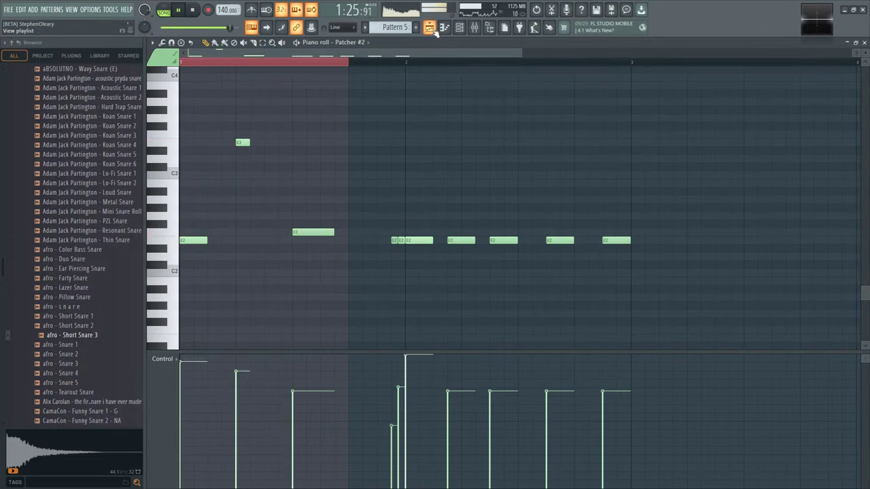
key(F7)
- Play the arrangement from bar 49 and check how Pattern 5's edited notes fit into bar 50
scroll(751, 246, right, 3)
click(500, 109)
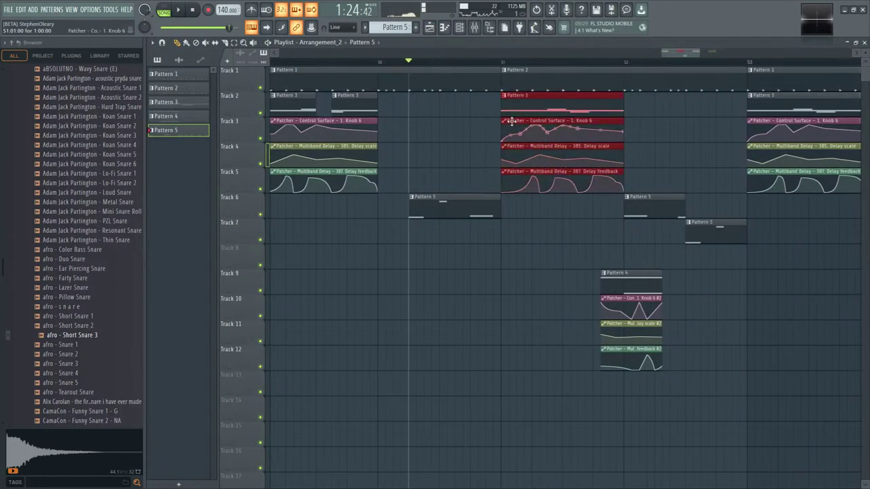
key(space)
scroll(476, 119, left, 1)
click(324, 62)
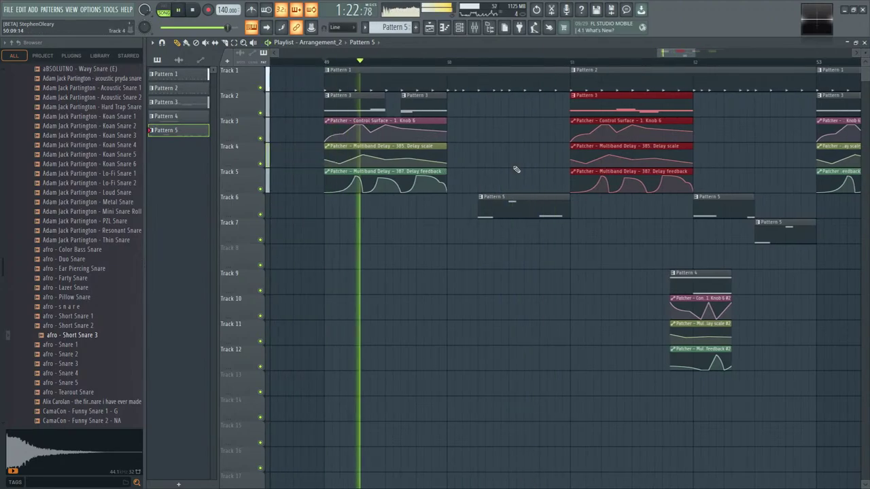
click(459, 166)
scroll(458, 166, right, 1)
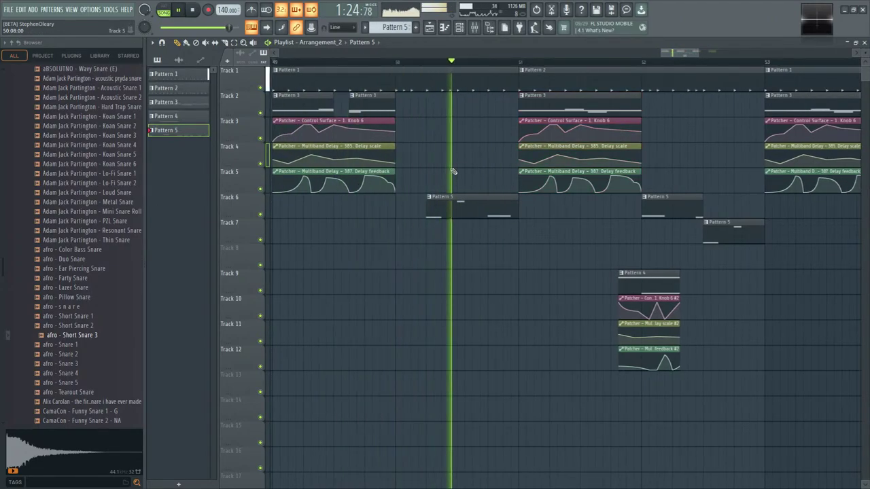
key(space)
key(F7)
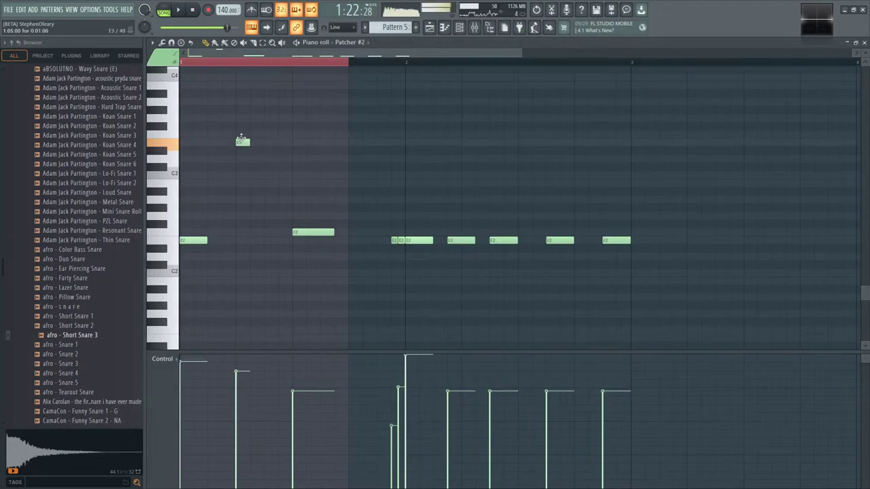
key(F5)
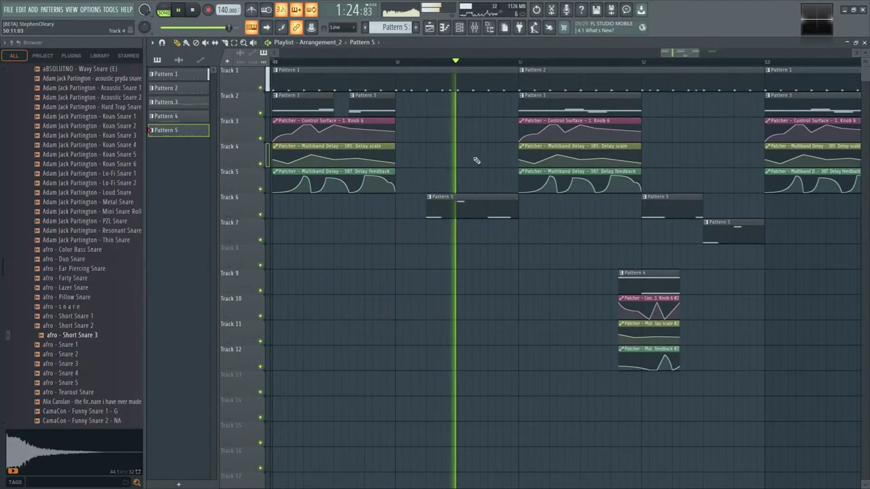
- Delete the Pattern 4 clip with its automation on tracks 9–12 and the second Pattern 5 clip in bar 52
right_click(674, 282)
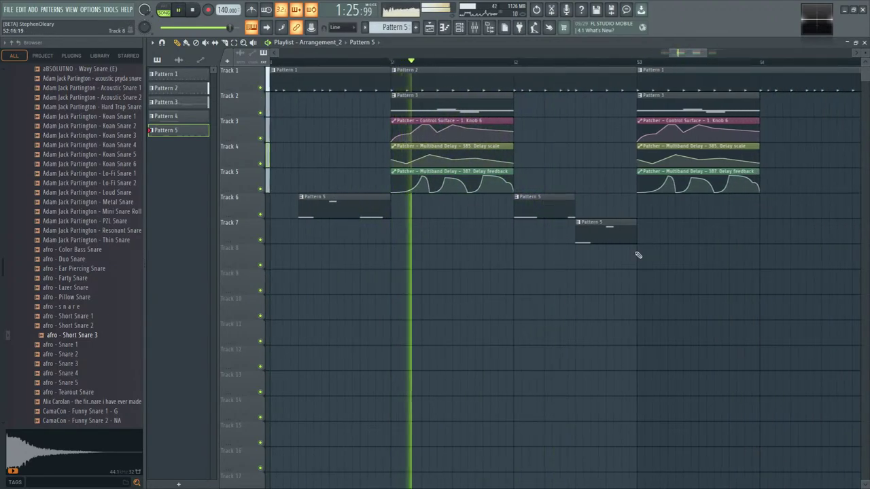
scroll(634, 252, left, 3)
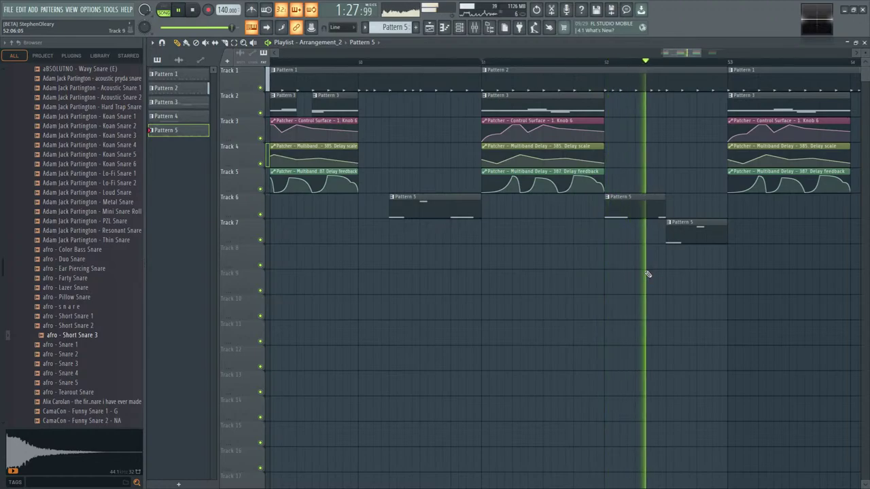
right_click(700, 235)
key(space)
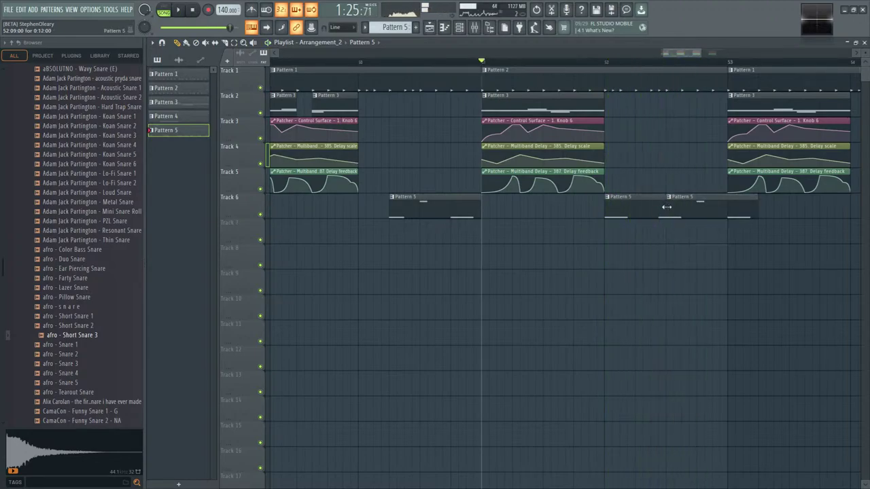
right_click(667, 206)
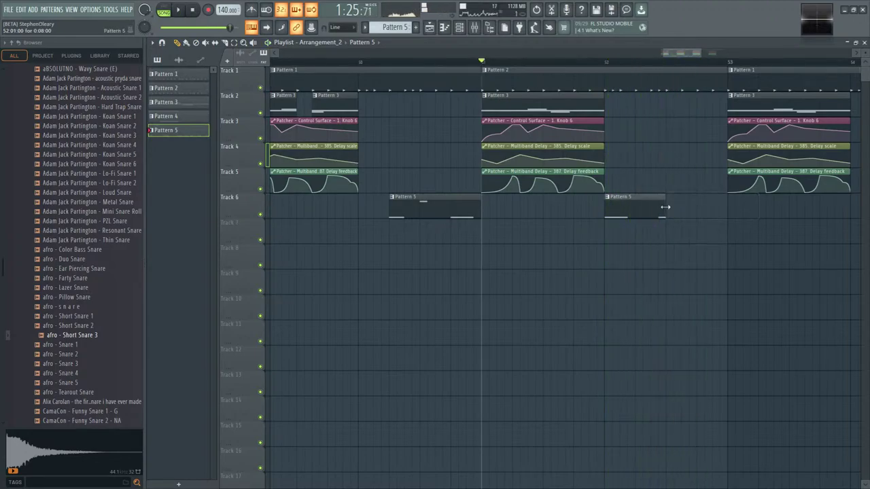
- Make bar 52's remaining Pattern 5 clip unique as Pattern 6, spanning the full bar, and open its notes
click(610, 203)
click(625, 265)
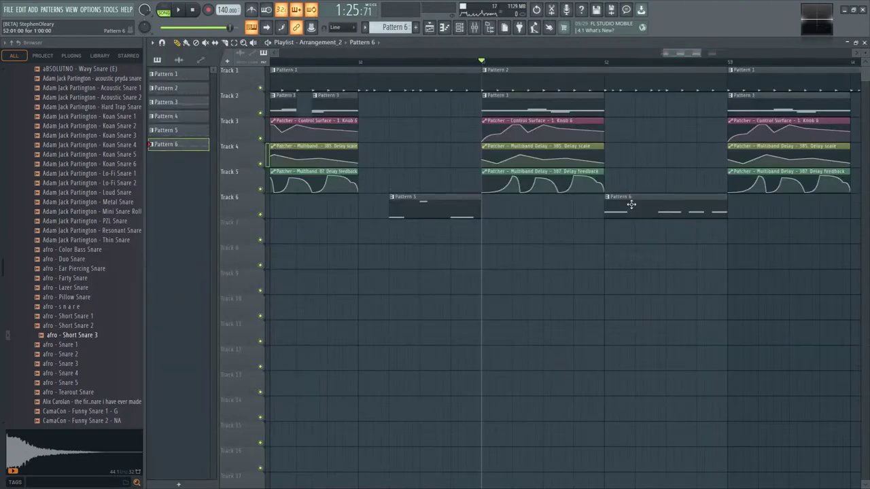
double_click(625, 204)
scroll(288, 240, up, 1)
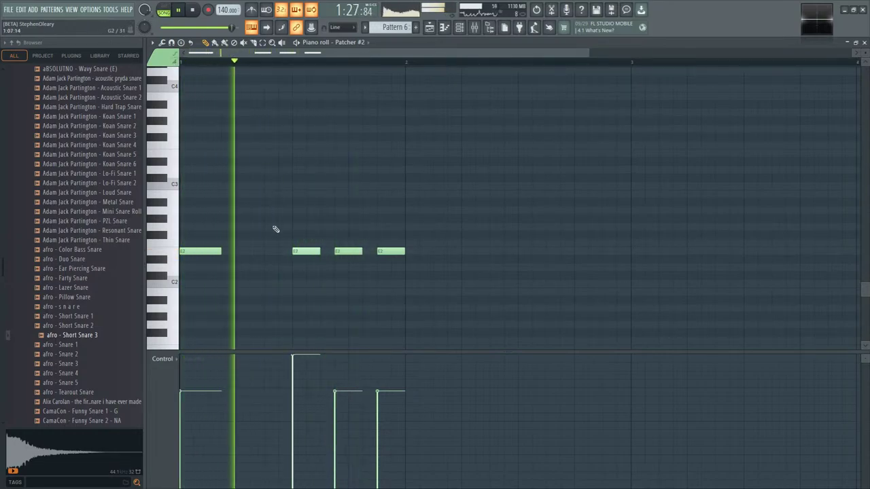
- In Pattern 6, delete the E2 note on beat 3 and add a three-step F2 note on beat 2
right_click(305, 251)
click(239, 244)
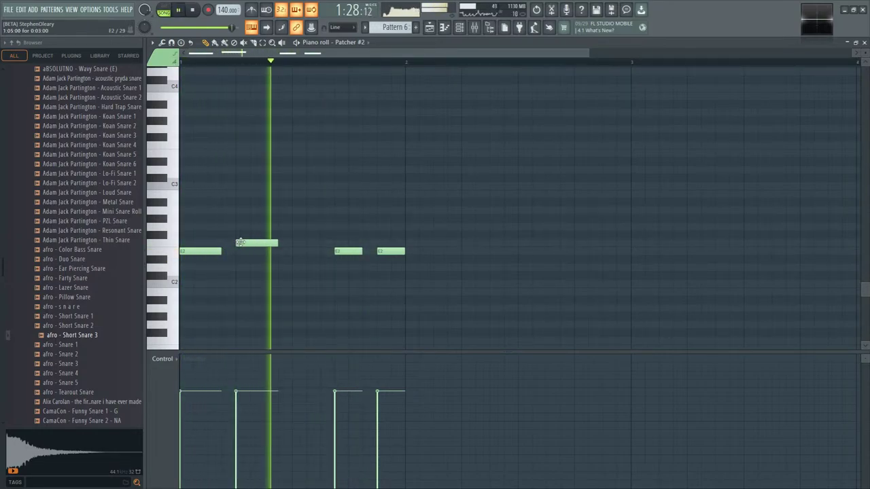
right_click(266, 244)
click(269, 243)
right_click(286, 244)
click(244, 243)
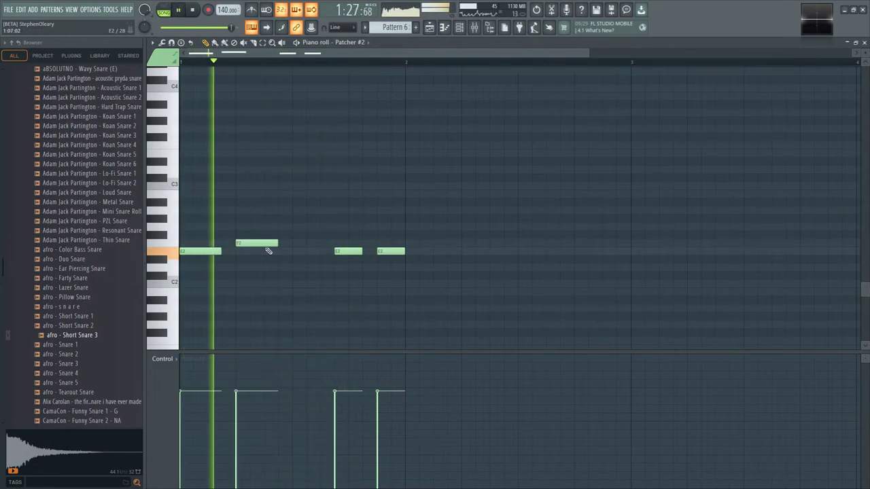
- Replace the last two E2 notes in Pattern 6 with three-step B2 notes on beats 3 and 4
click(297, 226)
right_click(312, 226)
right_click(343, 250)
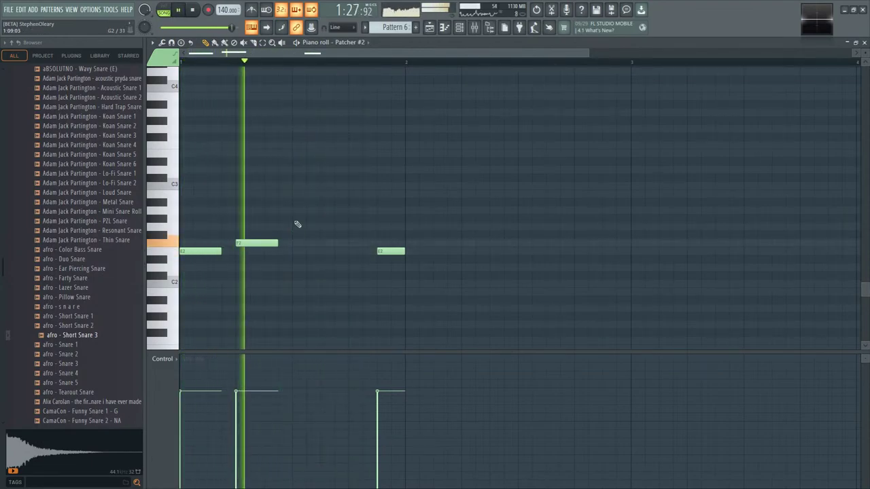
click(297, 194)
right_click(391, 251)
click(360, 196)
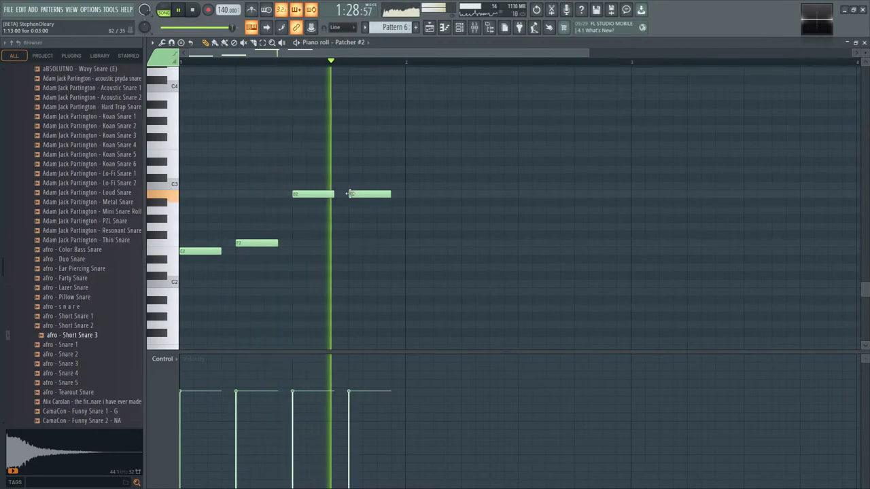
- Try B♭2 and A2 in place of the B2 notes, settling on a three-step F2 on beat 3 and E2 on beat 4
right_click(369, 195)
right_click(304, 196)
click(301, 203)
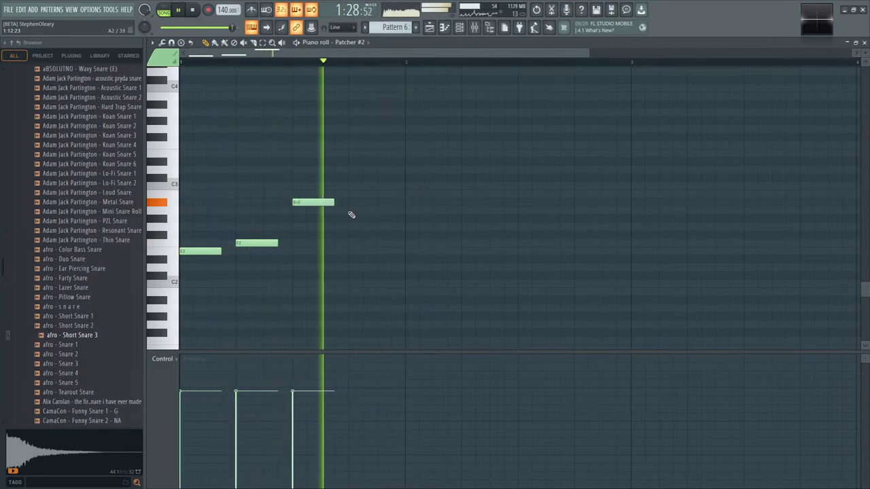
click(352, 209)
right_click(373, 209)
right_click(327, 202)
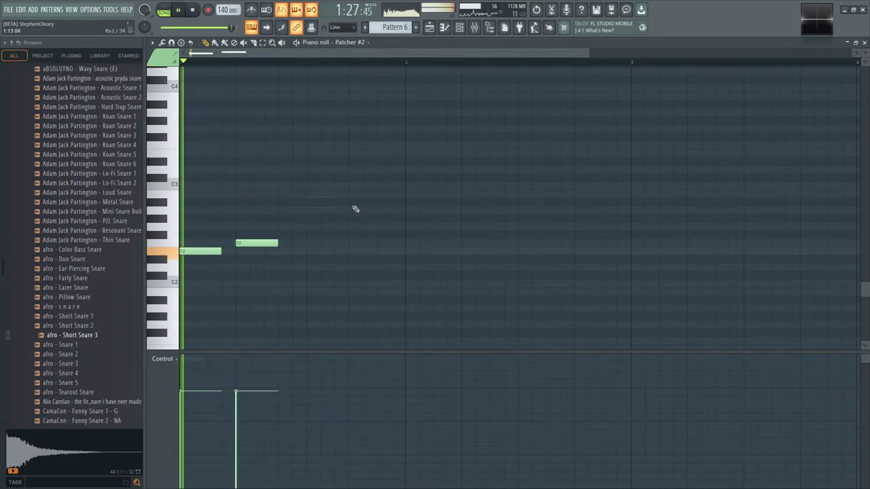
click(353, 206)
right_click(371, 205)
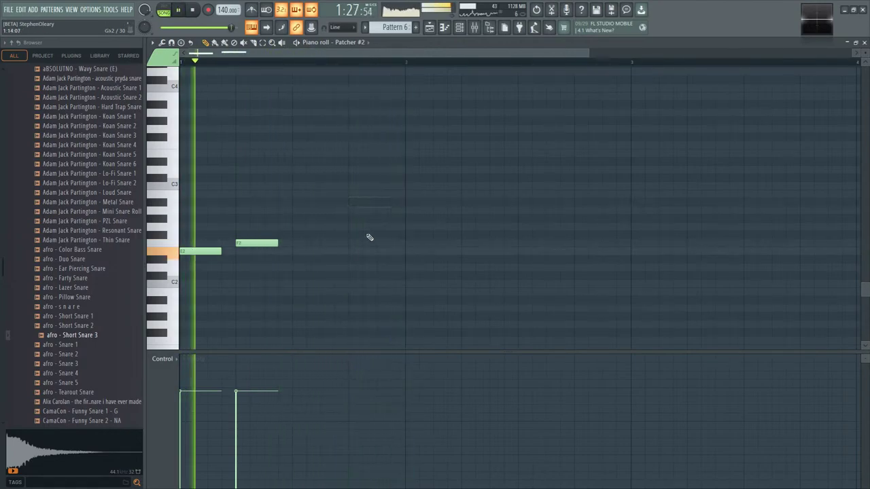
click(360, 253)
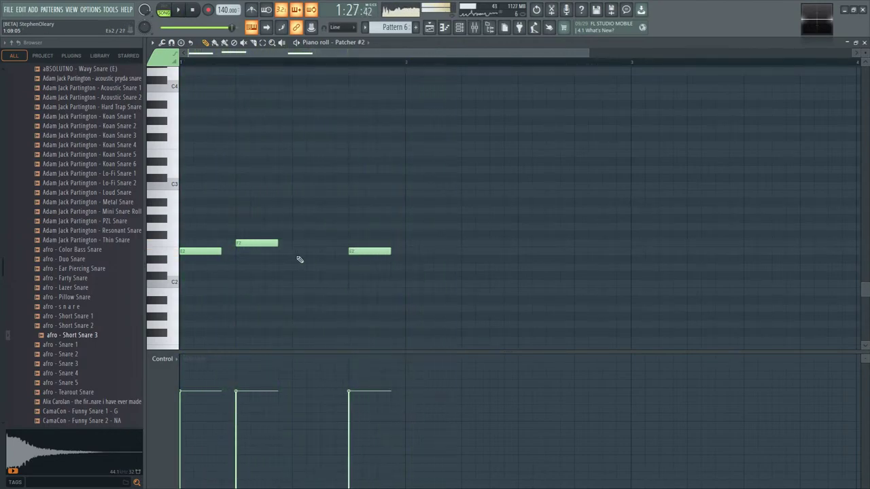
click(296, 245)
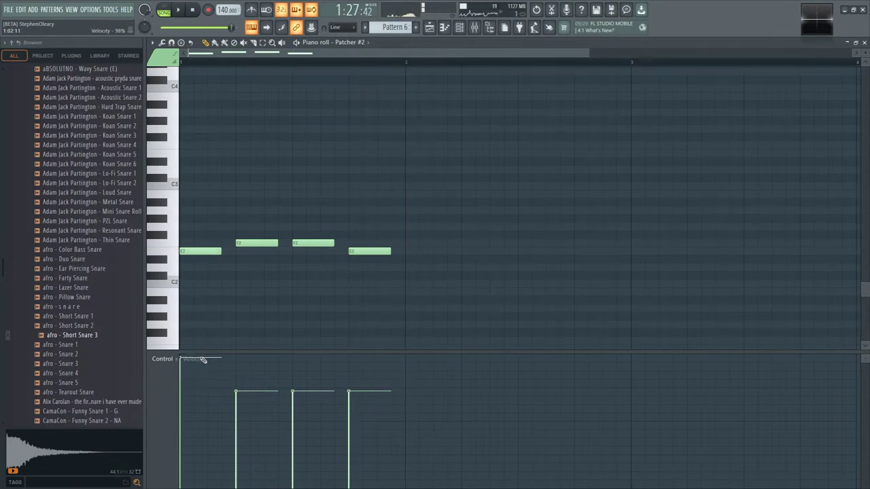
- Play the pattern and split the beat-2 F2 into two two-step notes, raising the second one an octave to F3
key(space)
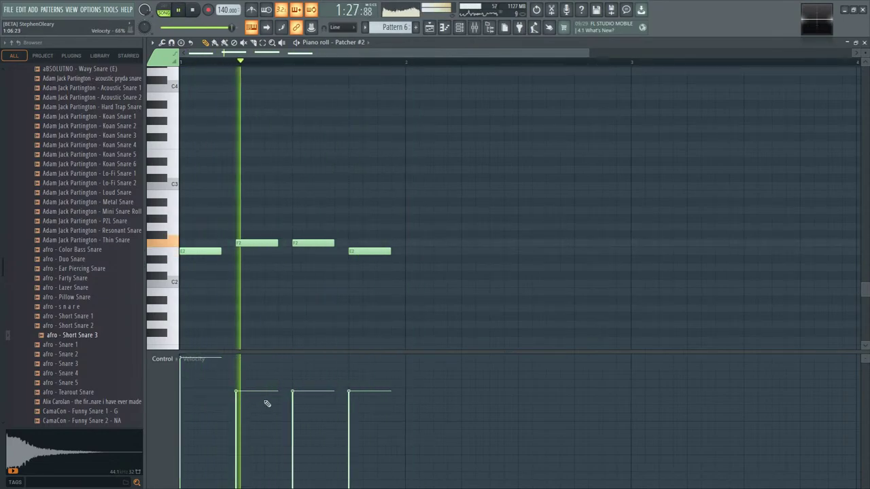
click(267, 243)
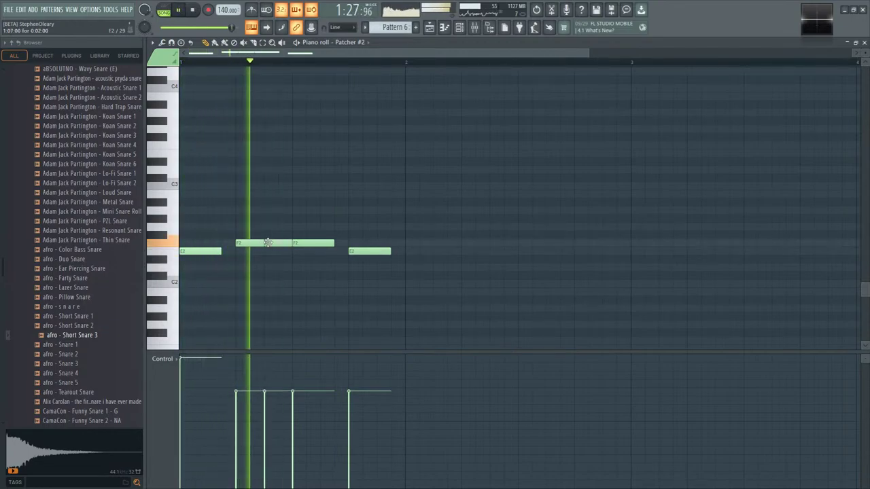
click(264, 146)
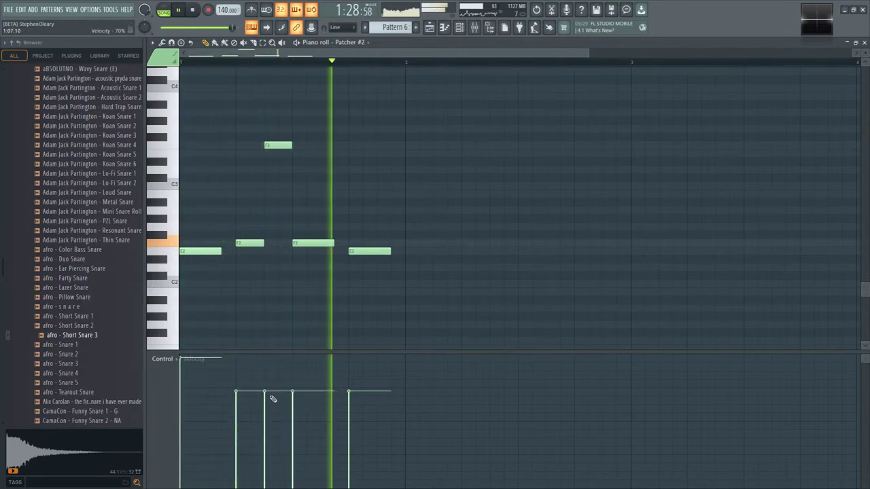
- Lower the velocity of the F3 and final E2 notes, raise the beat-3 F2's, stop playback and return to the playlist
drag(269, 394, 270, 441)
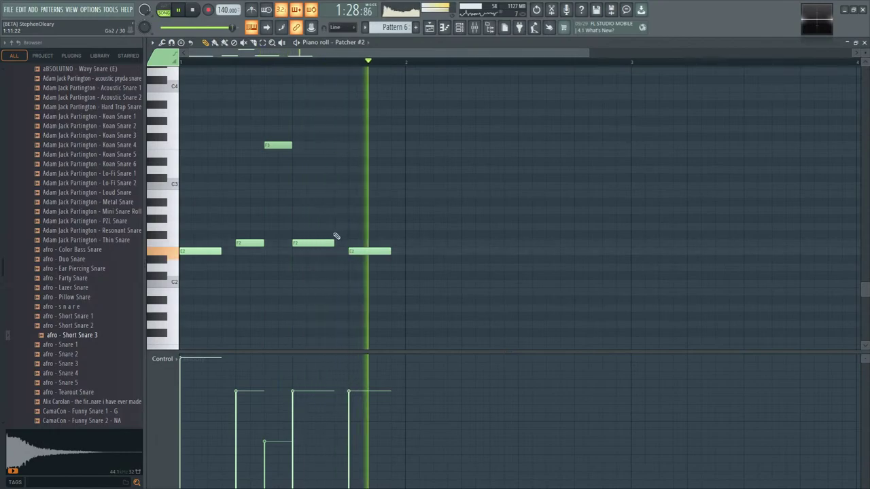
drag(297, 384, 294, 367)
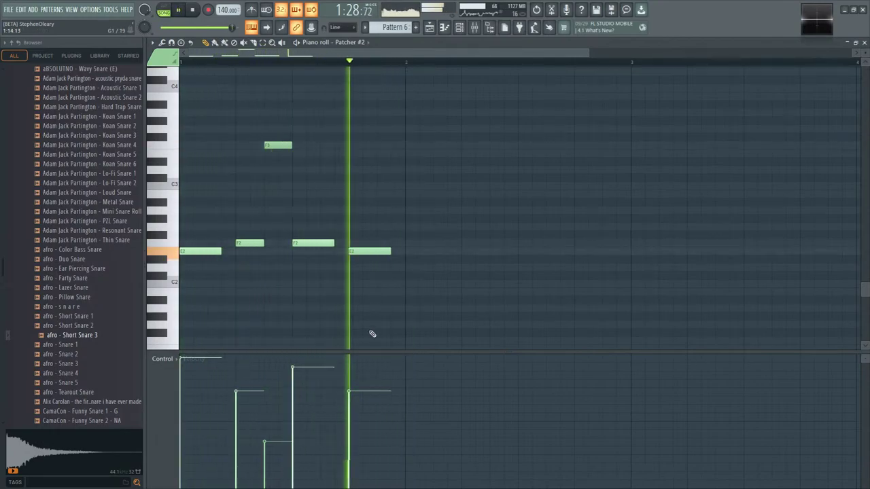
drag(353, 373, 354, 355)
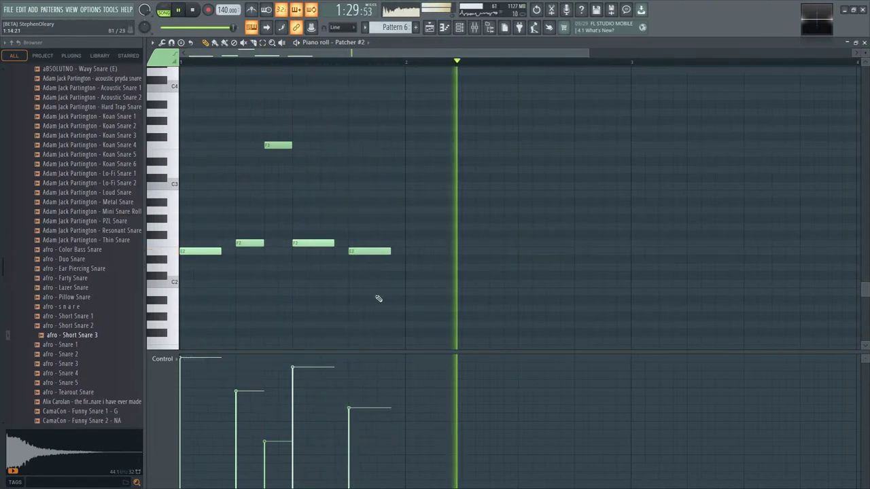
key(space)
key(F5)
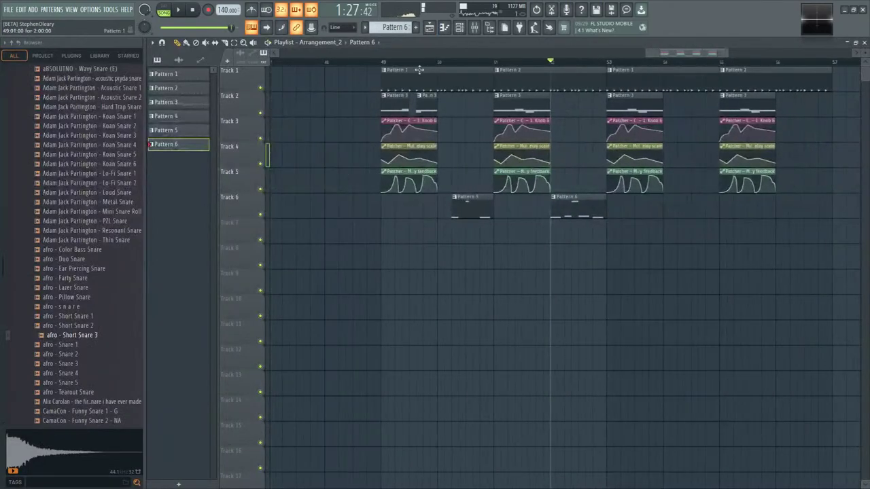
key(space)
click(419, 69)
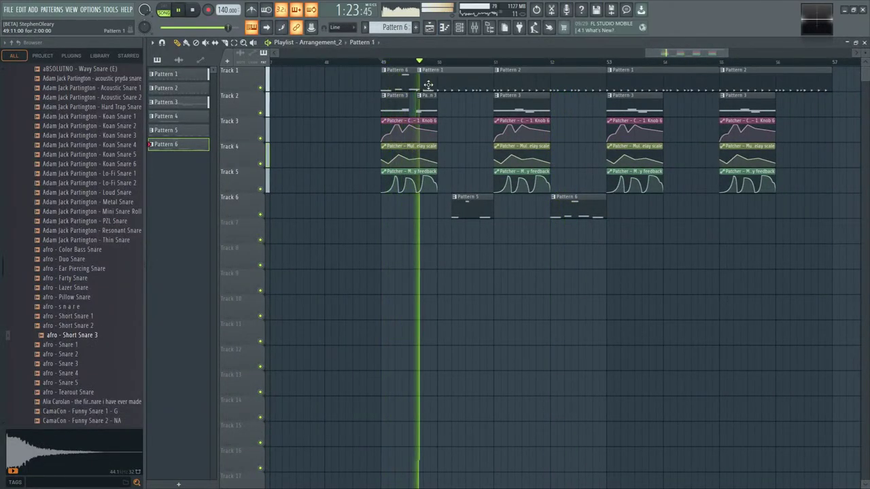
key(space)
key(ctrl+z)
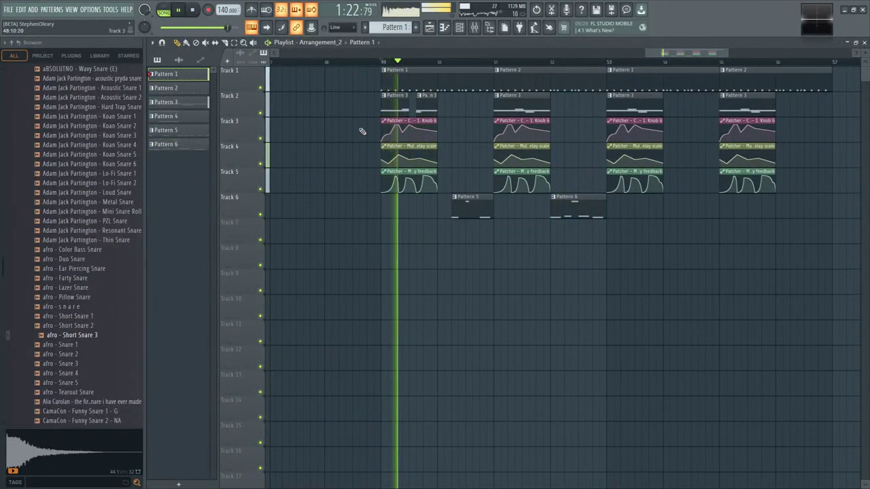
- Review Pattern 1's drum steps in the channel rack and return to the playlist
key(F7)
click(464, 31)
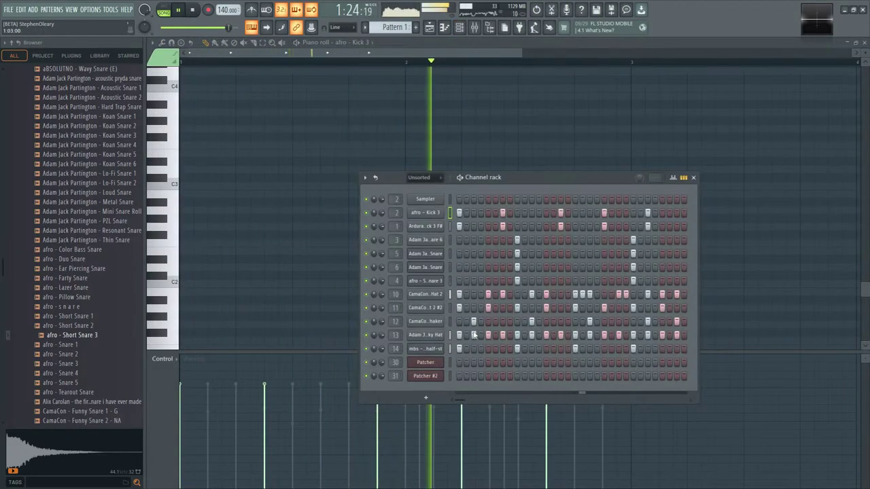
click(430, 28)
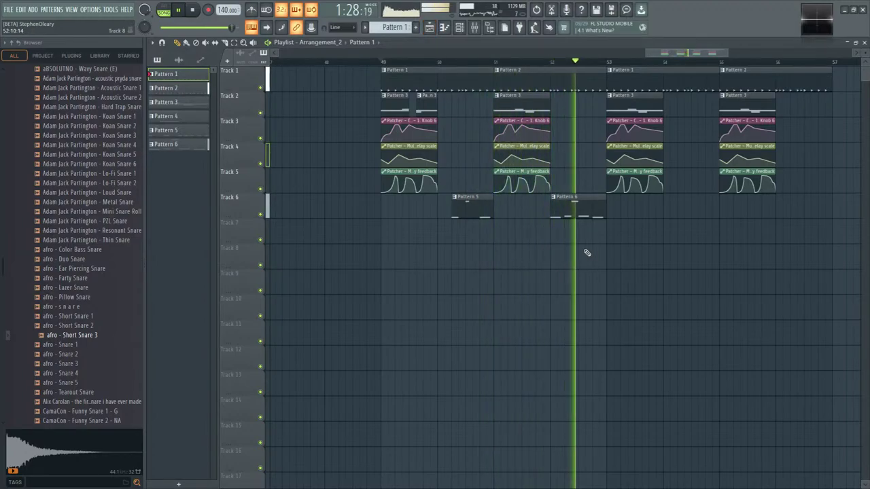
- Rework the Patcher #2 notes in Pattern 6 so the middle of the phrase jumps up to F3
key(space)
double_click(586, 213)
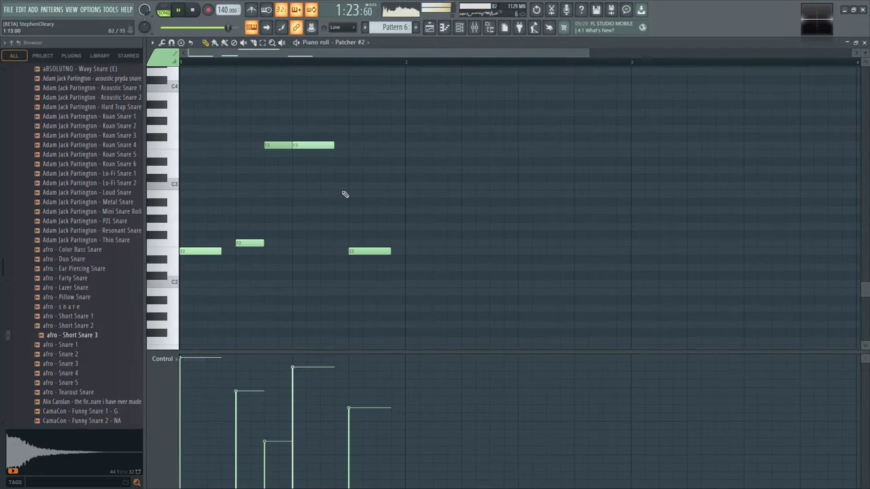
key(F5)
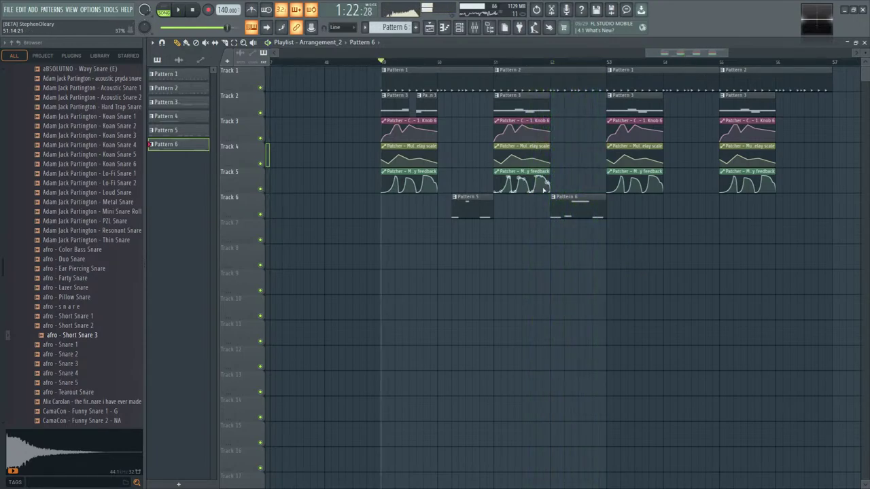
- Make the Delay scale and Delay feedback automation clips at bar 49 unique and reshape their curves
scroll(408, 174, up, 3)
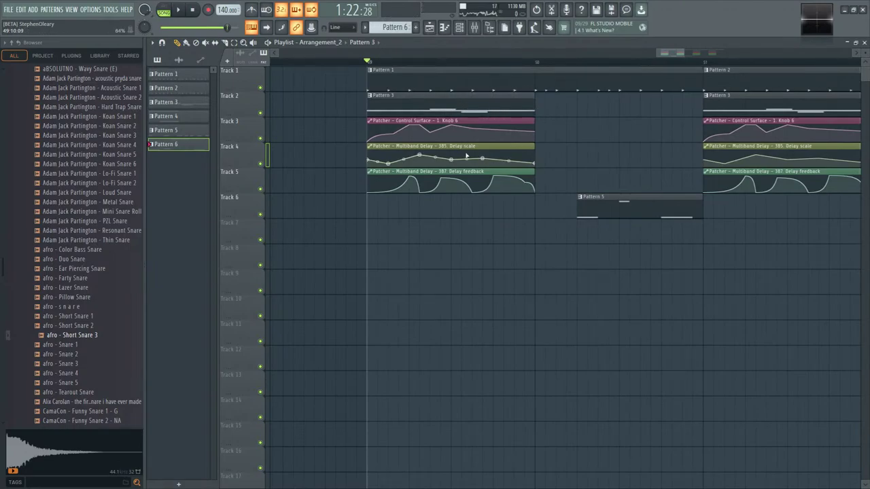
click(368, 146)
click(404, 222)
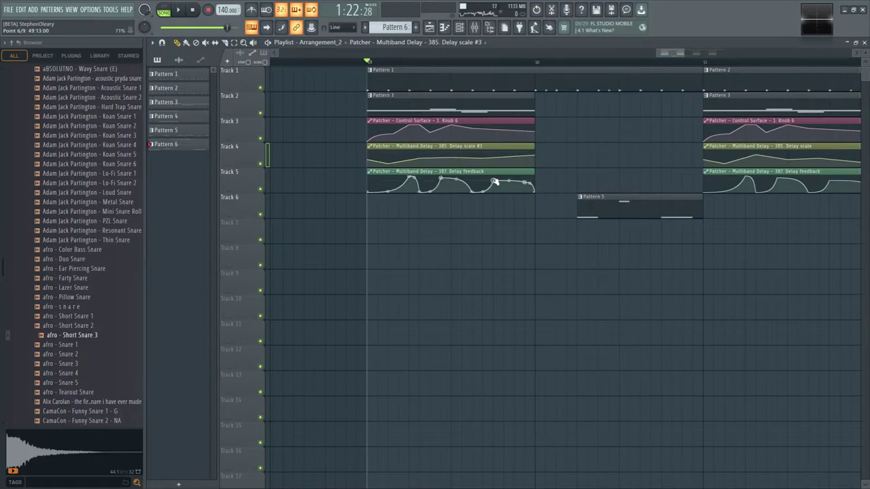
click(368, 171)
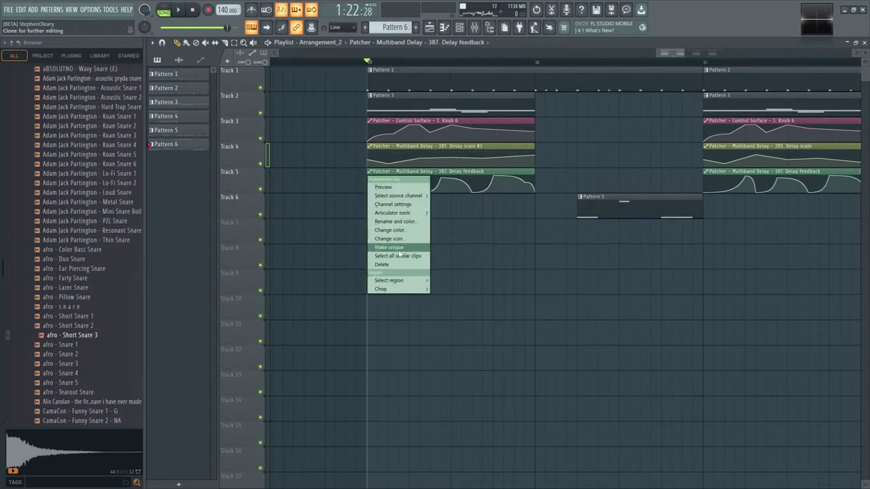
click(403, 248)
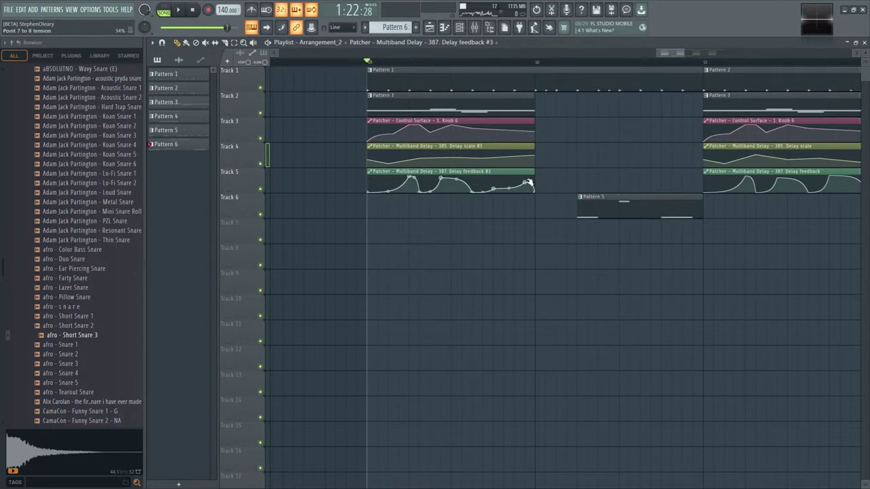
- Make the Control Surface Knob 6 automation clip at bar 49 unique and reshape its second half into two peaks ending low
click(369, 121)
click(398, 197)
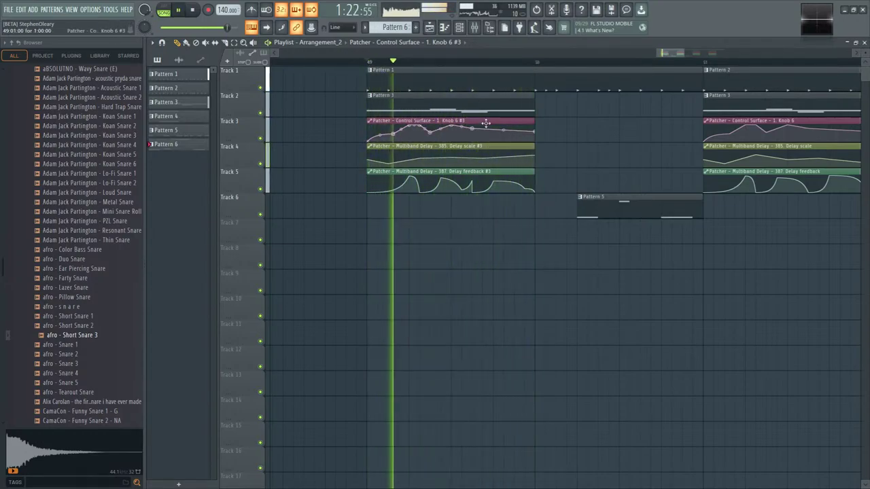
drag(447, 127, 475, 142)
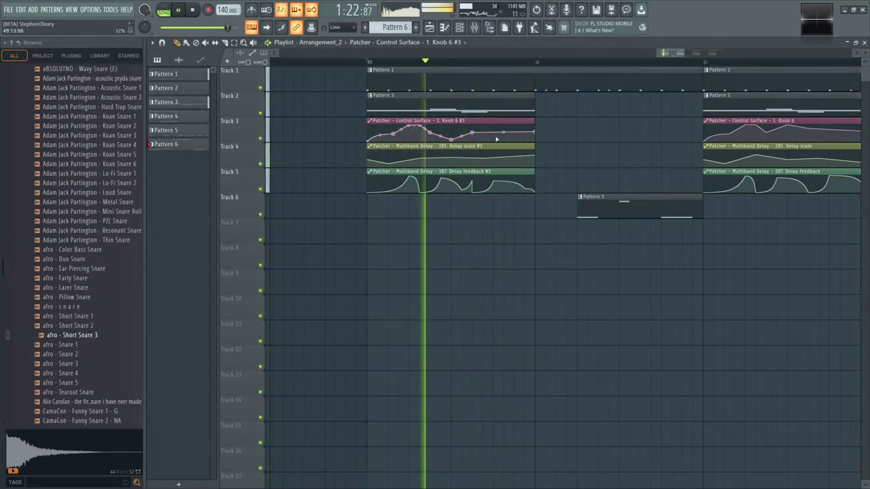
drag(535, 132, 535, 123)
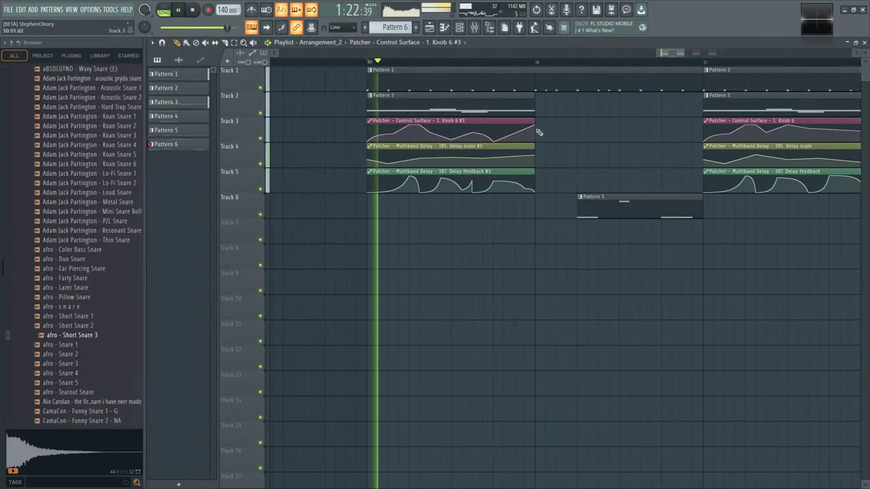
drag(534, 125, 537, 150)
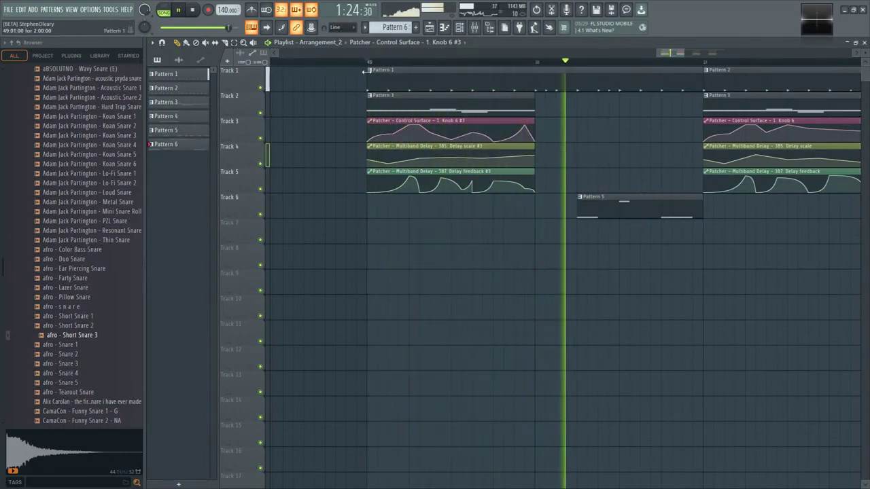
- Place a copy of Pattern 5 on Track 6 starting at step 13 of bar 49 and make it a unique pattern
click(592, 205)
click(536, 235)
key(space)
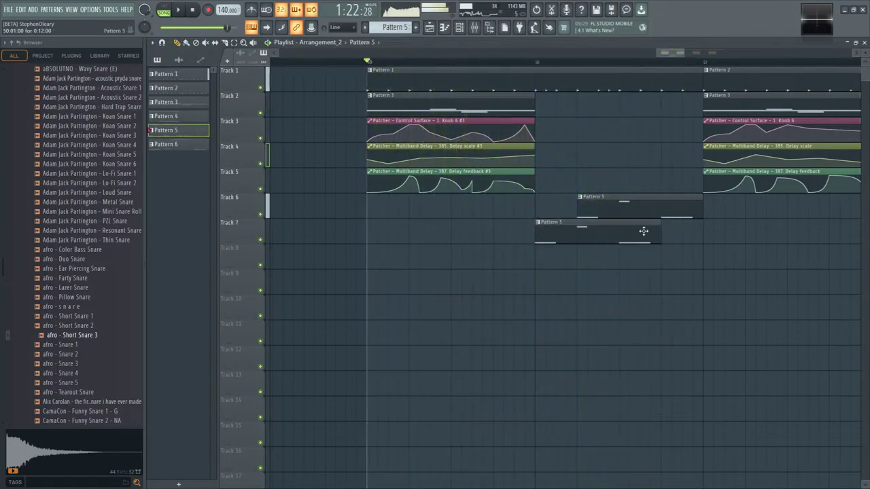
key(space)
drag(643, 231, 547, 210)
right_click(537, 202)
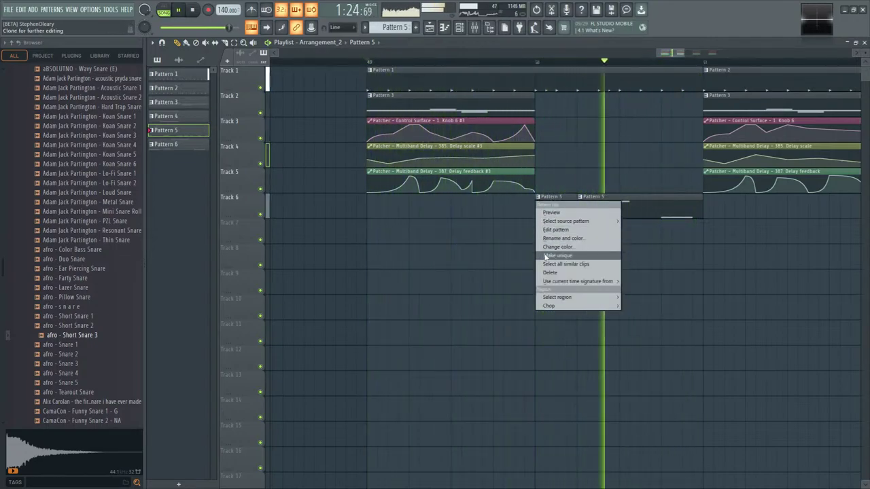
key(Escape)
key(space)
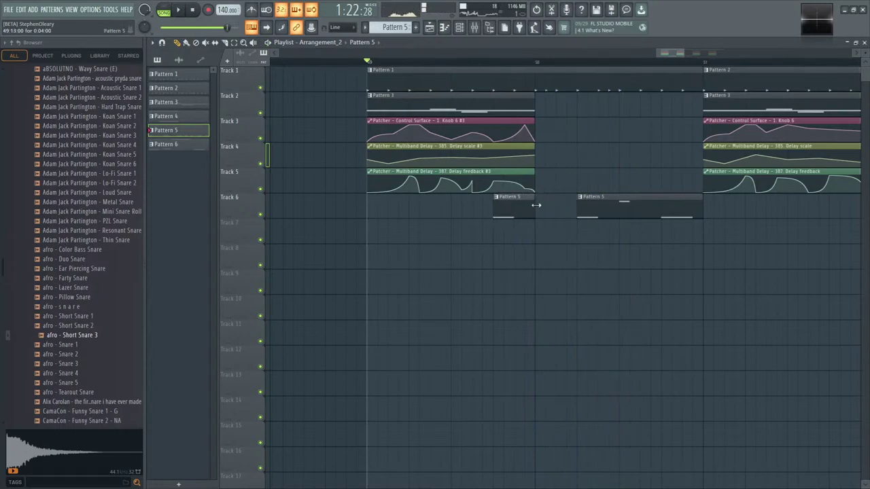
right_click(498, 201)
click(516, 256)
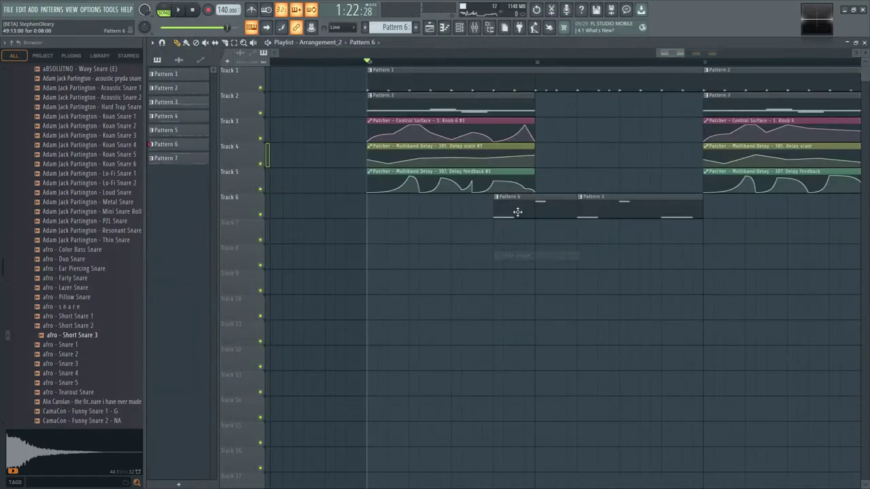
- Replace the notes in the new Pattern 6 with four consecutive E2 notes of rising velocity
double_click(525, 208)
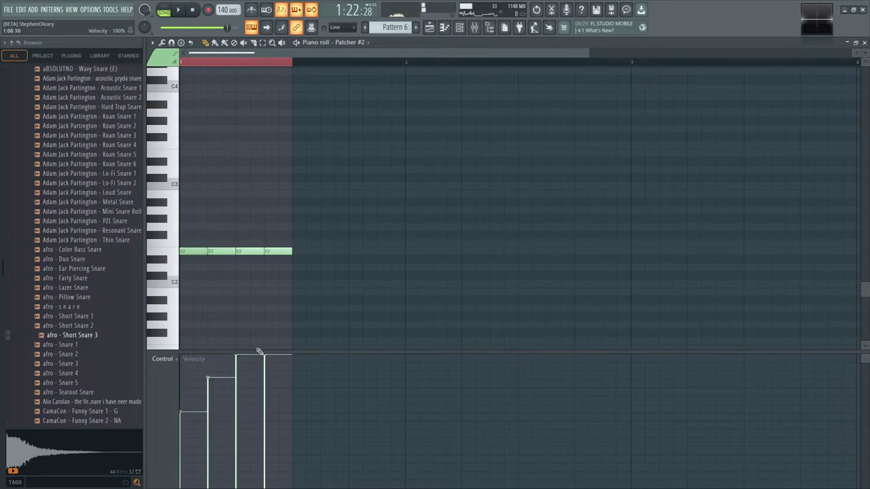
key(F5)
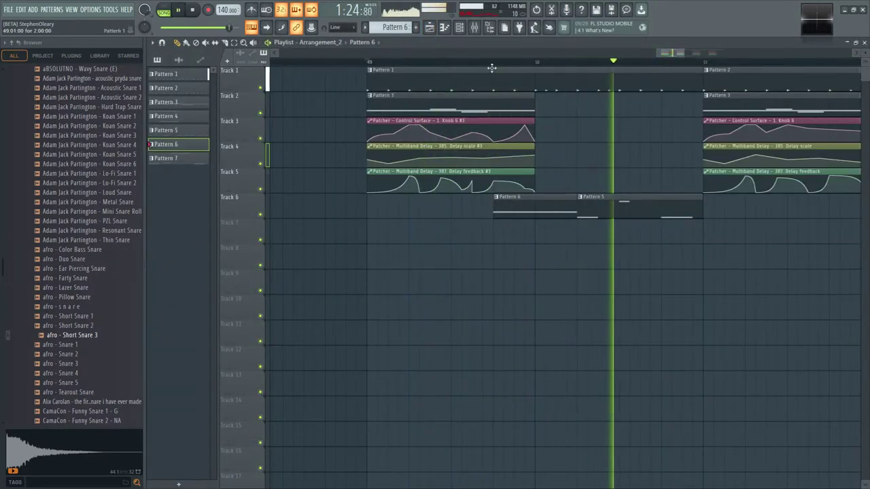
- Vary the velocities of the four E2 notes in Pattern 6 and shorten the first three, keeping the last one long
double_click(508, 201)
key(space)
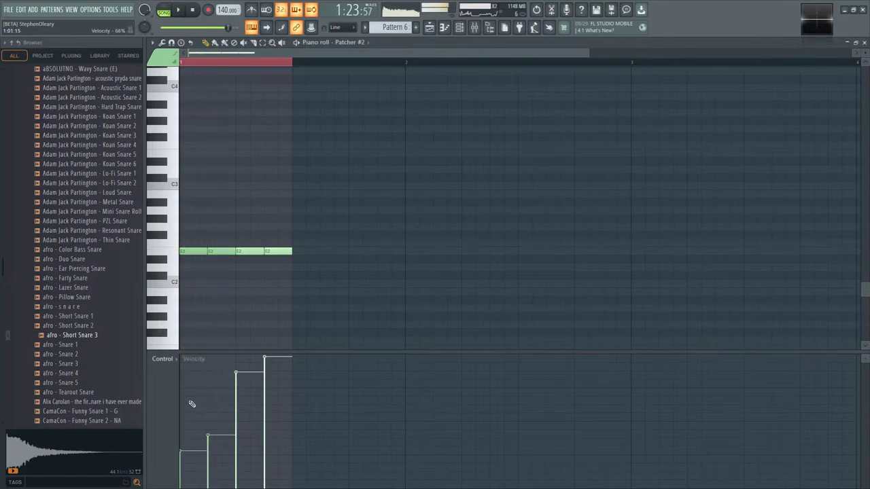
drag(192, 404, 215, 459)
key(space)
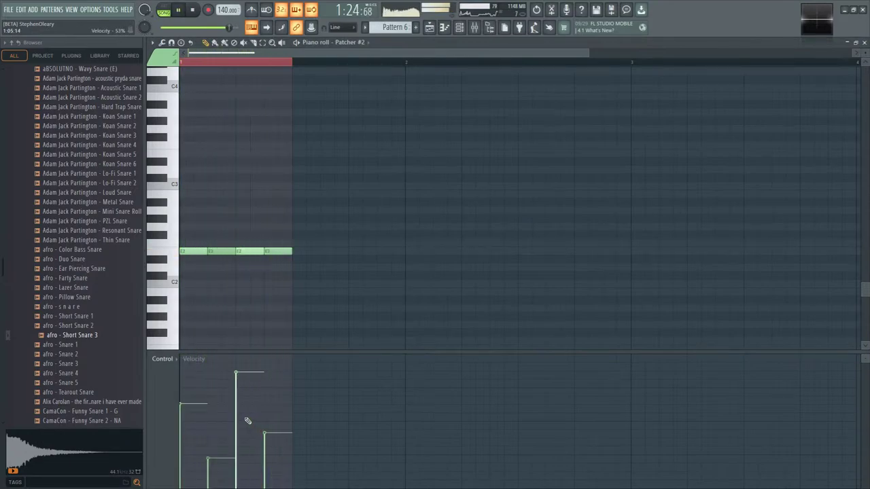
drag(290, 251, 282, 278)
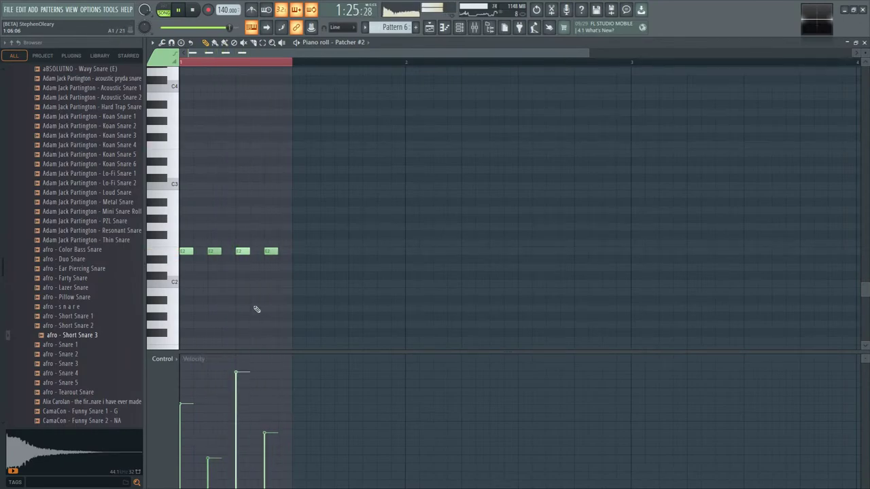
drag(278, 251, 292, 252)
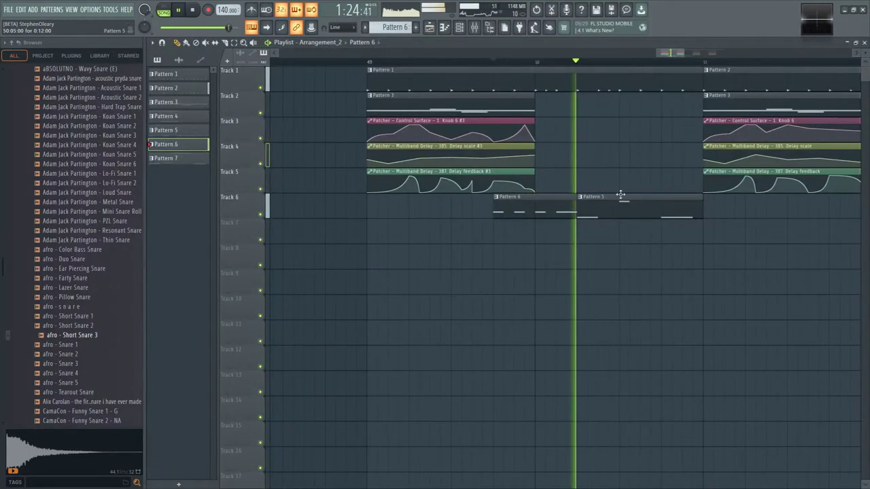
- Raise the third Patcher #2 note in Pattern 5 to F3 and return to the playlist
double_click(616, 194)
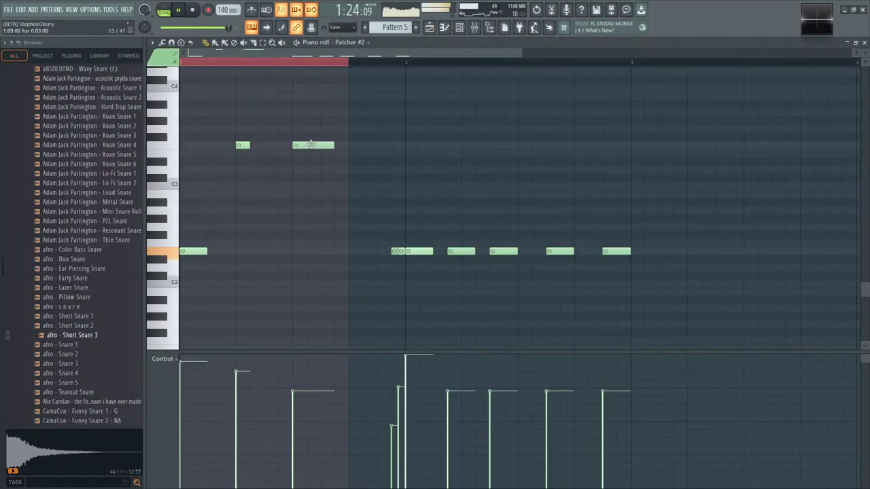
key(F5)
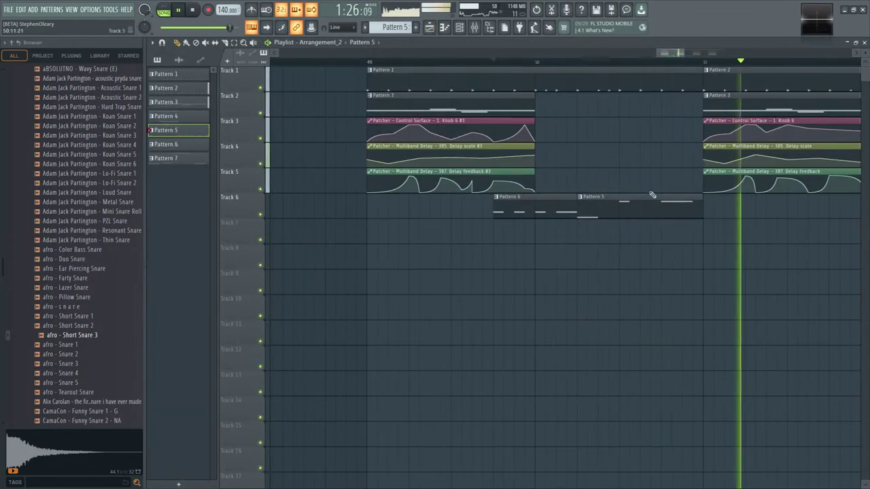
scroll(571, 296, left, 3)
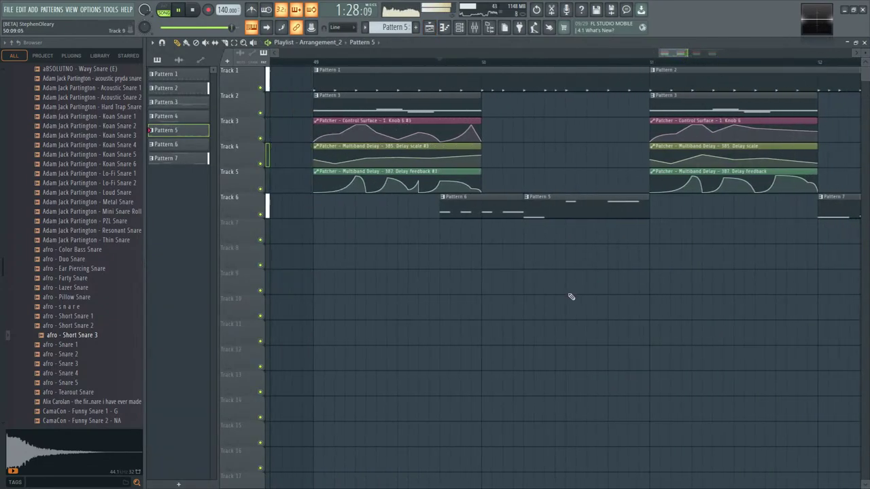
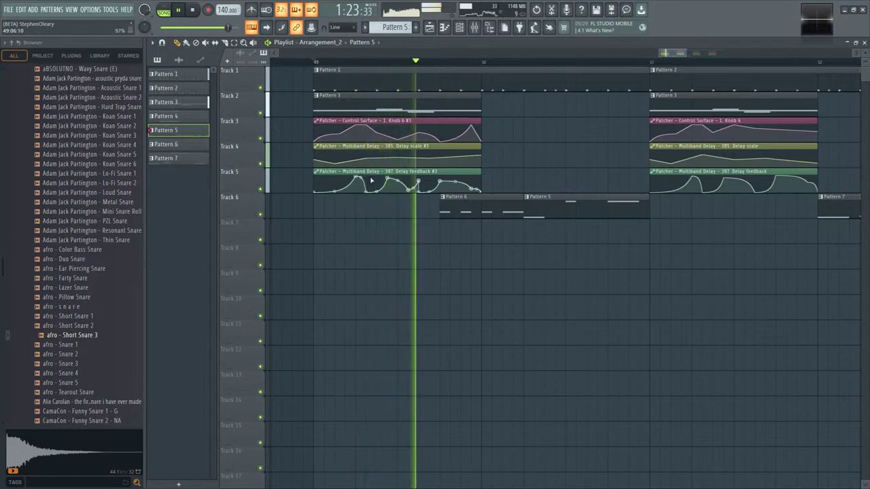
- Trim the bar 49 clips on Tracks 2 to 5 to end earlier, at step 15, and trim the Pattern 6 clip to start there
key(space)
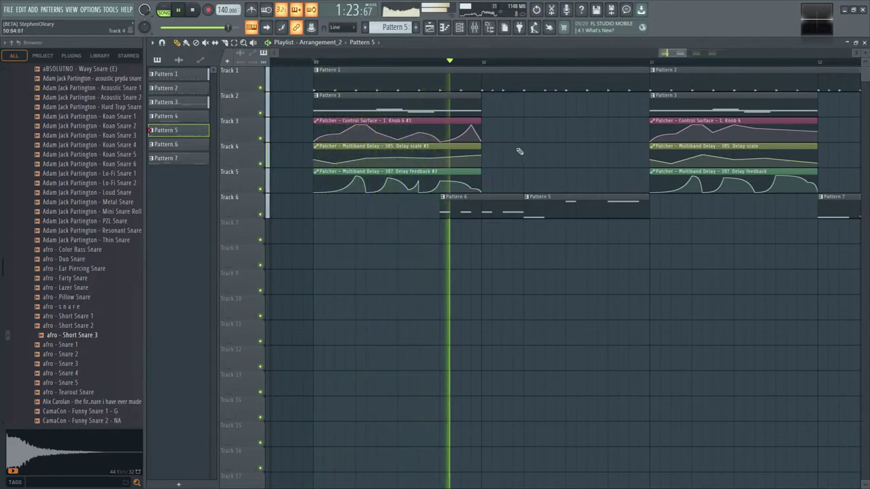
click(458, 202)
mouse_move(476, 190)
mouse_down()
mouse_move(480, 104)
mouse_move(461, 104)
mouse_up()
click(557, 163)
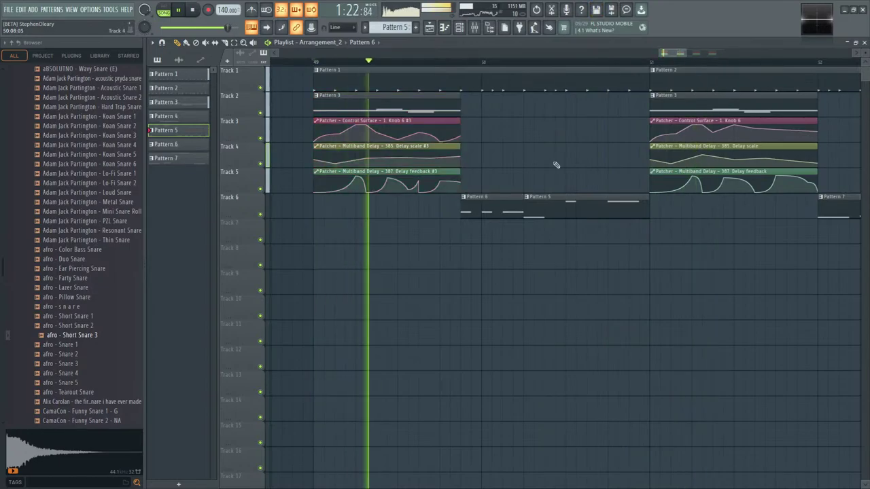
- Reduce Pattern 6 to three E2 notes, making the second one longer and louder
double_click(503, 207)
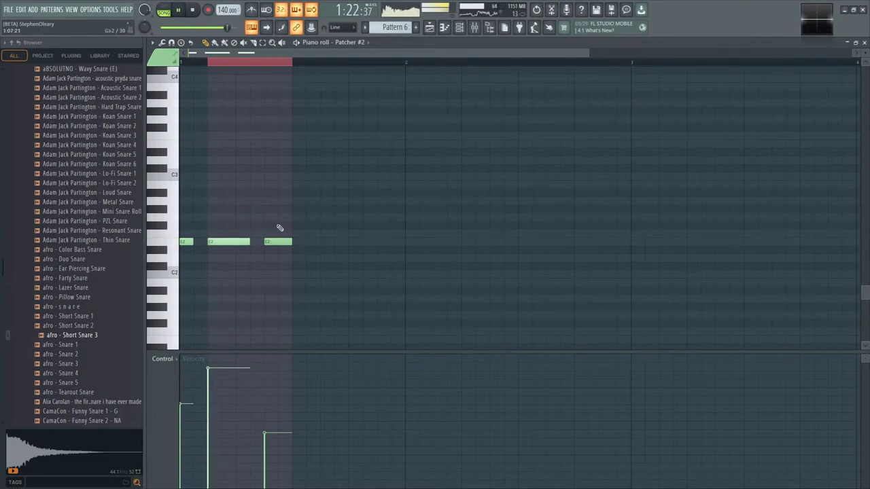
click(443, 31)
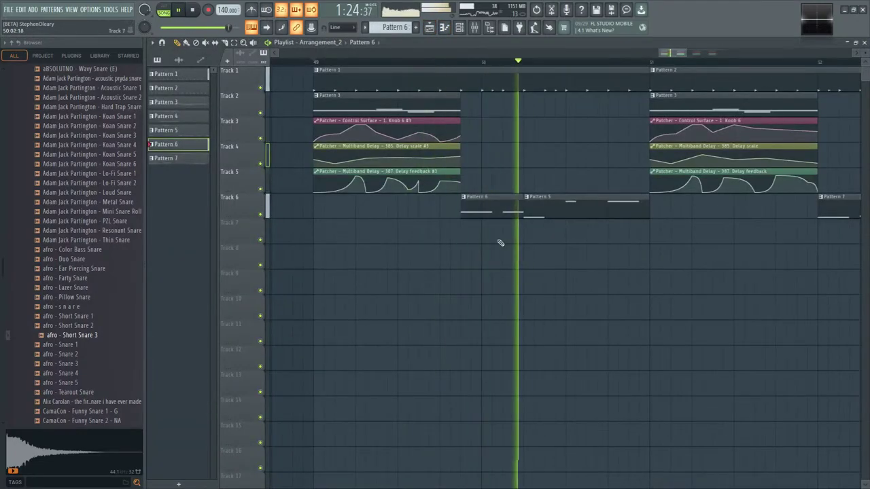
double_click(494, 211)
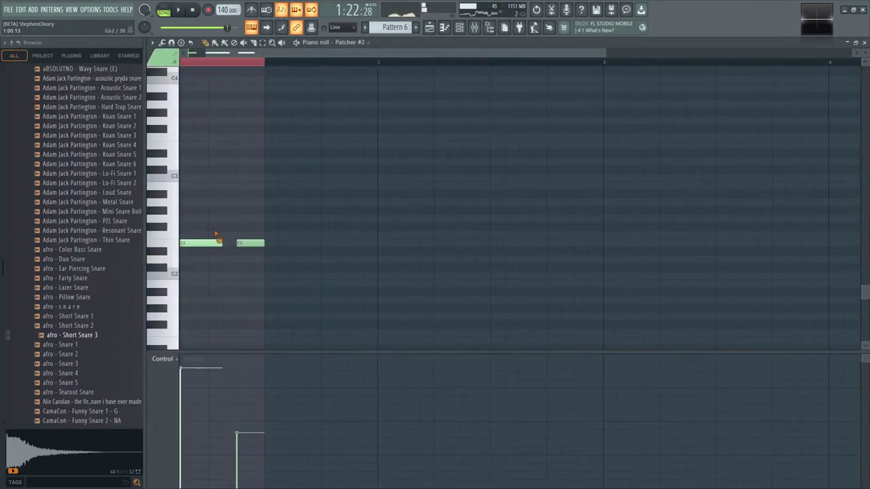
click(443, 28)
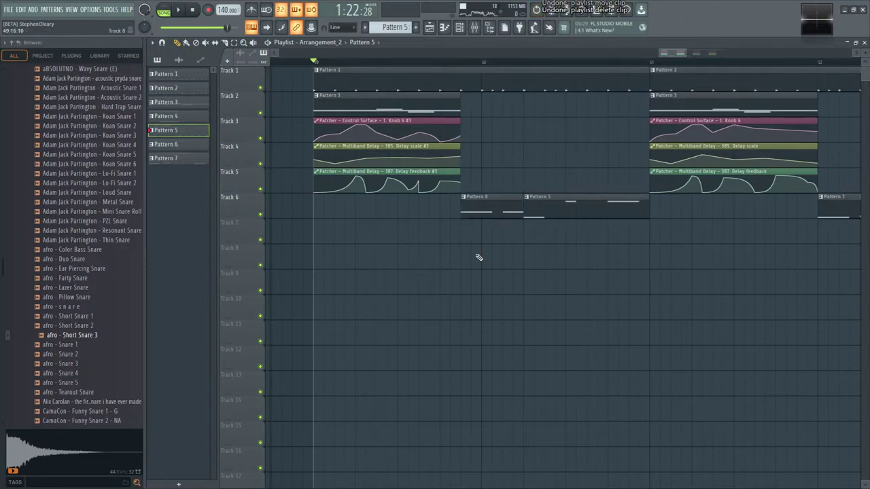
double_click(476, 216)
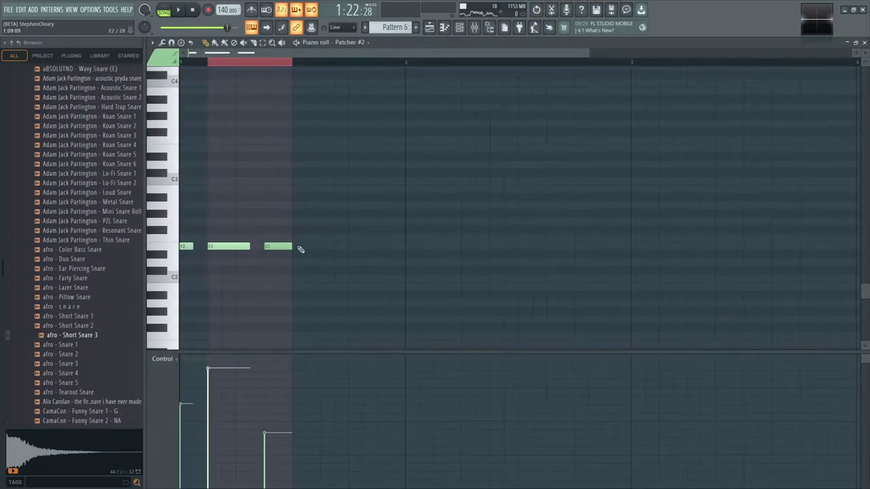
scroll(301, 249, down, 1)
click(438, 30)
- Make the Pattern 6 clip on Track 6 at the end of bar 49 unique from its source pattern
click(457, 198)
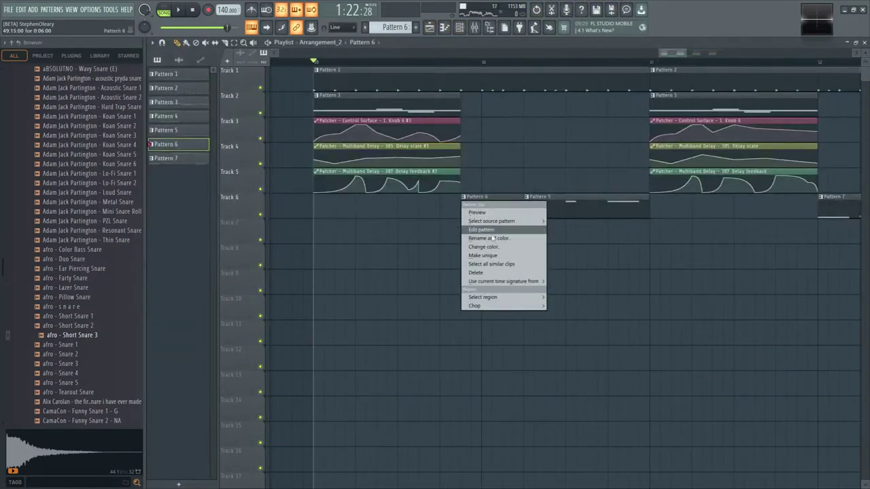
click(479, 256)
click(510, 283)
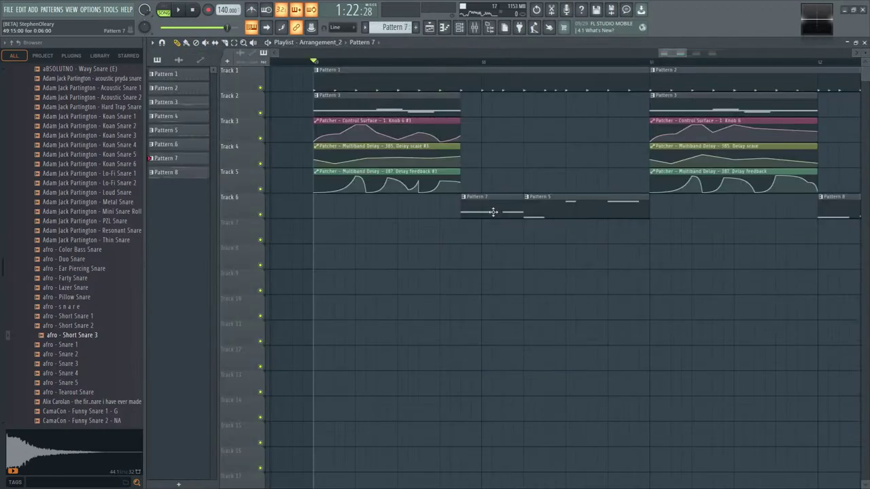
- Replace the Pattern 7 notes with a short E3 note followed directly by a longer E2 note, and return to the playlist
double_click(489, 214)
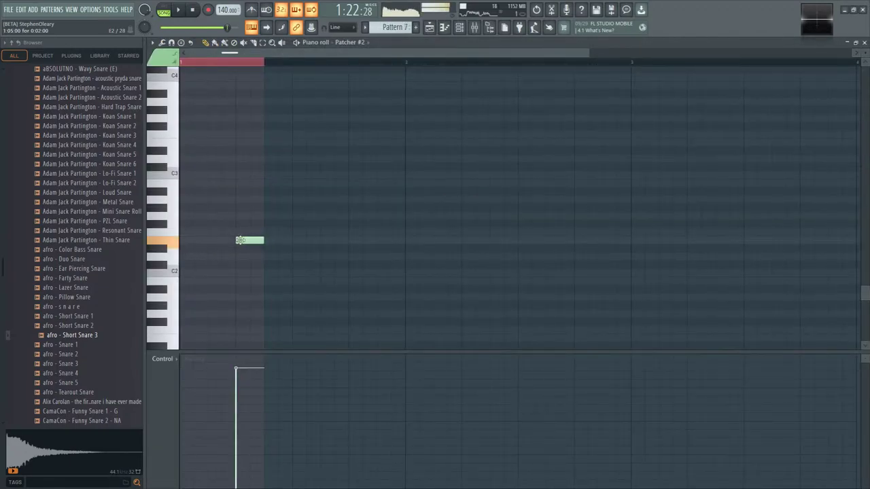
click(428, 28)
click(428, 28)
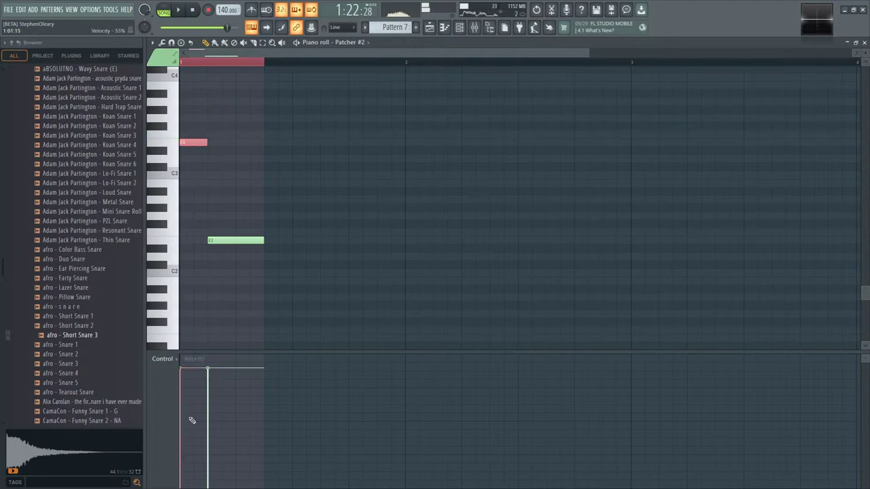
click(429, 28)
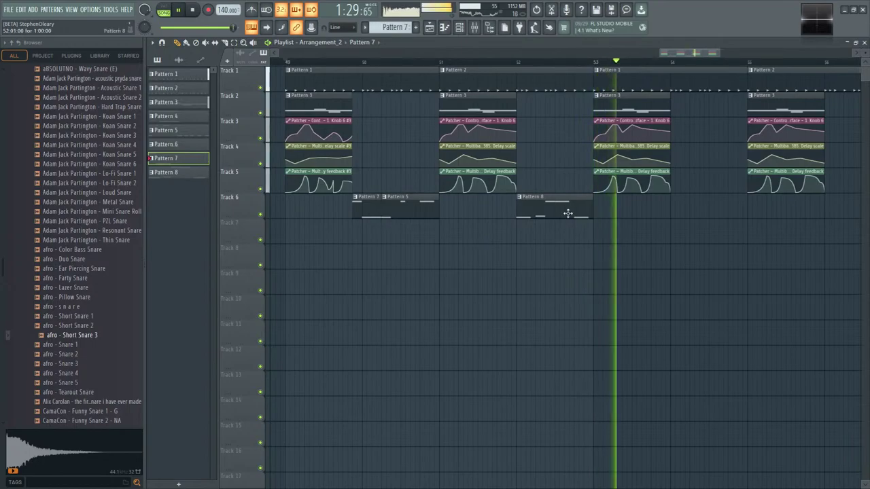
- Look over the Pattern 8 notes and play the drop back from just before bar 49
double_click(567, 211)
key(Escape)
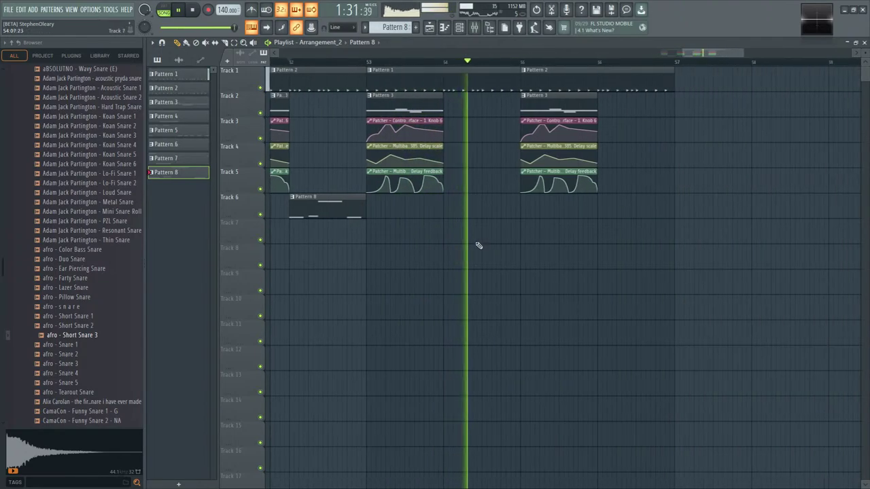
key(space)
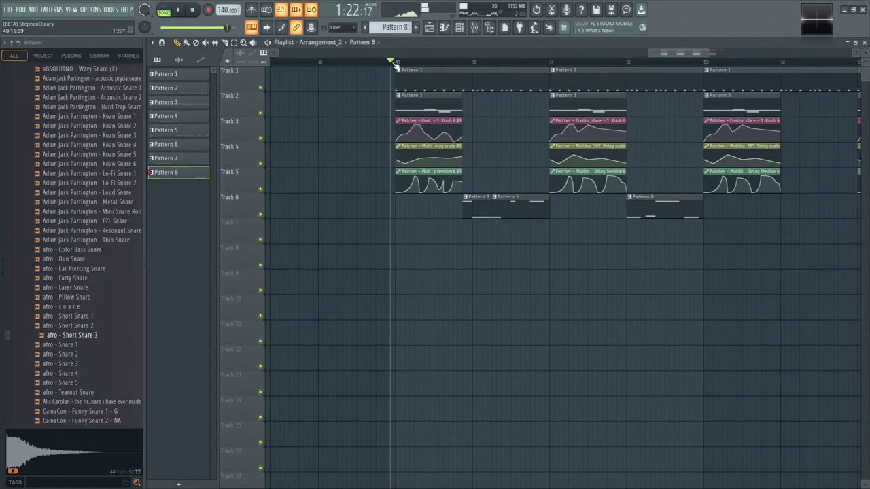
key(space)
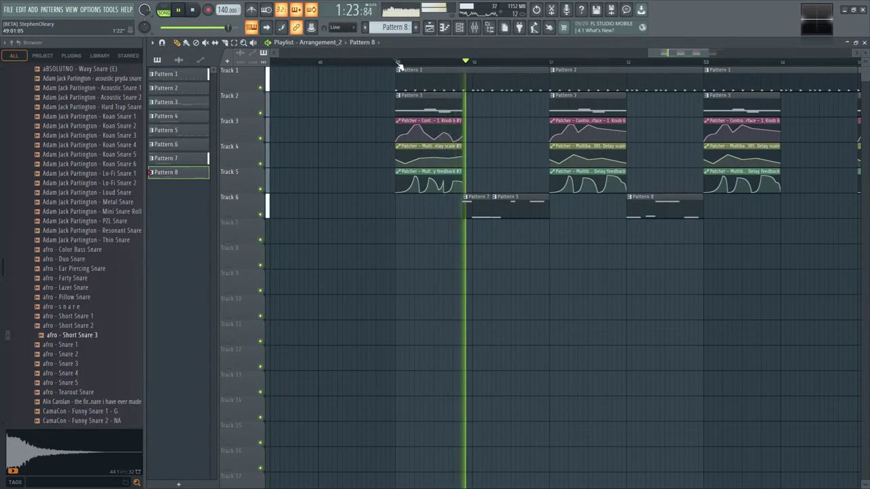
- Raise the late points of the bar 49 Knob 6 automation on Track 3 into a high plateau, and replay the bar
click(398, 63)
scroll(424, 63, up, 2)
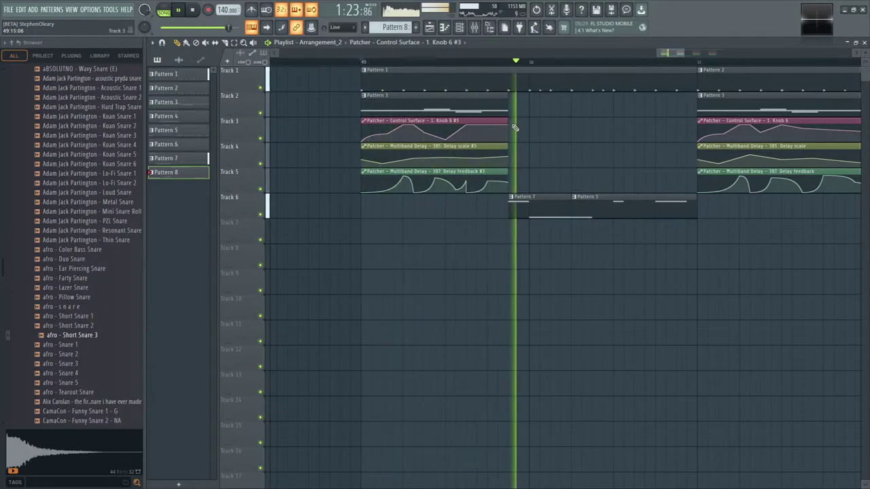
key(space)
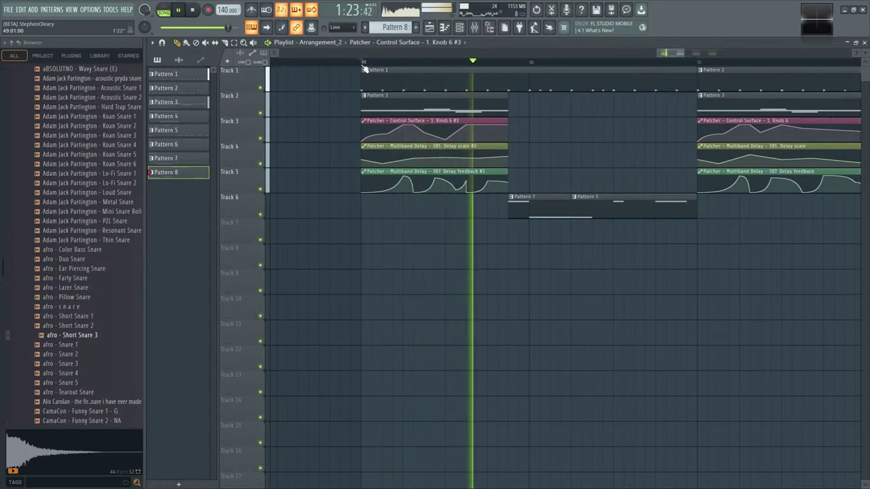
key(space)
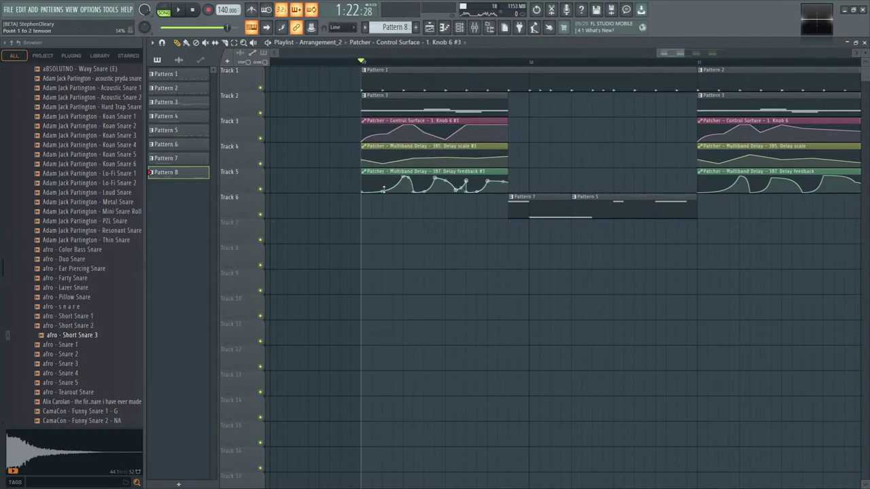
- Lower the first peaks of the bar 49 delay feedback curve, reshape its ending into a falling peak, and raise the early dip in delay scale
drag(405, 179, 407, 189)
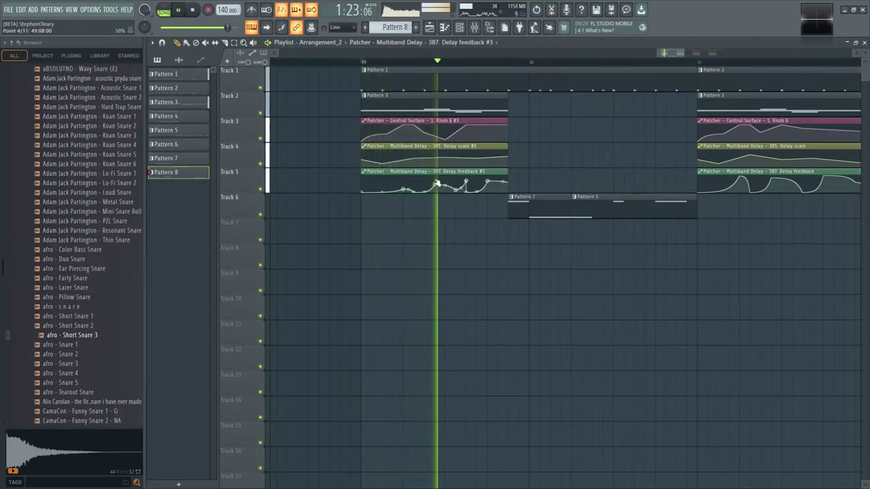
click(417, 128)
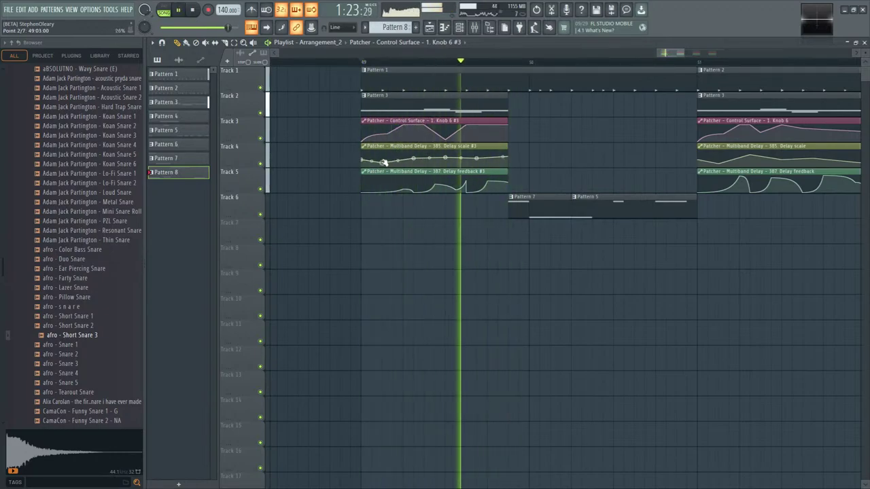
drag(382, 164, 384, 158)
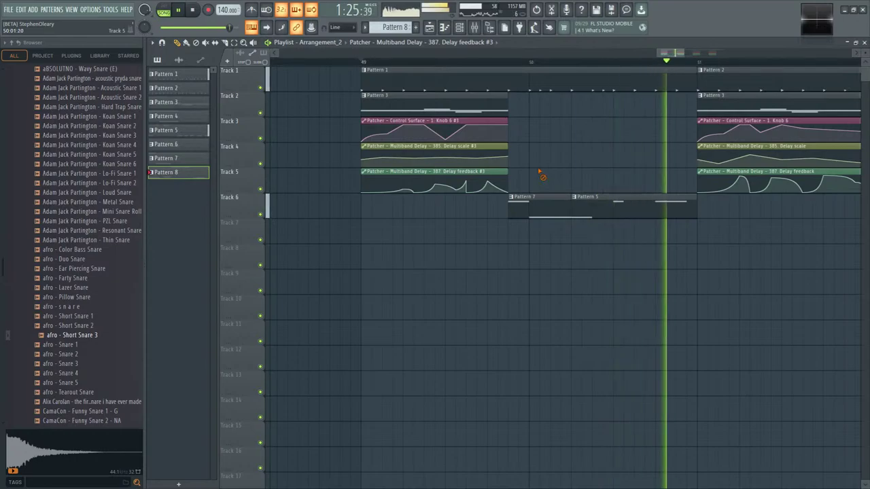
- Lower the output wet level of LuxeVerb on the snare metal mixer track
key(F9)
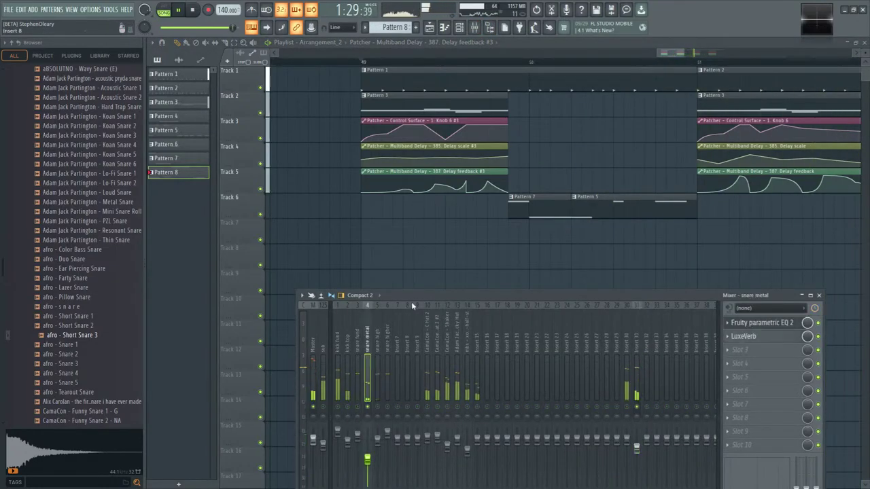
drag(411, 305, 405, 202)
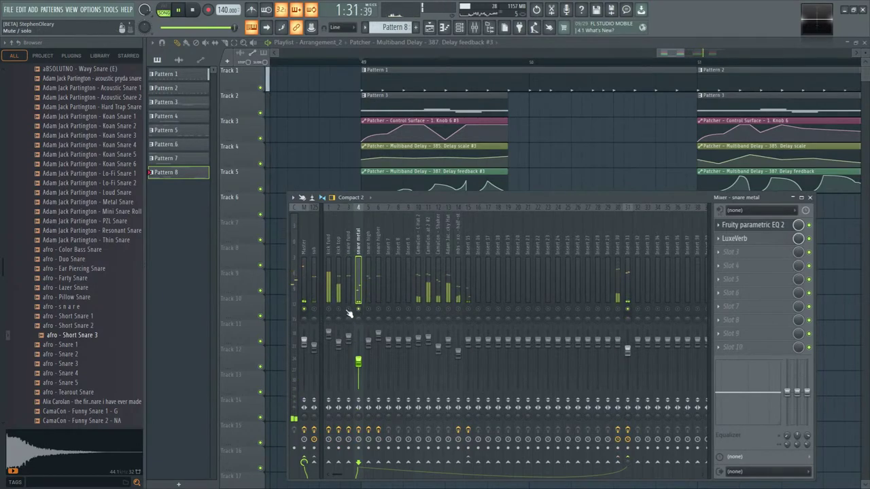
click(752, 246)
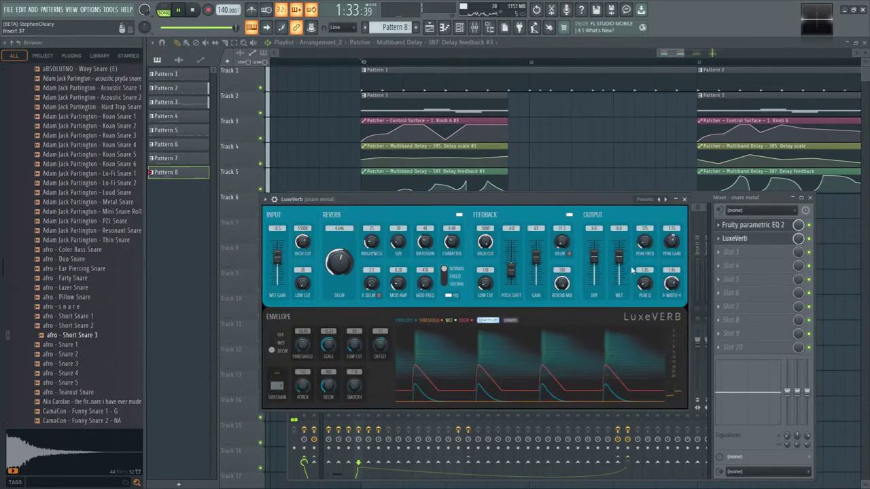
drag(619, 265, 618, 271)
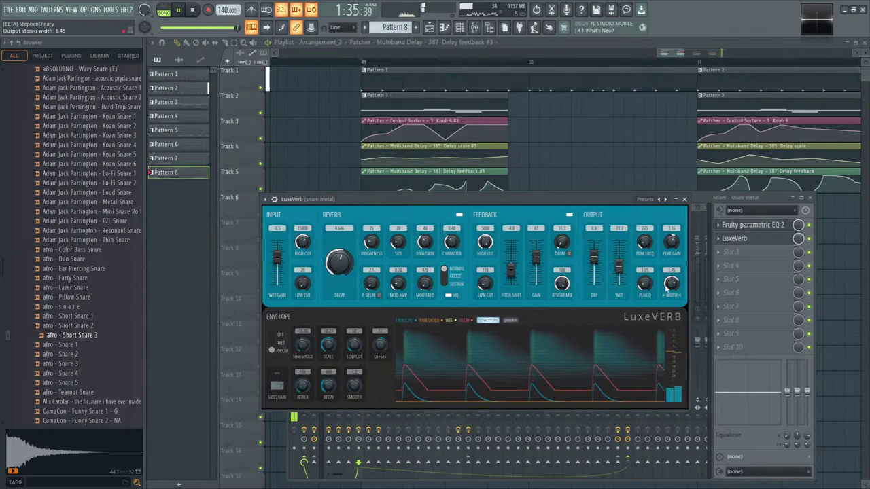
click(685, 199)
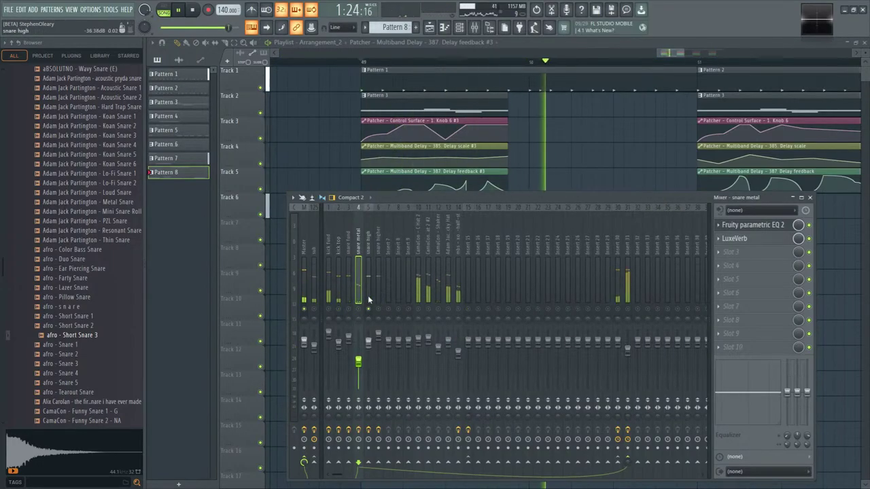
- Lower the Insert 15 mixer level slightly, check its Fruity Limiter and the Insert 30 track, and return to the playlist
click(368, 248)
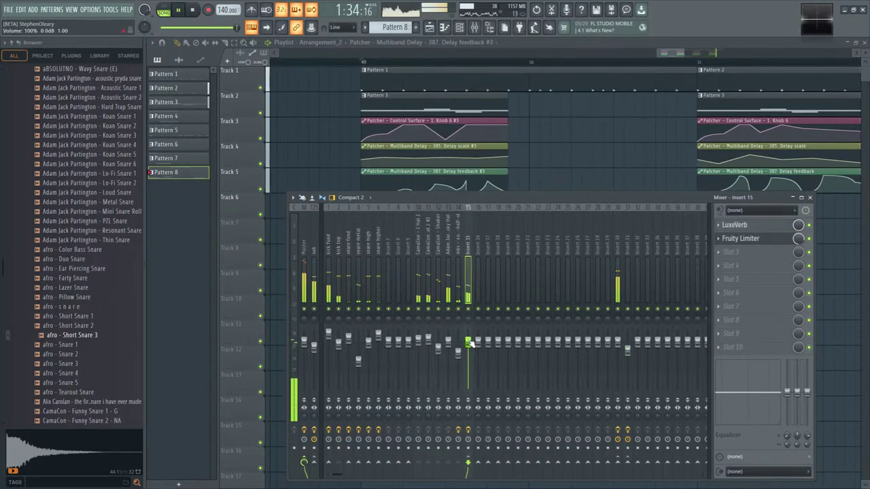
click(765, 242)
key(space)
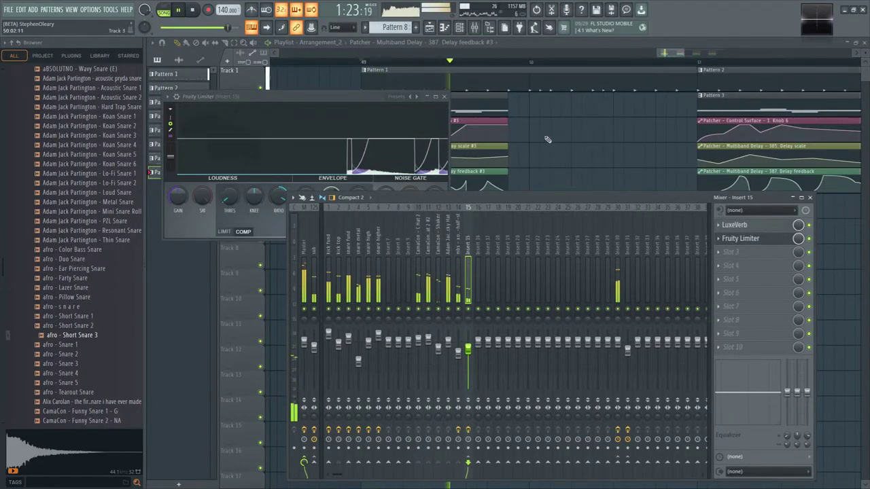
click(617, 251)
key(F12)
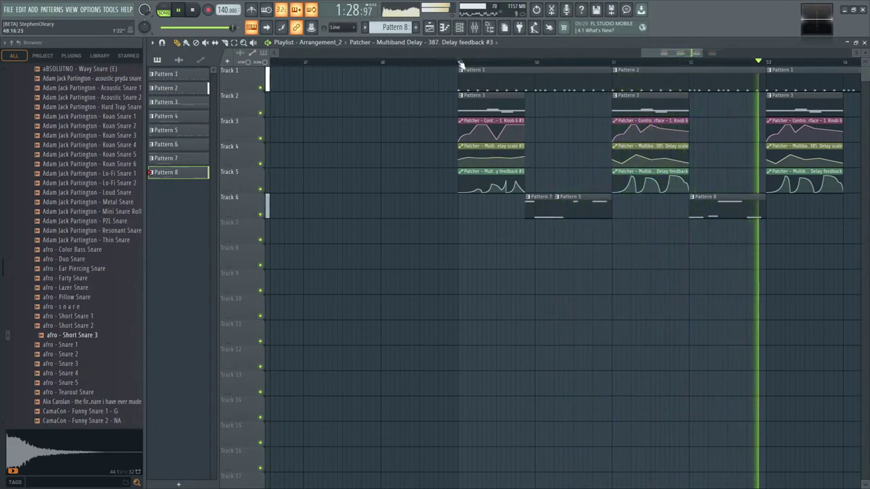
- Replay the drop from bar 49 and raise the start of the bar 49 Knob 6 automation curve on Track 3
key(space)
key(space)
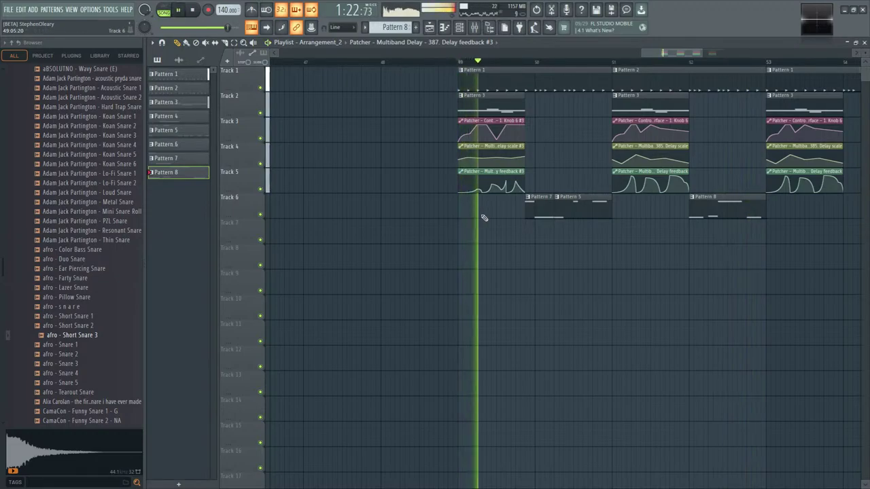
scroll(481, 213, up, 3)
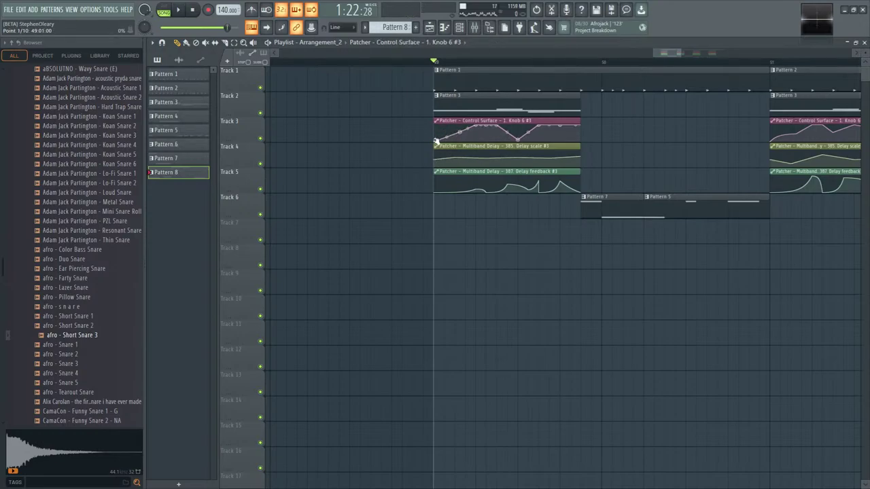
- Delete the two short slide notes above and below the long E2 note in Pattern 3
double_click(496, 109)
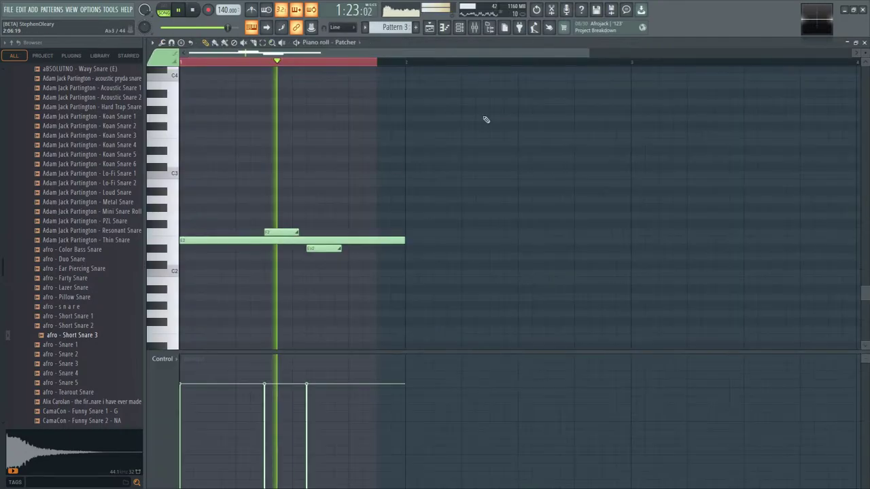
right_click(298, 234)
right_click(326, 248)
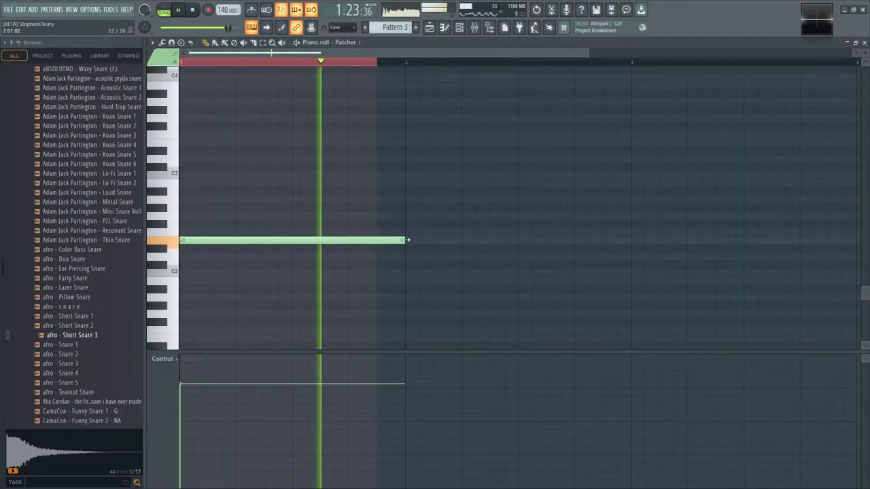
- Shorten the Pattern 3 E2 note to half a bar and add an E3 note filling the second half
drag(406, 240, 292, 239)
click(294, 150)
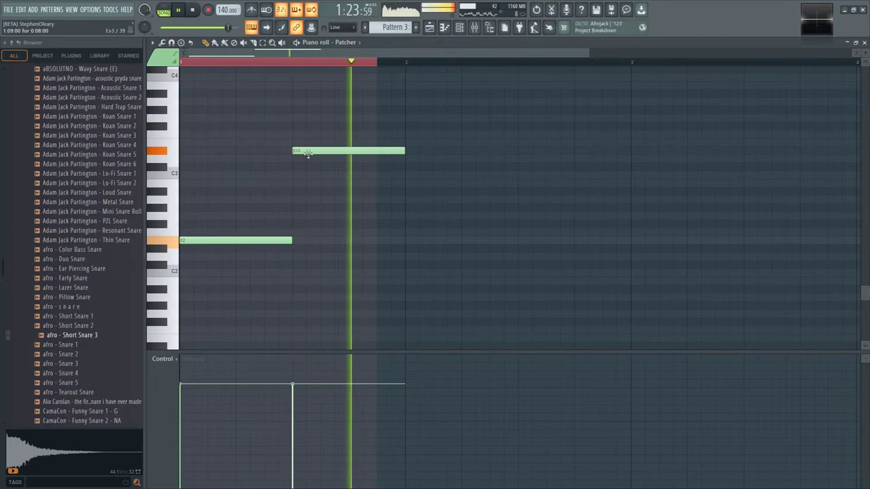
drag(305, 148, 306, 139)
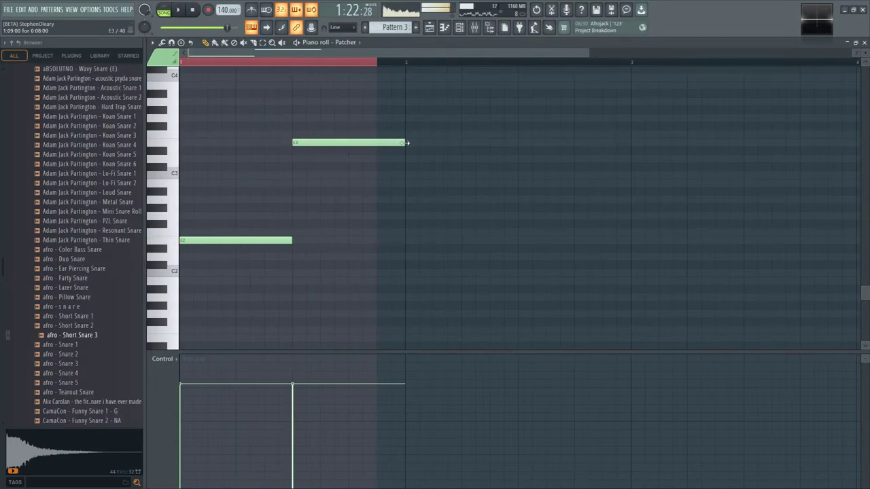
click(428, 28)
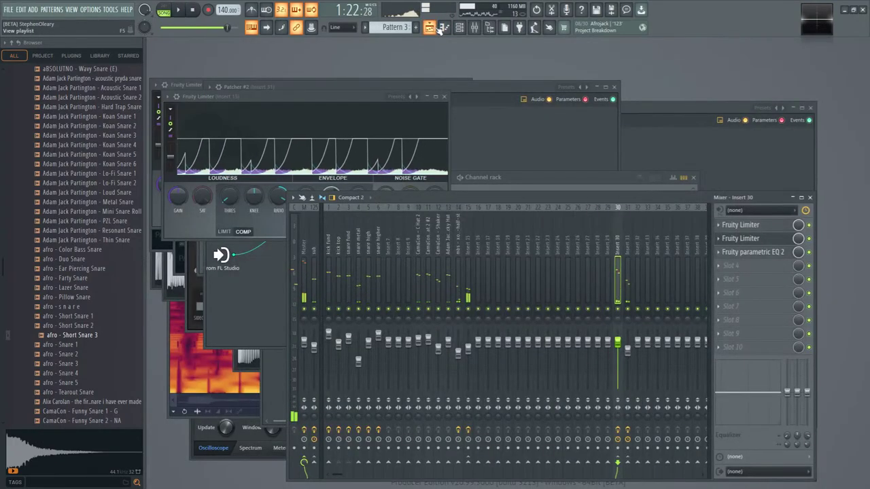
- Play back the second half of bar 49 and raise the later points of its delay scale automation on Track 4
key(space)
scroll(487, 169, up, 2)
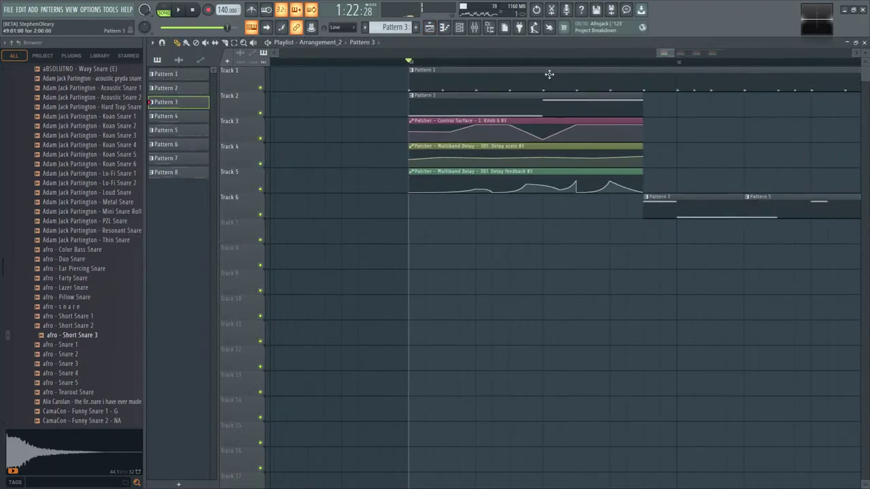
key(space)
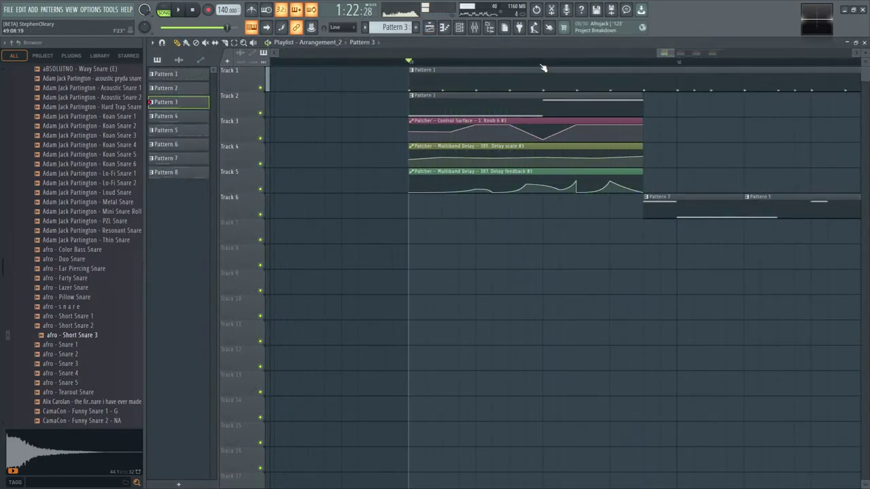
click(546, 61)
key(space)
key(space)
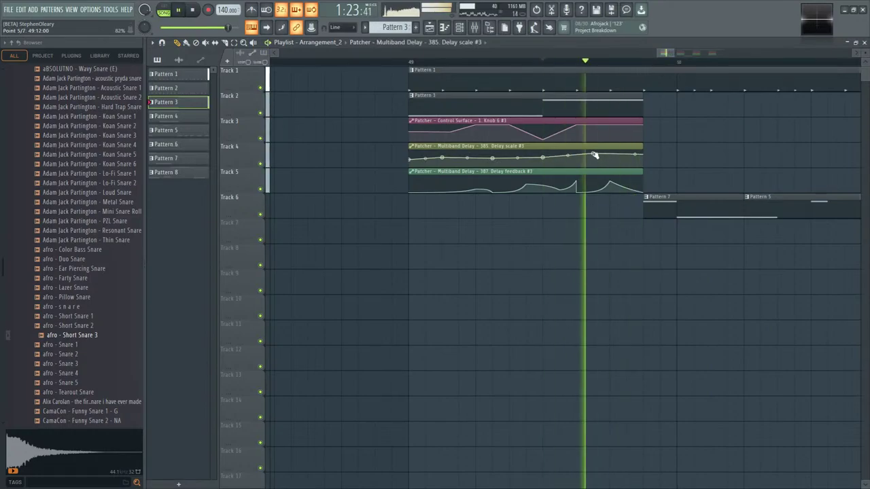
- Add a second E2 note to Pattern 3 beneath the E3 note, starting shortly after the E3 note begins
key(space)
double_click(435, 105)
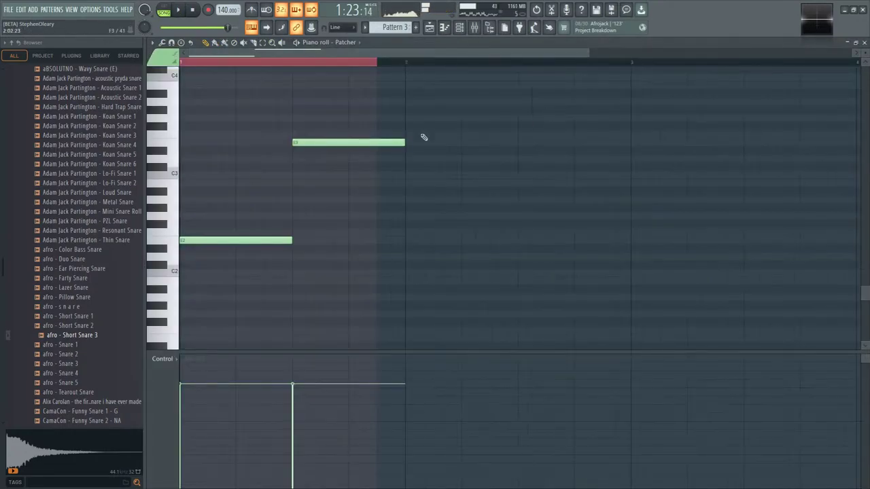
key(space)
click(323, 240)
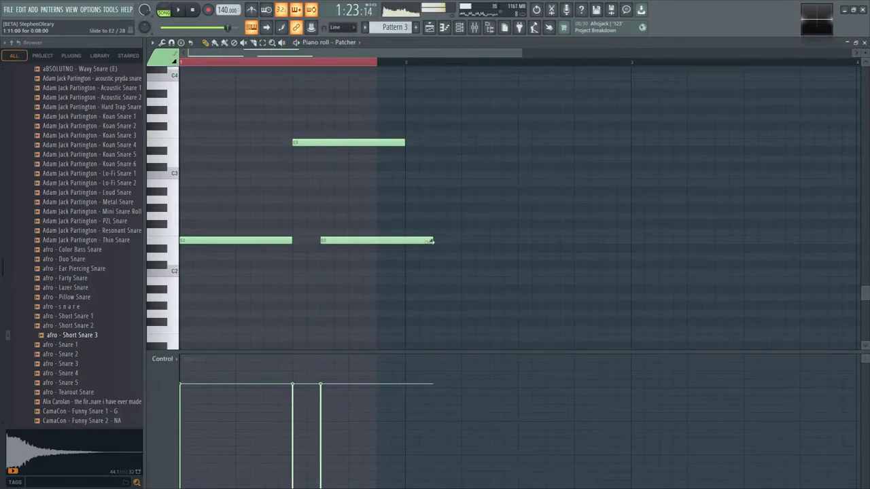
key(F5)
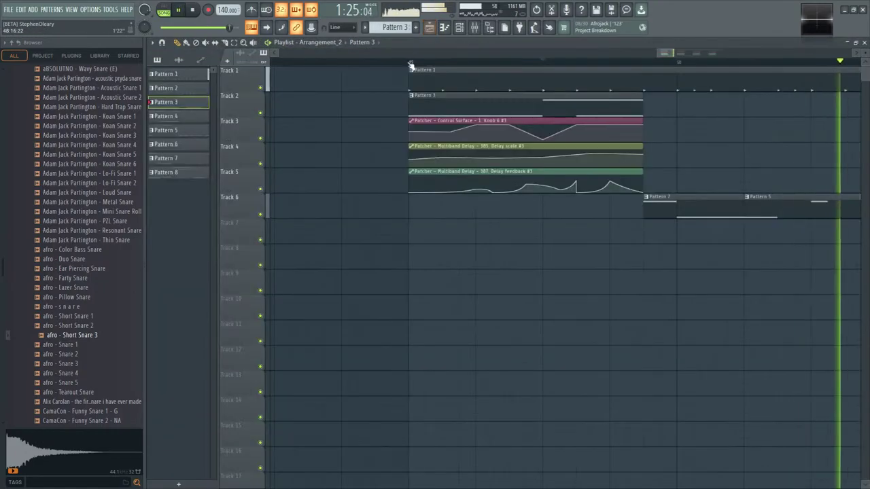
- Play back the drop from bar 49 to check the revised Pattern 3 notes against the following patterns
click(410, 64)
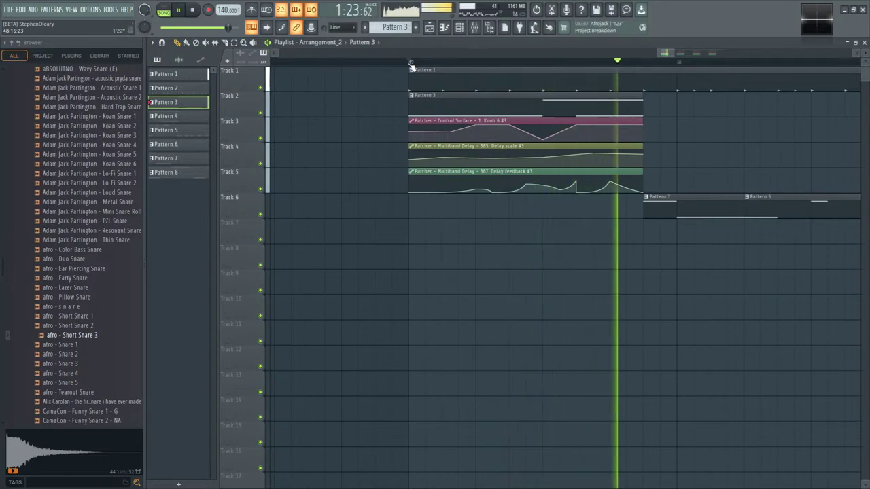
scroll(516, 147, down, 3)
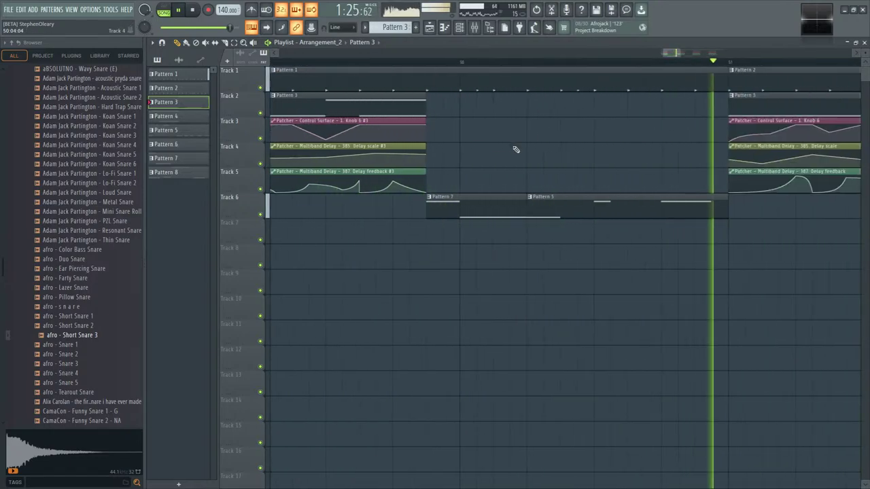
key(space)
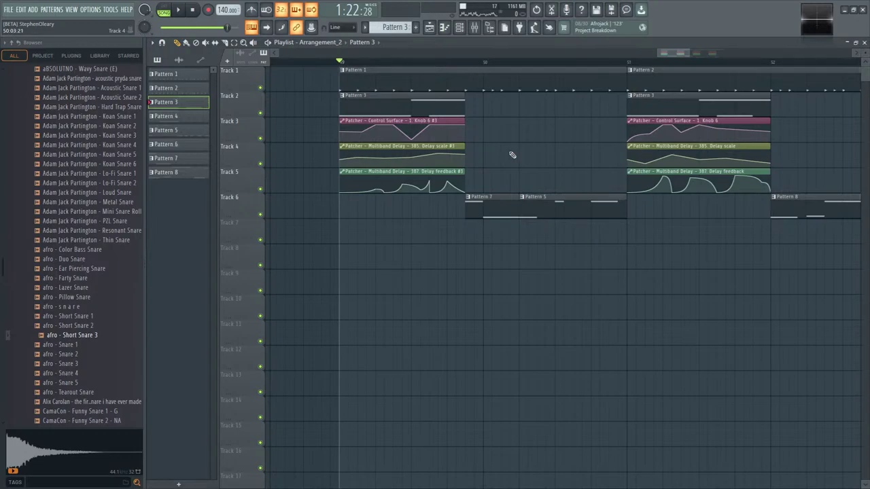
key(space)
key(space)
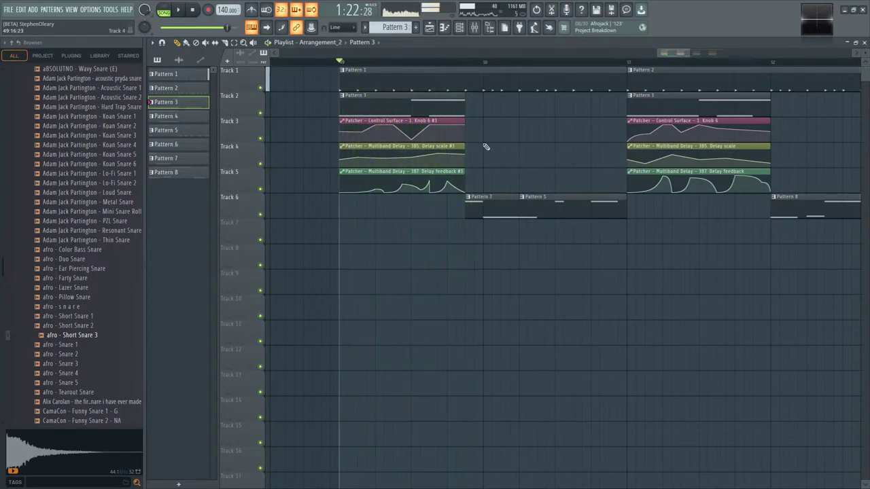
- Open the Multiband Delay inside the Patcher channel, enable its Keep Pitch option, and return to the playlist
click(463, 29)
click(463, 35)
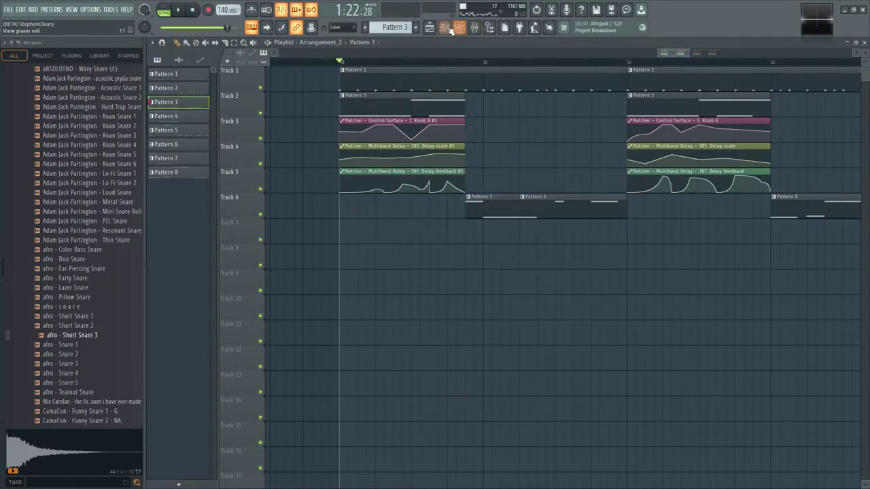
key(F7)
key(F7)
key(F7)
click(463, 32)
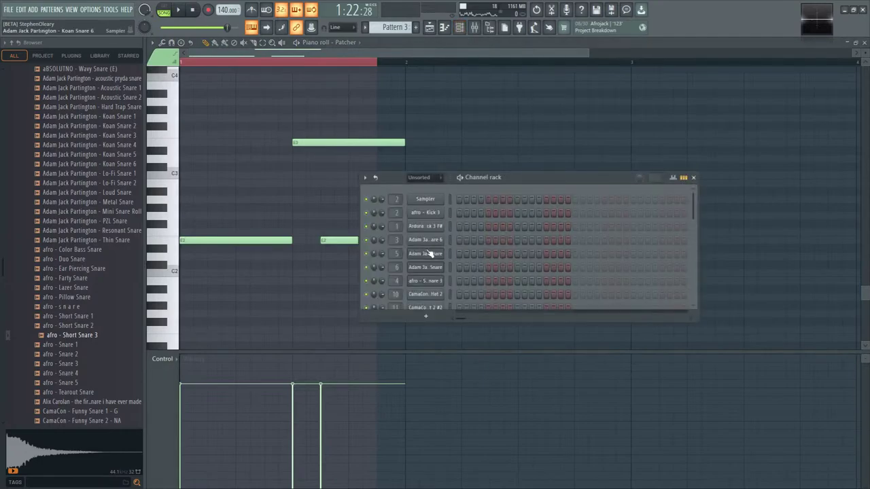
click(422, 287)
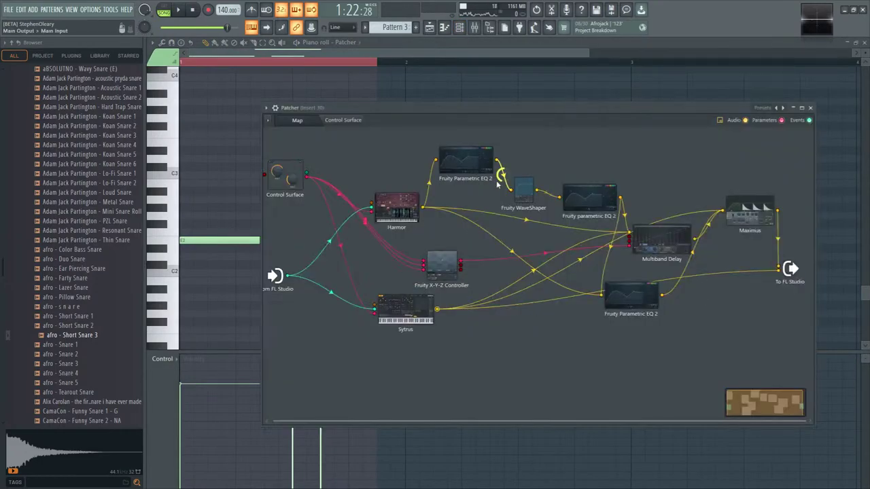
click(661, 239)
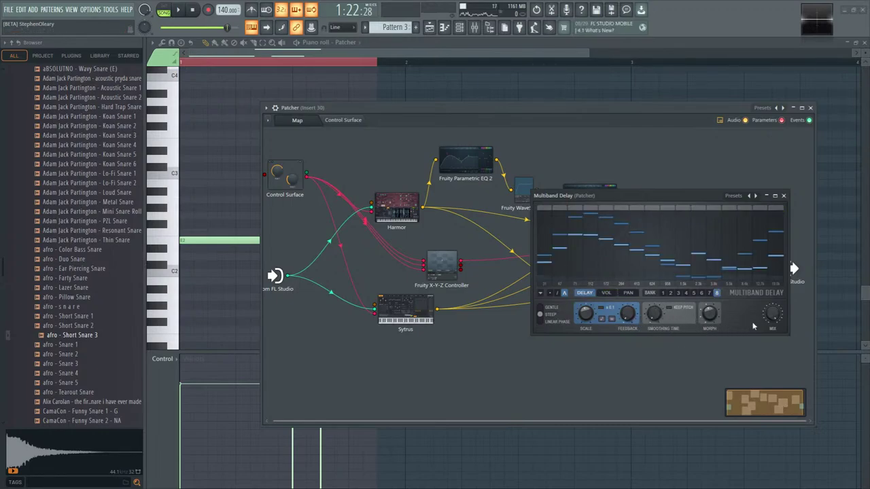
key(space)
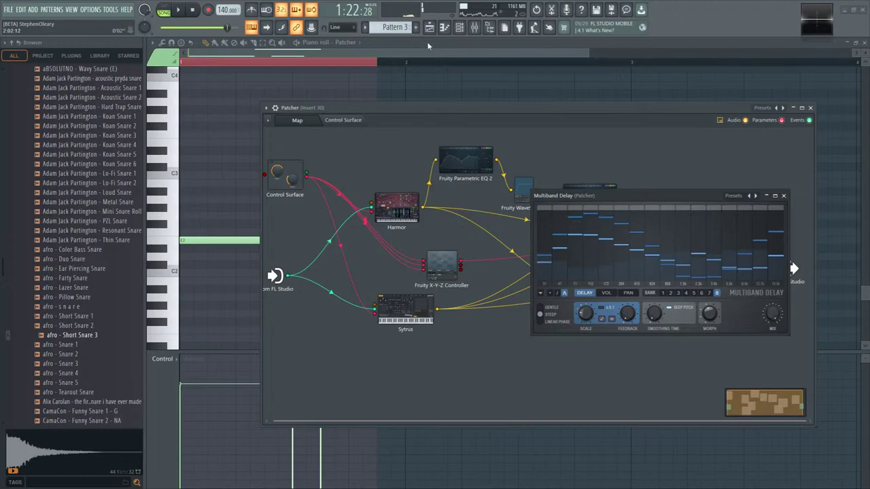
key(F5)
click(785, 197)
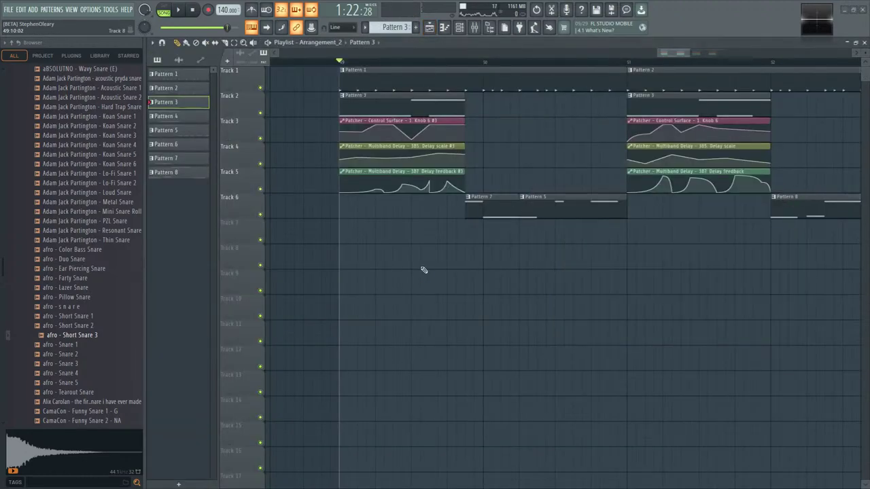
- Play back the whole drop from bar 49 through the start of bar 53
scroll(454, 287, down, 2)
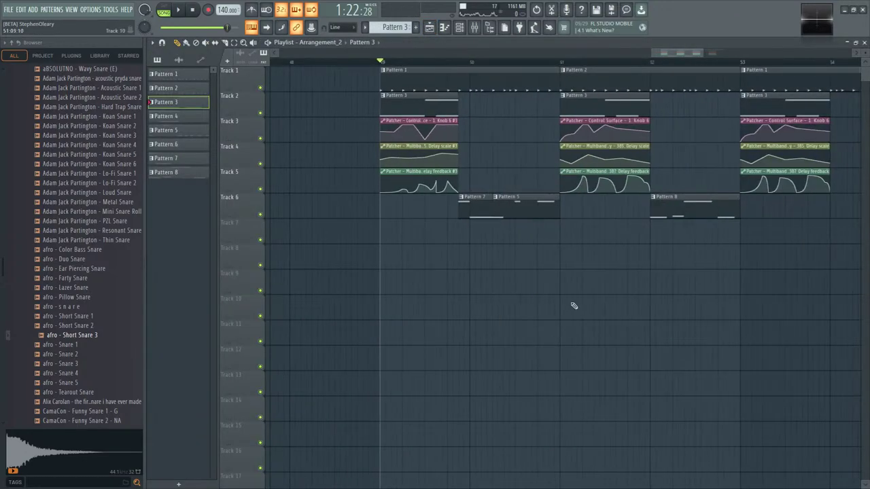
scroll(670, 356, left, 2)
scroll(670, 355, right, 3)
key(space)
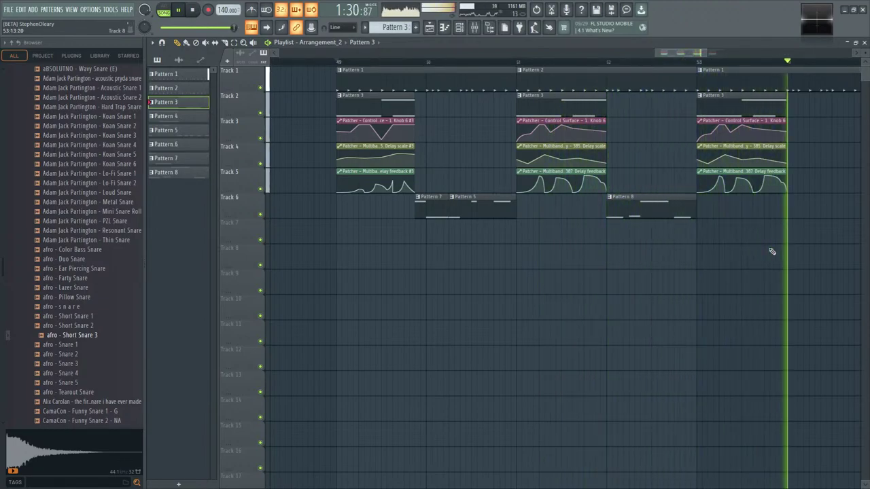
- Replace the bar 53 clips on Tracks 2 to 5 with copies of the bar 49 clips, extended to a full bar
scroll(703, 247, down, 2)
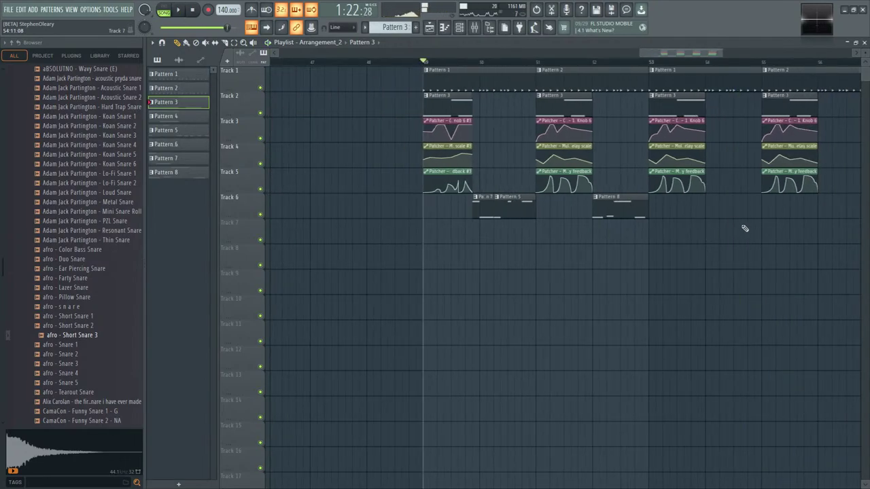
right_click(679, 106)
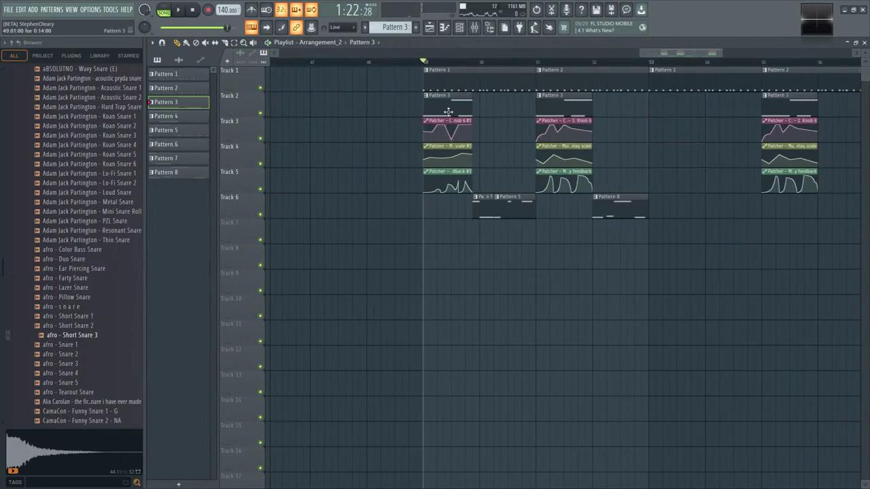
drag(414, 91, 482, 190)
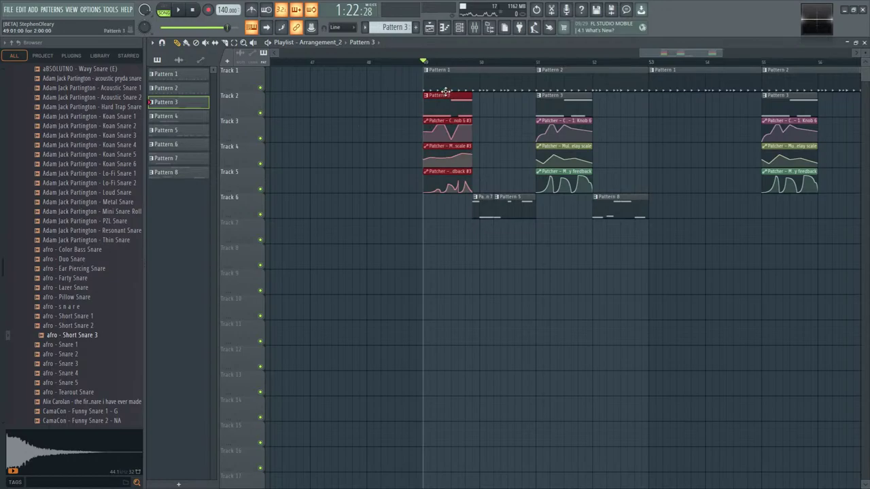
drag(445, 92, 671, 103)
scroll(727, 190, up, 3)
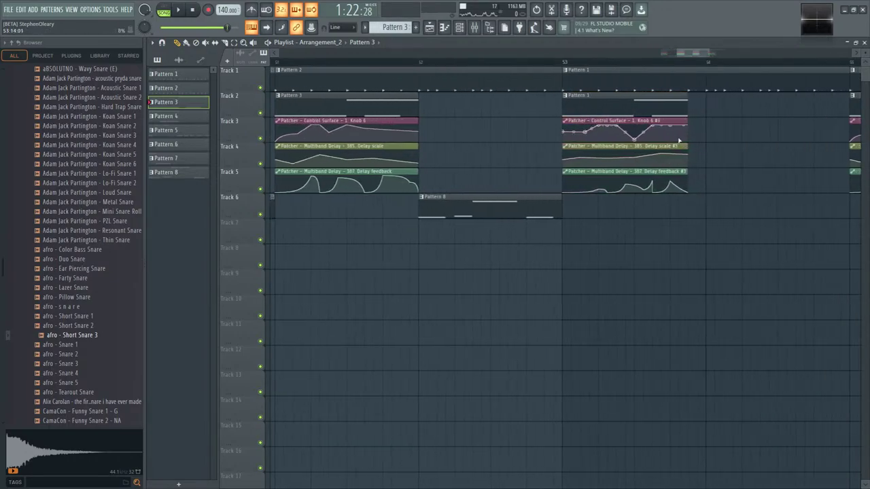
click(631, 174)
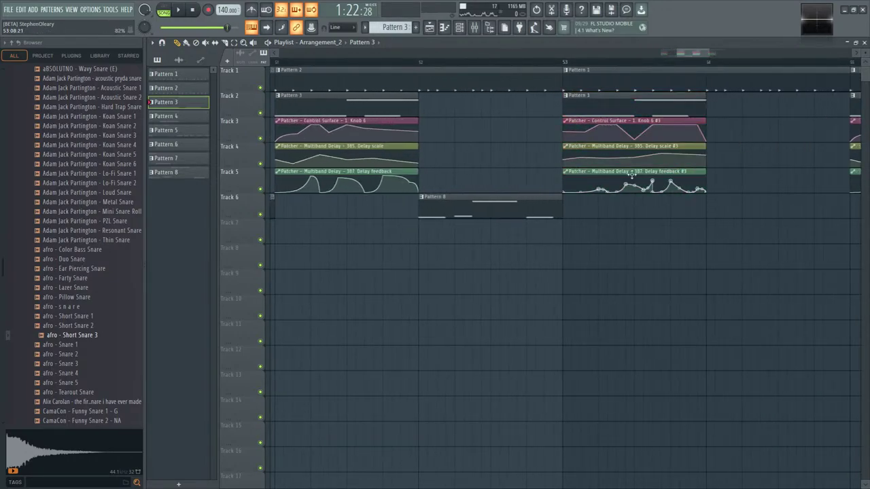
- Make the bar 53 delay feedback clip on Track 5 unique and lower the two sharp peaks in its second half
right_click(568, 178)
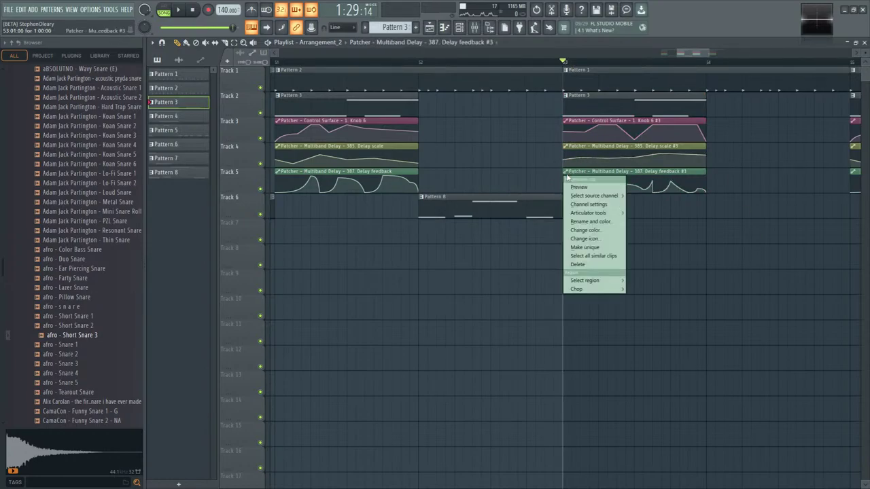
click(595, 247)
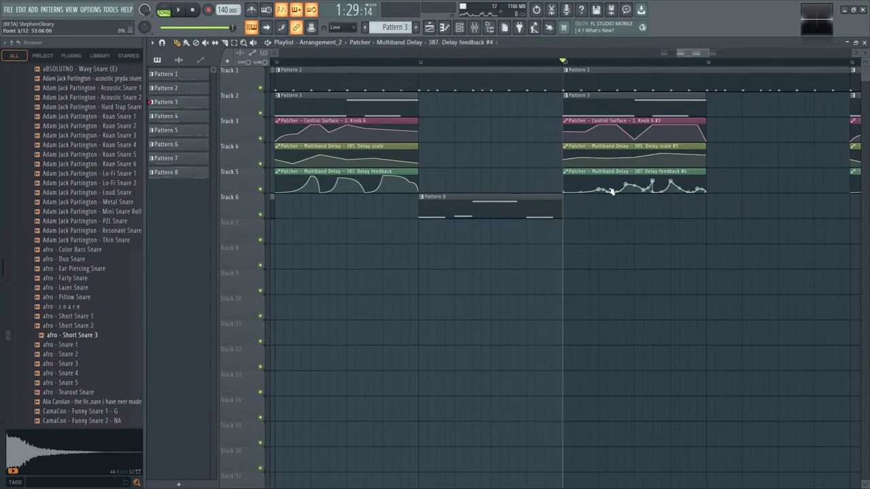
key(space)
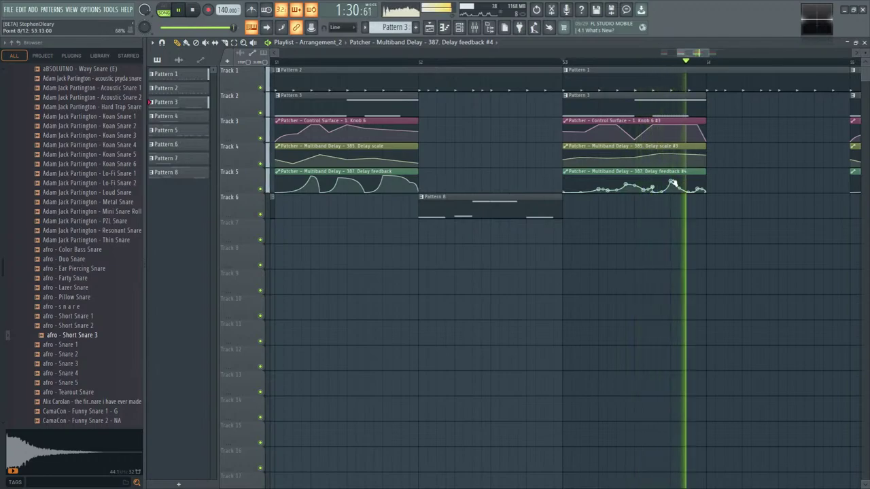
key(space)
key(space)
- Make the bar 53 Knob 6 clip on Track 3 unique and reshape its second half into a low curve rising late
right_click(567, 124)
click(594, 194)
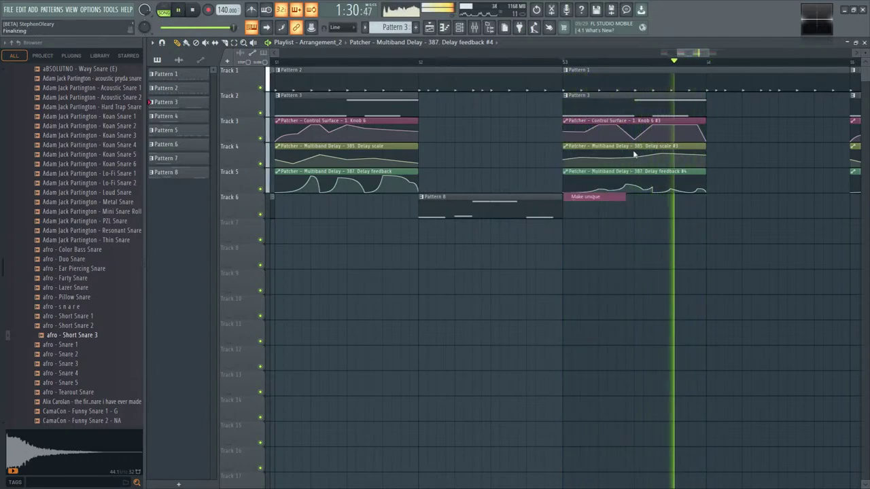
key(space)
key(space)
mouse_move(656, 127)
mouse_down()
mouse_move(669, 132)
mouse_move(641, 139)
mouse_move(652, 137)
mouse_up()
- Make the bar 53 Pattern 3 clip on Track 2 unique and delete its second E2 note
right_click(565, 103)
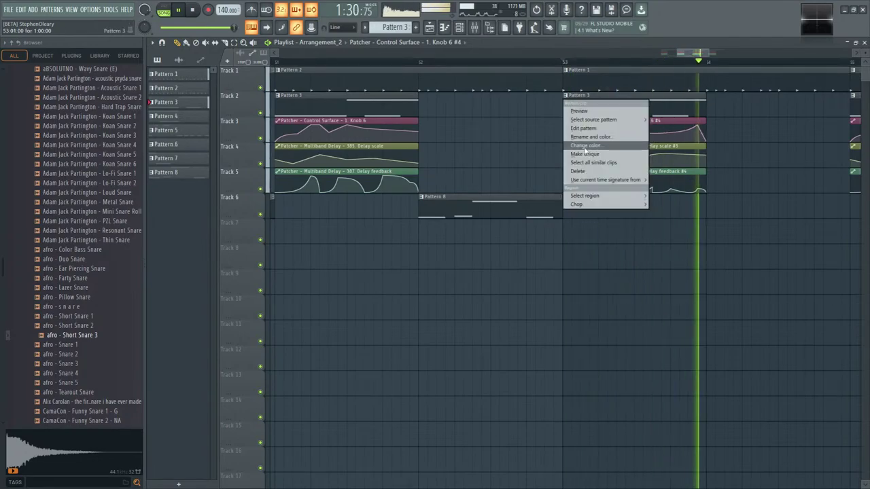
click(593, 109)
double_click(593, 109)
right_click(346, 239)
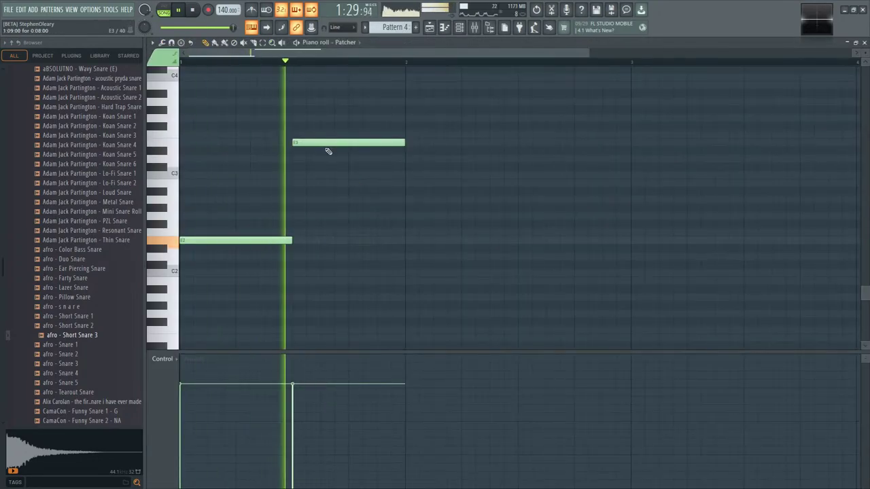
- Move the second note of Pattern 4 to F3 and play back bar 53
drag(328, 150, 324, 241)
key(F5)
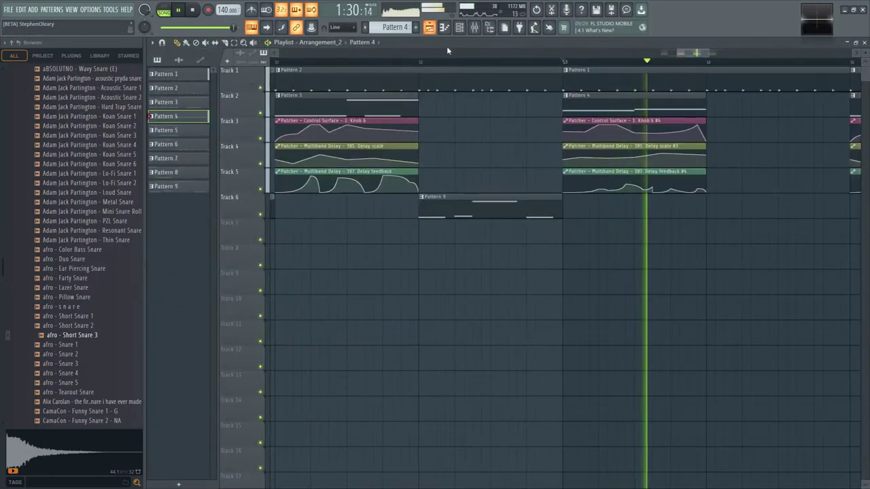
double_click(580, 103)
drag(329, 235, 308, 134)
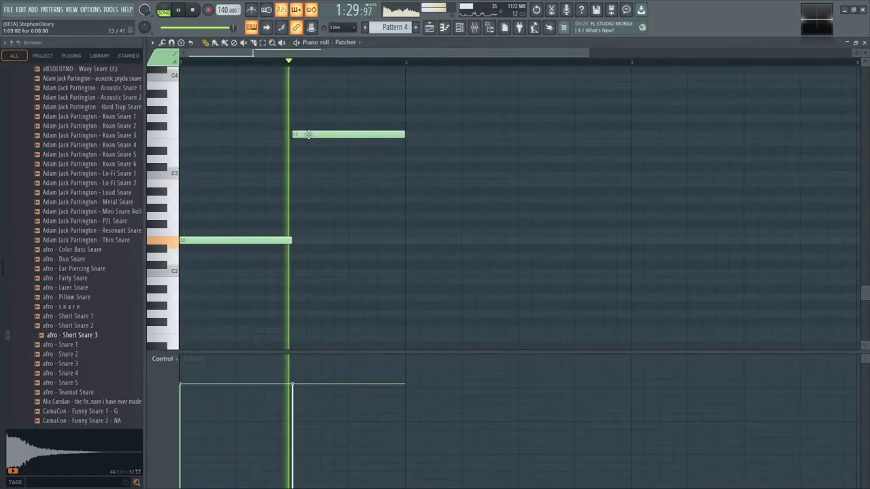
key(space)
click(429, 30)
key(space)
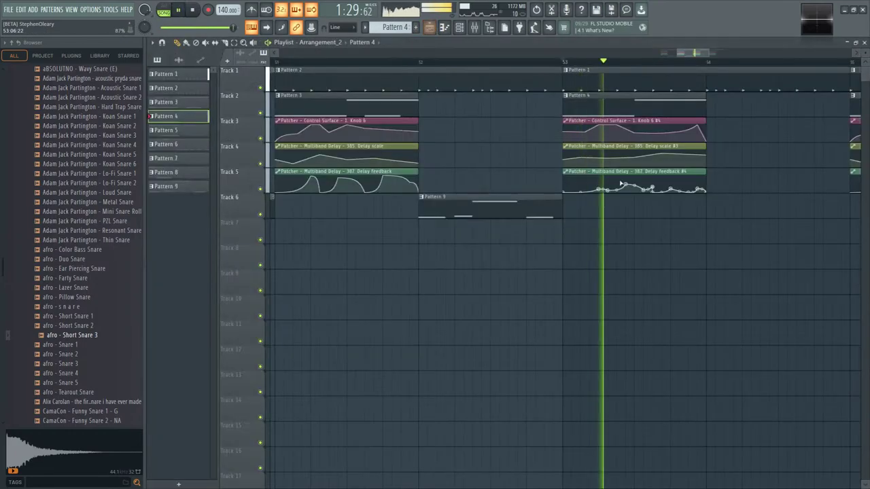
key(space)
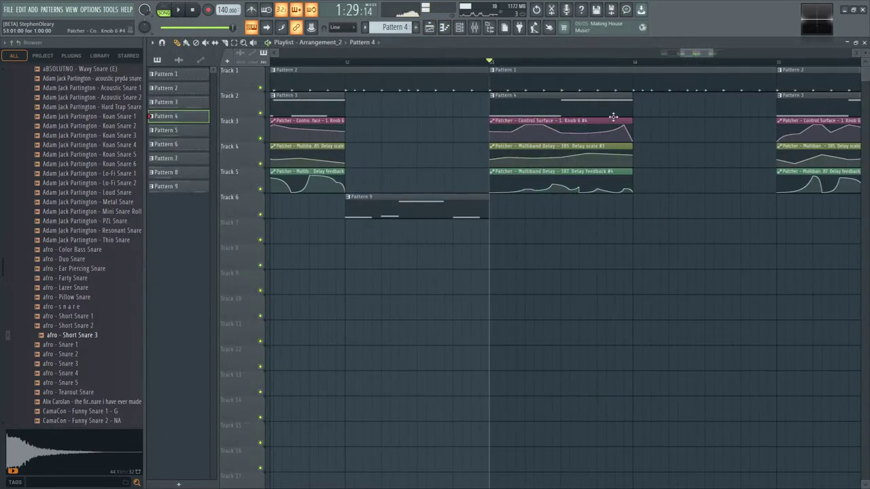
- Extend the Pattern 4 clip to the end of bar 54 and add two descending half-bar notes in its second bar
scroll(660, 177, right, 2)
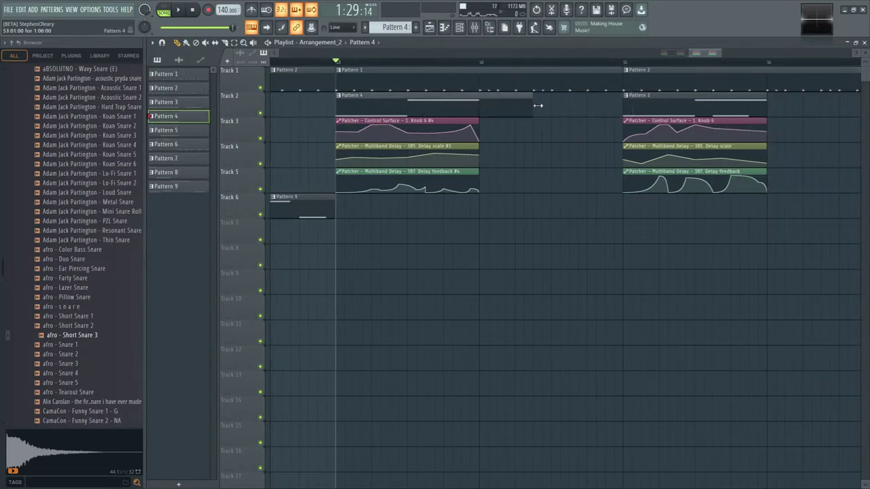
double_click(450, 111)
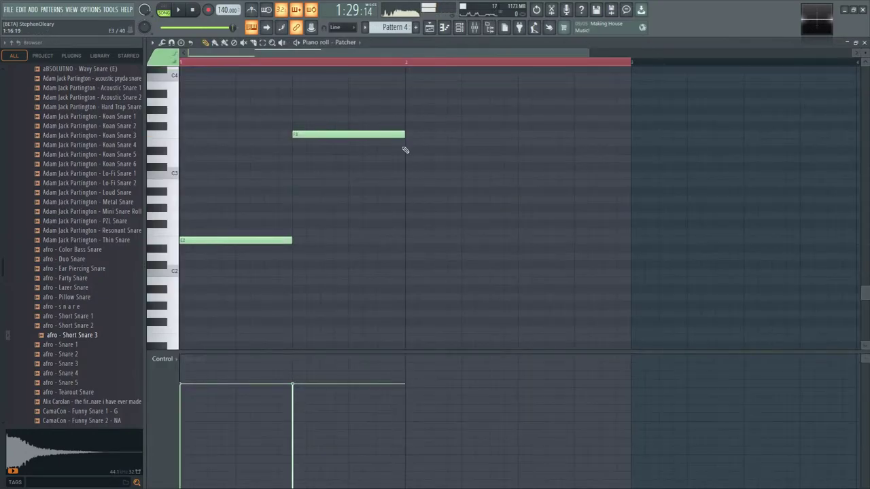
click(431, 29)
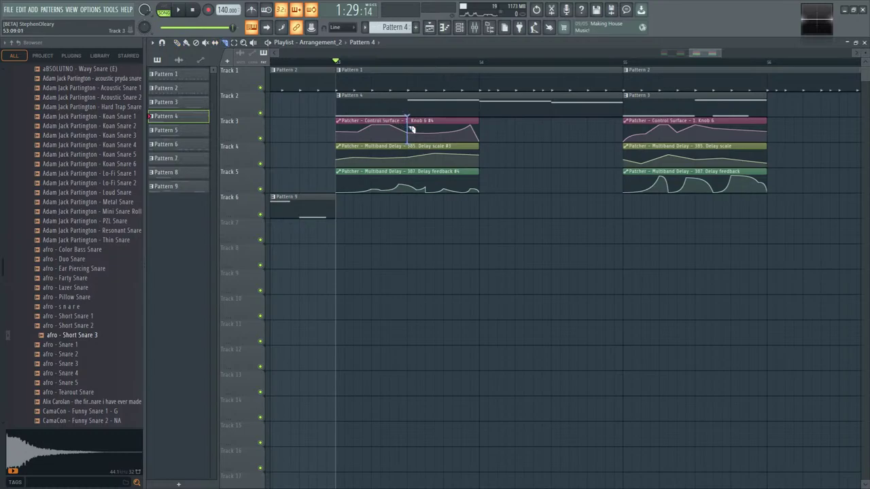
- Slice the bar 53 Knob 6 clip at its middle and copy its second half twice to fill bar 54
drag(436, 131, 554, 122)
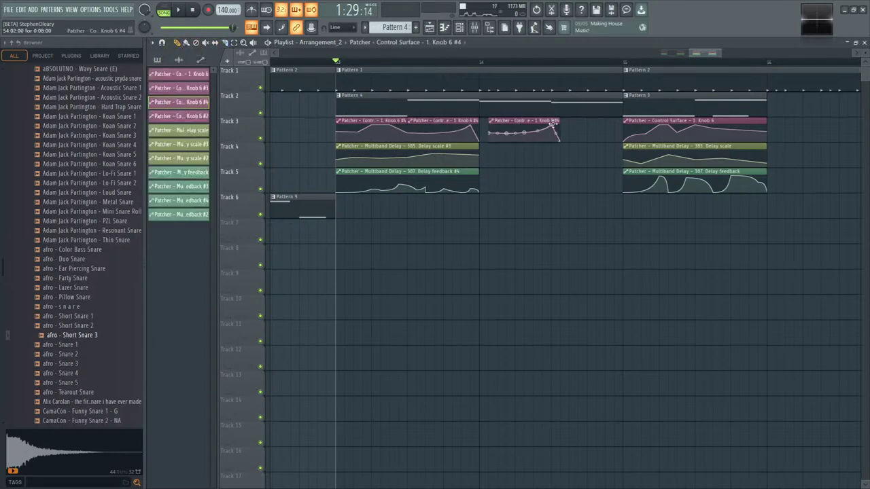
click(550, 132)
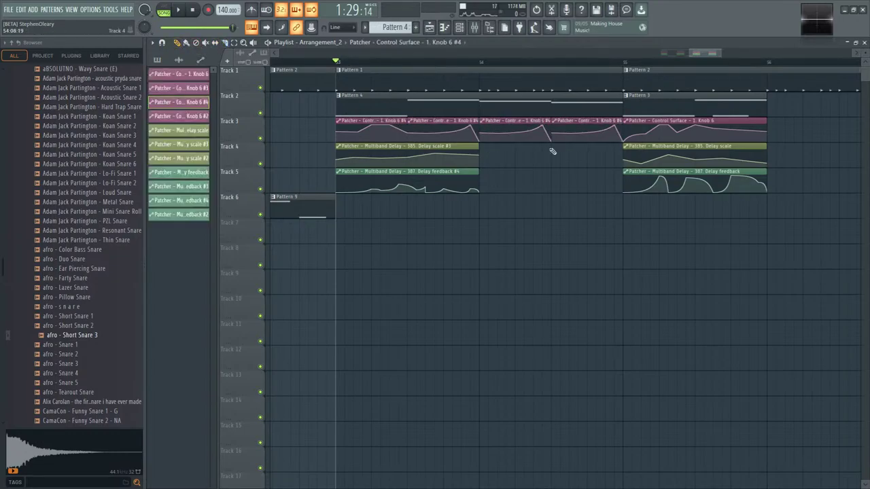
- Extend the Multiband Delay scale clip on Track 4 and the delay feedback clip on Track 5 from bar 53 through bar 54
key(space)
drag(478, 157, 623, 157)
key(space)
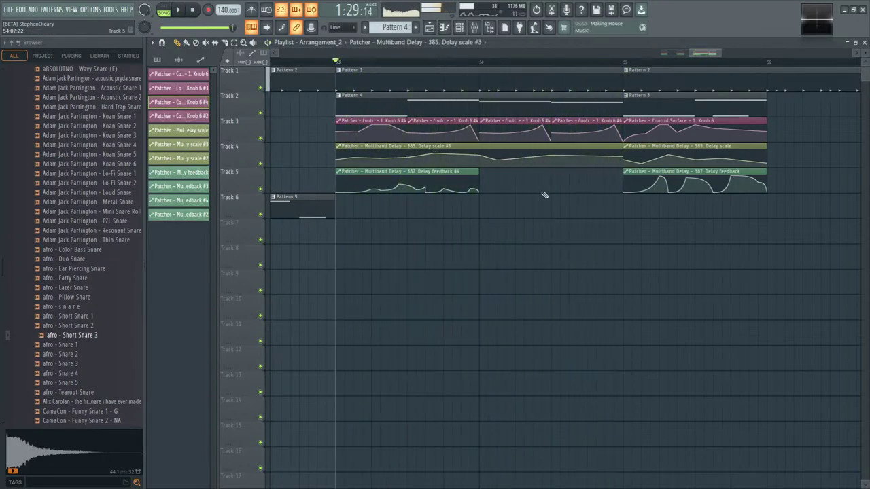
drag(478, 171, 601, 176)
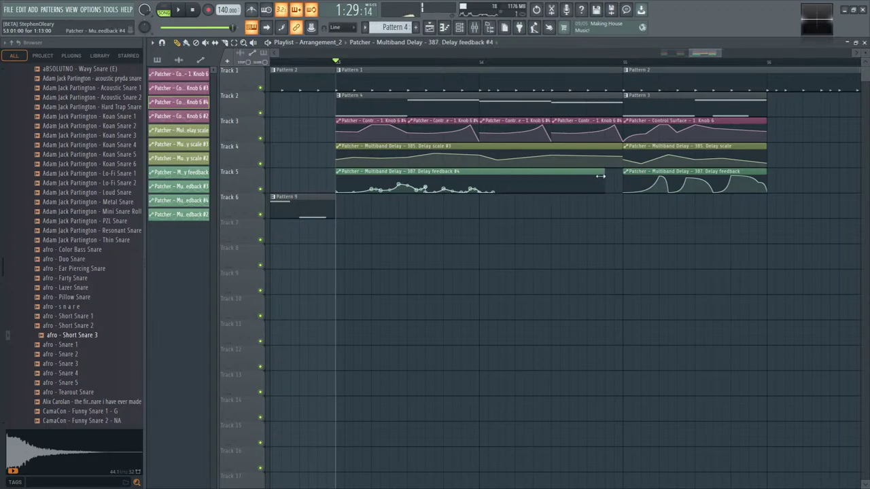
click(531, 190)
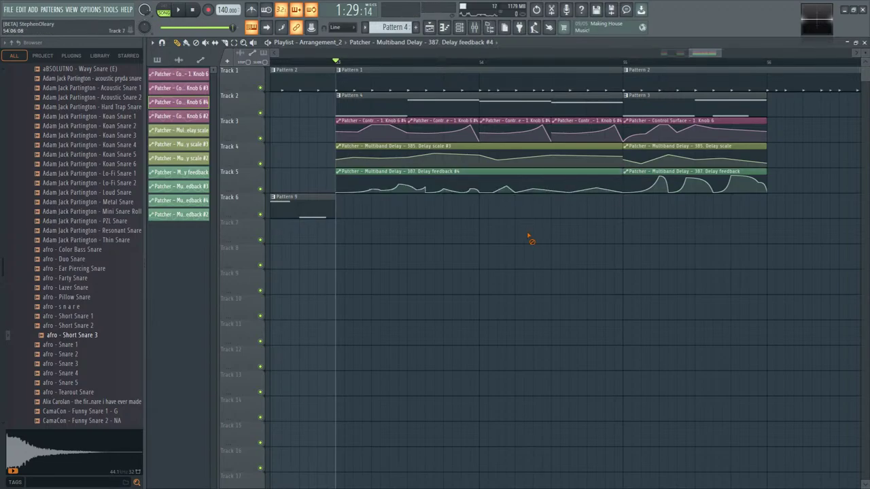
- Play back the drop from bar 53, and again from its start at bar 49
key(space)
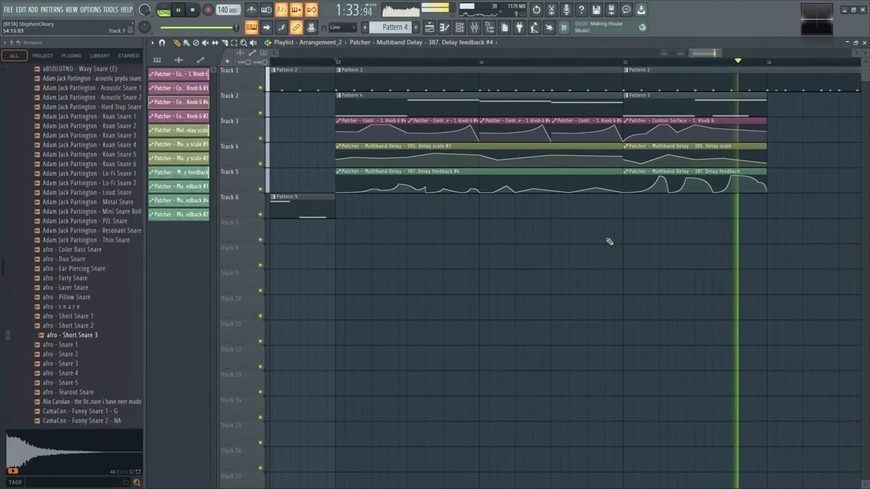
scroll(679, 260, down, 2)
key(space)
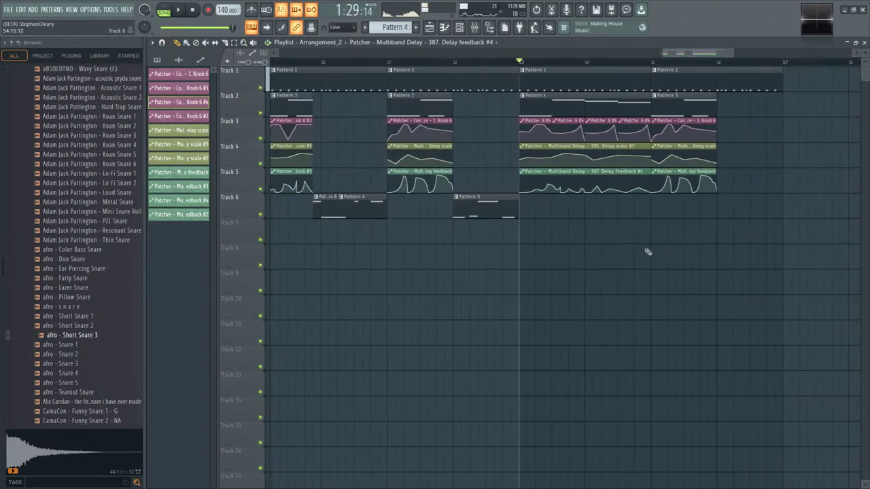
scroll(686, 272, left, 2)
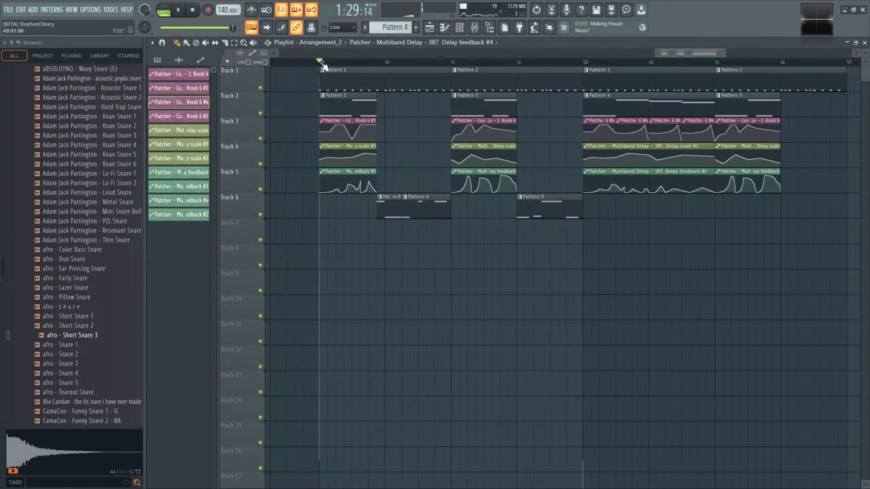
key(space)
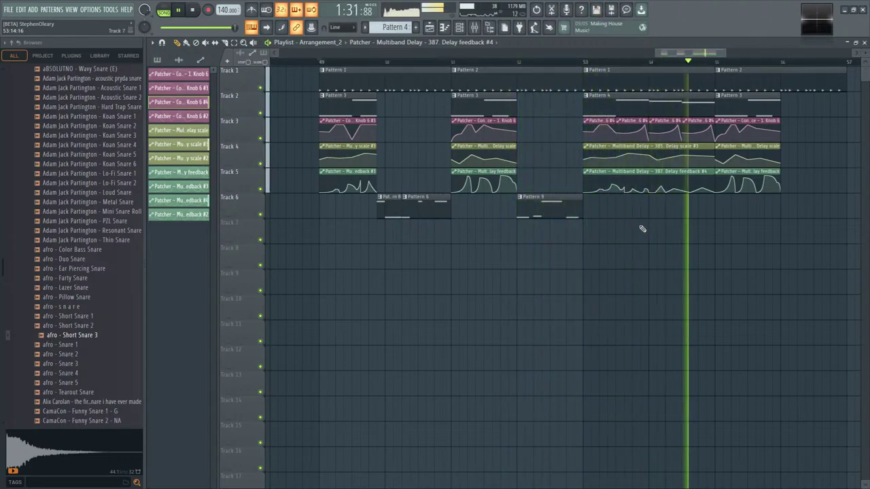
- Copy the Pattern 9 clip from bar 52 to bar 56 on Track 6 and stop playback
click(553, 206)
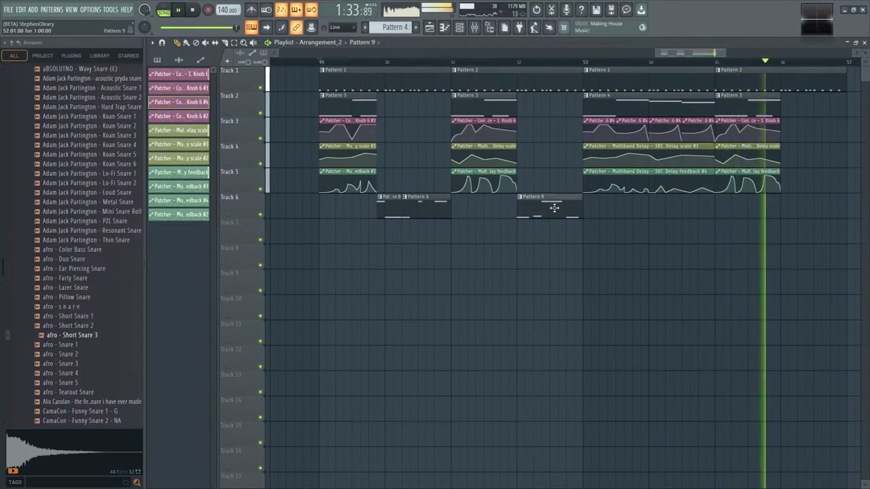
click(784, 204)
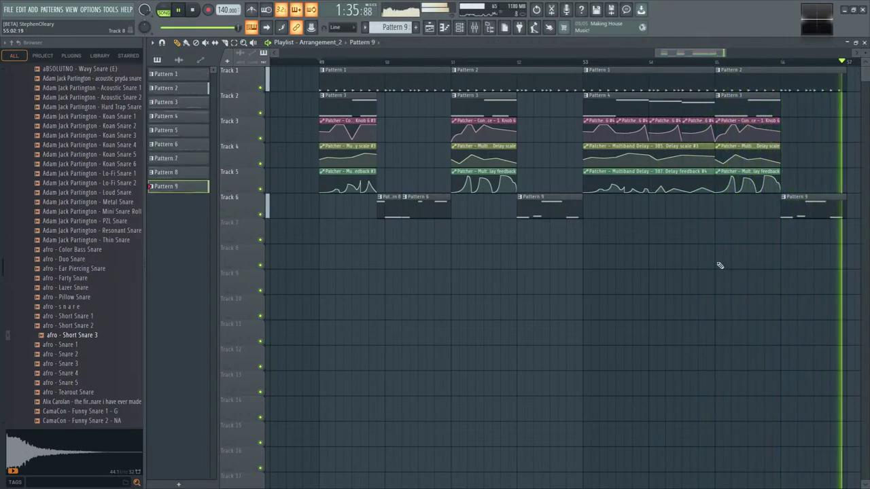
key(space)
- Select bars 49 through 56 on the playlist timeline and open the audio export for that range
scroll(576, 277, down, 3)
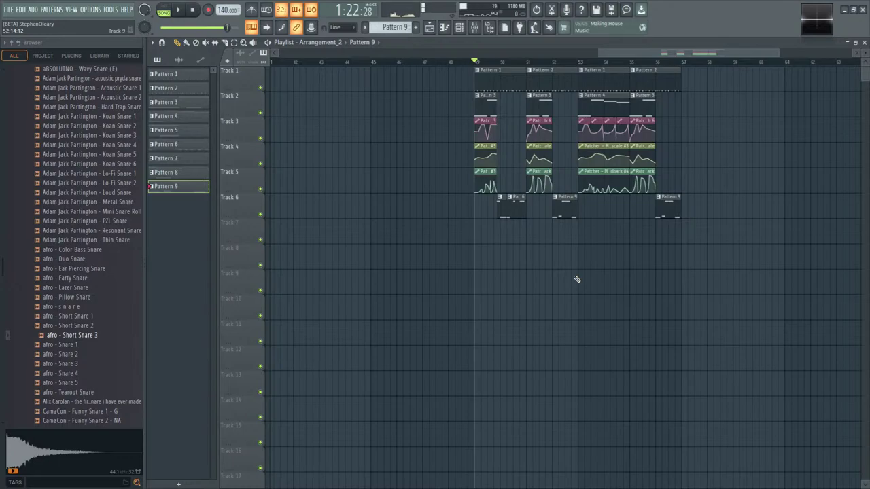
drag(477, 67, 678, 83)
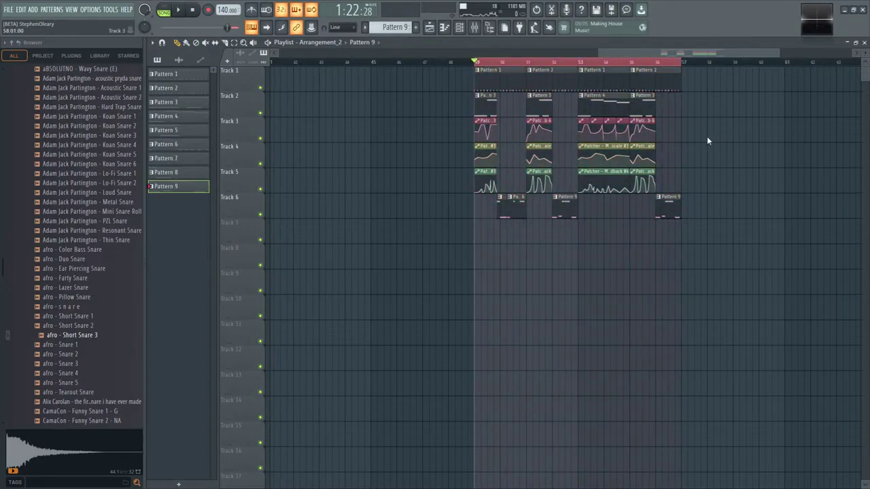
key(ctrl+r)
key(Escape)
ctrl+scroll(518, 238, up, 2)
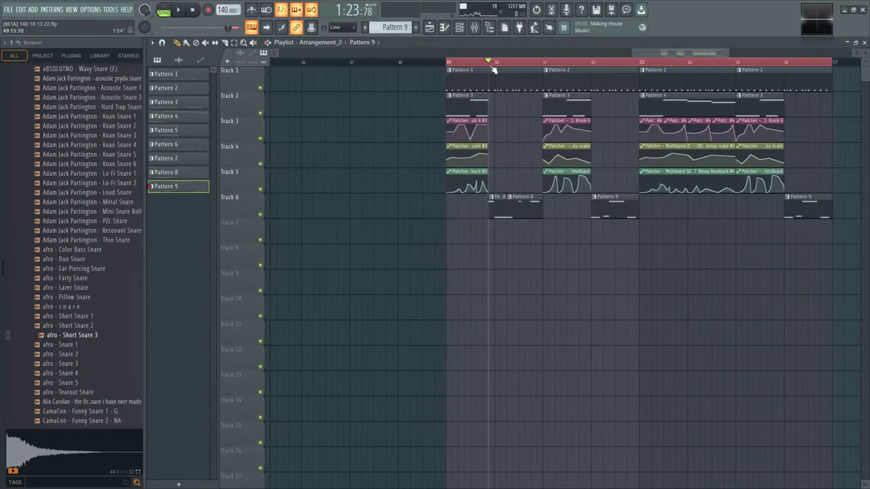
- Open Pattern 6 and bring up the Patcher #2 instrument from the unsorted channels in the channel rack
double_click(510, 214)
click(458, 30)
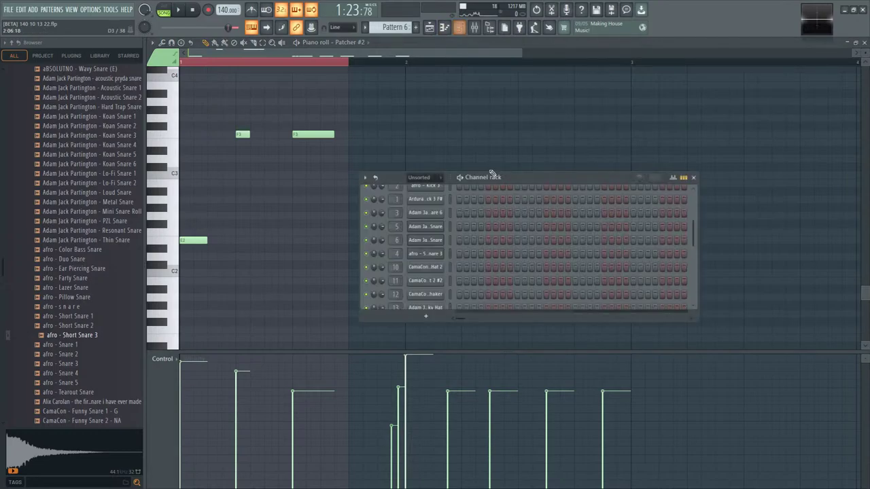
click(427, 185)
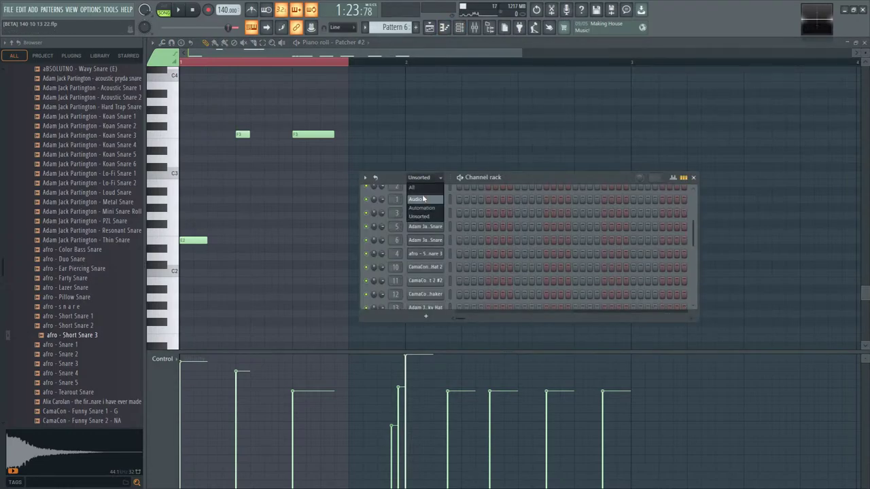
click(430, 226)
scroll(463, 264, down, 5)
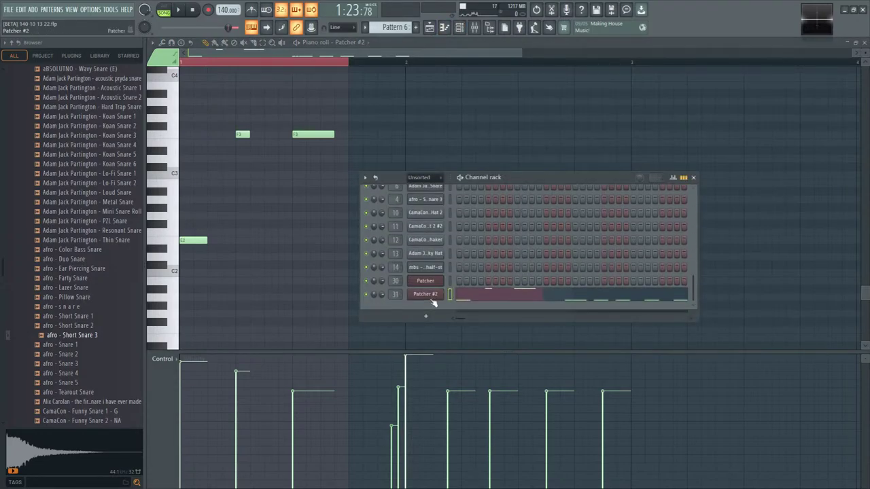
click(435, 293)
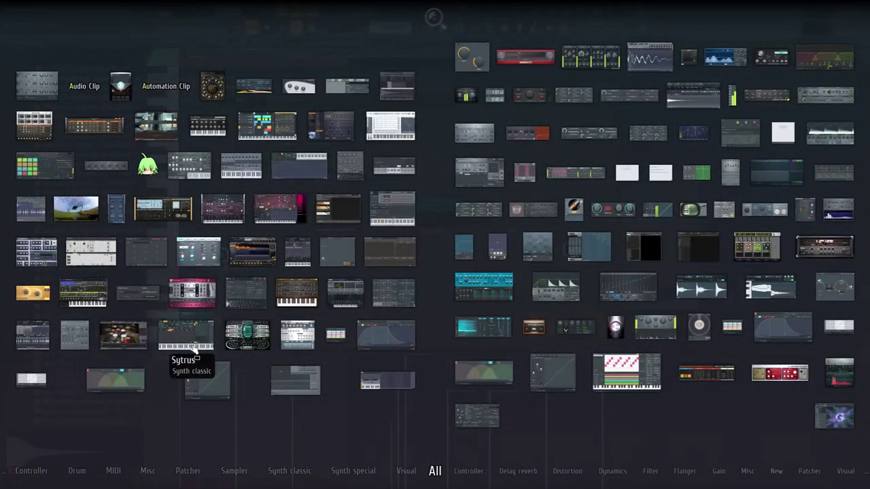
- Add a Sytrus synth to the Patcher #2 map and load its subb preset
drag(186, 335, 399, 288)
click(358, 271)
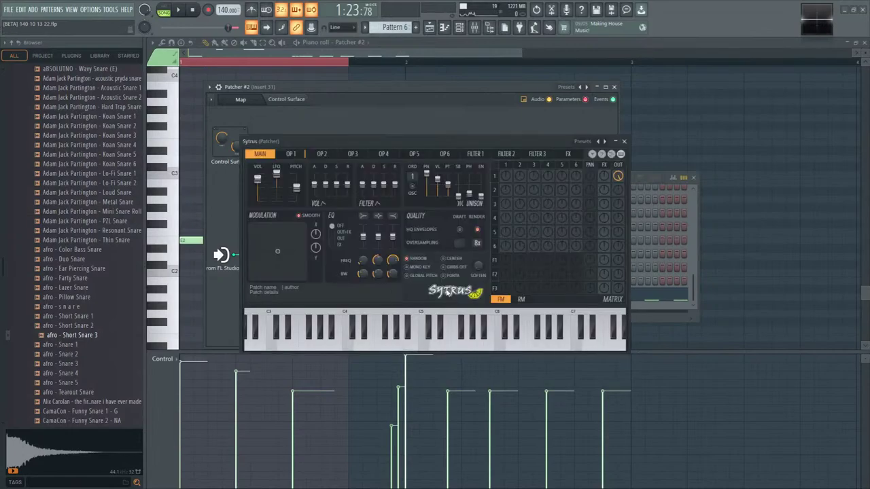
click(598, 141)
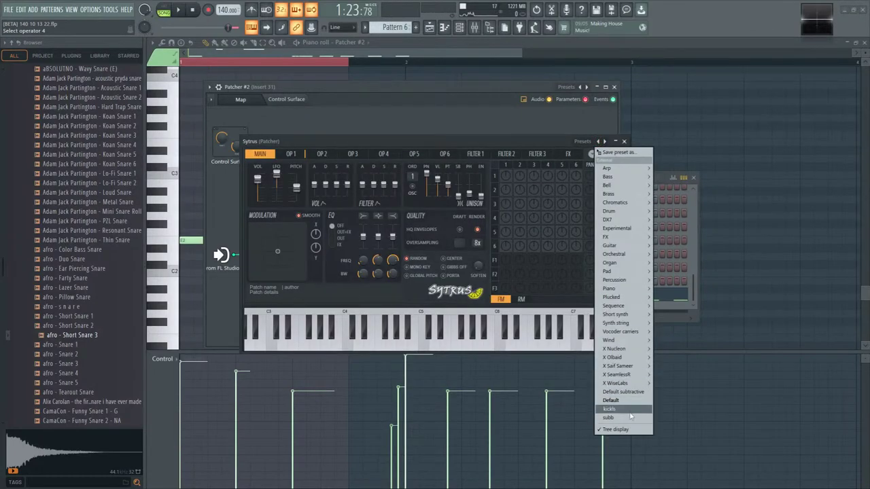
click(631, 417)
- Examine the modulation envelope of Sytrus operator 1 and play the arrangement with the new sub layer
click(508, 167)
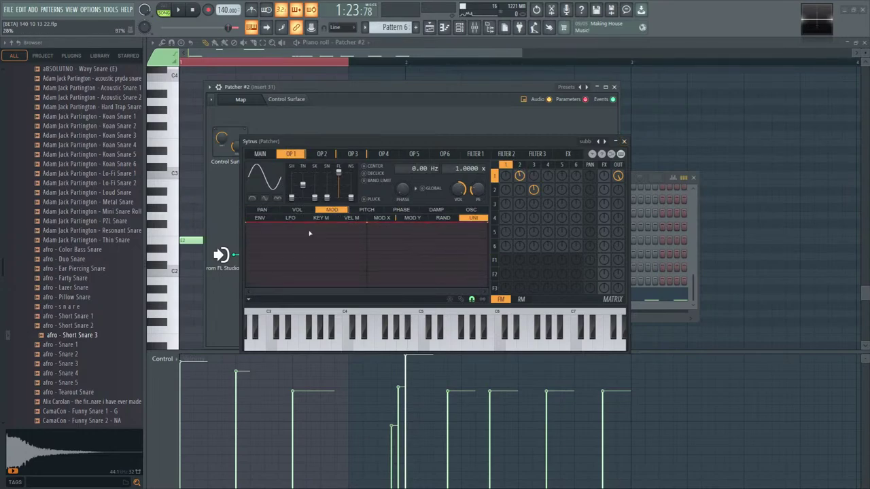
click(260, 218)
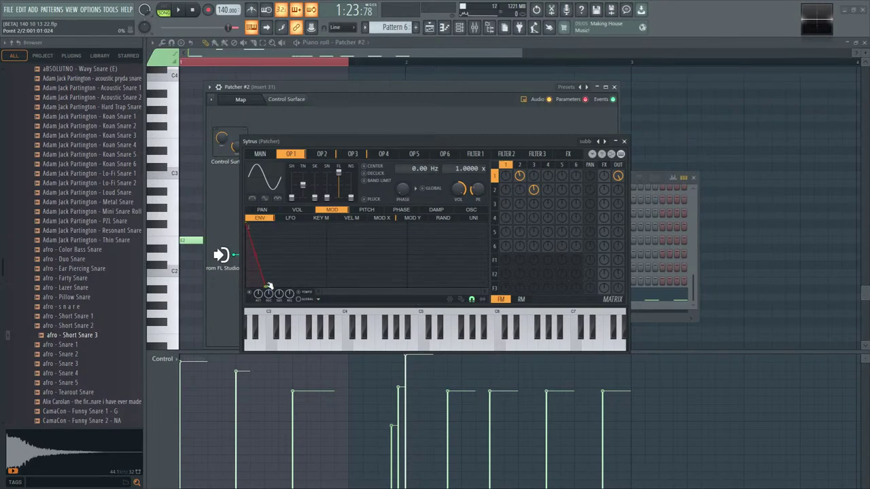
right_click(268, 286)
click(335, 360)
key(space)
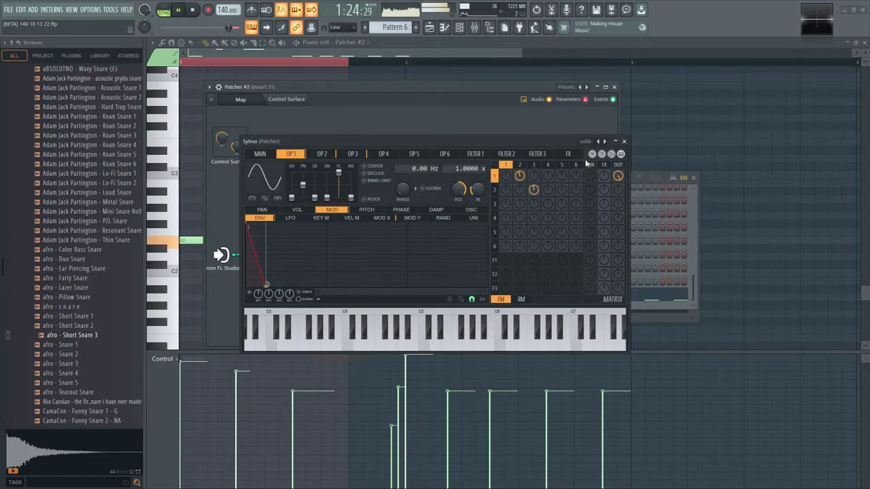
- Close Sytrus, open the input options of the To FL Studio node and disconnect Sytrus's audio from the main output
click(624, 141)
right_click(570, 251)
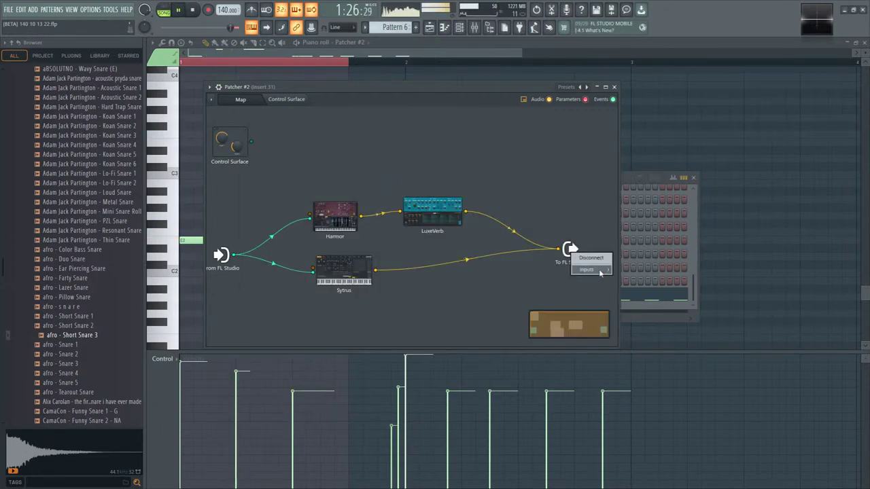
click(562, 219)
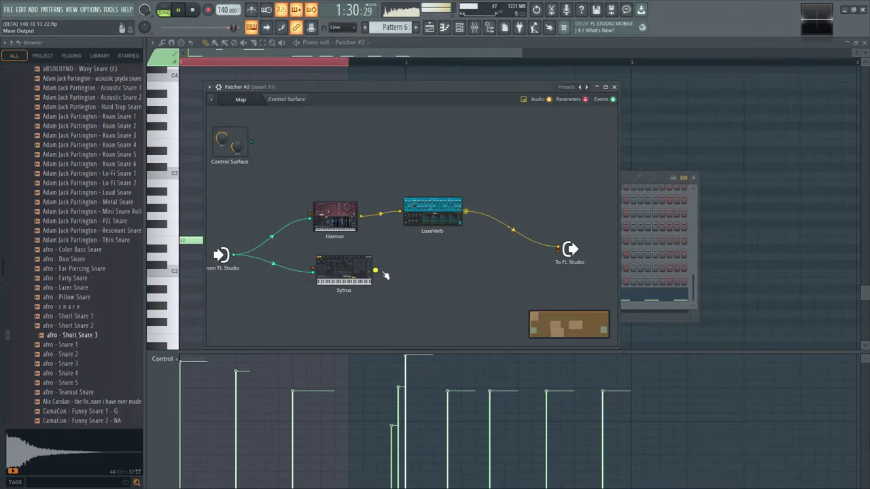
- Copy the Fruity parametric EQ 2 from mixer Insert 30 to Insert 31
click(474, 27)
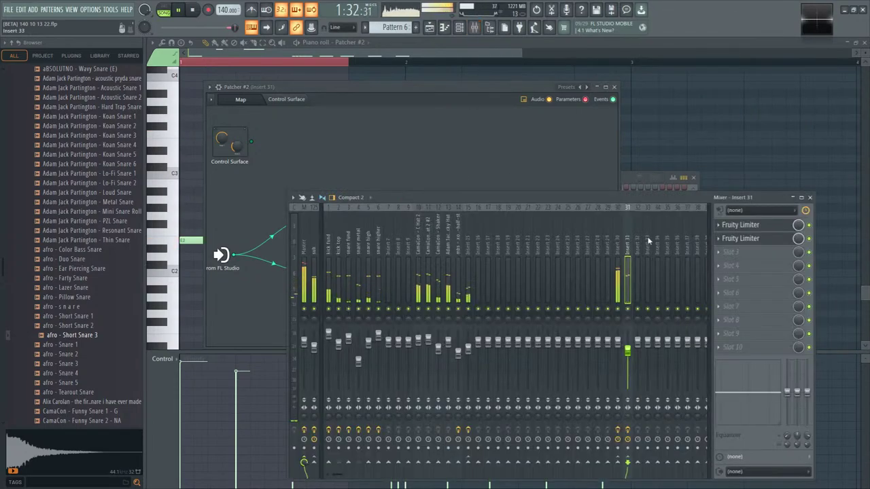
click(617, 246)
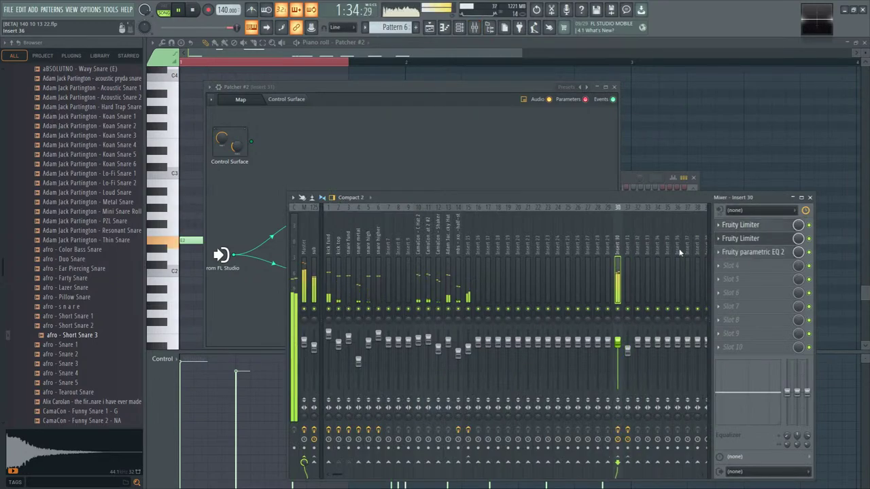
click(719, 252)
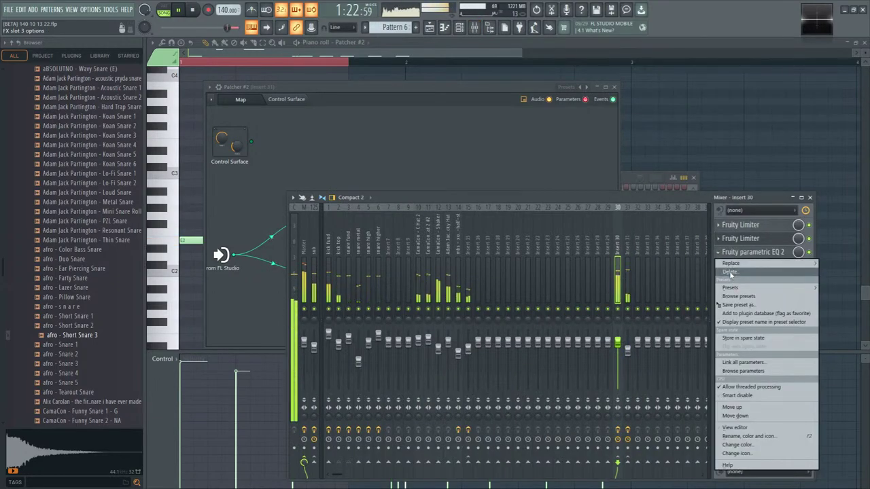
drag(738, 305, 626, 280)
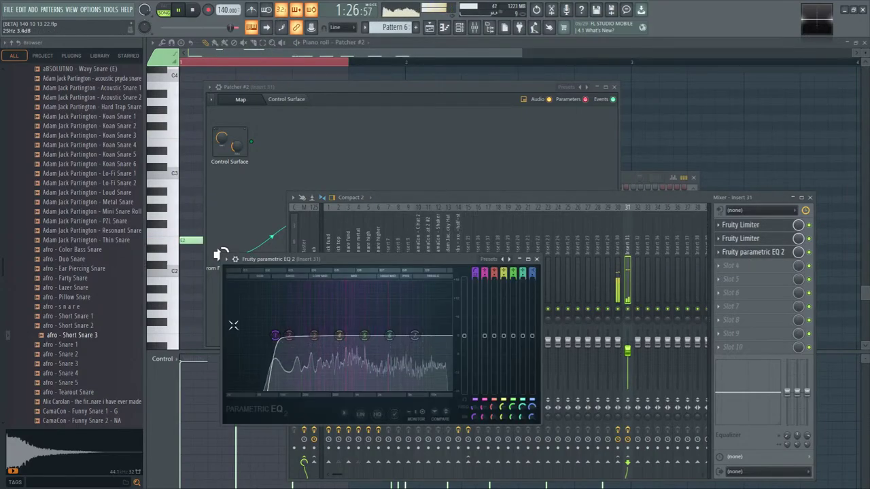
- Set band 1 of Insert 31's EQ to a Steep 4 high pass at about 119 Hz and sharpen its bandwidth
right_click(274, 336)
mouse_move(285, 367)
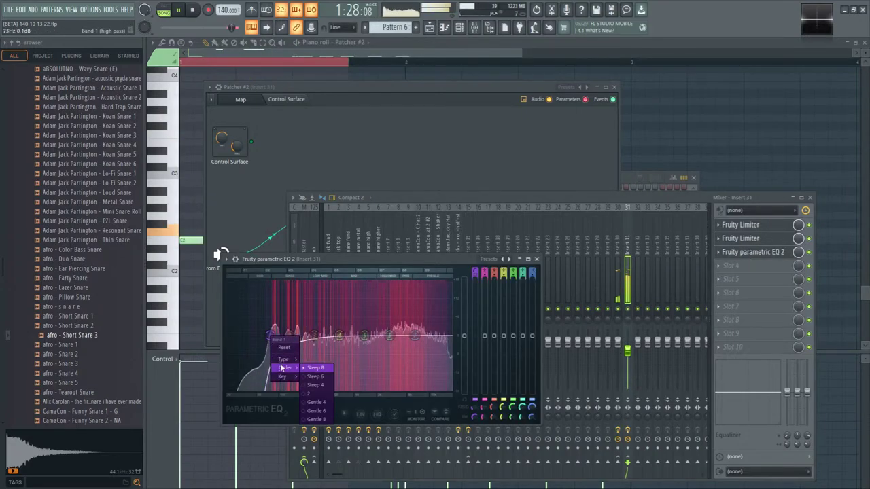
click(315, 385)
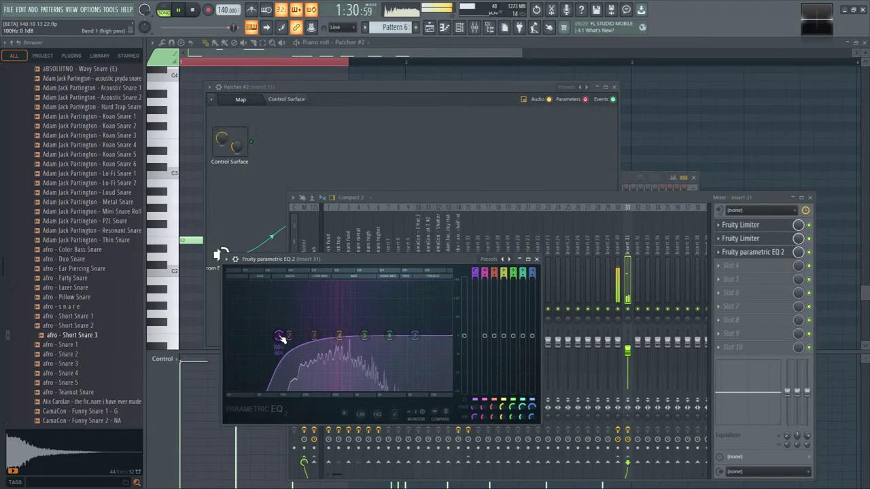
scroll(282, 339, up, 2)
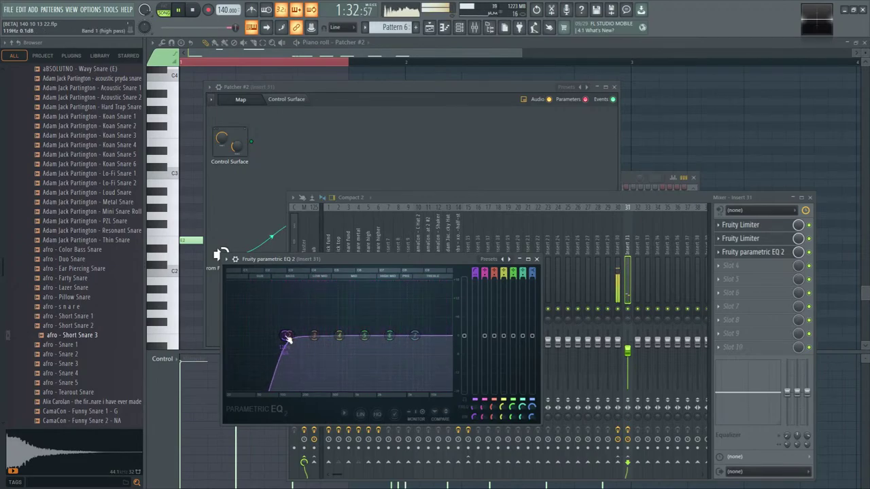
- Lower the sub mixer track's volume slightly and play back the playlist from within bar 55
click(631, 202)
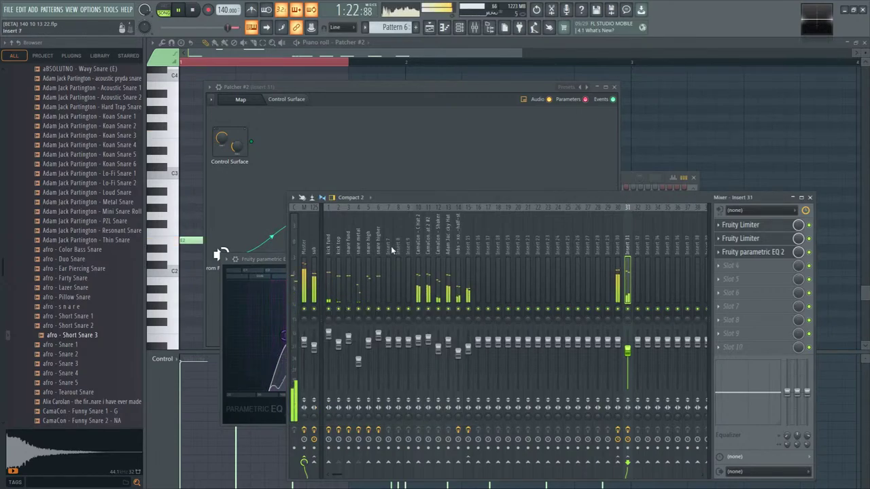
click(314, 349)
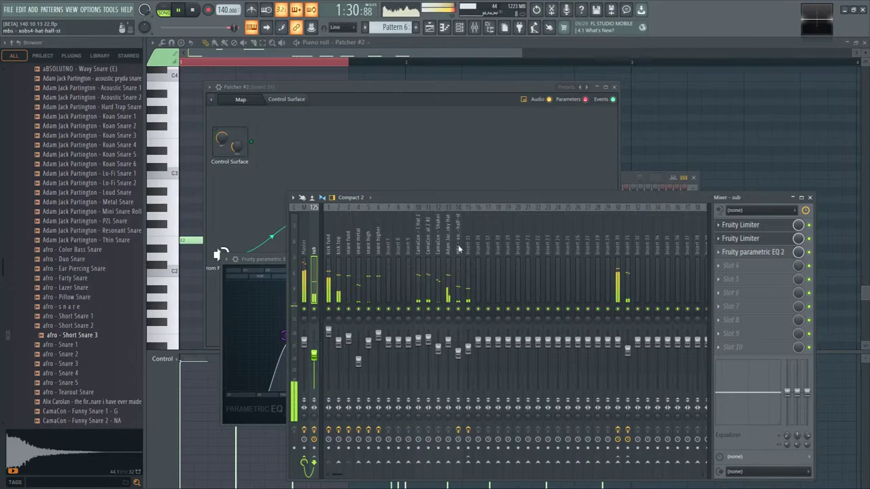
click(429, 27)
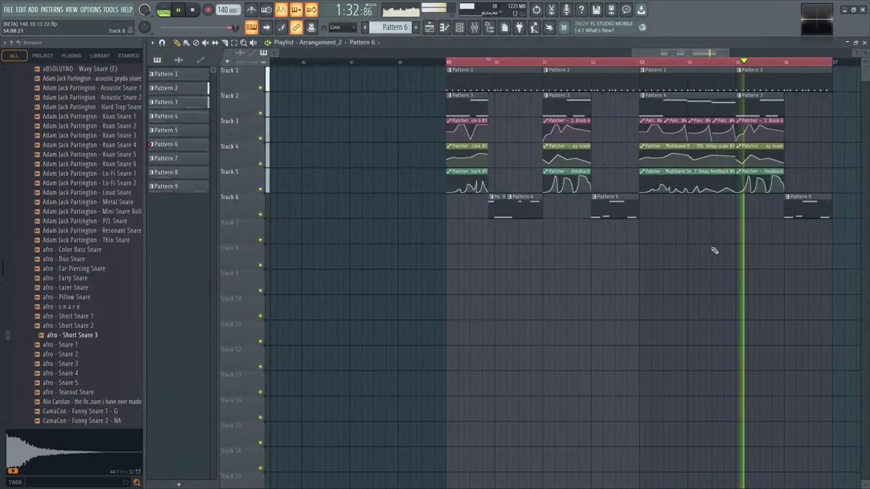
ctrl+scroll(748, 243, up, 2)
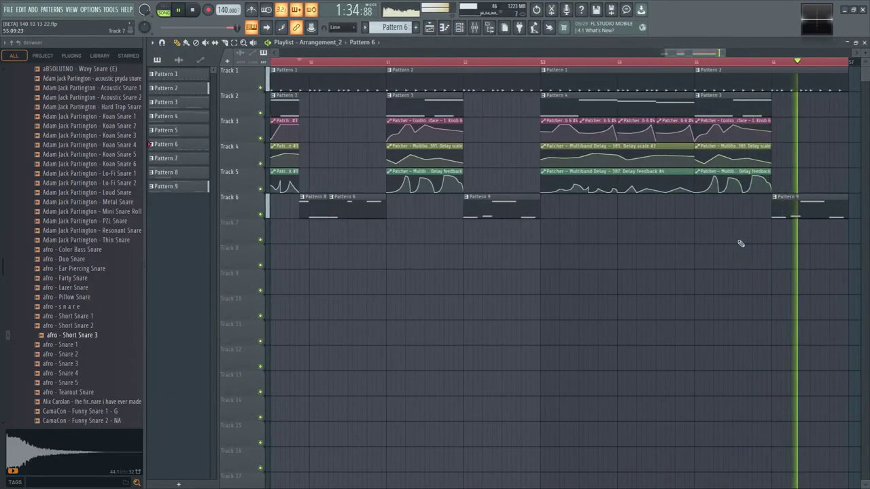
click(752, 63)
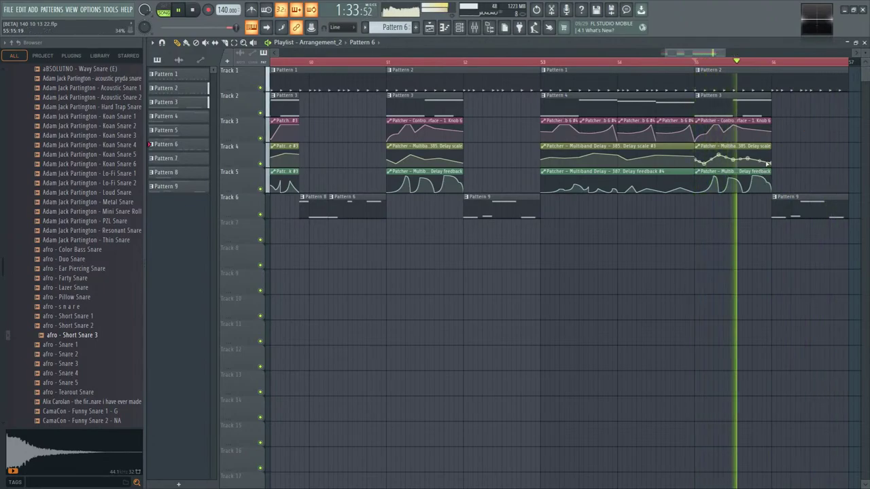
- Make the Delay scale automation clip at bar 55 on Track 4 unique
key(space)
ctrl+scroll(792, 146, up, 2)
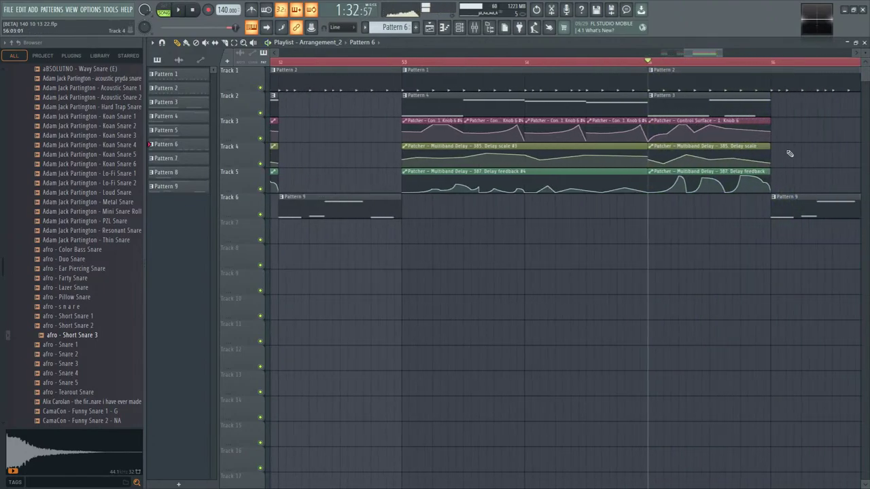
click(651, 146)
click(672, 221)
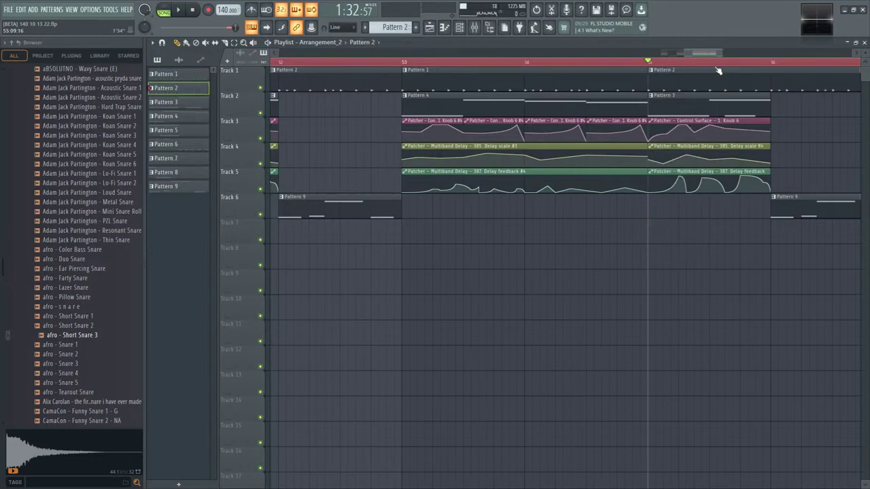
- Reshape the end of bar 55's Delay scale automation on Track 4 so it rises to about 67% at bar 56
key(space)
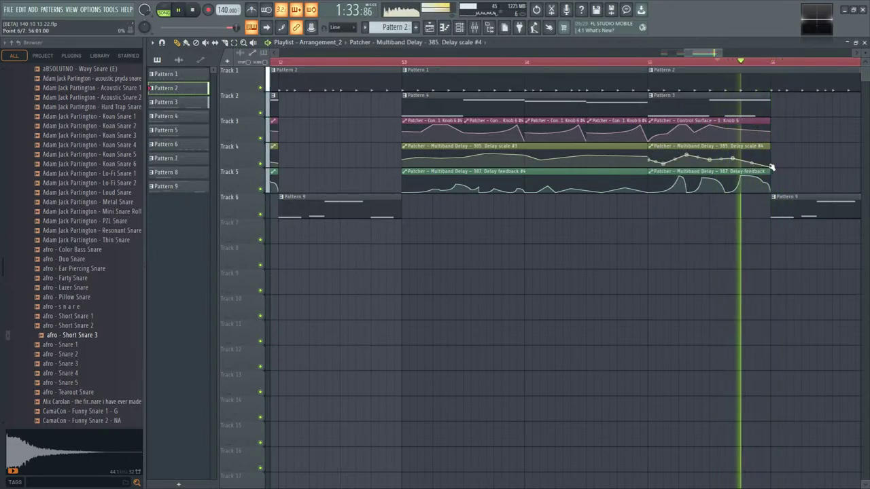
key(space)
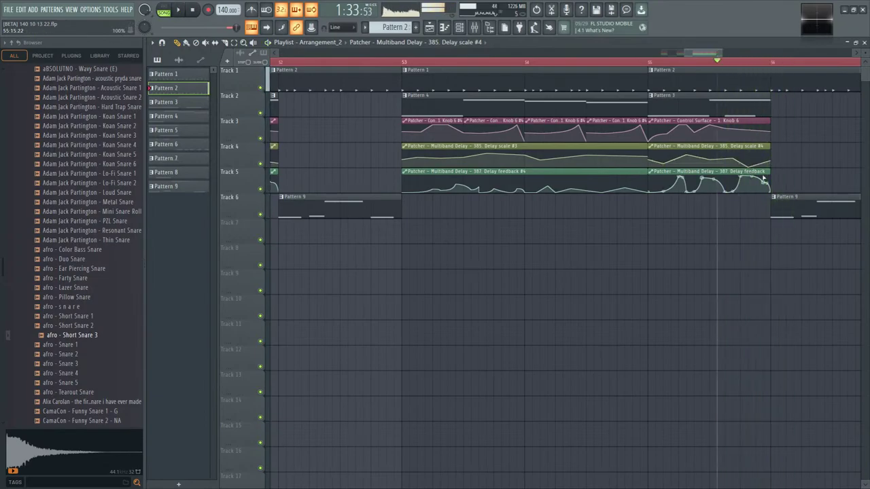
key(space)
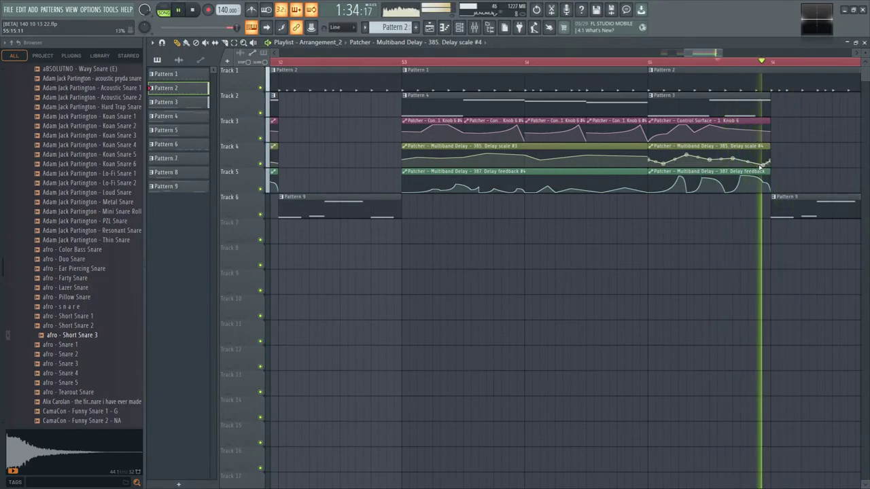
drag(759, 166, 772, 164)
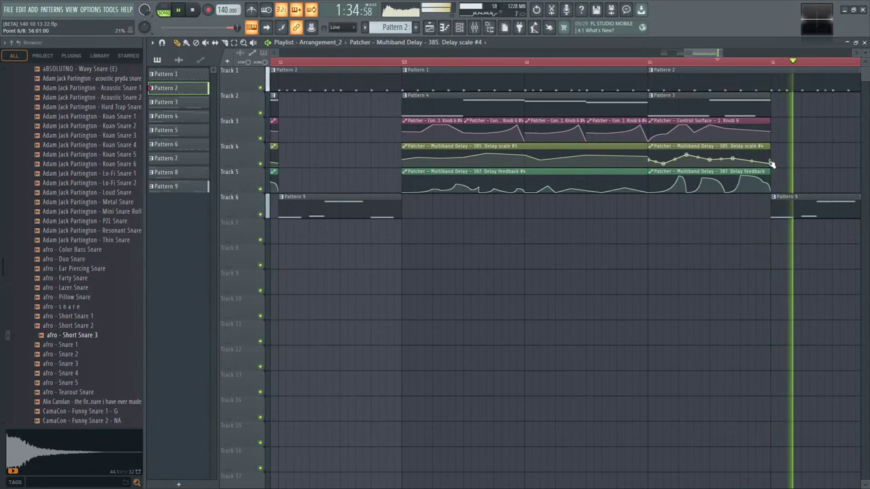
drag(771, 163, 773, 153)
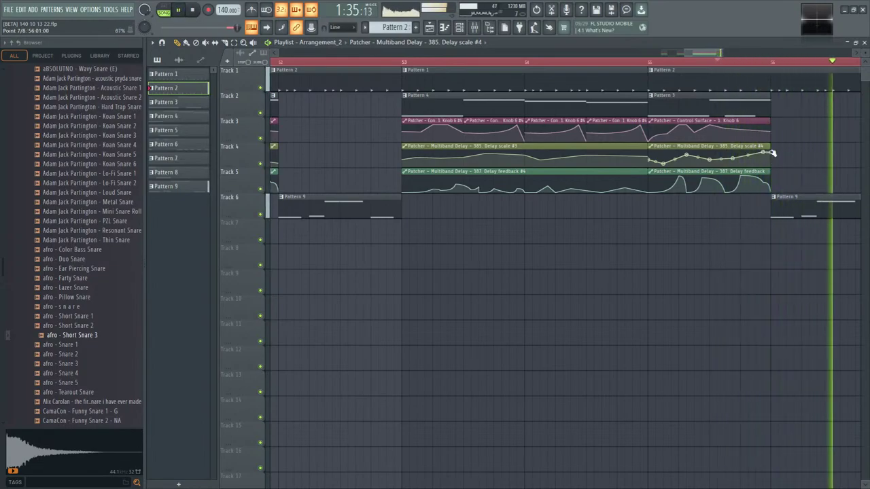
- Try raising the end of bar 55's Delay feedback automation to about 66%, restore its drop, and listen through the arrangement
drag(770, 190, 773, 184)
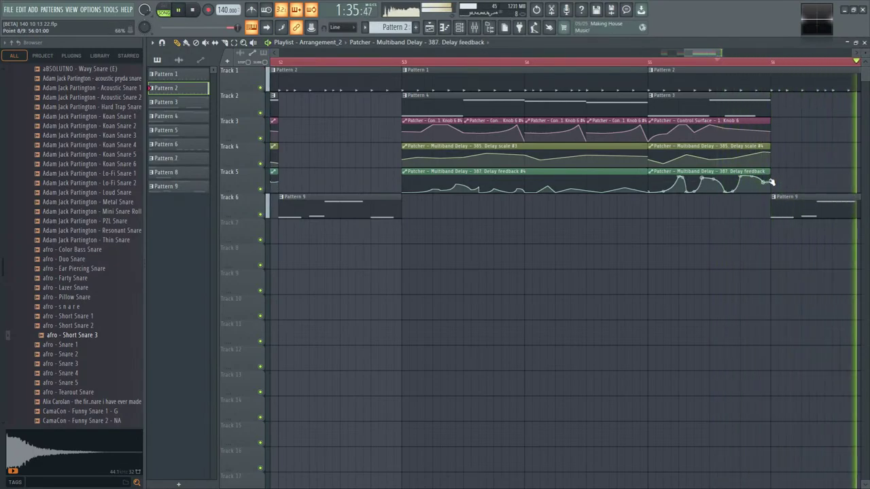
drag(770, 182, 767, 191)
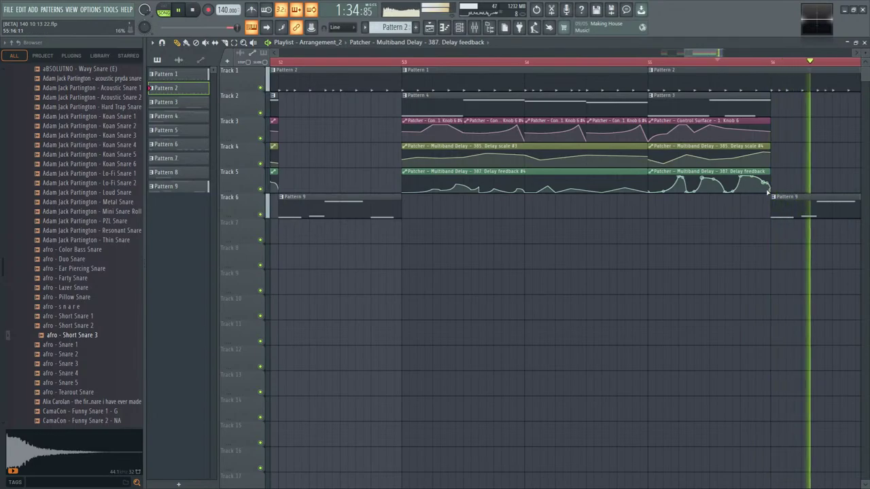
scroll(505, 249, down, 5)
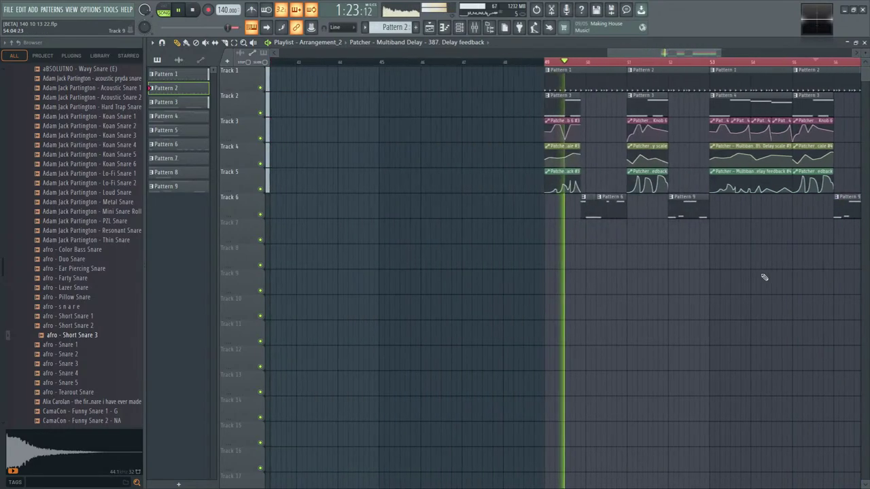
scroll(773, 256, right, 1)
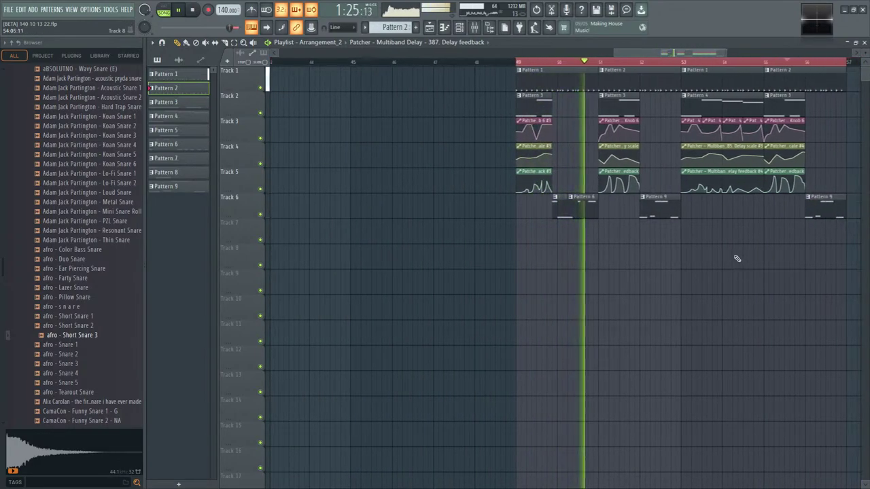
scroll(632, 268, up, 1)
scroll(701, 267, up, 1)
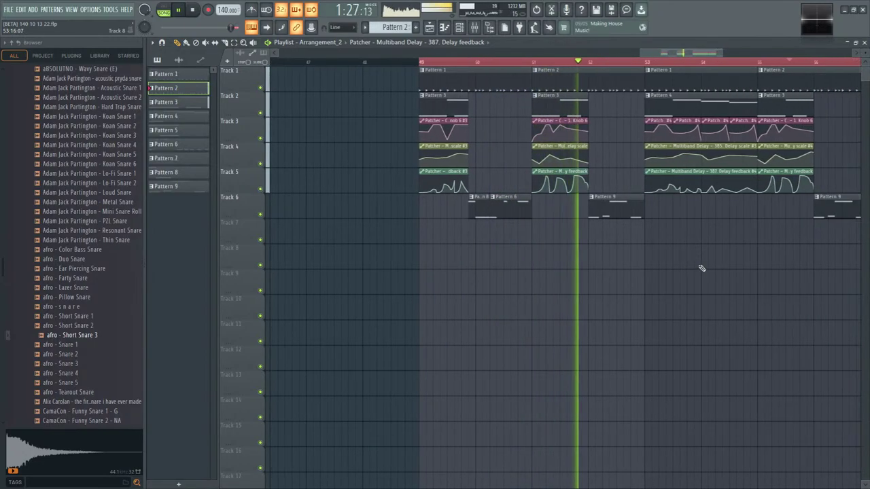
- Set the snare fund mixer track to 100% (0.0 dB) and raise snare higher to 124% (5.5 dB)
key(F9)
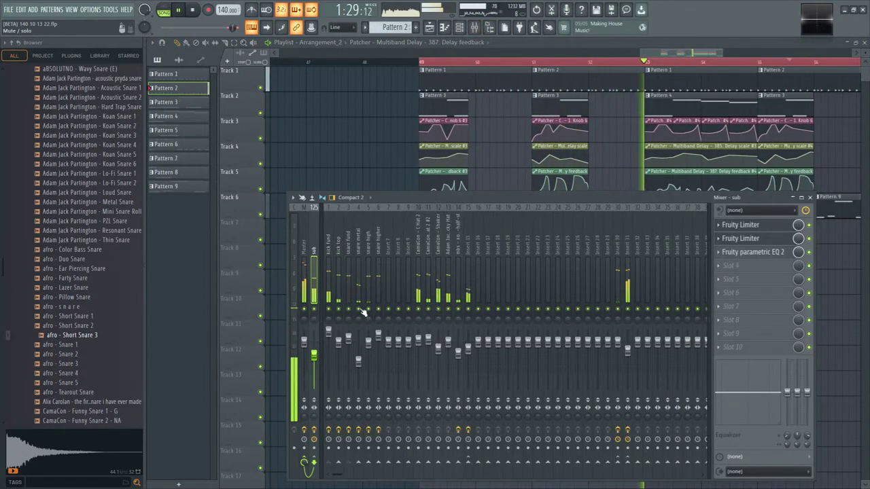
click(347, 342)
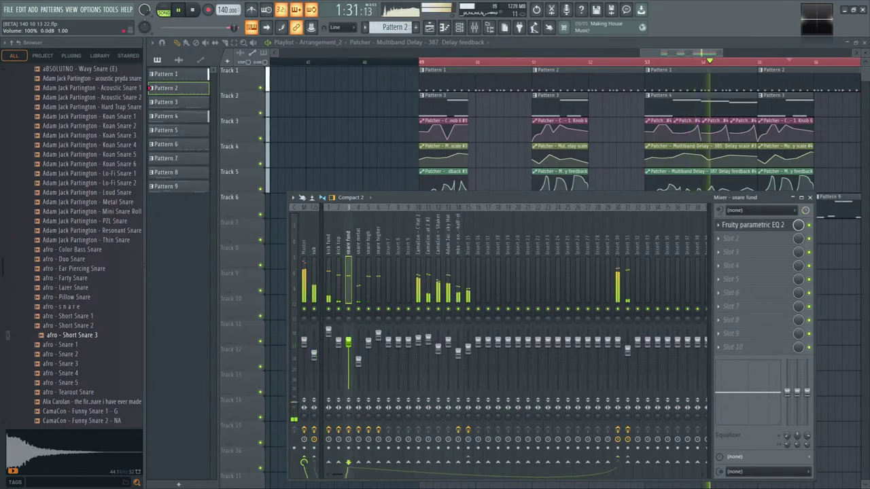
click(378, 335)
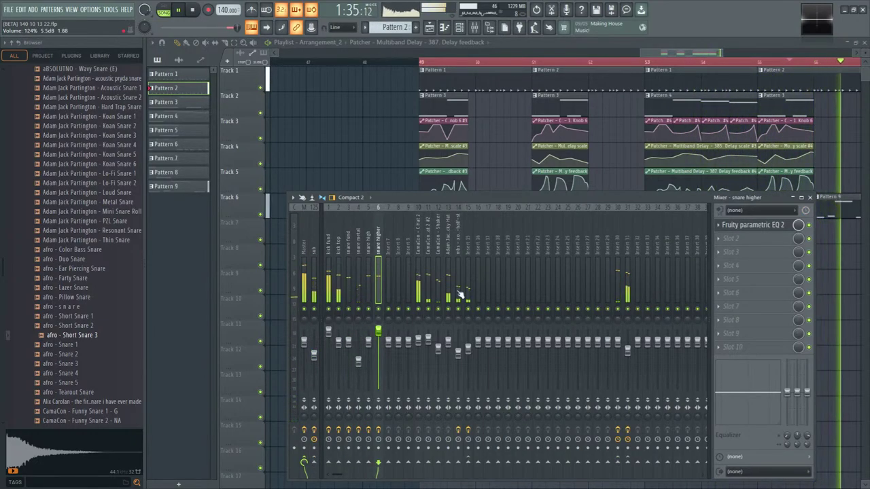
- Resume playback with the mixer showing and lower the CamaCon - Shaker track's volume
key(space)
key(F9)
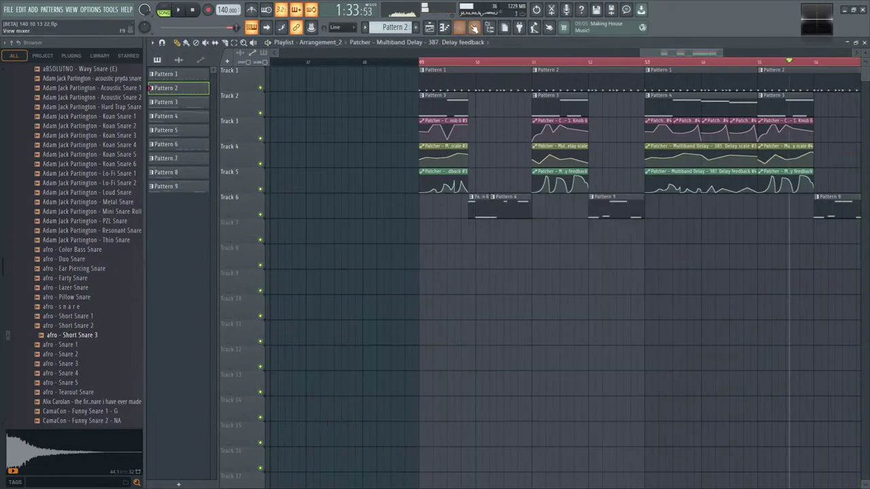
click(459, 27)
key(space)
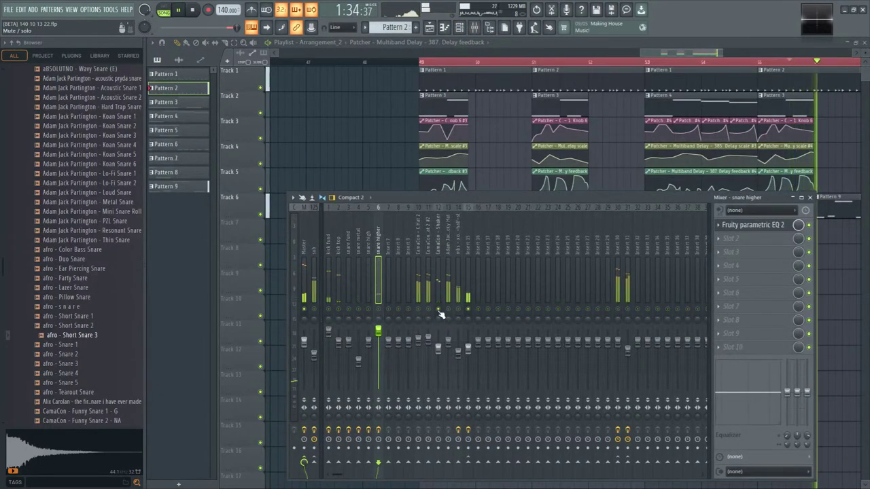
drag(437, 338, 439, 365)
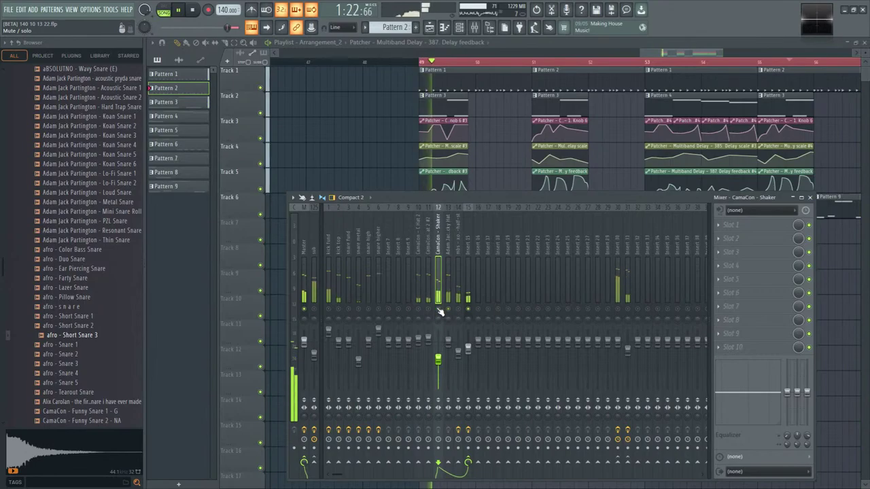
- Load Fruity Parametric EQ 2 on the CamaCon - C Hat 2 mixer track and check its spectrum during playback
click(417, 245)
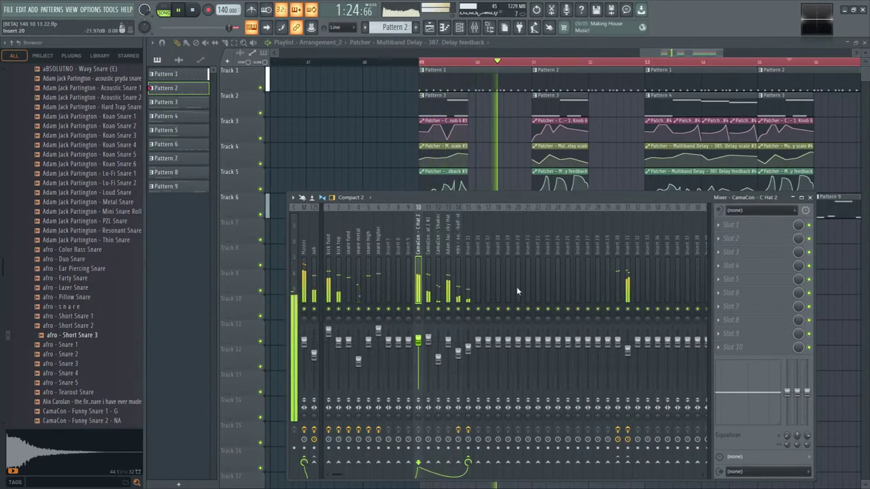
key(space)
click(723, 224)
click(601, 359)
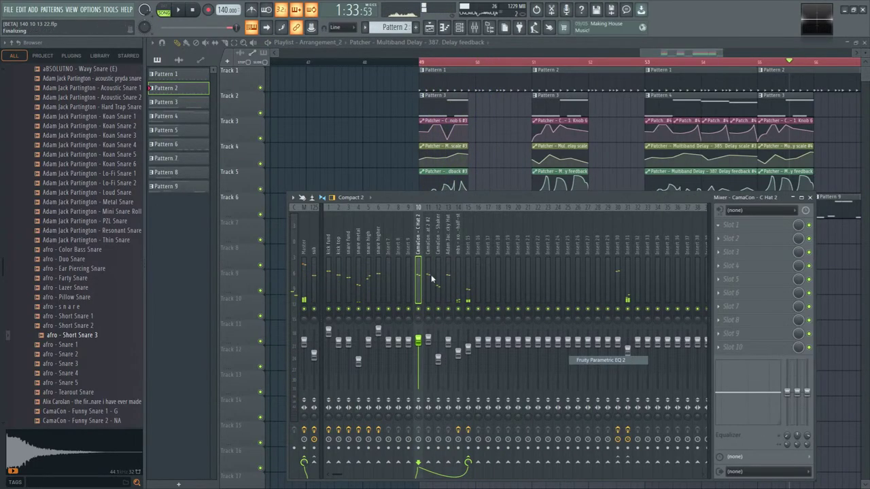
key(space)
right_click(264, 233)
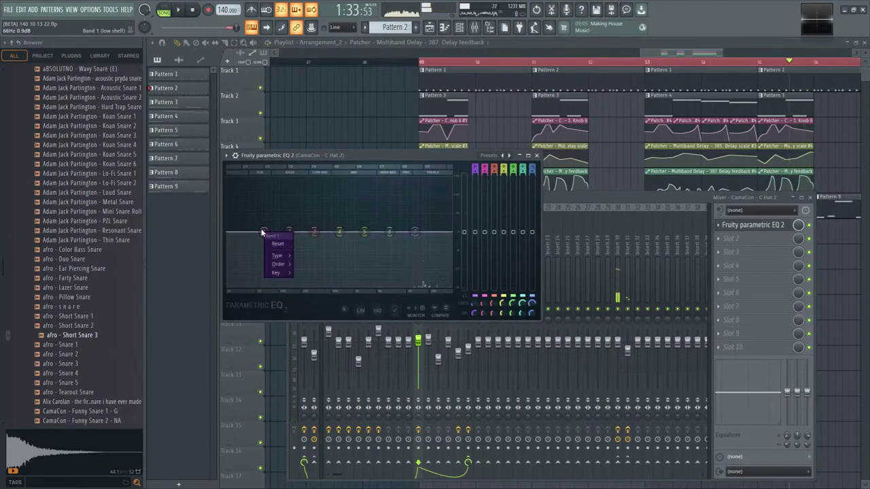
click(264, 233)
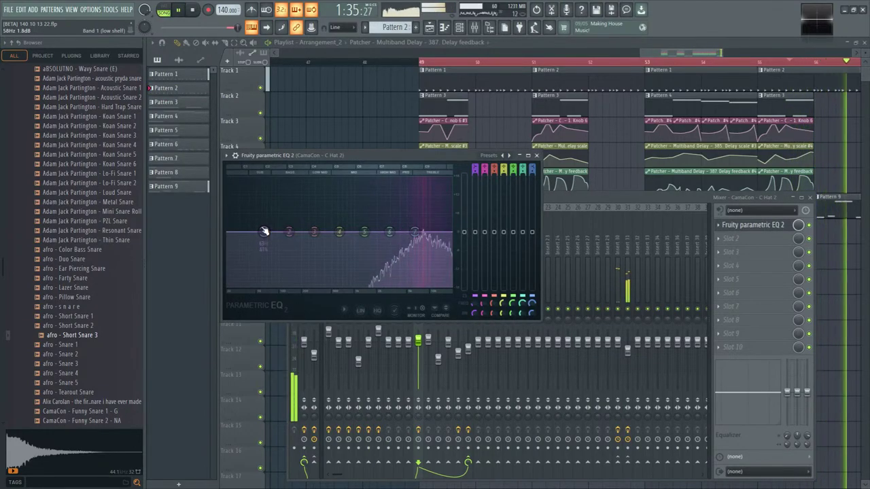
- Copy the C Hat 2 track's Fruity Parametric EQ 2 to C Hat 2 #2, check its spectrum and close its editor
key(space)
click(420, 246)
click(722, 230)
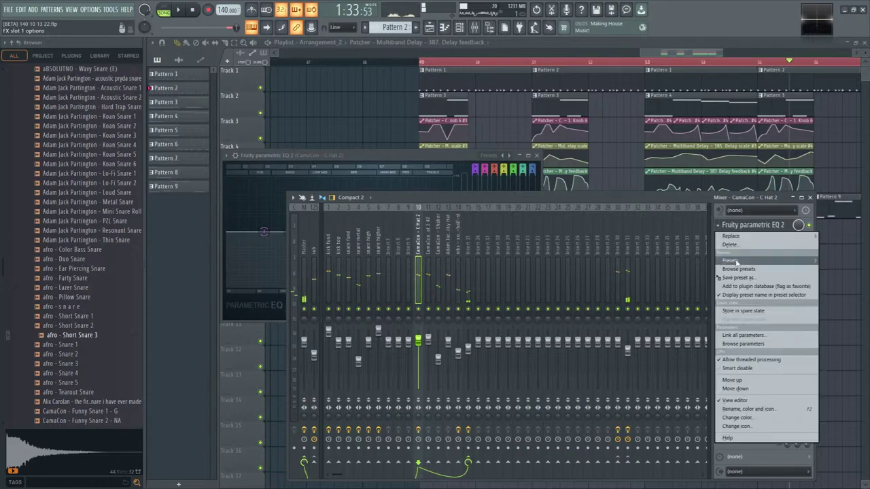
drag(754, 279, 437, 264)
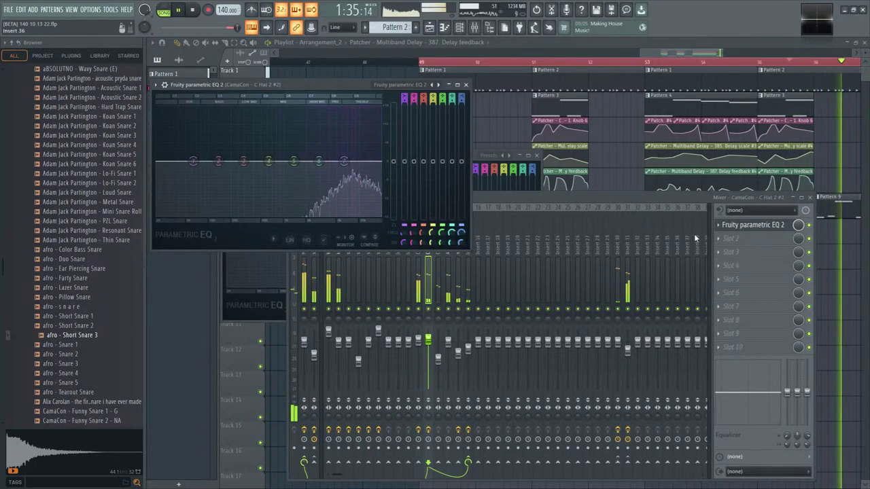
click(749, 231)
click(748, 235)
click(748, 235)
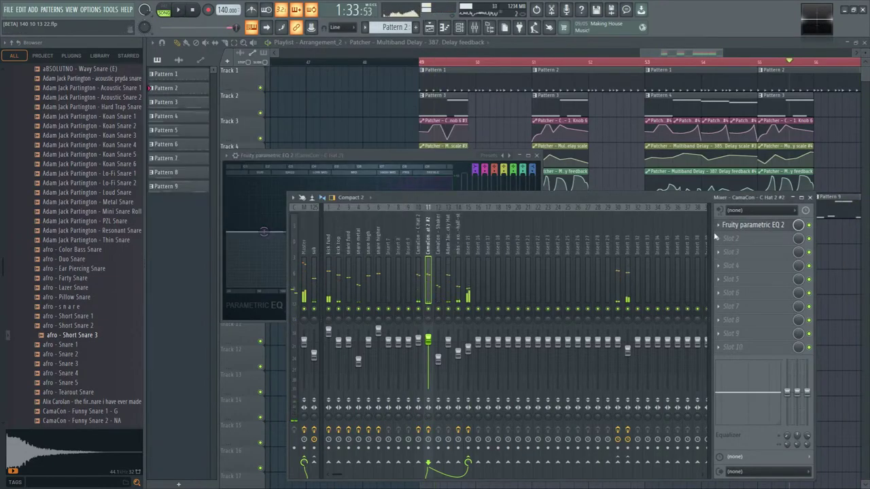
- Copy the Fruity Parametric EQ 2 from C Hat 2 #2 to the CamaCon - Shaker track and check its spectrum
click(724, 231)
drag(726, 278, 435, 255)
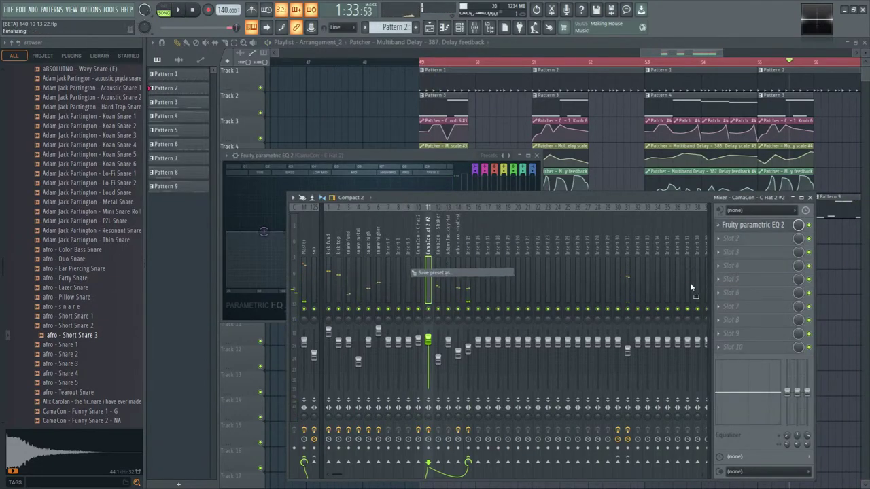
drag(746, 248, 754, 228)
key(space)
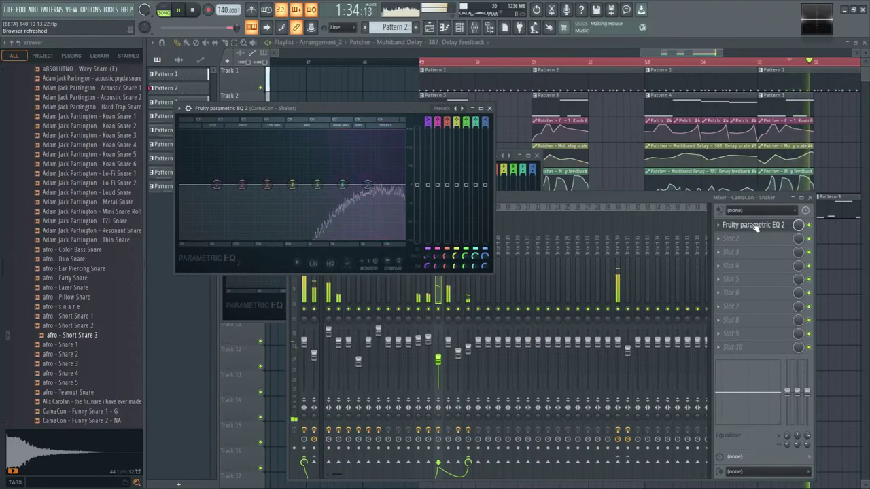
click(732, 225)
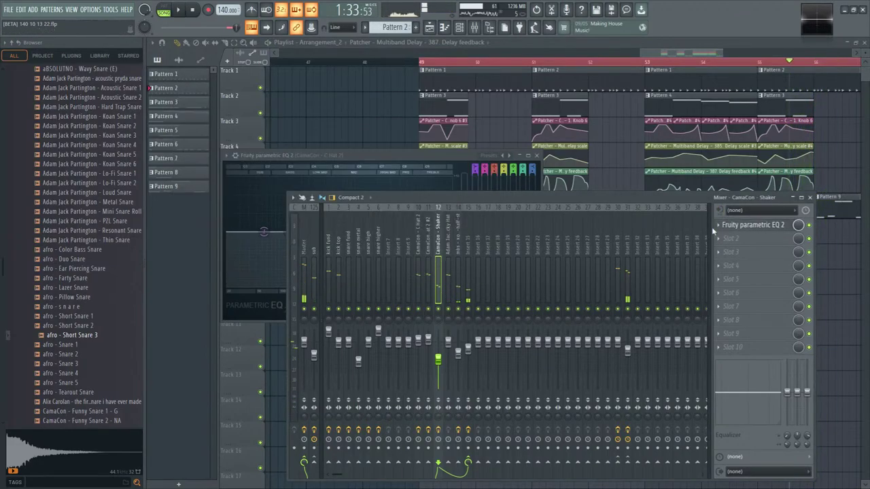
- Copy the Fruity Parametric EQ 2 from the CamaCon - Shaker track to the Clicky Hat track
click(718, 225)
drag(719, 277, 682, 288)
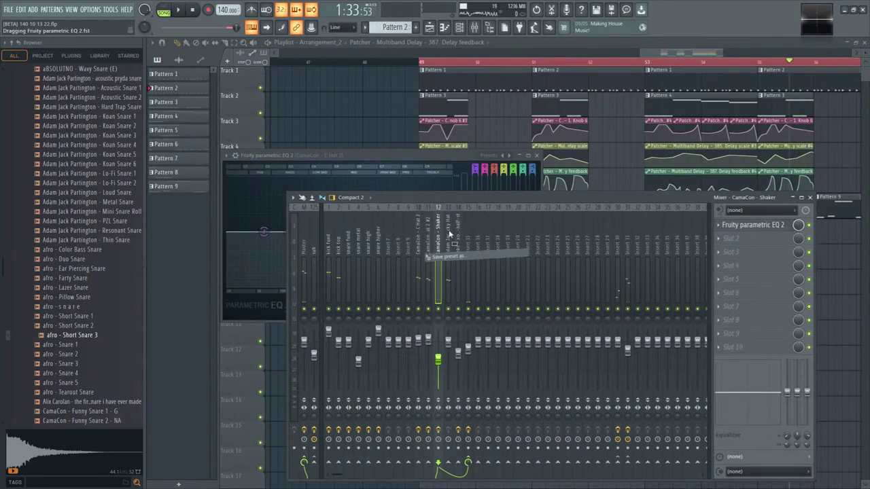
drag(449, 233, 450, 235)
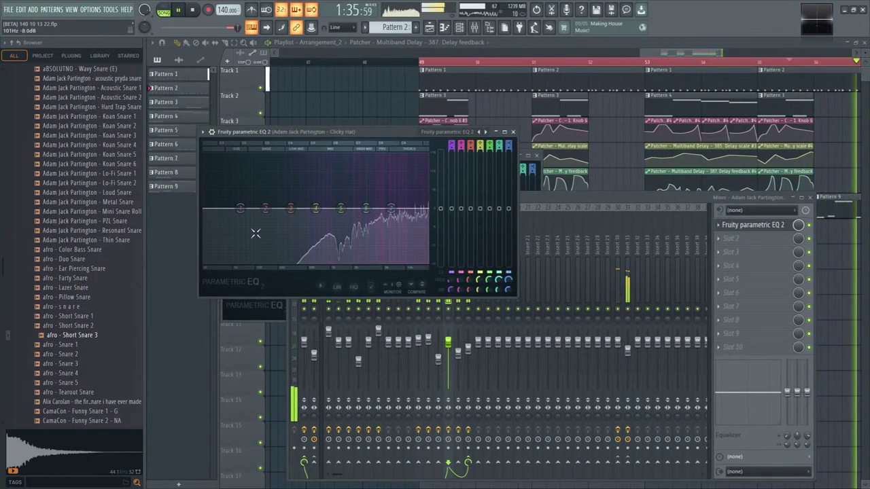
- Turn band 1 of the Clicky Hat's EQ into a high pass and move its cutoff up into the midrange
right_click(240, 208)
mouse_move(253, 242)
click(292, 253)
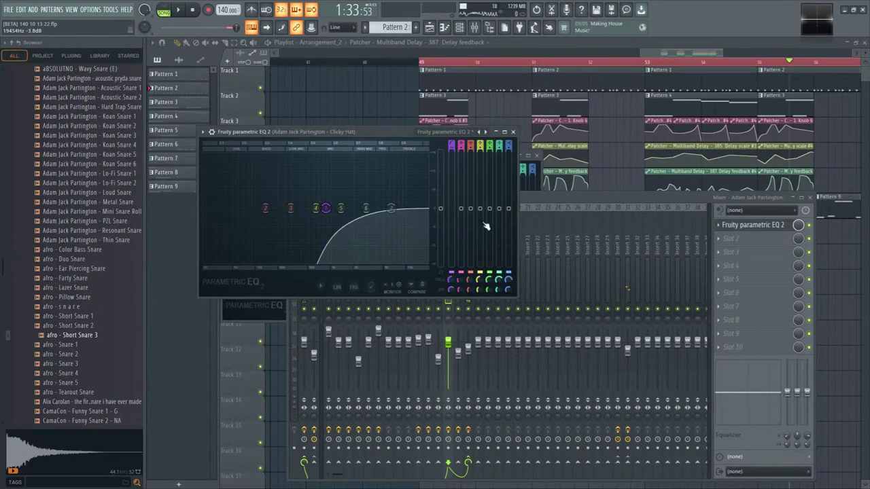
- Play back the drop and select the mbs - xobs4-hat-half-st mixer track to check it
click(573, 196)
key(space)
click(455, 259)
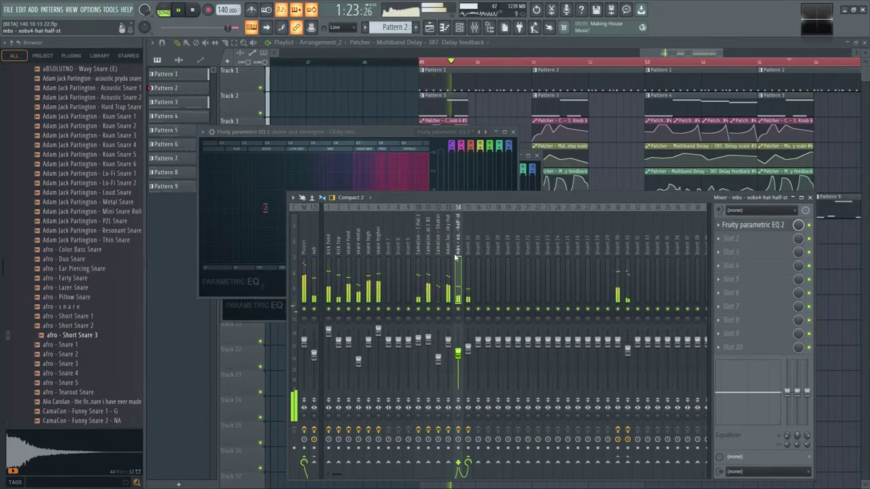
- Adjust the unison panning in the first Patcher's Harmor and set its unison order to 8, checking the sound during playback
key(F12)
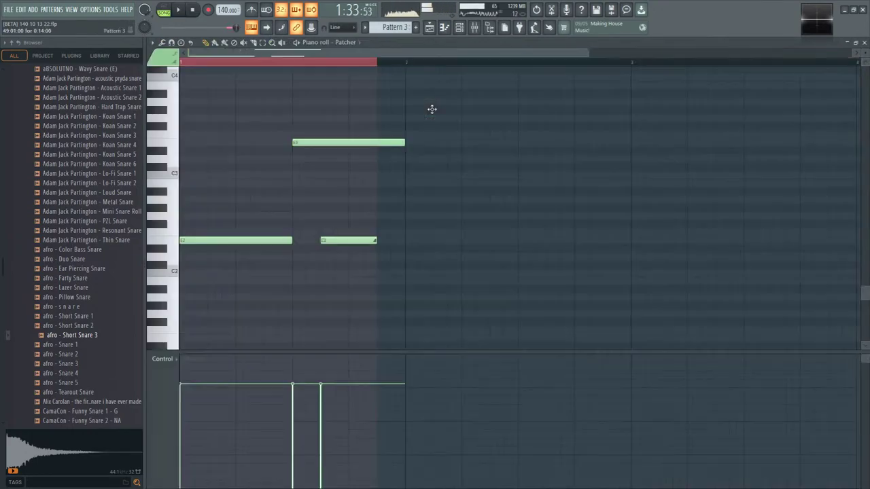
key(F6)
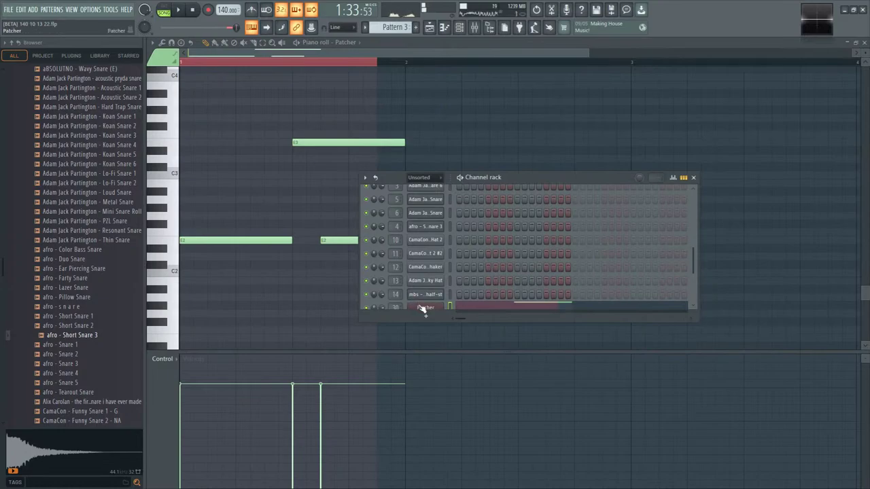
click(423, 309)
click(400, 208)
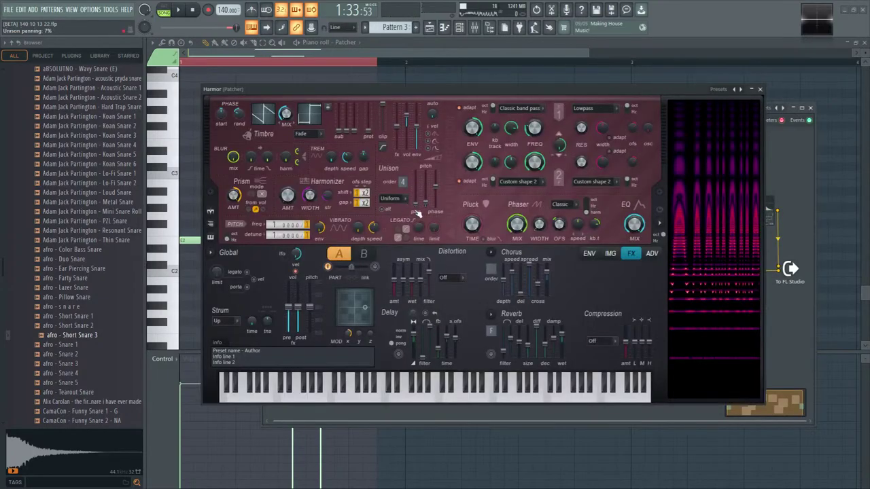
key(space)
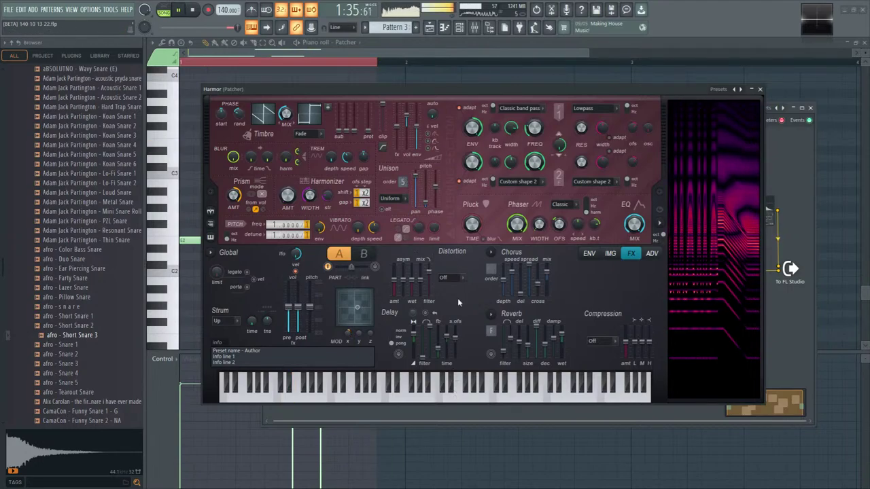
drag(402, 181, 402, 174)
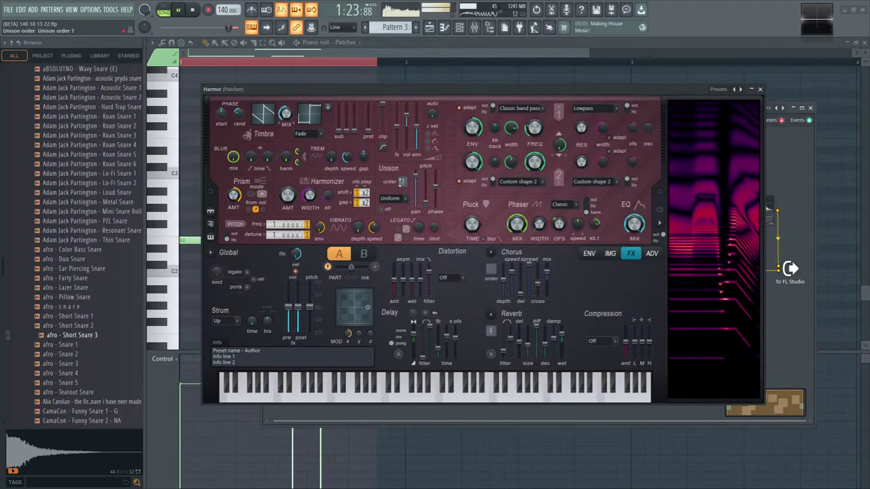
click(654, 255)
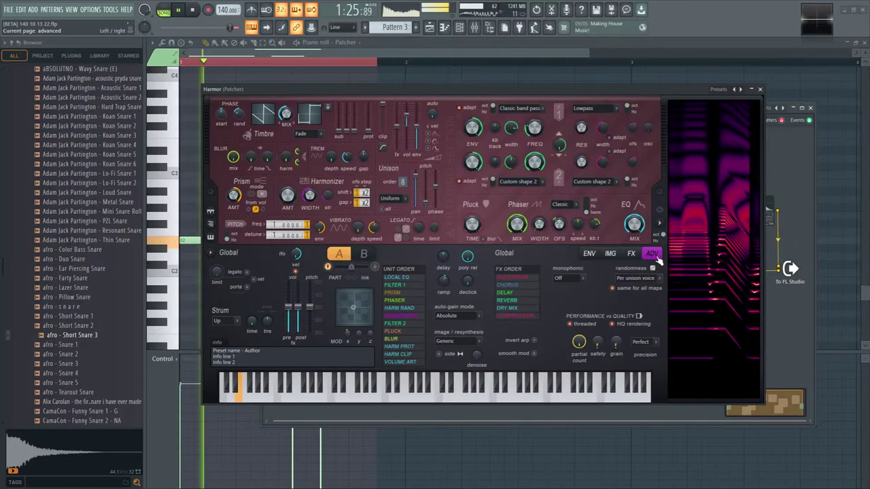
click(588, 253)
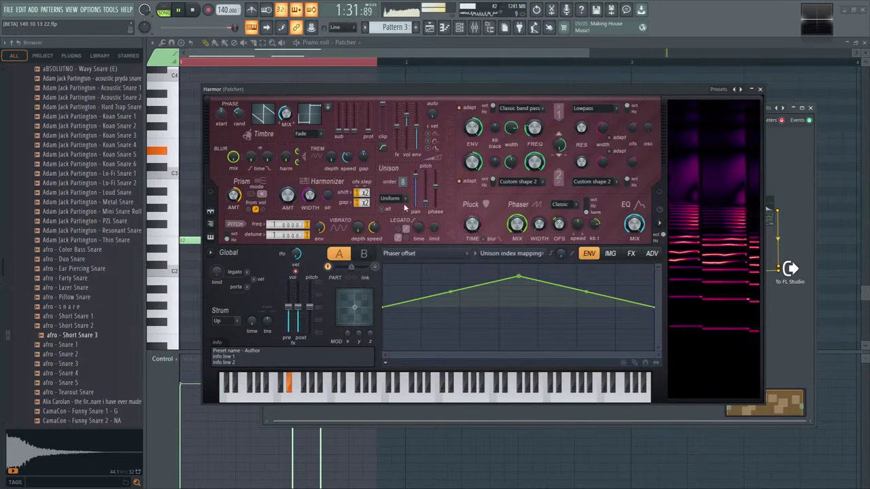
click(760, 90)
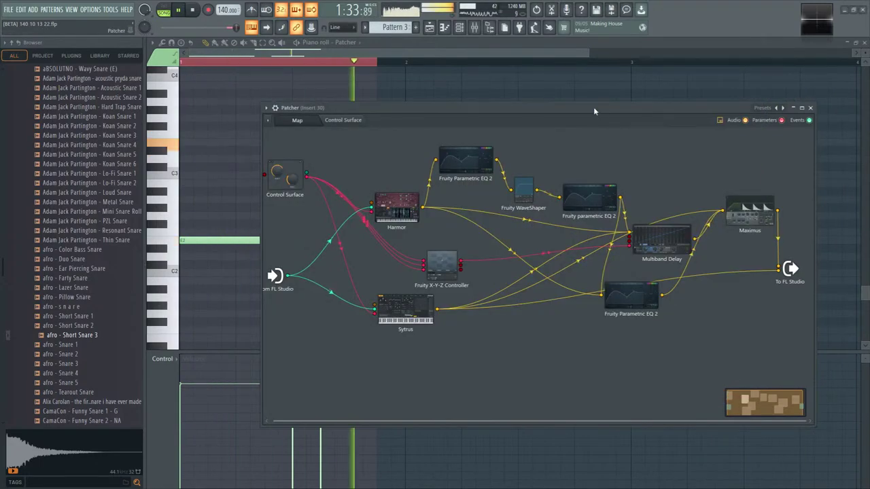
drag(594, 107, 577, 104)
- Play back the drop over bars 49 to 56 in the playlist to judge the bass change
click(429, 28)
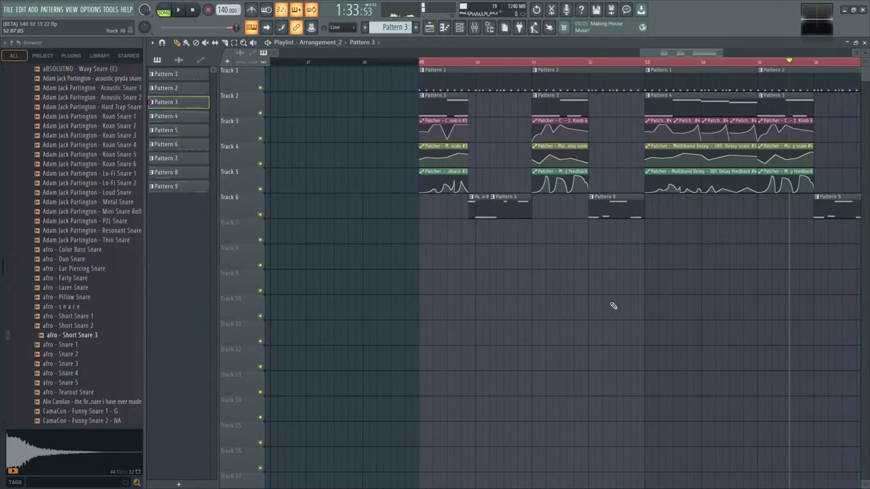
mouse_move(615, 295)
mouse_down()
mouse_move(489, 295)
mouse_move(631, 295)
mouse_up()
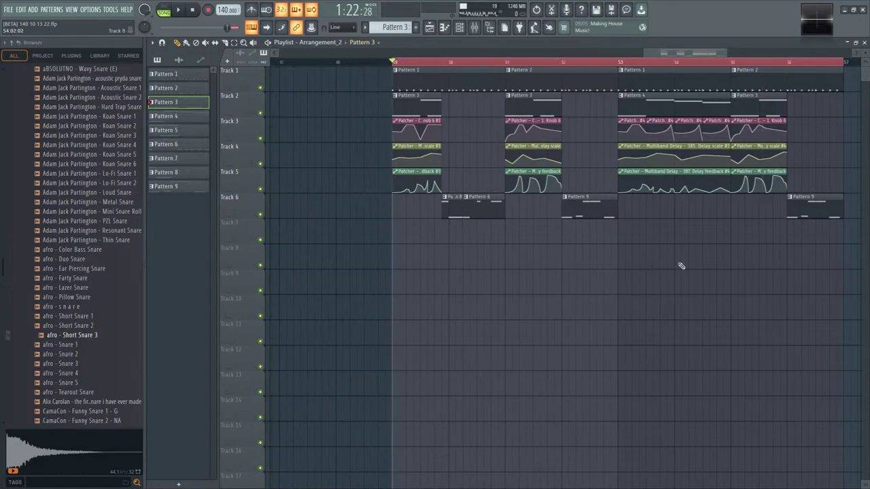
key(space)
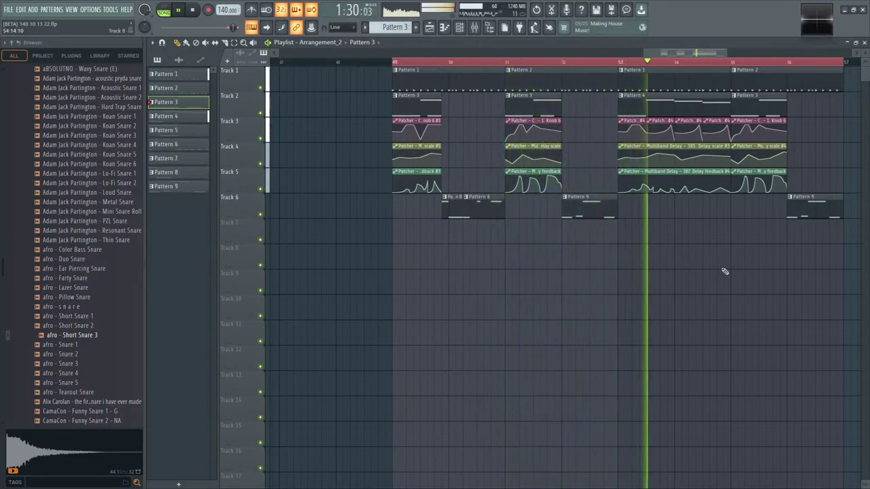
scroll(644, 274, right, 2)
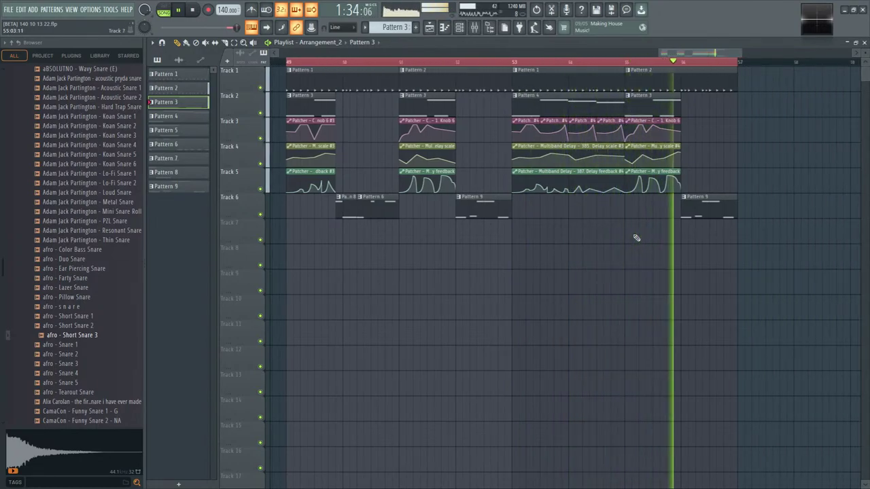
scroll(652, 241, left, 1)
key(space)
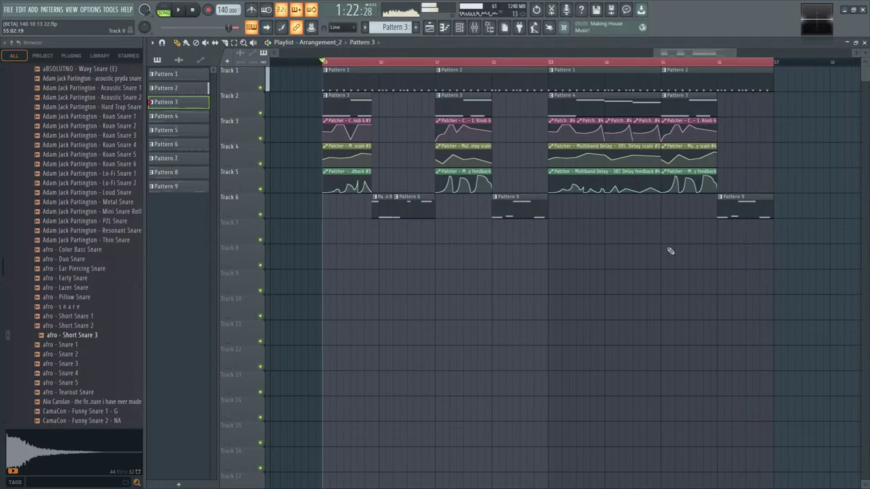
- Enlarge the channel rack and disable the main pitch option for the afro - Kick 3 and Ardura - Kick 3 F# channels
click(460, 28)
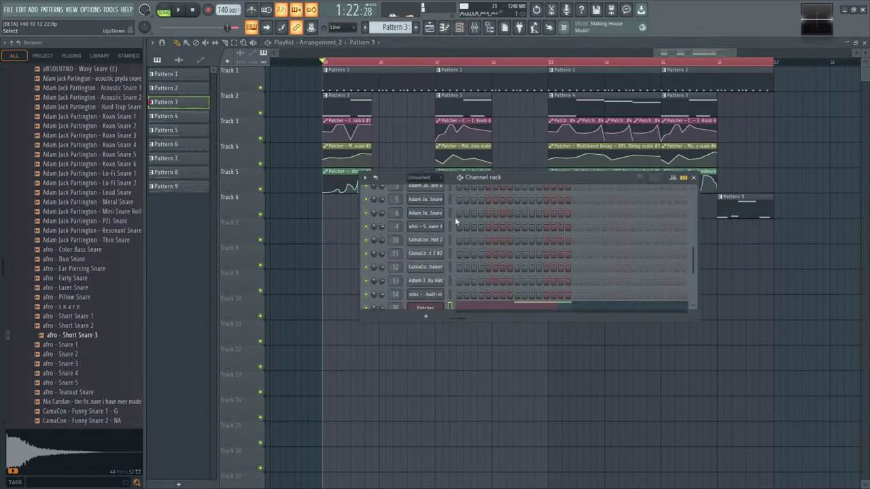
drag(698, 321, 760, 426)
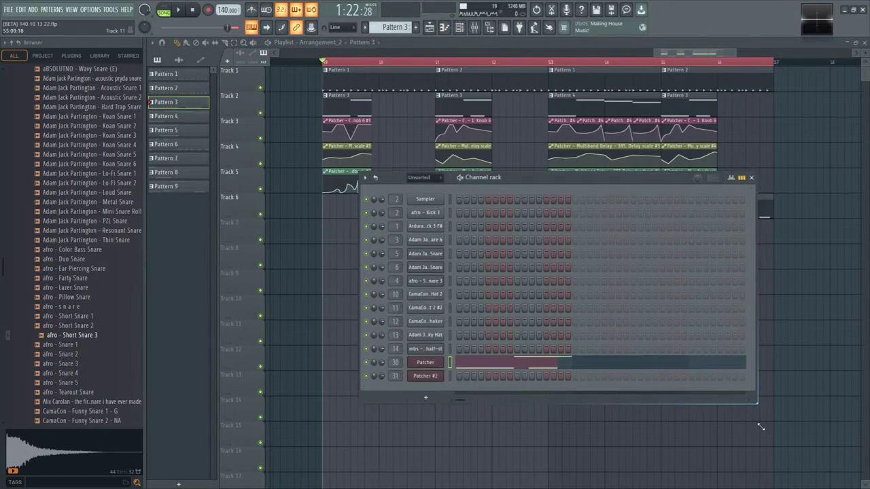
click(427, 212)
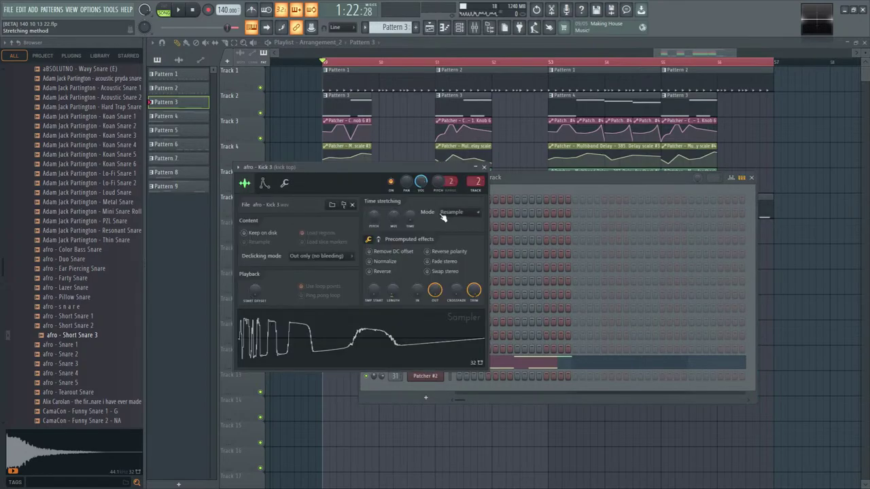
click(265, 184)
drag(338, 170, 603, 164)
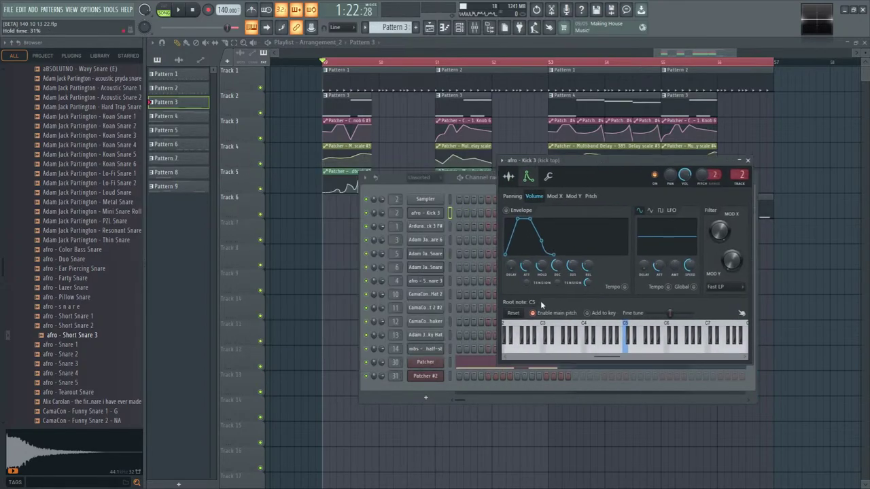
click(437, 230)
click(203, 104)
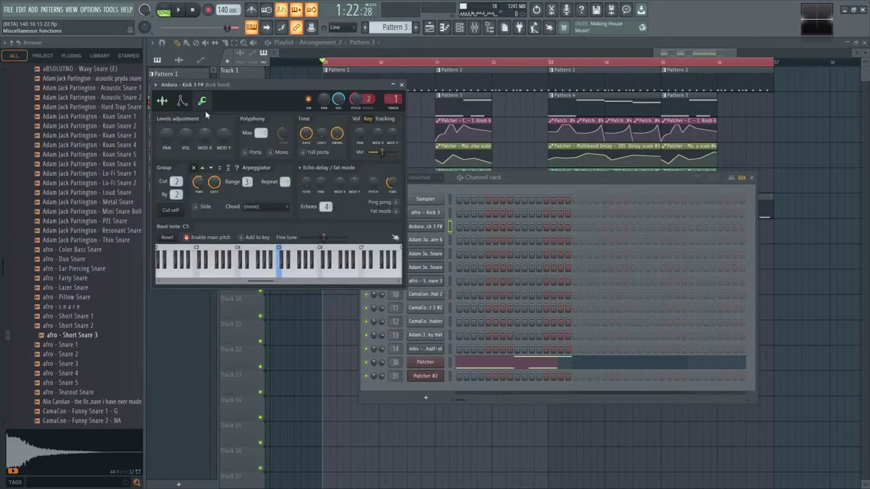
- Disable the main pitch option for the Koan Snare 6 and Metal Snare channels
click(426, 240)
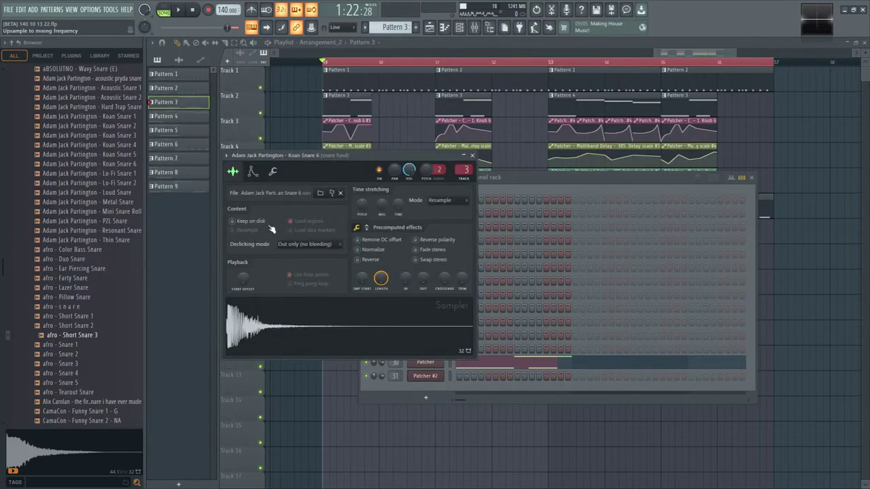
click(272, 171)
click(456, 254)
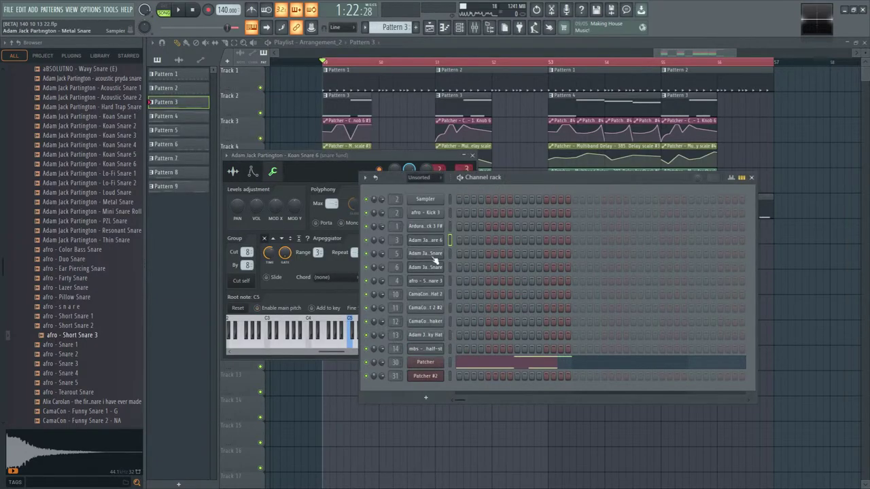
click(432, 255)
click(286, 187)
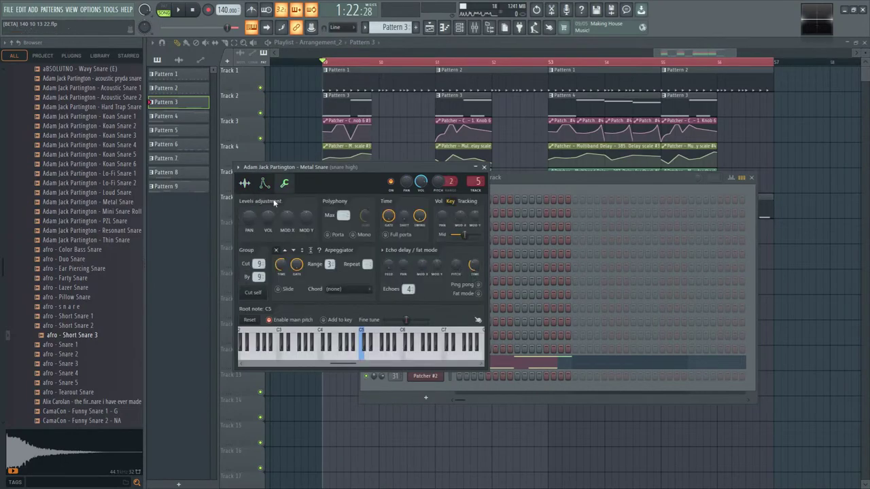
- Disable the main pitch option for the Thin Snare and afro - Short Snare 3 channels
click(540, 180)
click(438, 269)
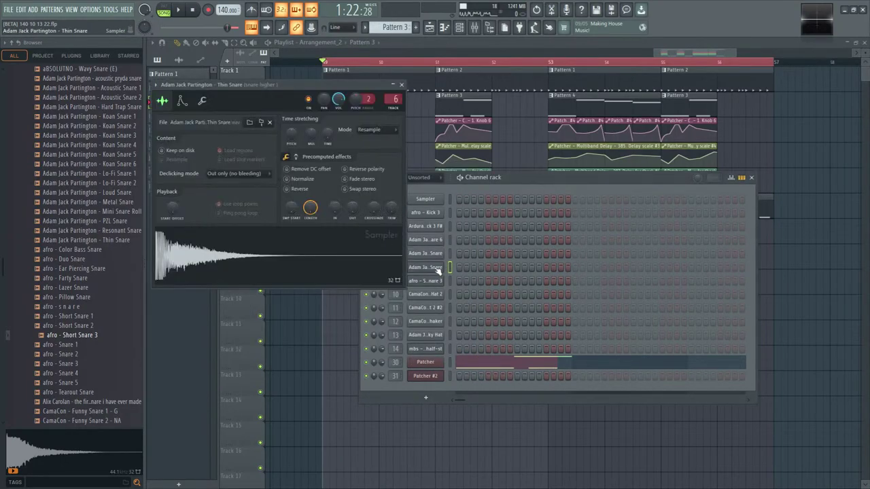
click(201, 101)
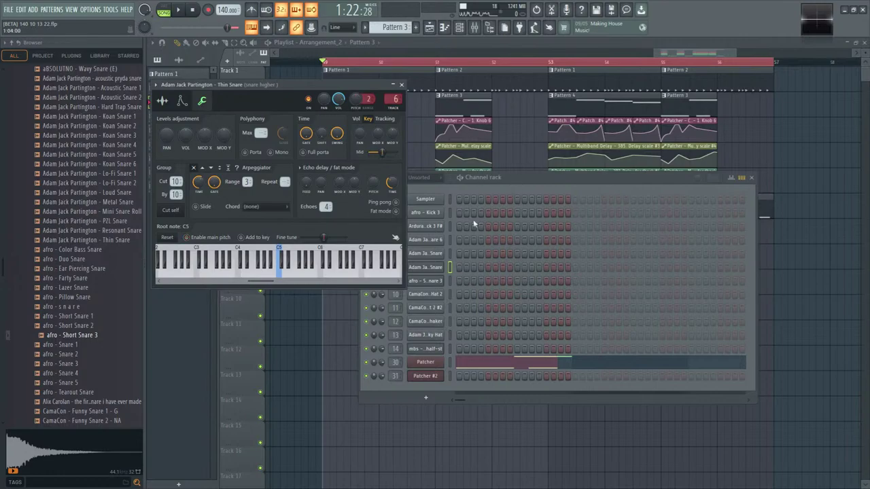
click(428, 284)
click(214, 113)
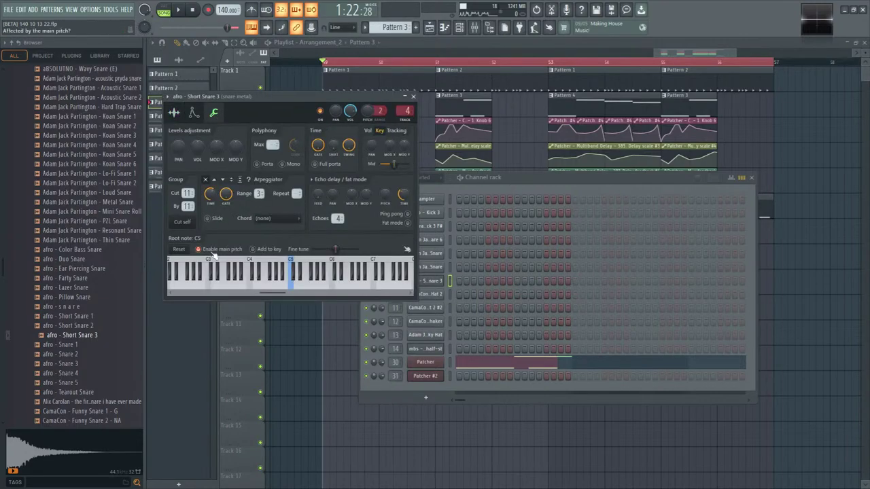
- Disable the main pitch option for the CamaCon C Hat 2, C Hat 2 #2 and Shaker channels
click(440, 296)
click(214, 113)
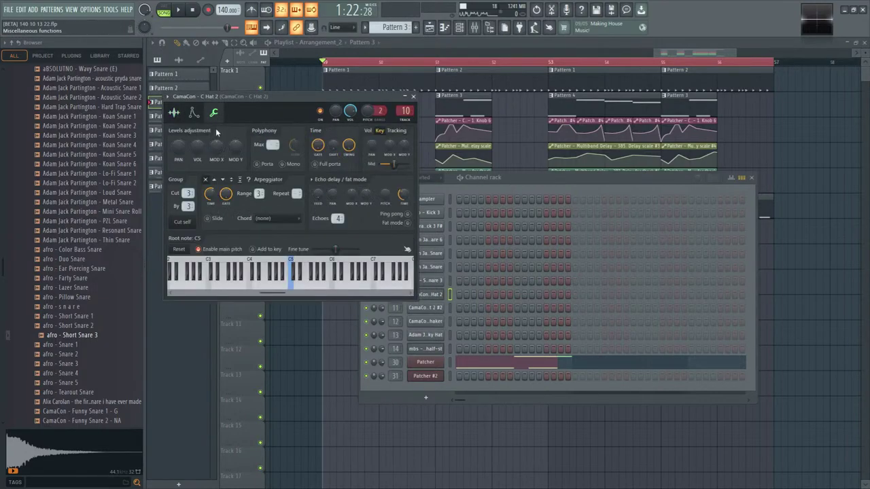
click(438, 306)
click(226, 125)
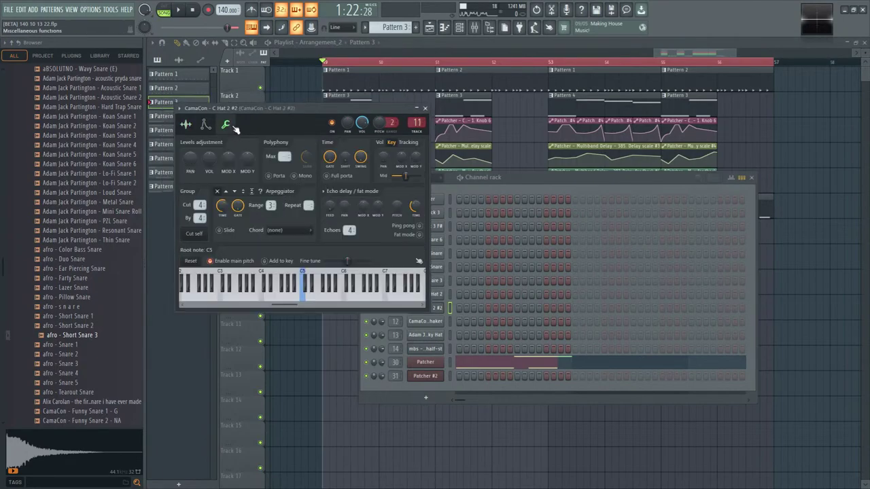
click(442, 319)
click(238, 136)
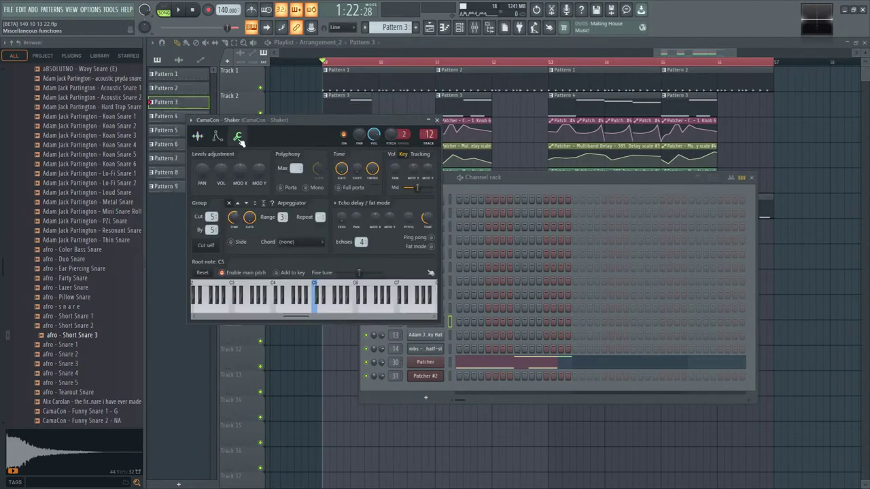
- Disable the main pitch option for the Clicky Hat and mbs - xobs4-hat-half-st channels and close the channel rack
click(438, 334)
click(249, 148)
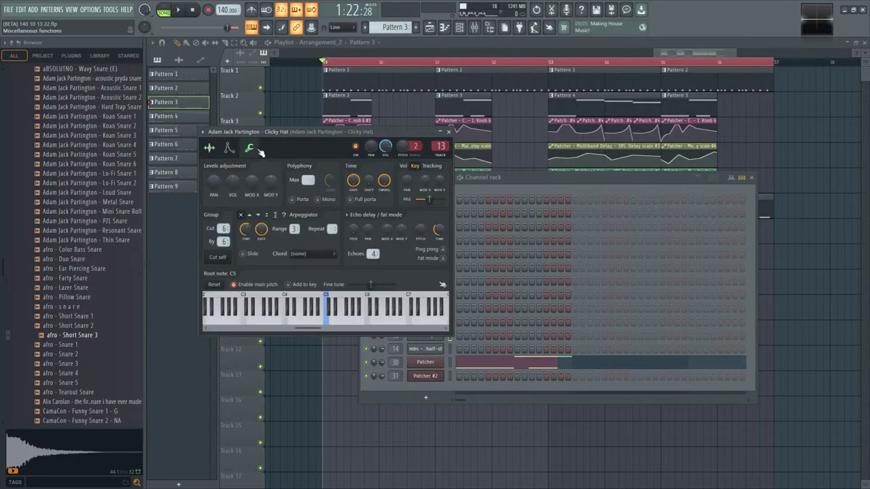
click(435, 350)
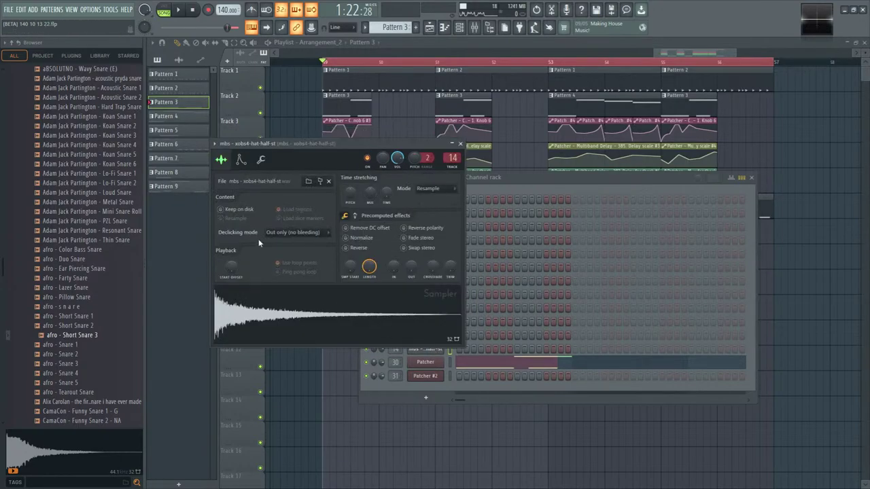
click(262, 160)
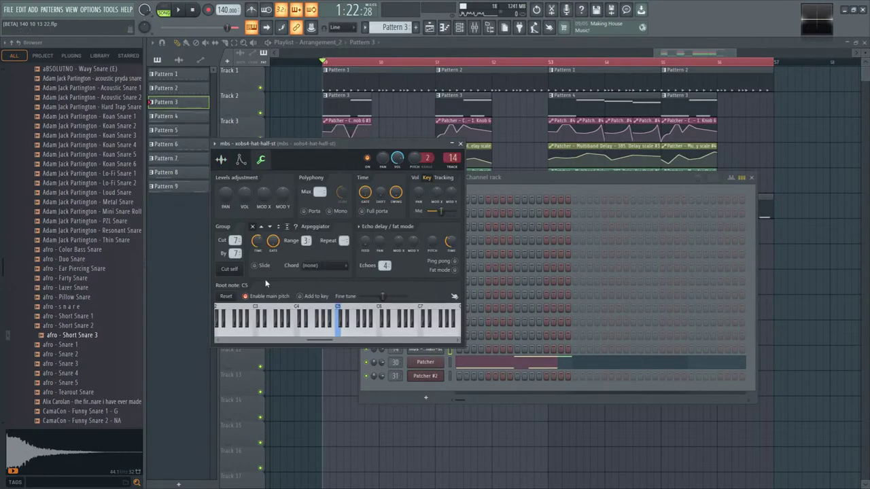
click(460, 145)
click(752, 178)
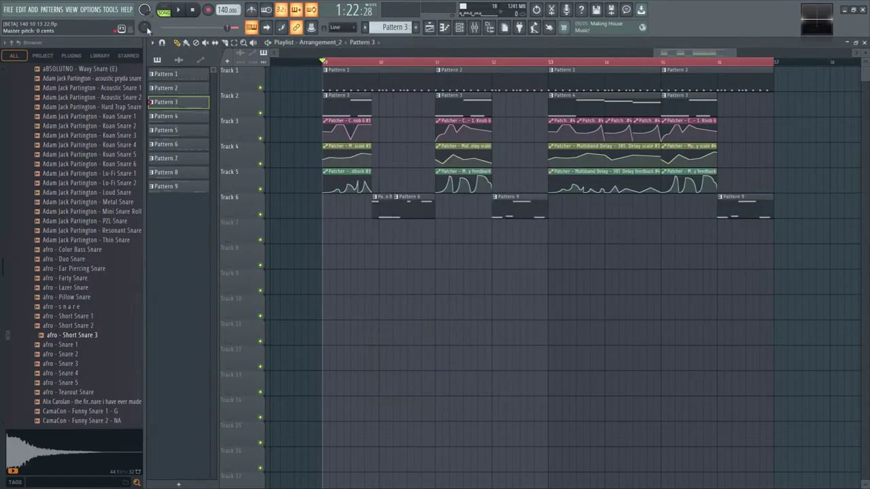
- Audition the drop with the master pitch at +200, +300 and 0 cents, and set it to +200 cents
key(space)
drag(148, 31, 145, 27)
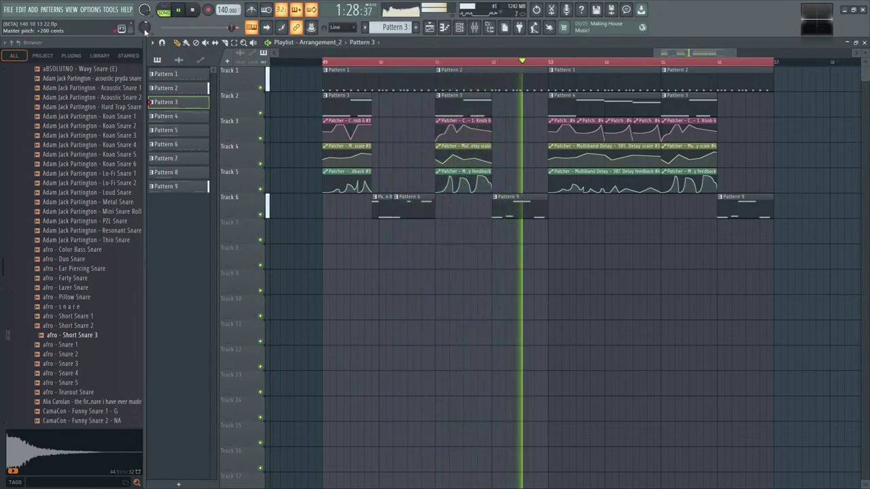
drag(144, 29, 144, 23)
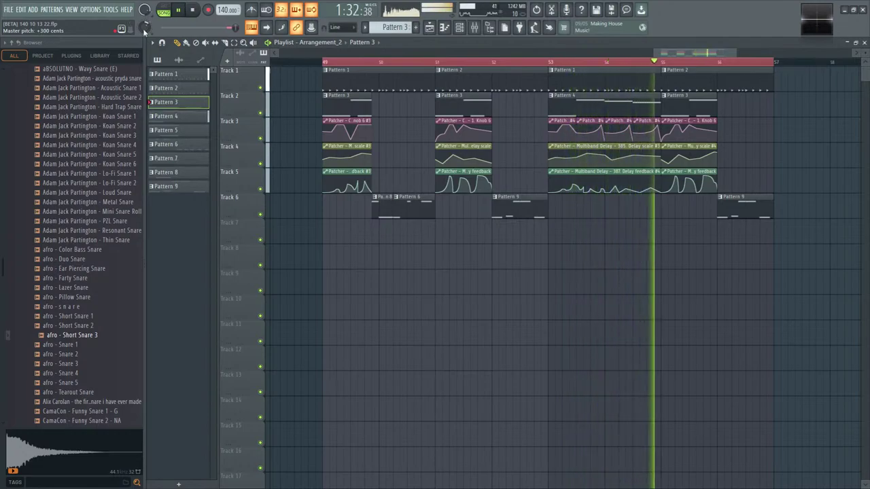
drag(143, 28, 145, 31)
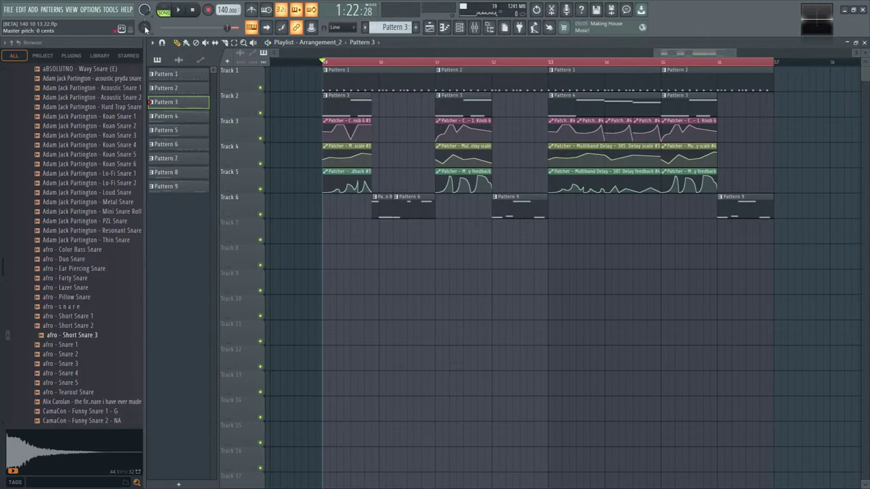
drag(144, 25, 144, 13)
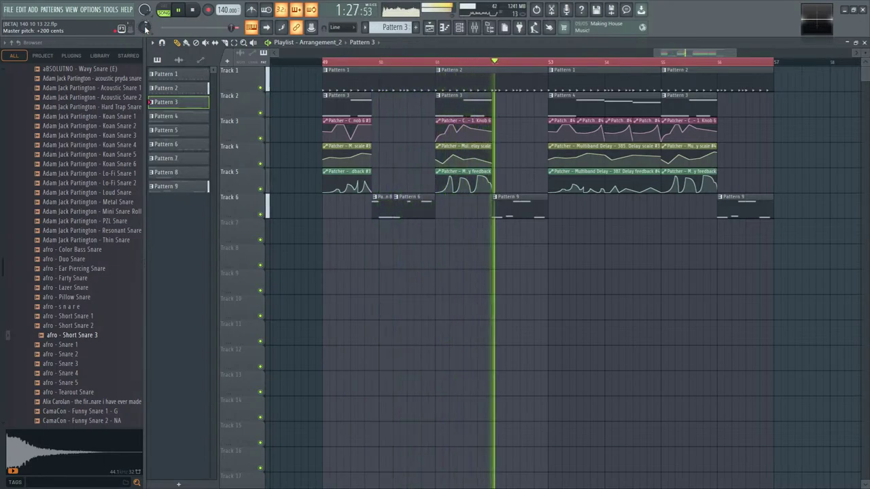
- Audition the drop with the master pitch at 0, -100, -200, +300 and +200 cents
key(space)
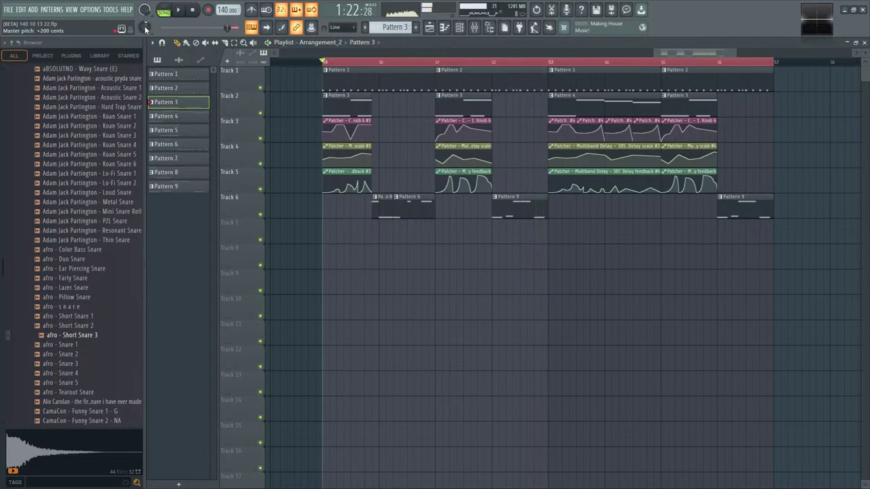
drag(144, 26, 144, 34)
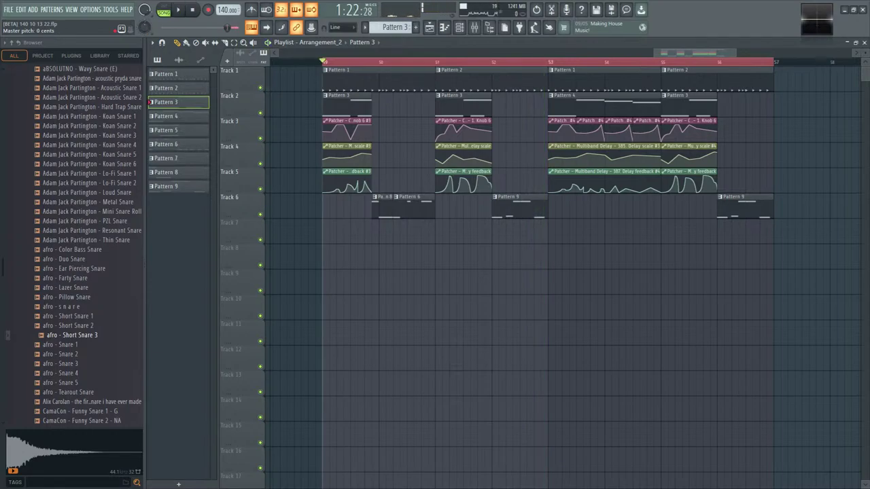
key(space)
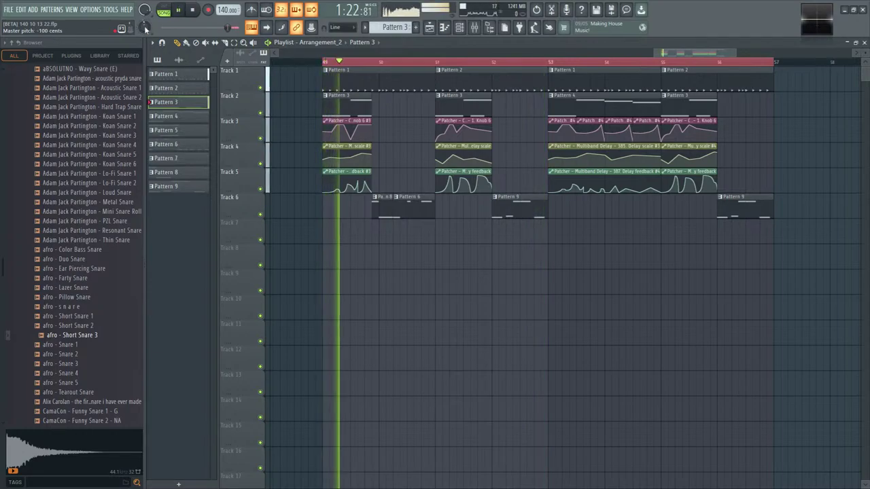
scroll(144, 29, down, 1)
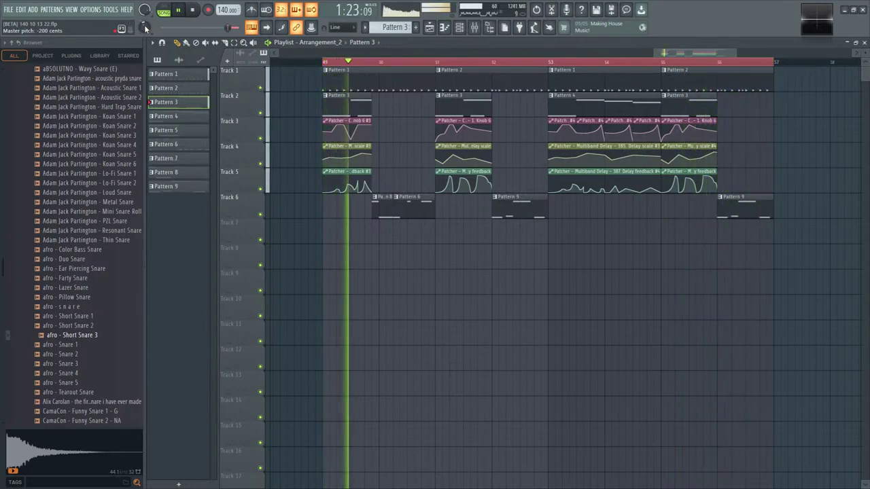
key(space)
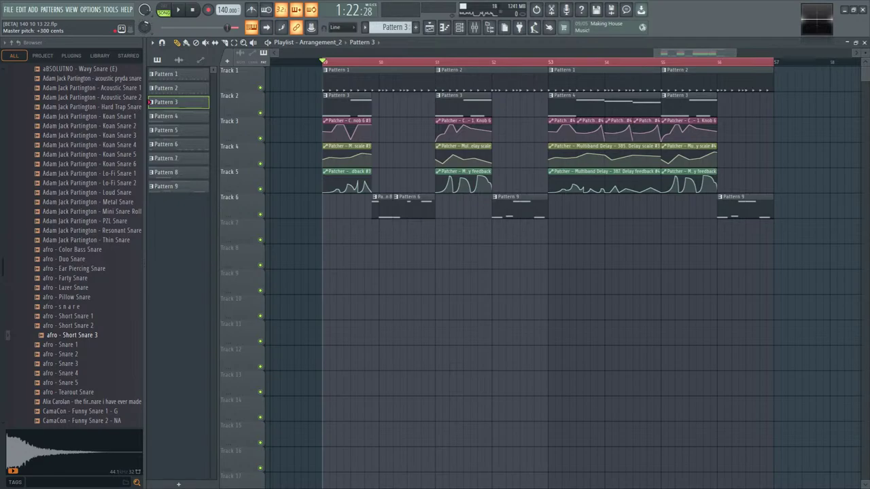
key(space)
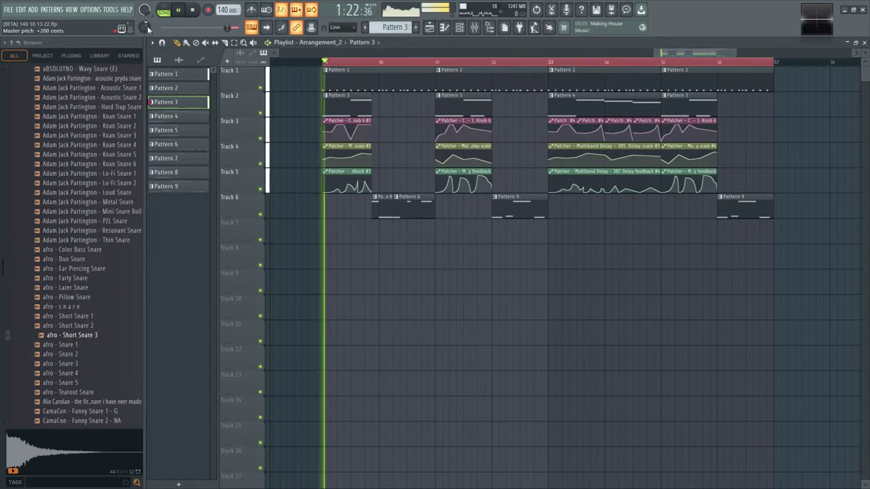
key(space)
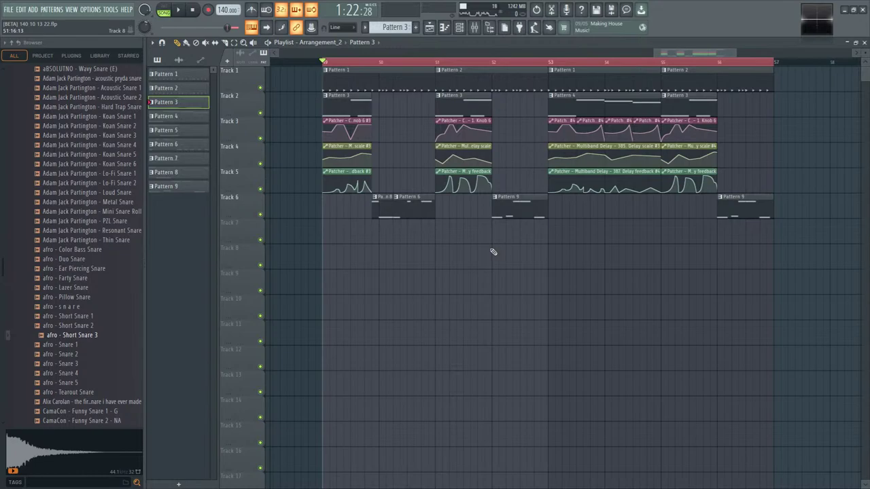
- Play the drop while inspecting the Harmor synth inside the Patcher #2 channel, and return to the playlist
key(space)
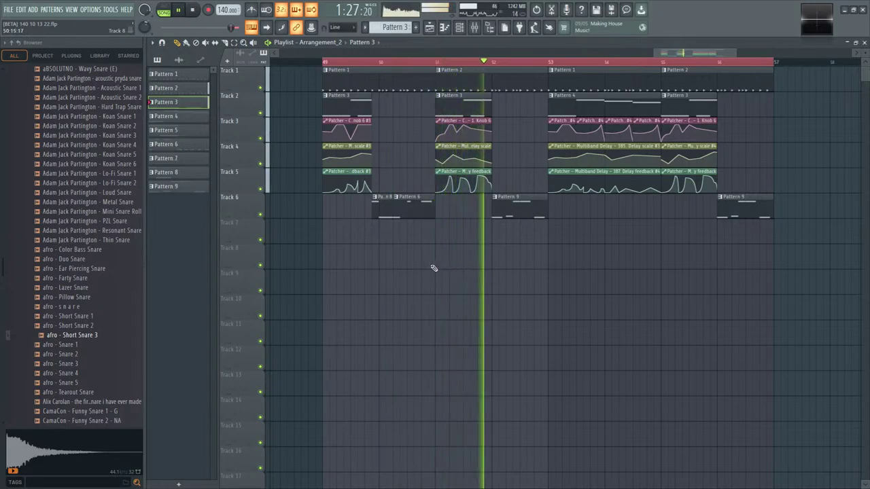
click(454, 33)
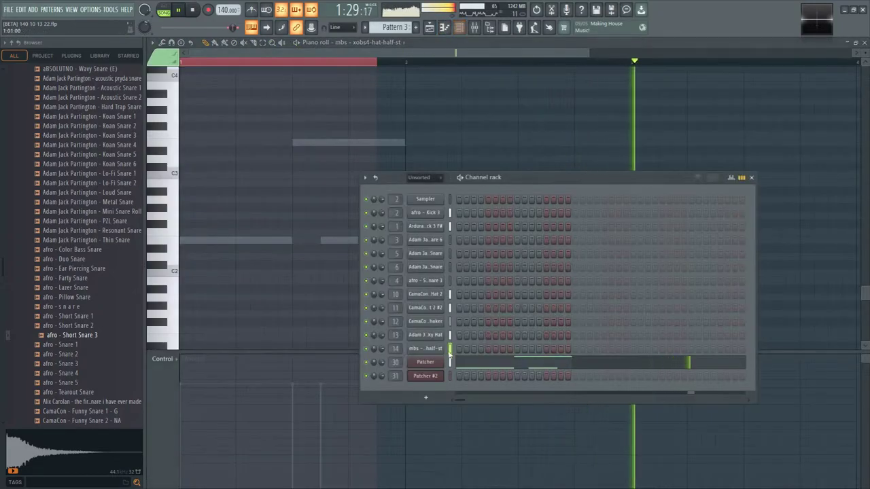
click(426, 376)
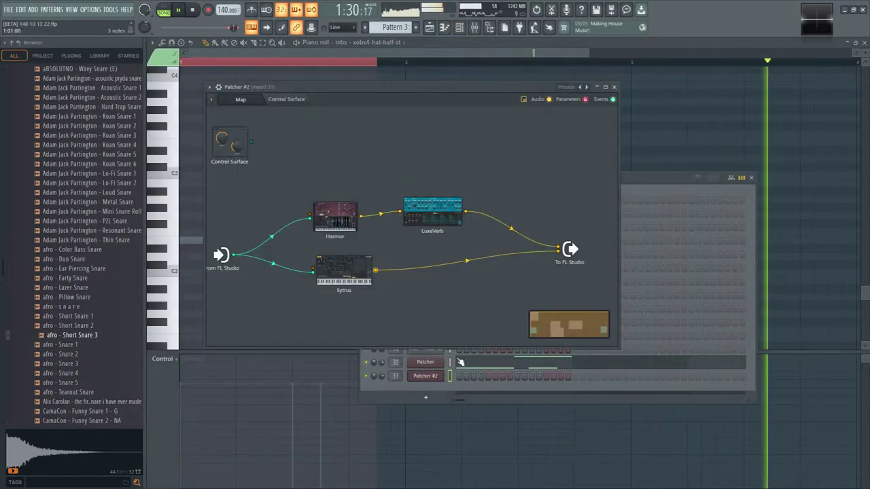
double_click(336, 216)
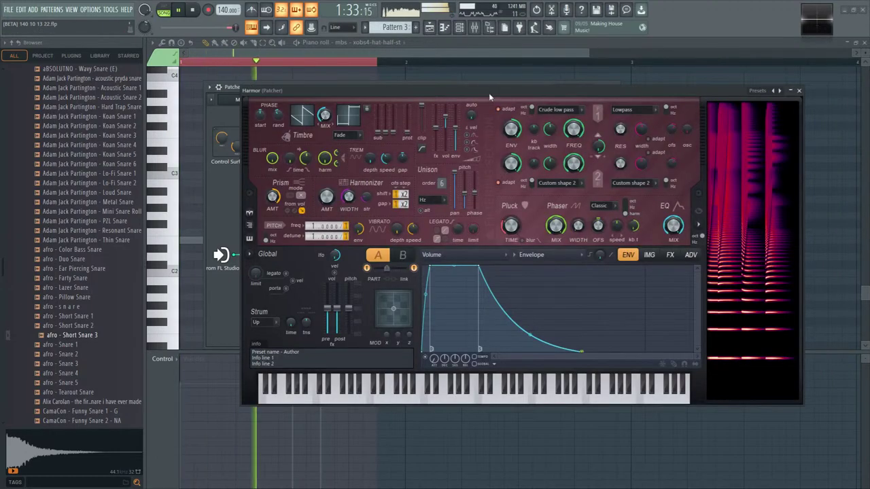
click(799, 91)
key(F5)
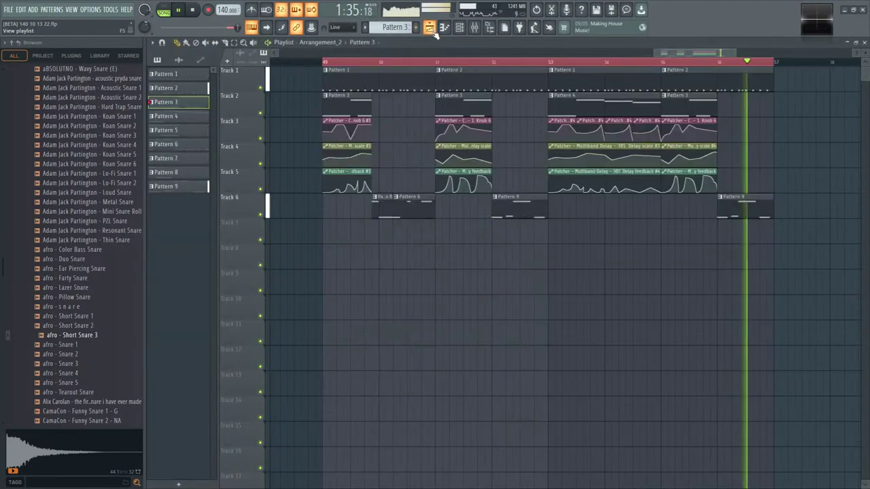
- Audition the second half of the drop from bar 53
key(space)
click(551, 63)
key(space)
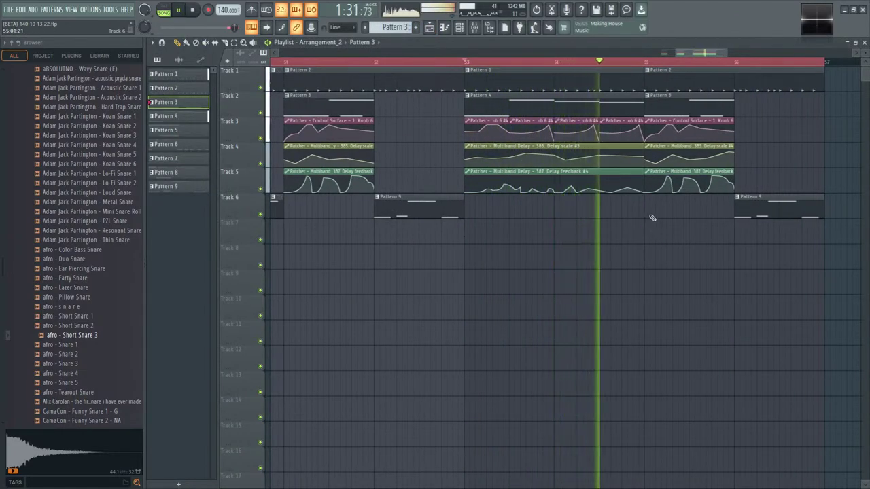
key(space)
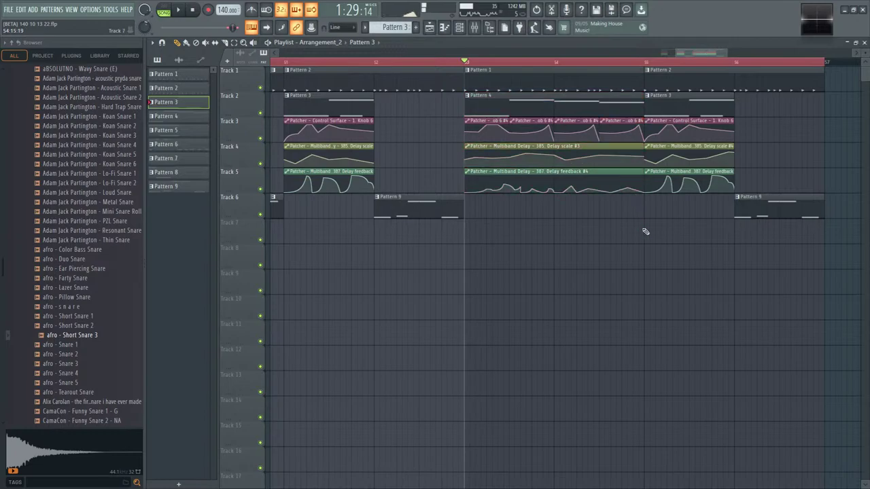
- Make the last Knob 6 automation clip before bar 55 unique and draw sharp peaks in its second half
ctrl+scroll(645, 233, up, 2)
click(547, 121)
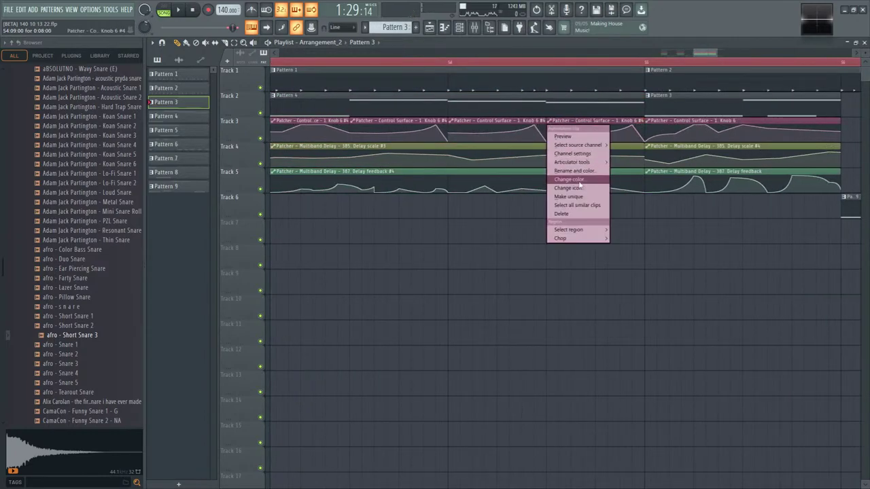
click(578, 196)
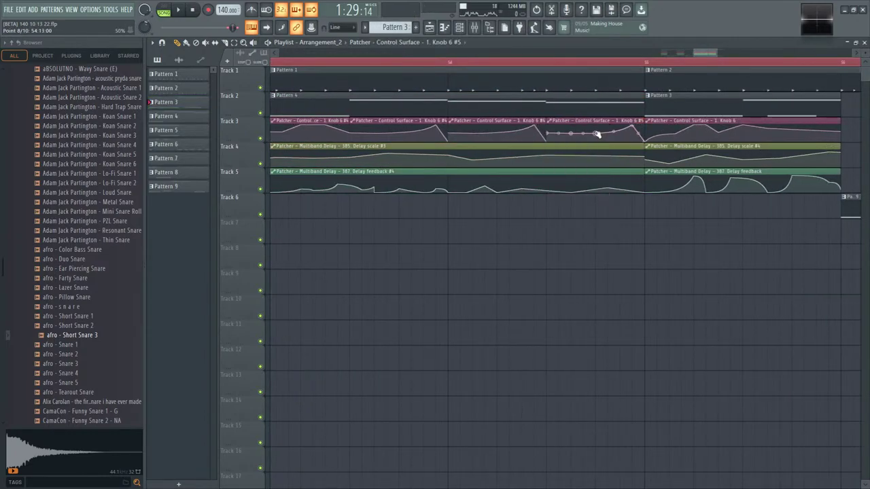
drag(619, 138, 624, 133)
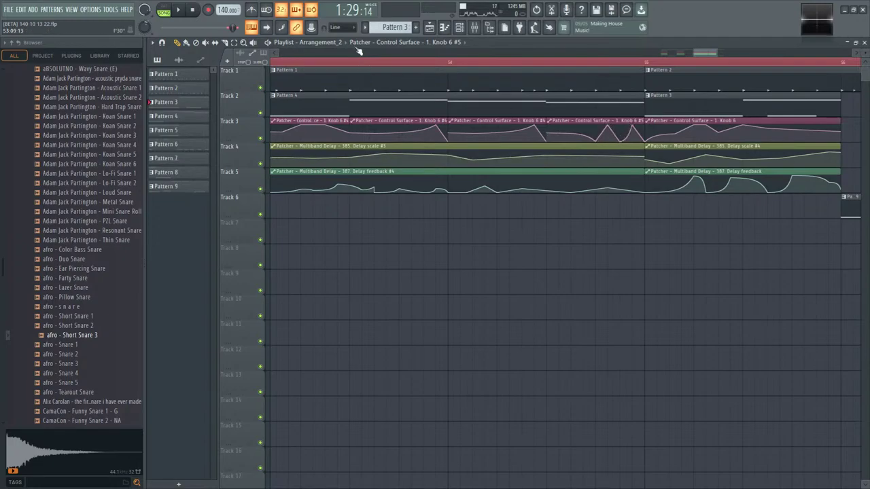
- Set the snap to 1/2 step, finish the unique Knob 6 clip with four rapid peaks, and audition it
click(335, 28)
click(343, 95)
ctrl+scroll(556, 127, up, 1)
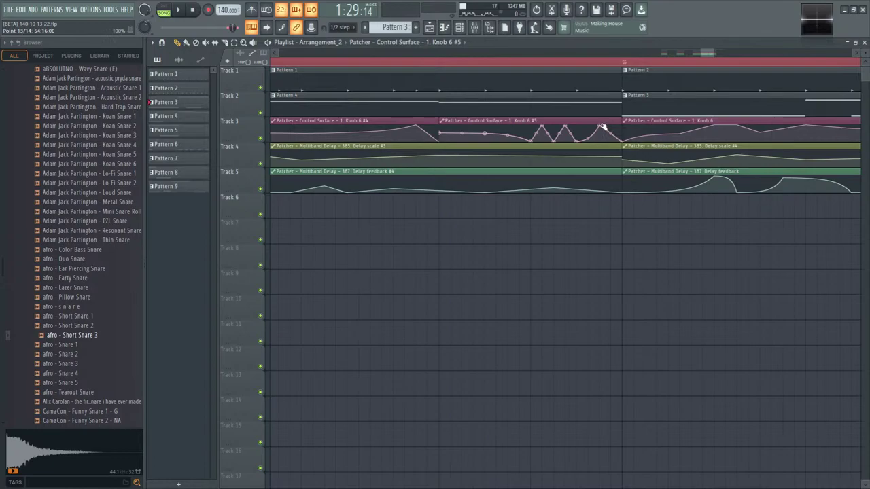
drag(601, 127, 610, 130)
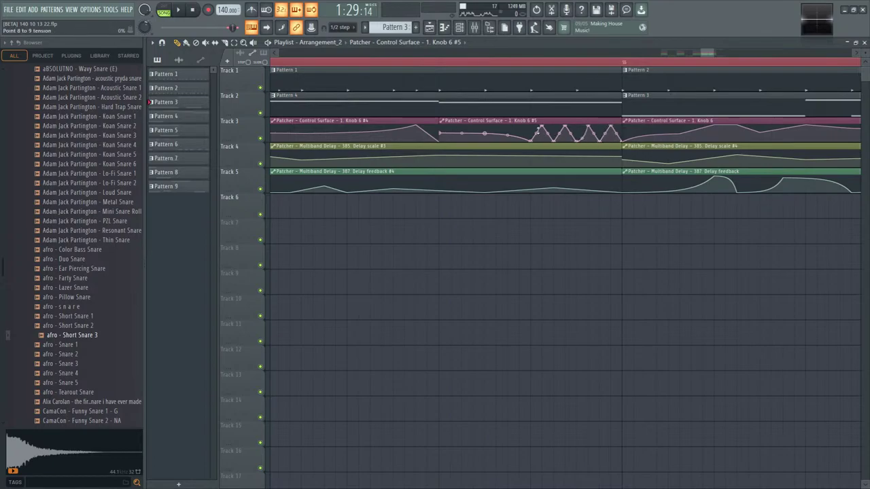
click(440, 62)
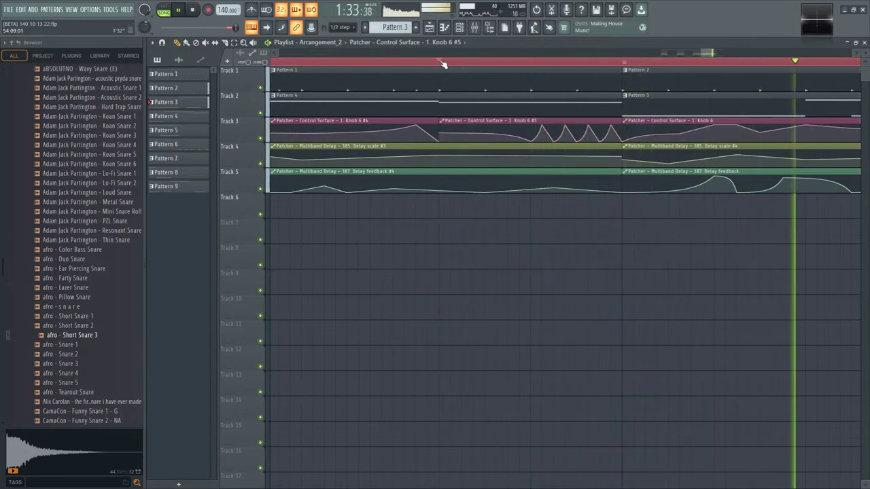
key(space)
- Adjust the ends of the Delay scale #3 and Delay feedback #4 automation before bar 55 and audition from bars 54 and 53
scroll(519, 237, down, 3)
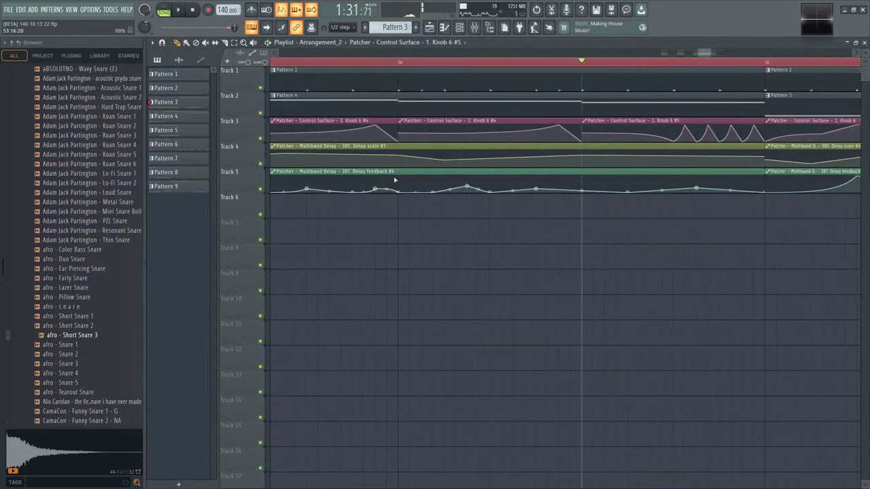
drag(527, 157, 528, 160)
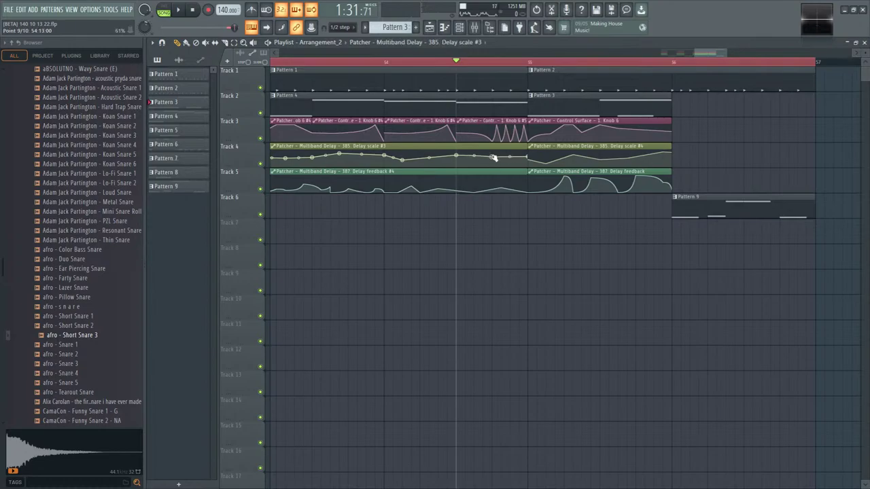
key(space)
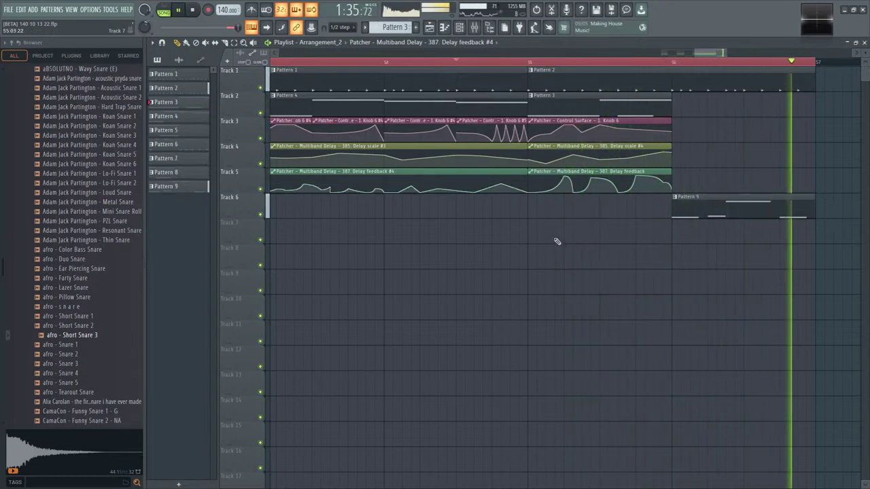
click(479, 67)
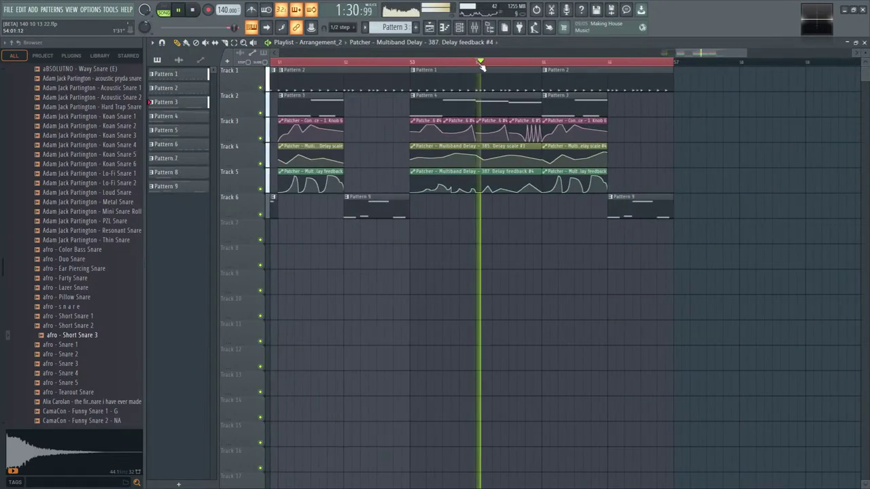
click(412, 68)
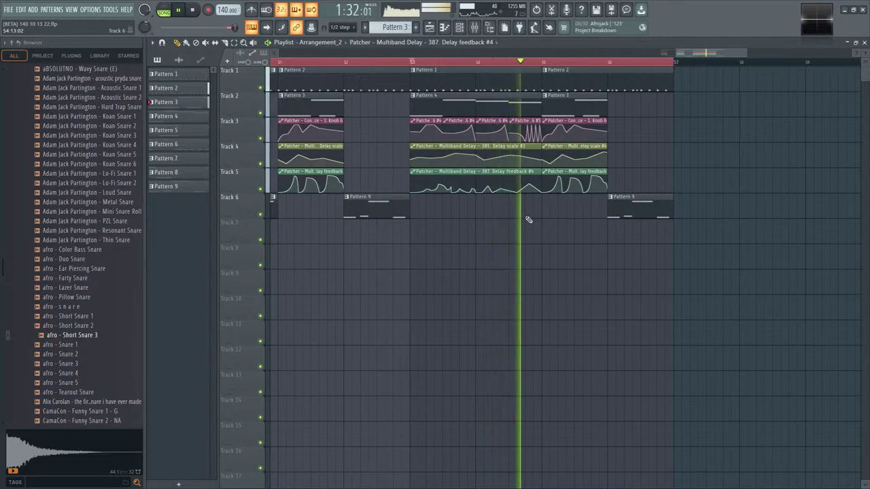
- Lower the Insert 15 volume in the mixer while the drop plays, and close the mixer
click(475, 27)
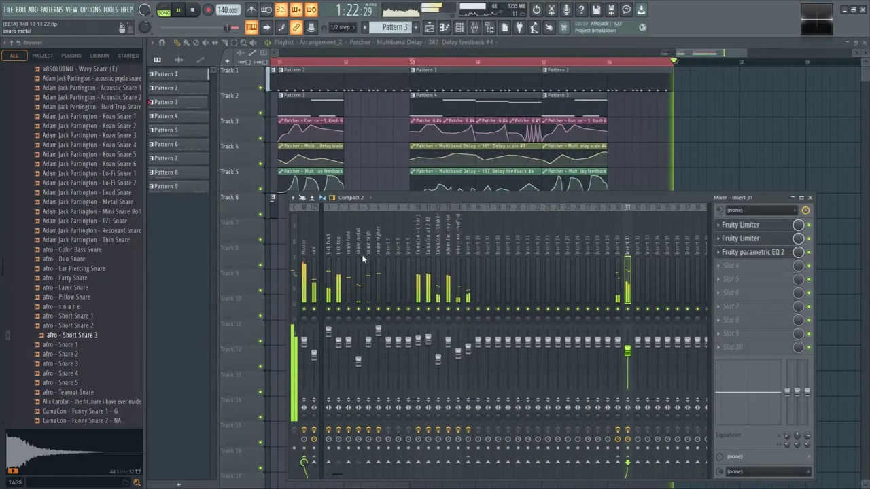
click(468, 347)
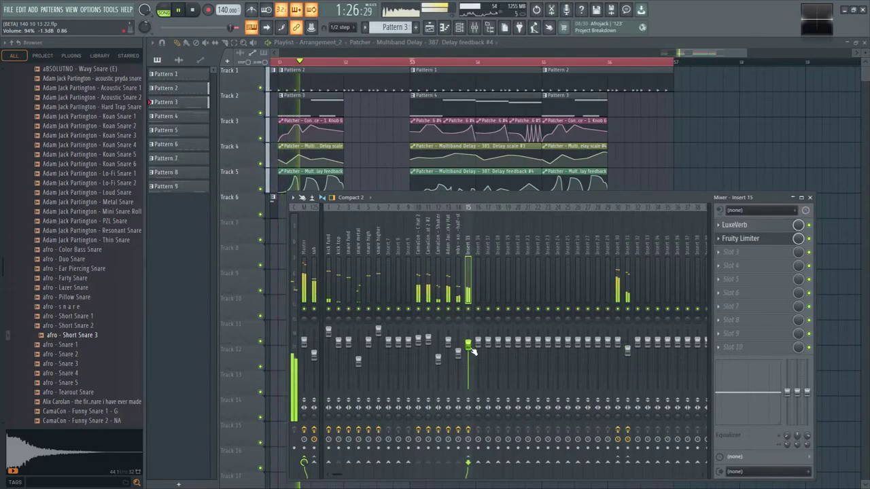
scroll(471, 348, down, 2)
scroll(470, 348, down, 2)
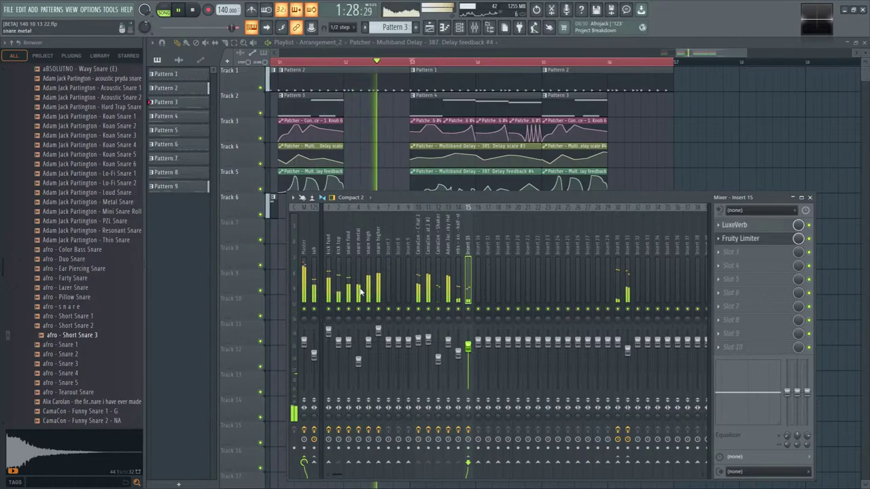
scroll(470, 349, down, 3)
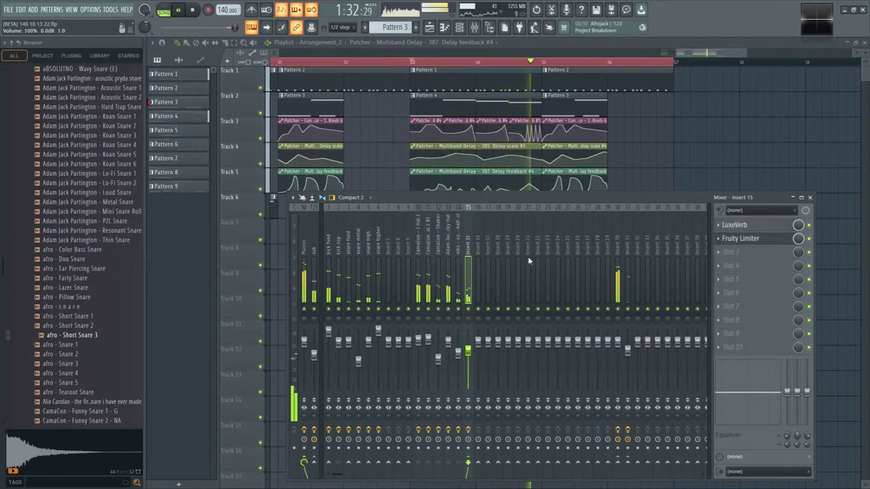
key(space)
key(F9)
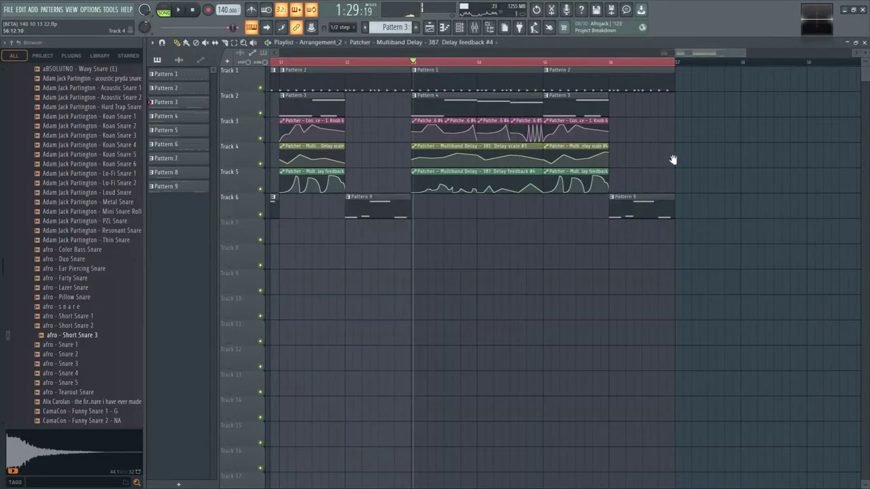
- Return the playhead to bar 49, open the channel rack and look over the plugin picker
scroll(524, 283, down, 4)
click(422, 62)
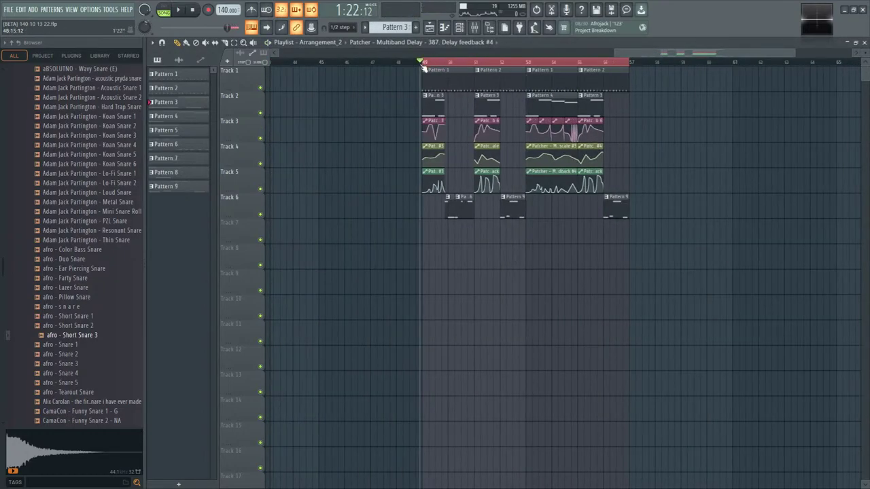
scroll(607, 273, up, 2)
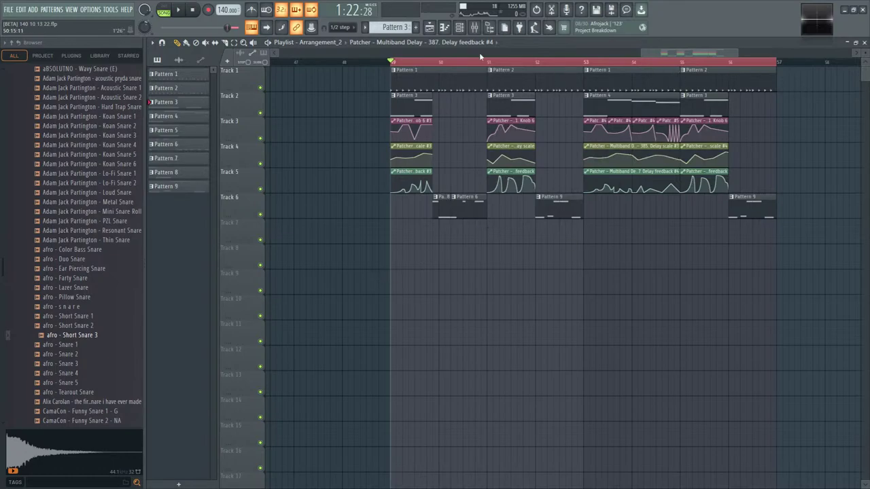
click(460, 27)
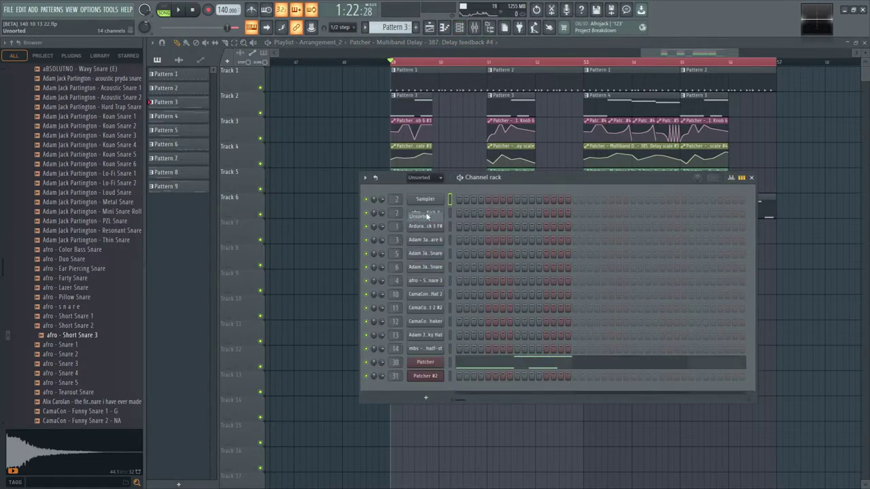
key(F8)
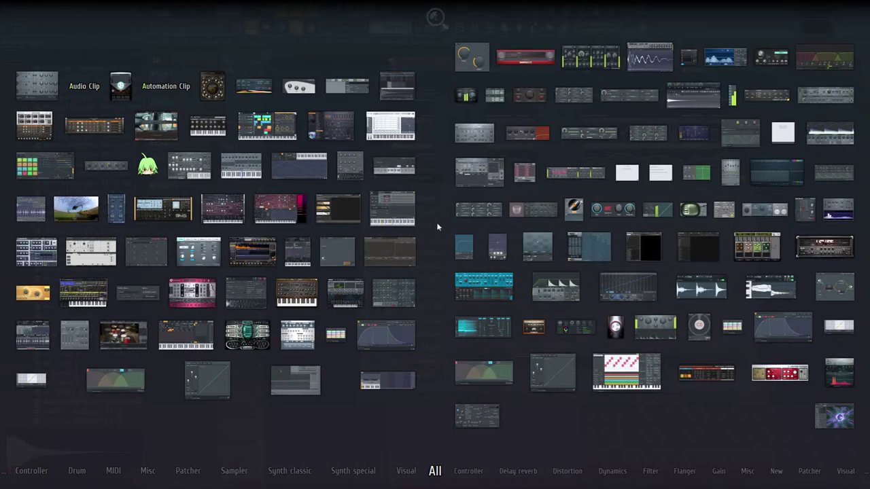
key(Escape)
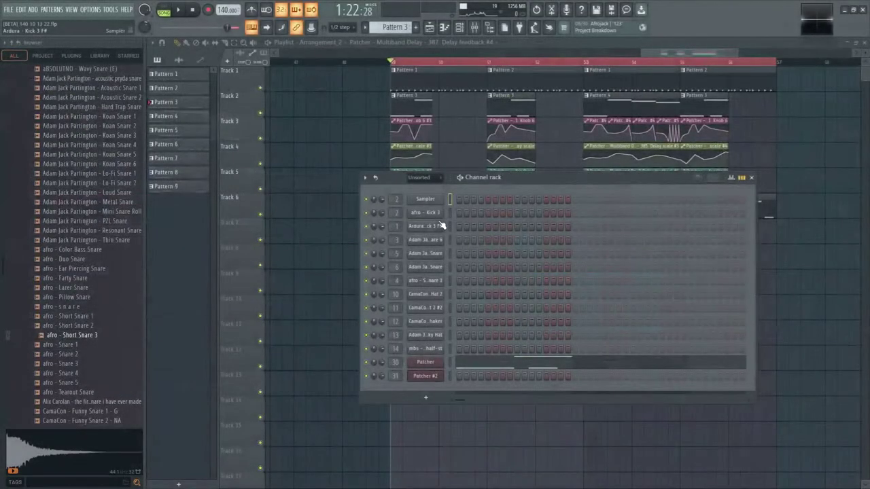
- Select the Patcher #2 channel and check its Insert 31 track in the mixer
click(436, 376)
click(615, 87)
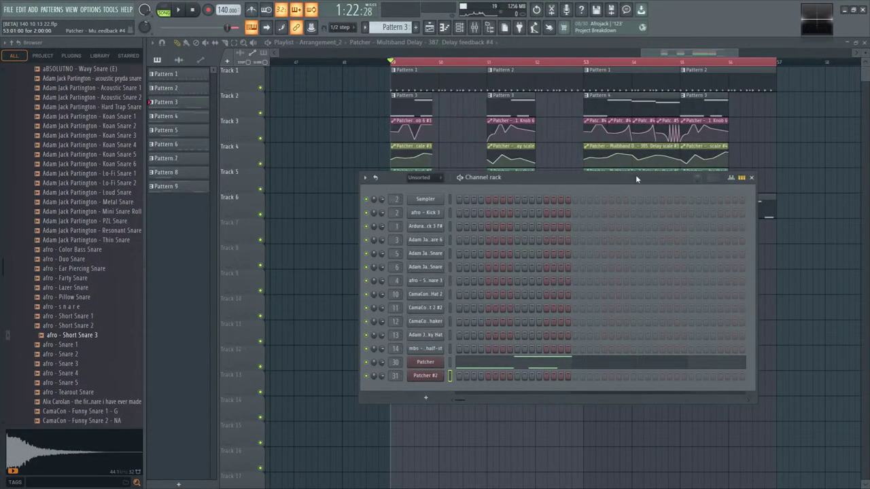
drag(636, 174, 634, 179)
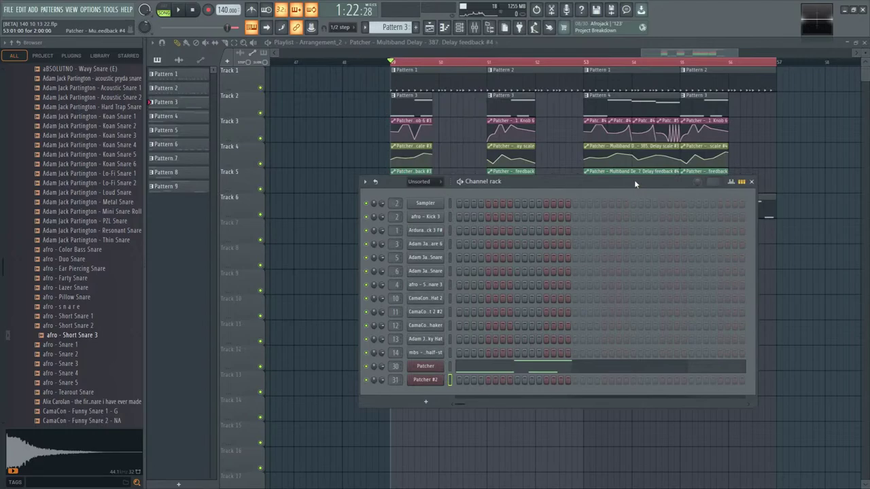
click(475, 27)
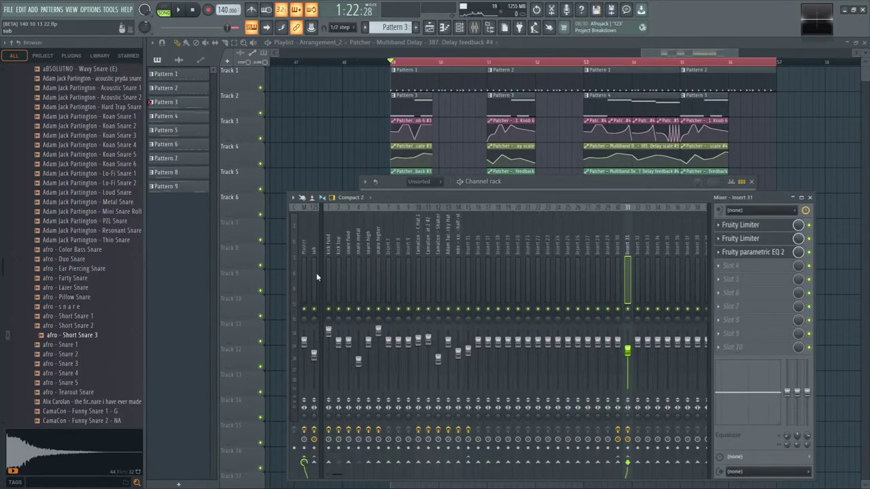
click(809, 197)
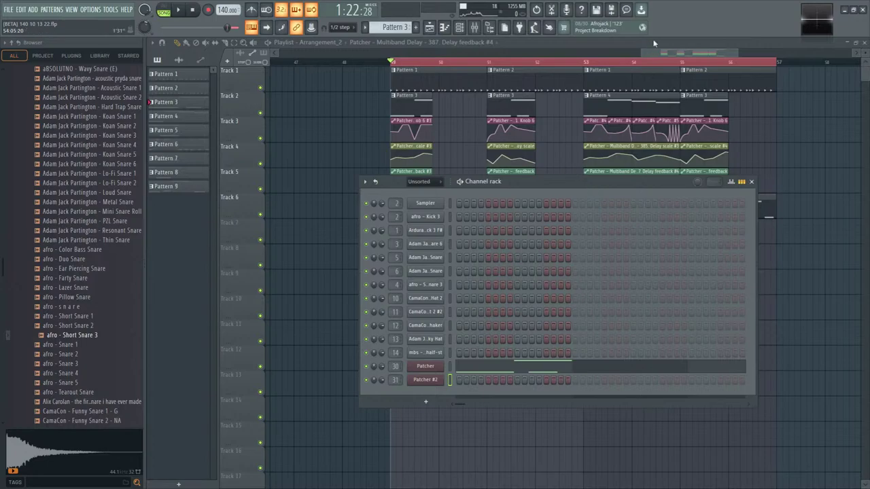
- Add a new Patcher instrument channel, switch to the empty Pattern 10 and route the channel to mixer track 32
key(F8)
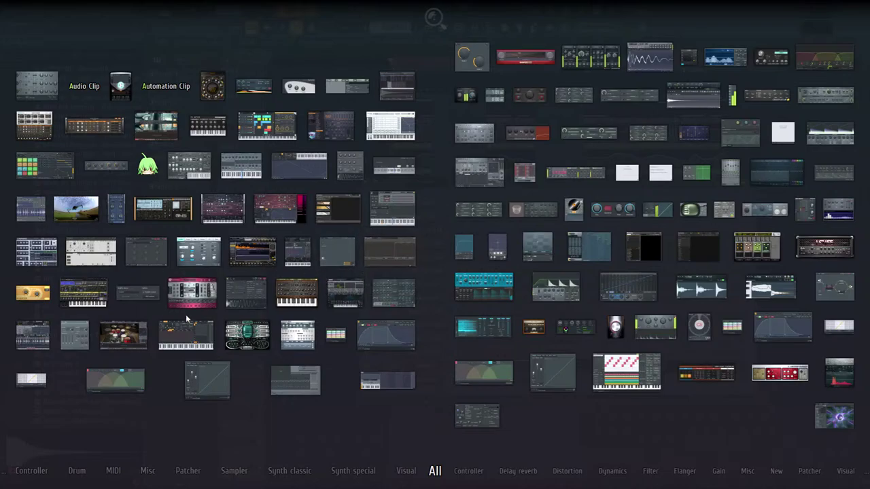
click(343, 250)
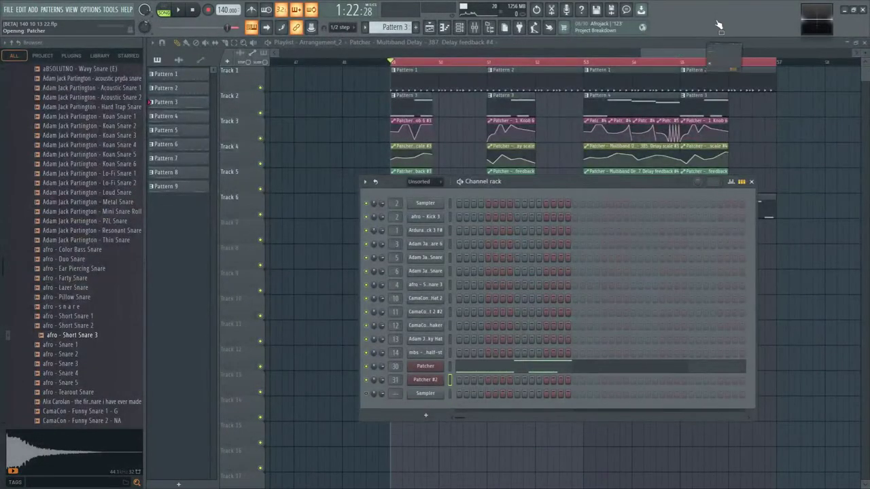
scroll(397, 27, down, 4)
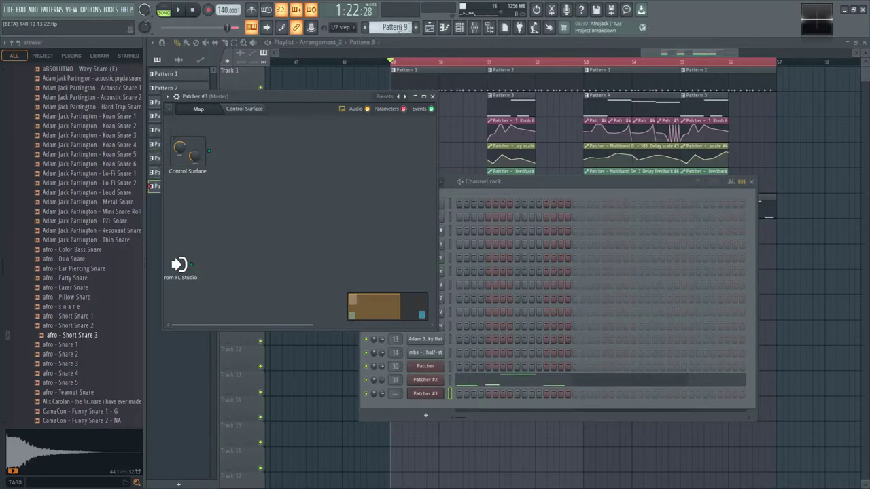
scroll(398, 27, down, 1)
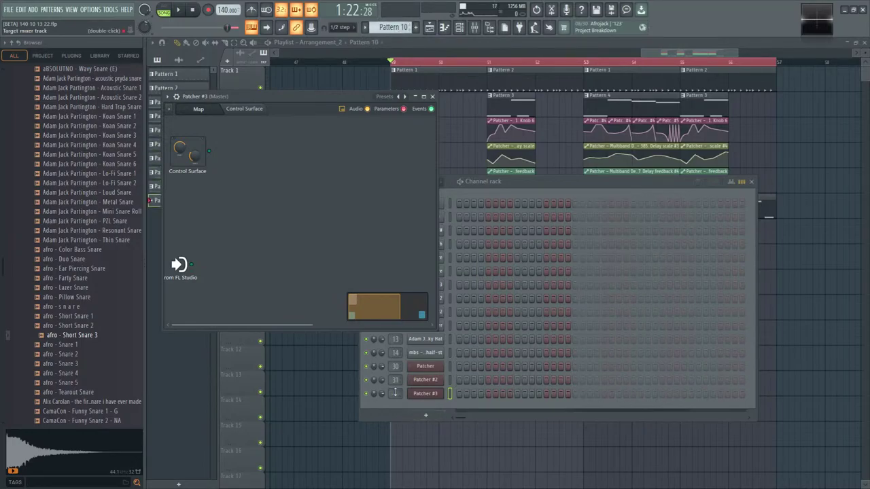
mouse_move(395, 392)
mouse_down()
mouse_move(394, 384)
mouse_move(394, 392)
mouse_up()
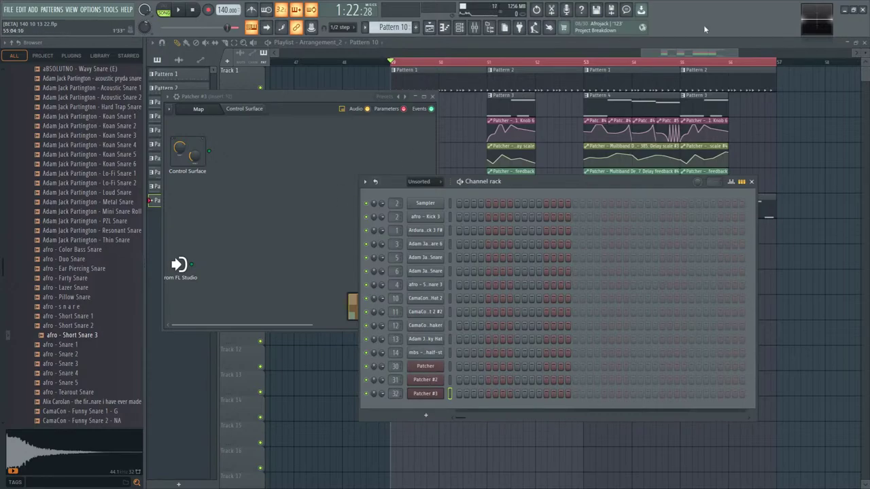
- Load Phase Plant into the map of Patcher #3 and move the channel rack clear of the Patcher window
key(F8)
drag(412, 272, 302, 245)
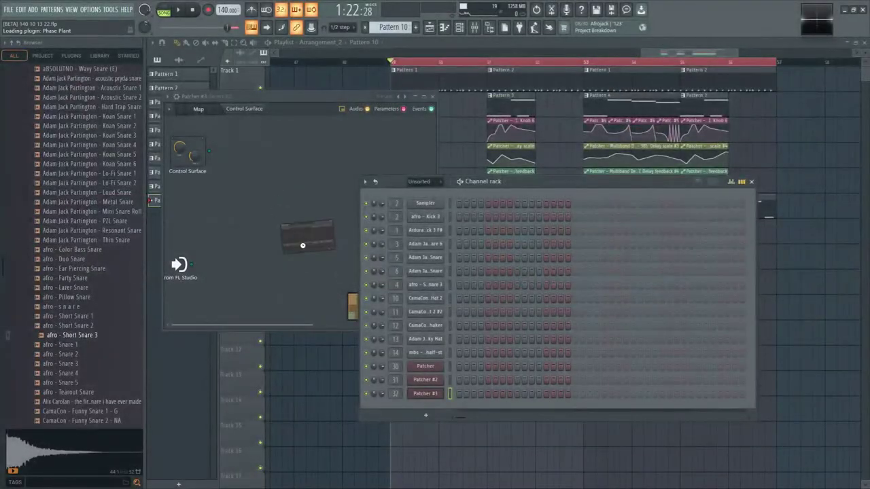
drag(538, 182, 618, 175)
- Draw an E3 note at the start of Patcher #3's piano roll and extend it to one full bar
right_click(511, 387)
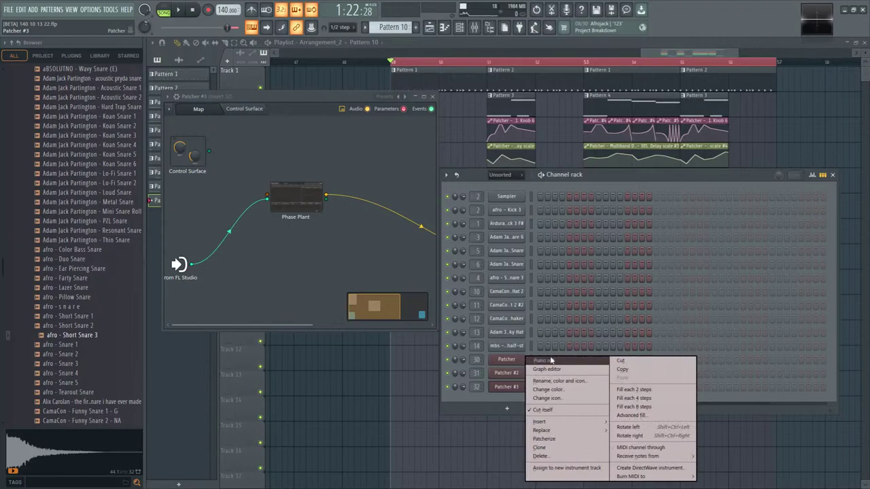
click(540, 359)
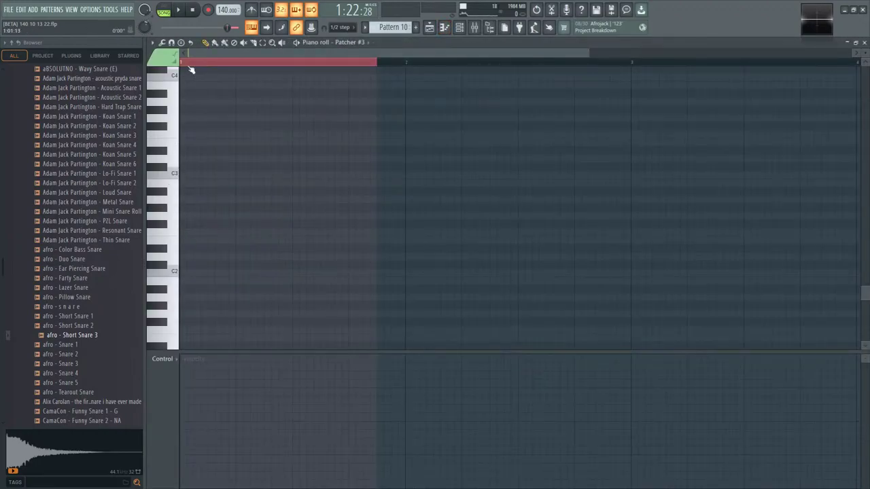
scroll(203, 248, down, 3)
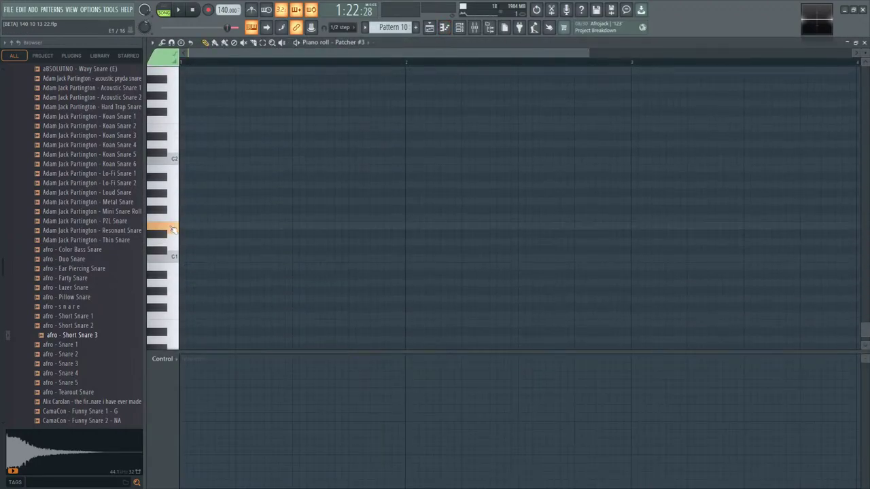
scroll(171, 235, down, 1)
scroll(175, 170, up, 8)
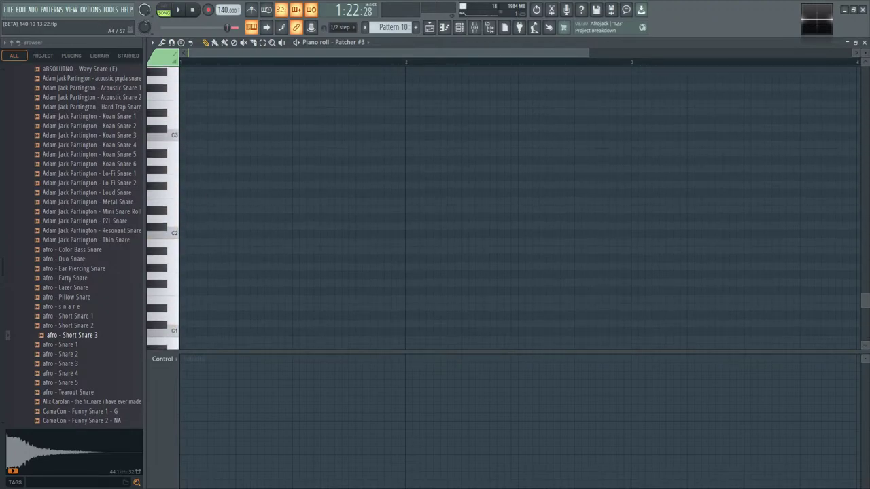
click(196, 273)
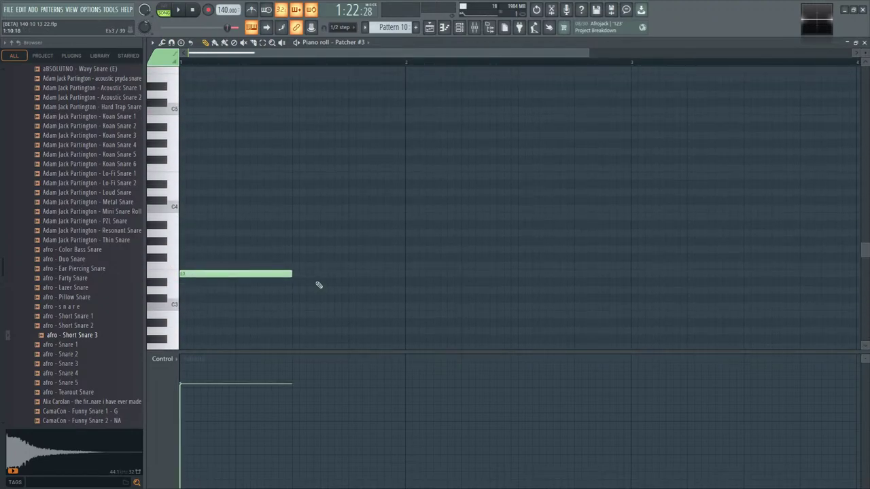
drag(290, 273, 400, 274)
- Open the Phase Plant editor inside Patcher #3 and add an Analog oscillator as the first generator
click(460, 27)
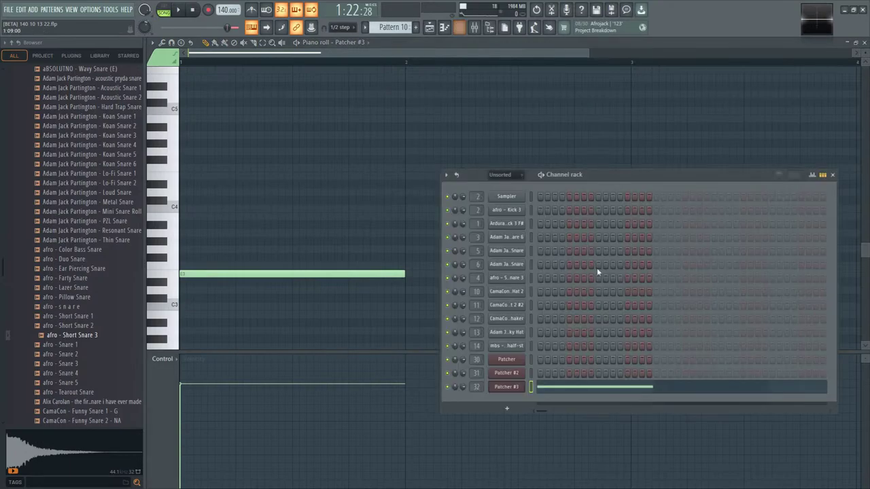
click(509, 388)
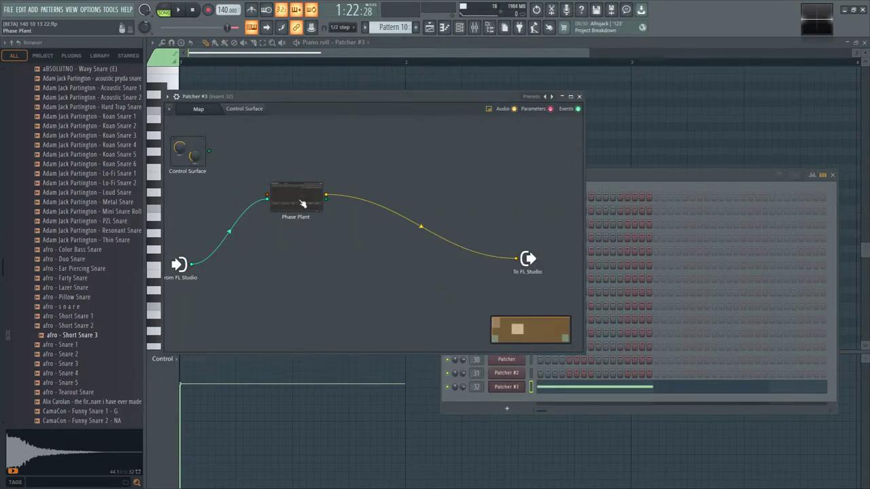
double_click(296, 197)
drag(404, 45, 456, 65)
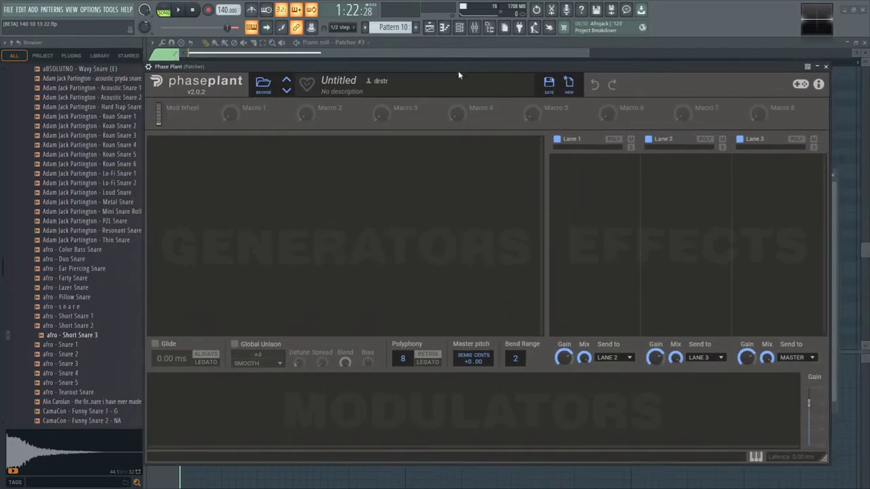
click(437, 154)
click(461, 186)
- Add an Envelope modulator to the Phase Plant patch
click(393, 273)
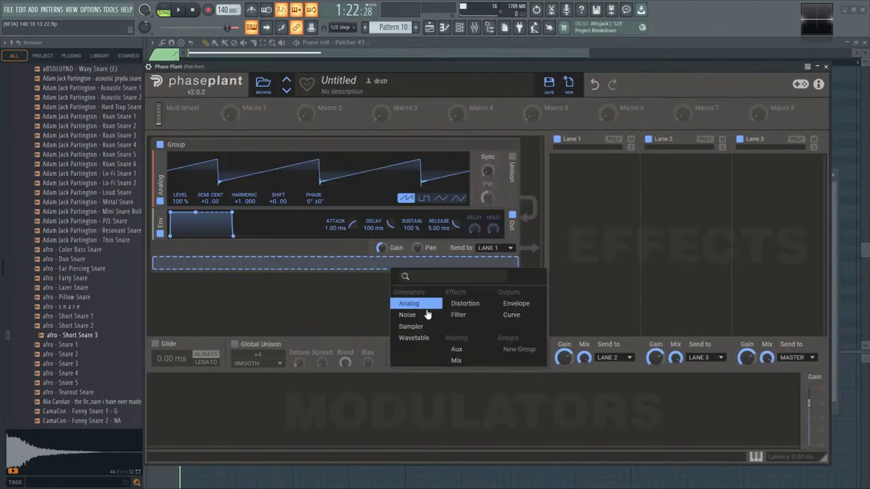
click(227, 405)
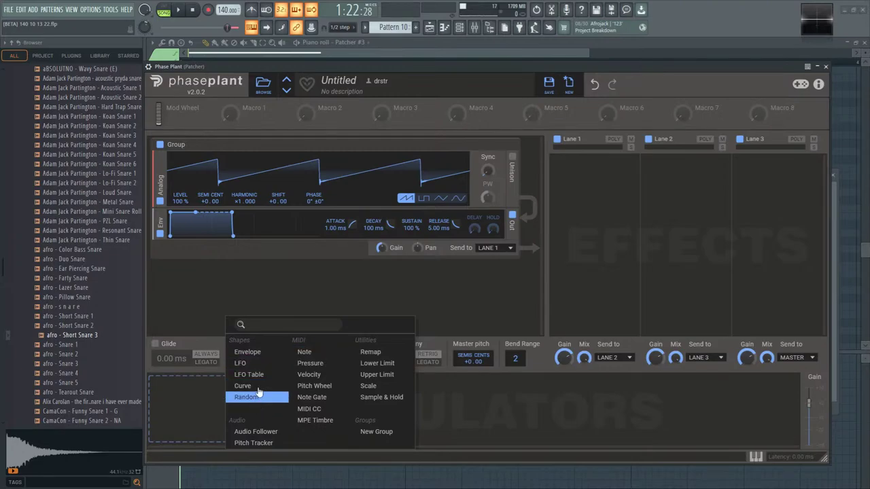
click(247, 352)
- Add Distortion and Filter modules and place them in the generator group between the Analog oscillator and its output envelope
click(273, 290)
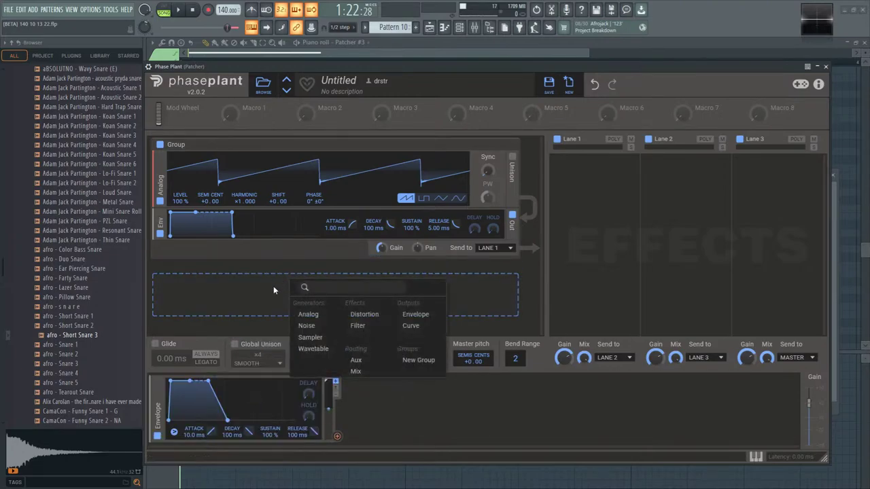
click(365, 314)
mouse_move(188, 285)
mouse_down()
mouse_move(210, 212)
mouse_move(191, 272)
mouse_up()
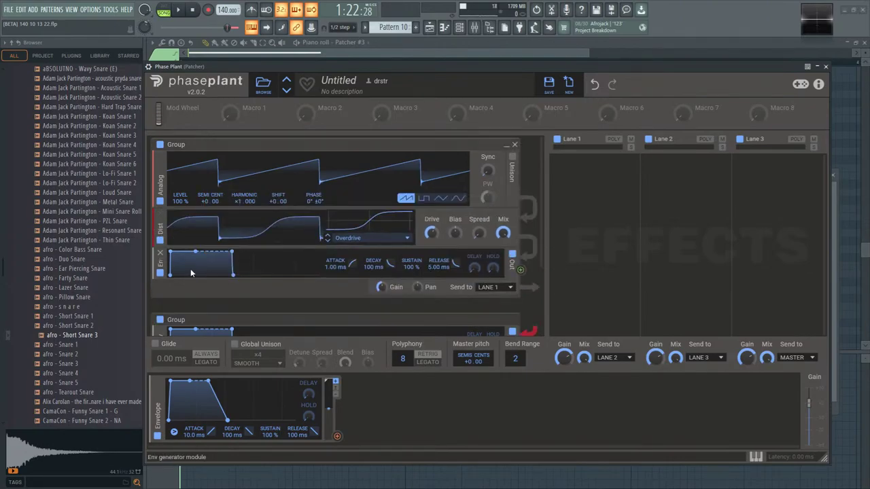
click(197, 305)
click(262, 343)
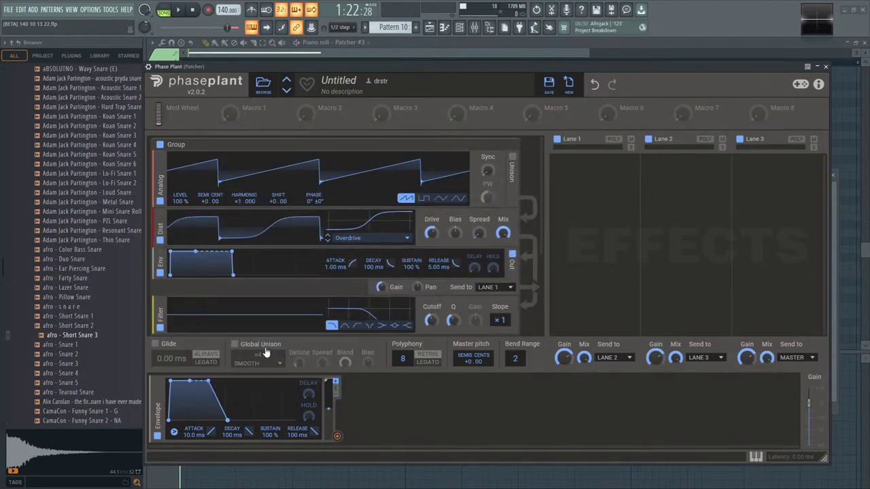
drag(159, 315, 160, 266)
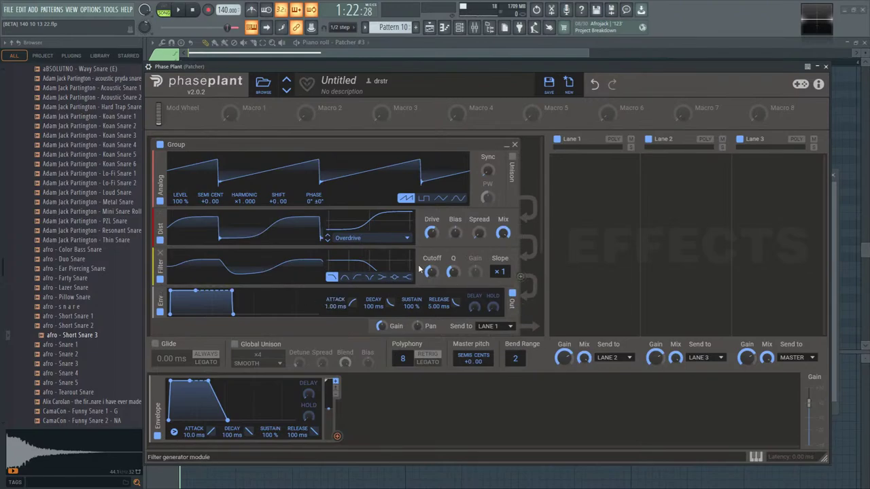
- Modulate the filter's cutoff with the Envelope modulator and audition Pattern 10
drag(338, 438, 431, 281)
click(176, 11)
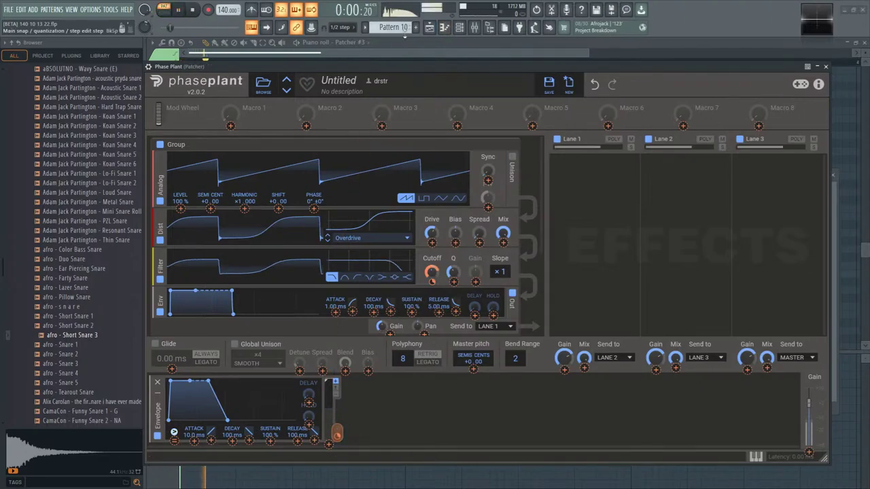
key(space)
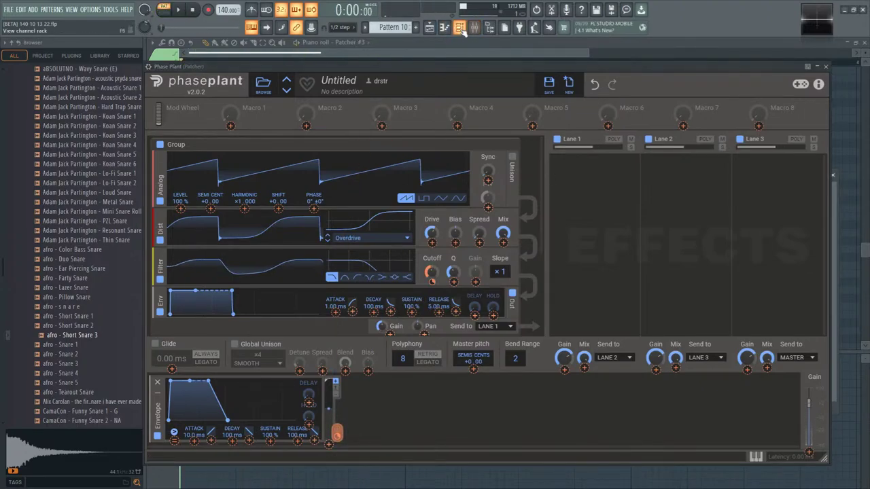
- Move Phase Plant aside, look over Patcher #3's arpeggiator and channel settings, and audition the note in the piano roll
drag(553, 69, 627, 425)
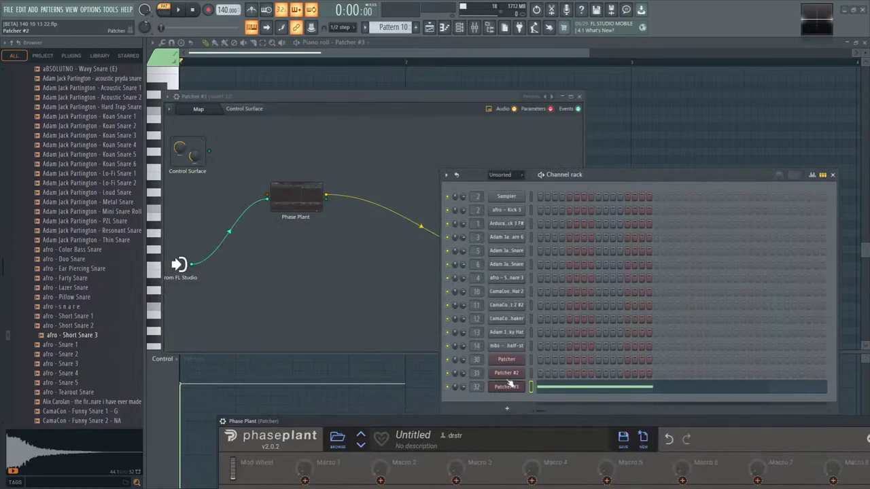
click(193, 119)
click(194, 113)
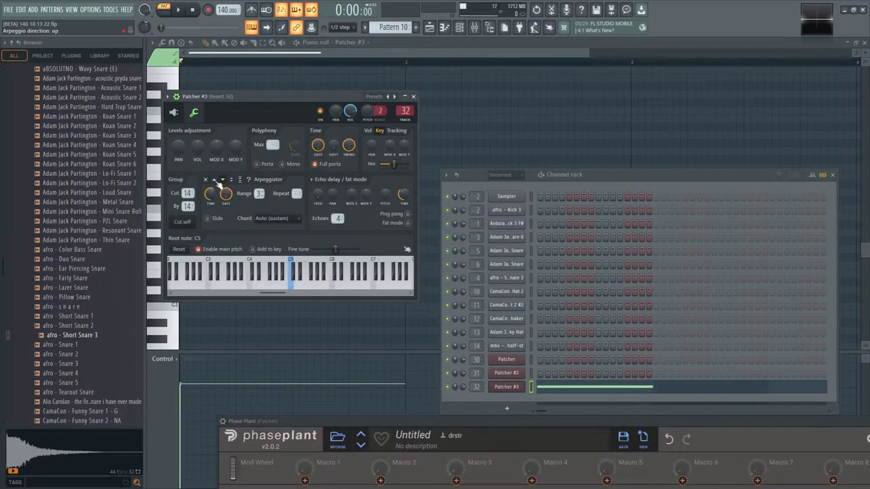
click(174, 112)
key(space)
click(559, 385)
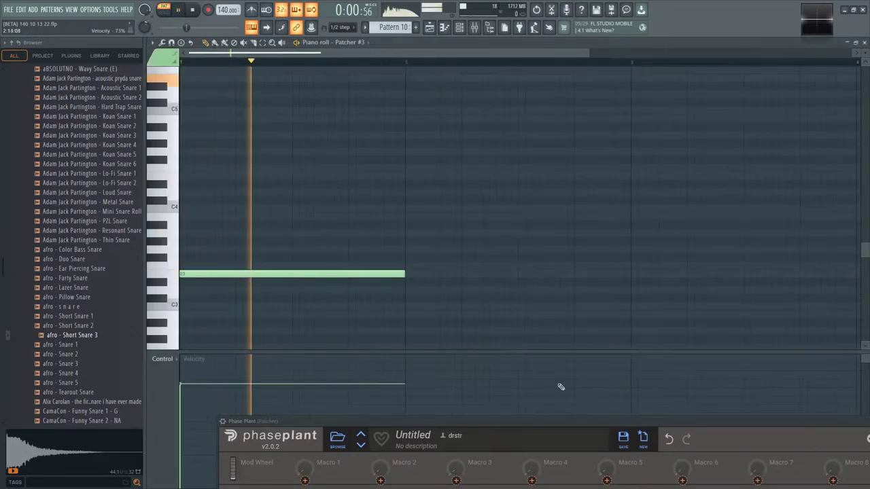
key(space)
- Raise the note one octave to E4 and stack one-bar notes on G4, B4, D5, F5, Gb5 and A5 above it
key(ctrl+Up)
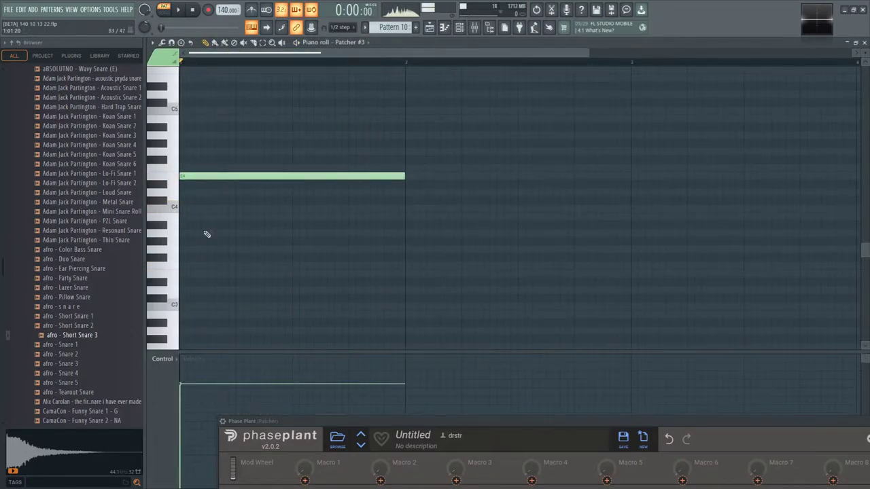
scroll(206, 258, up, 4)
click(200, 274)
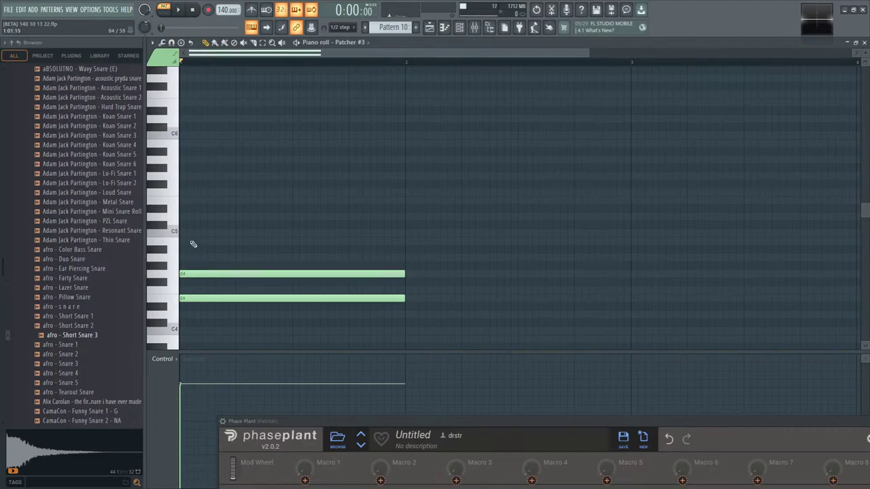
click(193, 242)
click(190, 217)
click(186, 192)
click(180, 184)
click(199, 160)
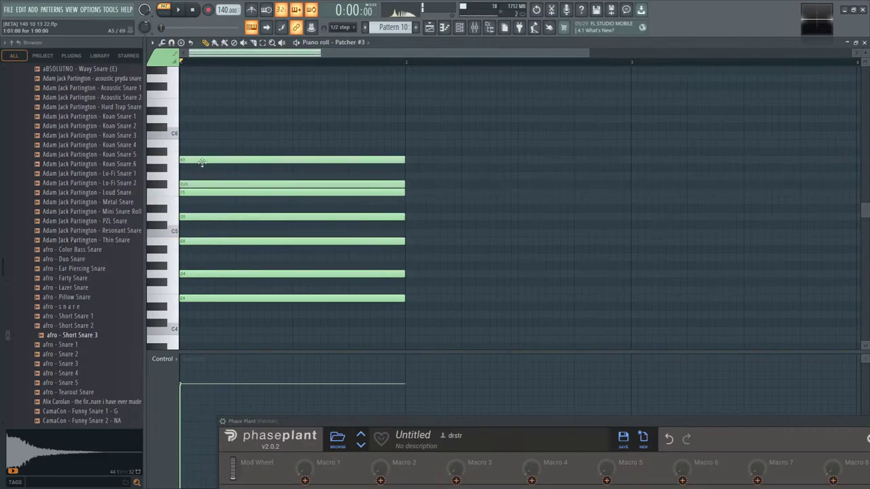
- Audition the chord while checking Insert 32 in the mixer, and delete the Gb5 note from the chord
key(space)
click(473, 28)
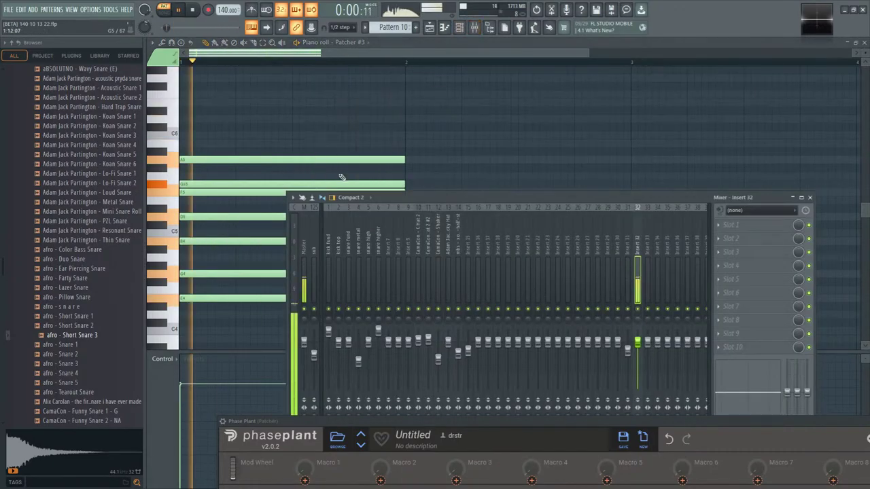
key(space)
key(F9)
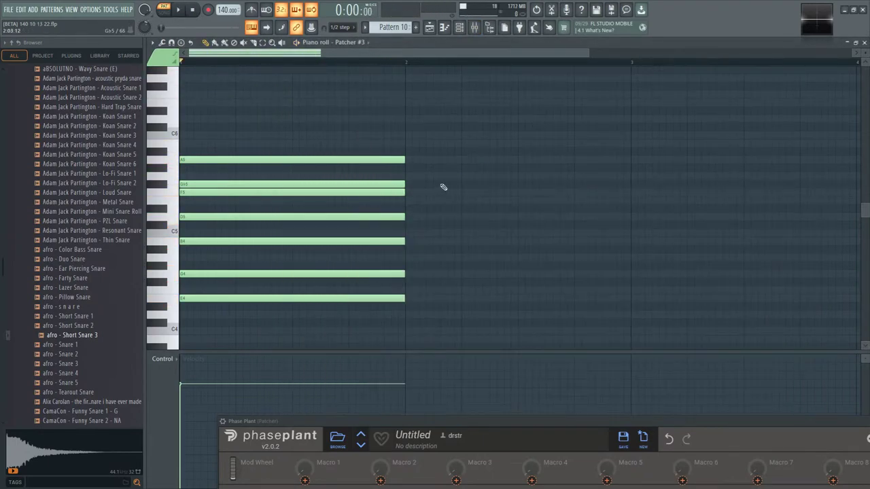
right_click(395, 182)
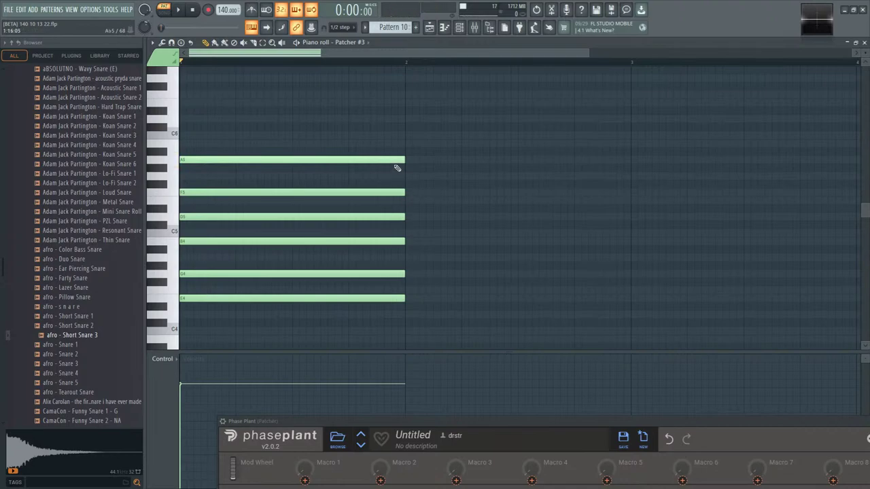
- Lower the chord's F5 note to E5, add a one-bar Gb5, remove the A5, and audition the chord
drag(391, 192, 391, 201)
click(336, 184)
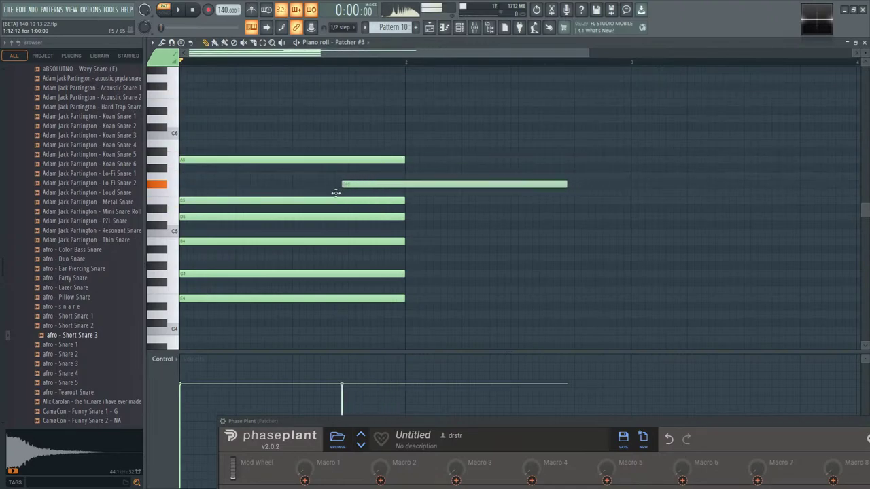
drag(336, 184, 175, 184)
right_click(382, 159)
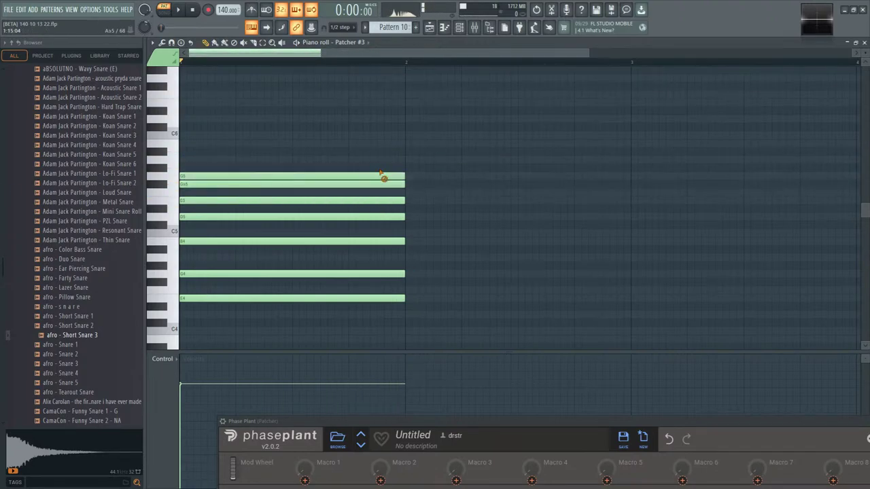
key(space)
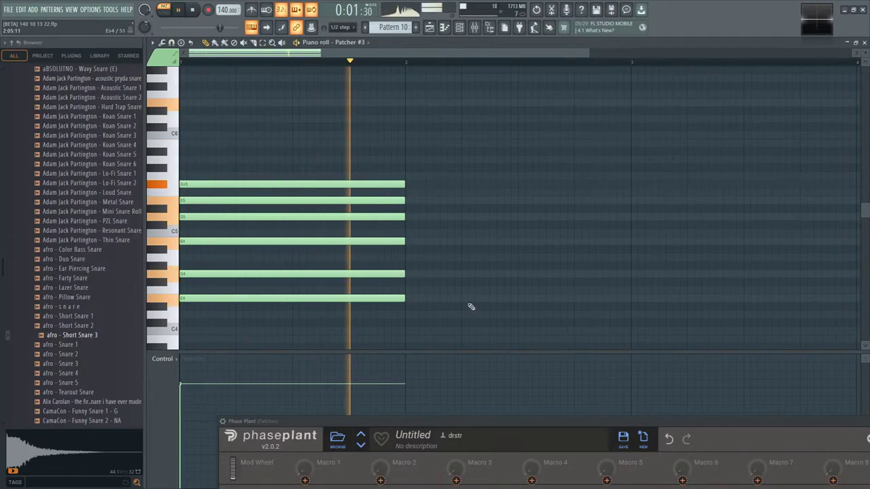
- Shape Phase Plant's Envelope modulator with 0 ms attack, 0% sustain and a curved decay, and adjust its modulation of the filter cutoff
drag(443, 426, 402, 70)
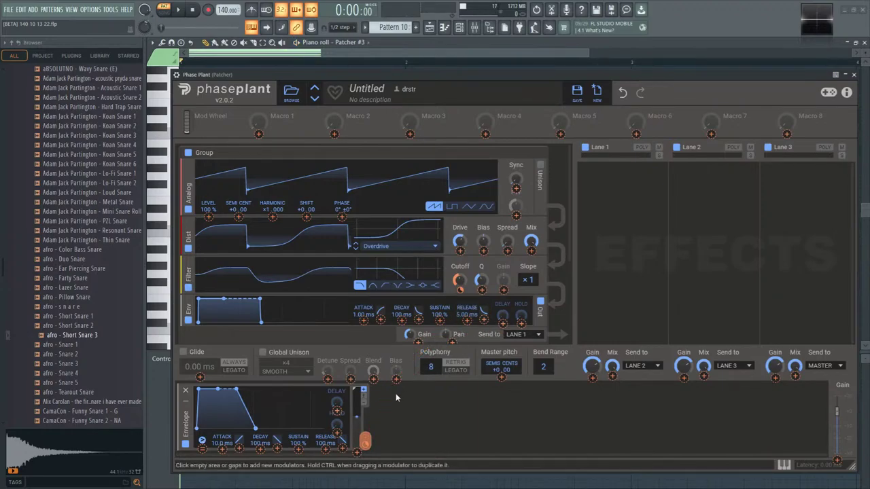
key(space)
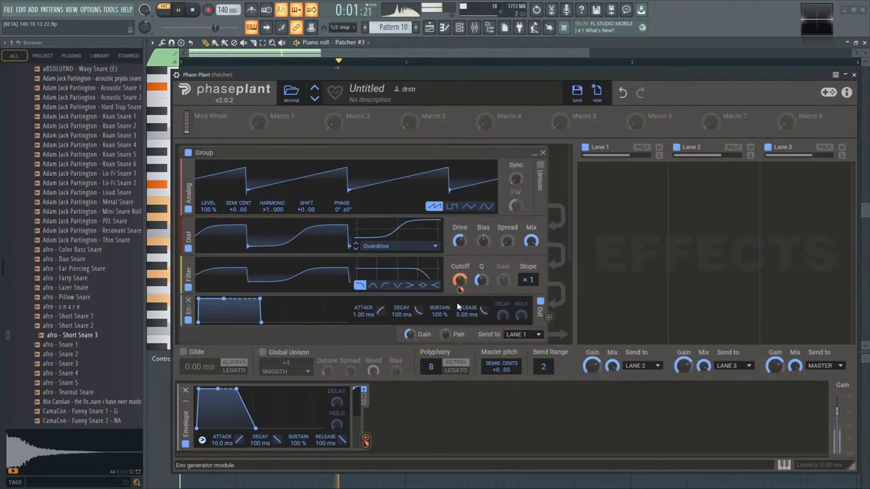
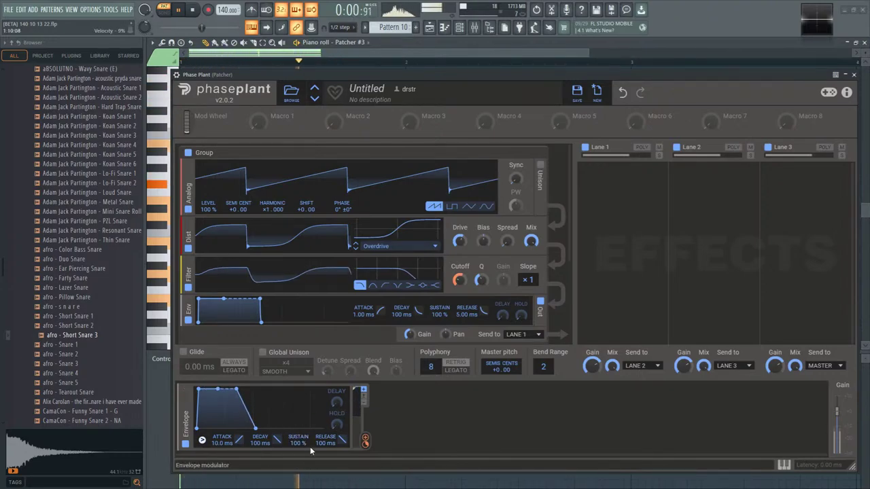
drag(310, 451, 310, 484)
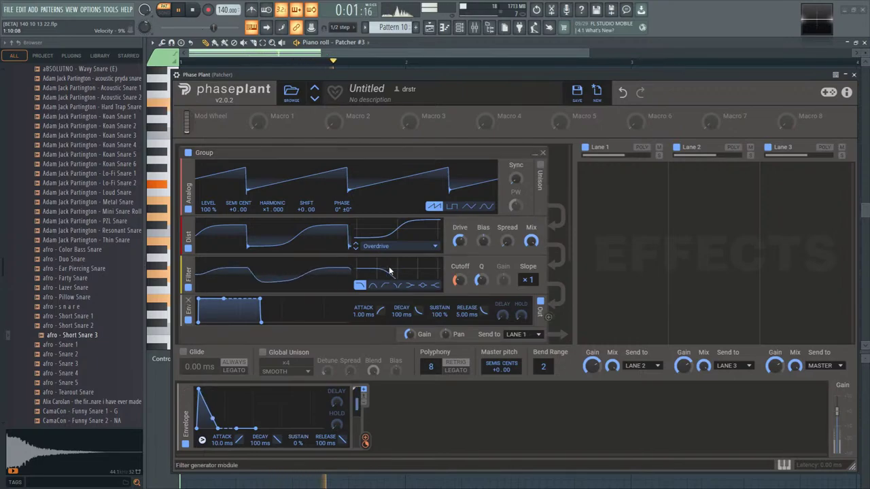
drag(365, 441, 459, 280)
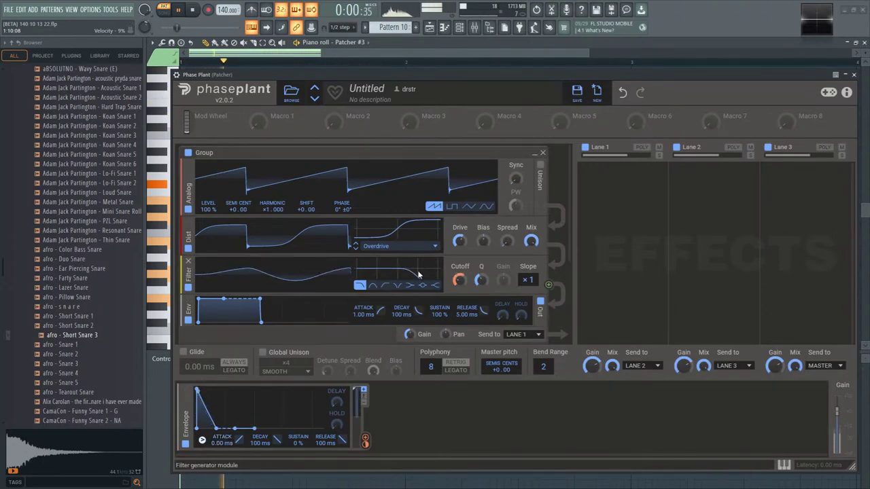
drag(276, 440, 276, 421)
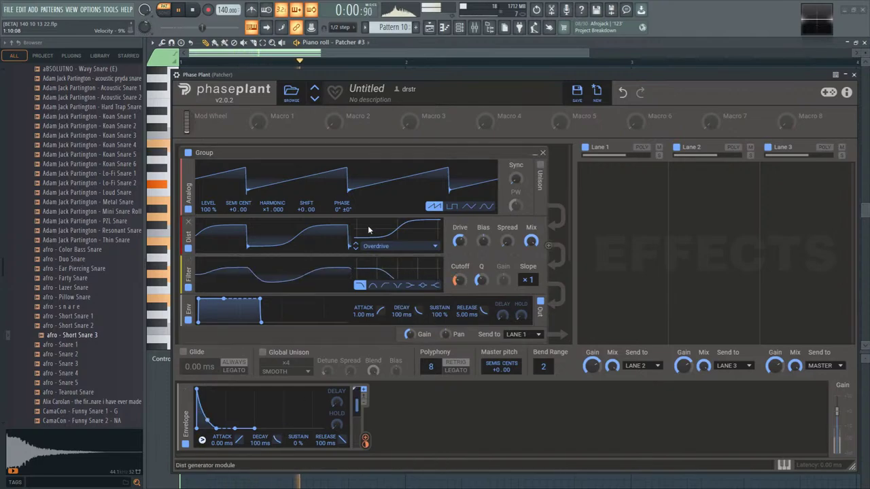
click(617, 182)
click(562, 166)
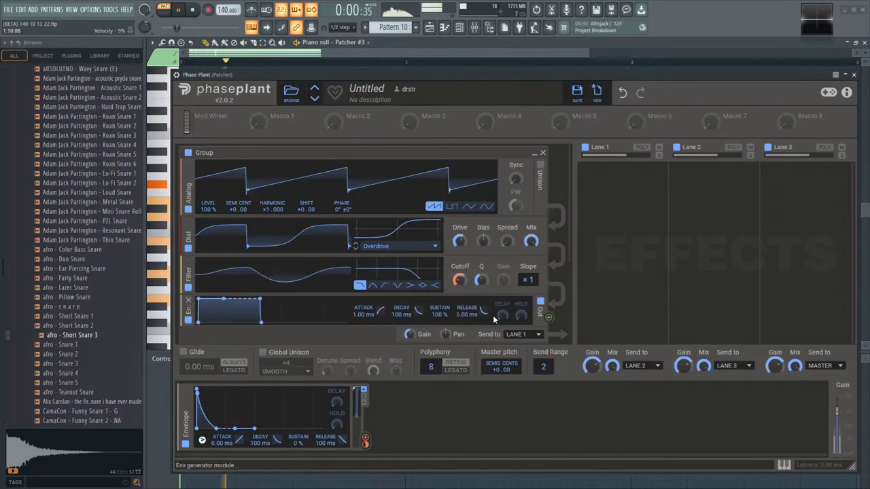
- Set the Env generator's release to 536 ms with an outward-bulging curve, and lower the filter cutoff while auditioning the chord
drag(483, 311, 483, 278)
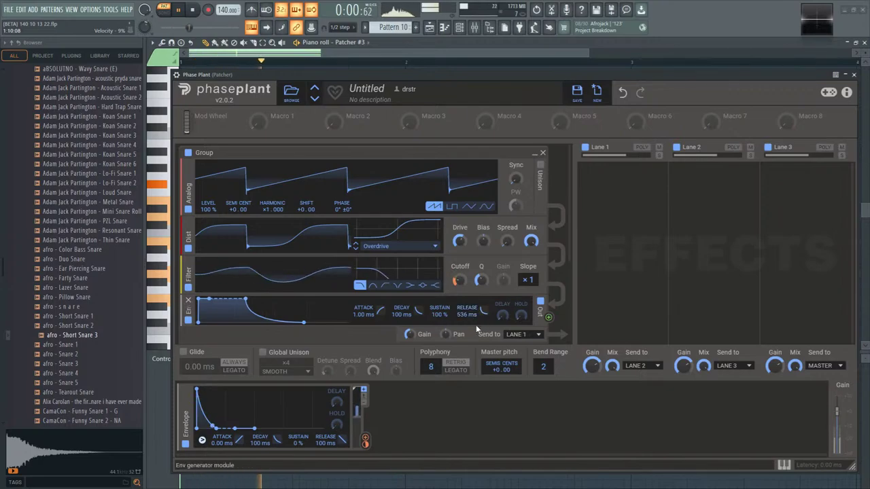
drag(481, 313, 481, 334)
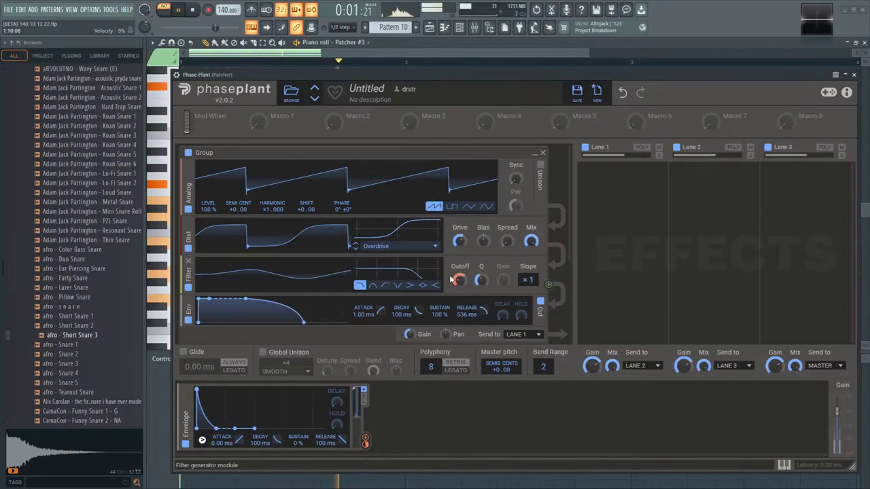
drag(458, 279, 458, 277)
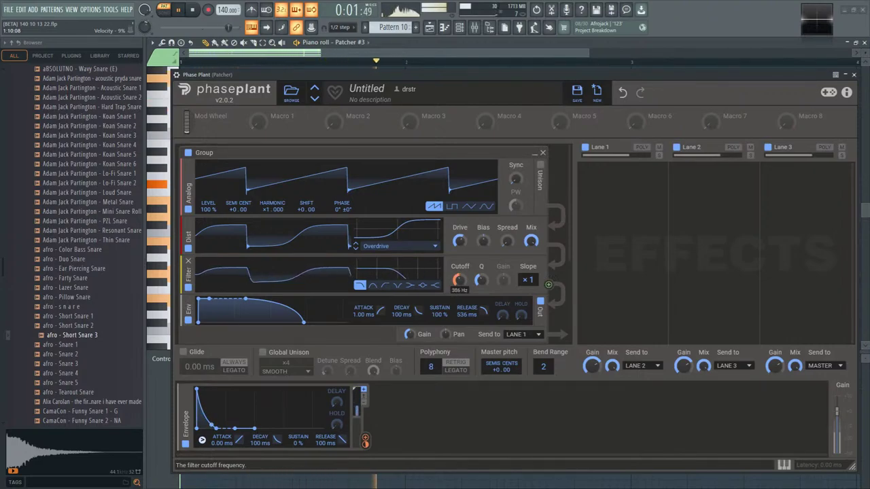
drag(458, 276, 464, 288)
key(space)
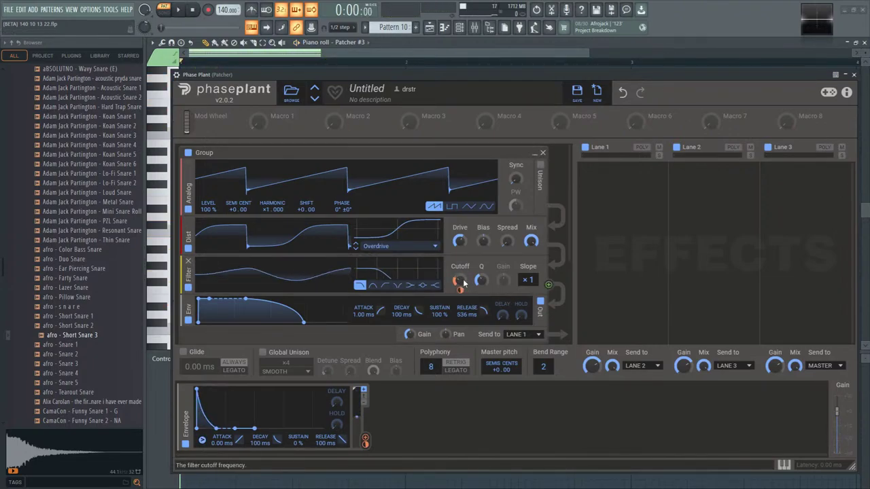
- Assign Macro 1 to the filter cutoff, sweep the macro during playback, and leave it at 11%
drag(258, 121, 461, 287)
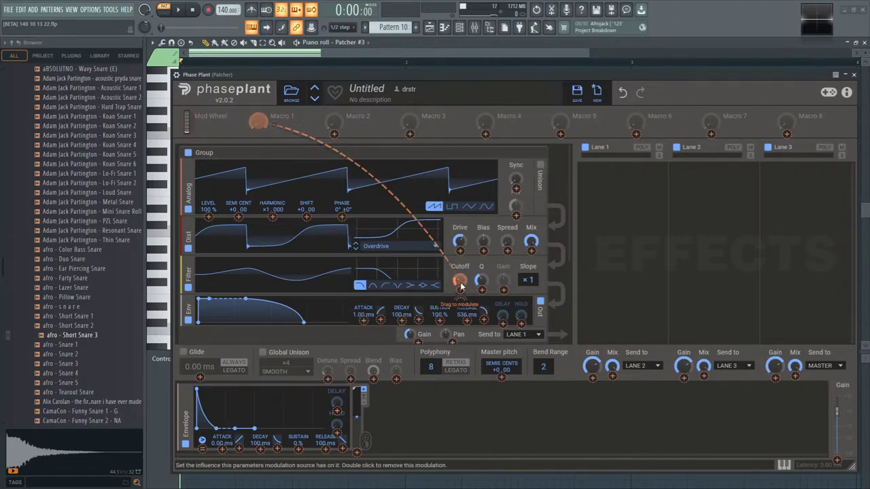
mouse_move(274, 125)
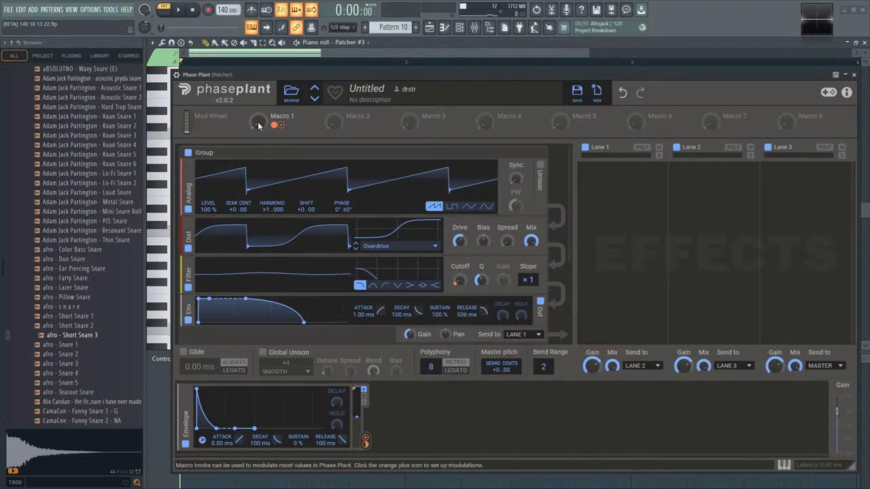
drag(256, 122, 255, 109)
key(space)
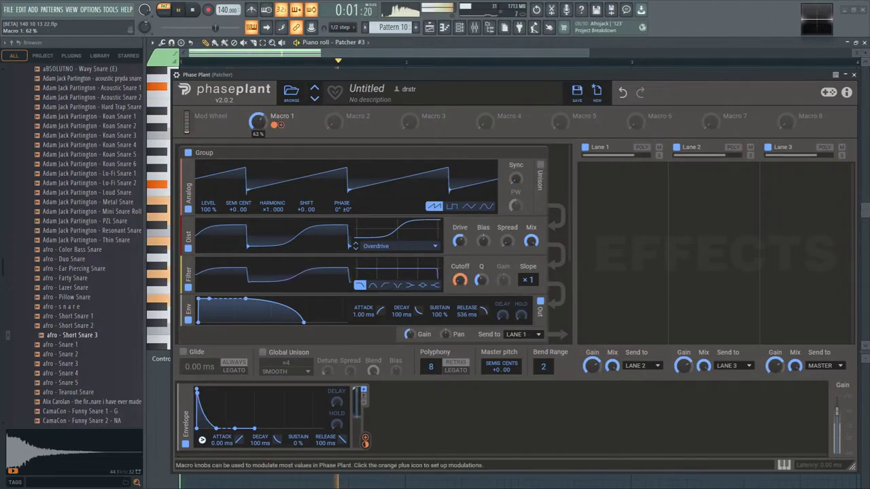
drag(257, 121, 256, 146)
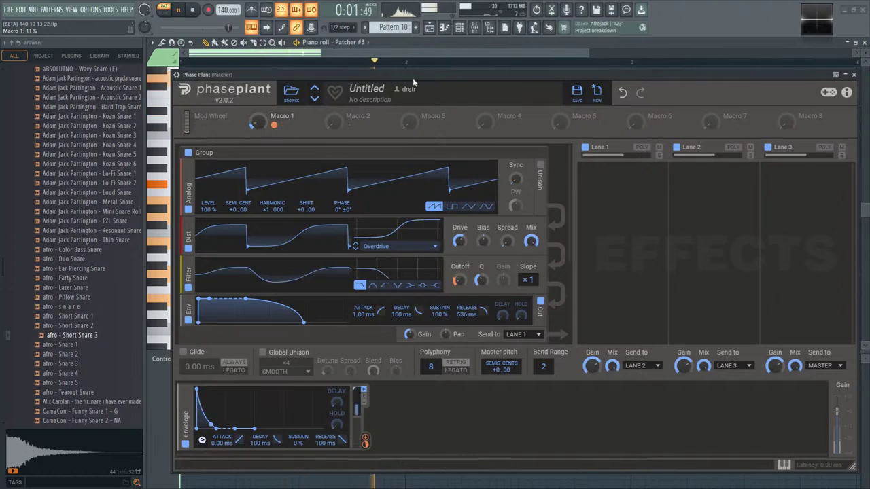
- Stop playback, close Phase Plant, and place Pattern 10 on Track 7 at bar 49 of the playlist
key(F5)
key(space)
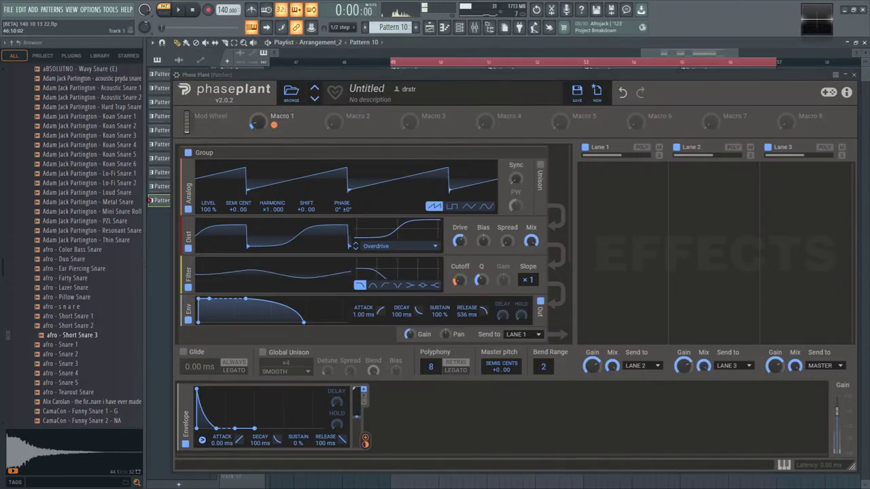
click(853, 75)
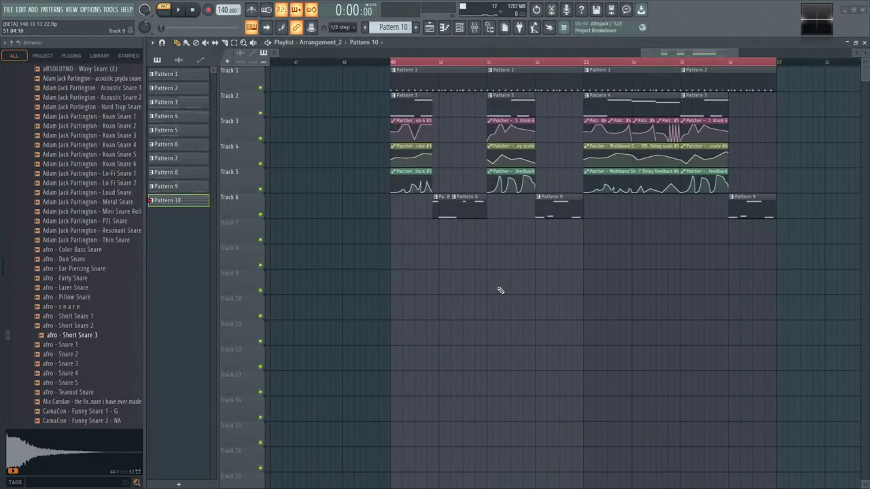
scroll(482, 285, left, 2)
click(475, 253)
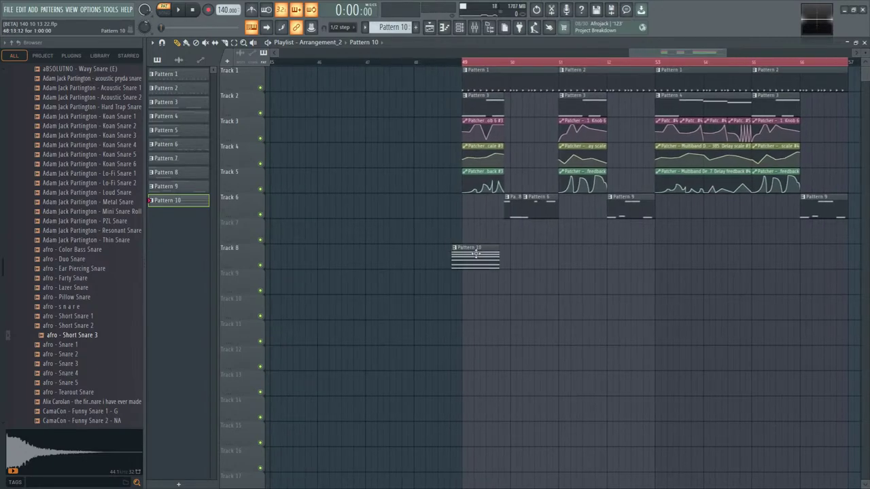
drag(472, 246, 487, 222)
scroll(484, 223, up, 3)
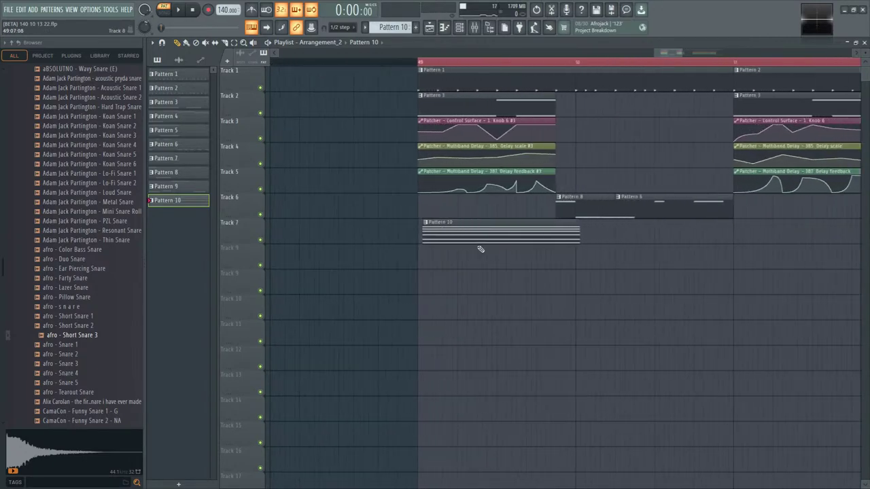
scroll(510, 294, down, 3)
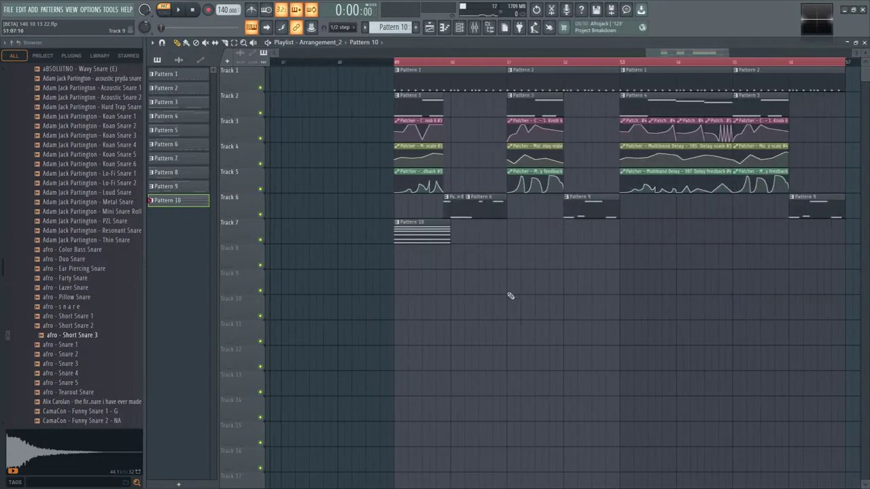
- Set the snap to Line and repeat Pattern 10 along Track 7 from bar 50 through bar 56
click(435, 229)
right_click(435, 230)
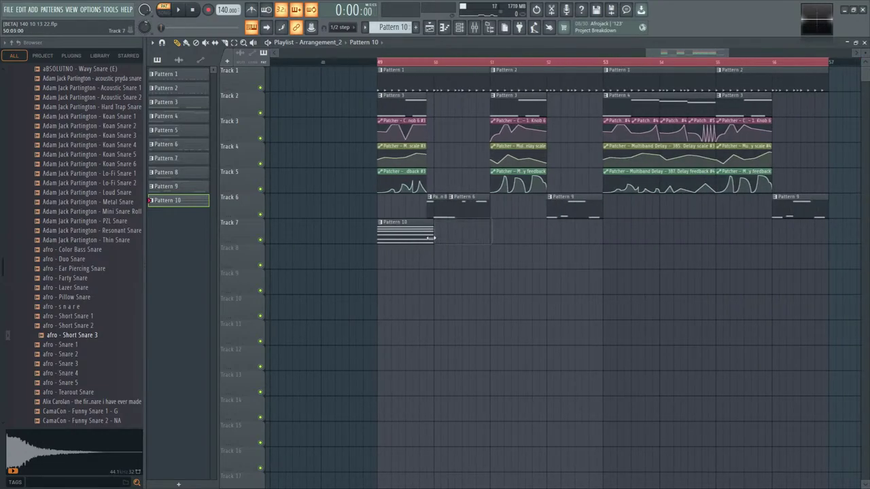
click(347, 28)
click(343, 45)
click(435, 227)
click(516, 233)
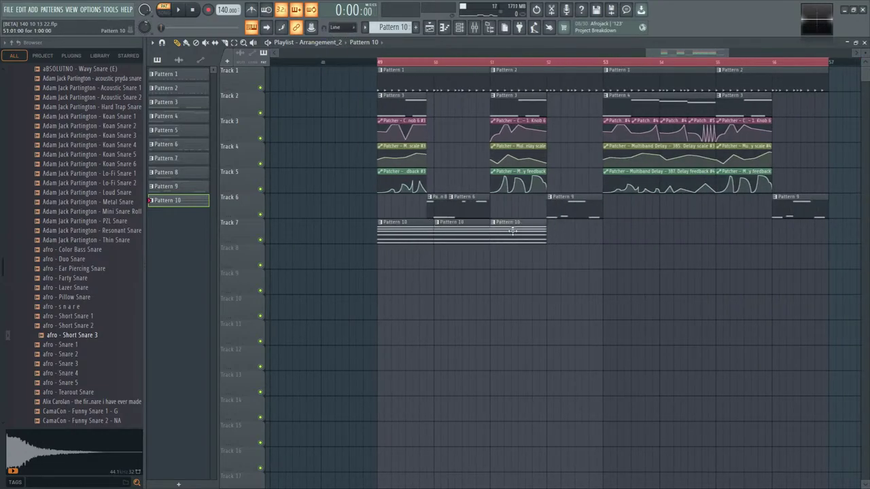
click(572, 231)
click(638, 231)
click(685, 230)
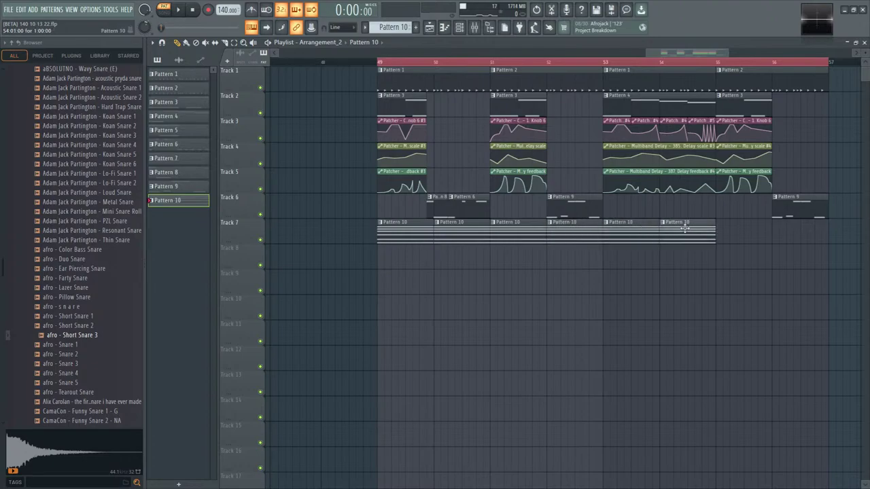
click(784, 231)
click(750, 232)
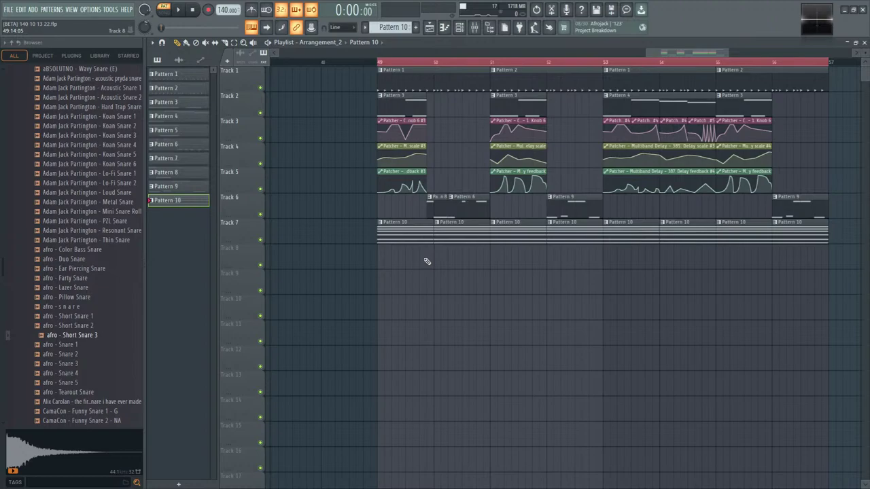
- Move song playback to bar 49, and copy Insert 31's mixer state with its limiters and EQ onto Insert 32
click(387, 62)
click(474, 27)
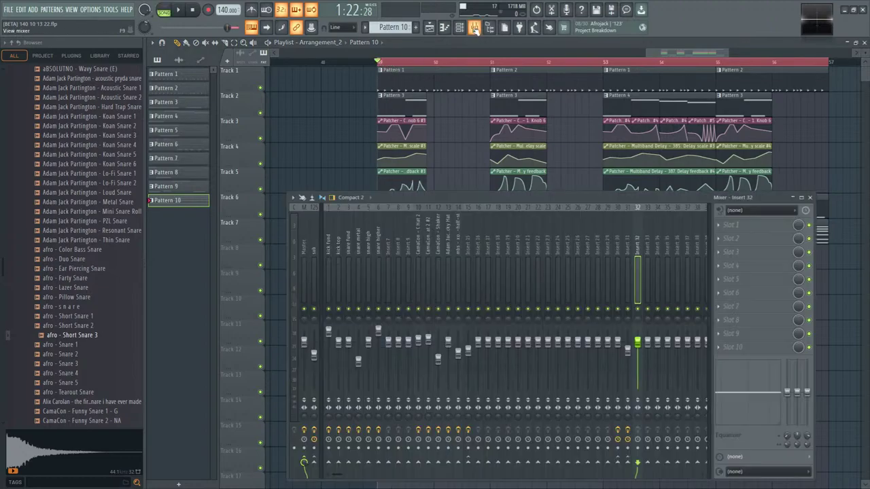
click(459, 27)
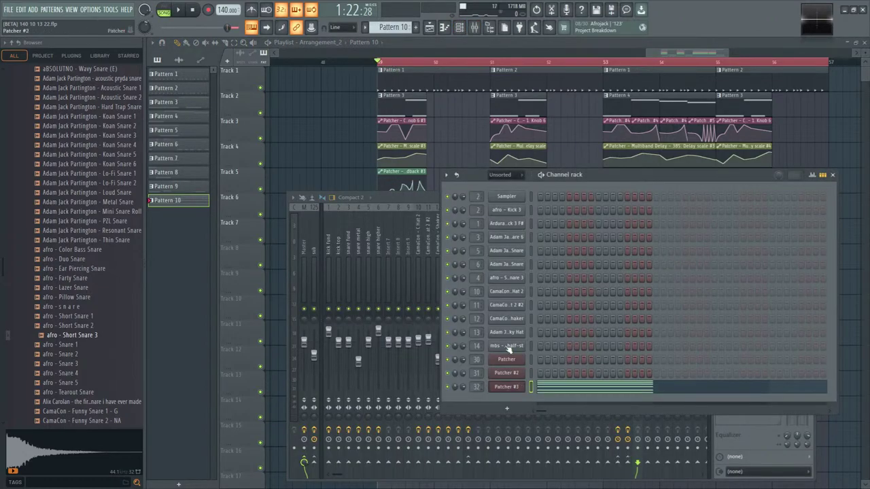
click(428, 195)
click(626, 258)
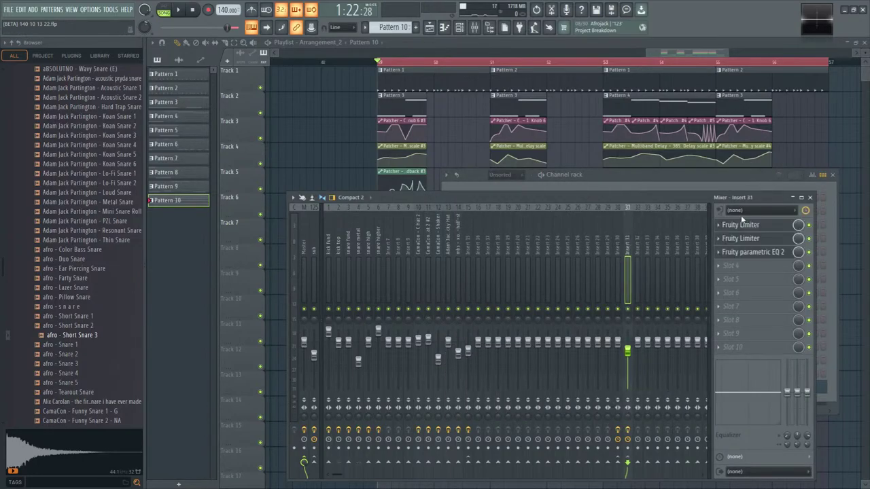
right_click(630, 235)
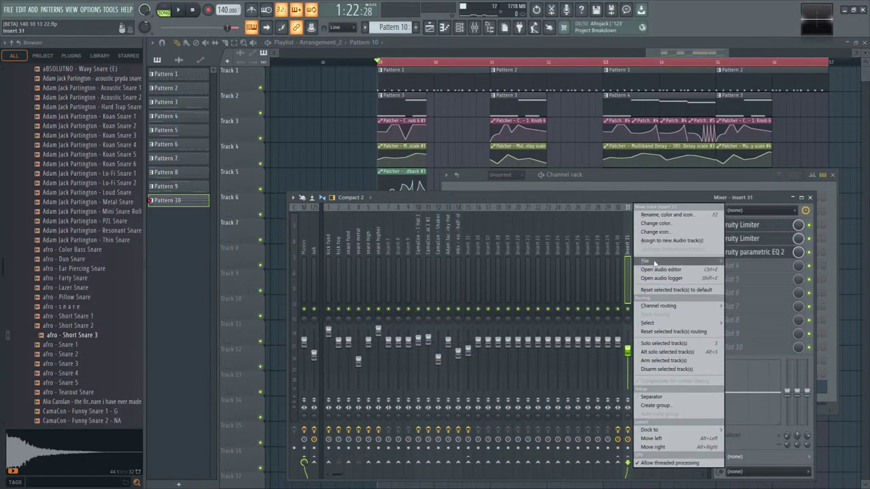
mouse_move(645, 260)
drag(747, 274, 637, 250)
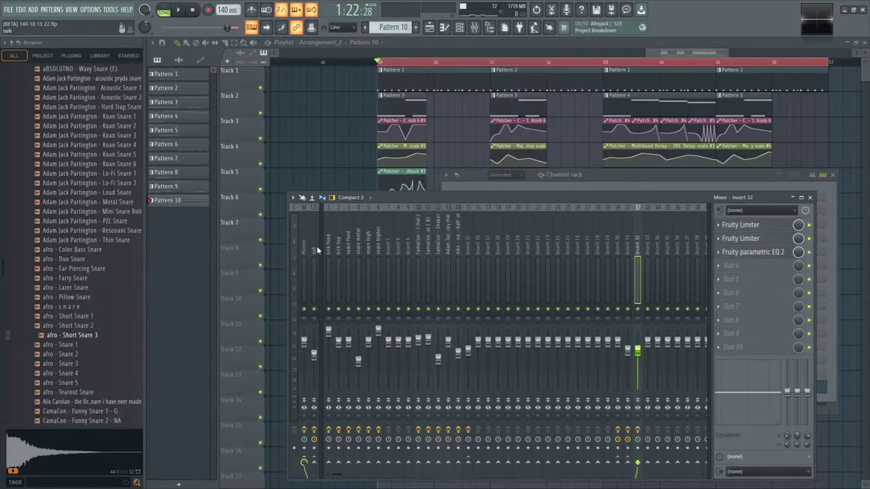
- Route the kick top and snare high mixer tracks to Insert 32 as sidechain sources
click(330, 251)
click(336, 251)
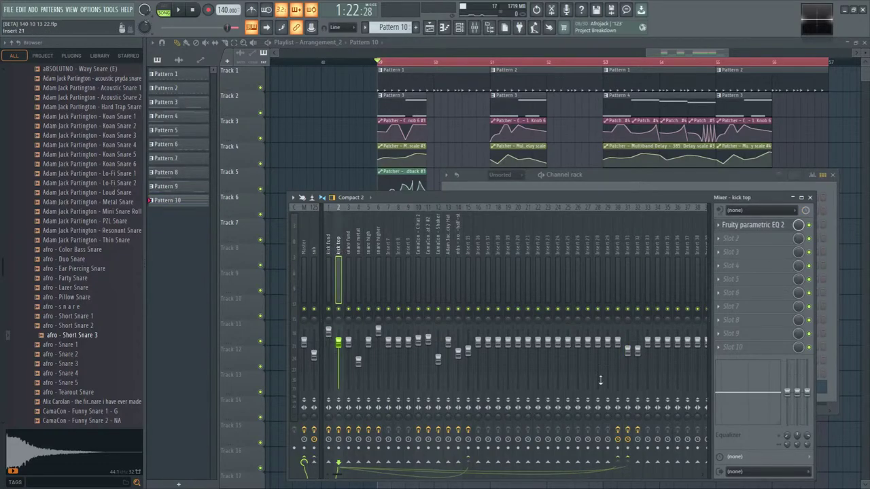
click(638, 465)
click(348, 250)
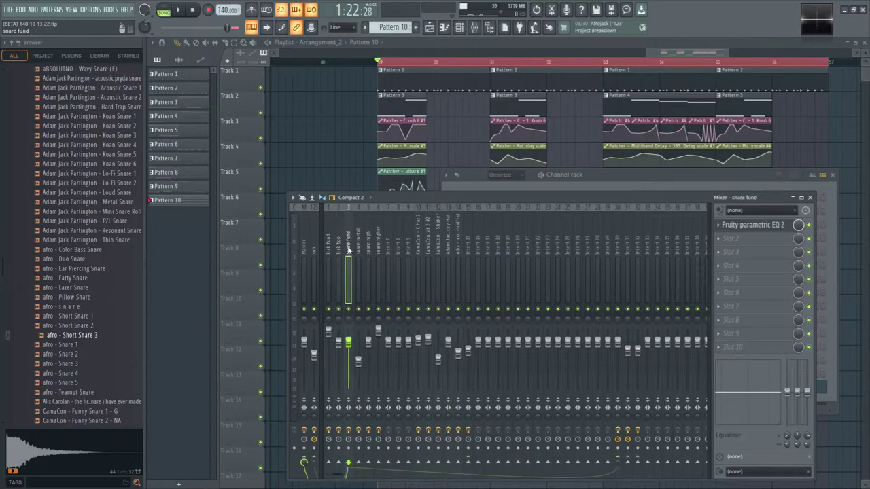
click(358, 250)
click(638, 464)
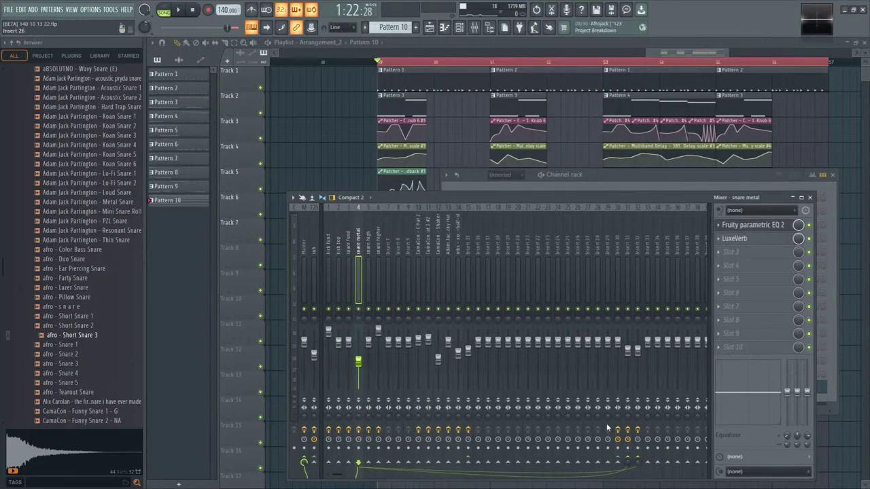
key(Right)
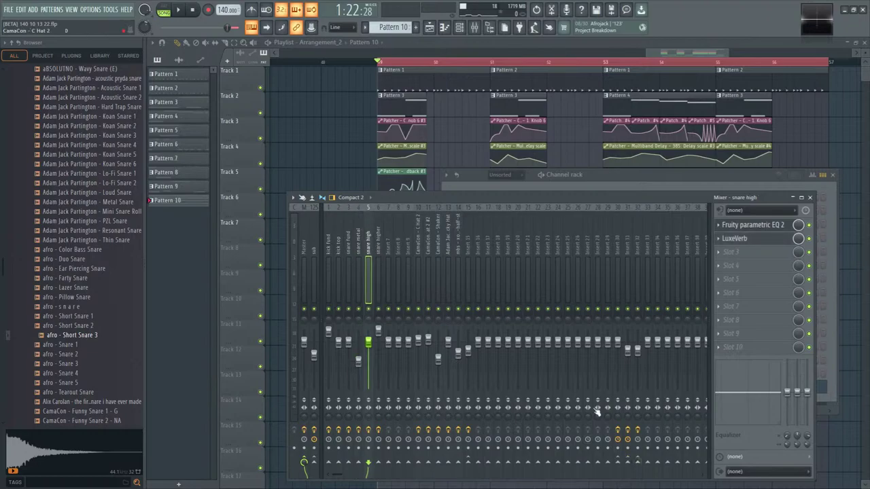
click(637, 464)
- On Insert 32, set the second Fruity Limiter's sidechain input to snare high and the first limiter's to kick top
click(638, 253)
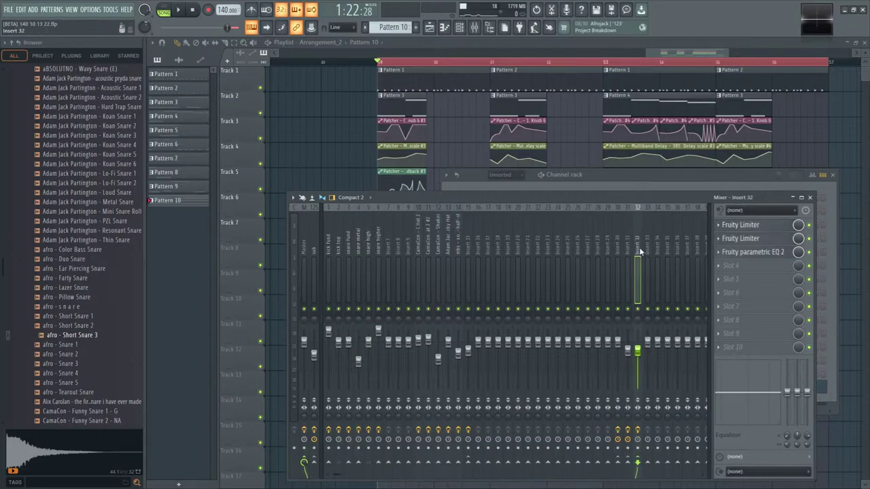
click(748, 241)
click(332, 227)
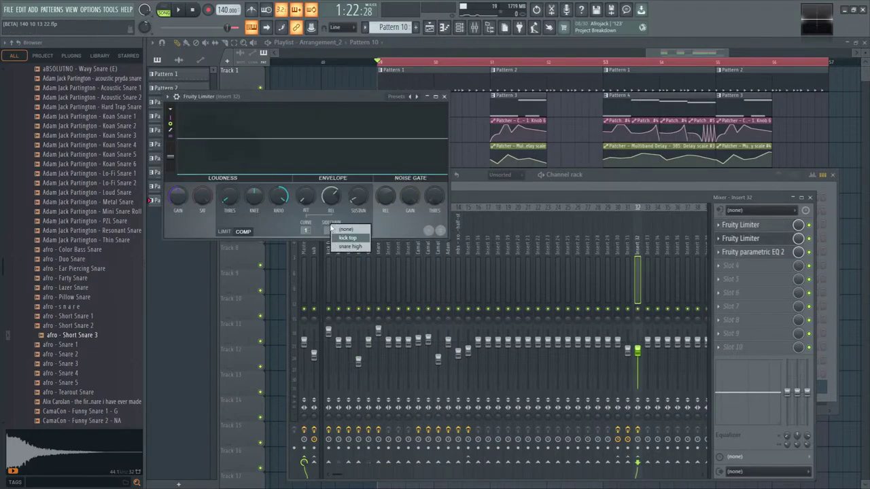
click(344, 247)
click(743, 226)
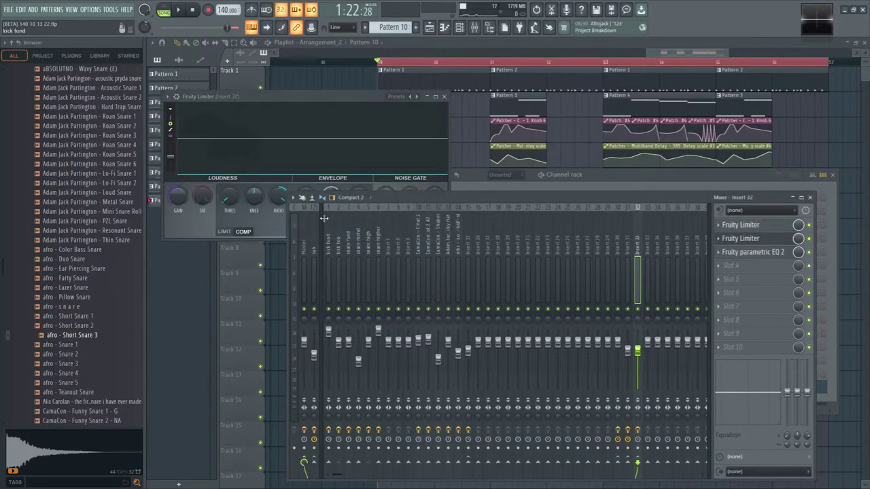
click(739, 224)
click(322, 218)
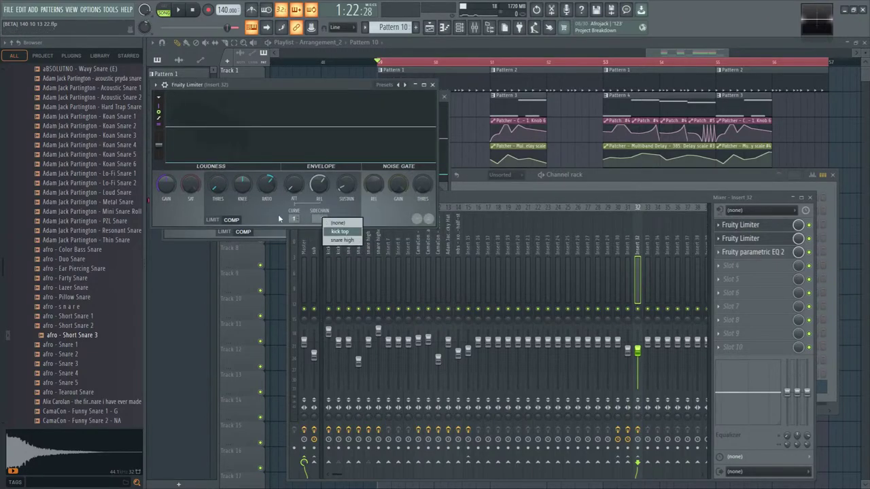
click(340, 231)
- Play the drop with the sidechained chords, clear the open windows to view the playlist, and stop playback
key(space)
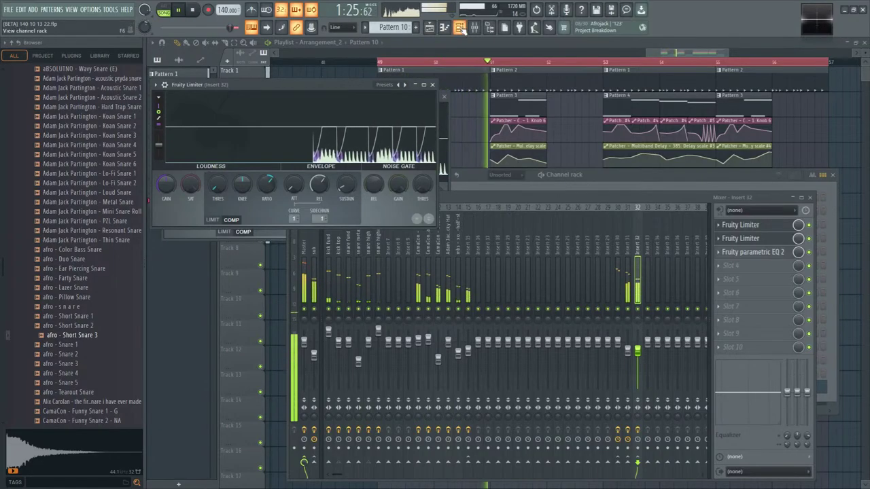
key(F6)
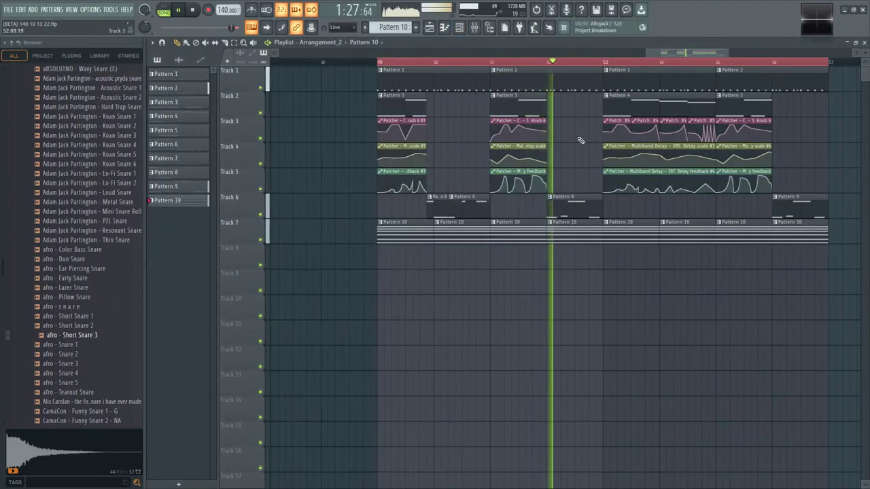
key(F12)
key(space)
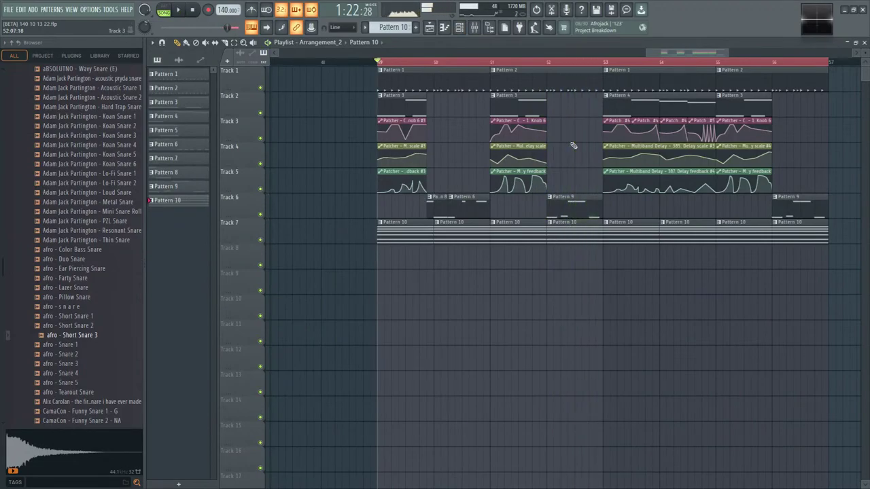
- Solo Insert 32 in the mixer and listen to a short playback from bar 49
click(477, 31)
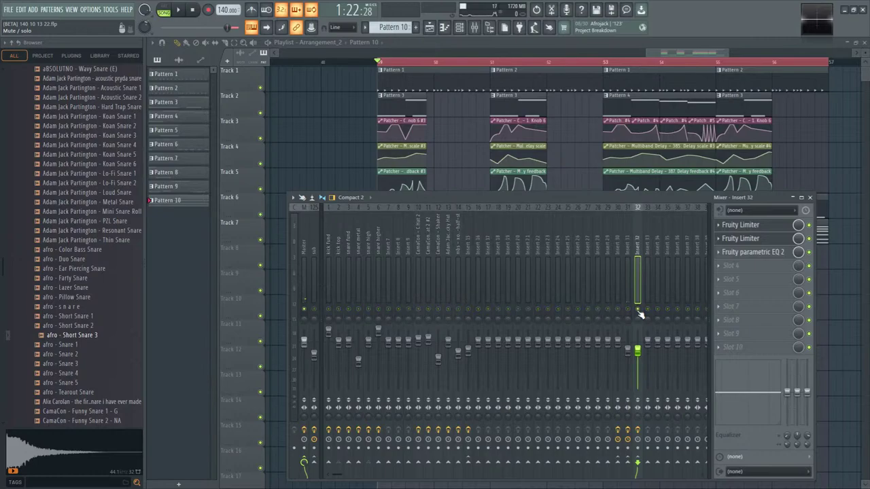
key(space)
key(space)
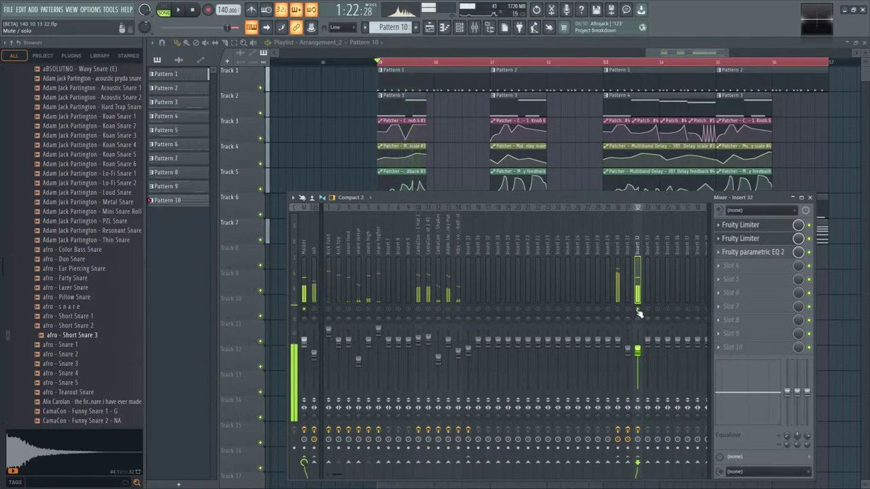
- Open Phase Plant inside Patcher #3, raise Macro 1 to about 42% during playback, and stop the song
click(459, 27)
key(space)
click(505, 383)
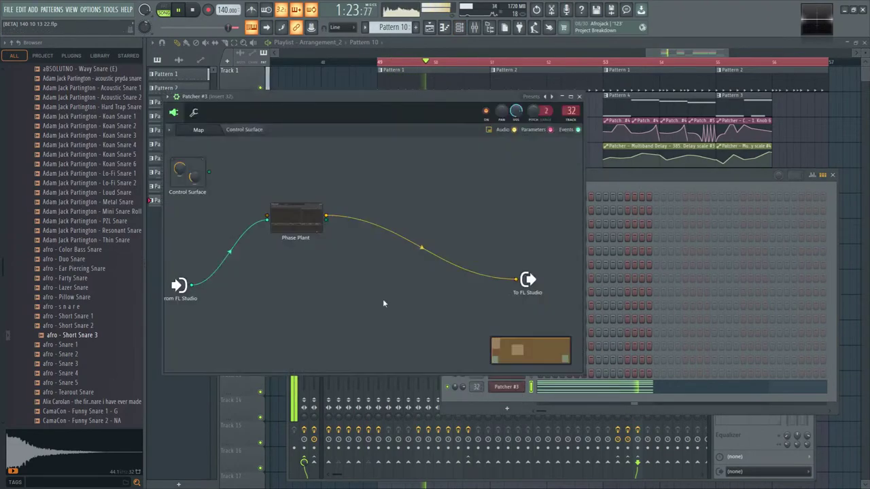
double_click(294, 221)
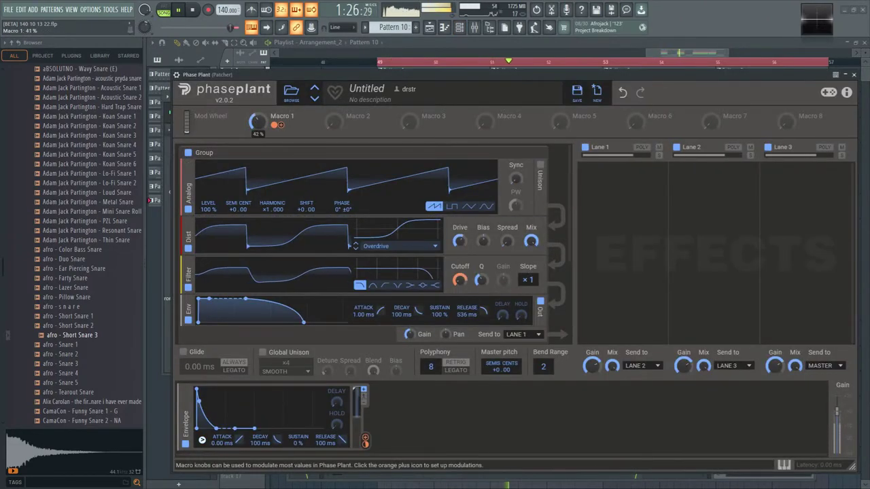
click(193, 11)
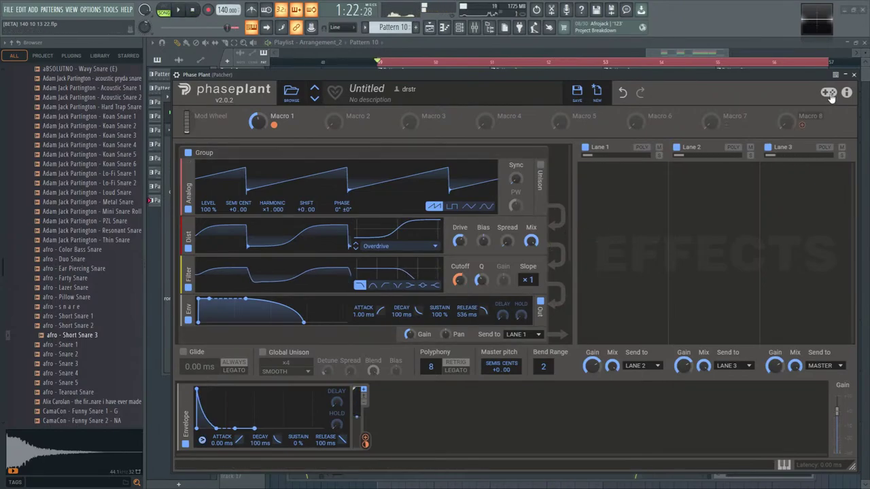
- Move the Phase Plant window out of the way and open Pattern 10's Patcher #3 notes in the piano roll
drag(830, 97, 817, 441)
key(F5)
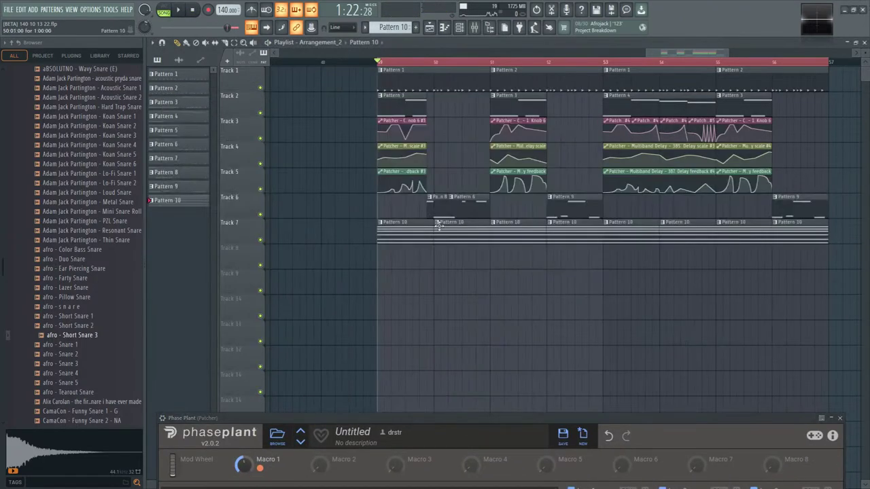
double_click(404, 222)
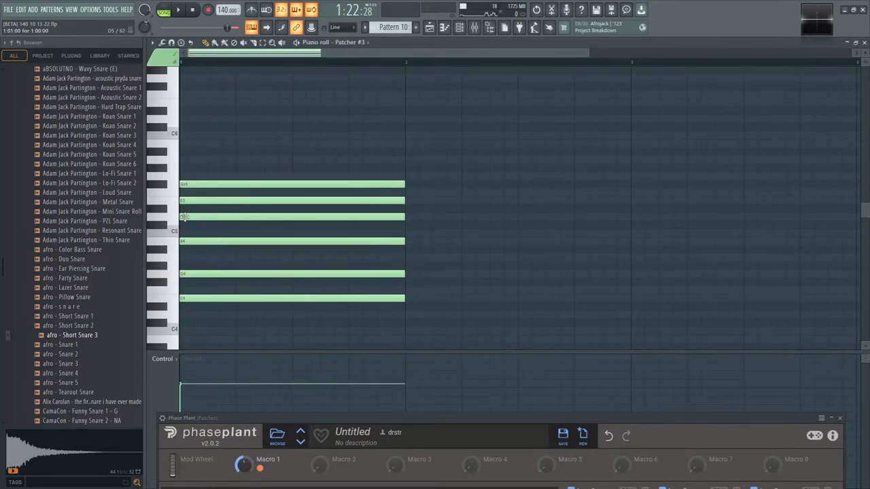
- Revoice the chord by lowering its top note to F5, removing E5 and adding B5 at the bar start, and play it back
drag(191, 193, 193, 193)
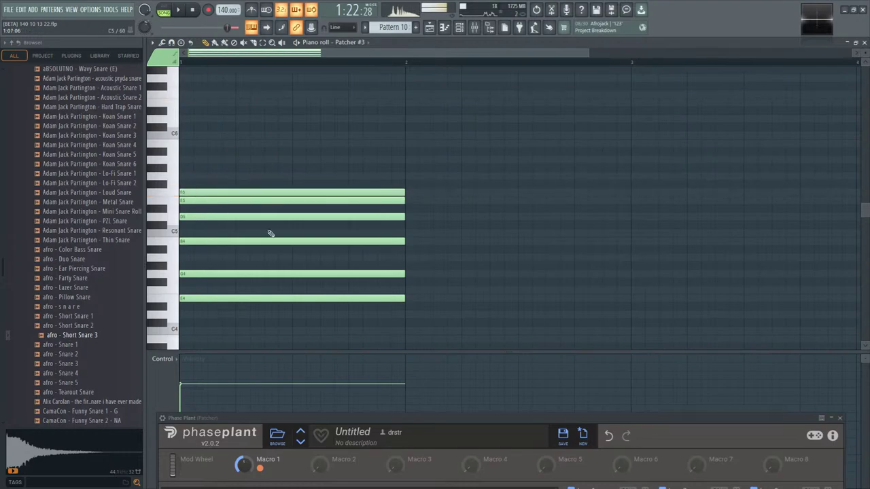
right_click(184, 202)
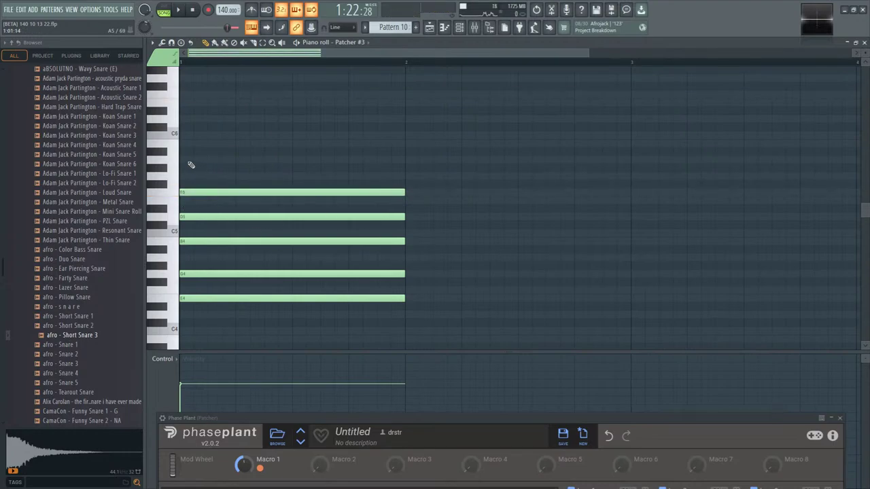
click(196, 143)
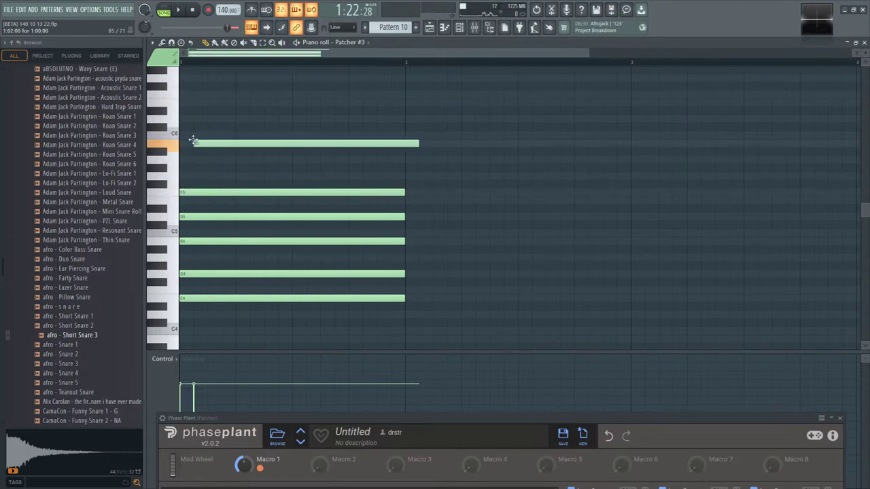
key(space)
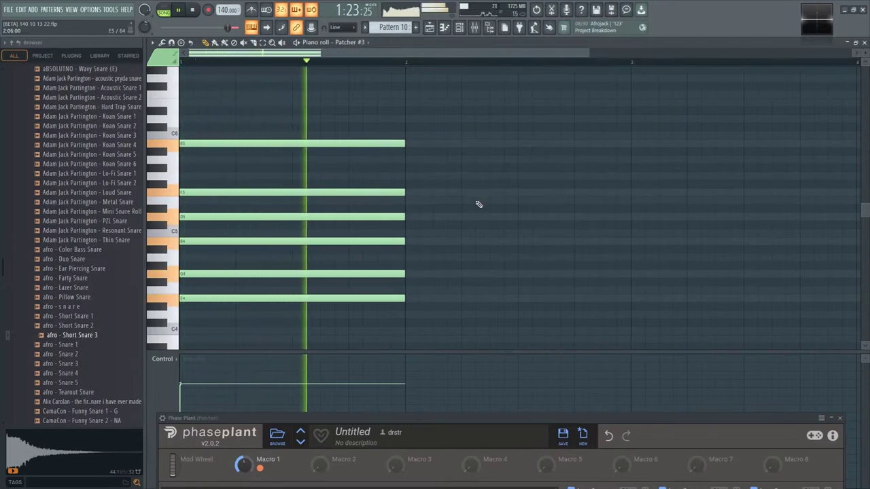
key(space)
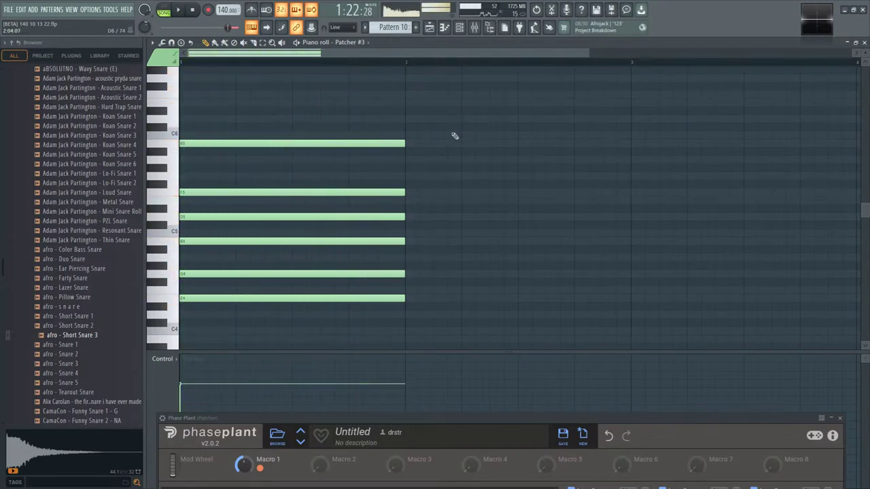
- Delete all the chord notes of Pattern 10 from the piano roll
right_click(216, 143)
right_click(226, 193)
right_click(222, 217)
right_click(221, 241)
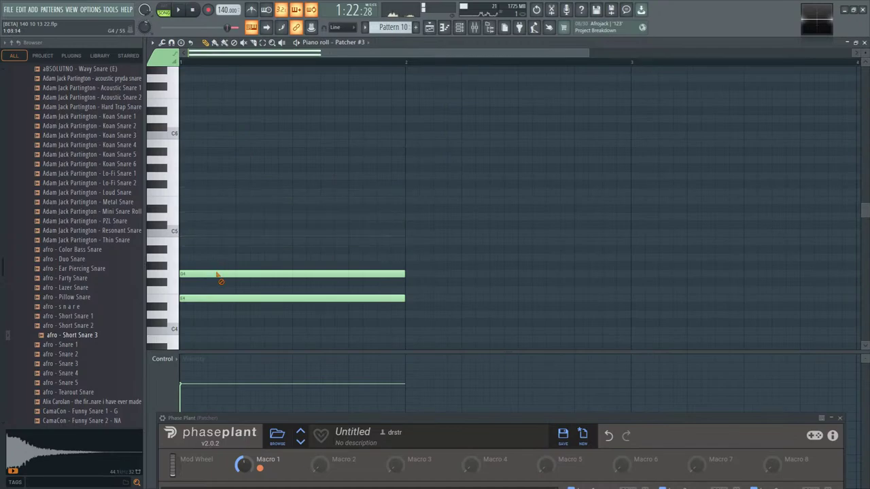
right_click(203, 274)
click(184, 275)
right_click(196, 274)
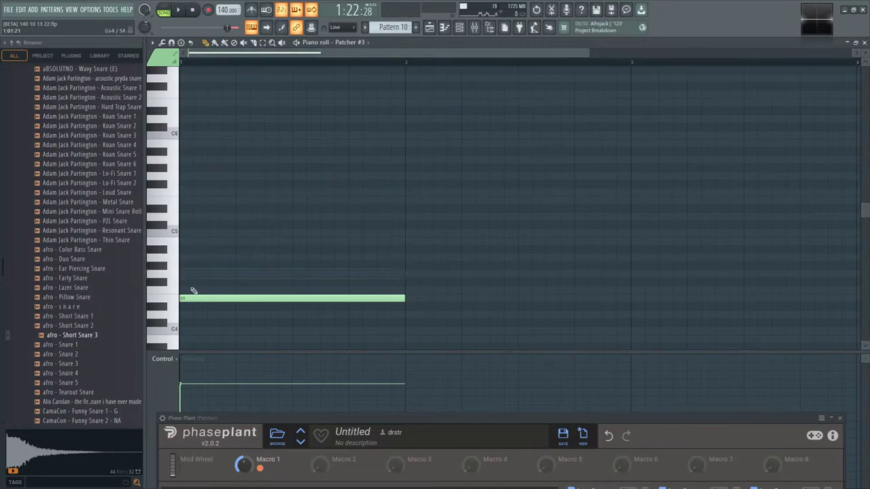
right_click(190, 299)
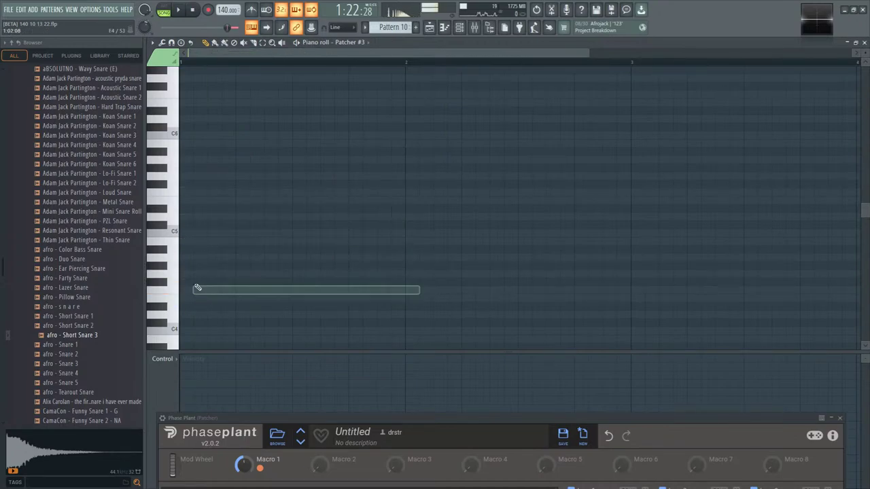
- Bring Phase Plant back into view and audition single notes on the piano keys while the drop plays
drag(248, 417, 282, 95)
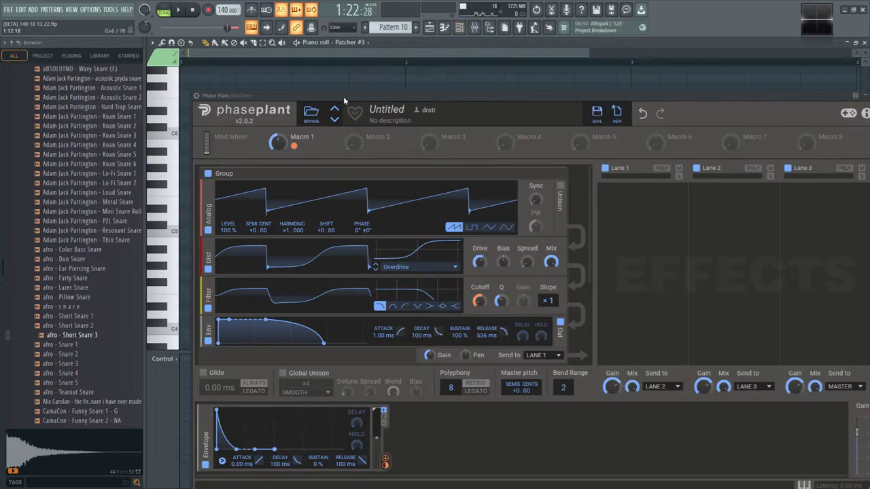
drag(344, 97, 361, 83)
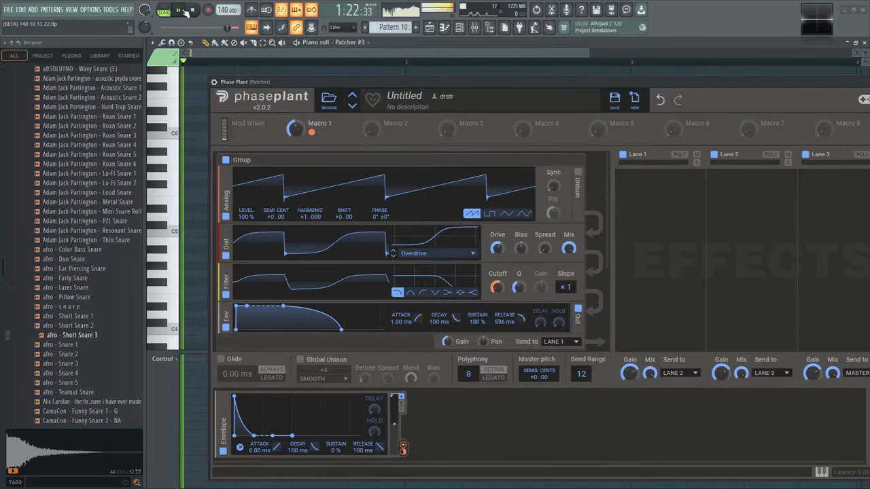
key(space)
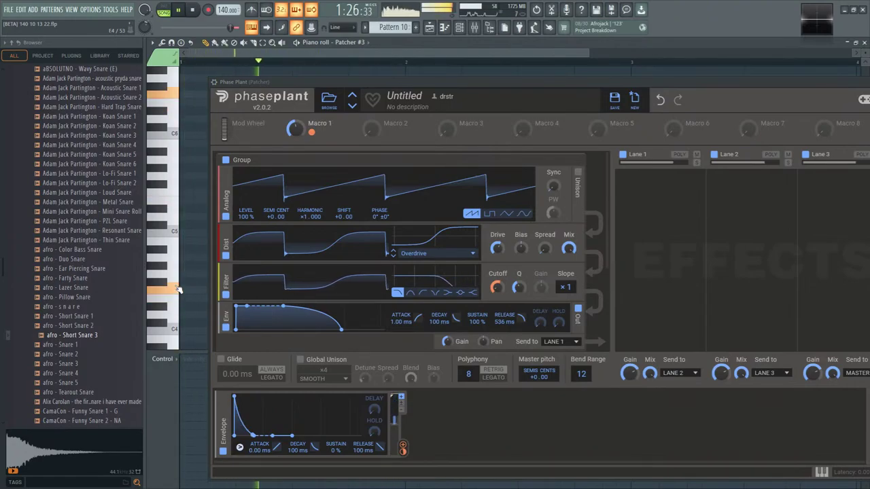
click(168, 284)
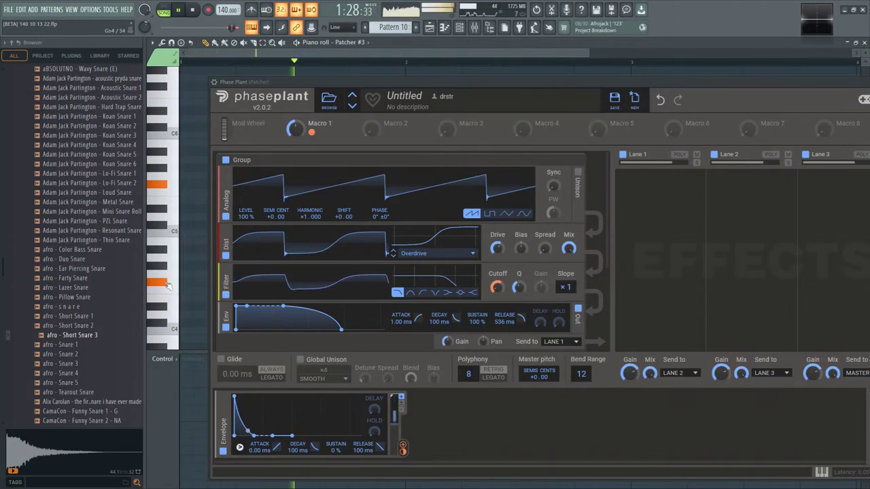
click(194, 10)
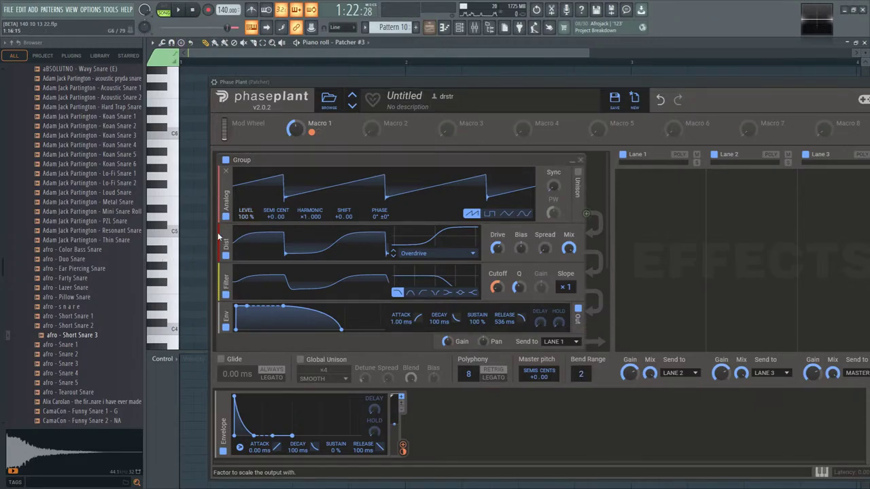
- Close Phase Plant, return to the playlist, and play the drop from bar 49 without the chords
drag(517, 82, 427, 118)
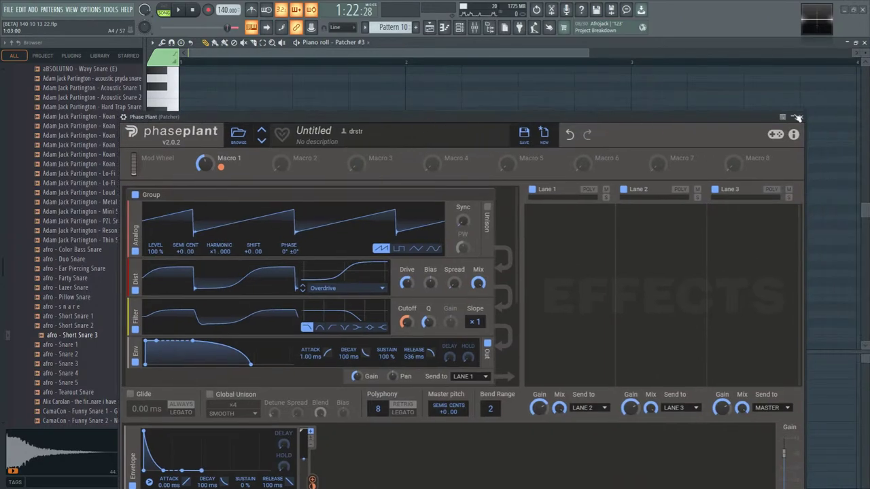
click(803, 118)
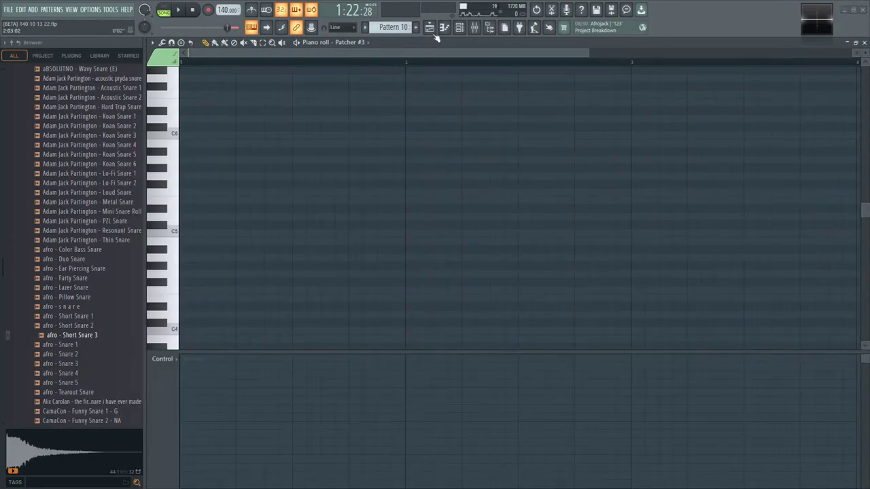
key(F5)
key(space)
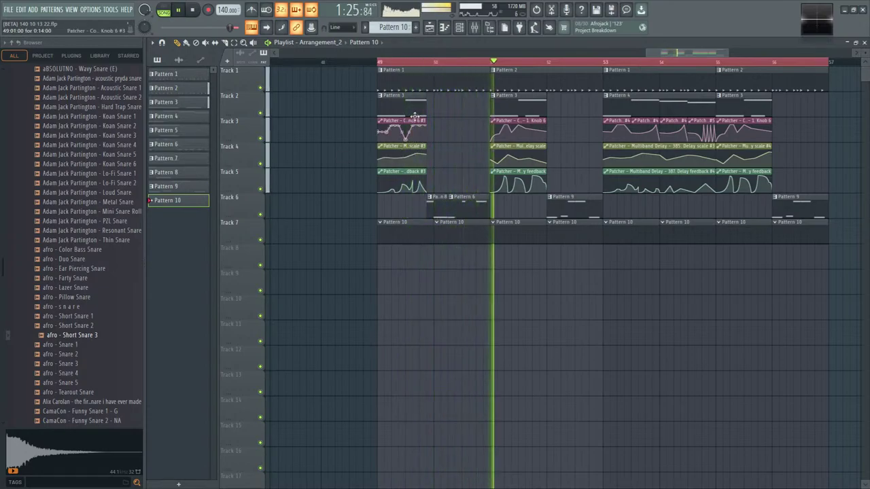
key(space)
- Merge all the clips on Track 2 into one pattern and transpose all its notes up two semitones
right_click(249, 92)
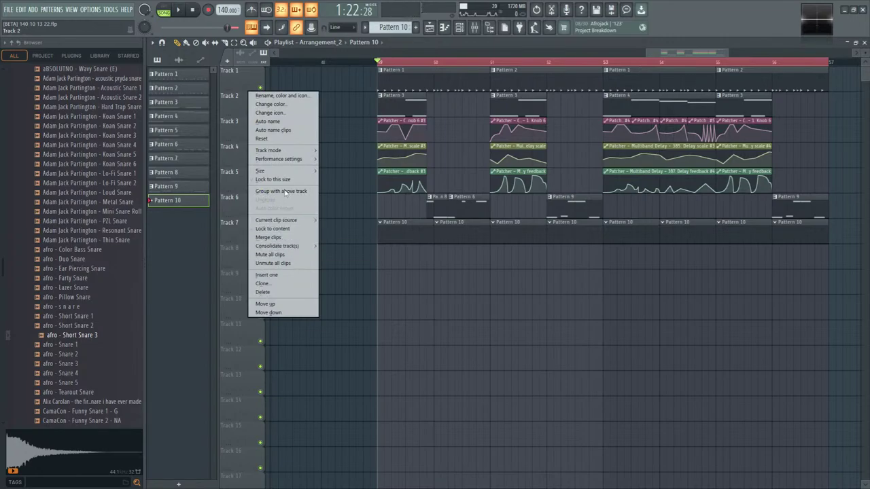
click(284, 237)
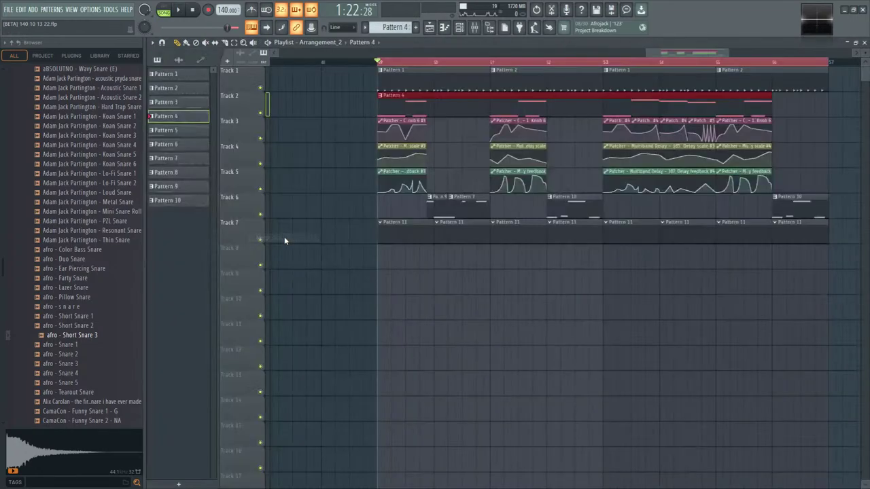
double_click(421, 101)
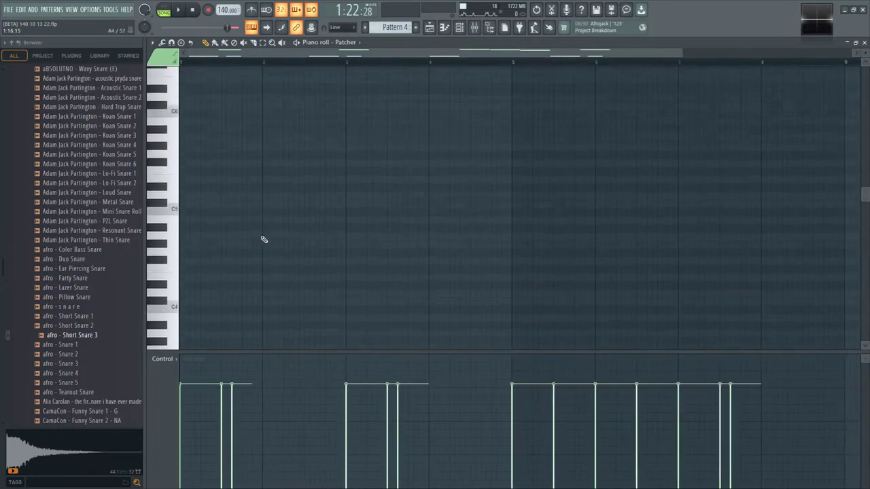
key(ctrl+a)
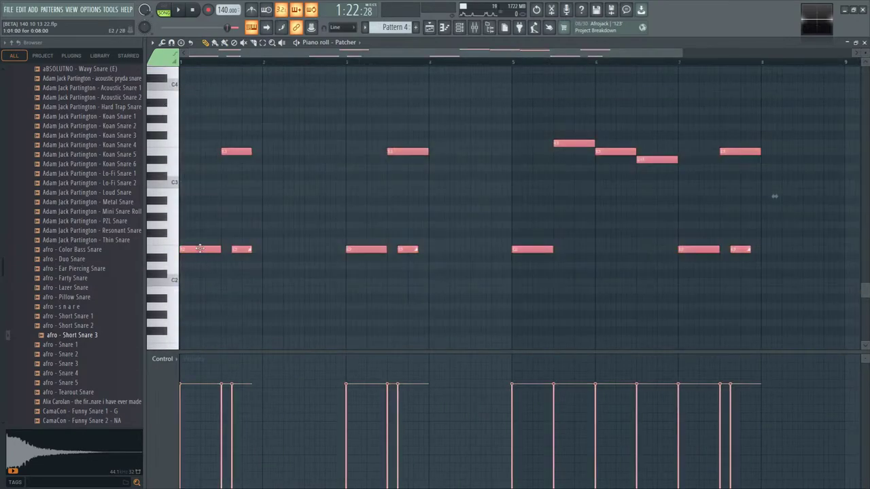
key(Up)
key(Up)
click(429, 28)
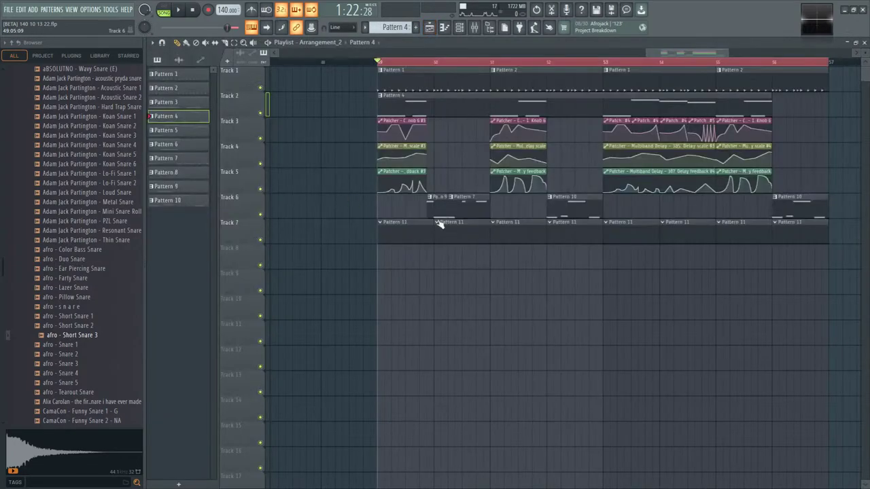
- Merge the clips on Track 6 into one pattern and raise all its notes by two semitones
right_click(243, 196)
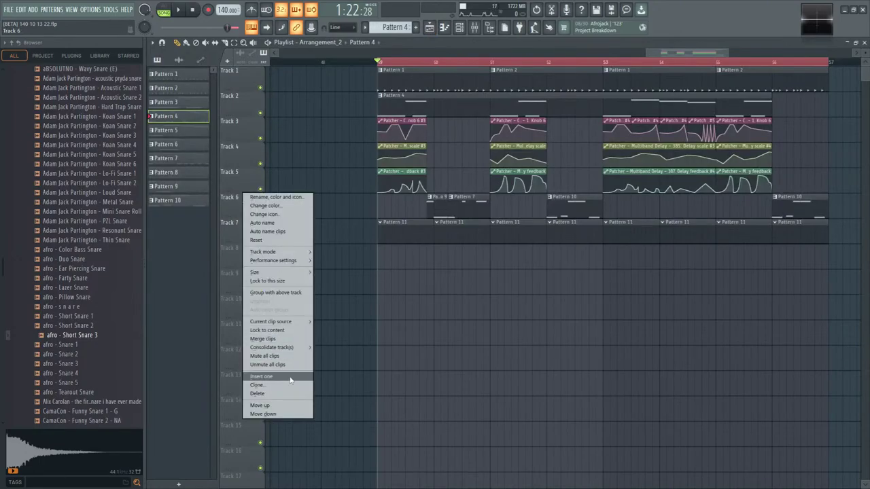
click(267, 338)
double_click(443, 207)
scroll(327, 230, down, 2)
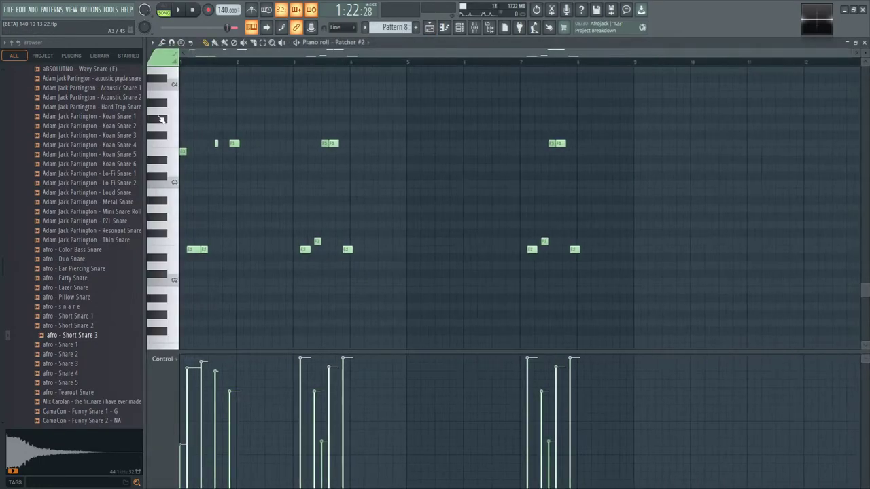
key(ctrl+a)
drag(190, 249, 190, 233)
- Return to the playlist and trim the merged Pattern 8 clip on Track 6 to end at bar 57
key(F5)
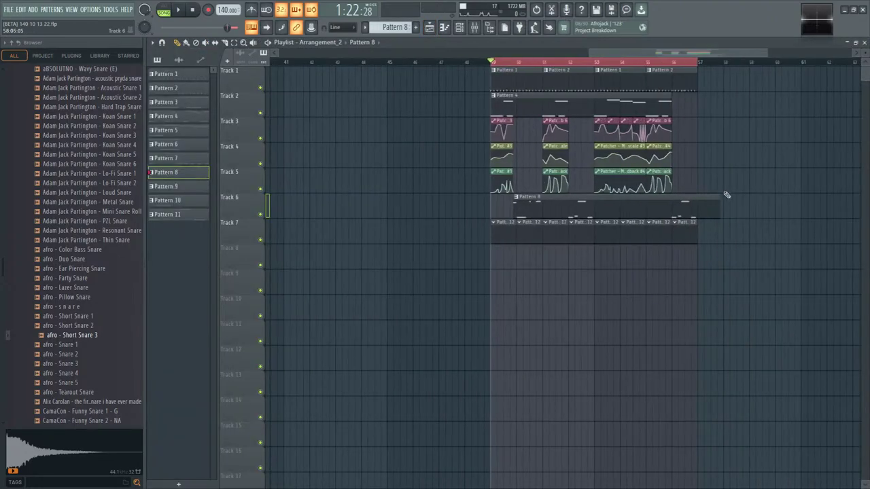
scroll(696, 198, up, 4)
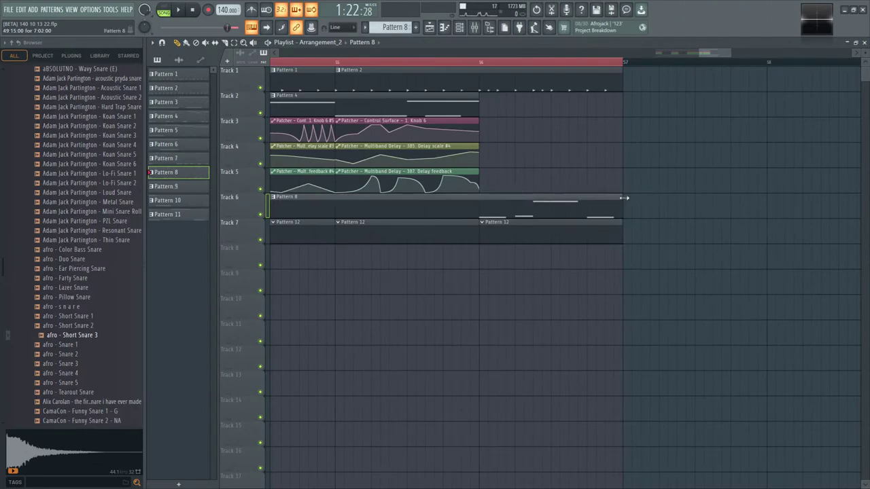
scroll(401, 281, down, 4)
- Open the piano roll of Patcher #3 for Pattern 12 and place a one-bar Gb4 note at the start
double_click(464, 235)
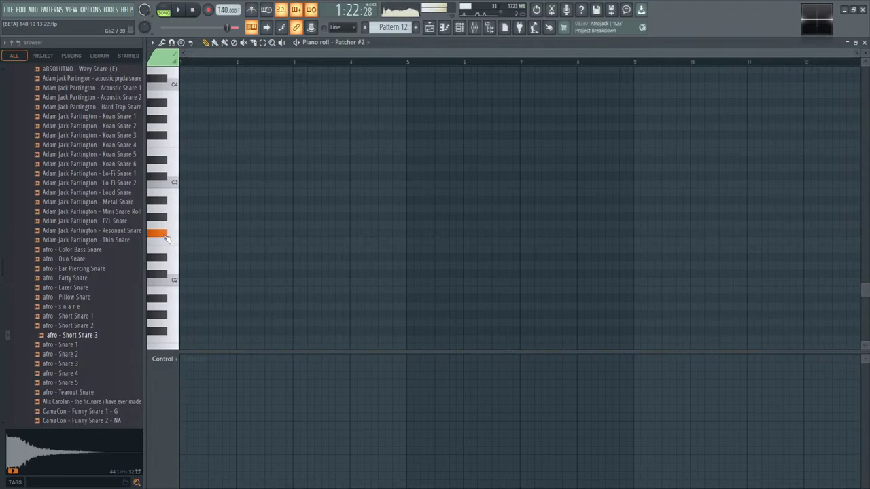
click(461, 29)
right_click(517, 388)
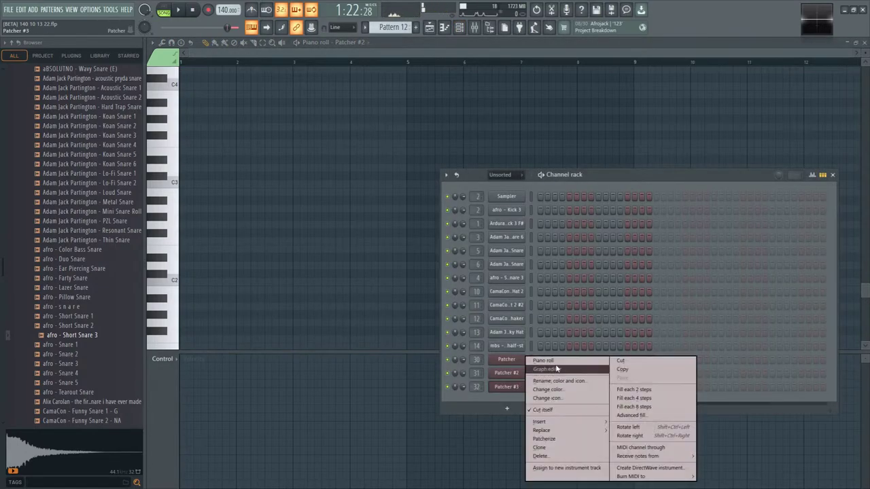
click(544, 361)
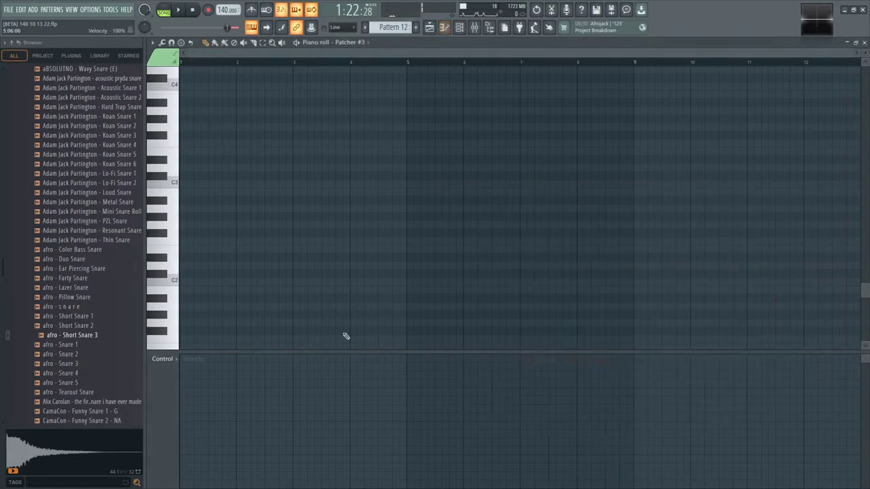
scroll(212, 233, up, 5)
click(194, 236)
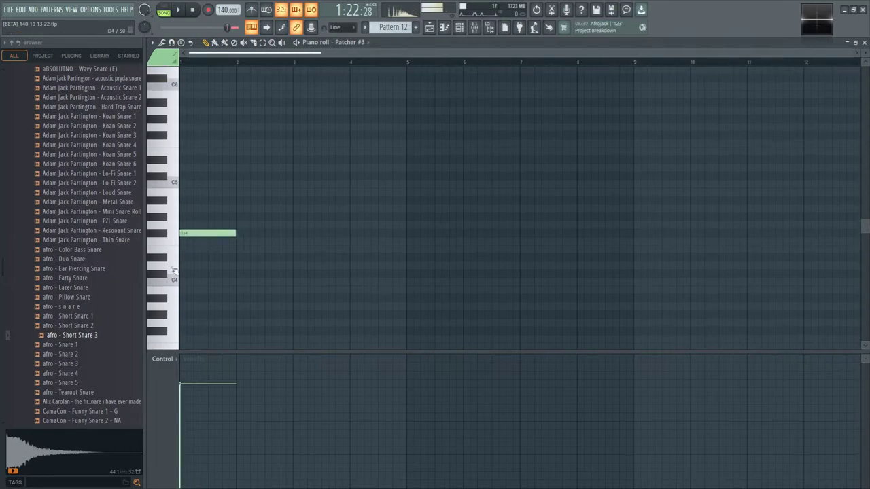
- Add A4 and Db5 above the Gb4 at the bar start, trying D5 as an alternative top note
scroll(252, 258, up, 4)
scroll(231, 265, down, 2)
scroll(212, 272, up, 2)
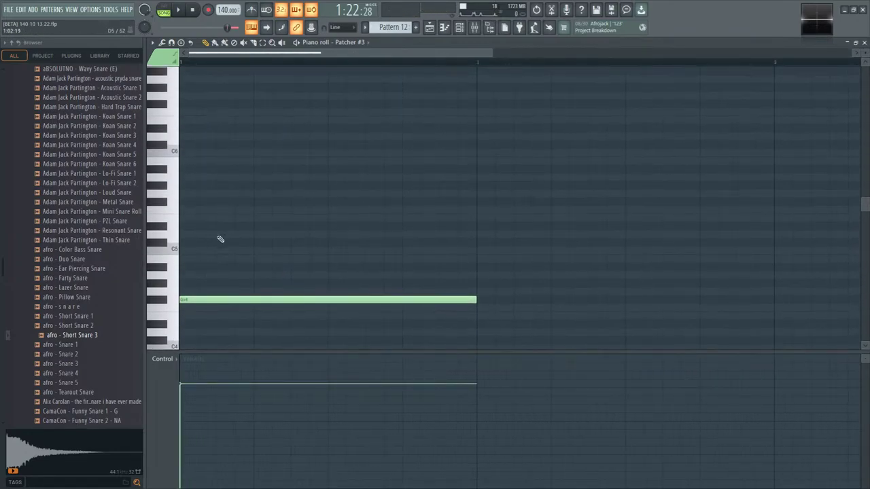
click(190, 243)
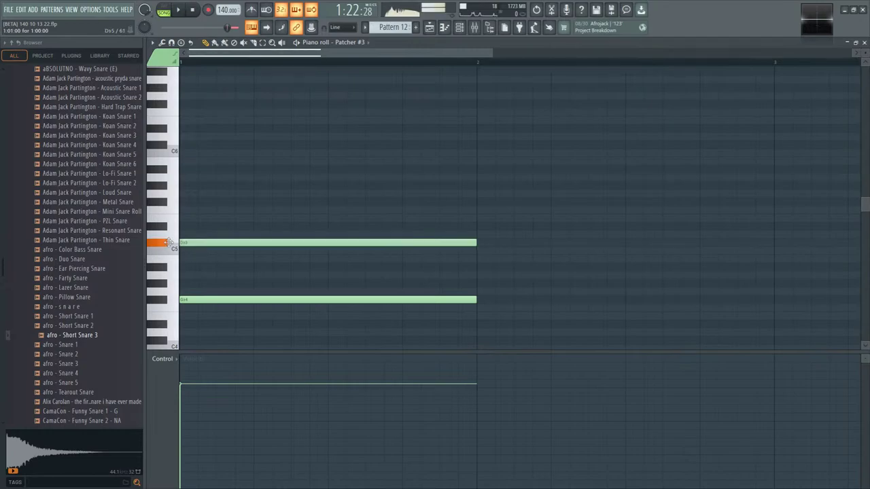
right_click(203, 243)
click(195, 276)
click(196, 234)
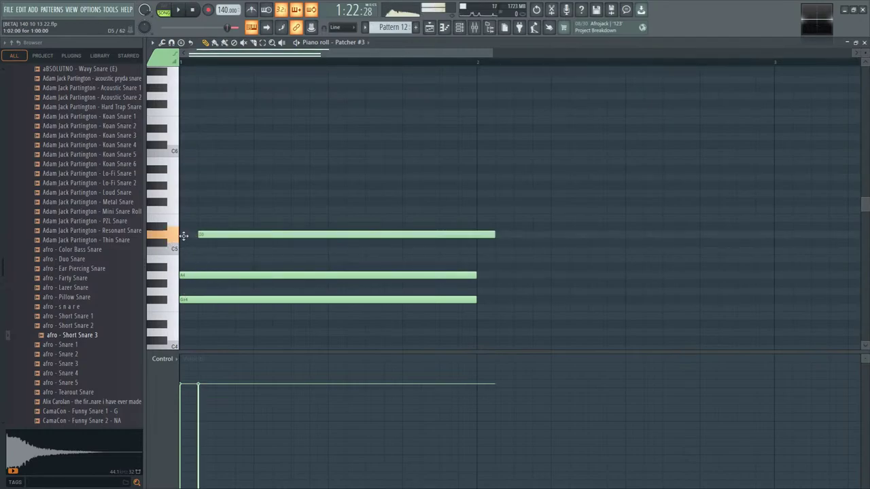
right_click(195, 234)
click(203, 243)
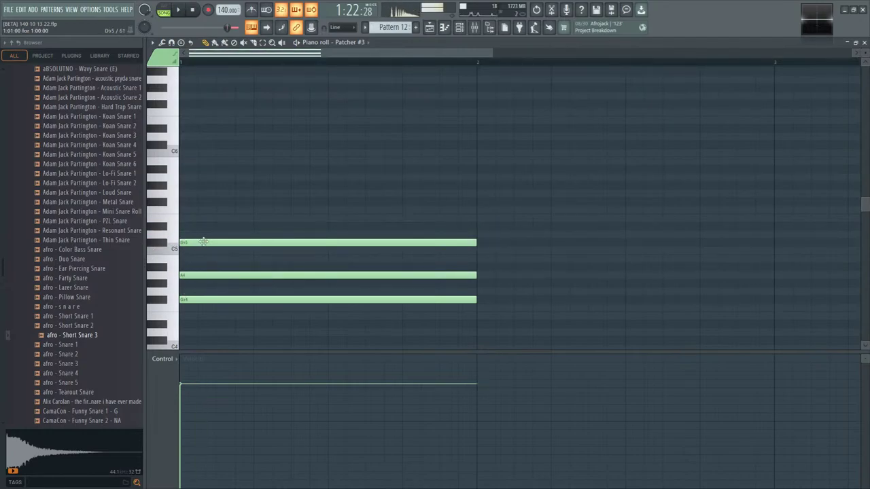
- Extend the chord upward with one-bar Gb5, Ab5 and A5 notes at the bar start
click(194, 202)
click(200, 185)
click(193, 177)
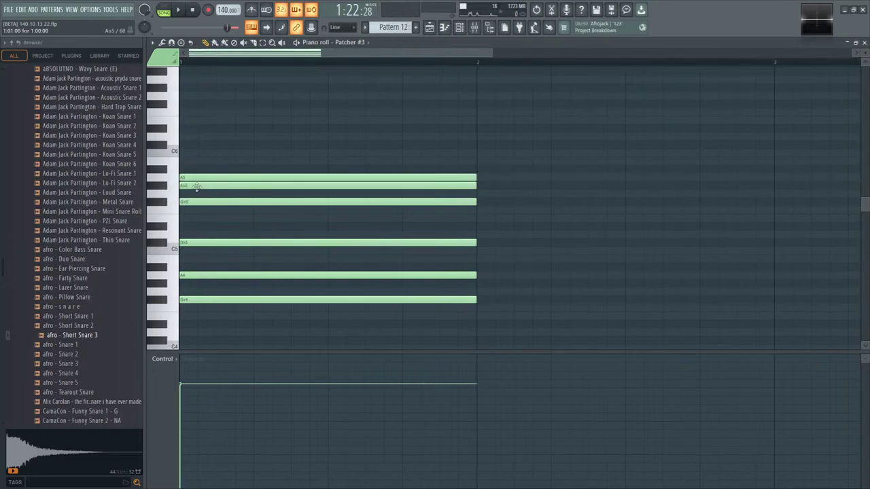
- Switch from the piano roll to the playlist and play back the looped arrangement
click(430, 29)
key(space)
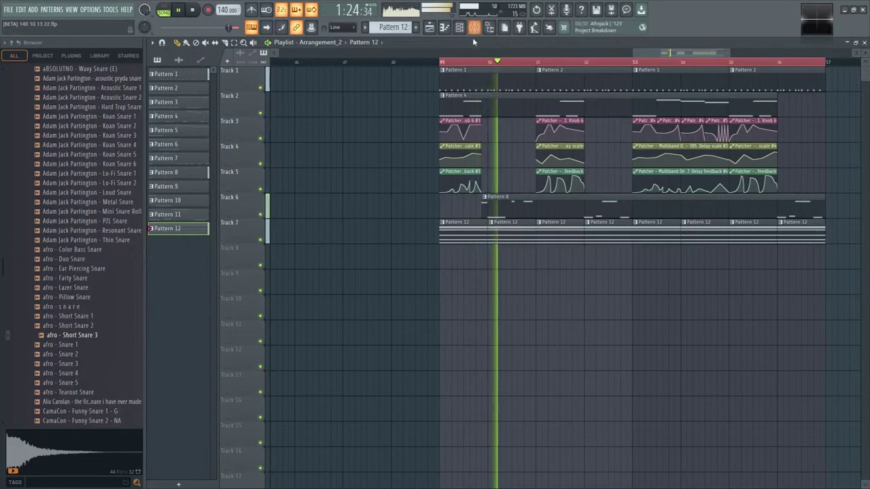
key(space)
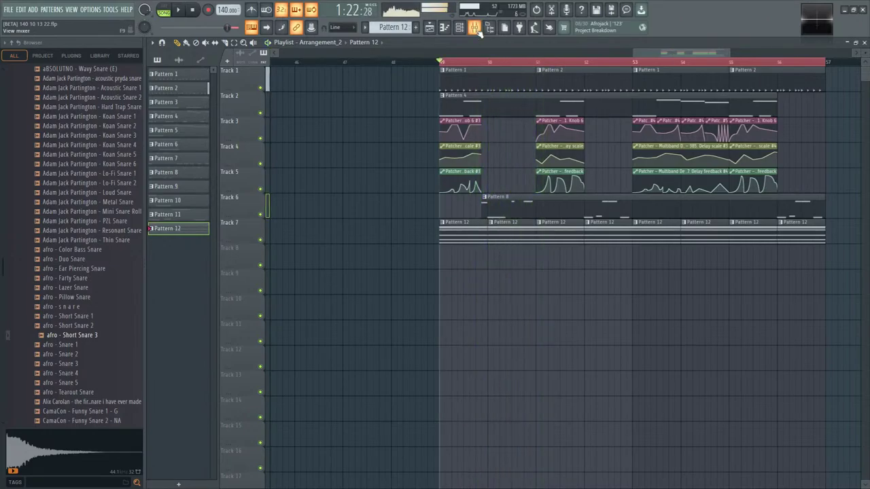
- Lower the volume of mixer track Insert 32 while auditioning the loop, and toggle the track's solo state
click(475, 28)
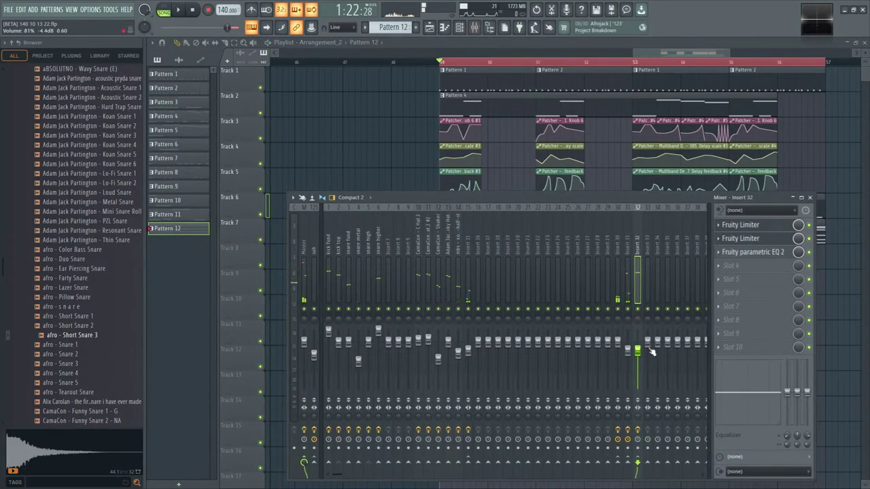
key(space)
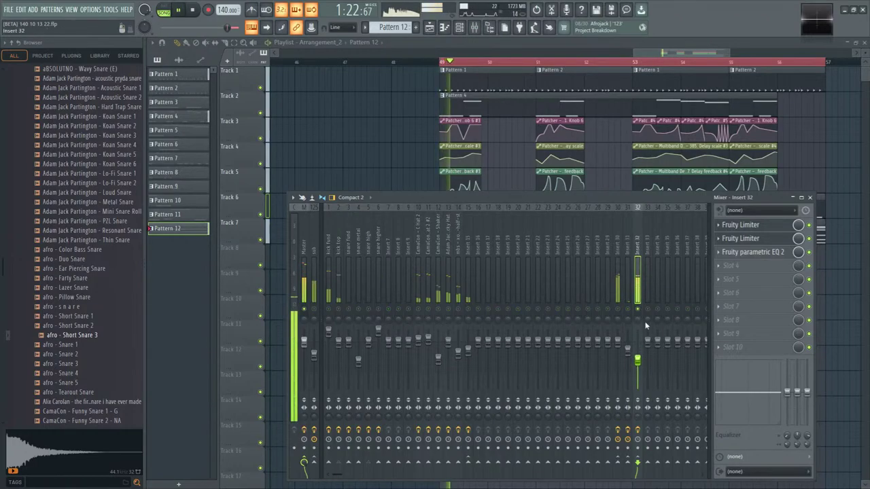
key(space)
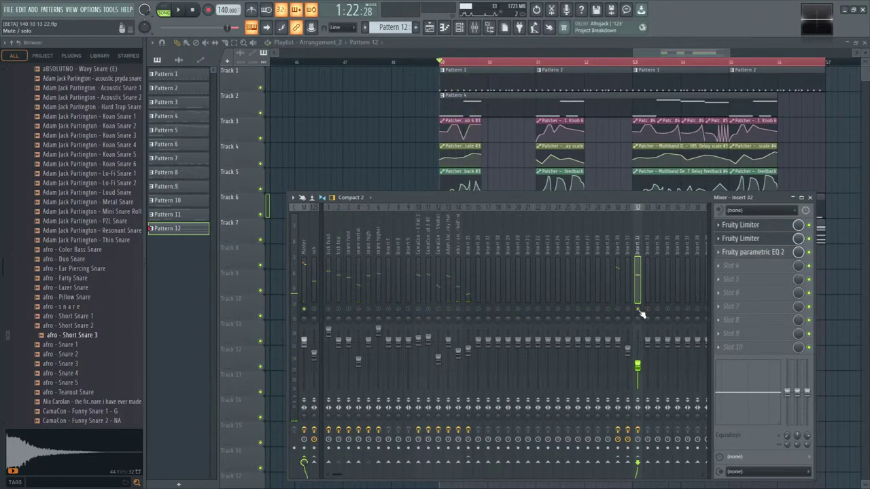
right_click(639, 311)
key(F9)
- Open Phase Plant inside Patcher #3, sweep Macro 1 down to about 29% during playback, then close the plugin and stop
key(space)
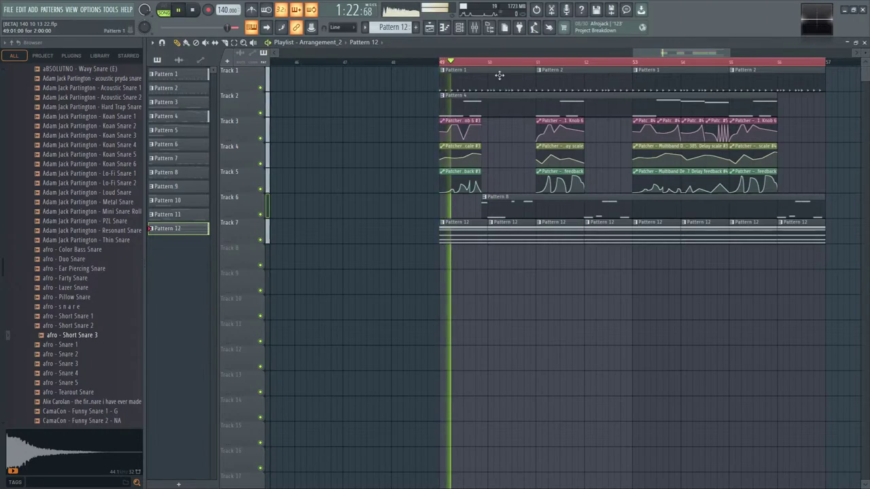
key(F6)
click(507, 386)
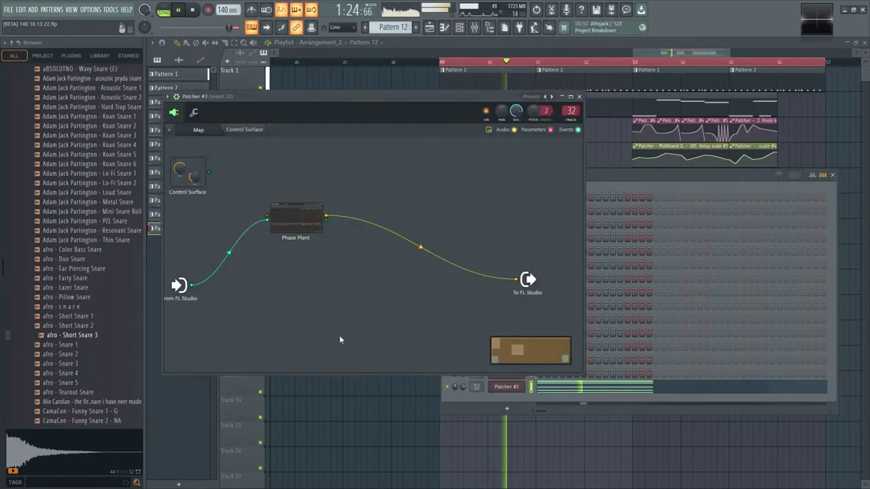
click(296, 207)
drag(204, 163, 204, 161)
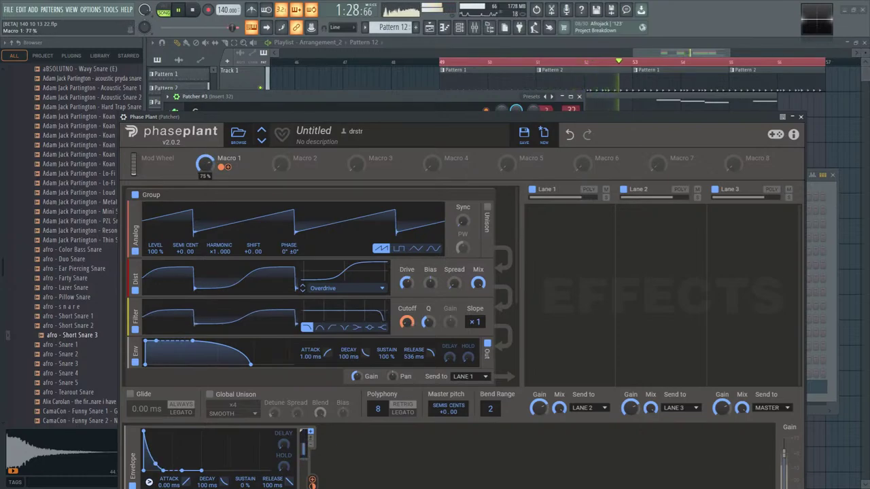
mouse_move(204, 161)
mouse_down()
mouse_move(203, 193)
mouse_move(201, 167)
mouse_up()
right_click(200, 166)
key(Escape)
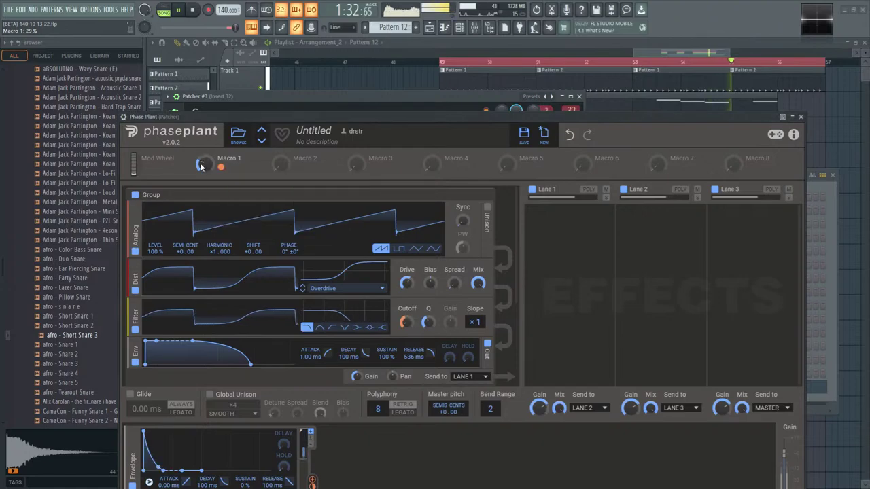
click(795, 108)
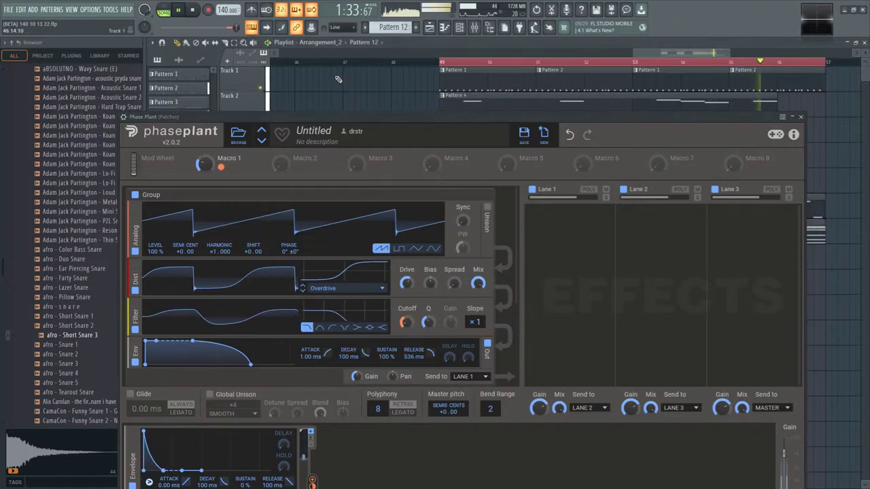
click(801, 117)
key(space)
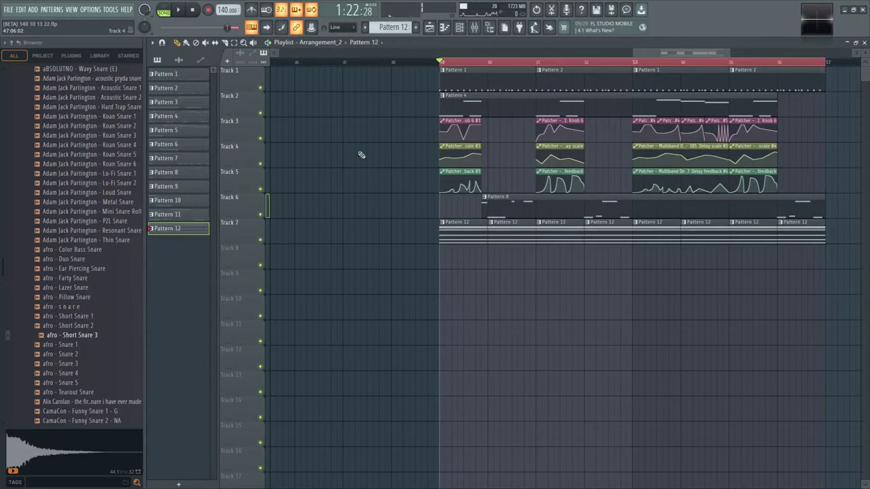
- Reopen Patcher #3 and expose Phase Plant's last tweaked parameter, Macro 1, as a parameter input on its map node
click(110, 10)
click(459, 28)
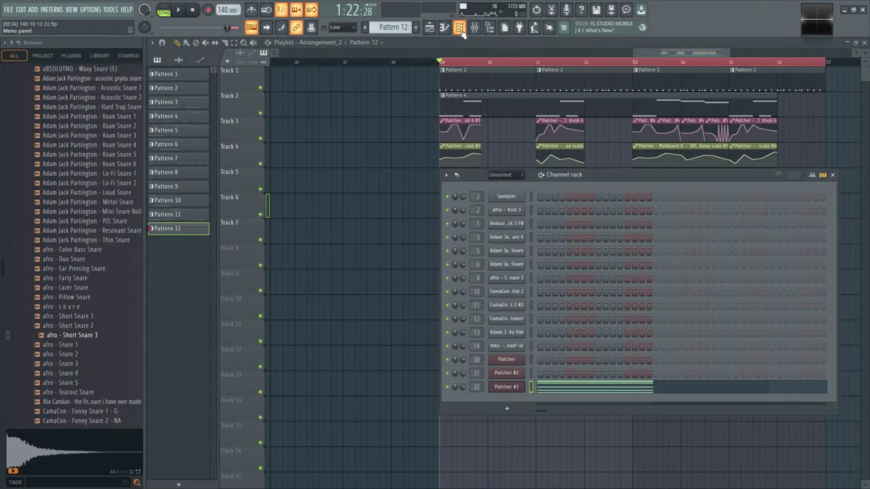
click(506, 387)
right_click(306, 216)
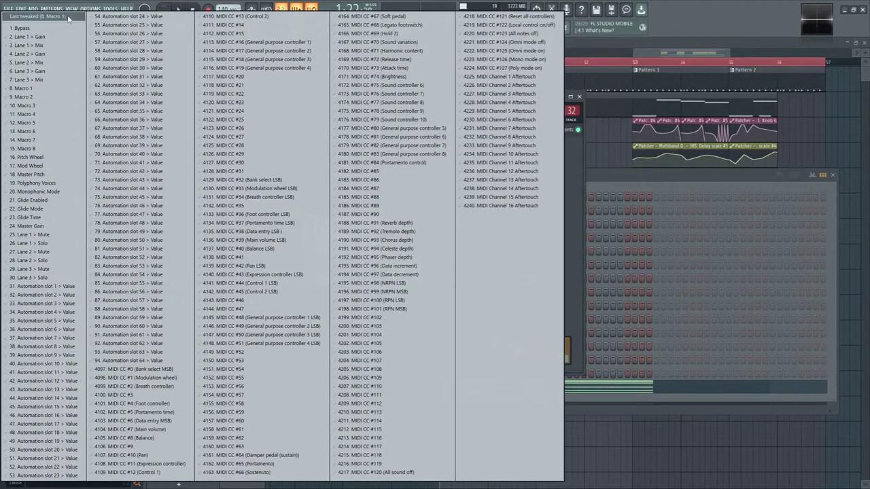
click(296, 196)
right_click(269, 224)
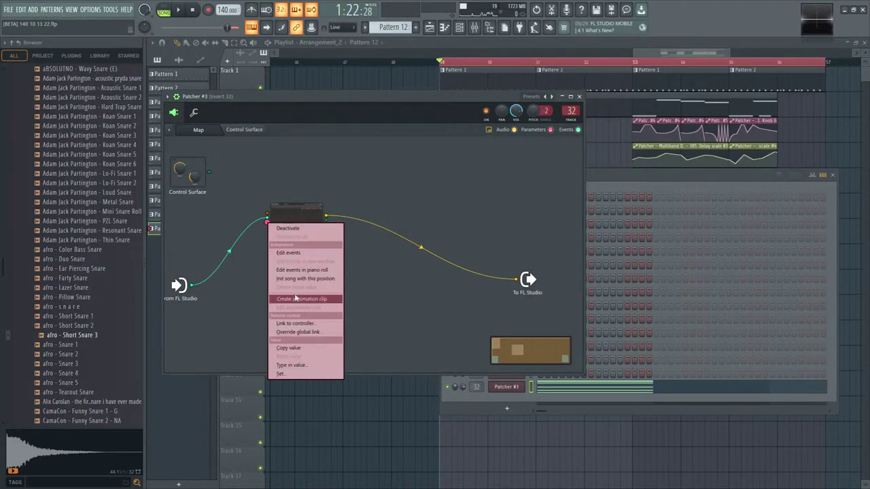
click(295, 299)
- Add a Knob 6 control to the control surface of Patcher #3
click(244, 129)
click(192, 147)
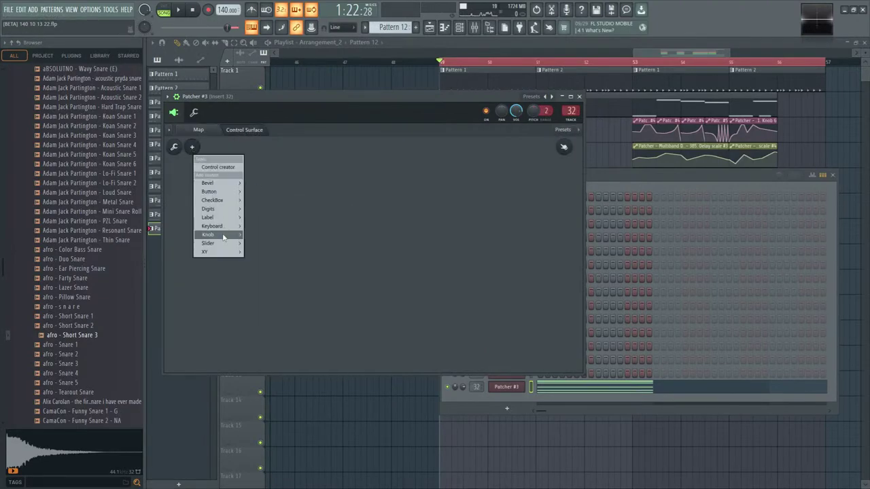
mouse_move(223, 237)
click(258, 243)
click(174, 147)
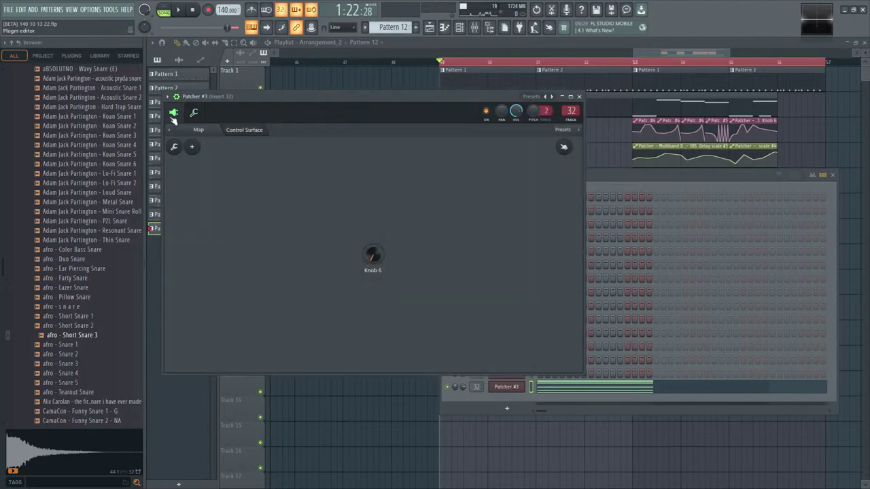
click(192, 147)
click(178, 166)
- Connect the control surface knob to Phase Plant's Macro 1 input and create an automation clip for the knob
click(194, 133)
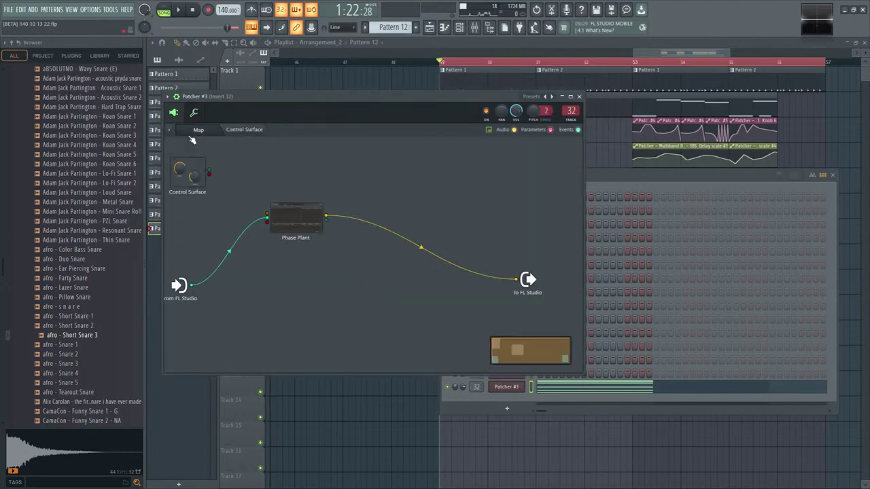
click(244, 130)
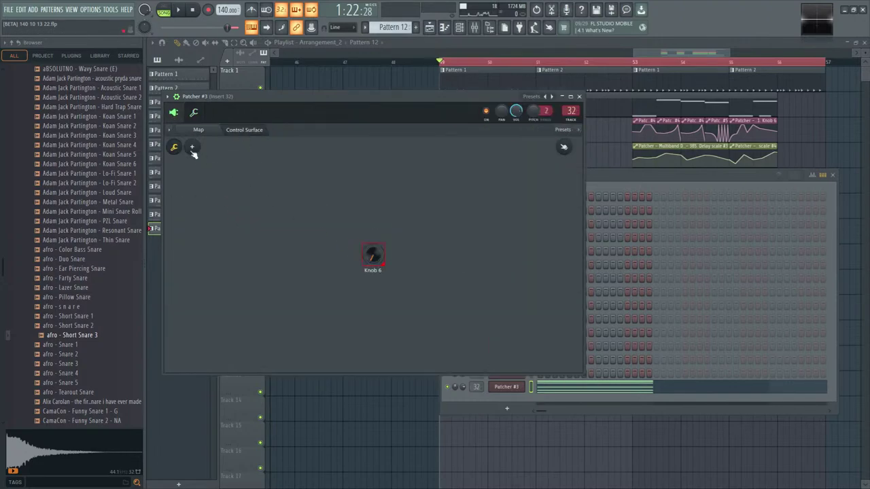
right_click(370, 256)
key(Escape)
right_click(370, 256)
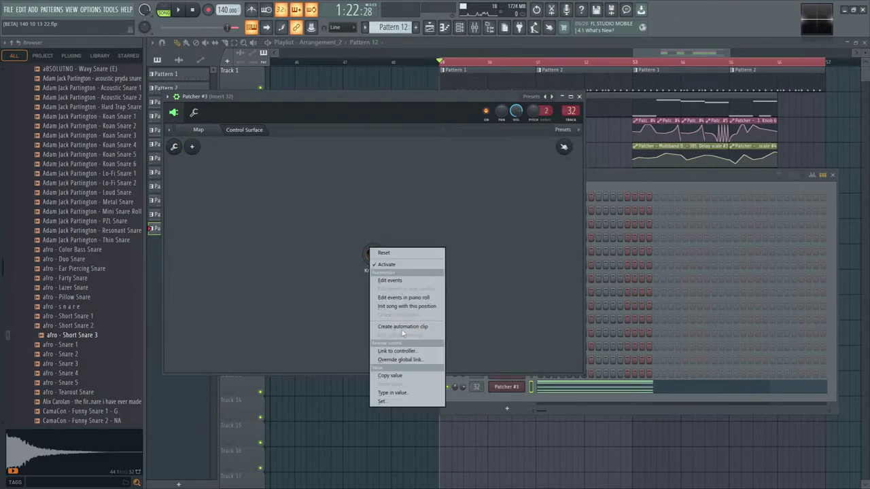
click(402, 327)
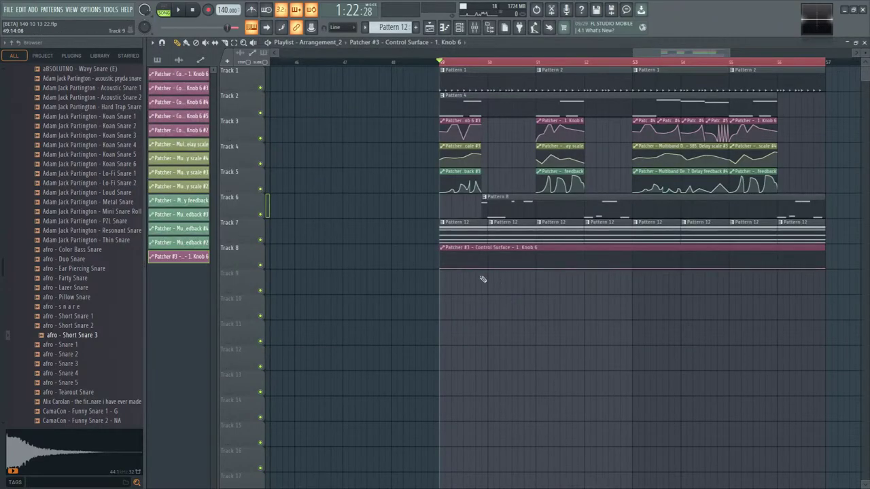
- Shape the Knob 6 automation clip into three rises, dropping near bars 51 and 55 and ending at 100% at bar 57, and play it
drag(529, 258, 542, 266)
drag(640, 263, 721, 259)
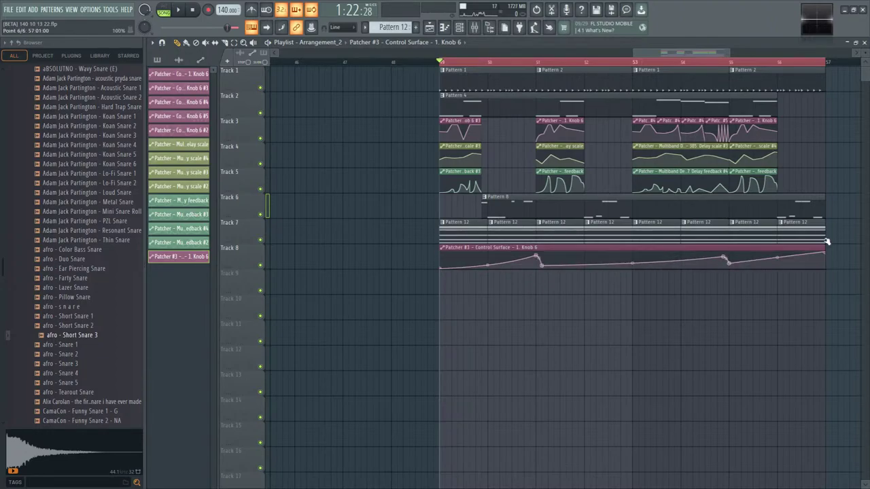
key(space)
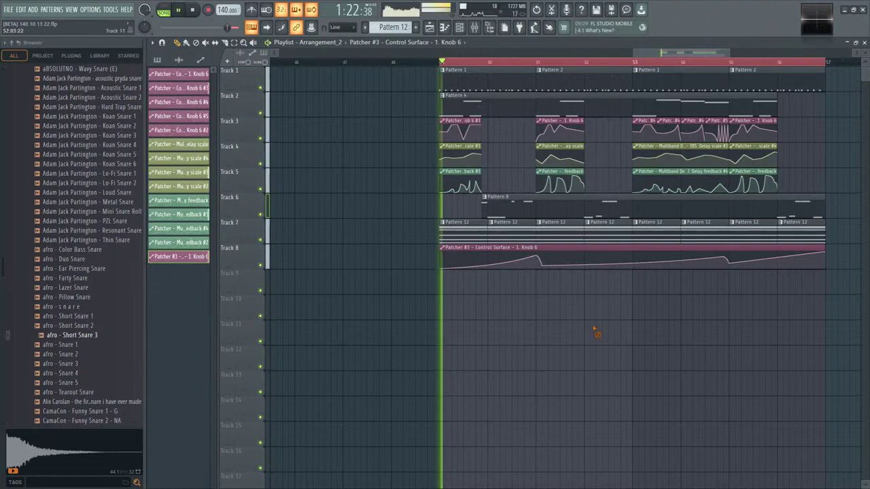
- Show the unsorted channels in the channel rack and open Phase Plant from the Patcher #3 map
click(474, 27)
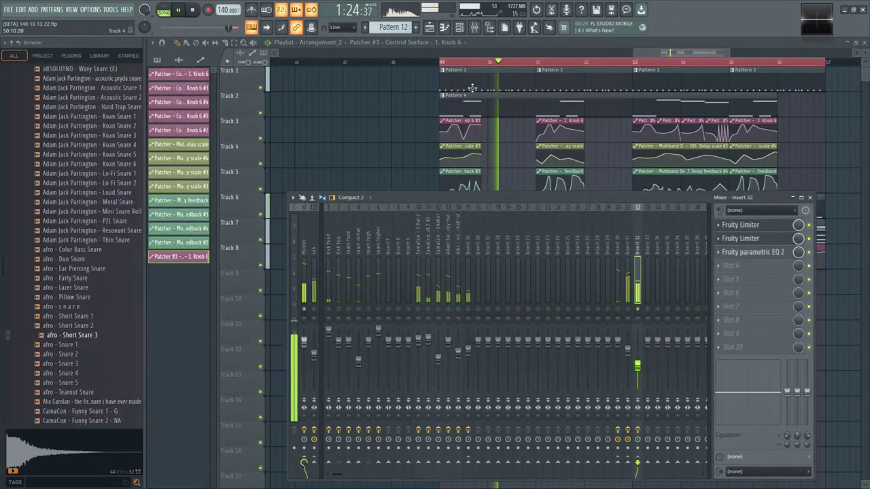
click(460, 27)
click(515, 181)
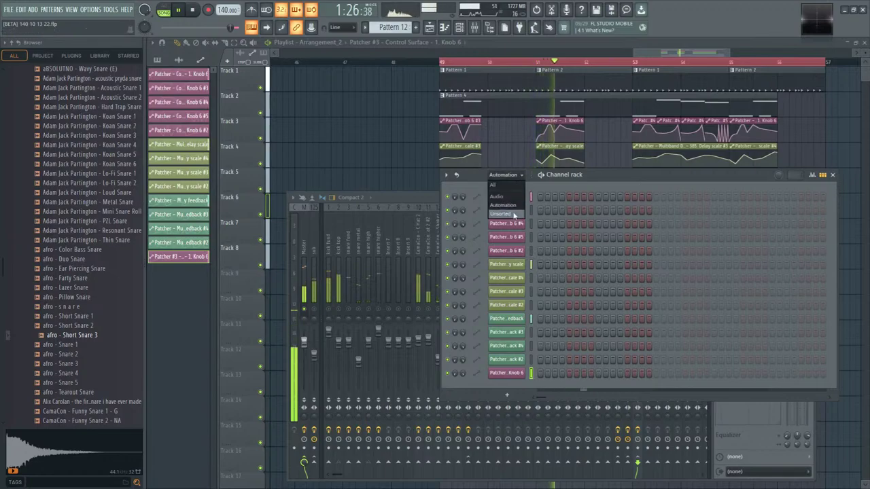
click(499, 194)
click(507, 387)
click(198, 129)
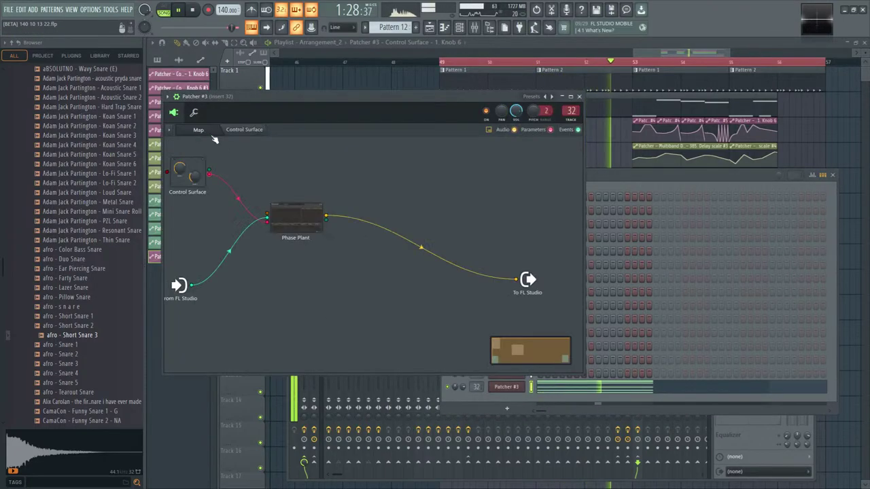
double_click(294, 214)
drag(491, 119, 533, 66)
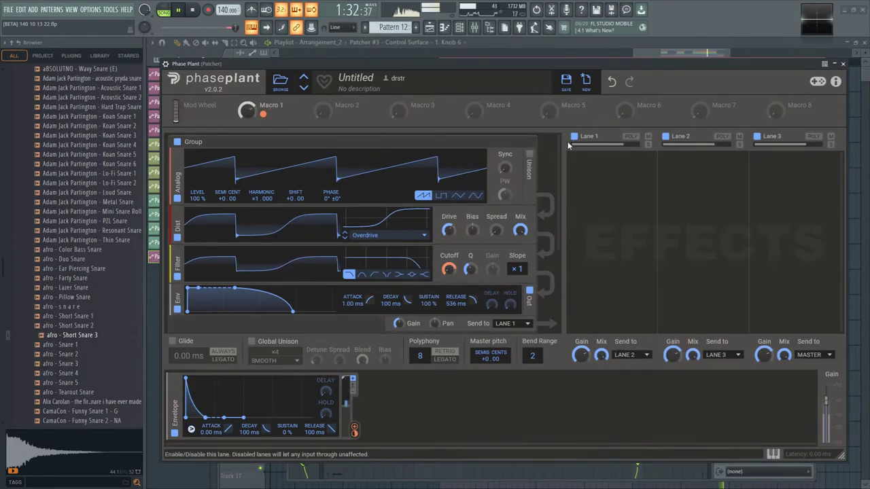
- Modulate the Analog oscillator's phase with the Filter module's output and assign the Envelope to control that modulation's depth
drag(537, 275, 331, 200)
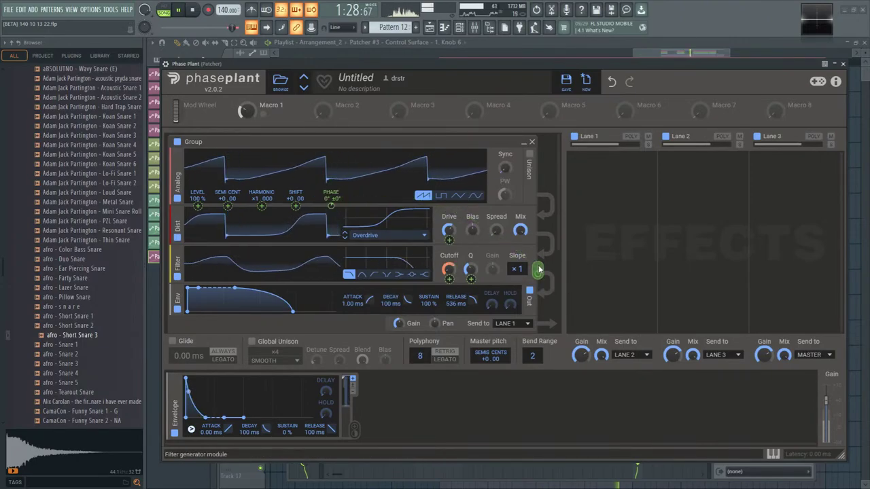
click(354, 430)
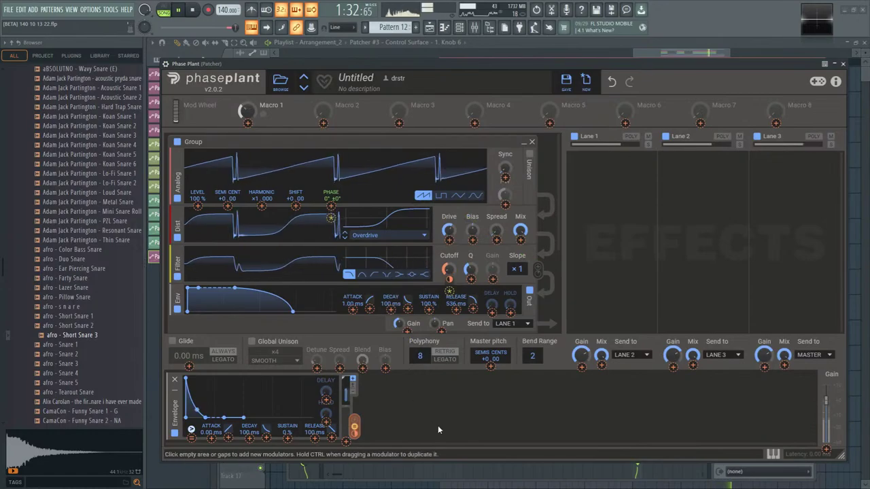
click(537, 271)
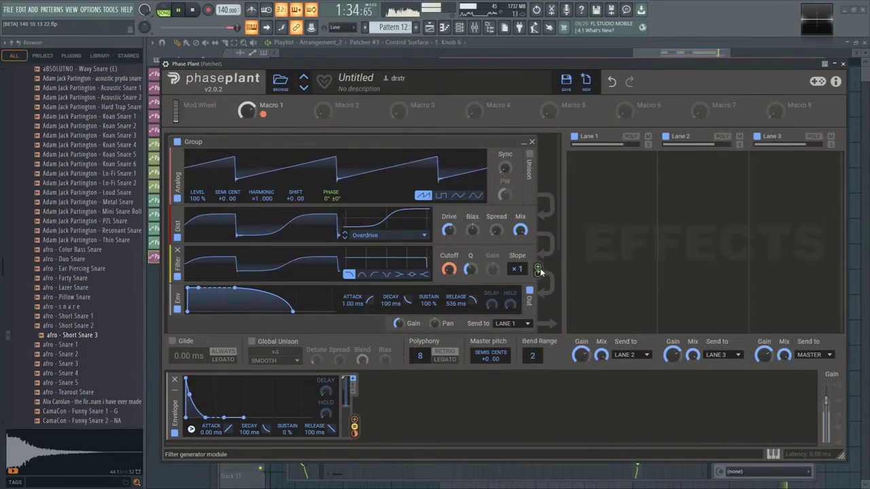
drag(537, 270, 537, 263)
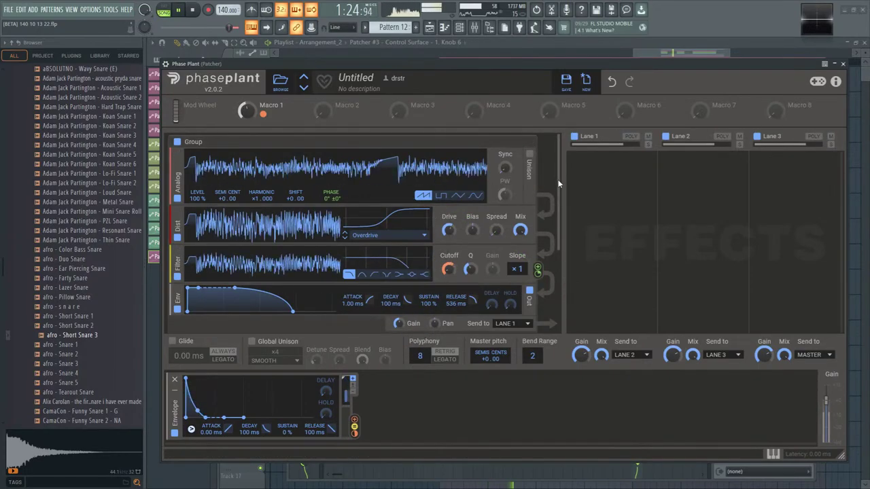
- Enable x4 Smooth unison on the Analog oscillator and adjust its detune and spread
scroll(535, 160, down, 1)
click(532, 159)
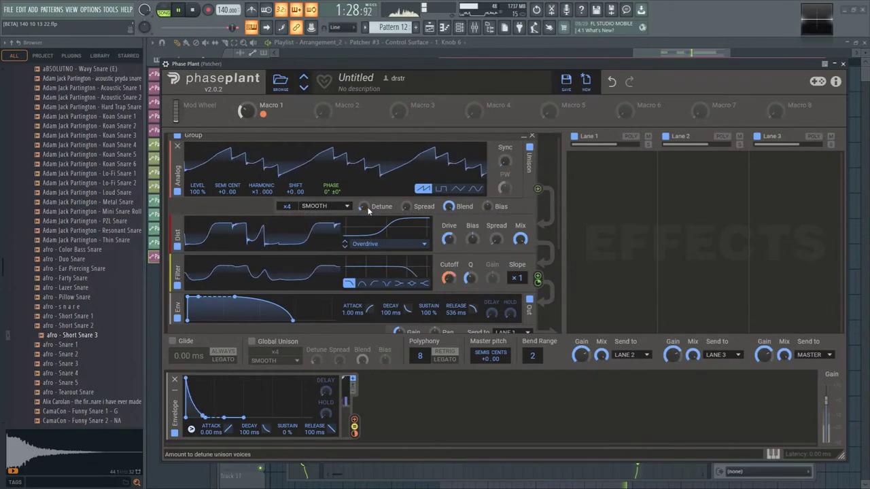
drag(363, 206, 363, 197)
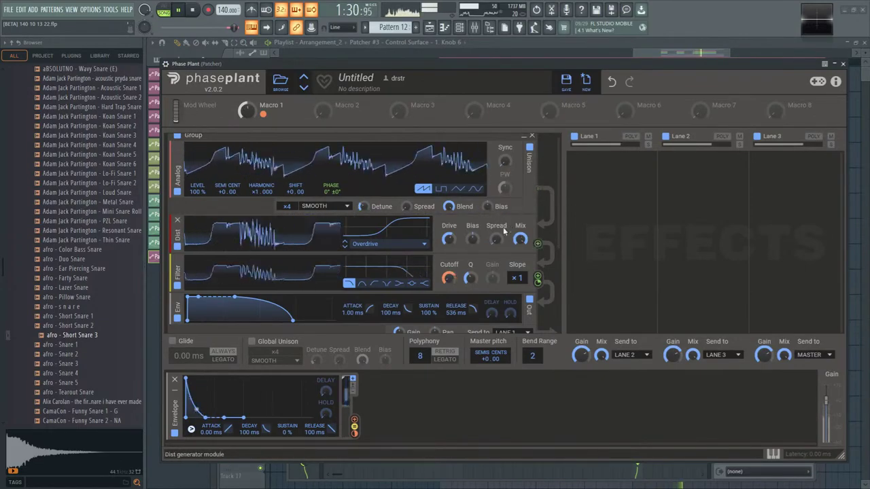
drag(405, 205, 360, 206)
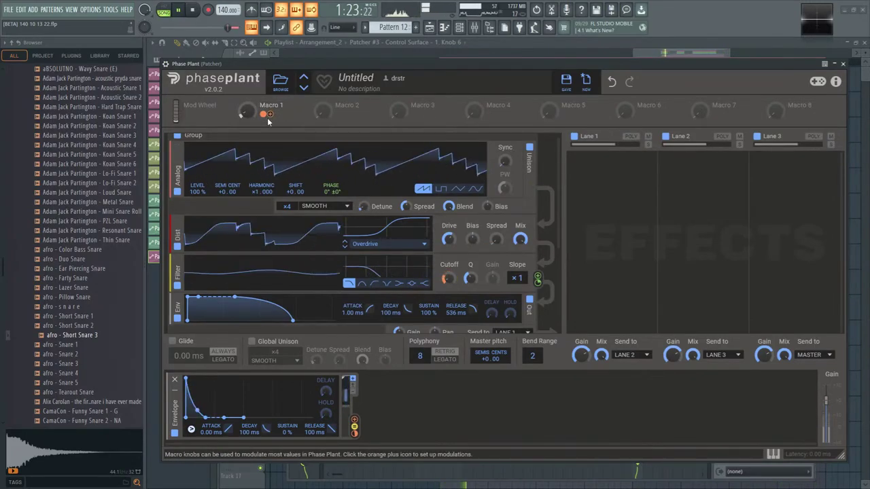
- Assign Macro 1 to modulate the Analog oscillator's unison detune
drag(263, 113, 372, 212)
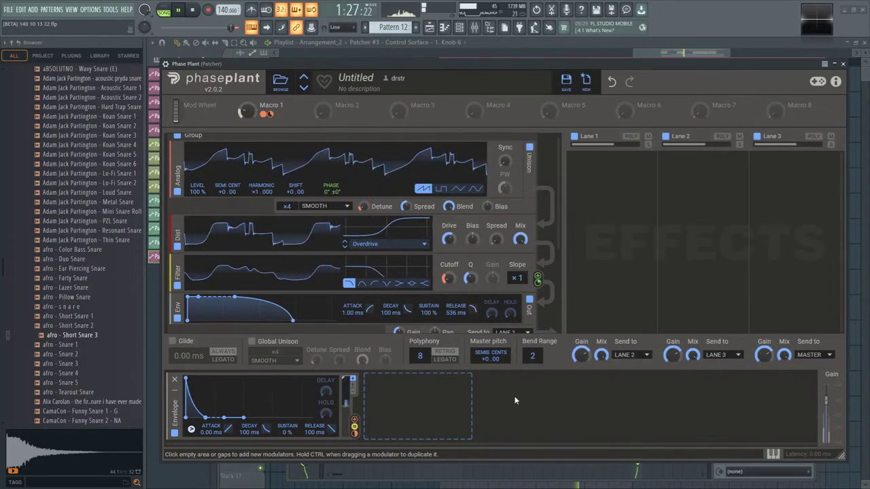
scroll(560, 181, down, 1)
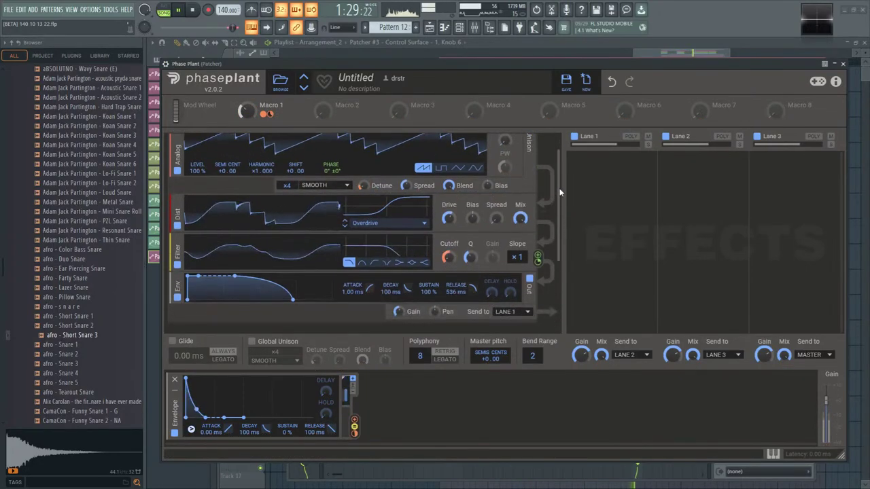
- Modulate the Dist module's Drive with the Filter module's output and set the distortion type to Sine
scroll(551, 191, down, 1)
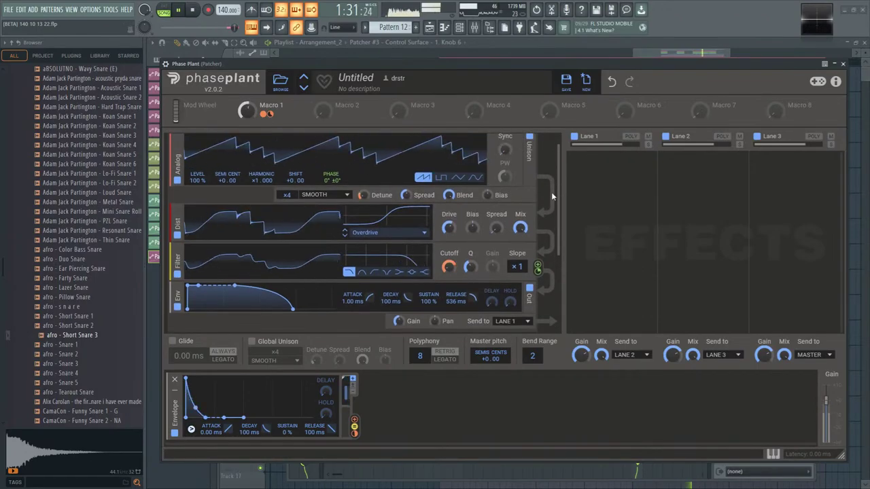
drag(537, 270, 417, 231)
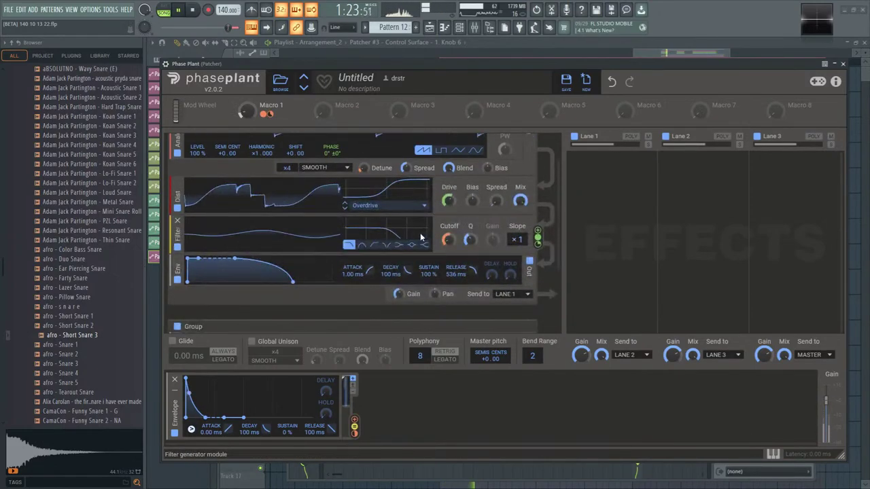
click(420, 234)
click(422, 235)
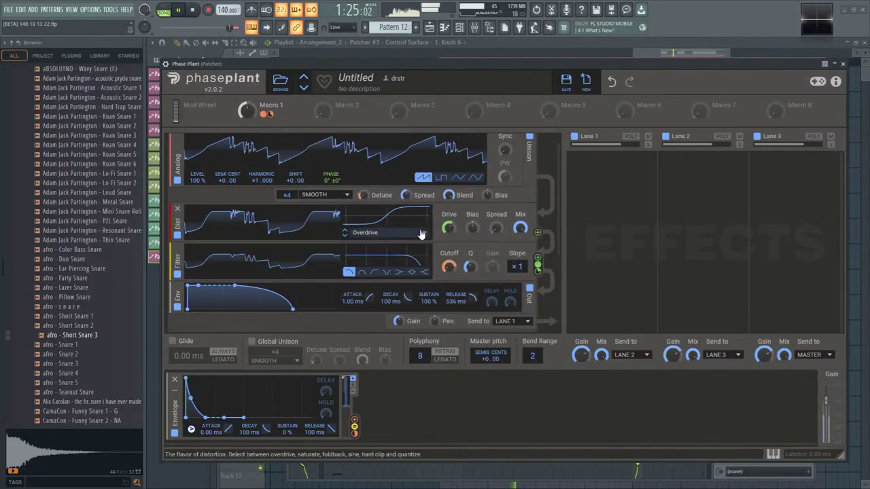
click(345, 238)
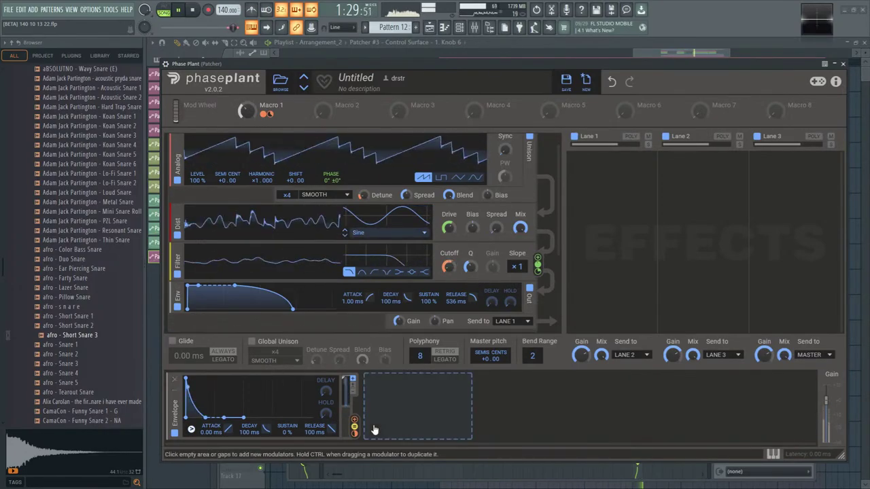
- Assign the Envelope to modulate the Dist module's Mix and adjust the base mix level during playback
drag(354, 426, 455, 244)
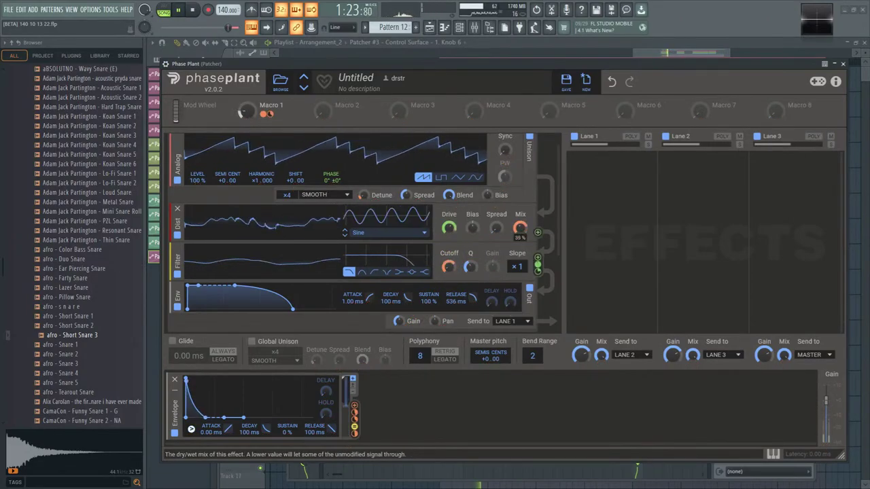
mouse_move(521, 237)
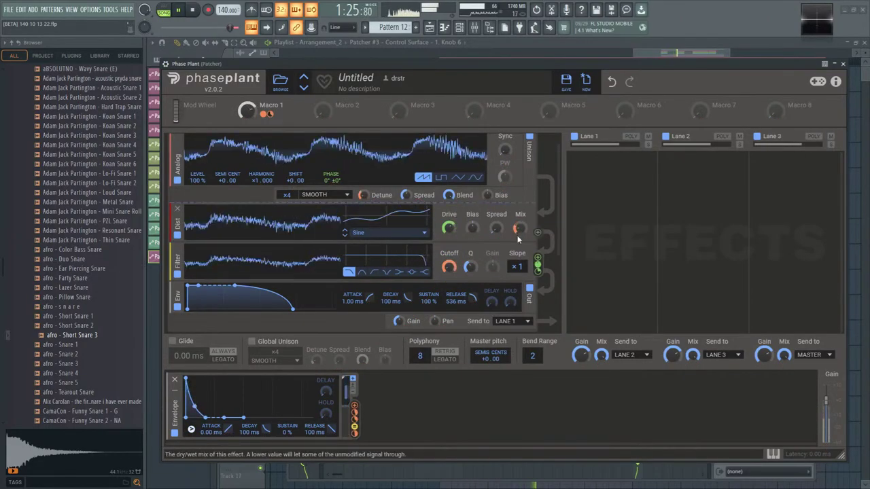
drag(521, 237, 521, 225)
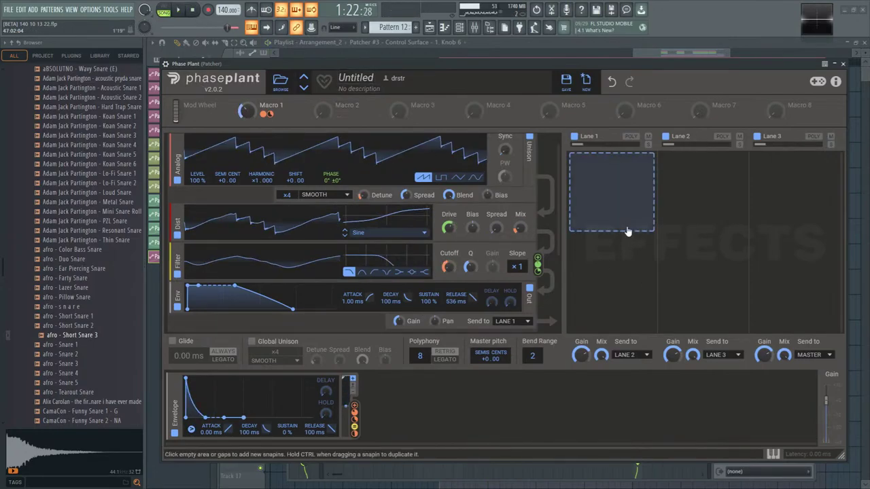
click(178, 10)
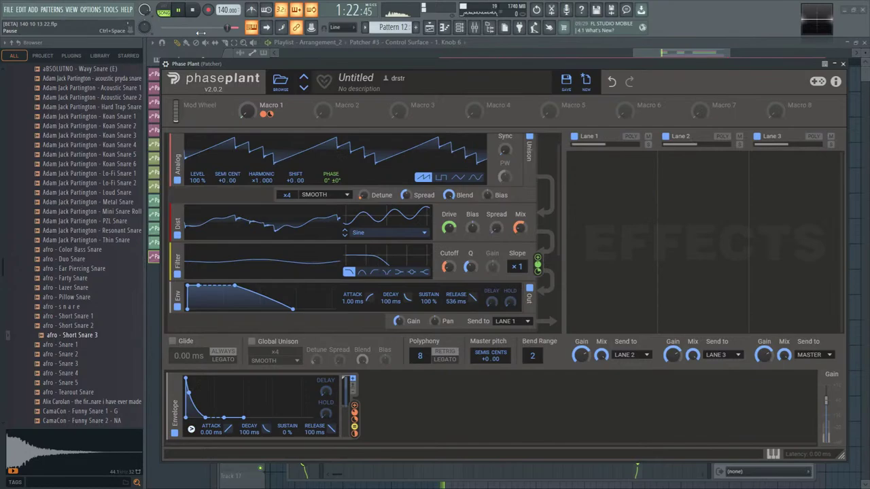
- Add Multiband Delay and LuxeVerb to the Patcher #3 map above Phase Plant
click(608, 168)
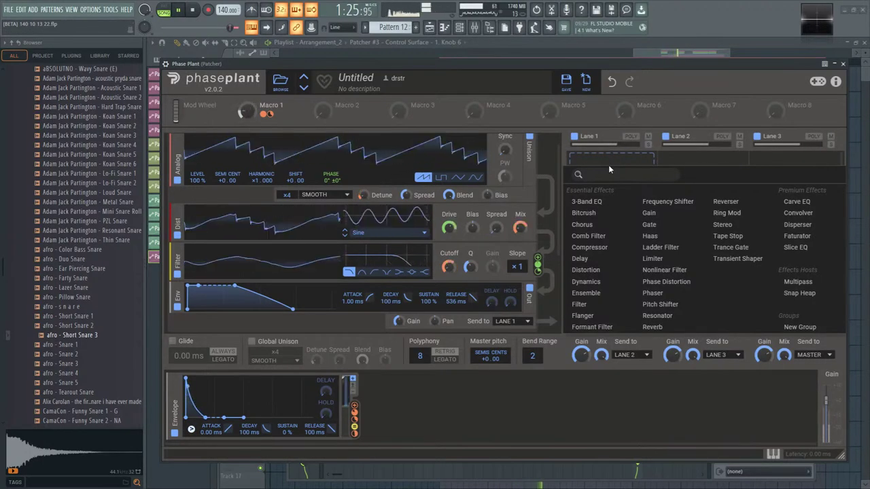
click(842, 63)
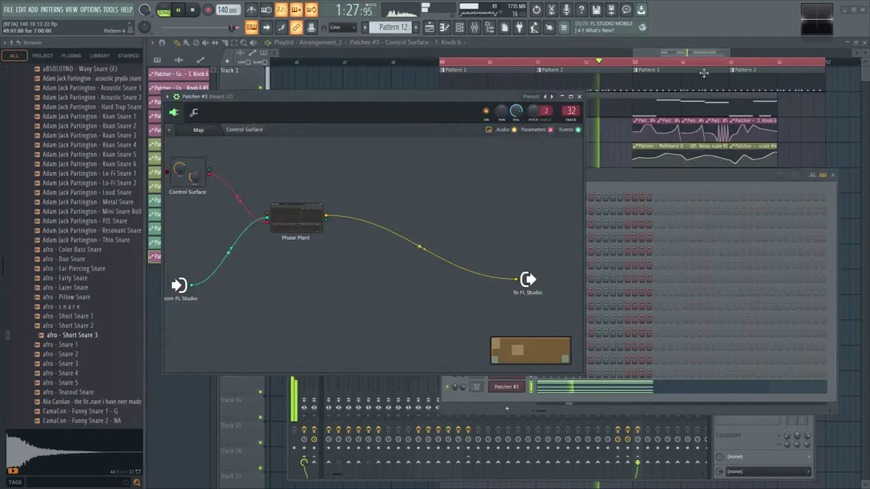
key(F8)
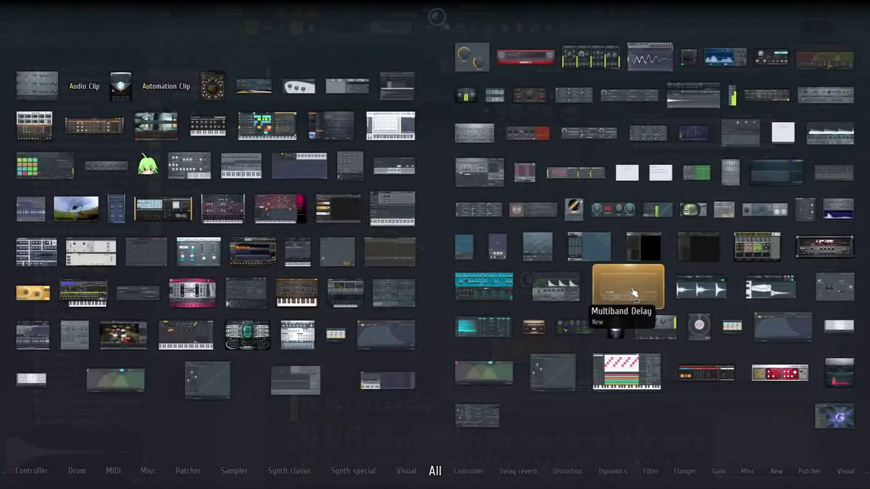
drag(632, 299, 440, 173)
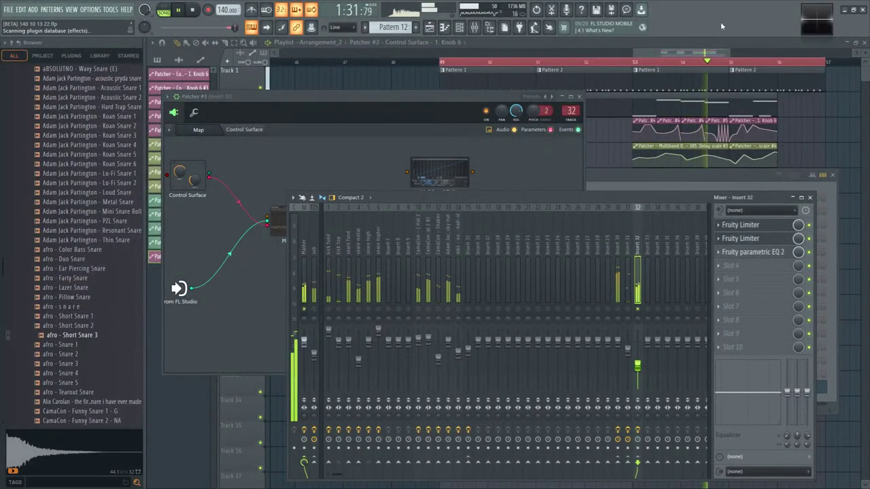
key(F8)
drag(537, 298, 346, 169)
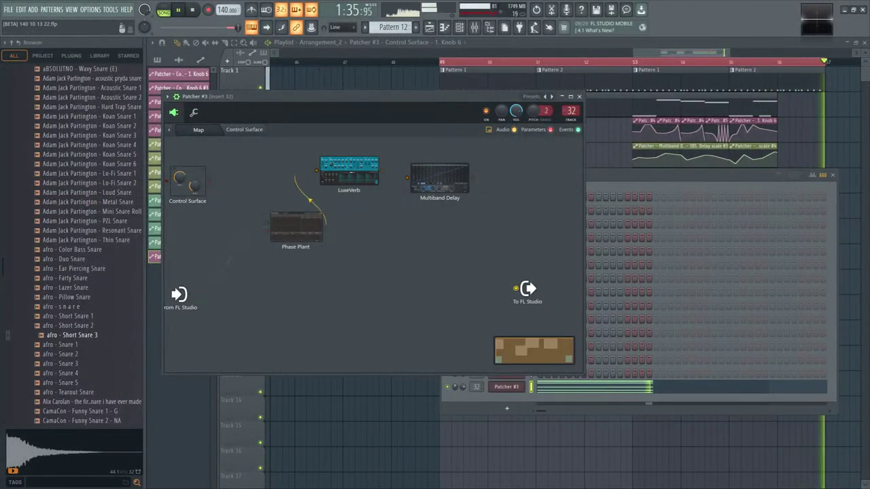
- Set LuxeVerb's feedback pitch shift to -12, raise its feedback gain and wet level, and set the reverb decay to about 2.3
click(367, 178)
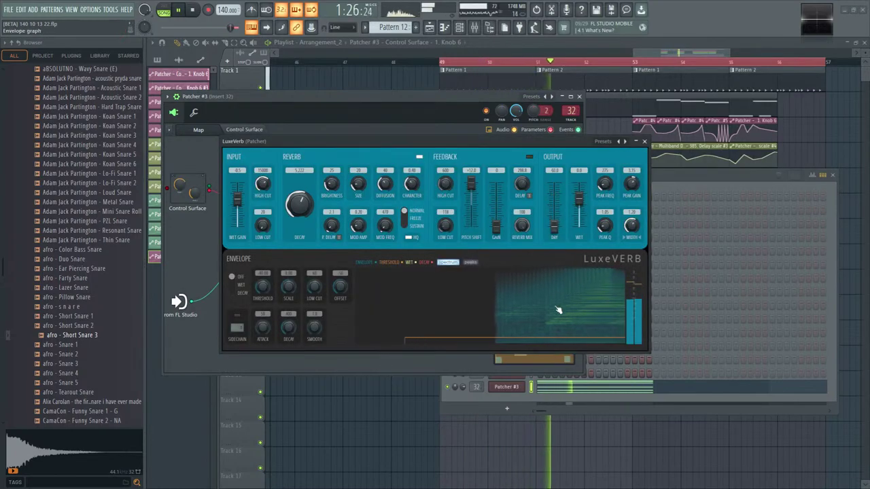
drag(470, 184, 471, 193)
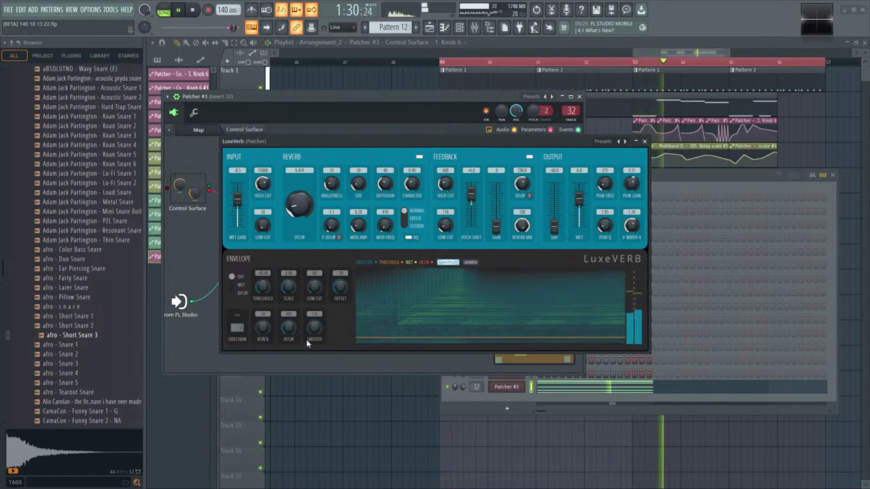
drag(496, 226, 470, 231)
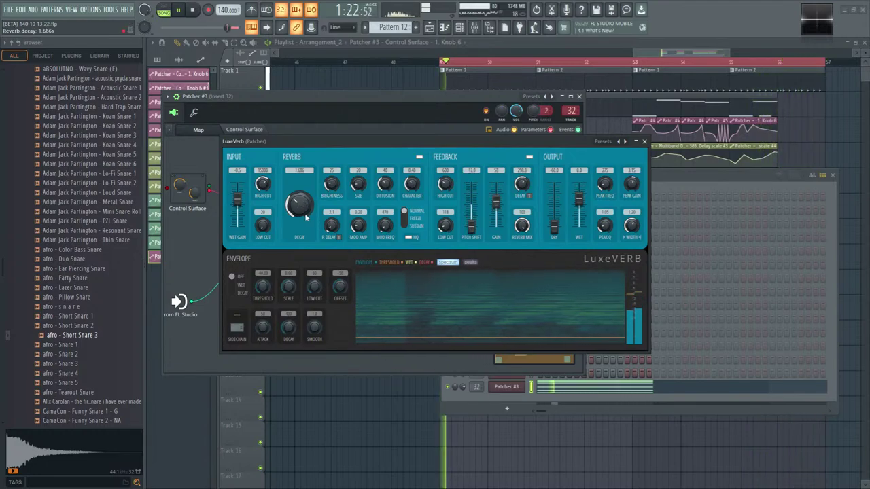
drag(305, 216, 305, 204)
drag(579, 198, 579, 194)
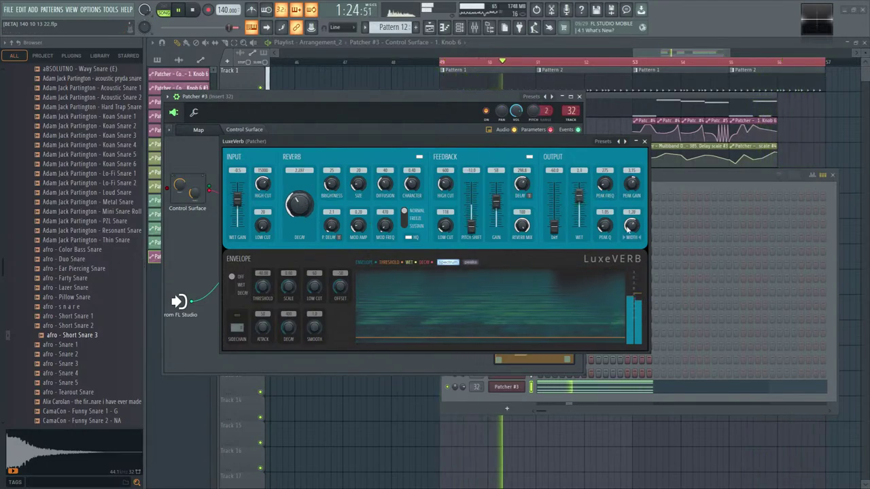
click(645, 142)
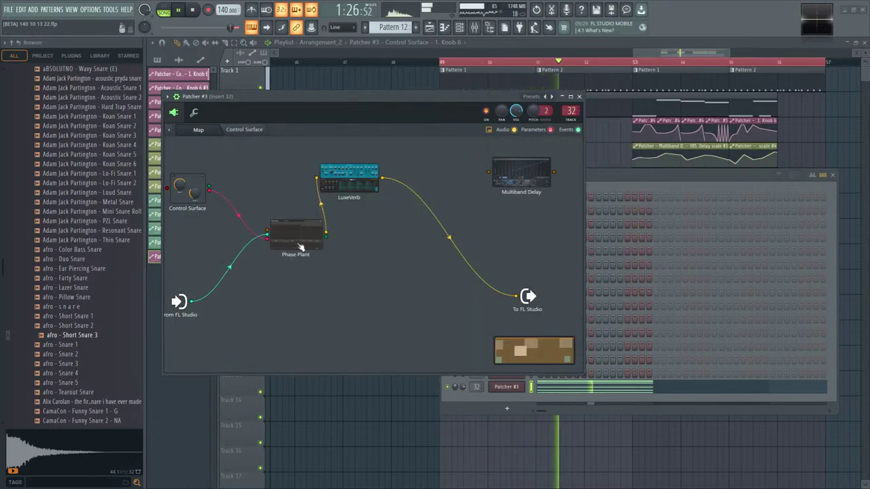
- Route Phase Plant's audio into Multiband Delay and connect Multiband Delay to the To FL Studio output
drag(333, 233, 510, 175)
drag(516, 296, 523, 188)
click(524, 188)
click(556, 175)
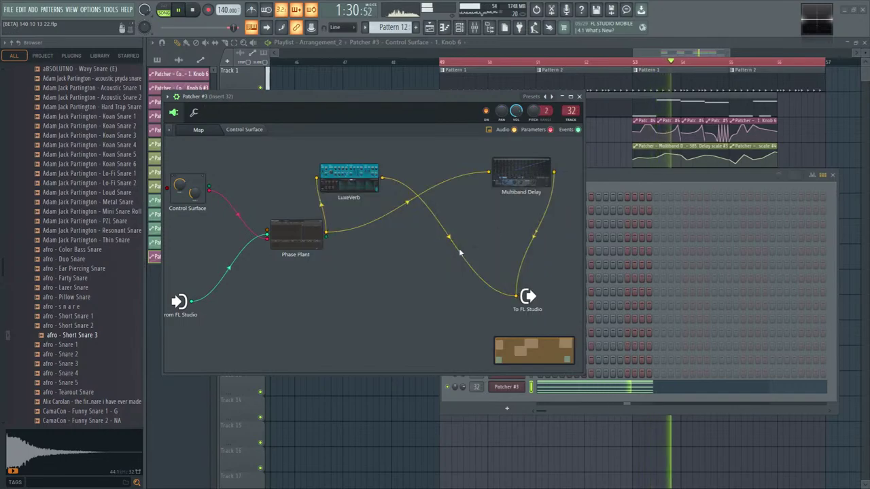
- Switch Multiband Delay to the Steep filter and semitone delay values, and adjust its delay scale
click(521, 176)
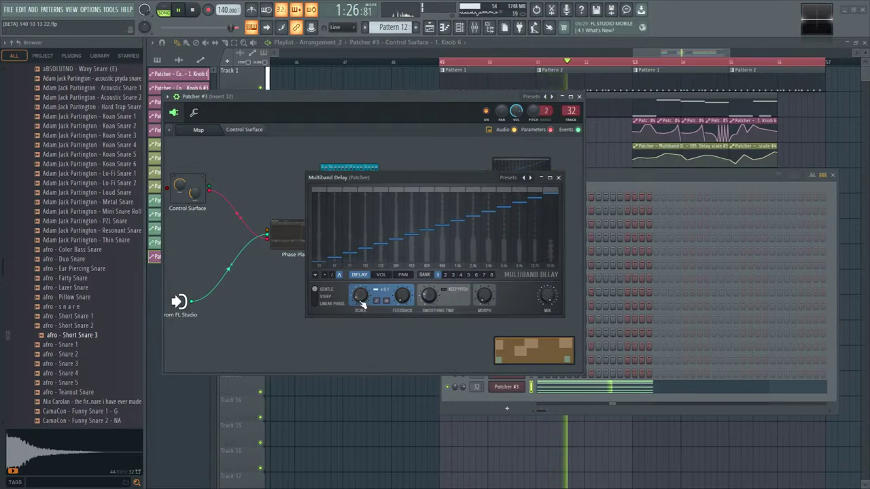
drag(362, 309, 363, 320)
scroll(361, 297, up, 5)
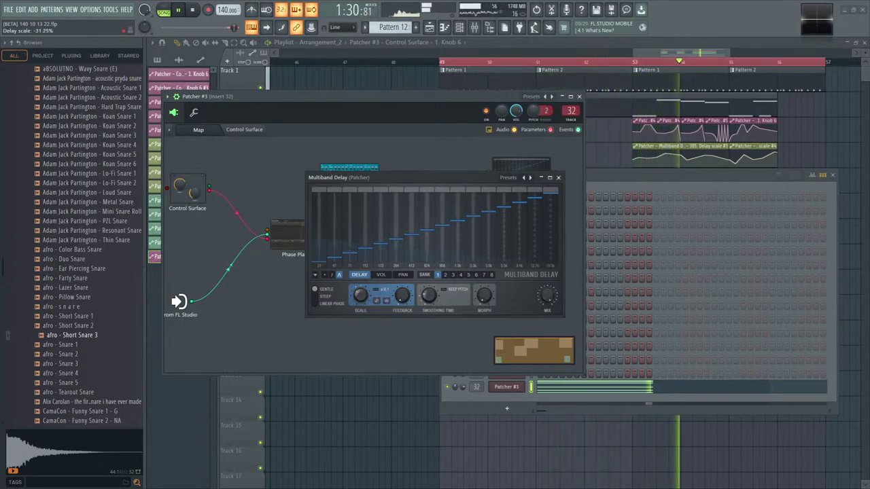
scroll(360, 297, up, 1)
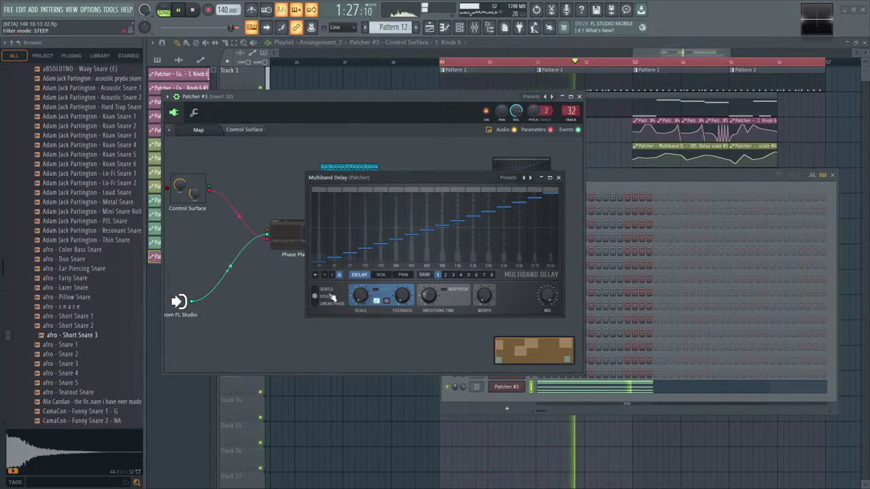
scroll(360, 299, up, 5)
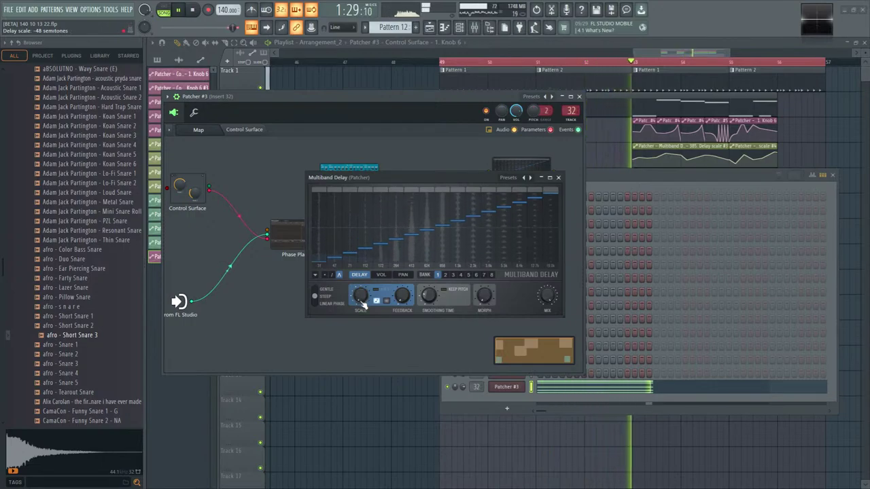
scroll(370, 306, down, 5)
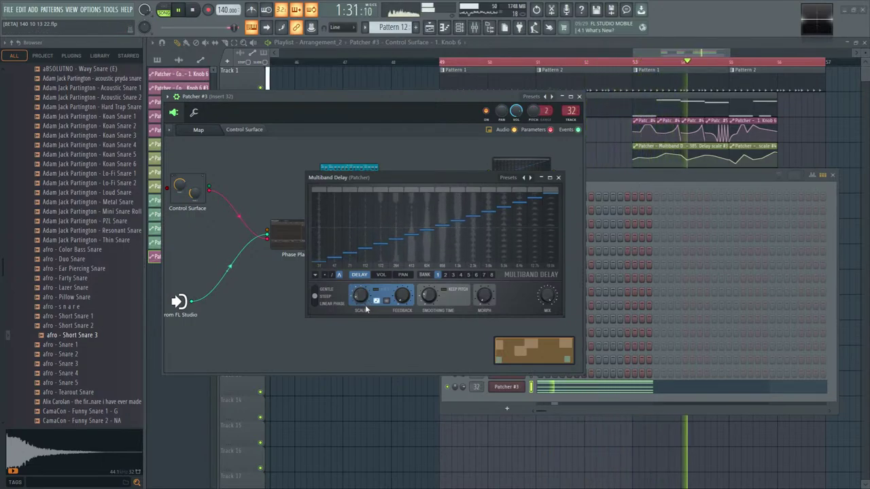
click(558, 178)
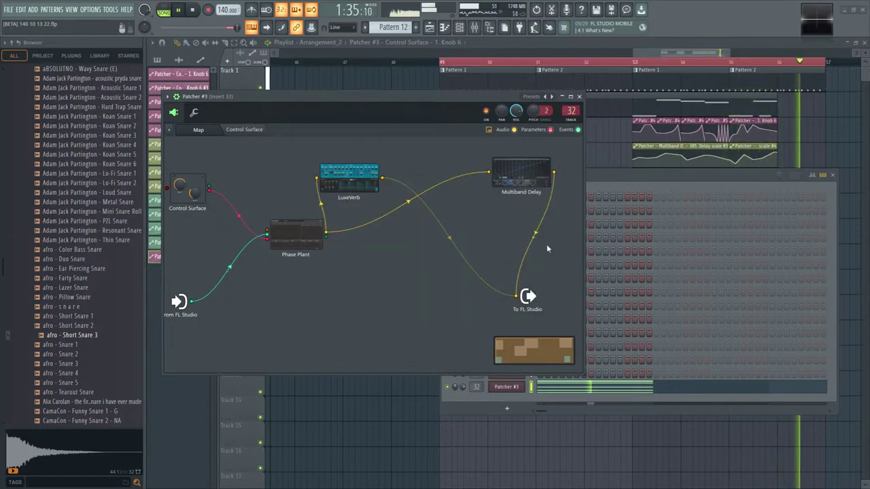
- Check the per-band delay and volume settings in Multiband Delay
double_click(534, 184)
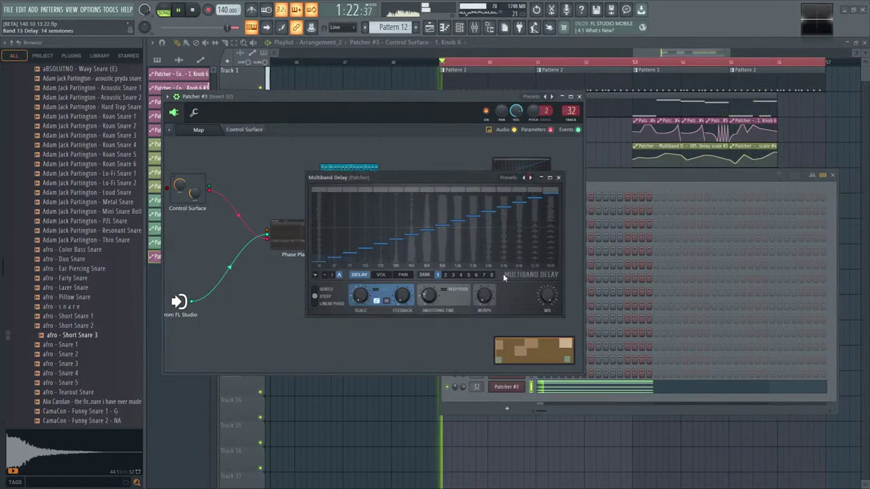
click(383, 274)
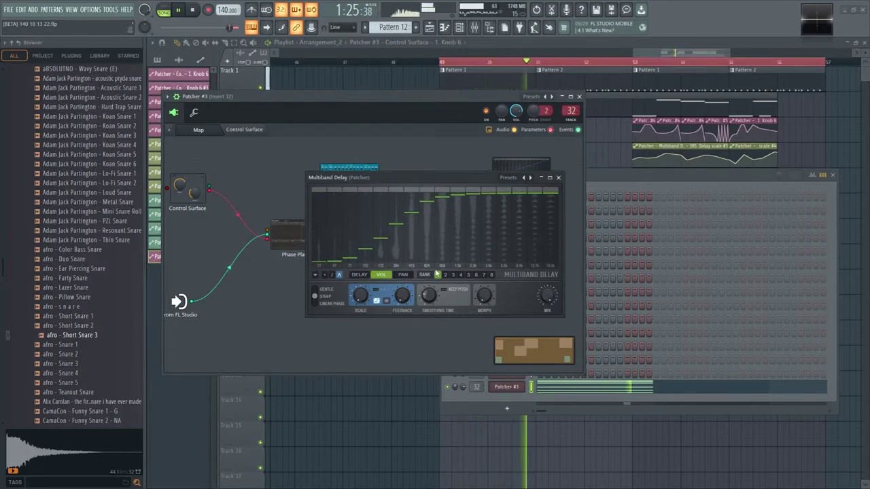
click(566, 183)
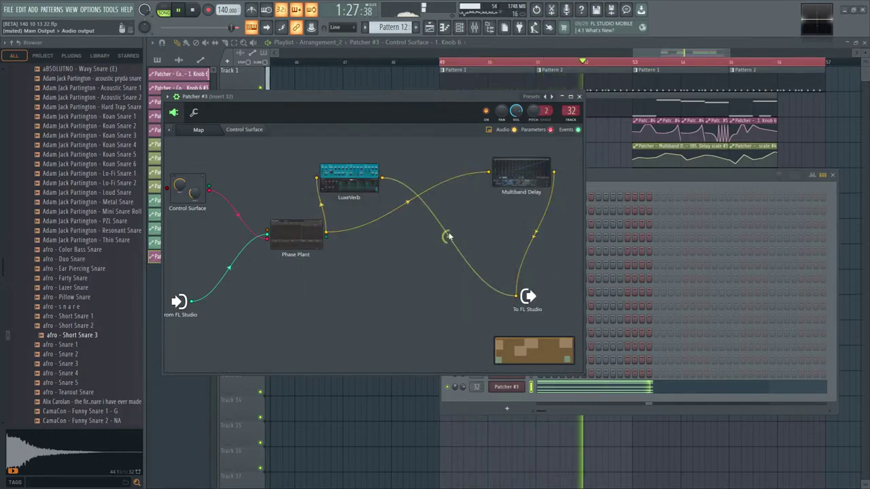
- Route LuxeVerb into Multiband Delay, connect Phase Plant directly to the To FL Studio output, and review LuxeVerb's settings
drag(518, 296, 486, 173)
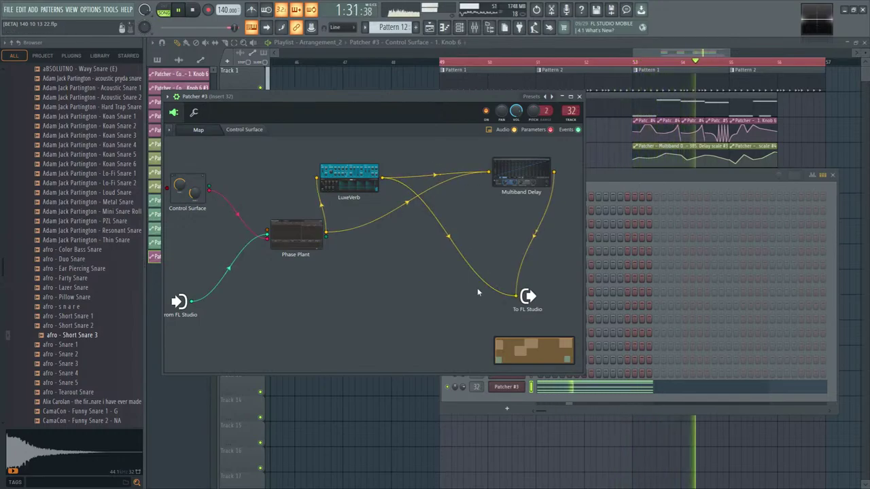
drag(350, 178, 401, 174)
drag(326, 248, 516, 312)
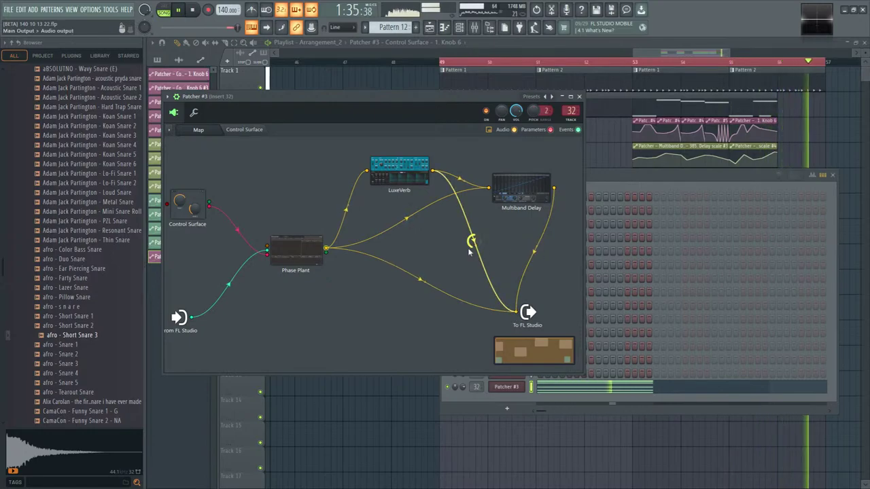
double_click(405, 178)
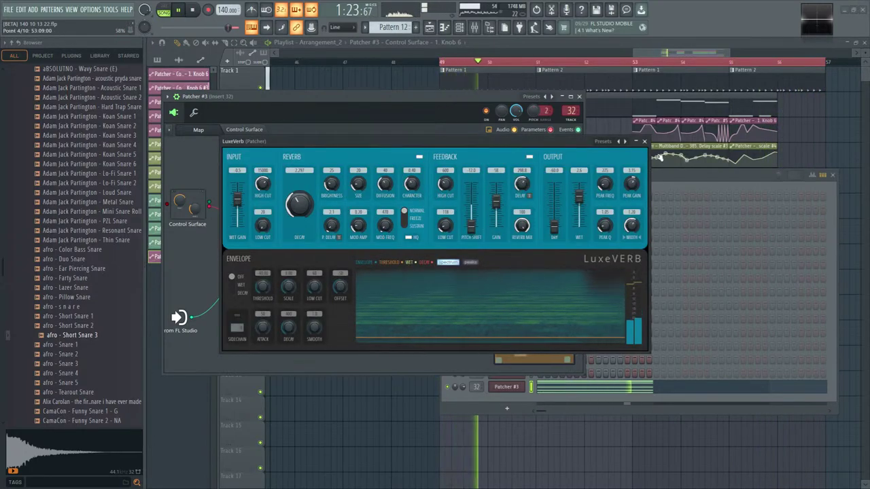
click(645, 143)
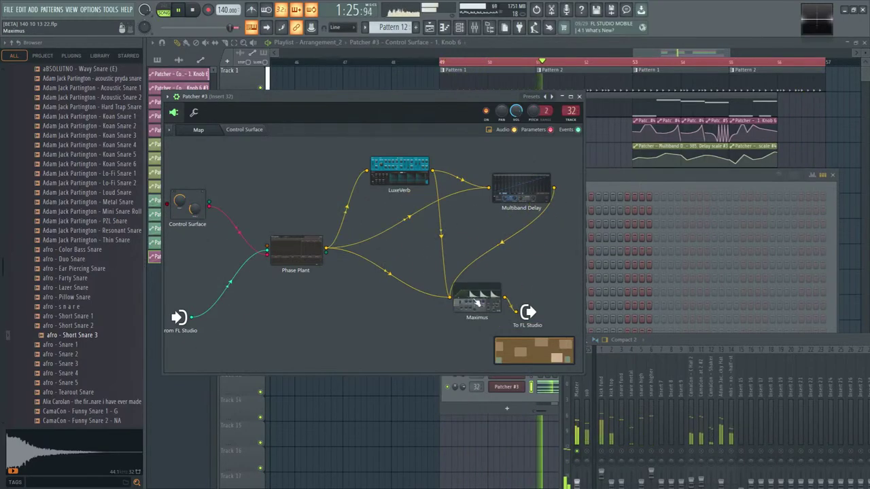
- In Maximus, widen the low and mid bands, shape the low band's compression curve, and lower its post gain
click(479, 296)
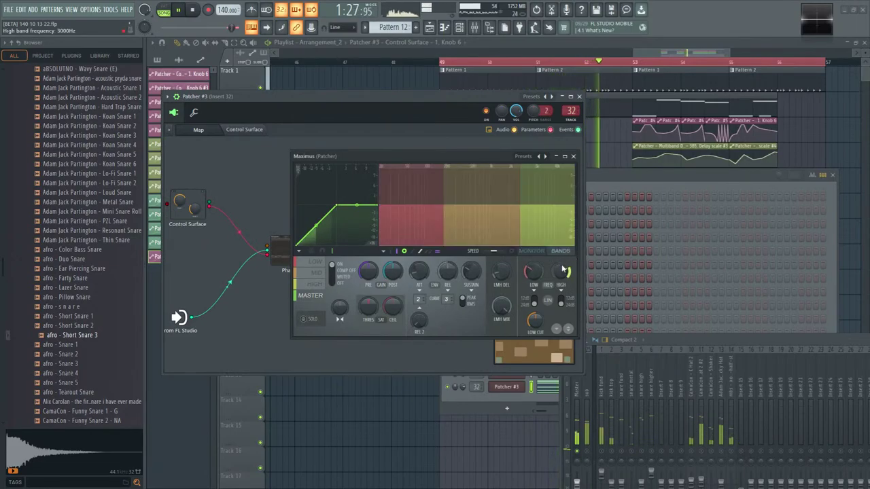
click(316, 261)
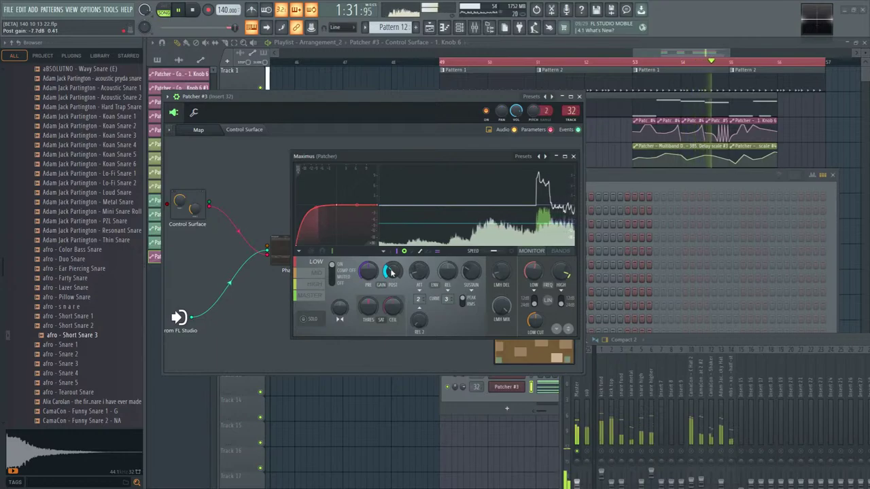
scroll(441, 272, down, 5)
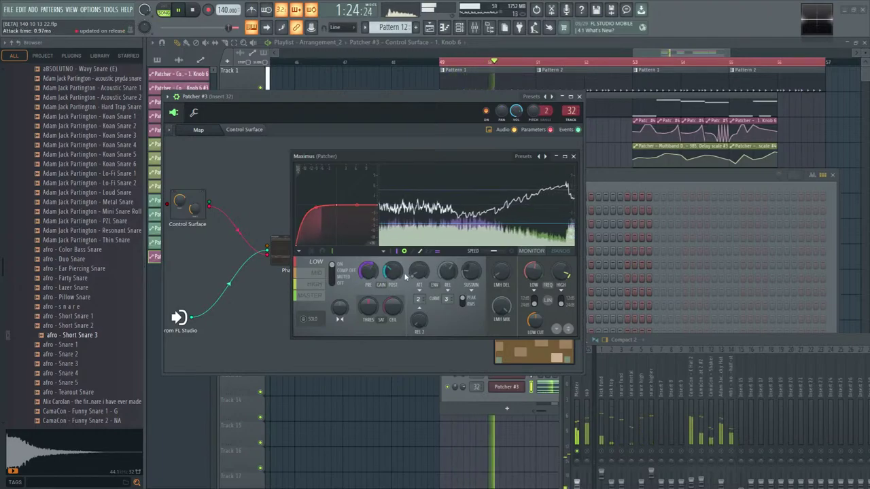
- Shape Maximus's mid and high compression curves and reduce the mid band's post gain to about -11.7 dB
click(316, 272)
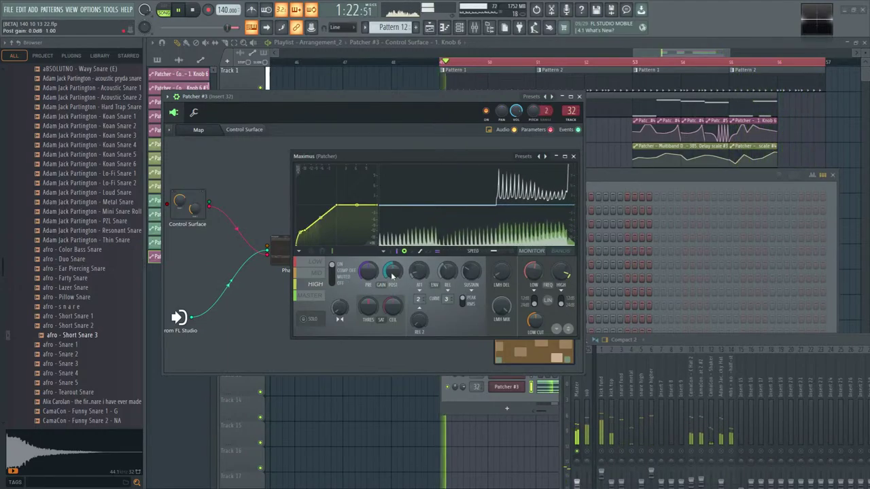
click(311, 298)
click(315, 261)
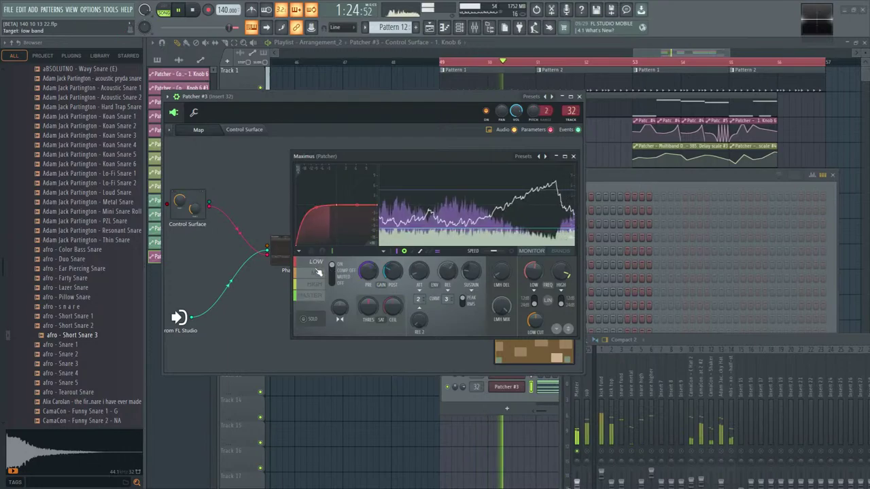
click(322, 274)
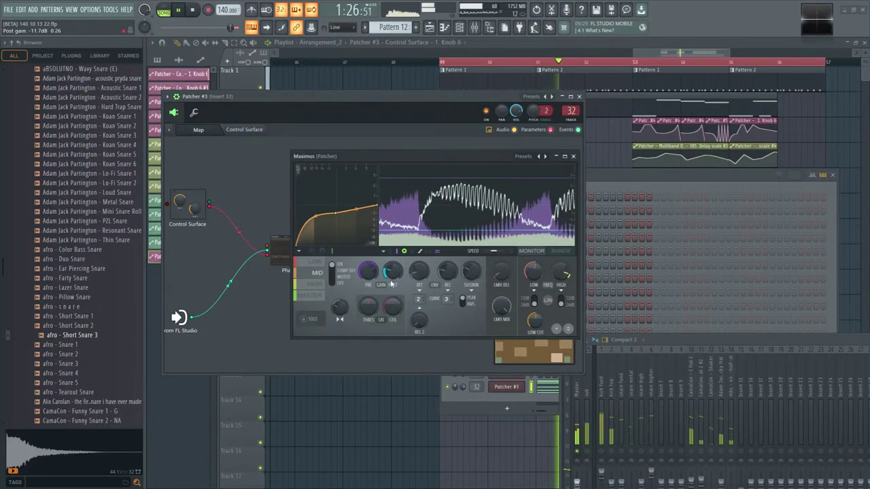
- Raise Maximus's low cut and show the output spectrum over the frequency bands
click(315, 262)
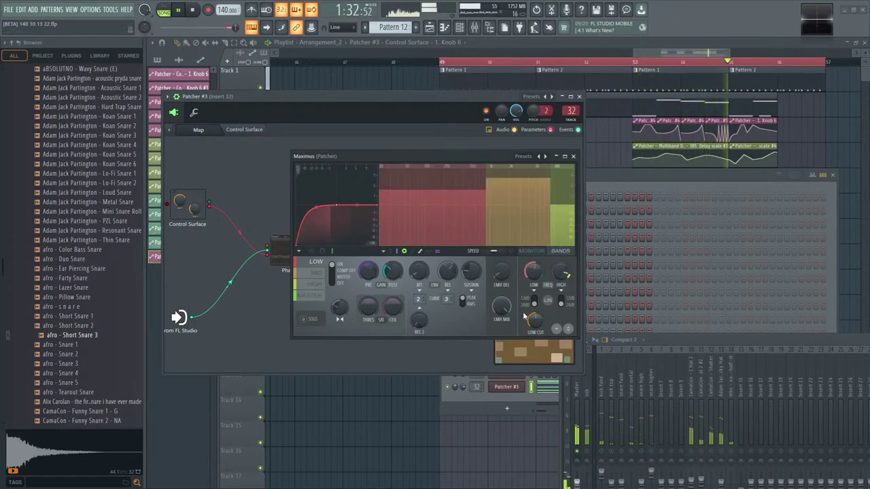
click(313, 295)
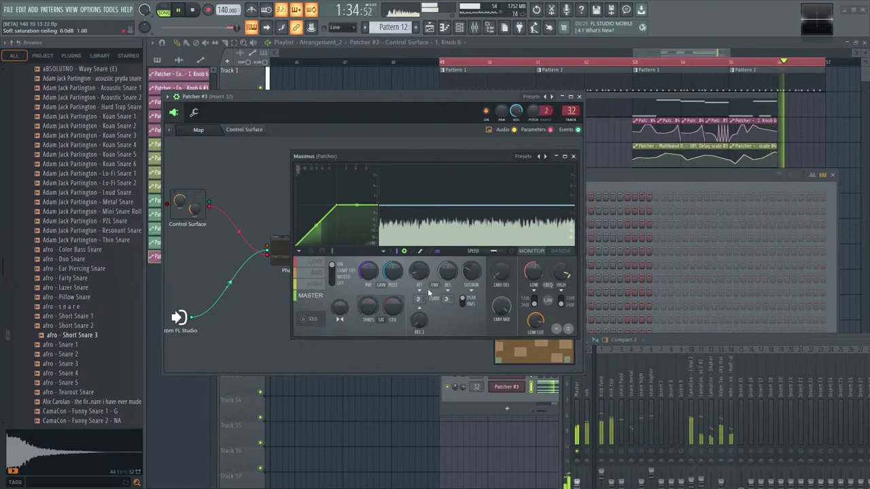
click(513, 250)
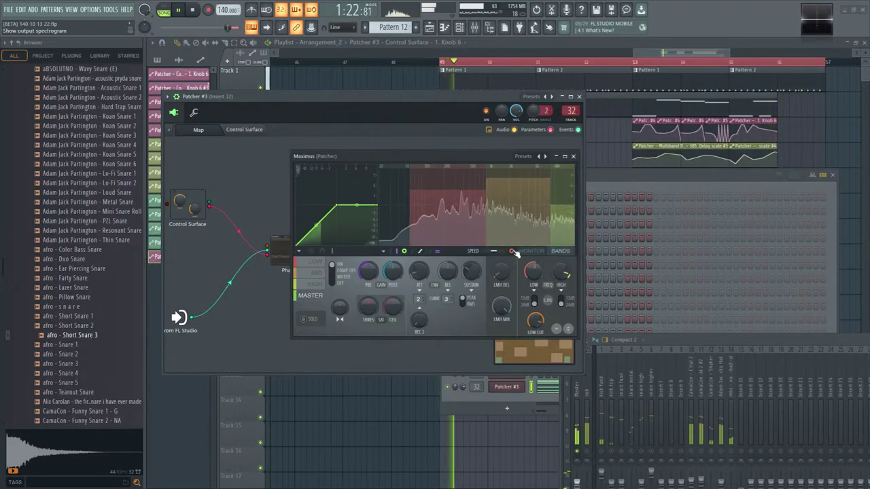
- Shape the master band's compression curve with an attack of about 0.74 ms, and close Maximus
click(529, 251)
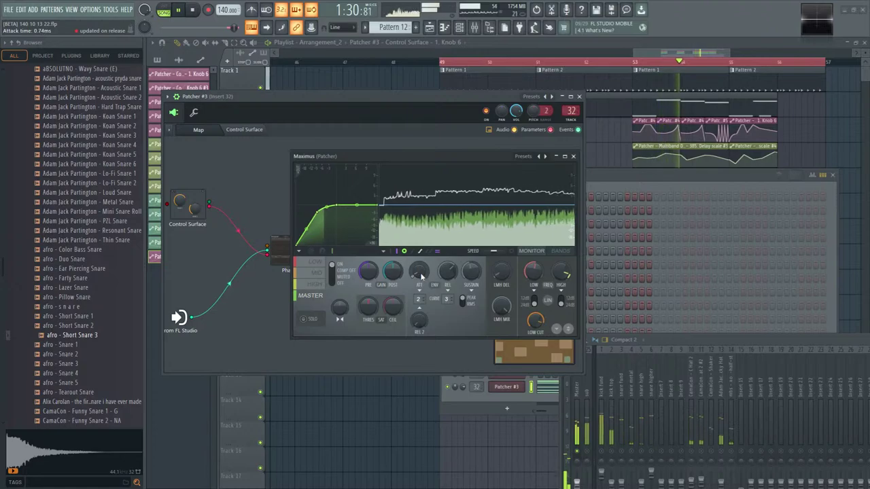
right_click(448, 272)
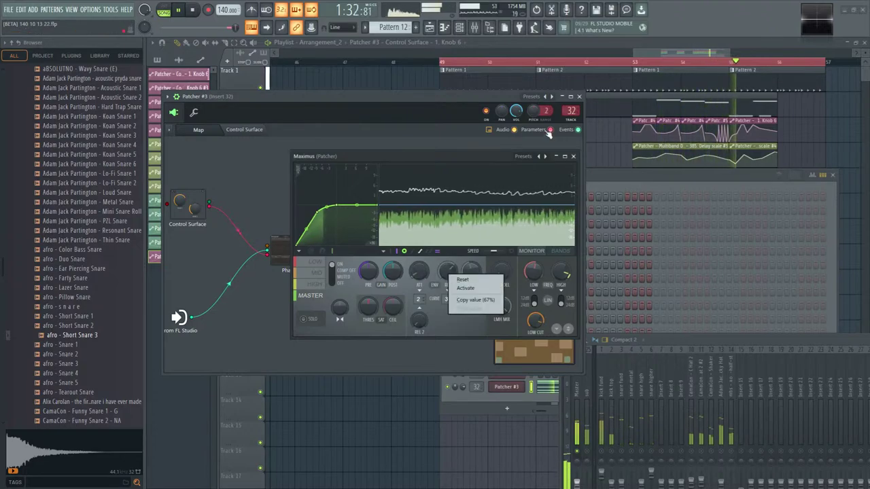
click(575, 157)
click(575, 157)
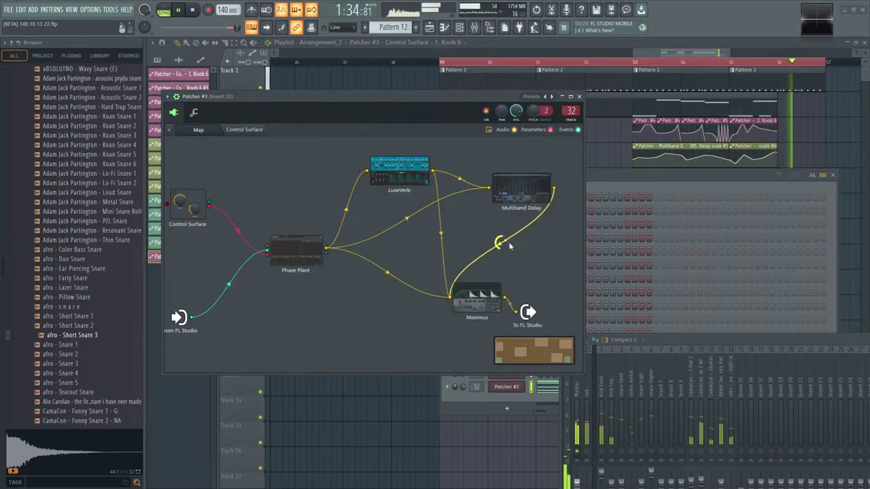
- Set the Phase Plant Analog generator's unison to 8 voices and compare the Synthetic and Smooth modes
click(297, 248)
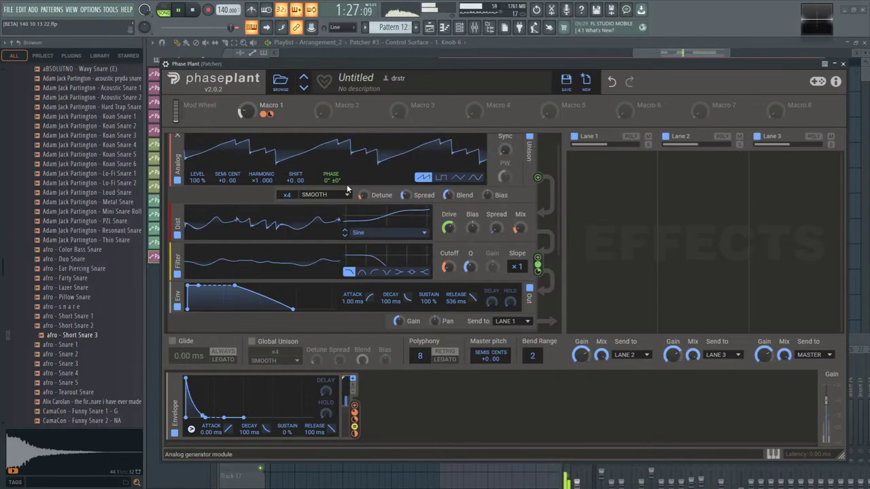
scroll(290, 198, up, 4)
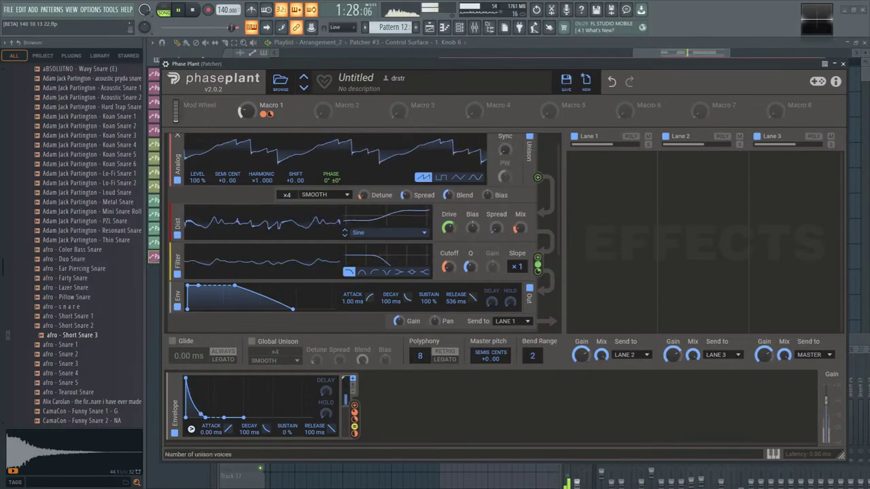
click(326, 195)
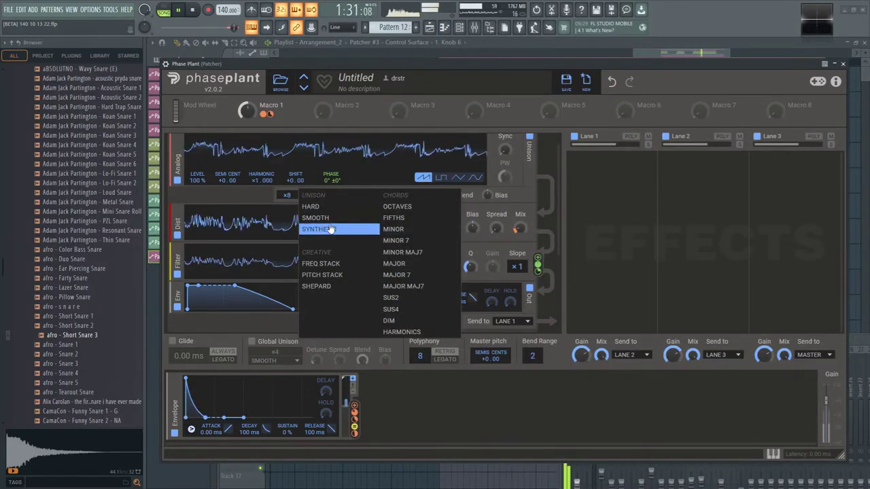
click(329, 229)
click(334, 194)
click(320, 217)
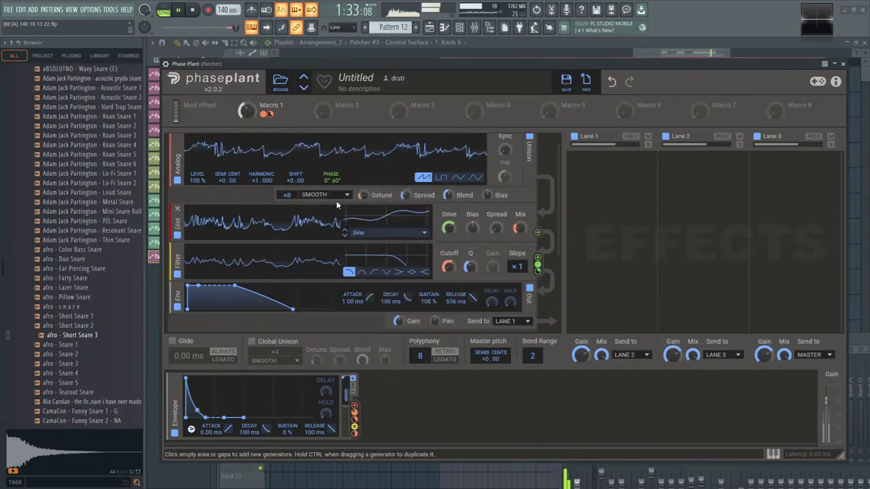
- Switch the Analog generator's unison mode to Freq Stack, adjust its range, and close Phase Plant
click(328, 195)
click(328, 264)
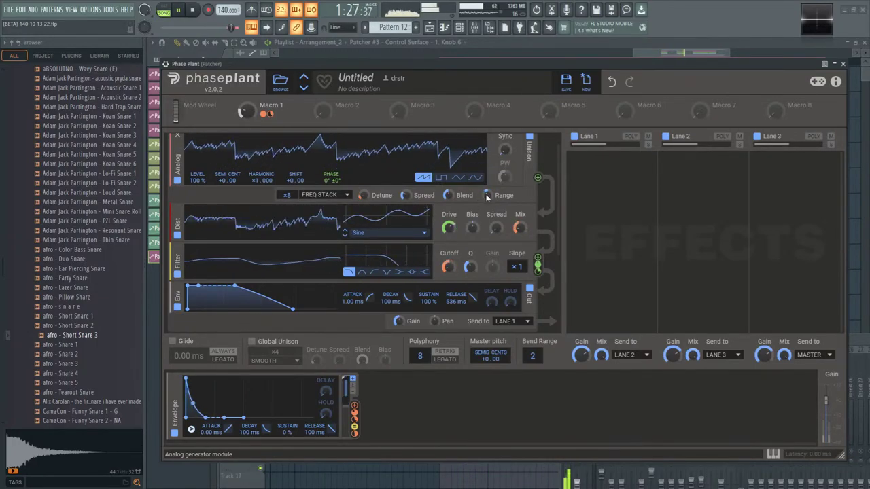
click(842, 63)
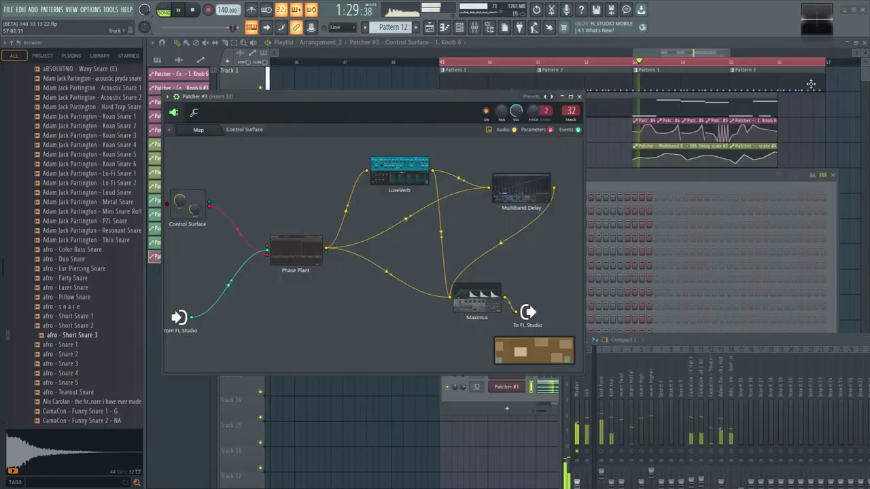
- Make LuxeVerb's envelope control the decay with an adjusted threshold, scale and offset, and set the reverb decay to about 1.035 s
click(400, 169)
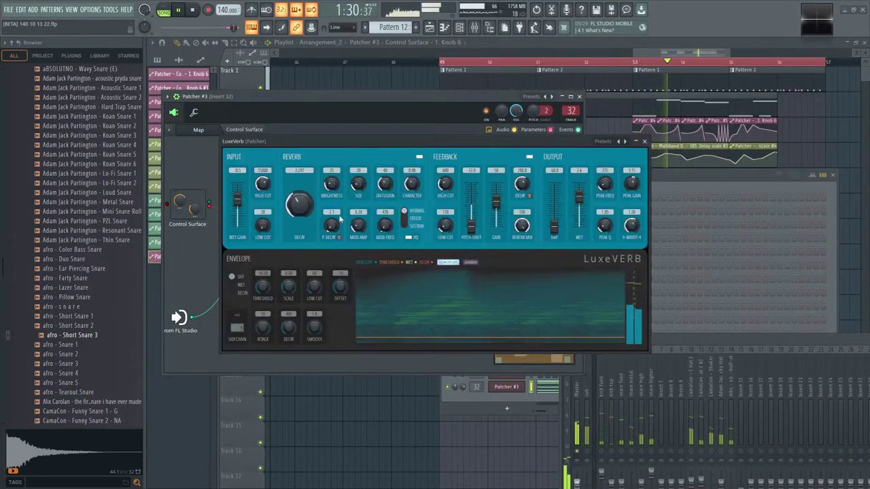
click(241, 292)
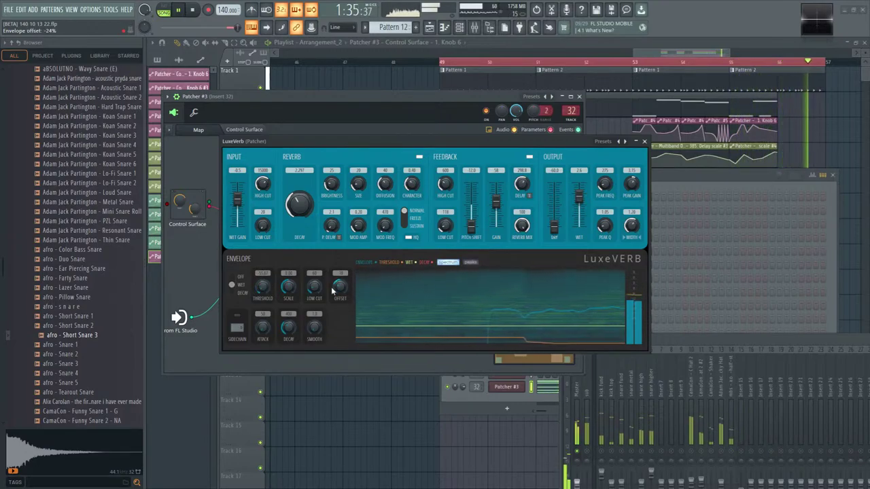
drag(288, 286, 288, 293)
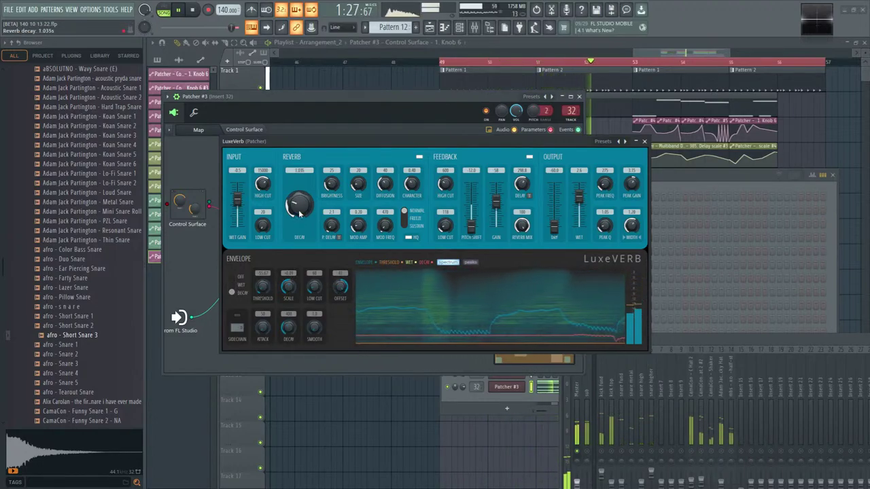
click(644, 142)
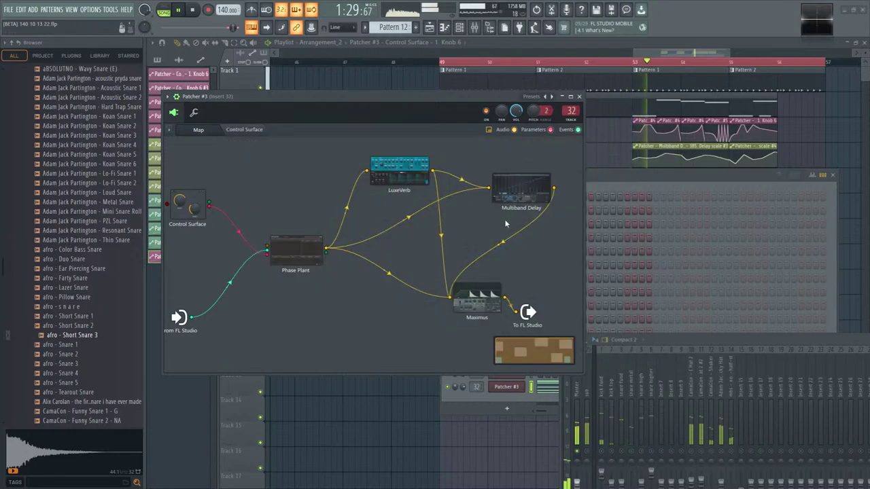
- Check Multiband Delay, adjust the LuxeVerb-to-Maximus connection level to about 45%, and stop playback
click(521, 187)
key(Escape)
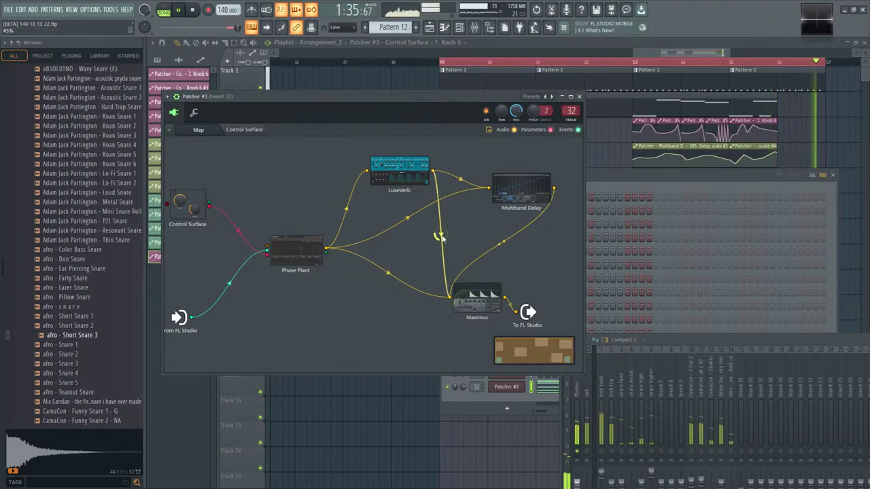
key(space)
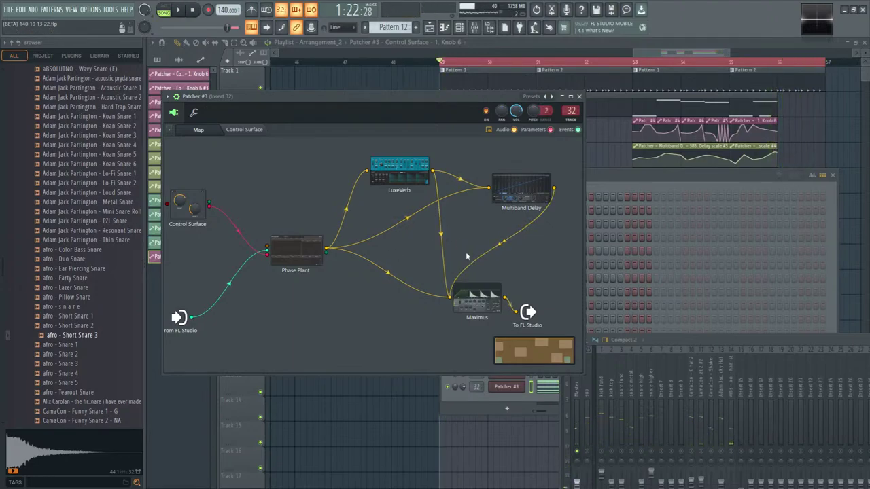
- Modulate the Analog generator's unison Spread and Blend with Phase Plant's Envelope, and close the plugin windows
click(296, 252)
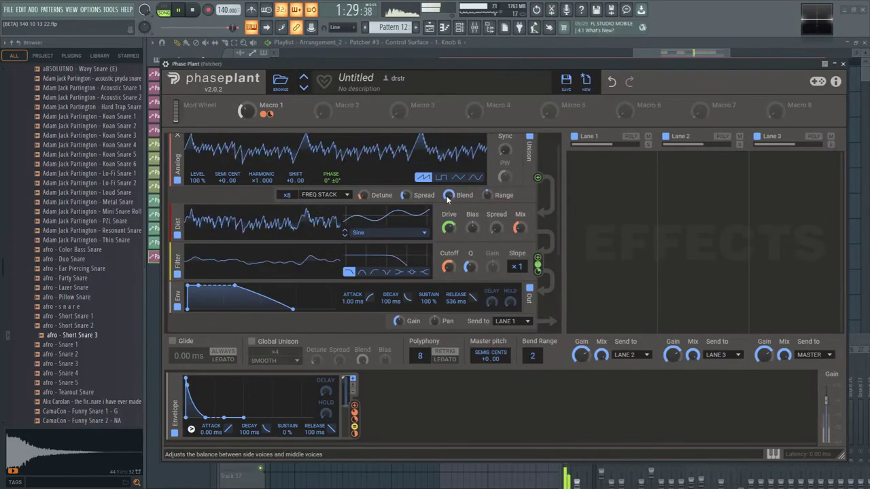
drag(354, 415, 471, 196)
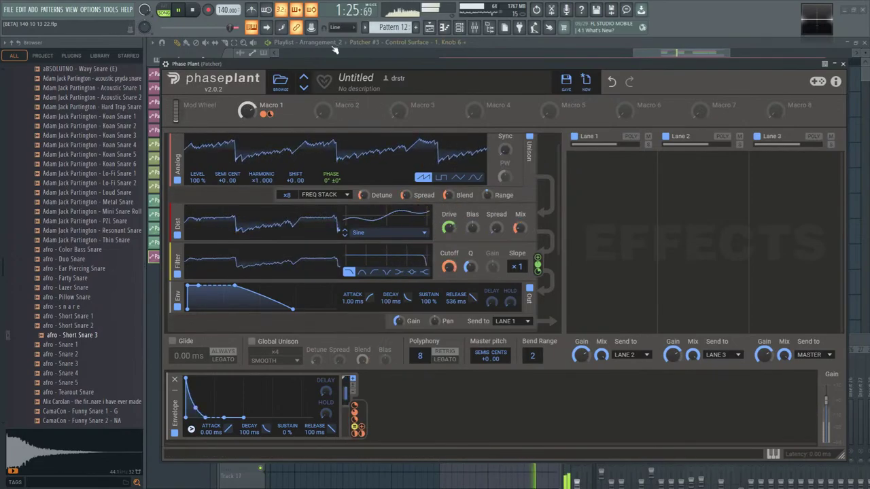
click(470, 29)
click(844, 66)
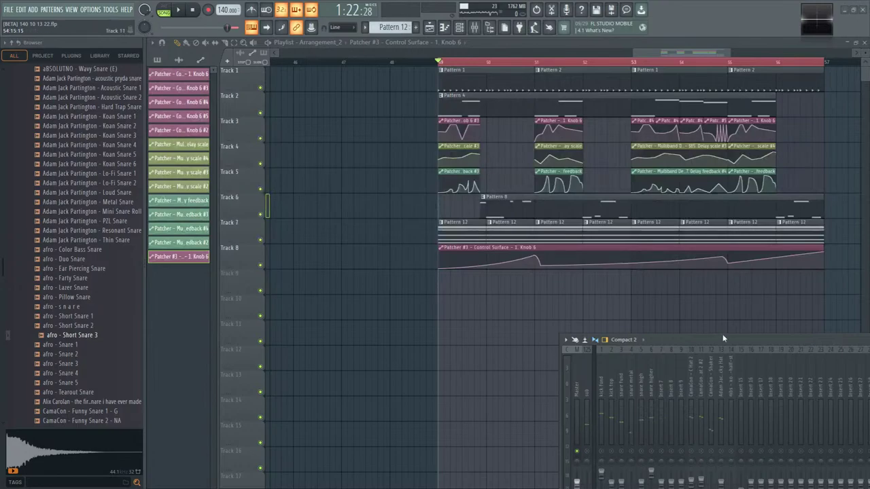
- In Insert 32's Fruity Parametric EQ 2, raise the low cut, dip the mids and high mids around 3400 Hz, and unsolo the insert
drag(723, 337, 432, 151)
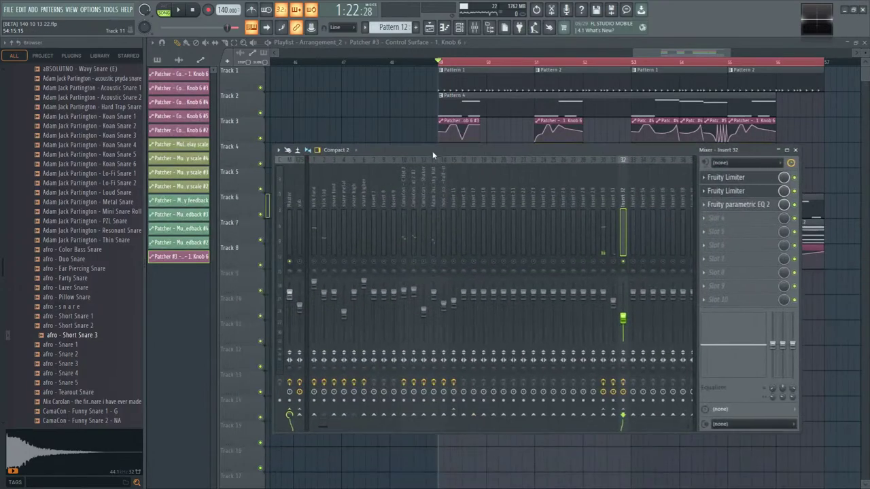
click(741, 206)
click(741, 207)
click(740, 206)
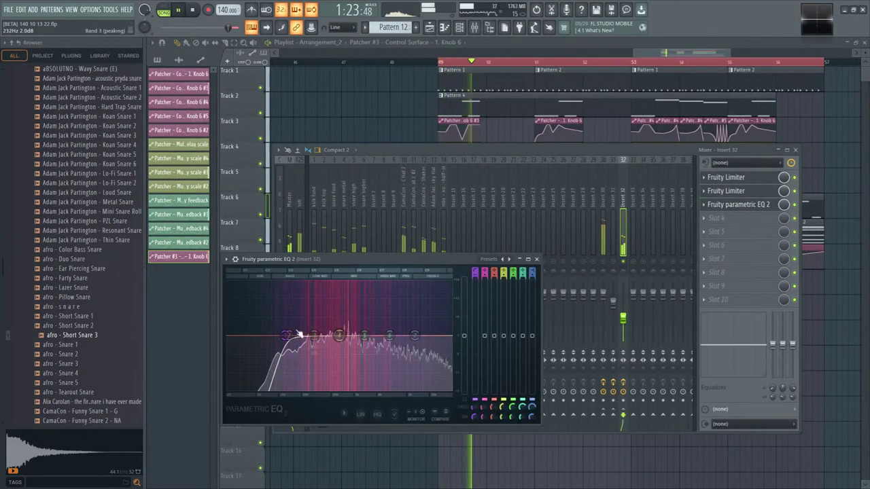
drag(289, 335, 358, 349)
drag(414, 335, 399, 340)
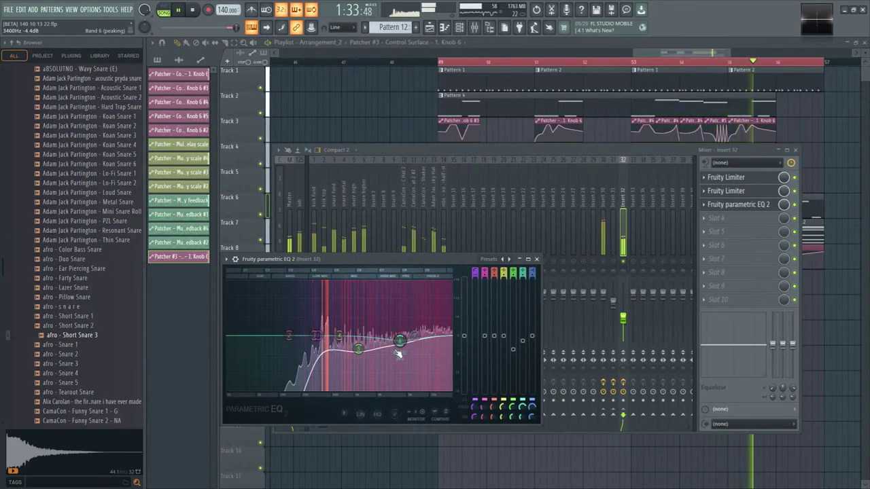
click(629, 268)
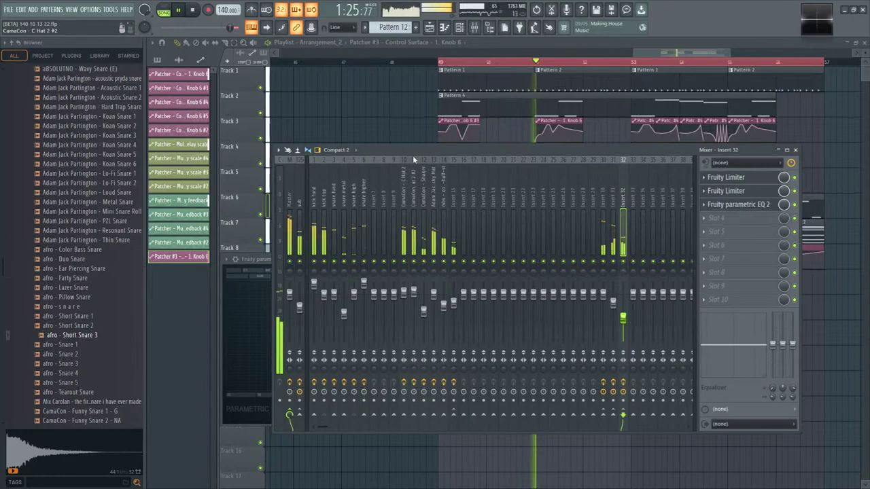
- Shorten the Pattern 12 clips on Track 7 at bars 49, 51, 52, 53 and 55 to half length, and delete the bar 54 clip
key(F9)
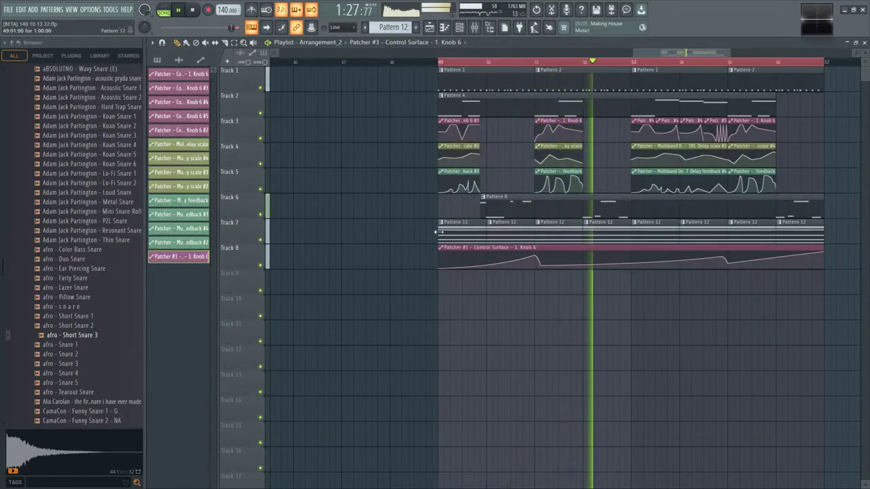
drag(535, 233, 559, 233)
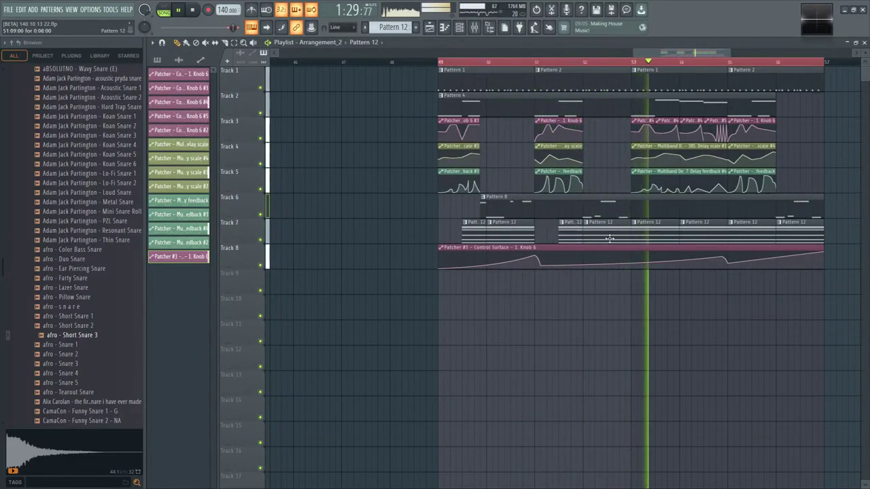
drag(634, 232, 607, 236)
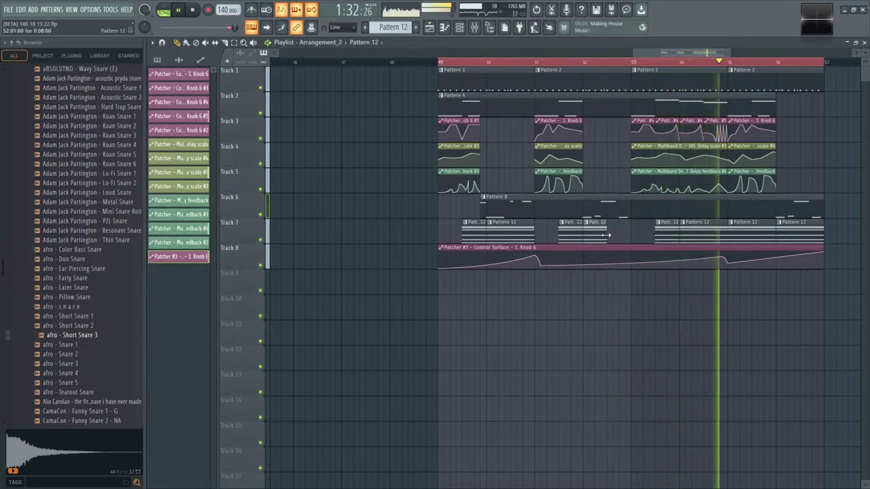
right_click(697, 233)
drag(775, 233, 751, 233)
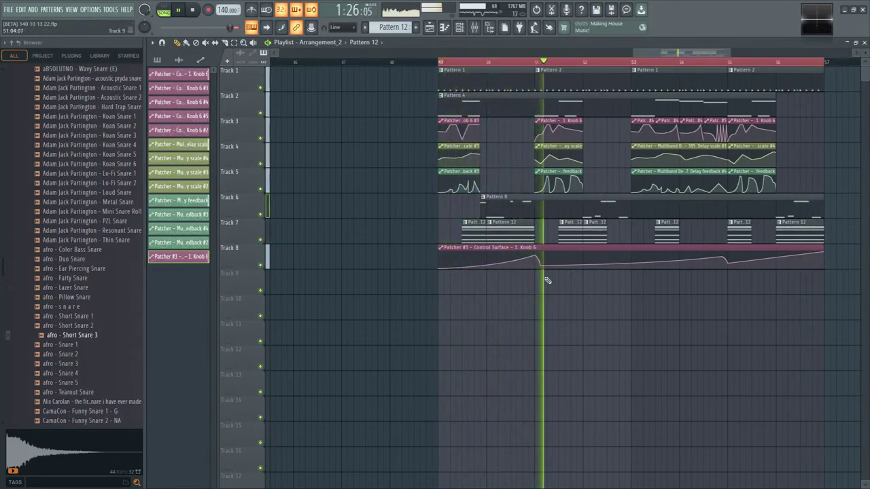
- Add points to the Track 8 Knob 6 automation, peaking at about 76% mid-bar 52 and dropping to about 37% at bar 53
mouse_move(607, 256)
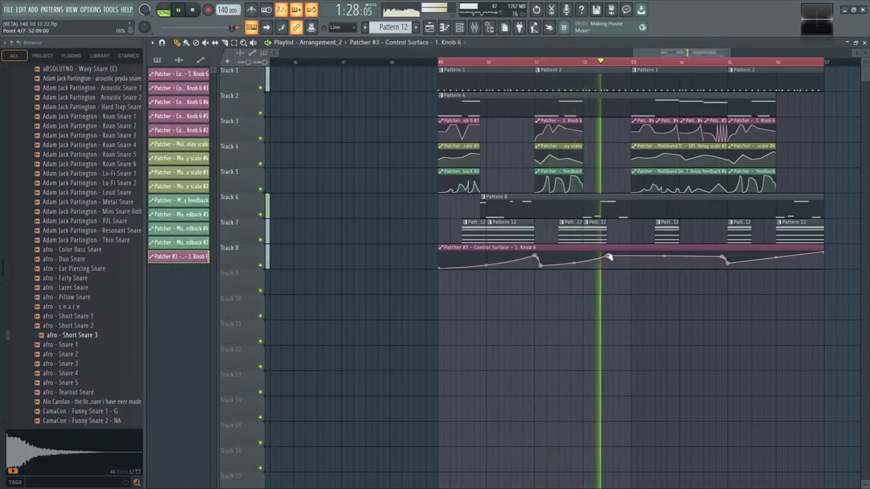
right_click(630, 264)
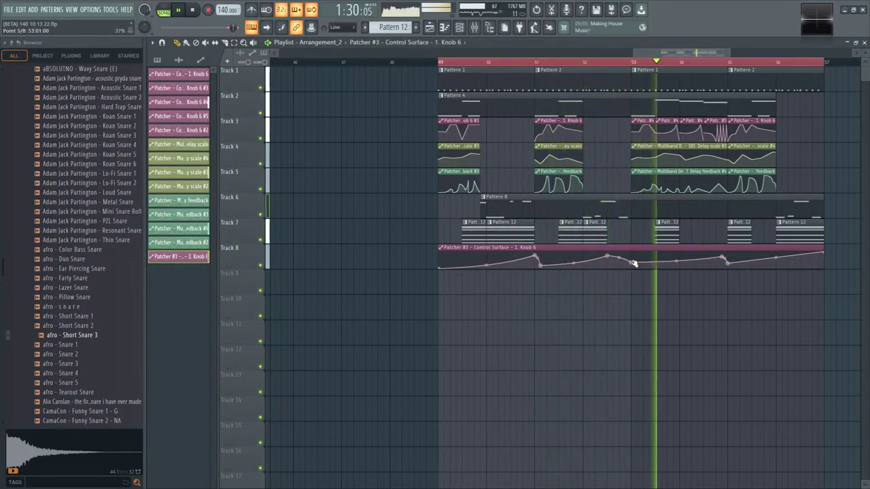
- Delete the Pattern 12 clips on Track 7 at bars 53 and 55, and move the bar 56 clip half a bar earlier
right_click(667, 231)
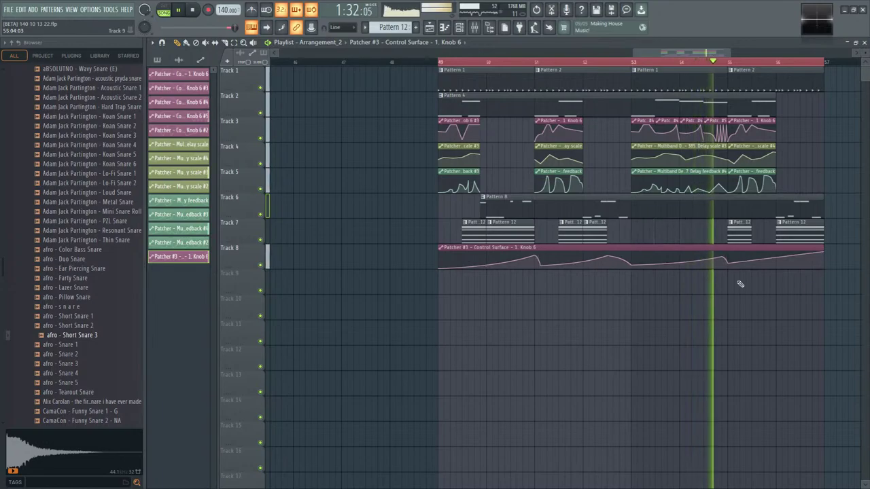
right_click(738, 231)
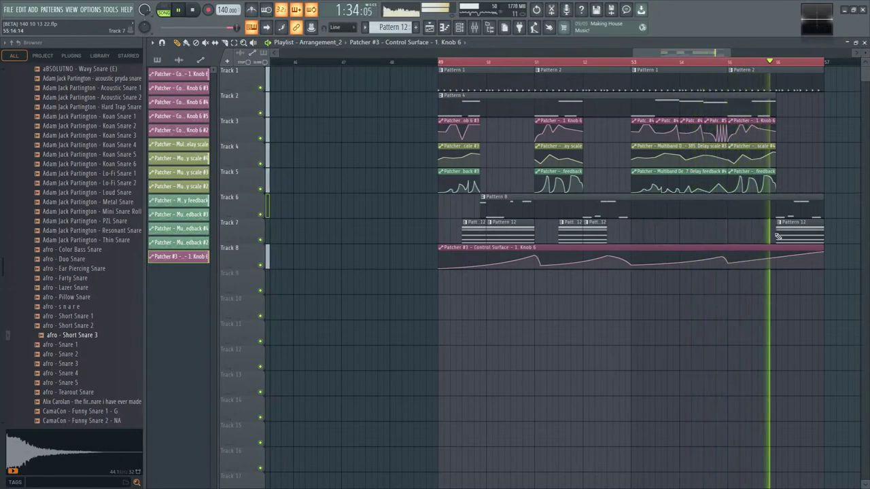
drag(791, 231, 767, 231)
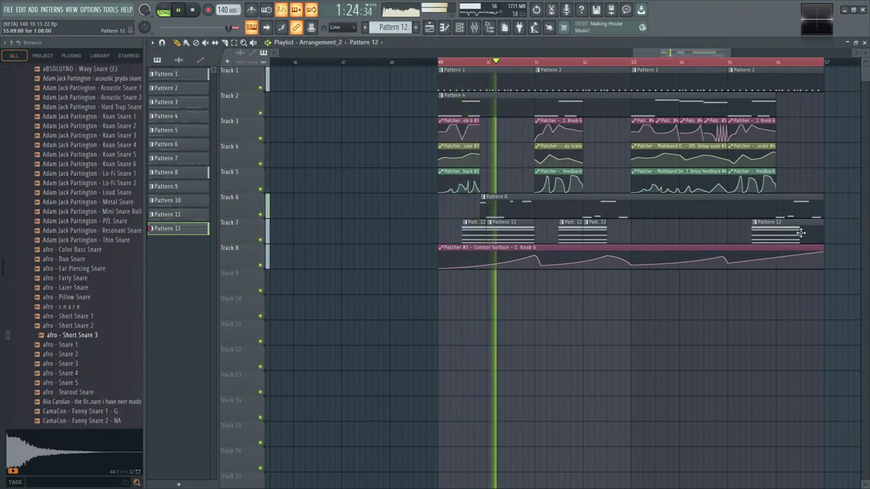
- In Pattern 12's piano roll, shorten the top A5 note to half a bar and add a half-bar C6 note after it
double_click(780, 235)
key(l)
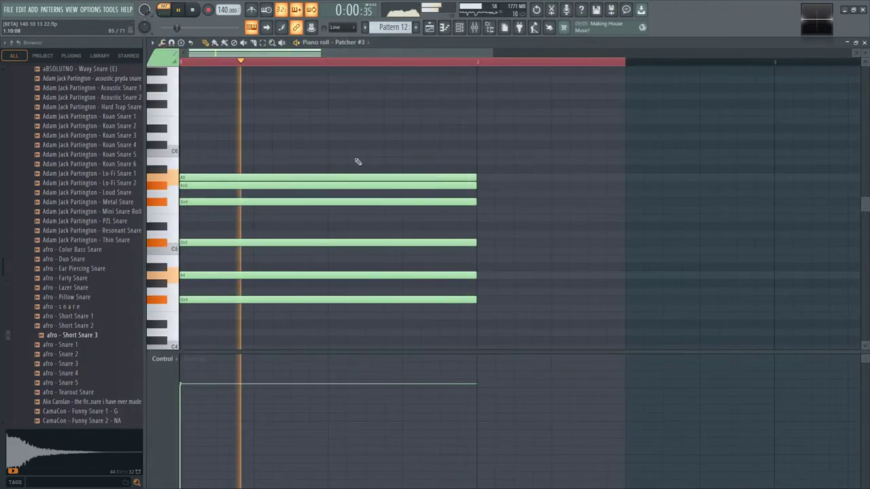
key(ctrl+a)
key(ctrl+d)
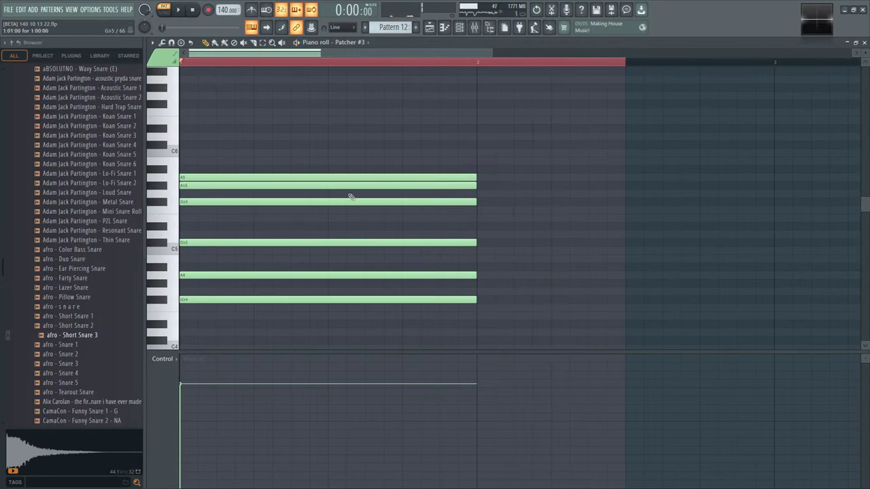
drag(216, 176, 204, 153)
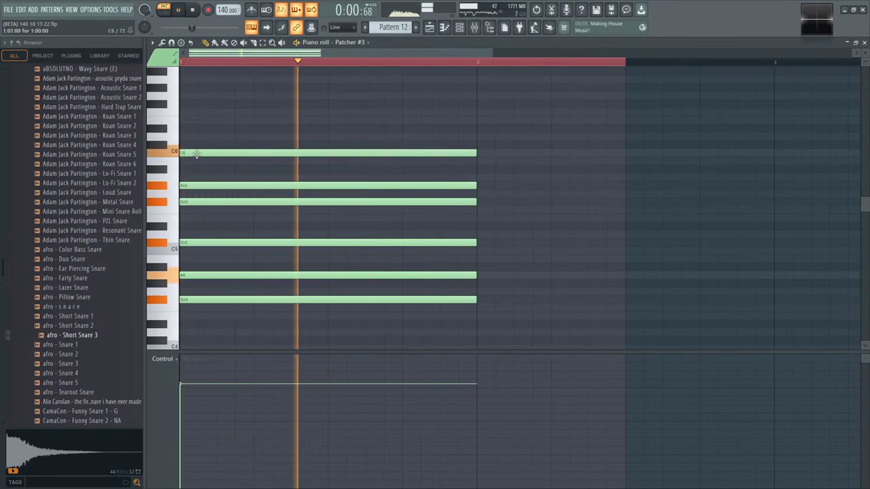
key(ctrl+z)
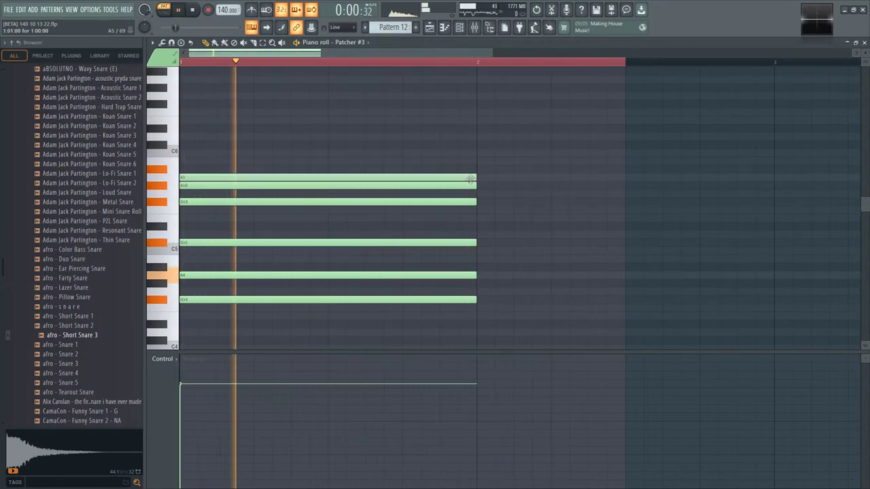
drag(478, 176, 330, 165)
click(331, 153)
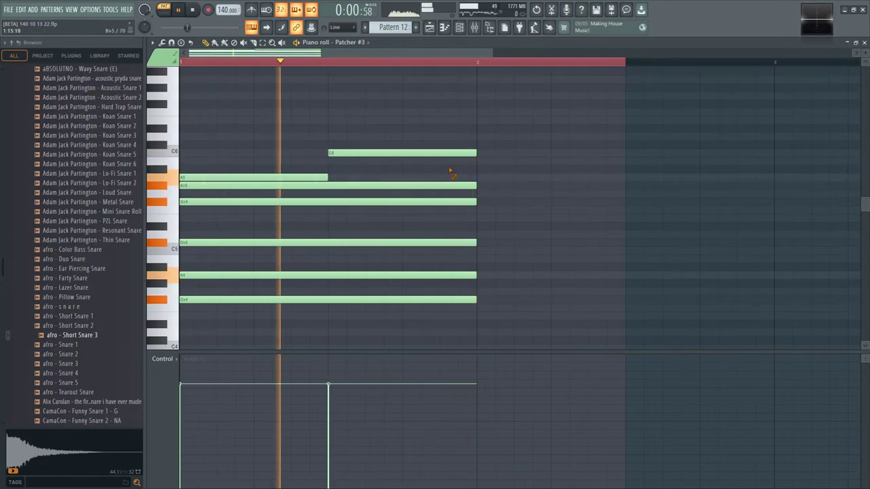
- Duplicate all the Patcher #3 notes and place the copy directly after the original at bar 2
key(ctrl+a)
key(ctrl+b)
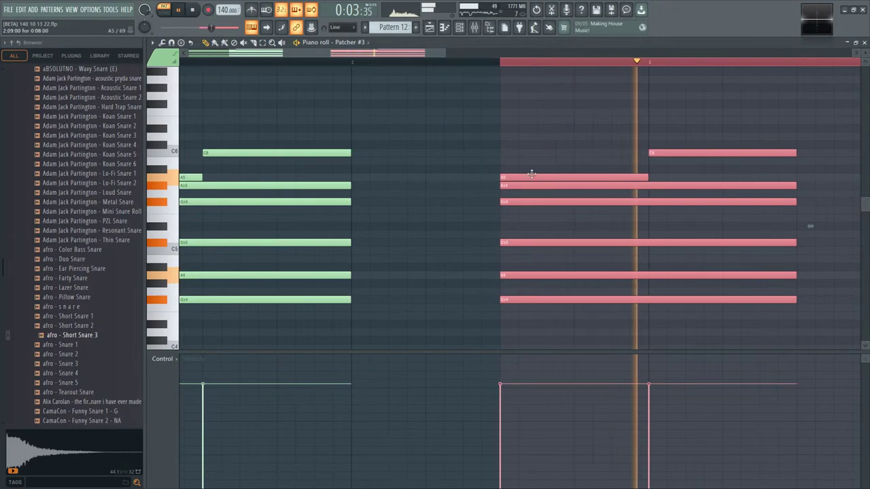
drag(531, 172, 382, 172)
click(526, 78)
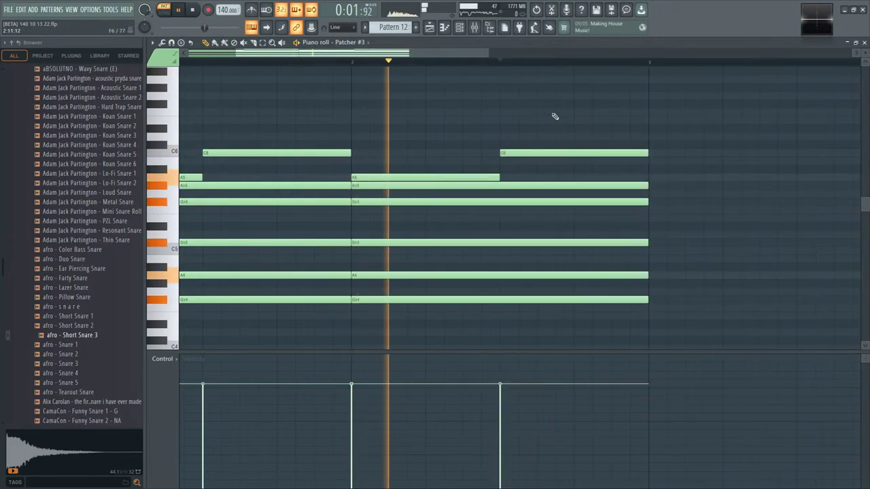
- Reduce the copy in bar 2 to a half-bar A5 note and extend the original chord's held notes to the middle of bar 2
drag(633, 168, 668, 334)
drag(647, 243, 503, 243)
click(561, 212)
scroll(412, 231, down, 2)
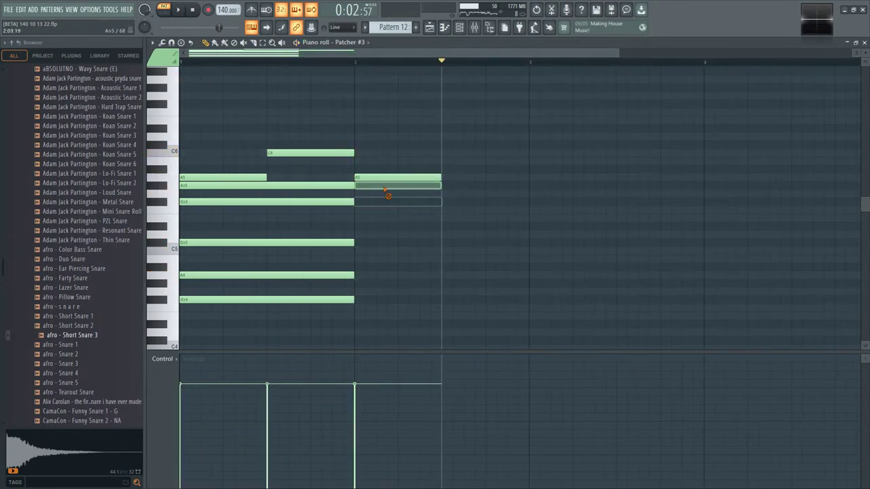
drag(368, 307, 365, 245)
drag(352, 188, 441, 189)
click(366, 147)
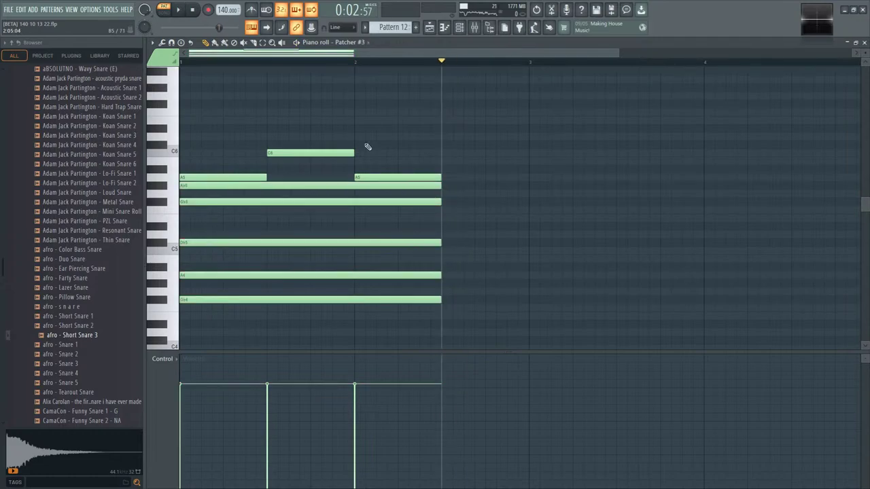
- Play the pattern, end the lowest chord note at bar 2, add a half-bar F4 after it, and return to the playlist
key(space)
drag(441, 300, 356, 300)
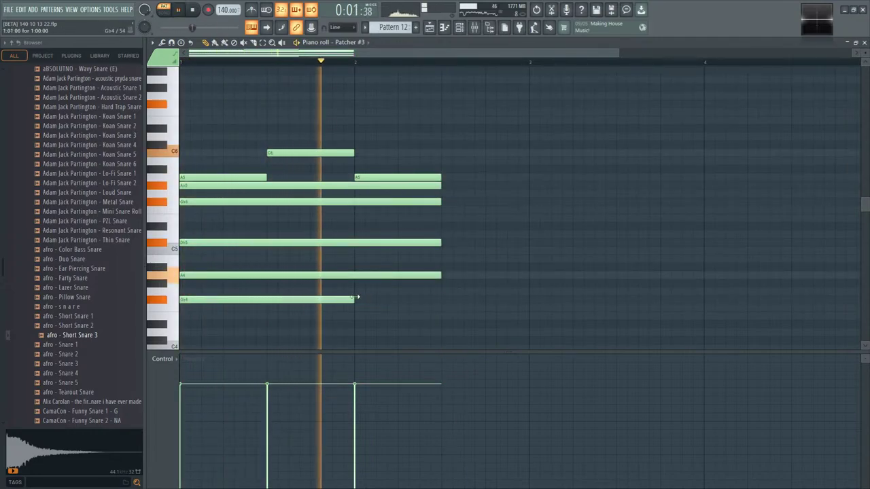
click(357, 308)
drag(530, 307, 441, 308)
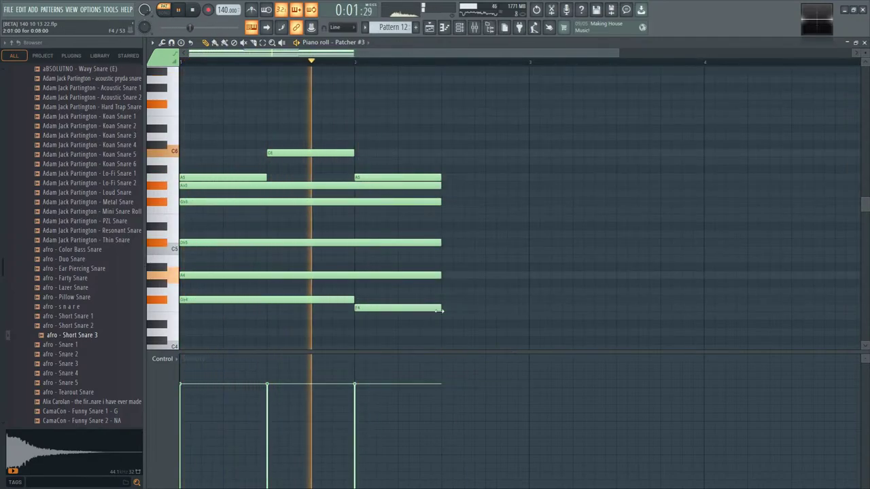
click(431, 29)
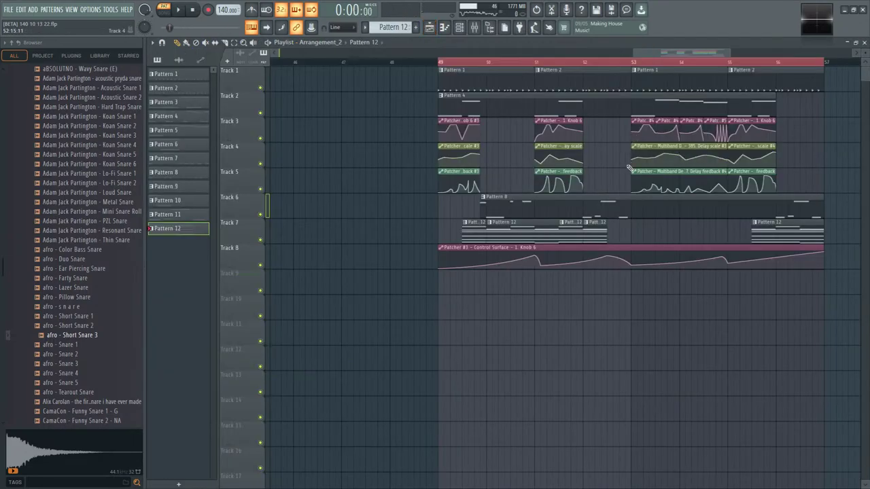
- Reopen Pattern 12, move the change from the lowest note to F4 forward to beat 4 of bar 1, and return to the playlist
double_click(814, 231)
drag(344, 284, 311, 287)
click(452, 292)
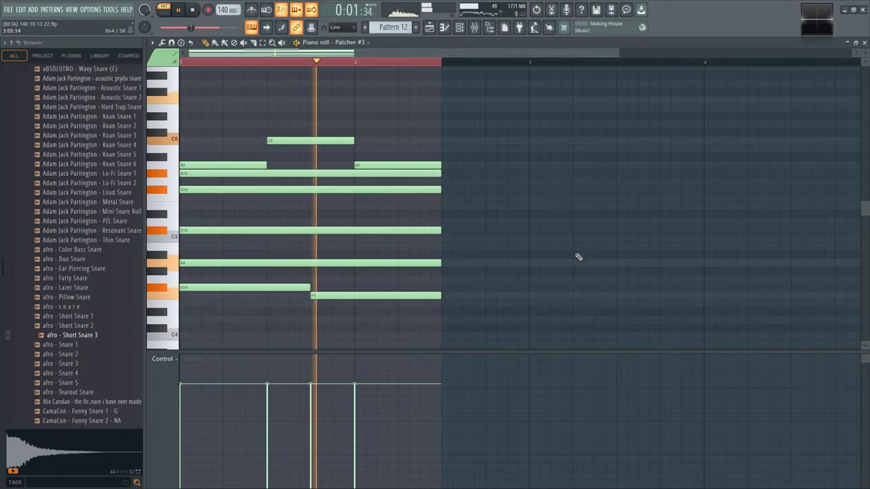
key(F5)
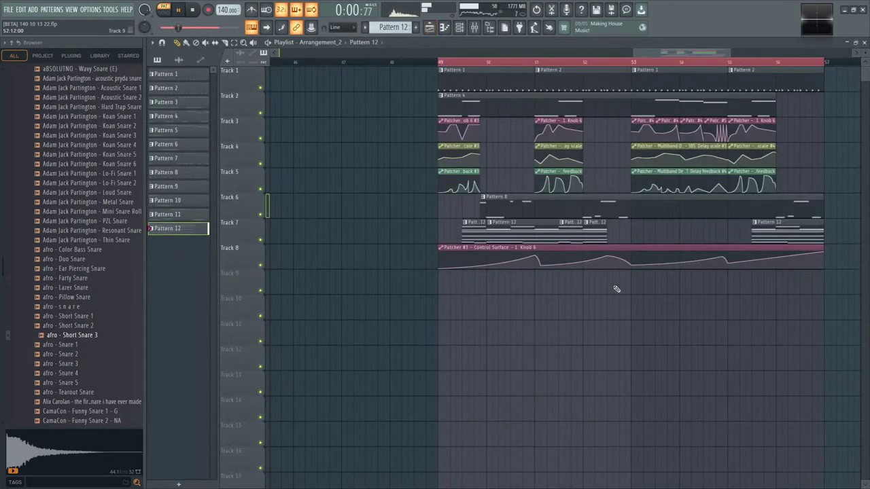
- Review the Phase Plant modulation inside Patcher #3, stop playback, and close the plugin windows and channel rack
click(468, 29)
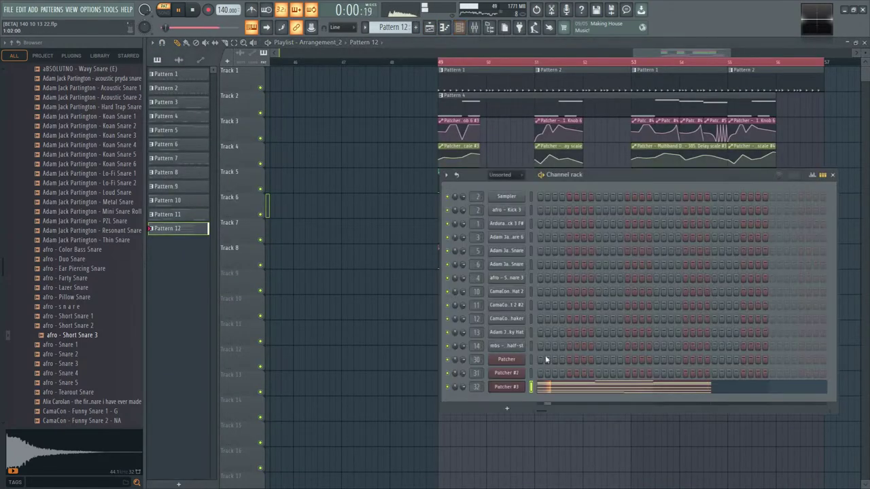
click(518, 393)
double_click(293, 255)
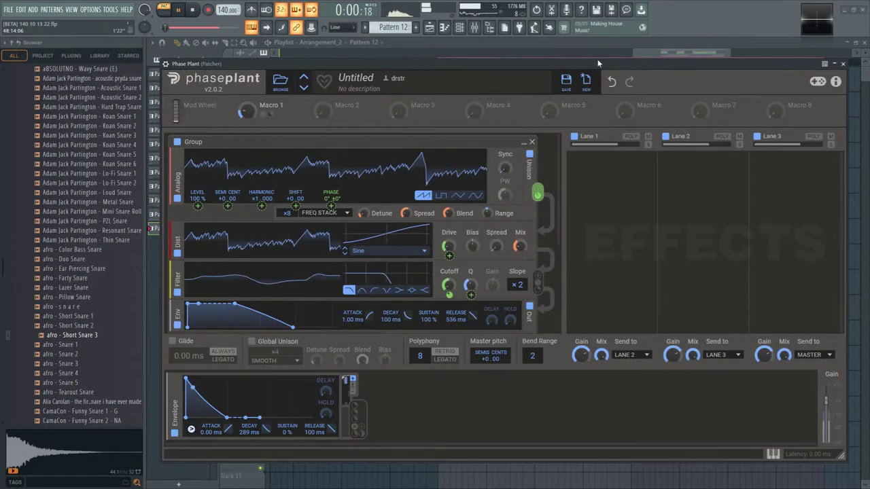
drag(294, 100, 256, 77)
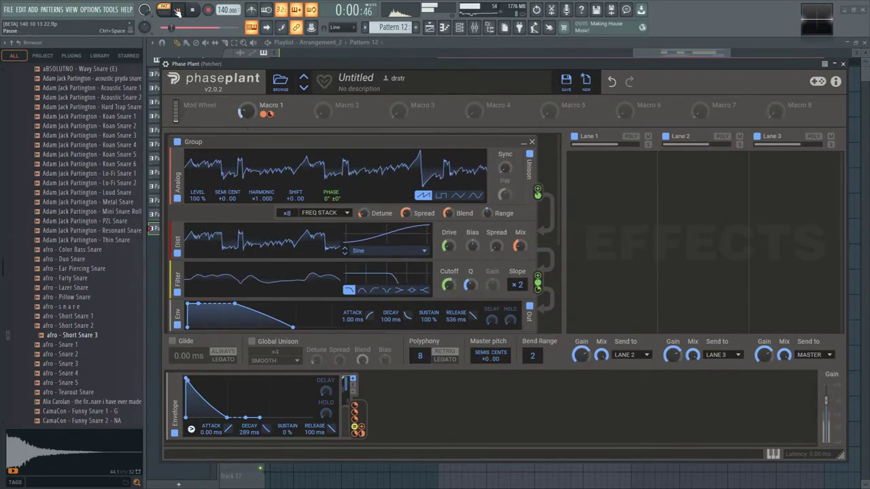
click(843, 63)
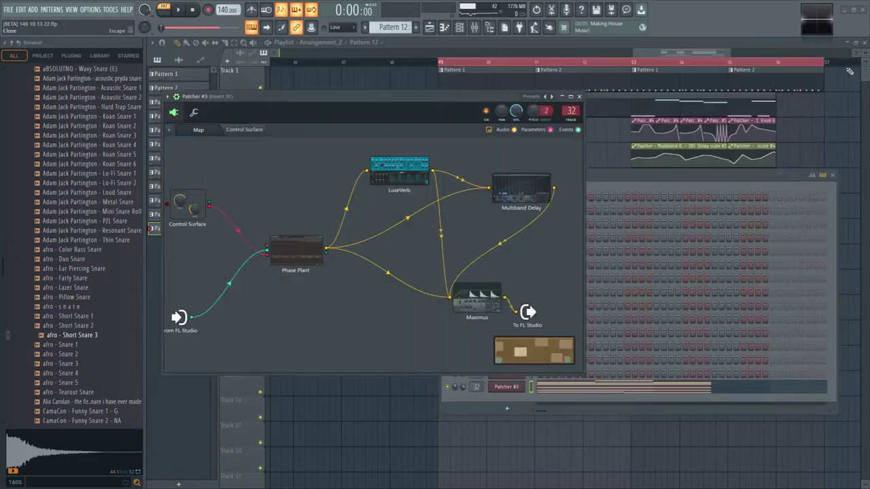
click(579, 98)
key(F6)
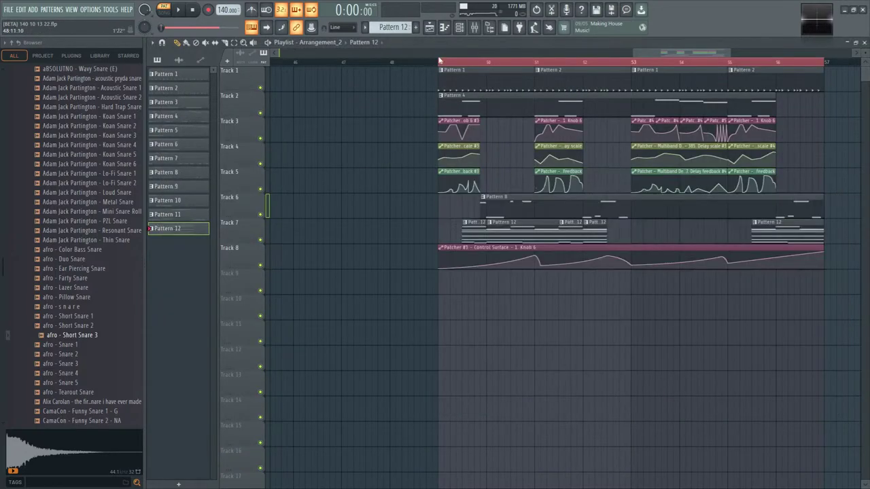
- Play the arrangement from bar 49 in song mode, checking the Insert 32 level in the mixer and the reworked Pattern 12 clips
key(space)
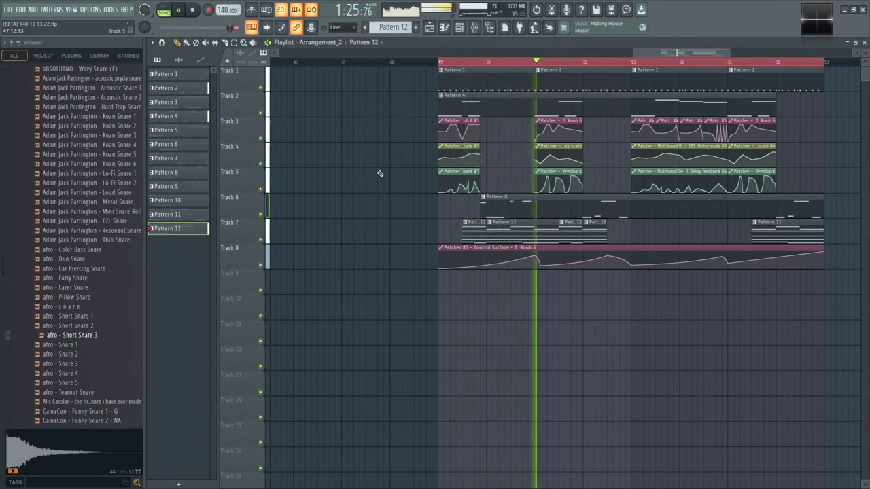
click(474, 27)
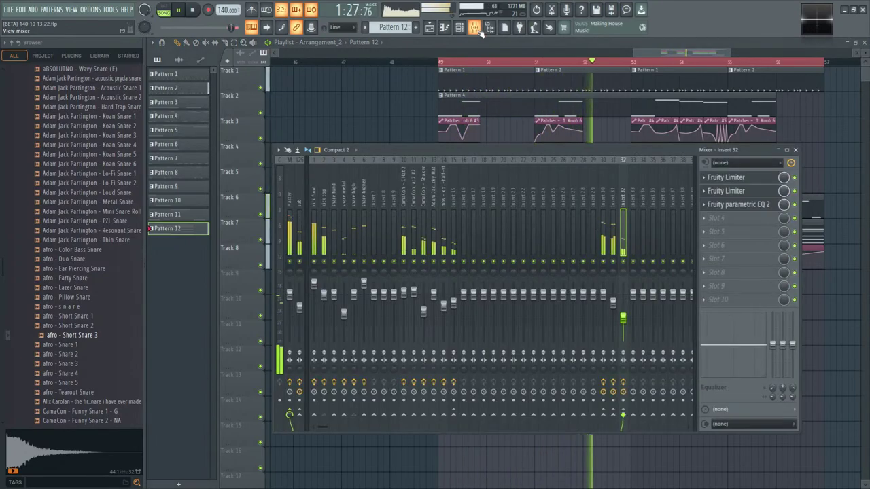
click(476, 28)
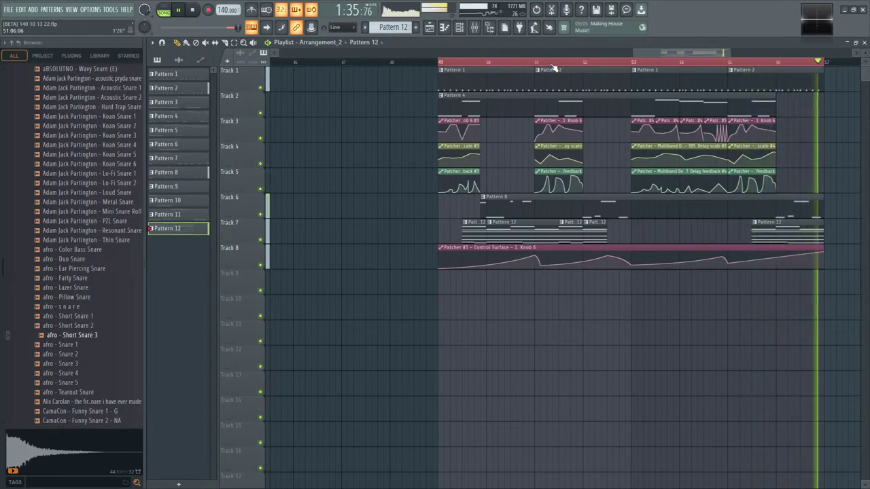
key(space)
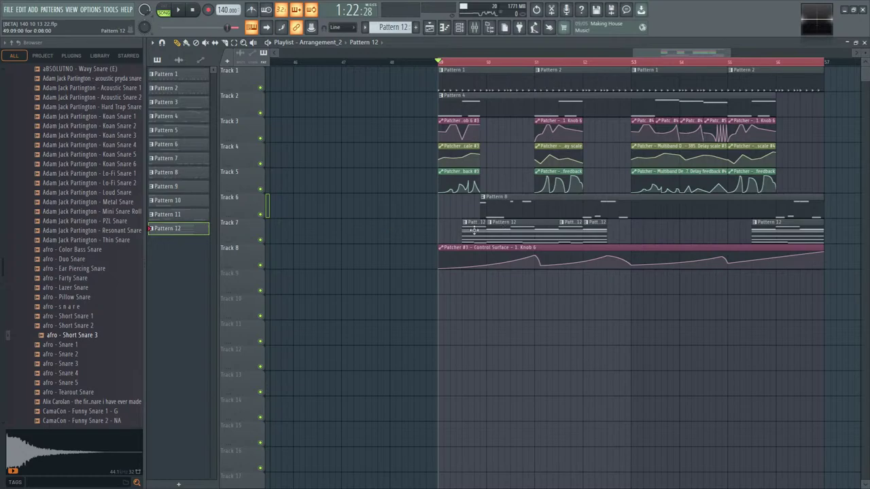
key(space)
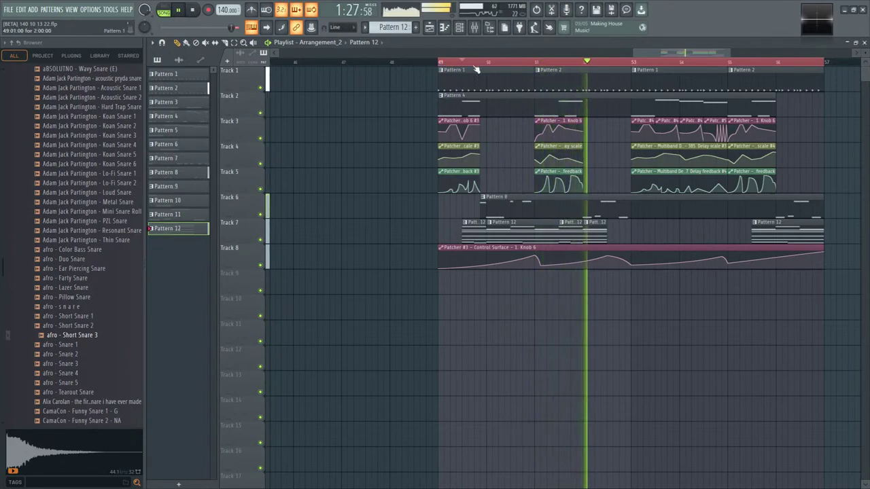
key(space)
- Open Maximus inside Patcher #3 and set its master stereo separation to about 63% separated while the song plays
key(F7)
key(F6)
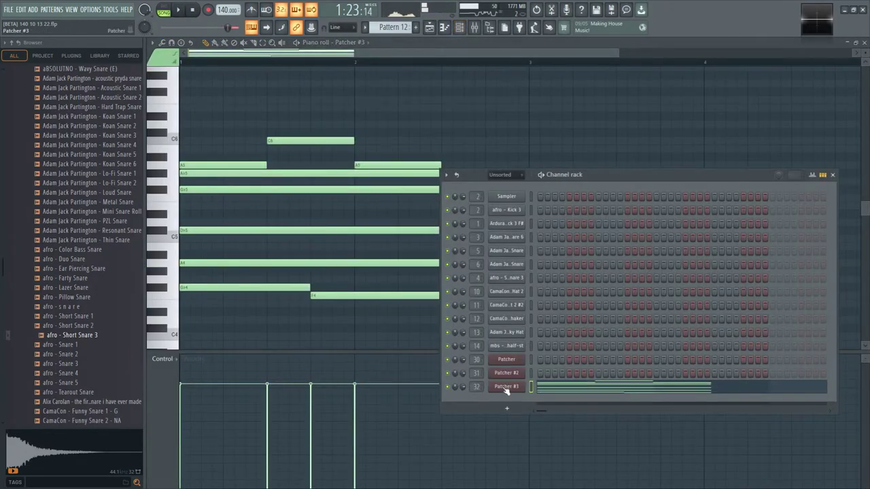
click(506, 387)
double_click(487, 303)
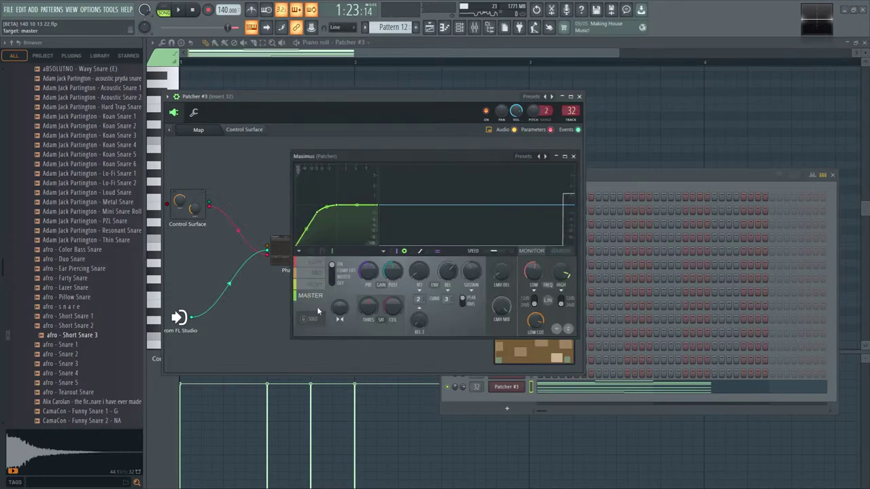
key(space)
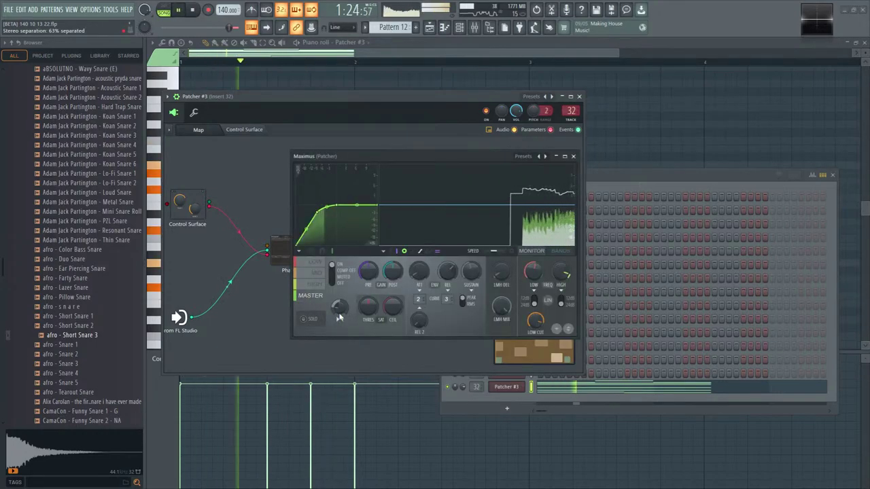
- Raise Insert 32's mixer volume, then close Maximus to view the insert's Fruity Parametric EQ 2
key(F9)
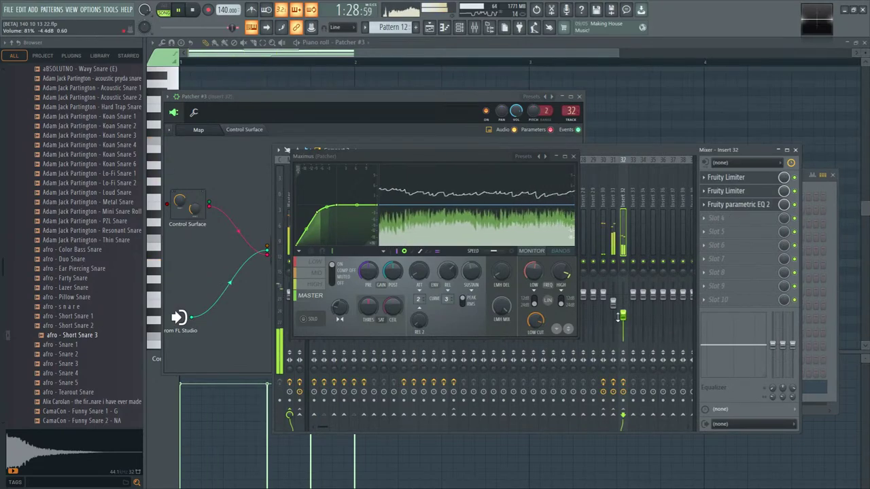
click(737, 204)
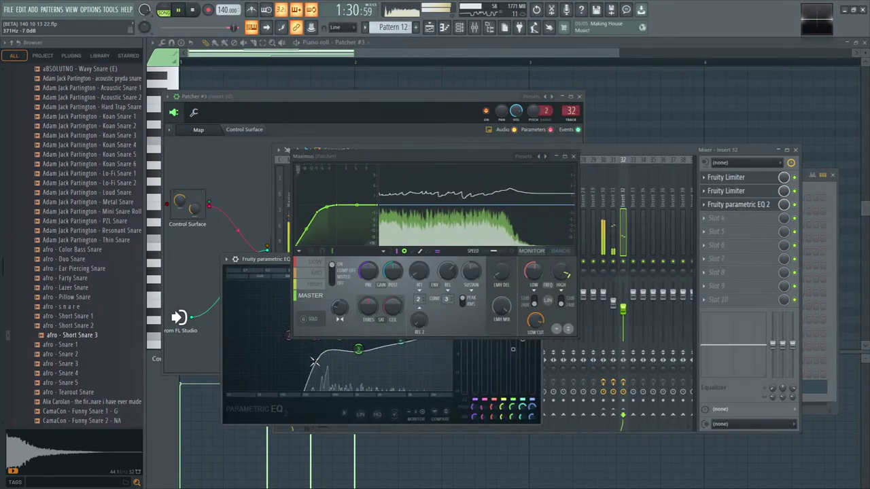
click(573, 156)
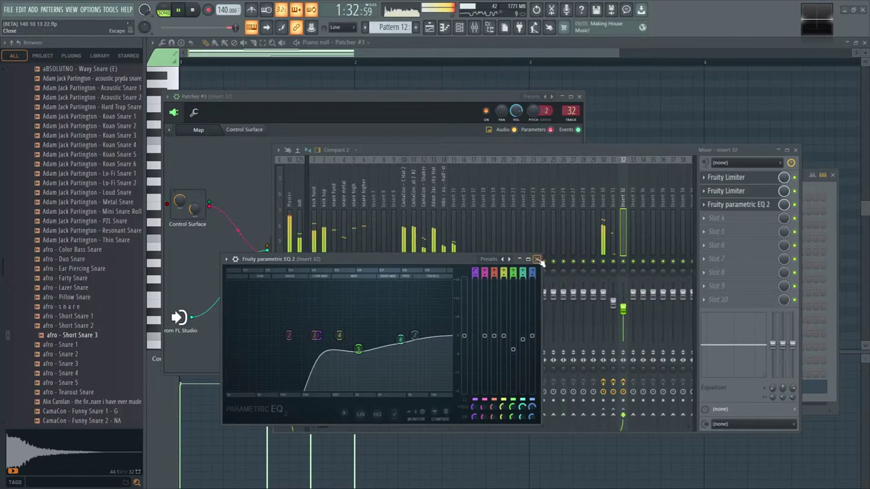
- Close the Insert 32 EQ and the mixer, and return to the playlist with the playhead at bar 49
click(537, 258)
click(795, 149)
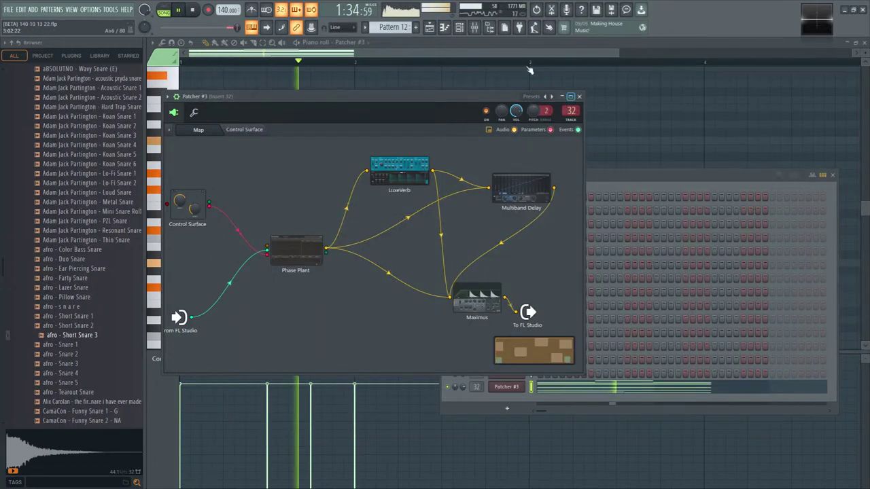
click(429, 27)
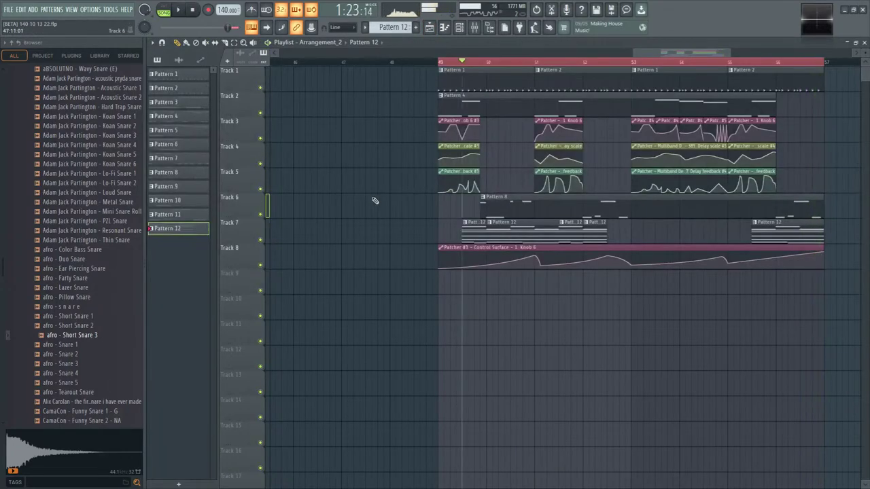
click(439, 63)
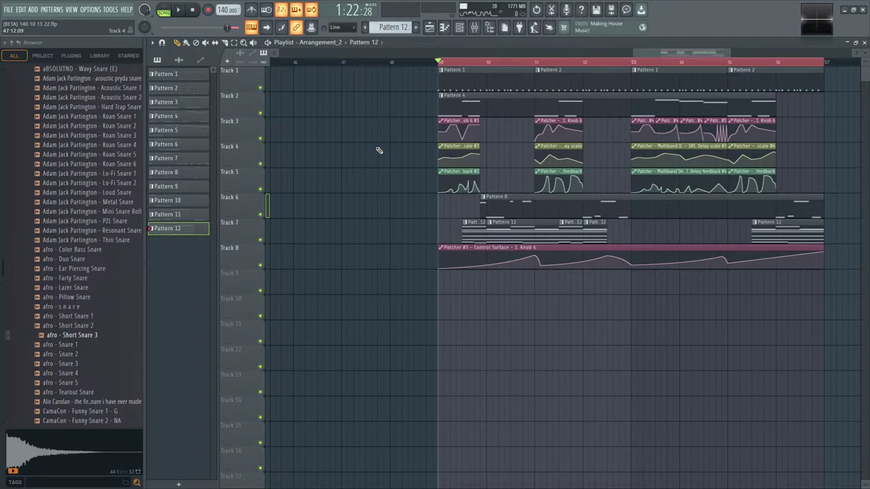
- Duplicate all playlist clips from bars 49 to 57 so the whole section repeats from bar 57, and clear the selection
scroll(378, 208, down, 3)
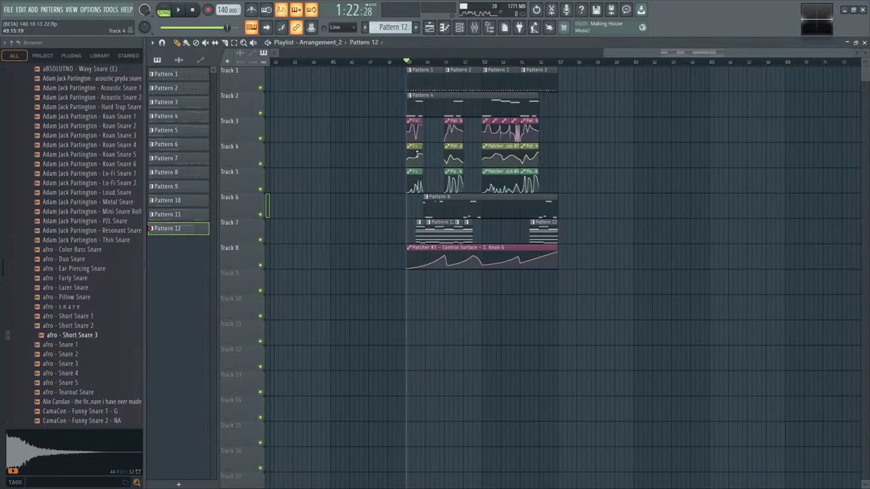
drag(371, 66, 600, 321)
key(ctrl+b)
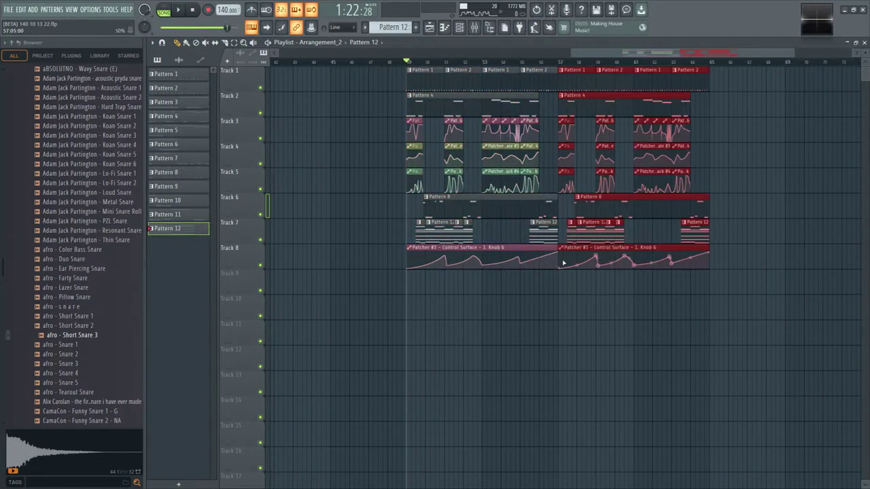
click(567, 300)
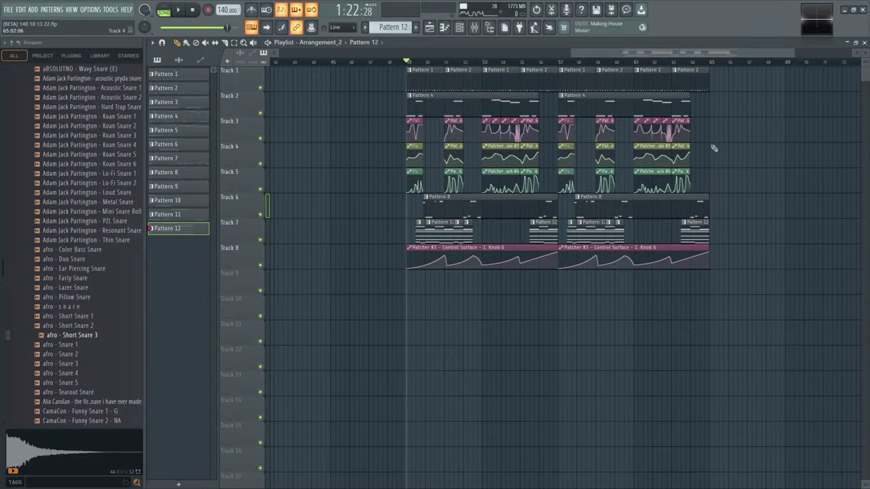
- While the song plays, lower the C Hat 2, C Hat 2 #2 and Clicky Hat inserts together and raise the xobs4 half-st hat insert
key(space)
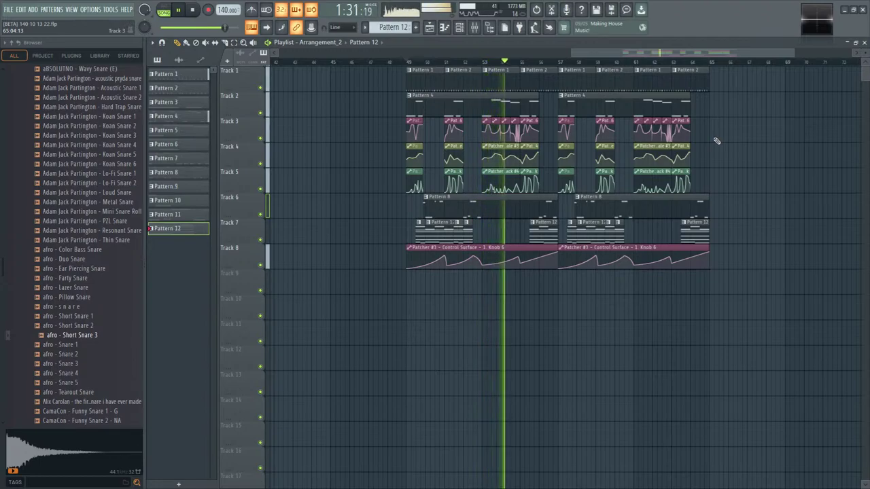
click(474, 27)
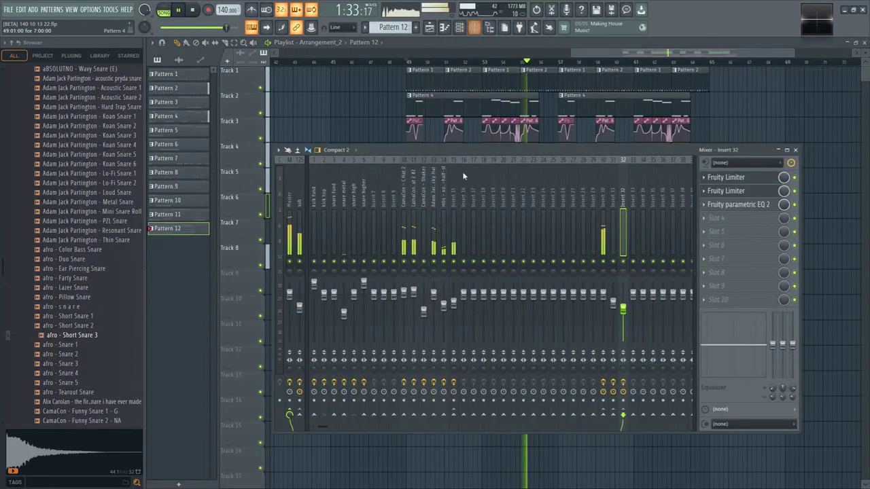
ctrl+click(414, 299)
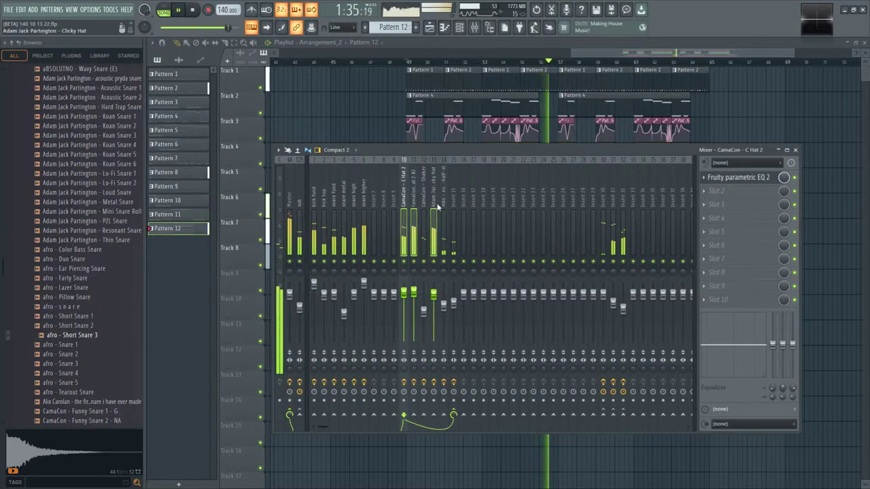
ctrl+click(434, 304)
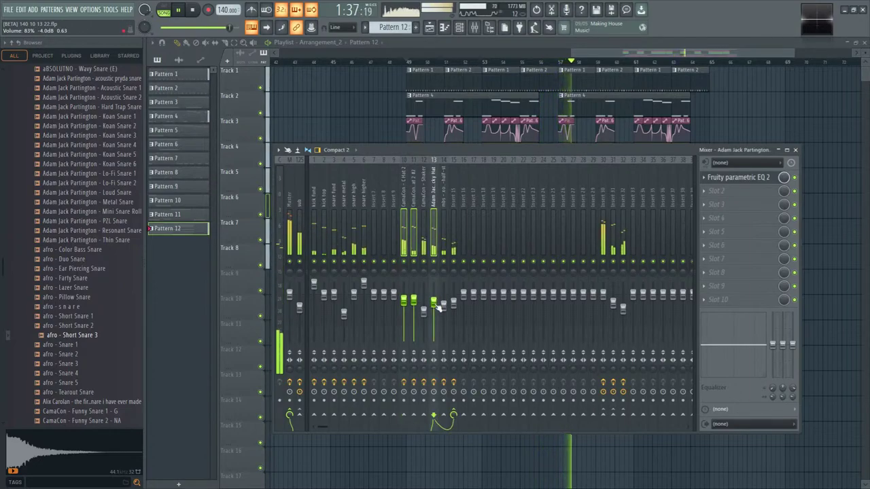
click(413, 302)
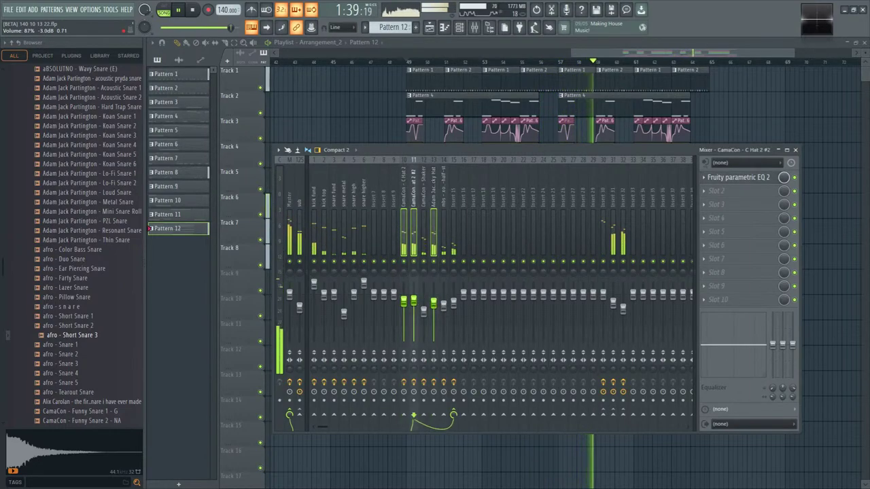
click(445, 303)
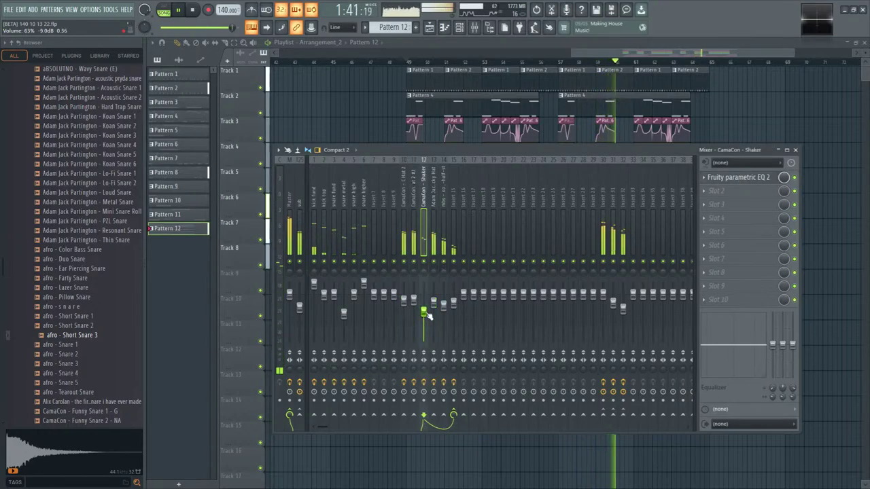
scroll(446, 304, up, 3)
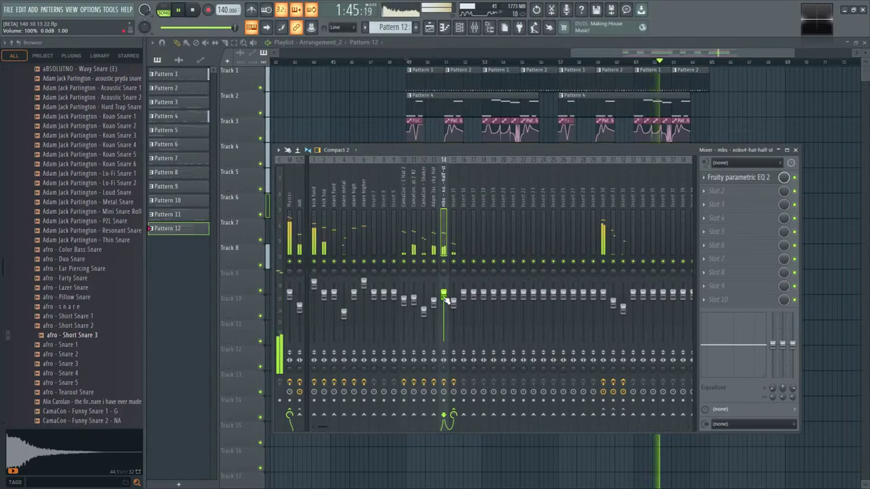
- Check the Fruity Limiter sidechain on Insert 15 and adjust that insert's stereo separation in the mixer
click(452, 242)
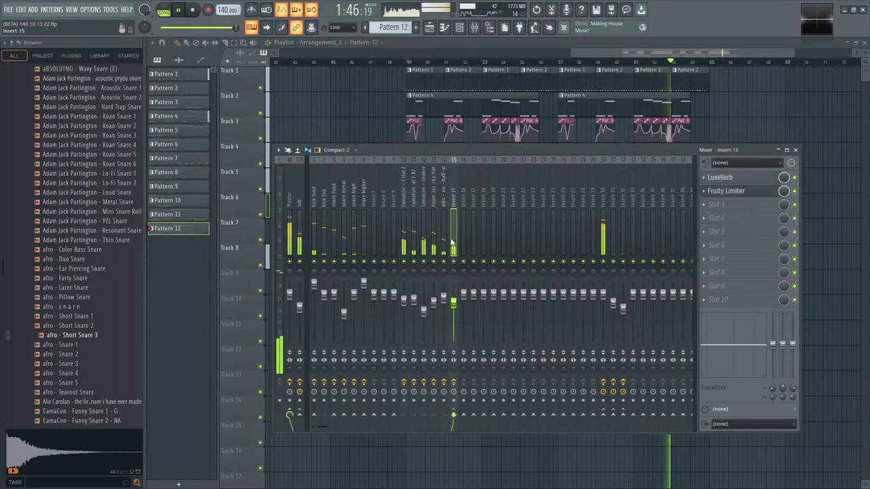
click(731, 193)
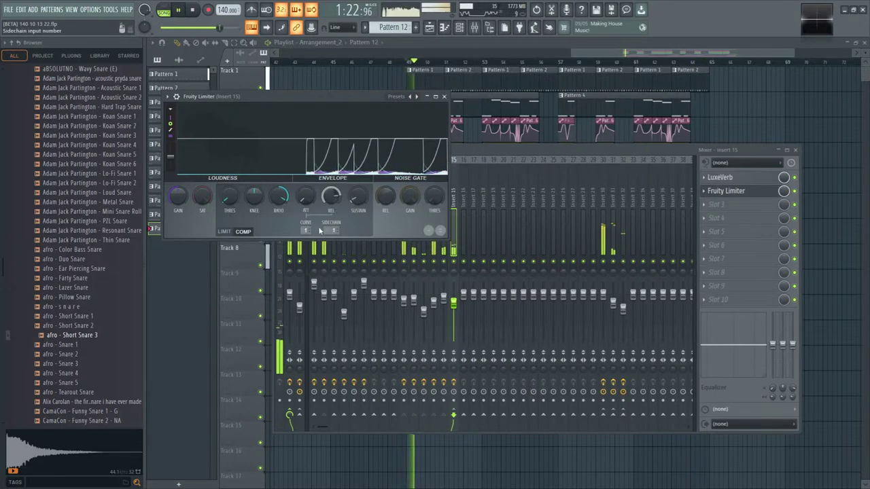
click(454, 367)
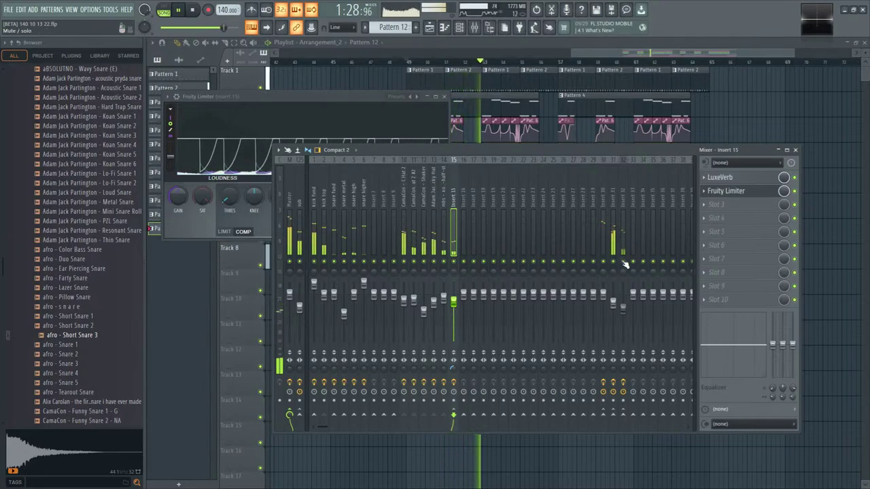
- Open Insert 32's Fruity Parametric EQ 2, shift band 5 higher in frequency and make its cut shallower
click(625, 239)
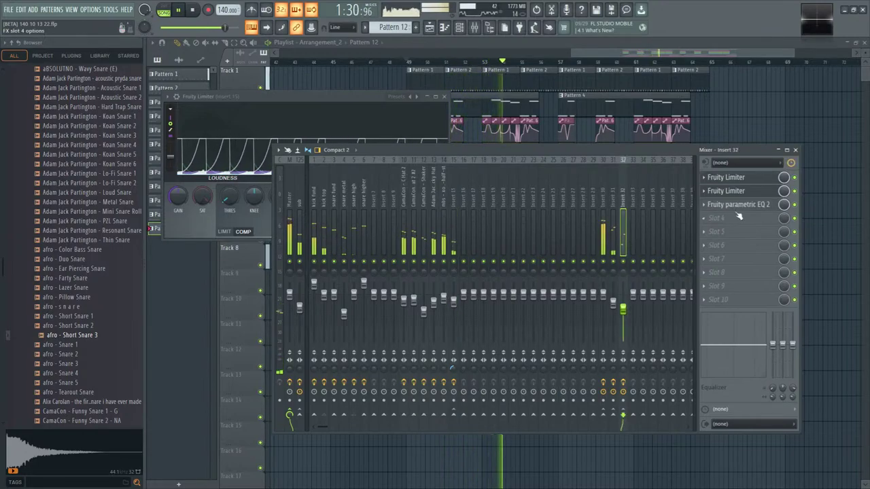
click(738, 205)
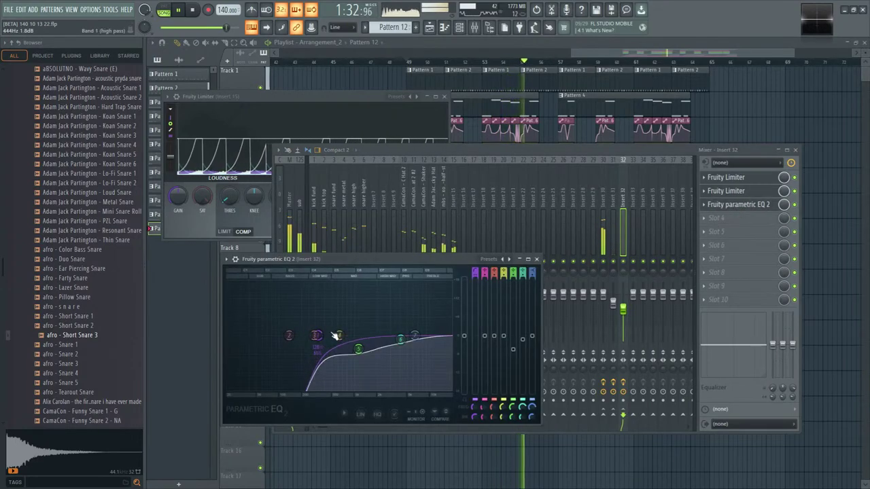
drag(358, 349, 373, 346)
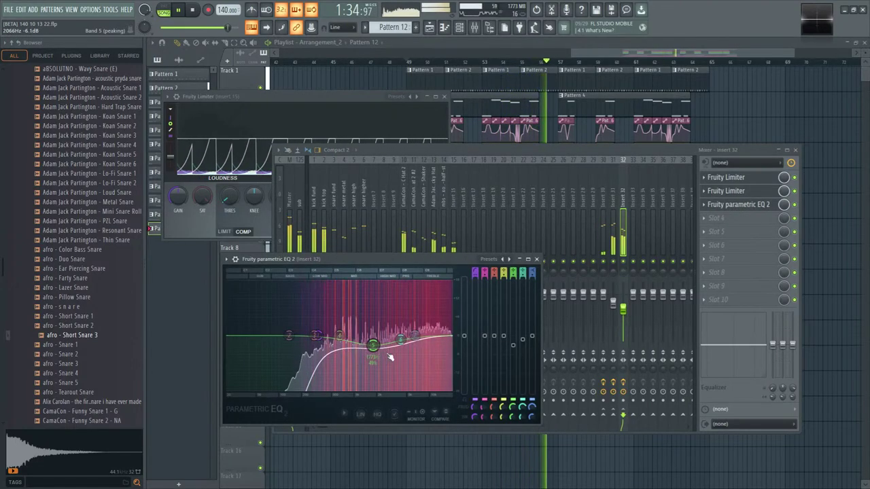
- Set the EQ's band 1 high-pass to Steep 4 order at about 566 Hz, and close the EQ
drag(317, 336, 335, 335)
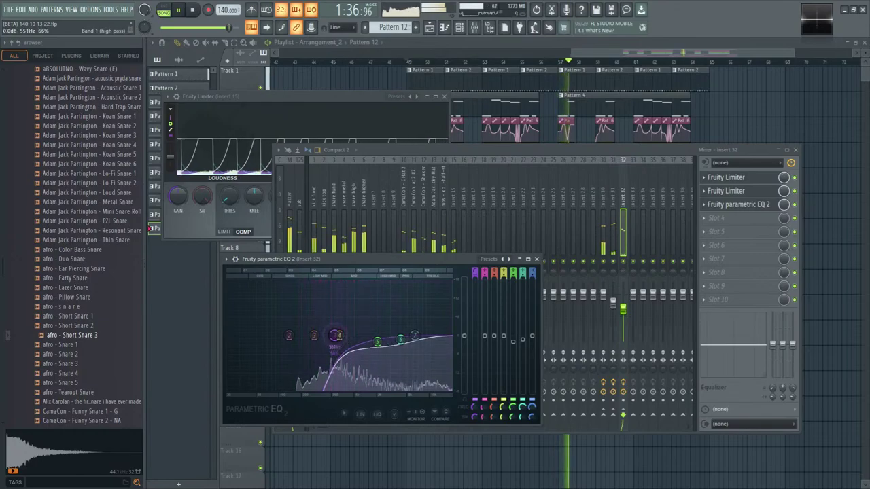
right_click(334, 336)
mouse_move(343, 368)
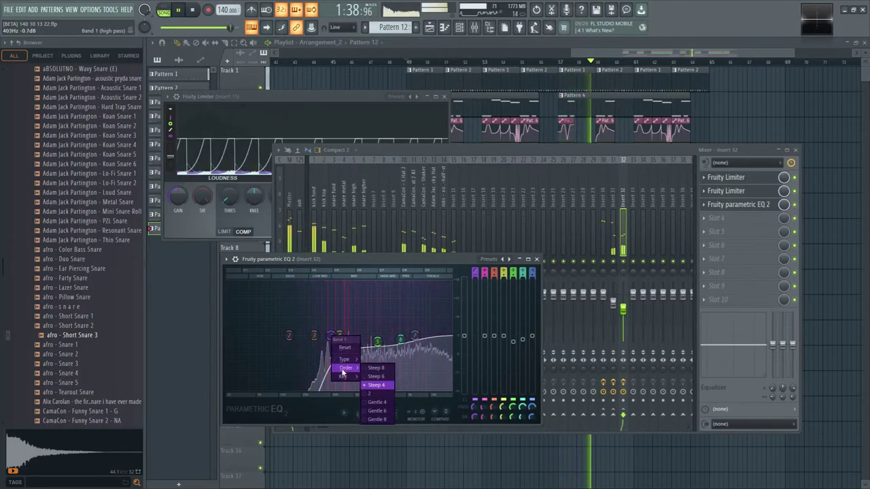
click(376, 385)
drag(333, 335, 336, 336)
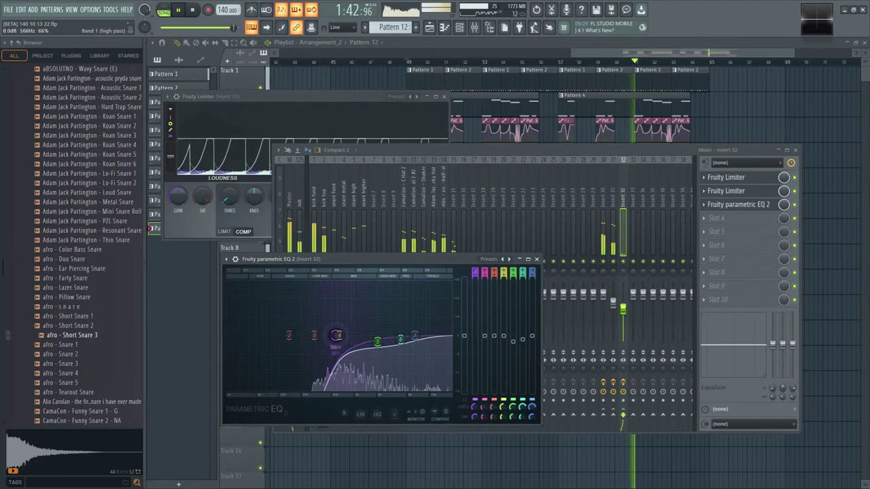
click(537, 260)
- View Insert 30's Fruity Parametric EQ 2, stop playback, close the windows and select the playlist range from bar 49 to 65
click(603, 204)
click(735, 204)
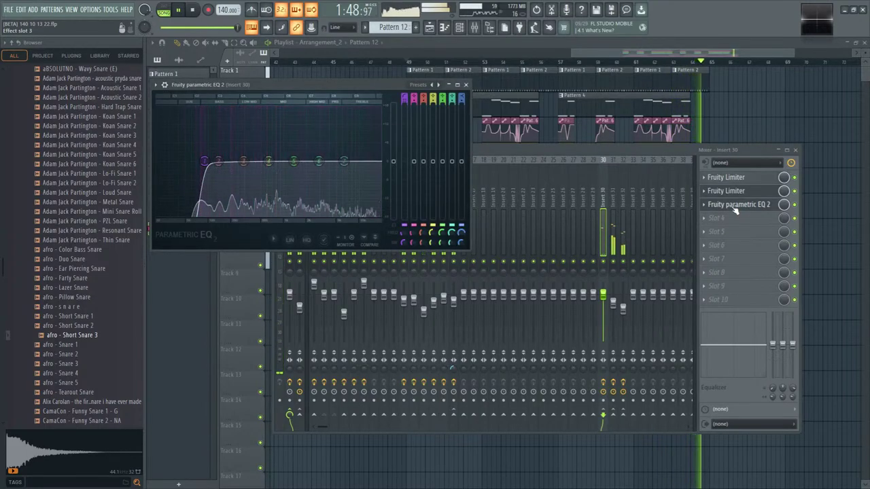
key(space)
key(F12)
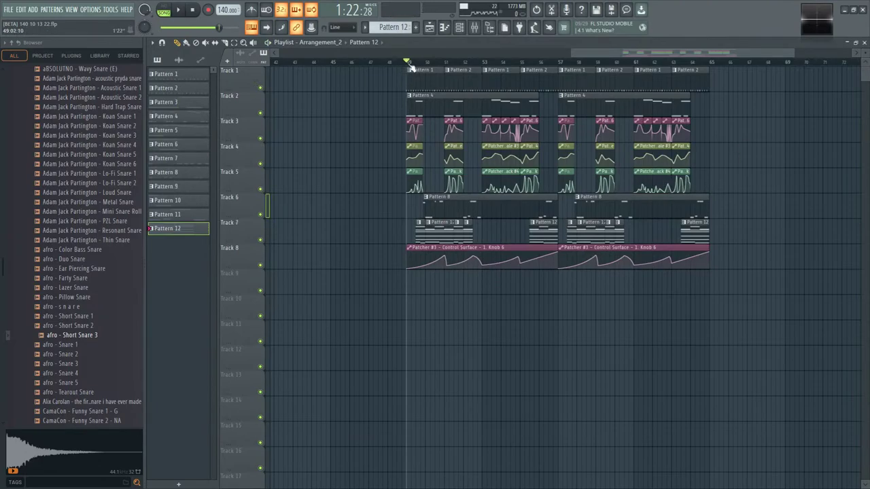
drag(408, 66, 703, 82)
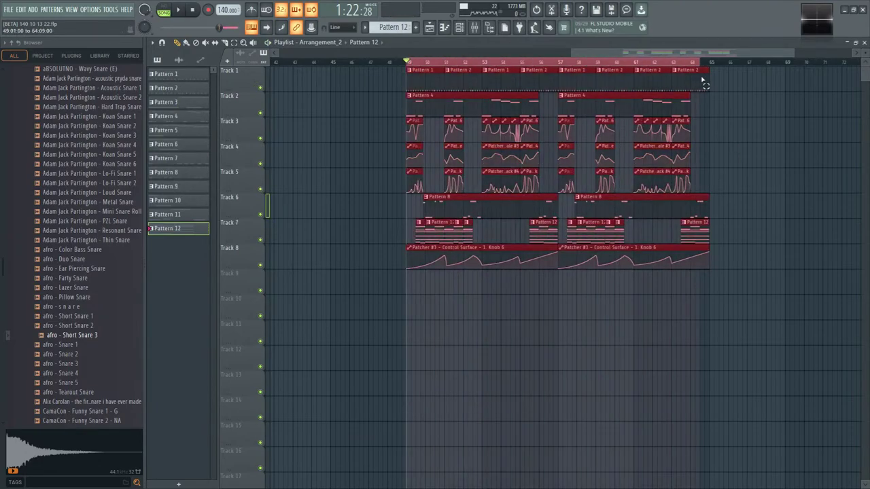
- Add Superior Drummer 3 as a new channel in the channel rack's Unsorted group
click(466, 32)
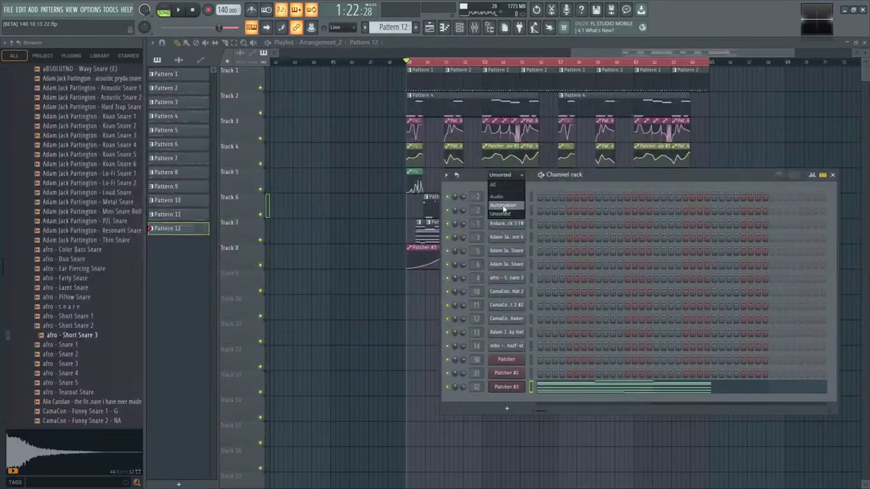
click(502, 214)
key(alt+p)
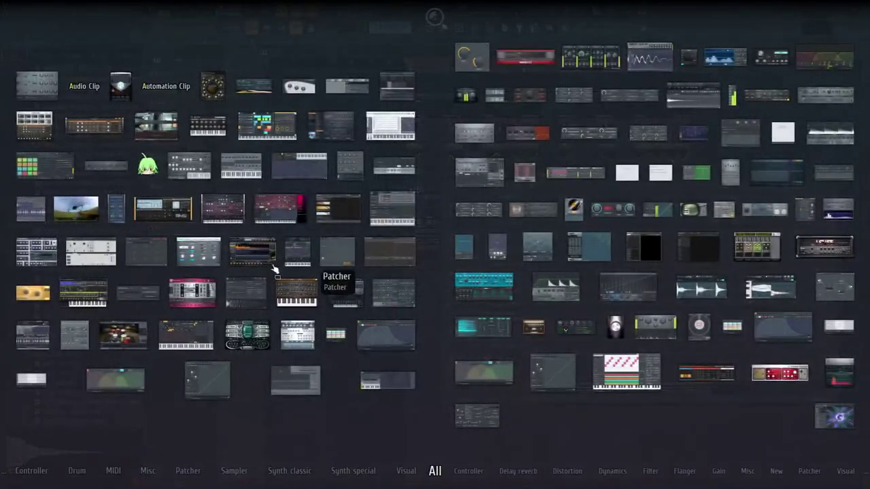
drag(122, 333, 530, 401)
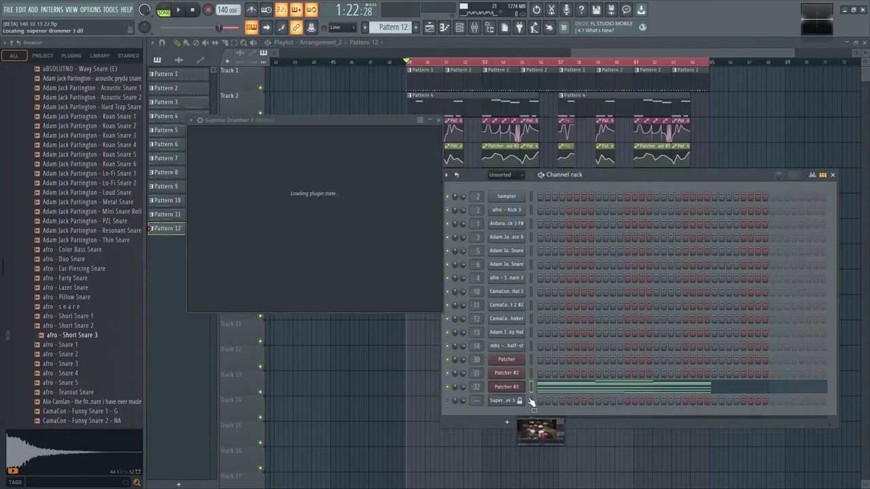
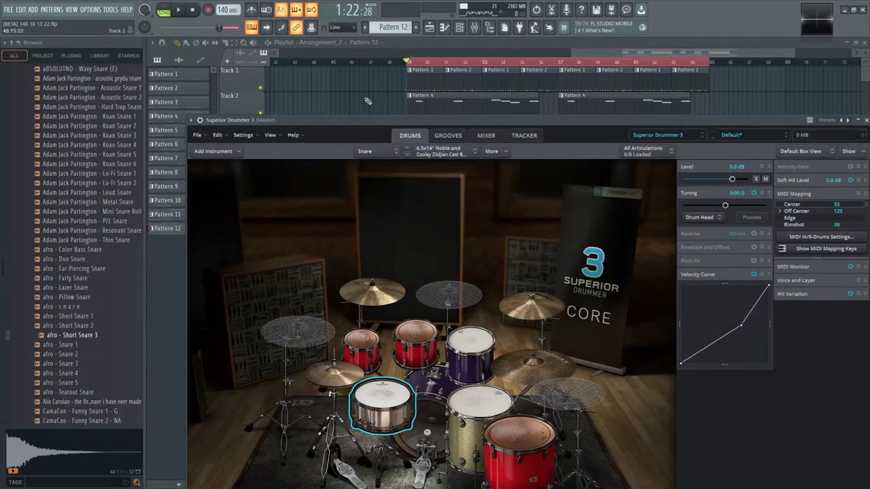
- Open the afro - Kick 3 notes of Pattern 1 in the piano roll and briefly play the pattern in pattern mode
click(367, 101)
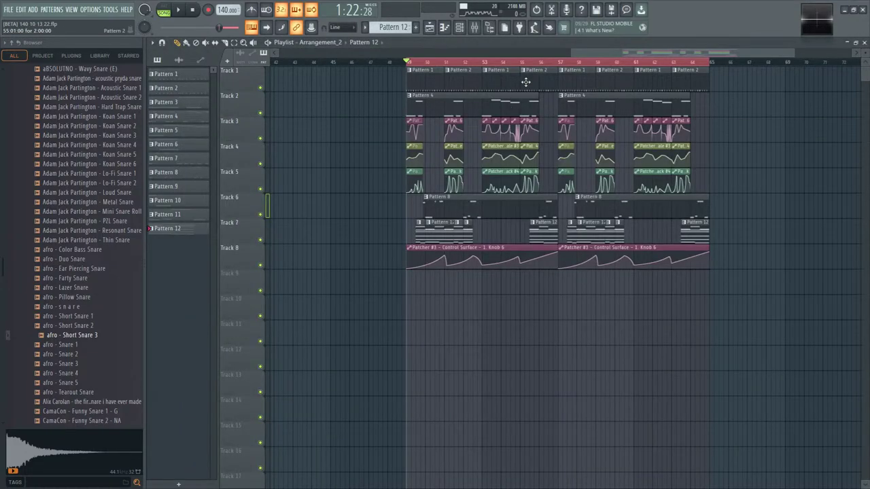
key(F7)
click(166, 10)
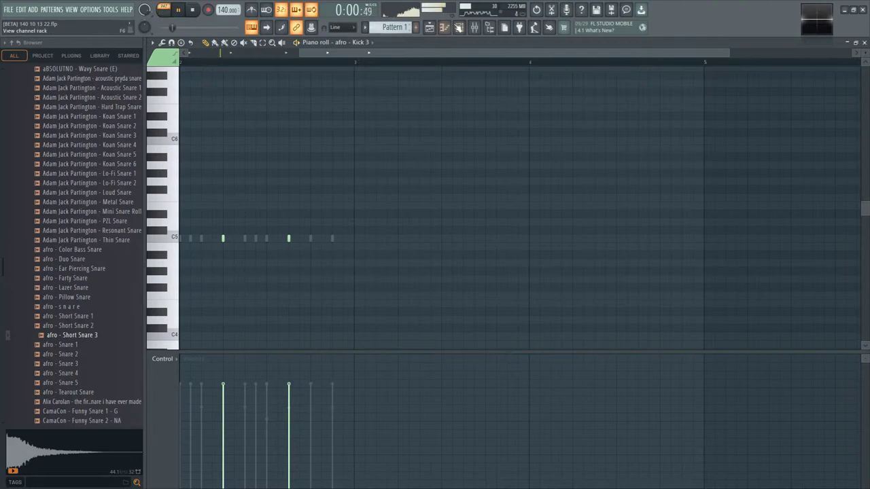
click(459, 27)
key(space)
- Route the Superior Drummer 3 channel to mixer Insert 16 and open its plugin window
key(F9)
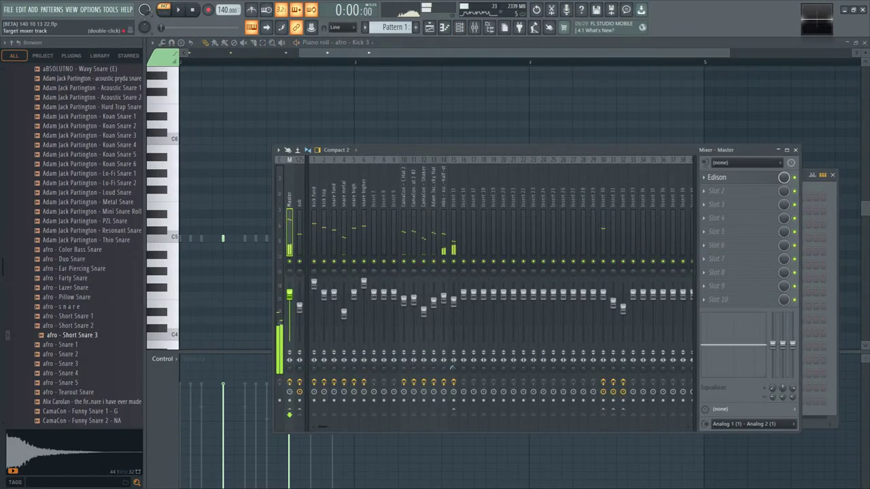
key(Left)
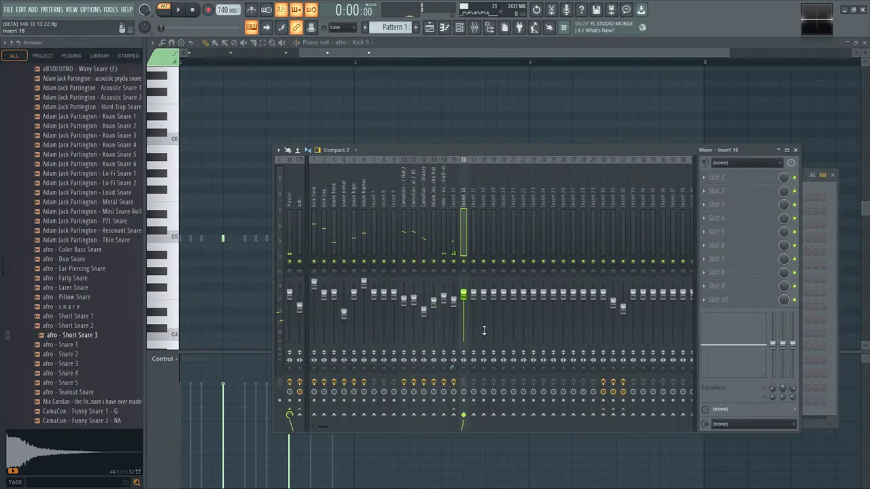
click(459, 29)
click(513, 410)
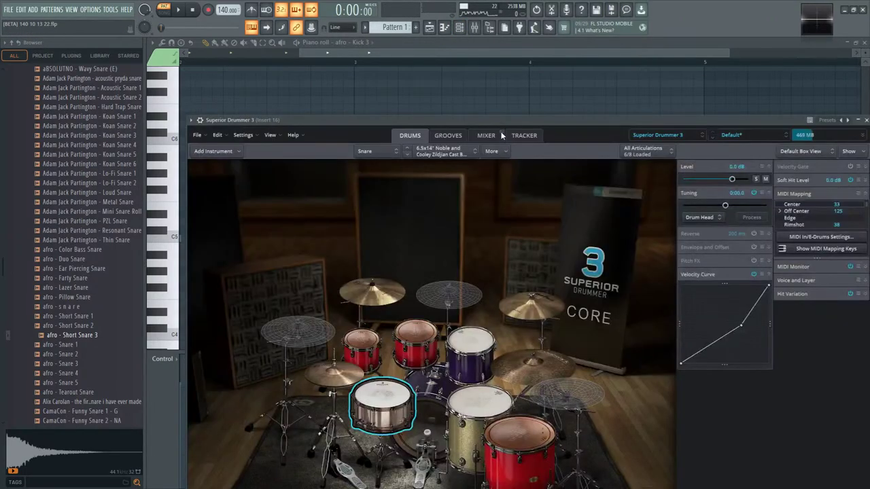
- Move the Superior Drummer 3 window so that the whole drum kit fits in view
drag(493, 122, 516, 75)
click(225, 71)
click(400, 74)
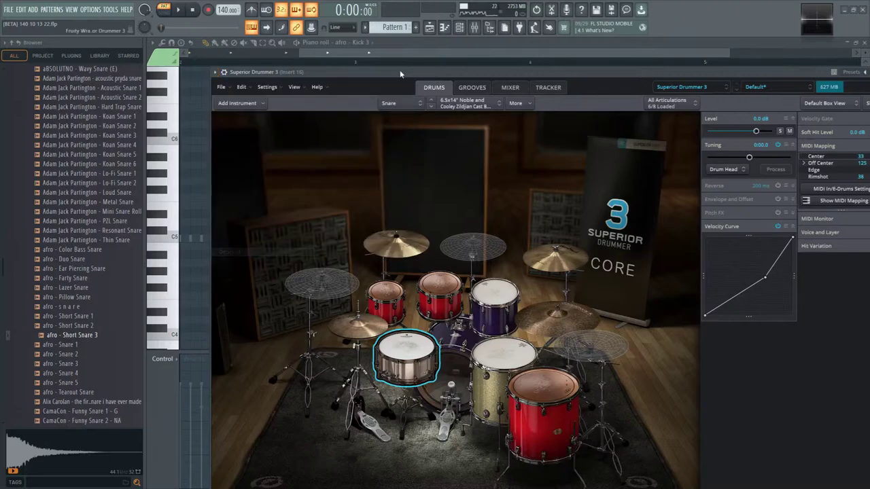
- Shrink the Superior Drummer 3 window and reposition it so that its whole interface fits on screen
drag(400, 74, 246, 0)
drag(736, 304, 468, 133)
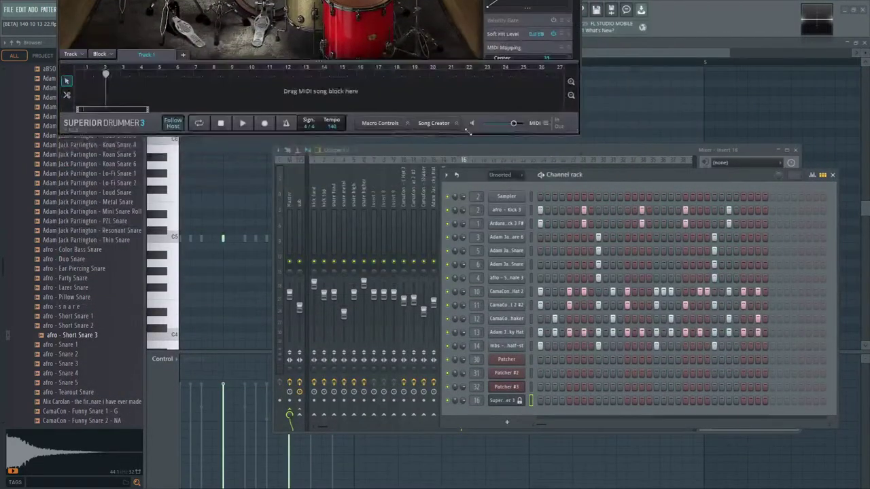
drag(328, 4, 489, 70)
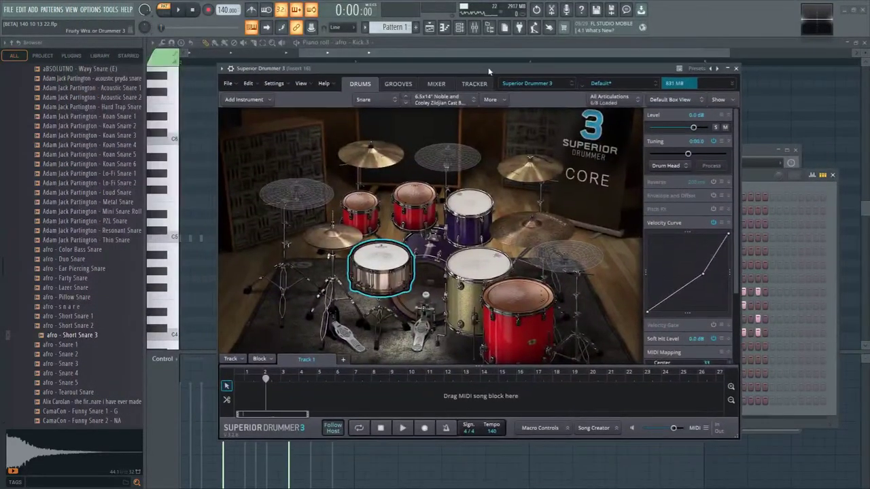
click(231, 69)
click(252, 248)
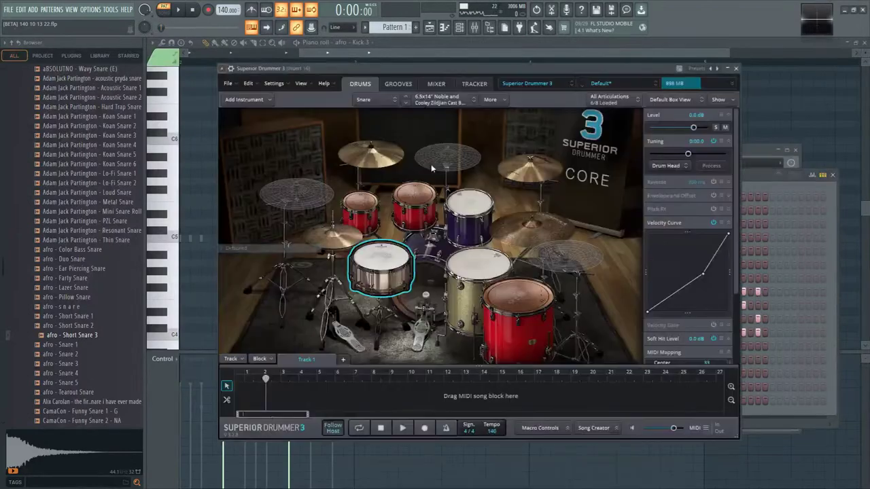
- Start a new Superior Drummer 3 project without saving the changes to the untitled one
click(235, 85)
click(236, 116)
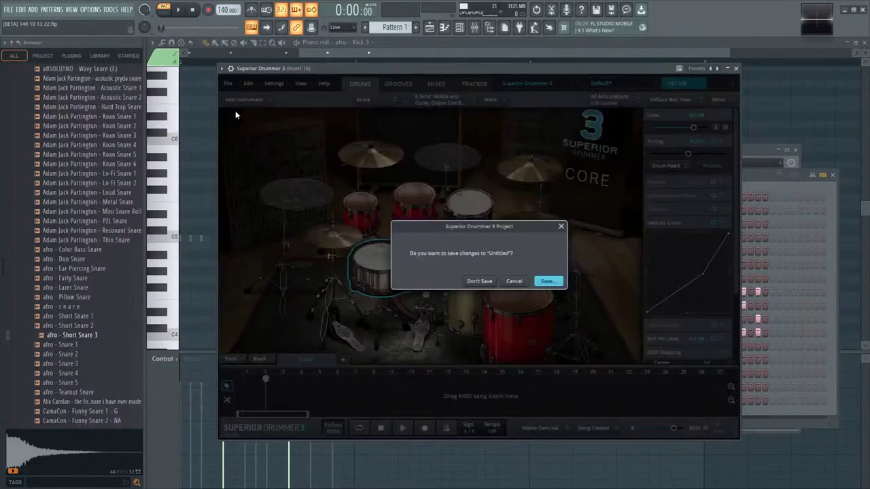
click(479, 281)
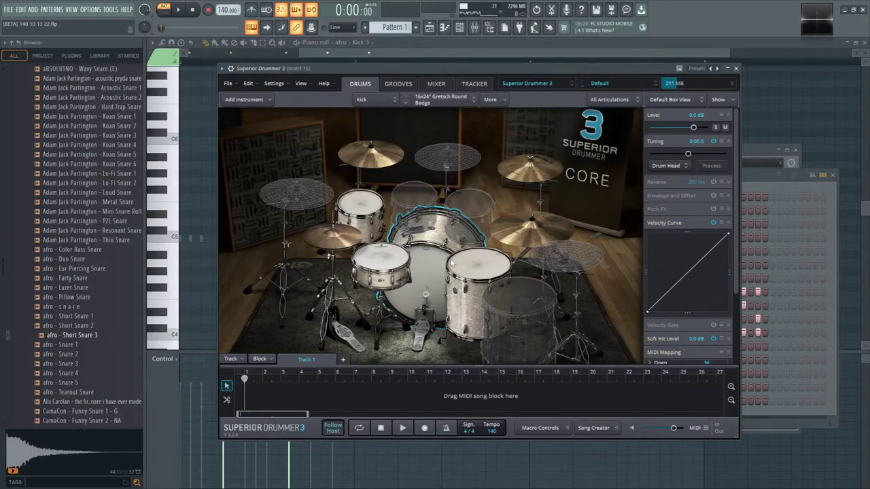
- Swap the kick for the 16x22" Yamaha Beech Custom and replace that with the 16x20" Yamaha Beech Custom
right_click(418, 279)
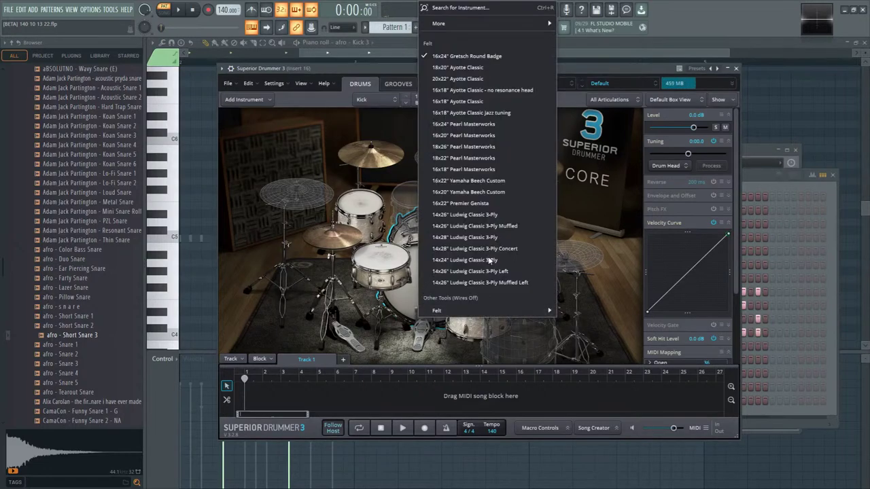
click(502, 181)
right_click(424, 290)
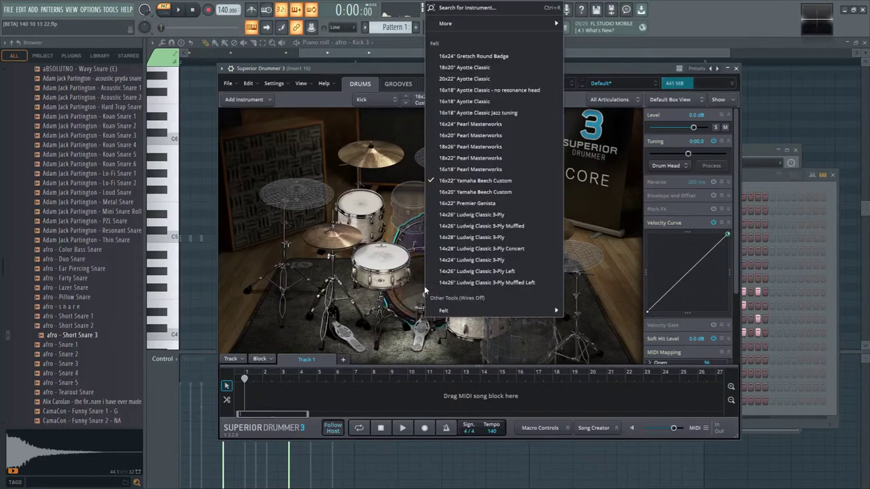
click(476, 191)
- Audition Tama Artwood Maple, Ludwig SuperSensitive, Gretsch Solid Aluminium and Pearl Masters Custom snares, and settle on the 6.5x14" Noble and Cooley Zildjian Cast Bronze
right_click(397, 272)
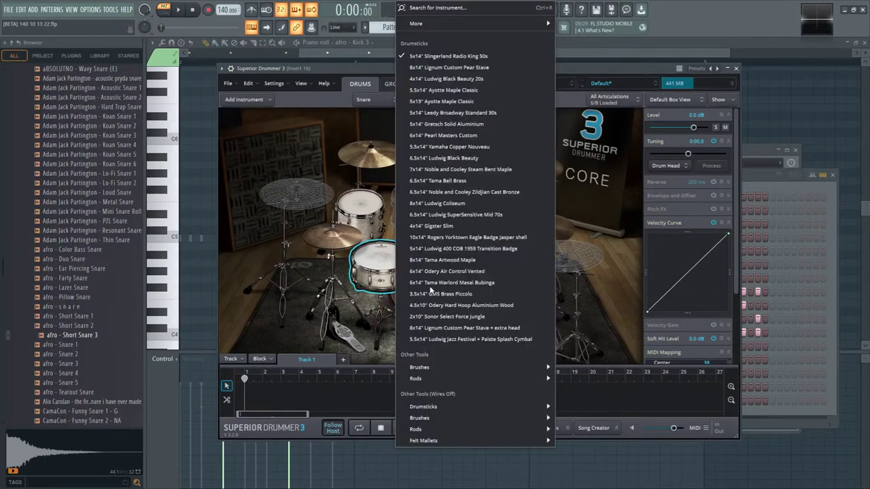
click(438, 259)
right_click(392, 270)
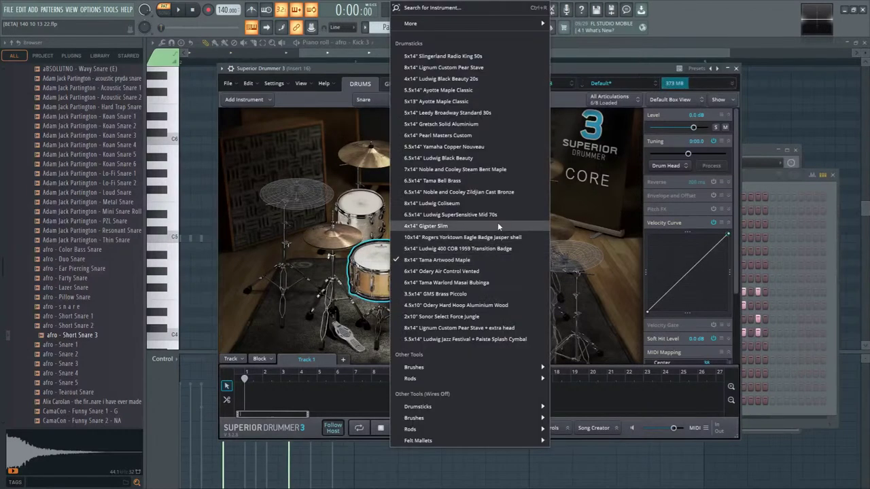
click(494, 214)
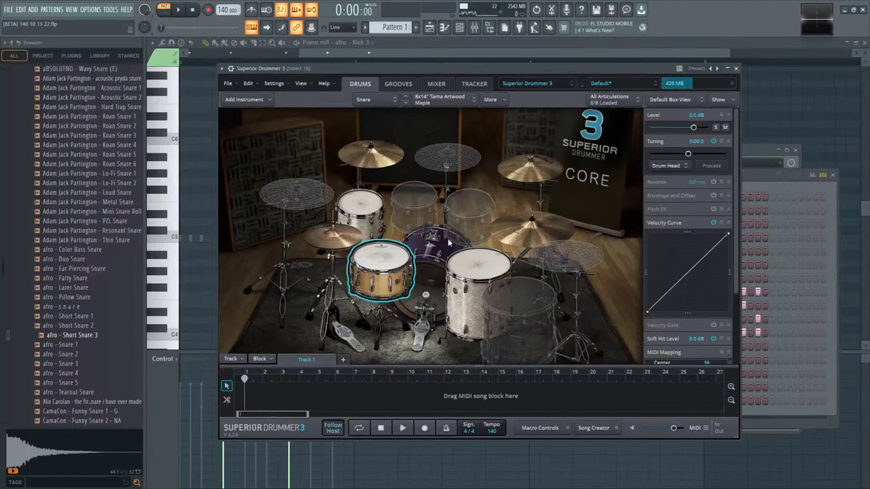
right_click(385, 259)
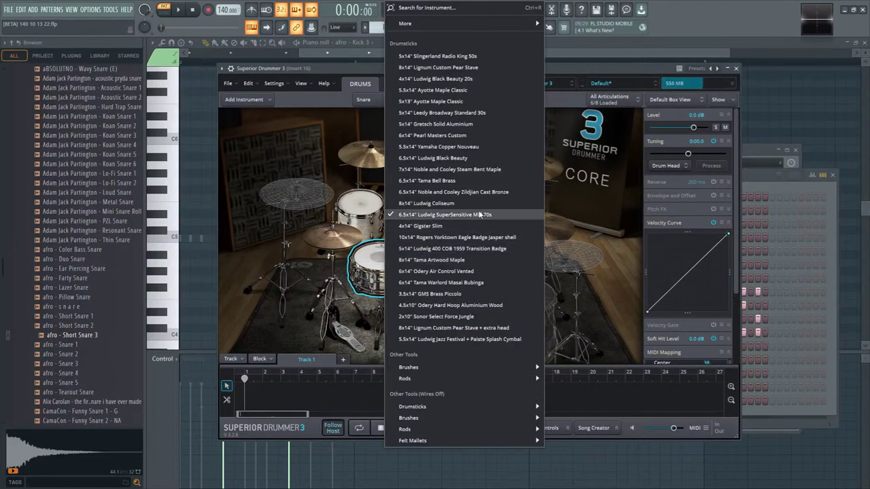
click(484, 123)
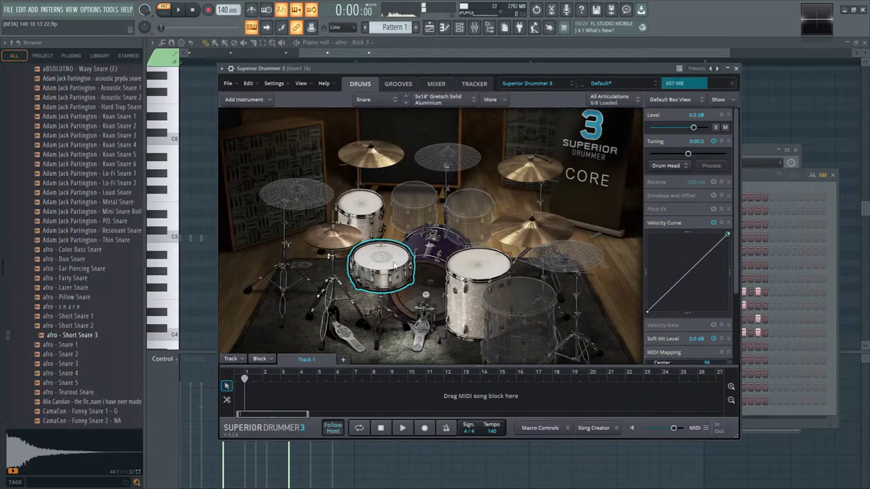
right_click(395, 265)
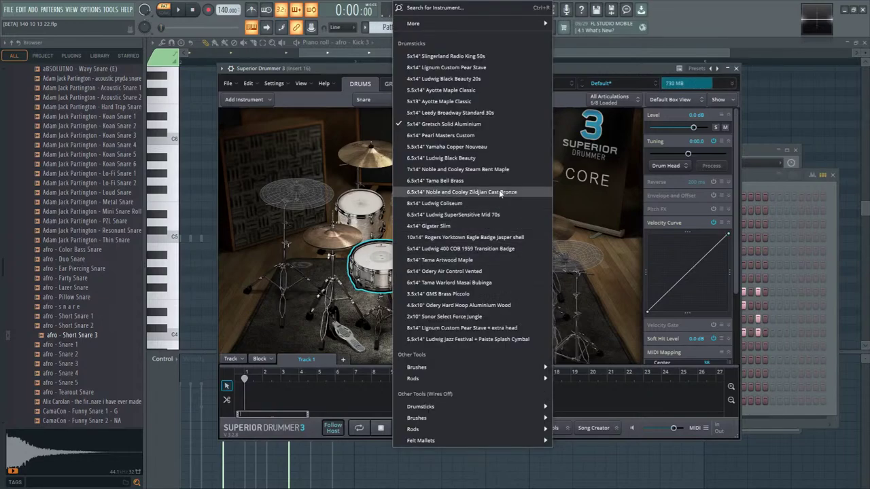
click(497, 136)
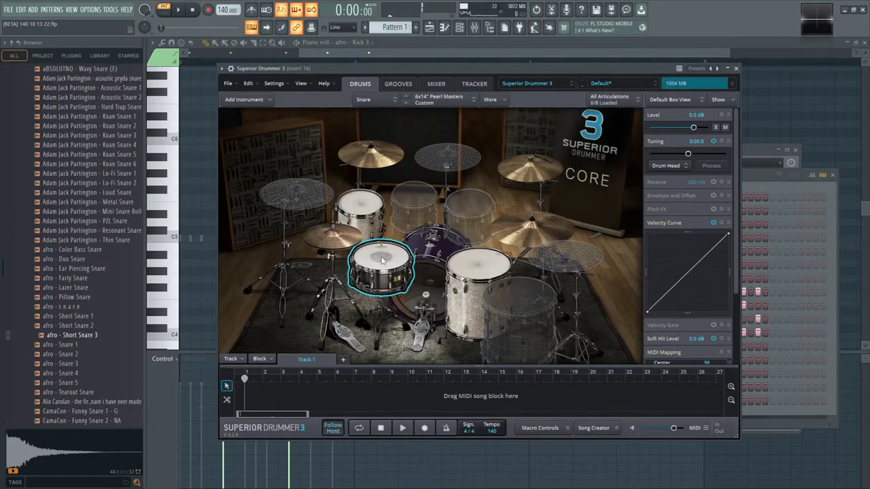
right_click(383, 260)
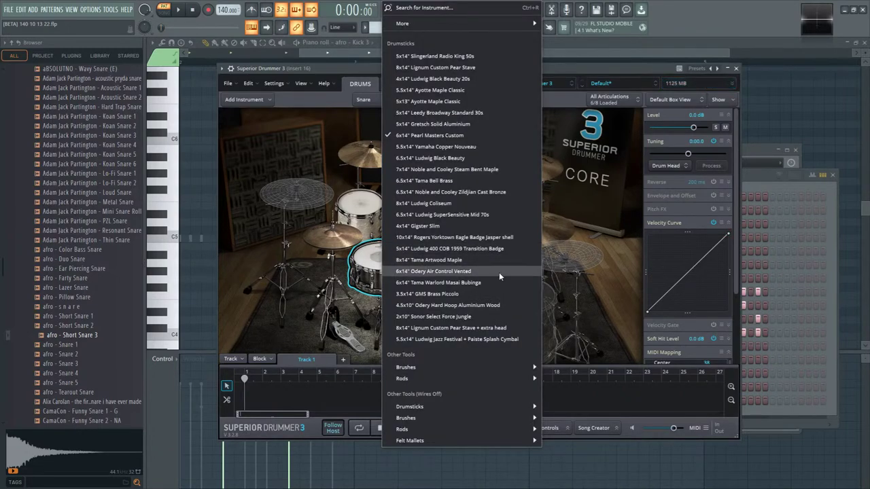
click(500, 195)
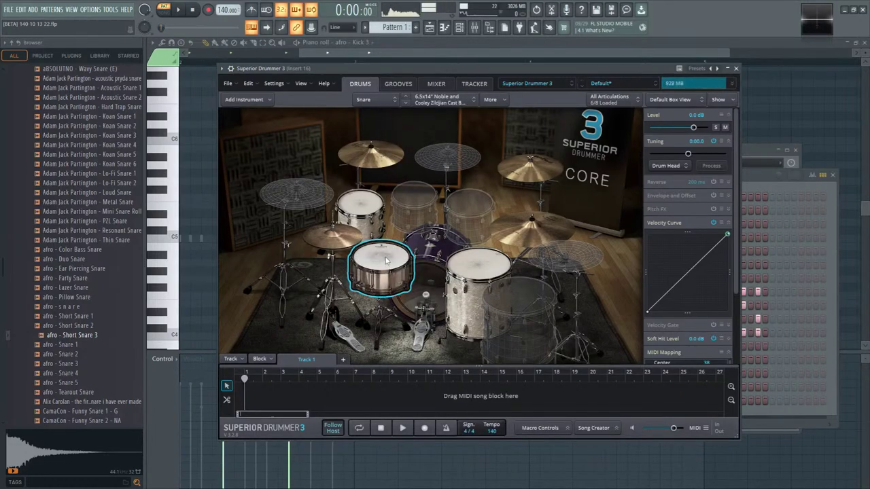
- Change Cymbal 4 to the 18" Istanbul Agop Traditional Dark Crash and the ride to the 20" Istanbul Agop Turk Ride
right_click(347, 241)
click(385, 163)
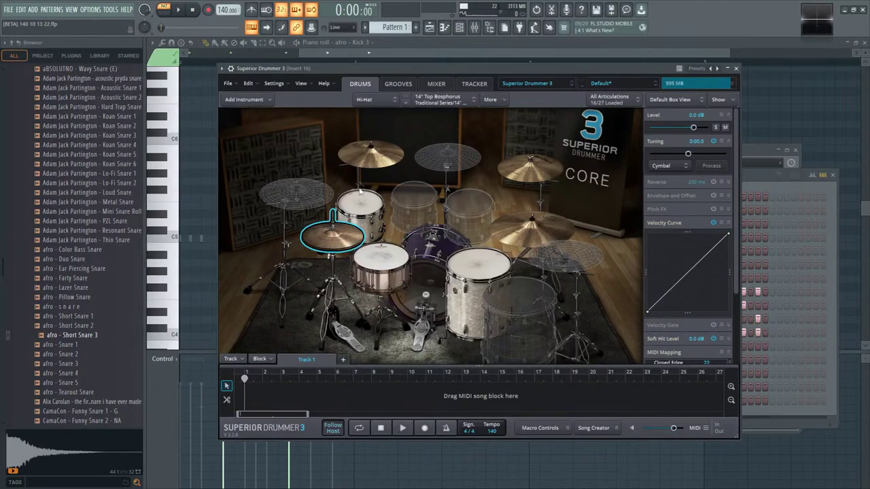
right_click(385, 163)
click(531, 179)
right_click(531, 179)
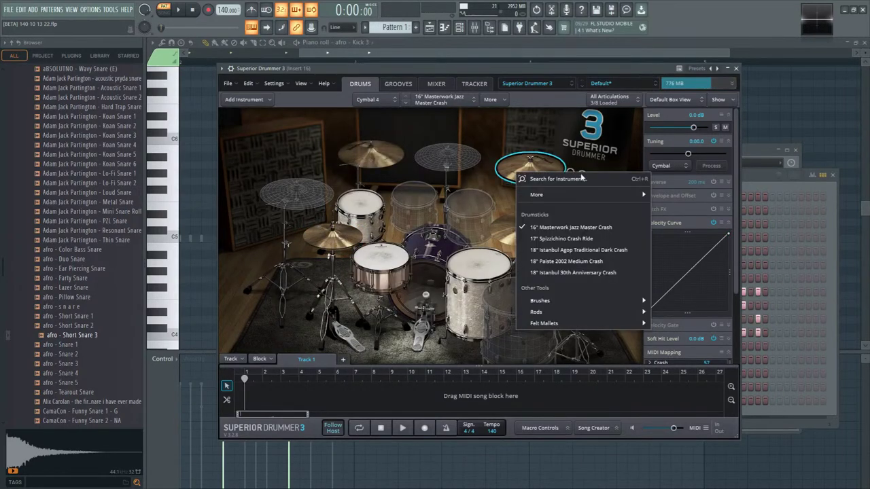
click(612, 250)
right_click(533, 230)
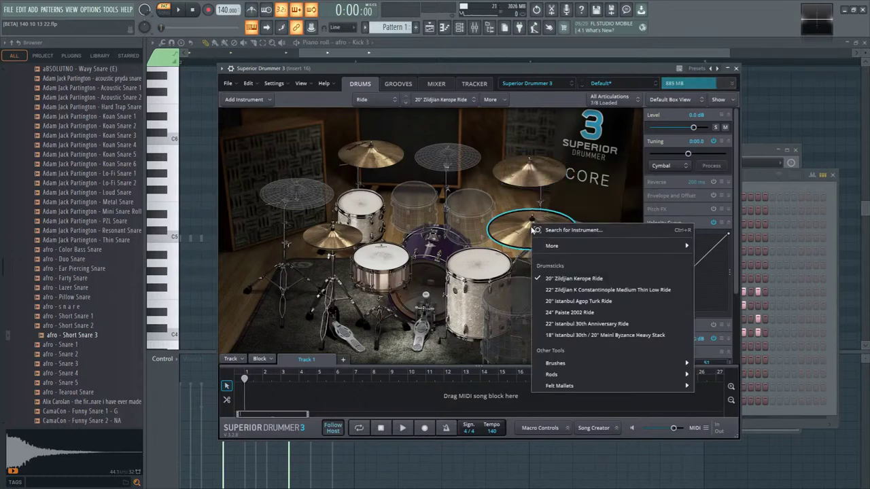
click(616, 301)
- Set Racktom 1 to 9x10" Ayotte Classic, Racktom 2 to 9x12" Pearl Masterworks and Racktom 3 to 12x14" Yamaha Beech Custom
right_click(375, 205)
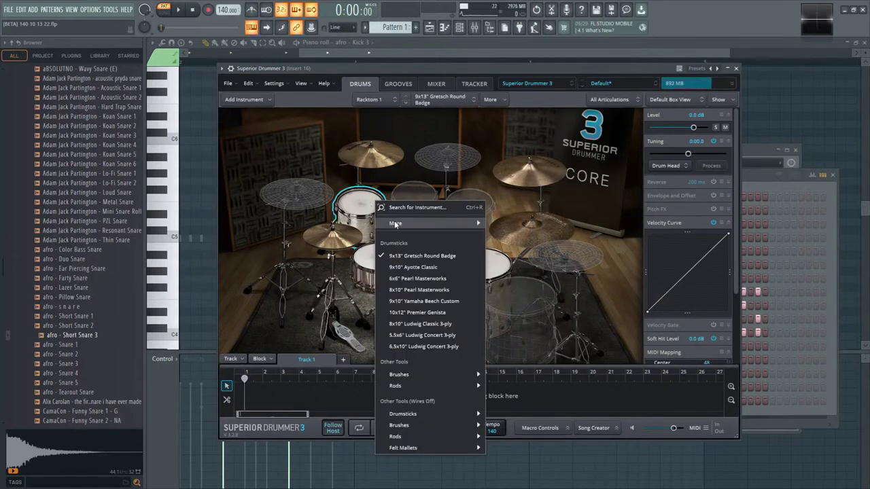
mouse_move(397, 224)
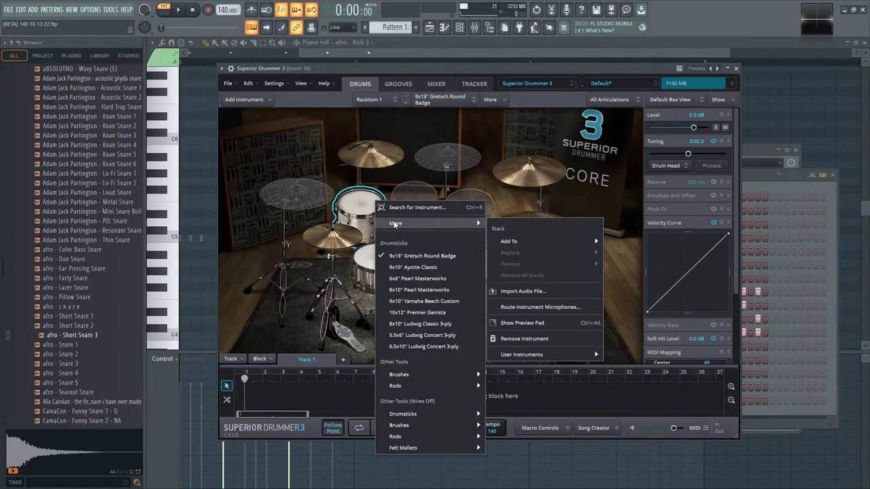
click(434, 267)
right_click(425, 199)
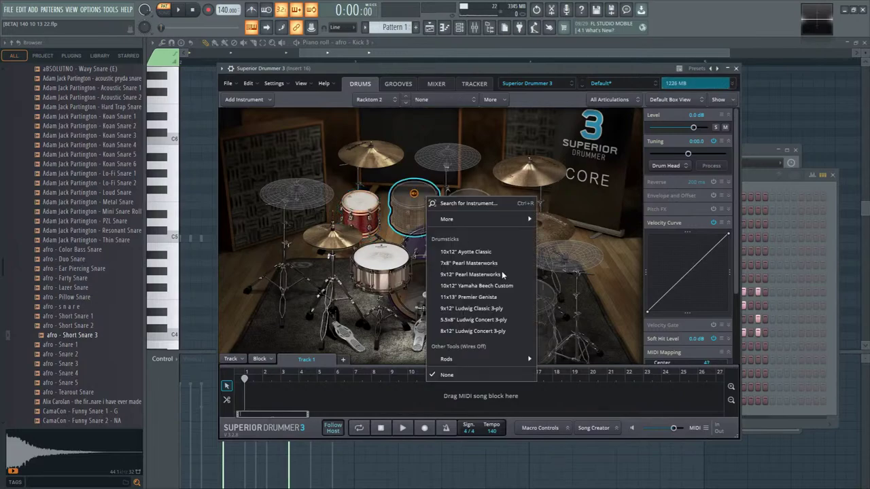
click(496, 275)
right_click(462, 201)
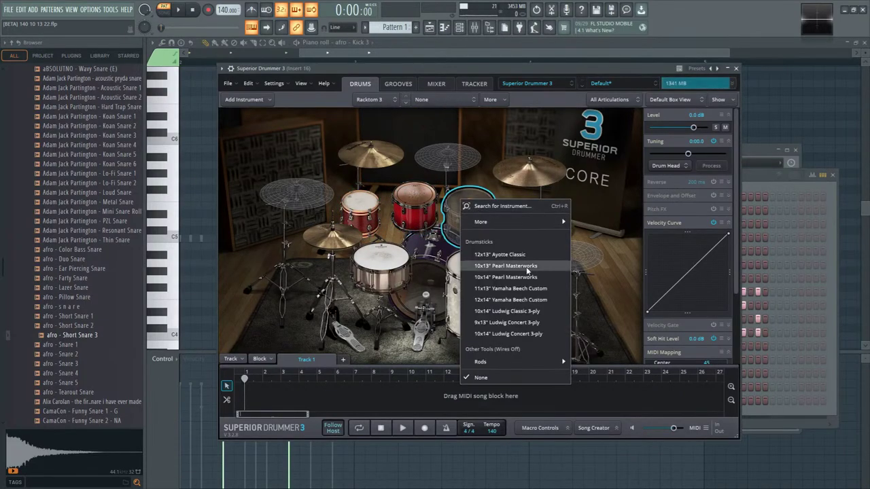
click(539, 301)
- Set Floortom 1 to 16x16" Premier Genista and Floortom 2 to 16x18" Premier Genista, and audition the toms
right_click(554, 331)
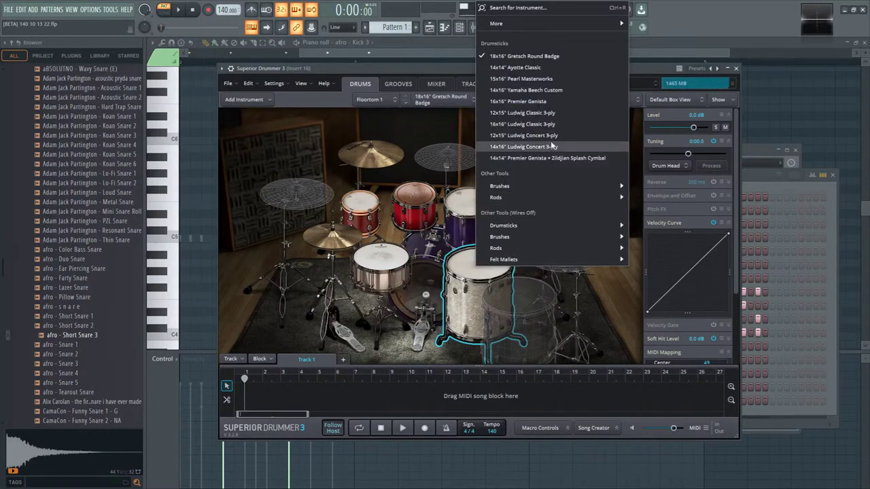
click(551, 102)
right_click(520, 306)
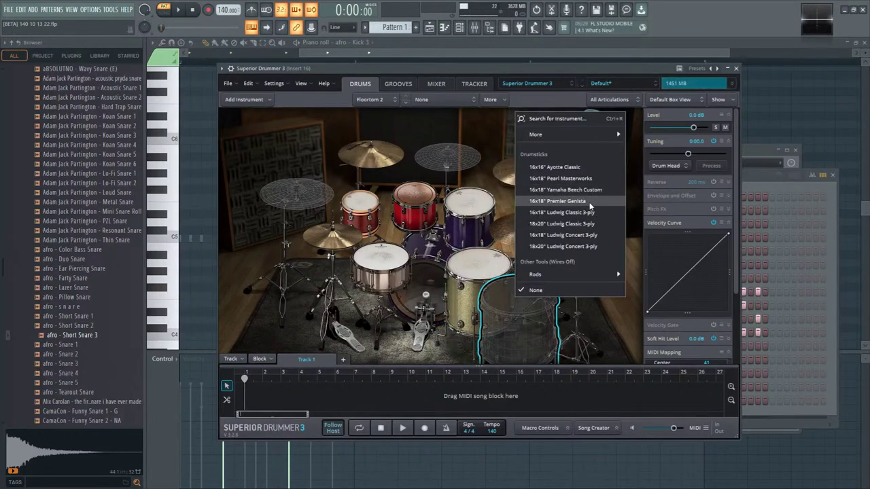
click(588, 202)
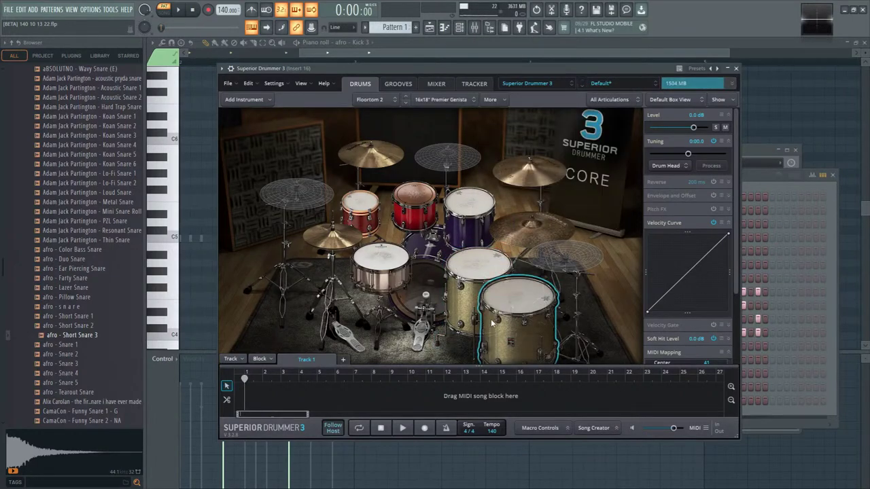
click(479, 284)
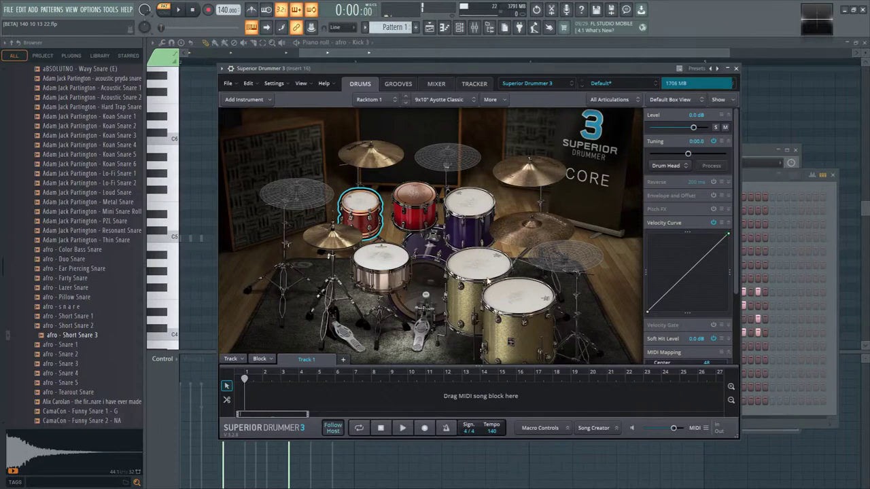
- In the Superior Drummer 3 mixer, route Racktom 1 to Out 3/4, Racktom 2 to Out 5/6 and Racktom 3 to Out 7/8
click(438, 84)
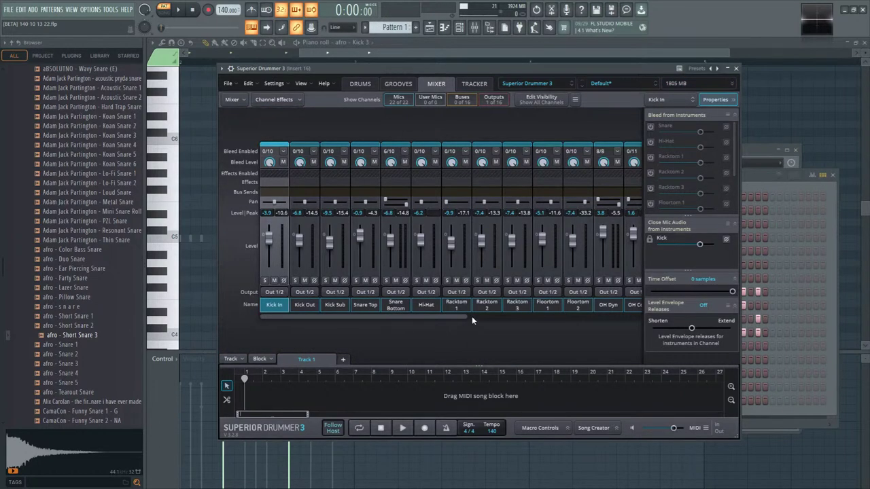
mouse_move(466, 321)
mouse_down()
mouse_move(639, 319)
mouse_move(403, 318)
mouse_move(474, 316)
mouse_up()
click(415, 292)
click(420, 30)
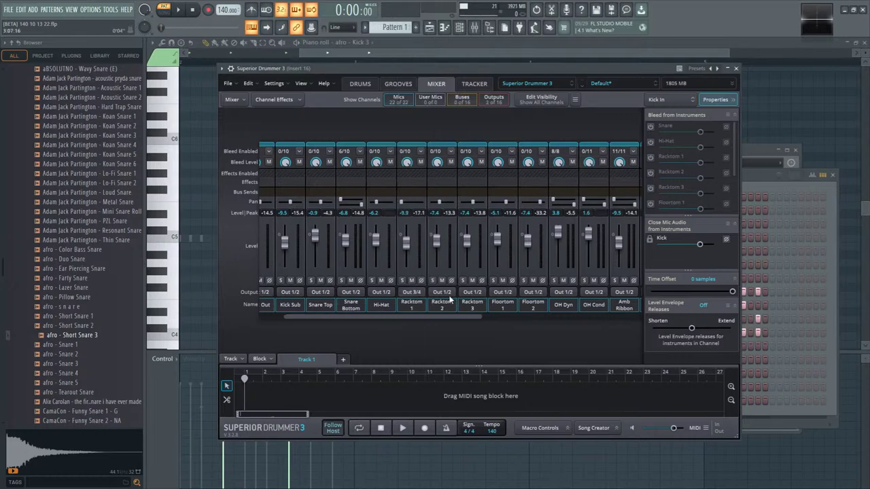
click(442, 292)
click(463, 30)
click(473, 292)
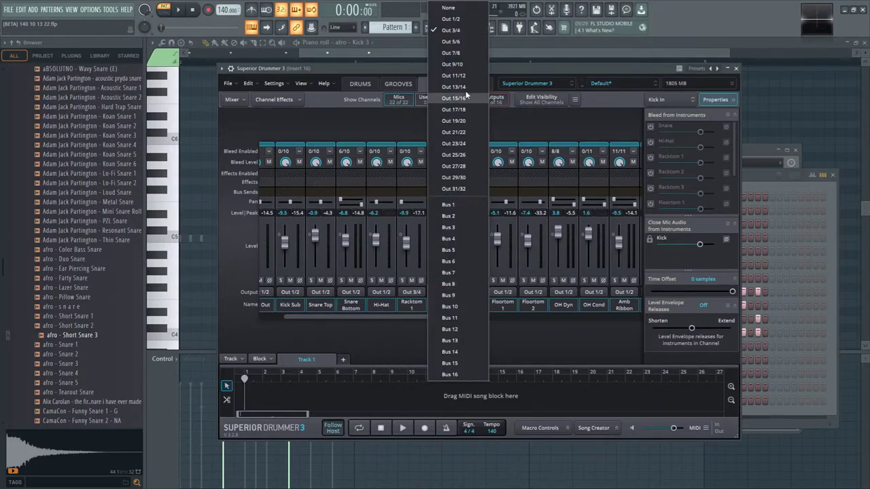
click(459, 41)
click(475, 292)
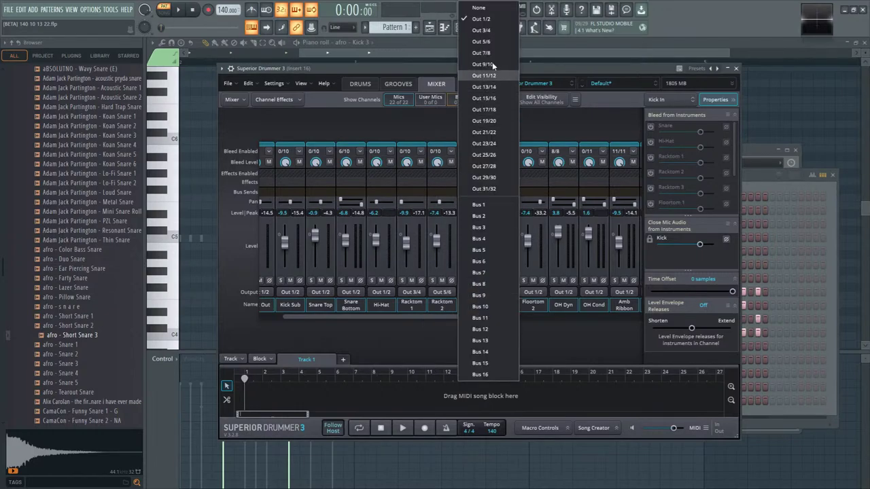
click(496, 53)
- Route the Floortom 1 channel to Out 9/10 and the Floortom 2 channel to Out 11/12
click(503, 293)
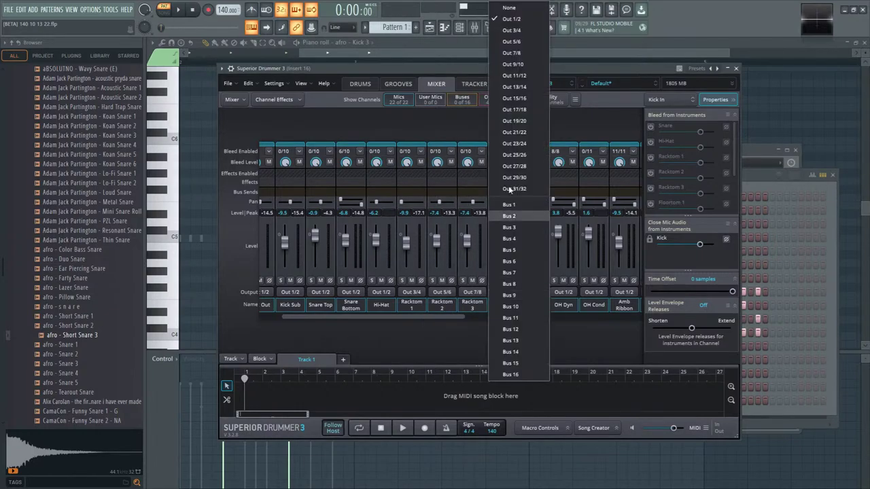
click(520, 64)
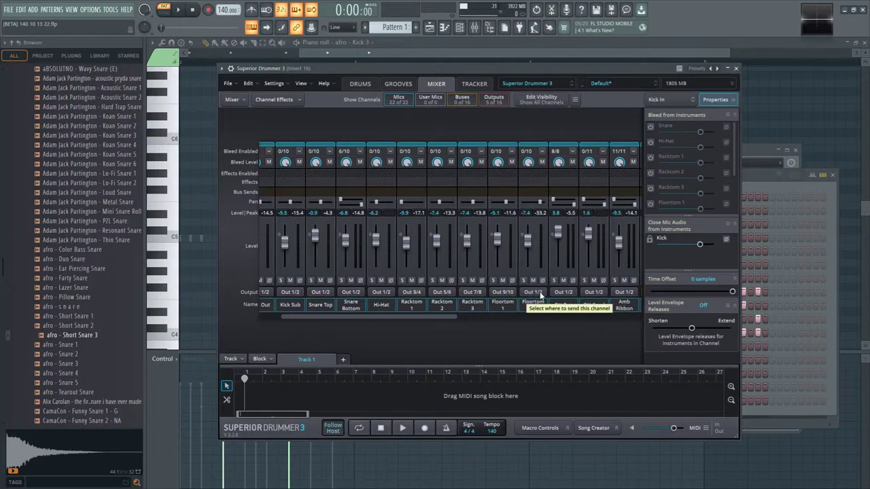
click(539, 292)
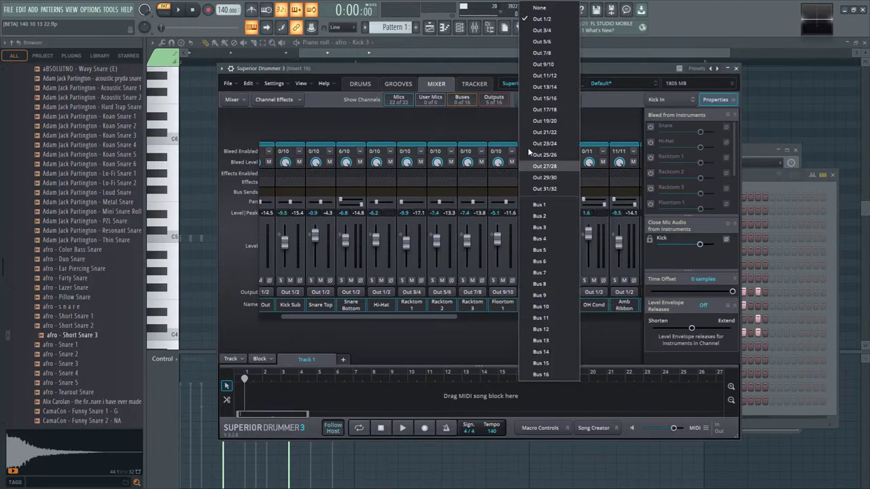
click(557, 76)
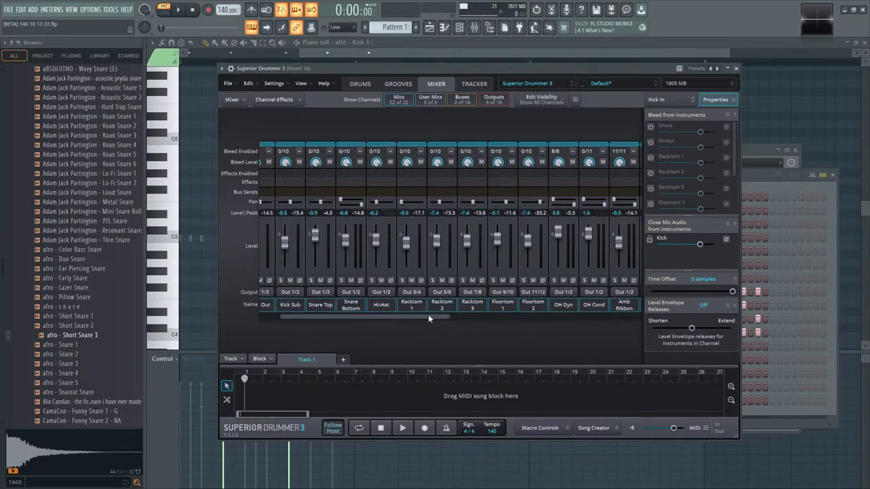
- Check the output assignments of the remaining Superior Drummer 3 mixer channels and examine the plugin's wrapper settings
drag(428, 316, 517, 324)
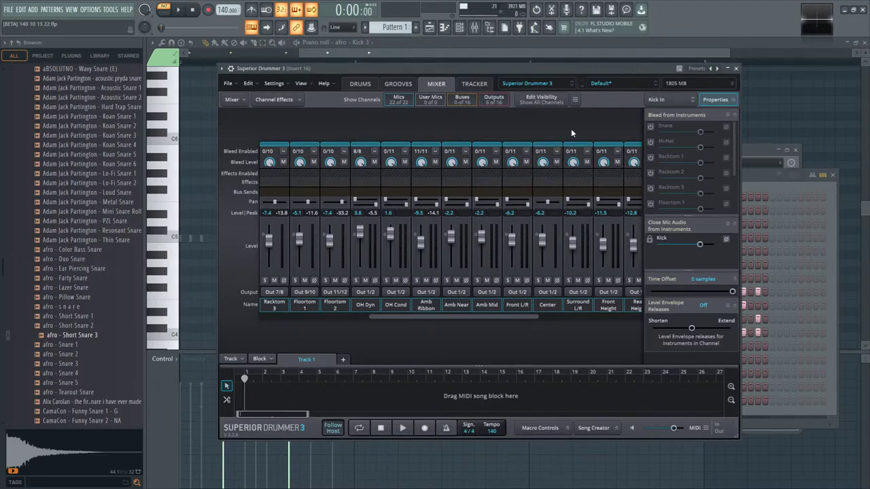
click(738, 68)
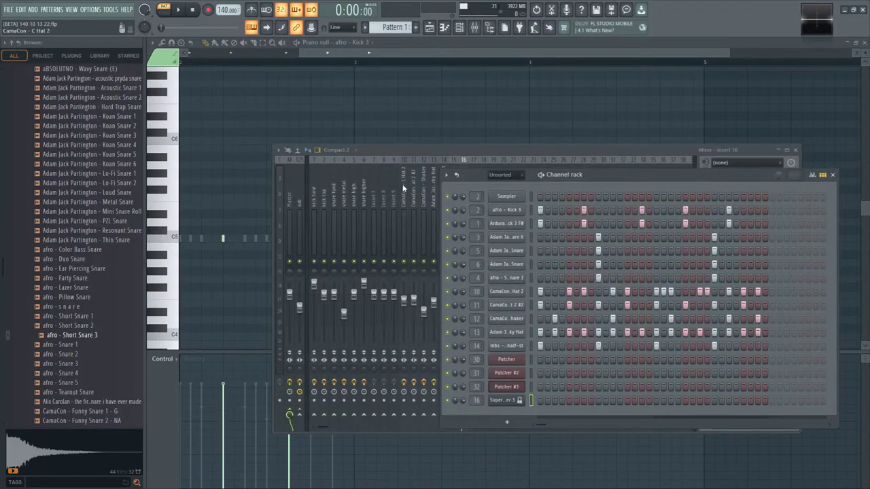
click(490, 165)
click(460, 27)
click(502, 400)
click(254, 83)
click(222, 68)
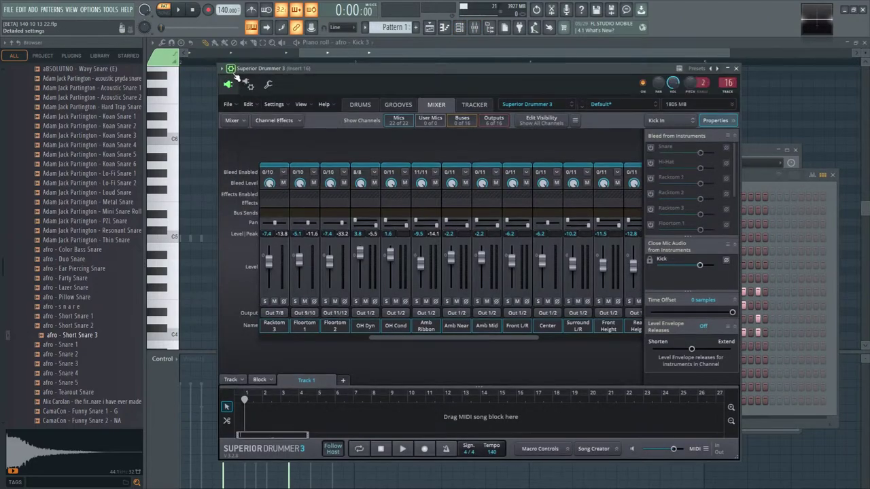
click(248, 84)
click(259, 103)
click(249, 84)
click(231, 68)
- Return Superior Drummer 3 to the drum kit view, and open its channel's piano roll with the pattern playing
click(362, 84)
click(458, 29)
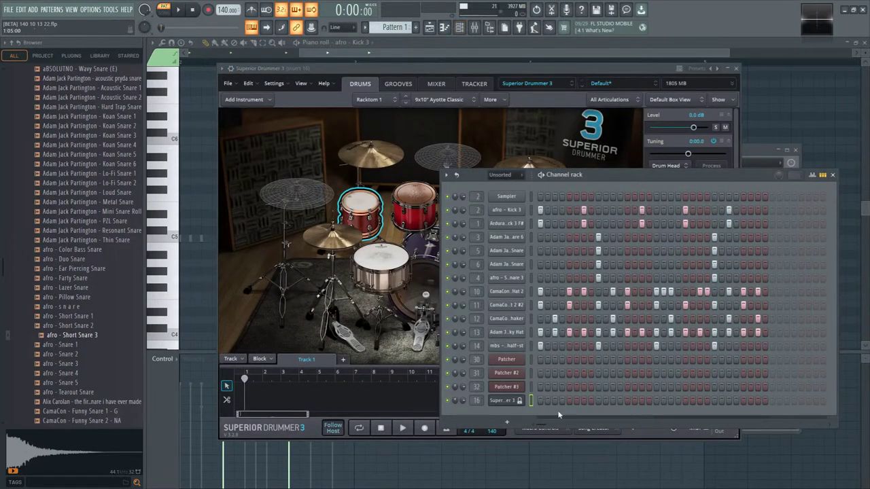
right_click(511, 401)
click(550, 359)
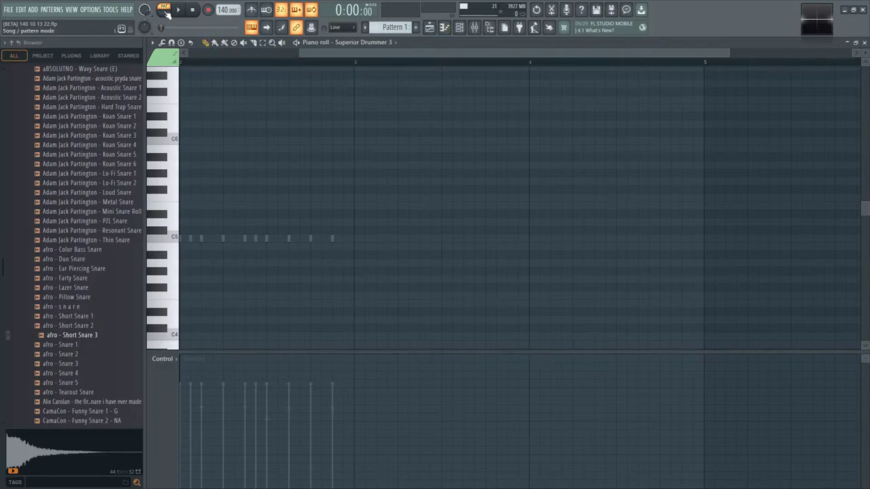
scroll(231, 204, down, 2)
key(space)
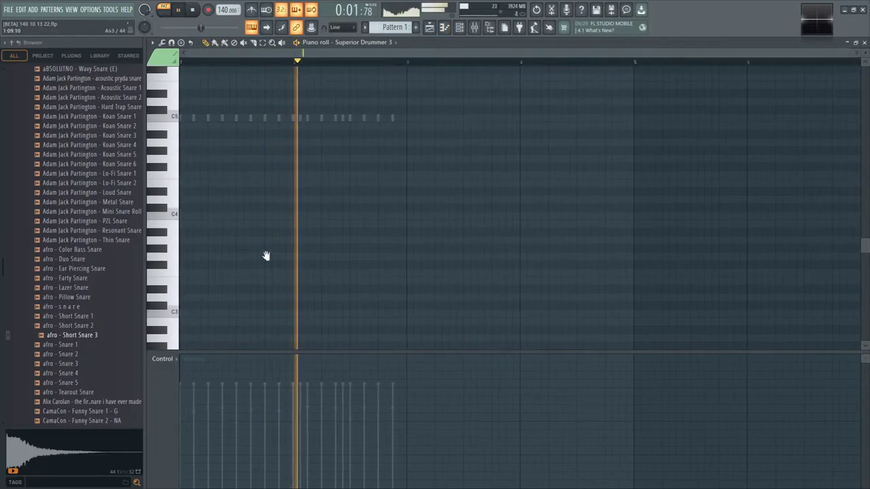
scroll(237, 286, down, 3)
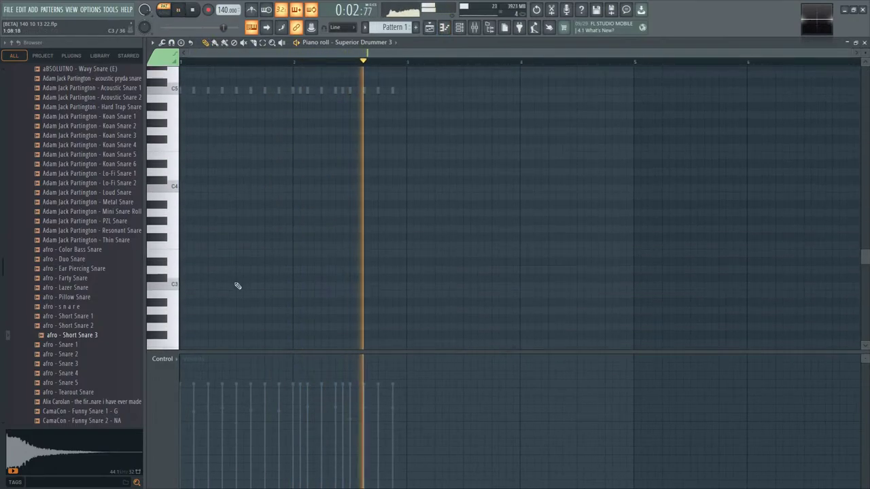
- Place two-step C3 notes at steps 1 and 7 of bar 1, and E3 notes at step 9 of bars 1 and 2
click(186, 284)
scroll(186, 284, up, 3)
drag(314, 283, 208, 286)
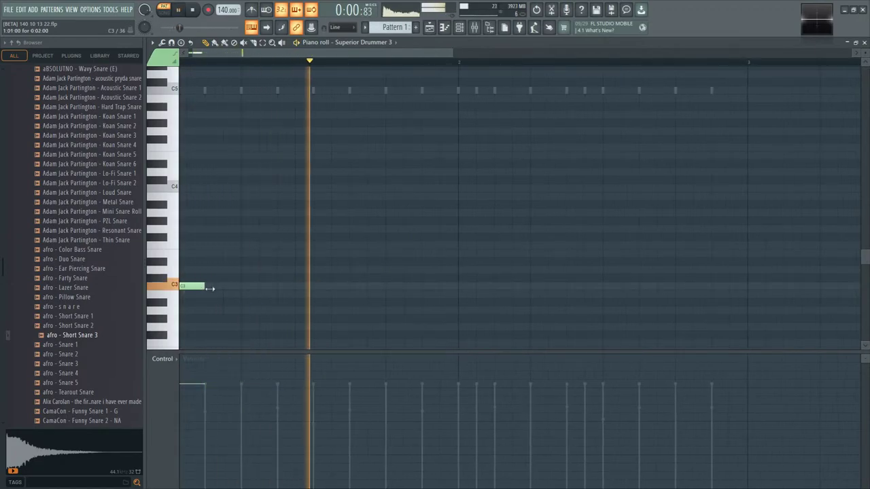
click(286, 285)
click(316, 269)
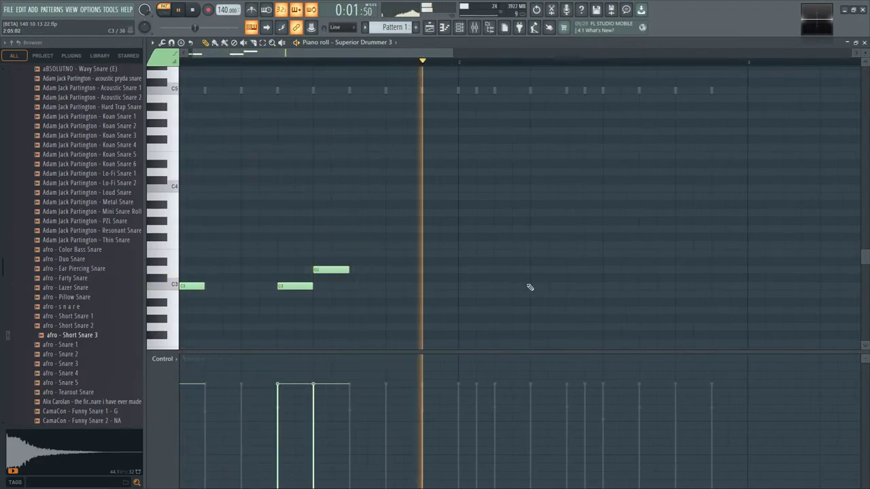
right_click(319, 269)
click(316, 253)
click(606, 254)
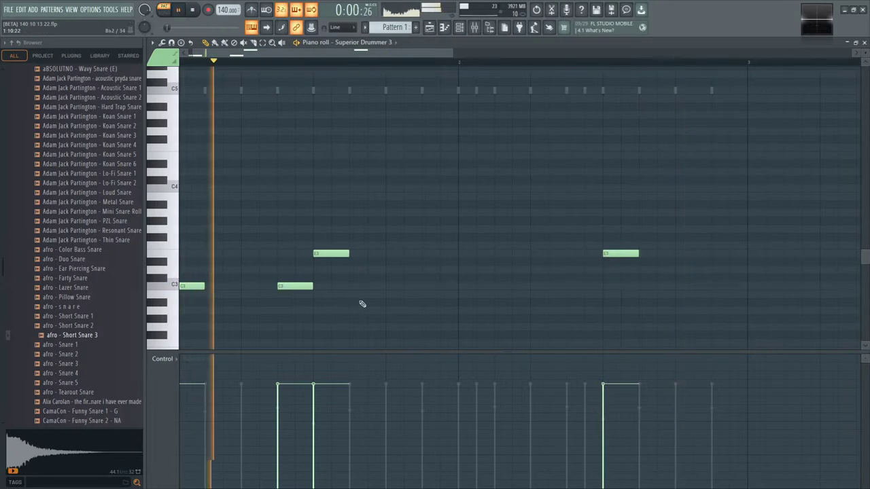
- Add C3 notes at step 15 of bar 1 and at steps 5 and 11 of bar 2
click(426, 286)
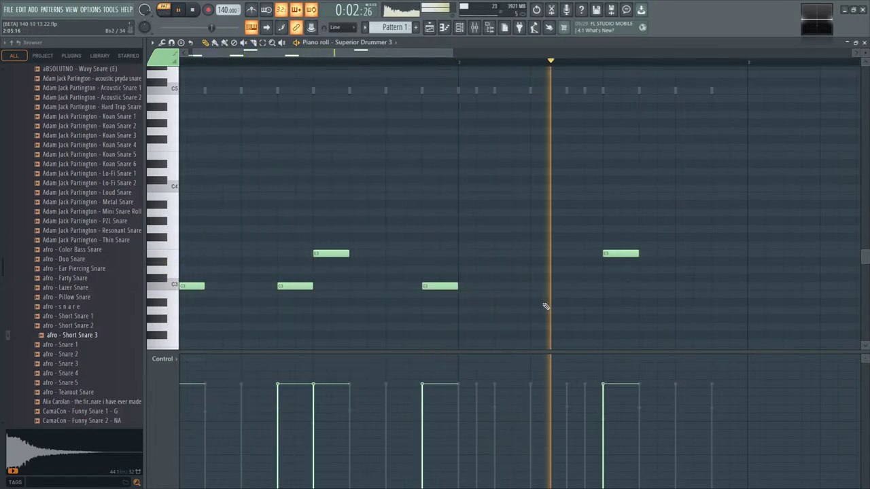
click(534, 286)
click(679, 286)
scroll(604, 340, down, 3)
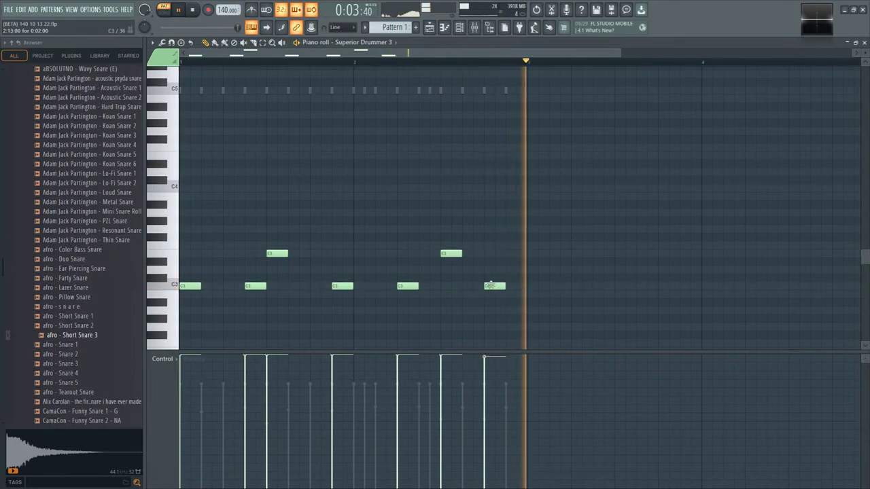
key(ctrl+z)
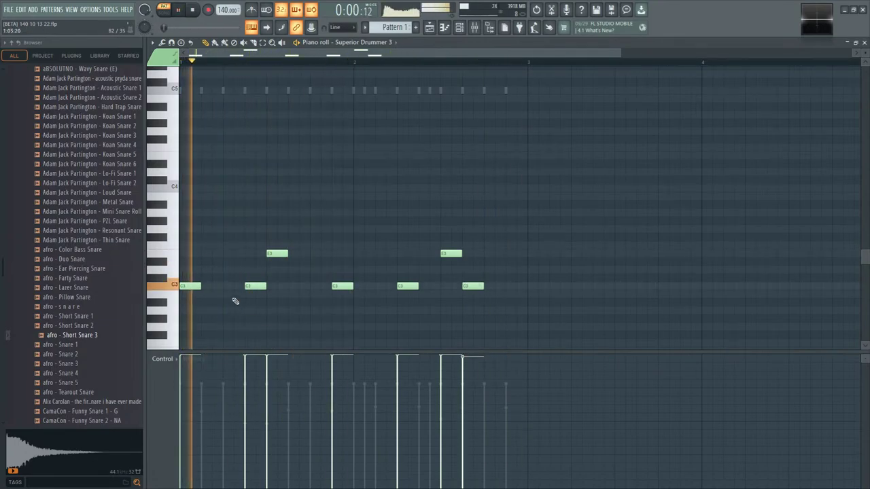
- Add a C3 note at step 6 of bar 1 and B2 notes at steps 3 and 4 of bar 2
drag(250, 297, 244, 288)
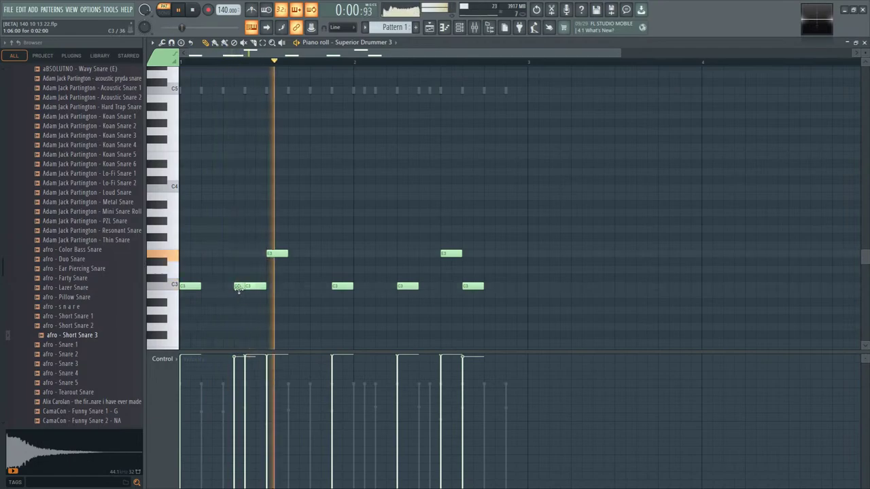
click(384, 294)
click(400, 294)
click(381, 295)
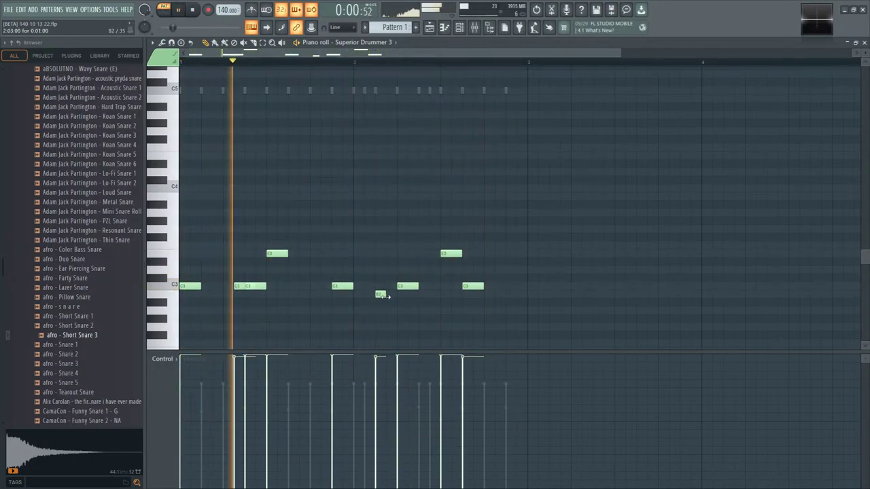
click(391, 294)
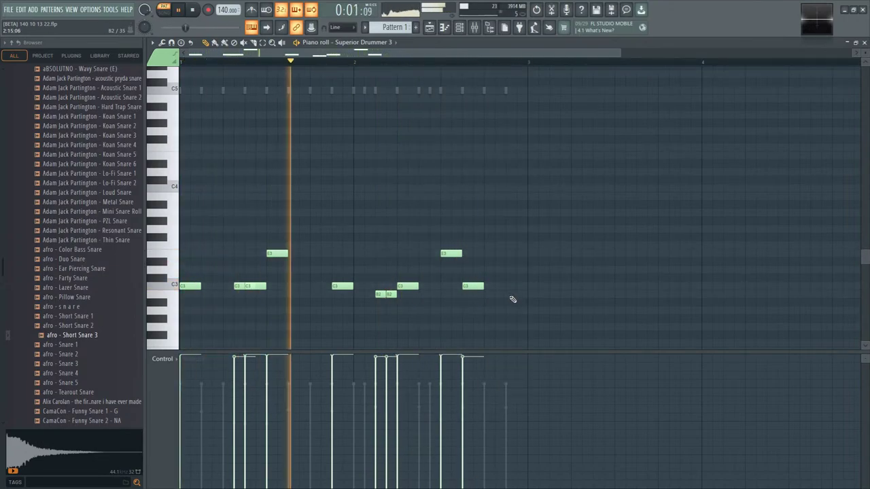
click(518, 295)
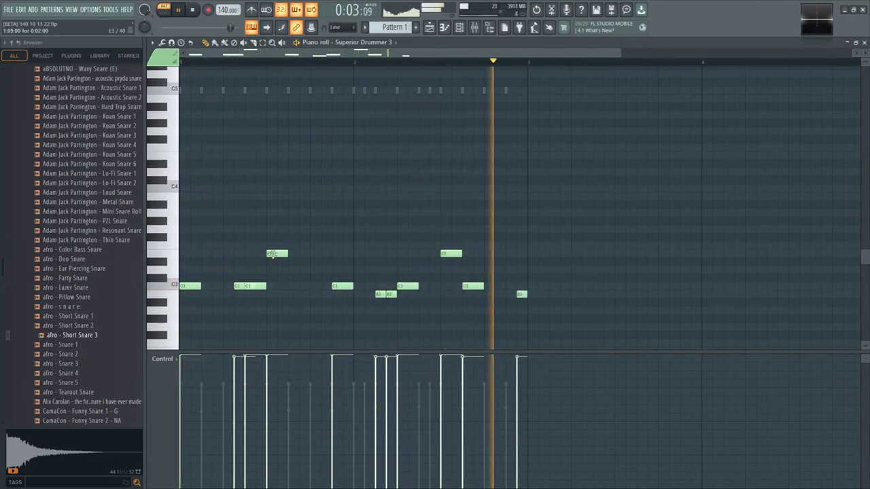
key(ctrl+z)
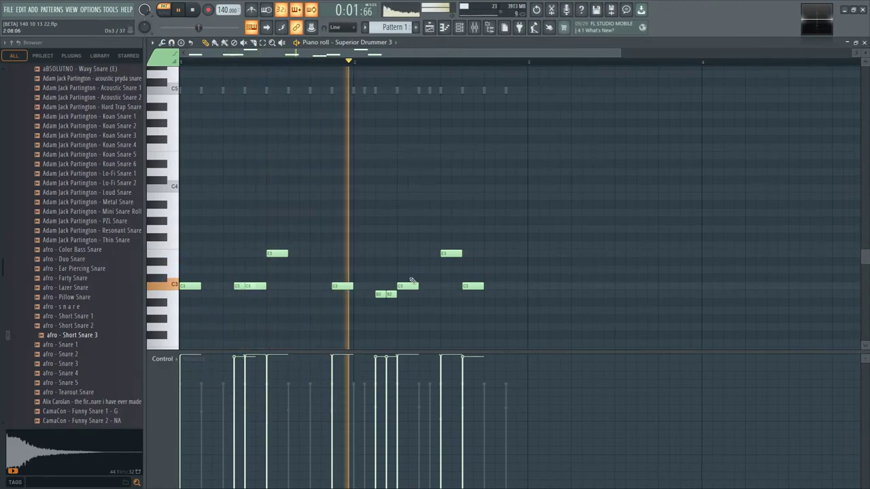
- Add softer E3 ghost notes at step 8 of bar 1 and at steps 2 and 4 of bar 2
click(260, 254)
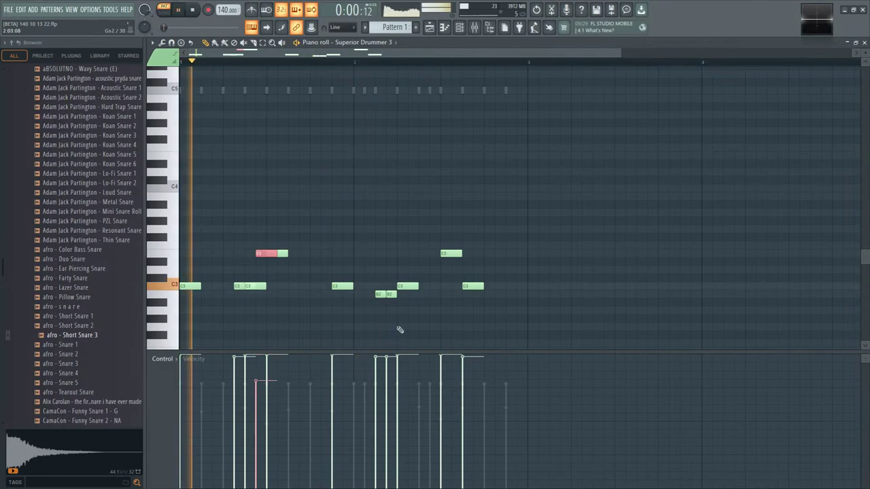
click(362, 254)
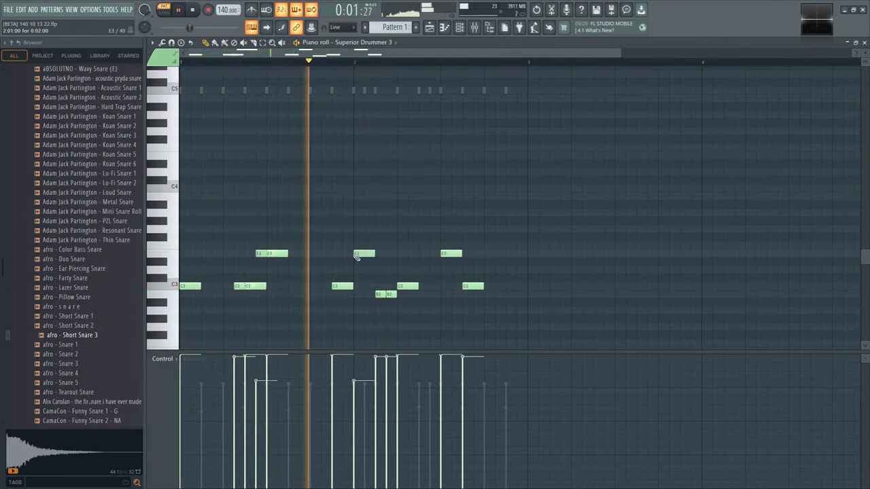
click(402, 254)
drag(401, 253, 379, 255)
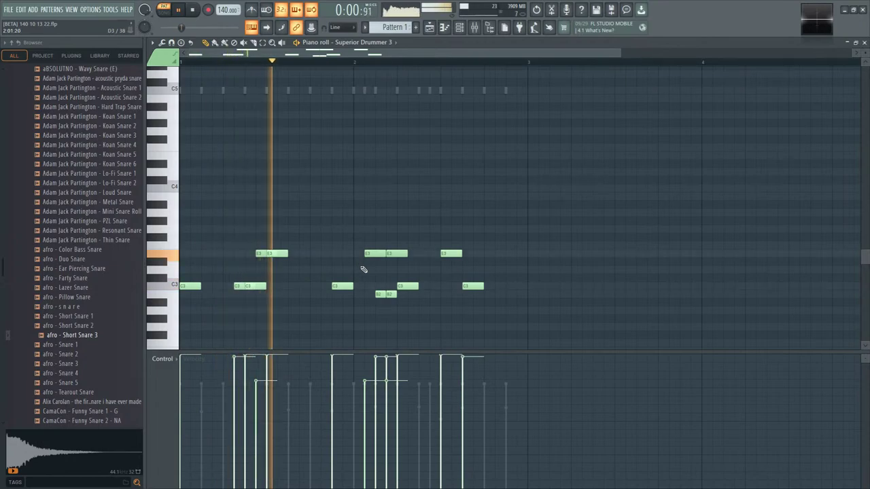
- Add a low-velocity D3 note at step 3 of bar 1, and lower the ghost note at step 2 of bar 2 to D3
click(206, 254)
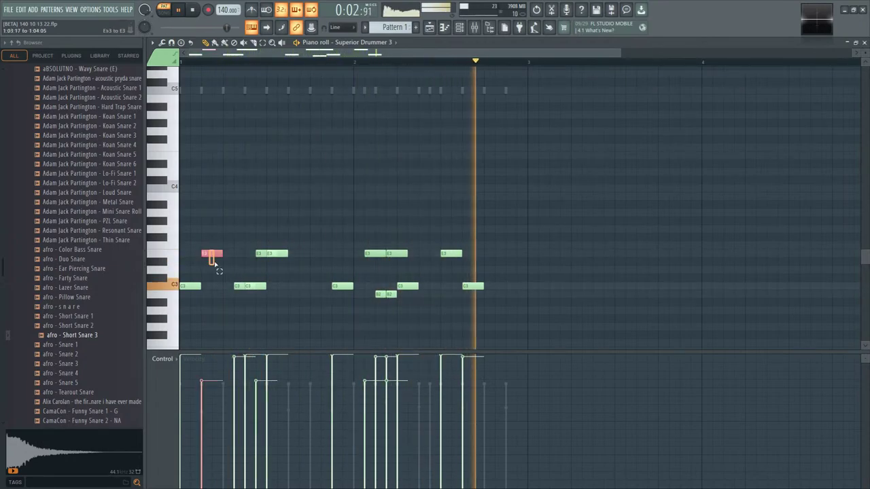
click(214, 415)
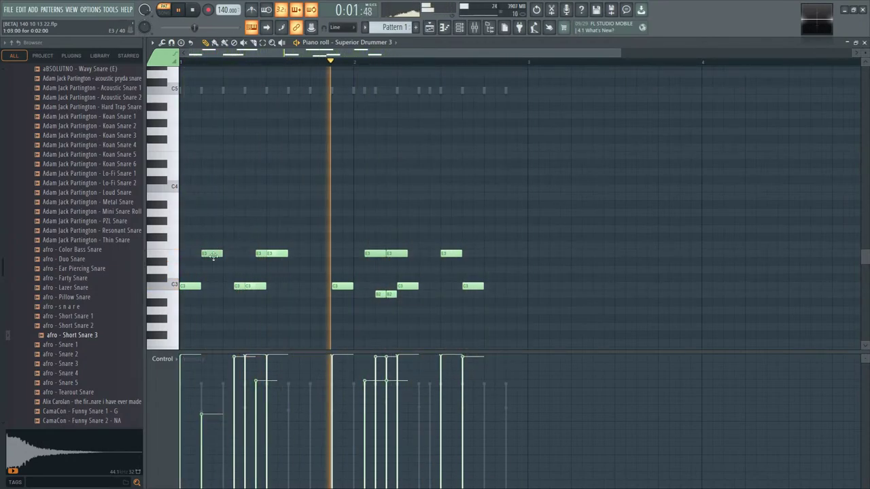
drag(211, 254, 212, 272)
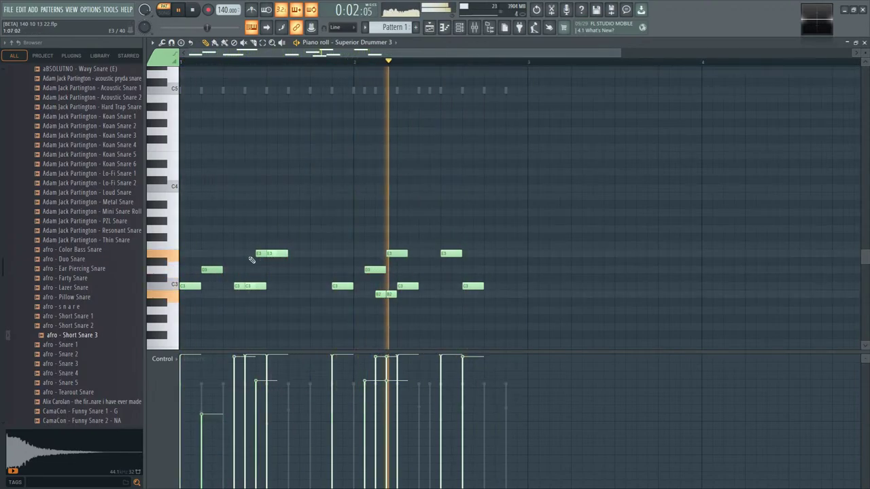
- Move the ghost note at step 8 of bar 1 to D3 at step 14 and reduce its velocity
mouse_move(258, 254)
mouse_down()
mouse_move(247, 270)
mouse_move(261, 270)
mouse_up()
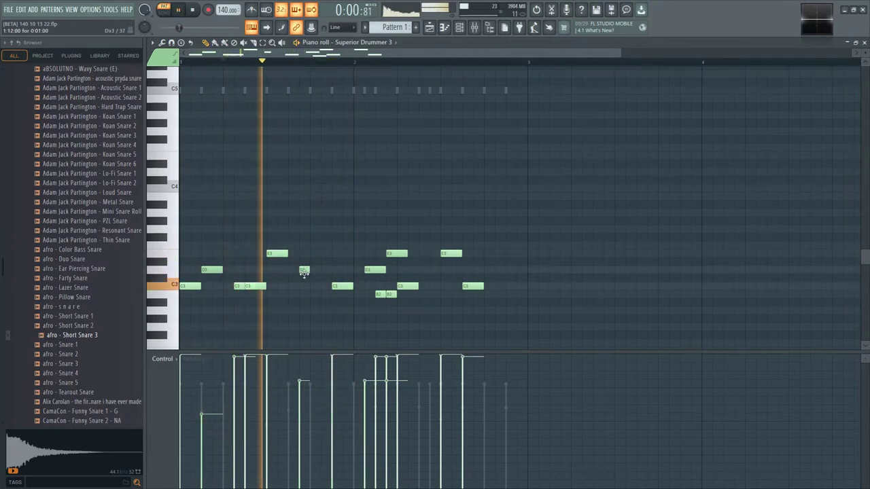
drag(268, 270, 335, 271)
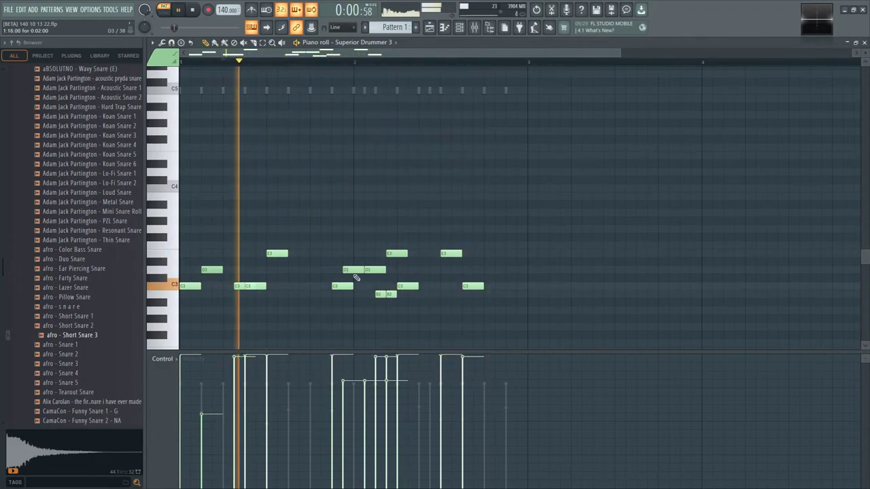
drag(356, 278, 329, 271)
click(330, 411)
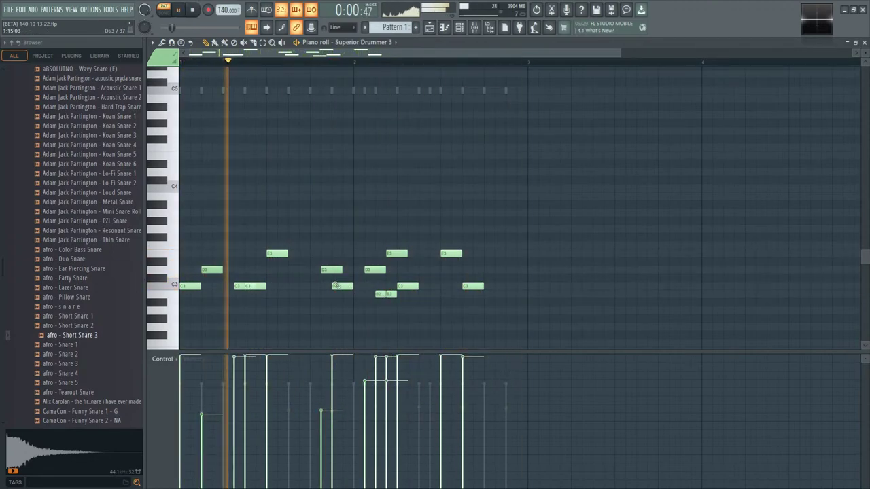
- Add quieter D3 ghost notes at steps 13 and 16 of bar 1, and stop playback after auditioning the groove
click(312, 271)
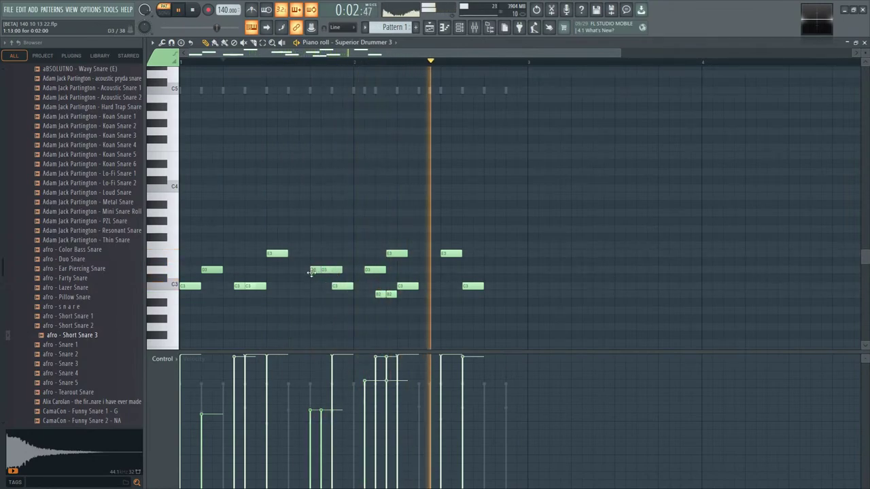
click(310, 439)
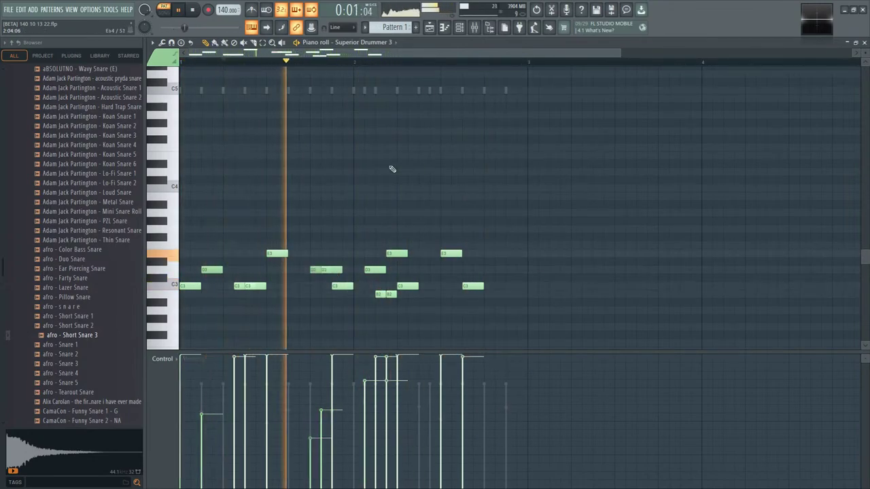
click(348, 270)
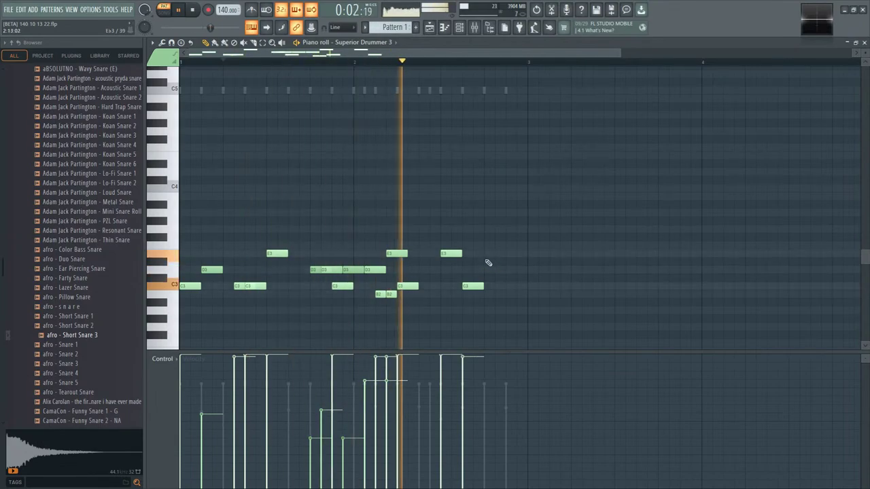
key(space)
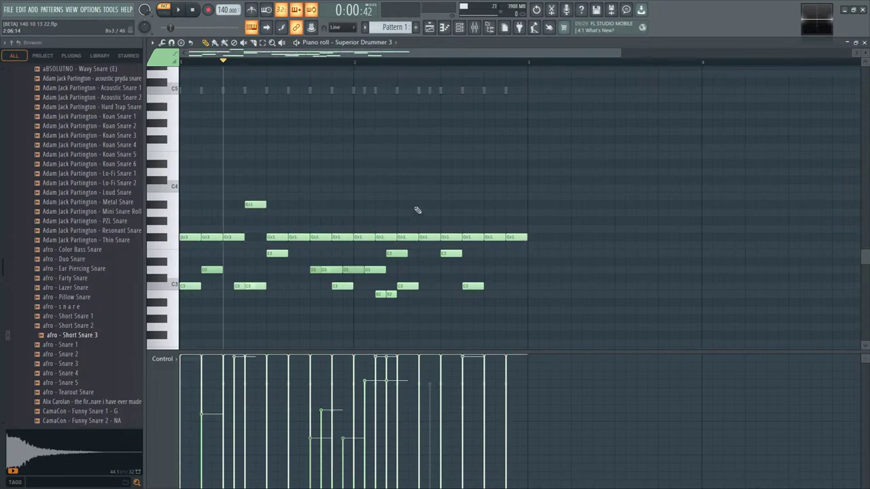
- Play the pattern, and move the three Bb3 notes up to C5
key(space)
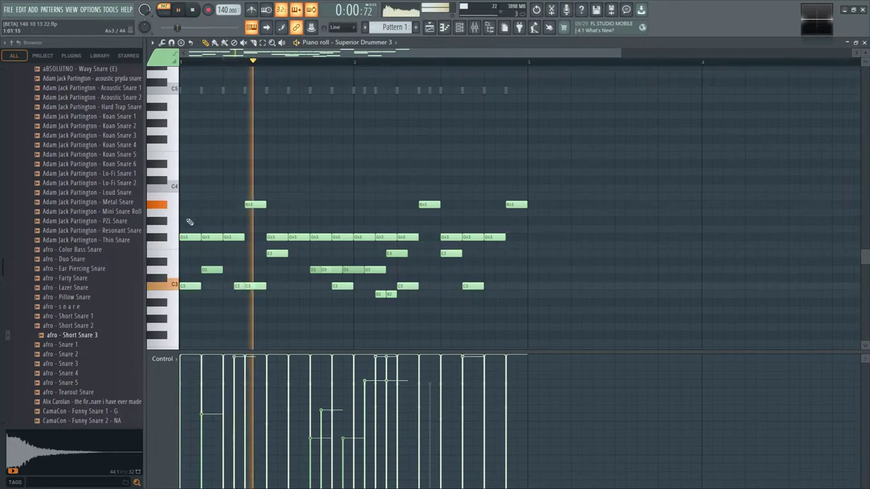
scroll(197, 213, up, 3)
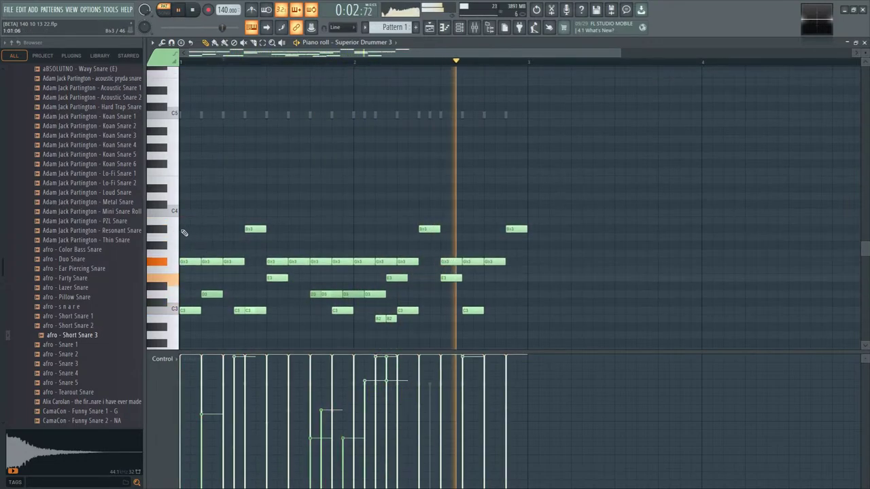
shift+double_click(250, 254)
key(ctrl+Up)
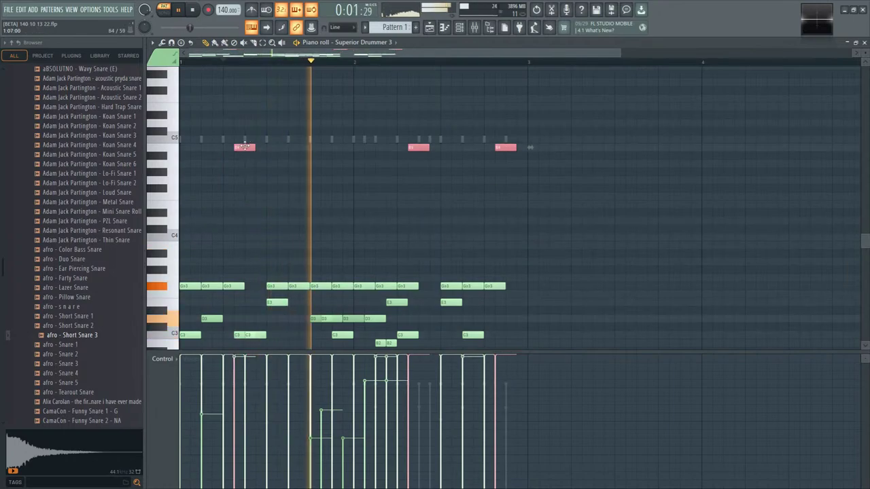
key(Up)
- Shorten all the Gb3 hi-hat notes across both bars to one step each
click(260, 260)
scroll(214, 209, down, 1)
shift+double_click(242, 261)
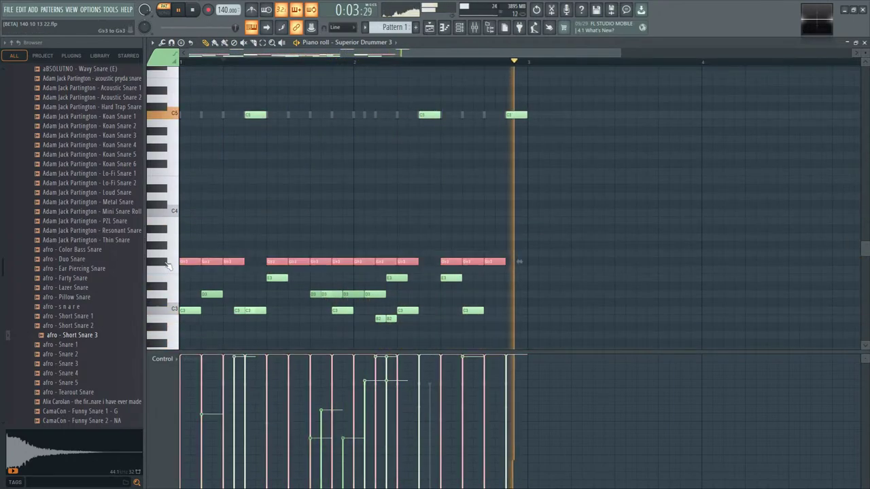
mouse_move(242, 261)
mouse_down()
mouse_move(231, 264)
mouse_move(238, 268)
mouse_up()
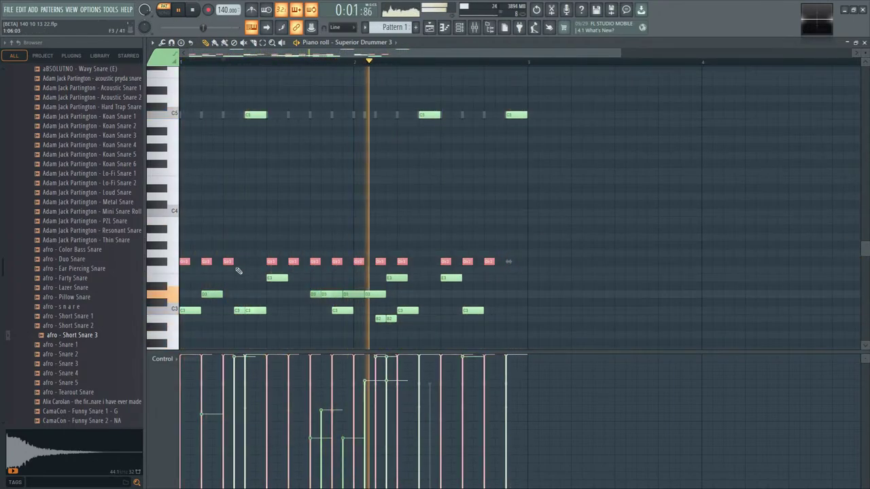
- Duplicate the Gb3 notes one step later to fill the gaps, and lower the duplicates' velocities
key(ctrl+z)
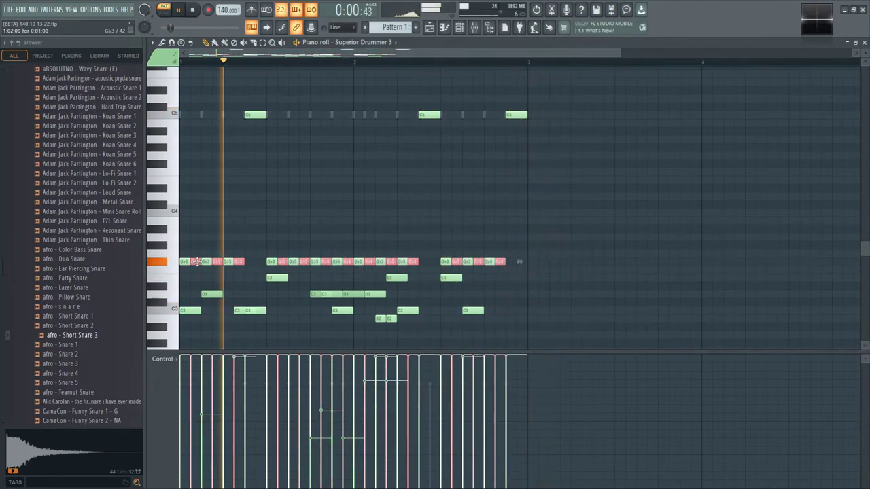
key(ctrl+z)
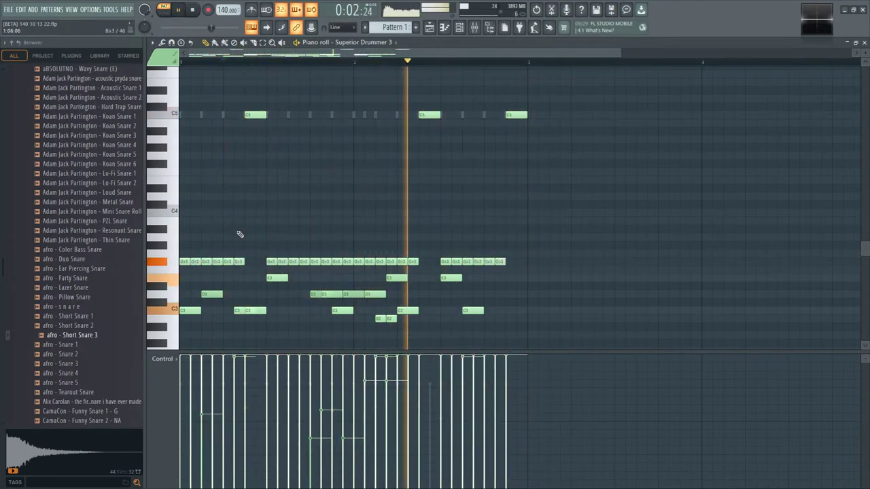
key(ctrl+z)
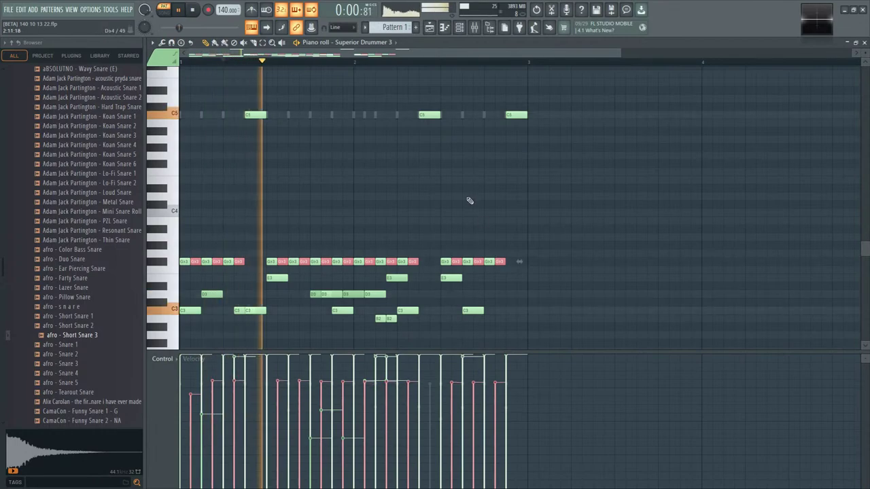
key(ctrl+z)
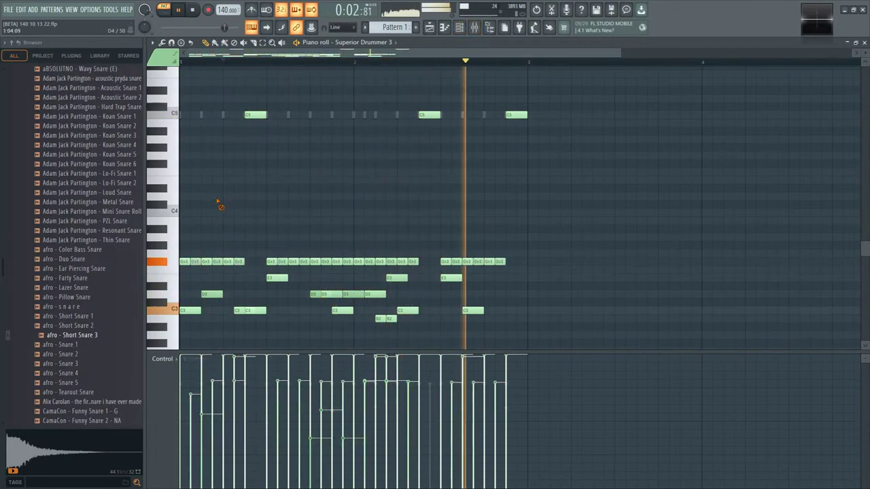
- Place full-velocity, one-step F4 notes on every beat of both bars, and duplicate them two steps later at slightly lower velocities
click(184, 171)
click(228, 171)
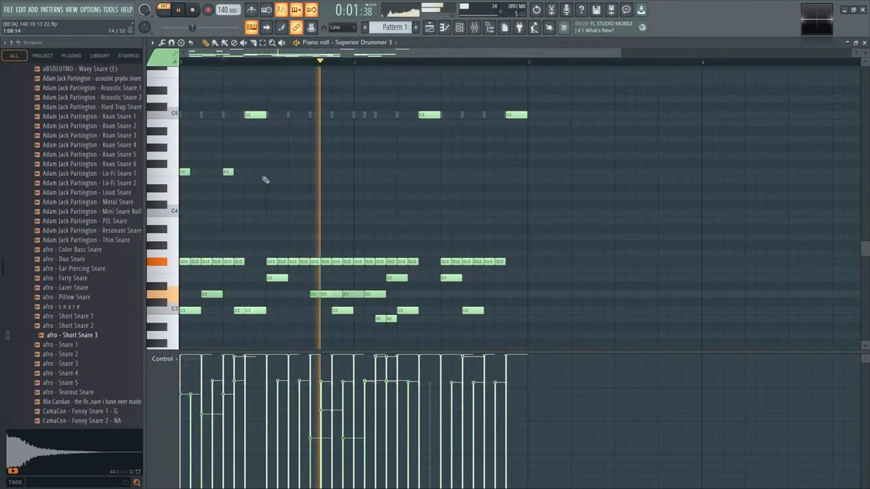
click(272, 171)
click(313, 171)
click(358, 171)
click(402, 171)
click(445, 171)
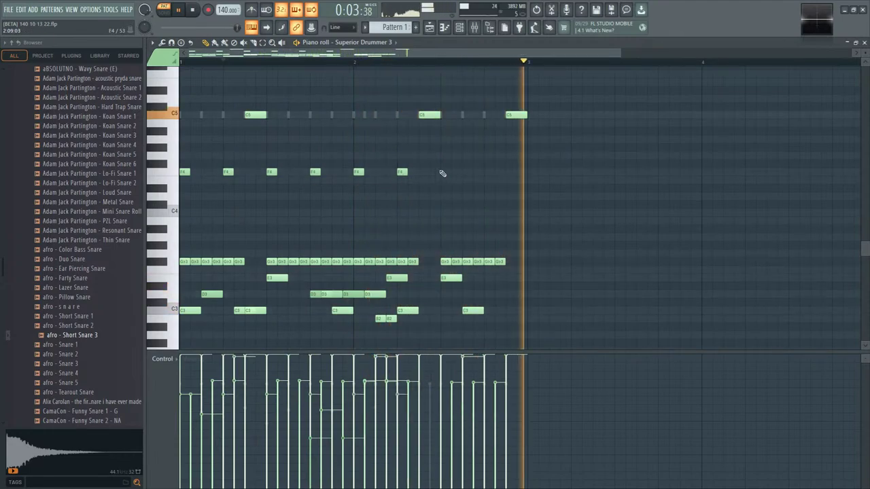
click(489, 171)
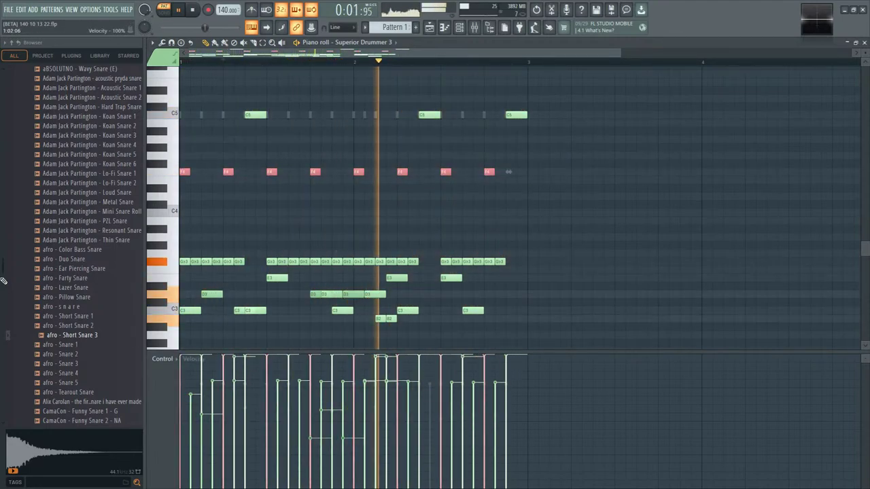
ctrl+click(163, 171)
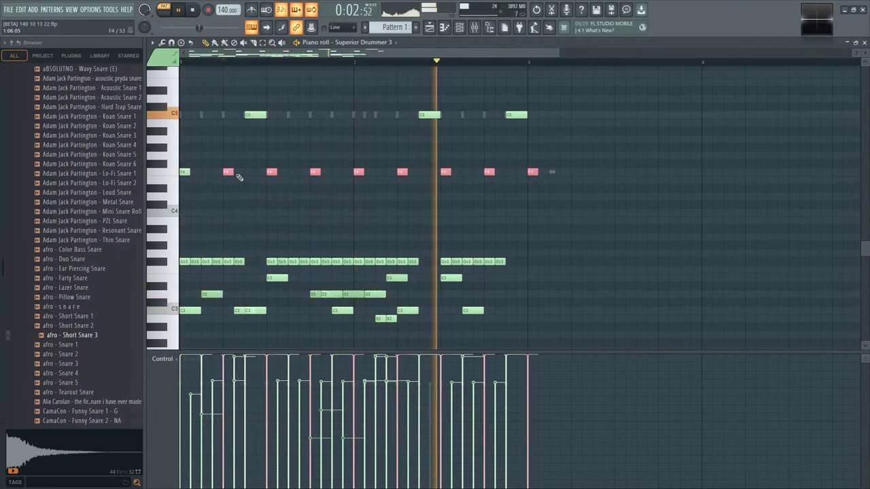
drag(185, 171, 206, 172)
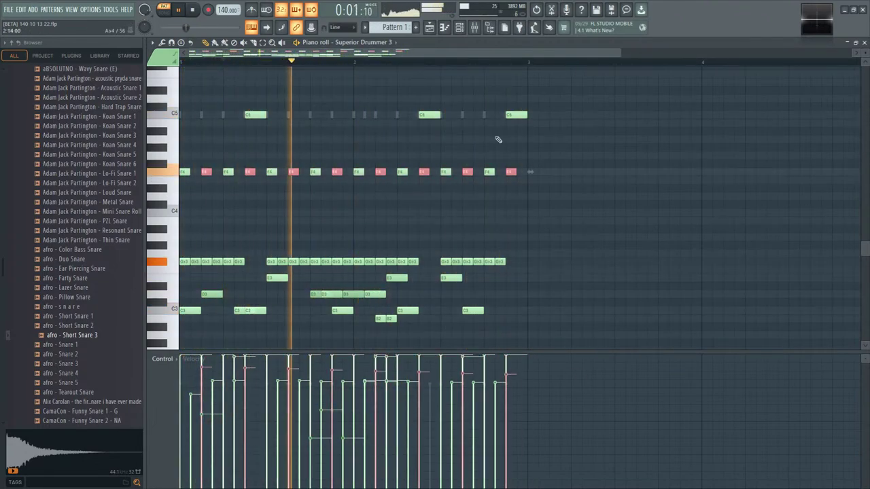
- Load Maximus into the first effect slot of mixer track Insert 16
click(474, 27)
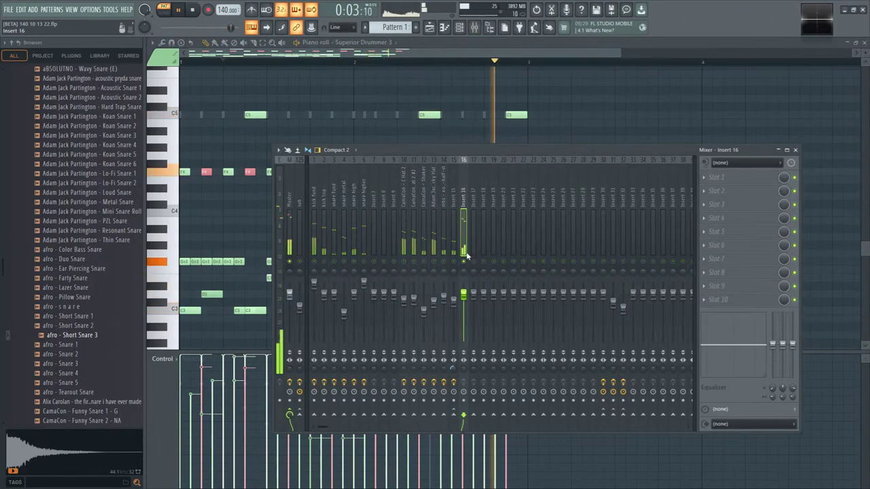
click(719, 178)
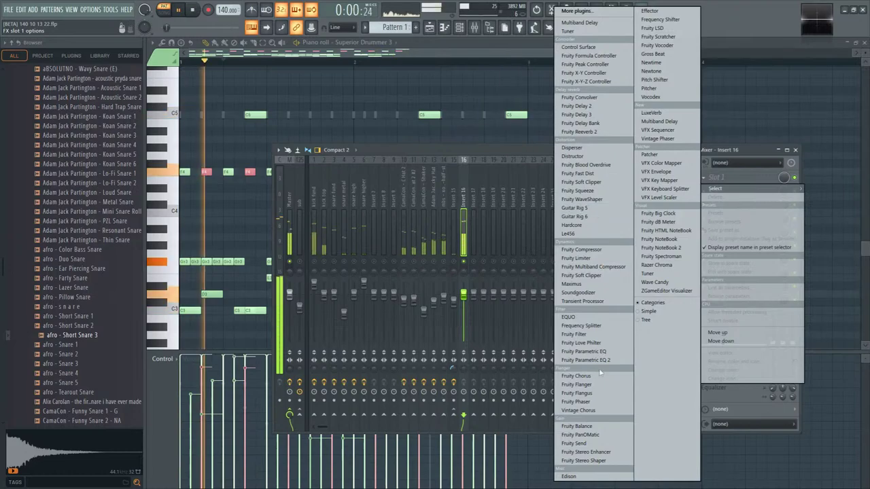
click(579, 284)
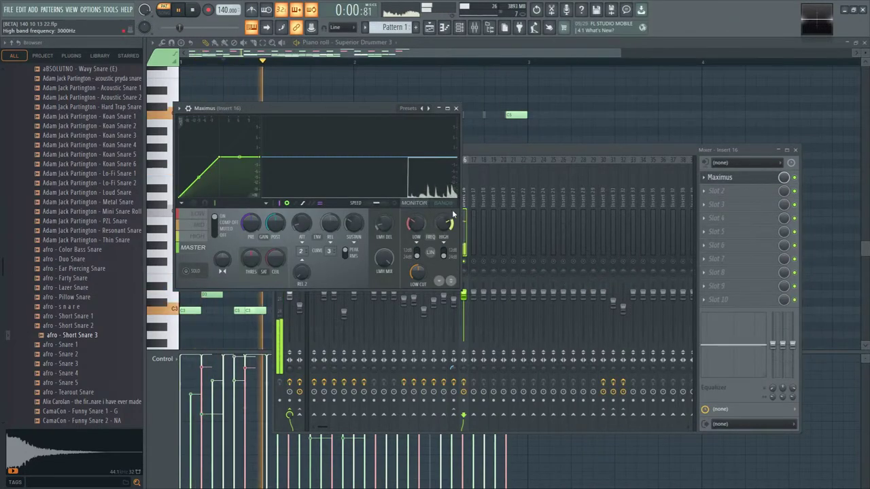
- Bend the Maximus compression curves upward on the frequency bands and the master
click(303, 204)
click(395, 204)
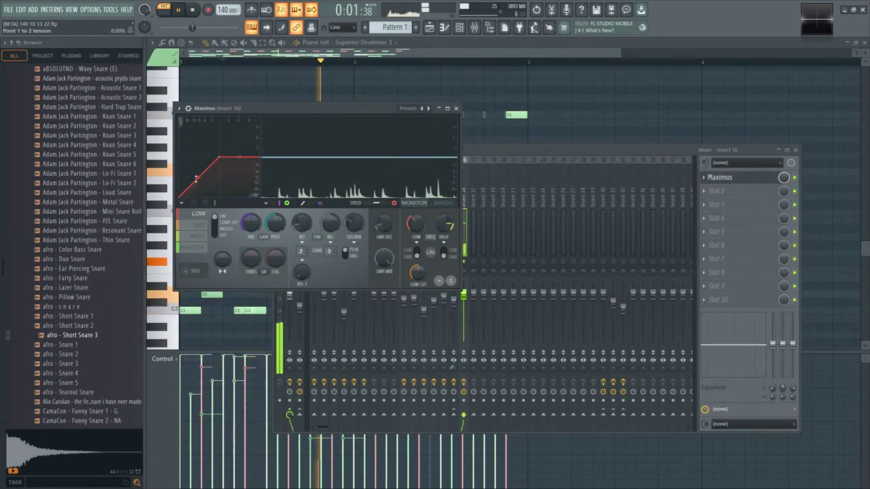
click(197, 236)
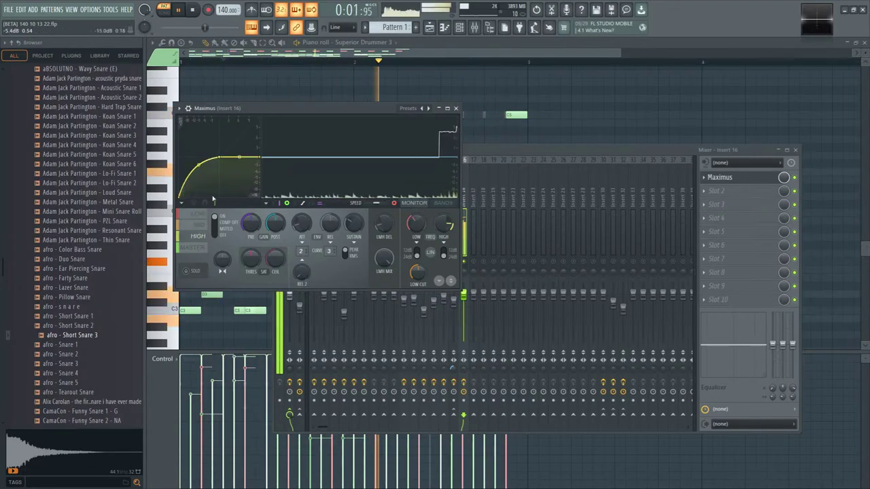
click(193, 247)
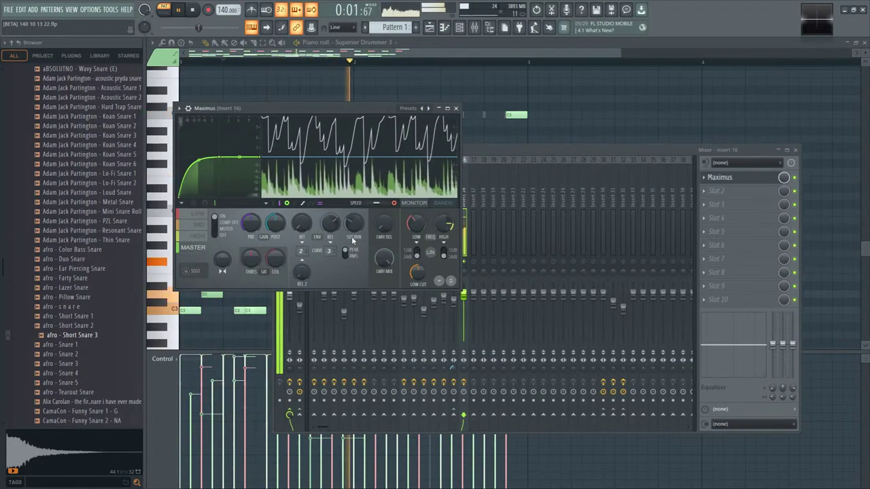
click(484, 179)
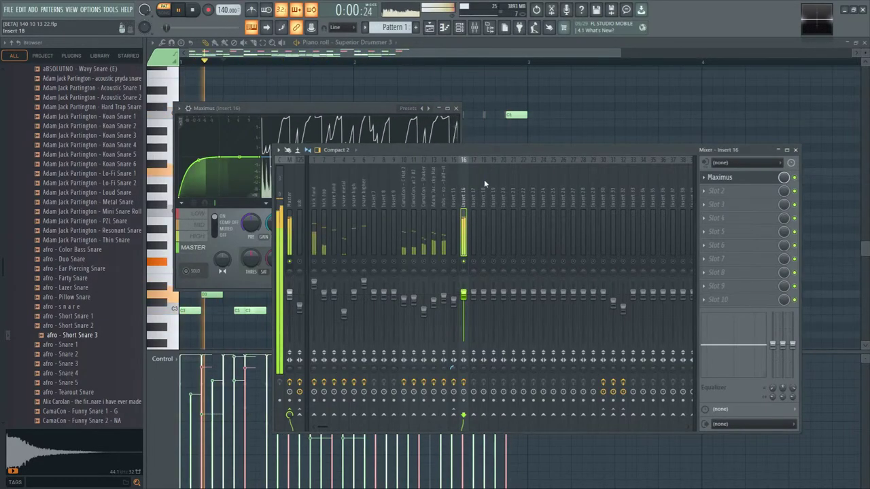
click(345, 117)
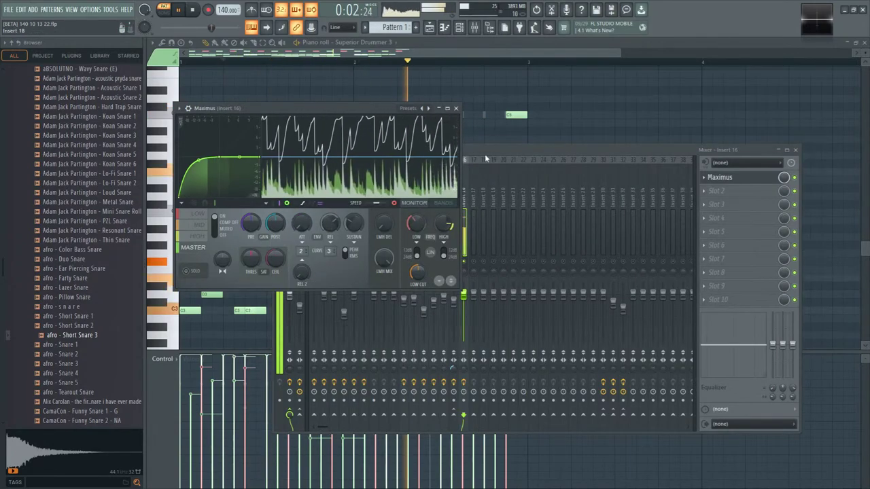
- Load Fruity Parametric EQ 2 into slot 2 of Insert 16, and turn band 1 into a high pass at 63 Hz
click(557, 207)
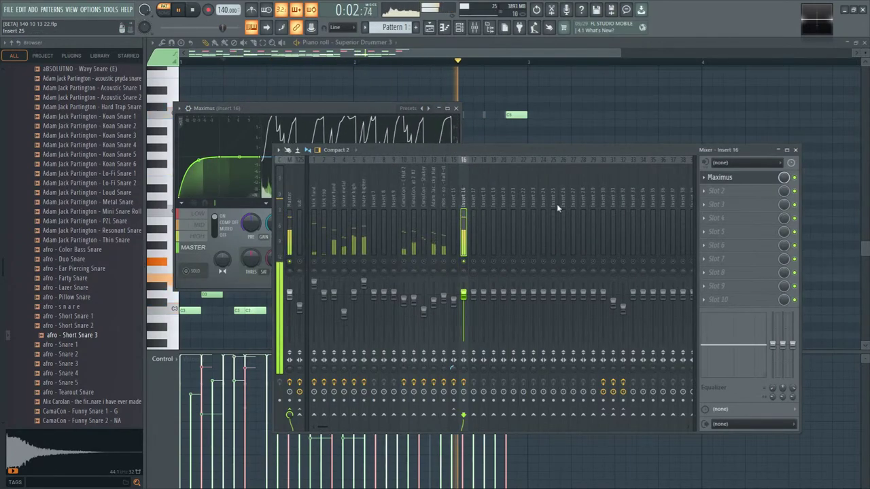
click(746, 194)
click(601, 366)
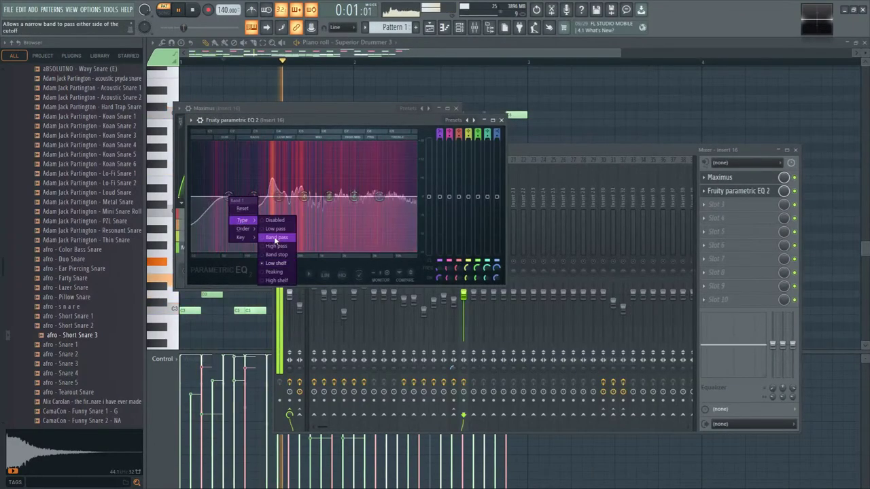
scroll(229, 198, down, 4)
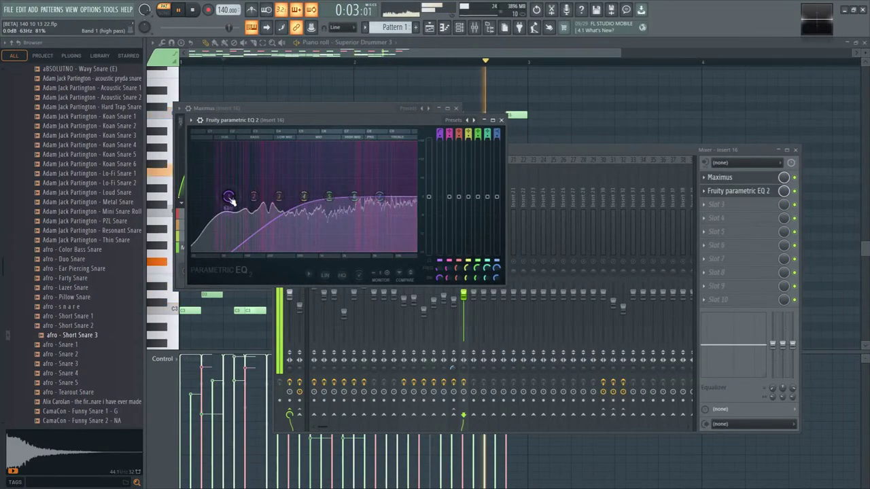
- Load Fruity Limiter into slot 3 of Insert 16, and move its window clear of the mixer tracks
click(741, 204)
click(589, 259)
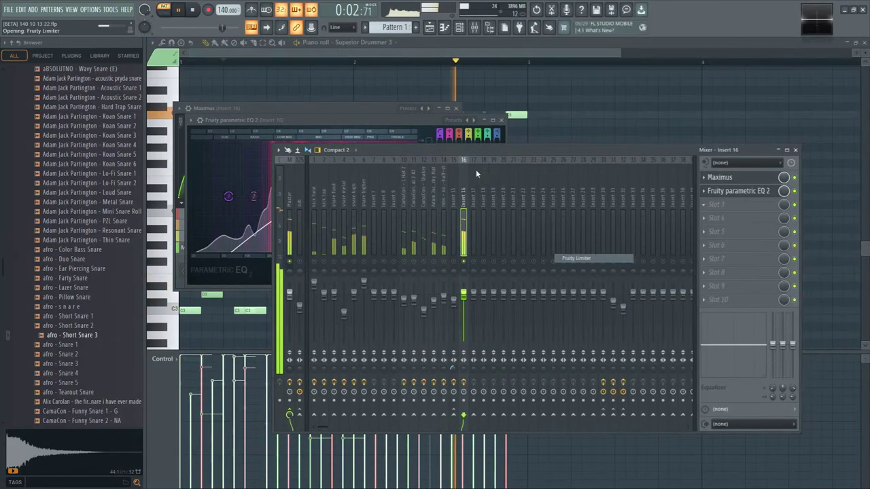
drag(359, 133, 699, 124)
- Route the kick top and snare high tracks to Insert 16 as sidechain sources
click(324, 201)
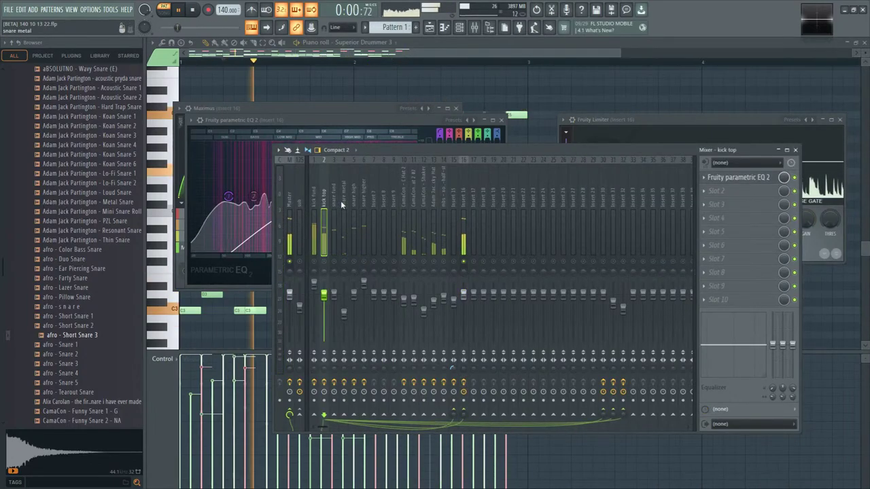
click(354, 203)
click(463, 415)
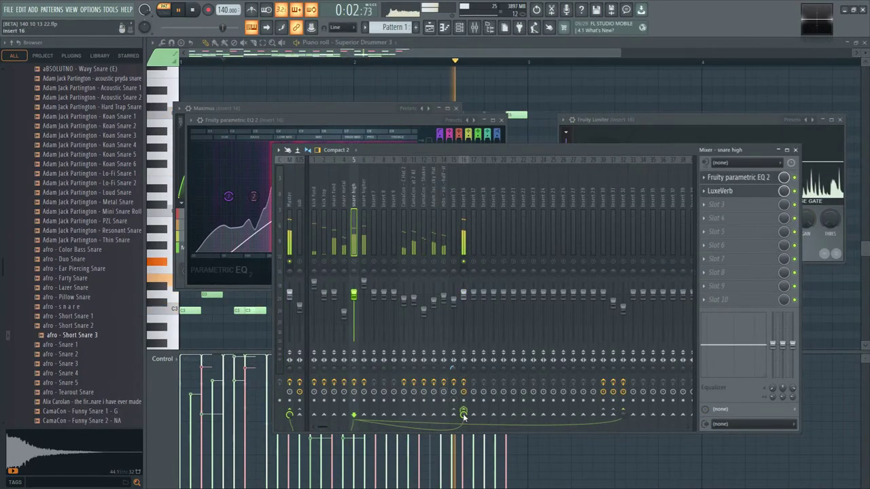
- Set Insert 16's Fruity Limiter to compress from sidechain input 1, with a raised ratio and a threshold of about -39.4 dB
click(461, 223)
click(721, 205)
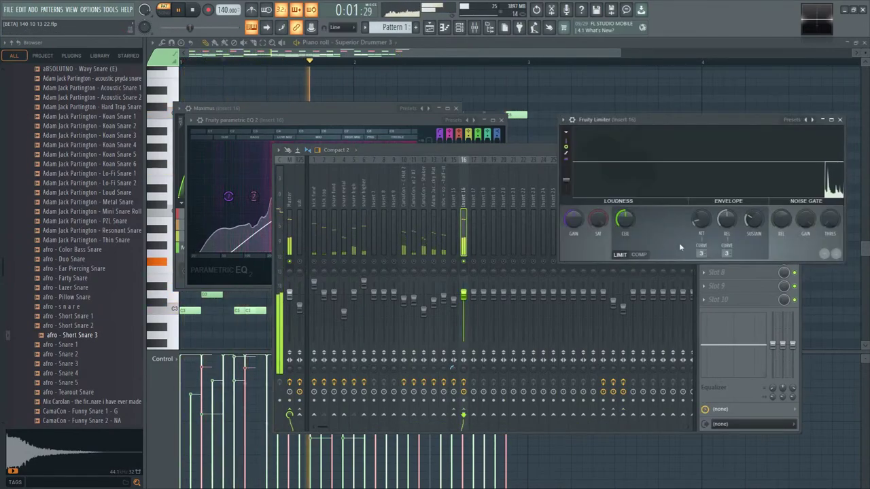
click(639, 254)
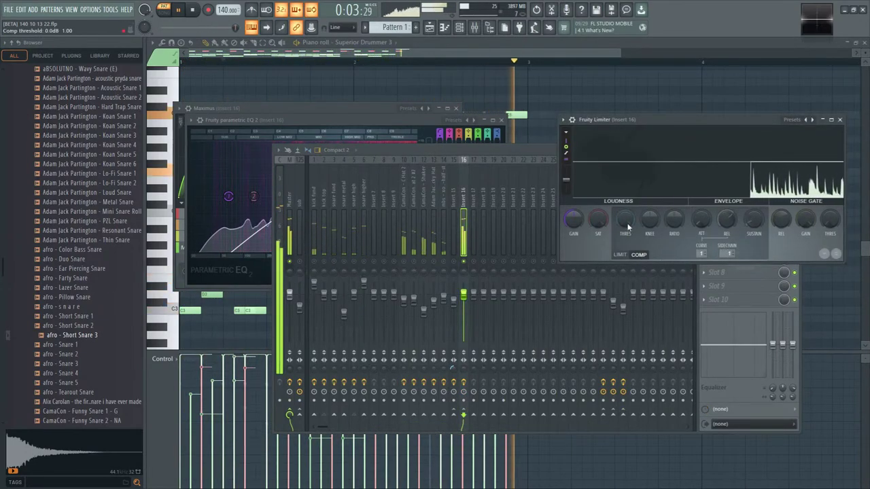
click(418, 252)
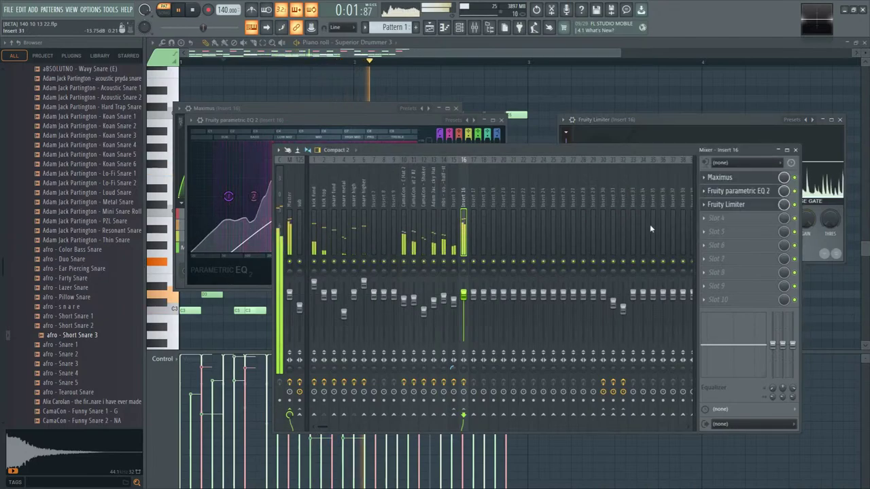
click(725, 205)
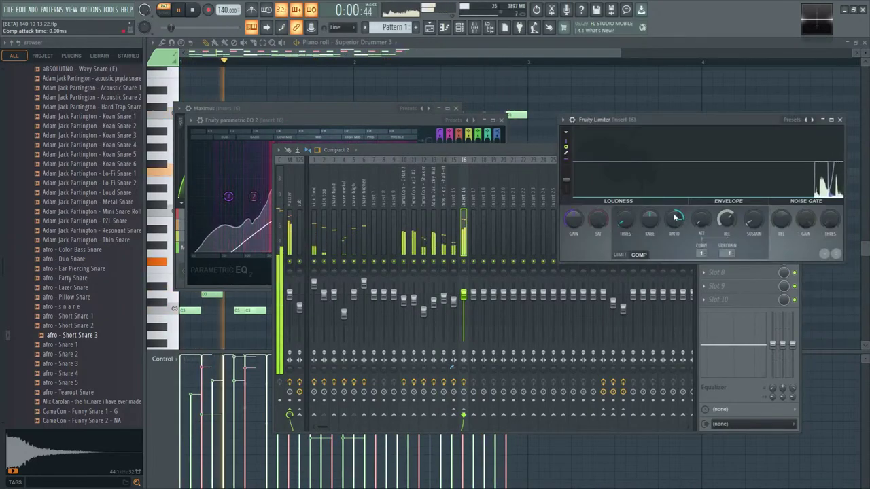
scroll(624, 223, up, 4)
scroll(624, 222, down, 2)
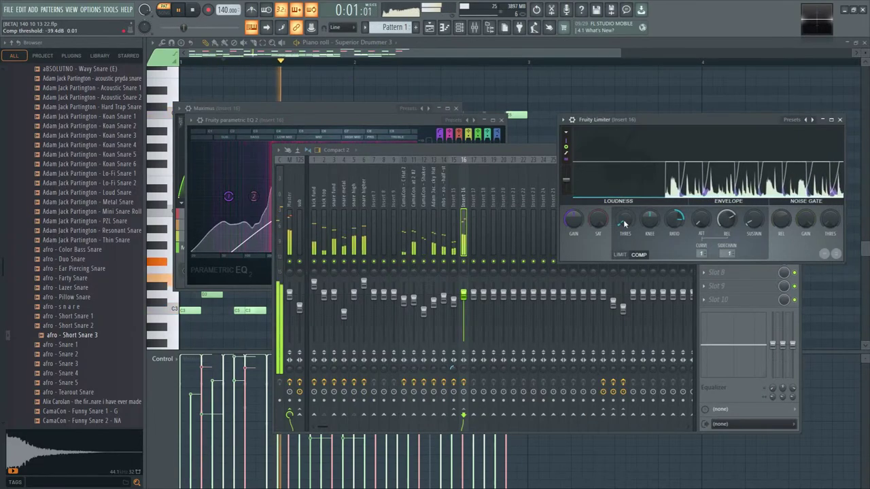
- Move the first Fruity Limiter's window aside, and load a second Fruity Limiter into slot 4 of Insert 16
drag(651, 122, 437, 138)
click(707, 219)
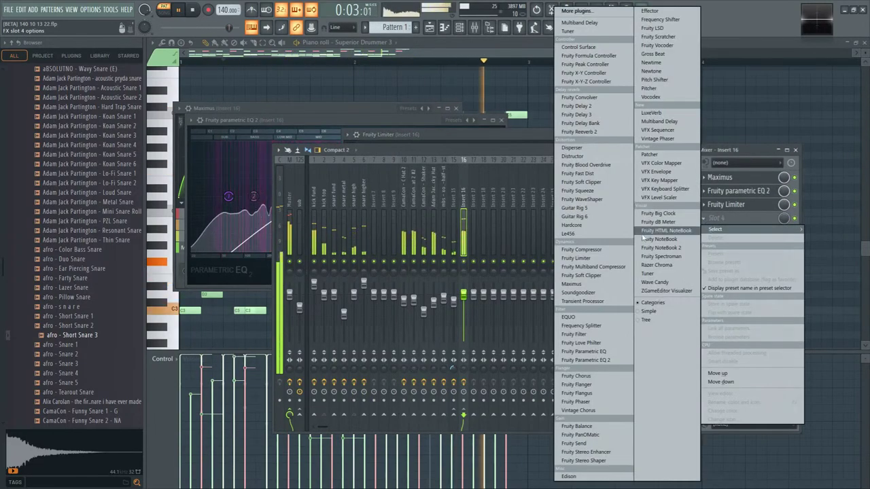
key(Escape)
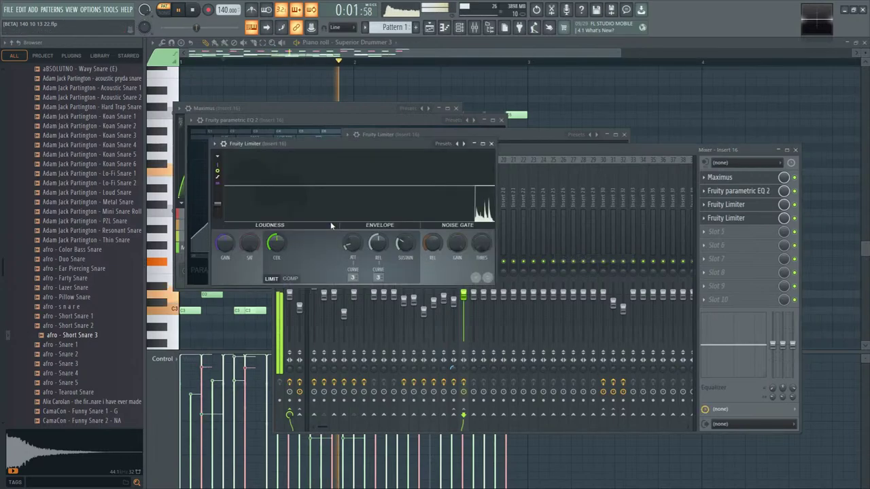
- Make the second Limiter compress from sidechain input 2 with a lowered threshold and raised ratio, and reduce Insert 16's volume to 71%
click(290, 278)
scroll(382, 276, up, 2)
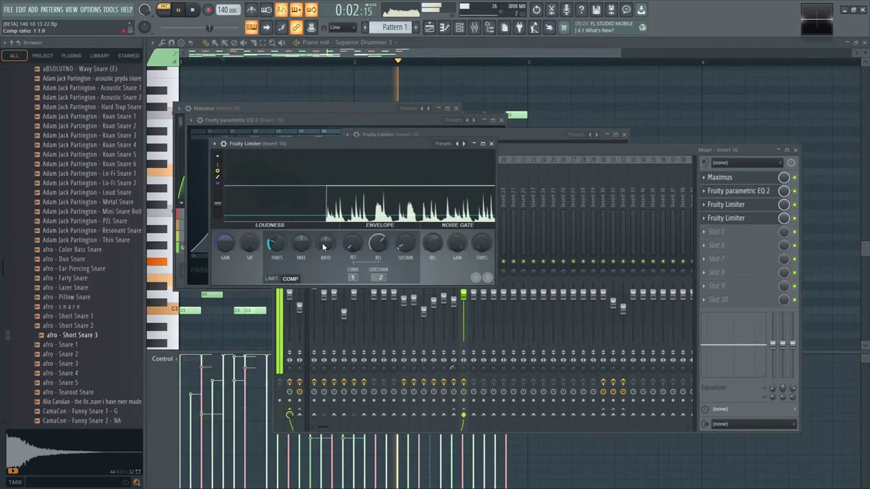
drag(270, 246, 278, 247)
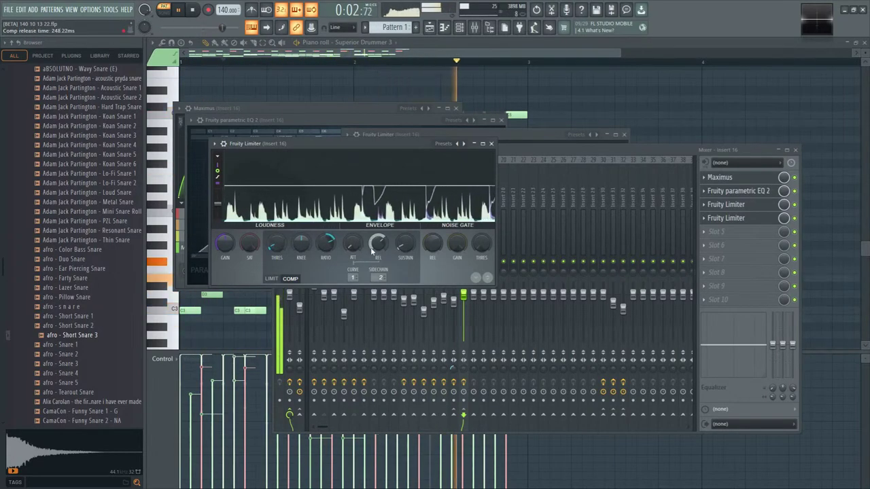
click(634, 148)
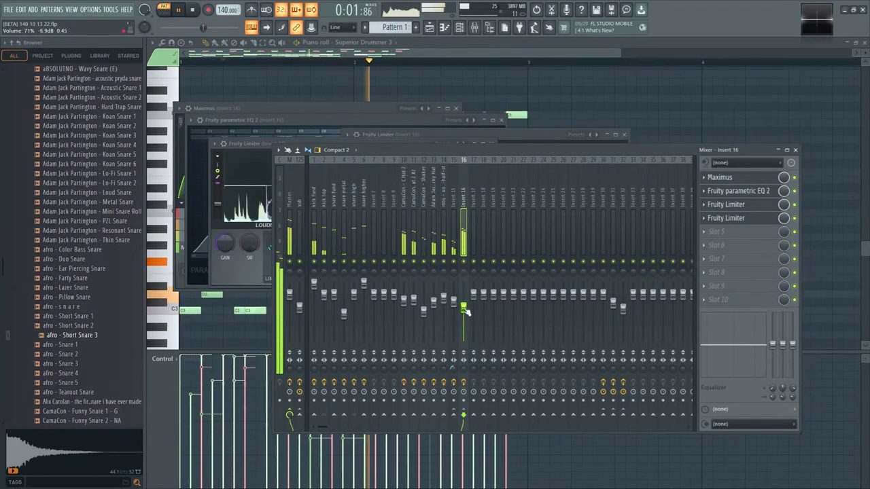
- Open Superior Drummer 3 and review the microphone channel levels and output routing in its mixer
click(460, 27)
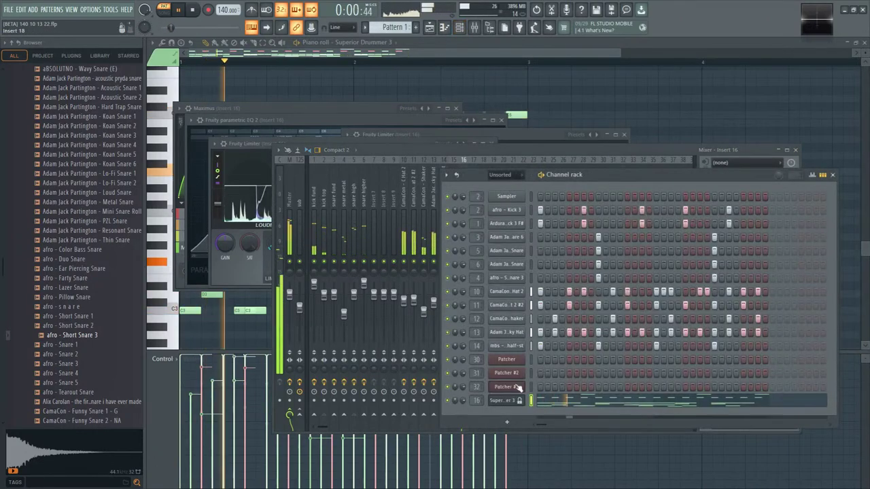
click(506, 387)
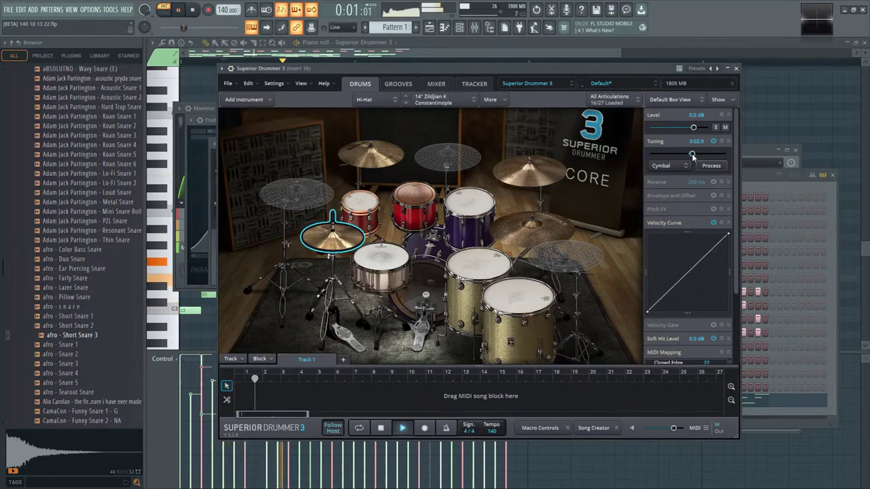
click(439, 84)
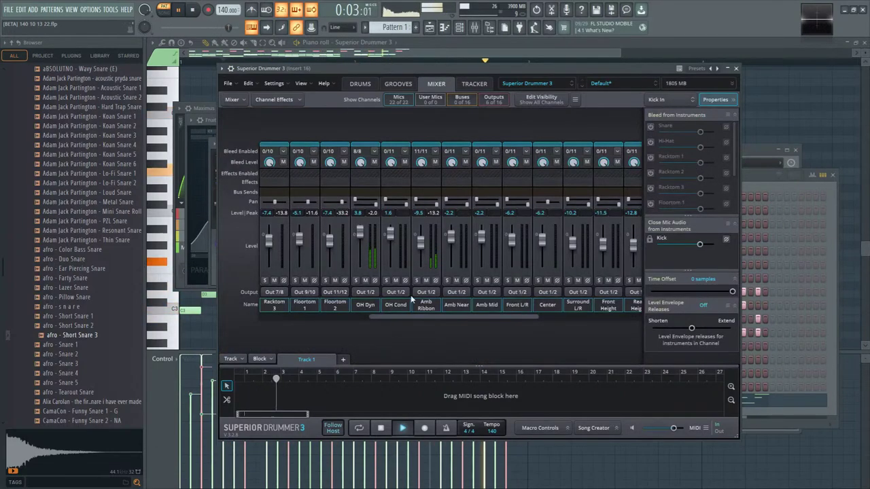
drag(409, 315, 344, 316)
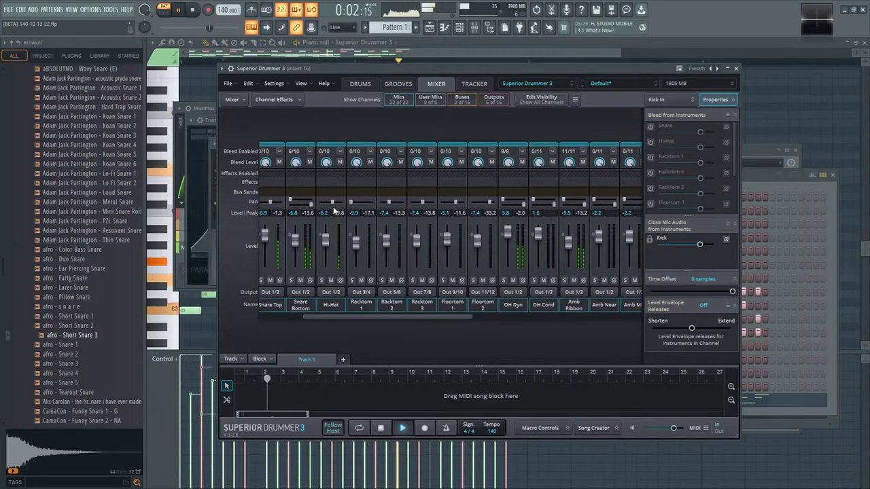
click(736, 68)
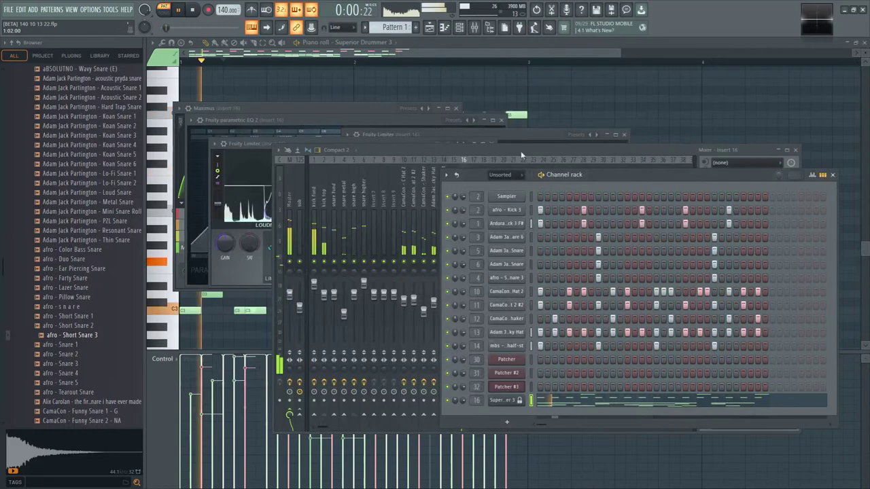
- Move Insert 16's Fruity Parametric EQ 2 below both Fruity Limiters and open it
click(473, 27)
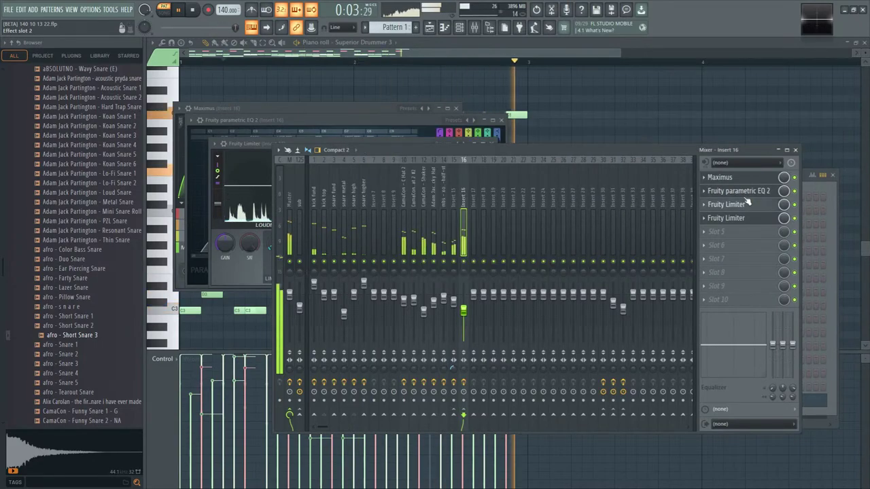
drag(745, 192, 748, 202)
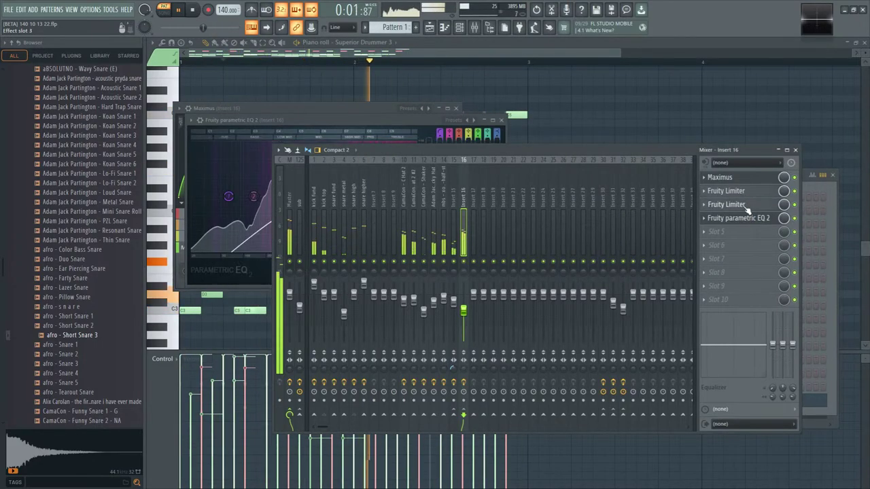
click(744, 219)
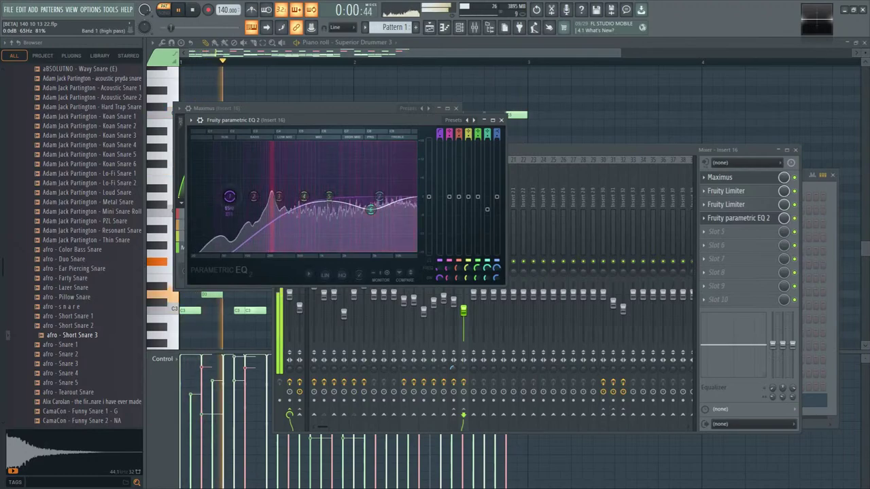
- Steepen and raise the EQ's high-pass, cut band 4 by about 1.1 dB near 659 Hz, and boost the high shelf
right_click(235, 198)
click(281, 229)
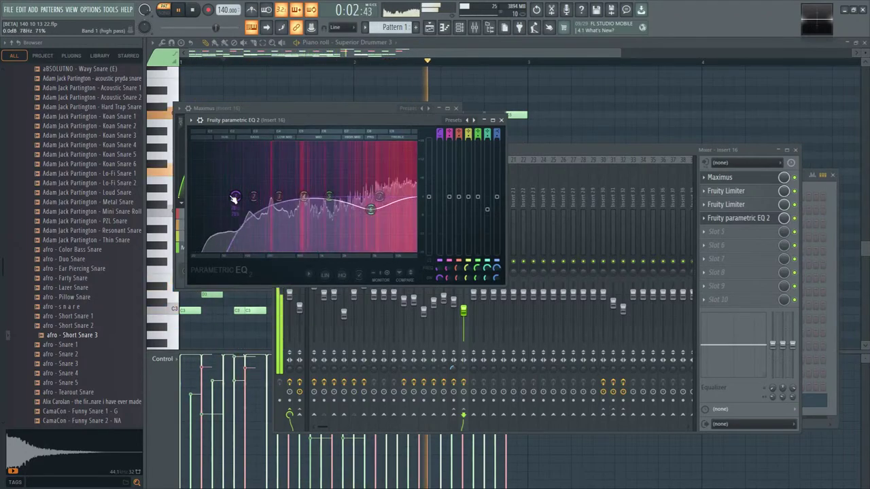
drag(234, 197, 278, 199)
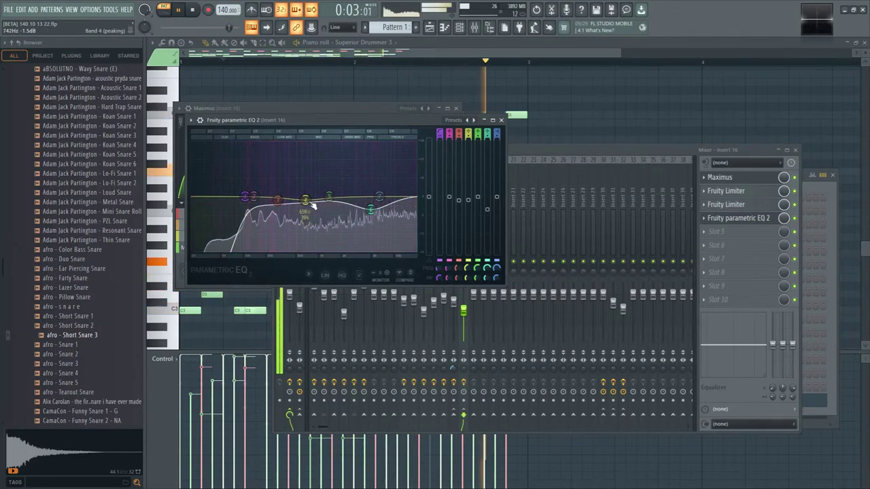
drag(371, 209, 351, 207)
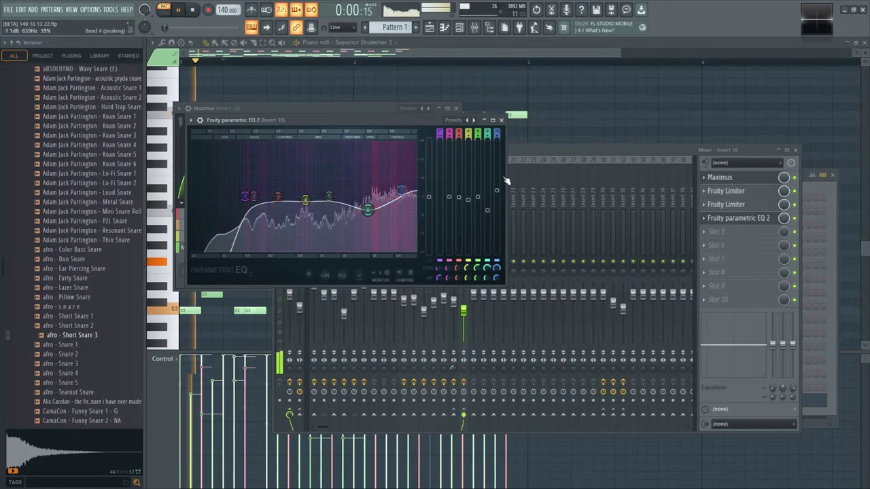
- Audition the 18" Traditional Dark Crash in Superior Drummer 3, and add an A4 crash note on beat 4 of bar 2
key(F7)
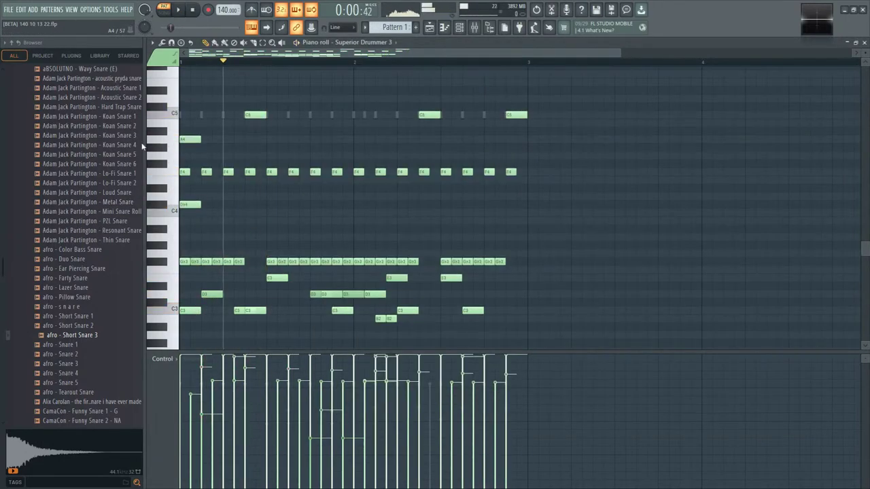
click(459, 28)
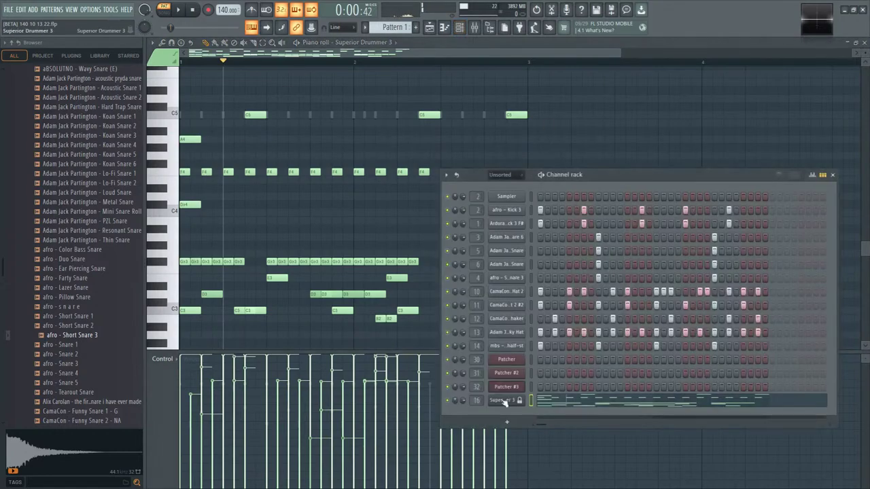
click(503, 401)
click(358, 83)
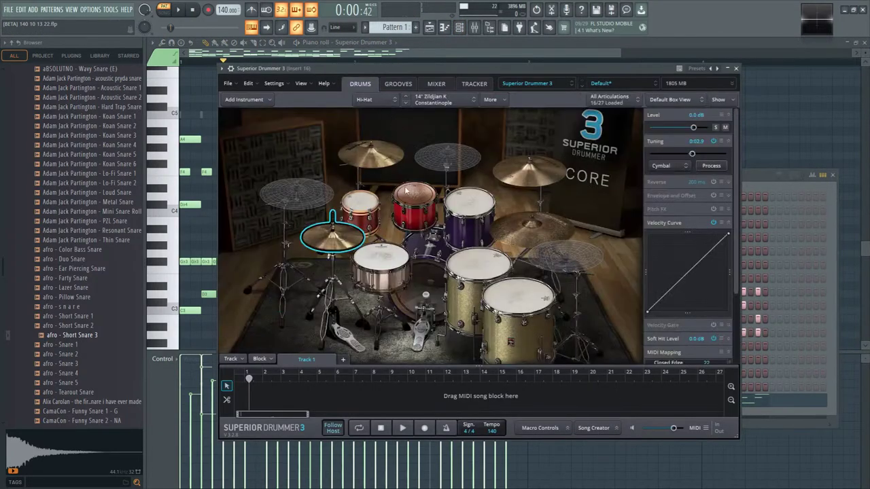
click(535, 174)
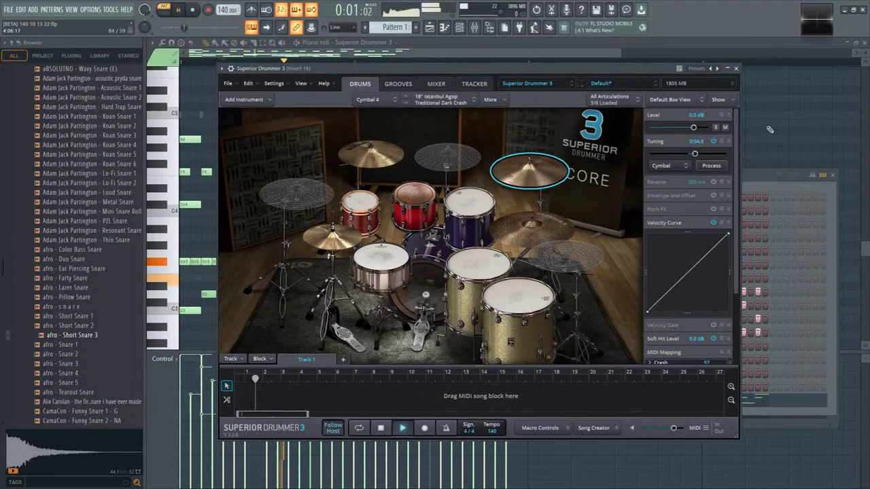
key(F7)
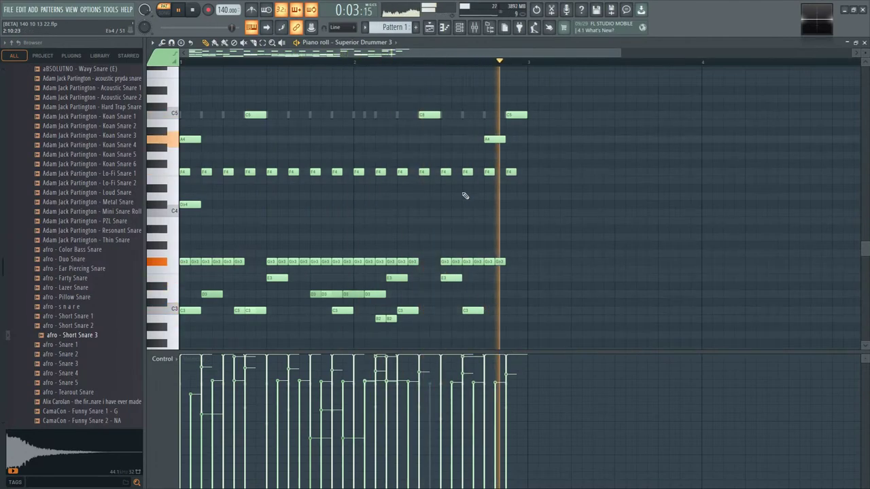
- Adjust the step velocities of the mbs half-st channel in Pattern 1
click(429, 28)
click(458, 27)
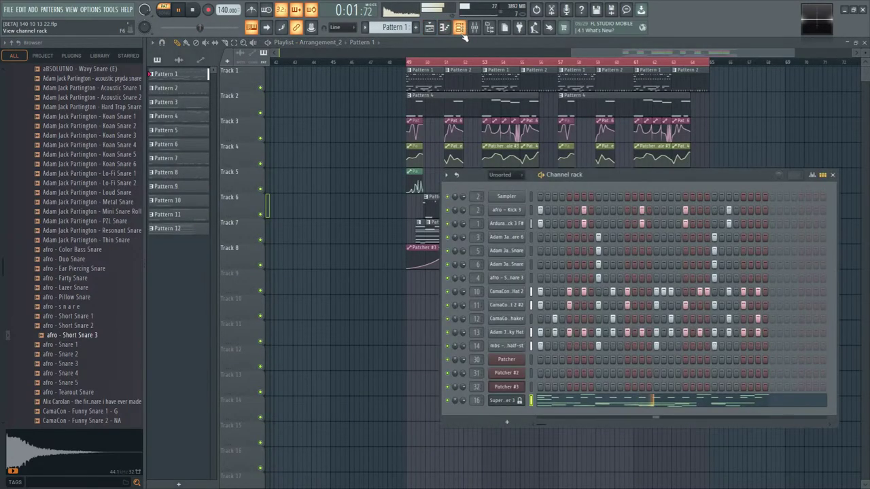
click(812, 175)
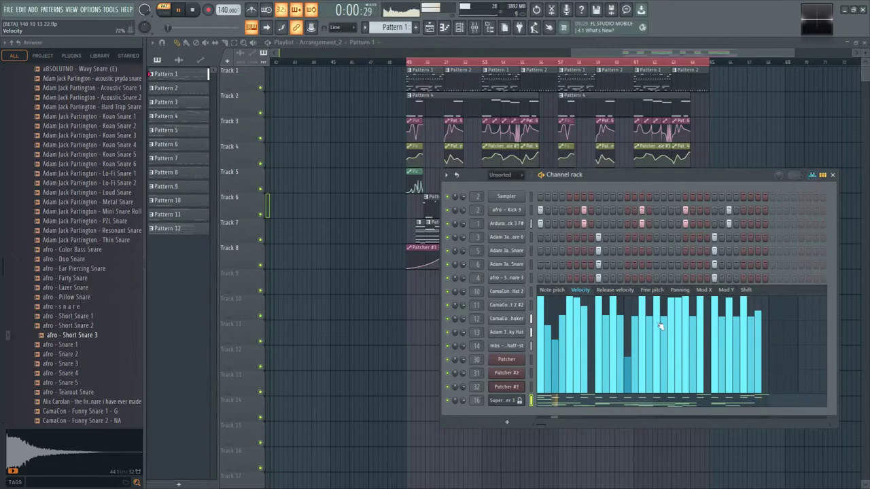
click(531, 347)
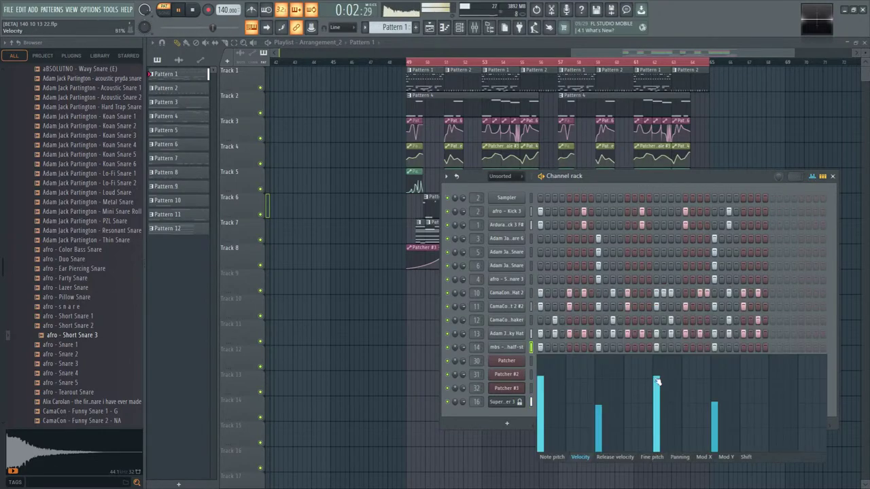
key(F6)
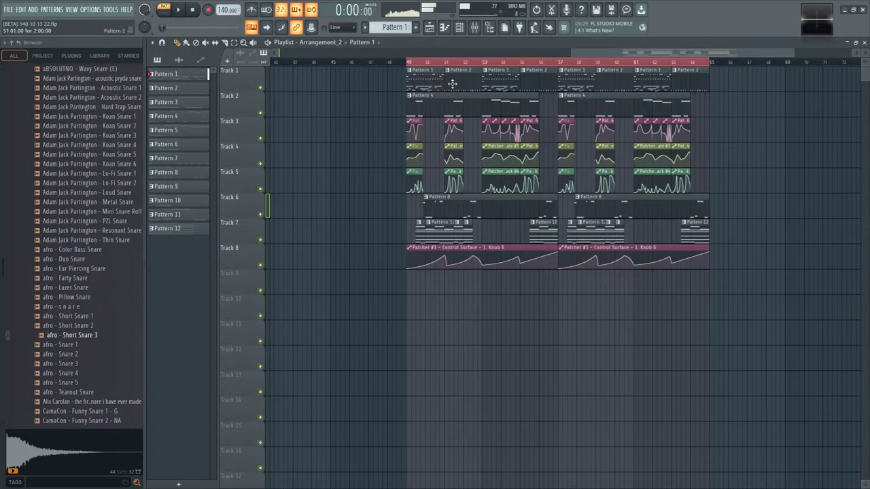
- Copy all Superior Drummer 3 notes from Pattern 1 into Pattern 2 and play the copy
click(462, 28)
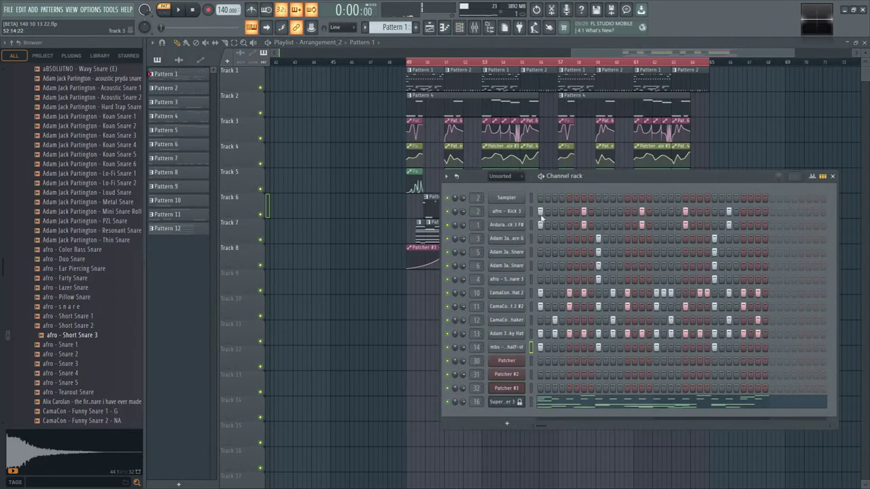
click(569, 407)
key(ctrl+a)
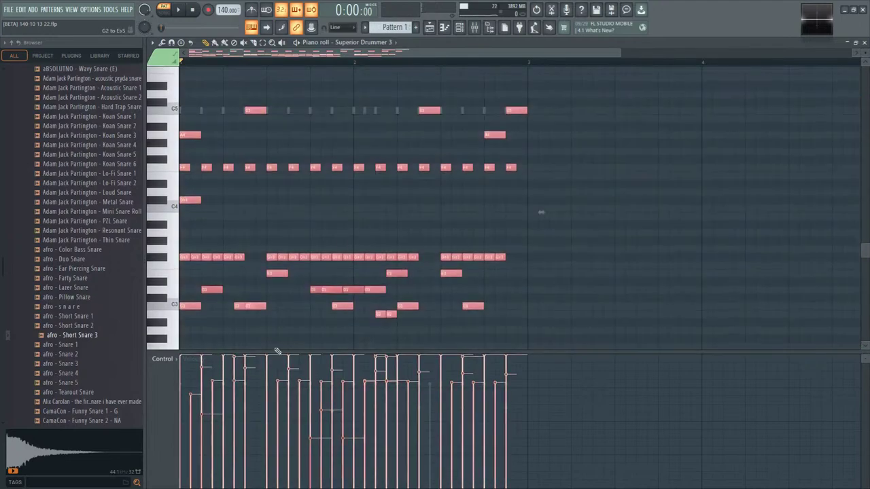
key(KP_Add)
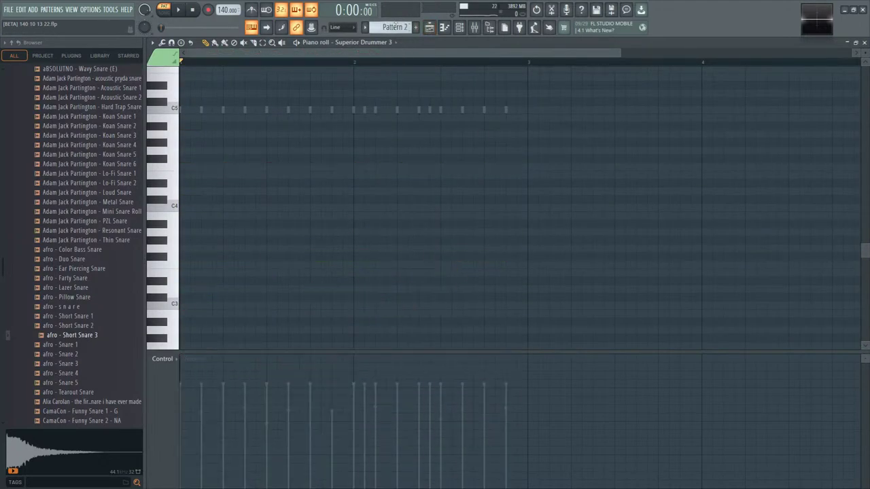
key(ctrl+v)
click(305, 208)
key(space)
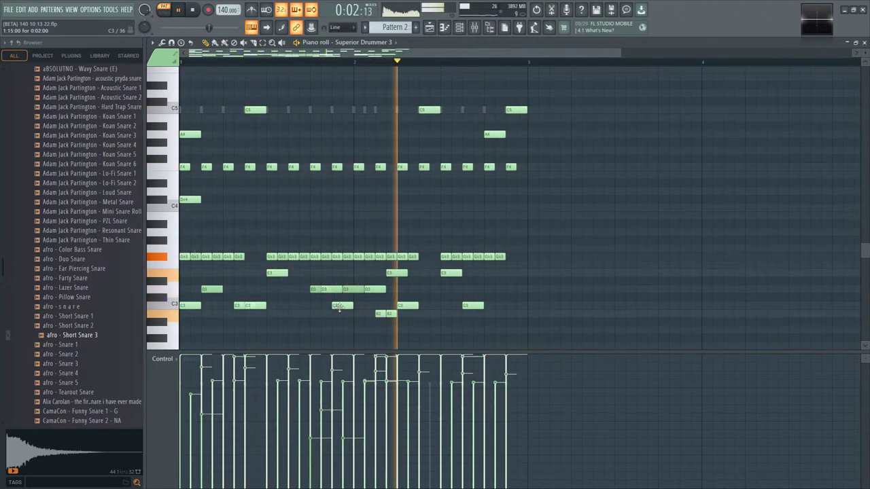
- In Pattern 2, delete both B2 notes, shift the opening A4 and D#4 hits to beat 3, and add D#4 at the start of bar 2
right_click(380, 313)
right_click(390, 313)
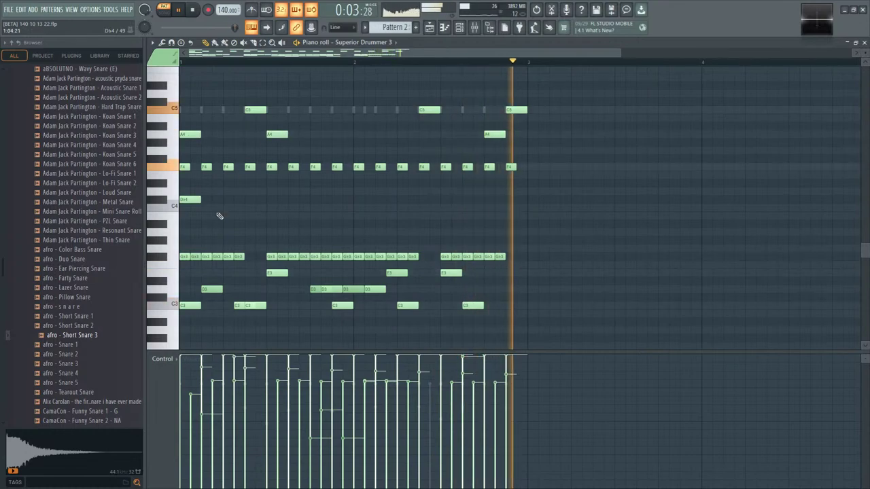
drag(190, 199, 283, 200)
click(276, 134)
drag(187, 135, 427, 133)
right_click(427, 134)
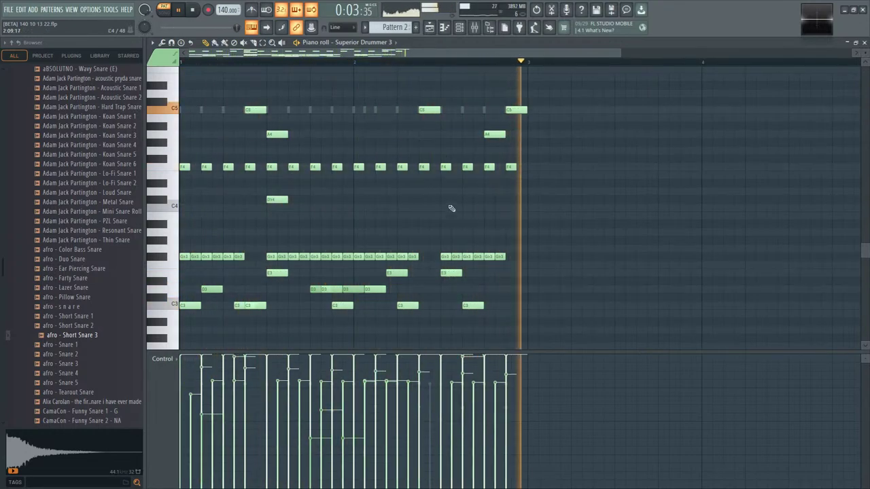
click(360, 200)
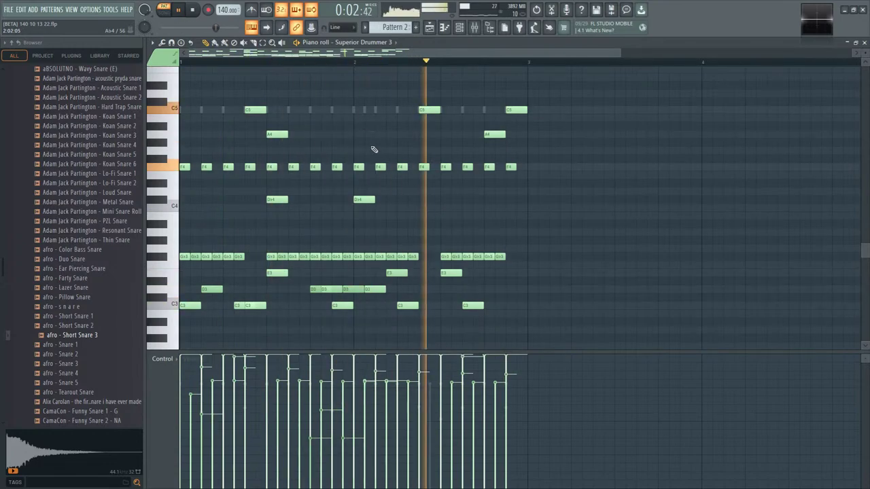
- Play the arrangement from bar 49 and reshape Insert 16's EQ with a higher high-pass, lower bands 5 and 6, and a raised high shelf
click(429, 28)
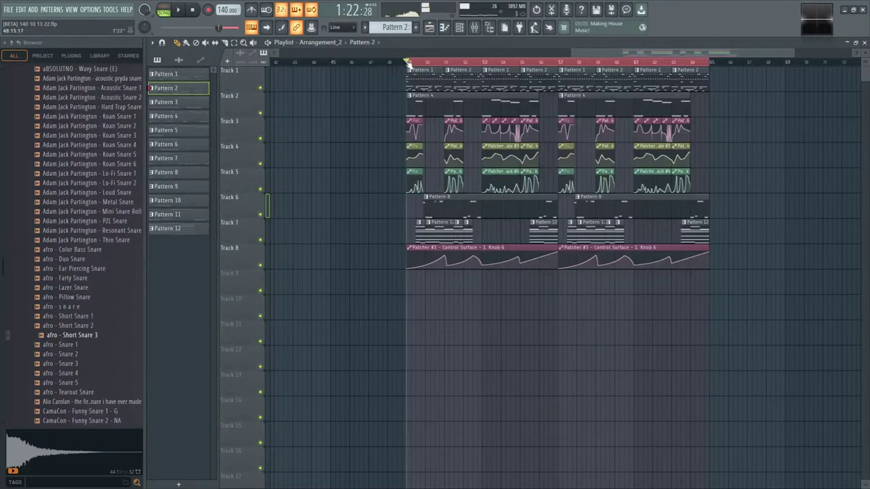
click(476, 29)
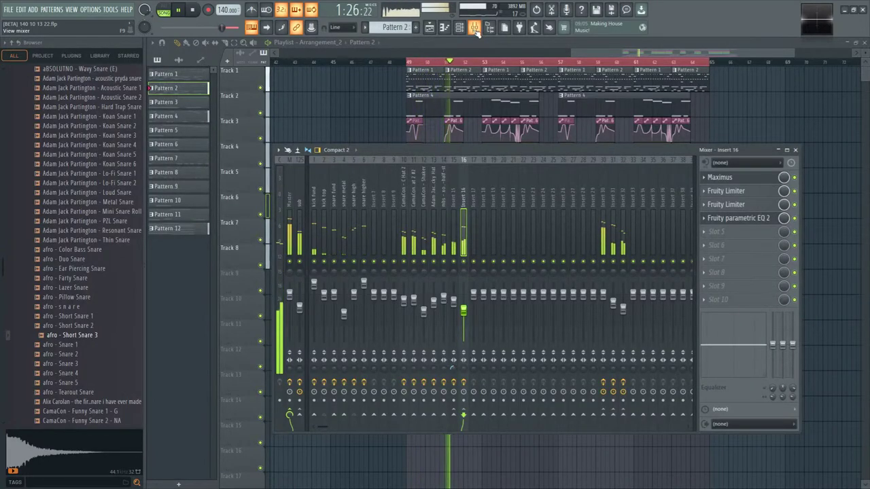
click(752, 221)
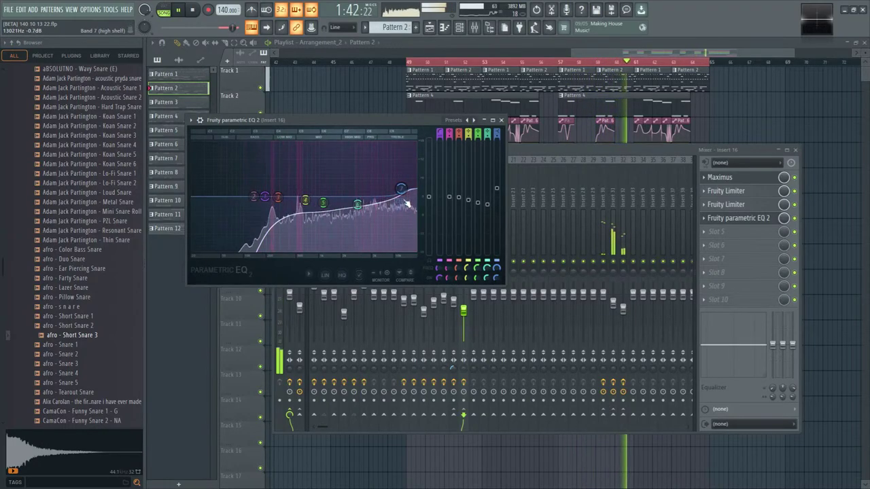
- Reduce Insert 15's volume to about 74%, and close the mixer and EQ windows
click(536, 159)
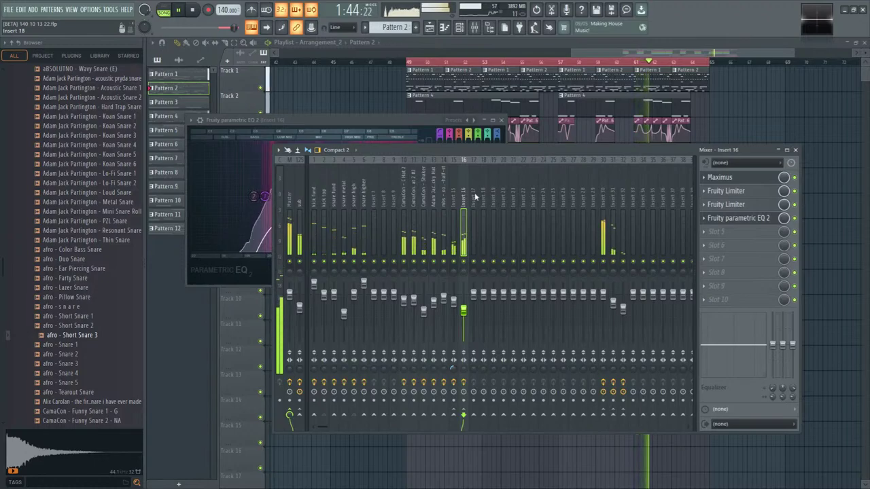
drag(458, 300, 460, 311)
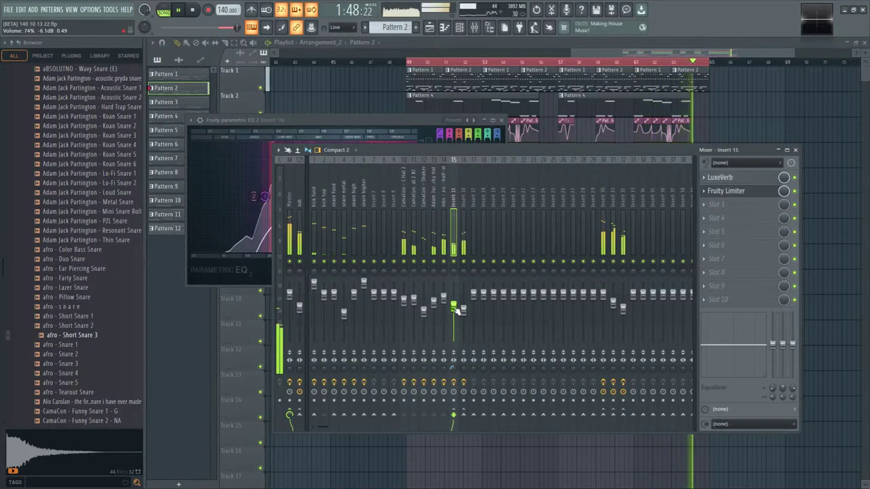
click(743, 130)
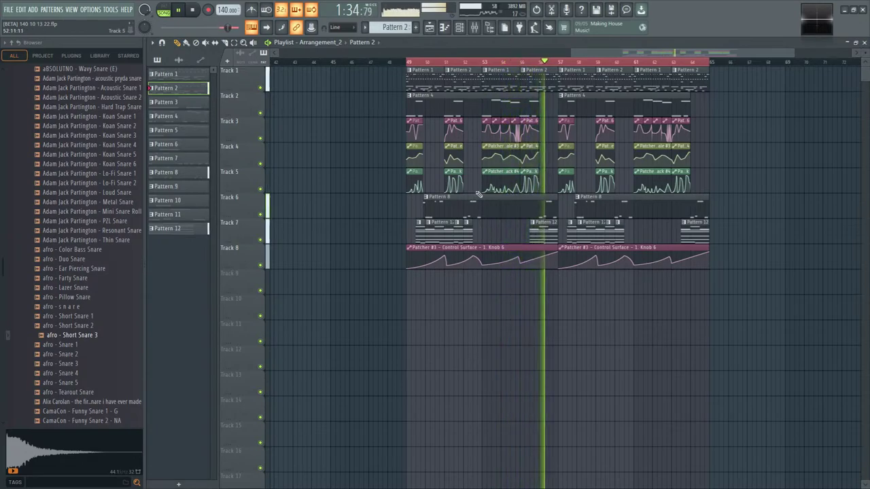
- Play Pattern 8, open its Patcher #2 instrument and check the wet output level of the LuxeVerb inside
key(F7)
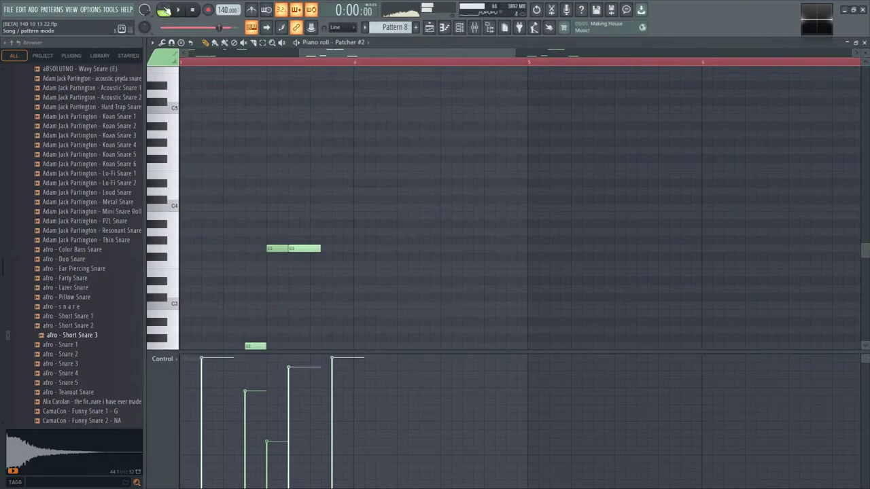
click(459, 27)
key(space)
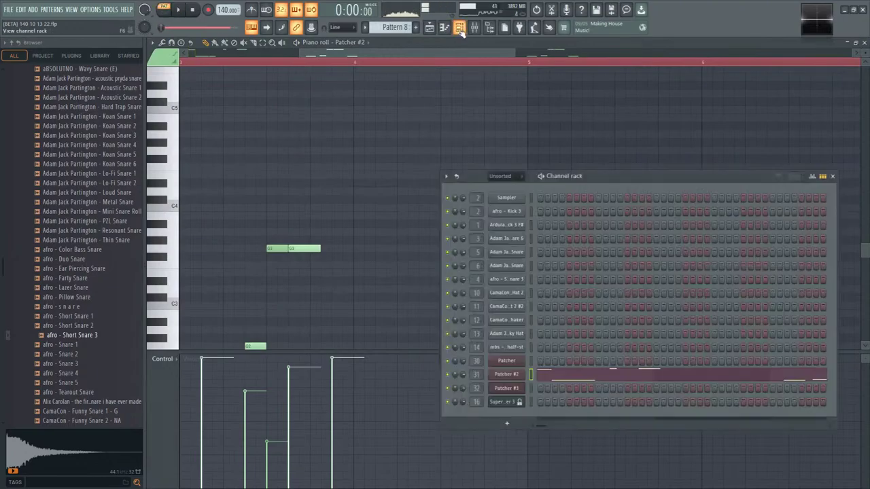
click(518, 375)
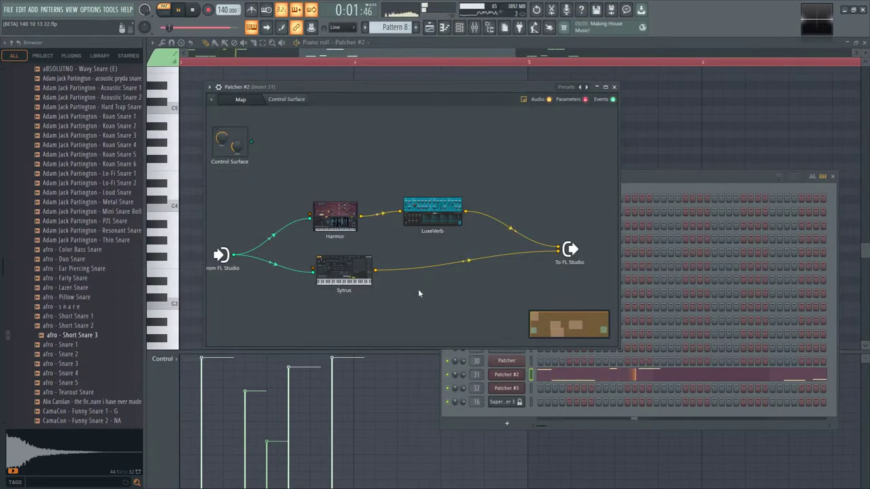
click(428, 202)
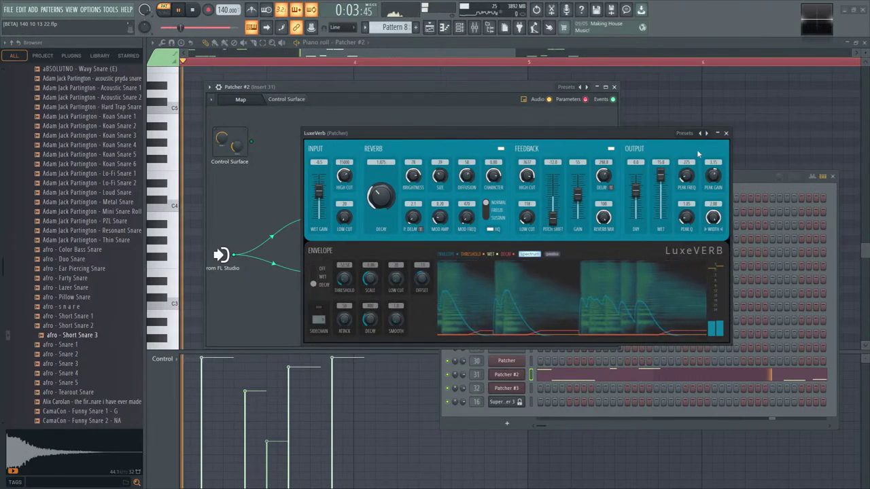
drag(660, 176, 660, 175)
click(725, 133)
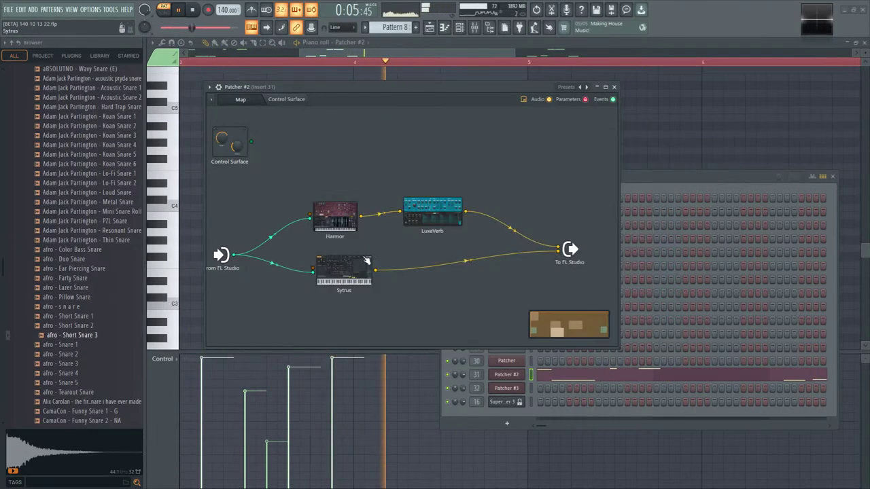
- Try the Hill and Log distortion types on part A of the Harmor inside Patcher #2 while Pattern 8 plays
click(337, 203)
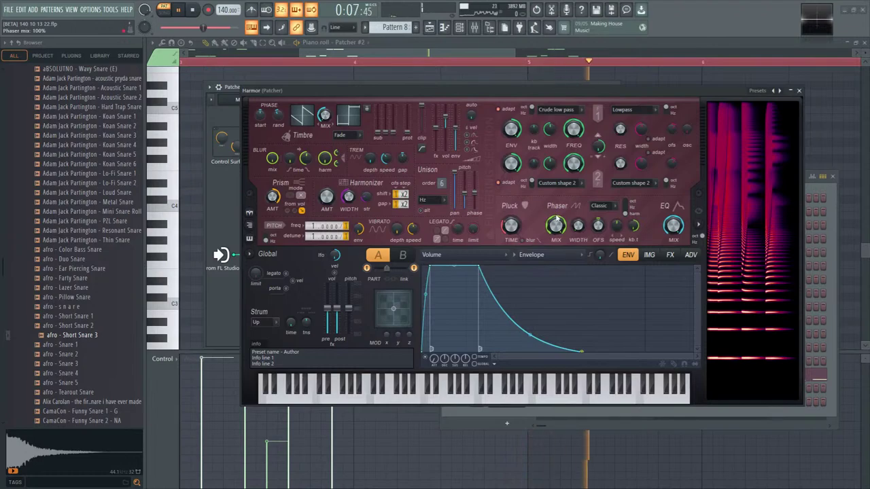
click(670, 254)
click(503, 281)
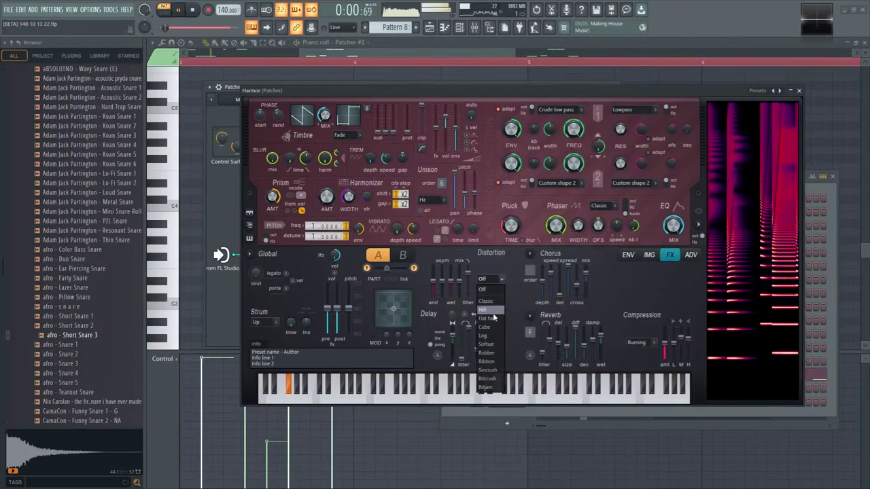
click(488, 311)
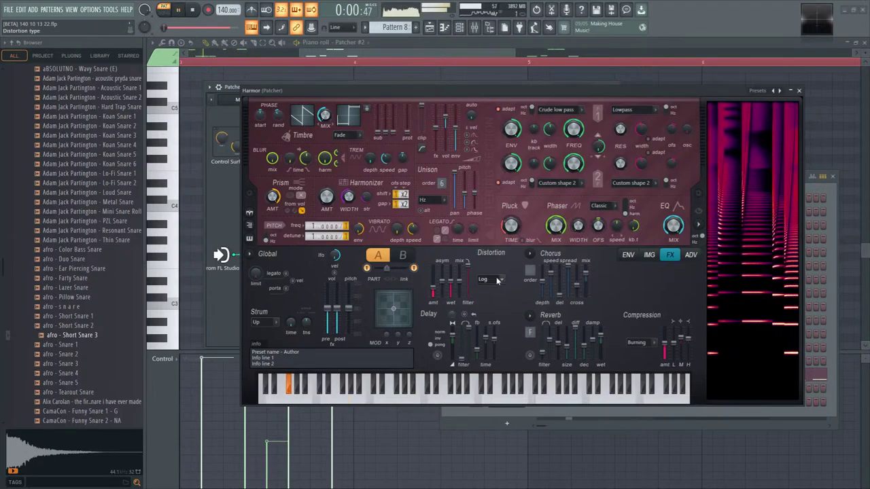
key(space)
- In Harmor, try a x2 detune on part A, and set part B's frequency to 1 and detune to 2
click(405, 259)
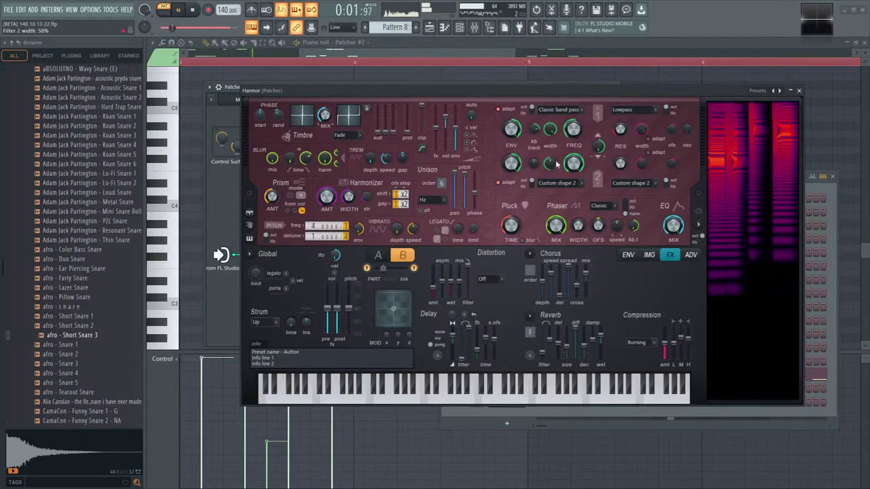
click(379, 42)
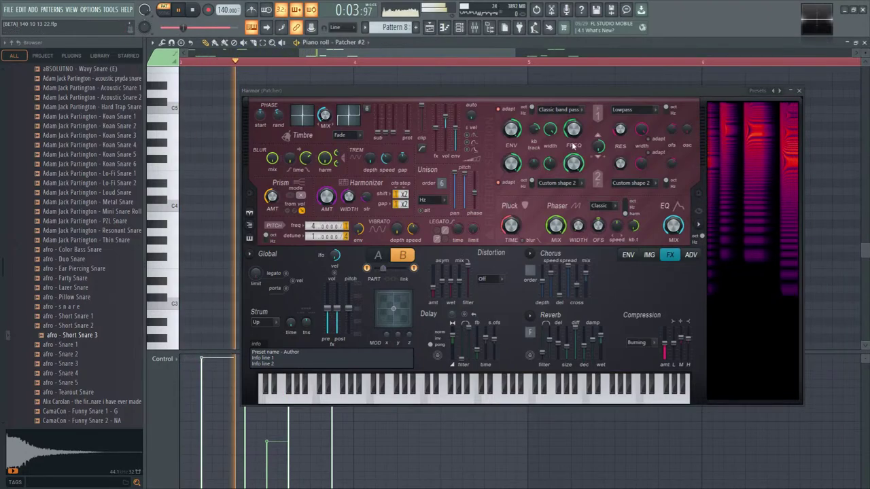
click(378, 255)
scroll(314, 236, up, 1)
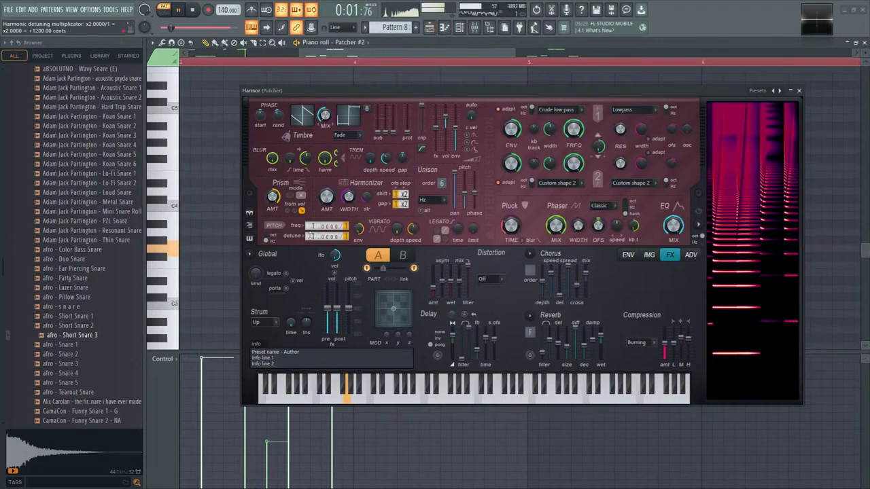
scroll(309, 235, down, 1)
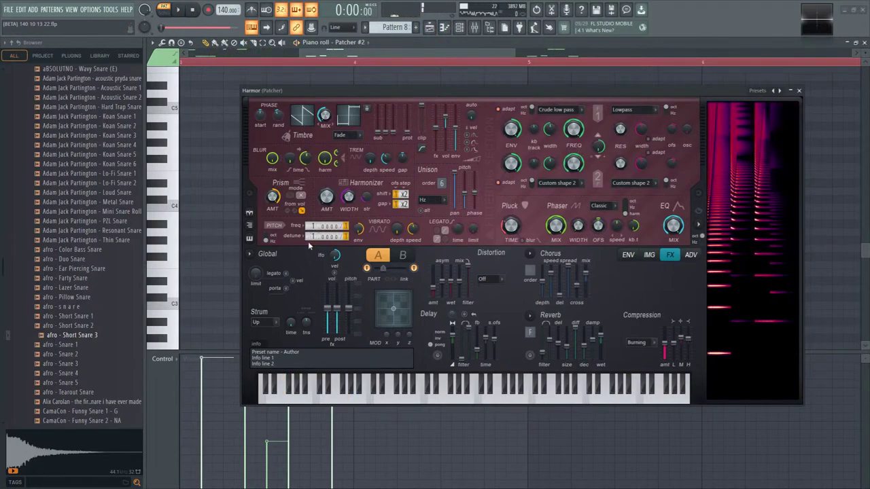
key(space)
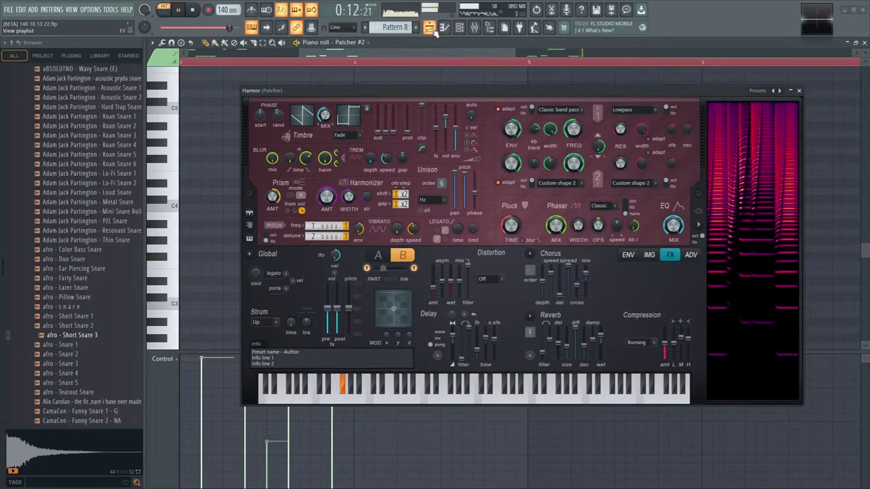
- Close Harmor, return to the playlist and play the arrangement from bar 49
key(F5)
click(800, 91)
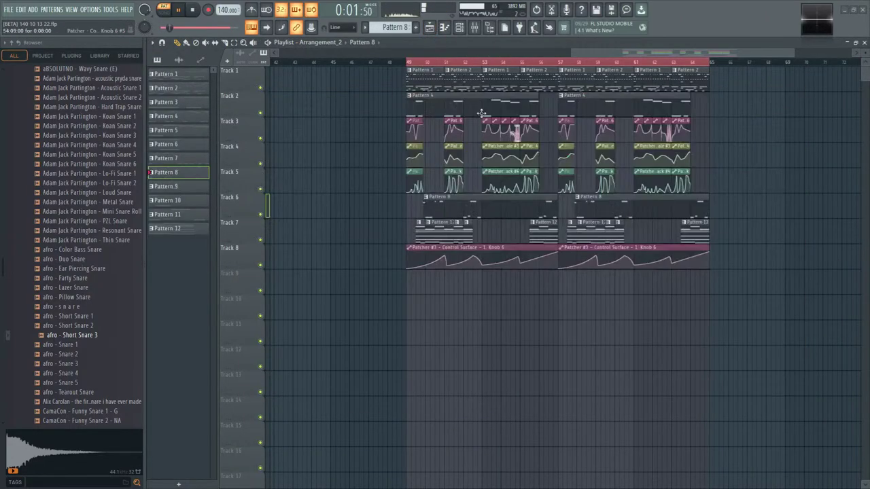
click(408, 69)
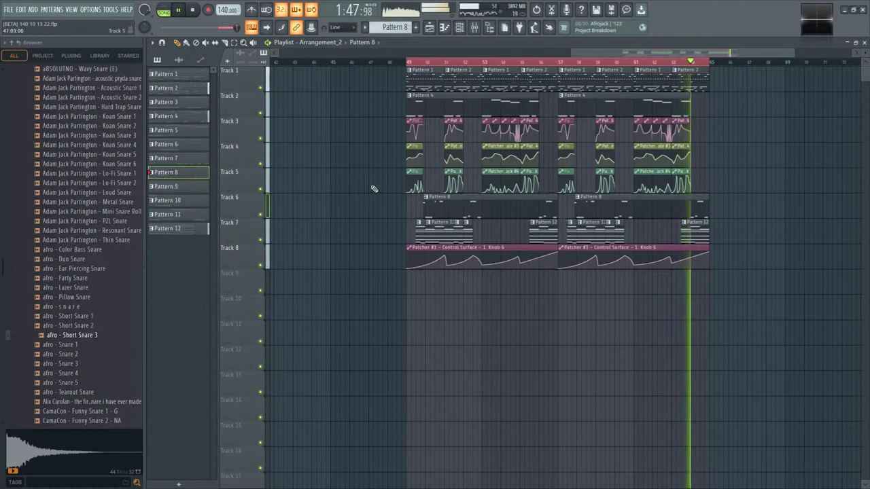
key(space)
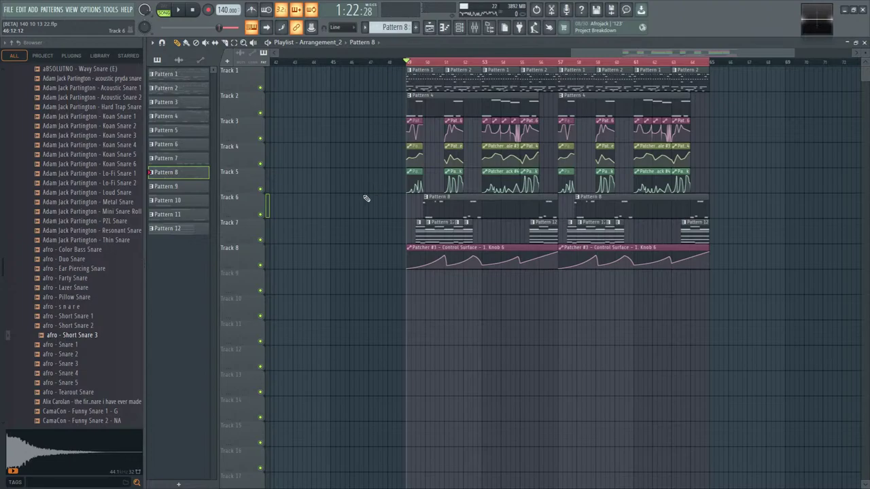
- Open the mixer, select Insert 16 and audition the reverb and drum inserts in solo and in the full mix
ctrl+scroll(408, 229, up, 2)
ctrl+scroll(407, 229, down, 2)
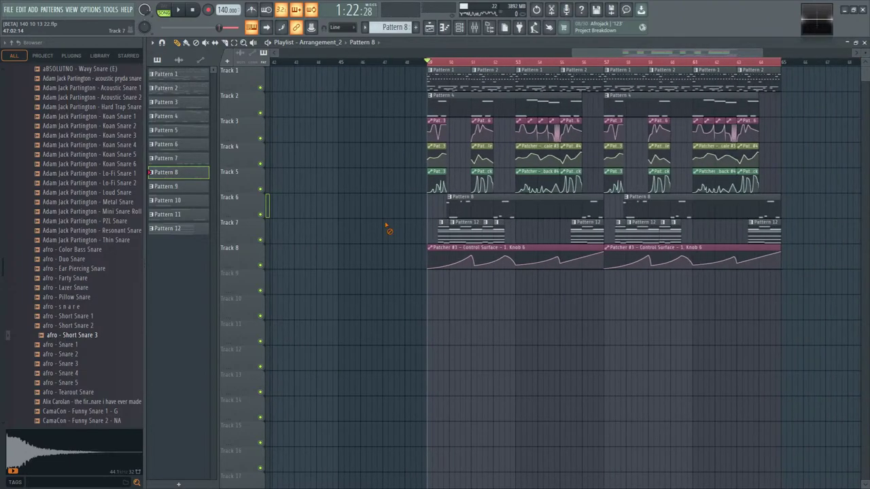
click(487, 28)
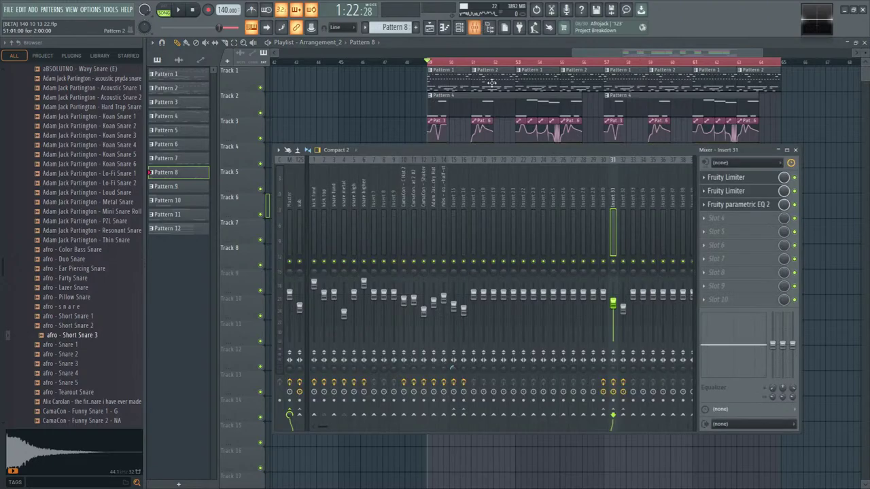
click(413, 204)
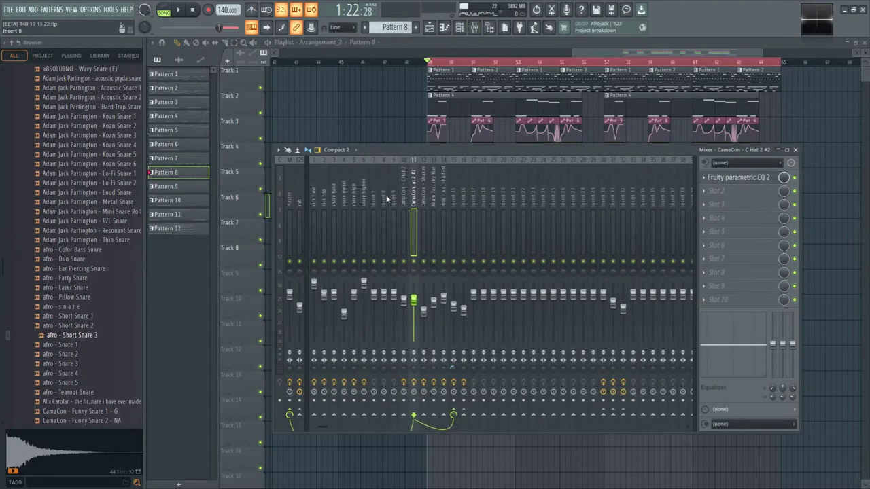
click(465, 226)
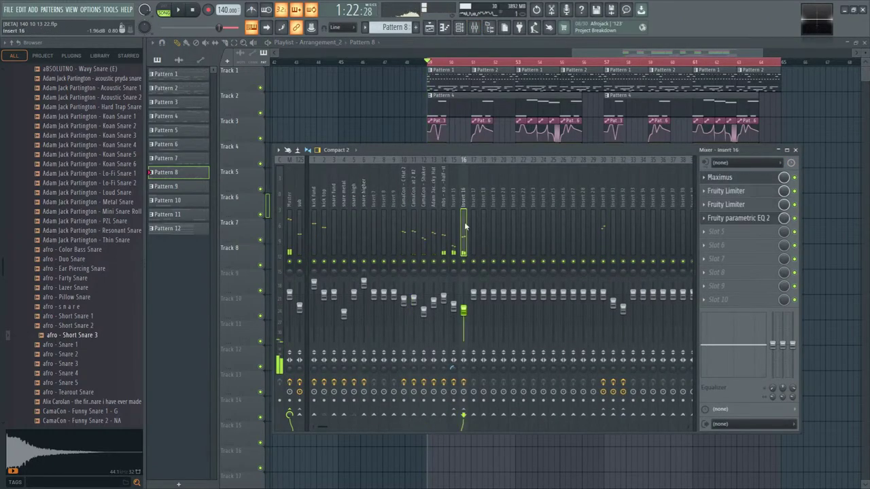
key(space)
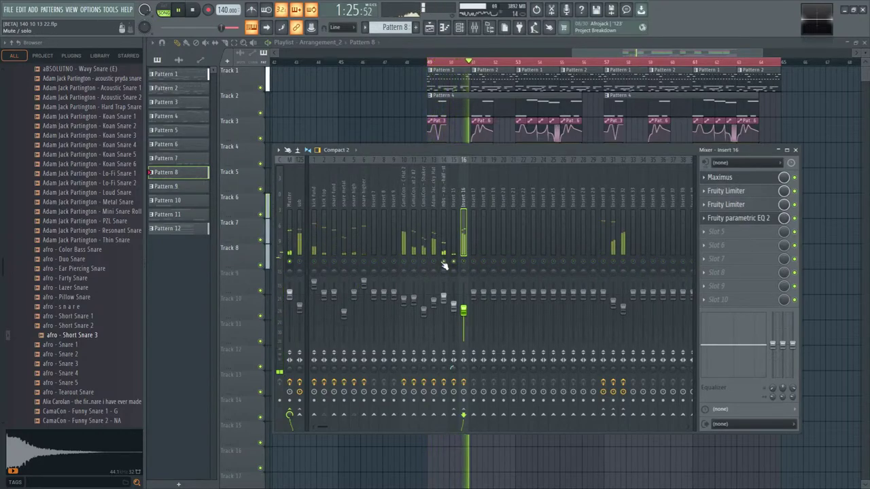
key(space)
key(space)
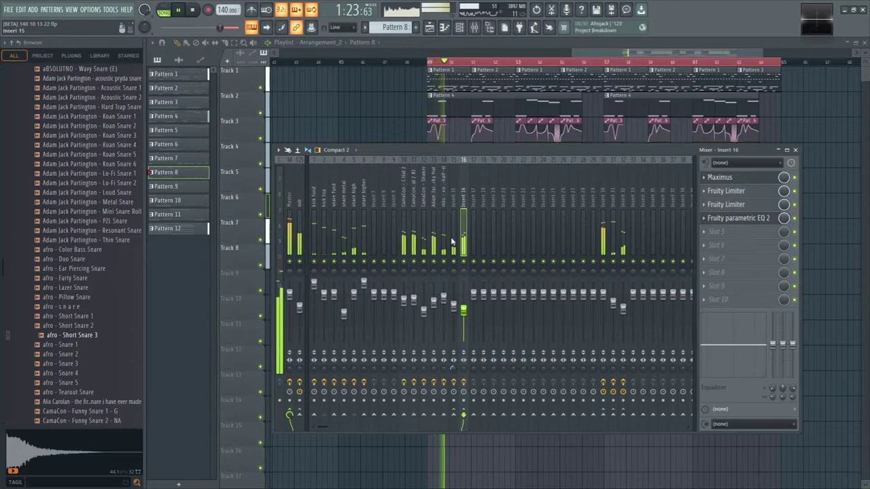
- Lower Insert 15's volume to just under 53% while the arrangement plays
click(452, 211)
key(space)
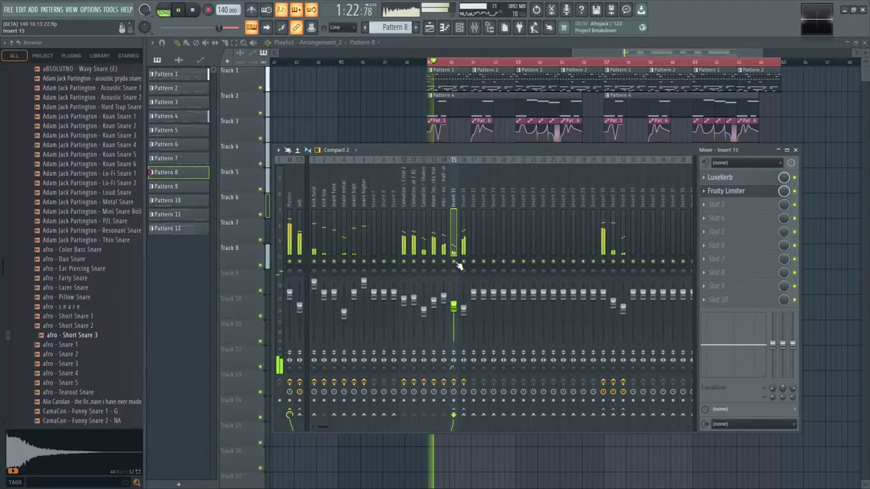
drag(454, 306, 456, 316)
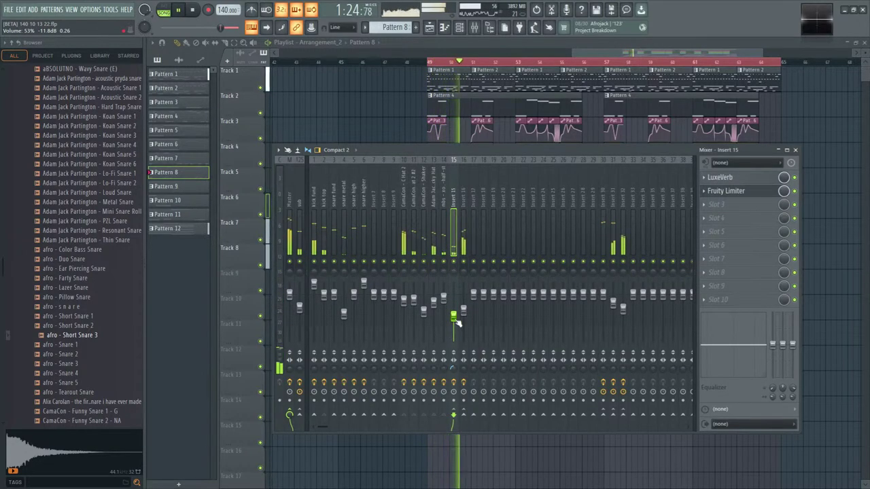
scroll(455, 318, down, 3)
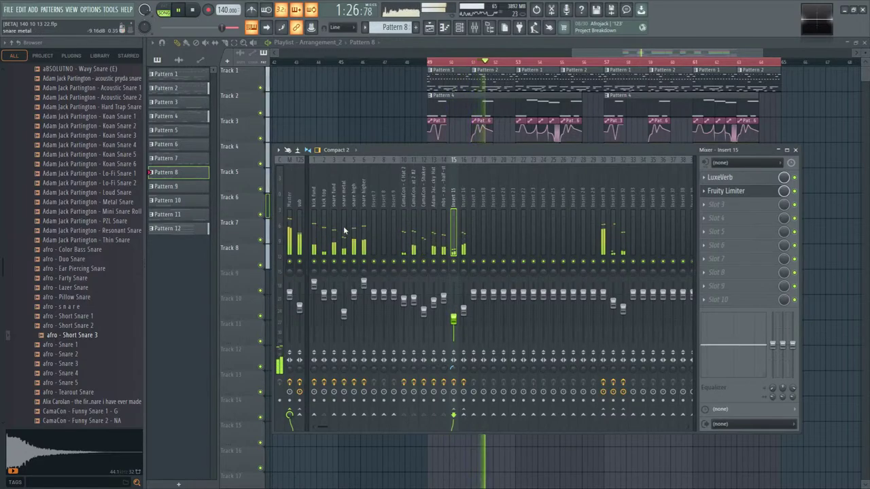
- Check Inserts 31 and 32 against the channel rack while listening, move the mixer slightly aside and stop playback
click(613, 238)
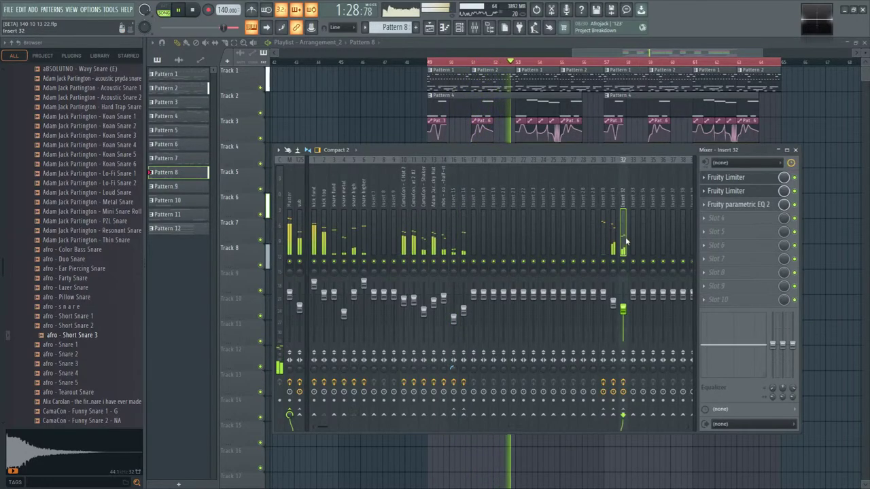
click(459, 27)
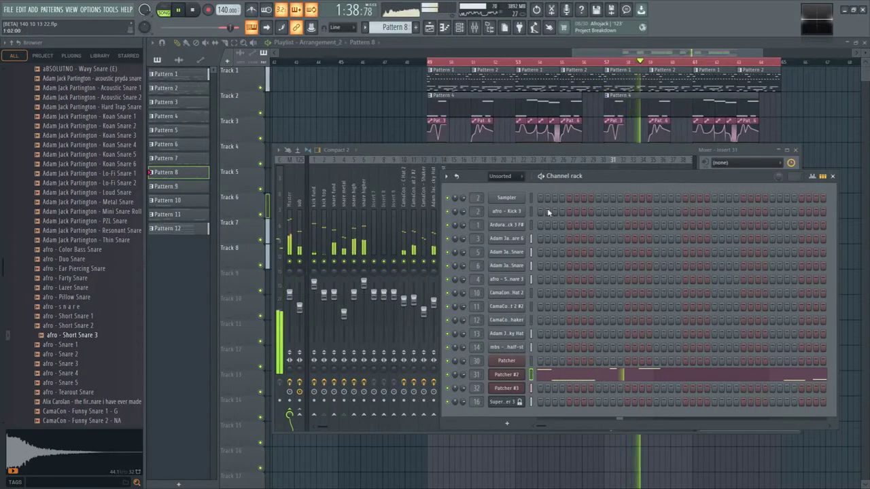
click(832, 176)
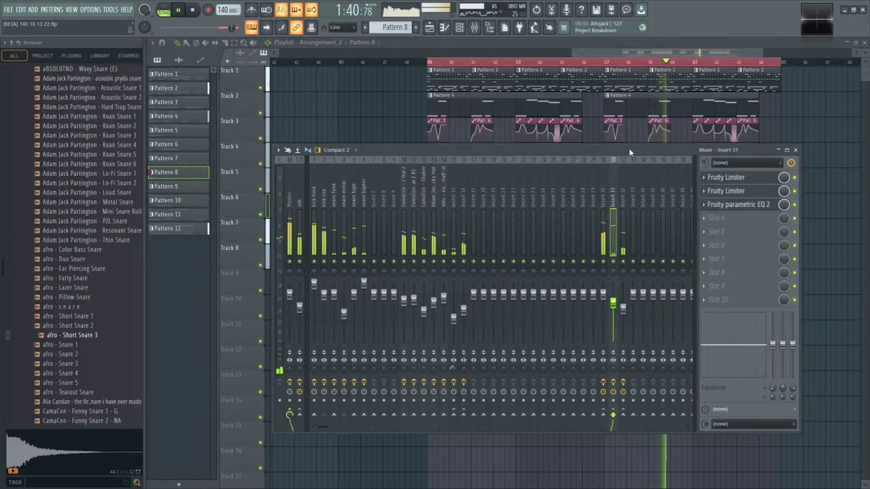
drag(628, 148, 636, 152)
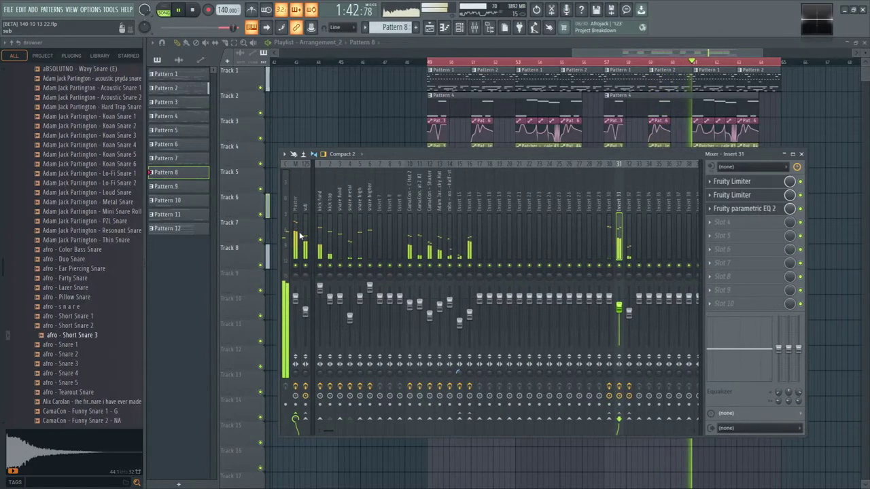
key(space)
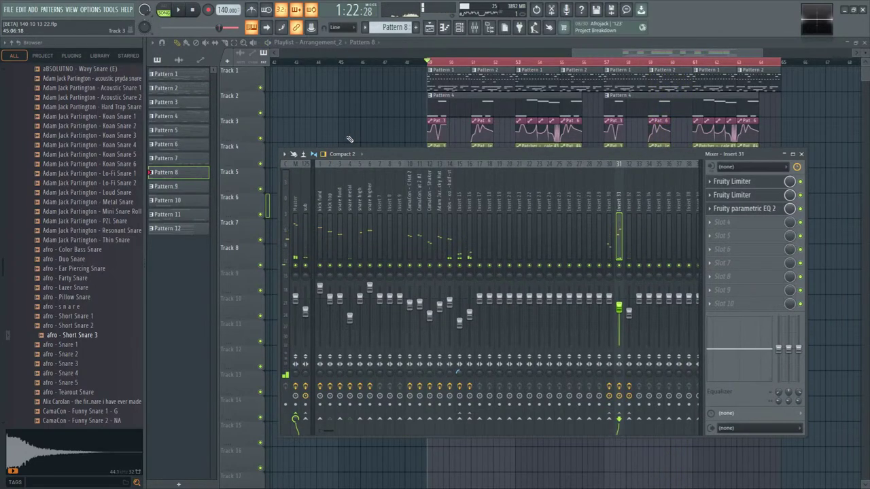
- Add a Fruity Limiter to slot 2 of the Master track, play the arrangement and move the mixer aside
click(292, 199)
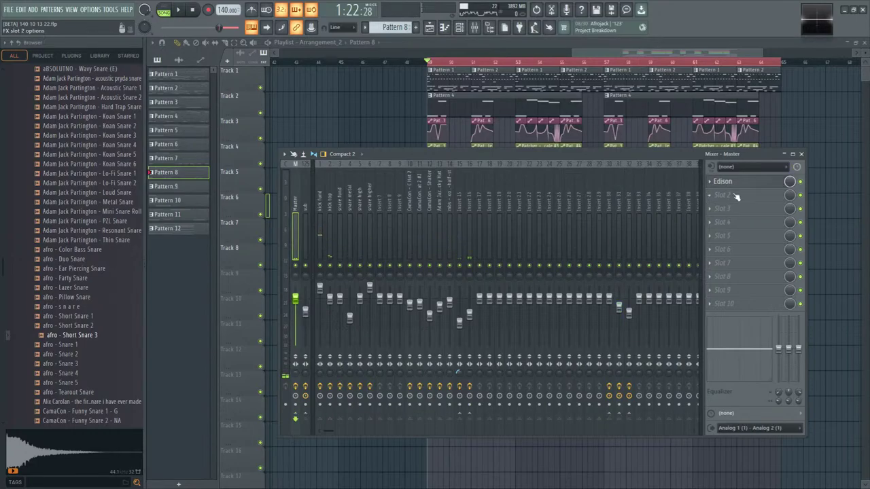
click(715, 183)
key(Escape)
click(726, 195)
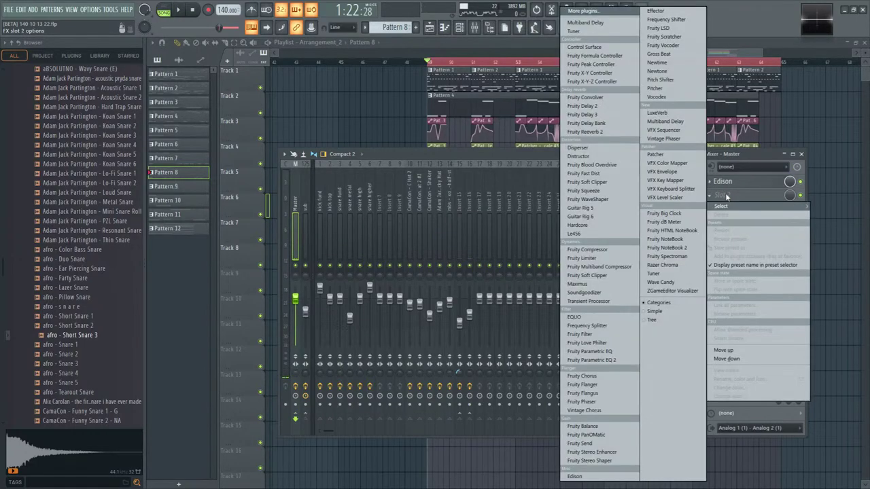
click(603, 258)
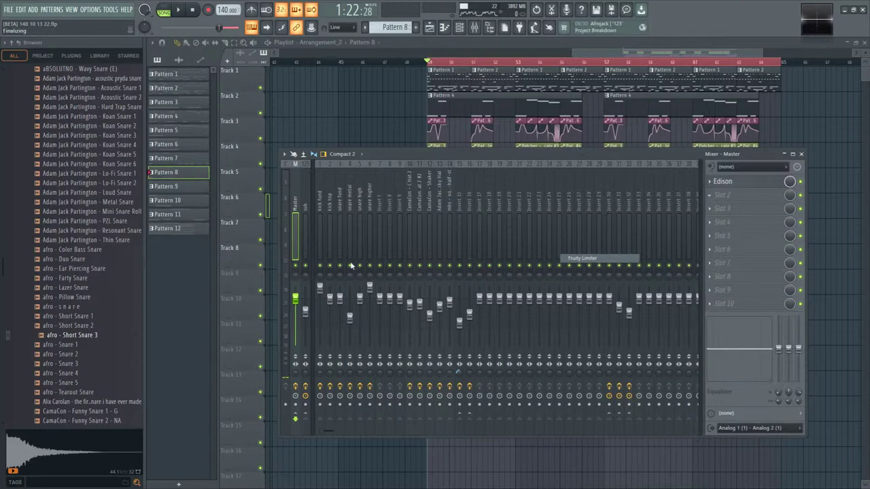
key(space)
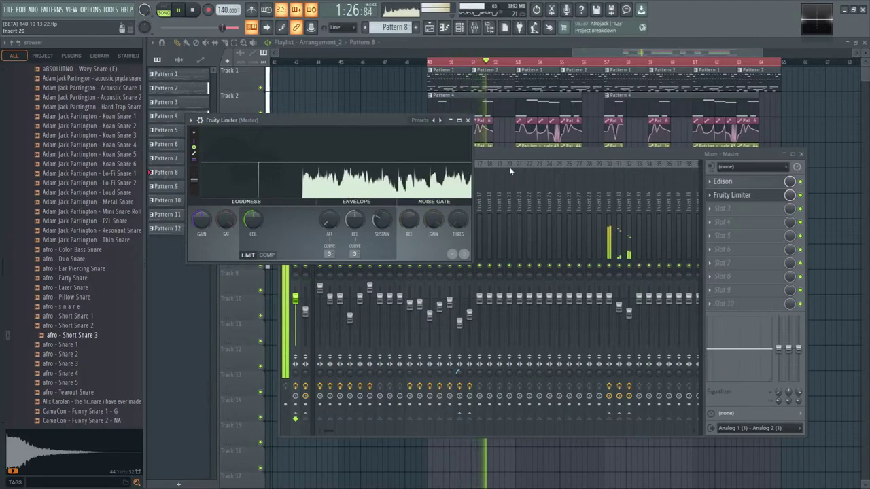
drag(509, 170, 536, 188)
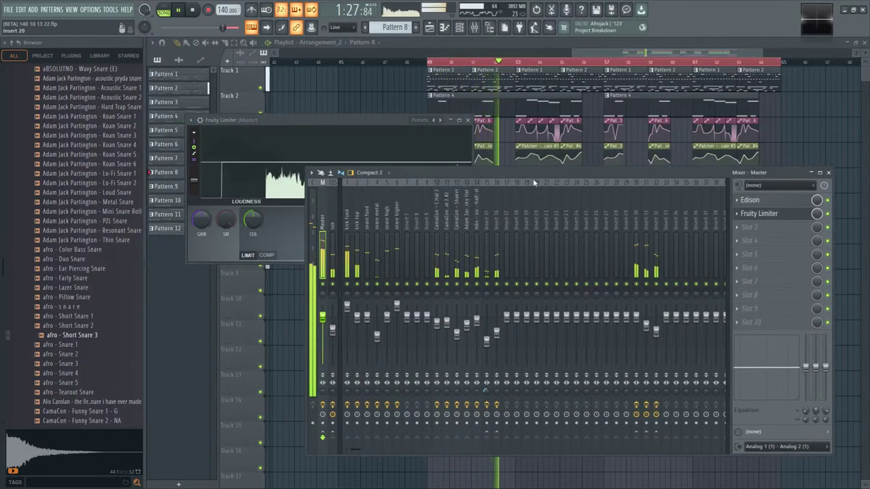
- Lower Inserts 30 to 32 slightly during playback, reduce the snare high fader and bring snare higher to about 110%
click(646, 324)
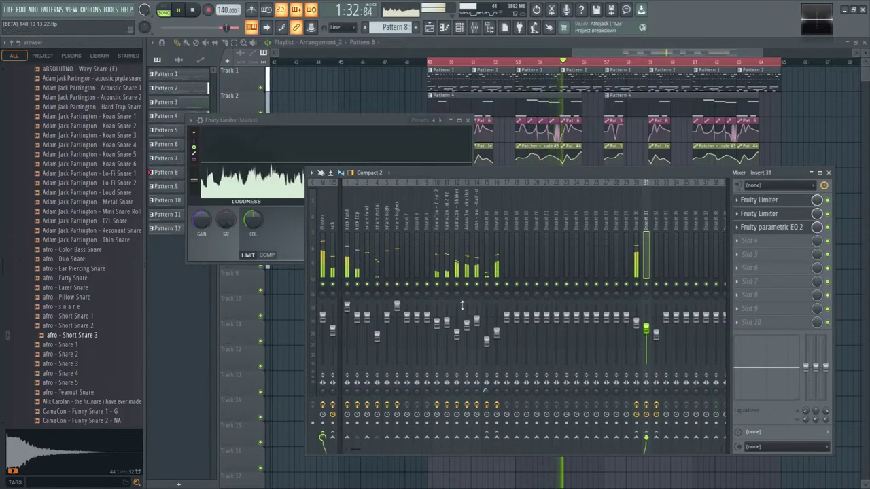
click(497, 332)
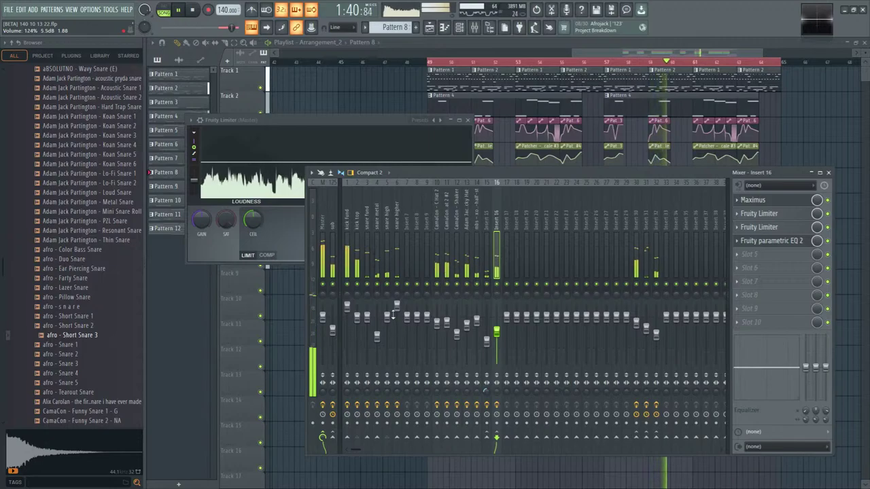
drag(394, 307, 398, 318)
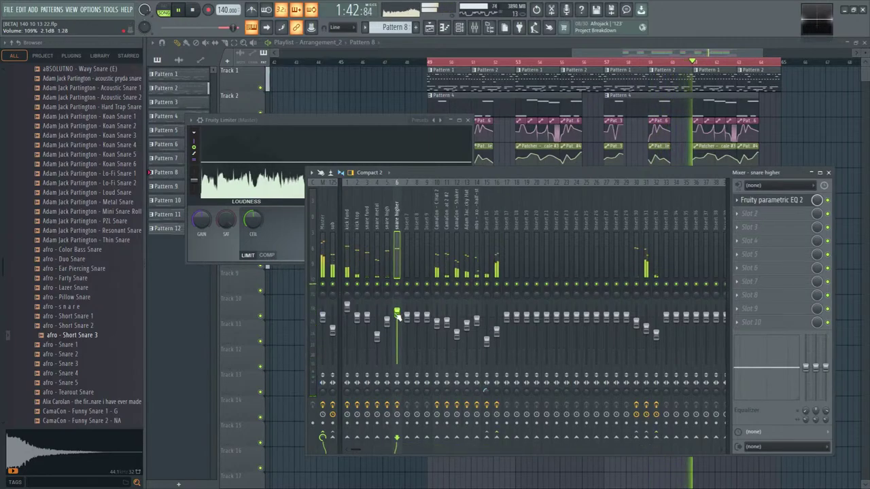
click(387, 319)
click(396, 313)
click(386, 319)
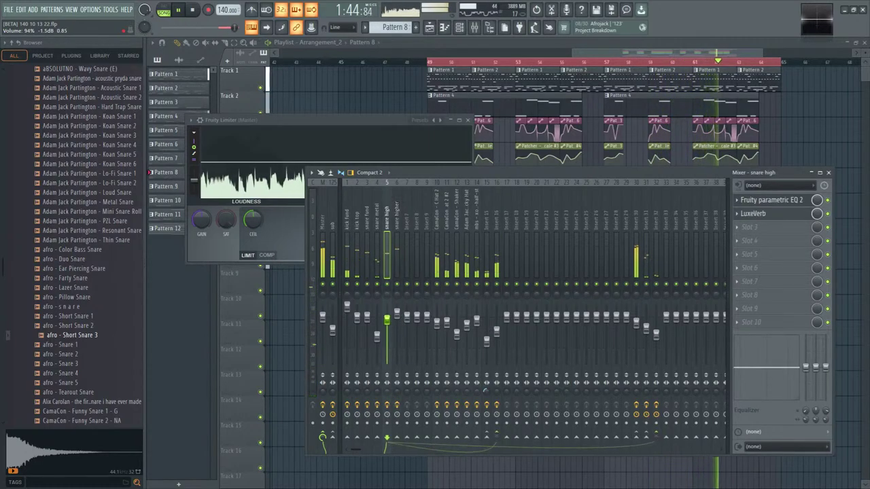
click(397, 312)
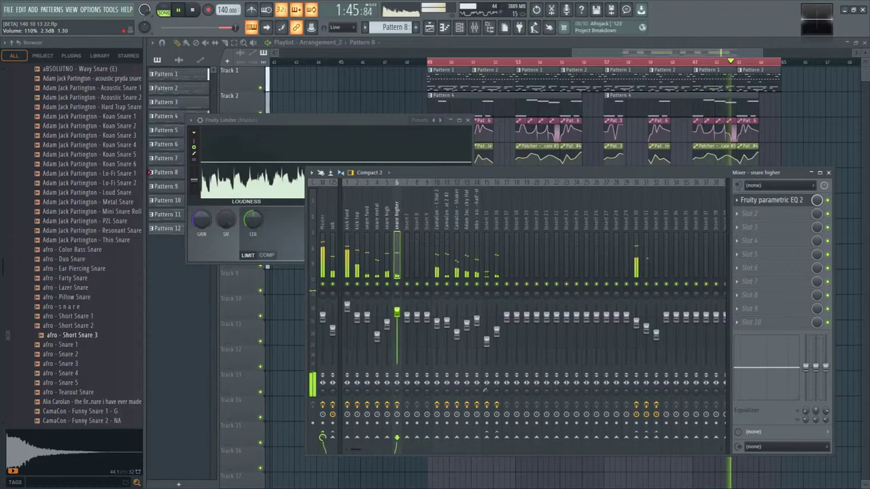
- Open the Master track's Fruity Limiter, switch it to compressor mode, lower the threshold and raise the ratio
click(325, 227)
click(756, 215)
click(756, 215)
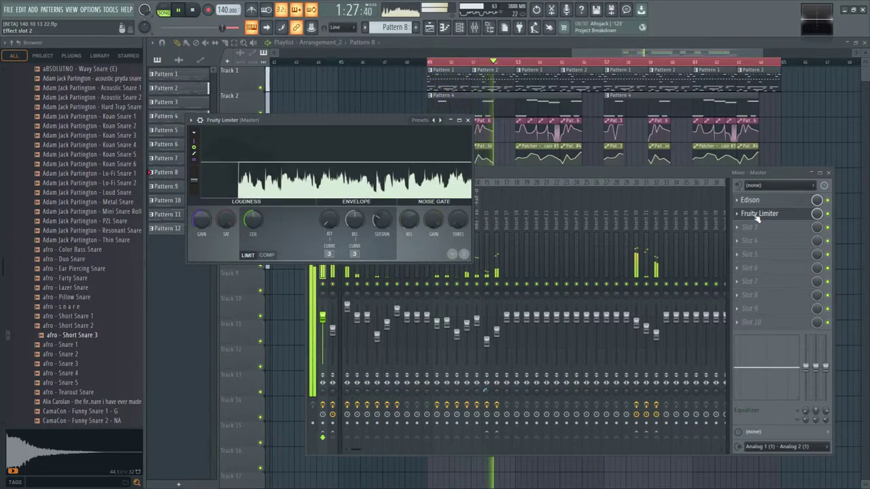
click(268, 256)
drag(253, 219, 253, 232)
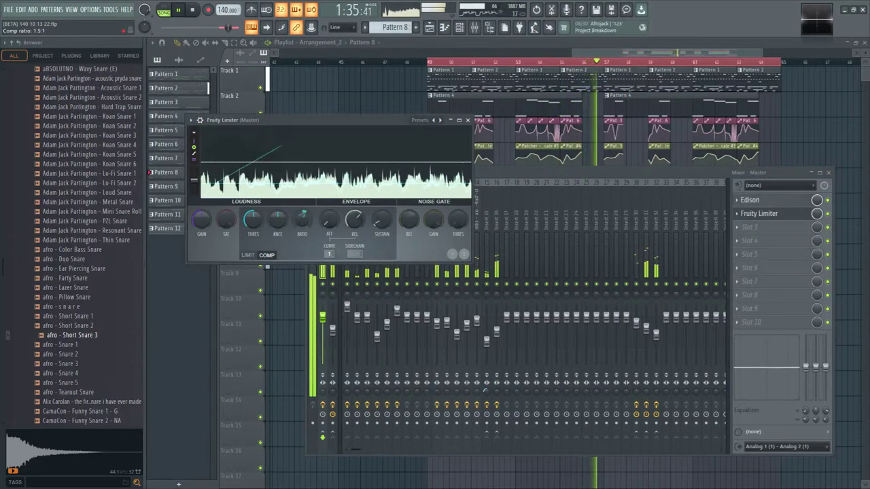
scroll(304, 222, up, 5)
scroll(354, 223, up, 5)
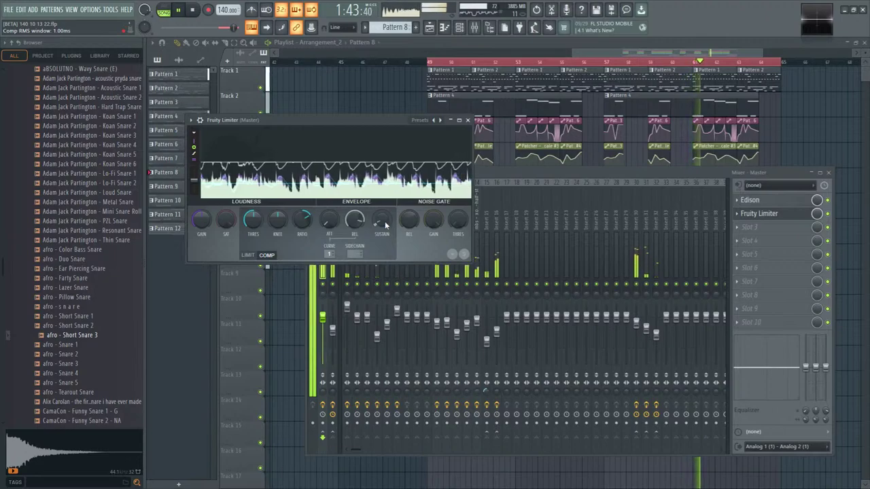
- Try different RMS windows on the Master compressor, raise its threshold and stop playback
scroll(384, 221, down, 2)
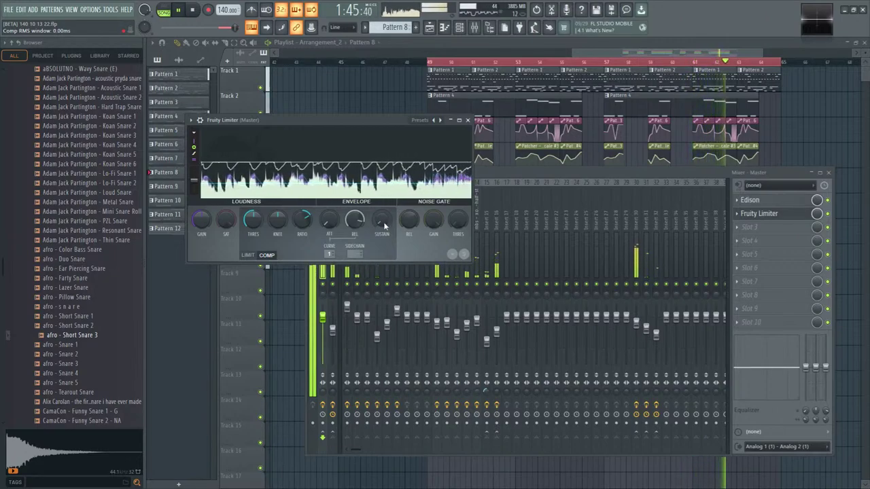
scroll(384, 226, up, 2)
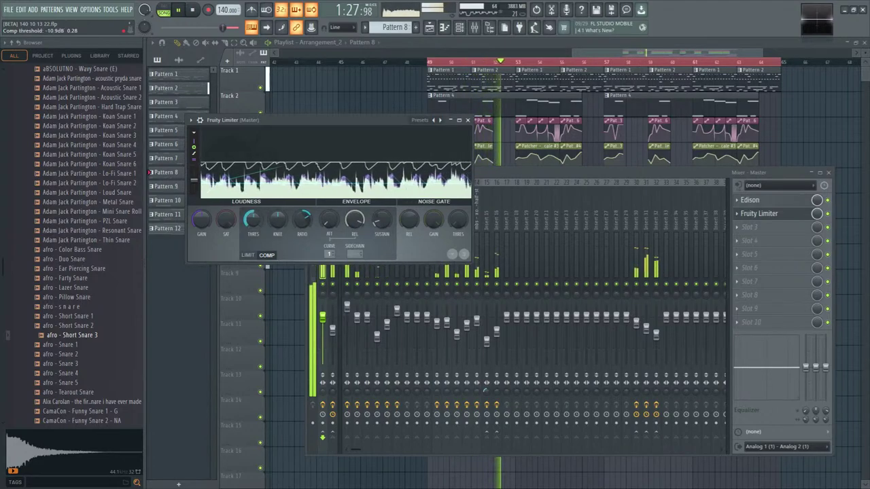
drag(249, 232, 260, 227)
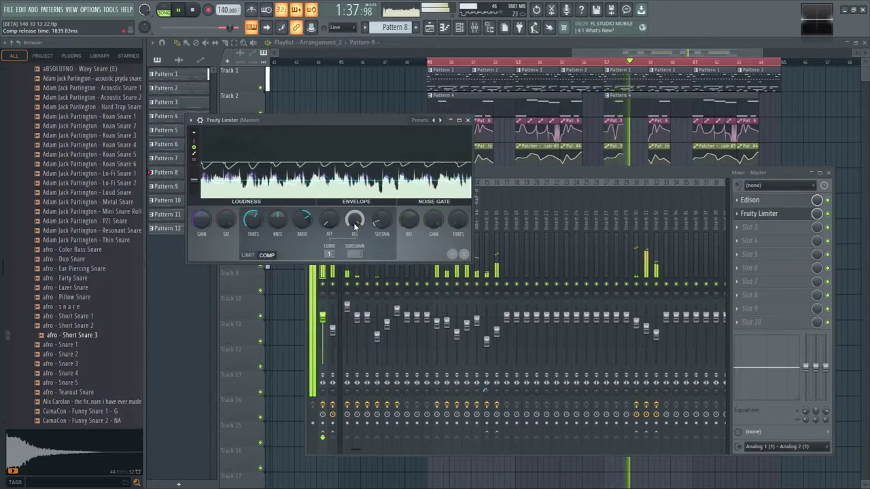
key(space)
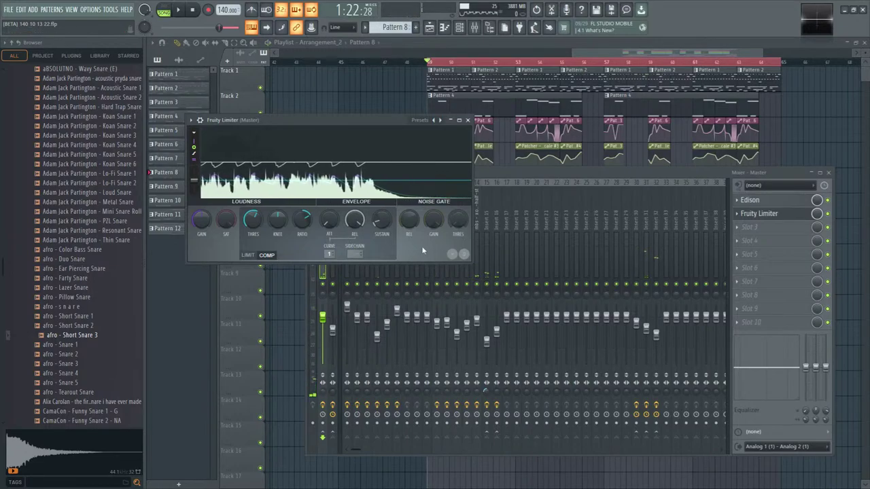
- Delete the Fruity Limiter from the Master track and select Insert 30
click(737, 215)
click(748, 233)
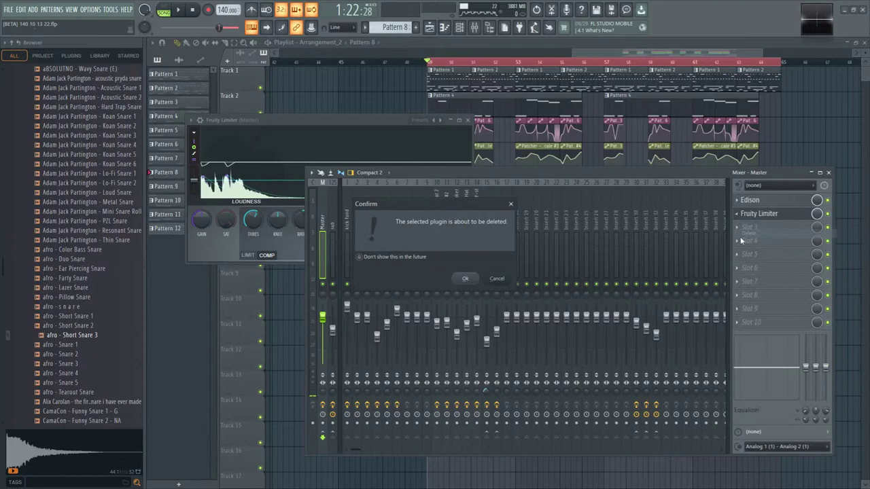
click(466, 278)
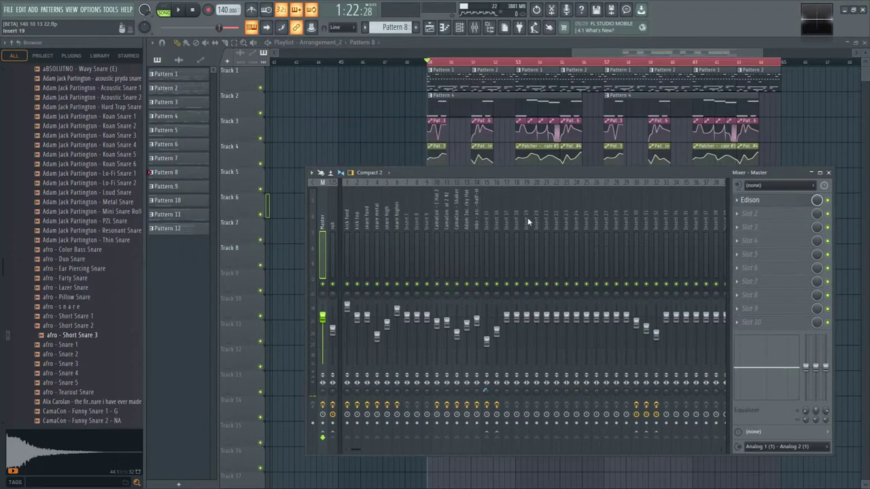
click(636, 224)
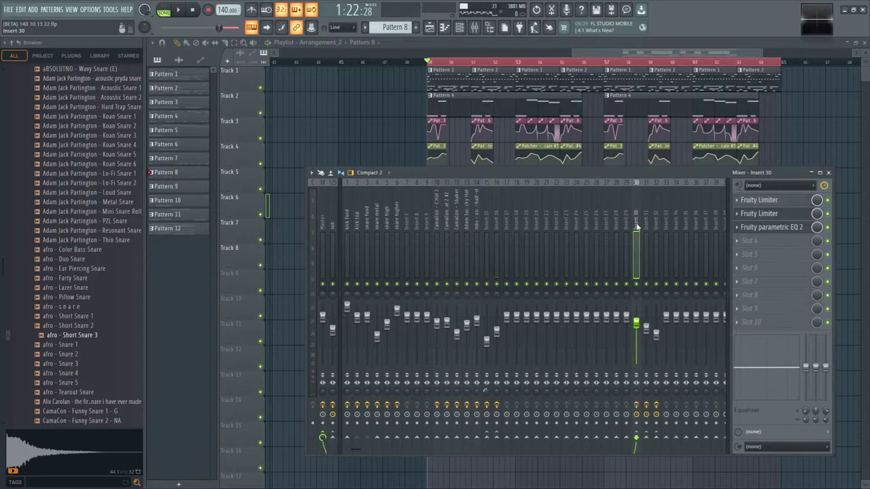
- Add Maximus to the second effect slot of the master track and move its window over the mixer
click(327, 218)
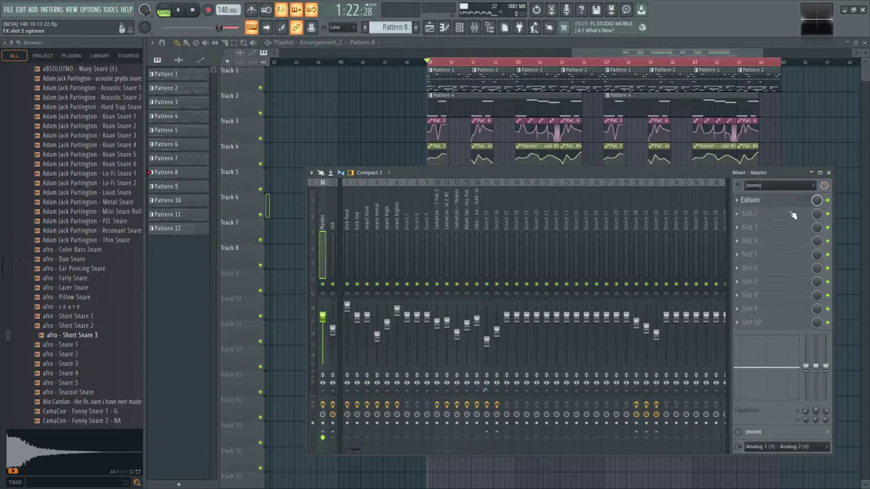
click(760, 215)
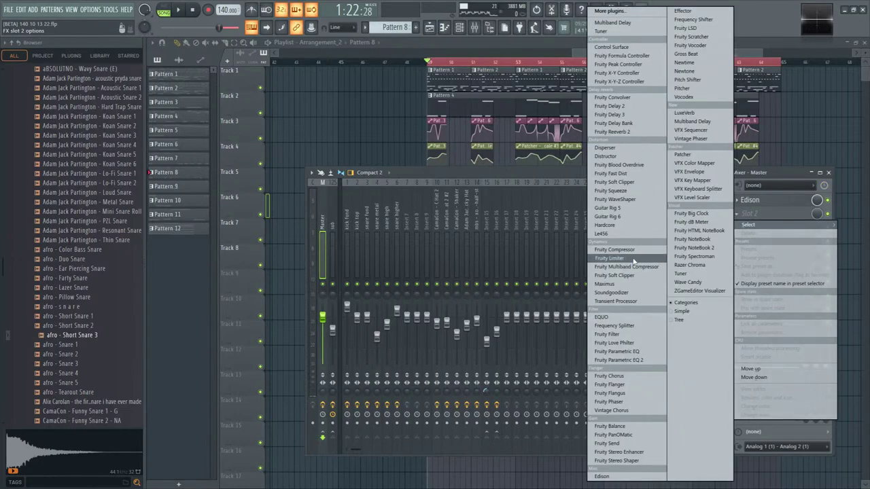
click(629, 284)
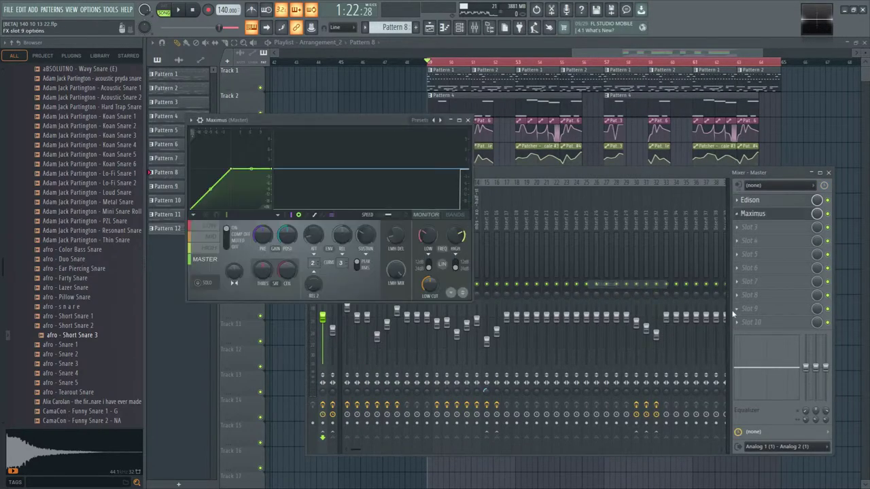
drag(306, 128, 510, 175)
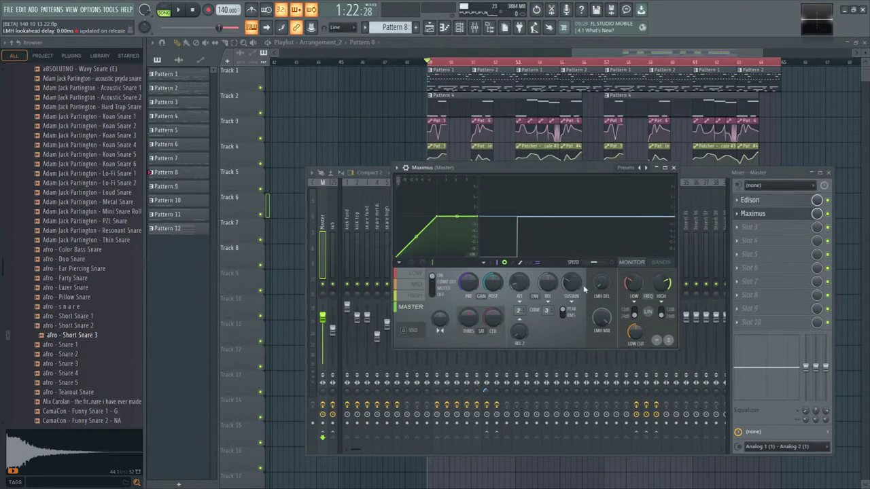
- Play the song with Maximus showing its bands and output spectrum, and lower the high band's crossover frequency
click(663, 262)
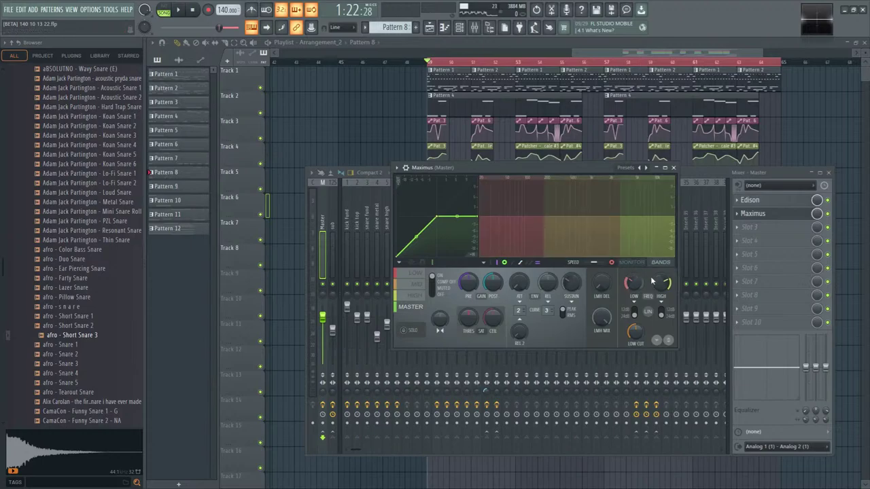
key(space)
click(612, 262)
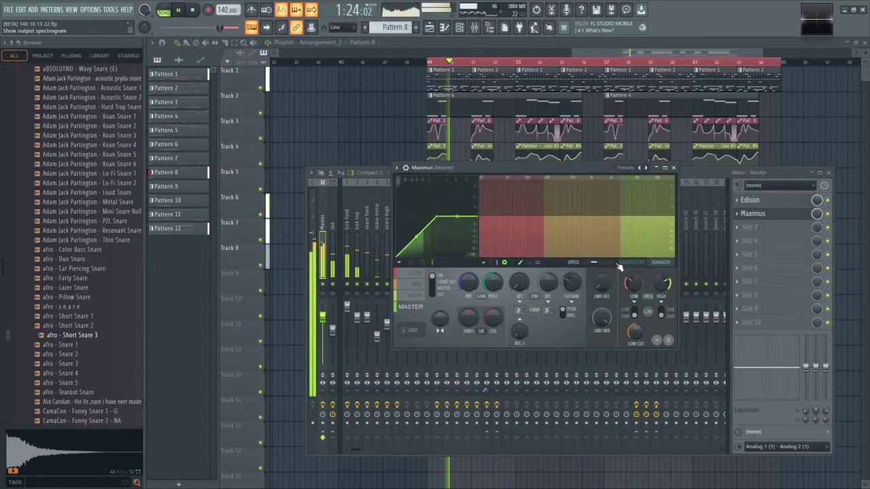
click(612, 262)
click(631, 262)
click(659, 262)
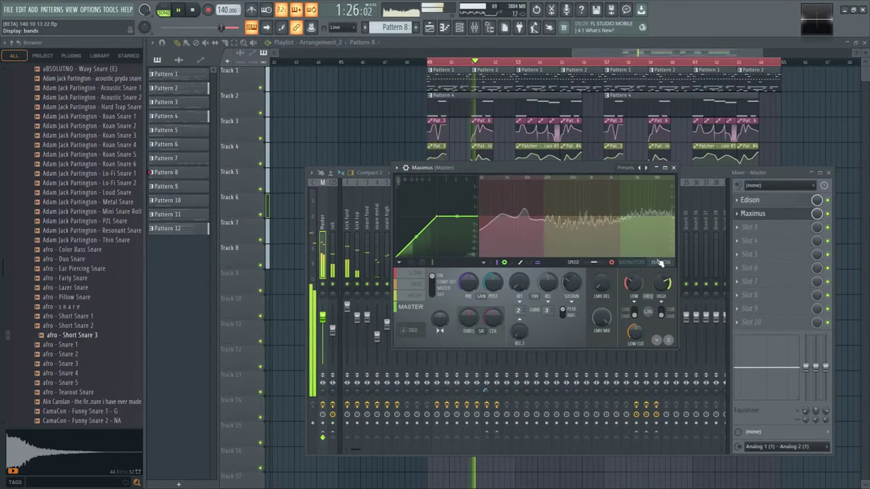
mouse_move(662, 282)
mouse_down()
mouse_move(663, 274)
mouse_move(627, 283)
mouse_move(655, 285)
mouse_up()
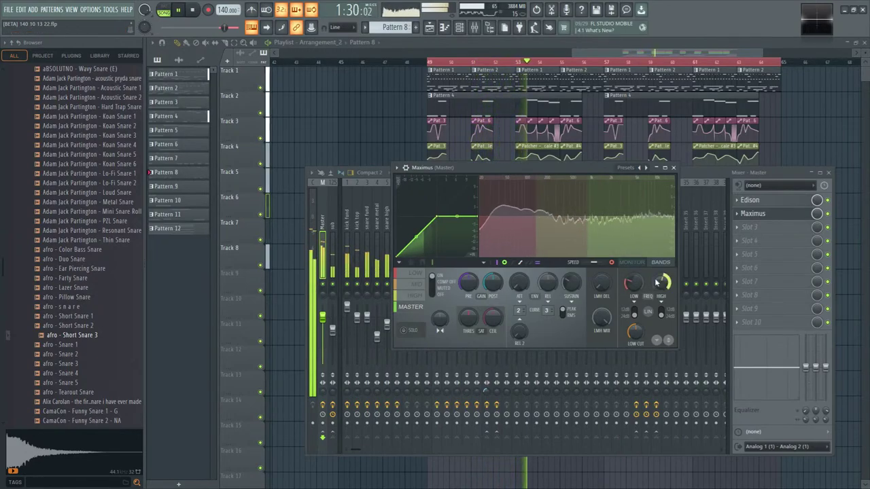
- Select the low band in the master's Maximus and raise its post gain slightly, comparing it with the sub track's level
click(416, 273)
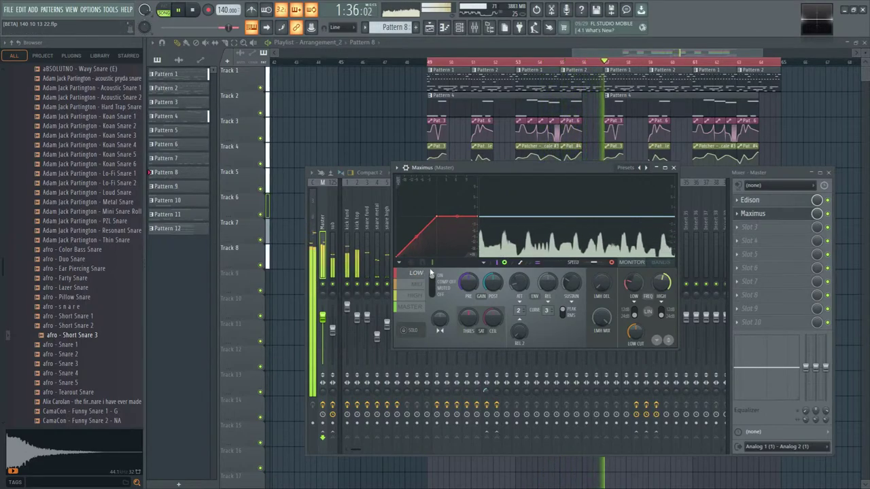
click(333, 333)
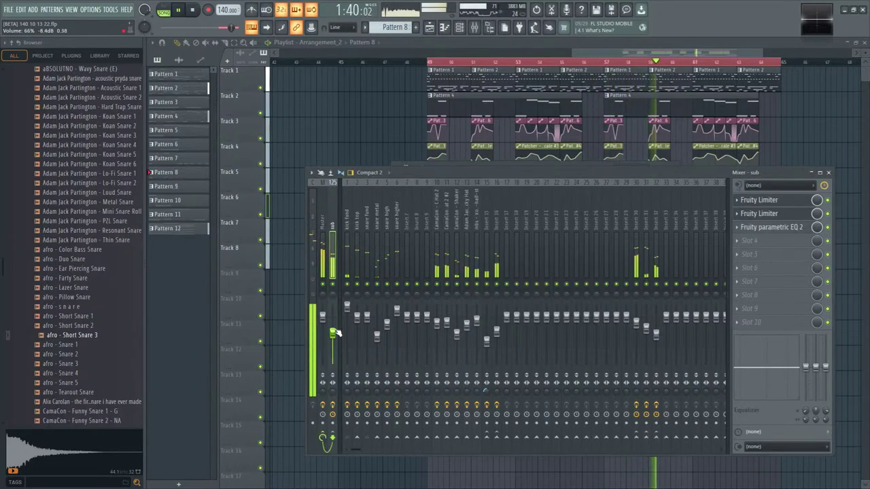
click(316, 217)
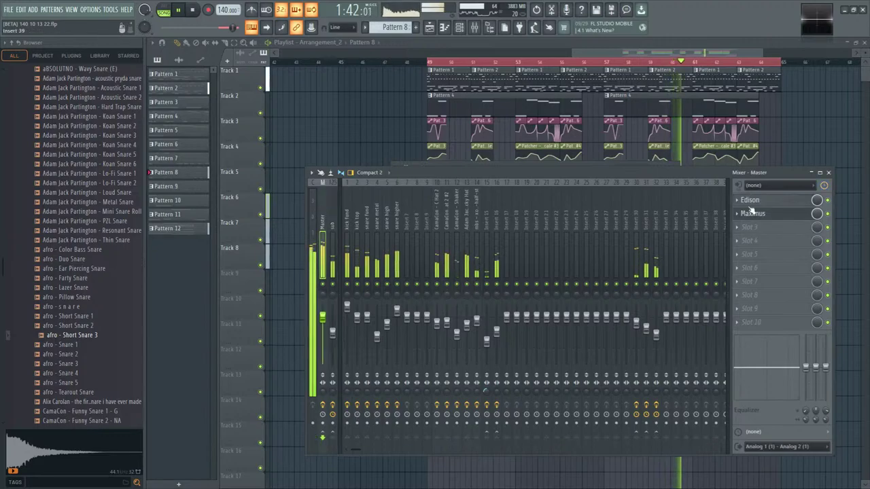
click(750, 200)
click(754, 213)
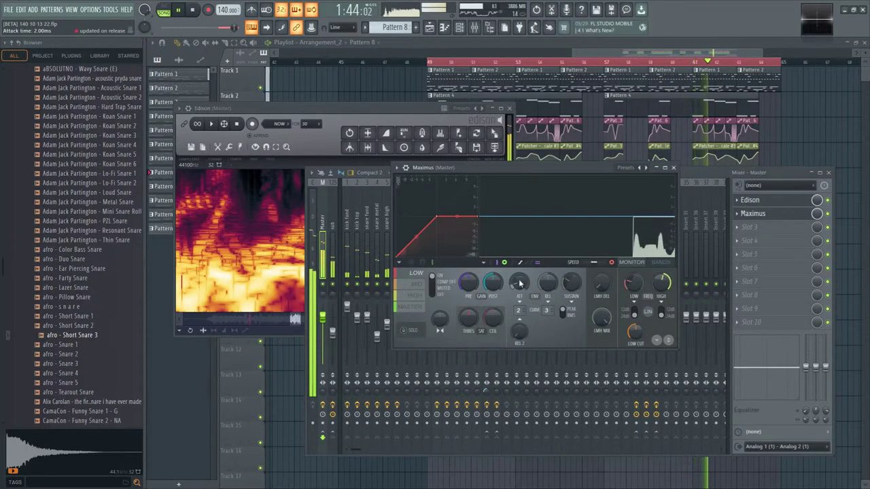
- Enlarge Maximus, shape the mid band's lower compression curve, and pull the high band's 0 dB curve point down into a softer knee
click(416, 286)
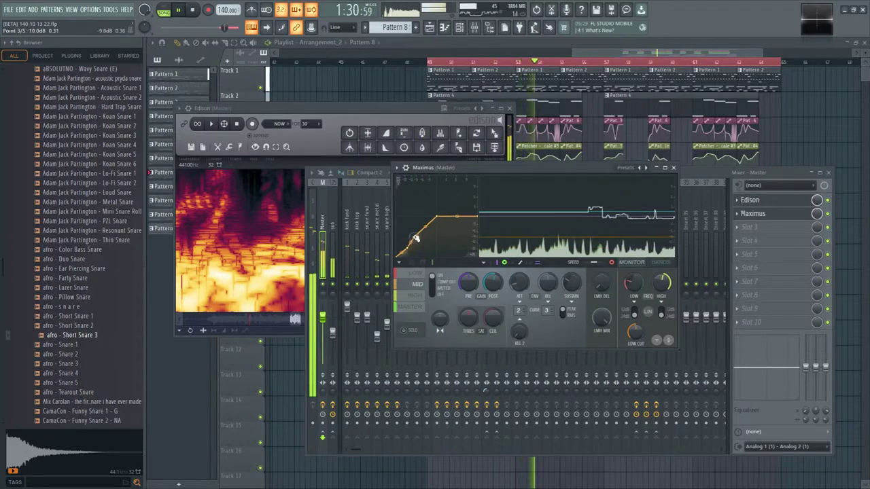
drag(392, 347, 292, 408)
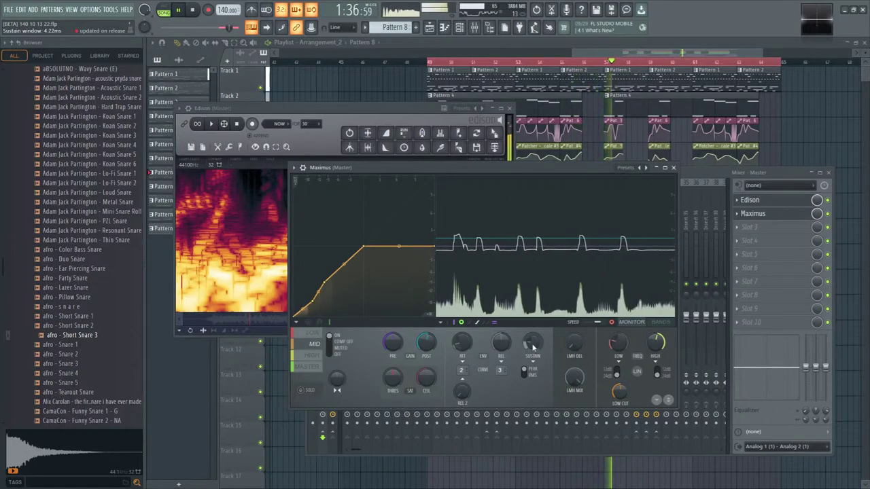
click(313, 355)
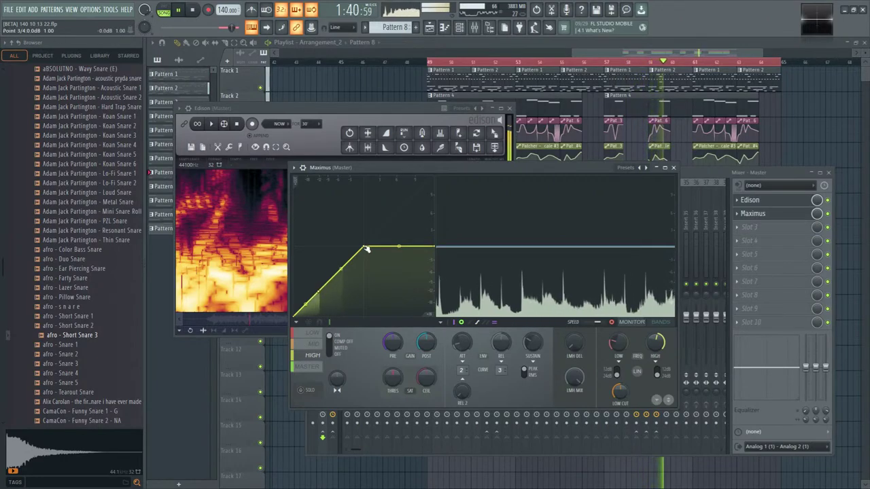
drag(366, 250, 365, 263)
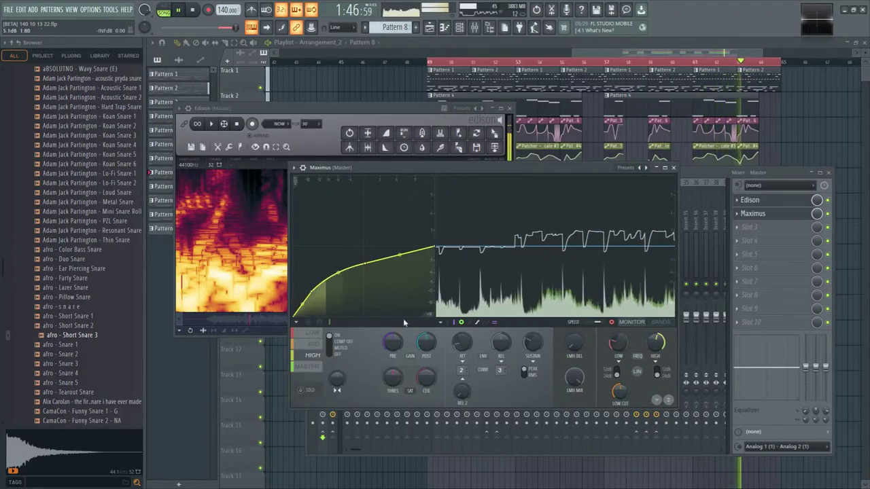
- Review the low, high and master curves and levels in Maximus during playback
click(312, 333)
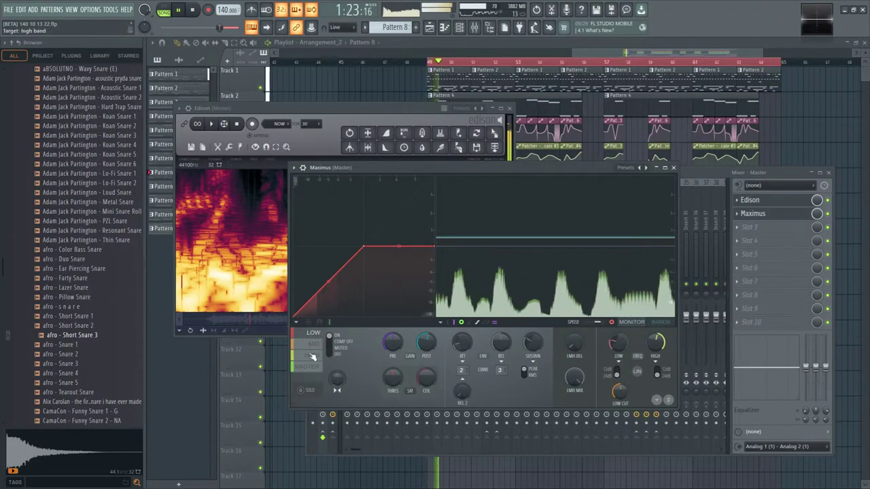
click(312, 356)
click(308, 367)
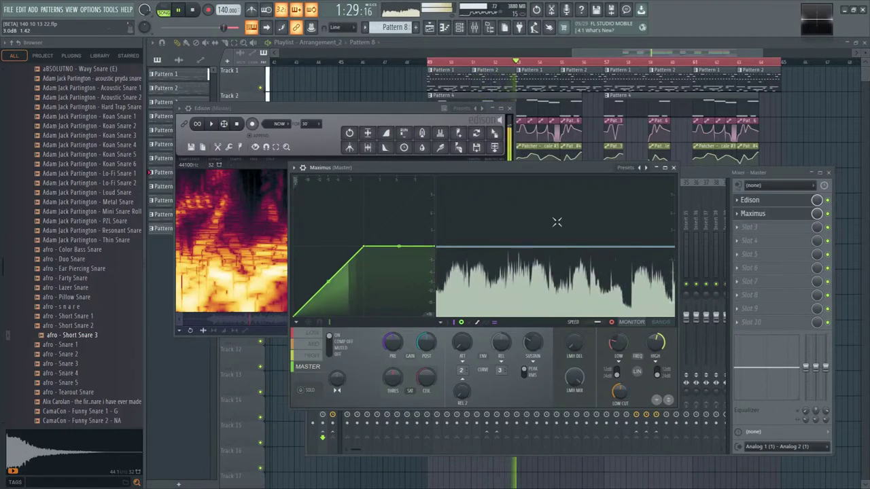
- Lower Insert 31's mixer volume slightly and inspect the Fruity Parametric EQ 2 spectra of Inserts 30 and 31
click(707, 179)
click(646, 331)
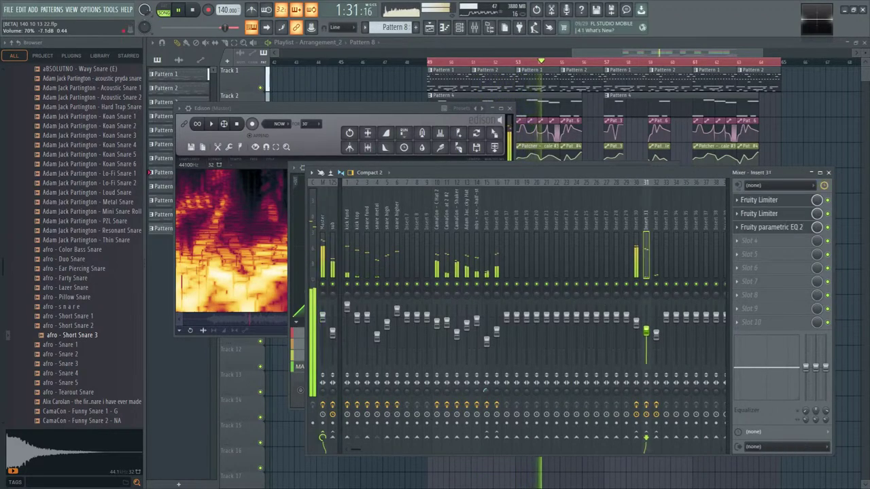
click(639, 252)
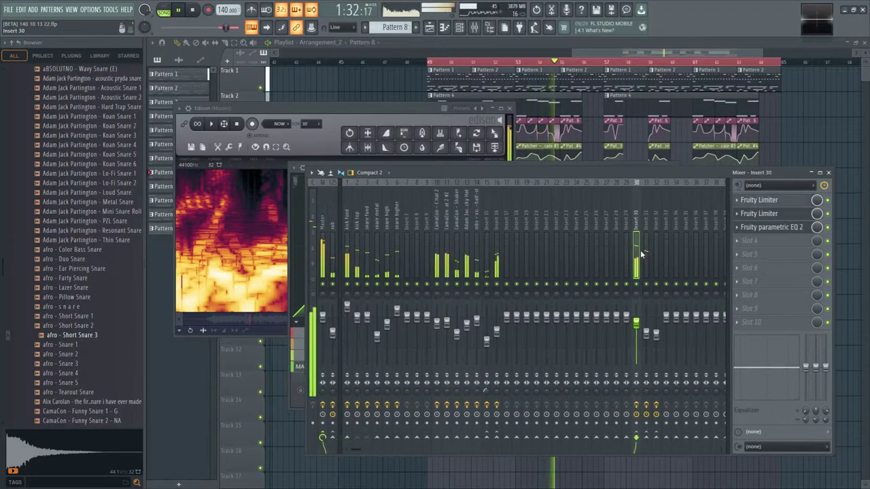
click(768, 227)
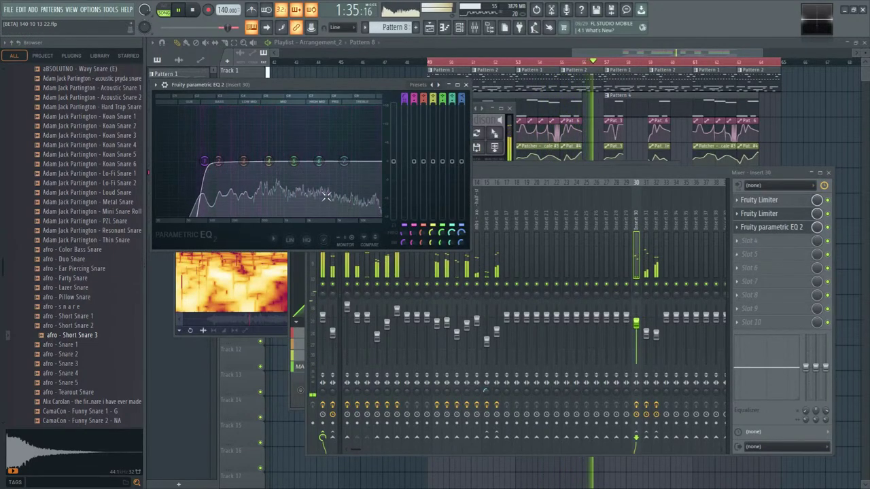
click(647, 288)
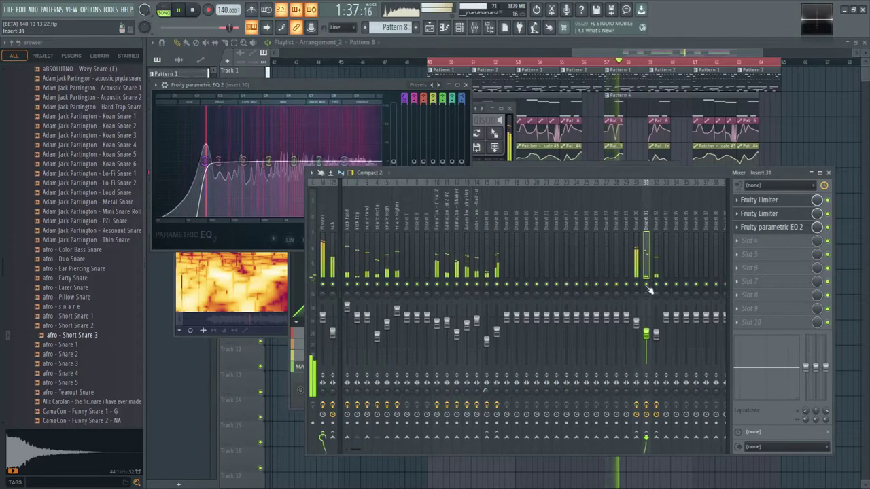
click(763, 228)
- Set the part A and B mix to 14% in the Harmor inside Patcher #2
click(443, 28)
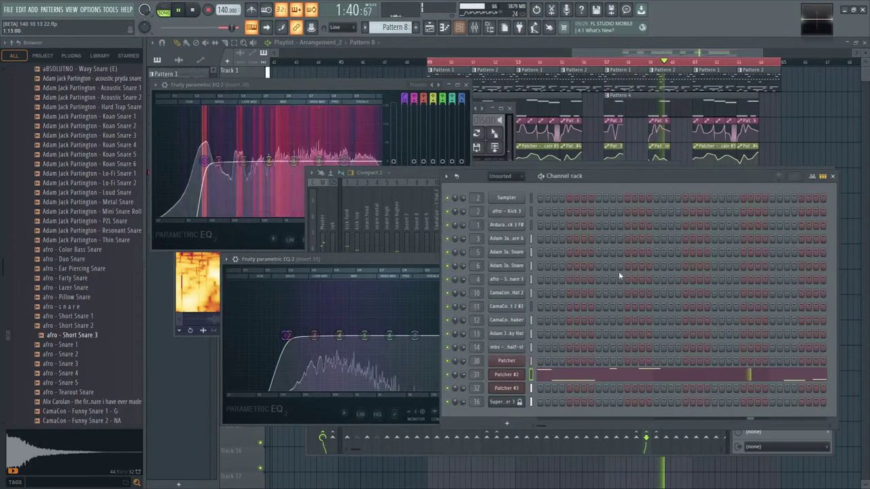
click(506, 374)
double_click(333, 208)
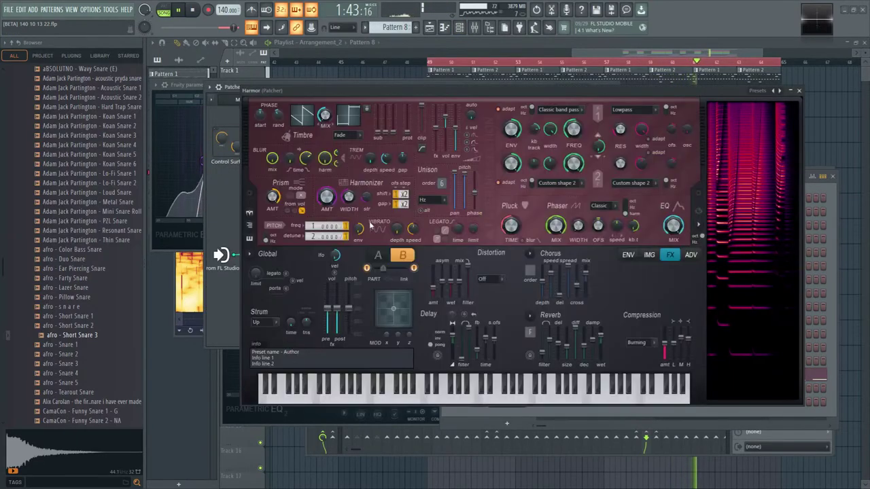
click(396, 262)
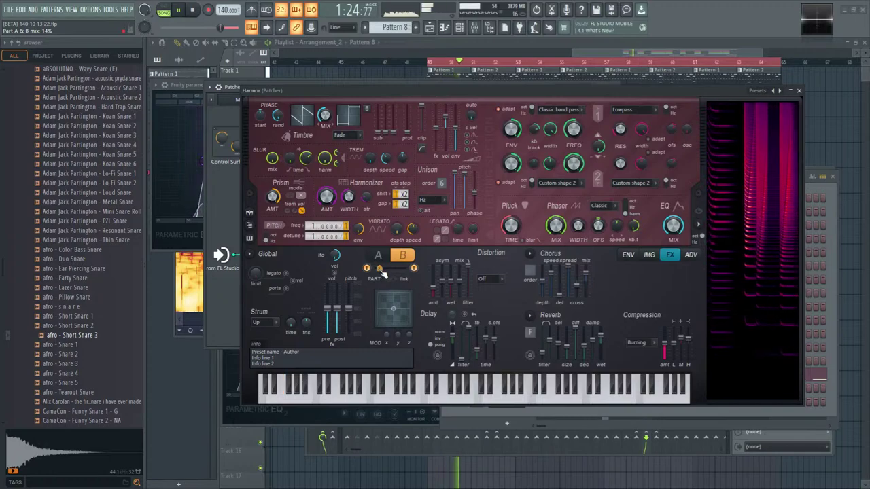
click(799, 92)
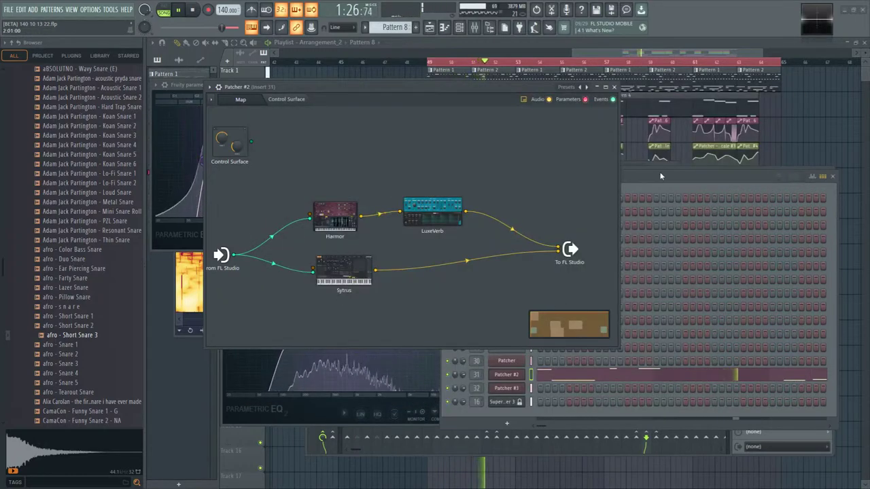
- Lower Insert 31's mixer volume a little more and check Insert 30's spectrum in its Fruity Parametric EQ 2
click(474, 28)
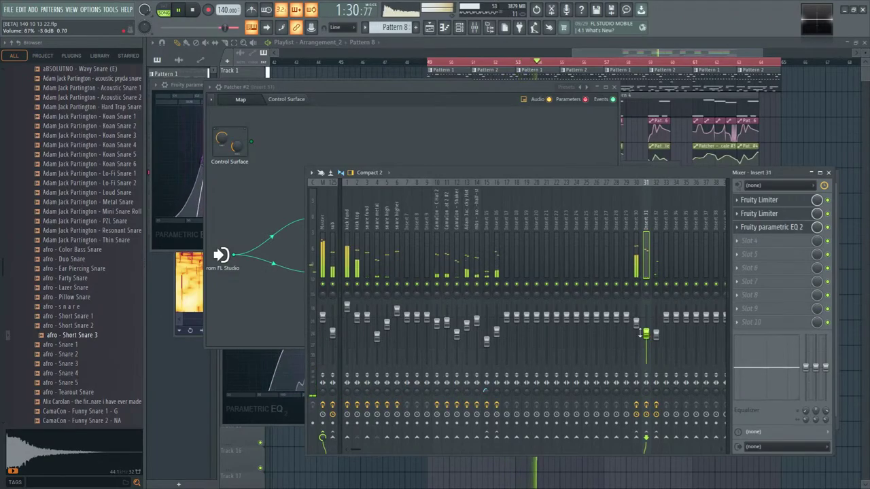
click(635, 260)
click(180, 163)
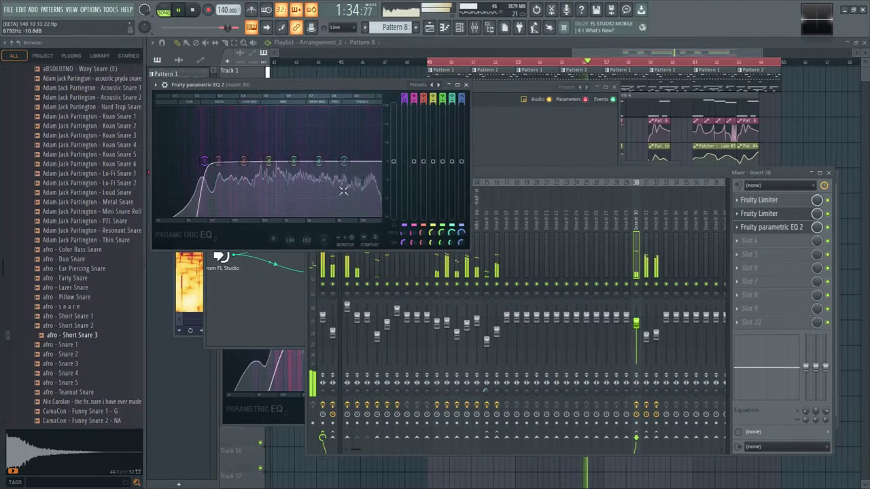
- In the first Patcher's lower Fruity Parametric EQ 2, cut band 4 and move the band 7 low pass to about 817 Hz
click(477, 32)
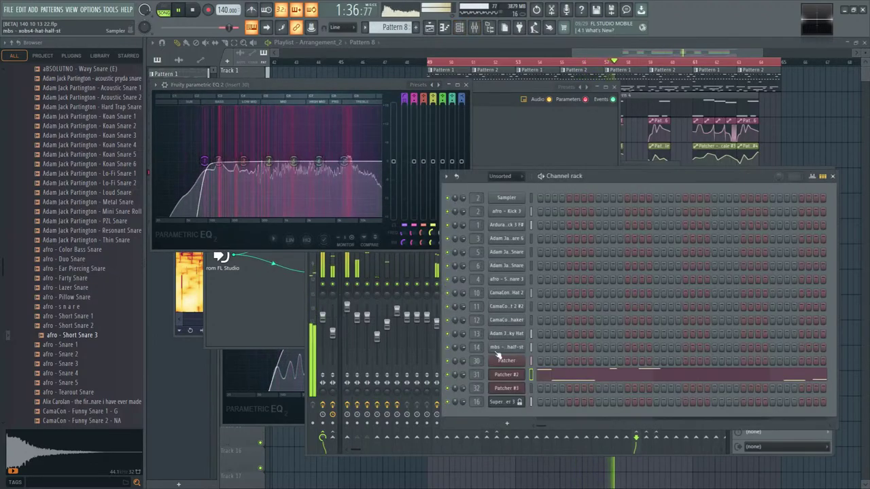
click(503, 360)
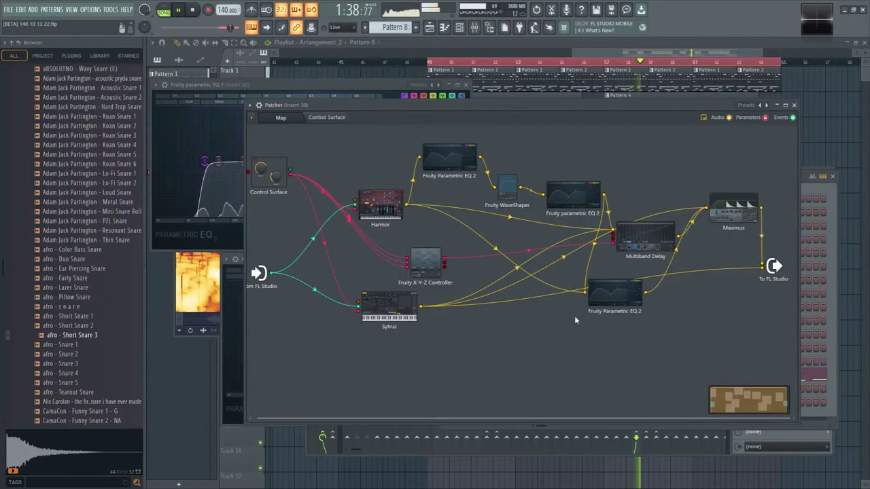
click(617, 292)
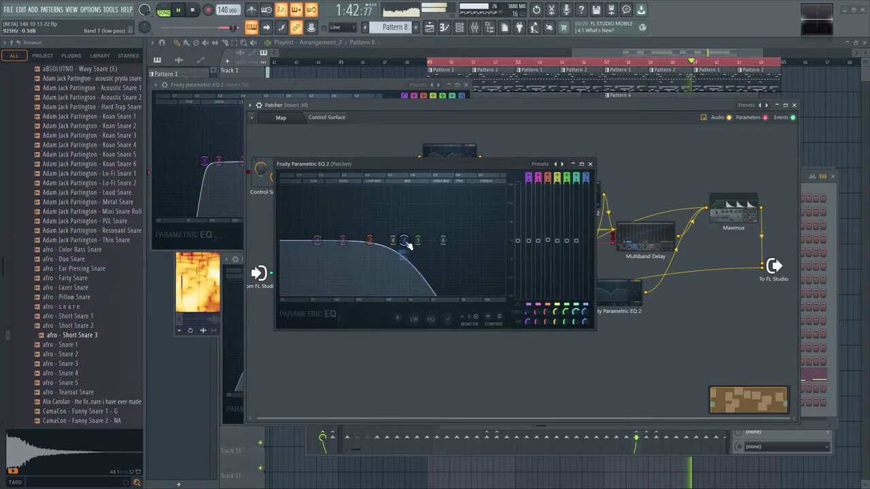
drag(409, 245, 412, 245)
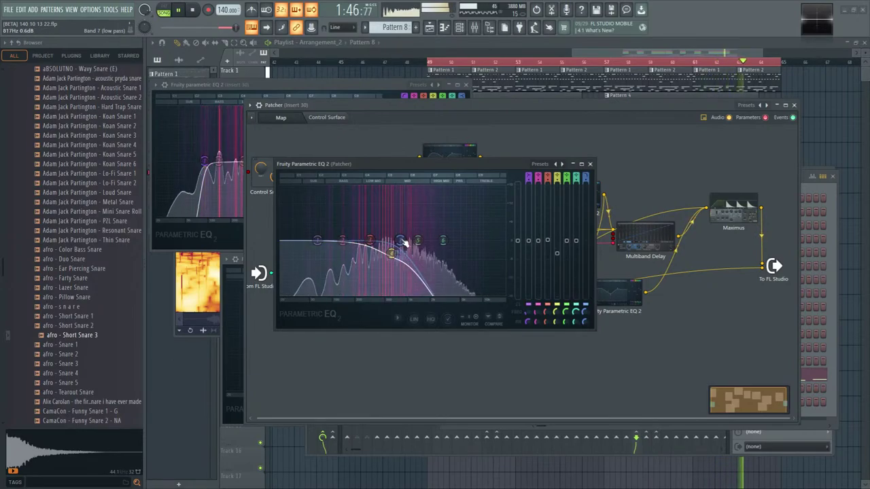
- In the first Patcher's Maximus, set the high band frequency to 4388 Hz and reshape the high band's envelope curve
click(718, 211)
click(584, 269)
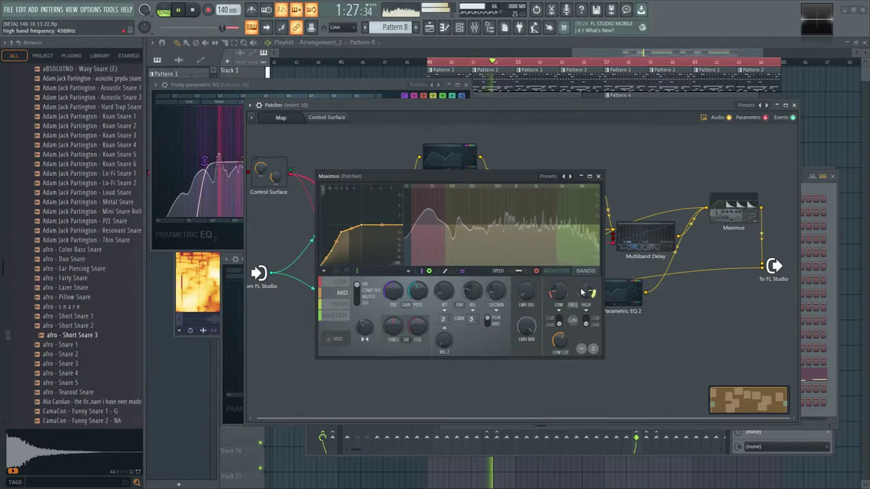
click(556, 271)
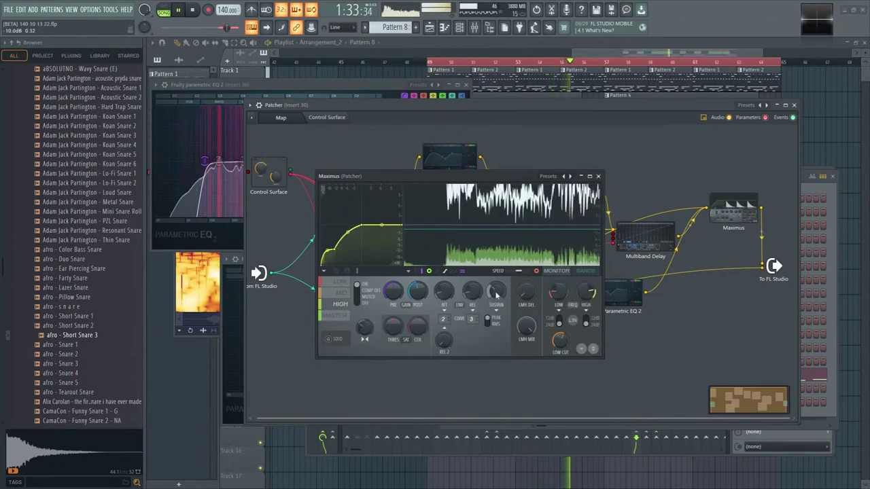
- Review the Maximus mid band and set the master band's sustain window to 4.67 ms
click(340, 295)
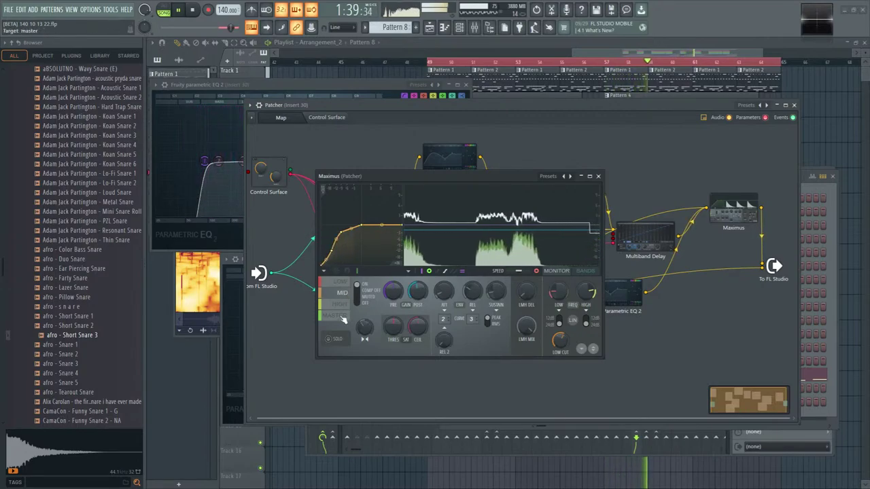
click(342, 317)
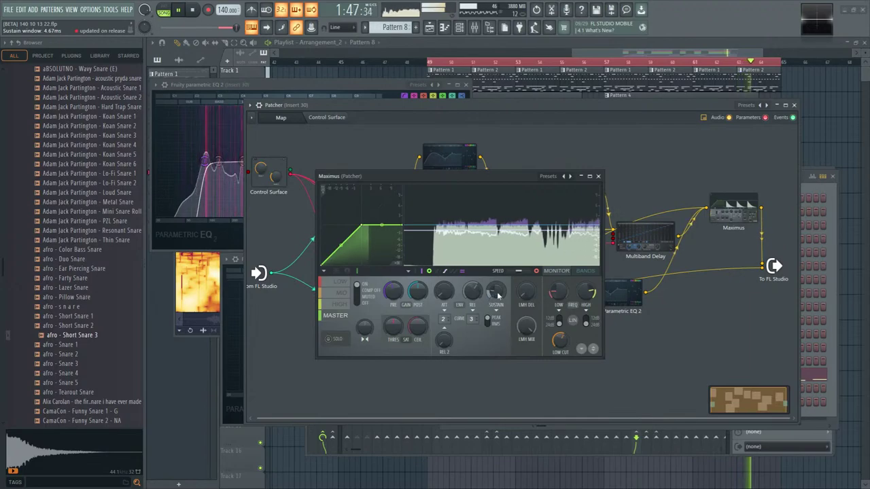
click(598, 176)
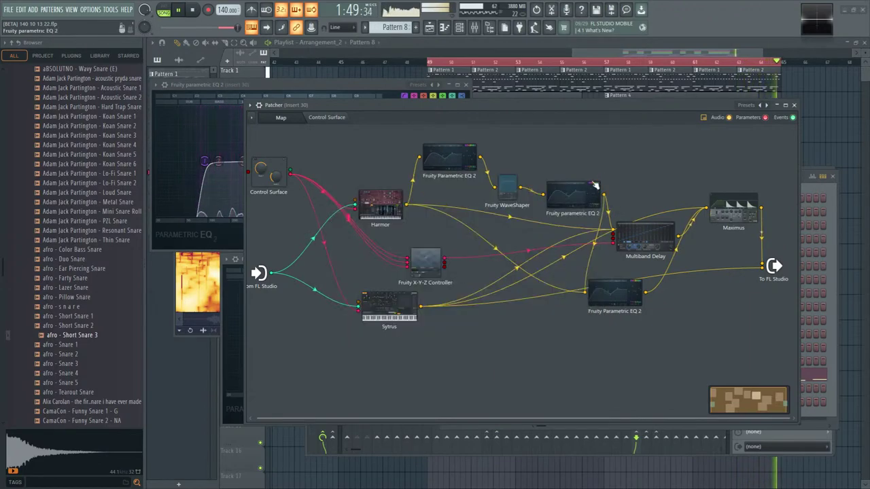
- In Insert 30's Fruity Parametric EQ 2, dip band 4 slightly and boost the highs with a band 7 high shelf of 3.4 dB at 8802 Hz
click(793, 106)
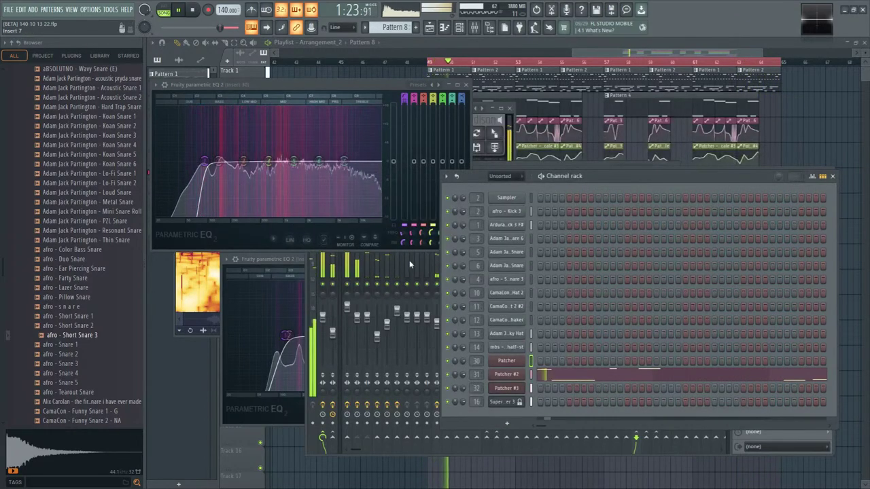
drag(268, 162, 355, 150)
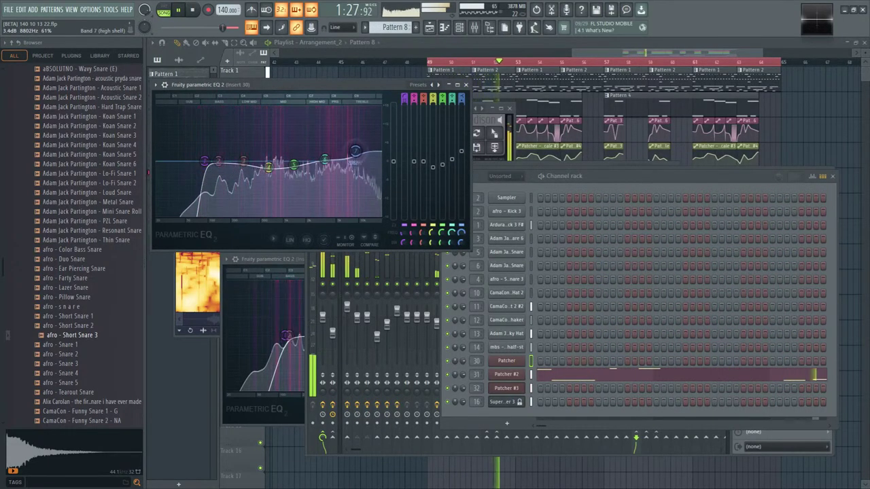
- Check the Master's effect chain in the mixer, then select and solo Insert 30
key(F9)
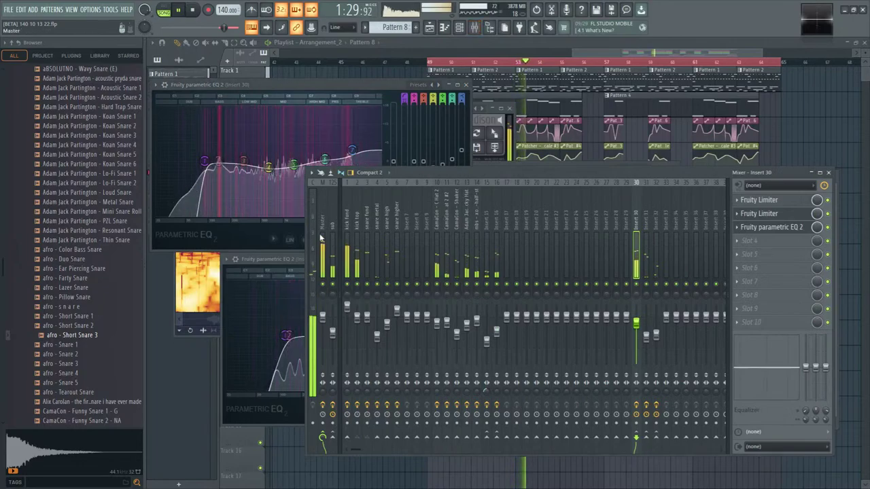
click(323, 208)
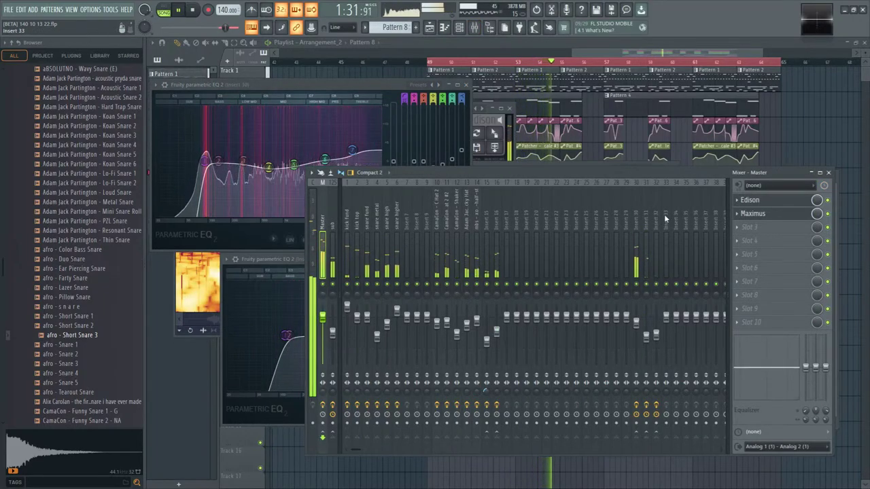
click(632, 224)
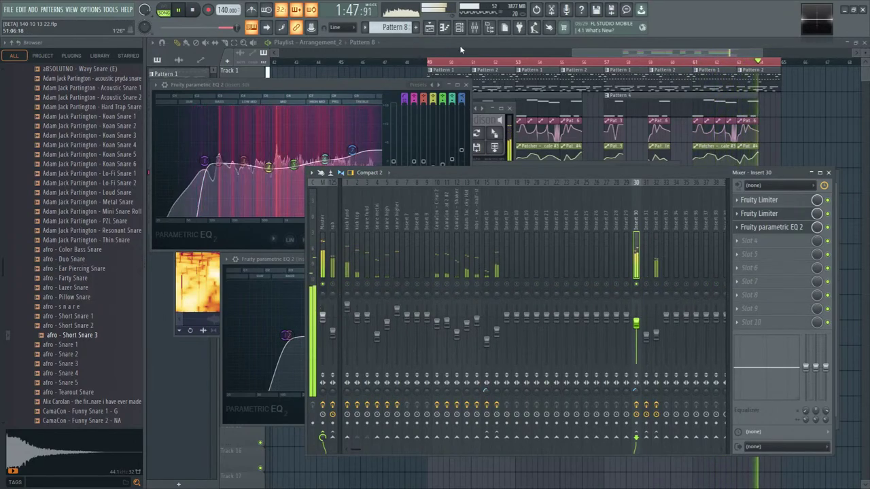
- Restart playback and set the phaser width to 100% in the Harmor inside the first Patcher
click(459, 27)
key(space)
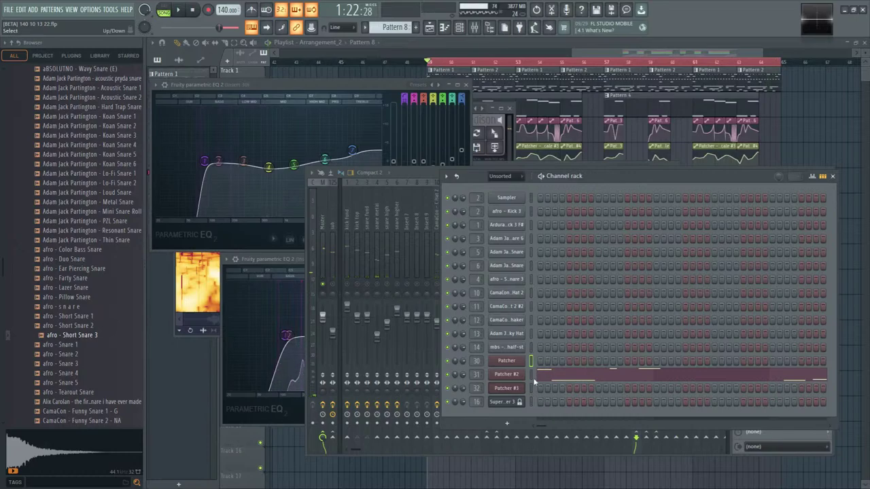
click(515, 362)
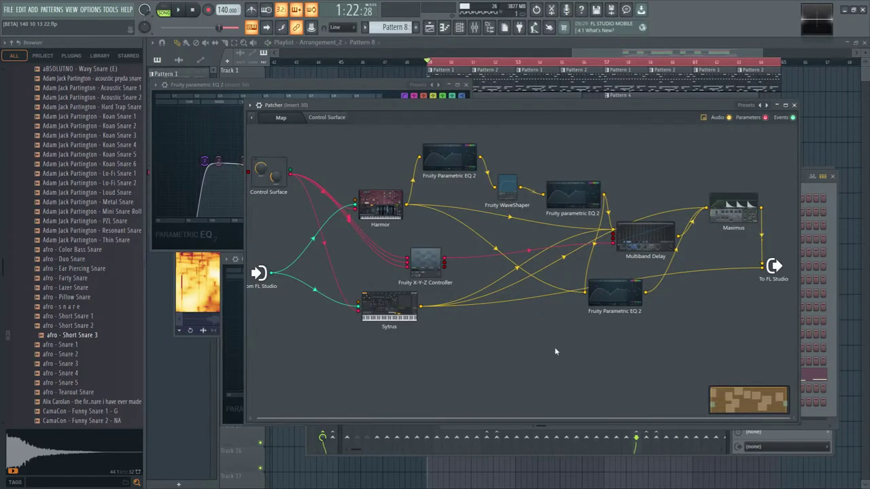
key(space)
click(392, 197)
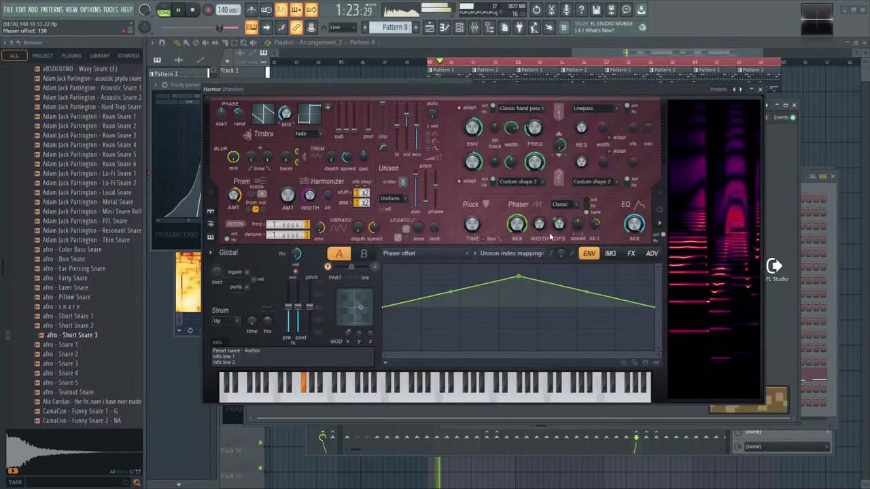
drag(536, 227, 535, 235)
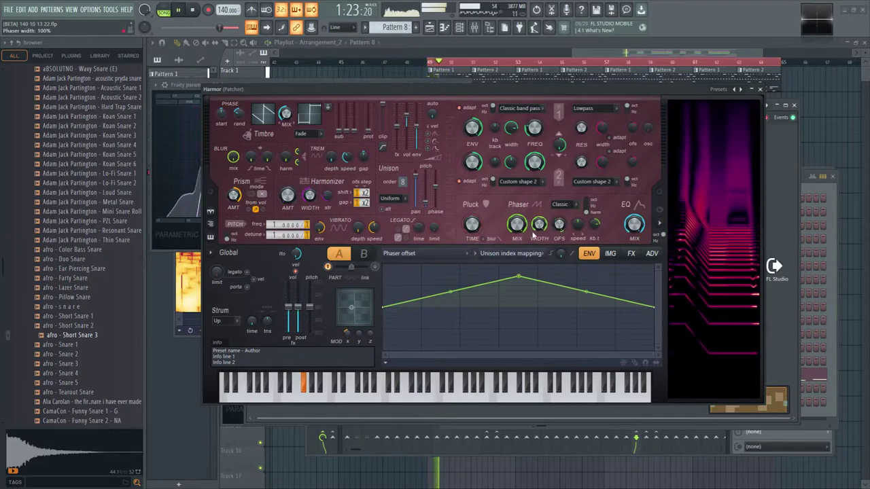
- Shape Harmor's Global EQ envelope with a slight low-mid dip, a small mid rise and a high-end roll-off
click(633, 224)
drag(516, 308, 615, 319)
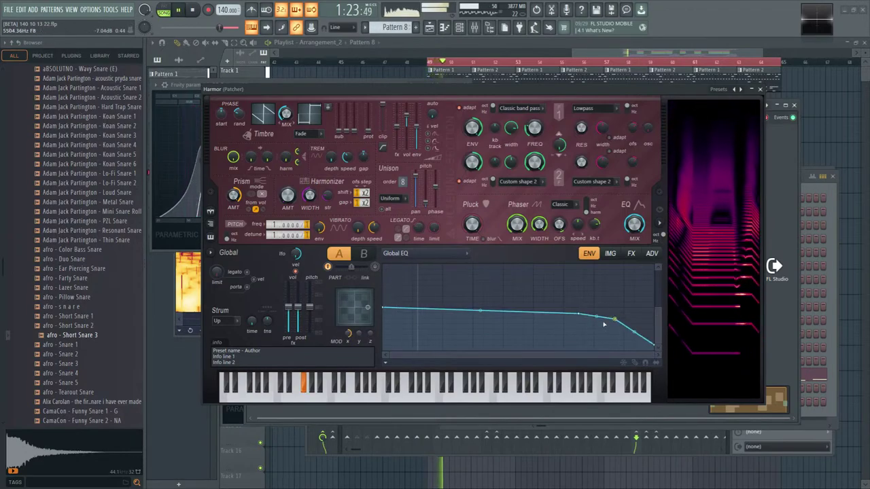
click(458, 314)
mouse_move(533, 312)
mouse_down()
mouse_move(534, 301)
mouse_move(521, 310)
mouse_up()
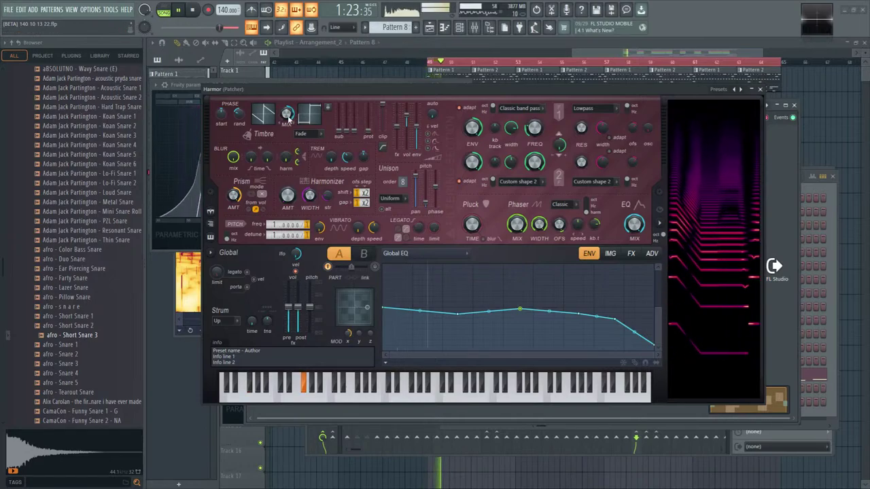
click(759, 89)
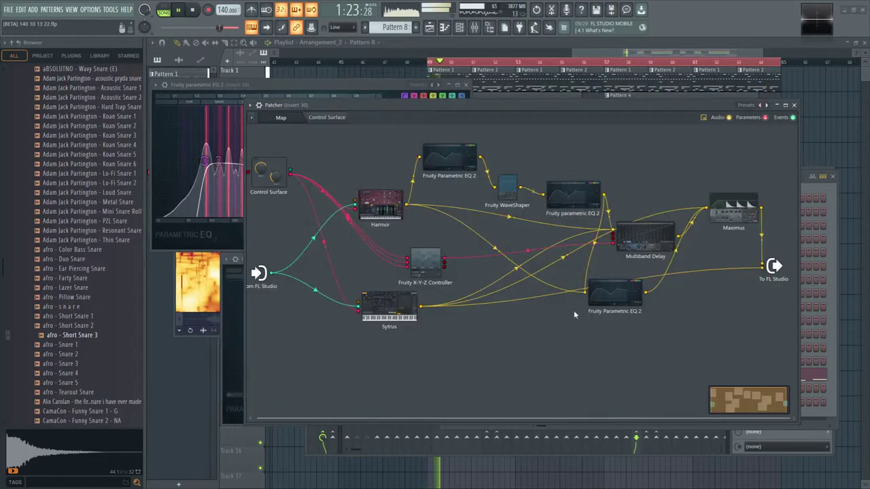
- In the Patcher's Multiband Delay, show the volume curve and switch it to bank 2
click(642, 234)
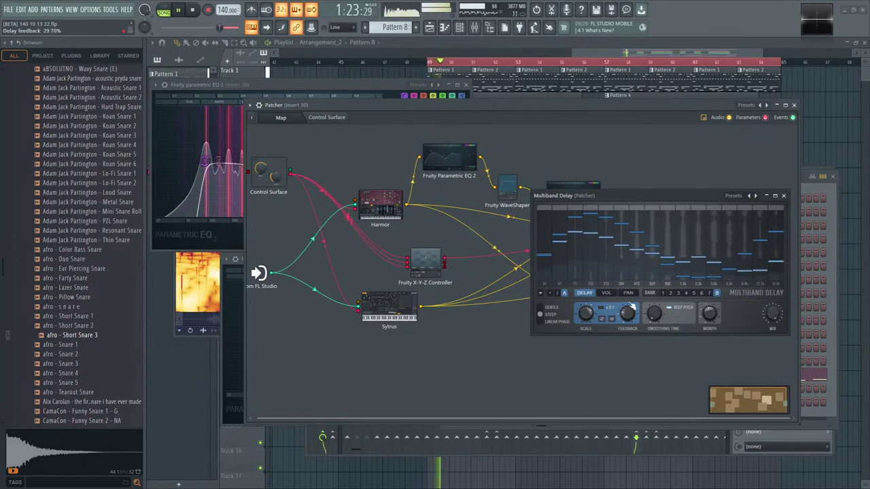
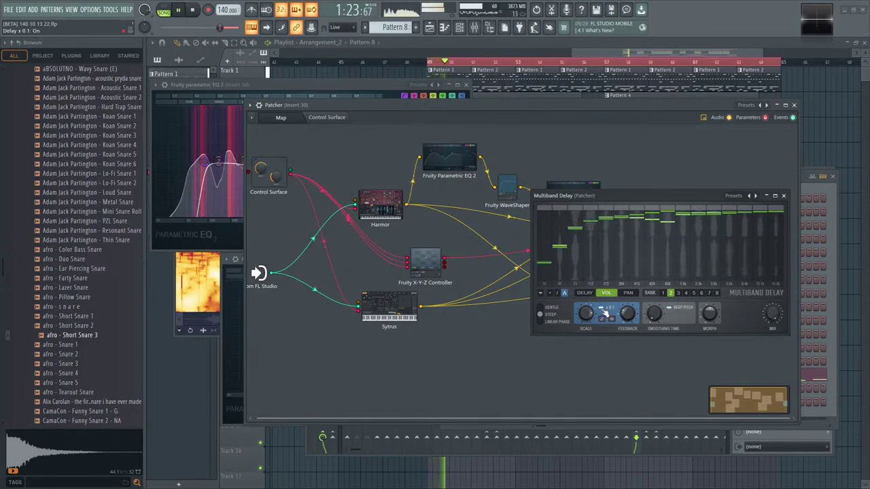
key(space)
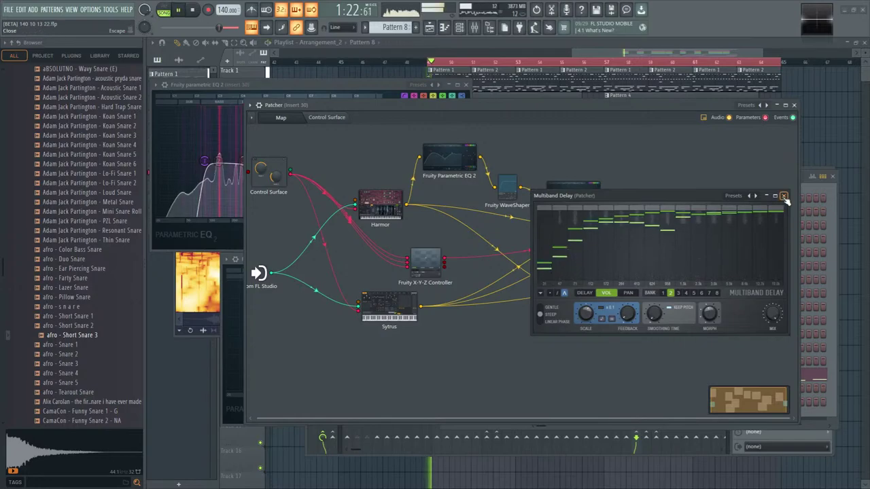
click(783, 196)
- Review the lower Fruity Parametric EQ 2 and move point 6 of the Fruity WaveShaper's curve slightly
click(615, 302)
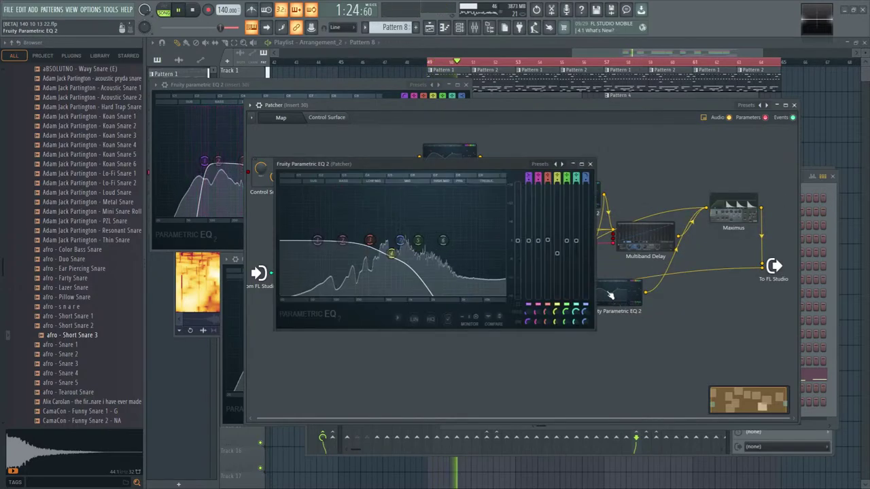
click(548, 159)
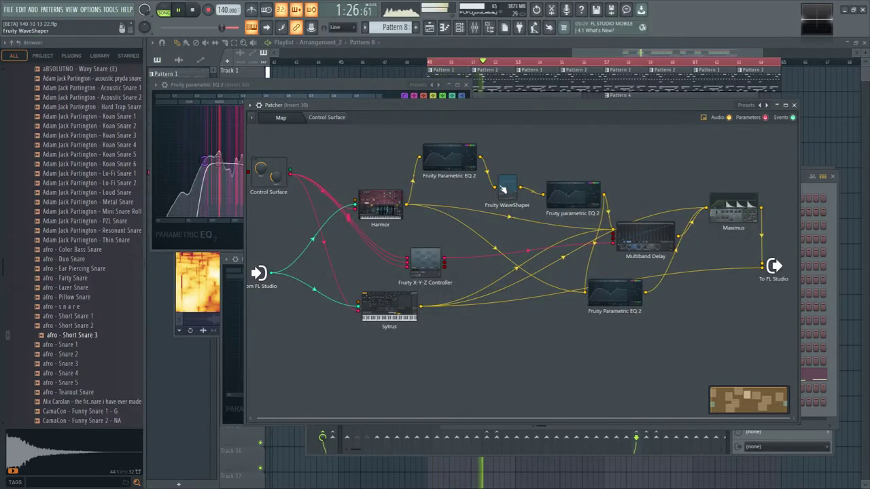
click(504, 189)
drag(442, 218, 442, 214)
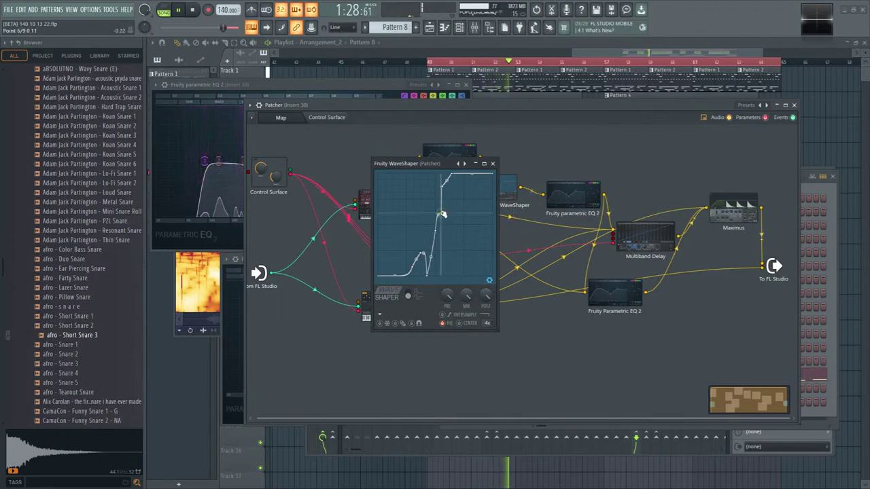
- In the EQ after the WaveShaper, raise the high-pass and low-pass cutoffs and shift the band 5 cut to a lower frequency
click(556, 199)
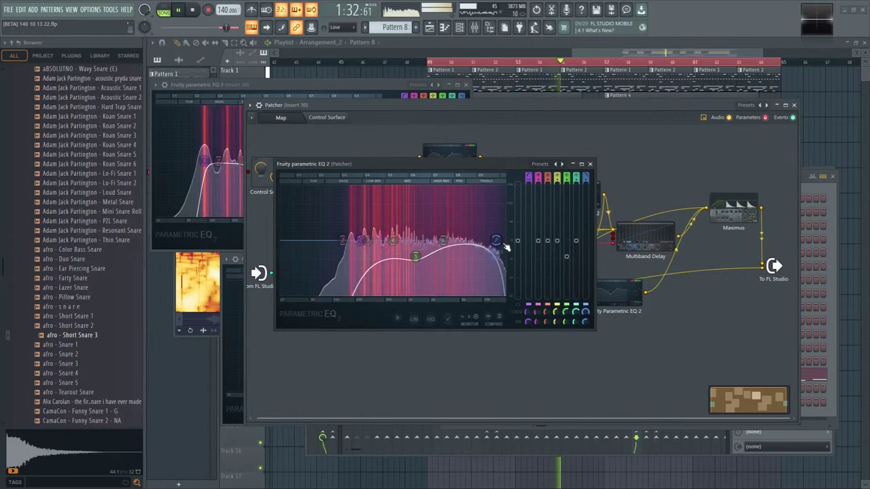
drag(495, 240, 501, 241)
drag(415, 256, 382, 240)
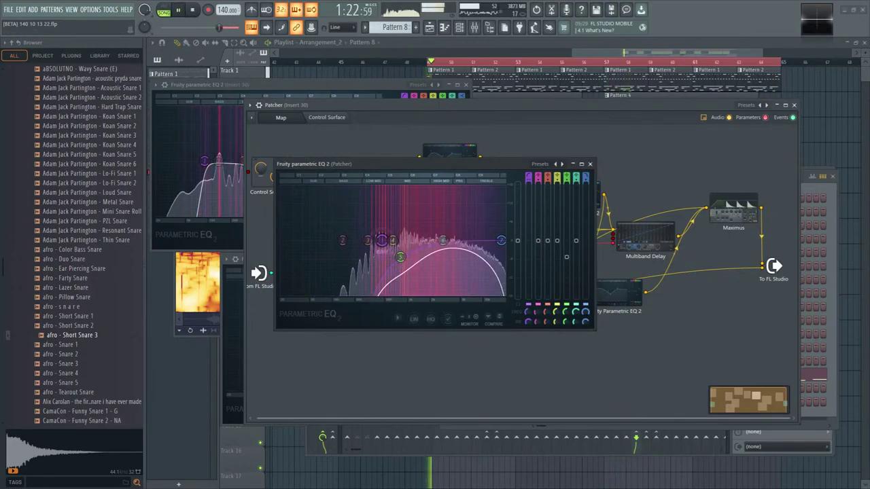
click(589, 163)
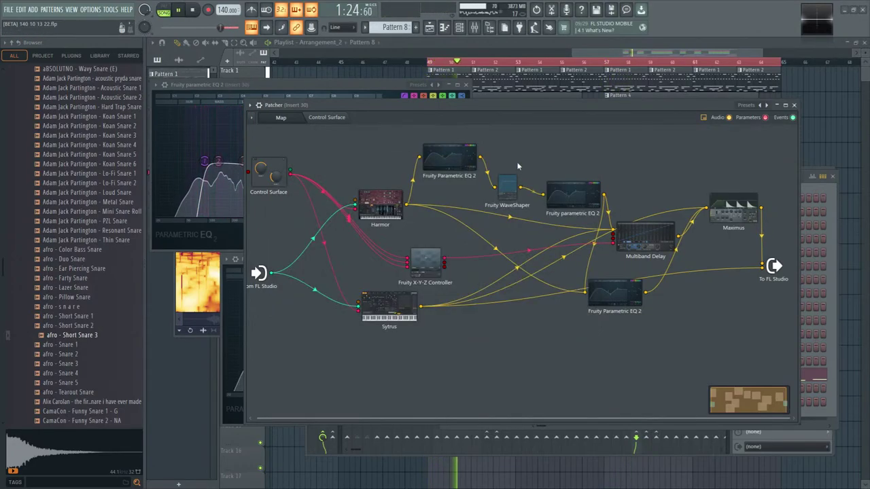
- In the EQ before the WaveShaper, set the band 1 high pass to 181 Hz, shift the band 5 cut lower and turn band 6 down
click(619, 292)
drag(345, 240, 356, 249)
drag(299, 240, 290, 240)
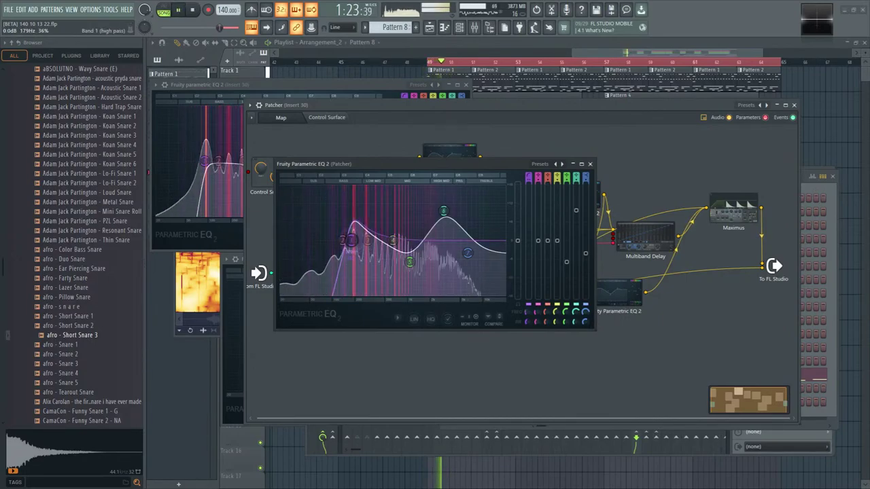
drag(443, 210, 450, 232)
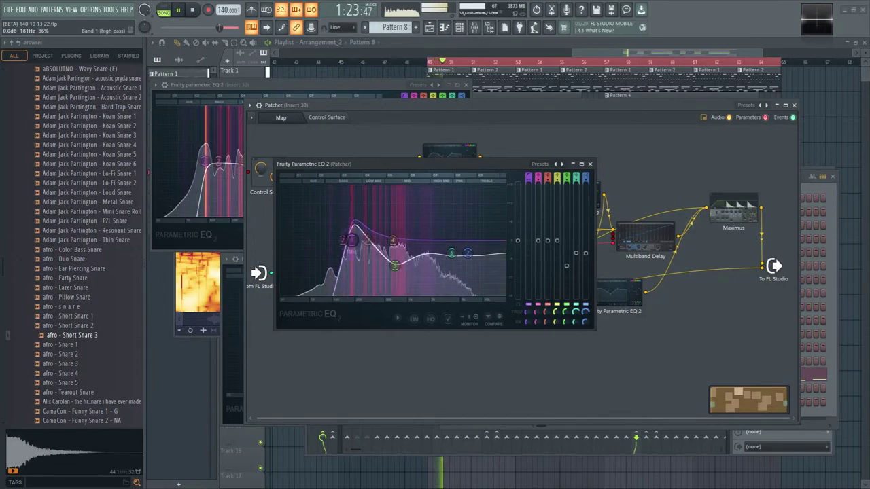
click(589, 164)
- In the EQ after the WaveShaper, deepen the band 5 cut and set the main level to -3.7 dB
double_click(449, 151)
mouse_move(414, 252)
mouse_down()
mouse_move(441, 266)
mouse_move(402, 263)
mouse_up()
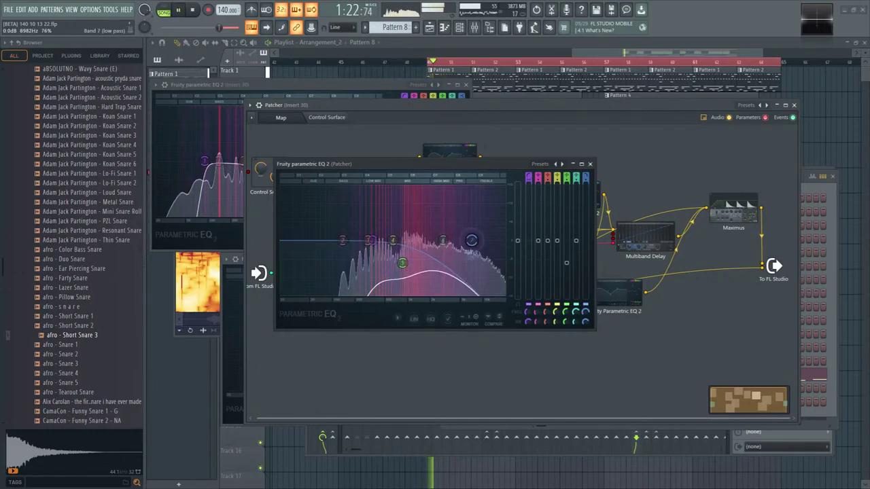
click(589, 163)
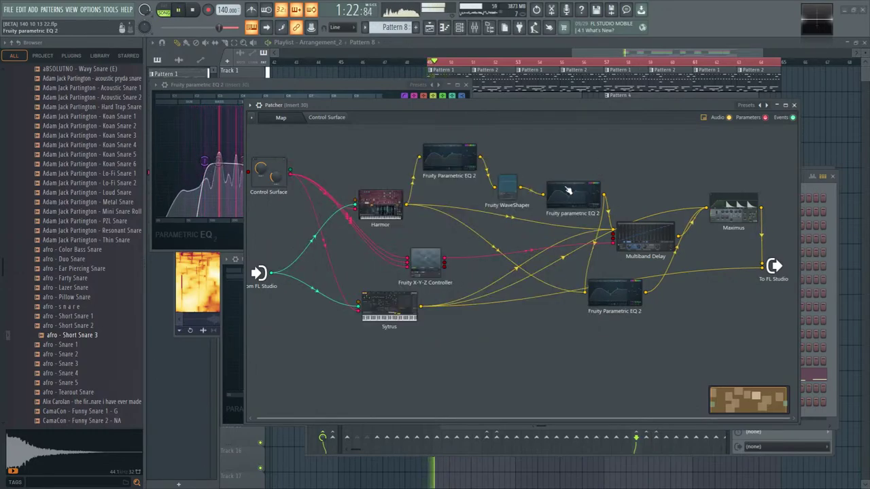
double_click(562, 175)
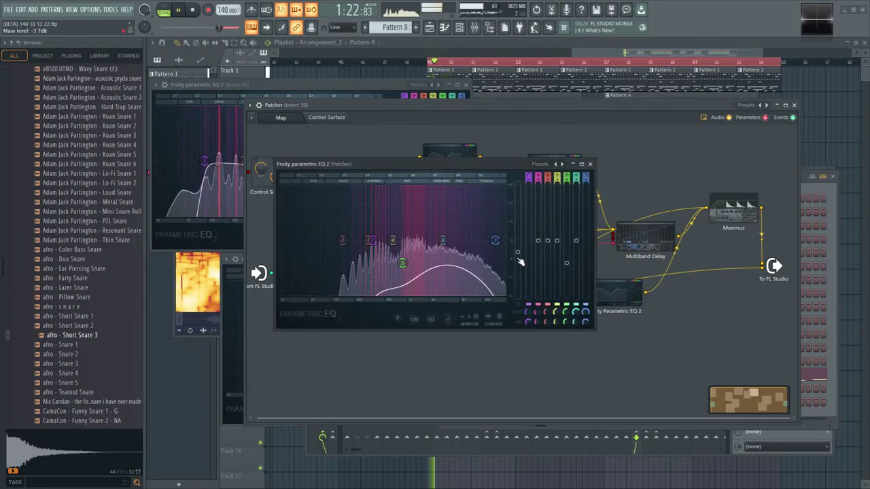
click(589, 164)
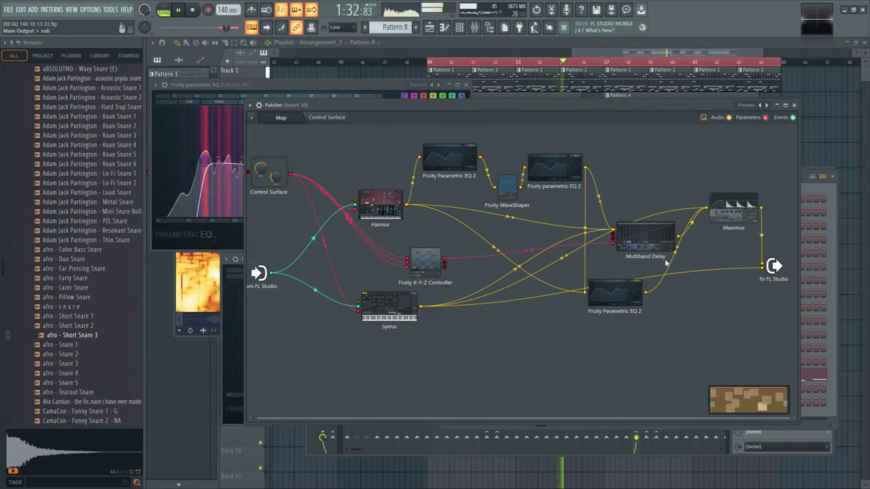
- In the Patcher's Maximus, raise the lower part of the master envelope curve and set the sustain window to 5.90 ms
double_click(746, 215)
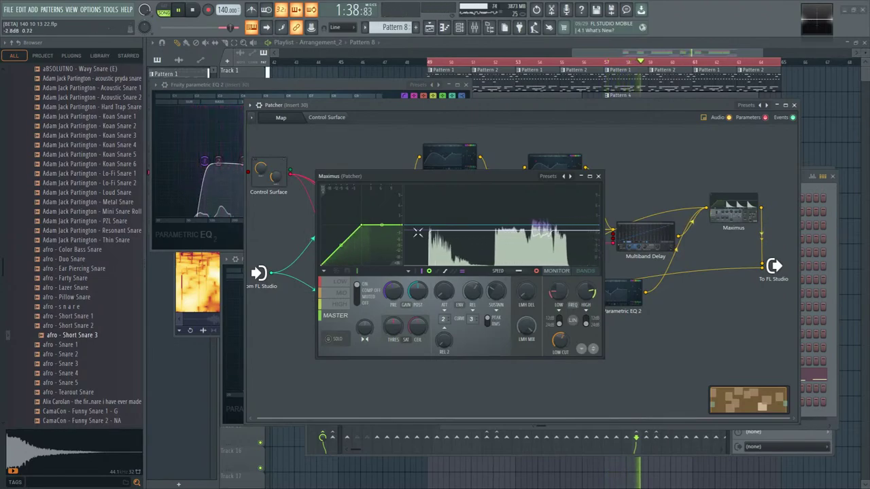
drag(341, 245, 342, 234)
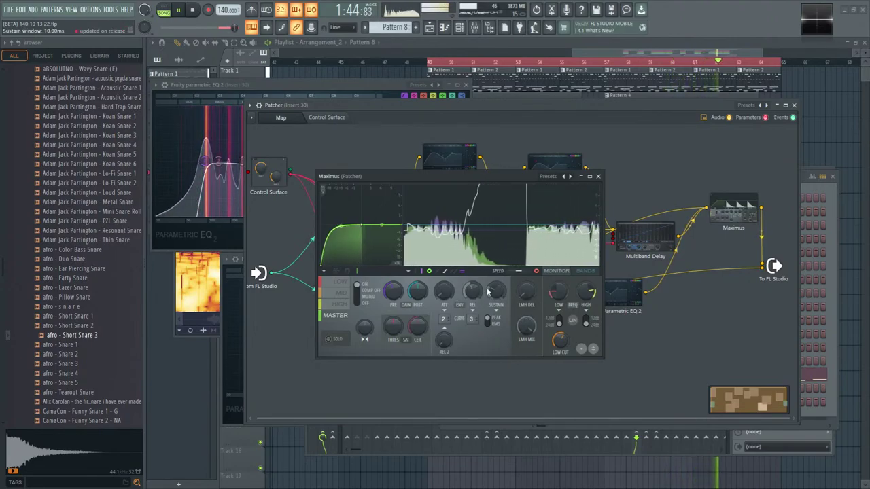
scroll(488, 292, down, 3)
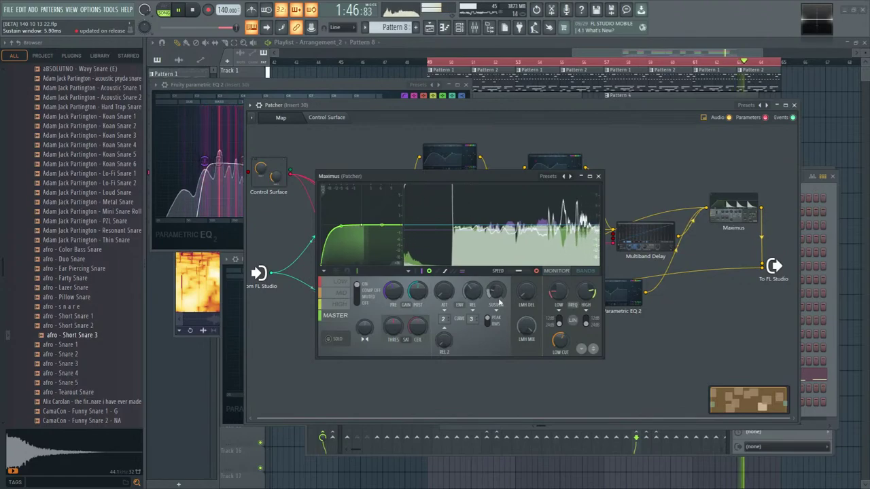
- Compare the Patcher's Multiband Delay with Keep Pitch off and on during playback, and save the project
click(342, 293)
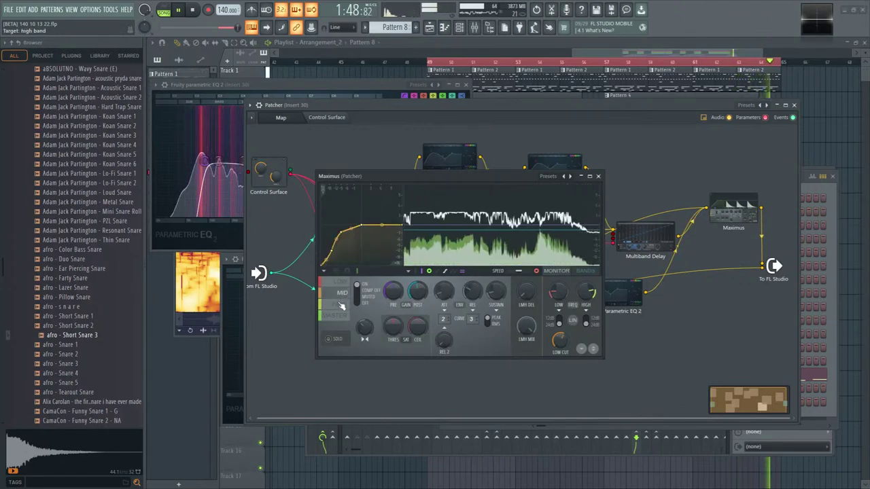
key(Escape)
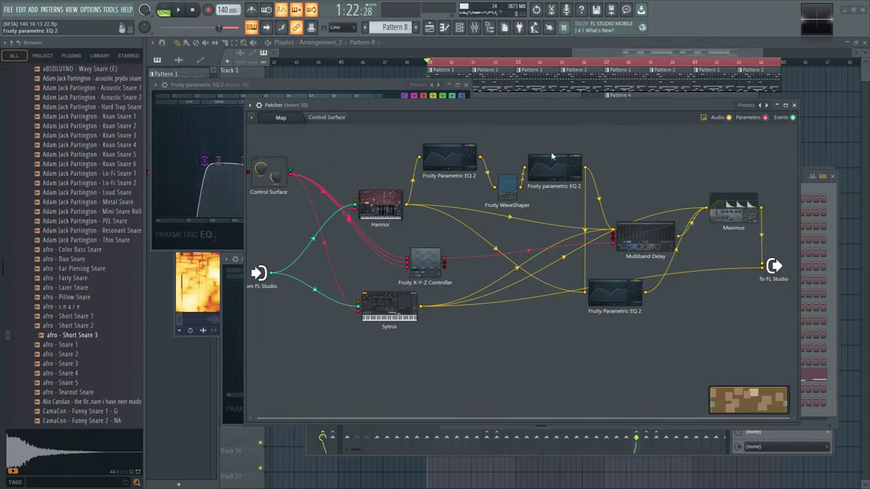
double_click(651, 249)
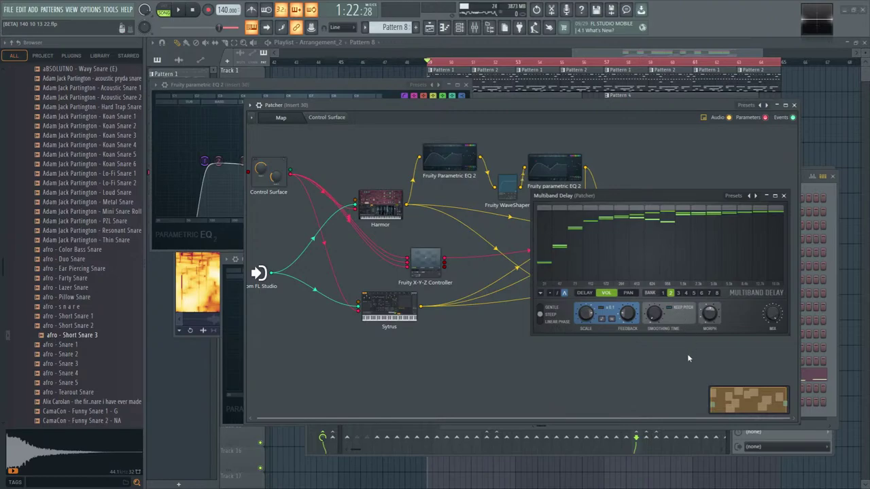
key(space)
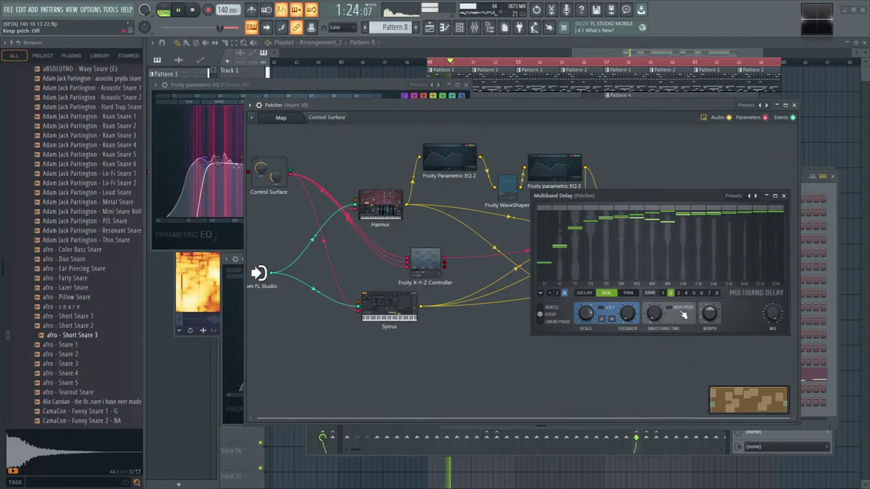
key(ctrl+s)
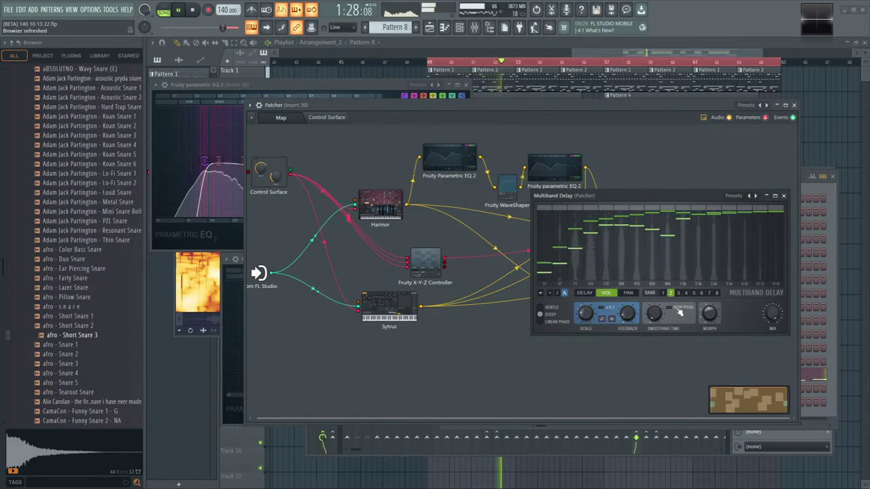
key(space)
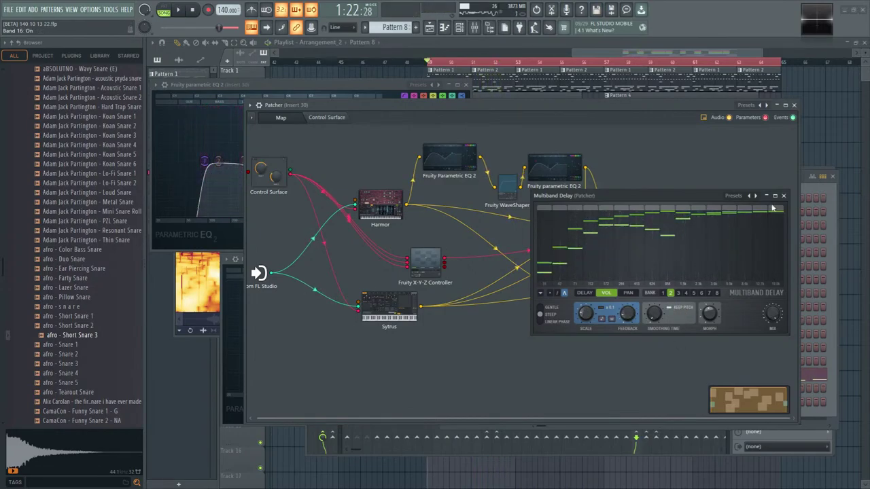
- Close all open plugin windows and play the arrangement with the mixer in view
click(783, 195)
click(794, 106)
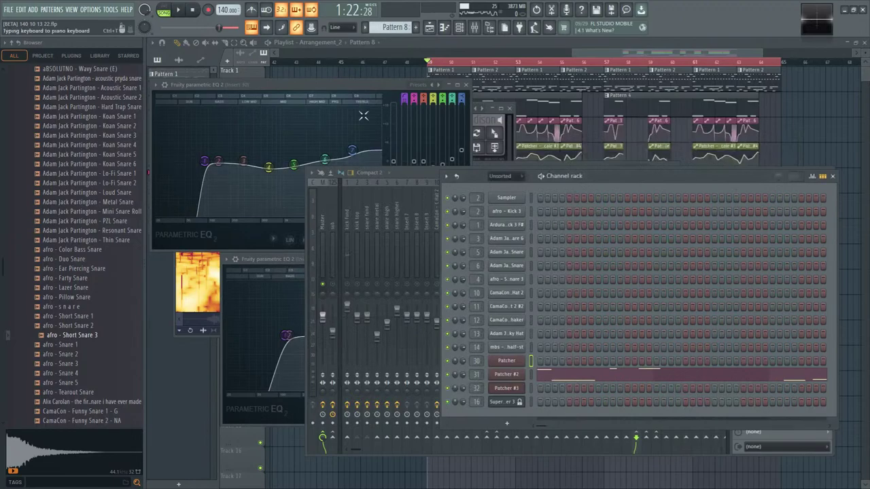
click(430, 179)
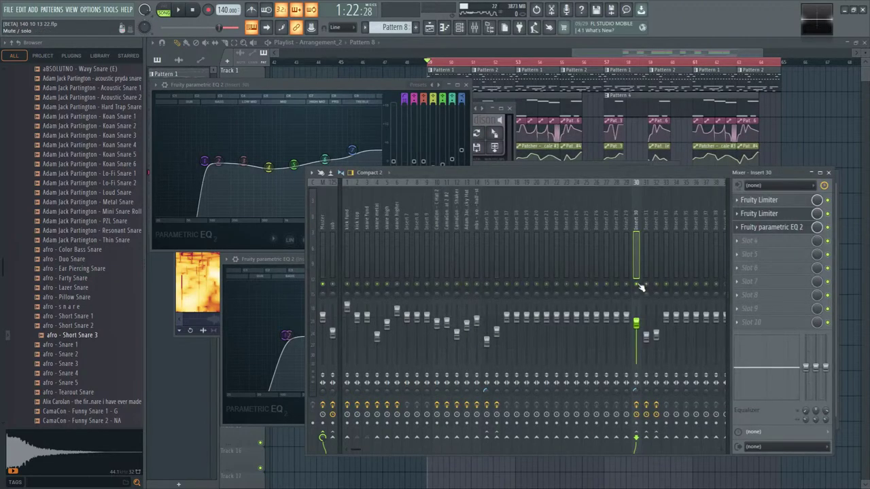
key(F12)
key(space)
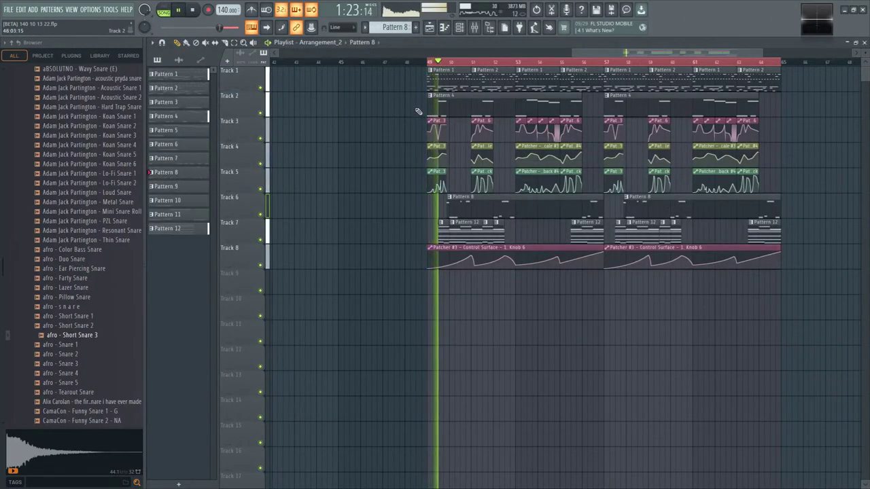
click(475, 28)
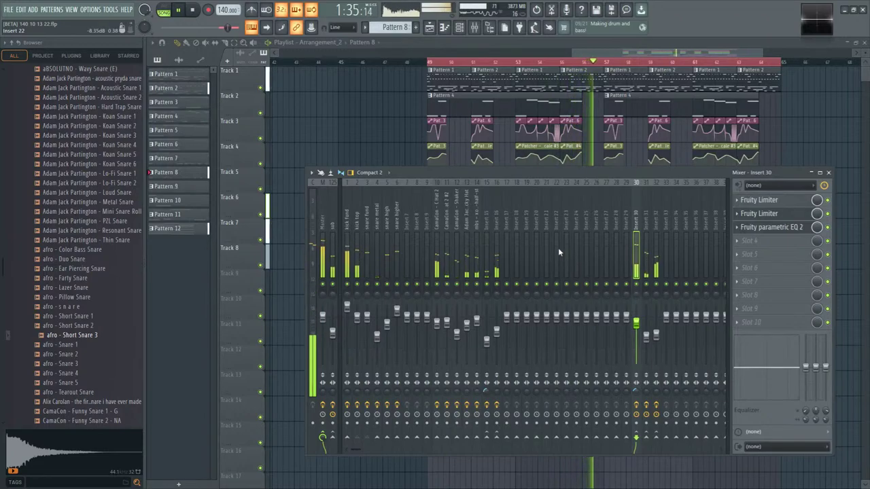
- Reset bands 4, 5 and 7 of Insert 30's parametric EQ and lower the insert's mixer level to -4.1 dB
click(801, 233)
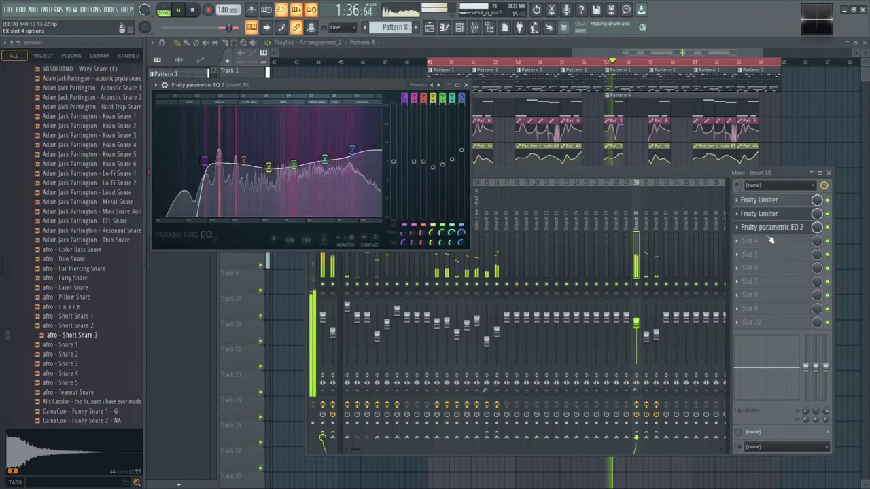
right_click(295, 166)
click(306, 178)
right_click(268, 154)
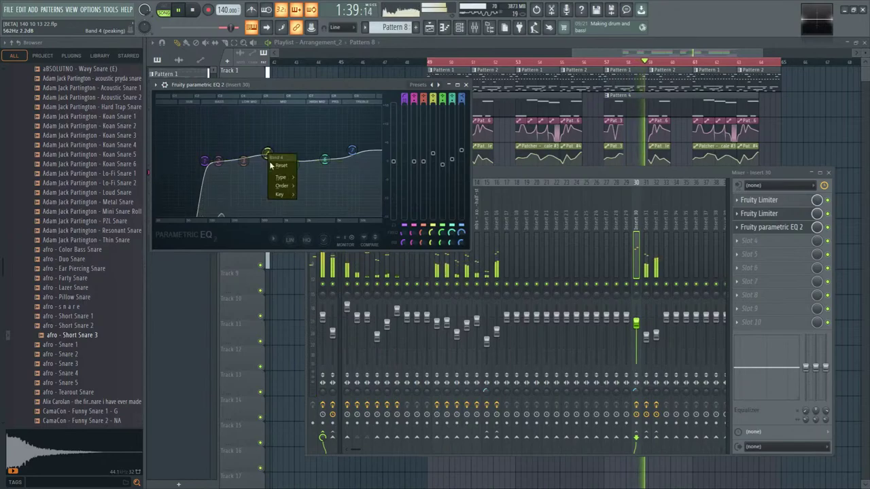
click(280, 165)
right_click(351, 150)
click(363, 161)
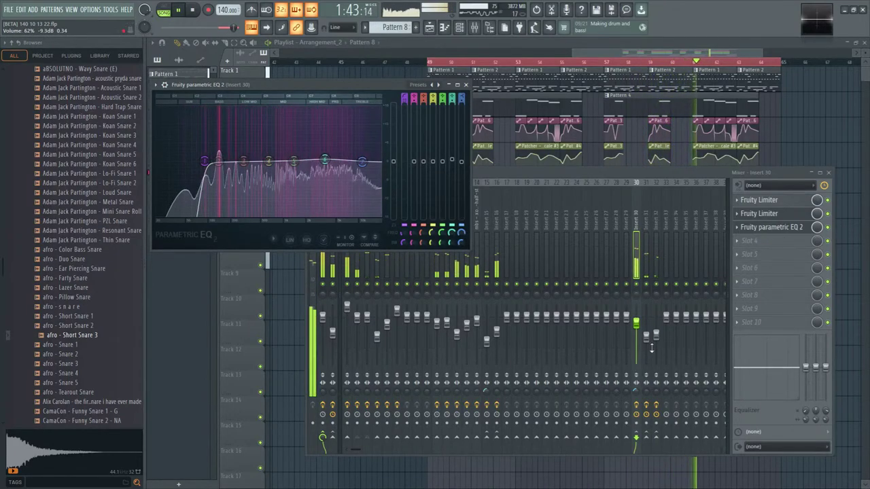
drag(639, 328, 636, 327)
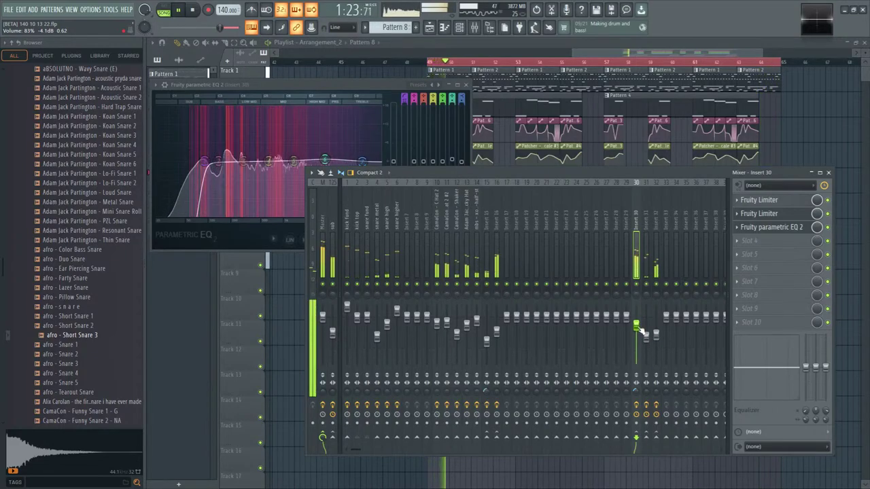
- Review the parametric EQ and both Fruity Limiters on Insert 30 during playback
click(772, 228)
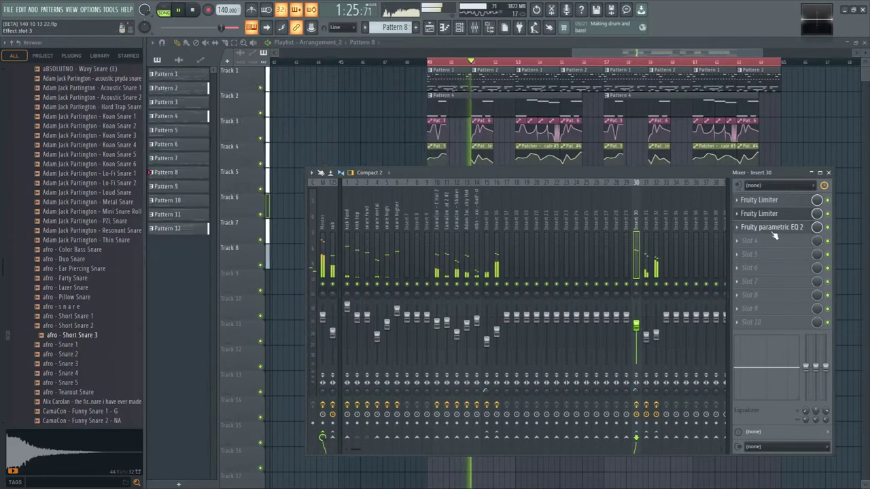
click(771, 229)
click(773, 234)
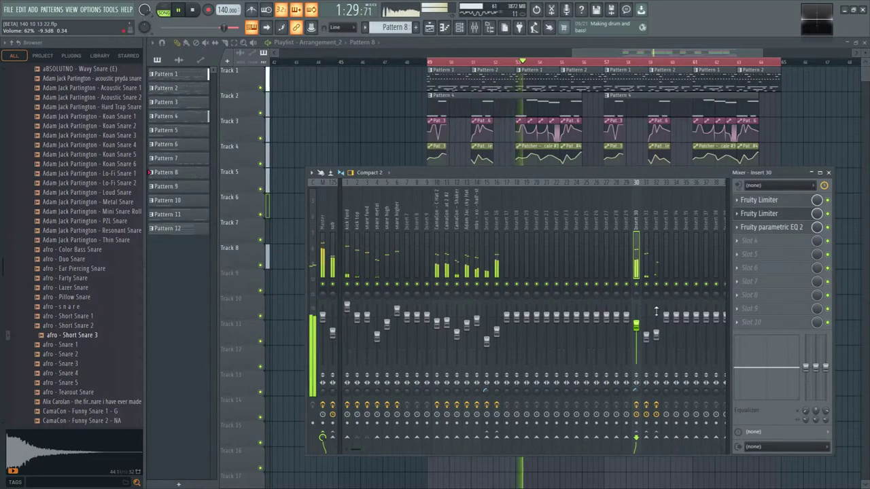
click(774, 214)
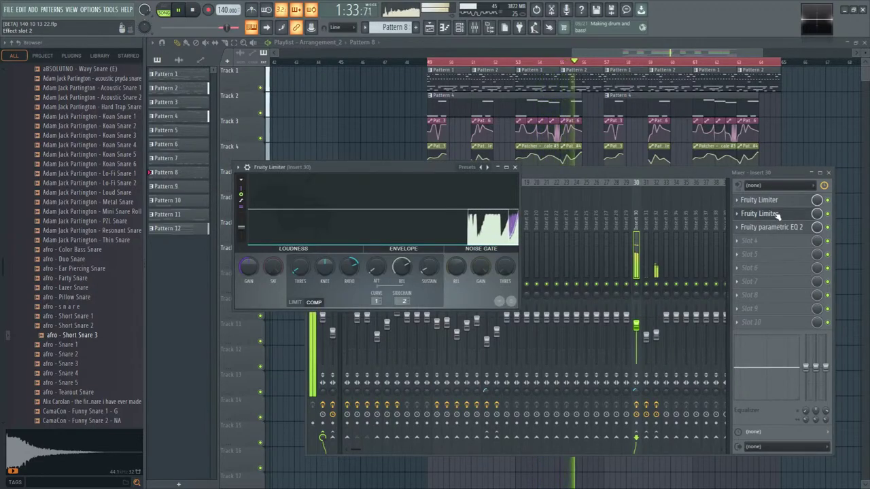
click(778, 203)
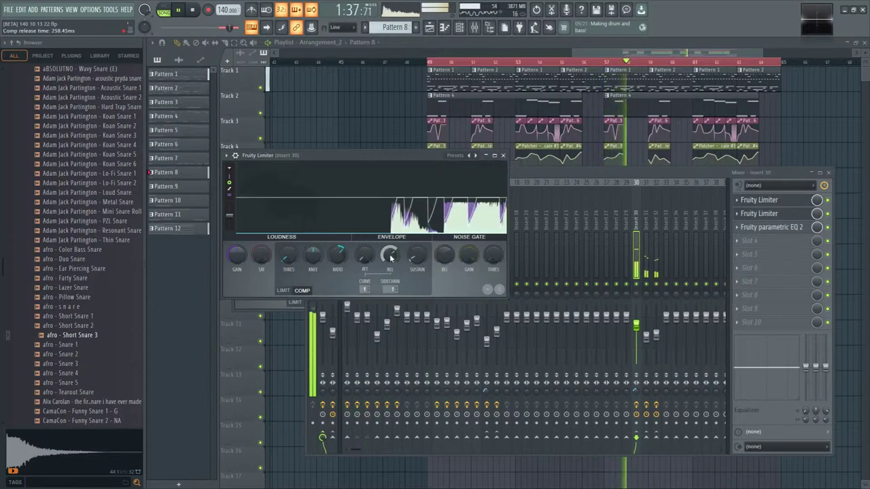
click(502, 155)
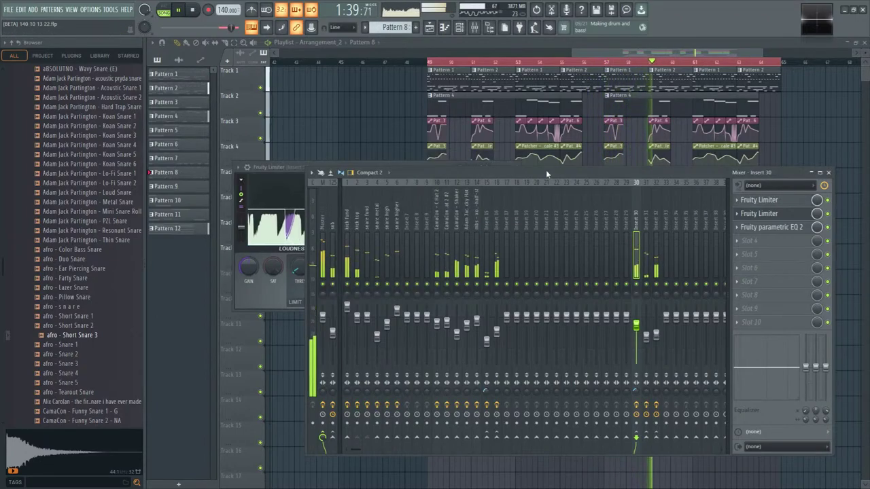
- In the master track's Maximus, reshape the middle of the high band's envelope curve by moving its middle point
click(322, 226)
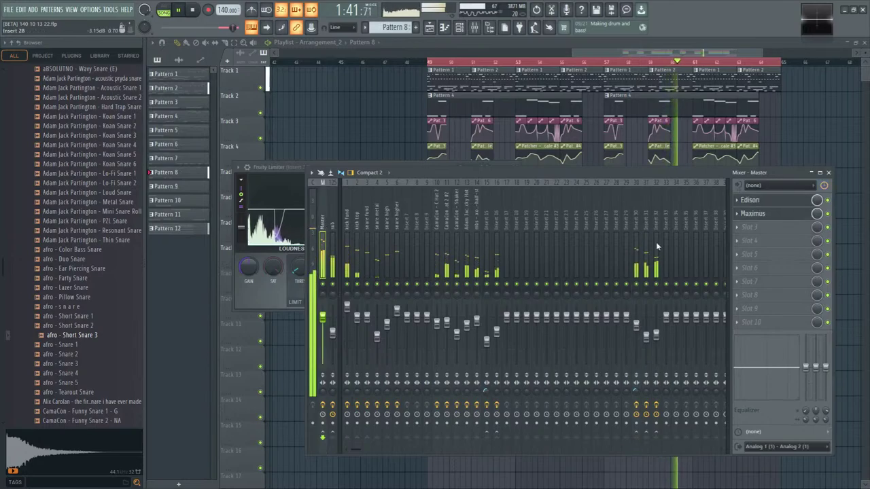
click(772, 215)
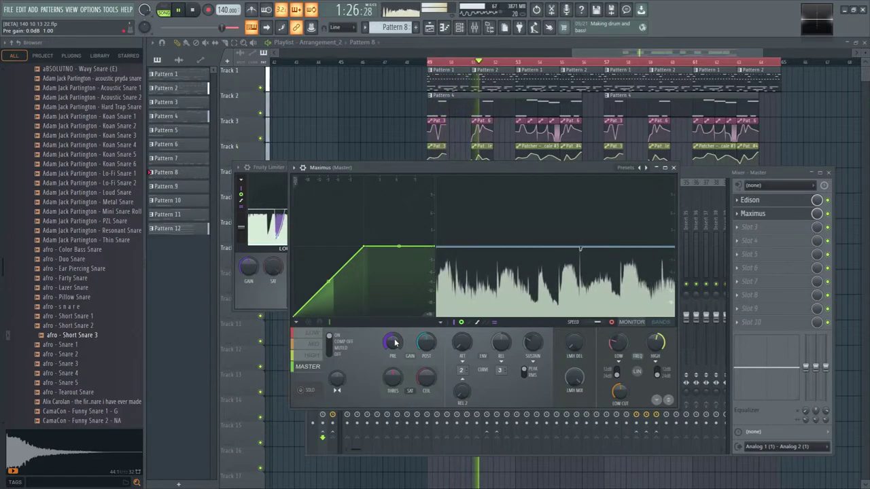
click(312, 353)
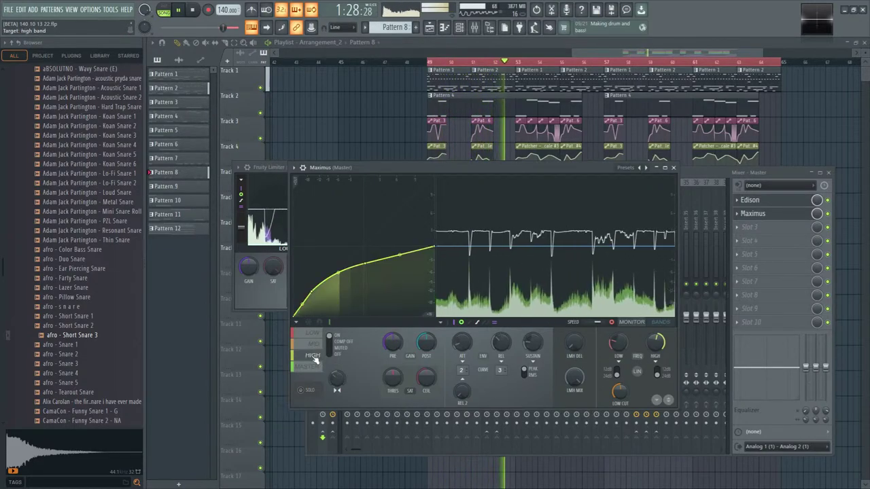
drag(338, 273, 316, 292)
- Delete the low dip point from the mid band's envelope curve in the master Maximus to straighten its lower part
click(312, 343)
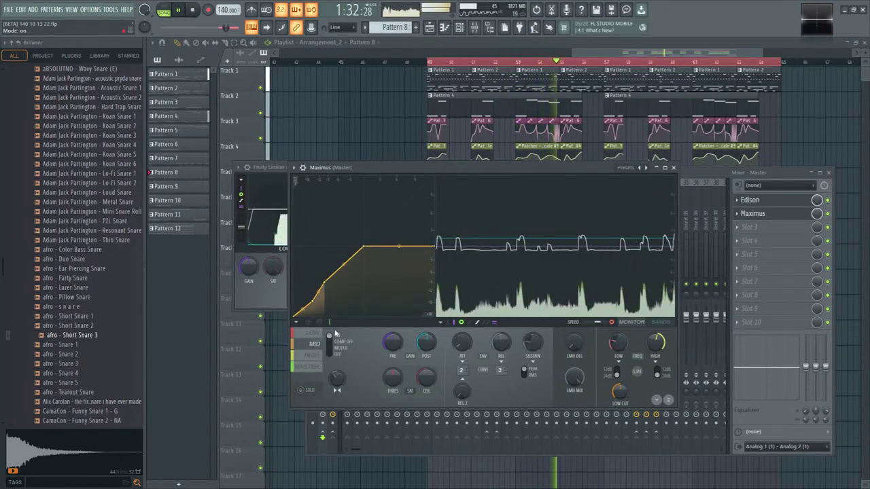
right_click(312, 297)
click(333, 301)
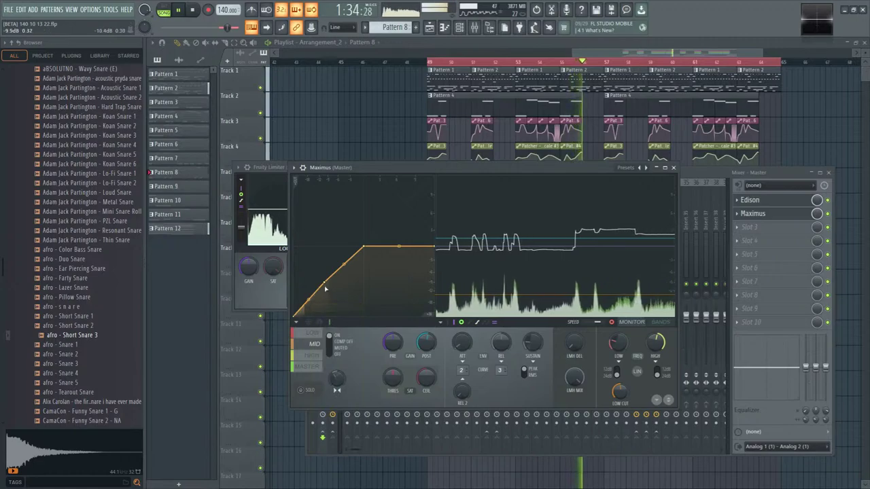
click(312, 345)
click(311, 344)
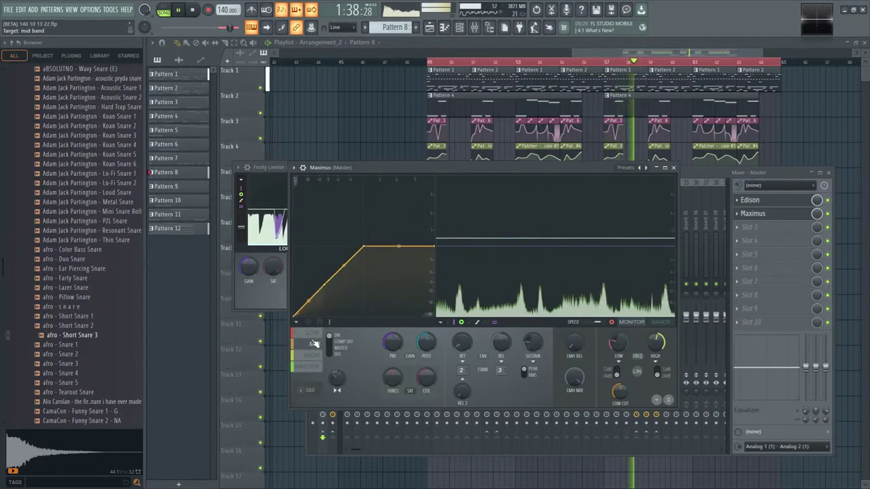
- In the master Maximus, raise the high band's crossover frequency and set the low band's post gain to 1.5 dB
click(656, 323)
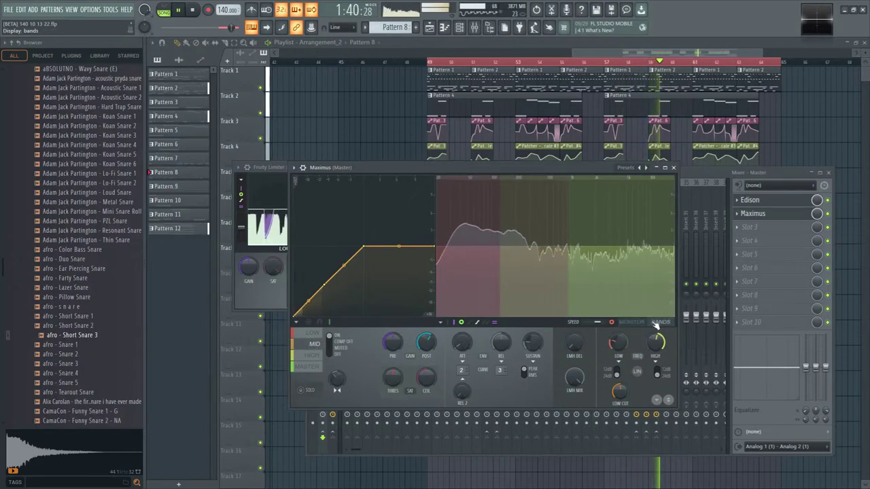
click(321, 355)
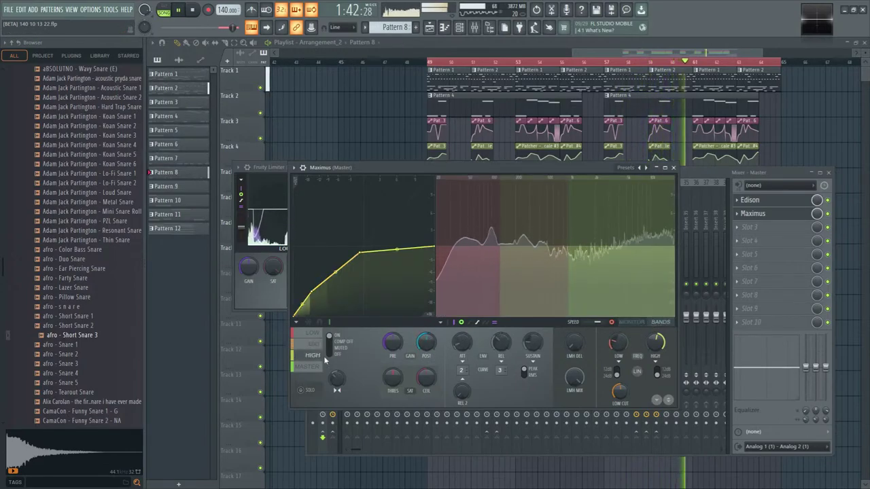
scroll(646, 343, up, 5)
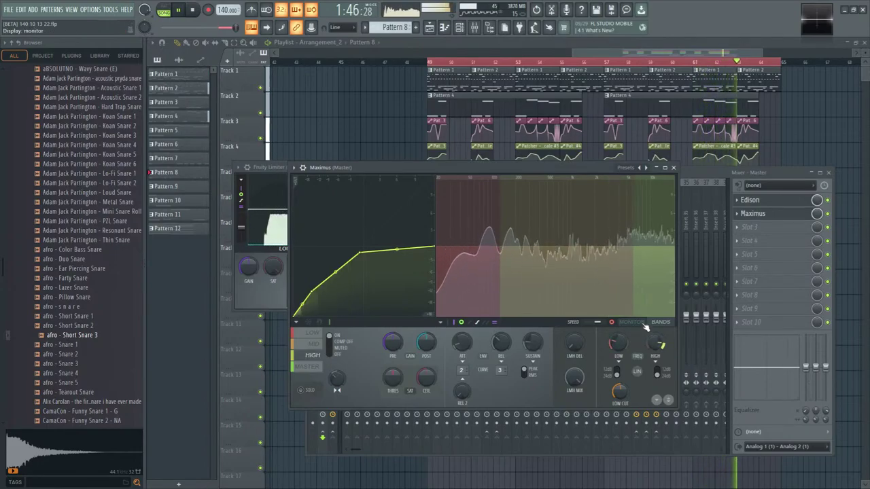
click(642, 324)
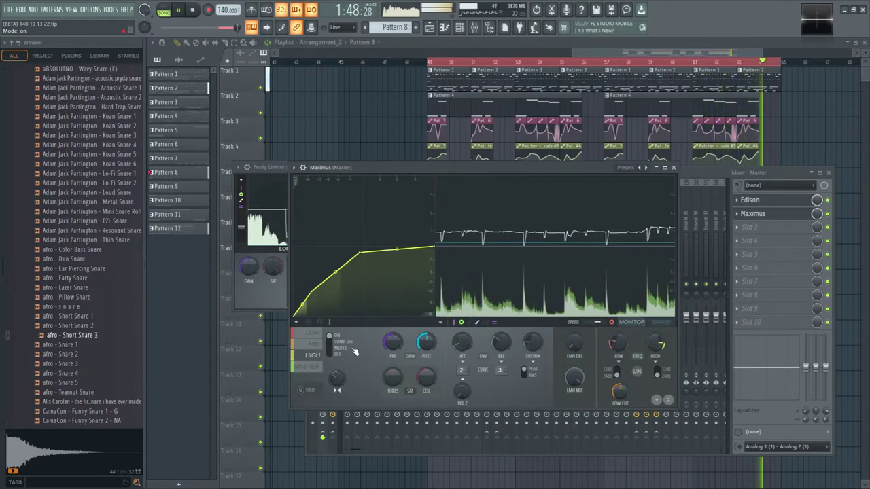
click(312, 332)
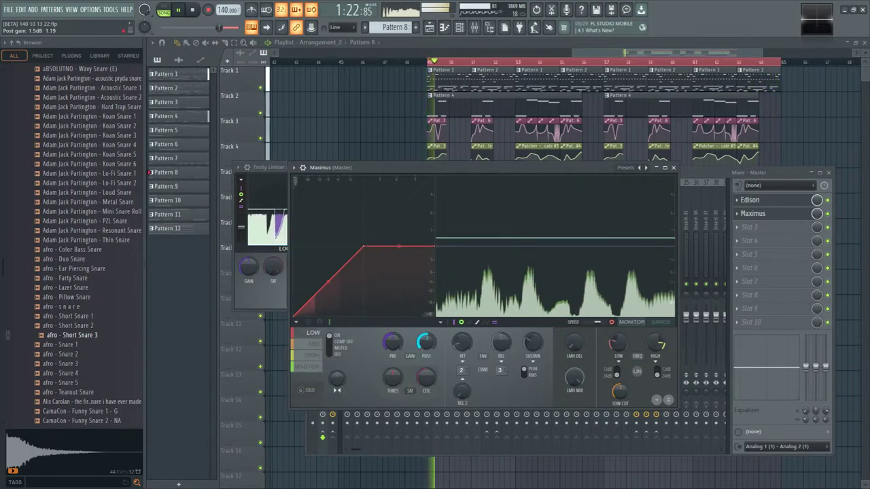
click(307, 366)
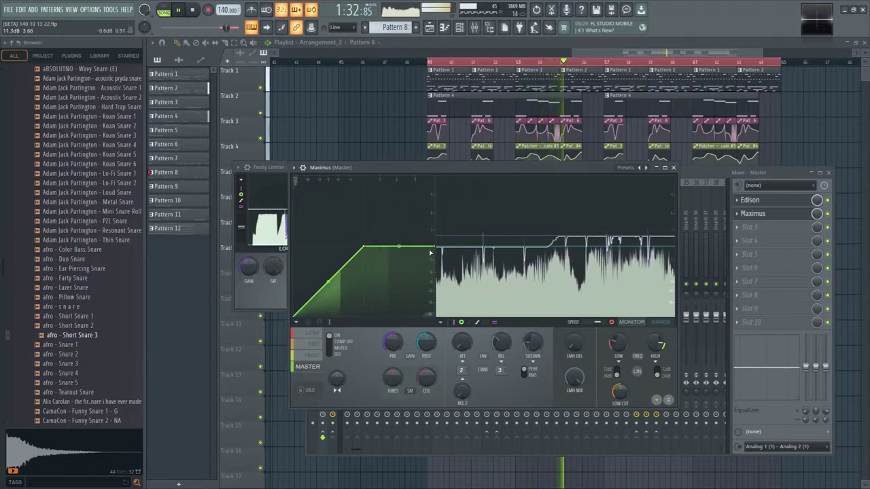
- Insert a Fruity Peak Controller ahead of Maximus on the master track and set its peak base level to 76%
click(758, 213)
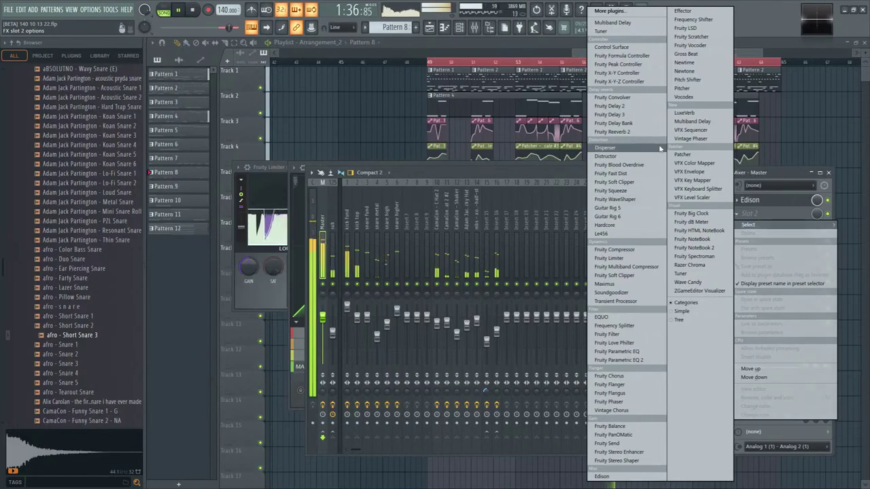
click(651, 72)
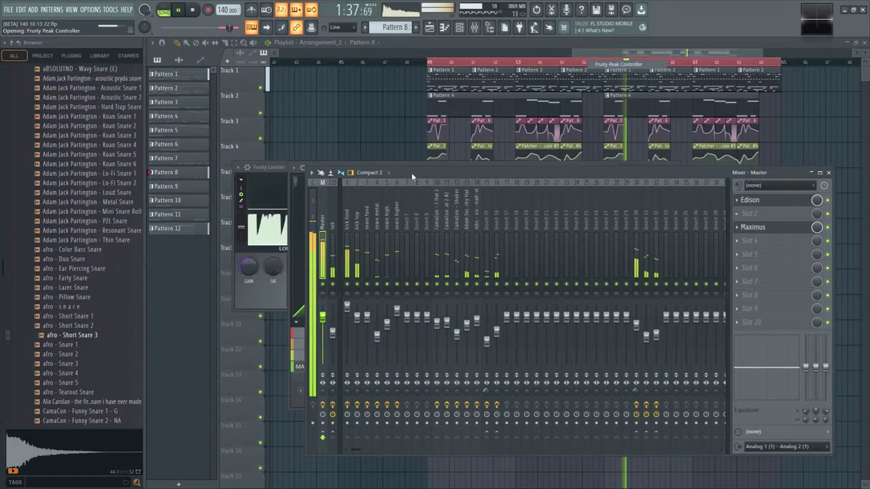
drag(213, 161, 213, 125)
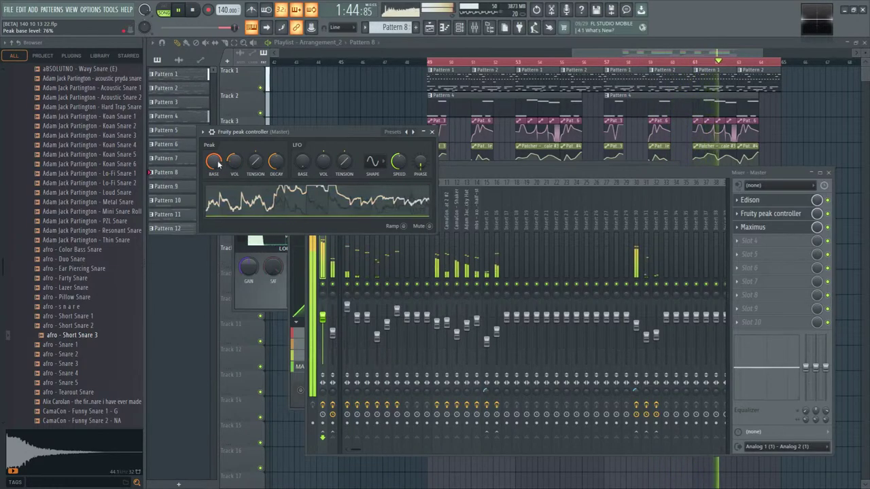
click(750, 227)
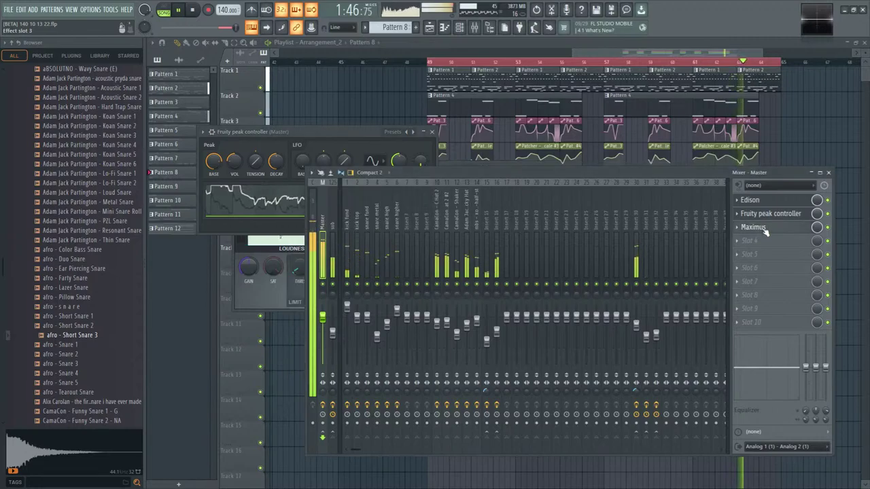
- Link the master release time in the master track's Maximus to the Peak ctrl - Peak internal controller
right_click(502, 345)
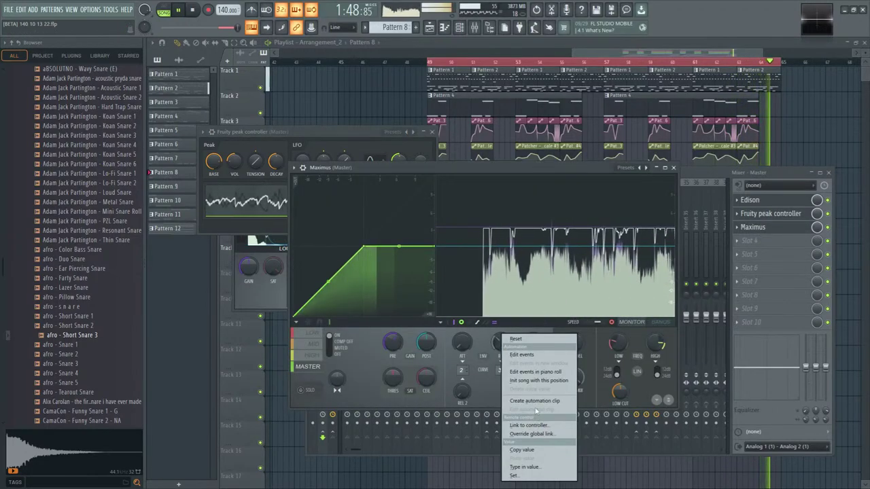
click(522, 430)
click(451, 231)
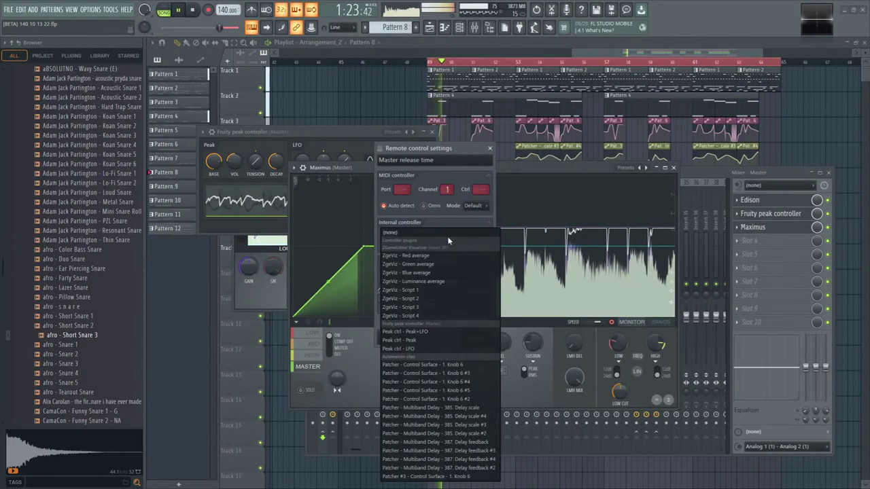
click(430, 339)
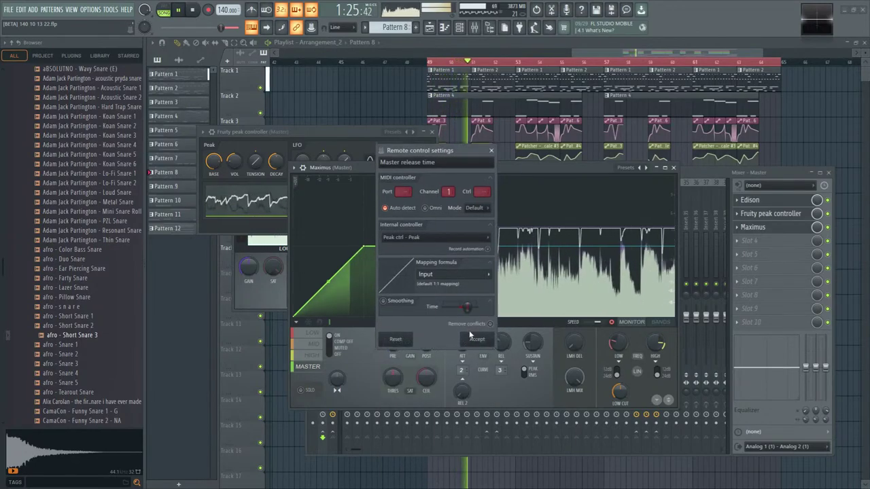
click(469, 337)
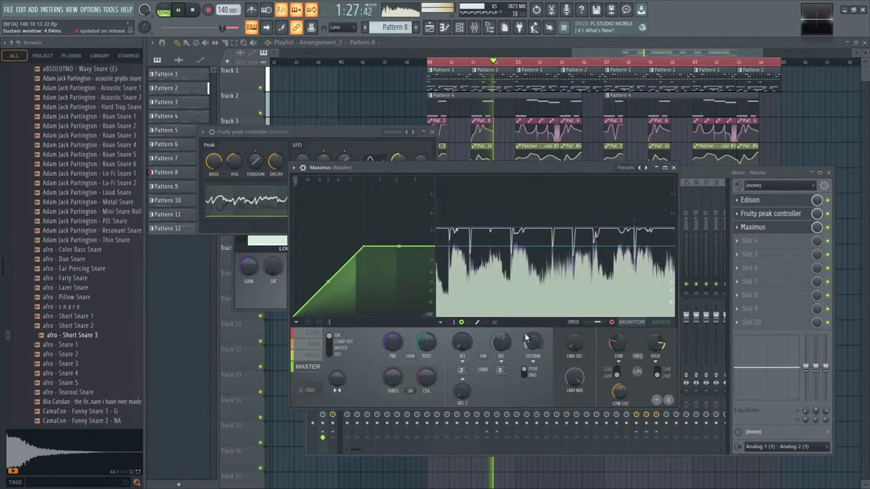
- Set the Maximus master band's sustain window to 3.75 ms and raise the upper end of its envelope curve
scroll(534, 344, down, 3)
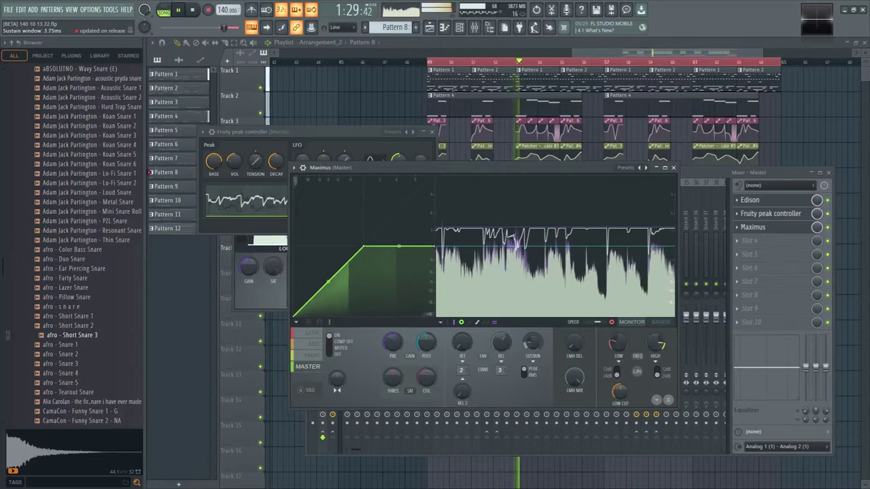
click(215, 162)
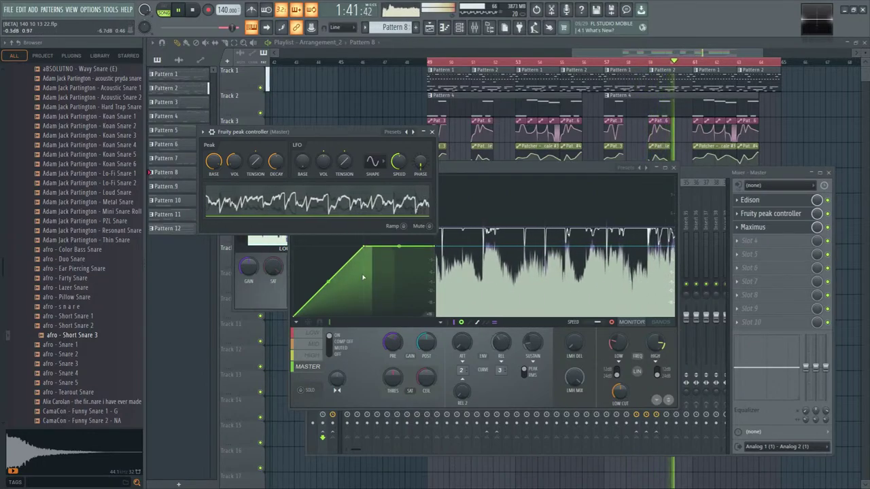
click(392, 374)
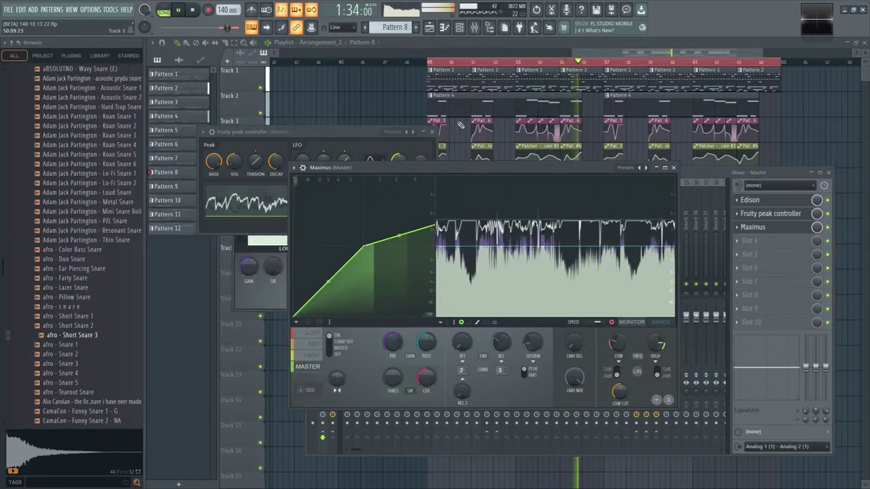
- Close the open windows and open the Harmor inside the first Patcher channel while pattern 4 plays
key(F12)
key(F7)
key(space)
key(F6)
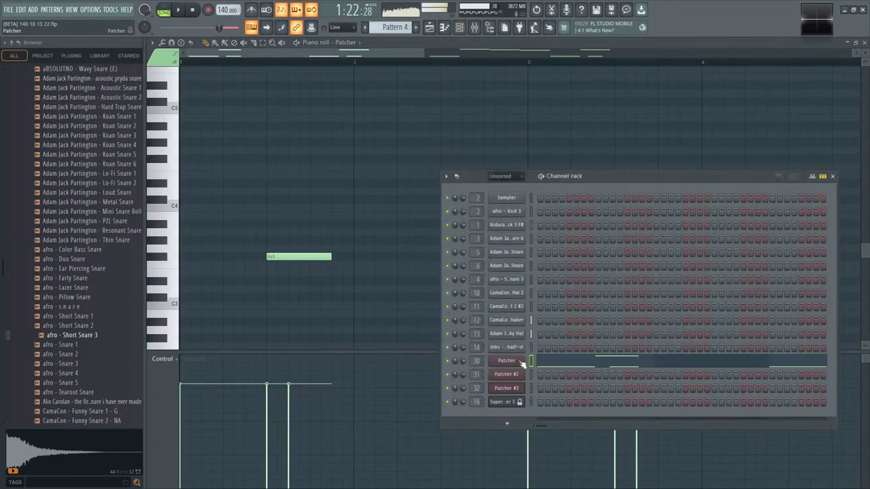
click(509, 361)
key(space)
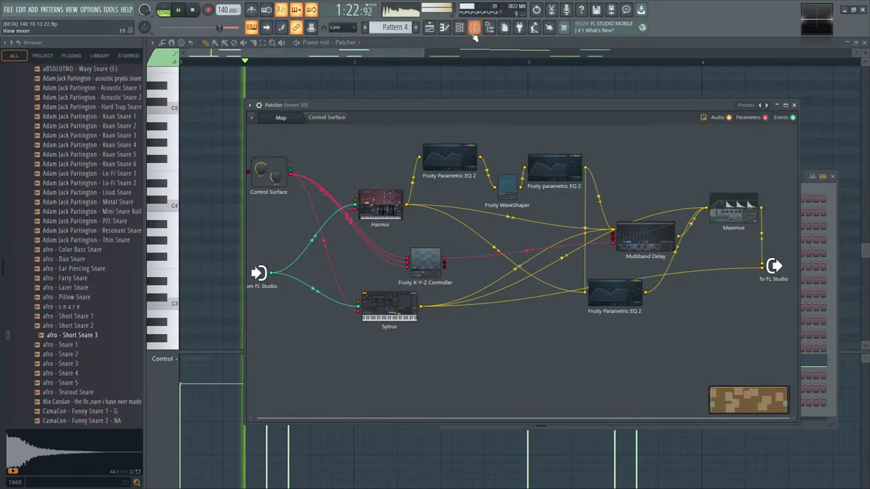
double_click(384, 202)
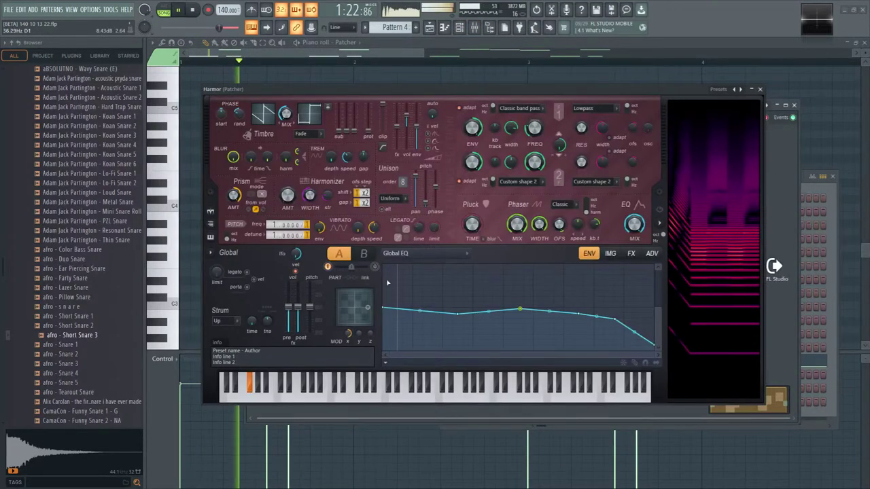
- Copy Harmor's part A settings and paste them onto part B
key(space)
click(212, 253)
click(234, 272)
click(363, 253)
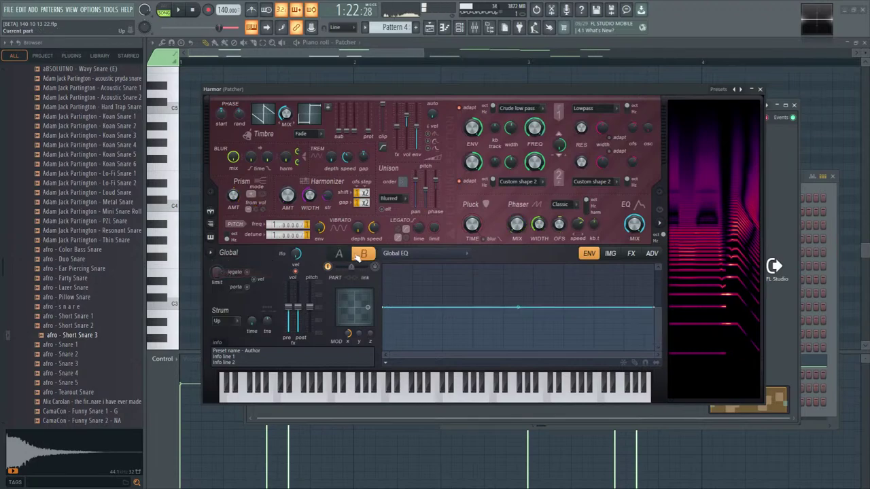
click(211, 252)
click(239, 280)
- Set Harmor part B's detune to 2 and unison pitch thickness to 39%, and fine-tune its phaser width and prism amount
key(space)
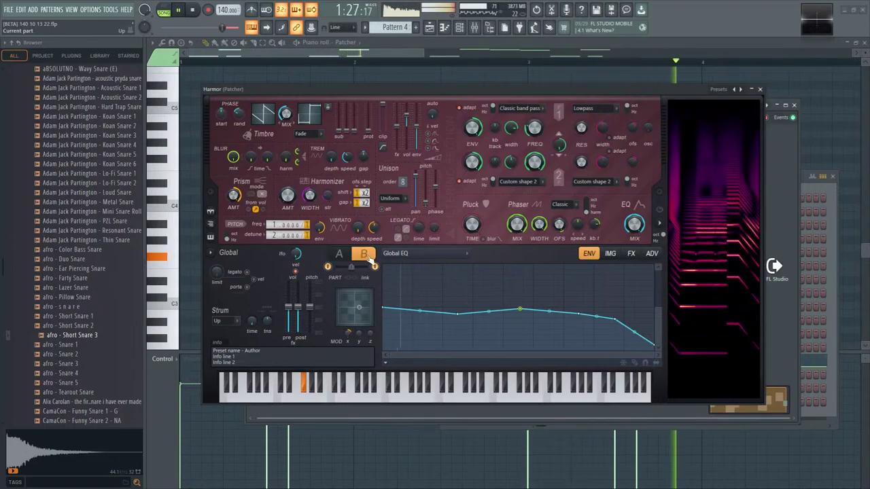
key(space)
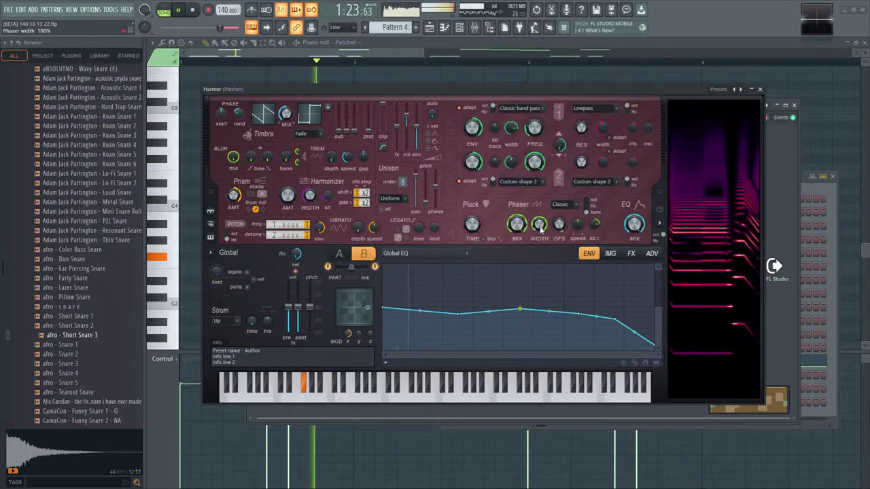
key(space)
drag(541, 231, 543, 230)
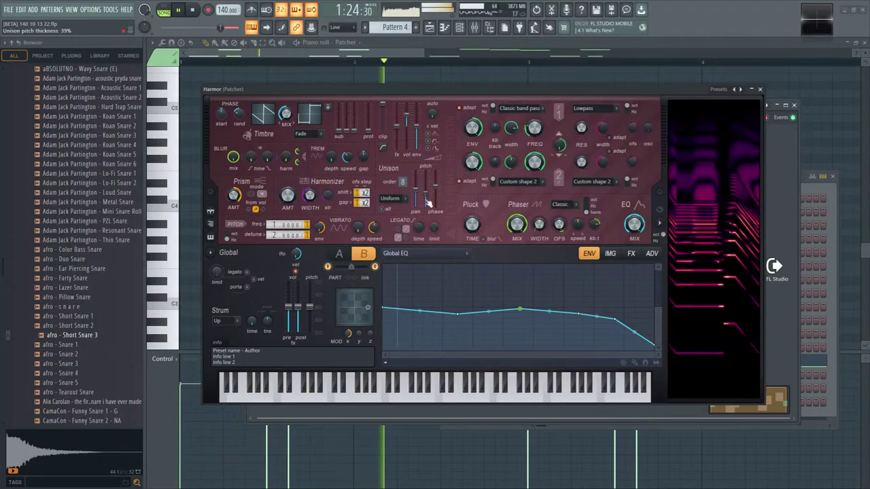
drag(233, 195, 233, 195)
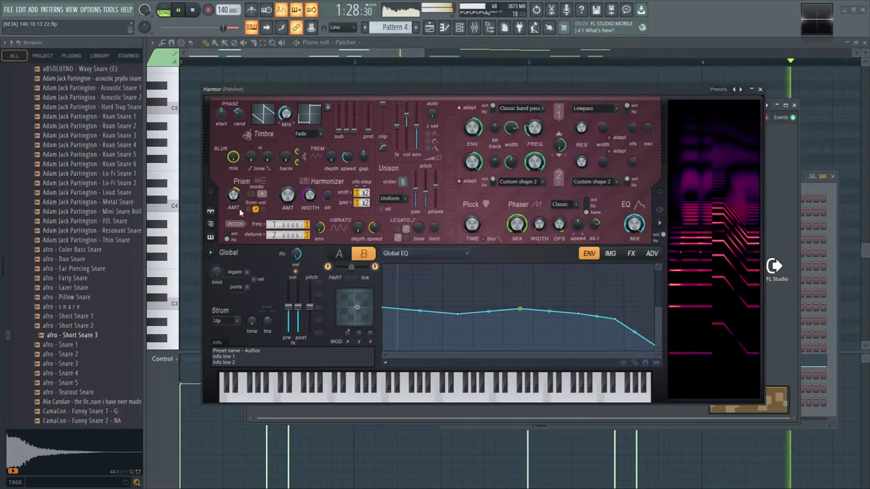
click(759, 89)
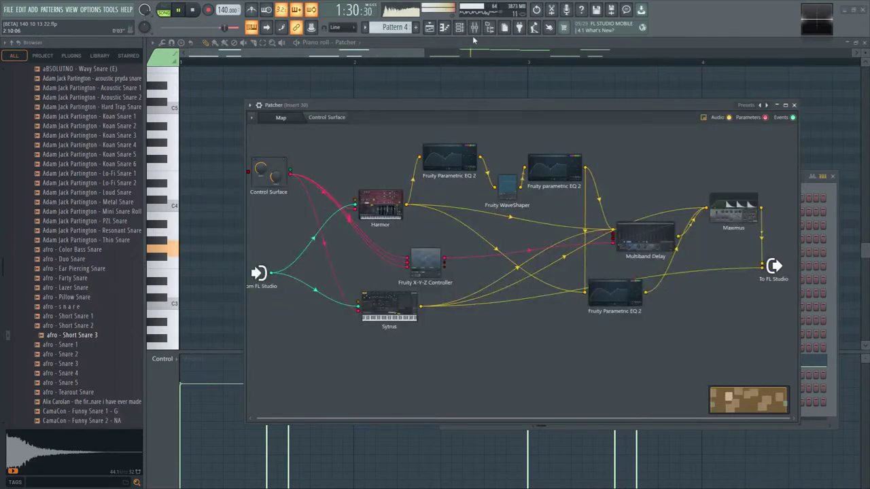
- In the mixer, set Insert 15's volume to 54% and lower Insert 16's volume slightly
click(475, 27)
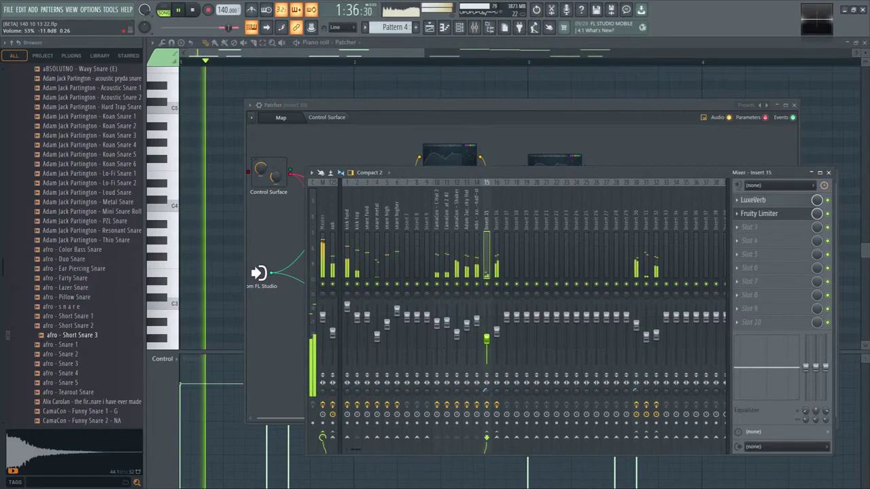
click(496, 338)
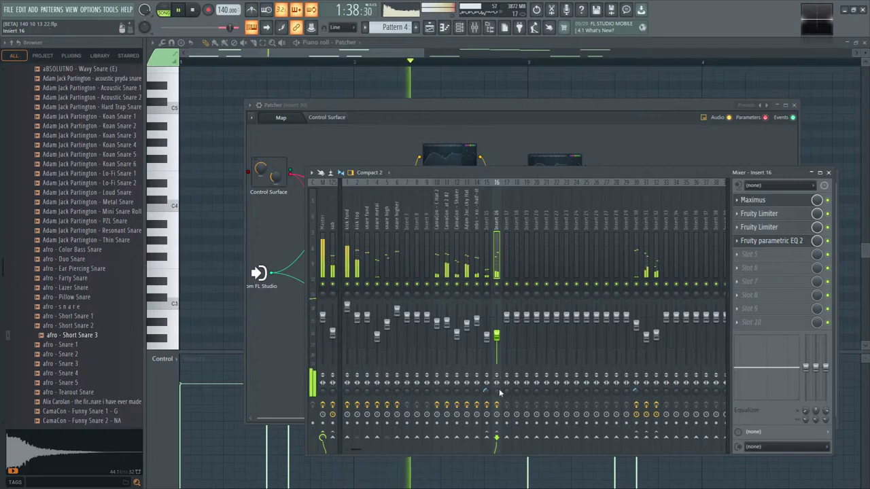
click(485, 345)
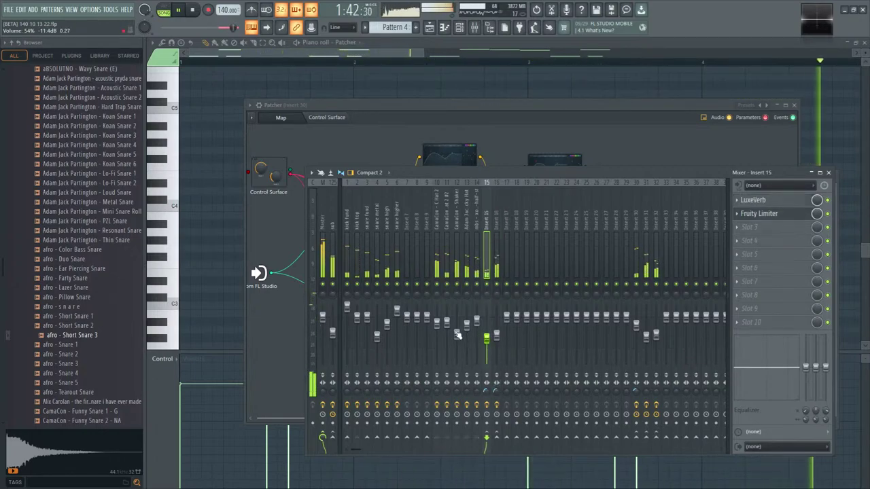
- Select the hat and shaker tracks on mixer inserts 10 to 14 and lower their volumes together slightly
click(437, 265)
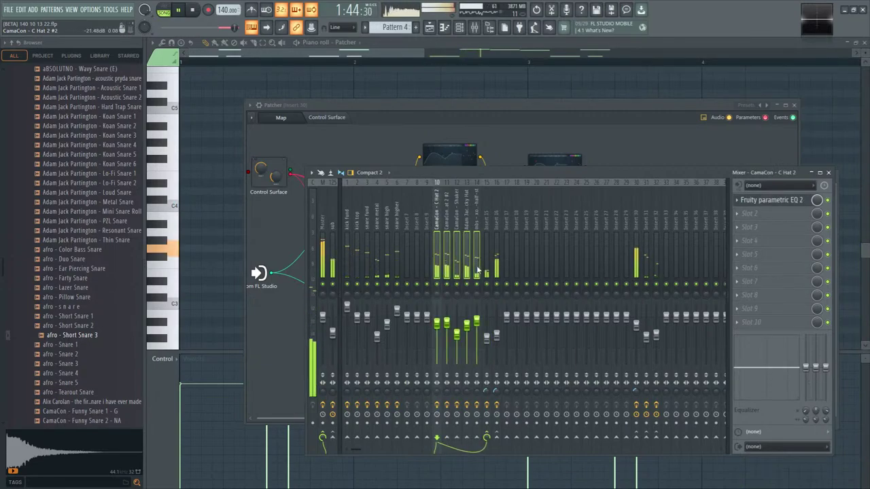
drag(478, 322, 478, 330)
click(470, 268)
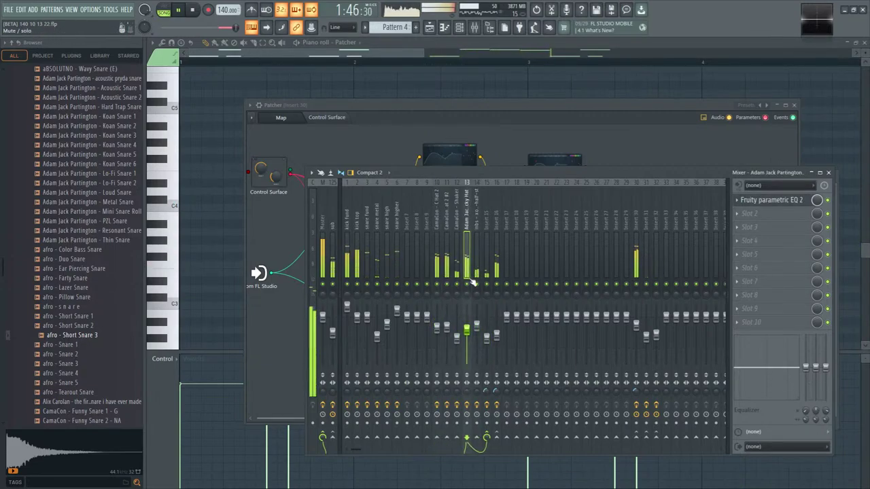
- Check the Multiband Delay in Insert 30's Patcher and move its node up, just right of the second upper EQ
click(637, 264)
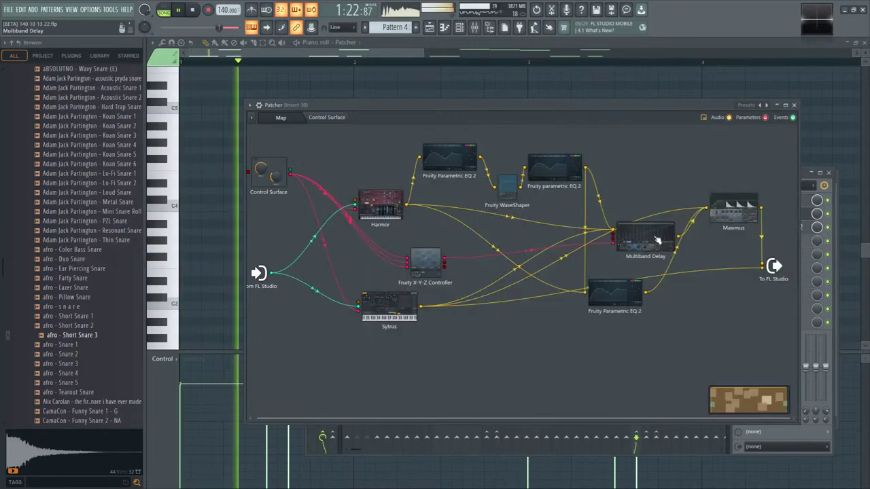
click(657, 246)
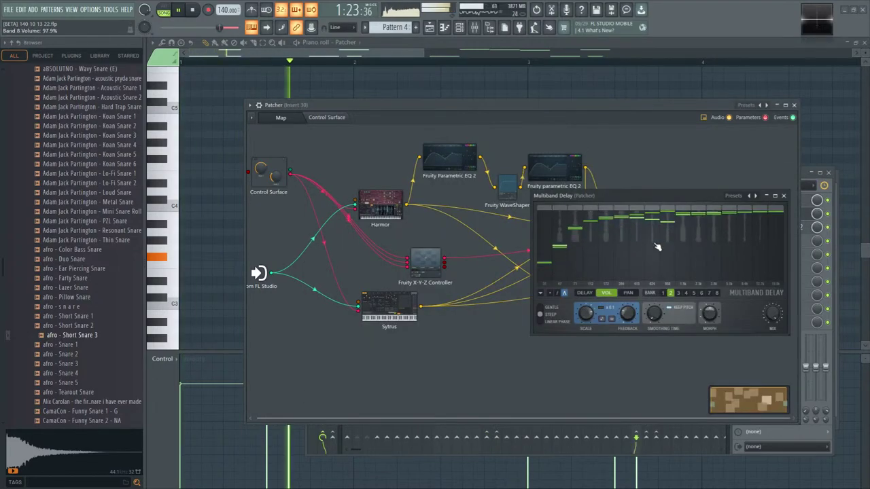
click(782, 196)
drag(641, 224, 648, 160)
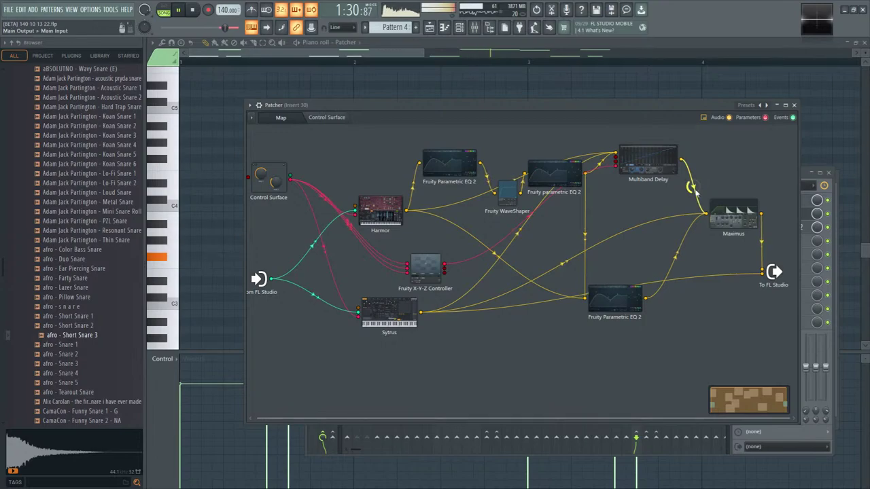
- Lower the mix levels of Insert 30's two Fruity Limiters to about 87% and review the second limiter's compressor envelope
click(802, 178)
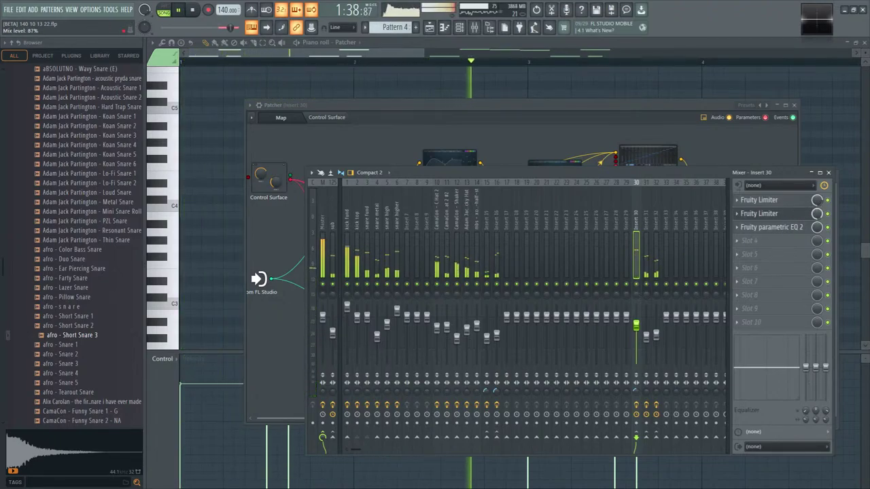
click(773, 214)
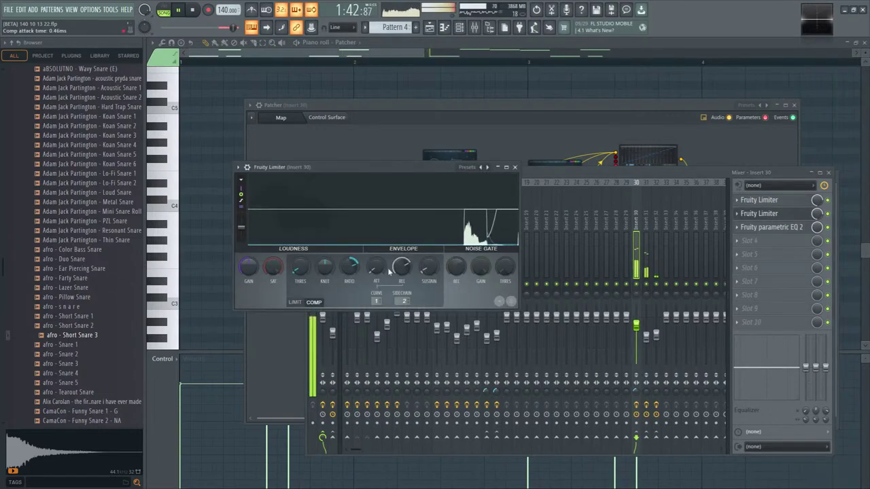
click(515, 167)
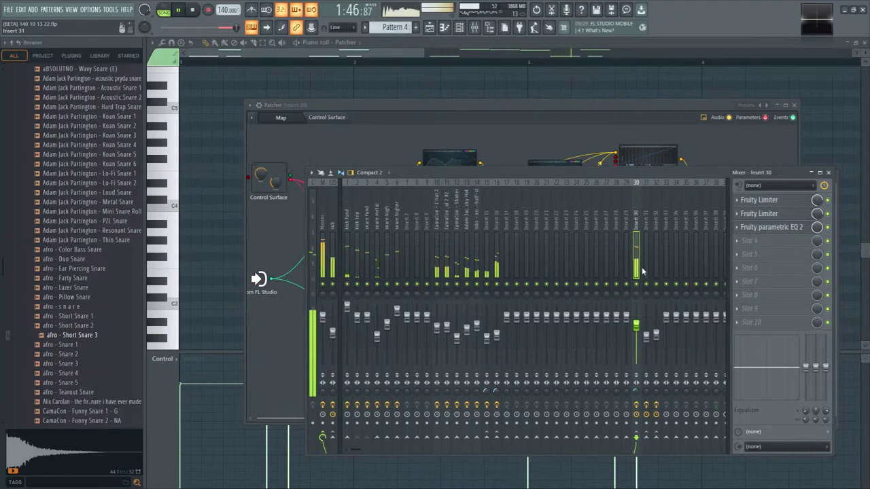
click(613, 106)
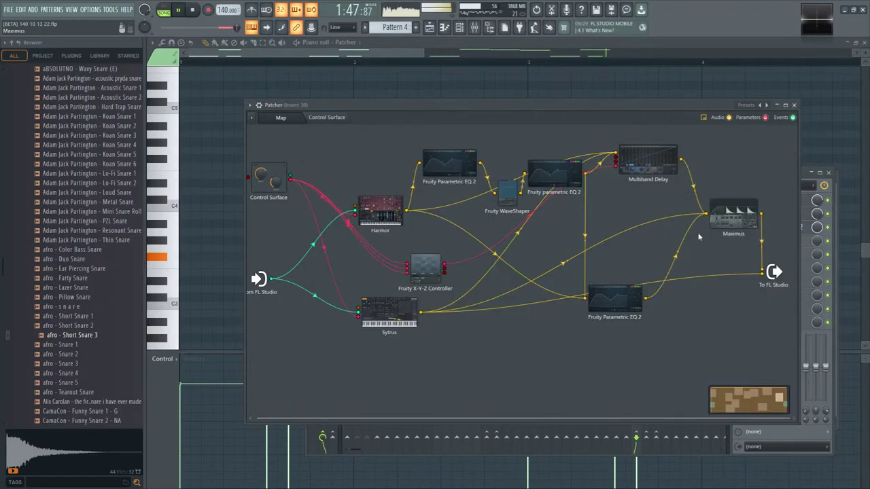
- Set part B's detune to 4 in the Patcher's Harmor and bring the part A and B mix back near the middle
double_click(400, 206)
key(space)
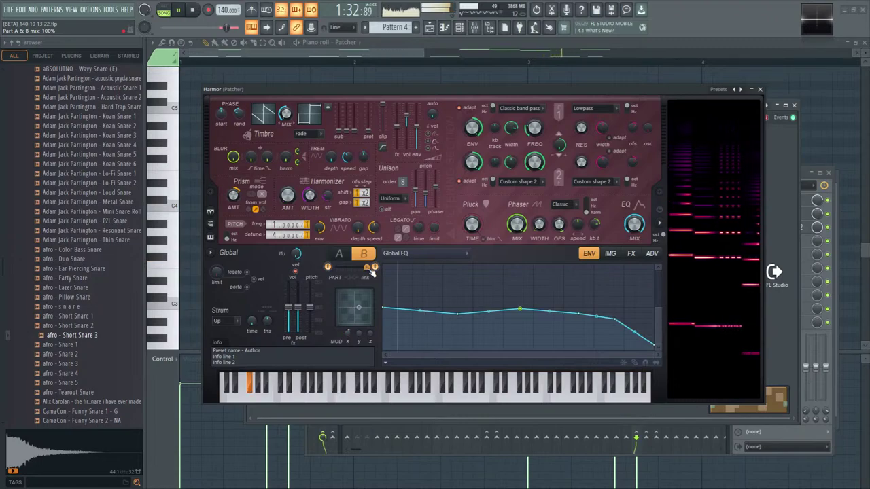
drag(372, 272, 340, 271)
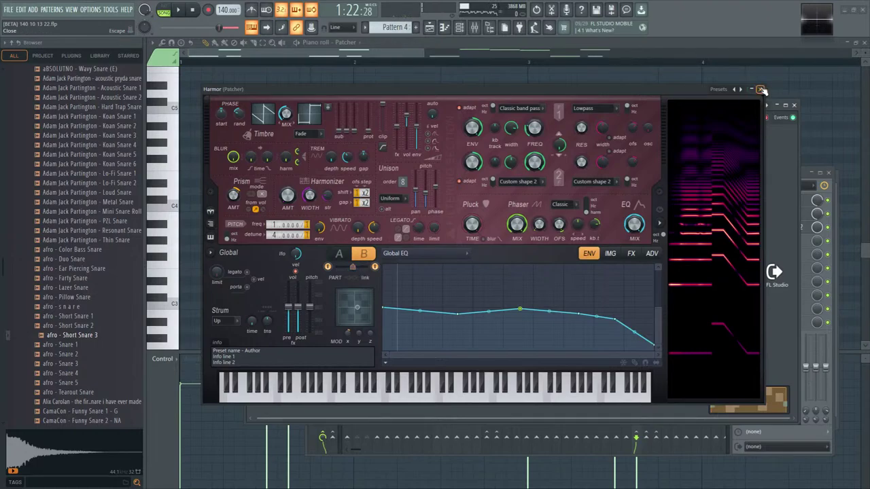
click(761, 90)
double_click(382, 211)
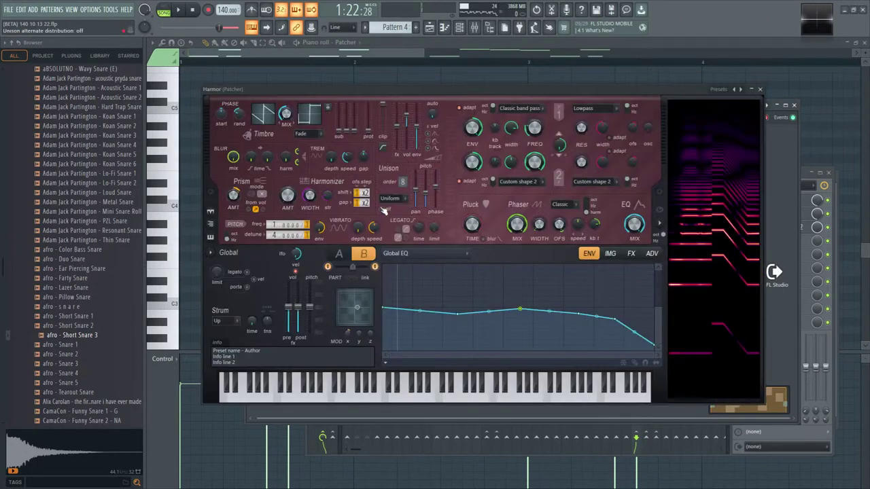
click(761, 90)
- Add a second knob beside Knob 6 on the Patcher's control surface
click(325, 118)
click(275, 134)
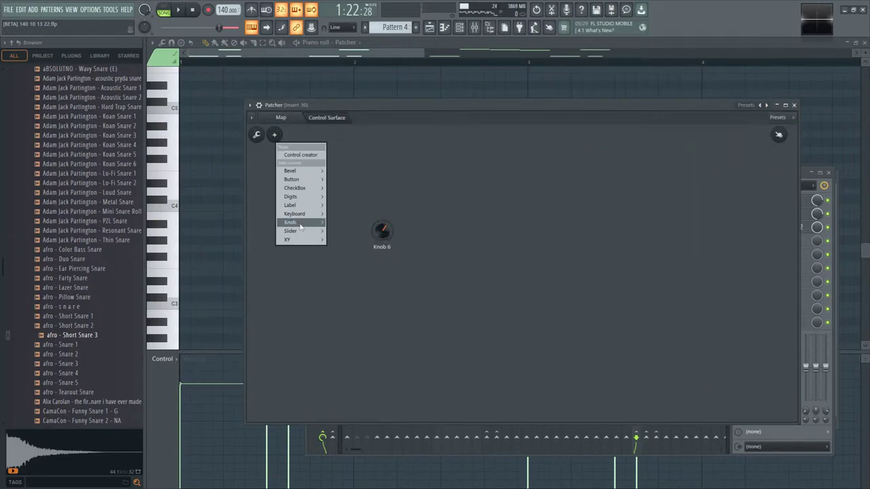
mouse_move(300, 227)
click(354, 244)
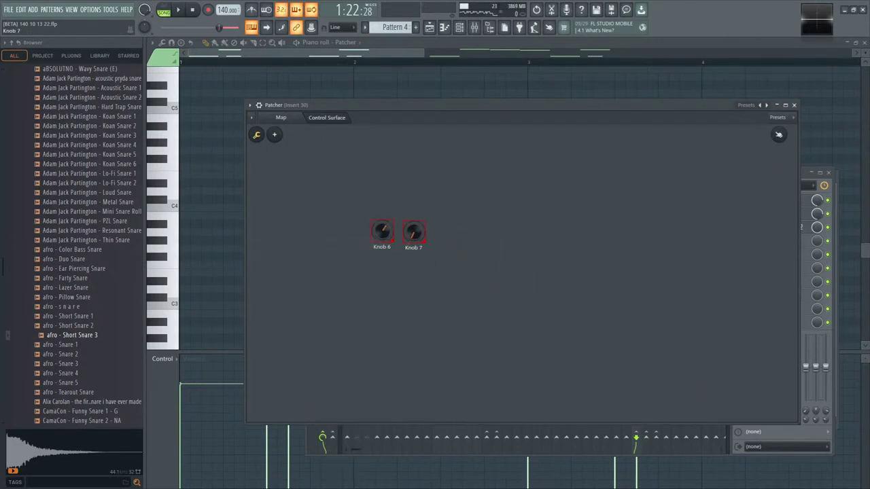
- Create an automation clip for the control surface's Knob 7, spanning the selected playlist section from bar 49
click(280, 118)
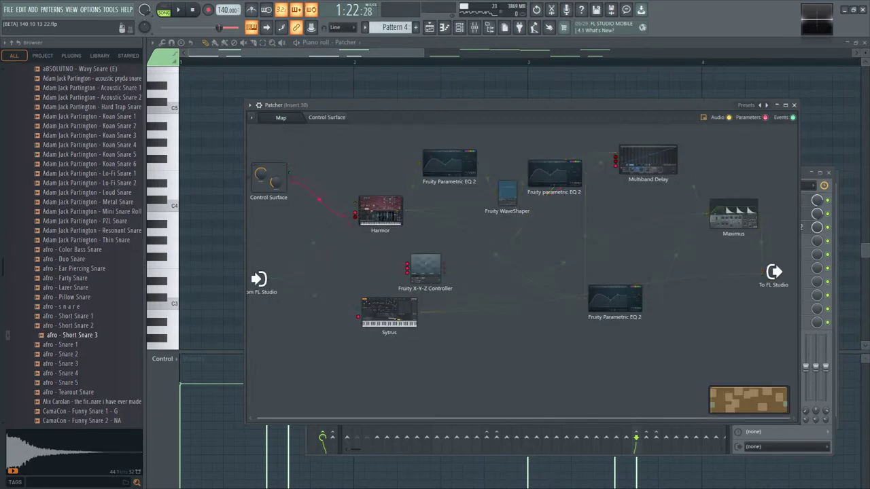
click(326, 117)
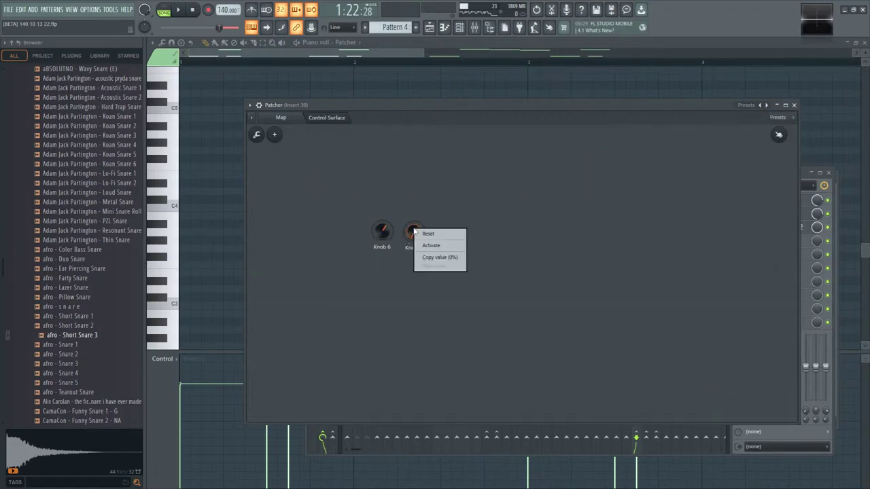
right_click(414, 232)
click(448, 310)
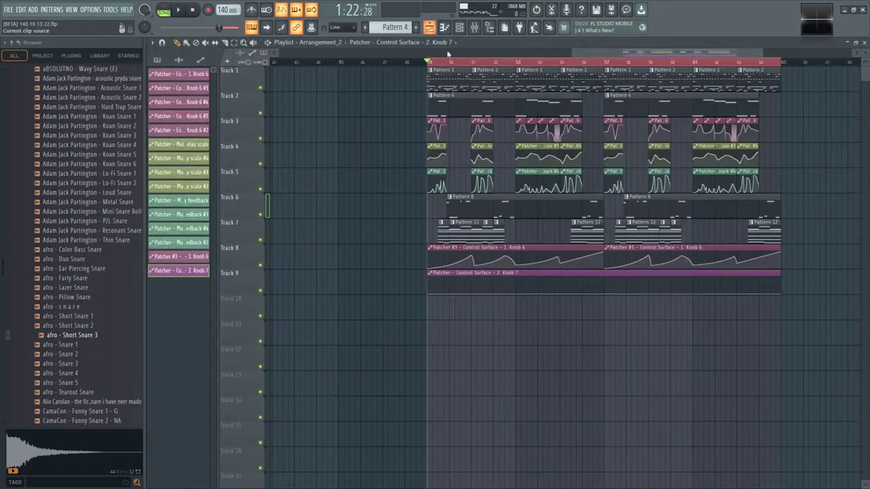
- Shape Knob 7's automation over bars 49 to 56 with an initial fall, a hump peaking at bar 52 and a high plateau from bar 54
scroll(454, 326, up, 1)
key(space)
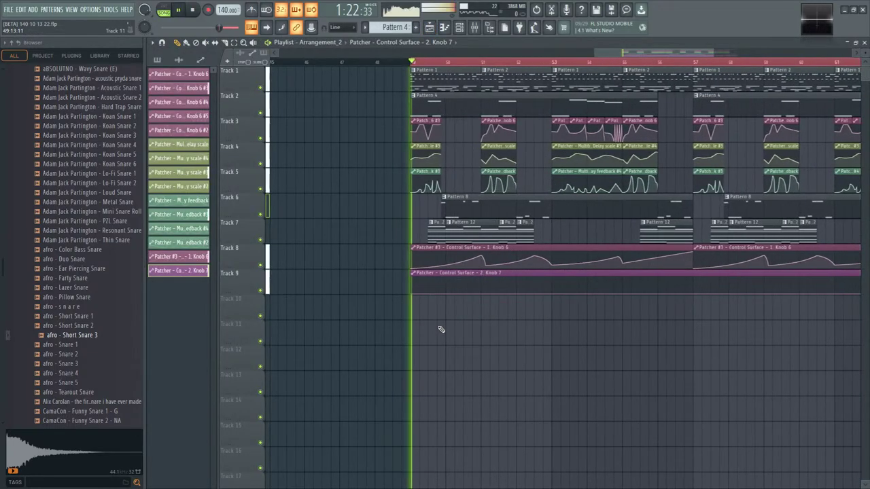
drag(446, 286, 427, 281)
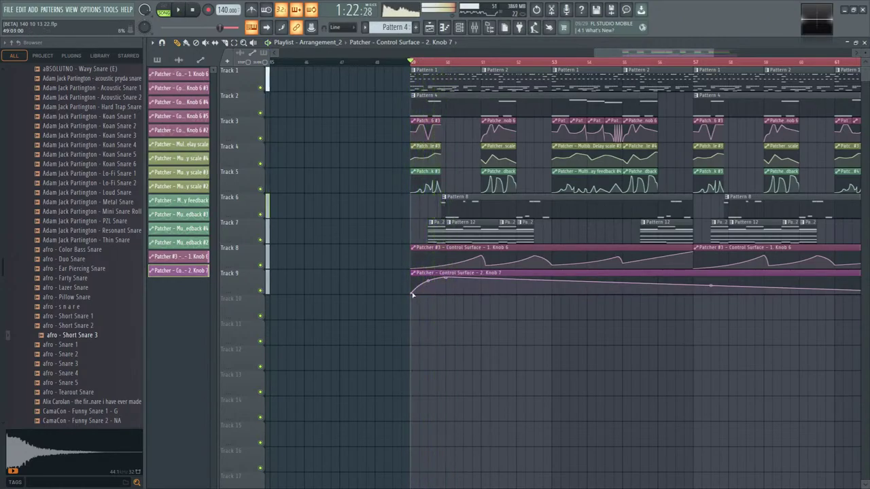
drag(450, 279, 440, 308)
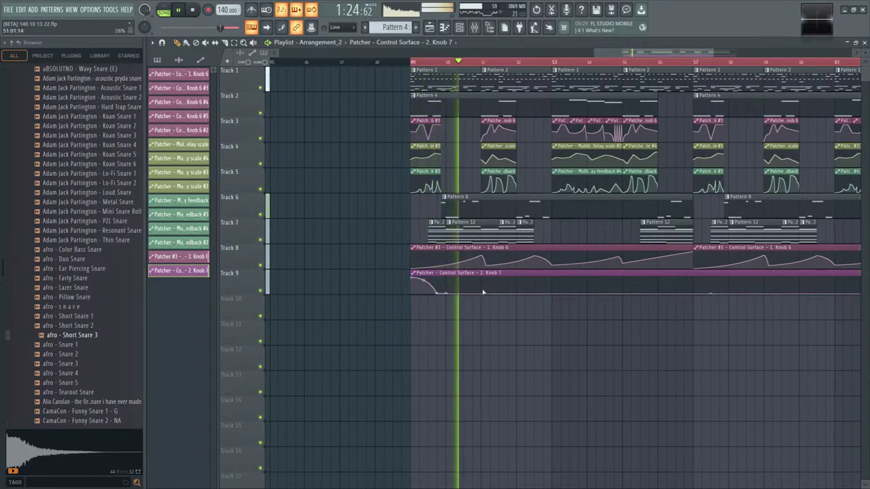
mouse_move(511, 286)
mouse_down()
mouse_move(548, 294)
mouse_move(573, 285)
mouse_up()
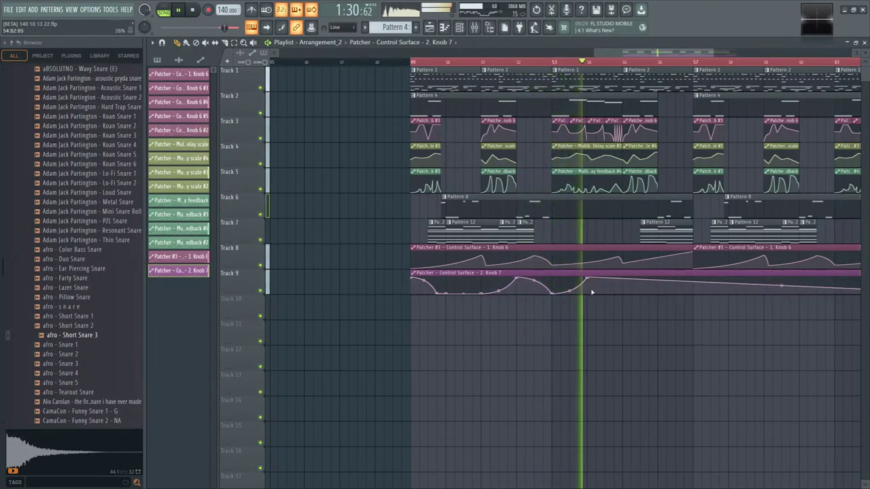
mouse_move(637, 284)
mouse_down()
mouse_move(673, 291)
mouse_move(674, 310)
mouse_up()
- Continue Knob 7's automation from bar 57 with a half-height start and full peaks near bars 60, 61 and 63, and audition the loop
scroll(674, 310, right, 6)
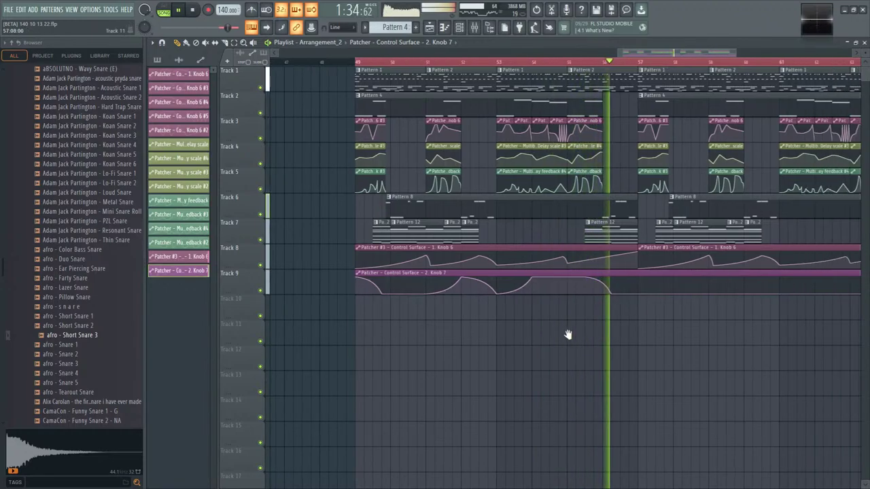
click(485, 281)
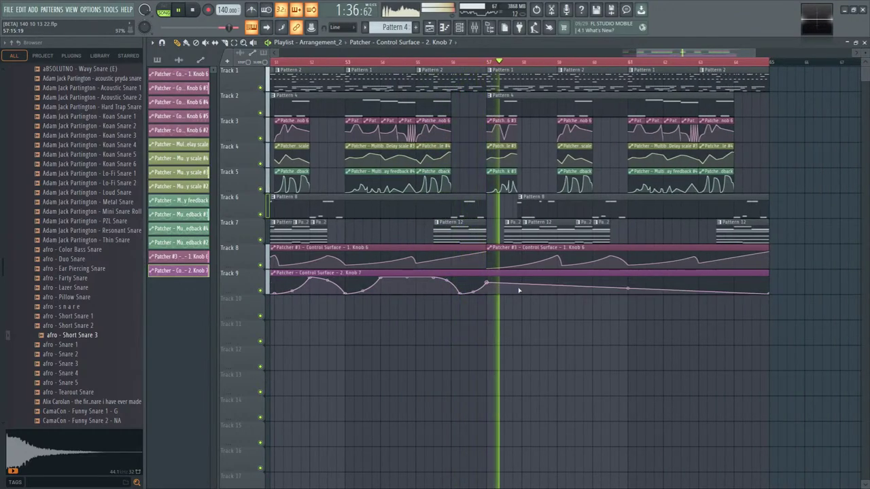
click(594, 278)
click(619, 294)
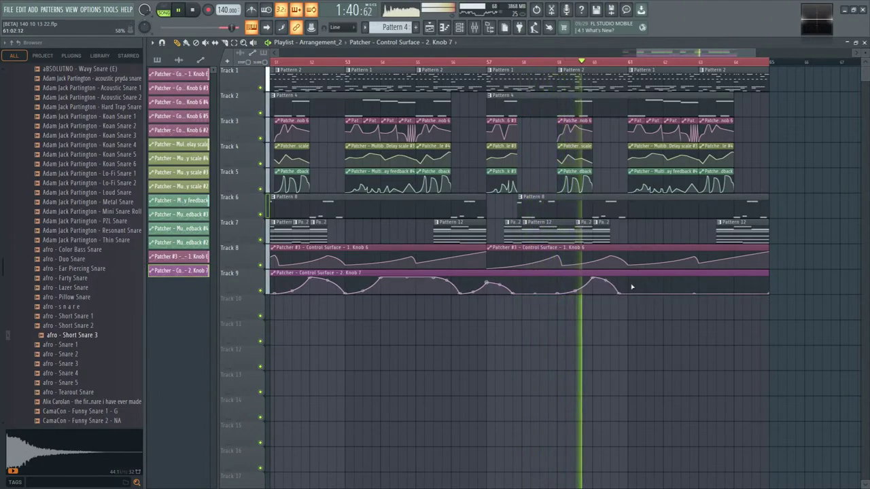
click(628, 278)
click(664, 292)
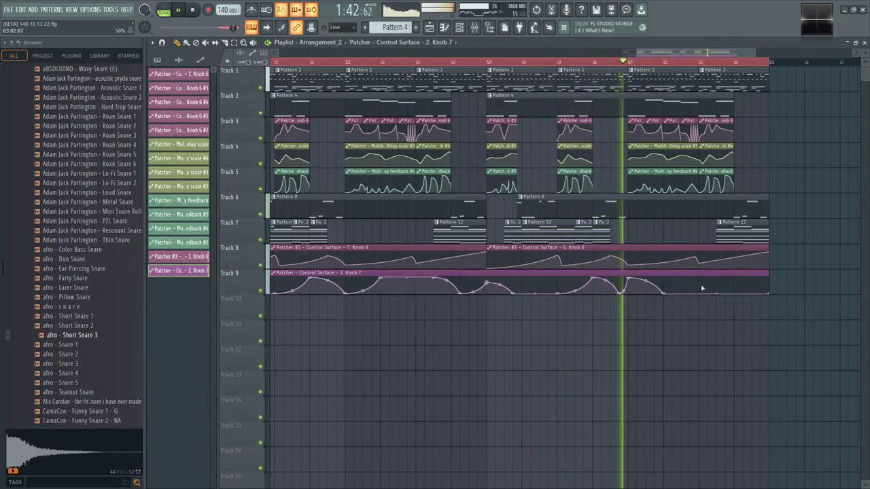
click(698, 279)
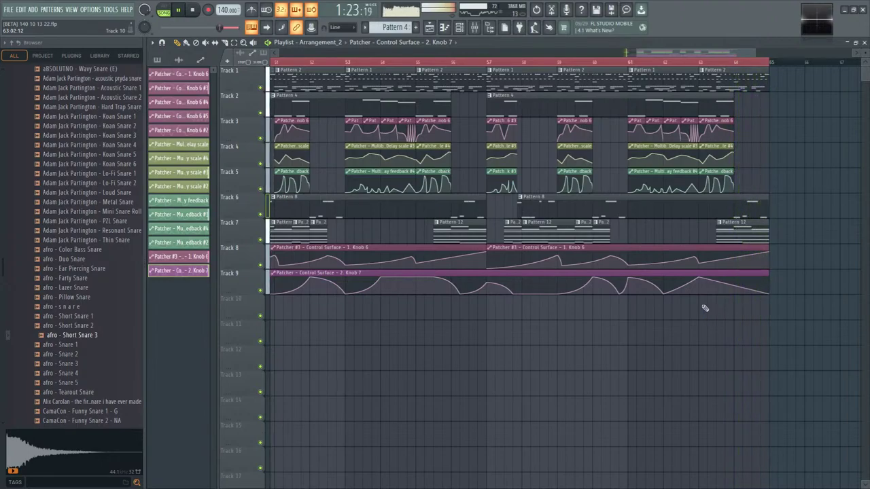
scroll(487, 327, down, 4)
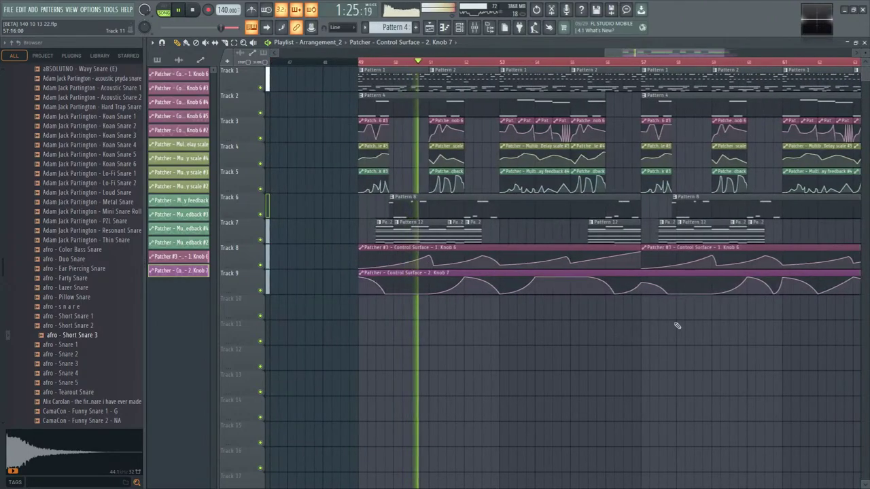
scroll(578, 330, left, 2)
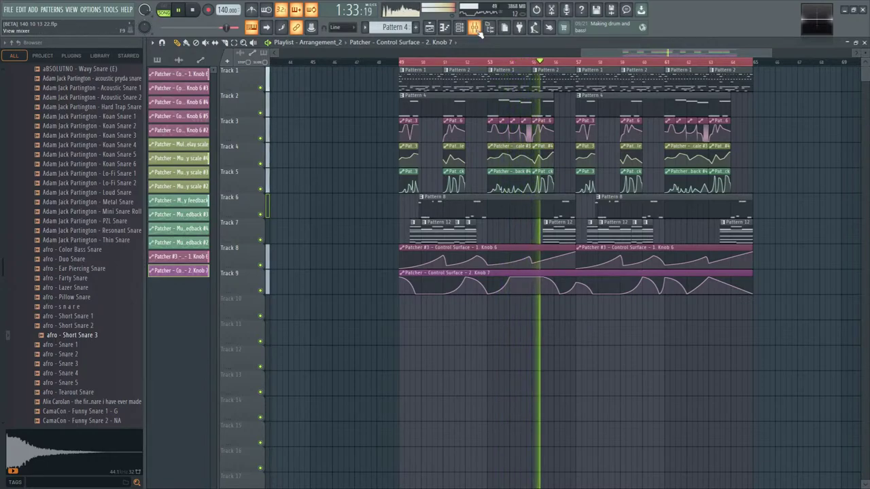
- Solo the snare metal, snare high and snare higher mixer tracks in turn to compare them, and bring all tracks back in
key(F9)
right_click(367, 284)
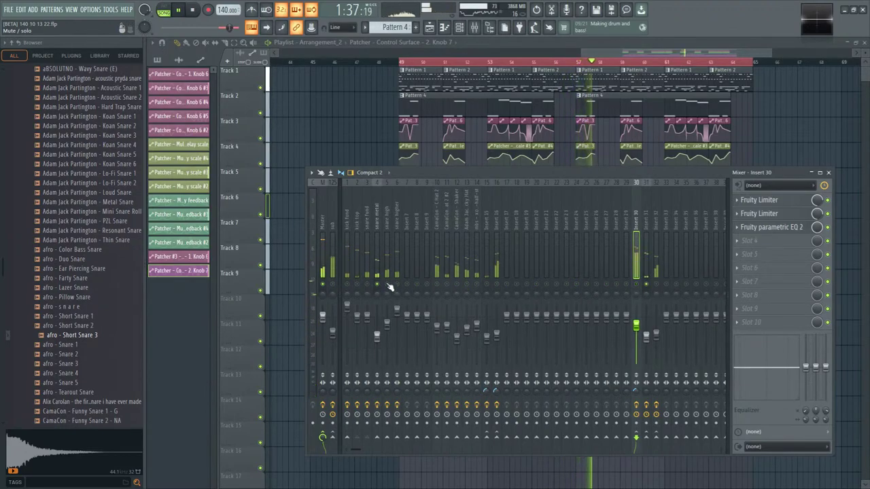
click(386, 271)
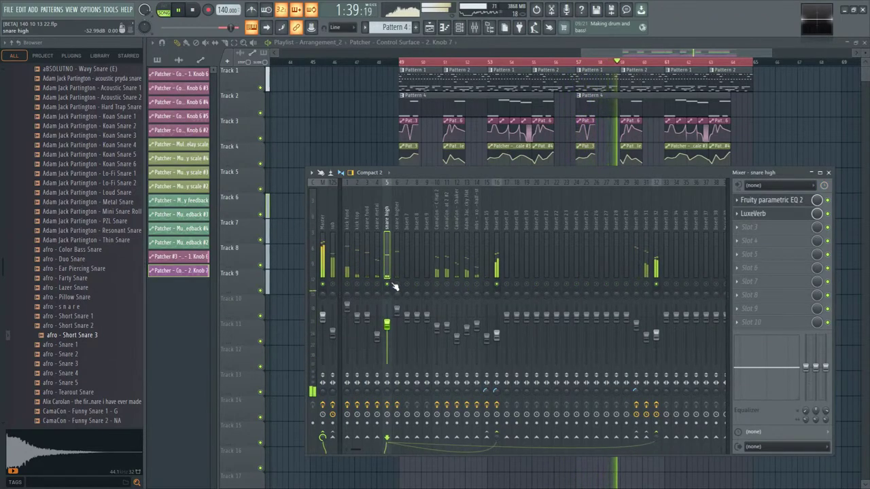
click(397, 276)
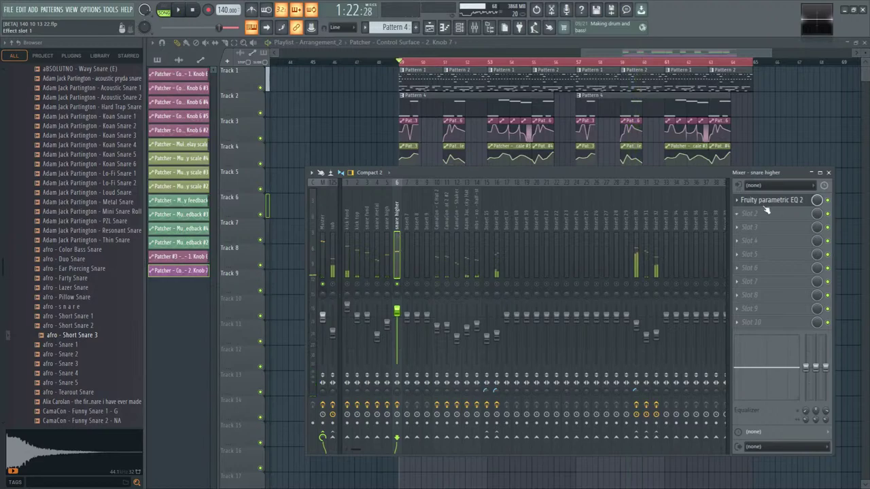
key(space)
click(747, 200)
key(Escape)
right_click(400, 284)
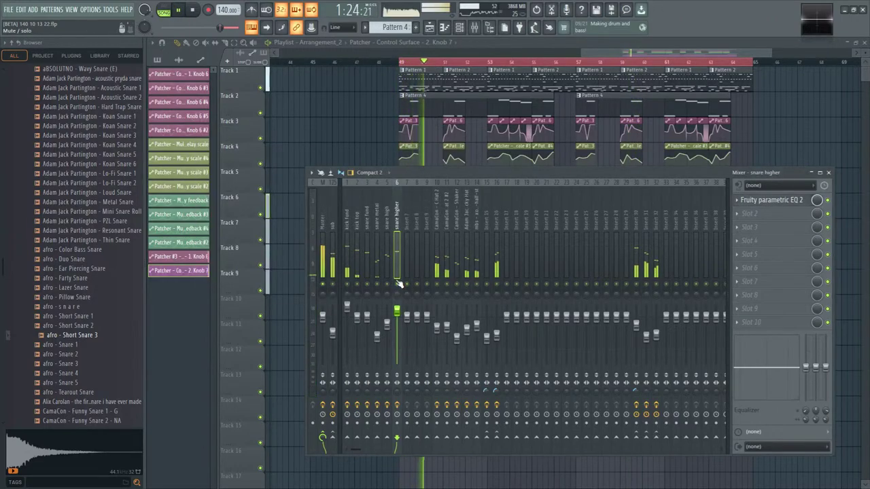
- Rebalance the snare layers by lowering snare high to about 75%, snare higher to 92% and snare metal to about 56%
click(387, 331)
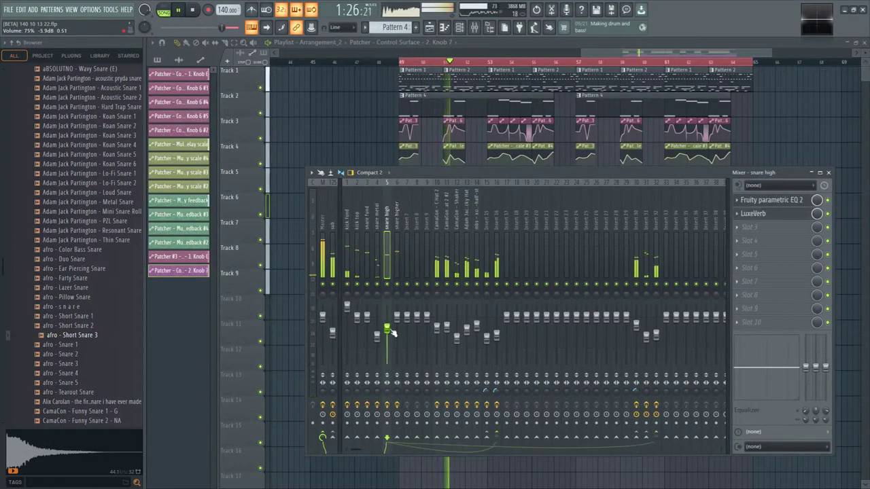
click(398, 324)
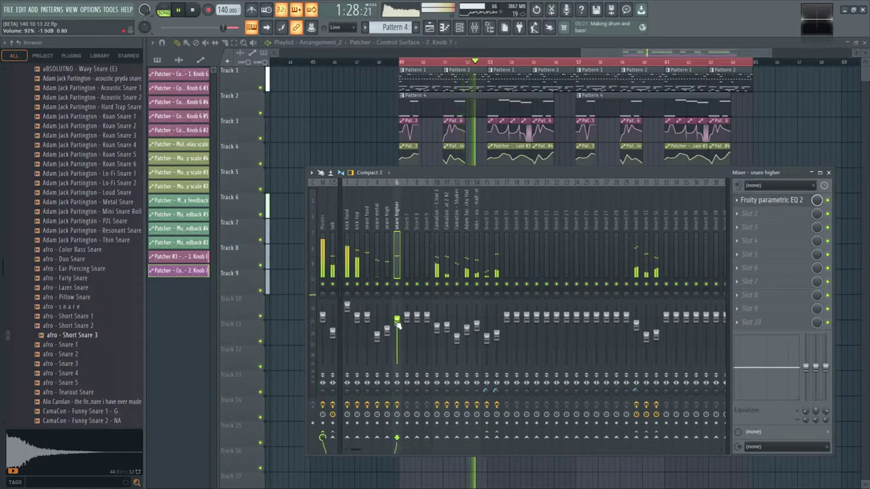
click(377, 336)
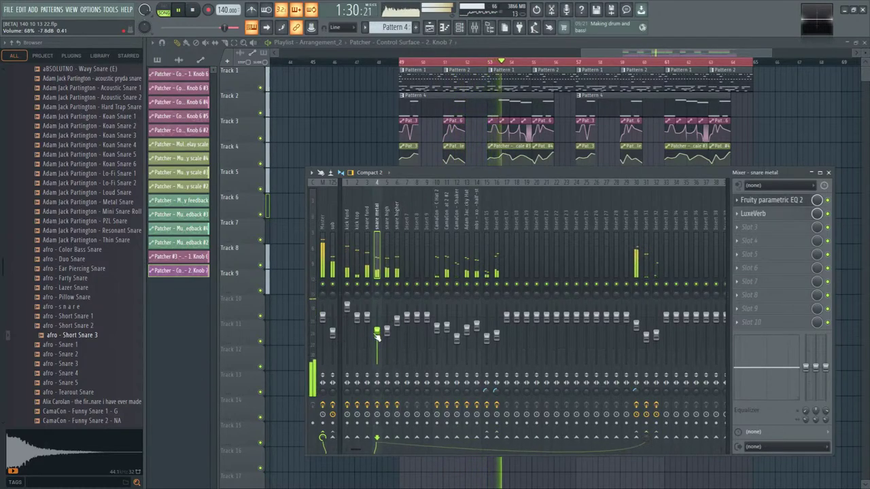
click(397, 321)
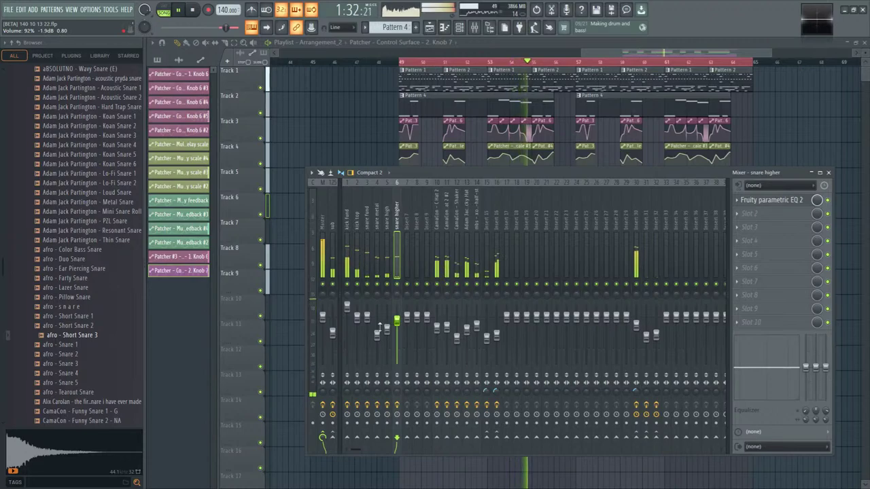
click(377, 333)
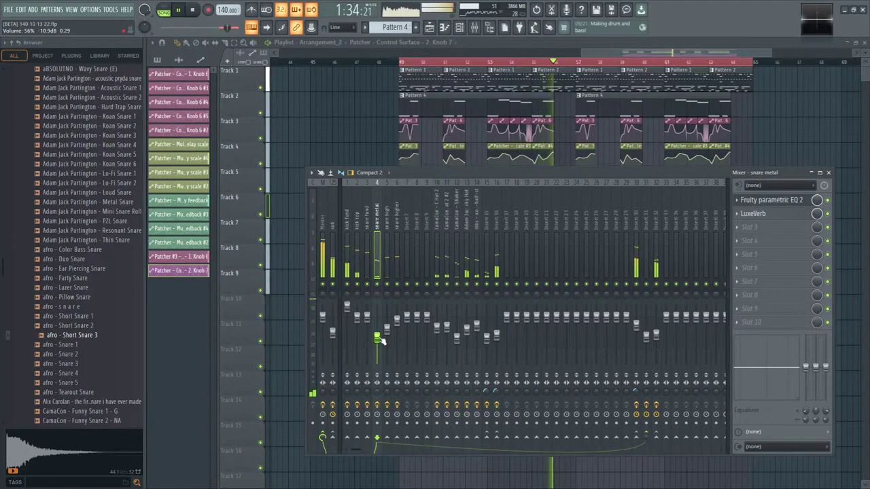
- Raise the band 1 high-pass cutoff in the kick top track's parametric EQ to about 229 Hz
click(359, 243)
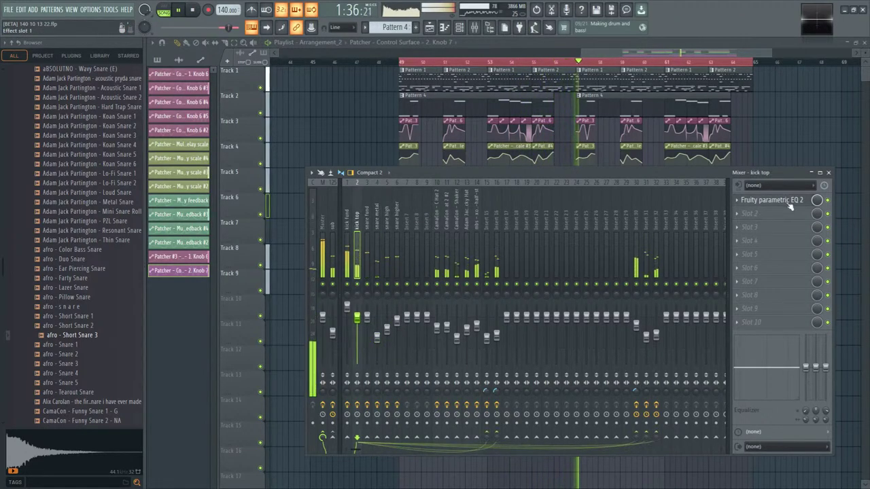
click(771, 200)
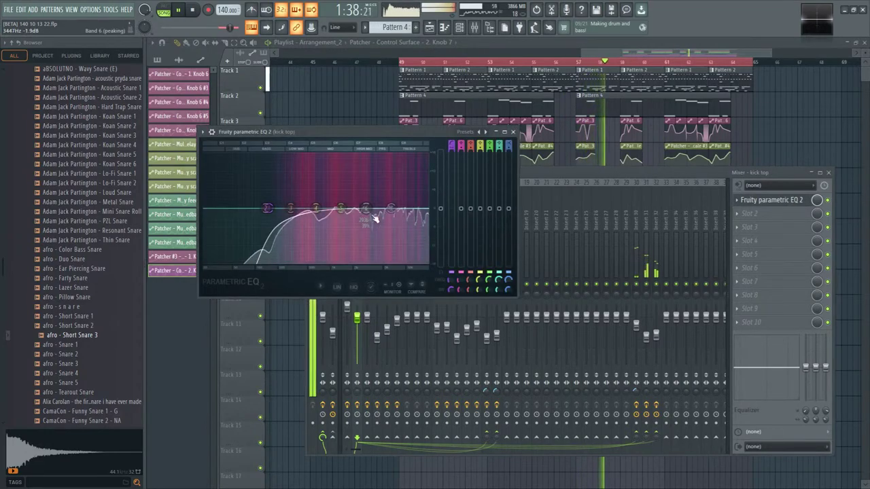
click(539, 176)
drag(540, 175, 558, 184)
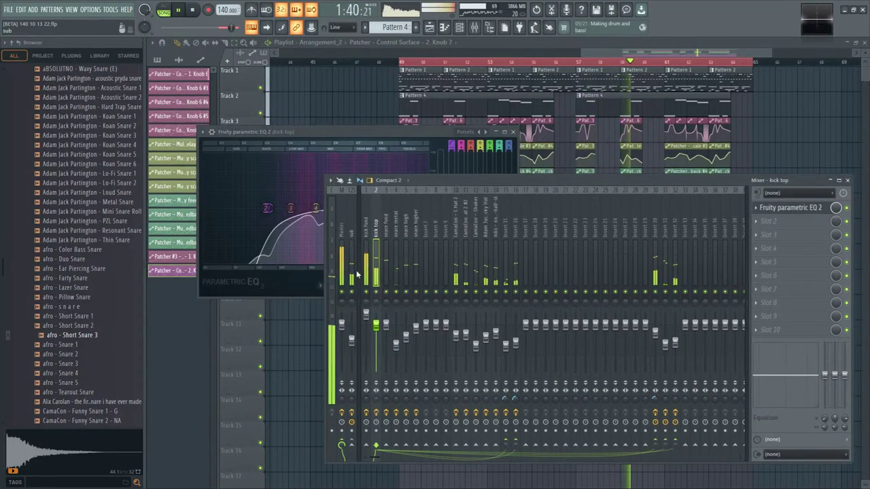
click(290, 208)
drag(290, 208, 286, 213)
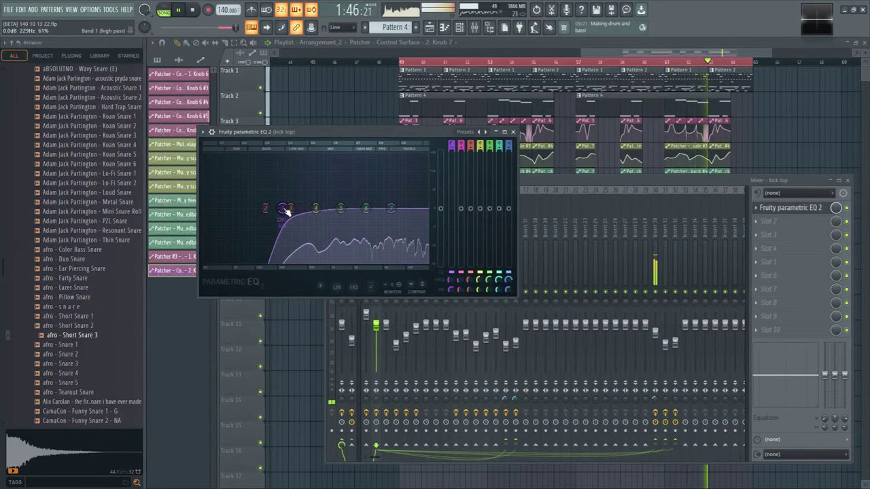
click(512, 131)
drag(535, 188, 493, 171)
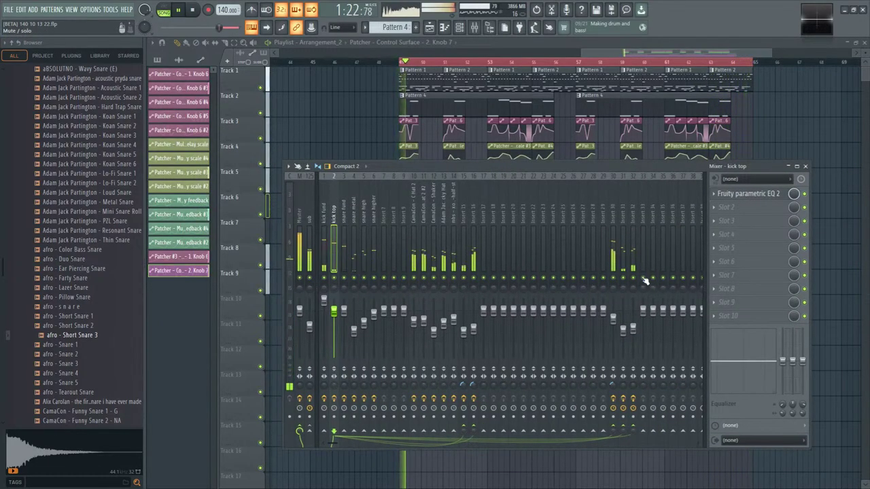
- Solo Insert 32 and bend the envelope's decay curve in Patcher #3's Phase Plant into a steeper initial drop
click(632, 257)
click(462, 30)
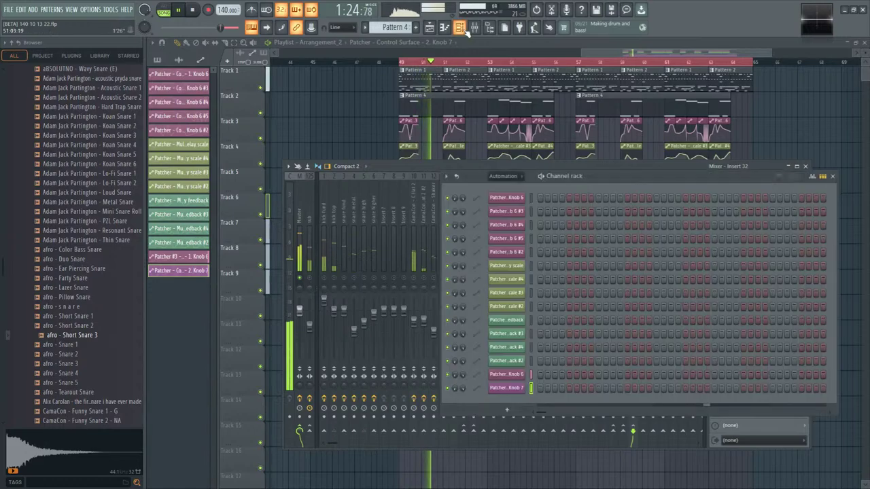
click(503, 176)
click(506, 218)
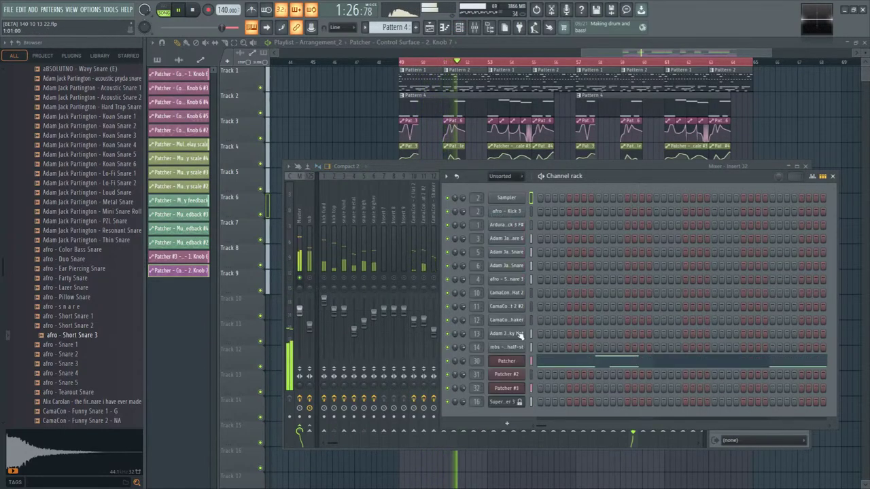
click(506, 388)
double_click(292, 261)
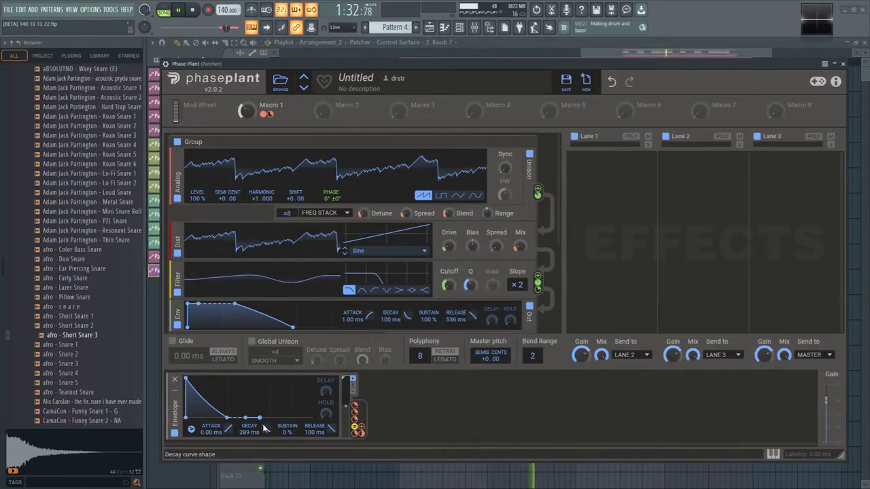
drag(265, 428, 265, 408)
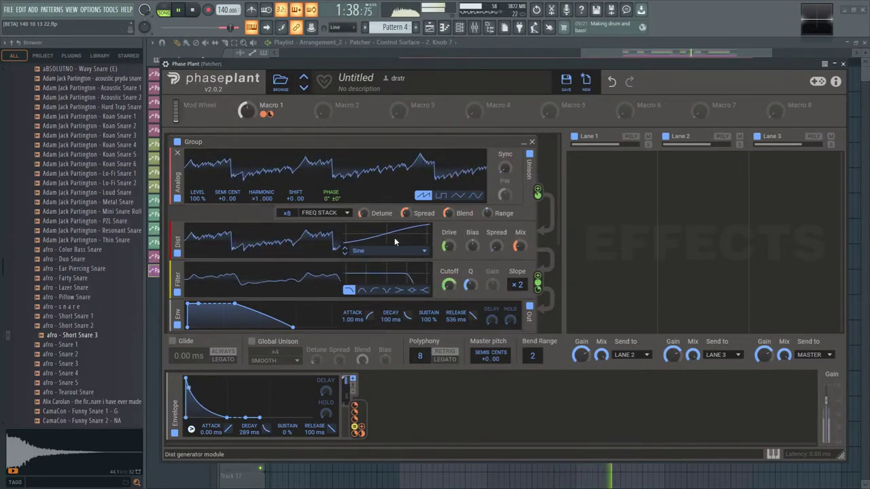
mouse_move(457, 295)
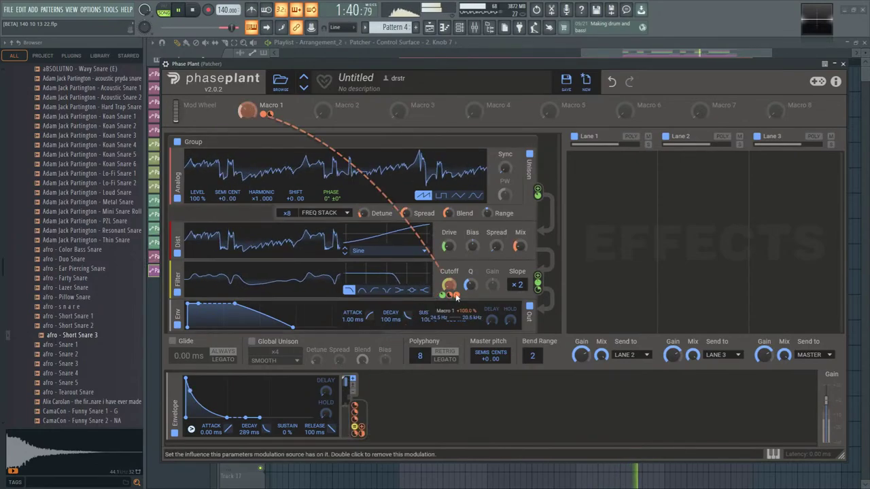
- Reduce Macro 1's modulation amount on Phase Plant's filter cutoff and replay the arrangement from near bar 49
drag(457, 294, 457, 319)
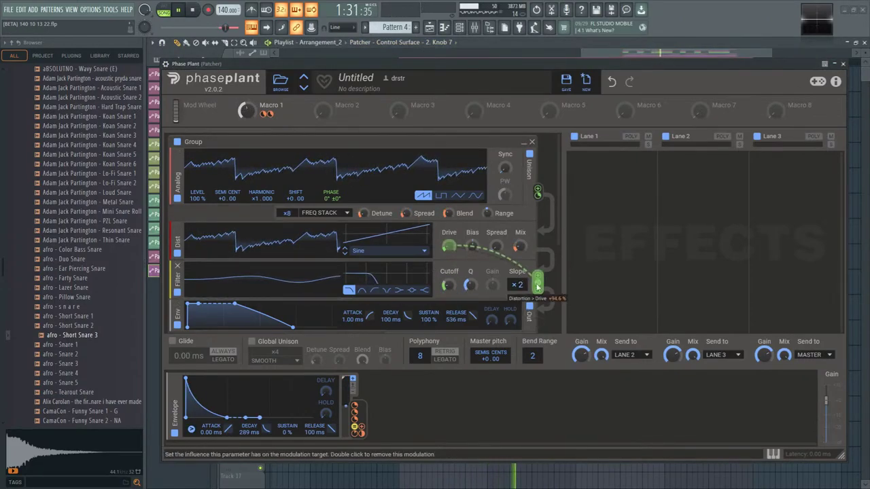
click(842, 64)
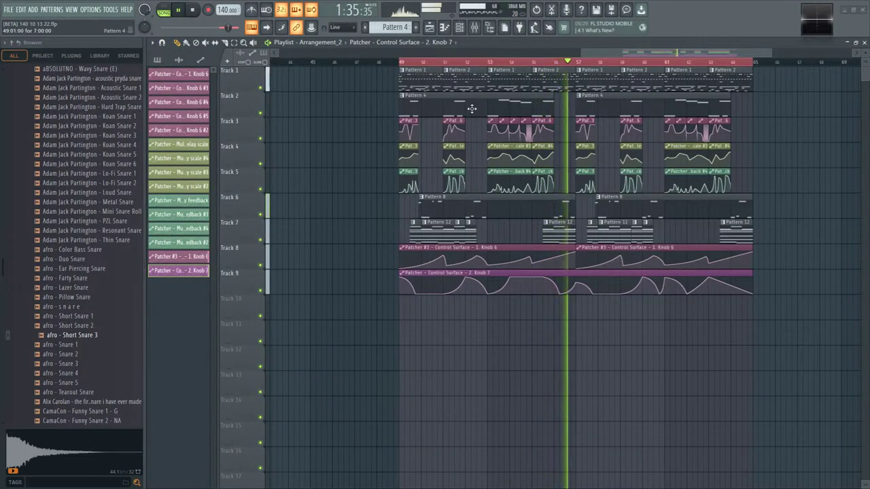
click(417, 62)
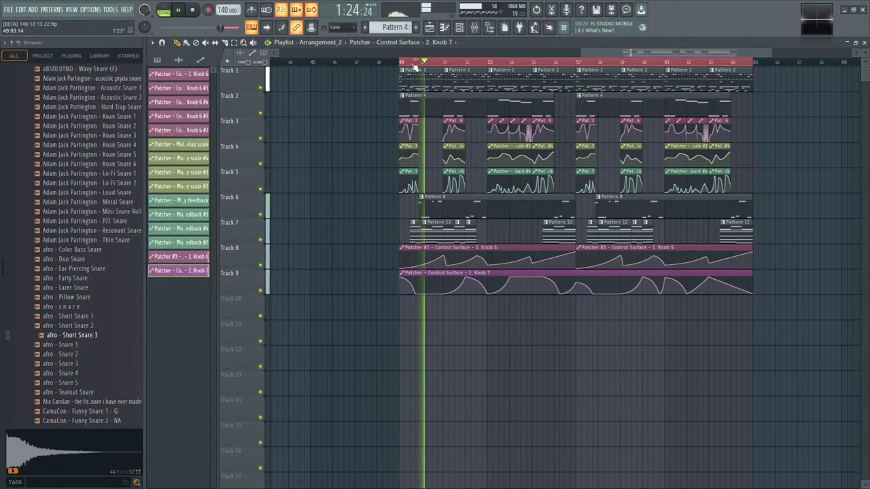
- In Patcher #3's Phase Plant, set the filter slope to ×1 and the analog oscillator's unison mode to Hard
key(F9)
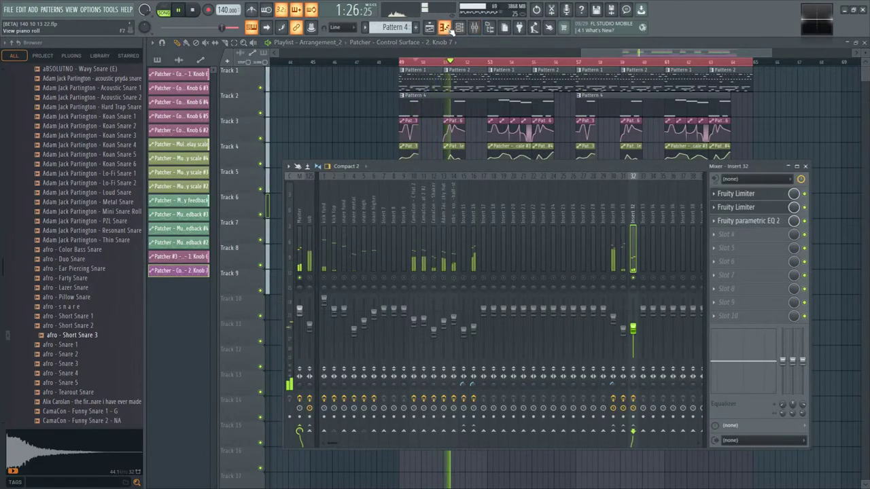
key(F6)
click(507, 389)
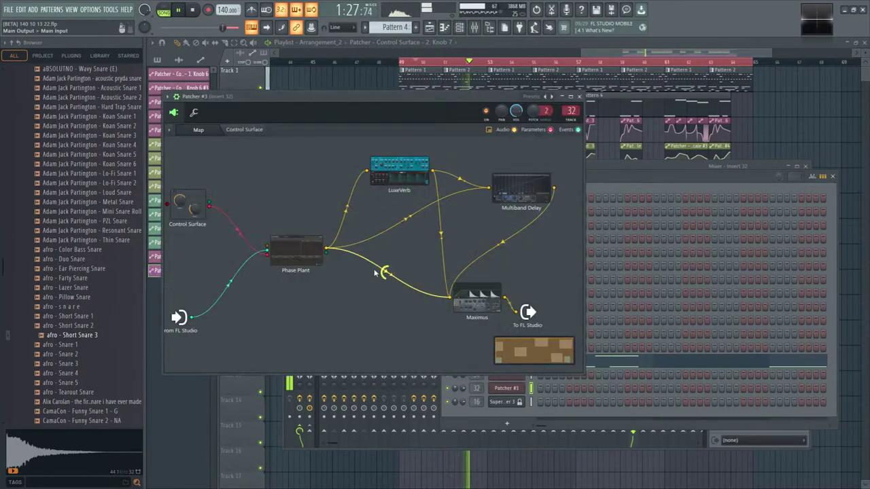
double_click(282, 256)
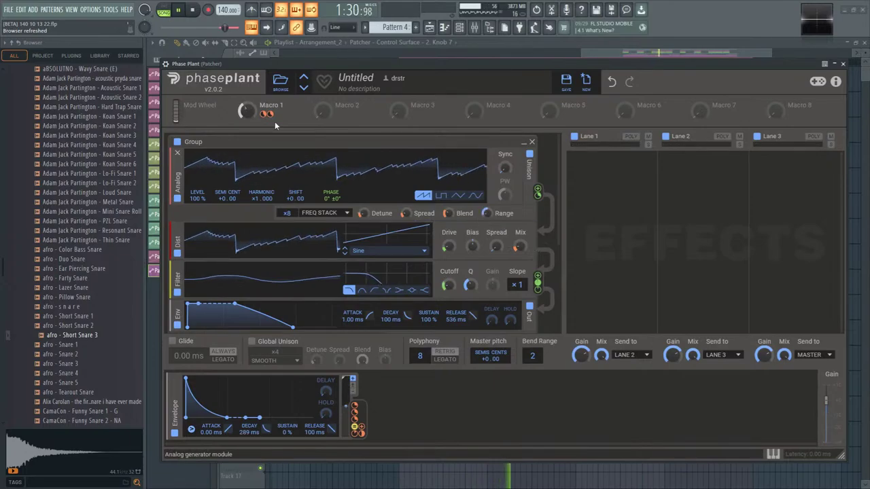
click(320, 214)
click(316, 216)
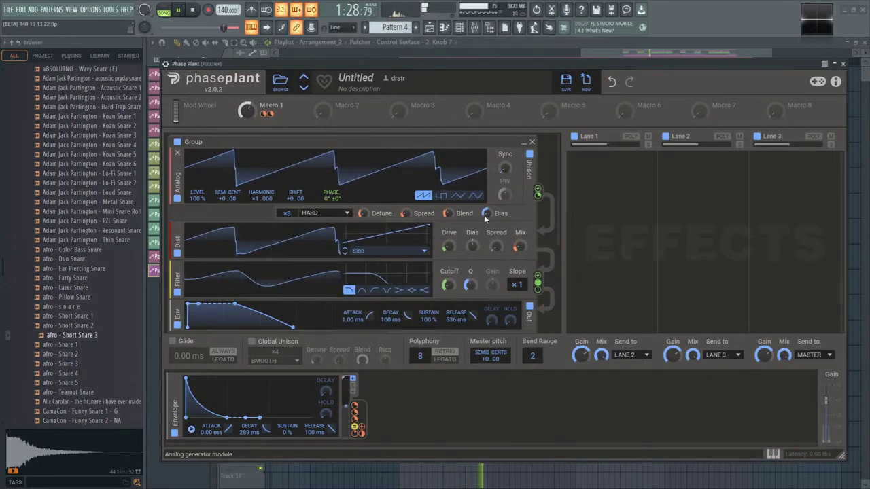
click(844, 63)
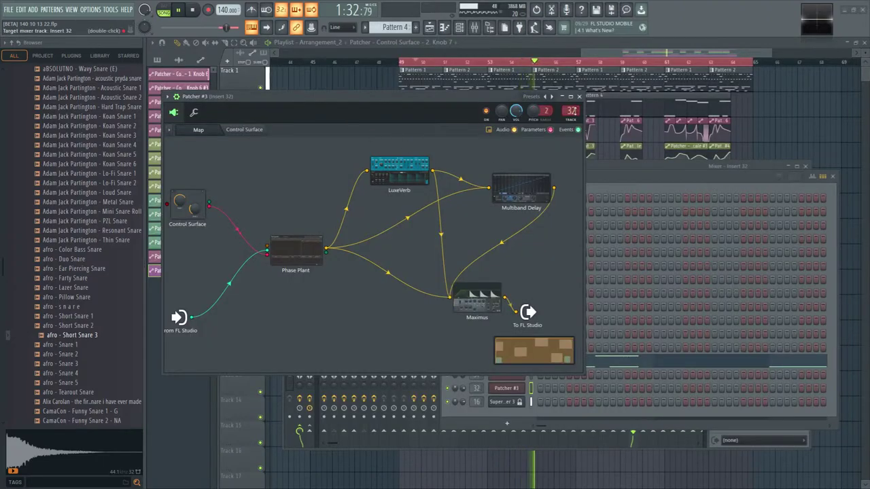
click(578, 97)
- Reshape Insert 32's parametric EQ with the band 7 high shelf at 4.6 dB near 2189 Hz, and bring all tracks back in
click(439, 281)
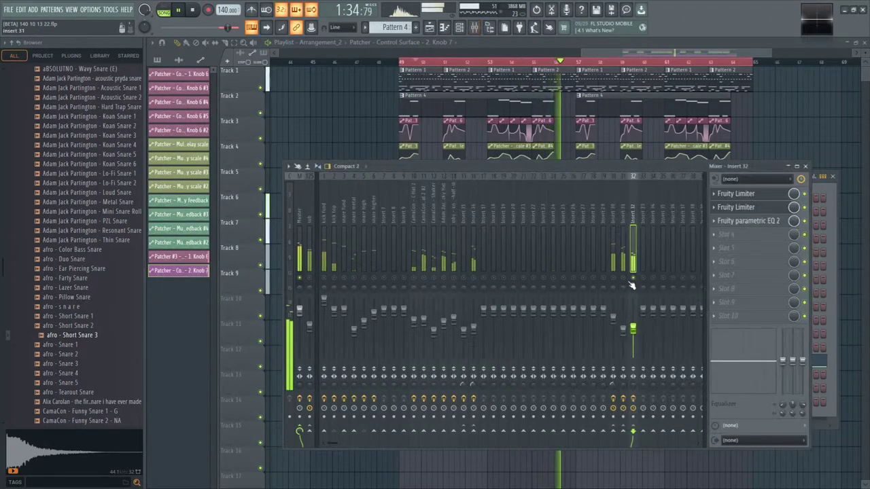
click(744, 221)
drag(336, 343, 370, 343)
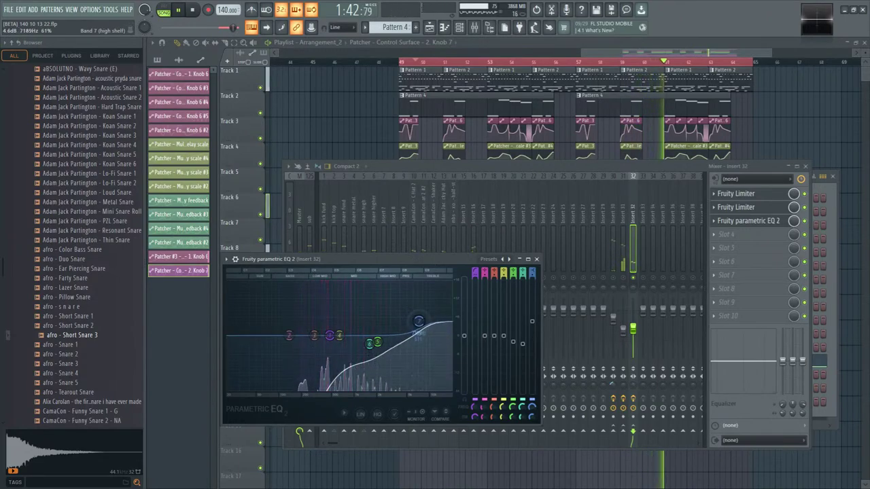
click(633, 280)
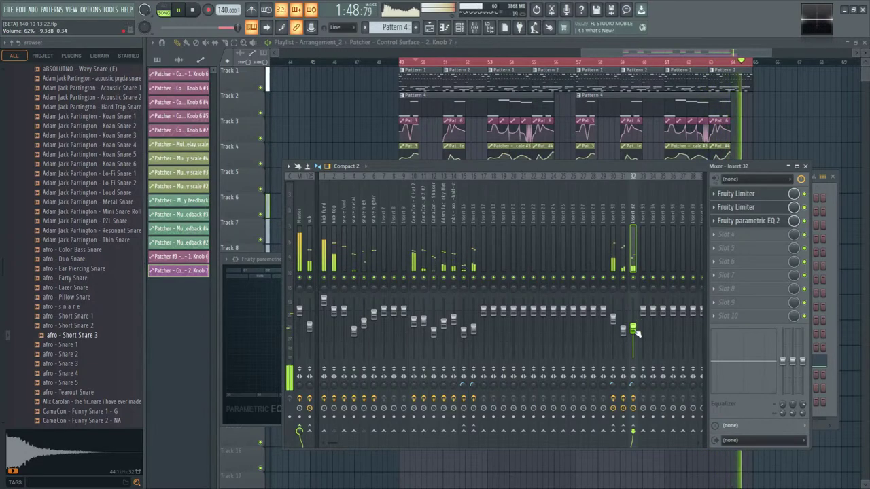
key(F9)
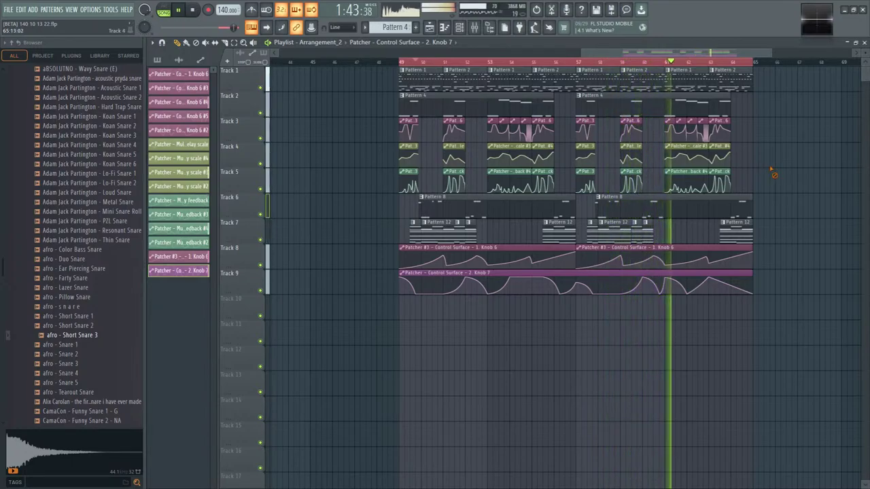
- Open Pattern 8's Patcher #2 notes in the piano roll and the Harmor synth inside that Patcher
key(space)
double_click(651, 199)
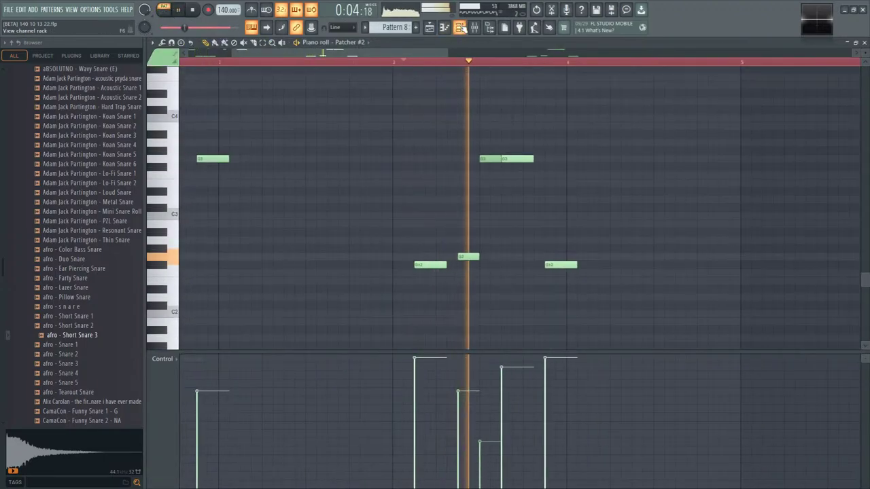
key(F6)
key(space)
click(513, 373)
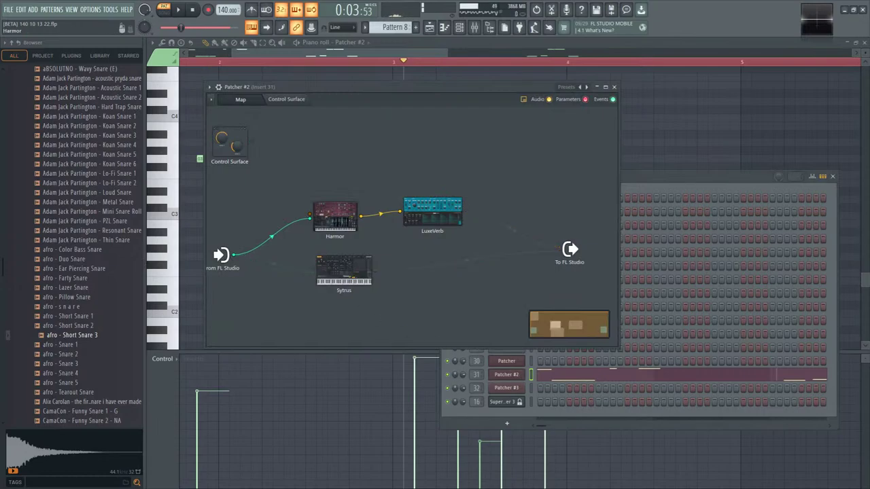
double_click(335, 216)
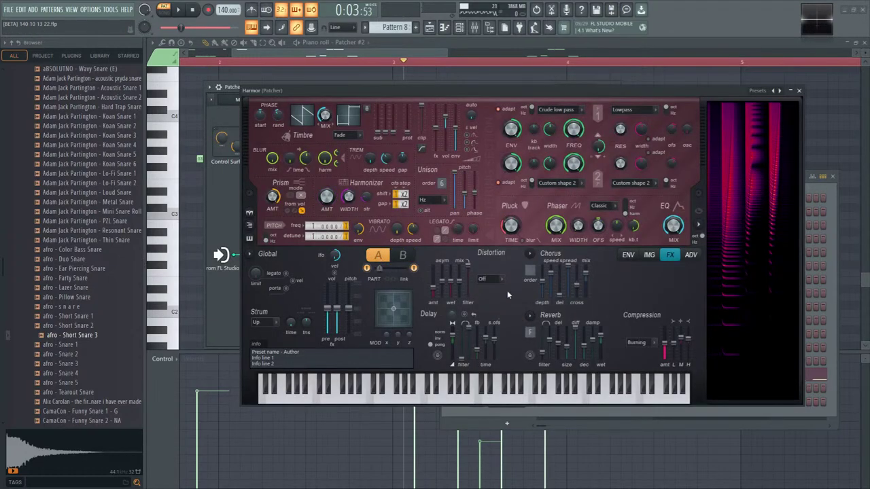
- Redraw the Pluck shape envelope of Harmor's part A freehand as a jagged descending curve while the pattern plays
key(space)
click(628, 254)
click(449, 260)
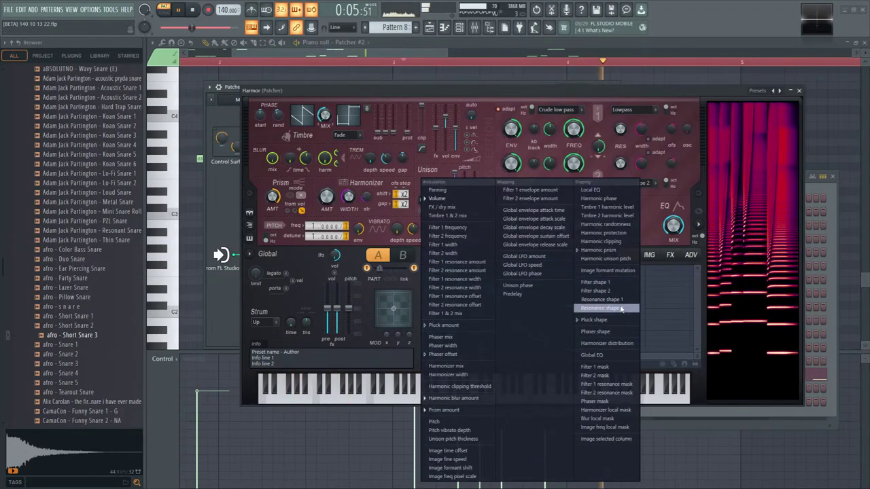
click(608, 319)
click(680, 365)
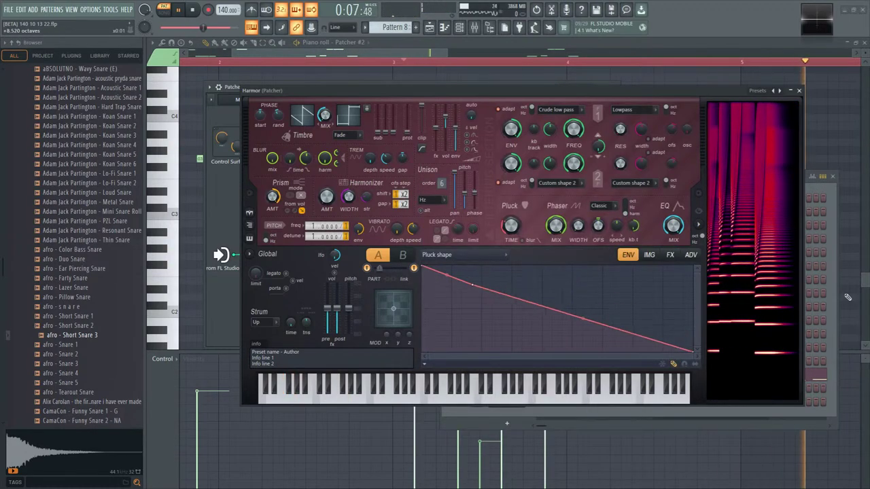
mouse_move(680, 349)
mouse_down()
mouse_move(657, 338)
mouse_move(632, 305)
mouse_up()
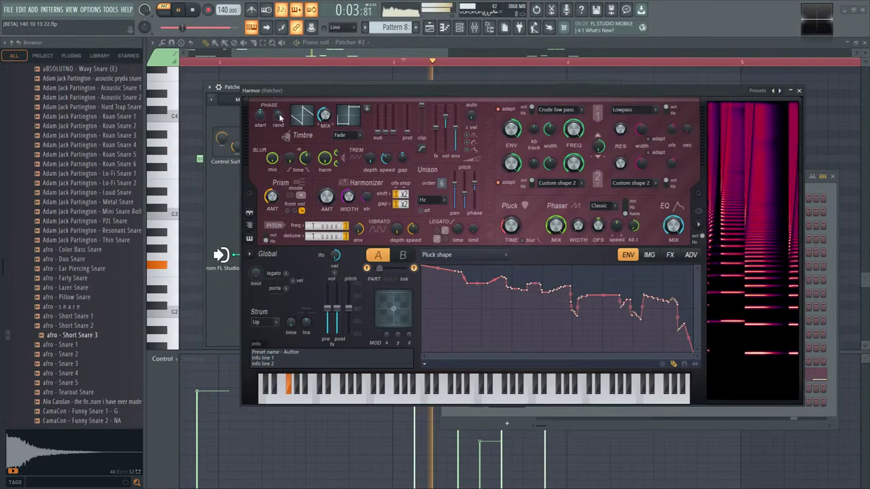
click(798, 91)
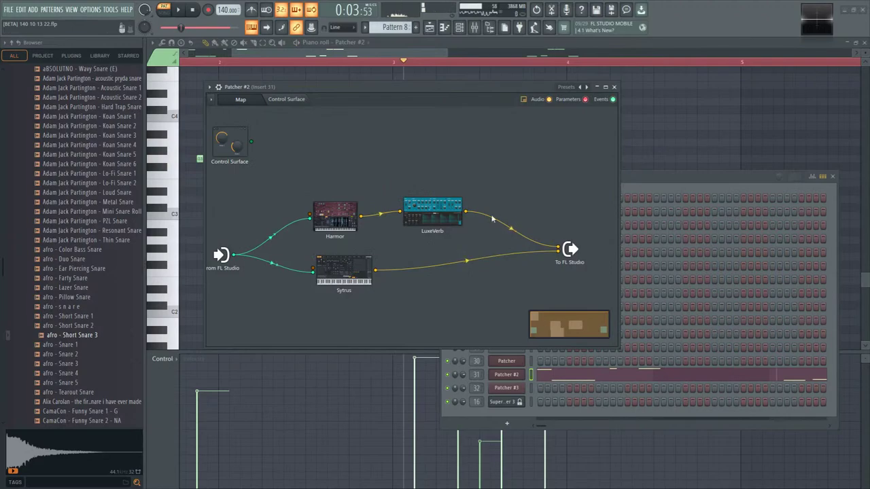
- Adjust the phaser speed in Harmor's part A and try a detune multiplier of 2
click(348, 217)
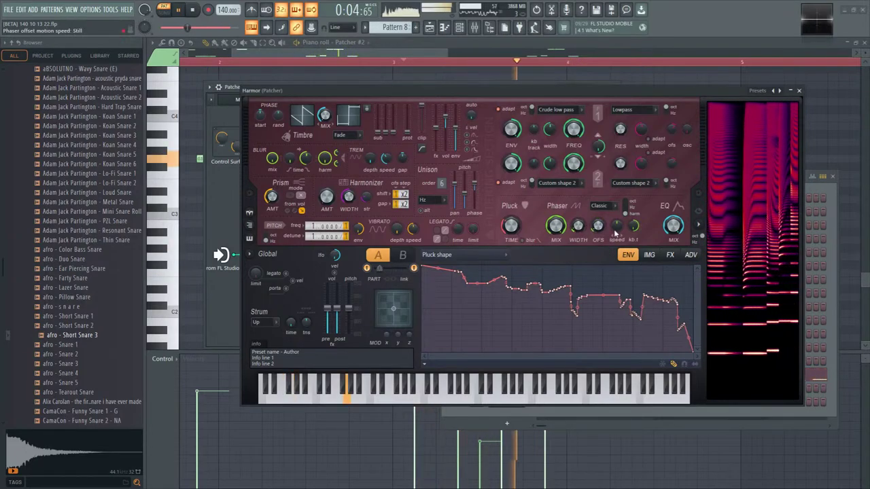
drag(618, 240, 618, 229)
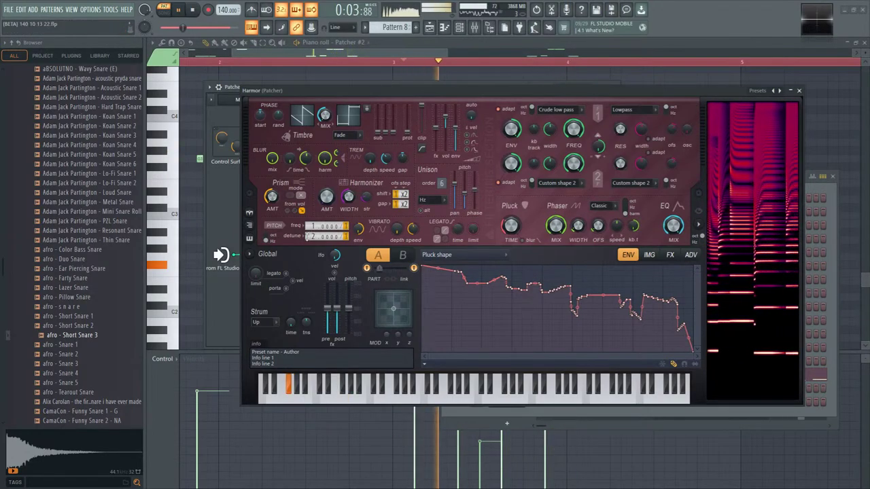
scroll(309, 236, up, 2)
scroll(309, 236, down, 3)
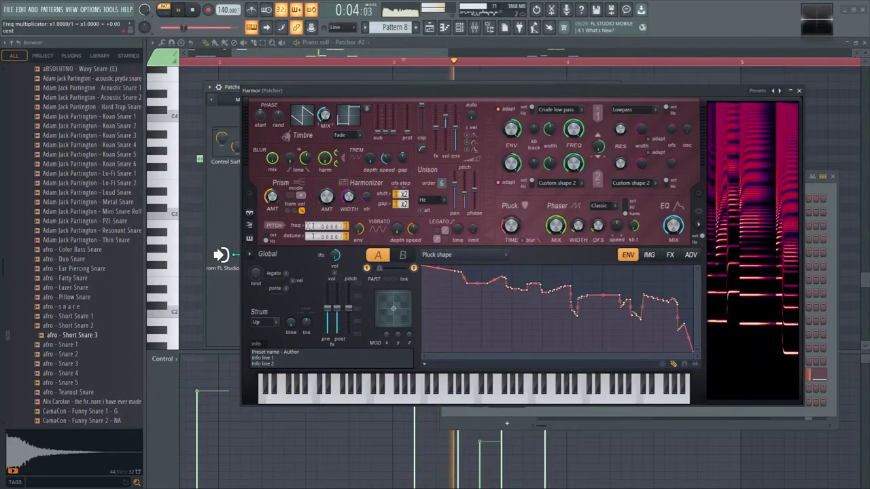
- In Harmor's part B, set the detune multiplier to 4 and adjust the filter 1 frequency
click(402, 255)
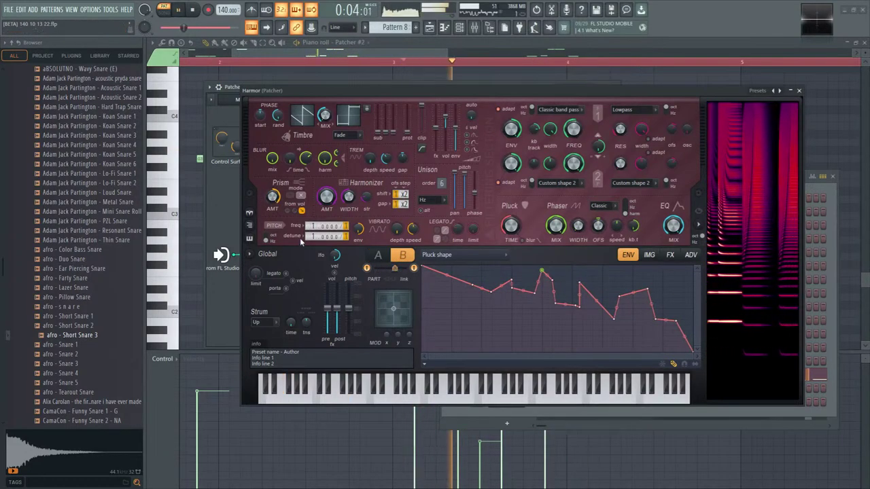
scroll(319, 238, up, 1)
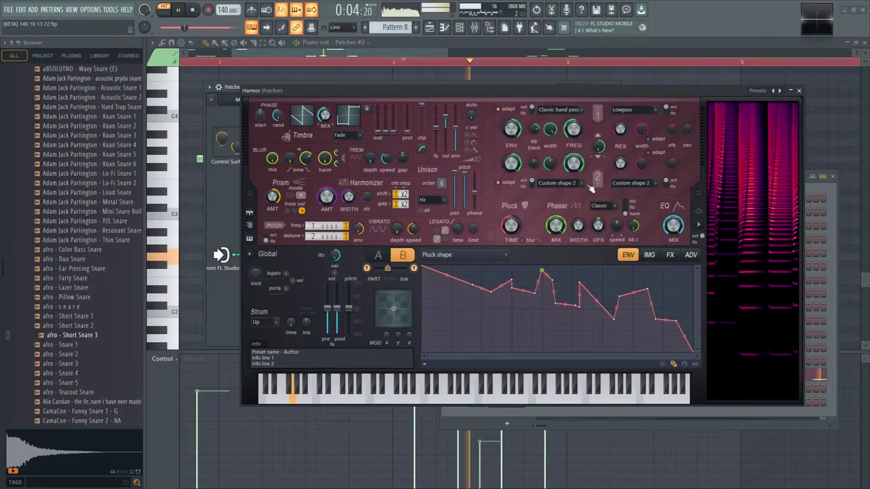
drag(573, 130, 577, 144)
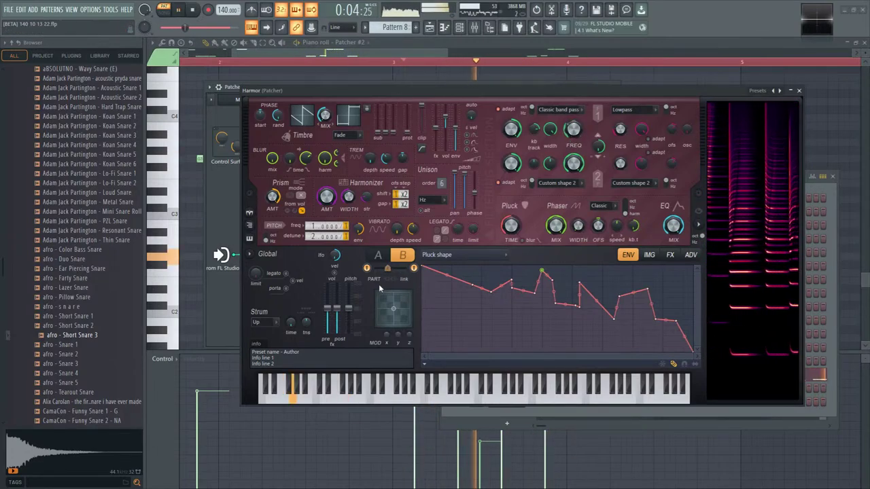
scroll(307, 236, up, 1)
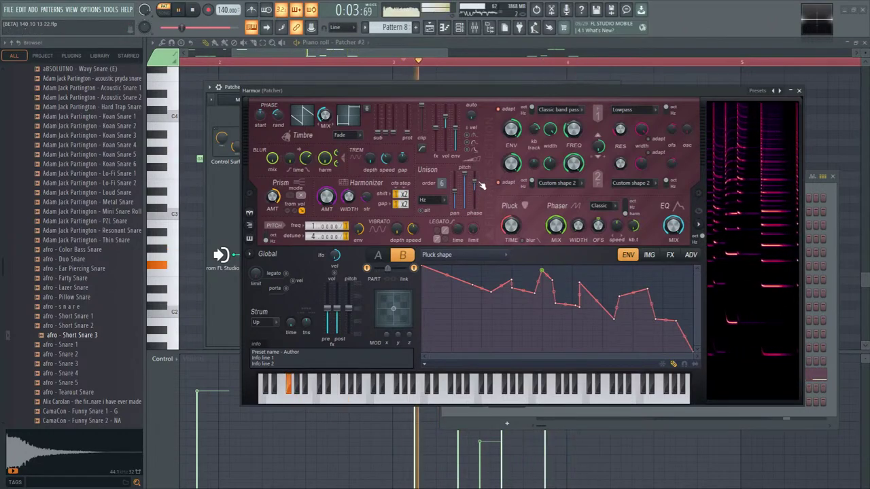
- Adjust the pluck time of Harmor's part B and rebalance the mix between parts A and B
drag(512, 231, 516, 225)
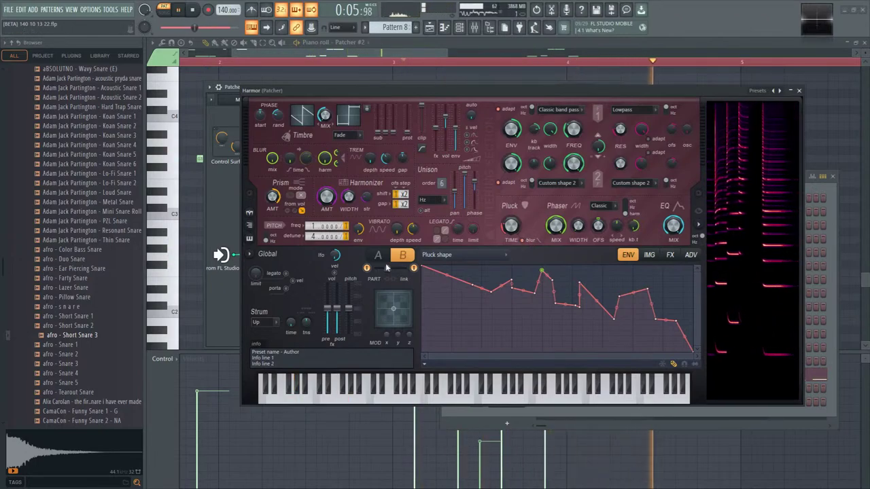
drag(407, 270, 395, 270)
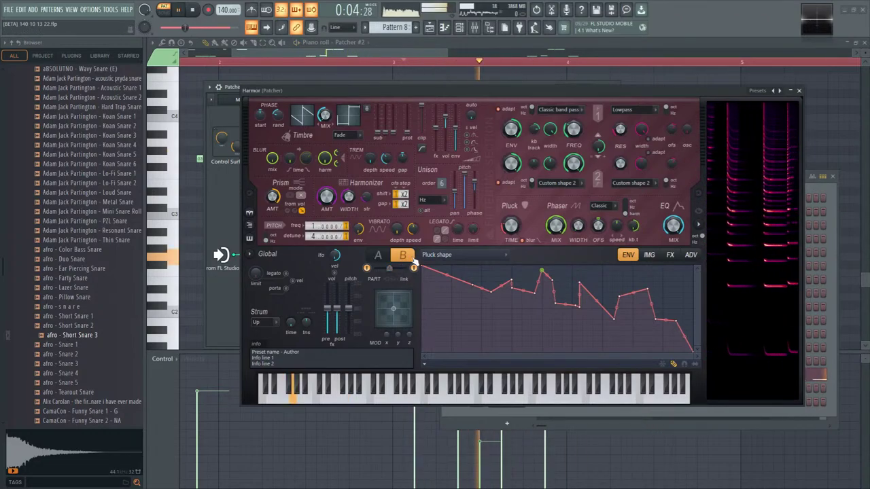
click(787, 102)
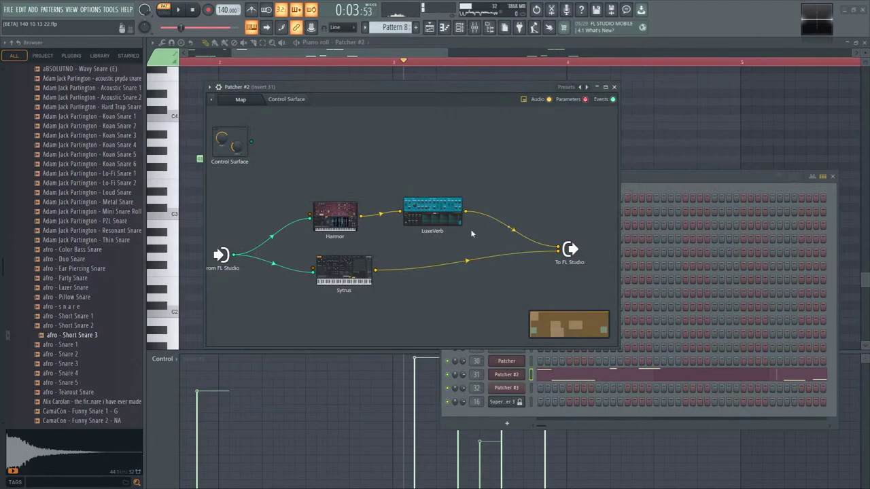
- Try a higher pre-FX main volume of about 4.9 dB in Harmor with its effects settings shown
double_click(345, 212)
click(691, 256)
click(669, 256)
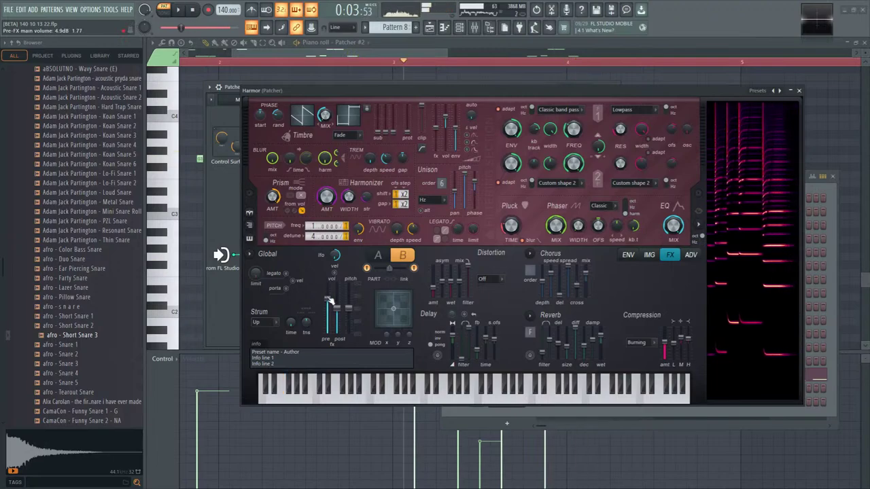
mouse_move(328, 301)
mouse_down()
mouse_move(330, 328)
mouse_move(332, 311)
mouse_up()
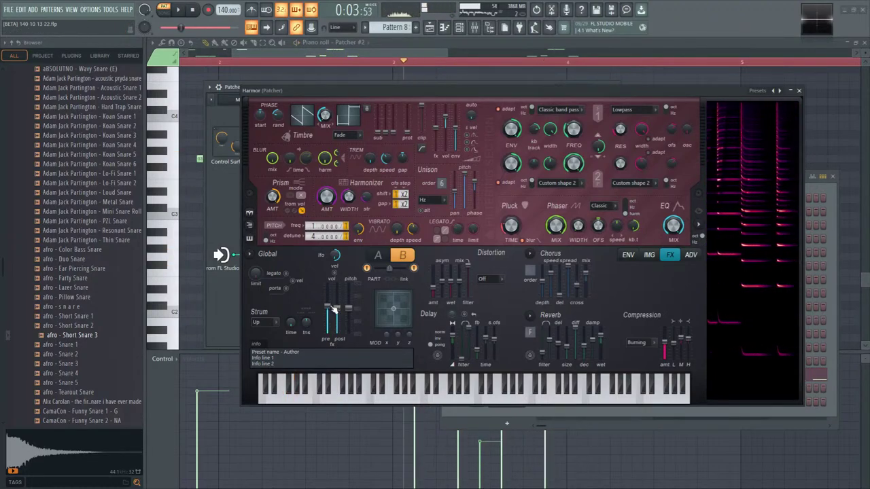
drag(331, 294, 333, 301)
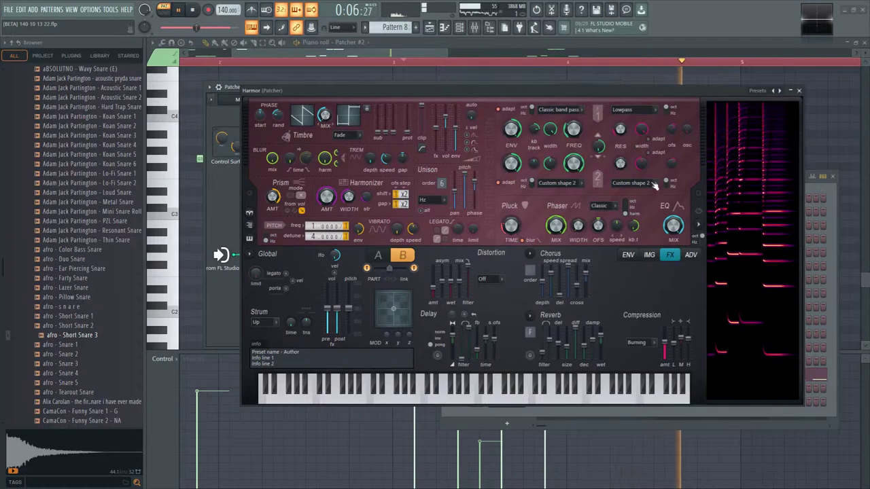
click(800, 91)
- Replay the song arrangement from the start of the bar 49 loop with the mixer open
click(430, 28)
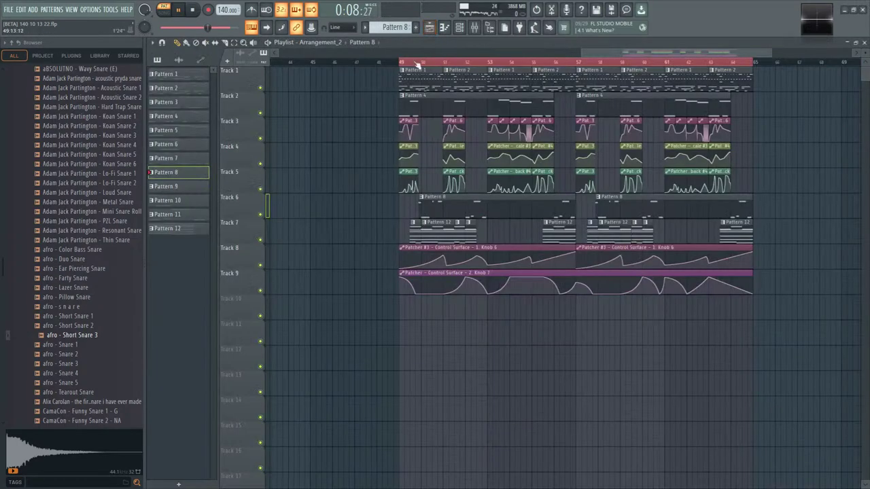
click(398, 66)
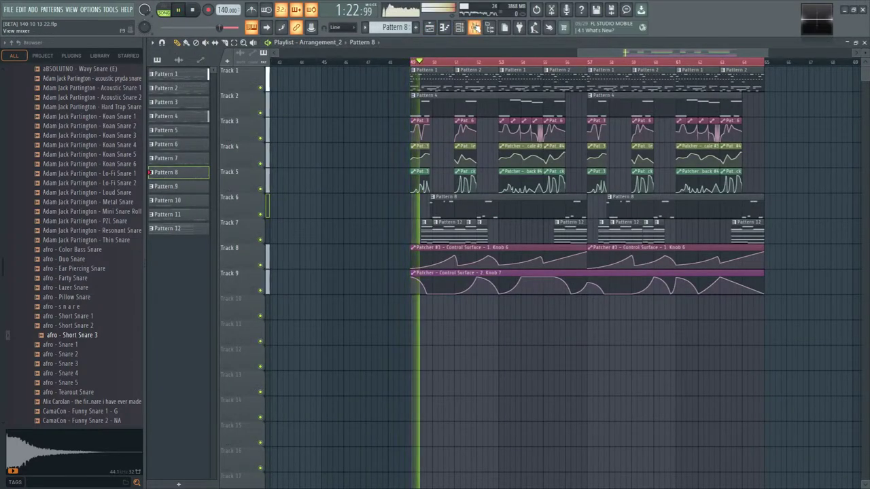
click(475, 27)
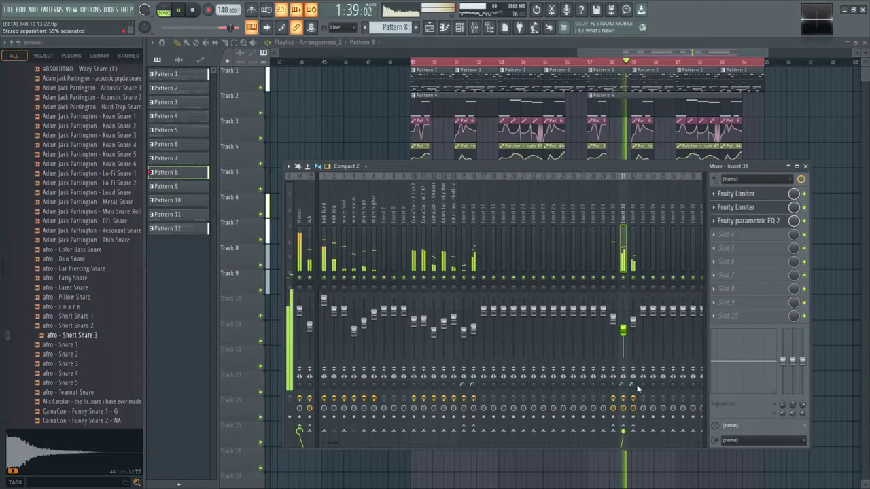
- Review the parametric EQ on mixer insert 32 during playback, put the mixer away and stop the song
click(633, 331)
click(748, 221)
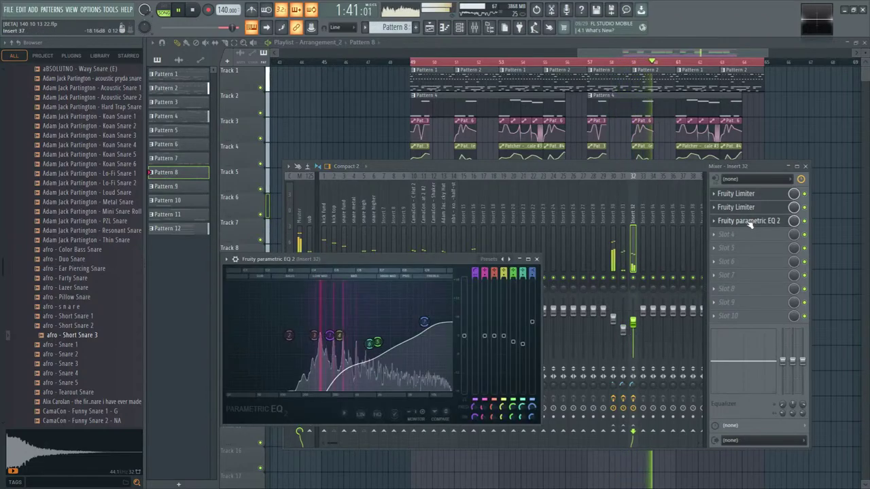
click(748, 220)
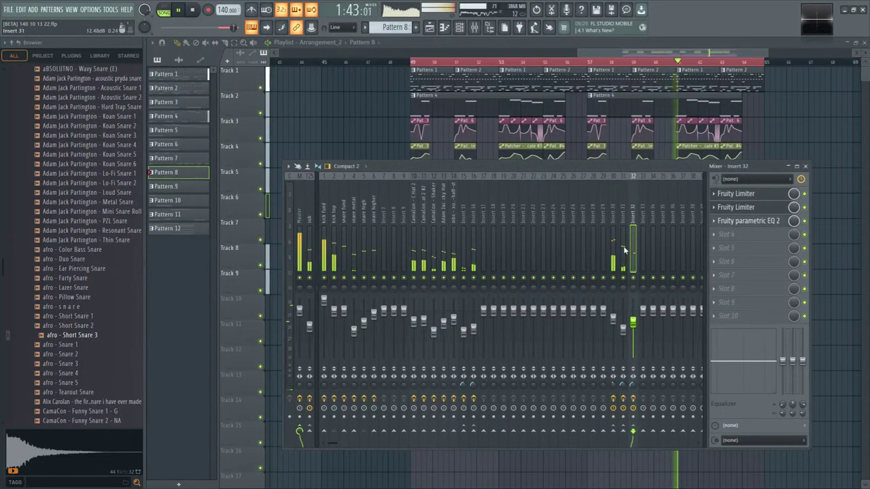
key(F9)
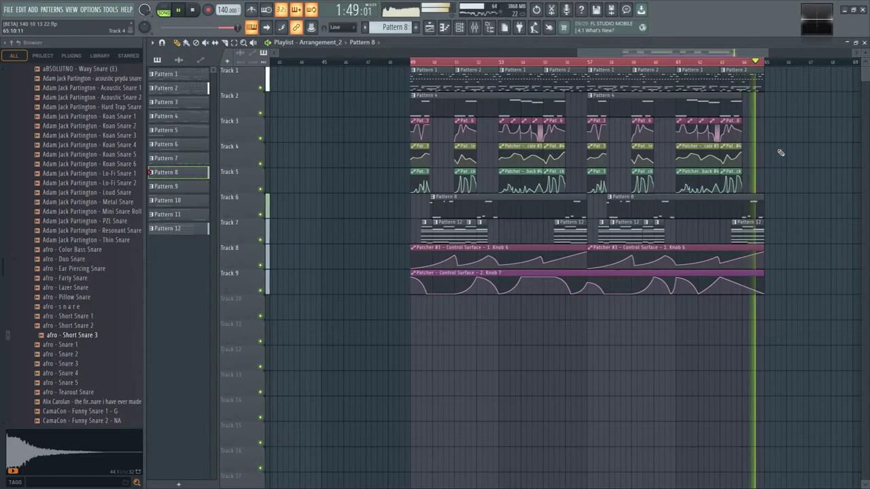
key(space)
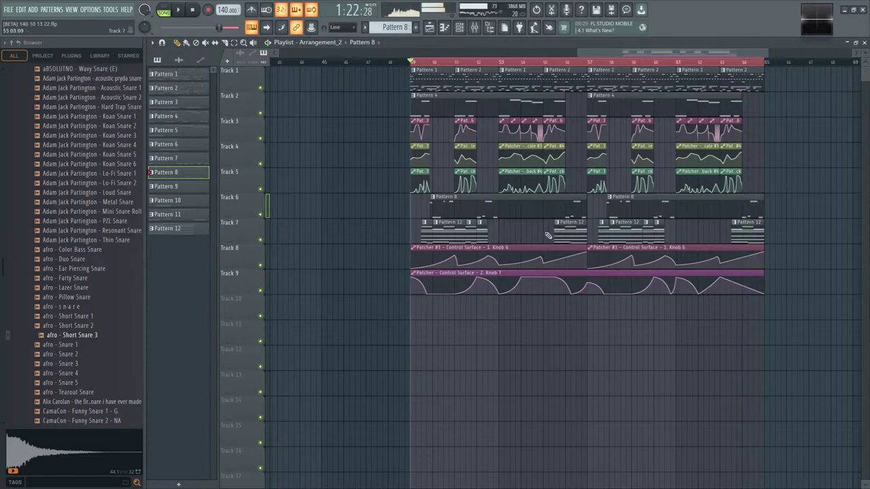
- Copy all of Patcher #2's notes from Pattern 8 and create the new Pattern 13
double_click(440, 205)
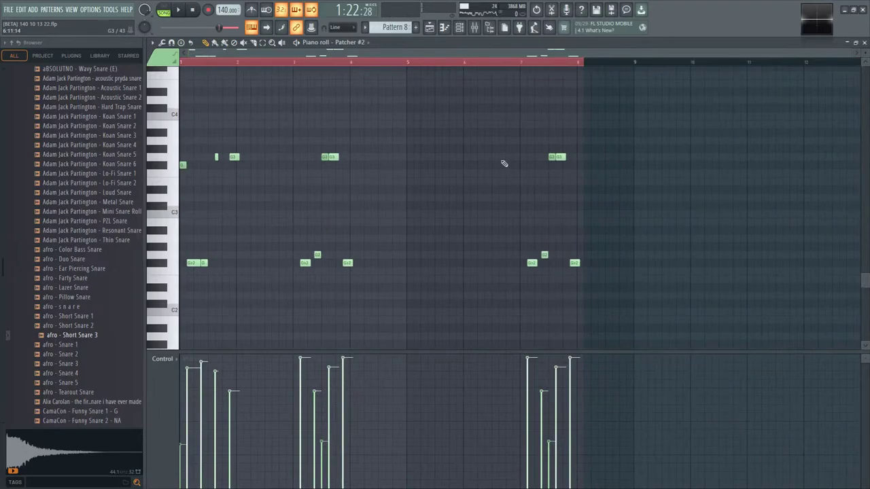
key(ctrl+a)
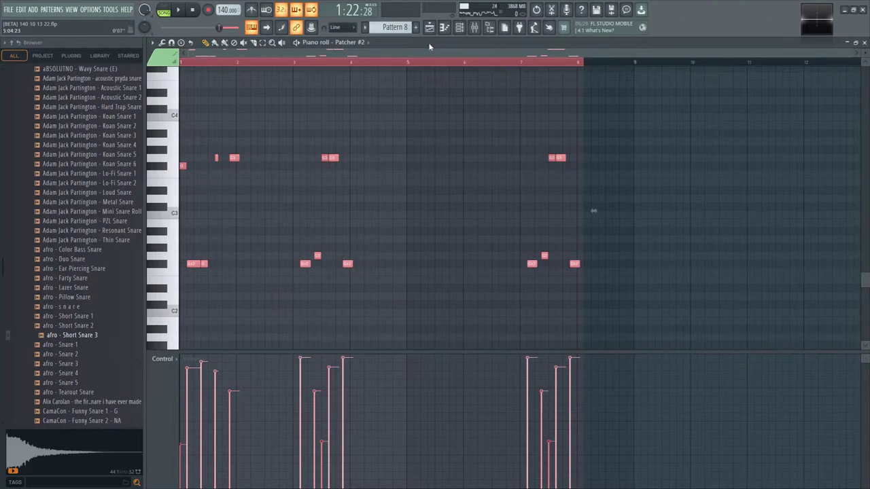
click(459, 27)
click(394, 28)
click(465, 53)
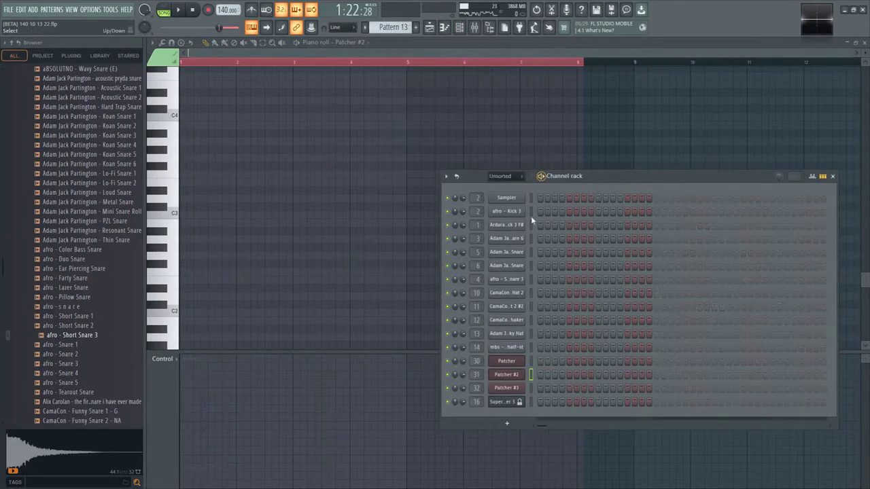
- Add another Patcher instrument to the channel rack and load Sytrus into its map
click(430, 28)
click(460, 27)
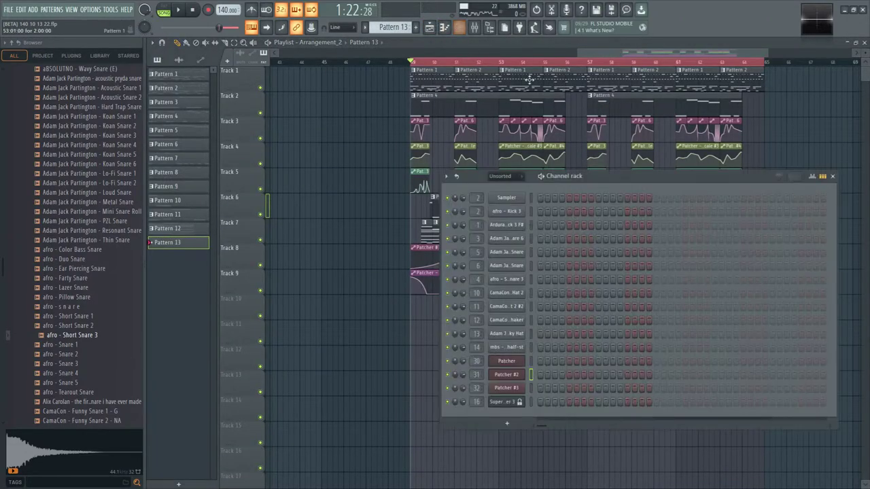
key(F8)
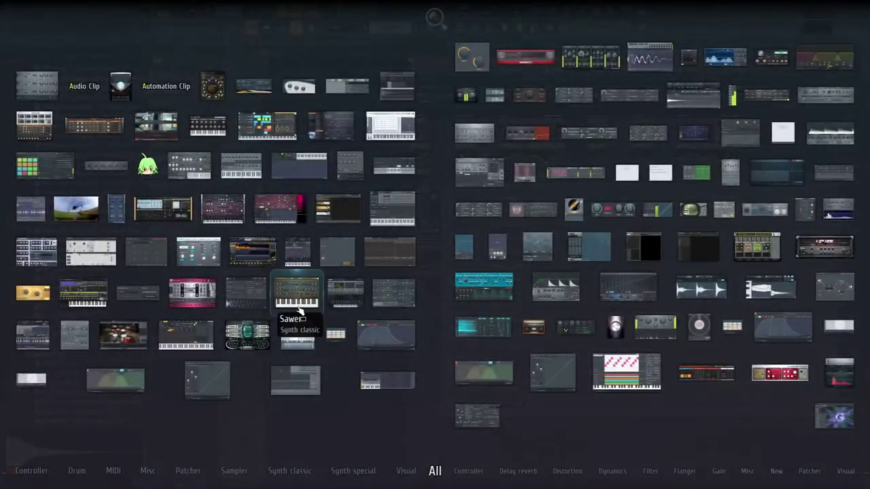
click(347, 257)
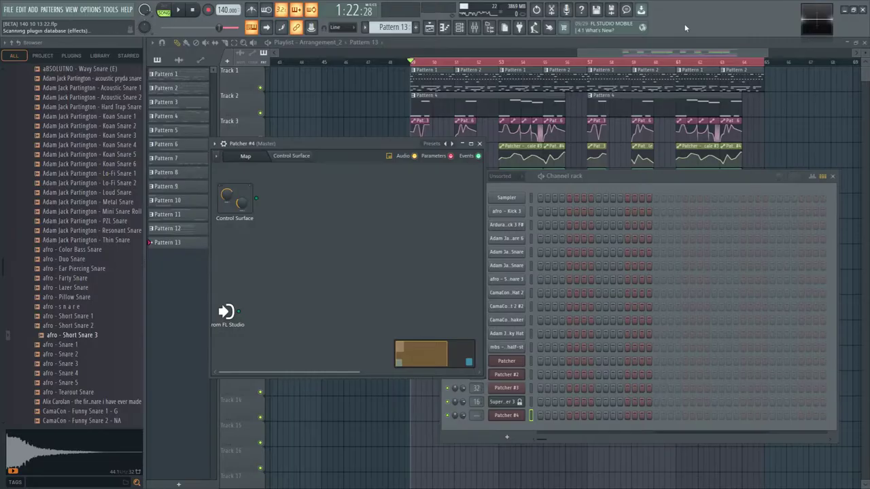
key(F8)
drag(171, 340, 336, 258)
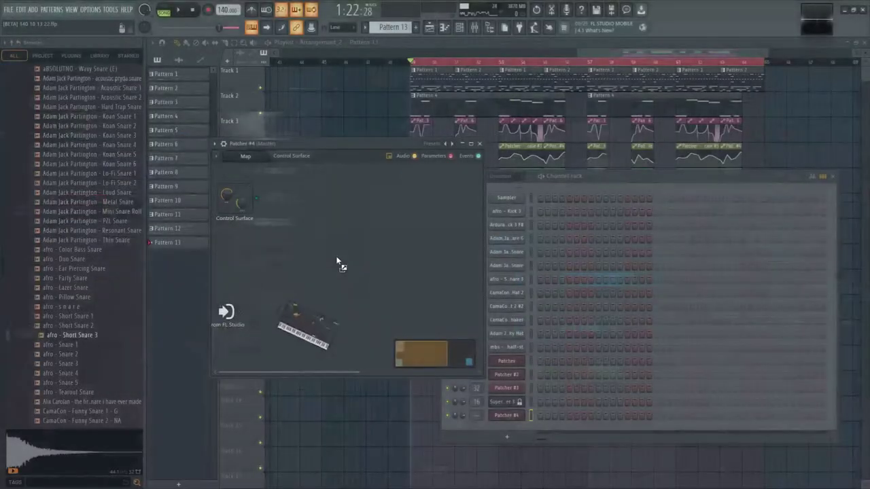
- Paste the copied notes into Patcher #4's piano roll, route the channel to mixer insert 34 and preview the pattern
right_click(518, 420)
click(541, 362)
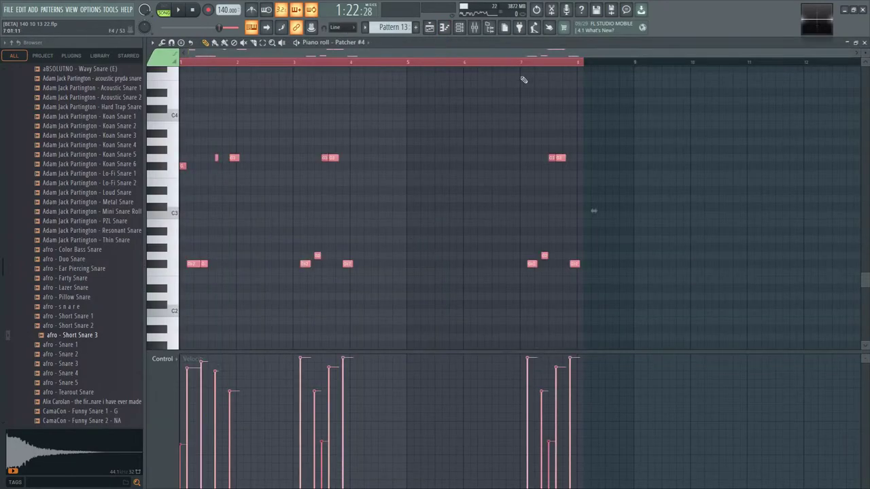
click(468, 30)
double_click(469, 415)
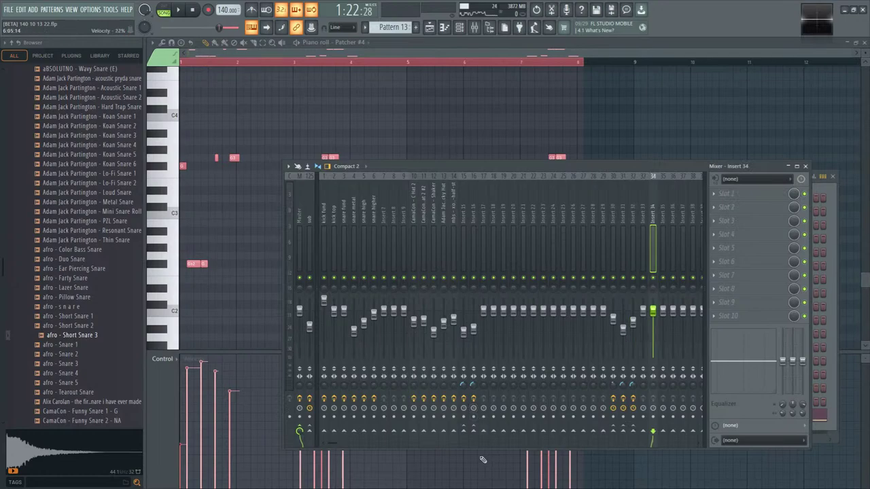
click(460, 30)
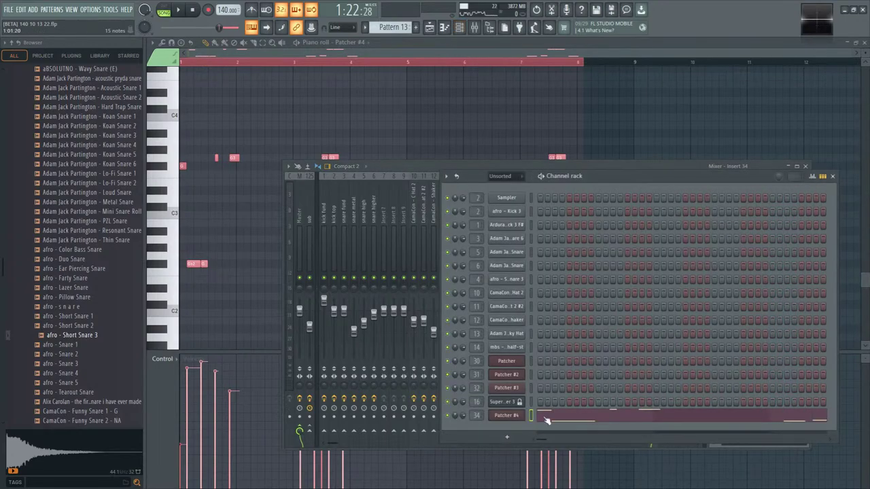
click(179, 11)
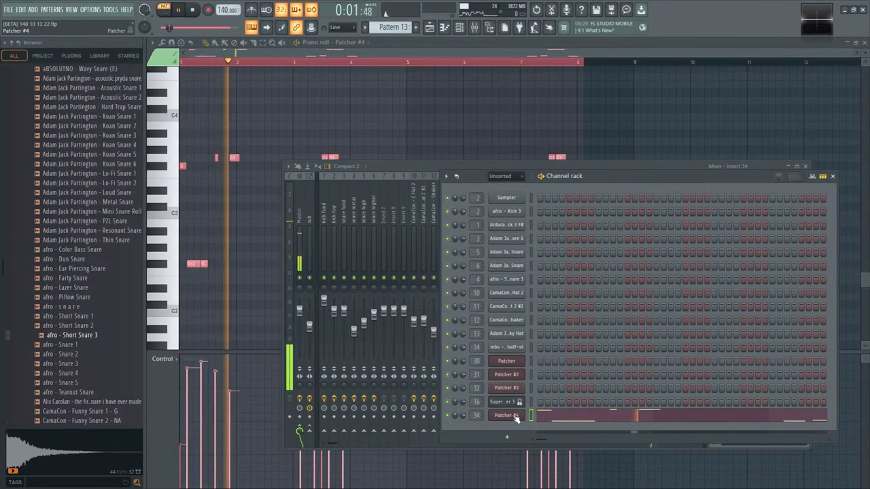
- Open Sytrus's operator 1 inside Patcher #4 and raise its frequency modulation feedback
click(508, 415)
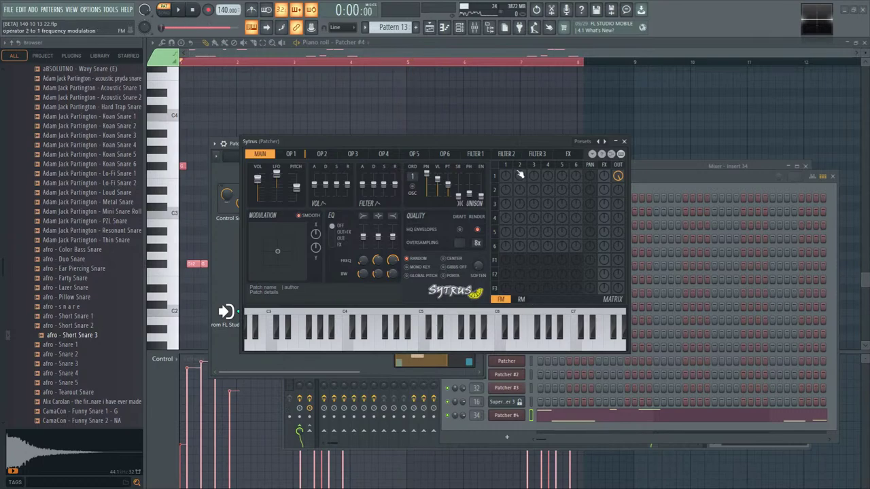
click(514, 167)
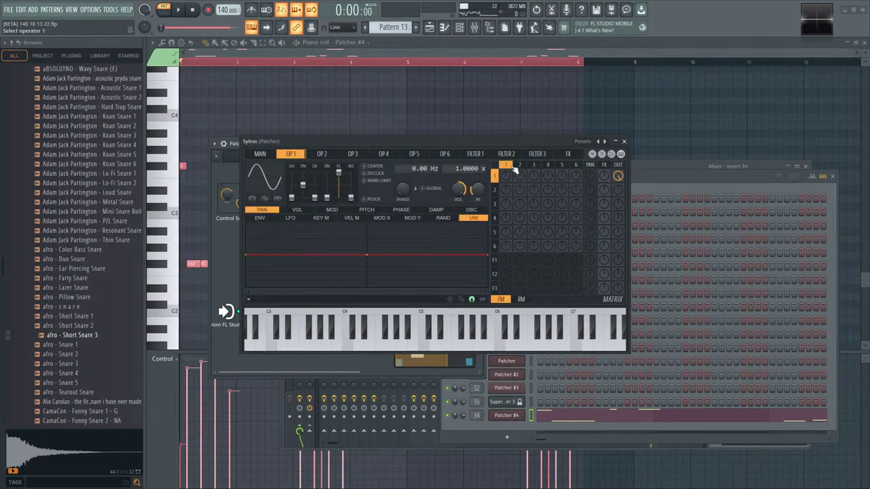
drag(459, 139, 514, 152)
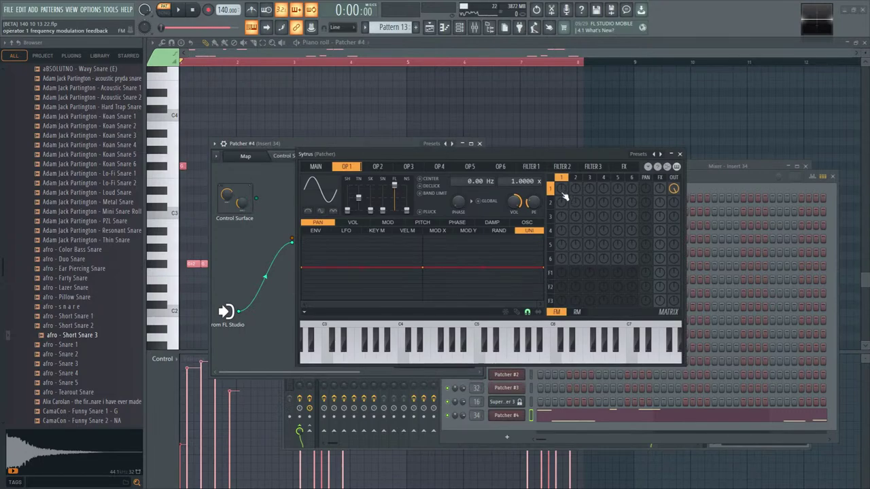
key(space)
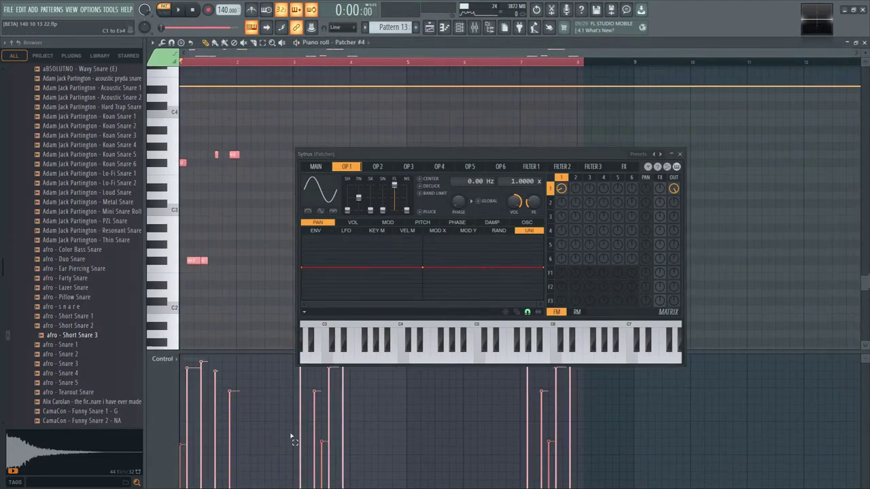
- Even out the velocities of all Patcher #4 notes in Pattern 13 at about 70%
scroll(353, 286, down, 2)
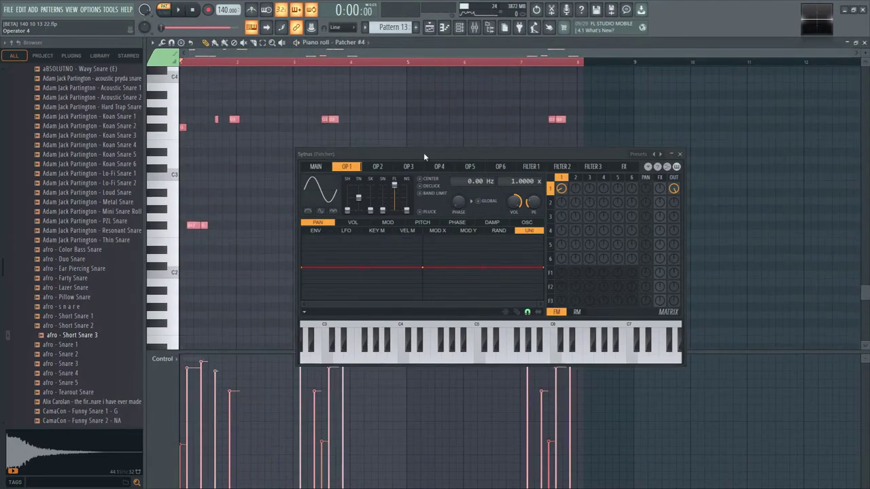
drag(423, 153, 663, 104)
drag(186, 391, 606, 397)
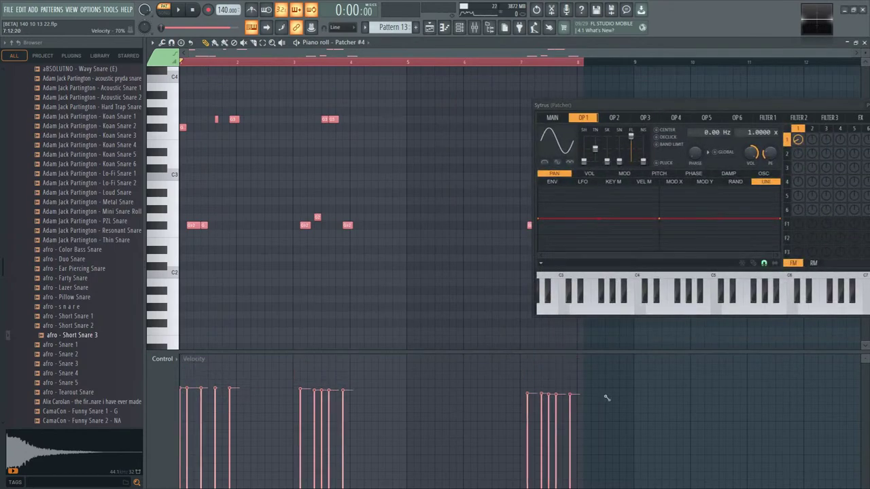
- Transpose all the selected notes up so the first note sits on F5, and preview the result
scroll(265, 296, up, 4)
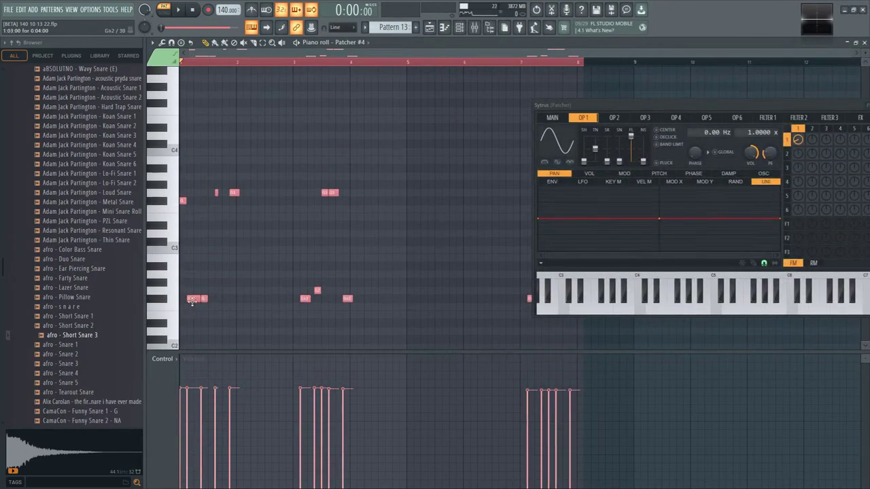
drag(192, 301, 173, 120)
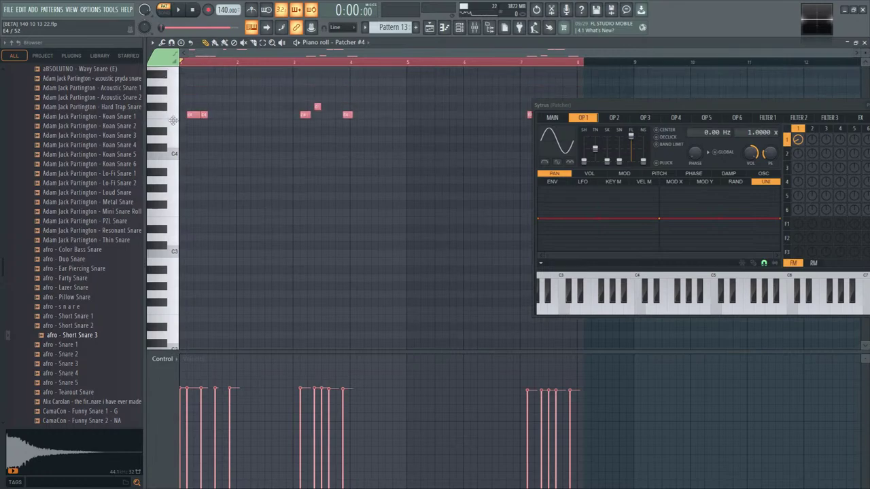
scroll(176, 124, up, 5)
drag(605, 105, 382, 134)
key(space)
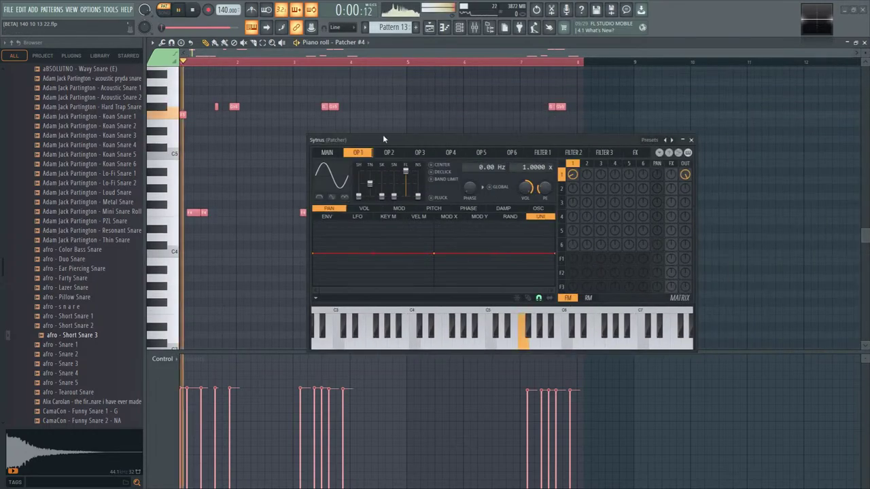
key(space)
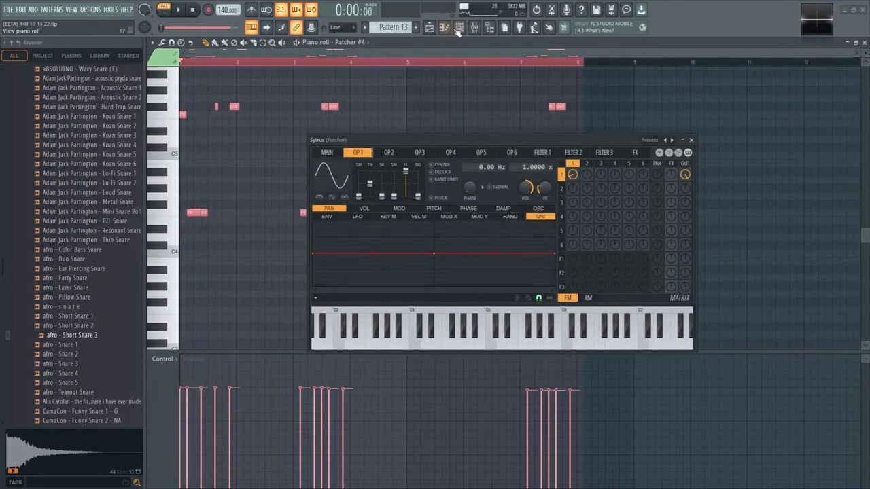
- Show Patcher #4's map beside Sytrus and add frequency modulation from operator 2 to operator 1
click(459, 28)
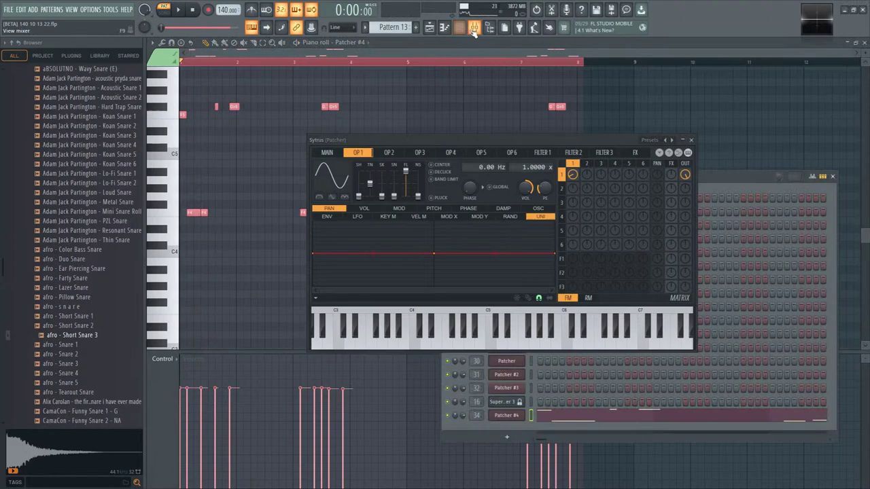
click(511, 417)
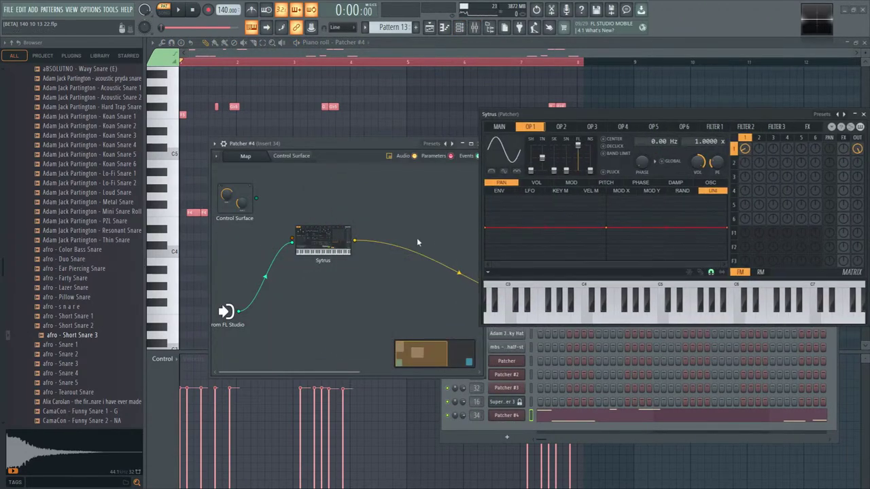
drag(595, 119, 441, 190)
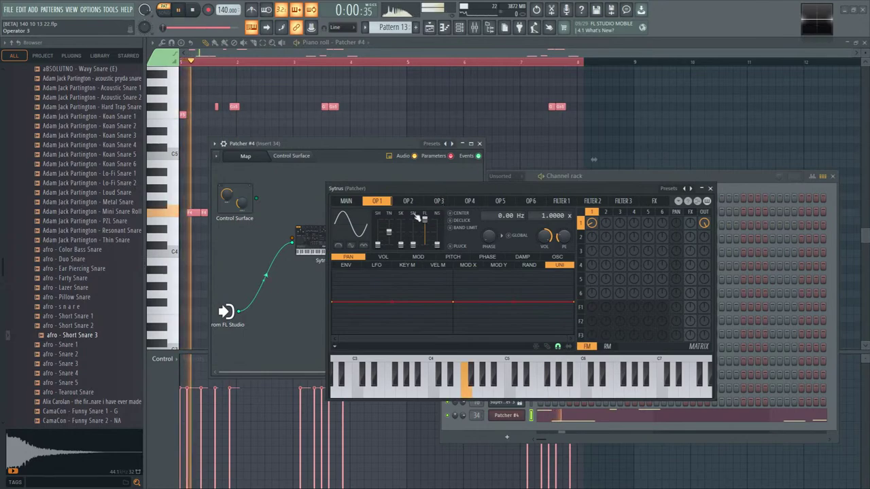
click(346, 201)
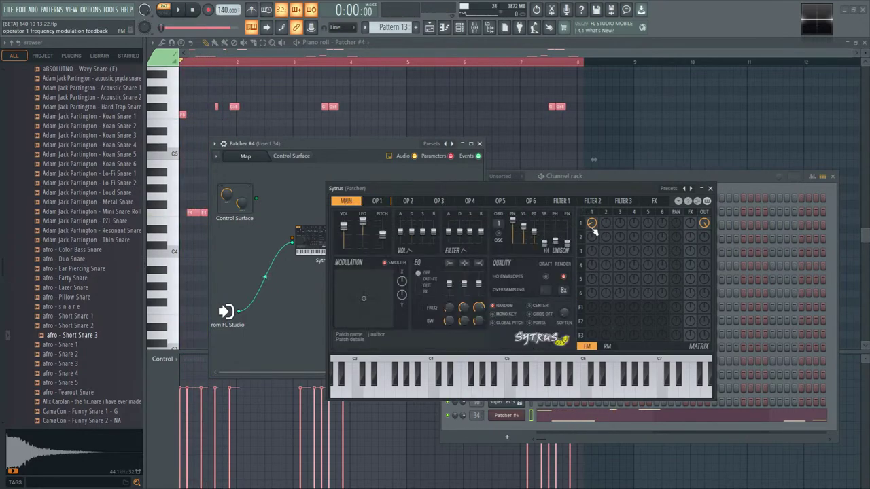
click(597, 213)
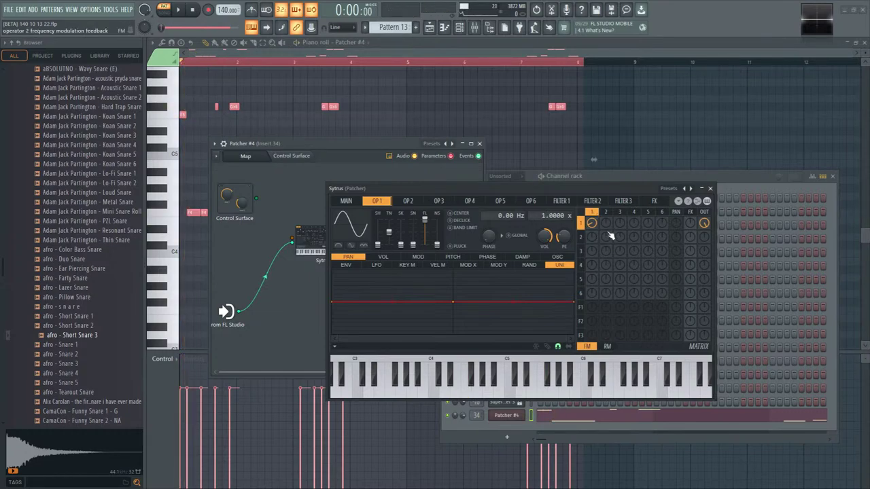
- Set the shape of Sytrus's operator 2 to about 38% while previewing the pattern
key(space)
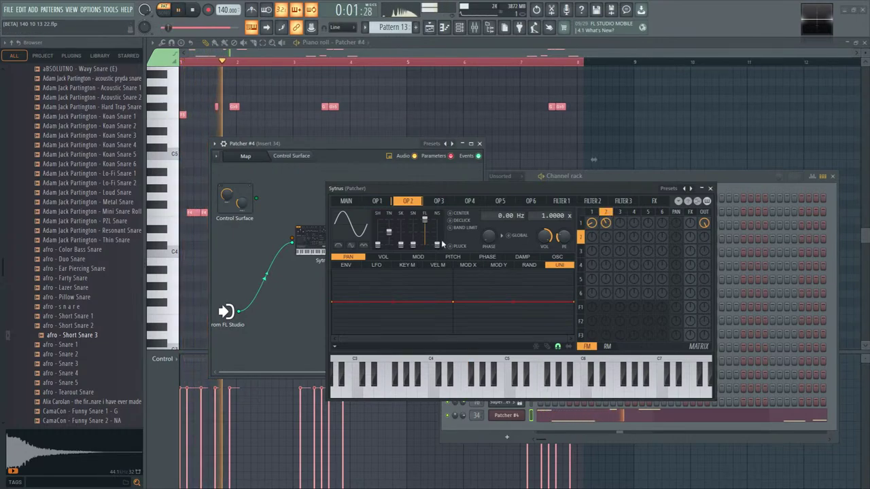
click(408, 201)
drag(378, 244, 379, 234)
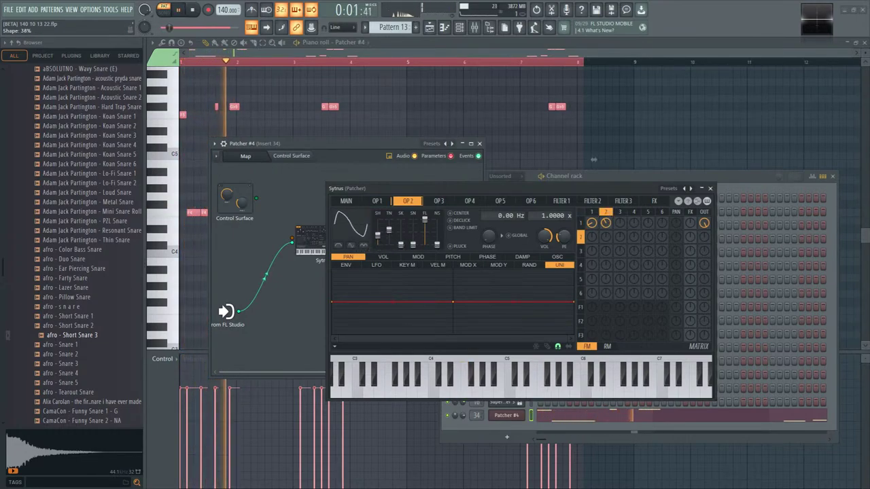
click(346, 202)
key(space)
- Draw a short modulation envelope for operator 1 falling from full level to 0%, with an envelope marker on its end point
click(593, 215)
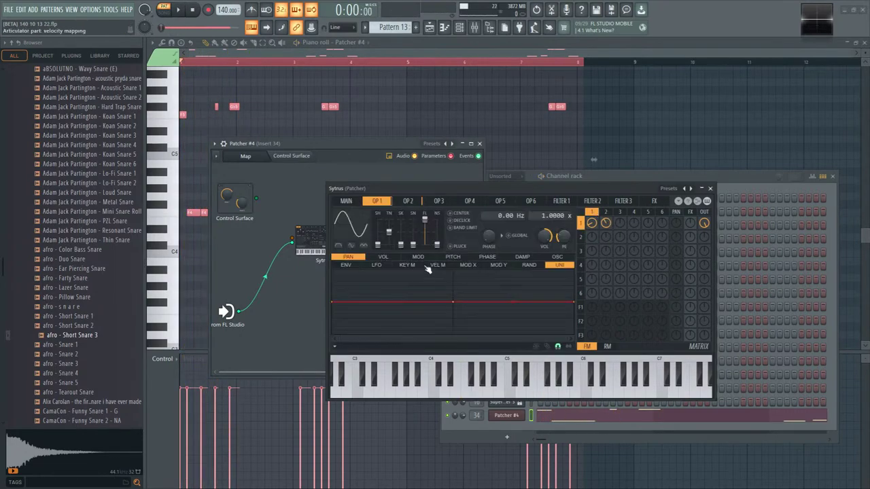
click(419, 258)
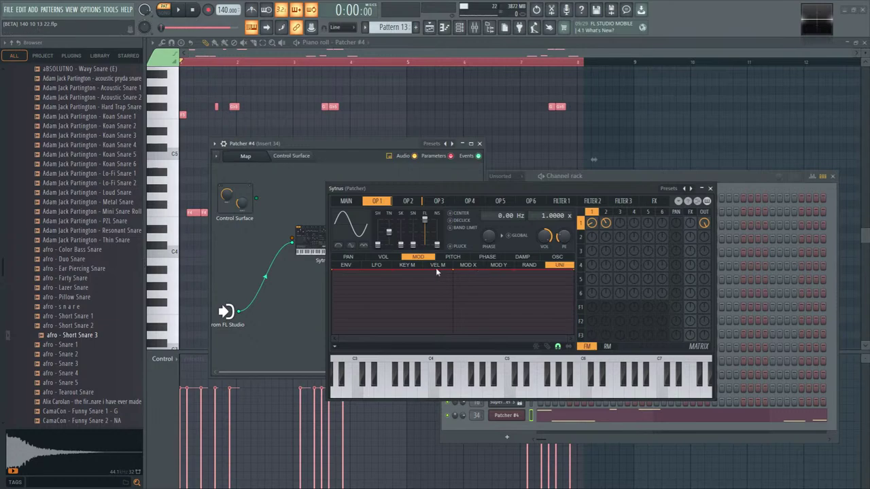
click(359, 266)
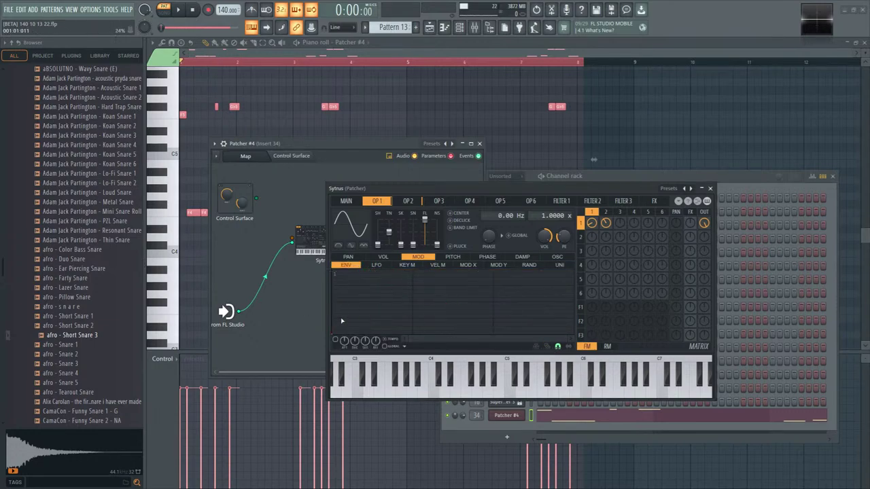
click(469, 264)
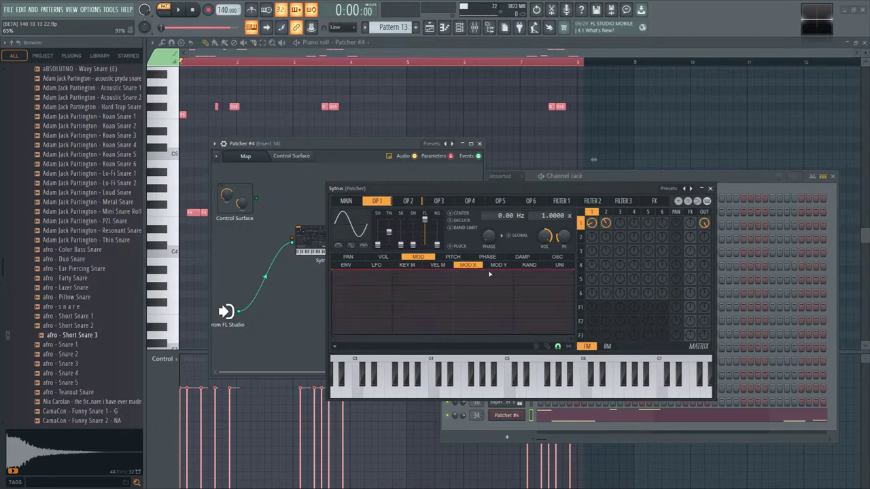
click(359, 267)
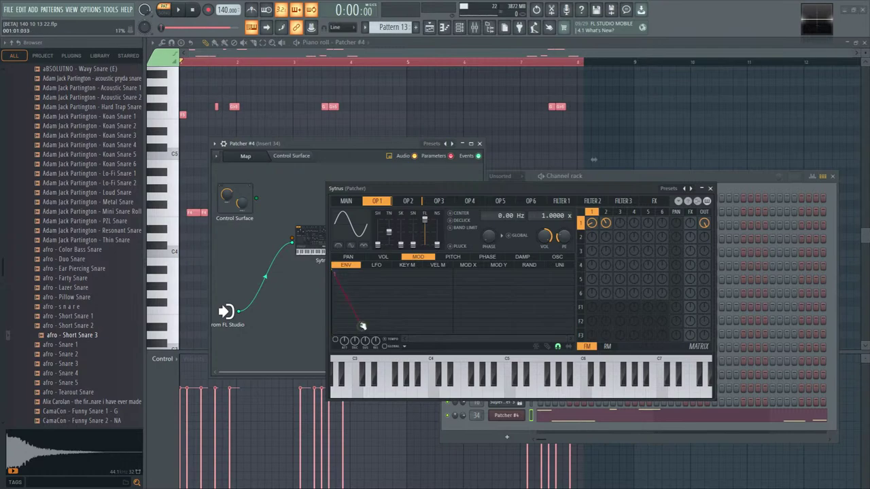
key(space)
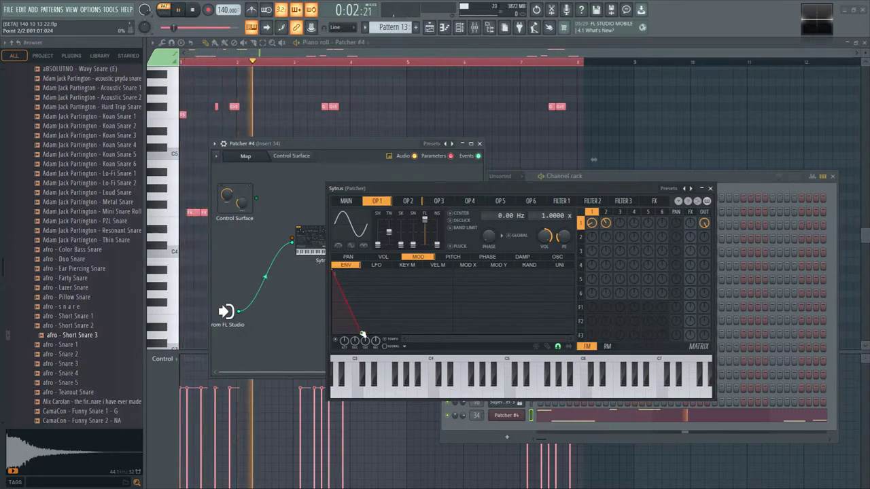
right_click(362, 335)
click(437, 402)
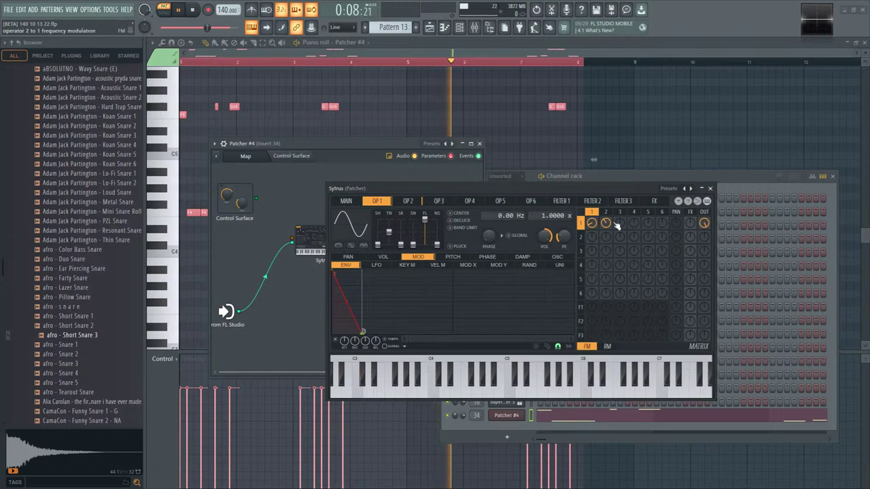
- Set Sytrus's unison order to 9 without panning spread and make operator 1's unison modulation mapping a straight rise from zero
click(345, 201)
drag(499, 223, 500, 204)
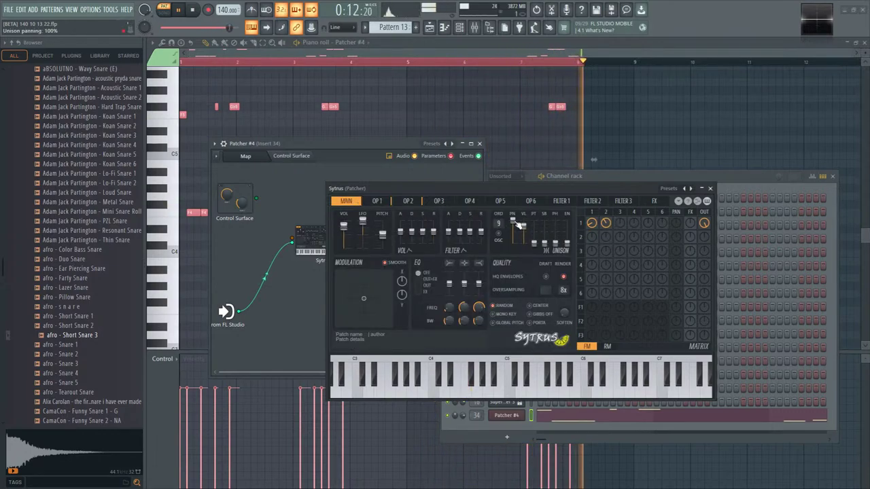
click(377, 201)
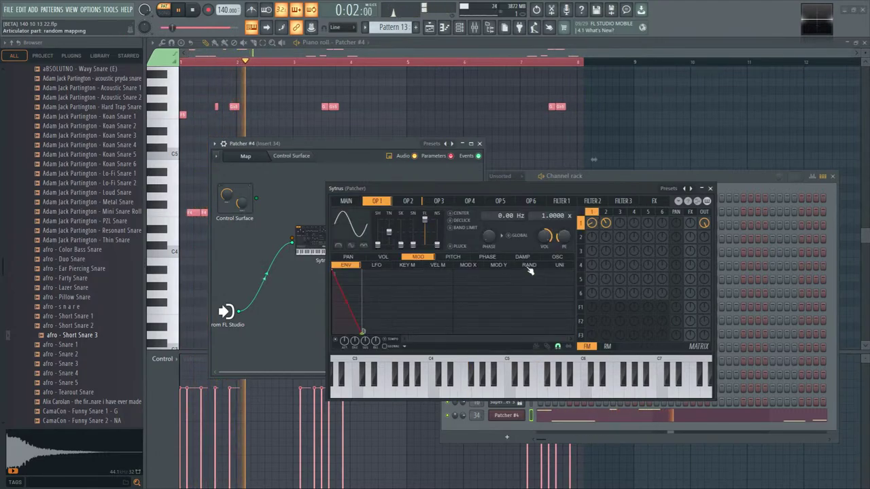
click(560, 265)
right_click(455, 272)
click(466, 282)
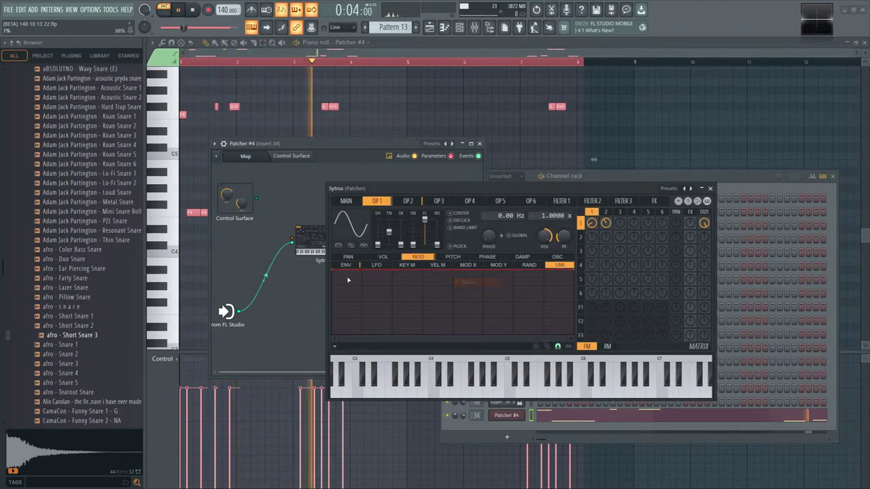
drag(332, 281, 332, 334)
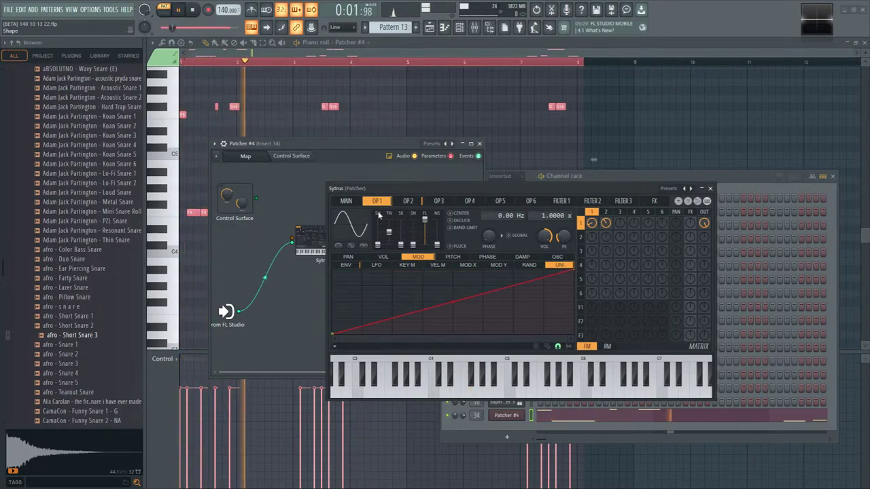
- Adjust operator 1's feedback, and feed operators 3, 5, 6 into 2, operators 4, 6 into 3, and operator 6 into 4 and 5
click(591, 224)
drag(592, 228, 591, 238)
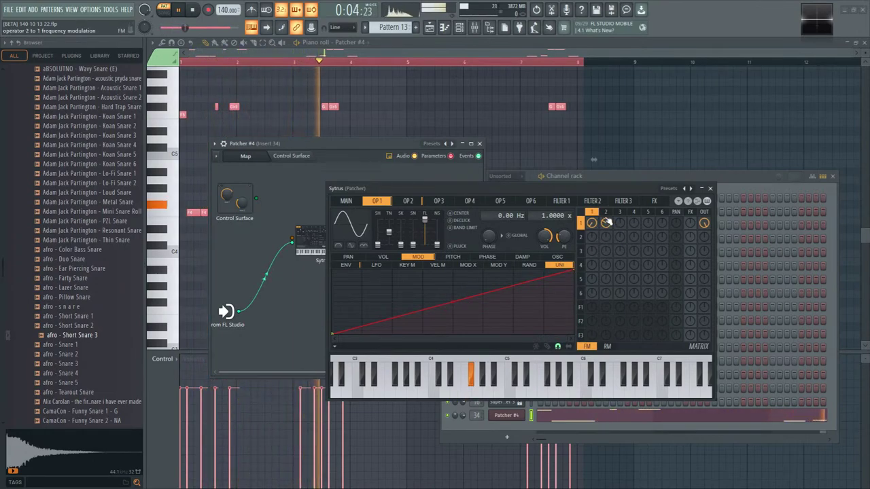
key(space)
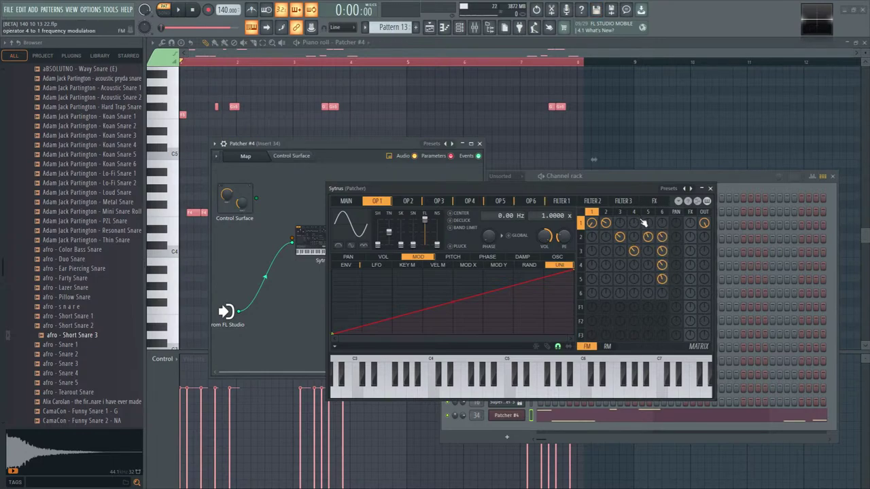
- Set the frequency ratios of operators 3, 4 and 5 to 4, 8 and 10
click(620, 212)
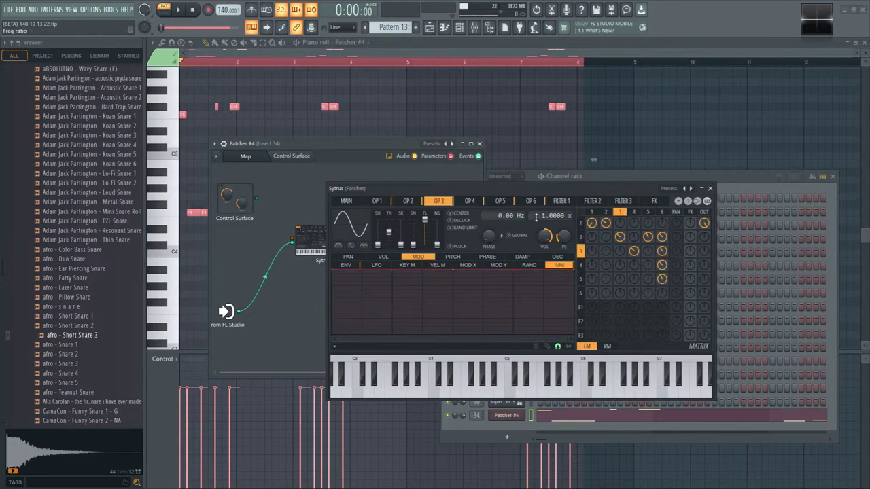
click(633, 212)
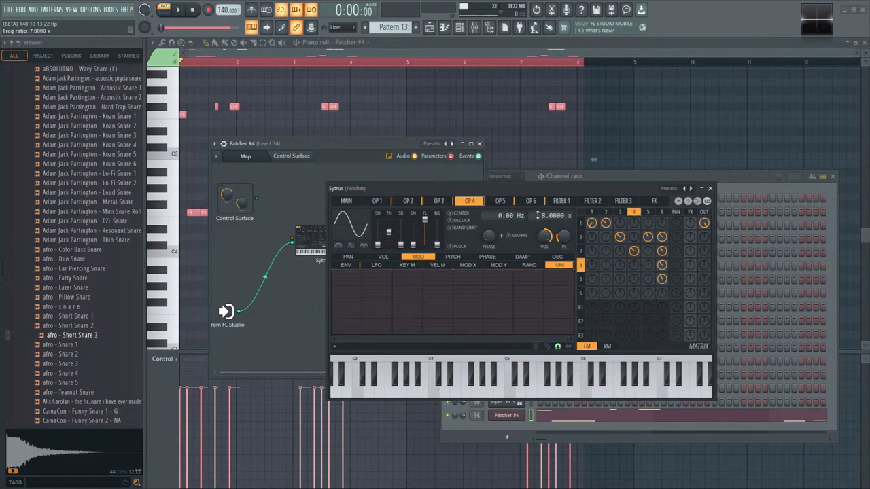
click(647, 212)
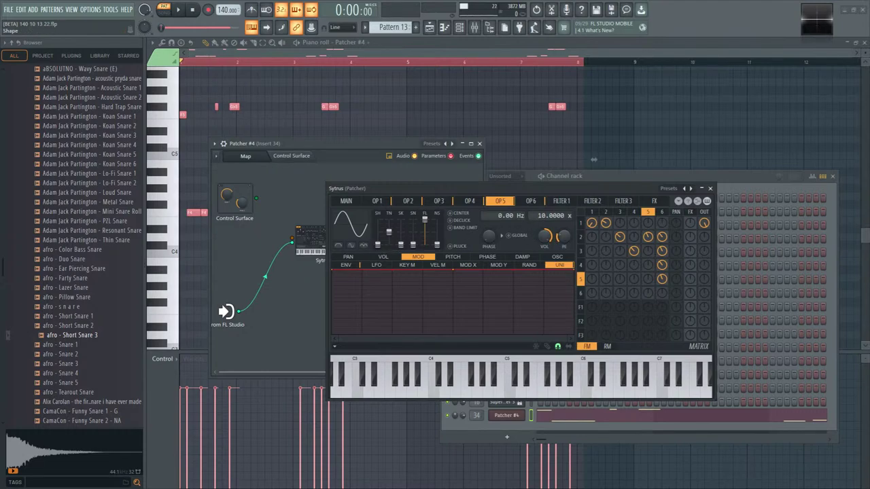
- Reshape the waveforms of operators 3 to 6 using shape, tension and skew, and set Sytrus's draft oversampling to 4x
click(633, 212)
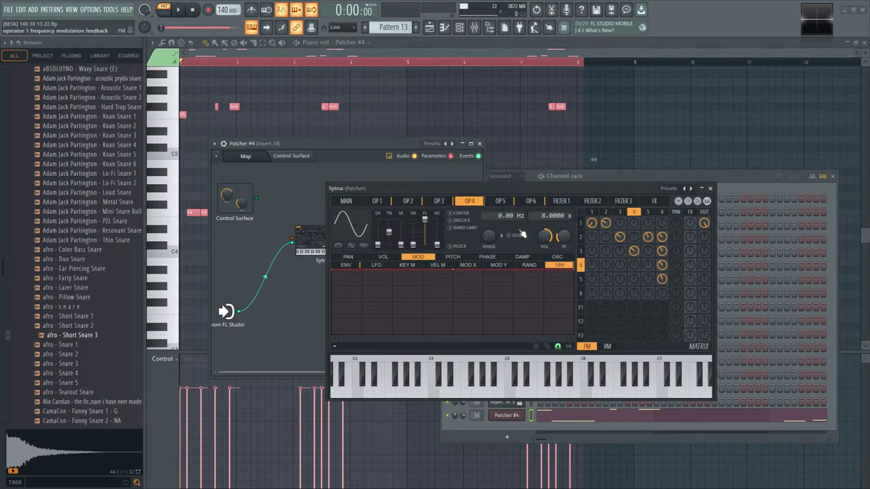
click(661, 212)
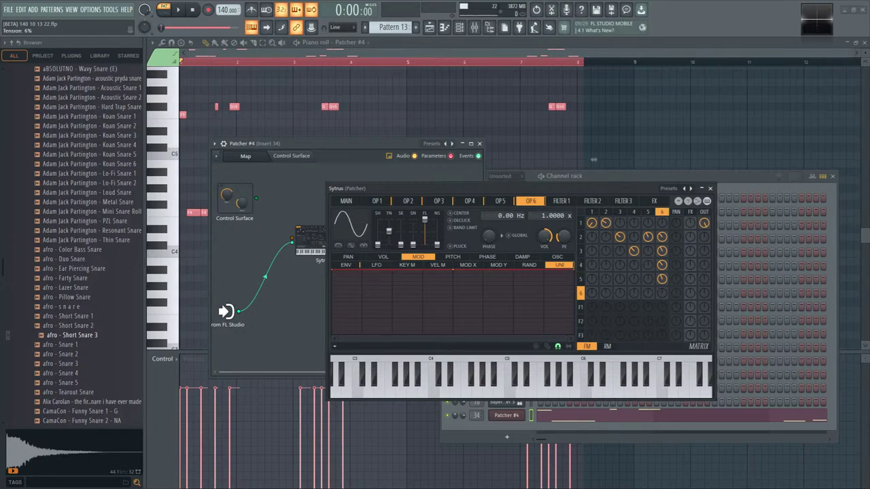
click(619, 212)
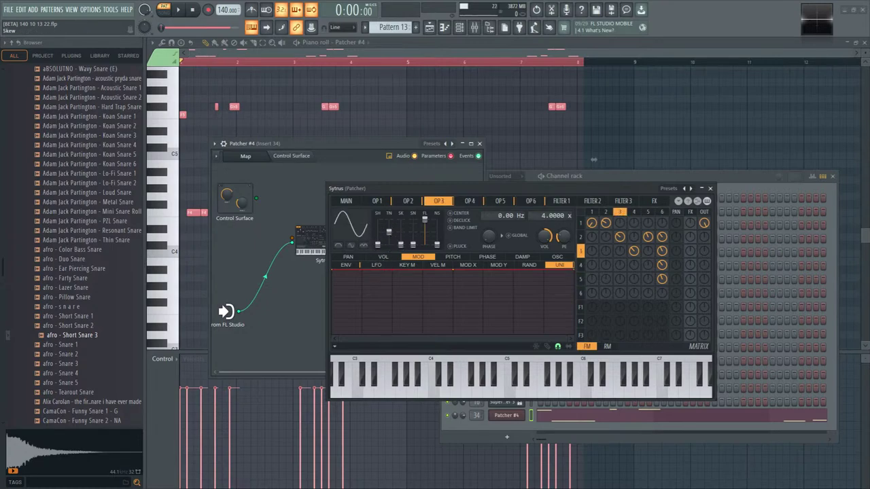
click(354, 203)
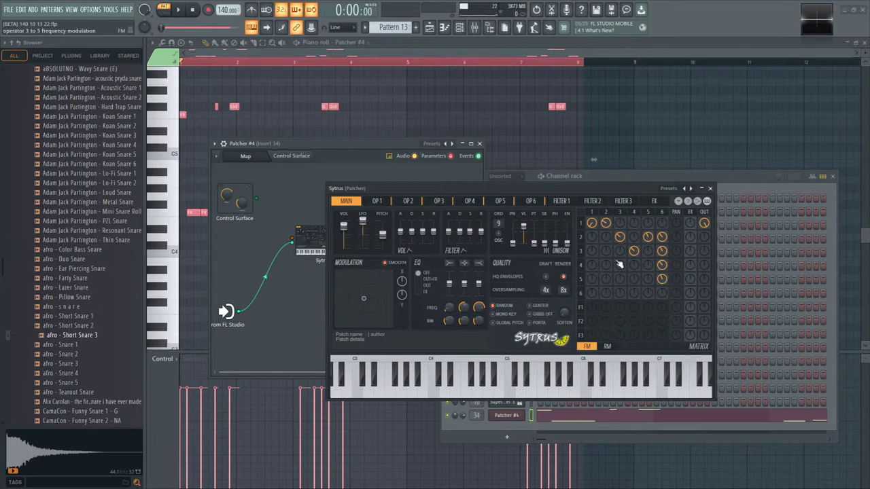
- Copy the state of operator 1's modulation envelope and paste it onto operator 2
click(595, 213)
click(347, 265)
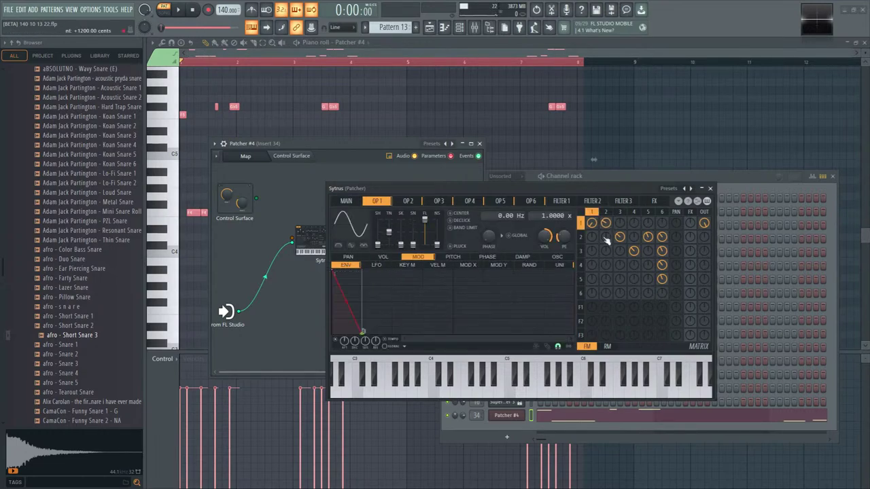
click(403, 345)
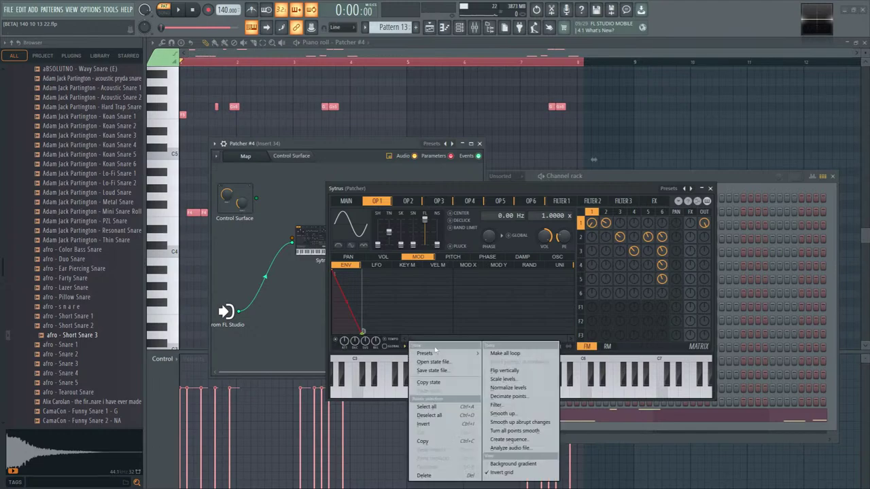
click(442, 382)
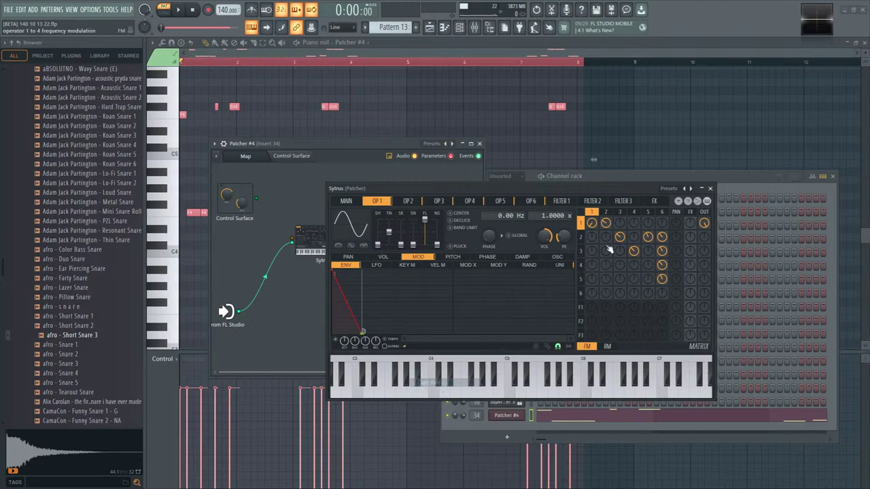
click(405, 346)
click(435, 391)
- Paste the copied modulation envelope state onto operators 3 and 4
click(438, 200)
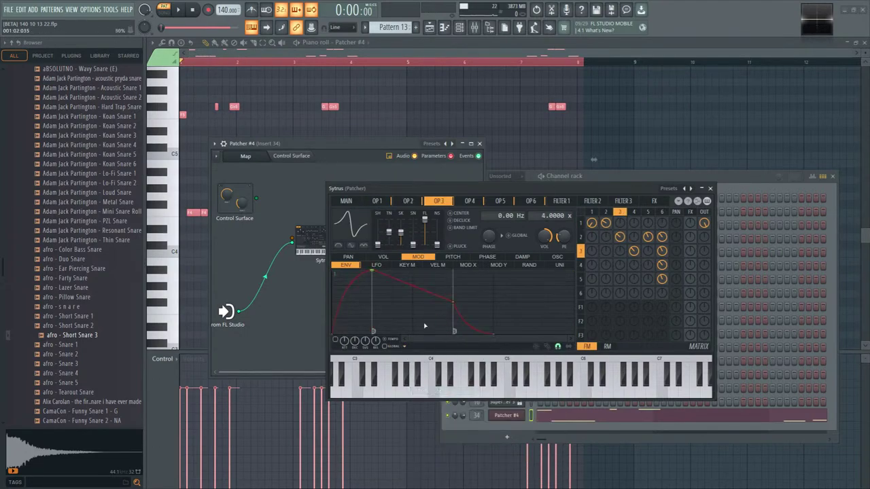
click(404, 346)
click(438, 391)
click(470, 200)
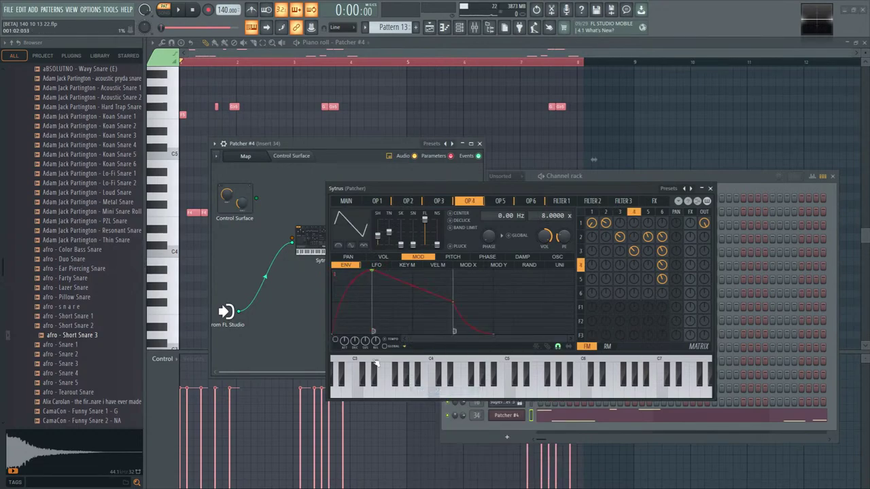
click(404, 346)
click(452, 393)
- Paste the copied modulation envelope state onto operators 5 and 6
click(500, 201)
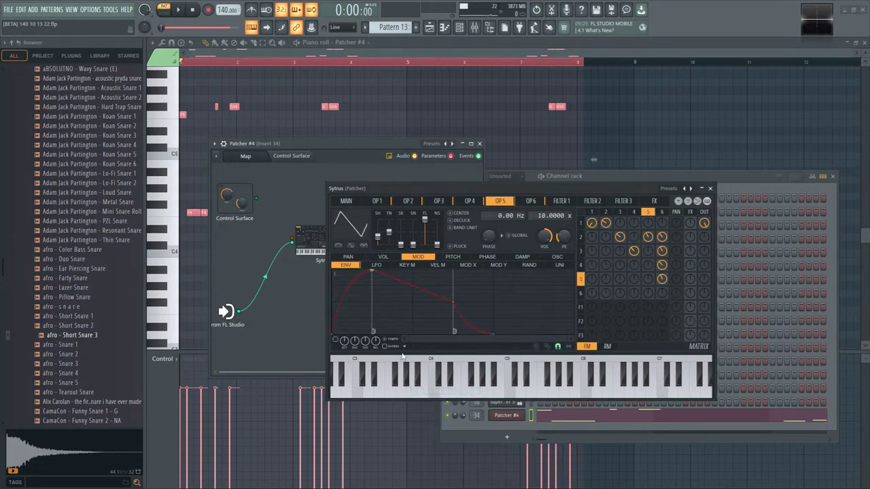
click(404, 346)
click(438, 390)
click(661, 212)
click(404, 346)
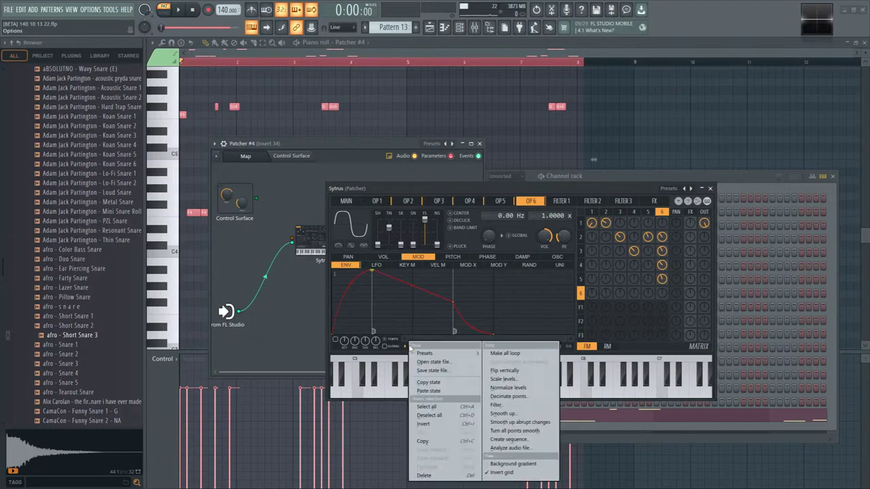
click(447, 393)
- Remove the middle point from the unison modulation mappings of operators 2 and 3, and make operator 3's a straight rise from zero
click(591, 213)
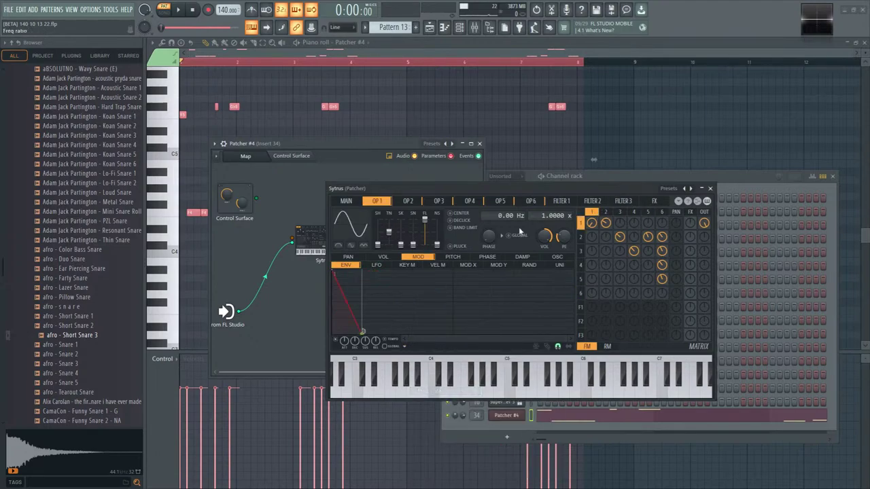
click(559, 264)
click(606, 213)
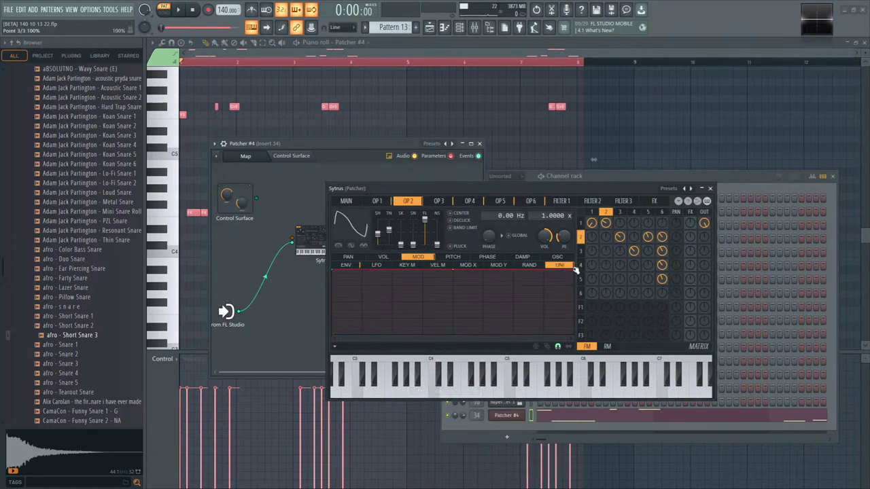
right_click(455, 273)
click(469, 283)
click(438, 201)
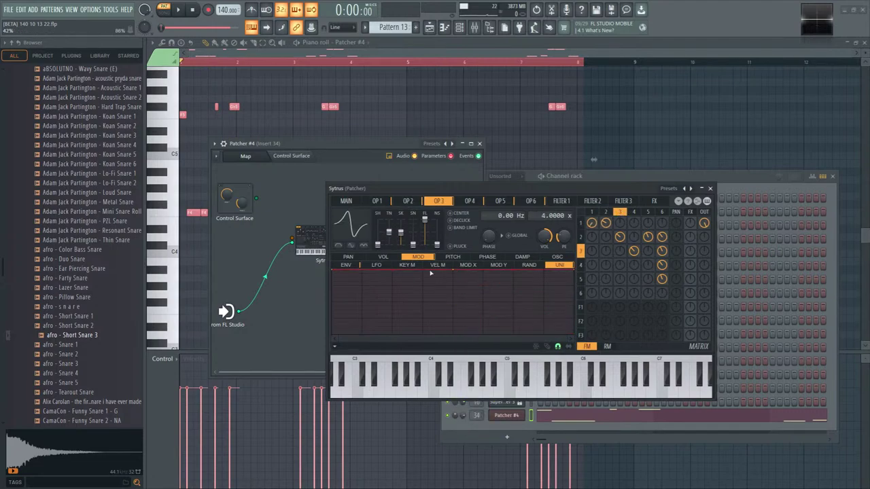
right_click(455, 273)
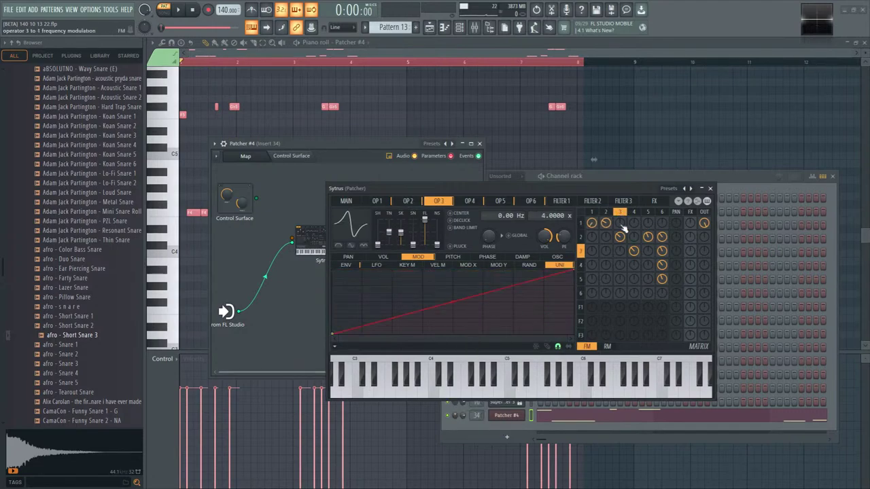
- Remove the middle point from operator 5's unison modulation mapping and make it a straight rise from zero
click(633, 212)
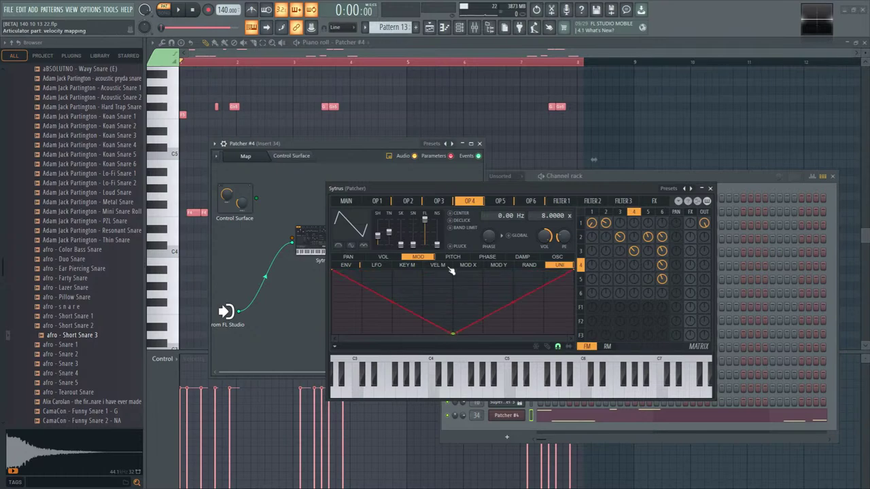
click(647, 212)
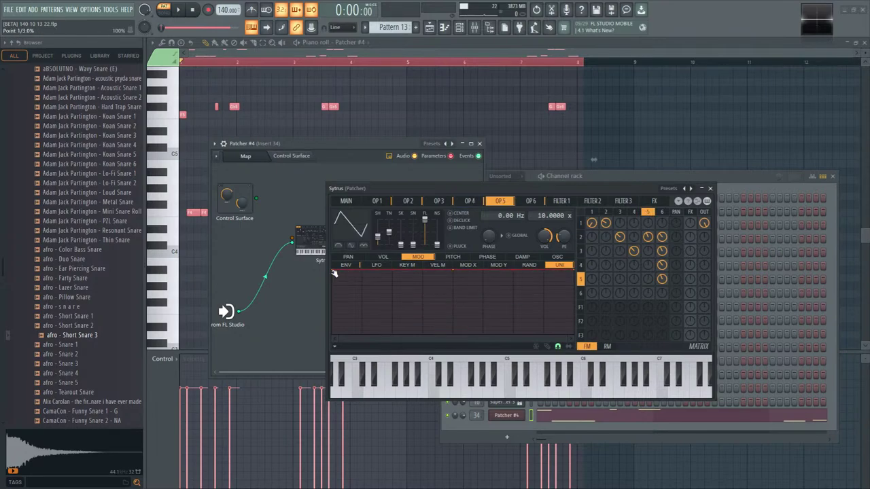
right_click(455, 272)
click(465, 285)
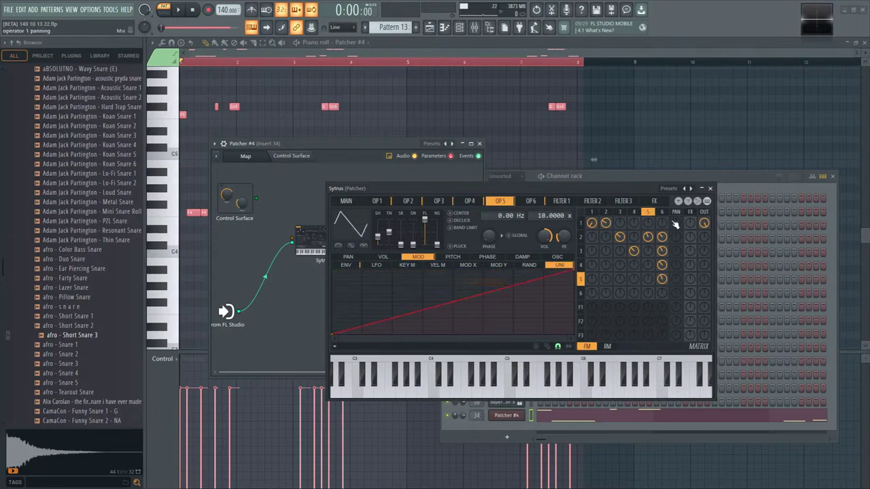
- Delete the middle point of operator 6's unison modulation mapping and audition the pattern
click(580, 292)
right_click(455, 270)
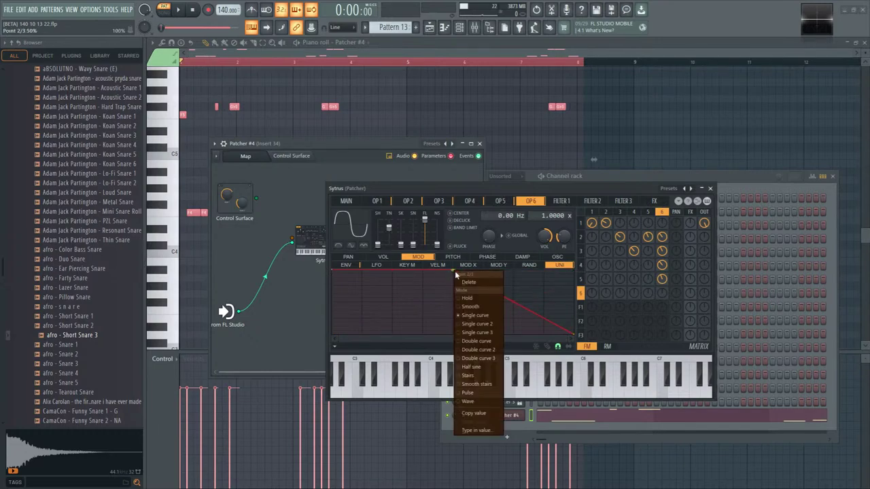
click(481, 283)
key(space)
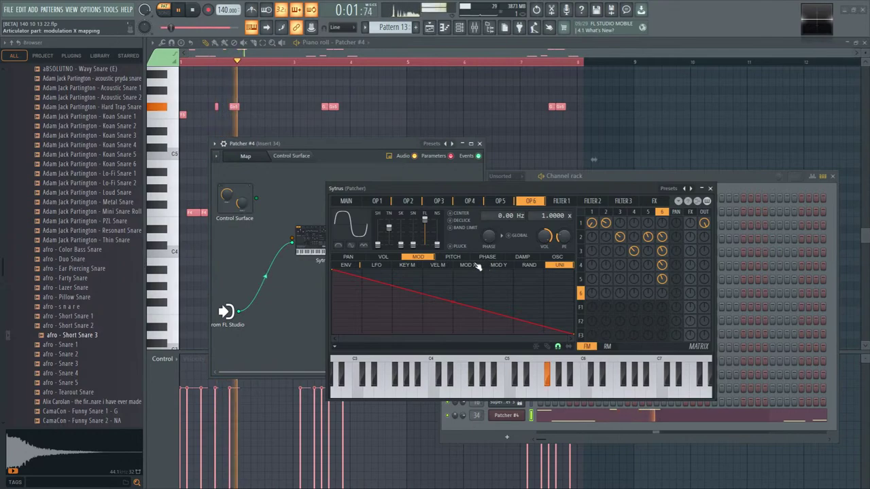
key(space)
- Shape operator 6's volume keyboard mapping as a straight rise from zero
click(580, 222)
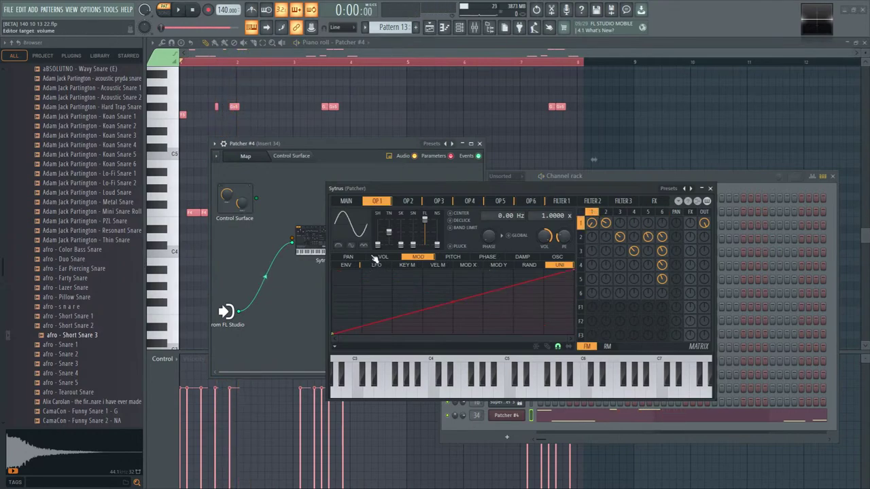
click(580, 237)
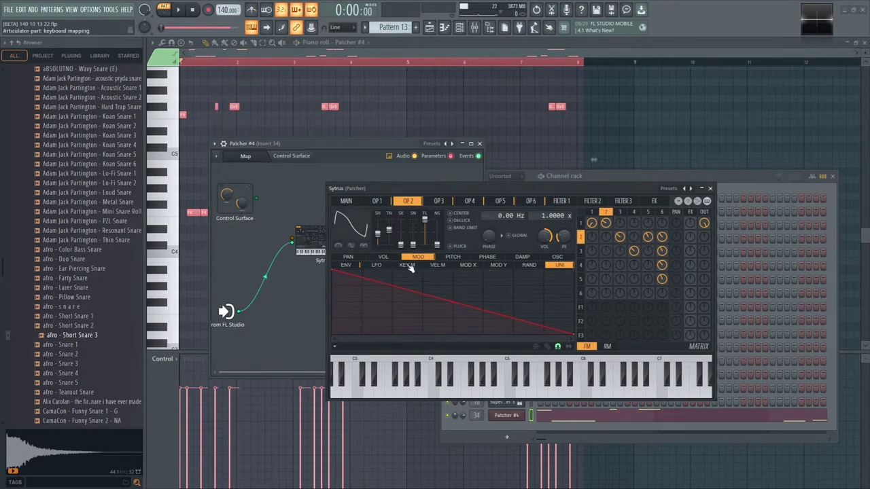
click(383, 257)
click(434, 265)
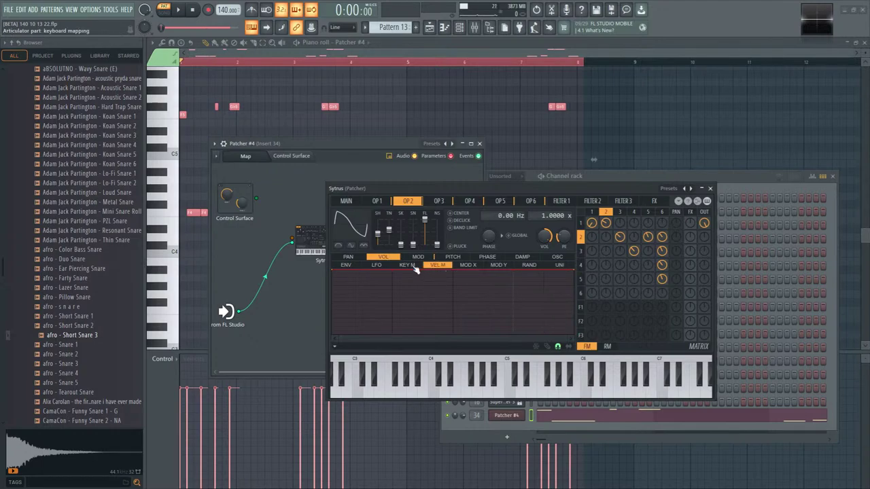
click(620, 212)
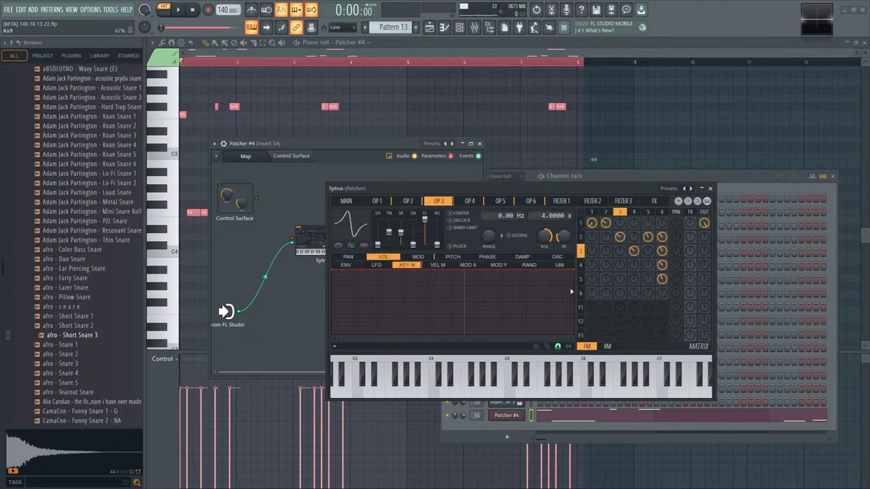
click(632, 213)
click(648, 212)
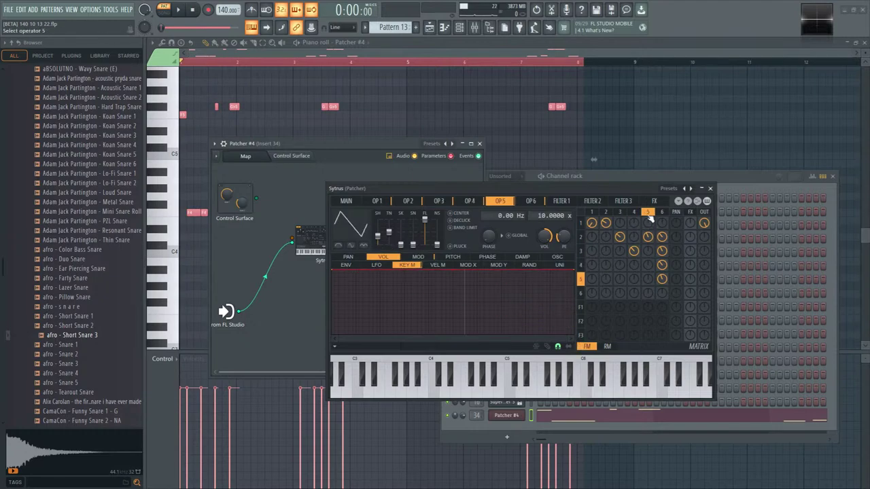
click(661, 212)
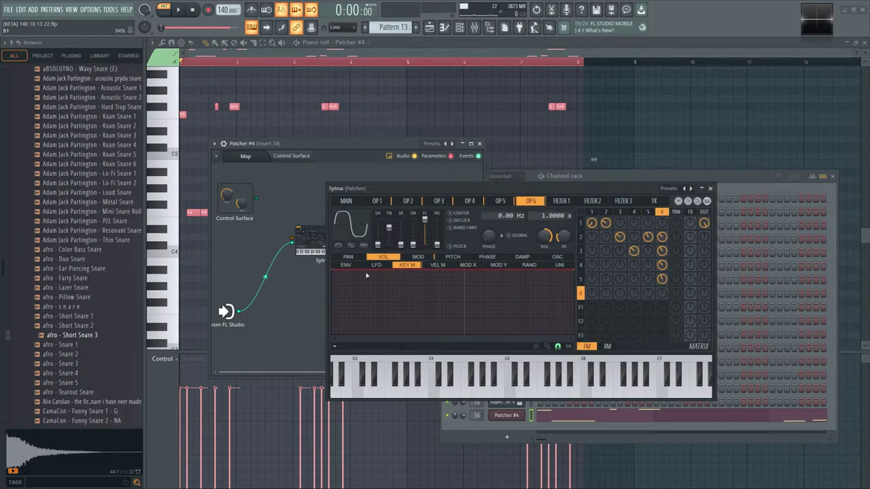
drag(334, 272, 332, 334)
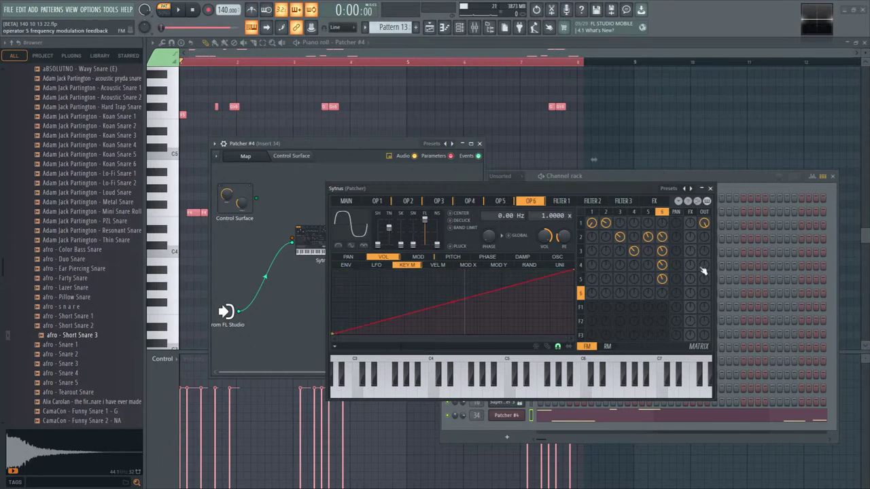
- Raise Sytrus's main unison pitch to 14% while the pattern plays
click(592, 212)
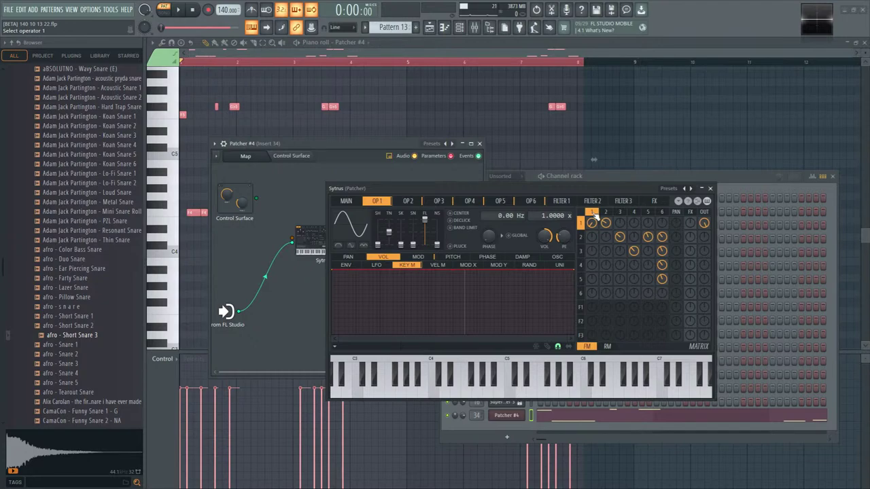
key(space)
click(345, 200)
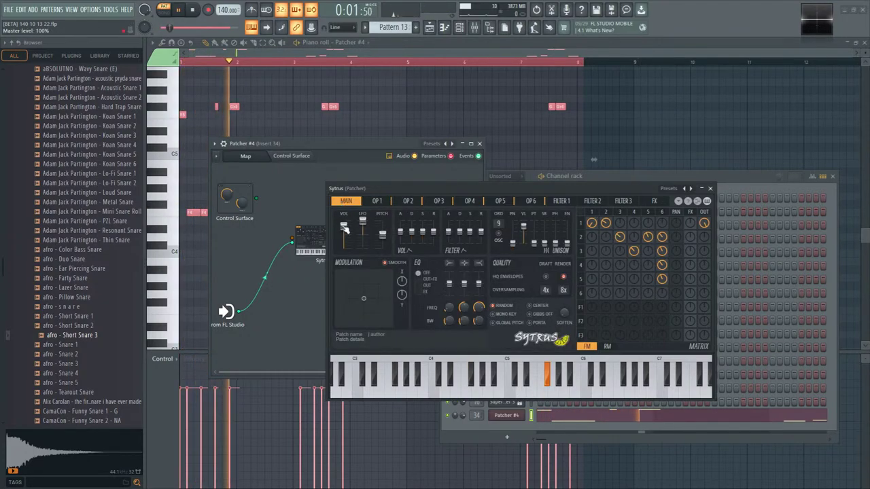
click(592, 212)
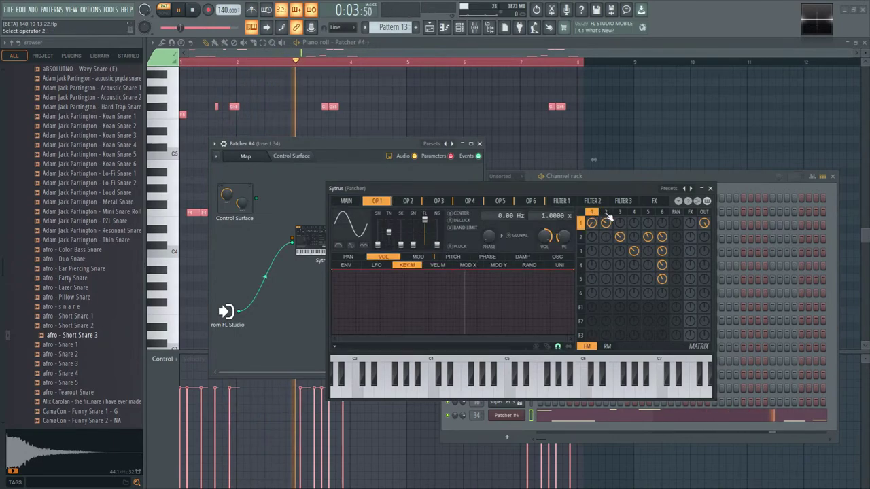
click(592, 212)
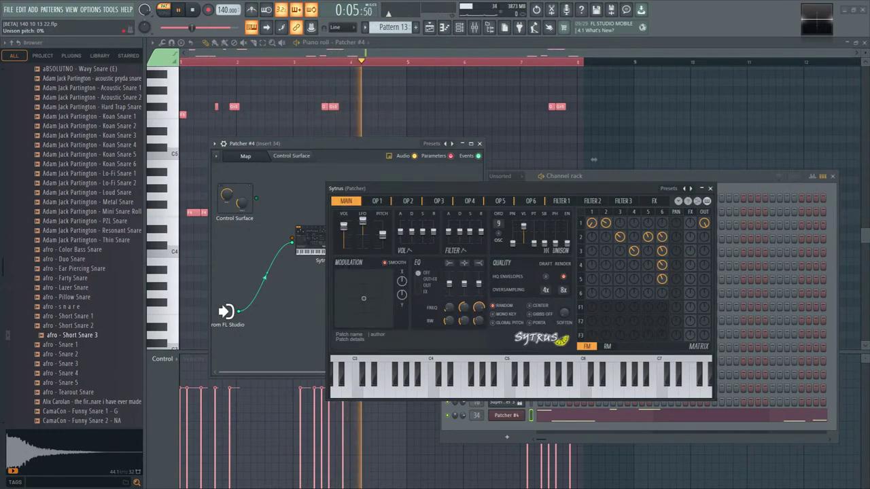
mouse_move(534, 243)
mouse_down()
mouse_move(534, 231)
mouse_move(539, 244)
mouse_up()
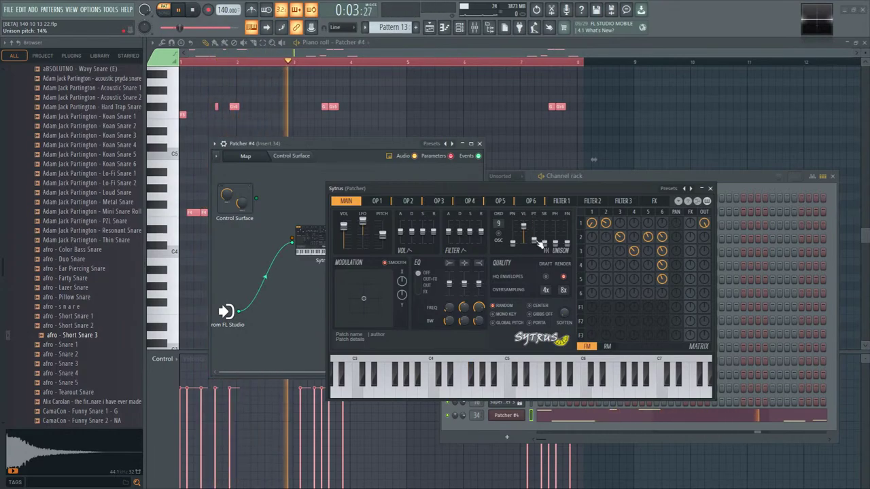
key(space)
- Select all the Patcher #4 notes in the piano roll and copy them three semitones higher
key(Escape)
scroll(509, 237, up, 4)
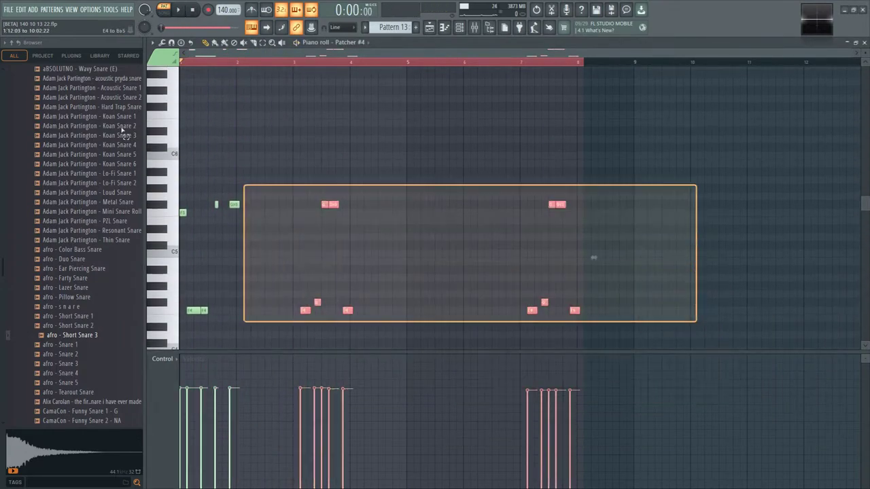
key(ctrl+a)
scroll(232, 262, down, 2)
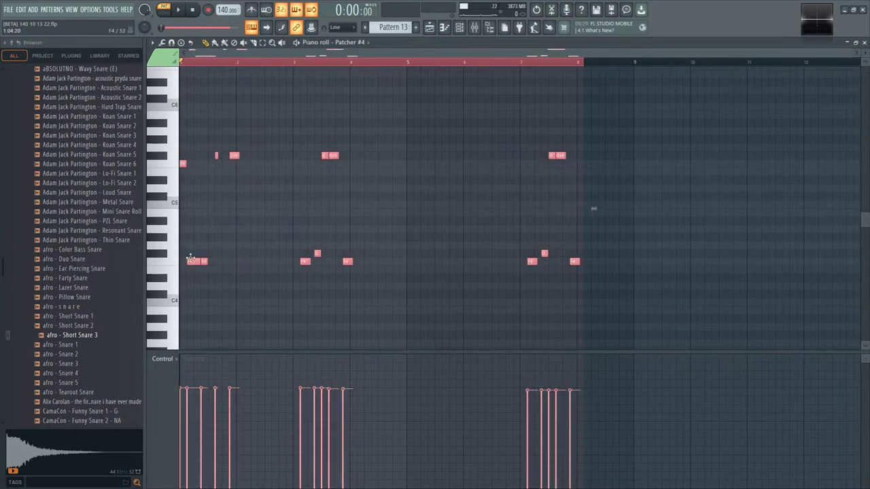
drag(193, 262, 193, 237)
key(space)
- Copy the upper set of notes four semitones higher to build three-note chords, and deselect them
scroll(211, 267, up, 2)
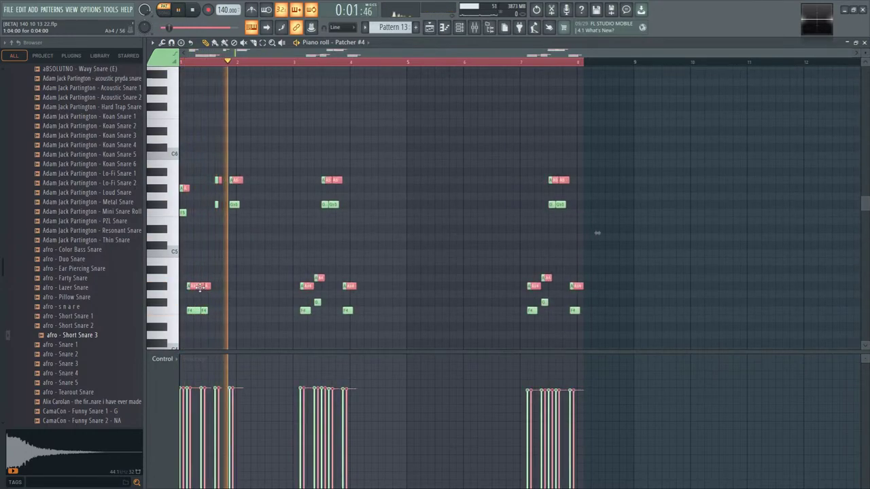
drag(202, 286, 193, 253)
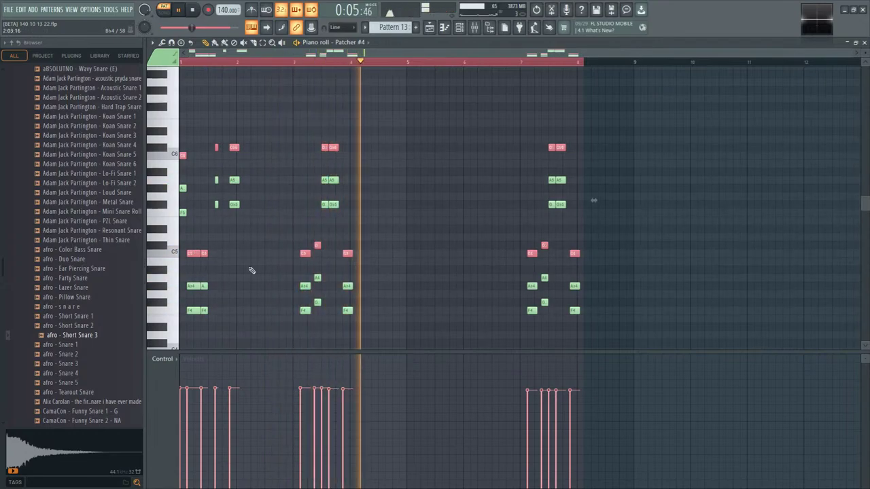
key(ctrl+d)
- Play back the stacked chords several times to judge how they sound
key(space)
key(space)
ctrl+scroll(204, 190, up, 3)
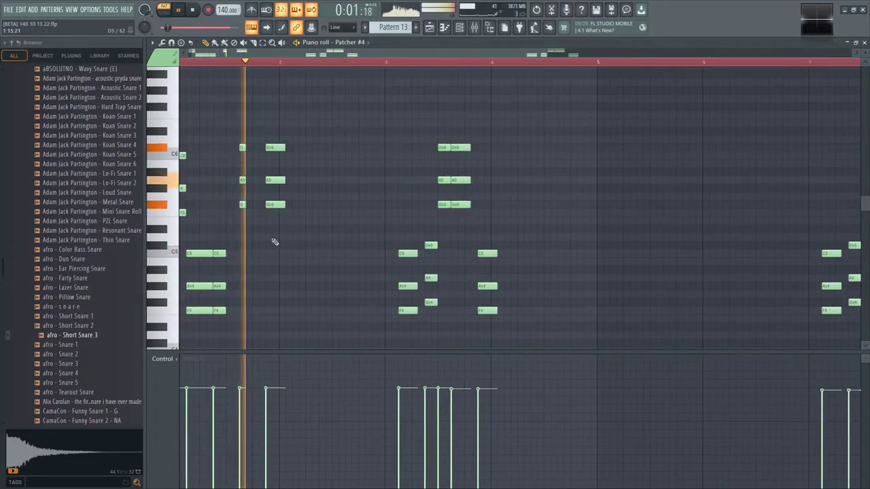
ctrl+scroll(272, 241, down, 1)
scroll(261, 237, down, 1)
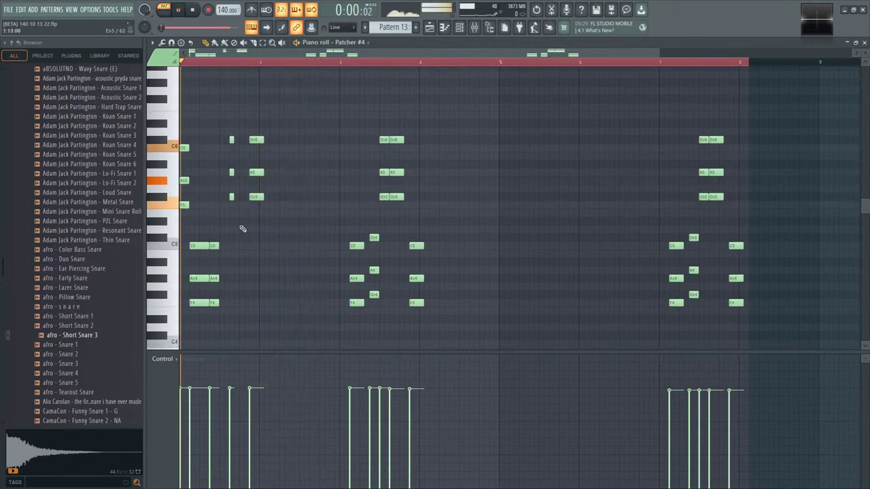
key(space)
key(space)
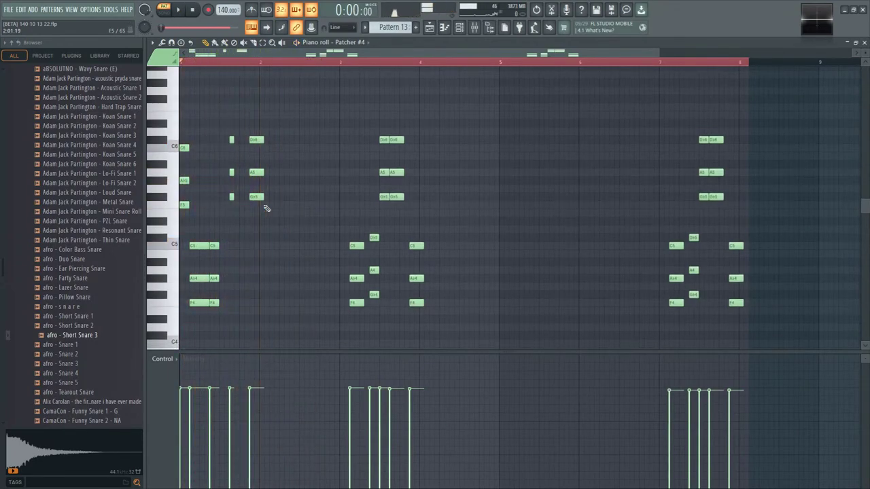
key(space)
key(space)
key(space)
- Try raising the middle chord notes on A5 and A4 by one semitone
click(170, 173)
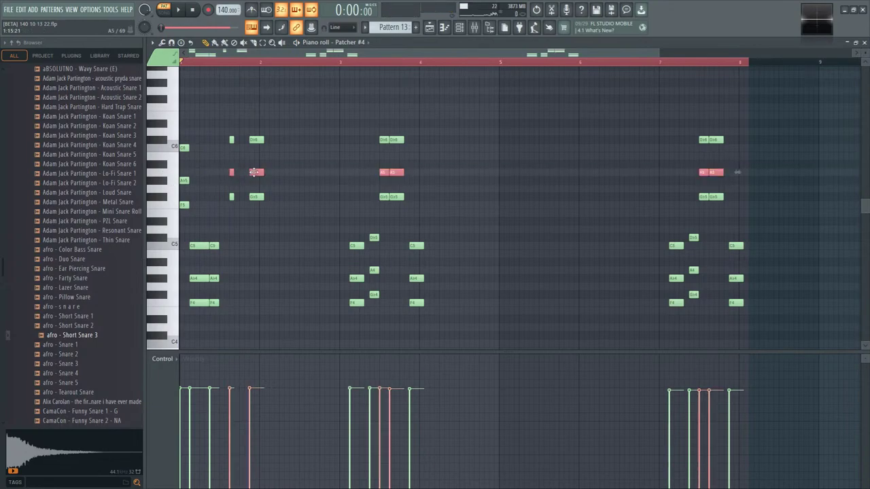
drag(253, 172, 253, 164)
key(space)
key(ctrl+d)
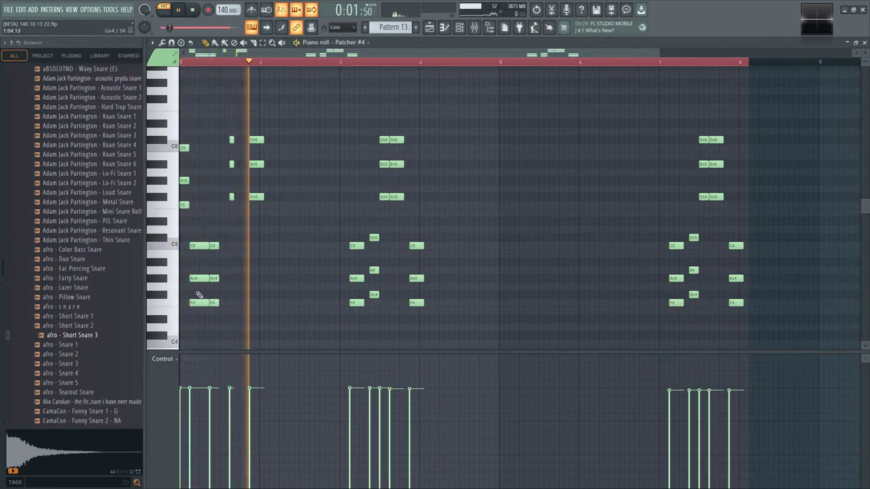
drag(373, 270, 374, 262)
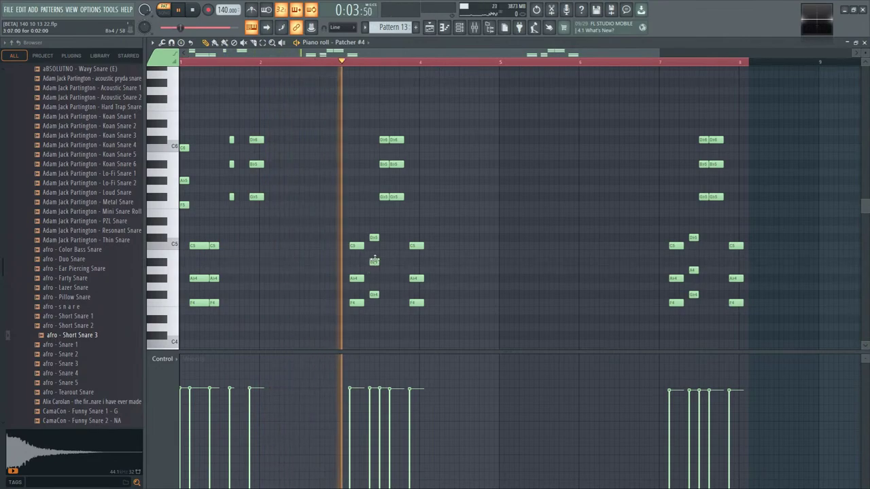
key(space)
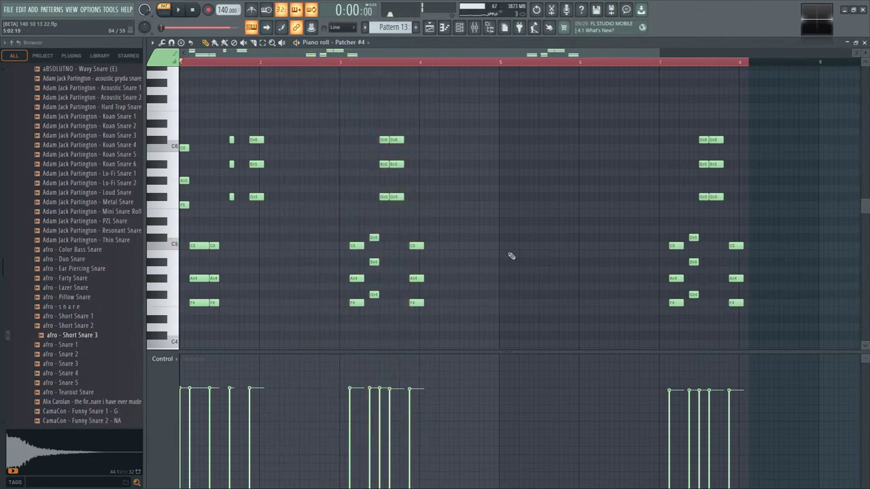
- Undo the semitone raises of the A5 and A4 notes and play the original chords
key(ctrl+z)
key(ctrl+z)
key(ctrl+z)
click(487, 216)
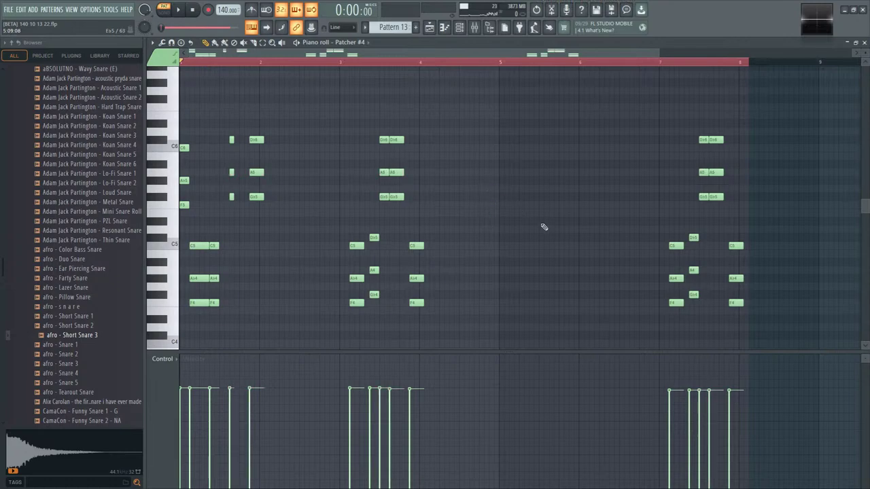
key(space)
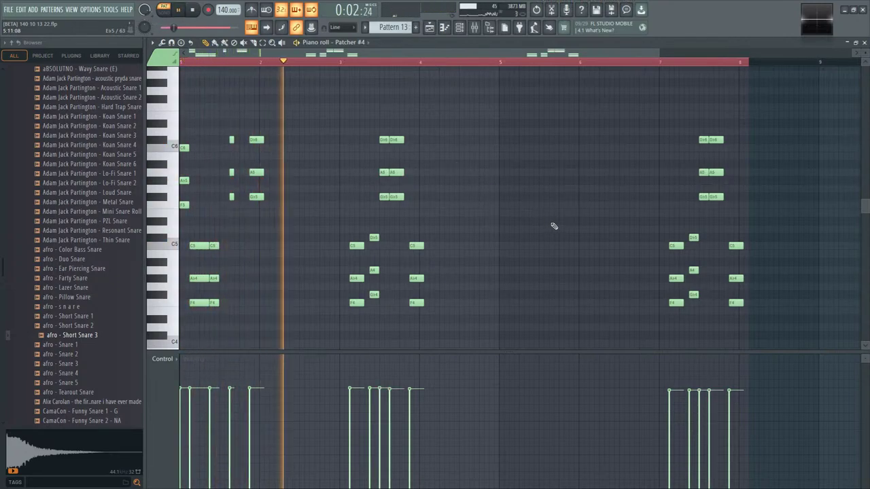
key(space)
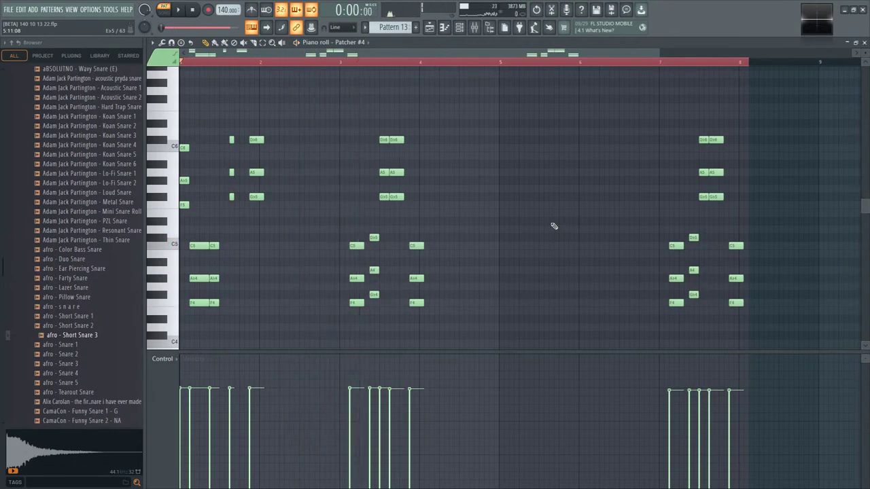
- Reopen Sytrus inside Patcher #4 and display operator 1's volume envelope
click(459, 27)
click(444, 27)
click(533, 341)
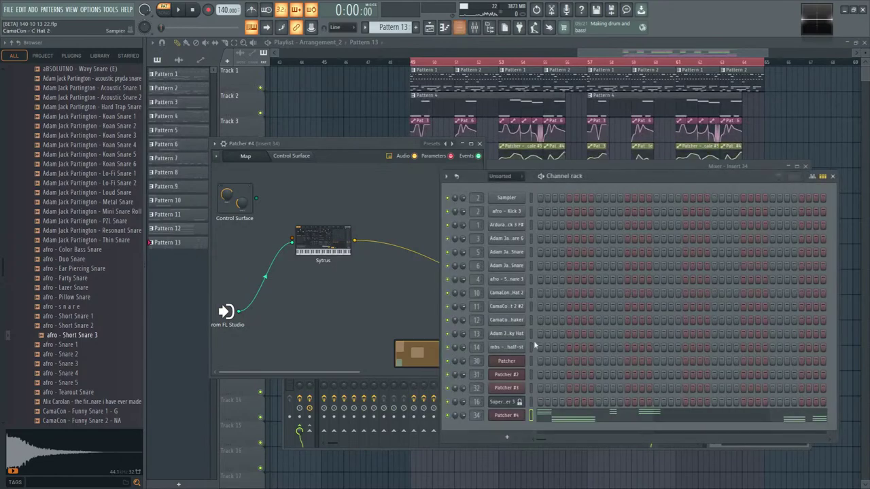
click(511, 417)
click(506, 414)
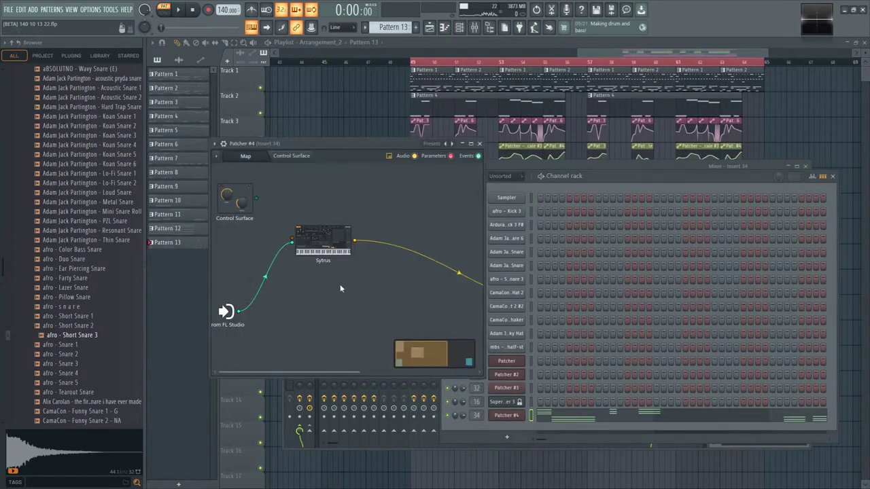
click(311, 239)
key(space)
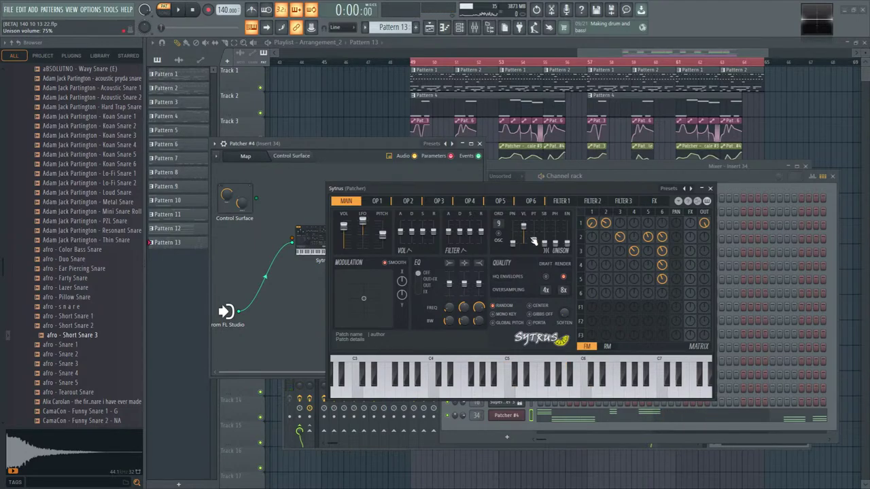
click(591, 212)
click(348, 264)
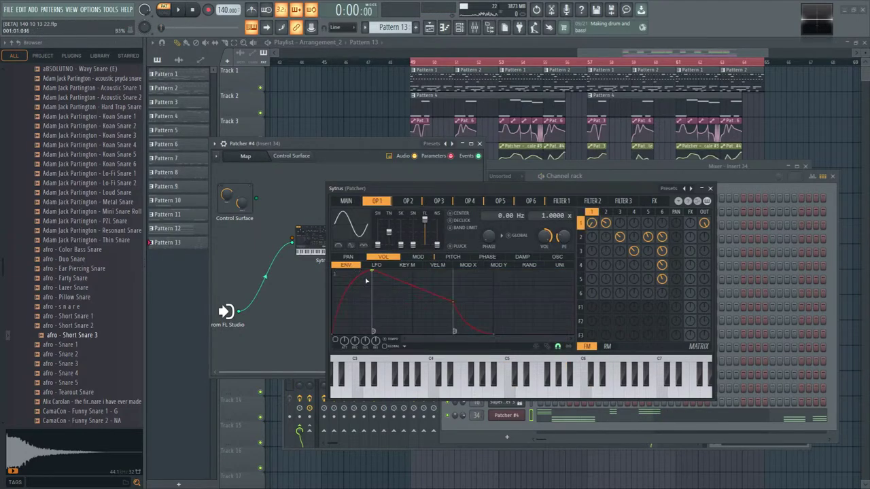
- Shape the modulation envelopes of operators 1 to 5 in Sytrus as short decays from full level to zero
click(418, 257)
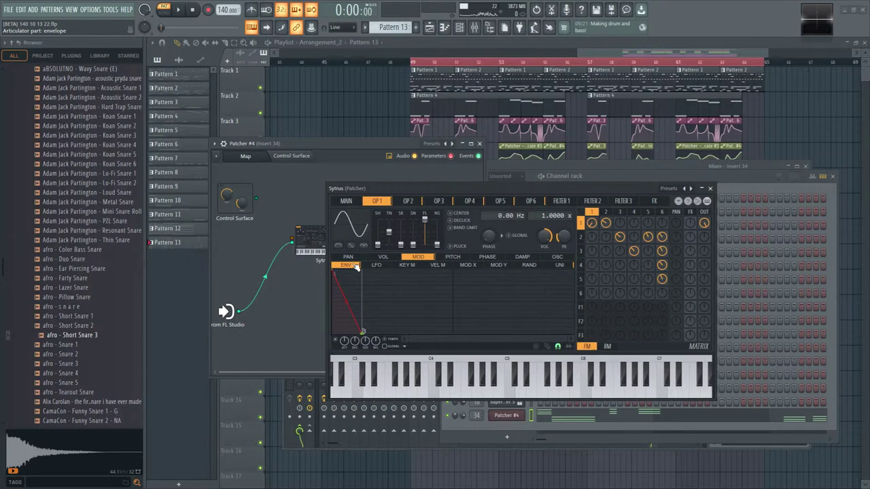
click(633, 212)
click(606, 212)
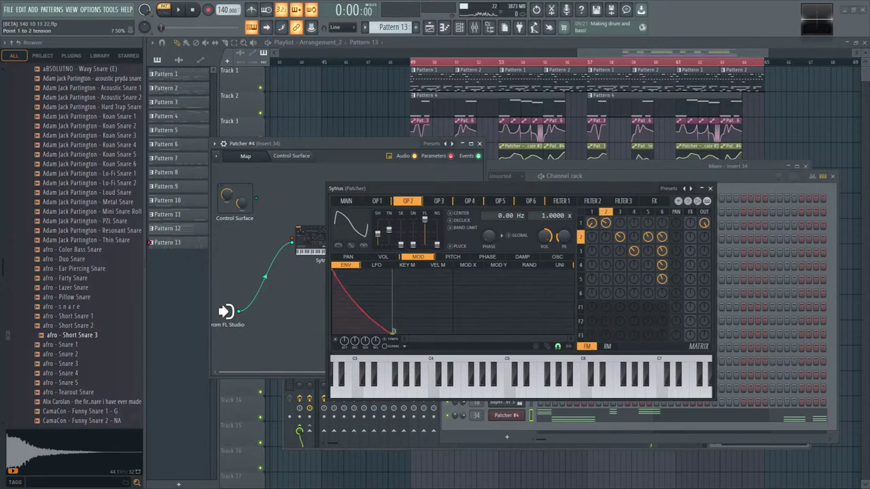
click(619, 212)
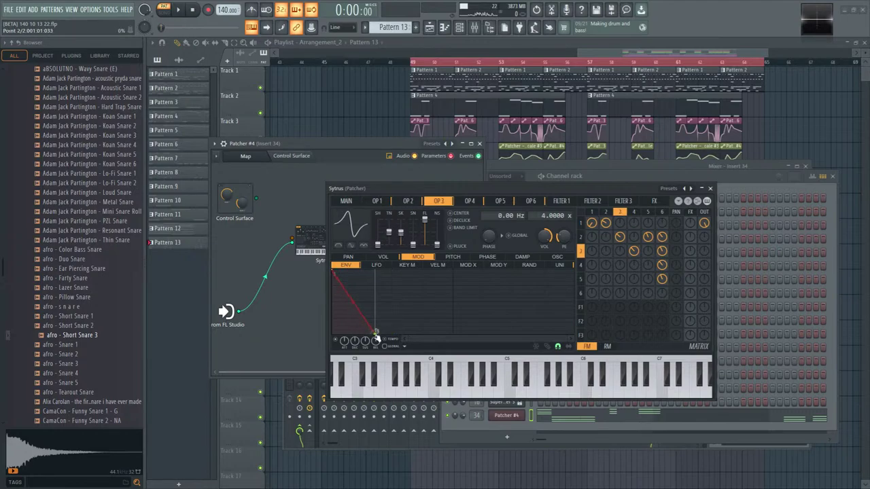
click(633, 212)
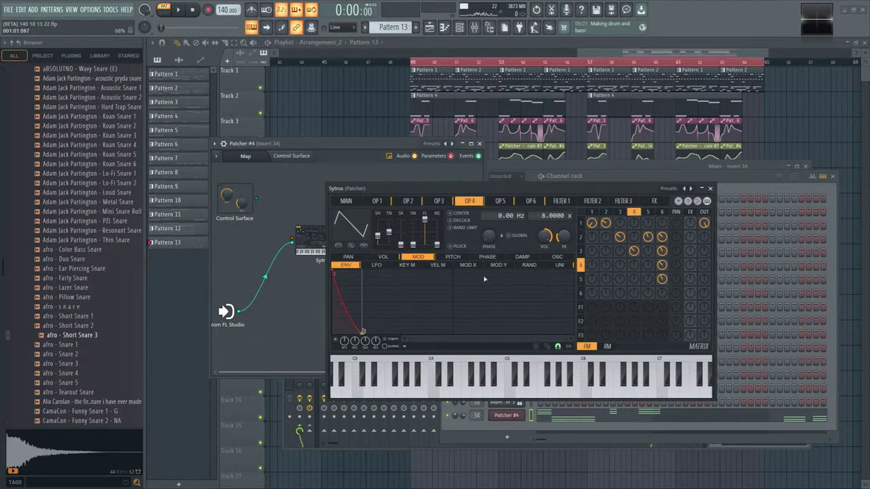
click(646, 213)
- Lengthen operator 6's modulation decay and curve it inward with about 20.5% tension while playing the chords
click(661, 212)
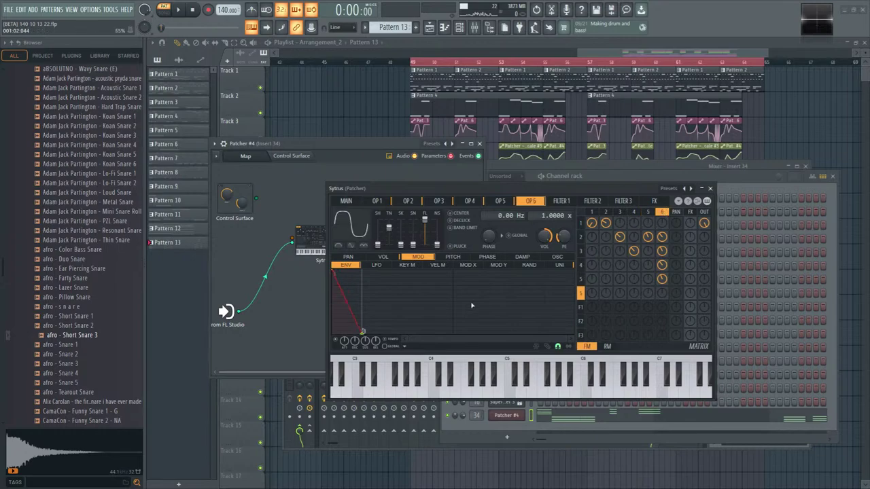
key(space)
drag(363, 302, 362, 322)
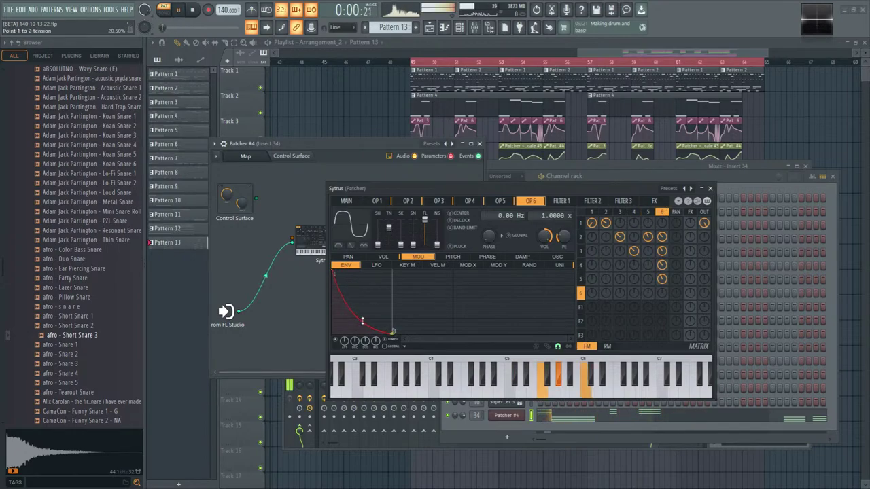
key(space)
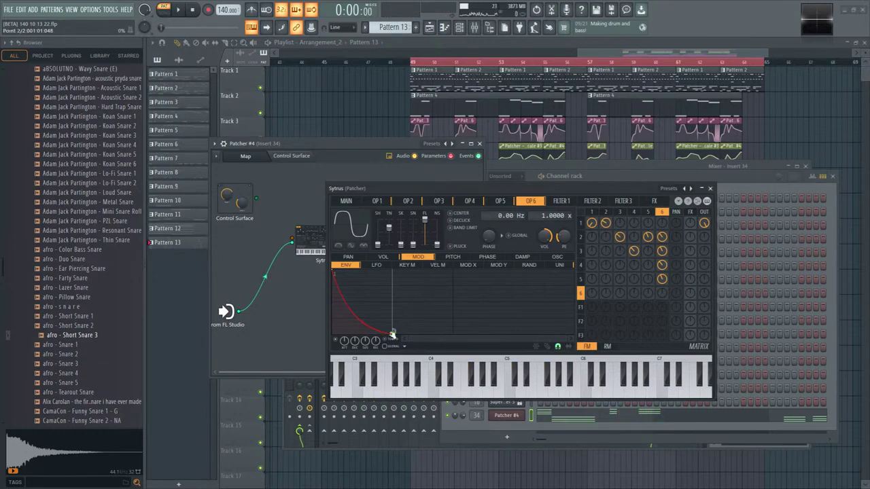
- Replace operator 1's volume envelope with a curved decay from full level to zero and play the chords
click(597, 211)
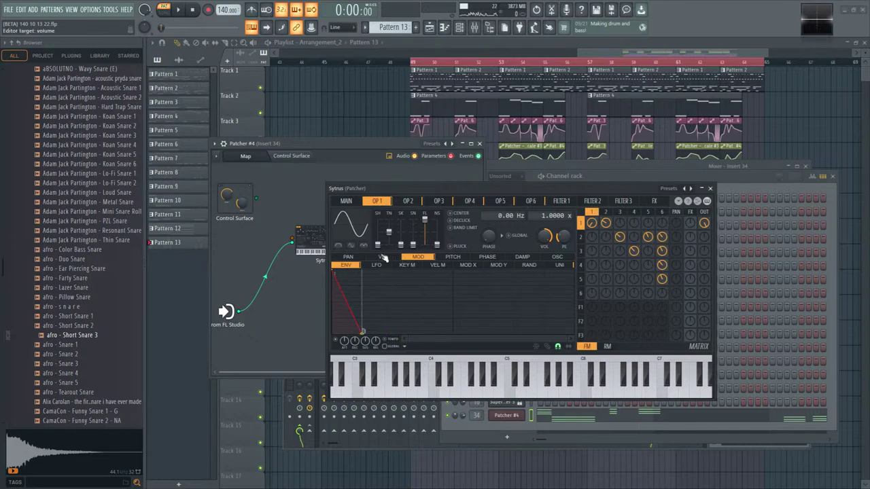
click(382, 256)
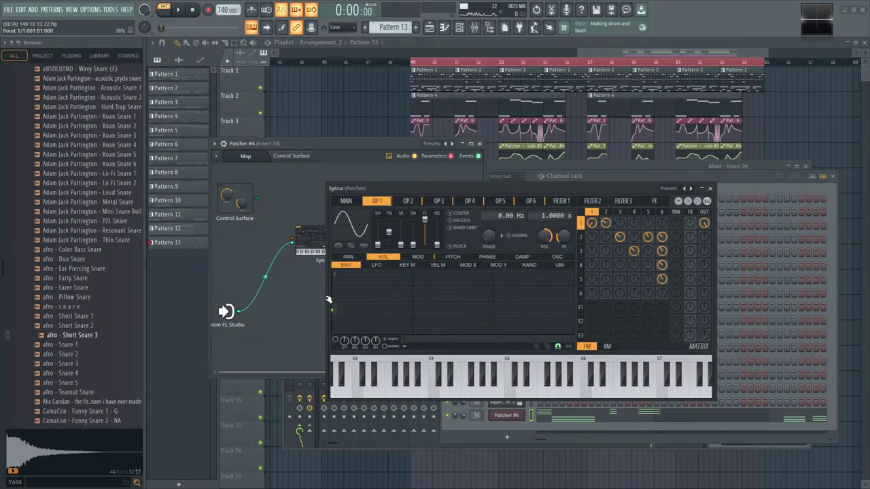
right_click(413, 334)
click(499, 408)
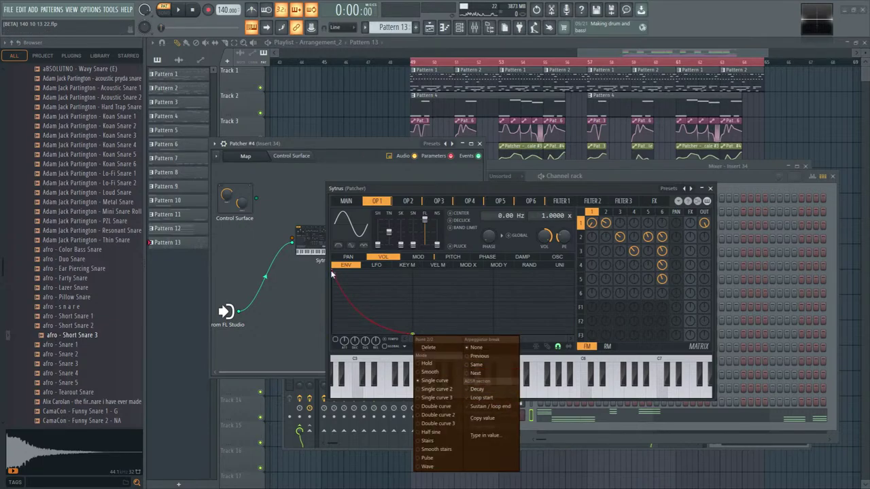
click(408, 346)
click(420, 346)
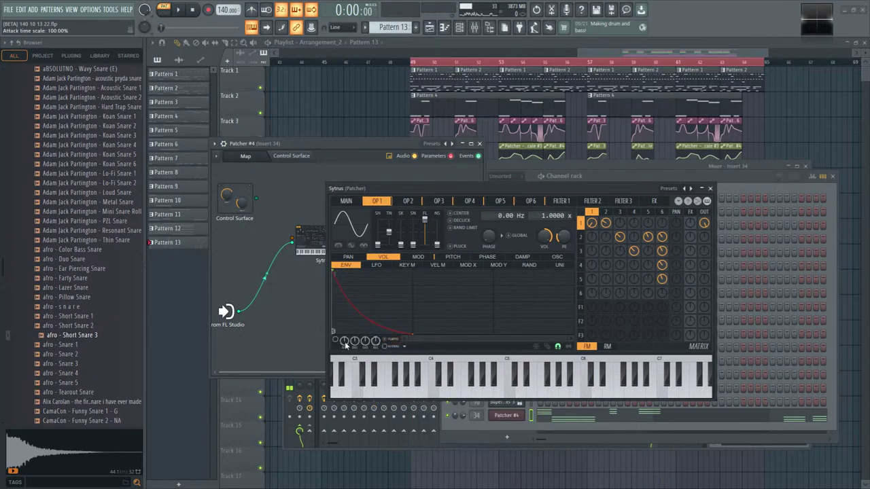
click(442, 378)
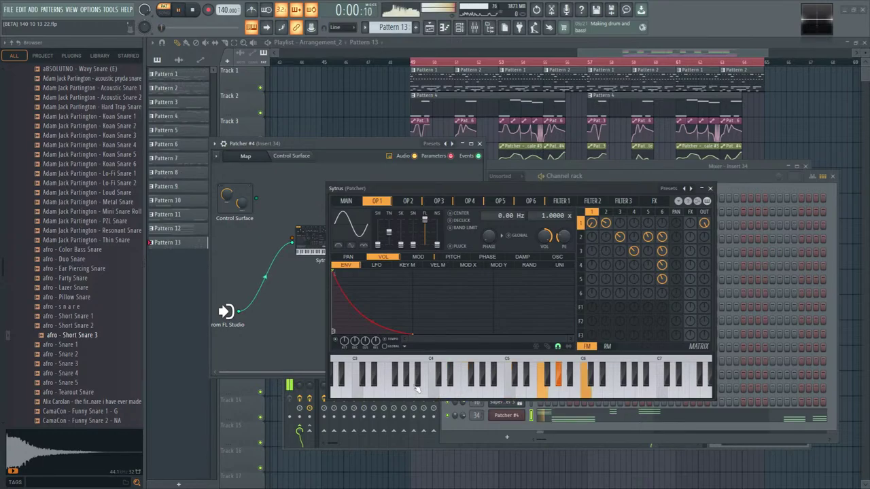
key(space)
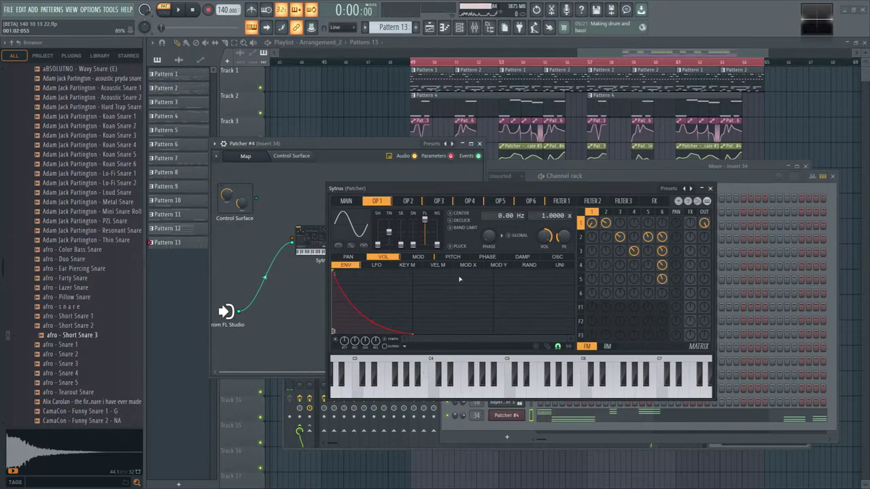
- Set Sytrus's unison order to 5 and draft oversampling to 2x, and restart chord playback
click(348, 203)
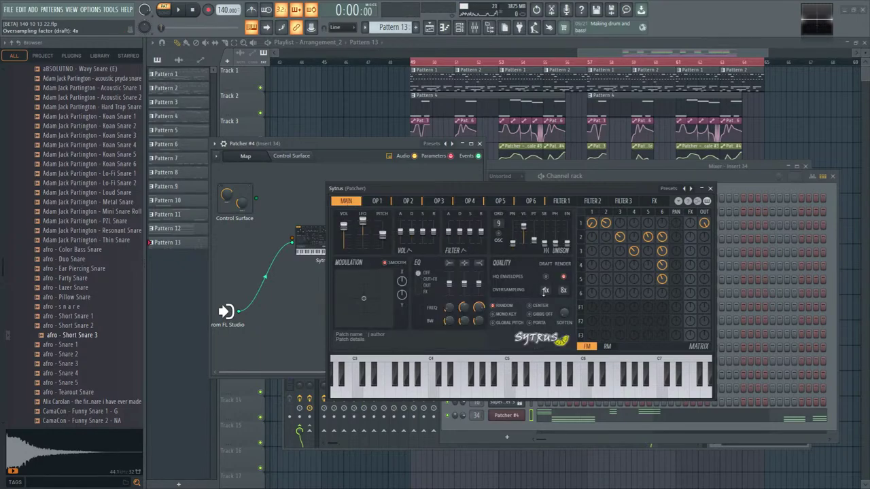
scroll(503, 233, down, 1)
key(space)
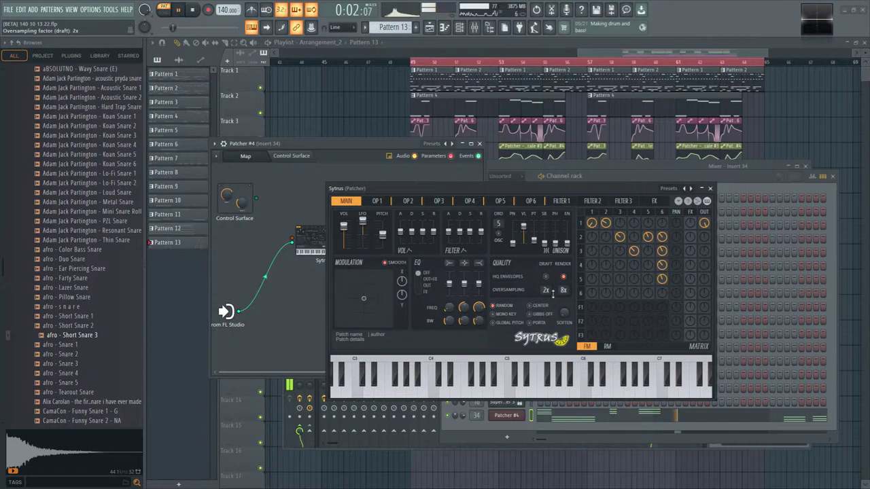
- Lengthen operator 1's volume decay during playback, compare it with operator 2's envelope, and stop playback
click(377, 201)
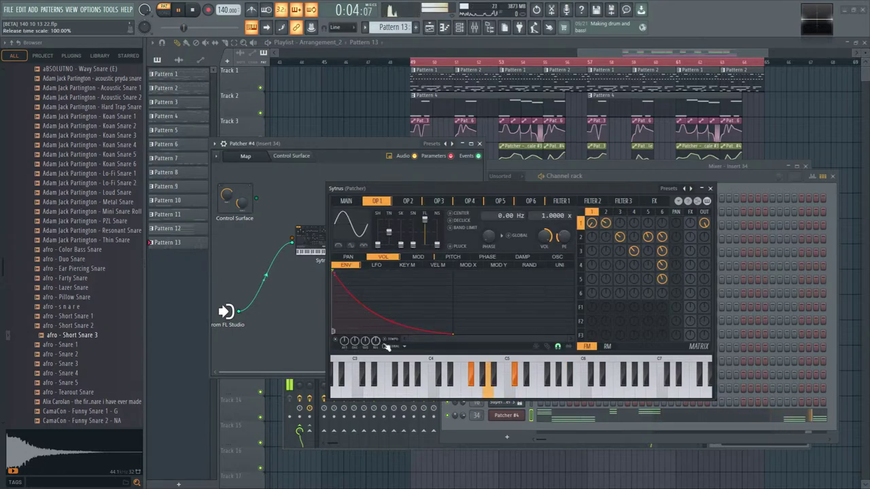
click(605, 213)
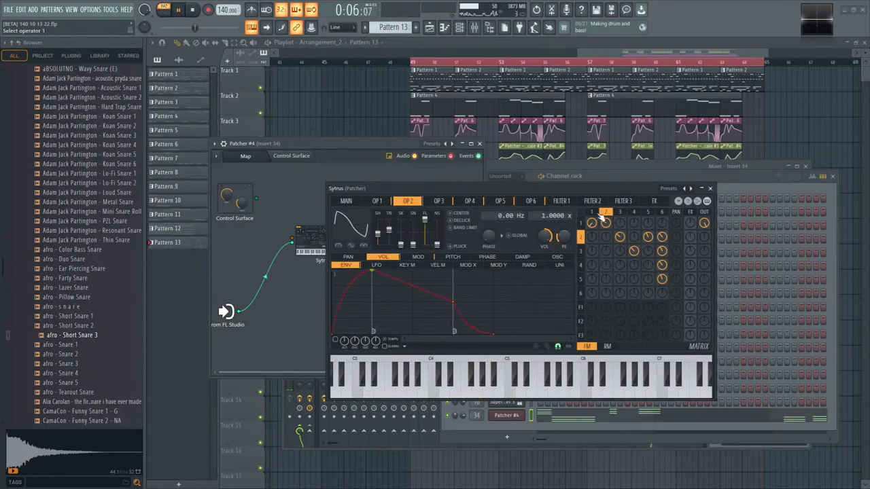
click(594, 213)
key(space)
- Copy operator 1's volume envelope state and paste it into operator 2's volume envelope
click(678, 201)
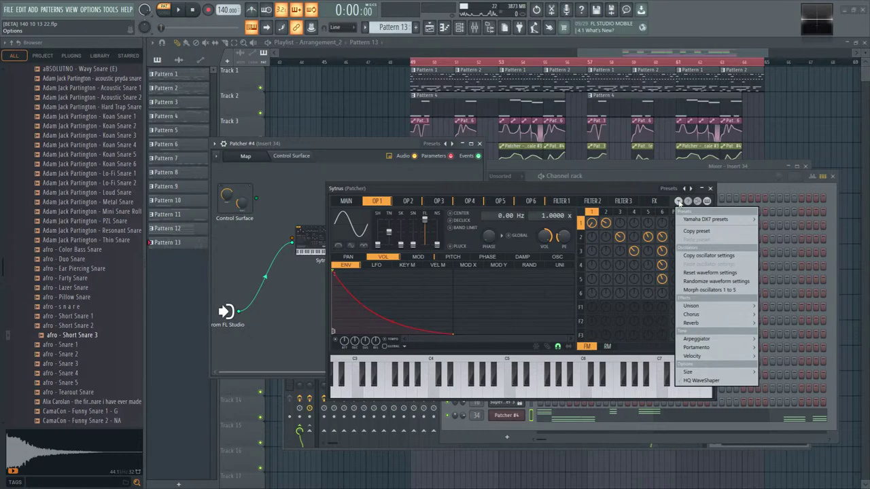
click(501, 193)
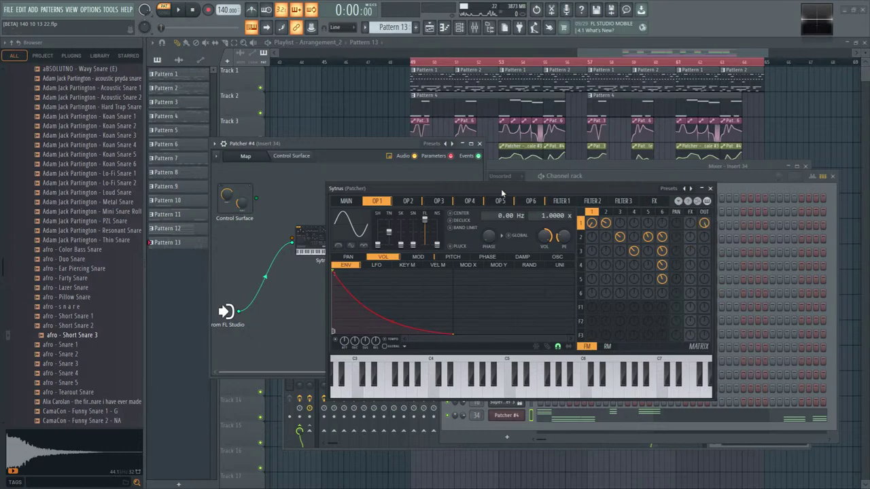
click(406, 348)
click(442, 385)
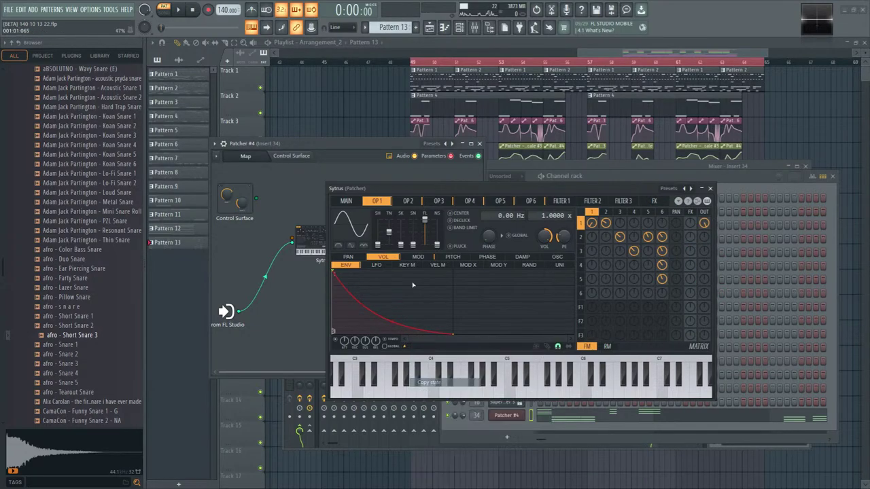
click(408, 202)
click(407, 348)
click(441, 388)
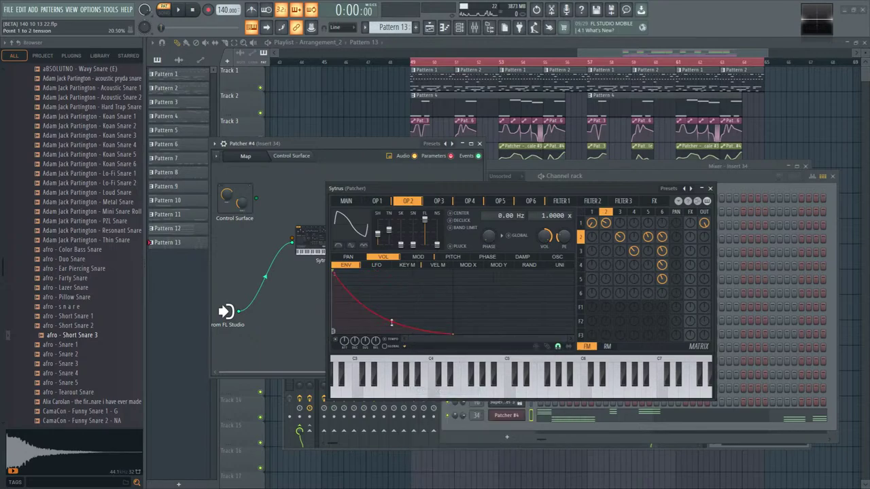
- Paste the copied volume envelope into operator 3 and give it a slightly longer, flatter decay
click(440, 203)
click(405, 346)
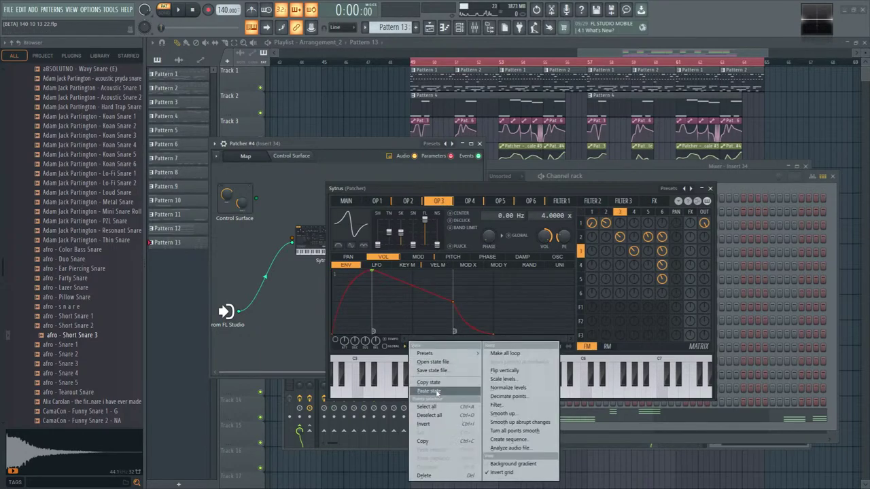
click(441, 387)
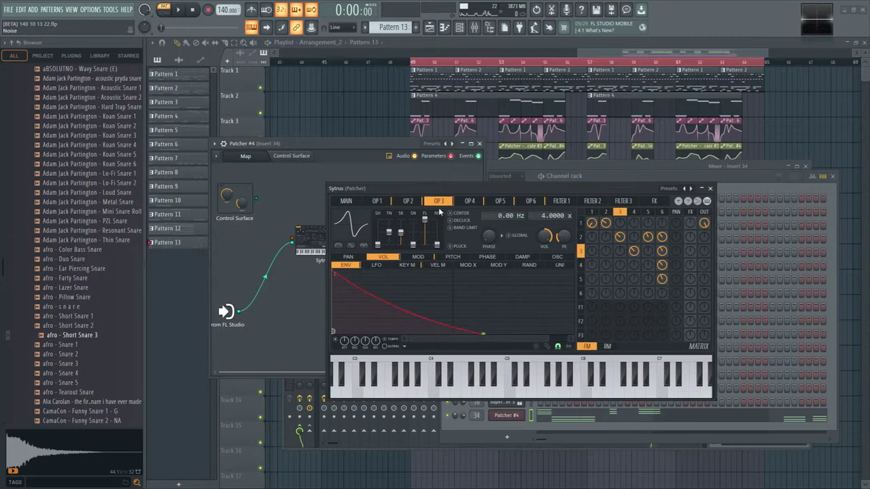
- Paste the copied volume envelope into operator 4 and shorten its decay slightly
click(469, 201)
click(404, 348)
click(442, 391)
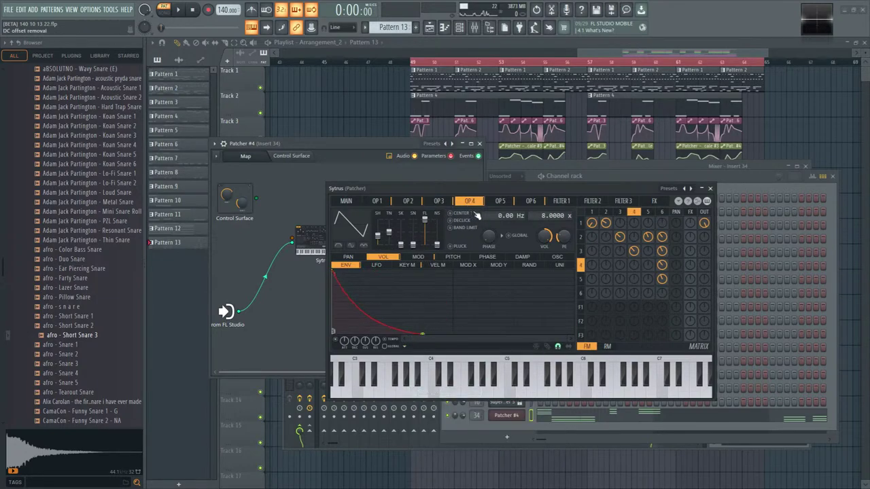
- Paste the copied volume envelope into operator 5, then lengthen its decay and straighten the slope
click(500, 201)
click(405, 346)
click(441, 391)
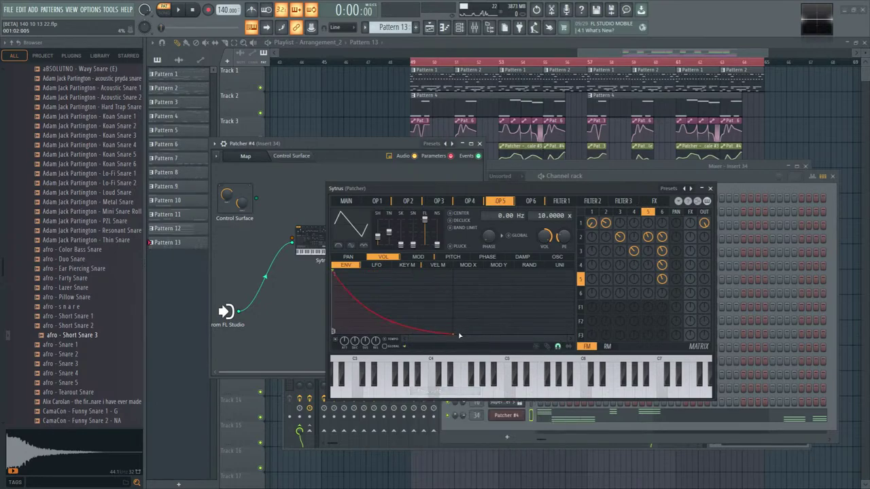
drag(459, 335, 483, 334)
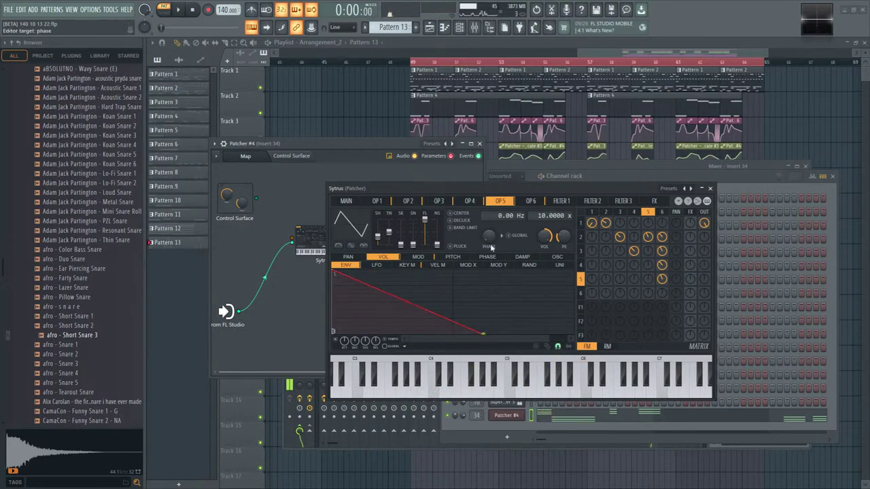
- Paste the copied volume envelope into operator 6 and bend its decay outward while the chords play
click(530, 202)
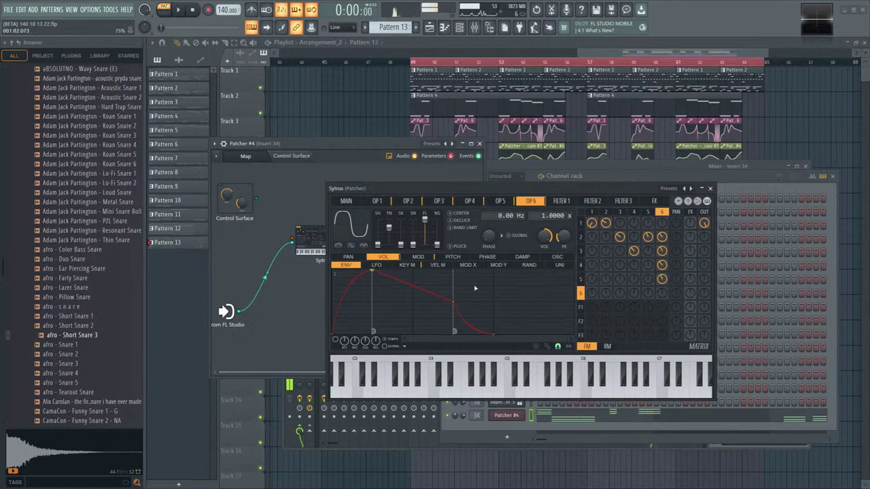
click(406, 349)
click(464, 387)
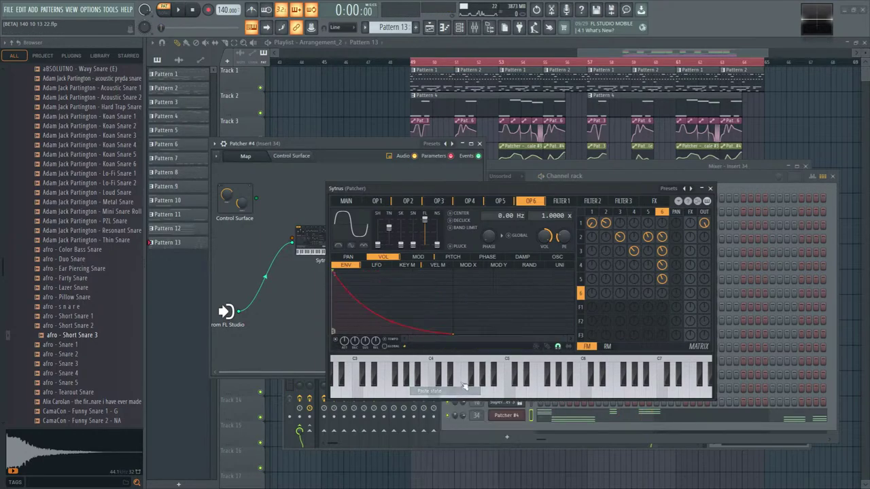
key(space)
drag(392, 318, 392, 294)
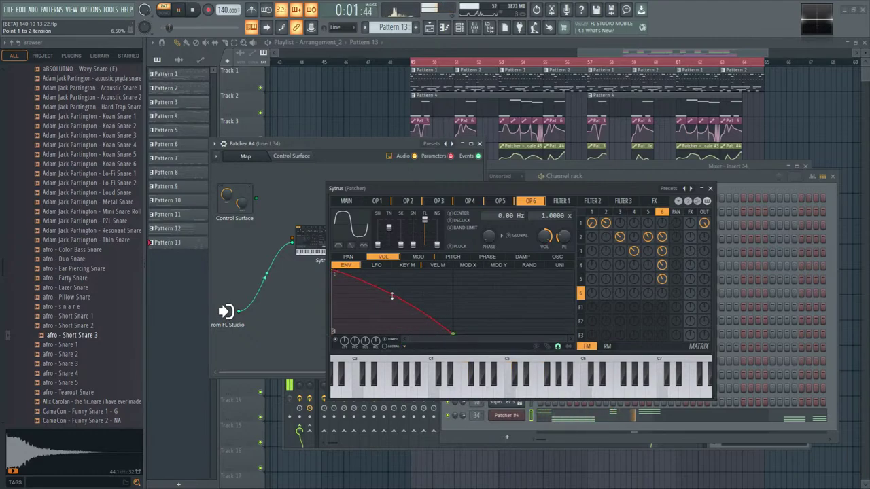
- Show the chord piano roll and shape operator 1's modulation envelope as a short decay to zero
key(F7)
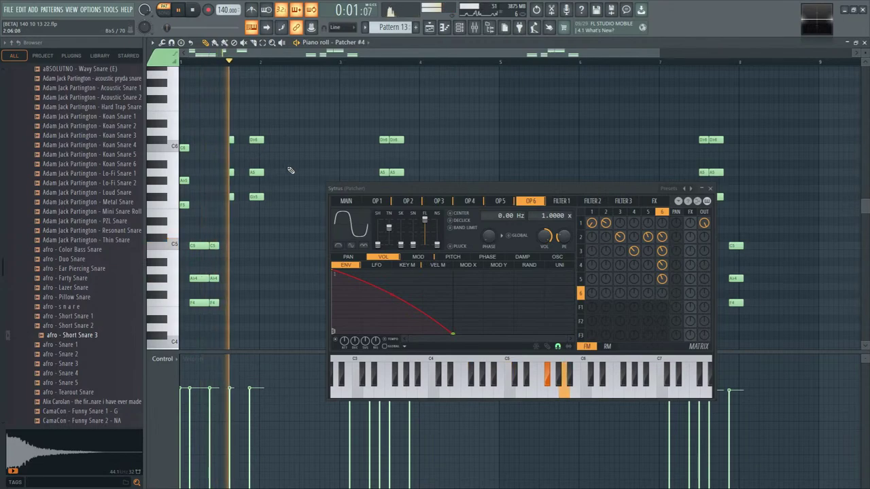
click(580, 222)
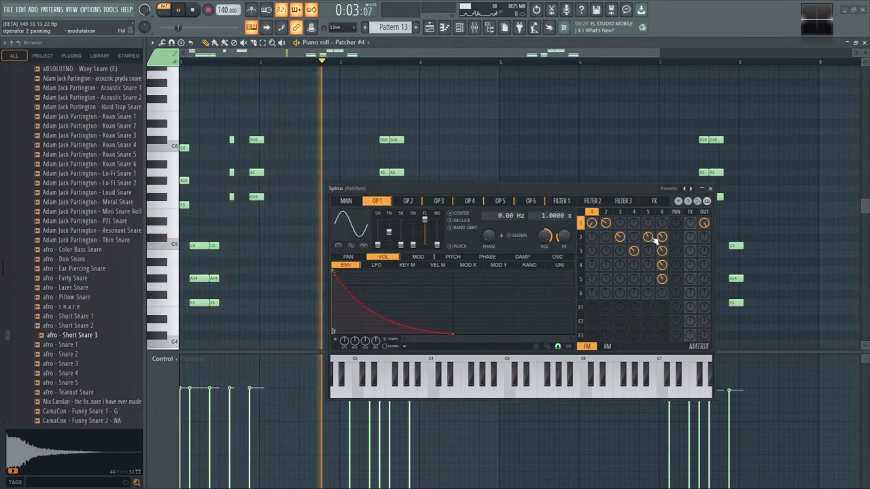
click(579, 223)
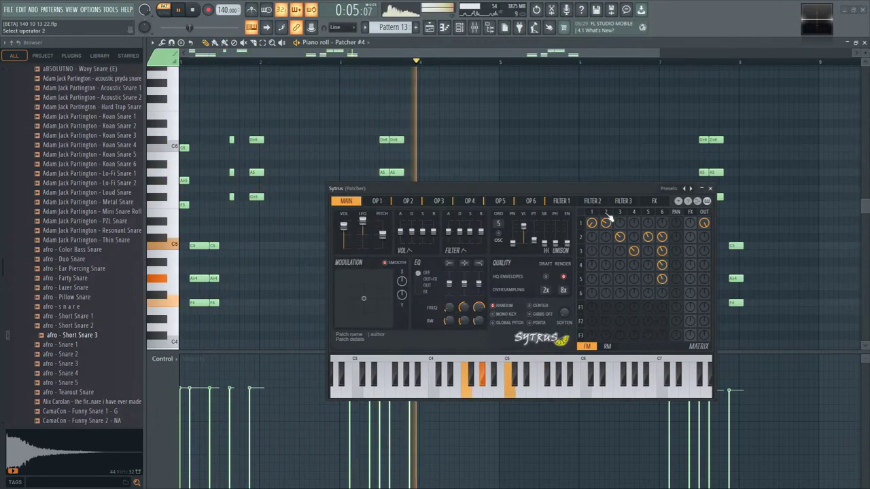
click(579, 222)
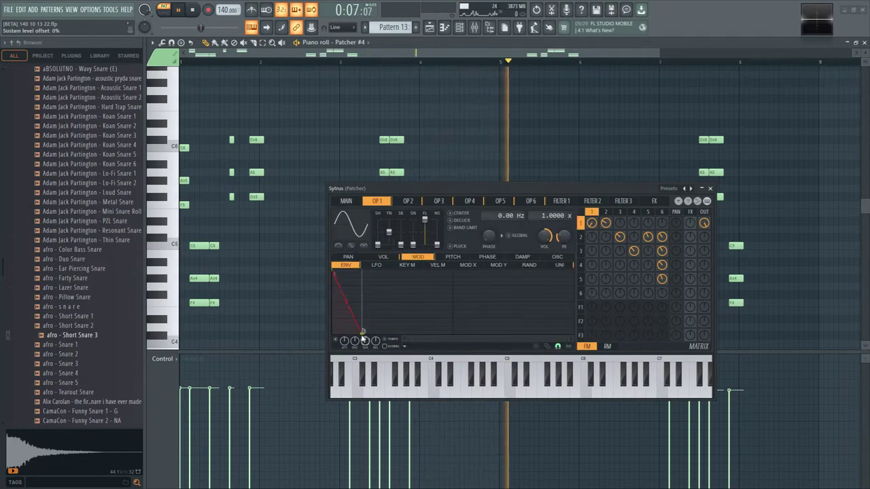
- Shape short decaying modulation envelopes for operators 2 to 6, leaving operator 6 at a higher level, and stop playback
click(408, 201)
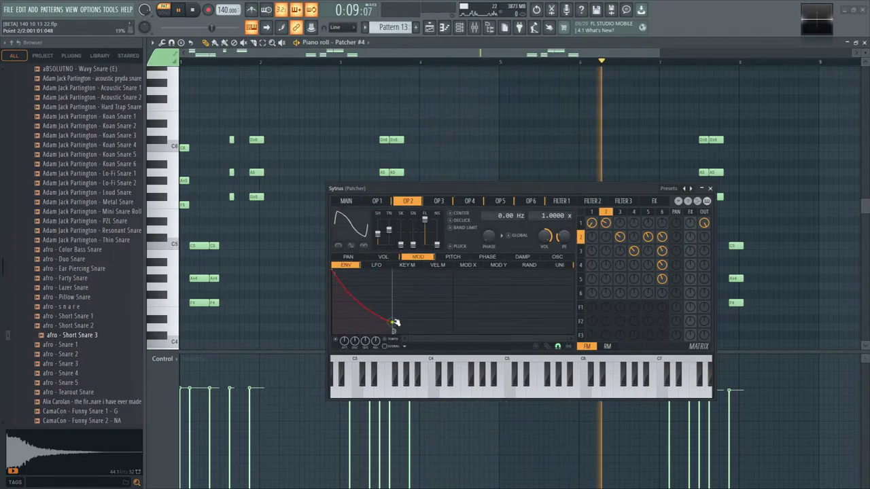
click(619, 212)
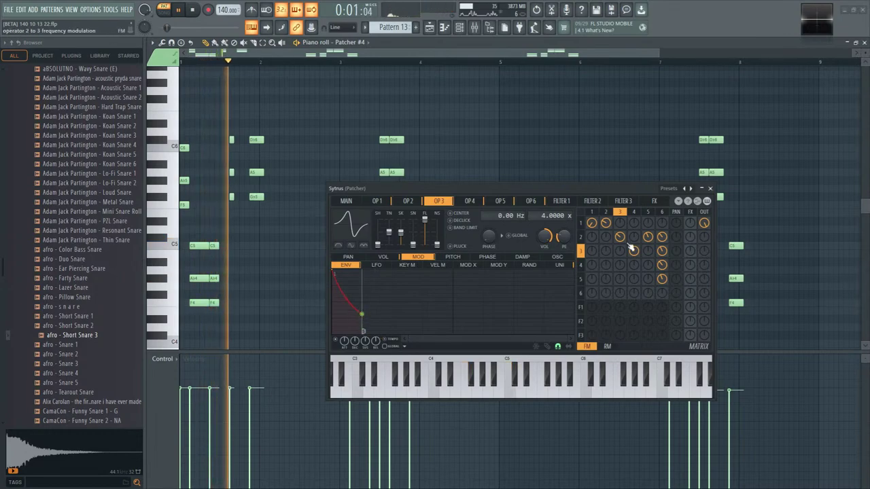
click(633, 212)
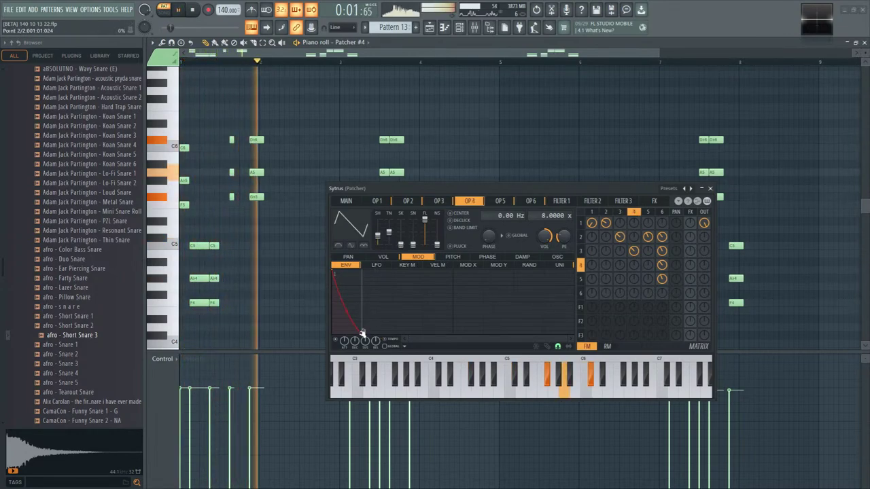
click(647, 212)
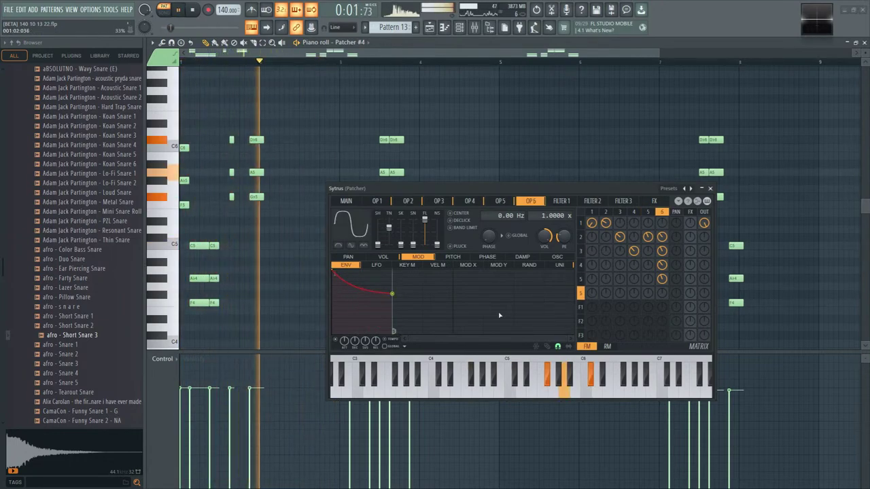
key(space)
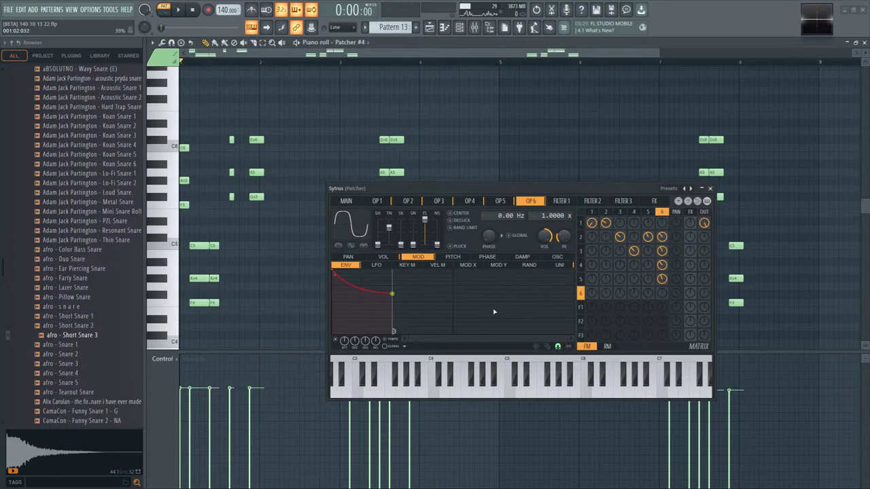
- Set Sytrus's main unison order to 8 and play the chords
click(345, 201)
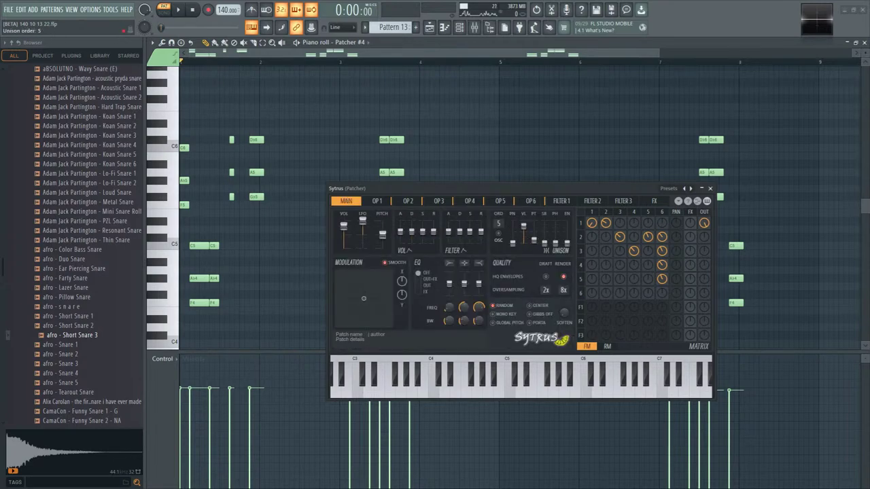
scroll(498, 224, up, 3)
key(space)
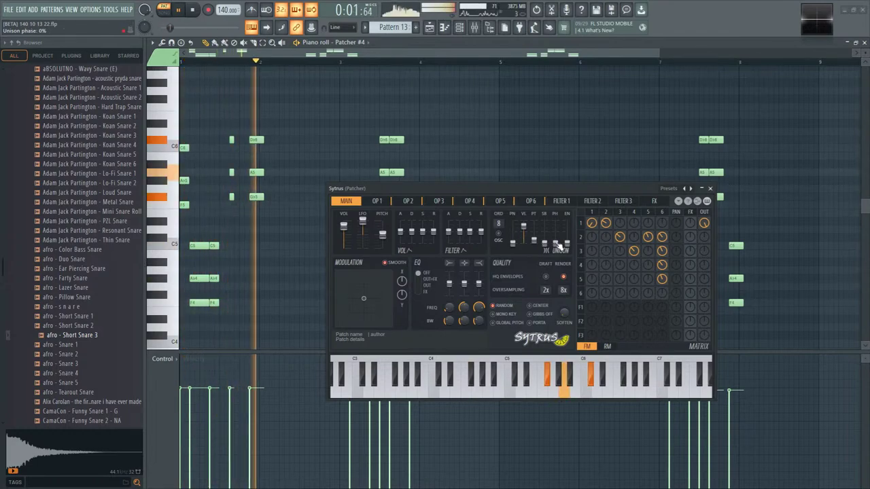
- Raise the unison phase to 64% while auditioning different unison pitch amounts against the chords
key(space)
key(space)
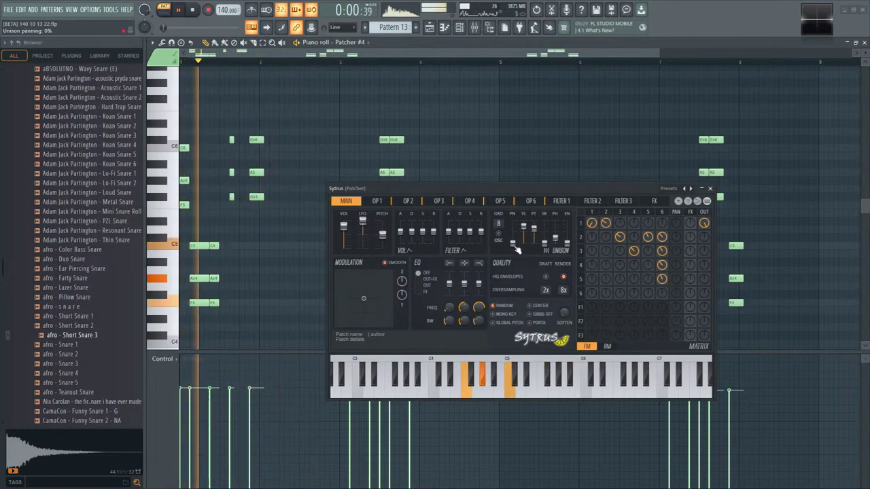
key(space)
key(space)
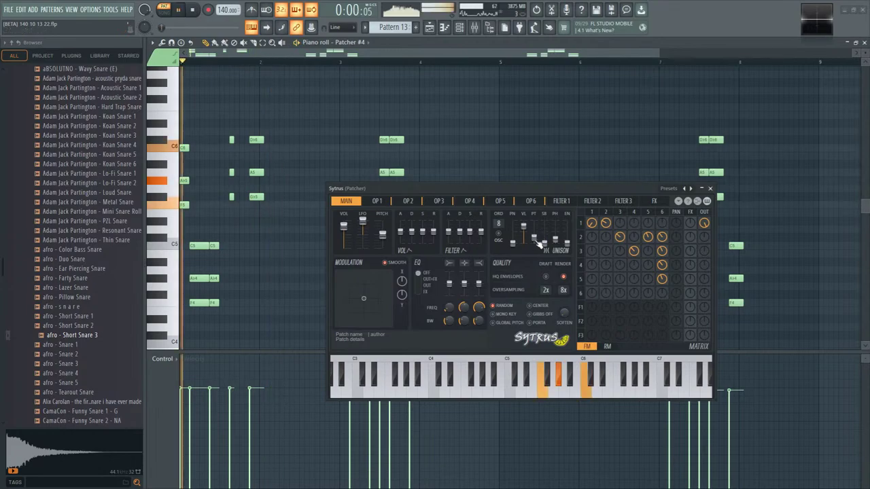
key(space)
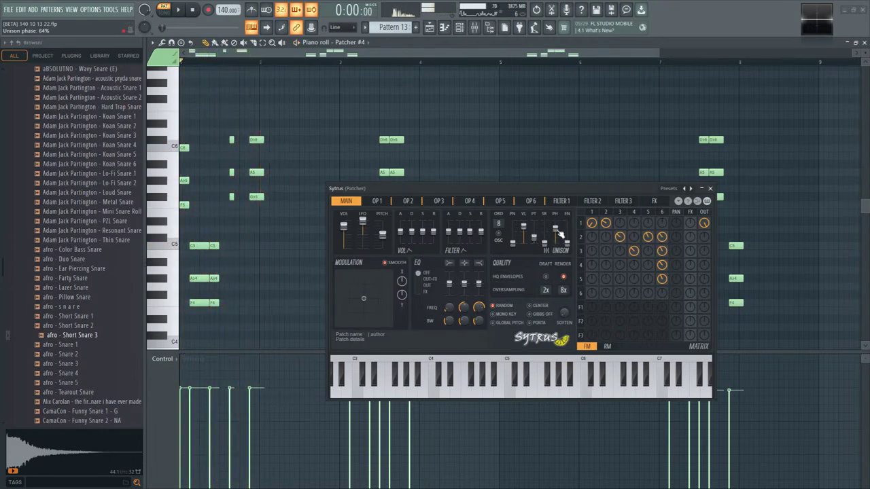
key(space)
- Draw unison phase mappings for operators 2 to 4, giving operator 4 a shallow dip just past the centre
click(610, 214)
key(space)
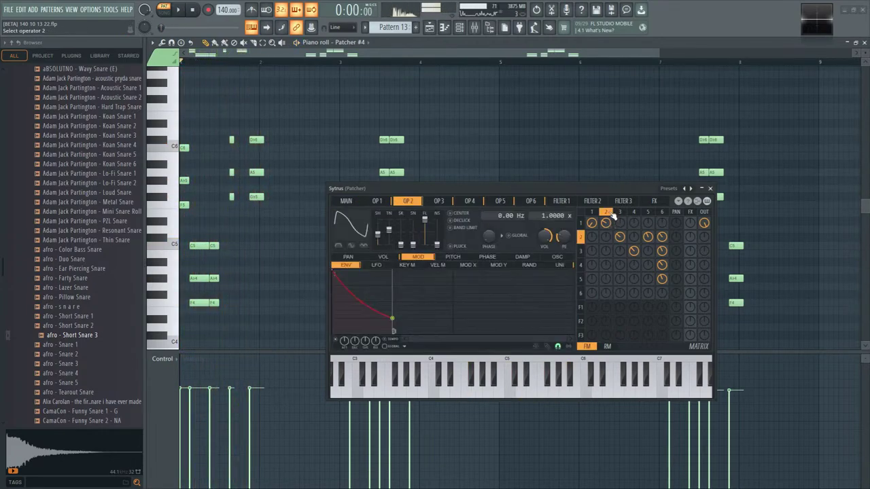
click(494, 259)
click(558, 265)
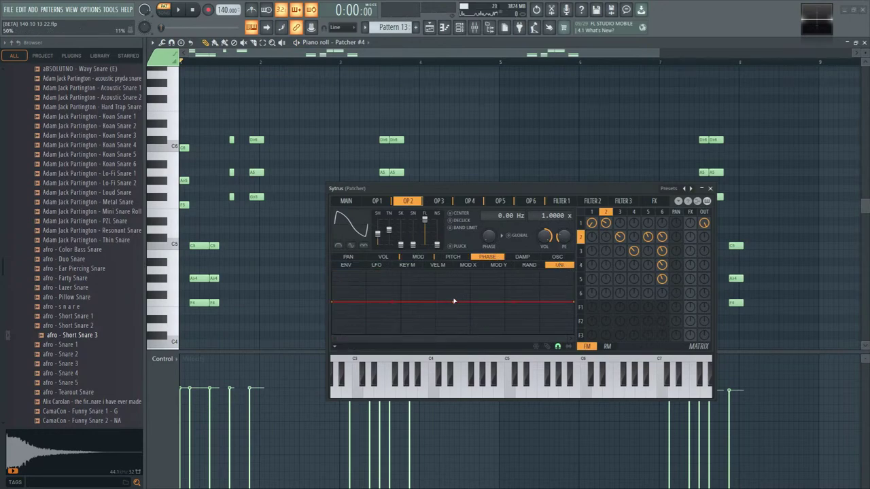
drag(454, 301, 435, 320)
click(627, 219)
click(469, 200)
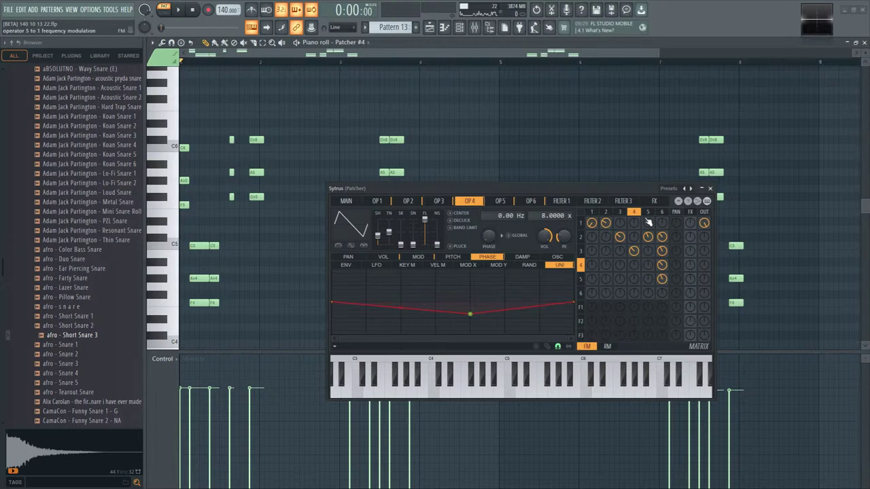
- Bend operator 5's unison phase mapping up near its start and operator 6's down near its end
click(648, 211)
drag(452, 301, 399, 295)
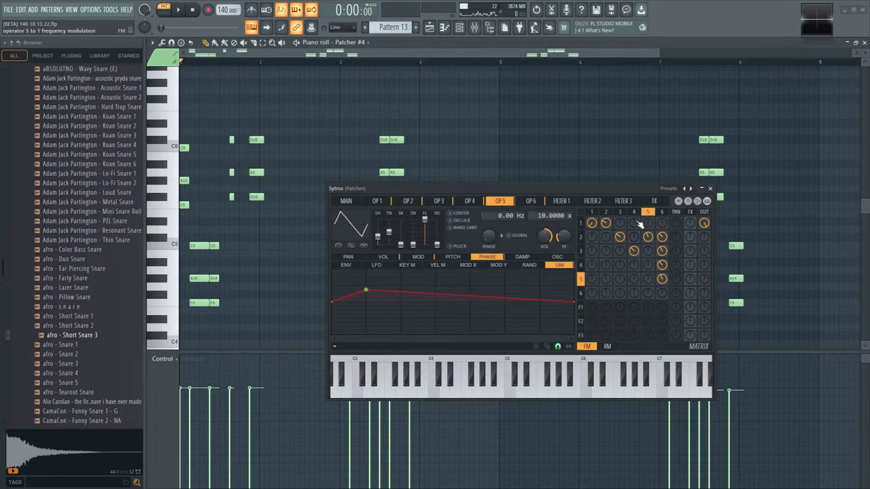
click(660, 212)
drag(455, 303, 533, 324)
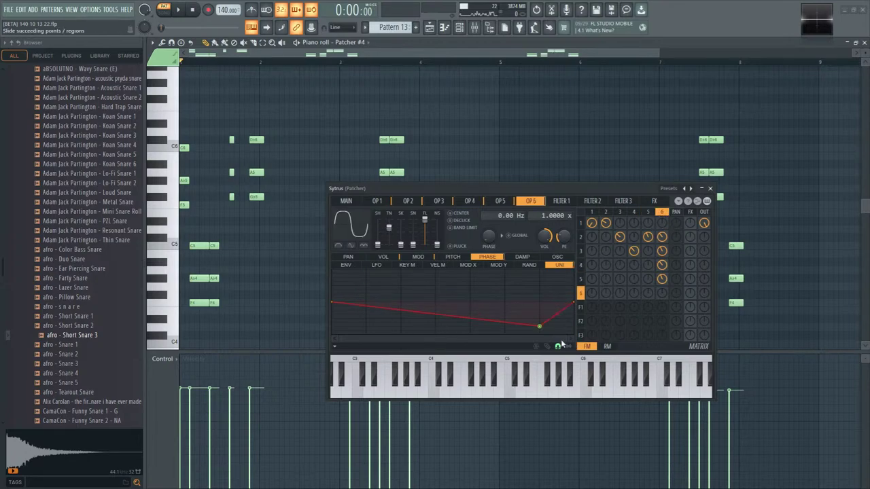
- Raise the main unison panning to a high amount while the chords play
key(space)
click(346, 201)
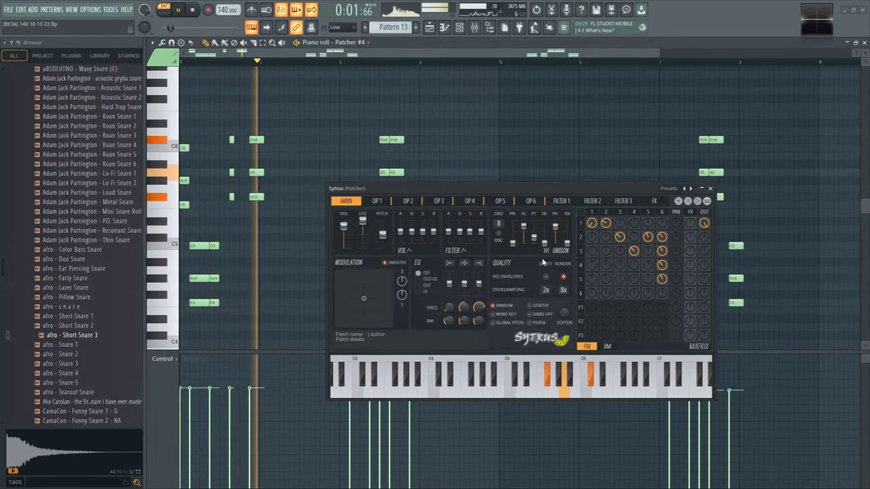
drag(513, 243, 515, 224)
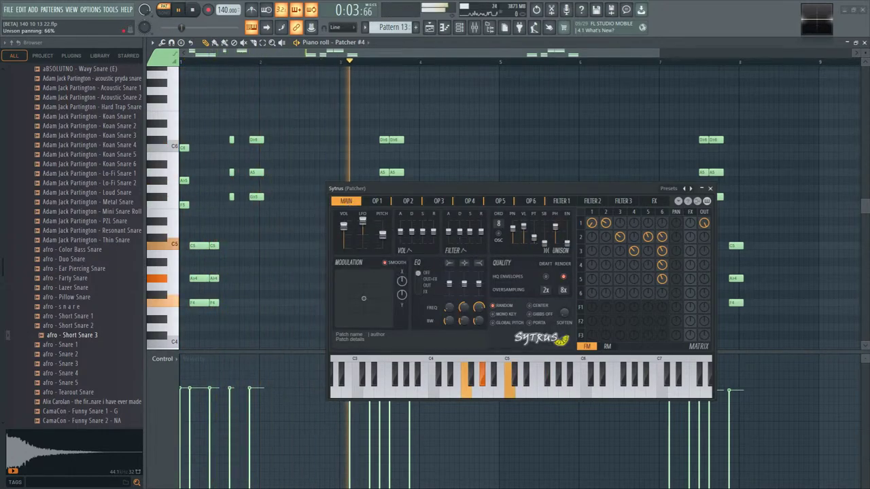
key(space)
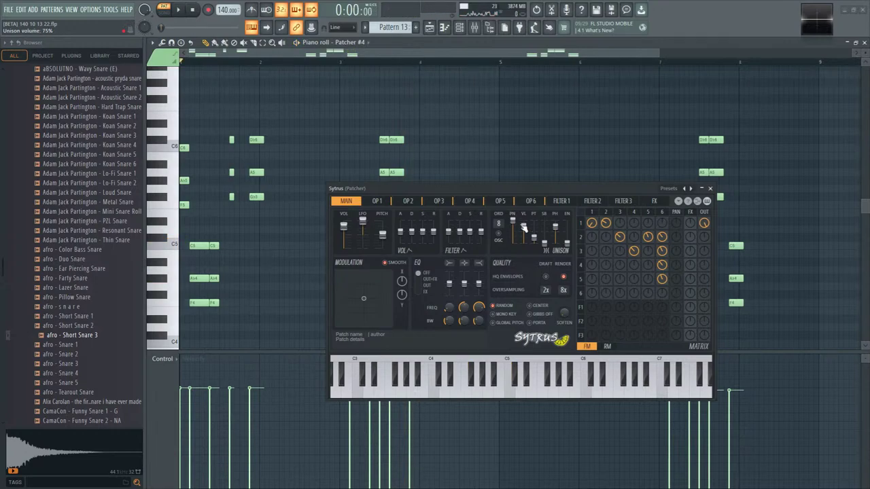
- Add slight random phase mappings across the operators, tilting operator 3 up and operator 6 down, and close Sytrus
click(593, 215)
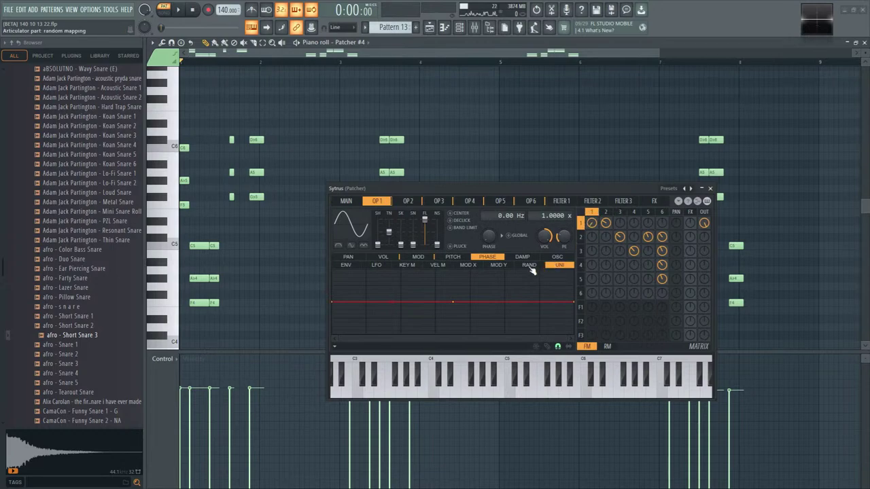
drag(567, 306, 576, 298)
click(607, 213)
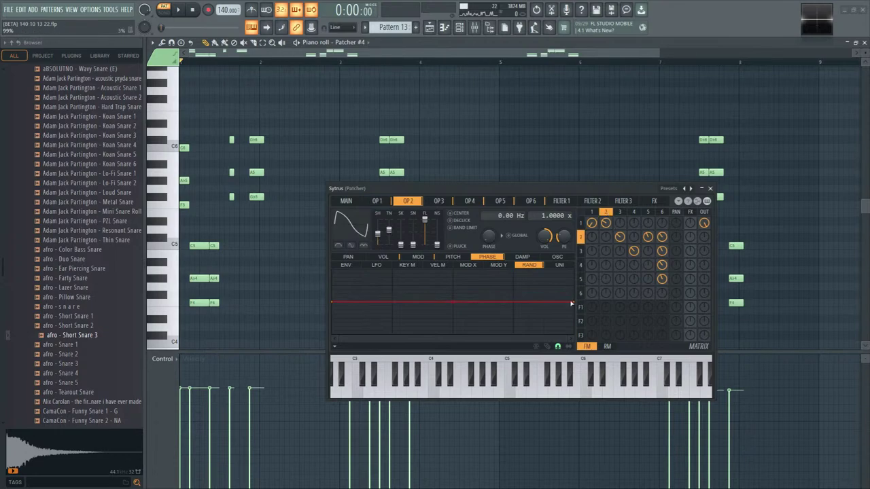
click(620, 212)
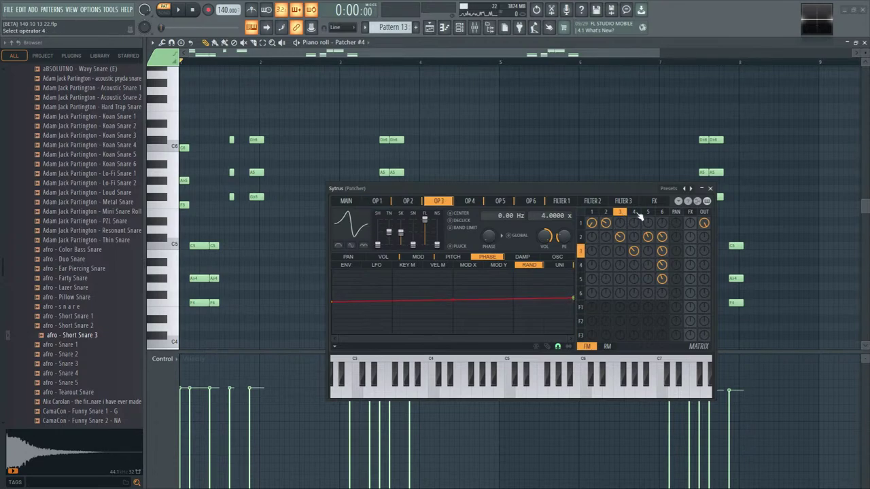
click(633, 212)
click(648, 212)
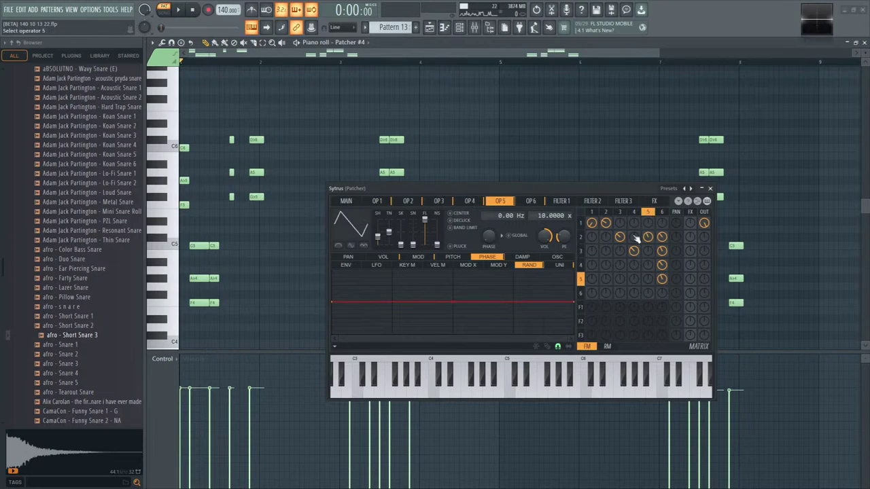
click(580, 292)
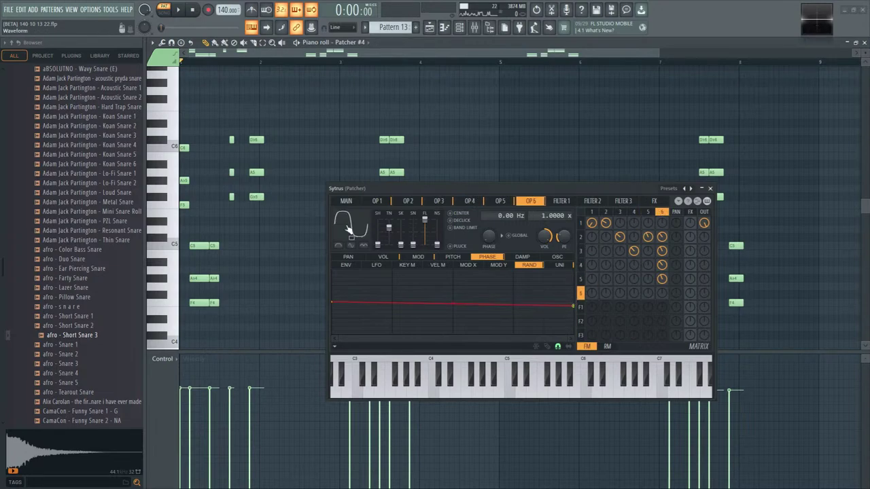
click(350, 201)
click(711, 189)
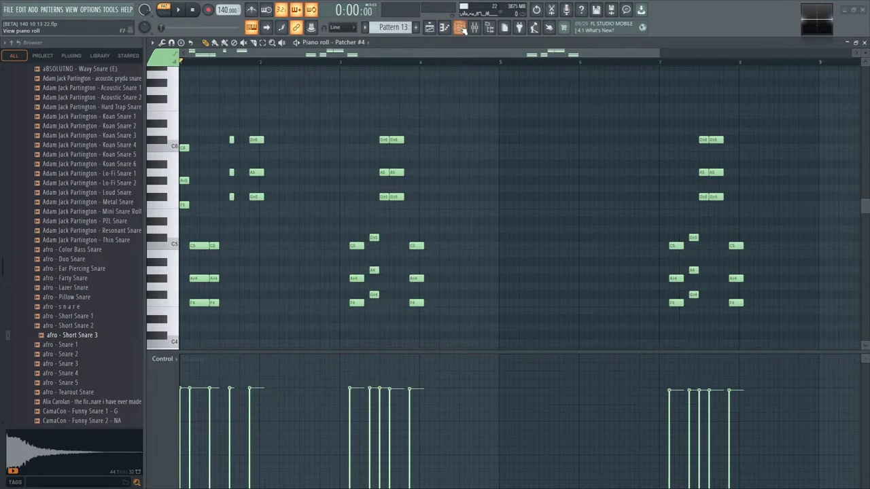
- Open Patcher #4, audition it, and duplicate its Sytrus below the original with the same event and audio connections
click(460, 28)
click(520, 414)
key(space)
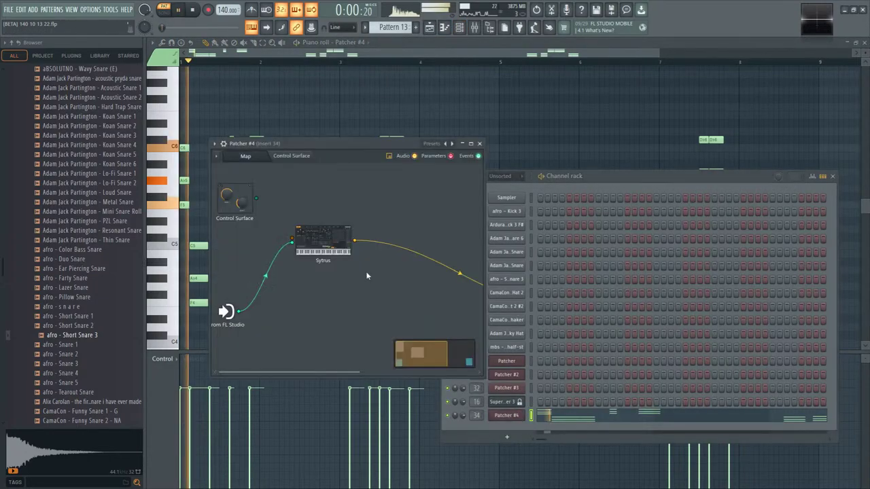
key(space)
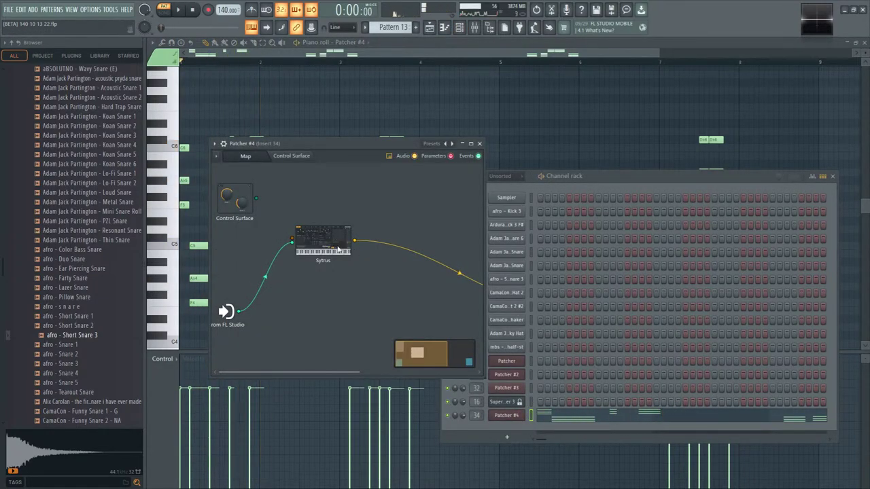
drag(353, 252, 357, 301)
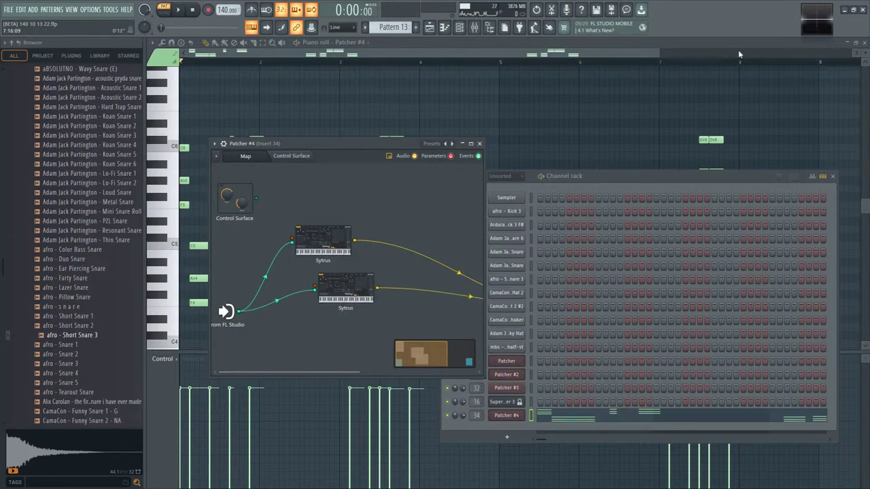
- Add a Fruity Stereo Shaper to the enlarged Patcher map, between the upper Sytrus and the FL Studio output
key(F8)
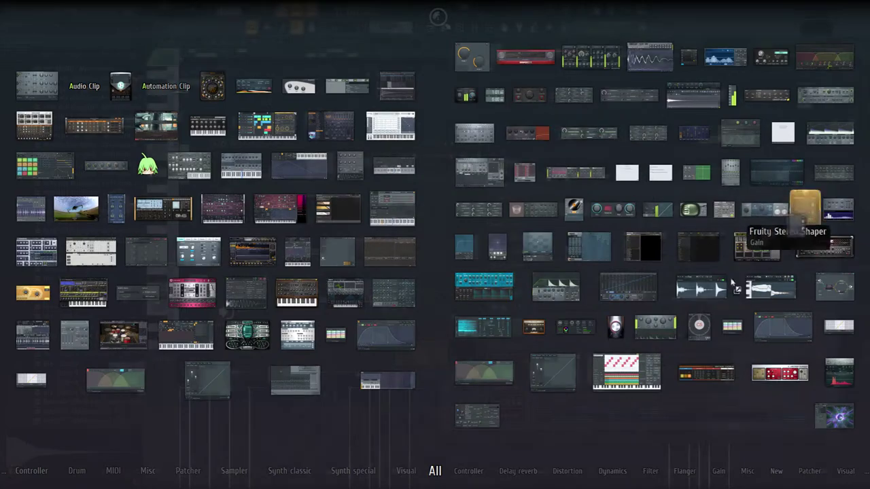
drag(804, 210, 268, 330)
drag(508, 161, 686, 188)
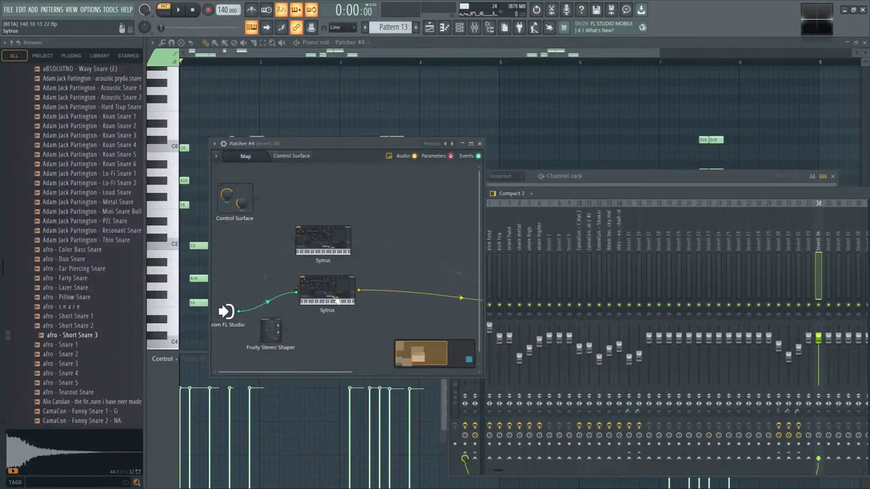
drag(271, 333, 419, 328)
drag(479, 376, 610, 409)
mouse_move(563, 305)
mouse_down()
mouse_move(406, 329)
mouse_move(457, 255)
mouse_move(563, 305)
mouse_up()
drag(465, 254, 548, 304)
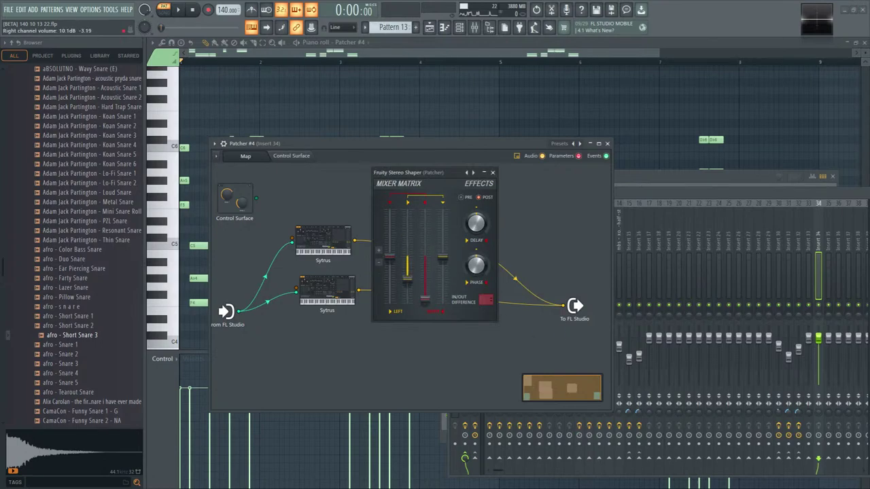
- Swap the channels in Fruity Stereo Shaper by setting left and right volumes to -INF dB and raising both cross-channel levels, and audition it
key(space)
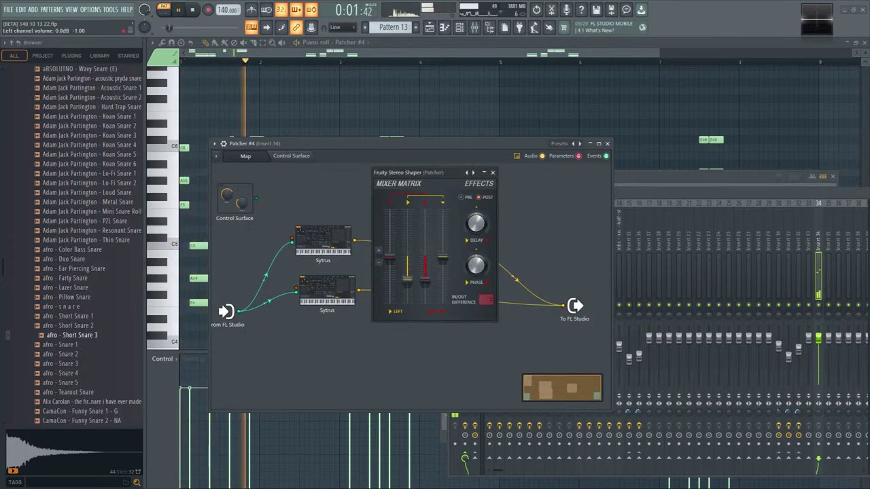
drag(408, 285, 425, 242)
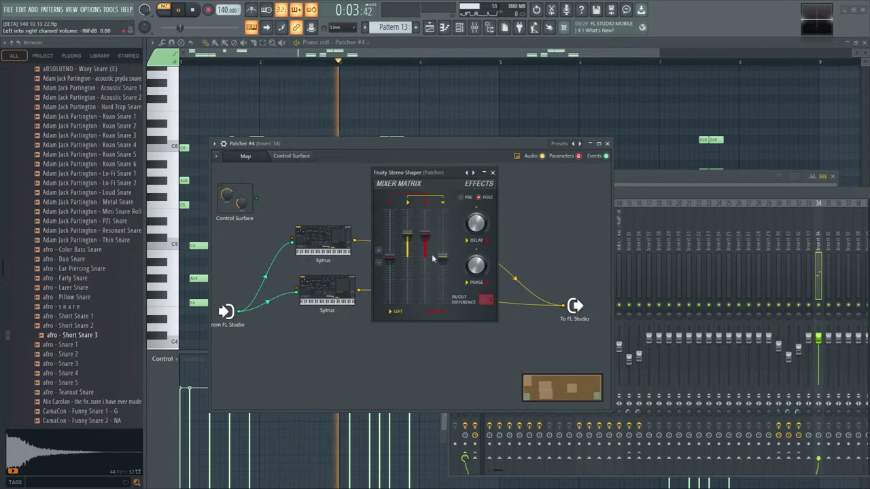
key(space)
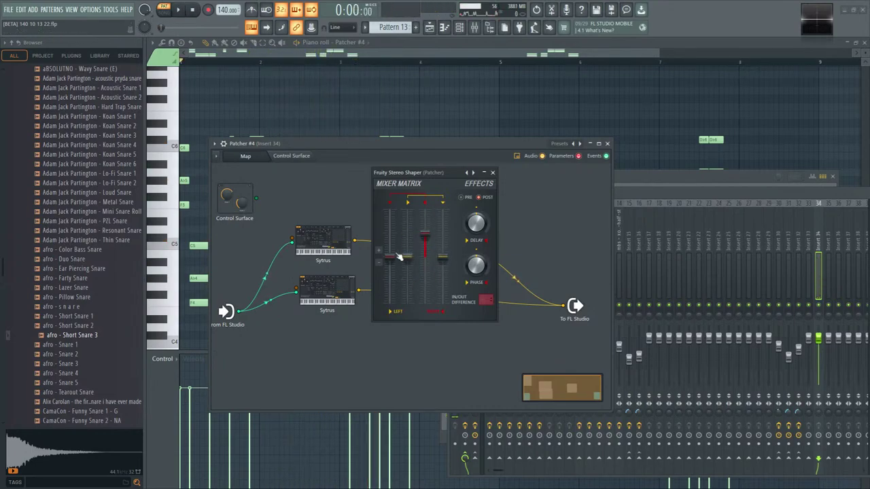
drag(399, 256, 399, 232)
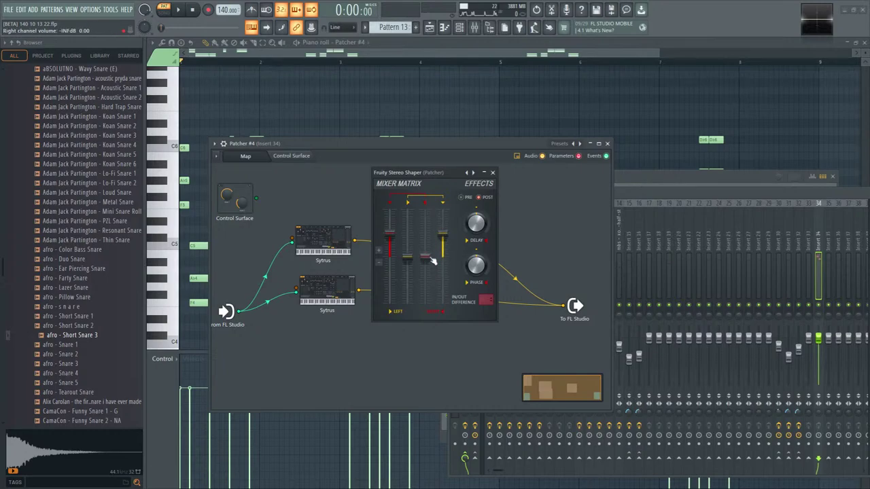
key(space)
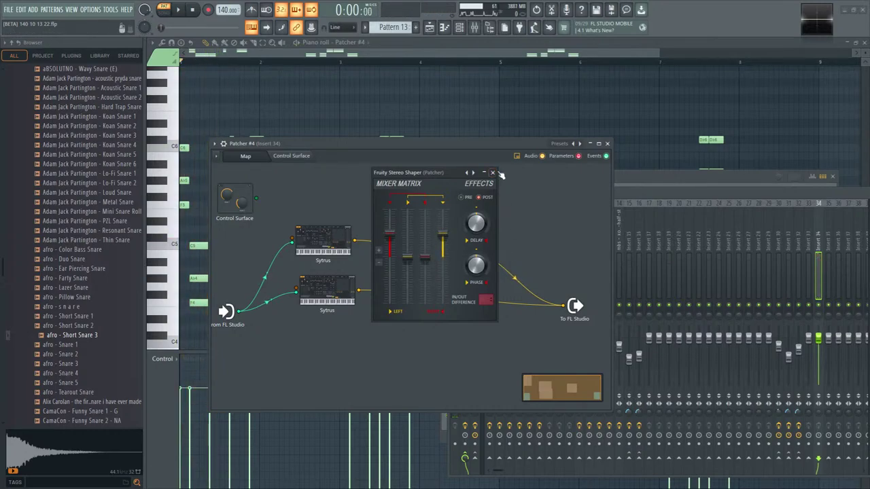
click(493, 172)
key(space)
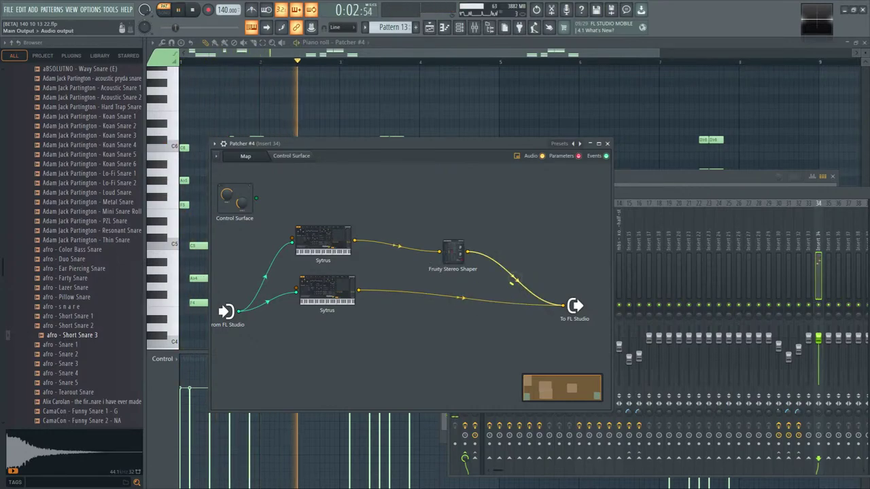
- Select the chord just before bar 2 in the piano roll and lengthen it to 15 steps
click(407, 100)
drag(246, 204, 262, 89)
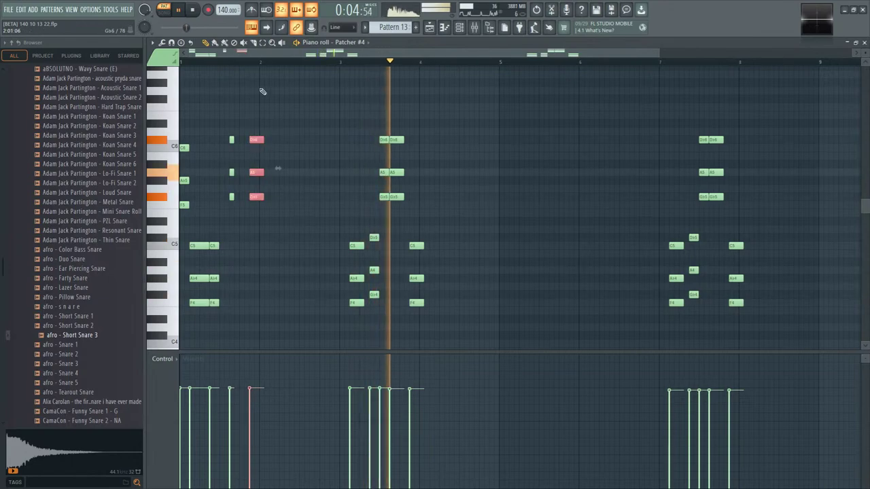
drag(263, 172, 324, 170)
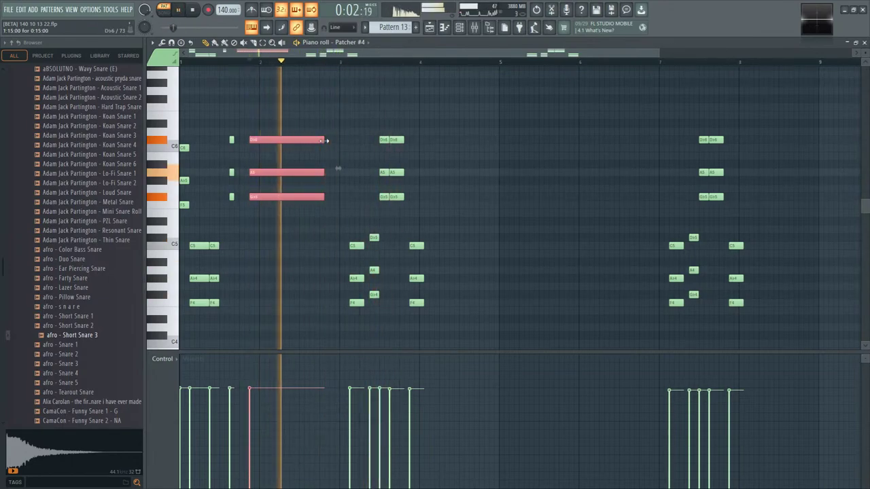
key(space)
- Try the long chord at lower pitches and try the pattern without it during playback
drag(281, 197, 286, 333)
key(space)
key(ctrl+z)
key(ctrl+z)
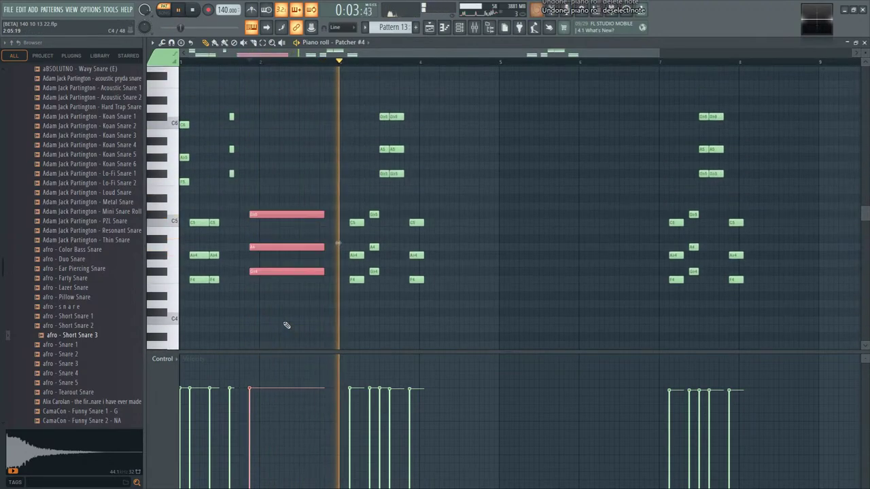
key(ctrl+shift+z)
key(ctrl+shift+z)
key(ctrl+z)
key(ctrl+shift+z)
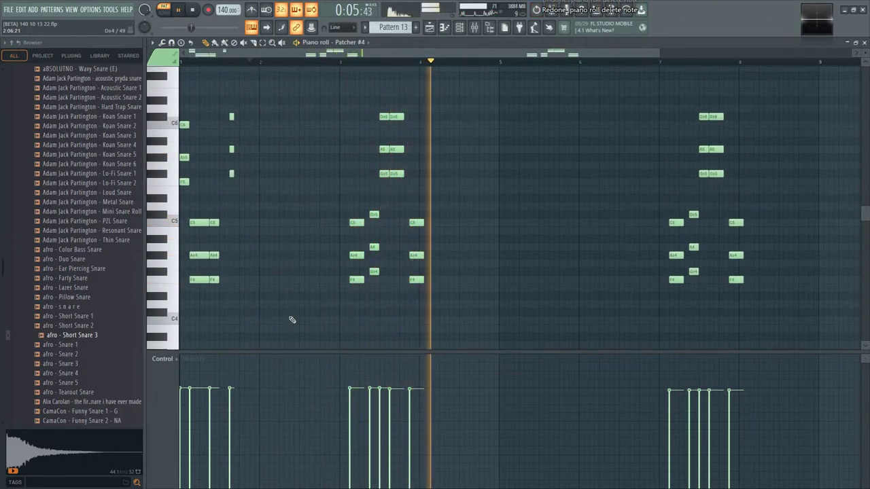
- Undo the deletion and downward moves of the long chord and stop playback
key(ctrl+z)
key(ctrl+z)
key(ctrl+z)
key(ctrl+z)
key(ctrl+z)
key(ctrl+z)
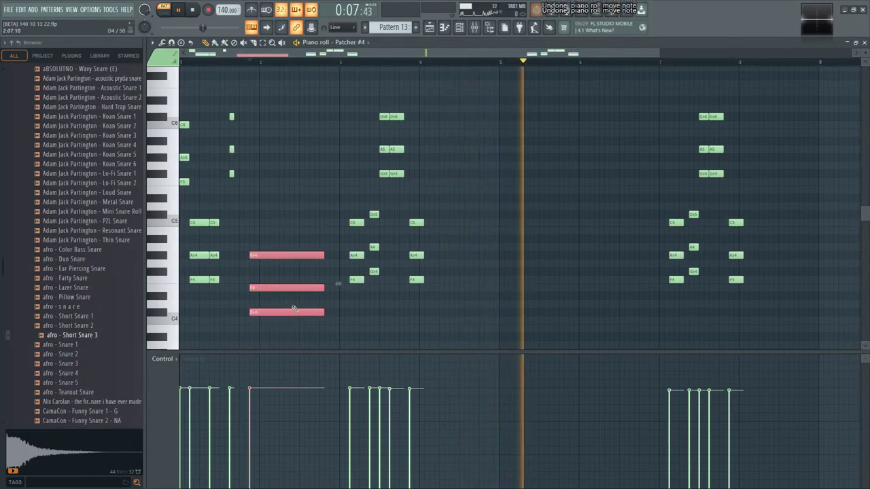
key(ctrl+z)
key(ctrl+z)
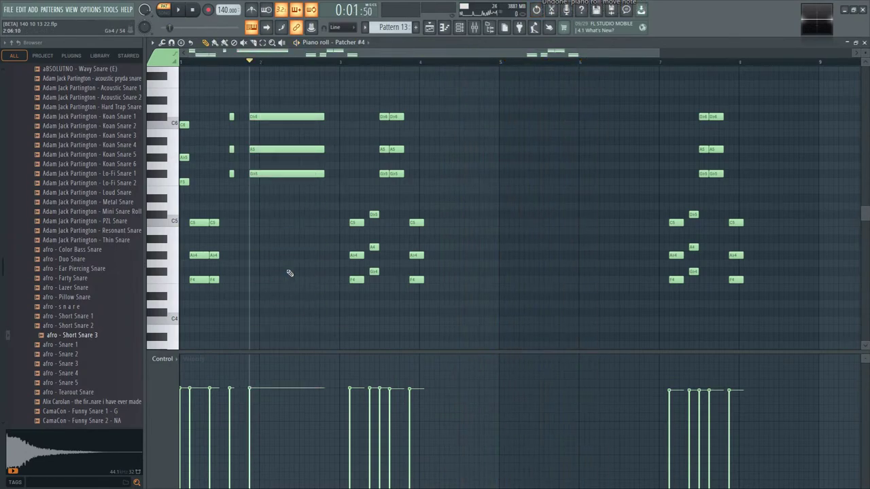
key(space)
key(ctrl+z)
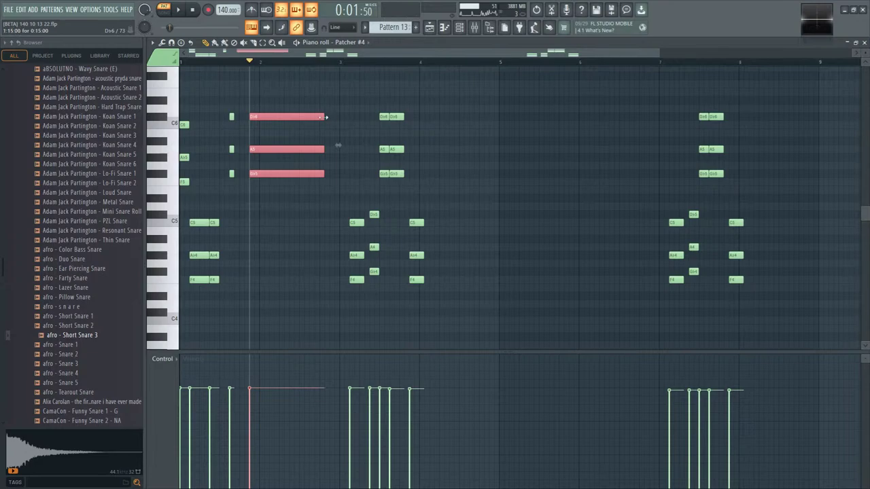
- Shorten the chord before bar 2 to two steps and add copies at steps 3, 6 and 11 of bar 2
drag(327, 116, 260, 117)
scroll(255, 100, up, 4)
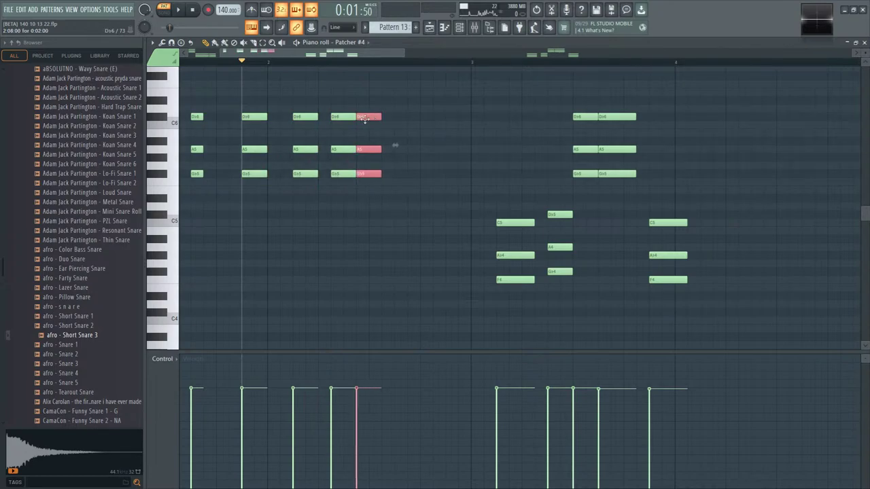
key(space)
drag(365, 118, 402, 118)
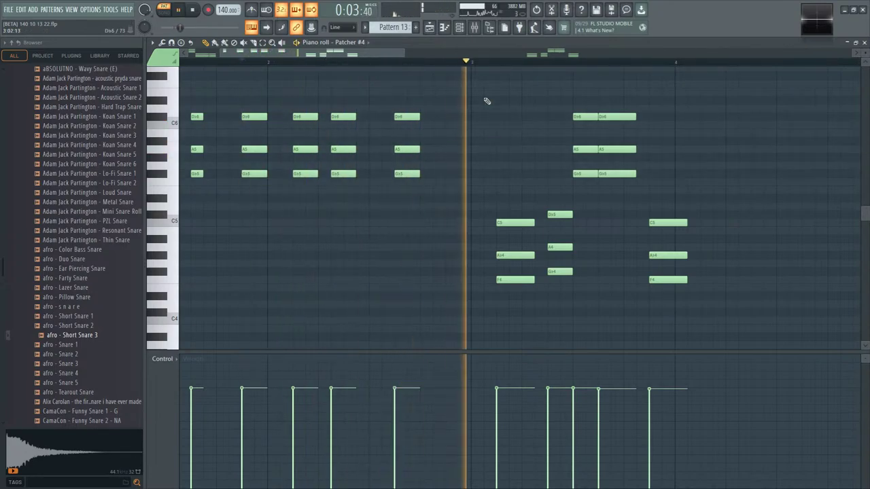
- Place two Pattern 13 clips on Track 10 of the playlist, starting at 49:15:00 and 57:15:00
key(F5)
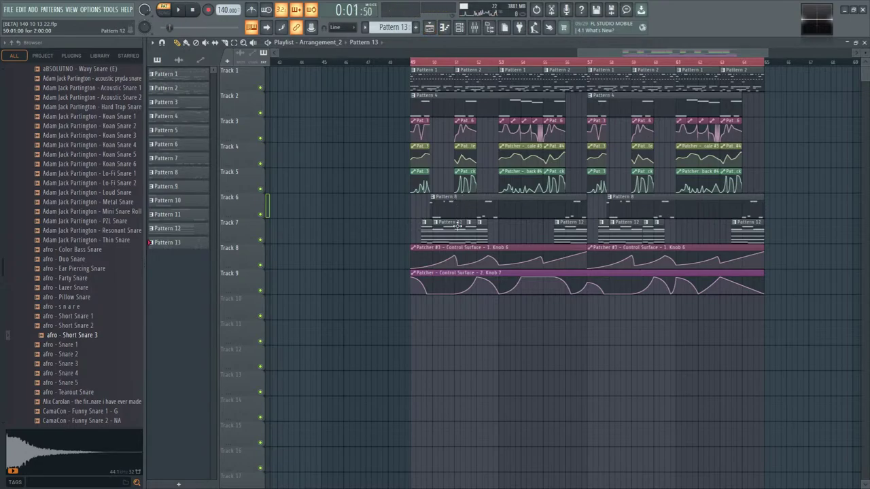
click(410, 318)
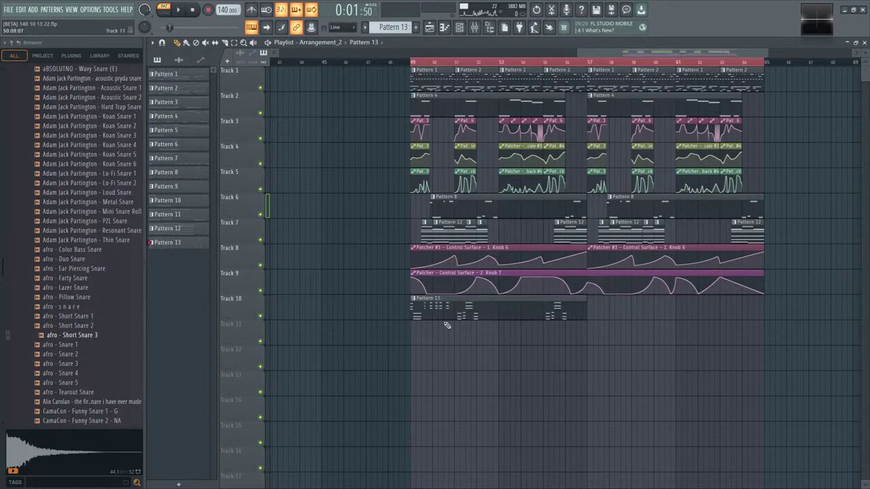
scroll(430, 309, up, 5)
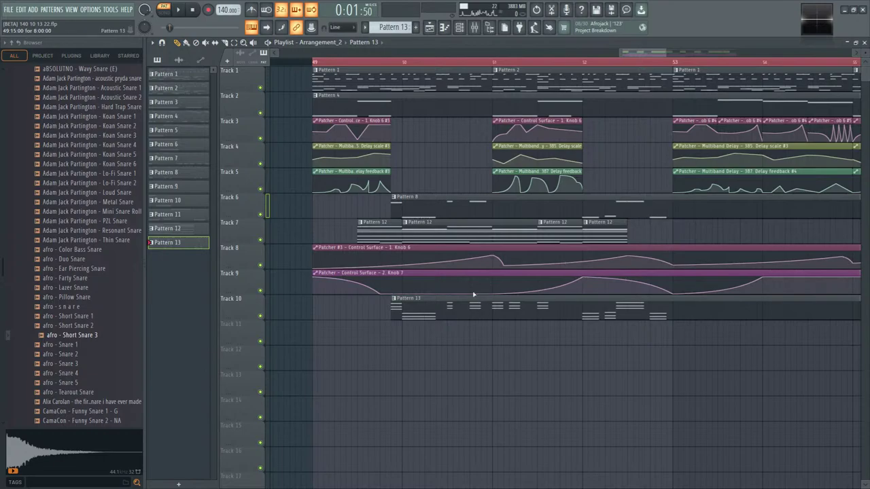
scroll(572, 333, down, 4)
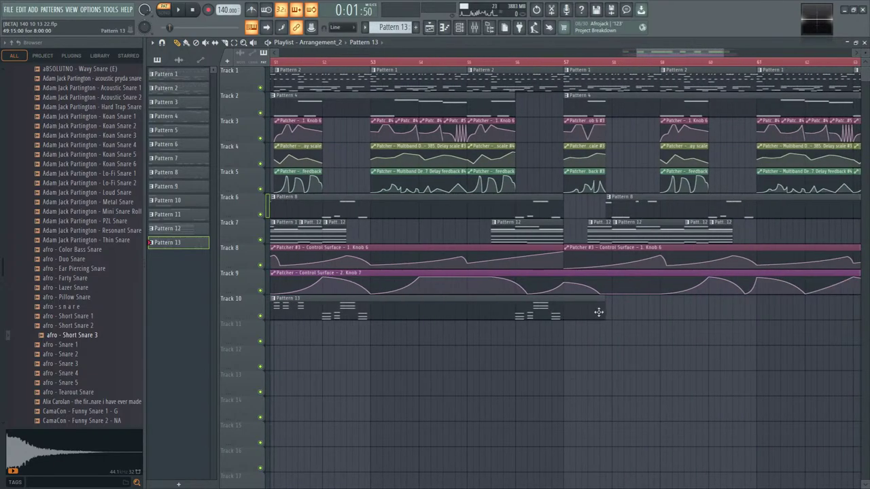
click(620, 307)
scroll(634, 349, down, 3)
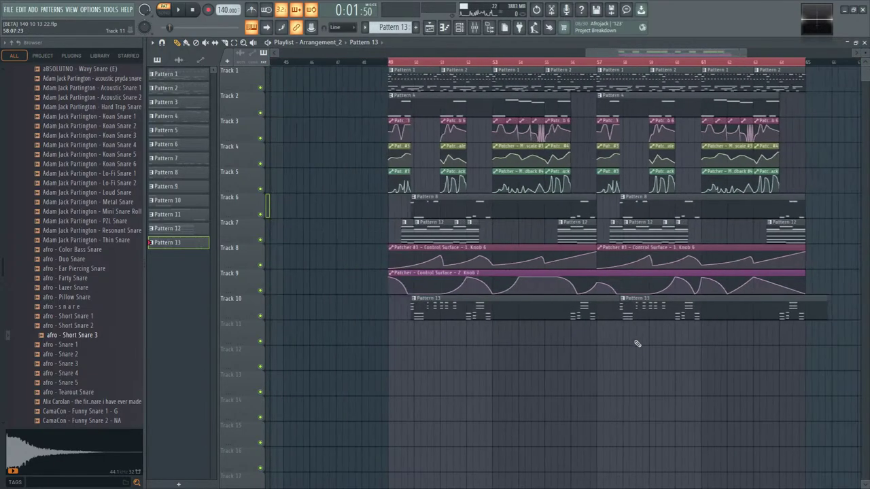
- Reopen Patcher #4 from the Pattern 13 clip, start playback, and add a Fruity WaveShaper above the Stereo Shaper
double_click(657, 309)
key(F6)
click(523, 413)
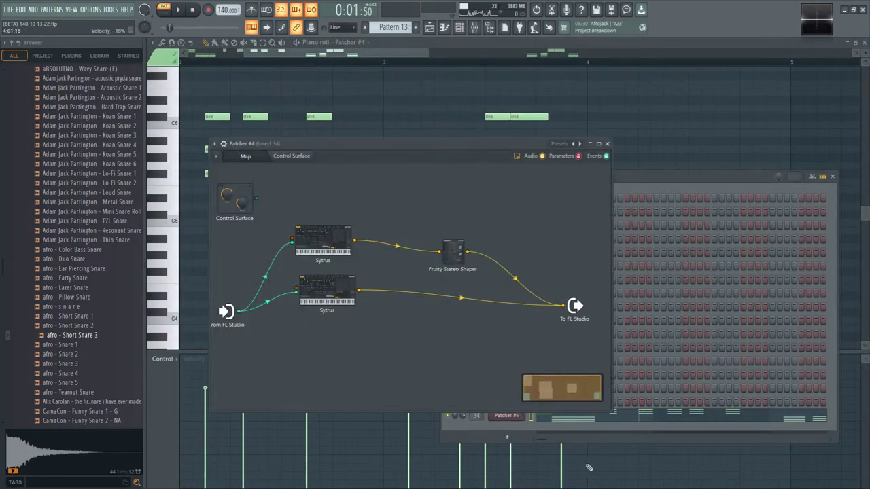
click(176, 10)
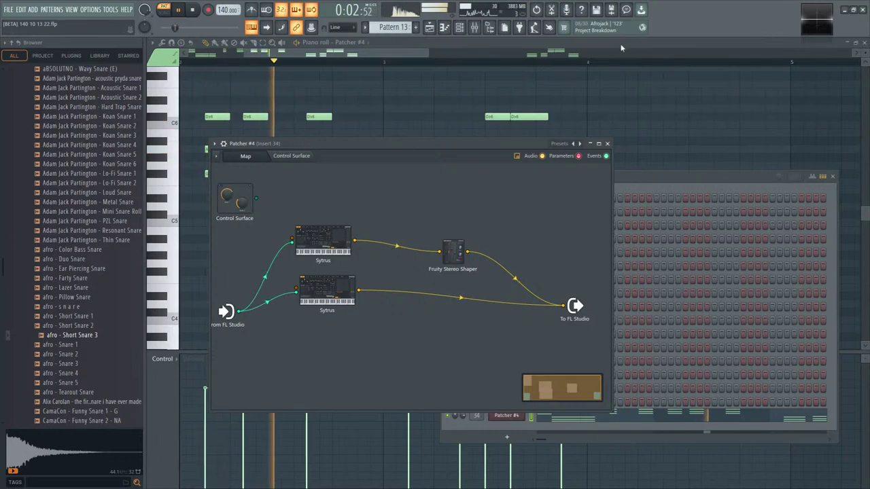
key(F8)
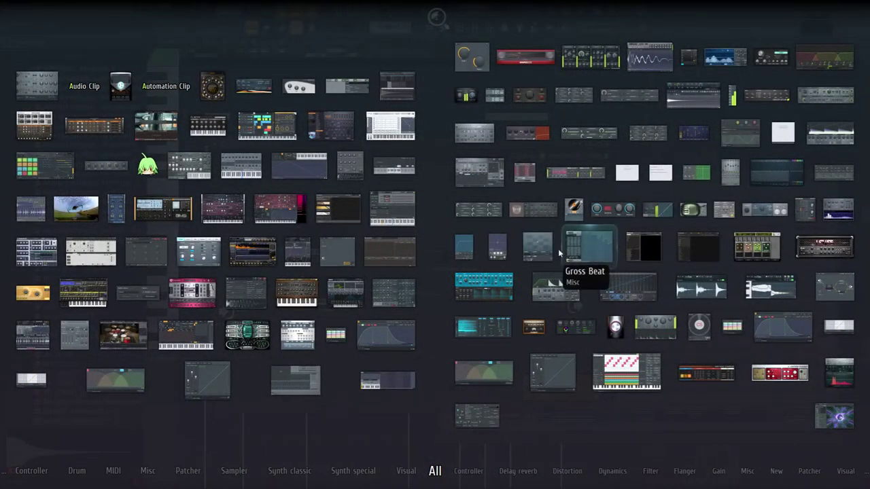
drag(471, 262, 437, 250)
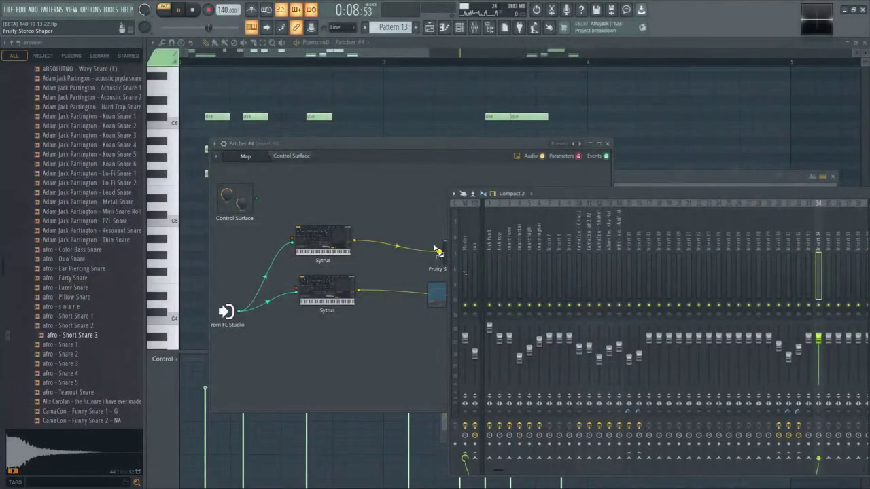
drag(544, 193, 634, 278)
click(538, 237)
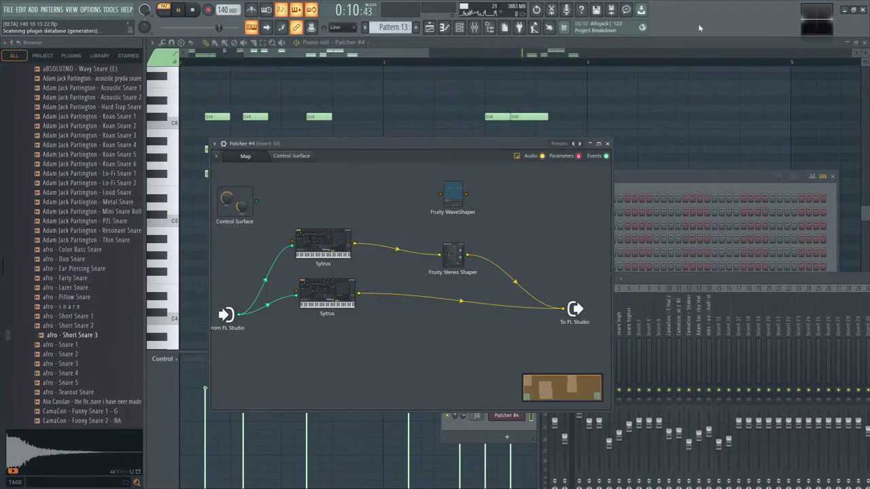
- Add LuxeVerb and route the upper Sytrus through Fruity WaveShaper and LuxeVerb into the FL Studio output
key(F8)
drag(510, 214, 558, 202)
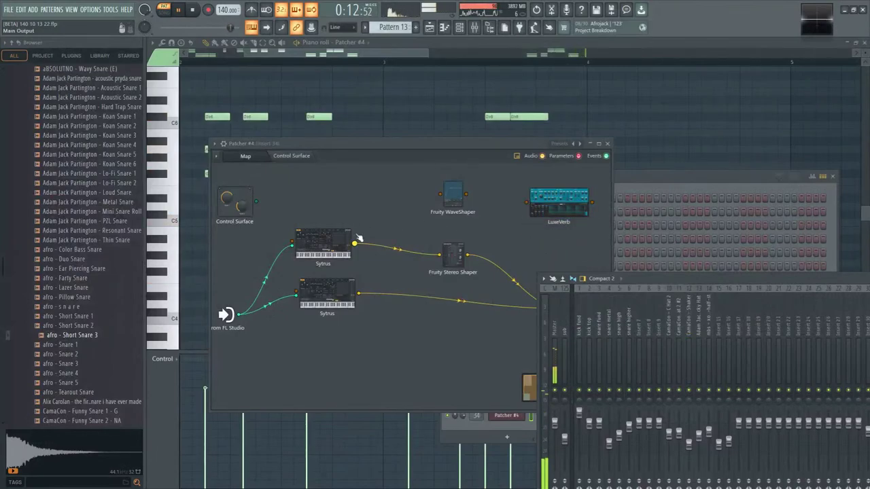
drag(355, 242, 525, 201)
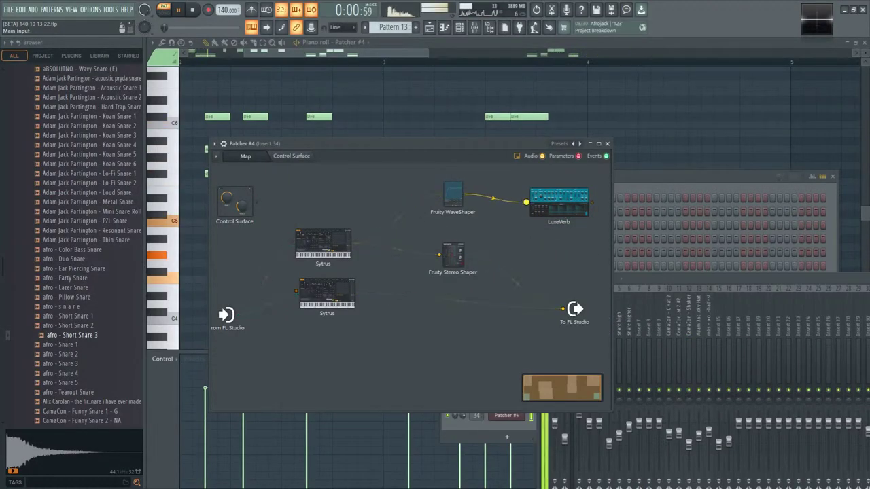
drag(590, 201, 569, 309)
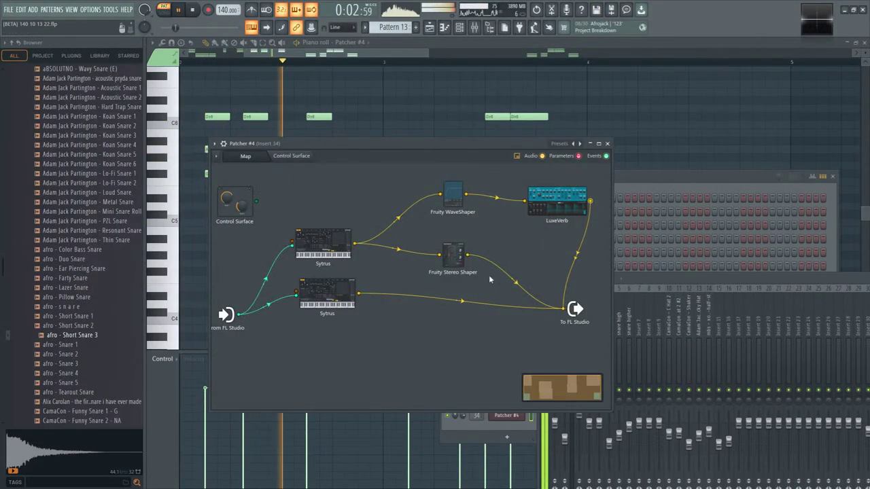
- Open LuxeVerb in Patcher #4 and lower its output wet level to about -6.9 dB
click(557, 201)
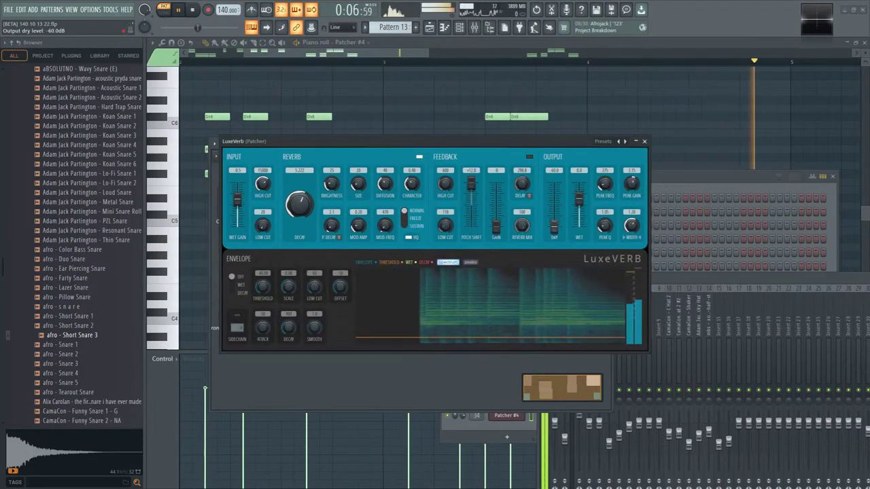
drag(579, 198, 579, 205)
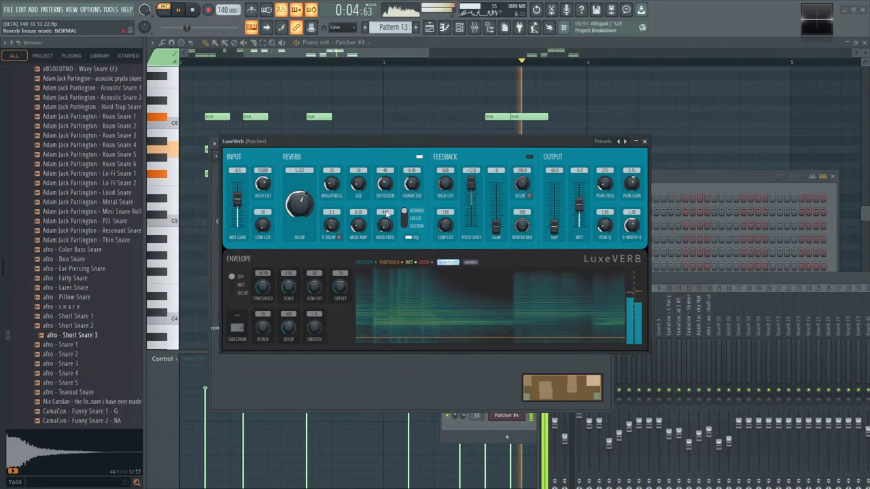
click(645, 142)
- Open the upper Sytrus in Patcher #4 and reduce its unison order to 5 while the pattern plays
click(316, 244)
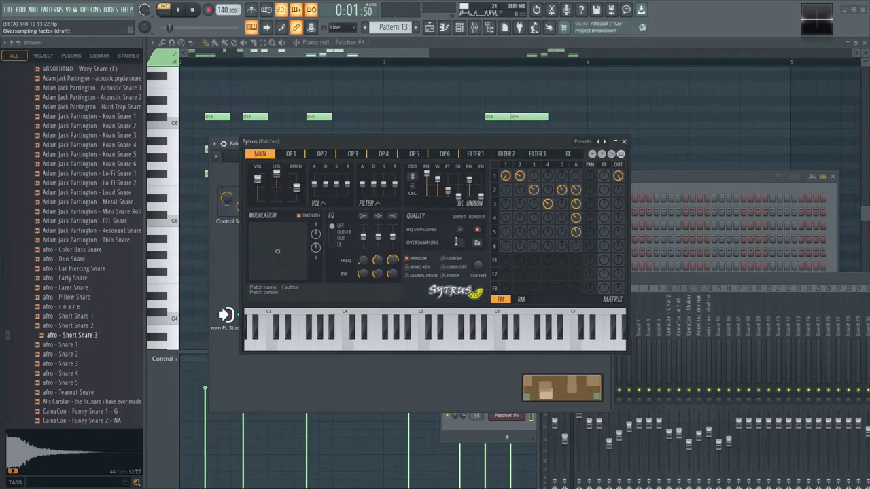
click(624, 142)
click(318, 243)
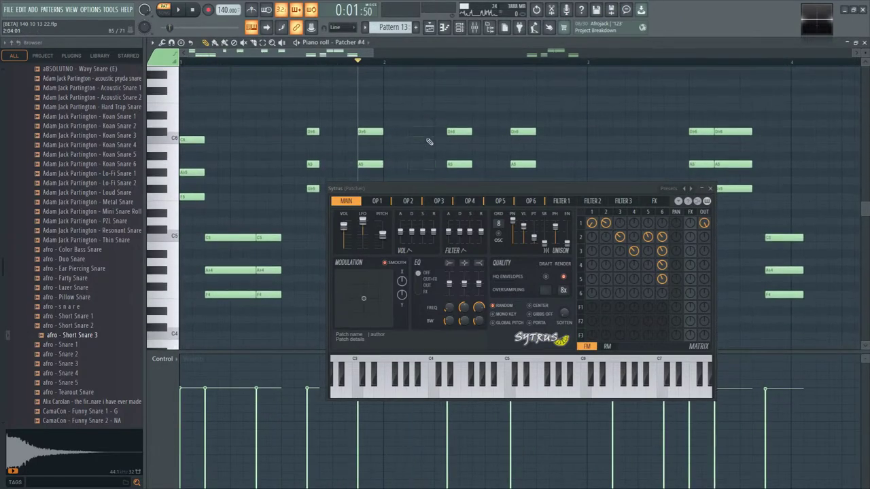
scroll(429, 141, down, 4)
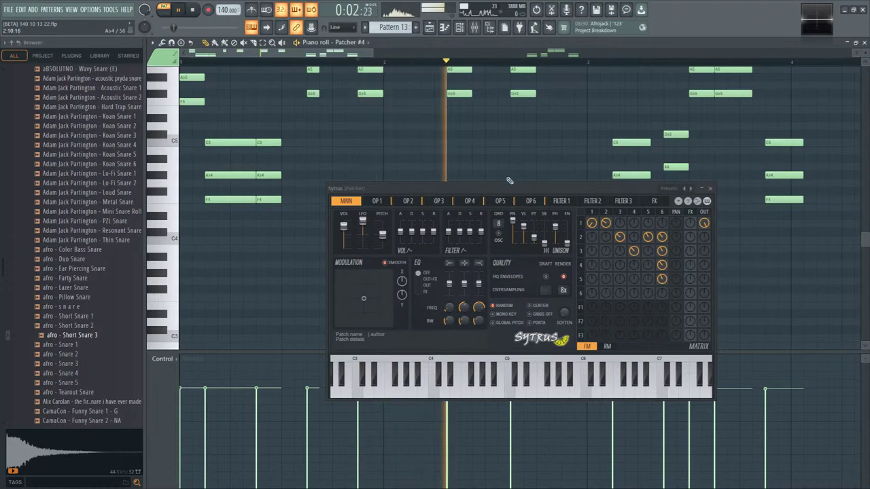
scroll(503, 224, down, 3)
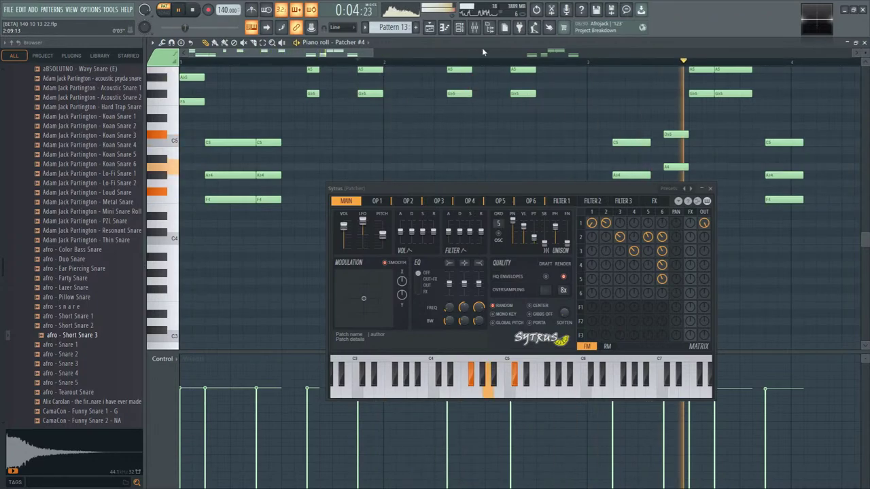
- In Patcher #4, feed Fruity WaveShaper from the lower Sytrus and Fruity Stereo Shaper instead of directly from the upper Sytrus
click(459, 27)
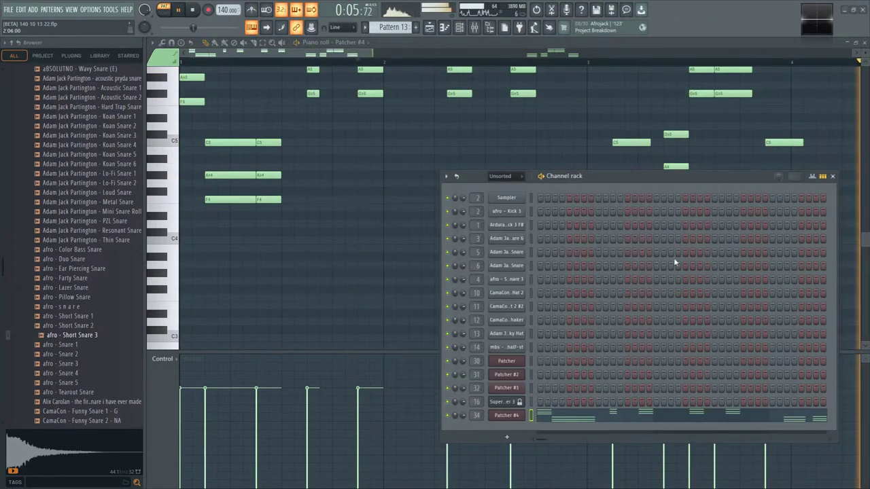
click(506, 415)
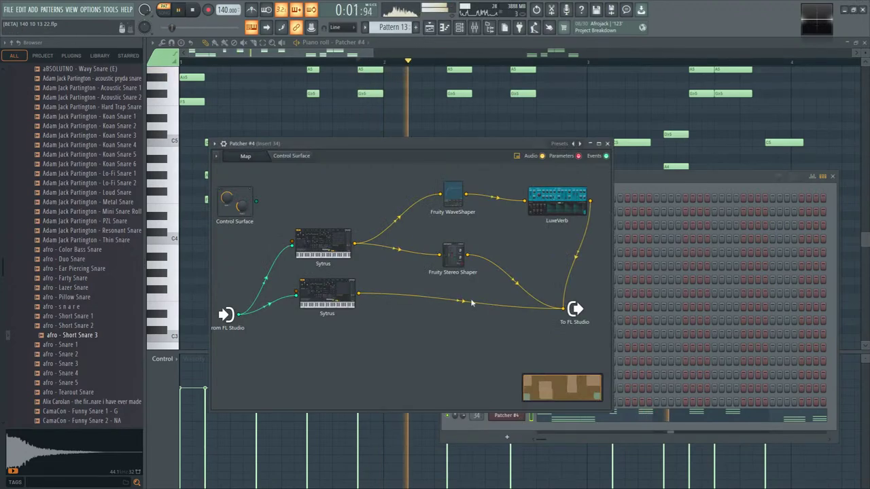
drag(367, 294, 443, 241)
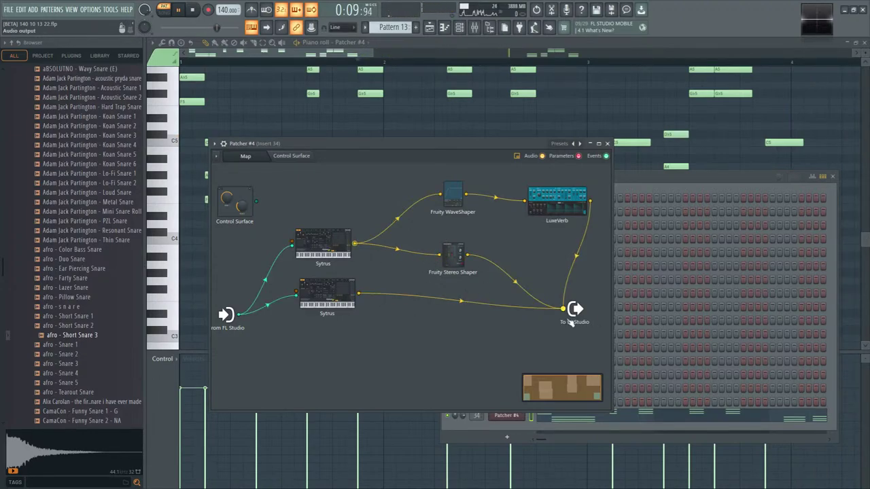
drag(358, 294, 440, 194)
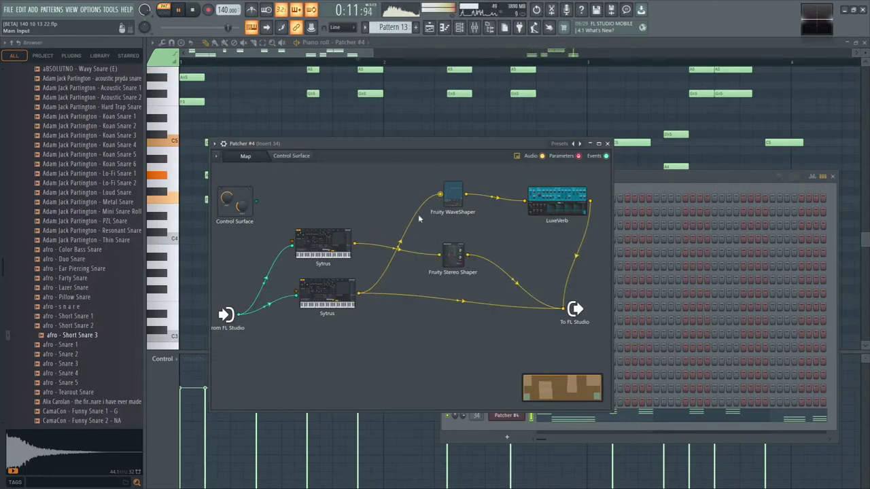
drag(467, 256, 415, 249)
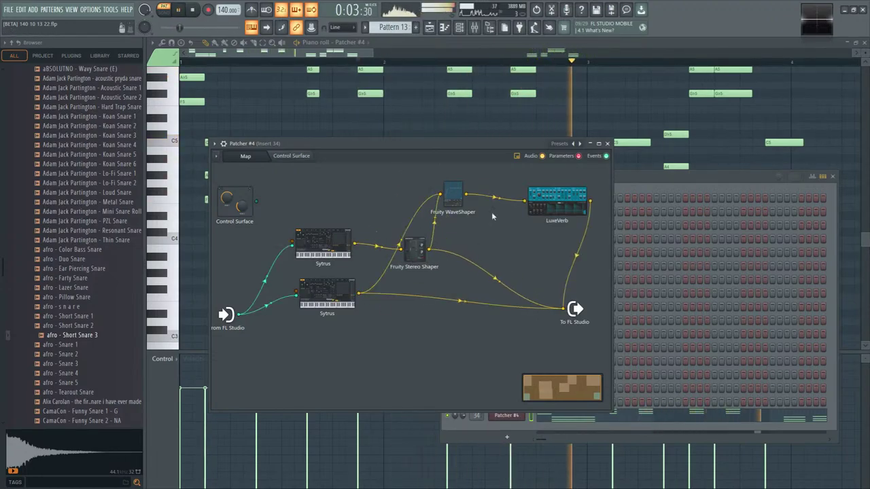
- Switch LuxeVerb's envelope to Decay mode with a negative scale and audition it in playback
click(558, 201)
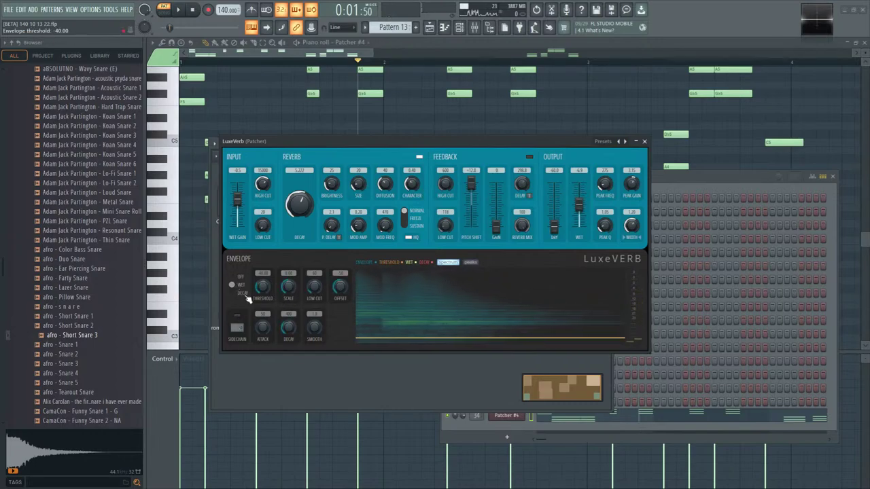
key(space)
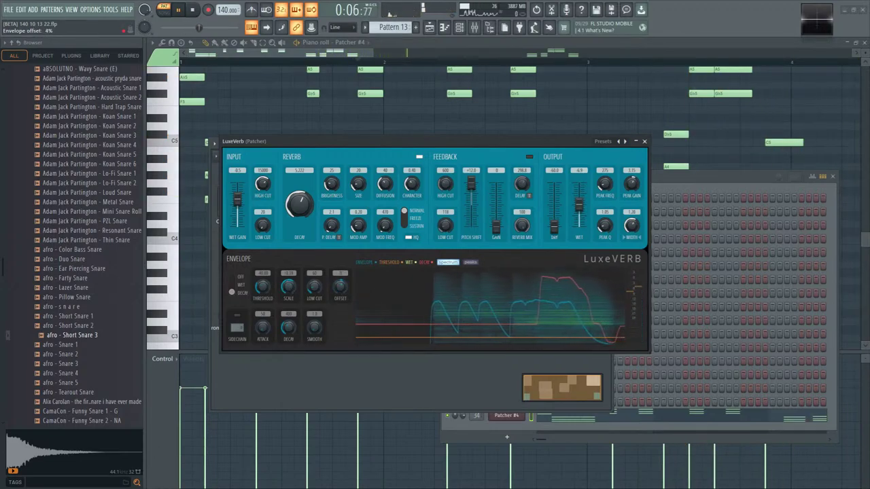
key(space)
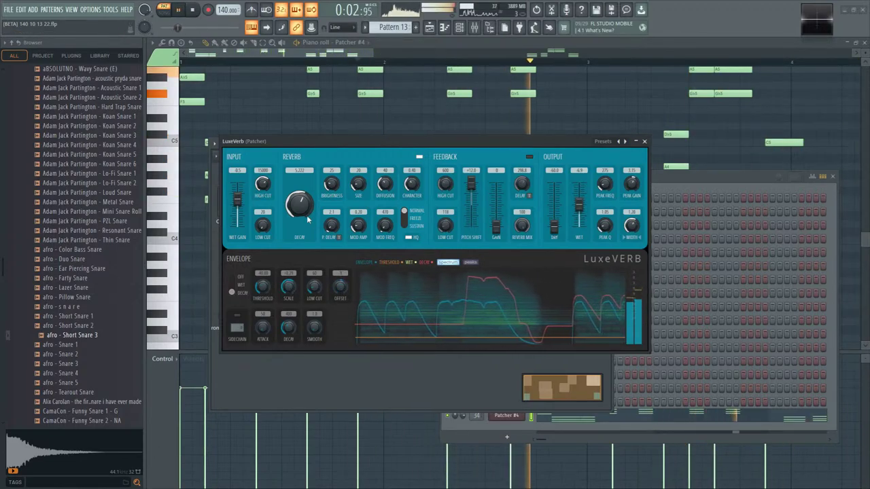
- Shape the LuxeVerb reverb with decay 1.967, diffusion 0, character 0.86, brightness about 71 and size 6
drag(299, 204, 306, 217)
drag(393, 191, 393, 224)
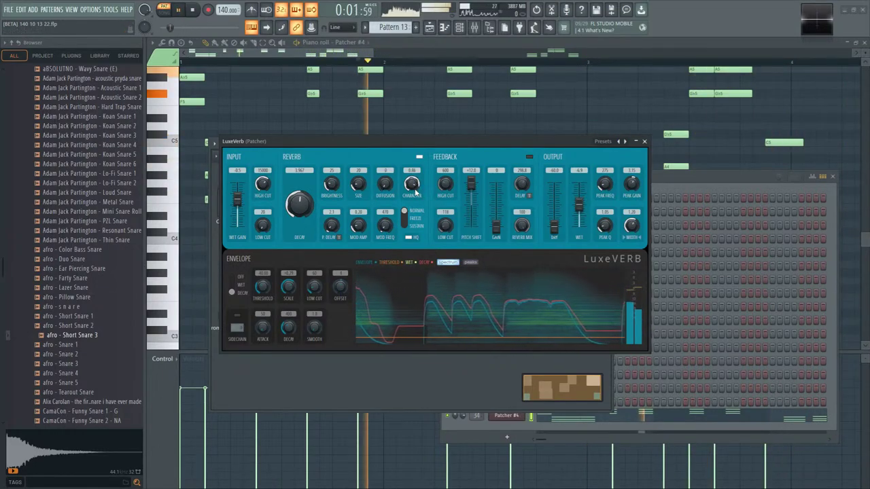
drag(367, 195, 367, 204)
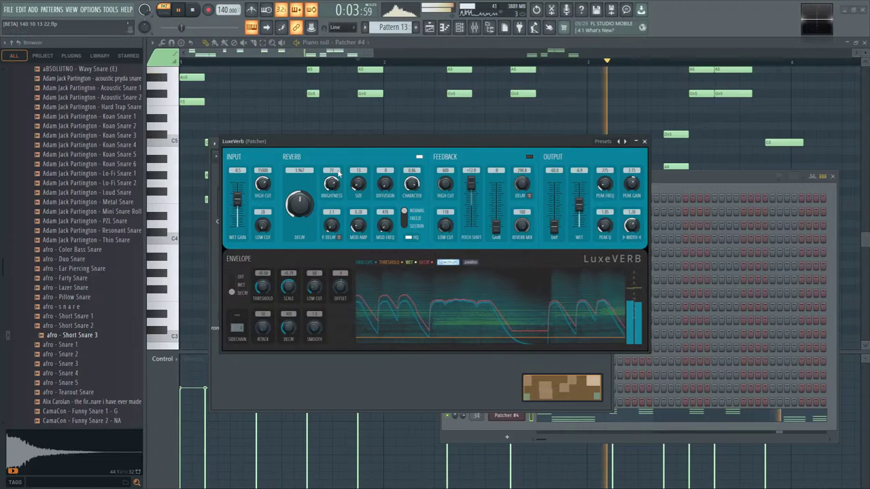
mouse_move(358, 183)
mouse_down()
mouse_move(360, 163)
mouse_move(363, 195)
mouse_up()
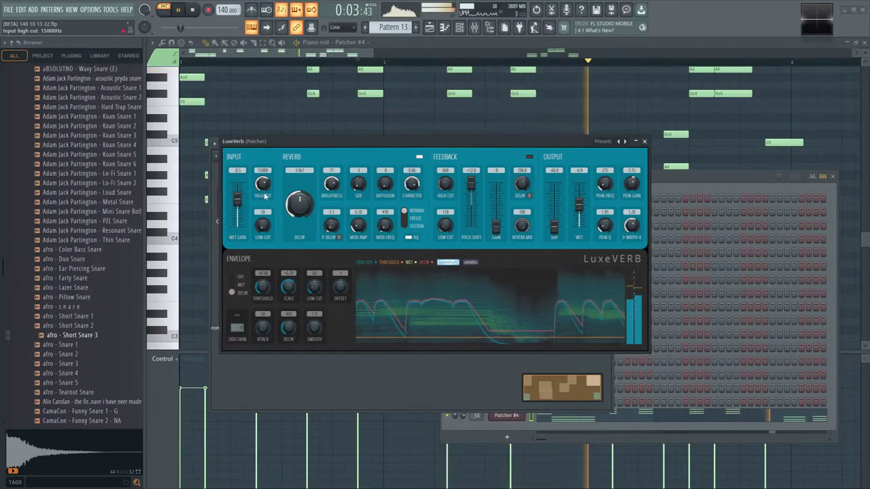
- Lower LuxeVerb's input high cut to about 13551 Hz, raise its low cut, and reduce the wet level to about -11.6 dB
drag(264, 200, 265, 194)
drag(263, 239, 264, 232)
drag(264, 182, 263, 186)
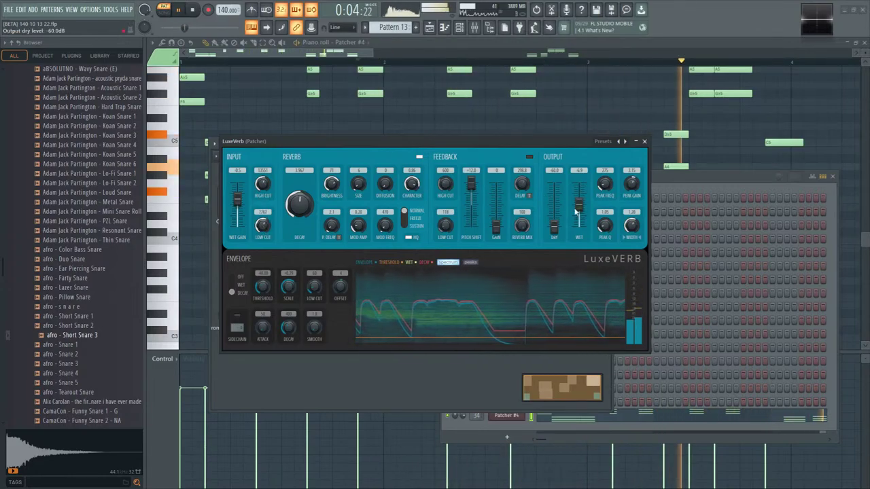
drag(580, 208, 580, 214)
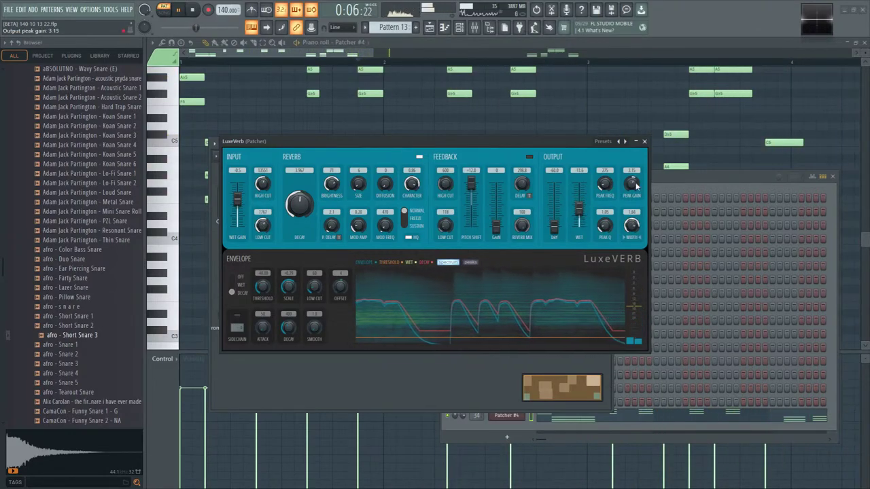
click(644, 141)
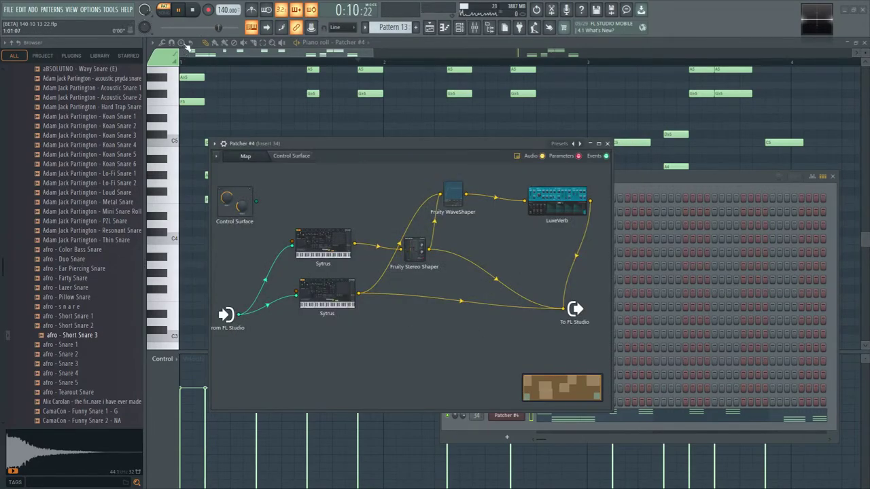
- Insert a Multiband Delay between LuxeVerb and the FL Studio output in Patcher #4
key(F8)
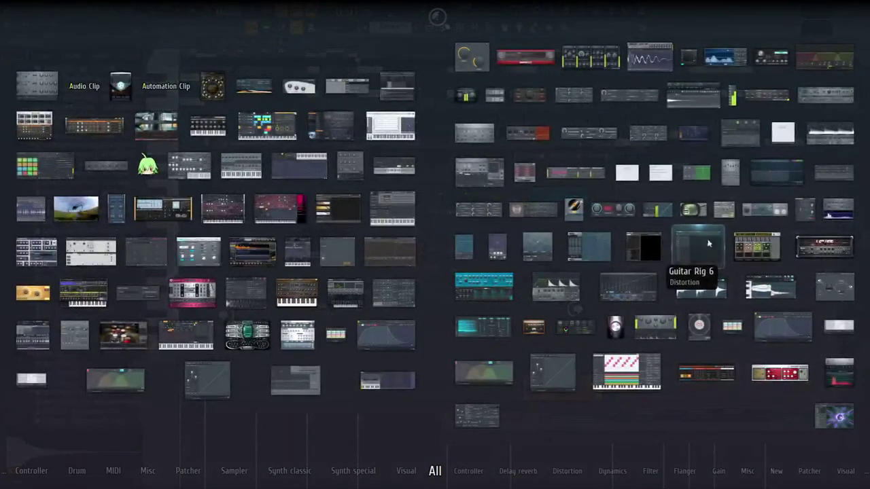
key(Escape)
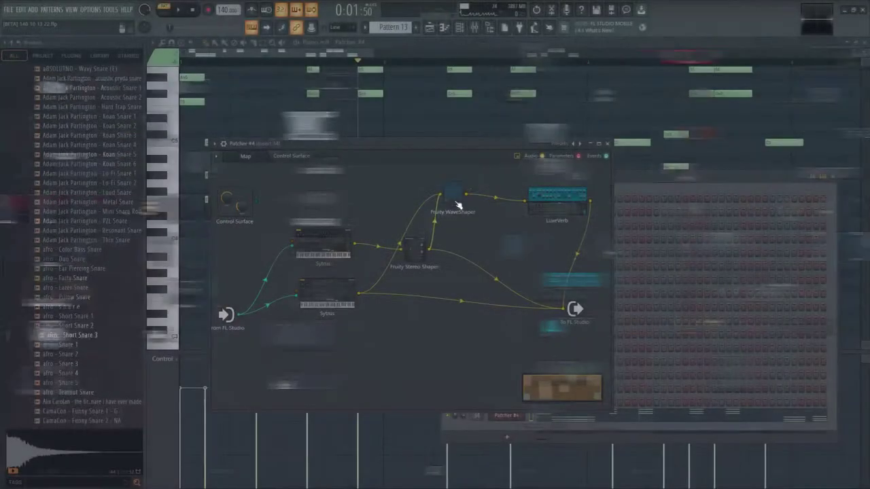
right_click(589, 202)
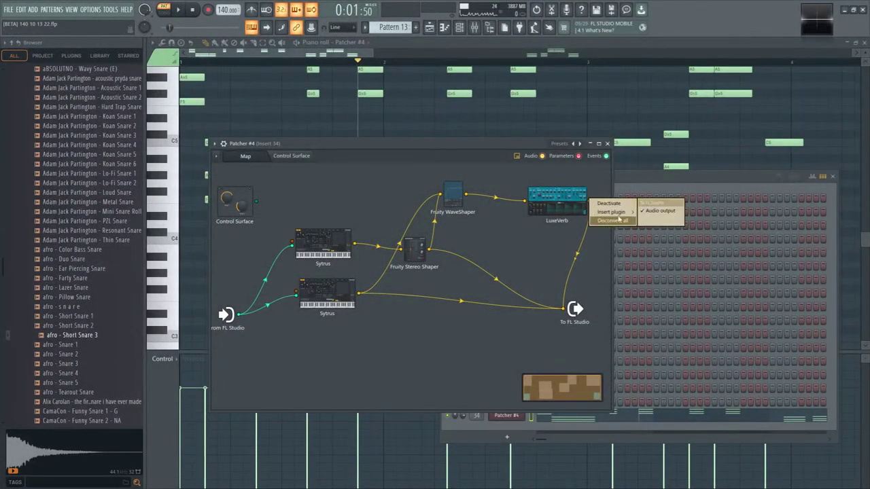
mouse_move(622, 216)
click(745, 162)
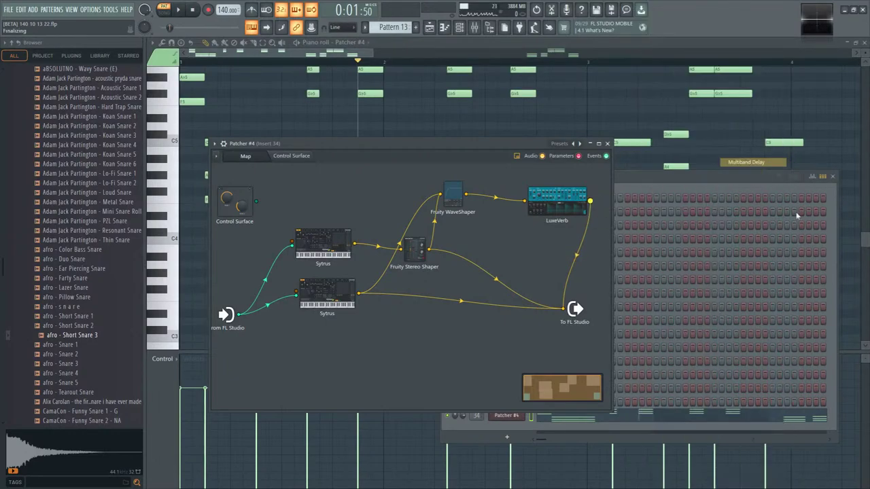
- Play the pattern and set the Multiband Delay's delay scale to about -46.87%
key(space)
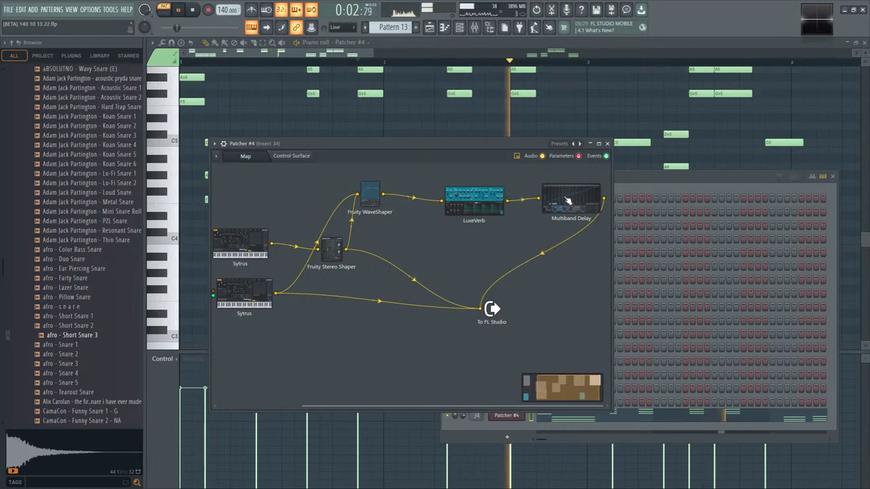
double_click(564, 208)
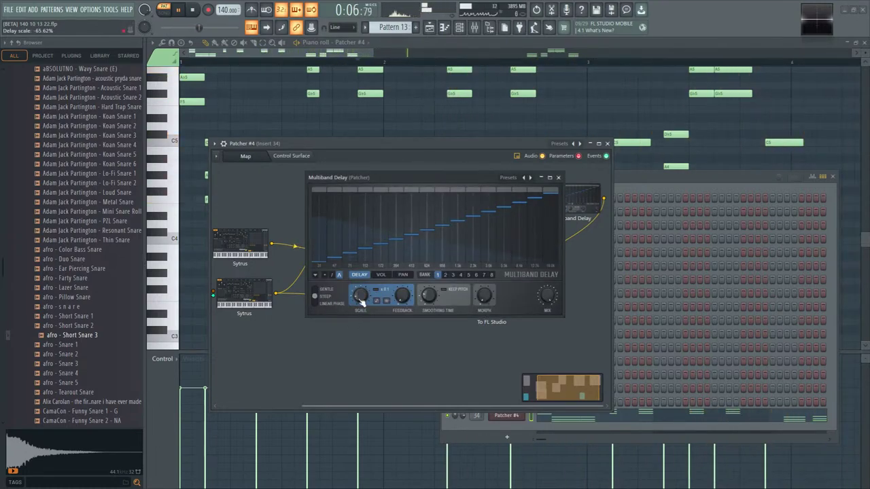
key(space)
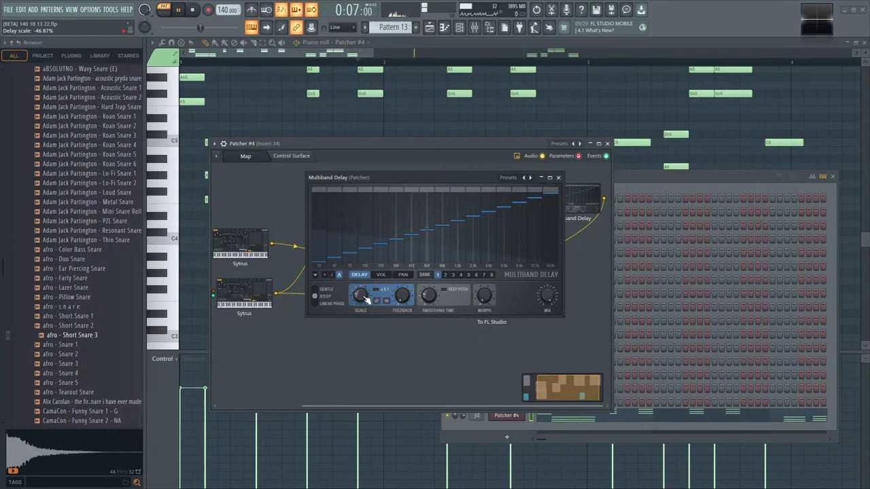
- Play the arrangement from bar 49 in the playlist and close the Multiband Delay window
click(430, 27)
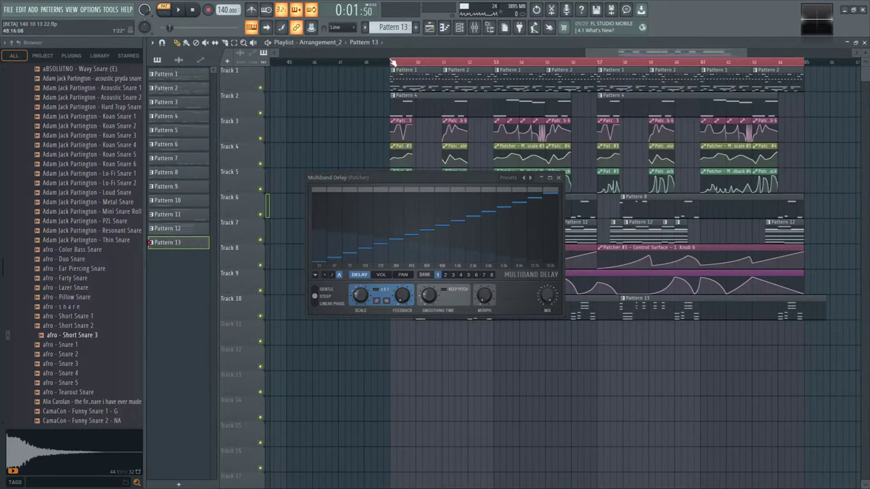
key(space)
click(562, 179)
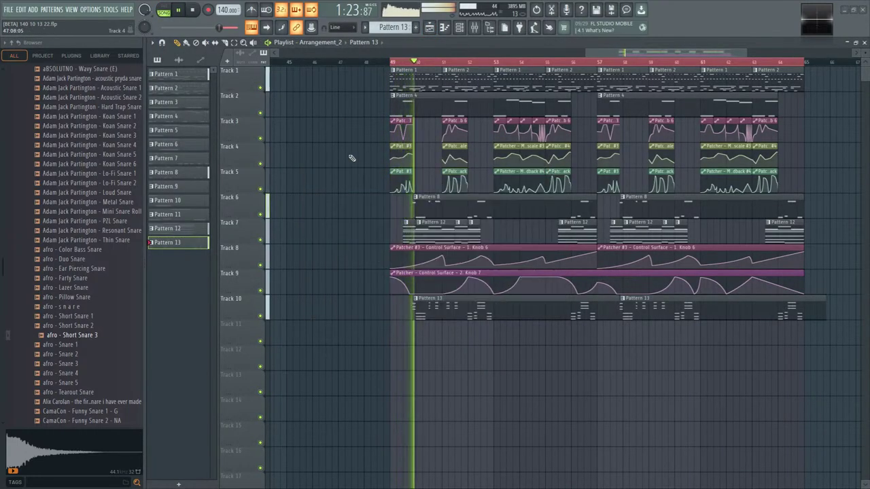
- Bring up the mixer over the middle of the playlist and locate Insert 34, the Patcher #4 track
click(475, 28)
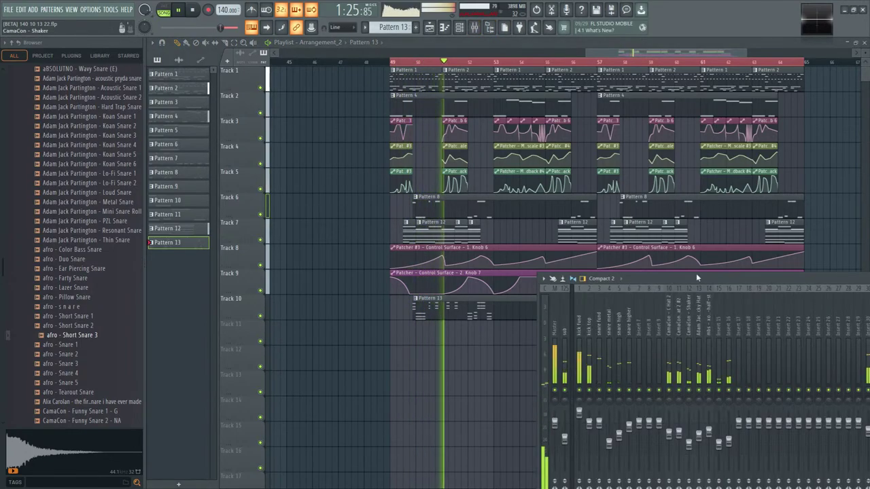
drag(734, 280, 466, 183)
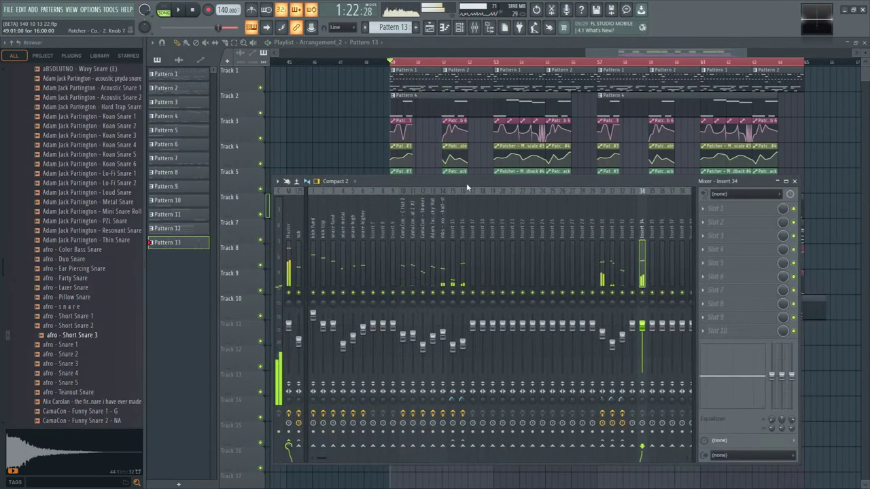
click(617, 222)
click(633, 222)
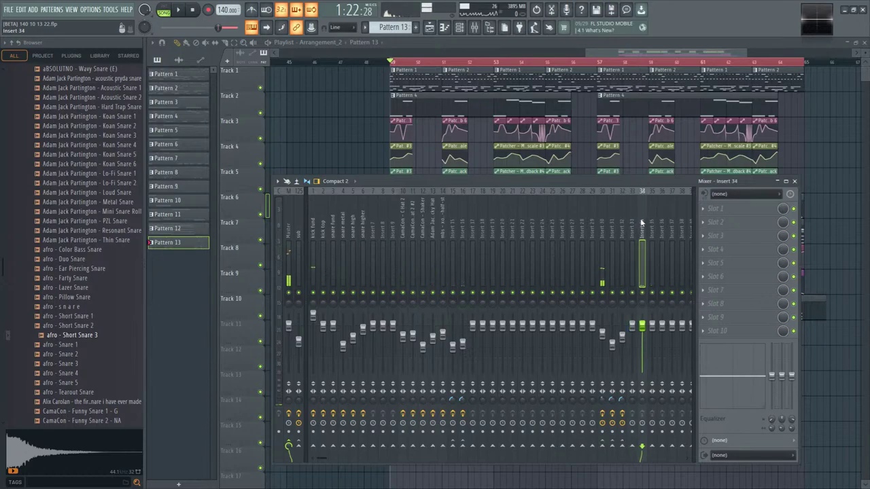
- Route the kick top and snare high tracks to Insert 33 and lower Insert 33's fader
click(324, 233)
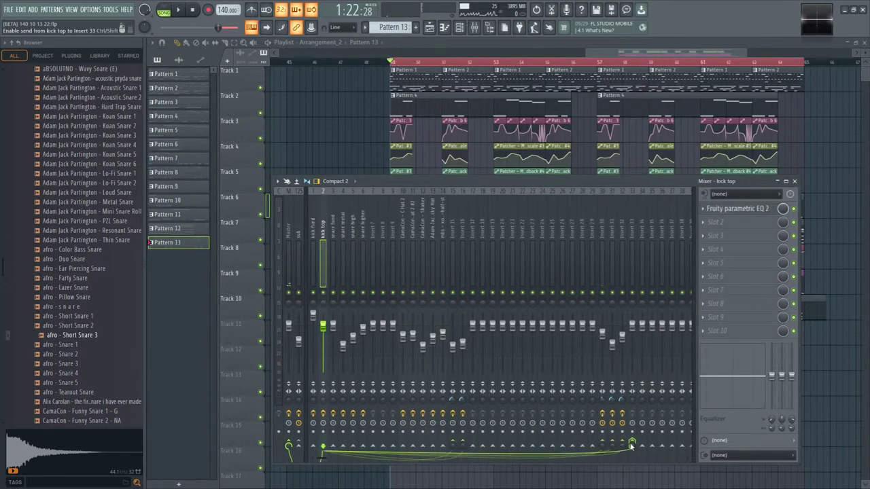
click(362, 235)
click(353, 235)
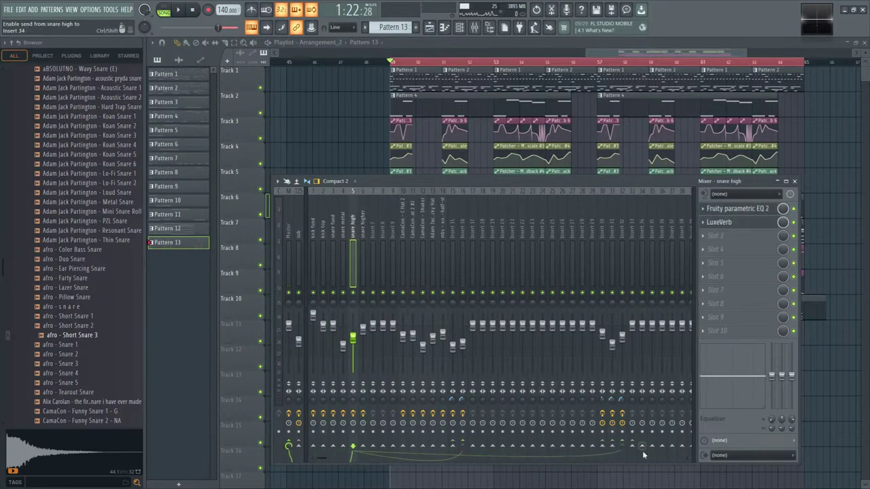
click(631, 258)
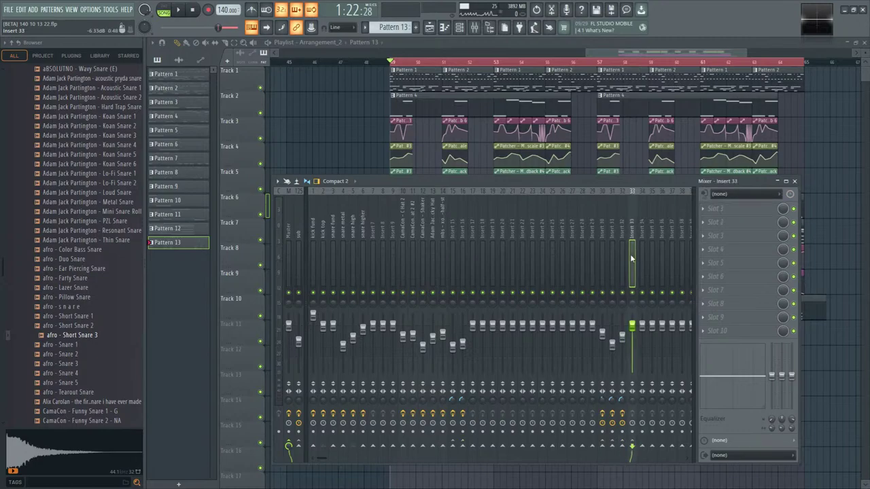
- Play the arrangement and solo Insert 34 to check which mixer track carries the Patcher #4 sound
key(space)
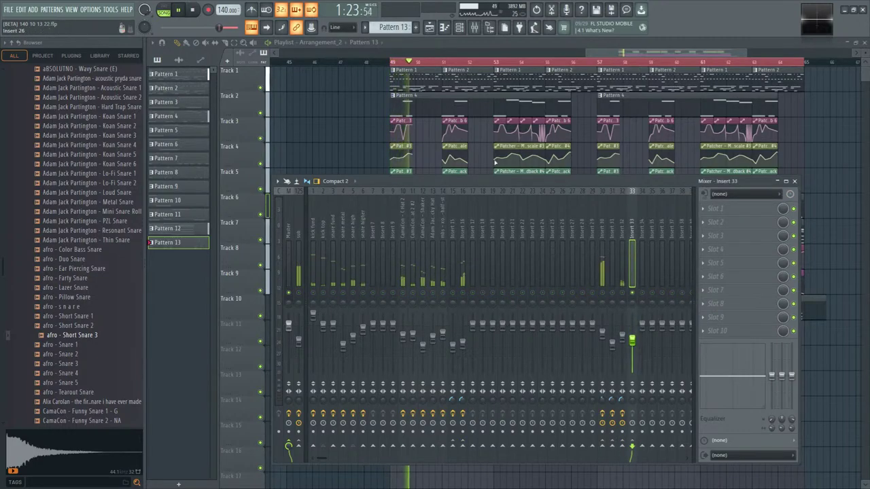
key(F9)
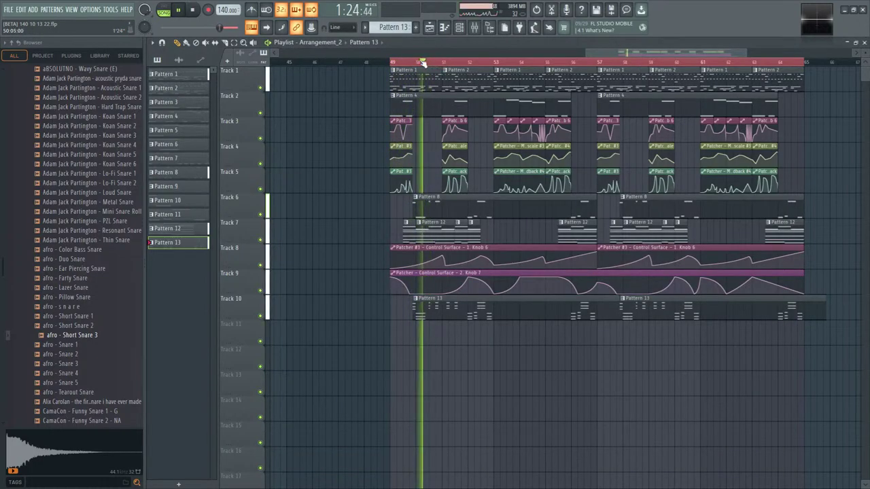
key(F9)
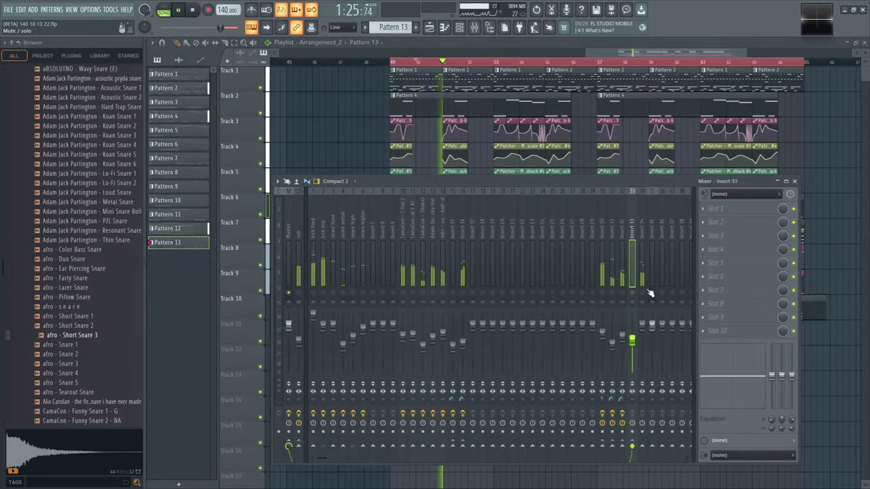
click(647, 292)
key(space)
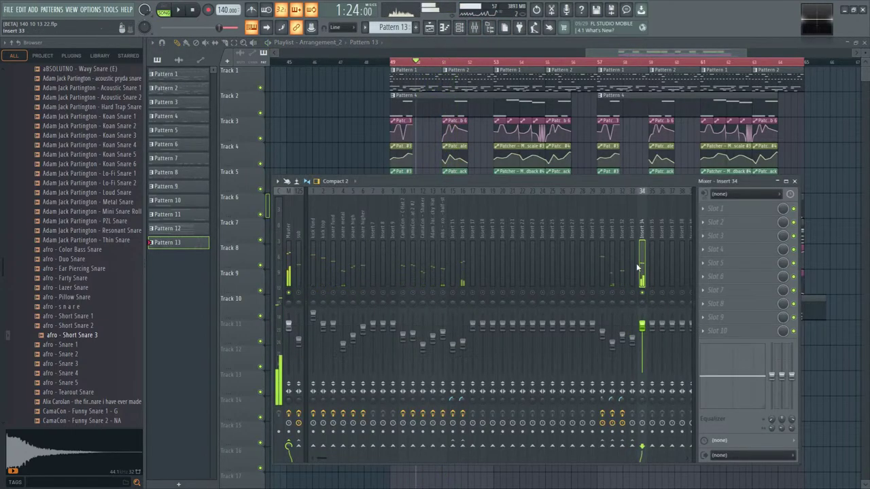
- Route the kick top and snare high tracks to Insert 34 as sidechain sources
click(324, 234)
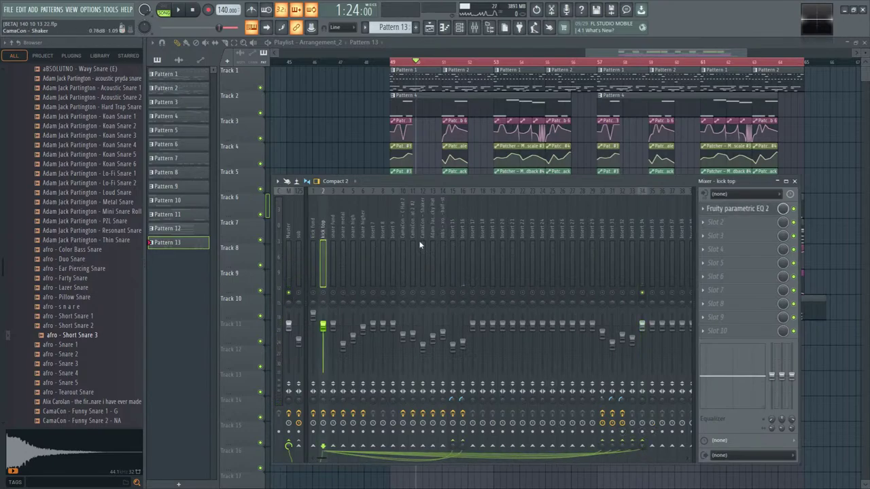
click(353, 233)
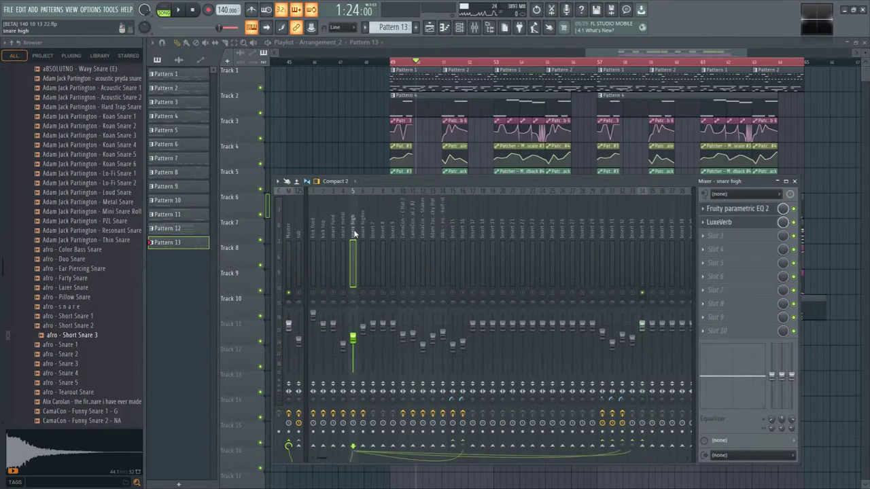
click(640, 257)
- During playback, add Fruity Limiter to Insert 34's first slot in compressor mode, using sidechain input 1 and a lowered threshold
key(space)
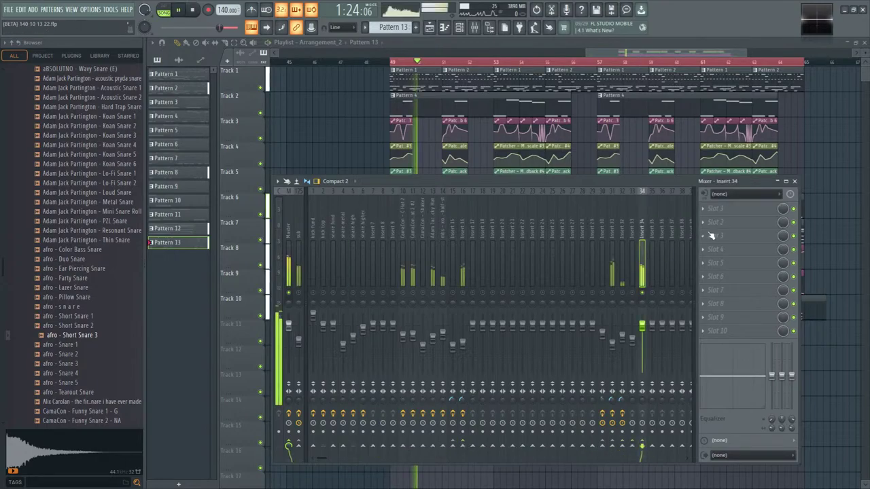
click(734, 207)
click(589, 261)
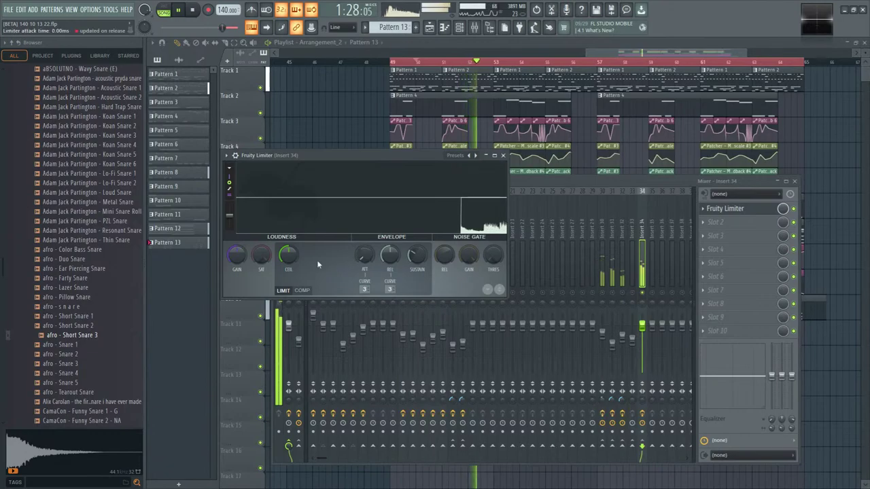
click(301, 290)
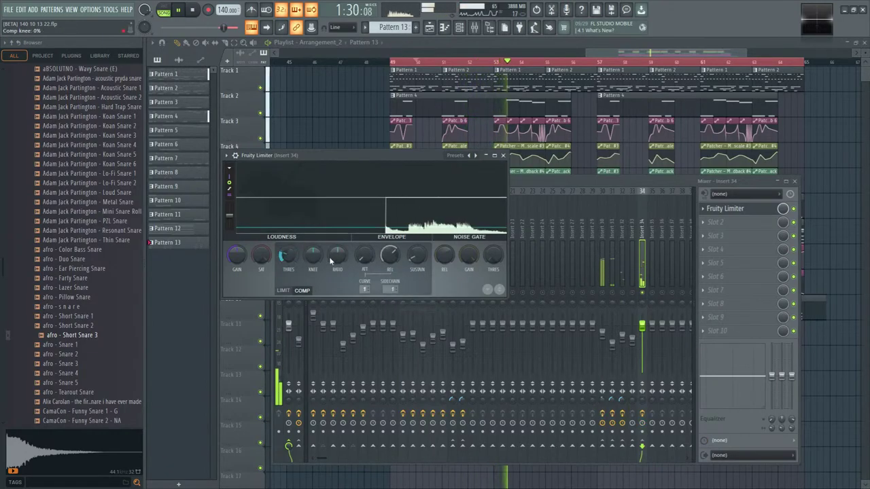
- Add a second Fruity Limiter to Insert 34 in compressor mode, with sidechain input 2, a lowered threshold and a raised ratio
click(713, 222)
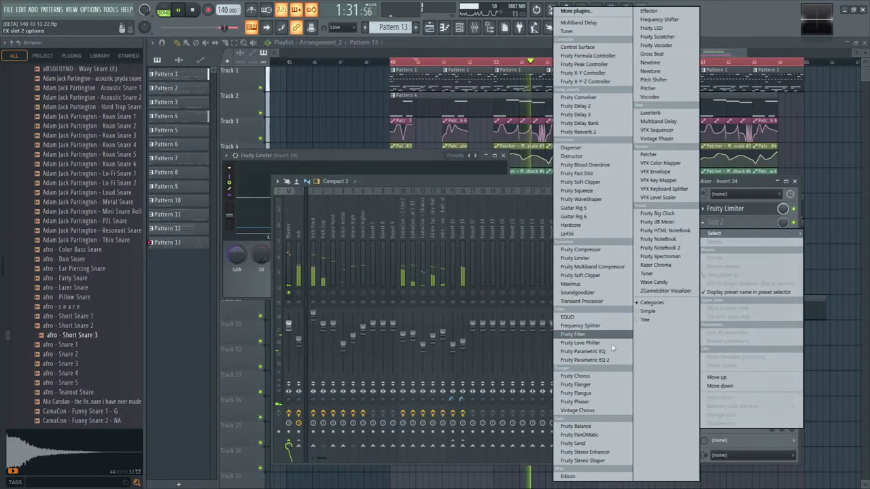
click(591, 261)
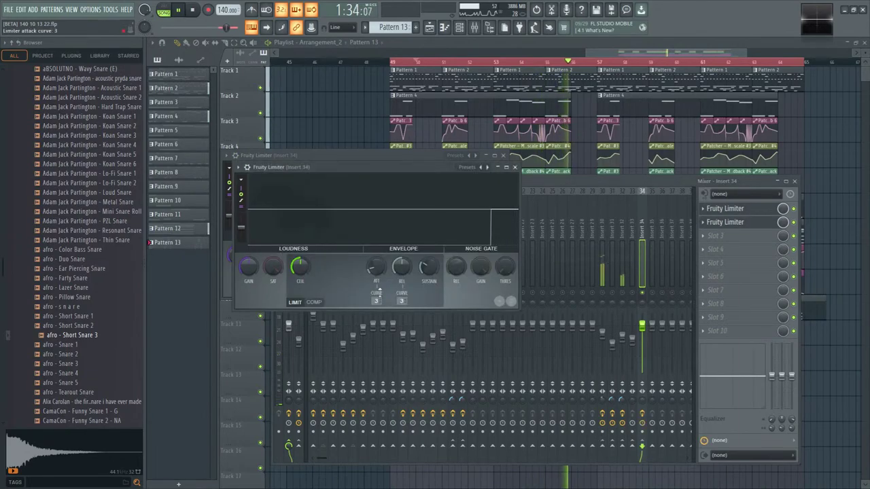
click(324, 303)
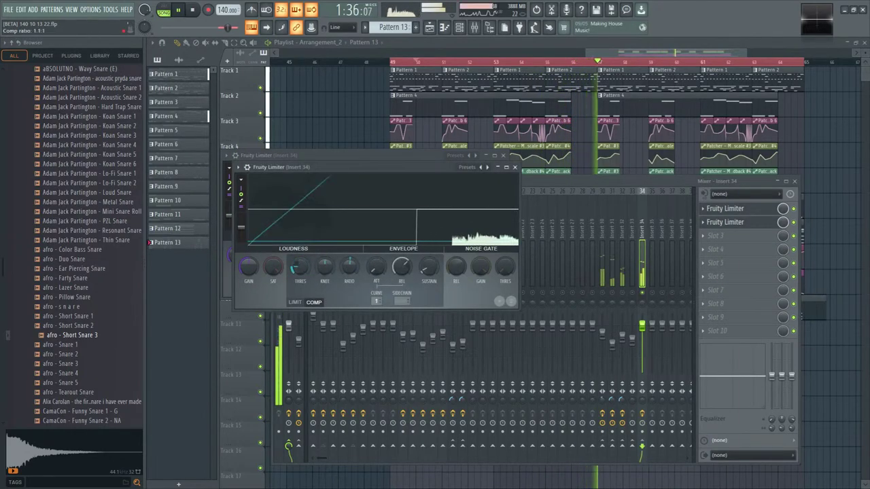
click(401, 301)
click(421, 313)
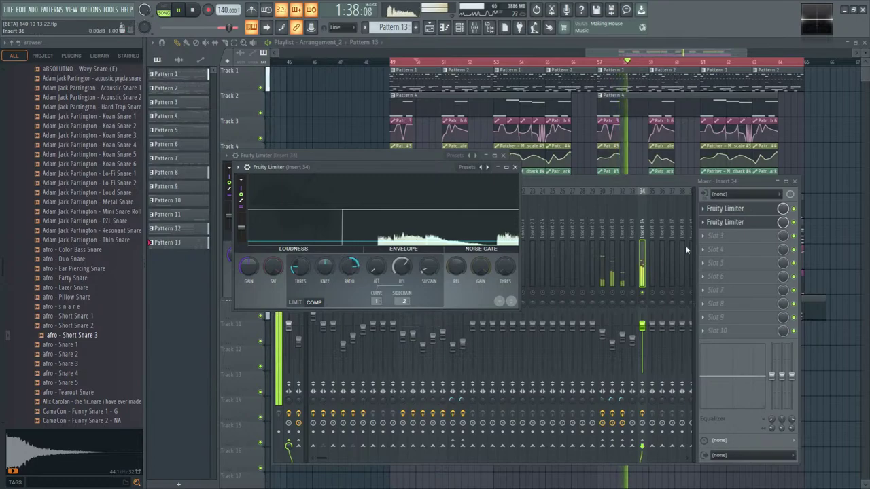
- Add Fruity Parametric EQ 2 to Insert 34's third slot and position its window clear of the mixer
click(728, 236)
click(597, 361)
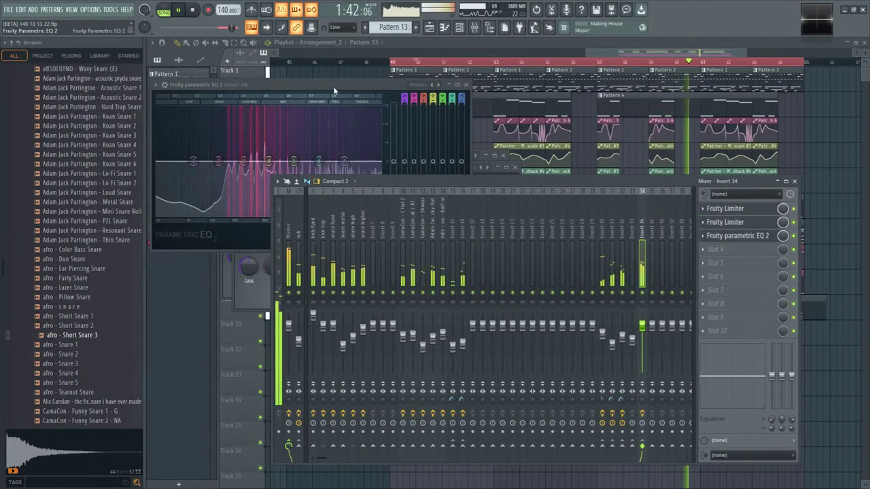
drag(333, 86, 384, 94)
- Use EQ band 1 as a high pass to roll off the lows and cut band 5 about 3.7 dB near 938 Hz
right_click(245, 169)
mouse_move(258, 192)
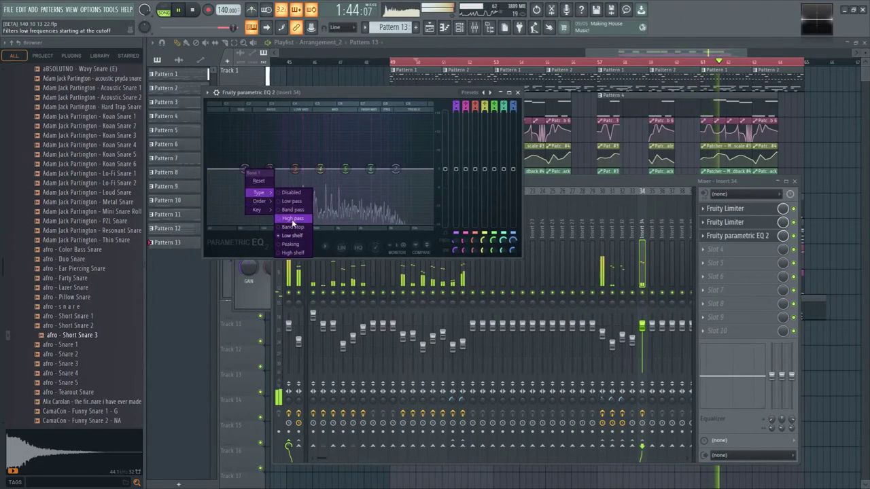
click(292, 222)
right_click(245, 168)
click(293, 218)
drag(245, 169, 283, 170)
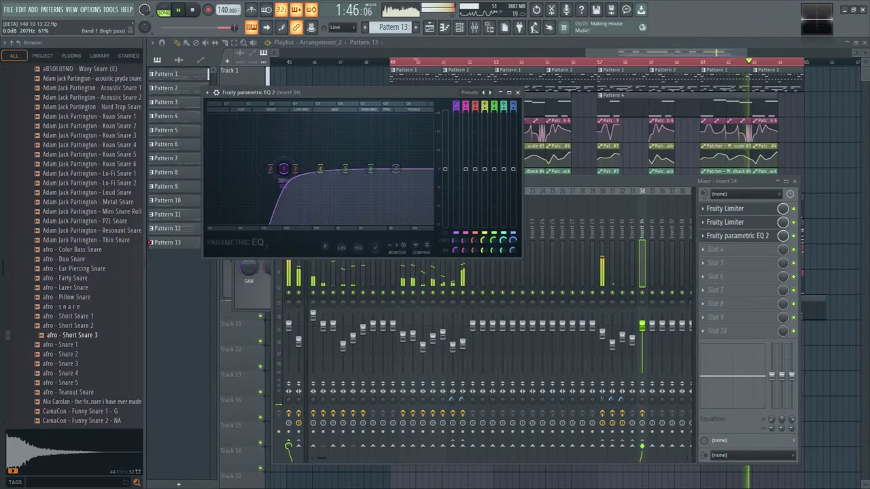
mouse_move(344, 170)
mouse_down()
mouse_move(343, 184)
mouse_move(334, 180)
mouse_up()
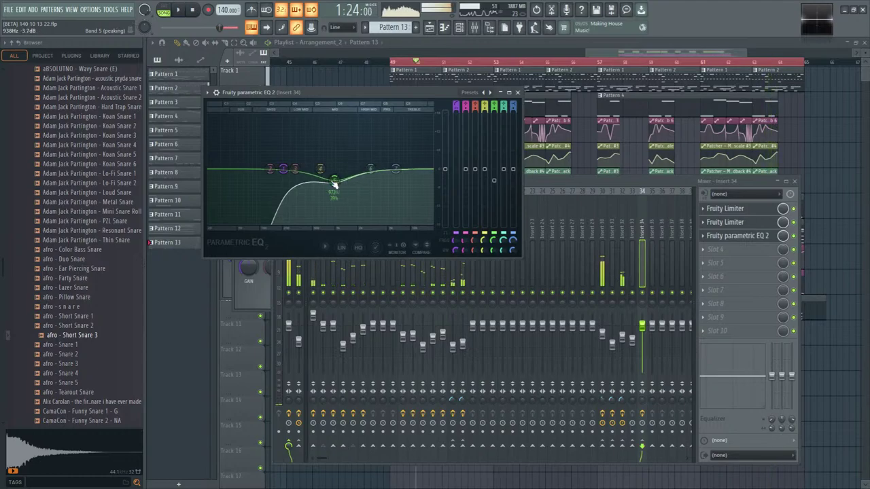
drag(282, 171, 274, 169)
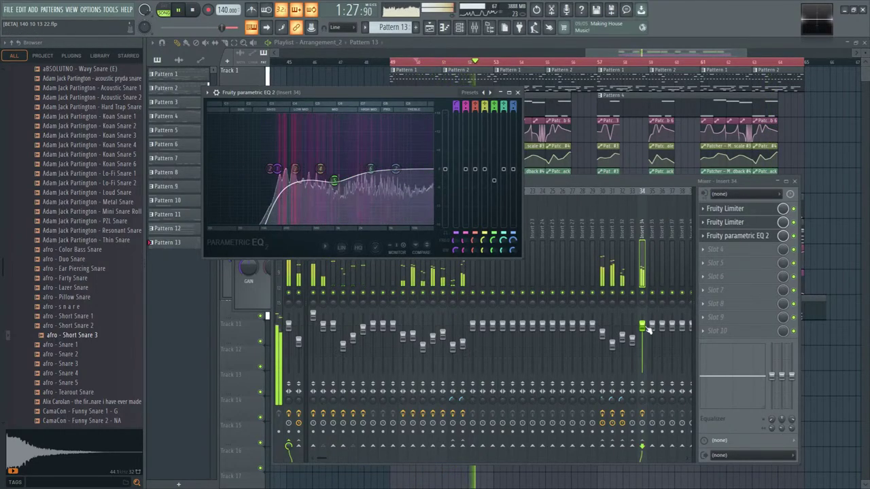
- Lower Insert 34's fader slightly and reduce both Fruity Limiter thresholds, setting the second to about -33.7 dB
click(623, 348)
click(613, 346)
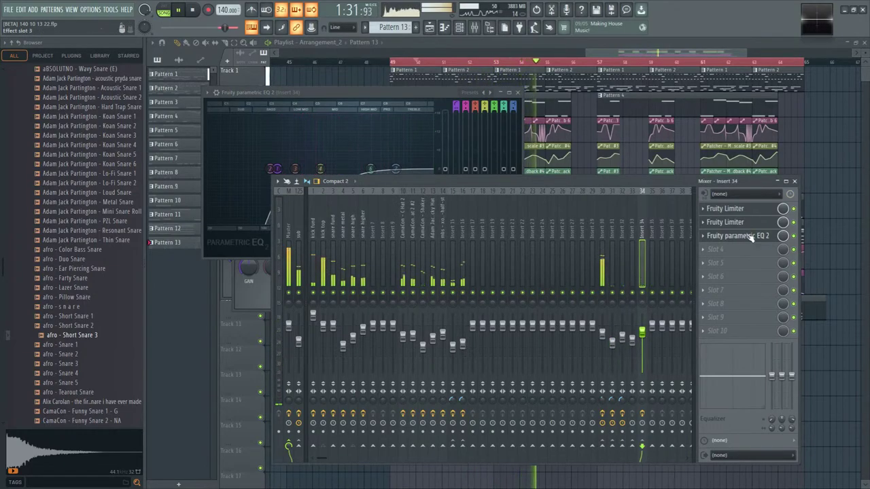
click(744, 210)
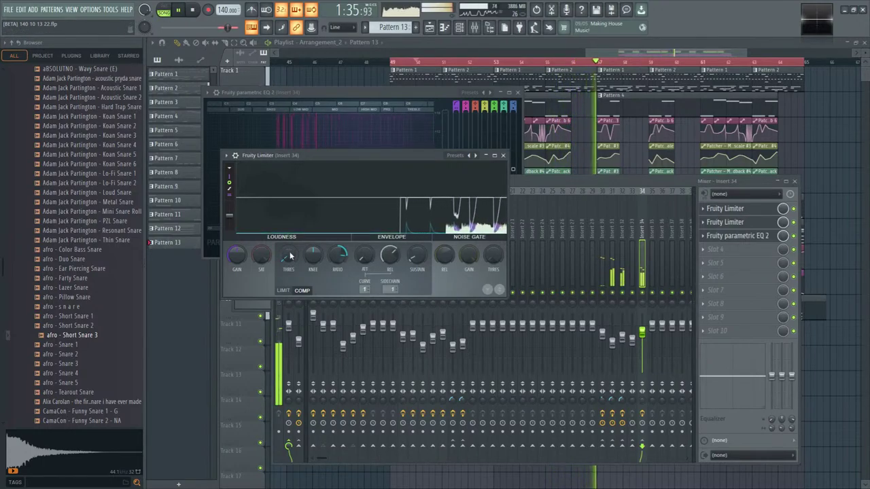
click(734, 224)
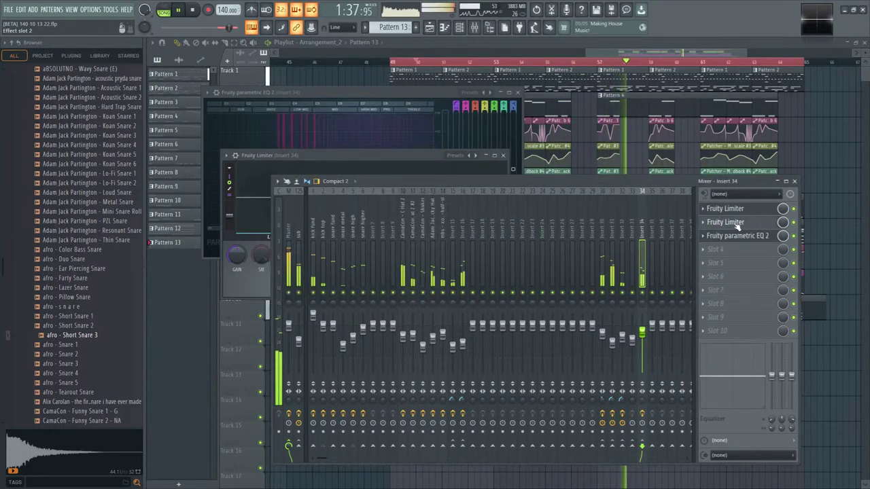
click(737, 226)
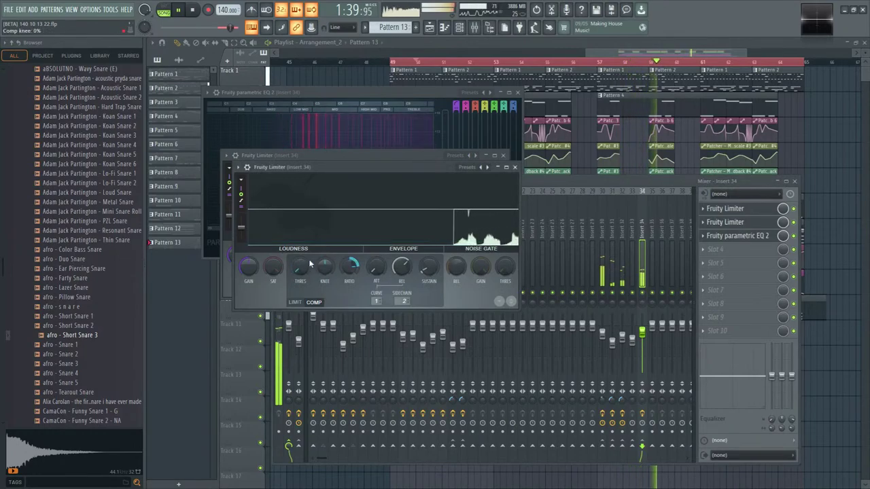
drag(299, 266, 298, 273)
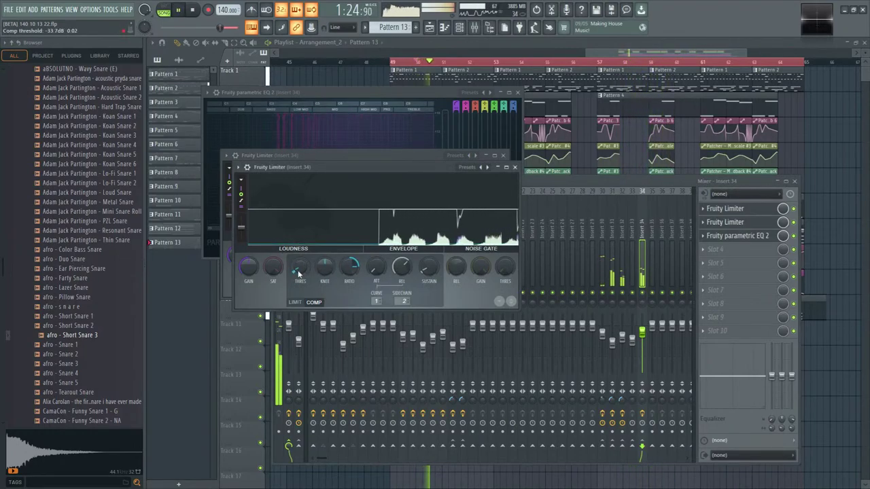
- Stop playback and create a new empty Pattern 14 with its default name
key(F5)
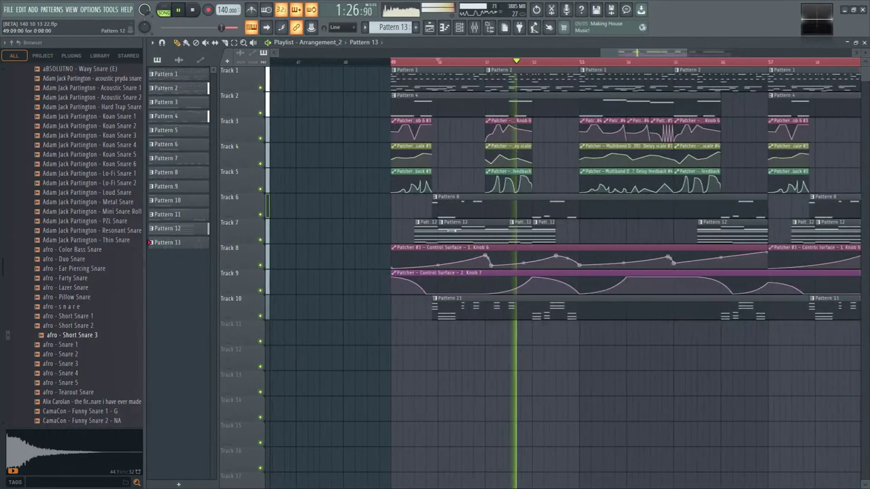
key(space)
key(F7)
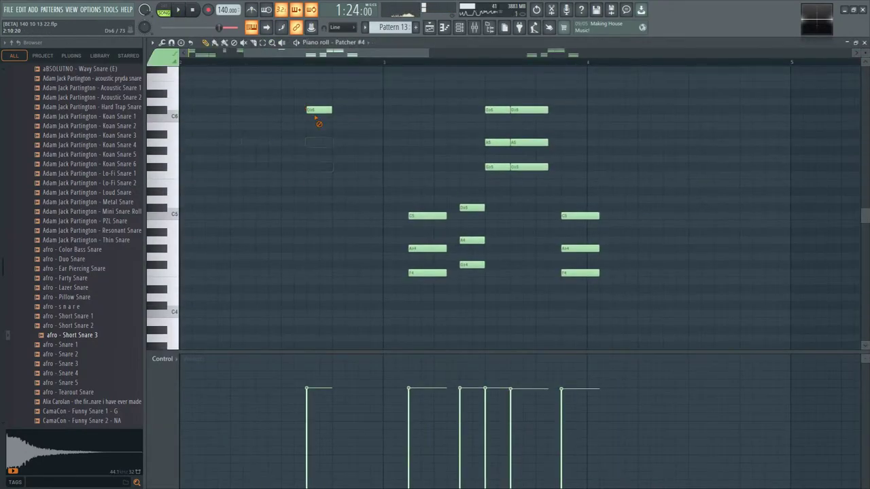
key(F4)
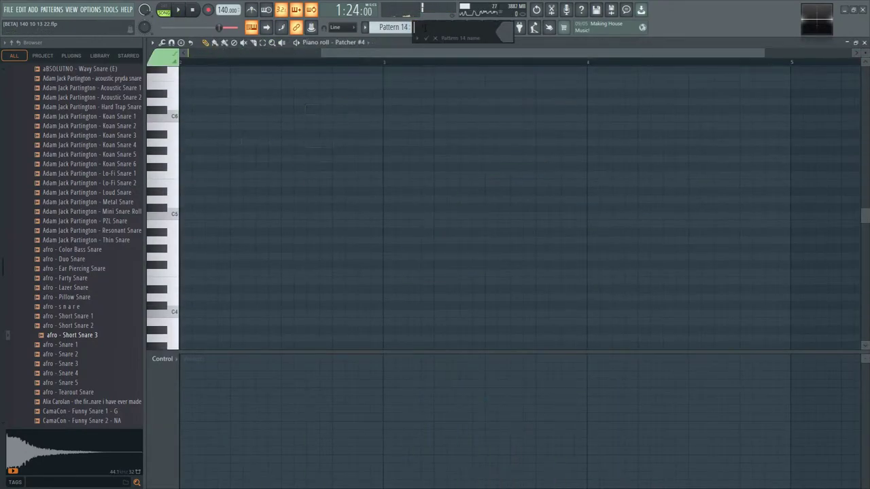
key(Return)
click(434, 30)
- Play the arrangement from around bar 50 and follow the Pattern 13 chords on Track 10 up to bar 57
scroll(382, 207, up, 3)
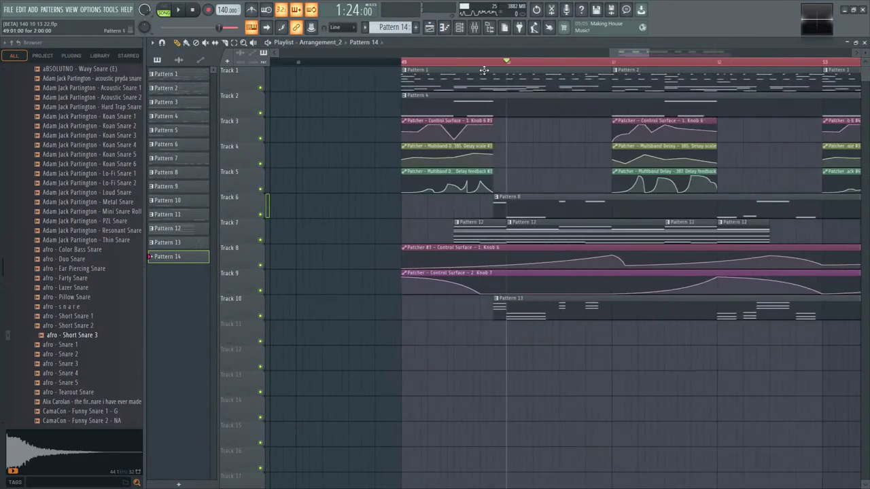
key(space)
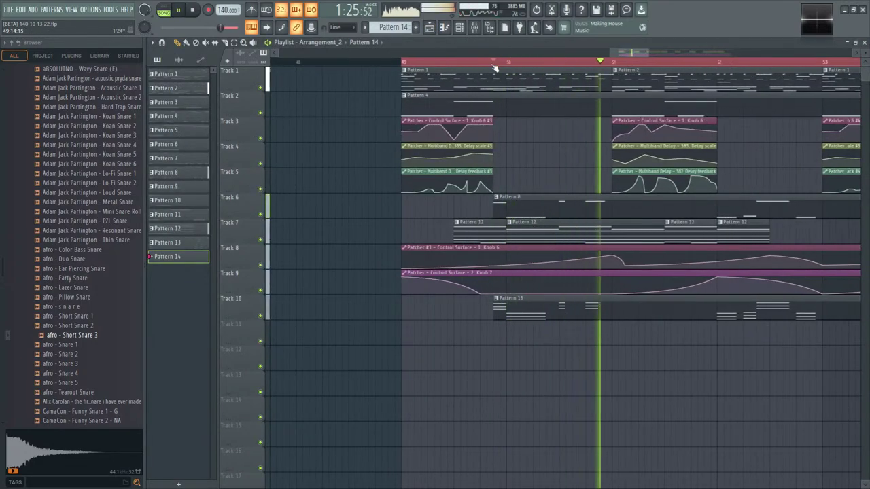
scroll(683, 386, right, 3)
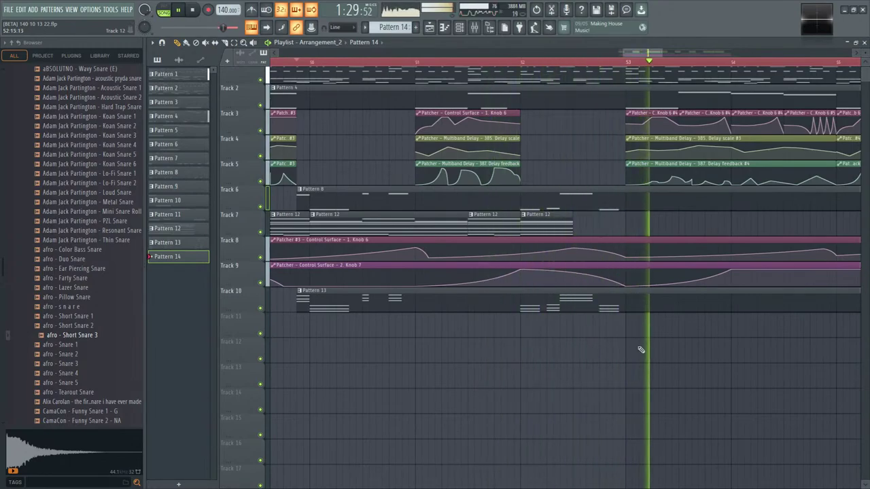
scroll(693, 360, right, 3)
scroll(521, 356, right, 3)
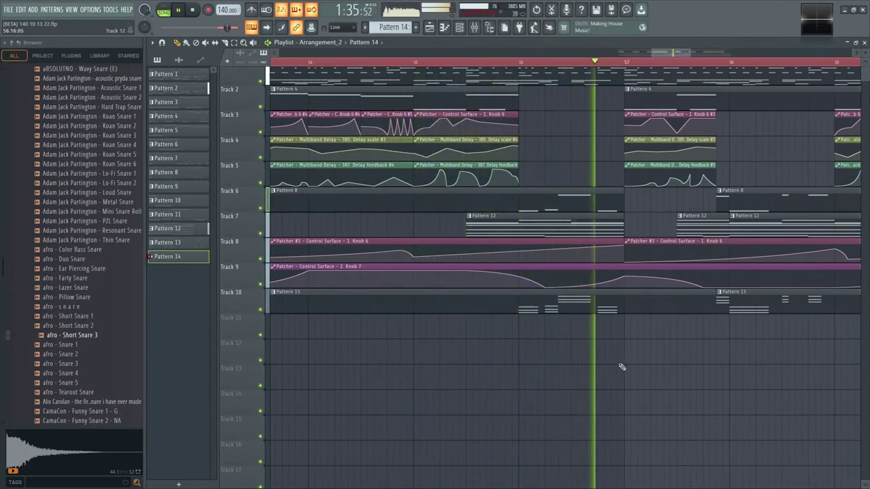
- Raise the top note of the first chord in bar 7 of Pattern 13 to C#5
click(521, 63)
double_click(407, 299)
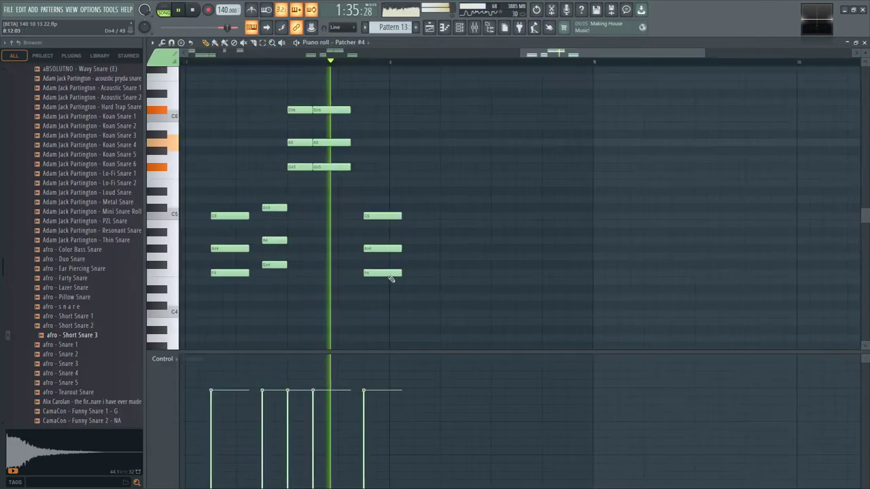
key(space)
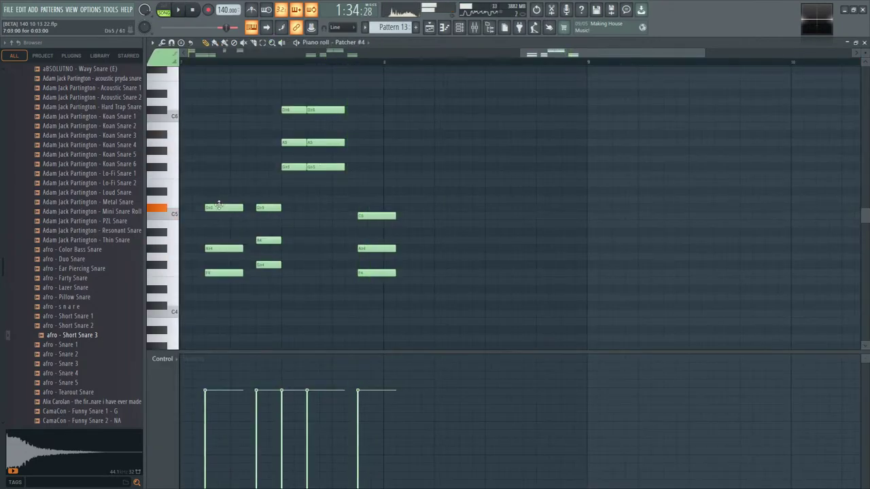
- Compare the chord notes across Pattern 13 with the Pattern 4 notes, and return to the arrangement
scroll(520, 200, down, 2)
scroll(521, 200, left, 5)
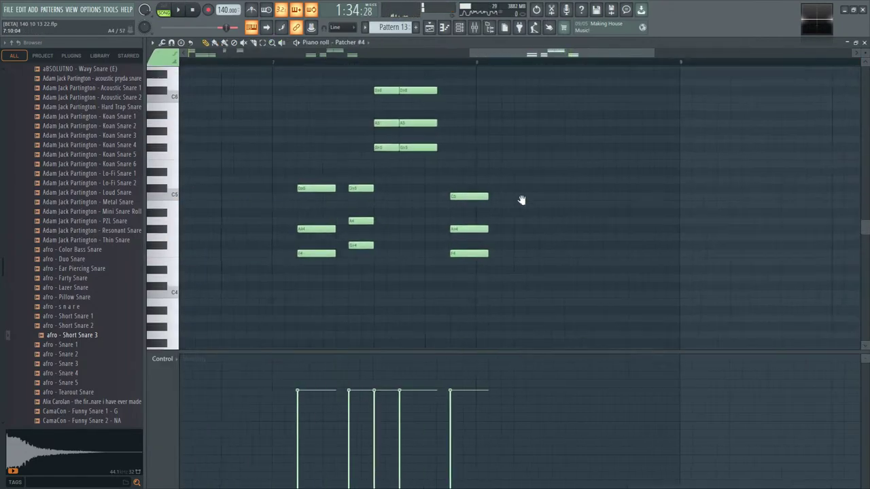
scroll(505, 278, down, 3)
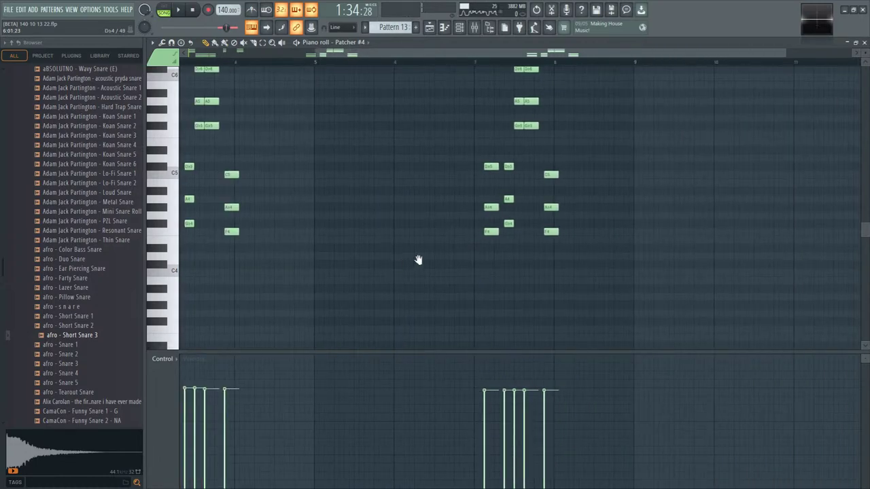
scroll(417, 258, left, 3)
scroll(417, 258, down, 2)
scroll(614, 240, up, 1)
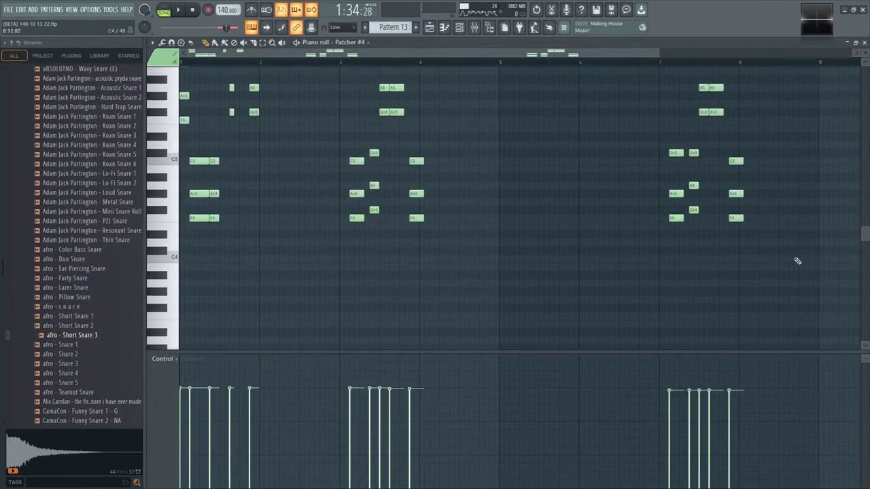
click(429, 28)
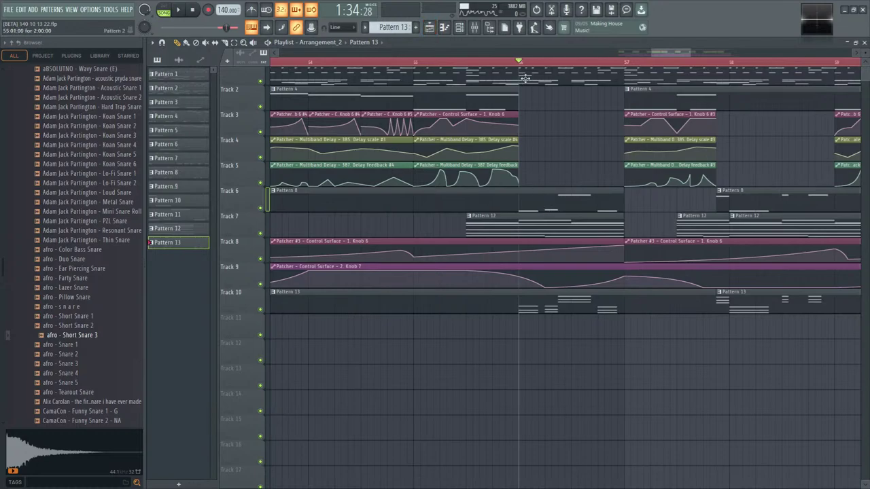
double_click(504, 104)
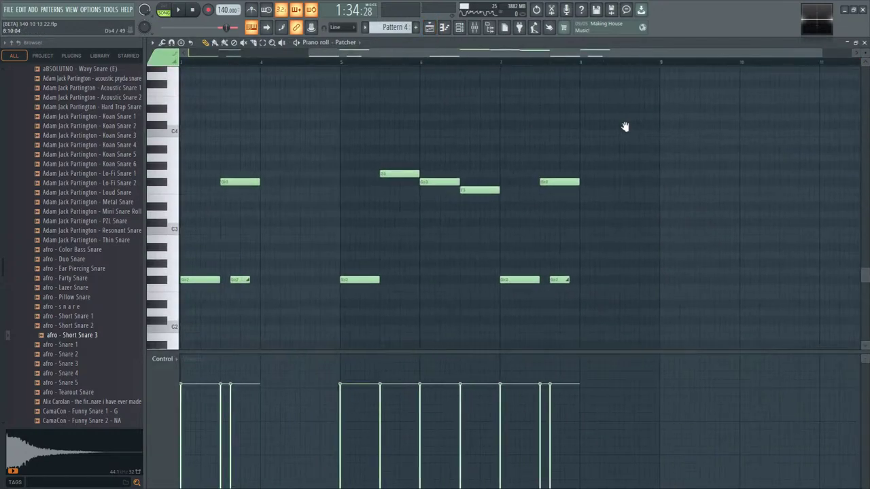
click(447, 28)
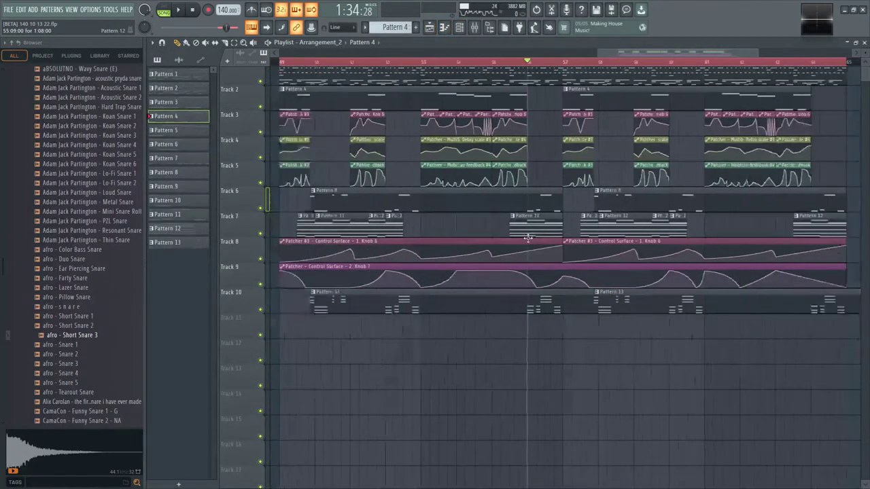
- Transpose all of Pattern 13's chord notes up one semitone
double_click(421, 303)
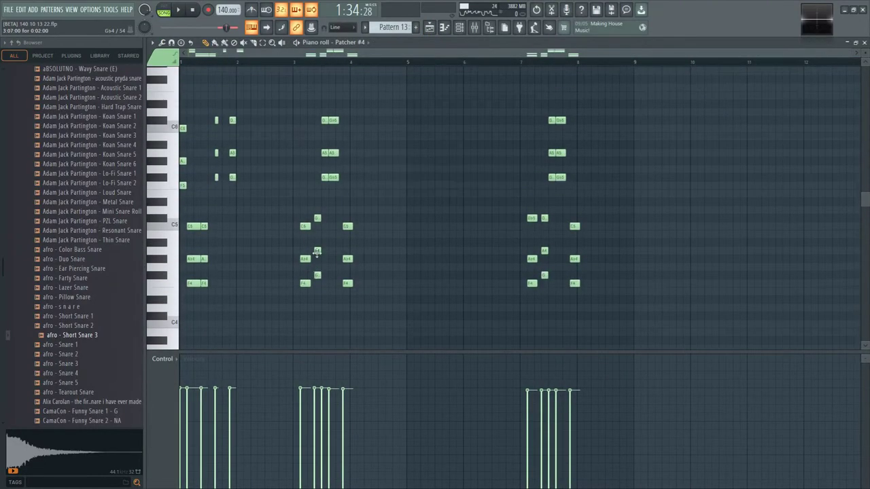
key(ctrl+a)
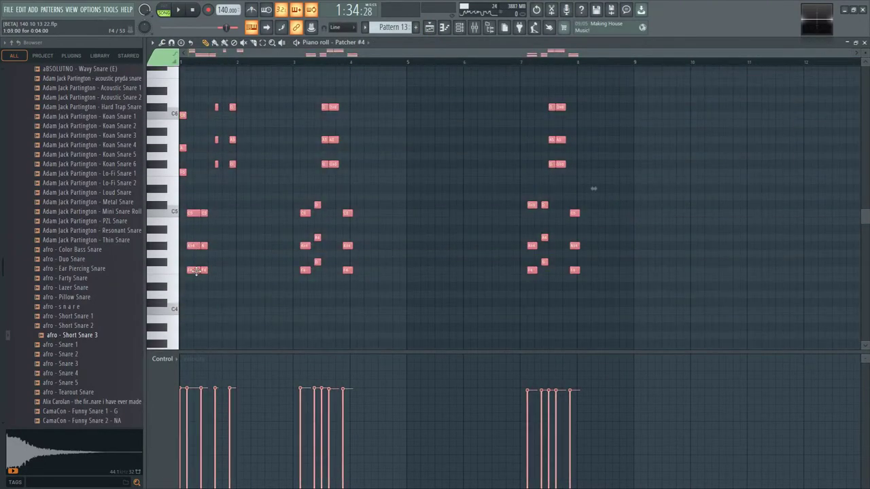
drag(197, 270, 194, 260)
- Listen to the transposed Pattern 13 chords from the first bar to bar 7, and return to the arrangement
key(space)
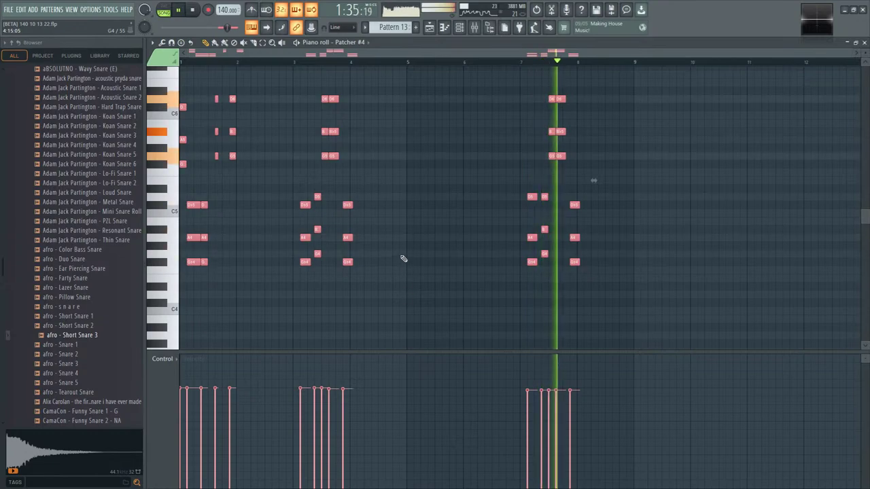
key(ctrl+d)
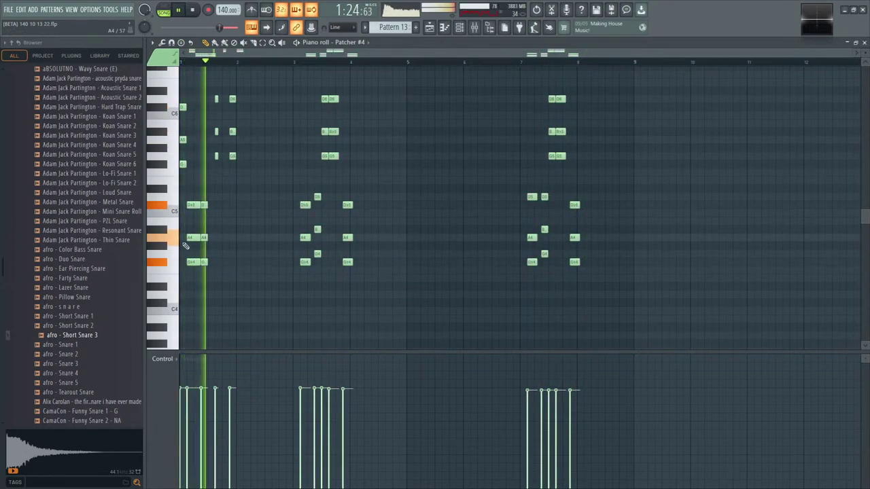
scroll(277, 243, up, 2)
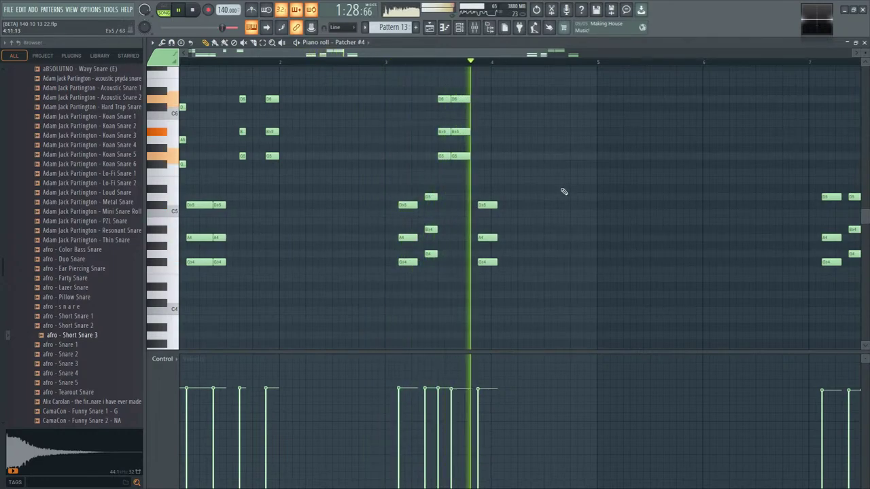
drag(661, 216, 458, 223)
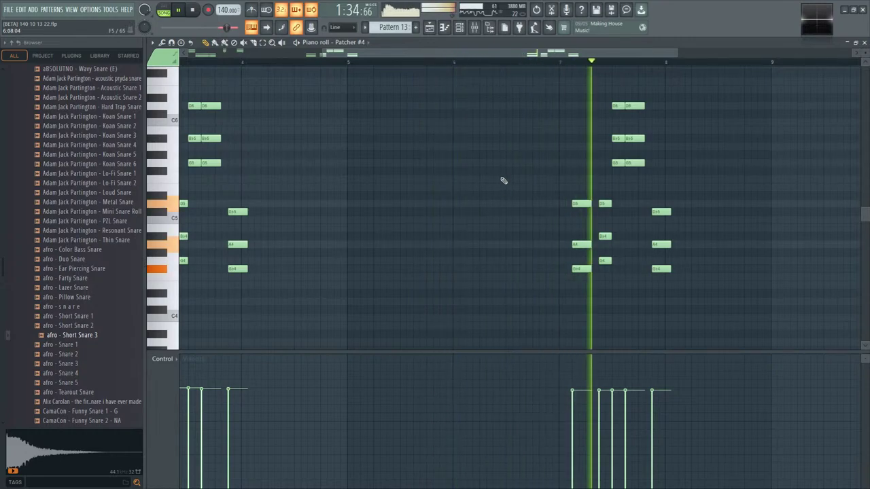
click(429, 28)
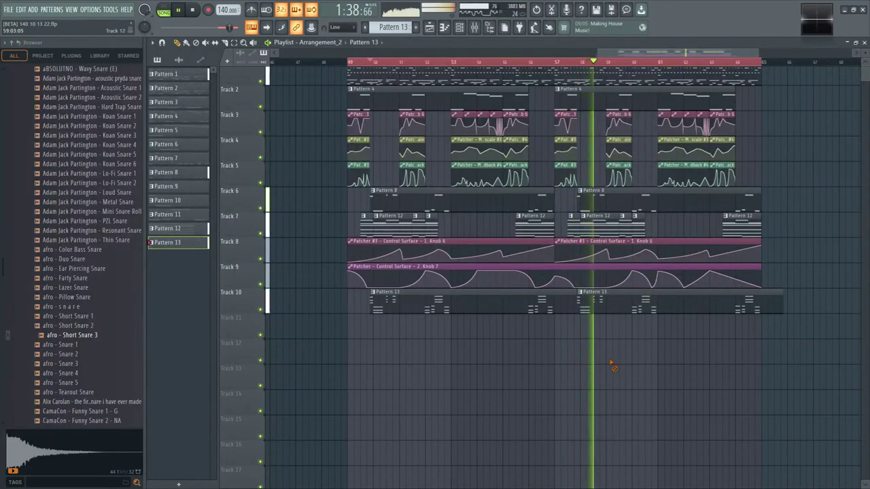
- Lower Insert 34's fader slightly and check the band 5 cut in its Fruity parametric EQ 2
click(475, 27)
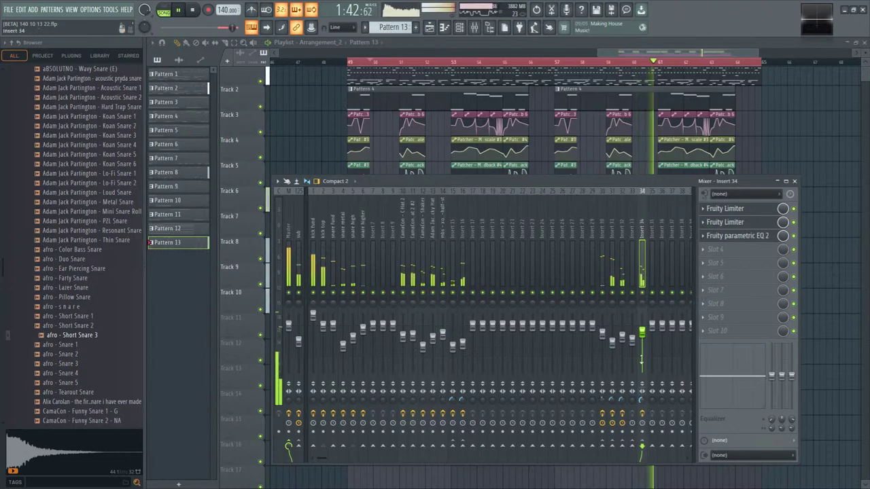
click(737, 235)
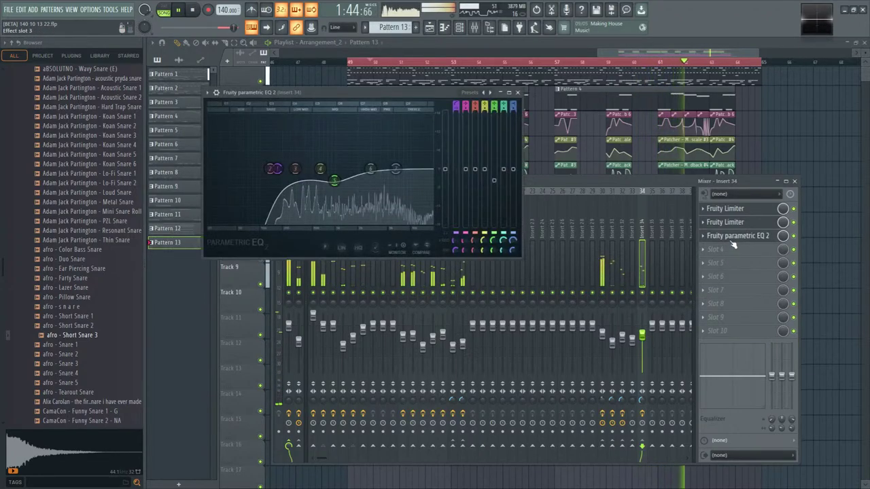
mouse_move(322, 178)
mouse_down()
mouse_move(404, 179)
mouse_move(334, 188)
mouse_up()
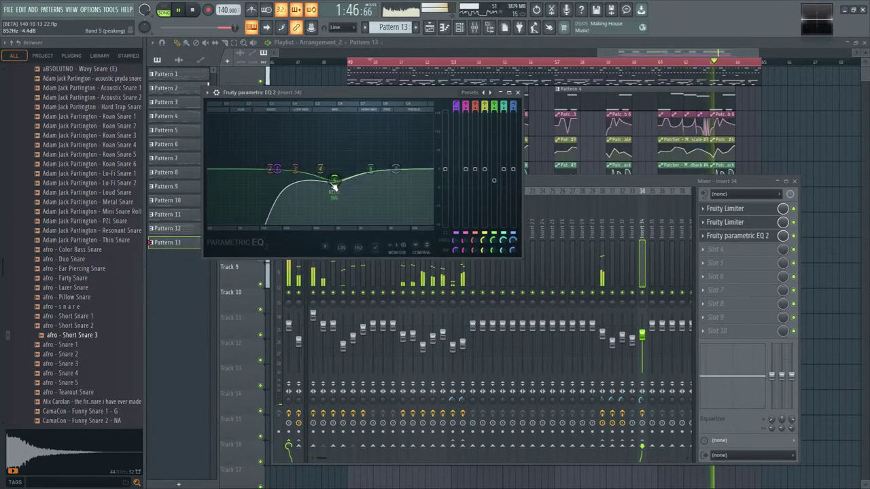
- Raise the band 1 high-pass cutoff in Insert 16's Fruity parametric EQ 2 to trim more of the lows
click(607, 214)
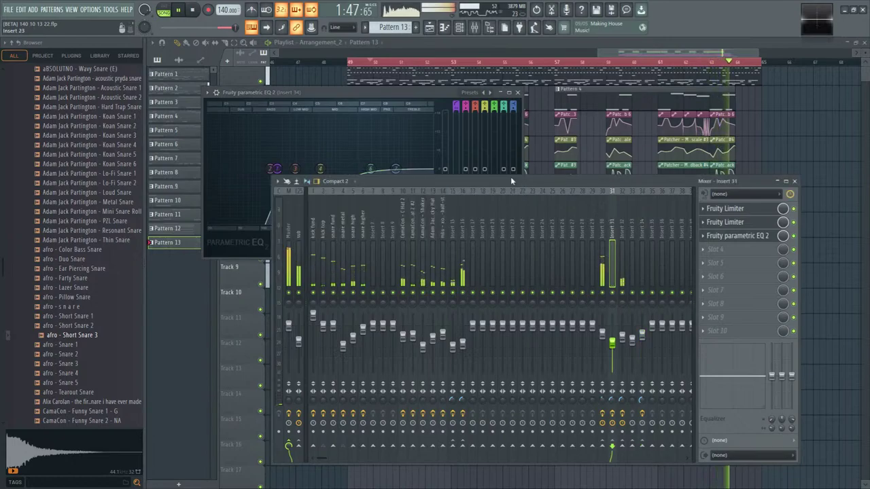
click(462, 281)
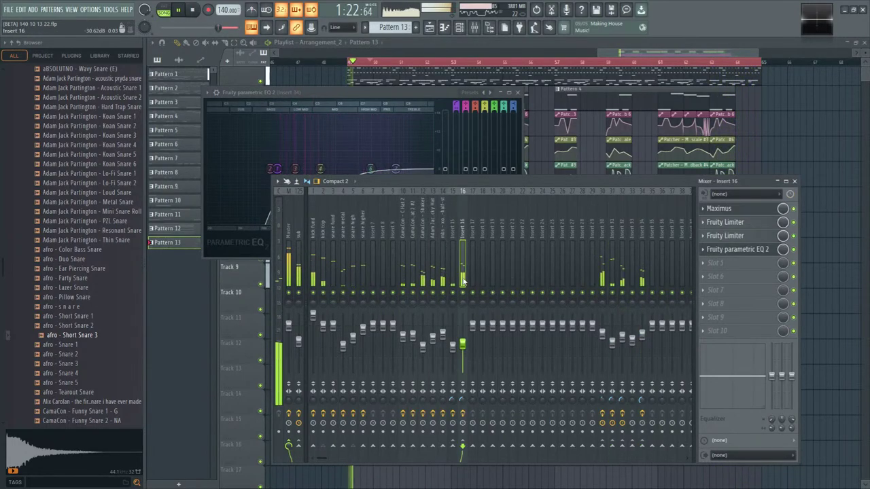
click(747, 249)
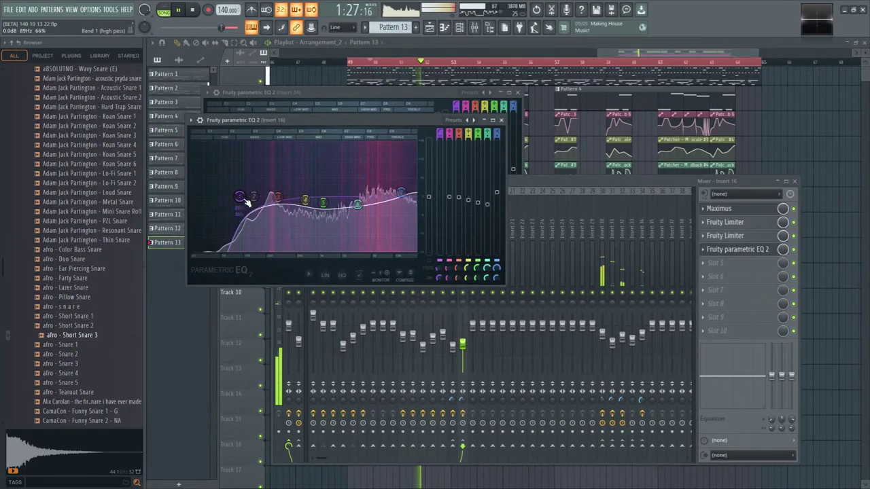
scroll(247, 200, up, 3)
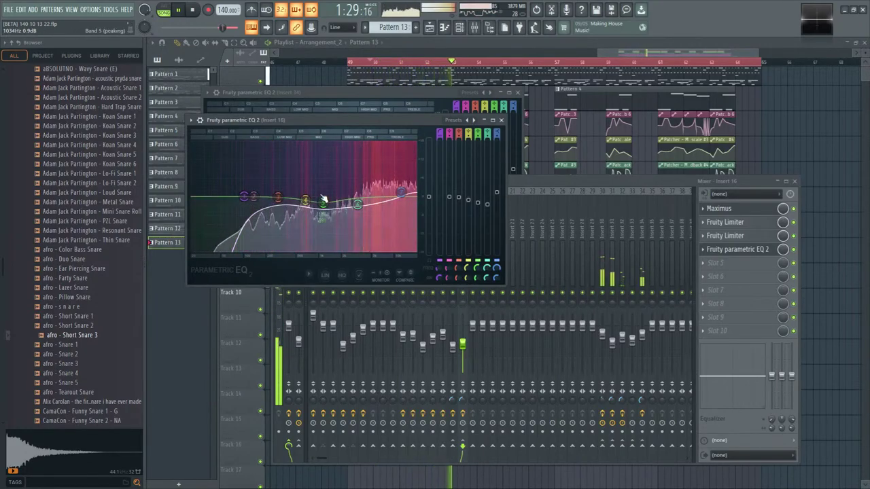
click(581, 185)
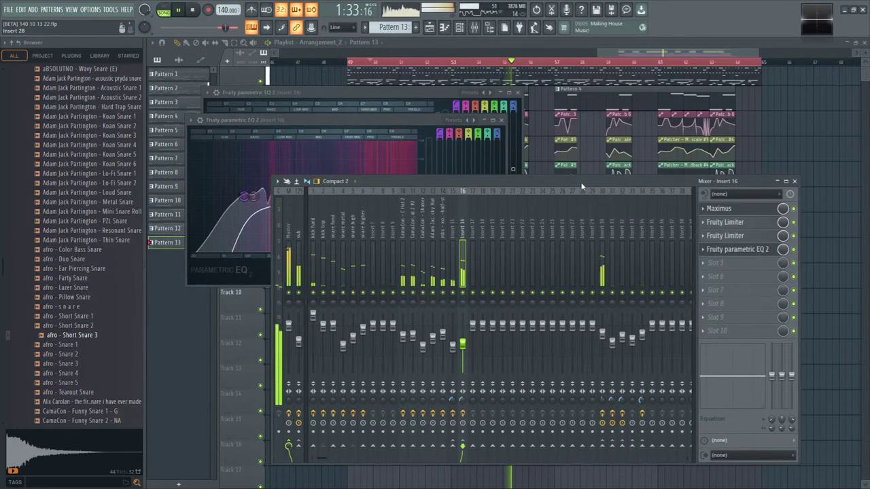
click(384, 136)
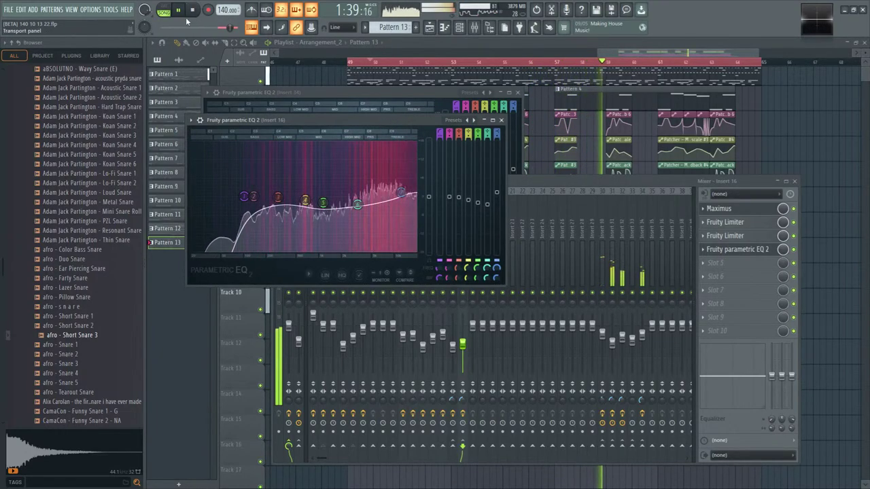
- Restart playback, pull Insert 16's EQ band 7 high shelf down into a cut, and set band 5 to -0.6 dB at 1175 Hz
click(193, 11)
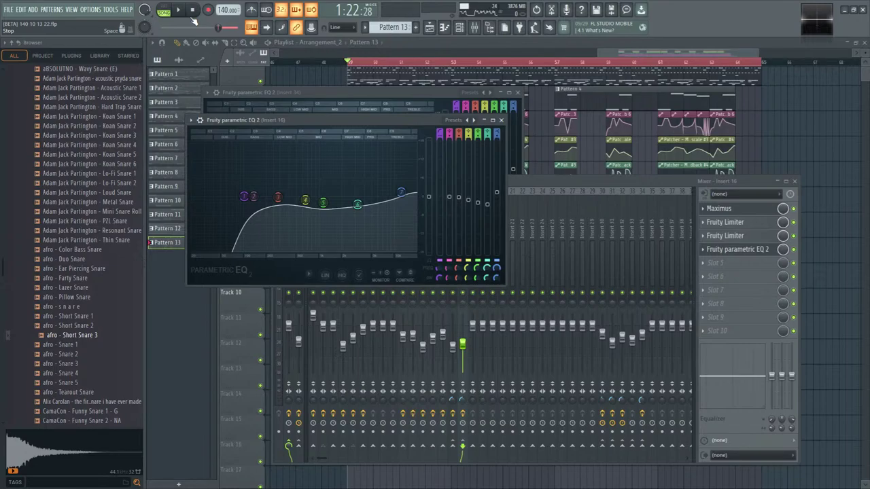
key(space)
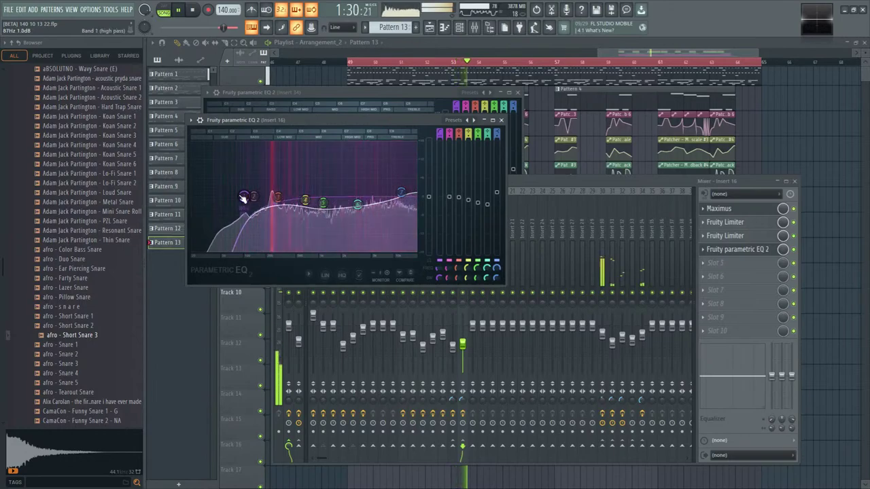
drag(401, 191, 404, 217)
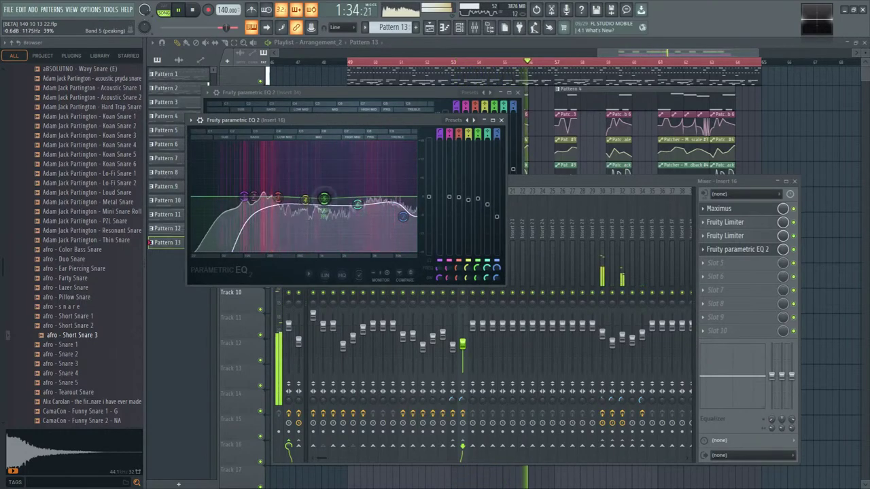
- Try a 54% mix level on the first Fruity Limiter of Insert 16
click(462, 275)
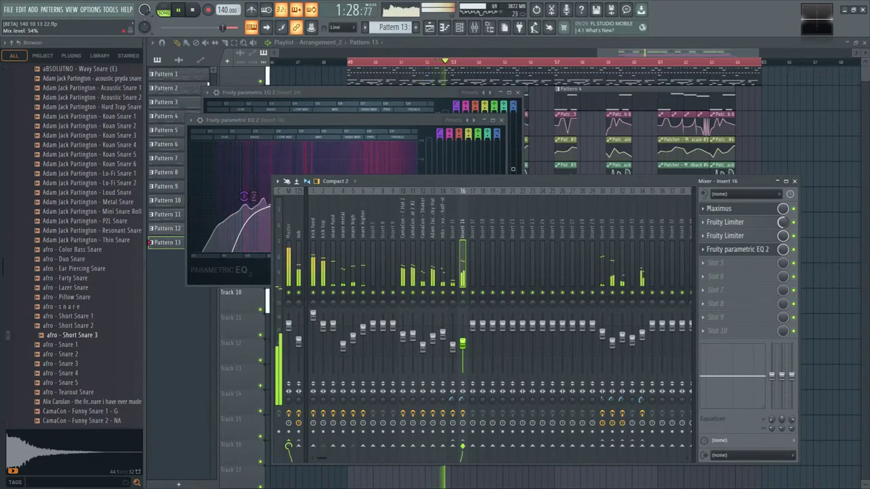
click(745, 225)
click(746, 226)
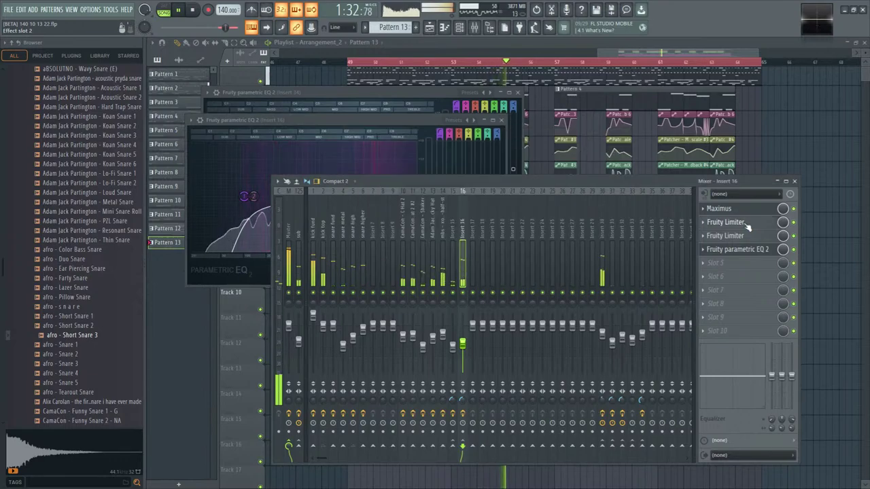
- Check Insert 16's EQ curve and mixer level against the playing arrangement
click(736, 250)
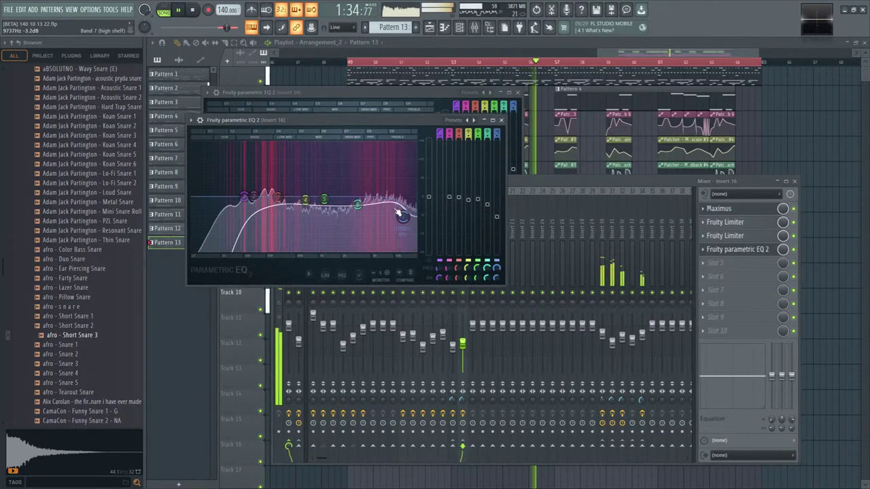
click(511, 216)
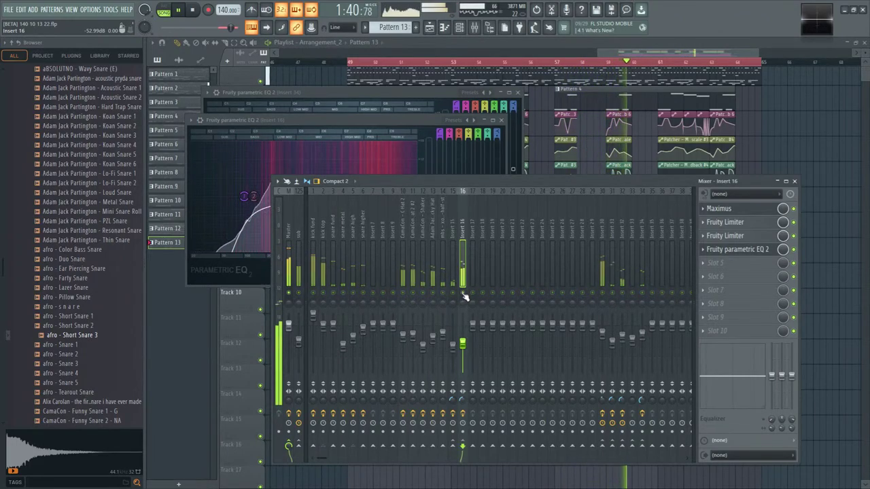
click(738, 251)
- Raise the high band crossover in Insert 16's Maximus and inspect its low and mid band compression curves
click(736, 211)
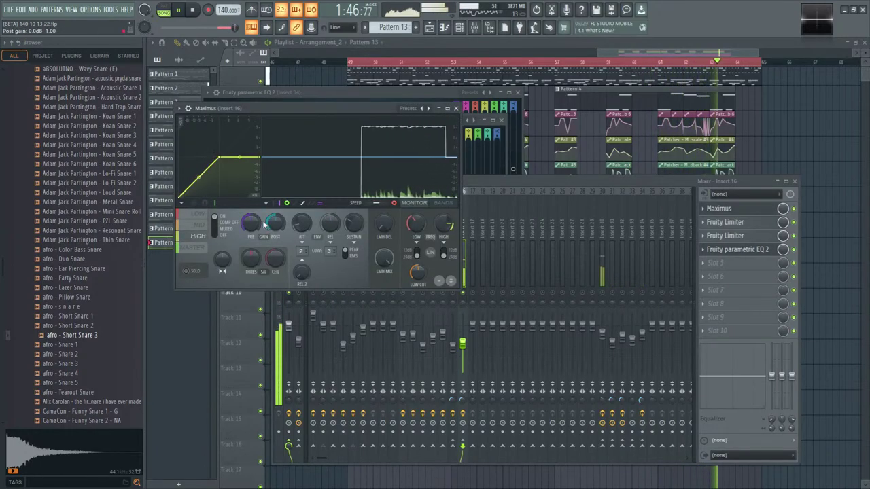
click(445, 224)
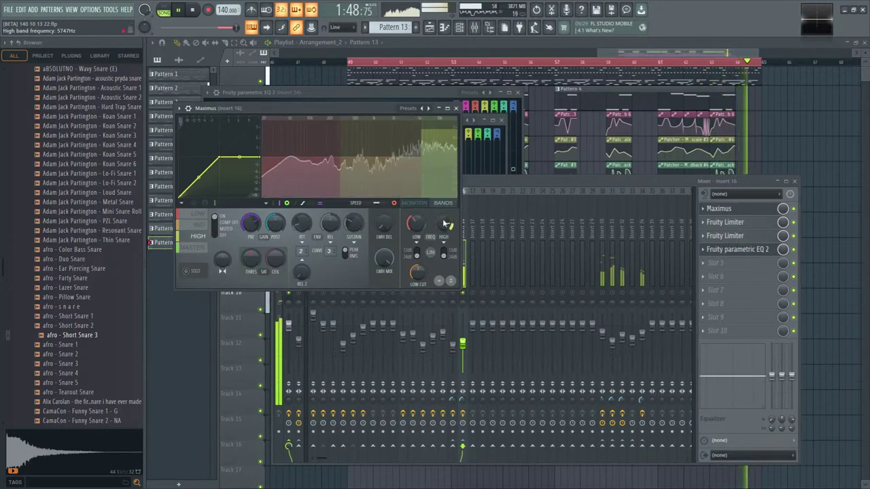
drag(445, 225, 445, 220)
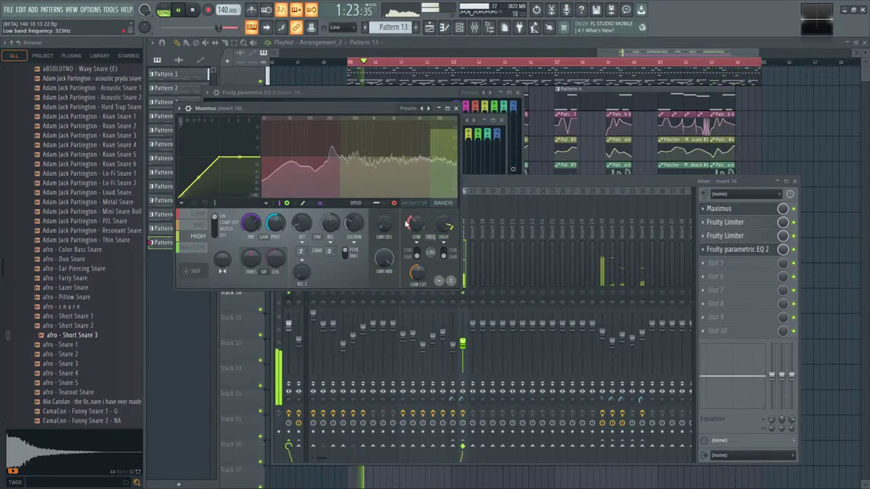
click(198, 218)
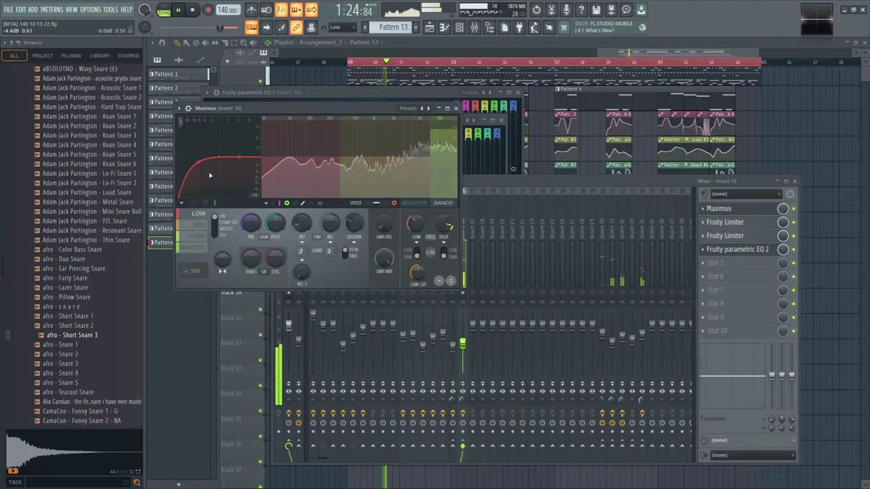
click(198, 225)
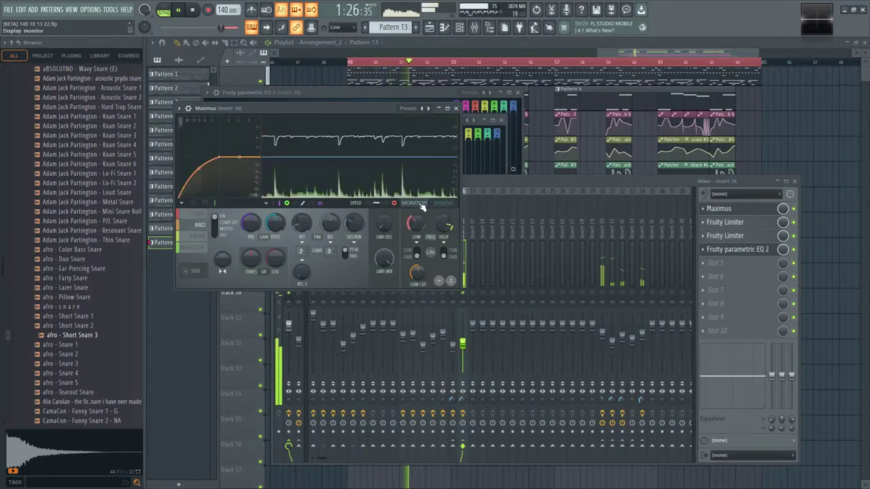
click(456, 108)
- Raise the hi-hat's tuning to about 0:04.8 and lower its level in the Superior Drummer 3 kit
key(F6)
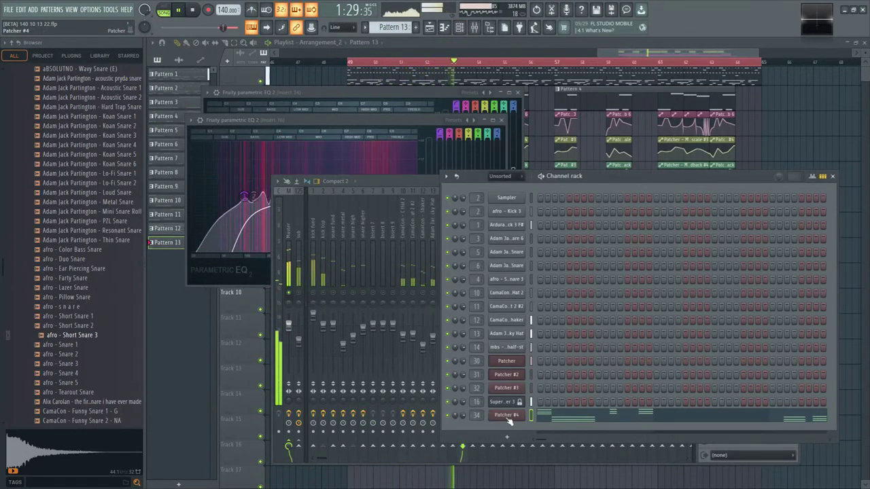
click(506, 403)
click(314, 242)
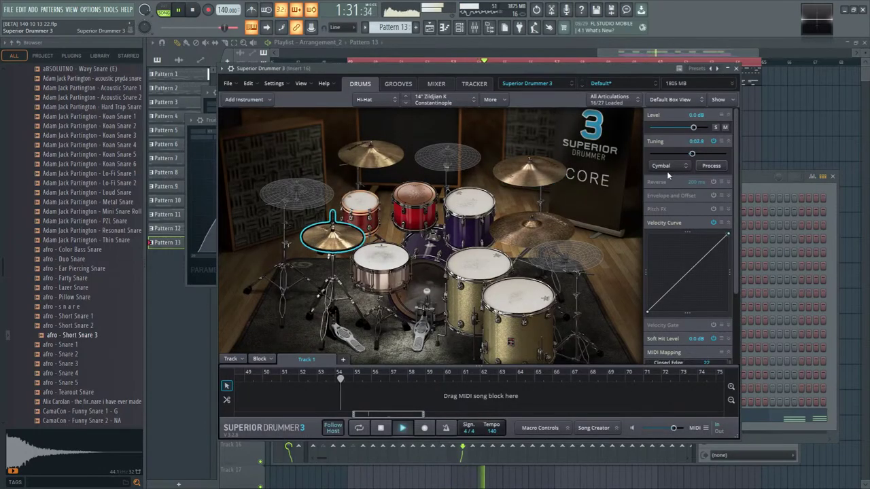
drag(690, 139, 689, 128)
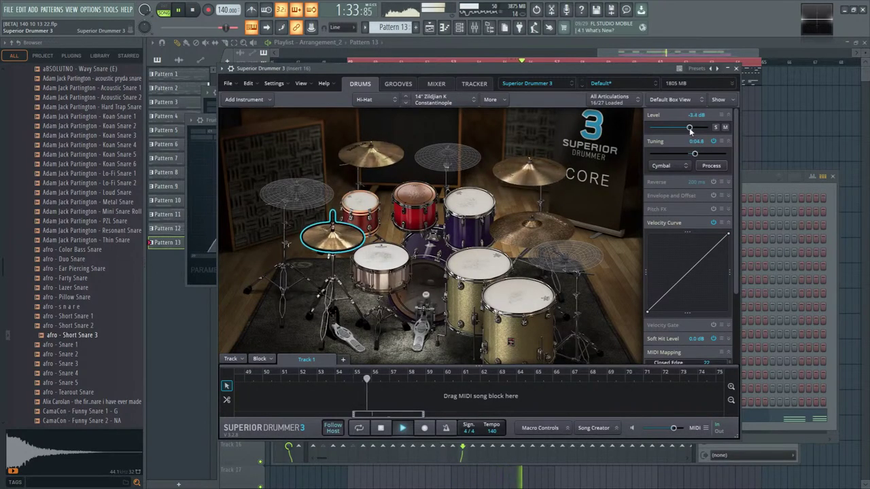
- Tune the ride cymbal to 0:04.5 at -2.3 dB and set the hi-hat's level to -4.5 dB
click(532, 229)
drag(688, 154, 695, 130)
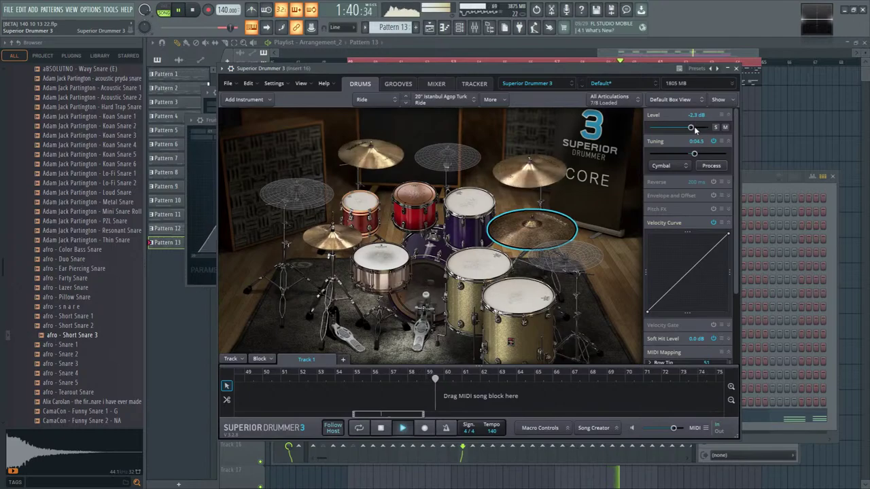
click(736, 69)
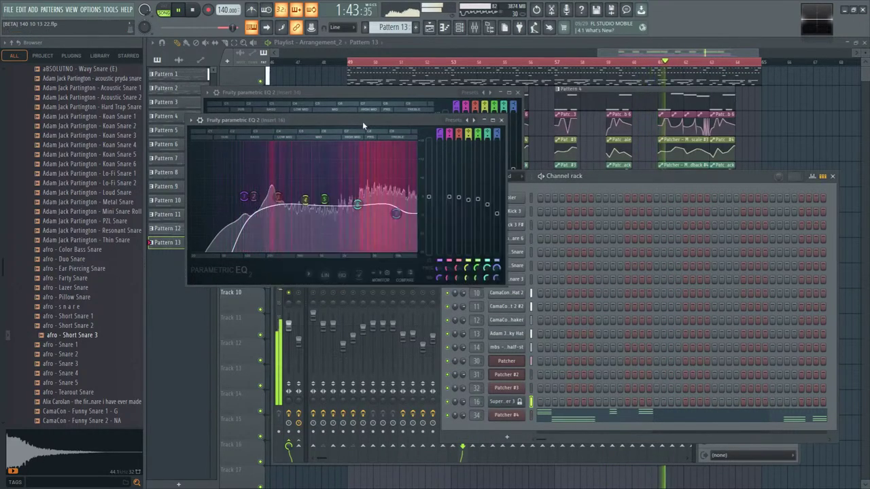
click(504, 400)
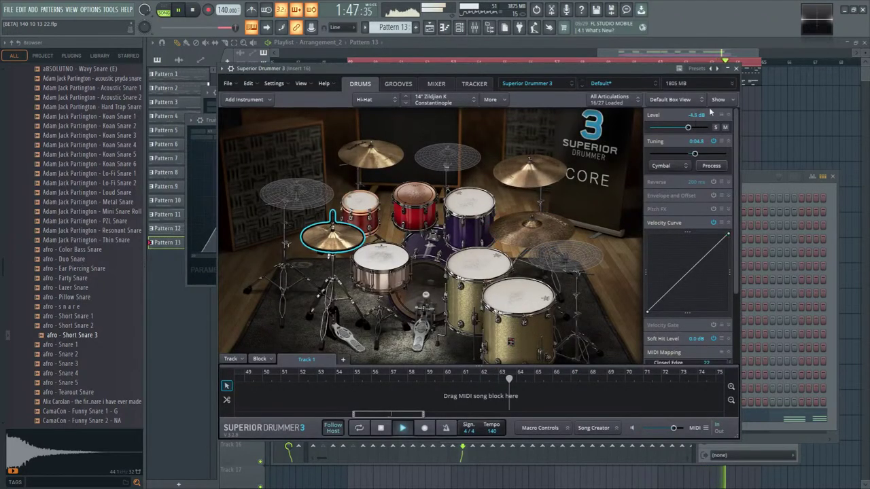
click(735, 70)
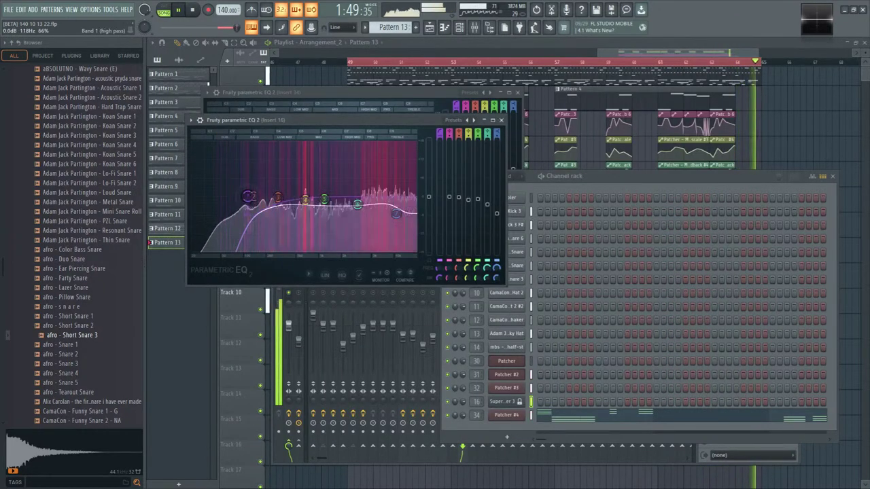
- Reshape Insert 16's EQ with a higher low cut, a lifted band 7 high shelf and a band 5 cut in the upper range
right_click(269, 202)
click(287, 227)
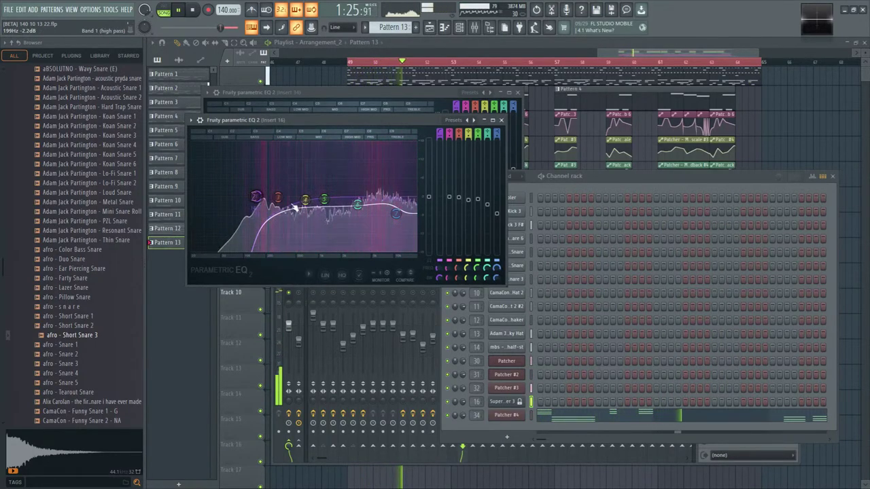
drag(396, 212, 393, 199)
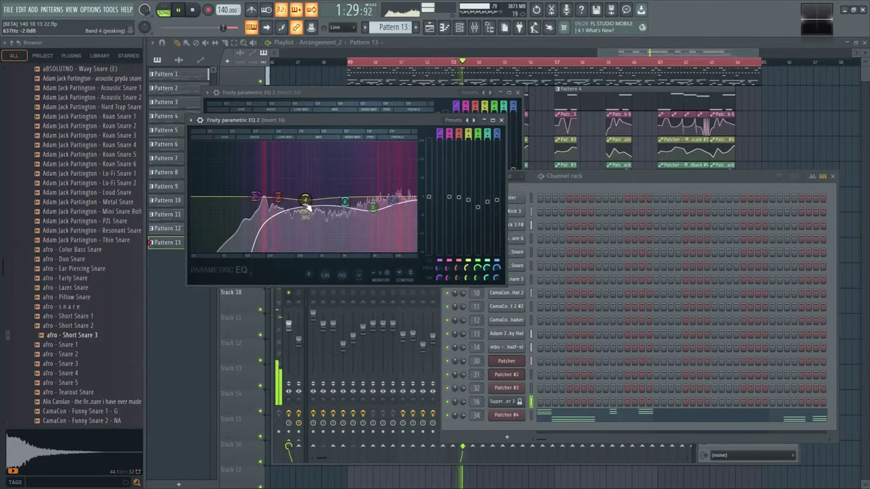
- Unsolo Insert 16 with its volume at 70% and rebalance the hat and shaker faders, putting CamaCon - C Hat 2 #2 at 65%
key(F9)
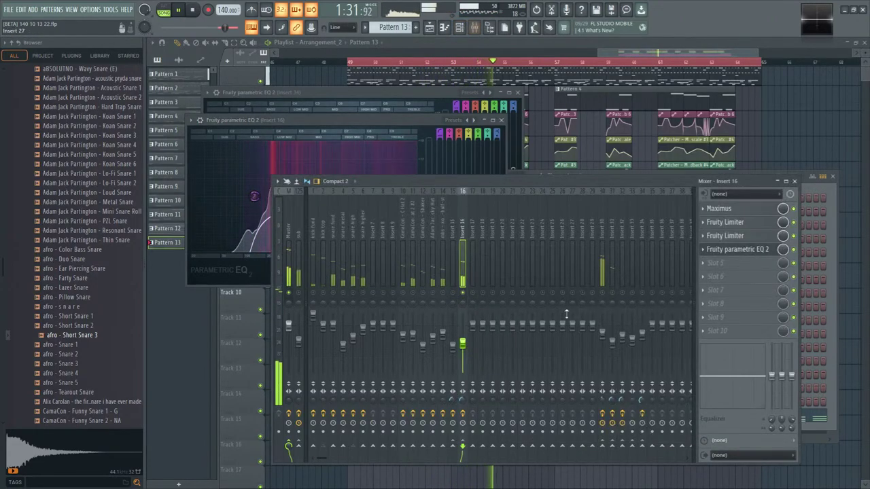
right_click(464, 292)
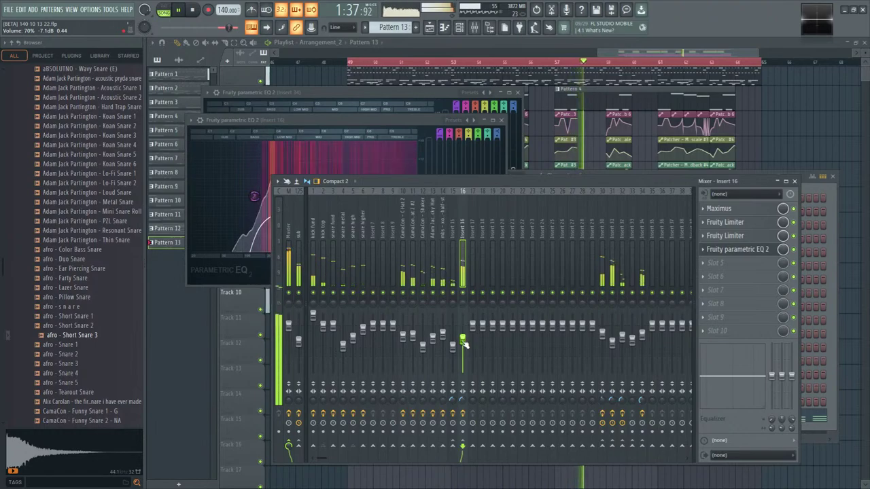
click(410, 345)
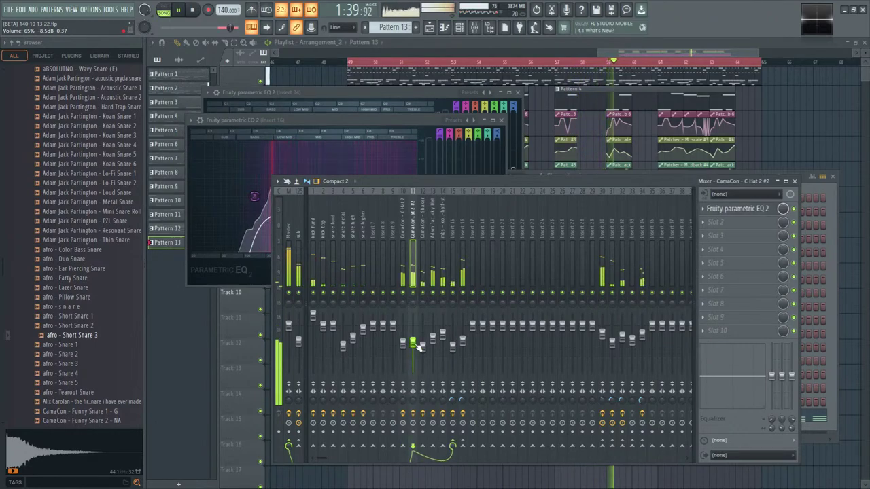
key(Right)
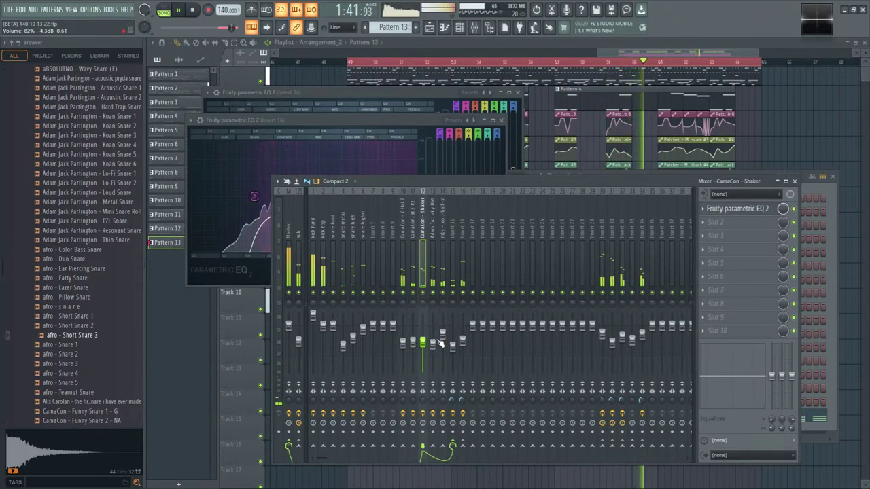
click(444, 341)
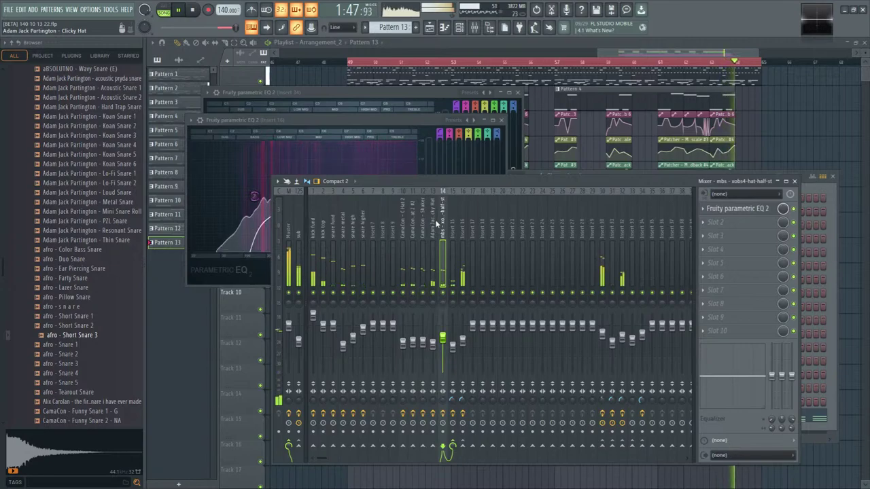
click(435, 223)
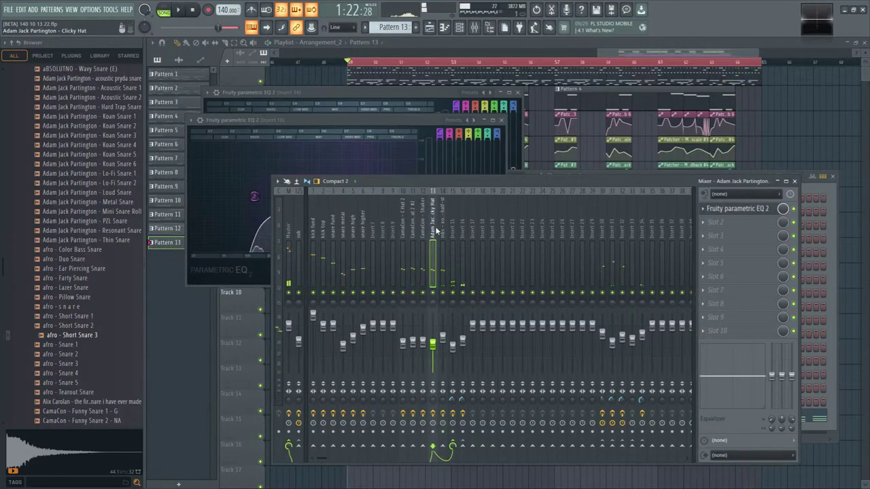
- Try the 20" Paiste 2002 Medium Crash/Ride and the 16" Zildjian A Paper Thin Crash as Cymbal 2 in Superior Drummer 3
key(F6)
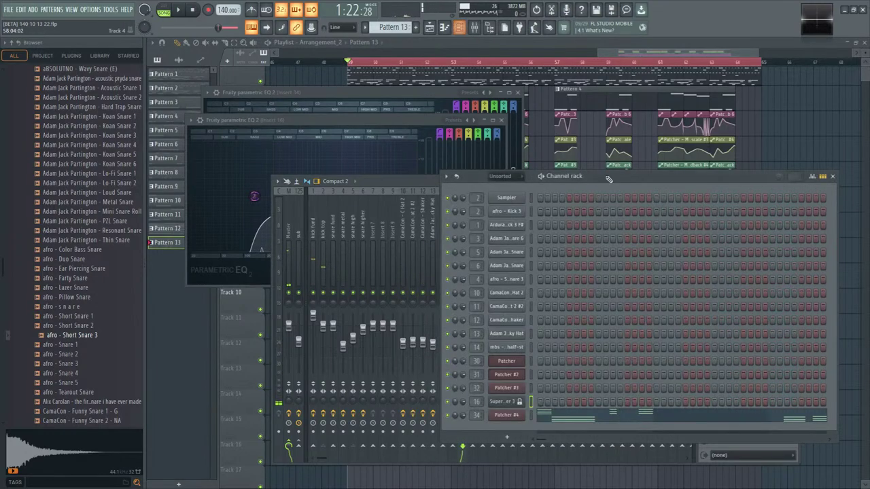
click(511, 404)
right_click(380, 164)
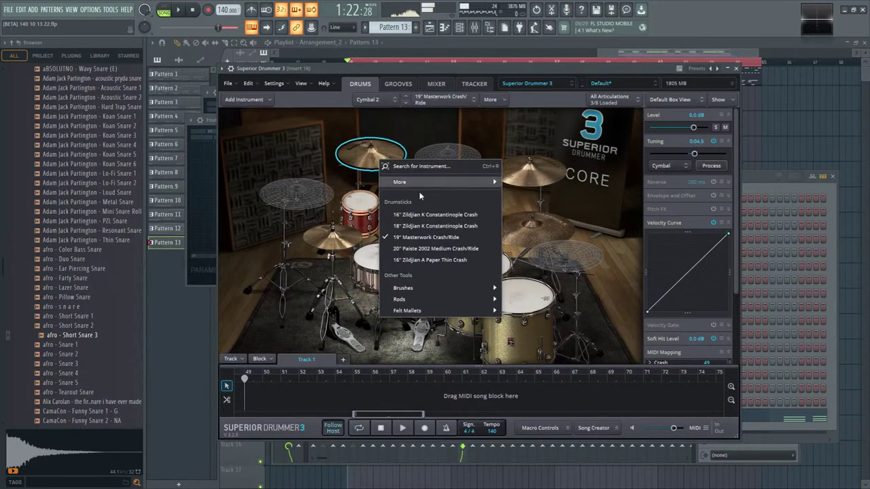
click(435, 248)
right_click(390, 168)
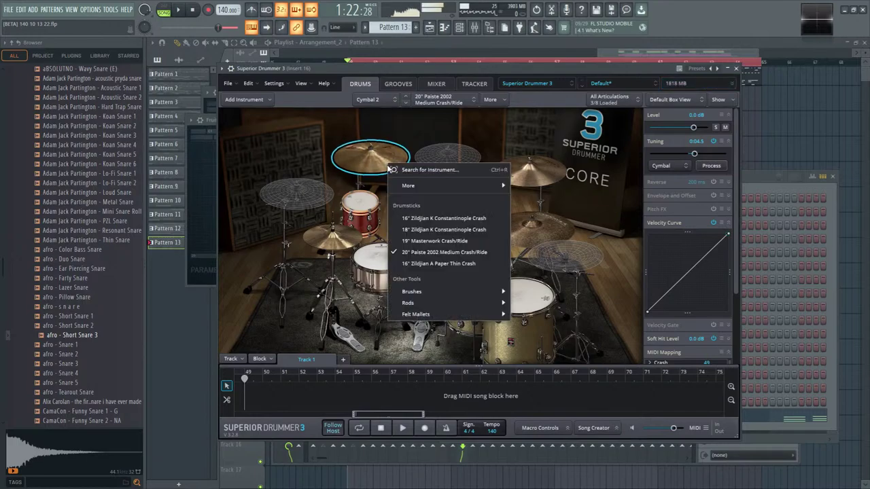
click(418, 263)
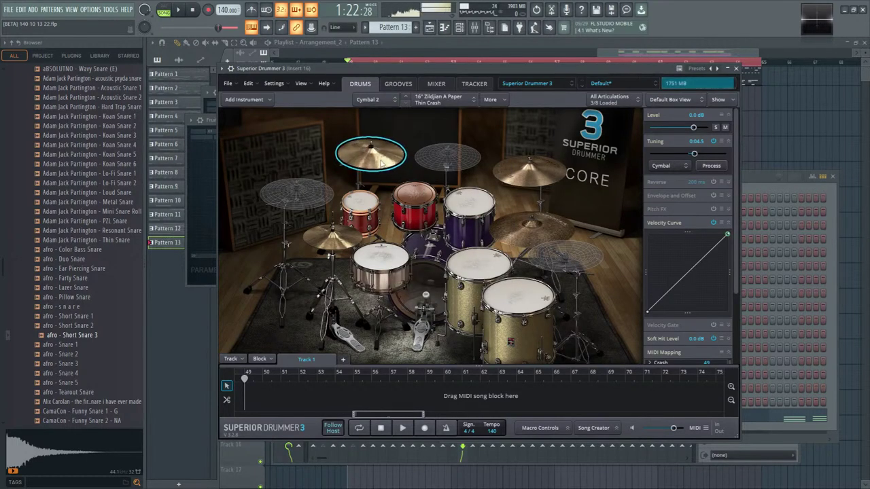
- Replace Cymbal 2 with another crash and set Cymbal 4's level to -8.7 dB with 0:04.8 tuning
right_click(381, 163)
click(435, 232)
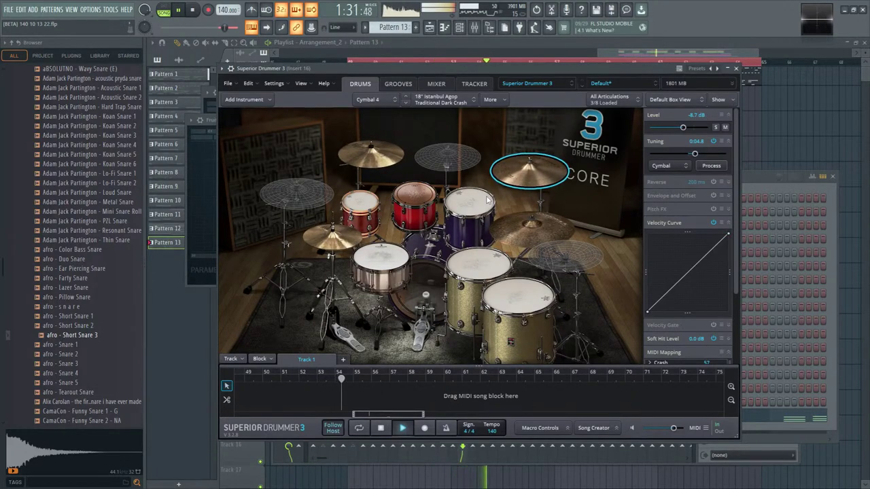
click(735, 68)
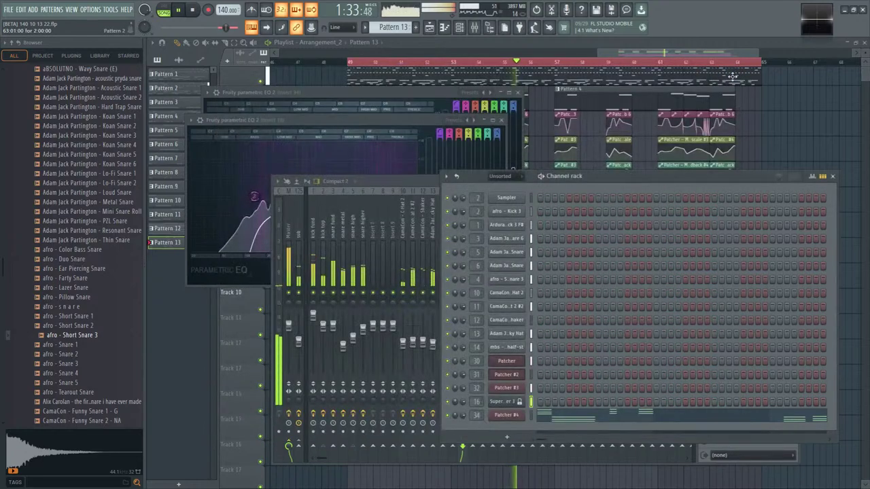
- Review the arrangement, then examine Pattern 1's drum steps and the kick's piano roll
click(506, 167)
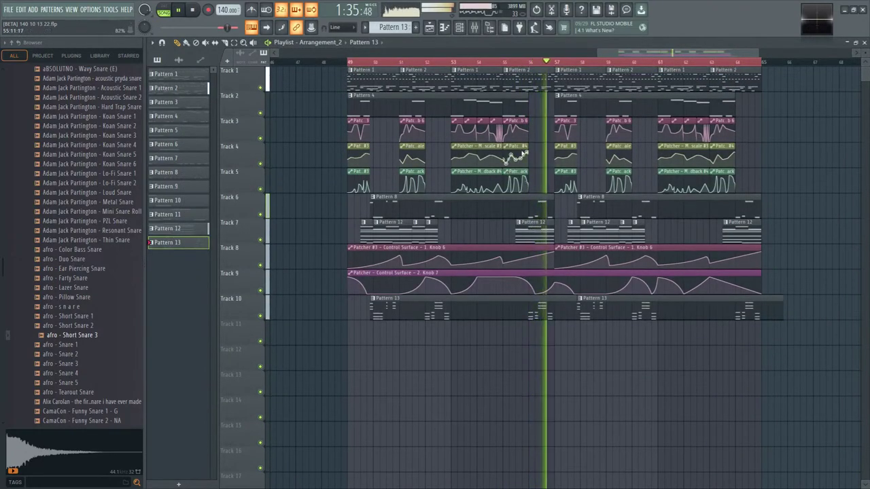
click(459, 27)
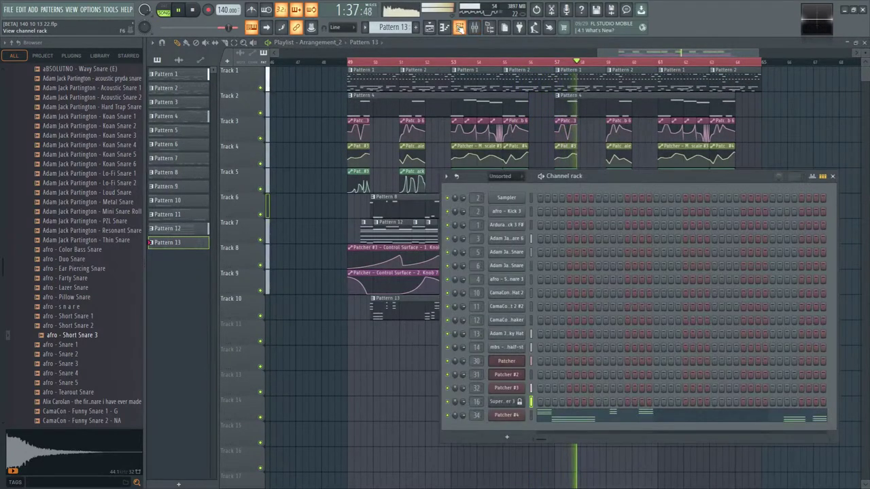
key(F7)
click(460, 27)
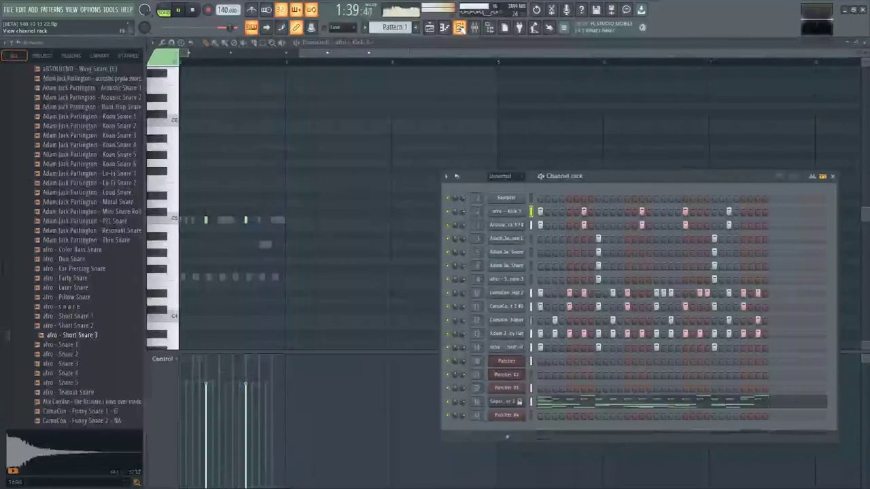
- Lower the CamaCon - C Hat 2 fader to about 52%, pull down its #2 copy, and check the shaker and clicky hat levels
click(484, 30)
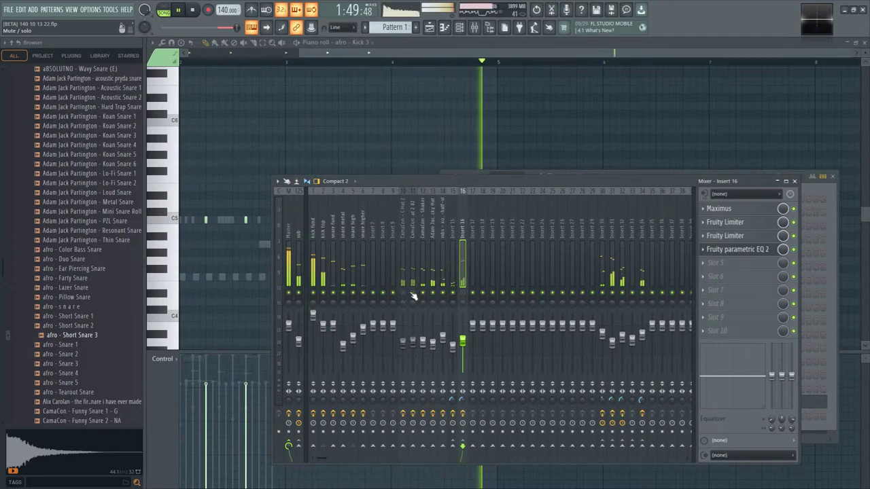
click(412, 343)
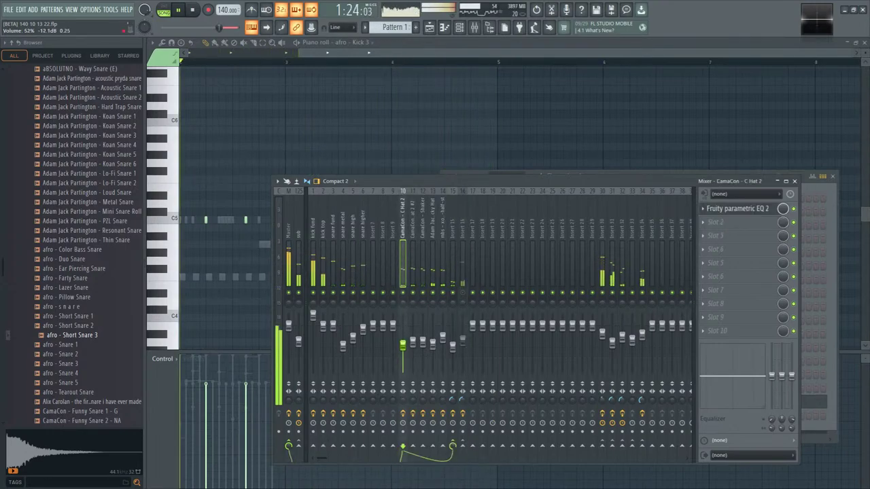
click(423, 342)
click(432, 279)
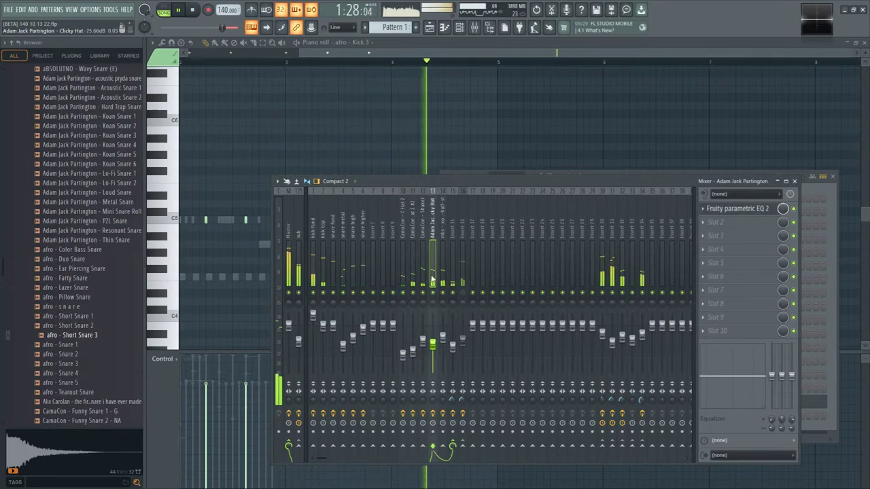
- Raise Insert 15's fader to about the default level and nudge Insert 16 slightly louder before selecting Insert 30
click(455, 339)
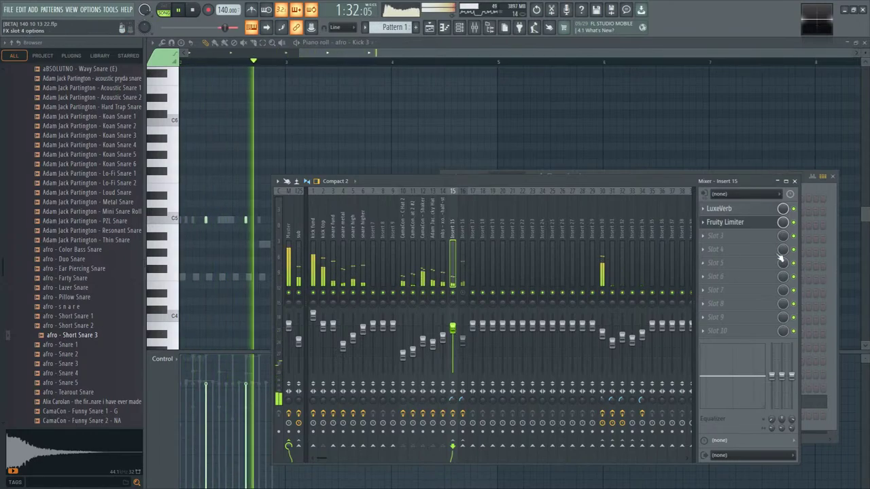
click(463, 344)
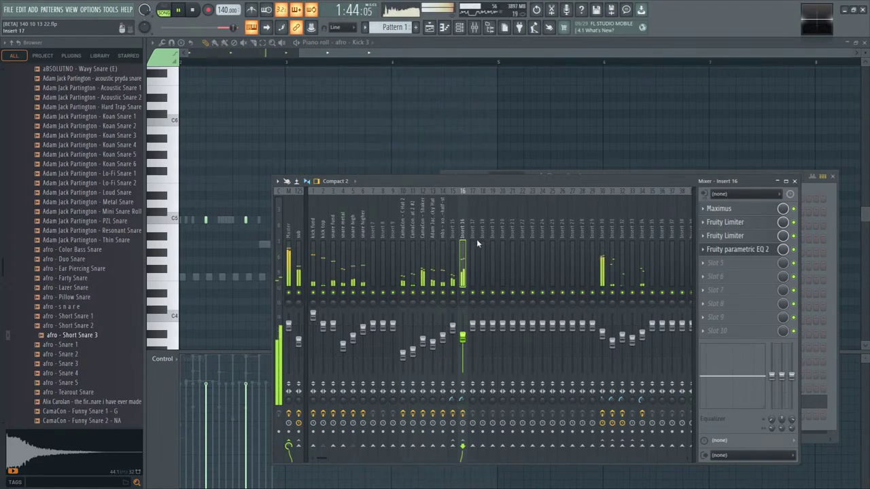
click(605, 285)
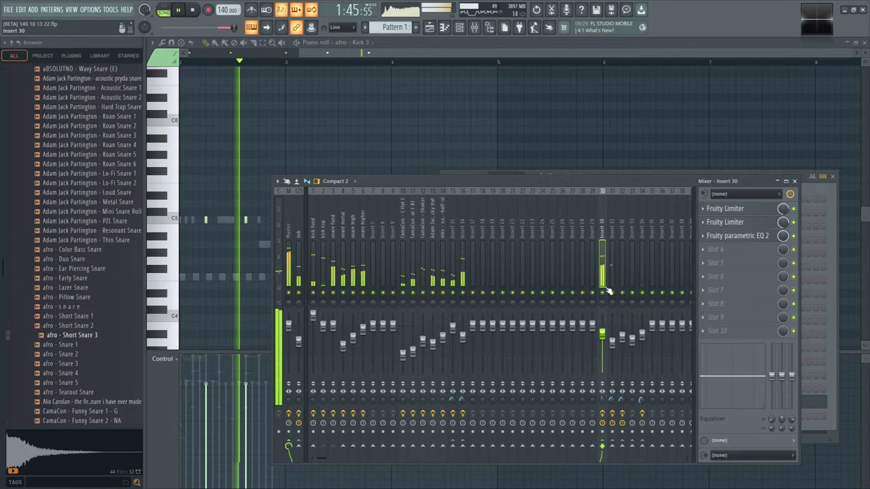
- Boost Insert 30's upper mids with band 5 of its Fruity parametric EQ 2 and reduce band 6's boost
click(737, 236)
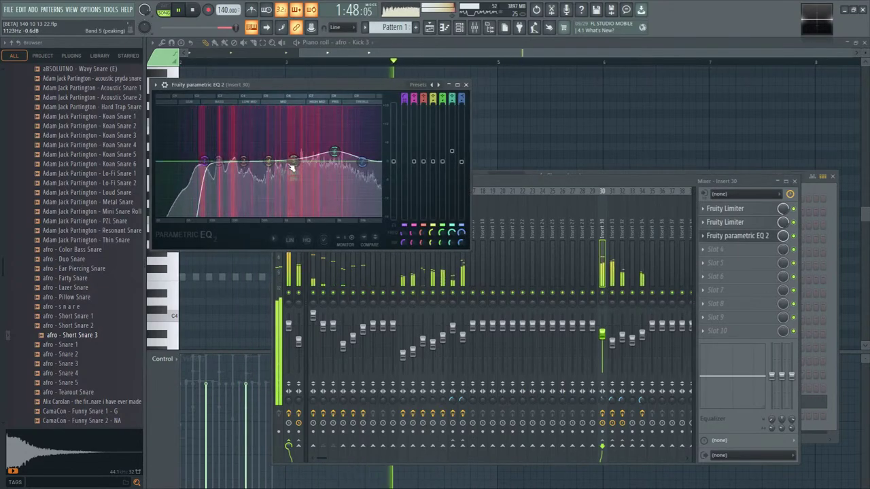
mouse_move(293, 161)
mouse_down()
mouse_move(339, 157)
mouse_move(305, 154)
mouse_up()
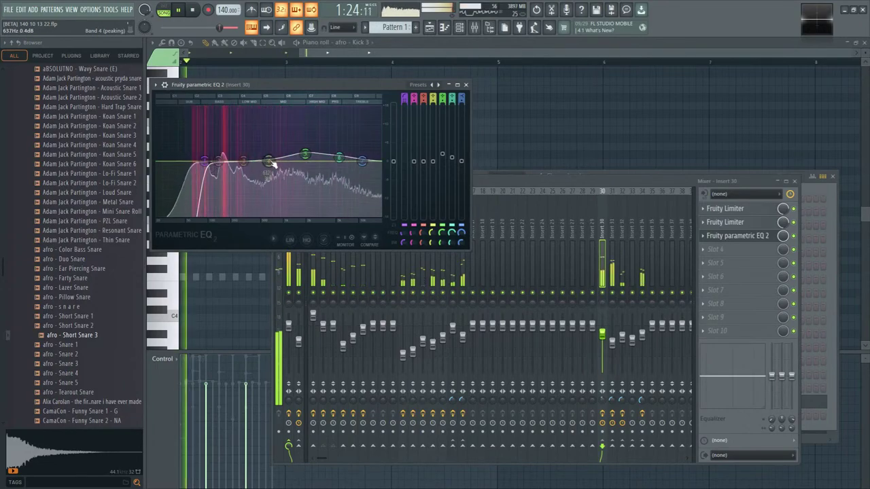
- Solo the CamaCon - Shaker track and dip bands 5 and 6 in its Fruity parametric EQ 2, nudging band 7 up
click(422, 278)
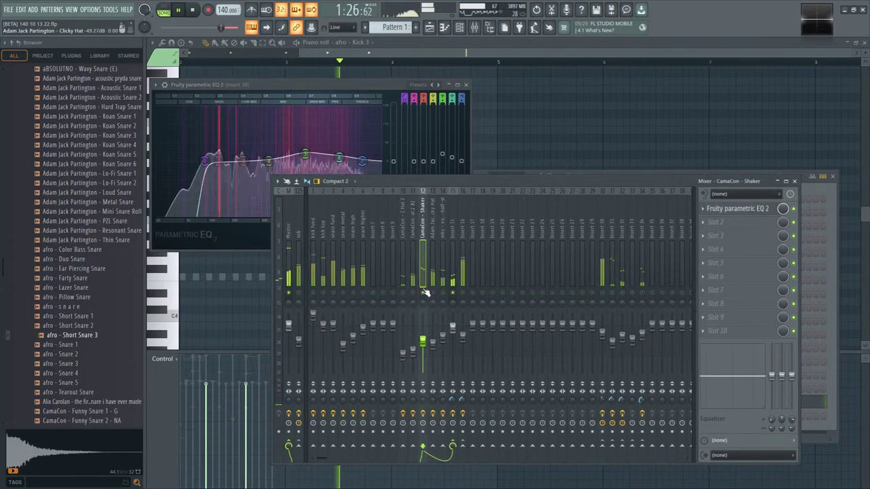
click(740, 209)
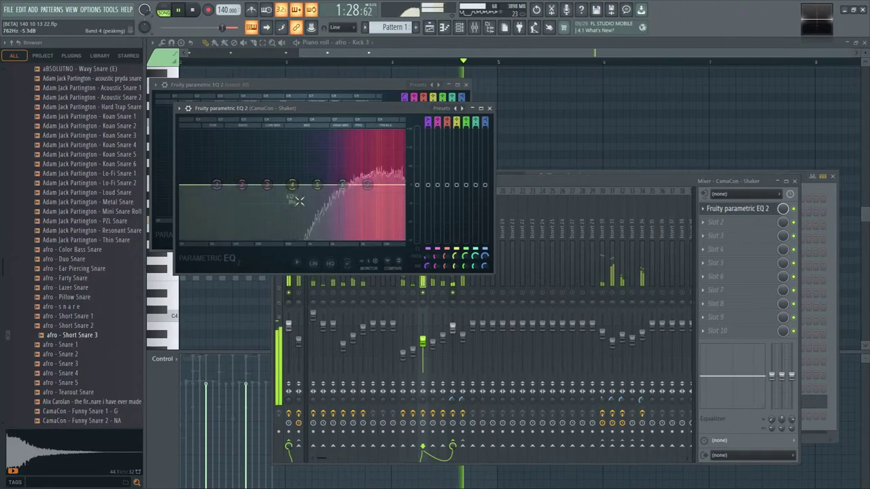
mouse_move(366, 185)
mouse_down()
mouse_move(369, 200)
mouse_move(345, 194)
mouse_move(355, 197)
mouse_up()
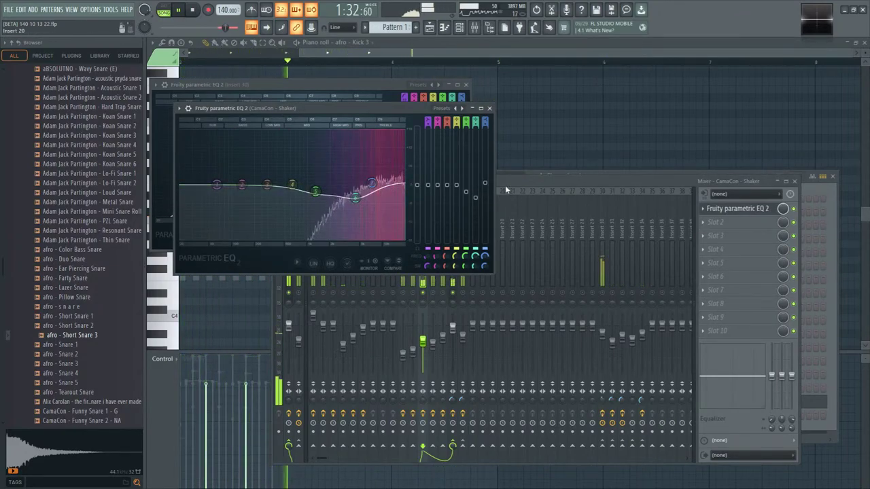
- Restore all mixer tracks from solo and inspect the LuxeVerb settings on Insert 15
click(505, 185)
click(452, 292)
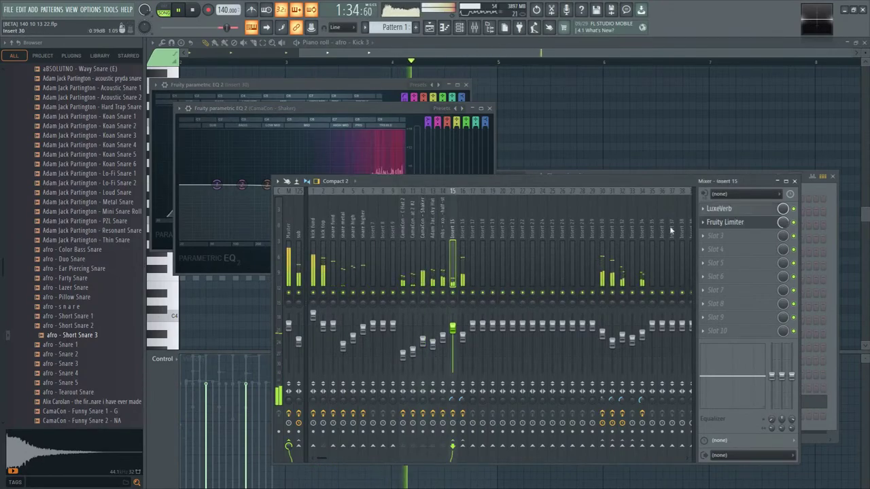
click(737, 222)
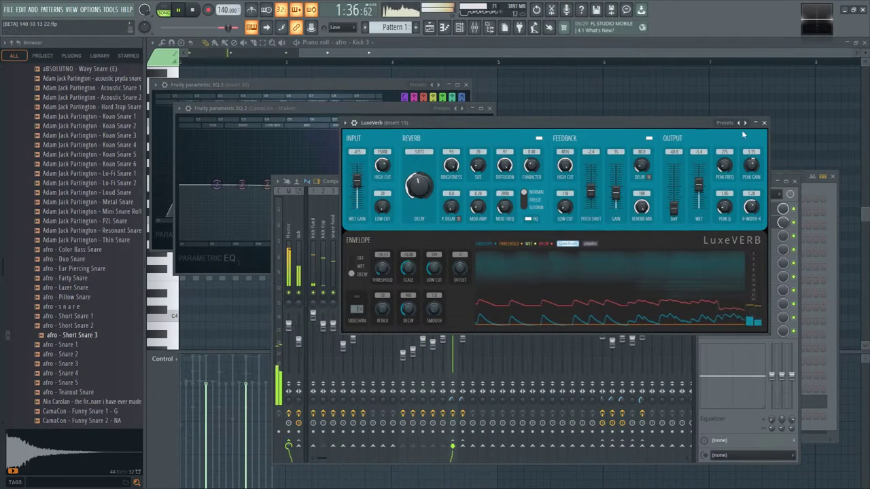
click(763, 122)
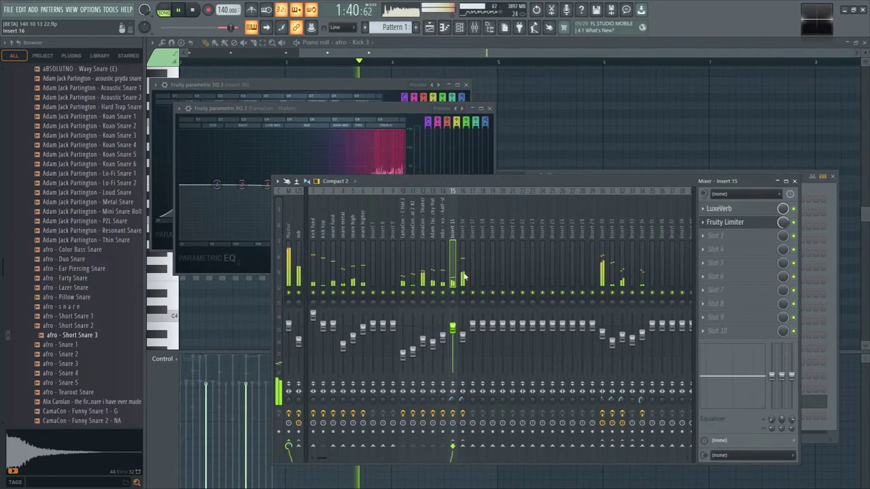
- Make the Pattern 4 clip at bar 57 in the playlist a unique pattern
click(429, 27)
scroll(752, 179, up, 3)
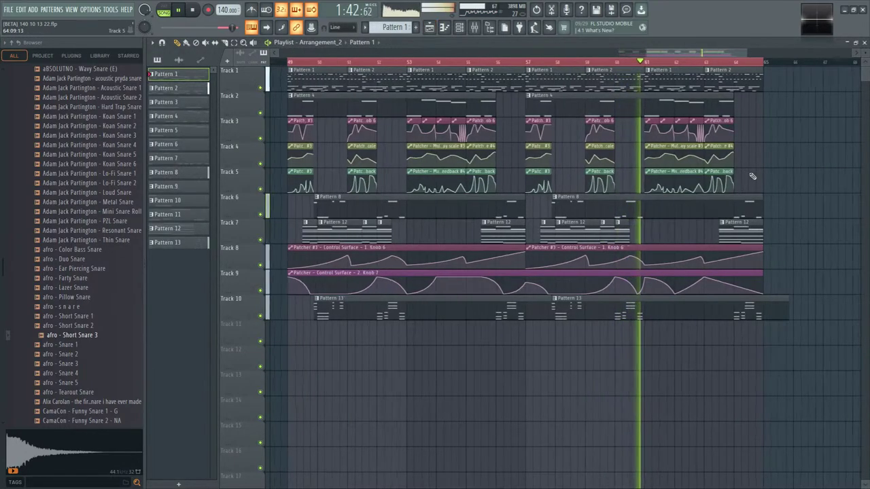
click(330, 95)
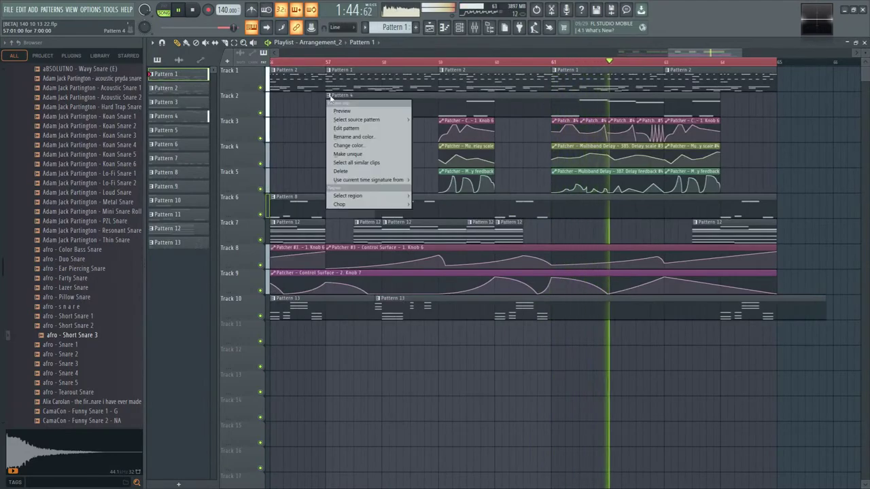
click(355, 152)
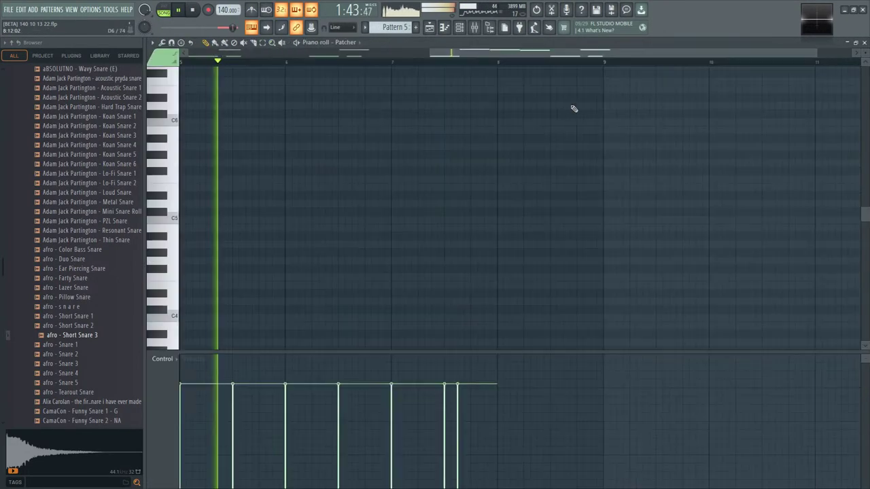
- In Pattern 5's Patcher piano roll, lower the two notes in bar 6 to F2 and E2
double_click(573, 106)
scroll(293, 255, down, 10)
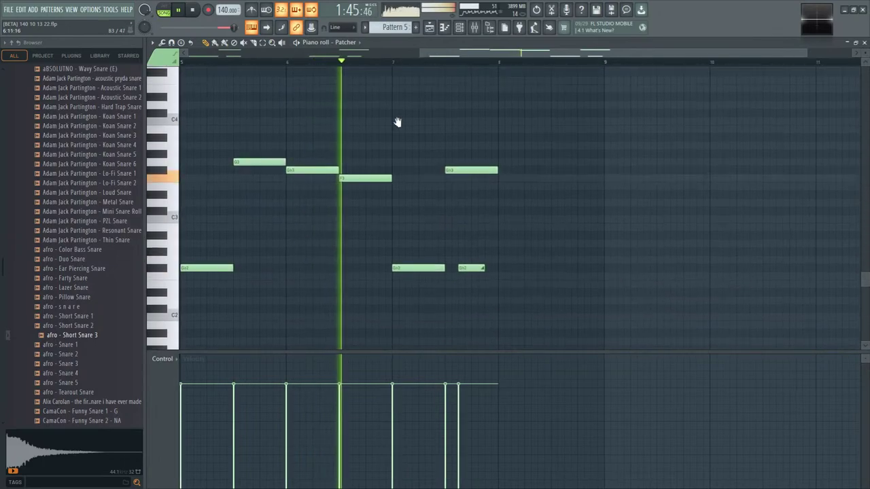
ctrl+scroll(453, 226, up, 3)
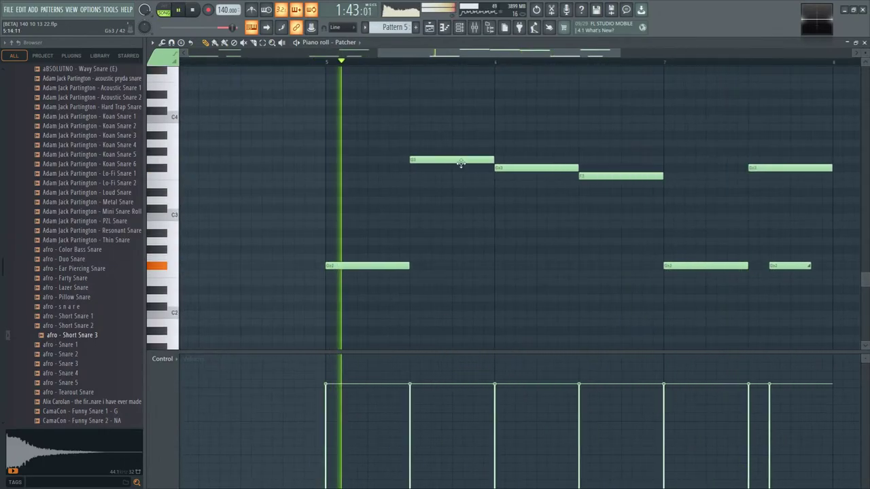
scroll(416, 129, up, 1)
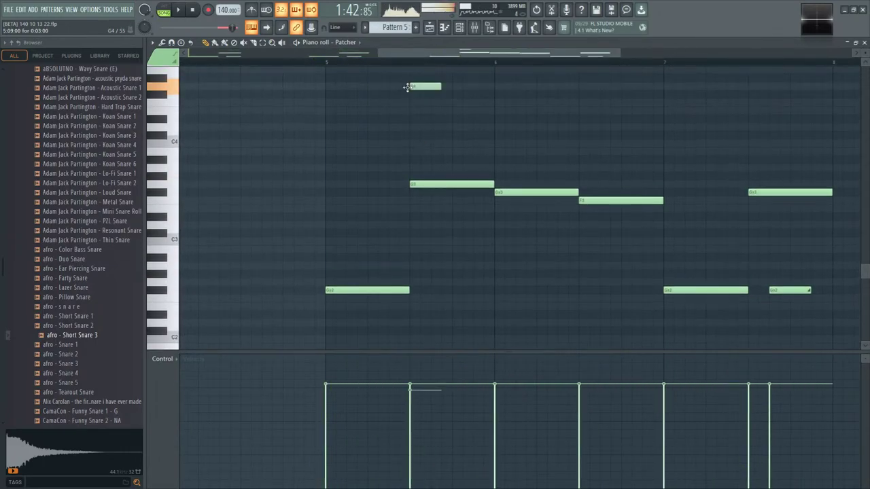
click(500, 299)
drag(599, 204, 607, 309)
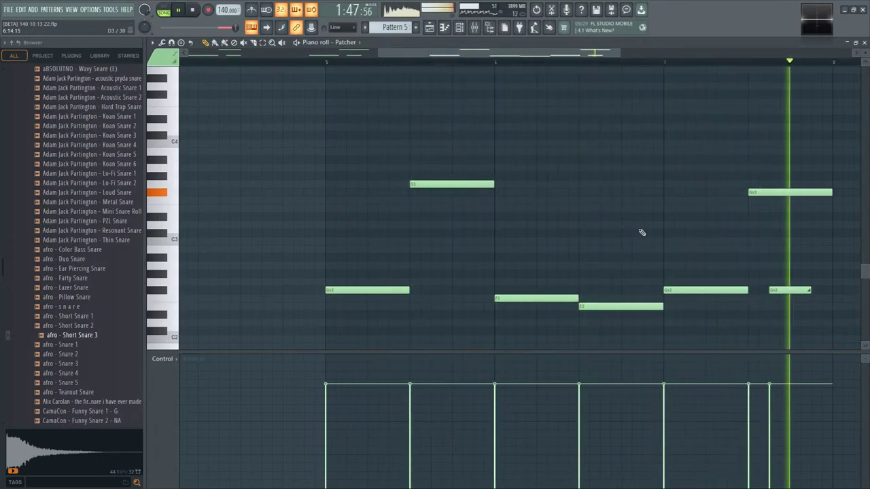
- Raise the short last note of Pattern 5's bar 7 to E3 and return to the playlist
scroll(637, 240, down, 3)
scroll(561, 224, down, 2)
scroll(561, 224, up, 3)
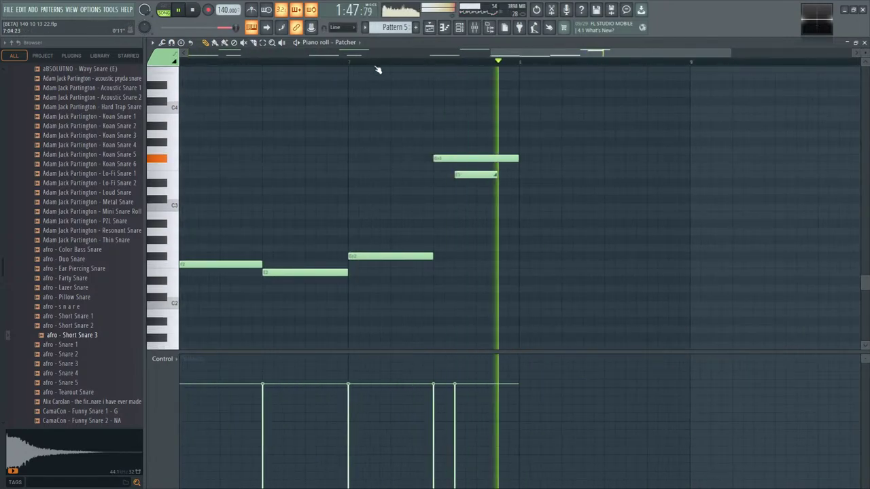
key(F5)
scroll(528, 180, down, 4)
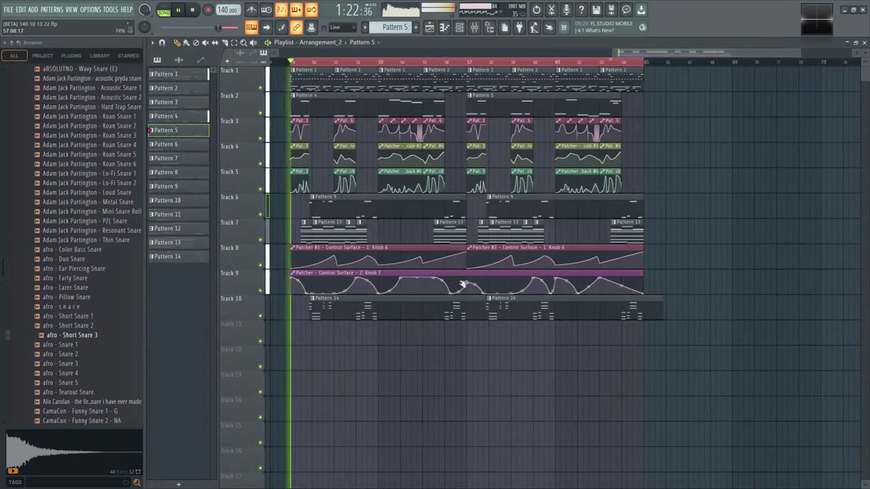
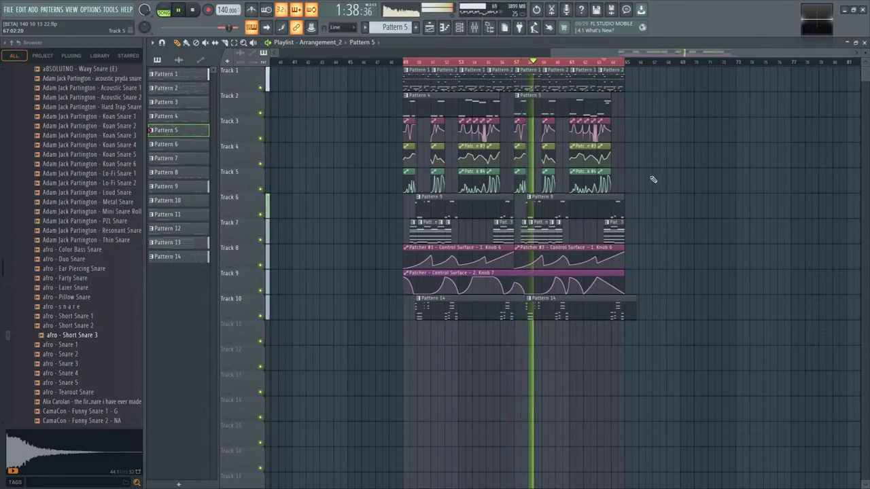
- Make the Control Surface Knob 6 automation clip at bar 57 unique and delete its second point
ctrl+scroll(511, 192, up, 6)
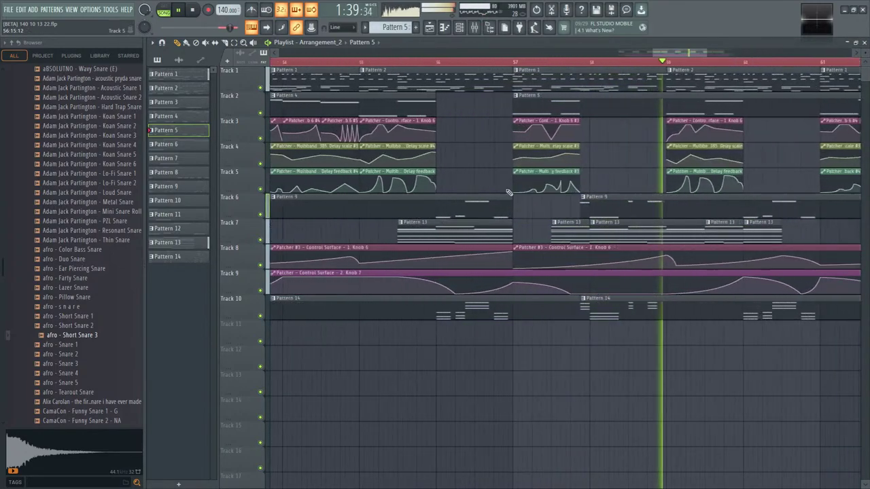
click(516, 121)
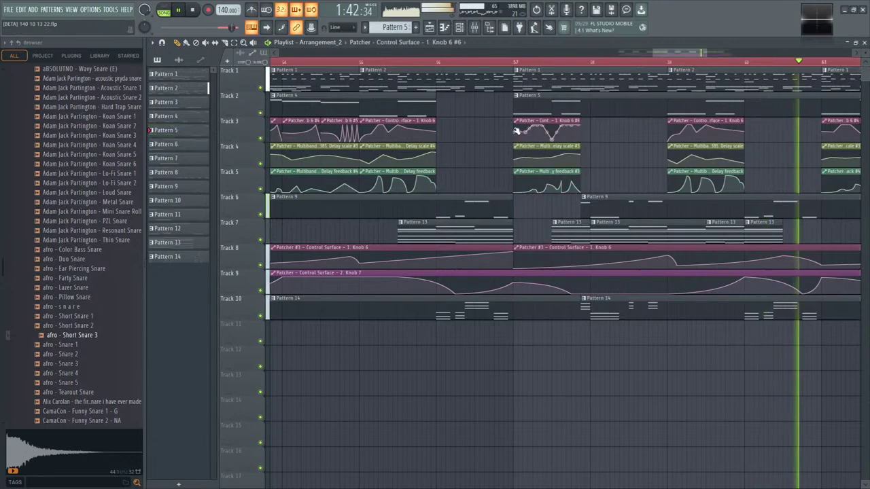
click(515, 121)
click(536, 183)
right_click(535, 129)
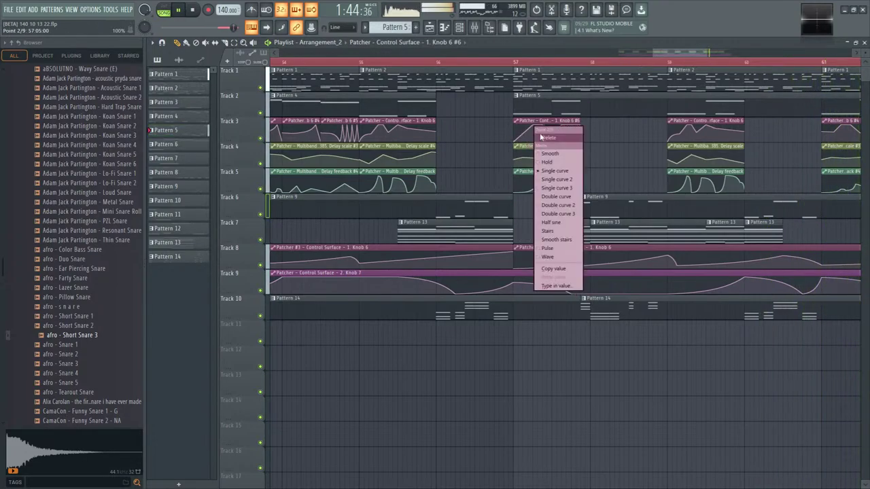
click(547, 137)
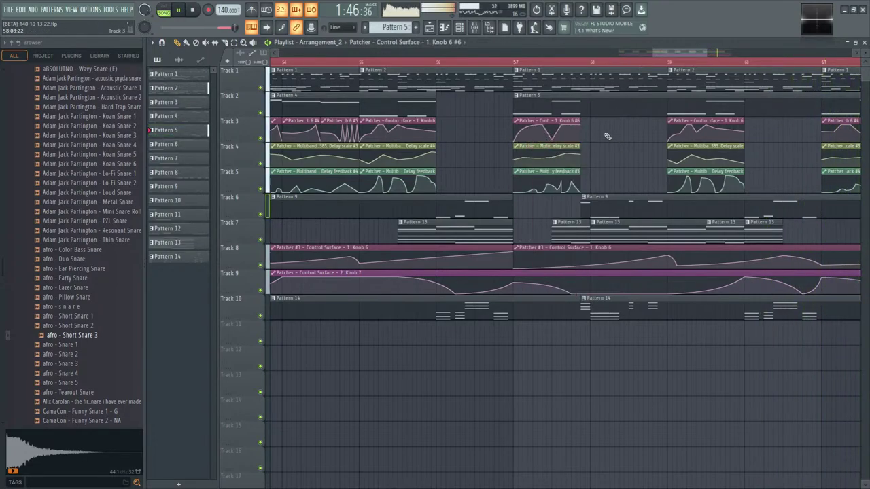
- Lower the second, longer G3 note in bar 7 of Pattern 9's Patcher #2 part to G2
scroll(553, 155, right, 1)
scroll(552, 160, down, 2)
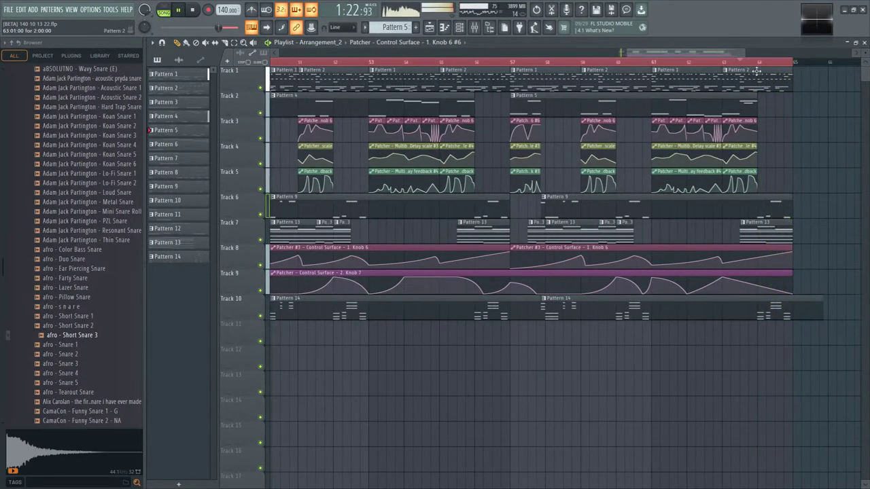
scroll(774, 246, up, 3)
double_click(716, 215)
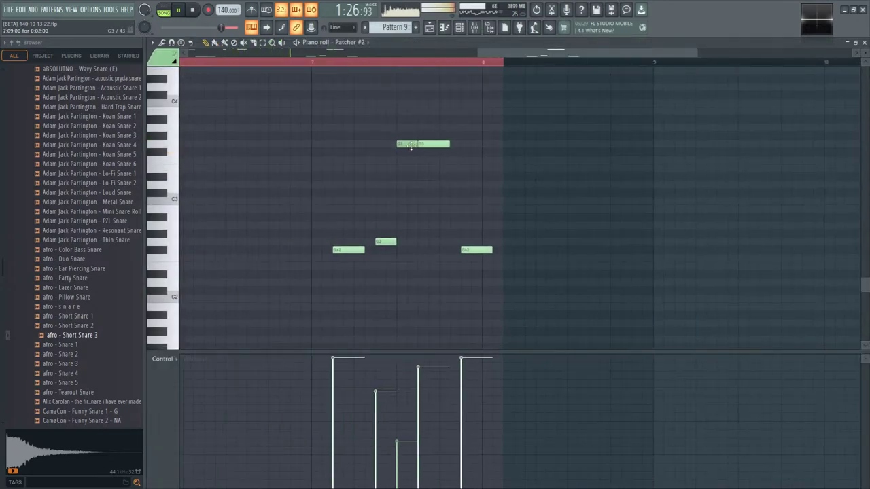
drag(440, 143, 442, 243)
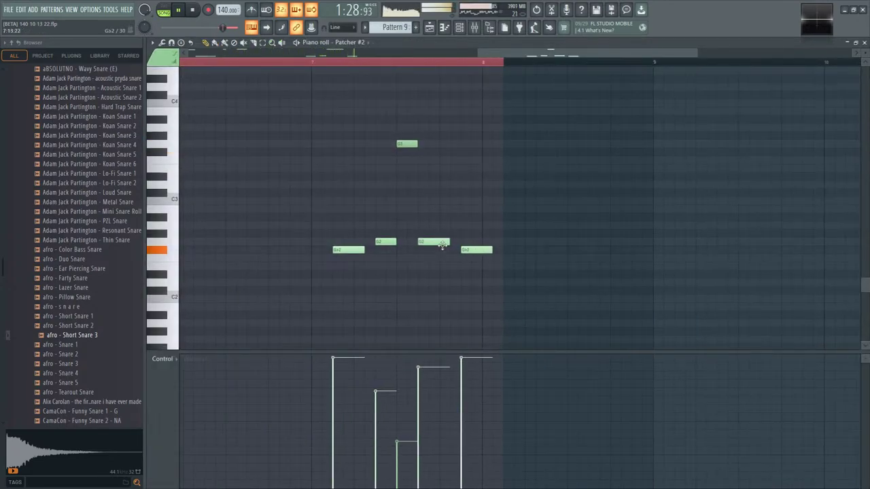
key(F7)
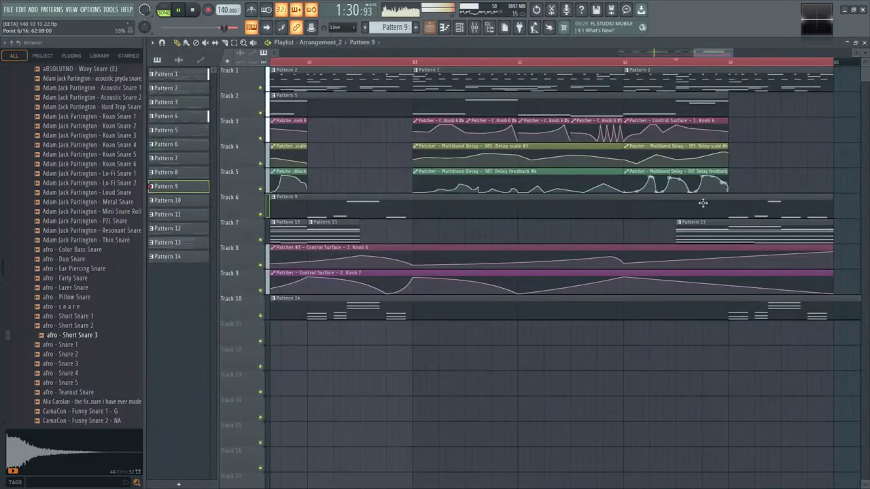
- In Pattern 14's Patcher #4 part, move the second high chord in bar 7 down to F#4, A4 and C#5
double_click(336, 234)
drag(337, 234, 496, 341)
drag(495, 234, 495, 164)
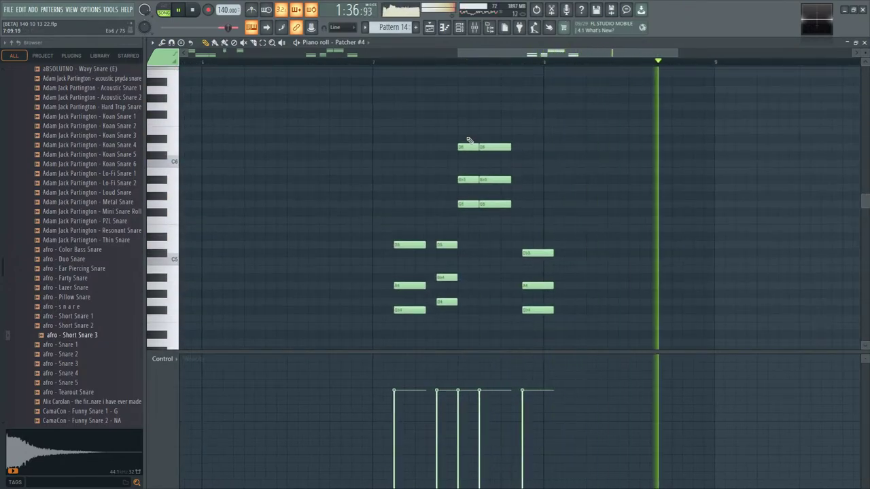
drag(501, 132, 493, 311)
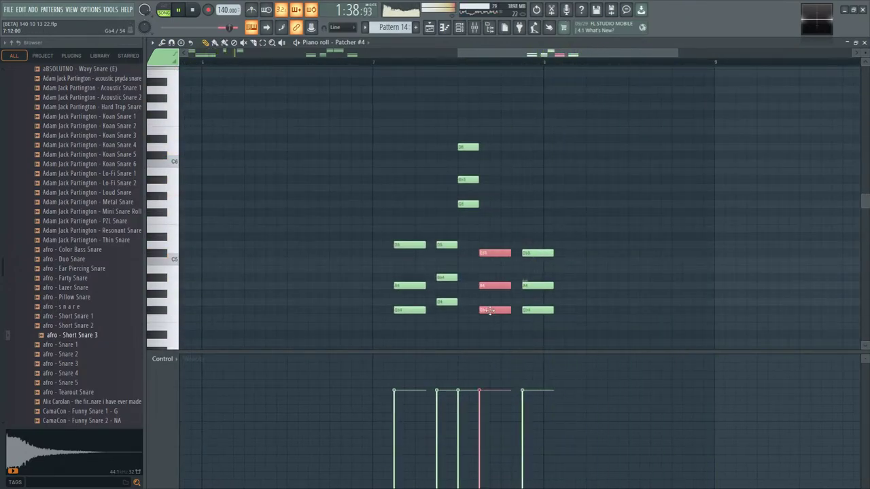
click(635, 261)
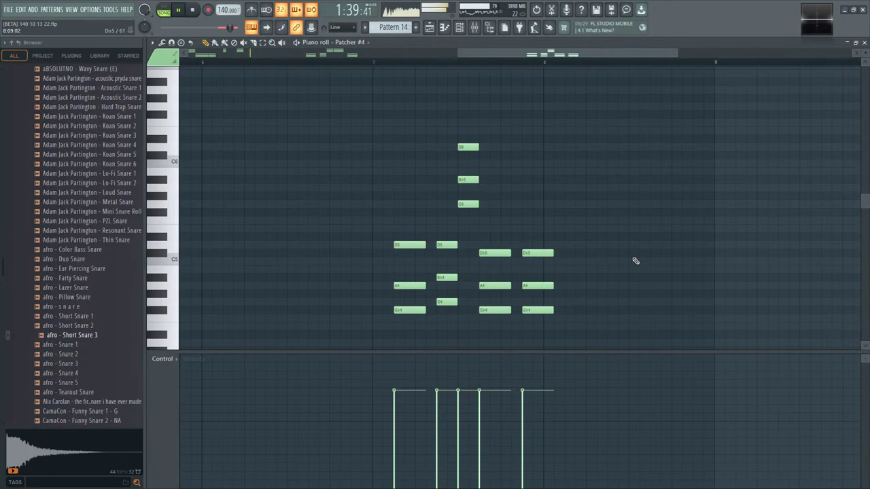
- Play the end of the arrangement from bar 64 to review the changed notes, stopping playback when done
click(443, 28)
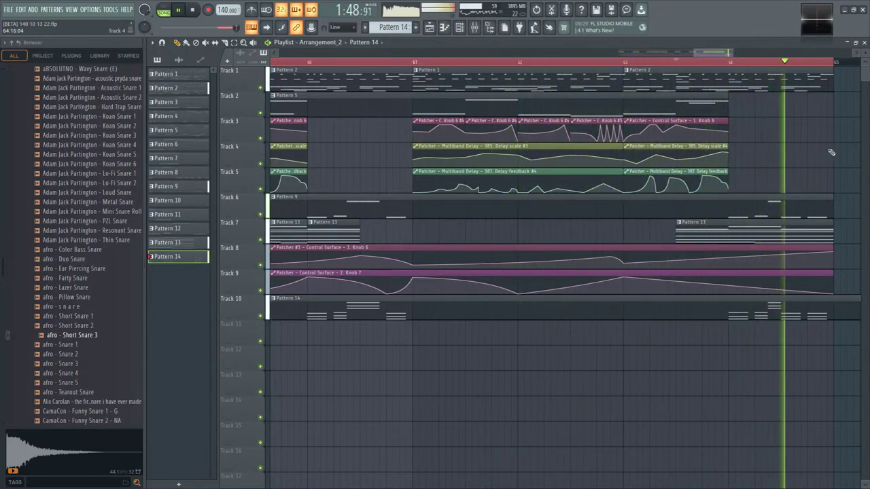
click(729, 65)
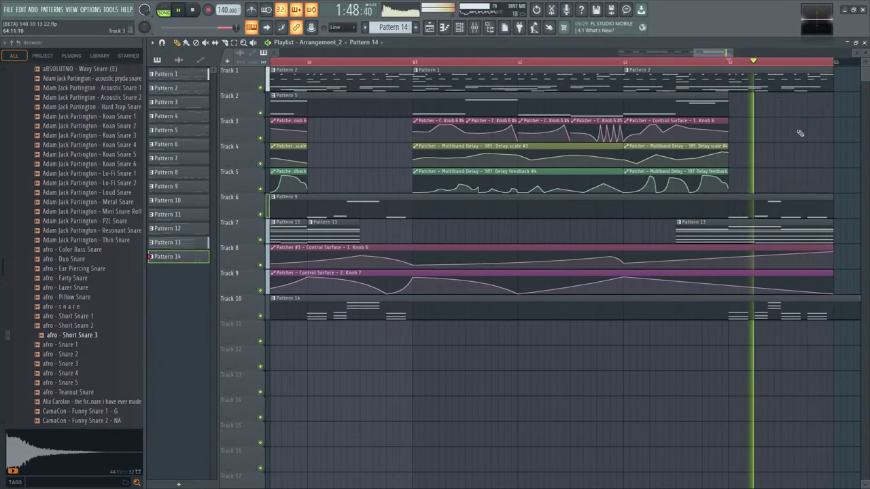
key(space)
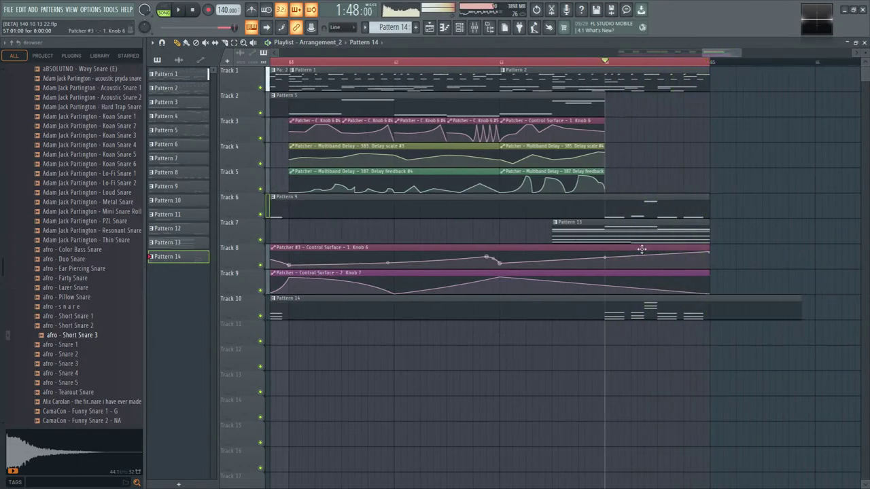
- Play Pattern 14's Patcher #4 chords on their own in pattern mode and open the Patcher #4 plugin's map
double_click(705, 314)
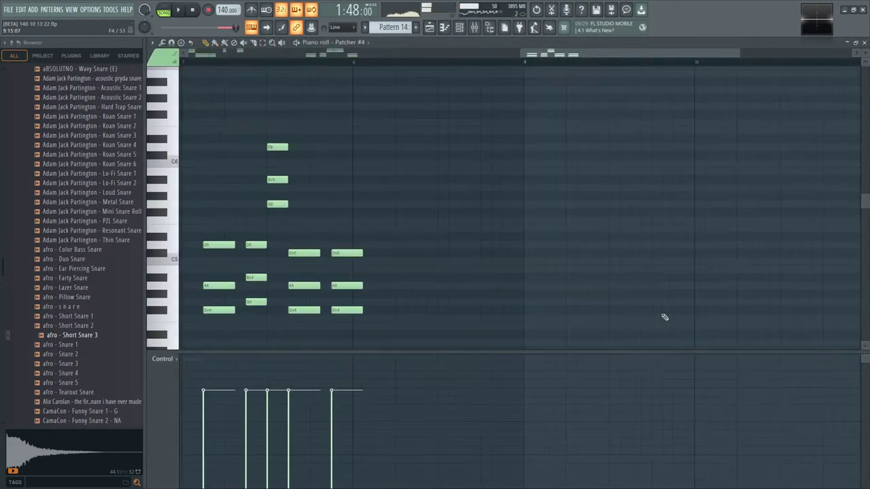
click(175, 10)
click(459, 27)
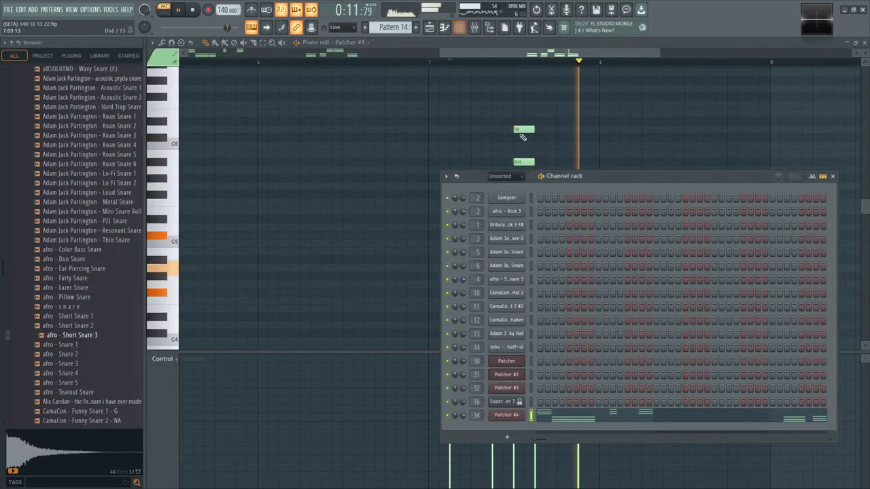
key(space)
click(459, 28)
click(460, 27)
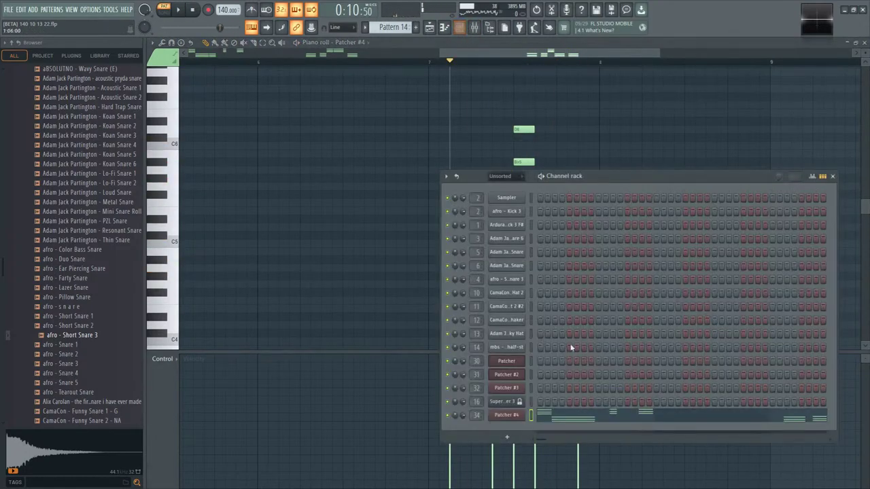
click(510, 416)
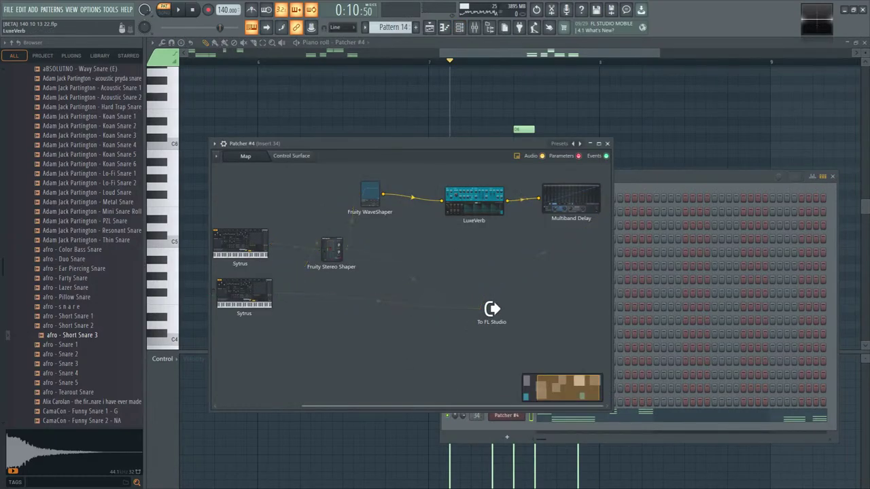
- Reduce the LuxeVerb decay in Patcher #4 to 0.424 and raise its envelope offset while the chords play
click(465, 206)
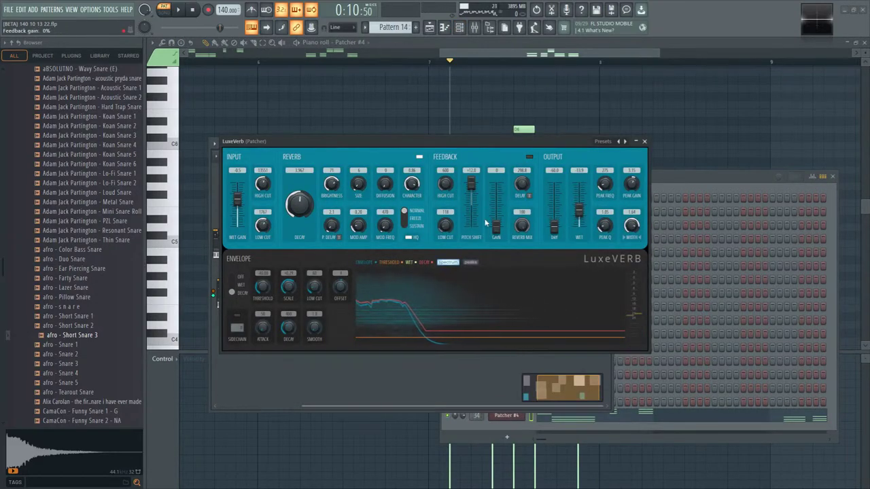
drag(301, 205, 313, 223)
key(space)
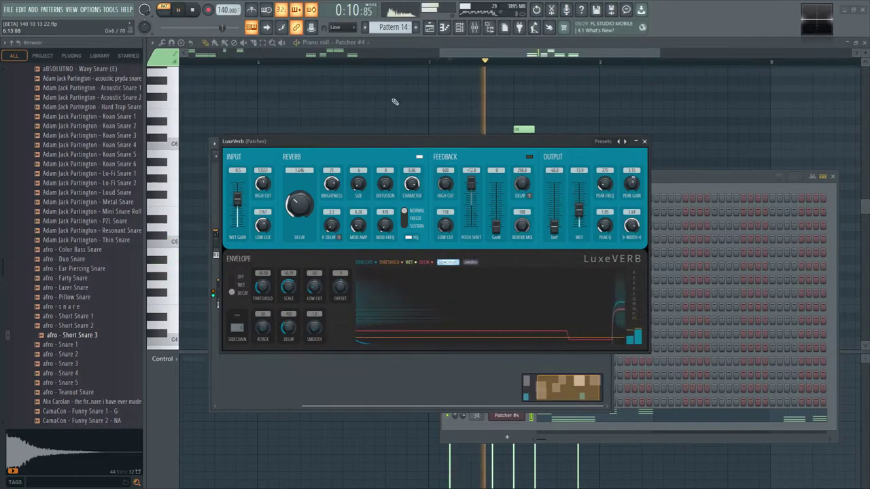
drag(300, 203, 303, 210)
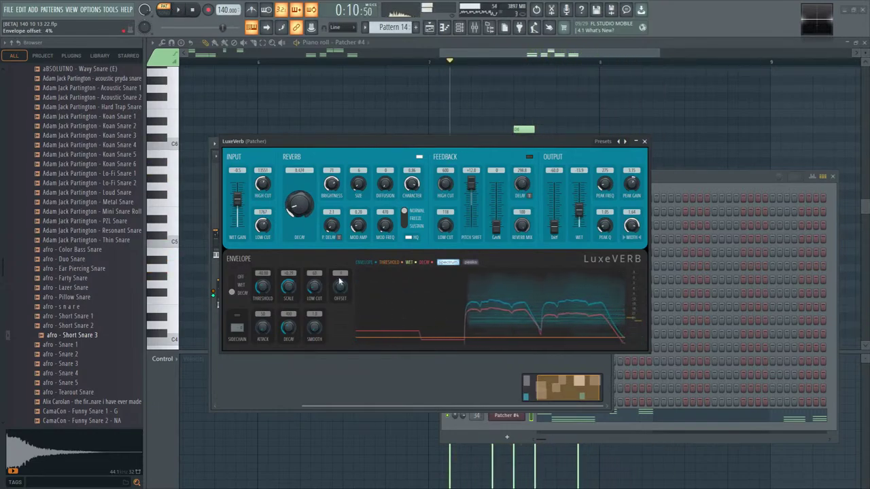
drag(339, 280, 339, 277)
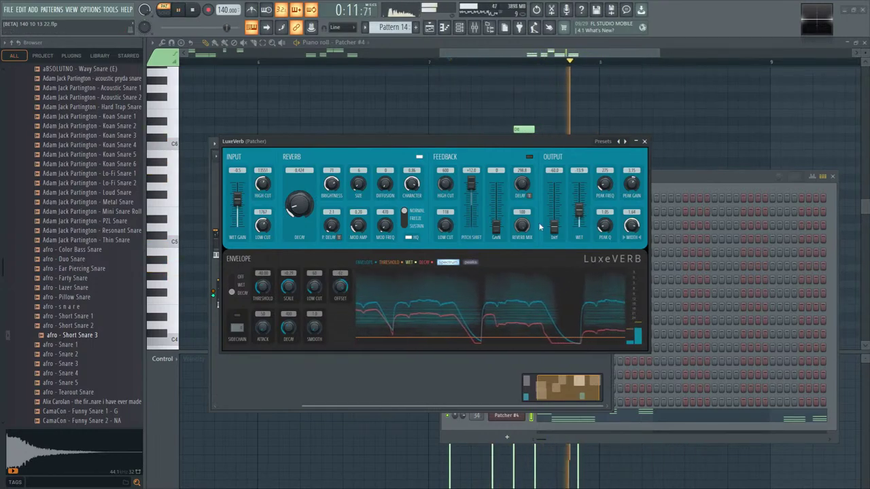
click(644, 142)
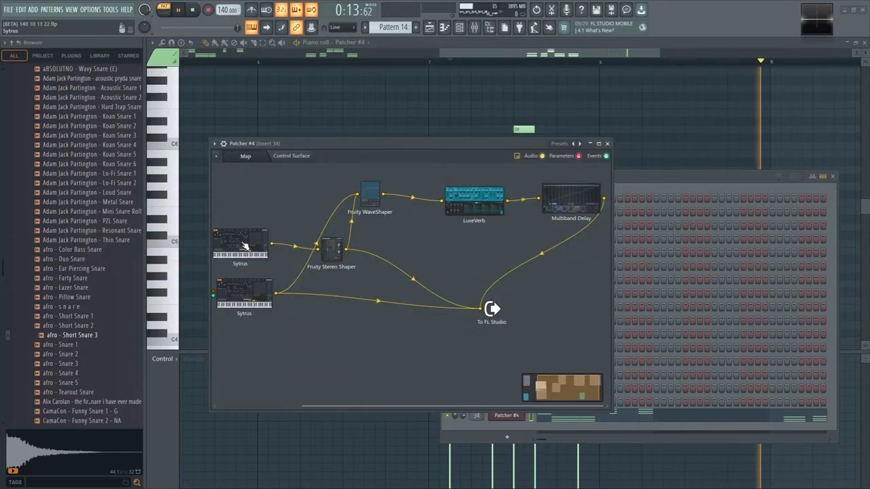
- Rearrange the two Sytrus modules, Fruity Stereo Shaper and Fruity WaveShaper in the Patcher #4 map while auditioning the chords
drag(238, 248, 302, 246)
drag(269, 293, 308, 307)
drag(342, 251, 375, 236)
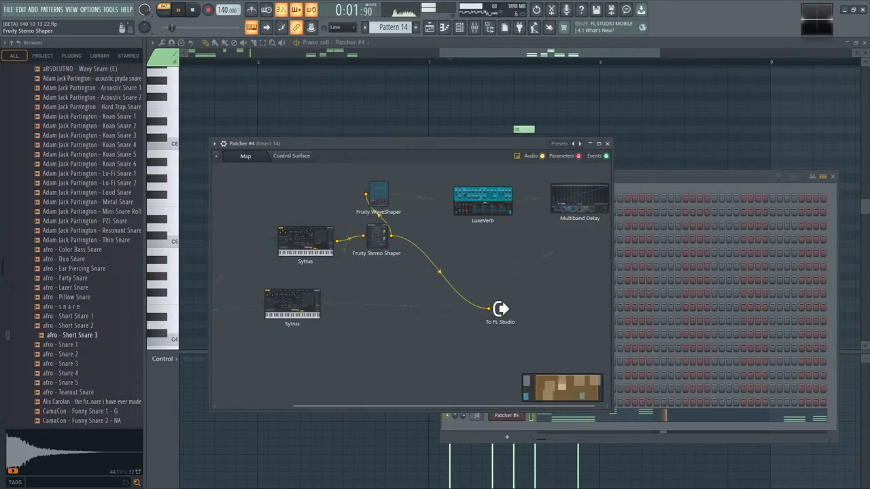
drag(381, 196, 410, 196)
drag(375, 235, 383, 214)
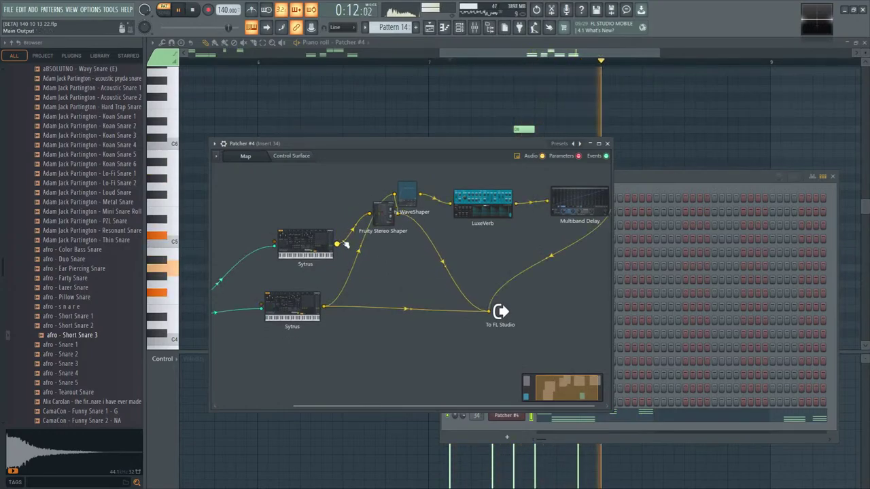
key(space)
click(356, 251)
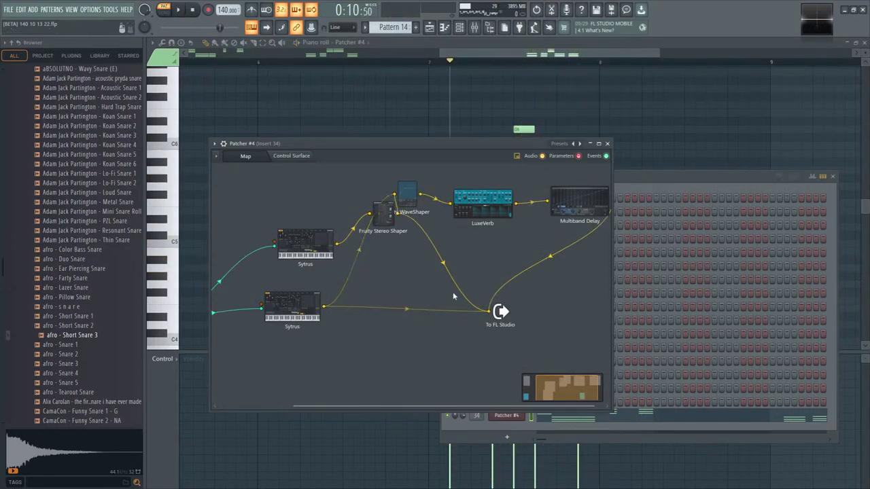
key(space)
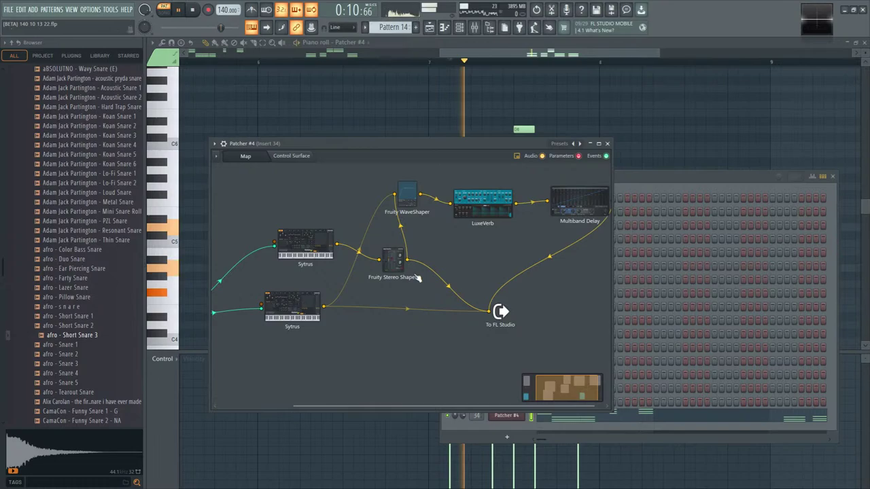
- Check operator 1's volume envelope in the upper Sytrus and route operator 1 through Filter 1 to the output
click(313, 243)
click(377, 200)
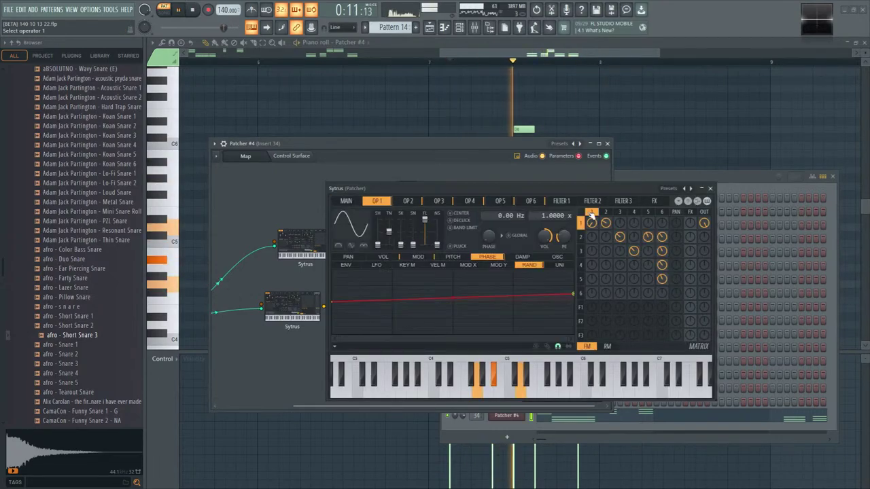
click(388, 256)
click(346, 264)
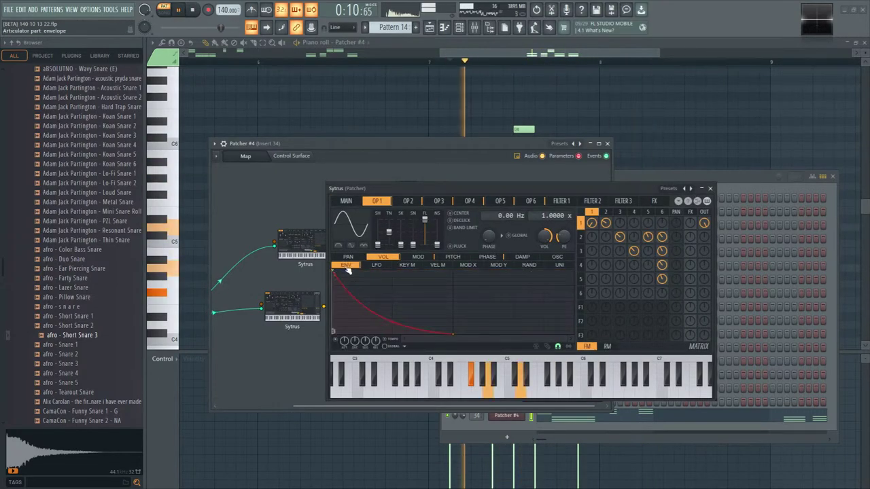
key(space)
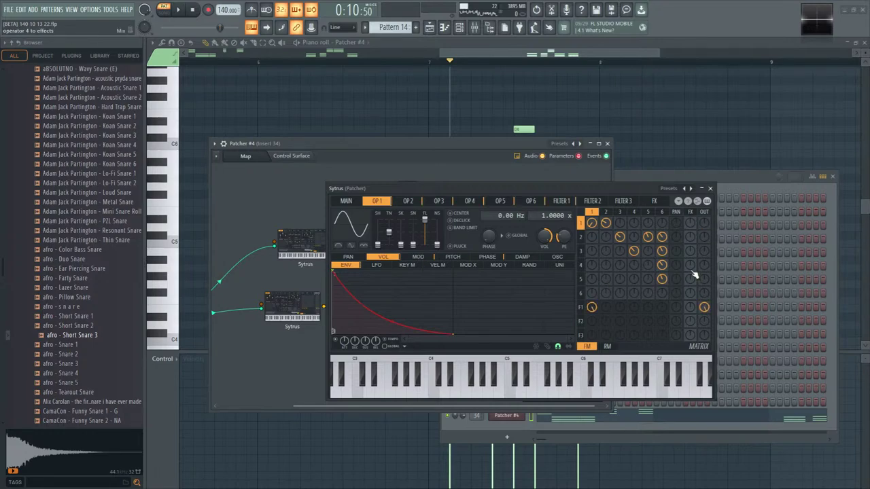
- Shape the upper Sytrus's Filter 1 cutoff envelope into a fast decay and lower the filter cutoff
click(581, 309)
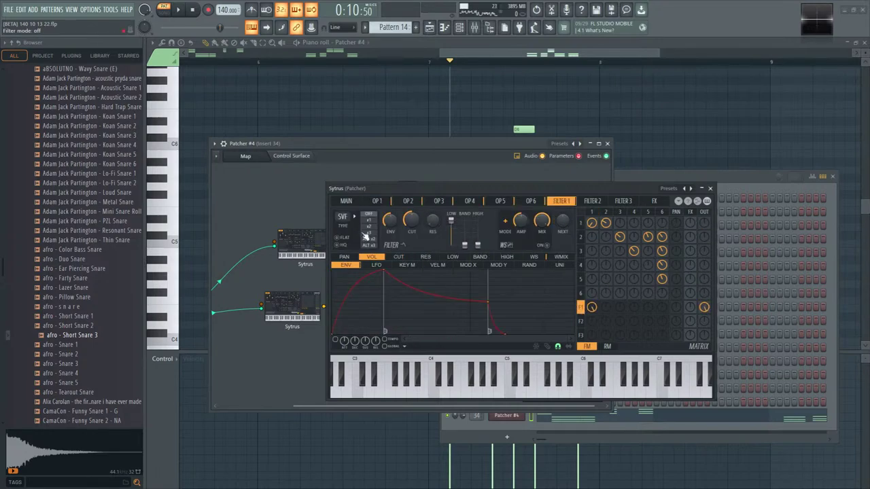
drag(505, 334, 505, 278)
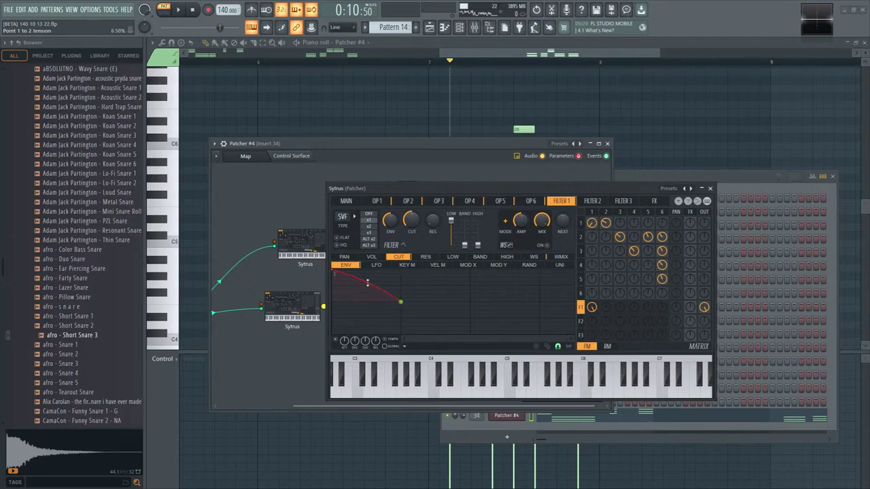
drag(367, 282, 368, 299)
key(space)
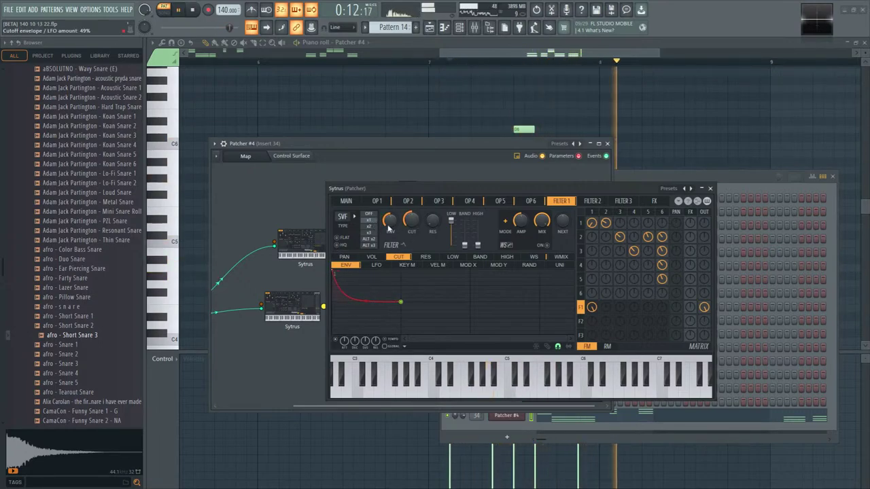
drag(411, 219, 419, 235)
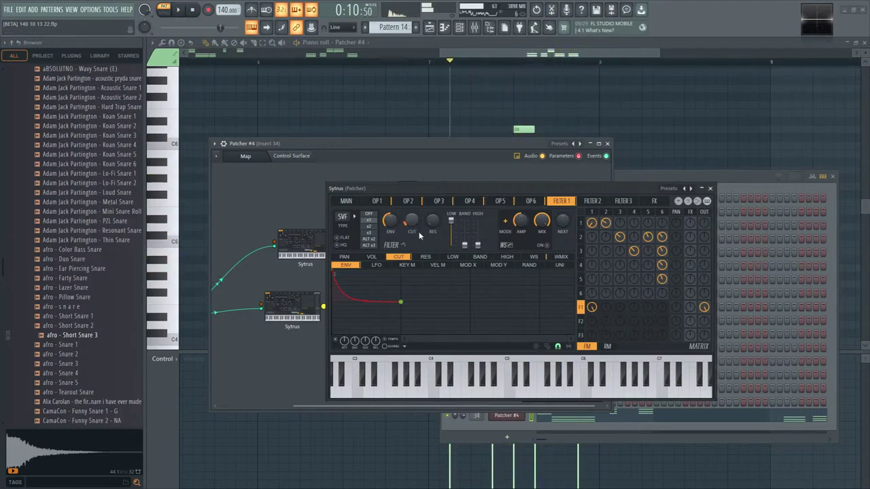
- Raise the end of Filter 1's cutoff unison mapping into a gentle upward ramp
click(558, 265)
mouse_move(575, 301)
mouse_down()
mouse_move(574, 274)
mouse_move(574, 291)
mouse_up()
right_click(454, 301)
click(463, 319)
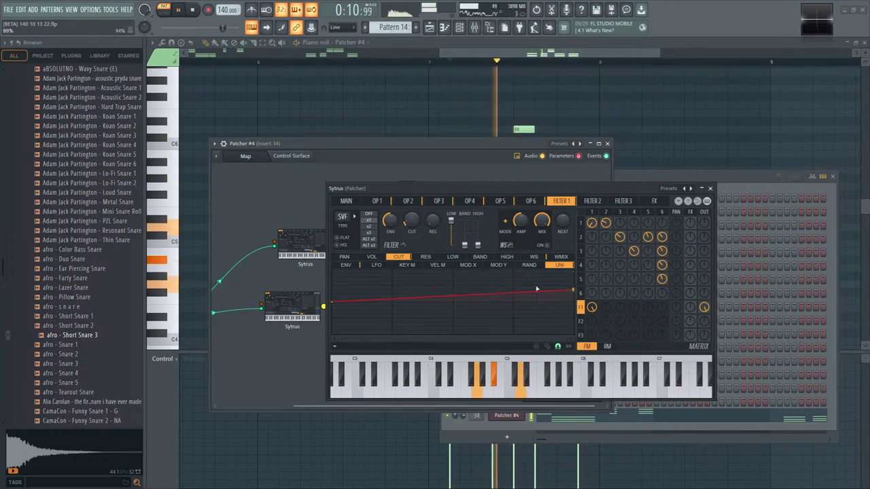
- Adjust the curve of Filter 1's cutoff envelope decay and set the cutoff envelope amount to 100%
click(345, 265)
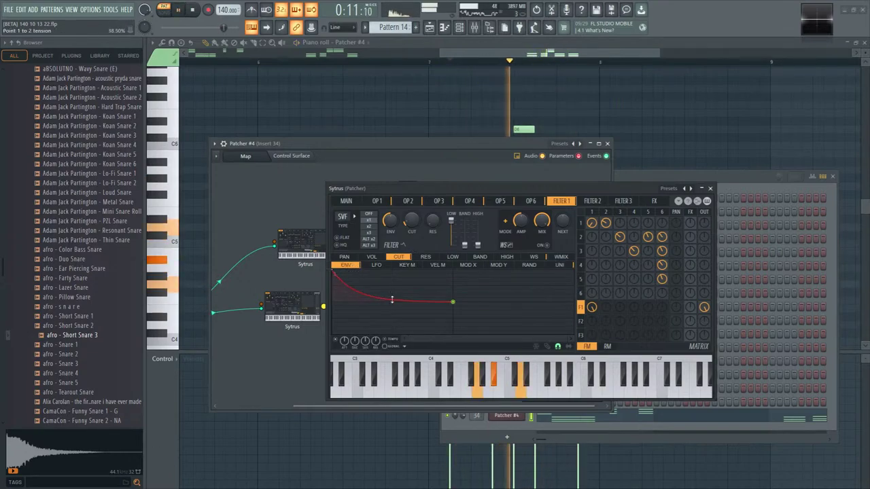
mouse_move(392, 300)
mouse_down()
mouse_move(388, 287)
mouse_move(392, 300)
mouse_up()
drag(391, 221, 398, 204)
key(space)
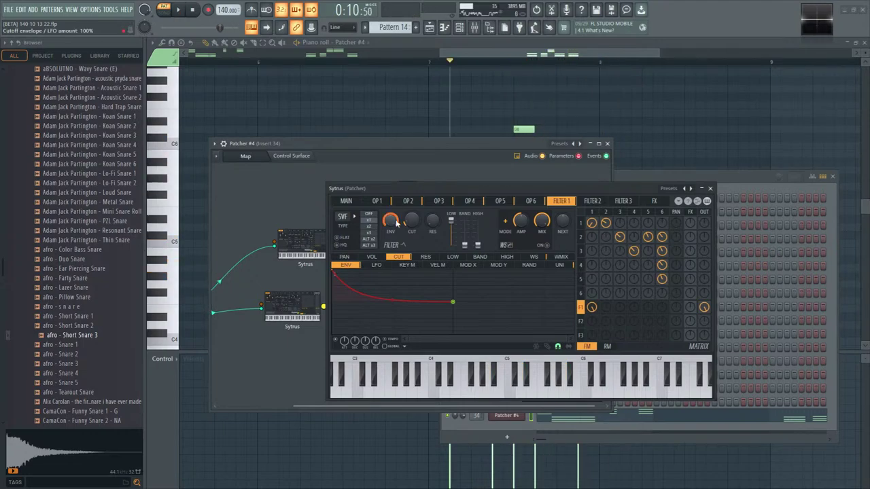
- Ramp the upper Sytrus's Filter 1 cutoff Mod X mapping up to its maximum and close the synth
click(468, 265)
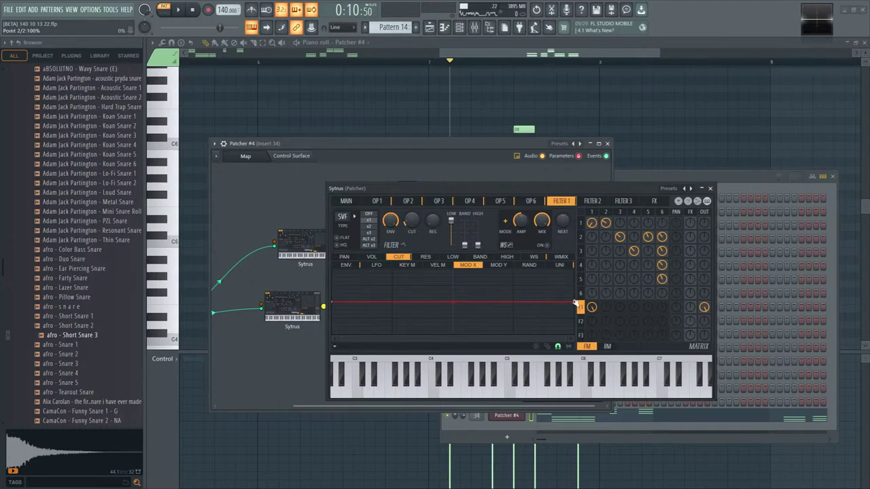
drag(576, 303, 563, 192)
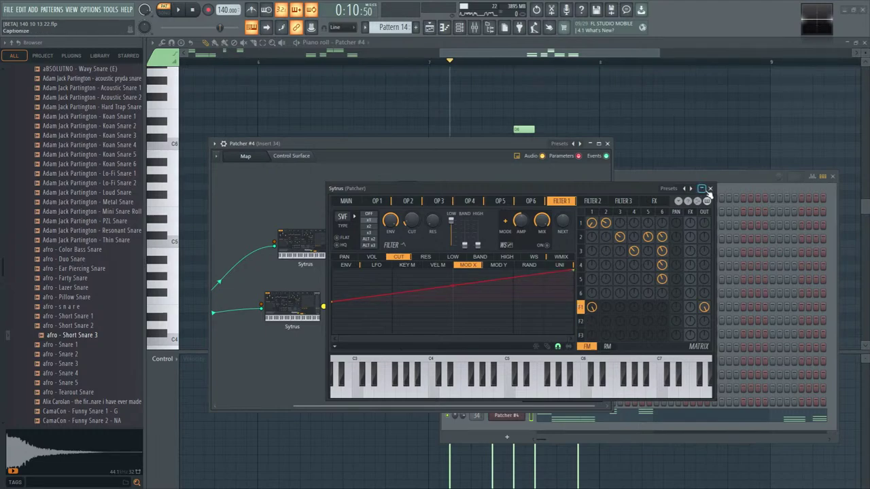
click(709, 189)
- In the lower Sytrus, route operator 1 through Filter 1, ramp the cutoff Mod X mapping to maximum and lower the cutoff
click(309, 243)
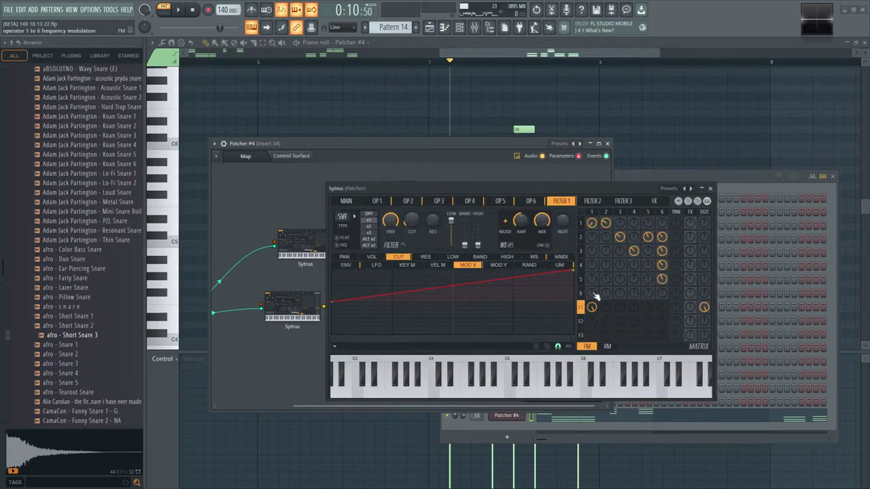
click(294, 312)
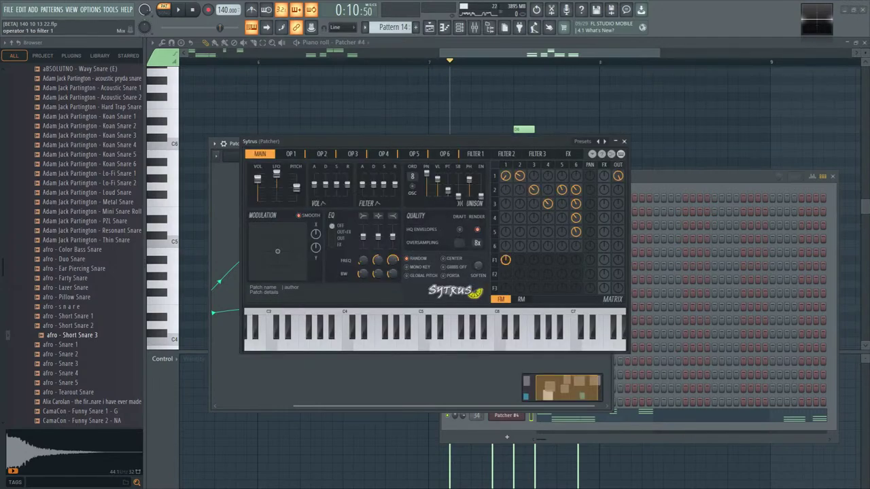
click(475, 153)
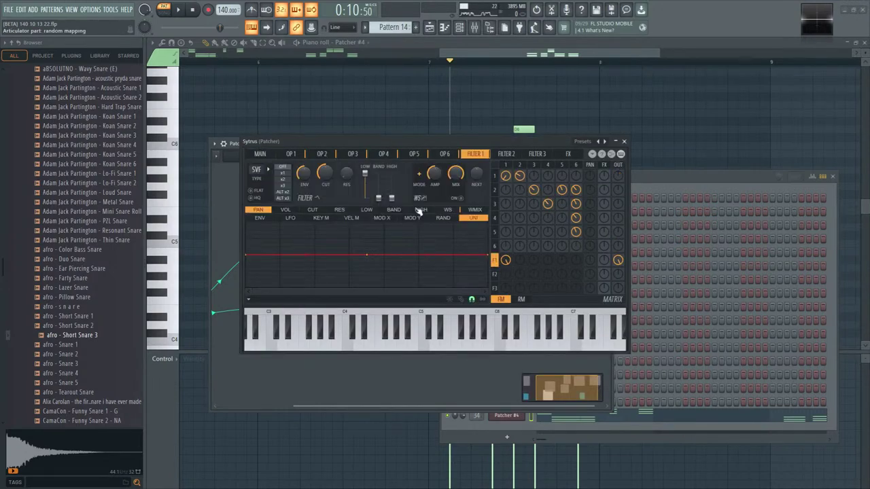
click(313, 209)
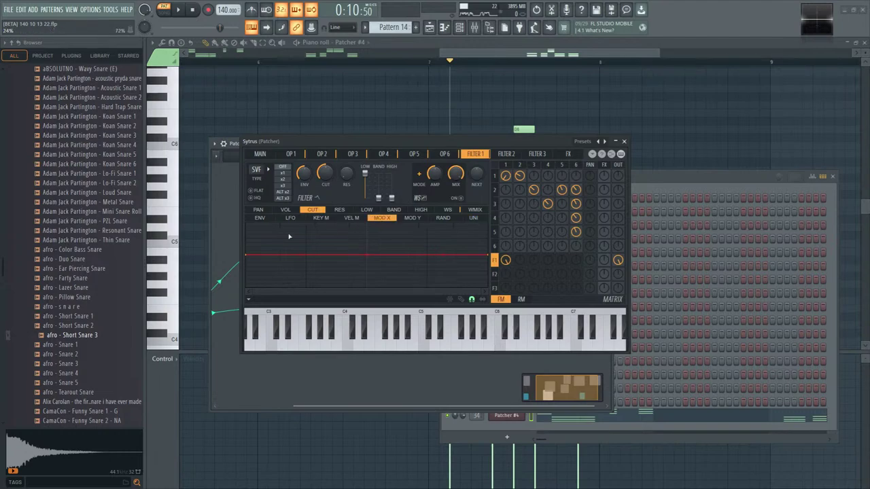
drag(486, 255, 487, 223)
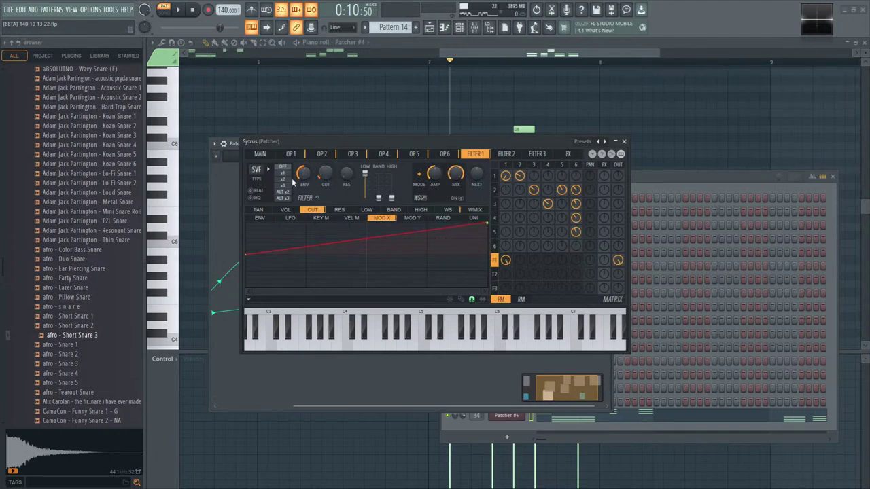
- Give the lower Sytrus's Filter 1 cutoff a fast decay envelope and expose its envelope amount as a Patcher parameter
click(259, 218)
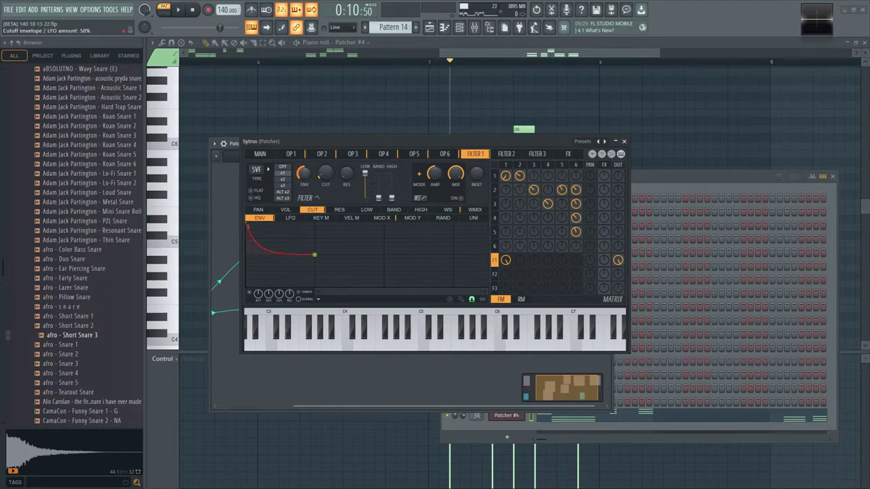
right_click(306, 182)
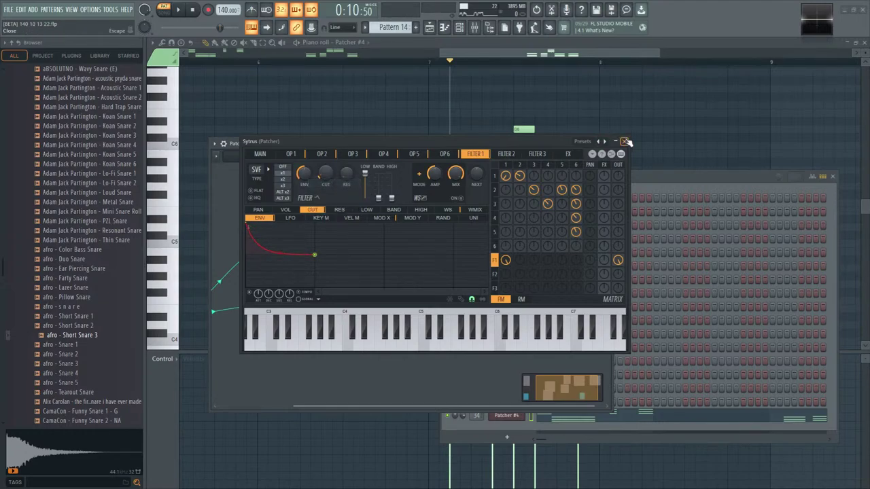
click(624, 141)
- Expose the upper Sytrus's Filter 1 cutoff envelope amount and its Modulation X knob as Patcher parameters
click(284, 264)
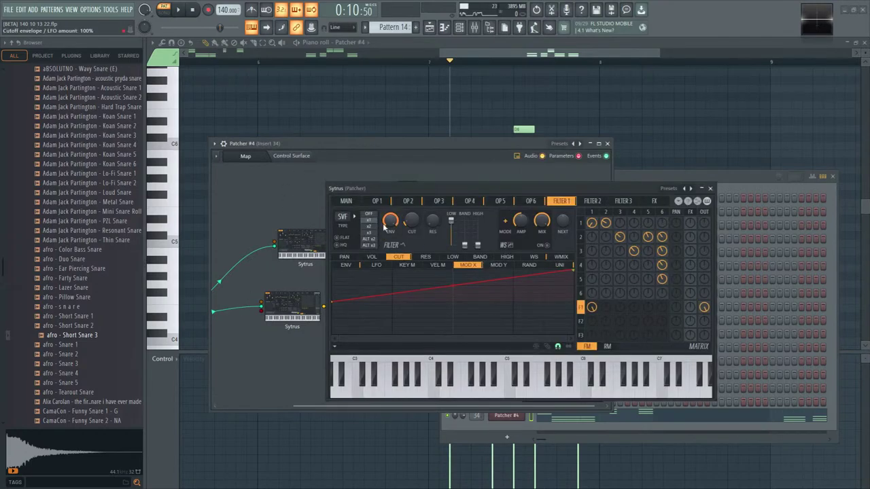
right_click(382, 223)
click(403, 239)
click(347, 203)
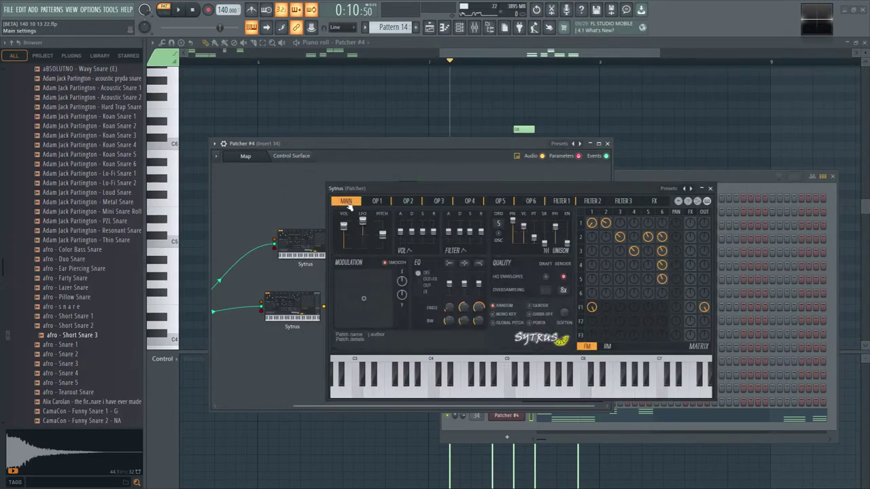
right_click(400, 281)
click(421, 299)
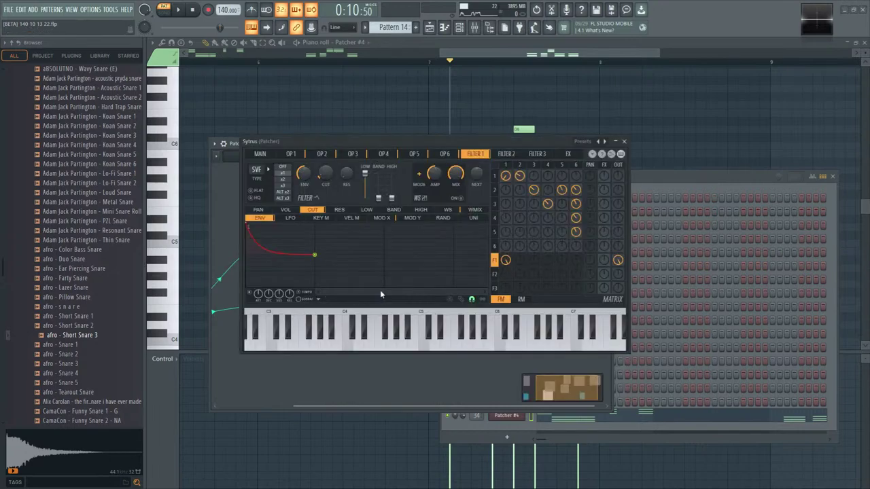
- Expose the lower Sytrus's Modulation X knob as a Patcher parameter and close the synth
click(258, 155)
right_click(318, 232)
click(336, 244)
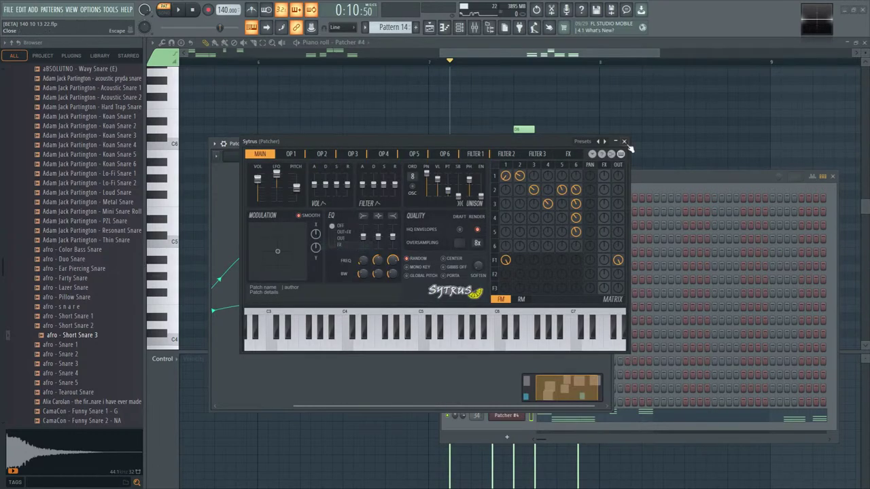
click(623, 141)
- Add two knobs to Patcher #4's control surface and place them near each other
click(292, 155)
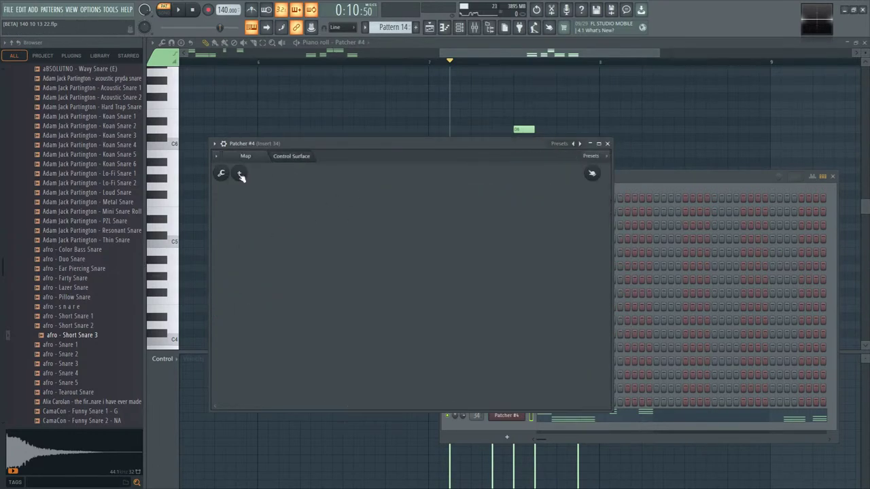
click(238, 173)
mouse_move(262, 261)
click(316, 278)
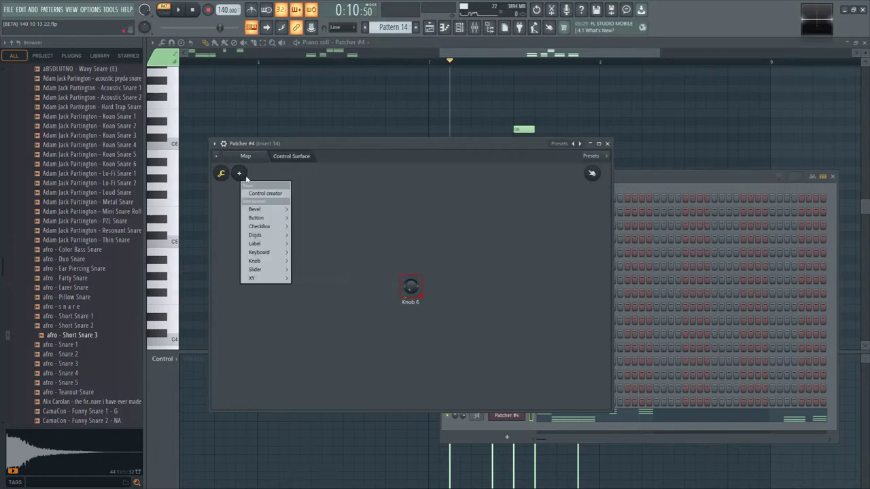
drag(319, 311, 317, 265)
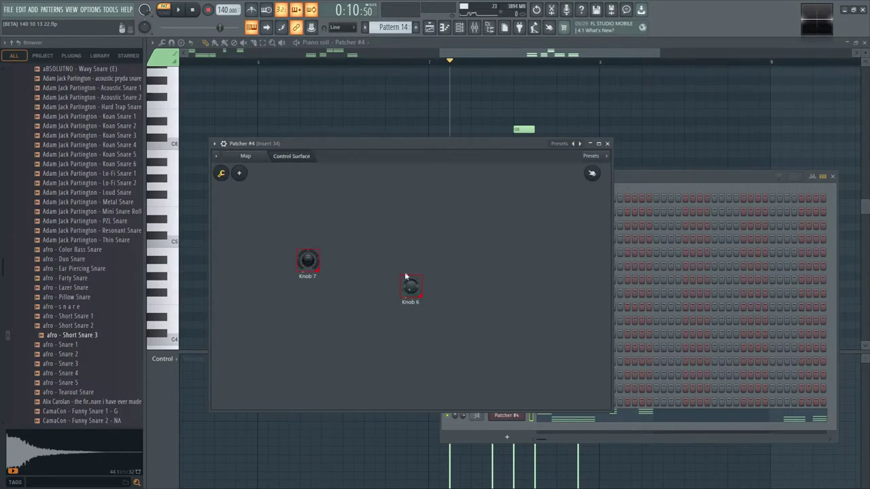
drag(406, 275, 347, 235)
- Wire the control surface's two knob outputs to the exposed parameter inputs of both Sytrus synths in the Patcher map
click(245, 155)
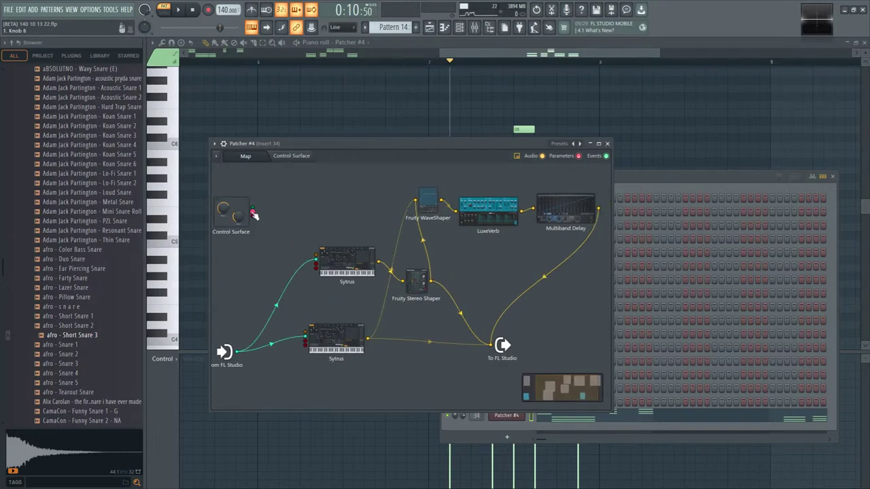
drag(253, 214, 305, 344)
click(292, 155)
- Reopen Patcher #4 from the channel rack, add a square panel element to its control surface and leave edit mode
click(430, 27)
scroll(489, 218, down, 5)
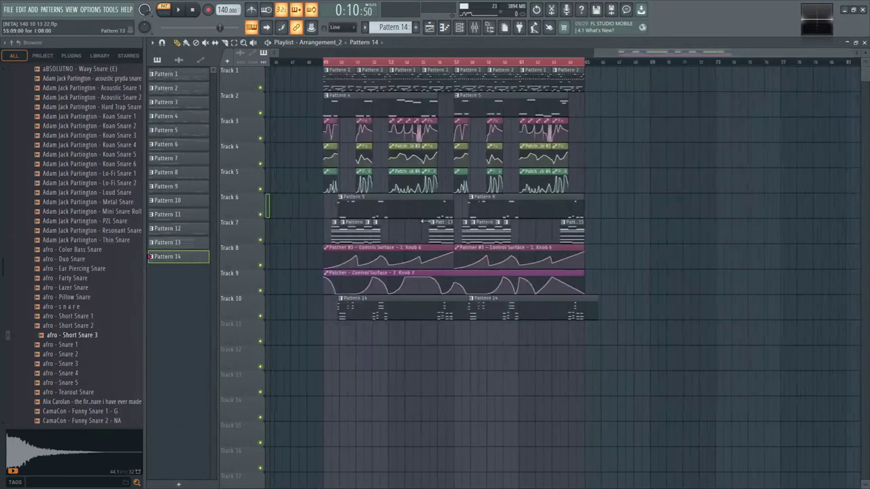
click(460, 27)
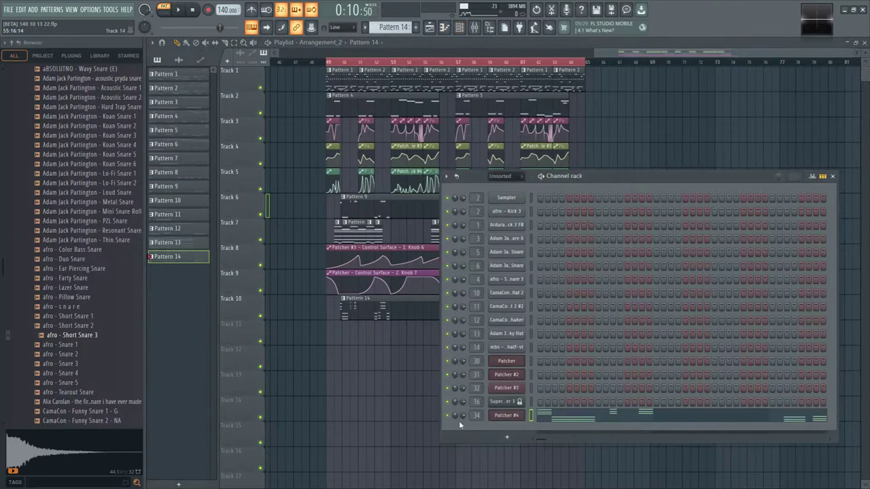
click(513, 417)
click(238, 172)
click(262, 224)
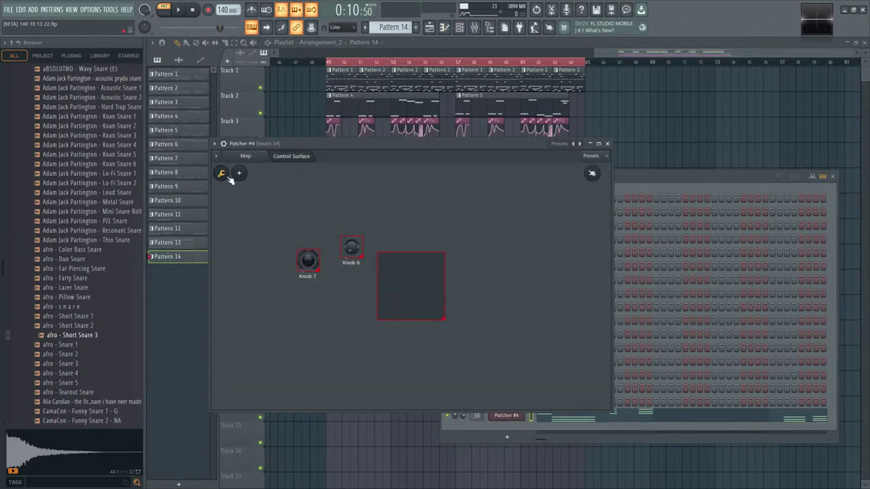
click(250, 156)
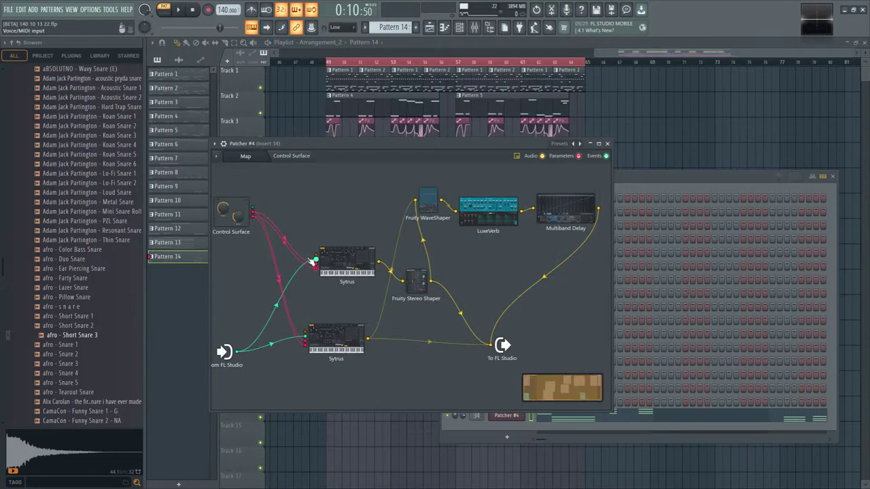
click(282, 158)
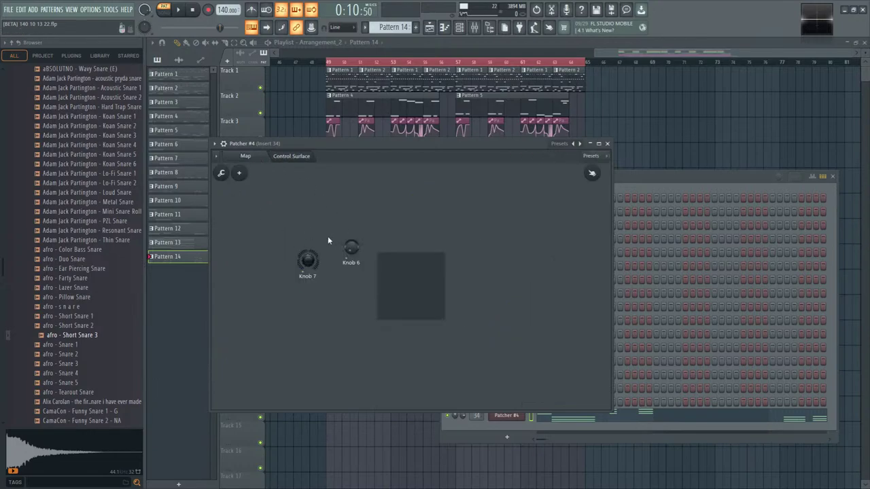
- Create automation clips for Knob 6 and Knob 7 of Patcher #4's control surface
right_click(345, 241)
click(350, 246)
right_click(351, 246)
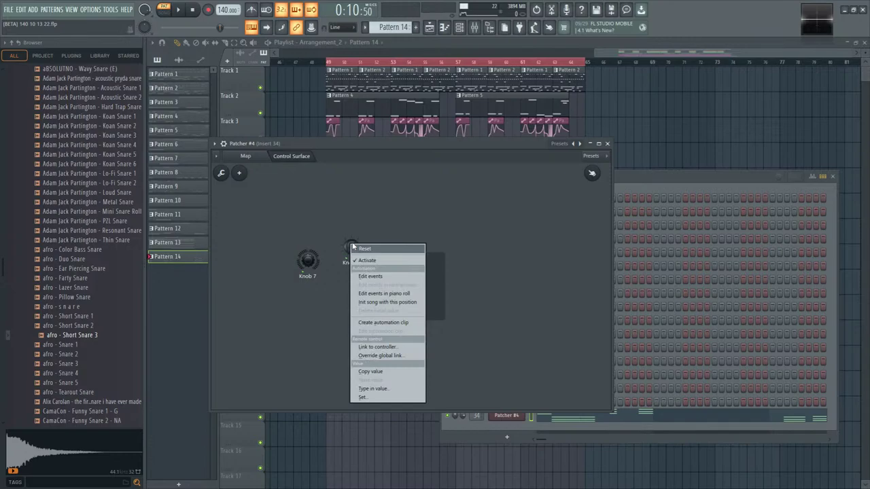
click(393, 322)
right_click(309, 261)
click(309, 261)
right_click(310, 259)
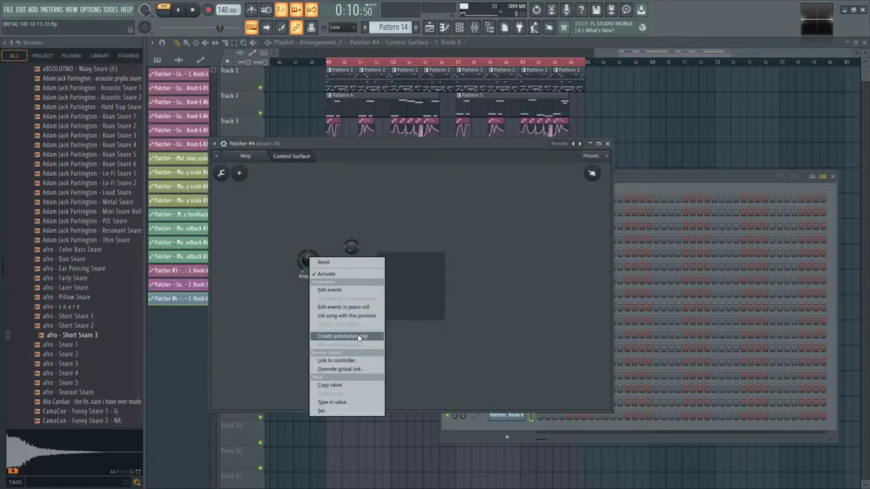
click(359, 337)
- Shape the Knob 6 and Knob 7 clips on Tracks 11 and 12 into slow rising and falling curves, raising Knob 7's low points
key(F12)
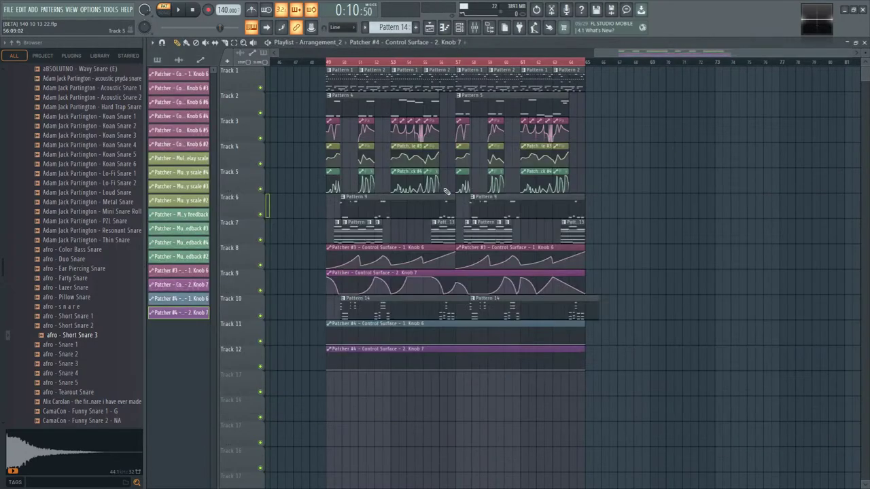
scroll(333, 336, up, 2)
drag(351, 341, 639, 339)
drag(403, 358, 705, 363)
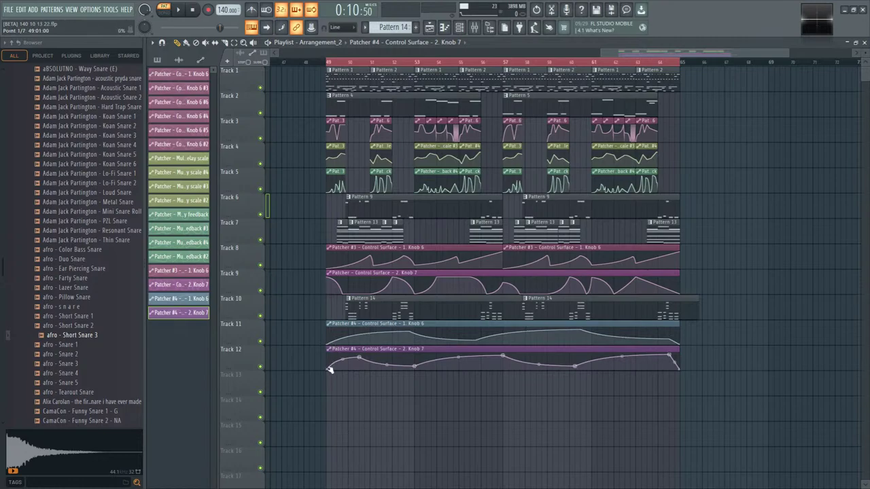
drag(417, 366, 417, 362)
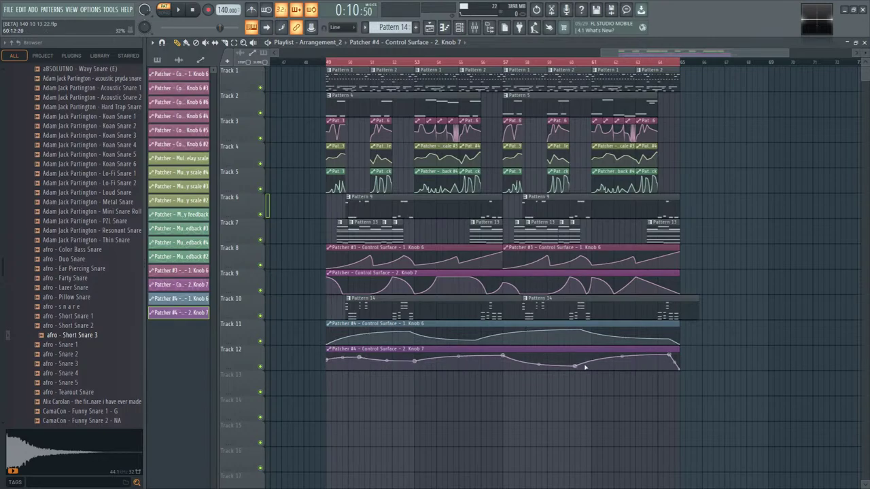
drag(574, 366, 576, 359)
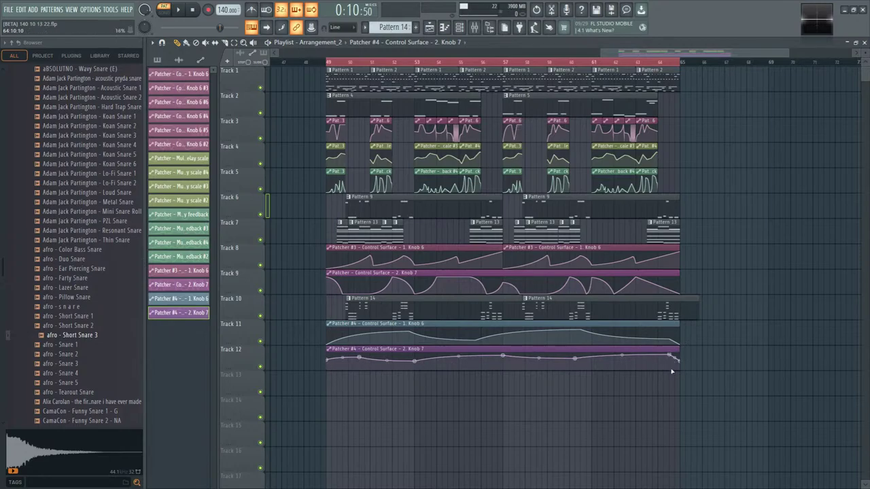
- Play the drop in song mode and check Insert 34's level in the mixer
click(354, 66)
key(F9)
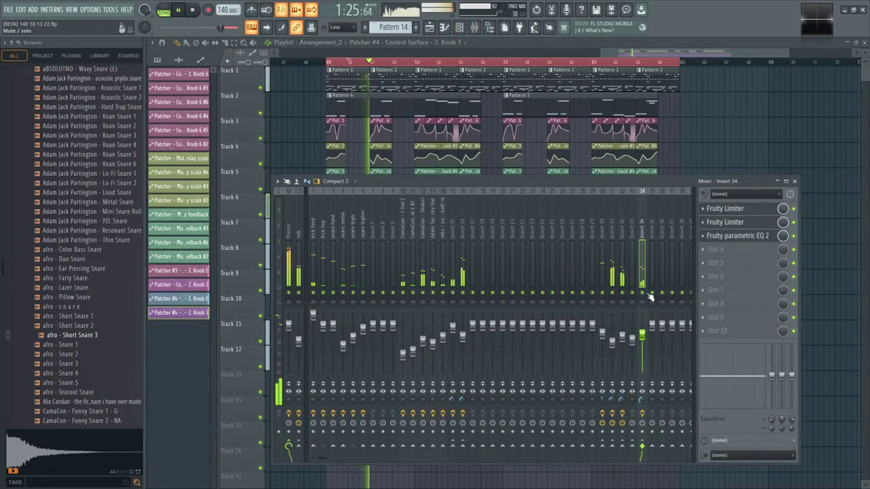
key(F9)
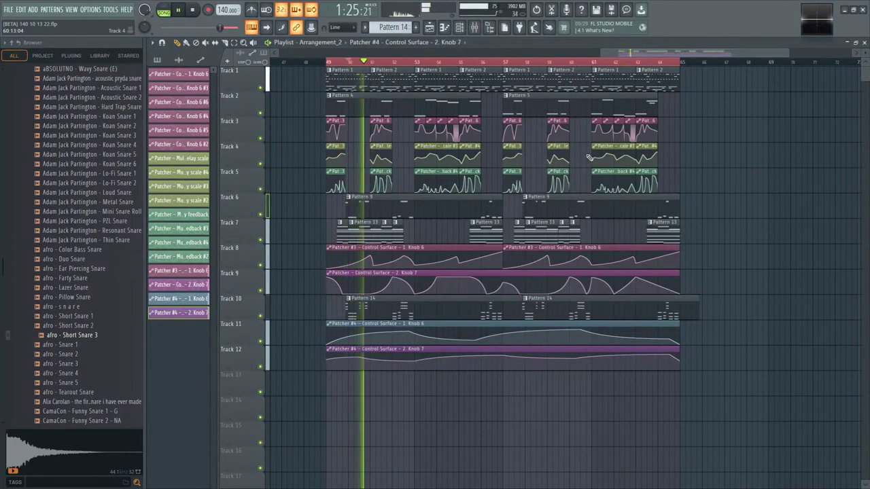
click(474, 62)
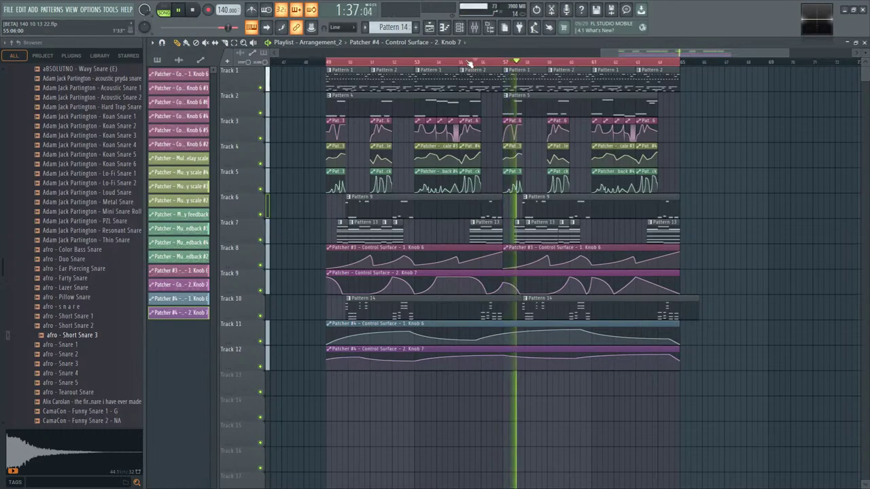
- Open the lower Sytrus in Patcher #4 and lengthen the decay of its Filter 1 cutoff envelope
key(F6)
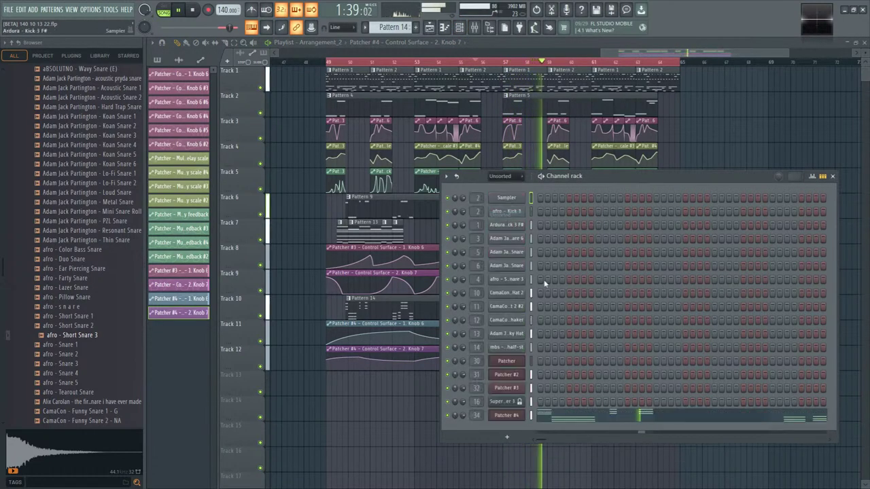
click(507, 415)
click(246, 156)
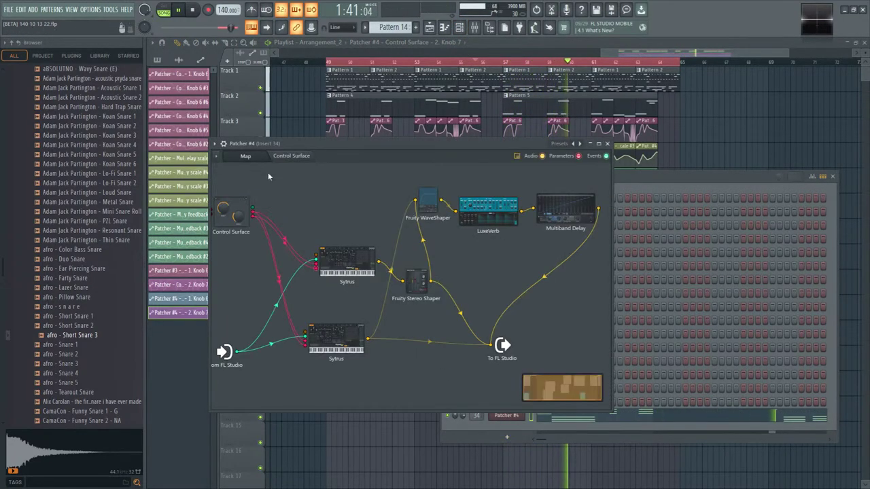
double_click(380, 340)
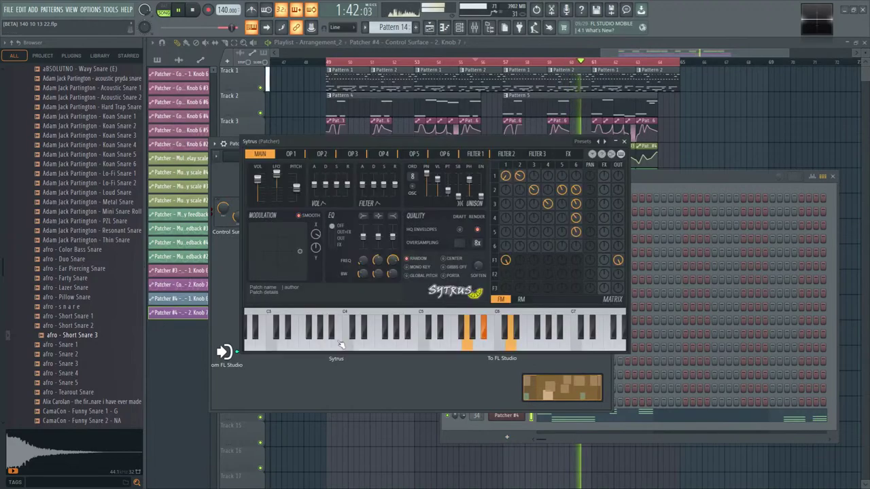
click(495, 264)
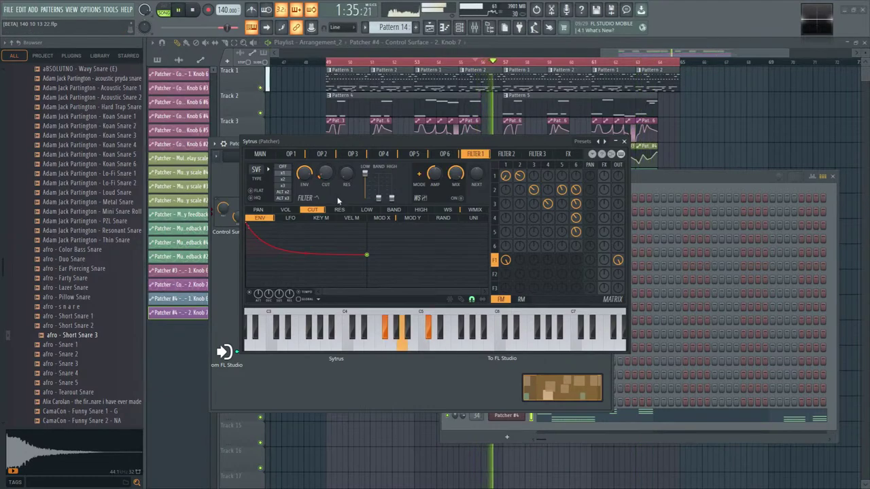
- Turn the lower Sytrus's Filter 1 cutoff unison mapping into one straight rising ramp by deleting its intermediate points
click(485, 219)
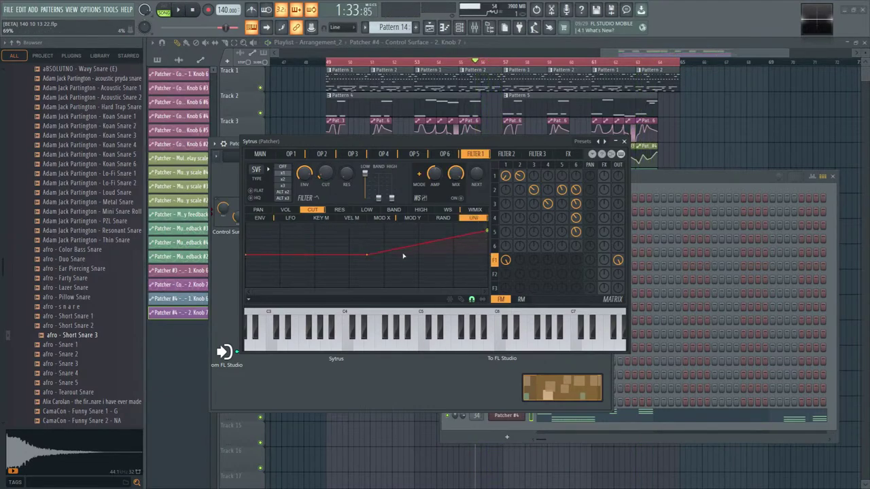
right_click(367, 256)
click(379, 265)
right_click(384, 256)
click(398, 266)
right_click(349, 256)
click(363, 268)
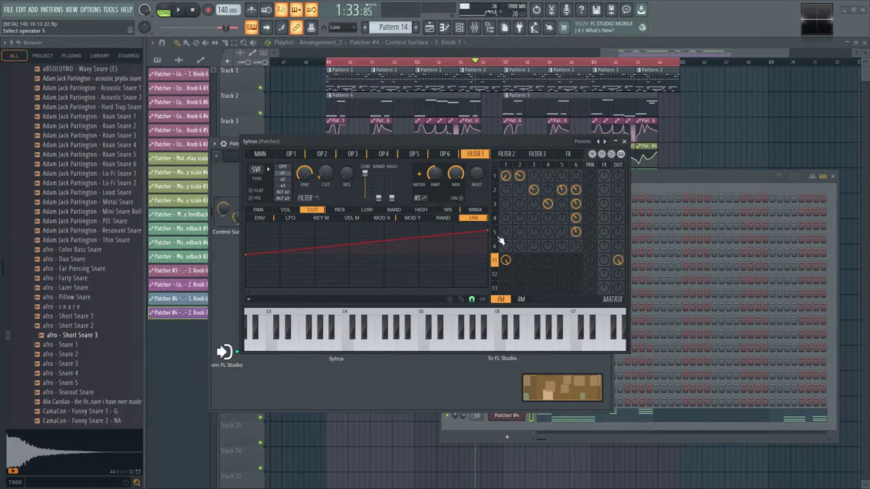
- Close the lower Sytrus and review the upper Sytrus's main settings before closing it too
click(261, 153)
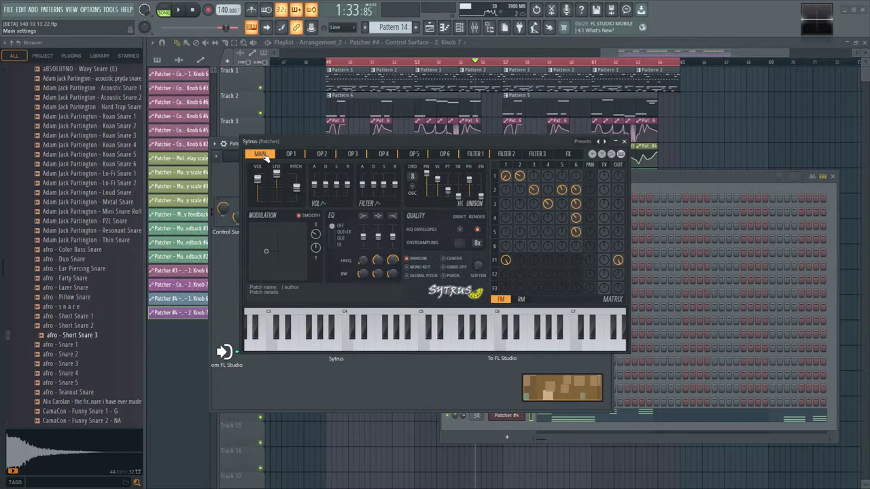
click(625, 141)
click(337, 197)
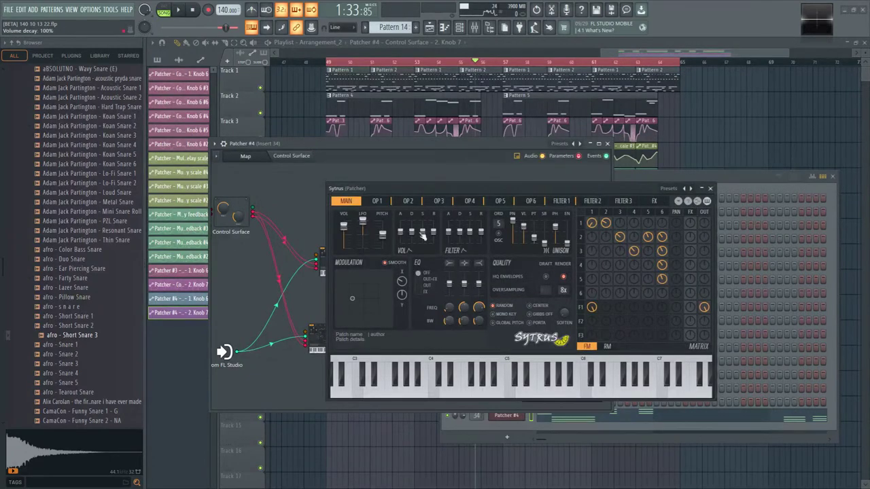
click(710, 188)
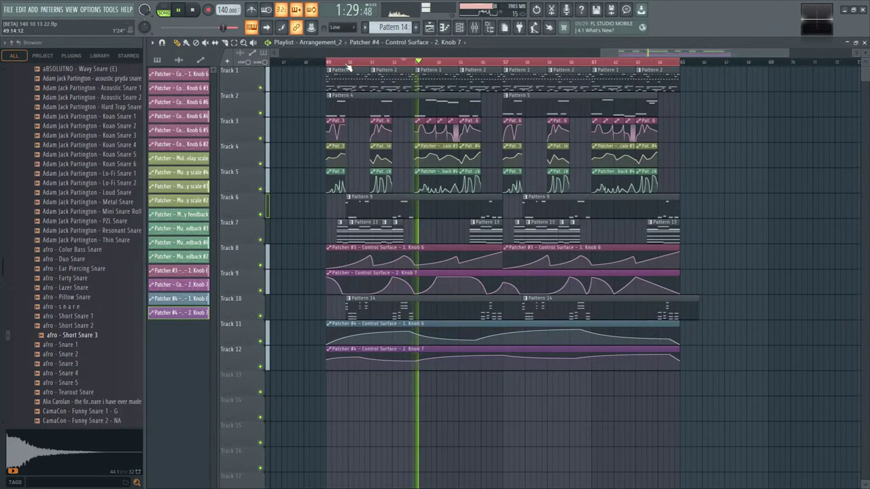
- Replay the drop from about bar 50, reopen Patcher #4 and move its To FL Studio node slightly to the right
click(348, 63)
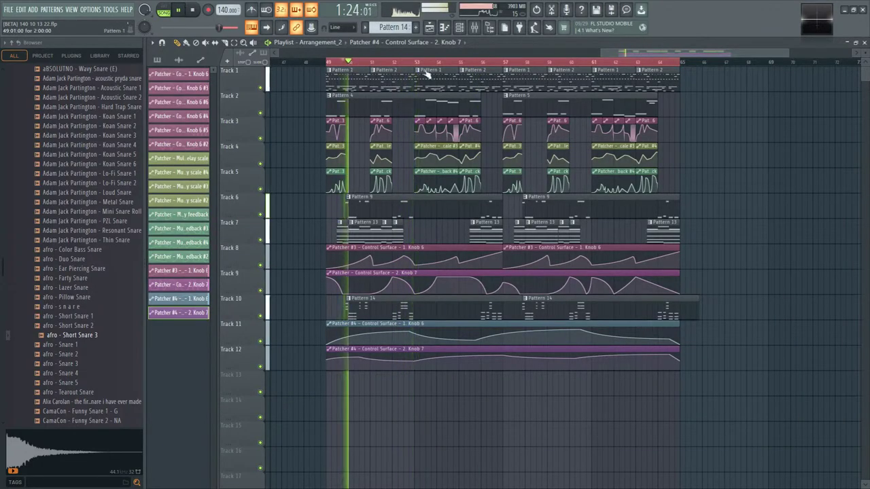
key(F6)
click(514, 415)
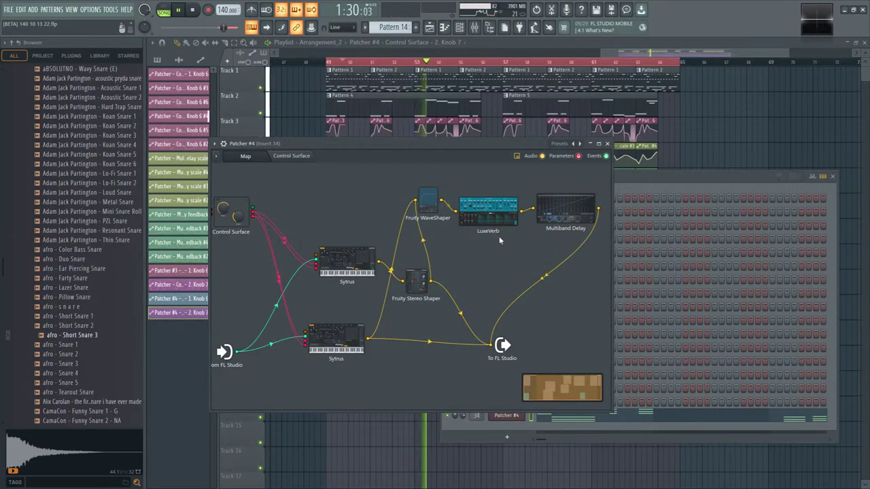
drag(502, 345, 525, 348)
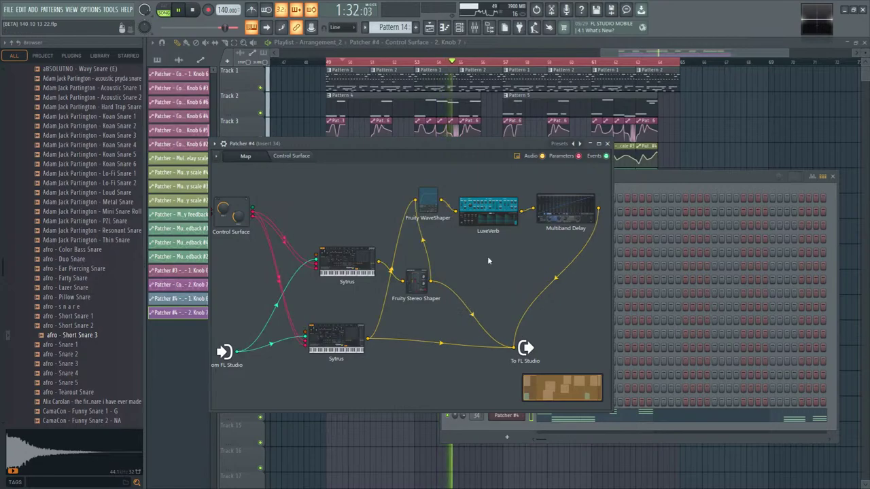
- Lower the lower Sytrus's unison panning to minimum, and inspect the Multiband Delay during playback
double_click(336, 338)
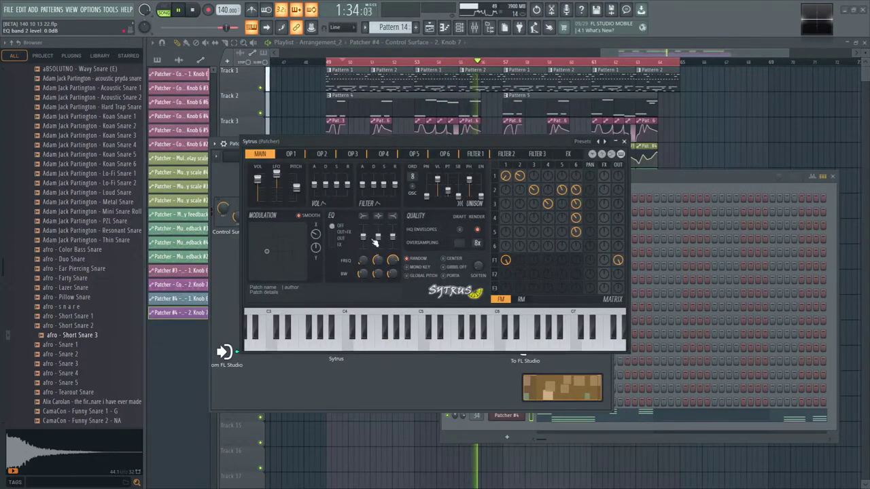
click(625, 141)
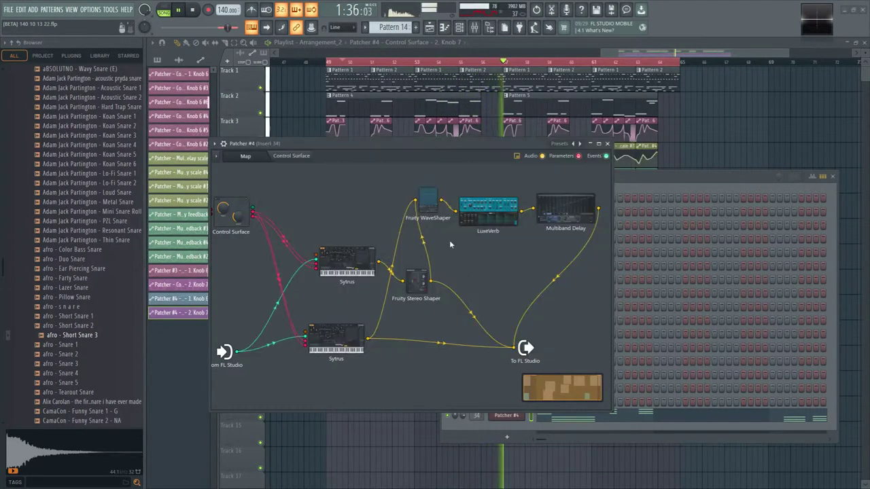
double_click(565, 211)
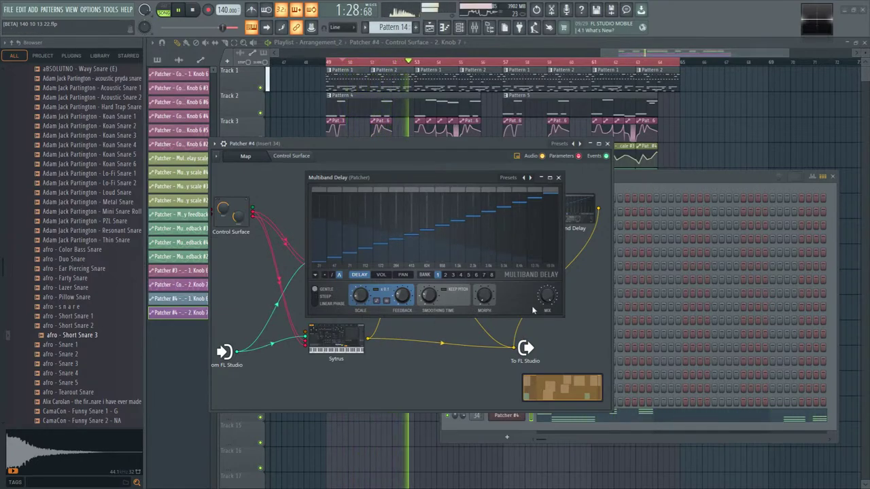
click(558, 177)
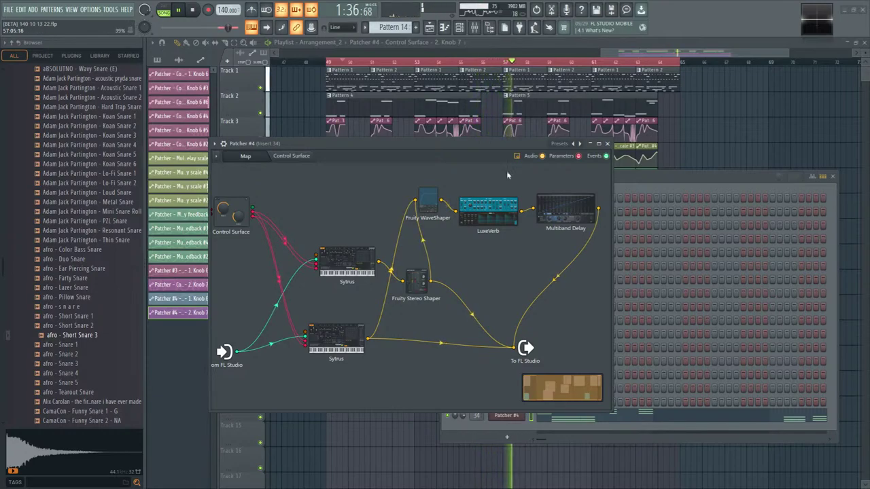
- Check the upper Sytrus's main settings during playback, then lower the lower Sytrus's unison pitch slightly and close it
click(346, 262)
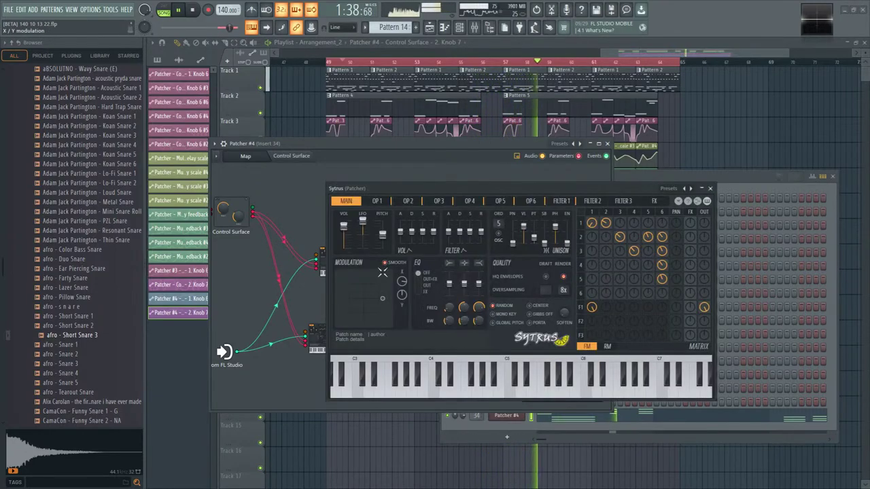
key(space)
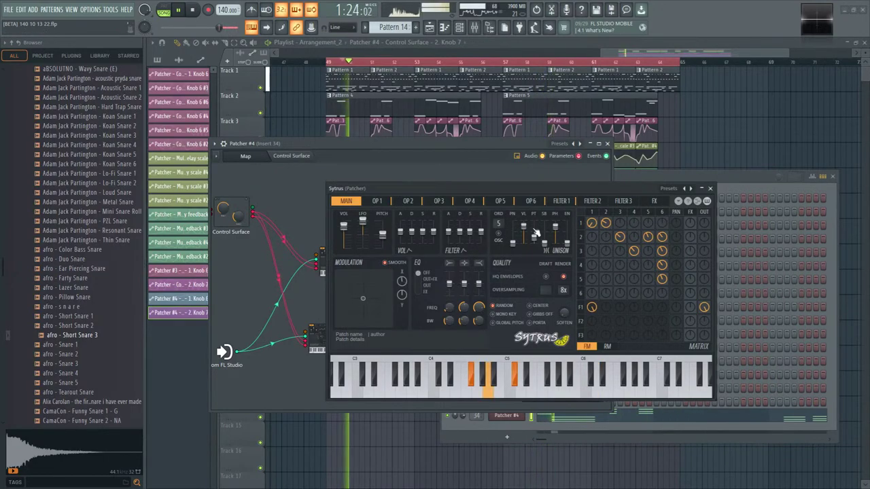
click(710, 188)
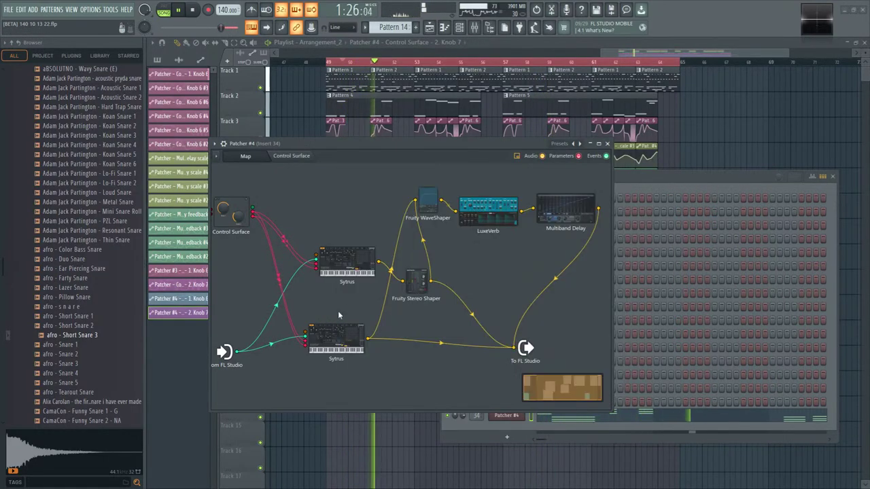
click(338, 310)
drag(451, 192, 455, 201)
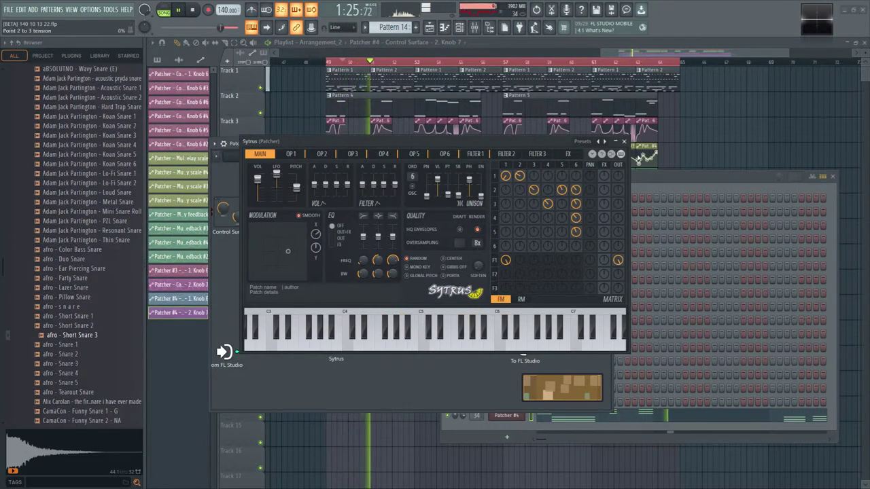
key(Escape)
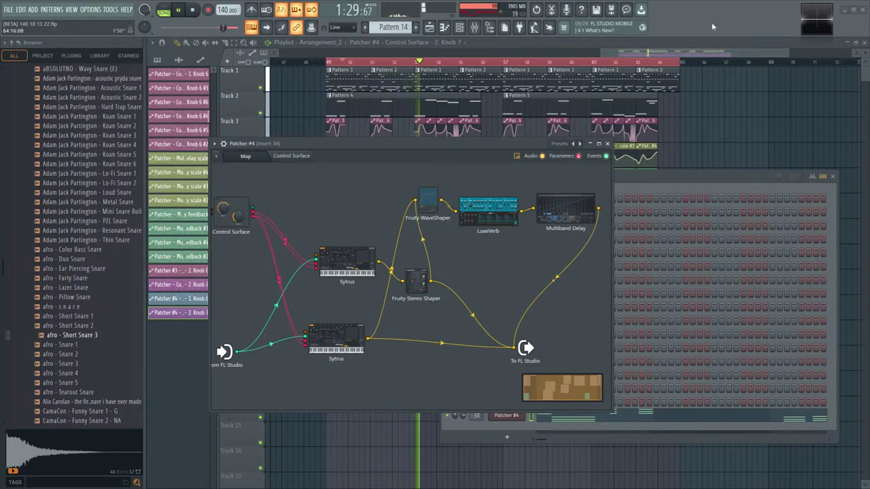
- Add Maximus to Patcher #4 and route the Fruity Stereo Shaper, lower Sytrus and Multiband Delay through it into To FL Studio
key(alt+p)
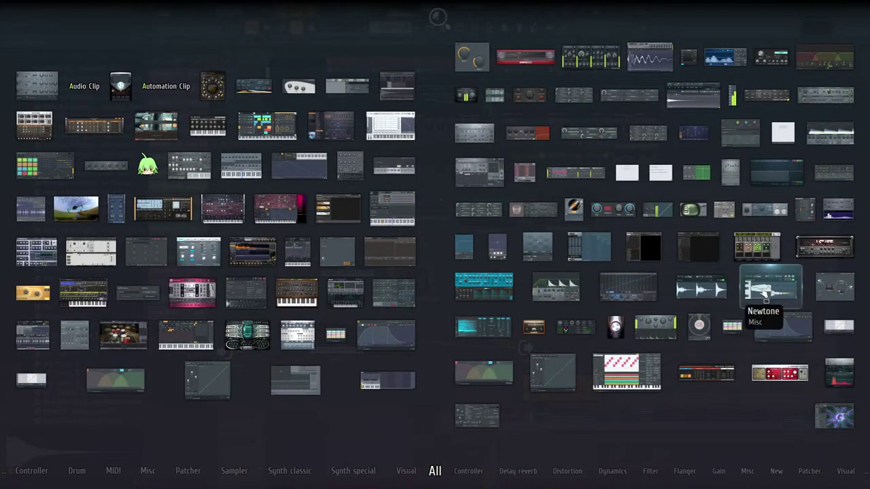
drag(547, 292, 503, 151)
key(space)
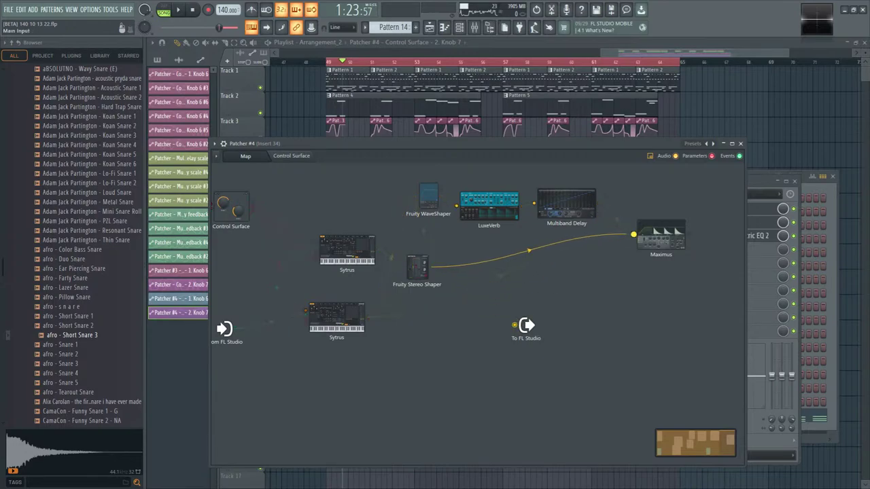
drag(660, 237, 525, 312)
key(space)
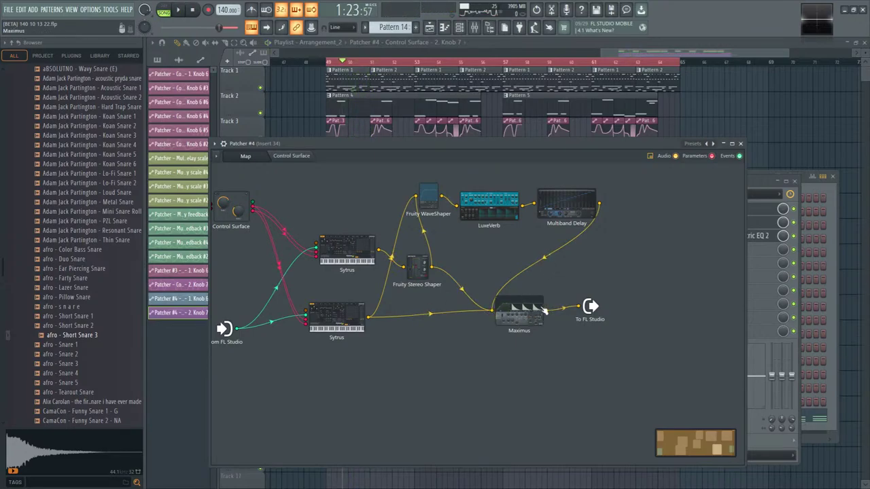
- Open Maximus, show its frequency bands, and bring the low and high crossover frequencies together
click(519, 312)
key(space)
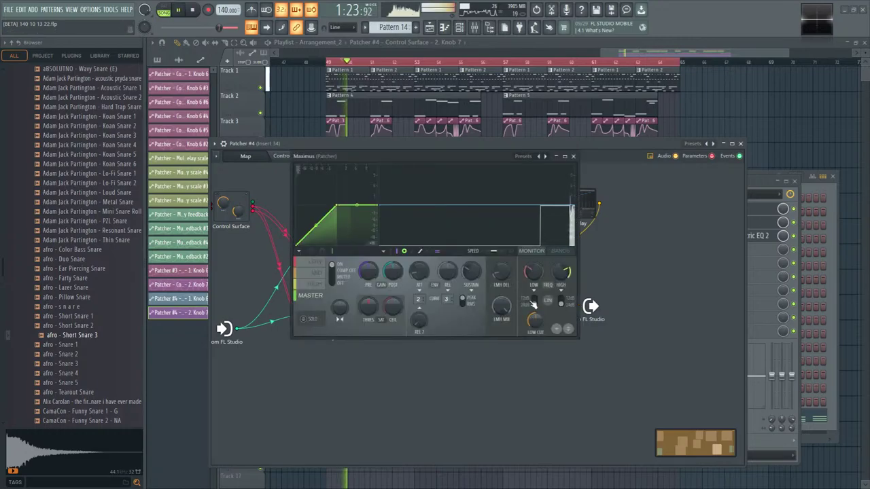
click(561, 251)
key(space)
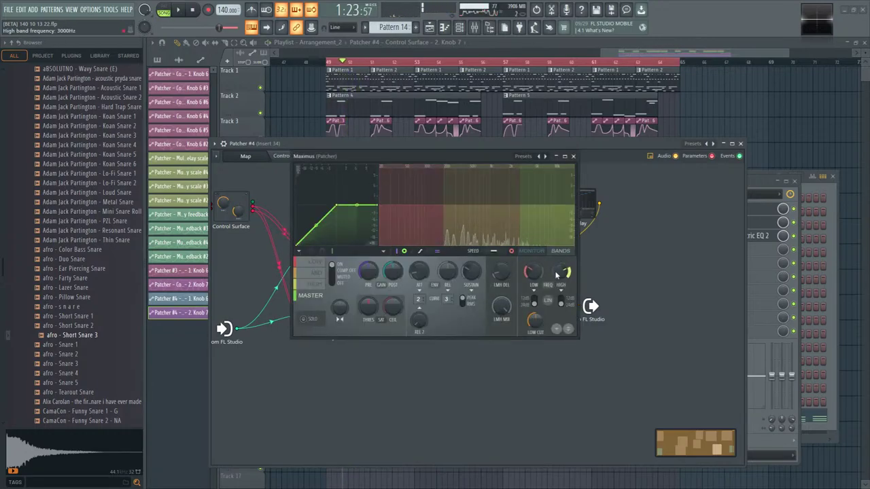
drag(528, 273, 528, 250)
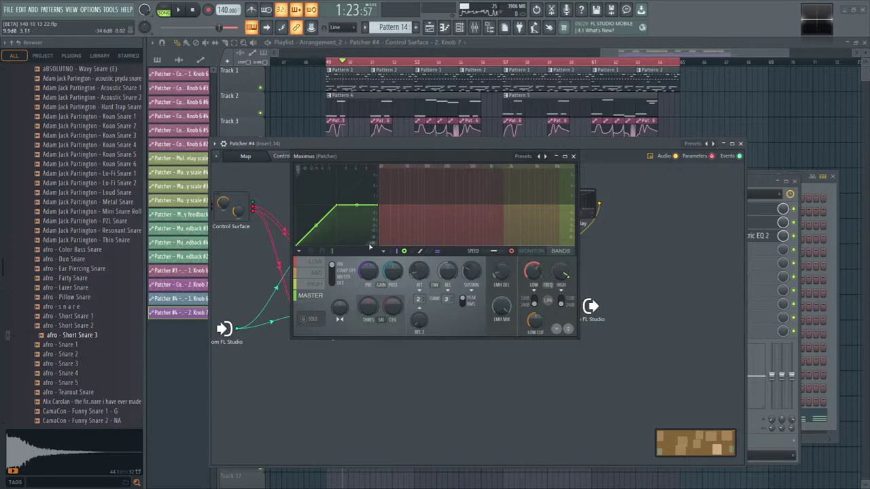
- Move the Maximus window clear of the Sytrus nodes and check its low, mid and master curves during playback
click(316, 263)
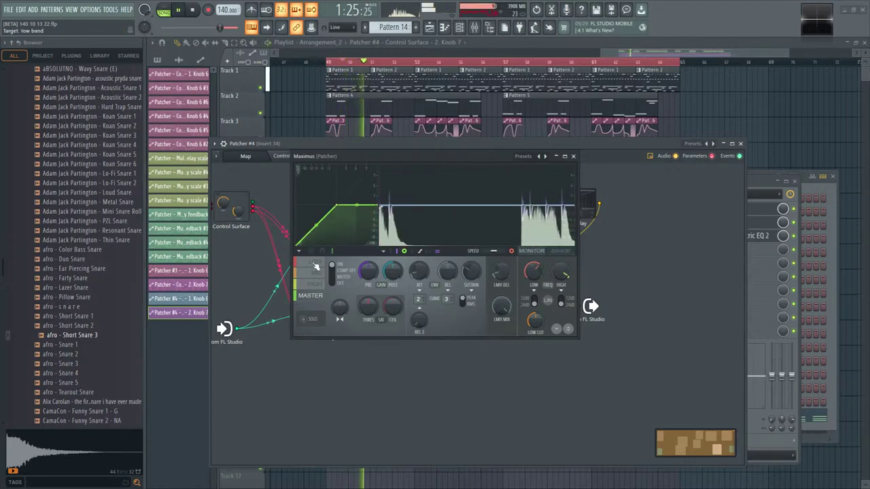
drag(442, 156, 534, 218)
click(408, 335)
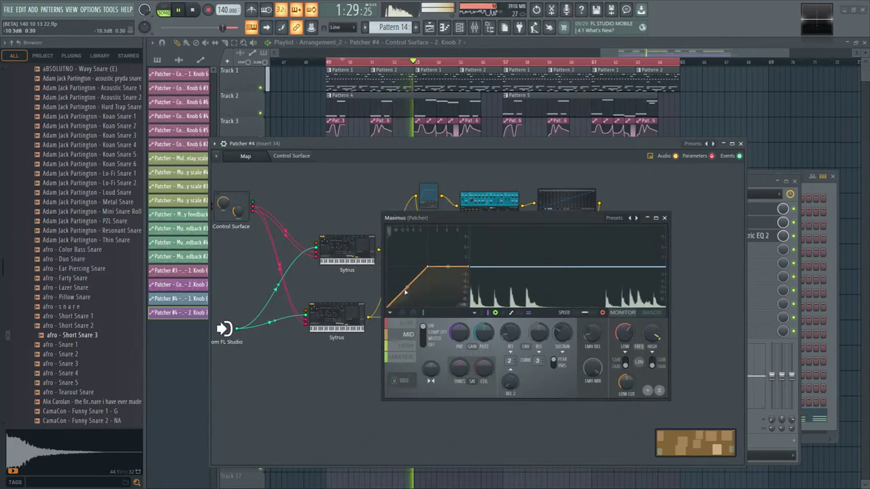
click(402, 357)
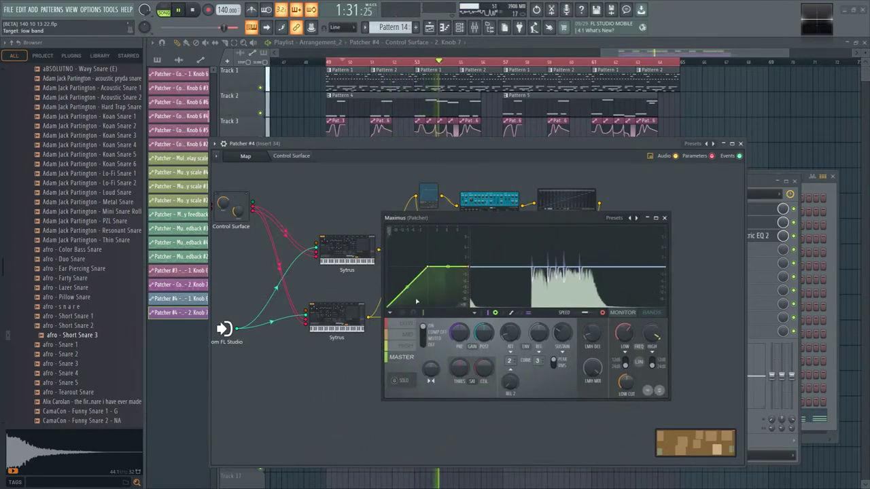
- Open each Sytrus in Patcher #4 in turn to check its main settings, closing both again
click(351, 248)
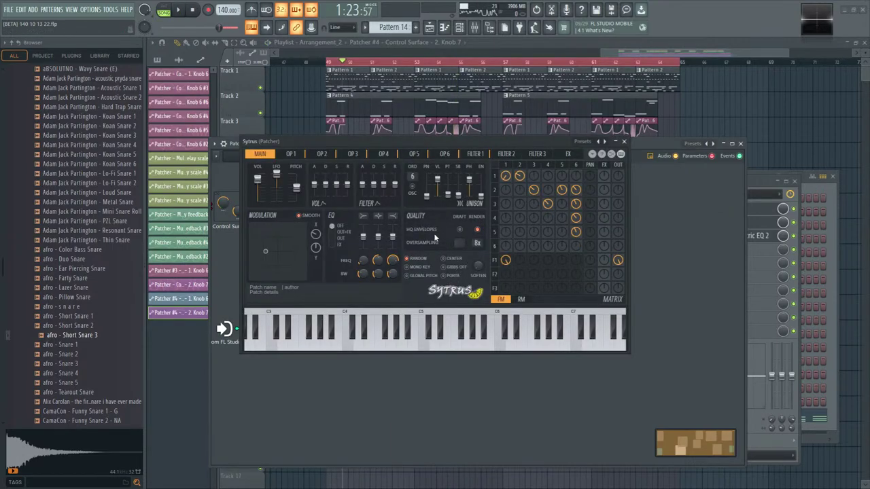
scroll(420, 180, down, 1)
click(616, 142)
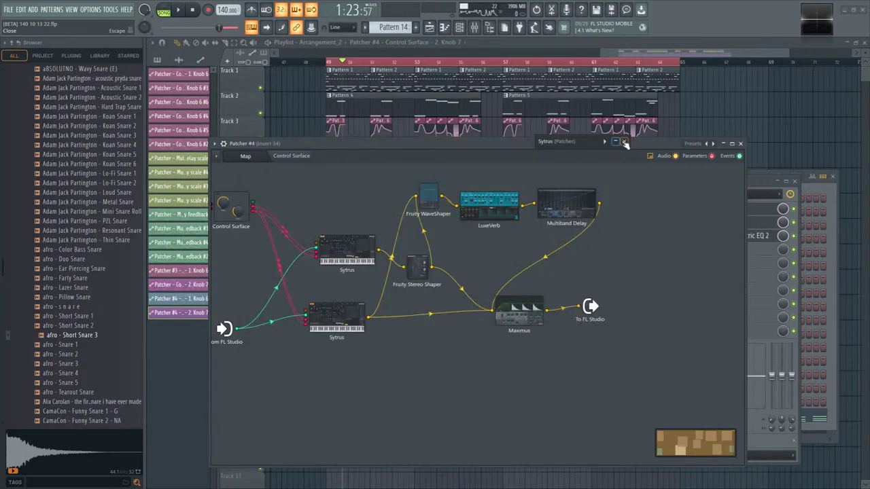
click(345, 231)
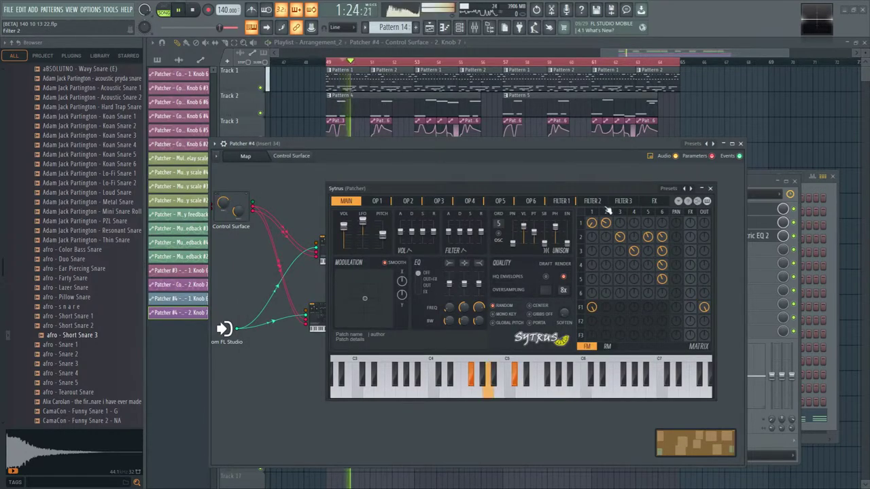
click(710, 188)
- Reopen Maximus, bow the high-band and master compression curves upward during playback, and close it
click(525, 313)
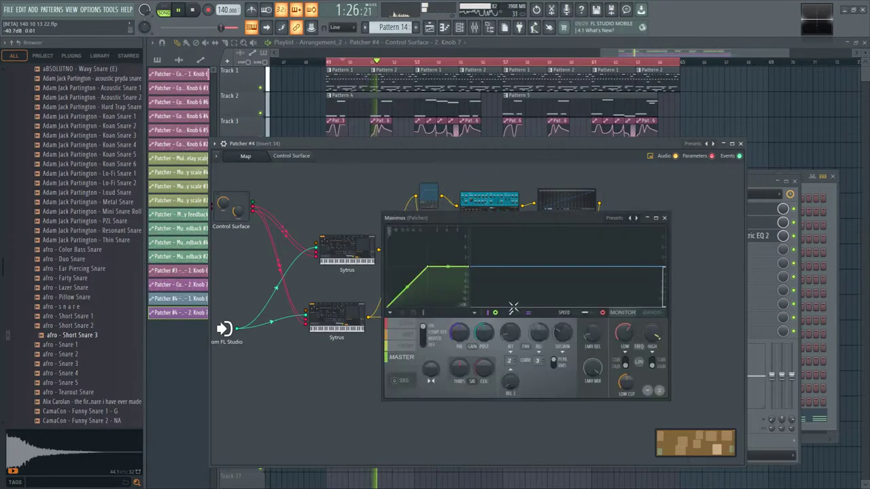
click(406, 334)
click(406, 345)
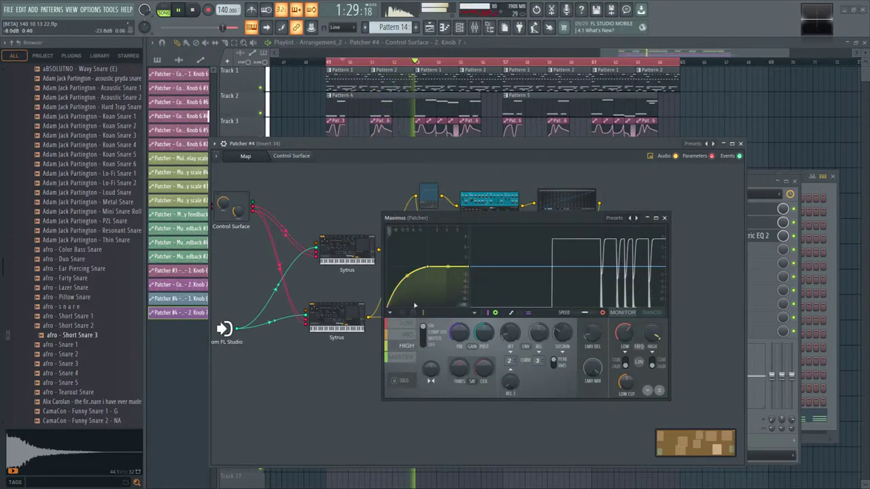
click(406, 357)
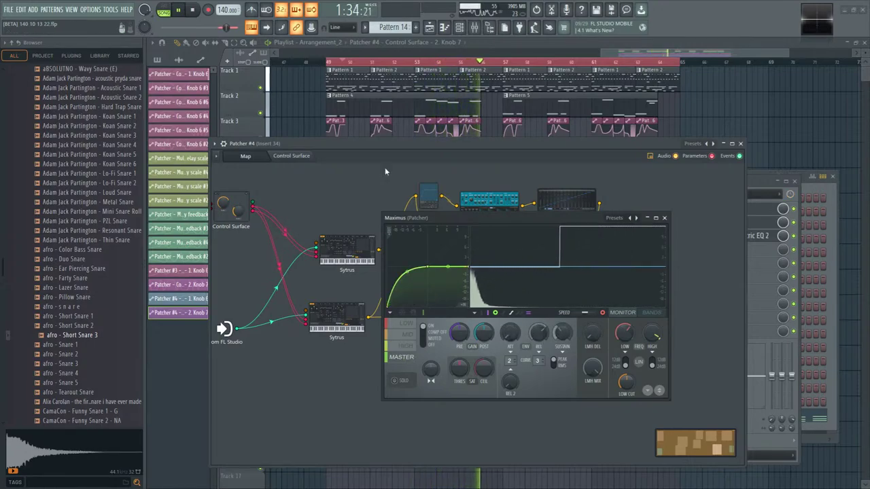
click(664, 218)
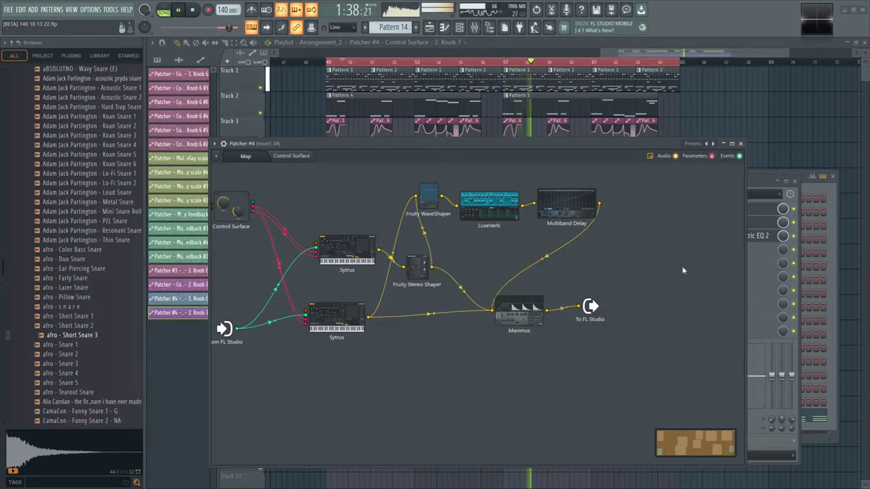
- In Insert 34's Fruity Parametric EQ 2, reshape bands 5 and 6 and raise the band 1 high-pass to about 438 Hz
click(758, 257)
click(765, 235)
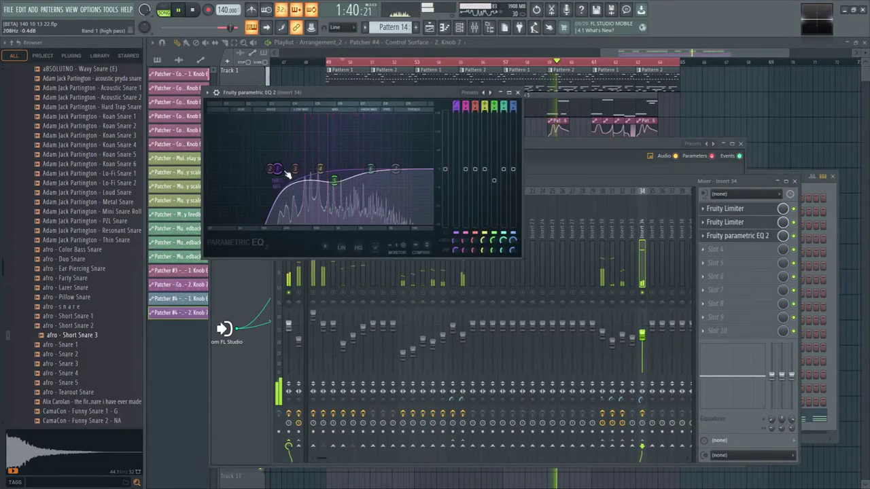
drag(298, 168, 350, 180)
key(space)
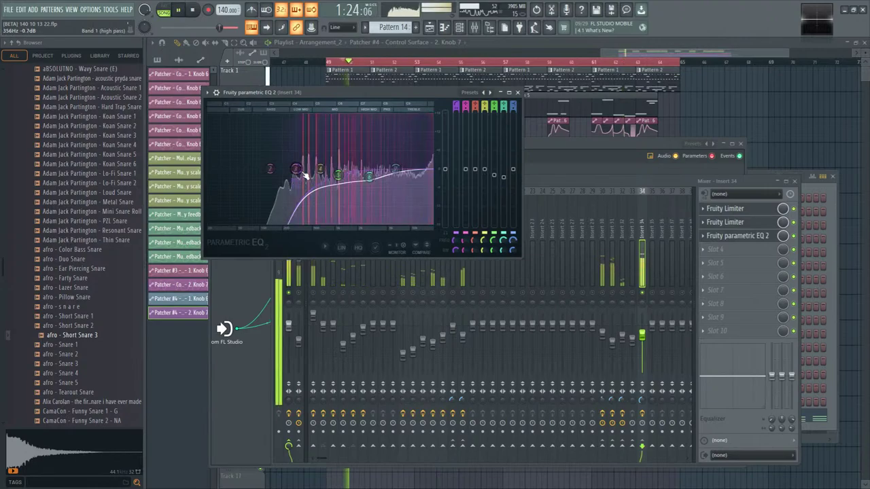
drag(299, 178, 310, 173)
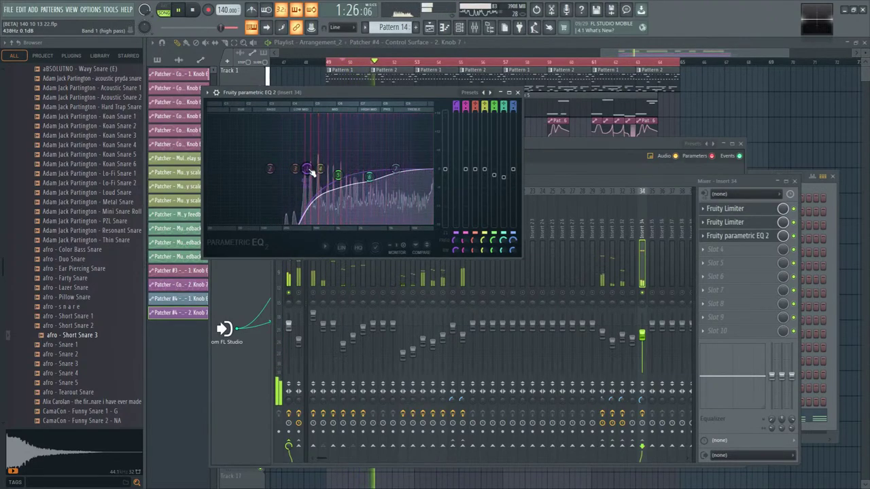
- Change band 7 of Insert 34's EQ to a Steep 8 low-pass and move its cutoff up toward the treble end
drag(395, 168, 405, 176)
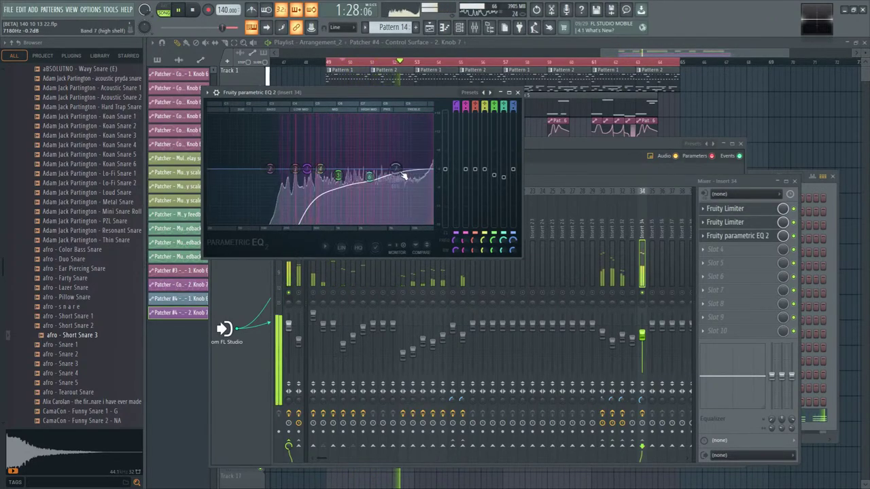
mouse_move(420, 193)
click(438, 218)
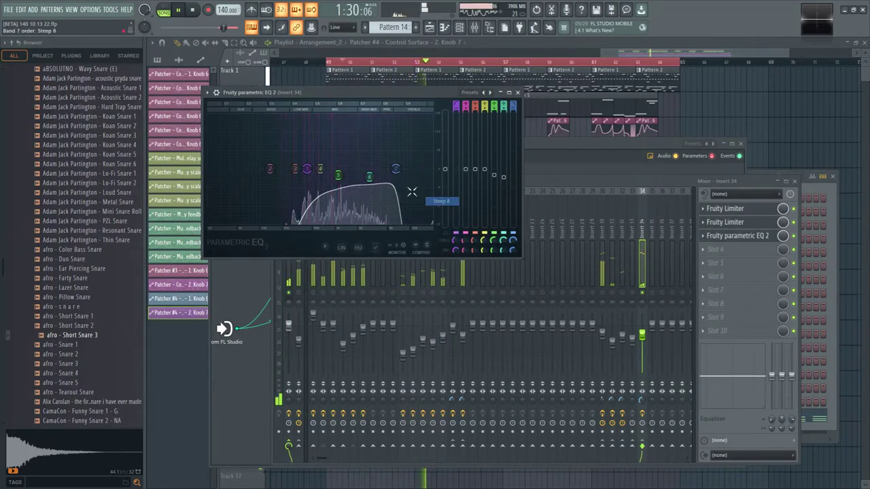
key(space)
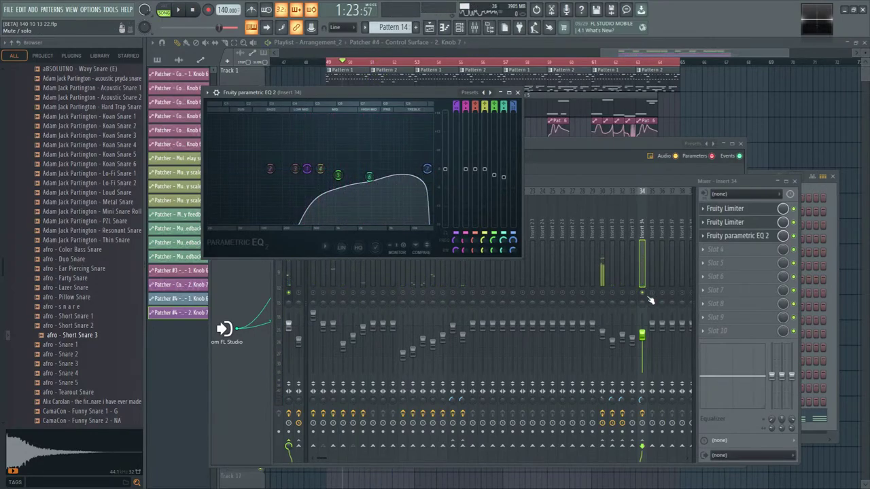
- Lower Insert 34's volume to about 75% and turn off its solo to hear it in the full mix
key(space)
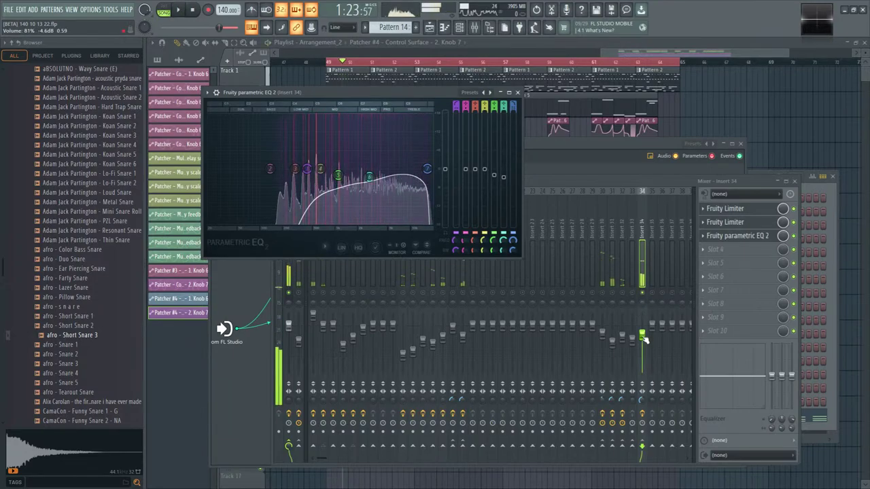
click(642, 339)
key(space)
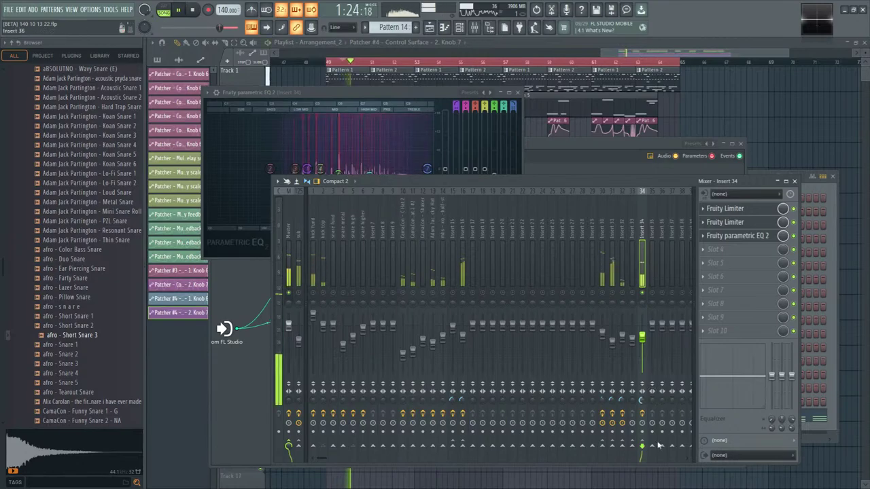
click(643, 300)
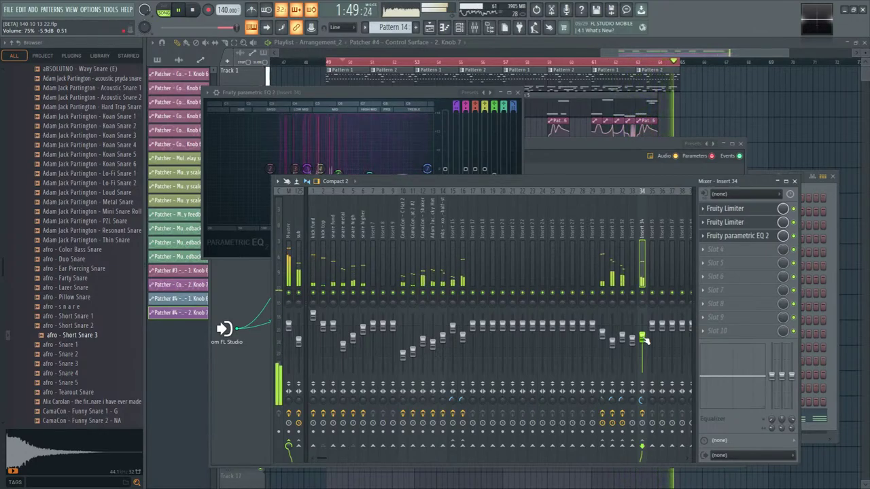
- Solo Insert 31 and open its Fruity Parametric EQ 2 to examine the spectrum during playback
click(615, 297)
key(space)
click(741, 235)
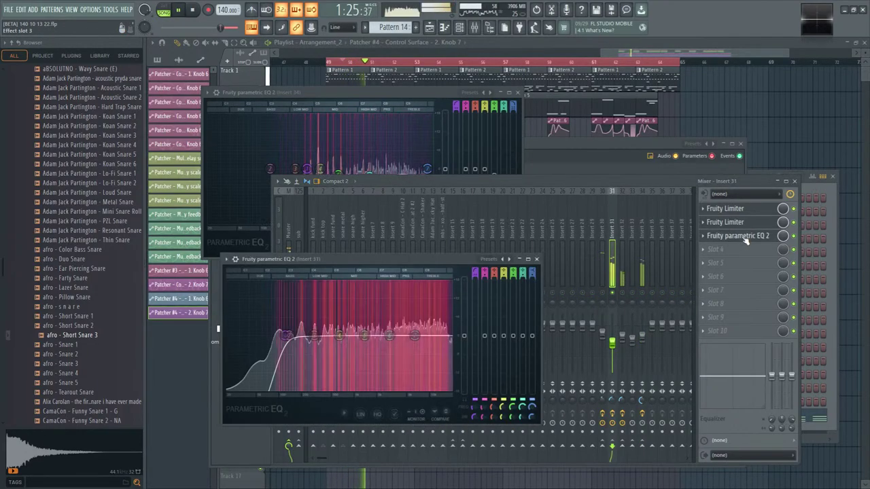
key(space)
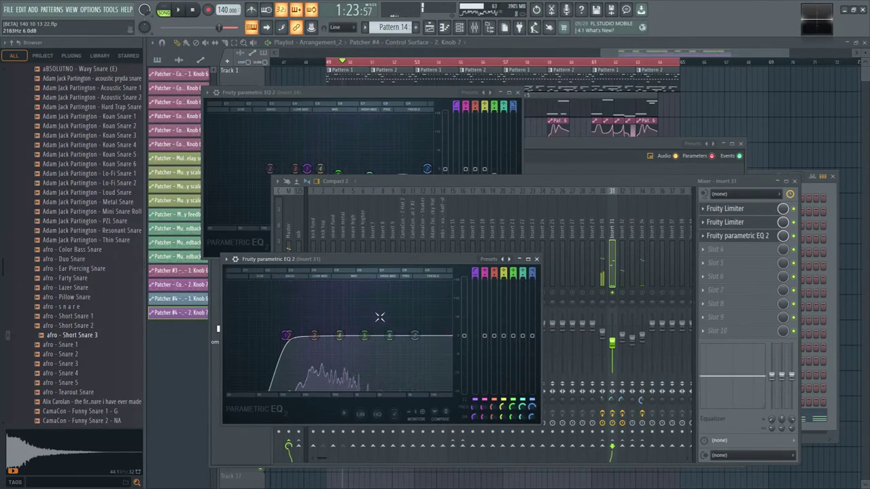
- Open Harmor inside Patcher #2, raise its pre-FX volume, and shift the part A/B mix toward part A during playback
click(459, 27)
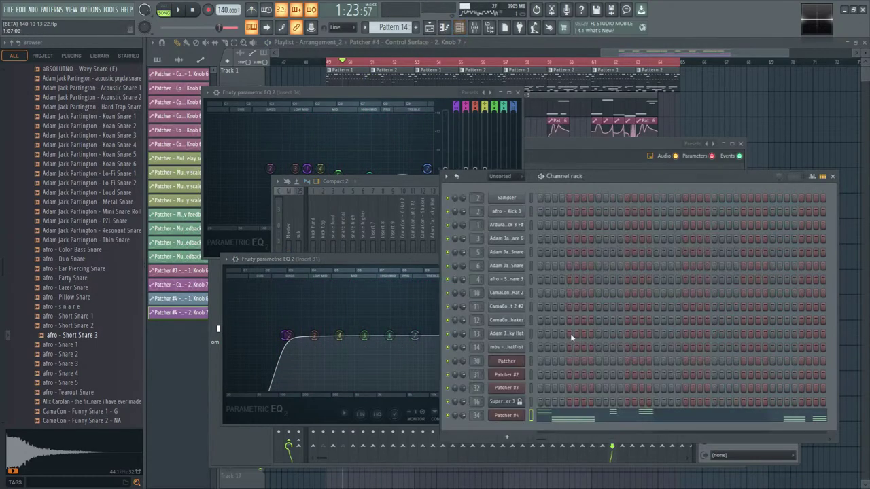
click(512, 378)
key(space)
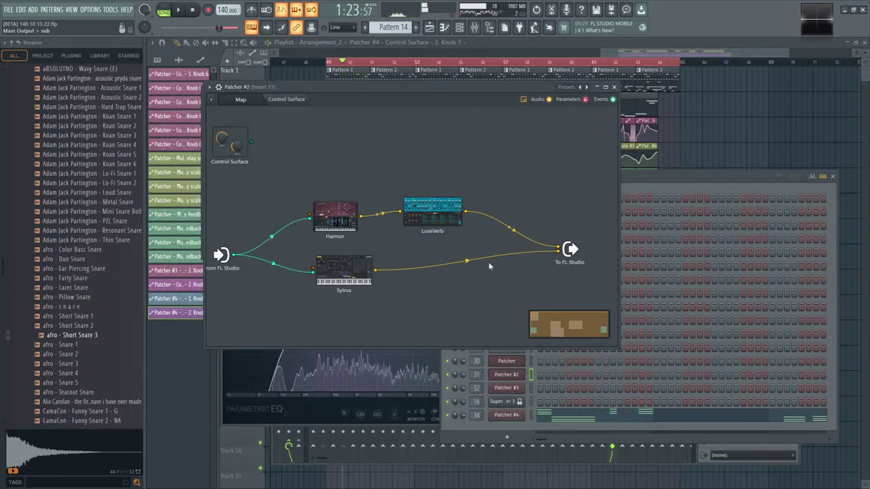
click(335, 216)
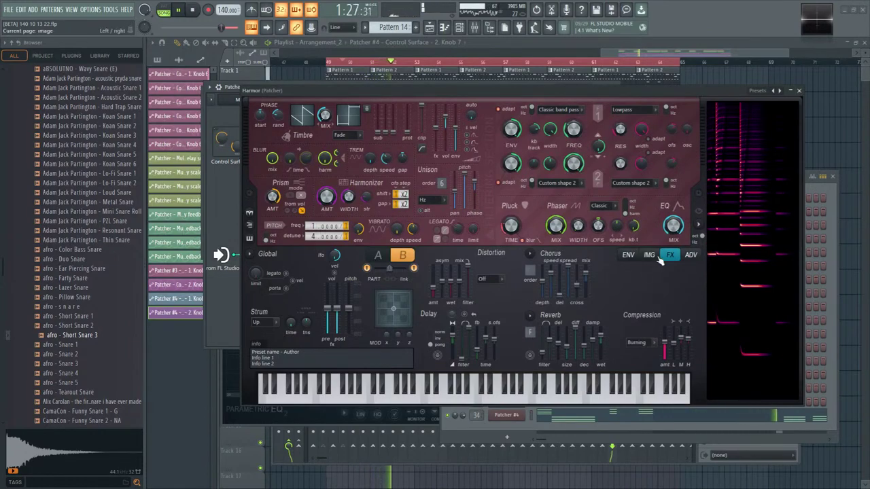
drag(327, 307, 327, 296)
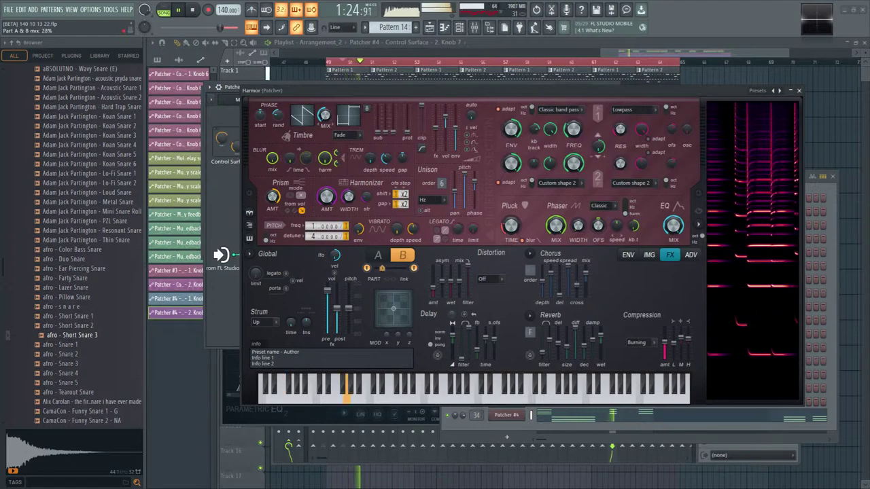
drag(404, 270, 378, 272)
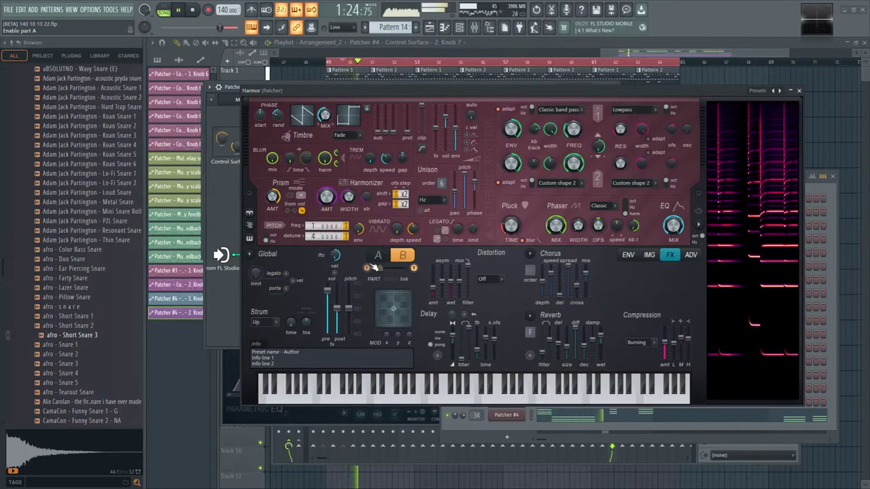
click(367, 268)
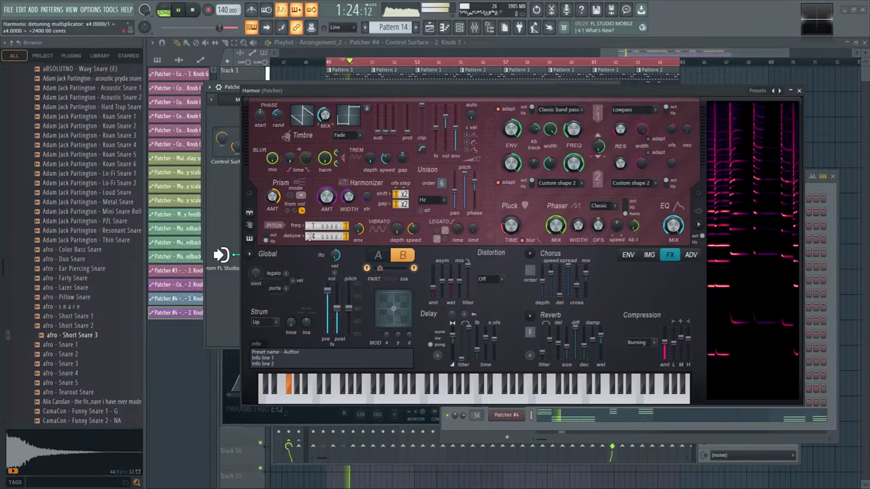
- Set Harmor's harmonic detuning multiplier to 2 and raise the filter 1 frequency to about 65%, with the part A/B mix near 51%
scroll(311, 236, down, 2)
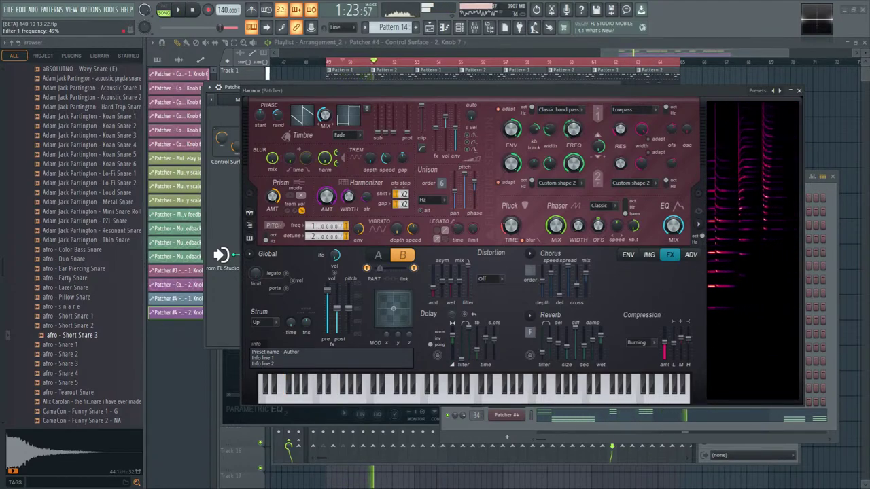
scroll(574, 133, up, 5)
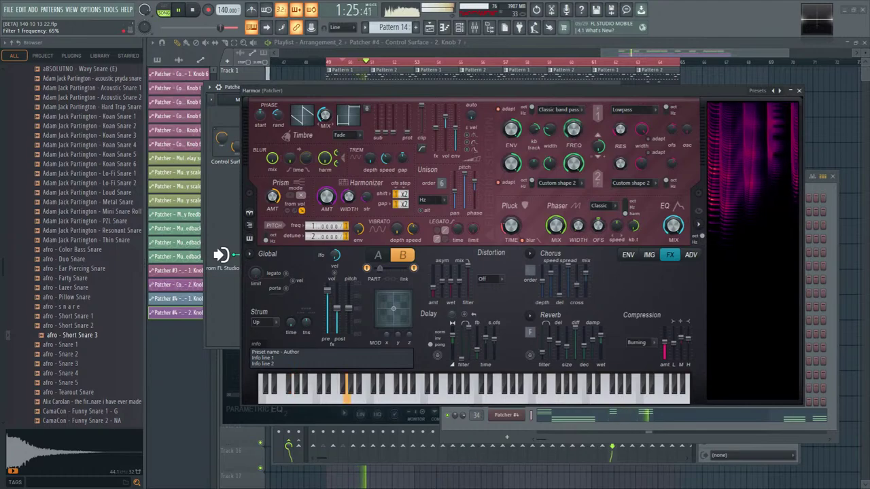
scroll(393, 270, up, 3)
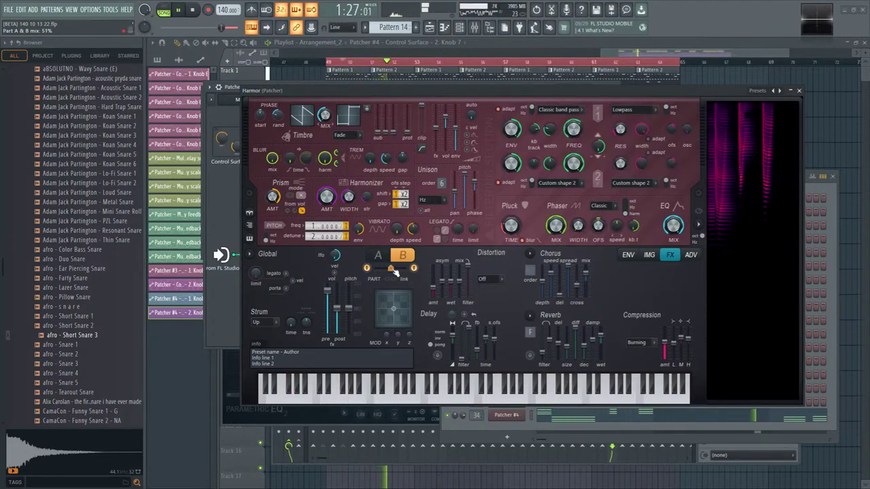
click(474, 27)
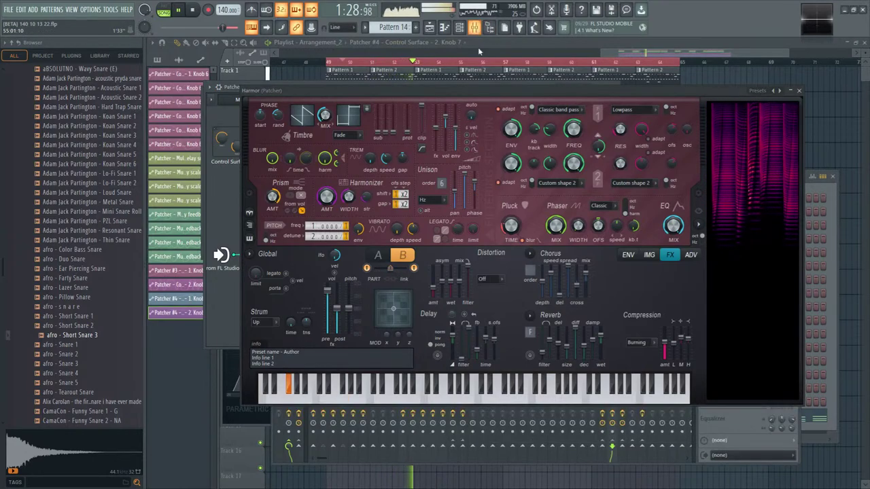
click(798, 90)
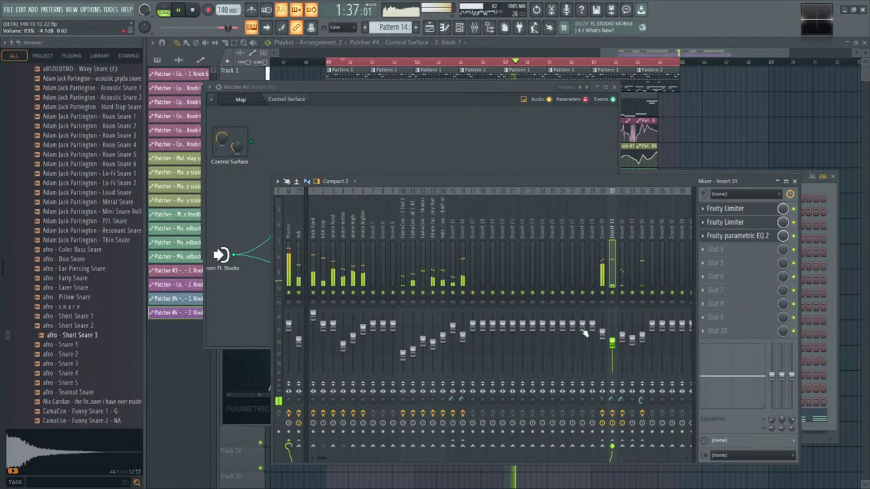
- In the audio settings, set the Fireface USB ASIO buffer size to 1024 samples and toggle the Triple buffer option
click(90, 10)
click(99, 38)
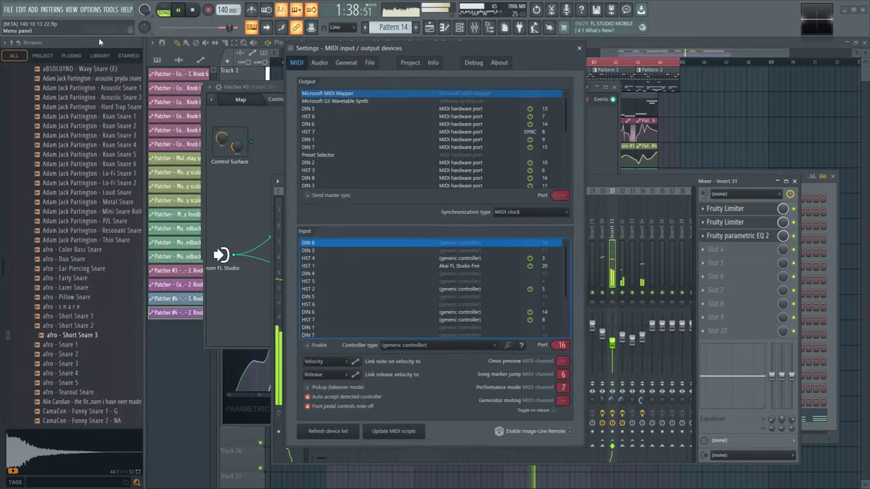
click(319, 63)
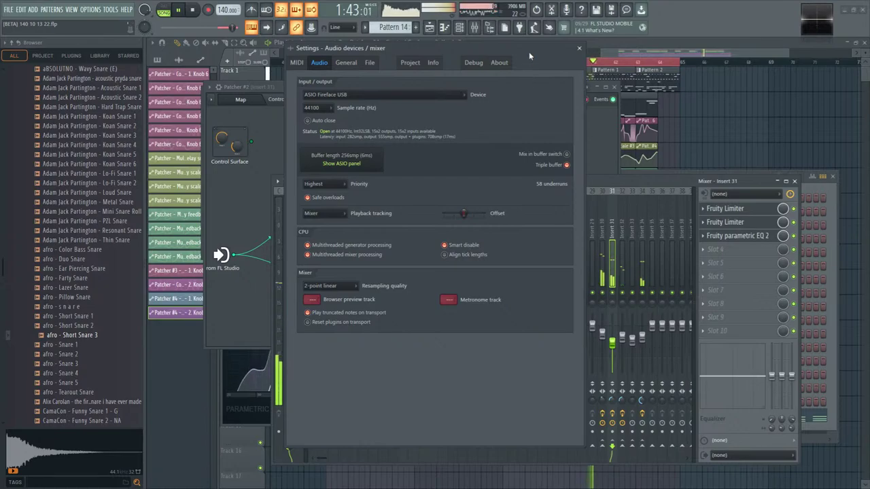
drag(528, 52, 600, 102)
click(193, 10)
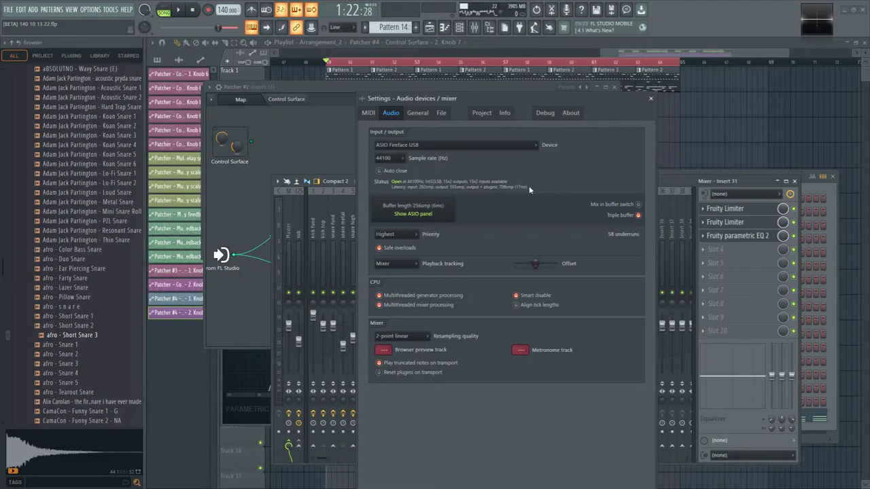
click(448, 214)
click(367, 180)
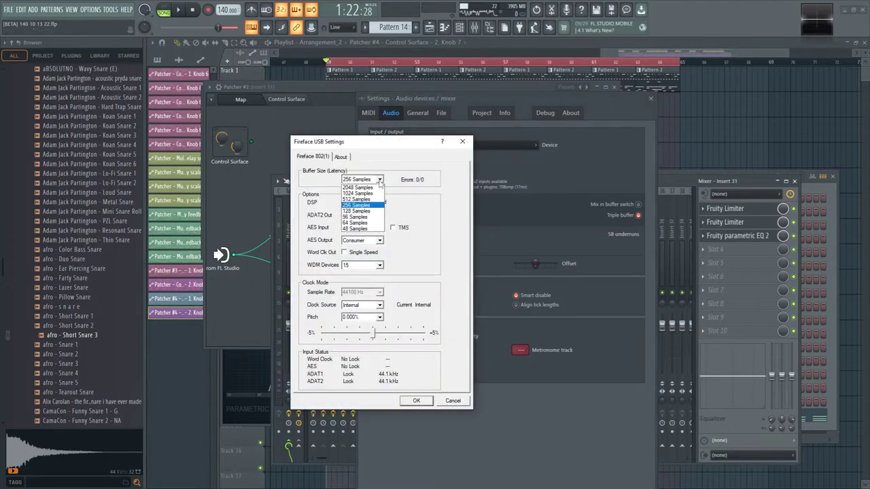
click(377, 194)
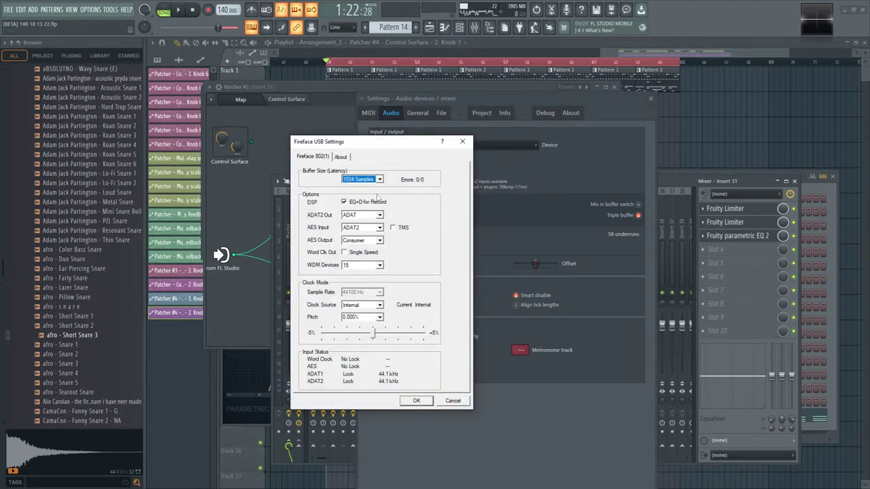
click(416, 401)
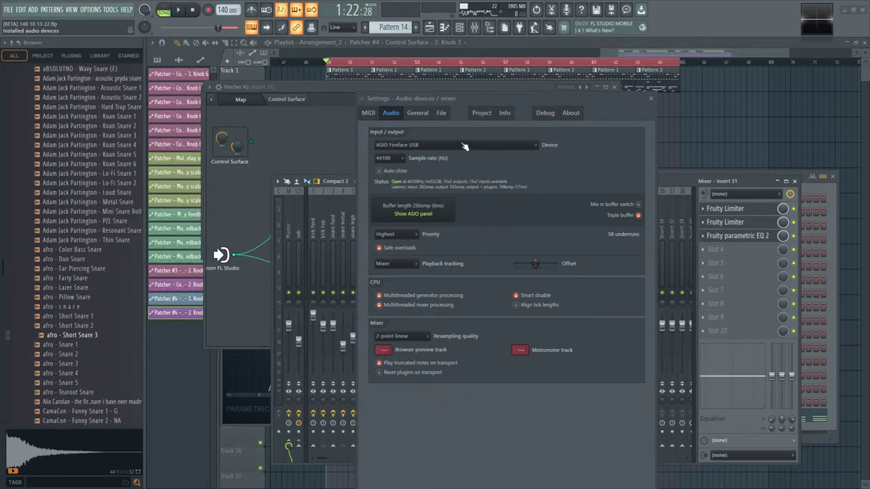
click(639, 216)
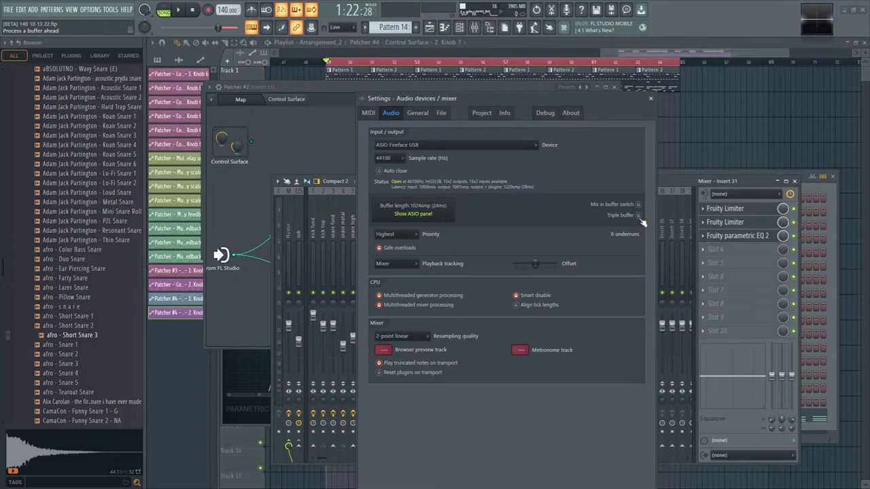
click(650, 100)
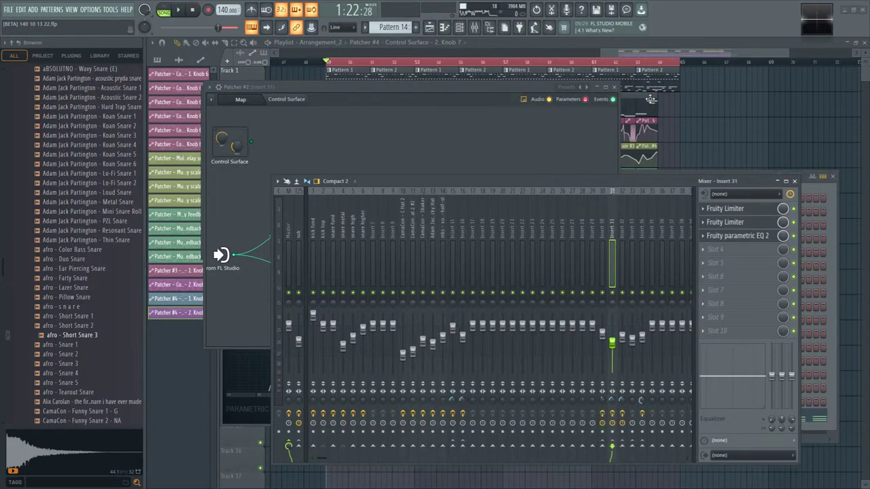
- Select Insert 23 and play the drop through to check playback and levels in the mixer
click(534, 188)
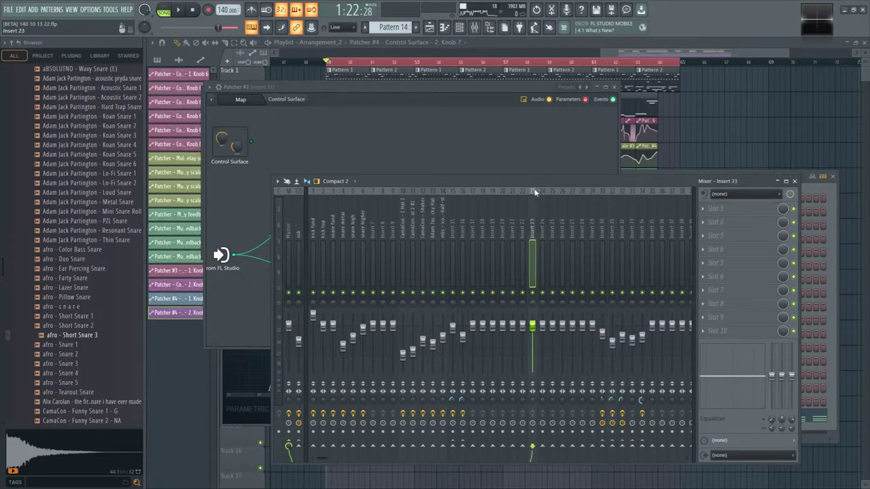
key(space)
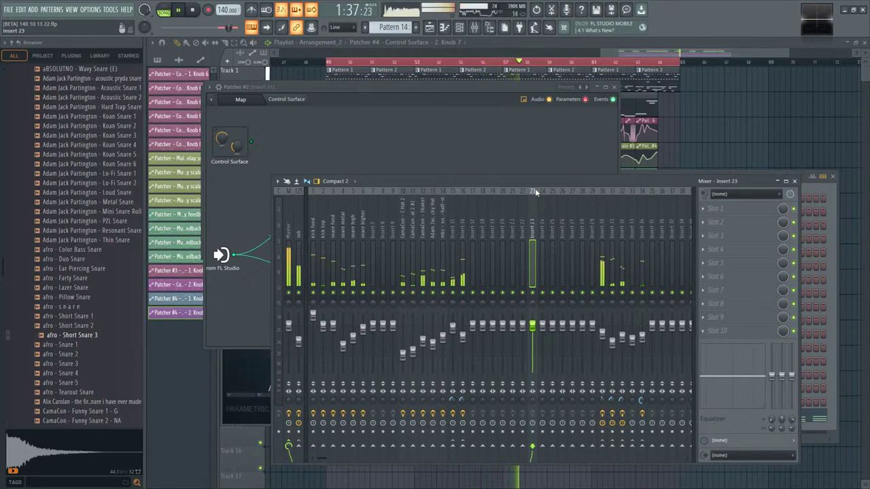
key(space)
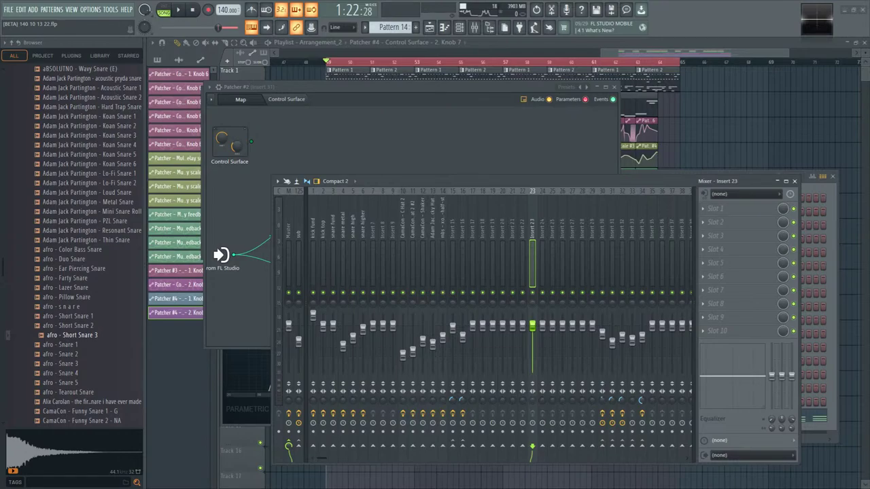
- Reset the audio device by switching it to (none) and back to ASIO Fireface USB in the audio settings
click(90, 9)
click(102, 28)
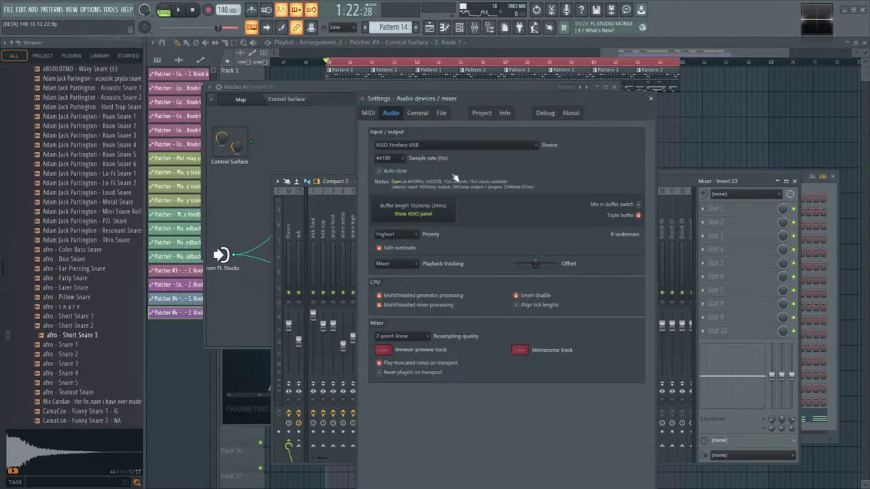
click(506, 148)
click(407, 478)
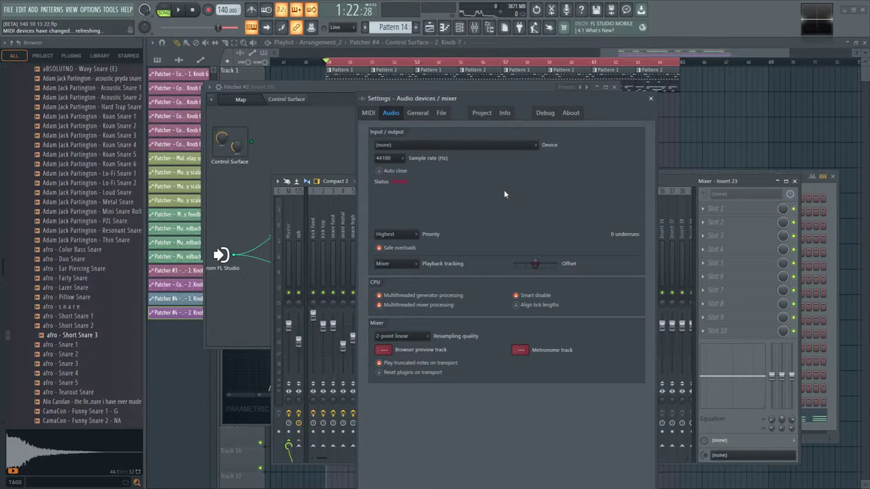
click(518, 146)
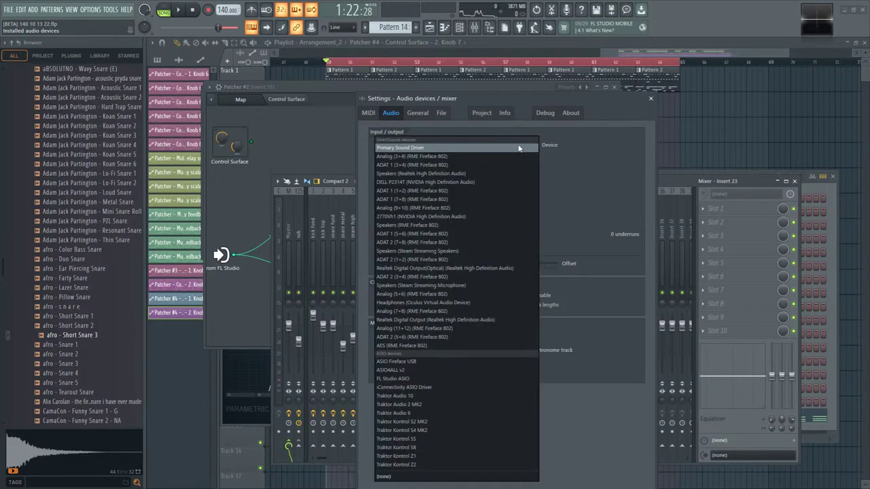
click(435, 362)
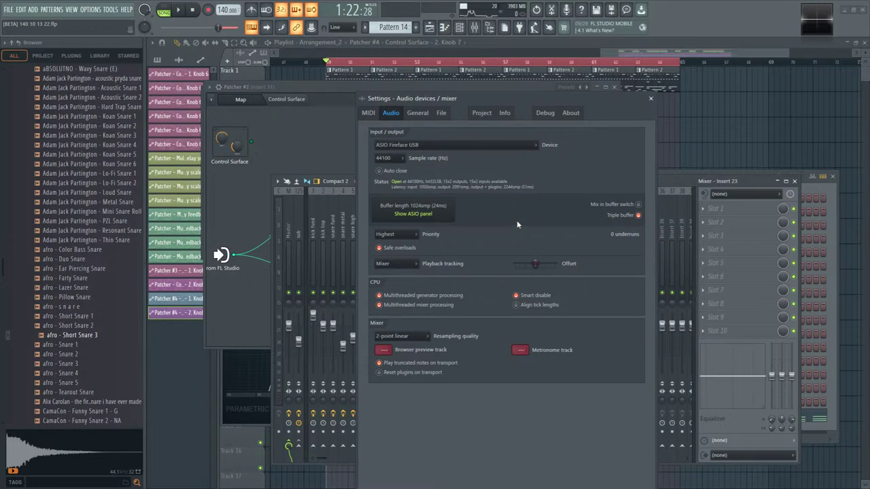
click(651, 99)
- During playback, lower Insert 32's volume to about 53% and raise Insert 34's volume slightly in the mixer
key(space)
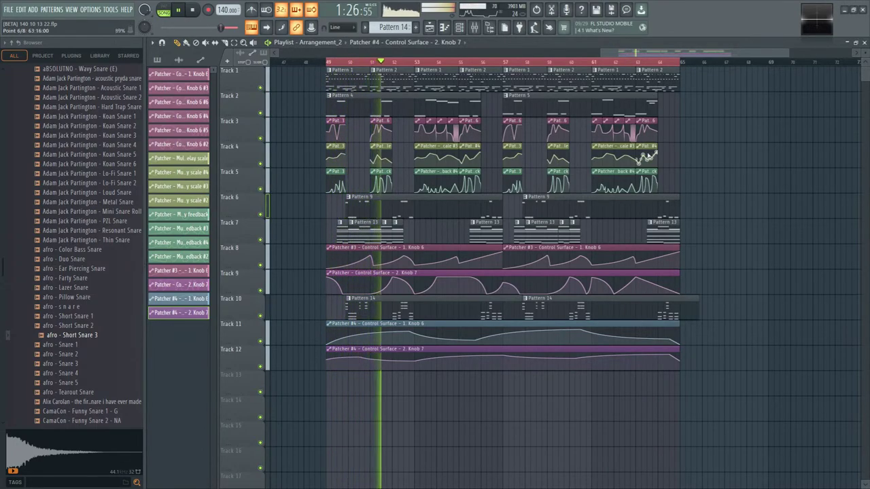
key(F9)
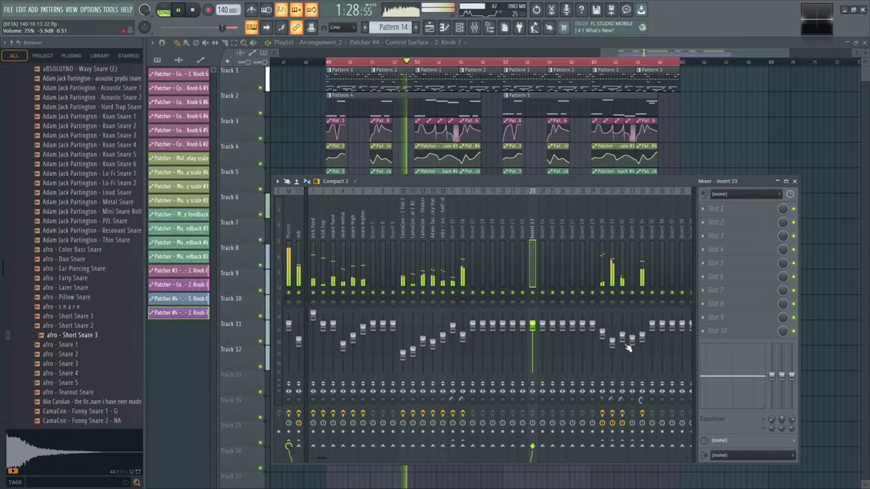
click(621, 275)
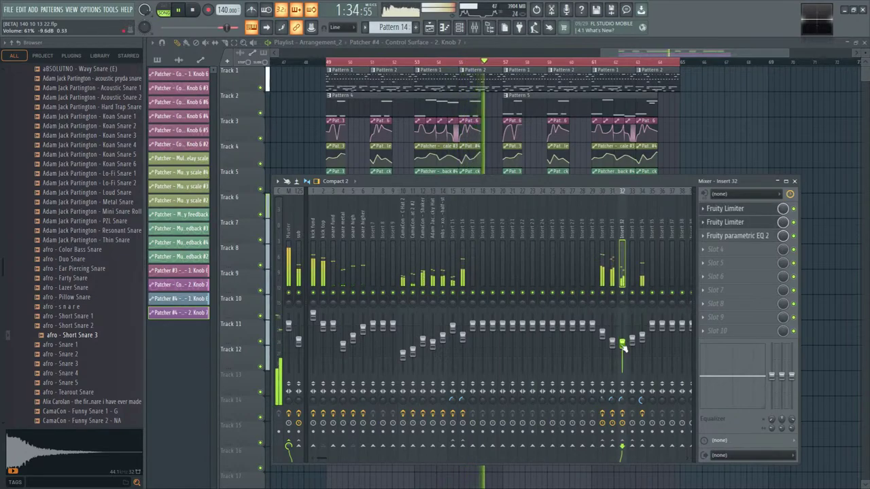
drag(621, 337, 621, 348)
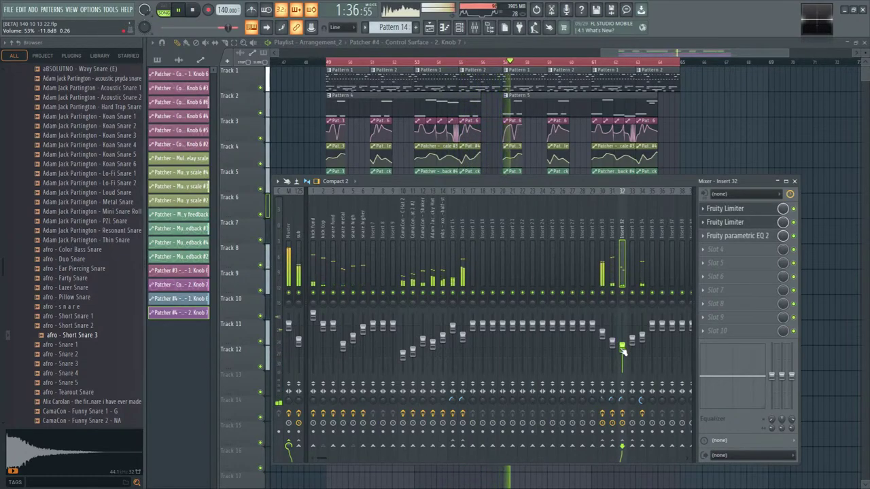
click(641, 335)
scroll(646, 338, up, 3)
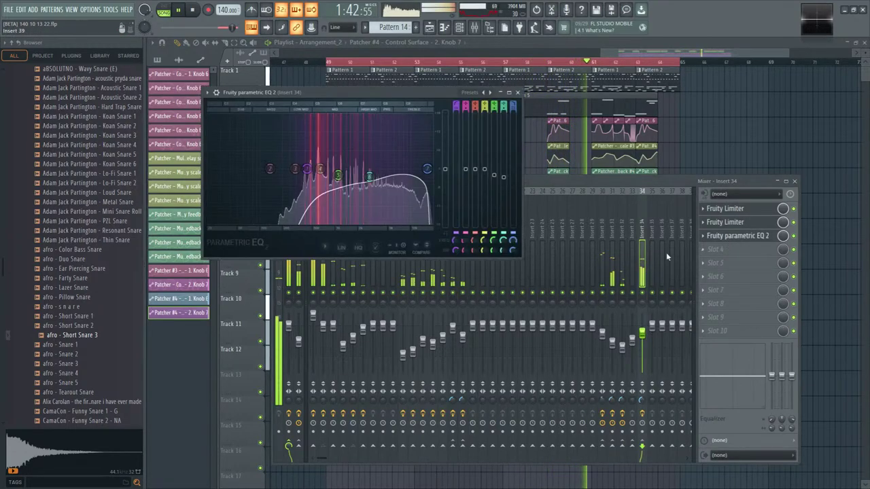
- In Insert 34's Fruity Parametric EQ 2, give the band 1 high-pass a steeper slope and move its cutoff slightly higher
click(737, 235)
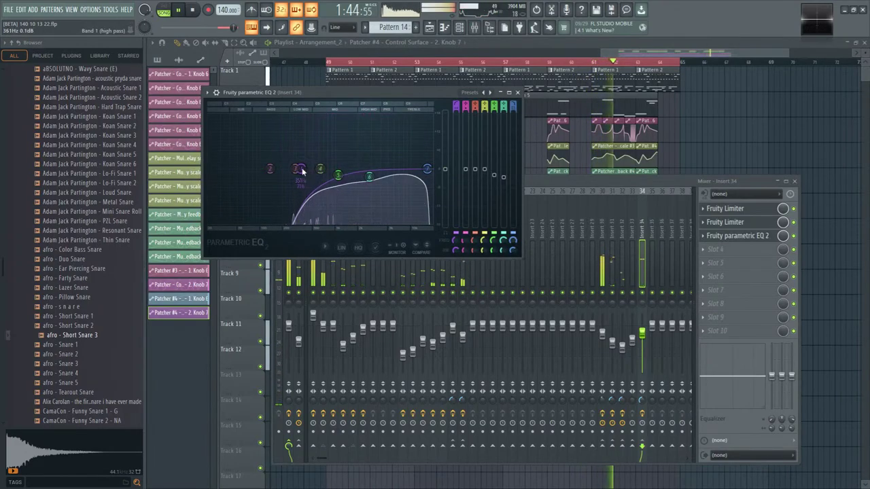
right_click(307, 170)
mouse_move(316, 201)
click(350, 219)
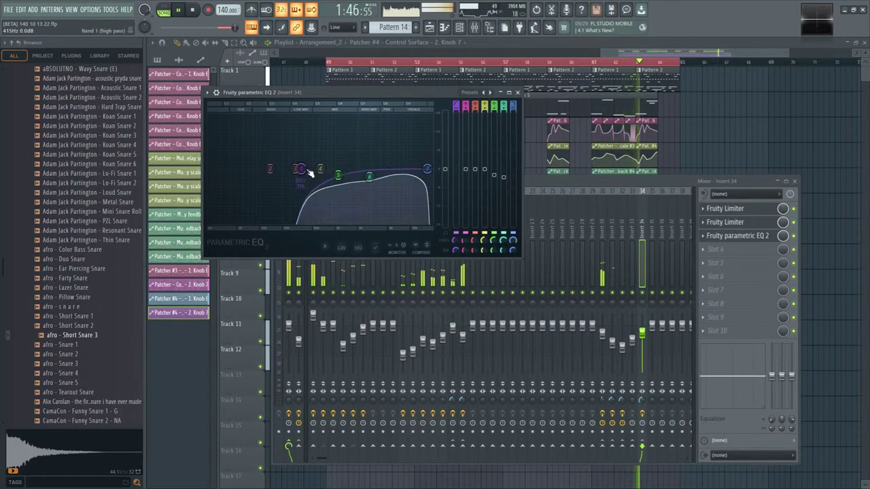
drag(303, 173, 313, 169)
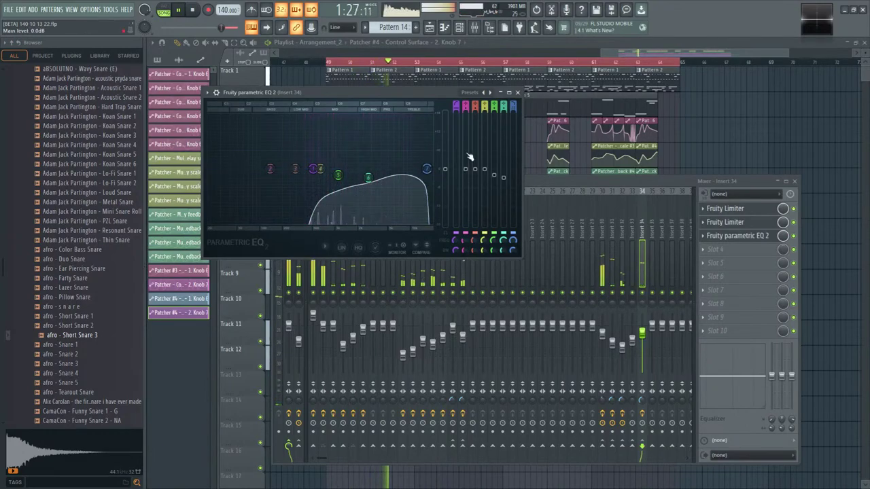
click(517, 92)
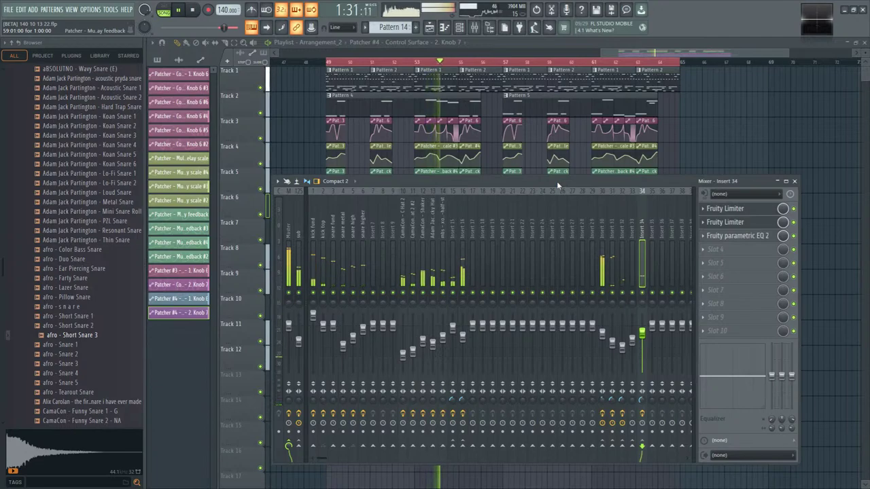
- Raise the snare high volume slightly and shape its Fruity Parametric EQ 2: band 1 high-pass about 503 Hz, band 6 cut about 5 dB near 4 kHz
click(353, 338)
drag(358, 342, 358, 333)
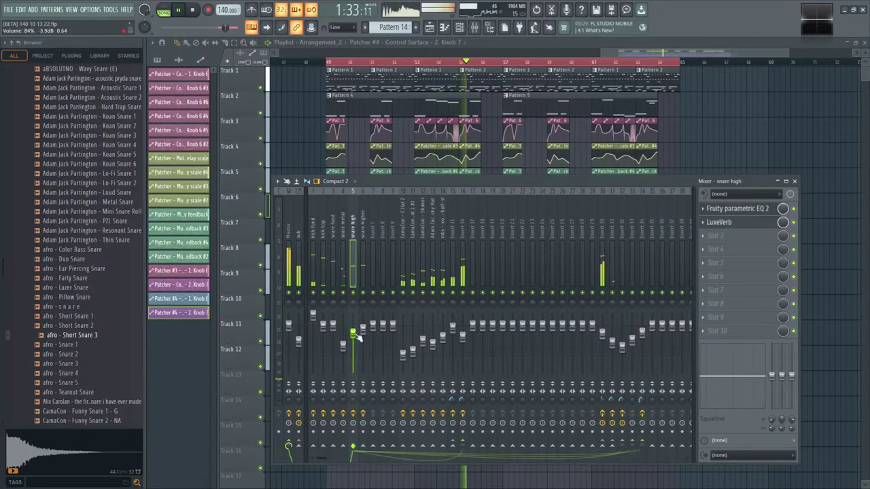
click(735, 209)
drag(294, 184, 283, 186)
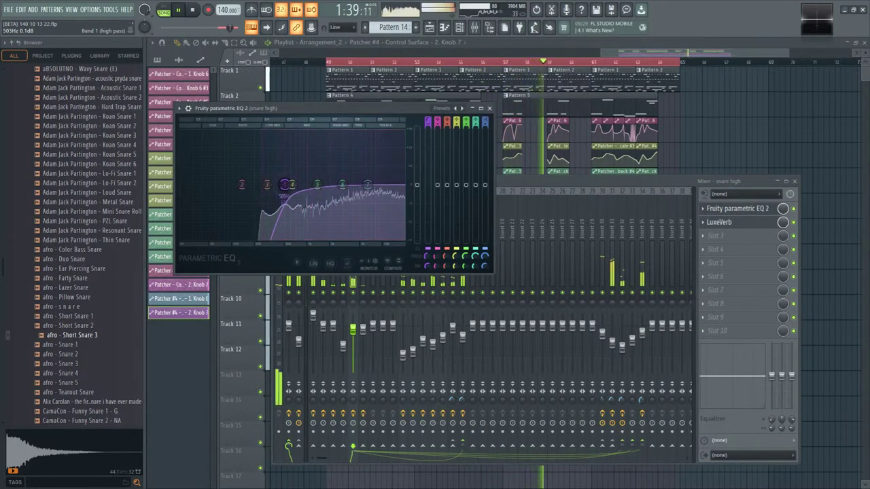
drag(342, 185, 351, 196)
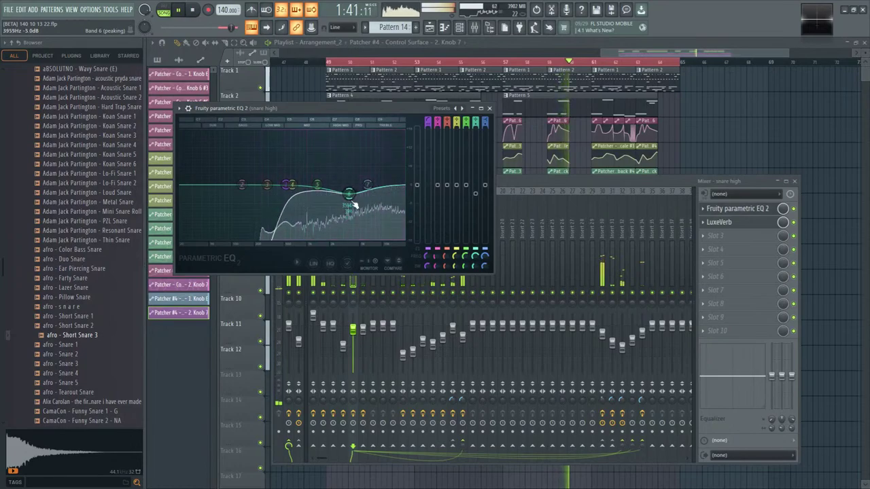
click(517, 185)
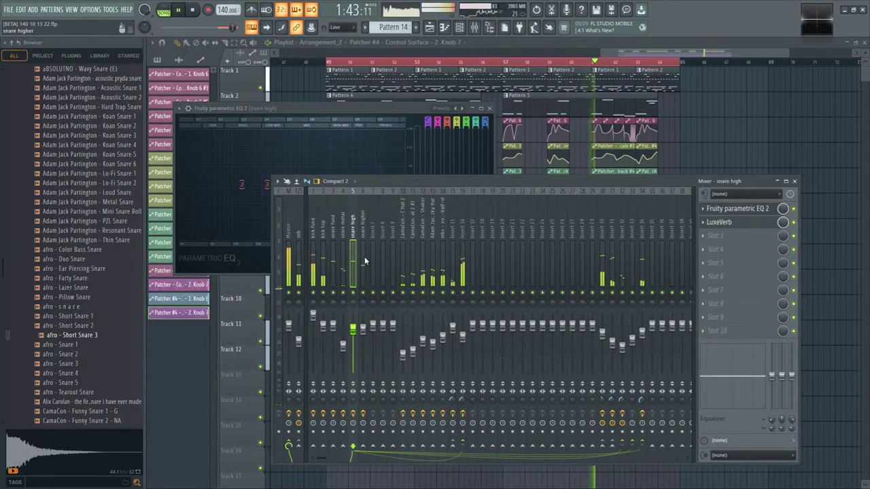
- Raise the snare higher track's volume slightly and lower the band 1 frequency in its Fruity Parametric EQ 2
click(362, 305)
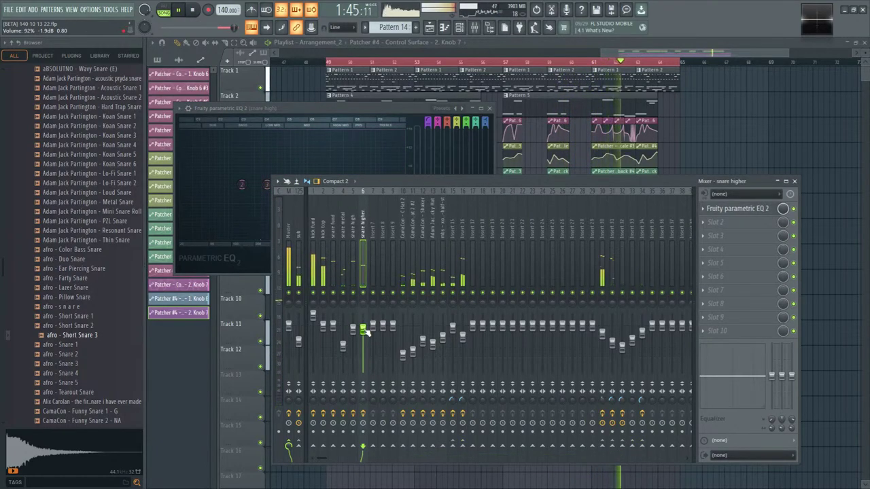
click(747, 212)
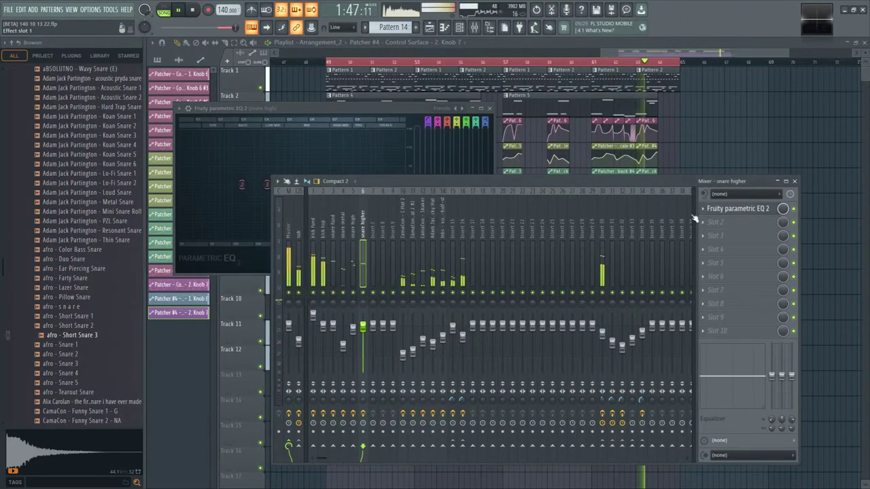
drag(369, 207, 351, 212)
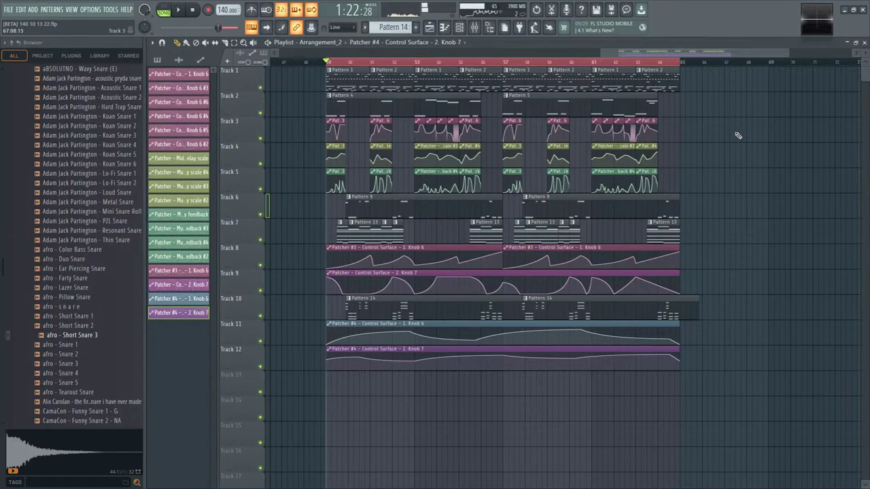
- Trim the second Pattern 14 clip on Track 10 to end at bar 65, and play the start of the drop briefly
drag(698, 300, 677, 300)
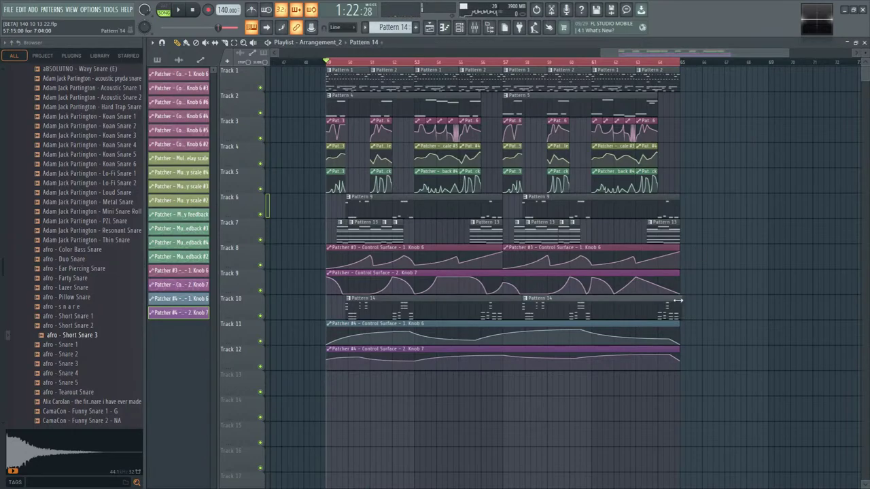
ctrl+scroll(683, 341, up, 4)
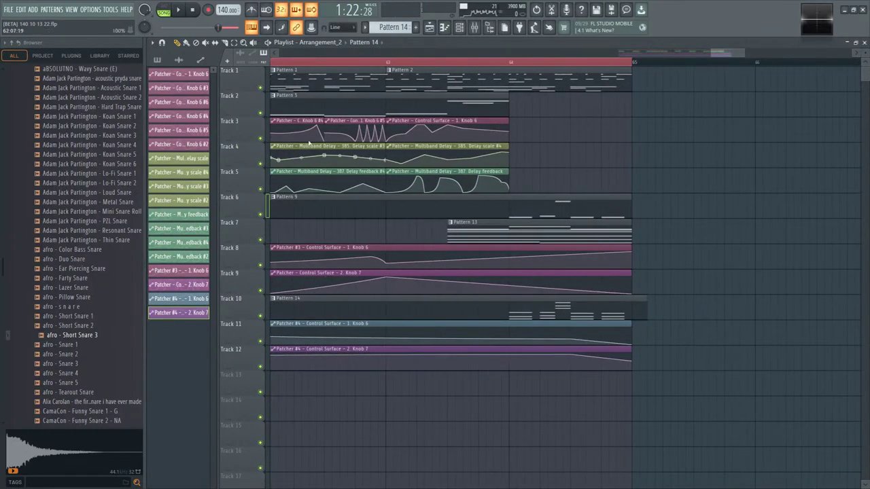
drag(645, 299, 633, 300)
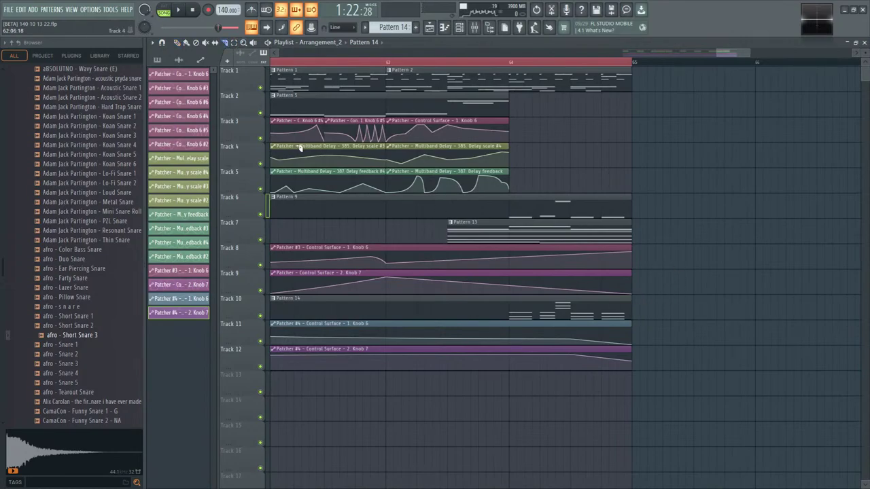
ctrl+scroll(669, 180, down, 5)
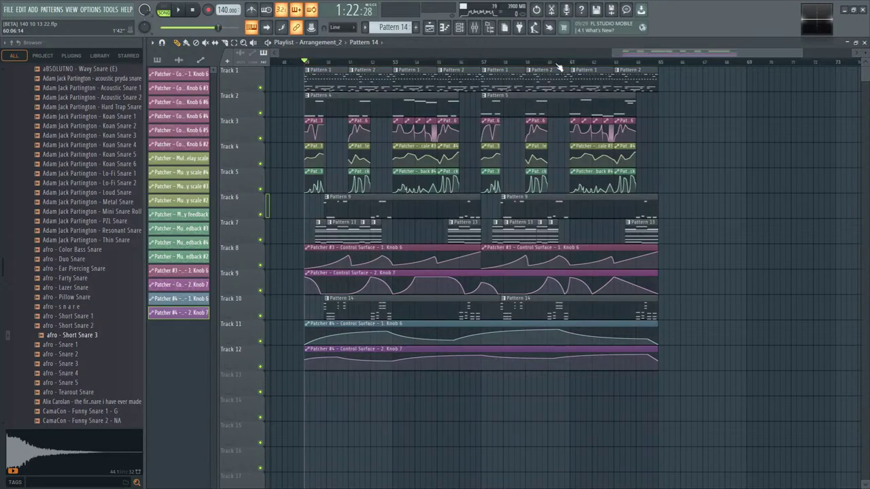
key(space)
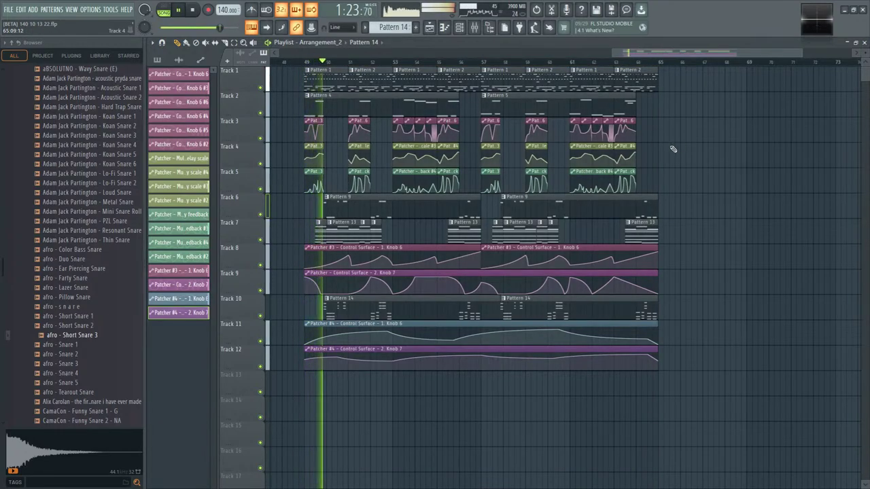
key(space)
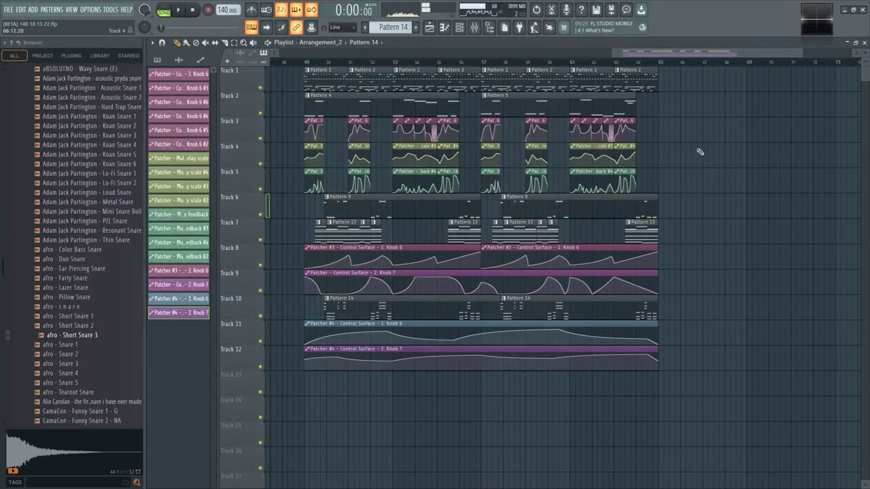
- Duplicate the last Pattern 1 and Pattern 2 drum clips on Track 1 four times to extend the drums from bar 65 to bar 81
scroll(661, 159, right, 1)
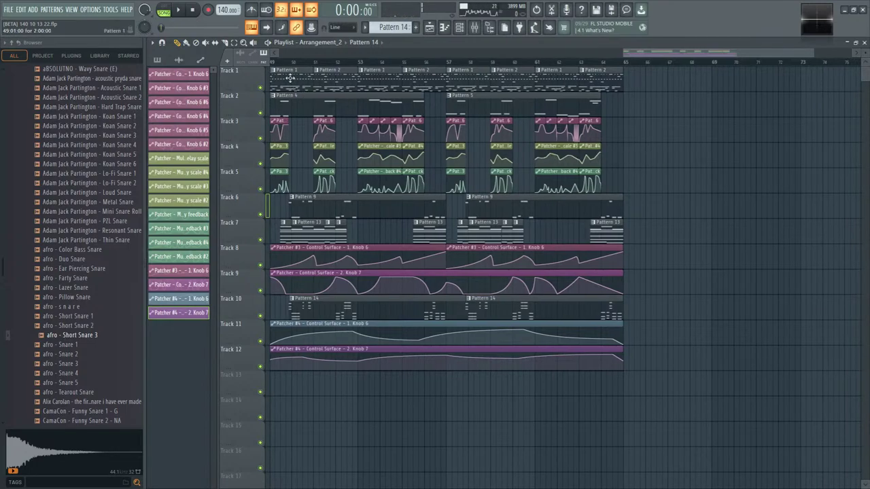
drag(291, 75, 690, 102)
click(553, 79)
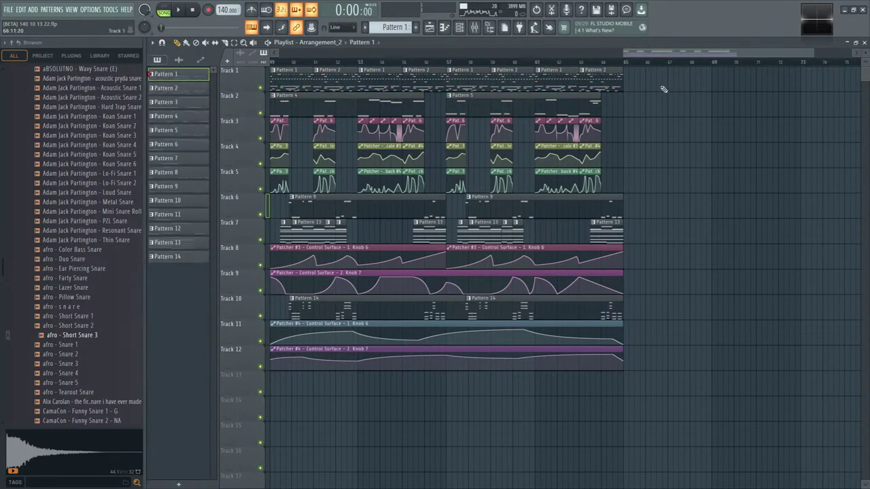
drag(547, 75, 595, 76)
key(ctrl+b)
key(ctrl+b)
key(ctrl+b)
key(ctrl+b)
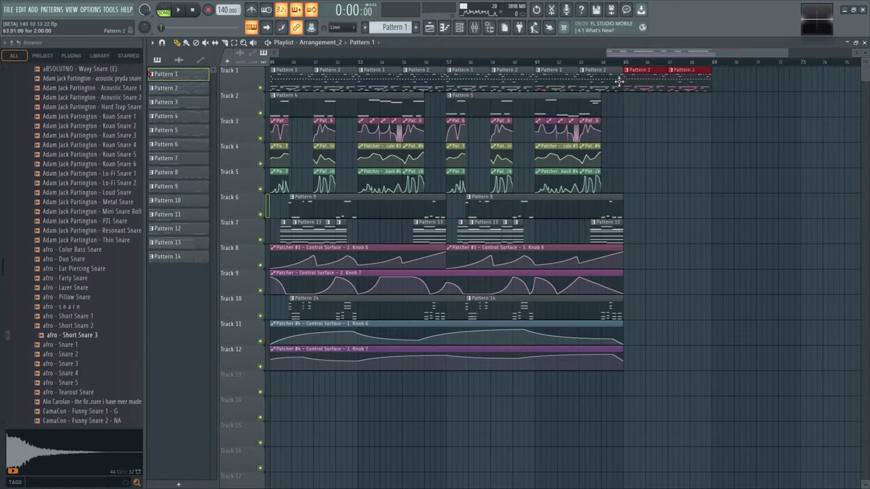
scroll(647, 184, down, 3)
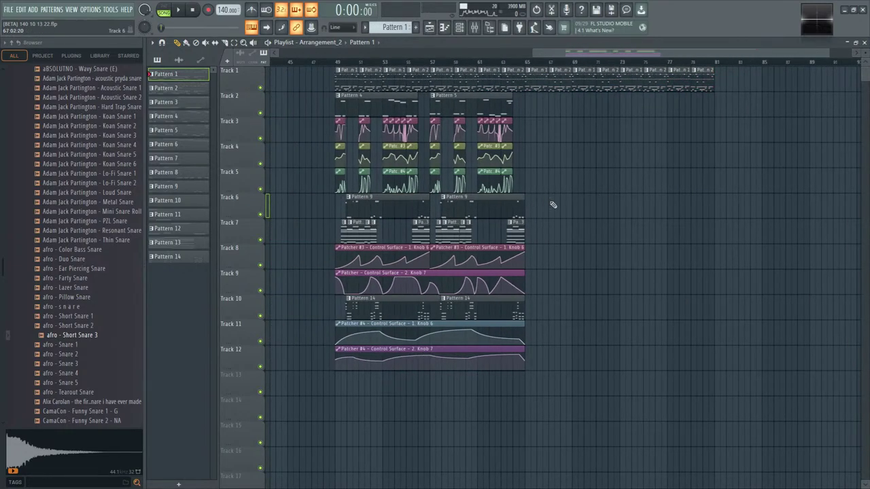
scroll(550, 200, left, 2)
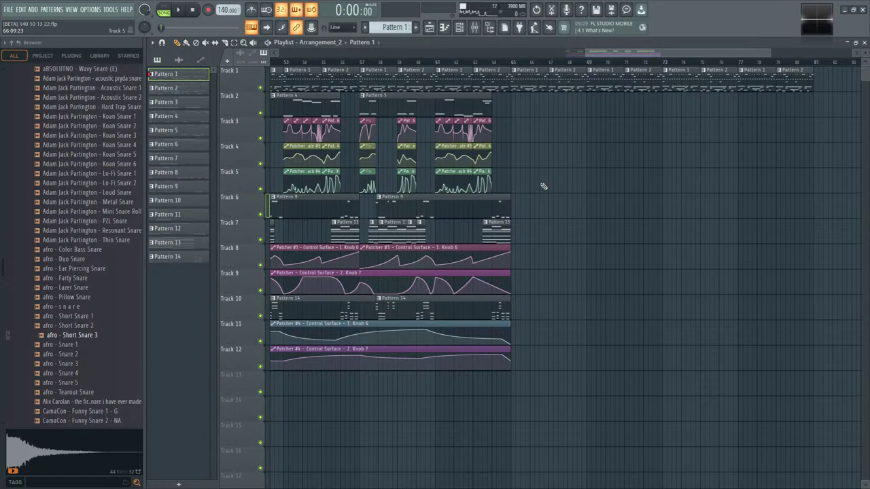
scroll(618, 176, up, 1)
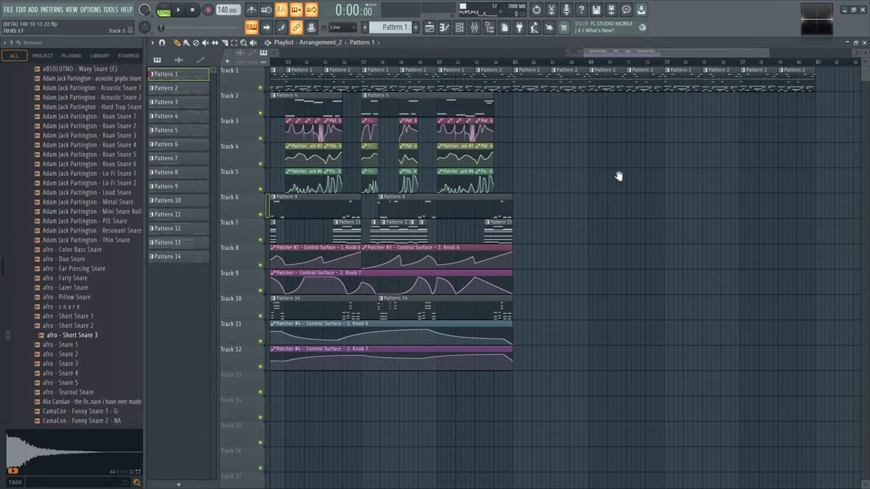
scroll(619, 176, left, 2)
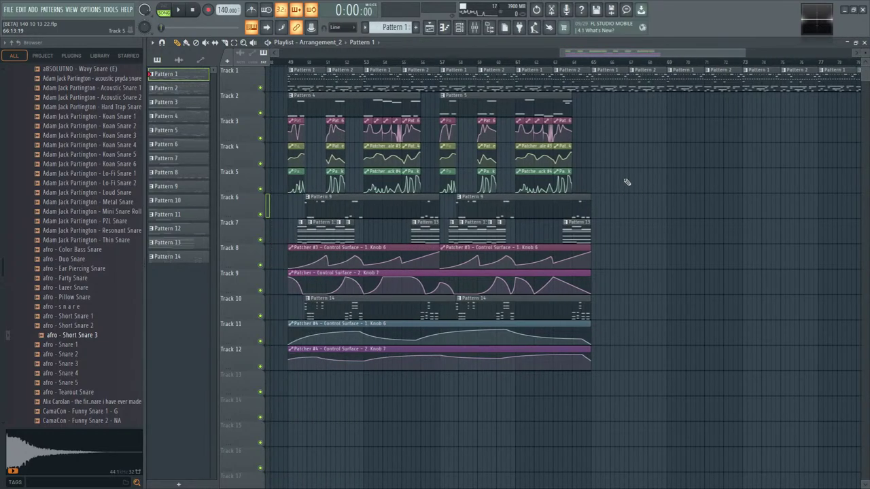
click(460, 28)
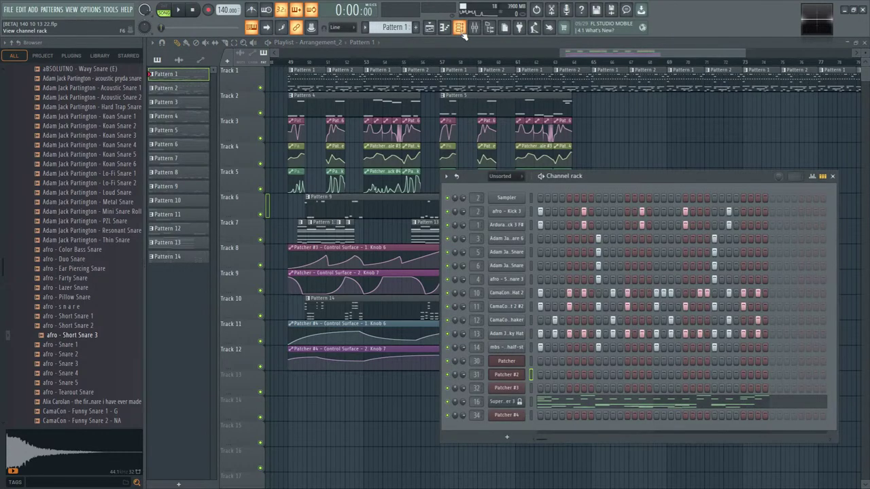
click(460, 29)
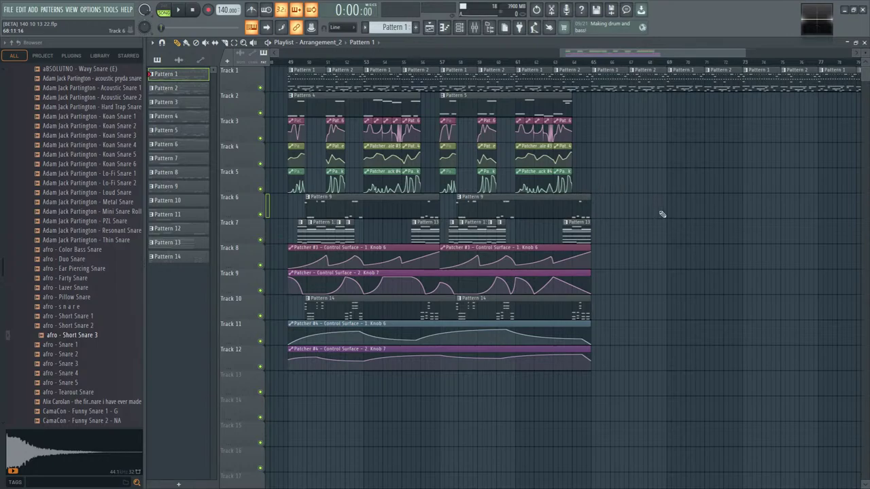
click(110, 9)
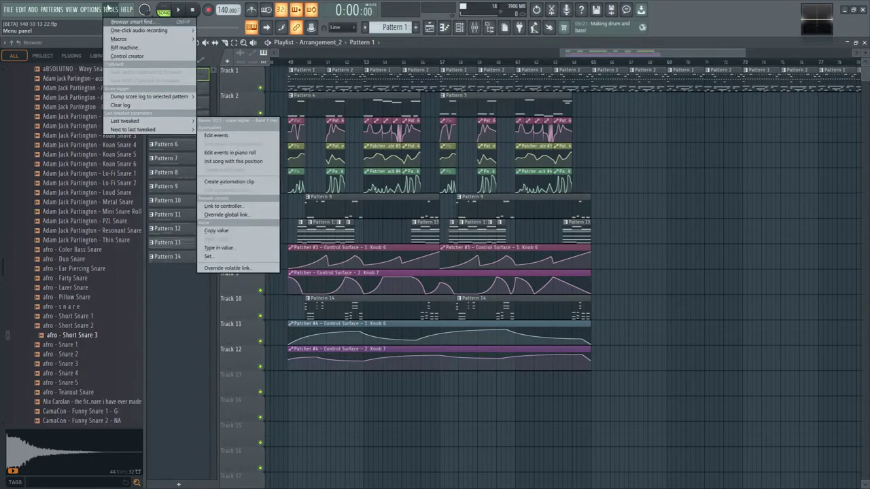
click(702, 186)
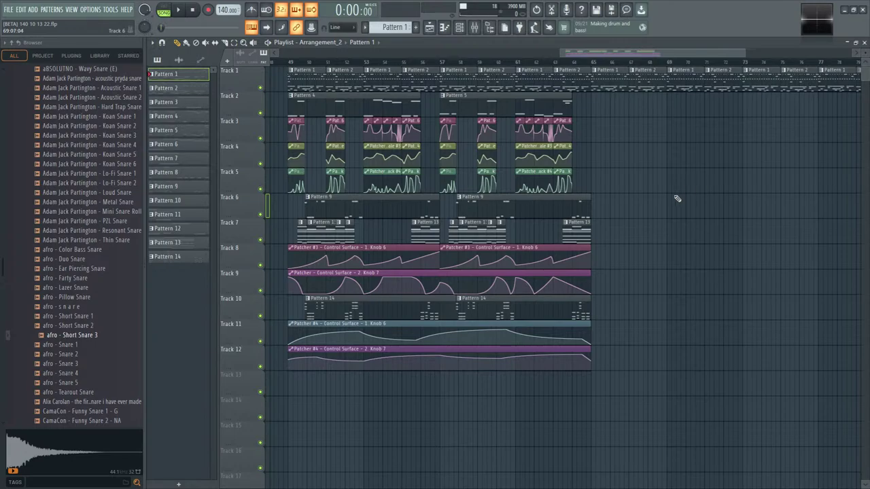